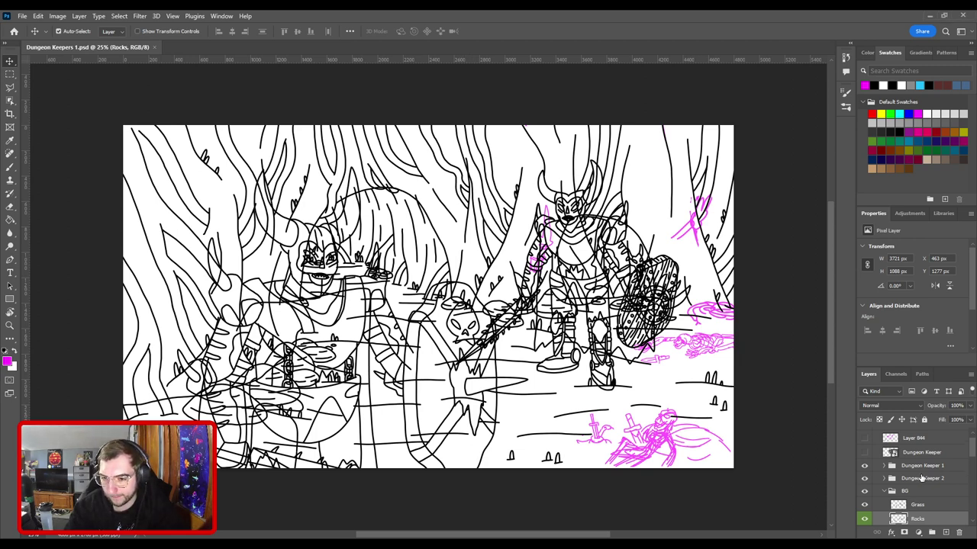
Step: Hide the Dungeon Keeper 1 and Dungeon Keeper 2 groups and add a new layer above Grass in the BG group
click(923, 507)
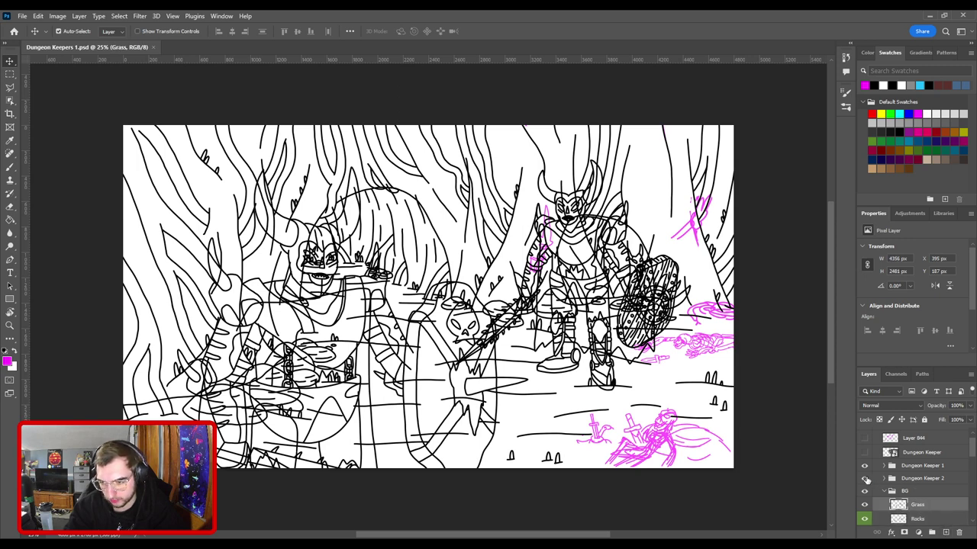
click(866, 479)
scroll(865, 474, up, 1)
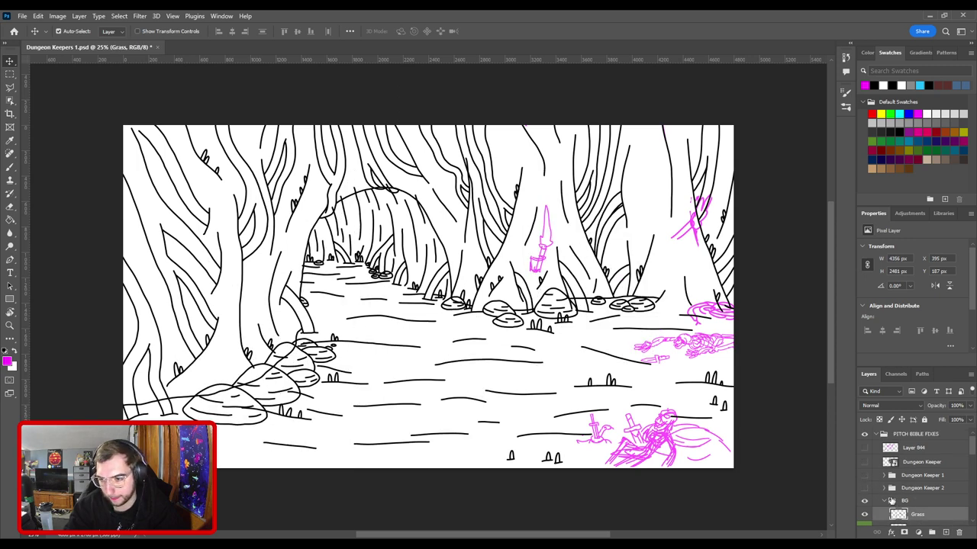
click(945, 533)
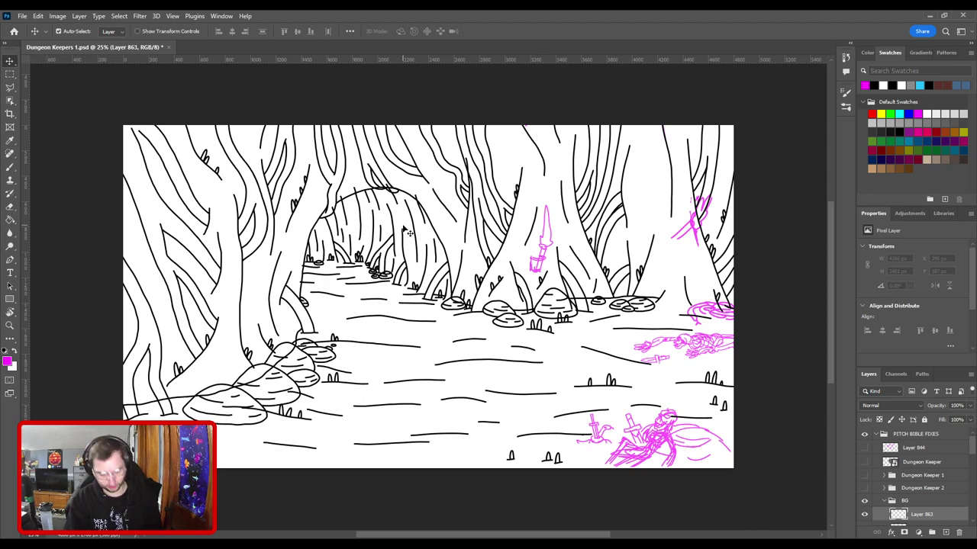
Step: Set up the Brush tool with black as the drawing colour for inking the lying skeleton's skull
key(b)
key(ctrl+plus)
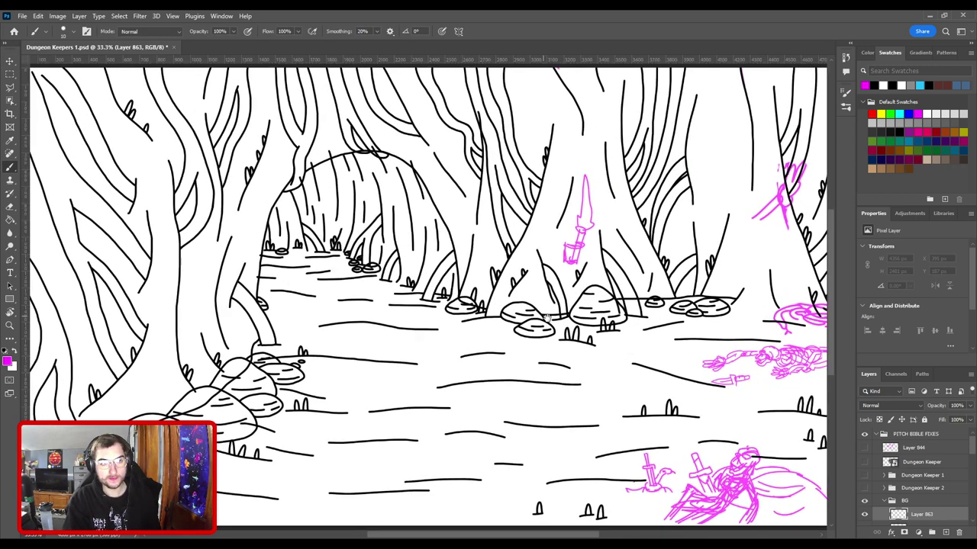
drag(676, 336, 384, 219)
key(ctrl+plus)
scroll(454, 238, up, 5)
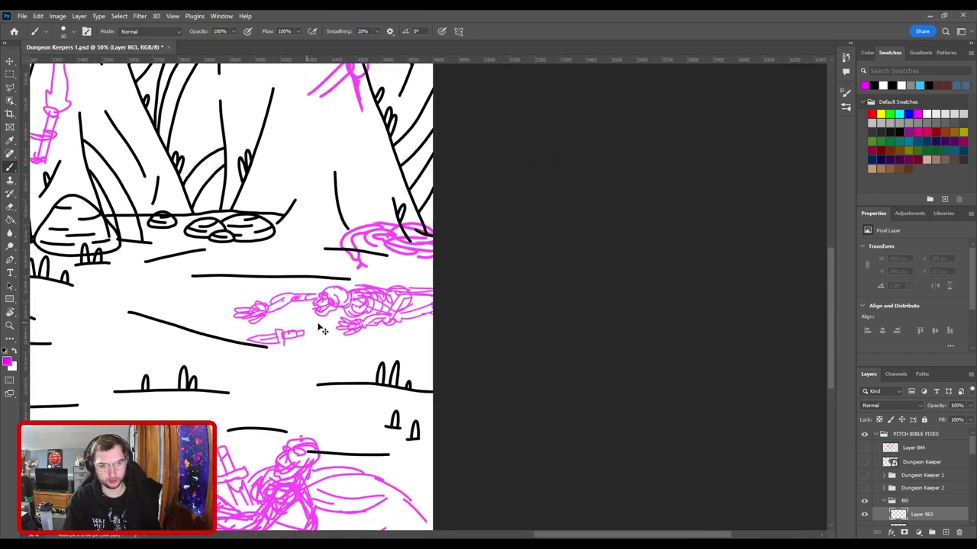
scroll(428, 242, up, 6)
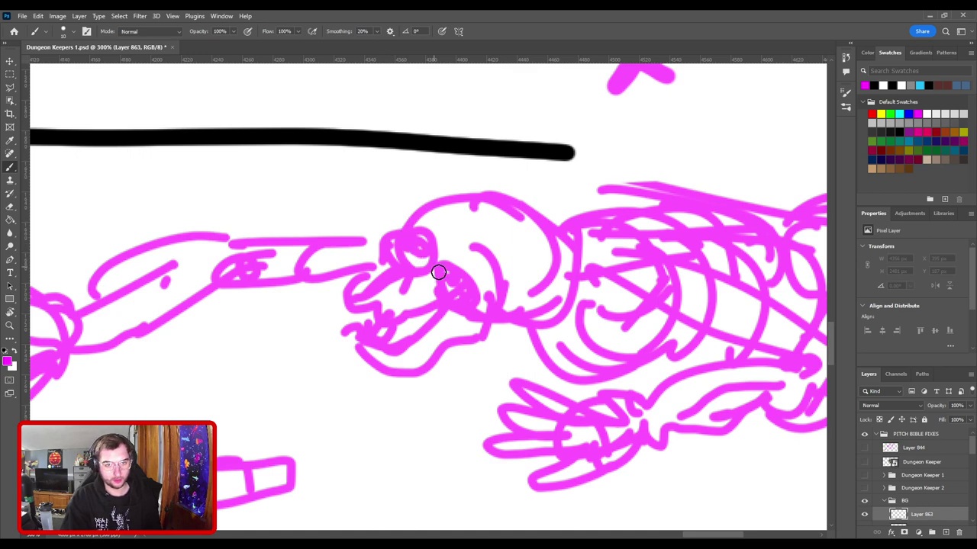
mouse_move(445, 290)
mouse_down()
mouse_move(468, 266)
mouse_move(488, 272)
mouse_up()
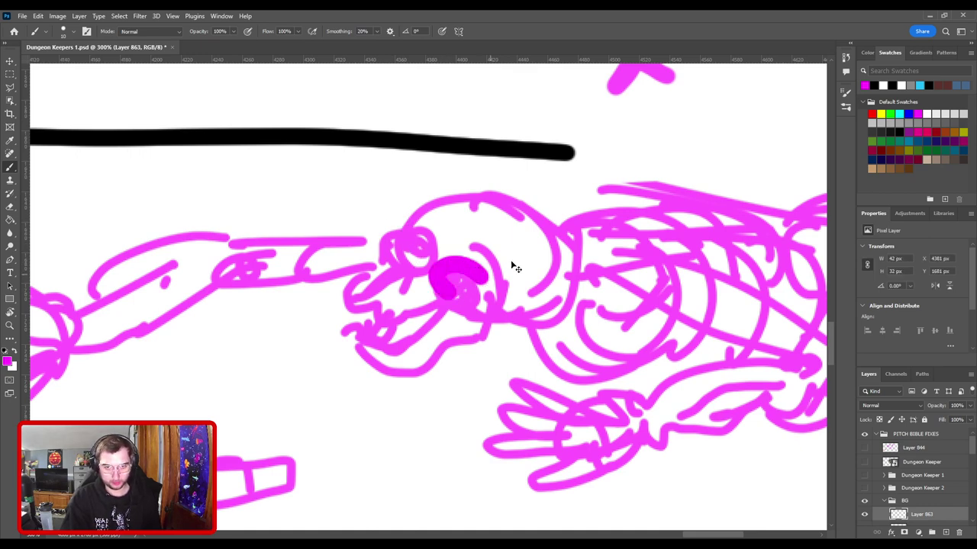
key(ctrl+z)
click(899, 132)
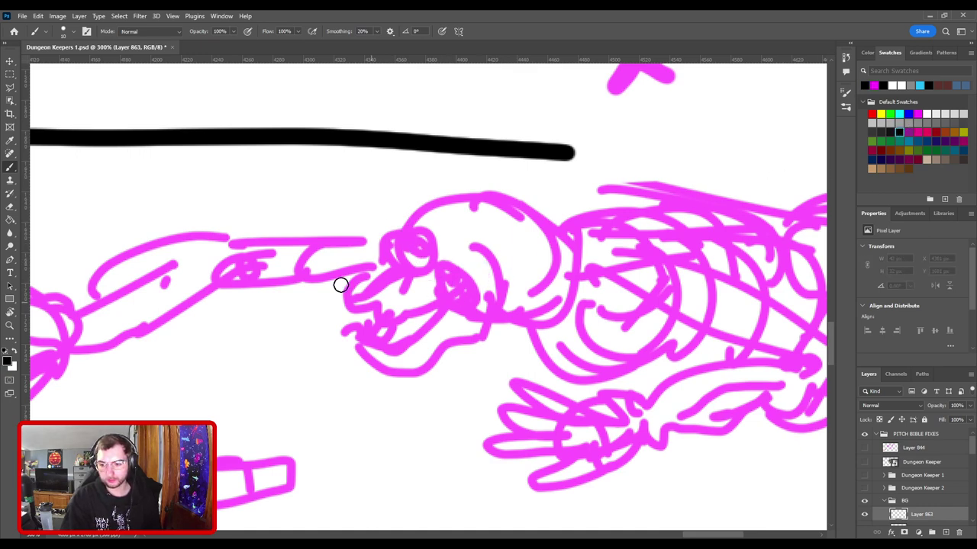
Step: Ink the skull's near eye socket and its nose opening over the magenta sketch
mouse_move(449, 293)
mouse_down()
mouse_move(440, 271)
mouse_move(465, 267)
mouse_move(476, 294)
mouse_move(456, 296)
mouse_move(453, 268)
mouse_move(474, 275)
mouse_move(464, 299)
mouse_up()
key(ctrl+z)
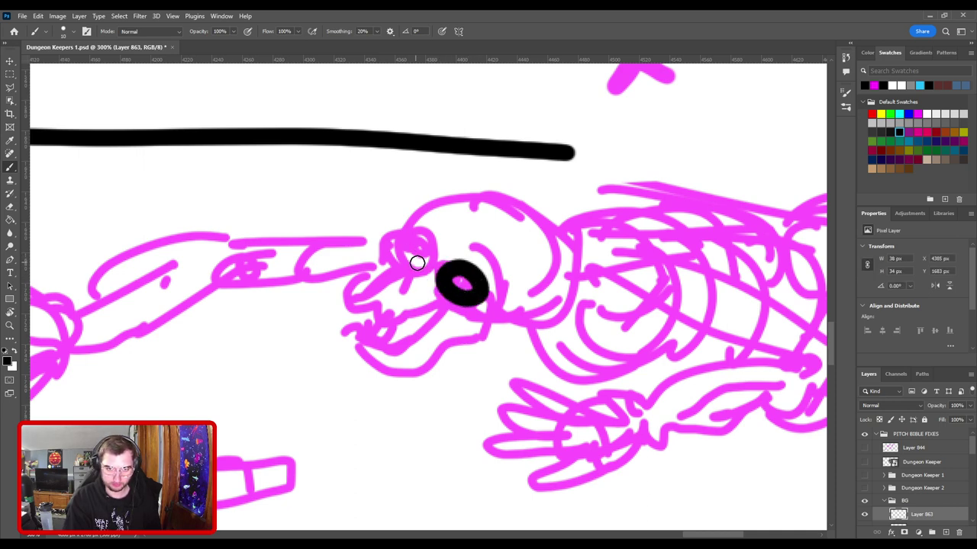
mouse_move(385, 281)
mouse_down()
mouse_move(410, 273)
mouse_move(406, 292)
mouse_move(404, 267)
mouse_move(412, 293)
mouse_up()
key(ctrl+z)
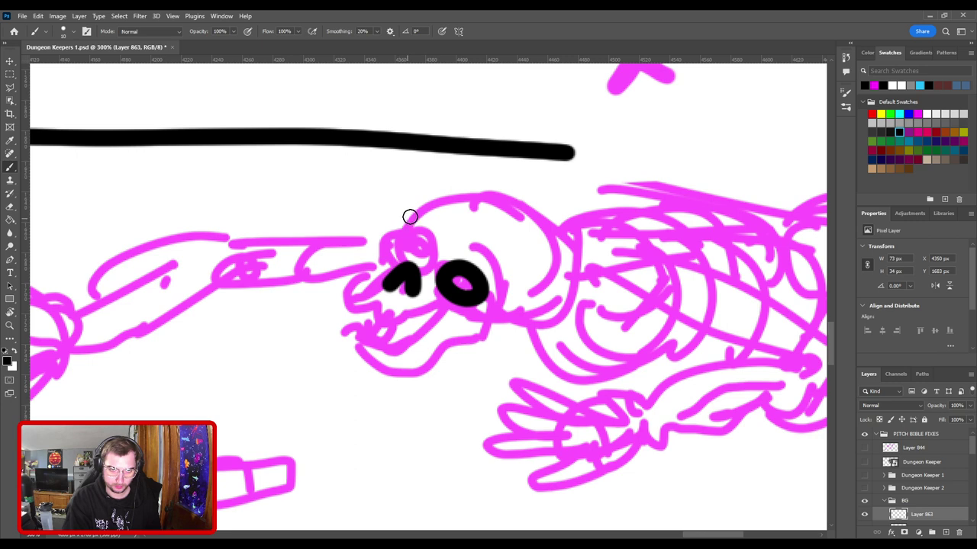
Step: Ink the skull's face profile from the brow down around the nose and back along the upper jaw
mouse_move(410, 219)
mouse_down()
mouse_move(351, 291)
mouse_move(359, 309)
mouse_move(409, 330)
mouse_move(438, 318)
mouse_move(464, 327)
mouse_move(500, 306)
mouse_up()
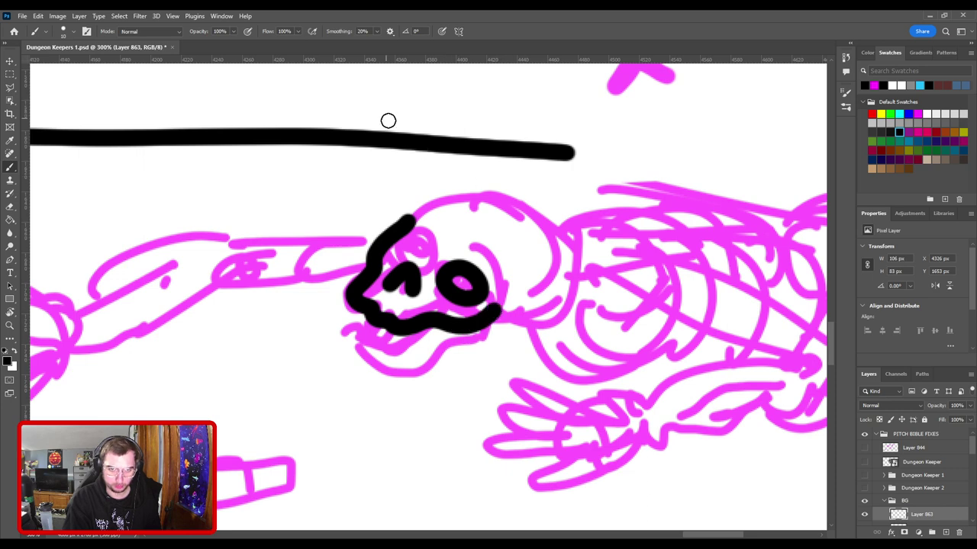
drag(386, 252, 422, 236)
key(ctrl+z)
key(ctrl+z)
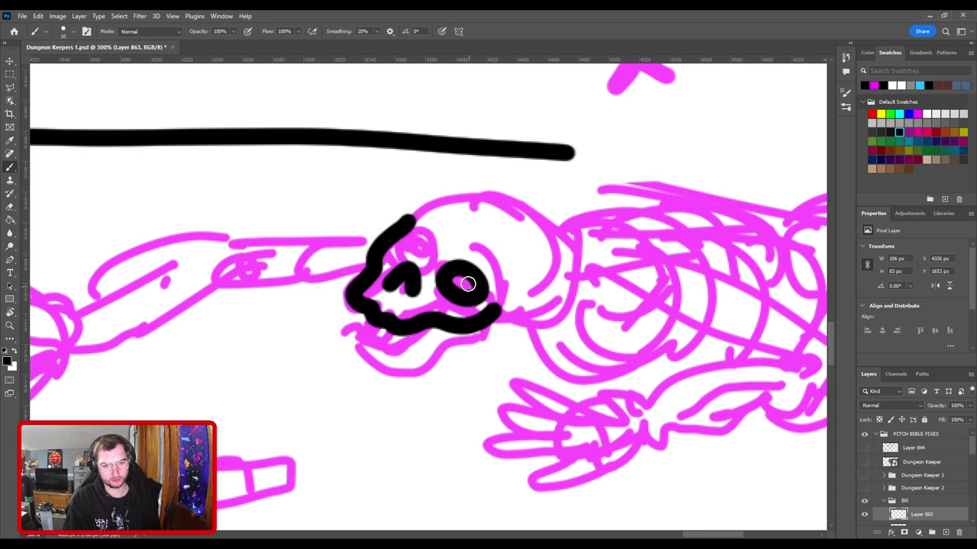
Step: Redraw the skull's near eye socket as a larger oval with an open centre
key(e)
mouse_move(468, 283)
mouse_down()
mouse_move(447, 263)
mouse_move(473, 262)
mouse_move(443, 285)
mouse_move(458, 253)
mouse_move(481, 265)
mouse_move(476, 287)
mouse_move(464, 291)
mouse_move(439, 263)
mouse_move(479, 261)
mouse_move(489, 280)
mouse_move(448, 257)
mouse_move(481, 264)
mouse_move(471, 292)
mouse_up()
key(b)
key(ctrl+z)
key(ctrl+z)
key(ctrl+z)
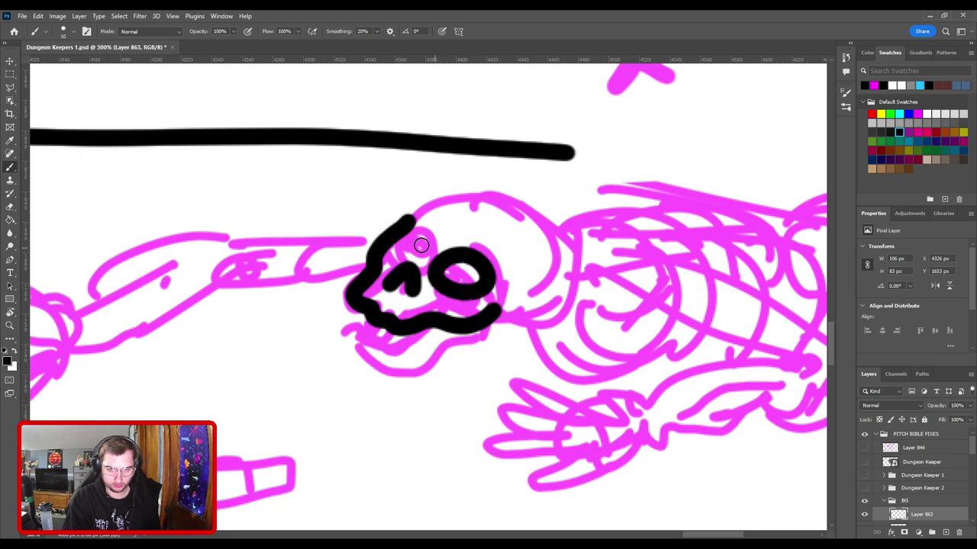
Step: Ink the skull's far eye socket as a small loop against the brow line
mouse_move(397, 252)
mouse_down()
mouse_move(410, 226)
mouse_move(422, 235)
mouse_move(415, 241)
mouse_move(407, 224)
mouse_up()
key(ctrl+z)
key(ctrl+z)
key(ctrl+z)
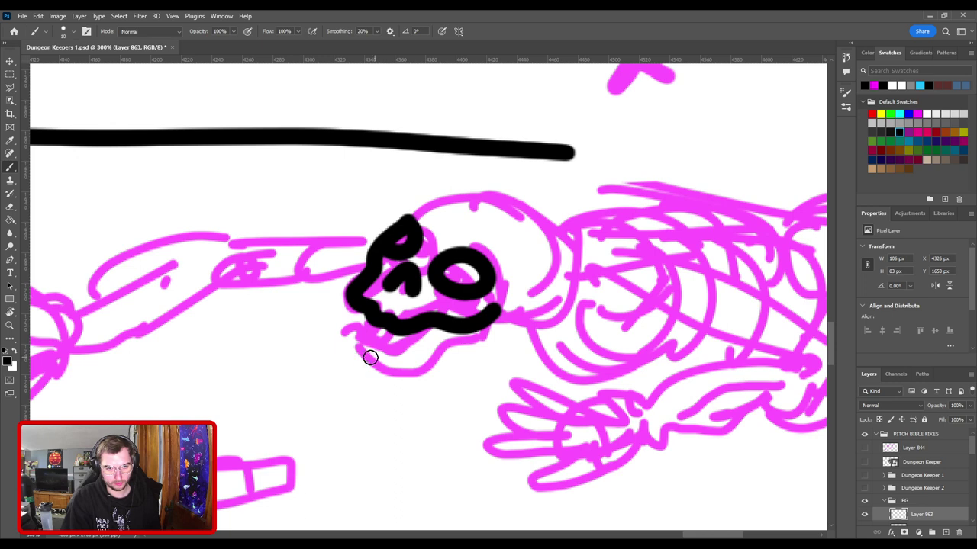
Step: Ink the skull's lower jaw, with a jagged tooth edge above and a rounded chin joining the cheek
mouse_move(370, 357)
mouse_down()
mouse_move(394, 345)
mouse_move(404, 358)
mouse_move(435, 323)
mouse_up()
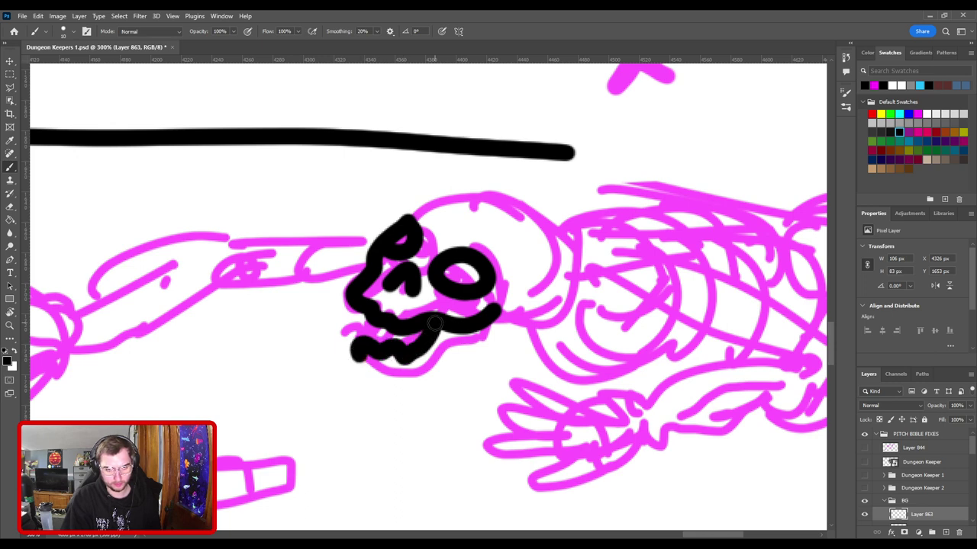
mouse_move(356, 349)
mouse_down()
mouse_move(366, 374)
mouse_move(410, 383)
mouse_move(450, 362)
mouse_move(495, 310)
mouse_up()
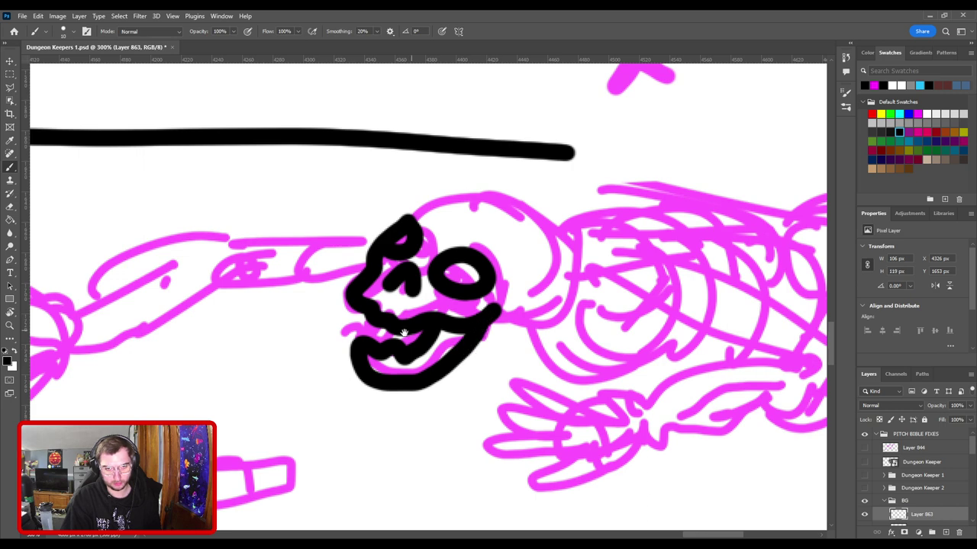
drag(404, 334, 511, 285)
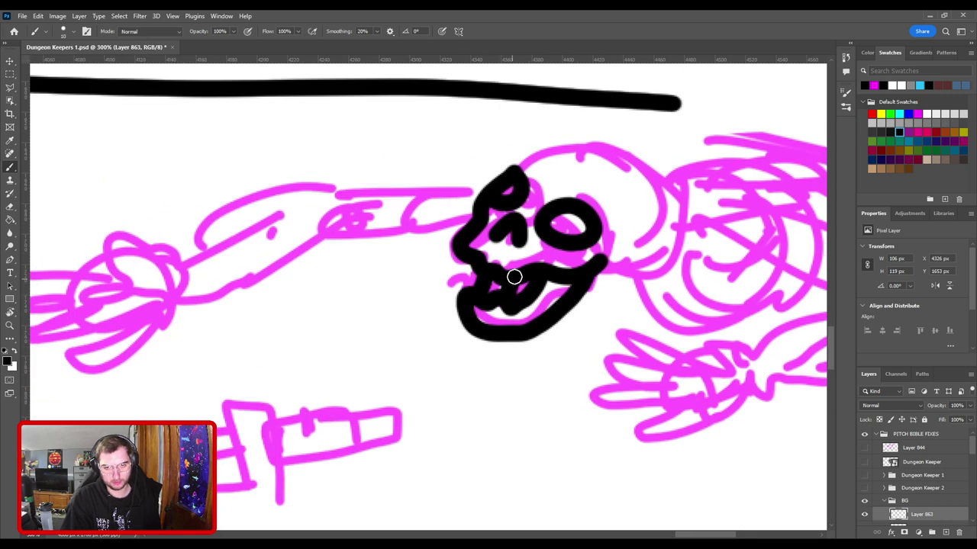
drag(478, 232, 321, 253)
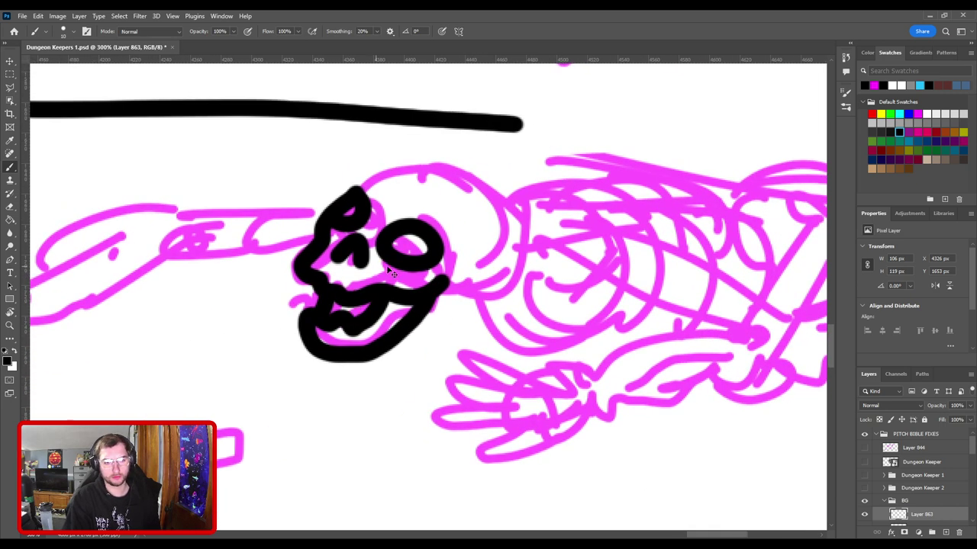
Step: Ink tooth marks in the open mouth between the skull's upper and lower jaws
drag(347, 325, 378, 298)
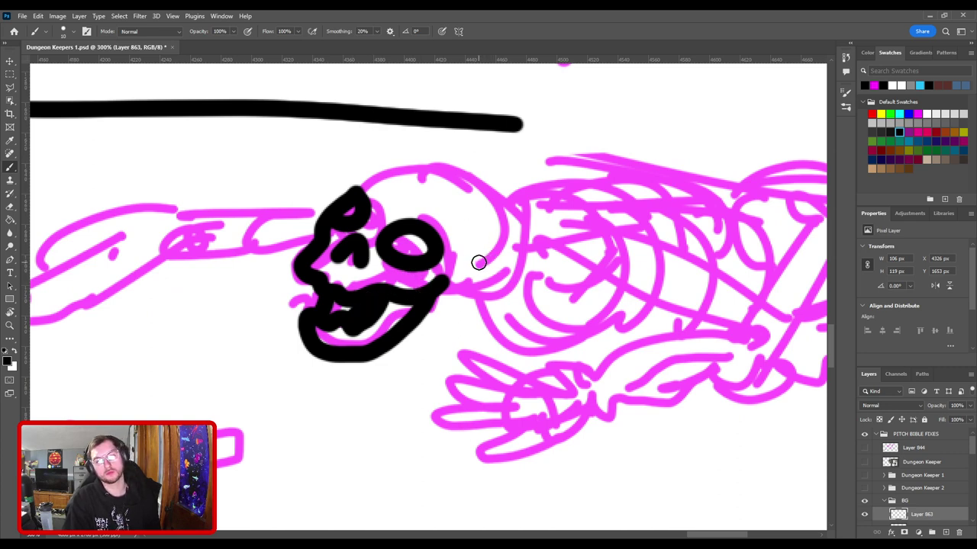
key(ctrl+z)
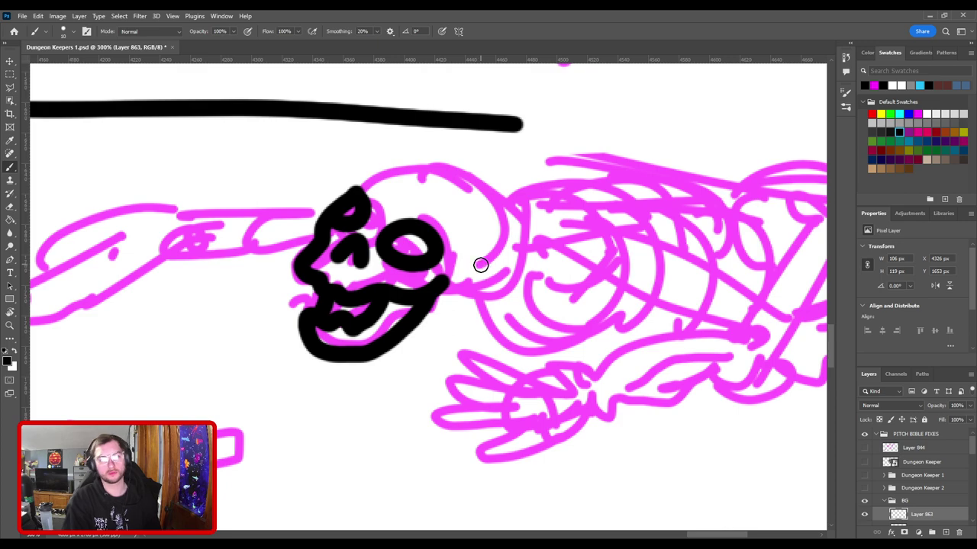
scroll(481, 265, down, 4)
scroll(373, 225, up, 3)
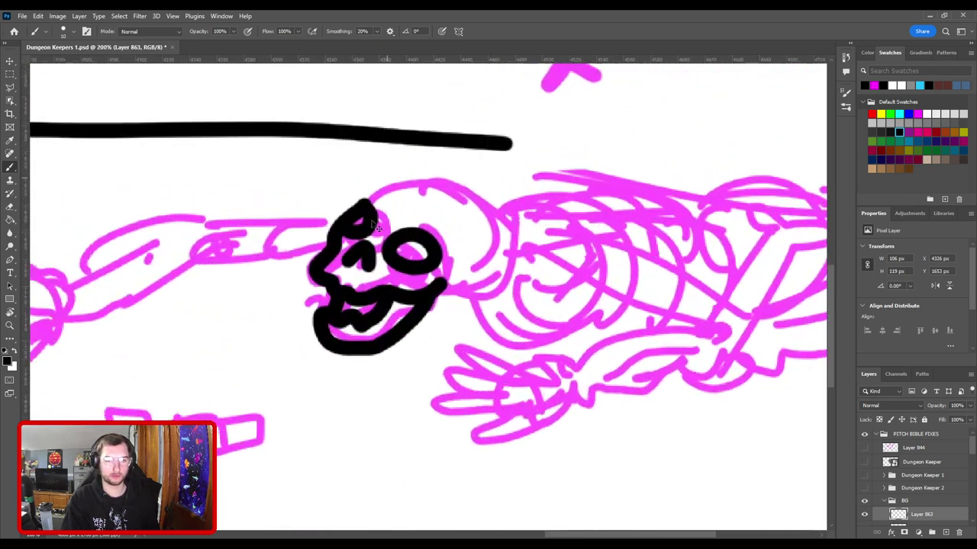
scroll(375, 226, up, 1)
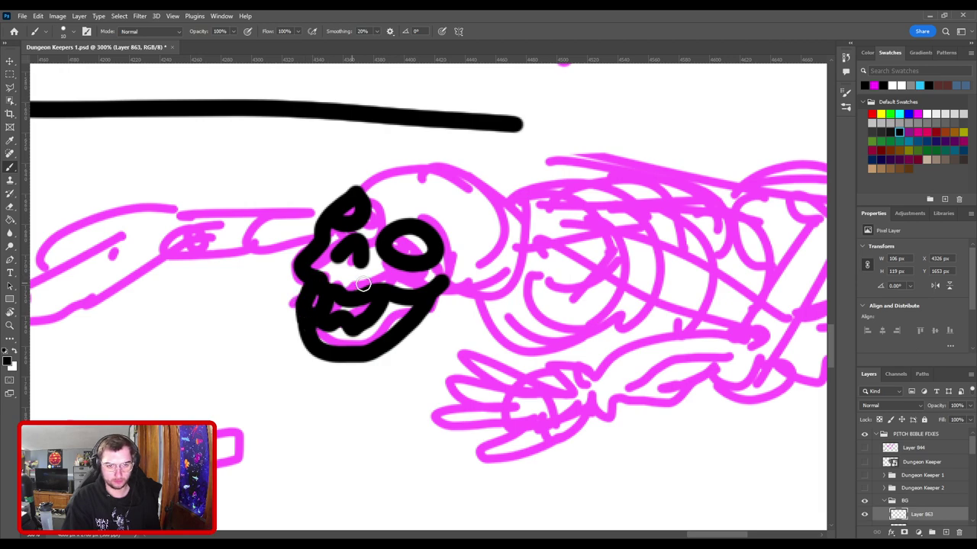
key(ctrl+z)
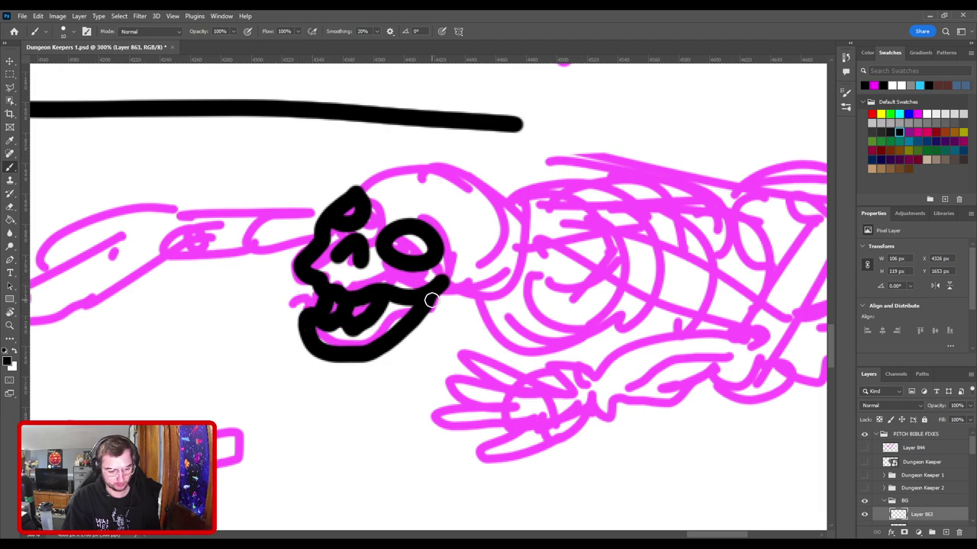
scroll(451, 203, down, 4)
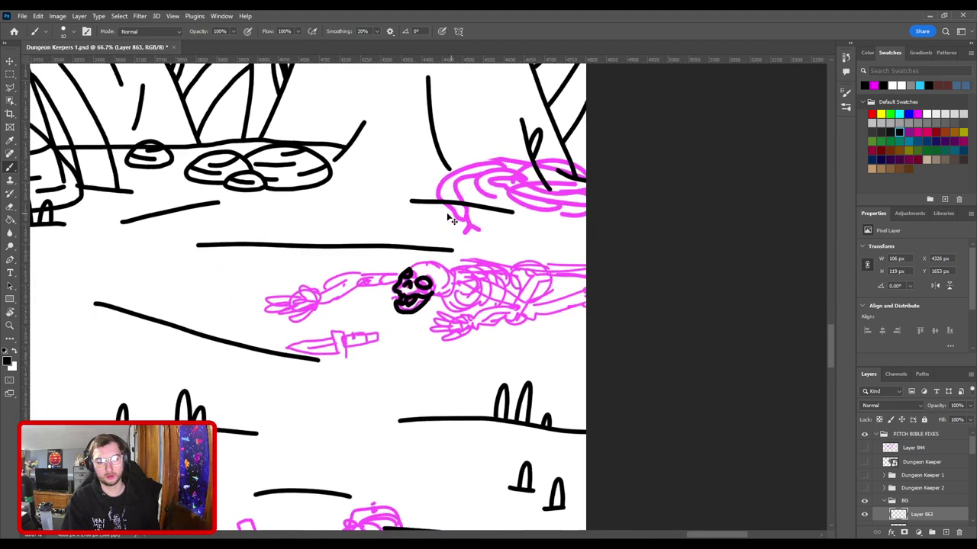
Step: Ink the rounded cranium outline from the brow over the back of the head to the jaw joint
scroll(443, 220, up, 4)
drag(450, 239, 364, 329)
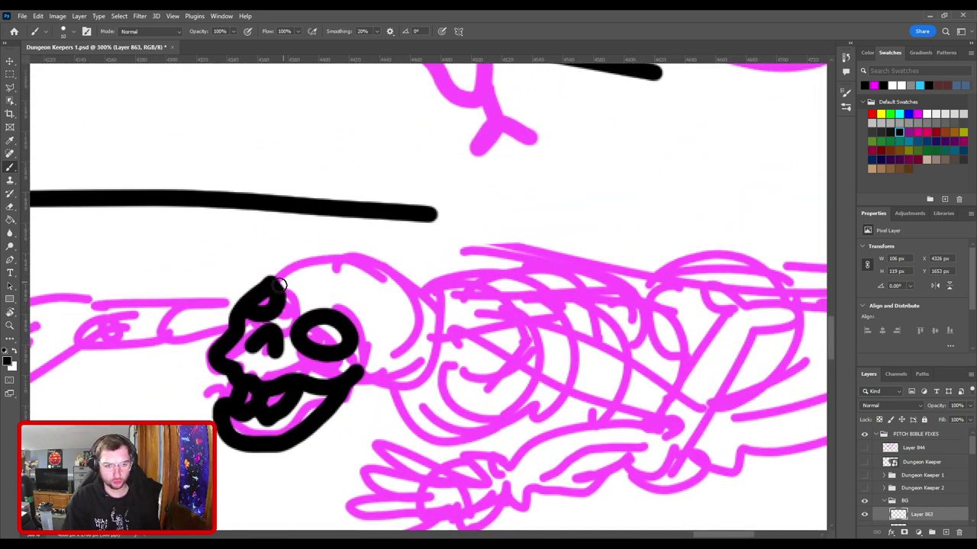
mouse_move(269, 282)
mouse_down()
mouse_move(303, 251)
mouse_move(275, 278)
mouse_move(302, 260)
mouse_move(357, 252)
mouse_move(396, 264)
mouse_move(419, 316)
mouse_move(412, 347)
mouse_move(364, 371)
mouse_up()
key(ctrl+z)
drag(372, 316, 400, 218)
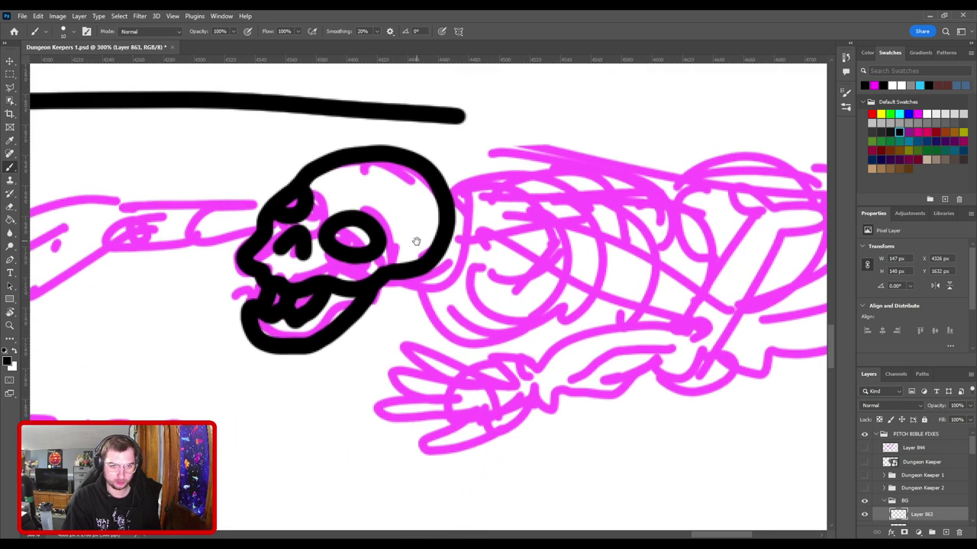
key(ctrl+z)
mouse_move(373, 290)
mouse_down()
mouse_move(462, 254)
mouse_move(458, 208)
mouse_move(423, 167)
mouse_move(390, 156)
mouse_move(348, 158)
mouse_move(310, 174)
mouse_up()
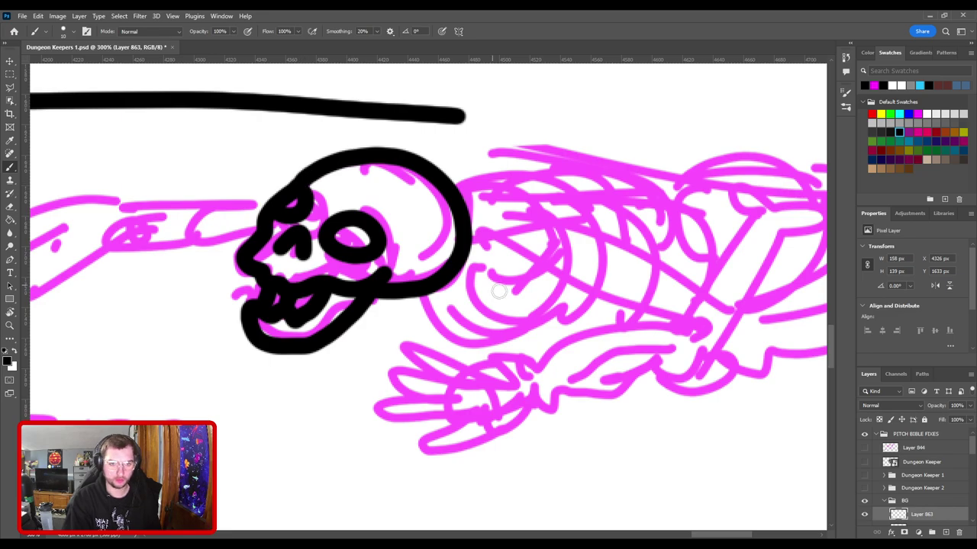
Step: Try a long curved temple line around the back of the skull's near eye socket
scroll(497, 290, down, 4)
scroll(498, 290, up, 4)
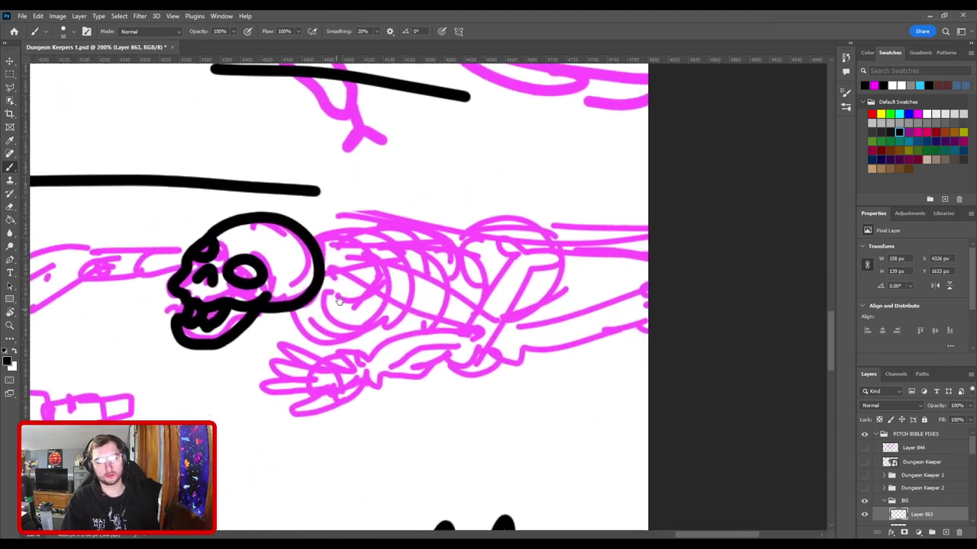
drag(338, 301, 420, 272)
key(ctrl+minus)
mouse_move(339, 231)
mouse_down()
mouse_move(443, 239)
mouse_move(384, 271)
mouse_move(365, 258)
mouse_move(394, 281)
mouse_move(403, 252)
mouse_move(377, 228)
mouse_move(385, 217)
mouse_move(413, 245)
mouse_up()
scroll(366, 258, up, 2)
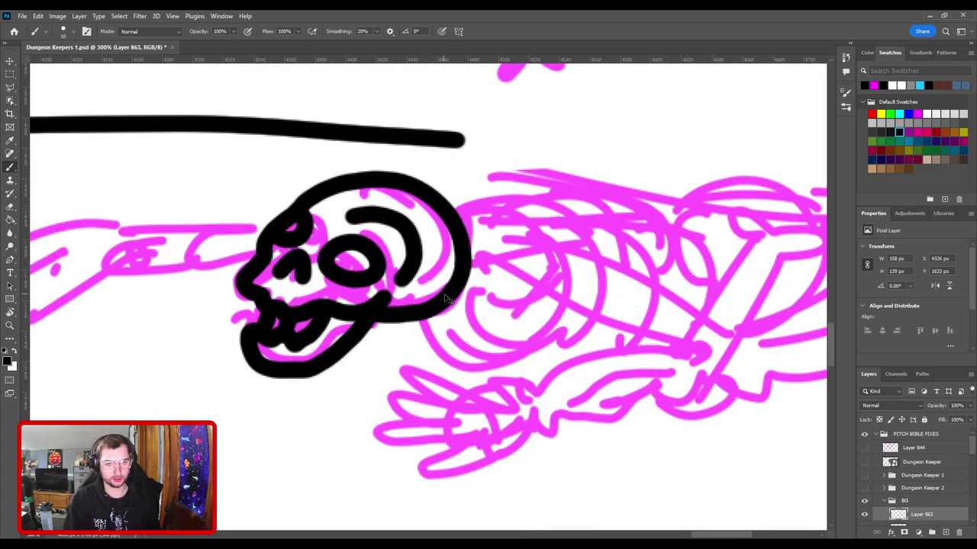
scroll(437, 283, down, 2)
scroll(438, 283, down, 1)
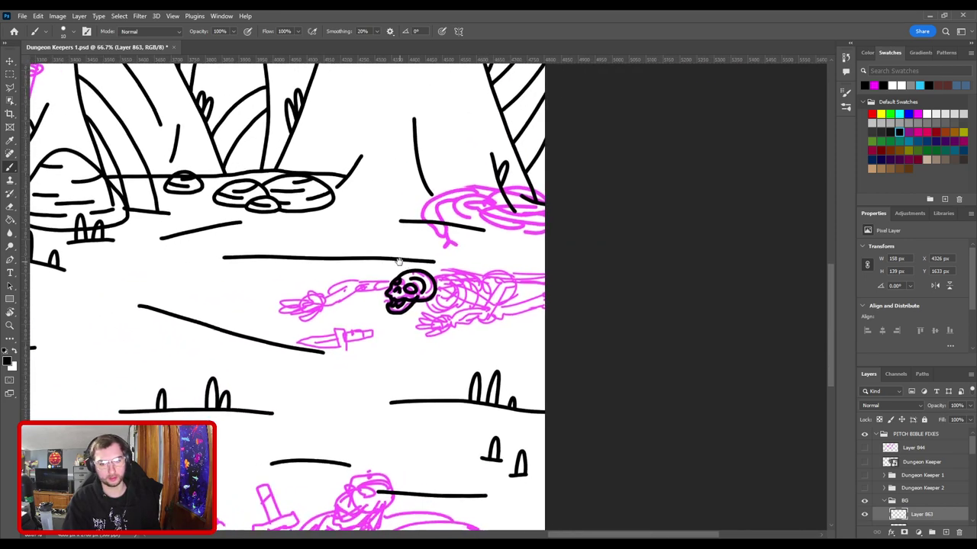
scroll(435, 224, up, 3)
key(ctrl+z)
key(ctrl+z)
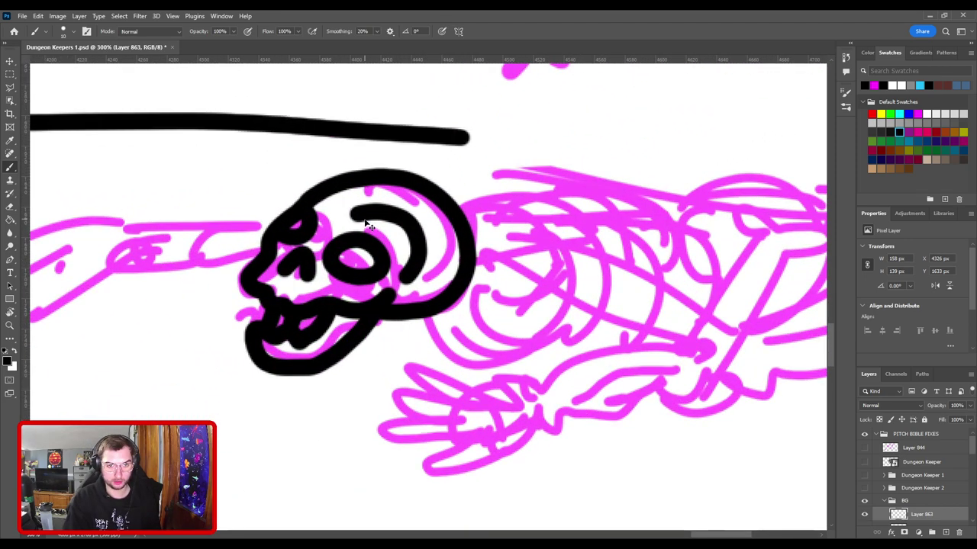
Step: Ink a curved cheekbone line behind the near eye socket down to the jaw, with a short branch toward the back
mouse_move(392, 225)
mouse_down()
mouse_move(410, 251)
mouse_move(389, 296)
mouse_move(404, 258)
mouse_up()
key(ctrl+z)
key(ctrl+z)
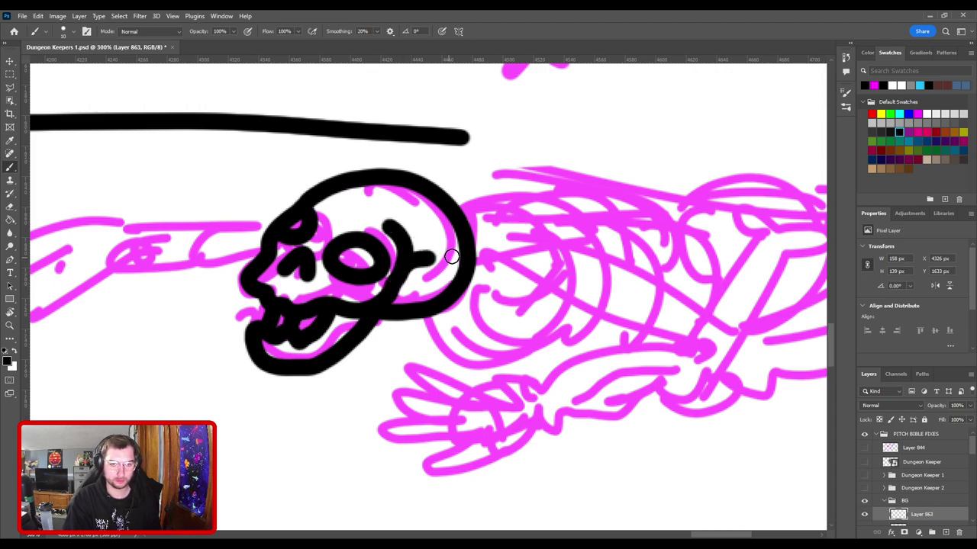
key(ctrl+minus)
key(ctrl+minus)
mouse_move(415, 283)
mouse_down()
mouse_move(465, 244)
mouse_move(451, 251)
mouse_up()
Step: Add small tooth marks along the front of the skull's upper jaw
key(ctrl+plus)
key(ctrl+plus)
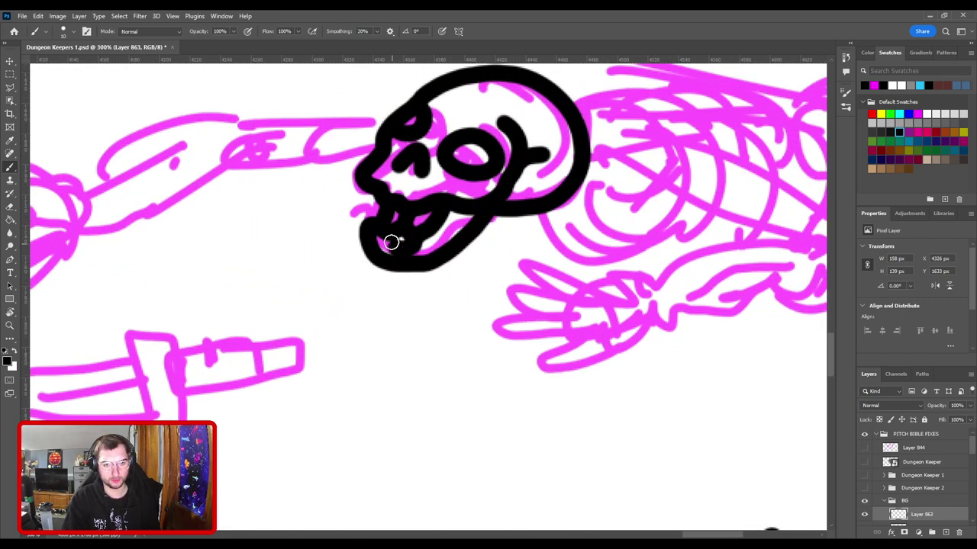
scroll(455, 328, down, 3)
scroll(455, 328, up, 3)
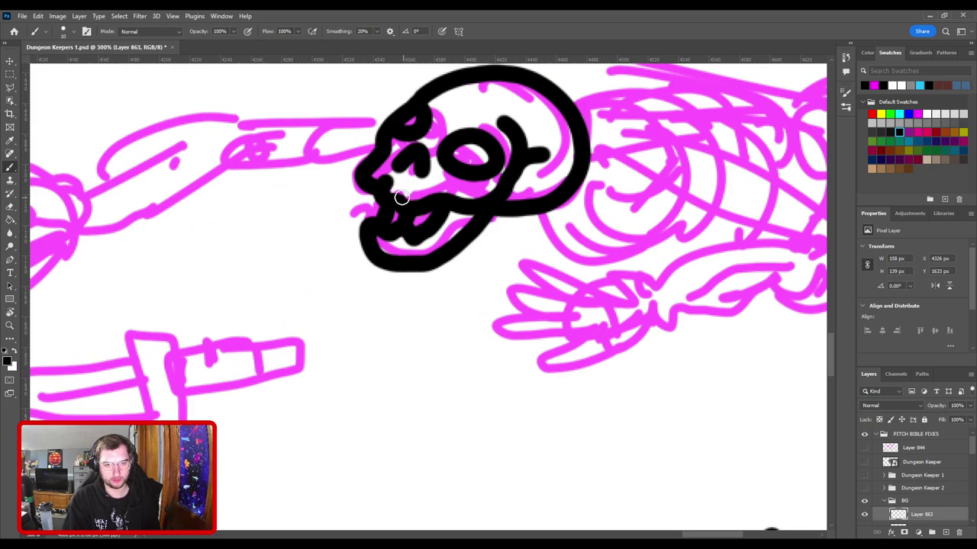
scroll(488, 229, down, 5)
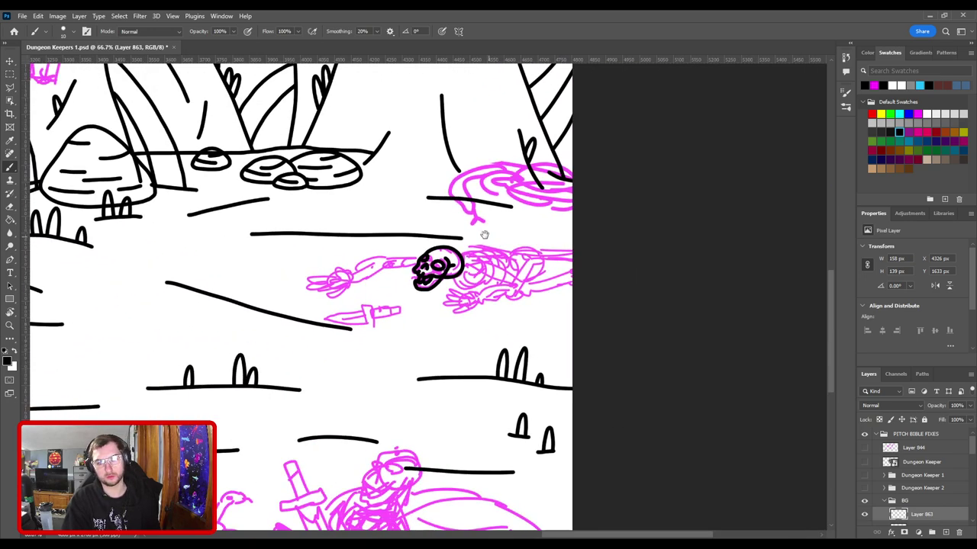
Step: Ink the lower edge and first fingers of the lying skeleton's outstretched hand as small bone segments over the magenta sketch
scroll(484, 234, up, 4)
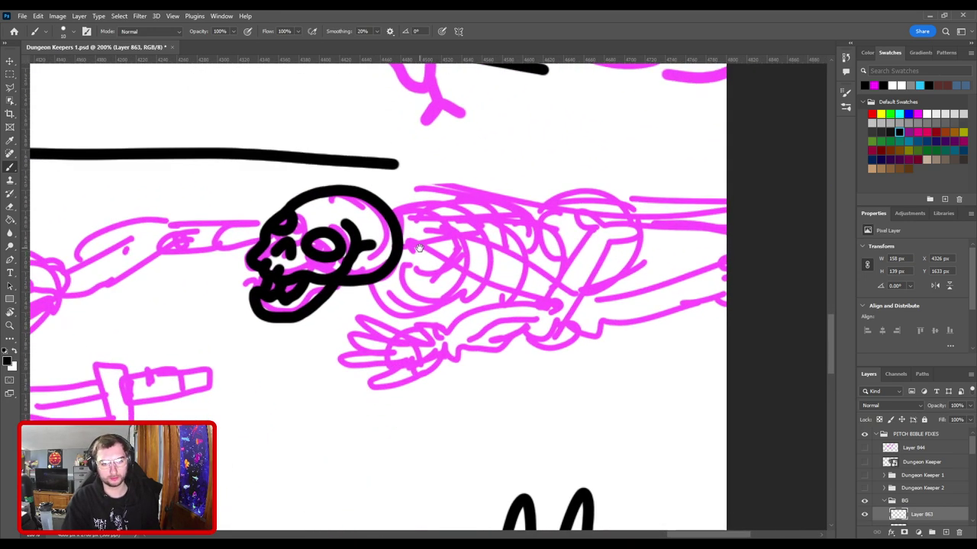
drag(418, 248, 450, 275)
drag(414, 241, 452, 219)
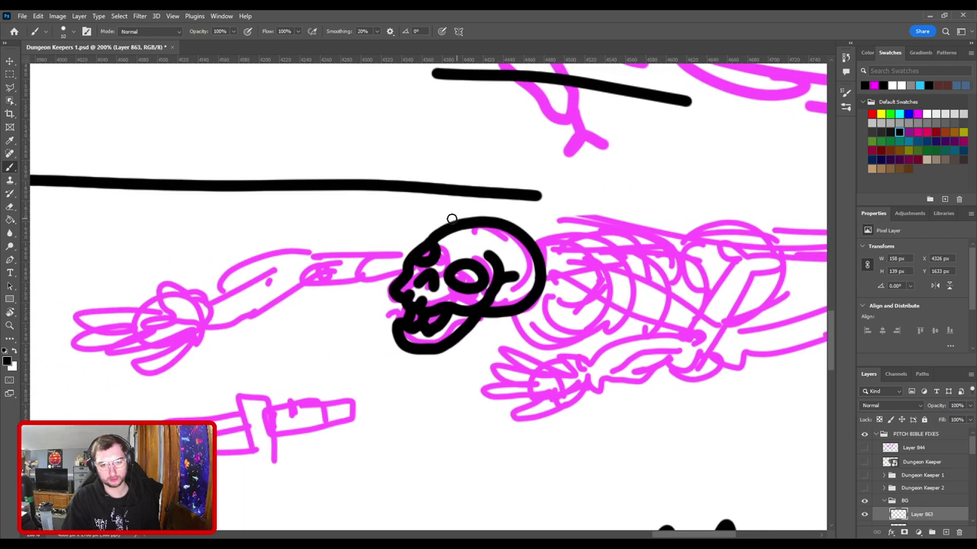
drag(385, 289, 493, 259)
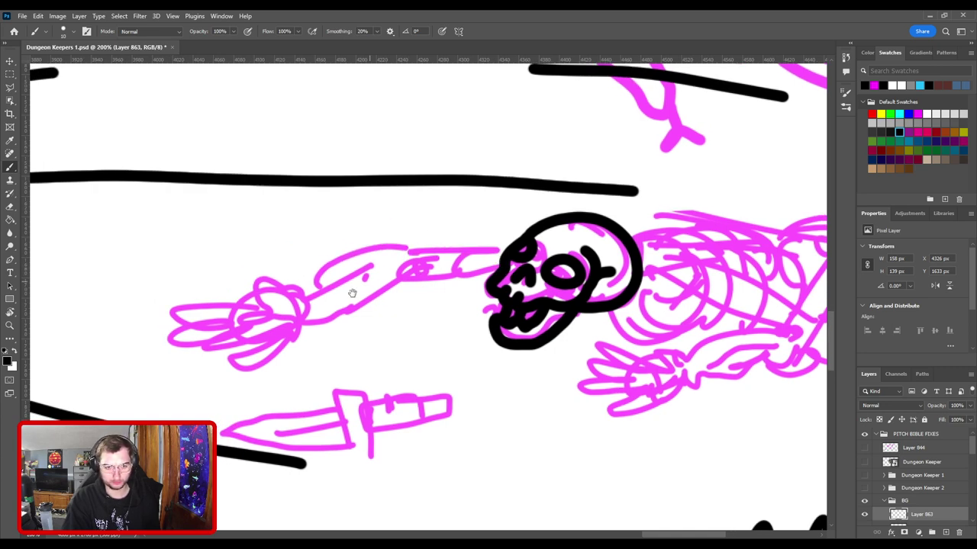
drag(352, 293, 500, 251)
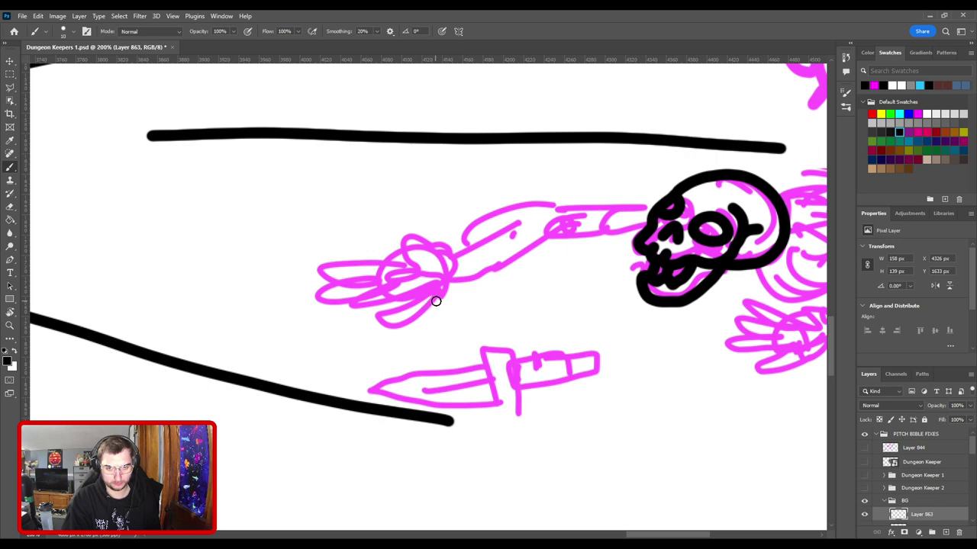
mouse_move(422, 302)
mouse_down()
mouse_move(391, 327)
mouse_move(383, 319)
mouse_move(411, 310)
mouse_move(416, 320)
mouse_move(391, 327)
mouse_move(390, 314)
mouse_move(413, 298)
mouse_move(393, 326)
mouse_move(377, 326)
mouse_move(375, 313)
mouse_move(434, 288)
mouse_move(383, 303)
mouse_move(389, 289)
mouse_move(423, 291)
mouse_move(418, 282)
mouse_move(447, 290)
mouse_up()
key(ctrl+z)
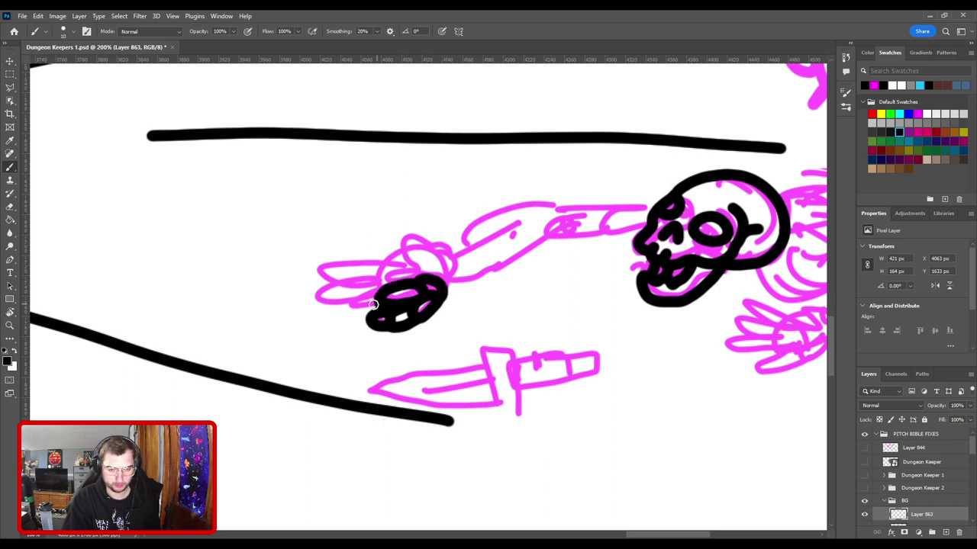
mouse_move(373, 305)
mouse_down()
mouse_move(351, 316)
mouse_move(351, 302)
mouse_move(383, 293)
mouse_move(384, 301)
mouse_move(354, 311)
mouse_move(354, 301)
mouse_move(368, 294)
mouse_move(383, 306)
mouse_move(360, 314)
mouse_move(356, 302)
mouse_move(387, 293)
mouse_move(383, 328)
mouse_move(357, 308)
mouse_move(361, 316)
mouse_move(336, 329)
mouse_move(361, 302)
mouse_up()
key(ctrl+z)
key(ctrl+z)
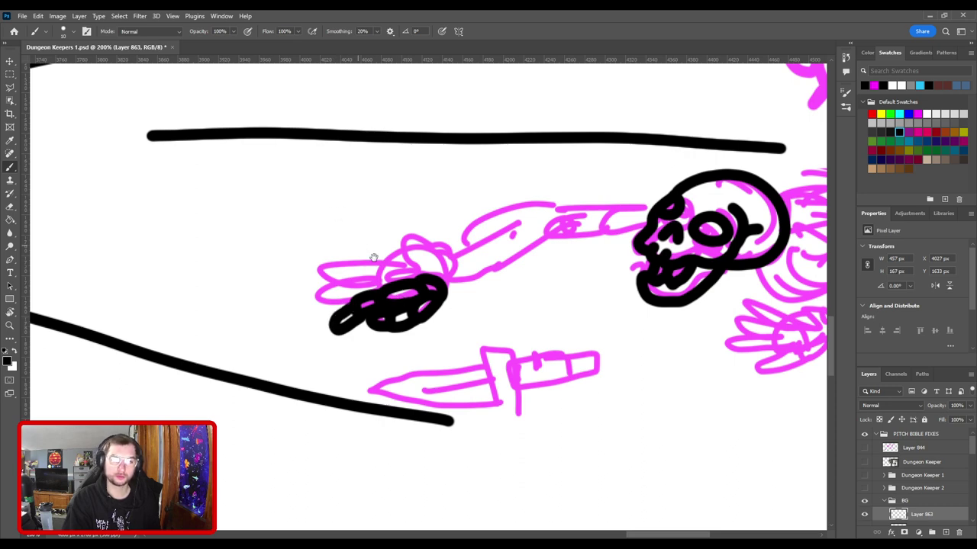
Step: Ink the remaining fingers and the rounded upper palm of the outstretched hand back to the wrist
mouse_move(373, 258)
mouse_down()
mouse_move(453, 235)
mouse_move(429, 276)
mouse_up()
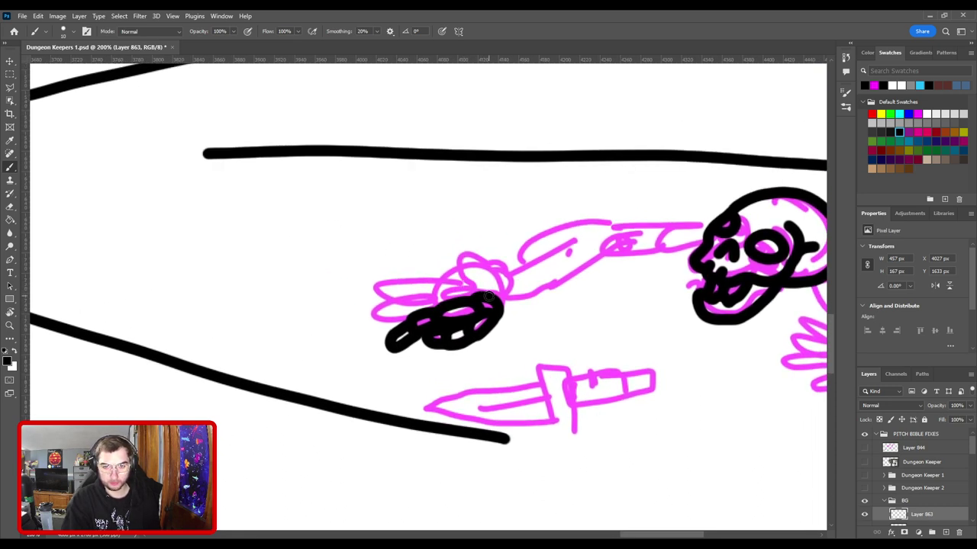
mouse_move(490, 296)
mouse_down()
mouse_move(460, 287)
mouse_move(457, 301)
mouse_move(453, 293)
mouse_move(422, 302)
mouse_move(420, 318)
mouse_move(423, 304)
mouse_move(397, 308)
mouse_move(407, 322)
mouse_move(378, 314)
mouse_move(395, 311)
mouse_move(373, 328)
mouse_move(402, 325)
mouse_up()
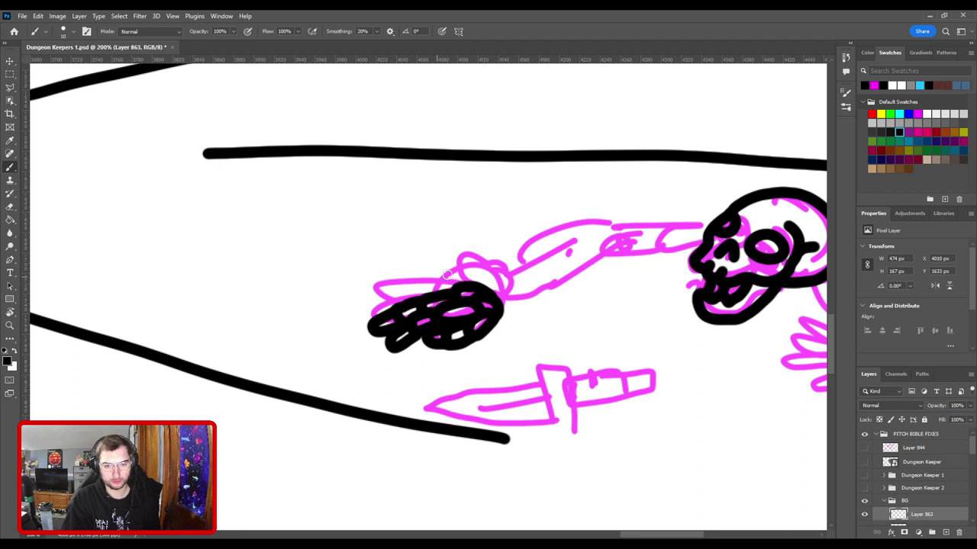
mouse_move(499, 306)
mouse_down()
mouse_move(493, 277)
mouse_move(473, 281)
mouse_move(481, 269)
mouse_move(478, 281)
mouse_move(488, 279)
mouse_move(472, 283)
mouse_move(434, 272)
mouse_move(450, 286)
mouse_move(472, 281)
mouse_move(425, 287)
mouse_move(405, 295)
mouse_move(429, 298)
mouse_move(412, 297)
mouse_move(429, 286)
mouse_move(403, 303)
mouse_move(428, 286)
mouse_up()
key(ctrl+z)
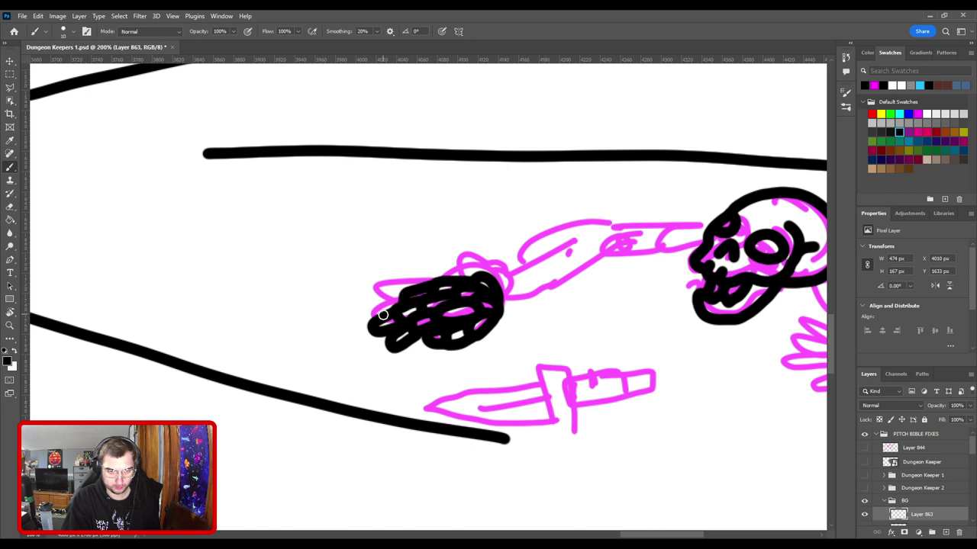
mouse_move(388, 314)
mouse_down()
mouse_move(389, 300)
mouse_move(411, 292)
mouse_move(378, 313)
mouse_move(389, 296)
mouse_move(443, 269)
mouse_move(484, 278)
mouse_up()
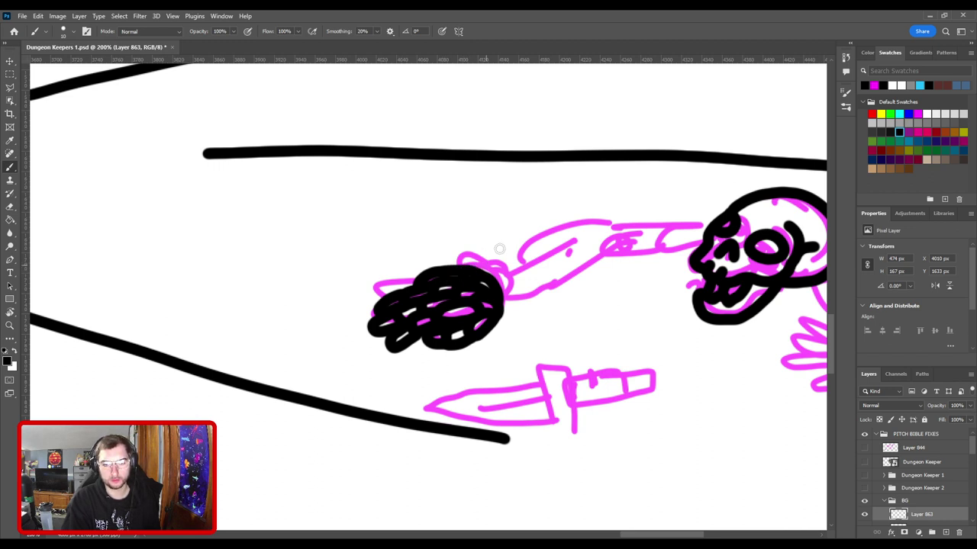
Step: Try a single long forearm bone with knobbed ends from the outstretched hand's wrist to the elbow
scroll(531, 270, down, 5)
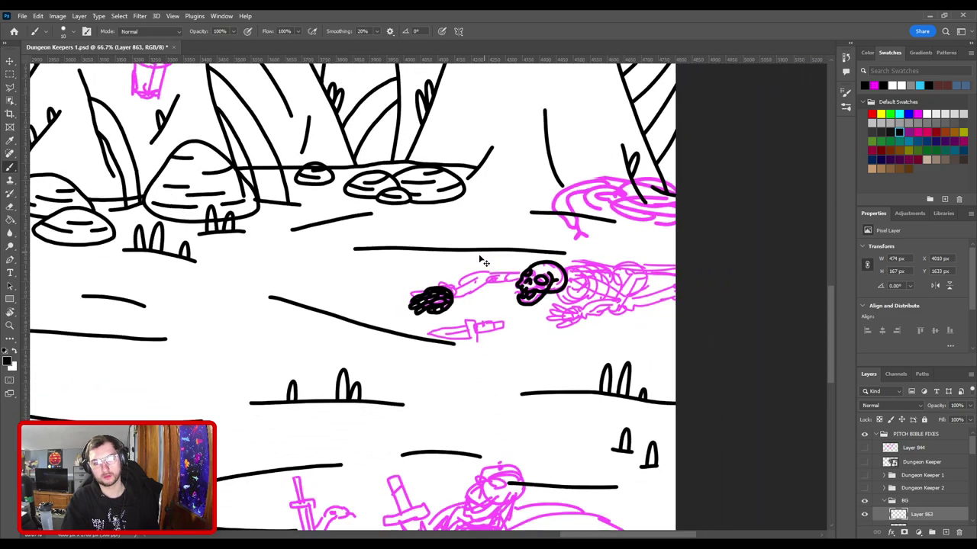
scroll(481, 257, up, 3)
scroll(448, 203, up, 3)
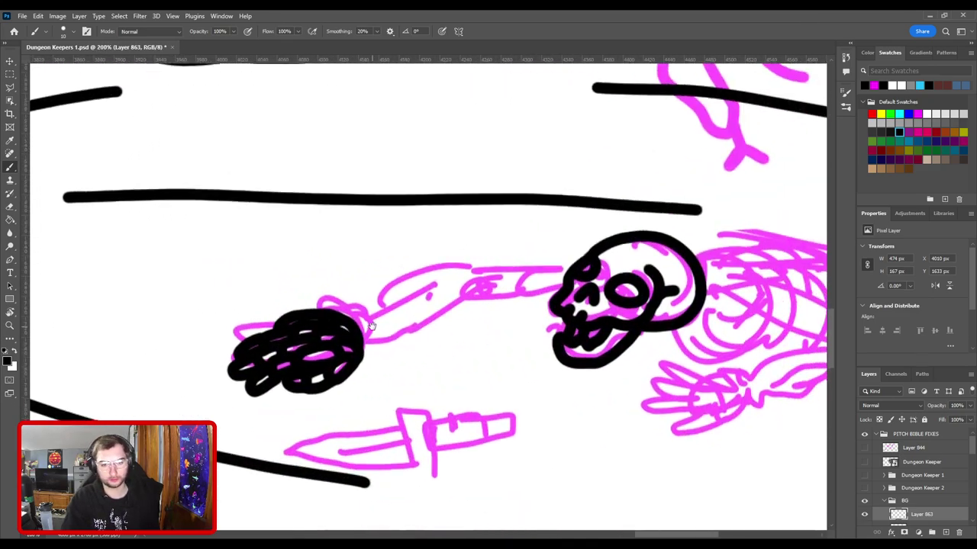
mouse_move(360, 356)
mouse_down()
mouse_move(386, 341)
mouse_move(360, 308)
mouse_move(395, 327)
mouse_move(469, 280)
mouse_up()
key(ctrl+z)
drag(380, 336, 459, 285)
key(ctrl+z)
mouse_move(385, 335)
mouse_down()
mouse_move(454, 291)
mouse_move(485, 284)
mouse_move(469, 260)
mouse_move(447, 259)
mouse_move(444, 273)
mouse_up()
drag(366, 309, 467, 264)
scroll(526, 223, down, 5)
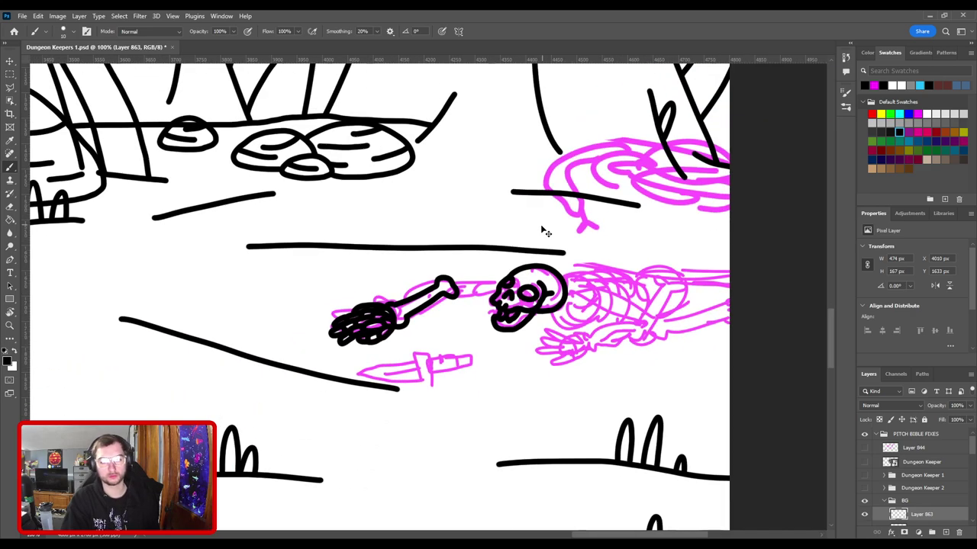
scroll(457, 294, up, 4)
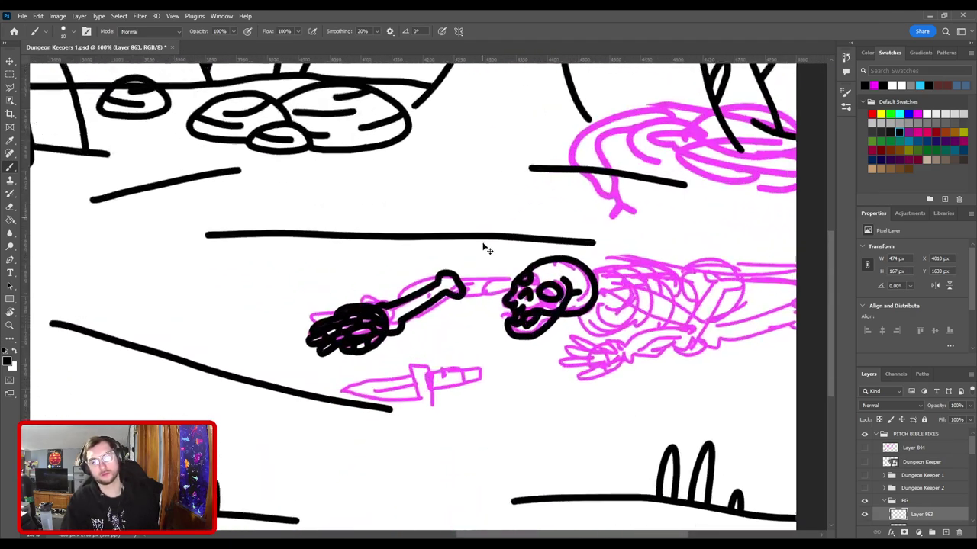
key(ctrl+z)
key(ctrl+z)
key(ctrl+z)
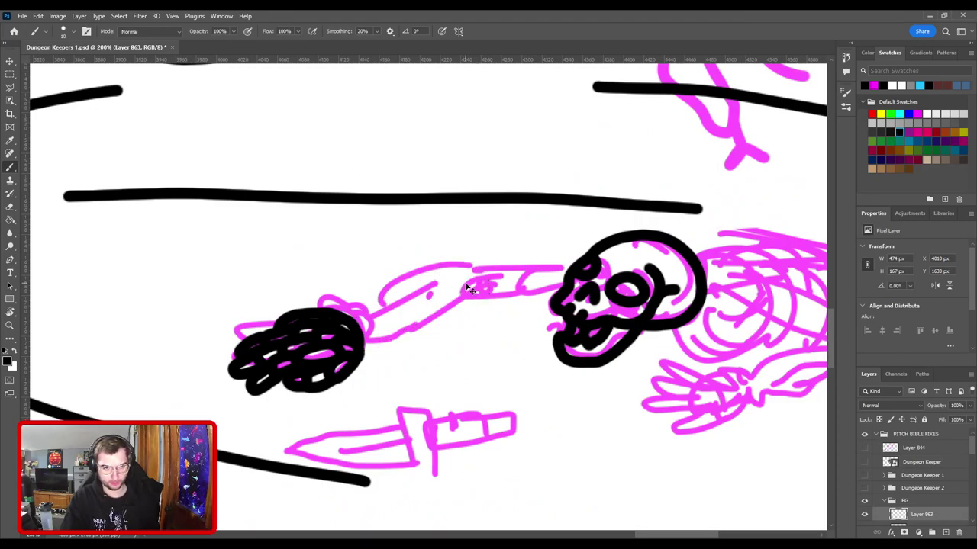
Step: Rotate the canvas view to about -68° so the outstretched arm stands nearly upright, and return to the Brush
key(r)
drag(514, 257, 405, 187)
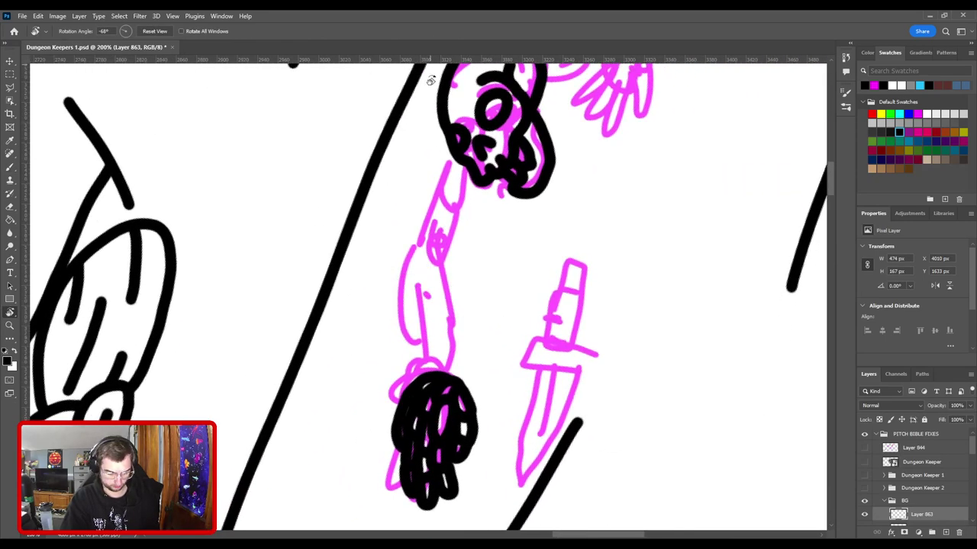
key(b)
Step: Try a straight-sided forearm with flared wrist knobs on the outstretched arm
drag(452, 382, 454, 347)
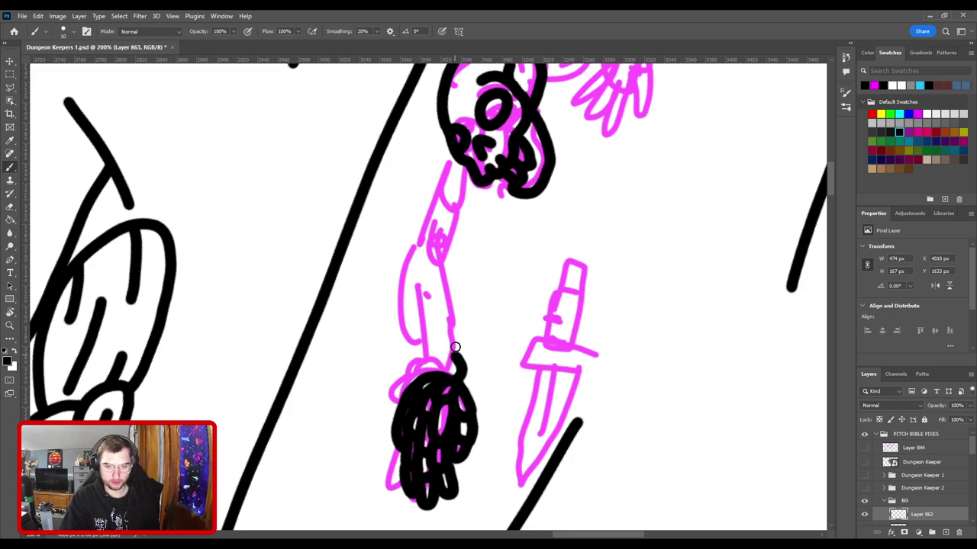
mouse_move(444, 263)
mouse_down()
mouse_move(437, 366)
mouse_move(417, 379)
mouse_move(431, 359)
mouse_up()
drag(422, 266, 432, 357)
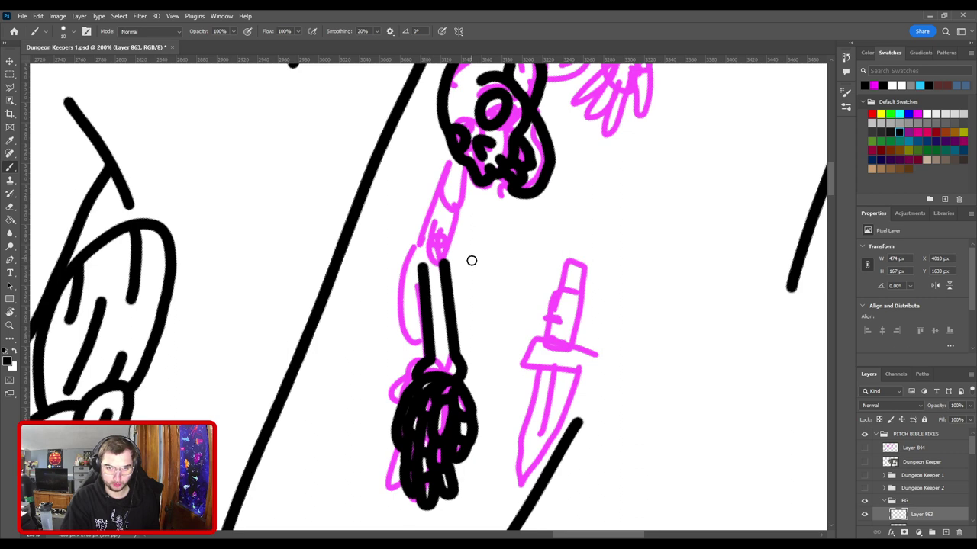
mouse_move(458, 261)
mouse_down()
mouse_move(438, 305)
mouse_move(402, 294)
mouse_move(430, 310)
mouse_move(416, 354)
mouse_move(412, 337)
mouse_move(439, 283)
mouse_up()
key(ctrl+z)
key(ctrl+z)
key(ctrl+z)
key(ctrl+z)
drag(441, 382, 474, 266)
key(ctrl+z)
key(ctrl+z)
key(ctrl+z)
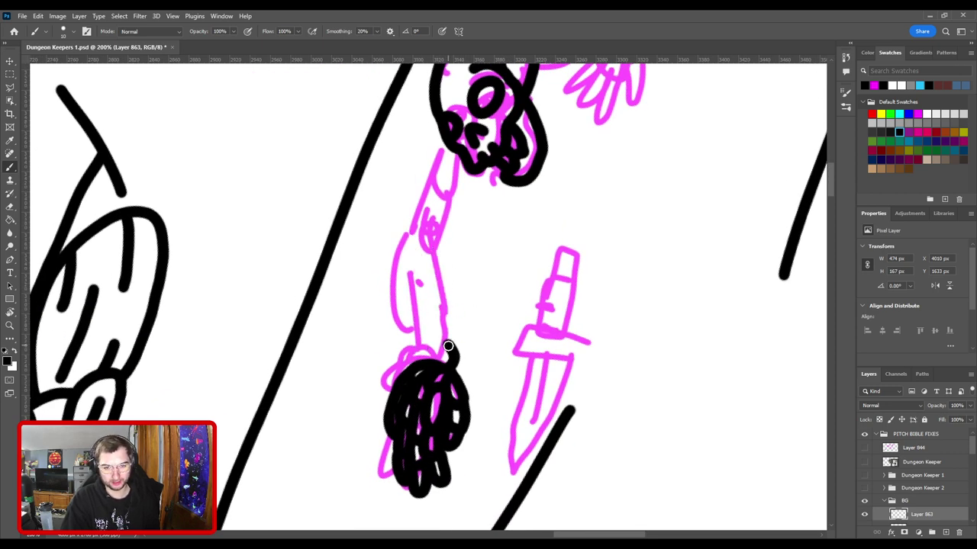
Step: Ink the outstretched forearm as two slightly bowed bones with a narrow gap between them, from wrist to elbow
drag(446, 342, 432, 247)
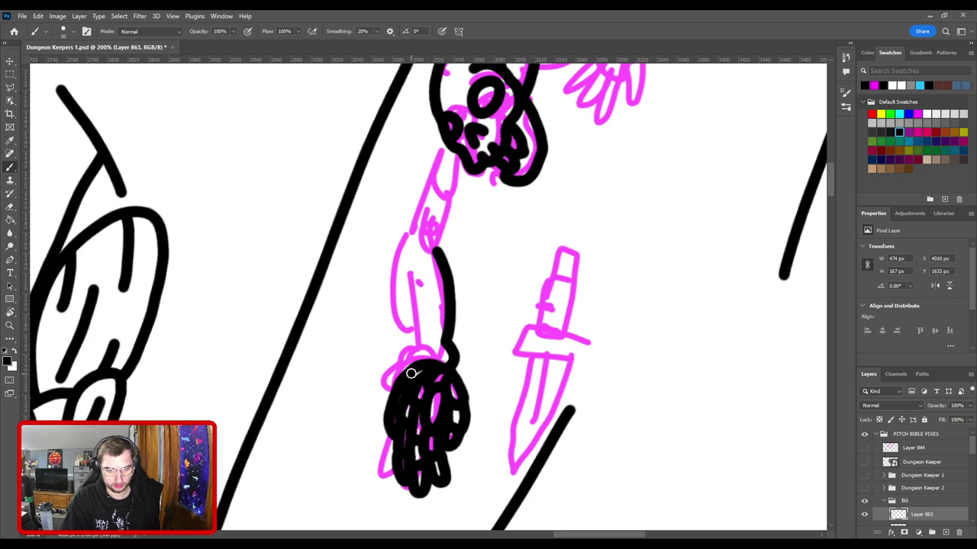
mouse_move(403, 352)
mouse_down()
mouse_move(437, 329)
mouse_move(426, 343)
mouse_move(421, 257)
mouse_up()
key(ctrl+z)
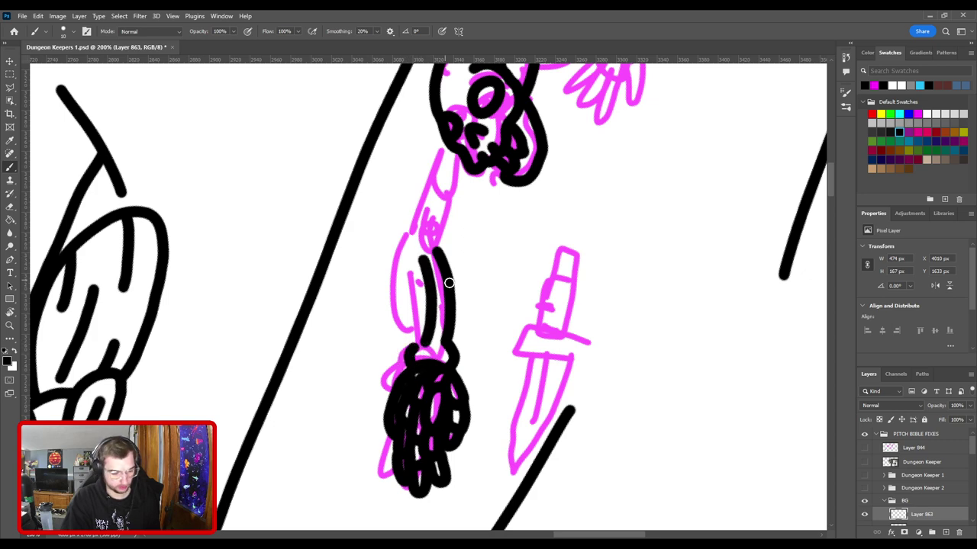
mouse_move(429, 335)
mouse_down()
mouse_move(418, 326)
mouse_move(424, 276)
mouse_up()
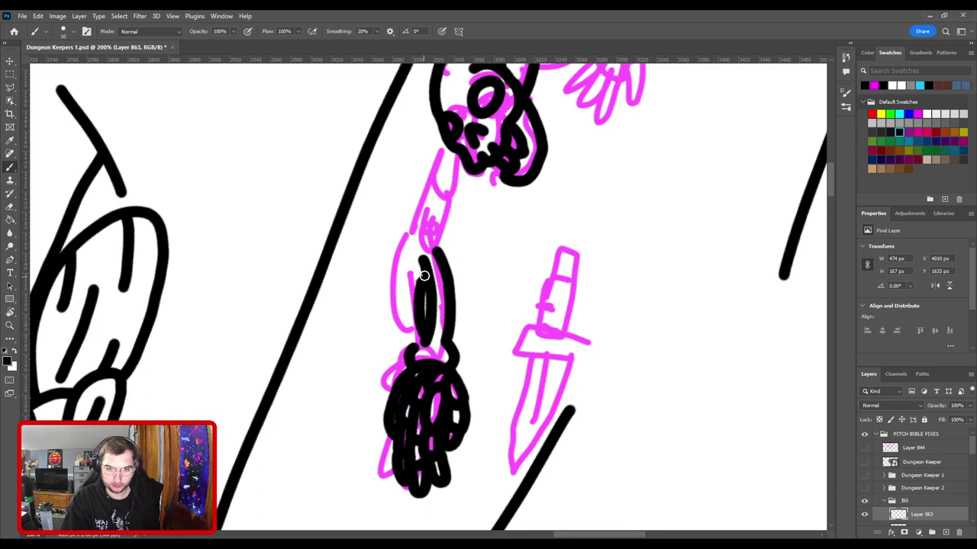
Step: Ink the knobbed elbow joint and upper arm bone up to the skull's face, and rotate the canvas back to 0°
mouse_move(416, 350)
mouse_down()
mouse_move(402, 297)
mouse_move(414, 245)
mouse_move(444, 237)
mouse_move(438, 334)
mouse_move(425, 373)
mouse_move(412, 369)
mouse_move(429, 292)
mouse_up()
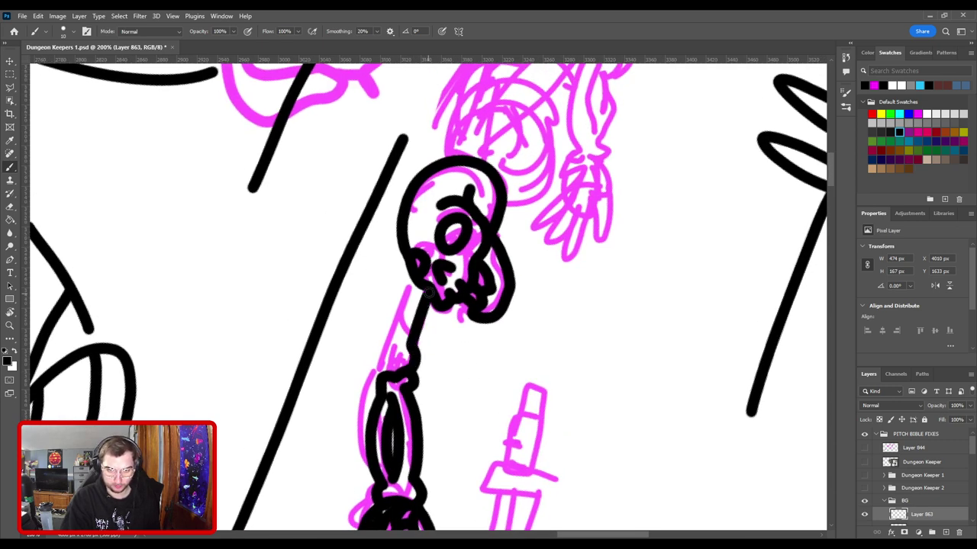
drag(381, 372, 414, 283)
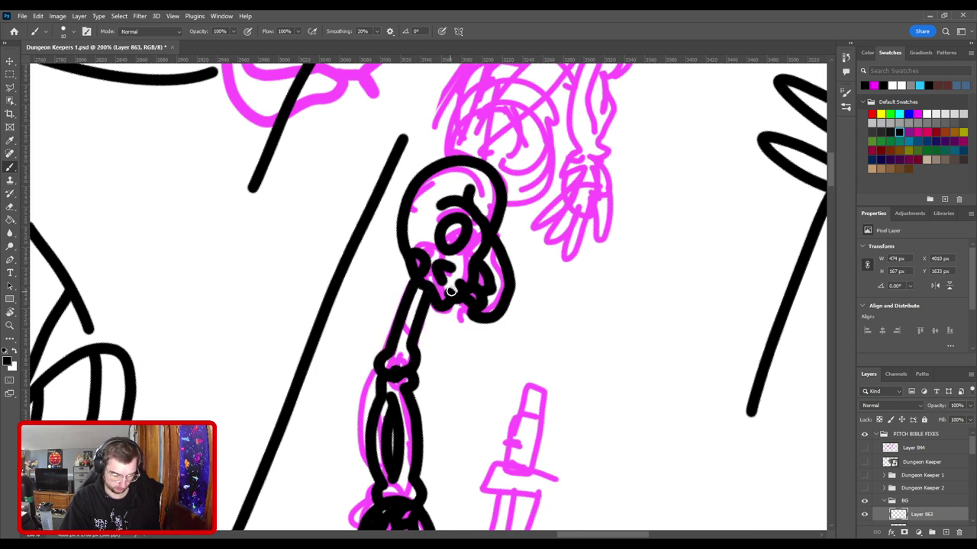
key(r)
drag(457, 279, 482, 322)
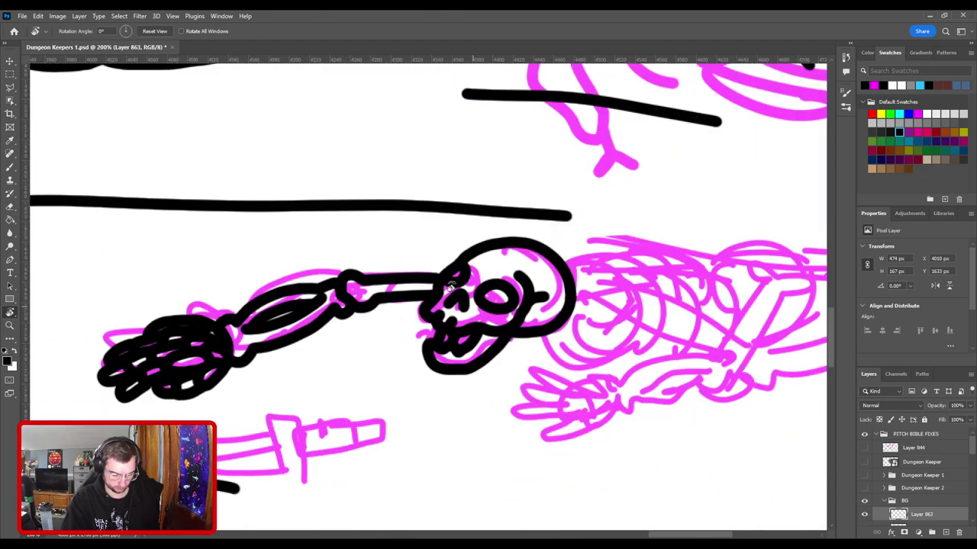
key(b)
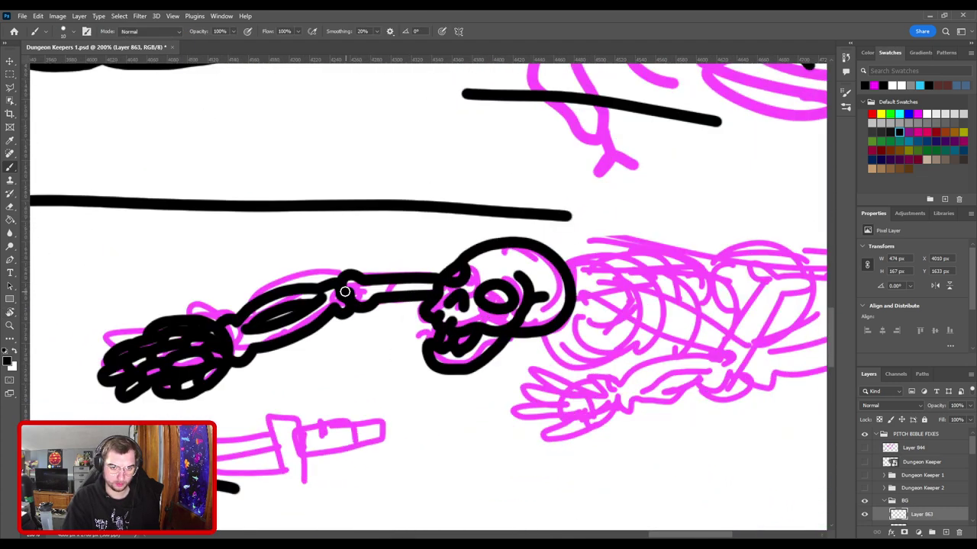
Step: Ink the lower fingers of the skeleton's near hand below the rib cage as short bone segments
scroll(428, 368, down, 5)
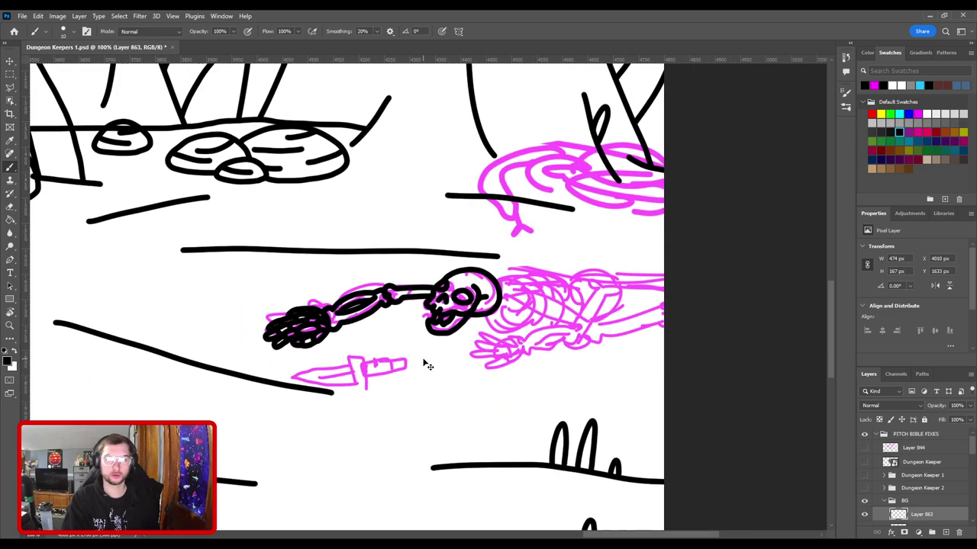
scroll(419, 359, up, 3)
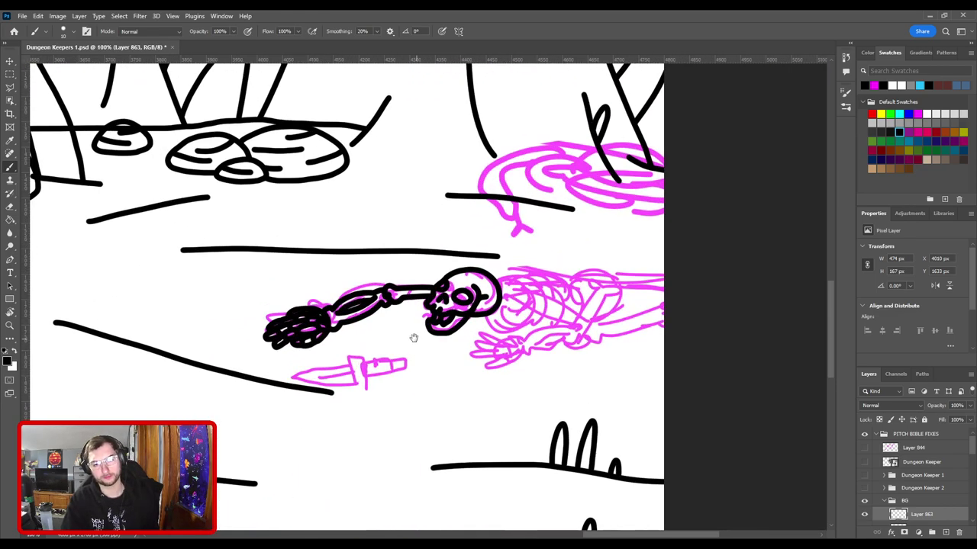
scroll(427, 295, up, 2)
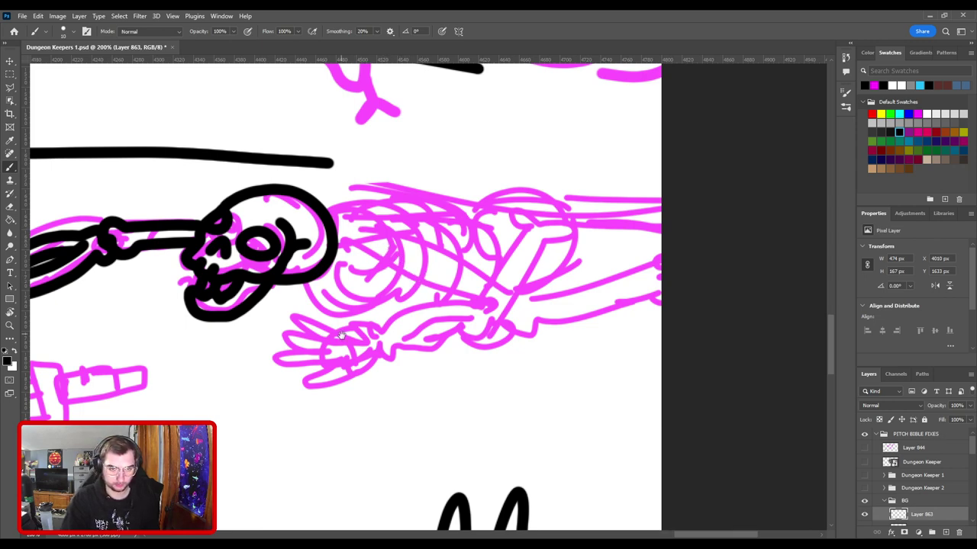
drag(341, 336, 486, 278)
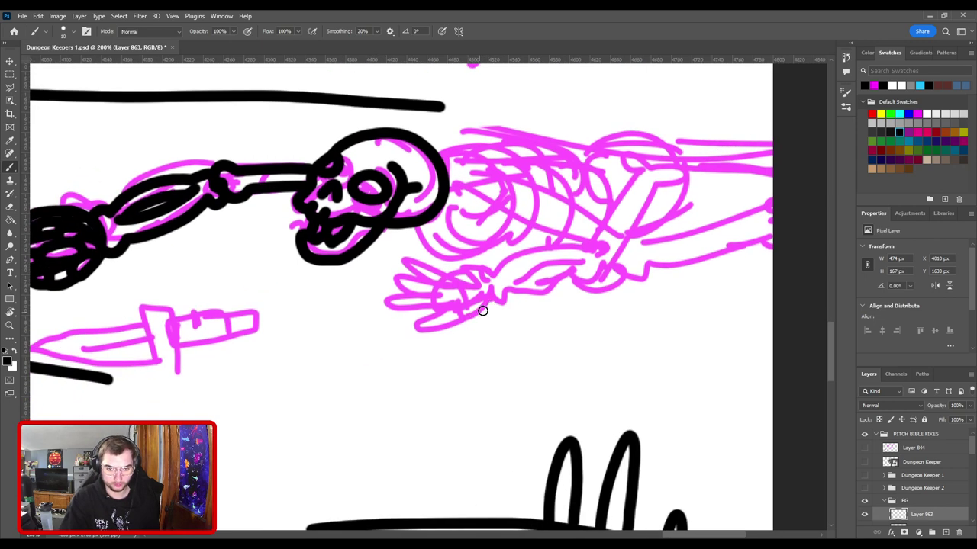
mouse_move(461, 322)
mouse_down()
mouse_move(433, 333)
mouse_move(435, 321)
mouse_move(469, 307)
mouse_move(478, 313)
mouse_move(459, 323)
mouse_move(473, 324)
mouse_move(452, 315)
mouse_move(478, 327)
mouse_up()
key(ctrl+z)
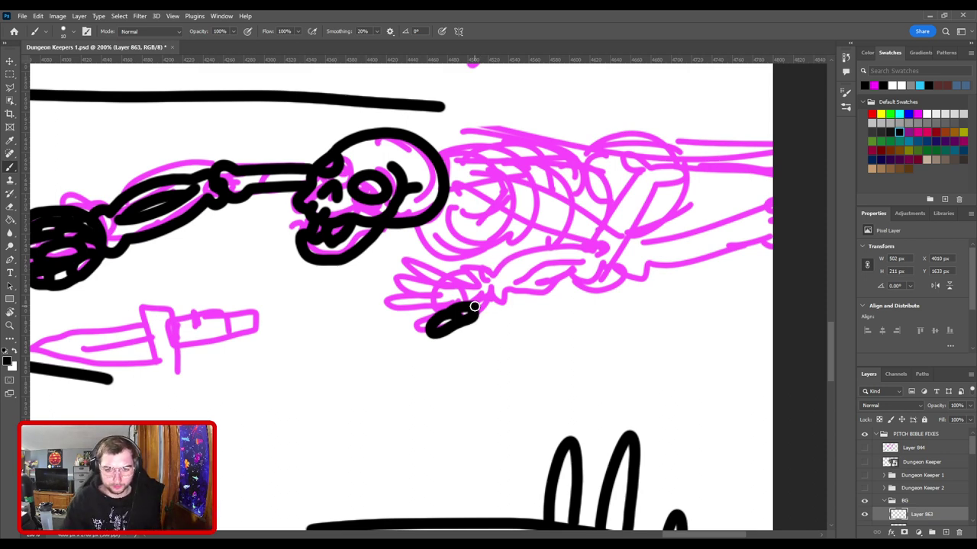
mouse_move(475, 306)
mouse_down()
mouse_move(418, 322)
mouse_move(463, 287)
mouse_move(442, 302)
mouse_move(471, 299)
mouse_move(477, 288)
mouse_move(490, 298)
mouse_move(430, 285)
mouse_move(435, 303)
mouse_move(413, 299)
mouse_move(426, 292)
mouse_move(416, 313)
mouse_move(423, 308)
mouse_move(406, 313)
mouse_move(443, 295)
mouse_up()
key(ctrl+z)
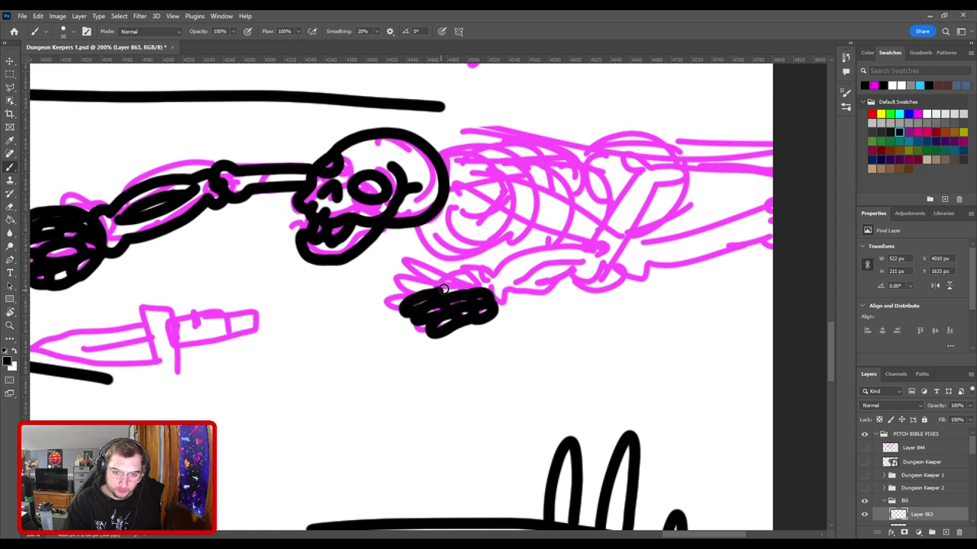
Step: Ink the upper fingers and palm of the near hand back to the wrist
mouse_move(442, 288)
mouse_down()
mouse_move(488, 288)
mouse_move(418, 290)
mouse_move(428, 276)
mouse_move(478, 281)
mouse_move(457, 274)
mouse_move(483, 268)
mouse_move(441, 263)
mouse_move(475, 272)
mouse_up()
key(ctrl+z)
key(ctrl+z)
key(ctrl+z)
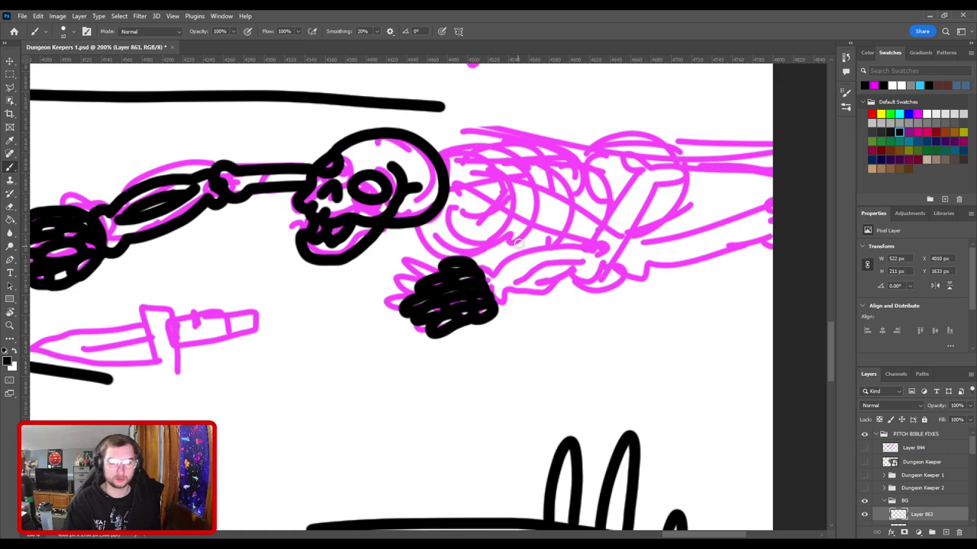
key(ctrl+z)
Step: Ink the near forearm from wrist to knobbed elbow, with a curved inner line separating its two bones
mouse_move(543, 301)
mouse_down()
mouse_move(412, 281)
mouse_move(395, 261)
mouse_move(218, 317)
mouse_move(264, 321)
mouse_move(279, 304)
mouse_move(338, 294)
mouse_move(353, 303)
mouse_up()
mouse_move(269, 321)
mouse_down()
mouse_move(342, 317)
mouse_move(381, 299)
mouse_move(354, 271)
mouse_move(336, 279)
mouse_up()
drag(250, 296, 314, 276)
mouse_move(264, 298)
mouse_down()
mouse_move(321, 276)
mouse_move(340, 282)
mouse_up()
key(ctrl+z)
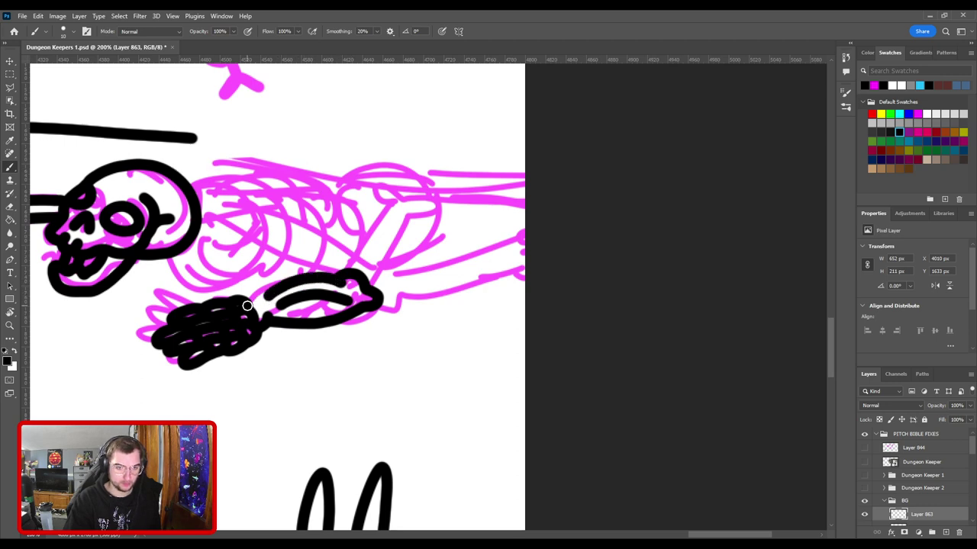
drag(247, 306, 263, 294)
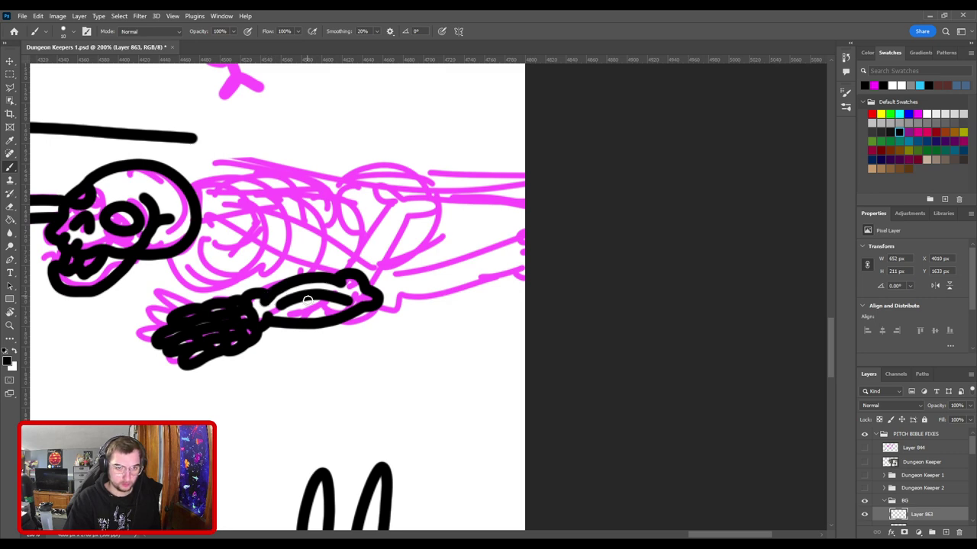
Step: Close the gap between the near forearm's two bones with a lower curved line
mouse_move(286, 304)
mouse_down()
mouse_move(313, 309)
mouse_move(338, 299)
mouse_up()
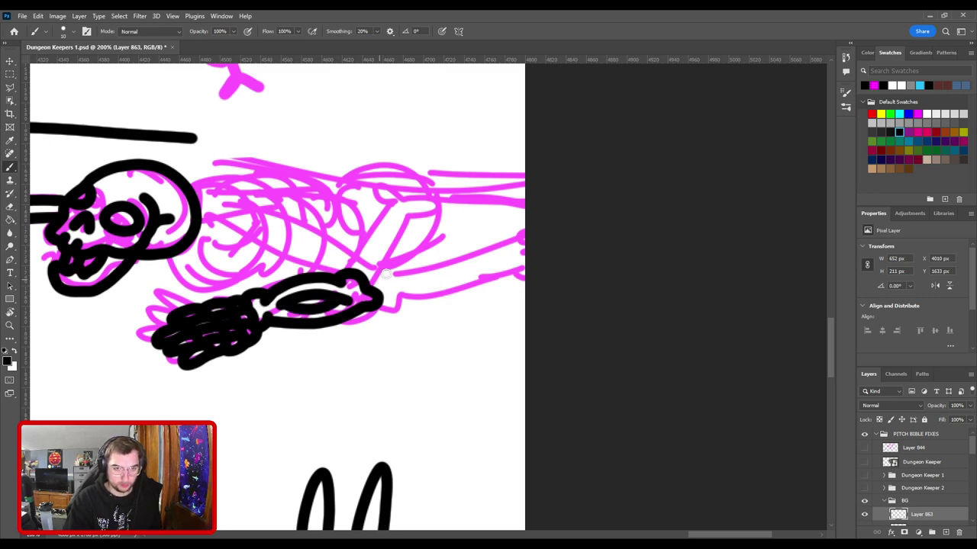
mouse_move(387, 275)
mouse_down()
mouse_move(341, 280)
mouse_move(395, 260)
mouse_move(353, 321)
mouse_move(430, 331)
mouse_move(409, 283)
mouse_move(427, 252)
mouse_move(420, 238)
mouse_move(435, 231)
mouse_move(468, 246)
mouse_move(453, 265)
mouse_up()
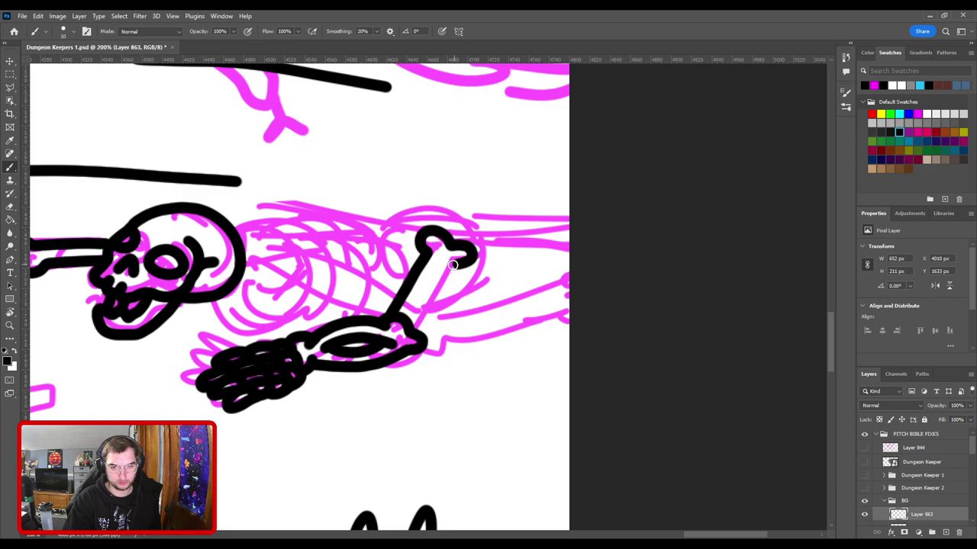
shift+click(416, 330)
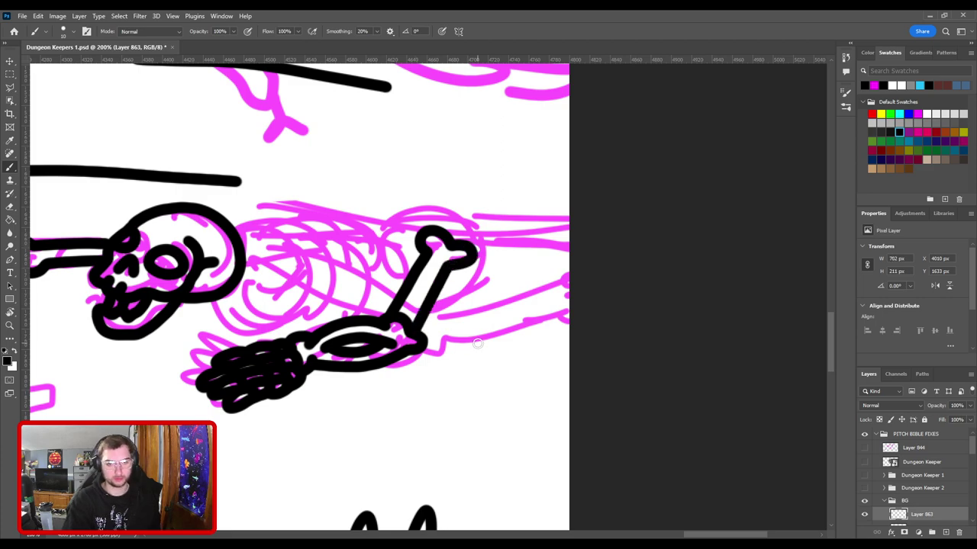
key(ctrl+minus)
key(ctrl+minus)
key(ctrl+minus)
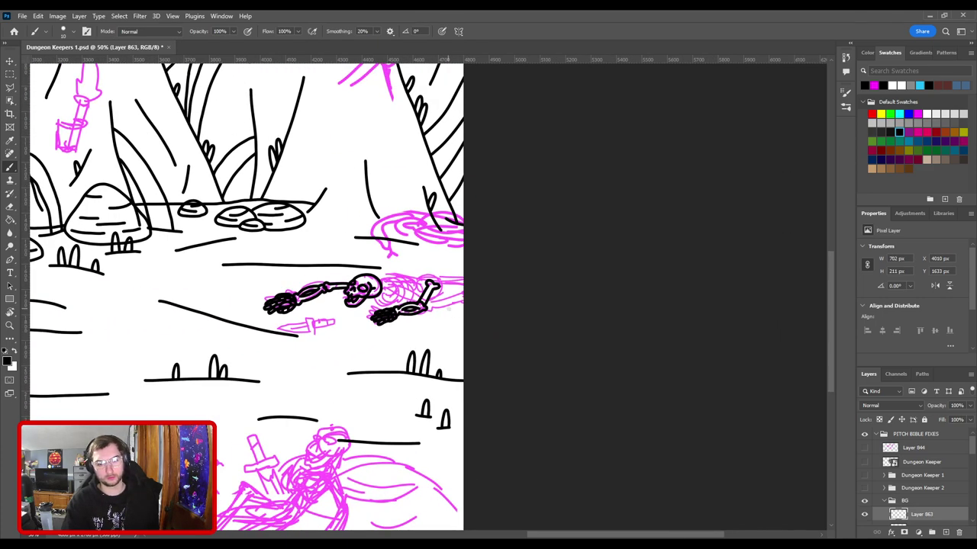
key(ctrl+plus)
key(ctrl+plus)
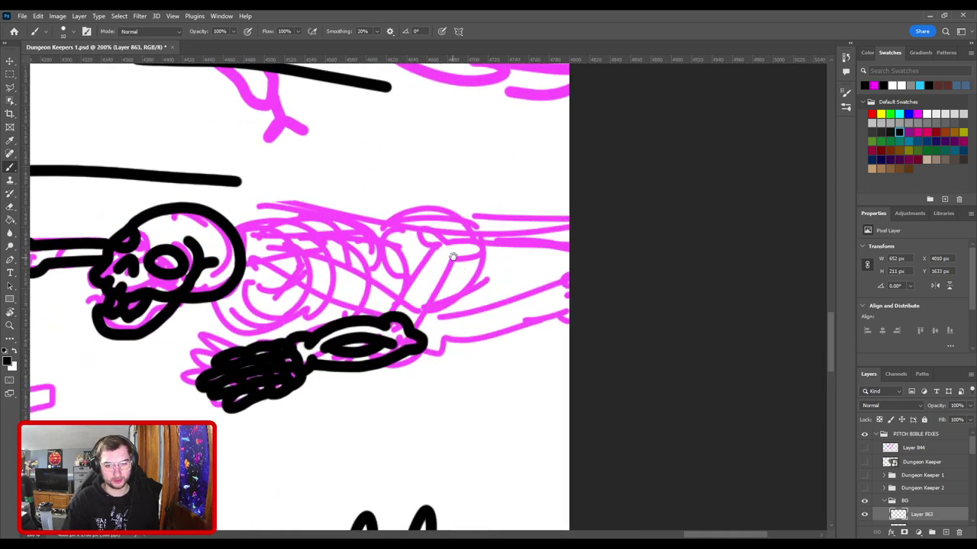
Step: Ink the near upper arm bone from the elbow up across the rib cage, with a knobbed shoulder end near the skull
drag(396, 270, 458, 248)
drag(486, 291, 531, 353)
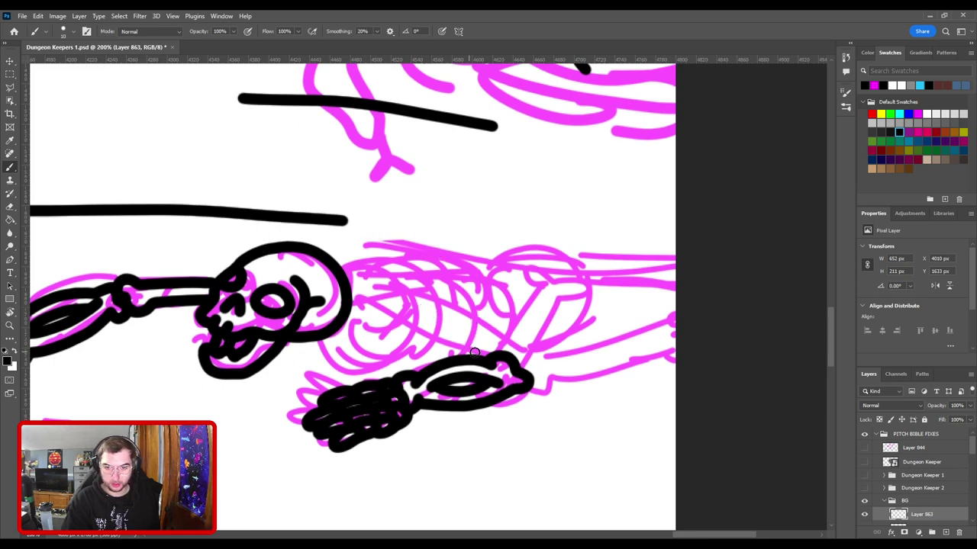
drag(402, 325, 485, 356)
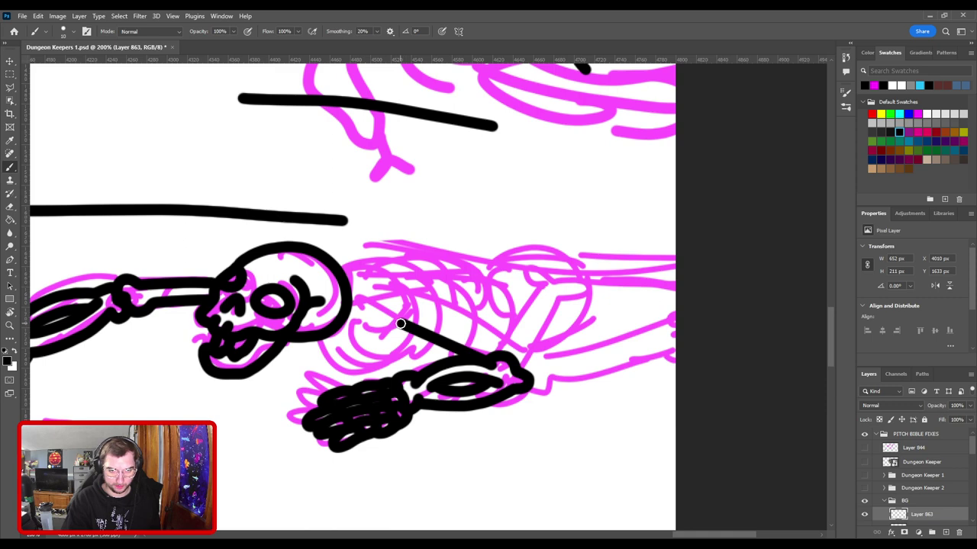
mouse_move(401, 323)
mouse_down()
mouse_move(379, 319)
mouse_move(397, 297)
mouse_move(528, 353)
mouse_move(522, 369)
mouse_up()
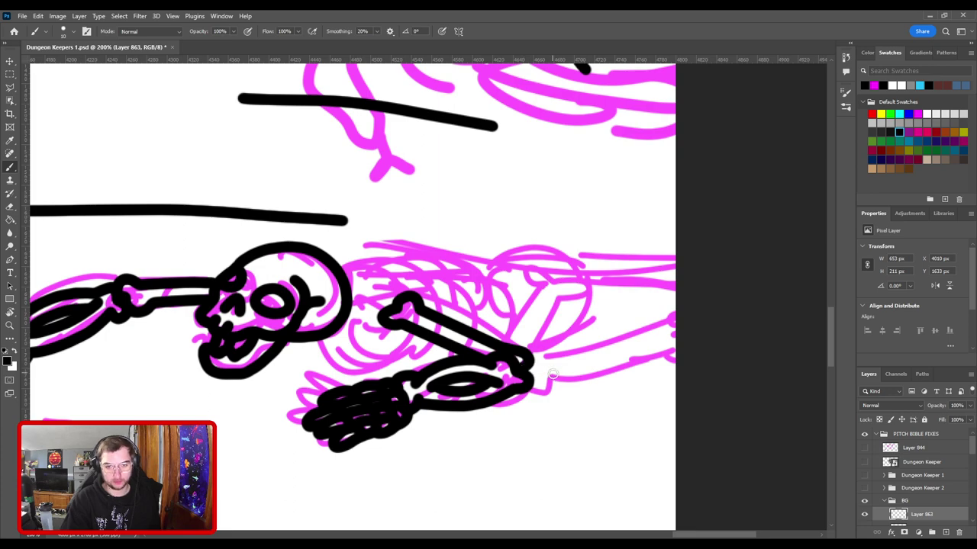
key(ctrl+minus)
key(ctrl+minus)
key(ctrl+minus)
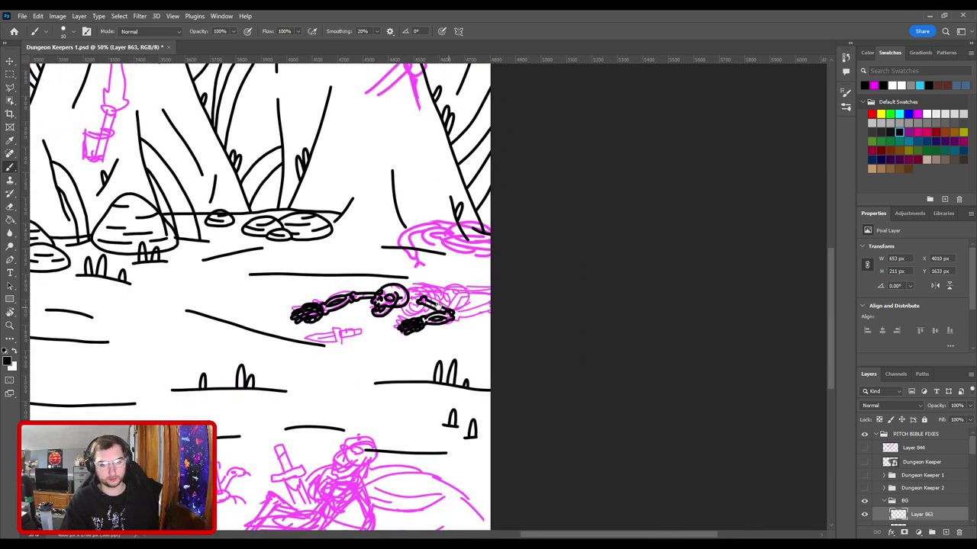
key(ctrl+plus)
key(ctrl+plus)
key(ctrl+plus)
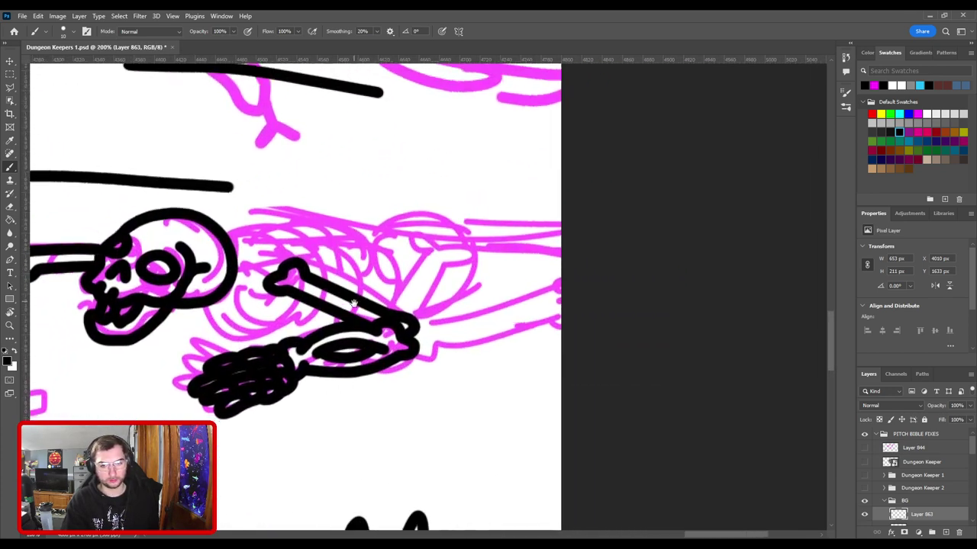
drag(353, 303, 525, 284)
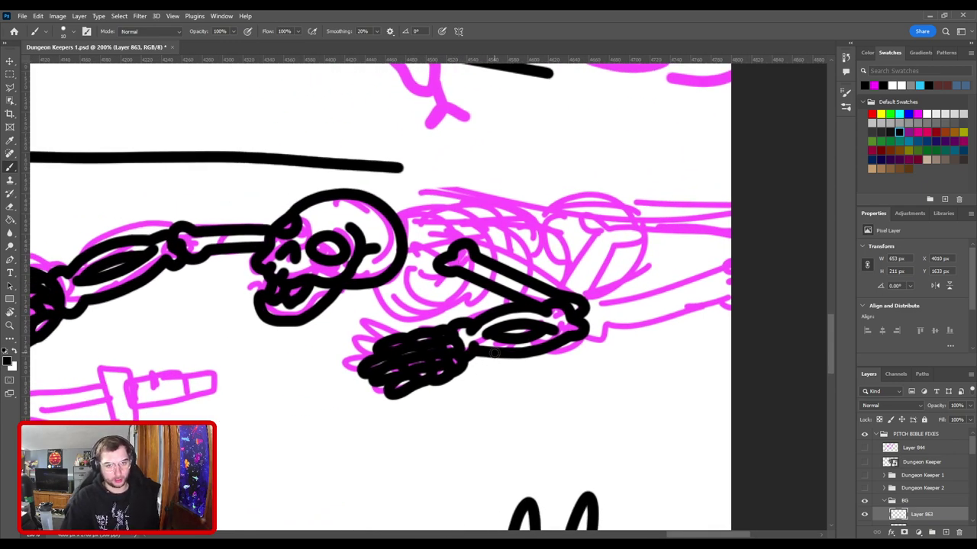
scroll(494, 351, down, 3)
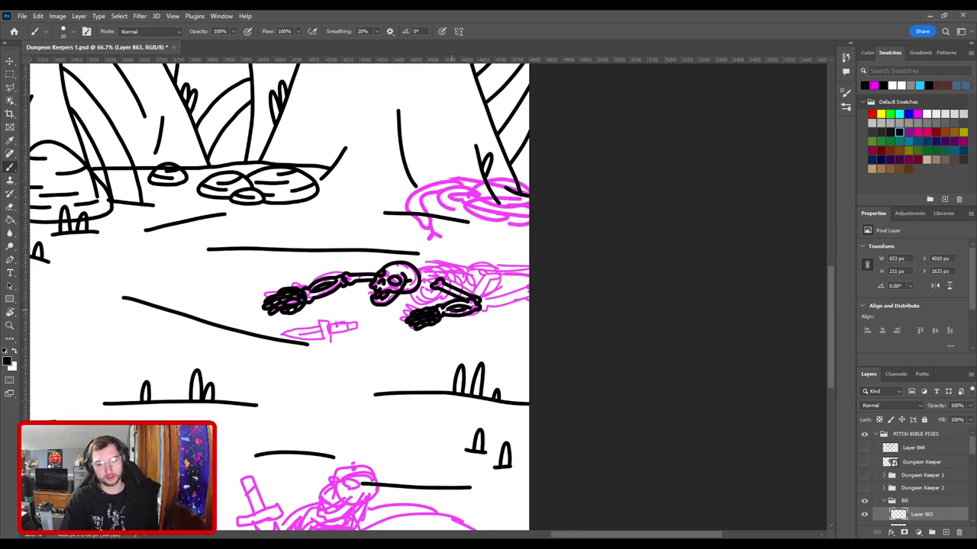
scroll(452, 313, up, 3)
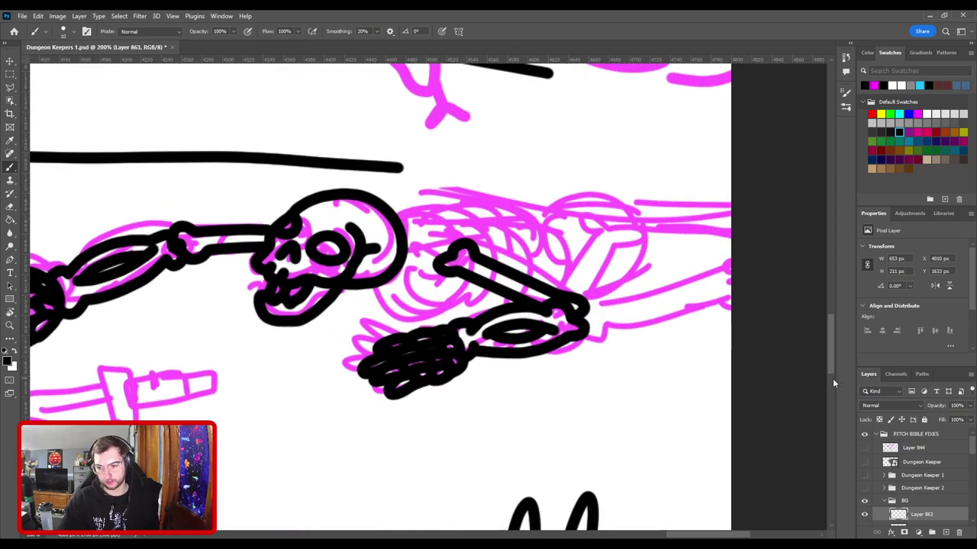
Step: Add a new layer above the Grass layer, beneath Layer 863, for the skeleton's torso
scroll(833, 382, down, 1)
scroll(932, 500, down, 2)
click(937, 508)
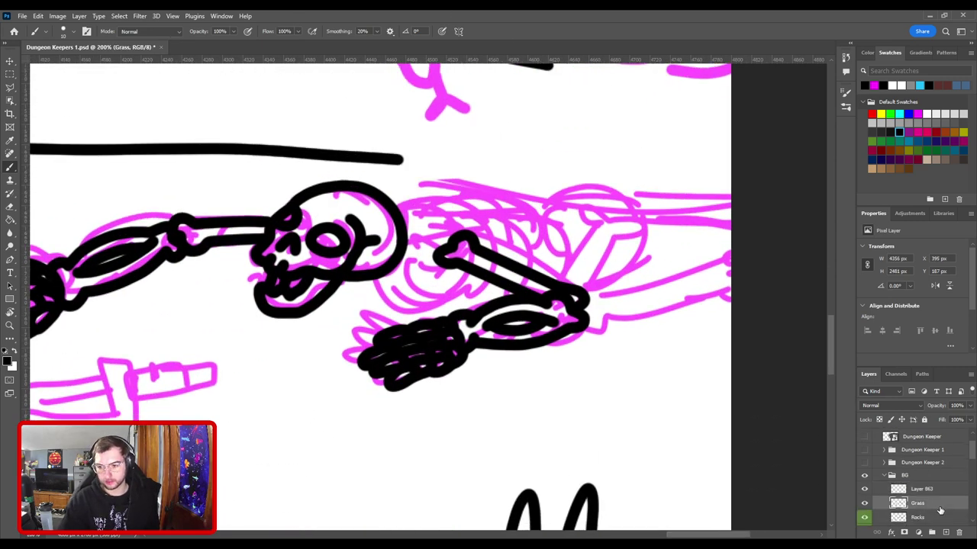
click(946, 533)
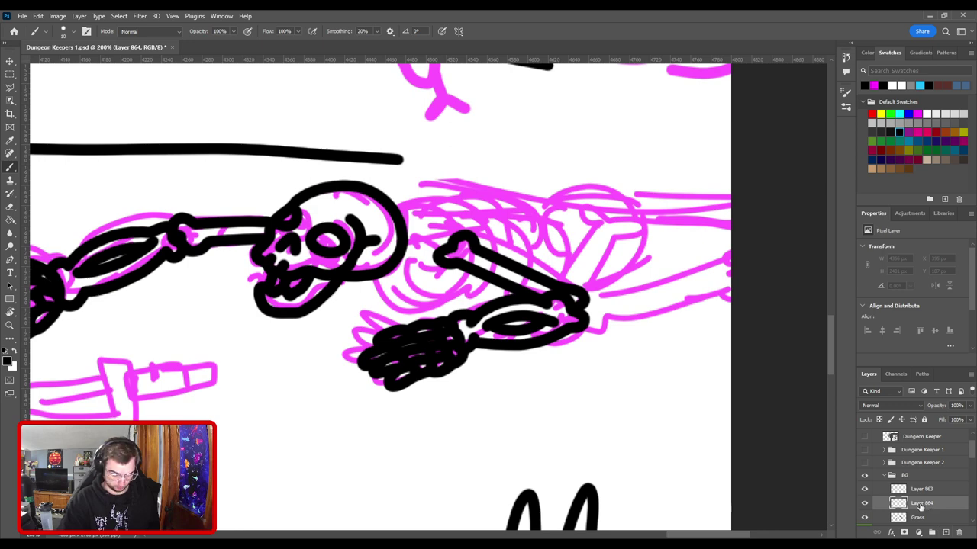
scroll(473, 232, up, 2)
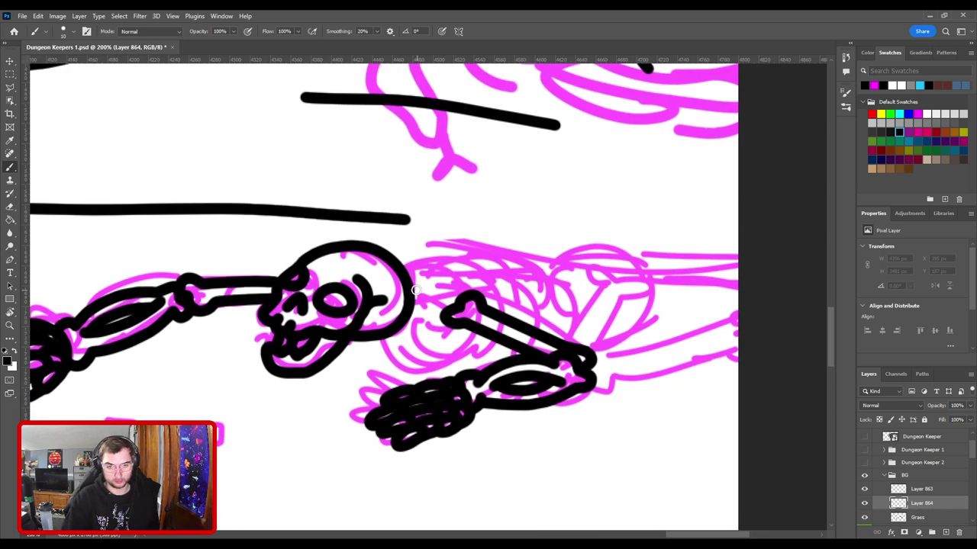
drag(416, 290, 451, 316)
key(ctrl+z)
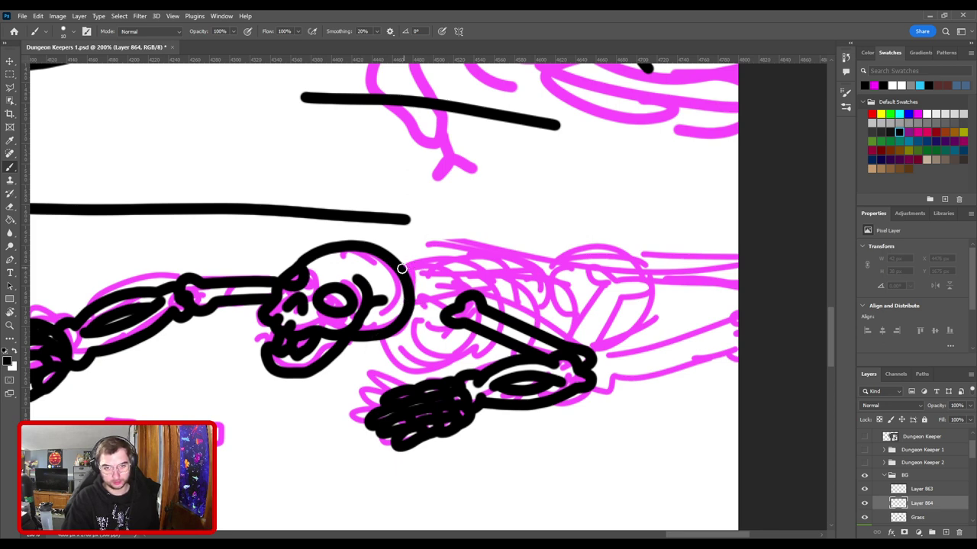
drag(399, 266, 542, 269)
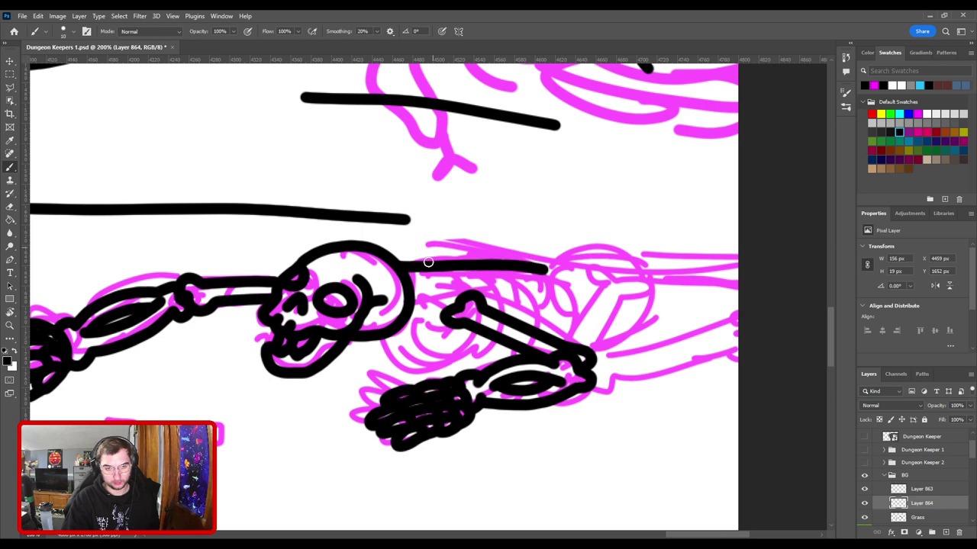
key(ctrl+z)
mouse_move(402, 328)
mouse_down()
mouse_move(456, 276)
mouse_move(534, 262)
mouse_up()
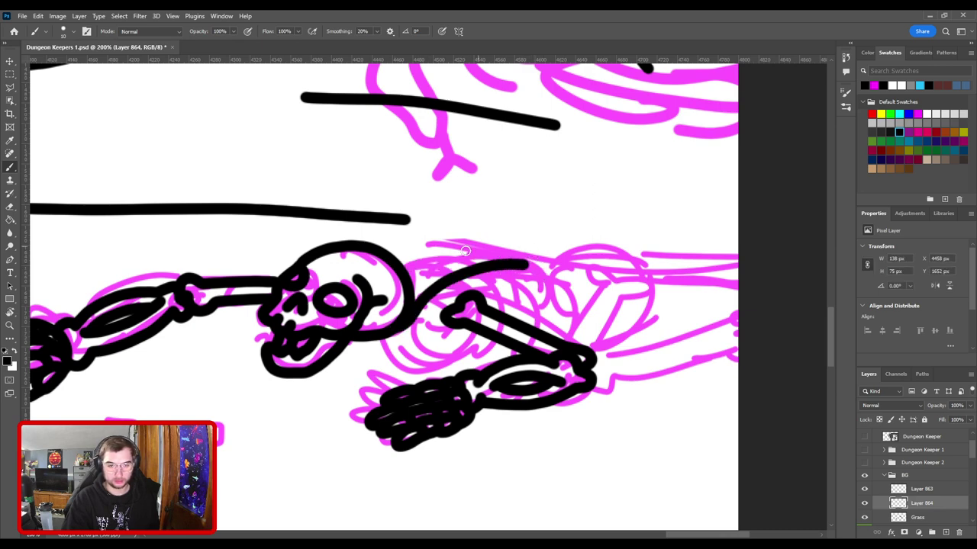
key(ctrl+z)
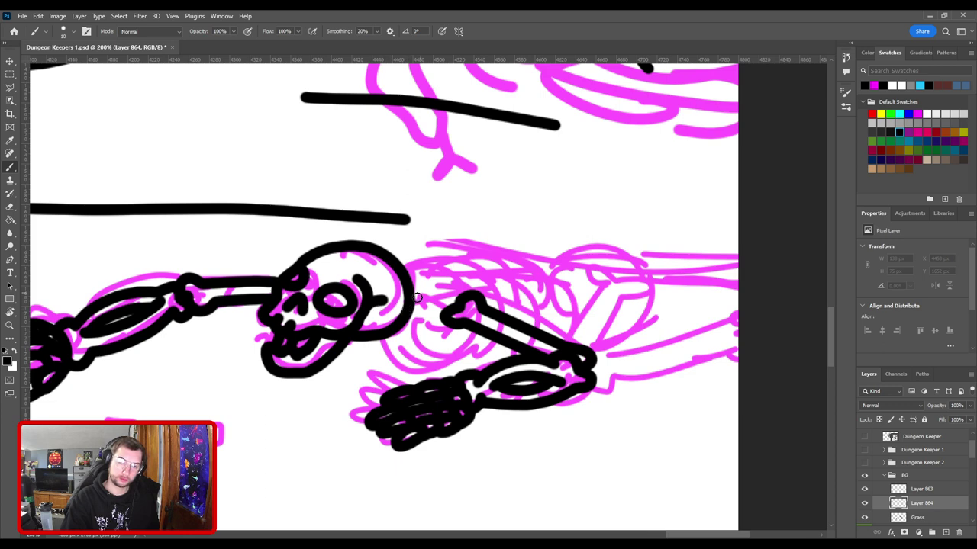
mouse_move(404, 302)
mouse_down()
mouse_move(414, 283)
mouse_move(488, 253)
mouse_up()
key(ctrl+z)
Step: Ink the upper and lower edges of the spine as two curved lines running back from behind the skull
mouse_move(409, 290)
mouse_down()
mouse_move(467, 264)
mouse_move(546, 265)
mouse_up()
drag(394, 326, 458, 284)
key(ctrl+z)
mouse_move(353, 343)
mouse_down()
mouse_move(418, 321)
mouse_move(462, 284)
mouse_move(519, 277)
mouse_move(557, 290)
mouse_up()
key(ctrl+minus)
key(ctrl+minus)
key(ctrl+minus)
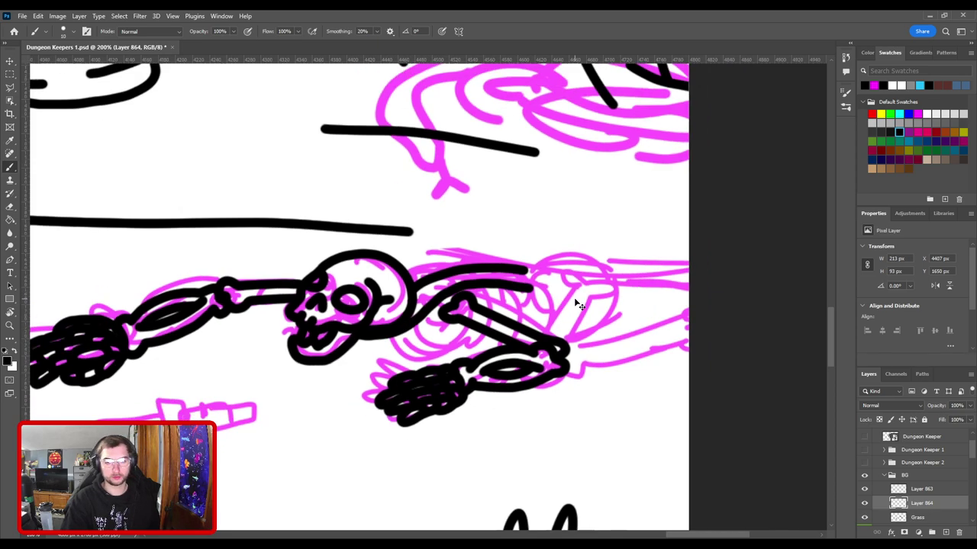
Step: Join the spine's two edges with a rounded end just before the pelvis sketch
key(ctrl+plus)
key(ctrl+plus)
key(ctrl+plus)
key(ctrl+plus)
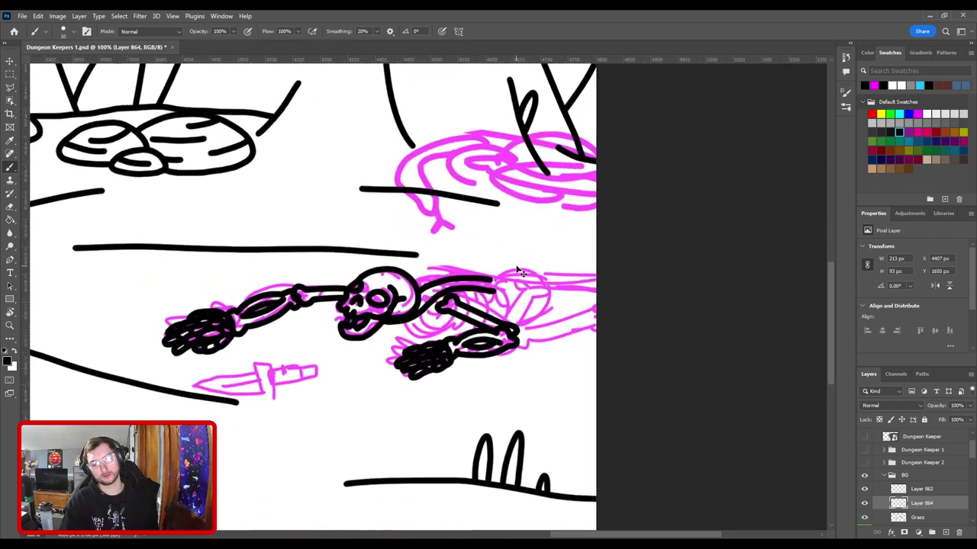
mouse_move(511, 278)
mouse_down()
mouse_move(425, 250)
mouse_move(372, 257)
mouse_up()
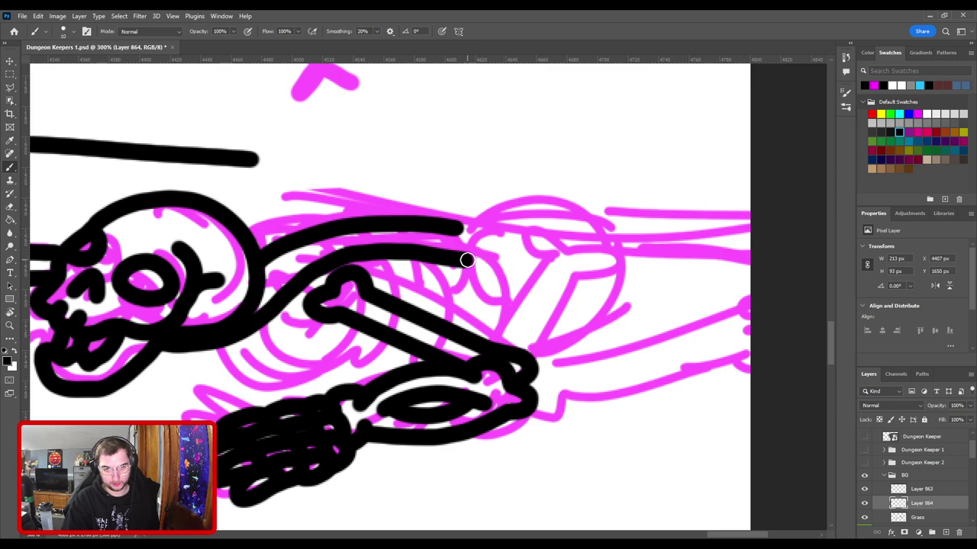
mouse_move(467, 260)
mouse_down()
mouse_move(511, 255)
mouse_move(512, 243)
mouse_move(461, 230)
mouse_up()
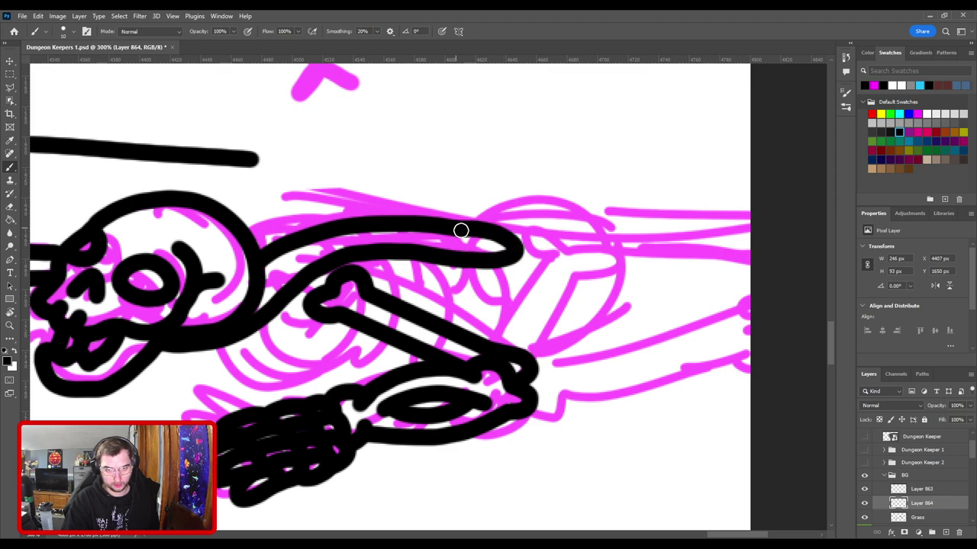
Step: Ink a short line from the base of the skull to the knobbed shoulder end of the near upper arm
drag(376, 284, 544, 193)
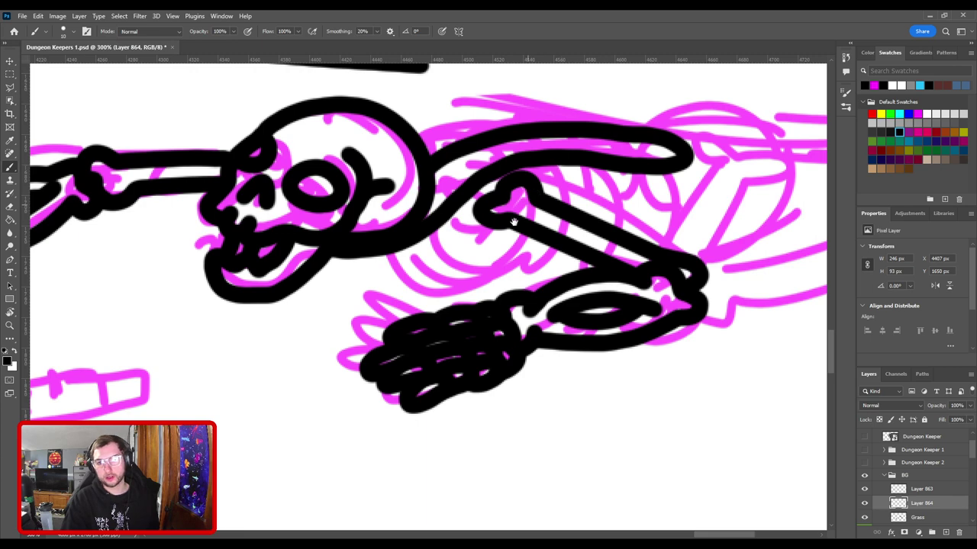
drag(513, 221, 419, 341)
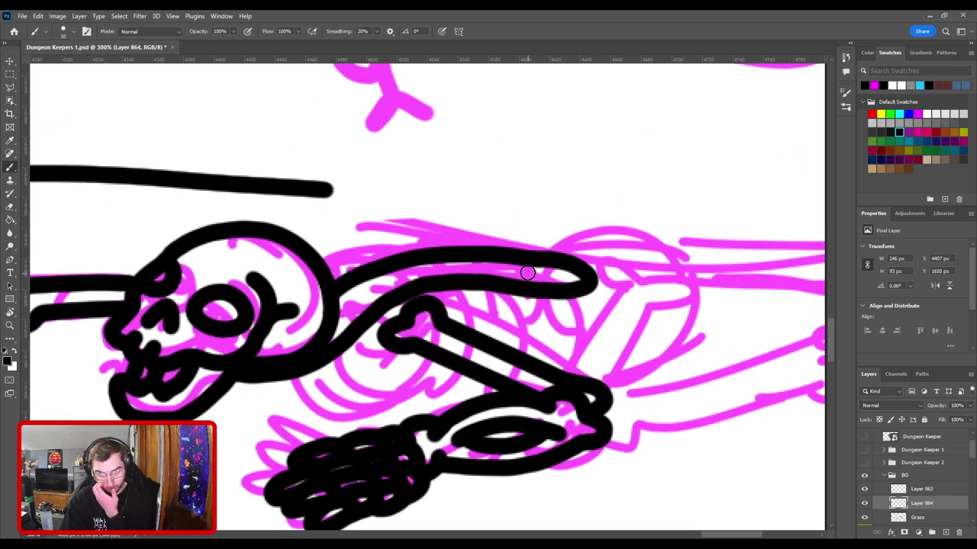
mouse_move(448, 255)
mouse_down()
mouse_move(489, 191)
mouse_move(485, 118)
mouse_up()
mouse_move(401, 223)
mouse_down()
mouse_move(389, 258)
mouse_move(454, 257)
mouse_up()
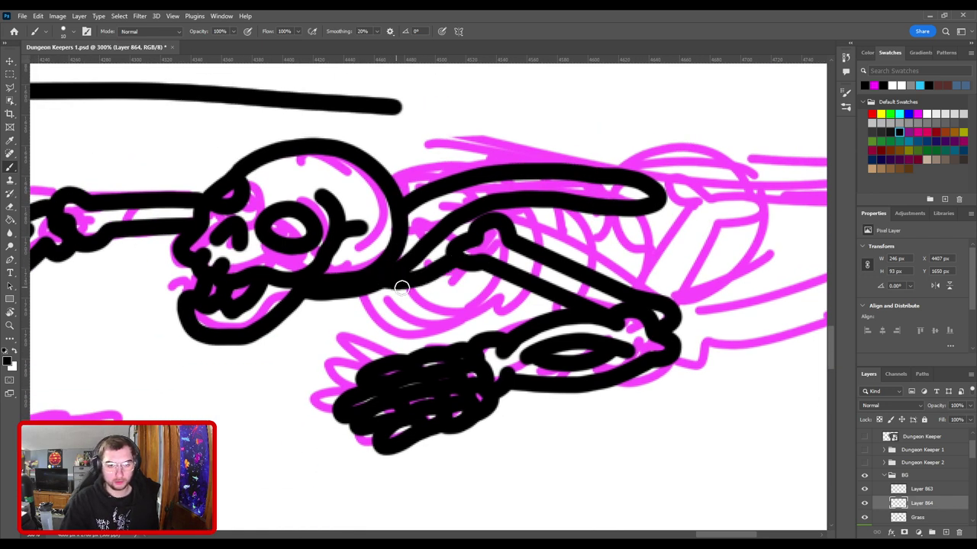
mouse_move(366, 294)
mouse_down()
mouse_move(377, 306)
mouse_move(450, 299)
mouse_move(479, 276)
mouse_move(481, 287)
mouse_up()
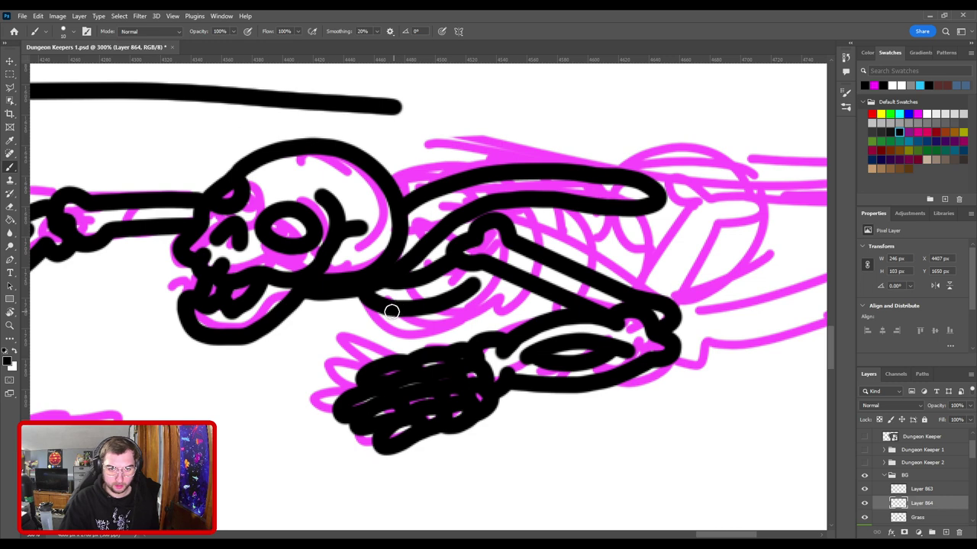
mouse_move(360, 293)
mouse_down()
mouse_move(356, 306)
mouse_move(419, 328)
mouse_move(436, 322)
mouse_up()
key(ctrl+z)
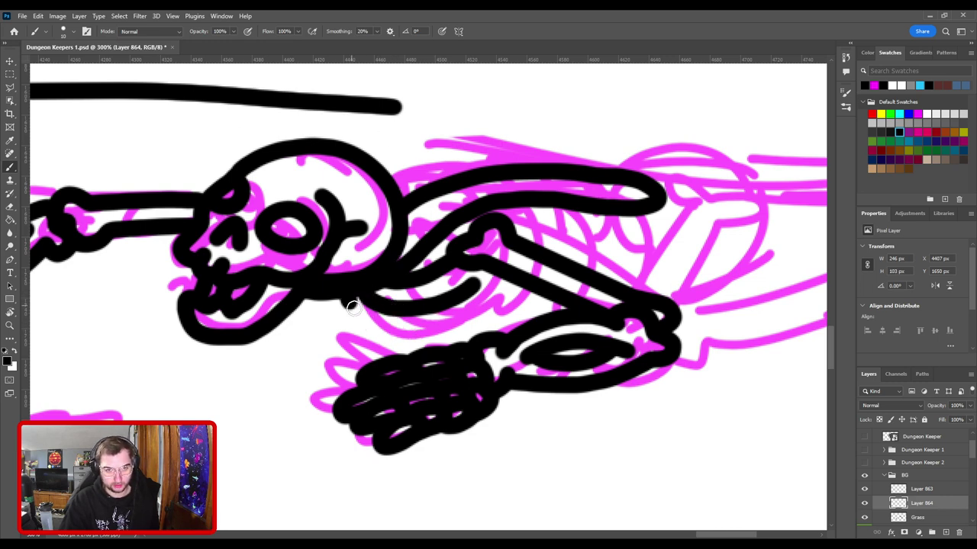
mouse_move(353, 306)
mouse_down()
mouse_move(383, 329)
mouse_move(458, 329)
mouse_up()
key(ctrl+z)
mouse_move(360, 290)
mouse_down()
mouse_move(355, 318)
mouse_move(383, 338)
mouse_move(433, 339)
mouse_move(499, 307)
mouse_up()
mouse_move(454, 268)
mouse_down()
mouse_move(468, 231)
mouse_move(518, 180)
mouse_up()
scroll(403, 344, down, 2)
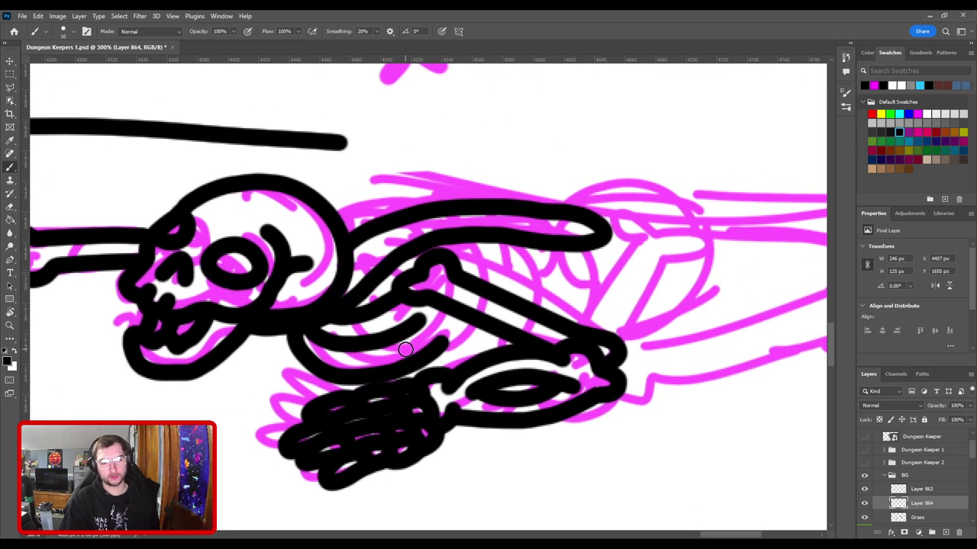
scroll(404, 353, down, 3)
scroll(404, 353, up, 3)
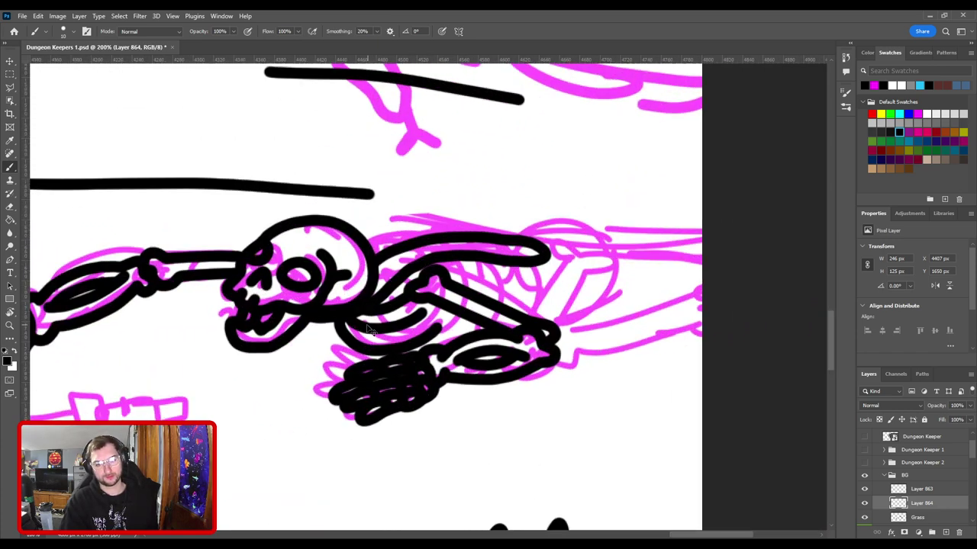
key(ctrl+z)
key(ctrl+z)
key(ctrl+z)
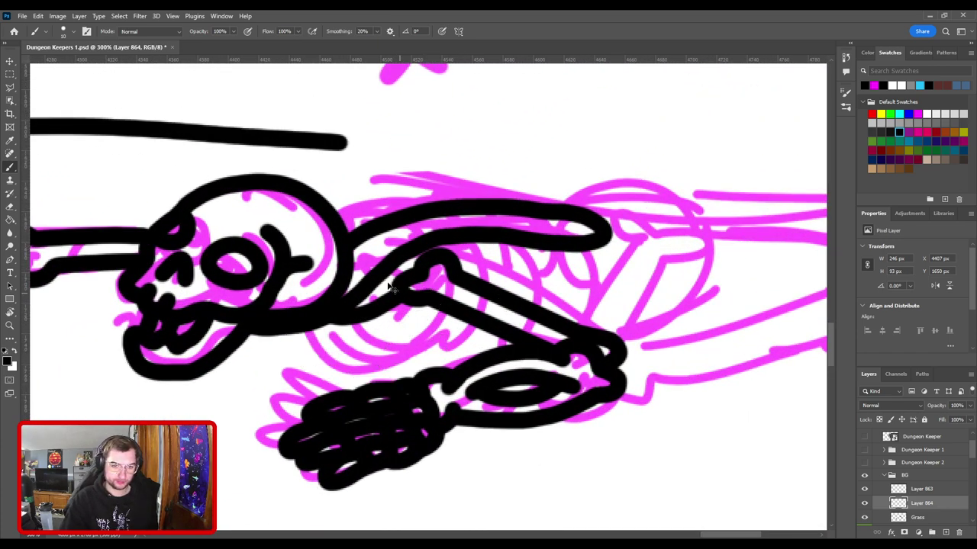
mouse_move(332, 315)
mouse_down()
mouse_move(360, 348)
mouse_move(412, 336)
mouse_move(418, 294)
mouse_move(402, 269)
mouse_up()
drag(402, 312, 433, 216)
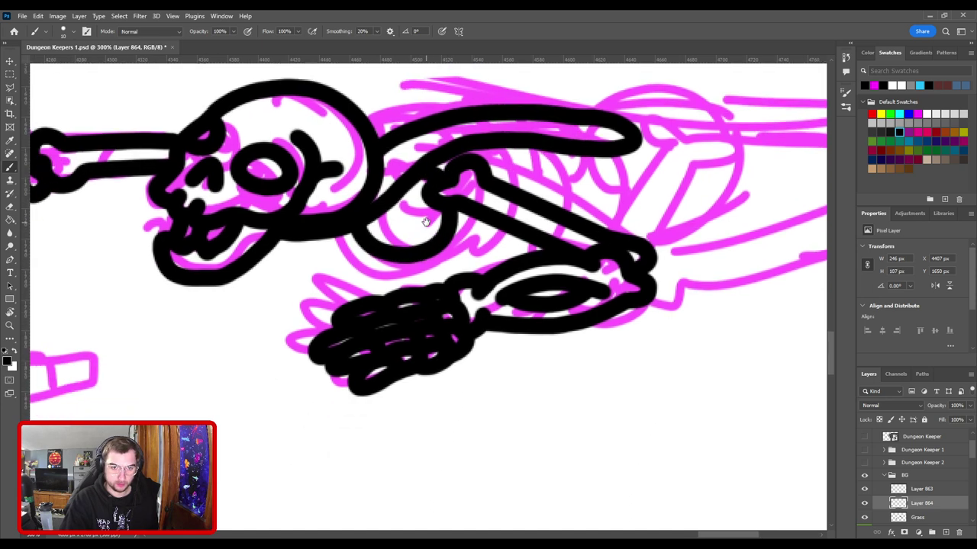
key(ctrl+z)
Step: Ink two nested rib curves from beneath the back of the skull around to the near upper arm bone
mouse_move(335, 231)
mouse_down()
mouse_move(430, 253)
mouse_move(482, 228)
mouse_move(483, 177)
mouse_move(431, 170)
mouse_up()
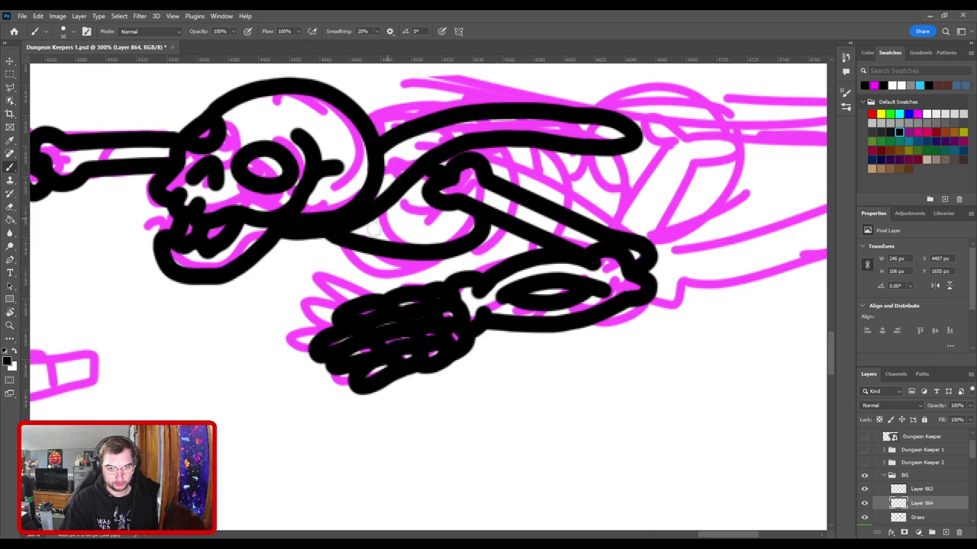
mouse_move(302, 233)
mouse_down()
mouse_move(345, 260)
mouse_move(408, 271)
mouse_move(461, 271)
mouse_move(504, 244)
mouse_move(519, 255)
mouse_move(516, 304)
mouse_up()
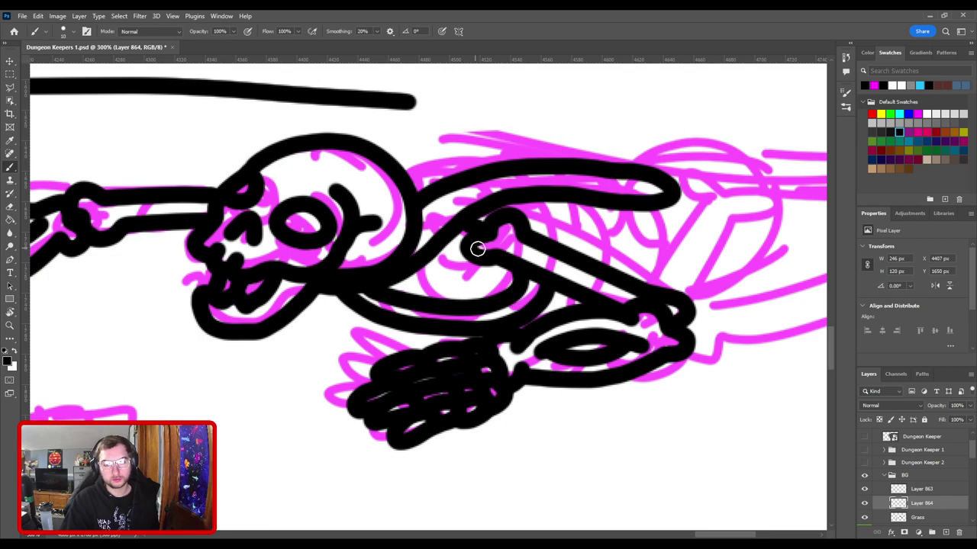
Step: Try inking a rib from the spine down to the near upper arm and reworking the outer rib's edge below the skull
drag(477, 248, 499, 257)
drag(515, 216, 517, 226)
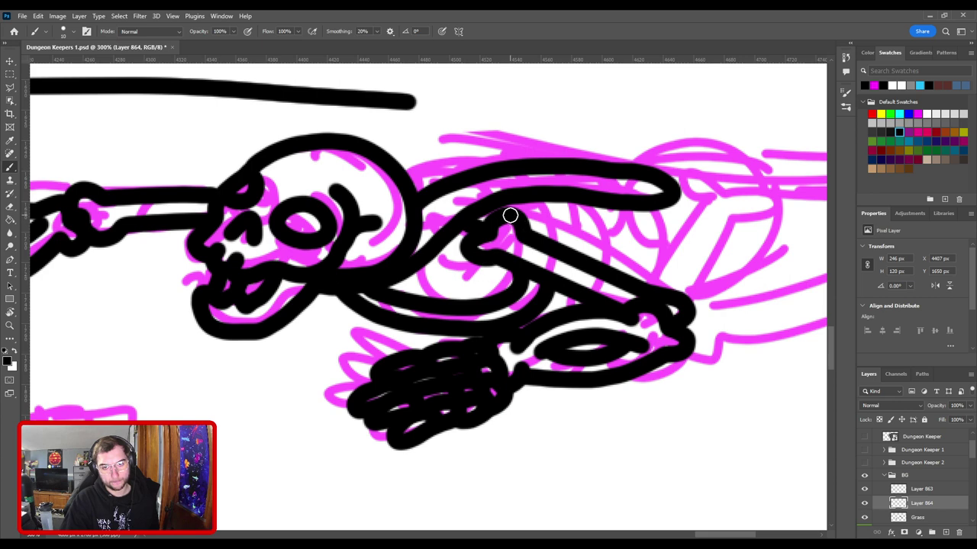
drag(520, 300, 317, 282)
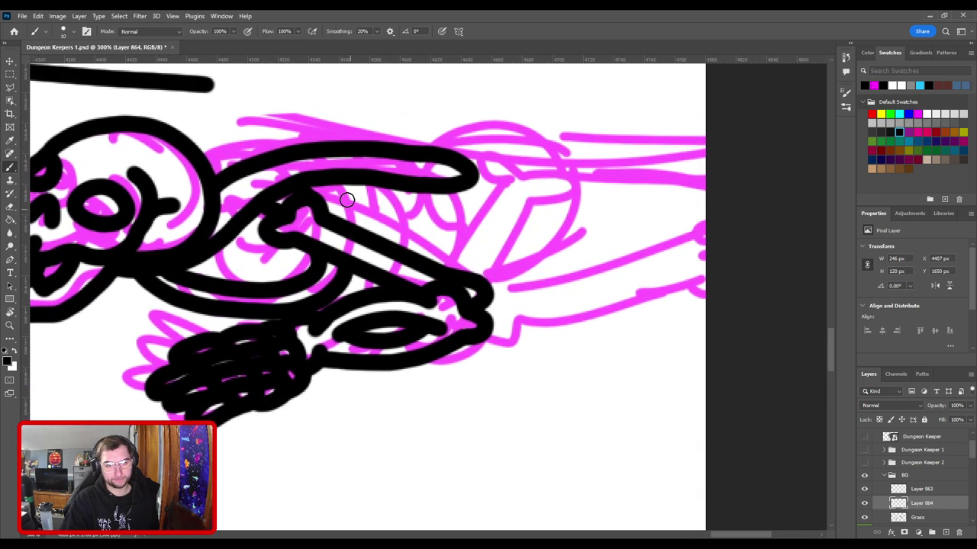
drag(342, 183, 380, 242)
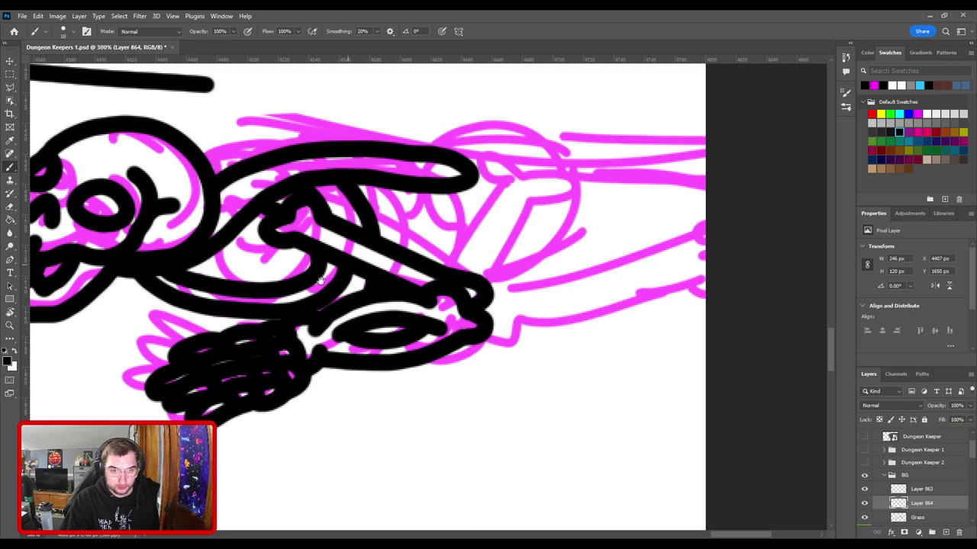
scroll(358, 283, left, 5)
mouse_move(308, 268)
mouse_down()
mouse_move(339, 304)
mouse_move(416, 314)
mouse_up()
key(ctrl+z)
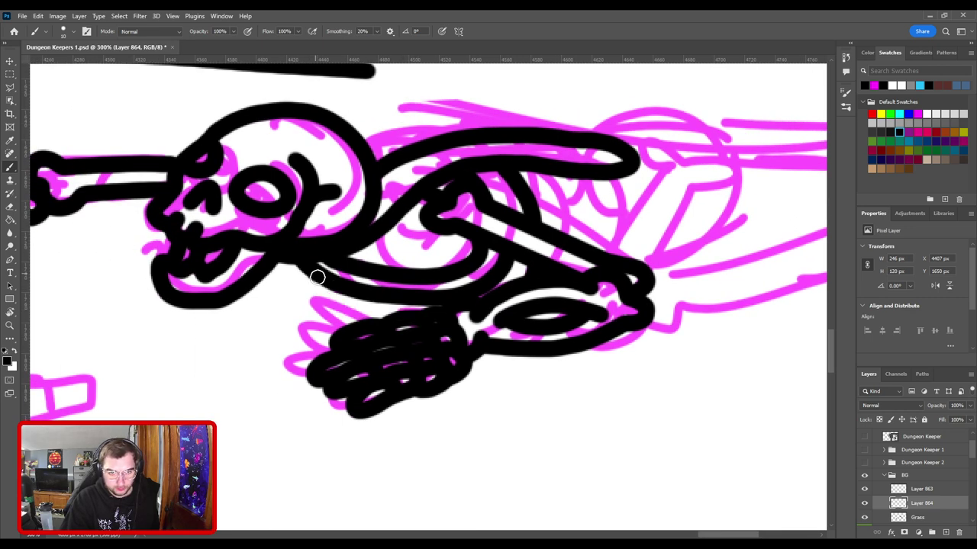
mouse_move(316, 276)
mouse_down()
mouse_move(339, 303)
mouse_move(393, 321)
mouse_up()
key(ctrl+minus)
scroll(484, 356, down, 5)
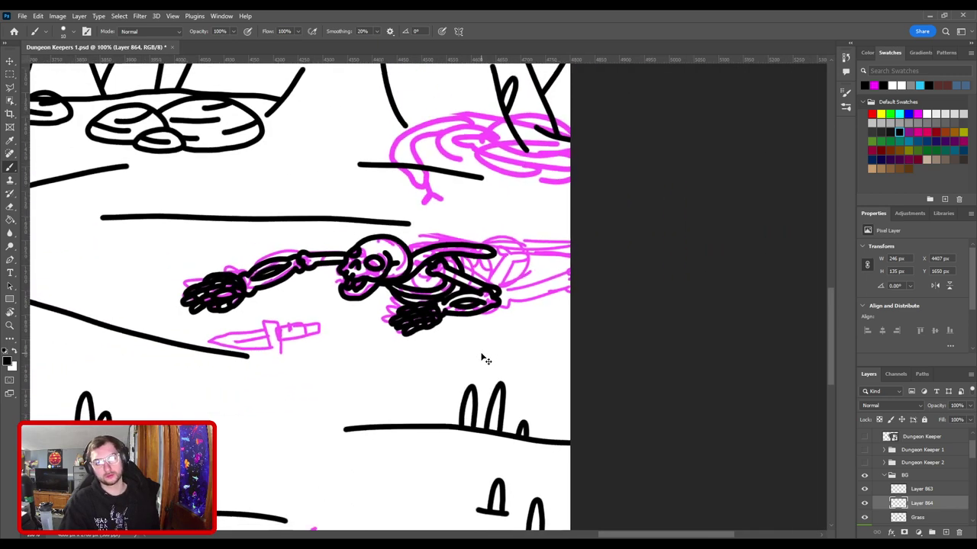
scroll(427, 260, up, 4)
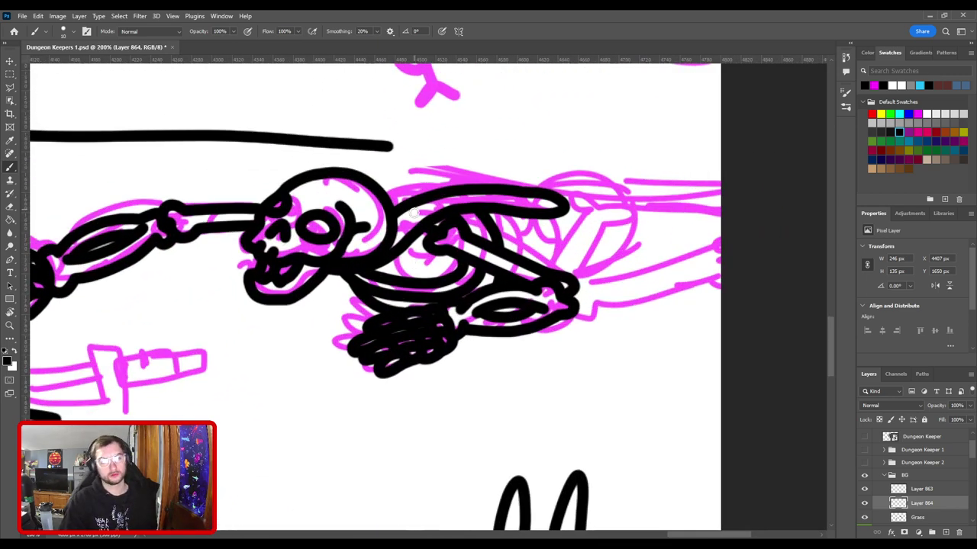
Step: Undo the rib behind the near upper arm and both nested rib curves beneath the skull
key(ctrl+z)
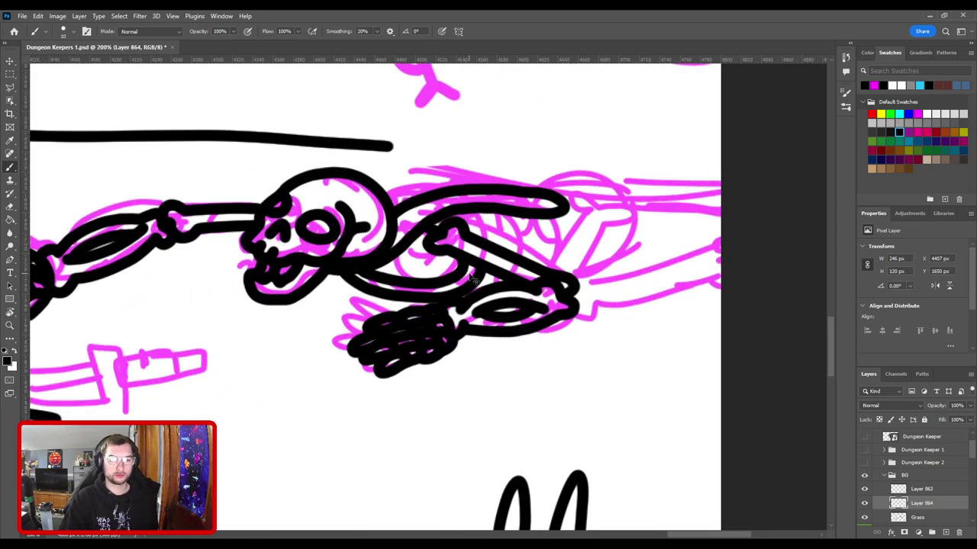
key(ctrl+z)
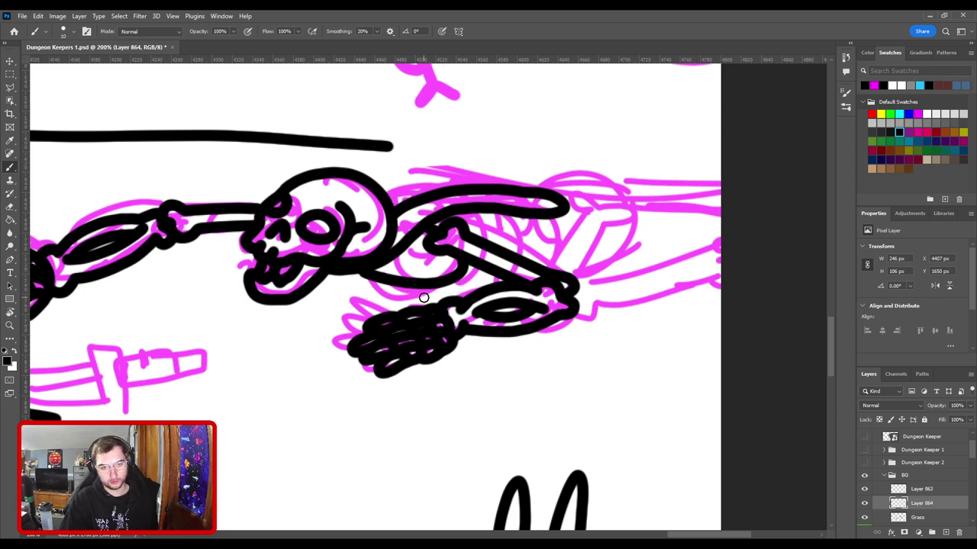
mouse_move(349, 273)
mouse_down()
mouse_move(369, 292)
mouse_move(430, 303)
mouse_up()
key(ctrl+z)
key(ctrl+z)
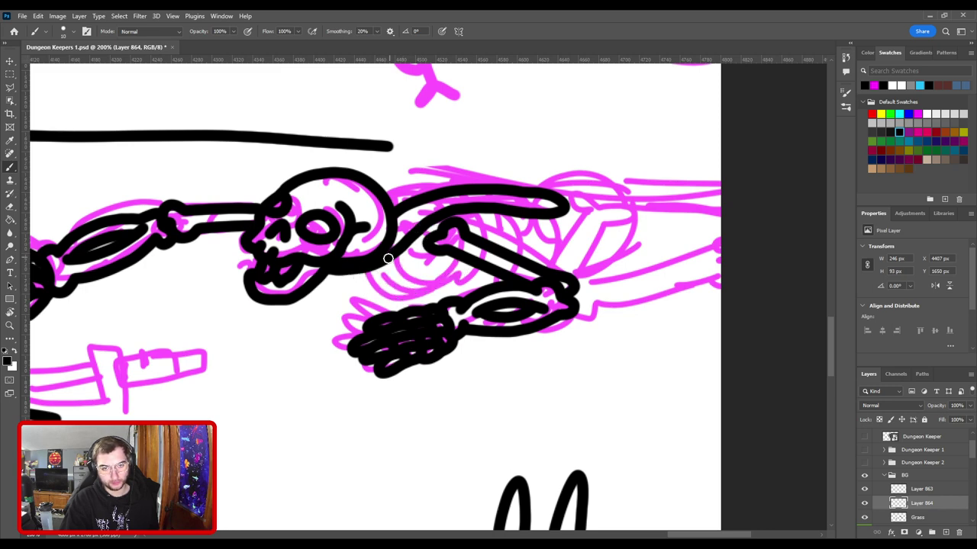
Step: Ink a slightly arched line from the base of the skull to the shoulder end of the near upper arm
drag(389, 260, 438, 256)
key(ctrl+z)
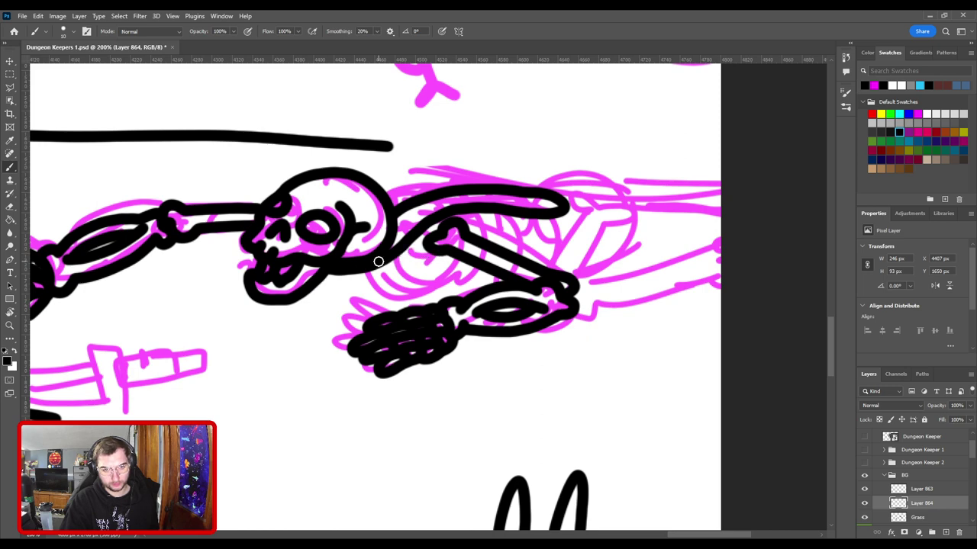
drag(375, 258, 427, 254)
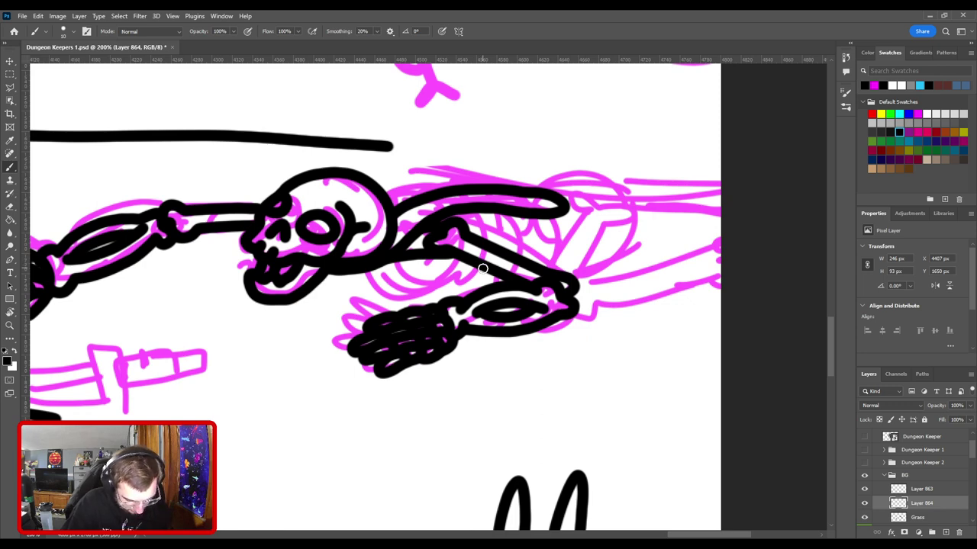
drag(482, 265, 538, 226)
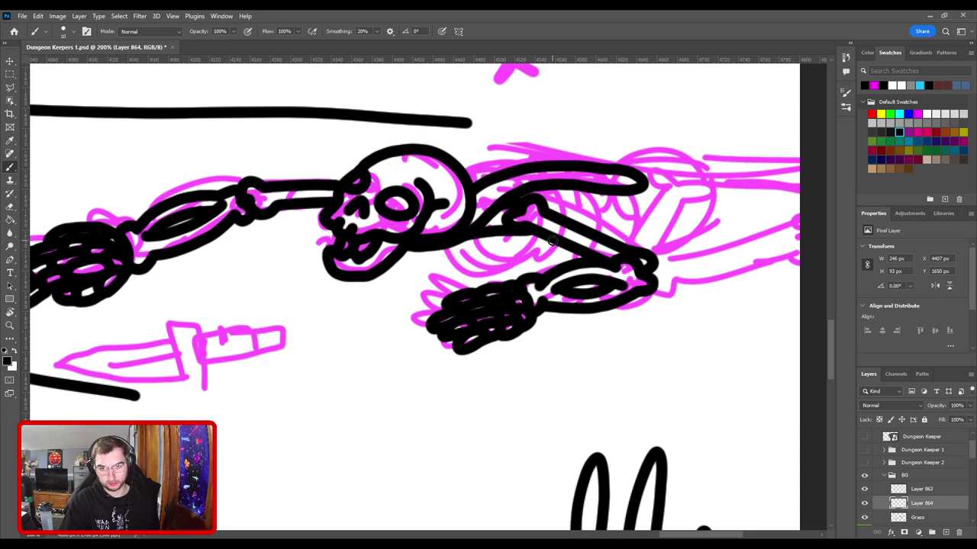
Step: Try inking a deep outer rib from beneath the skull around to the near upper arm, with a shallower rib nested inside
mouse_move(553, 243)
mouse_down()
mouse_move(531, 271)
mouse_move(473, 284)
mouse_up()
key(ctrl+z)
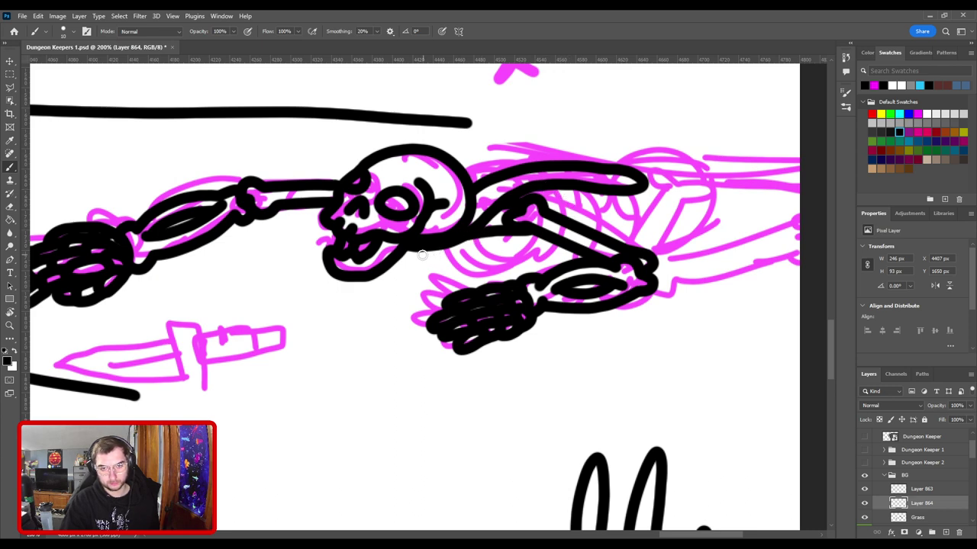
mouse_move(423, 249)
mouse_down()
mouse_move(468, 275)
mouse_move(519, 276)
mouse_move(554, 241)
mouse_up()
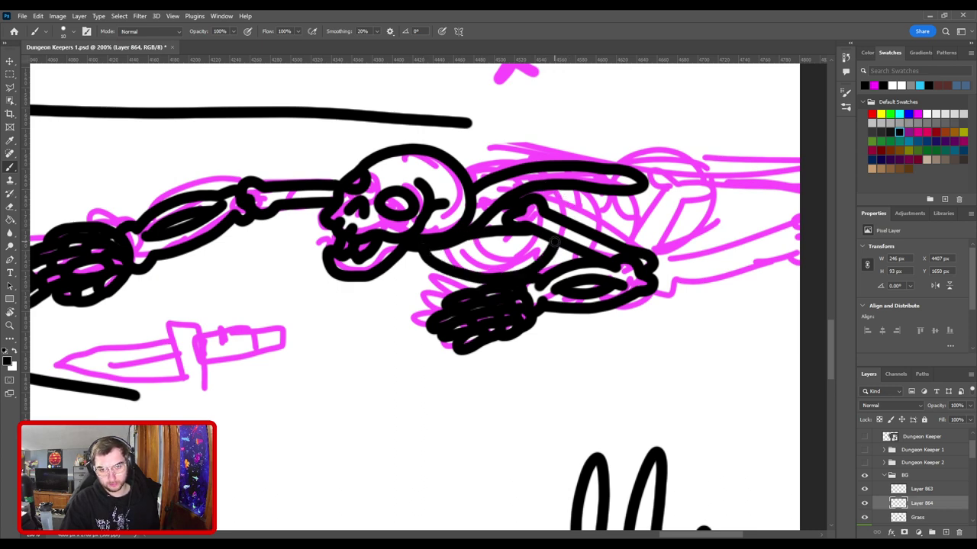
key(ctrl+z)
mouse_move(418, 246)
mouse_down()
mouse_move(463, 281)
mouse_move(506, 273)
mouse_move(545, 239)
mouse_up()
key(ctrl+z)
mouse_move(418, 245)
mouse_down()
mouse_move(477, 280)
mouse_move(525, 271)
mouse_move(559, 236)
mouse_up()
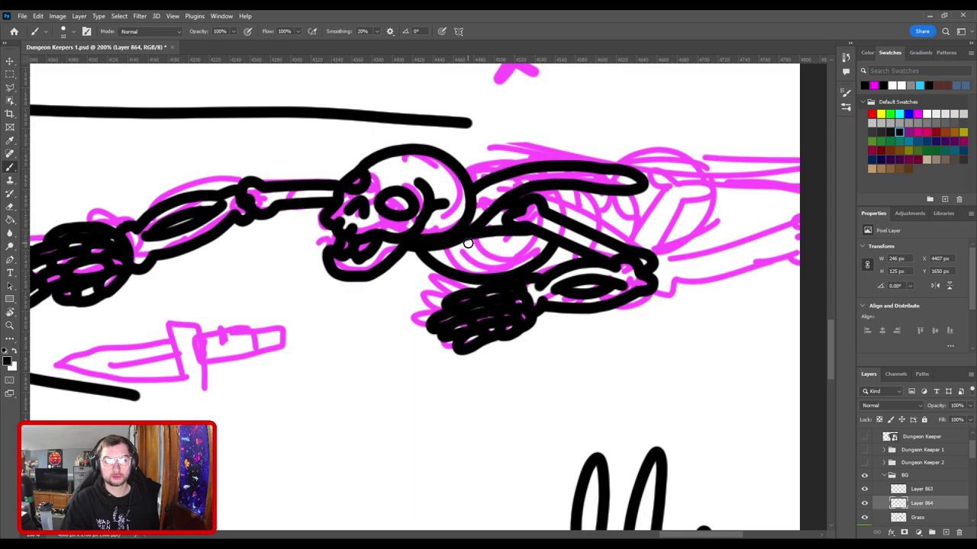
mouse_move(452, 251)
mouse_down()
mouse_move(486, 258)
mouse_move(531, 232)
mouse_move(563, 238)
mouse_up()
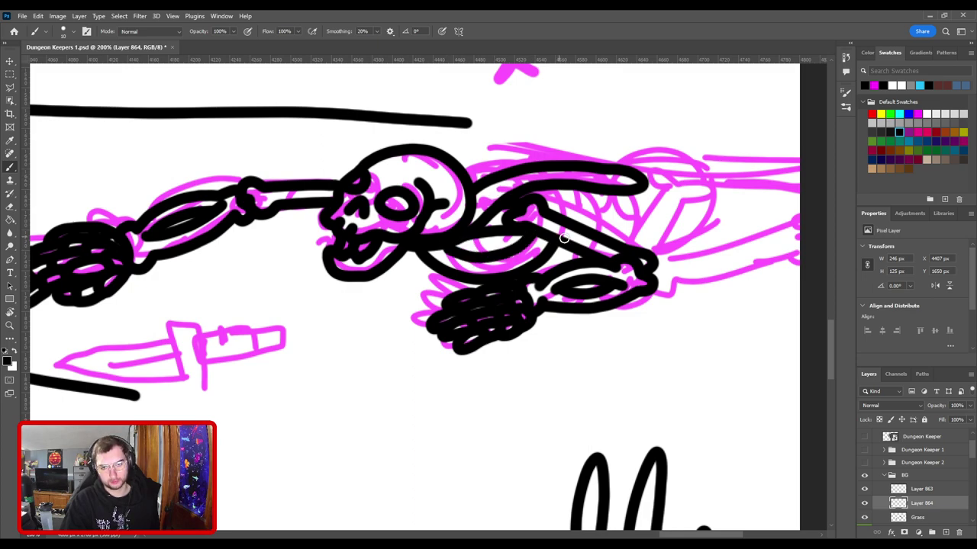
Step: Try adding a short curve between the jaw and the outer rib, and undo it together with both nested ribs
key(ctrl+minus)
key(ctrl+minus)
key(ctrl+plus)
key(ctrl+plus)
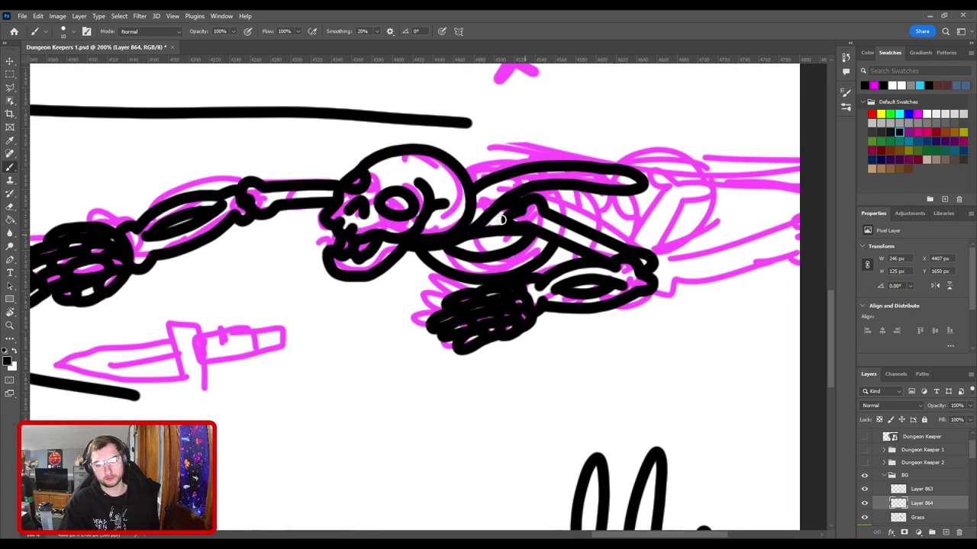
drag(447, 274, 395, 260)
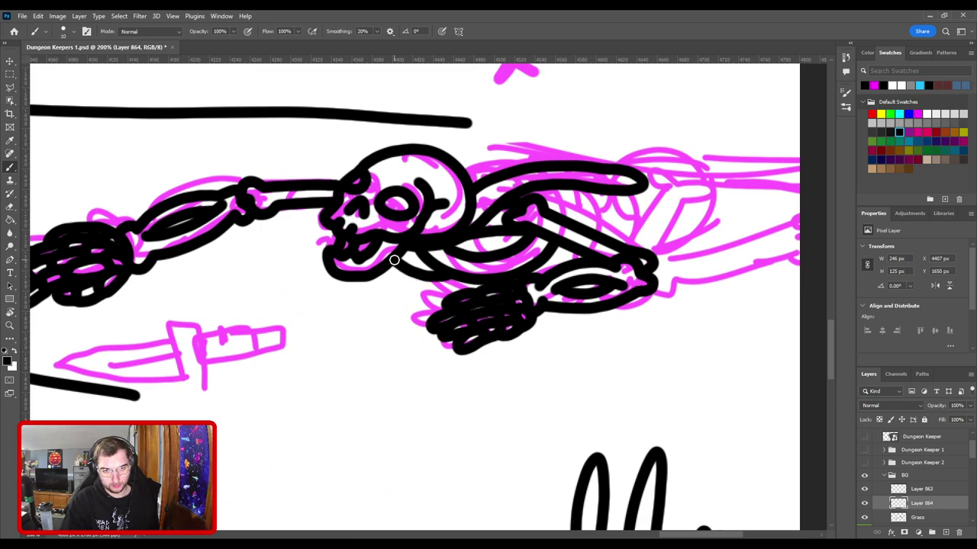
key(ctrl+z)
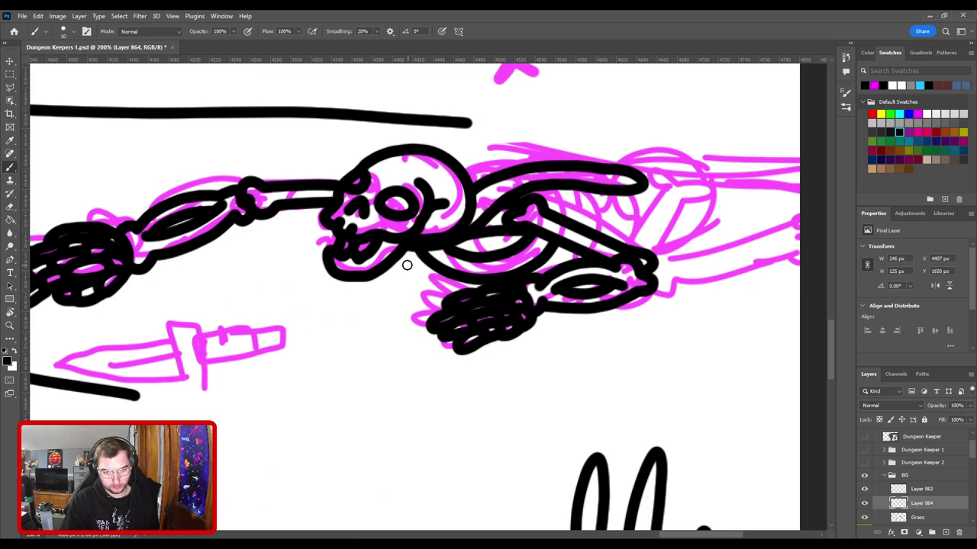
mouse_move(393, 265)
mouse_down()
mouse_move(428, 259)
mouse_move(421, 255)
mouse_up()
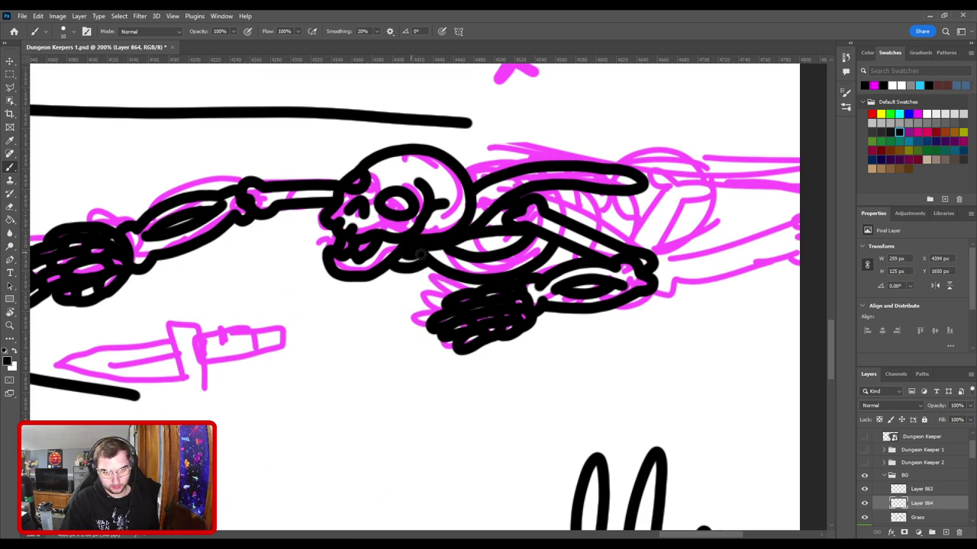
key(ctrl+z)
key(ctrl+z)
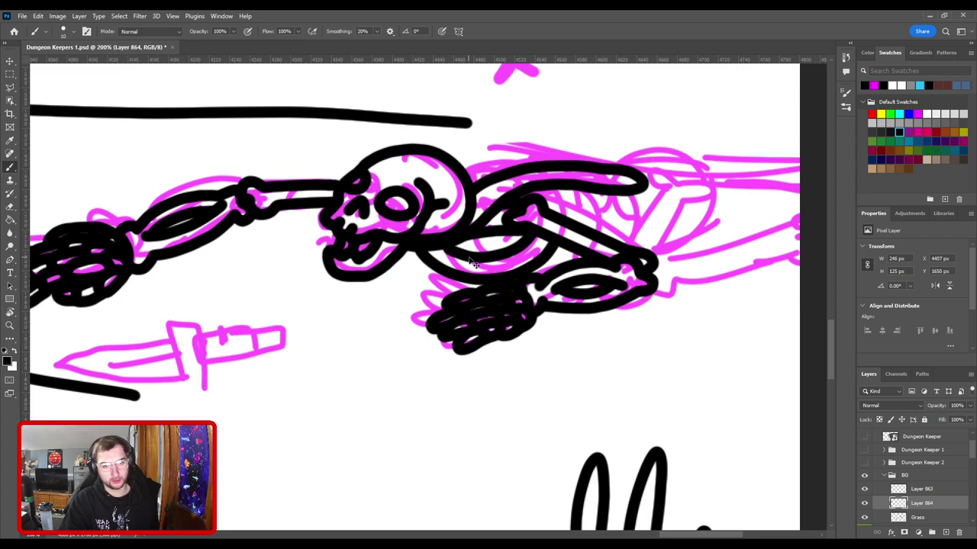
key(ctrl+z)
key(ctrl+minus)
key(ctrl+minus)
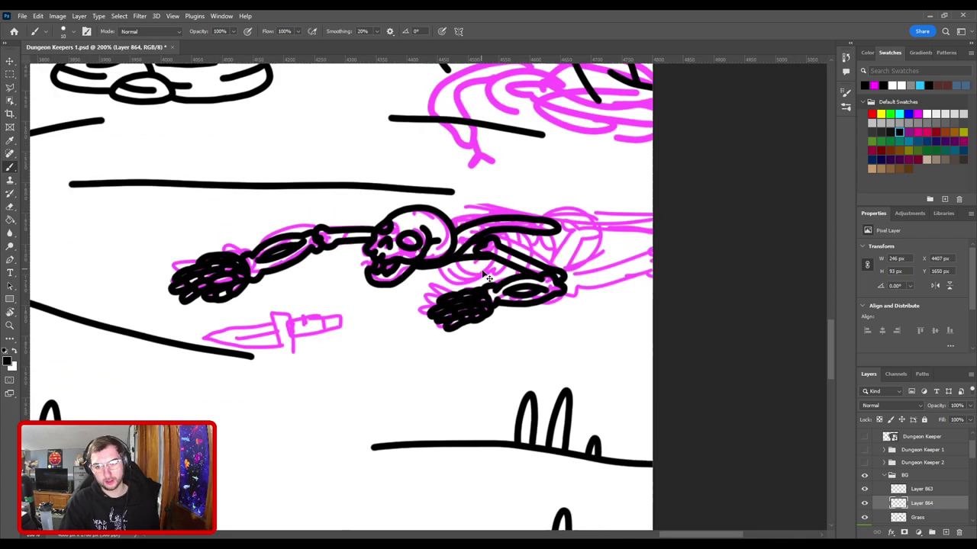
Step: Ink two shallow rib curves from the base of the skull to the near upper arm, one below the other
drag(487, 267, 493, 320)
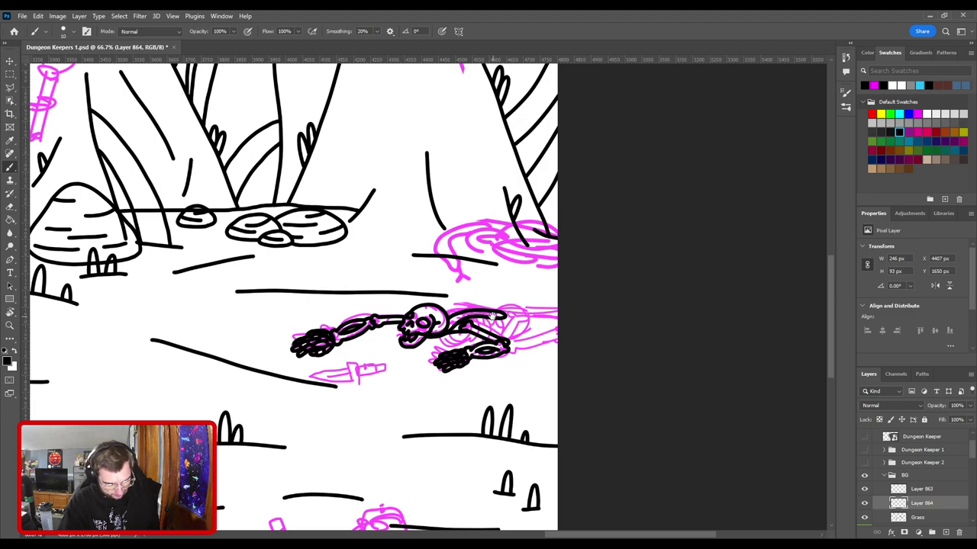
scroll(492, 314, up, 4)
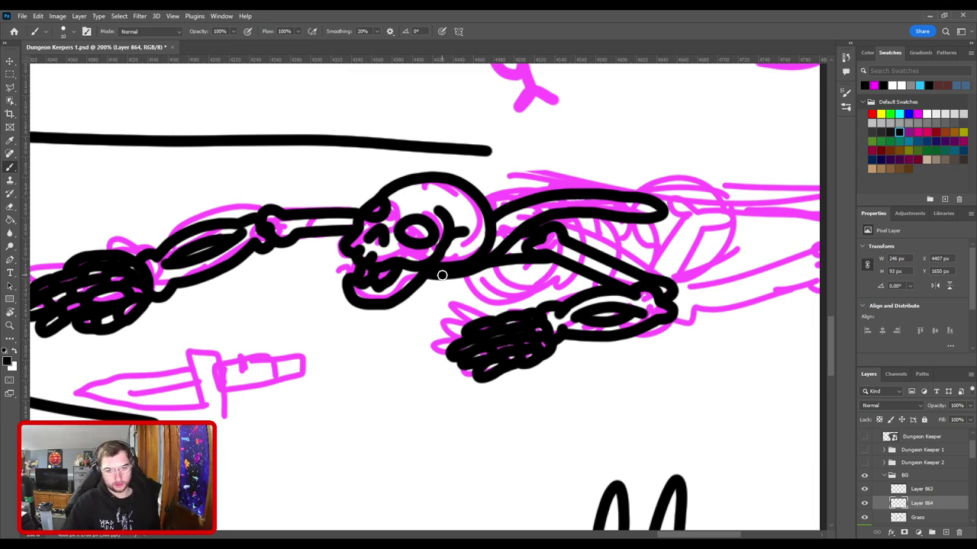
mouse_move(442, 275)
mouse_down()
mouse_move(477, 288)
mouse_move(579, 259)
mouse_up()
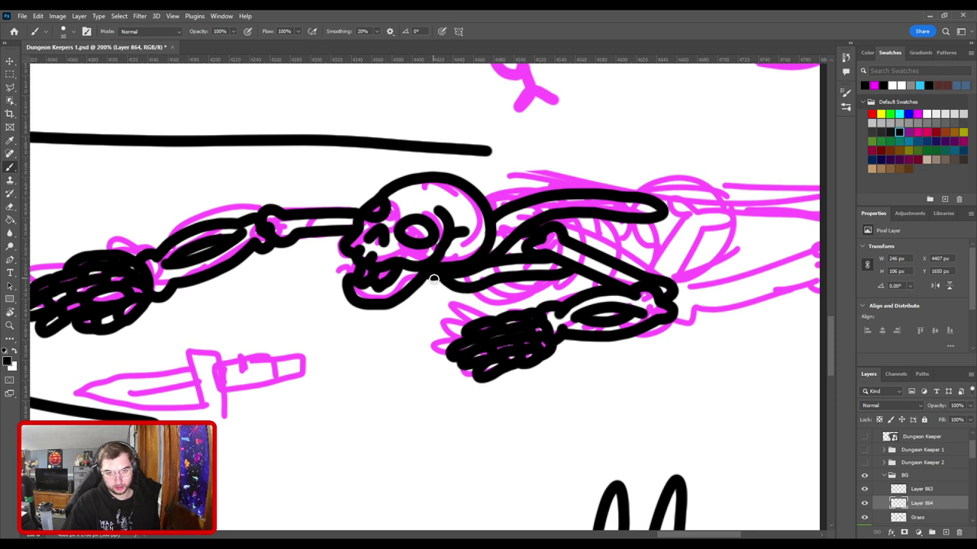
mouse_move(433, 279)
mouse_down()
mouse_move(449, 298)
mouse_move(482, 305)
mouse_move(581, 278)
mouse_up()
key(ctrl+z)
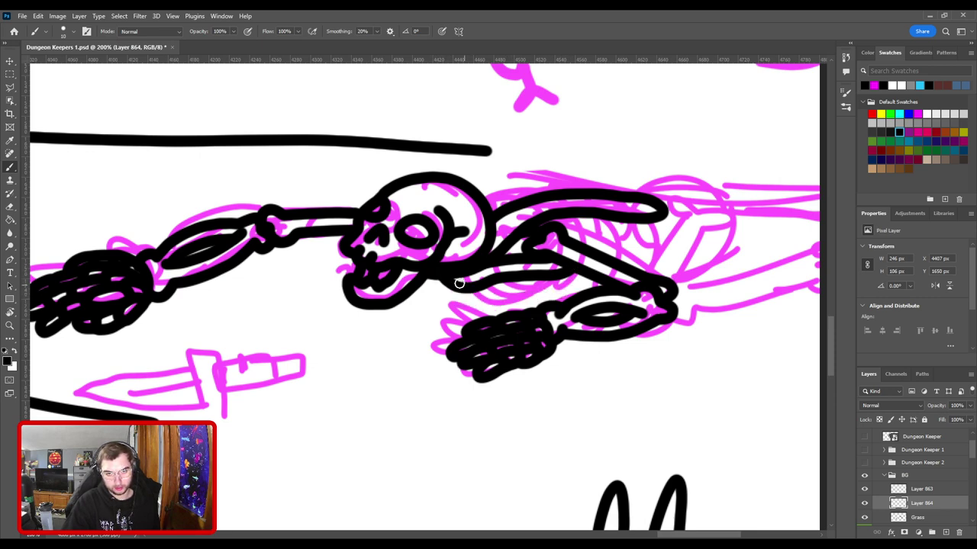
mouse_move(467, 290)
mouse_down()
mouse_move(517, 295)
mouse_move(579, 273)
mouse_up()
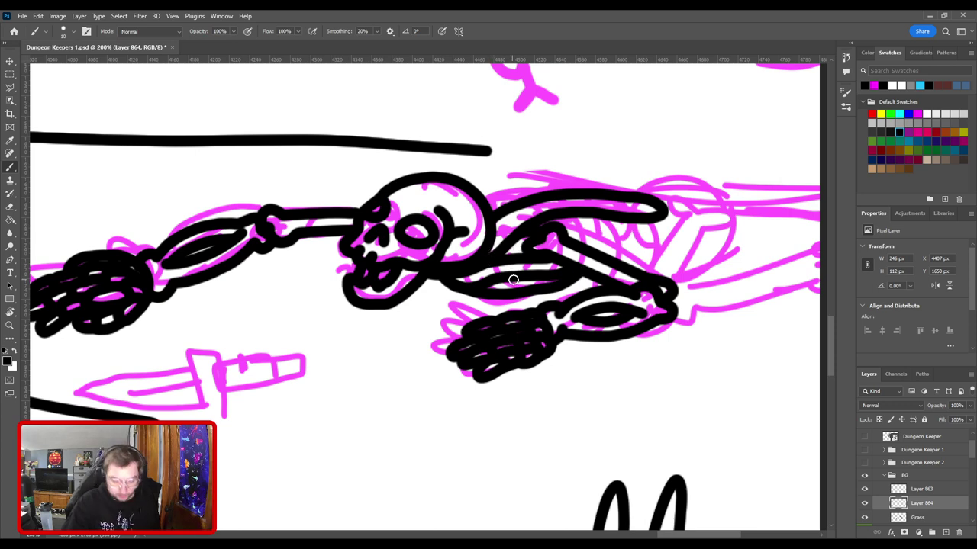
Step: Ink two short curved ribs from the spine's lower edge down to the near upper arm bone
drag(511, 221, 409, 225)
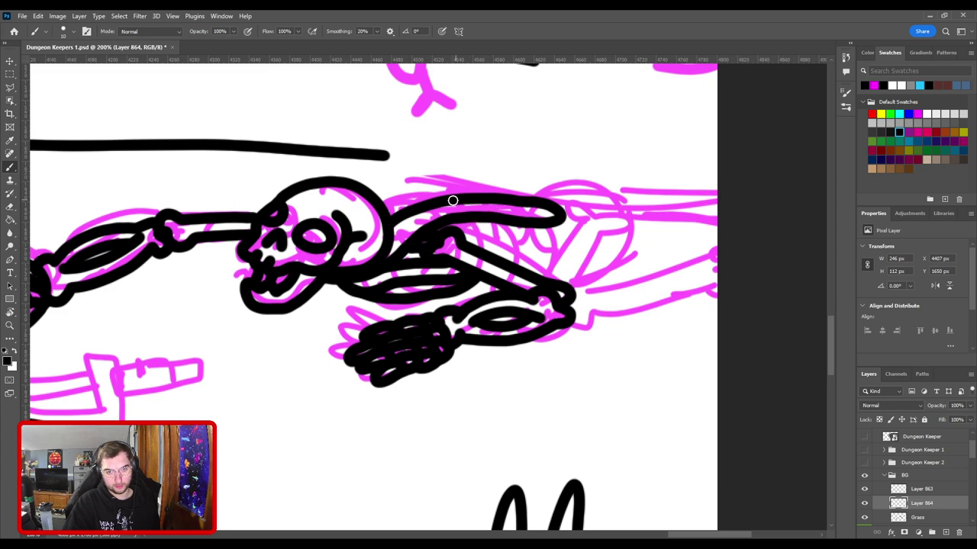
drag(454, 221, 488, 254)
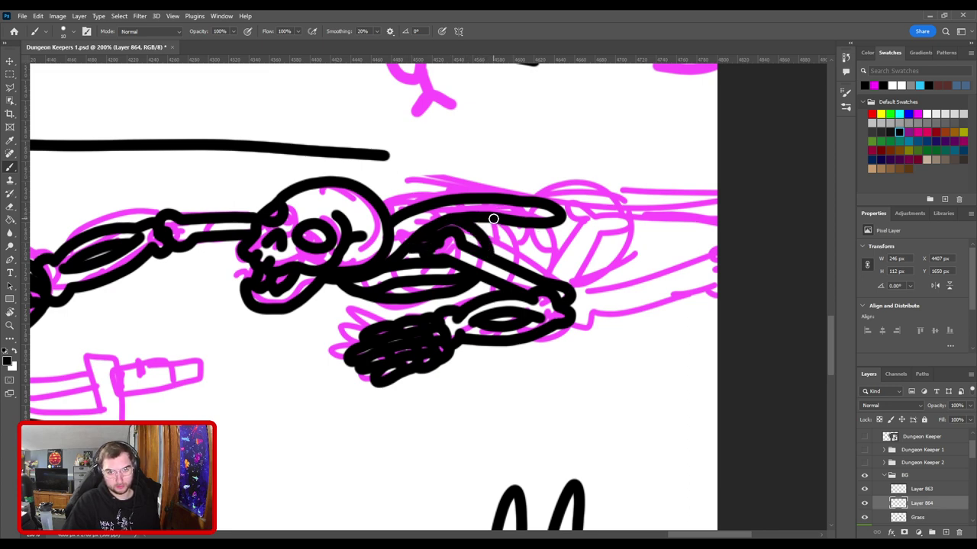
drag(494, 221, 509, 265)
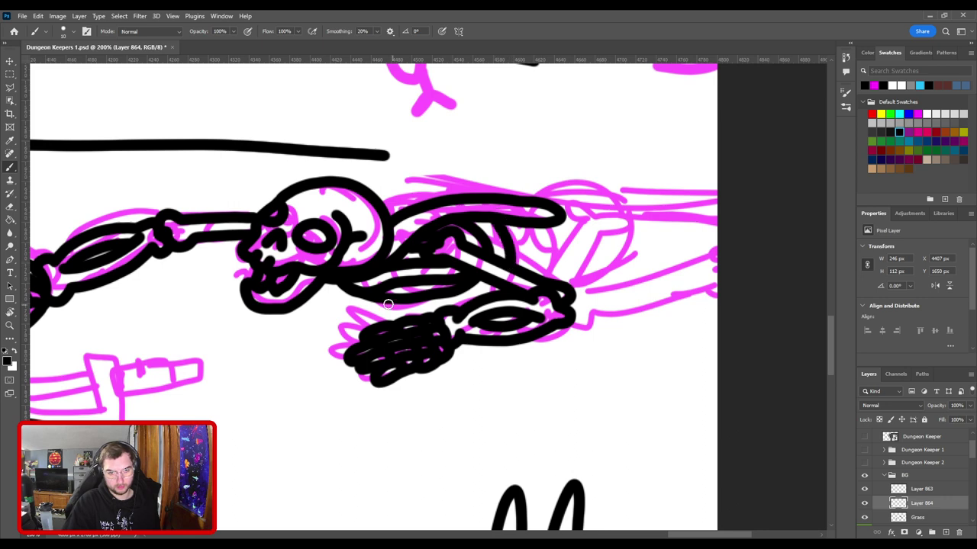
Step: Ink a lower rib curve beneath the two shallow ribs, running above the near hand and up to the upper arm
mouse_move(377, 297)
mouse_down()
mouse_move(424, 313)
mouse_move(483, 304)
mouse_up()
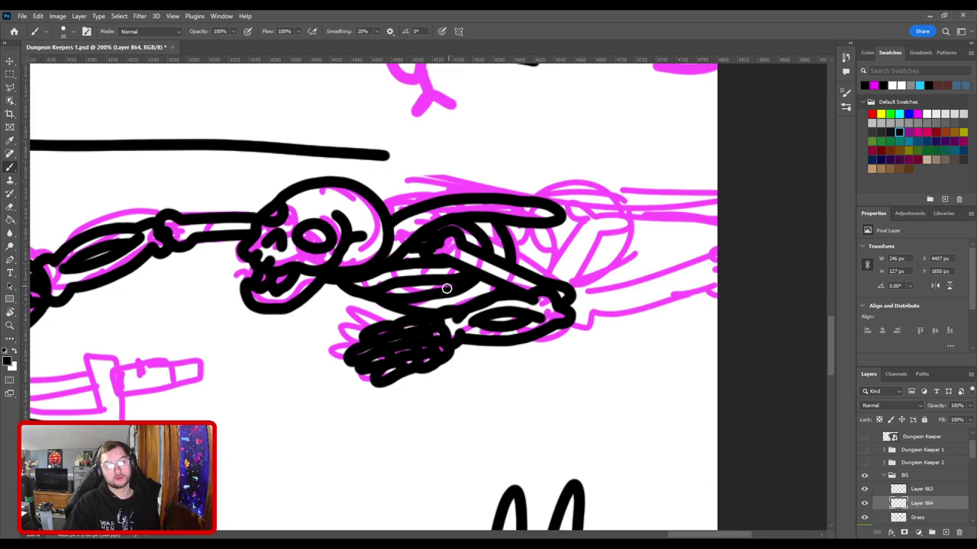
key(ctrl+minus)
key(ctrl+minus)
key(ctrl+plus)
key(ctrl+plus)
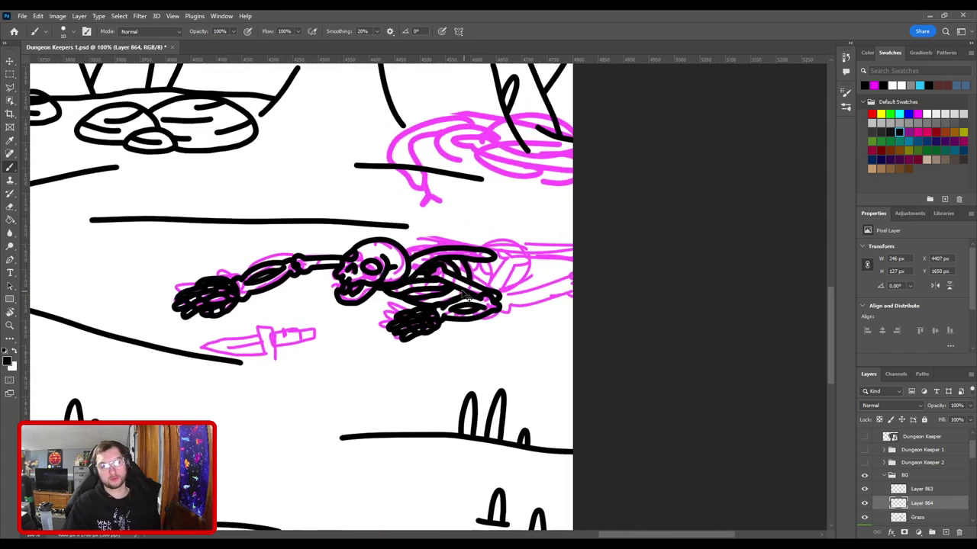
key(ctrl+z)
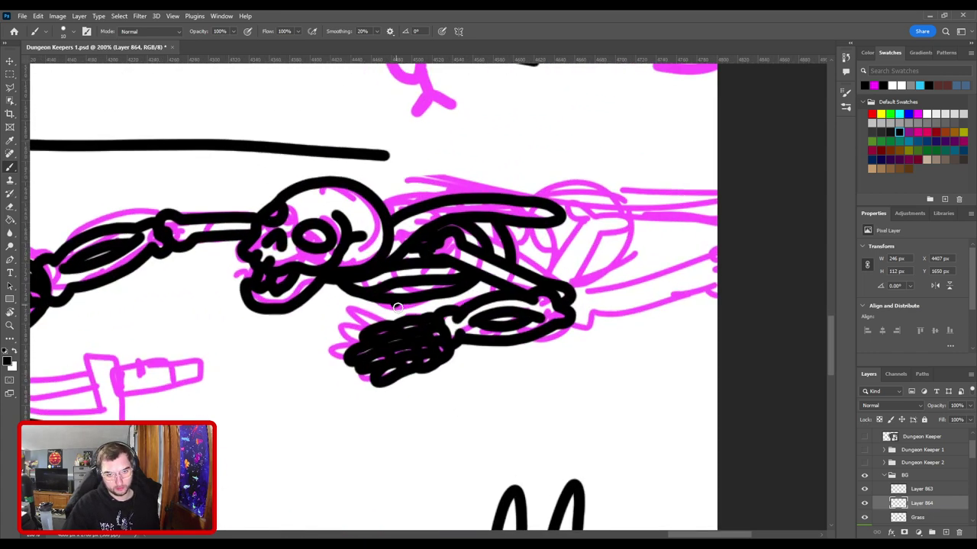
mouse_move(397, 308)
mouse_down()
mouse_move(425, 315)
mouse_move(494, 286)
mouse_up()
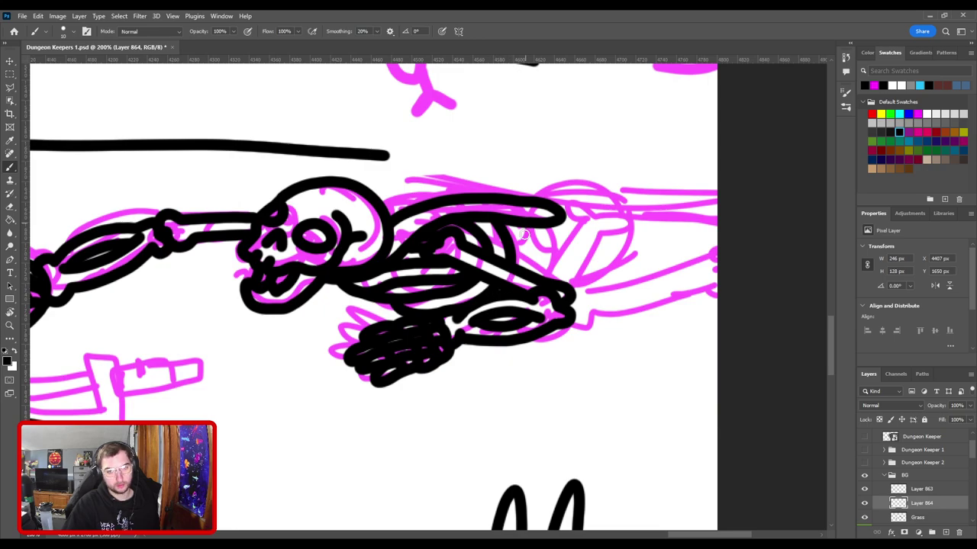
scroll(542, 267, down, 5)
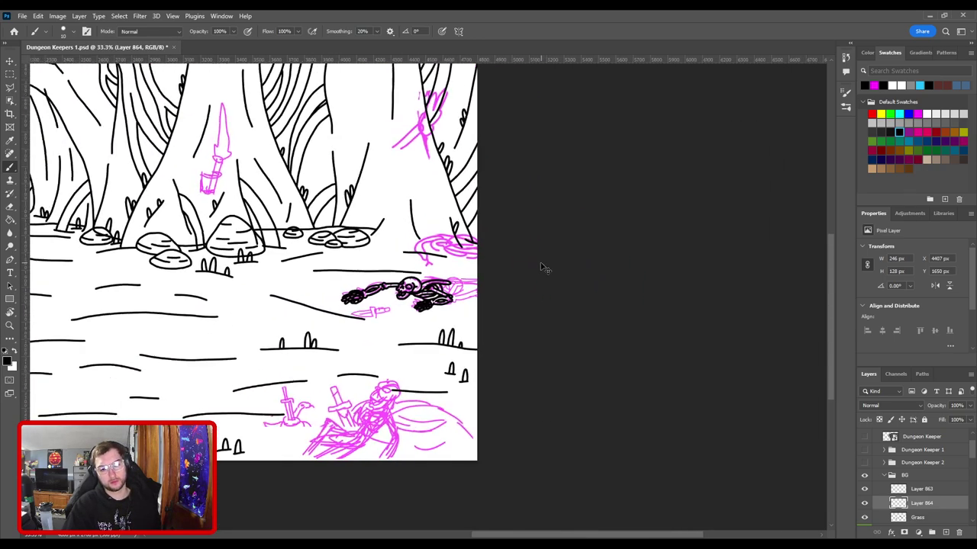
Step: Ink the lowest rib curve from the base of the skull down to just above the near hand
scroll(427, 298, up, 5)
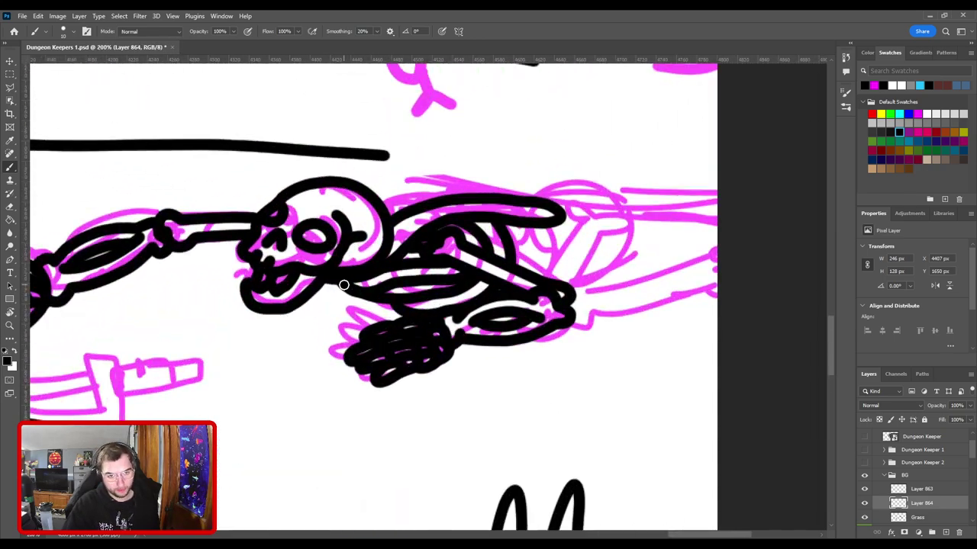
mouse_move(344, 285)
mouse_down()
mouse_move(366, 315)
mouse_move(402, 310)
mouse_up()
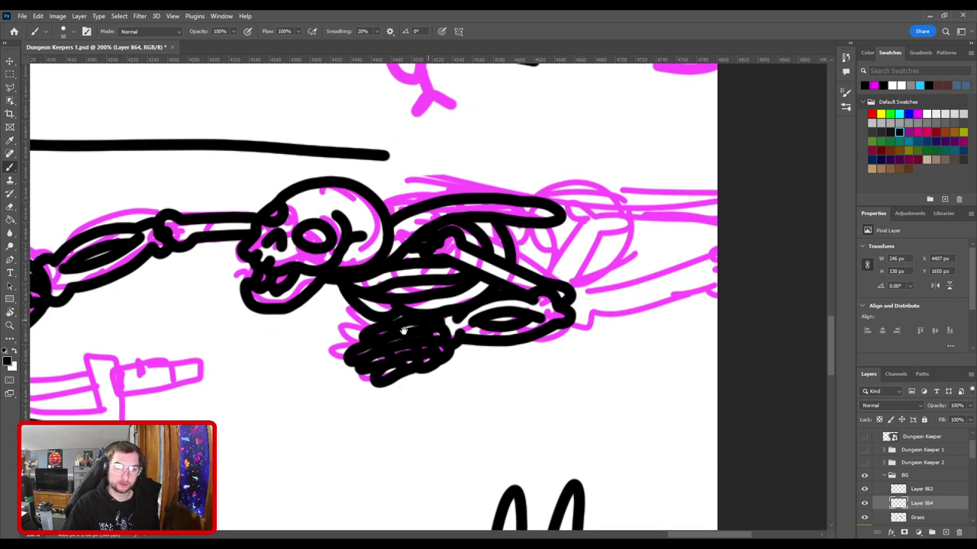
mouse_move(525, 228)
mouse_down()
mouse_move(686, 135)
mouse_move(510, 220)
mouse_move(472, 215)
mouse_move(393, 306)
mouse_move(462, 264)
mouse_move(449, 260)
mouse_move(436, 232)
mouse_up()
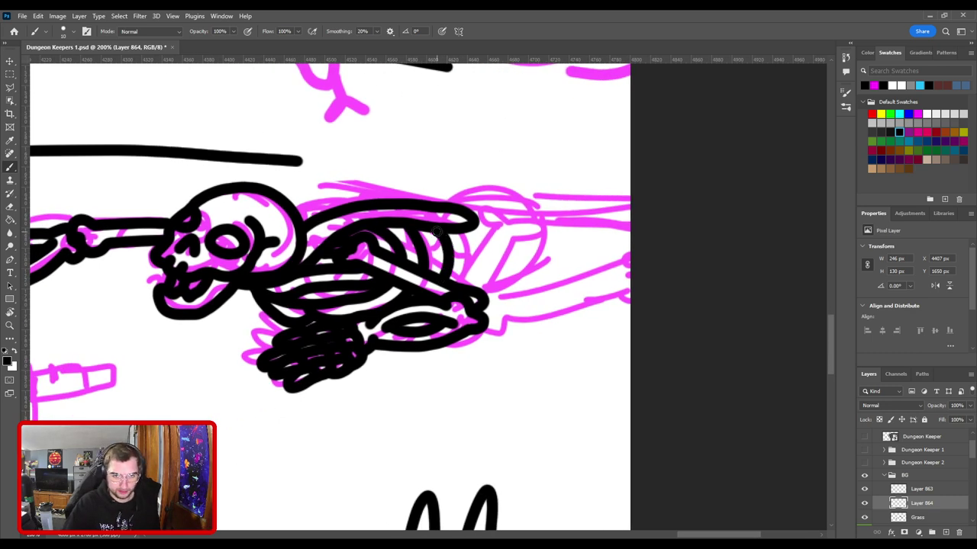
Step: Redo the rear short rib and ink another beside it between the spine and near upper arm, then touch up the lower ribs
key(ctrl+z)
drag(445, 278, 435, 230)
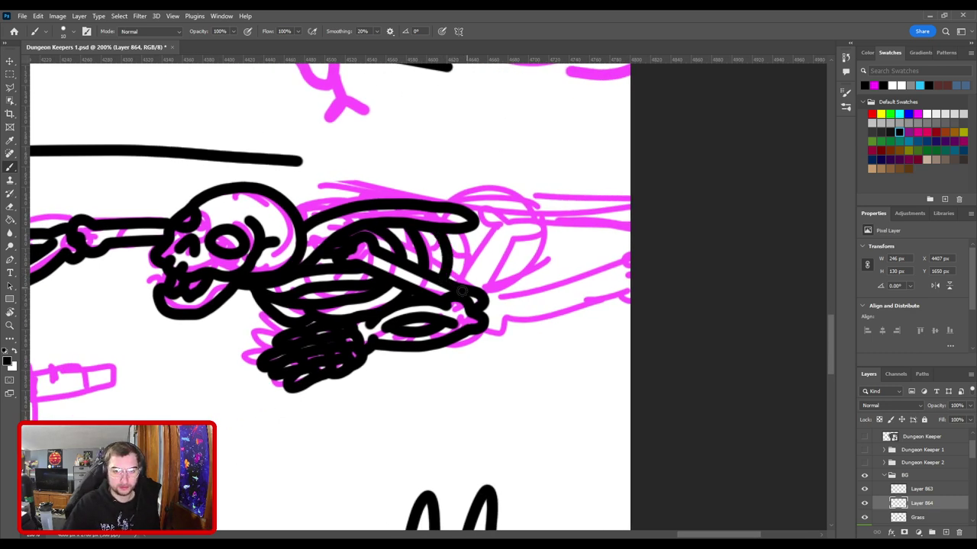
drag(457, 288, 453, 231)
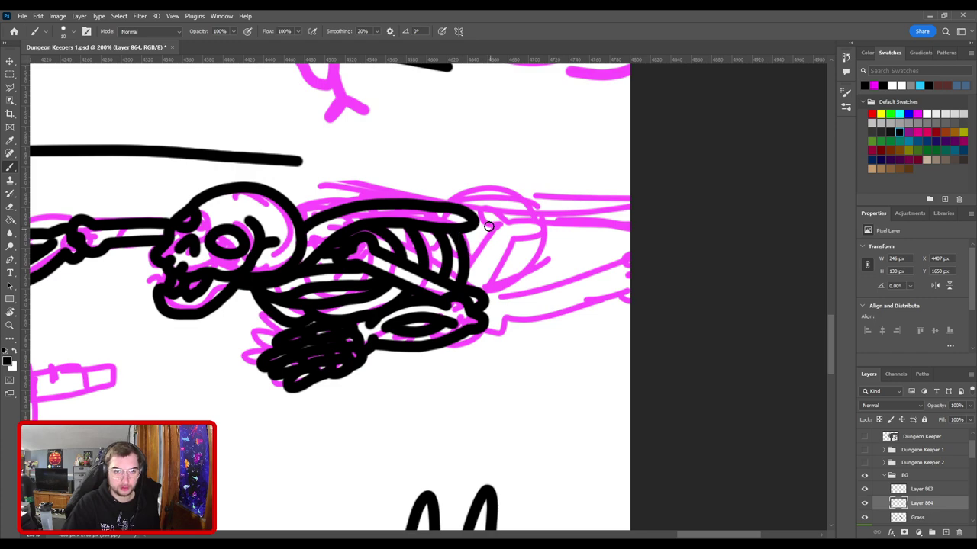
mouse_move(264, 285)
mouse_down()
mouse_move(476, 268)
mouse_move(475, 304)
mouse_move(490, 305)
mouse_up()
scroll(557, 348, down, 5)
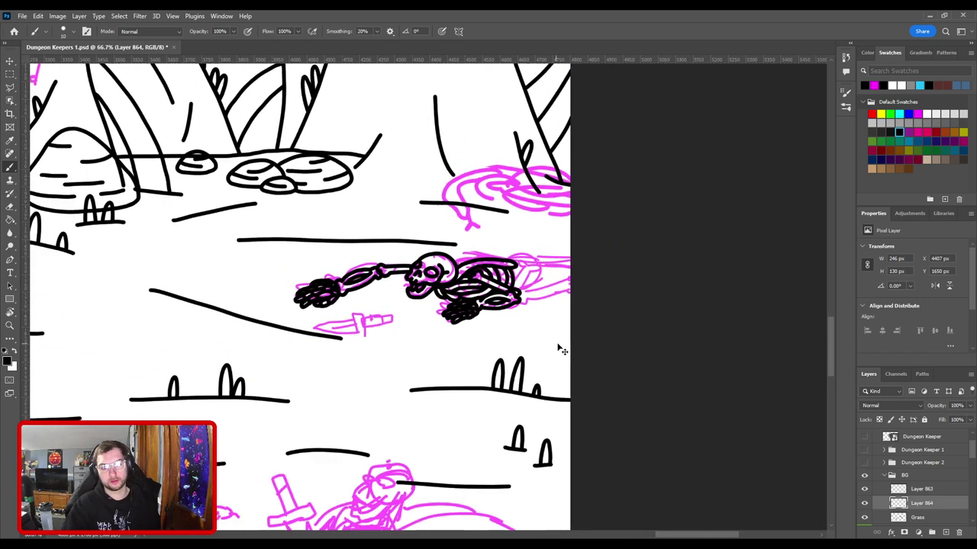
Step: Erase the crowded ink around the near shoulder joint and redraw a rounded rib curve arching over it
scroll(557, 345, up, 3)
scroll(558, 345, up, 4)
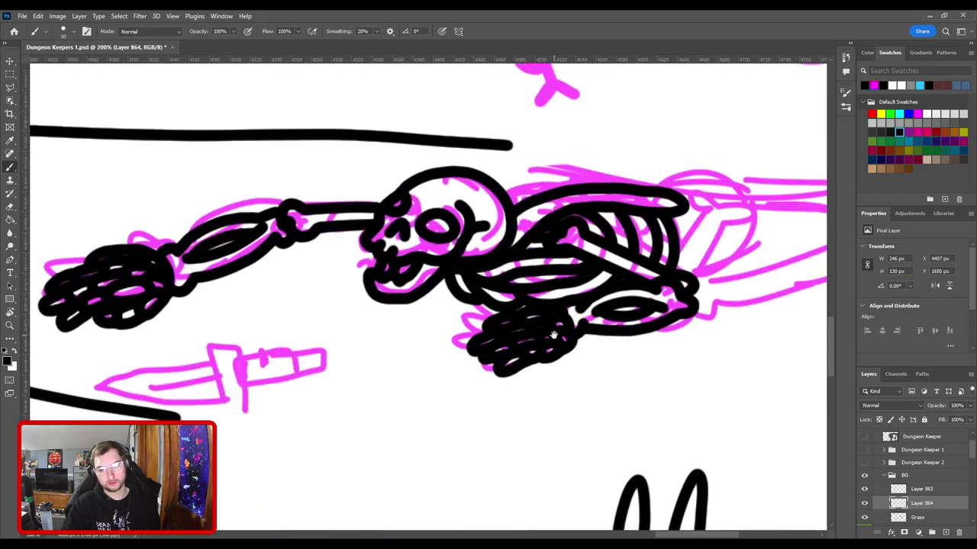
scroll(379, 353, down, 5)
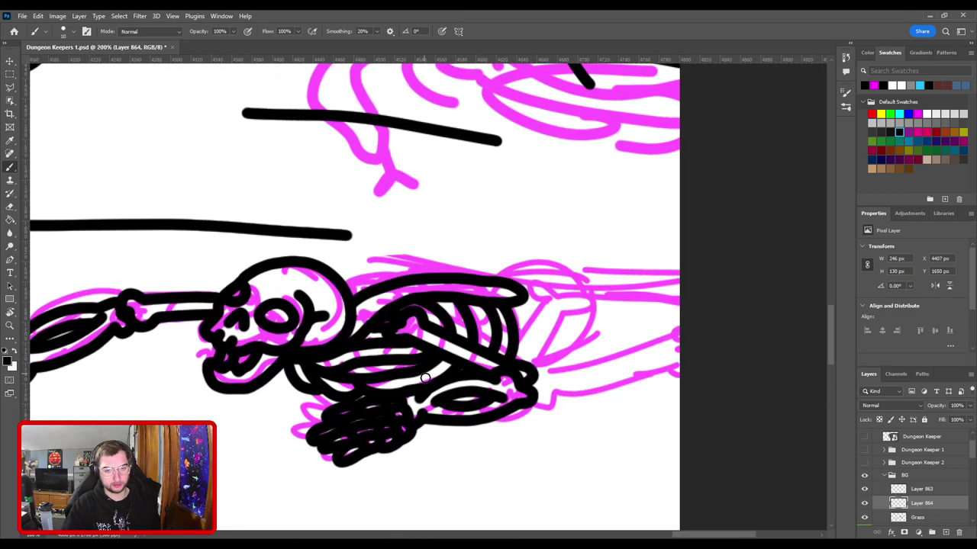
scroll(425, 390, up, 2)
scroll(403, 309, up, 2)
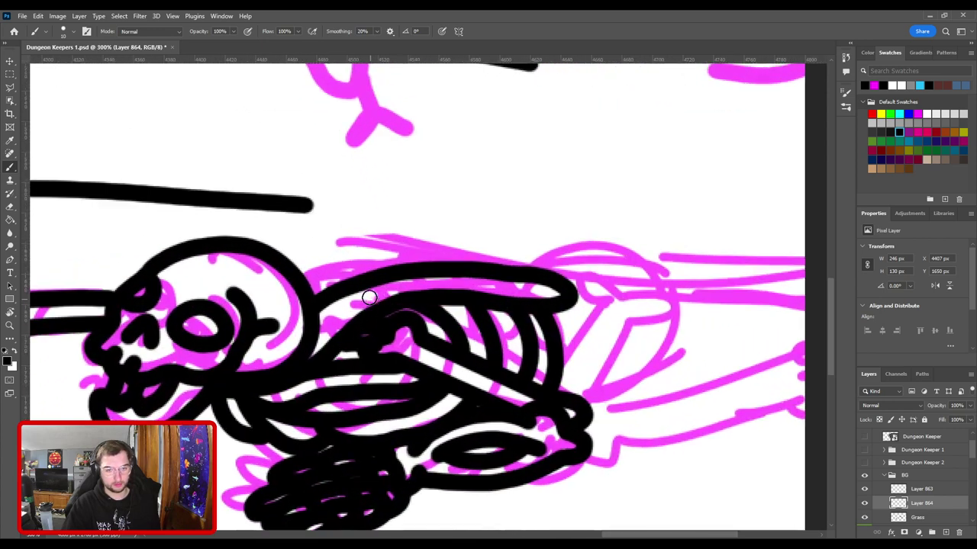
key(e)
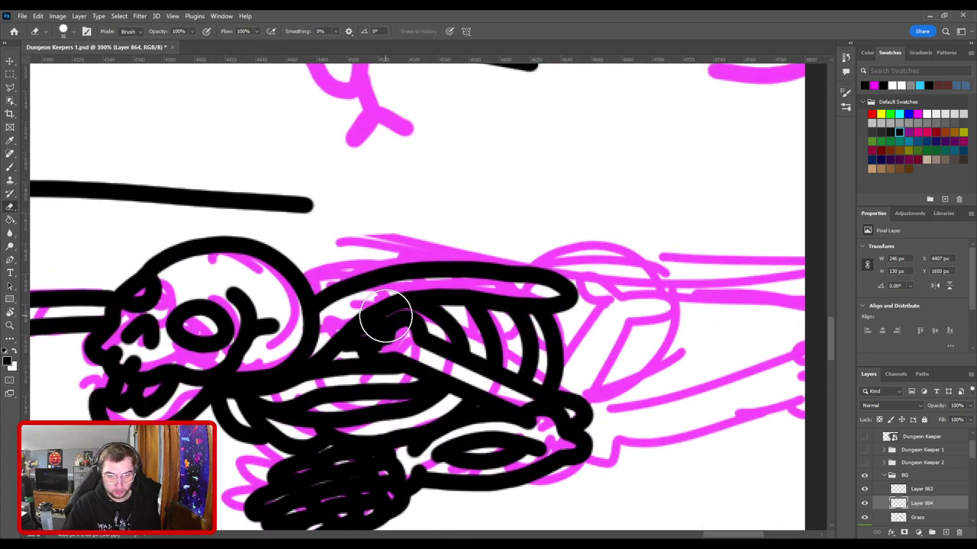
drag(381, 316, 399, 320)
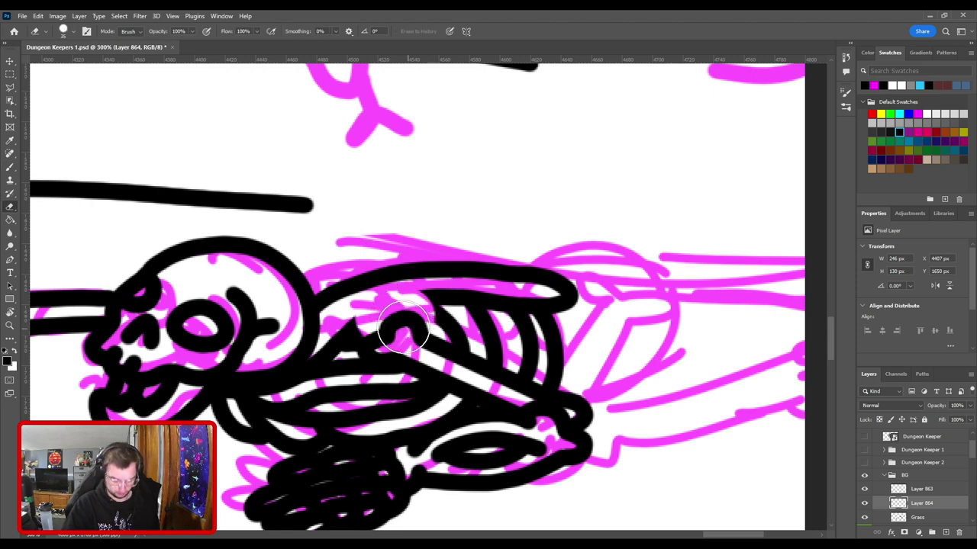
key(b)
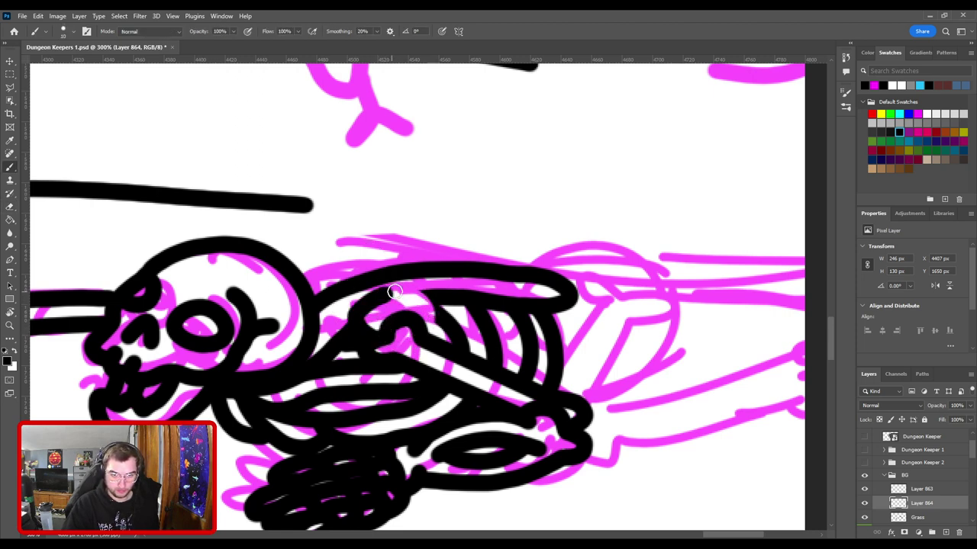
mouse_move(416, 287)
mouse_down()
mouse_move(451, 341)
mouse_move(435, 343)
mouse_up()
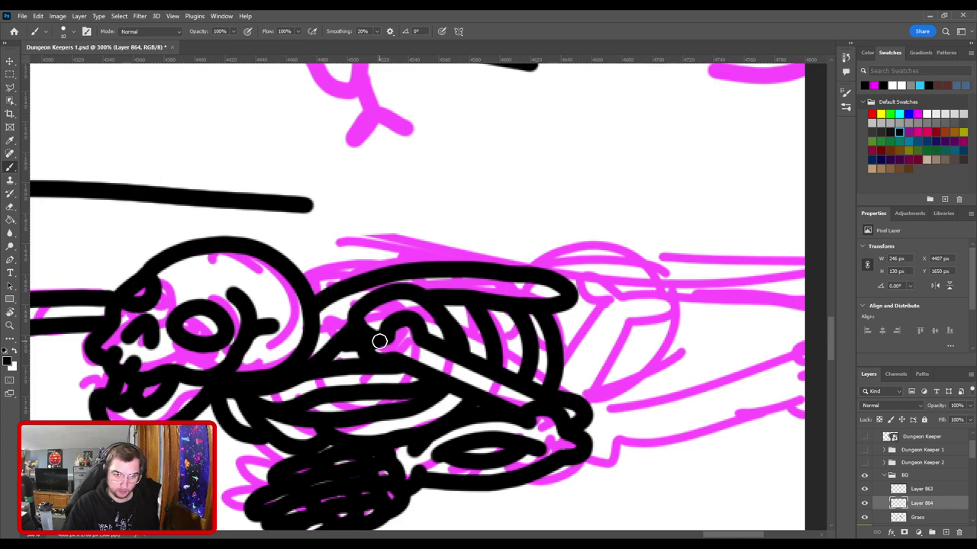
Step: Erase the rounded rear end of the spine and extend its upper and lower edges as two open lines toward the pelvis
key(ctrl+minus)
key(ctrl+minus)
key(ctrl+plus)
key(ctrl+plus)
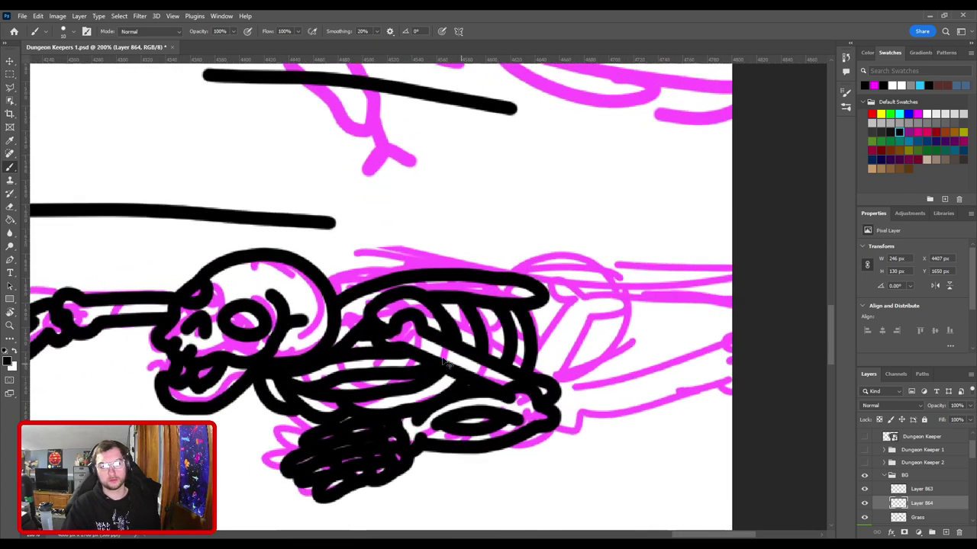
key(e)
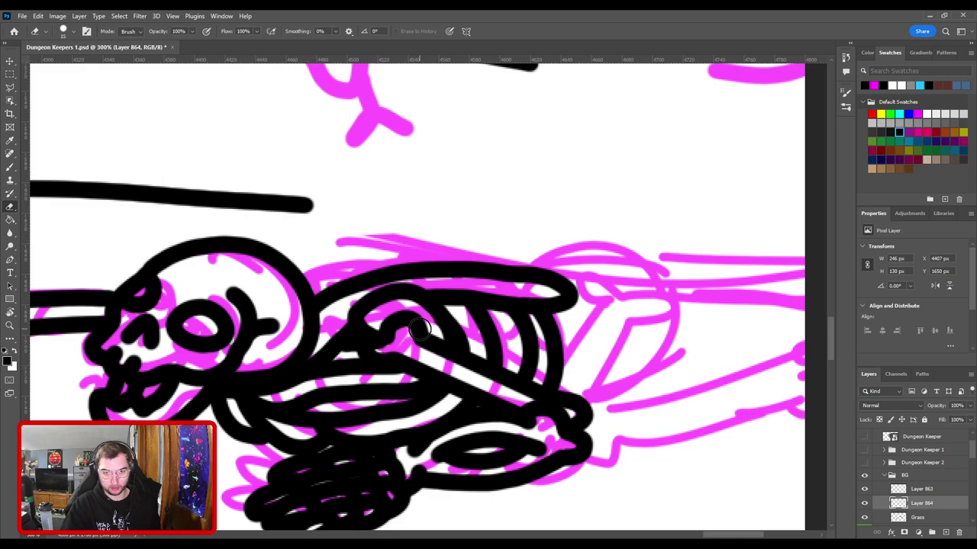
key(ctrl+minus)
key(ctrl+minus)
key(ctrl+minus)
key(ctrl+minus)
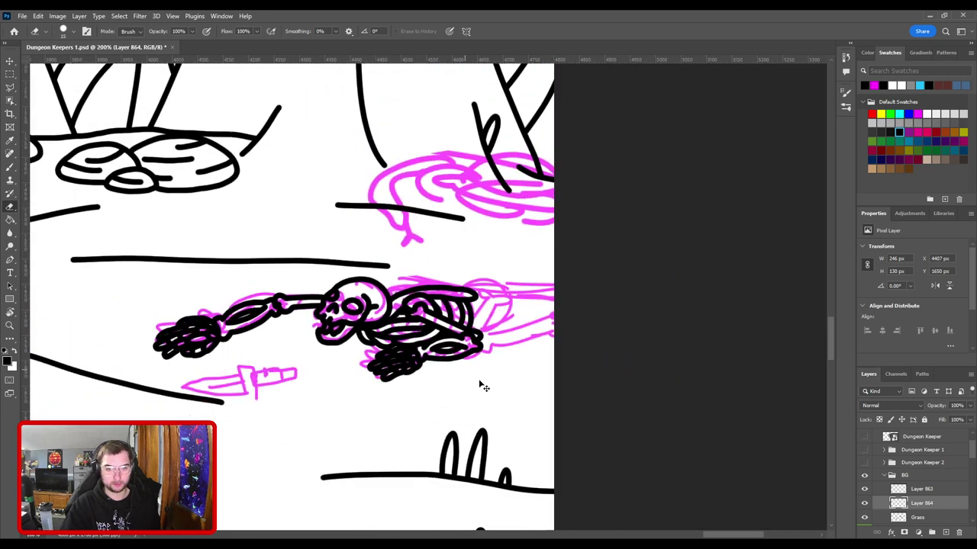
key(ctrl+plus)
key(ctrl+plus)
key(ctrl+plus)
drag(479, 371, 364, 356)
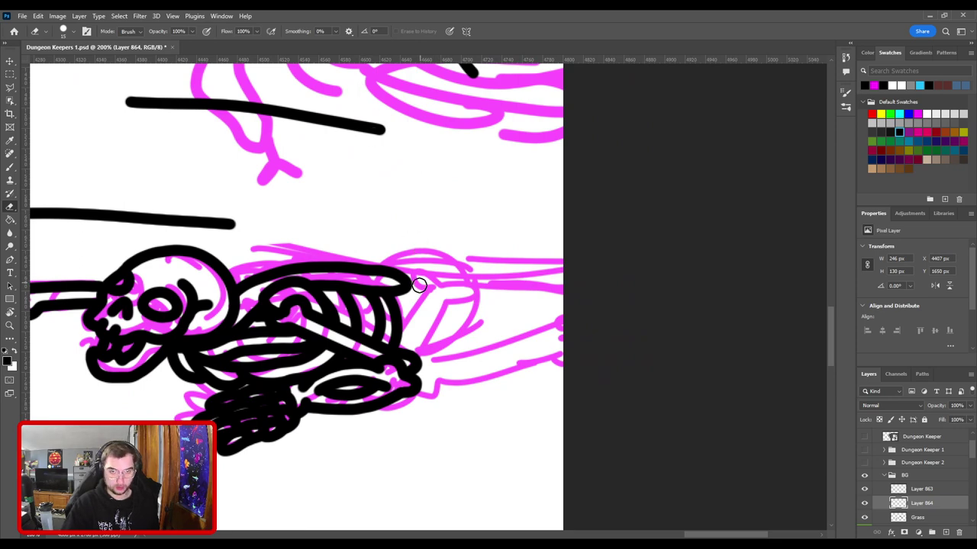
mouse_move(420, 282)
mouse_down()
mouse_move(382, 255)
mouse_move(399, 279)
mouse_move(447, 280)
mouse_up()
key(b)
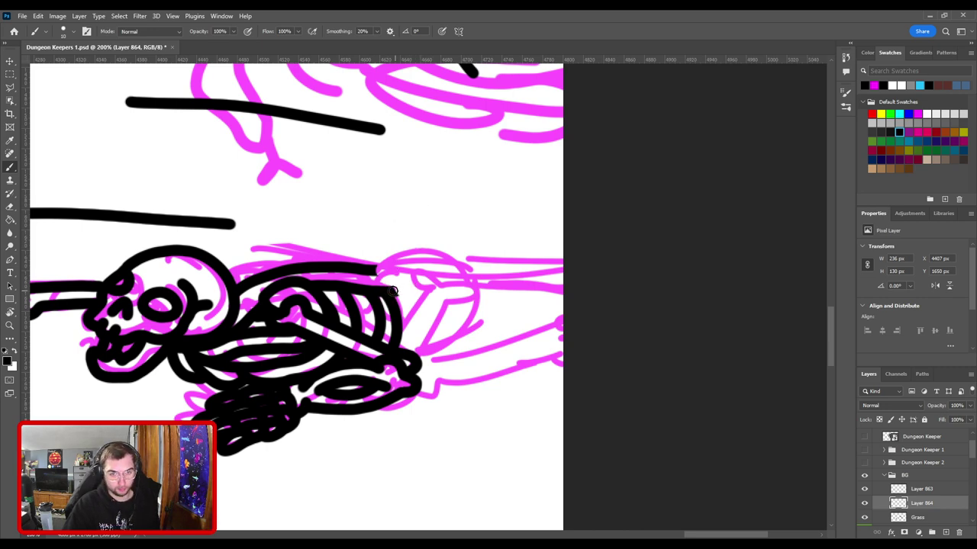
mouse_move(395, 290)
mouse_down()
mouse_move(422, 284)
mouse_move(406, 270)
mouse_up()
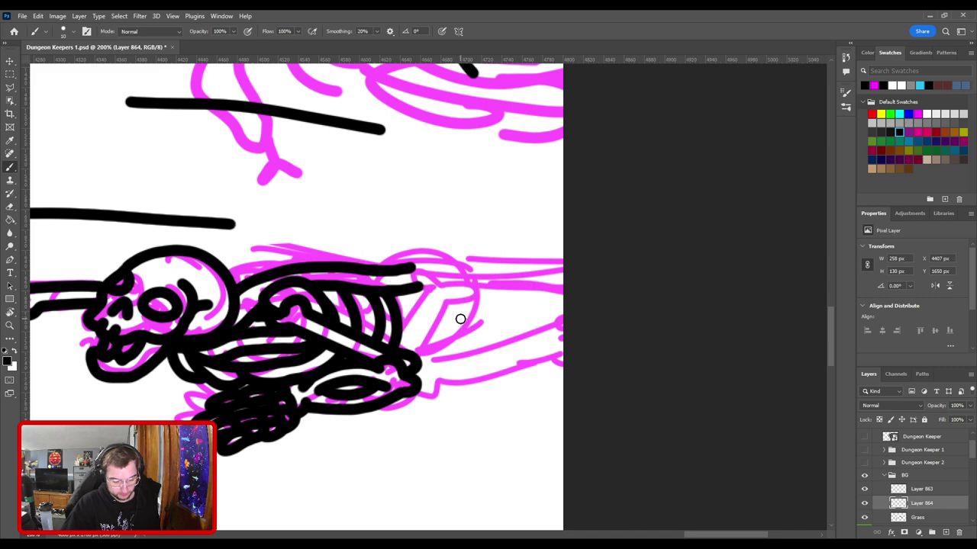
Step: Ink the slanted thigh bone from the near elbow up to its knobbed end at the pelvis, redoing its lower edge
mouse_move(406, 352)
mouse_down()
mouse_move(437, 292)
mouse_move(456, 293)
mouse_move(470, 303)
mouse_move(449, 310)
mouse_move(419, 363)
mouse_up()
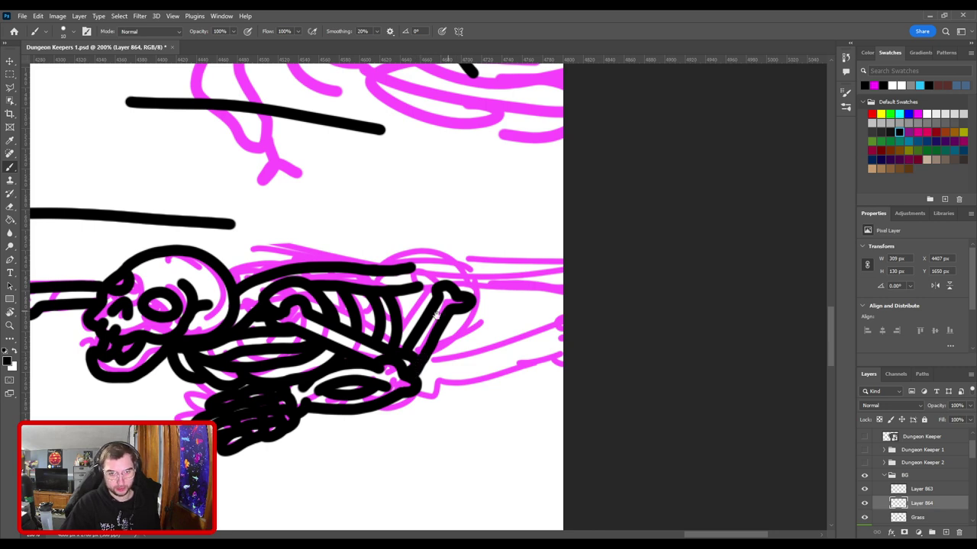
drag(436, 317, 378, 346)
key(ctrl+z)
mouse_move(346, 380)
mouse_down()
mouse_move(385, 317)
mouse_move(408, 312)
mouse_move(423, 333)
mouse_move(402, 341)
mouse_move(358, 392)
mouse_move(385, 315)
mouse_move(426, 328)
mouse_move(403, 341)
mouse_up()
key(ctrl+z)
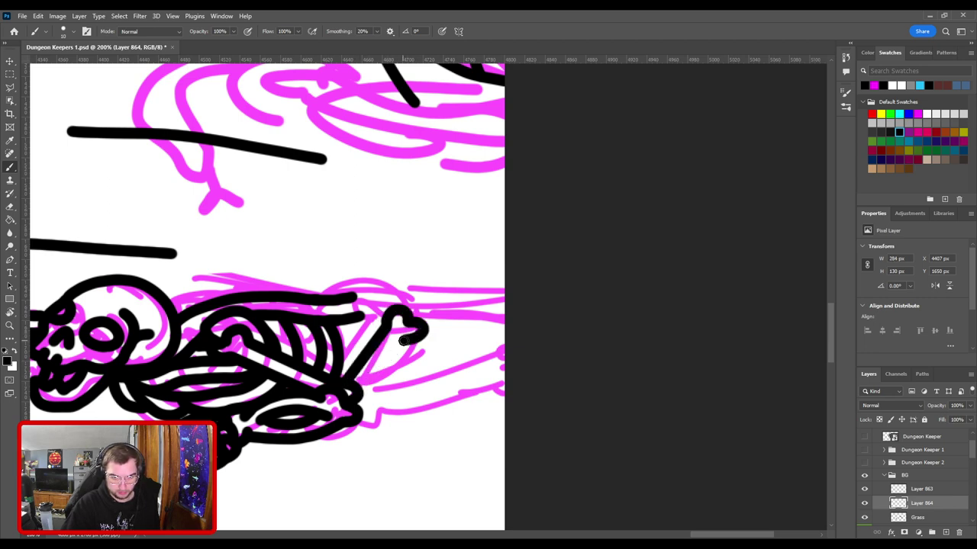
drag(365, 391, 364, 394)
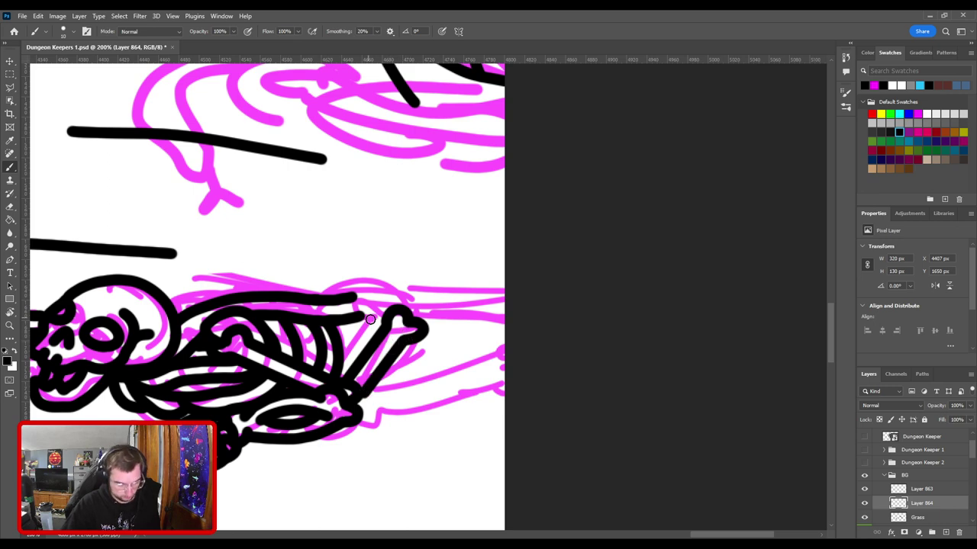
Step: Ink the lower leg bone as two roughly parallel lines from the joint beside the near elbow to the canvas edge
drag(403, 341, 386, 290)
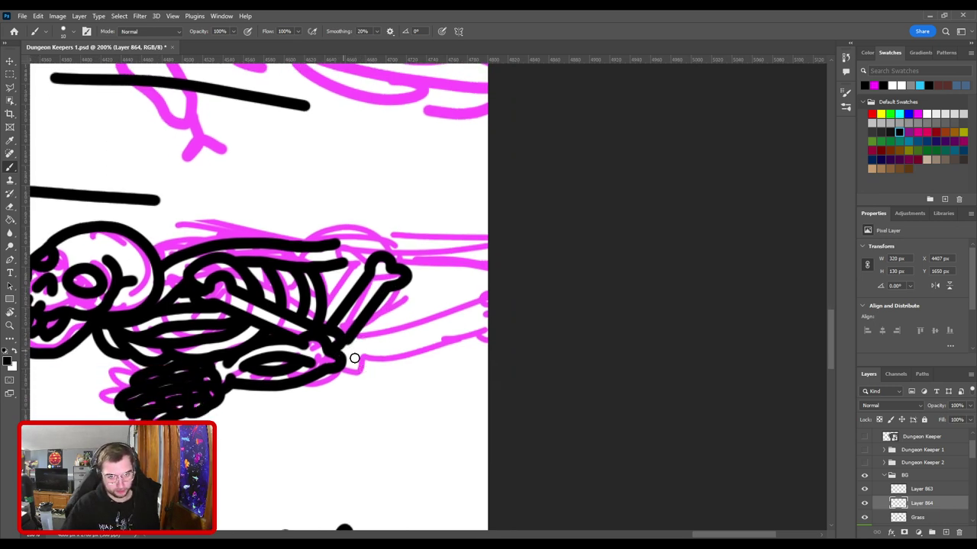
drag(340, 359, 354, 360)
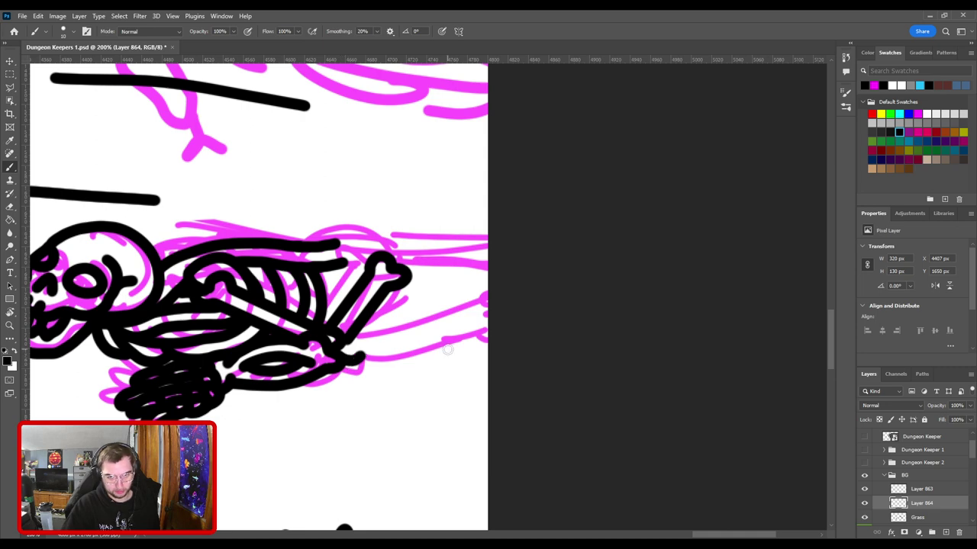
shift+click(490, 334)
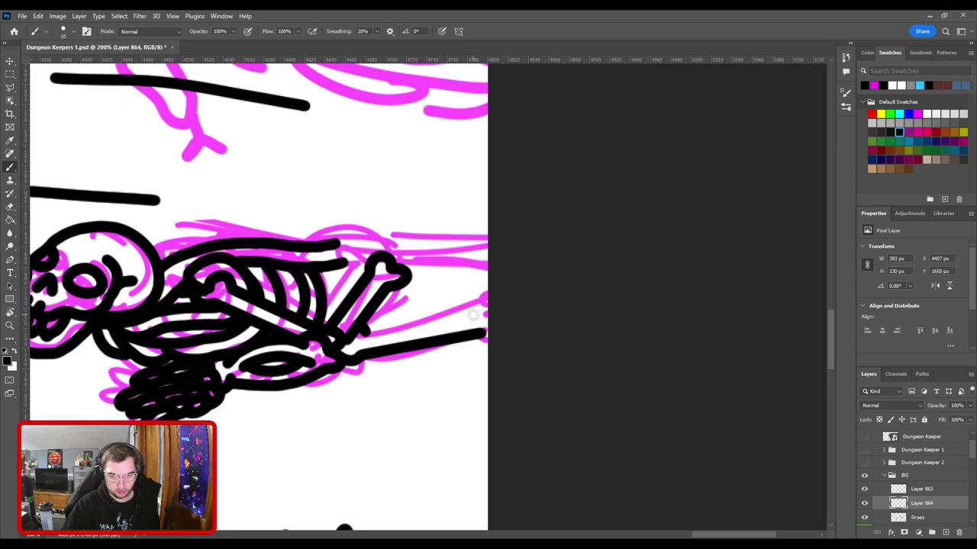
drag(364, 335, 485, 314)
Step: Ink the rounded pelvis outline around the thigh bone's knobbed end and close off the rear end of the spine
key(ctrl+minus)
key(ctrl+minus)
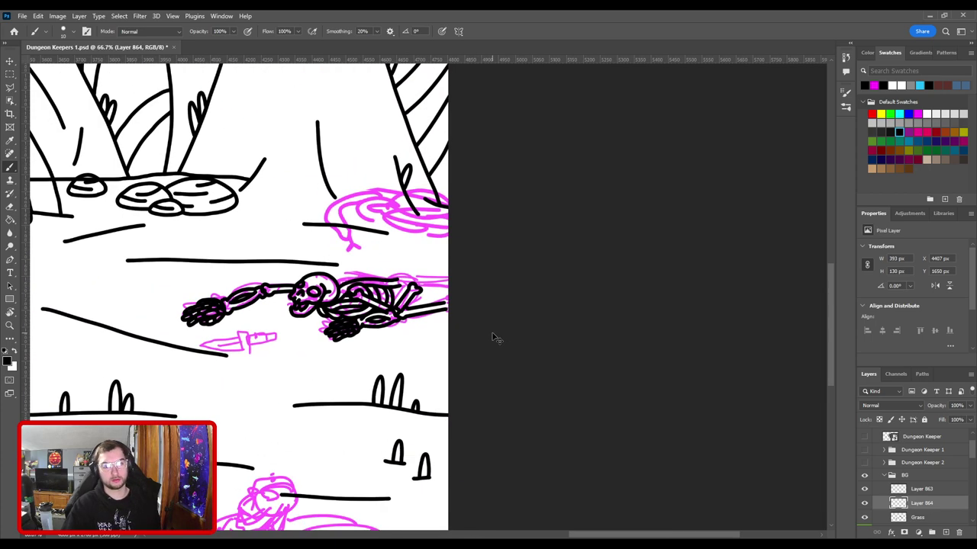
key(ctrl+plus)
key(ctrl+plus)
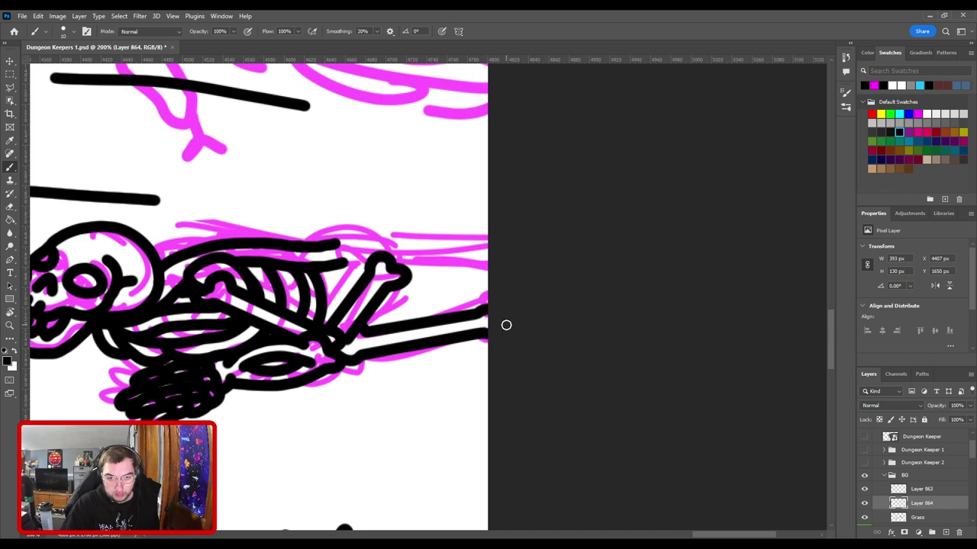
mouse_move(393, 268)
mouse_down()
mouse_move(523, 279)
mouse_move(474, 277)
mouse_move(475, 236)
mouse_move(519, 243)
mouse_move(546, 269)
mouse_move(548, 301)
mouse_move(528, 323)
mouse_move(503, 313)
mouse_move(539, 324)
mouse_up()
key(e)
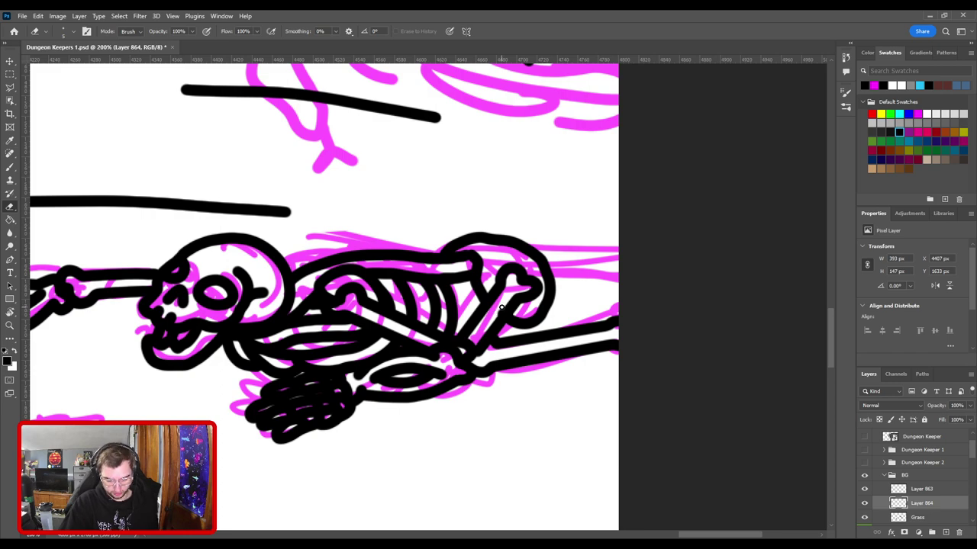
scroll(510, 314, up, 3)
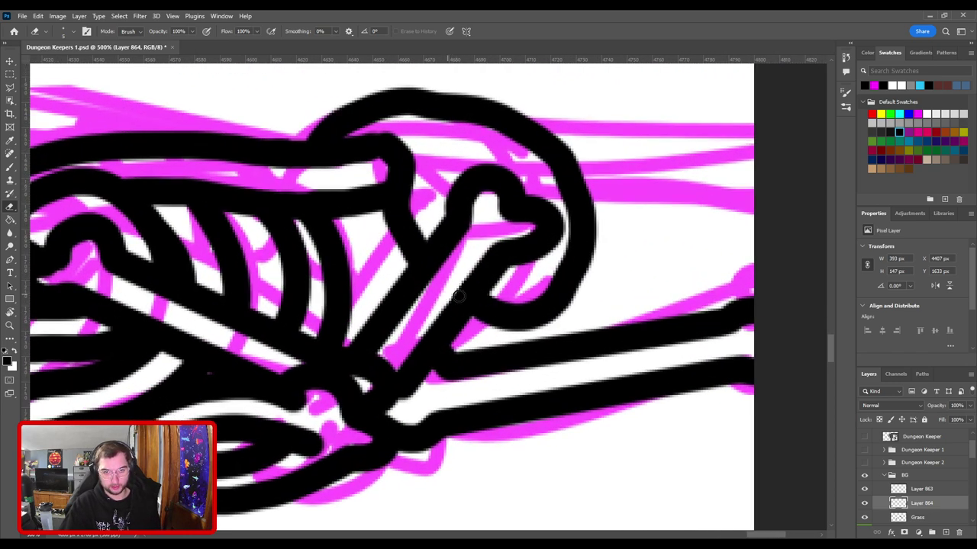
key(ctrl+0)
scroll(474, 310, up, 1)
drag(492, 336, 163, 303)
scroll(412, 315, up, 1)
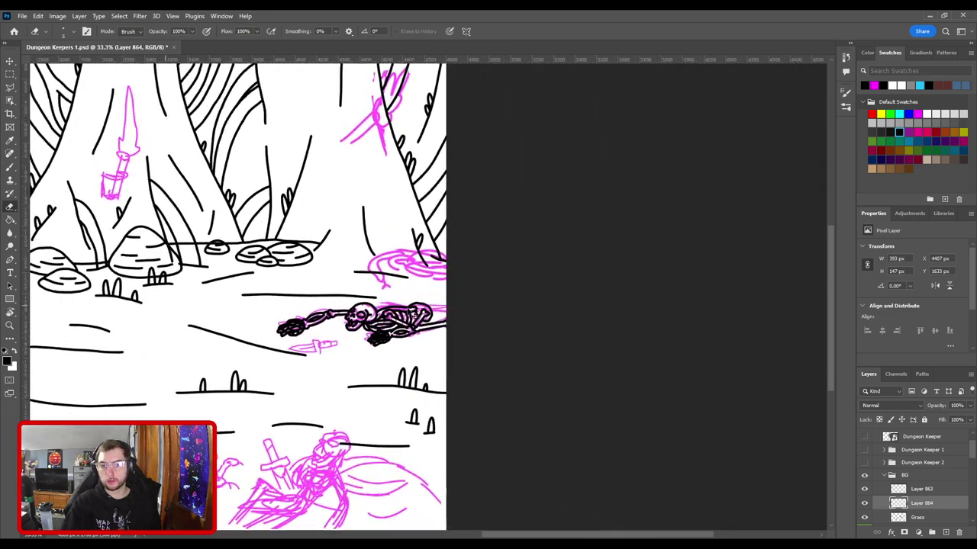
scroll(412, 315, up, 6)
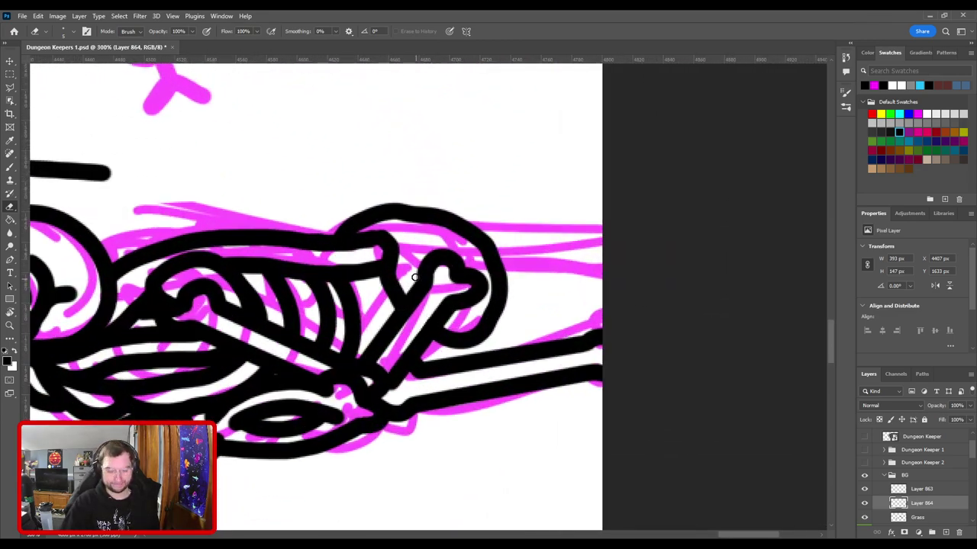
Step: Ink a short curve from the rearmost rib across to the thigh bone below the spine's end, redoing it once
key(b)
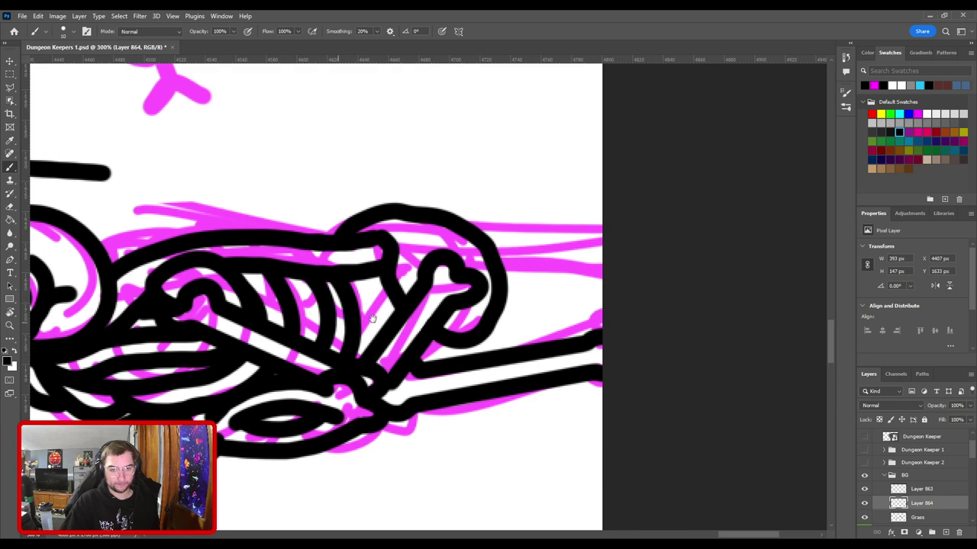
drag(371, 319, 475, 302)
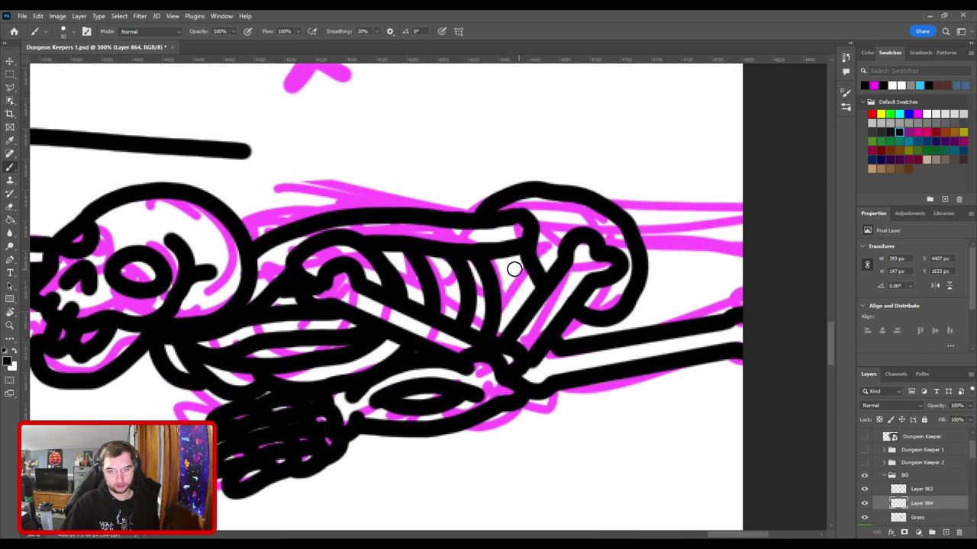
drag(498, 283, 538, 304)
key(ctrl+z)
drag(490, 280, 534, 302)
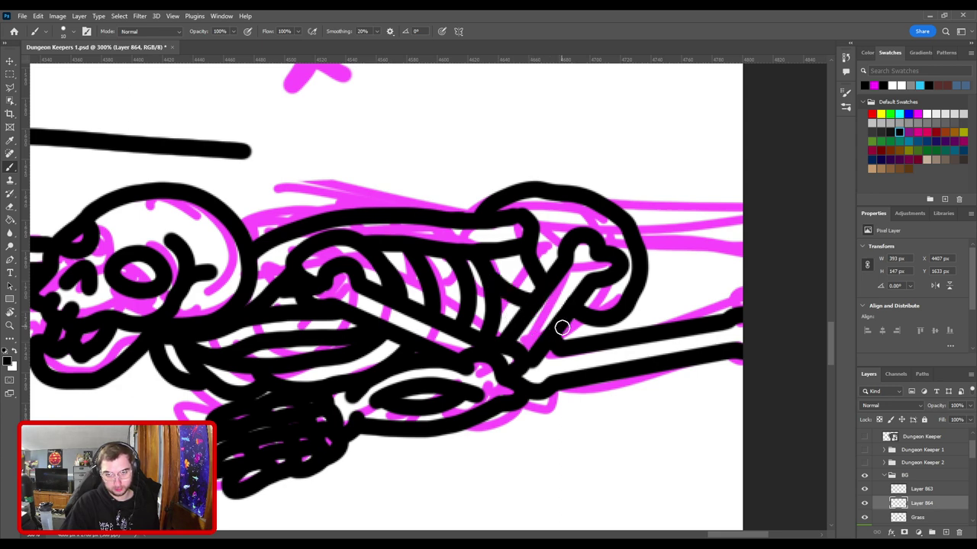
mouse_move(562, 325)
mouse_down()
mouse_move(522, 214)
mouse_move(457, 292)
mouse_up()
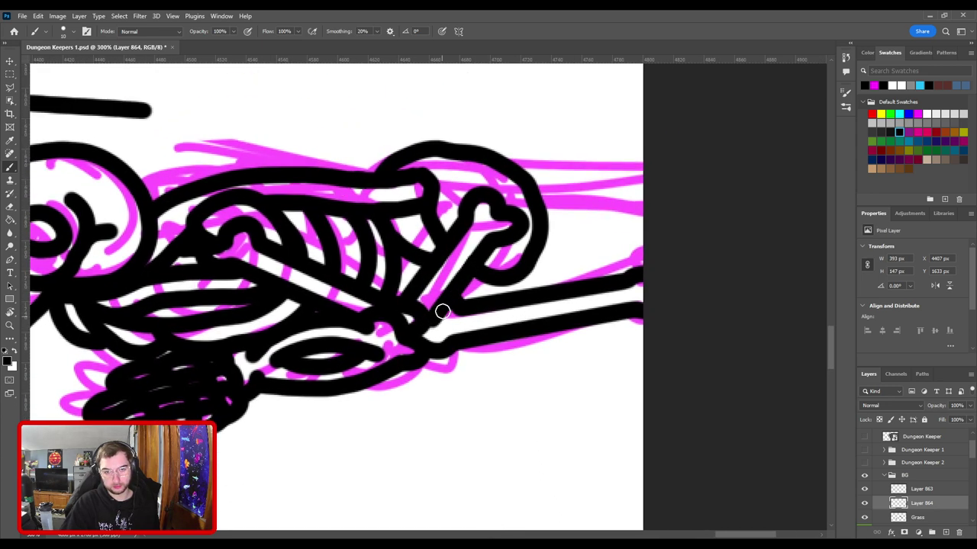
Step: Erase the excess ink at the thigh bone's lower end and ink a short rounded knob joining it to the lower leg bone
key(e)
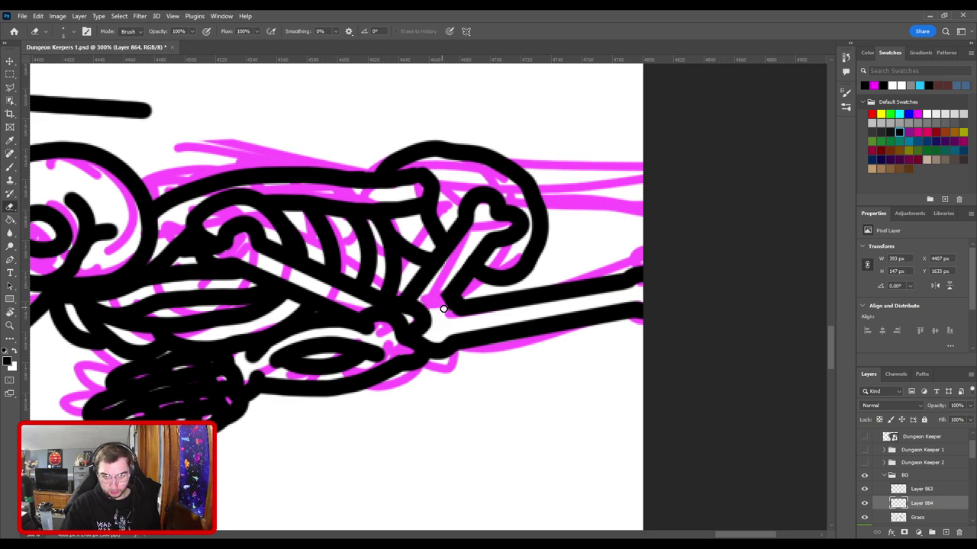
key(b)
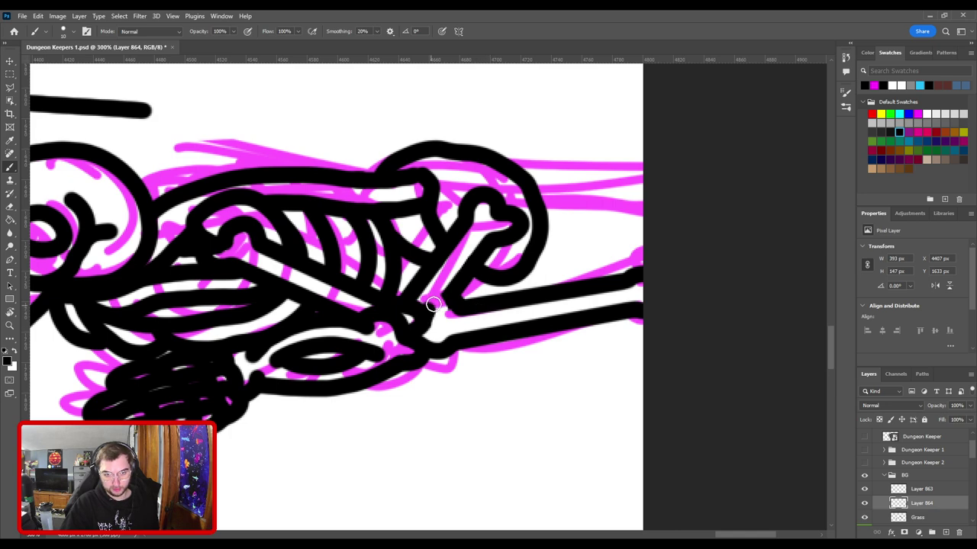
drag(433, 303, 455, 306)
scroll(508, 317, down, 1)
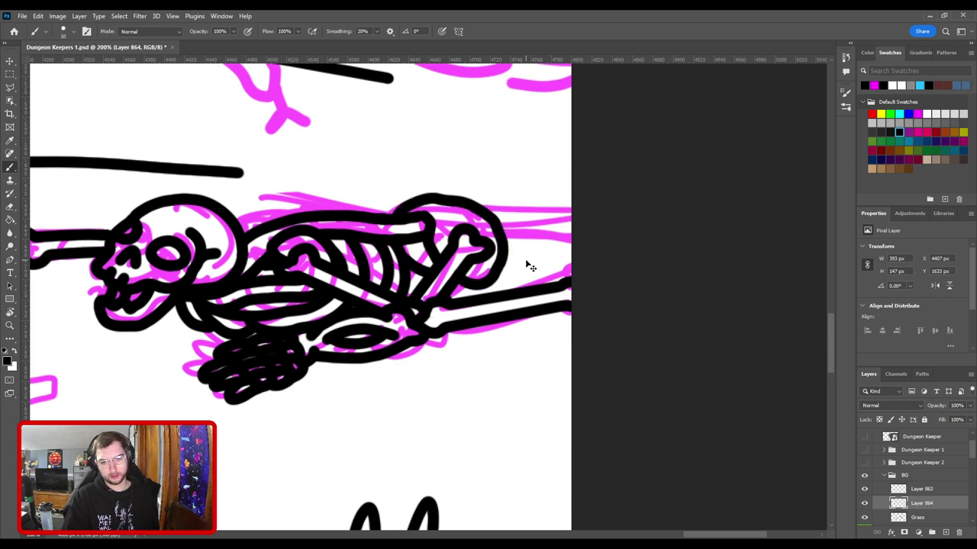
Step: Examine the inked skeleton's pelvis and leg up close and against the surrounding forest scene
key(ctrl+minus)
key(ctrl+minus)
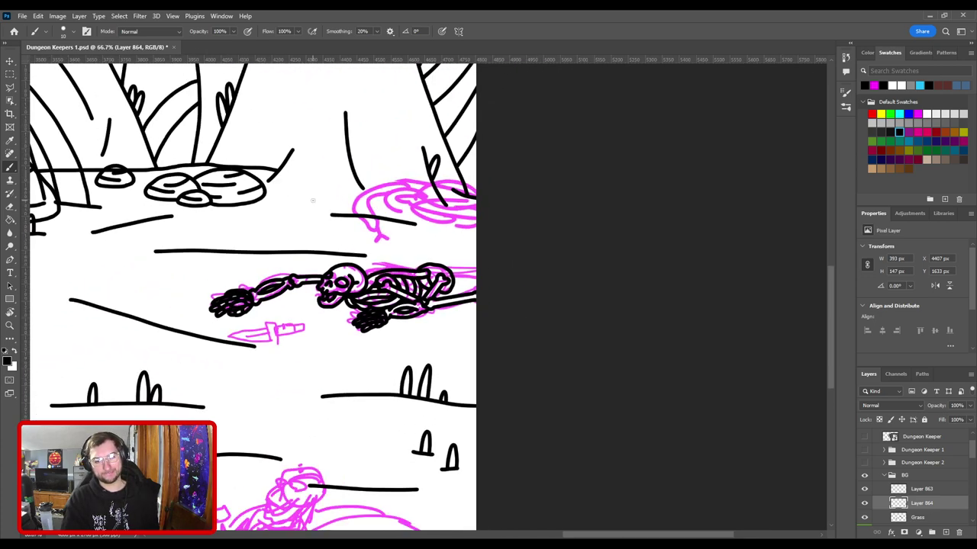
key(ctrl+minus)
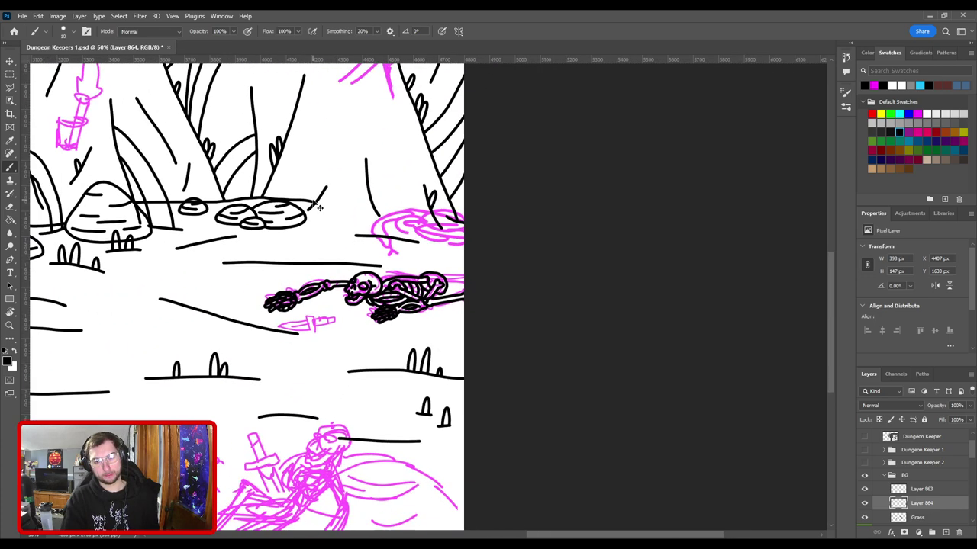
key(ctrl+plus)
key(ctrl+plus)
key(ctrl+plus)
key(ctrl+plus)
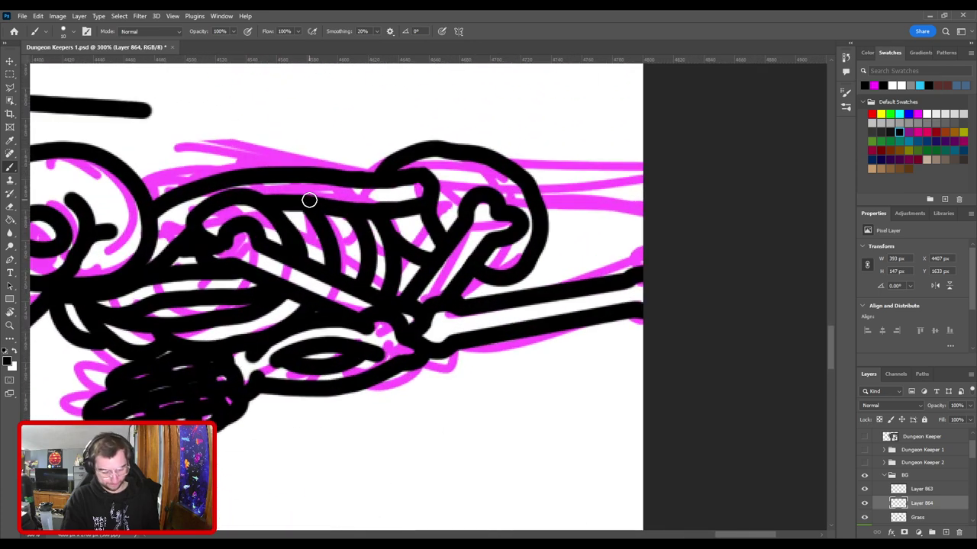
drag(425, 243, 247, 230)
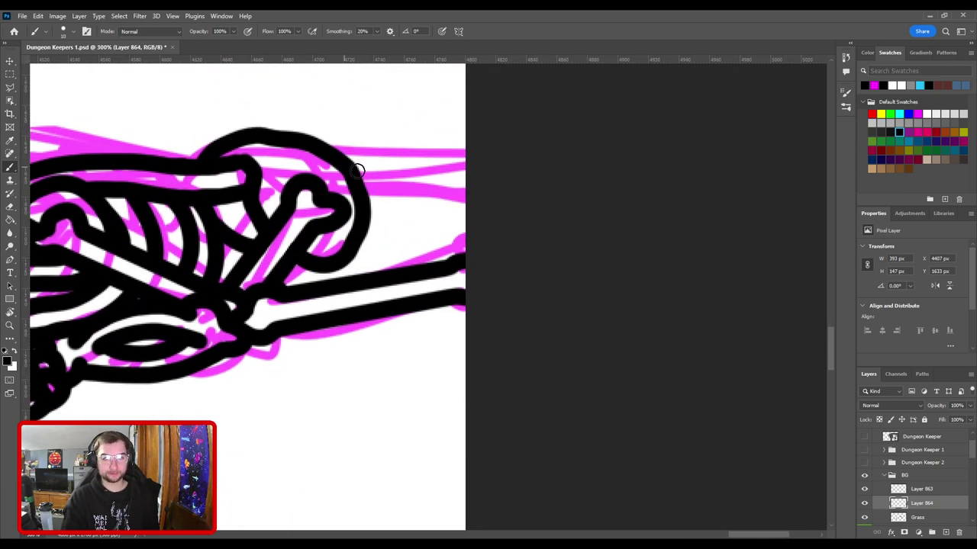
key(ctrl+minus)
key(ctrl+minus)
key(ctrl+minus)
key(ctrl+minus)
key(ctrl+minus)
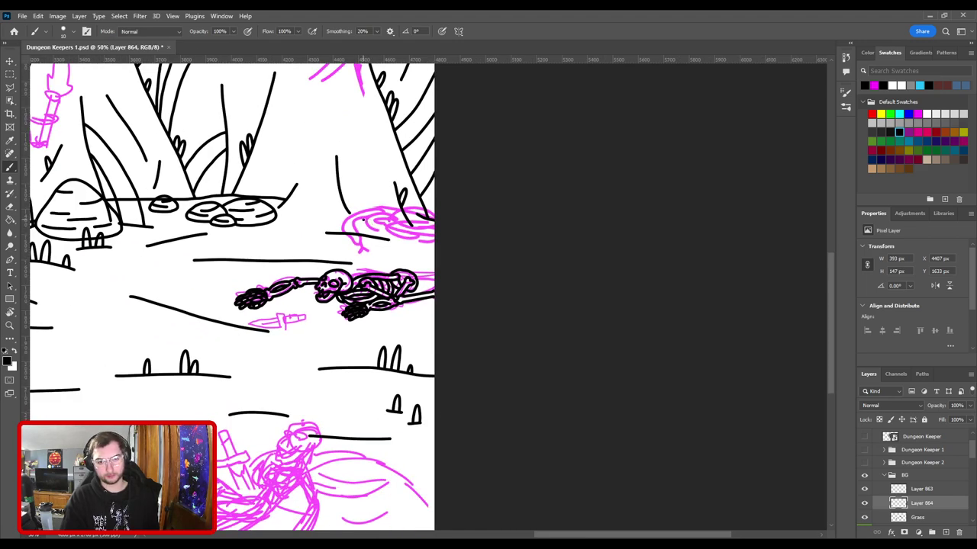
key(ctrl+plus)
key(ctrl+plus)
key(ctrl+plus)
key(ctrl+plus)
key(ctrl+plus)
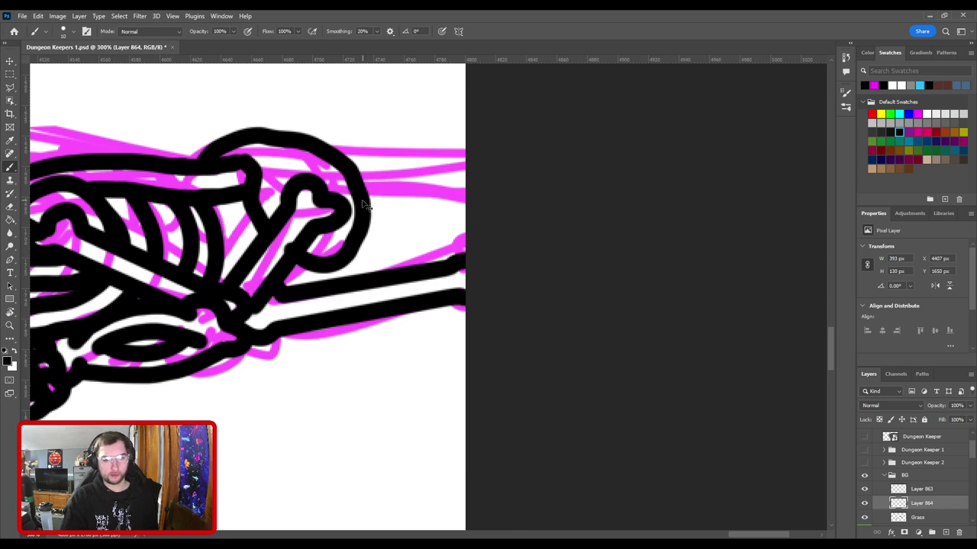
Step: Step back through the recent pelvis, thigh and lower leg strokes to compare versions, and restore them
key(ctrl+z)
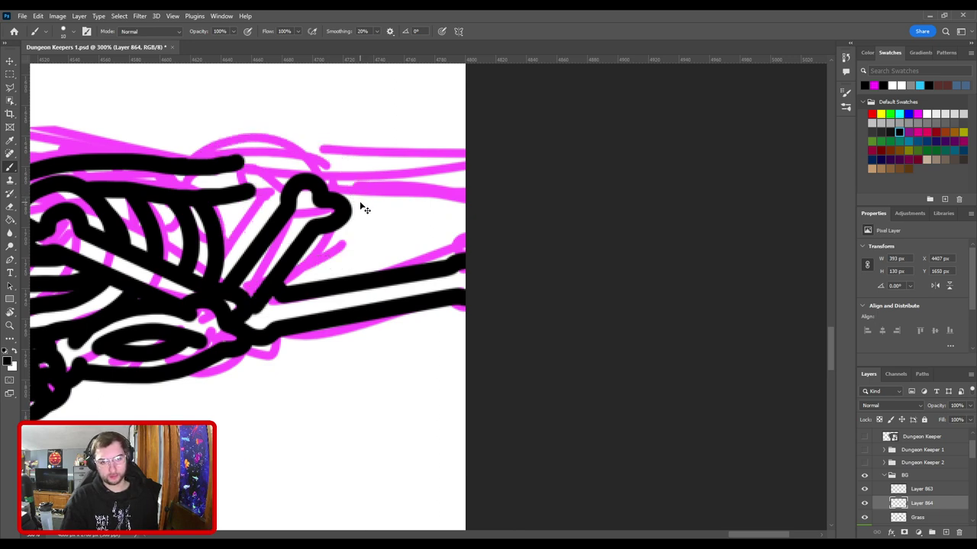
key(ctrl+shift+z)
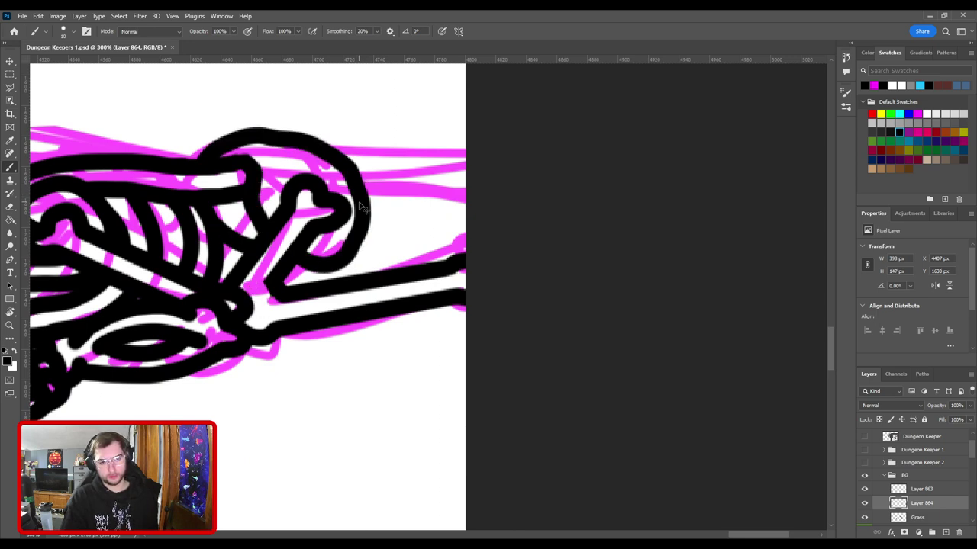
drag(288, 261, 459, 258)
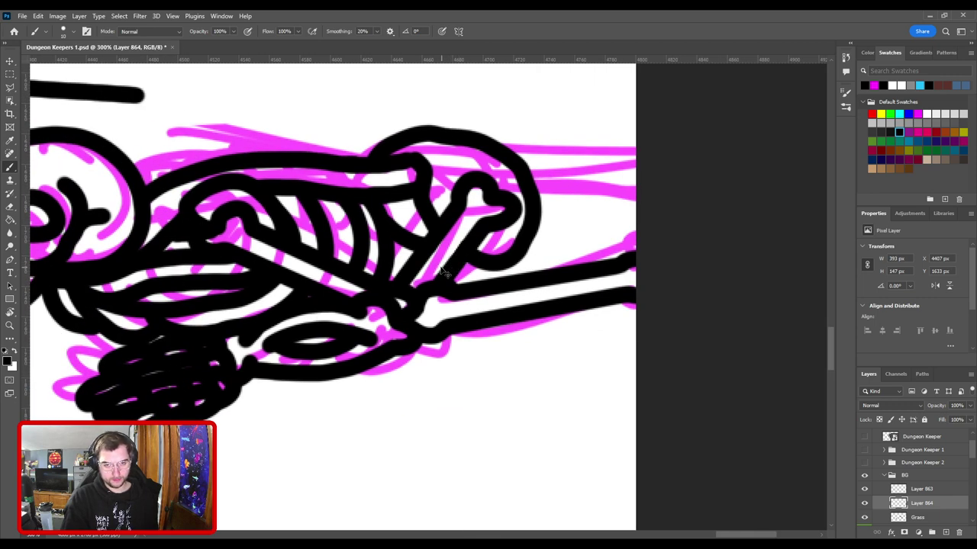
key(ctrl+z)
key(ctrl+z)
key(ctrl+z)
key(ctrl+shift+z)
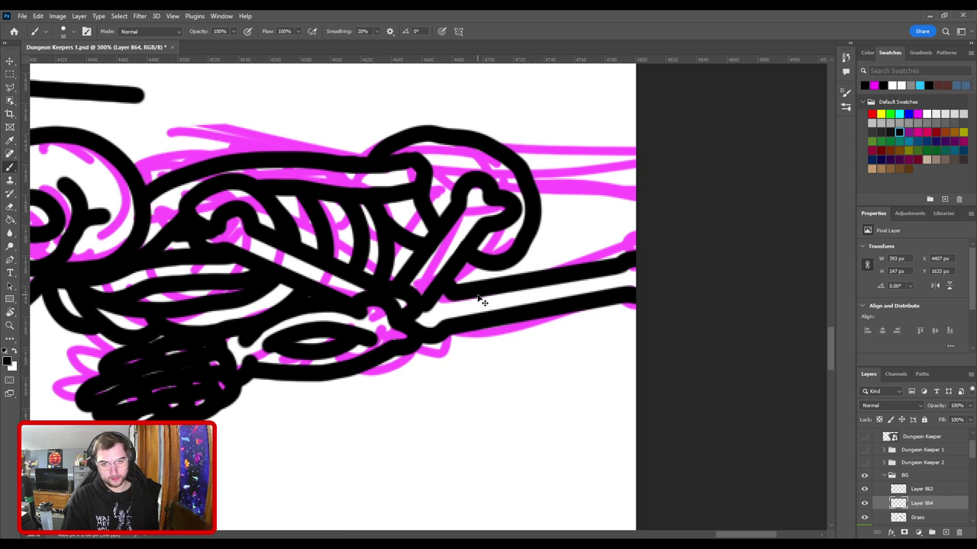
key(ctrl+z)
key(ctrl+z)
key(ctrl+z)
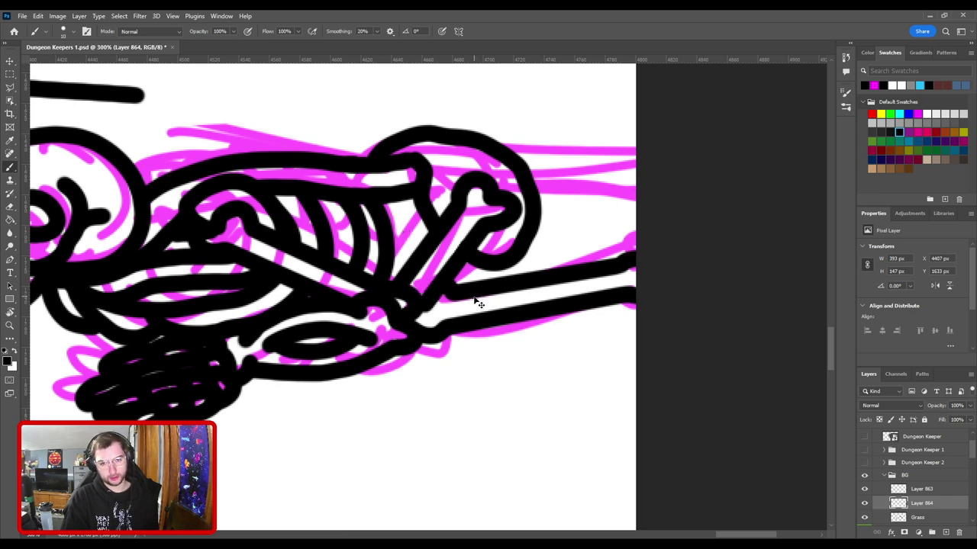
key(ctrl+z)
key(ctrl+z)
key(ctrl+z)
key(ctrl+z)
key(ctrl+z)
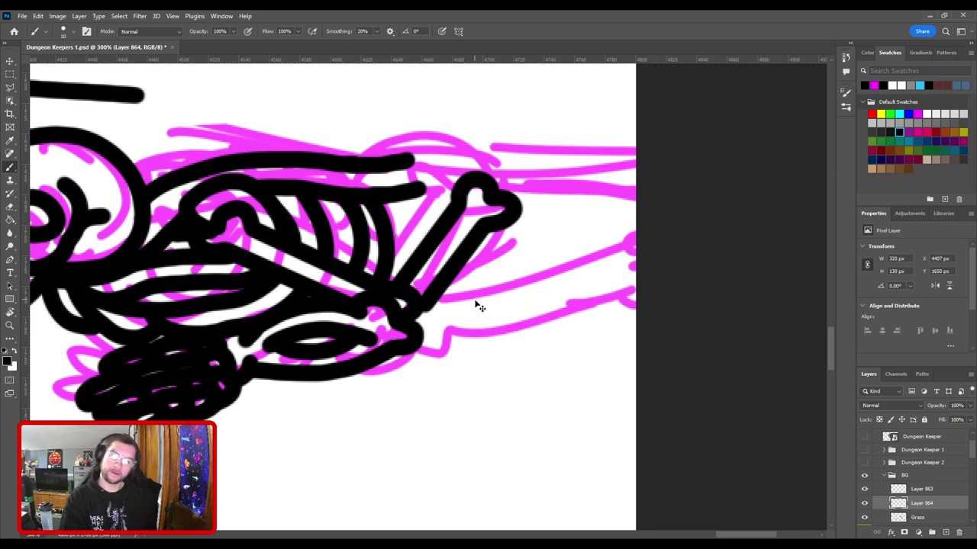
key(ctrl+shift+z)
key(ctrl+shift+z)
key(ctrl+shift+z)
key(ctrl+shift+z)
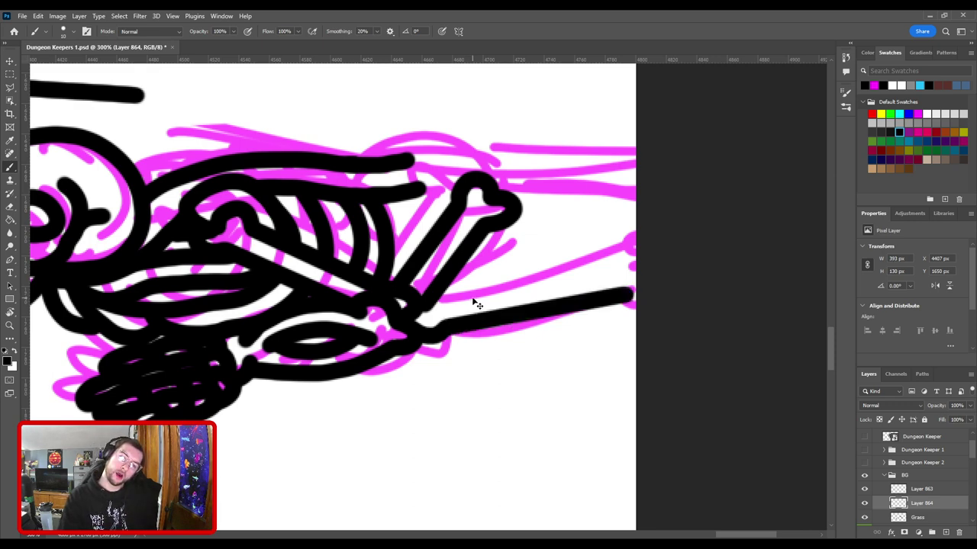
key(ctrl+shift+z)
key(ctrl+shift+z)
key(ctrl+shift+z)
key(ctrl+shift+z)
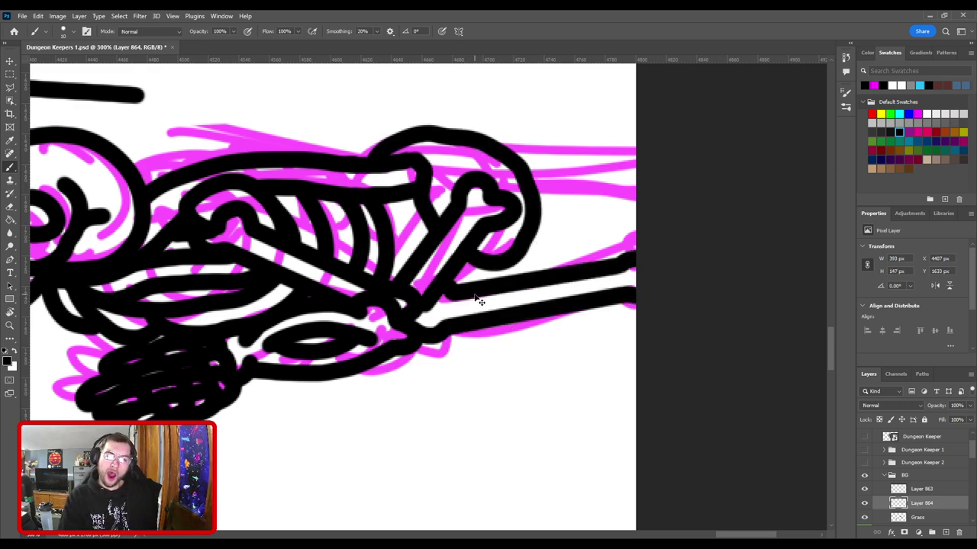
Step: Outline the lower leg bone with a polygonal lasso selection from its knobbed joint out past the canvas edge
scroll(462, 288, down, 5)
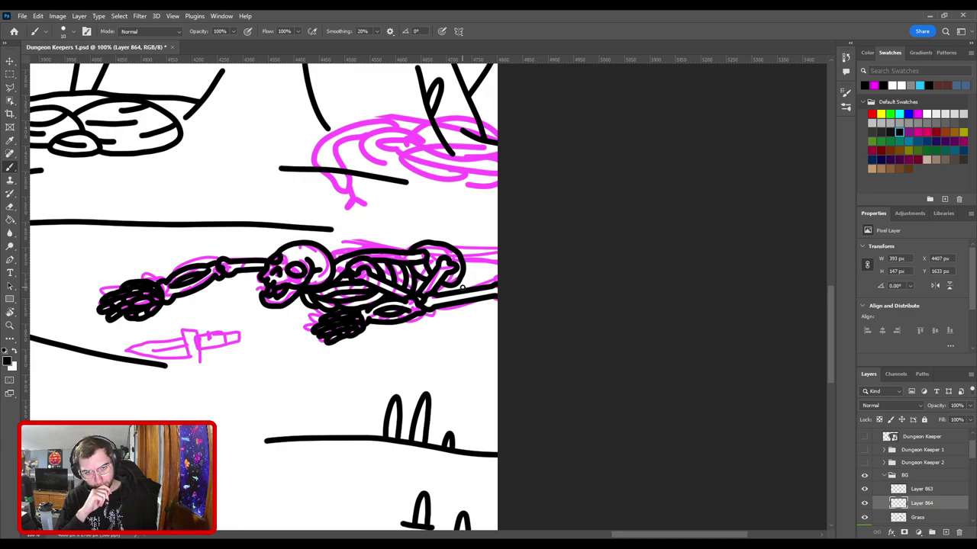
scroll(462, 288, up, 4)
scroll(462, 288, down, 4)
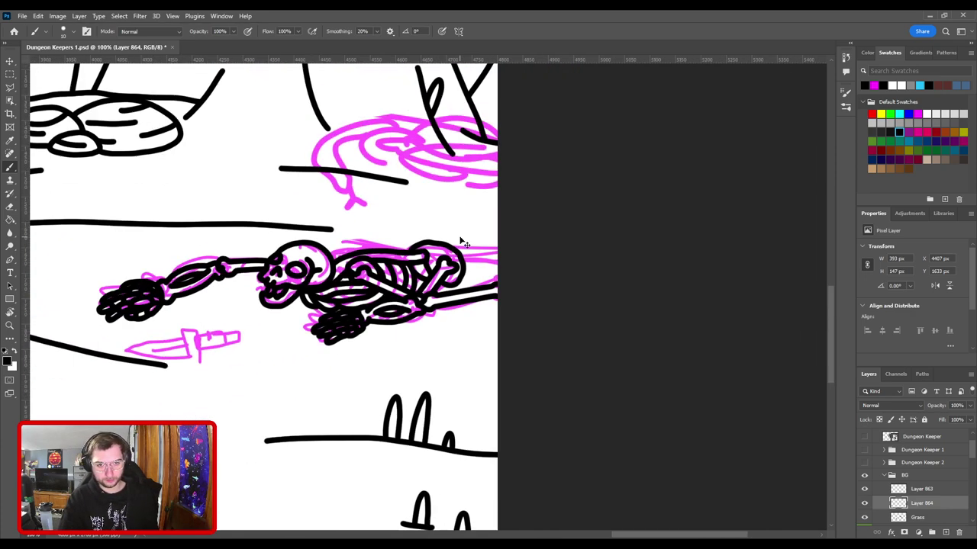
scroll(461, 242, up, 5)
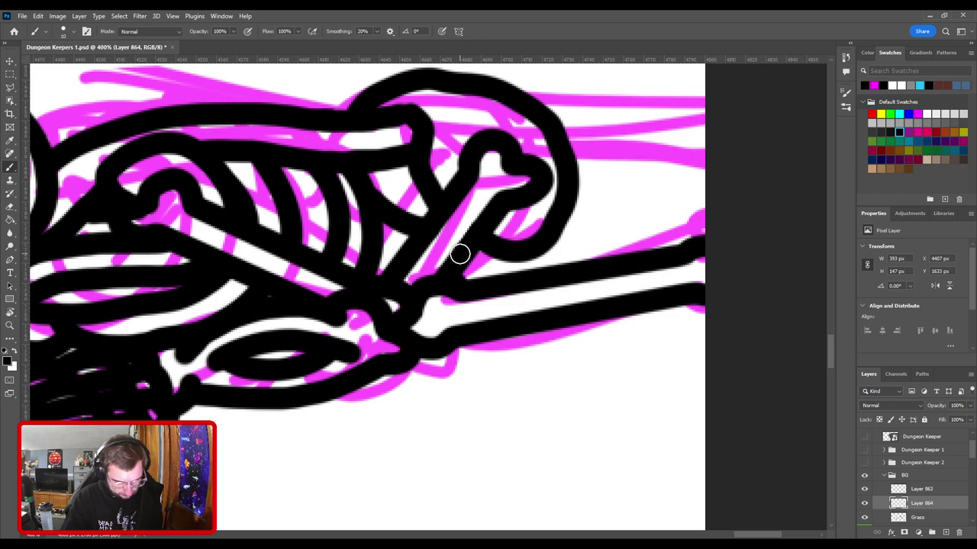
key(l)
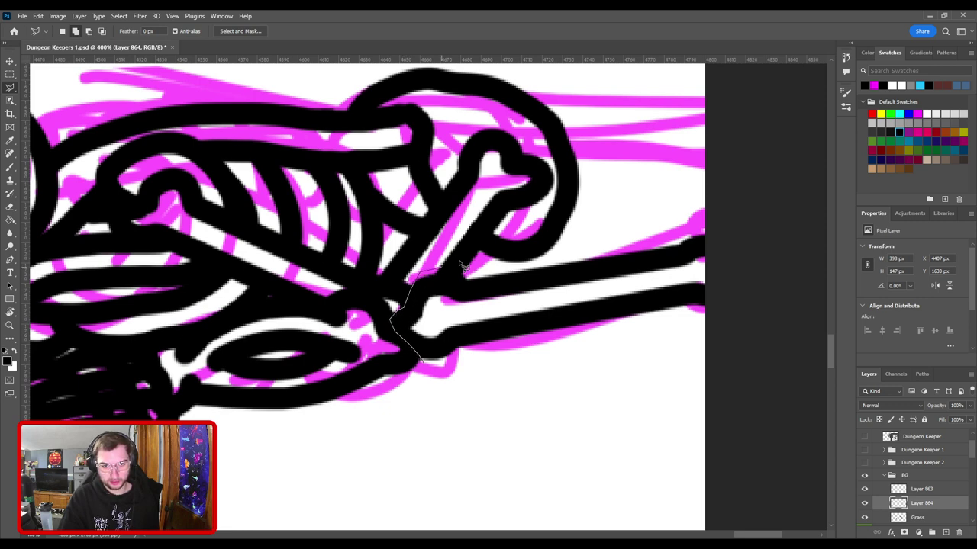
drag(462, 266, 439, 280)
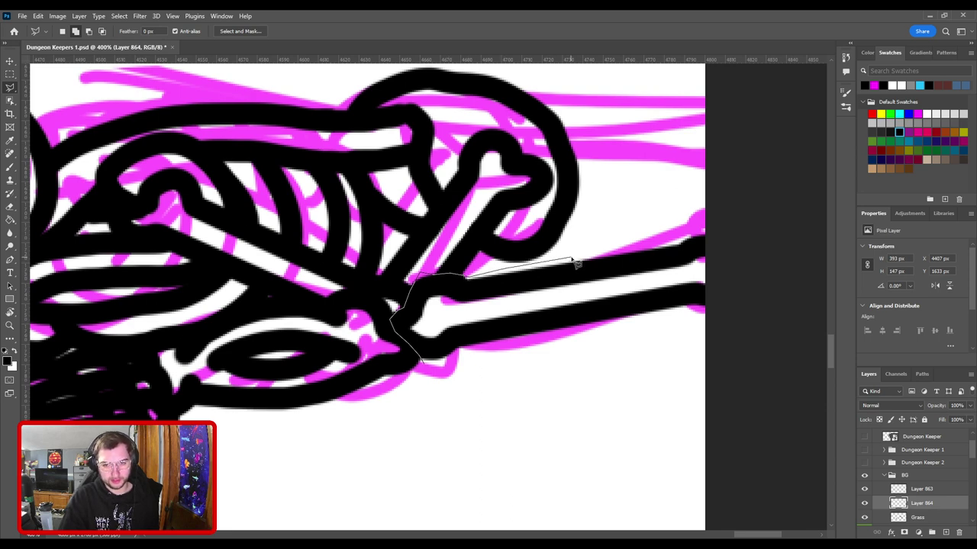
click(708, 216)
click(746, 311)
click(603, 433)
click(537, 423)
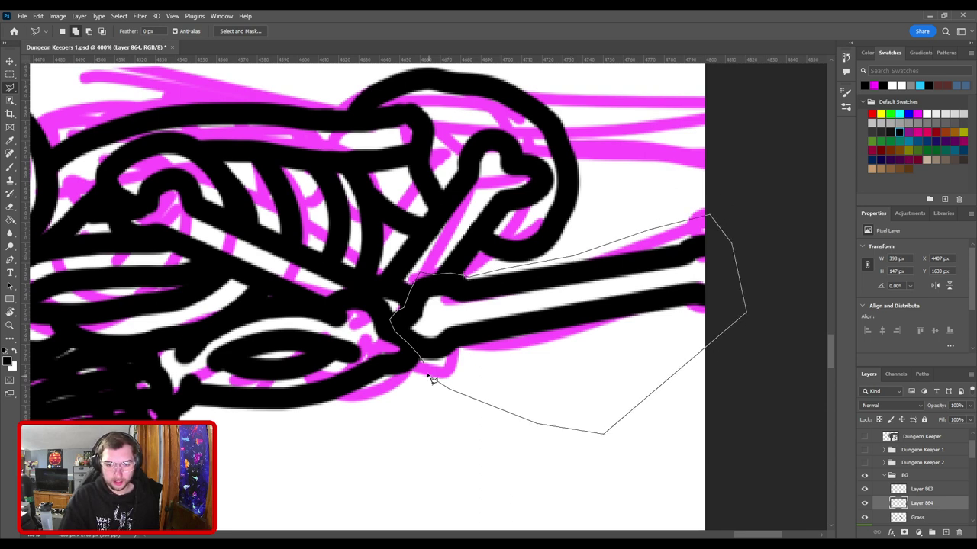
click(430, 372)
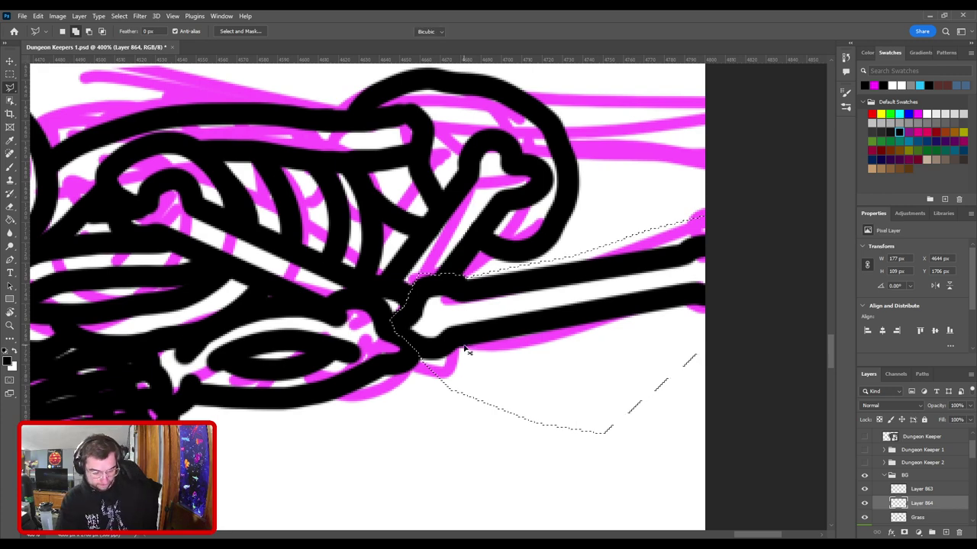
key(ctrl+t)
key(ctrl+minus)
key(ctrl+minus)
drag(468, 293, 439, 325)
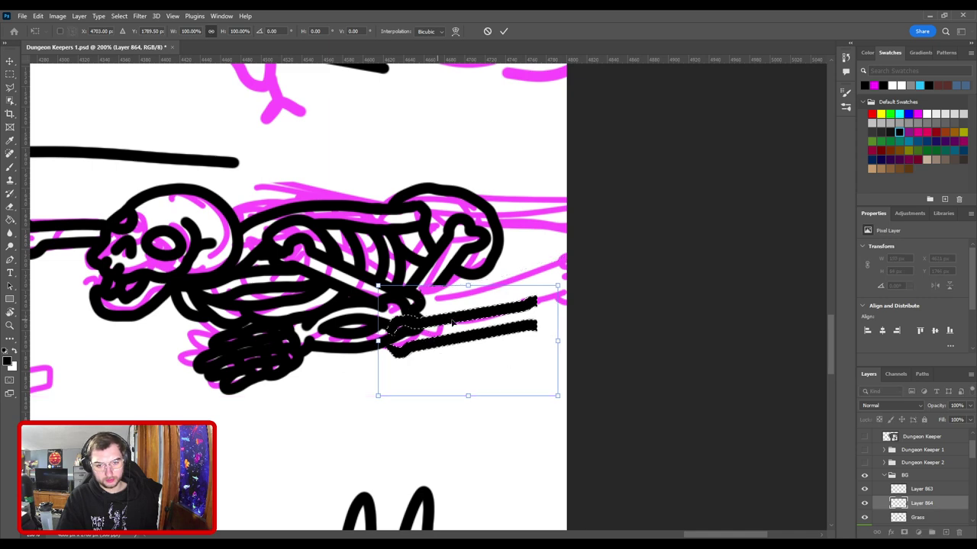
key(Escape)
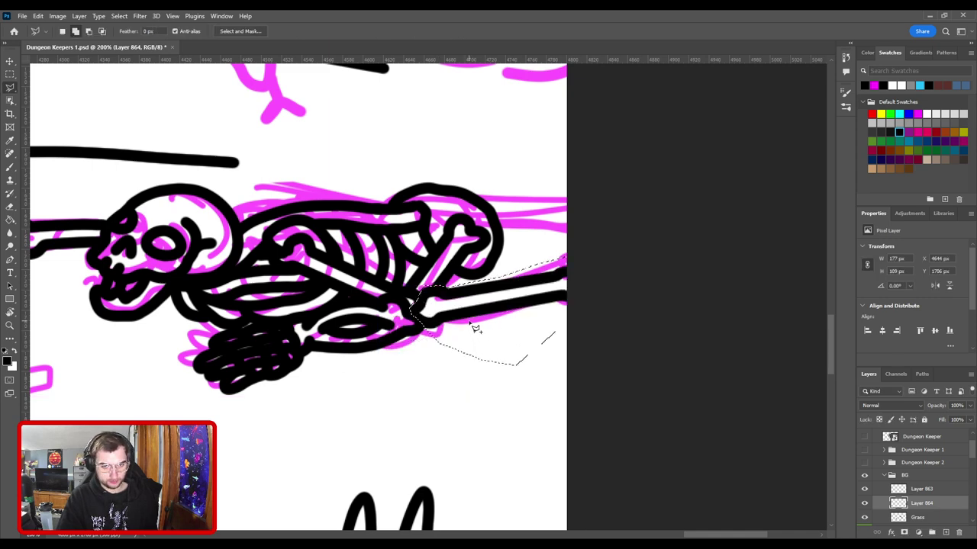
Step: Cut the selected lower leg bone onto its own layer and move it slightly down and in toward the near elbow
key(ctrl+j)
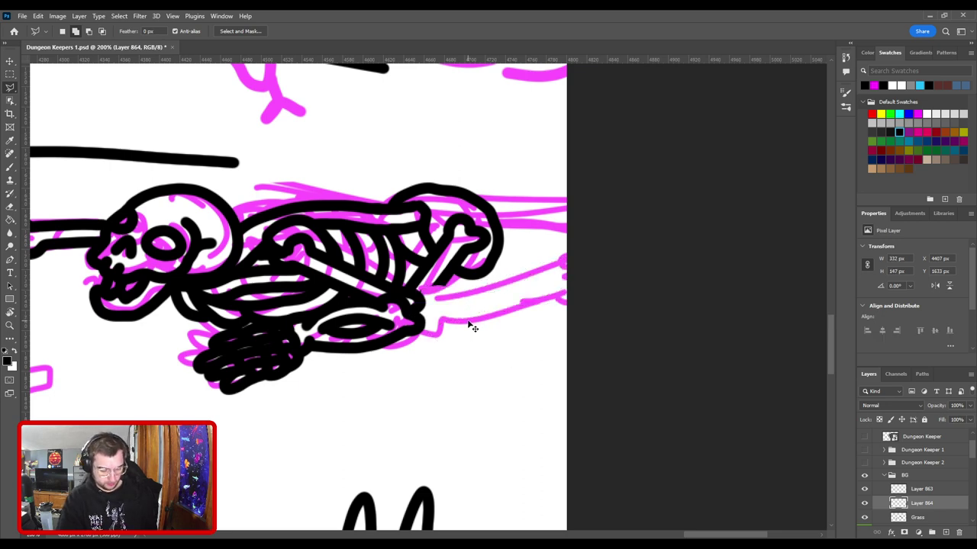
key(ctrl+t)
drag(472, 296, 452, 306)
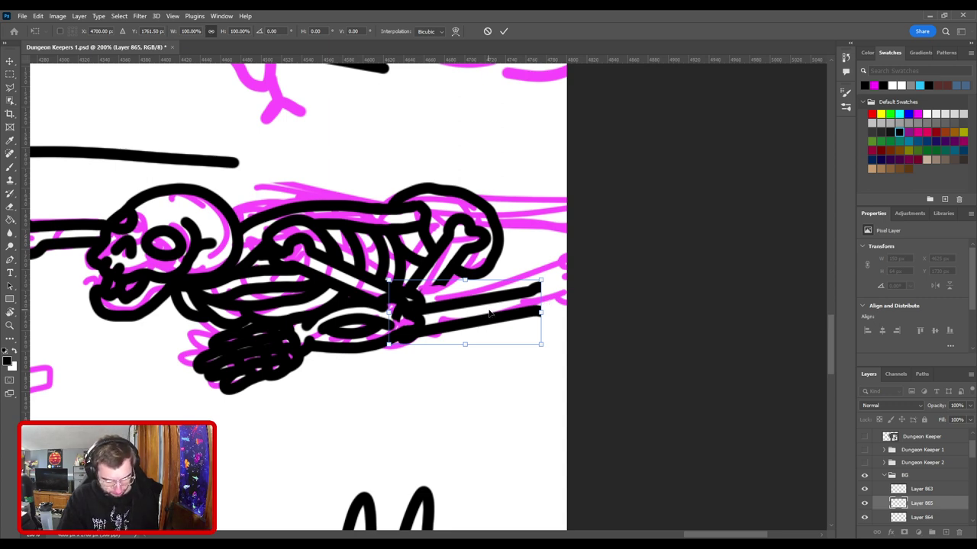
drag(471, 297, 469, 294)
key(Return)
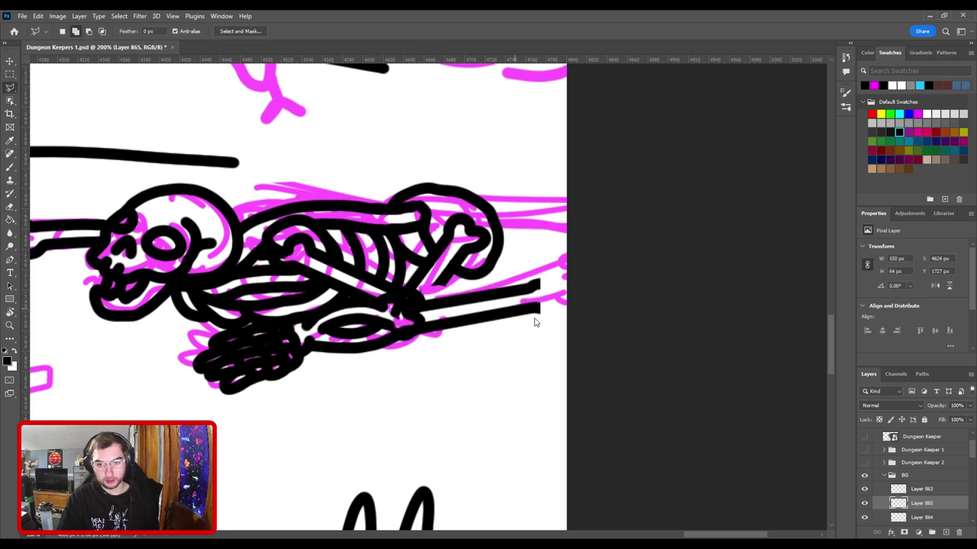
Step: Erase the moved leg bone's knobbed end where it overlaps the near elbow, using a size 25 eraser
key(e)
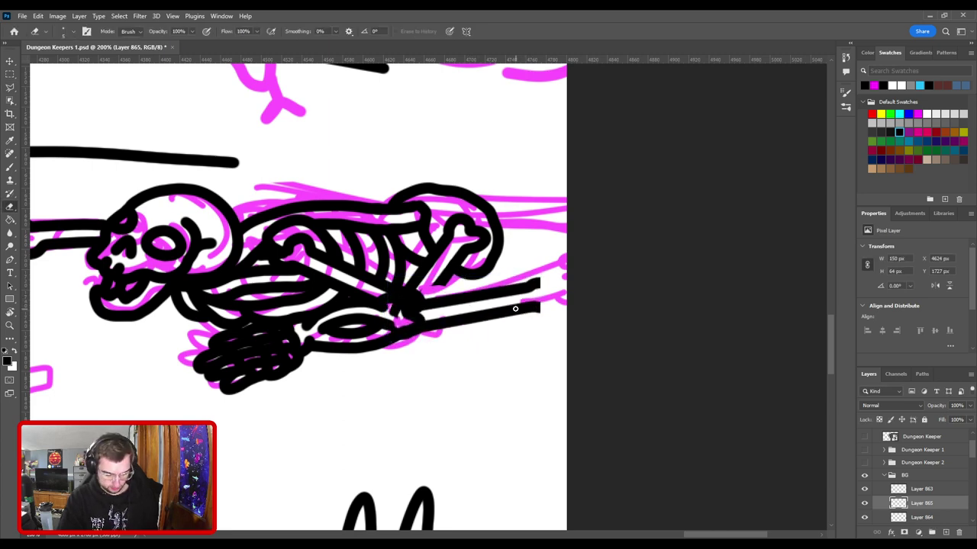
key(ctrl+plus)
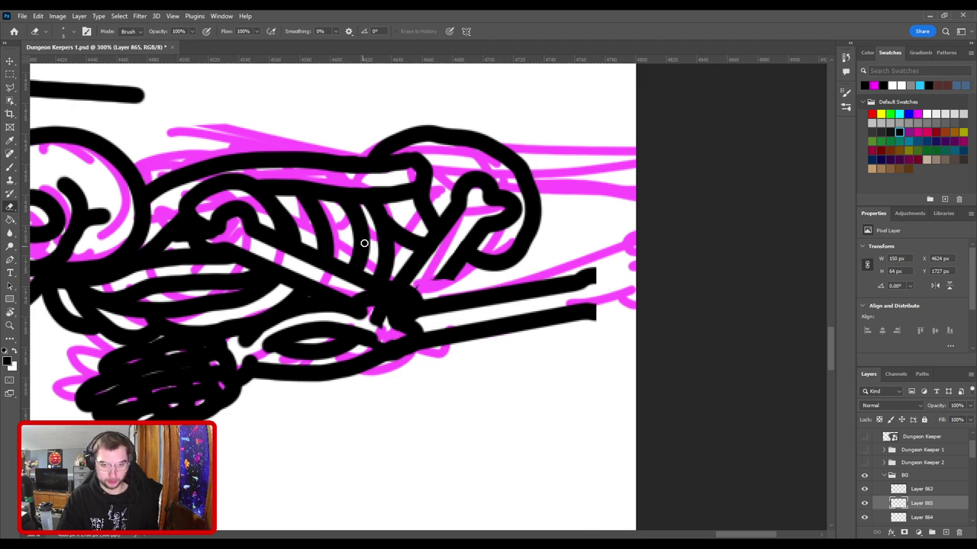
mouse_move(384, 324)
mouse_down()
mouse_move(374, 320)
mouse_move(388, 312)
mouse_move(446, 374)
mouse_move(391, 305)
mouse_move(383, 321)
mouse_move(394, 351)
mouse_move(435, 376)
mouse_up()
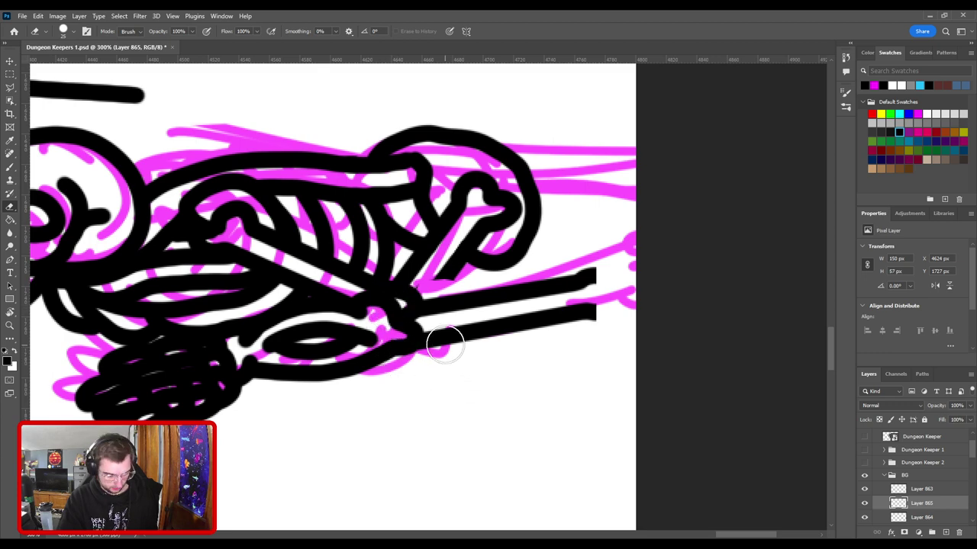
Step: Select the thigh bone's layer and clean up the ragged lower end of its outline with a smaller eraser
key(v)
key(ctrl+plus)
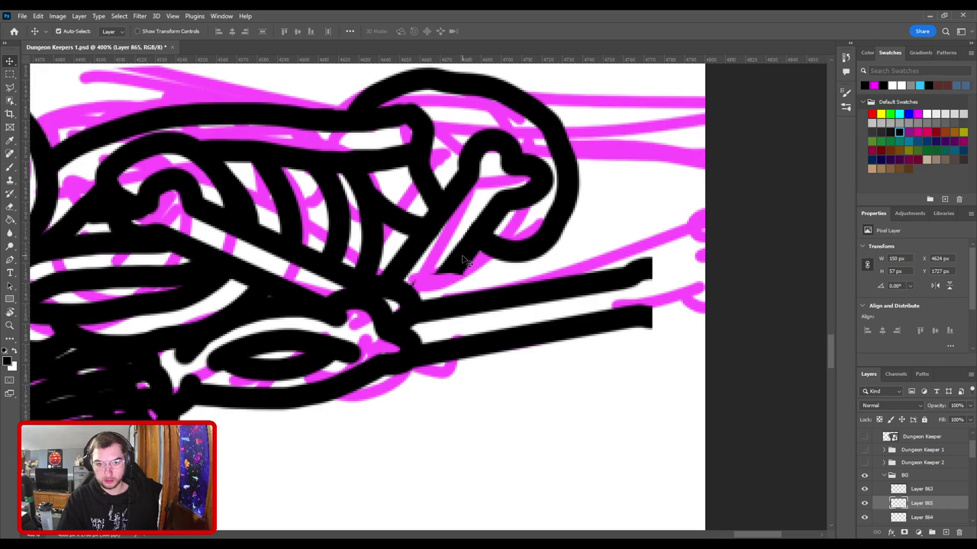
click(470, 262)
key(e)
key(ctrl+plus)
key(ctrl+plus)
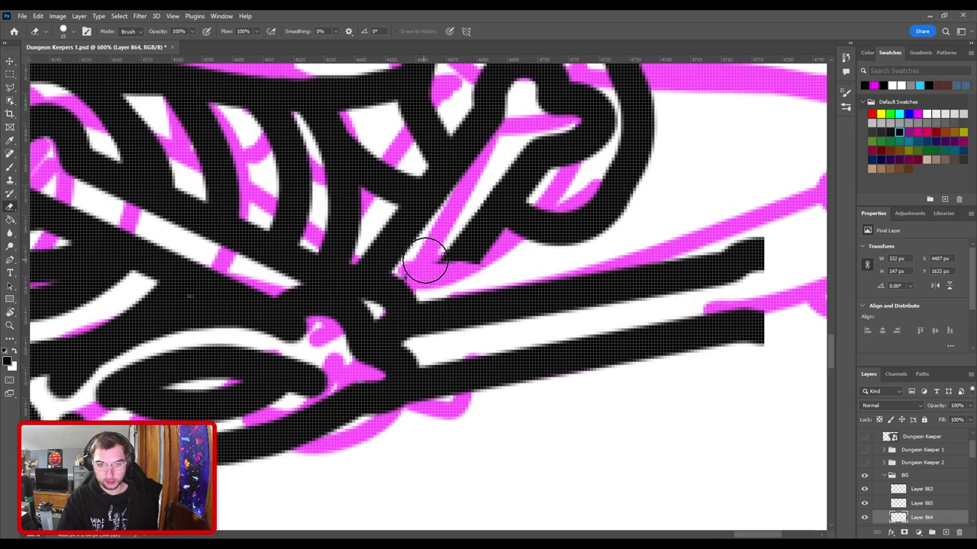
key(ctrl+minus)
key(ctrl+minus)
key(ctrl+minus)
key(ctrl+minus)
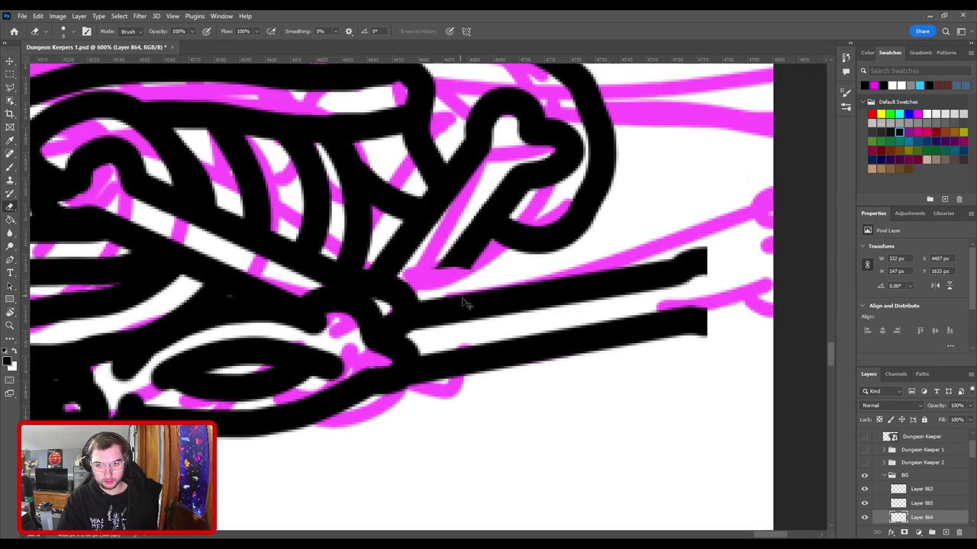
key(ctrl+plus)
key(ctrl+plus)
key(ctrl+plus)
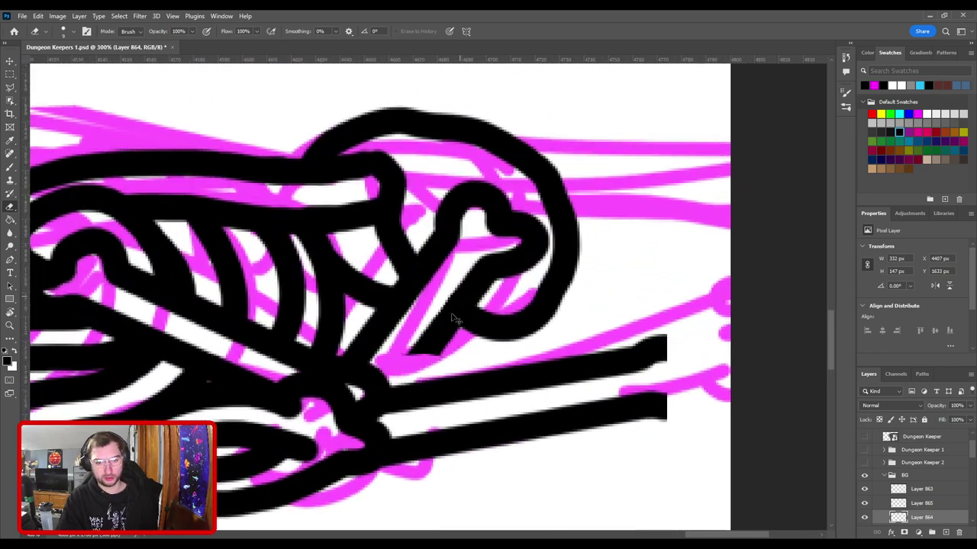
drag(435, 327, 459, 274)
Step: Extend the thigh bone's lower edge in black with a straight brush stroke down to the lower leg bone
key(b)
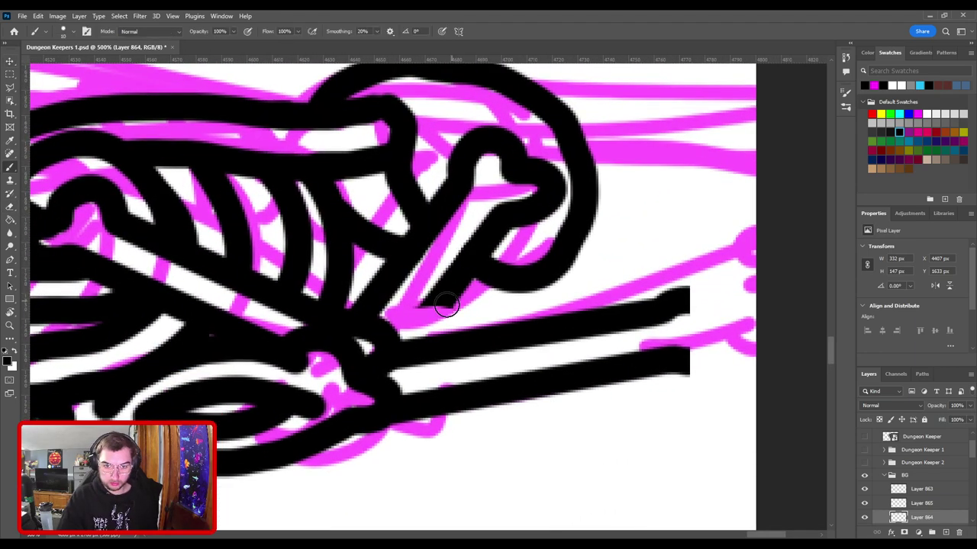
shift+click(399, 352)
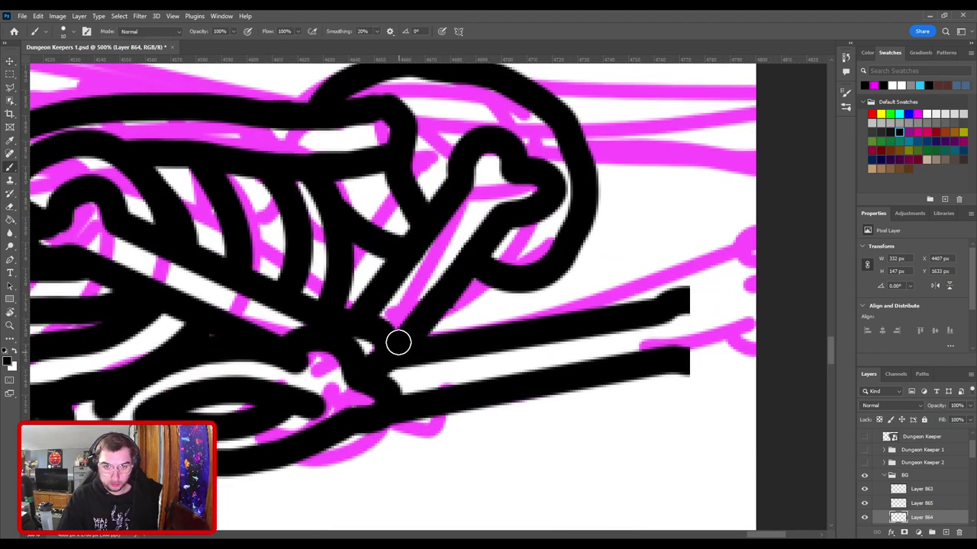
key(ctrl+z)
click(442, 300)
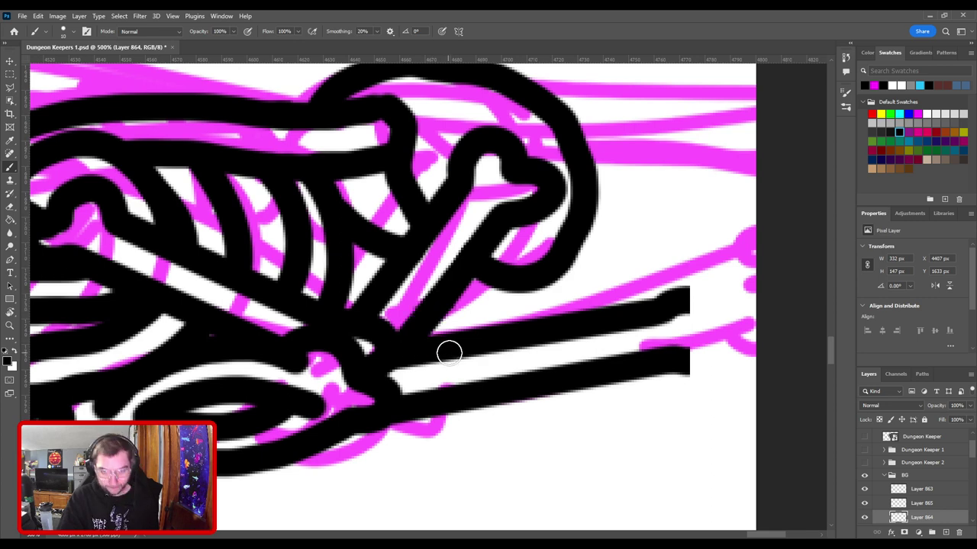
drag(509, 335, 268, 258)
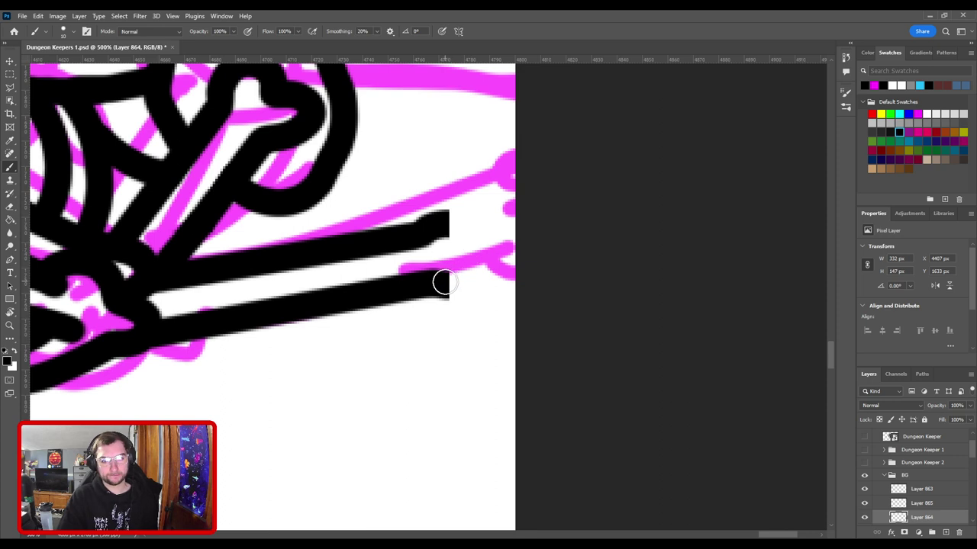
mouse_move(447, 286)
mouse_down()
mouse_move(476, 267)
mouse_move(475, 247)
mouse_move(446, 226)
mouse_move(476, 220)
mouse_up()
key(ctrl+z)
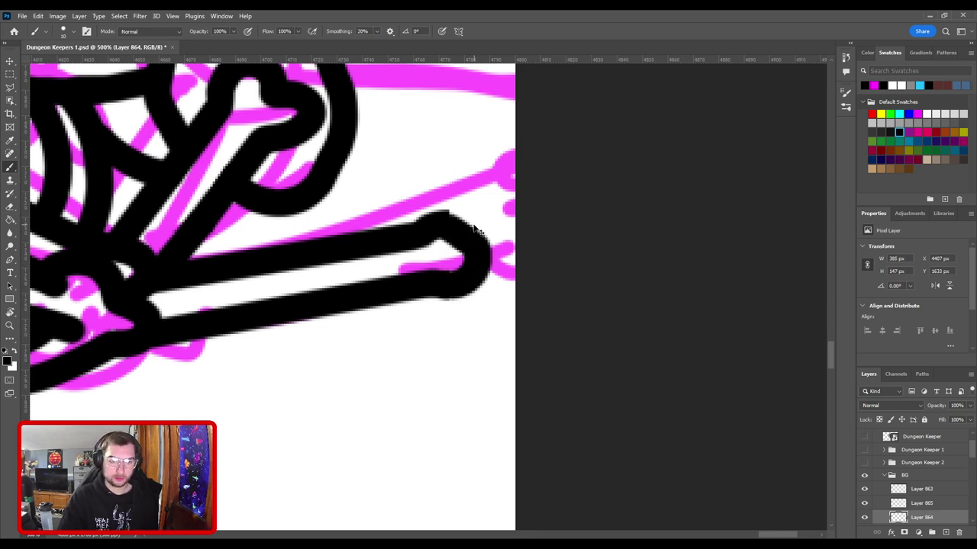
key(ctrl+z)
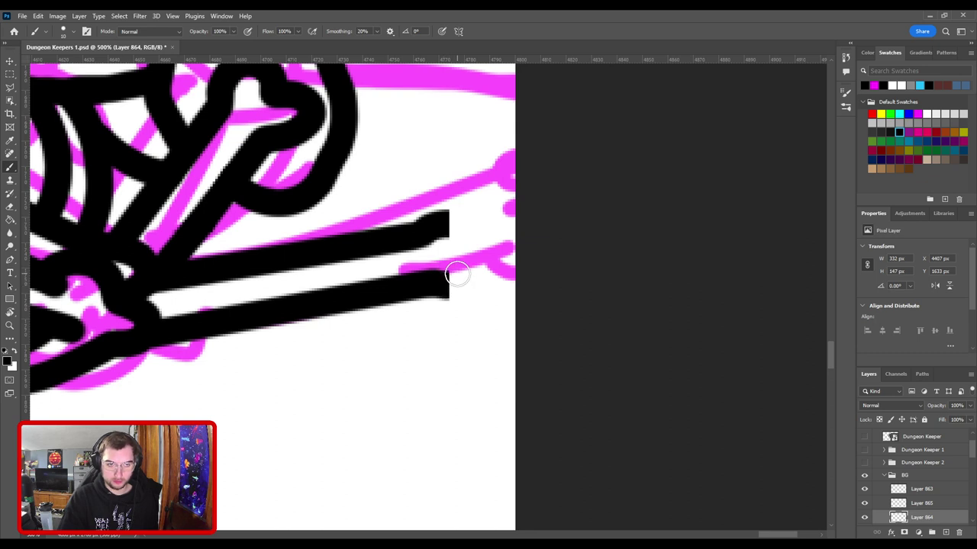
key(bracketright)
key(bracketright)
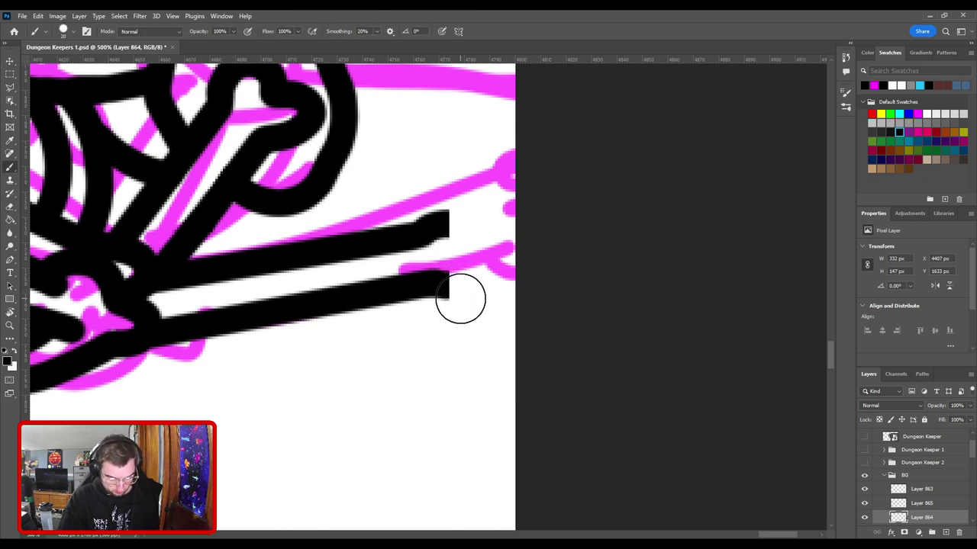
drag(453, 302, 447, 218)
key(ctrl+z)
Step: Identify the lower leg bone's layer by toggling visibility, and merge Layer 865 down into Layer 864
key(e)
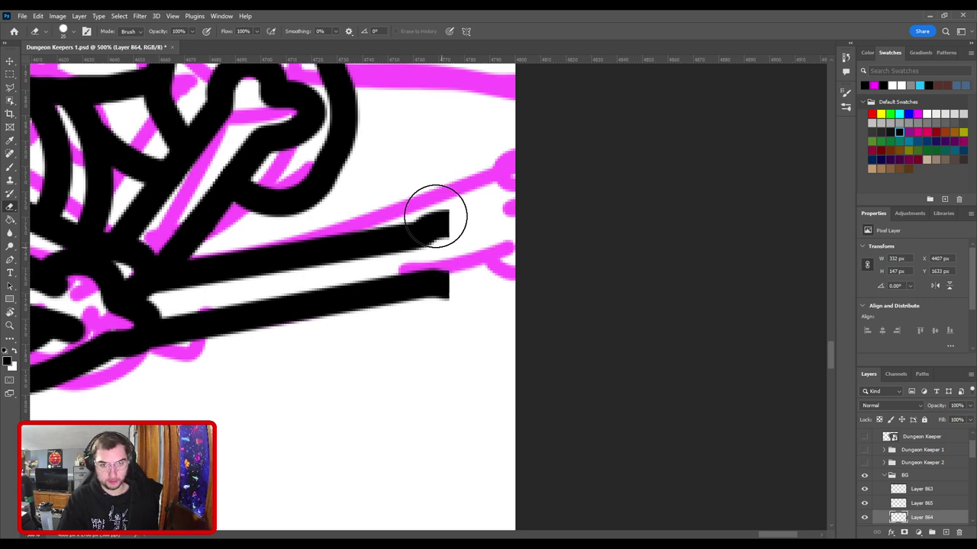
key(v)
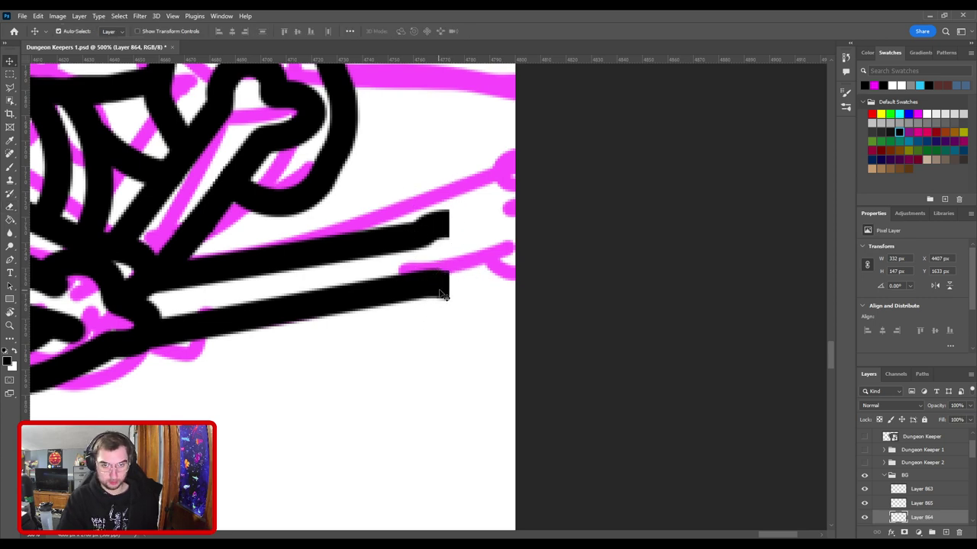
ctrl+click(441, 290)
key(ctrl+minus)
key(ctrl+minus)
scroll(383, 177, down, 2)
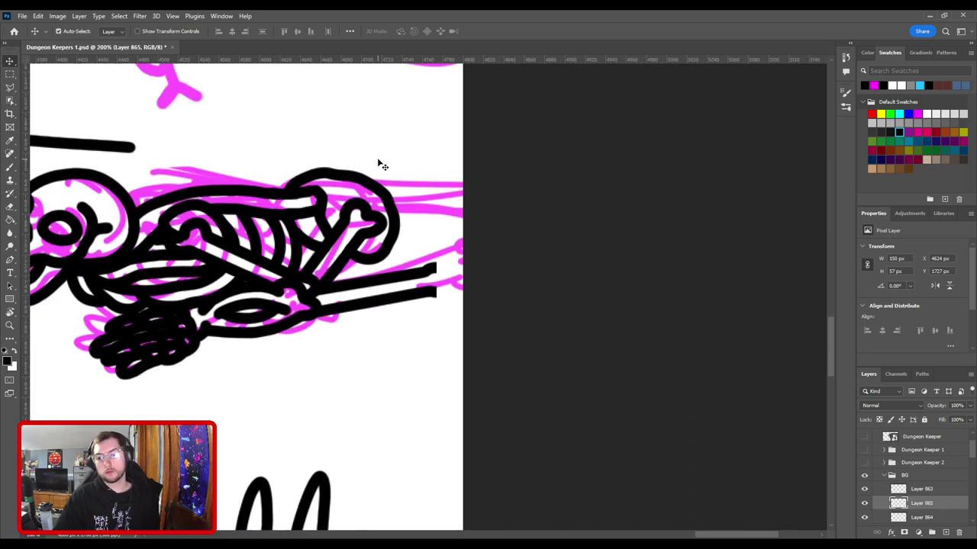
click(864, 518)
click(865, 517)
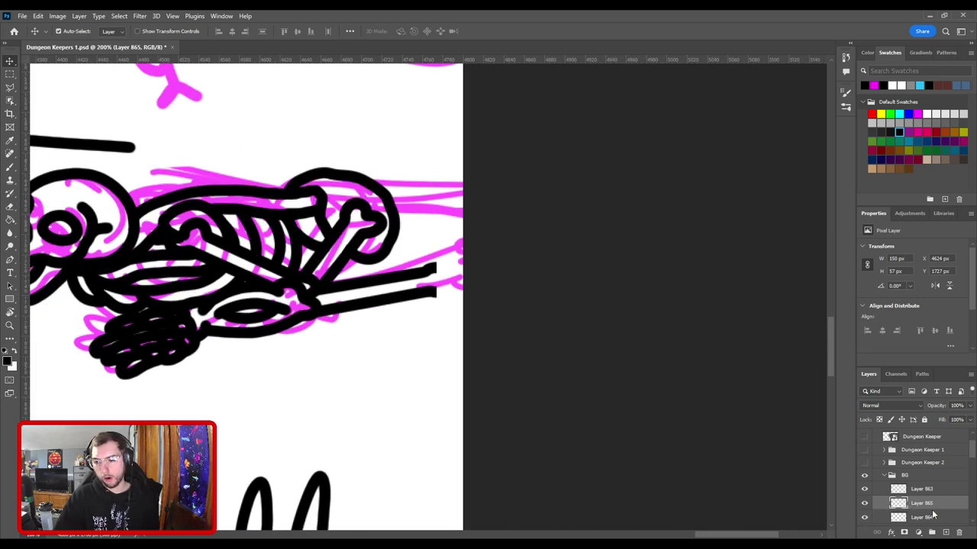
key(Delete)
scroll(427, 290, up, 3)
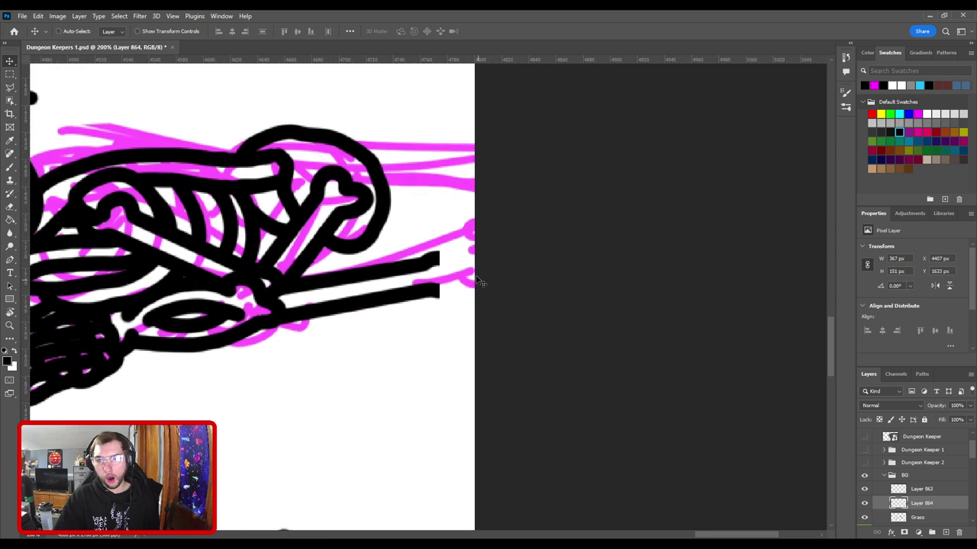
Step: Erase the squared-off far end of the lower leg bone and ink a two-lobed knobbed end with a size 10 brush
key(e)
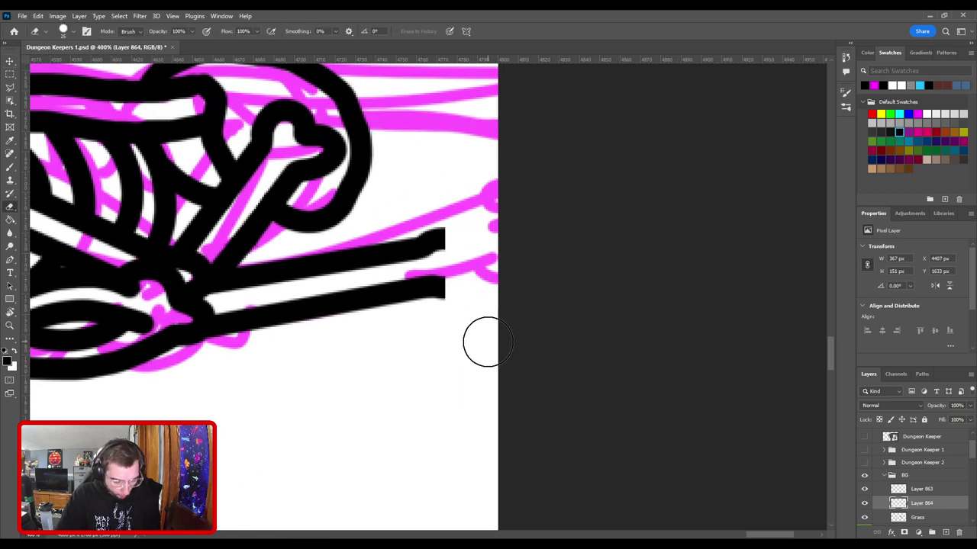
mouse_move(460, 255)
mouse_down()
mouse_move(437, 266)
mouse_move(432, 292)
mouse_move(521, 343)
mouse_up()
key(b)
key(bracketleft)
key(bracketleft)
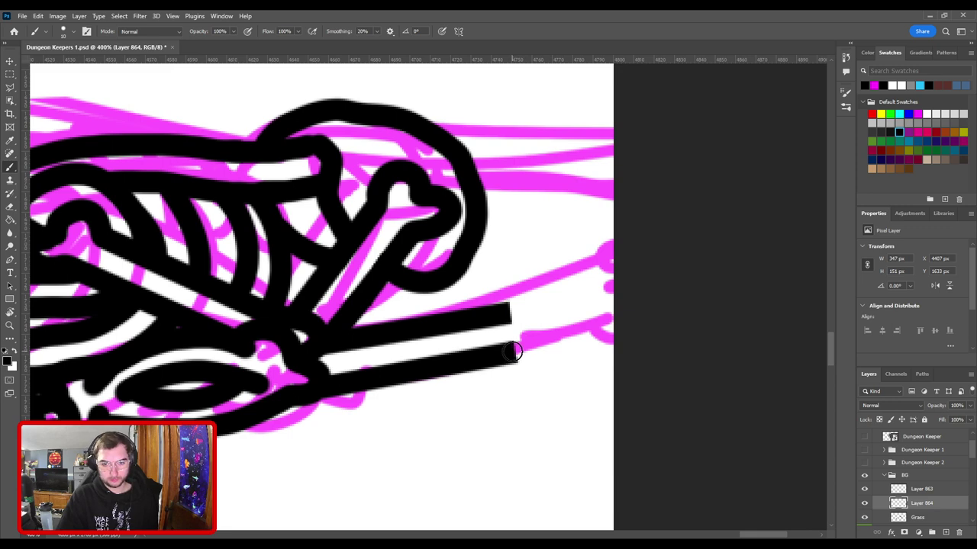
mouse_move(513, 353)
mouse_down()
mouse_move(552, 349)
mouse_move(553, 332)
mouse_move(529, 310)
mouse_up()
key(ctrl+z)
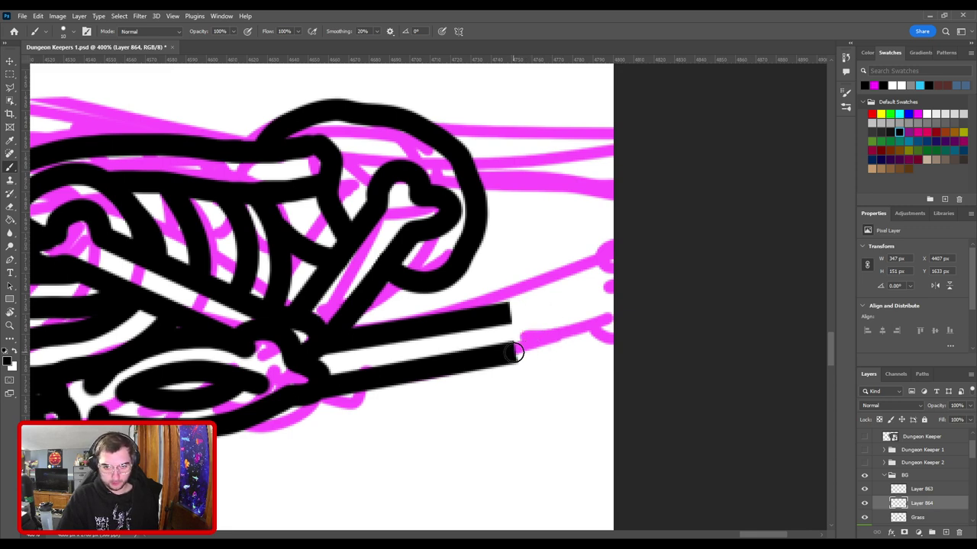
mouse_move(515, 352)
mouse_down()
mouse_move(553, 348)
mouse_move(549, 320)
mouse_move(504, 313)
mouse_move(542, 309)
mouse_up()
key(ctrl+z)
key(ctrl+z)
mouse_move(518, 350)
mouse_down()
mouse_move(557, 348)
mouse_move(540, 305)
mouse_move(525, 295)
mouse_move(501, 319)
mouse_up()
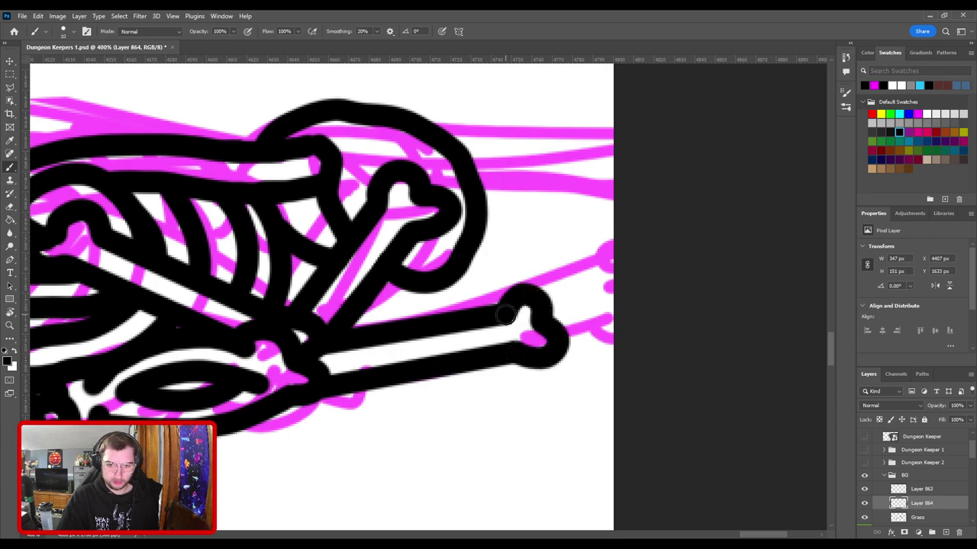
scroll(593, 334, down, 7)
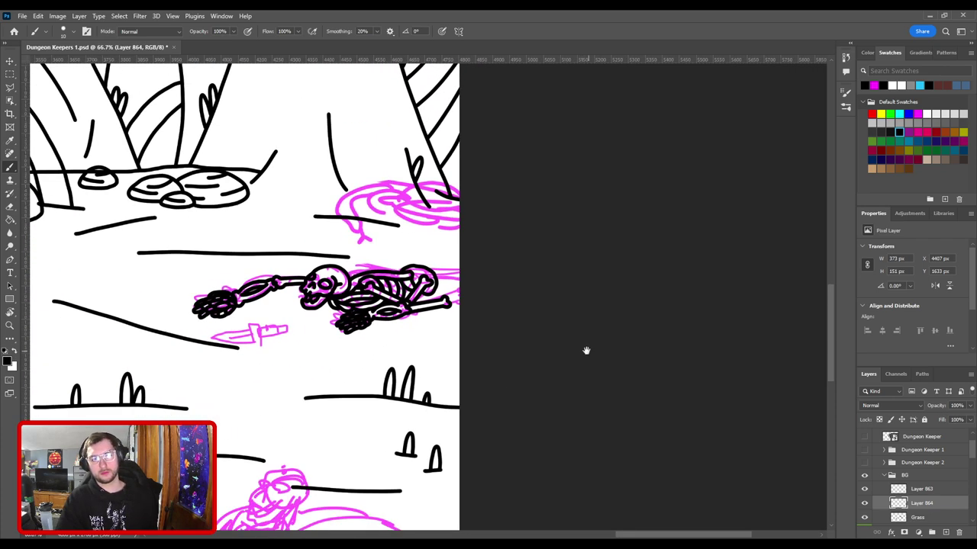
scroll(487, 316, up, 6)
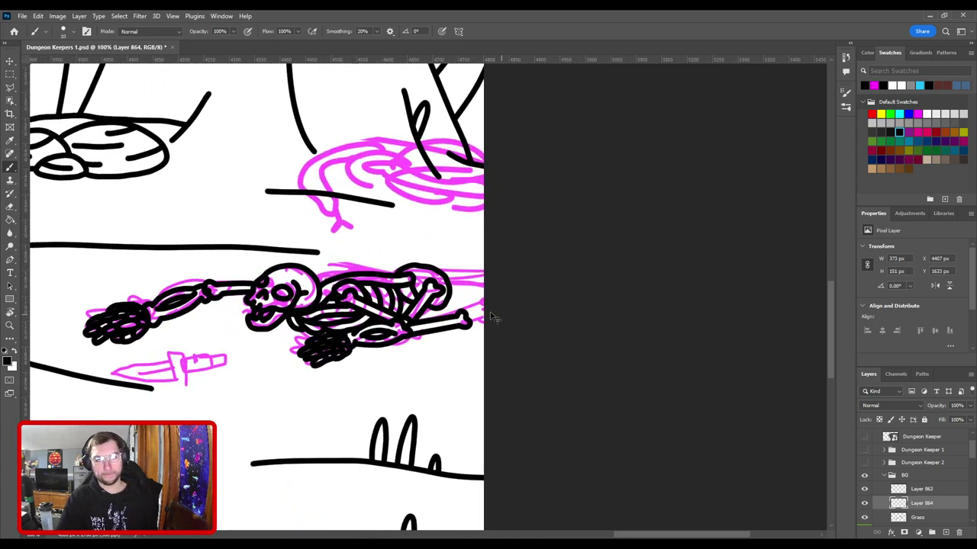
drag(510, 321, 391, 230)
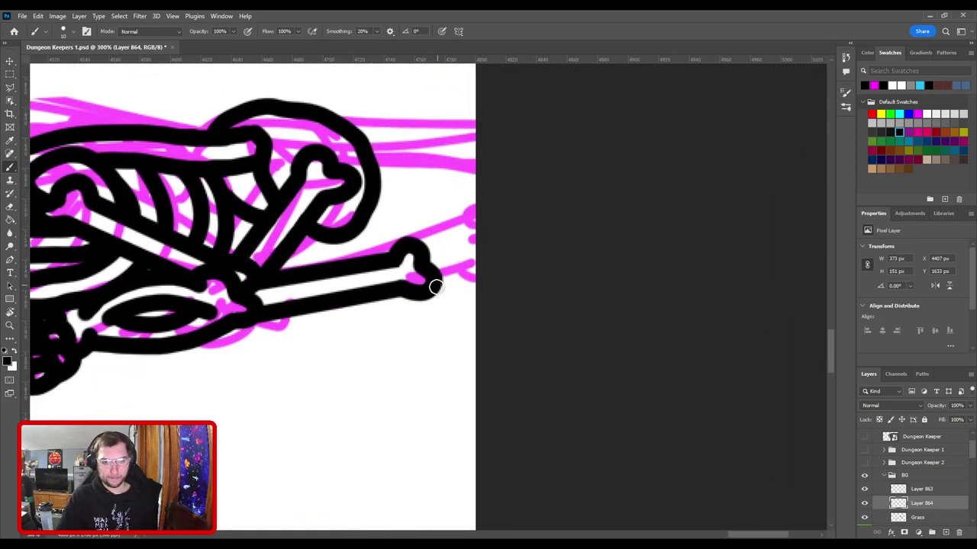
drag(434, 287, 534, 289)
key(ctrl+z)
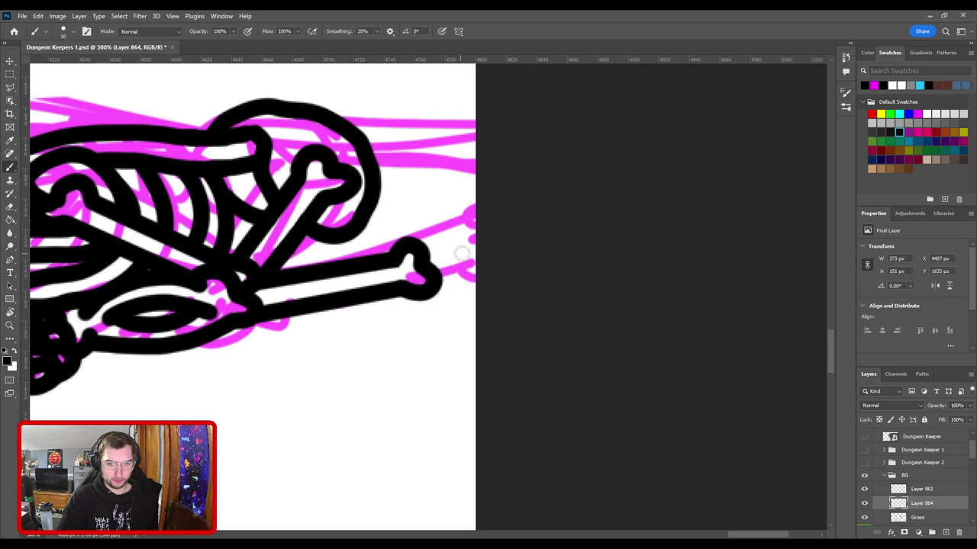
mouse_move(439, 256)
mouse_down()
mouse_move(435, 231)
mouse_move(487, 251)
mouse_move(487, 278)
mouse_move(451, 276)
mouse_move(427, 262)
mouse_move(457, 287)
mouse_move(433, 290)
mouse_move(507, 299)
mouse_up()
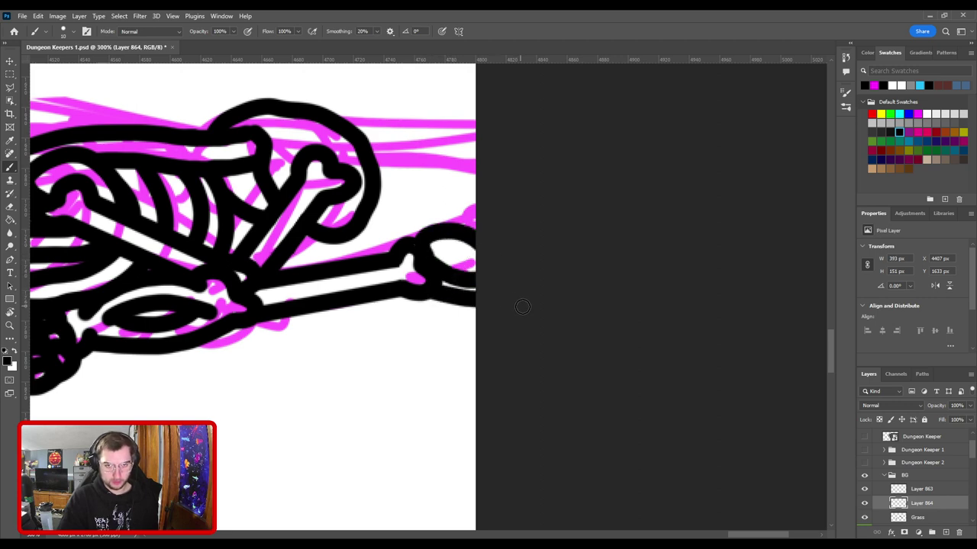
key(ctrl+minus)
key(ctrl+minus)
key(ctrl+minus)
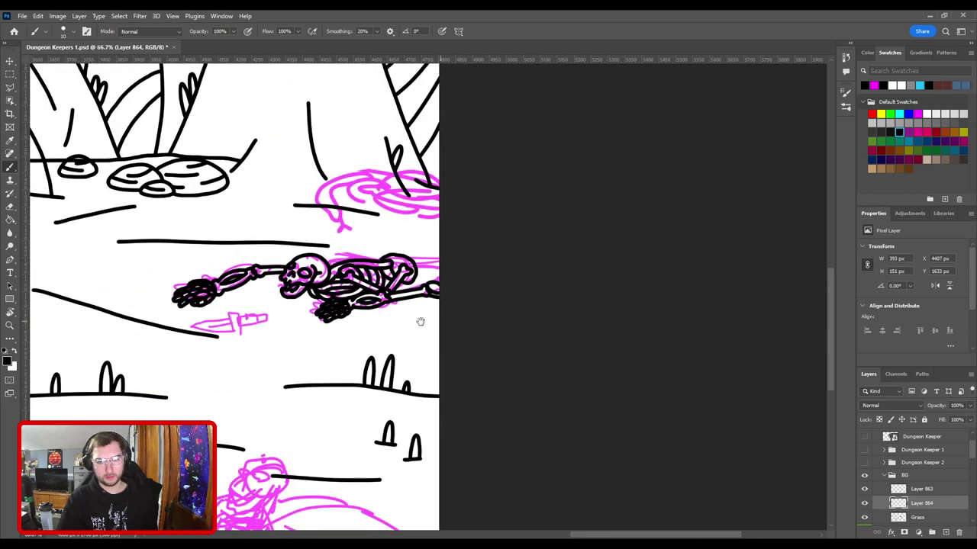
drag(421, 322, 517, 305)
scroll(389, 282, up, 4)
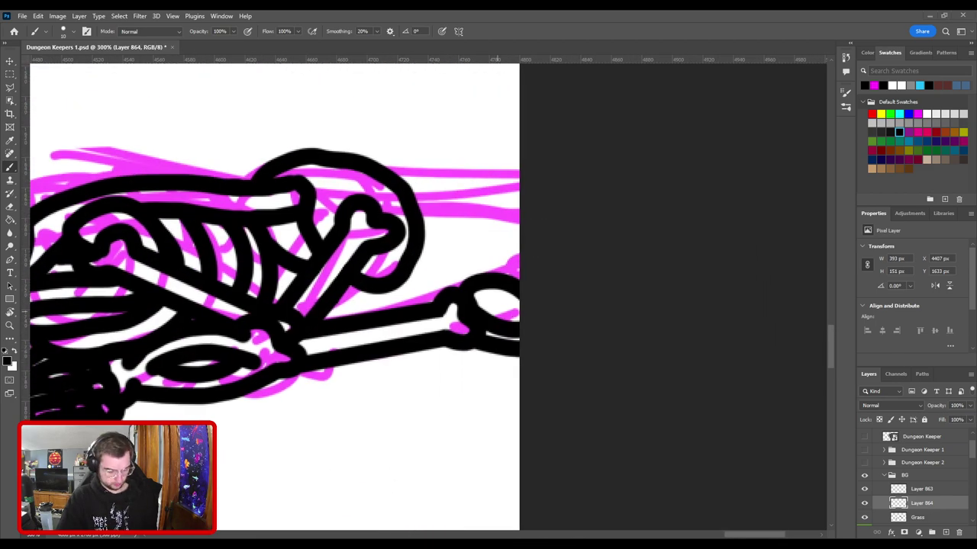
key(ctrl+z)
key(ctrl+z)
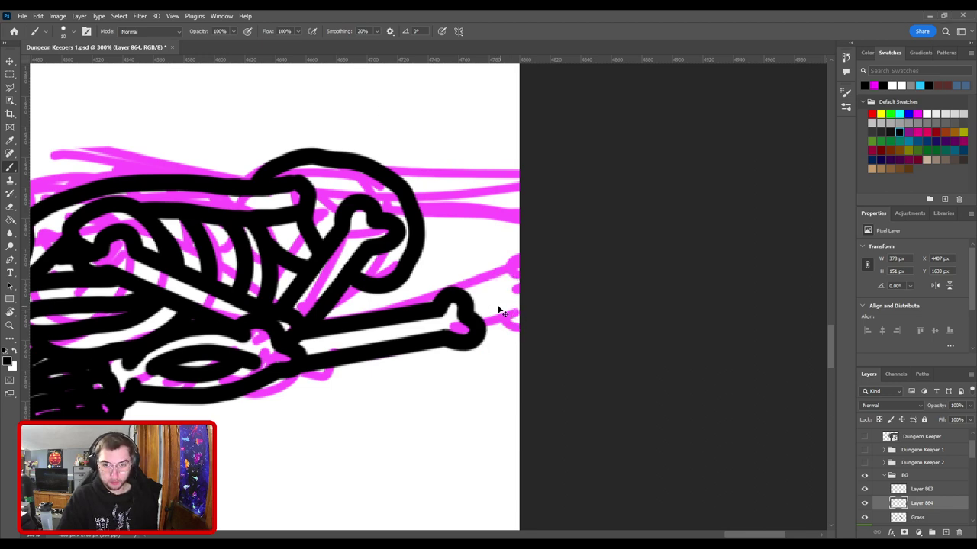
Step: Ink an oval foot bone beyond the leg bone's knobbed end, with lines running off the canvas edge
mouse_move(484, 311)
mouse_down()
mouse_move(468, 260)
mouse_move(505, 282)
mouse_move(505, 304)
mouse_move(486, 312)
mouse_move(487, 336)
mouse_move(542, 343)
mouse_up()
key(ctrl+z)
drag(481, 332, 564, 355)
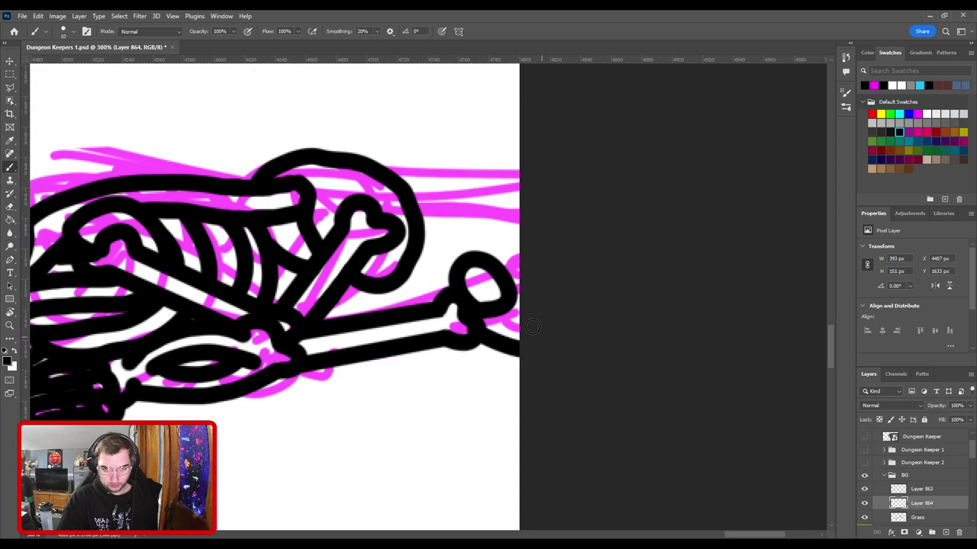
drag(509, 302, 559, 319)
key(ctrl+plus)
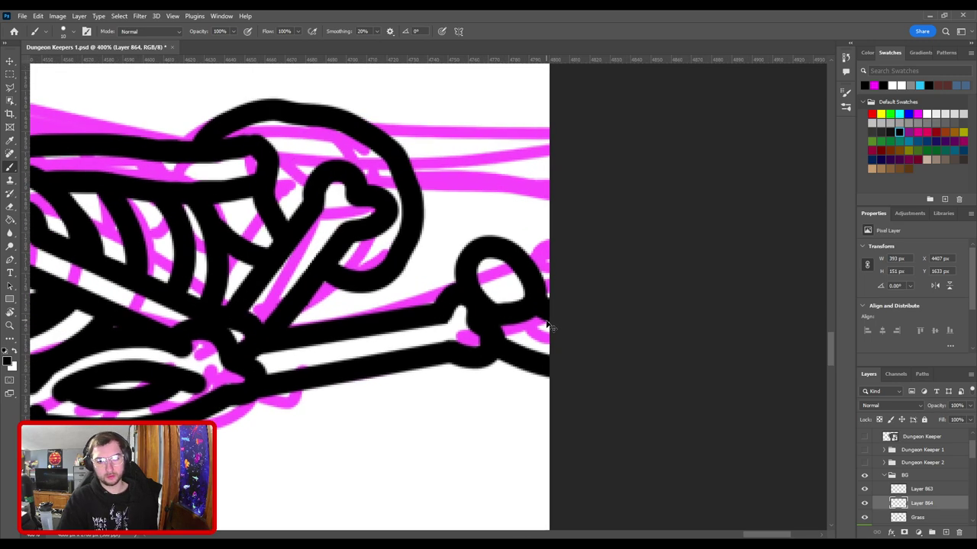
Step: Check the foot at a wider view and undo the lines running off the canvas edge, keeping the oval
key(ctrl+minus)
key(ctrl+minus)
scroll(547, 328, down, 4)
scroll(450, 303, up, 6)
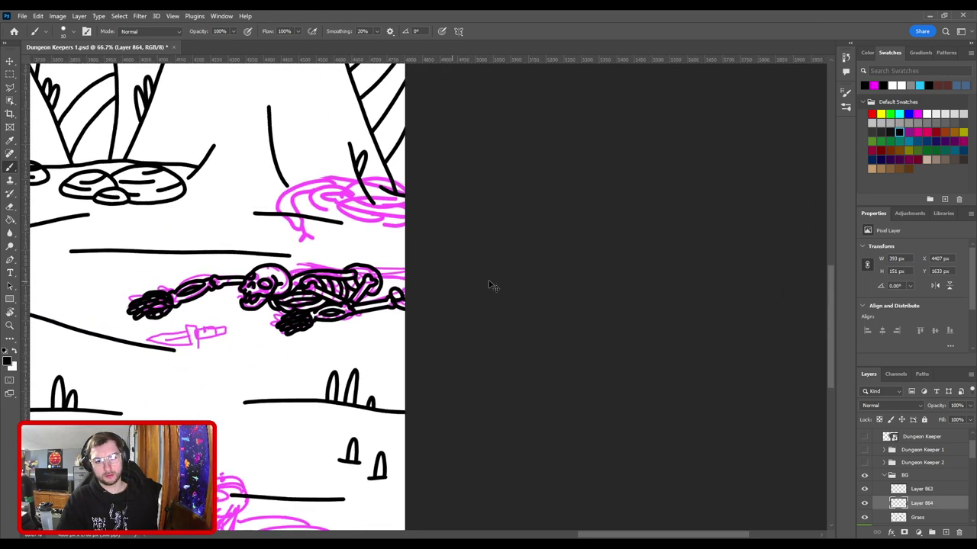
key(ctrl+z)
key(ctrl+z)
key(ctrl+z)
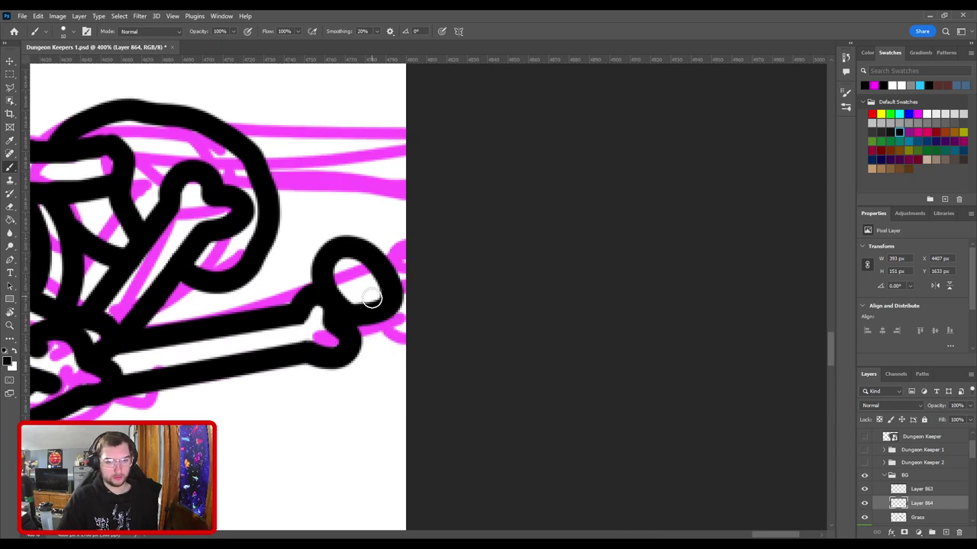
Step: Ink new short foot lines below the oval bone, running off the canvas edge
mouse_move(373, 302)
mouse_down()
mouse_move(350, 266)
mouse_move(383, 247)
mouse_move(414, 289)
mouse_move(403, 310)
mouse_move(374, 304)
mouse_move(386, 306)
mouse_move(368, 313)
mouse_move(327, 293)
mouse_move(345, 274)
mouse_move(377, 331)
mouse_move(359, 348)
mouse_move(429, 356)
mouse_up()
mouse_move(383, 318)
mouse_down()
mouse_move(399, 338)
mouse_move(419, 334)
mouse_up()
scroll(473, 357, down, 6)
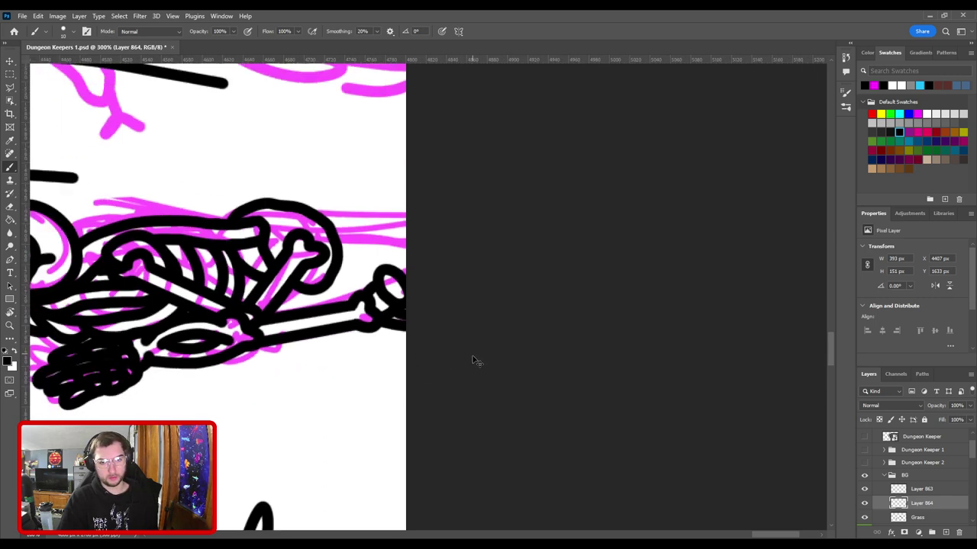
mouse_move(419, 328)
mouse_down()
mouse_move(334, 322)
mouse_move(528, 346)
mouse_move(393, 309)
mouse_up()
Step: Ink short vertebra dividers across the spine band above the ribs, toward the pelvis
key(ctrl+plus)
key(ctrl+plus)
key(ctrl+plus)
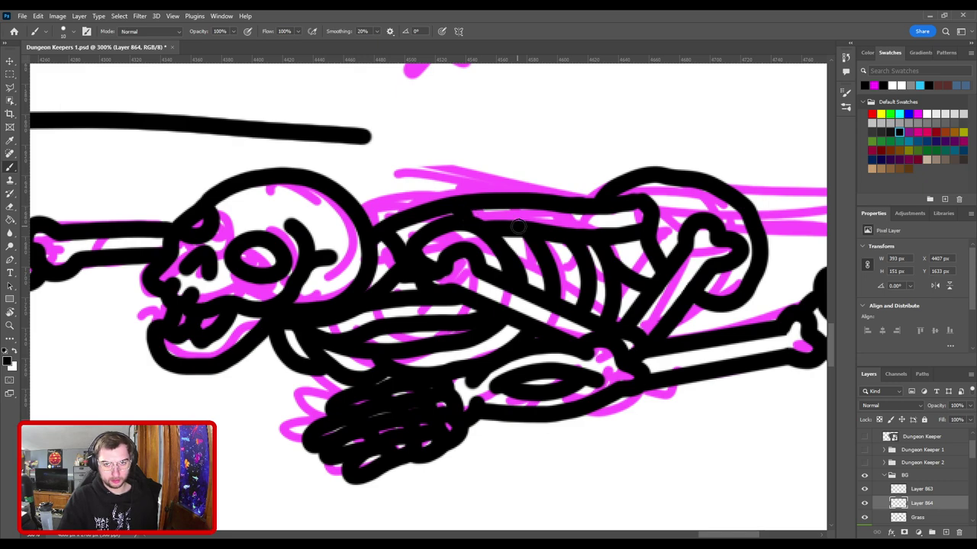
mouse_move(518, 227)
mouse_down()
mouse_move(580, 227)
mouse_move(578, 217)
mouse_move(601, 215)
mouse_move(622, 228)
mouse_move(616, 201)
mouse_move(651, 216)
mouse_up()
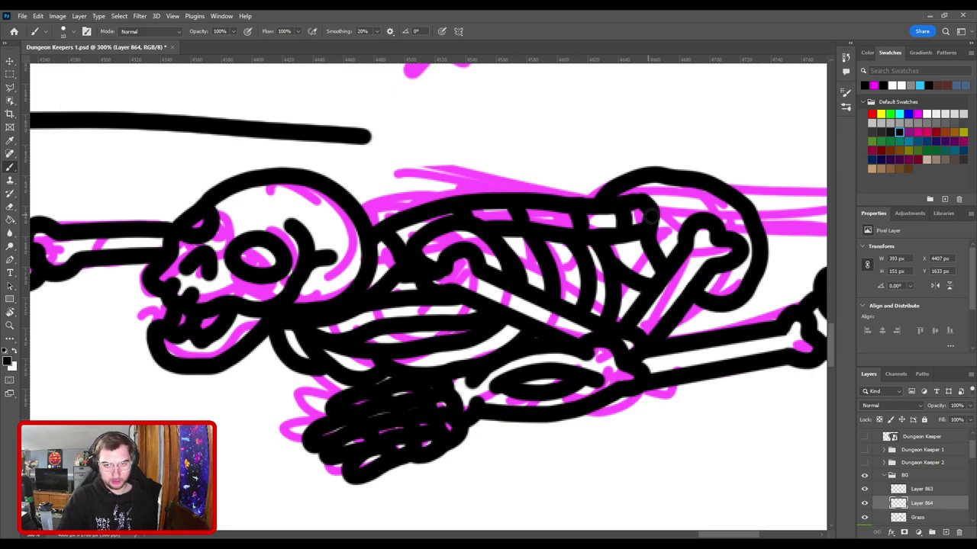
Step: Ink the lying skeleton's upper leg bone as lines running from the pelvis past the canvas edge
scroll(652, 225, down, 5)
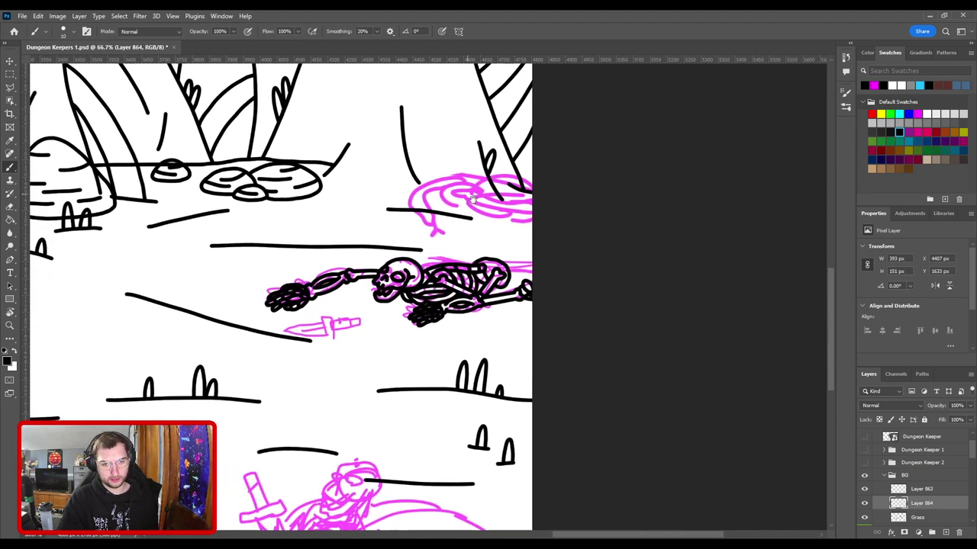
scroll(423, 261, up, 5)
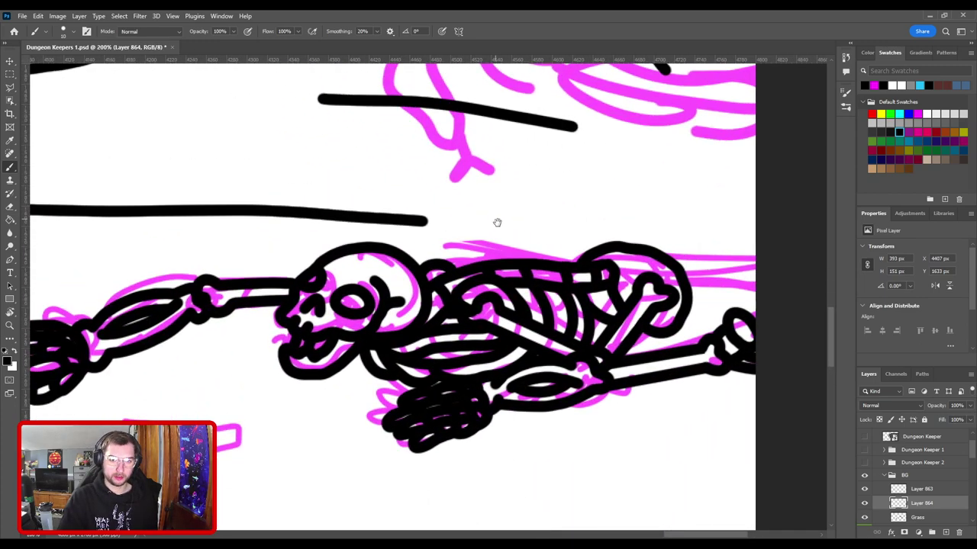
drag(465, 266, 385, 298)
scroll(502, 275, down, 5)
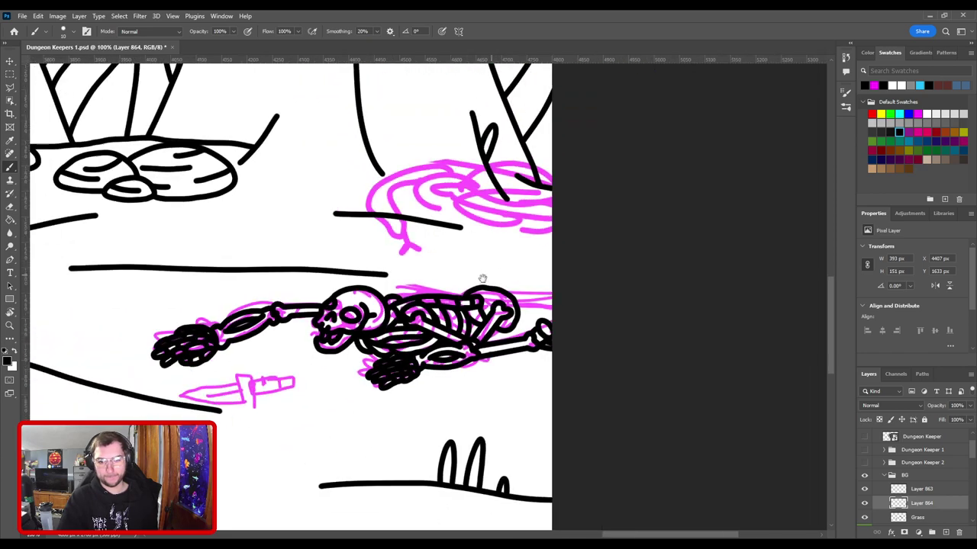
scroll(497, 284, up, 3)
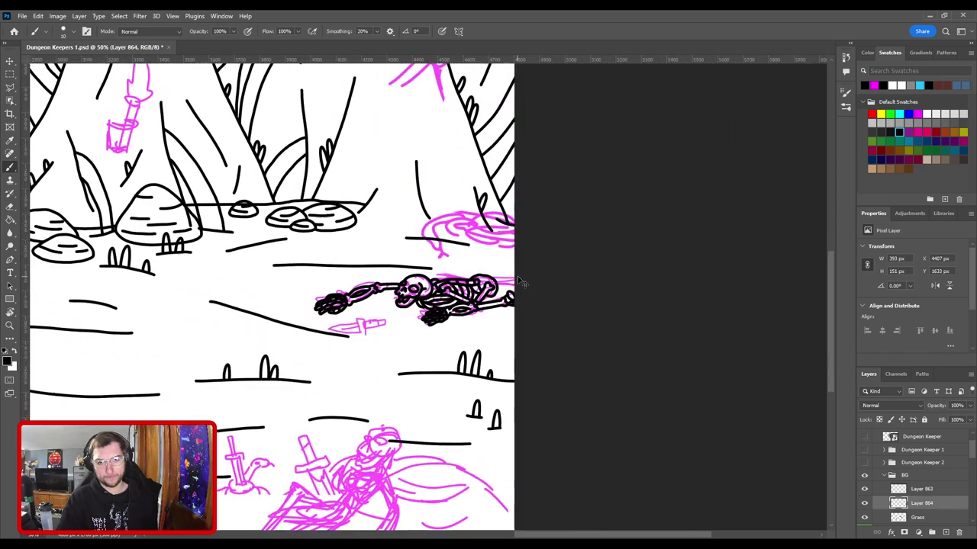
scroll(555, 262, up, 3)
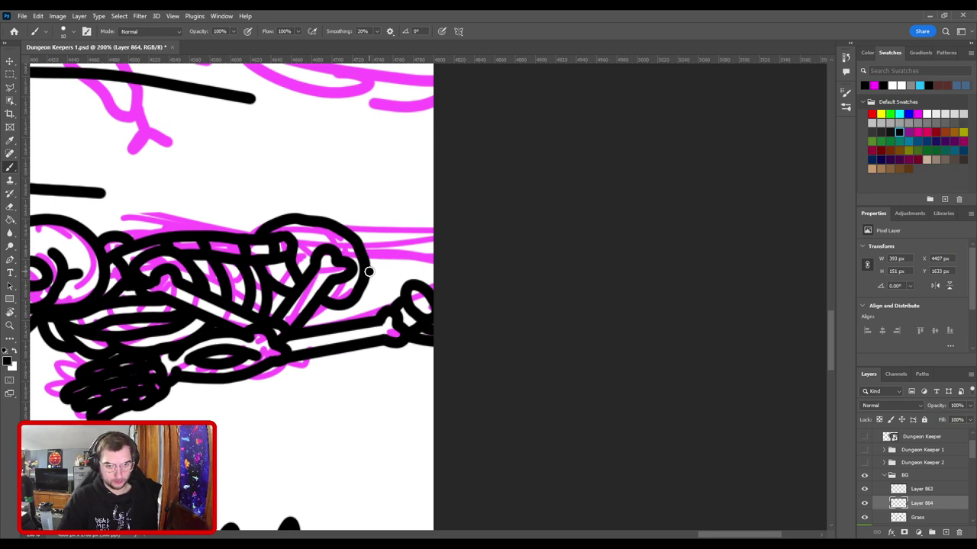
drag(369, 272, 447, 277)
drag(364, 249, 463, 259)
key(ctrl+z)
Step: Check the inked lying skeleton against the whole forest scene and save the document
scroll(487, 273, down, 5)
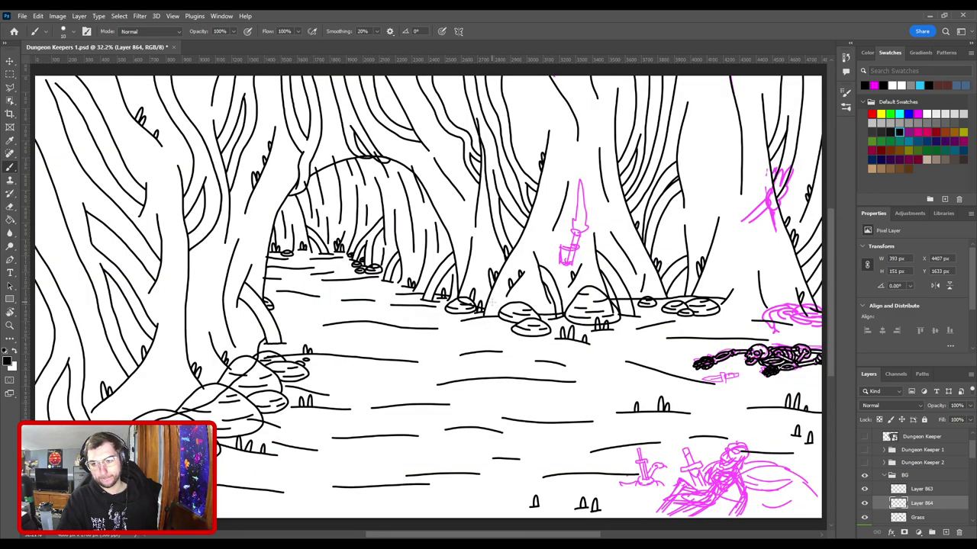
scroll(440, 283, up, 4)
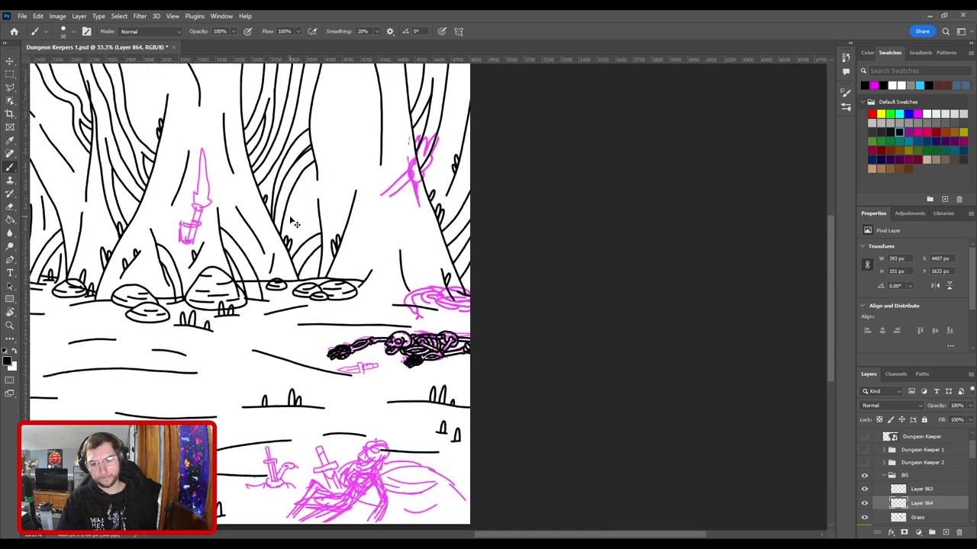
scroll(398, 253, up, 2)
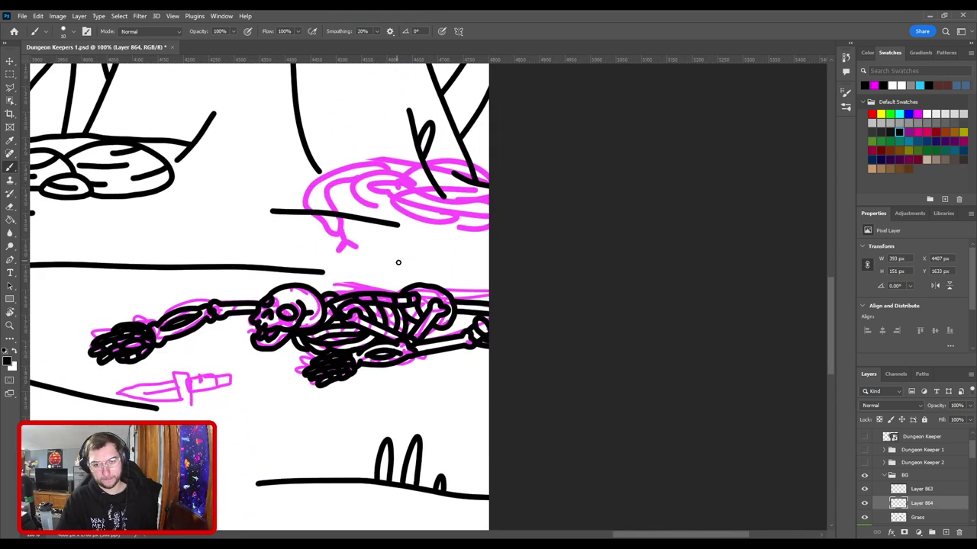
key(ctrl+0)
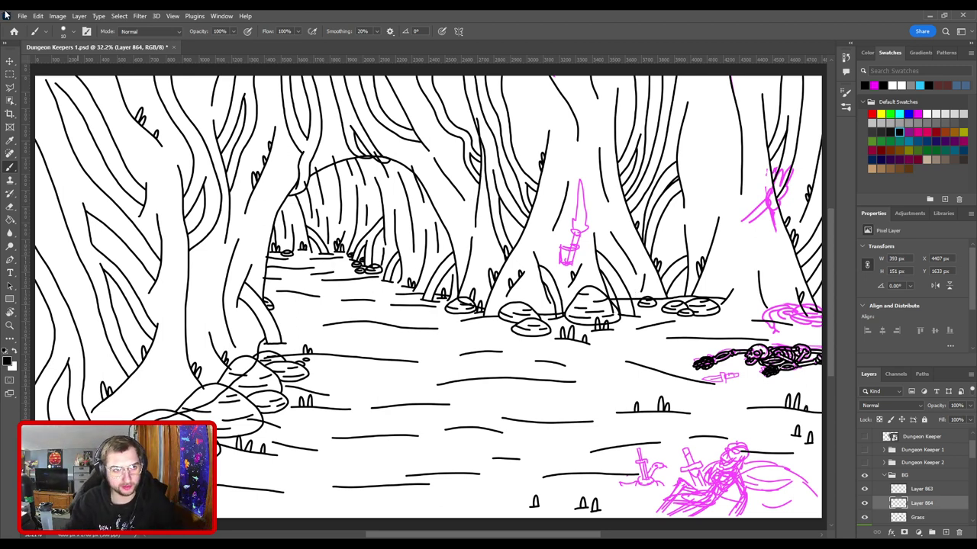
key(ctrl+s)
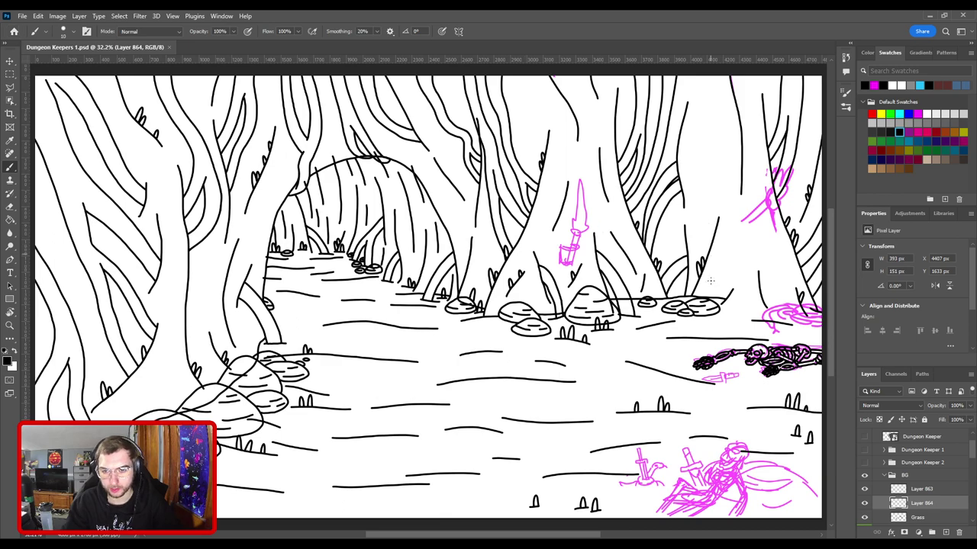
scroll(710, 281, down, 3)
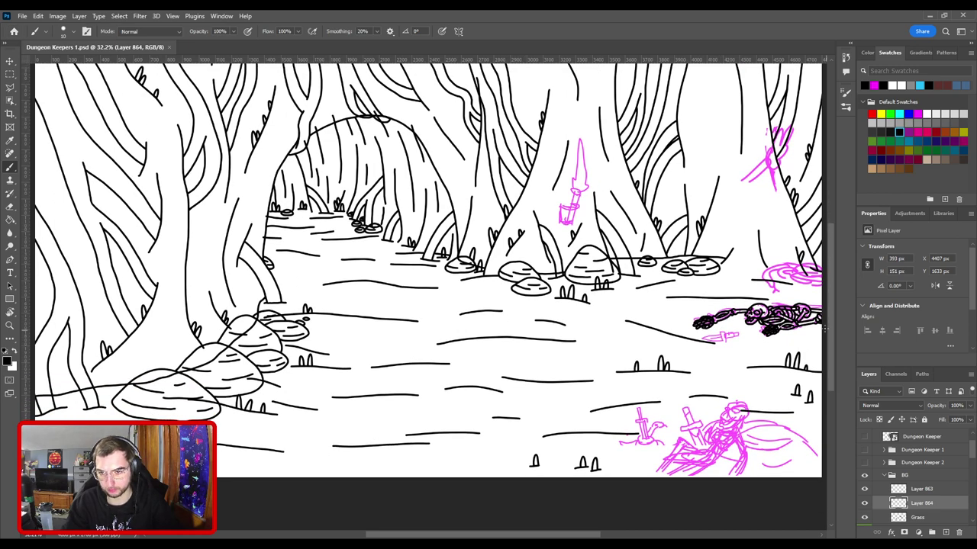
key(ctrl+plus)
key(ctrl+plus)
drag(731, 262, 182, 250)
drag(366, 292, 441, 197)
scroll(441, 197, down, 3)
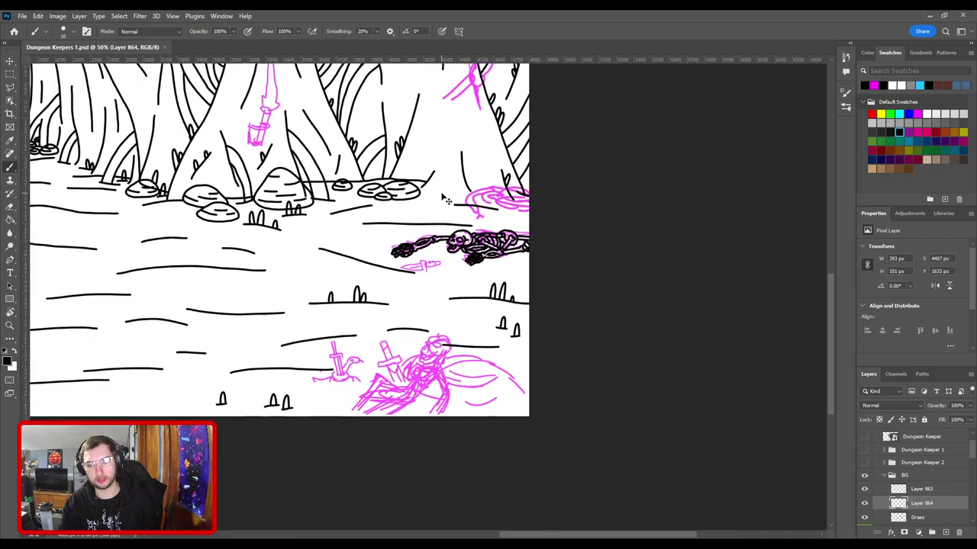
key(ctrl+0)
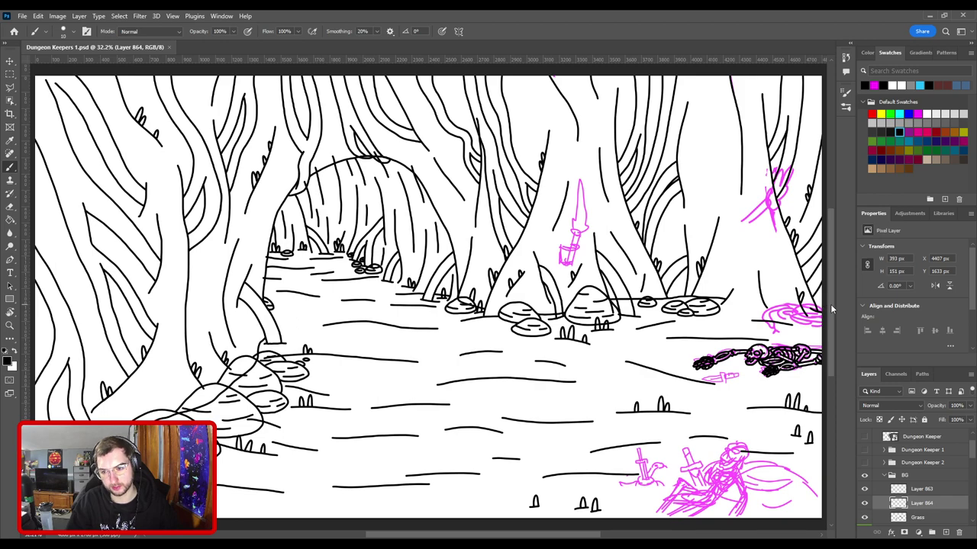
mouse_move(830, 303)
mouse_down()
mouse_move(836, 357)
mouse_move(831, 304)
mouse_up()
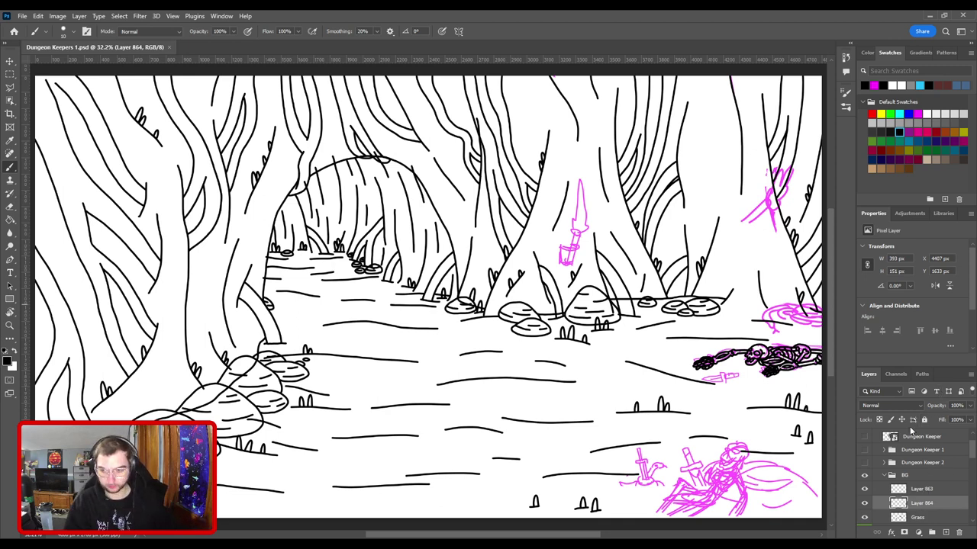
Step: Group Layer 863 and Layer 864 as "Skeleton 1" and add a new layer above the group
shift+click(914, 491)
key(ctrl+g)
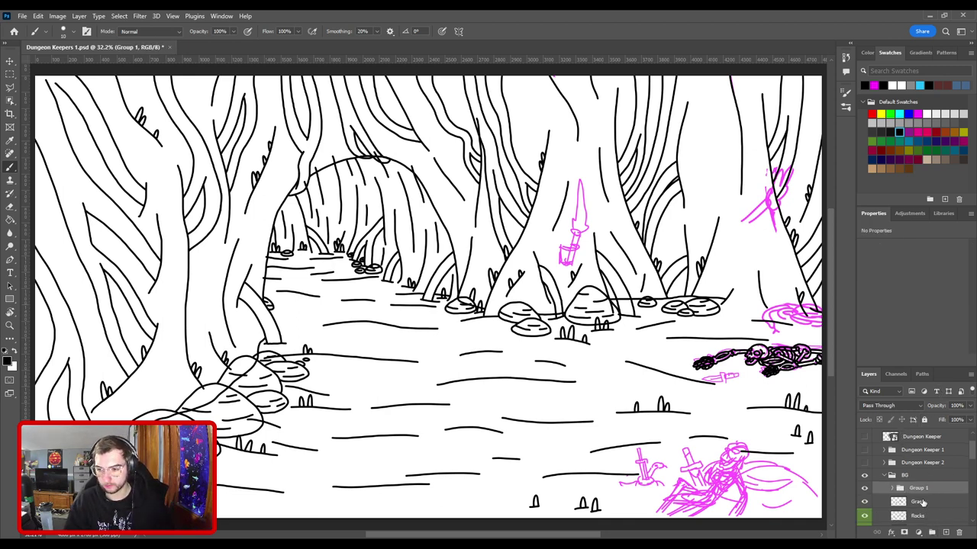
double_click(918, 488)
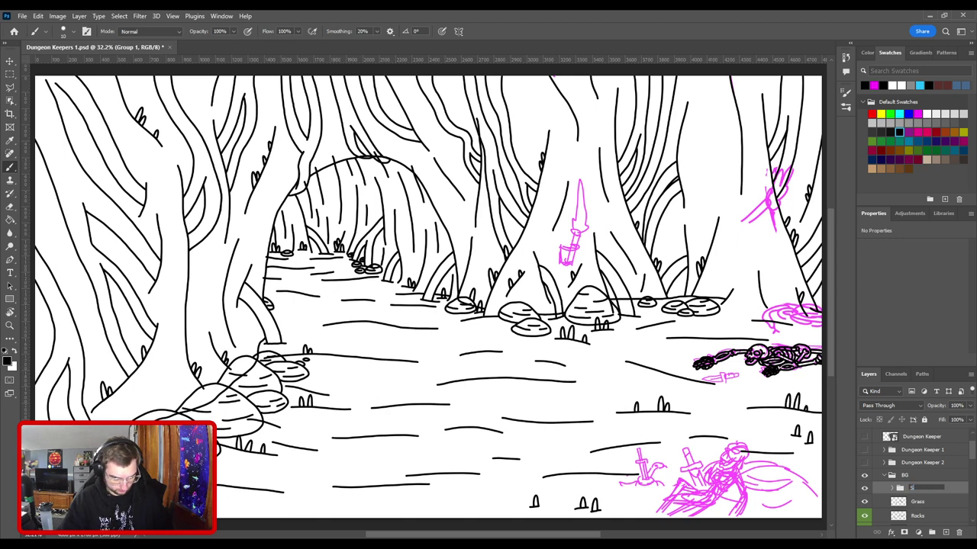
text(Skeleton 1)
key(Return)
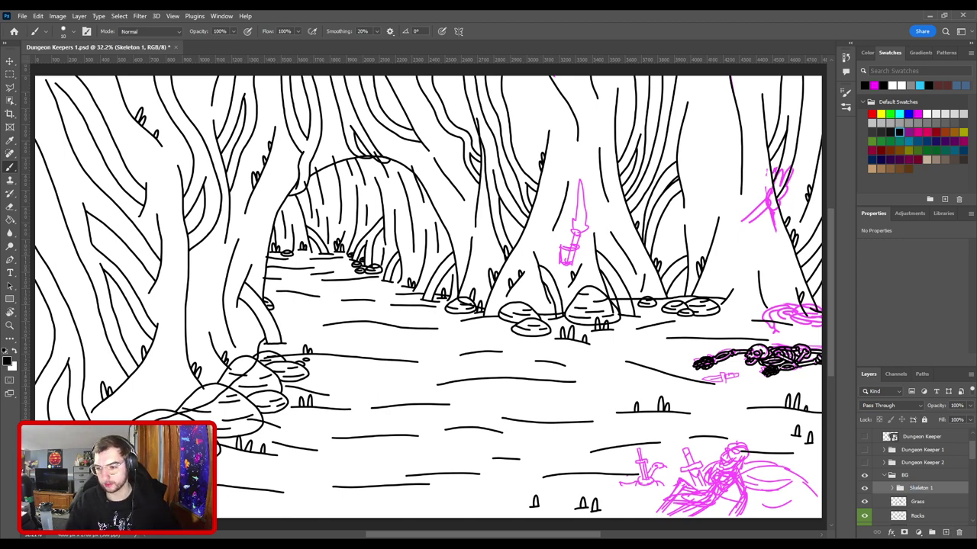
click(946, 534)
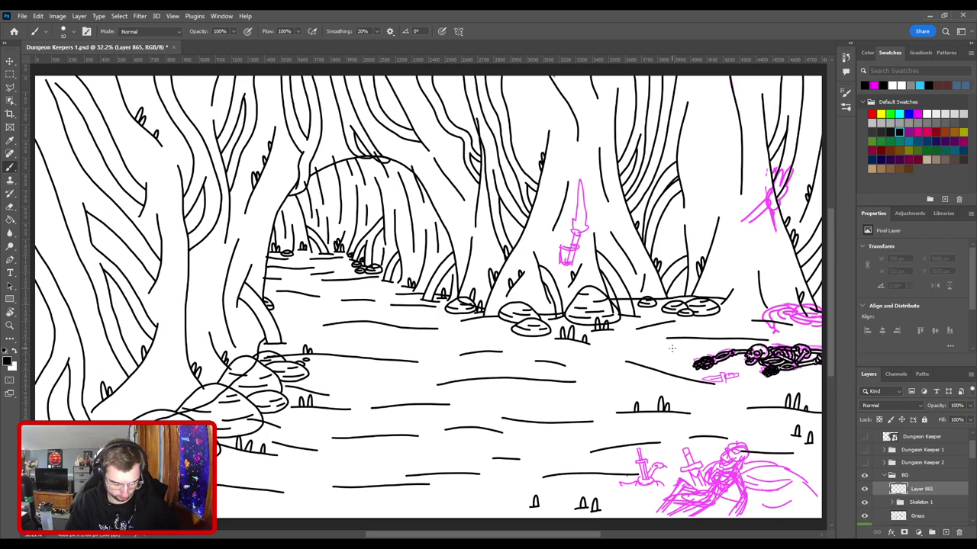
Step: Ink two oval eye sockets and the nose hole on the skull of the magenta skeleton near the lower canvas edge
drag(488, 190, 496, 183)
mouse_move(527, 249)
mouse_down()
mouse_move(397, 165)
mouse_move(331, 87)
mouse_up()
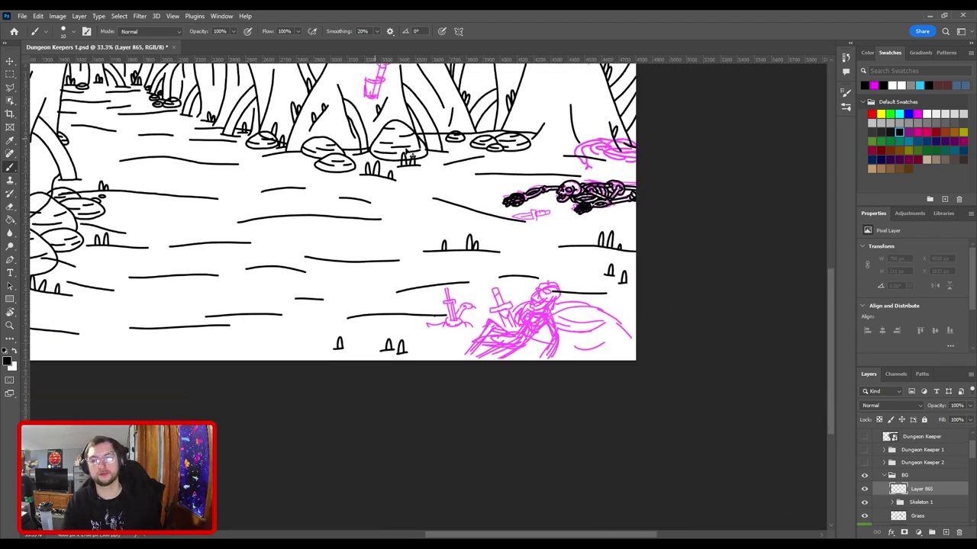
key(ctrl+plus)
key(ctrl+plus)
key(ctrl+plus)
mouse_move(509, 236)
mouse_down()
mouse_move(331, 201)
mouse_move(283, 177)
mouse_up()
key(ctrl+plus)
drag(379, 222, 241, 244)
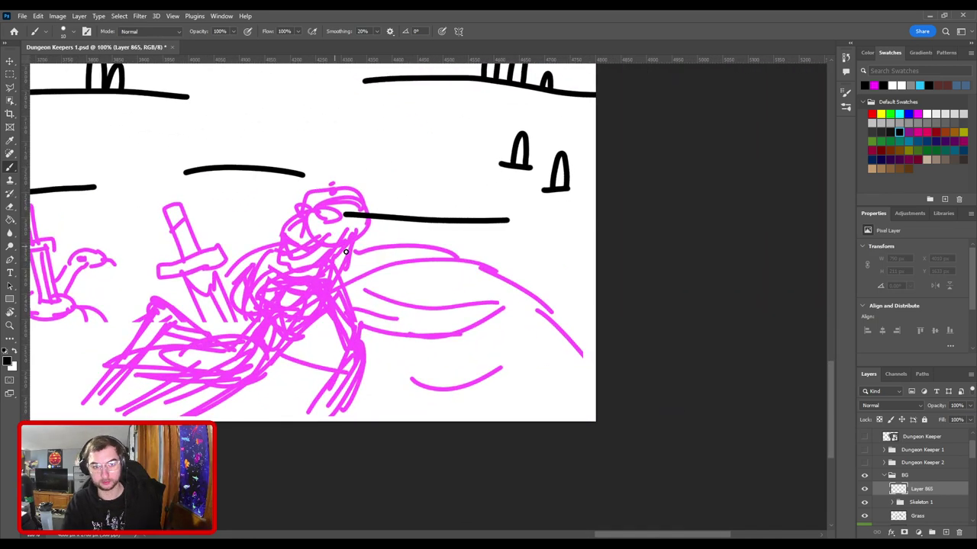
scroll(345, 251, down, 2)
scroll(396, 178, up, 5)
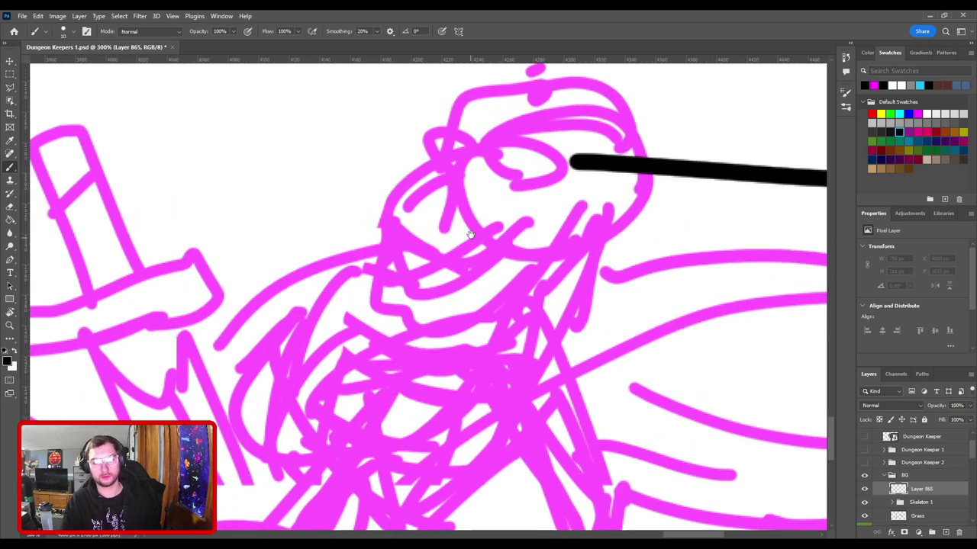
drag(469, 235, 455, 307)
mouse_move(497, 284)
mouse_down()
mouse_move(471, 269)
mouse_move(503, 240)
mouse_move(542, 268)
mouse_move(528, 294)
mouse_move(497, 293)
mouse_move(482, 241)
mouse_move(542, 266)
mouse_move(534, 293)
mouse_move(496, 296)
mouse_up()
key(ctrl+z)
mouse_move(424, 277)
mouse_down()
mouse_move(433, 268)
mouse_move(436, 304)
mouse_up()
mouse_move(432, 251)
mouse_down()
mouse_move(464, 209)
mouse_move(436, 260)
mouse_move(458, 210)
mouse_move(440, 250)
mouse_move(412, 254)
mouse_move(448, 238)
mouse_move(434, 263)
mouse_move(587, 204)
mouse_move(605, 206)
mouse_up()
key(ctrl+z)
key(ctrl+minus)
key(ctrl+z)
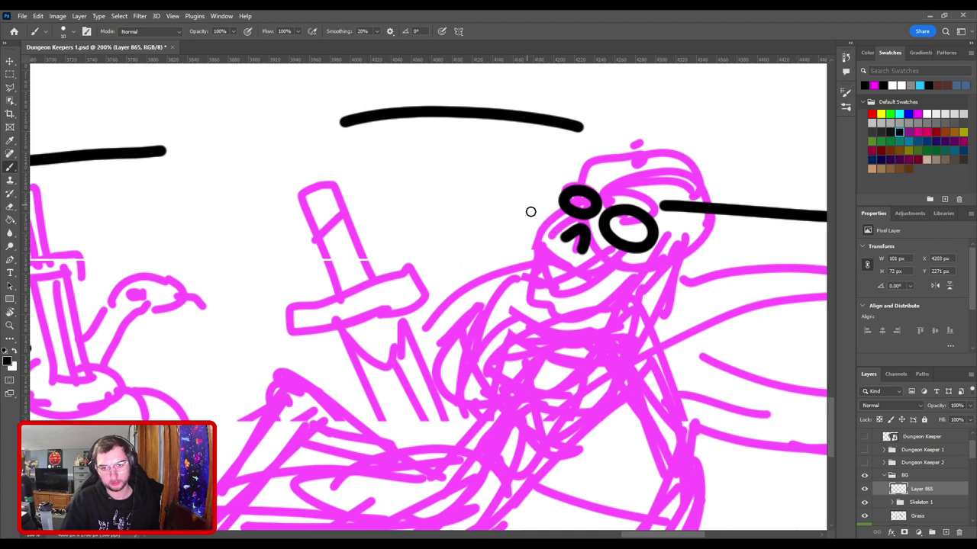
Step: Ink the skull's outline with the face profile, jagged upper teeth, cheekbone and rounded cranium
mouse_move(560, 193)
mouse_down()
mouse_move(540, 215)
mouse_move(550, 197)
mouse_move(532, 248)
mouse_move(586, 289)
mouse_move(611, 270)
mouse_up()
key(ctrl+z)
drag(664, 245, 467, 254)
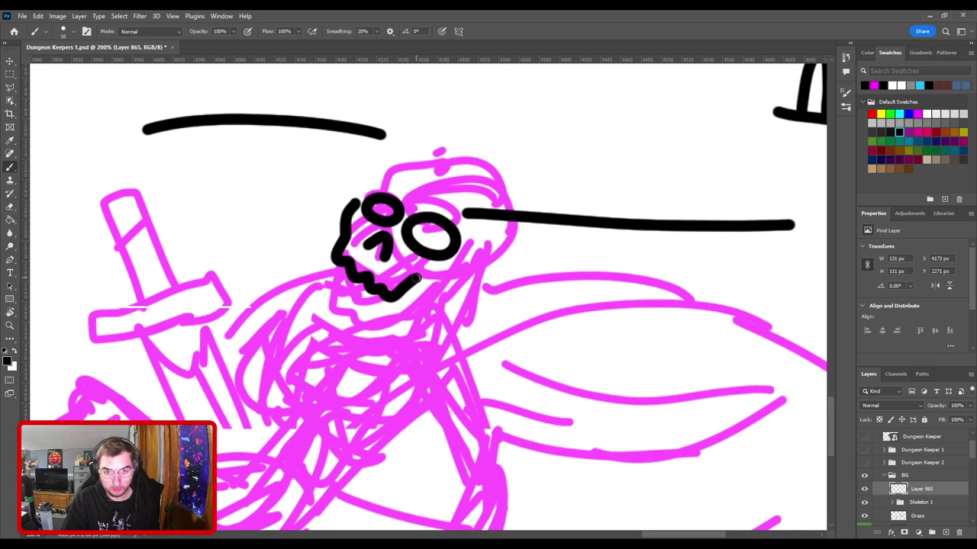
mouse_move(415, 279)
mouse_down()
mouse_move(466, 265)
mouse_move(473, 241)
mouse_up()
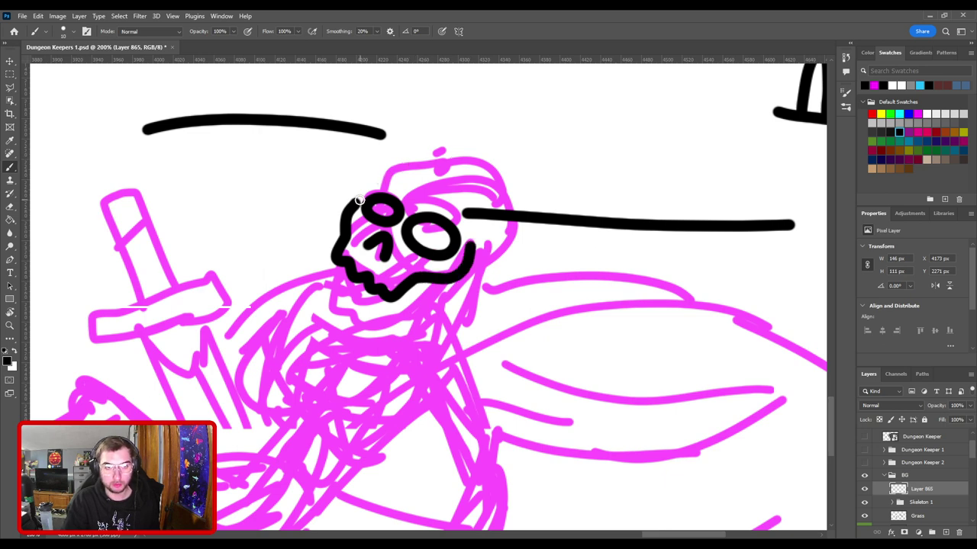
mouse_move(358, 199)
mouse_down()
mouse_move(391, 170)
mouse_move(441, 160)
mouse_move(473, 168)
mouse_move(507, 206)
mouse_move(496, 273)
mouse_up()
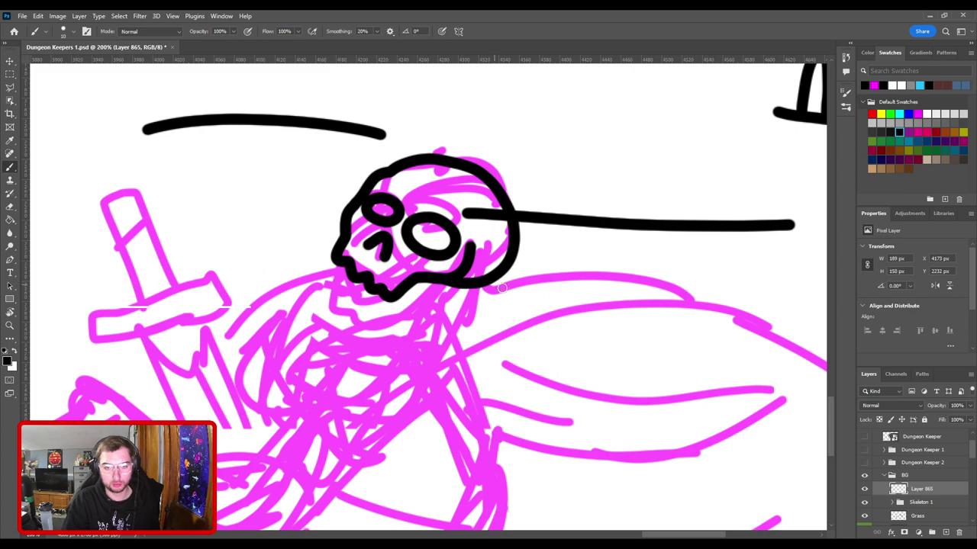
Step: Ink the skull's open lower jaw with a jagged tooth edge and a curved chin line back to the cheekbone
key(ctrl+minus)
key(ctrl+minus)
key(ctrl+minus)
scroll(428, 246, up, 4)
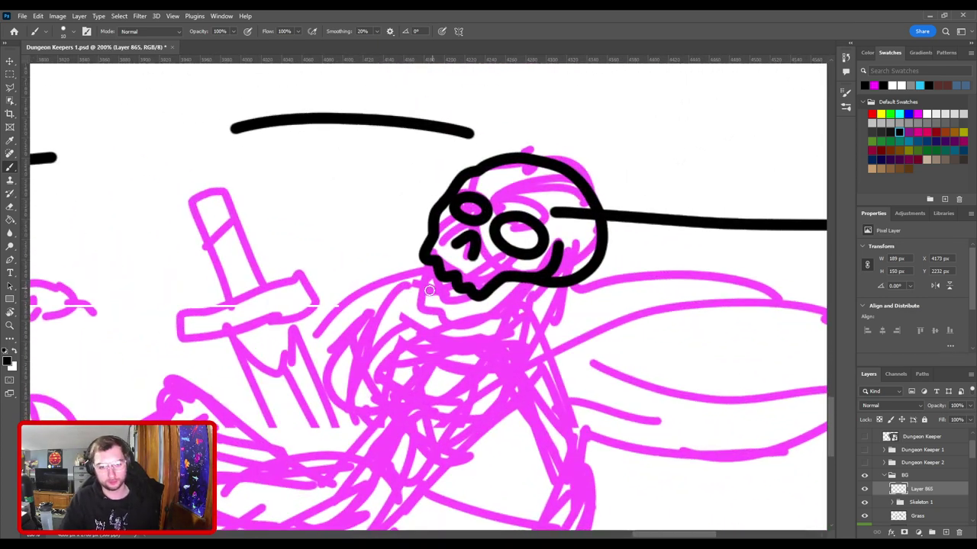
mouse_move(411, 293)
mouse_down()
mouse_move(420, 273)
mouse_move(459, 312)
mouse_move(492, 297)
mouse_move(508, 275)
mouse_up()
key(ctrl+z)
mouse_move(413, 289)
mouse_down()
mouse_move(430, 319)
mouse_move(414, 296)
mouse_move(426, 292)
mouse_move(441, 313)
mouse_move(467, 317)
mouse_up()
key(ctrl+z)
key(ctrl+z)
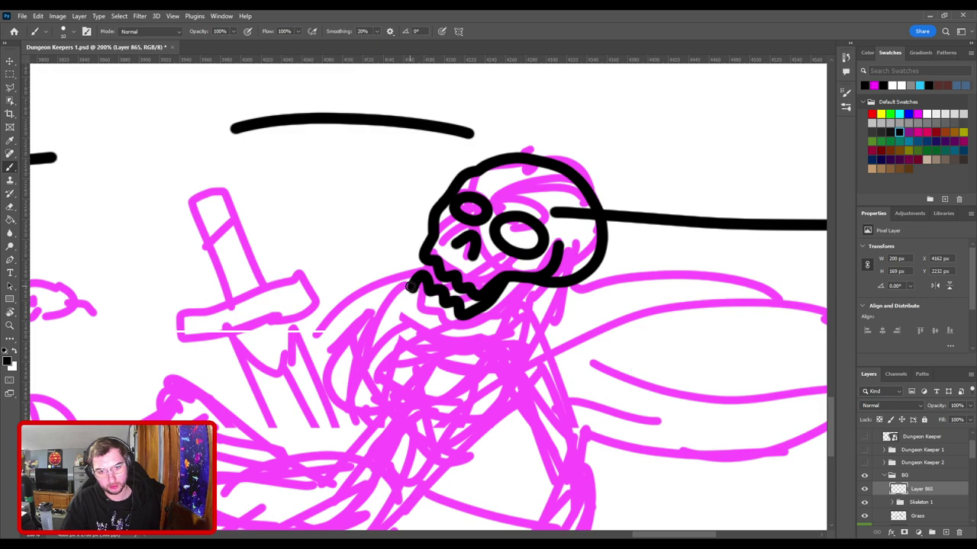
mouse_move(409, 286)
mouse_down()
mouse_move(451, 333)
mouse_move(499, 320)
mouse_move(546, 276)
mouse_move(585, 284)
mouse_move(532, 276)
mouse_move(514, 287)
mouse_move(488, 231)
mouse_move(488, 255)
mouse_move(438, 292)
mouse_up()
Step: Examine the inked skull against the magenta body sketch and the whole forest scene
key(ctrl+minus)
key(ctrl+minus)
key(ctrl+plus)
key(ctrl+plus)
drag(395, 321, 578, 200)
key(ctrl+minus)
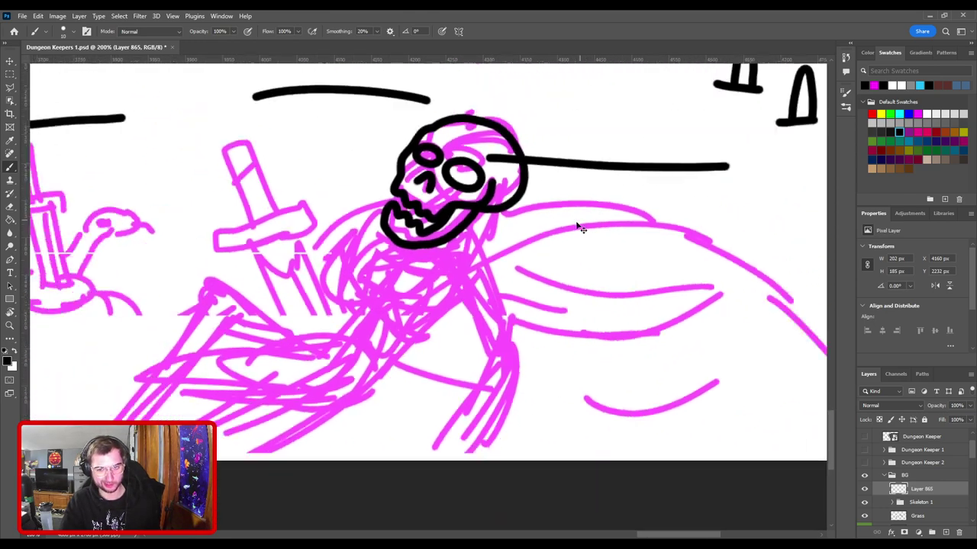
mouse_move(411, 234)
mouse_down()
mouse_move(431, 215)
mouse_move(423, 221)
mouse_up()
key(ctrl+plus)
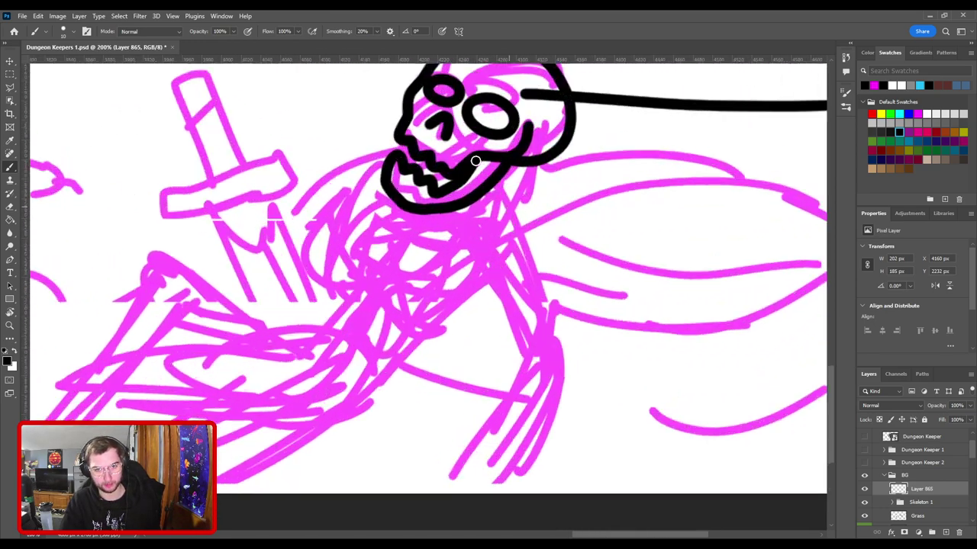
key(ctrl+minus)
key(ctrl+minus)
key(ctrl+minus)
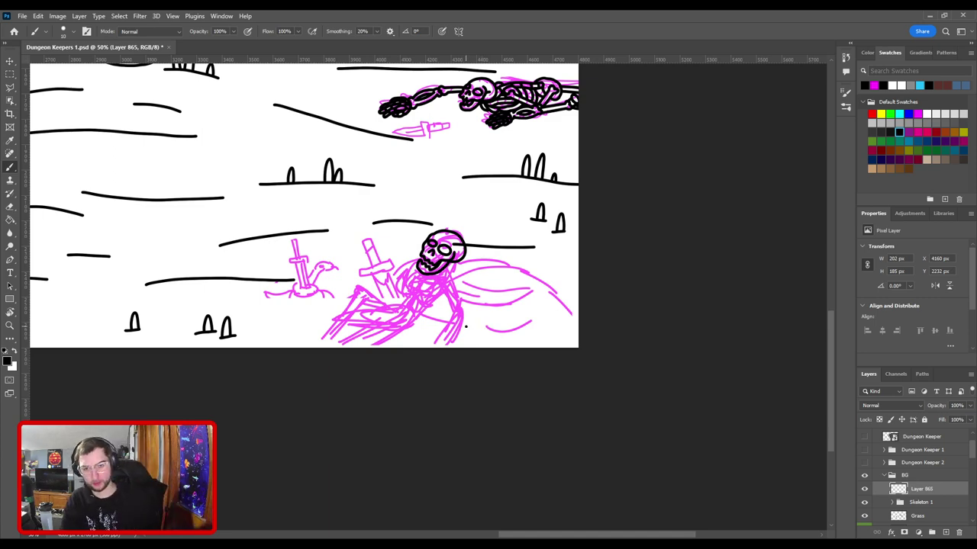
key(ctrl+minus)
key(ctrl+0)
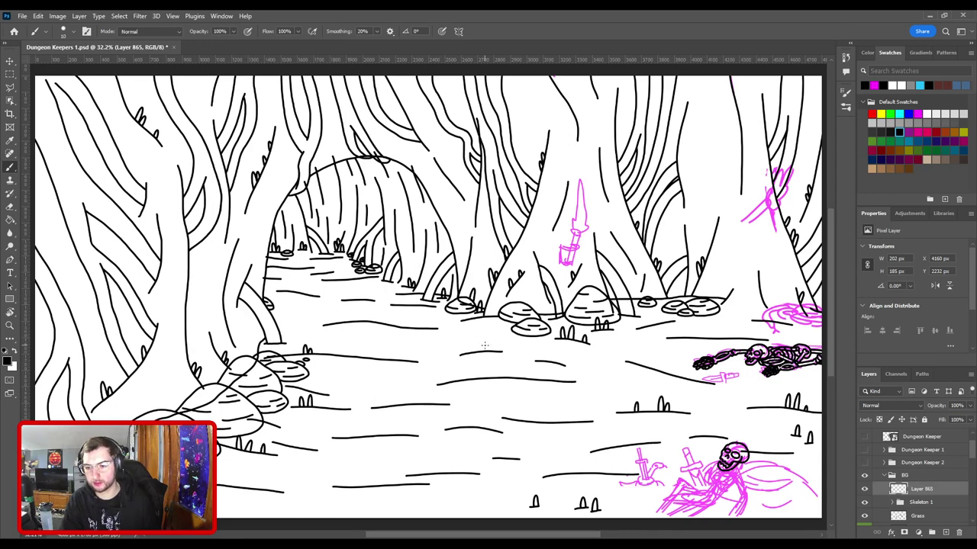
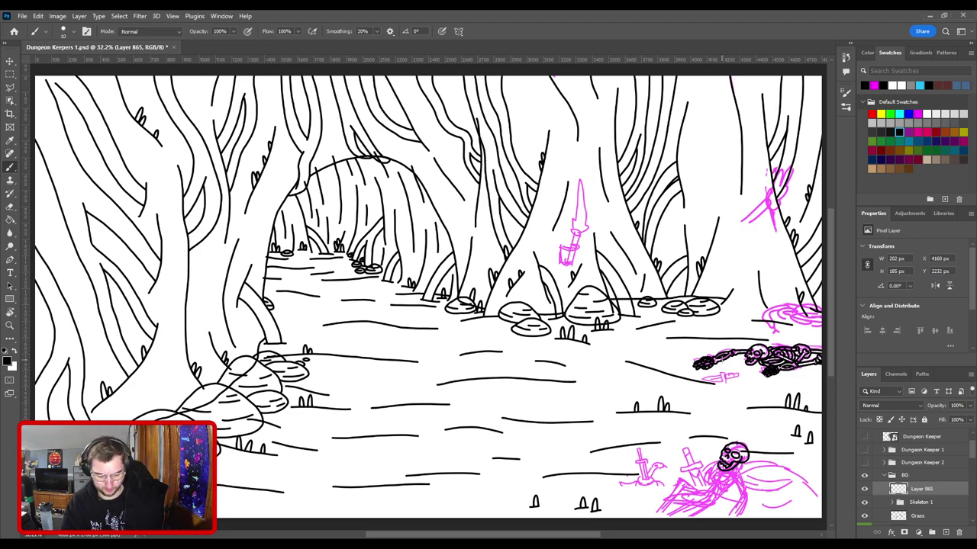
Step: Ink small rounded teeth along the inner edge of the skull's lower jaw
key(ctrl+plus)
key(ctrl+plus)
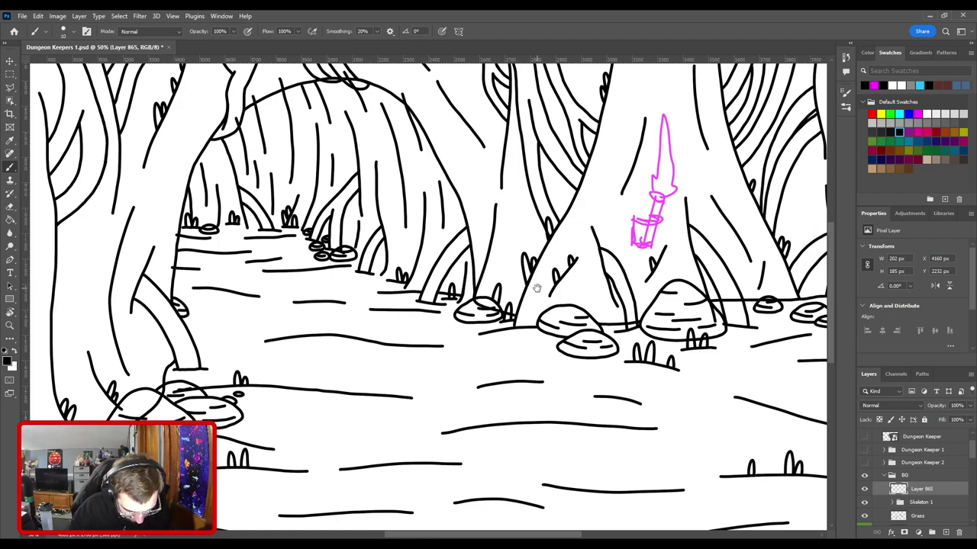
drag(564, 316, 327, 122)
drag(501, 301, 225, 144)
key(ctrl+plus)
scroll(387, 246, up, 5)
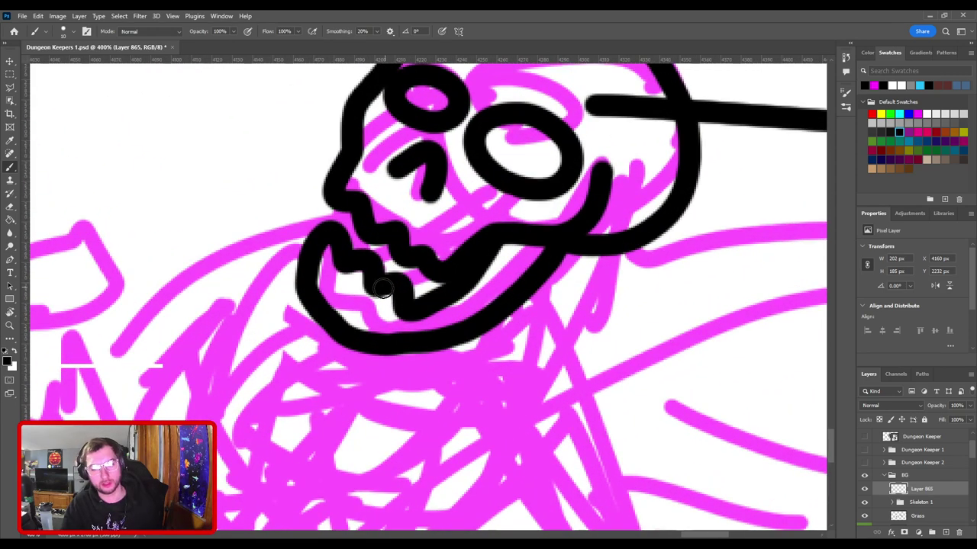
mouse_move(374, 283)
mouse_down()
mouse_move(391, 317)
mouse_move(440, 293)
mouse_move(398, 271)
mouse_move(411, 309)
mouse_move(401, 315)
mouse_move(377, 303)
mouse_move(380, 292)
mouse_move(410, 293)
mouse_move(374, 287)
mouse_move(365, 296)
mouse_move(344, 263)
mouse_move(319, 250)
mouse_up()
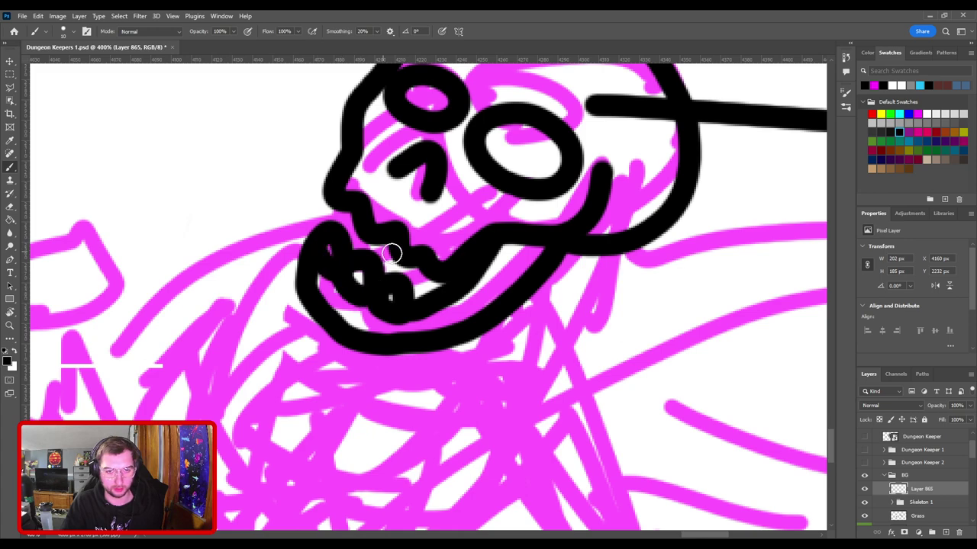
Step: Ink small rounded teeth along the edge of the skull's upper jaw
mouse_move(347, 171)
mouse_down()
mouse_move(364, 198)
mouse_move(387, 199)
mouse_move(395, 223)
mouse_move(413, 219)
mouse_move(430, 249)
mouse_move(464, 258)
mouse_up()
scroll(471, 268, down, 7)
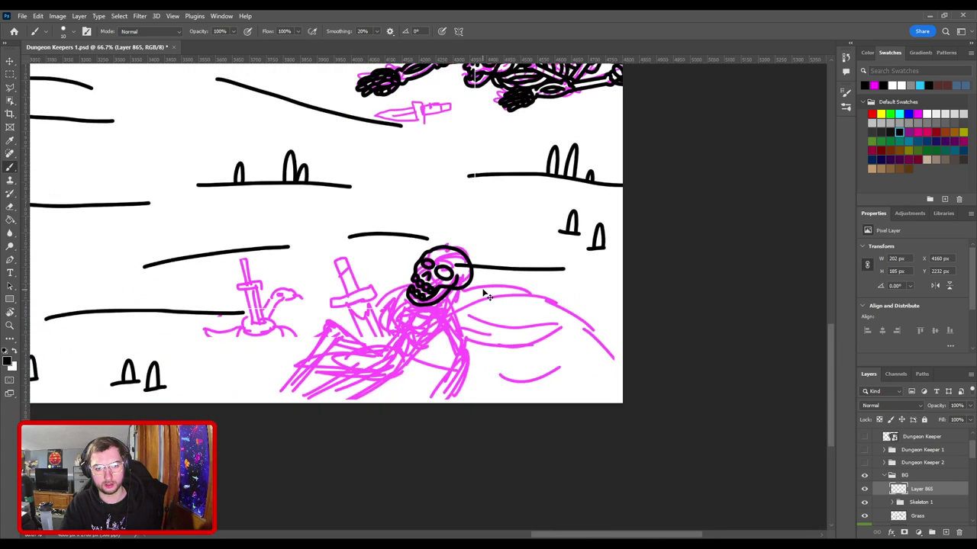
scroll(463, 277, up, 4)
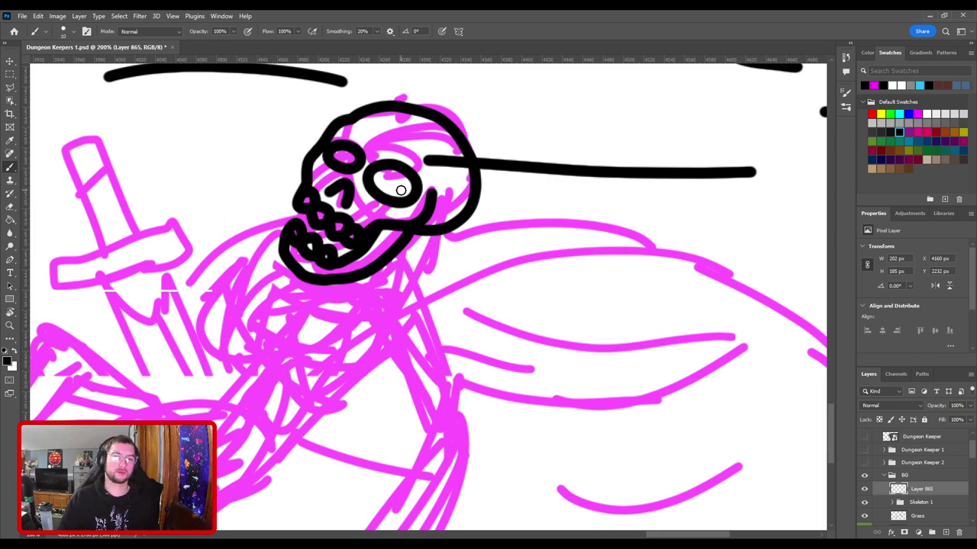
Step: Ink an angular temple line behind the larger eye socket, linking it to the jaw hinge with a short side stroke
scroll(367, 392, up, 3)
scroll(415, 302, up, 1)
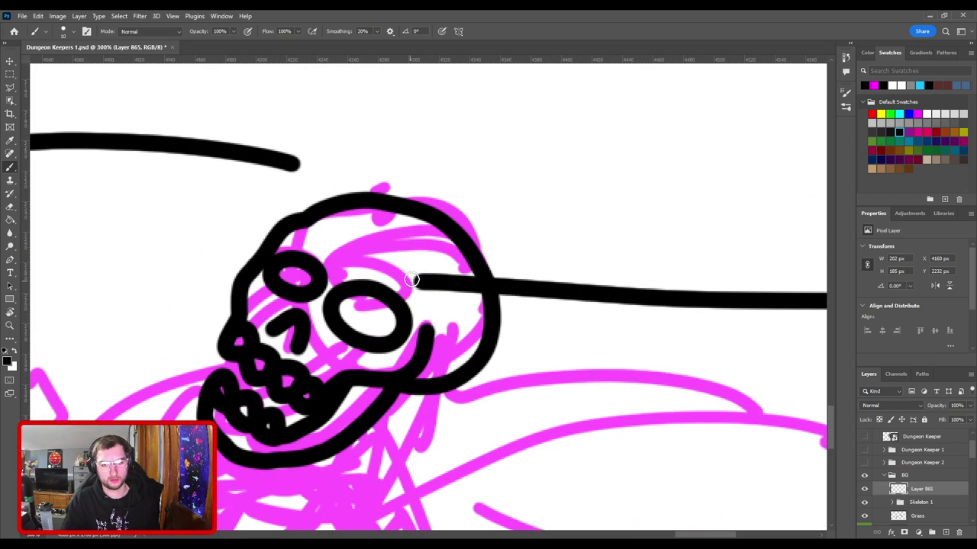
mouse_move(410, 281)
mouse_down()
mouse_move(436, 305)
mouse_move(430, 328)
mouse_up()
scroll(431, 328, down, 3)
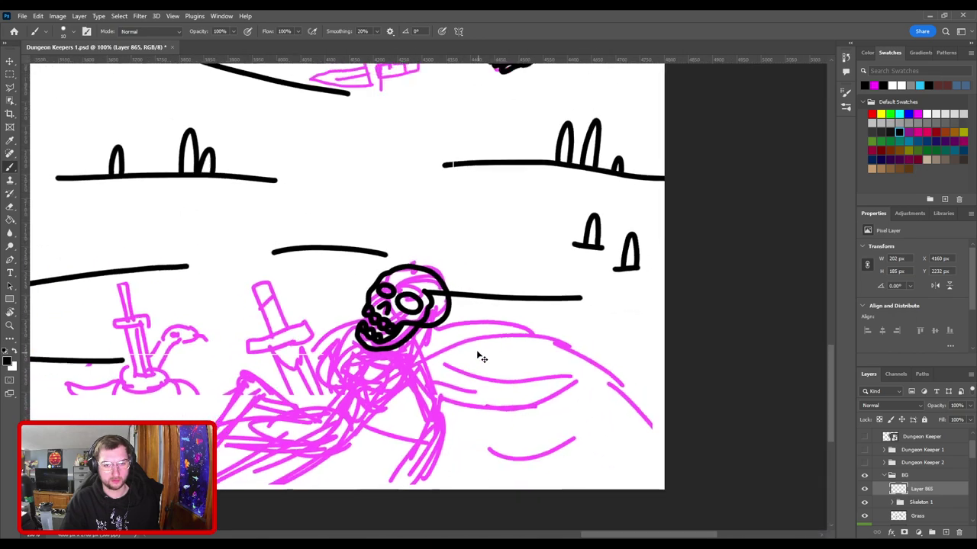
scroll(460, 305, up, 2)
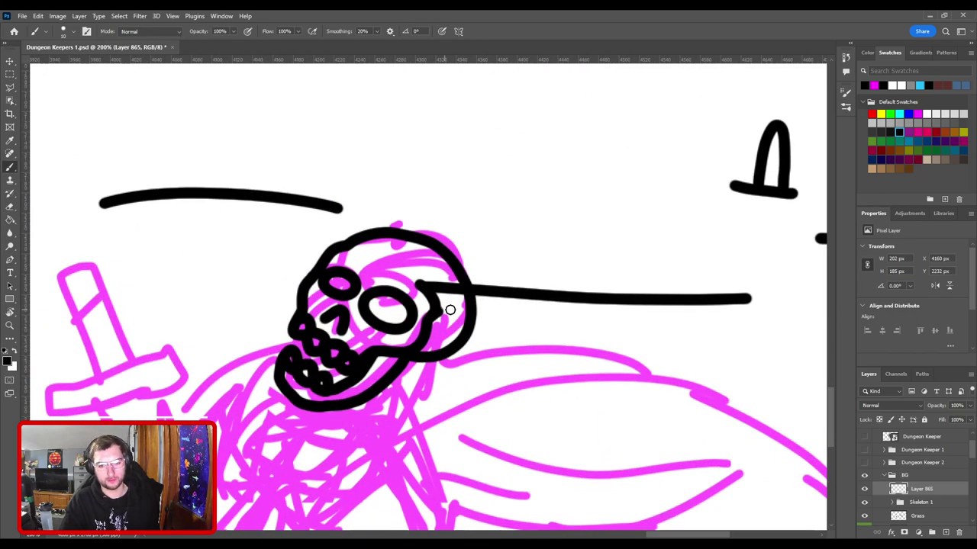
scroll(481, 330, down, 2)
scroll(481, 330, down, 1)
scroll(475, 213, up, 2)
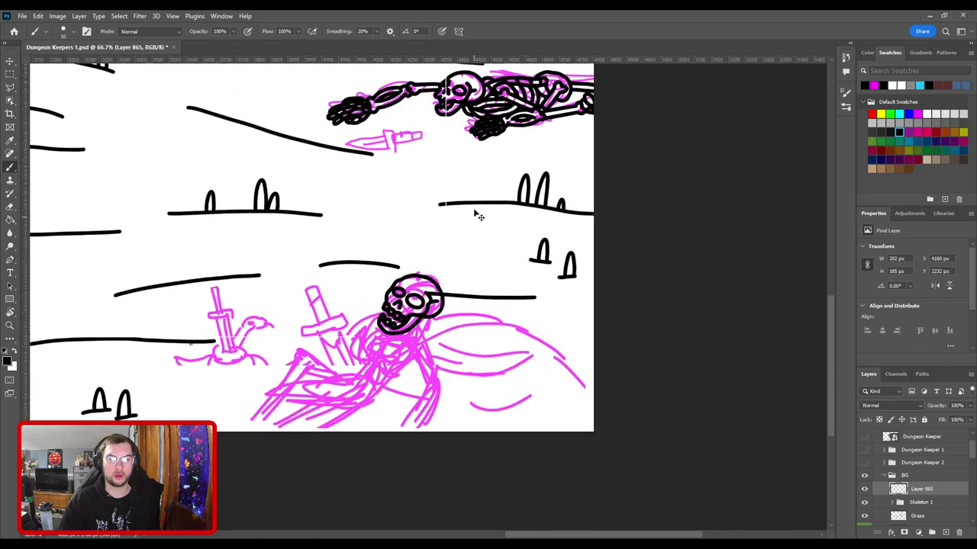
Step: Add a new layer directly beneath the skull's layer, Layer 865
click(945, 533)
drag(930, 504, 926, 507)
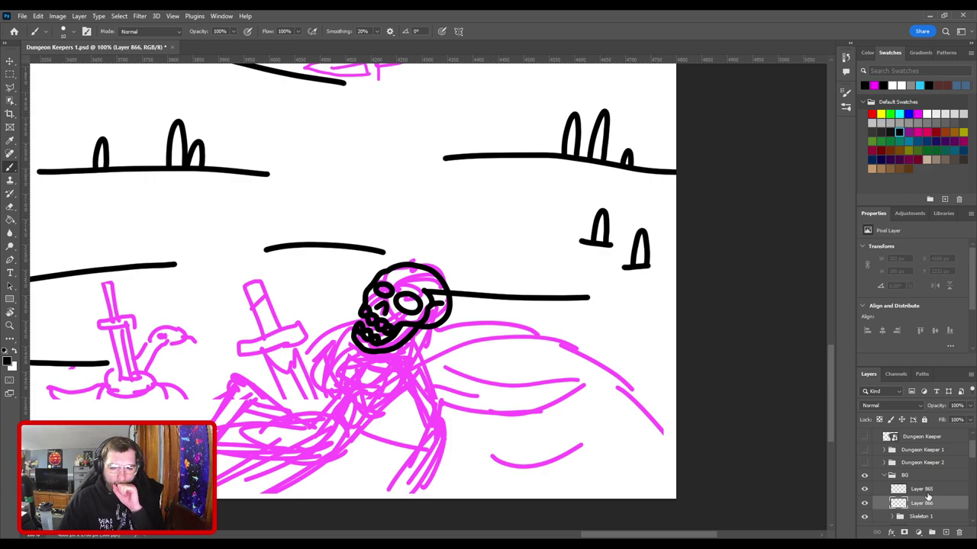
mouse_move(413, 373)
mouse_down()
mouse_move(464, 321)
mouse_move(418, 210)
mouse_up()
key(ctrl+plus)
scroll(418, 210, down, 2)
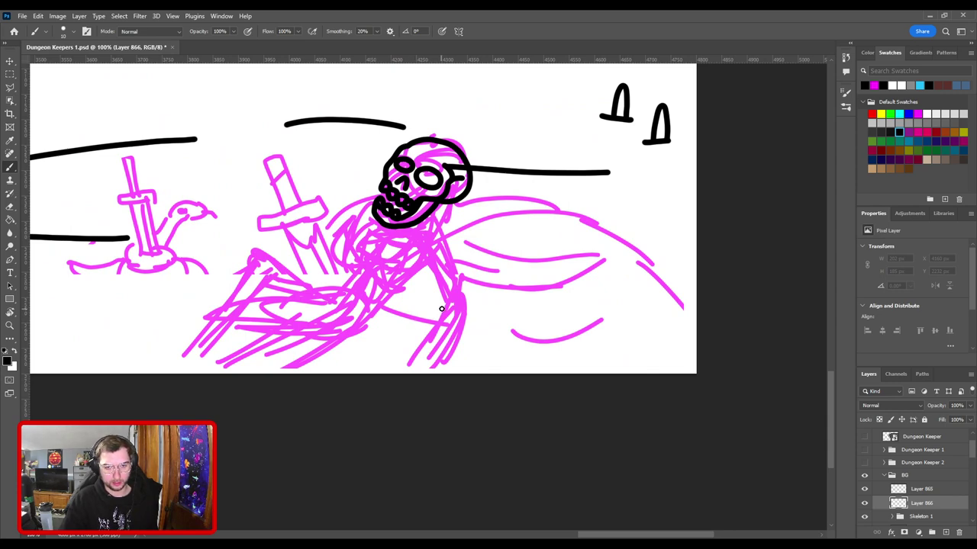
Step: Ink the skeleton's supporting arm with knobbed joints, an upper arm bone and two forearm bones reaching the canvas's lower edge
drag(444, 308, 402, 373)
mouse_move(447, 328)
mouse_down()
mouse_move(414, 372)
mouse_move(455, 318)
mouse_move(456, 340)
mouse_move(432, 372)
mouse_up()
mouse_move(441, 319)
mouse_down()
mouse_move(455, 304)
mouse_move(467, 310)
mouse_move(462, 325)
mouse_move(424, 249)
mouse_move(429, 237)
mouse_move(450, 240)
mouse_move(460, 304)
mouse_move(447, 245)
mouse_up()
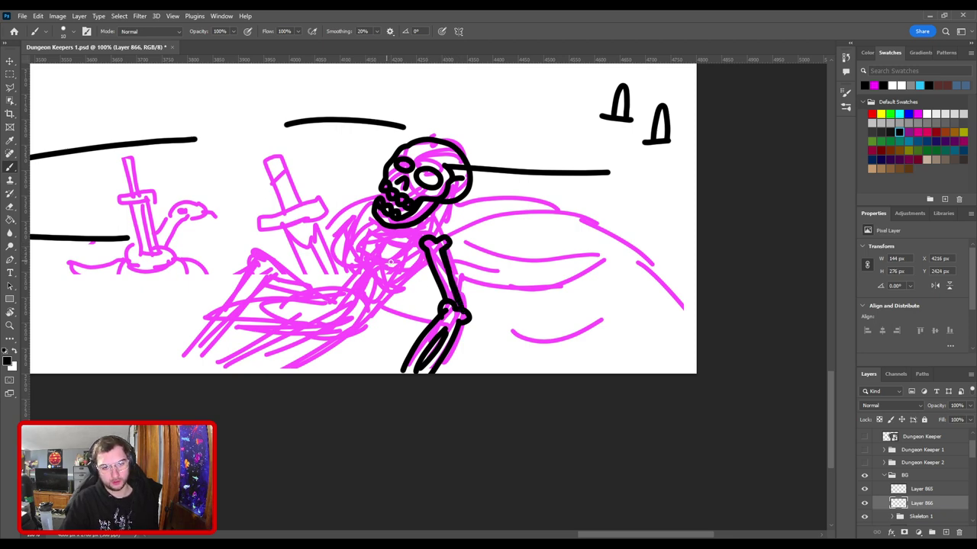
Step: Ink the collarbone and the curved ribs of the chest, and fill the neck beneath the skull with dense vertebra strokes
mouse_move(385, 242)
mouse_down()
mouse_move(409, 271)
mouse_move(400, 270)
mouse_move(435, 261)
mouse_up()
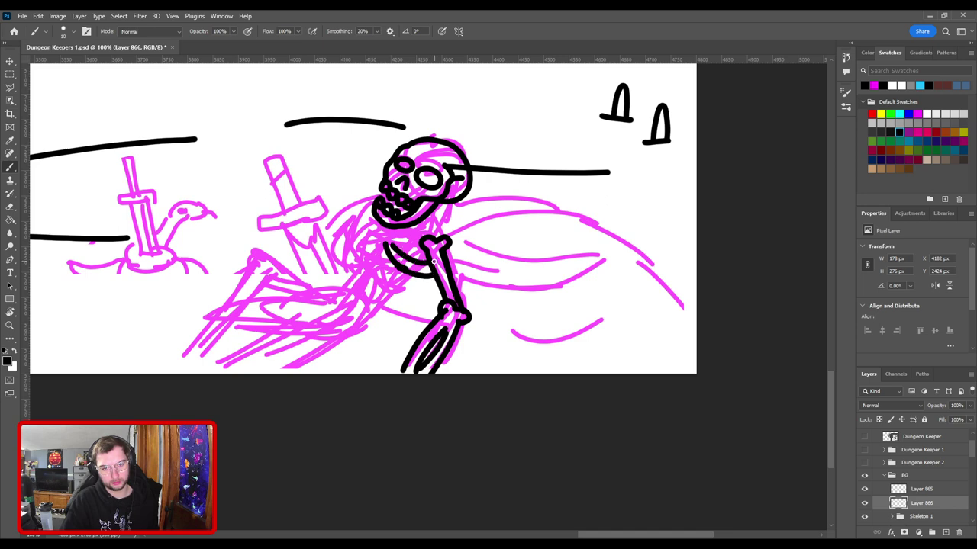
mouse_move(421, 219)
mouse_down()
mouse_move(441, 241)
mouse_move(413, 223)
mouse_move(422, 249)
mouse_move(401, 249)
mouse_move(378, 228)
mouse_up()
key(ctrl+z)
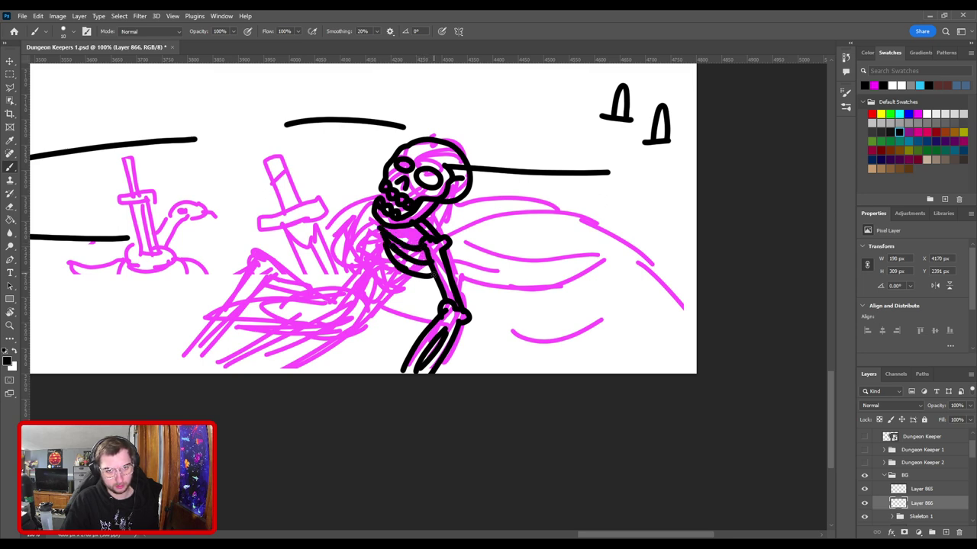
mouse_move(430, 287)
mouse_down()
mouse_move(387, 276)
mouse_move(375, 242)
mouse_up()
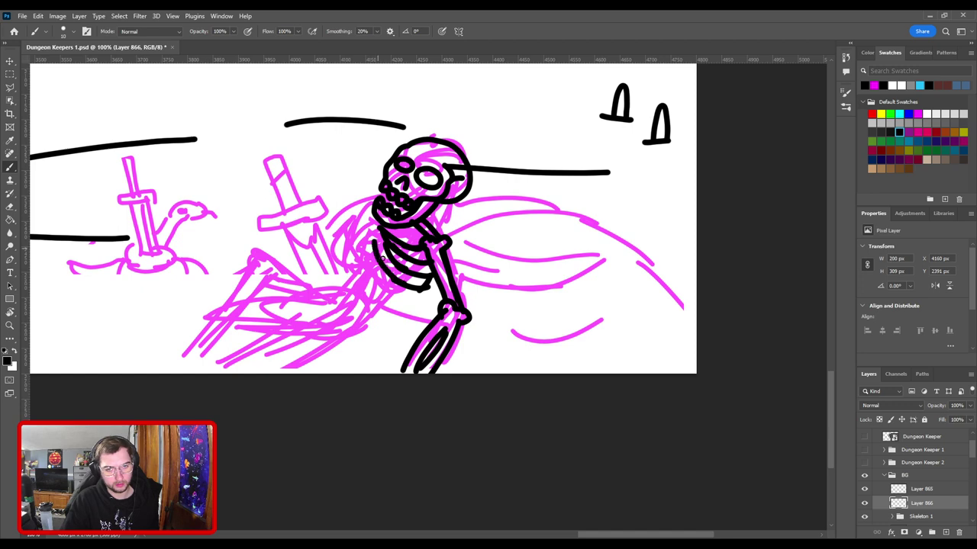
mouse_move(425, 287)
mouse_down()
mouse_move(405, 307)
mouse_move(389, 292)
mouse_move(411, 297)
mouse_move(368, 267)
mouse_move(390, 294)
mouse_move(369, 243)
mouse_up()
mouse_move(407, 303)
mouse_down()
mouse_move(390, 312)
mouse_move(359, 258)
mouse_move(379, 231)
mouse_move(373, 219)
mouse_up()
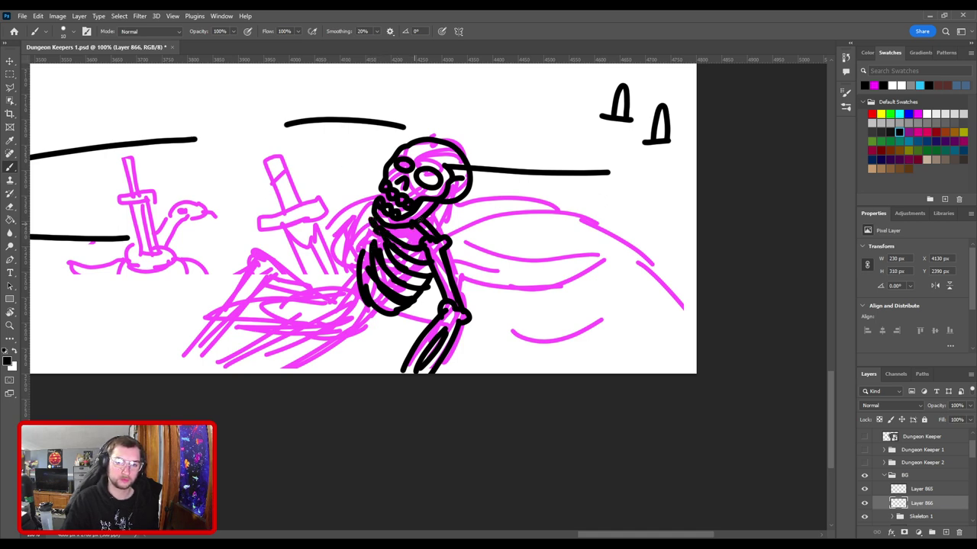
mouse_move(445, 201)
mouse_down()
mouse_move(404, 238)
mouse_move(430, 233)
mouse_move(415, 237)
mouse_move(449, 207)
mouse_move(395, 231)
mouse_up()
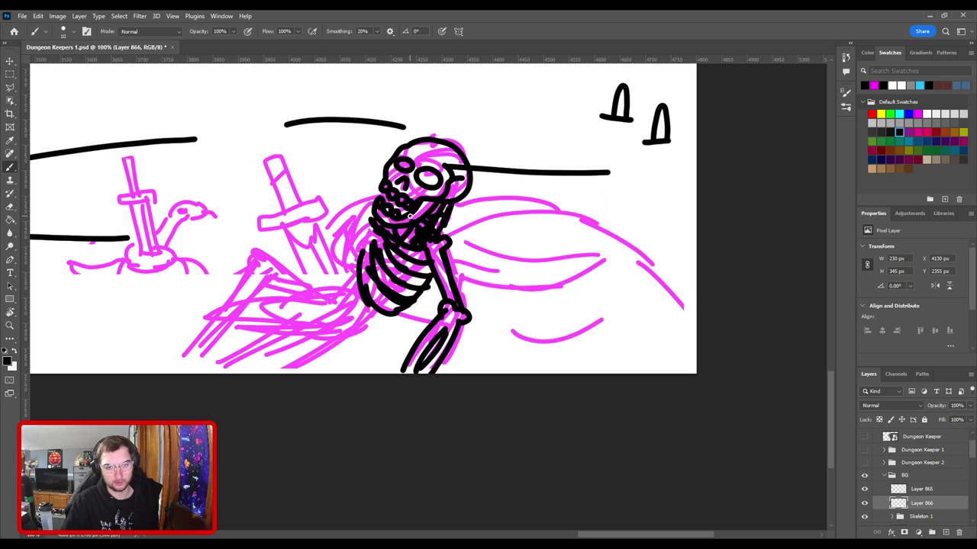
Step: Ink the far side of the rib cage with short curved ribs up to the far shoulder
drag(373, 287, 341, 283)
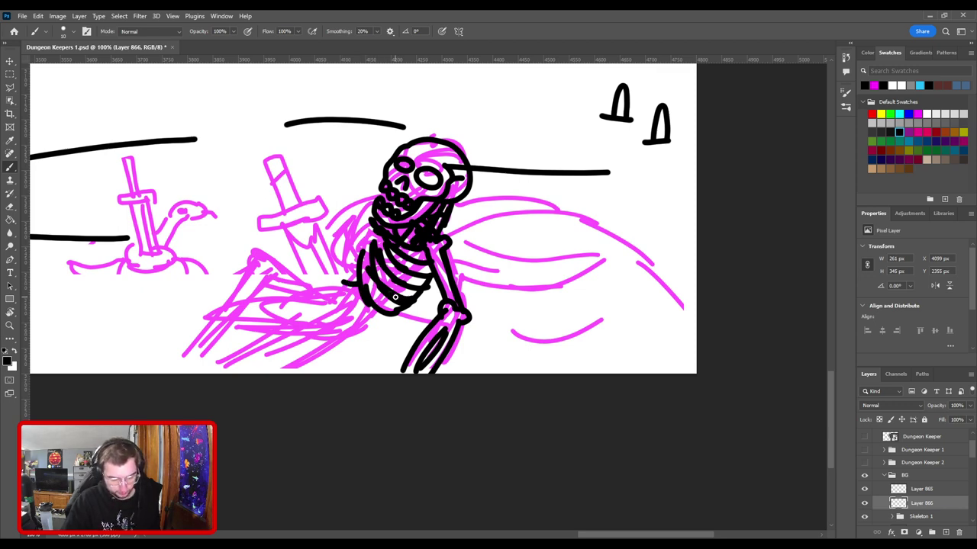
drag(355, 281, 343, 253)
mouse_move(360, 244)
mouse_down()
mouse_move(350, 234)
mouse_move(372, 218)
mouse_up()
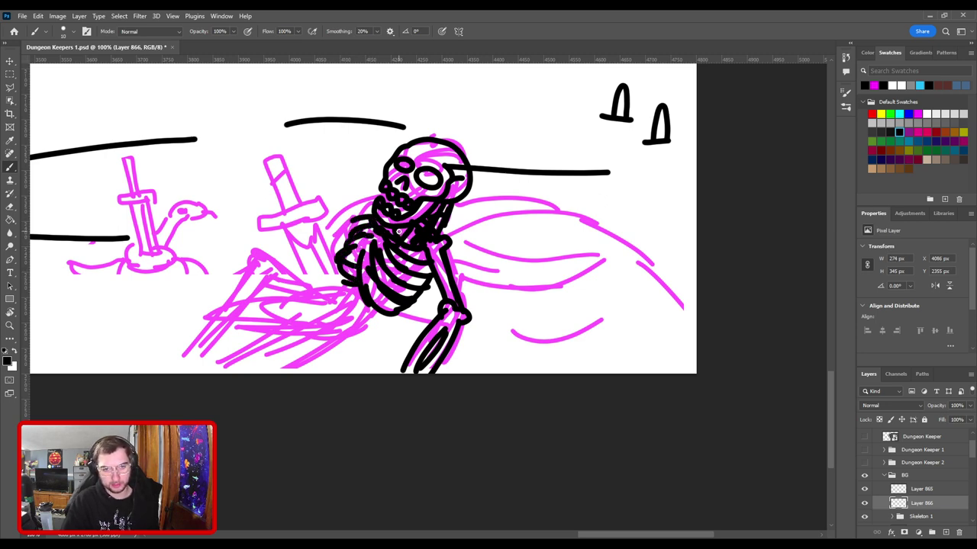
mouse_move(334, 267)
mouse_down()
mouse_move(377, 228)
mouse_move(373, 221)
mouse_up()
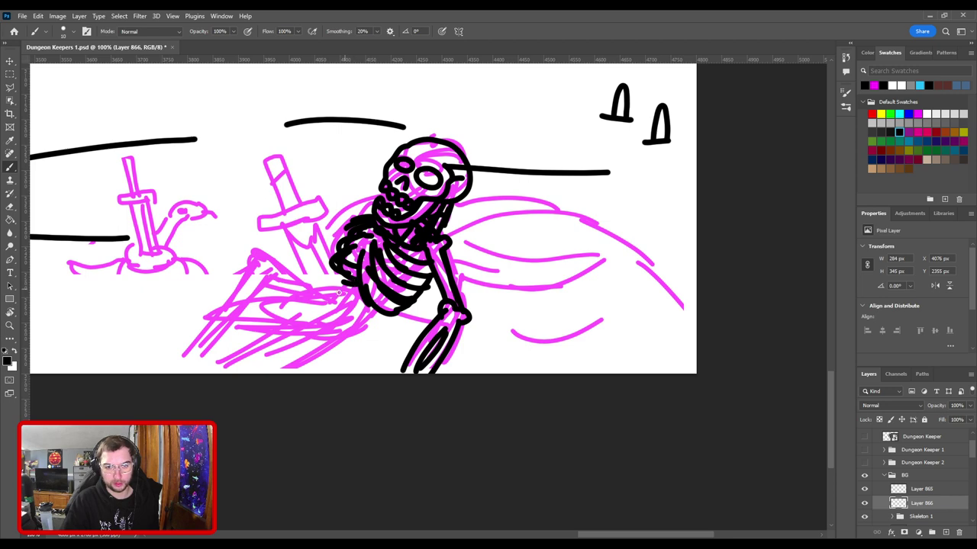
mouse_move(354, 281)
mouse_down()
mouse_move(334, 307)
mouse_move(375, 304)
mouse_move(362, 305)
mouse_move(373, 312)
mouse_move(341, 290)
mouse_move(367, 293)
mouse_move(390, 324)
mouse_move(340, 351)
mouse_move(312, 327)
mouse_move(306, 292)
mouse_move(336, 281)
mouse_move(351, 292)
mouse_up()
key(ctrl+z)
key(ctrl+z)
Step: Ink the lower spine and the pelvis with its jagged hip bones and inner hollow lines
mouse_move(384, 319)
mouse_down()
mouse_move(347, 319)
mouse_move(311, 296)
mouse_move(338, 308)
mouse_move(316, 278)
mouse_up()
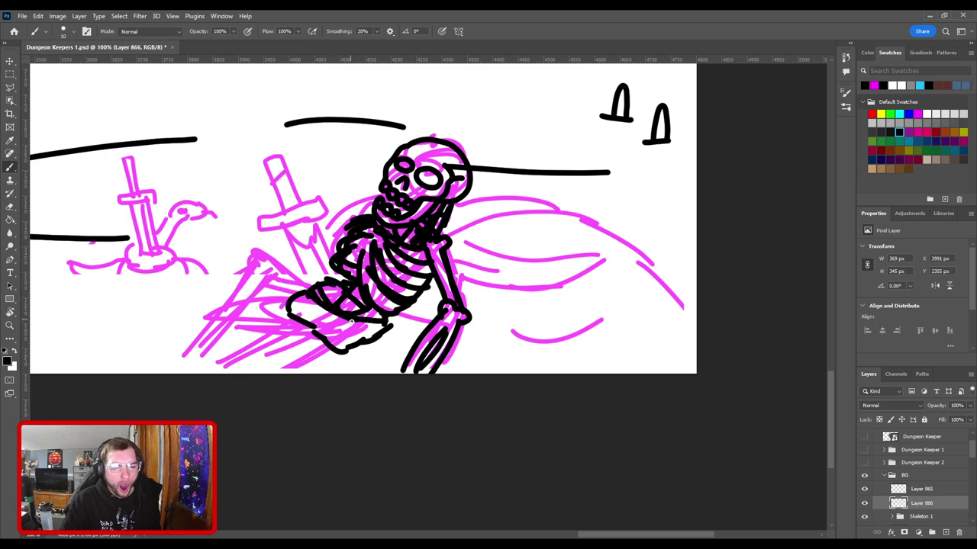
mouse_move(351, 322)
mouse_down()
mouse_move(373, 327)
mouse_move(368, 335)
mouse_move(354, 329)
mouse_move(377, 329)
mouse_up()
key(ctrl+z)
key(ctrl+z)
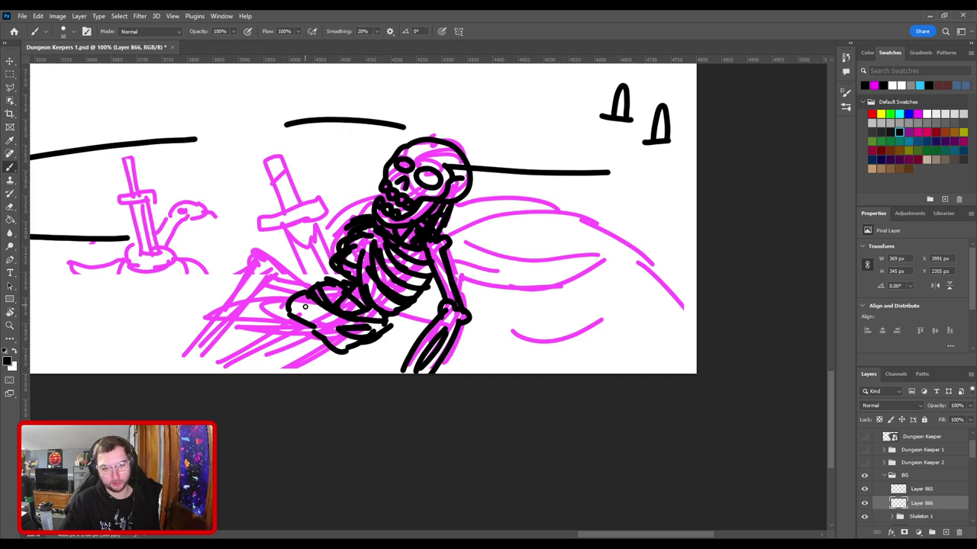
mouse_move(305, 306)
mouse_down()
mouse_move(310, 299)
mouse_move(294, 291)
mouse_up()
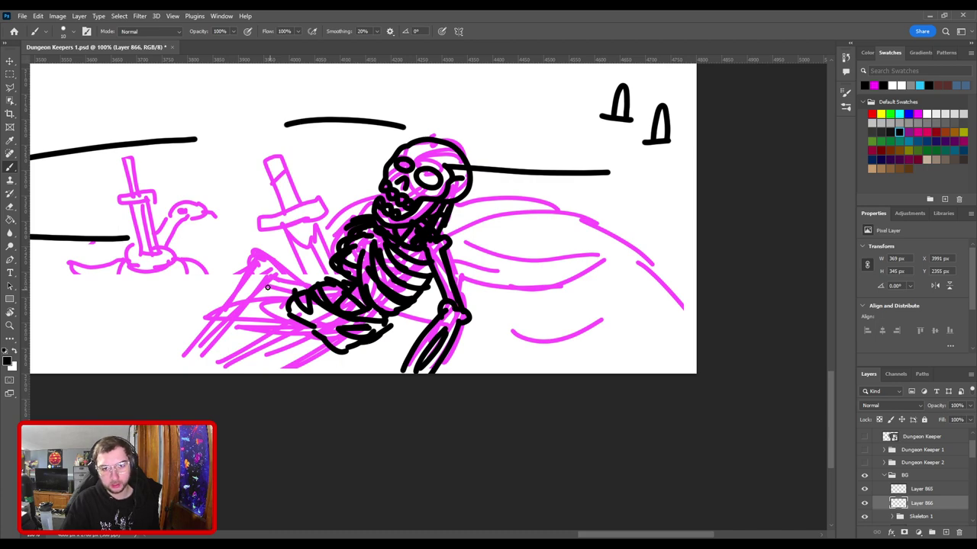
Step: Examine the inked torso and pelvis against the magenta sketch and the surrounding scene
key(ctrl+minus)
key(ctrl+minus)
mouse_move(368, 233)
mouse_down()
mouse_move(366, 283)
mouse_move(431, 242)
mouse_up()
key(ctrl+plus)
key(ctrl+plus)
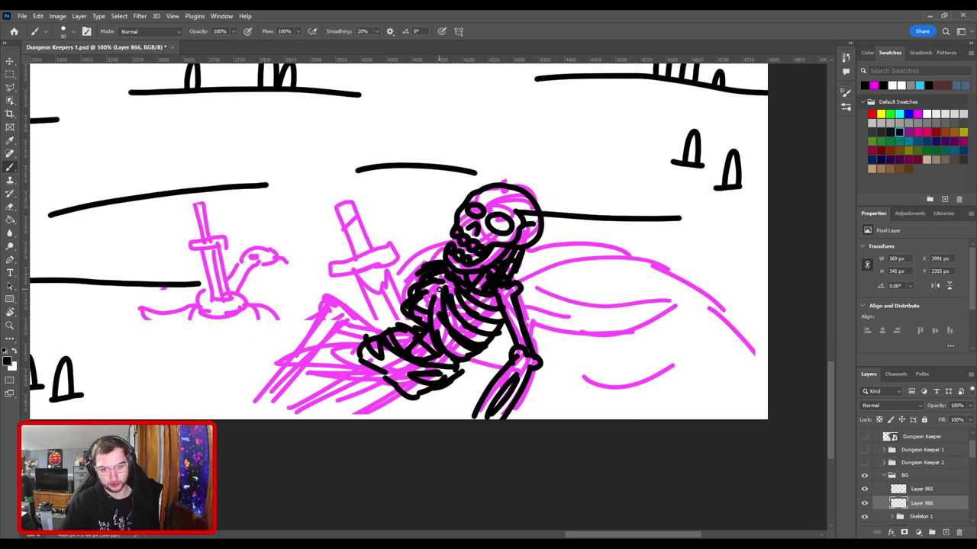
key(ctrl+minus)
mouse_move(405, 277)
mouse_down()
mouse_move(407, 307)
mouse_move(427, 260)
mouse_move(456, 311)
mouse_up()
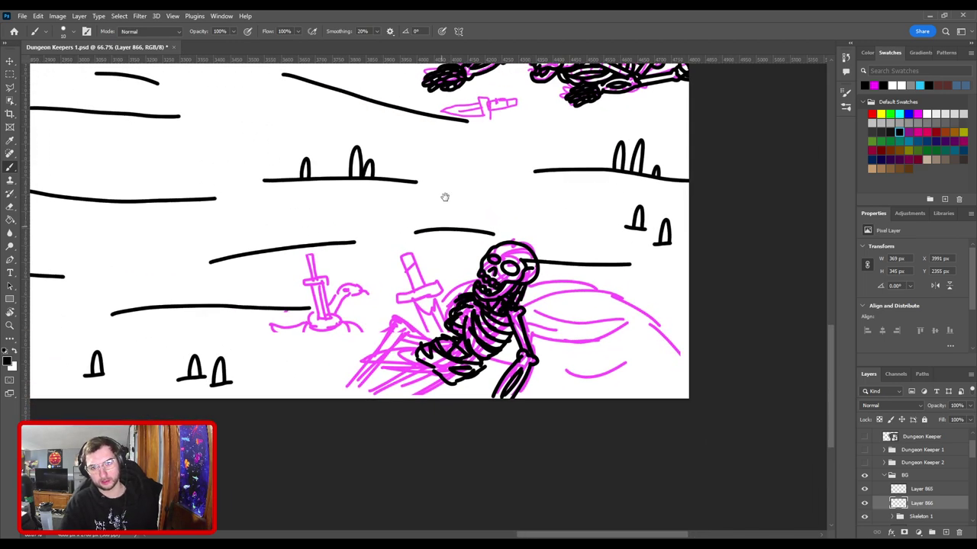
mouse_move(445, 197)
mouse_down()
mouse_move(443, 349)
mouse_move(442, 168)
mouse_up()
drag(430, 322, 393, 246)
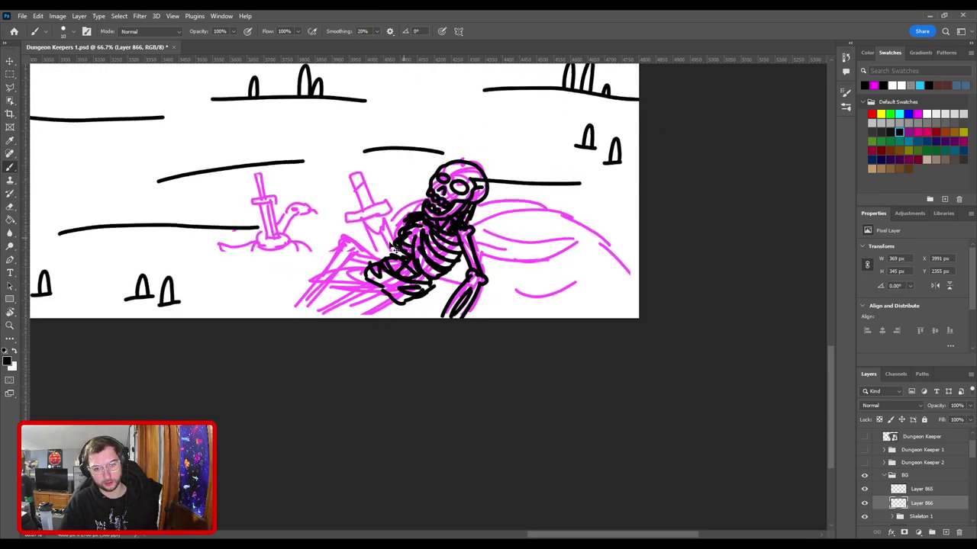
key(ctrl+plus)
key(ctrl+plus)
drag(347, 290, 479, 285)
key(ctrl+minus)
mouse_move(404, 237)
mouse_down()
mouse_move(433, 286)
mouse_move(377, 281)
mouse_up()
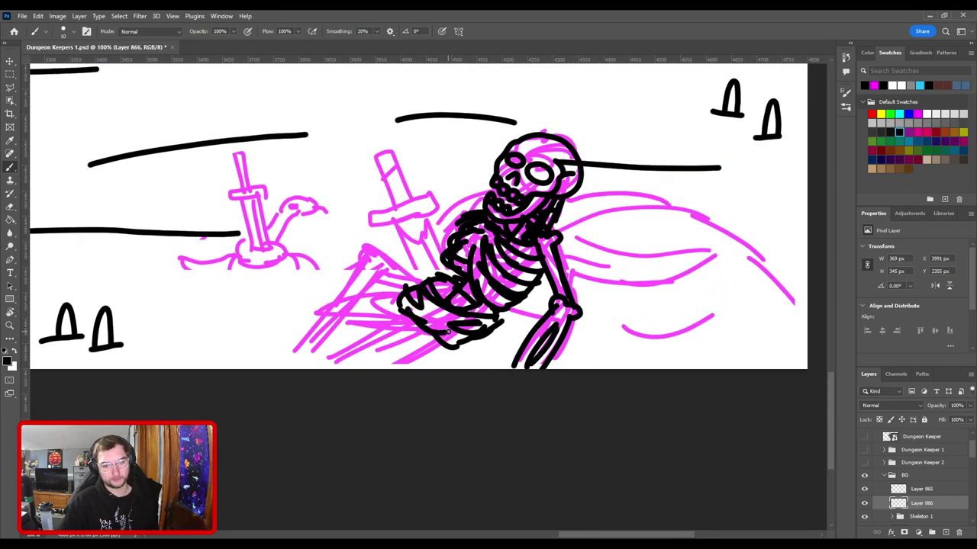
Step: Ink extra bone contours along the pelvis's lower rim and erase the upper pelvis lines where the sword blade passes
mouse_move(453, 343)
mouse_down()
mouse_move(483, 332)
mouse_move(441, 328)
mouse_move(457, 352)
mouse_move(475, 351)
mouse_move(512, 316)
mouse_move(502, 313)
mouse_move(515, 318)
mouse_move(483, 303)
mouse_up()
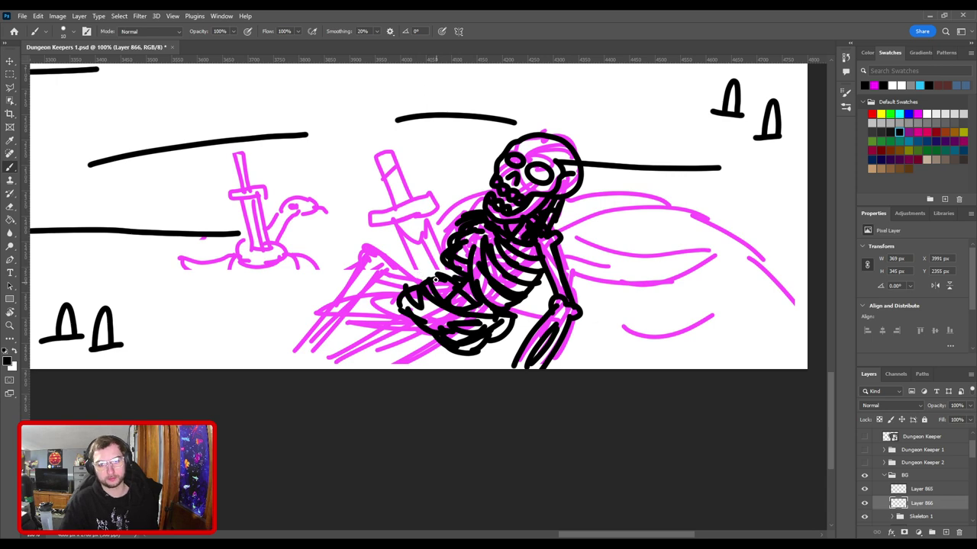
drag(447, 231, 462, 302)
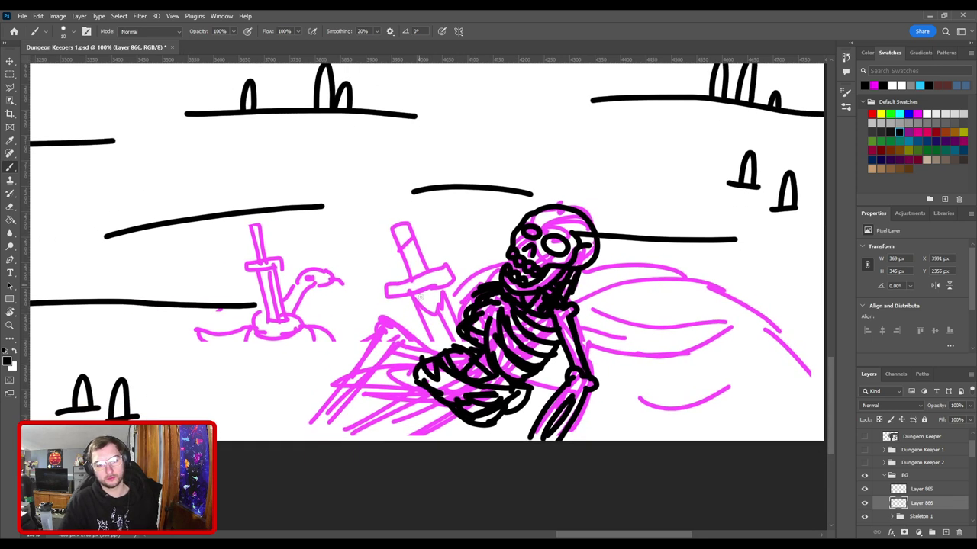
key(e)
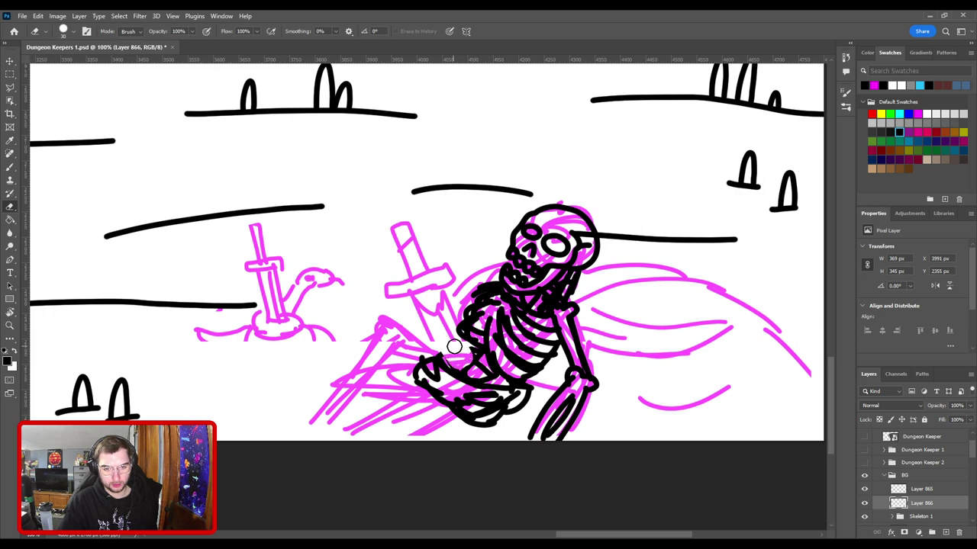
Step: Ink the sword stuck in the pelvis with a straight blade, a crossguard and a wrapped grip
key(b)
mouse_move(456, 369)
mouse_down()
mouse_move(416, 302)
mouse_move(421, 310)
mouse_move(440, 285)
mouse_move(476, 352)
mouse_move(464, 362)
mouse_move(422, 290)
mouse_move(439, 309)
mouse_move(445, 292)
mouse_move(411, 300)
mouse_move(401, 291)
mouse_move(442, 274)
mouse_move(430, 284)
mouse_move(387, 229)
mouse_up()
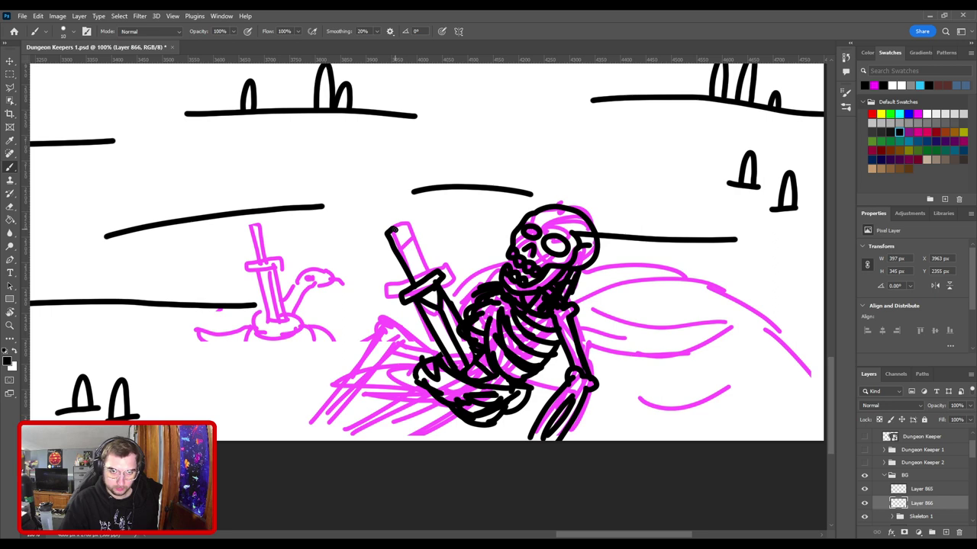
mouse_move(428, 282)
mouse_down()
mouse_move(385, 215)
mouse_move(412, 278)
mouse_up()
mouse_move(395, 241)
mouse_down()
mouse_move(422, 284)
mouse_move(466, 294)
mouse_up()
Step: Try to ink a thigh bone running from the pelvis down to the canvas's lower edge
scroll(442, 317, down, 4)
scroll(442, 317, right, 1)
drag(465, 255, 488, 276)
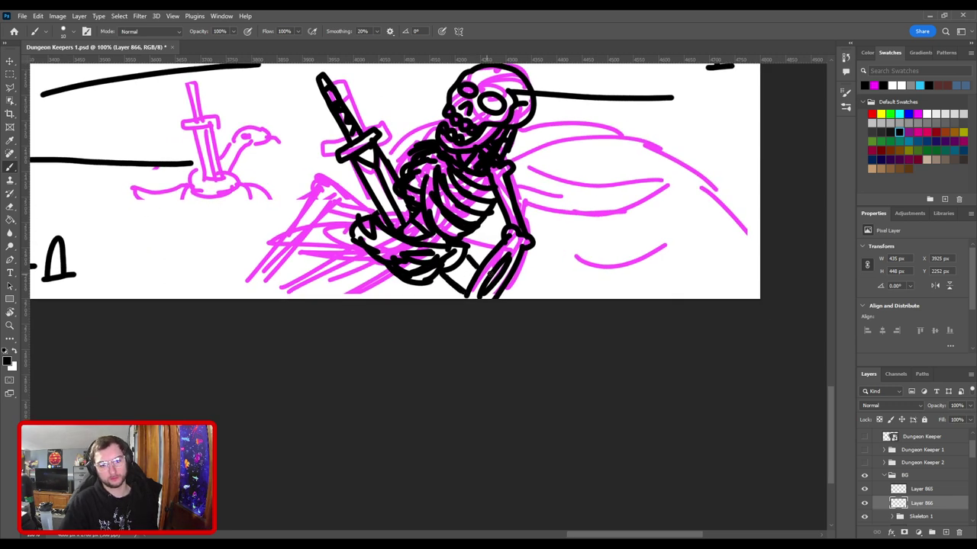
Step: Ink the mound's long curved outline from the skeleton's shoulder to the canvas's right edge, redoing the stroke until it is smooth
mouse_move(504, 160)
mouse_down()
mouse_move(584, 133)
mouse_move(694, 161)
mouse_move(755, 220)
mouse_up()
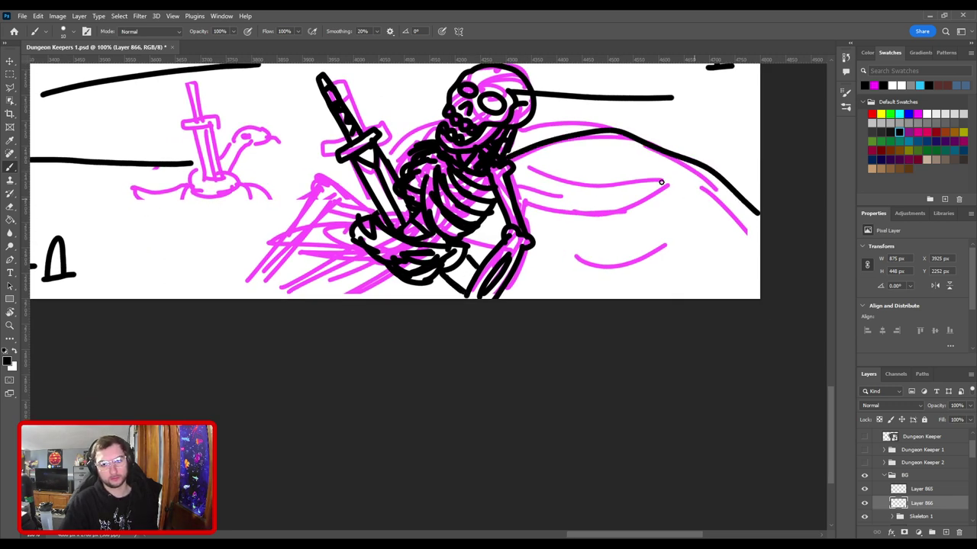
key(ctrl+z)
mouse_move(511, 156)
mouse_down()
mouse_move(733, 177)
mouse_move(759, 218)
mouse_up()
key(ctrl+z)
mouse_move(500, 162)
mouse_down()
mouse_move(646, 143)
mouse_move(775, 243)
mouse_up()
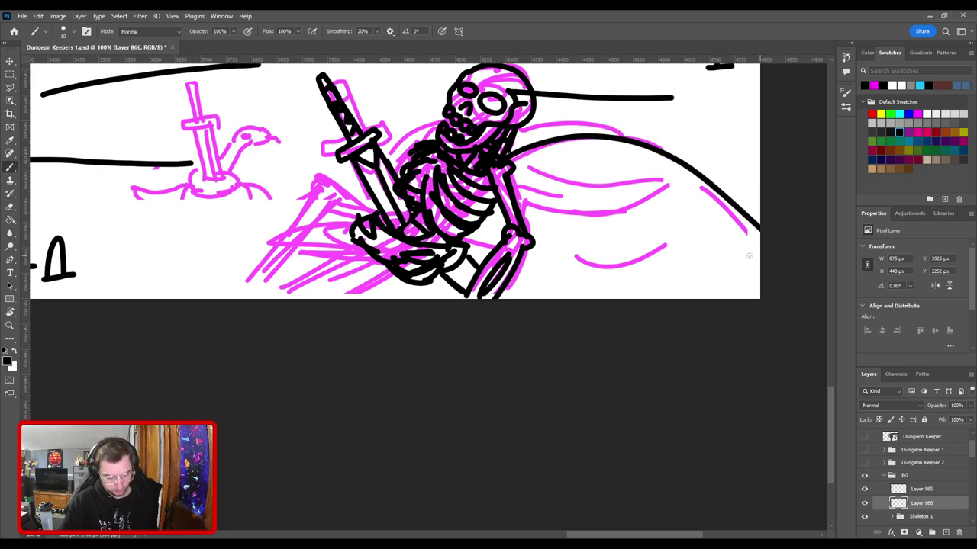
Step: Ink short ground contour lines across the mound and beside the skeleton's supporting arm
drag(530, 208, 641, 207)
drag(605, 255, 729, 224)
key(ctrl+z)
drag(623, 261, 728, 231)
drag(625, 170, 653, 163)
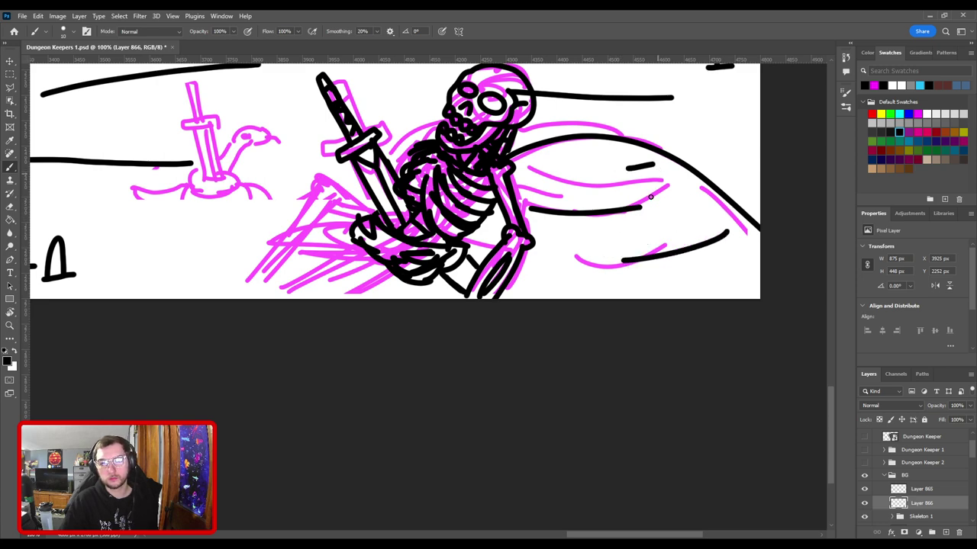
drag(518, 280, 633, 282)
Step: Erase the rough thigh lines below the pelvis and re-ink the thigh bone down to the canvas's lower edge
drag(543, 232, 634, 276)
key(e)
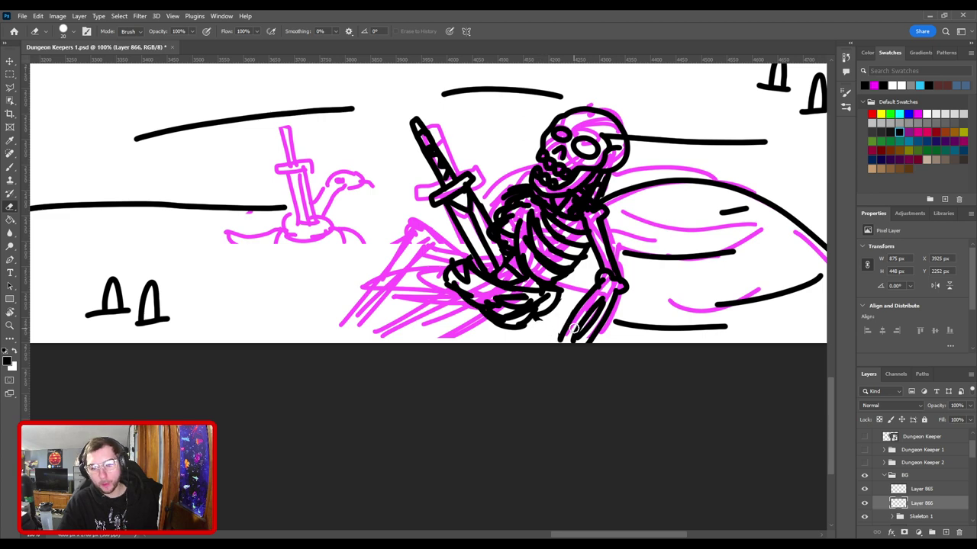
key(b)
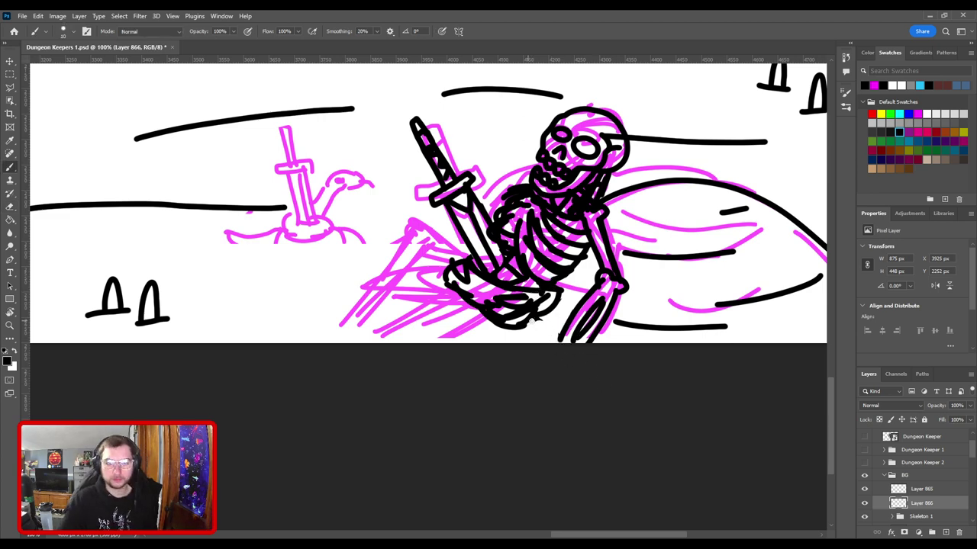
drag(529, 324, 542, 341)
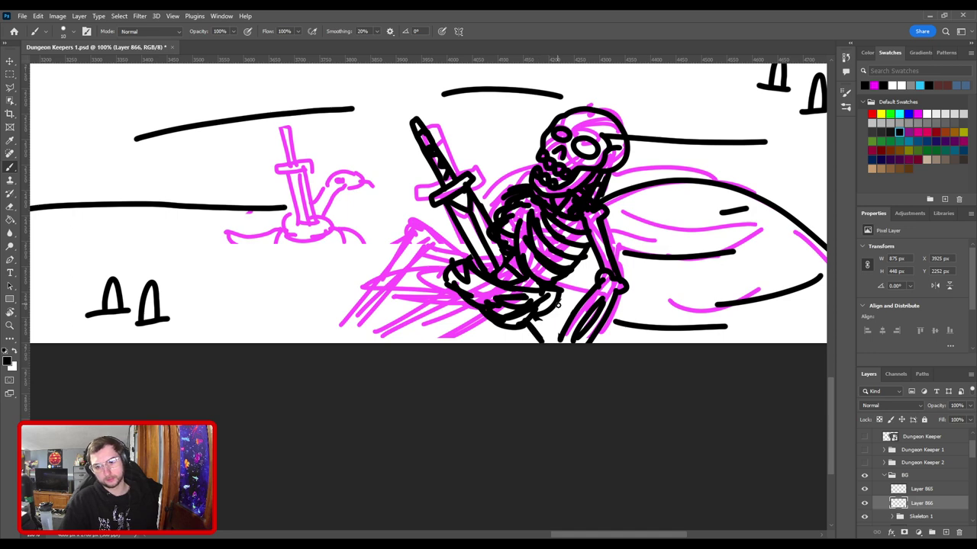
mouse_move(558, 306)
mouse_down()
mouse_move(570, 334)
mouse_move(544, 317)
mouse_up()
drag(563, 313, 566, 321)
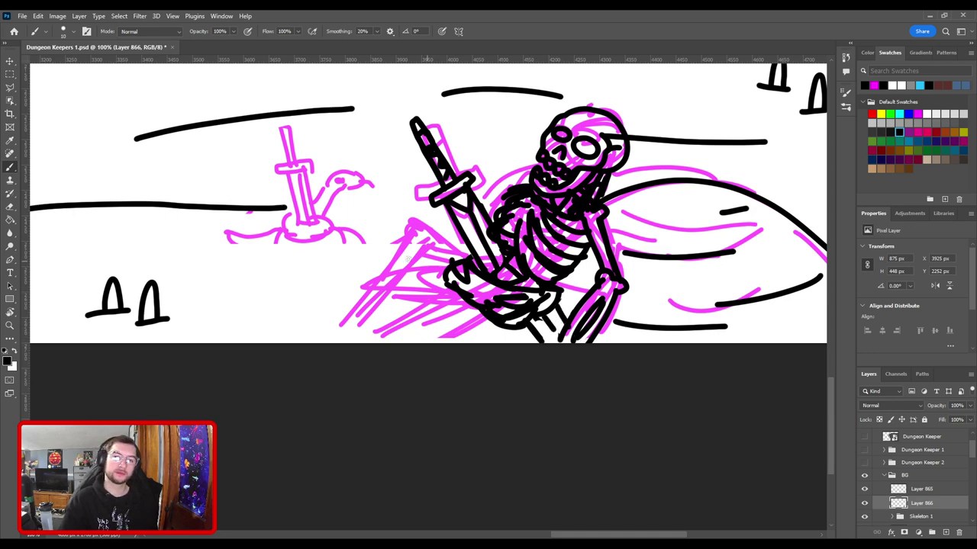
Step: Ink the outer edge of the skeleton's far shoulder beside the sword, undoing and redrawing the stroke
mouse_move(527, 185)
mouse_down()
mouse_move(483, 195)
mouse_move(504, 197)
mouse_move(492, 218)
mouse_up()
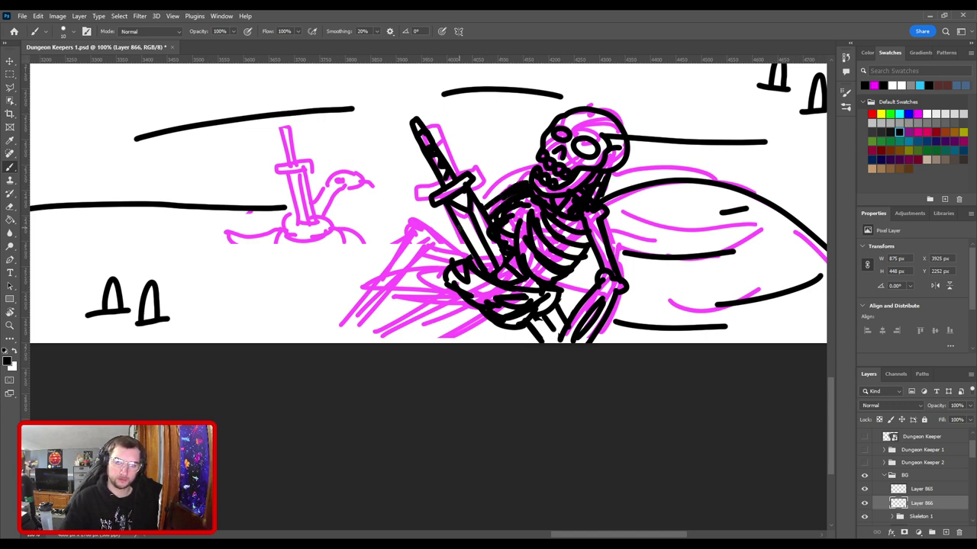
key(ctrl+z)
key(ctrl+z)
key(ctrl+z)
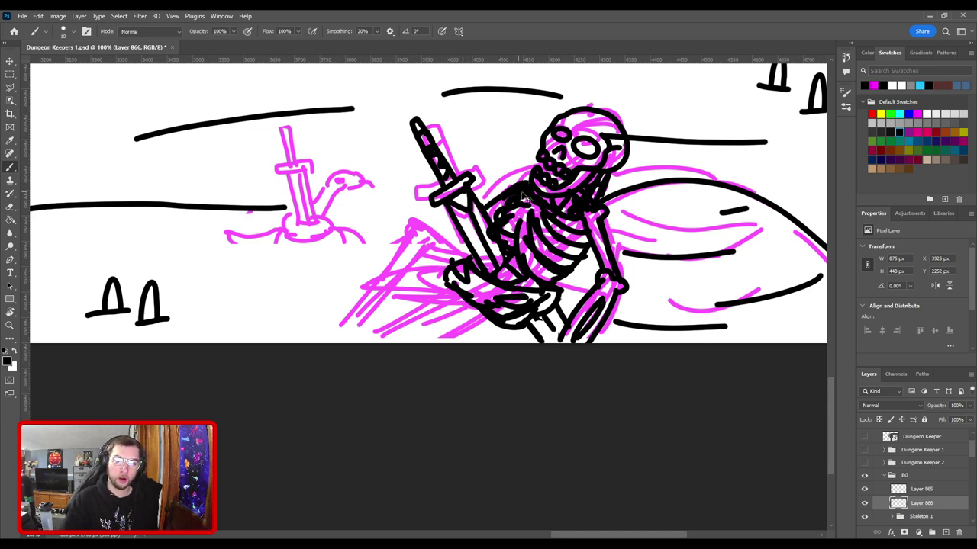
mouse_move(523, 188)
mouse_down()
mouse_move(500, 186)
mouse_move(489, 210)
mouse_up()
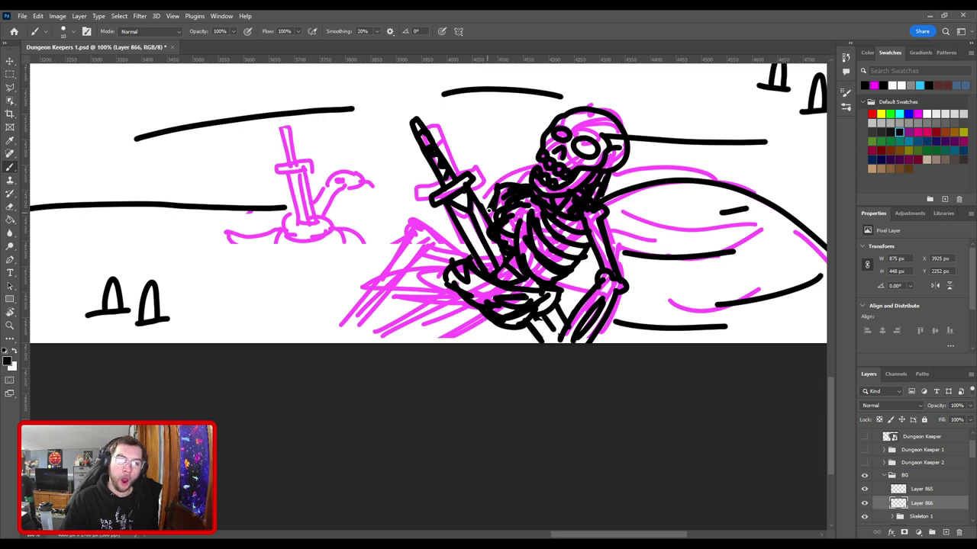
Step: Ink the raised thigh's upper edge from the pelvis to the knee and cap it with an oval knee joint
drag(470, 245, 456, 259)
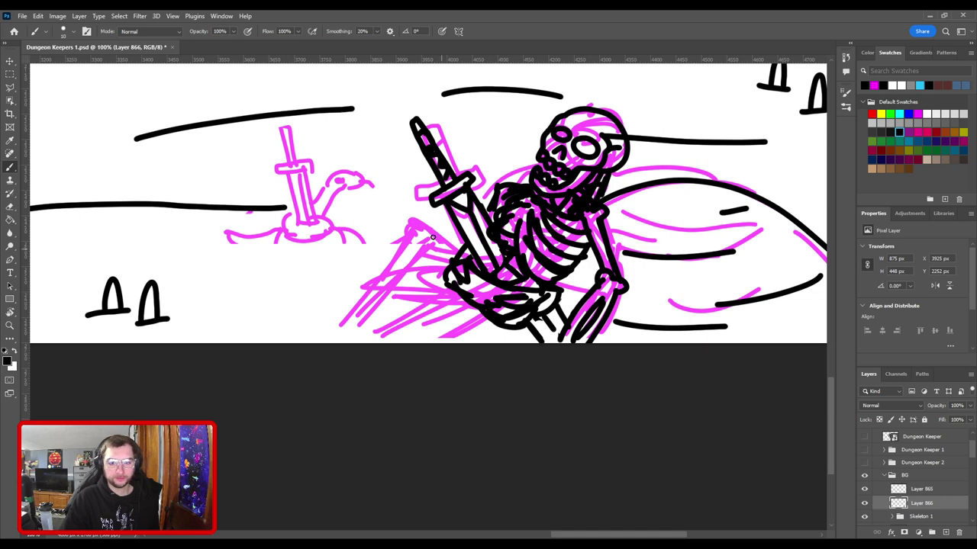
mouse_move(433, 237)
mouse_down()
mouse_move(449, 261)
mouse_move(442, 255)
mouse_up()
mouse_move(412, 214)
mouse_down()
mouse_move(426, 229)
mouse_move(405, 210)
mouse_move(393, 239)
mouse_up()
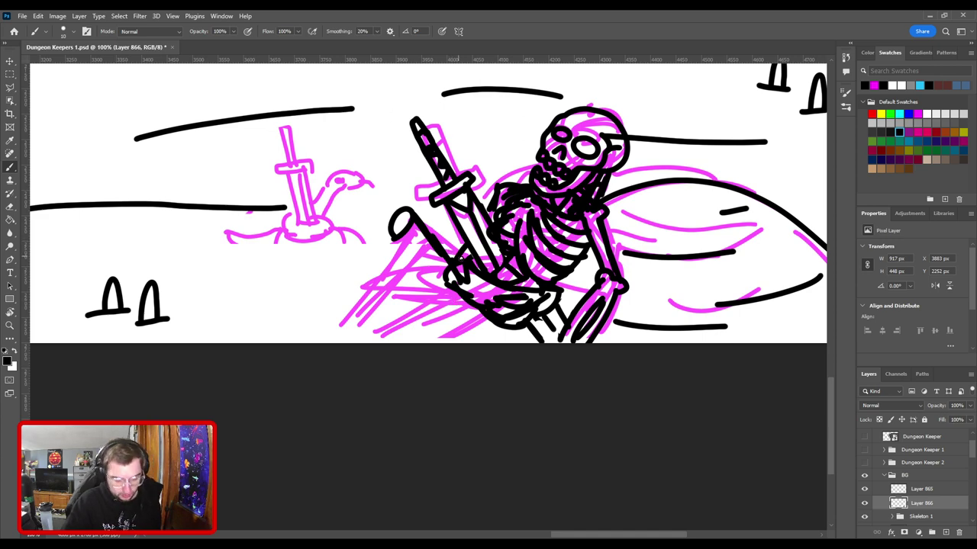
Step: Sketch a thick magenta practice circle on the open ground, replacing a first attempt in black
drag(479, 256, 501, 379)
key(ctrl+minus)
key(ctrl+minus)
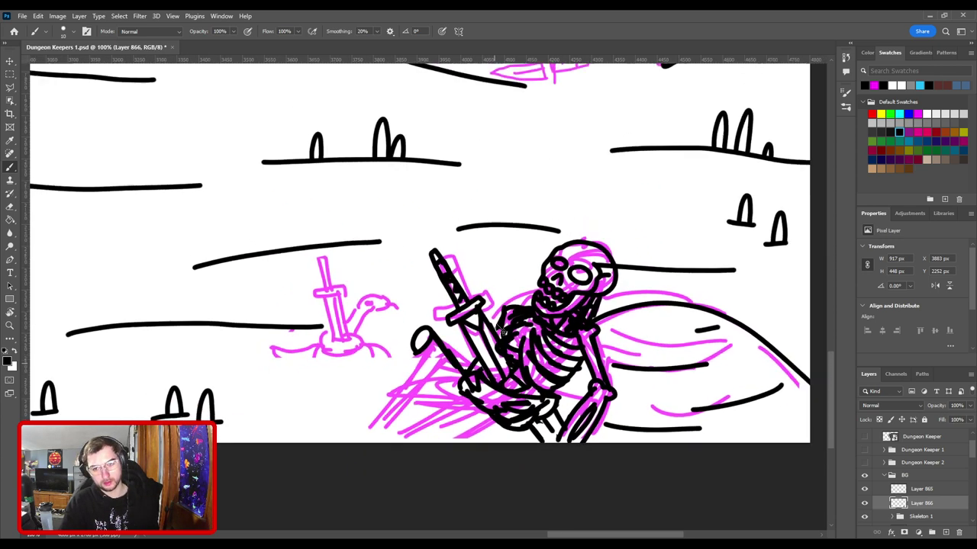
drag(456, 265, 505, 279)
key(ctrl+plus)
mouse_move(432, 215)
mouse_down()
mouse_move(422, 200)
mouse_move(447, 216)
mouse_move(451, 184)
mouse_move(445, 200)
mouse_up()
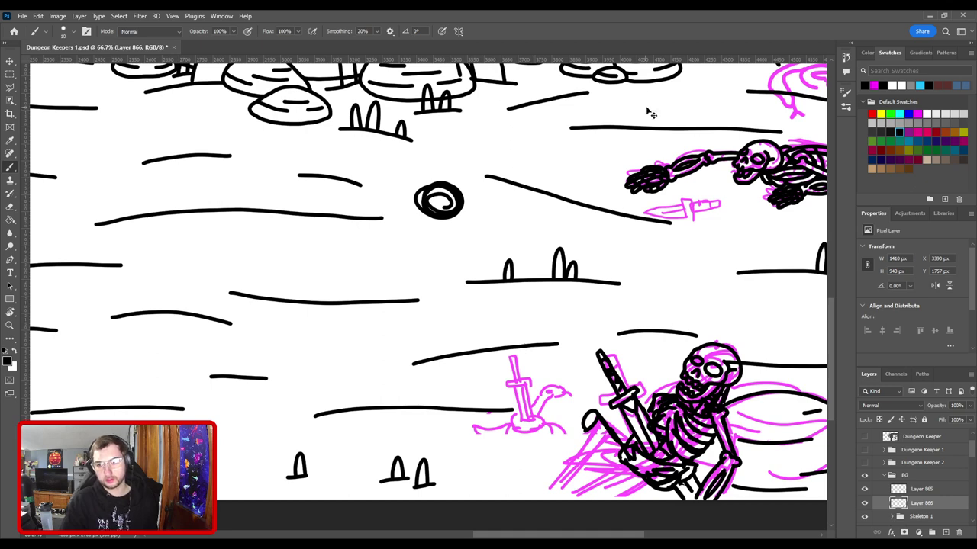
key(ctrl+z)
click(918, 114)
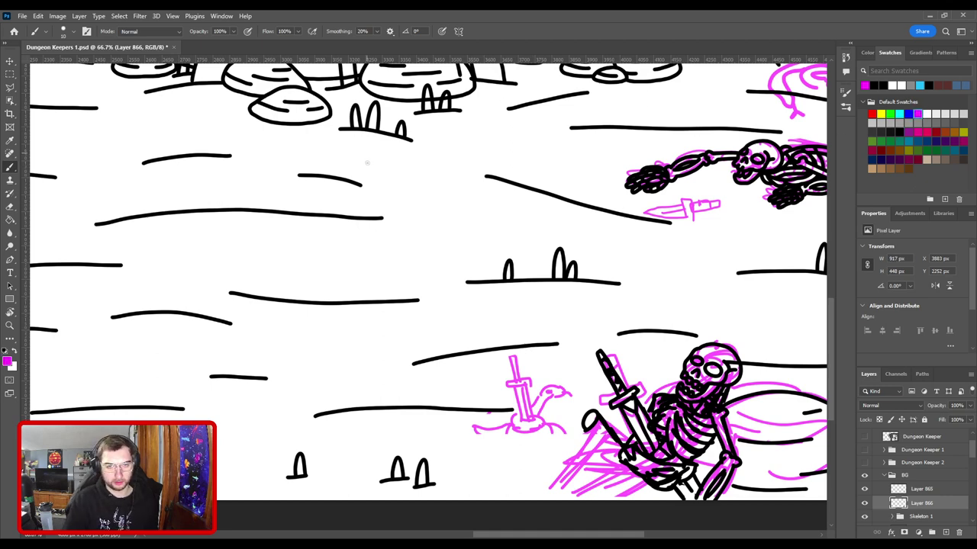
mouse_move(441, 215)
mouse_down()
mouse_move(454, 195)
mouse_move(461, 208)
mouse_move(450, 191)
mouse_up()
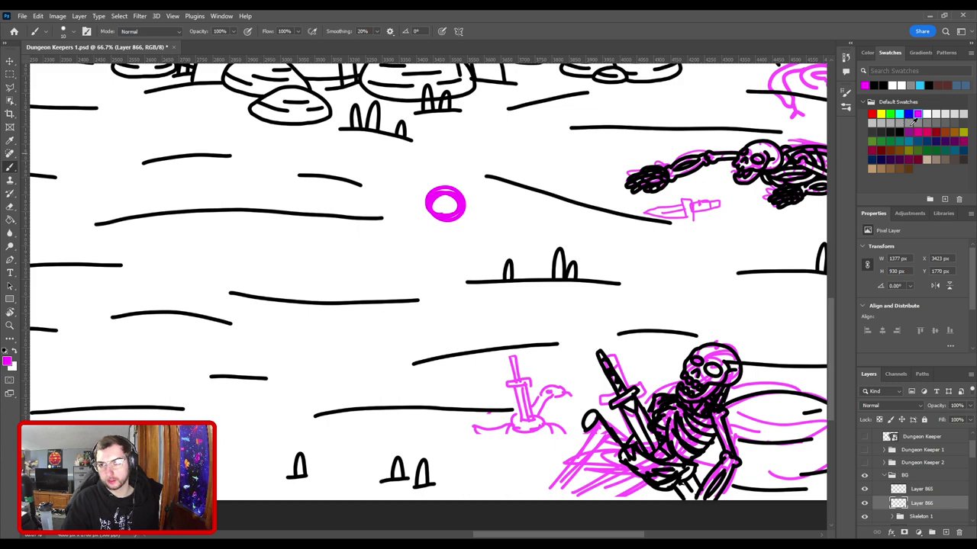
Step: Draw a practice skull in dark grey over the magenta circle, with eye sockets, nose, cranium, teeth and jaw
click(881, 131)
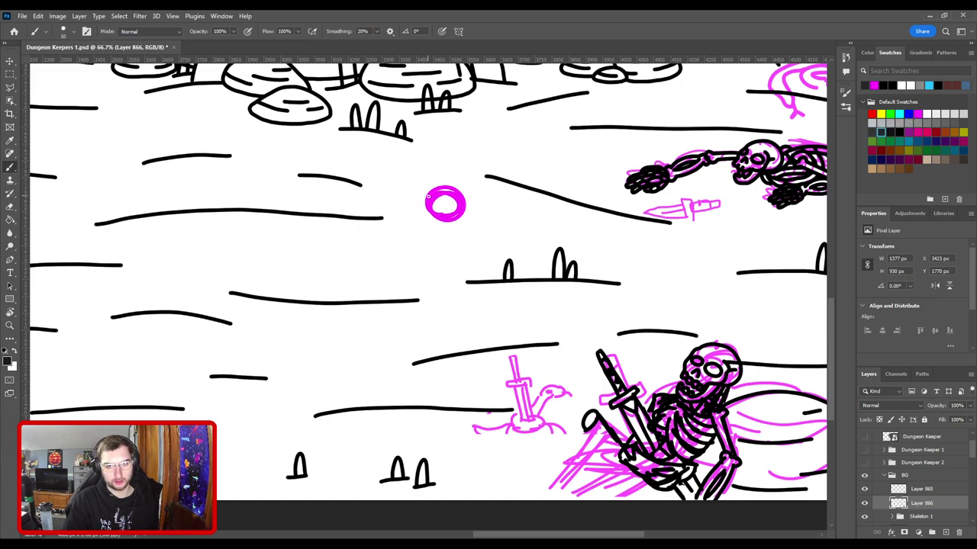
mouse_move(427, 200)
mouse_down()
mouse_move(447, 203)
mouse_move(427, 198)
mouse_move(454, 192)
mouse_move(466, 200)
mouse_up()
key(ctrl+z)
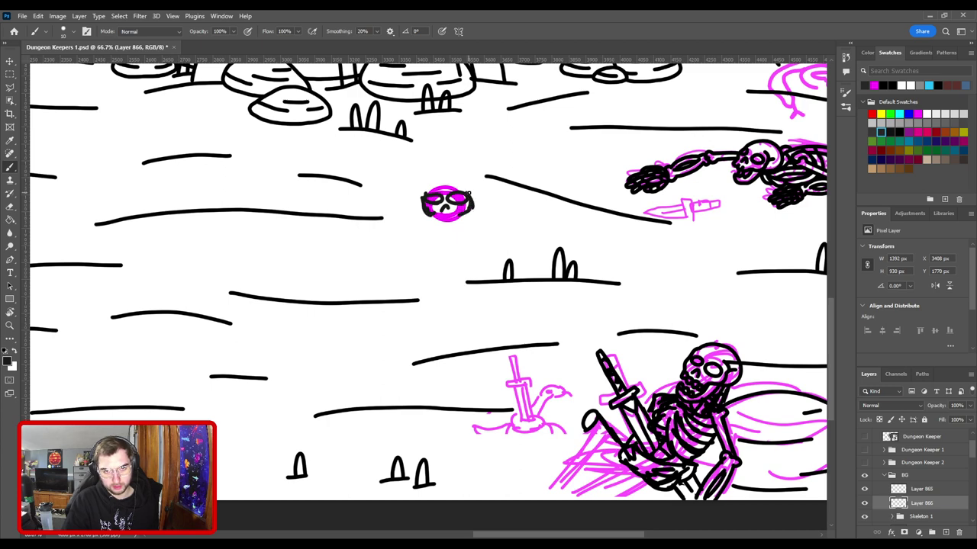
mouse_move(419, 197)
mouse_down()
mouse_move(453, 170)
mouse_move(468, 193)
mouse_move(445, 182)
mouse_up()
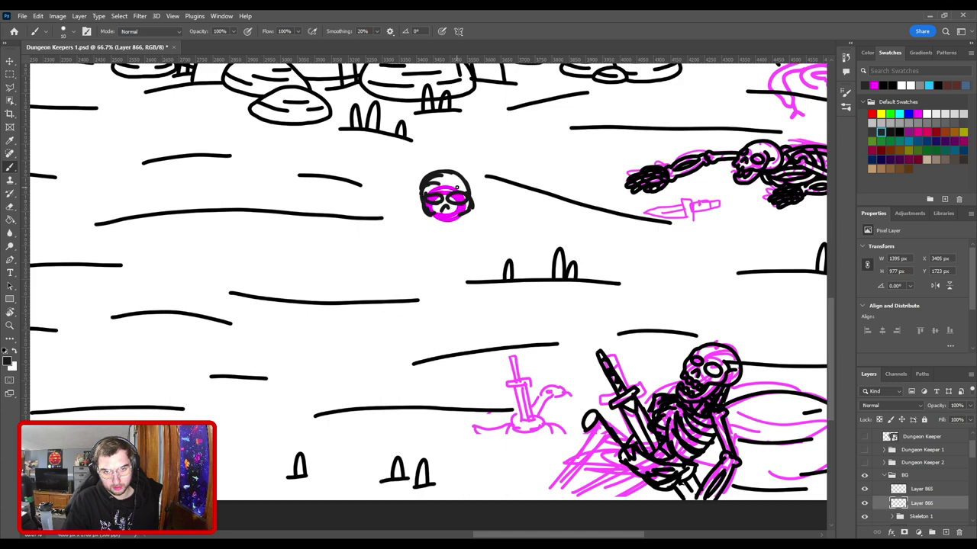
mouse_move(432, 217)
mouse_down()
mouse_move(442, 228)
mouse_move(468, 215)
mouse_up()
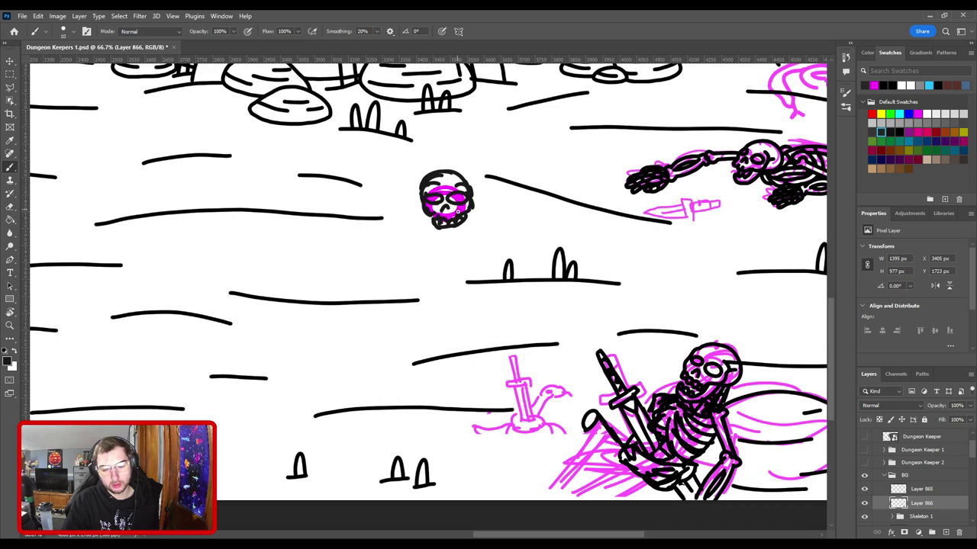
drag(429, 215, 454, 237)
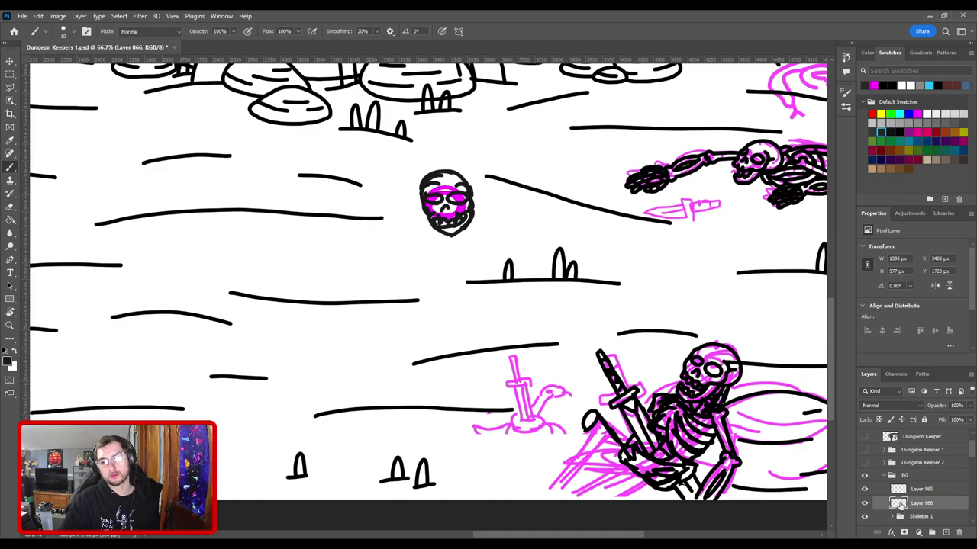
Step: Retrace the practice skull's eye sockets, nose, brows and cheekbones in black
click(900, 130)
key(ctrl+plus)
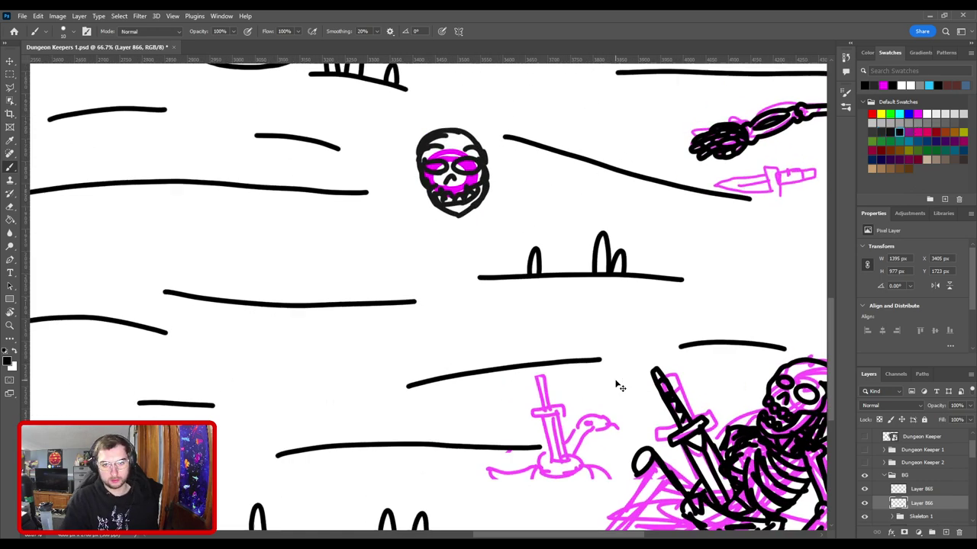
mouse_move(458, 156)
mouse_down()
mouse_move(443, 321)
mouse_move(438, 313)
mouse_up()
key(ctrl+plus)
key(ctrl+plus)
mouse_move(512, 342)
mouse_down()
mouse_move(484, 307)
mouse_move(541, 340)
mouse_move(513, 350)
mouse_up()
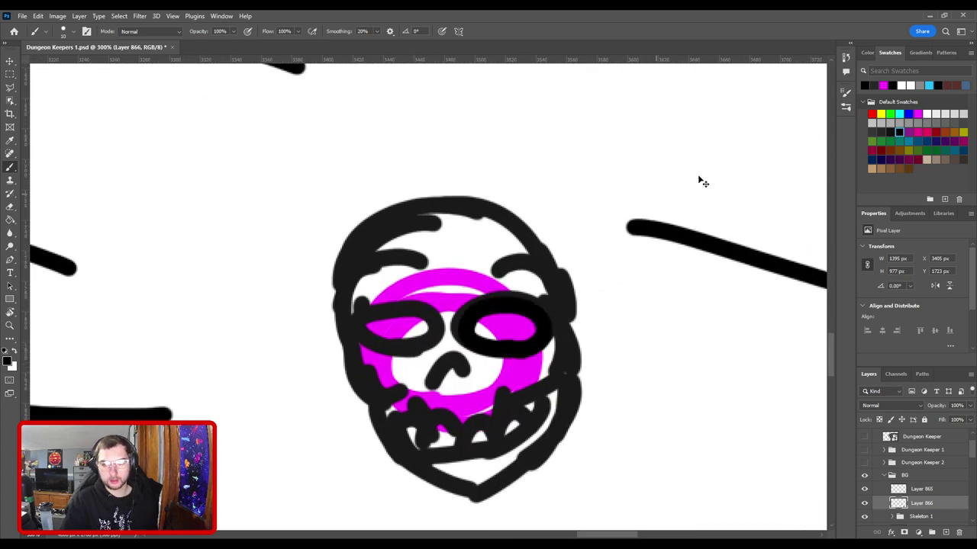
key(ctrl+z)
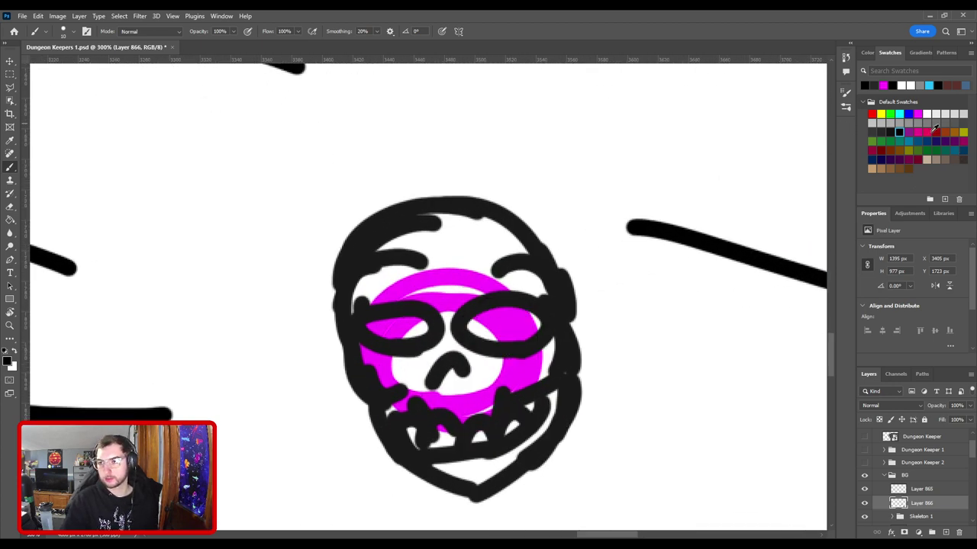
mouse_move(517, 348)
mouse_down()
mouse_move(458, 341)
mouse_move(543, 327)
mouse_move(509, 357)
mouse_move(465, 320)
mouse_move(519, 347)
mouse_up()
key(ctrl+z)
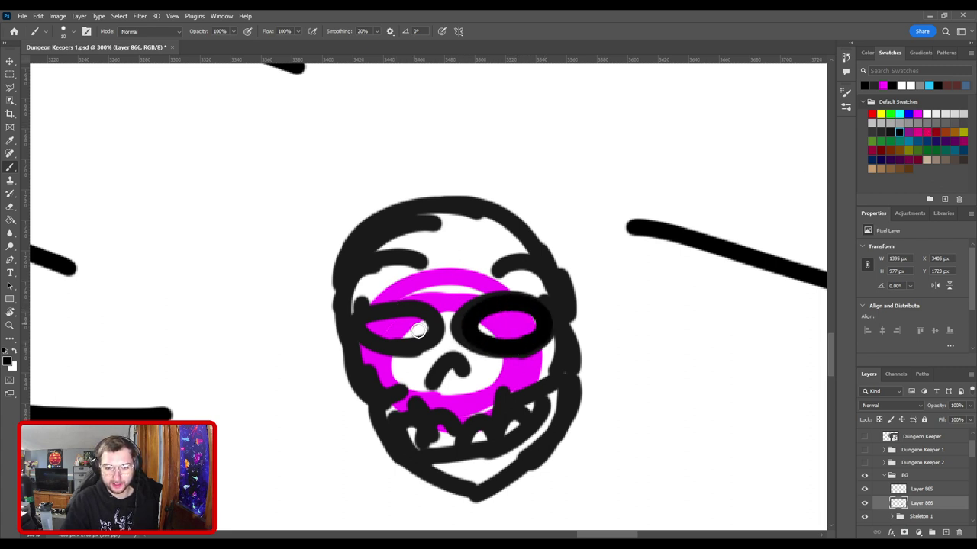
mouse_move(416, 348)
mouse_down()
mouse_move(367, 338)
mouse_move(427, 327)
mouse_move(411, 347)
mouse_move(430, 312)
mouse_move(416, 329)
mouse_up()
key(ctrl+z)
mouse_move(436, 371)
mouse_down()
mouse_move(466, 371)
mouse_move(456, 355)
mouse_up()
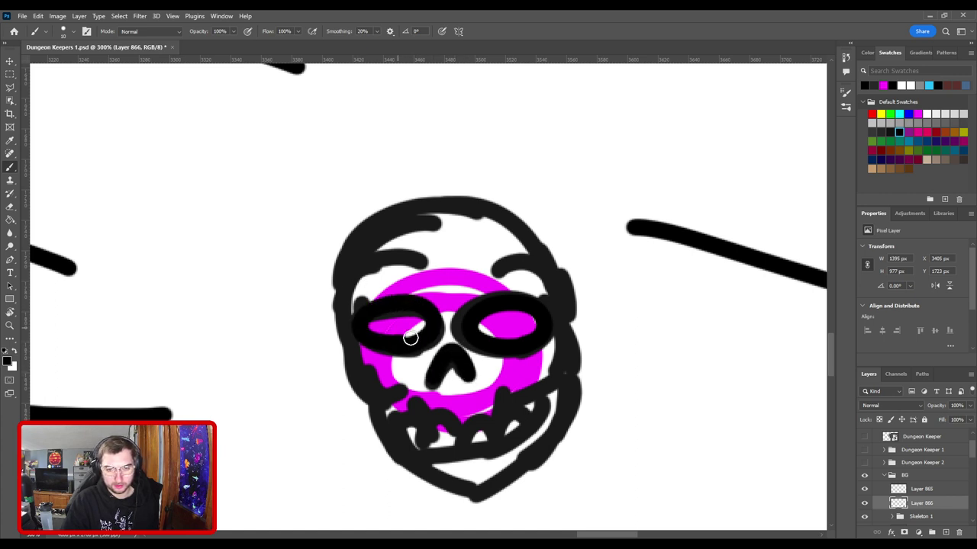
mouse_move(390, 394)
mouse_down()
mouse_move(351, 361)
mouse_move(342, 291)
mouse_move(428, 263)
mouse_move(423, 283)
mouse_move(506, 257)
mouse_move(555, 356)
mouse_move(503, 398)
mouse_up()
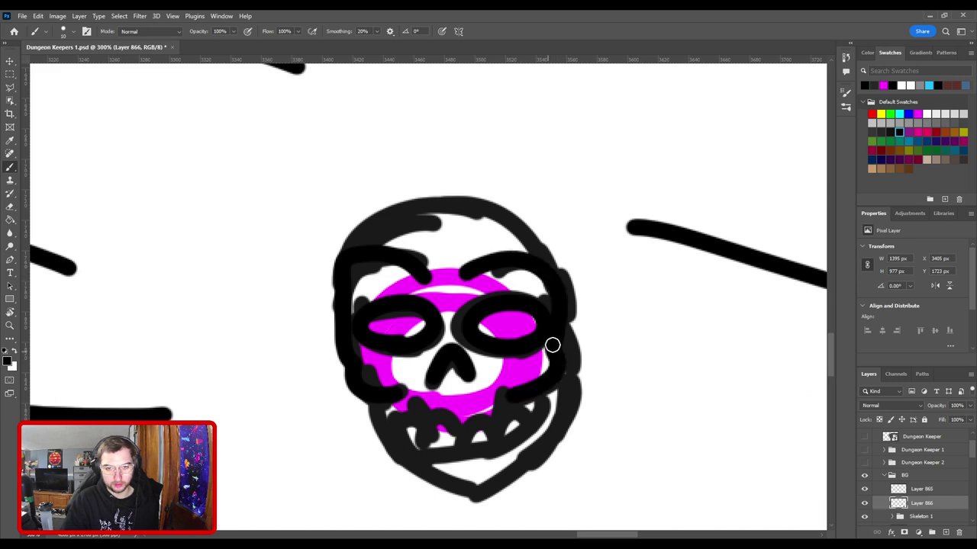
Step: Erase the whole practice skull and its magenta circle with a much larger eraser
key(e)
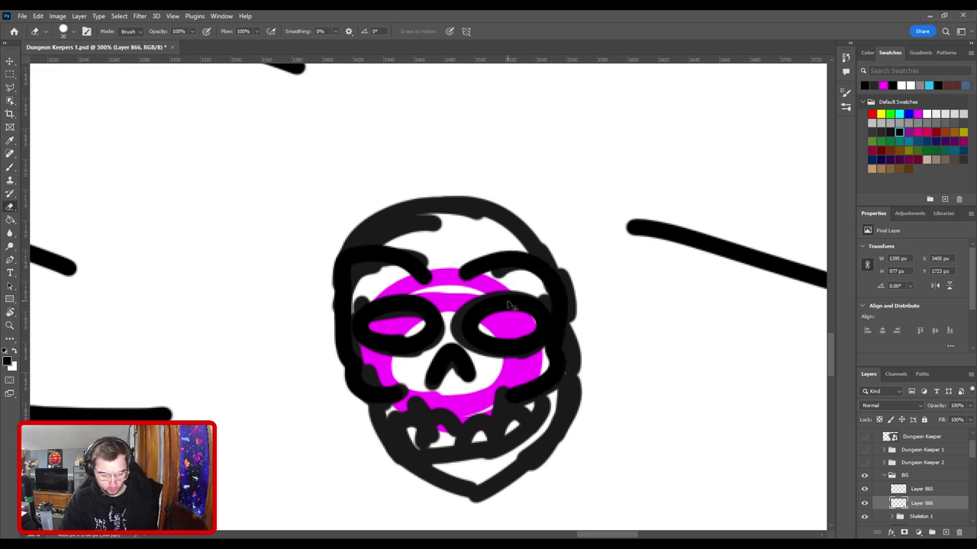
scroll(512, 290, up, 1)
scroll(473, 320, down, 3)
key(bracketright)
key(bracketright)
key(bracketright)
key(bracketright)
key(bracketright)
key(bracketright)
key(bracketright)
key(bracketright)
key(bracketright)
key(bracketright)
key(bracketright)
key(bracketright)
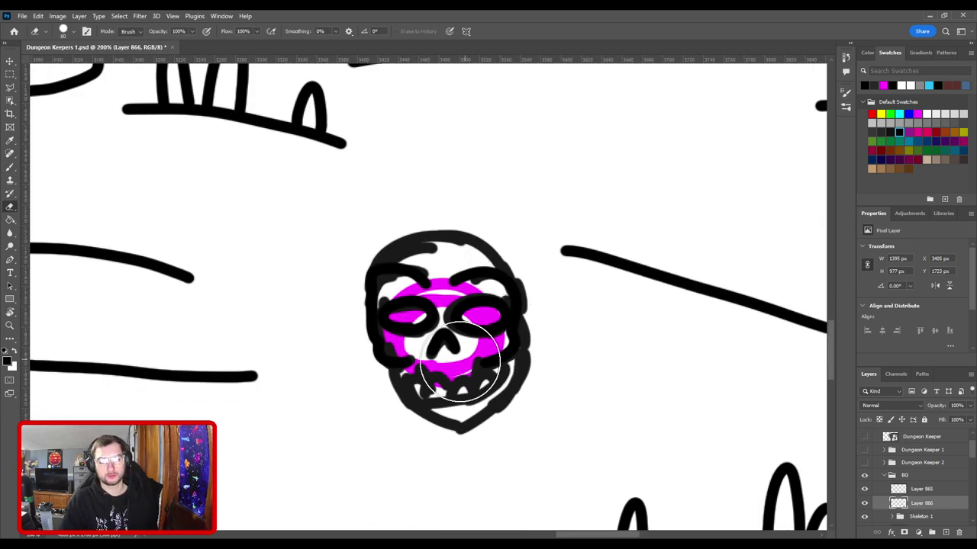
mouse_move(459, 390)
mouse_down()
mouse_move(465, 275)
mouse_move(428, 284)
mouse_up()
Step: Ink the lower edge of the second skeleton's raised thigh from the knee joint to the pelvis
key(ctrl+minus)
key(ctrl+minus)
drag(537, 392, 396, 114)
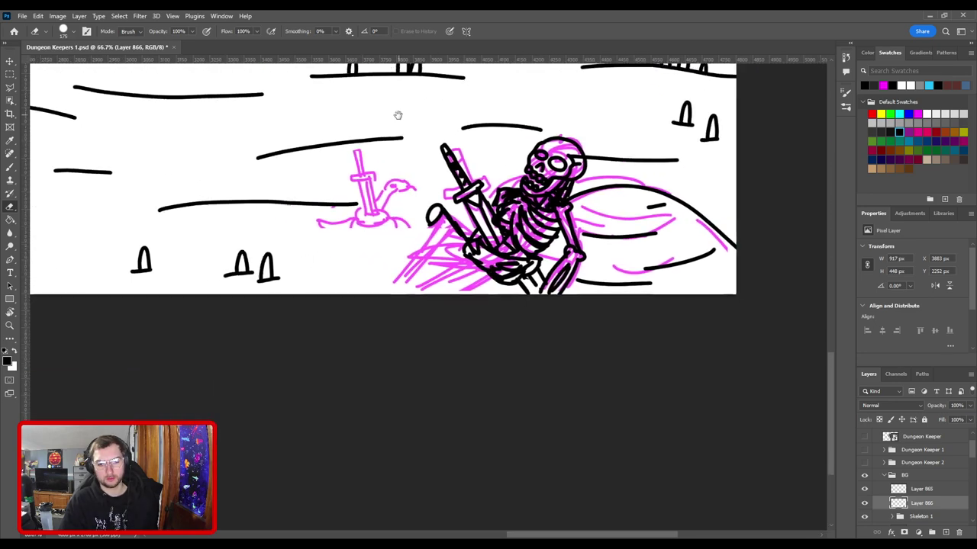
scroll(436, 144, up, 5)
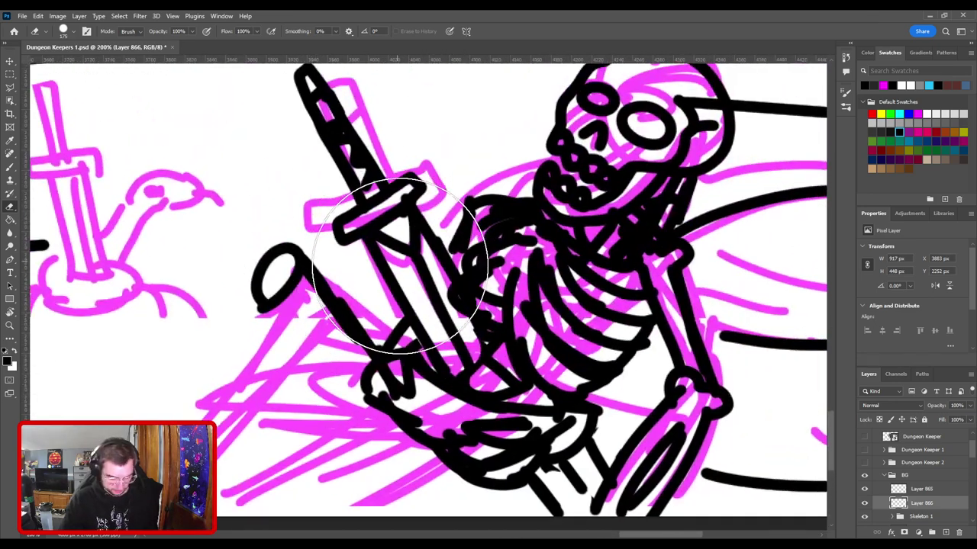
key(i)
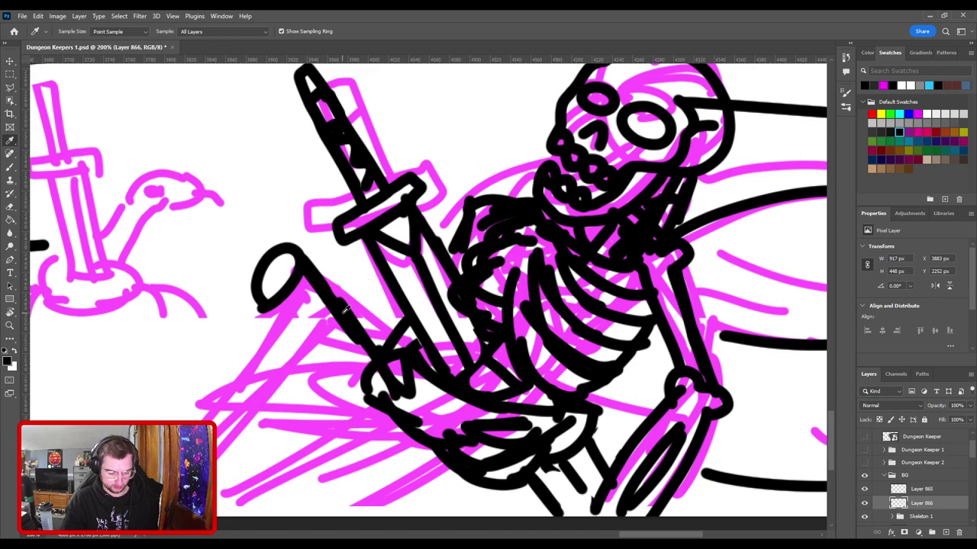
key(v)
key(b)
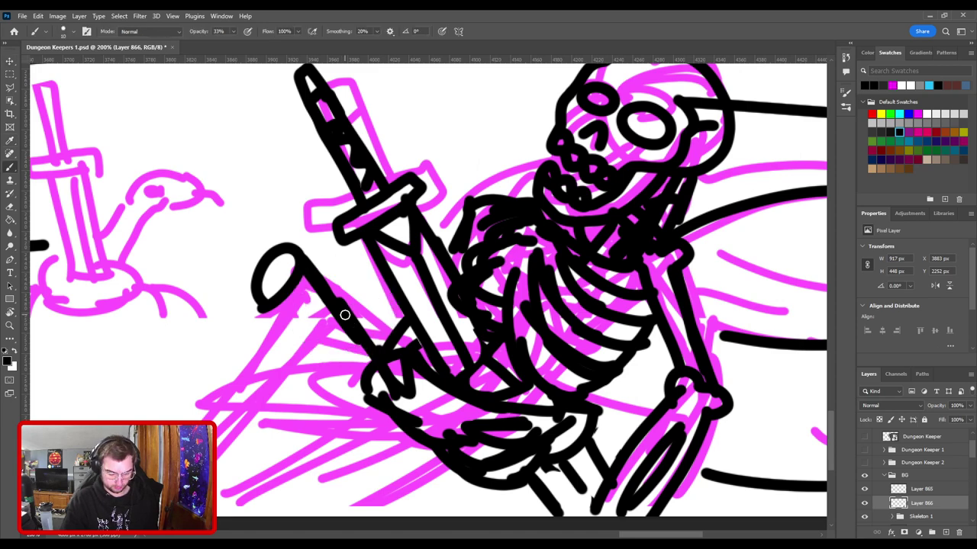
key(ctrl+minus)
drag(349, 312, 403, 311)
key(ctrl+plus)
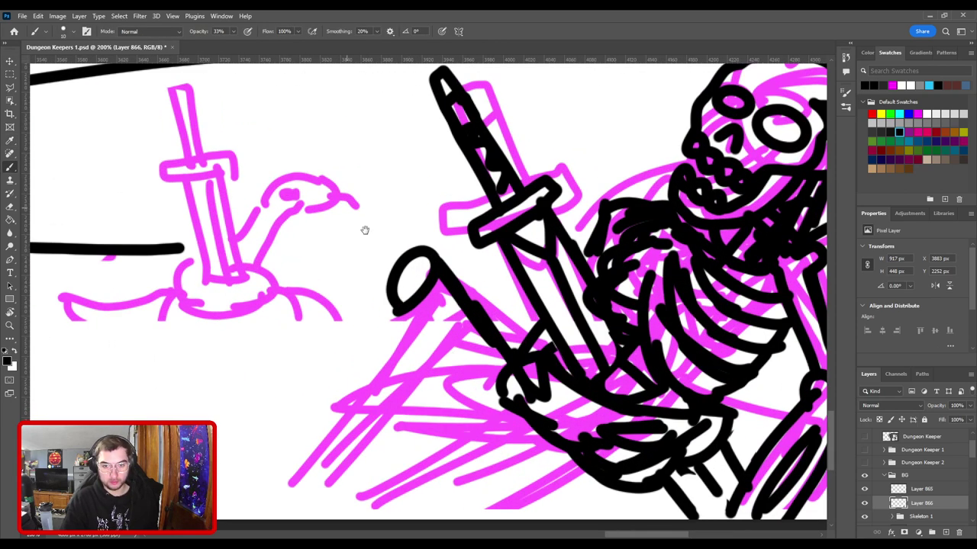
drag(447, 348, 399, 234)
key(ctrl+minus)
key(ctrl+minus)
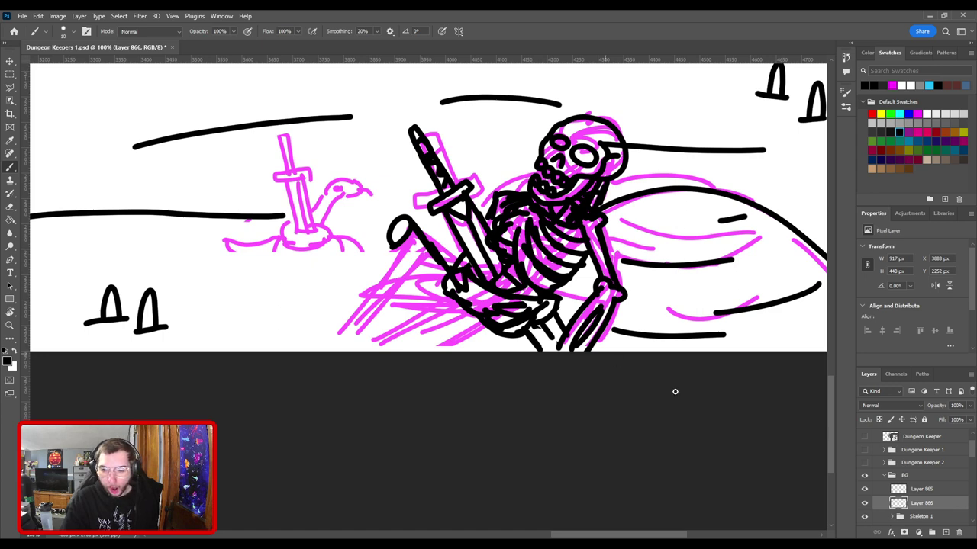
click(864, 503)
click(864, 503)
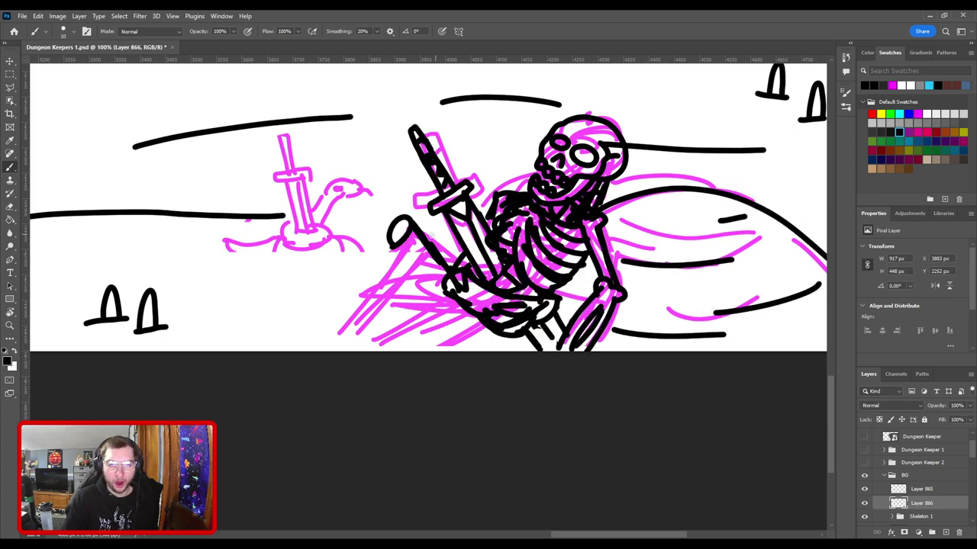
drag(414, 245, 443, 286)
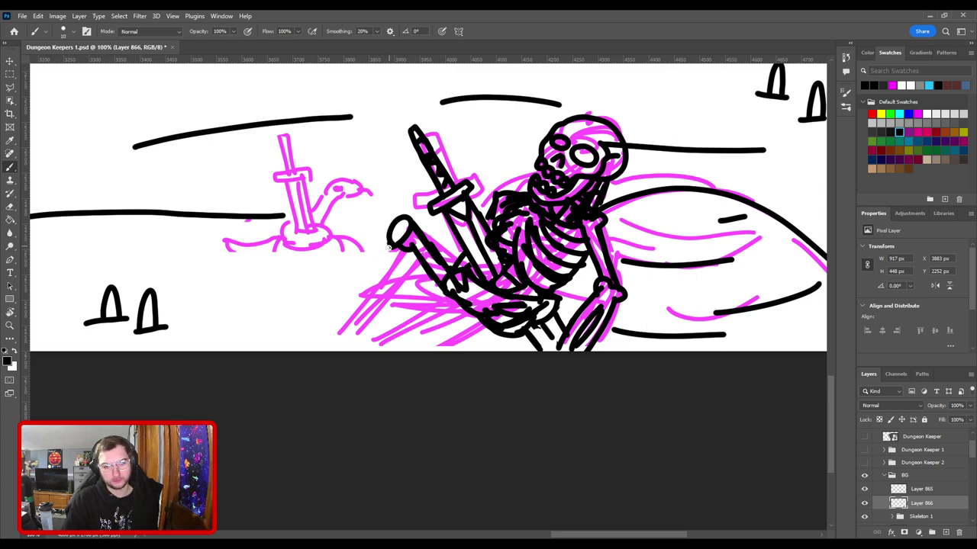
Step: Ink the raised leg's shin bone from the knee down to the ankle, redoing the first stroke
mouse_move(390, 245)
mouse_down()
mouse_move(358, 313)
mouse_move(351, 321)
mouse_move(373, 268)
mouse_move(319, 336)
mouse_move(353, 335)
mouse_move(397, 254)
mouse_up()
key(ctrl+z)
drag(370, 305, 351, 329)
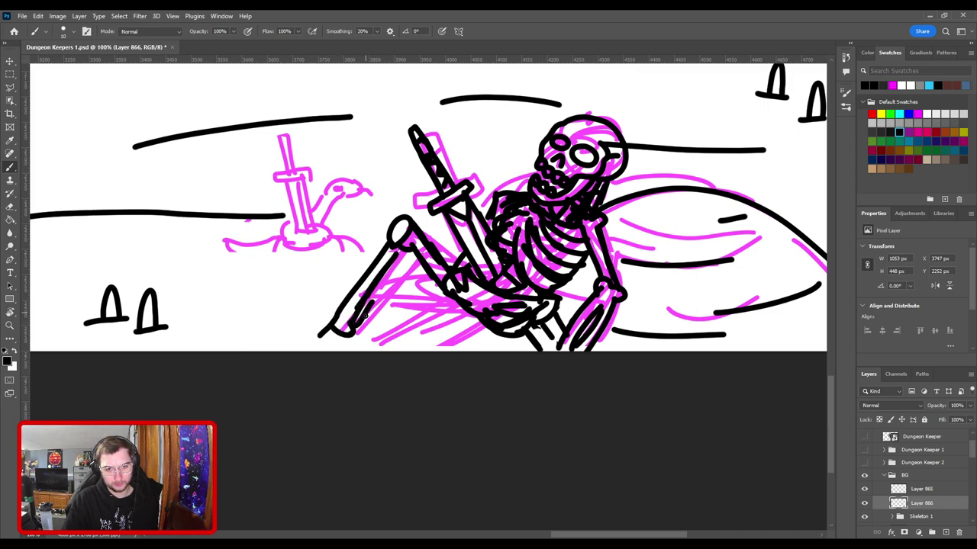
Step: Ink the raised leg's second shin bone and the other leg's long bone lines from the pelvis toward the canvas bottom
drag(398, 272, 363, 317)
mouse_move(412, 252)
mouse_down()
mouse_move(383, 297)
mouse_move(366, 301)
mouse_up()
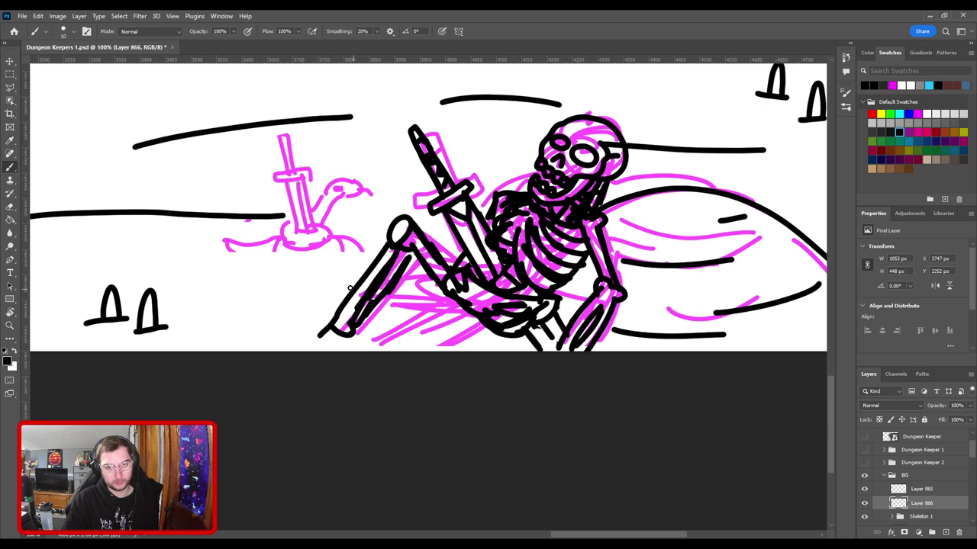
mouse_move(464, 309)
mouse_down()
mouse_move(487, 228)
mouse_move(425, 264)
mouse_up()
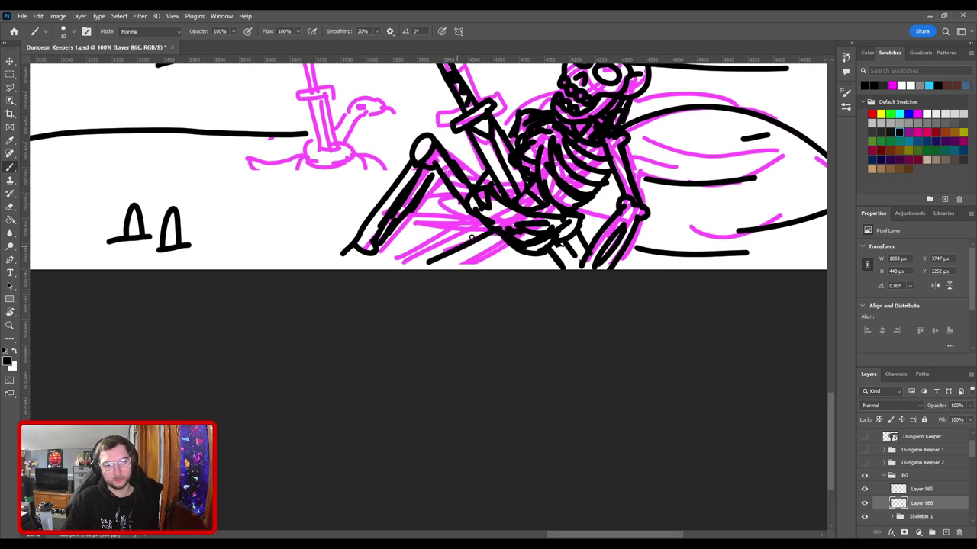
mouse_move(514, 231)
mouse_down()
mouse_move(504, 222)
mouse_move(523, 232)
mouse_move(458, 267)
mouse_up()
drag(488, 235, 401, 287)
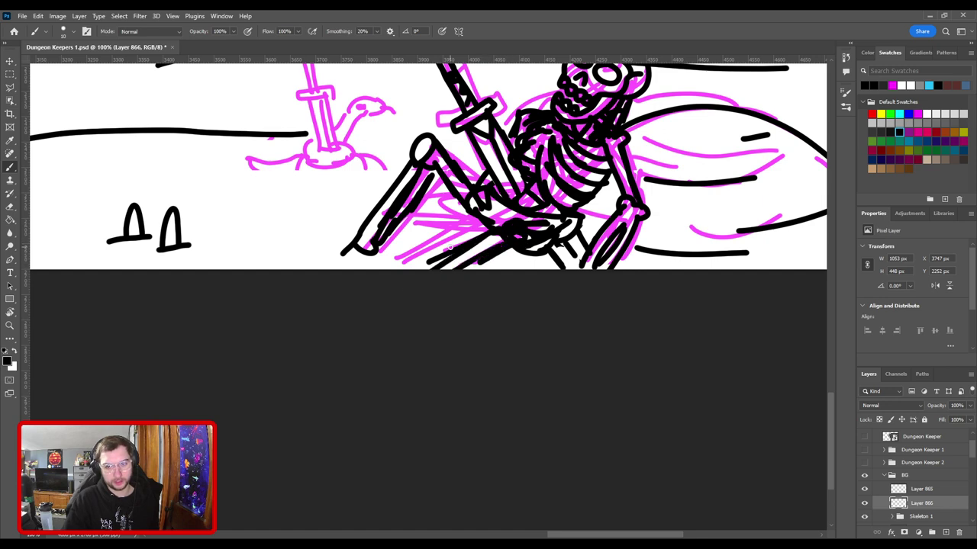
Step: Ink the raised leg's foot along the canvas bottom, outlining it from ankle to toes and filling in the bone details
drag(435, 258, 545, 249)
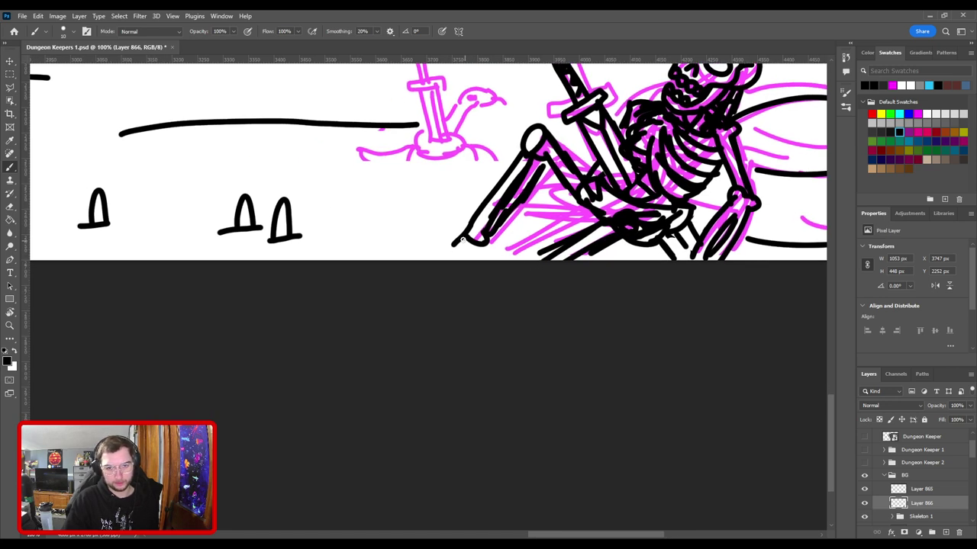
mouse_move(462, 240)
mouse_down()
mouse_move(397, 255)
mouse_move(441, 259)
mouse_move(482, 246)
mouse_move(486, 256)
mouse_up()
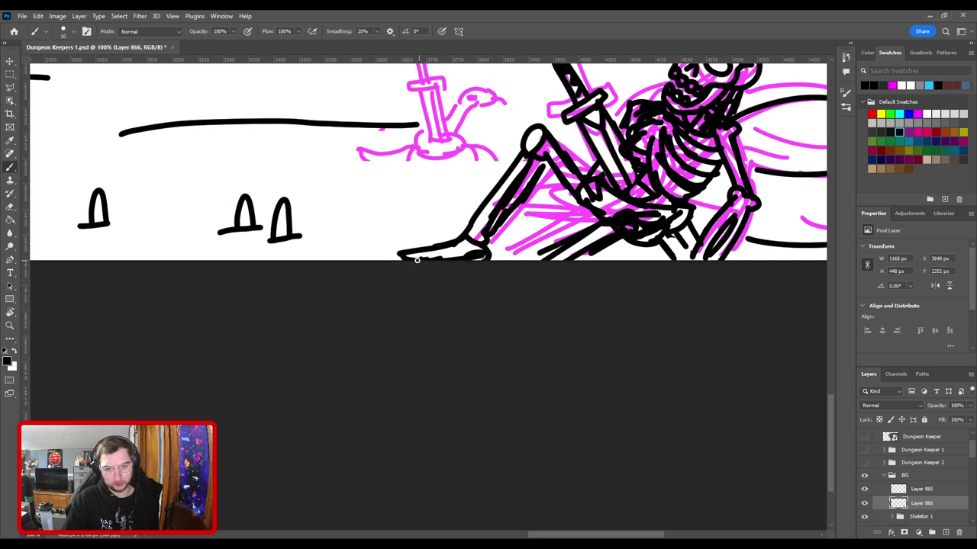
drag(417, 260, 435, 262)
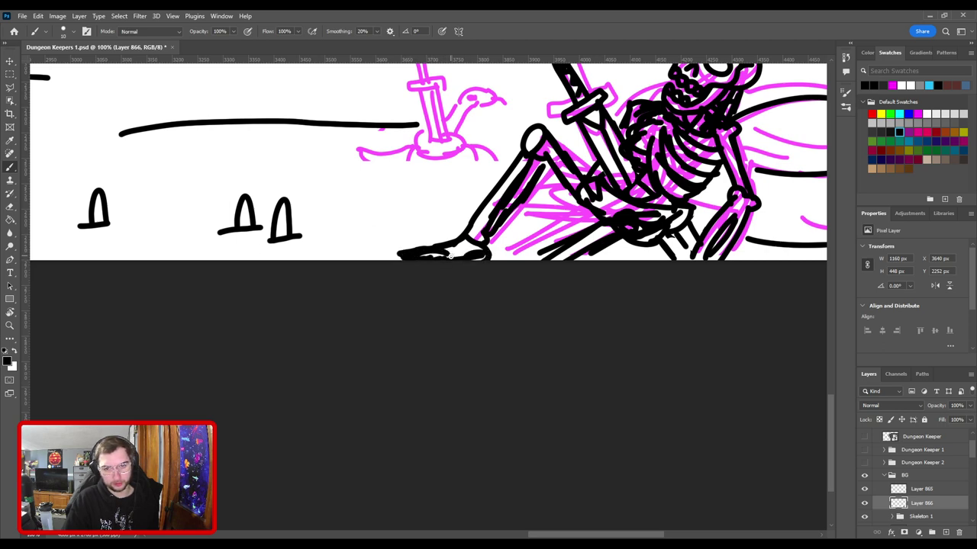
drag(441, 254, 470, 245)
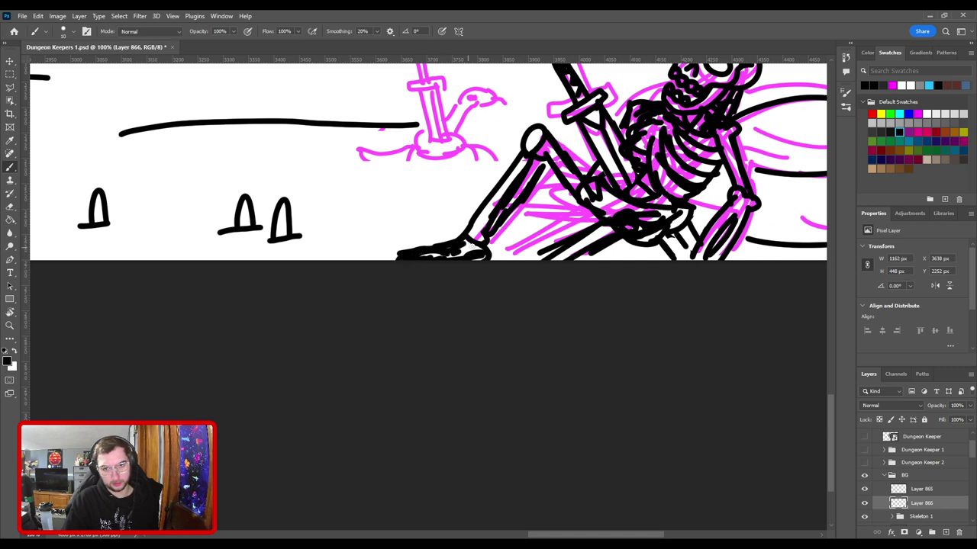
Step: Ink small knobbly bone strokes between the second skeleton's raised shin and its pelvis
key(ctrl+minus)
drag(564, 207, 374, 306)
scroll(373, 297, up, 4)
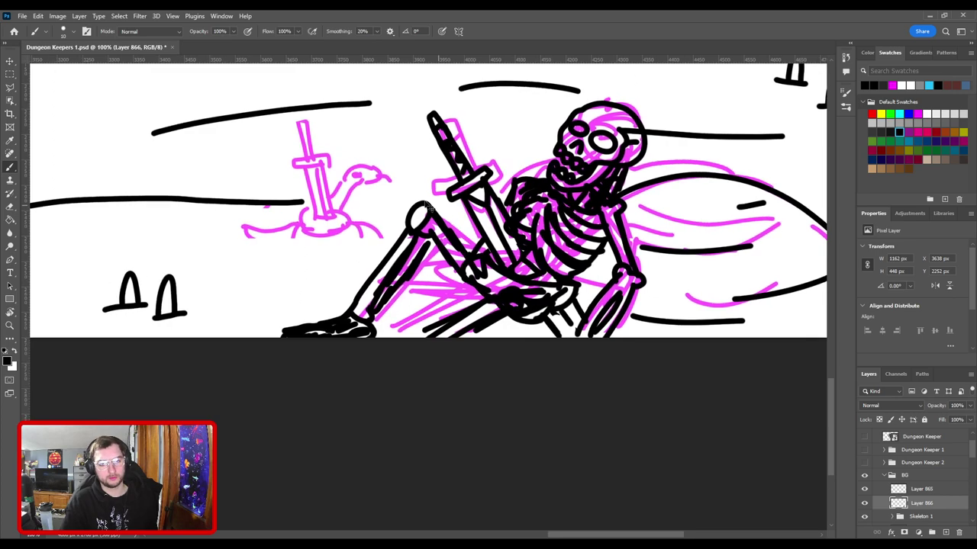
scroll(556, 230, down, 3)
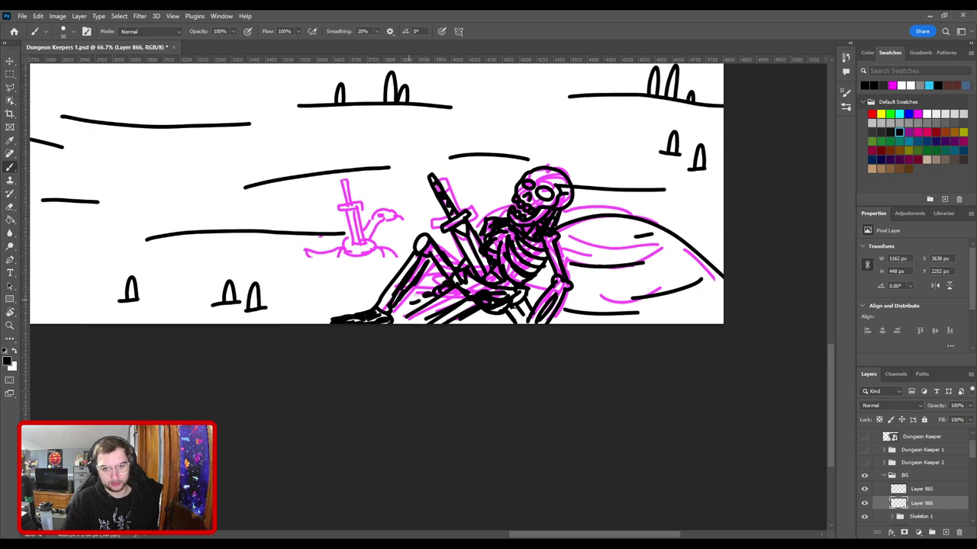
key(ctrl+minus)
drag(451, 237, 483, 249)
key(ctrl+plus)
key(ctrl+plus)
key(ctrl+plus)
key(ctrl+minus)
key(ctrl+minus)
key(ctrl+minus)
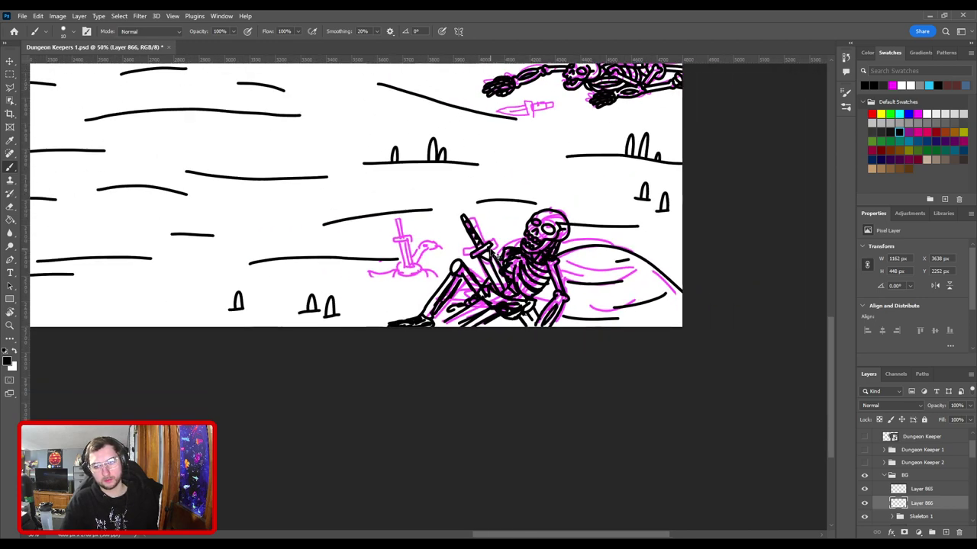
key(ctrl+plus)
key(ctrl+plus)
key(ctrl+plus)
drag(563, 355, 440, 302)
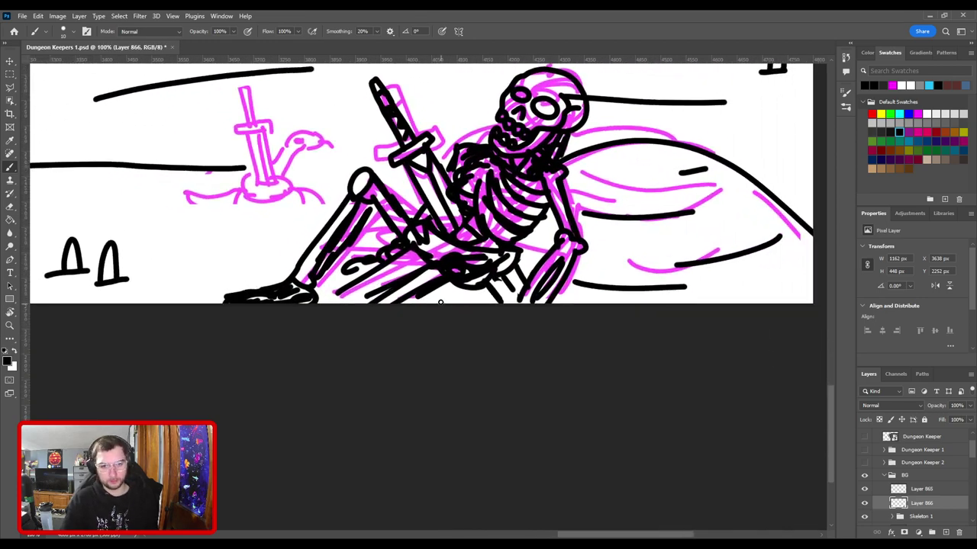
Step: Erase the other leg's lower bone lines with a smaller eraser and re-ink them steeper from the pelvis to the canvas edge
key(e)
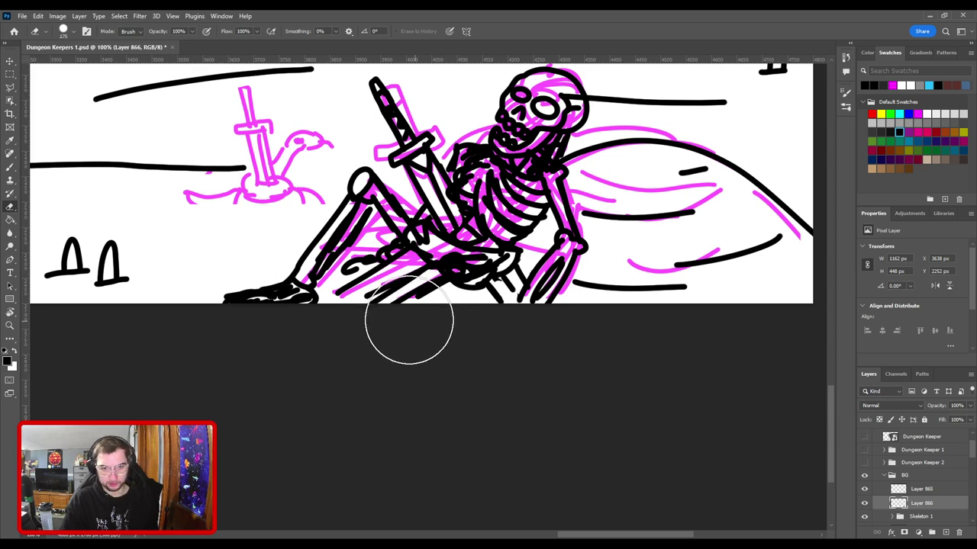
key([)
mouse_move(408, 310)
mouse_down()
mouse_move(425, 287)
mouse_move(422, 304)
mouse_up()
key(b)
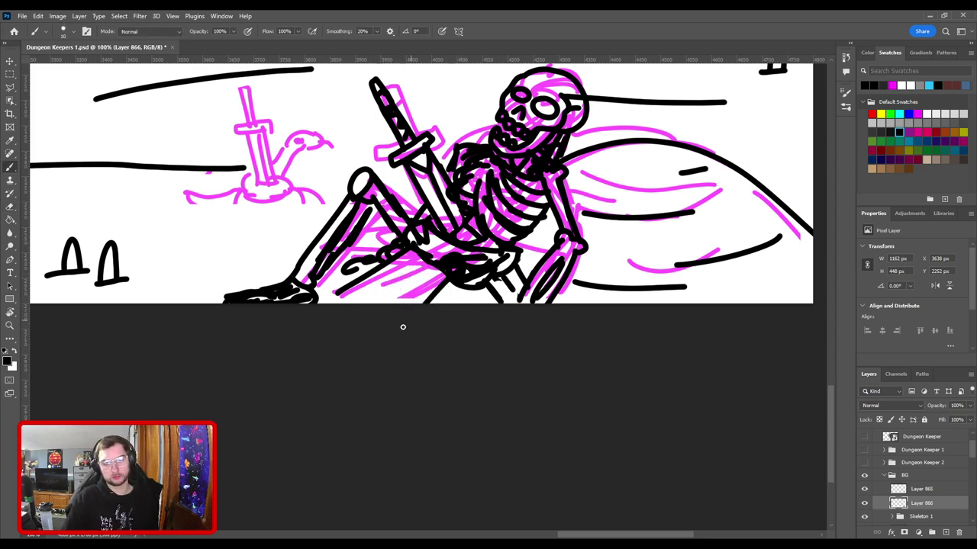
key(ctrl+z)
drag(465, 268, 405, 340)
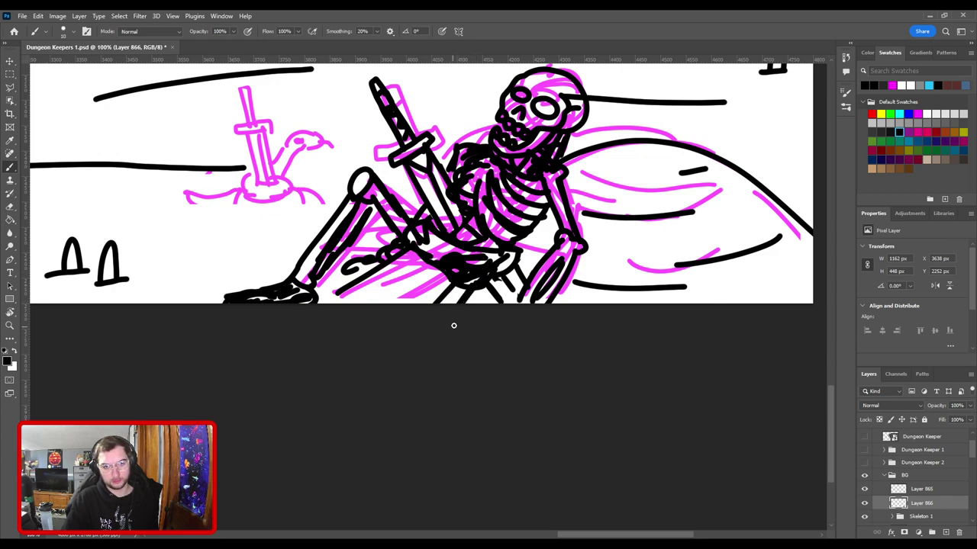
drag(432, 285, 514, 359)
Step: Lower the opacity of the second skeleton's ink layer to 39% and add a new layer above it
key(ctrl+minus)
key(ctrl+minus)
key(ctrl+minus)
drag(495, 285, 424, 357)
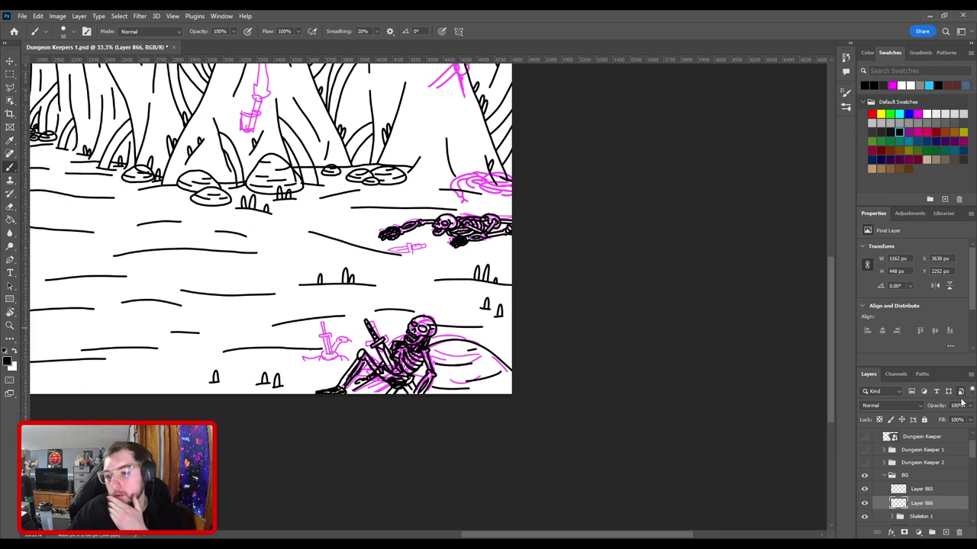
mouse_move(937, 416)
mouse_down()
mouse_move(927, 417)
mouse_move(942, 416)
mouse_up()
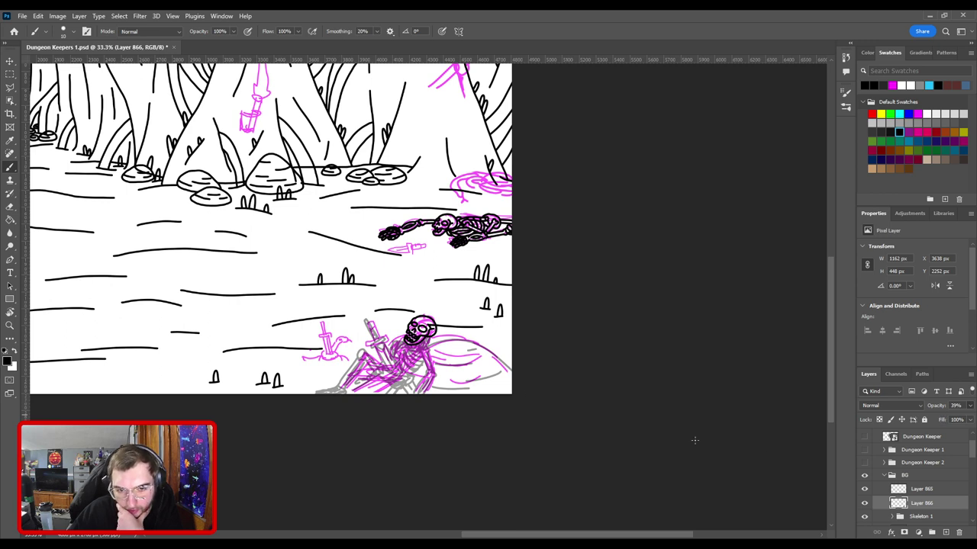
click(945, 532)
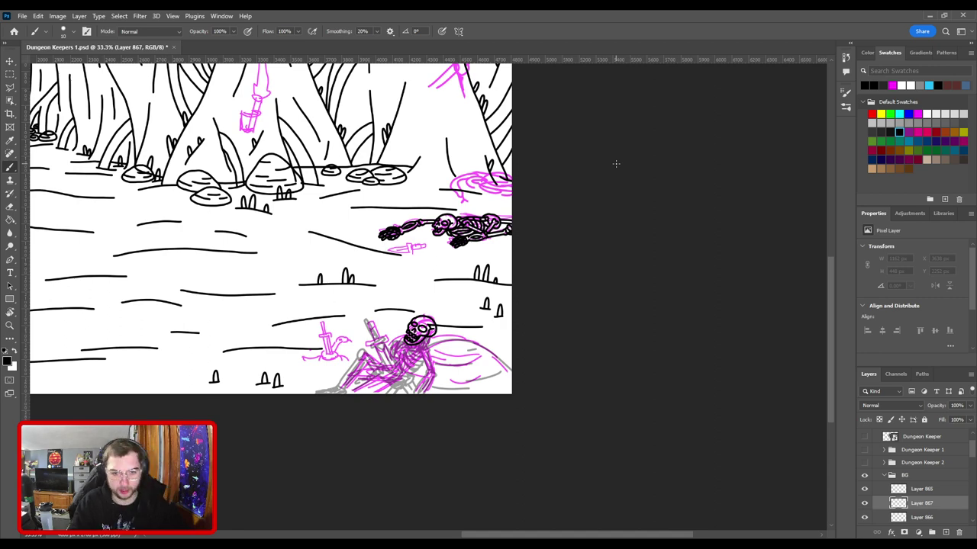
Step: Compare the magenta sketch with the faded skeleton by hiding Layer 866 and showing it again
key(ctrl+plus)
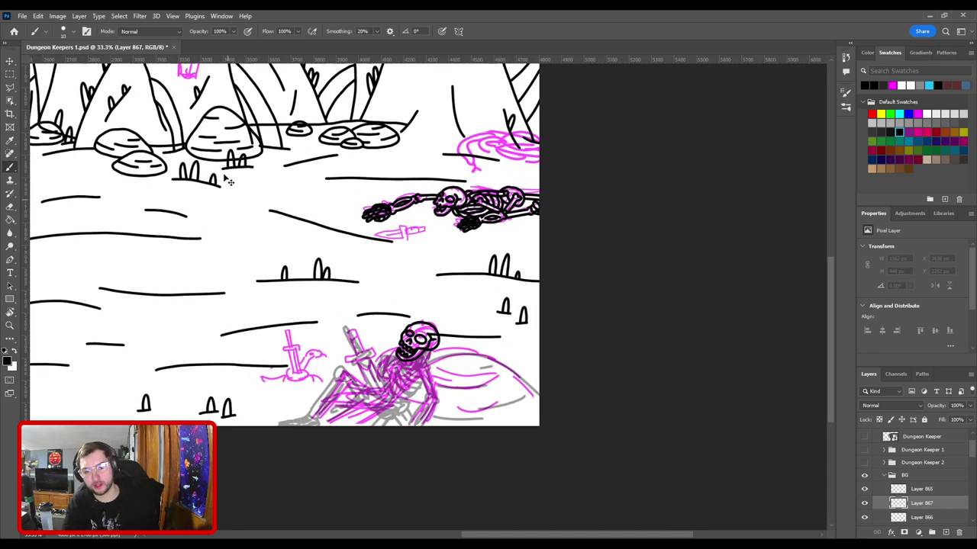
drag(393, 332, 354, 354)
key(ctrl+plus)
key(ctrl+plus)
key(ctrl+plus)
key(ctrl+minus)
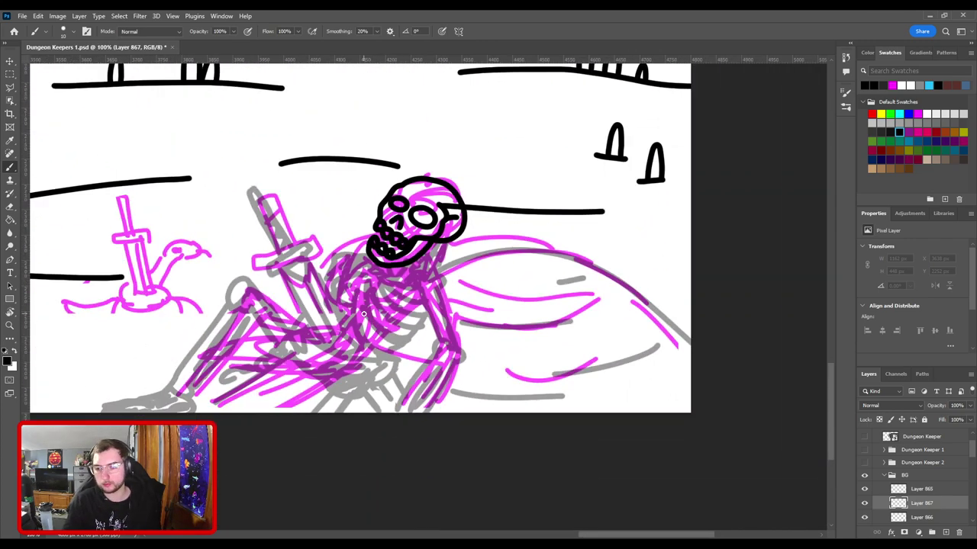
scroll(873, 479, down, 1)
click(864, 492)
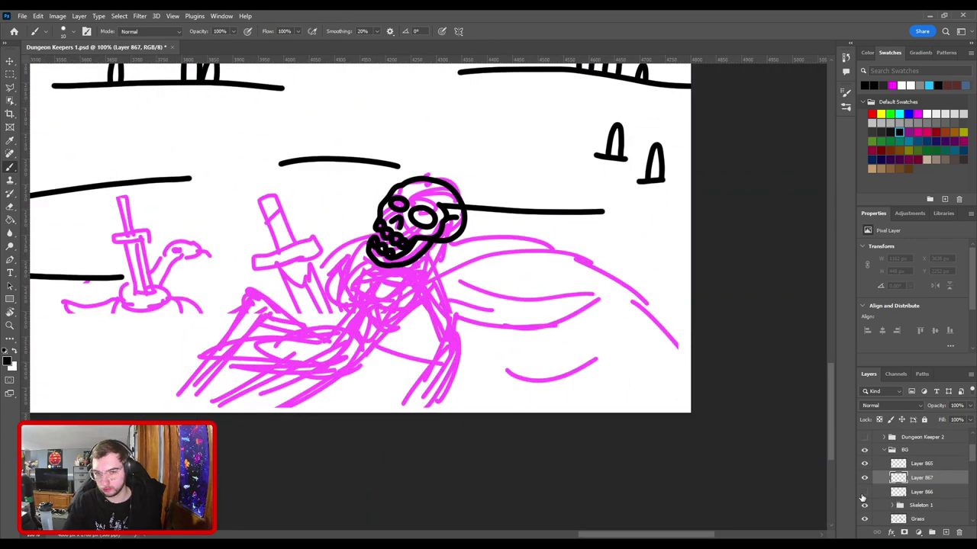
click(864, 493)
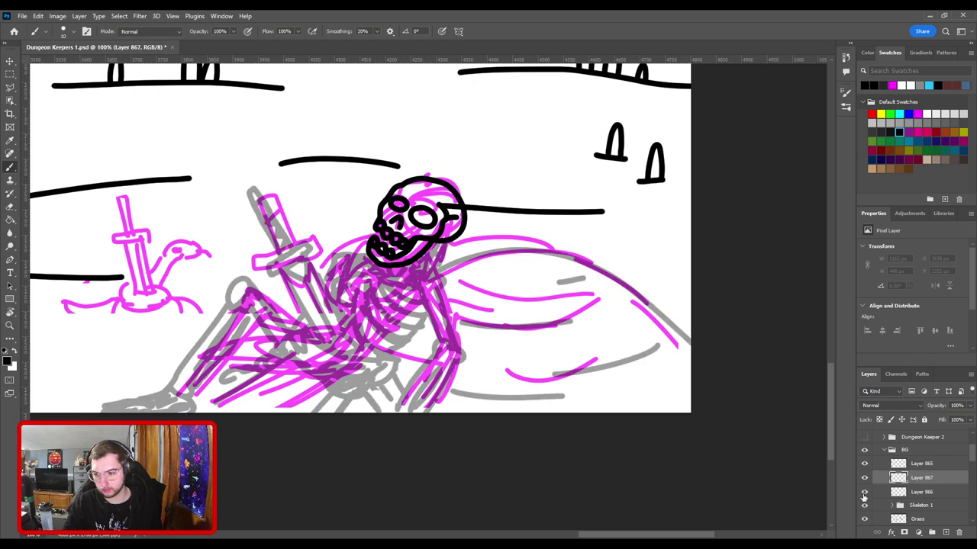
Step: Show the white Layer 862 and hide the magenta sketch on Layer 843
scroll(870, 492, down, 1)
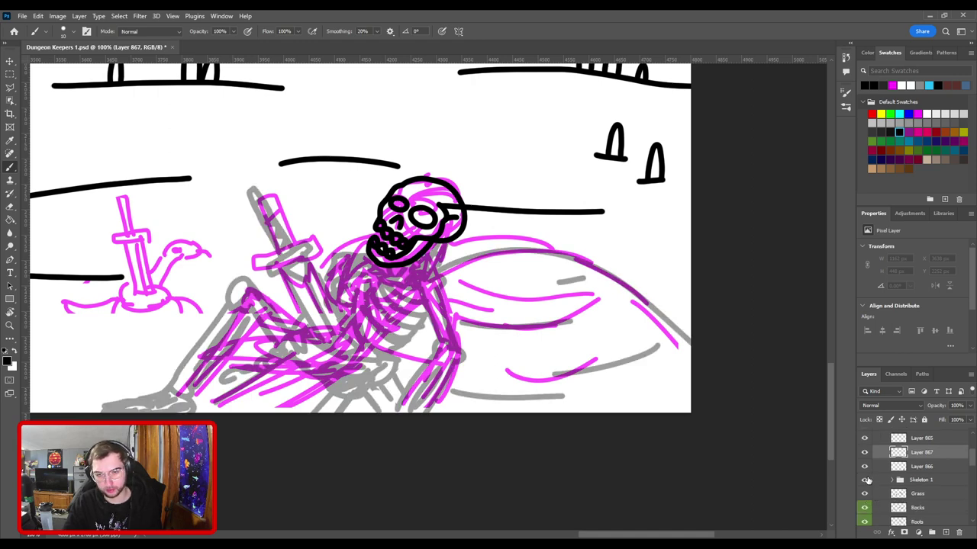
scroll(870, 480, down, 5)
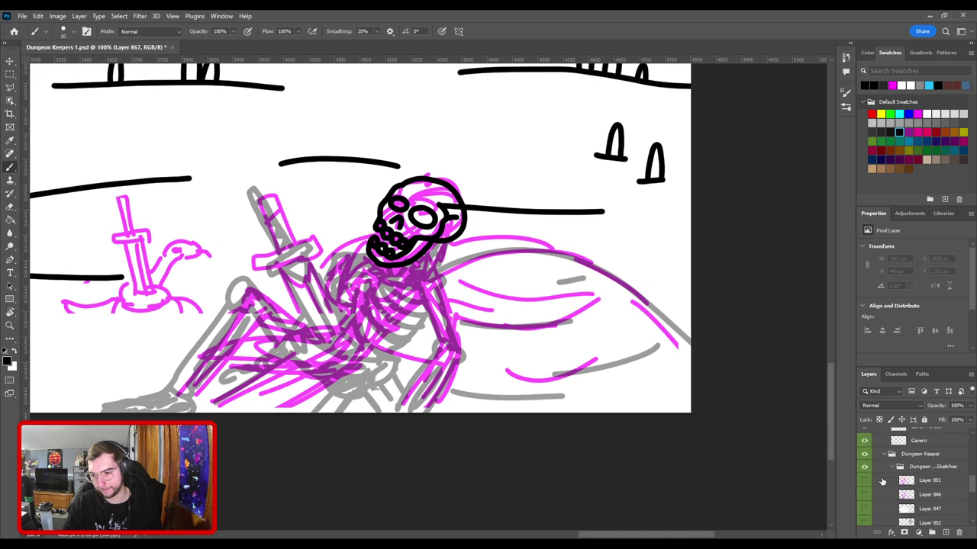
scroll(877, 482, down, 2)
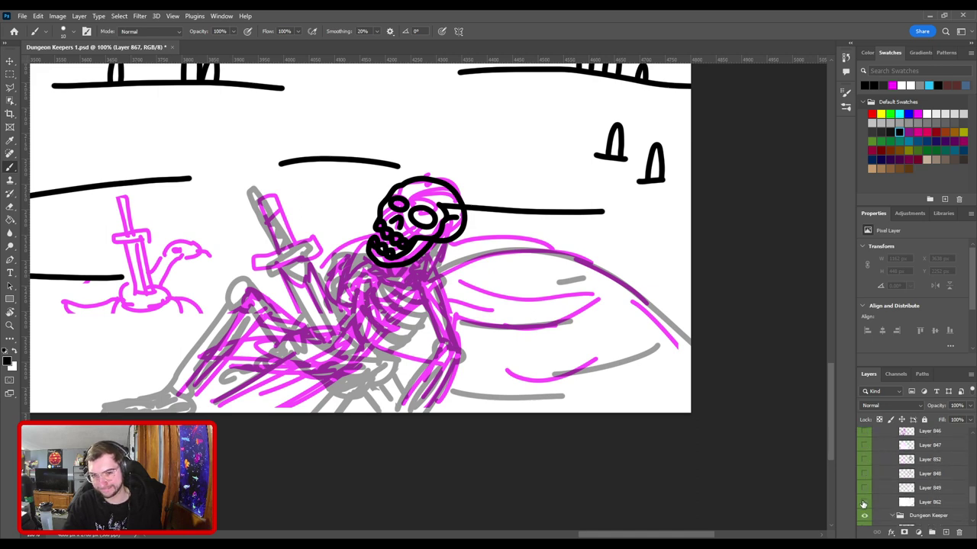
click(863, 502)
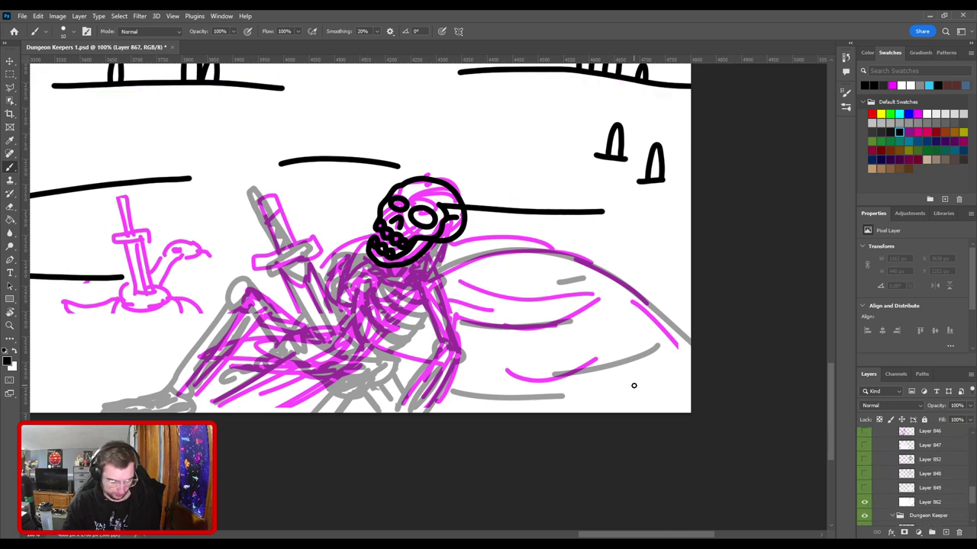
key(v)
click(673, 343)
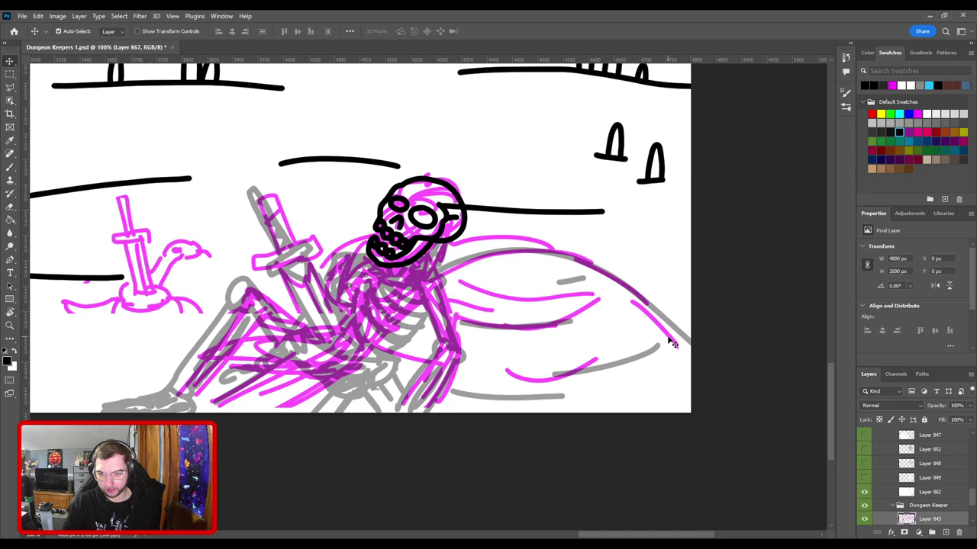
click(863, 519)
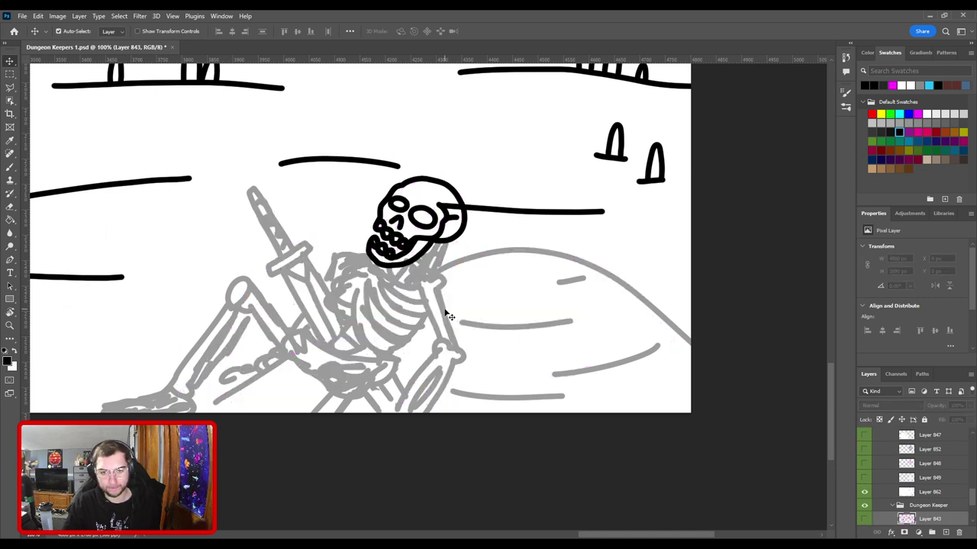
Step: Make Layer 867 in the BG group active and switch to the Brush tool for inking the reclining skeleton
click(446, 247)
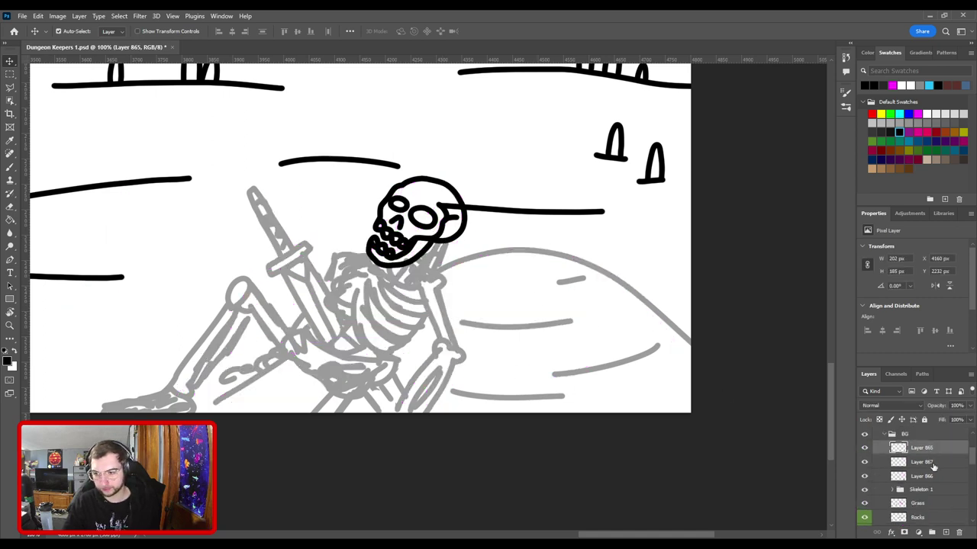
click(932, 462)
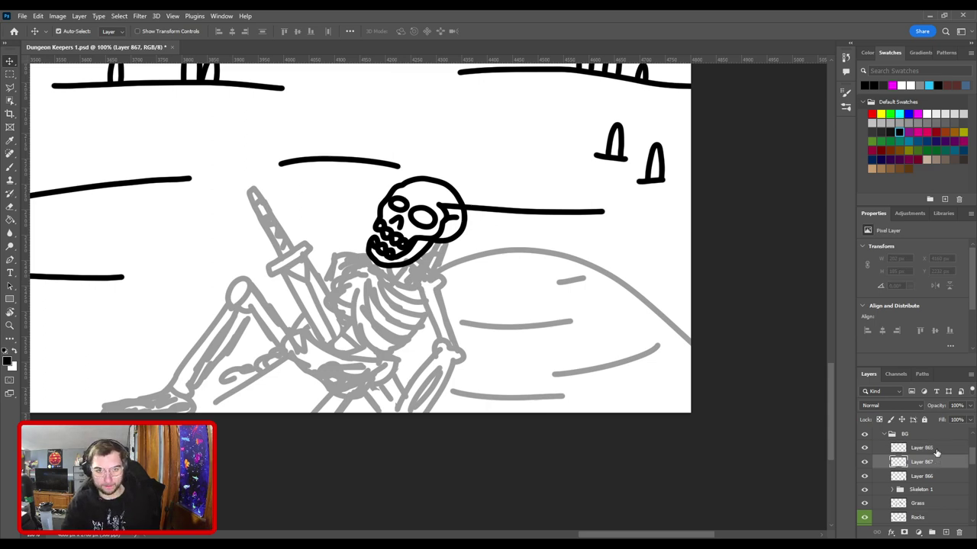
key(b)
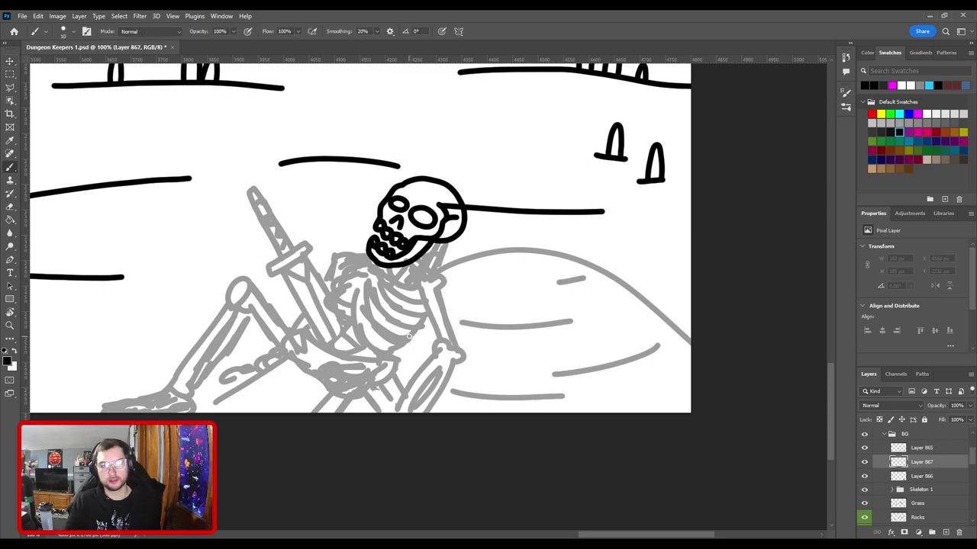
scroll(410, 323, down, 4)
scroll(410, 324, up, 1)
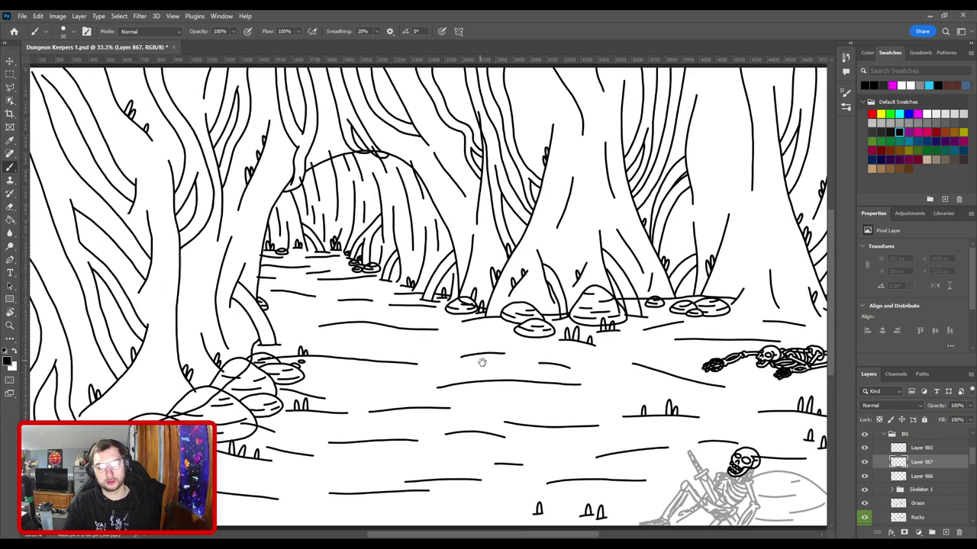
drag(481, 362, 251, 215)
scroll(356, 264, up, 7)
drag(412, 287, 366, 265)
drag(508, 346, 349, 212)
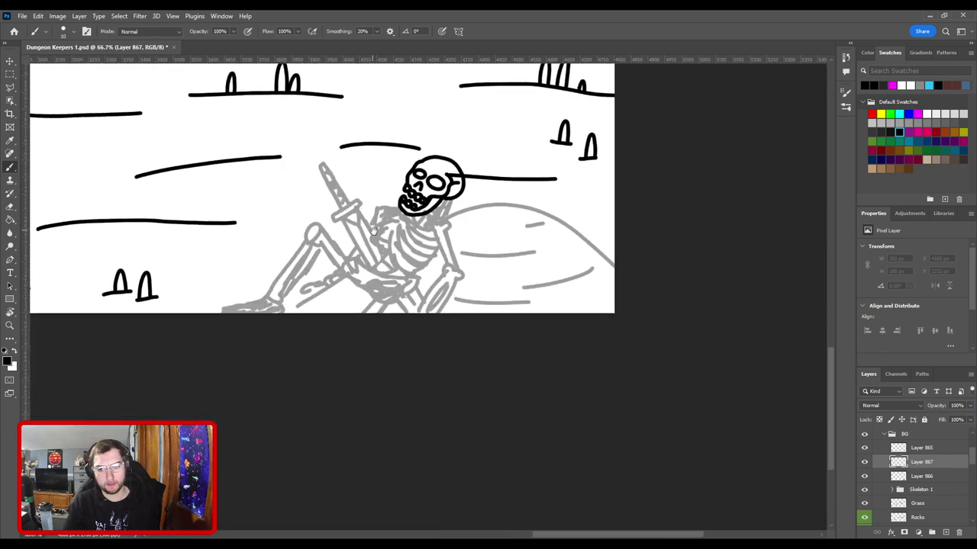
key(ctrl+plus)
key(ctrl+plus)
drag(463, 254, 475, 254)
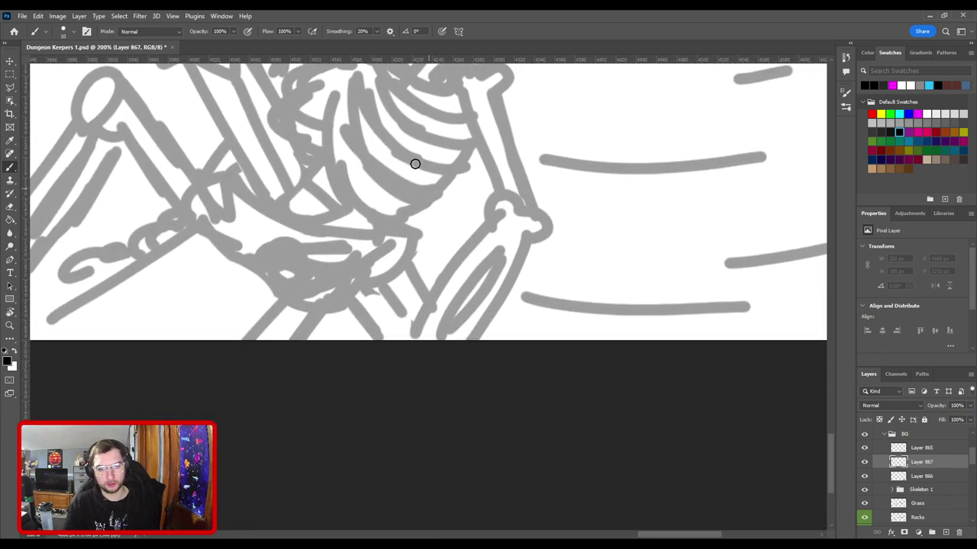
mouse_move(421, 338)
mouse_down()
mouse_move(486, 213)
mouse_move(506, 205)
mouse_move(534, 226)
mouse_move(517, 246)
mouse_up()
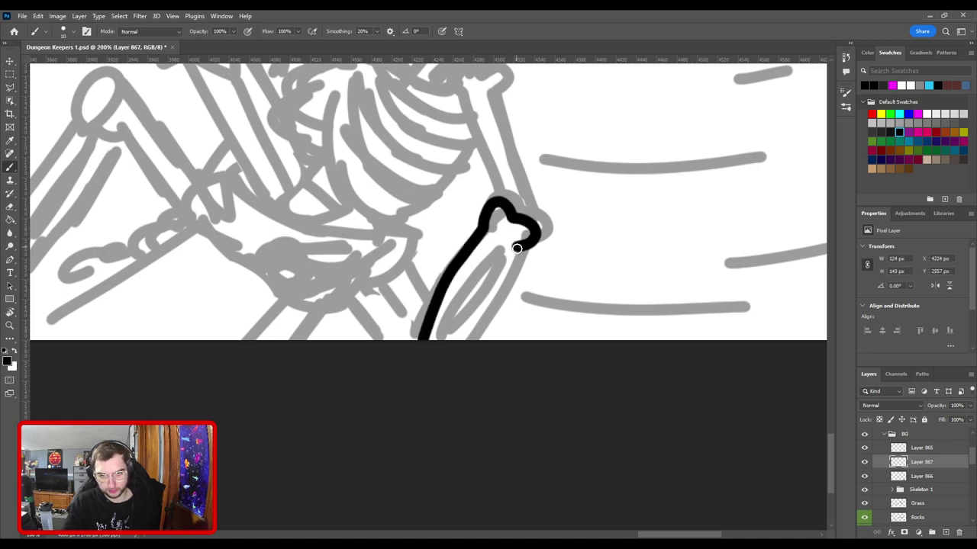
drag(480, 340, 521, 246)
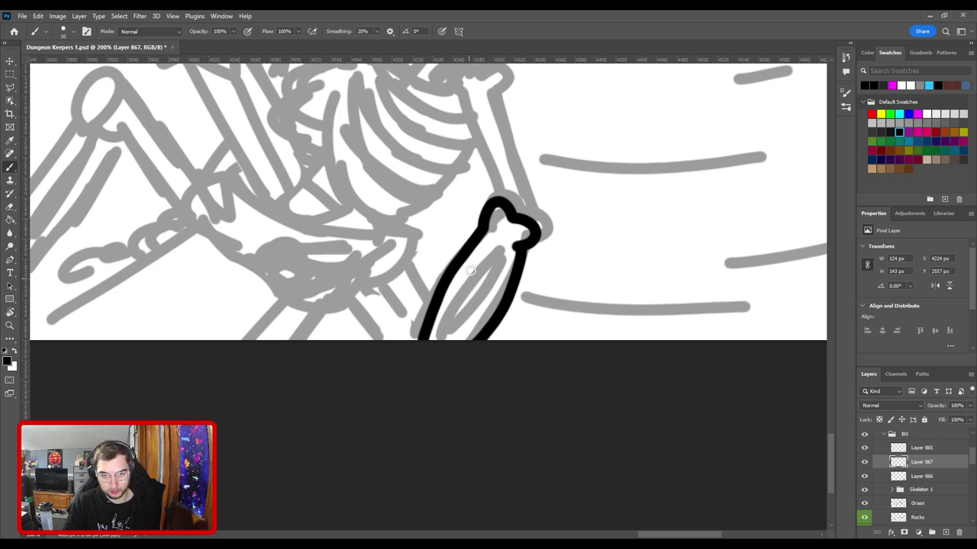
key(e)
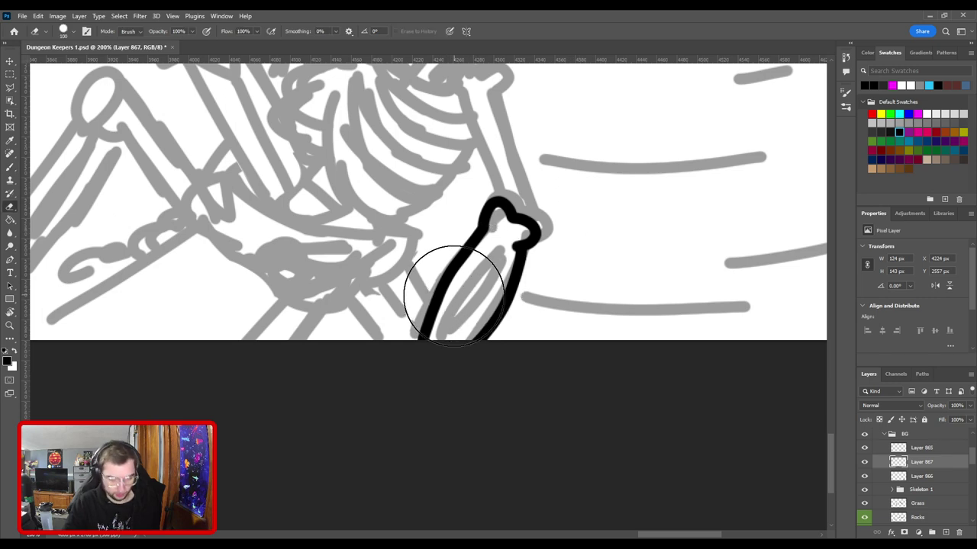
drag(434, 313, 464, 257)
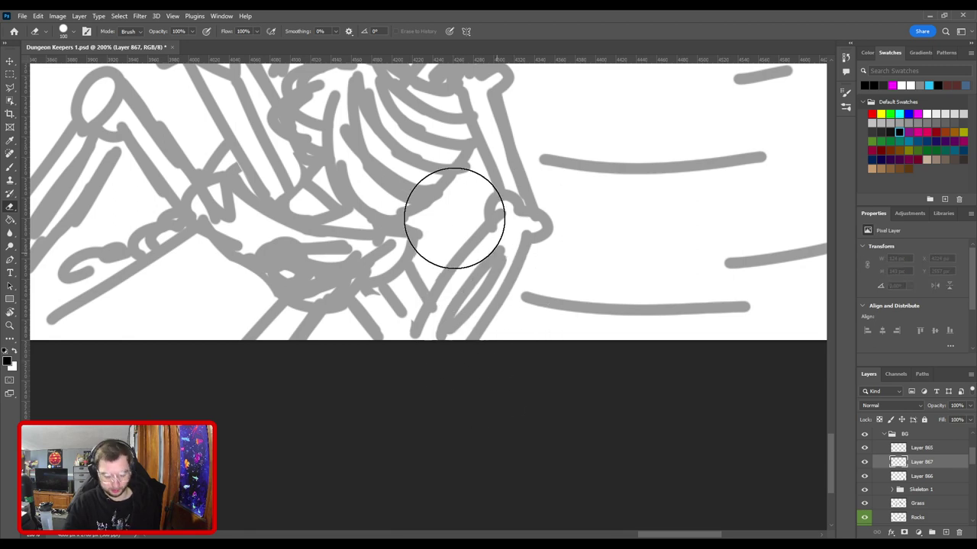
Step: Ink the forearm's inner edge in black from the canvas edge up and around the elbow joint, following the grey sketch
key(b)
mouse_move(419, 351)
mouse_down()
mouse_move(436, 304)
mouse_move(482, 241)
mouse_move(439, 293)
mouse_move(483, 222)
mouse_up()
key(ctrl+z)
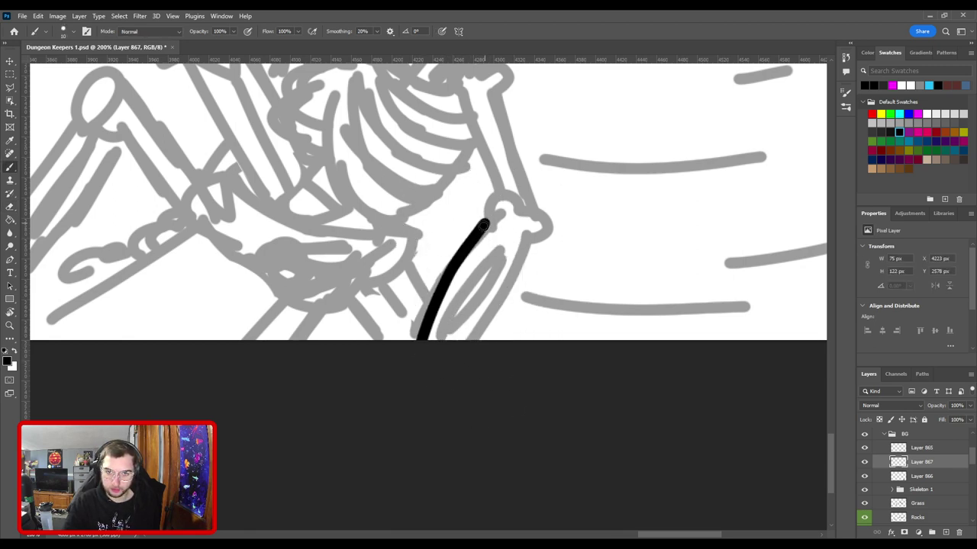
key(ctrl+z)
mouse_move(419, 347)
mouse_down()
mouse_move(451, 272)
mouse_move(502, 205)
mouse_move(526, 218)
mouse_move(521, 244)
mouse_up()
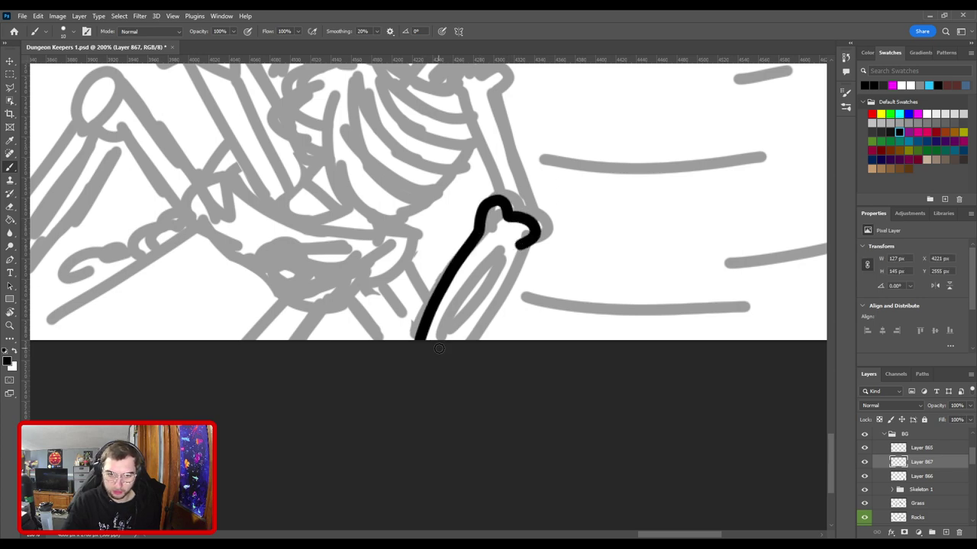
Step: Ink the narrow gap between the two forearm bones and the forearm's outer edge up to the elbow joint
mouse_move(439, 349)
mouse_down()
mouse_move(495, 247)
mouse_move(460, 348)
mouse_move(500, 246)
mouse_up()
key(ctrl+z)
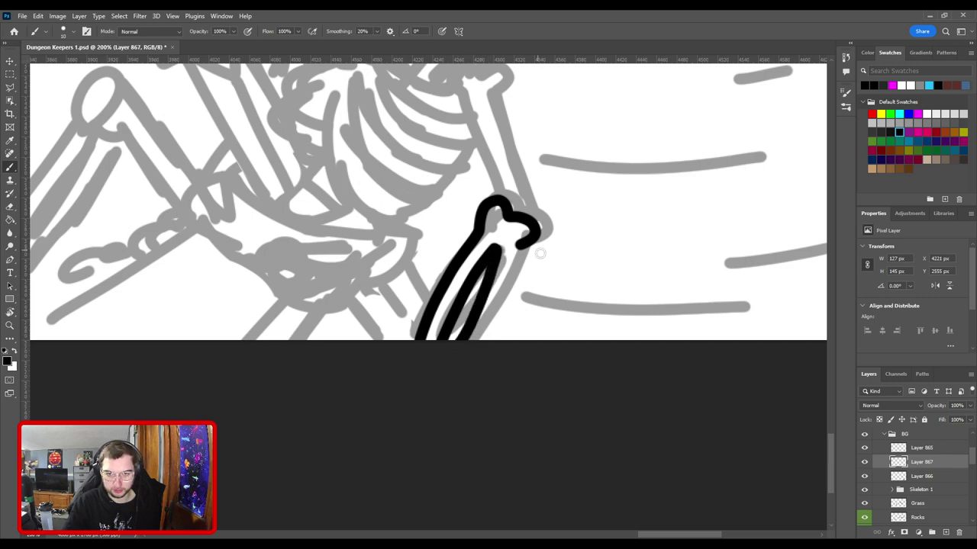
key(ctrl+z)
mouse_move(455, 344)
mouse_down()
mouse_move(491, 279)
mouse_move(494, 248)
mouse_up()
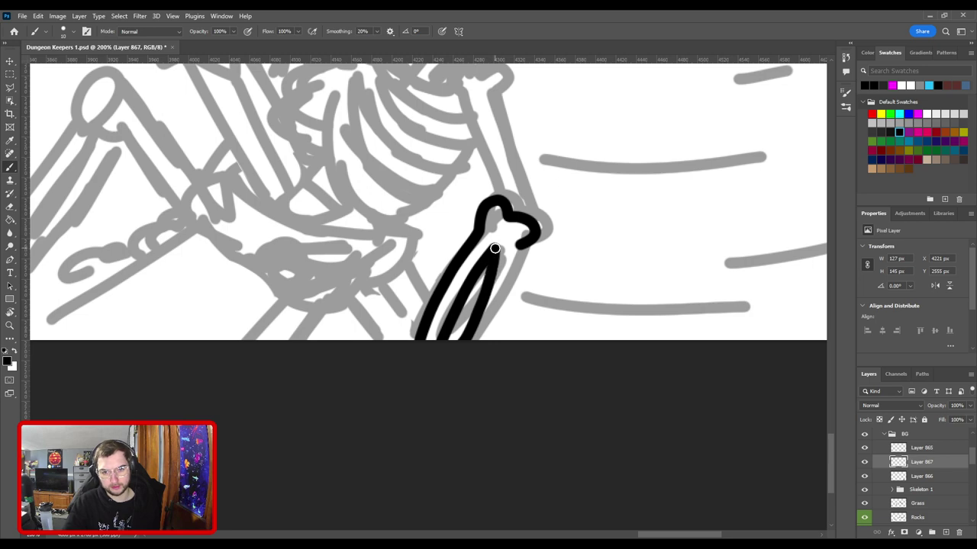
key(ctrl+z)
mouse_move(462, 345)
mouse_down()
mouse_move(491, 281)
mouse_move(492, 254)
mouse_up()
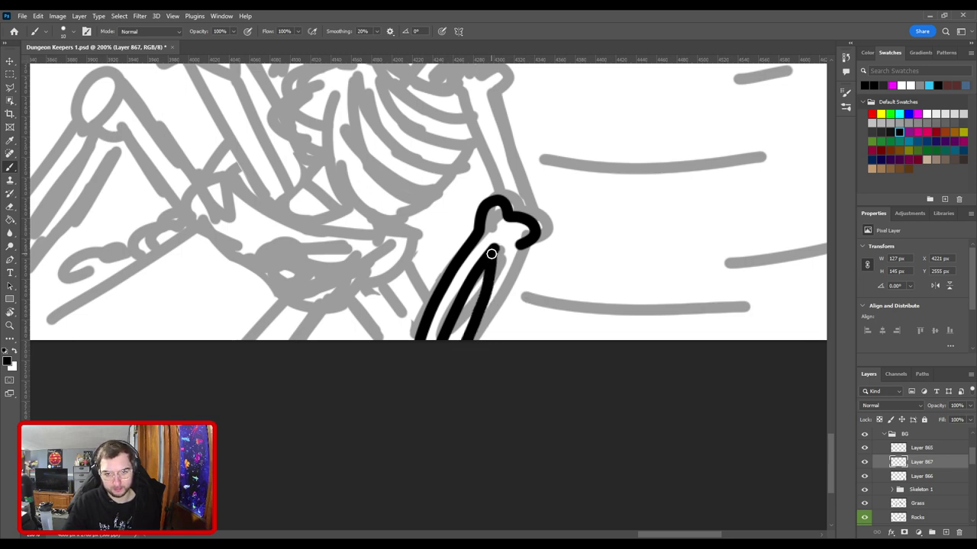
drag(496, 340, 515, 245)
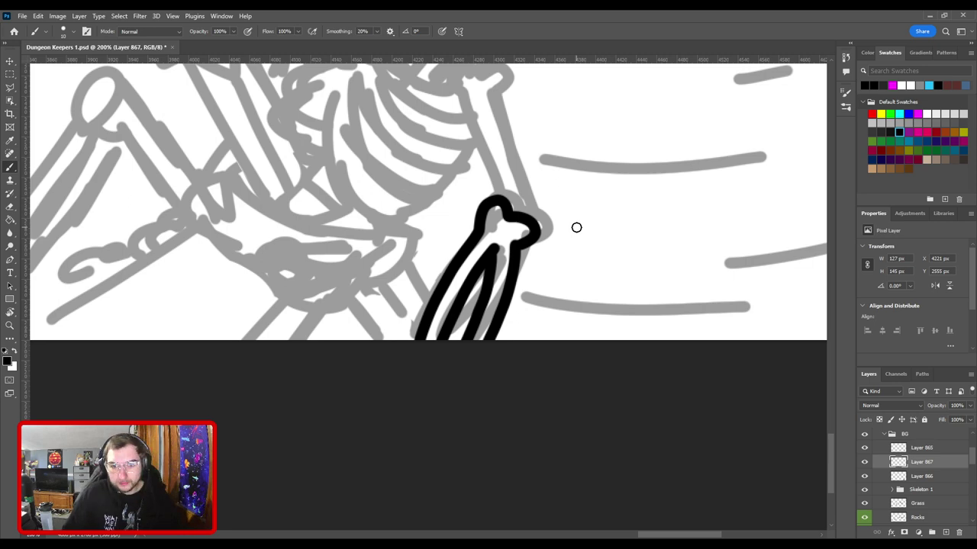
Step: Ink the upper arm bone over the sketch, with a two-lobed shoulder end and a rounded knob behind the elbow
drag(503, 246, 507, 382)
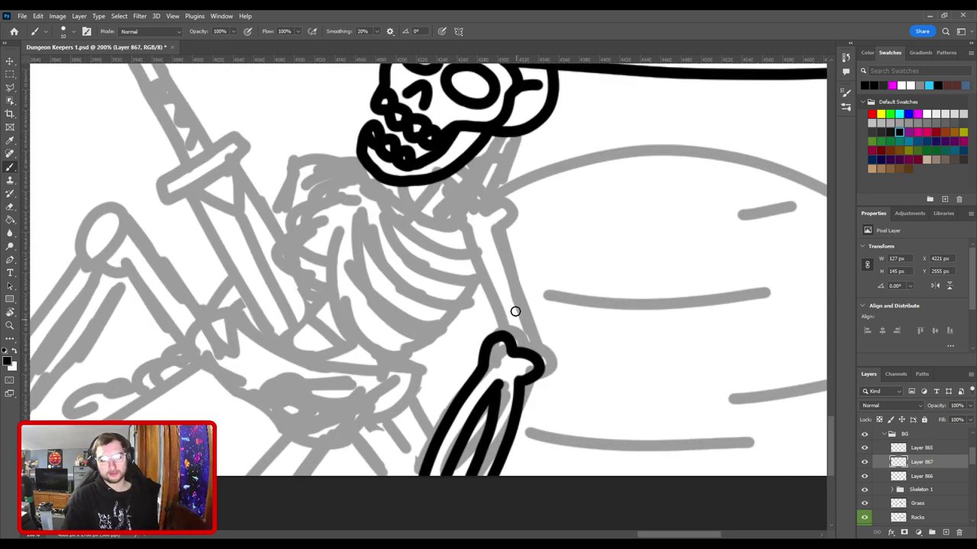
mouse_move(497, 340)
mouse_down()
mouse_move(477, 246)
mouse_move(499, 336)
mouse_up()
key(ctrl+z)
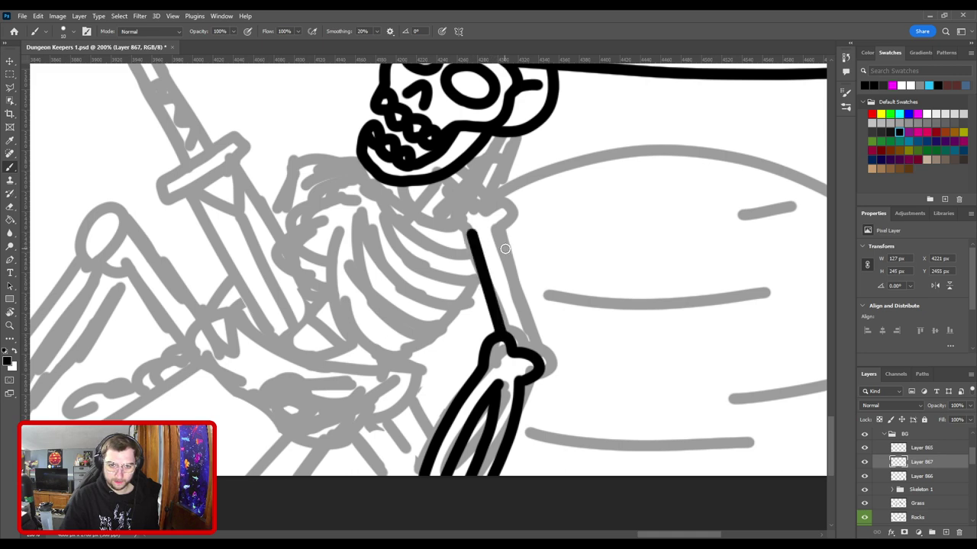
mouse_move(470, 234)
mouse_down()
mouse_move(457, 225)
mouse_move(485, 206)
mouse_move(517, 205)
mouse_move(499, 231)
mouse_up()
shift+click(537, 344)
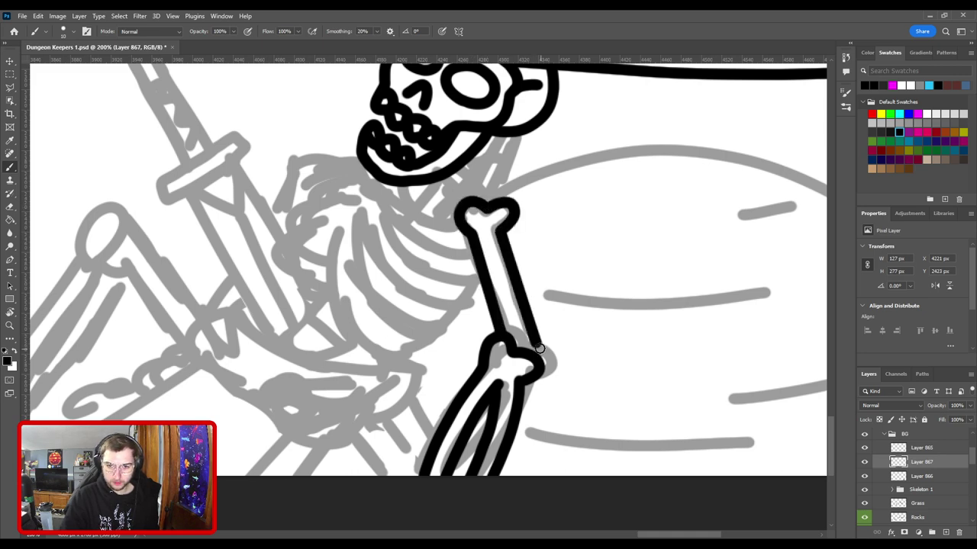
drag(536, 344, 547, 374)
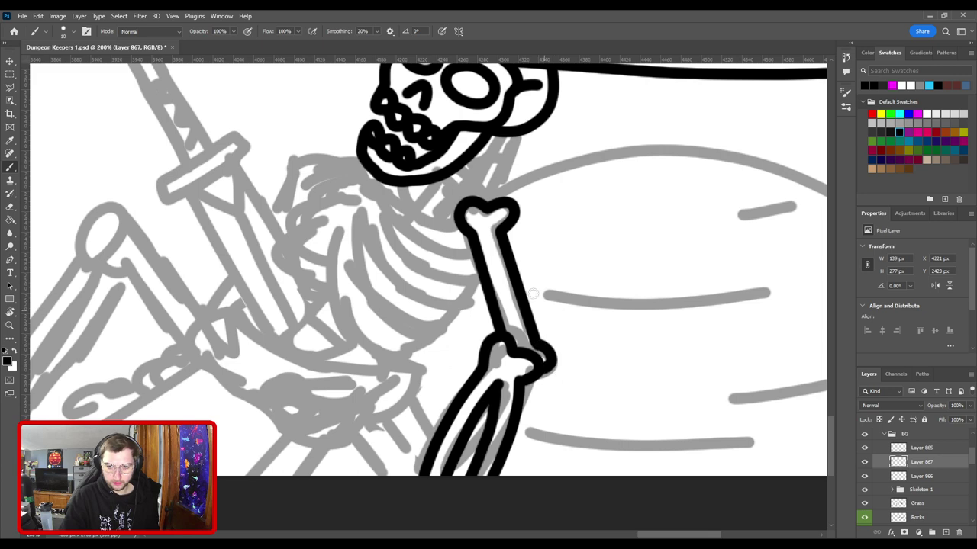
Step: Ink the top two curved rib lines beneath the jaw, ending both at the upper arm bone
drag(467, 245, 542, 304)
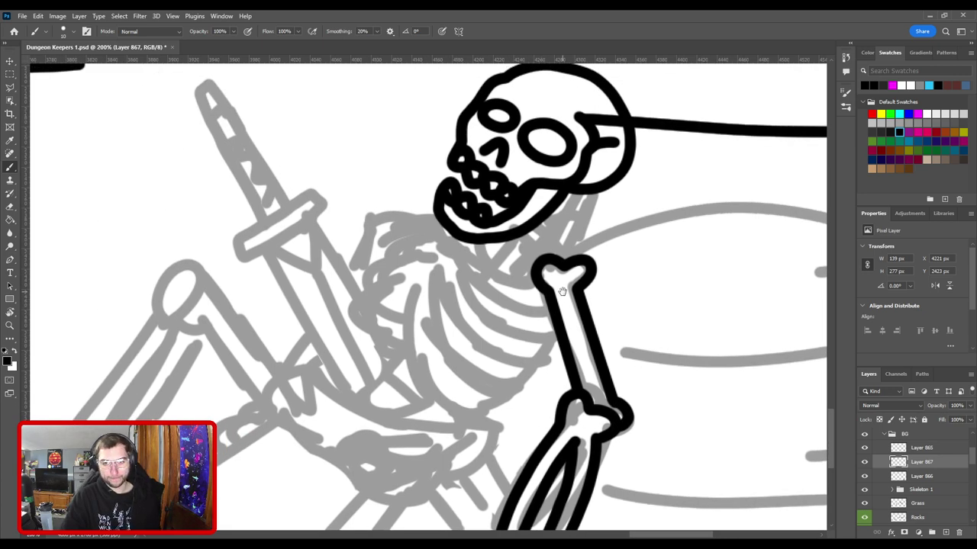
drag(520, 360, 507, 335)
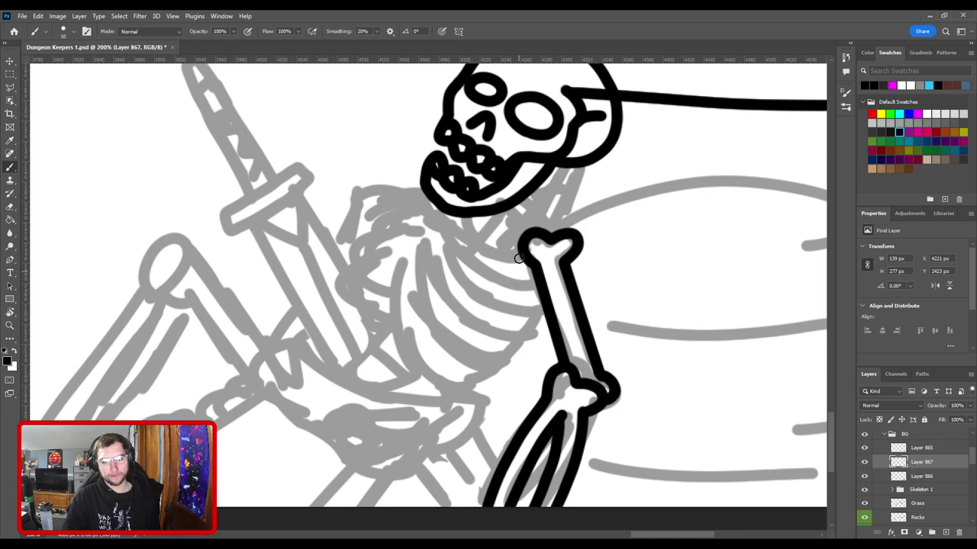
drag(449, 223, 526, 260)
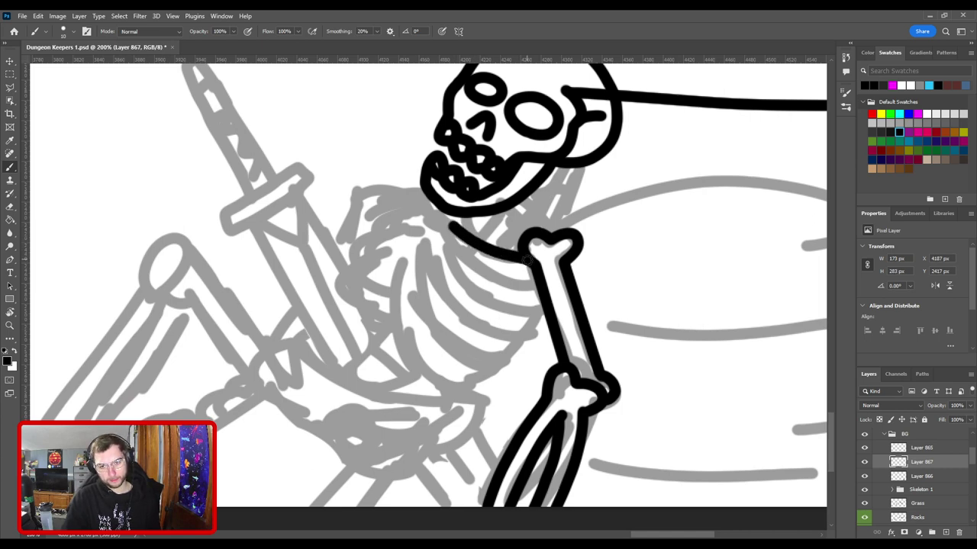
drag(445, 246, 543, 296)
key(ctrl+z)
drag(451, 255, 545, 290)
key(ctrl+z)
key(ctrl+z)
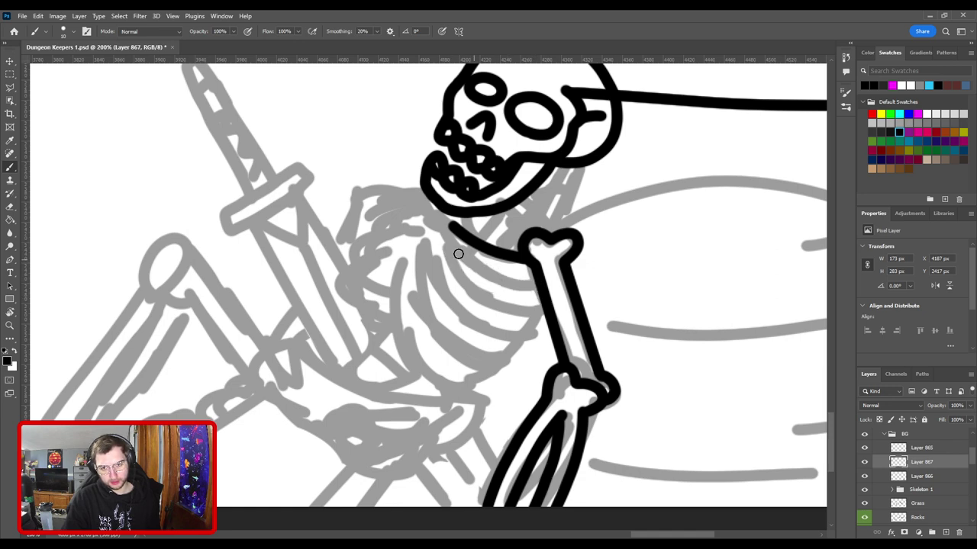
drag(449, 254, 536, 287)
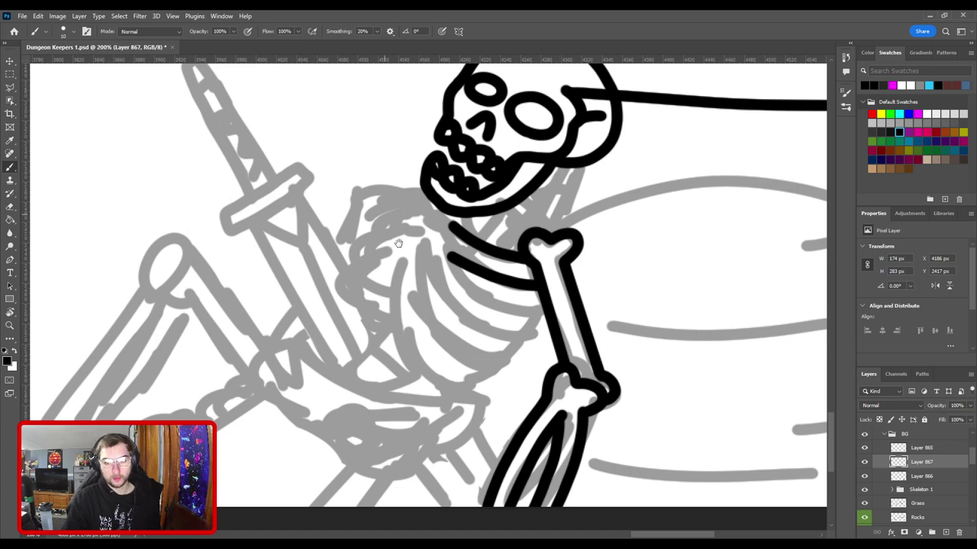
Step: Ink the next two curved rib lines down the ribcage, joining them to the upper arm bone
drag(397, 243, 325, 179)
mouse_move(381, 197)
mouse_down()
mouse_move(427, 238)
mouse_move(472, 242)
mouse_up()
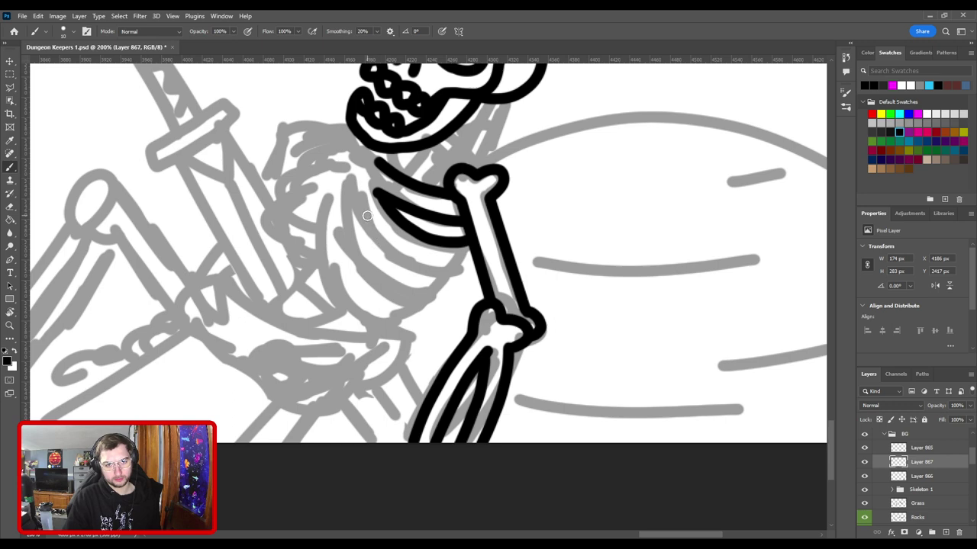
mouse_move(359, 209)
mouse_down()
mouse_move(385, 257)
mouse_move(448, 273)
mouse_move(473, 260)
mouse_up()
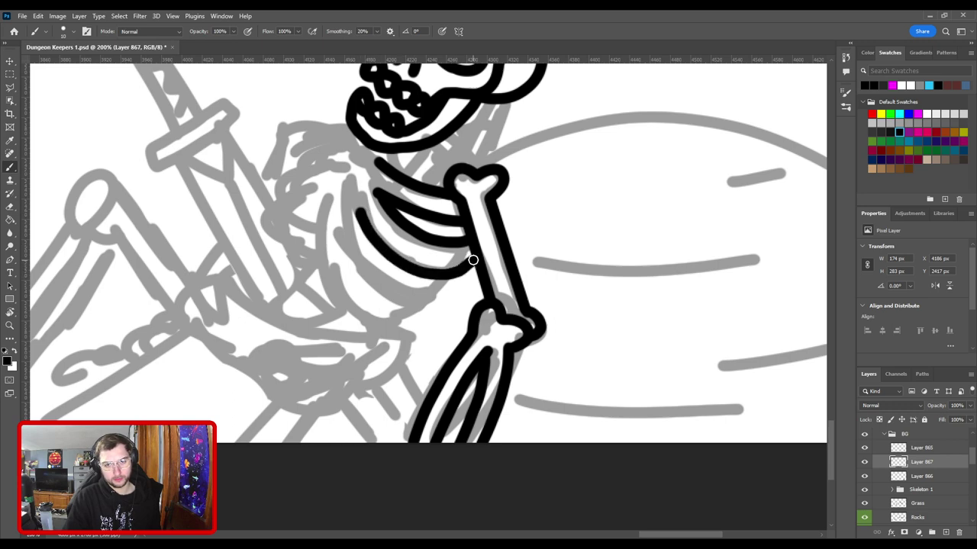
drag(417, 240, 501, 228)
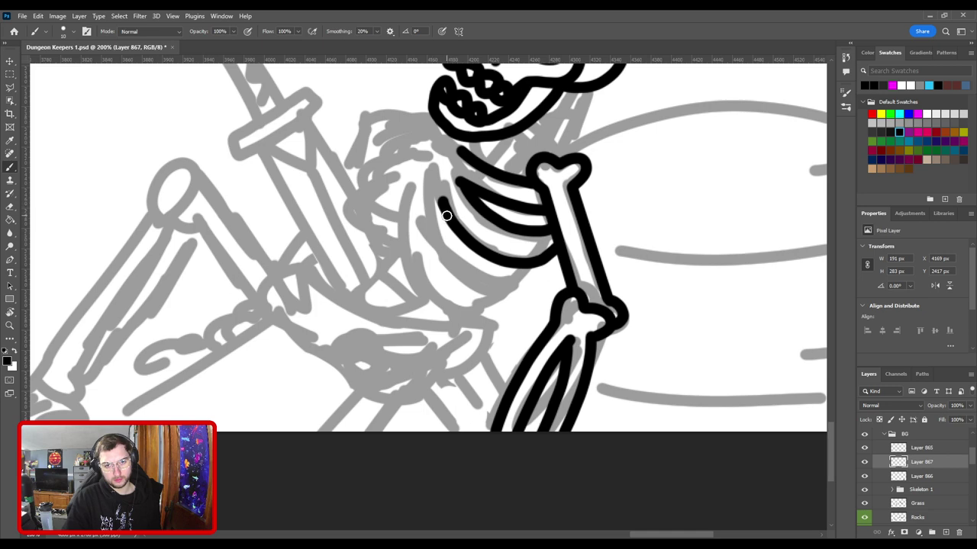
mouse_move(444, 206)
mouse_down()
mouse_move(453, 241)
mouse_move(480, 273)
mouse_move(512, 283)
mouse_move(538, 267)
mouse_up()
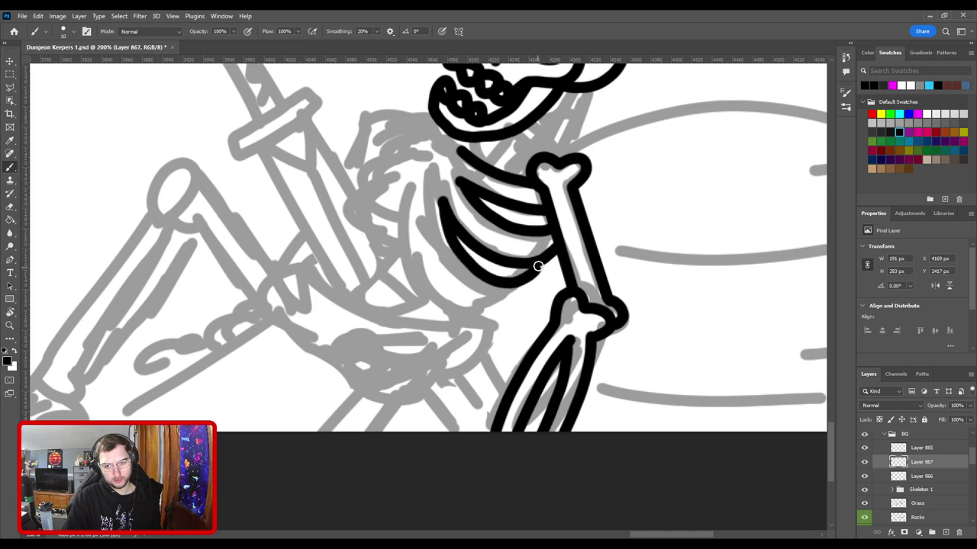
mouse_move(424, 229)
mouse_down()
mouse_move(436, 269)
mouse_move(469, 301)
mouse_move(504, 305)
mouse_move(541, 272)
mouse_move(530, 303)
mouse_move(609, 254)
mouse_up()
mouse_move(508, 246)
mouse_down()
mouse_move(422, 211)
mouse_move(433, 272)
mouse_move(464, 172)
mouse_move(488, 215)
mouse_up()
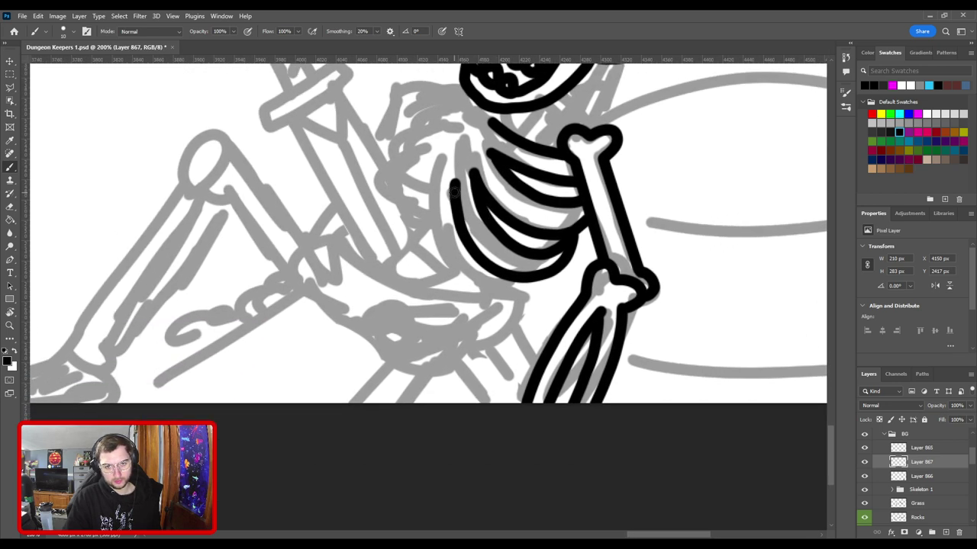
mouse_move(437, 190)
mouse_down()
mouse_move(438, 226)
mouse_move(466, 283)
mouse_move(503, 300)
mouse_move(543, 277)
mouse_move(457, 248)
mouse_move(449, 284)
mouse_move(473, 333)
mouse_move(512, 280)
mouse_move(513, 289)
mouse_move(386, 300)
mouse_up()
key(ctrl+minus)
key(ctrl+minus)
key(ctrl+plus)
key(ctrl+plus)
key(ctrl+plus)
key(ctrl+z)
key(ctrl+z)
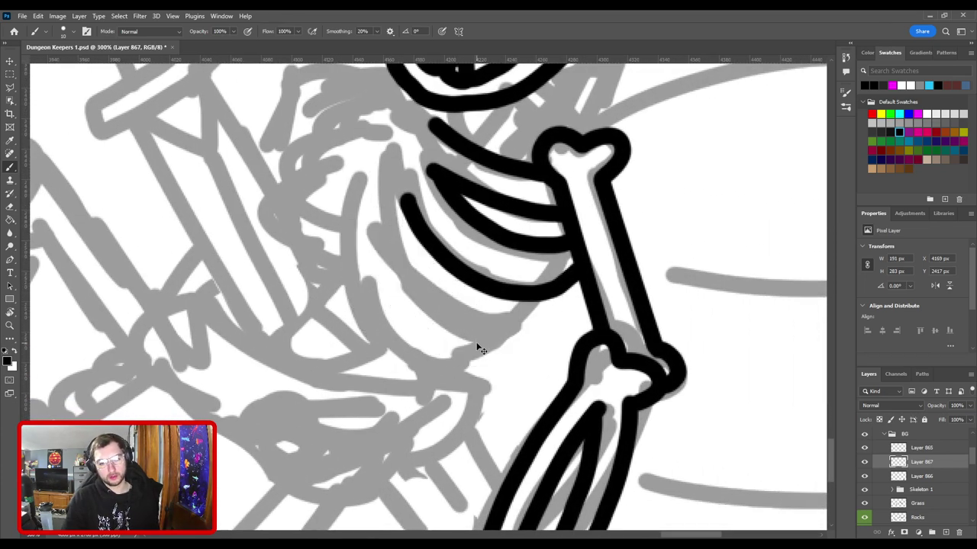
Step: Ink a second curve just below the lowest inked rib line, making a narrow crescent that meets near the upper arm
mouse_move(408, 205)
mouse_down()
mouse_move(445, 283)
mouse_move(505, 296)
mouse_up()
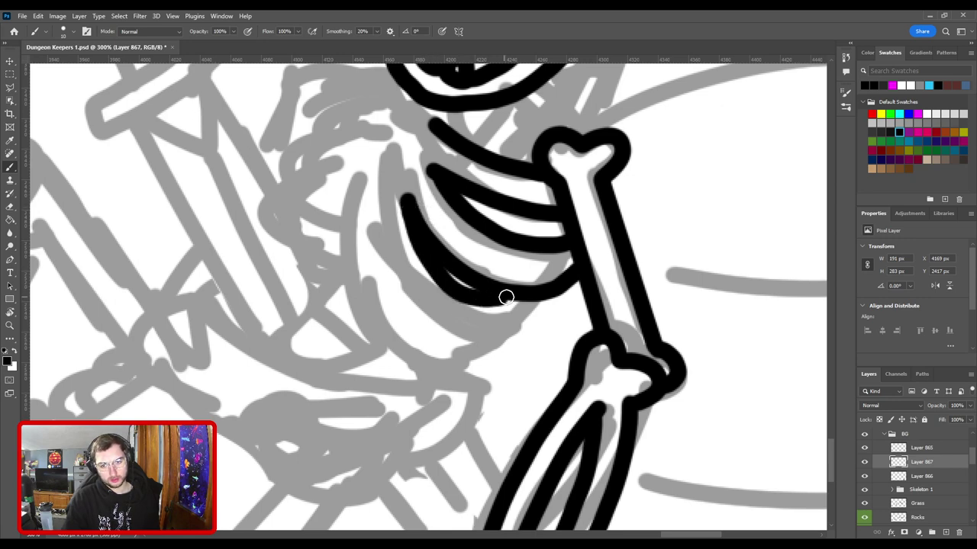
key(ctrl+z)
mouse_move(414, 221)
mouse_down()
mouse_move(443, 270)
mouse_move(488, 302)
mouse_move(534, 309)
mouse_up()
key(ctrl+z)
mouse_move(412, 219)
mouse_down()
mouse_move(440, 269)
mouse_move(485, 305)
mouse_move(546, 305)
mouse_move(566, 281)
mouse_up()
drag(485, 273, 577, 212)
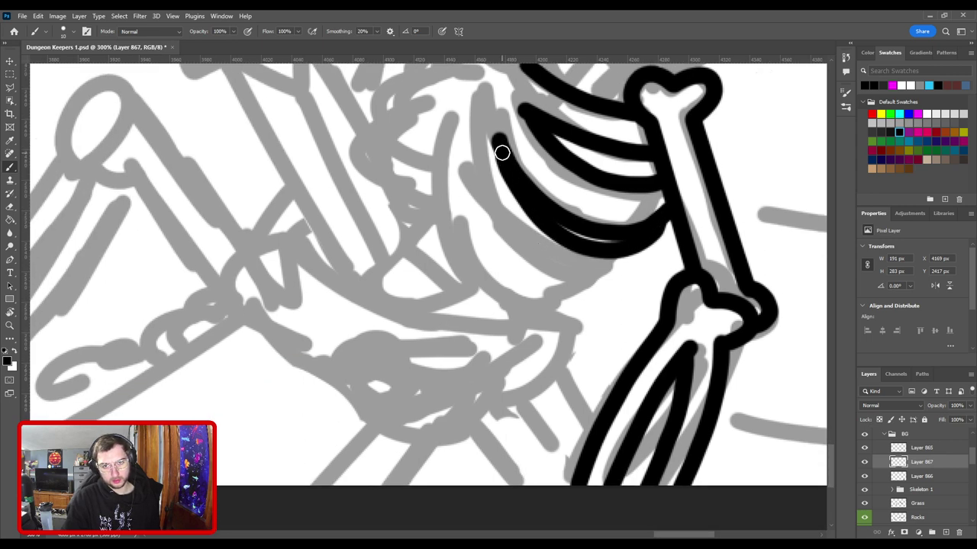
drag(494, 137, 500, 211)
Step: Ink the next lower rib line along the sketch, curving its end up to the rib above beside the arm
mouse_move(473, 181)
mouse_down()
mouse_move(537, 264)
mouse_move(589, 285)
mouse_up()
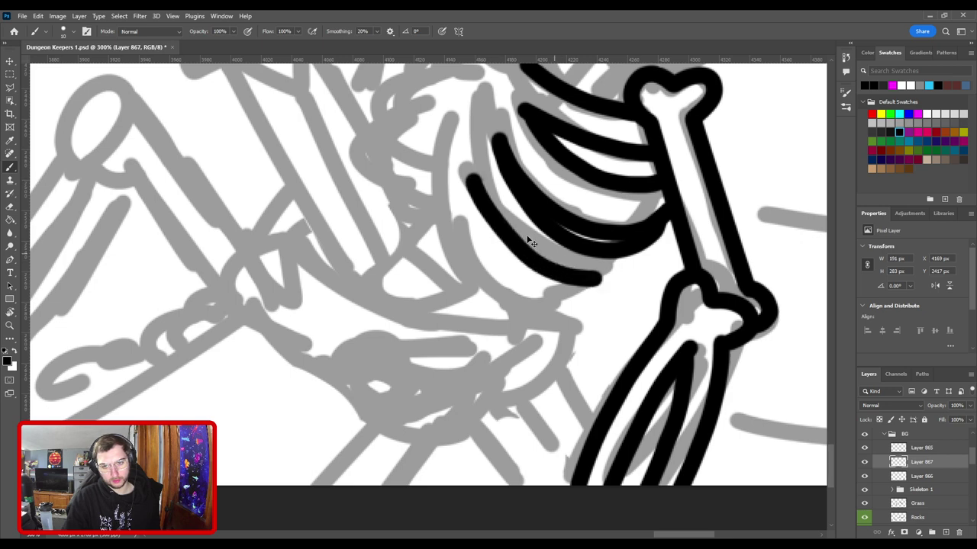
key(ctrl+z)
mouse_move(465, 181)
mouse_down()
mouse_move(510, 248)
mouse_move(579, 283)
mouse_move(627, 274)
mouse_move(643, 248)
mouse_up()
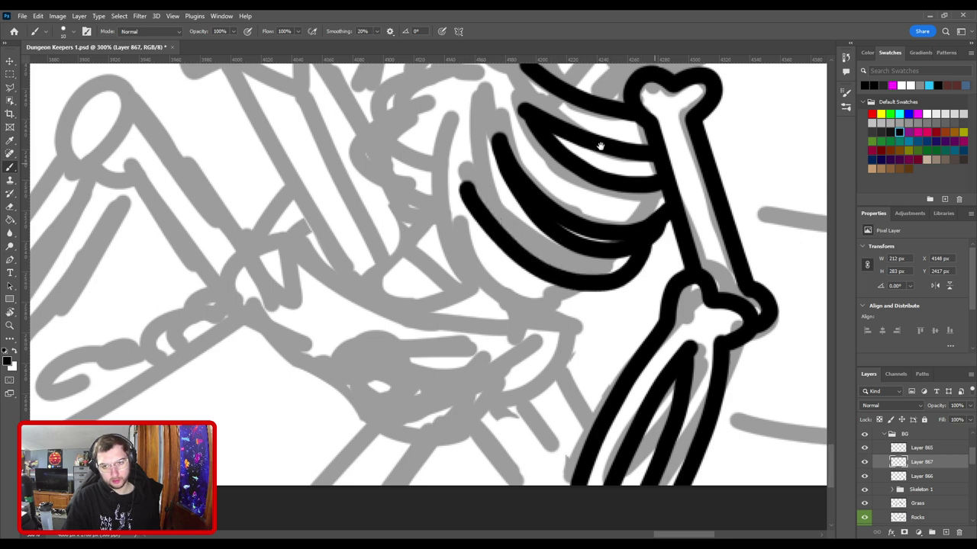
drag(601, 145, 520, 112)
key(ctrl+z)
mouse_move(392, 140)
mouse_down()
mouse_move(462, 235)
mouse_move(520, 248)
mouse_move(565, 229)
mouse_move(584, 187)
mouse_up()
key(ctrl+z)
mouse_move(391, 147)
mouse_down()
mouse_move(486, 233)
mouse_move(550, 245)
mouse_move(584, 212)
mouse_move(589, 183)
mouse_move(396, 163)
mouse_move(466, 232)
mouse_move(537, 241)
mouse_move(573, 216)
mouse_move(589, 180)
mouse_up()
key(ctrl+z)
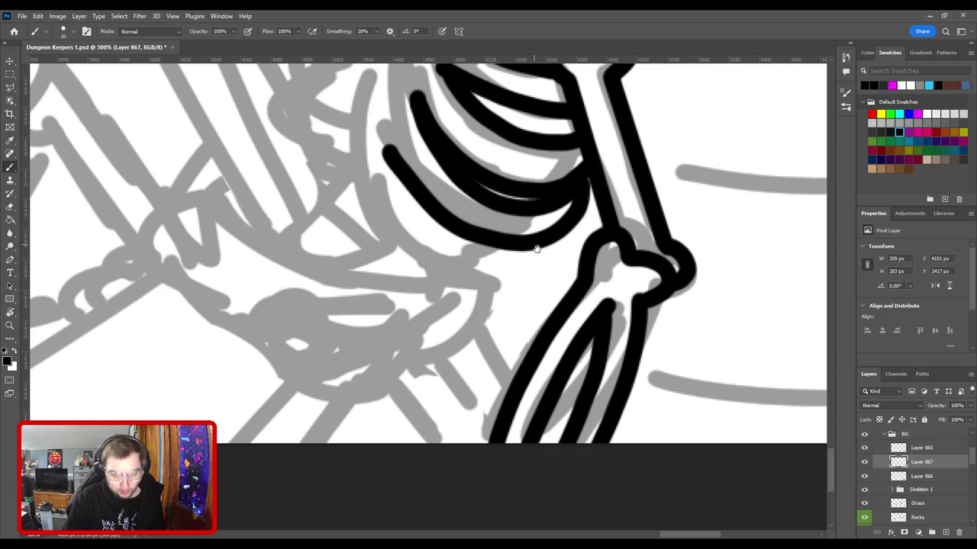
scroll(558, 279, down, 5)
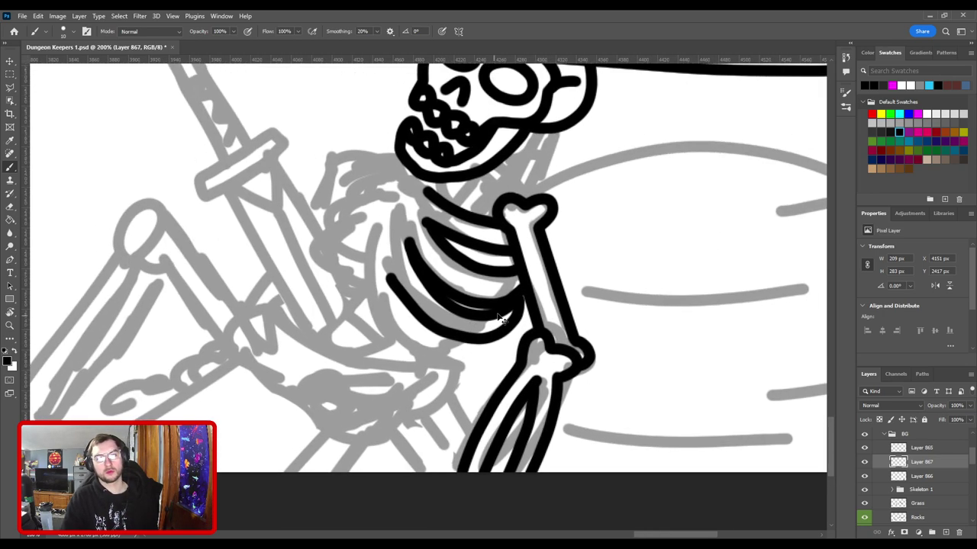
scroll(500, 318, down, 4)
scroll(517, 318, up, 4)
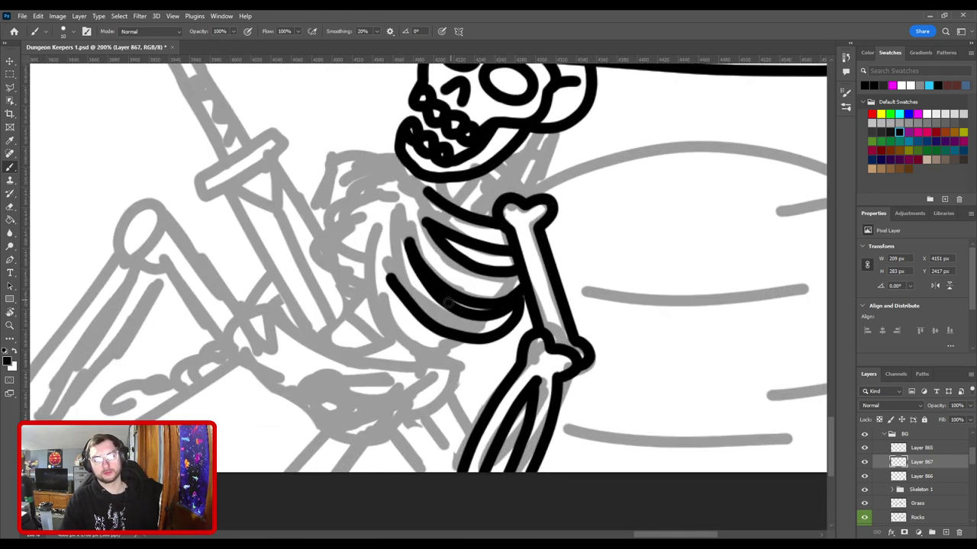
Step: Redraw the lowest rib line from a steeper, higher start and ink a second curve just beneath it, forming a narrow crescent
drag(419, 322, 440, 271)
key(ctrl+z)
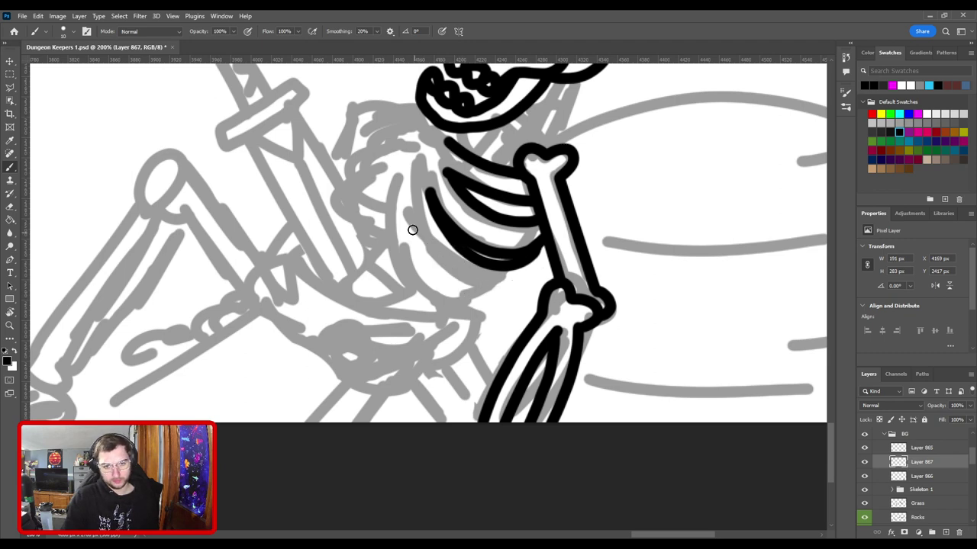
mouse_move(412, 229)
mouse_down()
mouse_move(435, 272)
mouse_move(485, 295)
mouse_move(525, 276)
mouse_move(543, 251)
mouse_up()
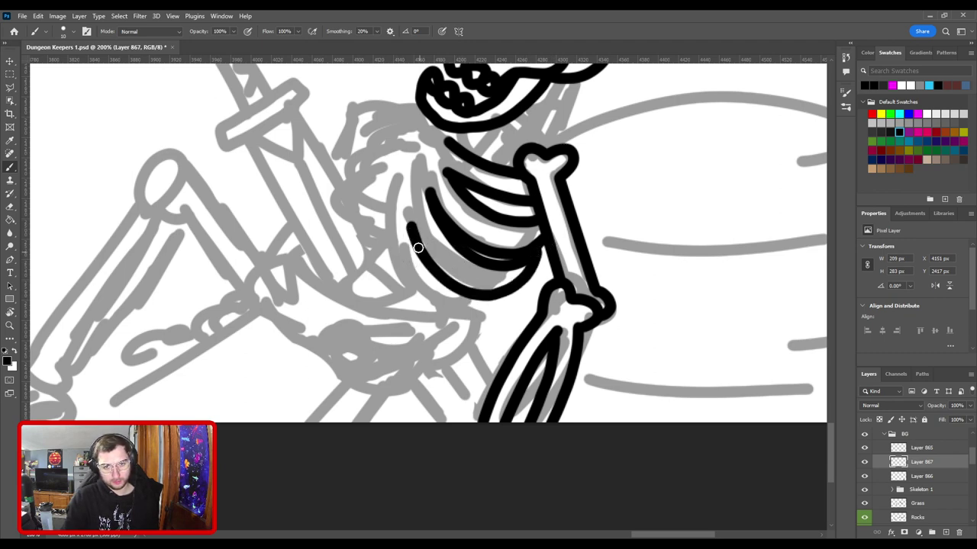
mouse_move(413, 237)
mouse_down()
mouse_move(438, 288)
mouse_move(486, 303)
mouse_up()
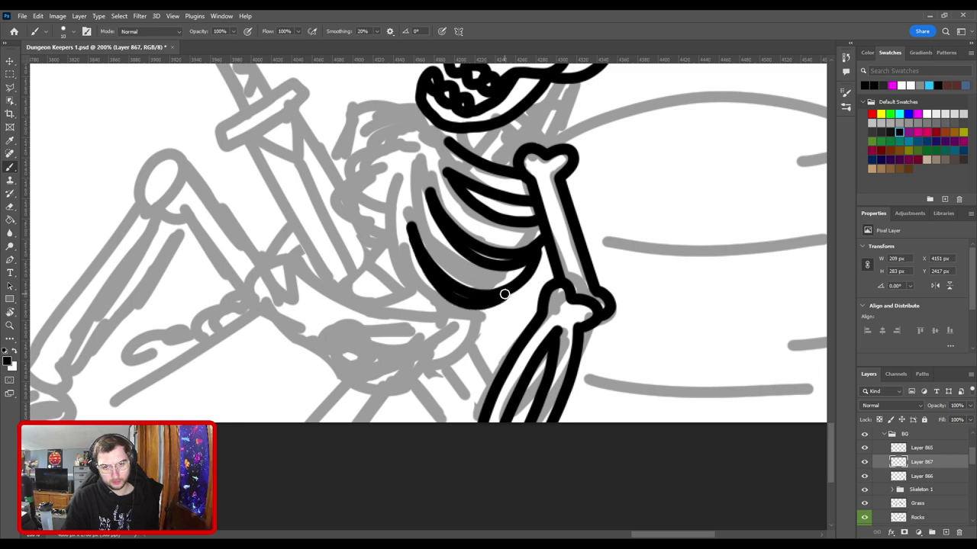
key(ctrl+z)
mouse_move(412, 232)
mouse_down()
mouse_move(437, 288)
mouse_move(463, 308)
mouse_move(503, 300)
mouse_move(424, 265)
mouse_move(456, 300)
mouse_move(481, 307)
mouse_move(523, 284)
mouse_up()
key(ctrl+z)
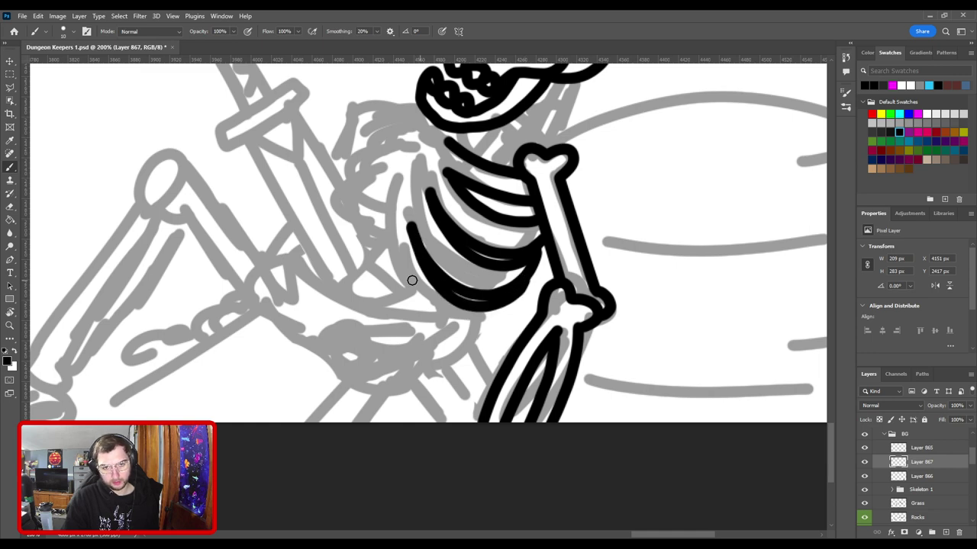
mouse_move(395, 263)
mouse_down()
mouse_move(412, 297)
mouse_move(462, 336)
mouse_move(508, 324)
mouse_move(531, 271)
mouse_up()
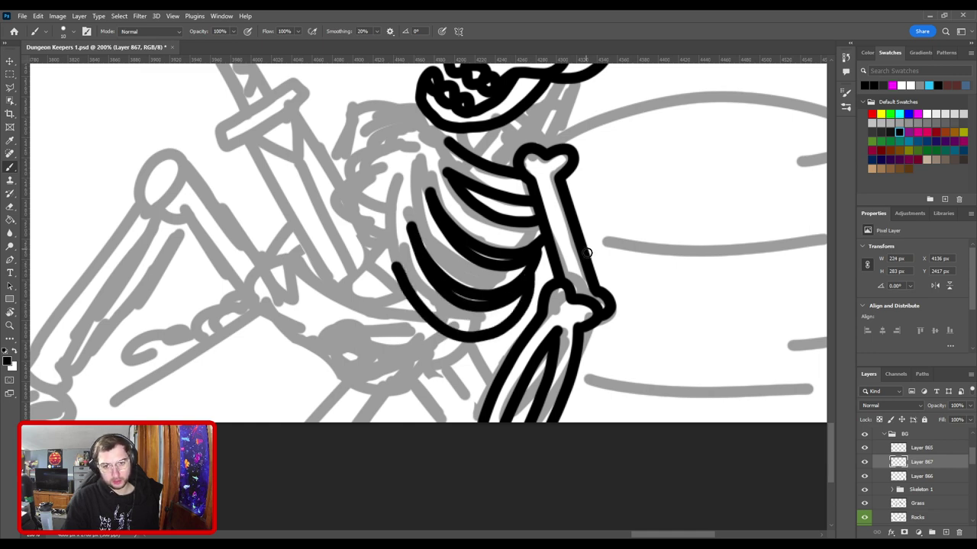
key(ctrl+minus)
key(ctrl+minus)
key(ctrl+minus)
key(ctrl+plus)
key(ctrl+plus)
key(ctrl+plus)
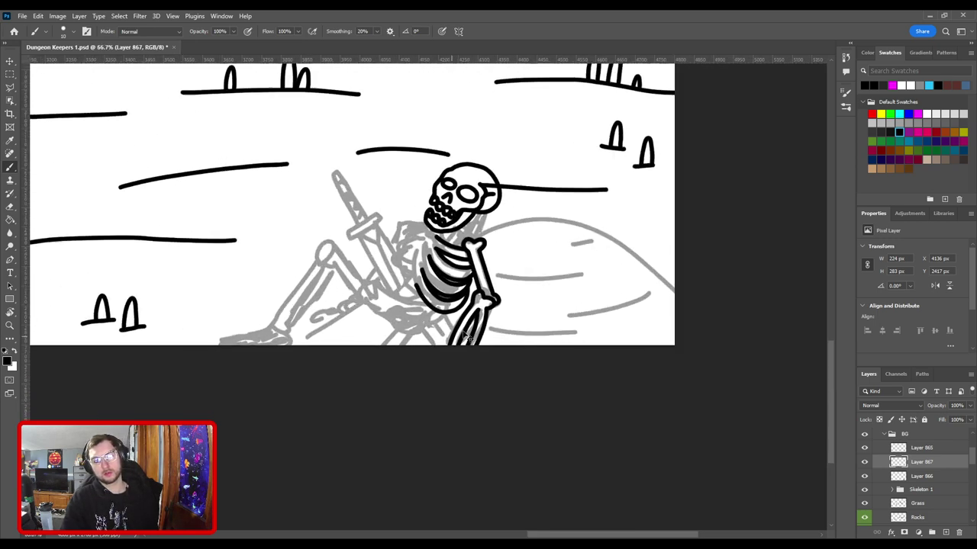
key(ctrl+z)
Step: Ink the bottom rib line below the lowest crescent, curving its end up to meet the crescent near the elbow
mouse_move(395, 252)
mouse_down()
mouse_move(422, 303)
mouse_move(466, 327)
mouse_move(516, 294)
mouse_up()
key(ctrl+z)
mouse_move(383, 252)
mouse_down()
mouse_move(419, 310)
mouse_move(463, 327)
mouse_move(492, 314)
mouse_up()
key(ctrl+z)
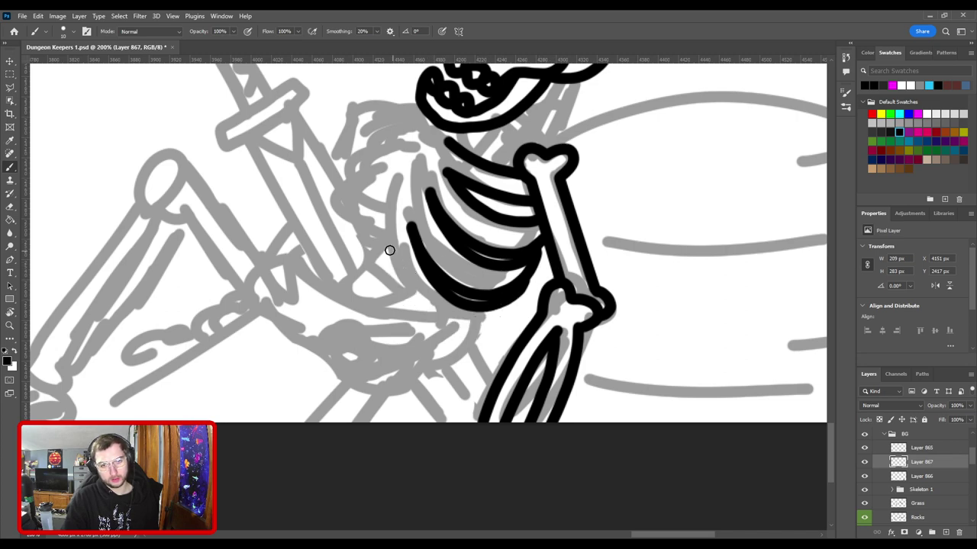
mouse_move(388, 251)
mouse_down()
mouse_move(443, 323)
mouse_move(488, 322)
mouse_move(515, 301)
mouse_up()
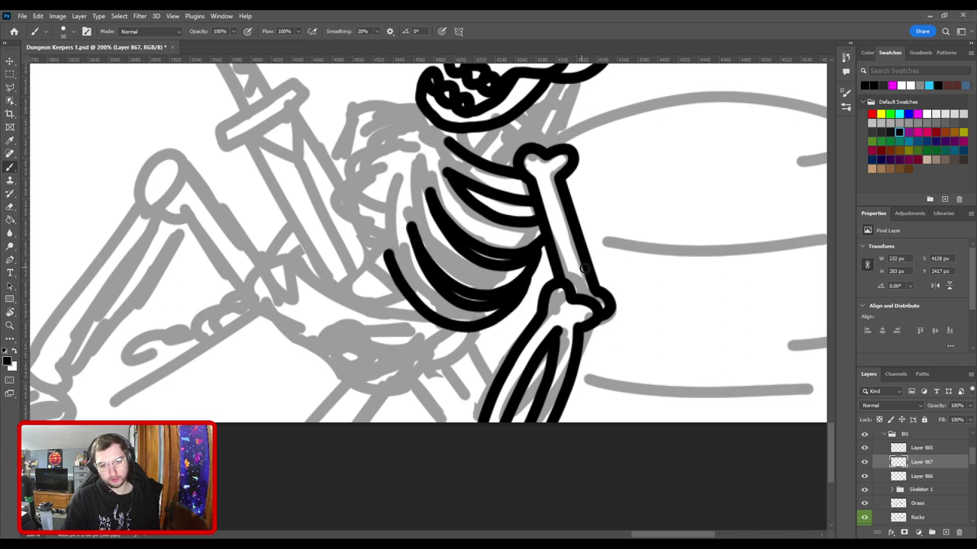
scroll(583, 267, down, 5)
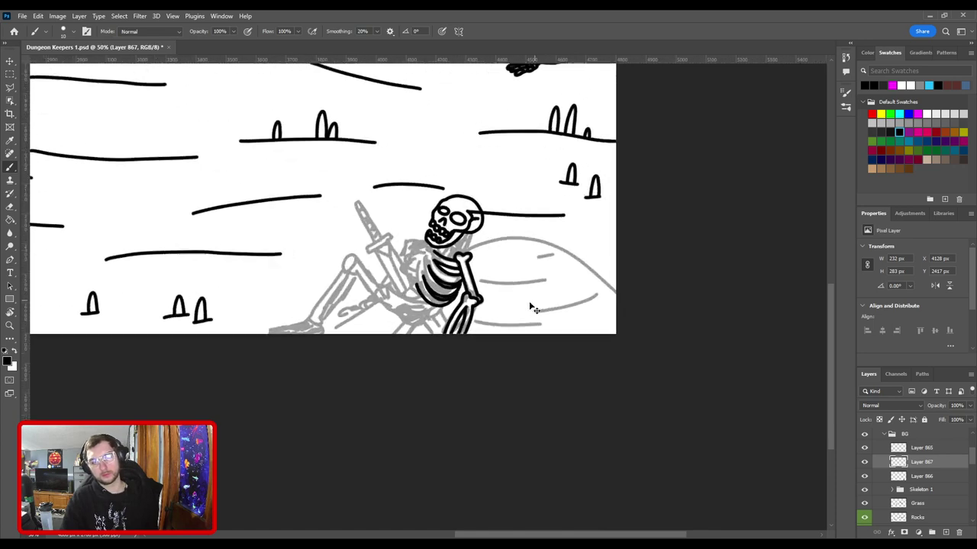
scroll(442, 275, up, 5)
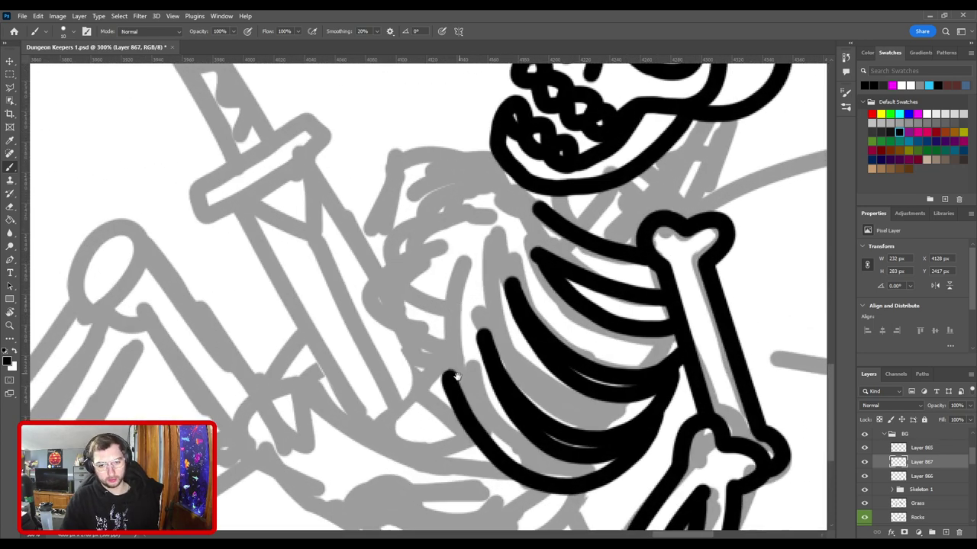
Step: Extend the bottom rib line's upper end farther up the torso and extend the top rib line up to the jaw
mouse_move(455, 377)
mouse_down()
mouse_move(439, 326)
mouse_move(416, 293)
mouse_up()
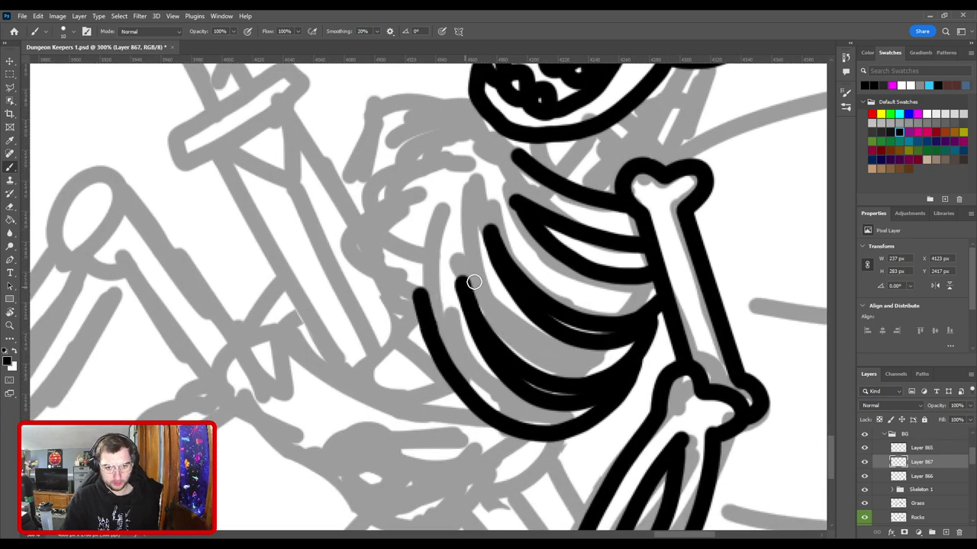
mouse_move(474, 215)
mouse_down()
mouse_move(501, 253)
mouse_move(540, 257)
mouse_up()
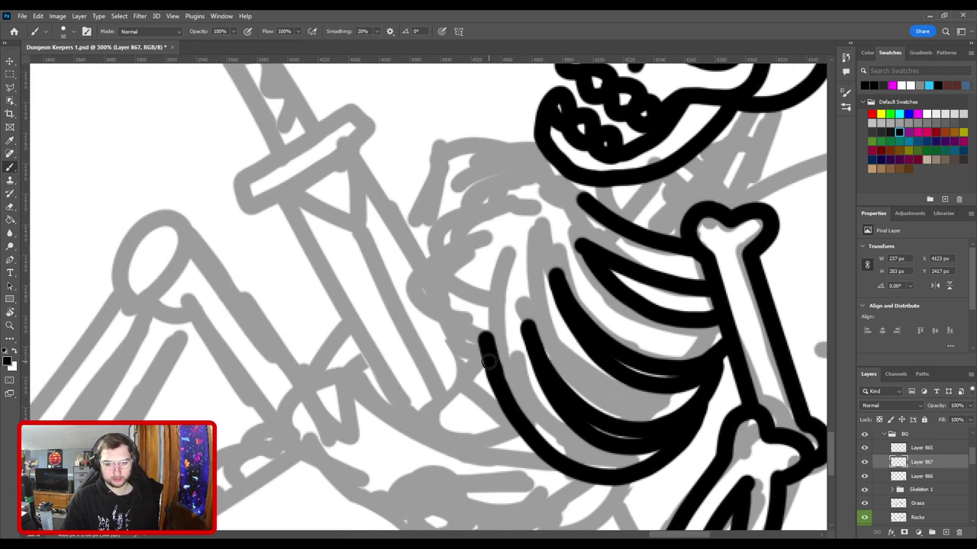
drag(519, 257, 462, 357)
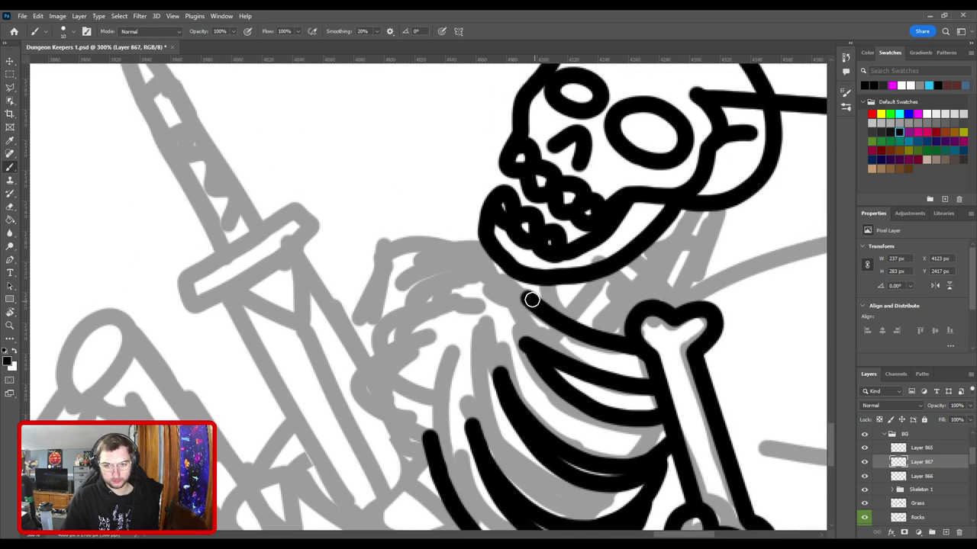
drag(528, 298, 495, 267)
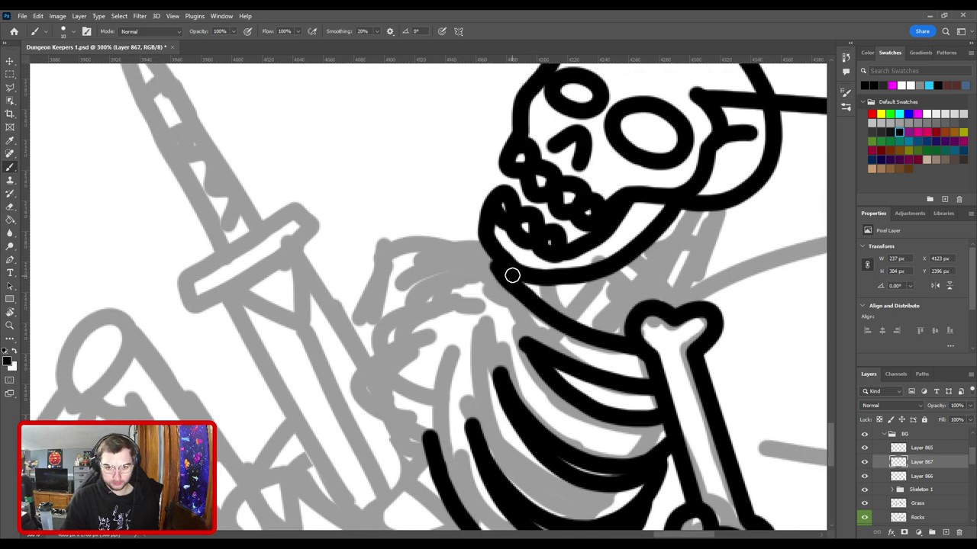
mouse_move(489, 316)
mouse_down()
mouse_move(539, 305)
mouse_move(516, 285)
mouse_up()
key(ctrl+z)
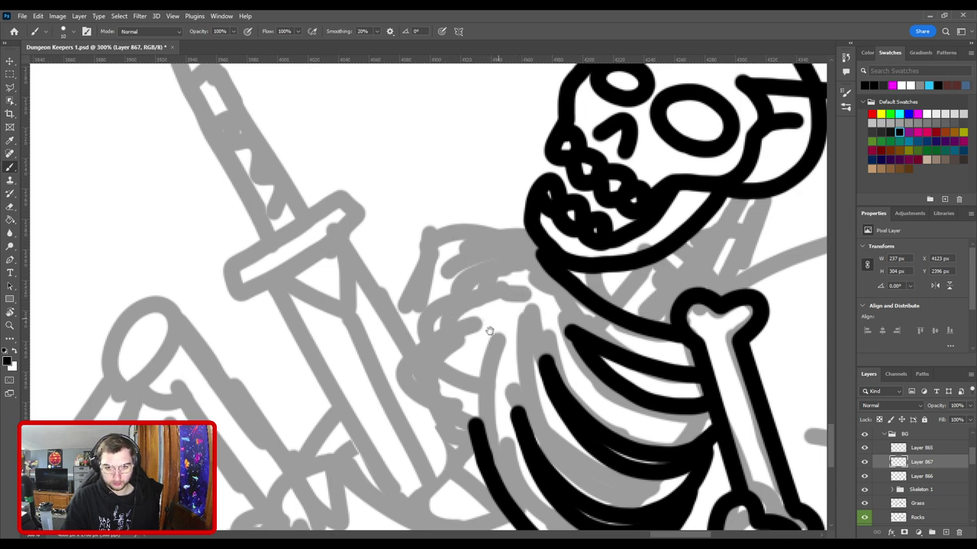
Step: Ink the far side of the ribcage as a hooked lower edge with stacked curved rib ends rising to the jaw
drag(489, 330, 538, 267)
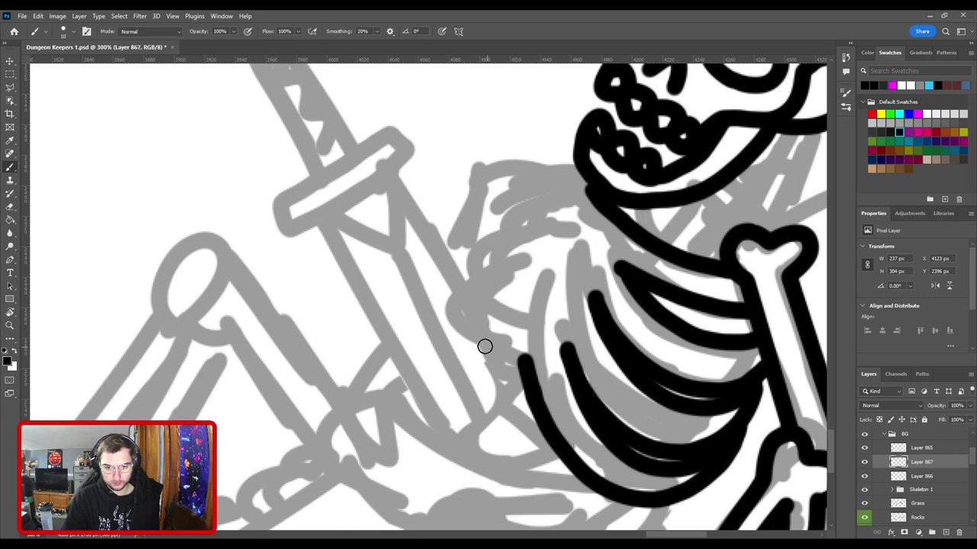
mouse_move(485, 347)
mouse_down()
mouse_move(439, 324)
mouse_move(457, 299)
mouse_move(522, 274)
mouse_up()
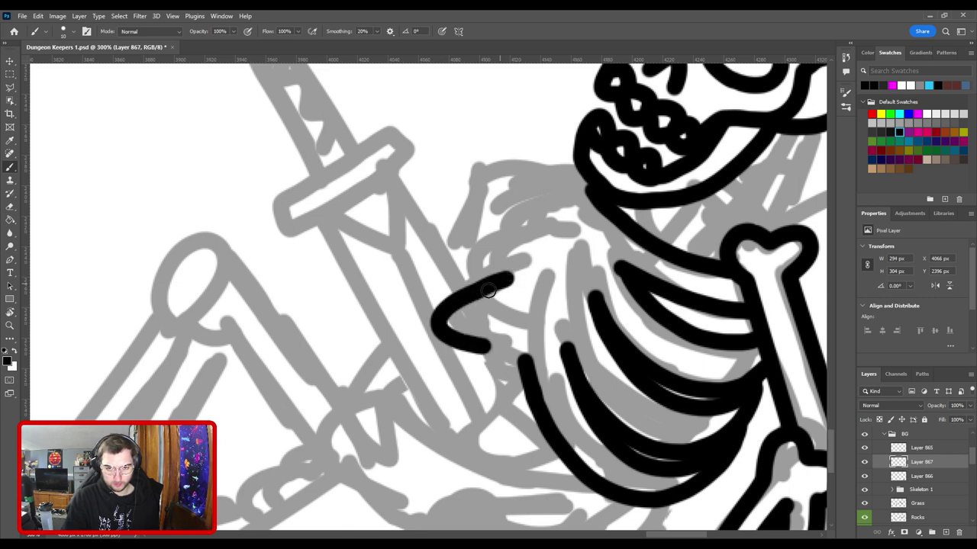
mouse_move(467, 301)
mouse_down()
mouse_move(511, 245)
mouse_move(528, 246)
mouse_move(543, 213)
mouse_move(556, 217)
mouse_move(522, 204)
mouse_move(540, 184)
mouse_move(598, 191)
mouse_up()
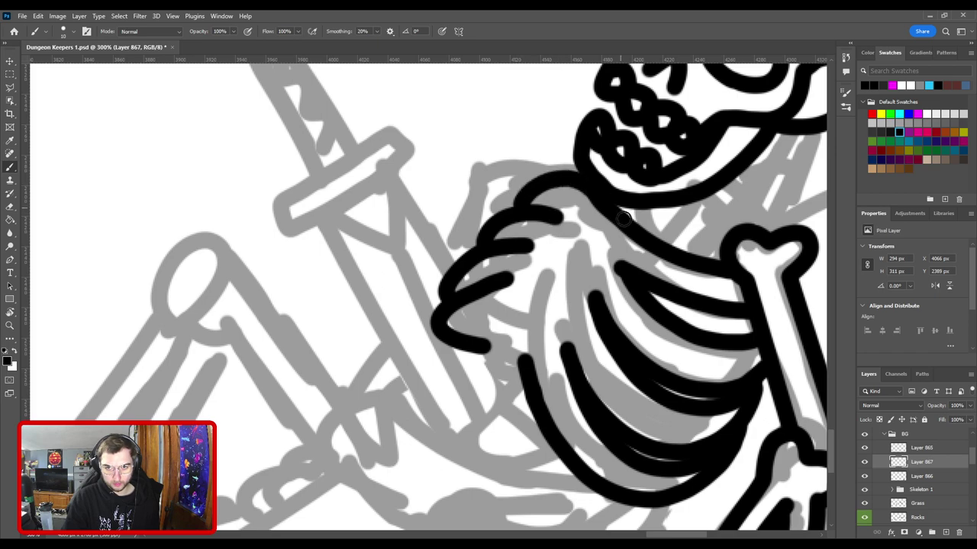
key(ctrl+minus)
key(ctrl+minus)
key(ctrl+minus)
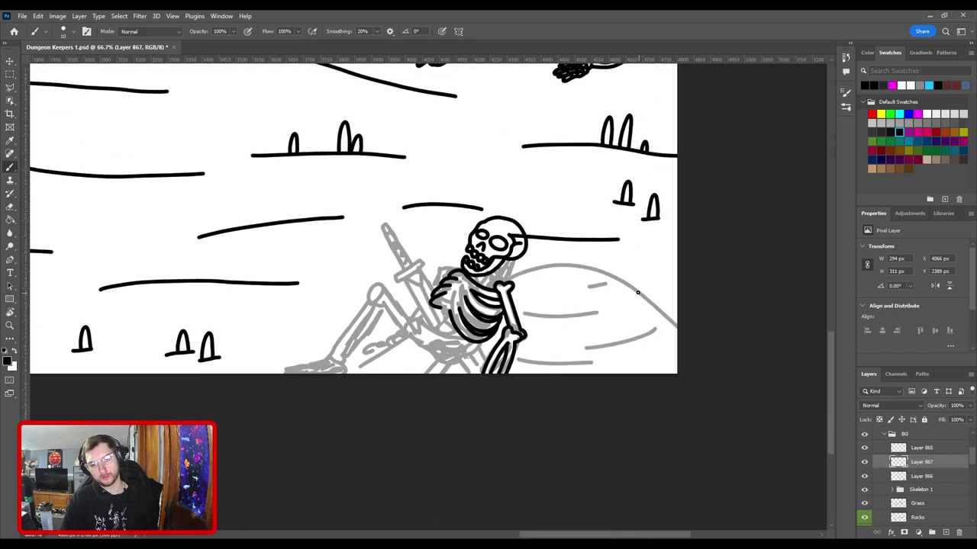
Step: Erase the straight inner stroke above the hooked lower edge of the far-side ribs, using a much smaller eraser
key(ctrl+plus)
key(ctrl+plus)
key(ctrl+plus)
drag(564, 270, 437, 296)
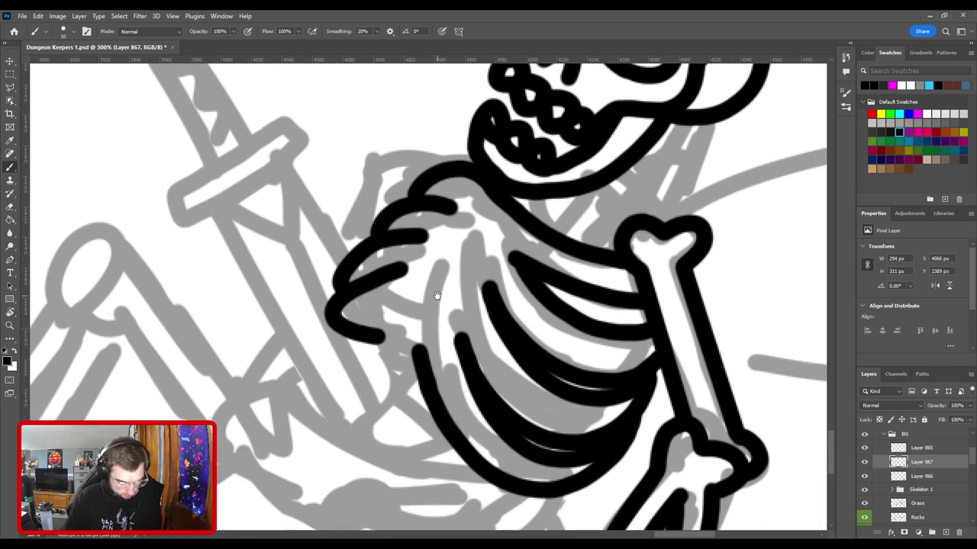
key(e)
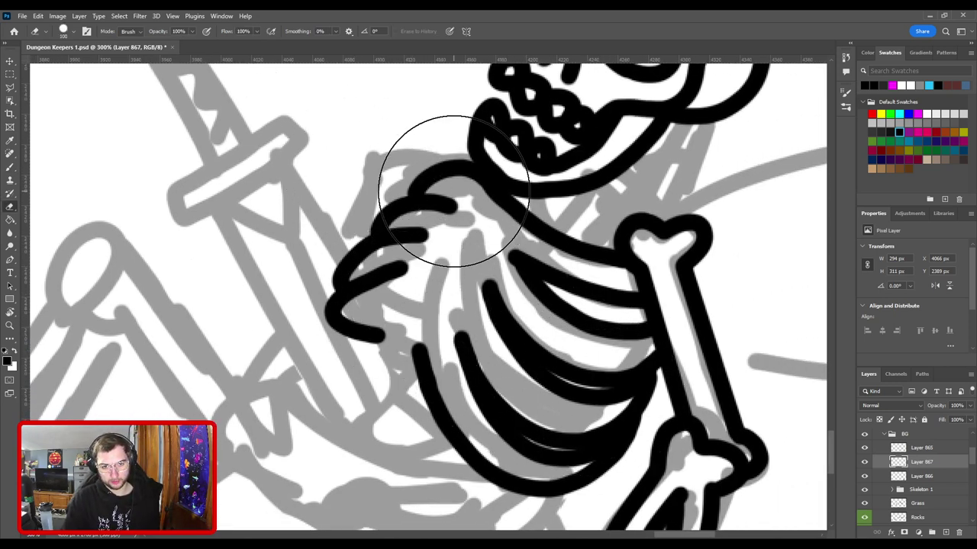
key([)
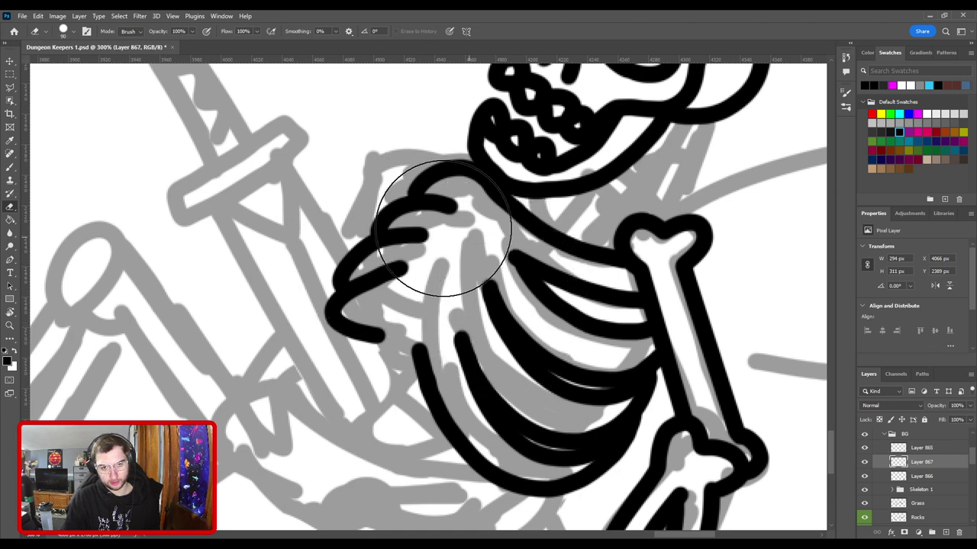
key(bracketleft)
key(bracketleft)
key(bracketleft)
key(bracketleft)
key(bracketleft)
key(bracketleft)
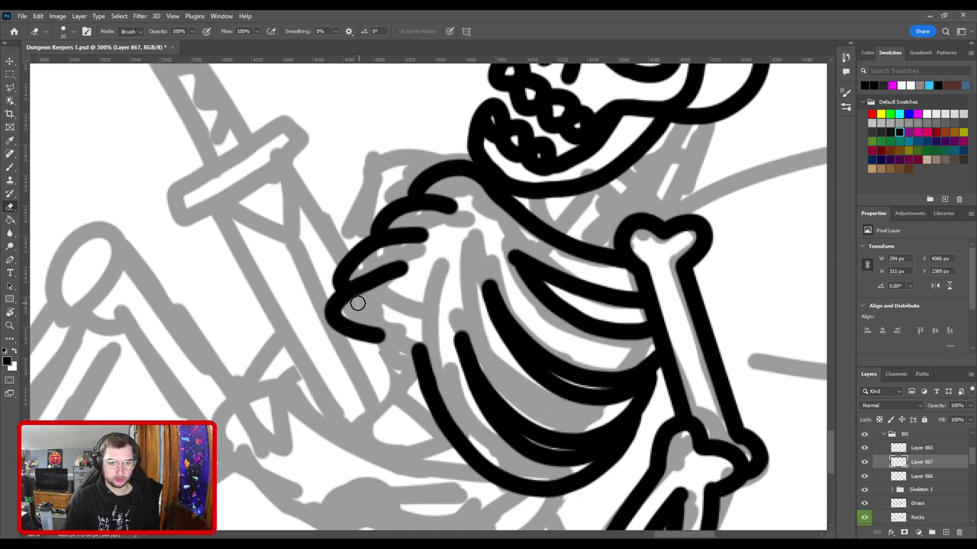
mouse_move(351, 306)
mouse_down()
mouse_move(417, 278)
mouse_move(406, 262)
mouse_move(407, 277)
mouse_move(422, 277)
mouse_move(365, 280)
mouse_up()
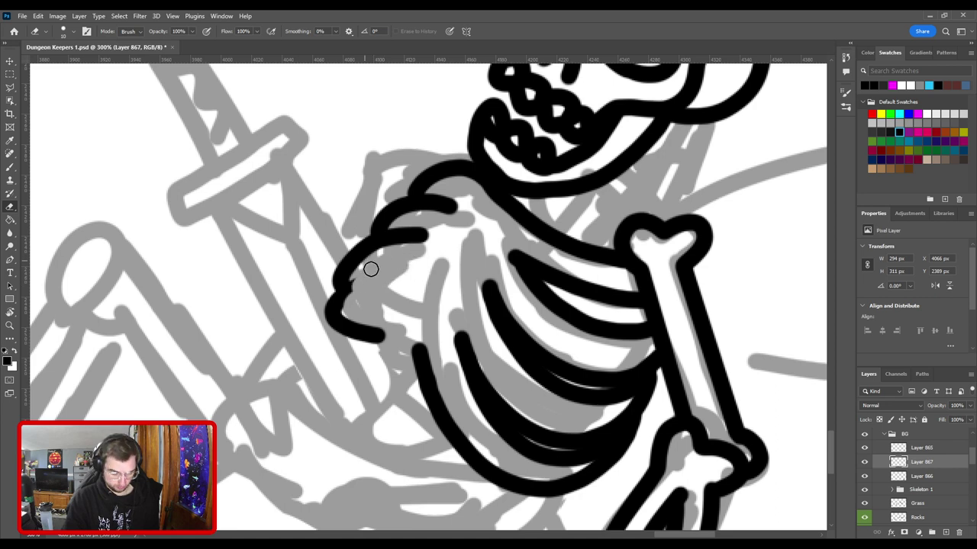
Step: Ink an arched rib line in place of the erased stroke and connect the far-side hook to the bottom rib line's upper end
key(b)
mouse_move(334, 309)
mouse_down()
mouse_move(340, 290)
mouse_move(412, 282)
mouse_move(533, 246)
mouse_move(481, 222)
mouse_up()
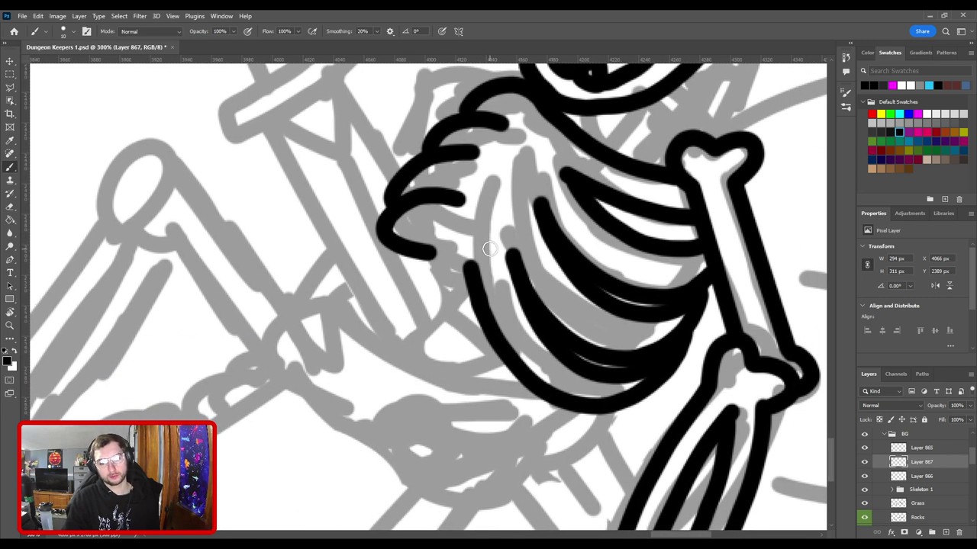
drag(428, 254, 468, 262)
key(ctrl+z)
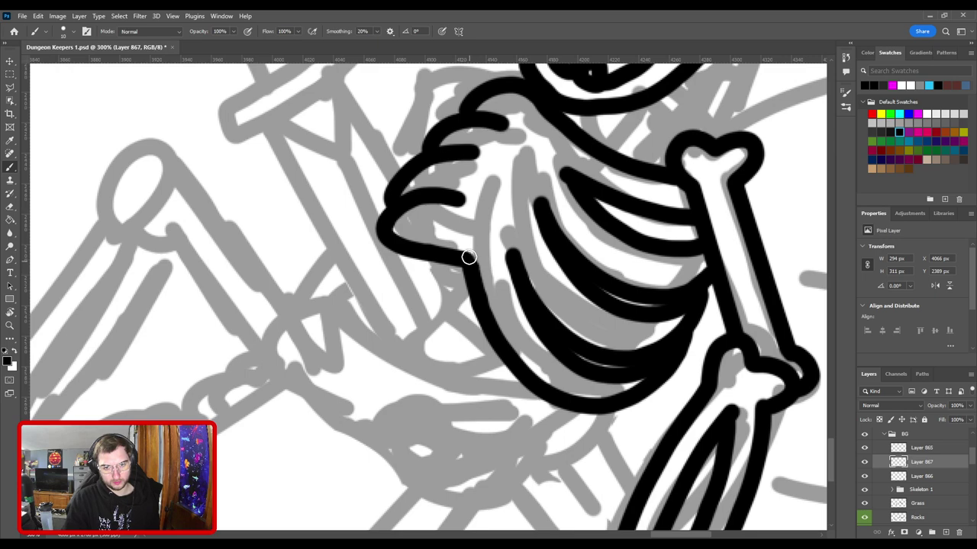
click(469, 251)
drag(527, 169, 447, 280)
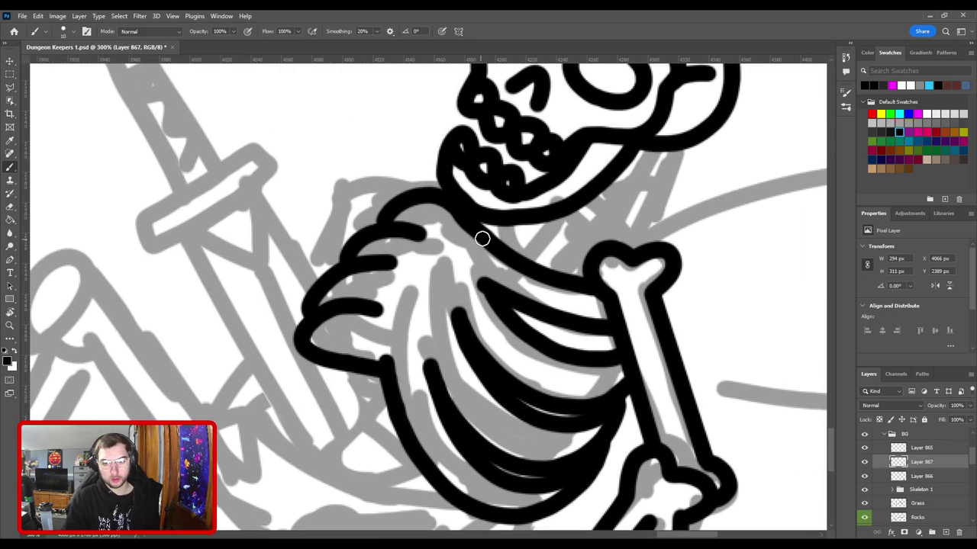
Step: Lengthen the middle of the three open-ended far-side rib lines inward across the chest
key(ctrl+minus)
key(ctrl+minus)
drag(488, 250, 478, 213)
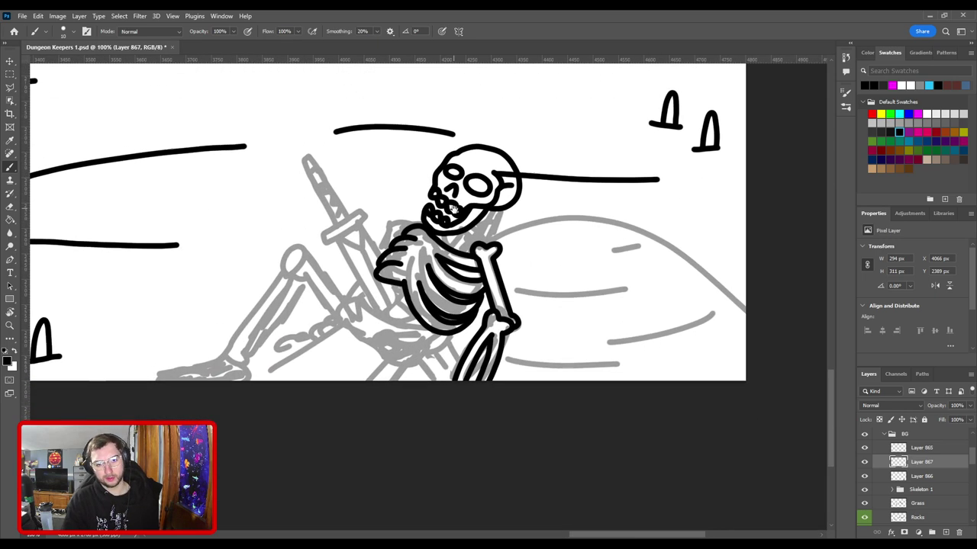
key(ctrl+plus)
key(ctrl+plus)
scroll(404, 150, up, 3)
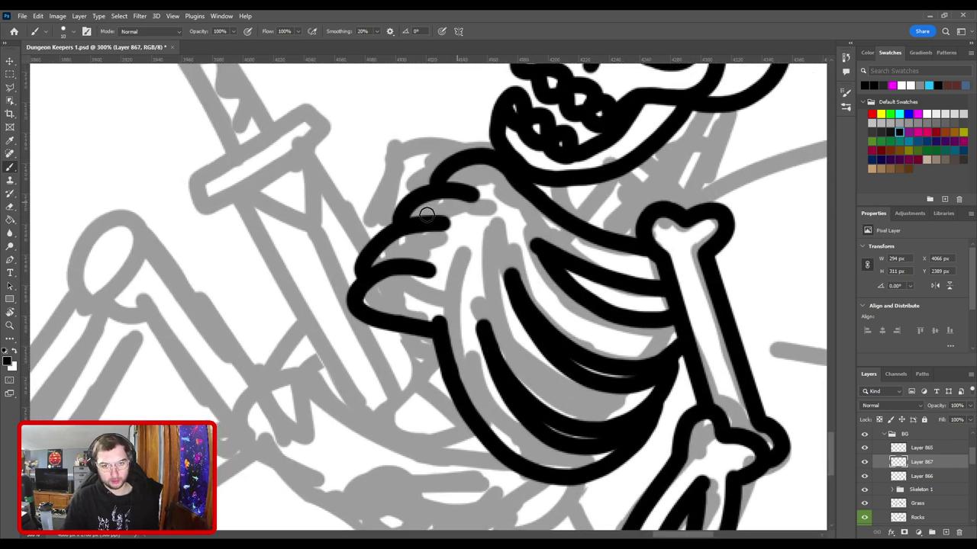
drag(424, 224, 466, 230)
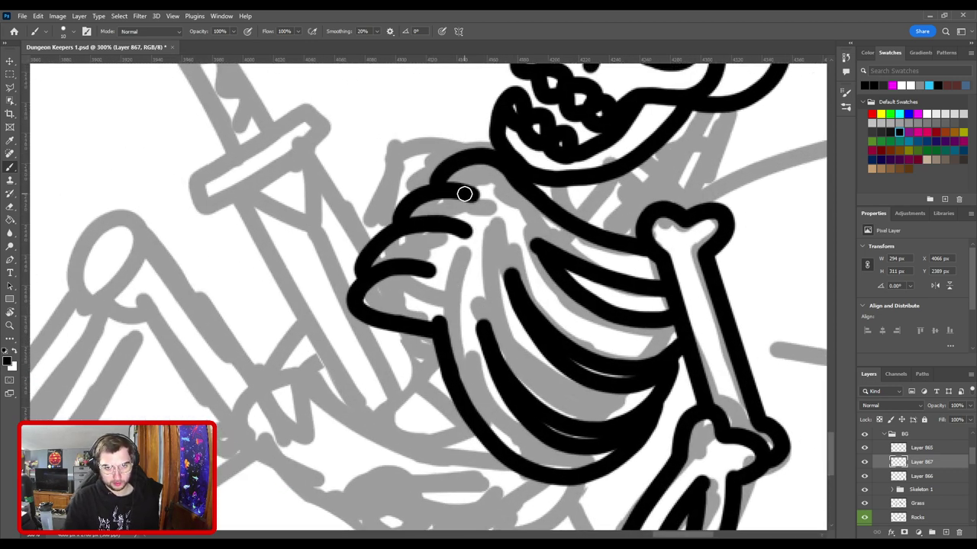
scroll(553, 246, down, 4)
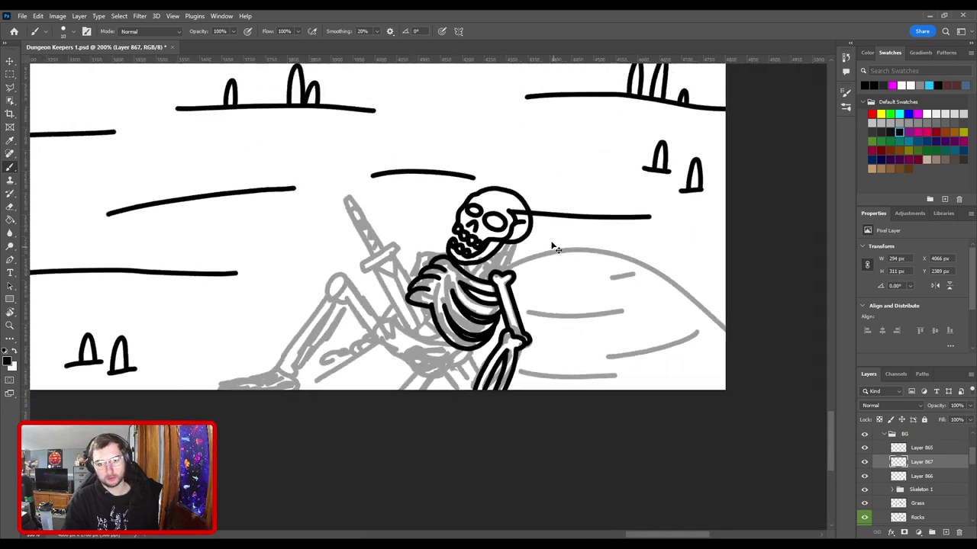
scroll(554, 247, down, 5)
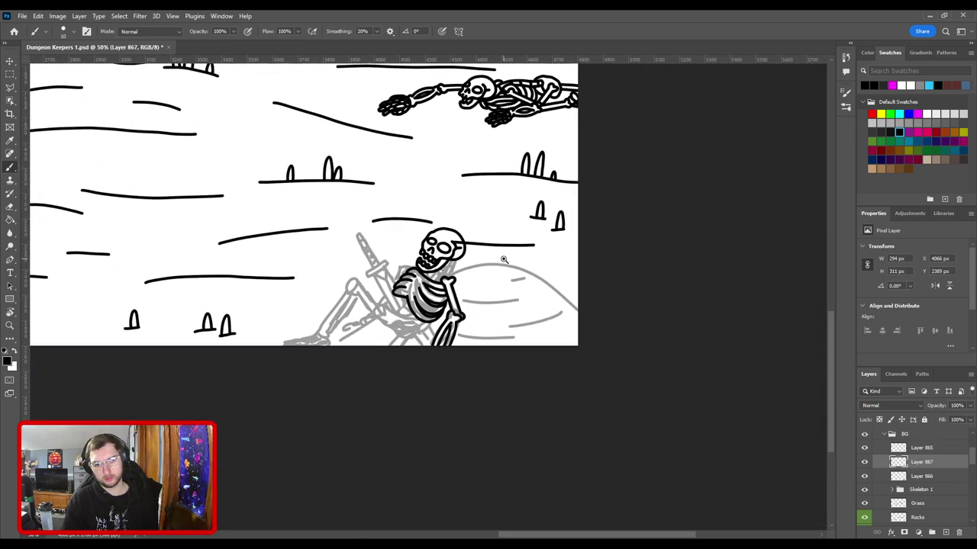
Step: Ink the two neck edges as slanted lines running from the shoulder joint and upper chest to the underside of the skull
scroll(504, 260, up, 5)
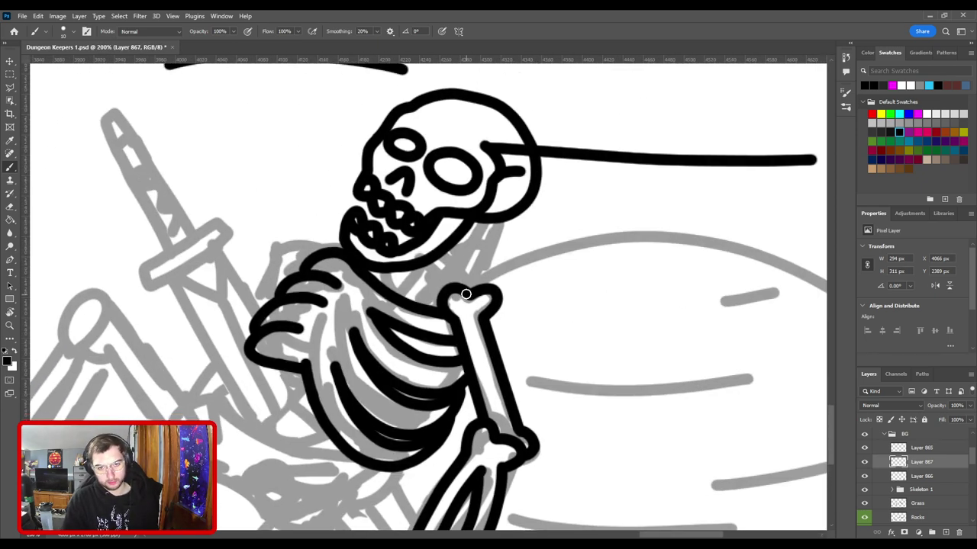
mouse_move(465, 294)
mouse_down()
mouse_move(493, 261)
mouse_move(506, 218)
mouse_up()
key(ctrl+z)
drag(465, 285, 490, 229)
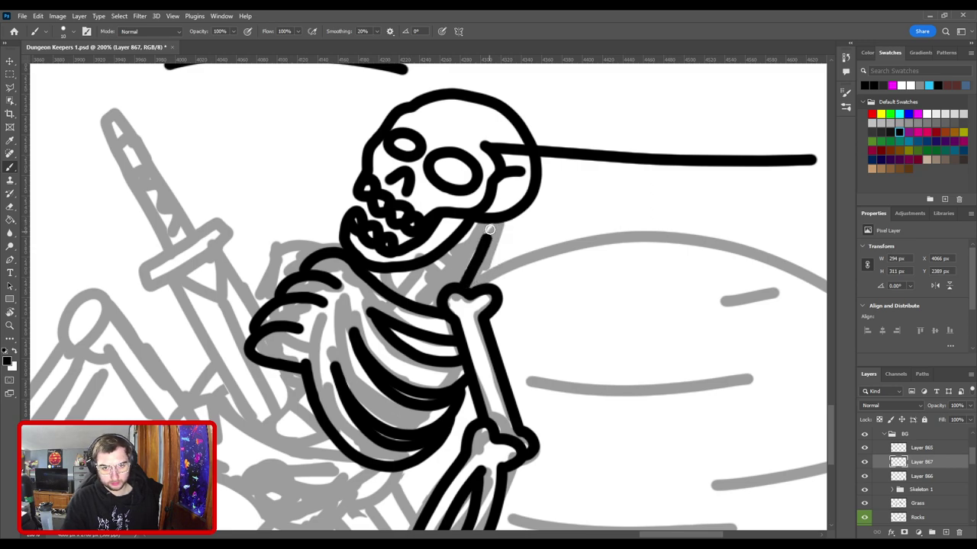
drag(394, 295, 411, 268)
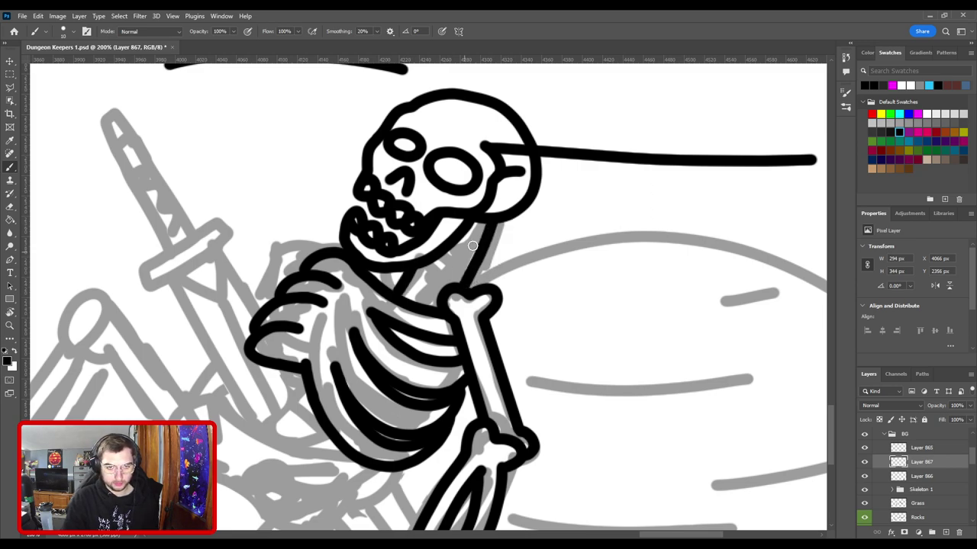
scroll(514, 229, down, 5)
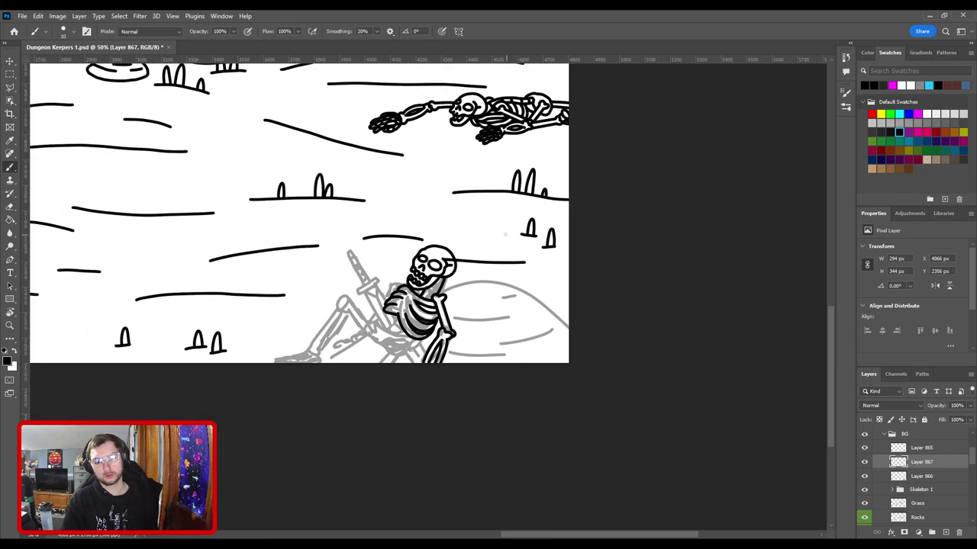
Step: Ink the pelvis as one closed, rounded outline over its grey sketch, tucked against the bottom of the ribcage
scroll(500, 238, up, 5)
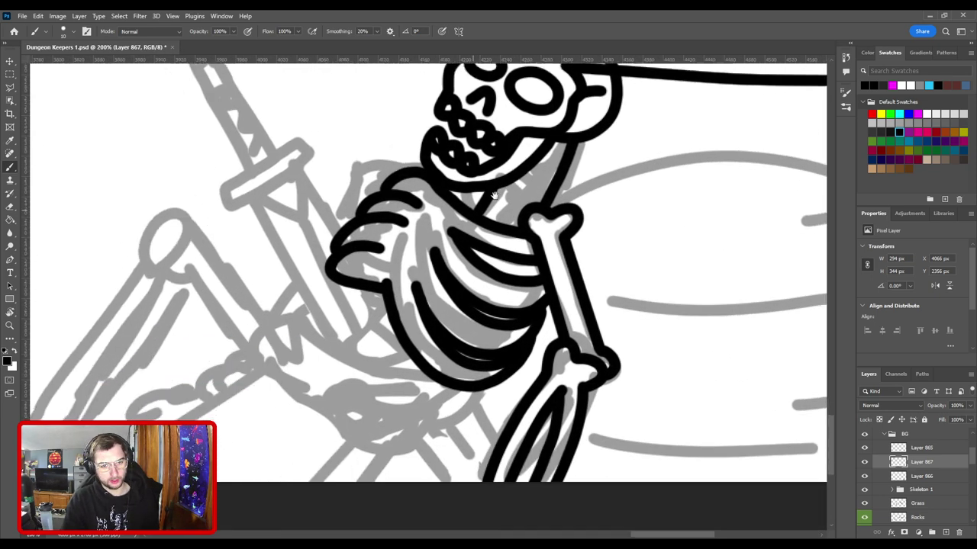
drag(495, 196, 532, 165)
mouse_move(481, 290)
mouse_down()
mouse_move(480, 208)
mouse_move(508, 273)
mouse_move(497, 210)
mouse_up()
scroll(496, 210, down, 3)
scroll(431, 221, up, 3)
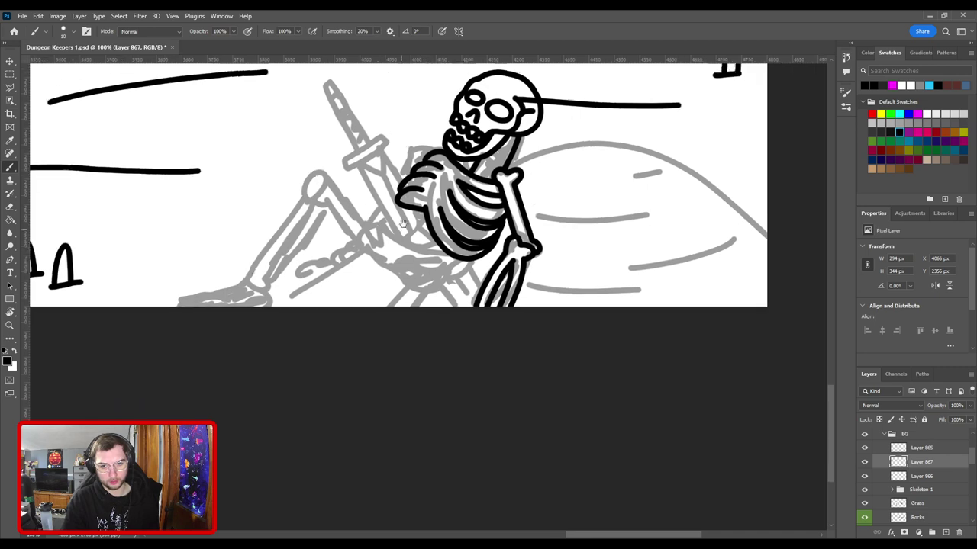
scroll(411, 207, up, 3)
scroll(405, 204, left, 3)
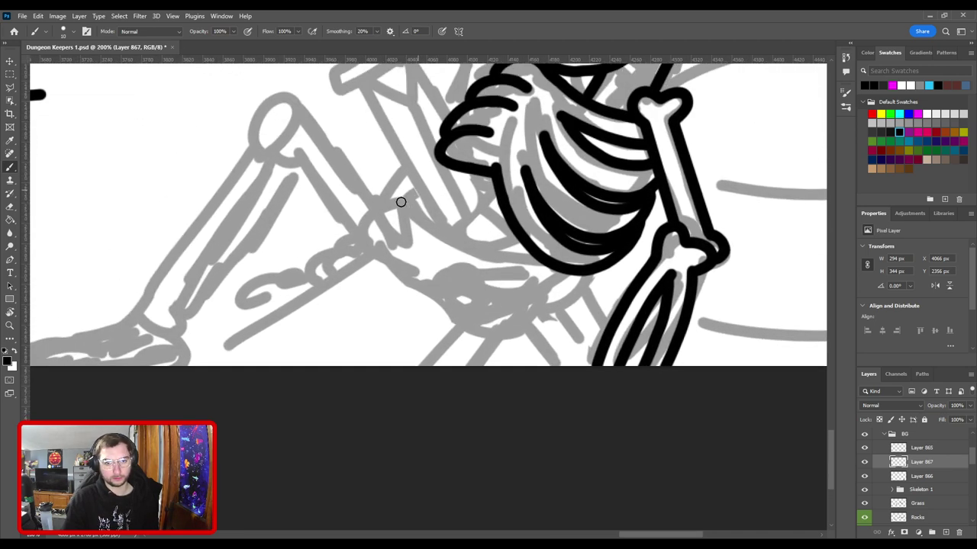
mouse_move(372, 242)
mouse_down()
mouse_move(402, 191)
mouse_move(454, 234)
mouse_move(562, 275)
mouse_move(559, 309)
mouse_move(487, 347)
mouse_move(371, 259)
mouse_up()
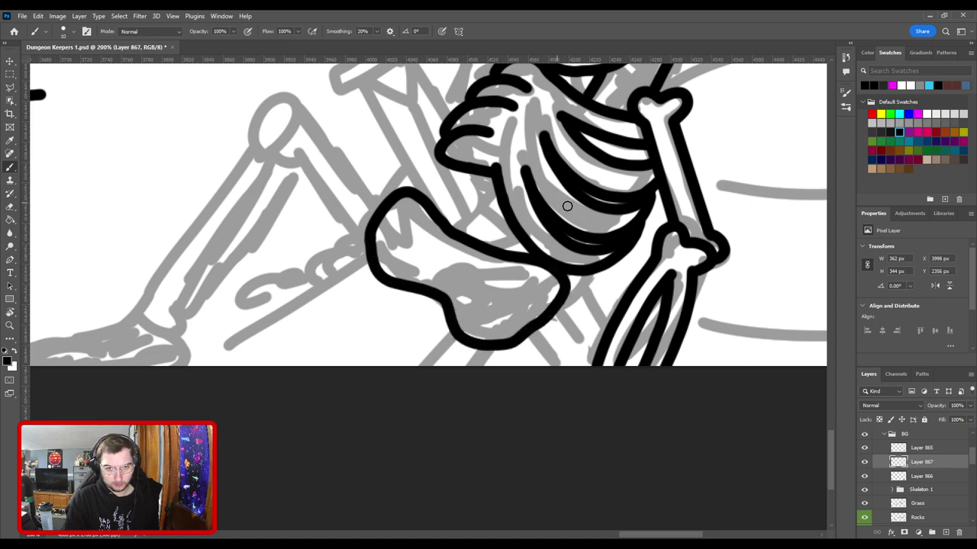
scroll(649, 275, down, 4)
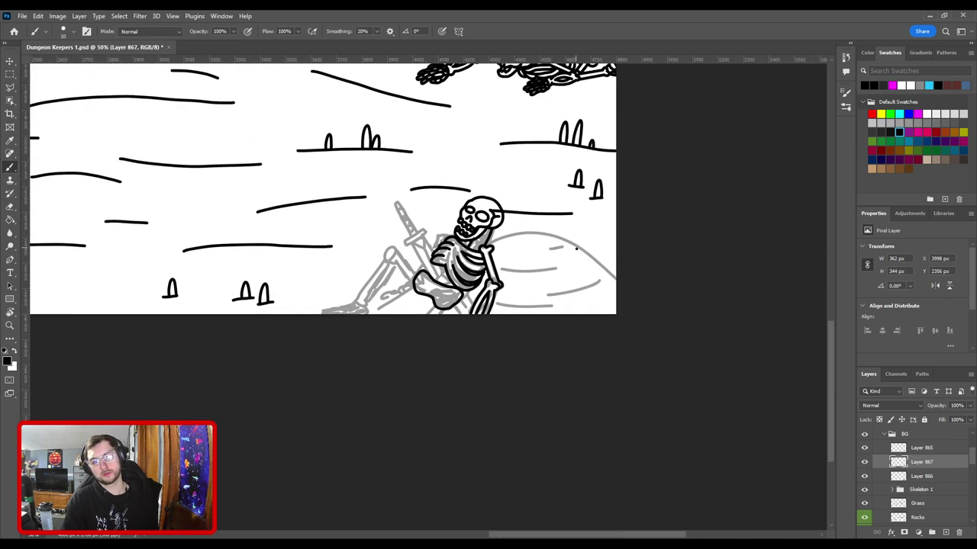
Step: Enlarge the eraser to 30 px and thin the inner side of the pelvis outline along its lower edge facing the forearm
scroll(572, 250, up, 6)
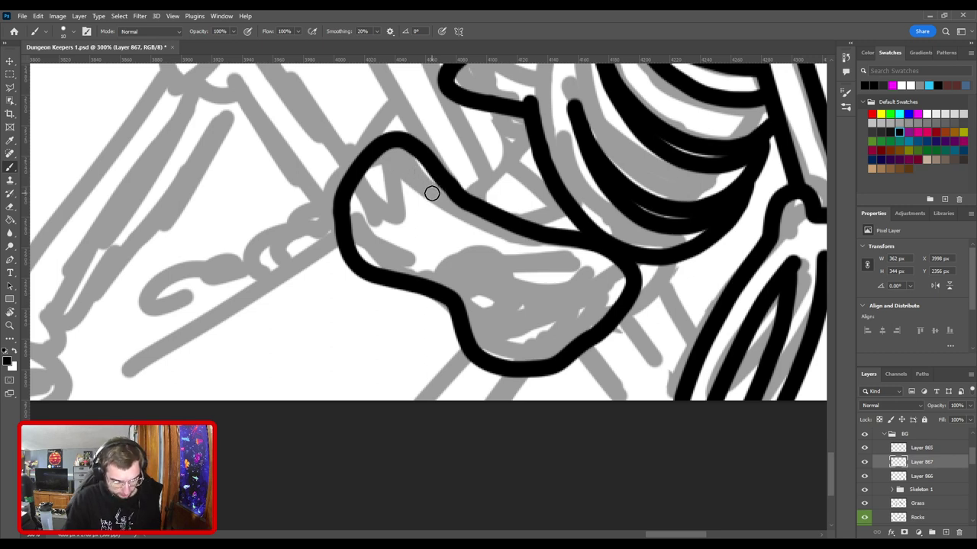
scroll(431, 191, down, 6)
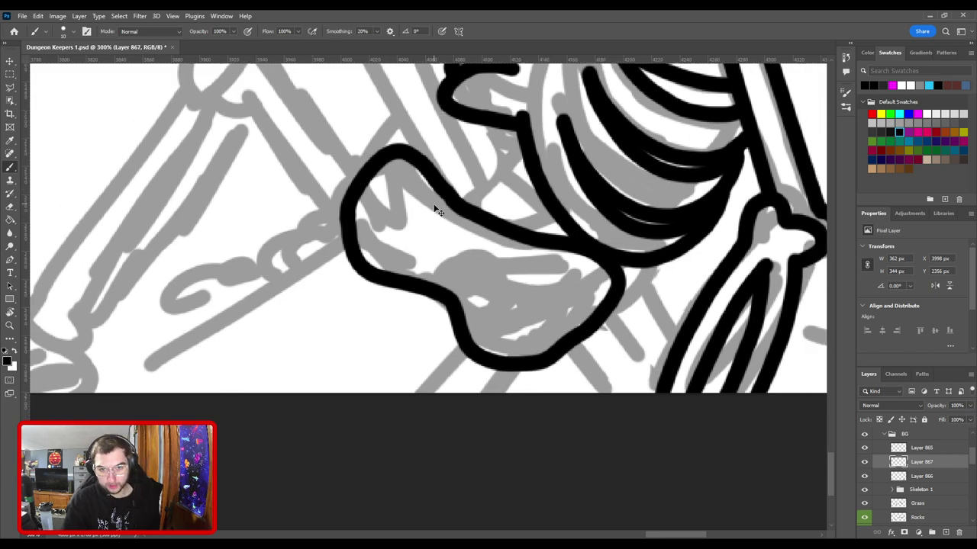
drag(500, 302, 503, 279)
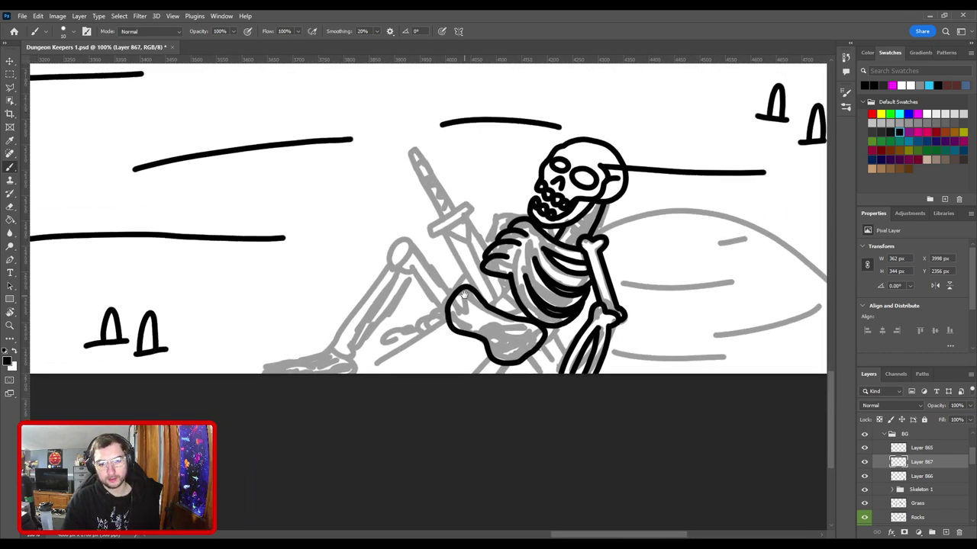
scroll(463, 293, up, 5)
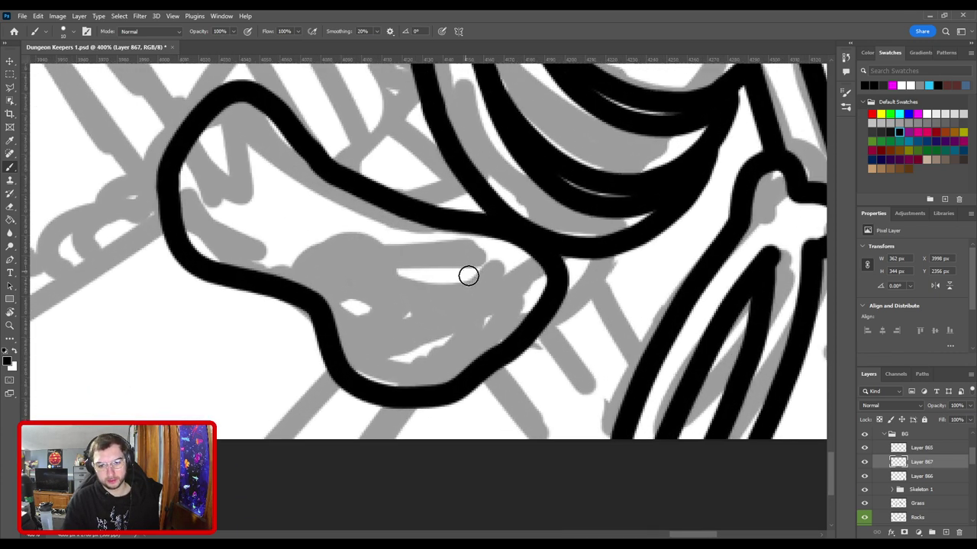
drag(458, 302, 387, 251)
key(e)
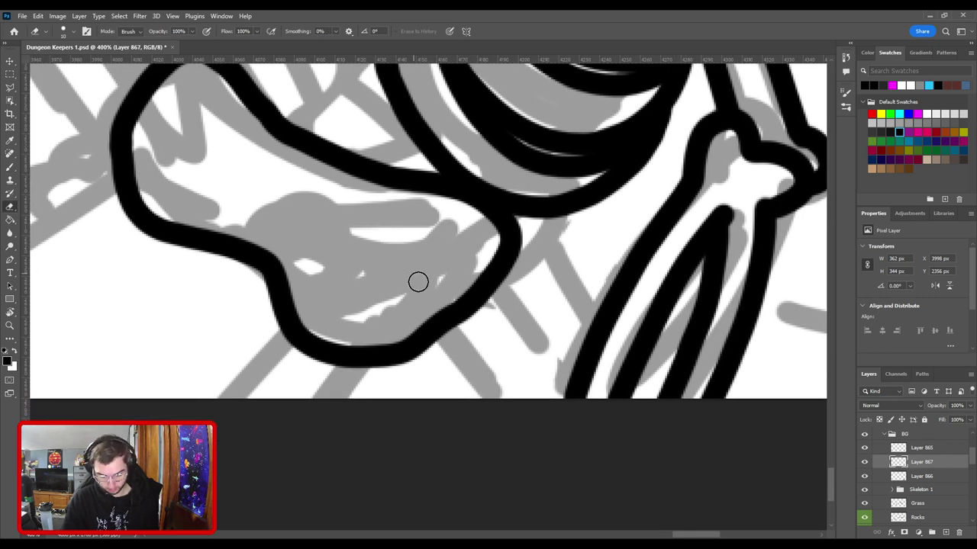
key(bracketright)
key(bracketright)
key(bracketright)
key(bracketright)
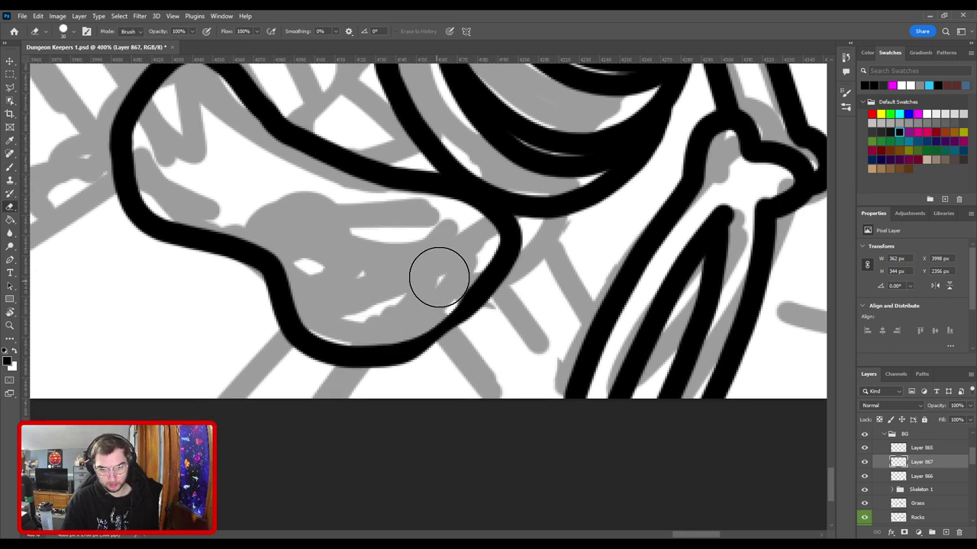
Step: Re-ink the thinned lower pelvis edge facing the forearm with one smooth black curve
key(b)
drag(399, 353, 492, 284)
key(ctrl+z)
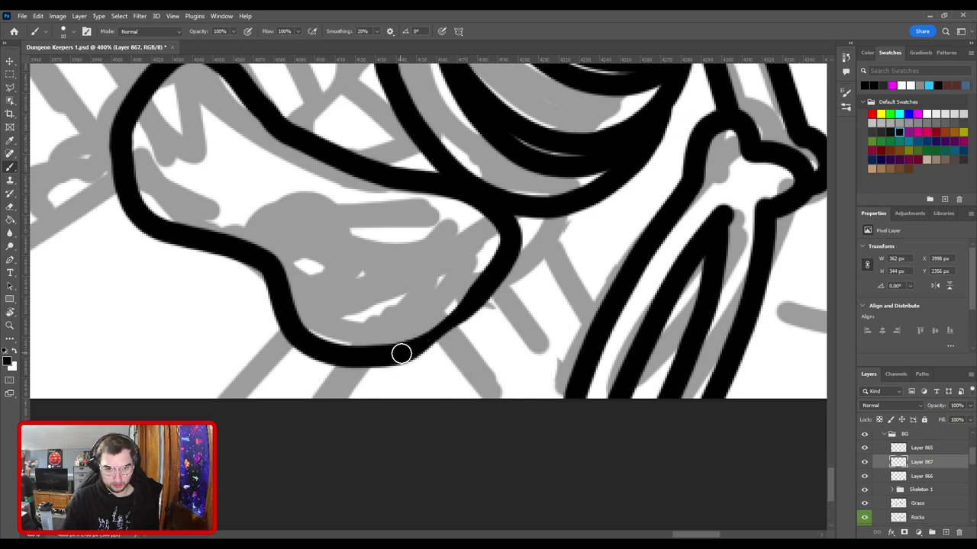
mouse_move(401, 351)
mouse_down()
mouse_move(480, 289)
mouse_move(415, 344)
mouse_move(460, 316)
mouse_move(492, 280)
mouse_up()
key(ctrl+z)
key(ctrl+z)
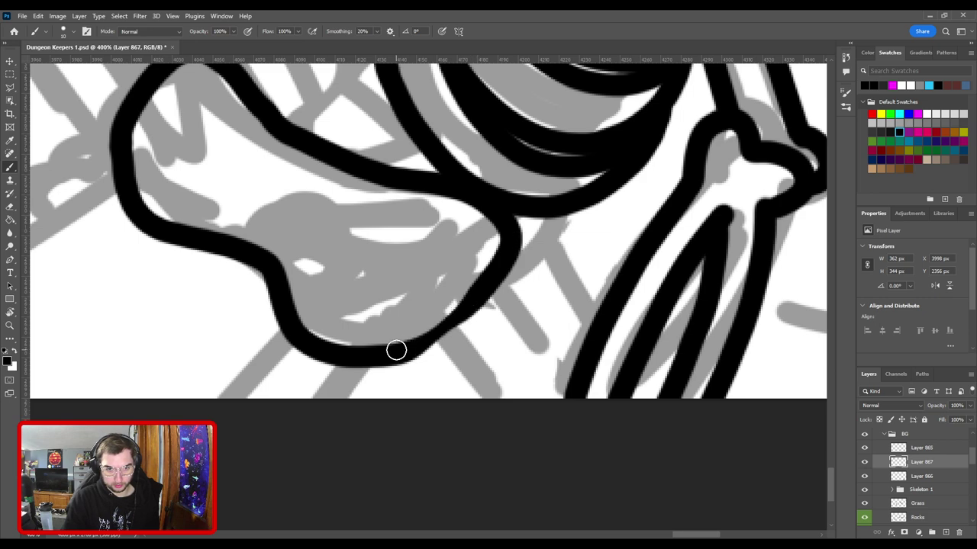
mouse_move(394, 349)
mouse_down()
mouse_move(456, 318)
mouse_move(478, 294)
mouse_up()
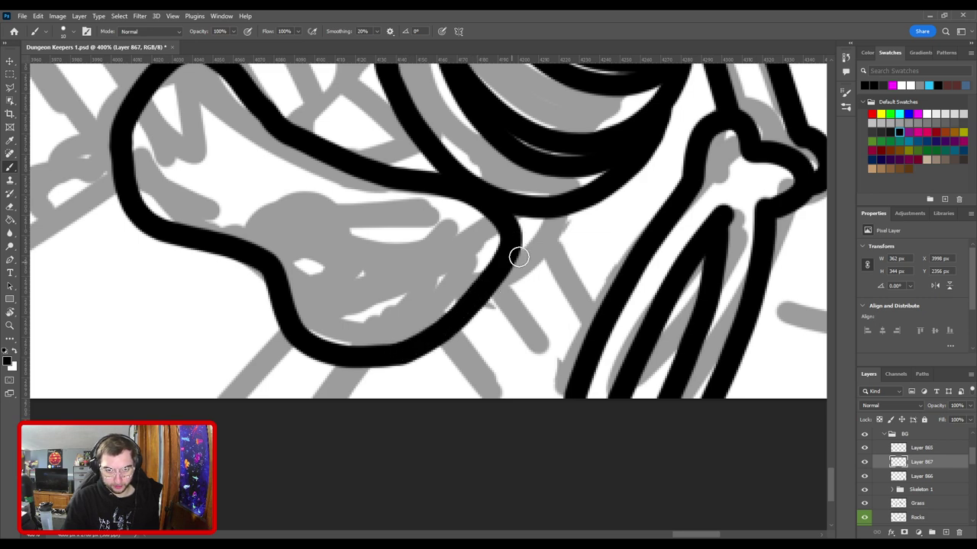
Step: Erase the inner side of the pelvis outline along its upper slope and the end facing the bent leg
drag(387, 219, 550, 318)
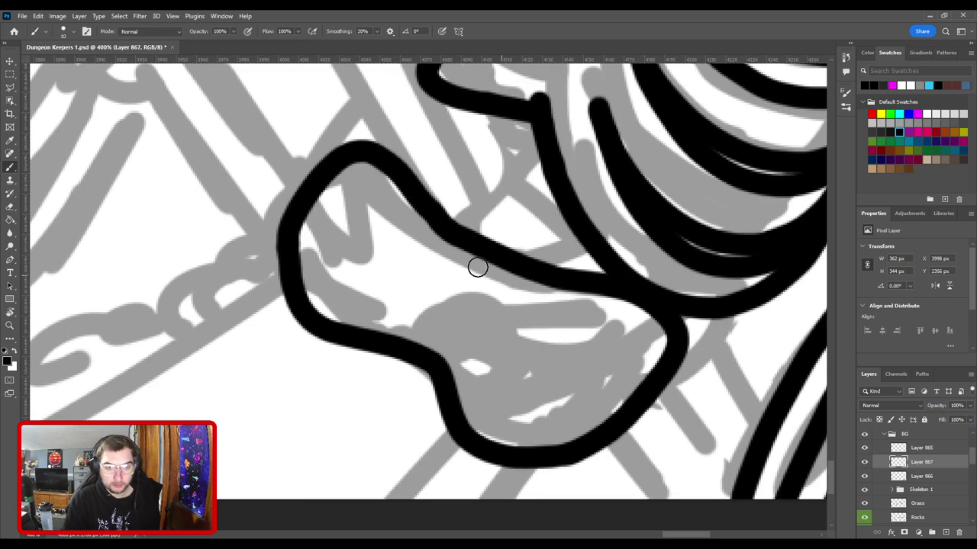
key(e)
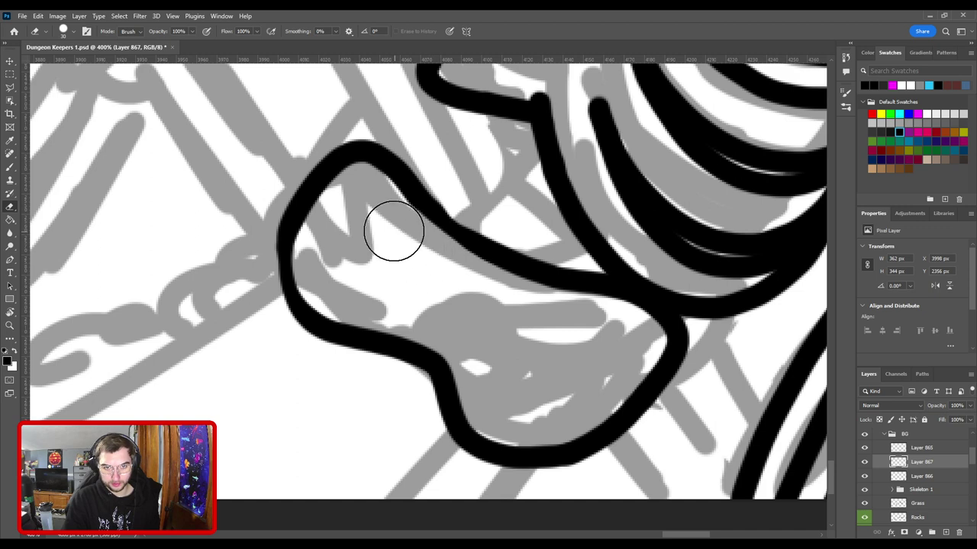
key(b)
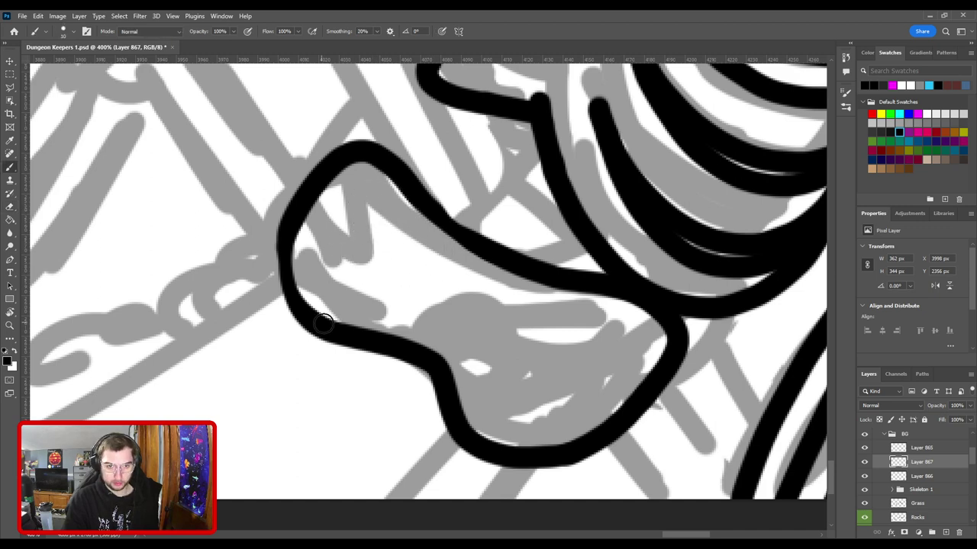
Step: Re-ink the pelvis end facing the bent leg with a fuller rounded curve over the thinned line
mouse_move(322, 324)
mouse_down()
mouse_move(283, 300)
mouse_move(277, 264)
mouse_up()
key(ctrl+z)
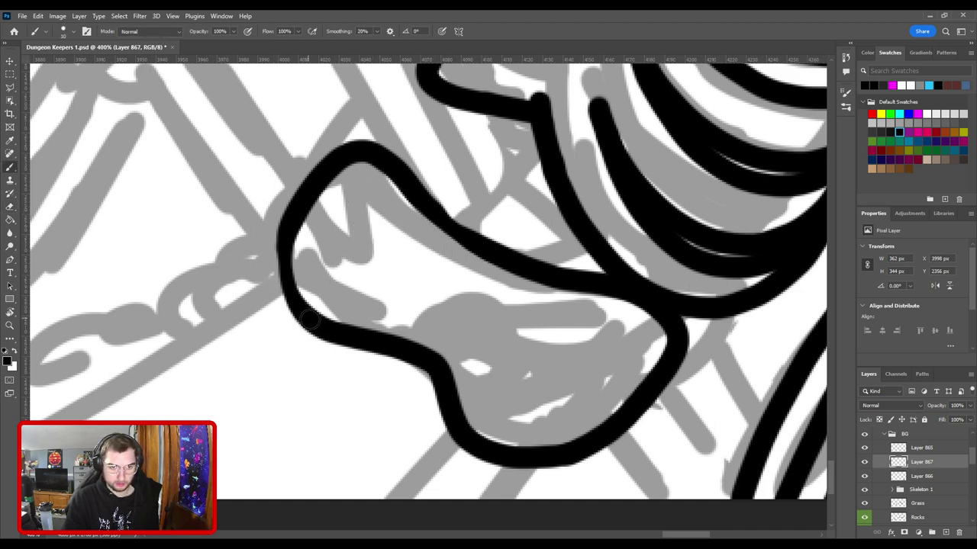
mouse_move(323, 329)
mouse_down()
mouse_move(289, 297)
mouse_move(279, 260)
mouse_move(312, 199)
mouse_up()
key(ctrl+z)
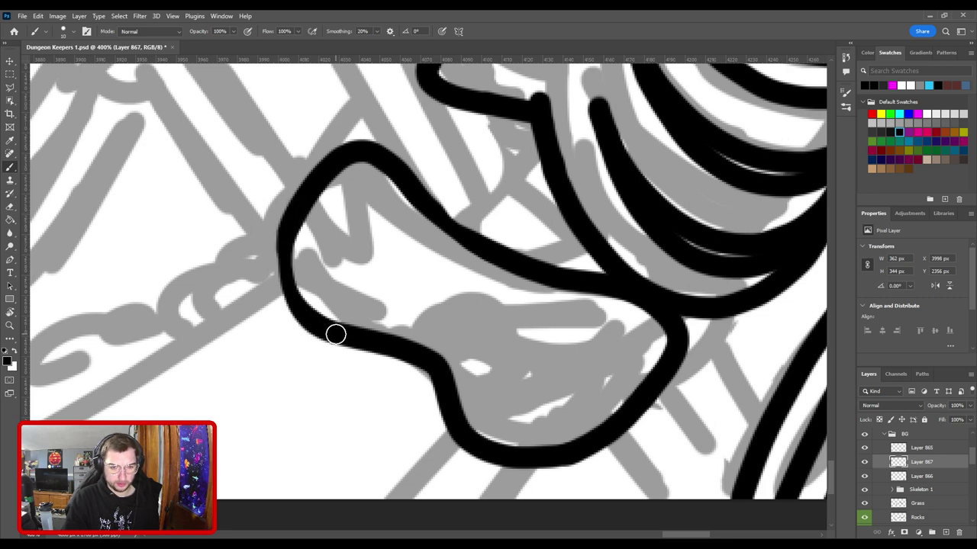
mouse_move(336, 333)
mouse_down()
mouse_move(307, 319)
mouse_move(283, 285)
mouse_move(282, 261)
mouse_up()
key(ctrl+z)
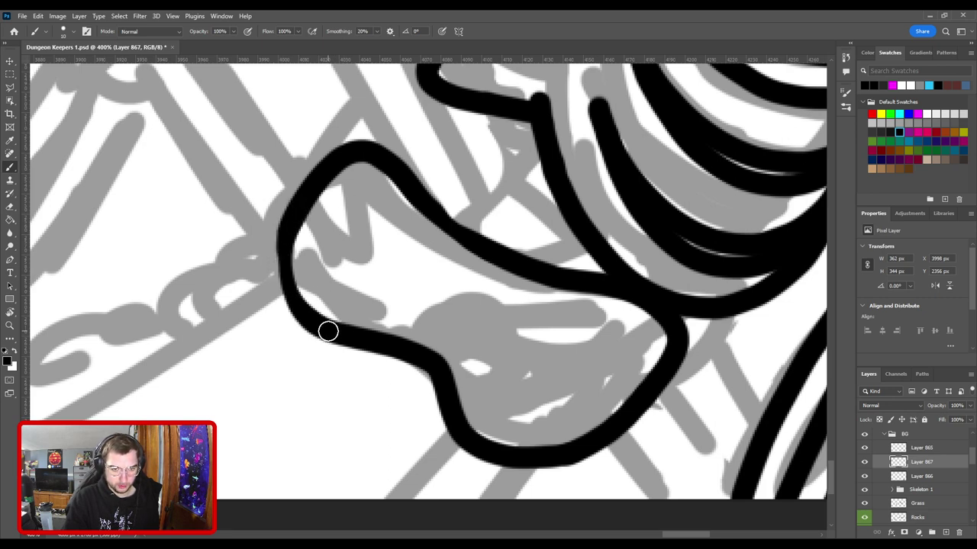
mouse_move(327, 329)
mouse_down()
mouse_move(287, 288)
mouse_move(285, 234)
mouse_move(305, 212)
mouse_move(298, 203)
mouse_up()
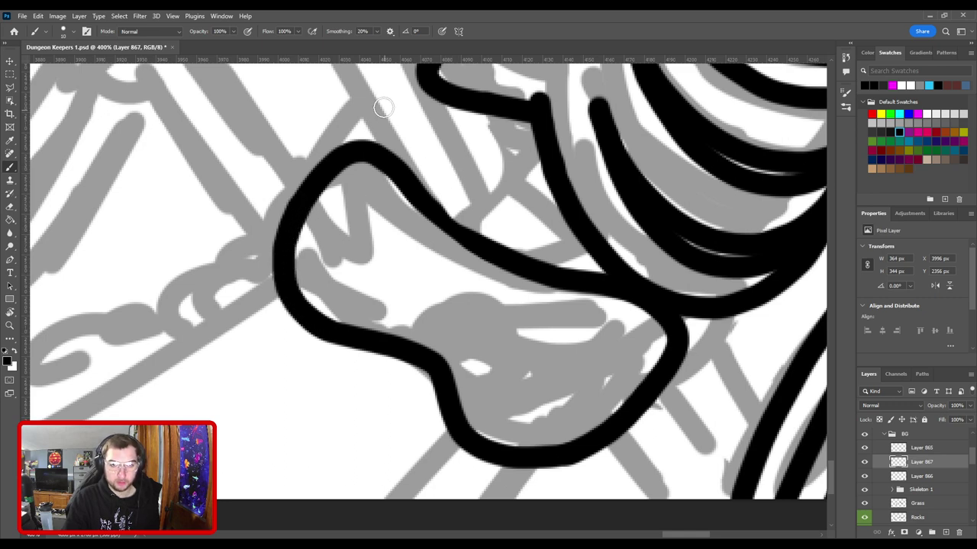
Step: Ink a short diagonal line linking the pelvis's upper edge to the lower corner of the ribcage
mouse_move(403, 178)
mouse_down()
mouse_move(462, 234)
mouse_move(515, 259)
mouse_move(393, 279)
mouse_up()
key(ctrl+minus)
key(ctrl+minus)
key(ctrl+minus)
key(ctrl+minus)
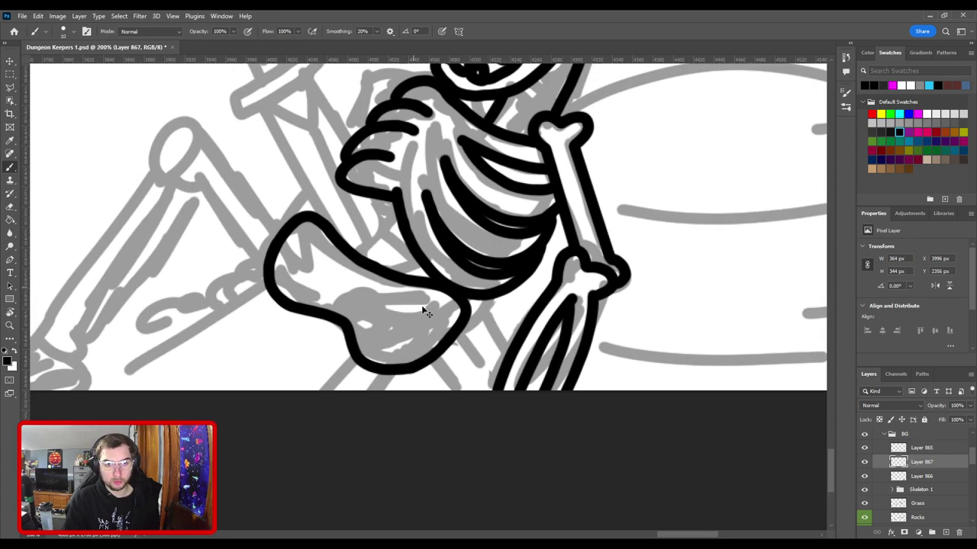
key(ctrl+plus)
key(ctrl+plus)
key(ctrl+plus)
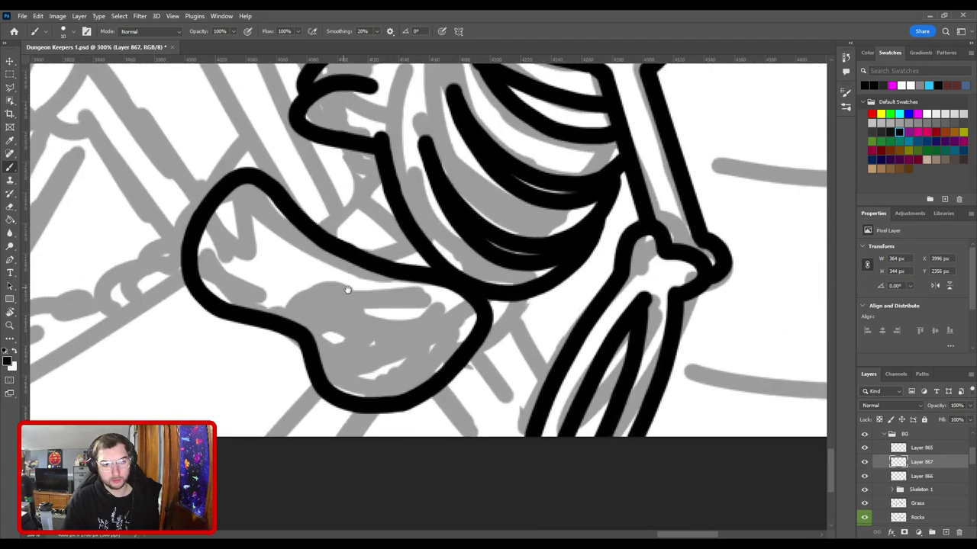
key(ctrl+minus)
key(ctrl+minus)
mouse_move(392, 246)
mouse_down()
mouse_move(416, 253)
mouse_move(480, 222)
mouse_move(387, 313)
mouse_move(403, 278)
mouse_up()
key(ctrl+plus)
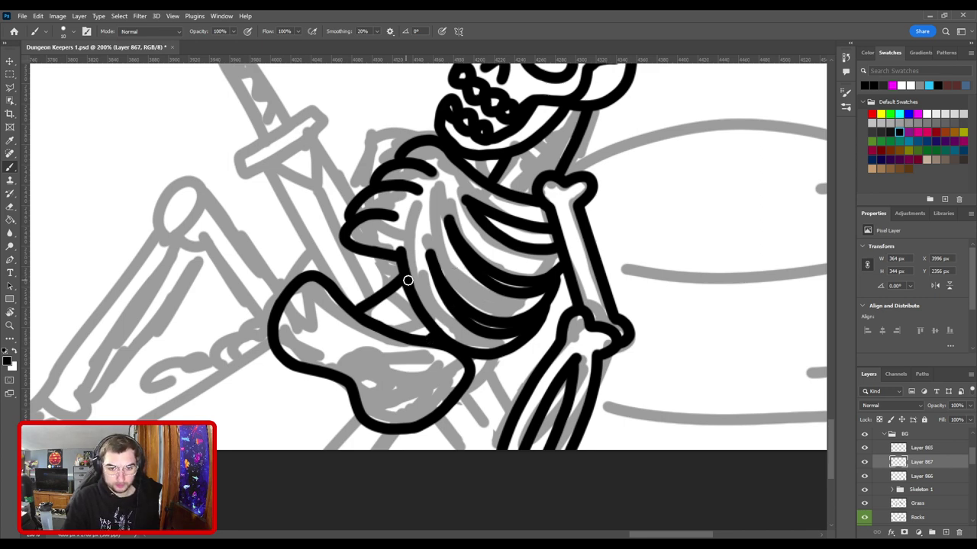
Step: Ink the bent knee's oval cap with a small hook below it, and extend a straight lower thigh edge to the pelvis
mouse_move(329, 329)
mouse_down()
mouse_move(436, 210)
mouse_move(451, 322)
mouse_up()
scroll(440, 214, down, 1)
scroll(439, 214, up, 1)
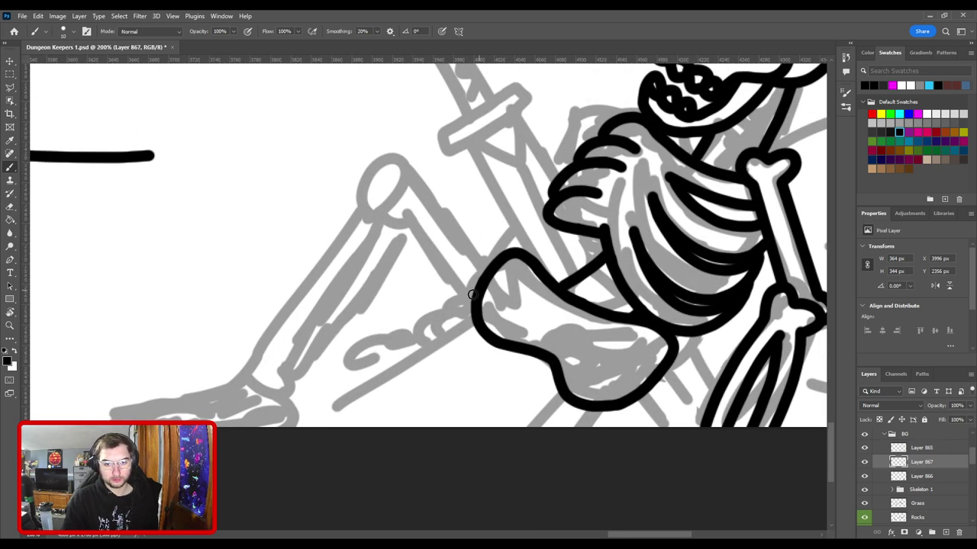
mouse_move(391, 204)
mouse_down()
mouse_move(358, 192)
mouse_move(386, 167)
mouse_move(408, 175)
mouse_move(404, 193)
mouse_move(359, 210)
mouse_move(363, 176)
mouse_move(389, 161)
mouse_move(406, 165)
mouse_move(379, 210)
mouse_move(354, 199)
mouse_move(381, 160)
mouse_move(408, 164)
mouse_move(411, 181)
mouse_move(384, 207)
mouse_move(414, 225)
mouse_up()
key(ctrl+z)
key(ctrl+z)
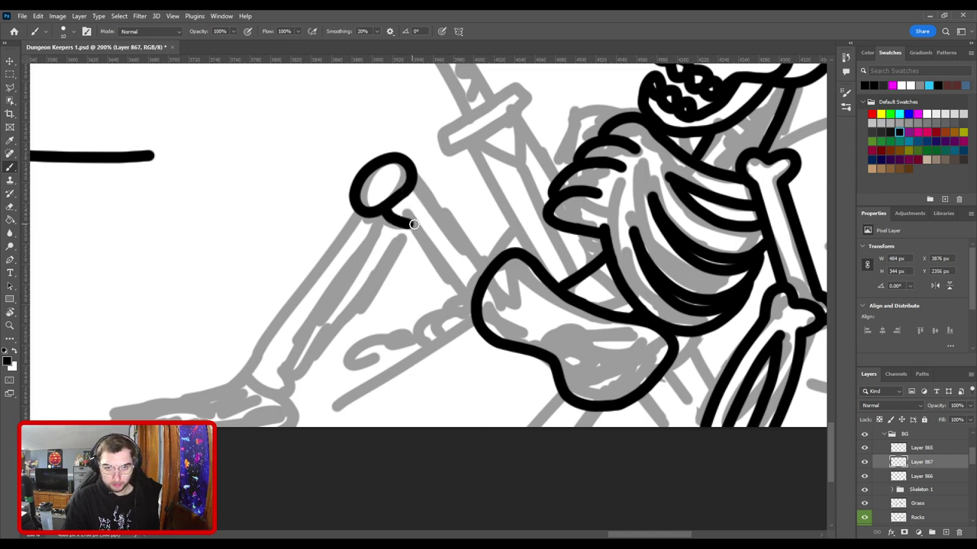
shift+click(478, 298)
Step: Ink the thigh bone's upper edge as a rounded knob beside the kneecap continuing in a straight line to the pelvis
drag(413, 174, 440, 212)
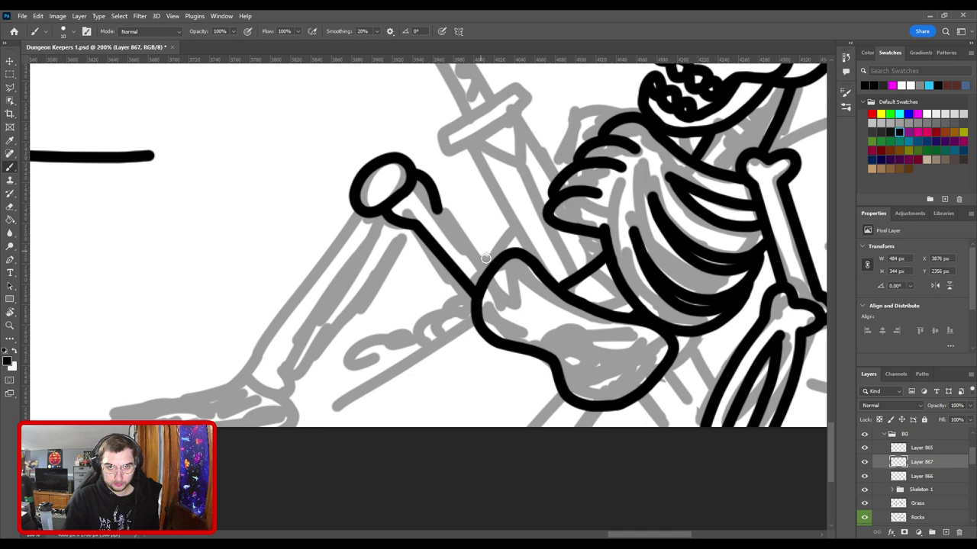
shift+click(492, 266)
key(ctrl+z)
key(ctrl+z)
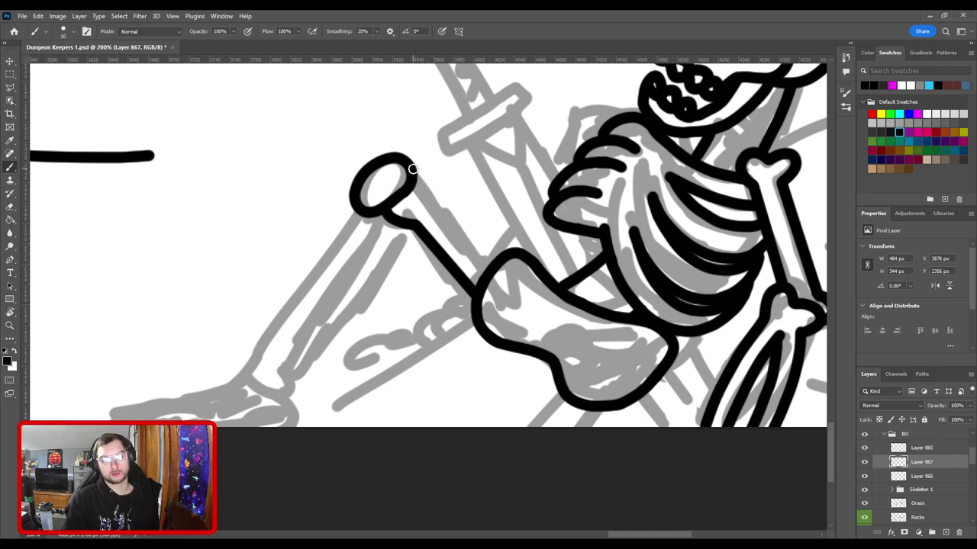
drag(412, 170, 441, 203)
shift+click(495, 267)
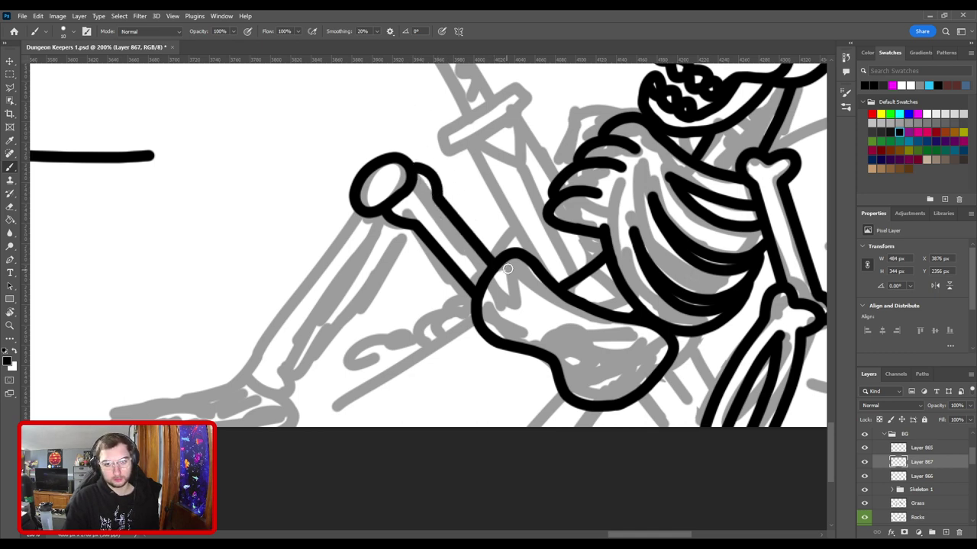
Step: Ink the shin below the kneecap with a straight front edge, a knobbed ankle end and a back edge, plus the thin second bone behind it
drag(368, 223, 507, 154)
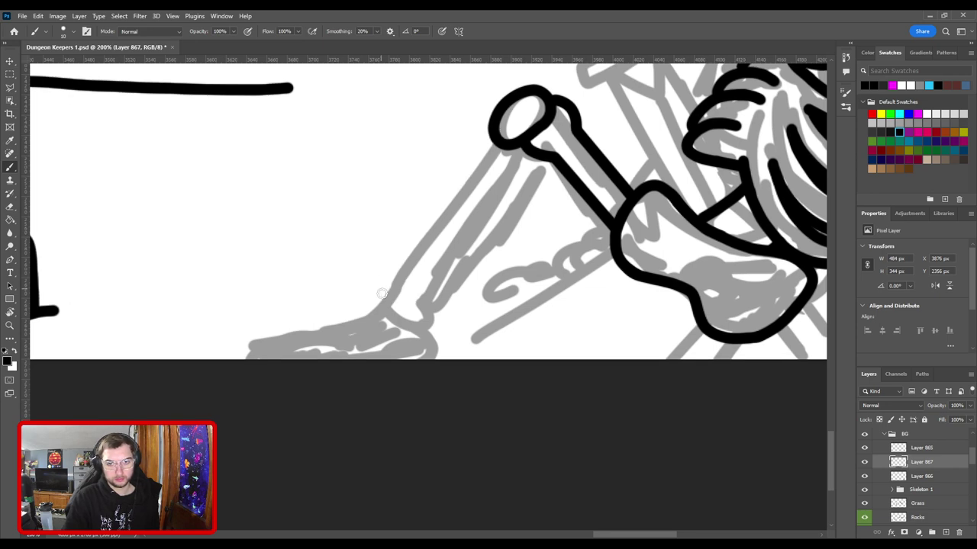
drag(386, 306, 495, 138)
key(ctrl+z)
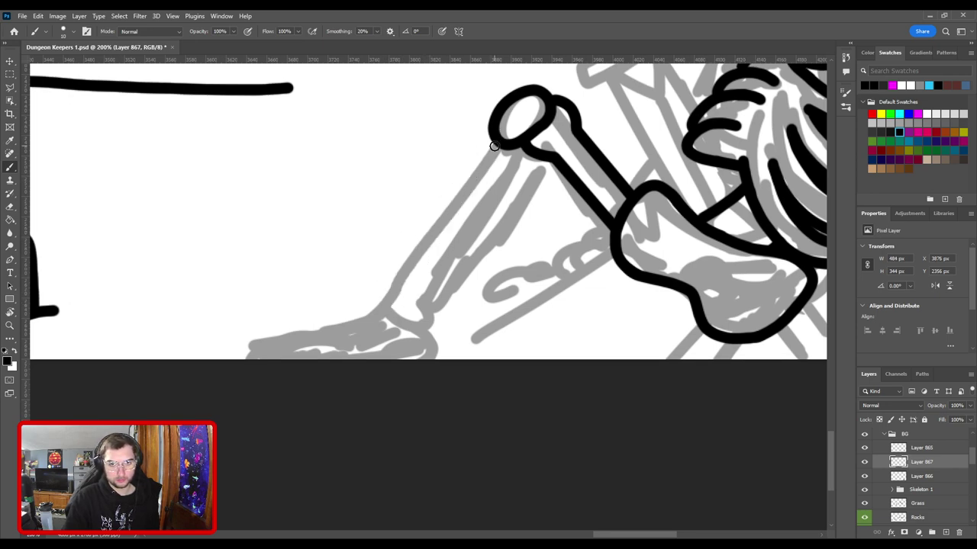
shift+click(397, 291)
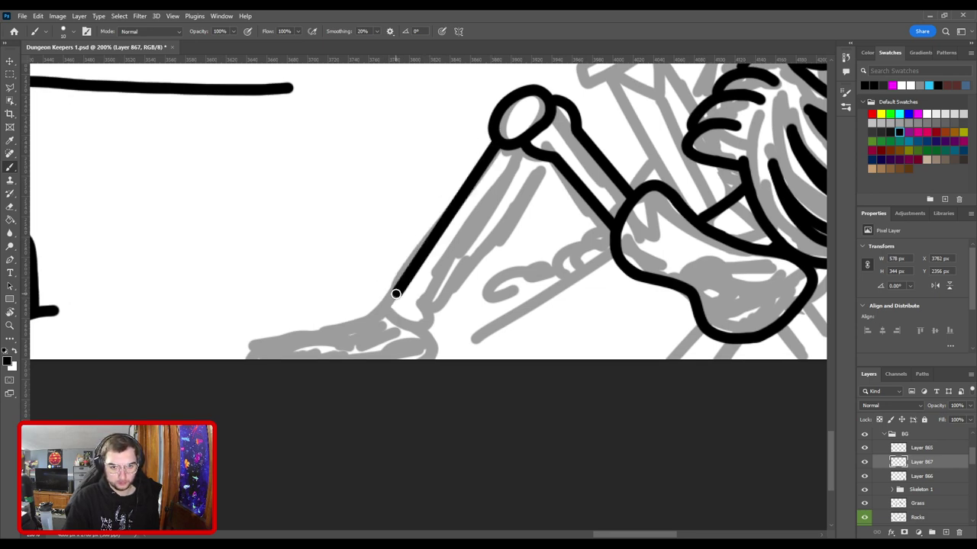
mouse_move(396, 294)
mouse_down()
mouse_move(381, 311)
mouse_move(416, 329)
mouse_move(437, 314)
mouse_move(432, 299)
mouse_move(526, 157)
mouse_up()
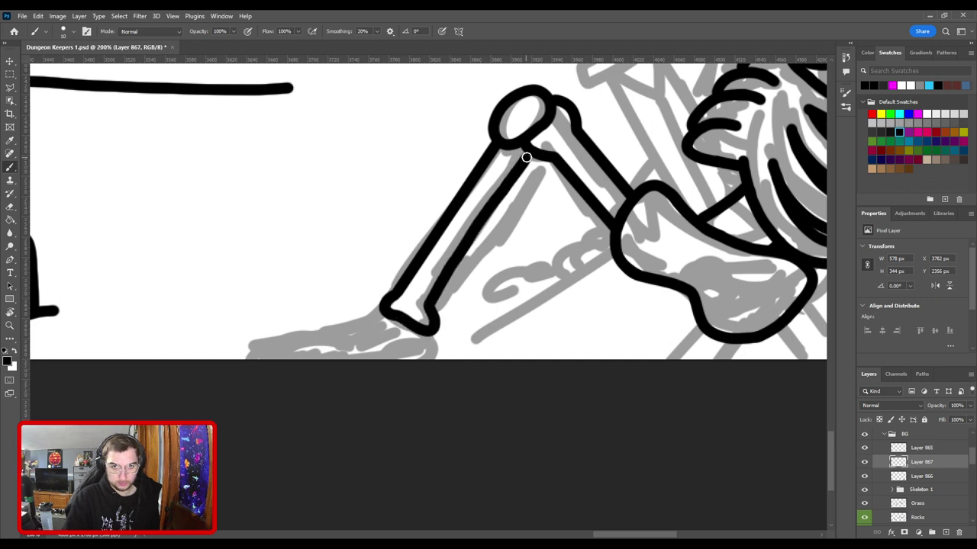
drag(443, 305, 546, 155)
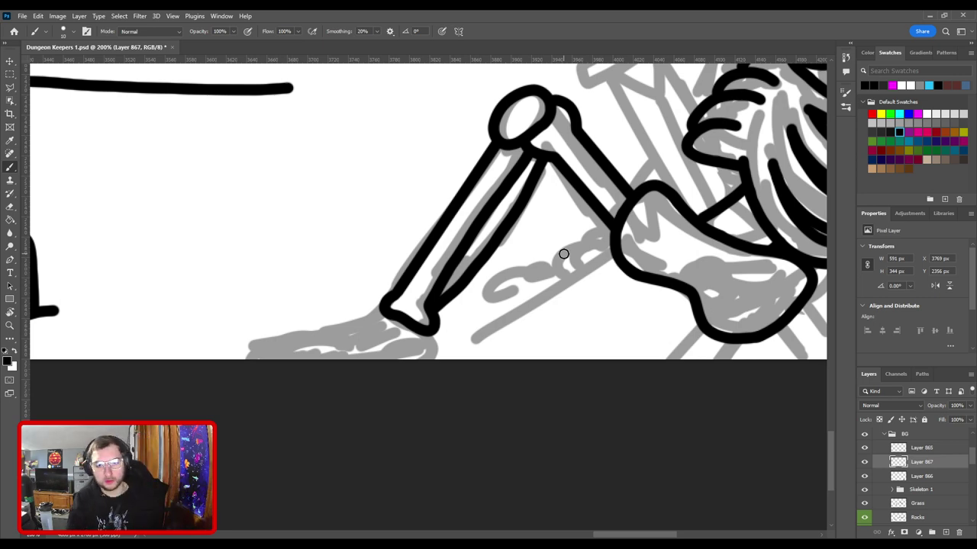
Step: Ink the foot's rounded heel arc, ball-of-foot arc and short toe curve along the canvas's lower edge
drag(359, 308, 373, 374)
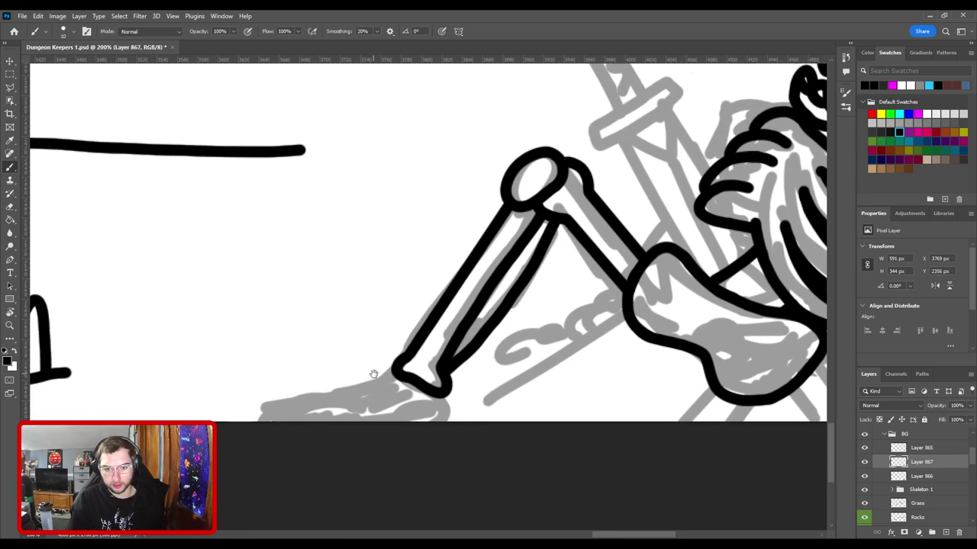
drag(402, 344, 520, 262)
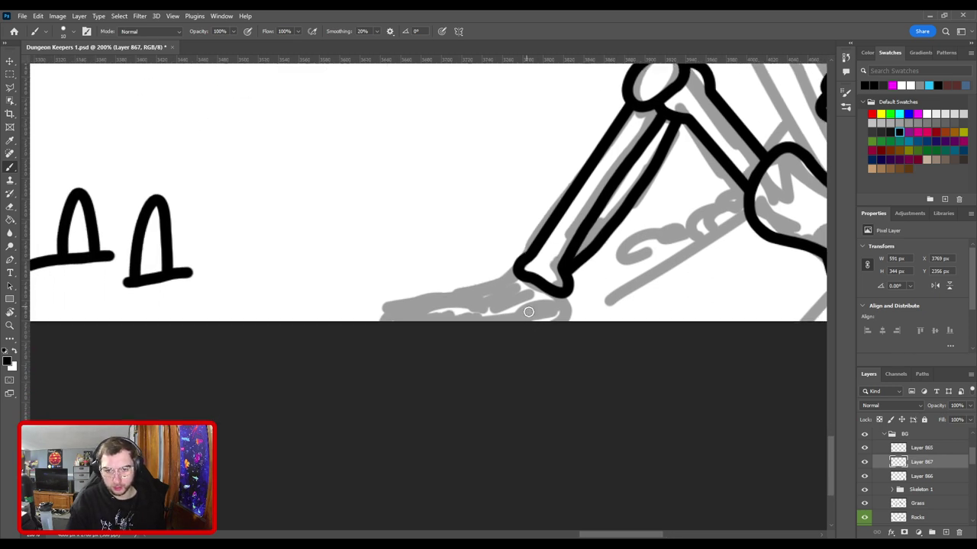
mouse_move(527, 312)
mouse_down()
mouse_move(575, 306)
mouse_move(588, 326)
mouse_up()
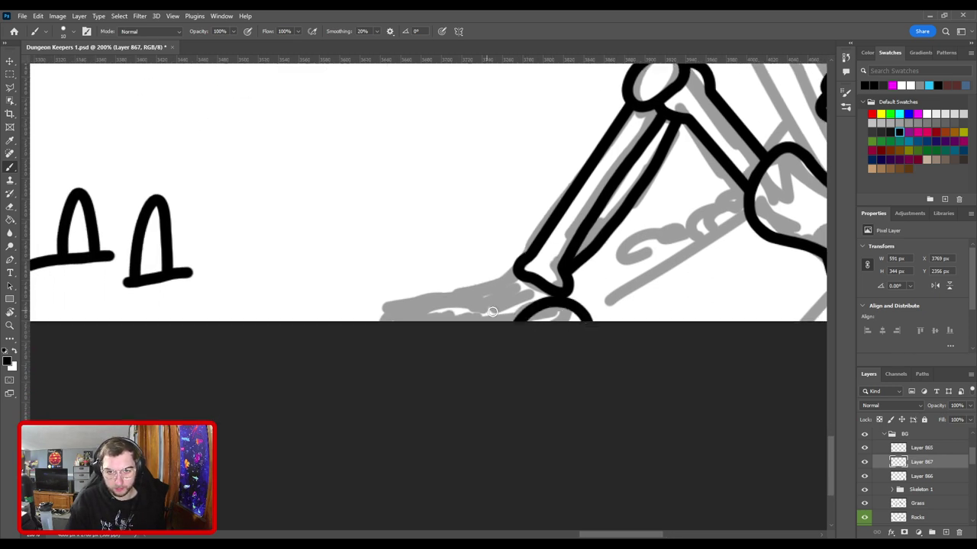
mouse_move(421, 322)
mouse_down()
mouse_move(443, 307)
mouse_move(482, 328)
mouse_up()
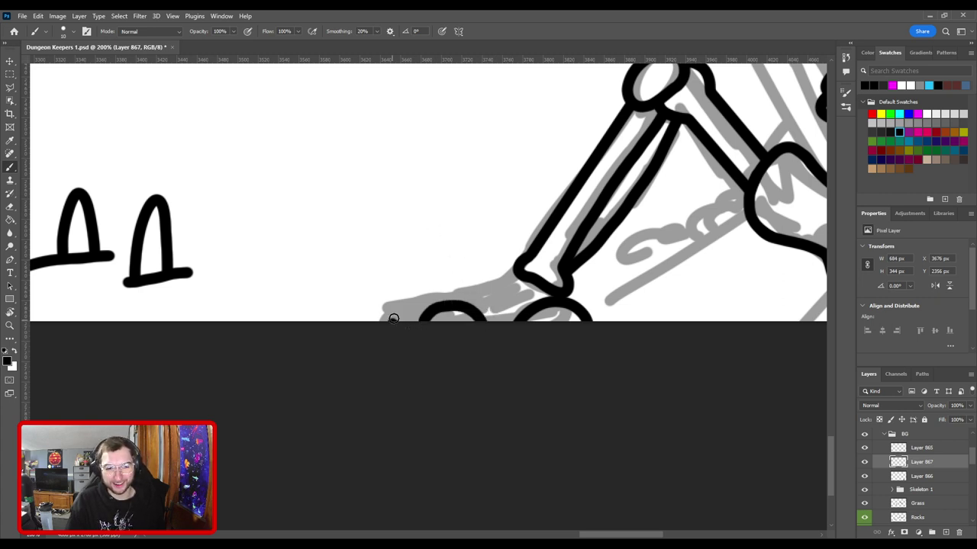
drag(393, 319, 427, 313)
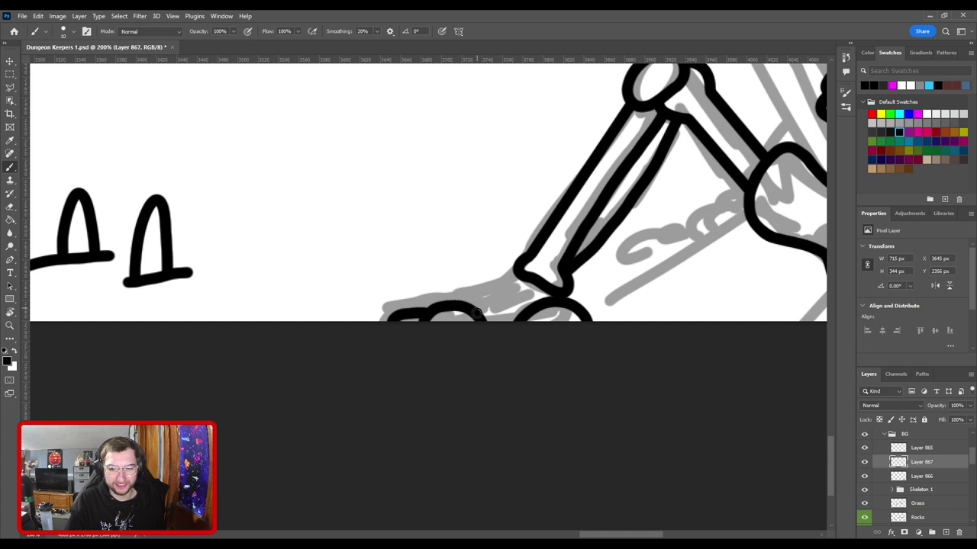
drag(454, 305, 515, 271)
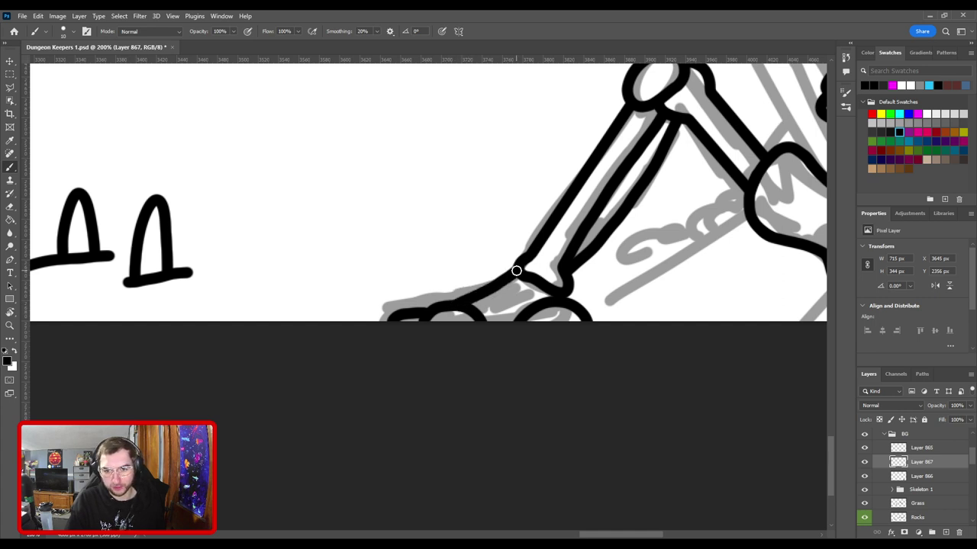
key(ctrl+z)
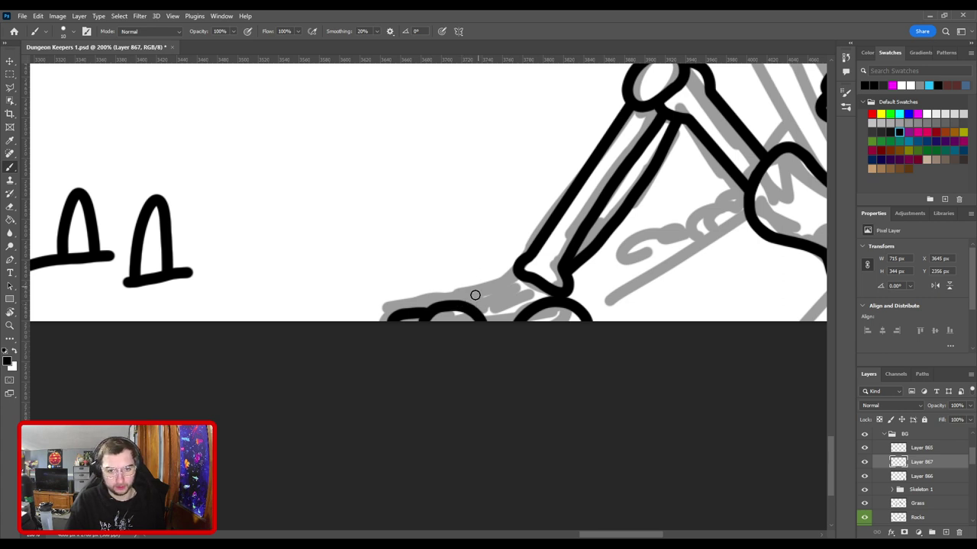
drag(453, 306, 517, 269)
key(ctrl+z)
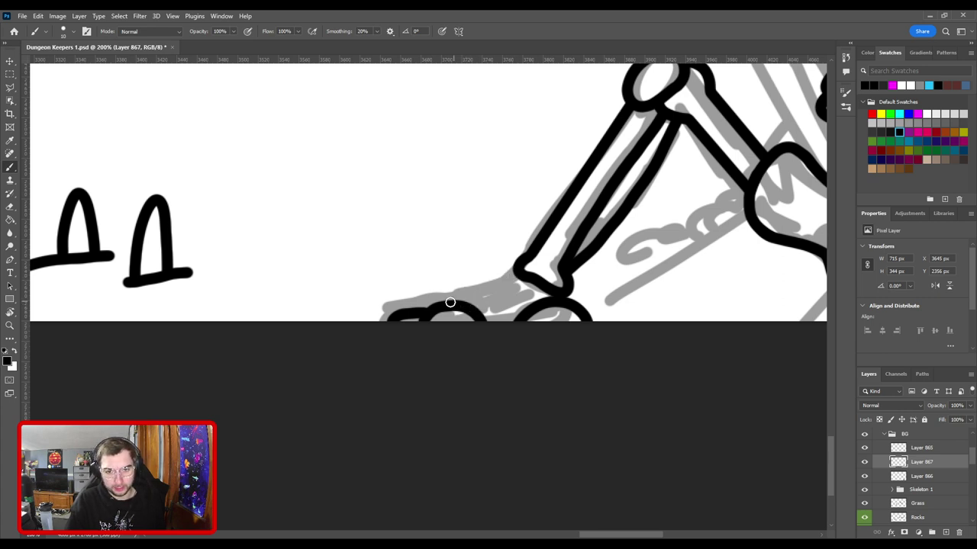
drag(459, 302, 528, 278)
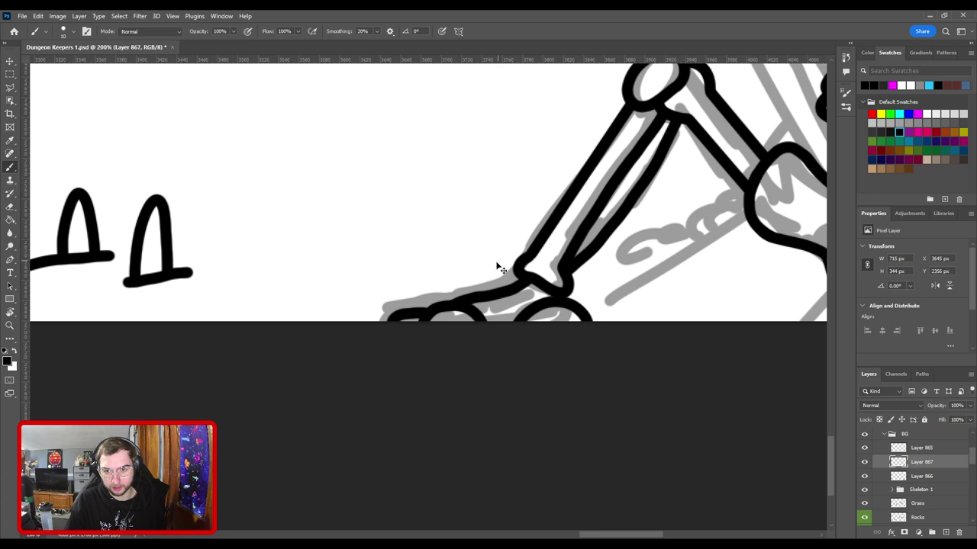
key(ctrl+z)
Step: Ink the foot's upper edge from the ball-of-foot arc to the ankle, with slanted foot-bone lines beneath it toward the heel
drag(448, 306, 525, 271)
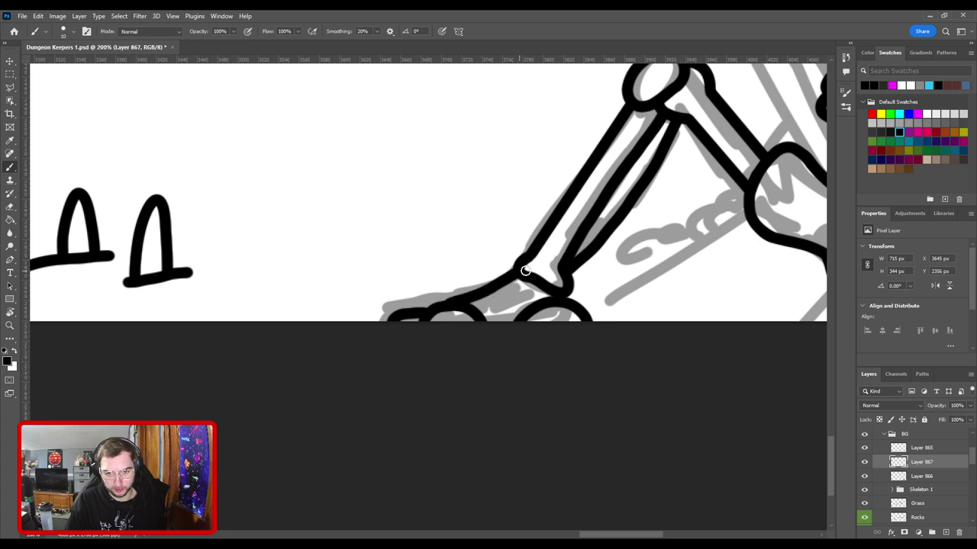
mouse_move(479, 313)
mouse_down()
mouse_move(531, 301)
mouse_move(545, 279)
mouse_up()
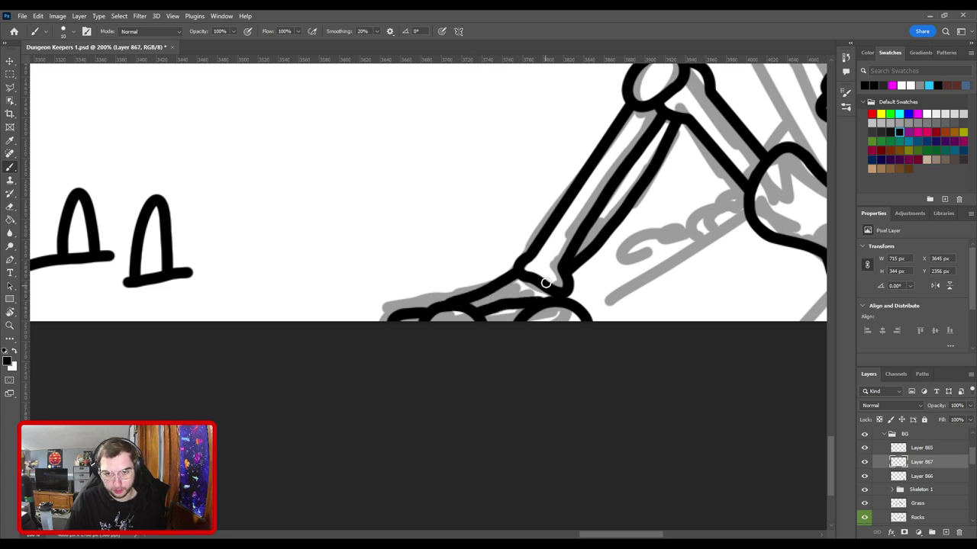
key(ctrl+z)
mouse_move(508, 323)
mouse_down()
mouse_move(500, 286)
mouse_move(507, 312)
mouse_move(478, 310)
mouse_move(540, 277)
mouse_up()
key(ctrl+z)
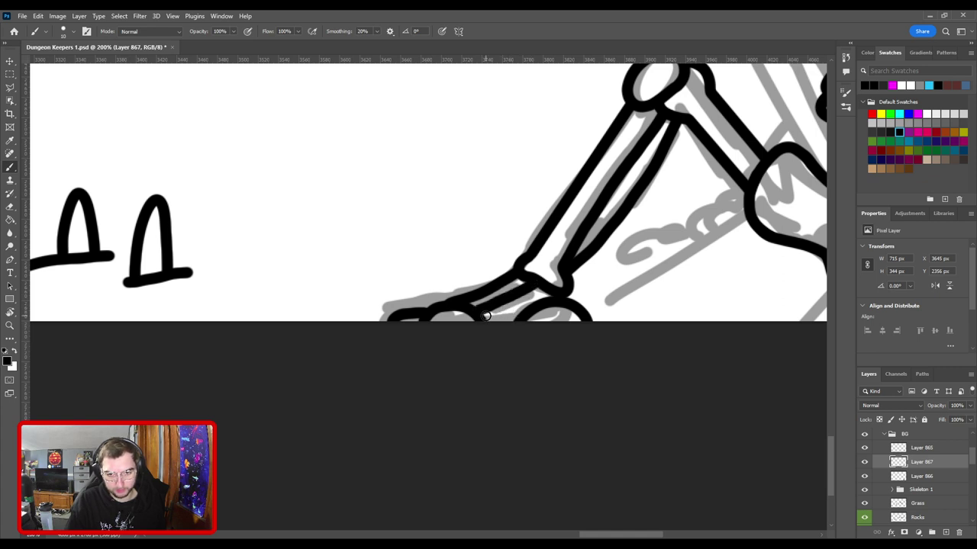
drag(486, 315, 532, 304)
key(ctrl+z)
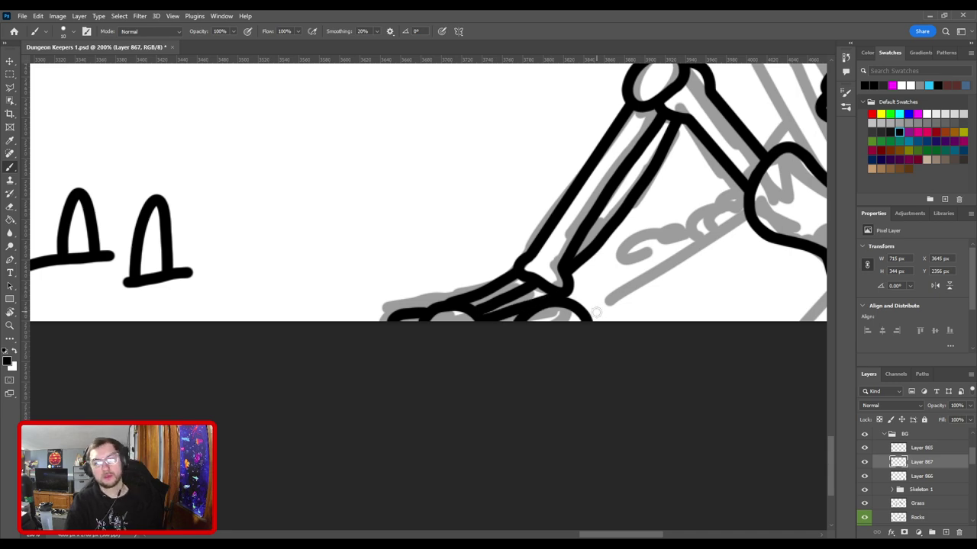
Step: Try to ink a flat-topped, half-moon opening inside the wide lower end of the pelvis
scroll(580, 298, down, 5)
drag(573, 305, 443, 303)
scroll(444, 303, up, 4)
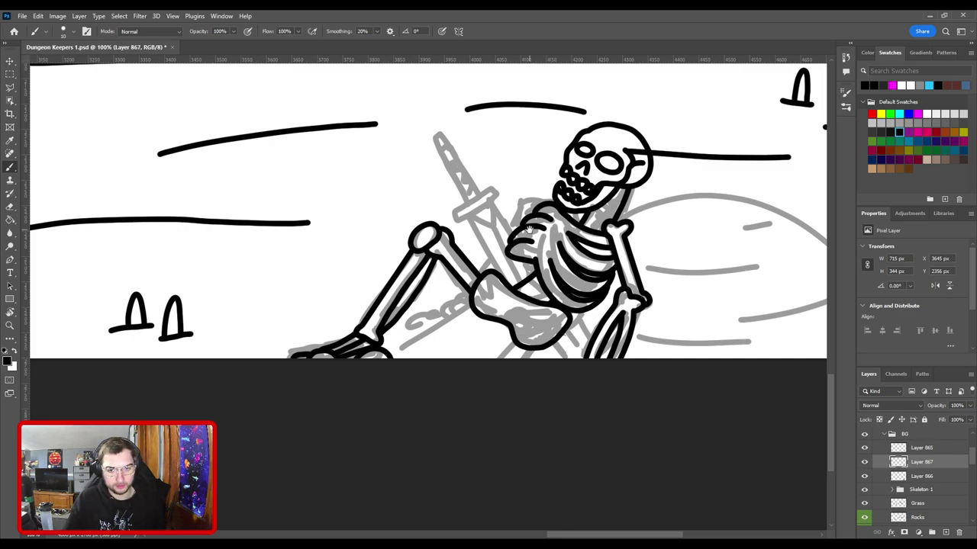
scroll(549, 243, down, 3)
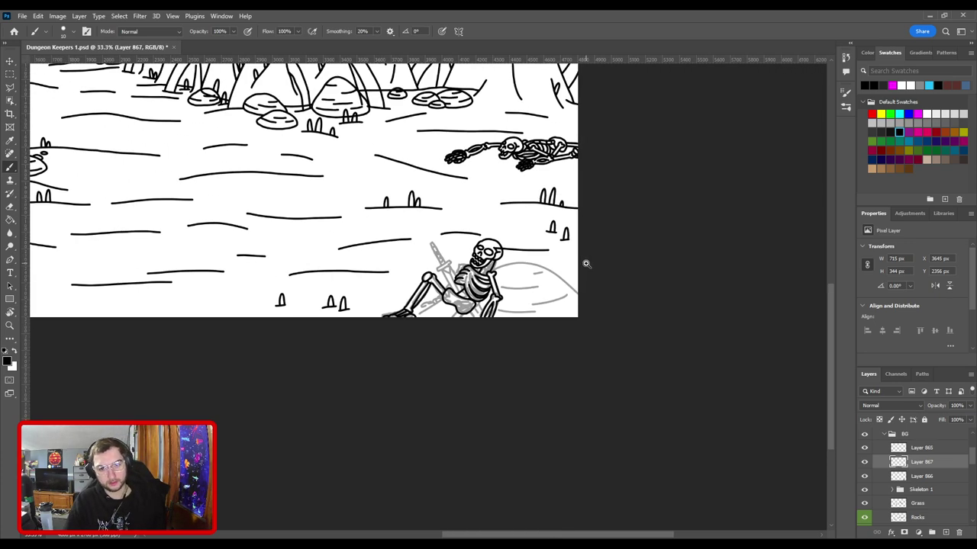
scroll(586, 263, down, 1)
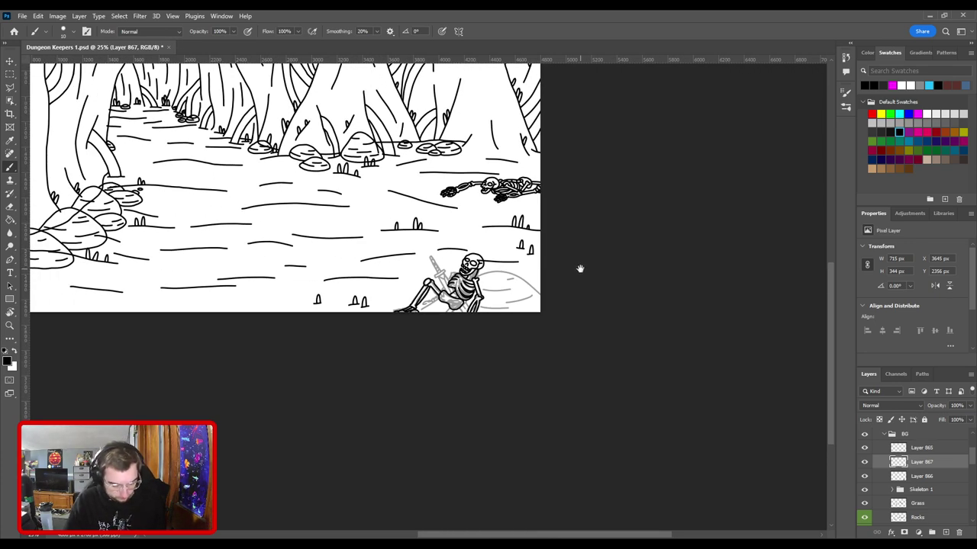
scroll(577, 273, up, 4)
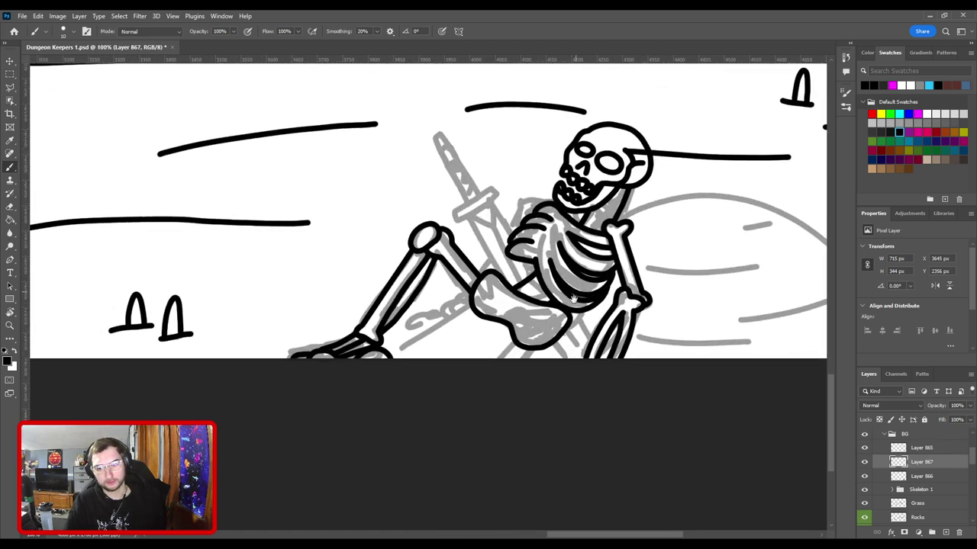
scroll(439, 296, up, 3)
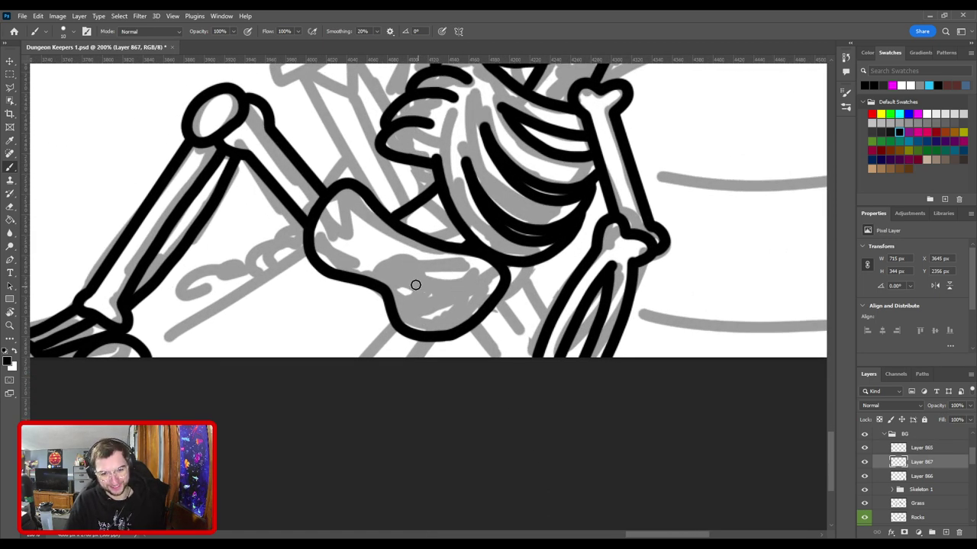
mouse_move(426, 289)
mouse_down()
mouse_move(479, 289)
mouse_move(461, 308)
mouse_move(426, 307)
mouse_up()
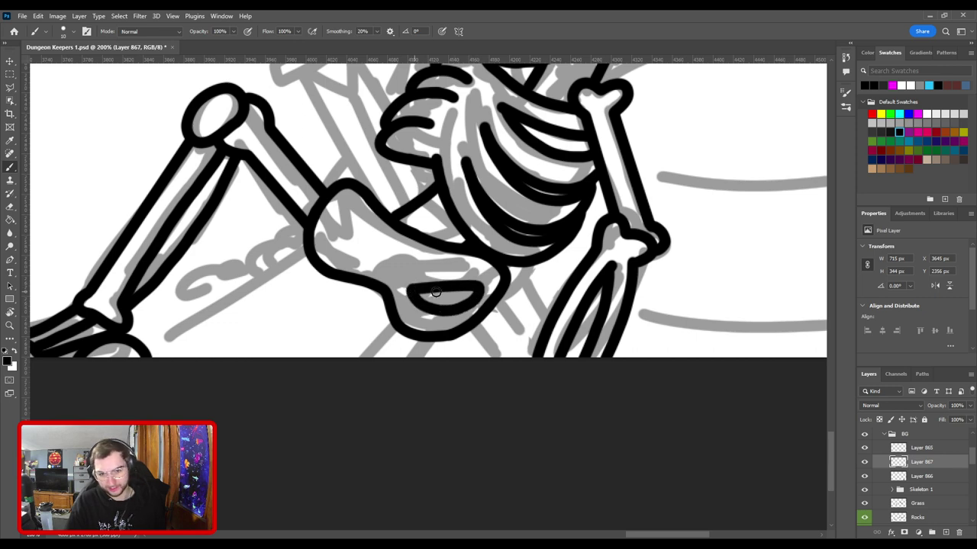
key(ctrl+z)
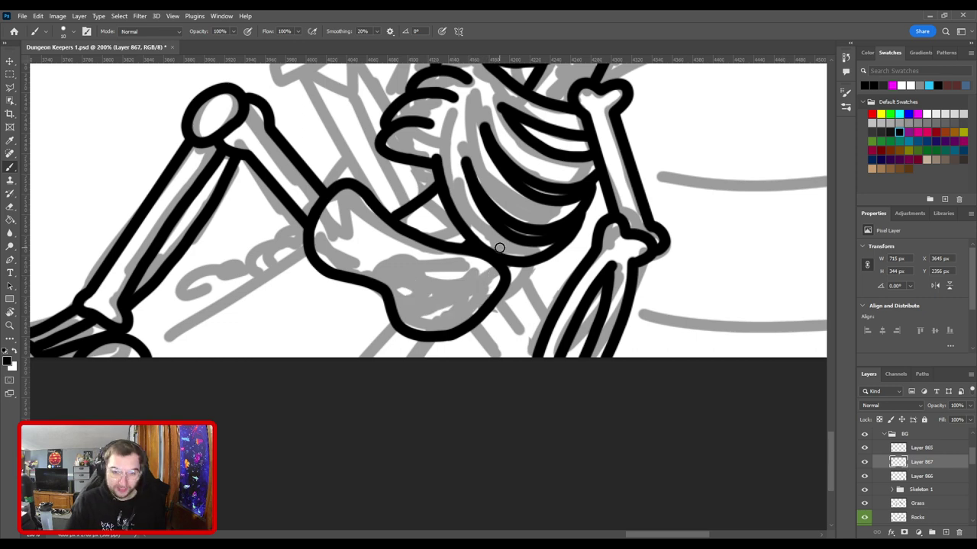
Step: Examine the inked skeleton's proportions within the wider forest scene and up close around the pelvis and bent leg
scroll(440, 286, down, 2)
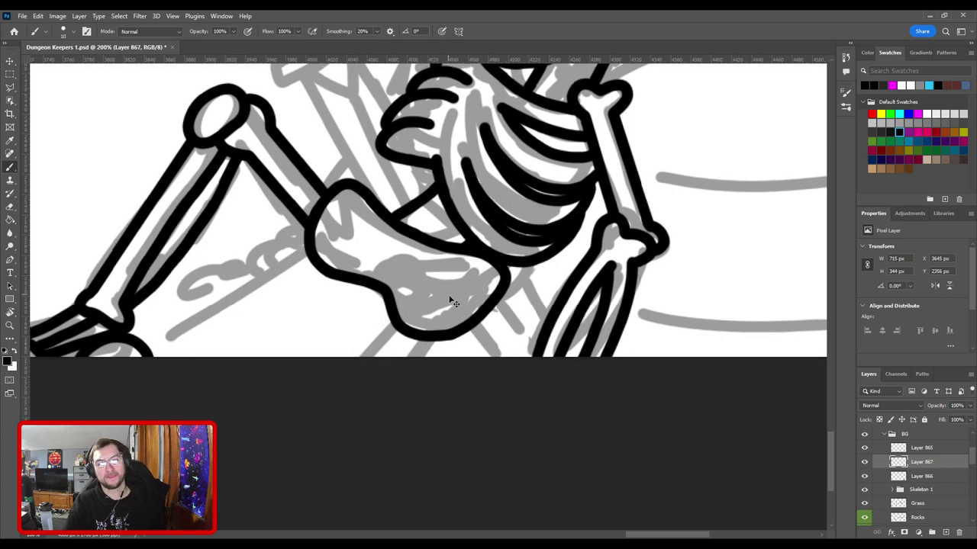
drag(438, 294, 438, 355)
key(ctrl+0)
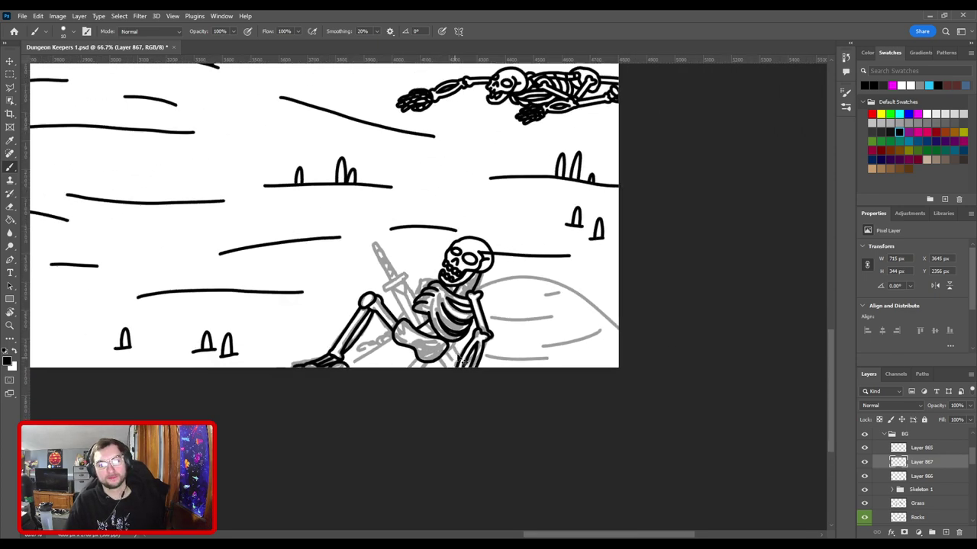
drag(666, 412, 303, 262)
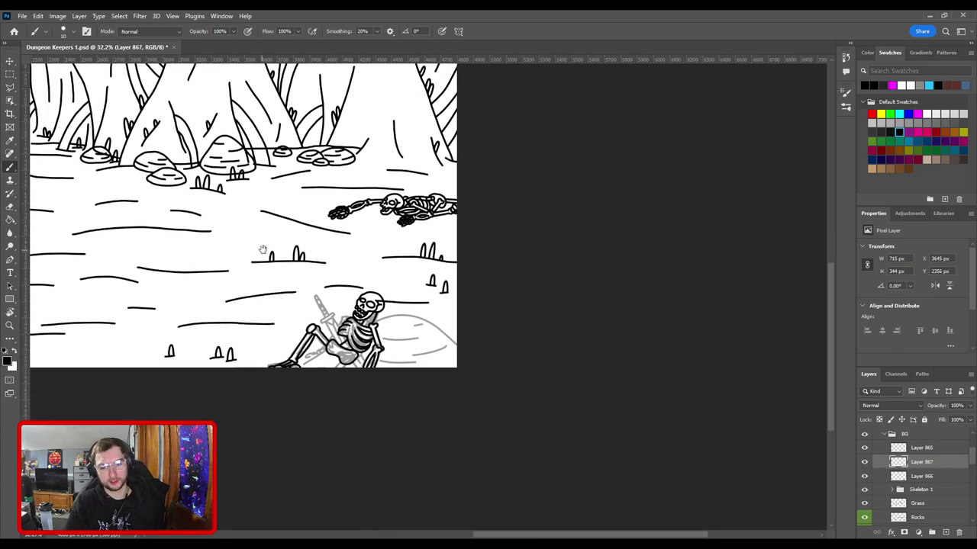
key(ctrl+plus)
key(ctrl+plus)
key(ctrl+plus)
drag(261, 351, 417, 270)
key(ctrl+plus)
key(ctrl+plus)
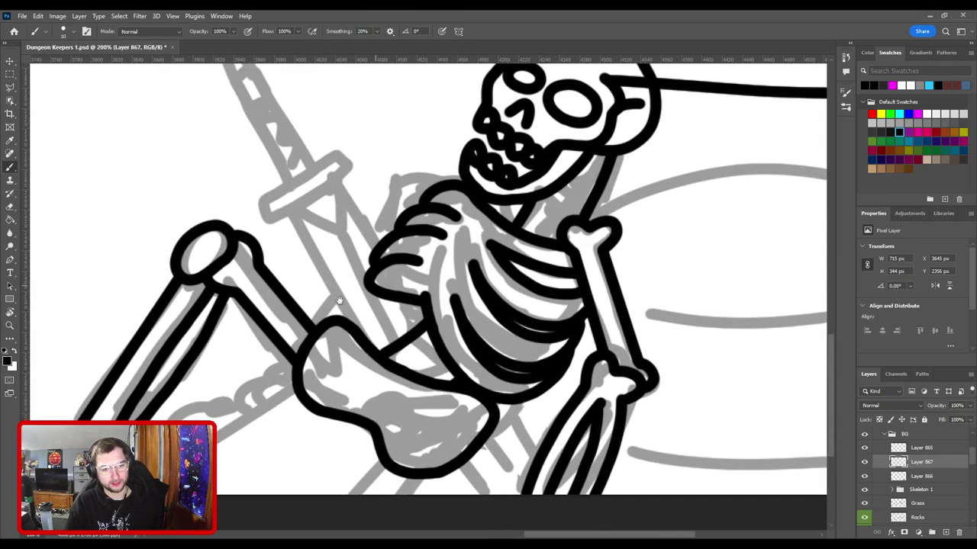
drag(338, 299, 475, 233)
key(ctrl+minus)
key(ctrl+plus)
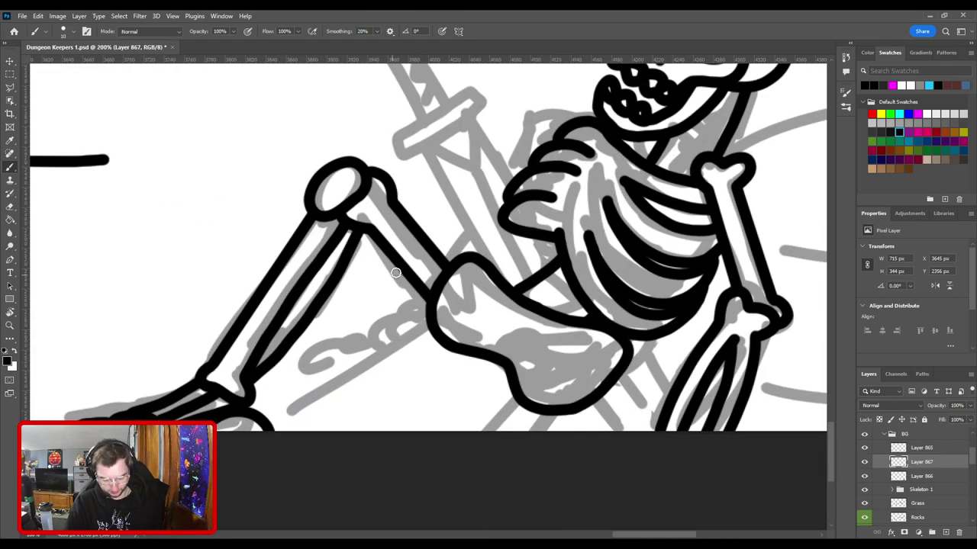
Step: Lasso the bent leg and foot up to the pelvis edge and move them about 38 px left and 44 px up
key(l)
scroll(412, 305, up, 1)
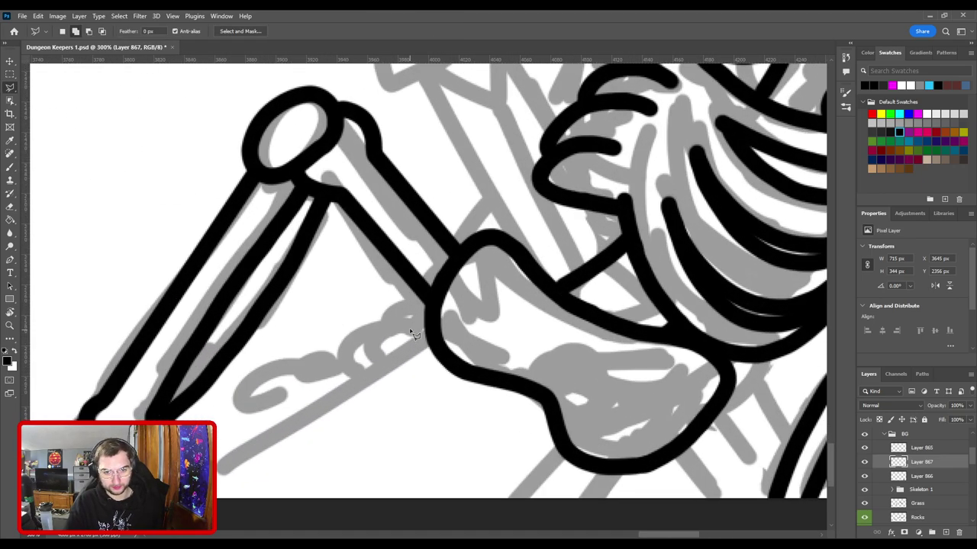
click(411, 332)
click(436, 283)
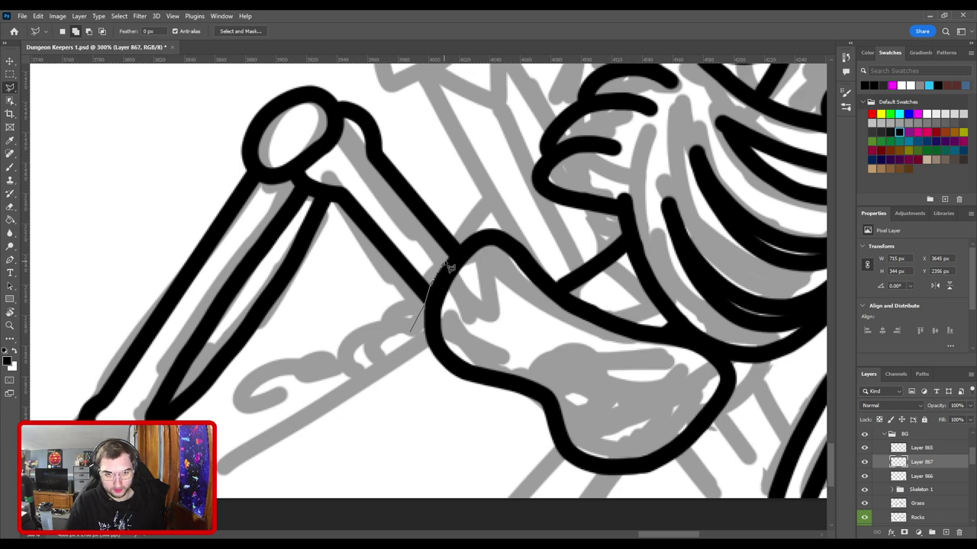
scroll(473, 200, down, 3)
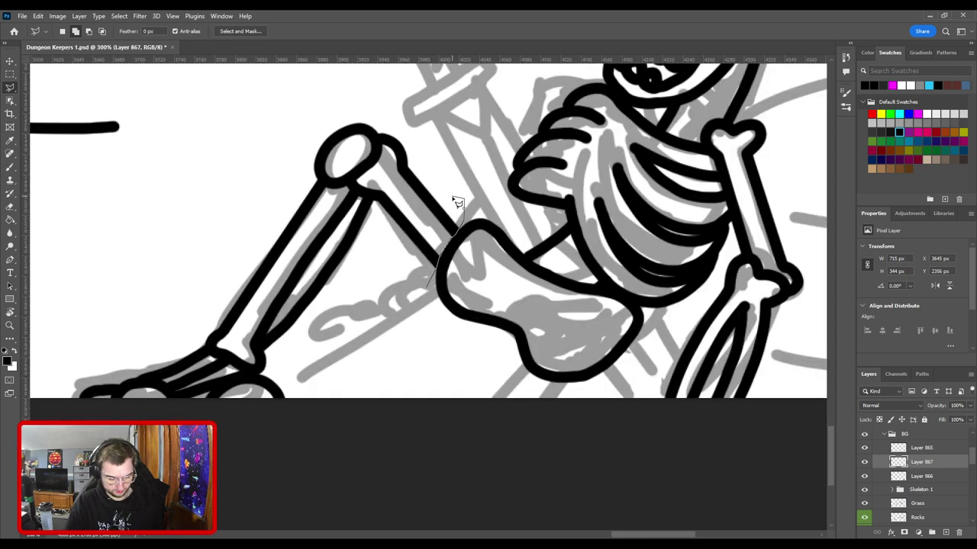
click(279, 312)
click(371, 326)
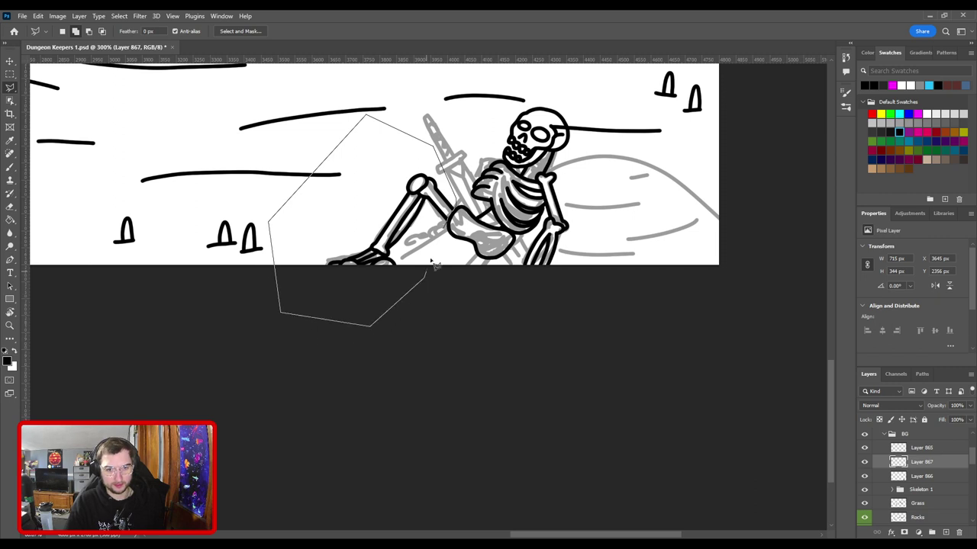
click(445, 240)
key(ctrl+t)
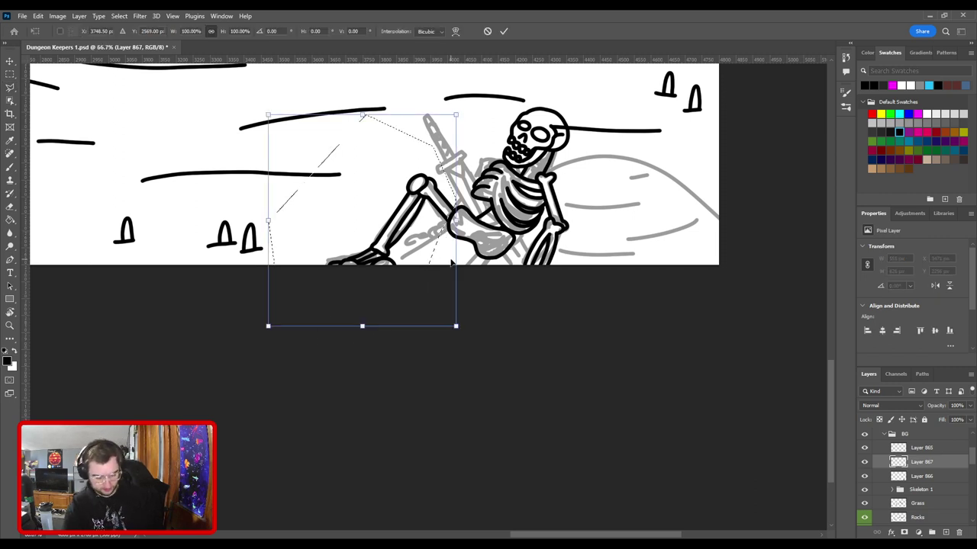
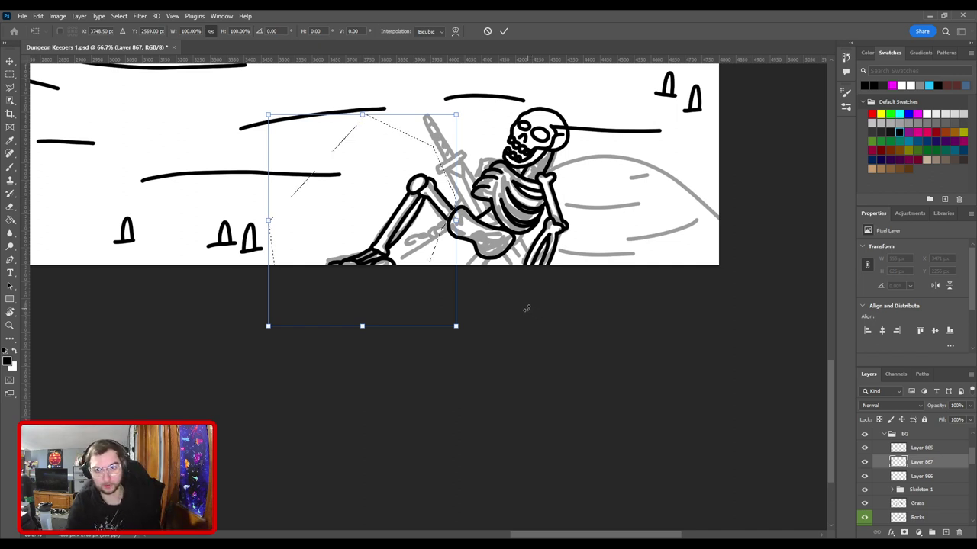
drag(434, 251, 390, 235)
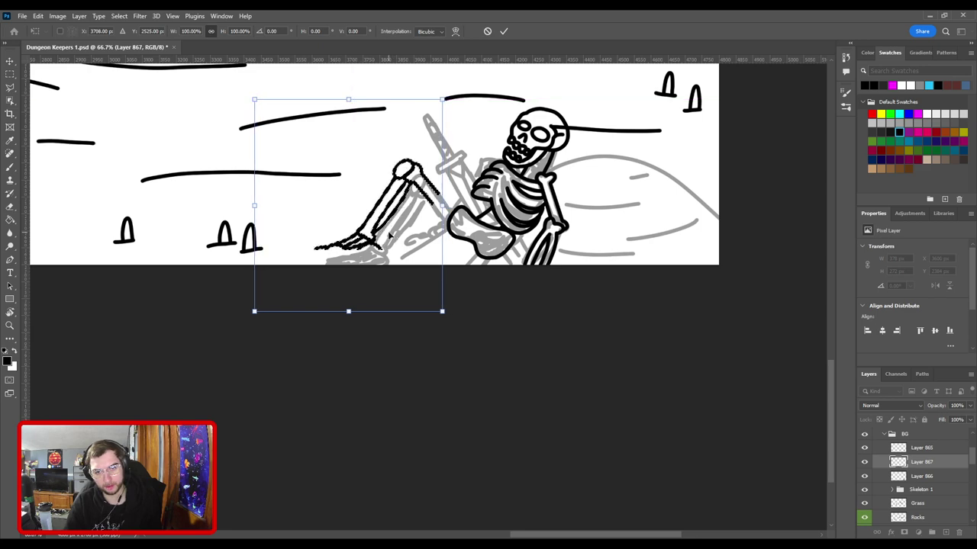
key(Return)
Step: Examine the moved leg's placement within the wider forest scene and up close at the gap between thigh and pelvis
key(l)
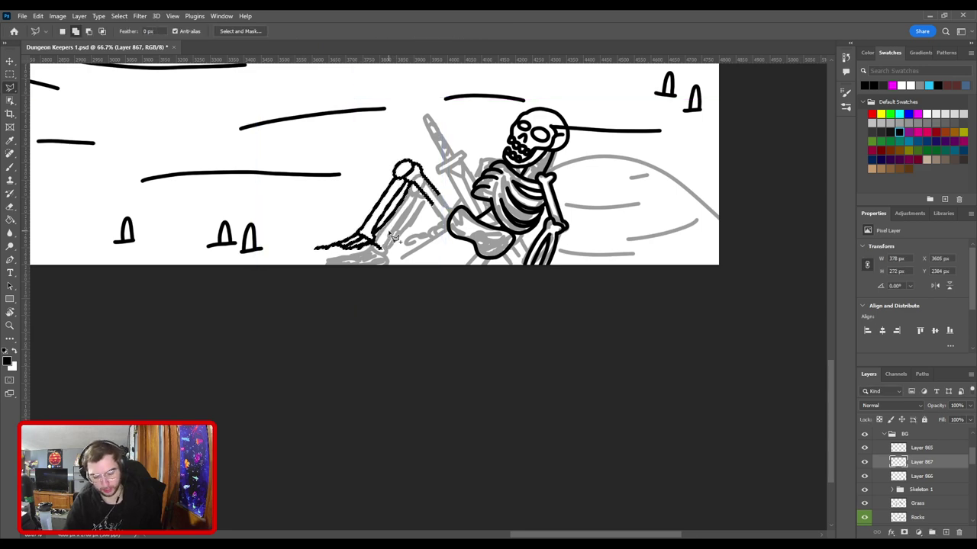
scroll(392, 235, down, 5)
drag(627, 397, 411, 269)
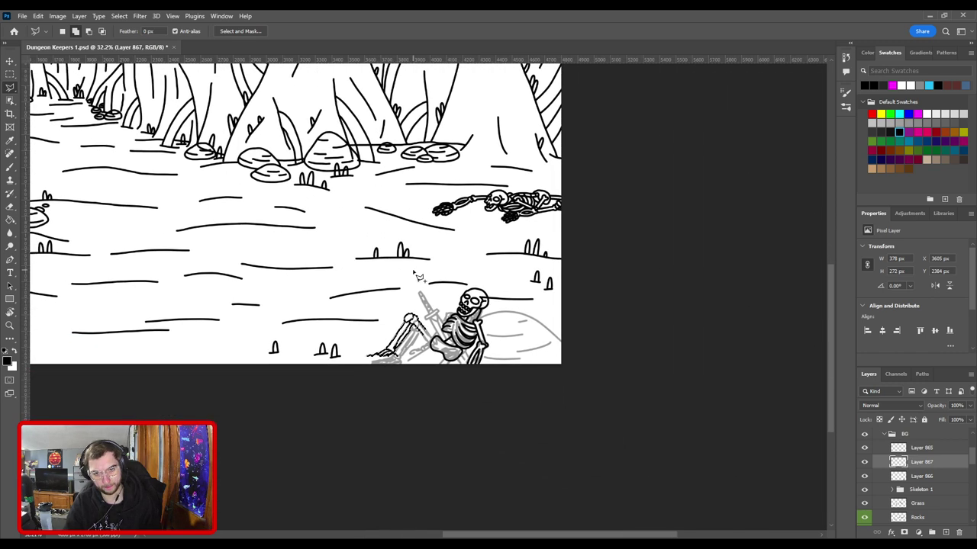
scroll(412, 268, up, 4)
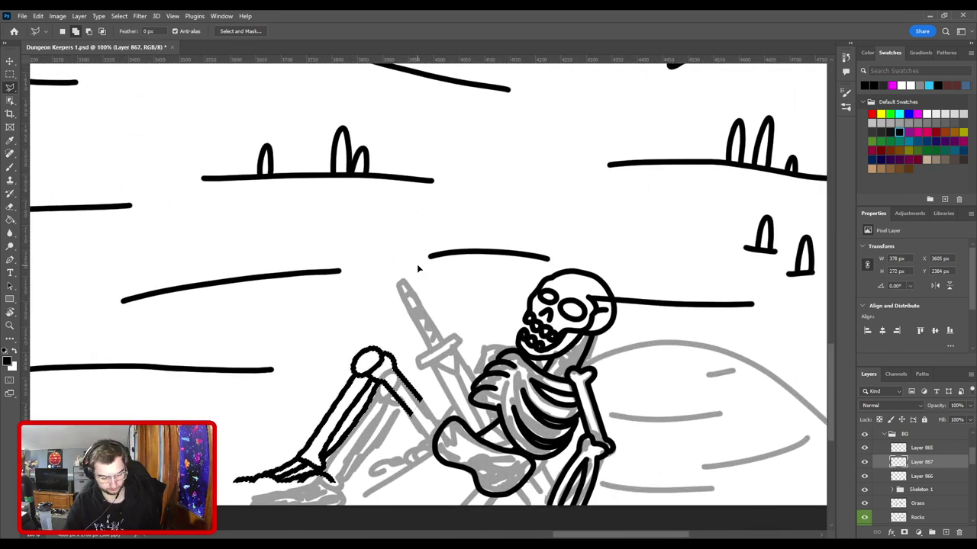
mouse_move(424, 426)
mouse_down()
mouse_move(418, 338)
mouse_move(402, 303)
mouse_move(387, 339)
mouse_move(435, 308)
mouse_up()
key(e)
key(ctrl+plus)
key(ctrl+plus)
key(bracketleft)
key(bracketleft)
key(bracketleft)
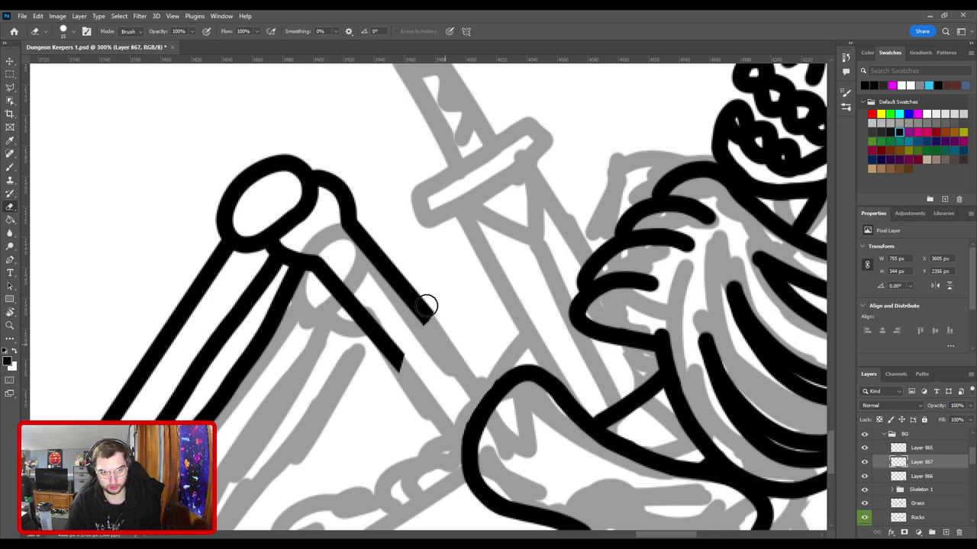
Step: Ink a straight extension of the thigh's upper edge from its cut end to the pelvis outline
drag(434, 374, 422, 327)
key(b)
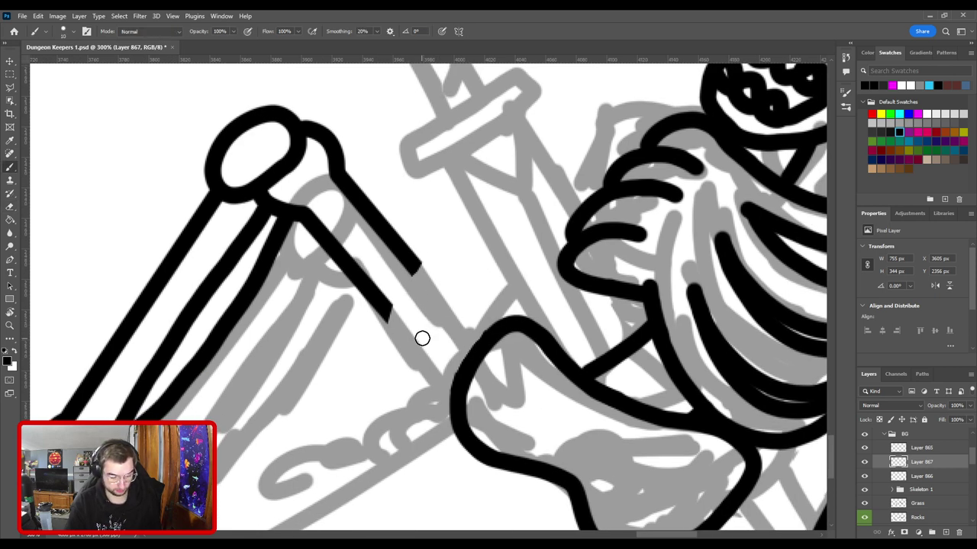
shift+click(488, 342)
key(ctrl+z)
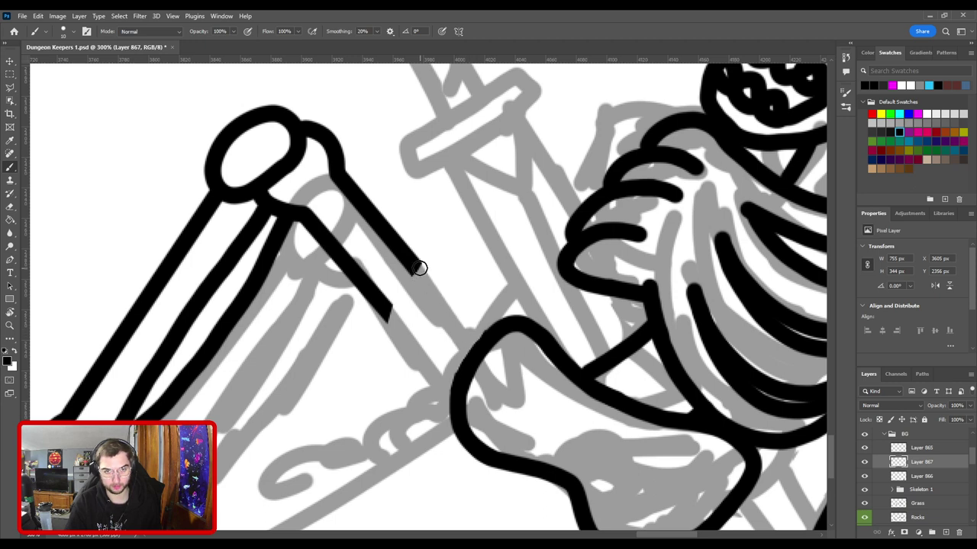
shift+click(480, 347)
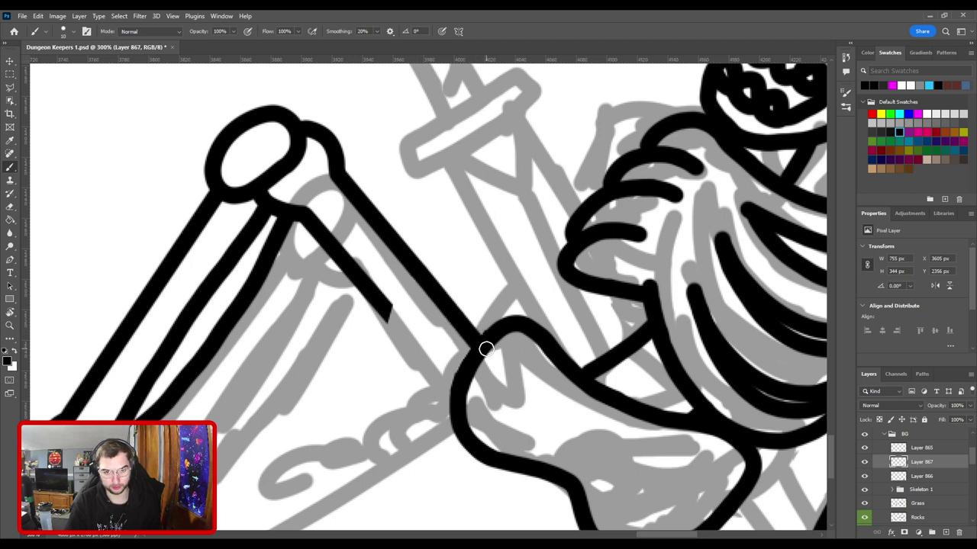
Step: Try several straight extensions of the thigh's lower edge to the pelvis outline, undoing each one
shift+click(455, 382)
key(ctrl+z)
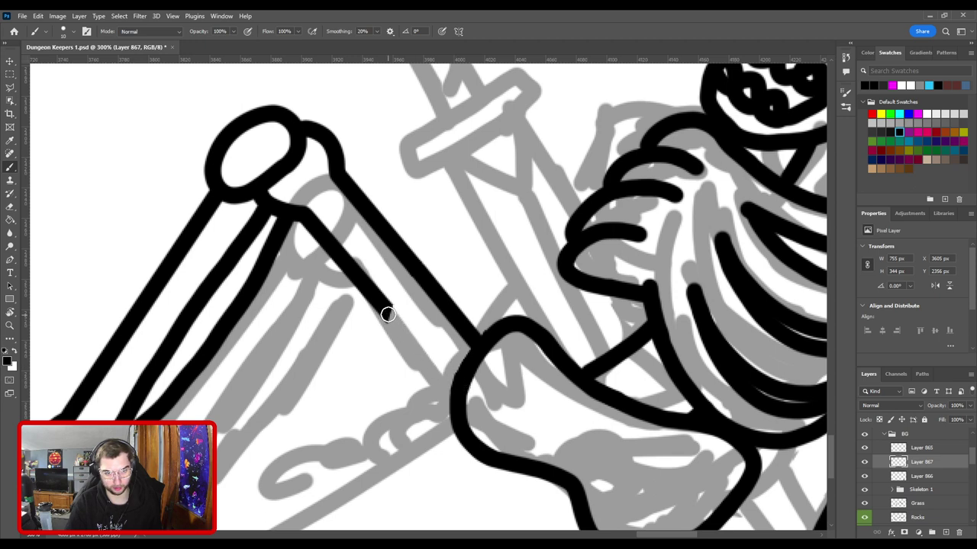
shift+click(457, 379)
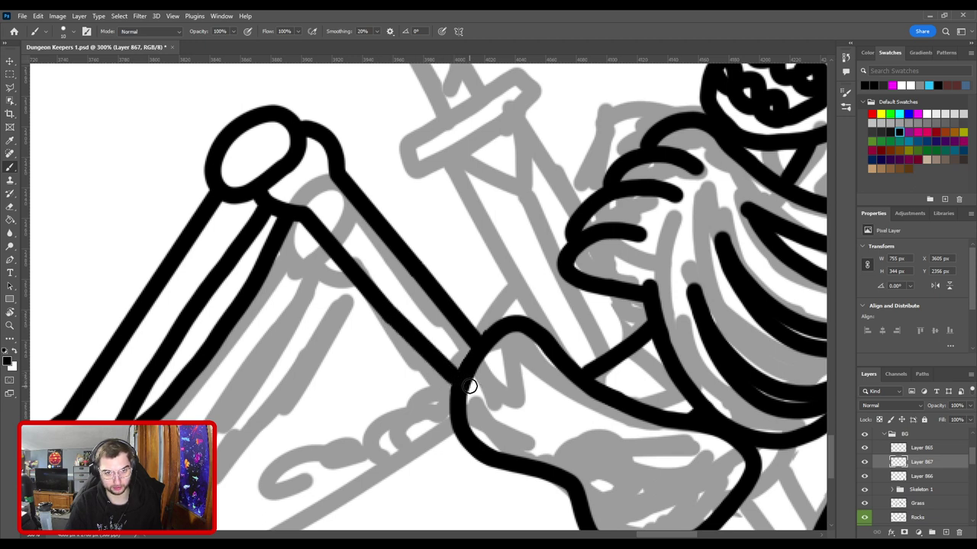
key(ctrl+z)
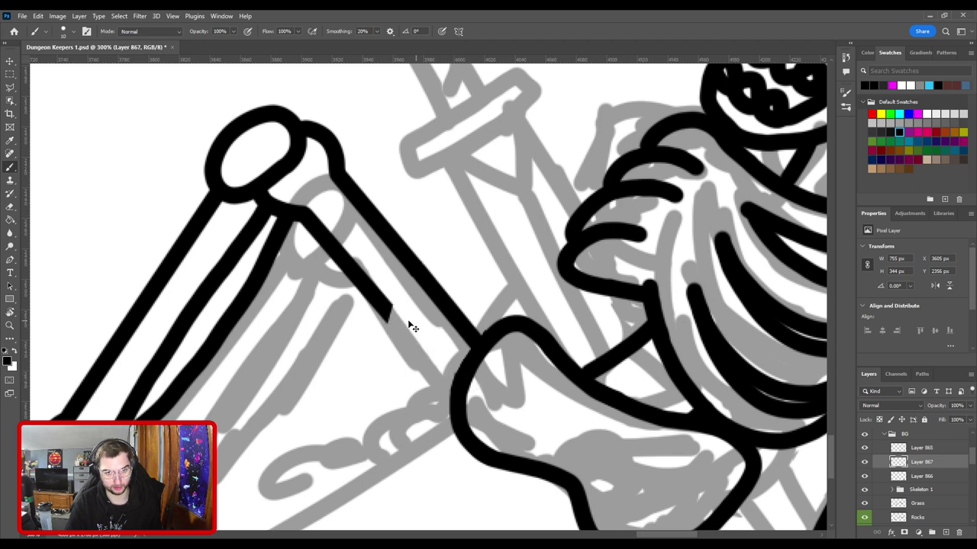
shift+click(459, 383)
key(ctrl+z)
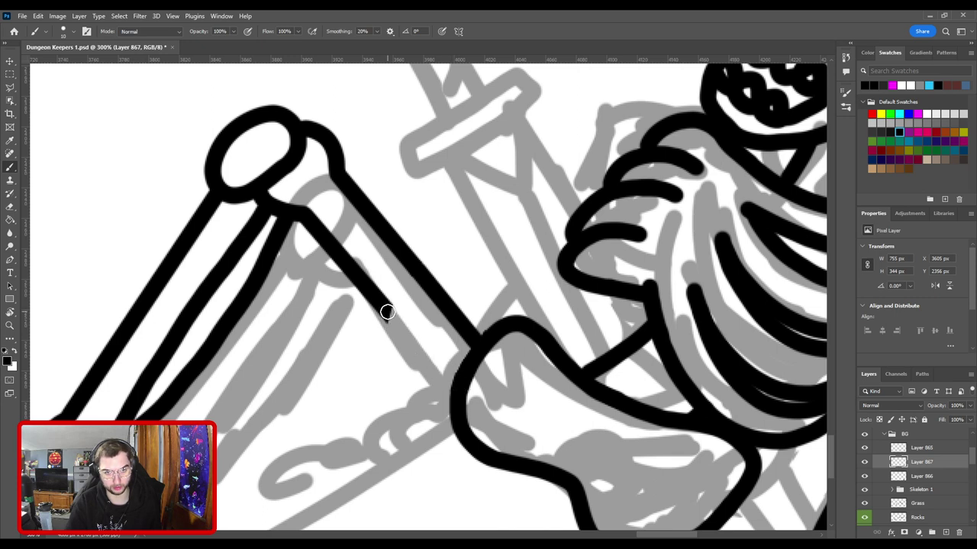
shift+click(458, 387)
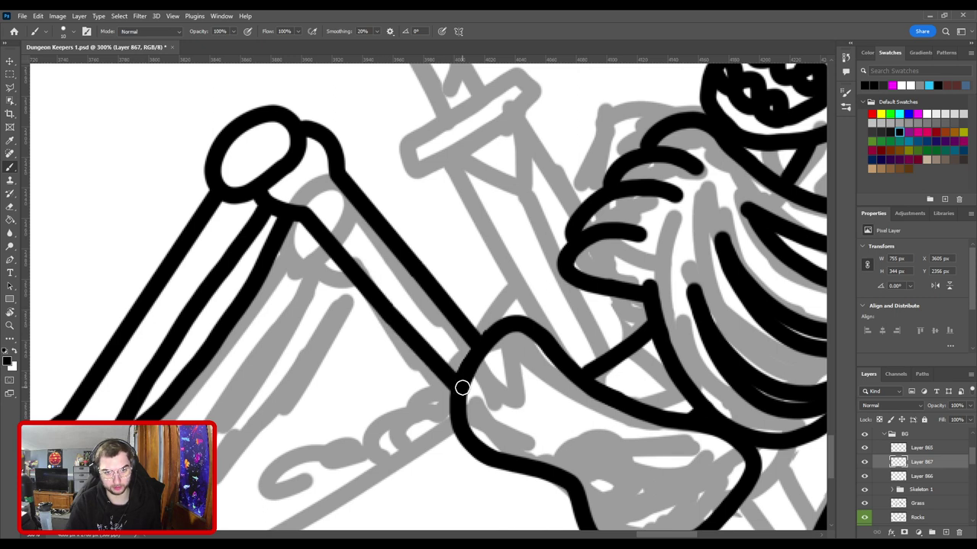
key(ctrl+z)
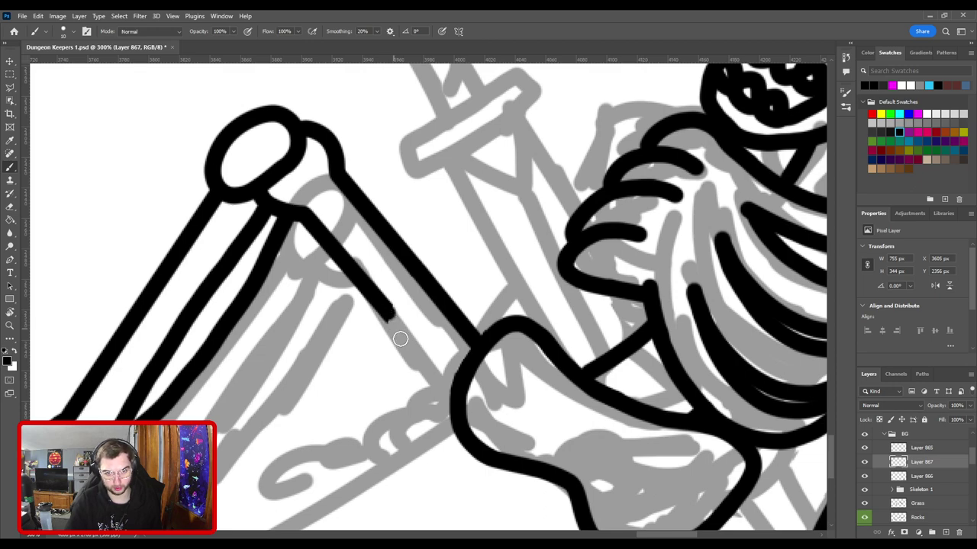
Step: Ink a straight extension of the thigh's lower edge to the pelvis outline, in line with the existing edge
shift+click(456, 395)
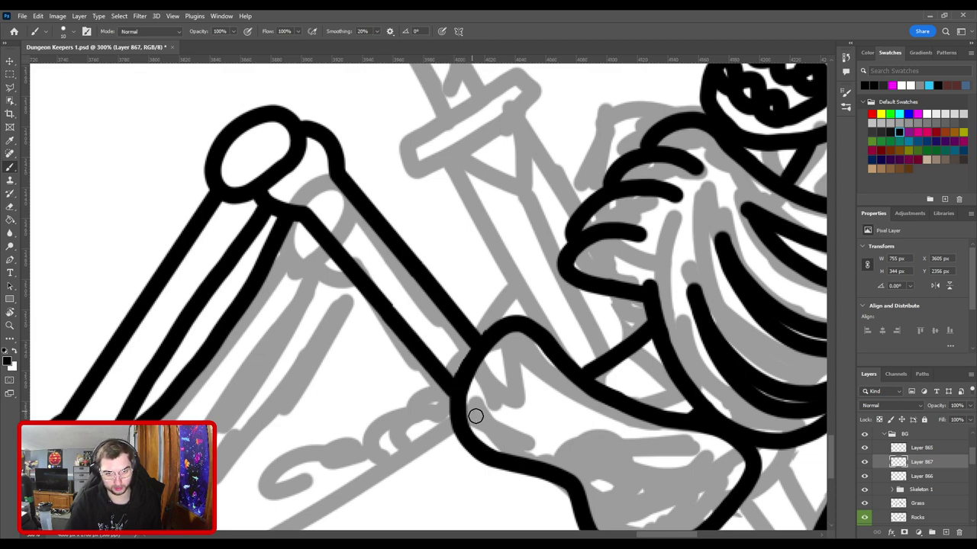
key(ctrl+plus)
key(ctrl+plus)
drag(524, 388, 401, 377)
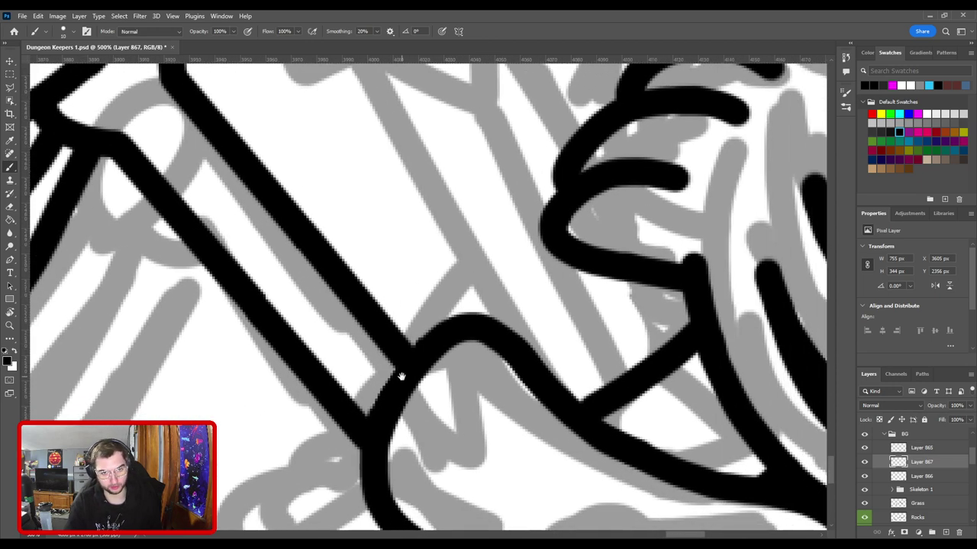
key(ctrl+plus)
scroll(511, 347, up, 2)
key(e)
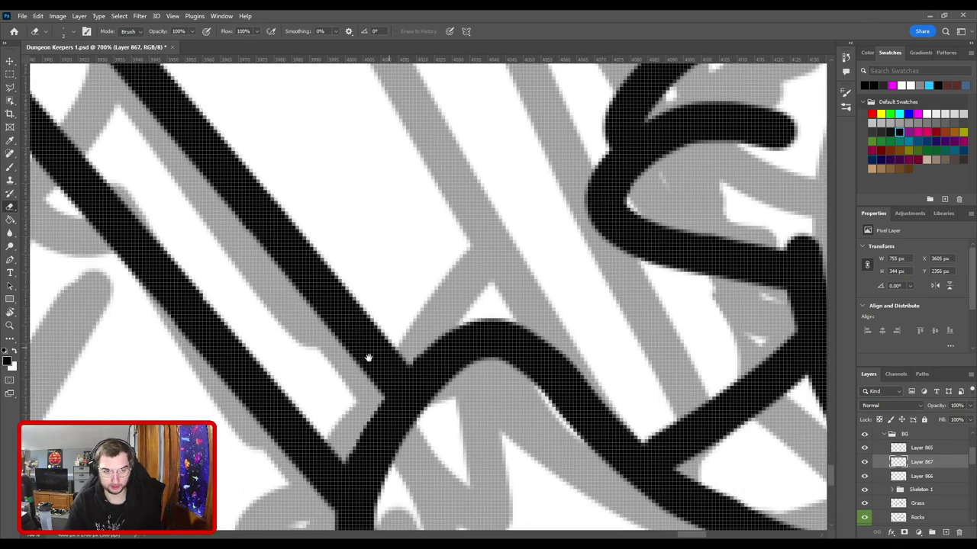
scroll(484, 328, down, 4)
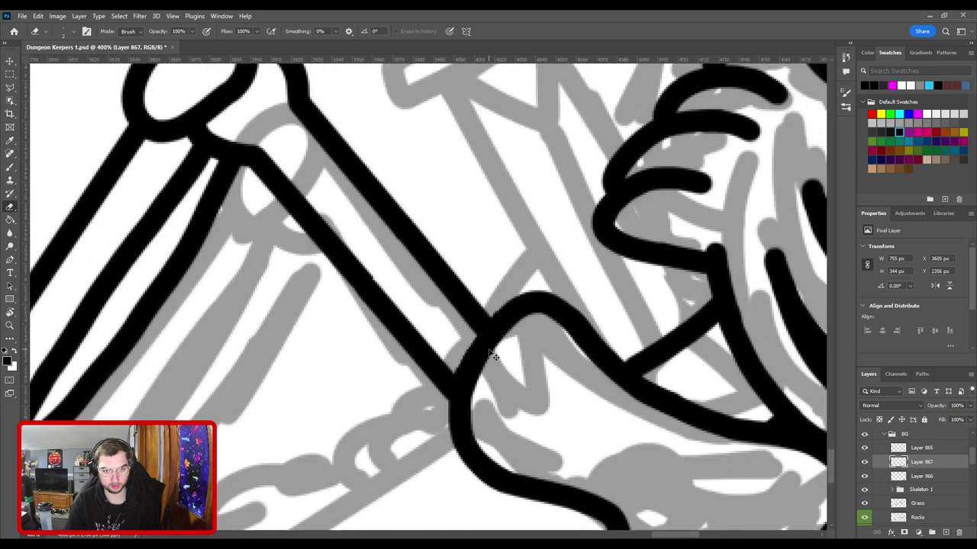
scroll(488, 351, down, 3)
key(v)
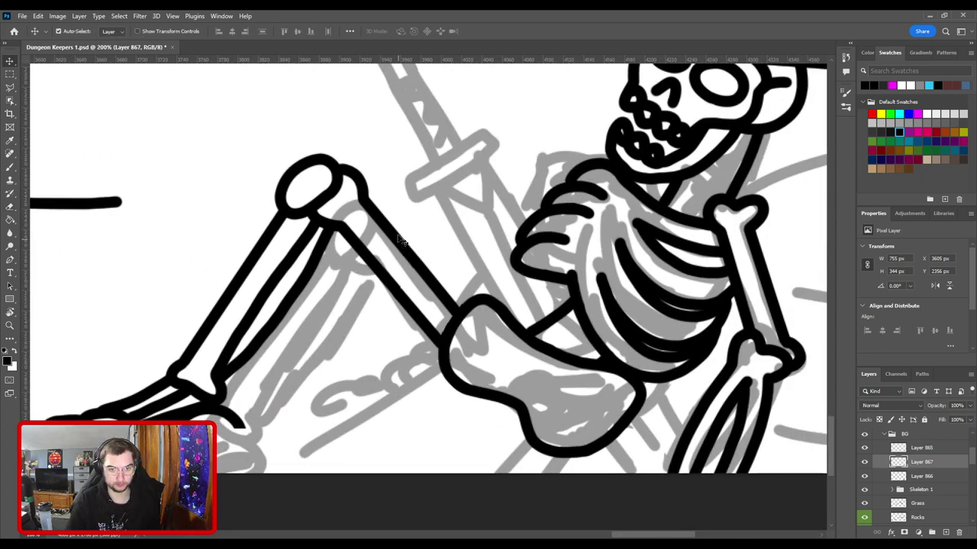
drag(405, 253, 433, 234)
key(ctrl+z)
Step: Clean up the extended thigh lines with a small eraser, trimming the uneven outer side of the lower edge
key(ctrl+plus)
key(ctrl+plus)
key(ctrl+plus)
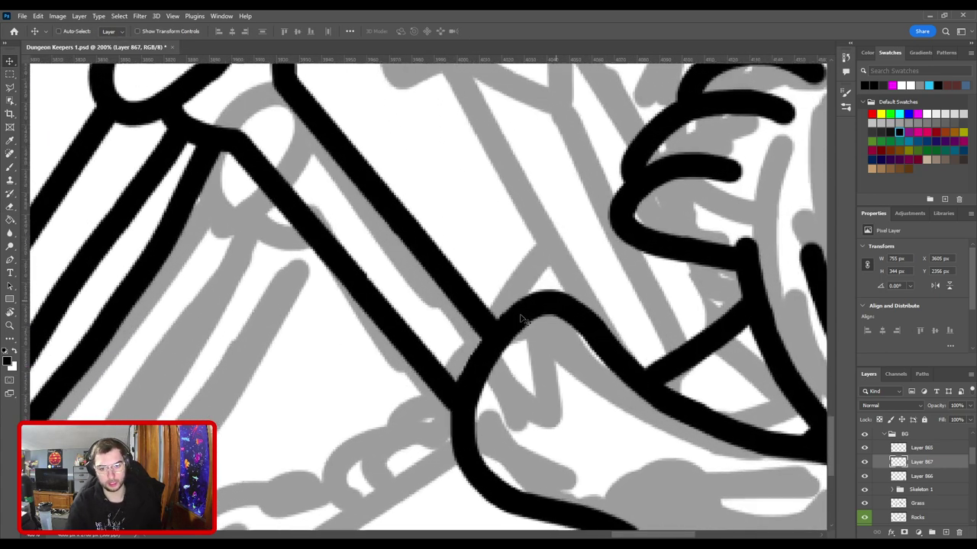
scroll(522, 319, up, 3)
key(e)
scroll(480, 378, up, 1)
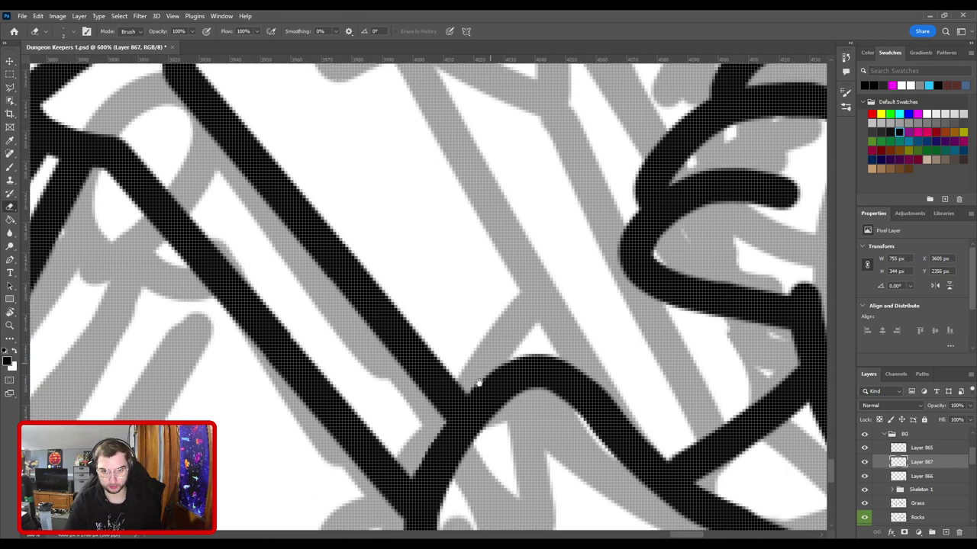
drag(476, 382, 503, 313)
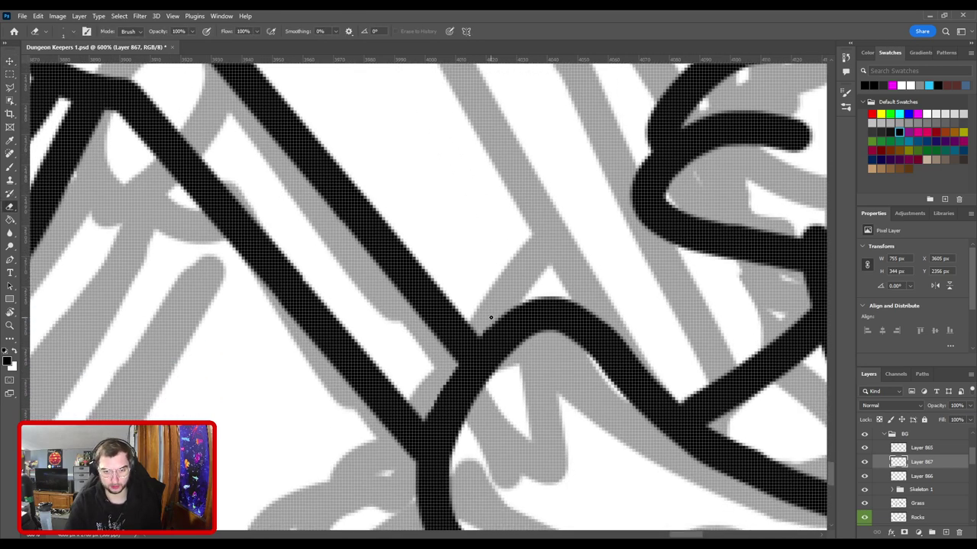
key(ctrl+minus)
mouse_move(391, 280)
mouse_down()
mouse_move(508, 364)
mouse_move(457, 347)
mouse_up()
key(ctrl+plus)
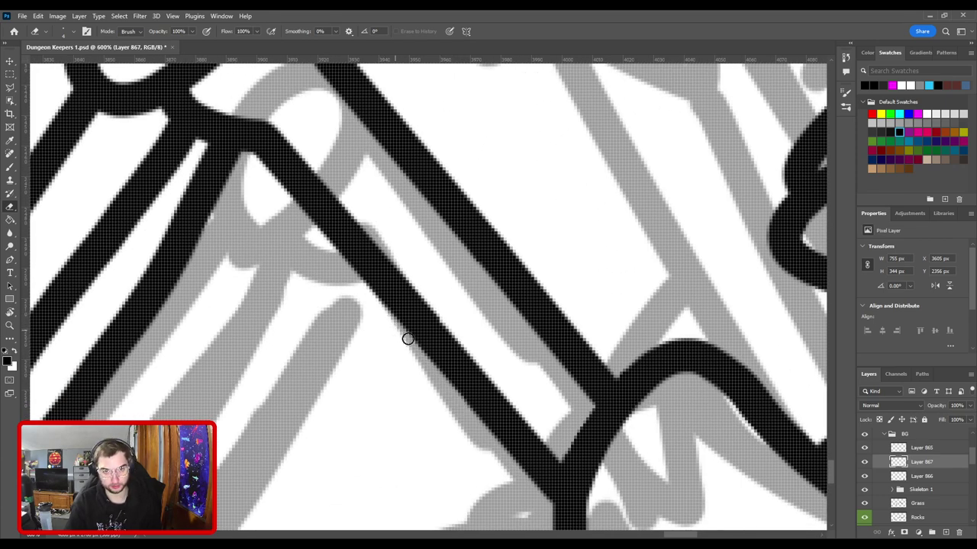
key(b)
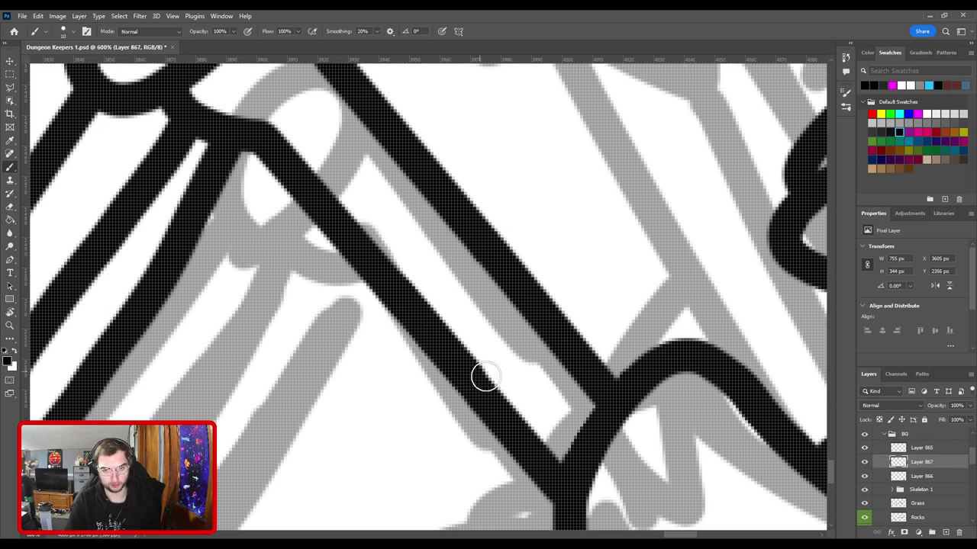
Step: Erase the bent upper stretch of the shin's rear edge just below the knee
key(ctrl+minus)
key(ctrl+minus)
key(ctrl+minus)
key(ctrl+plus)
key(ctrl+plus)
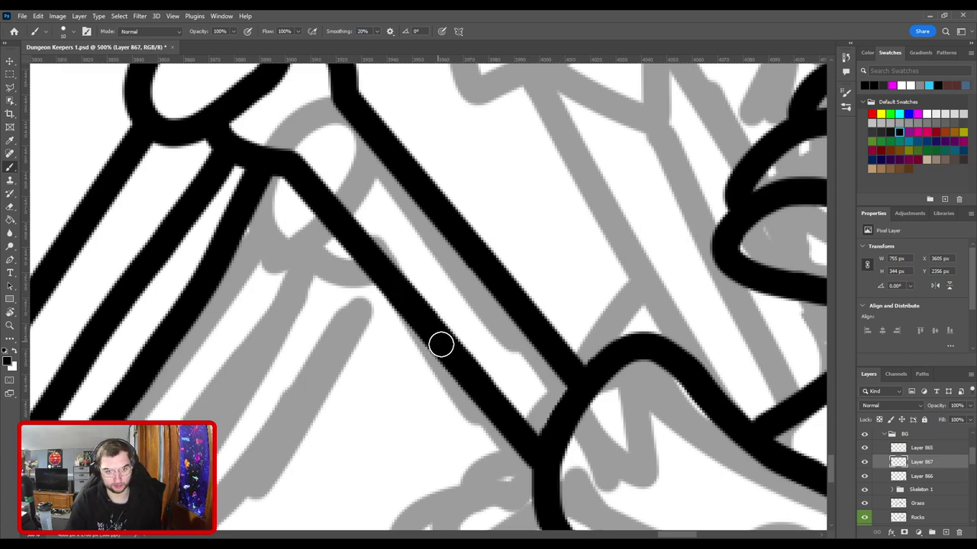
scroll(519, 462, down, 3)
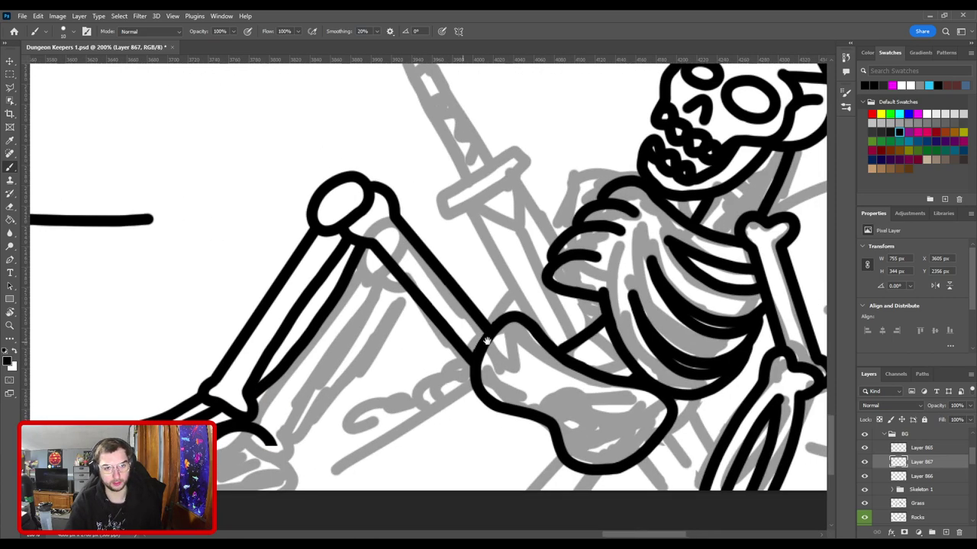
scroll(486, 341, up, 4)
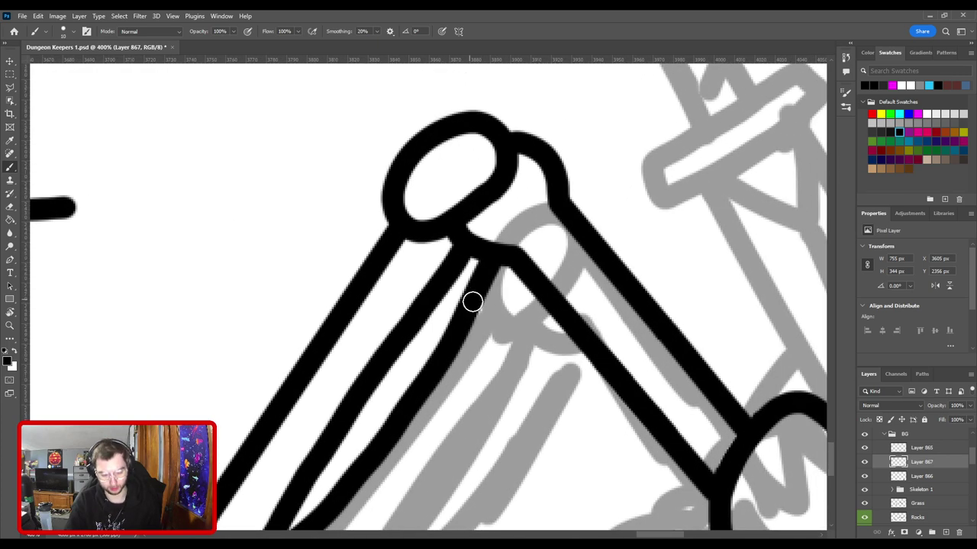
key(e)
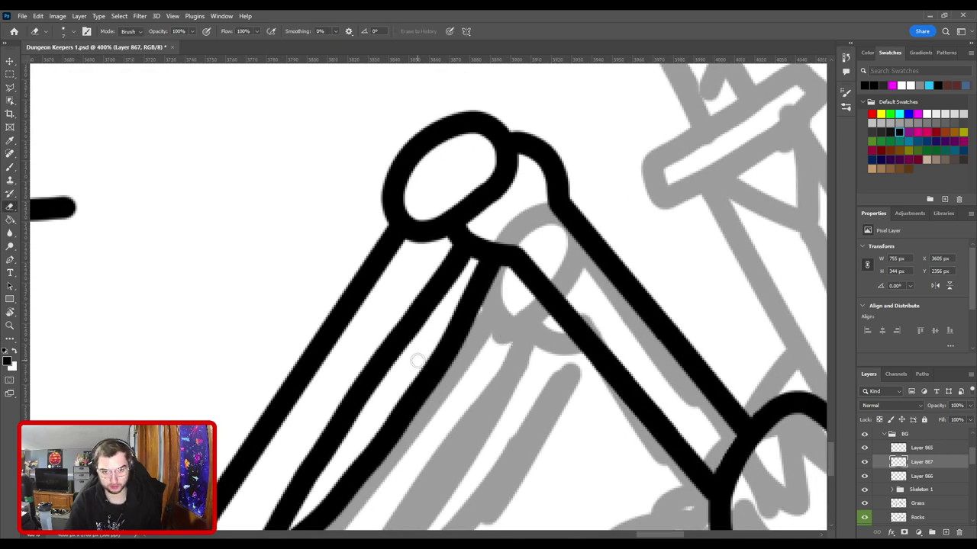
drag(414, 364, 479, 275)
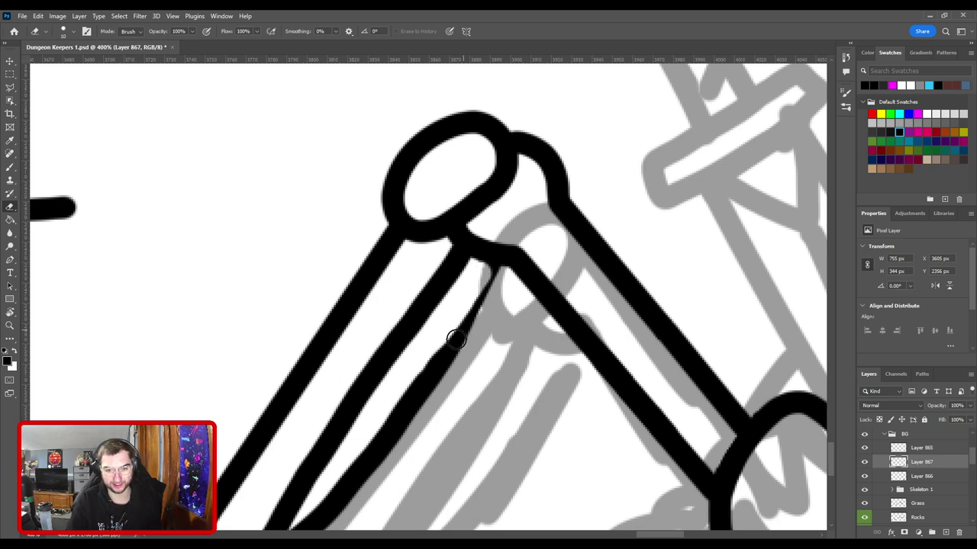
Step: Ink a straight replacement for the upper stretch of the shin's rear edge, joining it to the thigh's lower corner at the knee
key(b)
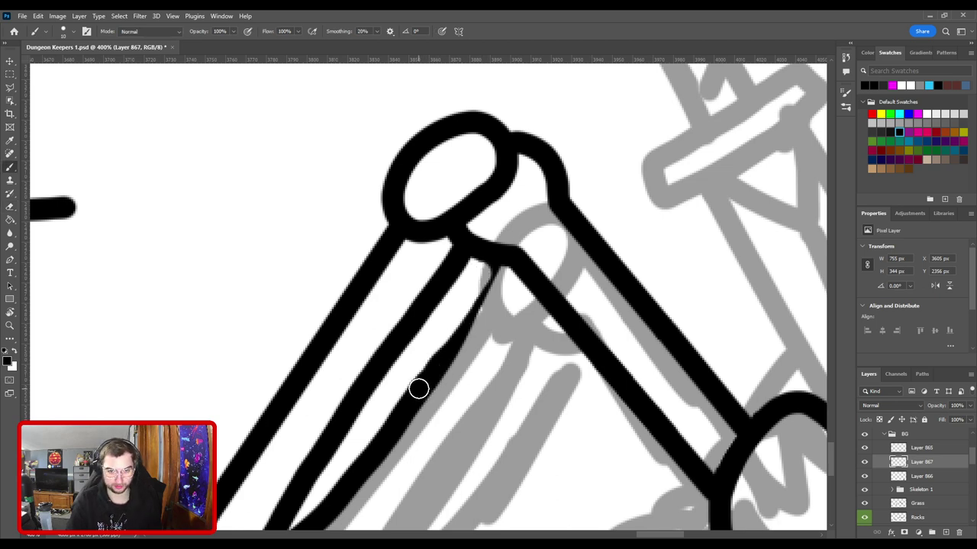
shift+click(496, 282)
shift+click(511, 267)
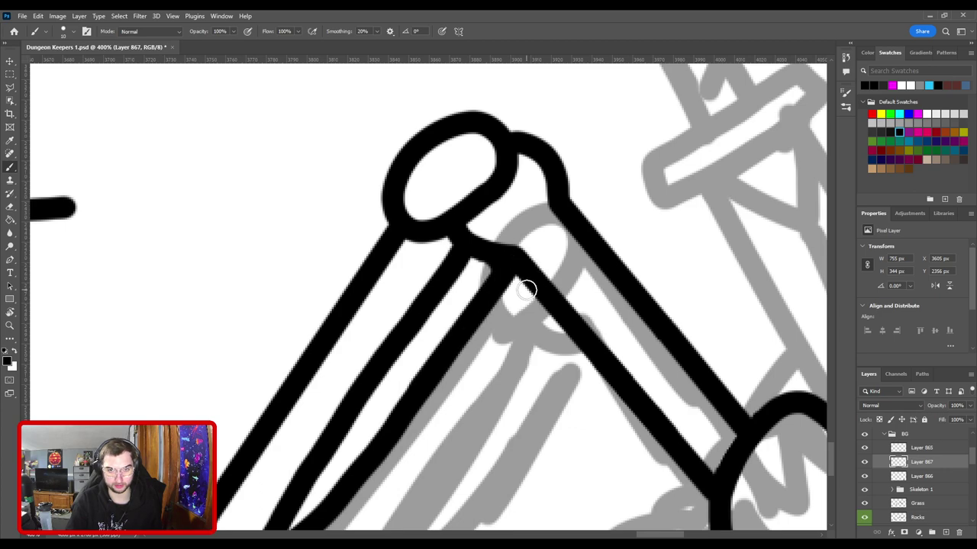
Step: Erase the cut-off rear end of the heel curve with a larger eraser
scroll(526, 289, down, 5)
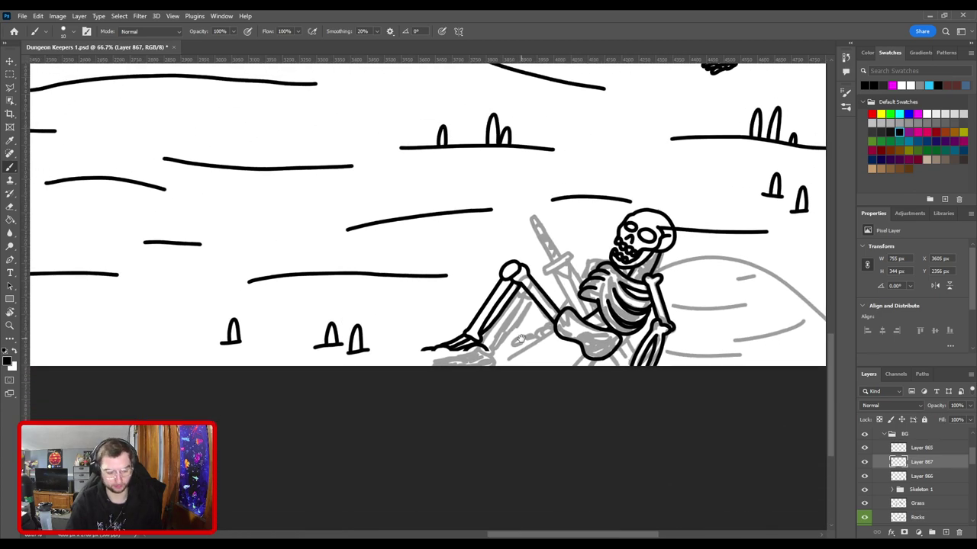
drag(521, 338, 518, 336)
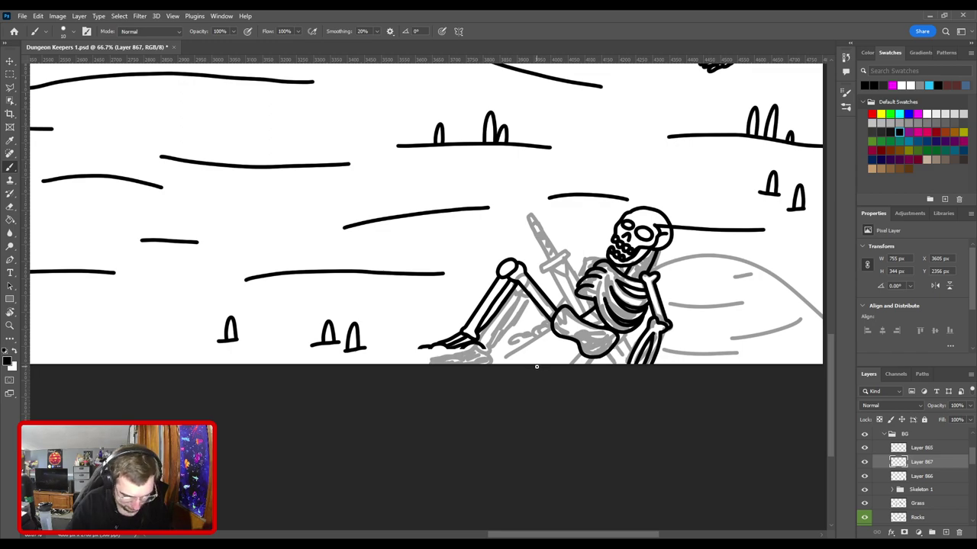
key(ctrl+plus)
drag(456, 331, 381, 297)
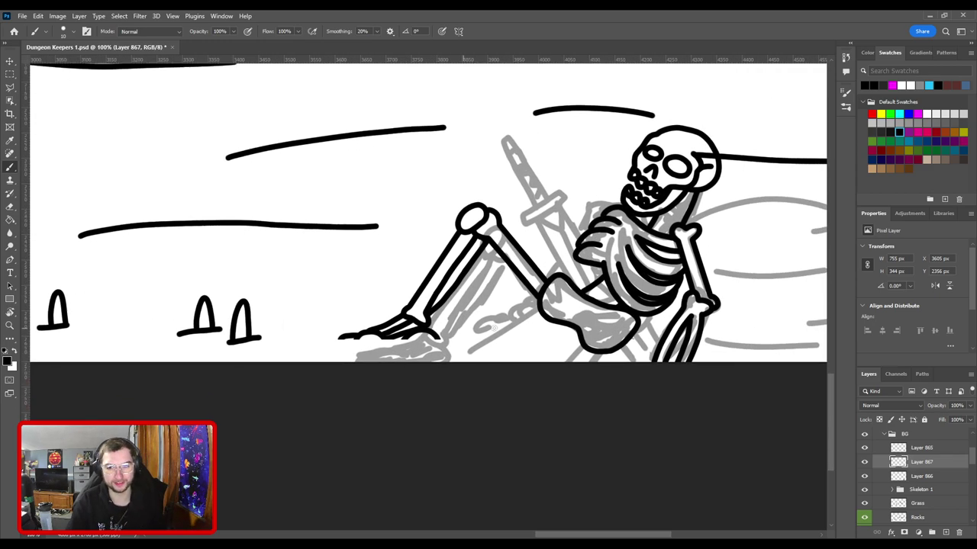
key(ctrl+plus)
key(ctrl+plus)
scroll(517, 364, up, 4)
key(e)
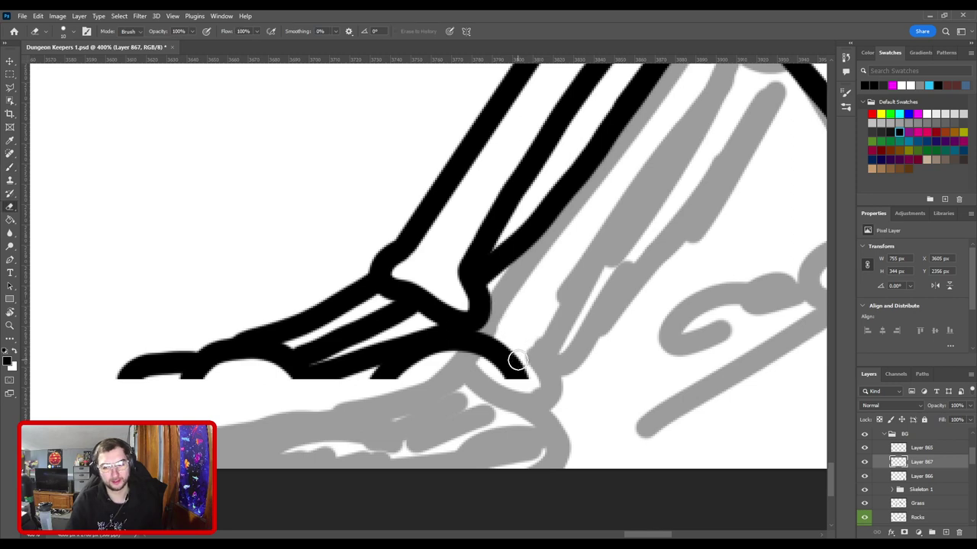
key(bracketright)
key(bracketright)
key(bracketright)
key(bracketright)
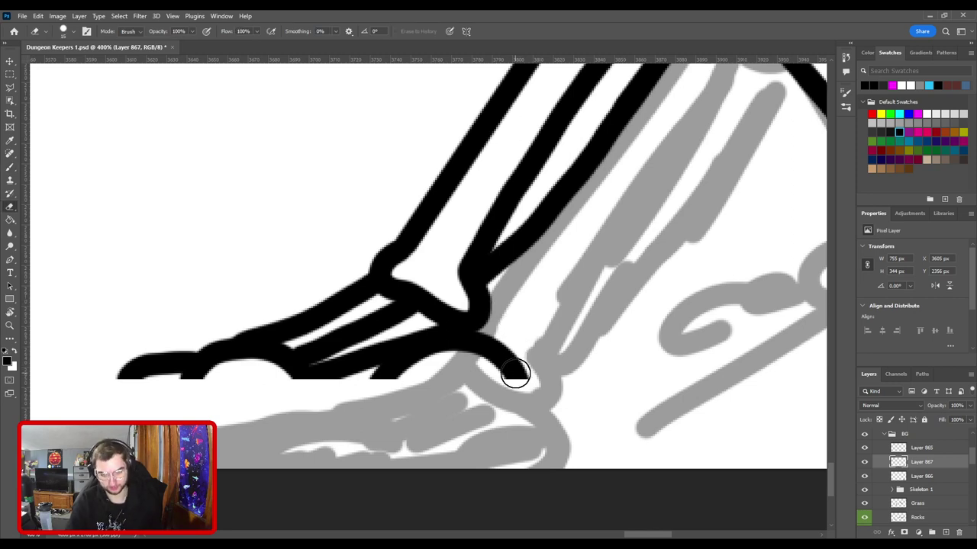
drag(532, 338, 516, 376)
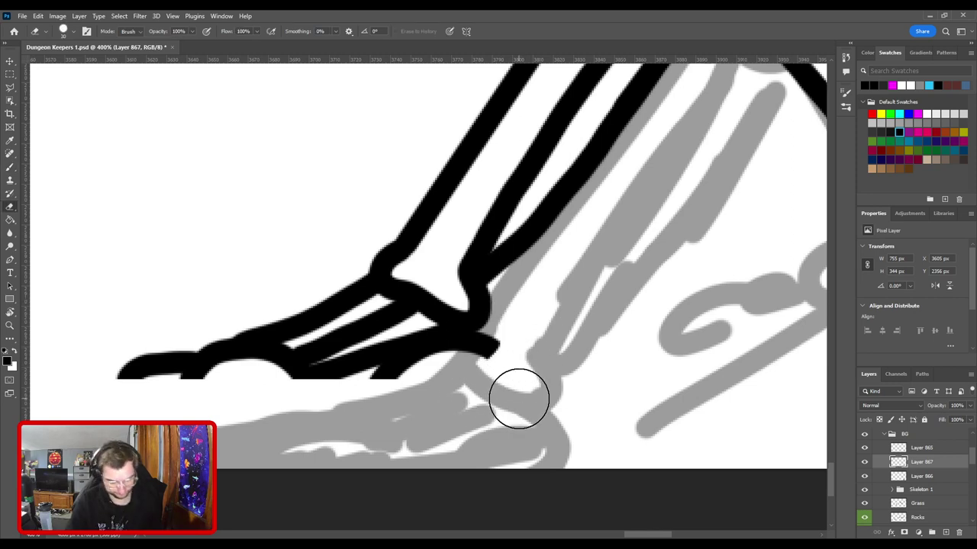
Step: Ink the heel bone as a closed oval below the ankle, extending the remaining heel curve
key(b)
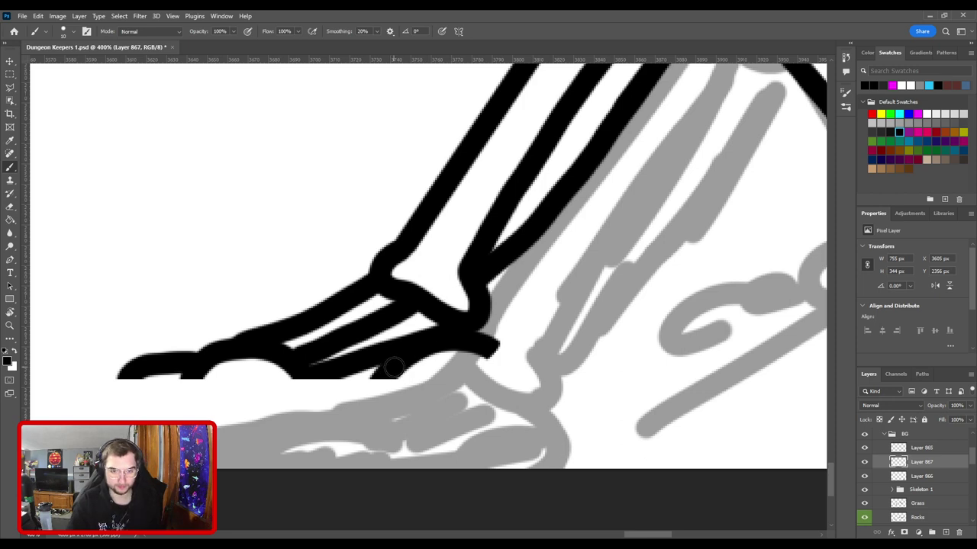
mouse_move(394, 368)
mouse_down()
mouse_move(383, 407)
mouse_move(436, 408)
mouse_up()
key(ctrl+z)
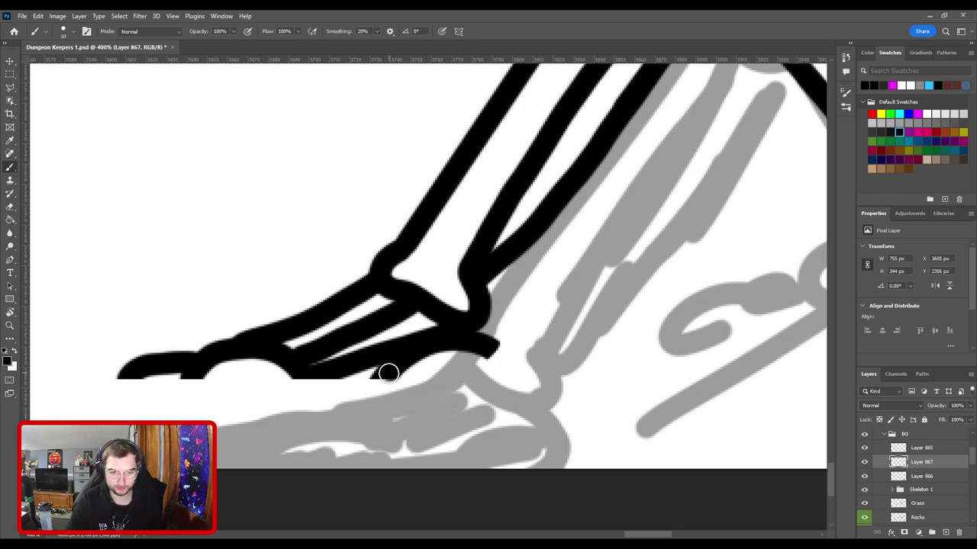
mouse_move(388, 373)
mouse_down()
mouse_move(390, 412)
mouse_move(434, 415)
mouse_move(504, 373)
mouse_up()
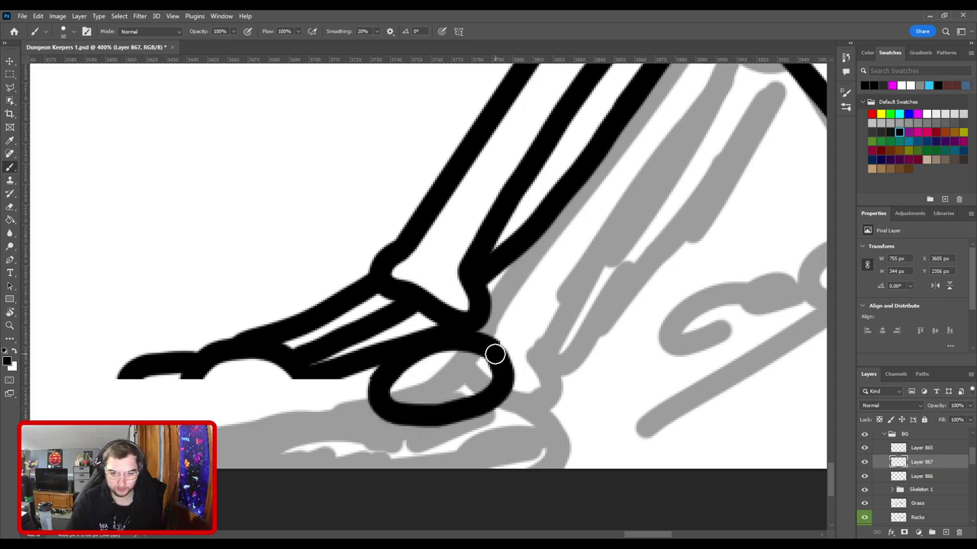
drag(364, 356, 532, 338)
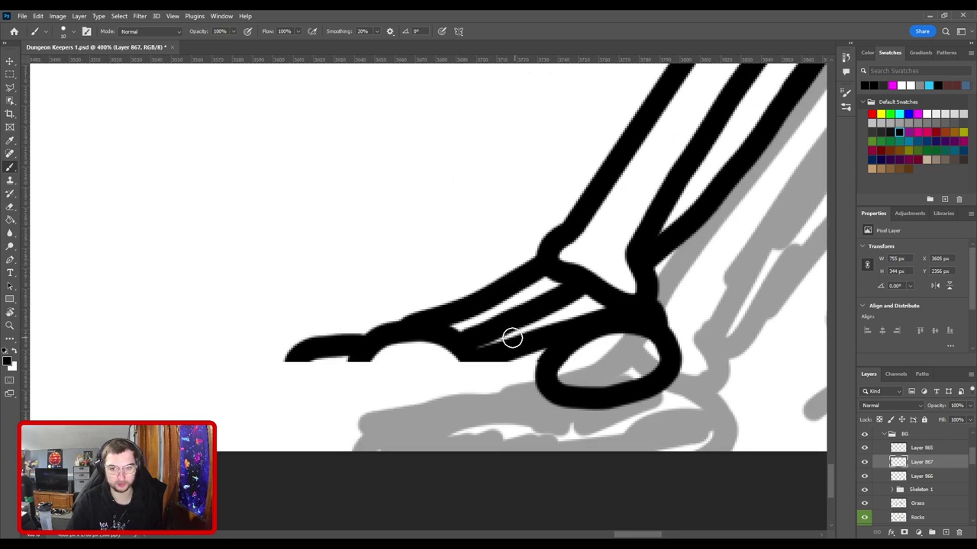
Step: Examine the reclining skeleton's placement and proportions within the whole forest scene
key(e)
key(ctrl+minus)
key(ctrl+minus)
key(ctrl+minus)
key(ctrl+minus)
key(ctrl+minus)
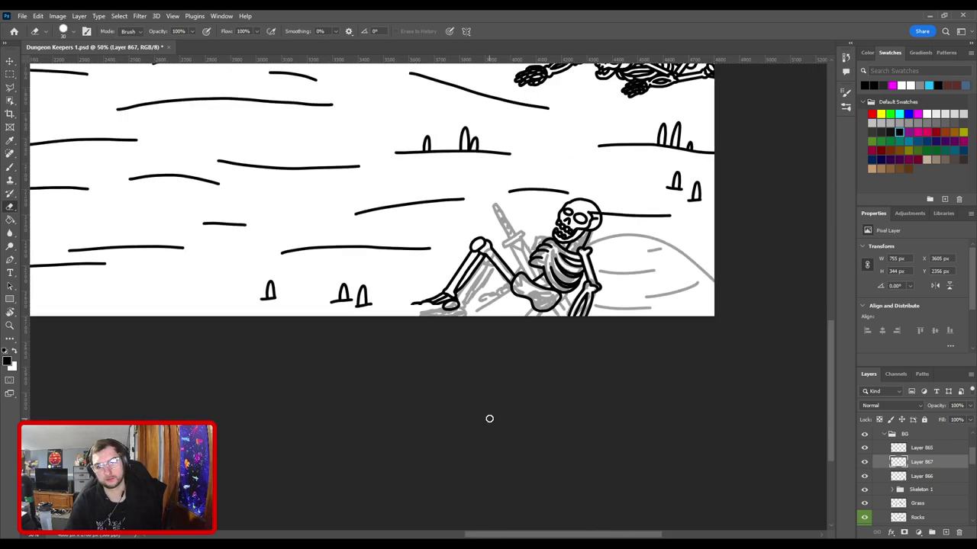
key(ctrl+minus)
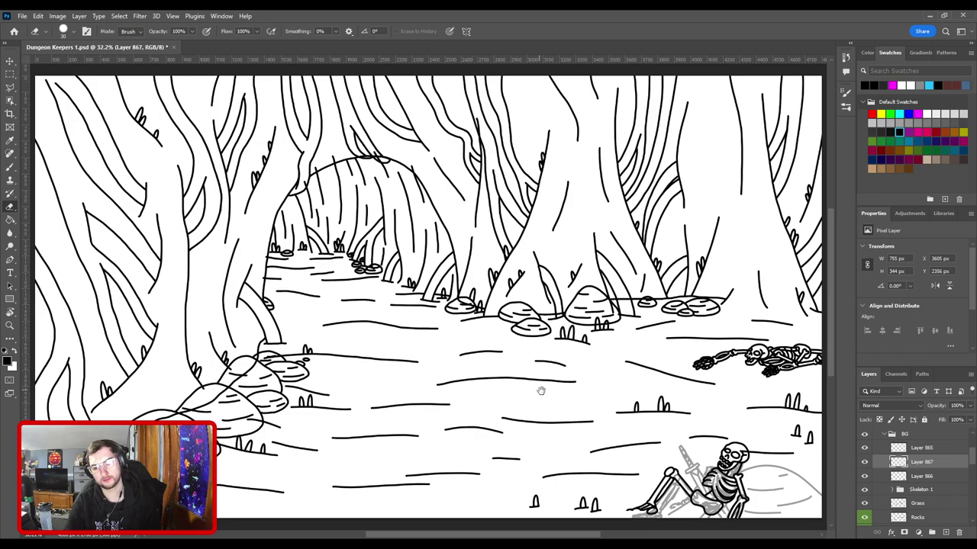
drag(541, 391, 289, 253)
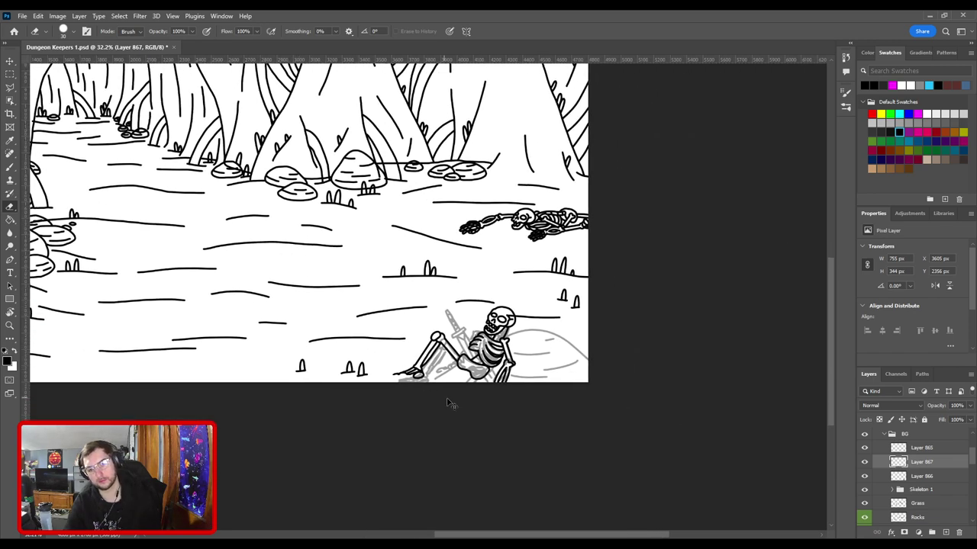
Step: Erase the toes and the flat-cut front part of the foot, keeping the bone lines near the ankle
key(ctrl+plus)
key(ctrl+plus)
key(ctrl+plus)
key(ctrl+plus)
drag(442, 442, 470, 320)
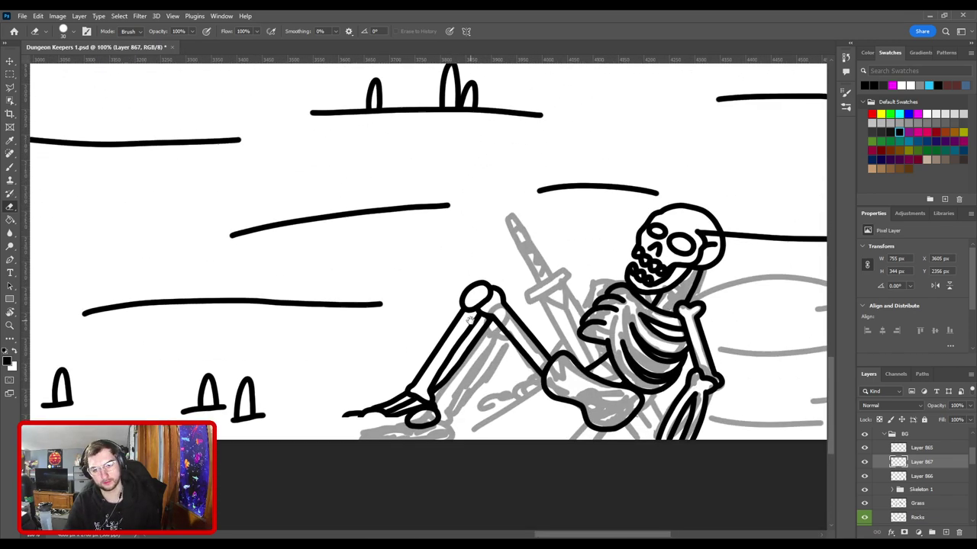
key(ctrl+plus)
drag(412, 425, 451, 231)
key(ctrl+plus)
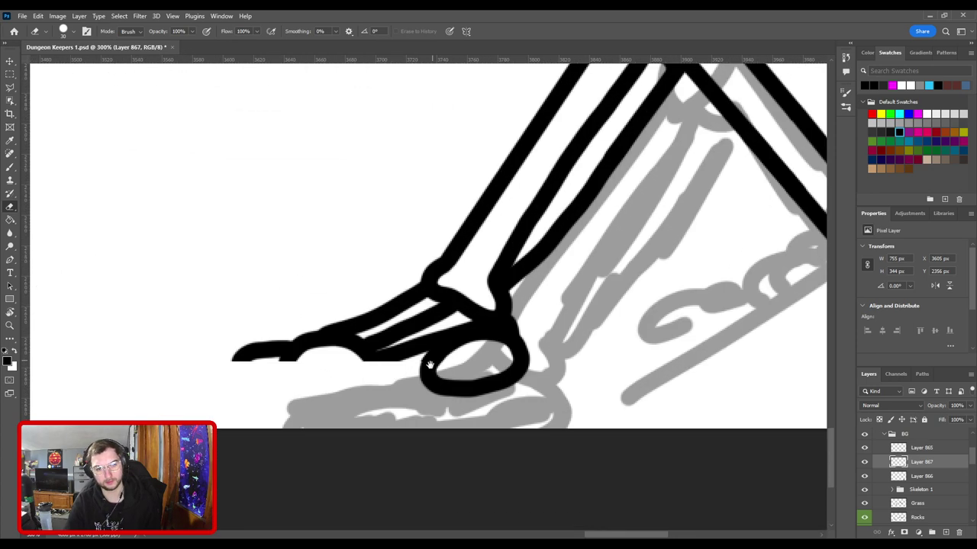
drag(429, 365, 556, 334)
key(ctrl+plus)
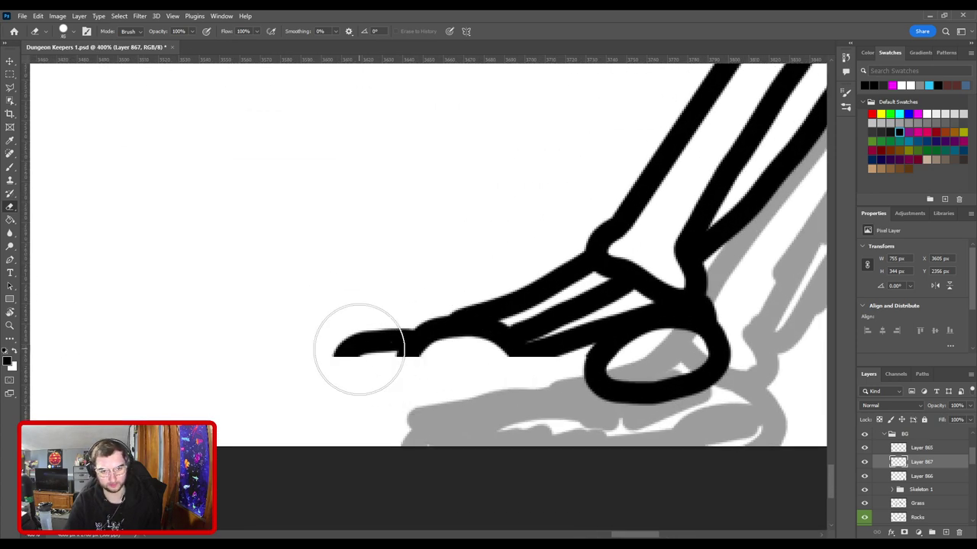
mouse_move(359, 350)
mouse_down()
mouse_move(437, 386)
mouse_move(475, 379)
mouse_move(477, 324)
mouse_move(503, 436)
mouse_up()
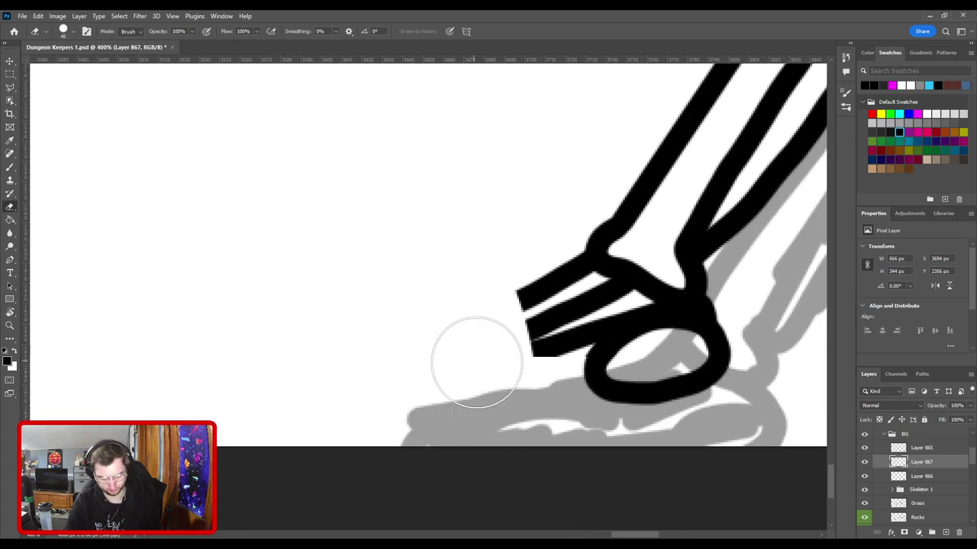
Step: Ink a small flat oval in front of the heel as the ball of the foot, undoing the unsatisfactory strokes
key(b)
drag(528, 297, 437, 341)
key(ctrl+z)
key(ctrl+z)
mouse_move(501, 399)
mouse_down()
mouse_move(460, 399)
mouse_move(452, 364)
mouse_move(506, 356)
mouse_move(530, 389)
mouse_move(514, 401)
mouse_move(430, 378)
mouse_move(487, 359)
mouse_move(516, 389)
mouse_move(488, 408)
mouse_move(419, 410)
mouse_move(434, 370)
mouse_move(503, 369)
mouse_move(504, 398)
mouse_move(469, 416)
mouse_up()
key(ctrl+z)
key(ctrl+z)
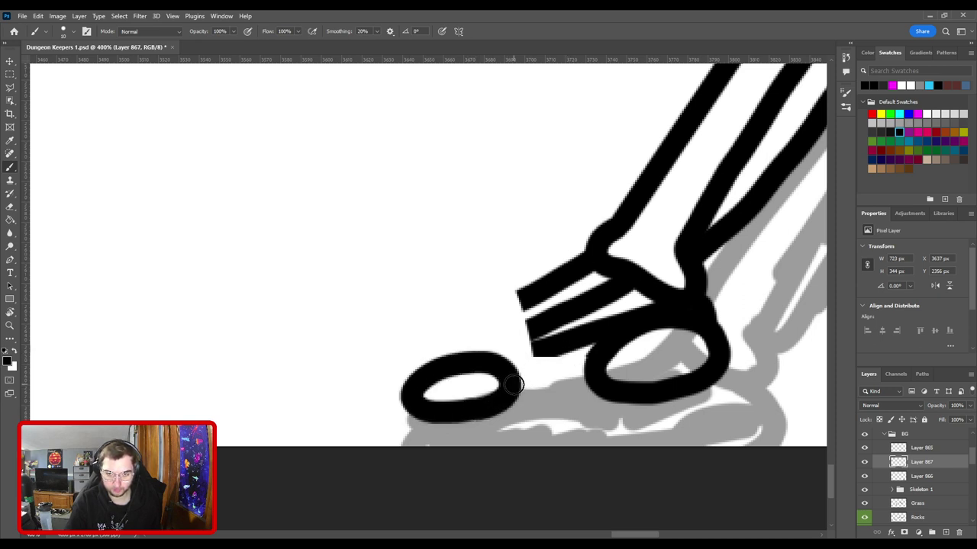
Step: Ink the sole line and the long rounded toe bones, joining them to the heel and the cut bone lines at the ankle
drag(507, 388, 593, 368)
mouse_move(406, 396)
mouse_down()
mouse_move(338, 402)
mouse_move(349, 376)
mouse_move(568, 343)
mouse_up()
mouse_move(338, 390)
mouse_down()
mouse_move(336, 355)
mouse_move(533, 328)
mouse_up()
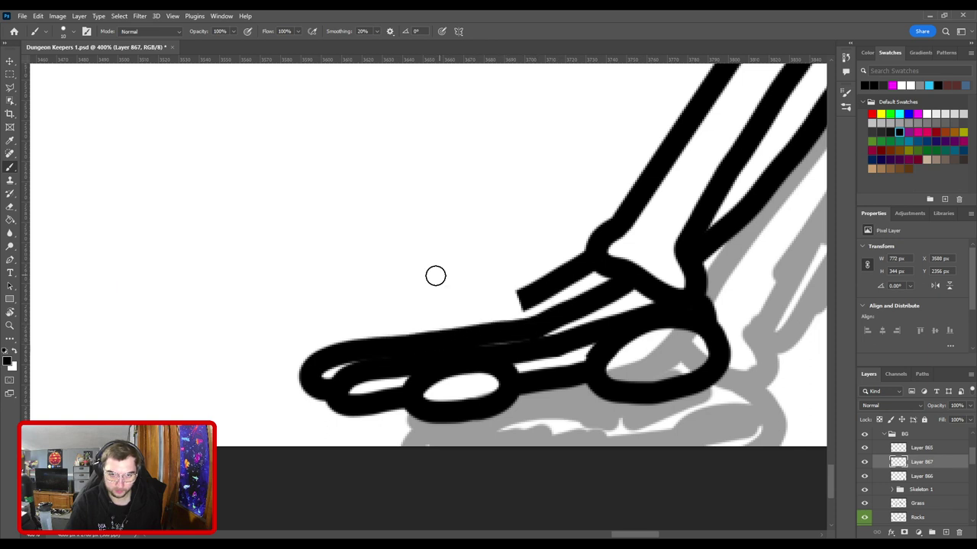
mouse_move(339, 347)
mouse_down()
mouse_move(355, 329)
mouse_move(525, 298)
mouse_up()
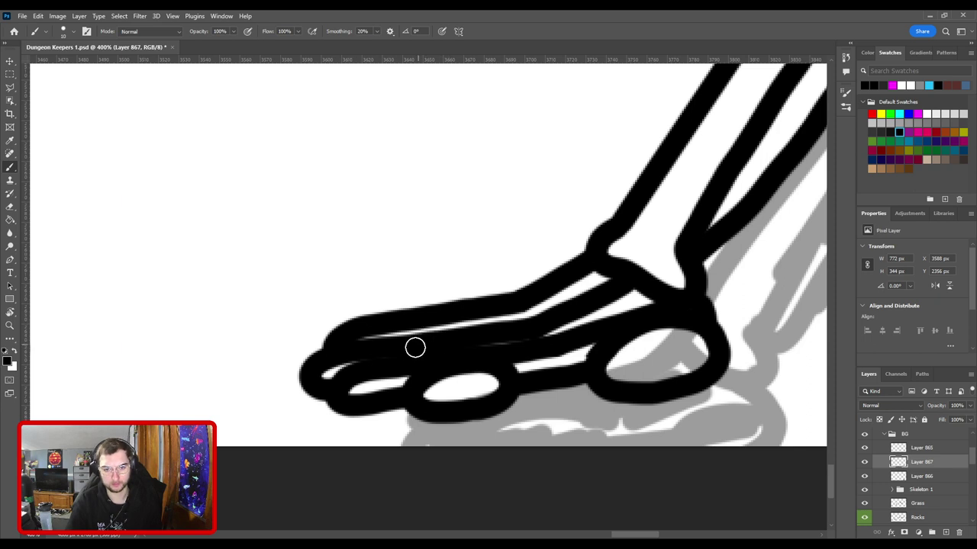
Step: Add short joint marks across the uppermost toe bone, undoing the extra marks near the heel
mouse_move(413, 344)
mouse_down()
mouse_move(470, 335)
mouse_move(491, 318)
mouse_move(523, 321)
mouse_move(514, 306)
mouse_move(538, 296)
mouse_up()
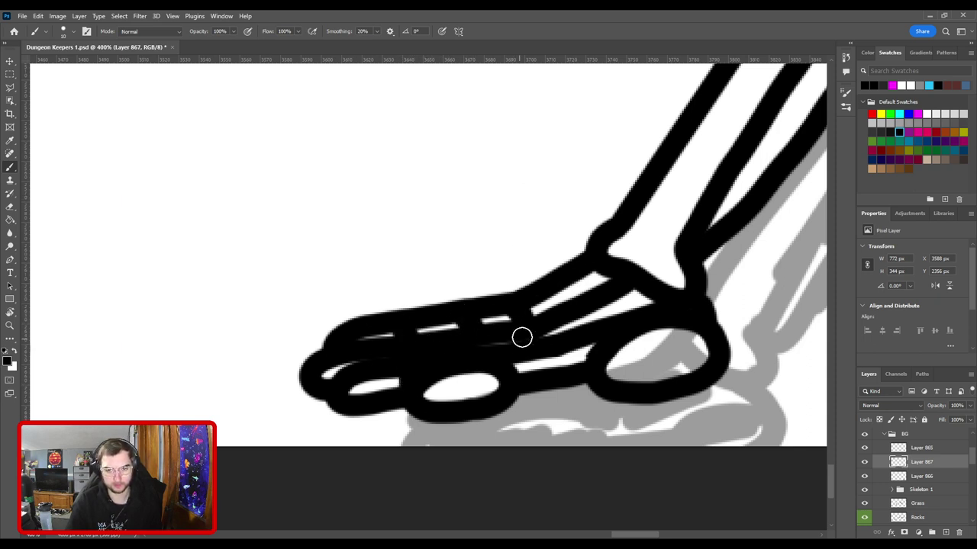
drag(542, 361, 548, 371)
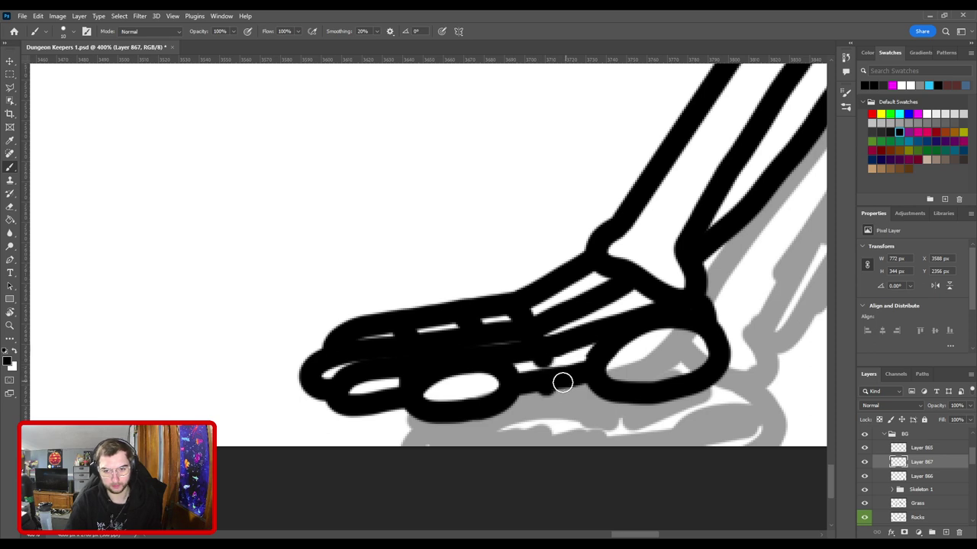
key(ctrl+z)
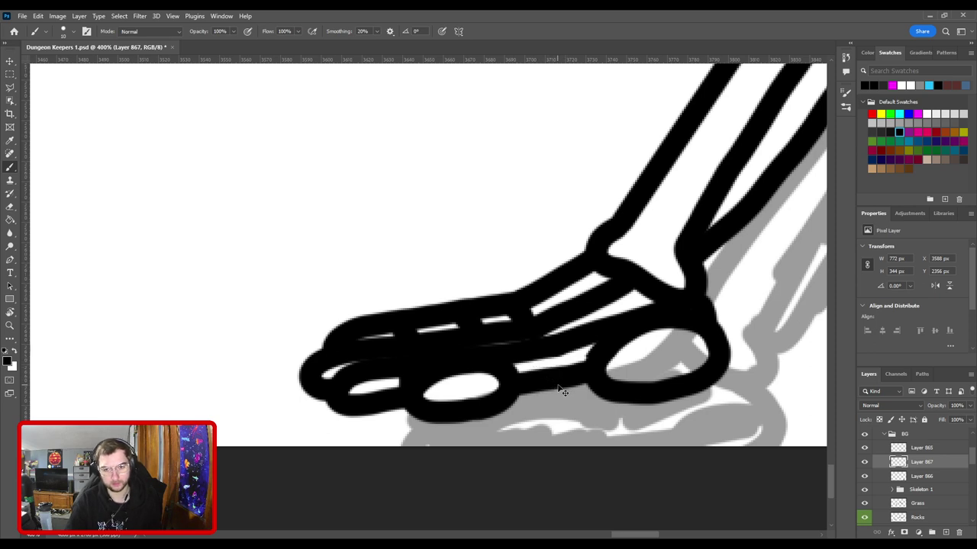
key(ctrl+z)
Step: Examine the newly inked foot and bent leg in relation to the rest of the skeleton
key(ctrl+minus)
key(ctrl+minus)
key(ctrl+minus)
key(ctrl+minus)
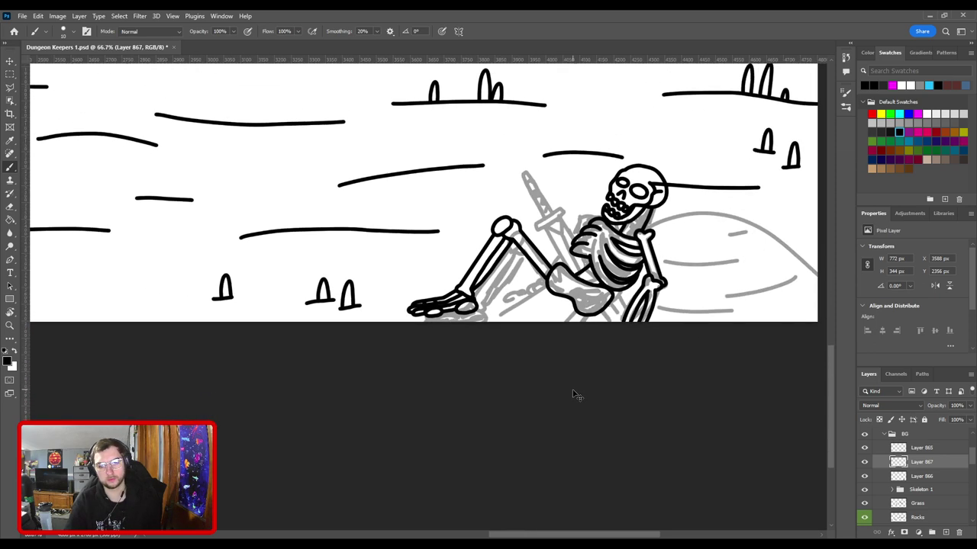
scroll(567, 384, down, 1)
scroll(514, 371, up, 5)
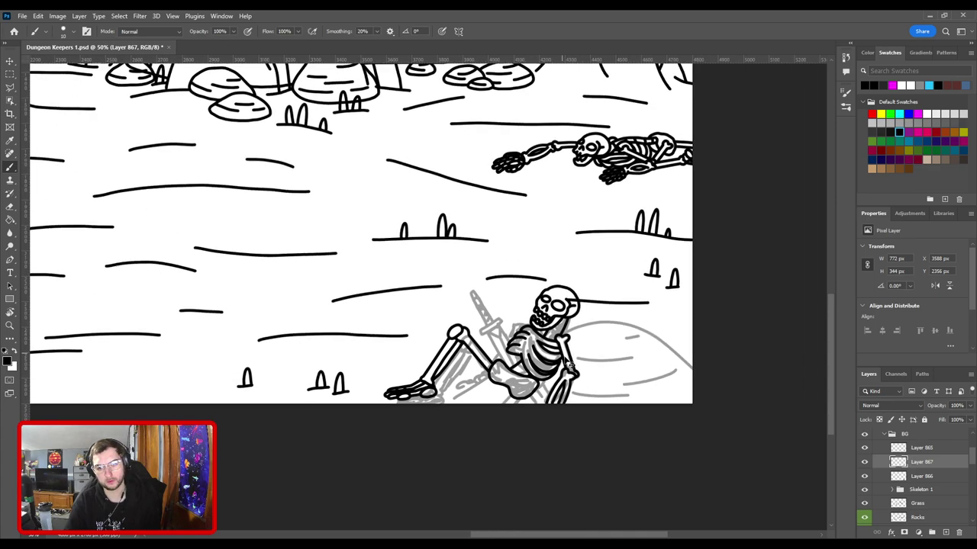
key(ctrl+plus)
key(ctrl+plus)
drag(594, 457, 588, 364)
drag(527, 367, 460, 337)
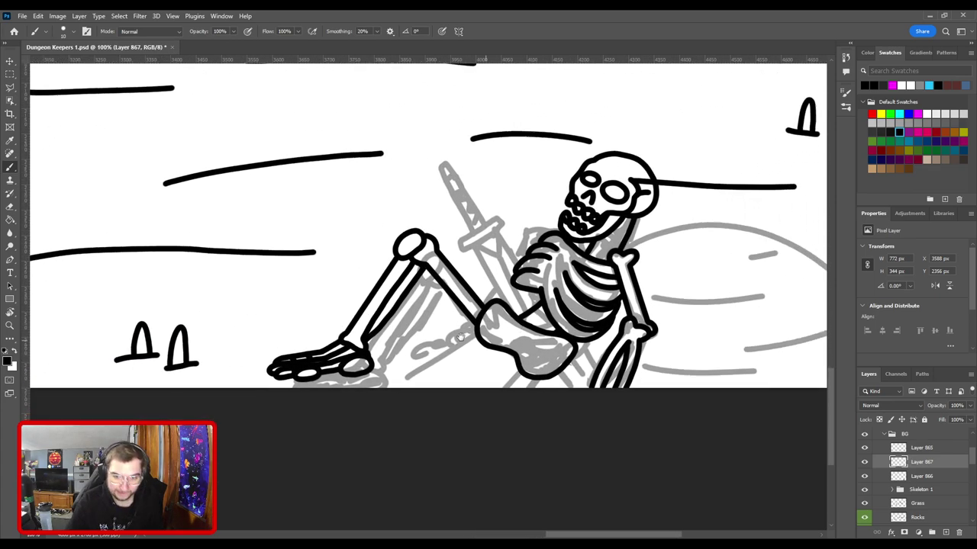
Step: Erase the lower section of the pelvis outline beneath the ribcage with a large eraser
scroll(460, 336, down, 1)
scroll(516, 355, up, 2)
mouse_move(506, 393)
mouse_down()
mouse_move(463, 326)
mouse_move(447, 320)
mouse_up()
key(e)
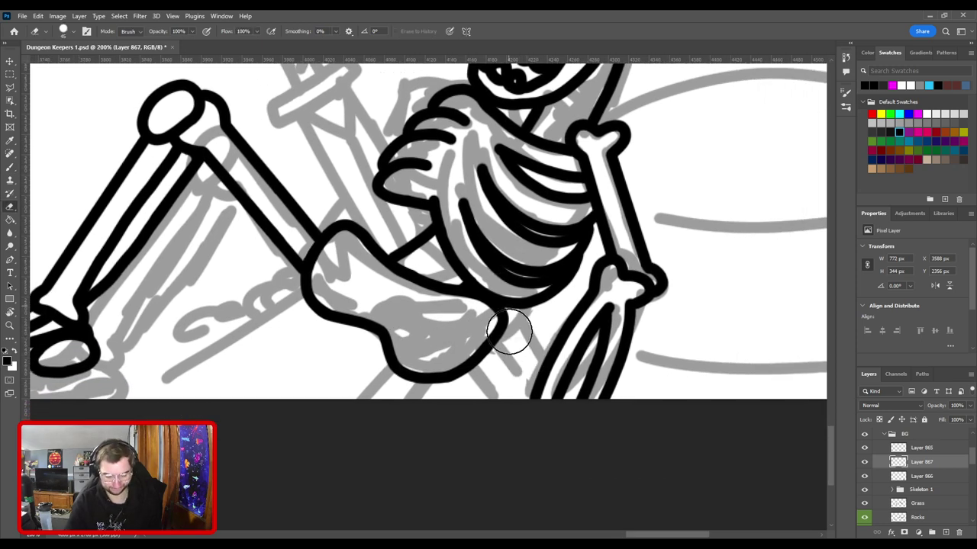
mouse_move(456, 374)
mouse_down()
mouse_move(453, 392)
mouse_move(442, 383)
mouse_move(478, 364)
mouse_up()
key(b)
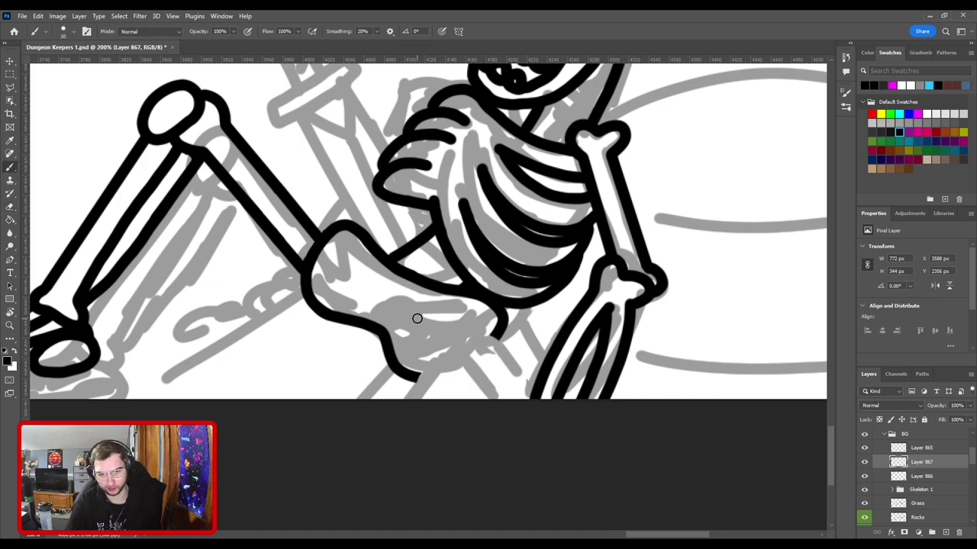
Step: Ink the knobbed head and shaft of the near thigh bone from the pelvis down to the canvas edge
mouse_move(474, 344)
mouse_down()
mouse_move(474, 371)
mouse_move(448, 338)
mouse_move(459, 348)
mouse_move(474, 335)
mouse_move(498, 343)
mouse_move(401, 440)
mouse_up()
key(ctrl+z)
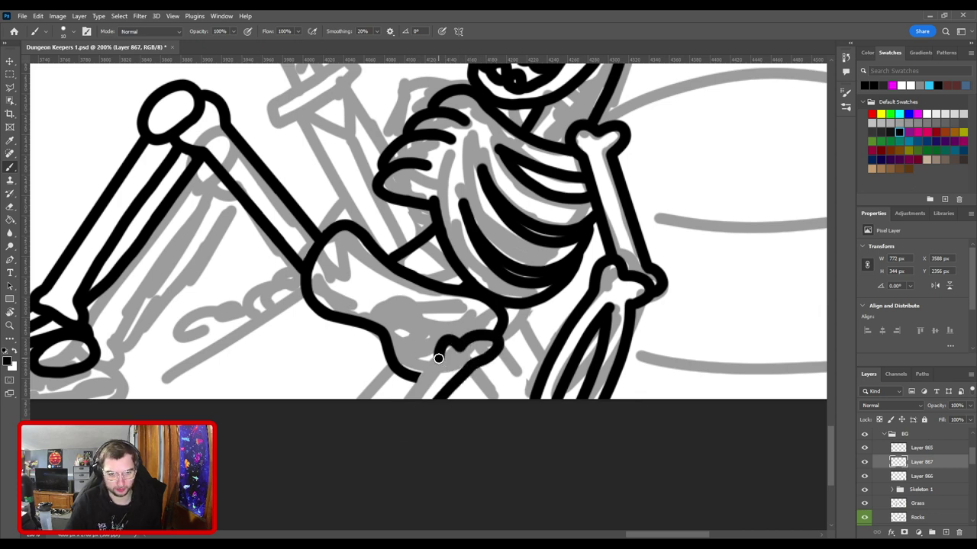
drag(446, 349, 391, 427)
Step: Erase the lower edge of the near thigh bone's shaft and redraw it from the knobbed head down to the canvas edge
scroll(479, 444, down, 6)
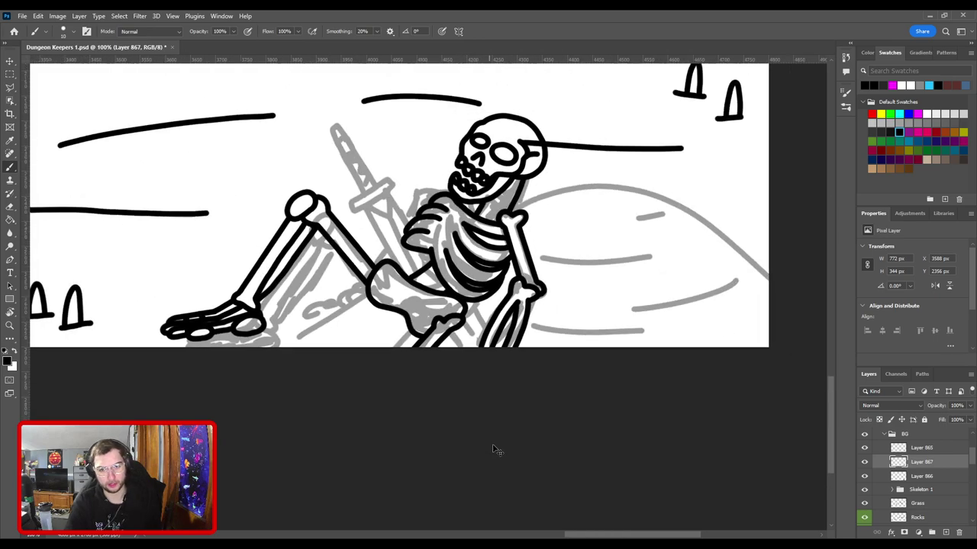
scroll(452, 401, up, 3)
scroll(450, 398, up, 5)
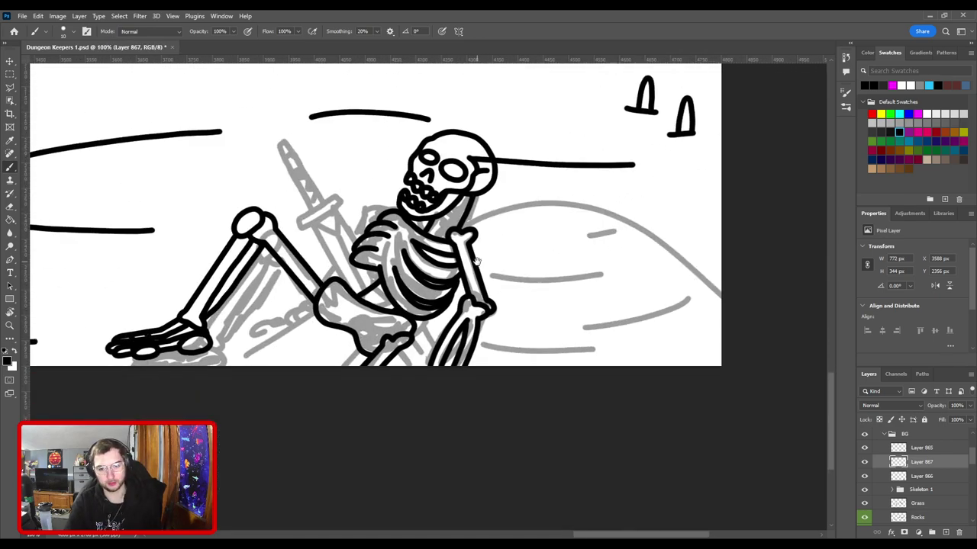
scroll(545, 305, down, 3)
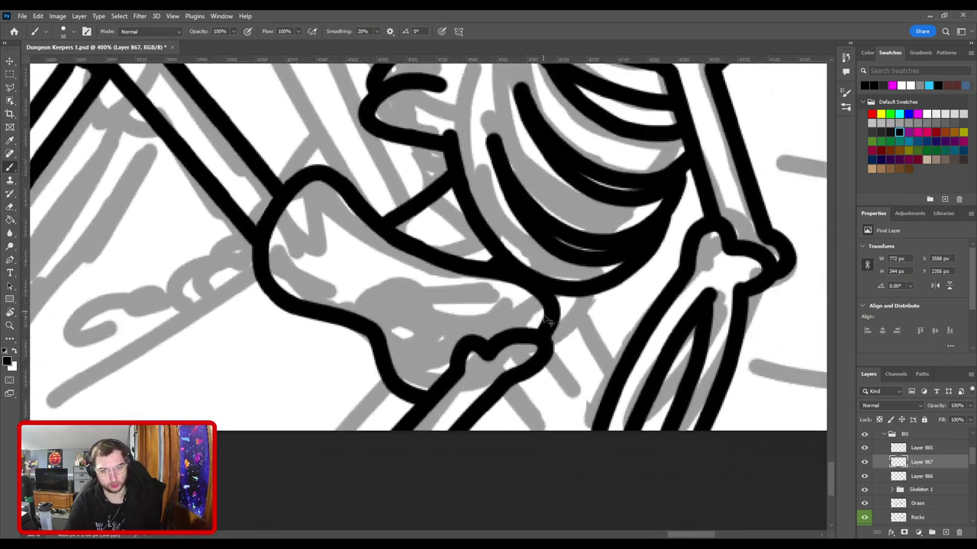
scroll(509, 314, down, 2)
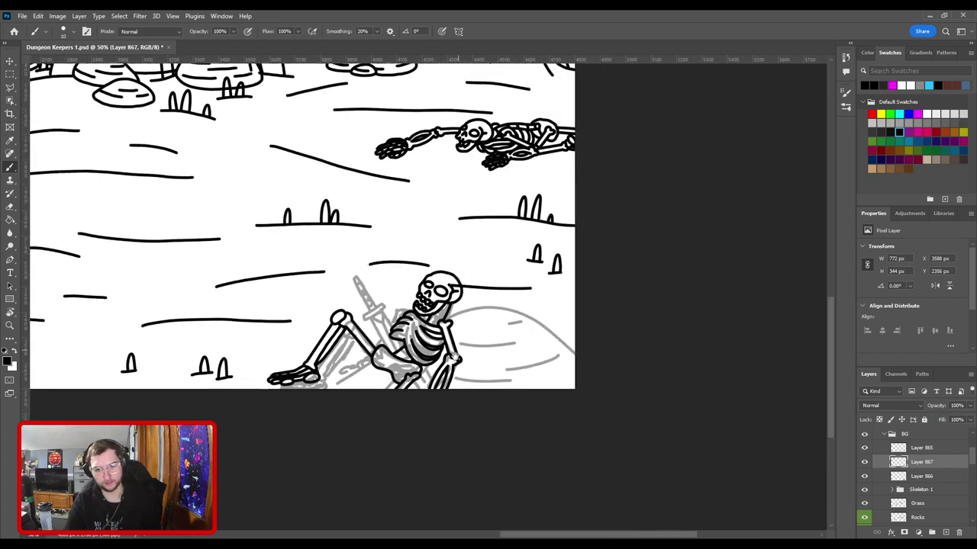
scroll(500, 378, up, 4)
scroll(484, 272, up, 3)
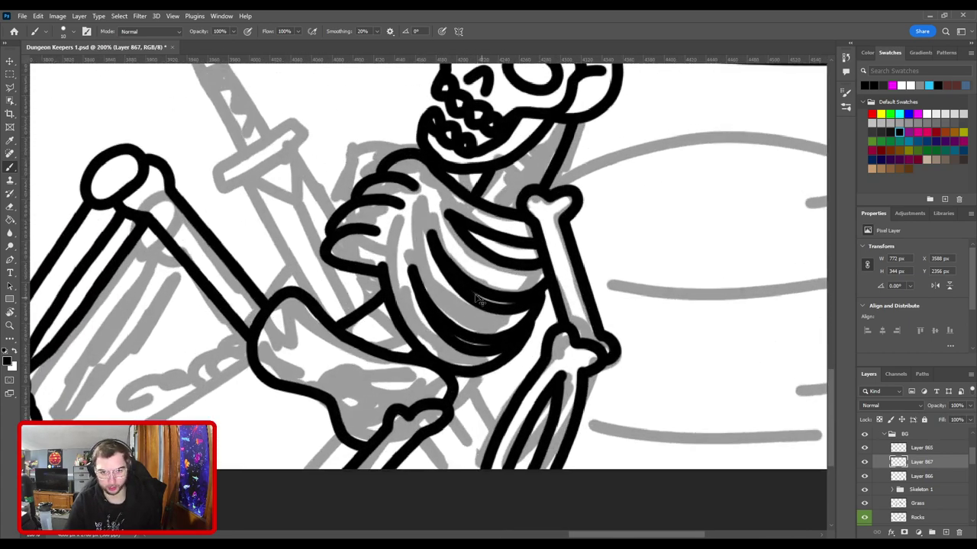
key(e)
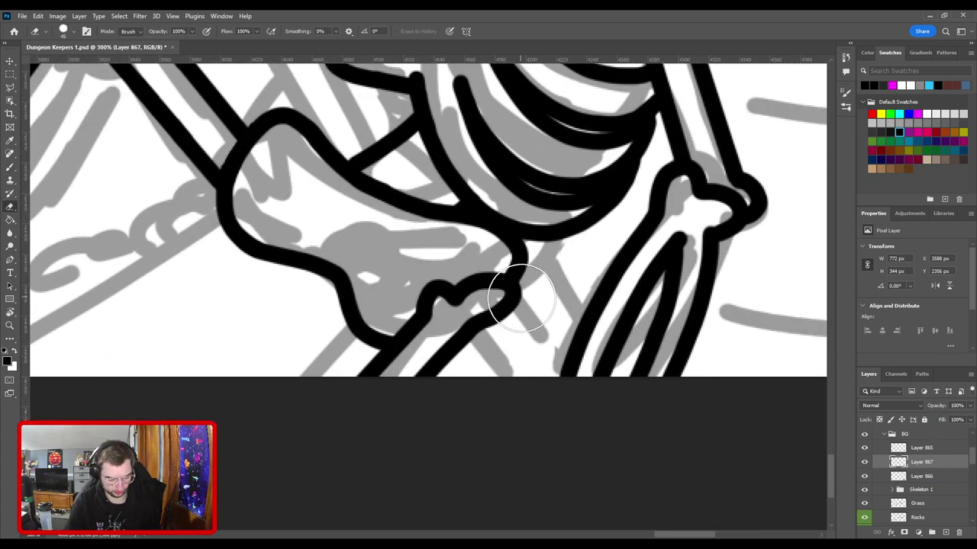
scroll(503, 288, up, 1)
drag(476, 363, 422, 432)
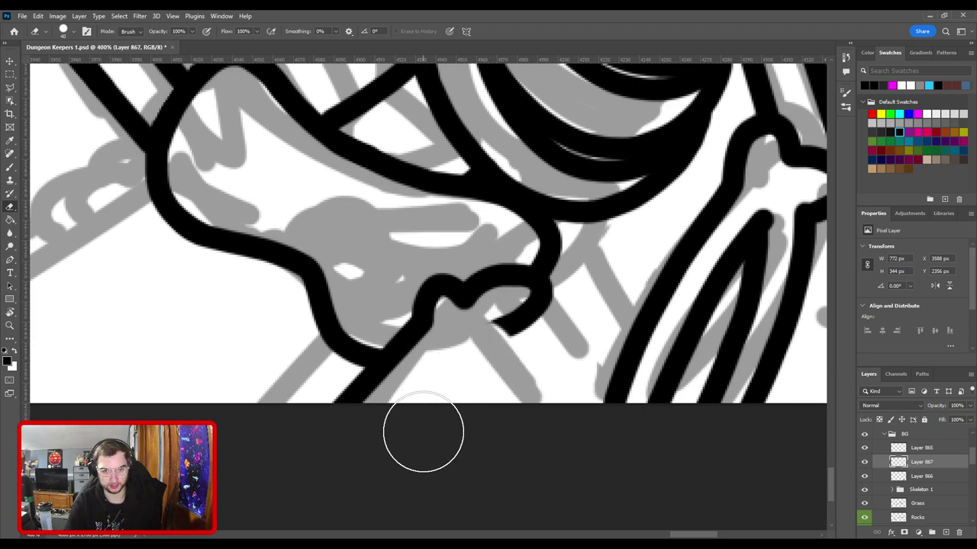
key(b)
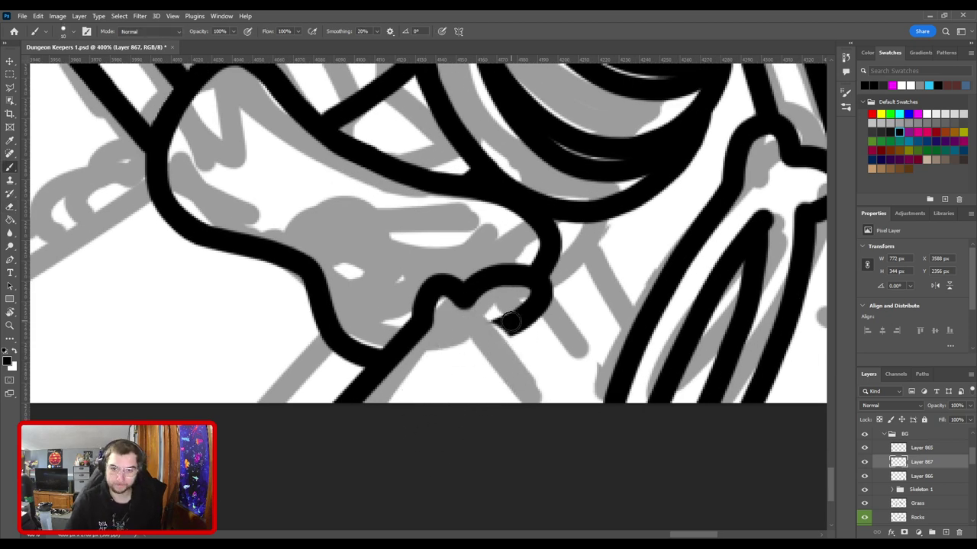
drag(507, 327, 438, 402)
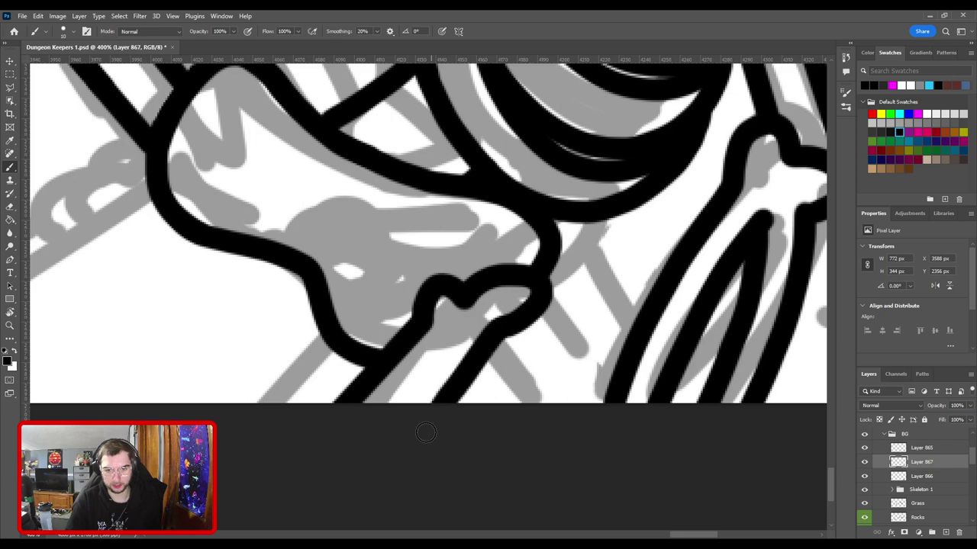
Step: Check the redrawn thigh bone against the whole forest scene and save the document
scroll(501, 357, down, 2)
key(ctrl+minus)
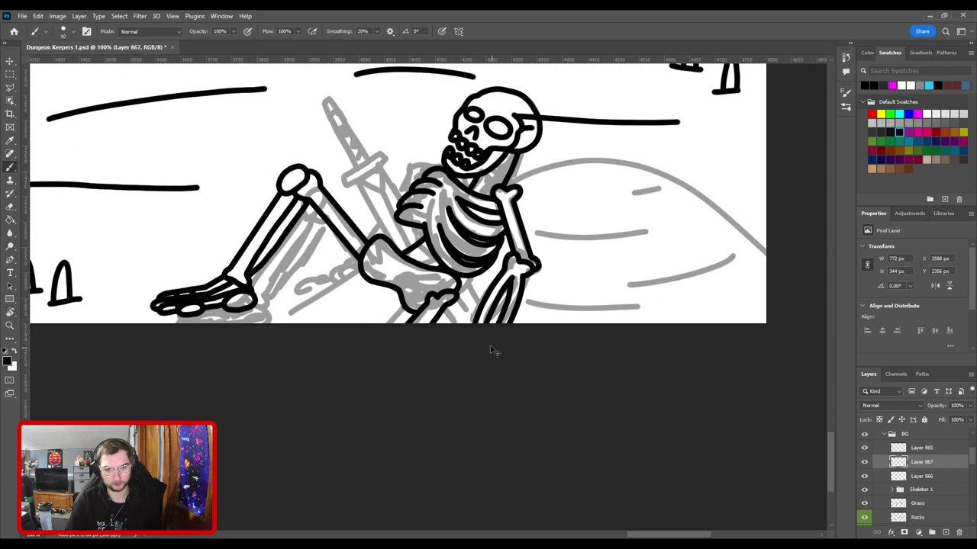
drag(478, 273, 454, 345)
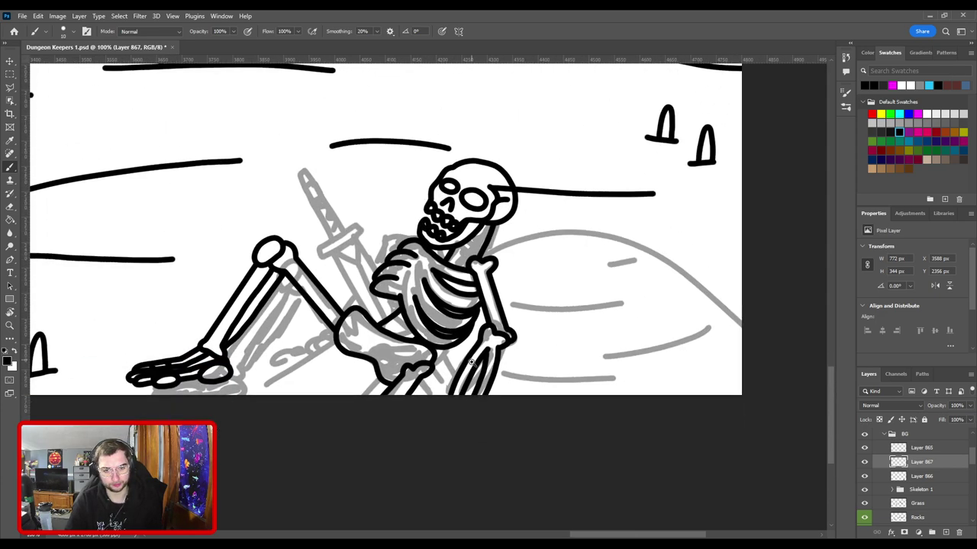
key(ctrl+0)
key(ctrl+s)
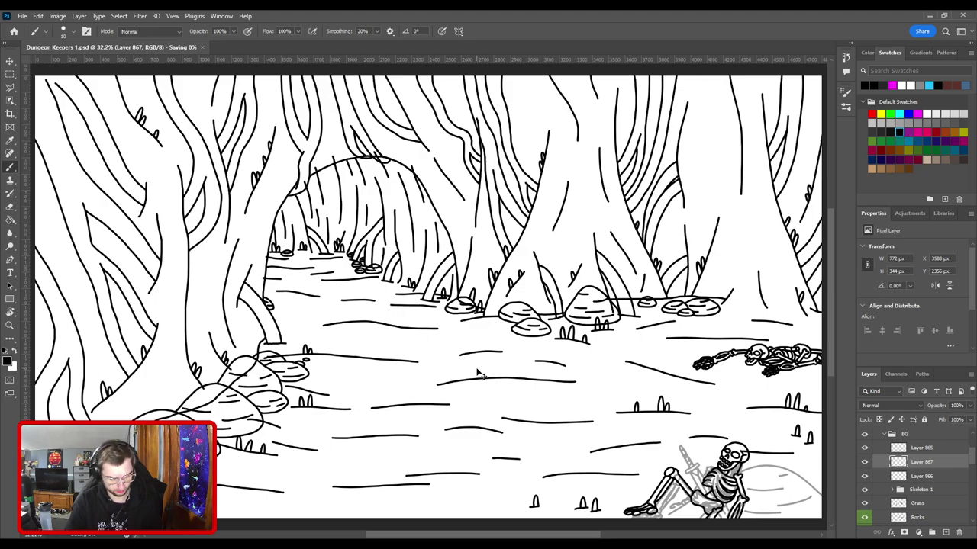
Step: Ink an inner rim line along the pelvis's upper edge, replacing the first attempt with one closer to the outline
scroll(477, 367, up, 4)
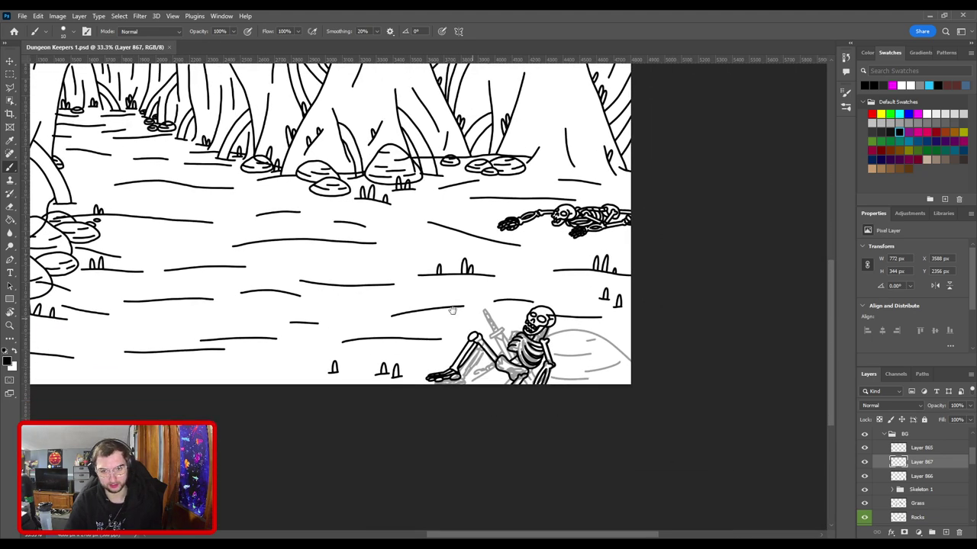
scroll(460, 299, up, 6)
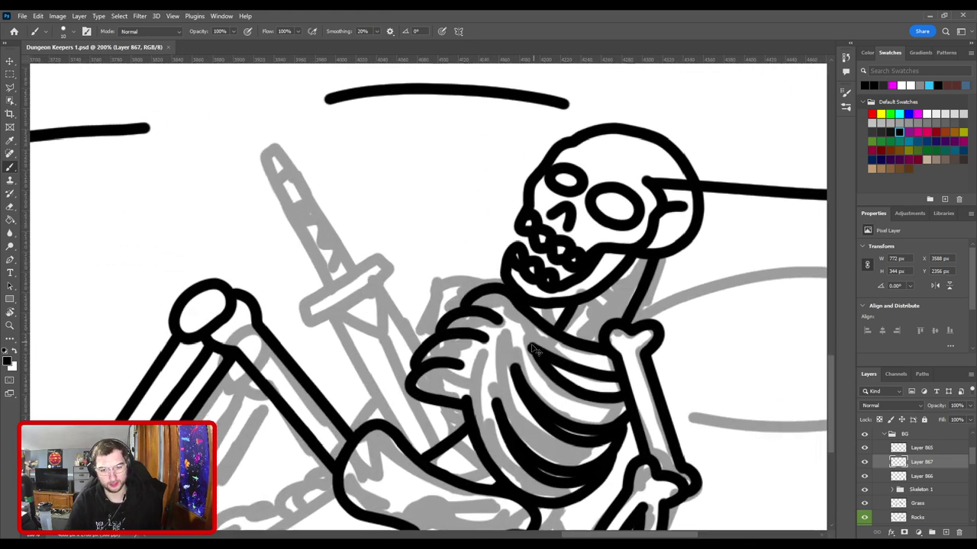
scroll(465, 266, down, 4)
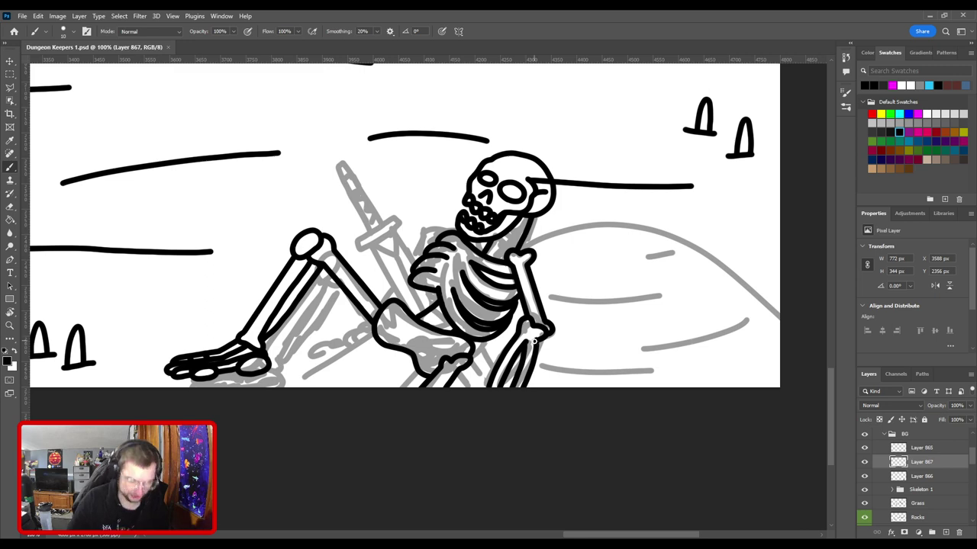
scroll(543, 347, down, 1)
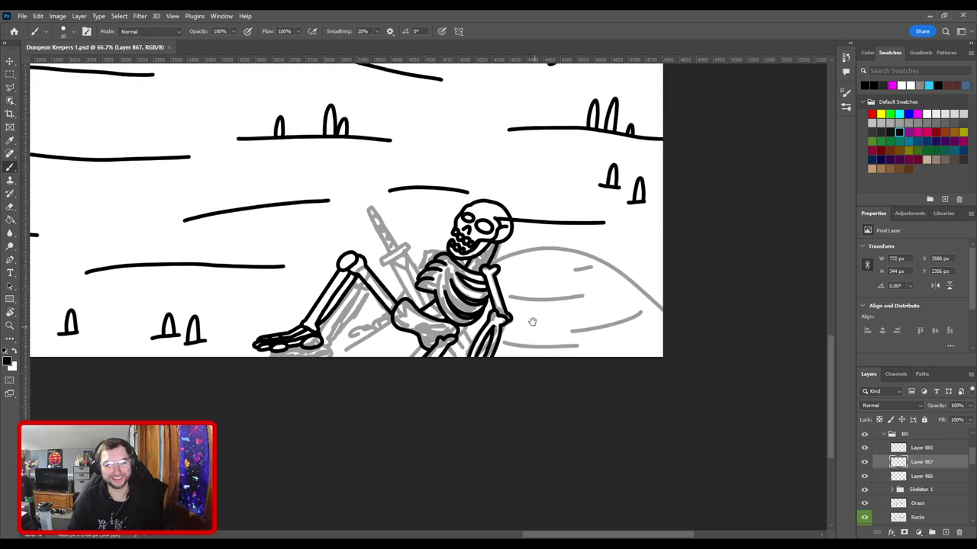
drag(529, 320, 414, 405)
key(ctrl+minus)
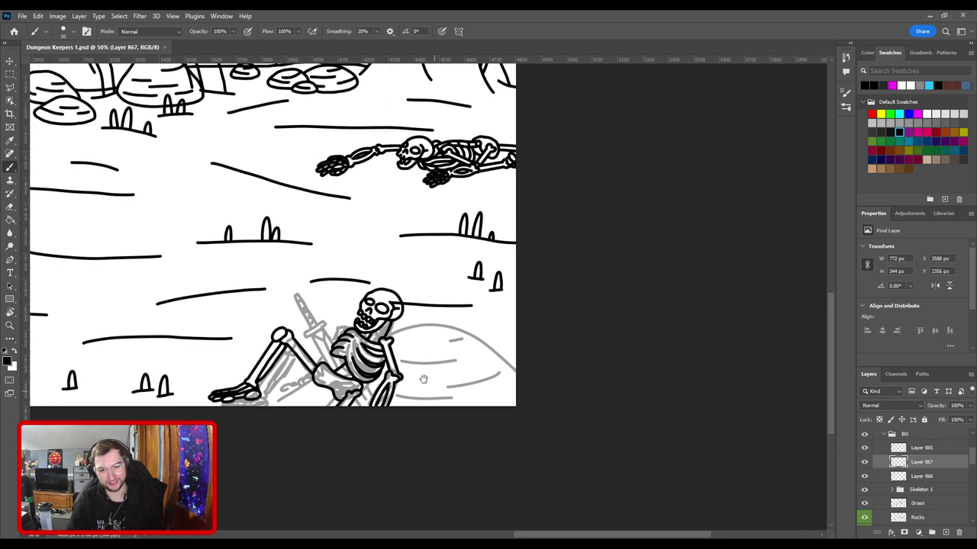
drag(354, 354, 445, 290)
scroll(482, 359, up, 5)
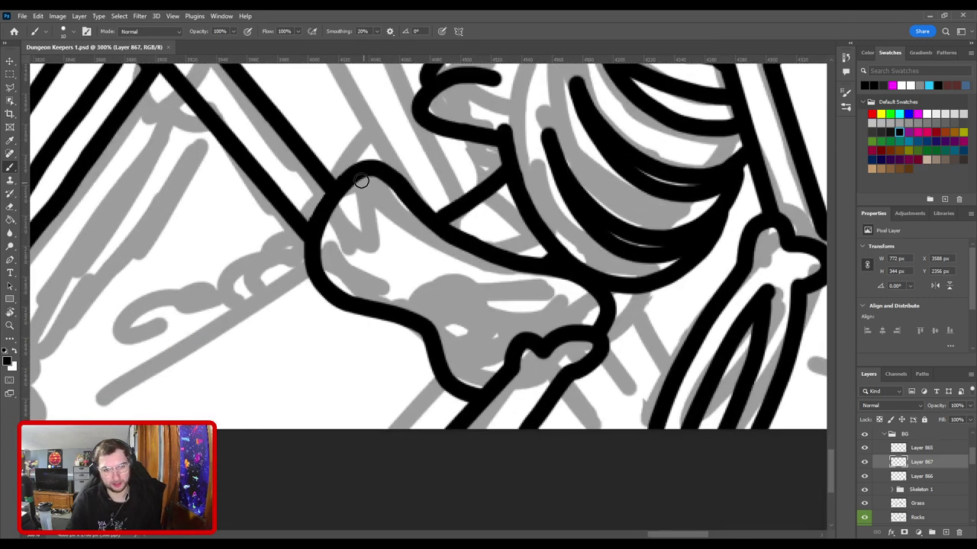
mouse_move(357, 183)
mouse_down()
mouse_move(482, 286)
mouse_move(597, 302)
mouse_up()
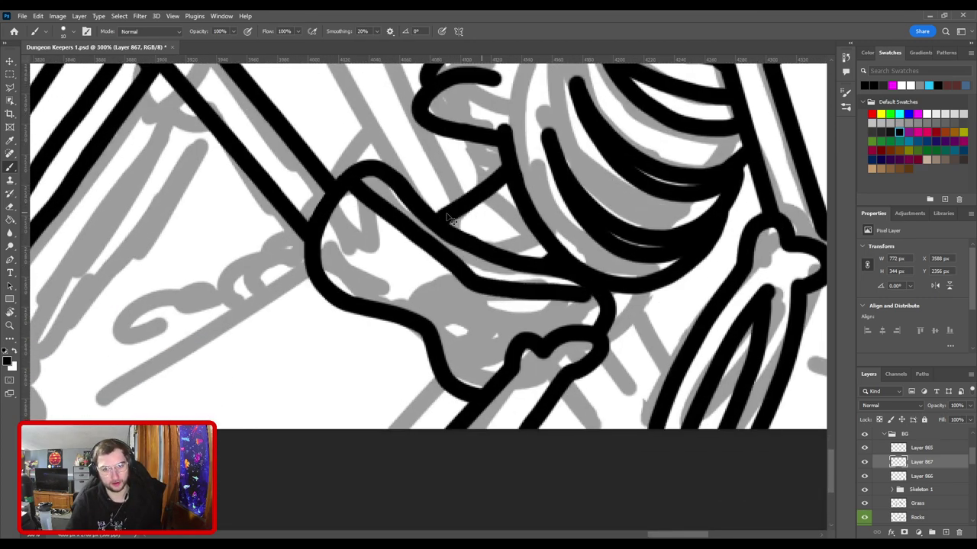
key(ctrl+z)
mouse_move(349, 182)
mouse_down()
mouse_move(462, 262)
mouse_move(585, 287)
mouse_move(608, 304)
mouse_up()
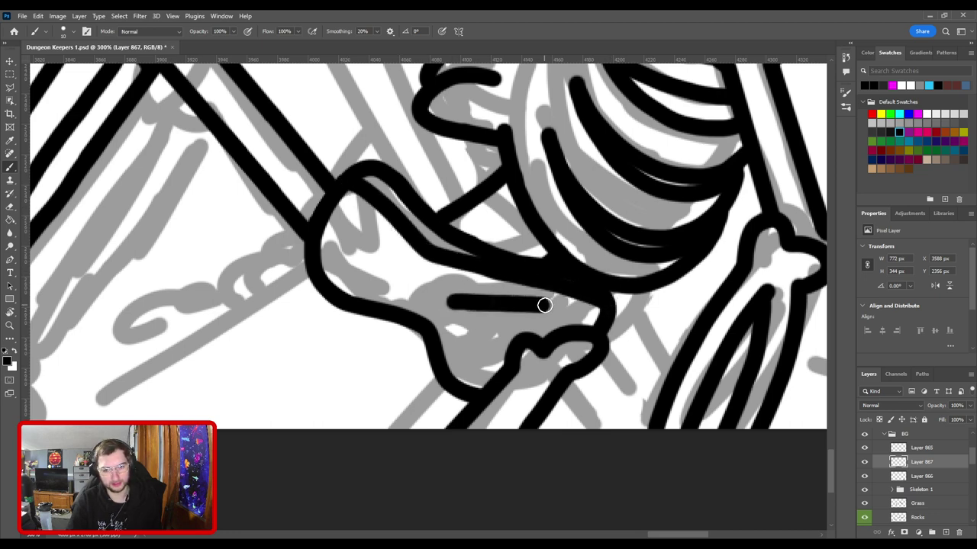
Step: Ink the narrow opening above the thigh bone's head and a short crease inside the pelvis near the bent leg
drag(464, 303, 564, 313)
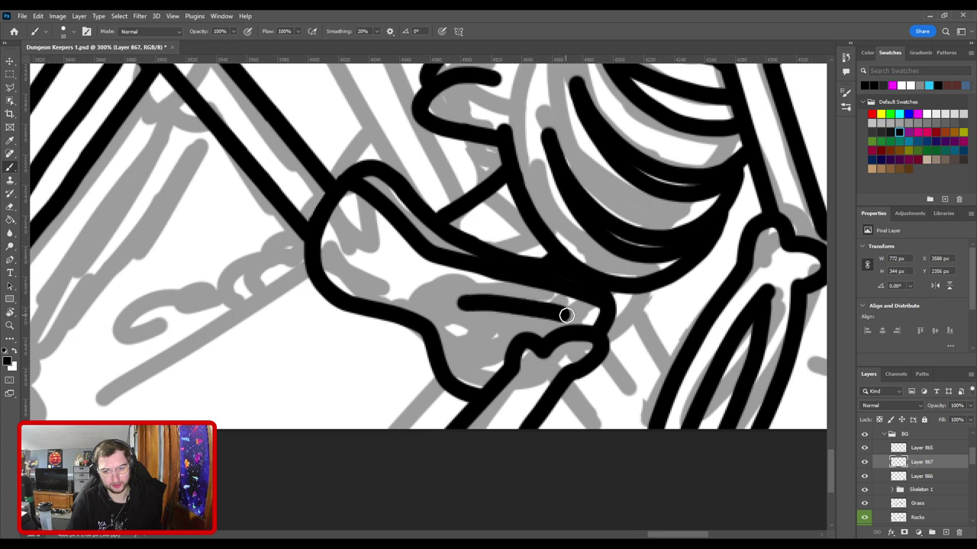
mouse_move(476, 308)
mouse_down()
mouse_move(490, 326)
mouse_move(535, 338)
mouse_move(565, 319)
mouse_up()
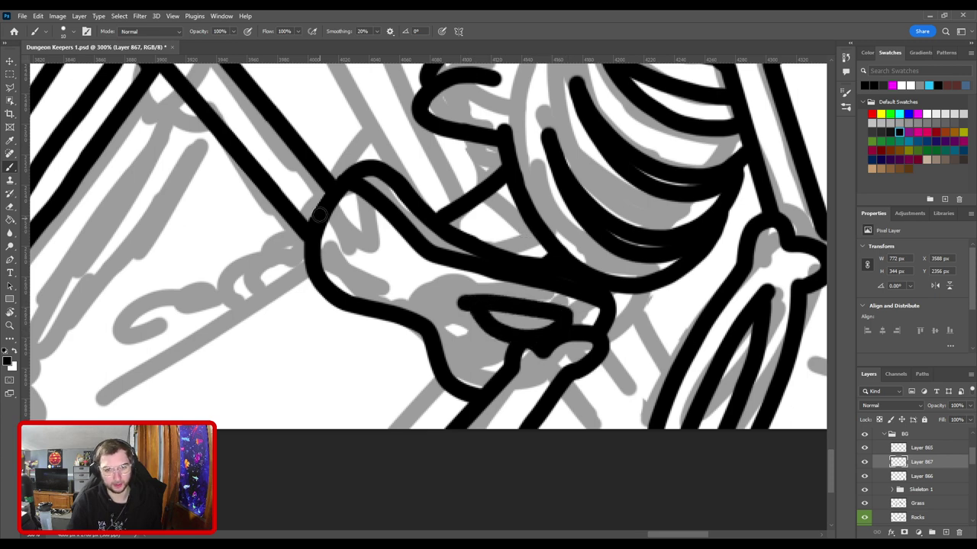
drag(338, 196, 377, 259)
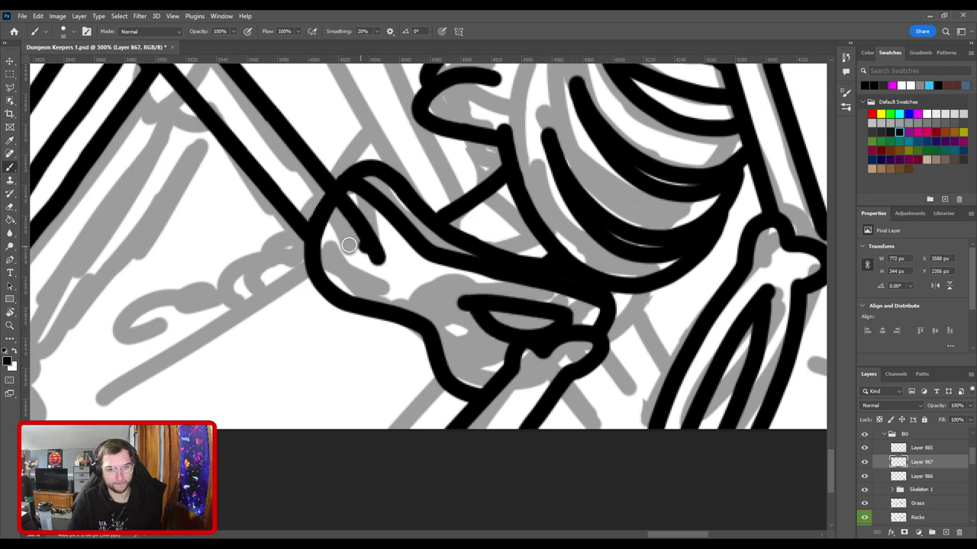
Step: Examine the detailed pelvis in relation to the full skeleton, the sword sketch and the surrounding forest scene
key(ctrl+0)
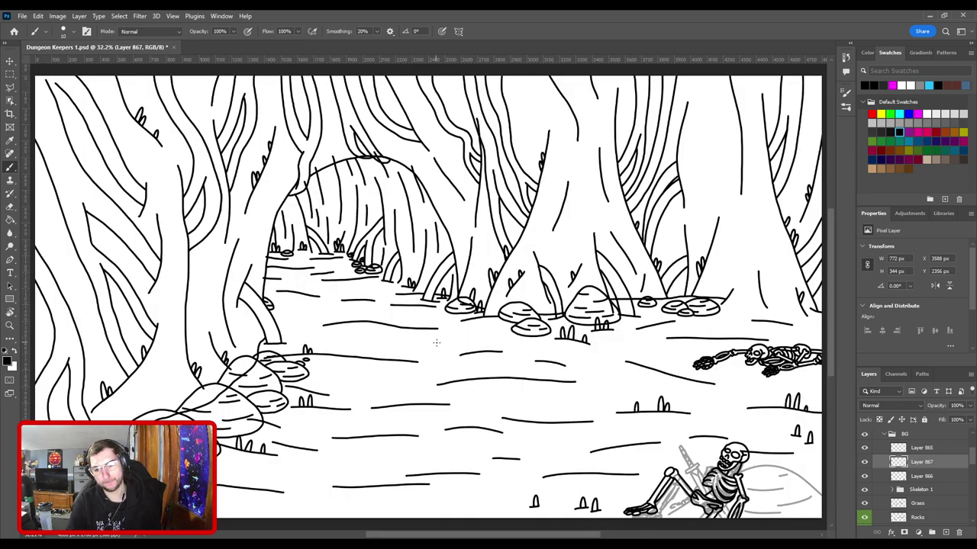
key(ctrl+plus)
drag(645, 420, 332, 210)
key(ctrl+plus)
key(ctrl+plus)
key(ctrl+plus)
key(ctrl+plus)
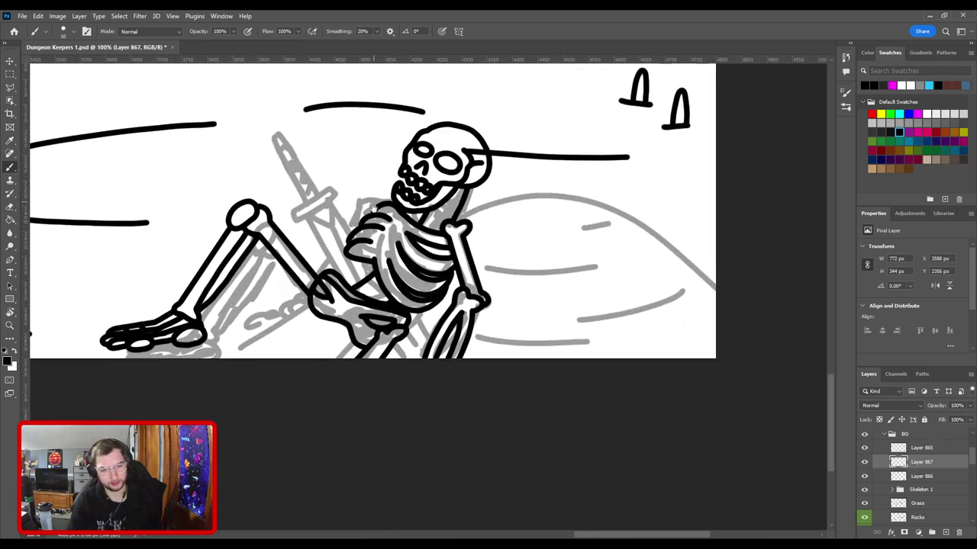
drag(318, 266, 424, 267)
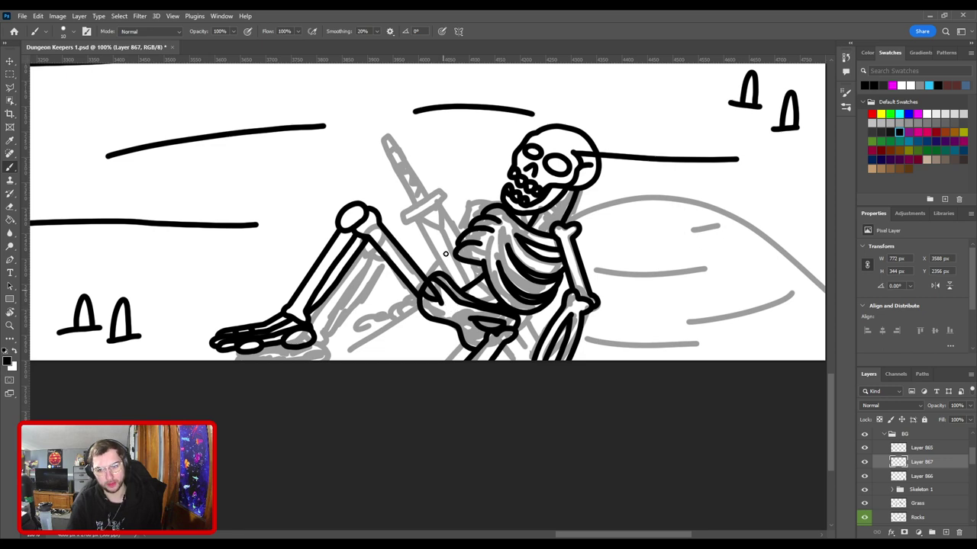
scroll(624, 261, down, 2)
drag(500, 269, 482, 288)
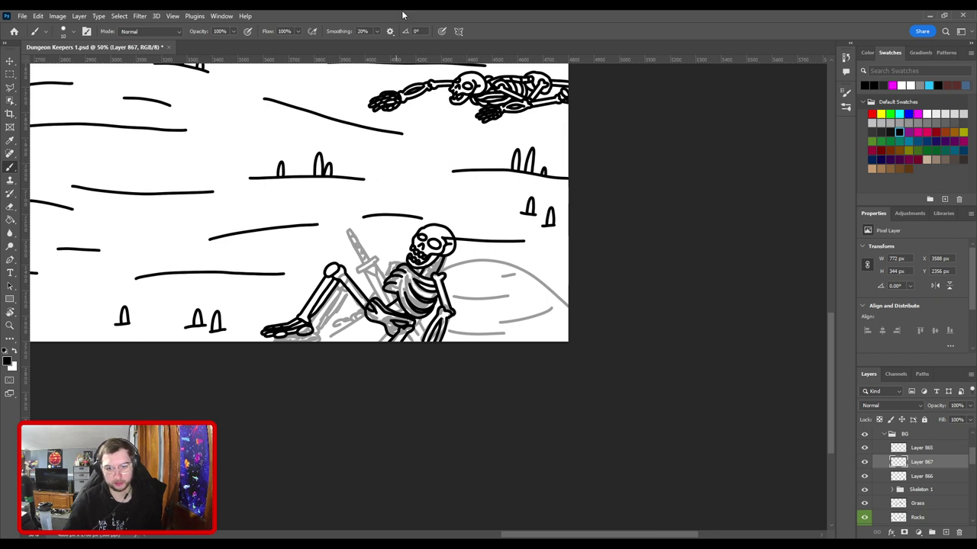
Step: Add a new layer between the grey sketch and the skeleton linework, and ink the large boulder's outline behind the skeleton
click(926, 477)
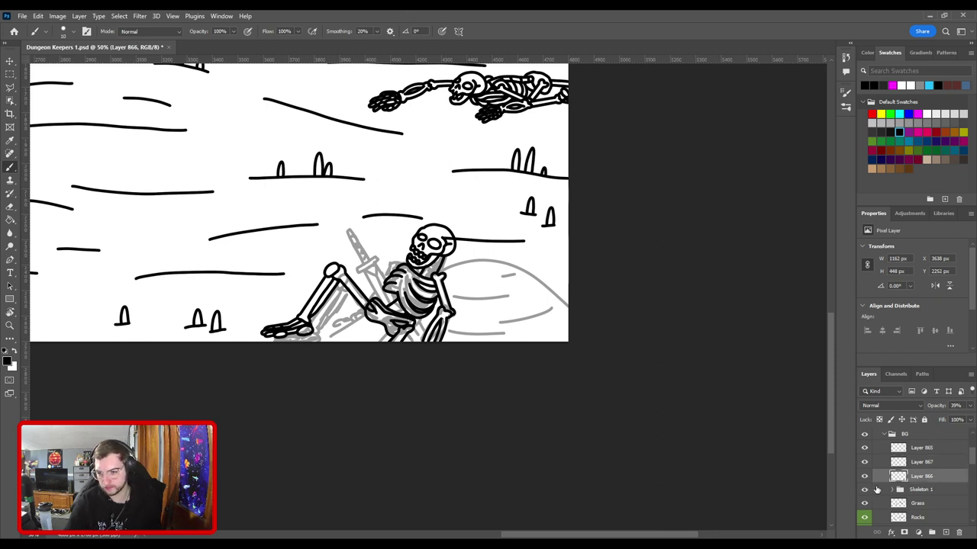
click(946, 533)
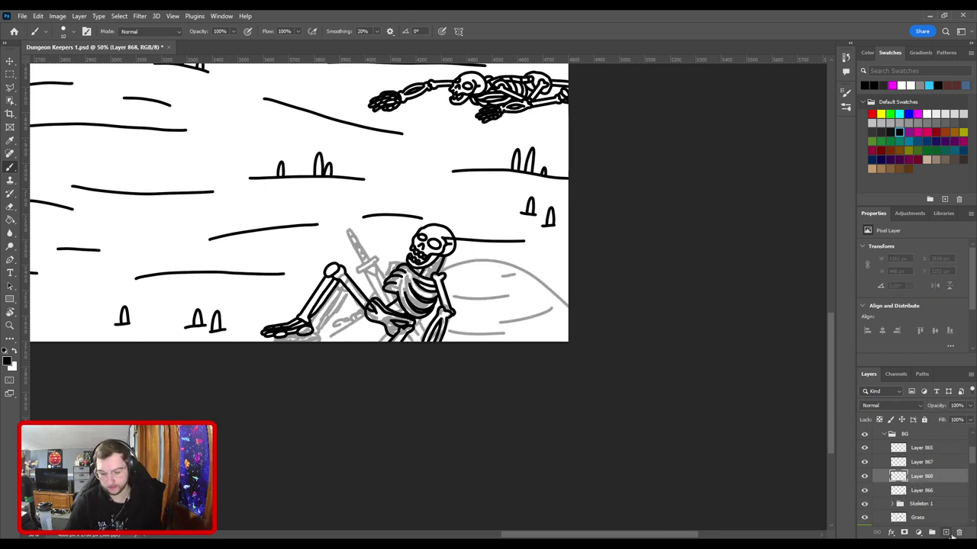
key(ctrl+plus)
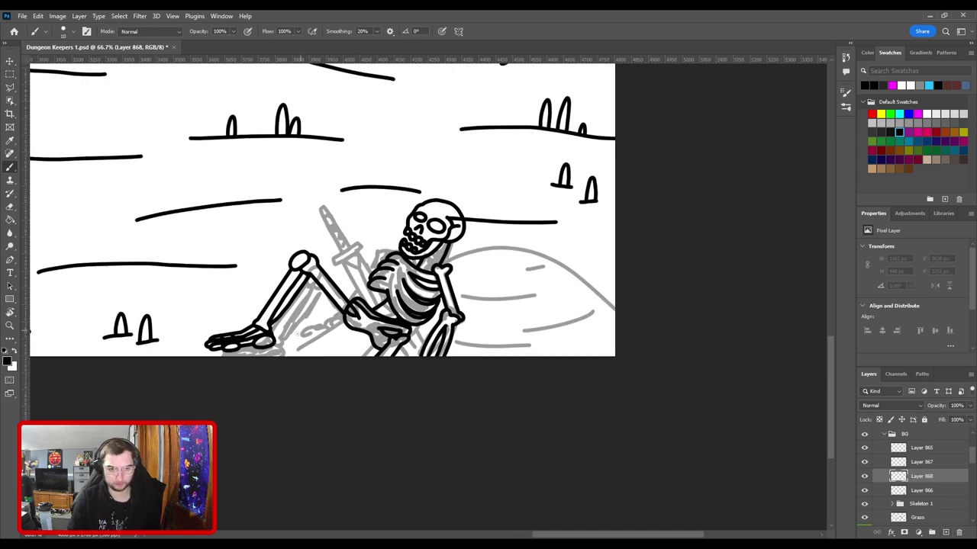
mouse_move(283, 362)
mouse_down()
mouse_move(405, 288)
mouse_move(524, 263)
mouse_move(656, 351)
mouse_up()
key(ctrl+z)
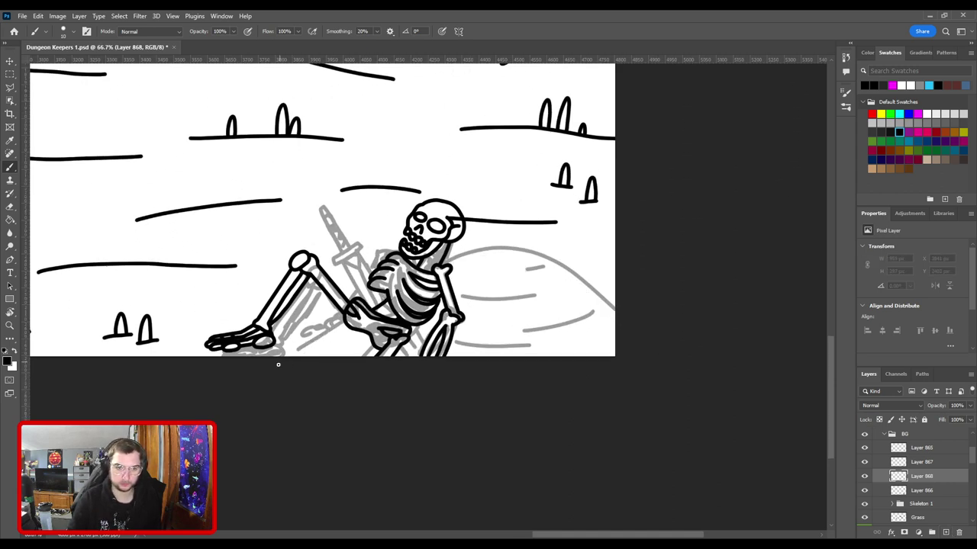
mouse_move(278, 366)
mouse_down()
mouse_move(448, 241)
mouse_move(492, 230)
mouse_move(592, 286)
mouse_move(635, 330)
mouse_move(645, 368)
mouse_up()
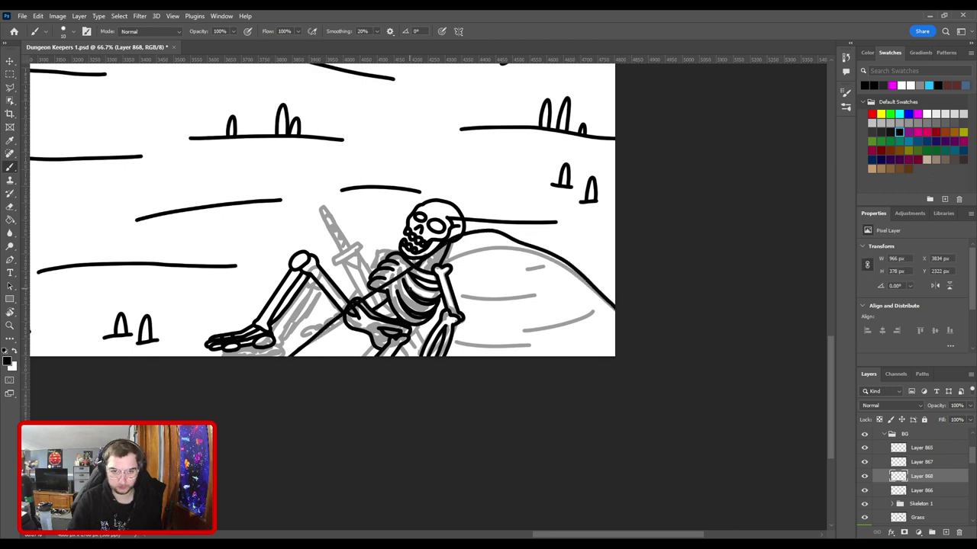
Step: Ink three gently curved surface lines across the boulder behind the skeleton's arm and ribcage
drag(407, 290, 516, 295)
drag(456, 270, 536, 252)
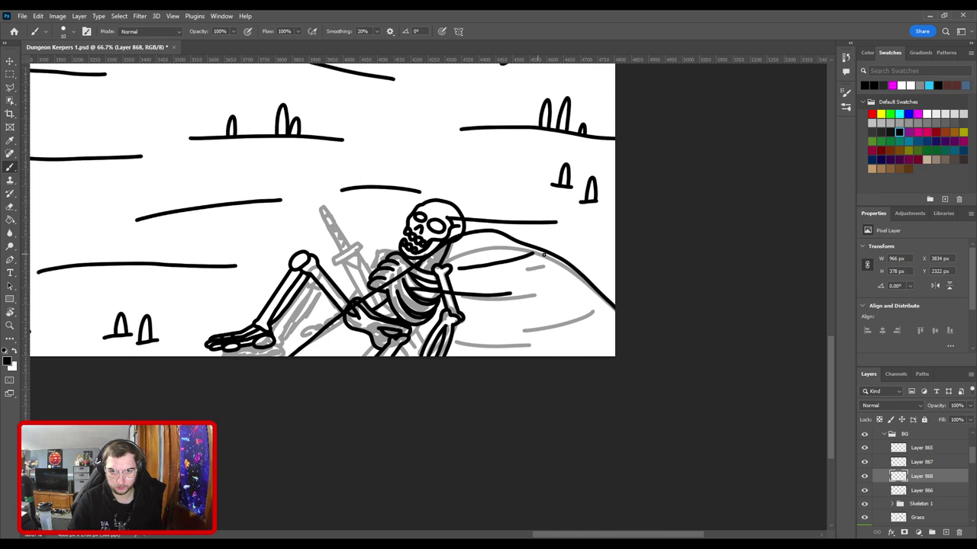
drag(460, 317, 582, 302)
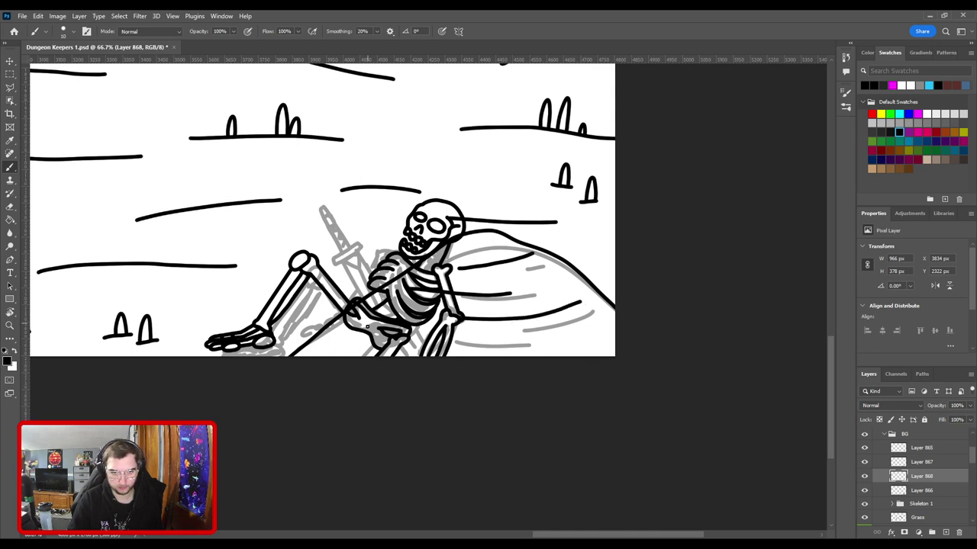
Step: Ink the remaining surface lines along the boulder's lower part: behind the pelvis, beside the hand, beneath the bent leg and near the canvas edge
drag(367, 326, 465, 350)
key(ctrl+z)
mouse_move(365, 330)
mouse_down()
mouse_move(552, 340)
mouse_move(611, 324)
mouse_up()
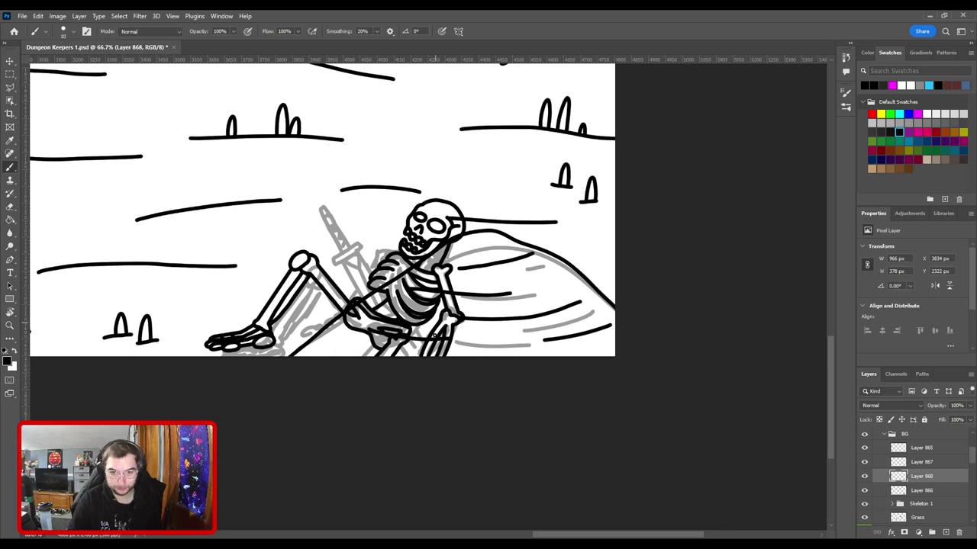
mouse_move(348, 351)
mouse_down()
mouse_move(471, 361)
mouse_move(520, 341)
mouse_move(416, 352)
mouse_move(507, 344)
mouse_move(467, 348)
mouse_move(498, 335)
mouse_move(480, 341)
mouse_move(509, 338)
mouse_up()
key(ctrl+z)
key(ctrl+z)
key(ctrl+z)
key(ctrl+z)
drag(331, 341, 365, 357)
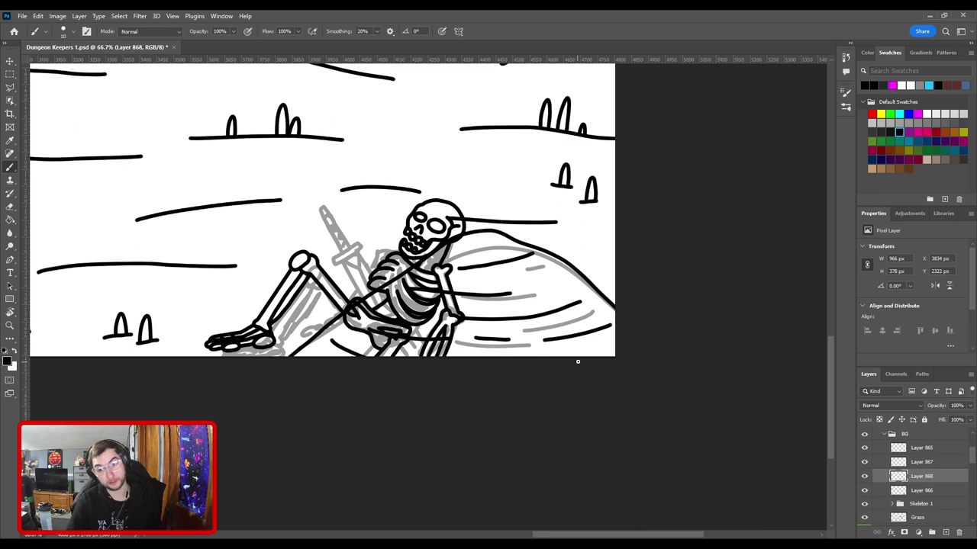
drag(589, 356, 603, 350)
key(ctrl+z)
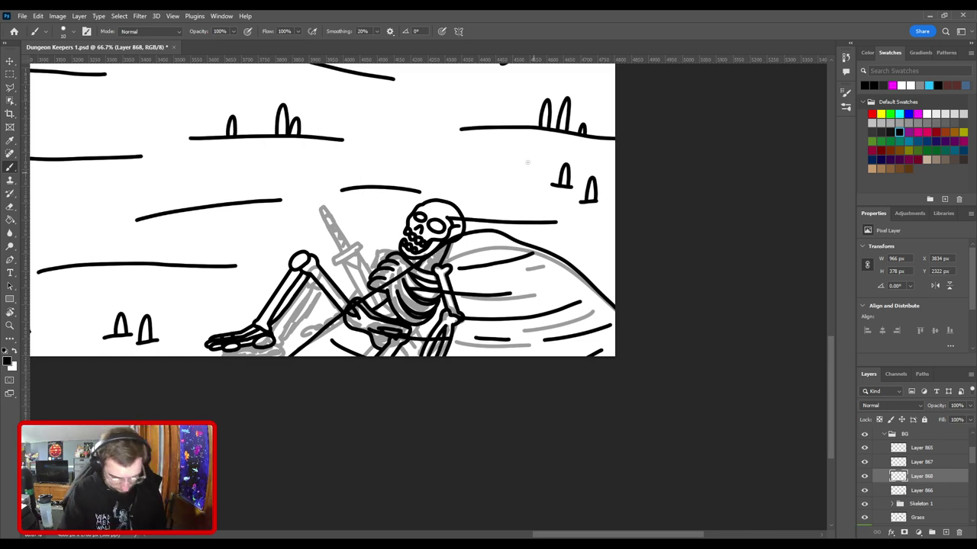
Step: Examine the inked boulder and reclining skeleton up close and against the surrounding ground and forest background
key(ctrl+plus)
drag(532, 333, 653, 298)
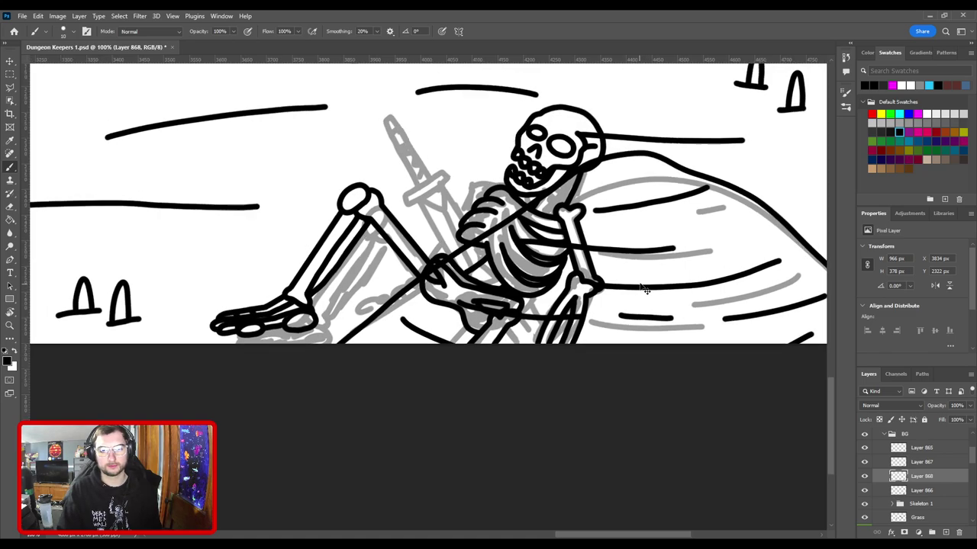
key(ctrl+plus)
drag(540, 292, 610, 315)
scroll(609, 314, down, 8)
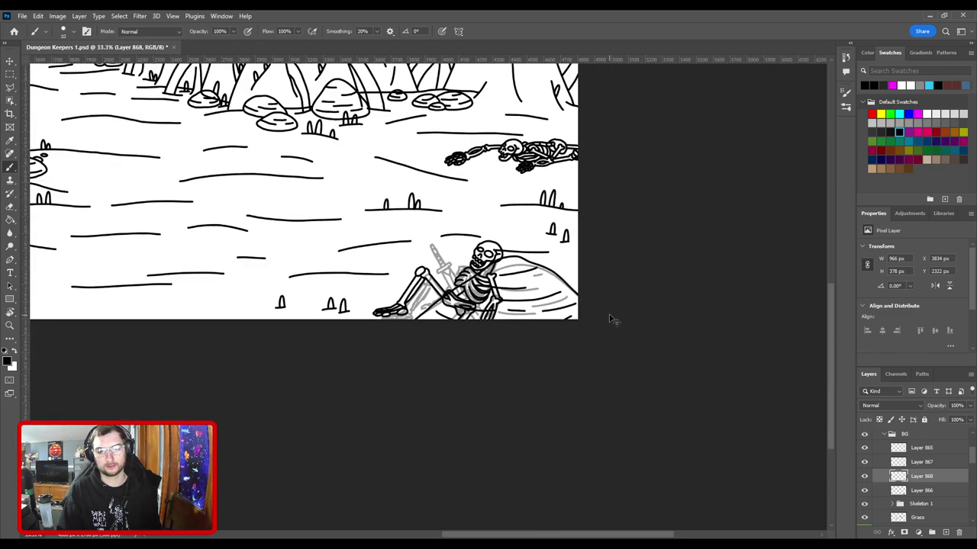
scroll(609, 318, up, 3)
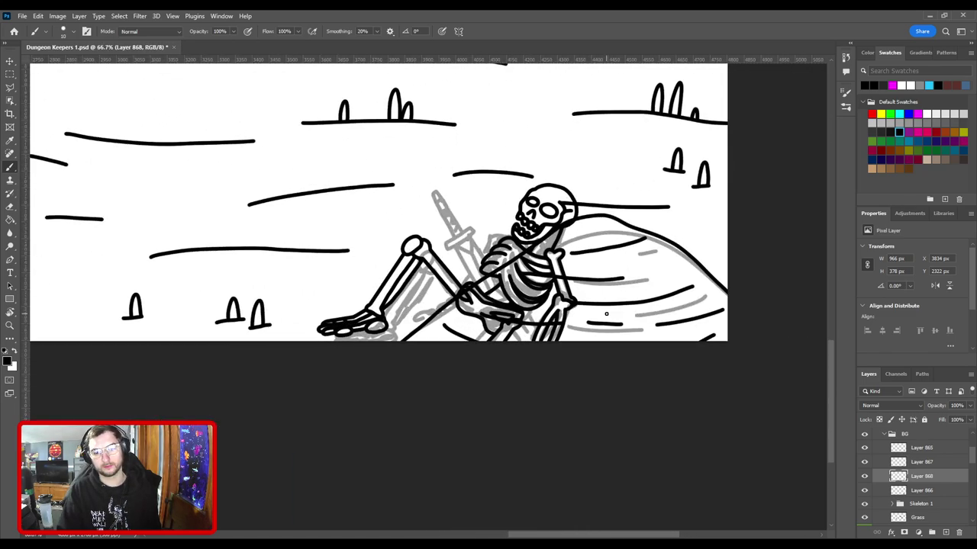
scroll(605, 314, down, 4)
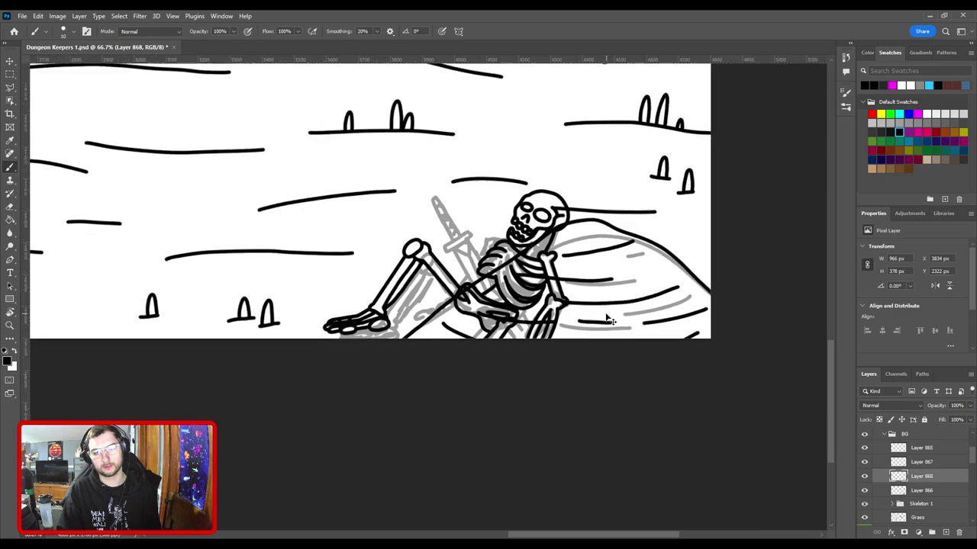
scroll(605, 314, up, 5)
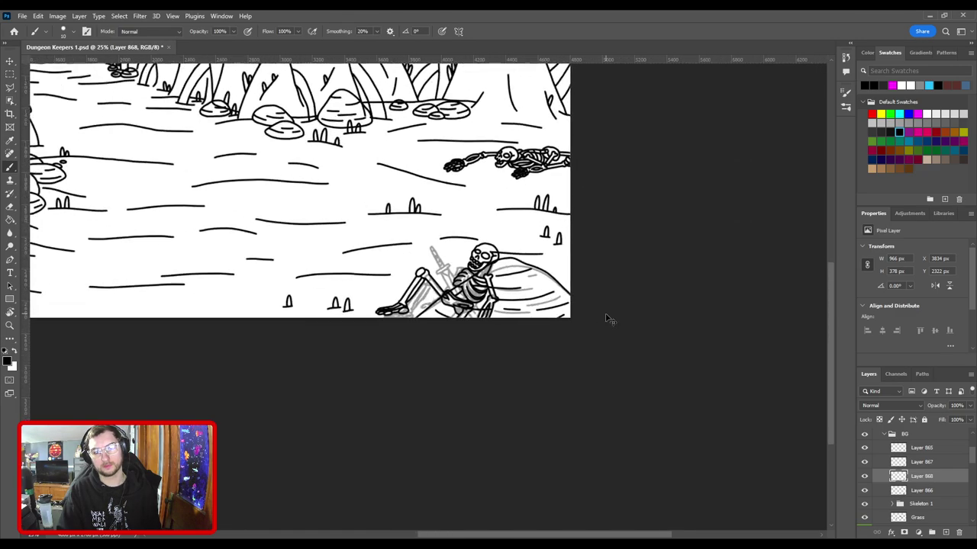
Step: Try to move the boulder linework across the skeleton toward its bent leg
key(v)
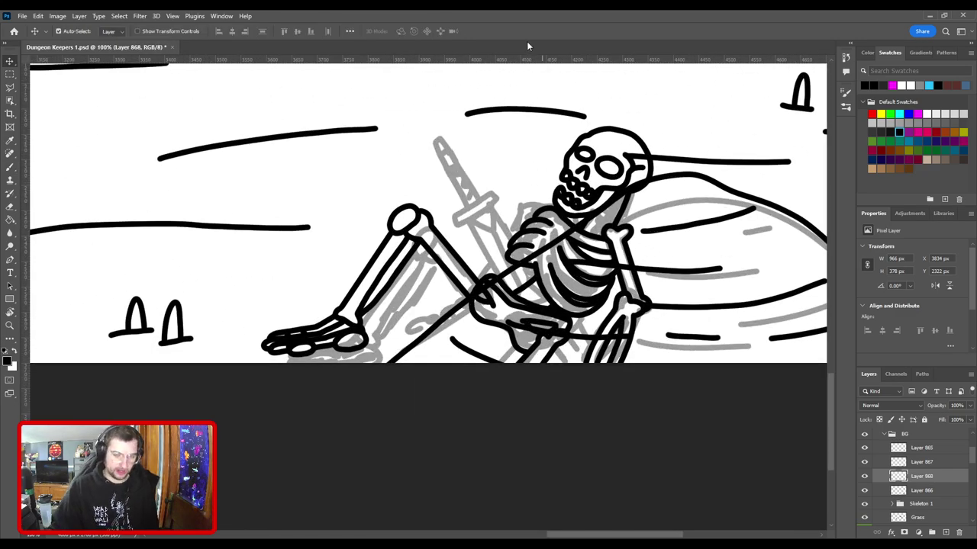
scroll(578, 244, down, 2)
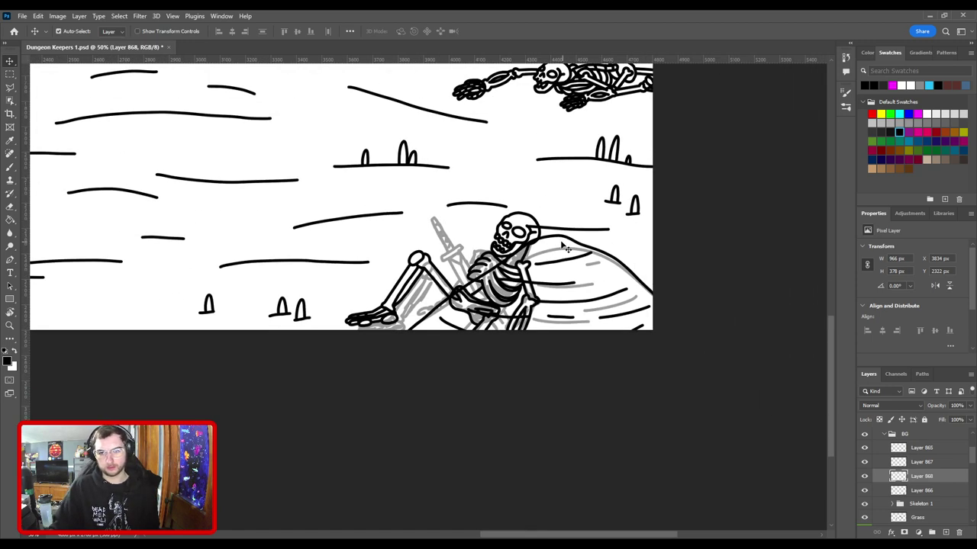
drag(559, 242, 478, 253)
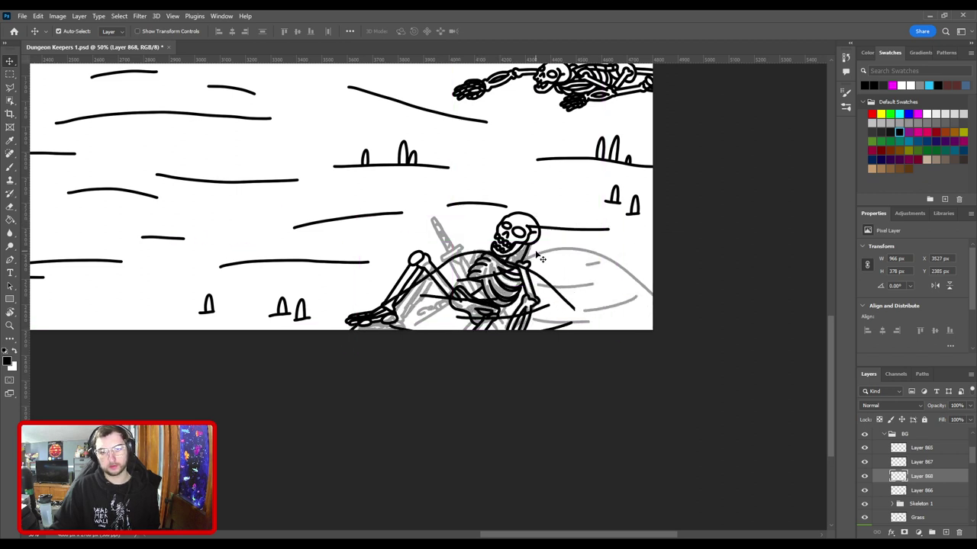
key(ctrl+plus)
key(ctrl+plus)
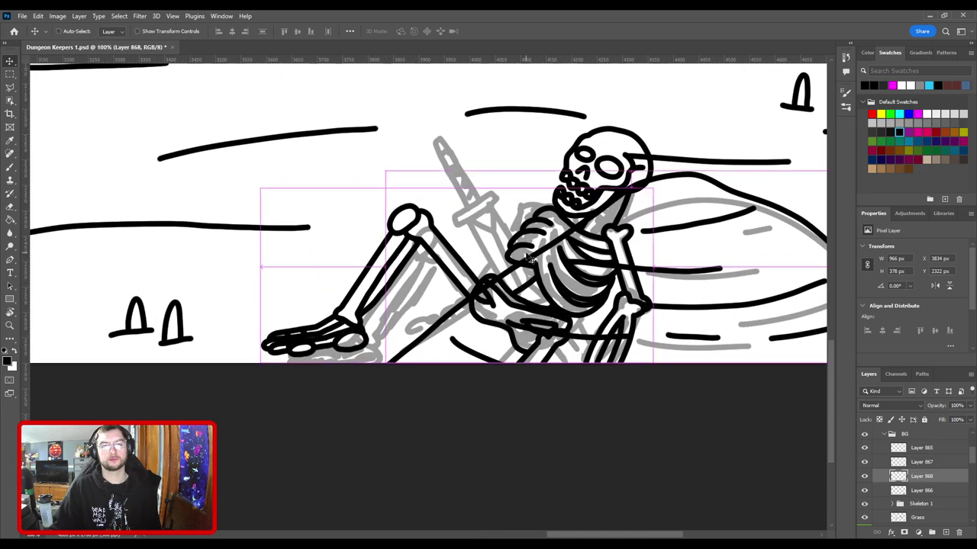
Step: Lasso the bent leg and foot on the skeleton's linework layer, cutting across where the thigh meets the pelvis
key(ctrl+plus)
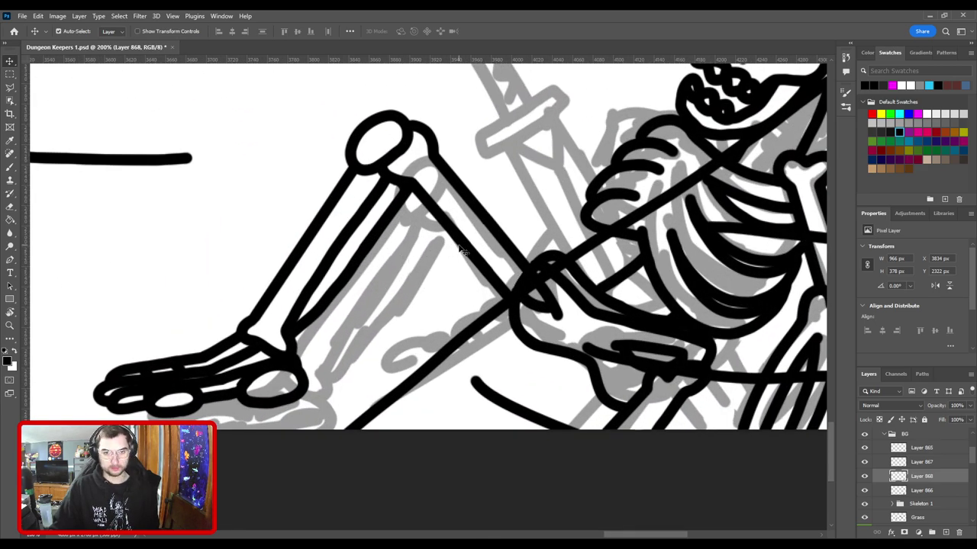
mouse_move(459, 245)
mouse_down()
mouse_move(479, 215)
mouse_move(473, 200)
mouse_up()
key(ctrl+z)
key(l)
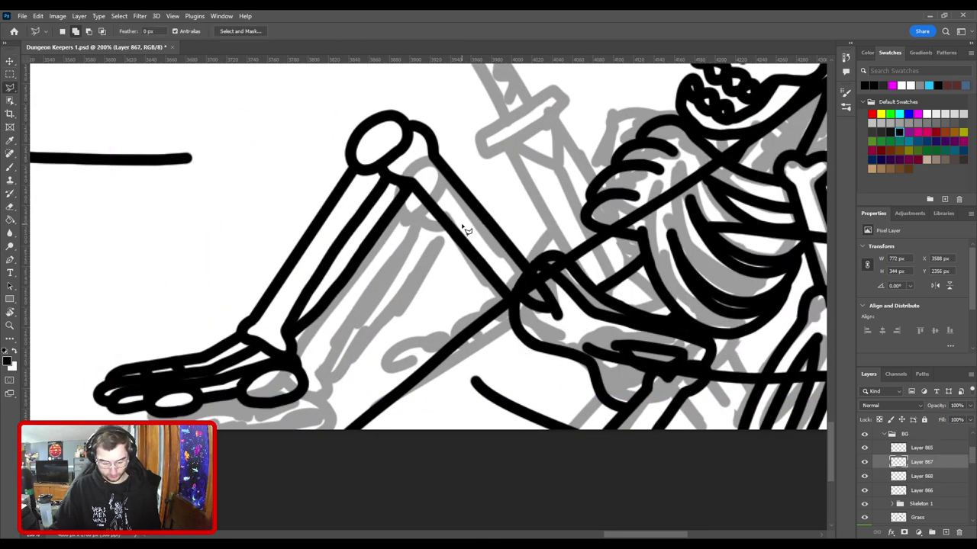
key(ctrl+plus)
click(538, 295)
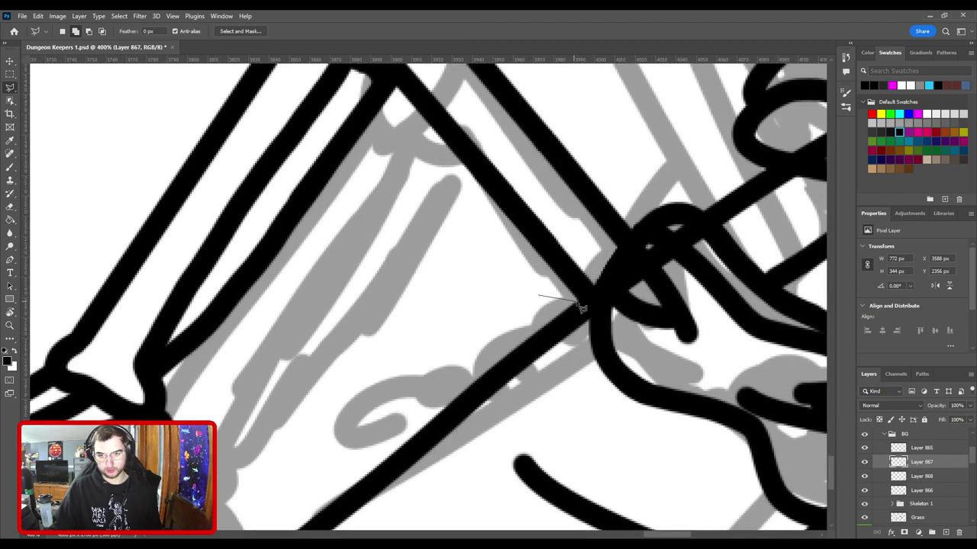
mouse_move(584, 306)
mouse_down()
mouse_move(596, 261)
mouse_move(626, 236)
mouse_move(643, 175)
mouse_up()
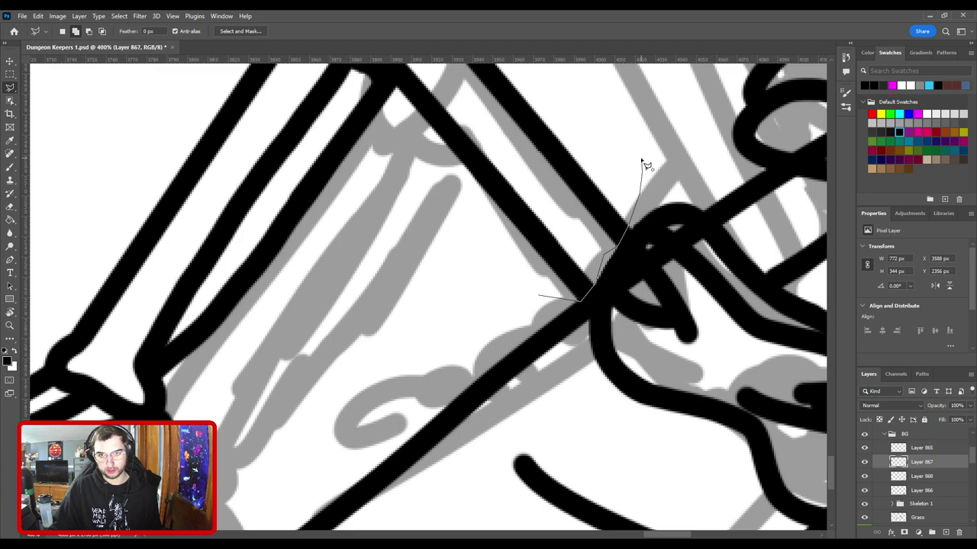
scroll(642, 159, down, 4)
click(641, 86)
click(560, 104)
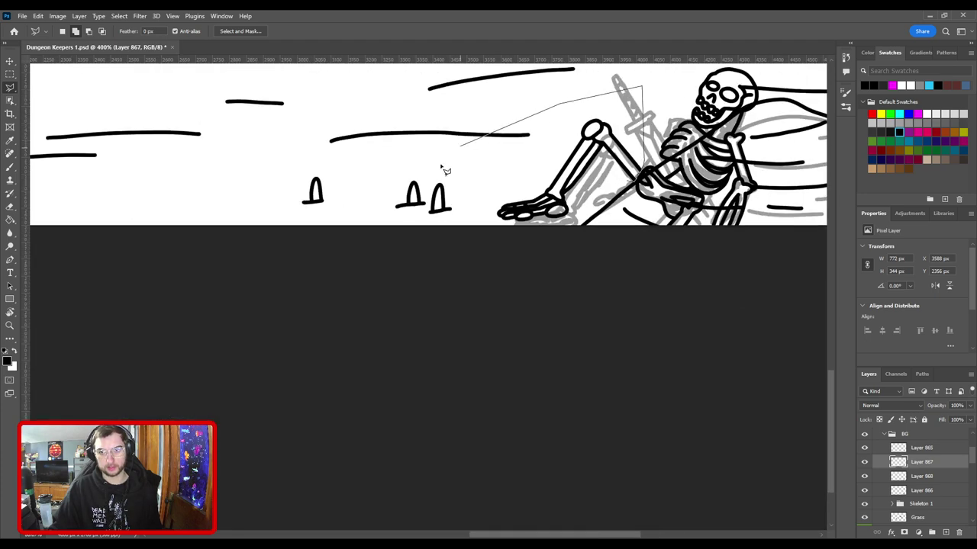
mouse_move(441, 166)
mouse_down()
mouse_move(426, 226)
mouse_move(464, 290)
mouse_move(578, 301)
mouse_up()
key(ctrl+plus)
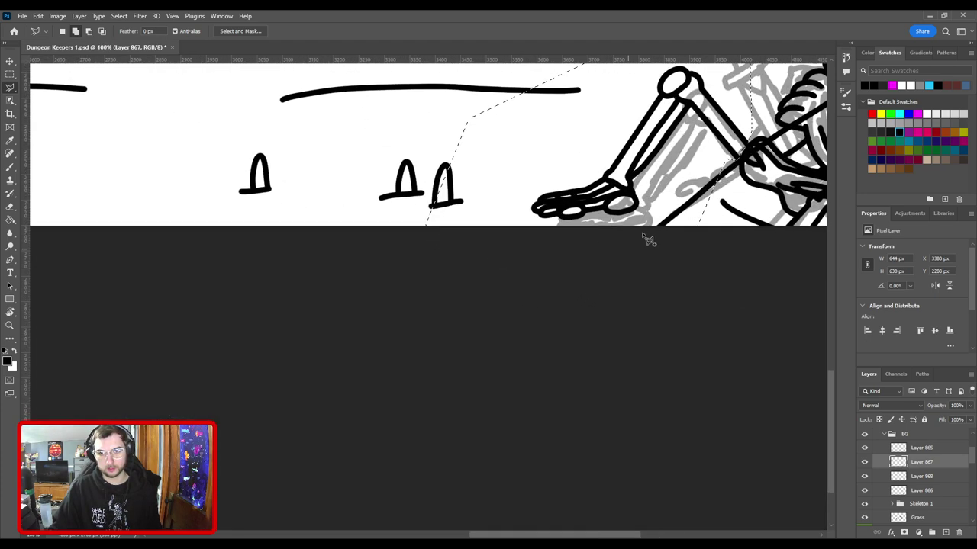
drag(663, 176, 403, 252)
Step: Cut the selected leg linework onto its own layer and name that layer Leg
key(ctrl+x)
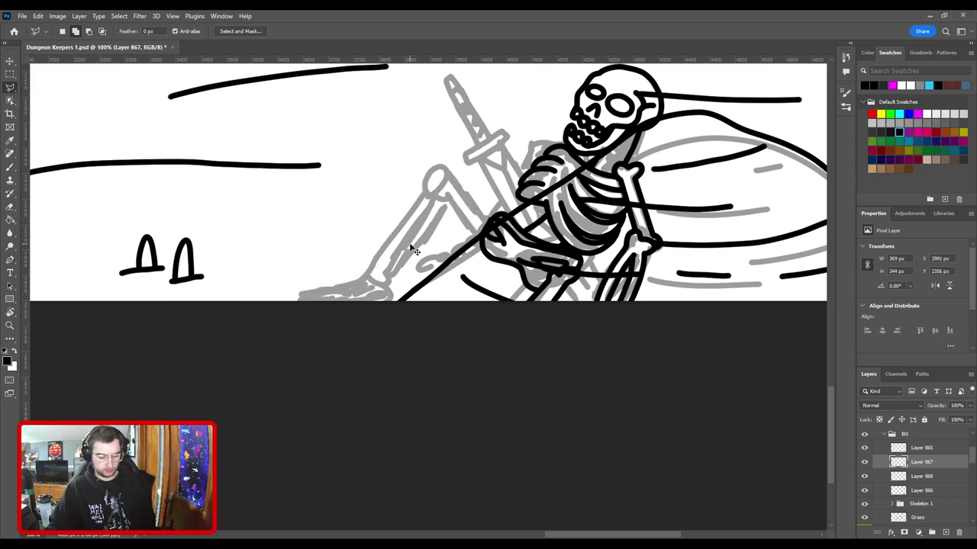
key(ctrl+v)
double_click(925, 463)
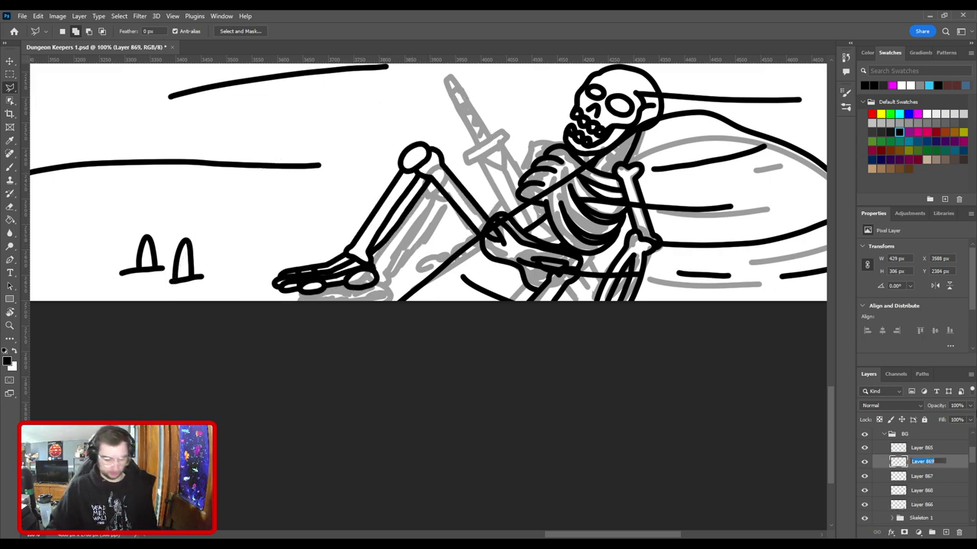
key(Return)
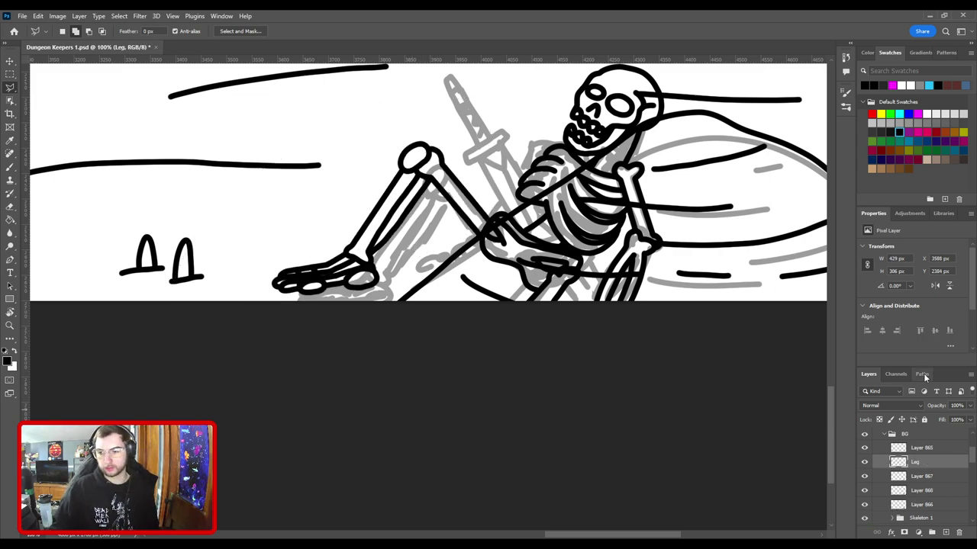
Step: Rename the skull's linework layer as Head
click(864, 449)
double_click(920, 448)
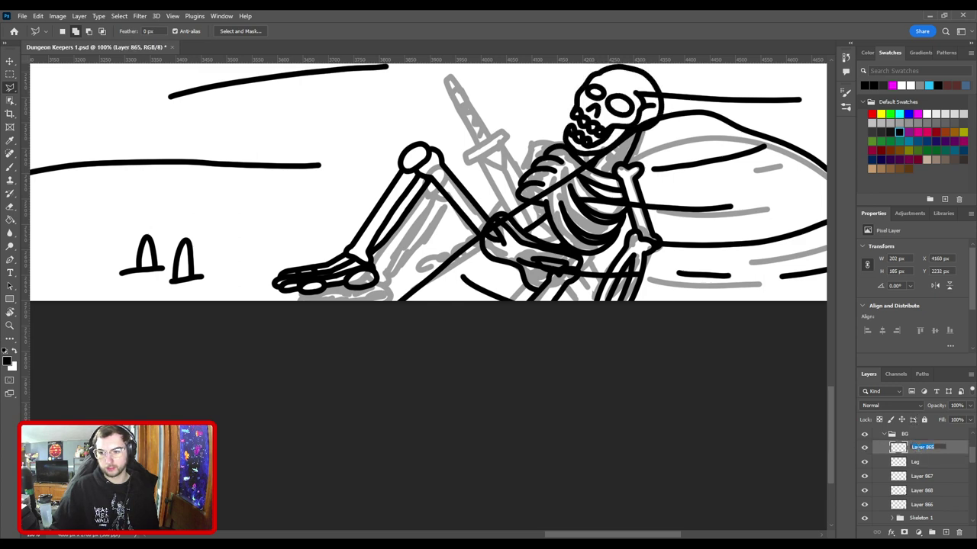
text(Head)
key(Return)
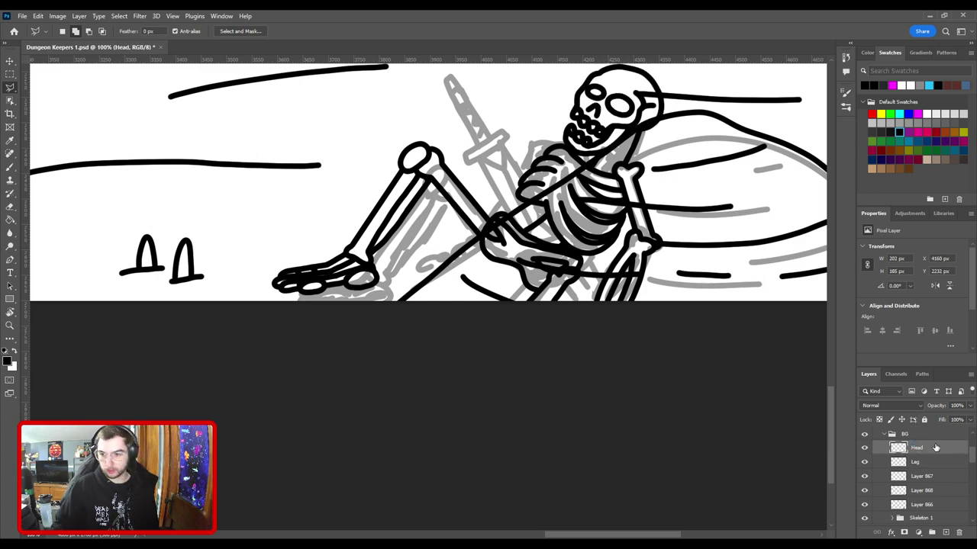
Step: Identify the layer holding the ribcage, arm and pelvis linework and rename it as Body
click(864, 476)
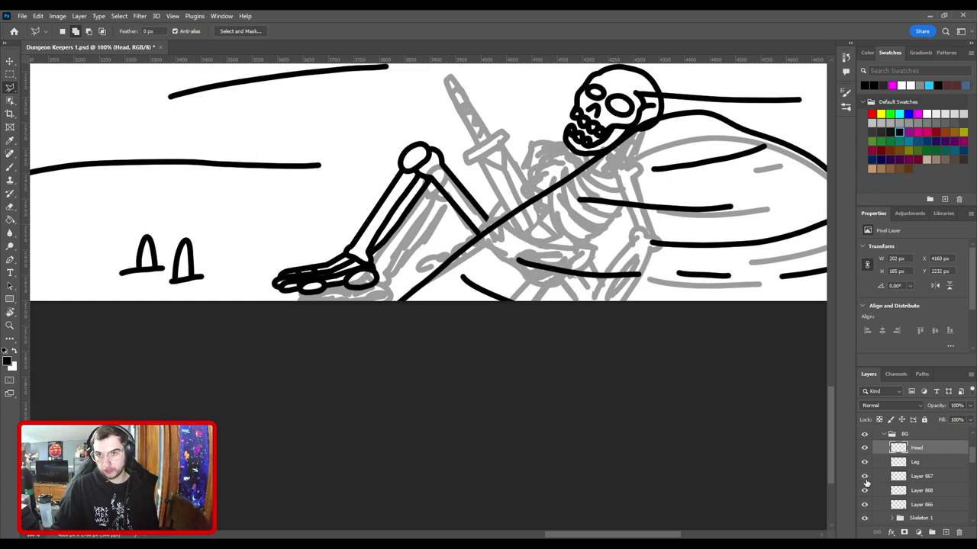
double_click(921, 476)
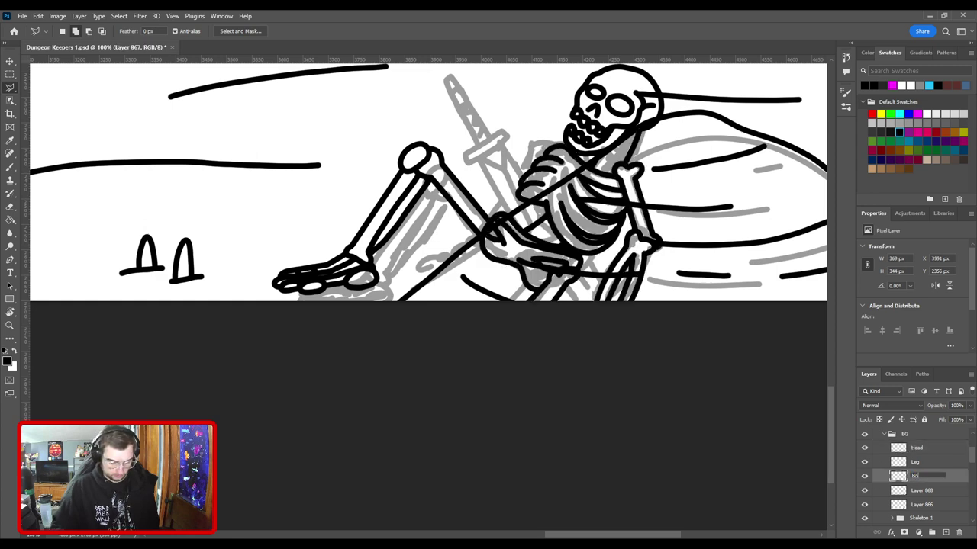
text(Body)
key(Return)
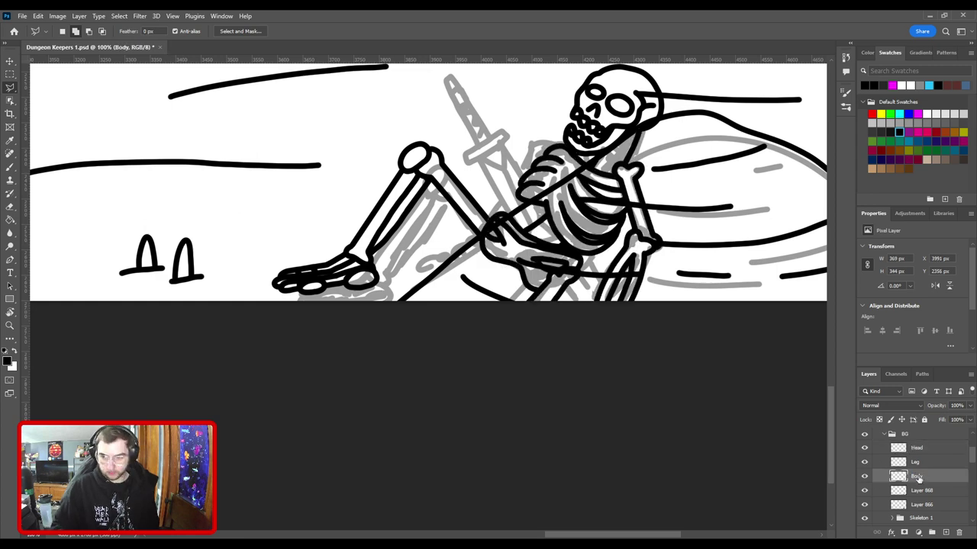
Step: Check the boulder linework layer by toggling its visibility and rename it as Rock
click(864, 492)
click(864, 492)
double_click(921, 490)
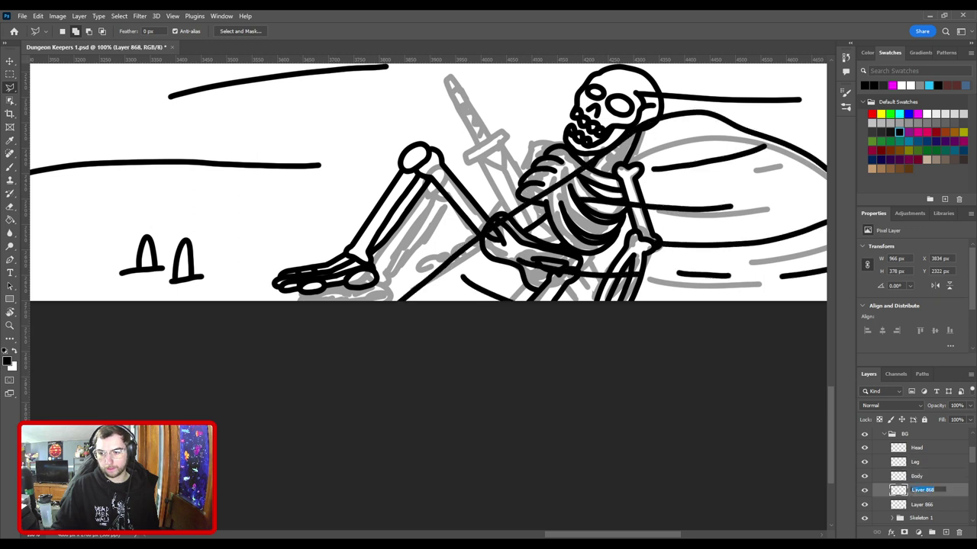
text(Rock)
key(Return)
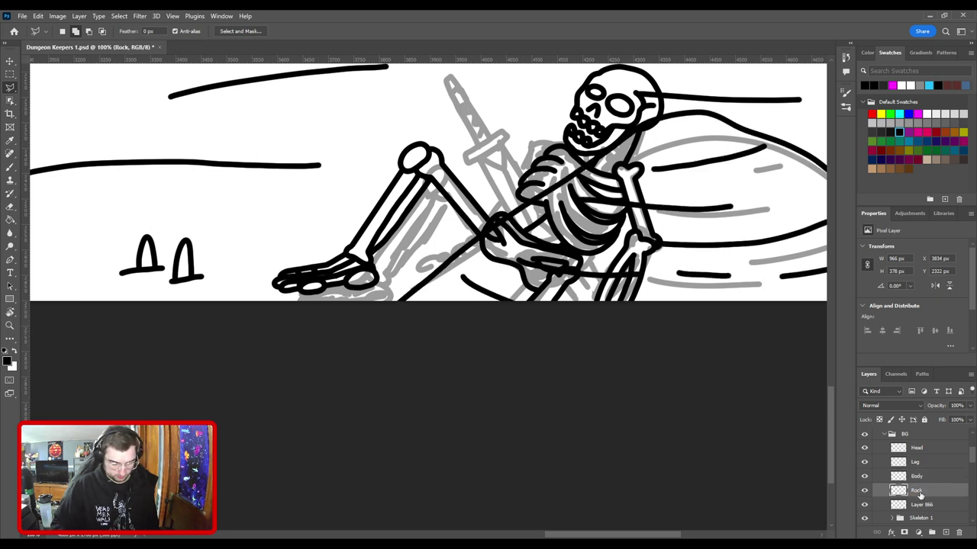
Step: Check the grey drawing's layer by toggling its visibility and rename it as Sketch
click(864, 505)
click(864, 505)
double_click(920, 504)
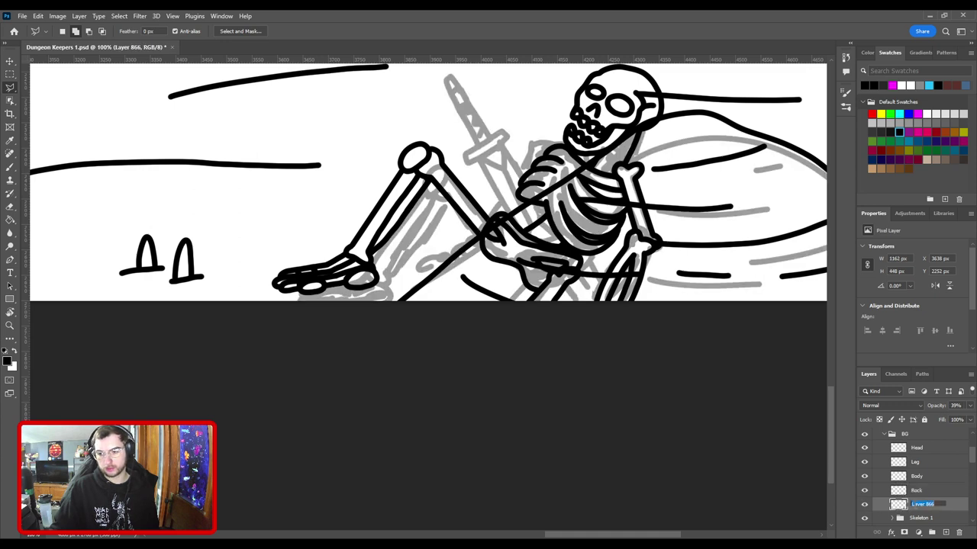
text(Sketch)
key(Return)
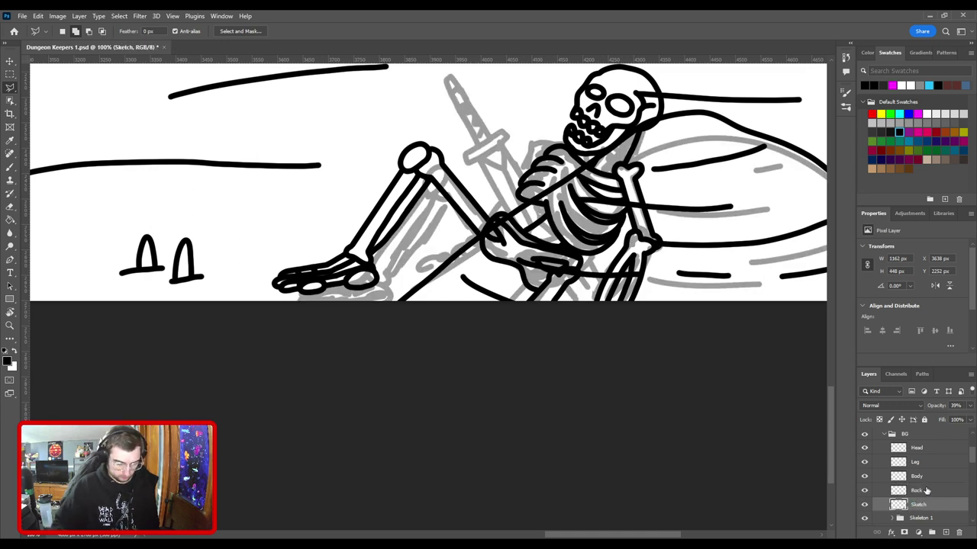
Step: Hide the Leg layer and add a new layer directly above it for brush linework over the grey sketch
key(ctrl+minus)
drag(483, 280, 562, 329)
key(ctrl+plus)
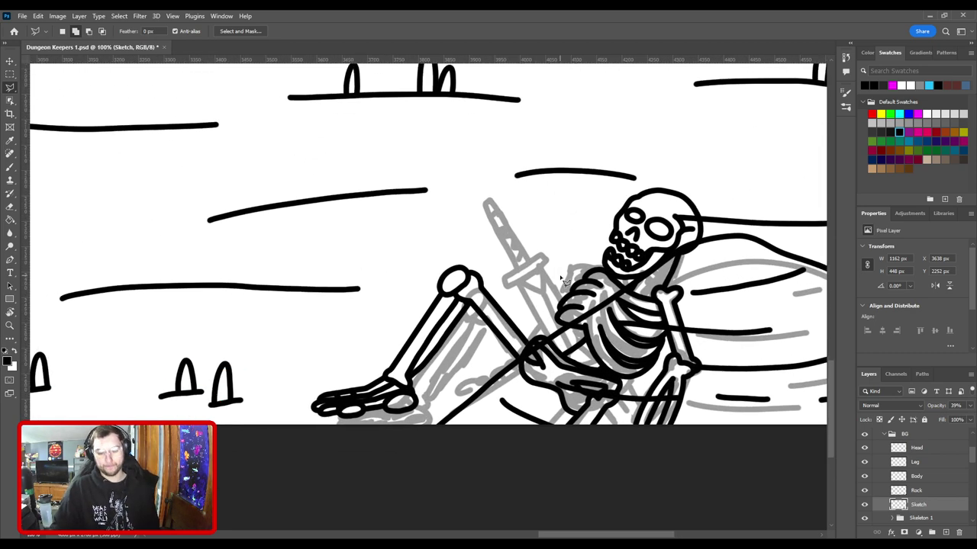
click(924, 463)
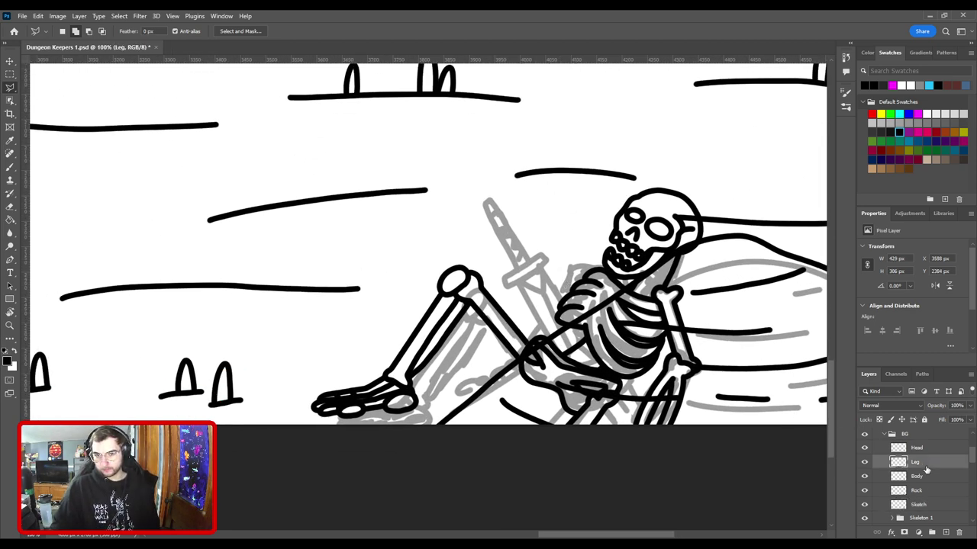
click(866, 462)
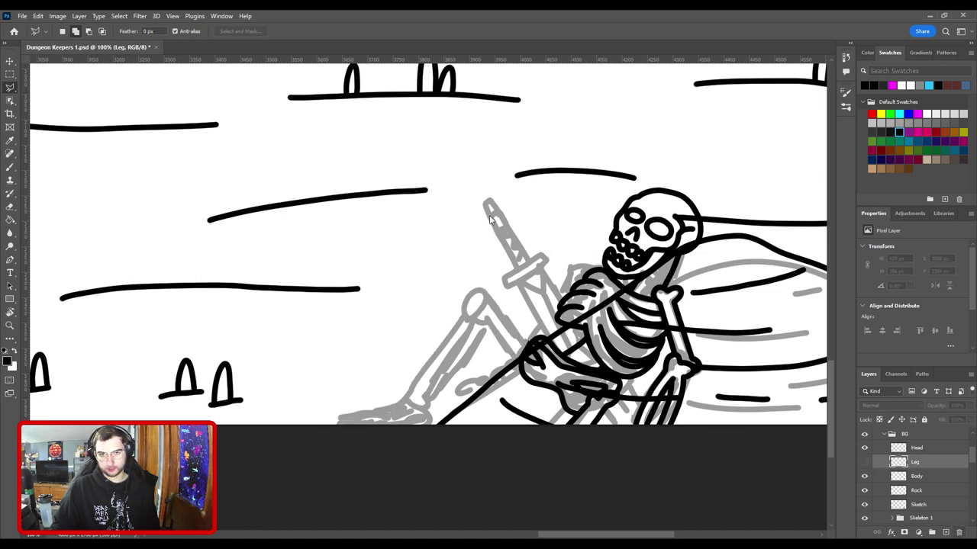
click(946, 532)
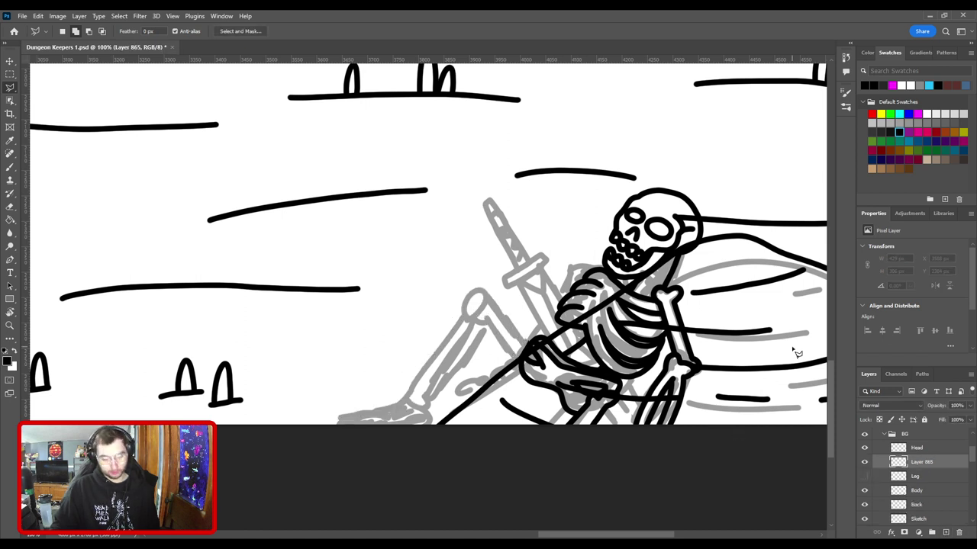
key(b)
drag(536, 295, 532, 249)
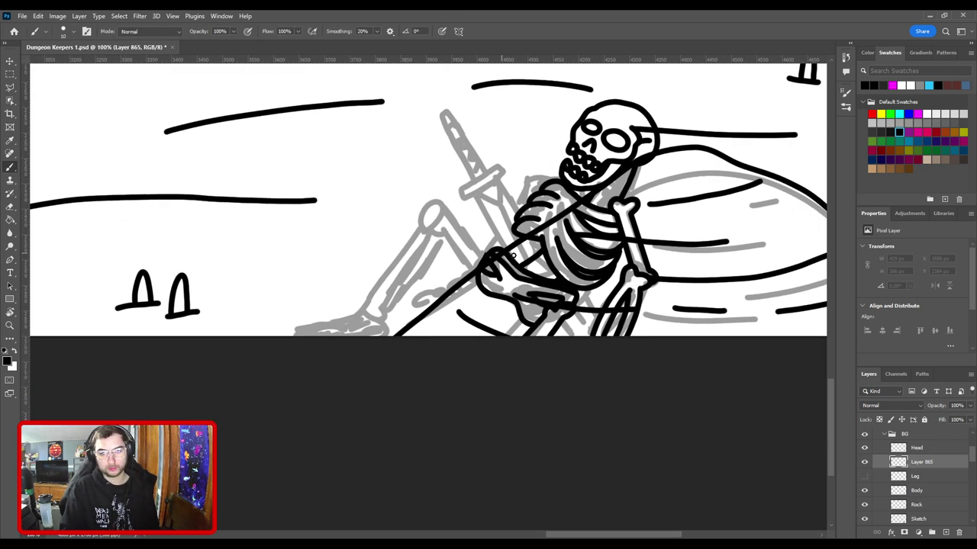
Step: Ink the rounded hip end of the extended leg's thigh bone and a straight edge running from it toward the knee
scroll(505, 264, up, 4)
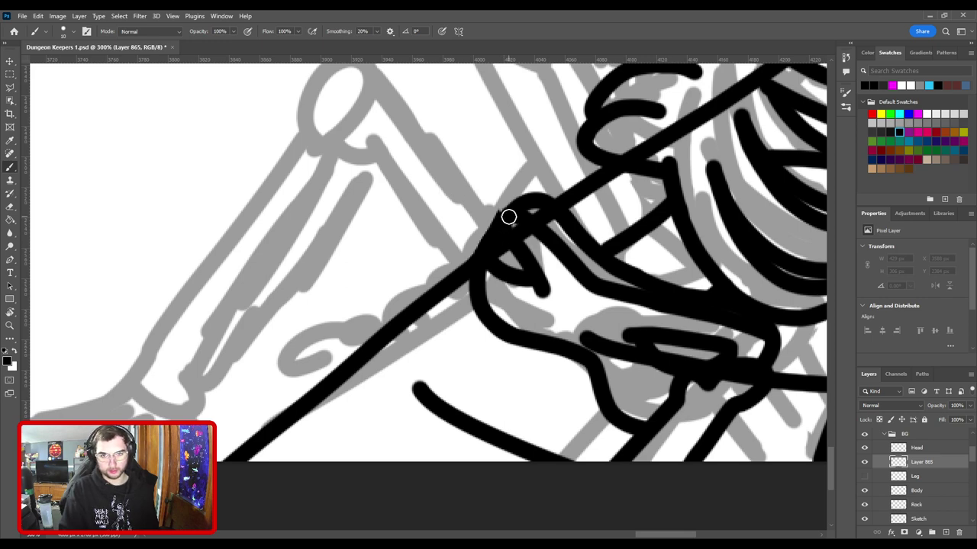
mouse_move(509, 220)
mouse_down()
mouse_move(498, 203)
mouse_move(455, 227)
mouse_move(453, 250)
mouse_up()
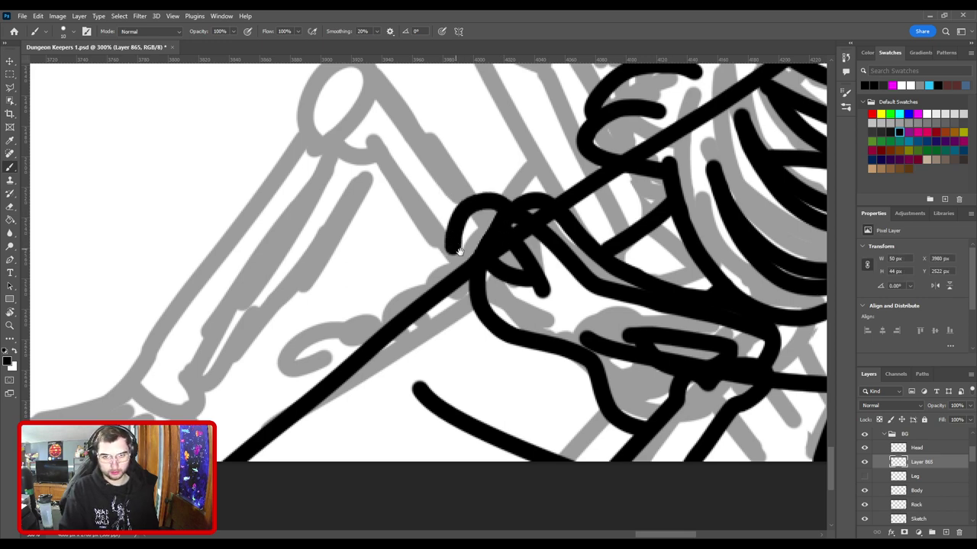
drag(439, 283, 564, 186)
drag(579, 151, 509, 224)
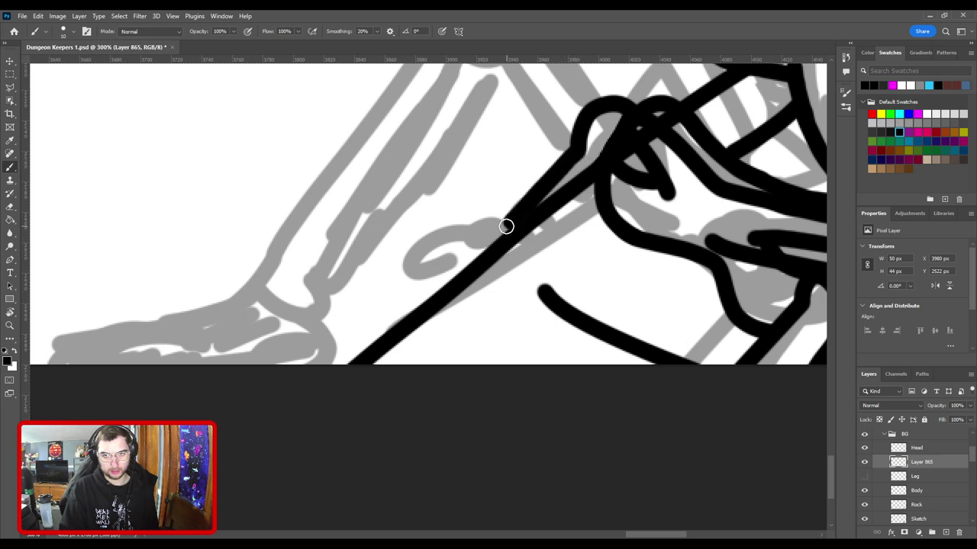
key(ctrl+z)
click(577, 147)
shift+click(392, 291)
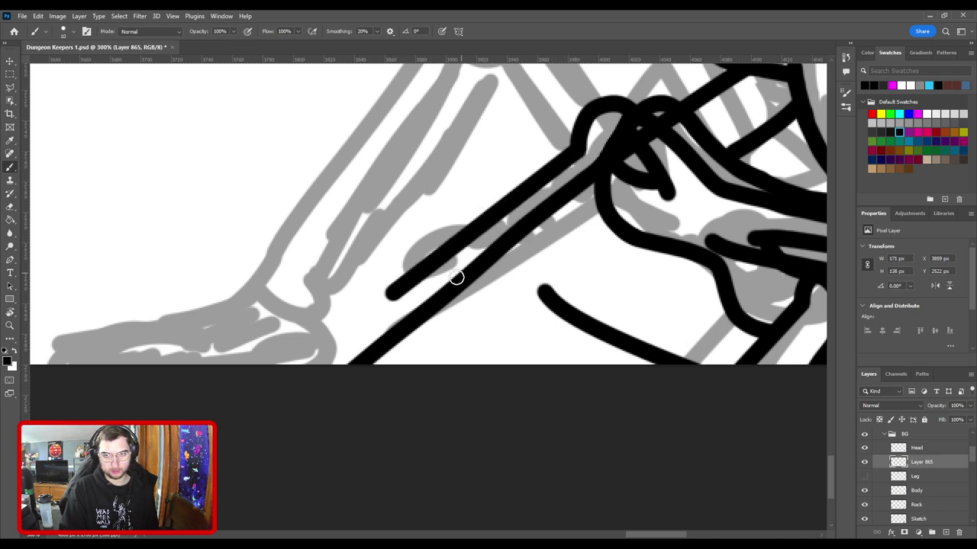
Step: Ink the knee joint's oval knobs and the start of the shin at the canvas's lower edge, thickening the thigh bone's lower edge
drag(387, 319, 484, 262)
mouse_move(446, 294)
mouse_down()
mouse_move(490, 234)
mouse_move(421, 262)
mouse_move(440, 285)
mouse_move(486, 279)
mouse_move(450, 224)
mouse_move(417, 288)
mouse_move(441, 294)
mouse_up()
key(ctrl+z)
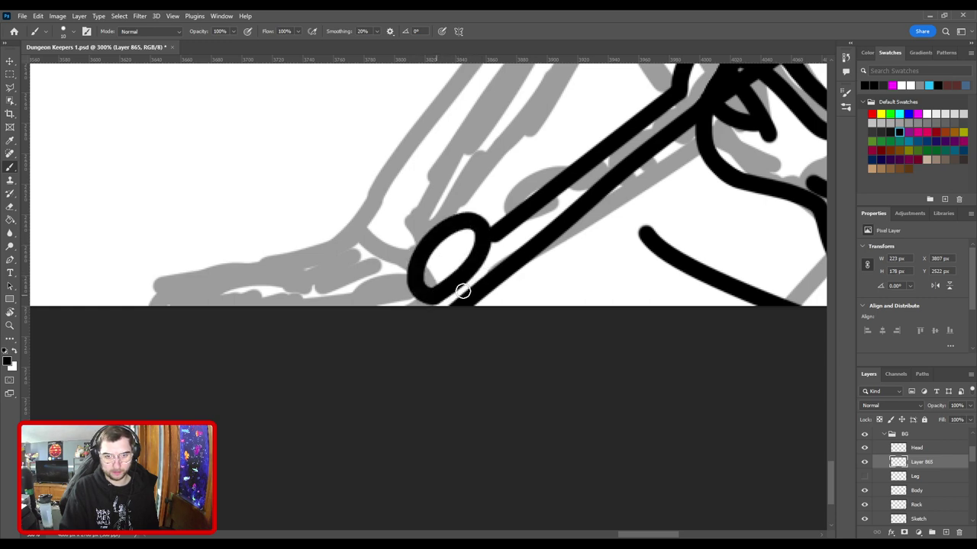
mouse_move(506, 257)
mouse_down()
mouse_move(391, 291)
mouse_move(405, 330)
mouse_move(413, 292)
mouse_up()
mouse_move(588, 157)
mouse_down()
mouse_move(446, 259)
mouse_move(570, 162)
mouse_up()
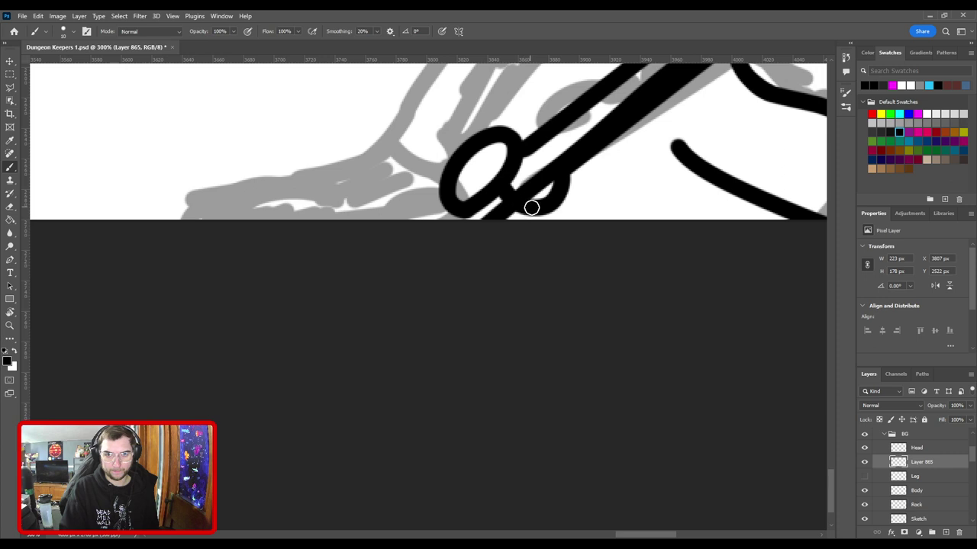
drag(445, 196, 437, 217)
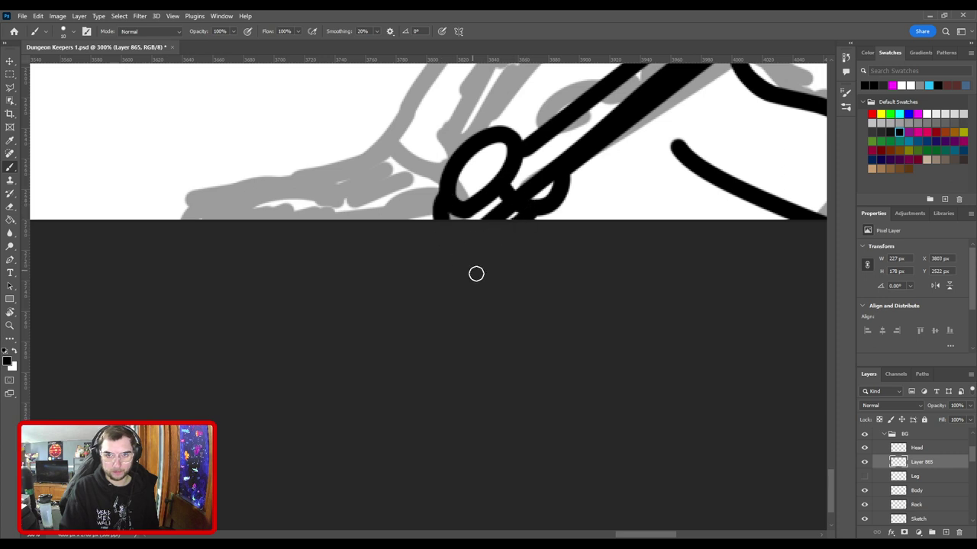
drag(597, 201, 401, 334)
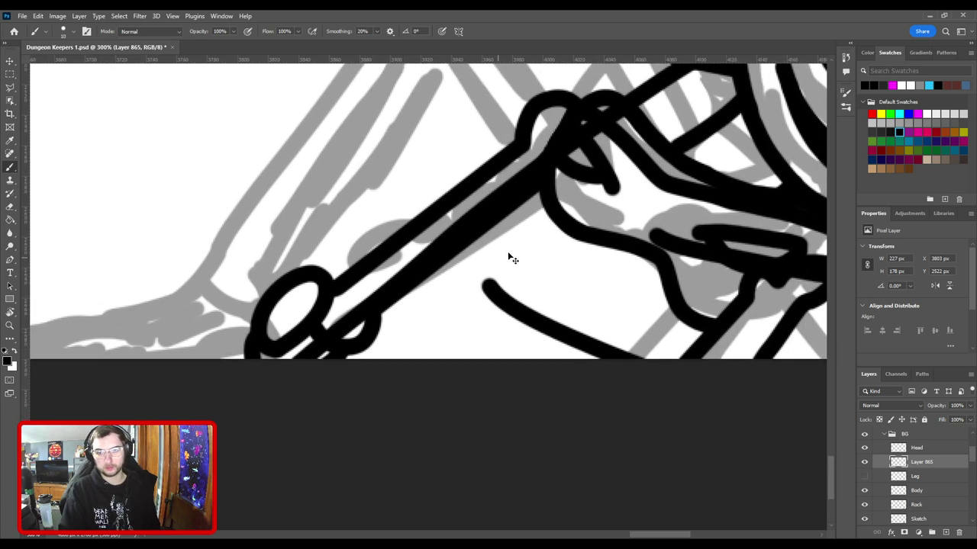
Step: Scale the skull on the Head layer down to about 89% and save the document
key(ctrl+minus)
key(ctrl+minus)
scroll(524, 300, down, 3)
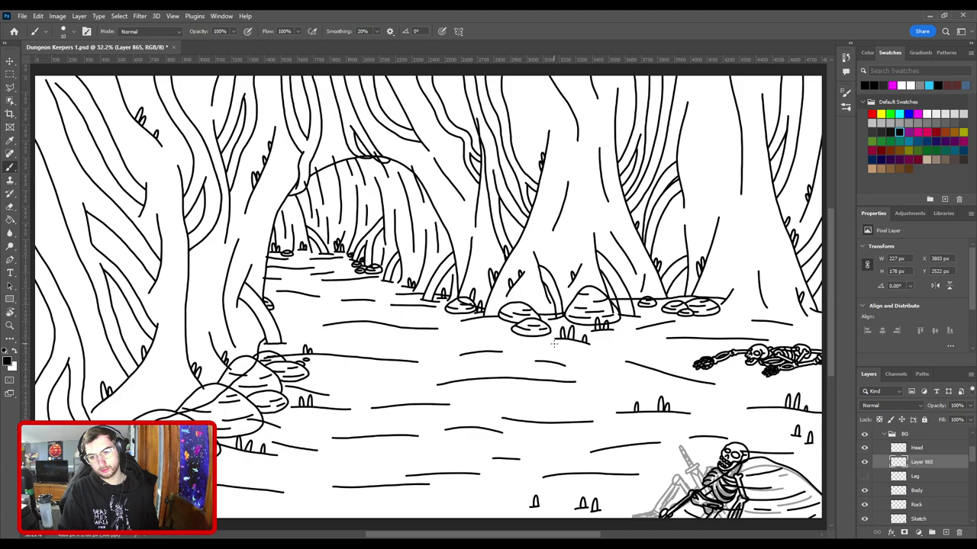
key(ctrl+plus)
key(ctrl+plus)
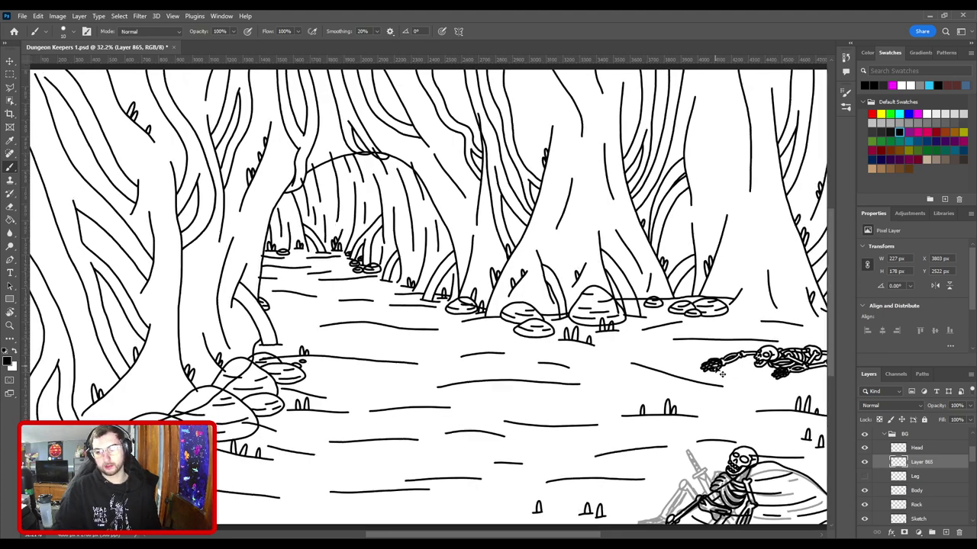
drag(650, 369, 7, 99)
key(ctrl+plus)
key(ctrl+plus)
scroll(527, 272, up, 2)
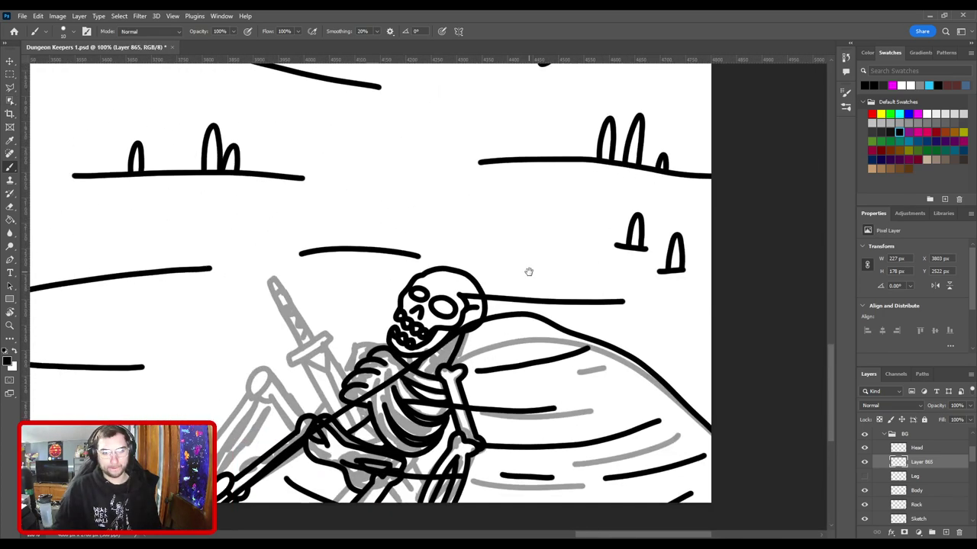
click(916, 448)
key(ctrl+t)
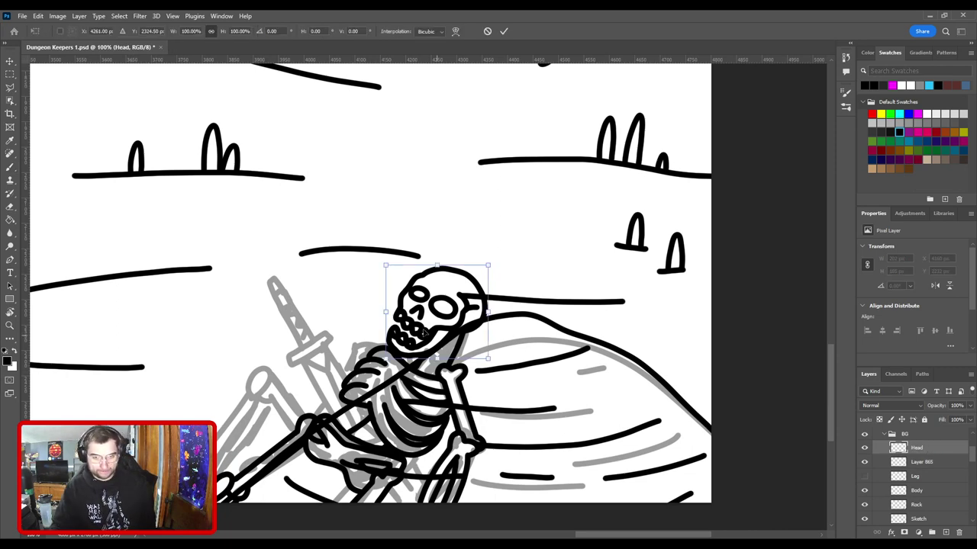
drag(433, 264, 444, 277)
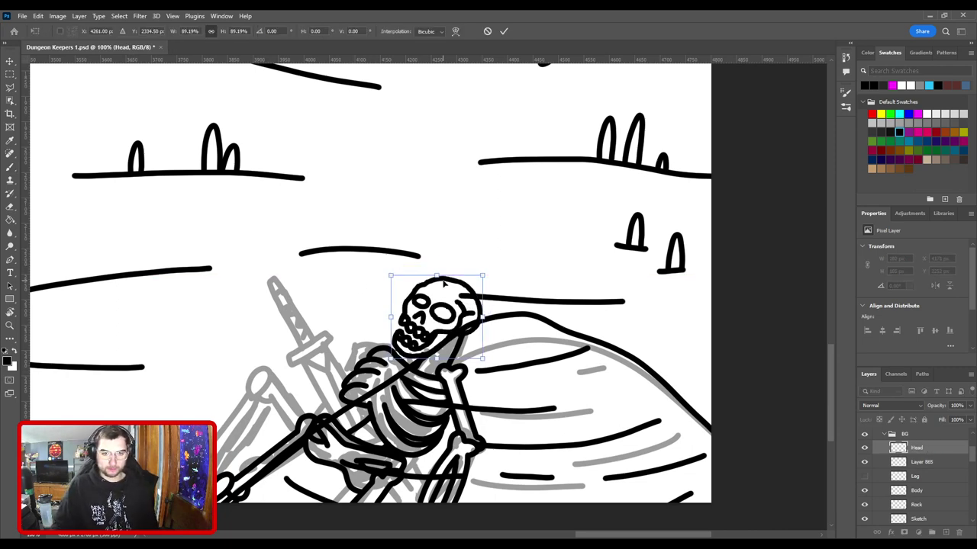
key(Return)
scroll(447, 285, down, 3)
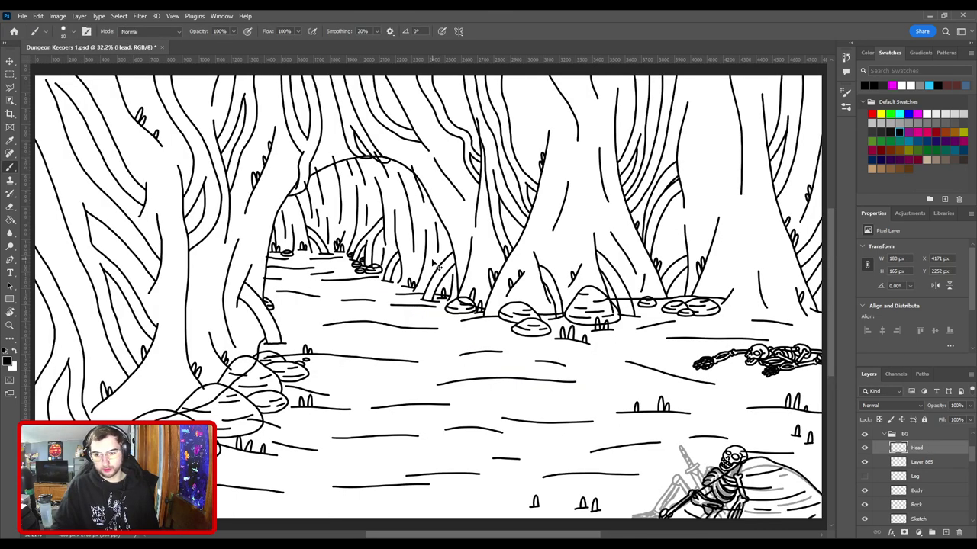
key(ctrl+s)
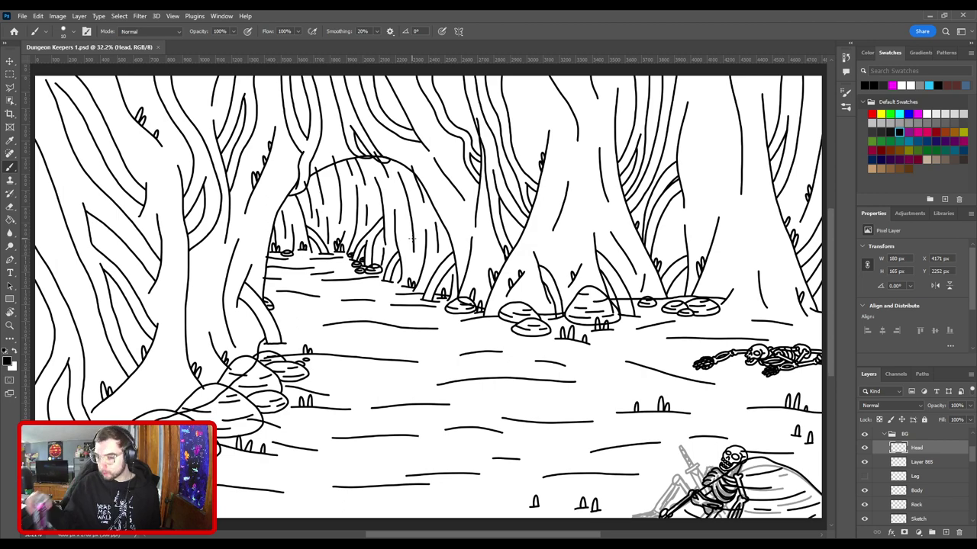
Step: Rename the new layer holding the leg linework, directly below Head, as Leg
key(ctrl+plus)
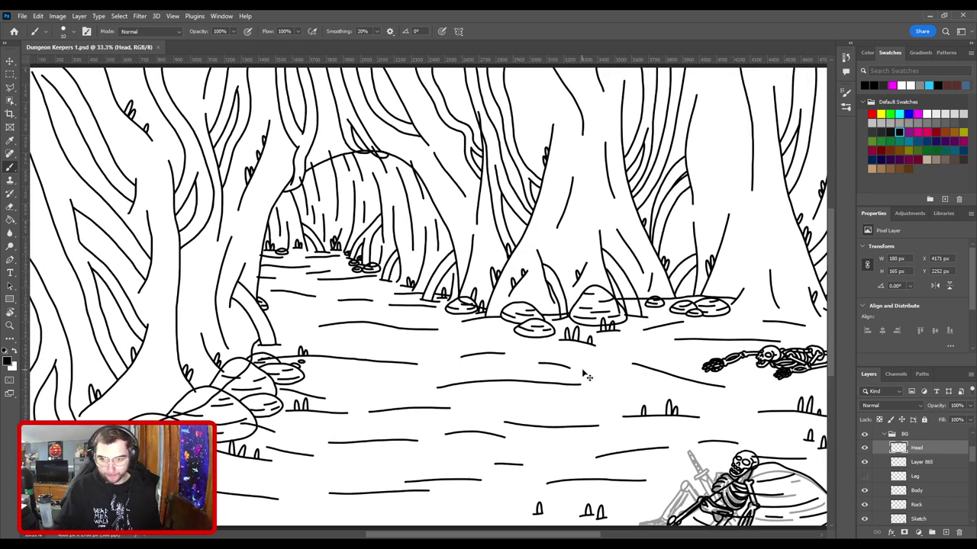
drag(724, 409, 337, 238)
scroll(313, 250, up, 8)
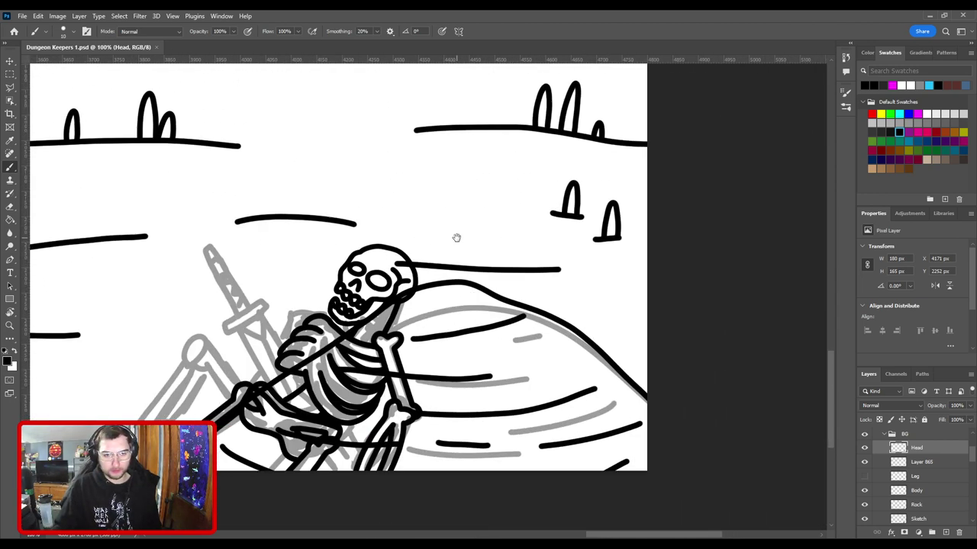
scroll(350, 238, left, 3)
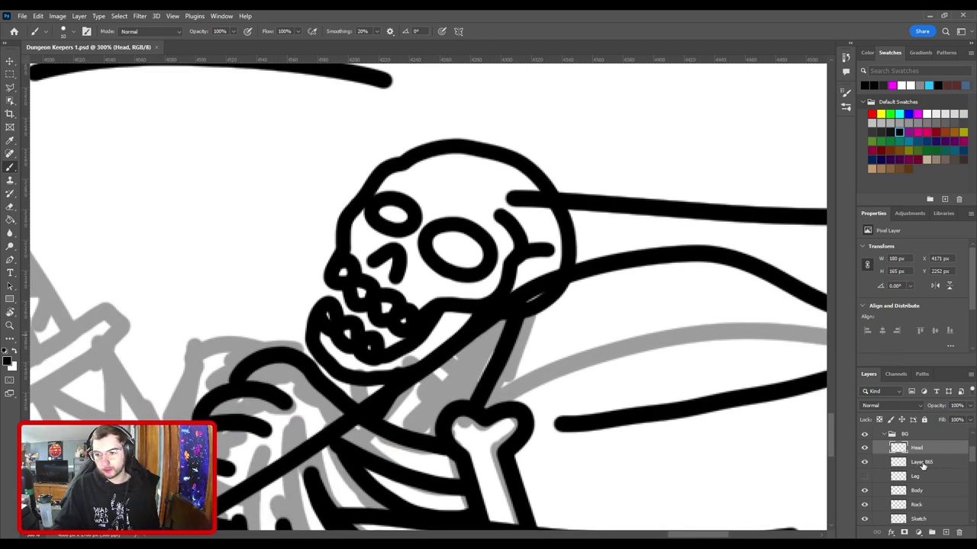
double_click(922, 463)
key(Return)
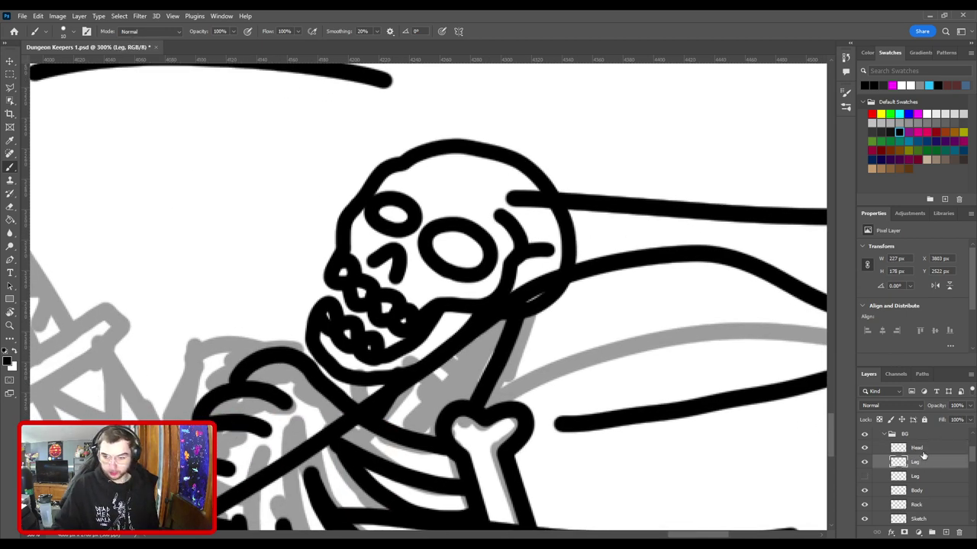
Step: Lower the Head layer's opacity to 52% and add a new layer above it for redrawing the skull
click(931, 450)
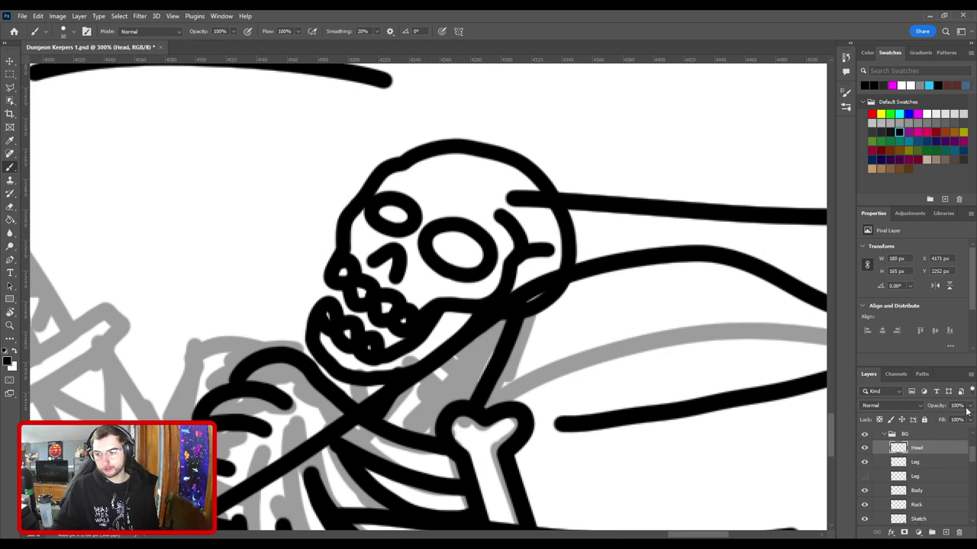
key(Return)
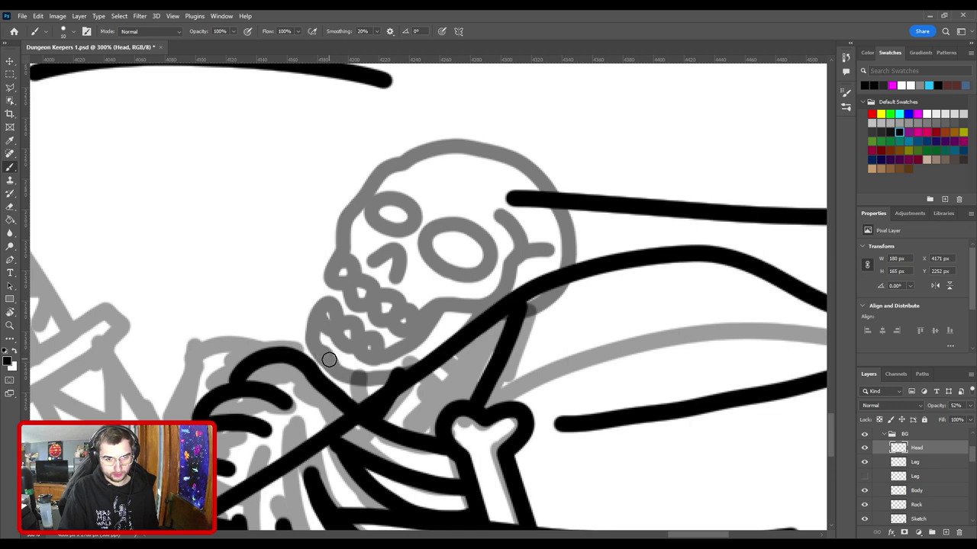
click(945, 531)
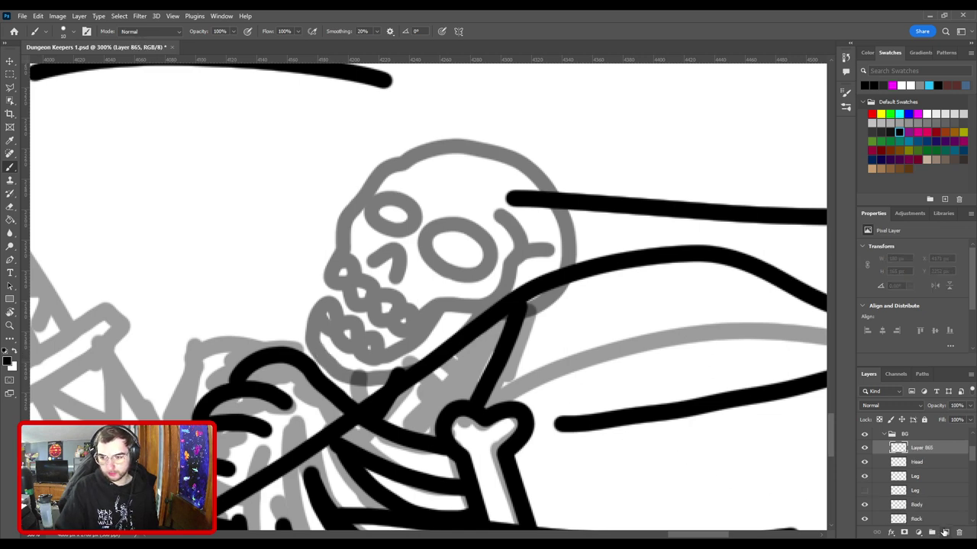
Step: Ink the skull's nose cavity and row of upper teeth in black over the faded head, undoing poor strokes
mouse_move(337, 371)
mouse_down()
mouse_move(313, 344)
mouse_move(309, 319)
mouse_up()
key(ctrl+z)
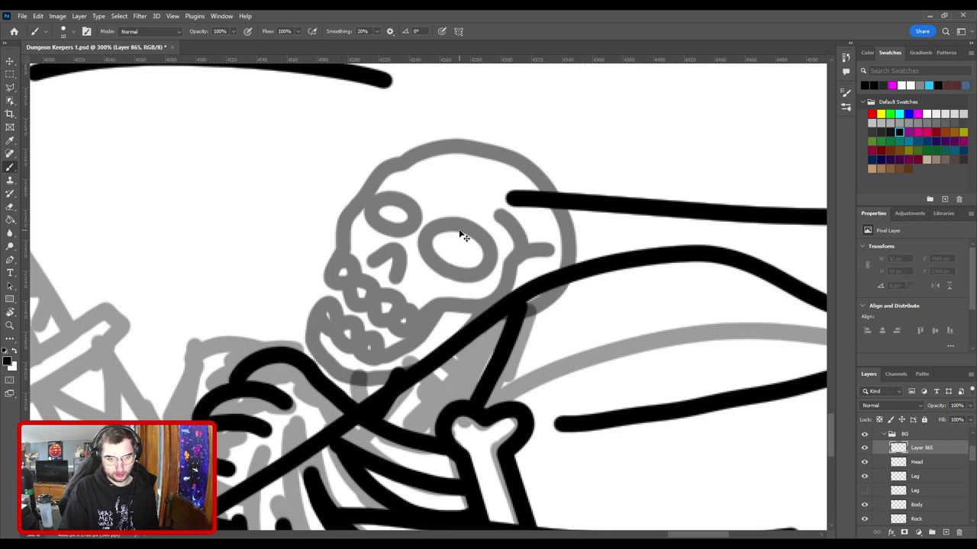
drag(417, 271, 451, 387)
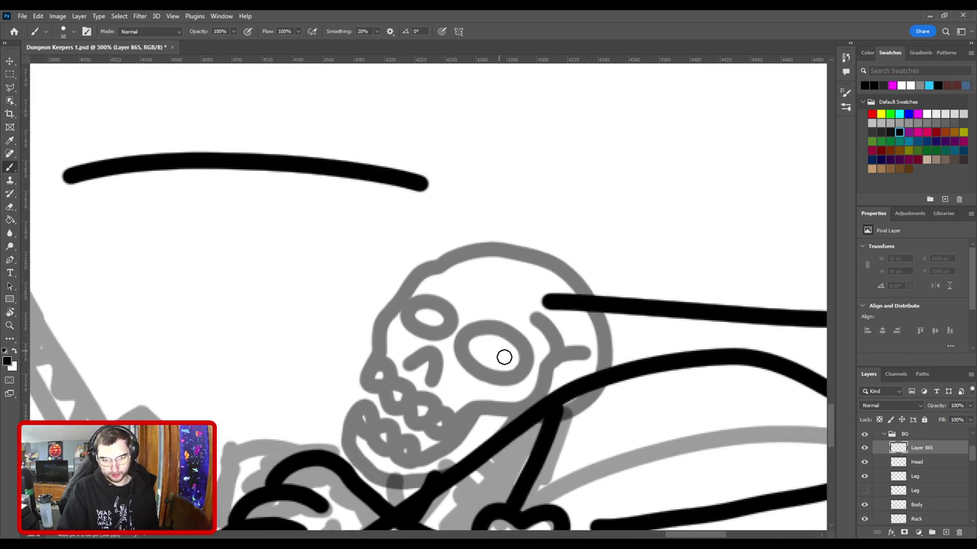
drag(503, 353, 482, 264)
drag(350, 283, 450, 233)
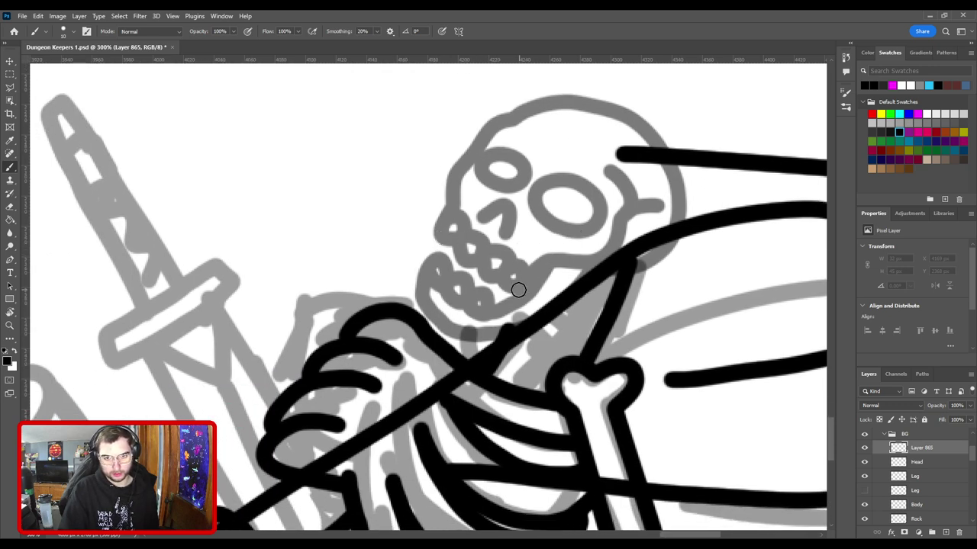
mouse_move(514, 290)
mouse_down()
mouse_move(517, 266)
mouse_move(525, 277)
mouse_move(515, 291)
mouse_move(529, 277)
mouse_move(483, 262)
mouse_move(503, 249)
mouse_move(509, 263)
mouse_move(476, 245)
mouse_move(480, 265)
mouse_move(461, 253)
mouse_move(485, 239)
mouse_move(482, 259)
mouse_move(444, 233)
mouse_move(464, 217)
mouse_move(456, 275)
mouse_move(432, 285)
mouse_move(453, 275)
mouse_move(453, 300)
mouse_move(456, 270)
mouse_move(455, 302)
mouse_move(444, 277)
mouse_up()
key(ctrl+z)
key(ctrl+z)
key(ctrl+z)
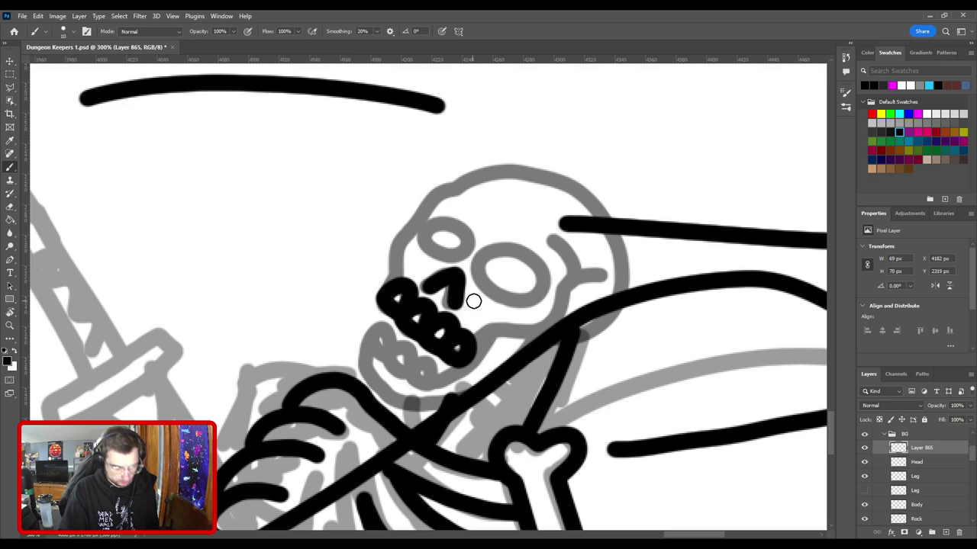
Step: Ink both eye sockets and the front contour of the face from the upper teeth up to the brow
mouse_move(484, 308)
mouse_down()
mouse_move(414, 279)
mouse_move(407, 238)
mouse_move(450, 240)
mouse_move(459, 271)
mouse_move(444, 287)
mouse_move(418, 284)
mouse_up()
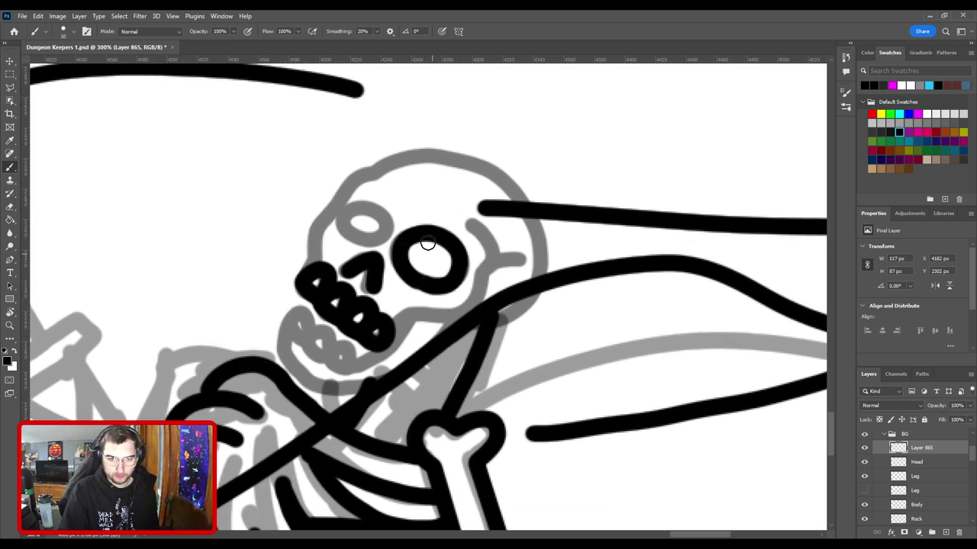
mouse_move(369, 238)
mouse_down()
mouse_move(348, 208)
mouse_move(381, 211)
mouse_move(376, 239)
mouse_move(338, 213)
mouse_move(380, 205)
mouse_move(383, 234)
mouse_move(430, 297)
mouse_move(518, 310)
mouse_up()
key(ctrl+z)
mouse_move(461, 332)
mouse_down()
mouse_move(468, 274)
mouse_move(506, 229)
mouse_move(611, 222)
mouse_move(381, 200)
mouse_up()
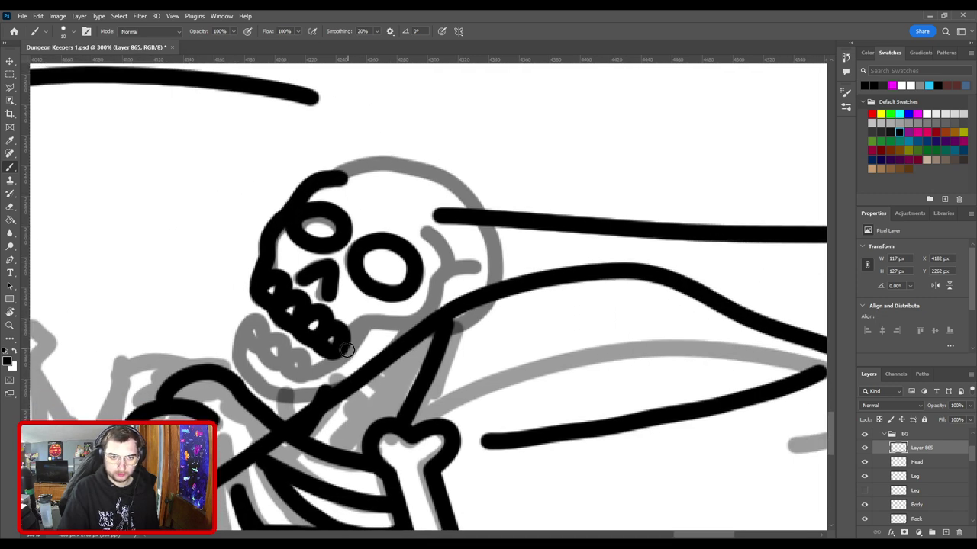
Step: Ink the cheekbone and temple lines, and outline the cranium from the brow around to the back of the skull
mouse_move(346, 350)
mouse_down()
mouse_move(369, 330)
mouse_move(417, 322)
mouse_move(447, 278)
mouse_move(437, 242)
mouse_move(349, 207)
mouse_up()
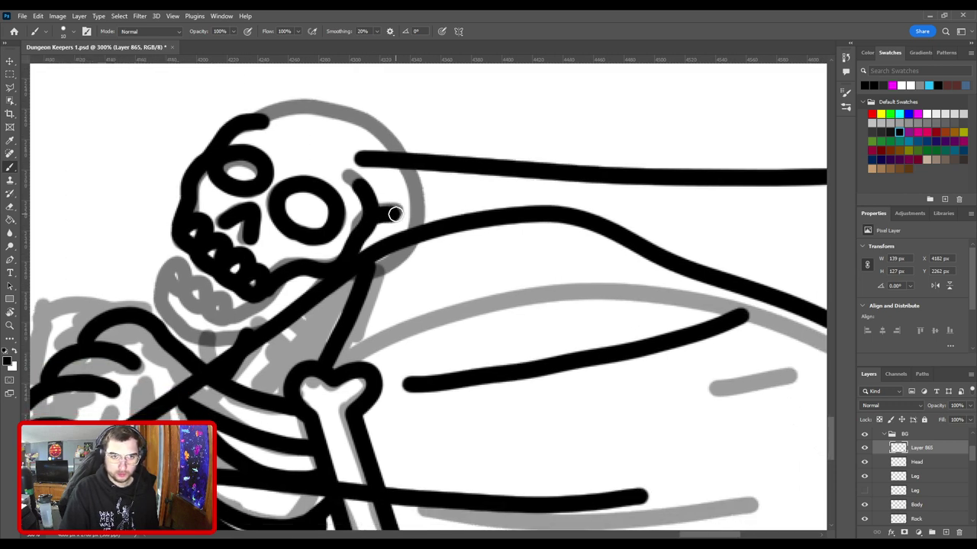
mouse_move(269, 115)
mouse_down()
mouse_move(270, 107)
mouse_move(343, 105)
mouse_up()
key(ctrl+z)
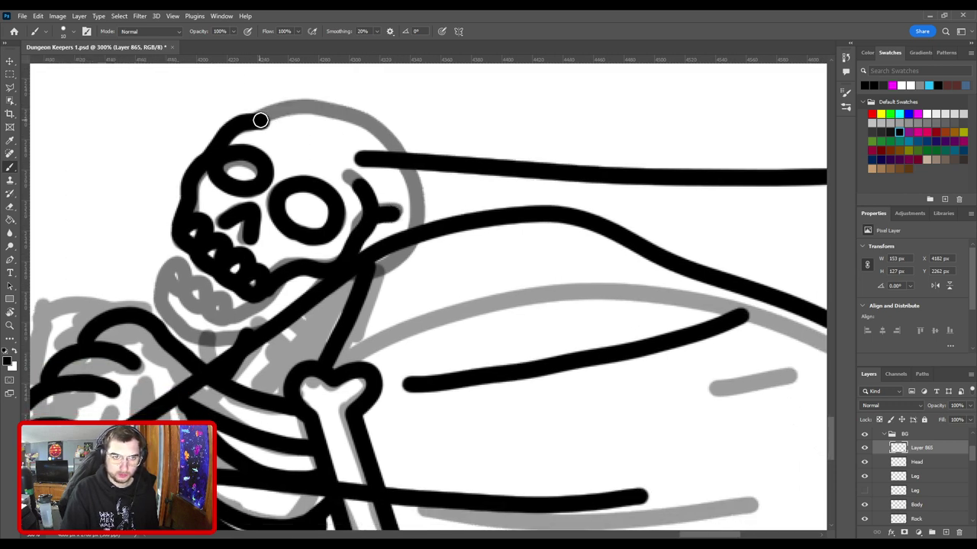
mouse_move(260, 120)
mouse_down()
mouse_move(312, 107)
mouse_move(388, 129)
mouse_move(419, 164)
mouse_move(425, 242)
mouse_move(400, 268)
mouse_move(337, 274)
mouse_move(443, 260)
mouse_move(517, 233)
mouse_up()
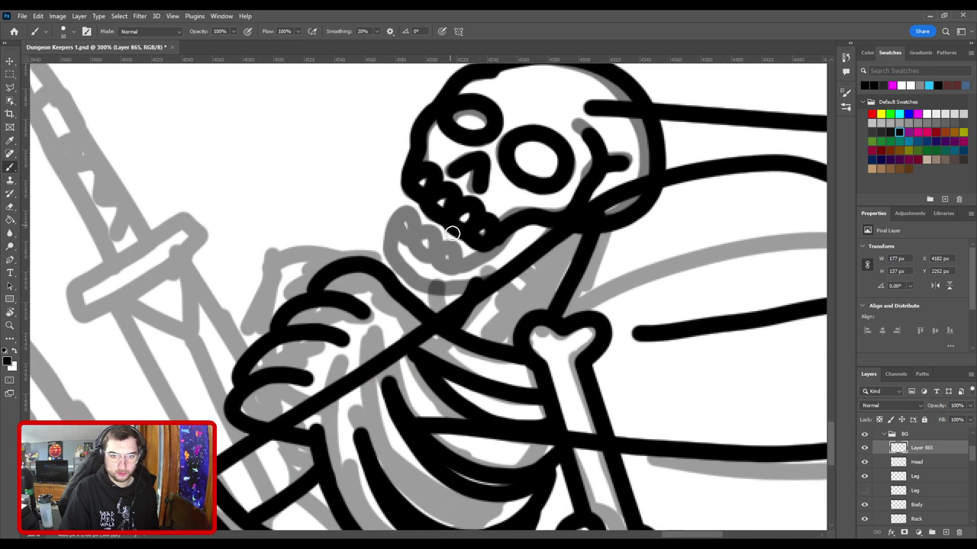
Step: Ink the row of lower teeth beneath the upper ones, undoing and redrawing unsatisfactory strokes
drag(452, 233, 391, 189)
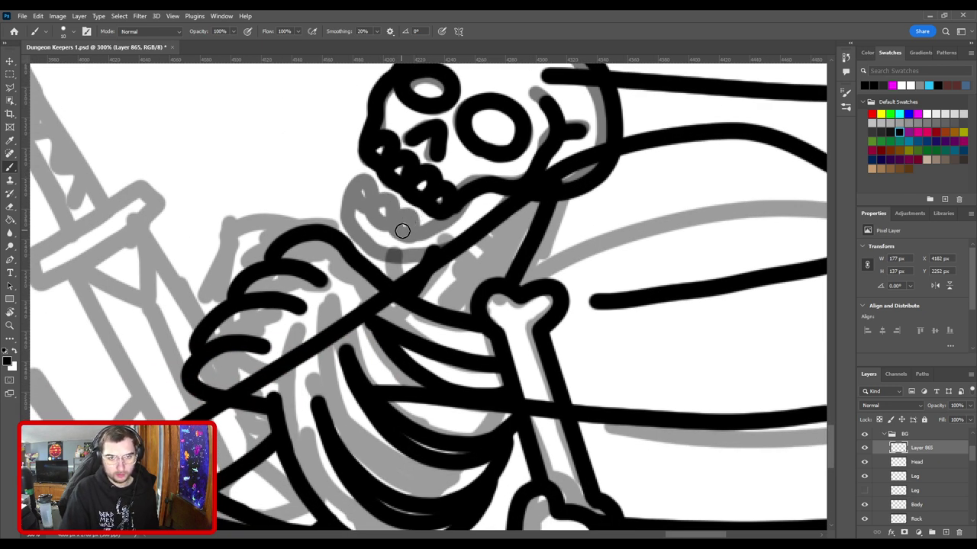
mouse_move(401, 232)
mouse_down()
mouse_move(422, 221)
mouse_move(407, 236)
mouse_move(412, 225)
mouse_move(424, 227)
mouse_move(422, 237)
mouse_move(406, 236)
mouse_move(416, 221)
mouse_move(426, 232)
mouse_move(420, 241)
mouse_move(407, 236)
mouse_move(411, 225)
mouse_move(402, 230)
mouse_move(409, 219)
mouse_move(423, 235)
mouse_move(412, 240)
mouse_move(403, 231)
mouse_move(407, 205)
mouse_move(402, 232)
mouse_move(380, 212)
mouse_move(409, 217)
mouse_move(402, 231)
mouse_move(389, 230)
mouse_move(390, 212)
mouse_move(412, 208)
mouse_move(385, 219)
mouse_move(366, 213)
mouse_move(370, 197)
mouse_move(397, 202)
mouse_move(372, 183)
mouse_move(404, 200)
mouse_move(370, 213)
mouse_move(381, 195)
mouse_move(399, 204)
mouse_move(411, 181)
mouse_up()
key(ctrl+z)
key(ctrl+z)
key(ctrl+z)
key(ctrl+z)
key(ctrl+z)
key(ctrl+z)
key(ctrl+z)
key(ctrl+z)
mouse_move(386, 222)
mouse_down()
mouse_move(374, 218)
mouse_move(396, 187)
mouse_move(356, 188)
mouse_move(373, 190)
mouse_move(421, 135)
mouse_move(428, 108)
mouse_up()
Step: Ink the lower jawbone around the lower teeth back to the base of the skull and join both jaws at the mouth's corner
mouse_move(368, 148)
mouse_down()
mouse_move(370, 174)
mouse_move(408, 200)
mouse_up()
key(ctrl+z)
mouse_move(371, 148)
mouse_down()
mouse_move(360, 162)
mouse_move(394, 192)
mouse_move(425, 196)
mouse_move(471, 183)
mouse_move(546, 129)
mouse_up()
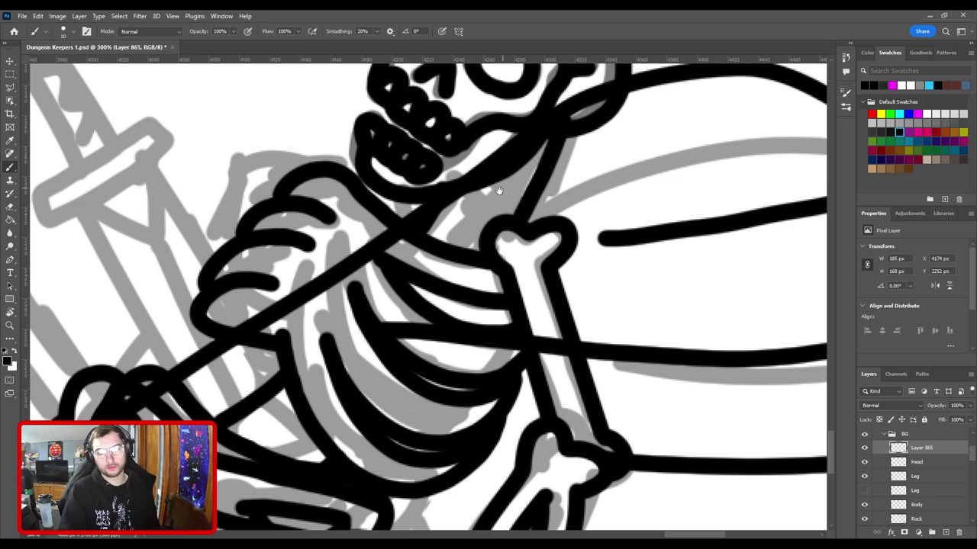
scroll(457, 259, up, 3)
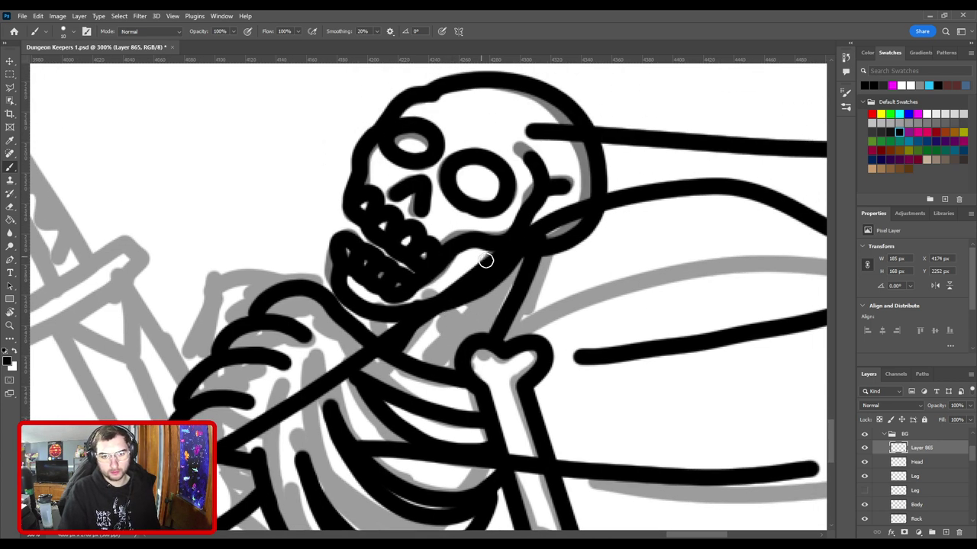
drag(412, 285, 460, 244)
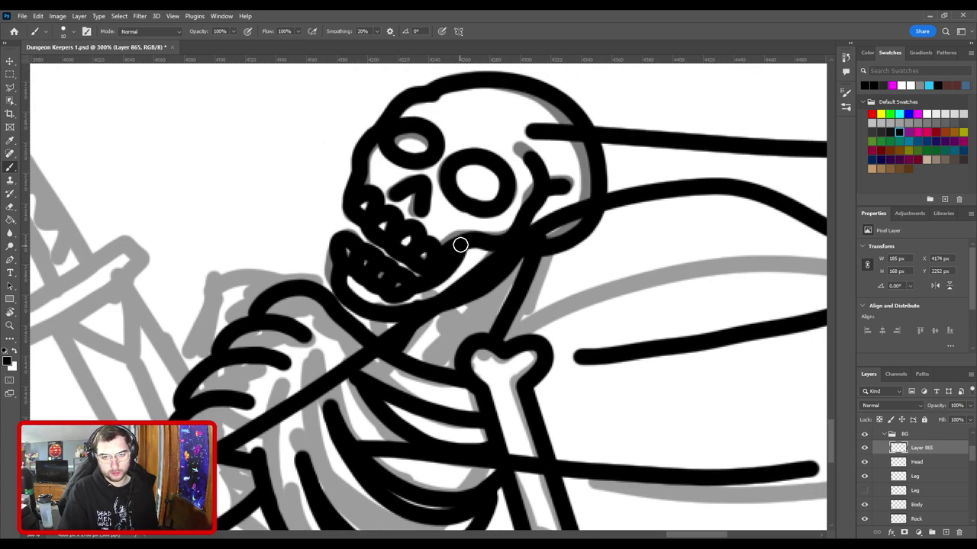
Step: Name the newly inked skull layer Head and hide the old head layer beneath it
scroll(529, 271, down, 5)
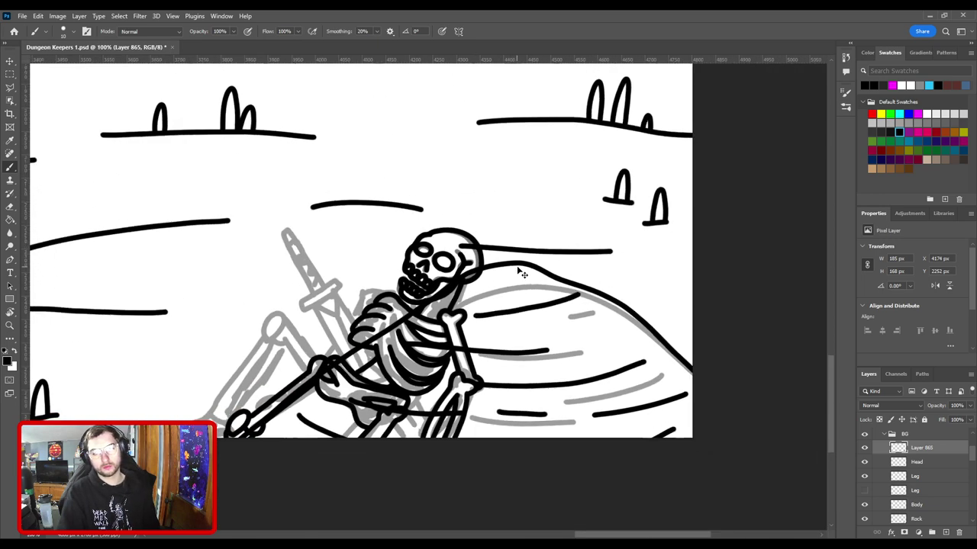
scroll(517, 264, down, 2)
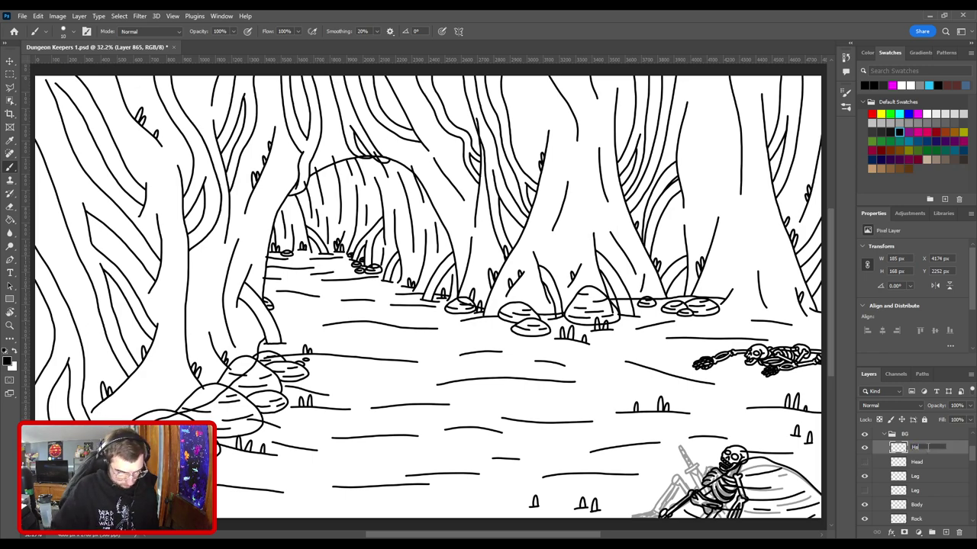
text(ad)
key(Return)
Step: Use Free Transform to move the new skull about 22 px left and 20 px down, closer to the ribcage
key(ctrl+plus)
key(ctrl+plus)
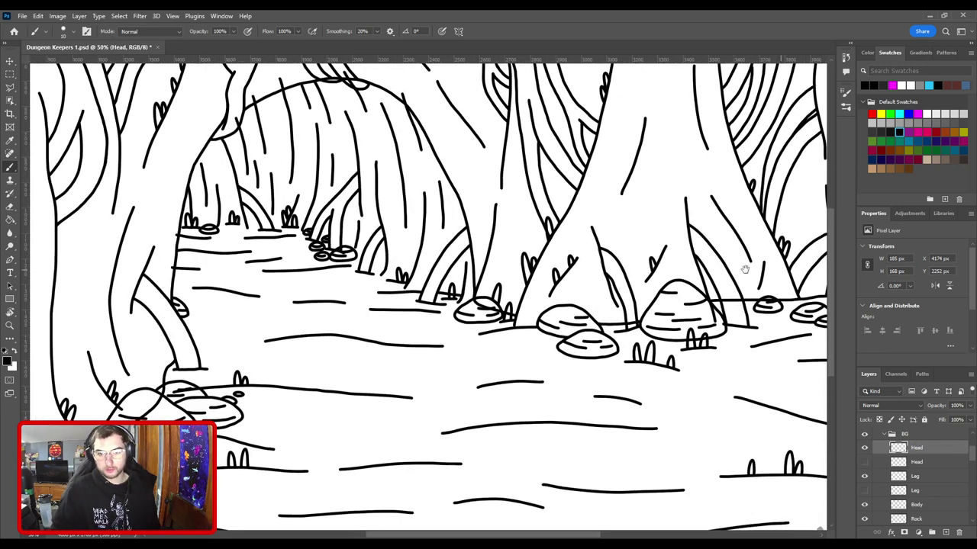
drag(529, 298, 276, 214)
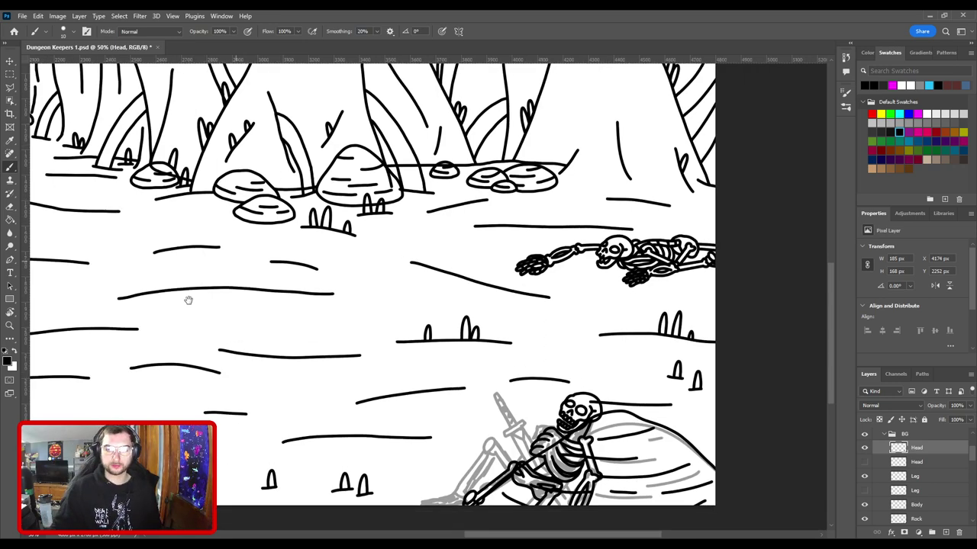
drag(390, 376, 190, 276)
key(ctrl+plus)
key(ctrl+plus)
drag(339, 364, 491, 268)
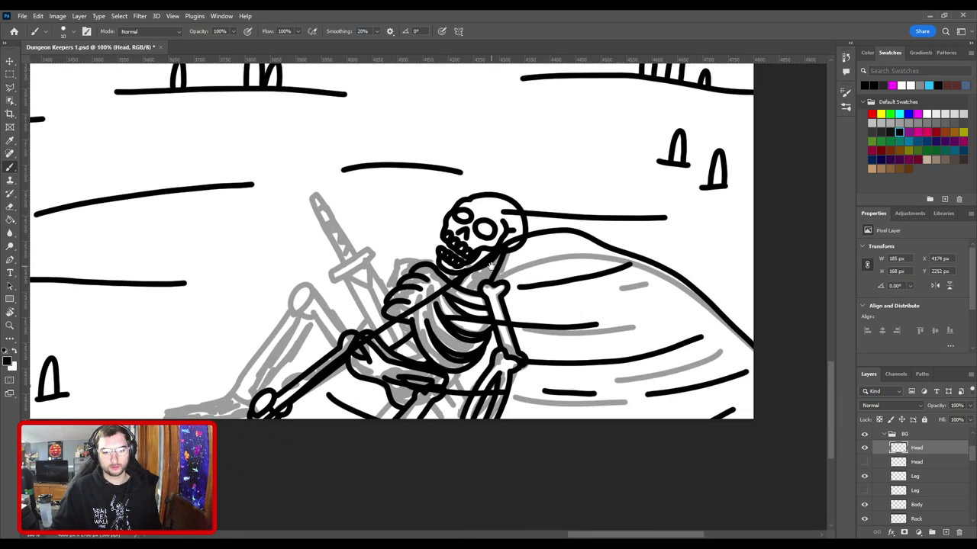
key(ctrl+minus)
scroll(494, 274, down, 3)
scroll(494, 274, up, 2)
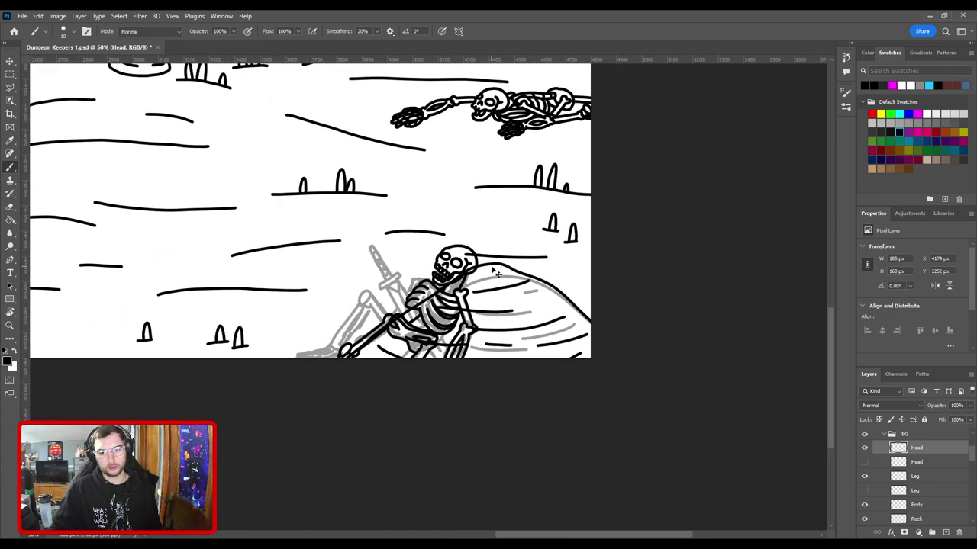
key(ctrl+t)
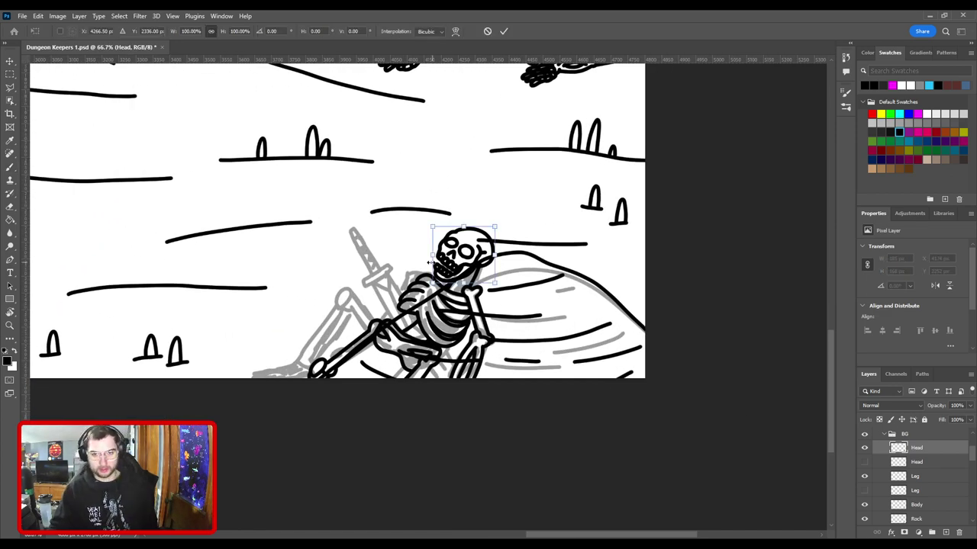
mouse_move(466, 266)
mouse_down()
mouse_move(466, 276)
mouse_move(454, 263)
mouse_up()
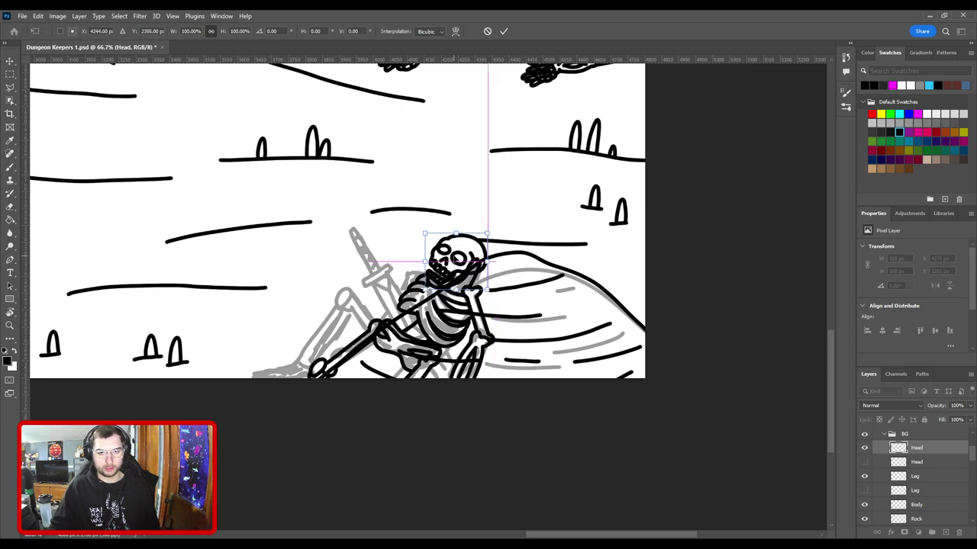
key(Return)
key(b)
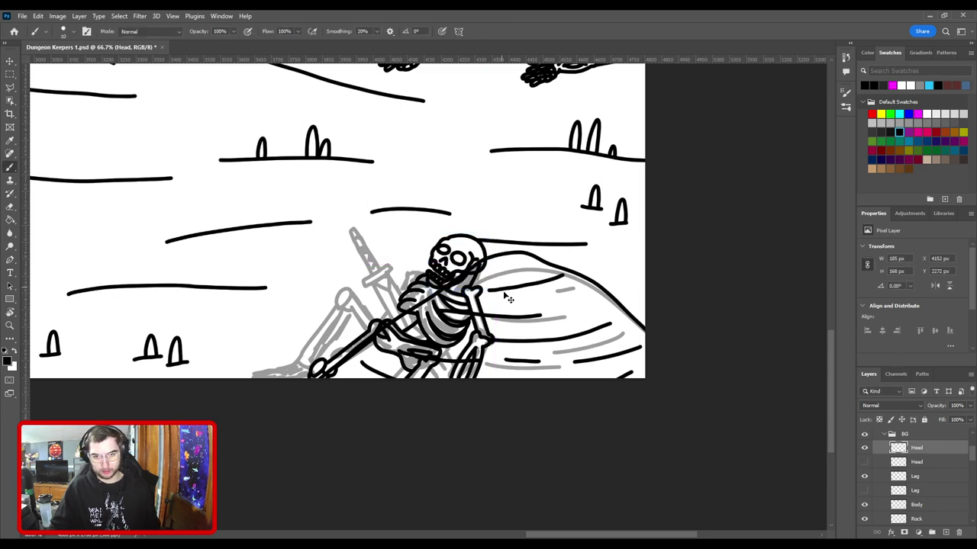
Step: Pick the Body layer, undo its last shift, and enclose the skeleton's pelvis in a polygonal lasso selection
key(ctrl+plus)
key(ctrl+plus)
drag(469, 452, 519, 397)
key(v)
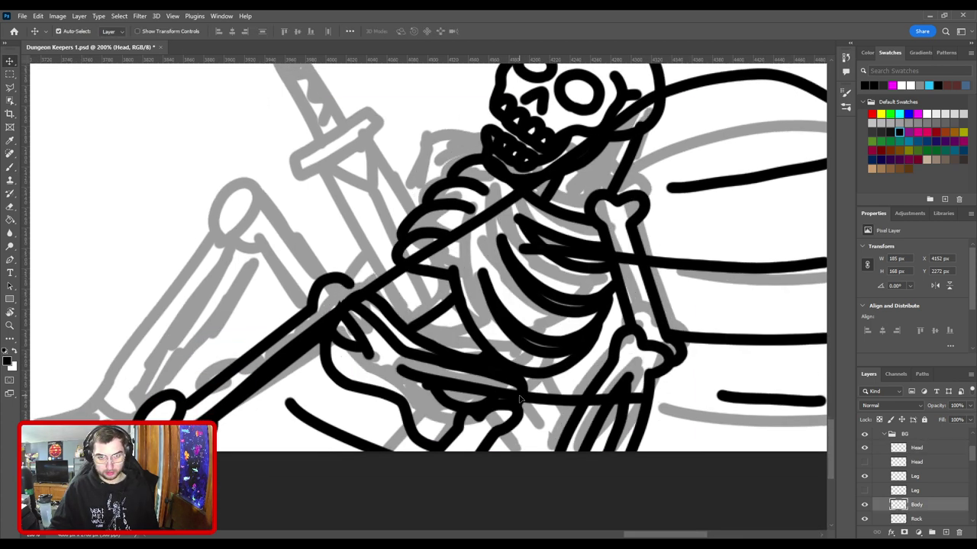
key(ctrl+z)
key(l)
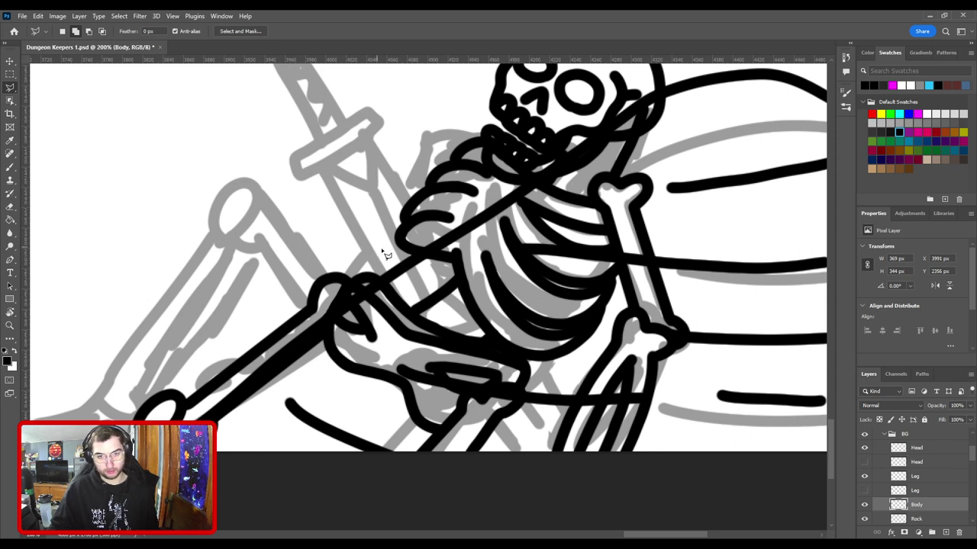
drag(407, 299, 424, 321)
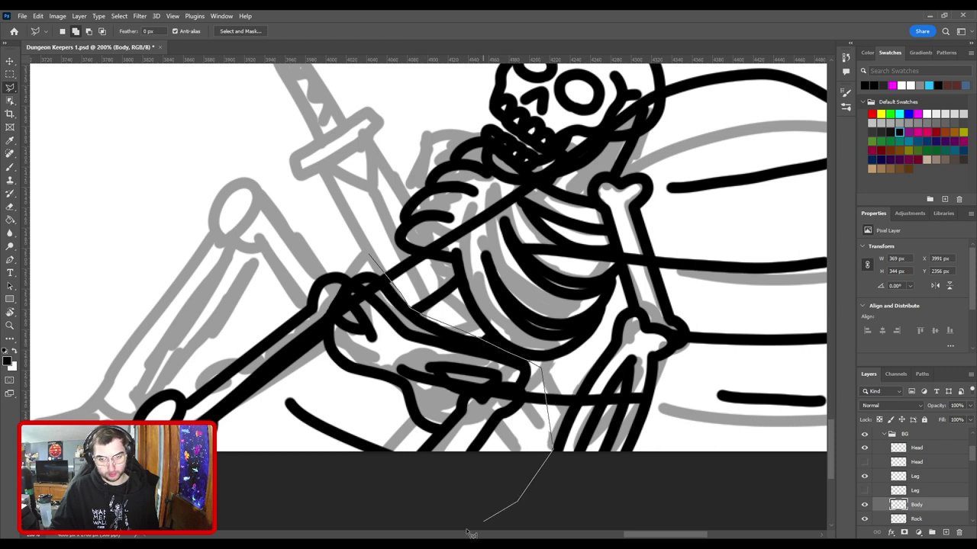
drag(471, 534, 217, 482)
mouse_move(142, 384)
mouse_down()
mouse_move(317, 274)
mouse_move(370, 250)
mouse_up()
Step: Free-transform the selected pelvis, tilting it slightly clockwise and shifting it left away from the ribcage to meet the inked leg
key(ctrl+t)
drag(408, 319, 395, 334)
scroll(393, 334, down, 4)
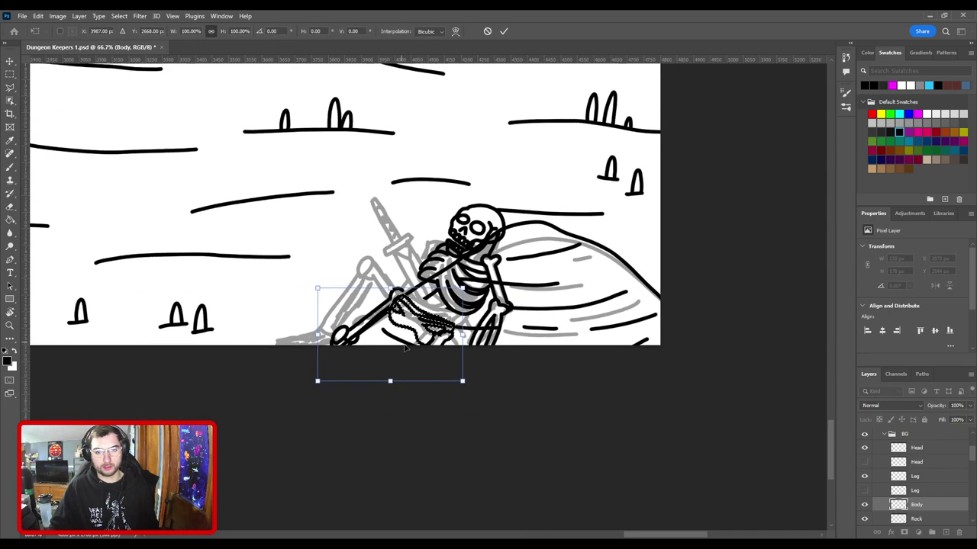
scroll(418, 346, up, 1)
drag(418, 345, 409, 339)
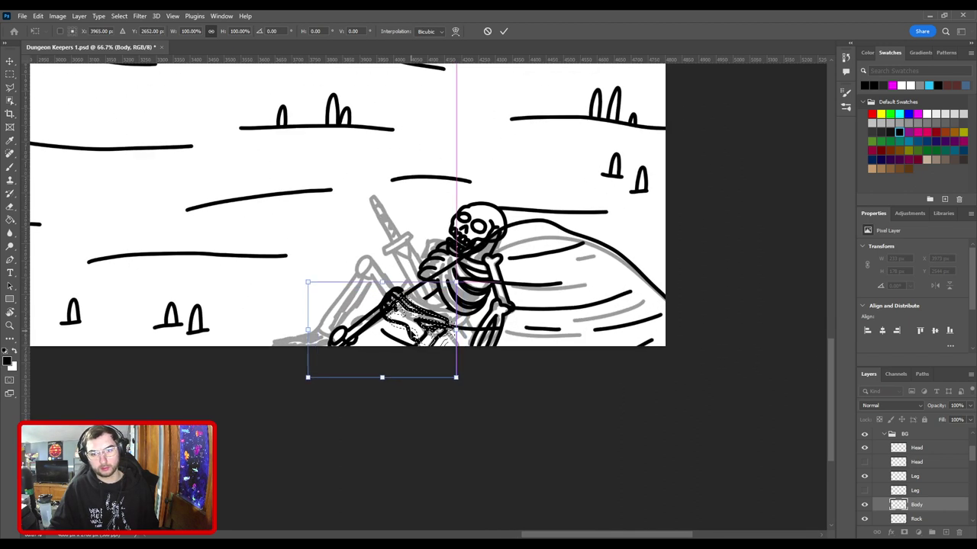
drag(471, 290, 543, 287)
drag(454, 304, 445, 296)
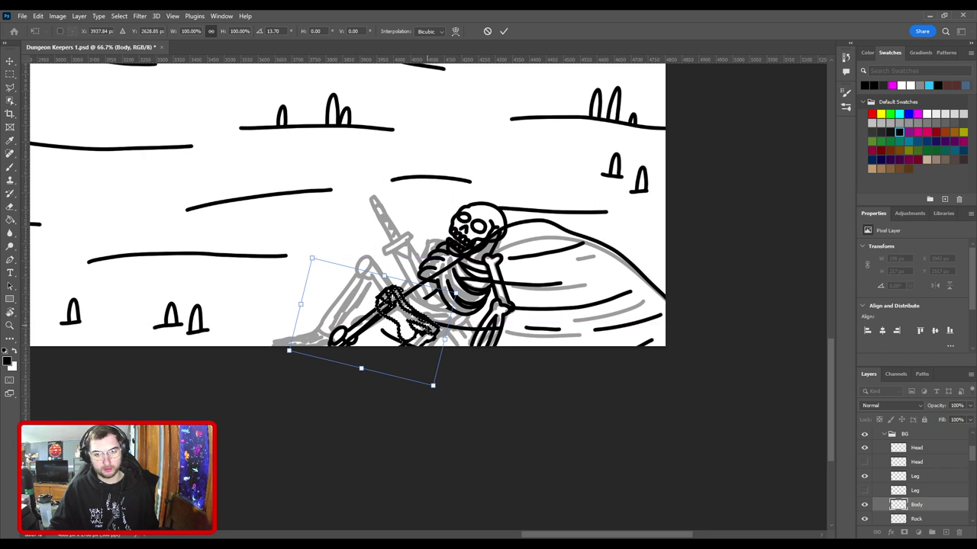
drag(506, 286, 504, 279)
drag(408, 300, 394, 323)
key(Return)
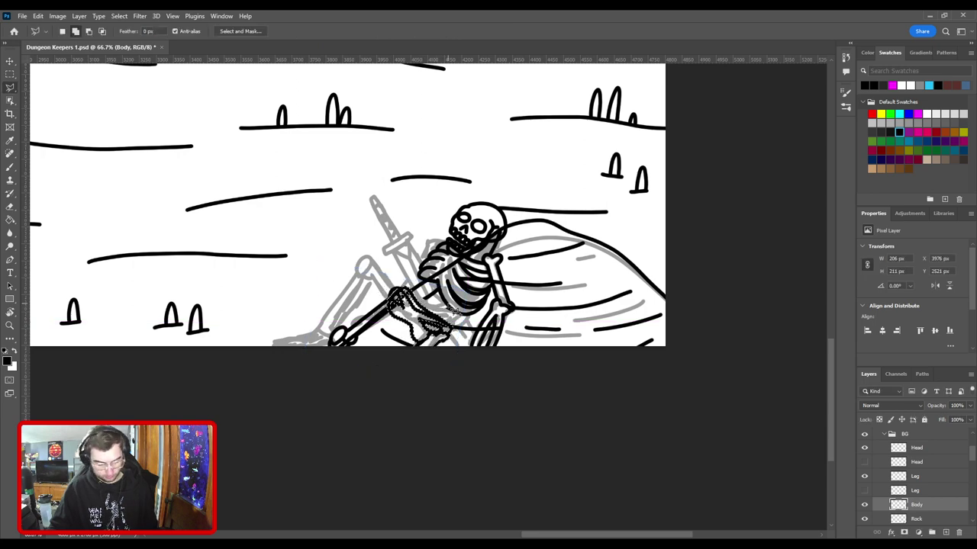
Step: Erase the stray line fragments left by the cut at the spine's end, the lowest rib and the pelvis edge
scroll(458, 301, up, 5)
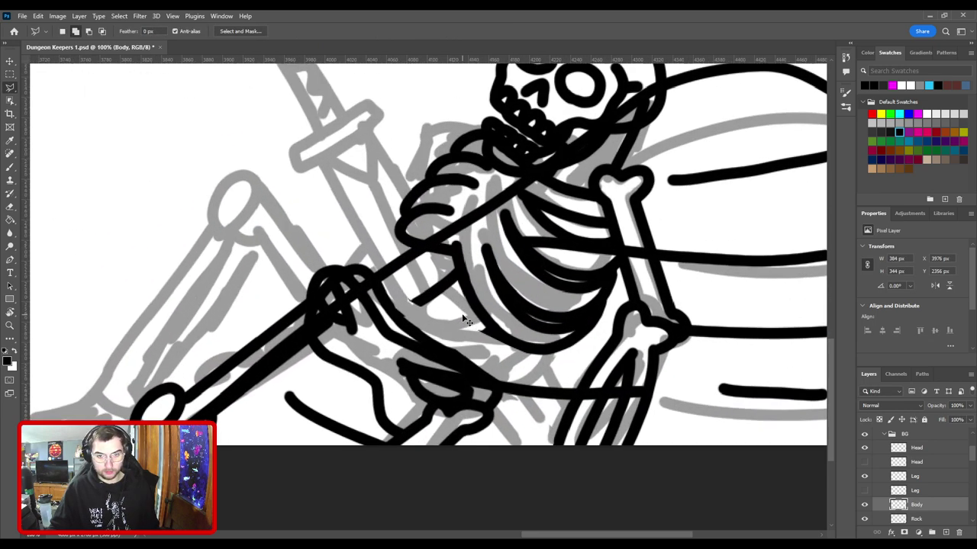
key(e)
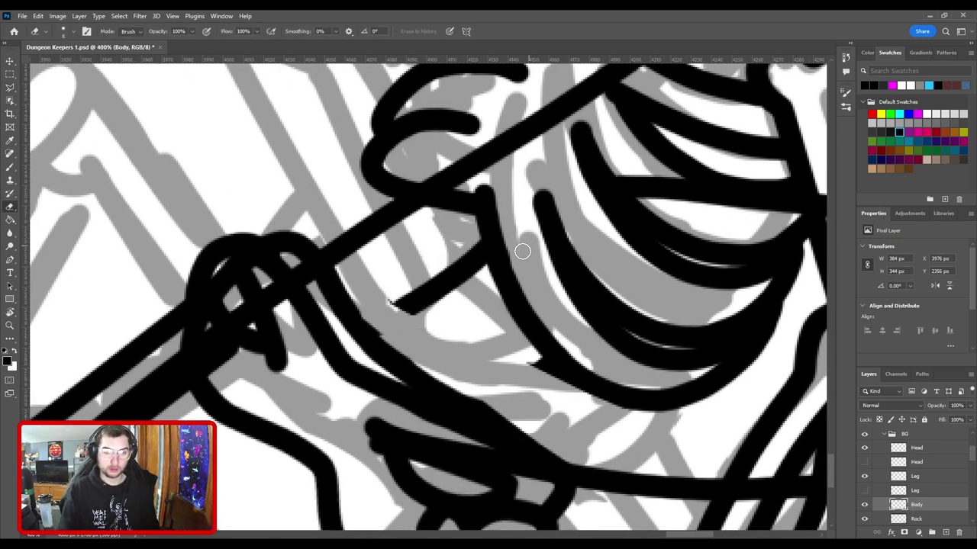
scroll(380, 332, down, 1)
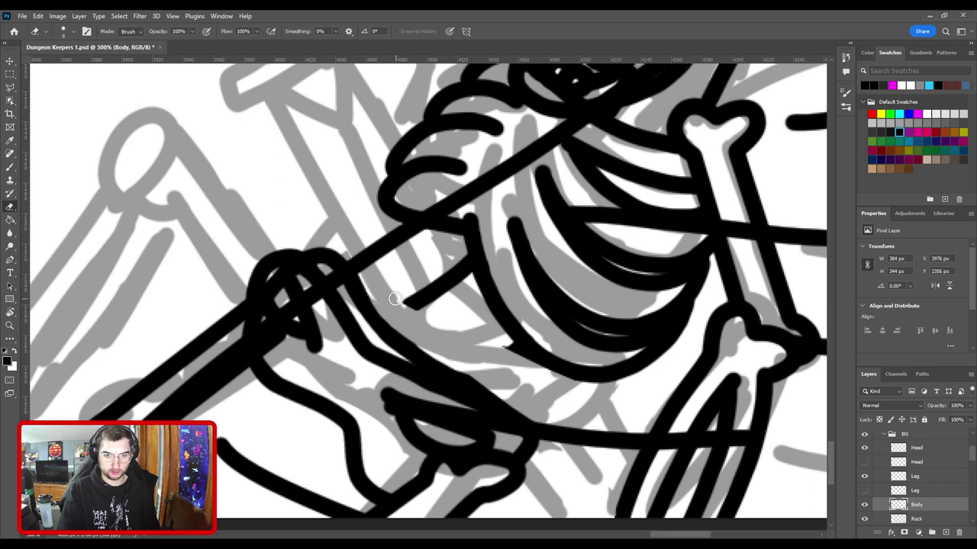
mouse_move(522, 360)
mouse_down()
mouse_move(567, 385)
mouse_move(484, 360)
mouse_up()
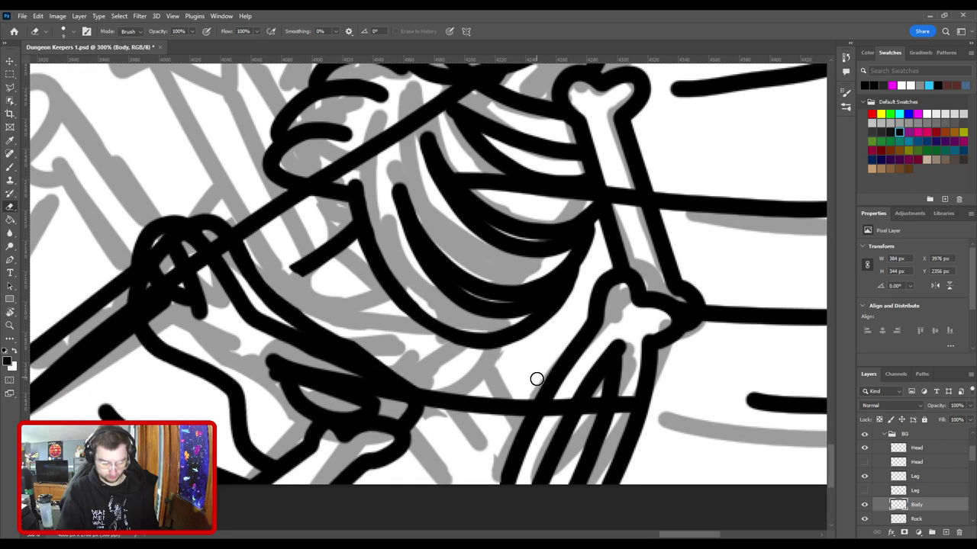
key(b)
key(ctrl+plus)
drag(428, 385, 516, 315)
key(e)
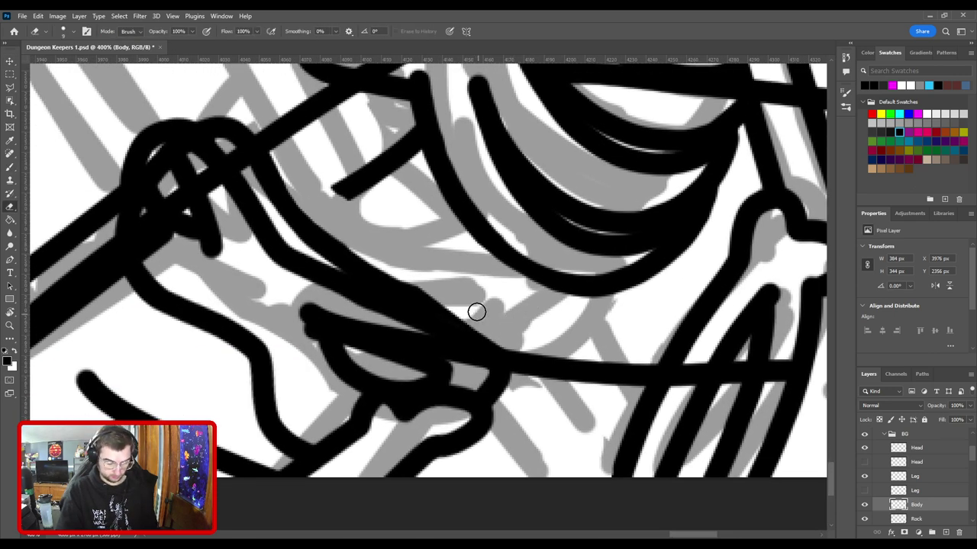
scroll(403, 265, down, 1)
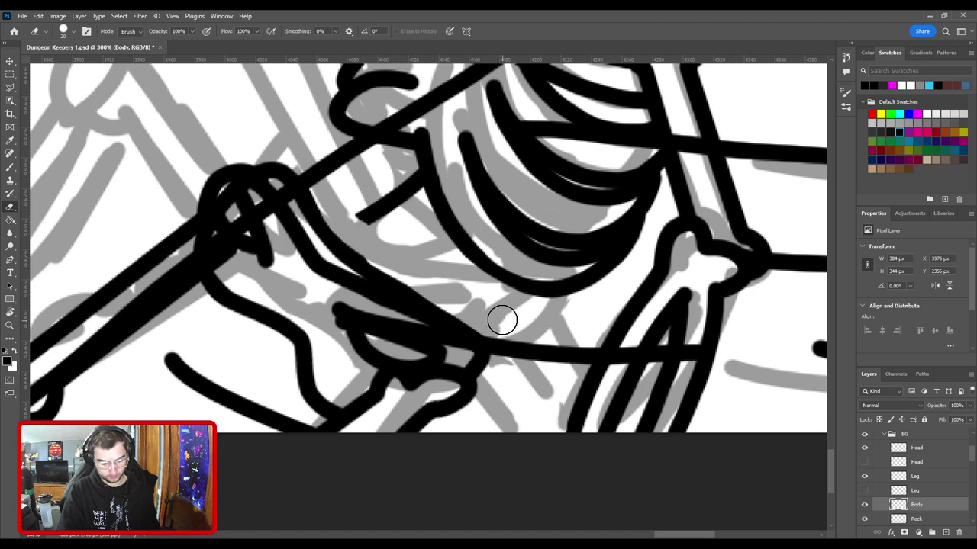
Step: Re-ink the upper edge of the pelvis with smooth strokes from the hip down to its far end
key(b)
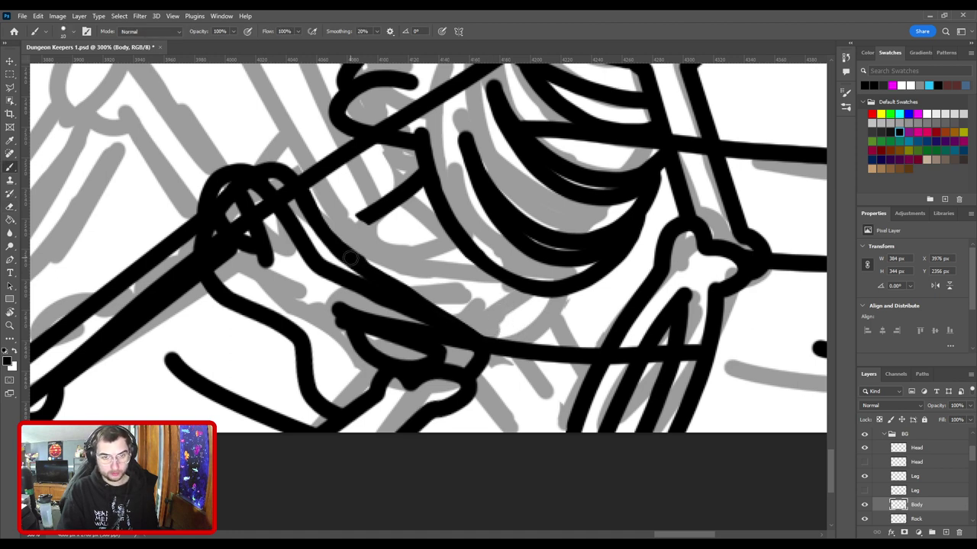
mouse_move(348, 255)
mouse_down()
mouse_move(447, 309)
mouse_move(484, 349)
mouse_up()
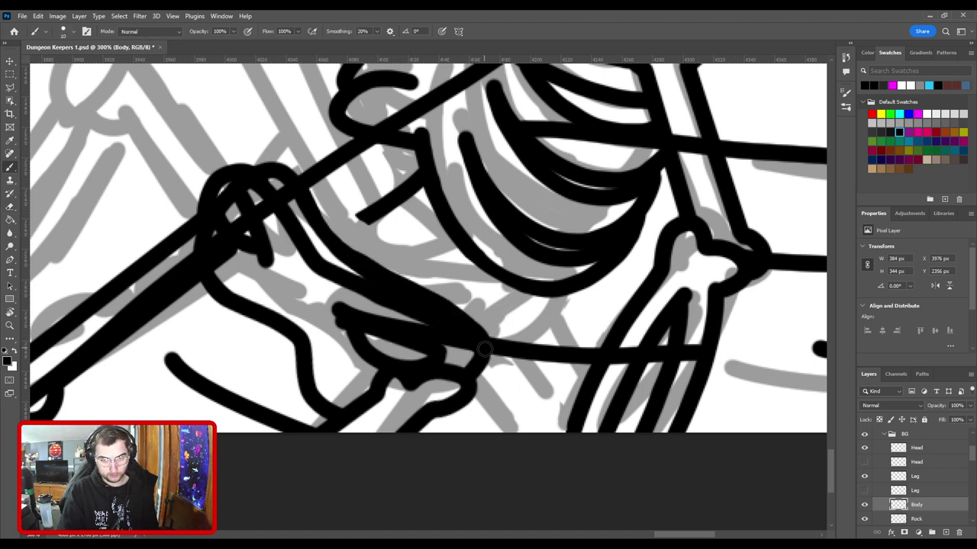
drag(342, 267, 472, 328)
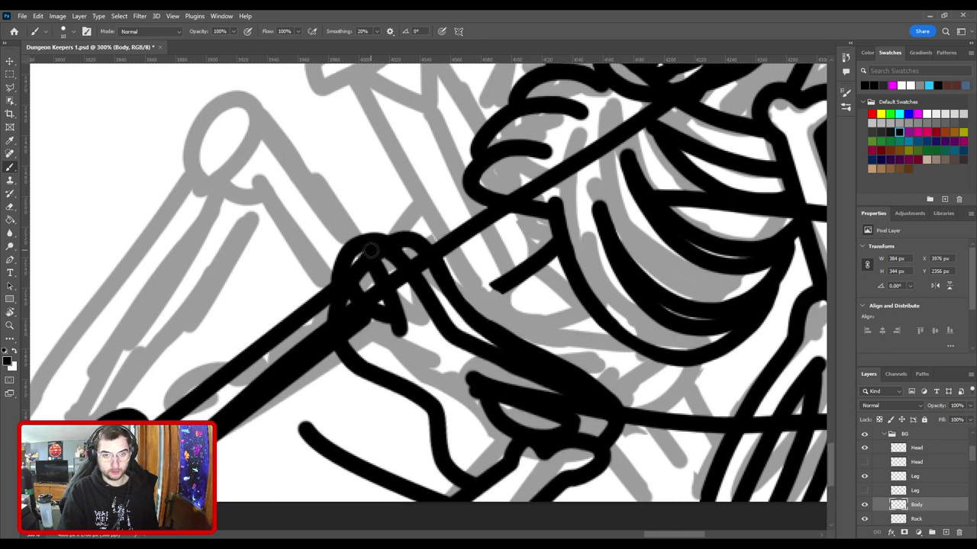
mouse_move(475, 264)
mouse_down()
mouse_move(373, 276)
mouse_move(363, 252)
mouse_move(366, 332)
mouse_move(397, 397)
mouse_move(438, 257)
mouse_up()
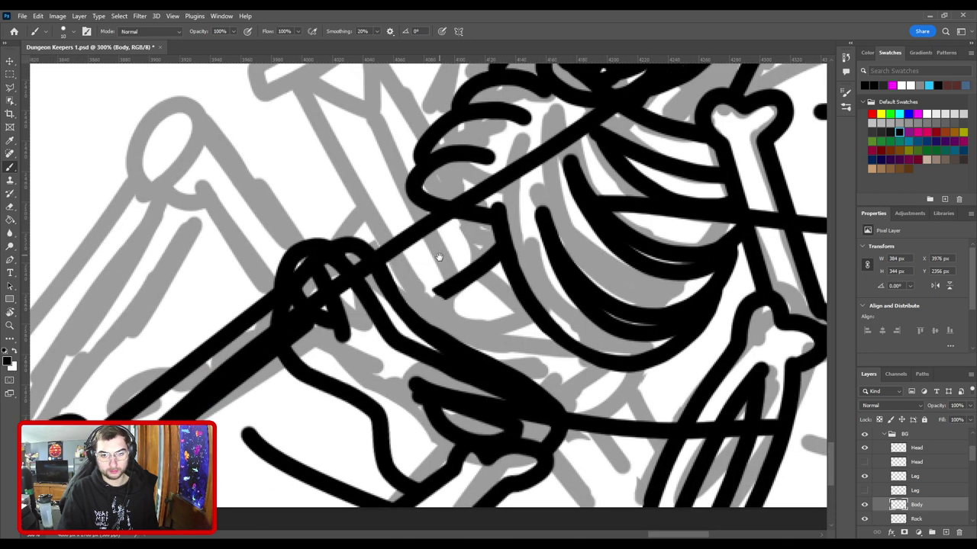
Step: Ink both edges of the lower spine to connect the ribcage with the moved pelvis
mouse_move(440, 294)
mouse_down()
mouse_move(419, 306)
mouse_move(437, 330)
mouse_up()
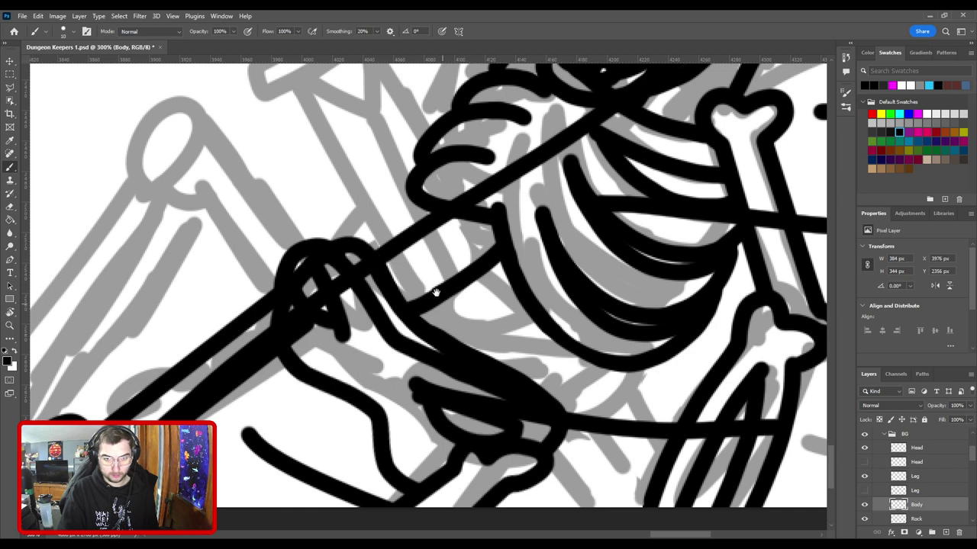
drag(436, 293, 398, 228)
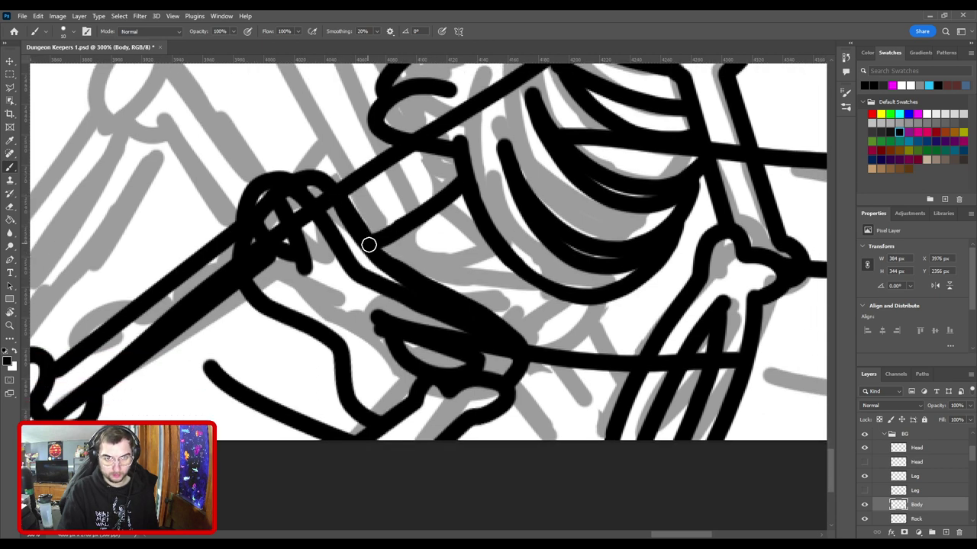
mouse_move(434, 262)
mouse_down()
mouse_move(421, 322)
mouse_move(362, 284)
mouse_move(403, 255)
mouse_up()
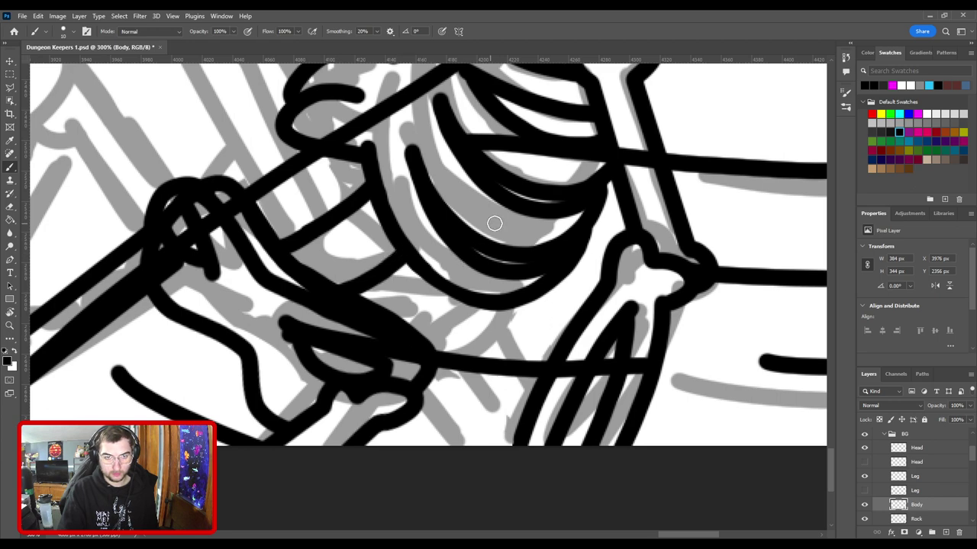
Step: Check the whole reclining figure, and undo the new lines joining the ribcage to the pelvis
key(ctrl+minus)
key(ctrl+minus)
key(ctrl+minus)
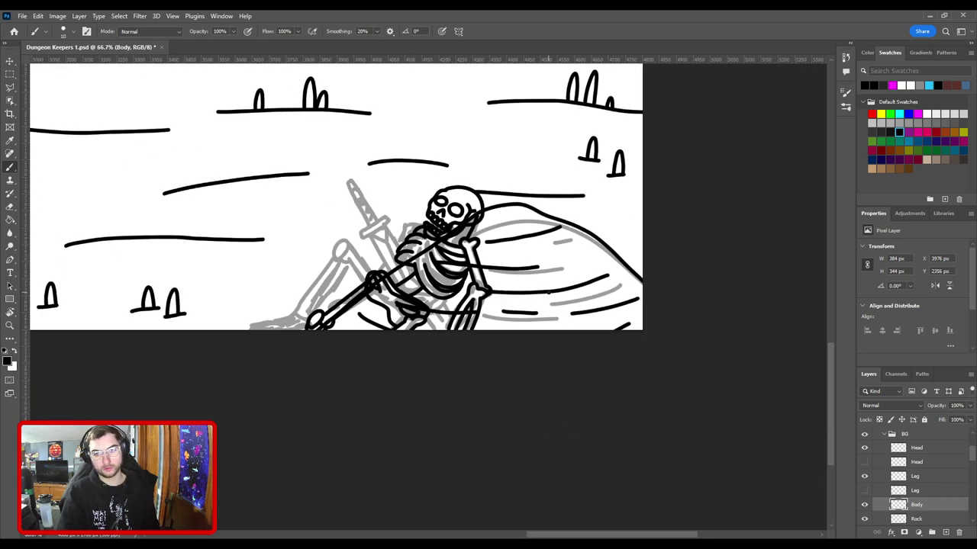
key(ctrl+plus)
key(ctrl+plus)
key(ctrl+plus)
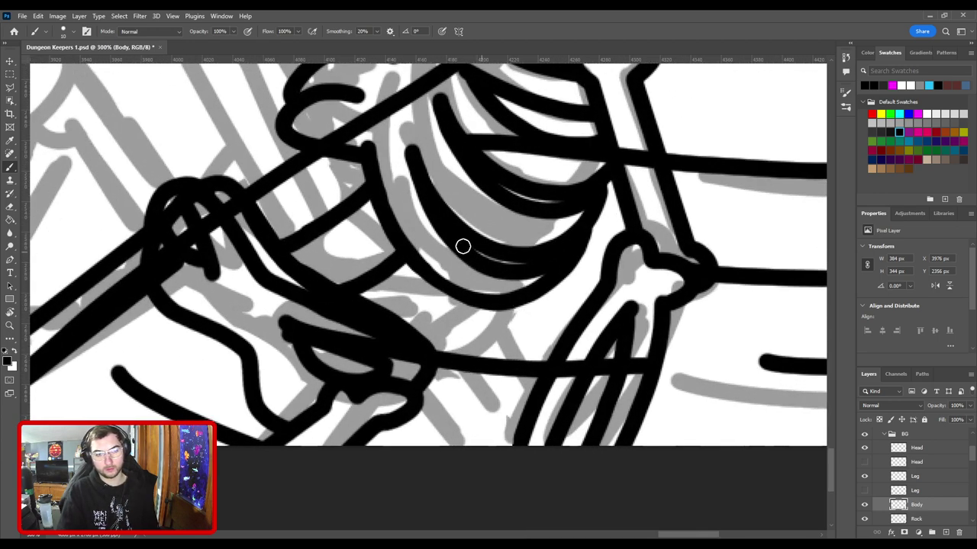
key(ctrl+z)
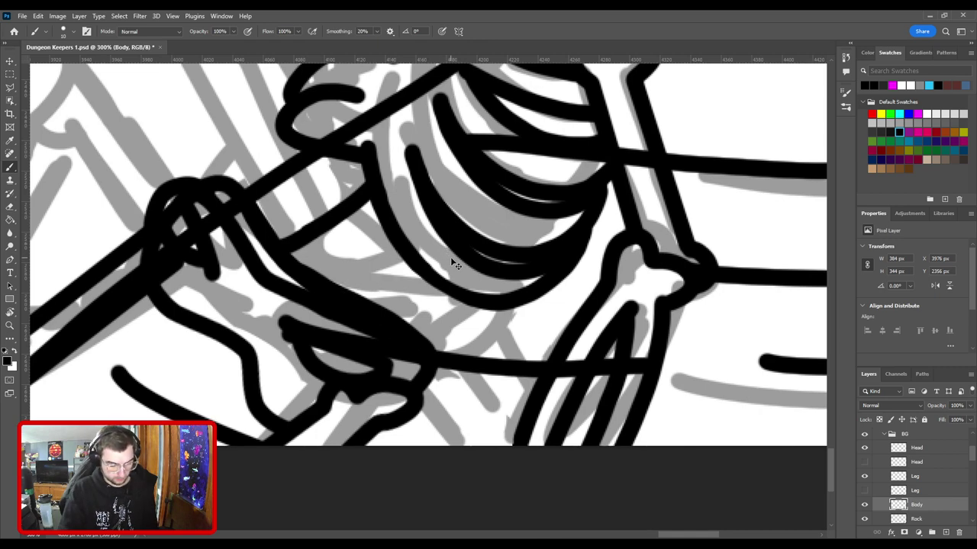
key(ctrl+z)
key(ctrl+z)
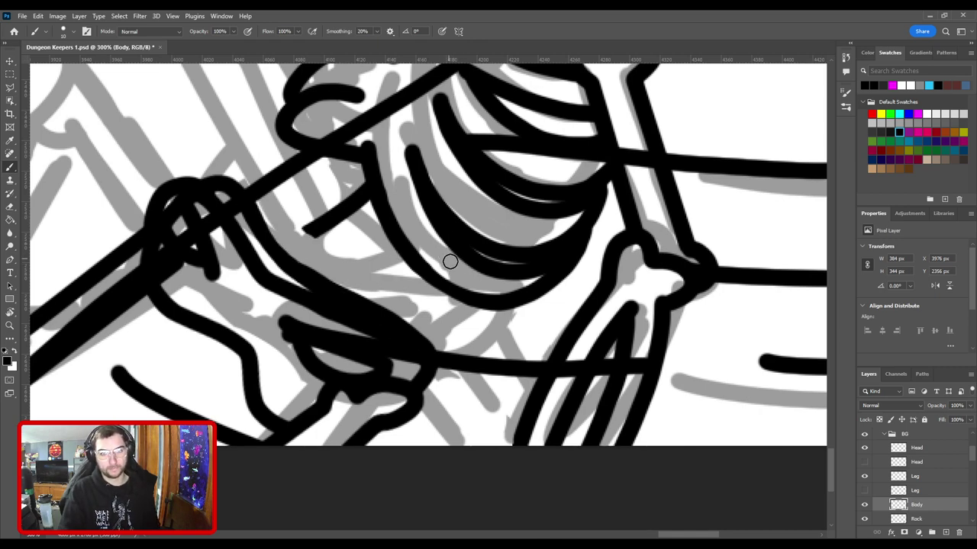
Step: Erase the leftover spine line sticking out below the ribcage on the Body layer
key(ctrl+minus)
key(ctrl+minus)
key(ctrl+minus)
key(ctrl+plus)
key(ctrl+plus)
key(ctrl+plus)
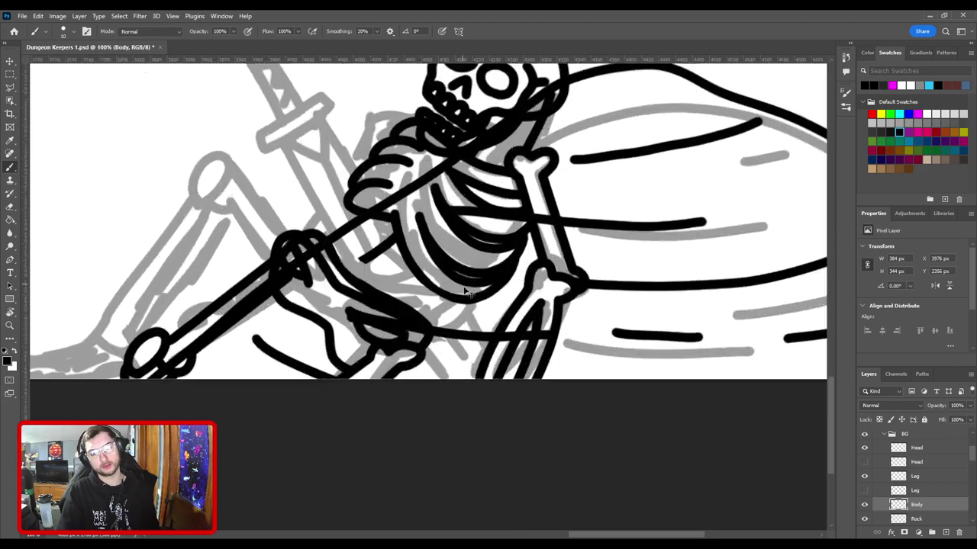
key(e)
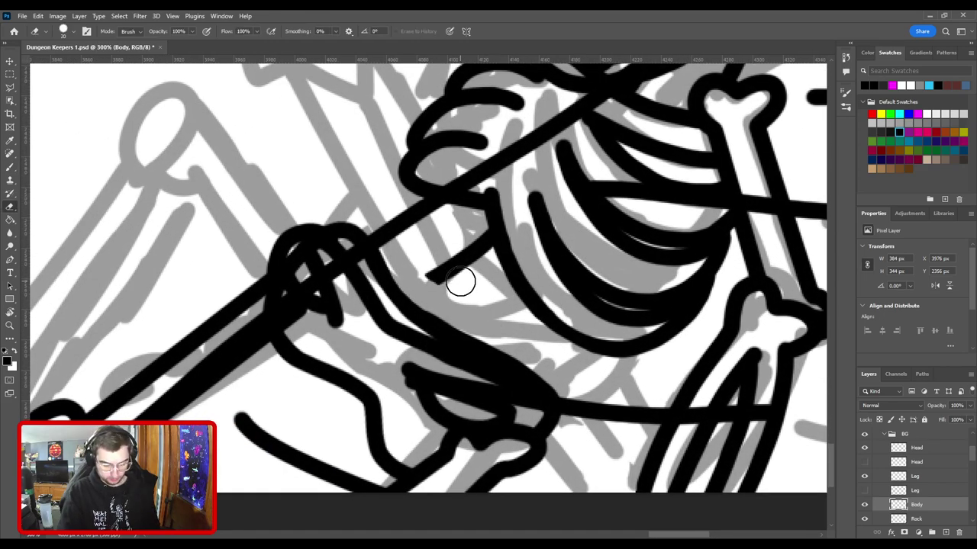
mouse_move(462, 279)
mouse_down()
mouse_move(443, 255)
mouse_move(457, 251)
mouse_up()
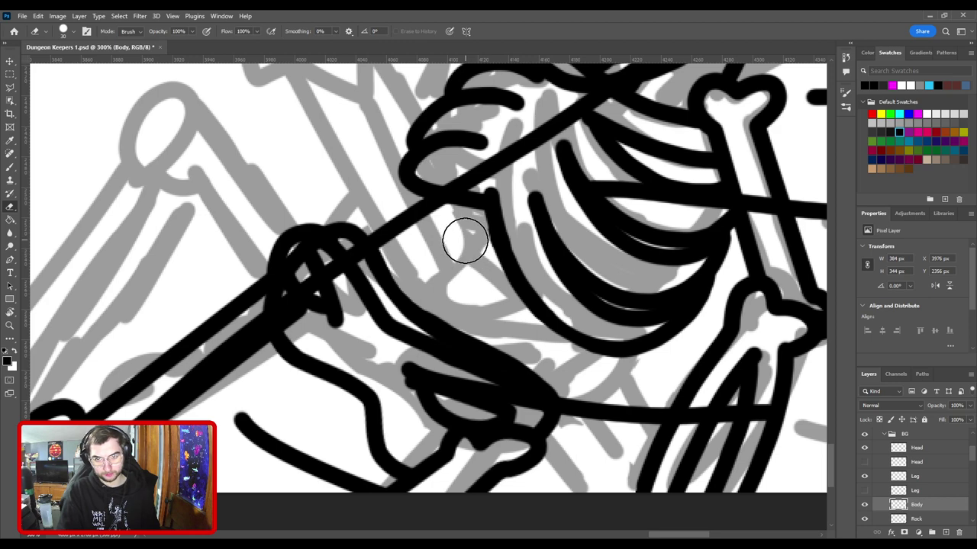
Step: Ink both edges of the lower spine from the lowest rib down to the pelvis
key(b)
key(ctrl+minus)
key(ctrl+minus)
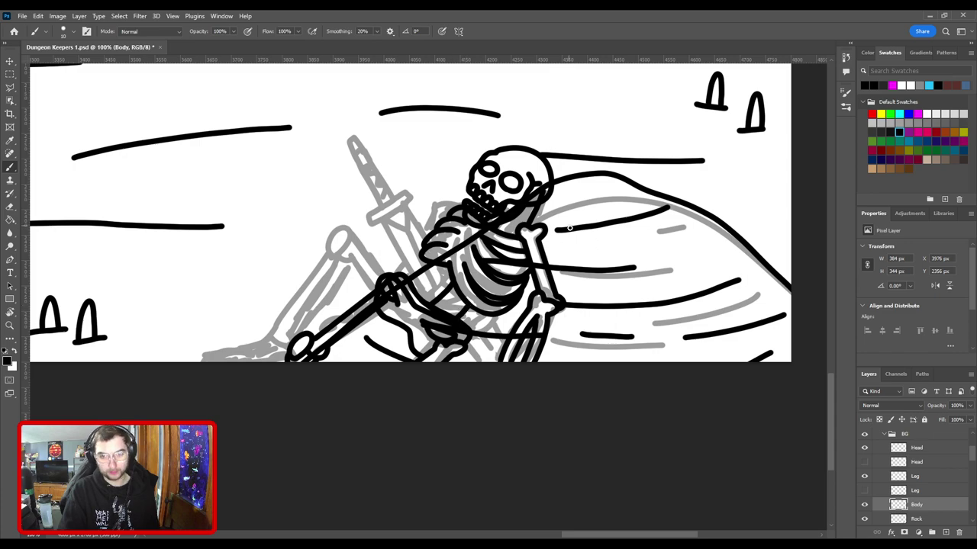
scroll(569, 227, up, 4)
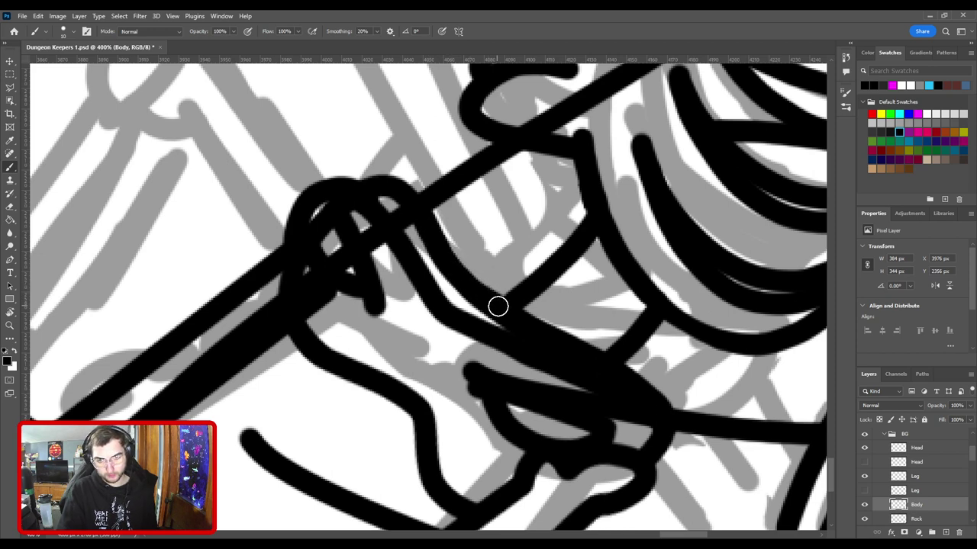
key(ctrl+minus)
key(ctrl+minus)
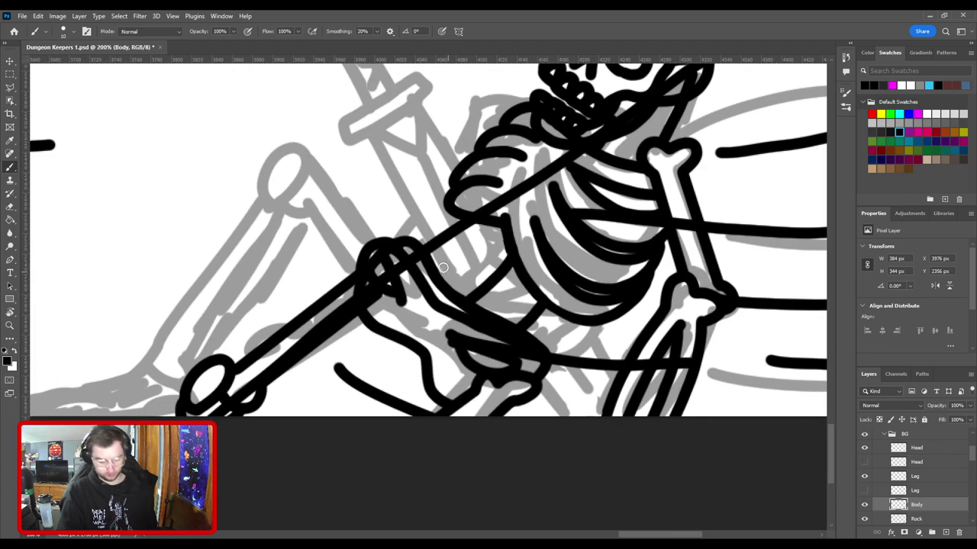
Step: Move the inked lower leg bones on the Leg layer slightly outward from the knee and rotate them about -2.86°
key(v)
mouse_move(334, 304)
mouse_down()
mouse_move(310, 278)
mouse_move(284, 281)
mouse_up()
key(ctrl+t)
key(ctrl+minus)
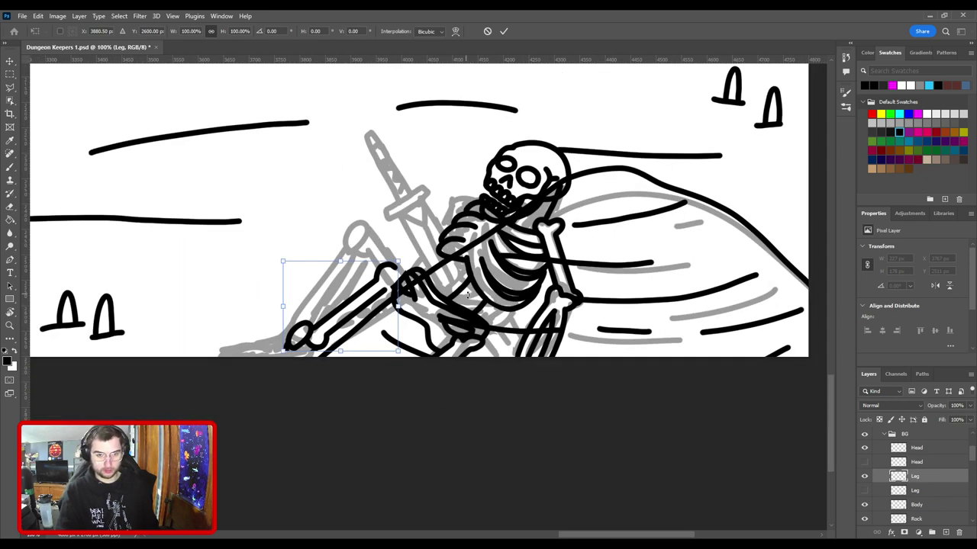
drag(412, 259, 424, 239)
drag(387, 289, 391, 300)
drag(420, 246, 427, 252)
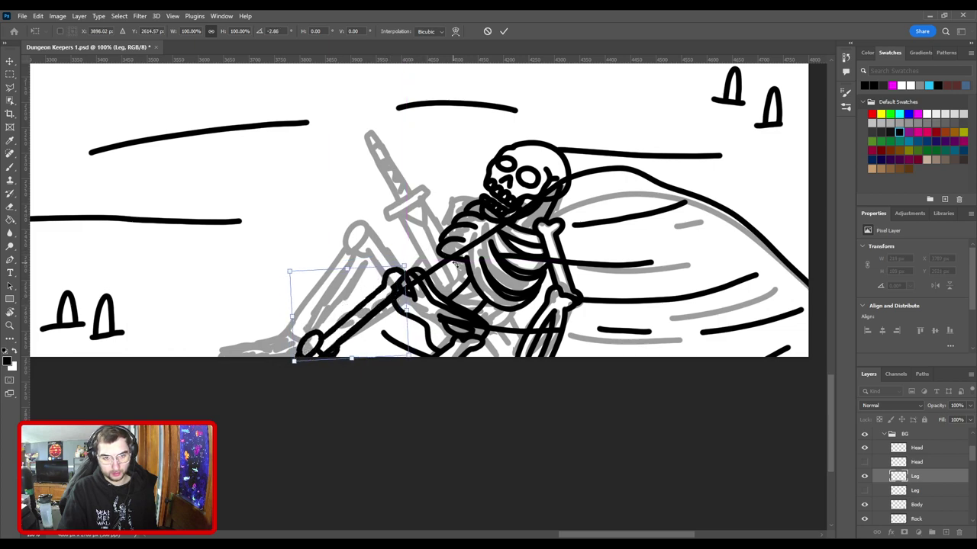
key(Return)
Step: Examine the repositioned leg up close and against the whole forest scene
scroll(442, 305, up, 5)
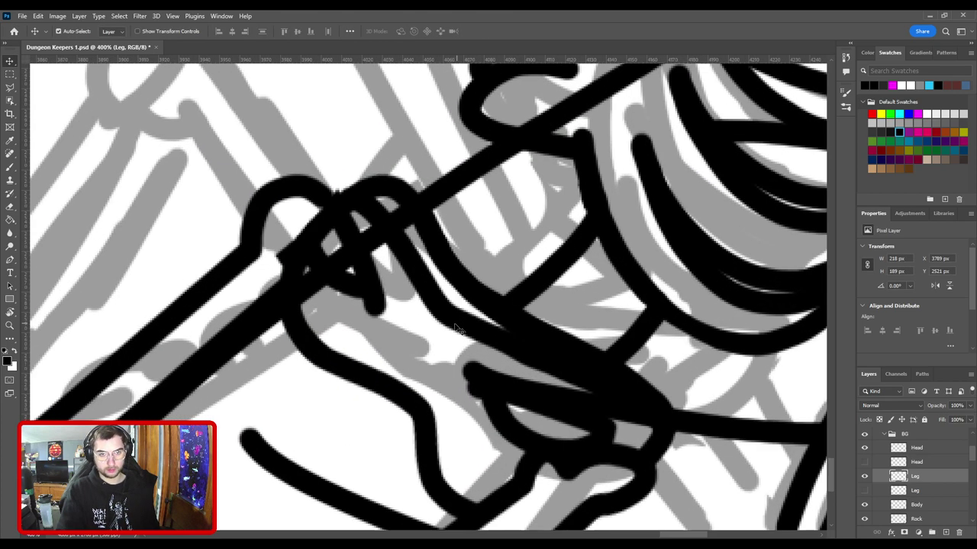
scroll(436, 313, down, 7)
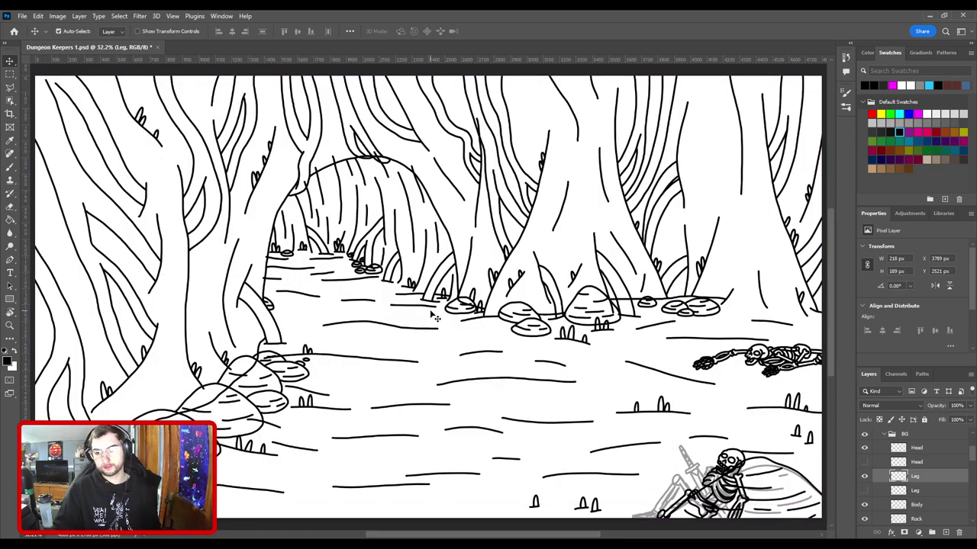
drag(667, 358, 351, 221)
key(ctrl+plus)
key(ctrl+plus)
drag(455, 381, 450, 226)
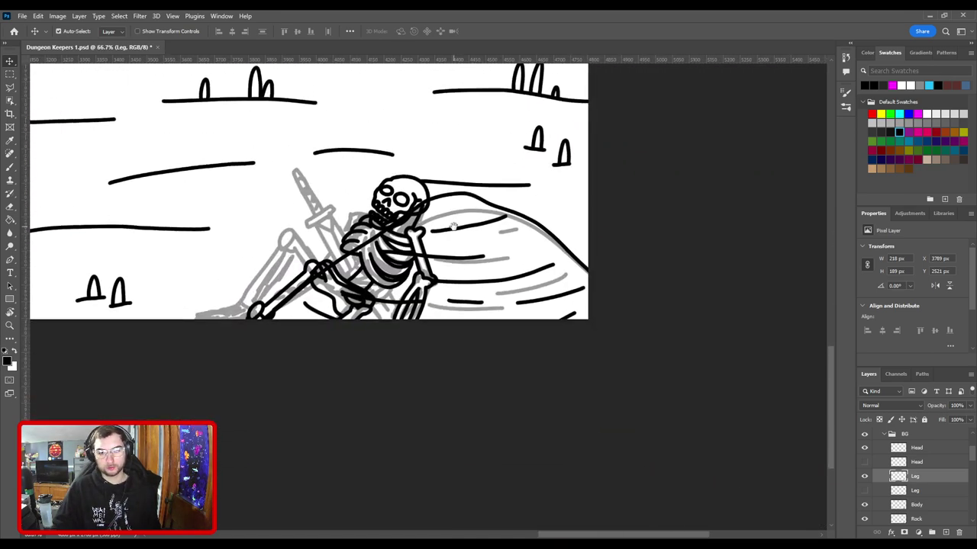
key(ctrl+plus)
key(ctrl+plus)
scroll(448, 222, up, 2)
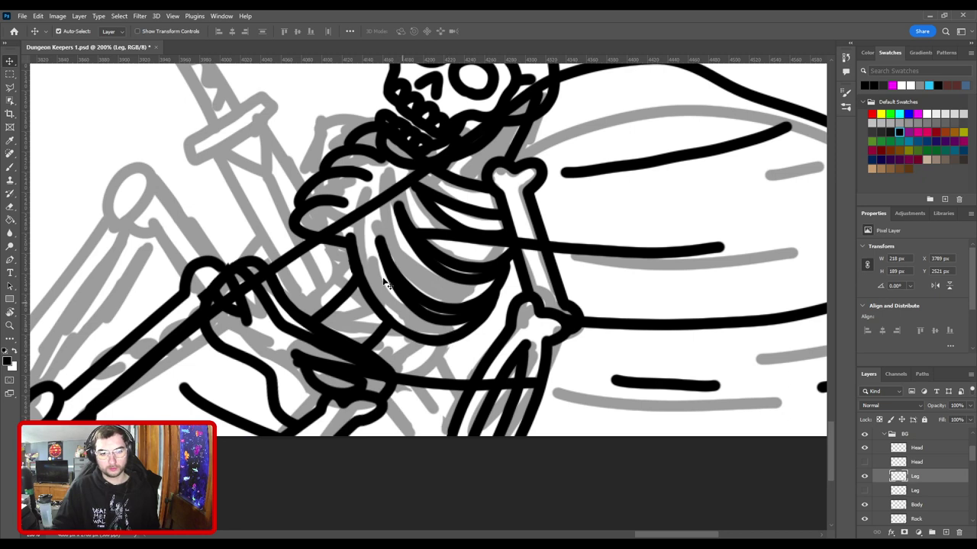
Step: Ink a short line under the skull's jaw beside the neck on the Body layer
key(b)
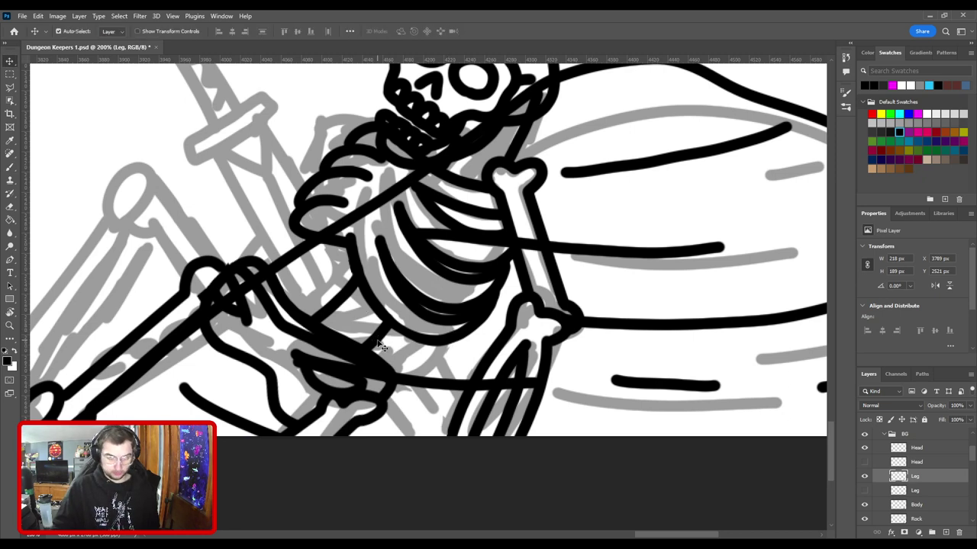
ctrl+click(381, 347)
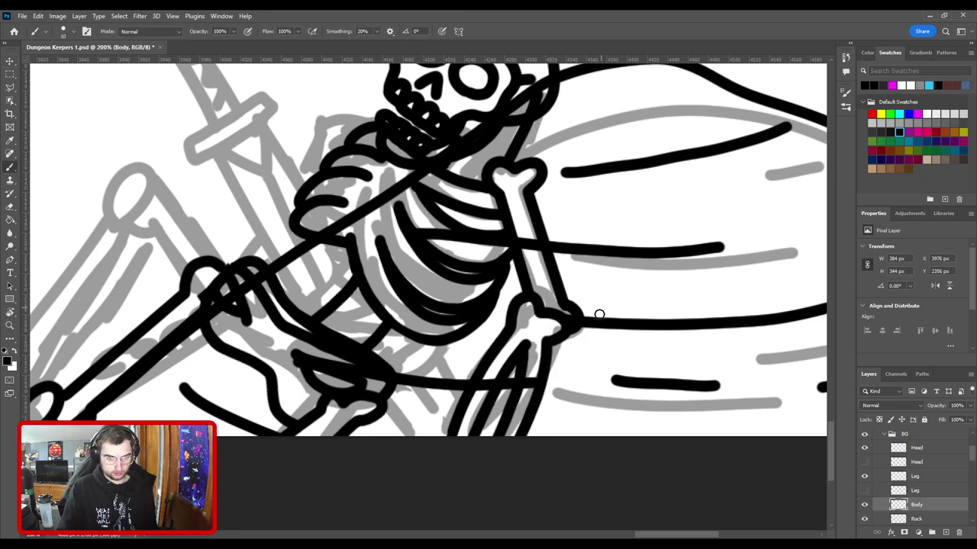
mouse_move(338, 307)
mouse_down()
mouse_move(357, 328)
mouse_move(385, 332)
mouse_move(337, 310)
mouse_up()
key(ctrl+z)
scroll(386, 212, up, 3)
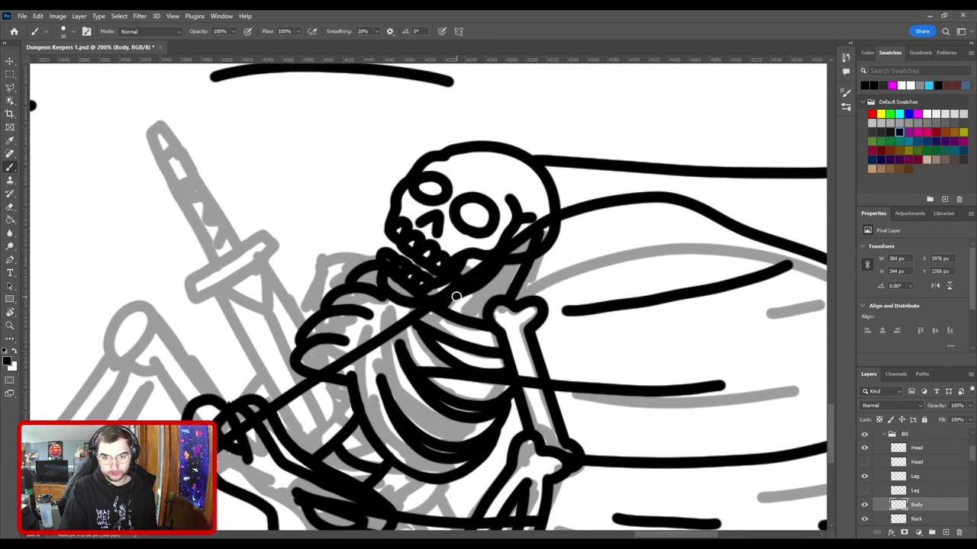
mouse_move(455, 297)
mouse_down()
mouse_move(492, 301)
mouse_move(522, 272)
mouse_move(489, 275)
mouse_up()
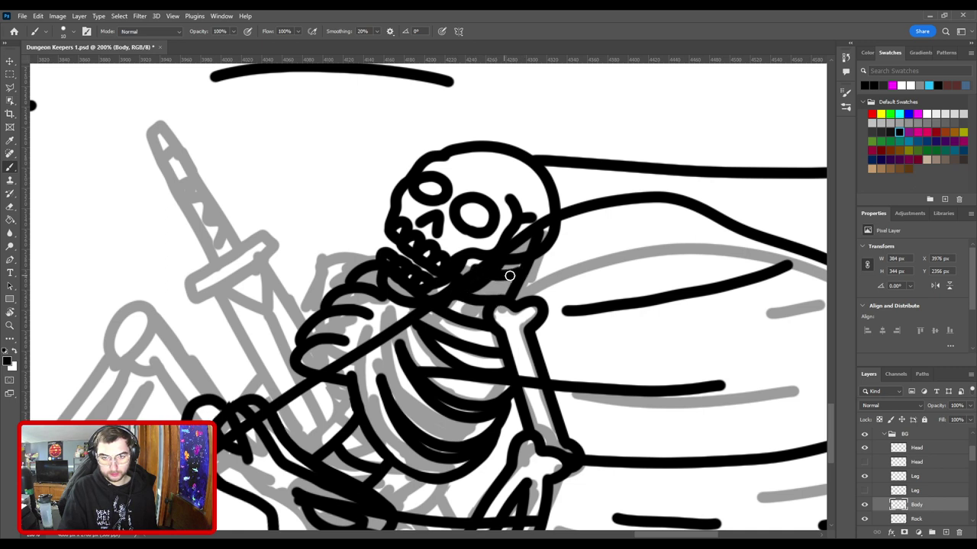
key(ctrl+minus)
key(ctrl+minus)
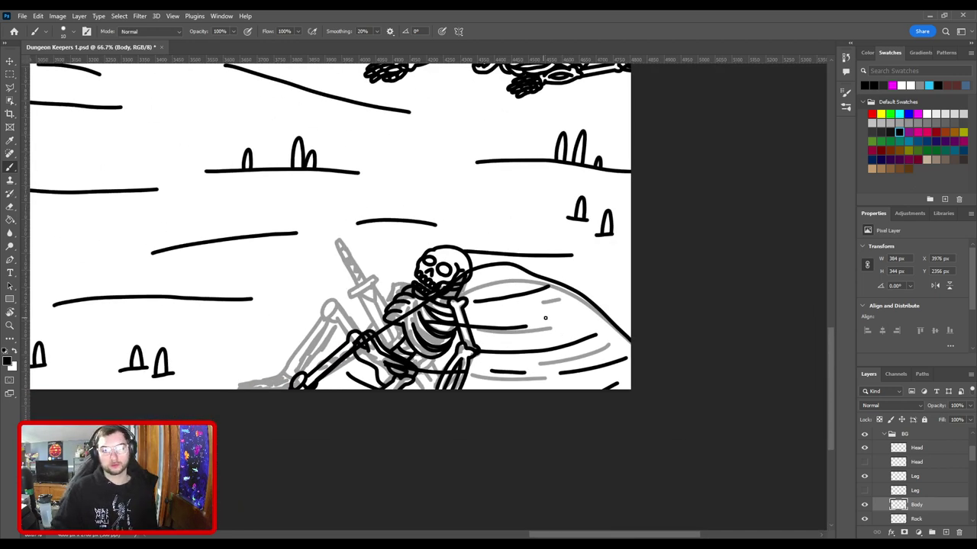
Step: Name the new layer between Rock and Sketch "Back Arm"
scroll(941, 514, down, 1)
click(921, 509)
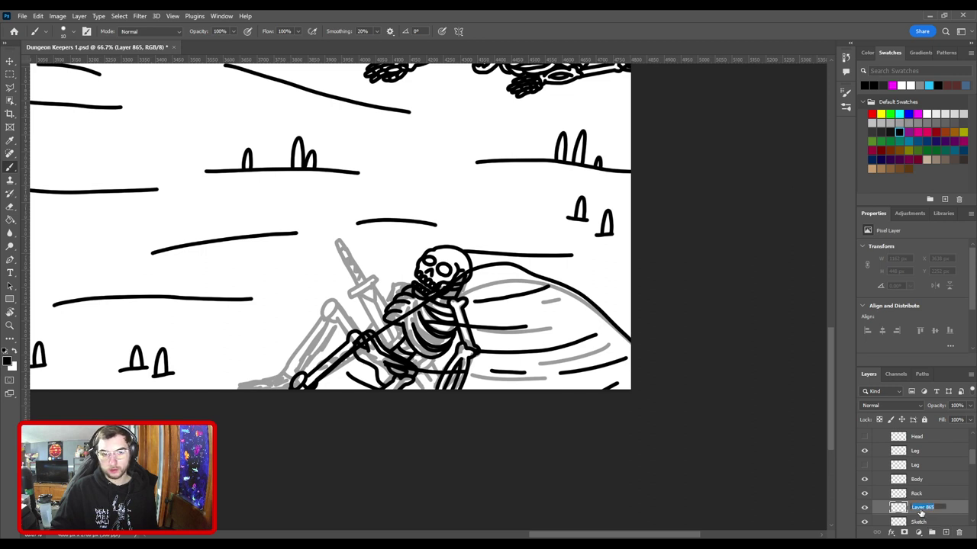
text(Back Arm)
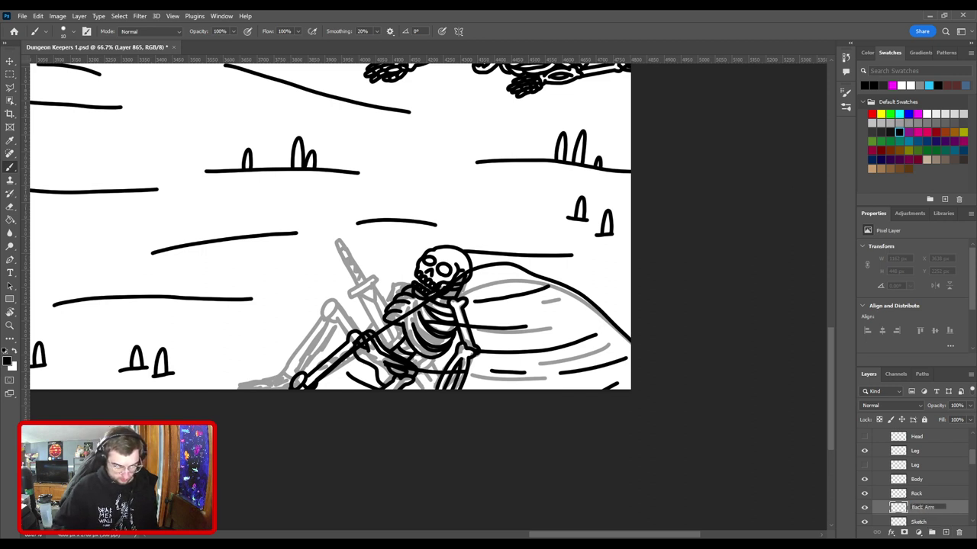
key(Return)
Step: Ink one edge of the back arm from the outer ribs down to the knee, retrying the stroke on the Back Arm layer
key(ctrl+plus)
drag(549, 313, 635, 304)
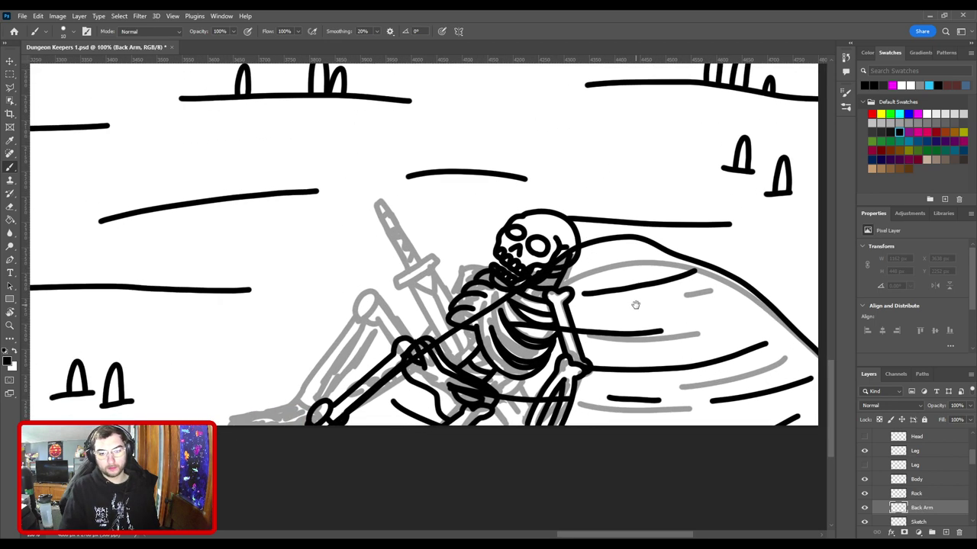
key(ctrl+plus)
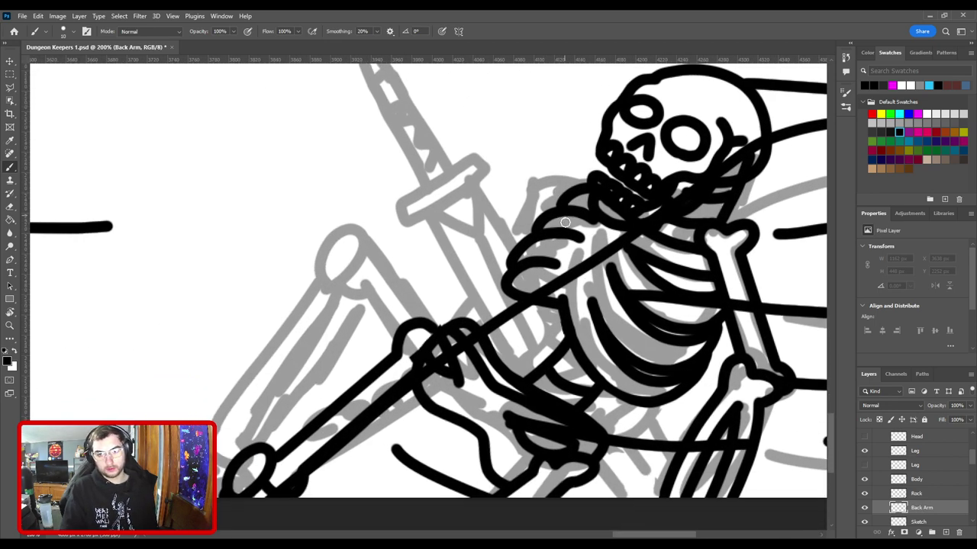
drag(508, 285, 487, 330)
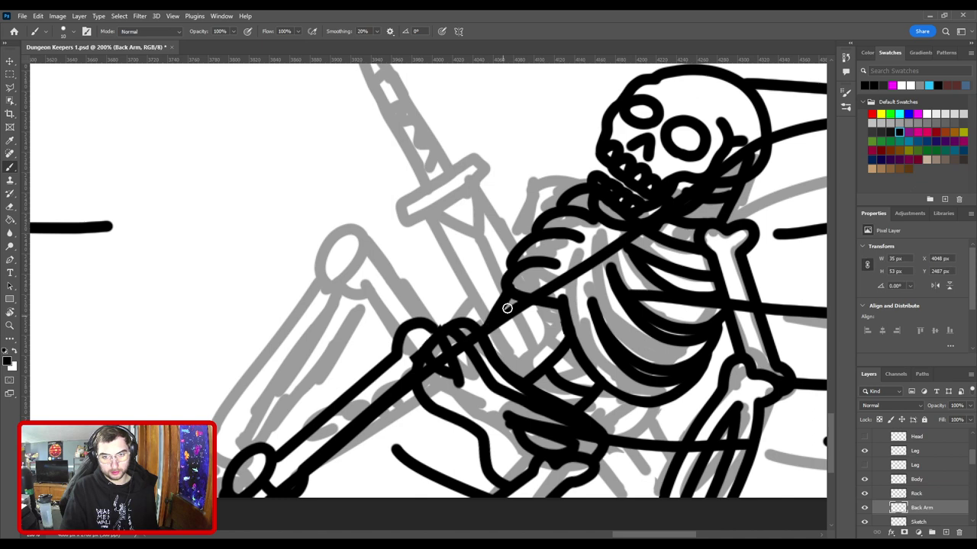
key(ctrl+z)
drag(506, 286, 477, 332)
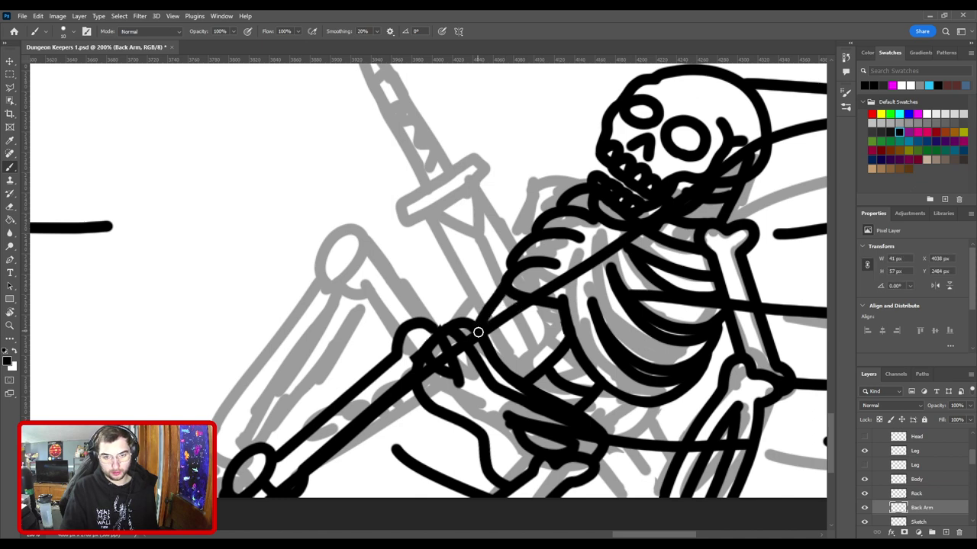
scroll(482, 308, down, 3)
scroll(482, 308, left, 1)
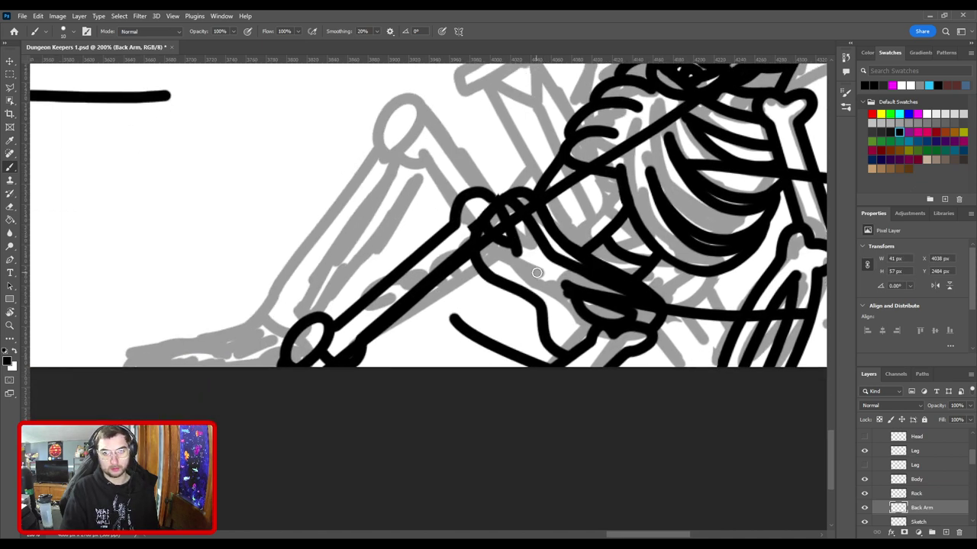
drag(554, 226, 489, 332)
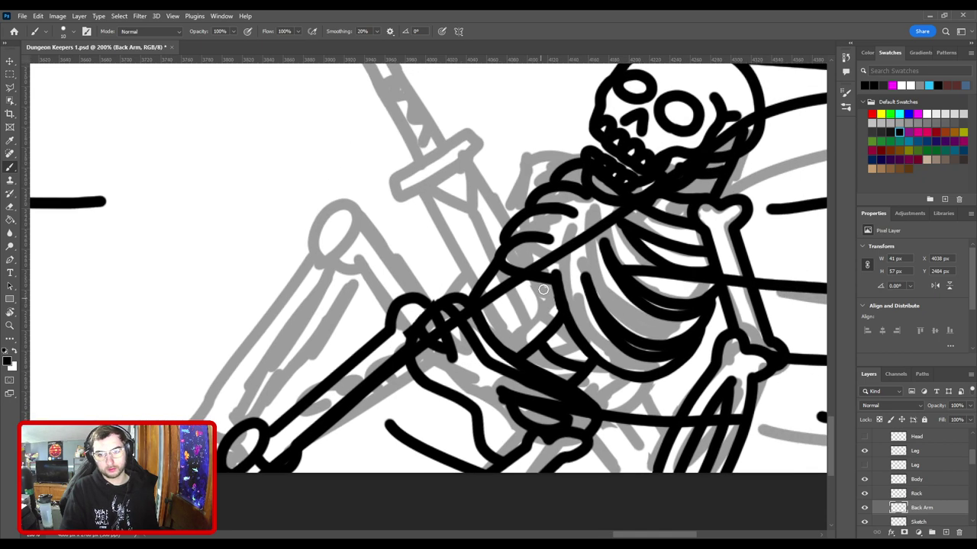
key(ctrl+z)
key(ctrl+z)
key(ctrl+z)
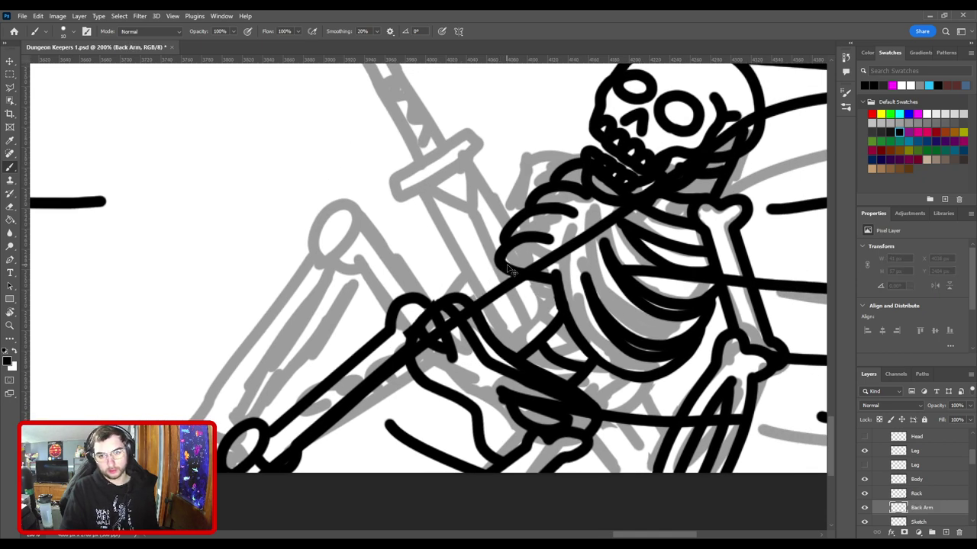
drag(467, 302, 501, 257)
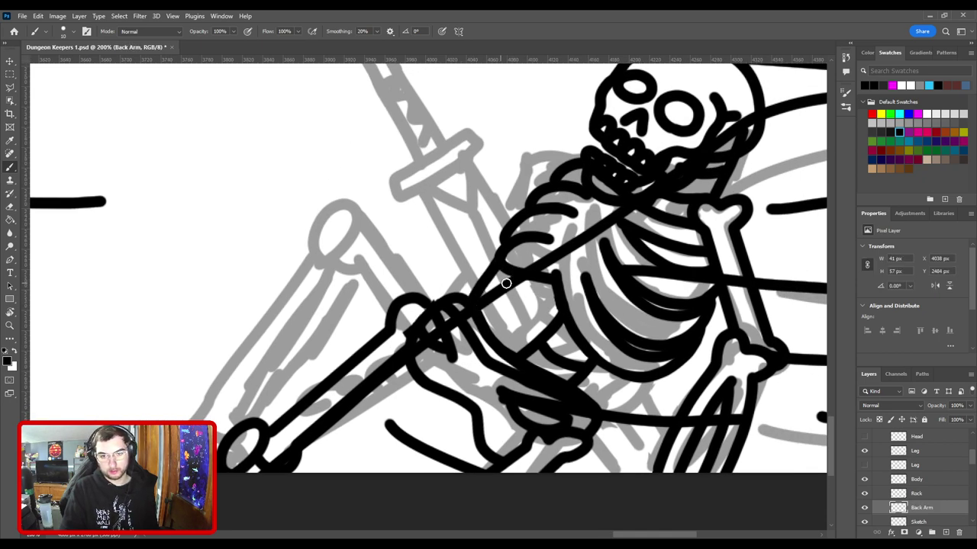
Step: Check the whole background at full view and save the document
key(ctrl+minus)
key(ctrl+minus)
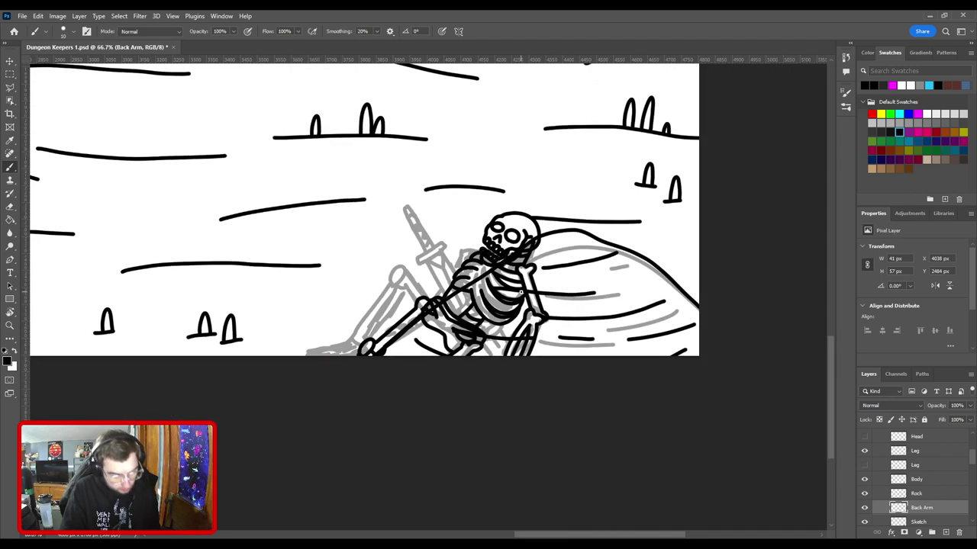
key(ctrl+0)
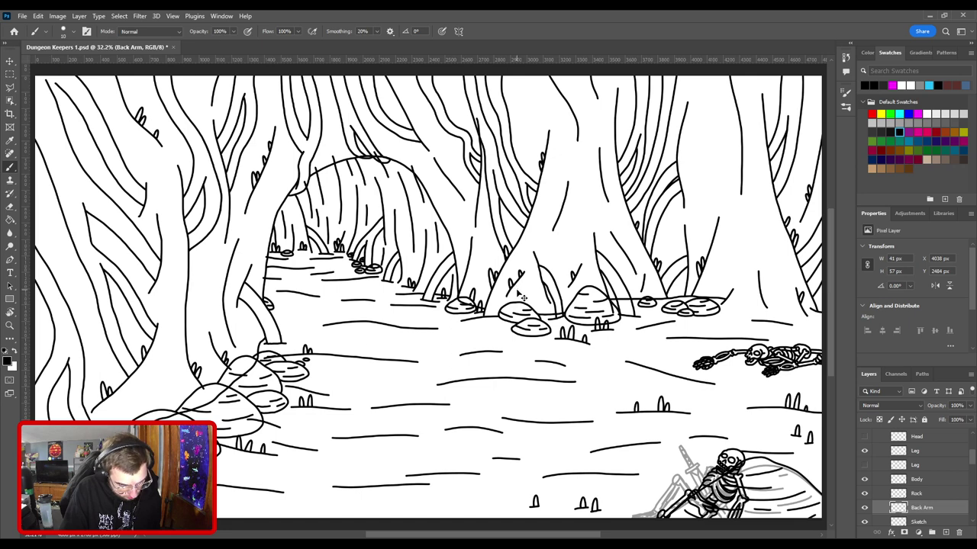
key(ctrl+s)
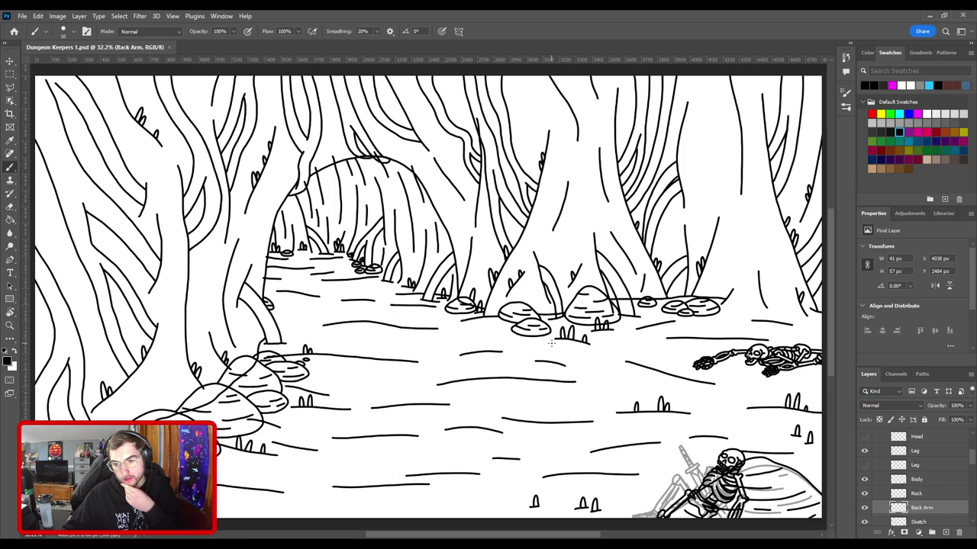
Step: Add a new layer named "Sword" between the Rock and Back Arm layers
click(944, 531)
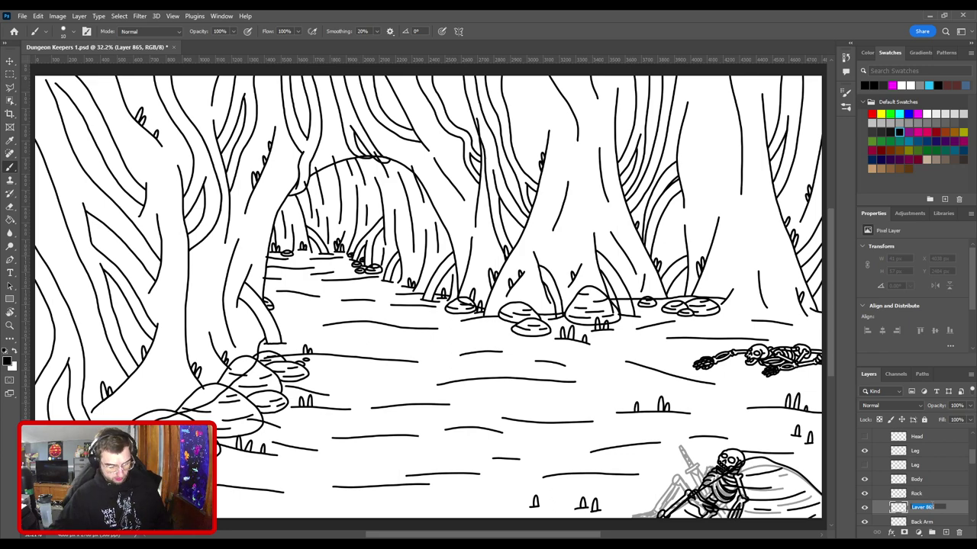
text(Sword)
key(Return)
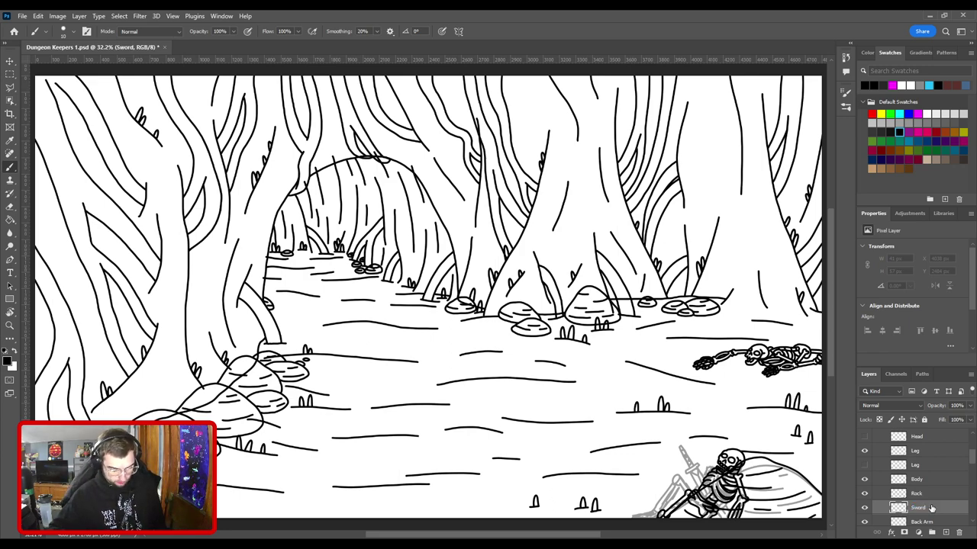
Step: Ink the straight edges of the sword blade from the crossguard down past the pelvis on the Sword layer
key(ctrl+plus)
drag(570, 409, 304, 243)
key(ctrl+plus)
key(ctrl+plus)
key(ctrl+plus)
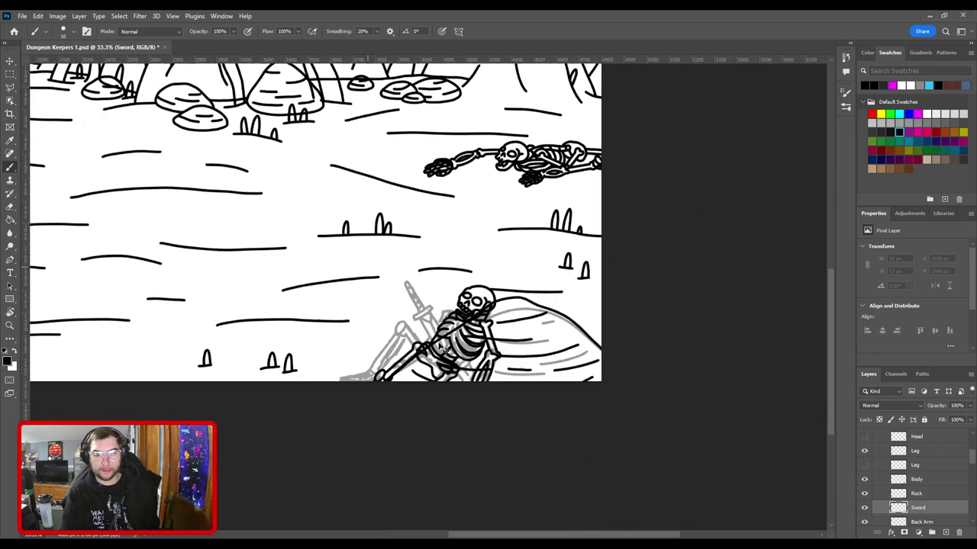
drag(510, 422, 490, 347)
scroll(490, 348, up, 2)
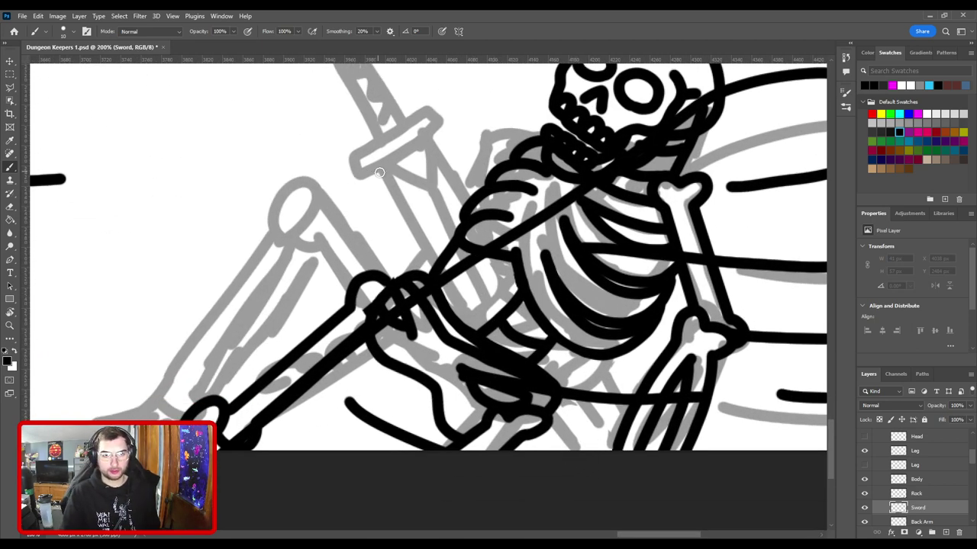
drag(377, 167, 488, 328)
click(428, 142)
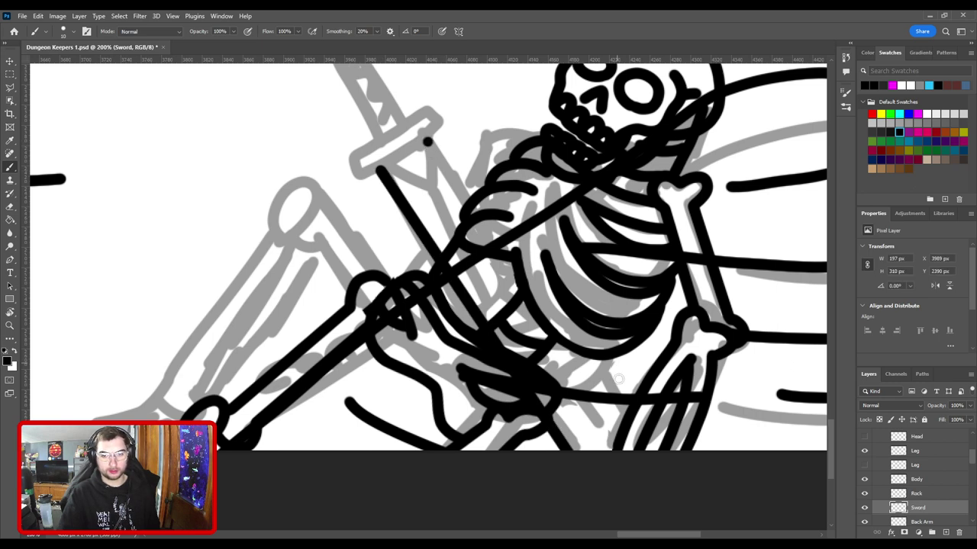
Step: Draw the second straight edge of the sword's blade on the Sword layer, from the guard through the ribs to the canvas edge
shift+click(633, 418)
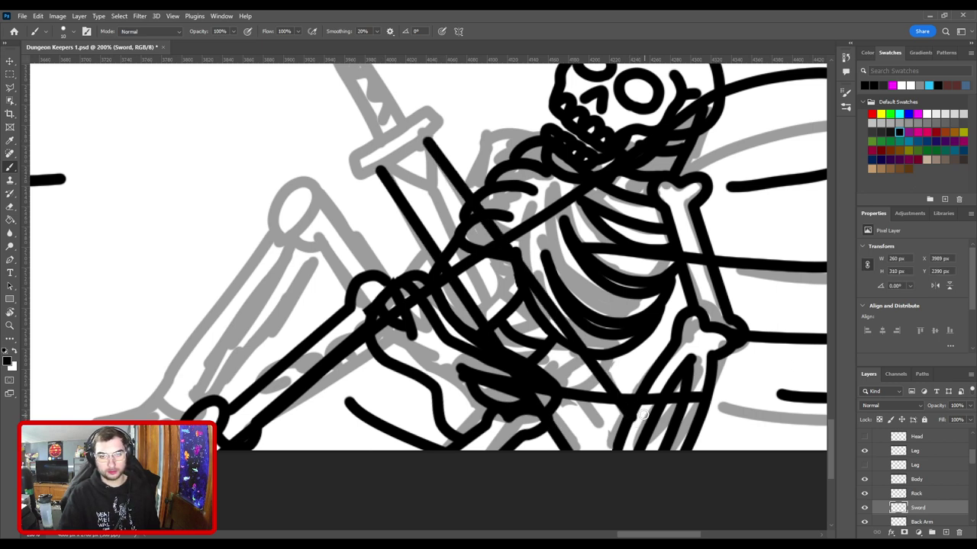
drag(588, 391, 631, 469)
drag(428, 262, 471, 364)
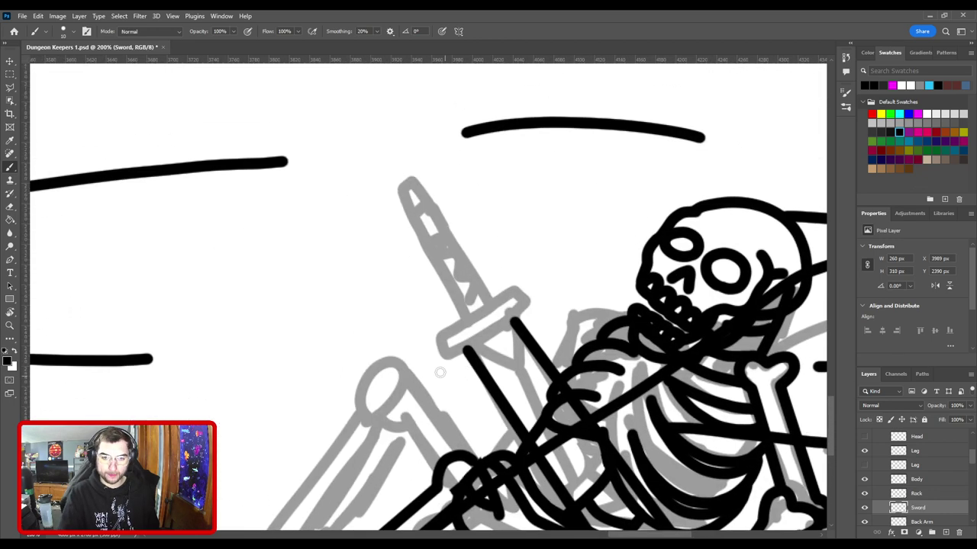
Step: Outline the sword's crossguard as a narrow slanted rectangle with straight brush lines across the top of the blade
click(439, 365)
shift+click(533, 301)
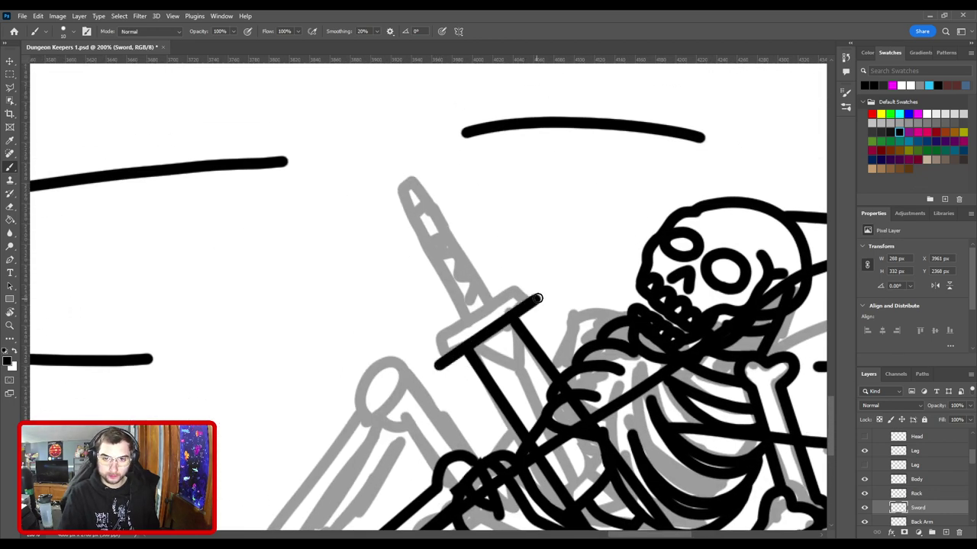
drag(438, 364, 426, 349)
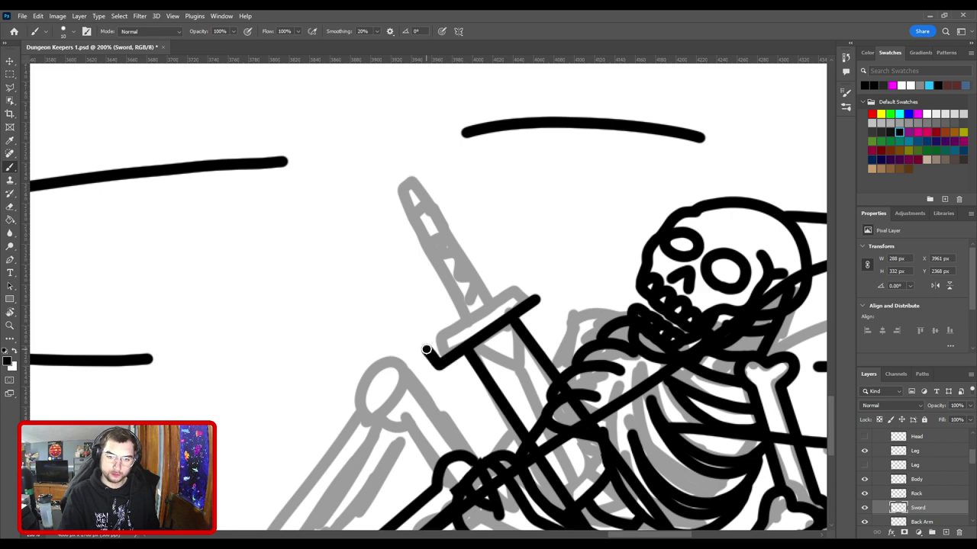
shift+click(523, 280)
shift+click(536, 298)
Step: Draw the two parallel sides of the sword's handle above the crossguard and close its tip with a curved stroke
drag(475, 250, 522, 279)
click(509, 350)
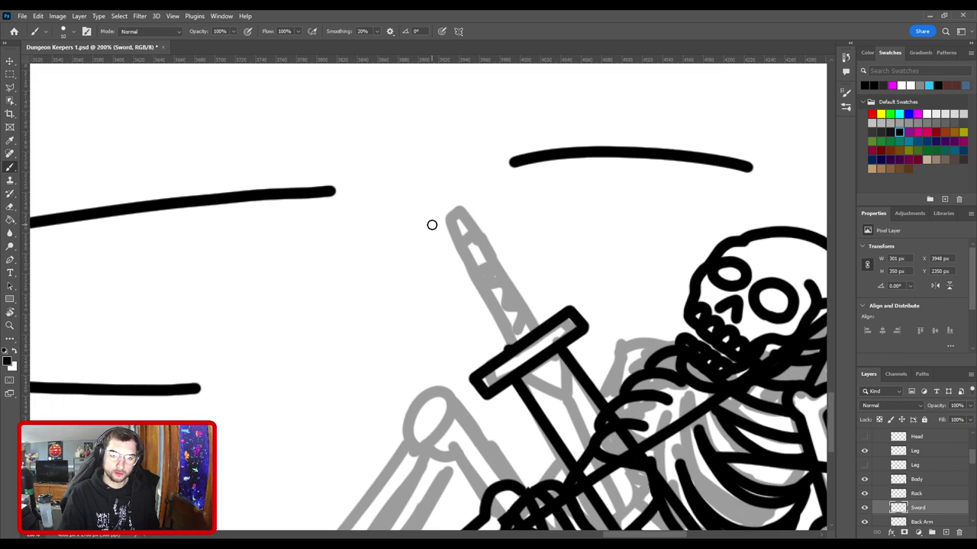
shift+click(431, 223)
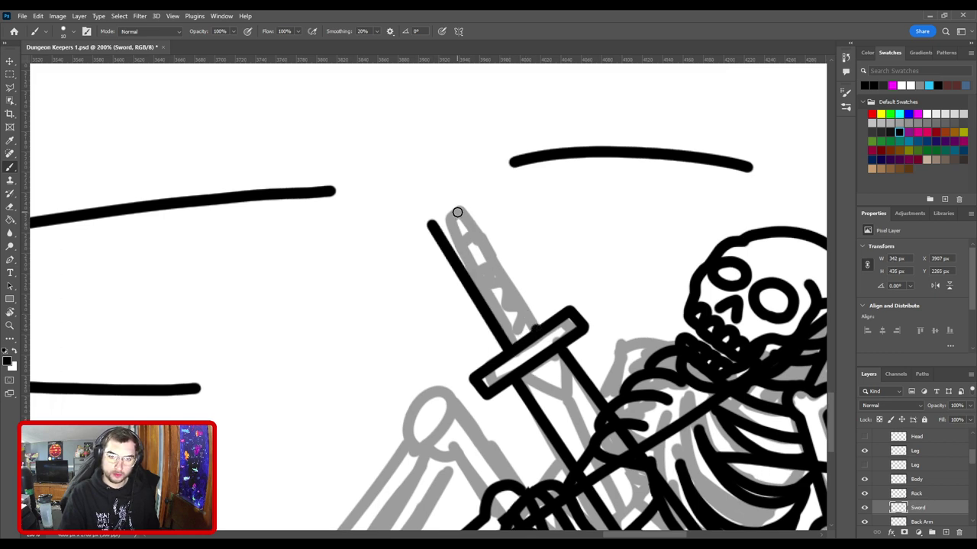
click(457, 212)
shift+click(534, 328)
mouse_move(436, 228)
mouse_down()
mouse_move(499, 302)
mouse_move(517, 282)
mouse_move(502, 279)
mouse_move(526, 285)
mouse_move(506, 285)
mouse_move(534, 269)
mouse_up()
key(ctrl+z)
key(ctrl+z)
key(ctrl+z)
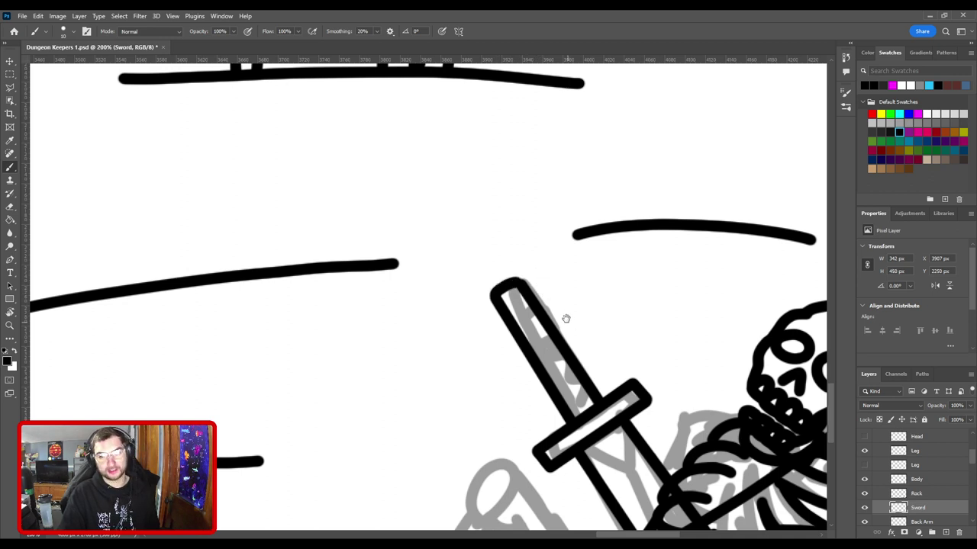
Step: Redraw the rounded cap at the tip of the sword's handle so it joins both sides cleanly
key(ctrl+plus)
key(ctrl+plus)
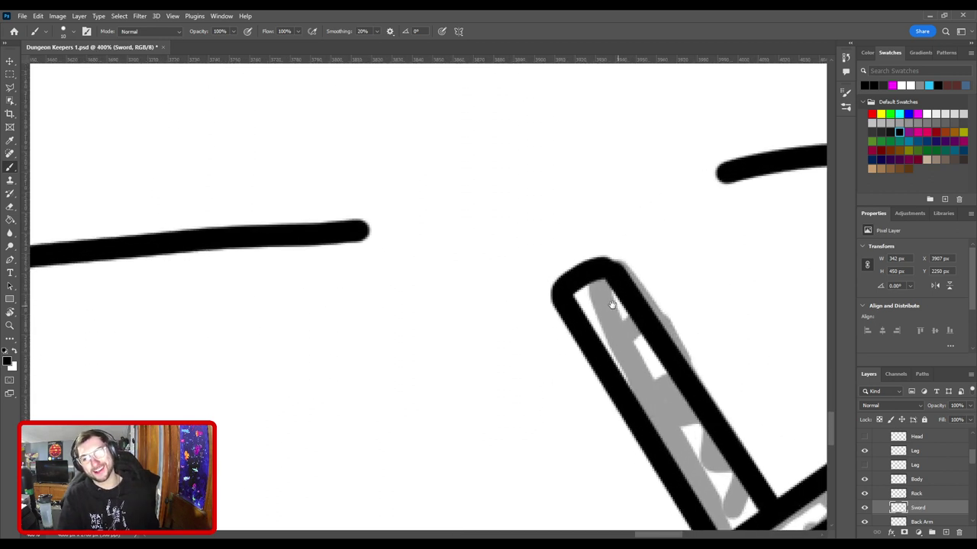
mouse_move(613, 305)
mouse_down()
mouse_move(406, 325)
mouse_move(399, 304)
mouse_move(452, 293)
mouse_up()
key(ctrl+z)
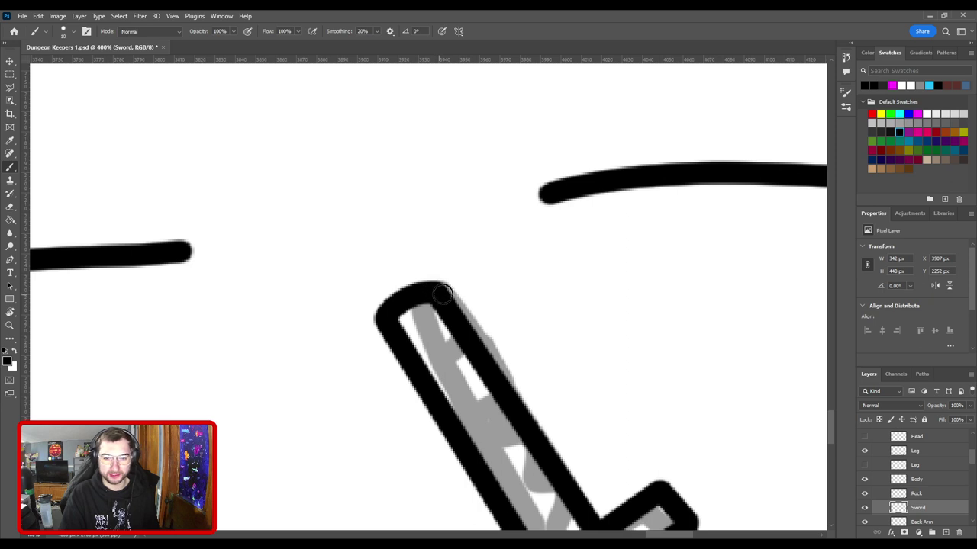
scroll(476, 306, down, 2)
key(ctrl+z)
Step: Draw a series of short curved wrap bands across the sword's handle from the cap down to the crossguard, redoing uneven ones
mouse_move(392, 269)
mouse_down()
mouse_move(418, 246)
mouse_move(476, 241)
mouse_move(419, 221)
mouse_move(461, 210)
mouse_up()
scroll(450, 221, down, 3)
key(ctrl+z)
drag(505, 315, 495, 272)
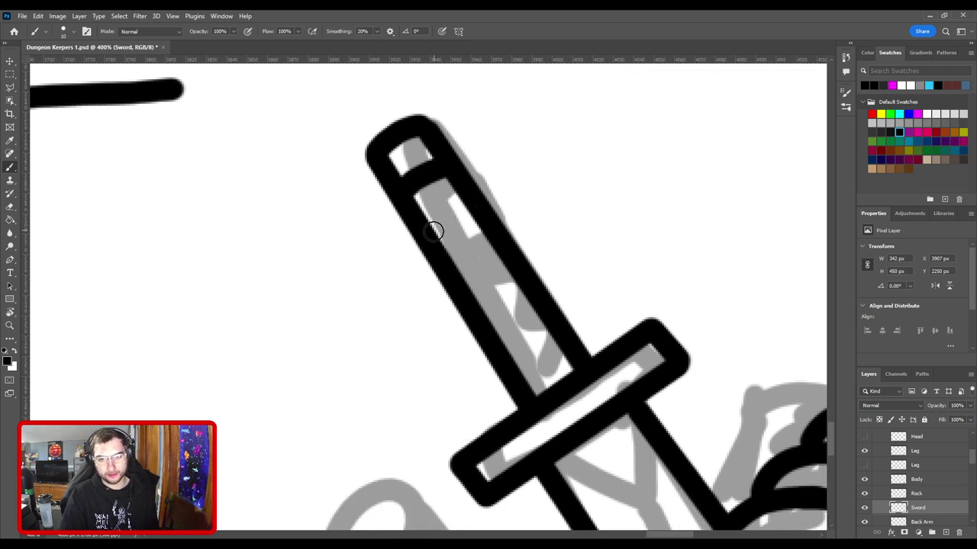
drag(436, 225, 466, 201)
key(ctrl+z)
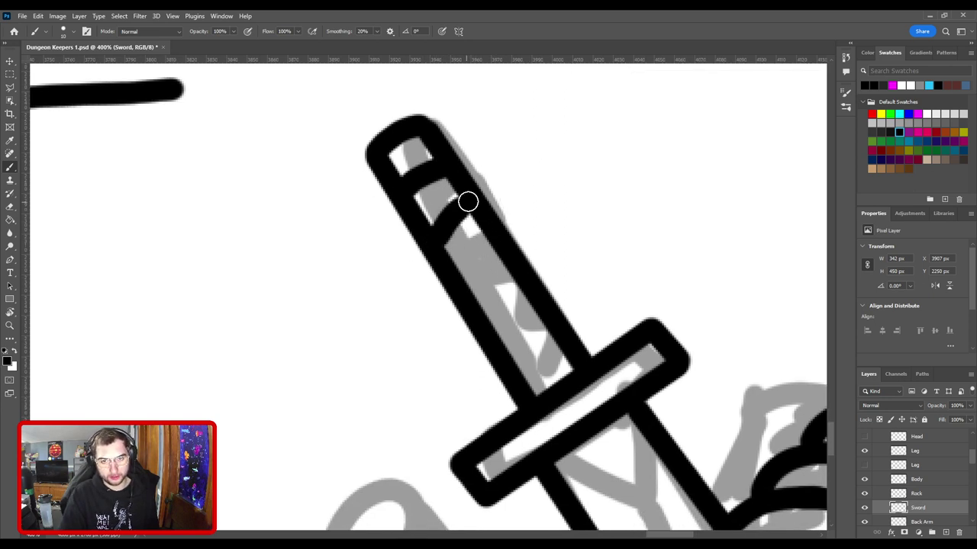
drag(457, 270, 504, 251)
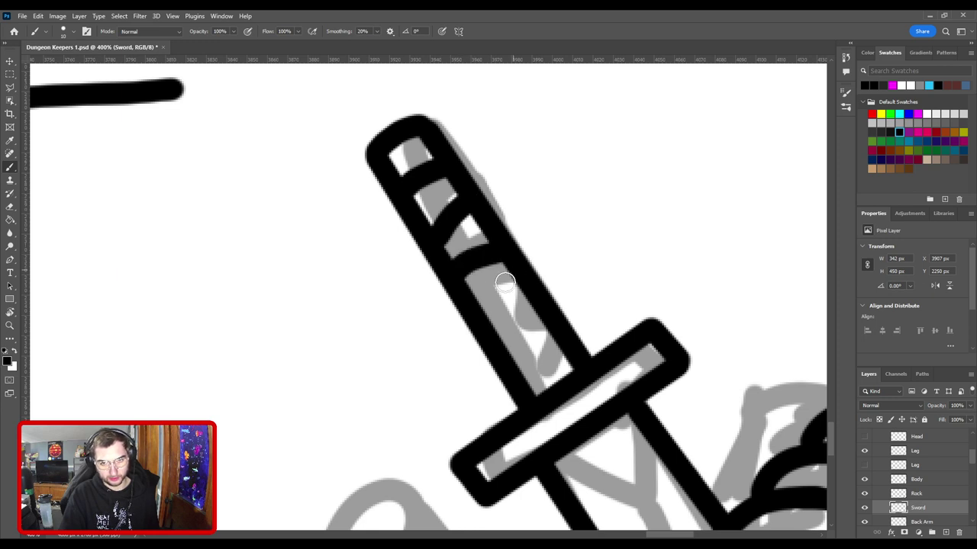
drag(474, 298, 527, 288)
key(ctrl+z)
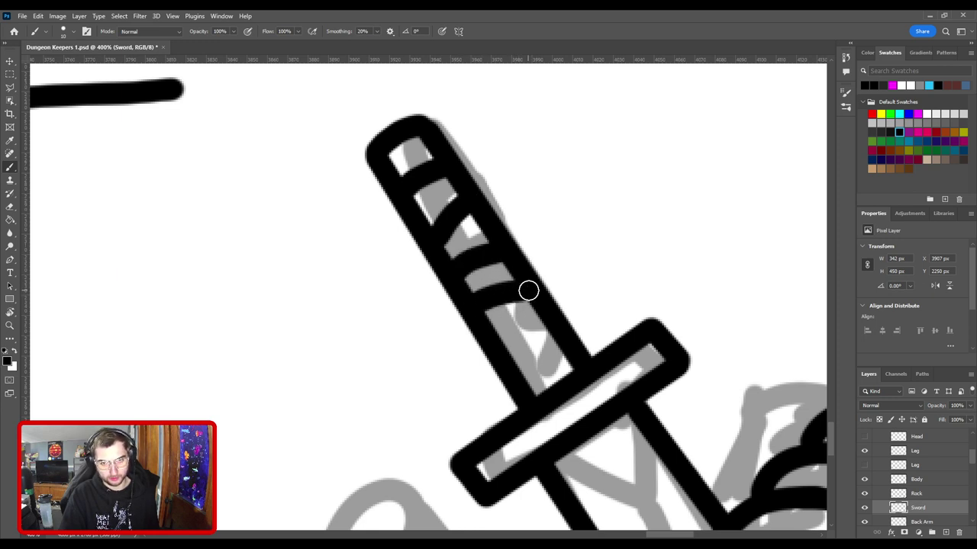
drag(502, 344, 553, 329)
key(ctrl+z)
key(ctrl+z)
drag(500, 344, 552, 329)
drag(527, 377, 577, 343)
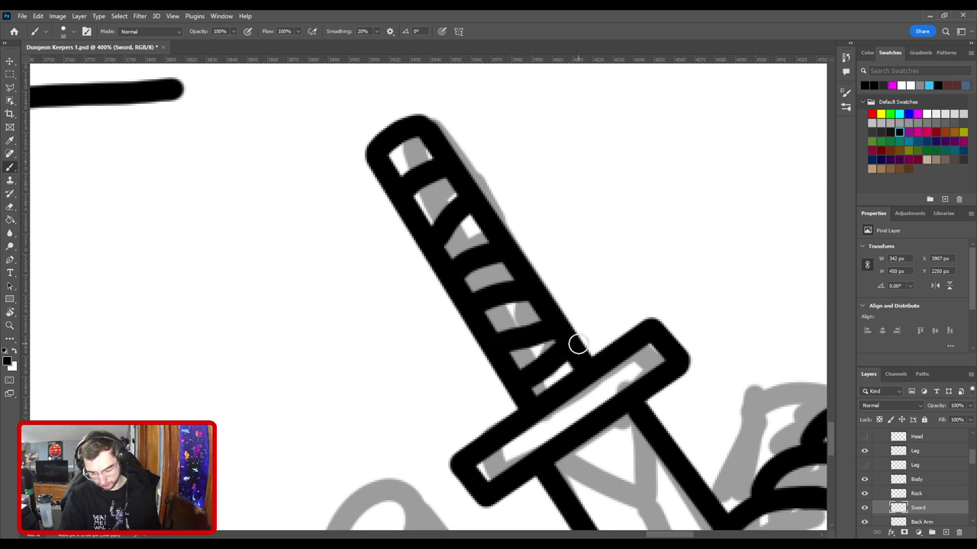
key(ctrl+0)
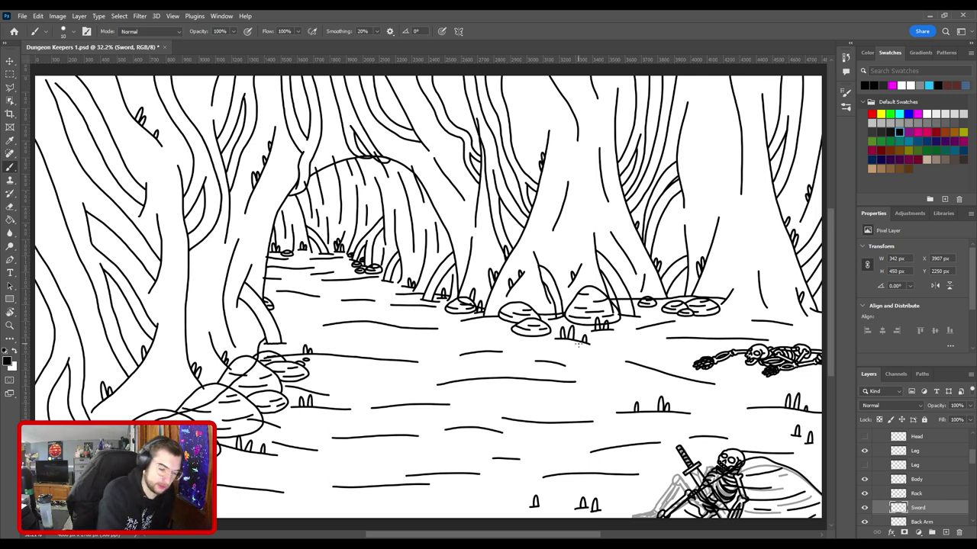
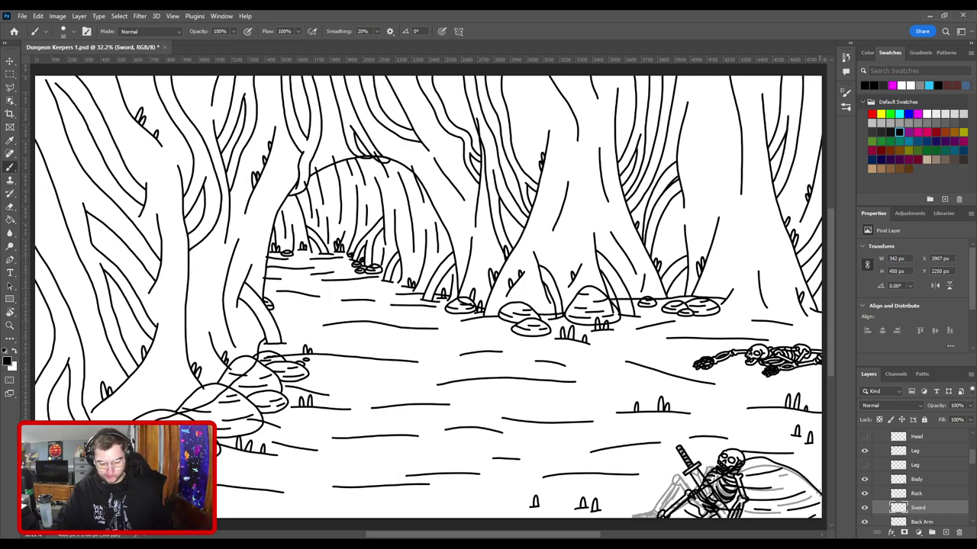
Step: Draw a V shape on the blade under the crossguard and a straight centre ridge from its point down the blade
key(ctrl+plus)
drag(699, 426, 465, 262)
key(ctrl+plus)
key(ctrl+plus)
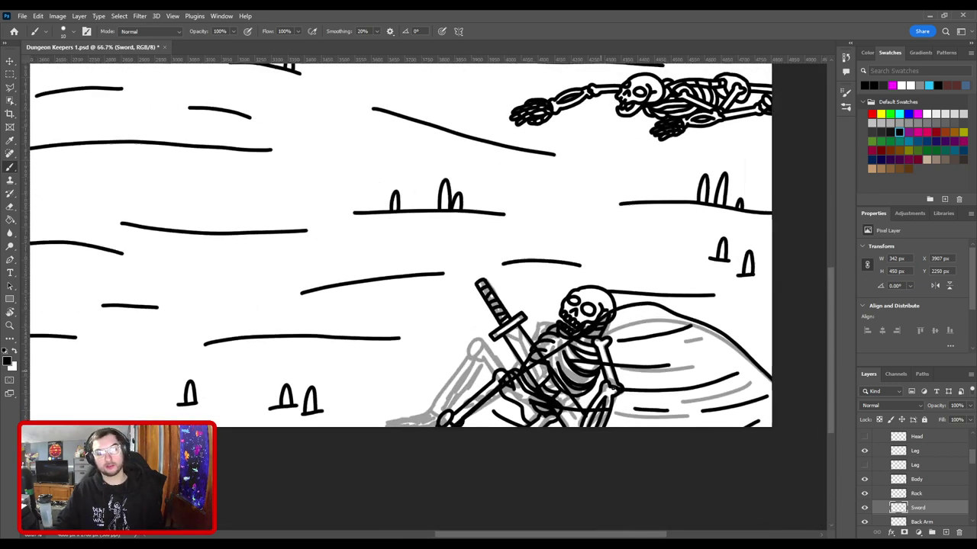
drag(634, 396, 455, 193)
key(ctrl+plus)
key(ctrl+plus)
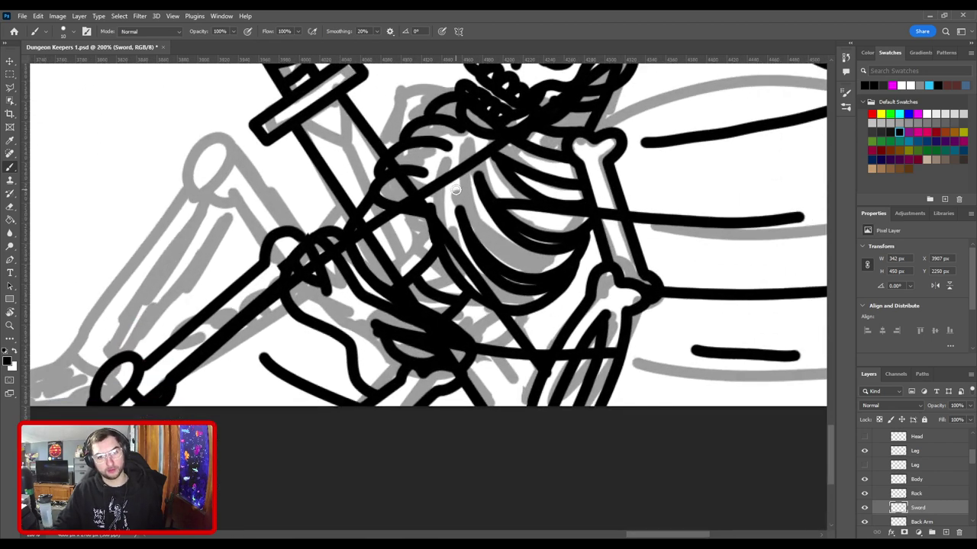
drag(395, 166, 449, 307)
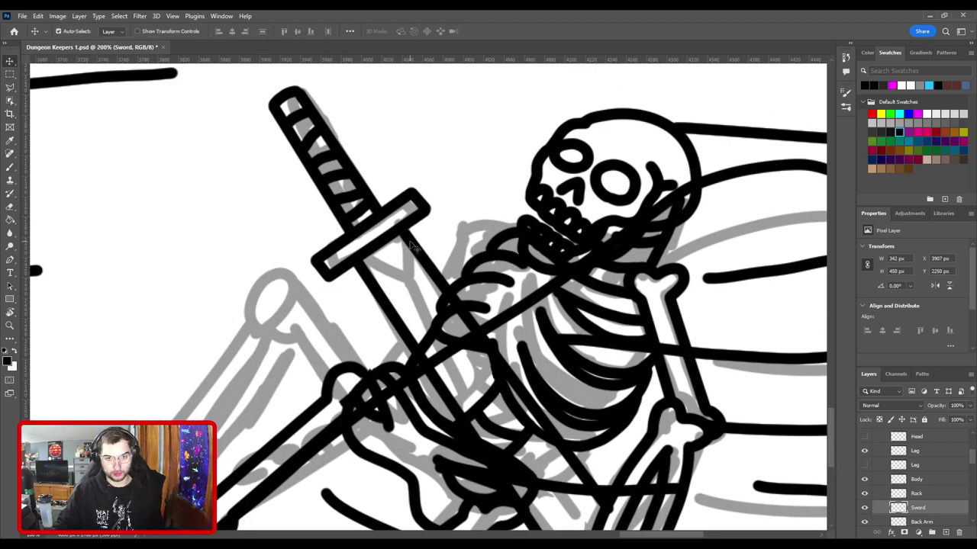
key(b)
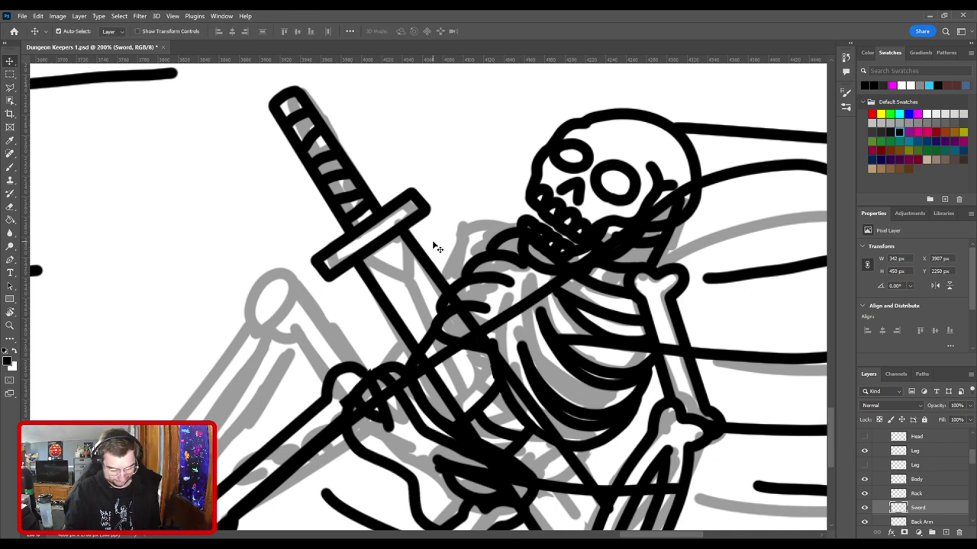
drag(468, 302, 424, 267)
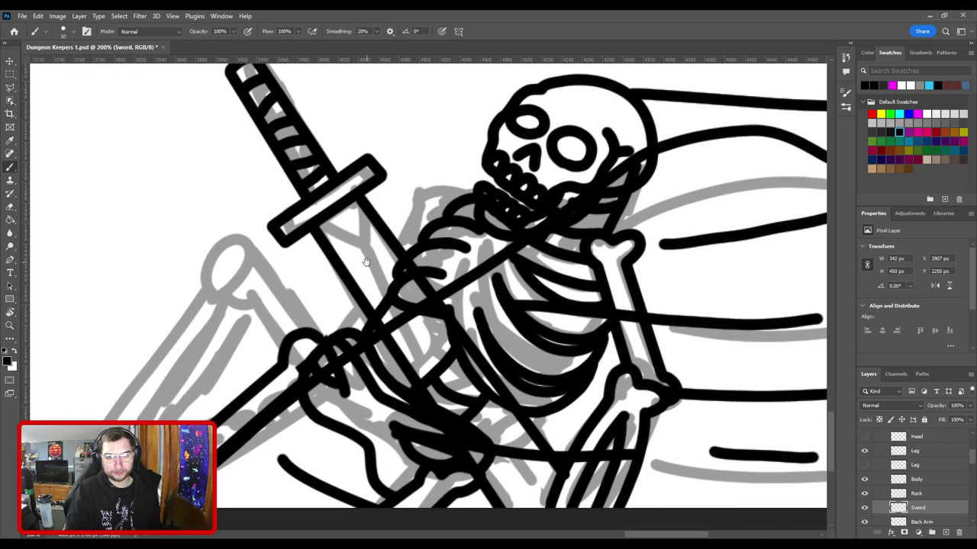
mouse_move(315, 229)
mouse_down()
mouse_move(366, 255)
mouse_move(374, 222)
mouse_up()
shift+click(359, 202)
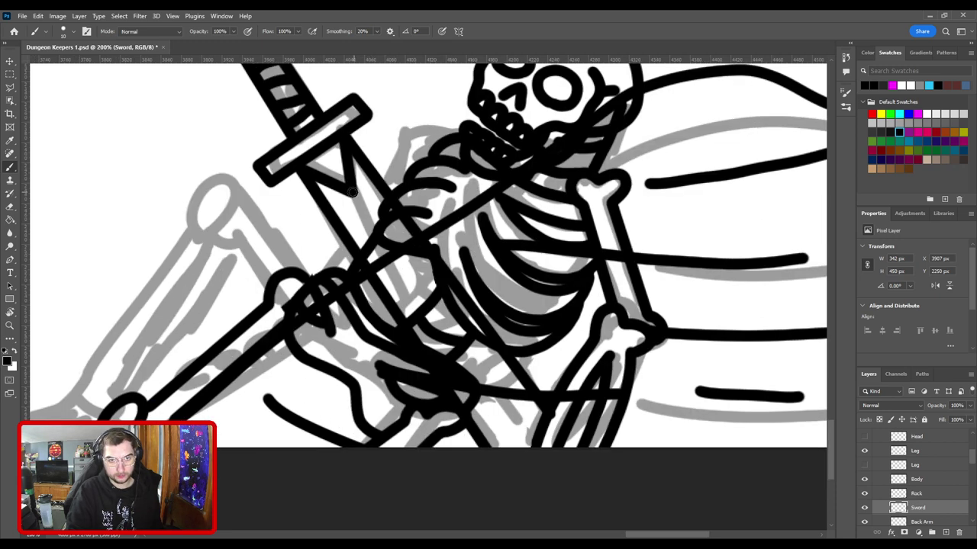
shift+click(543, 454)
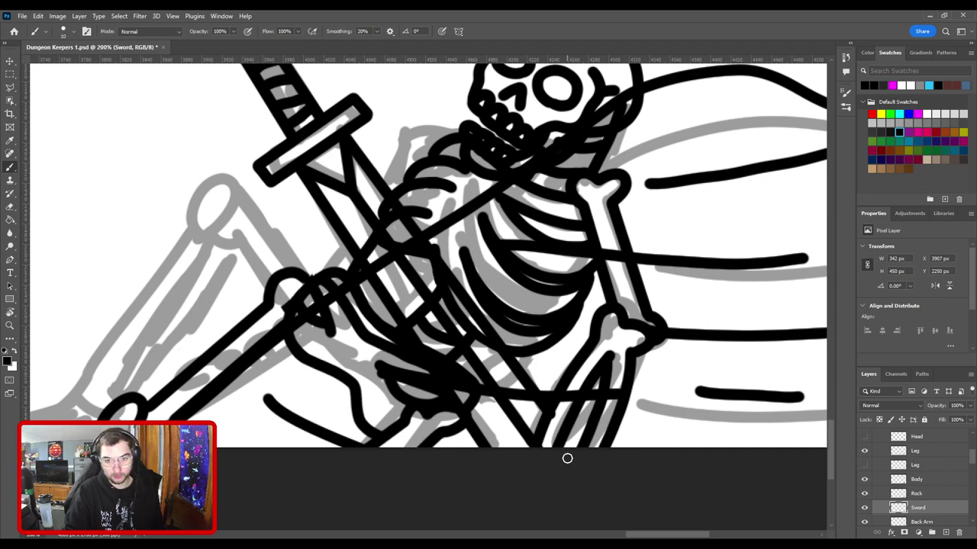
Step: Hide the Sketch layer beneath the seated skeleton's line art
key(ctrl+minus)
key(ctrl+minus)
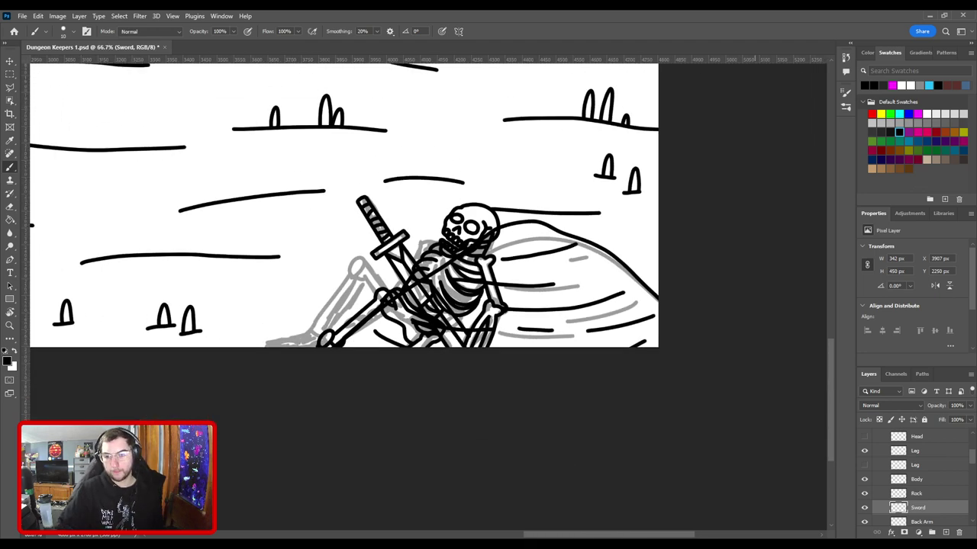
key(ctrl+0)
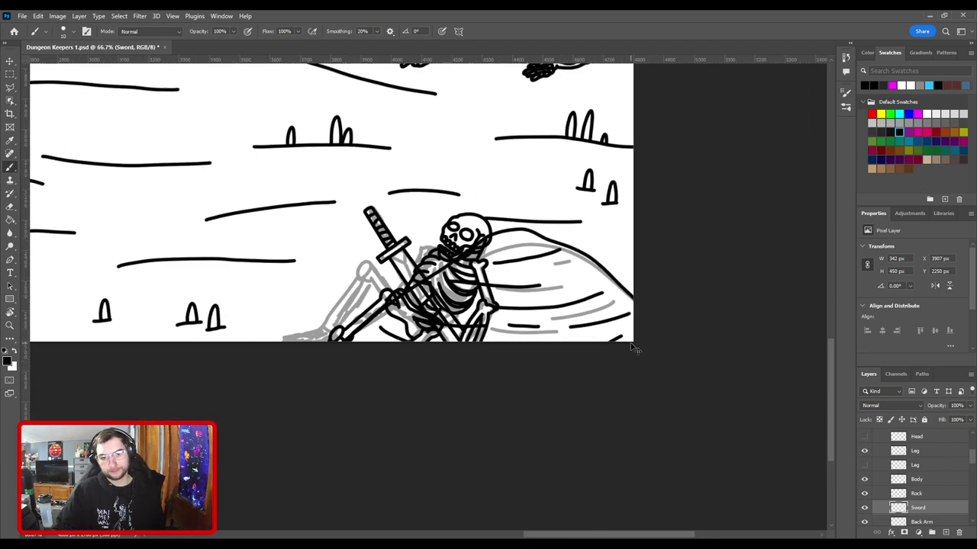
scroll(927, 507, down, 2)
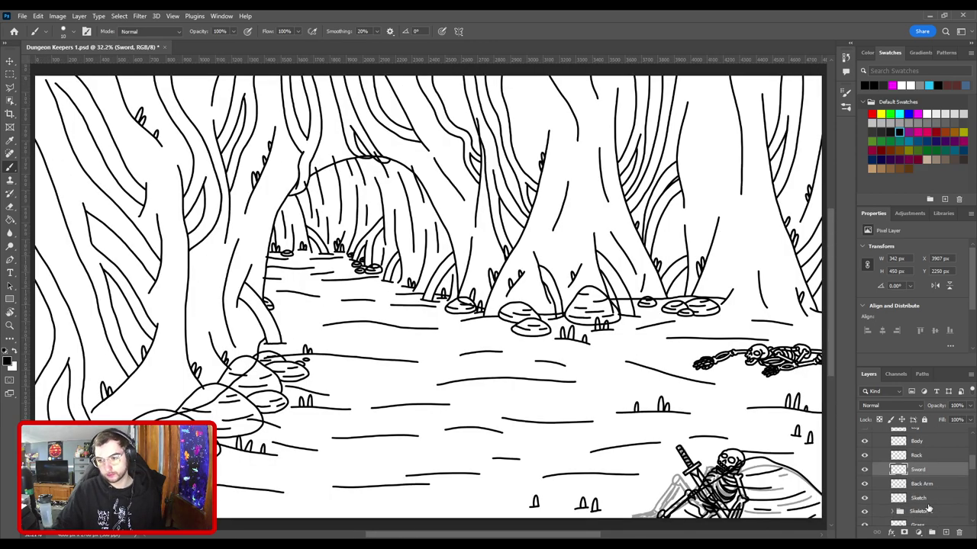
click(865, 499)
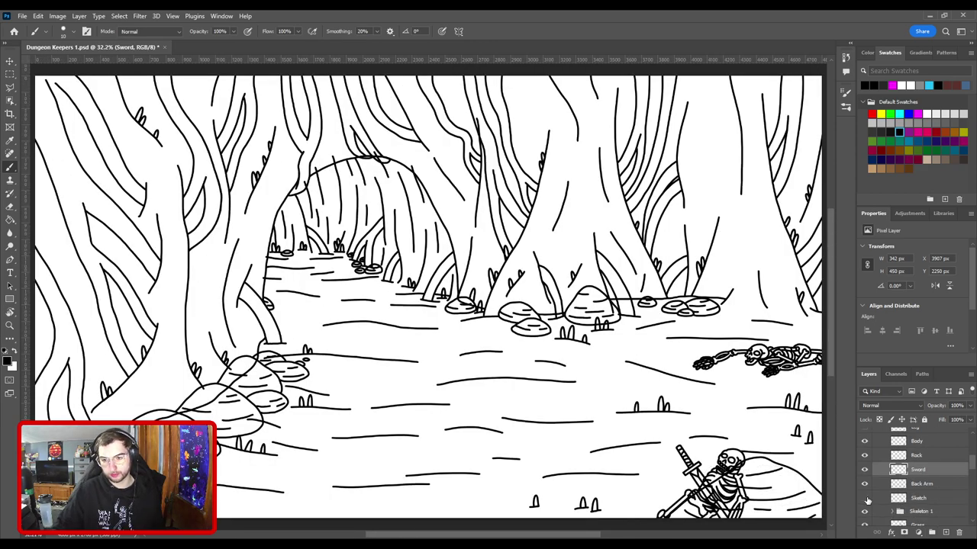
Step: Move the seated skeleton's Head layer slightly up and to the right, and save the document
key(ctrl+plus)
drag(711, 443, 485, 338)
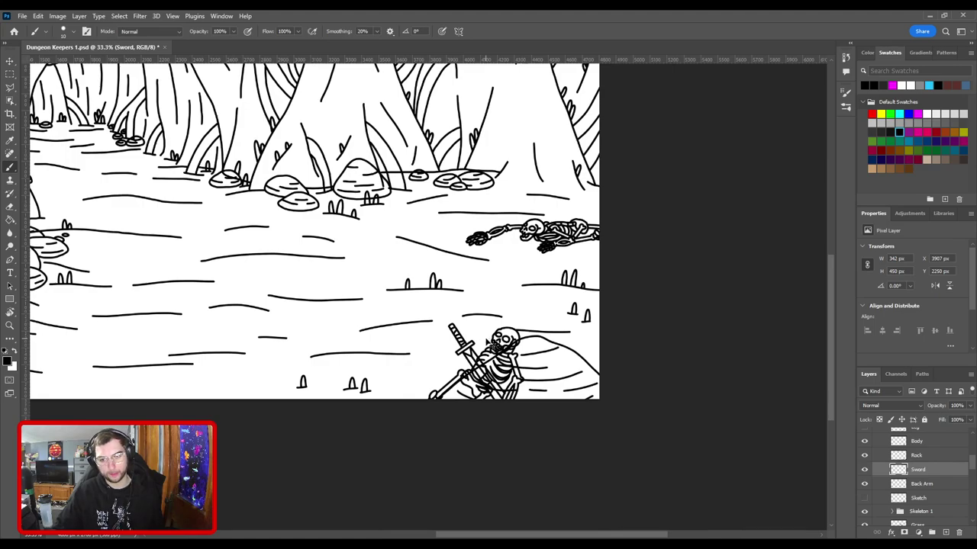
key(ctrl+0)
scroll(447, 336, up, 3)
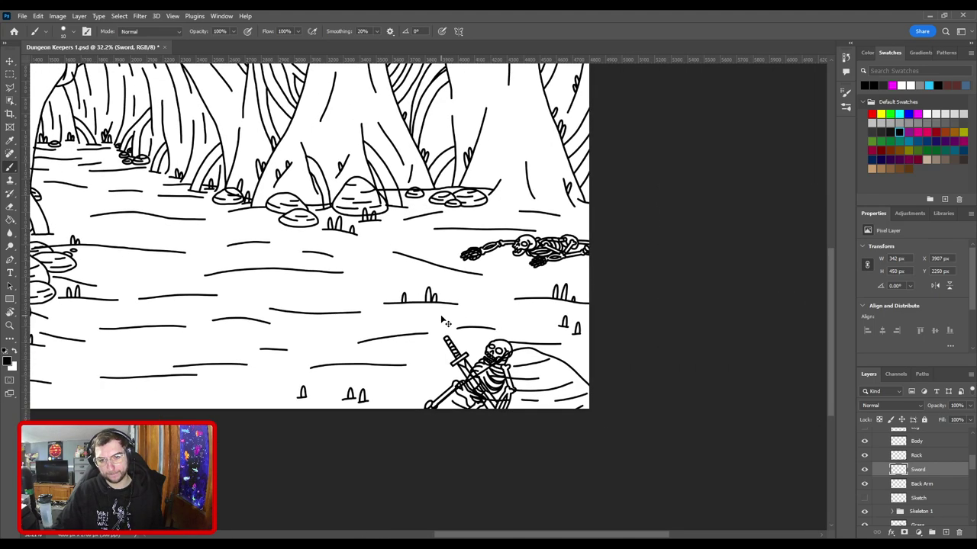
scroll(447, 323, up, 3)
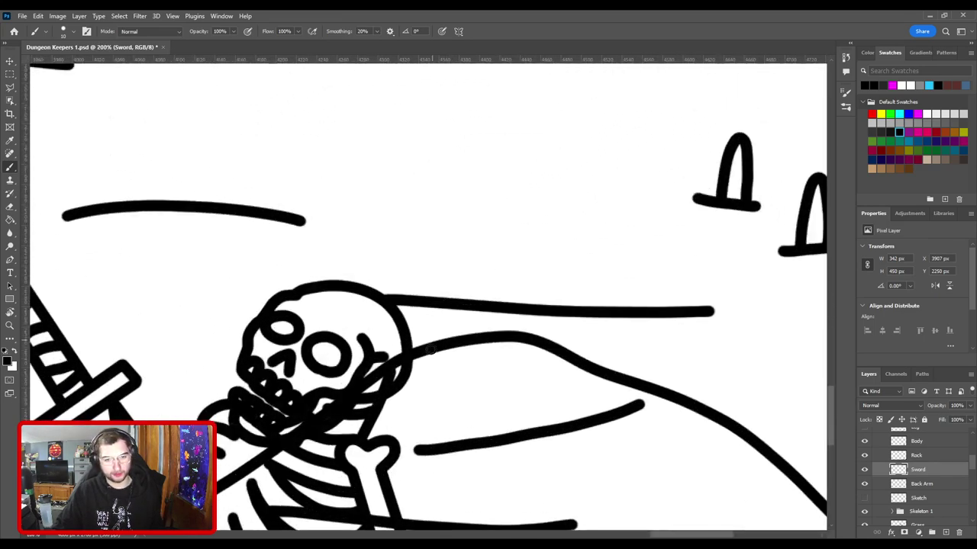
key(v)
scroll(568, 259, up, 2)
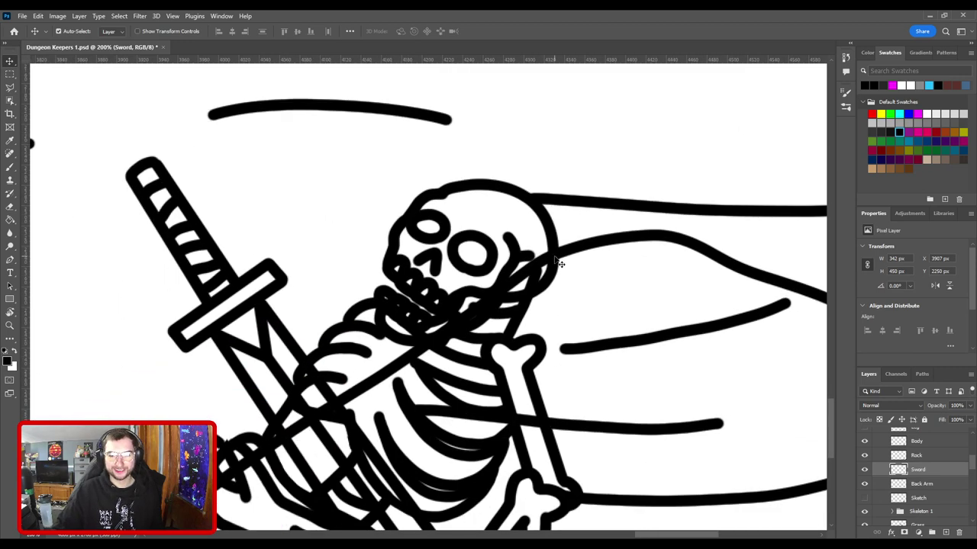
mouse_move(557, 261)
mouse_down()
mouse_move(552, 247)
mouse_move(561, 250)
mouse_up()
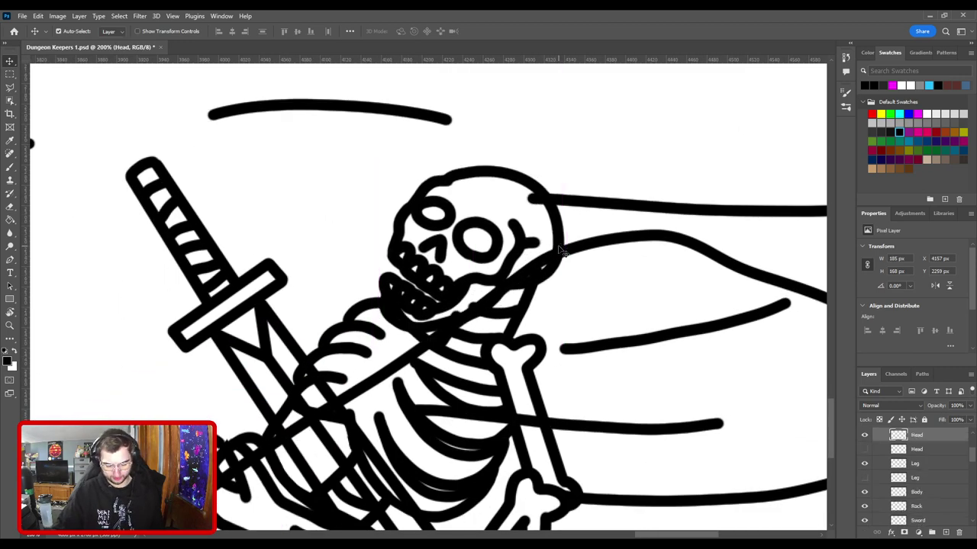
key(ctrl+0)
key(ctrl+s)
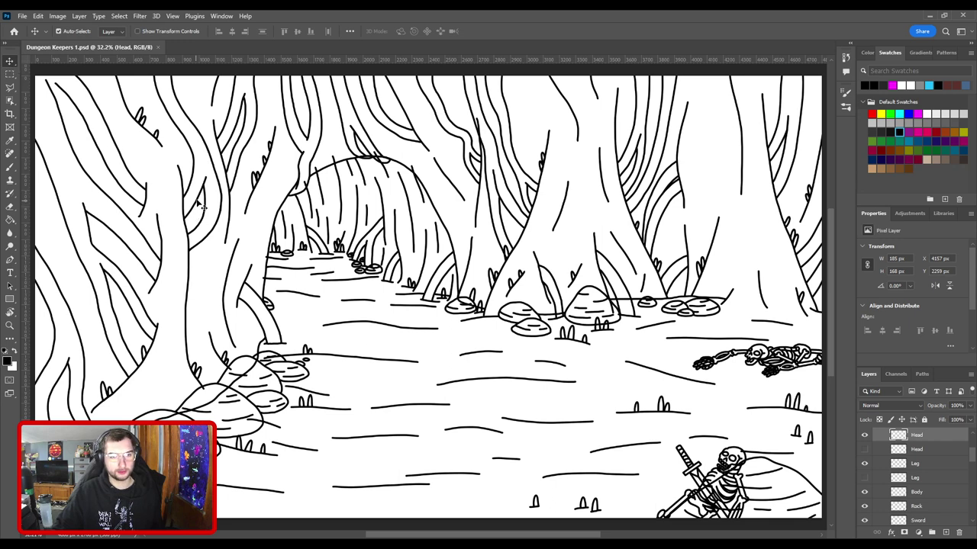
Step: Add a new layer directly above the Wall and Vines layer and name it Details
click(139, 187)
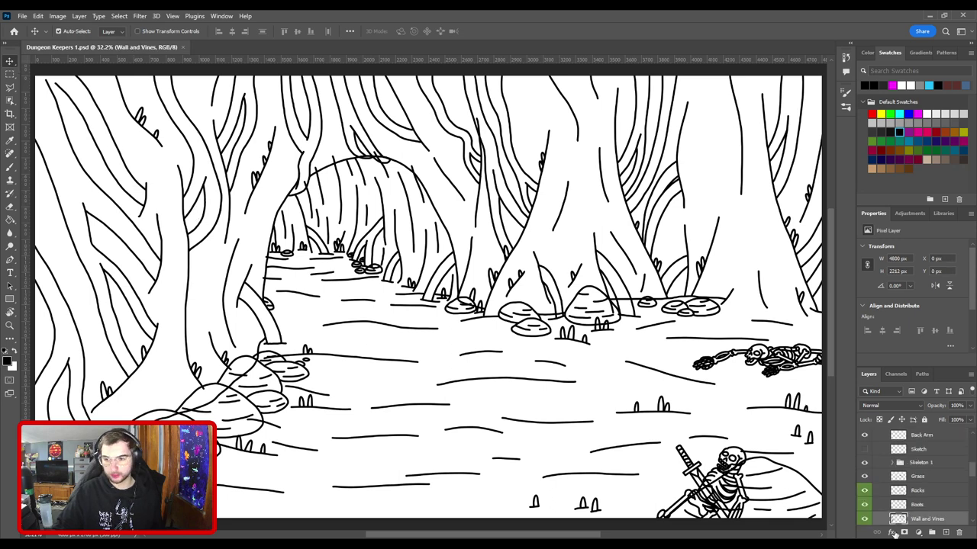
click(946, 533)
double_click(923, 520)
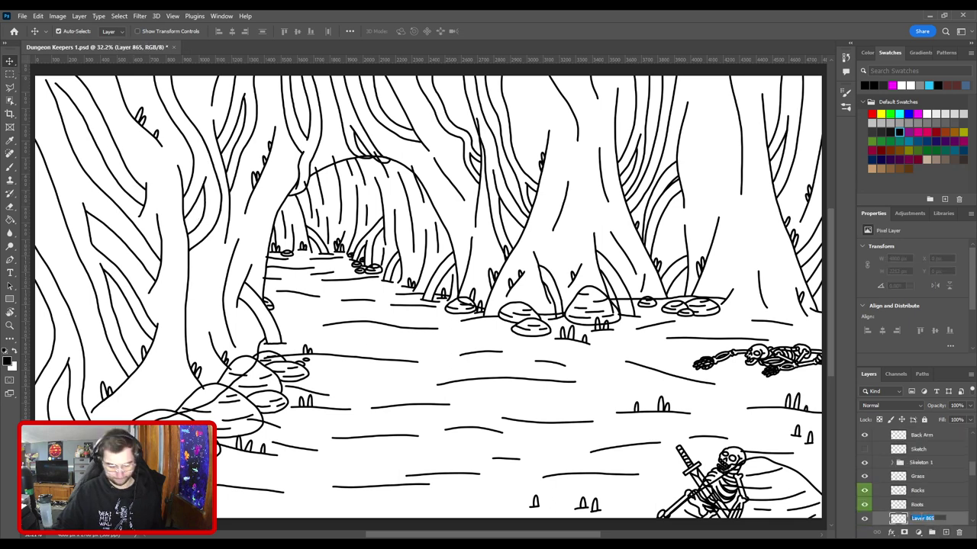
text(Details)
key(Return)
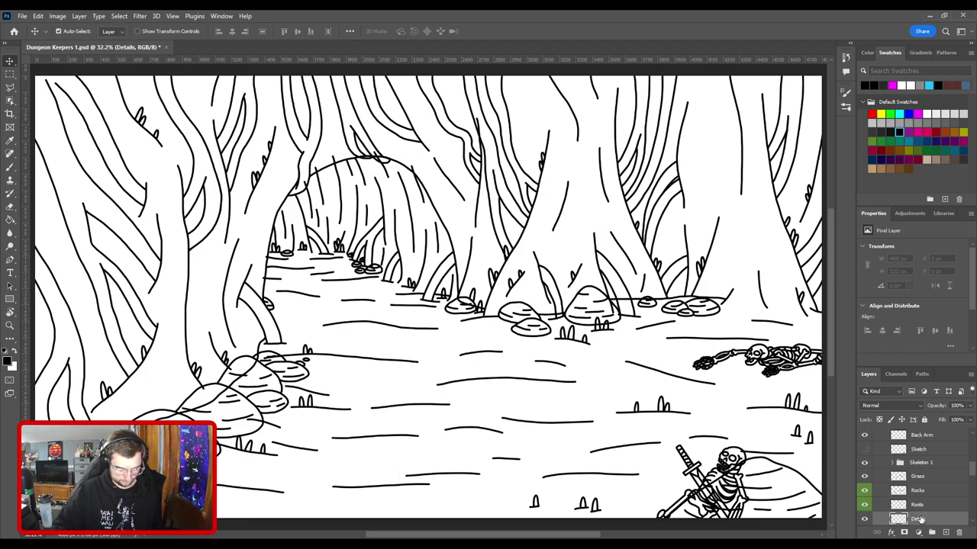
Step: With the Brush, draw short bark lines on the base of the leftmost vine, just above the ground
key(b)
key(ctrl+plus)
drag(500, 357, 674, 249)
drag(453, 382, 660, 357)
mouse_move(429, 294)
mouse_down()
mouse_move(495, 290)
mouse_move(534, 396)
mouse_up()
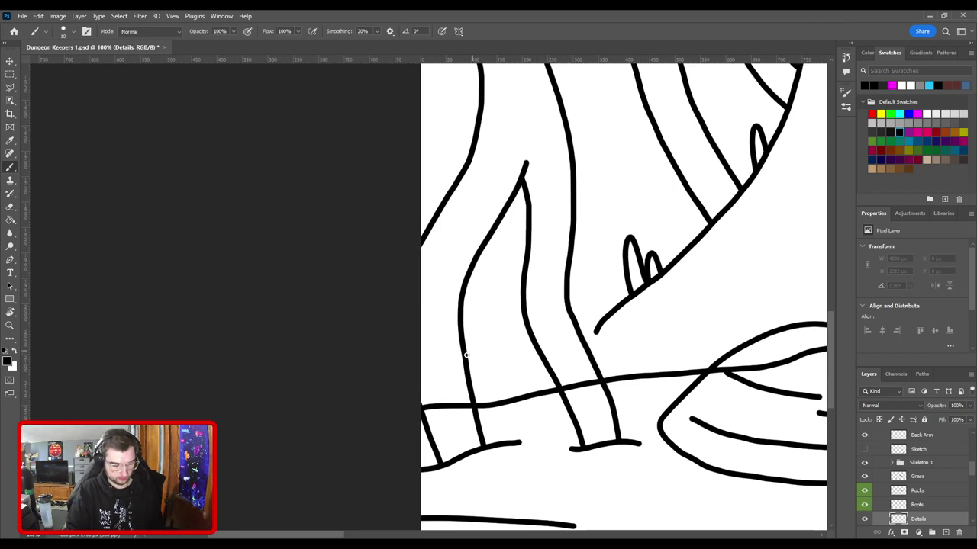
mouse_move(471, 450)
mouse_down()
mouse_move(449, 391)
mouse_move(425, 373)
mouse_move(417, 329)
mouse_up()
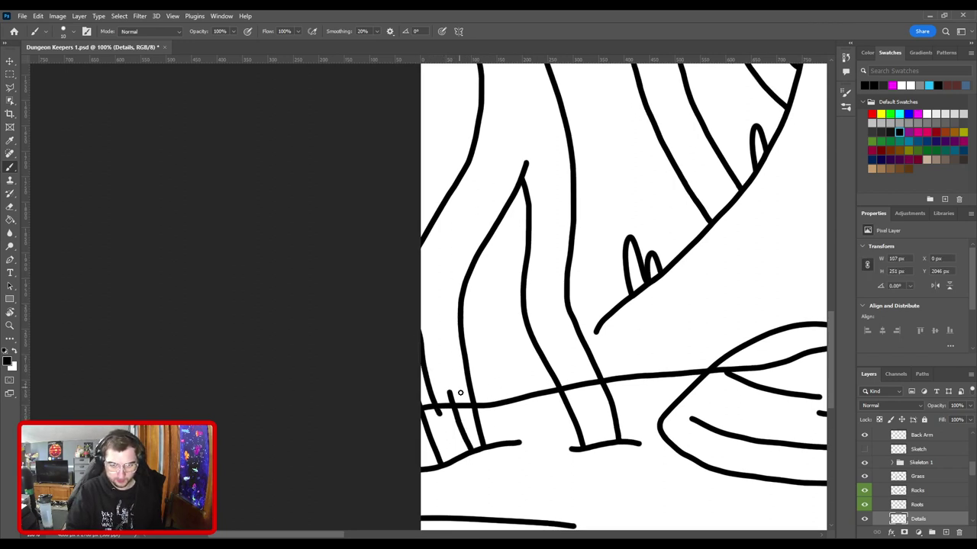
drag(447, 450, 448, 442)
drag(452, 395, 494, 445)
Step: Draw slender bark lines up the leftmost vine's left fork toward the split, redoing the upper stroke until it follows the edge
mouse_move(502, 412)
mouse_down()
mouse_move(482, 331)
mouse_move(529, 242)
mouse_up()
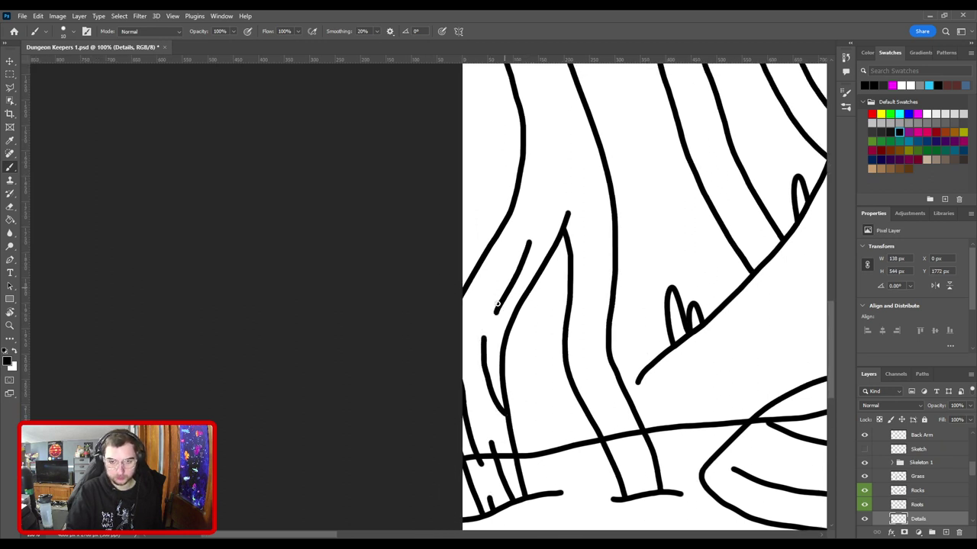
key(ctrl+z)
key(ctrl+z)
mouse_move(506, 410)
mouse_down()
mouse_move(491, 390)
mouse_move(492, 327)
mouse_move(550, 203)
mouse_up()
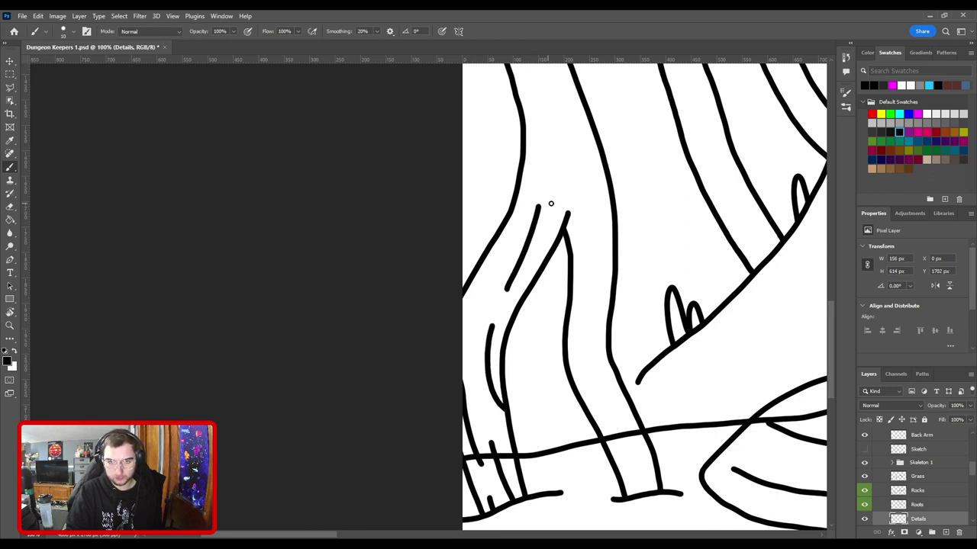
key(ctrl+z)
drag(512, 294, 560, 225)
key(ctrl+z)
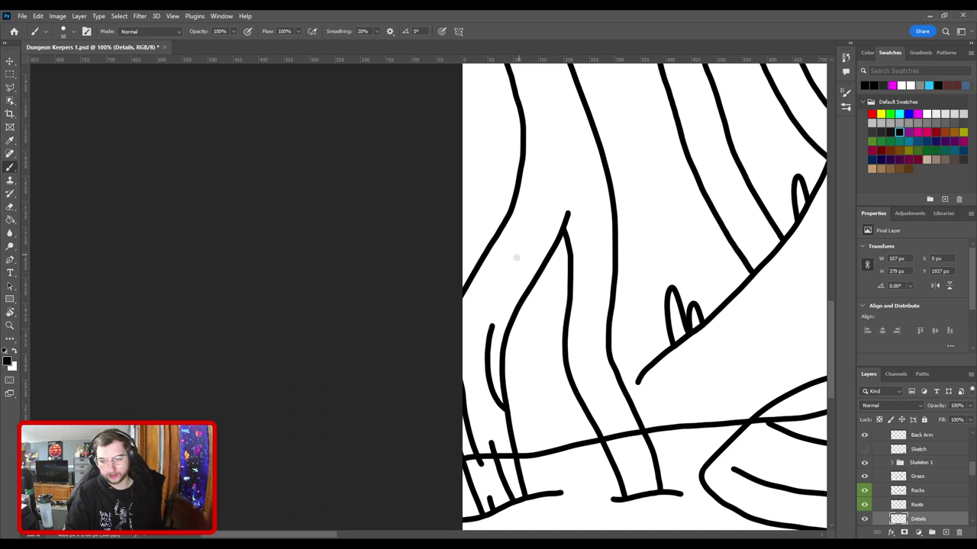
drag(517, 272, 548, 214)
key(ctrl+z)
drag(513, 283, 558, 220)
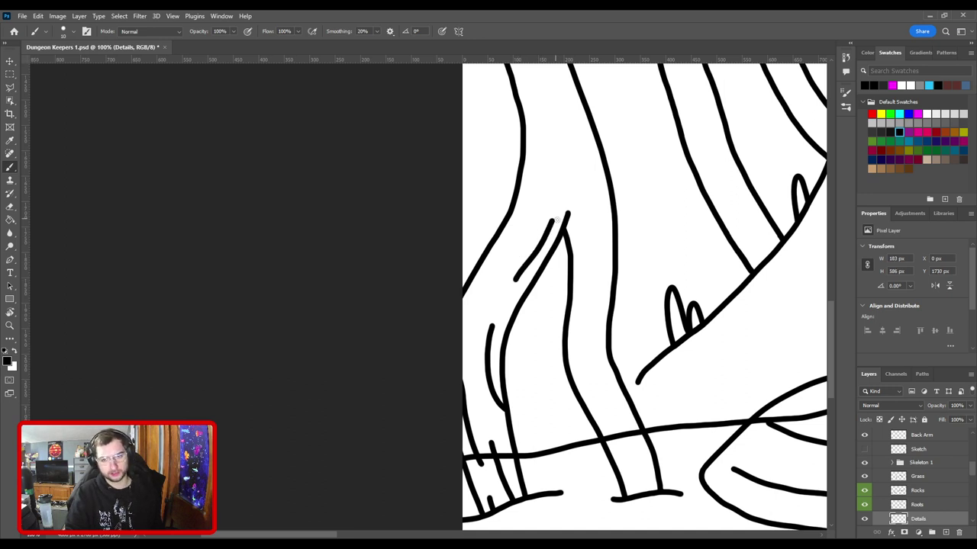
key(ctrl+z)
drag(510, 284, 538, 228)
Step: Draw a short slanted bark line near the outer edge of the leftmost vine's left fork, redoing uneven attempts
mouse_move(507, 281)
mouse_down()
mouse_move(517, 323)
mouse_move(484, 326)
mouse_up()
drag(461, 392, 479, 321)
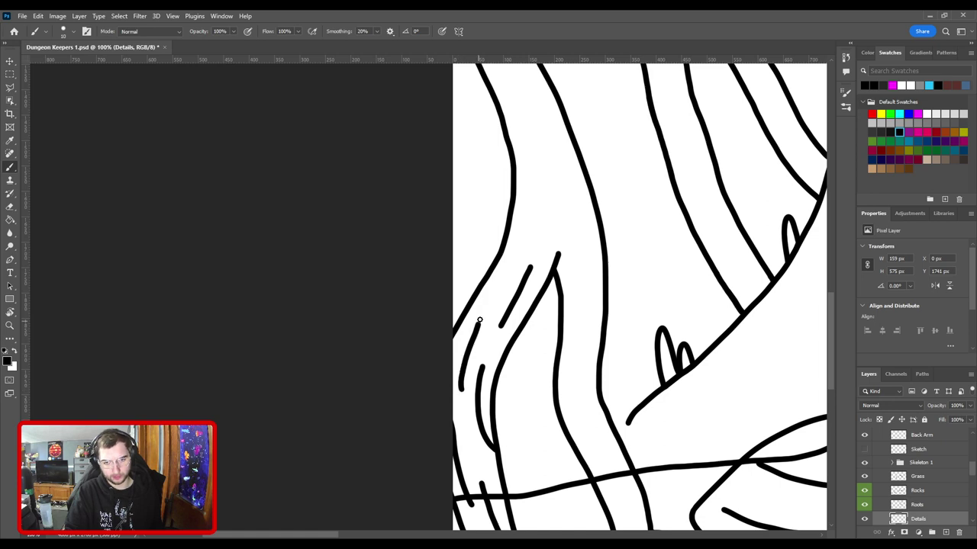
key(ctrl+z)
drag(457, 373, 481, 319)
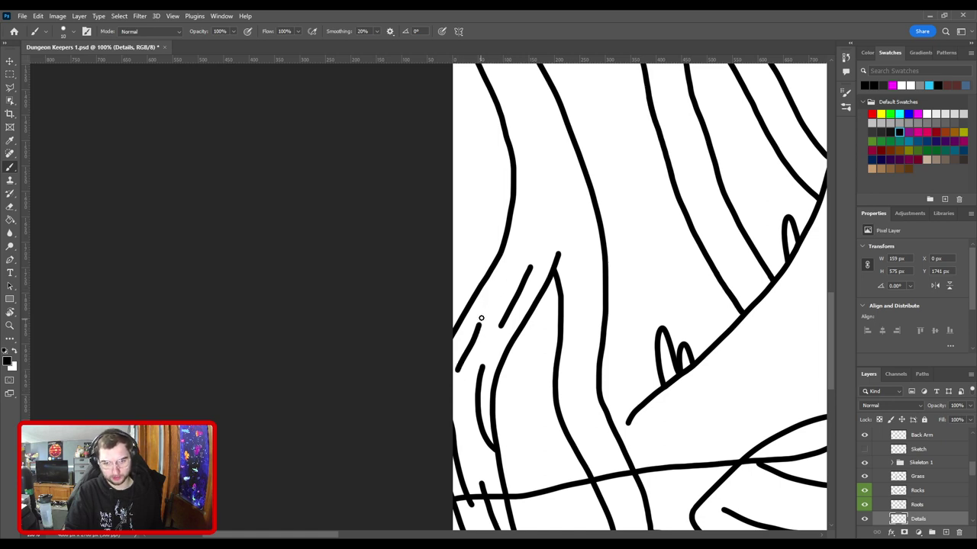
key(ctrl+z)
drag(459, 367, 485, 317)
Step: Draw staggered bark lines up the right fork of the leftmost vine, from the ground to the split
mouse_move(496, 376)
mouse_down()
mouse_move(450, 235)
mouse_move(458, 235)
mouse_up()
mouse_move(591, 392)
mouse_down()
mouse_move(580, 366)
mouse_move(589, 348)
mouse_move(551, 242)
mouse_move(479, 361)
mouse_move(456, 342)
mouse_move(472, 306)
mouse_up()
key(ctrl+z)
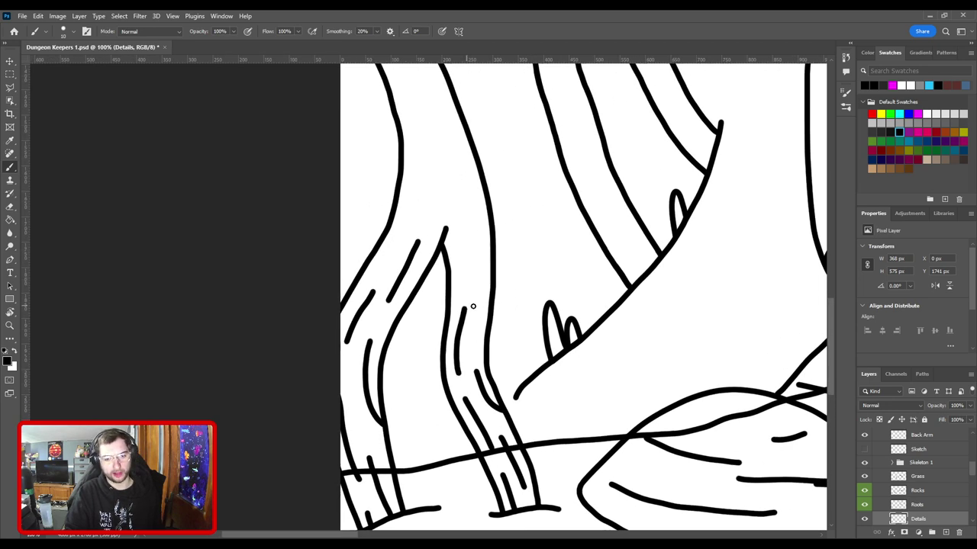
mouse_move(474, 340)
mouse_down()
mouse_move(475, 252)
mouse_move(492, 383)
mouse_move(471, 342)
mouse_move(498, 418)
mouse_up()
mouse_move(507, 423)
mouse_down()
mouse_move(477, 341)
mouse_move(520, 380)
mouse_up()
Step: Draw staggered bark lines on the leftmost vine above its split, up to the canvas edge
mouse_move(542, 476)
mouse_down()
mouse_move(510, 425)
mouse_move(493, 372)
mouse_move(495, 335)
mouse_move(469, 291)
mouse_up()
drag(473, 333, 456, 299)
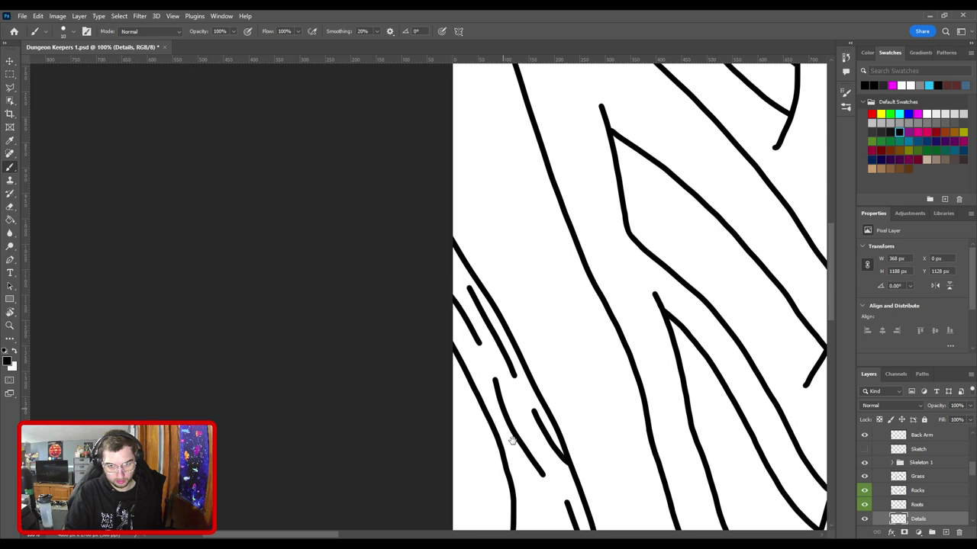
drag(515, 447, 444, 200)
drag(445, 345, 468, 273)
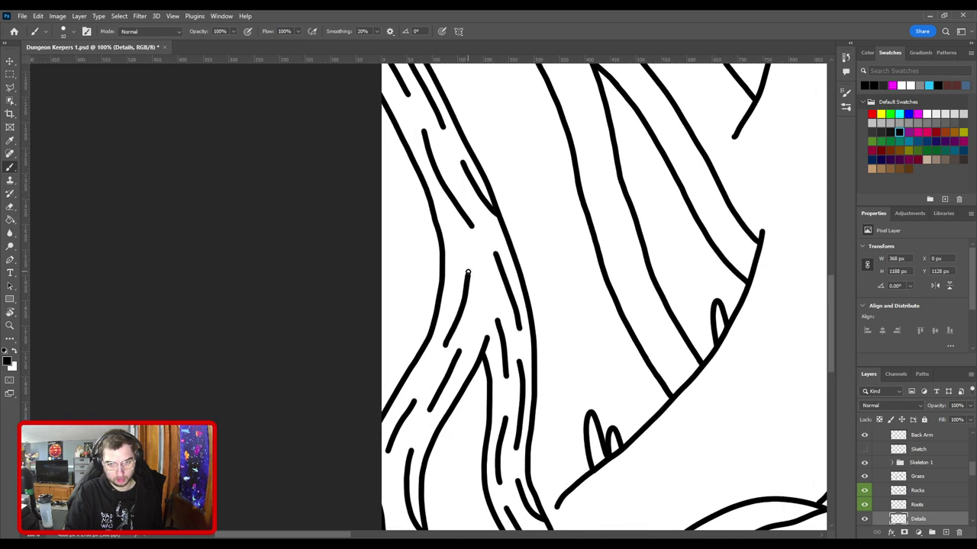
drag(484, 313, 476, 247)
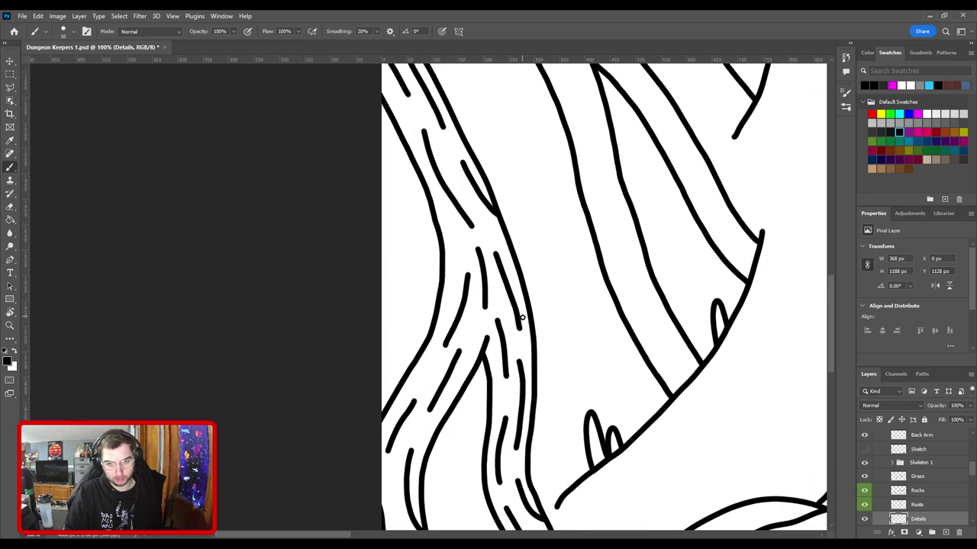
Step: Draw staggered bark lines up the lower stem of the second vine from the left, redoing uneven strokes
key(ctrl+minus)
mouse_move(502, 436)
mouse_down()
mouse_move(521, 376)
mouse_move(489, 444)
mouse_up()
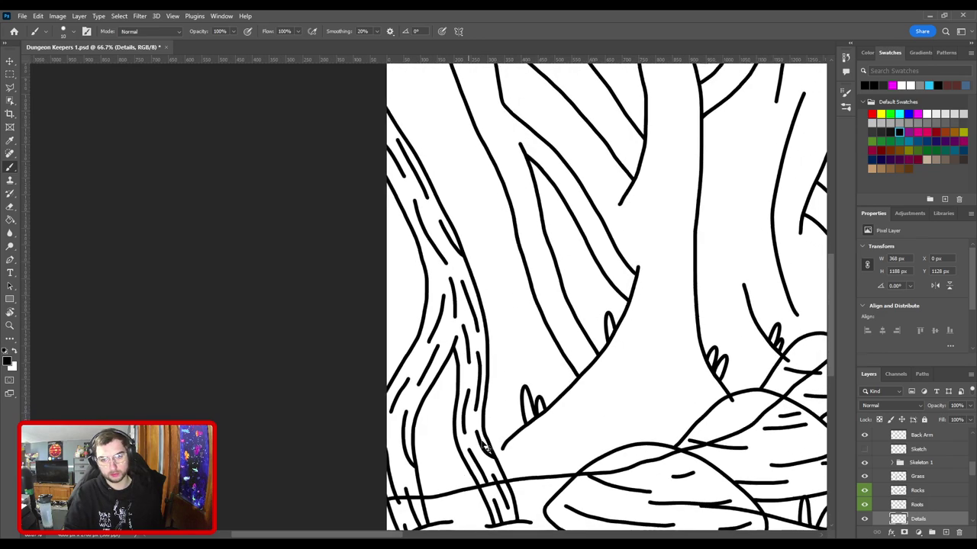
key(ctrl+minus)
key(ctrl+minus)
scroll(491, 446, down, 5)
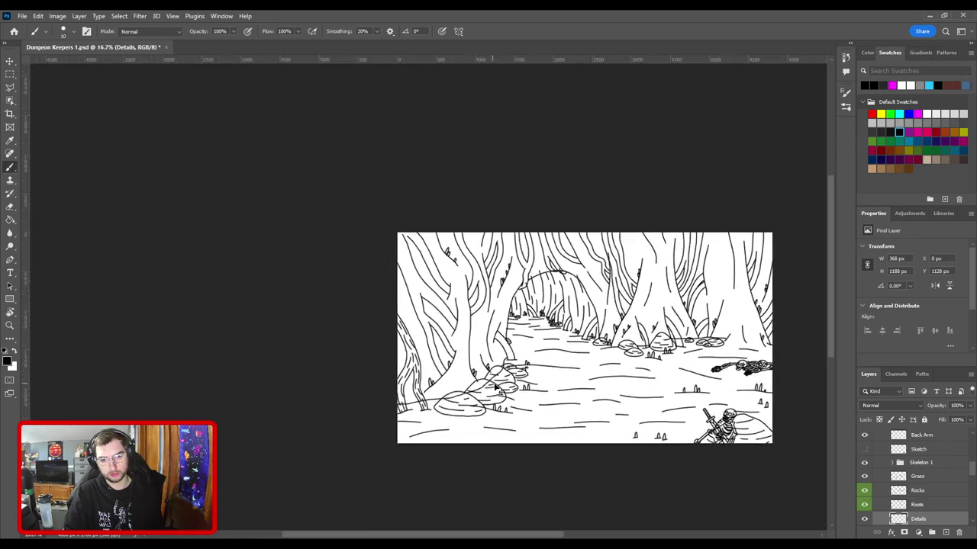
scroll(471, 356, up, 3)
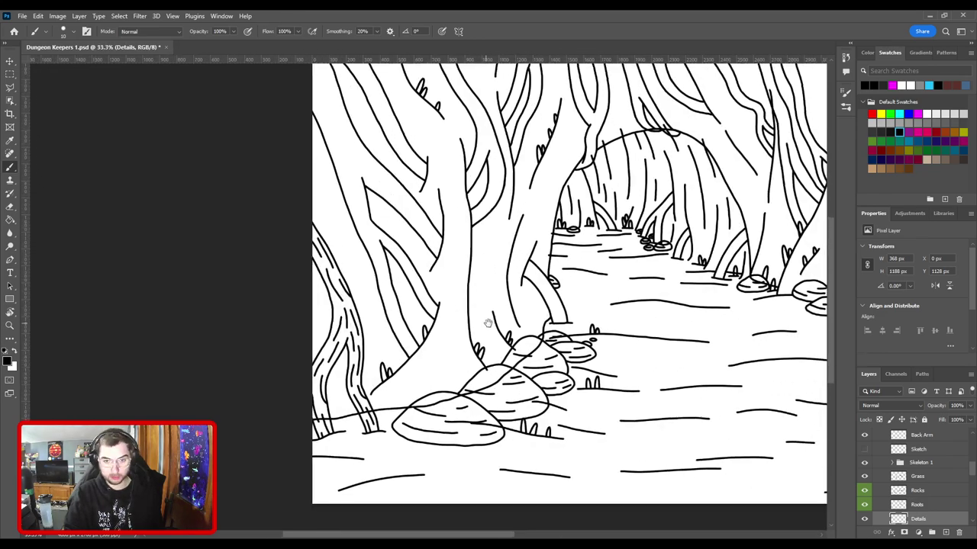
scroll(473, 279, up, 3)
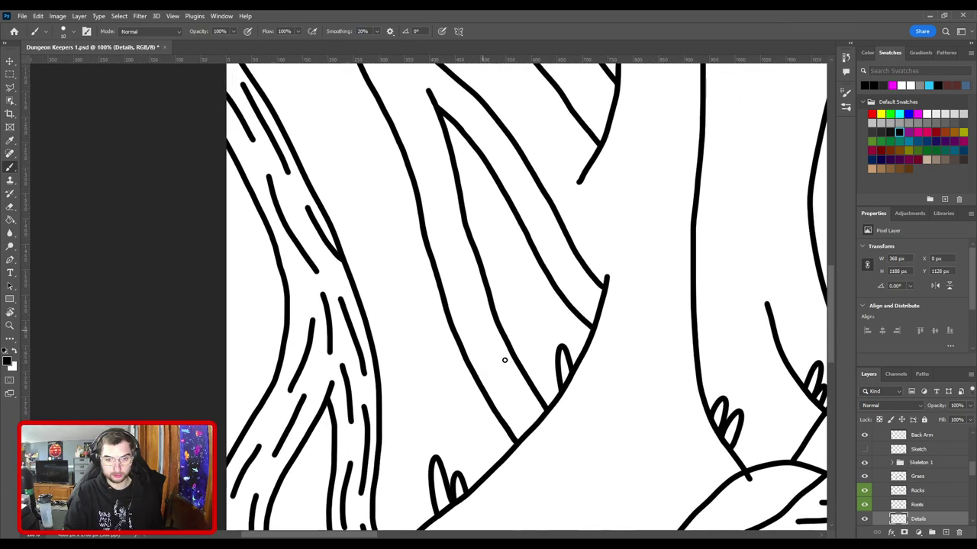
mouse_move(493, 373)
mouse_down()
mouse_move(513, 412)
mouse_move(525, 396)
mouse_move(481, 319)
mouse_move(523, 407)
mouse_move(500, 371)
mouse_up()
key(ctrl+z)
mouse_move(515, 424)
mouse_down()
mouse_move(494, 343)
mouse_move(509, 357)
mouse_move(488, 303)
mouse_move(504, 432)
mouse_move(510, 358)
mouse_up()
key(ctrl+z)
key(ctrl+z)
drag(524, 391, 508, 364)
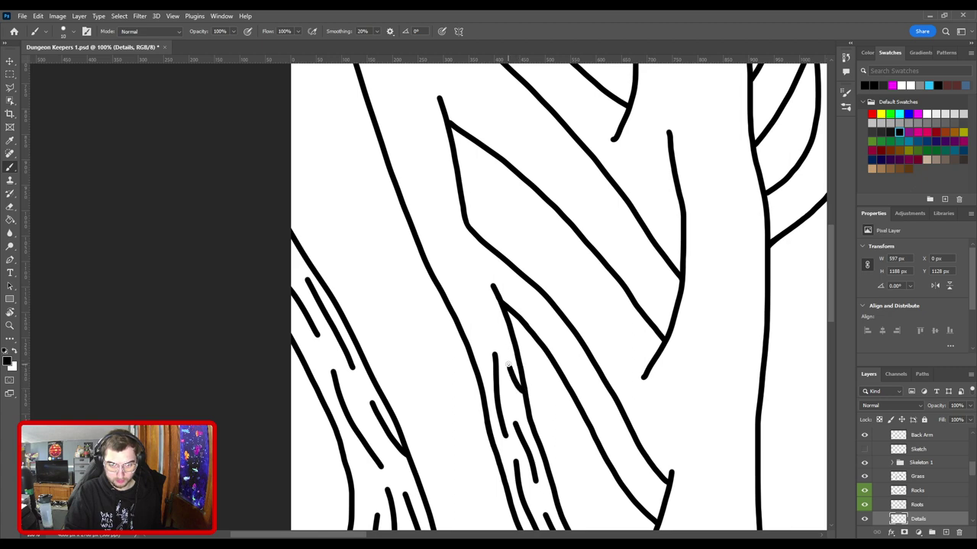
Step: Draw bark lines around the second vine's lower split, redoing the small curved one at its left edge
mouse_move(496, 331)
mouse_down()
mouse_move(524, 408)
mouse_move(490, 338)
mouse_up()
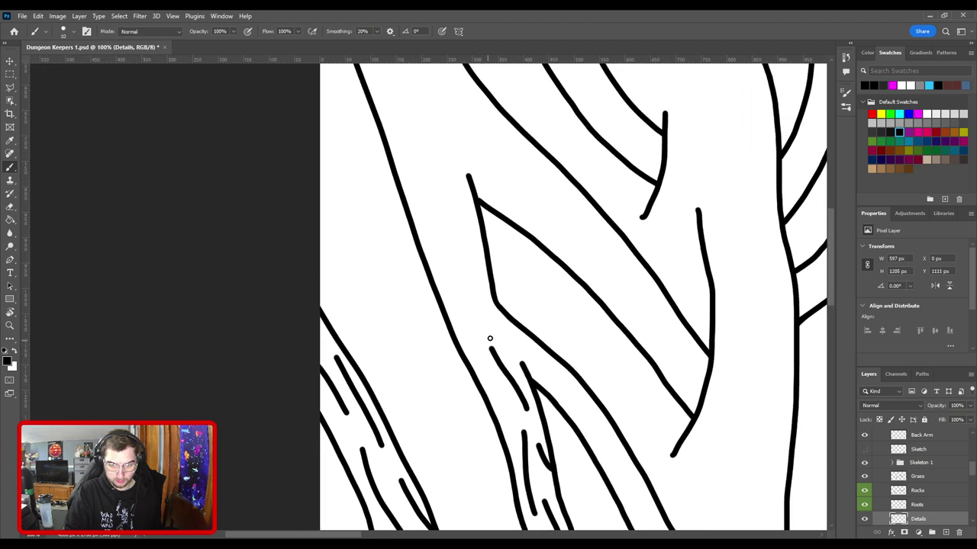
drag(495, 417, 492, 384)
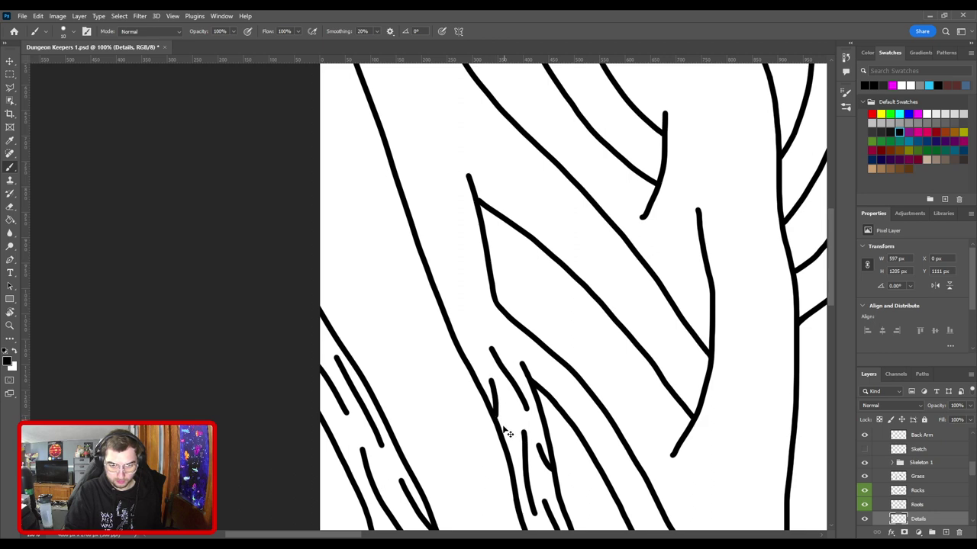
key(ctrl+z)
mouse_move(500, 429)
mouse_down()
mouse_move(474, 316)
mouse_move(434, 219)
mouse_up()
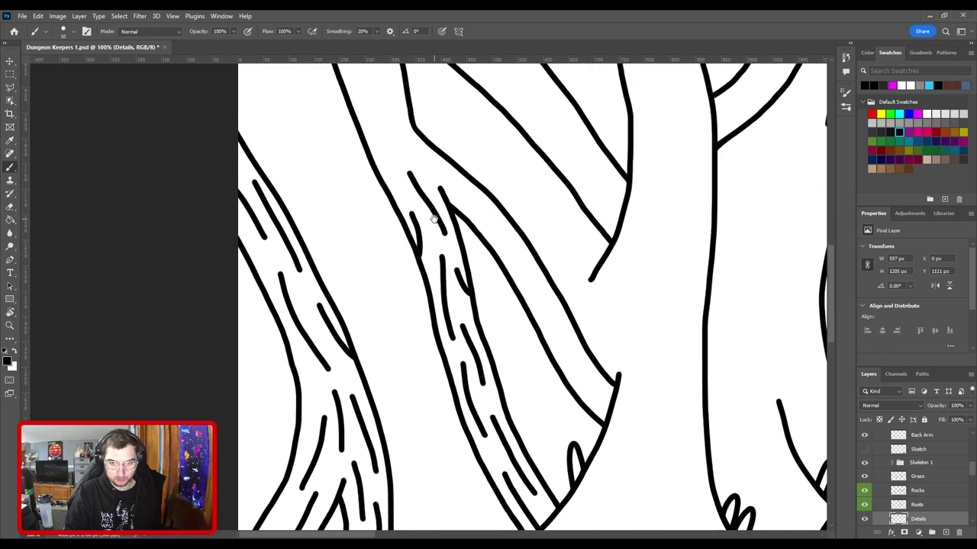
Step: Draw bark lines along the branch running from the second vine's lower split to the large trunk, undoing stray strokes
mouse_move(496, 335)
mouse_down()
mouse_move(407, 255)
mouse_move(381, 252)
mouse_up()
mouse_move(496, 341)
mouse_down()
mouse_move(465, 306)
mouse_move(436, 241)
mouse_move(488, 360)
mouse_move(436, 287)
mouse_move(425, 255)
mouse_up()
key(ctrl+z)
mouse_move(463, 292)
mouse_down()
mouse_move(425, 255)
mouse_move(462, 292)
mouse_up()
key(ctrl+z)
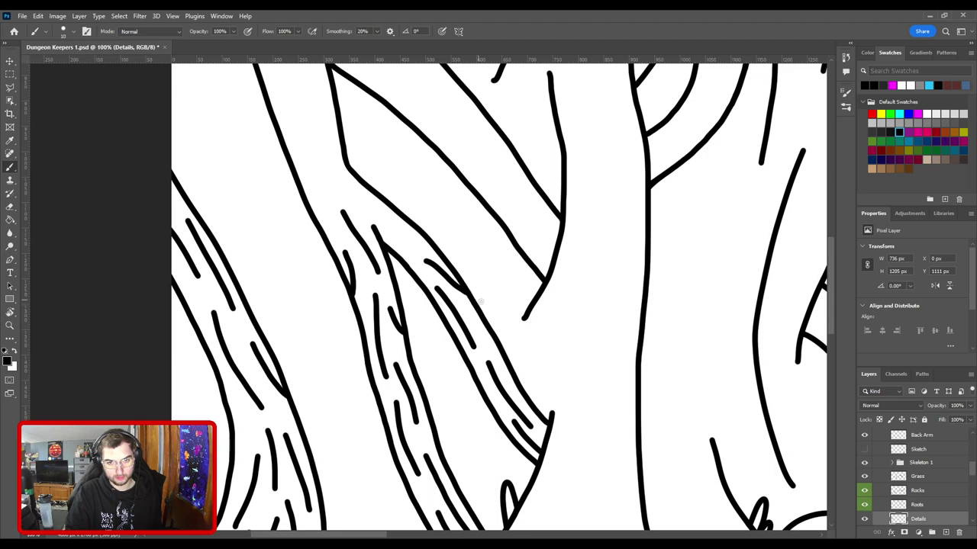
Step: Draw long bark lines on the second vine above its lower split, continuing past the tip of the next branch
mouse_move(397, 198)
mouse_down()
mouse_move(510, 350)
mouse_move(469, 343)
mouse_move(446, 310)
mouse_move(430, 332)
mouse_move(392, 223)
mouse_up()
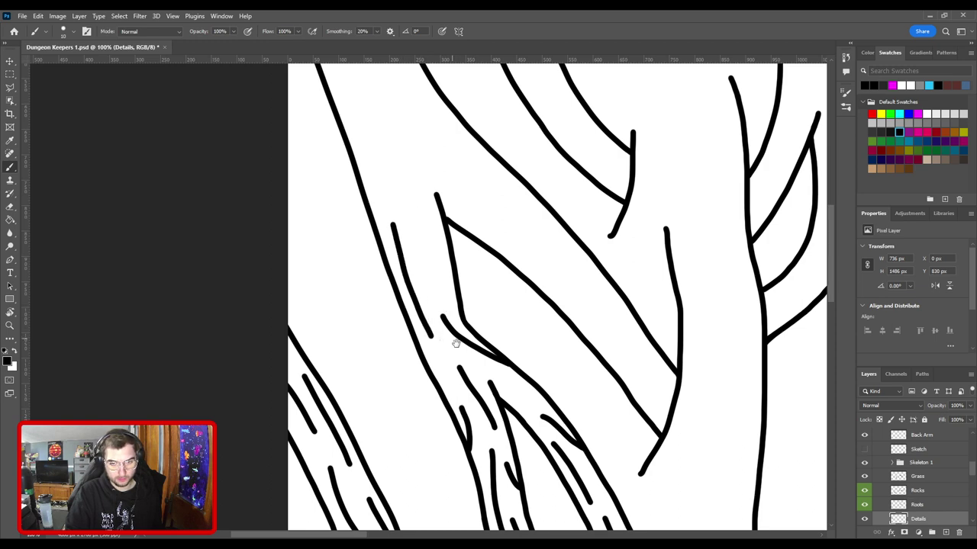
drag(455, 343, 467, 302)
mouse_move(455, 253)
mouse_down()
mouse_move(493, 392)
mouse_move(482, 282)
mouse_up()
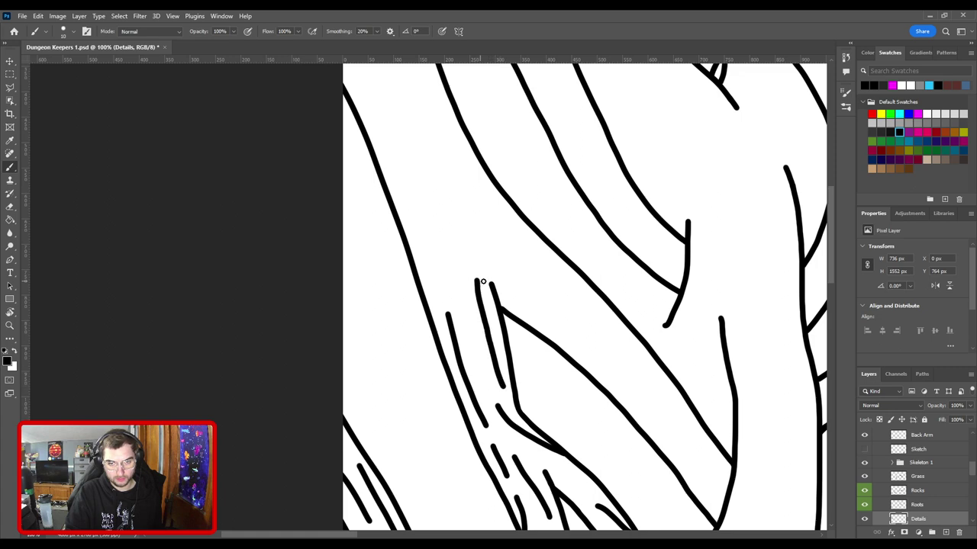
mouse_move(470, 336)
mouse_down()
mouse_move(447, 266)
mouse_move(516, 387)
mouse_move(477, 344)
mouse_move(467, 303)
mouse_up()
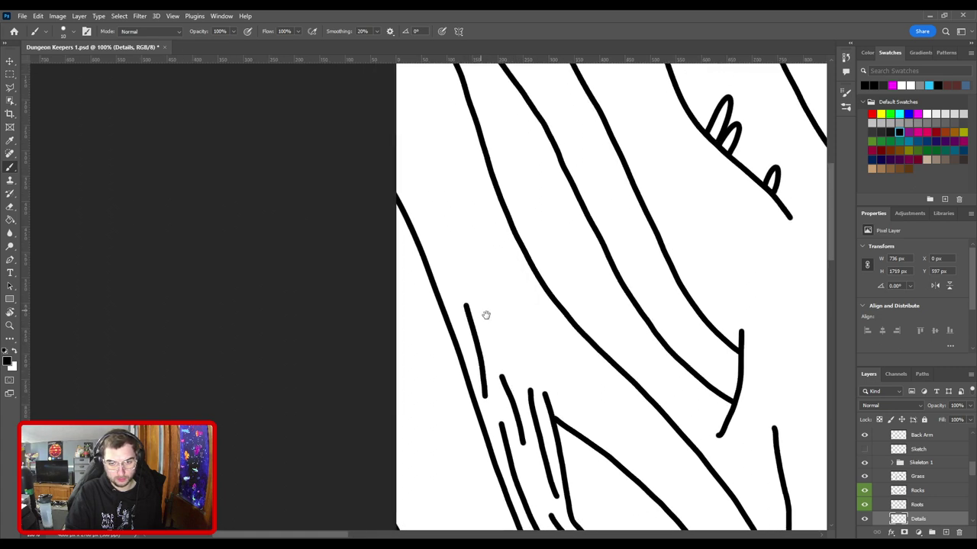
drag(490, 350, 405, 196)
Step: Add a short bark line near the start of the second vine's lower right branch
key(ctrl+minus)
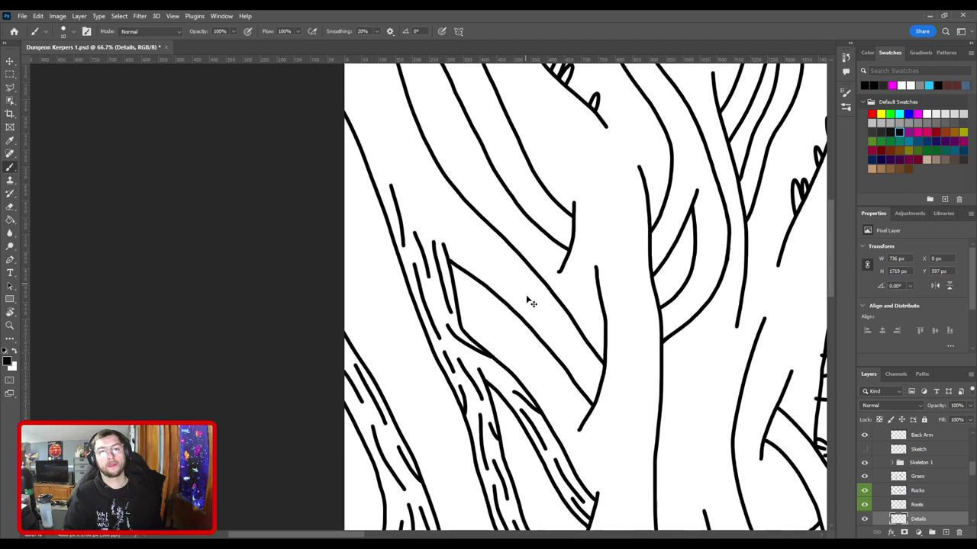
key(ctrl+minus)
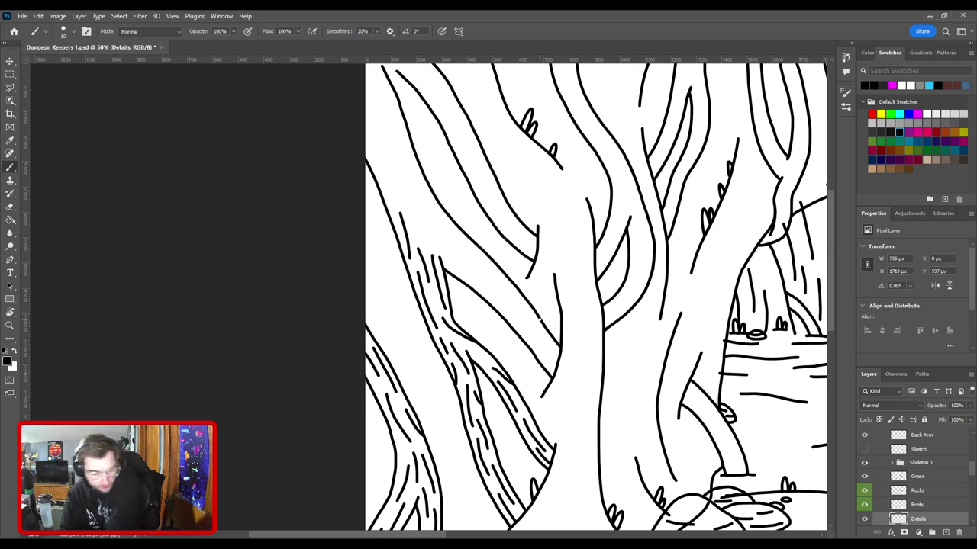
drag(546, 355, 499, 229)
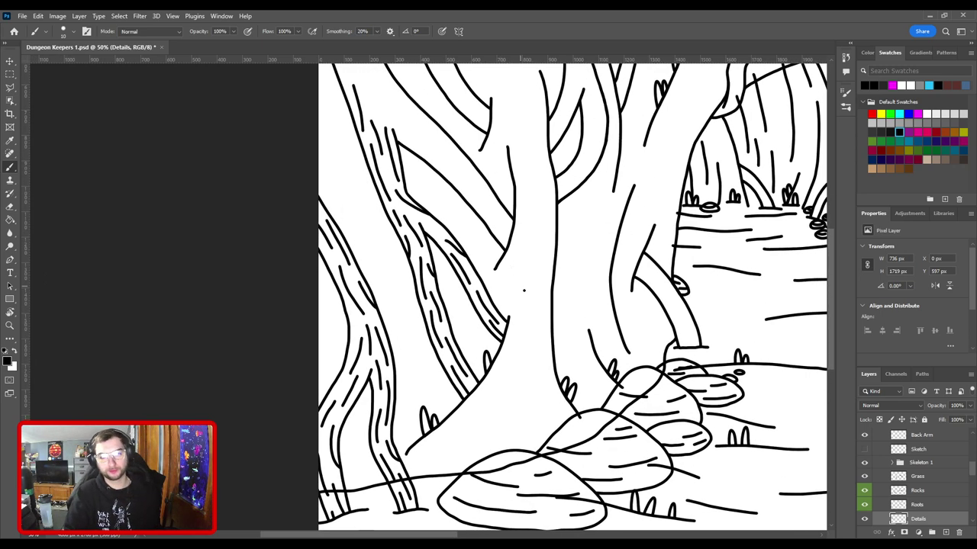
scroll(524, 290, up, 4)
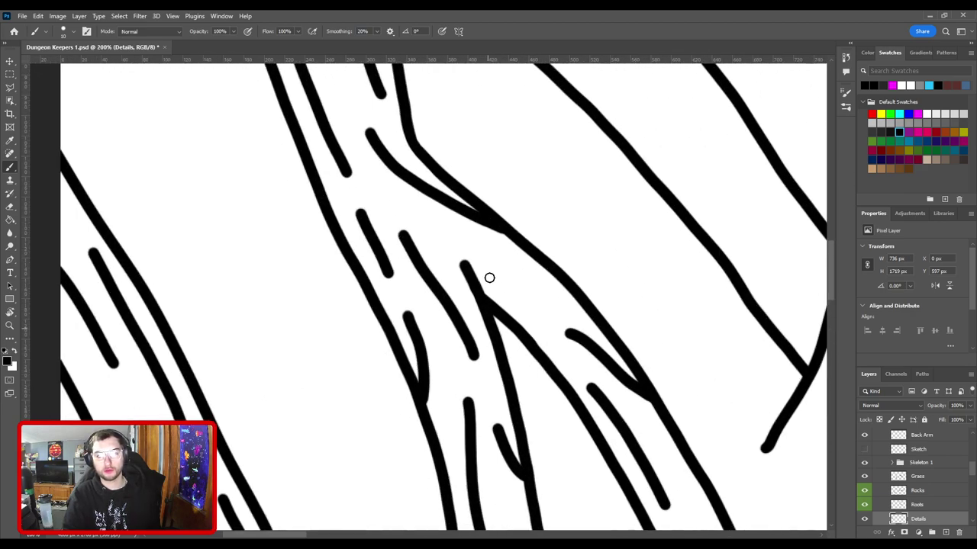
mouse_move(494, 265)
mouse_down()
mouse_move(556, 308)
mouse_move(519, 279)
mouse_move(501, 403)
mouse_move(506, 296)
mouse_move(472, 307)
mouse_move(475, 275)
mouse_move(461, 251)
mouse_up()
Step: Draw bark lines along the second vine's upper branch, from the short mark beside the large trunk to a curved line meeting its upper edge
scroll(557, 309, down, 4)
key(ctrl+plus)
key(ctrl+plus)
key(ctrl+plus)
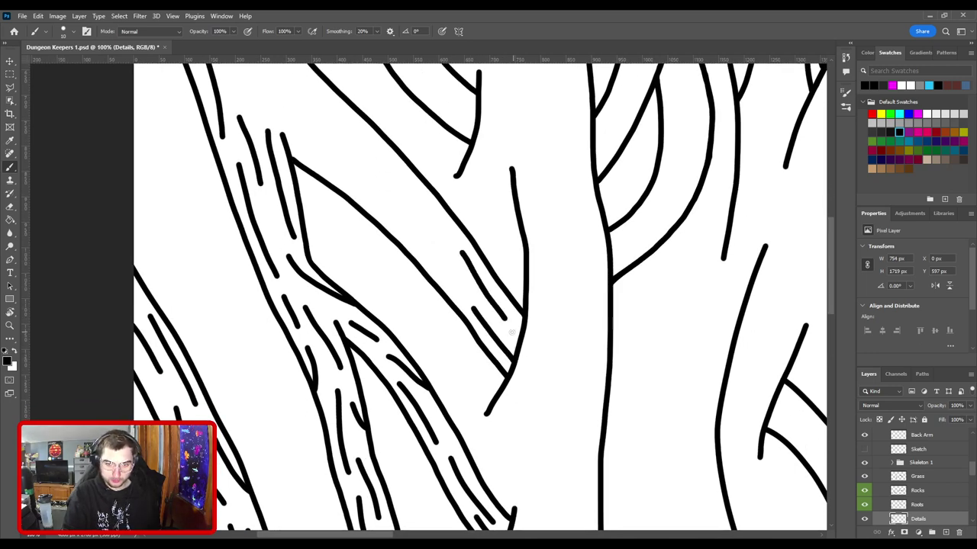
drag(507, 331, 520, 342)
key(ctrl+z)
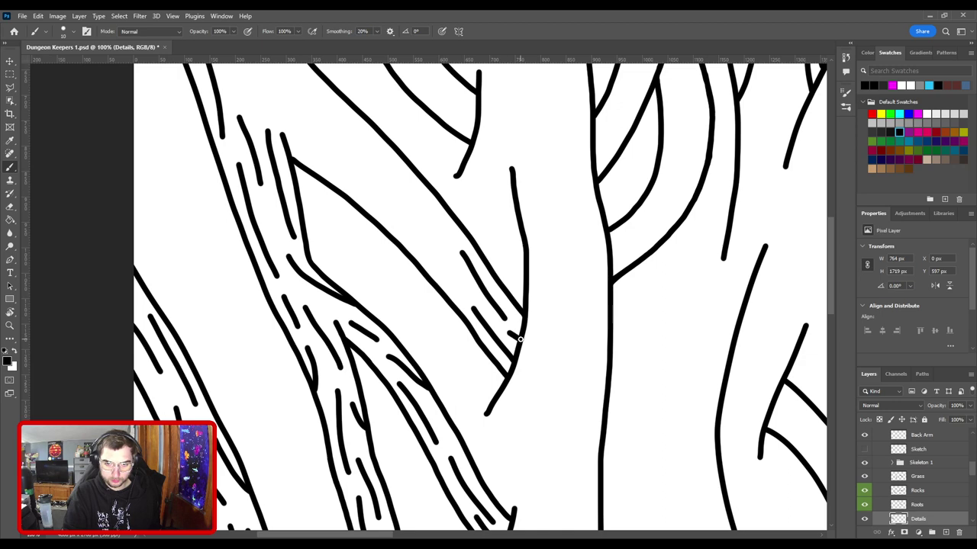
drag(513, 309, 598, 404)
drag(532, 369, 467, 284)
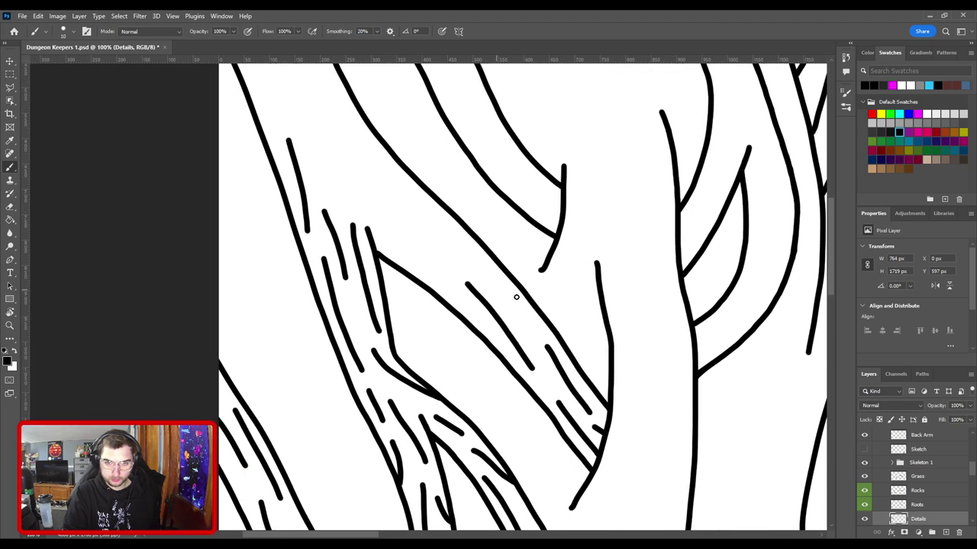
mouse_move(525, 308)
mouse_down()
mouse_move(487, 275)
mouse_move(534, 320)
mouse_up()
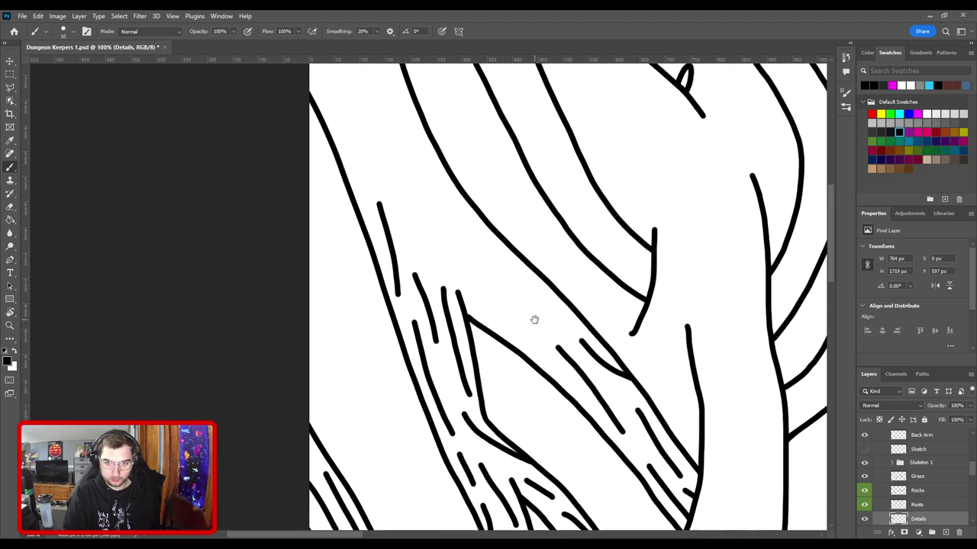
Step: Draw bark lines where the upper branch leaves the second vine, with a shorter line near its upper outline
drag(540, 361, 465, 279)
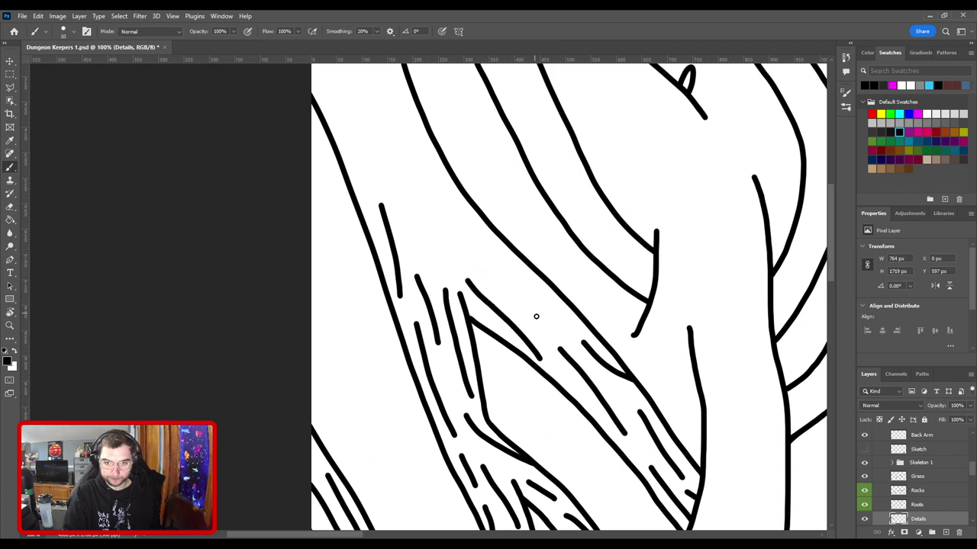
drag(536, 316, 453, 238)
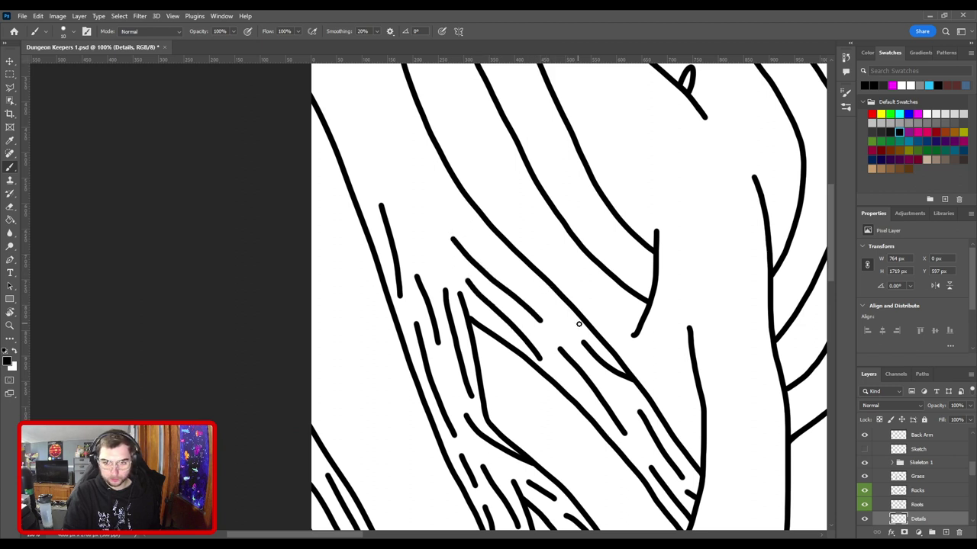
drag(559, 305, 526, 282)
drag(567, 330, 523, 276)
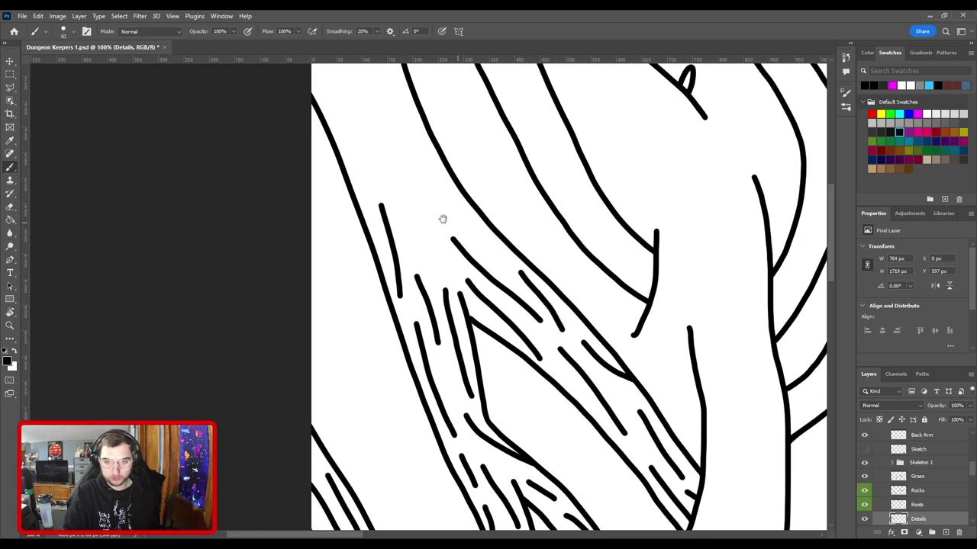
Step: Draw long bark lines up the second vine's upper part, including lines that start at the canvas's left edge
mouse_move(442, 219)
mouse_down()
mouse_move(555, 337)
mouse_move(537, 274)
mouse_up()
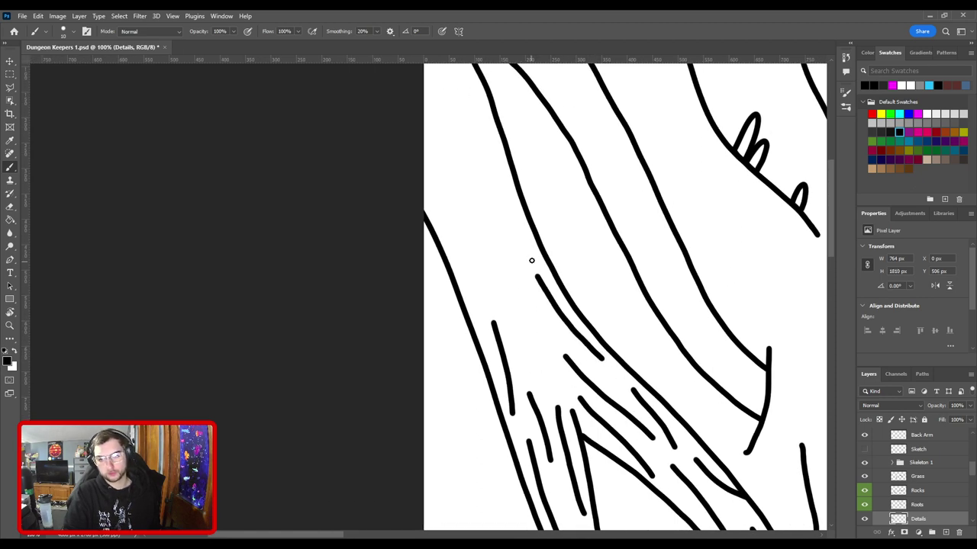
mouse_move(531, 337)
mouse_down()
mouse_move(480, 247)
mouse_move(528, 368)
mouse_move(547, 346)
mouse_move(507, 241)
mouse_move(528, 254)
mouse_move(503, 202)
mouse_move(493, 175)
mouse_up()
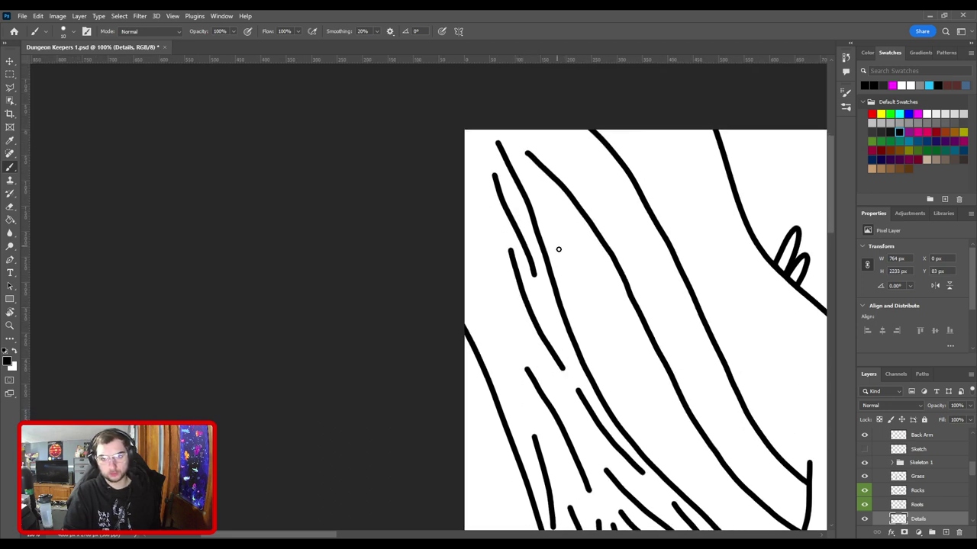
key(ctrl+minus)
key(ctrl+minus)
drag(522, 284, 495, 279)
key(ctrl+plus)
key(ctrl+plus)
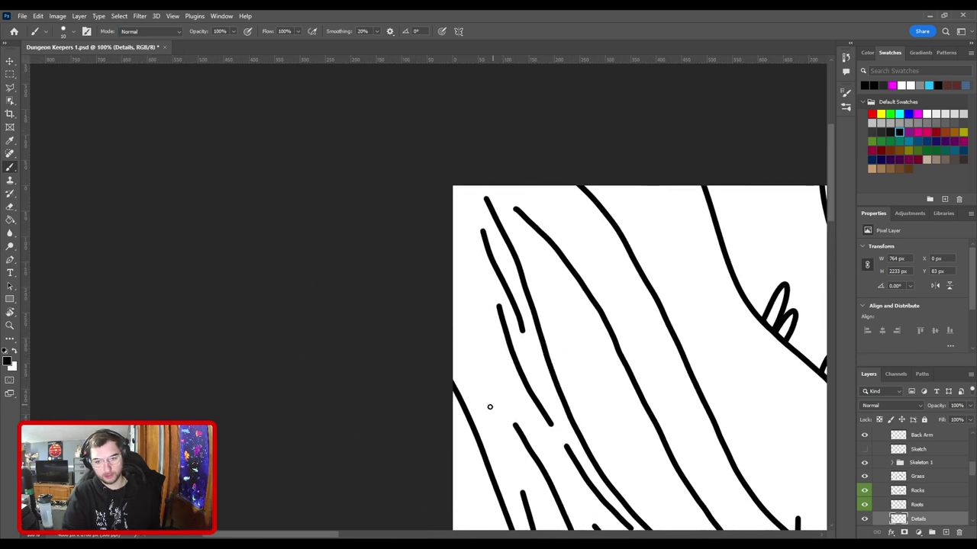
drag(480, 316, 428, 210)
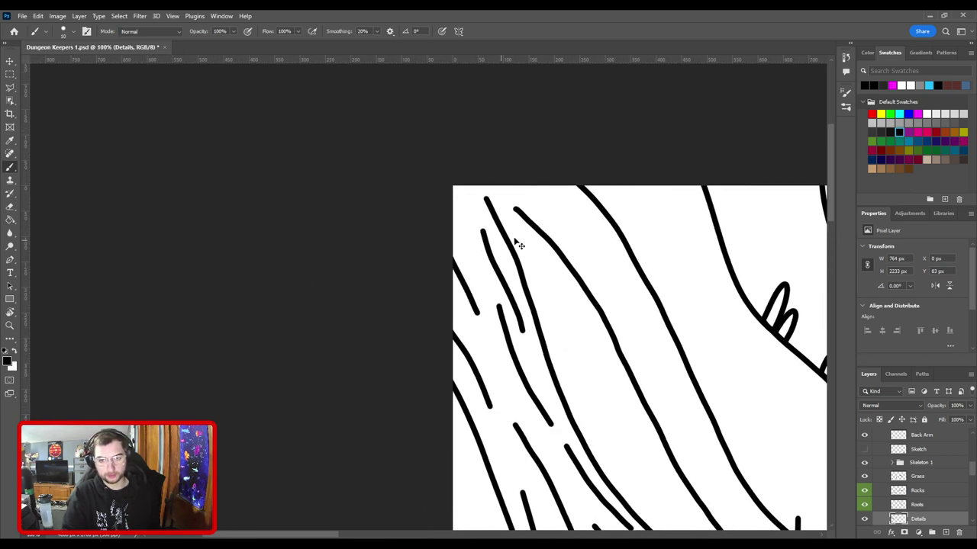
Step: On the Wall and Vines layer, extend the two loose vine outlines near the upper-left corner to the canvas's top edge
scroll(518, 245, up, 4)
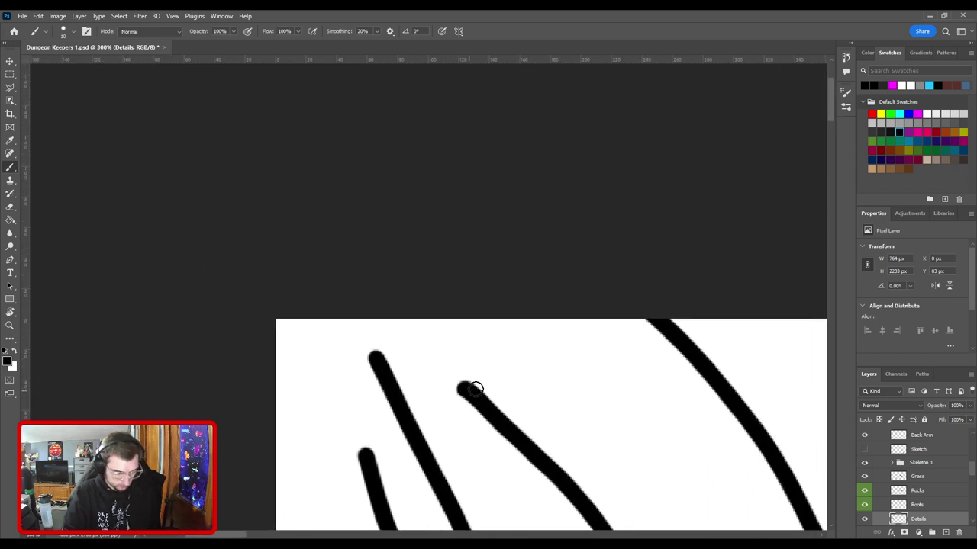
key(ctrl)
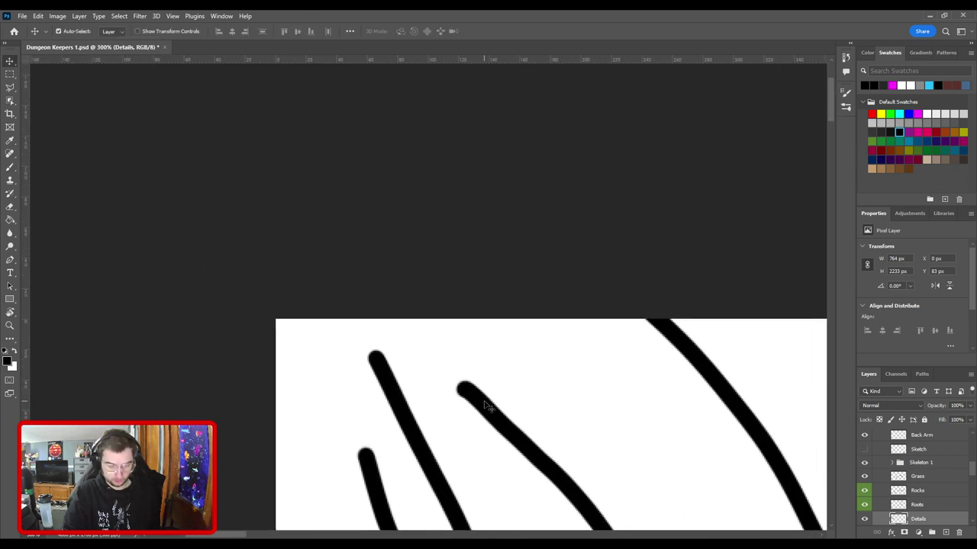
ctrl+click(483, 408)
drag(462, 388, 412, 365)
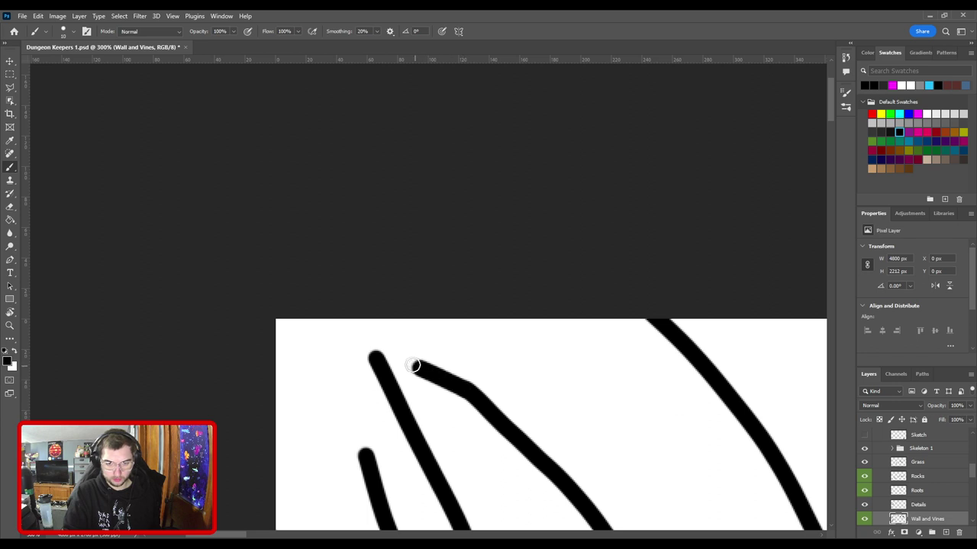
key(ctrl+z)
mouse_move(471, 392)
mouse_down()
mouse_move(360, 328)
mouse_move(345, 302)
mouse_up()
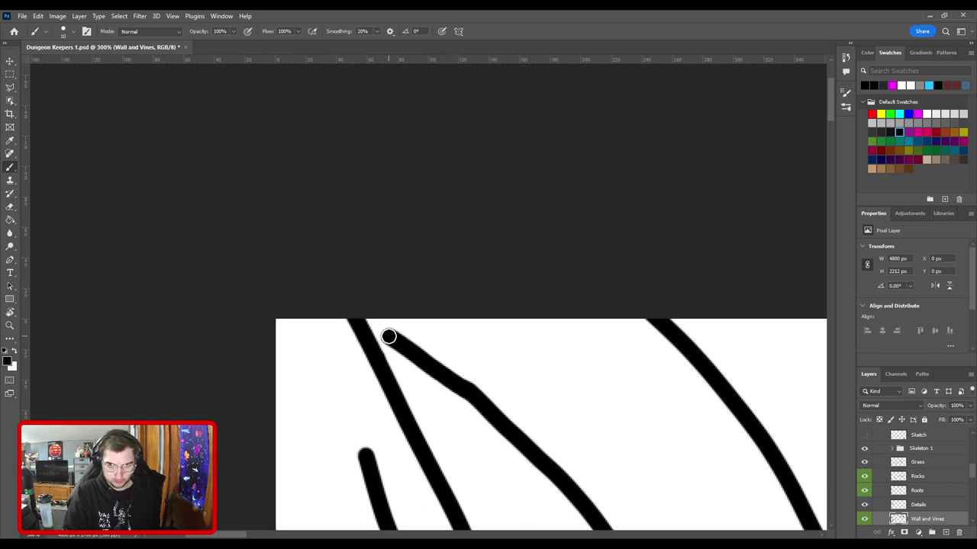
drag(389, 337, 346, 305)
scroll(448, 366, down, 5)
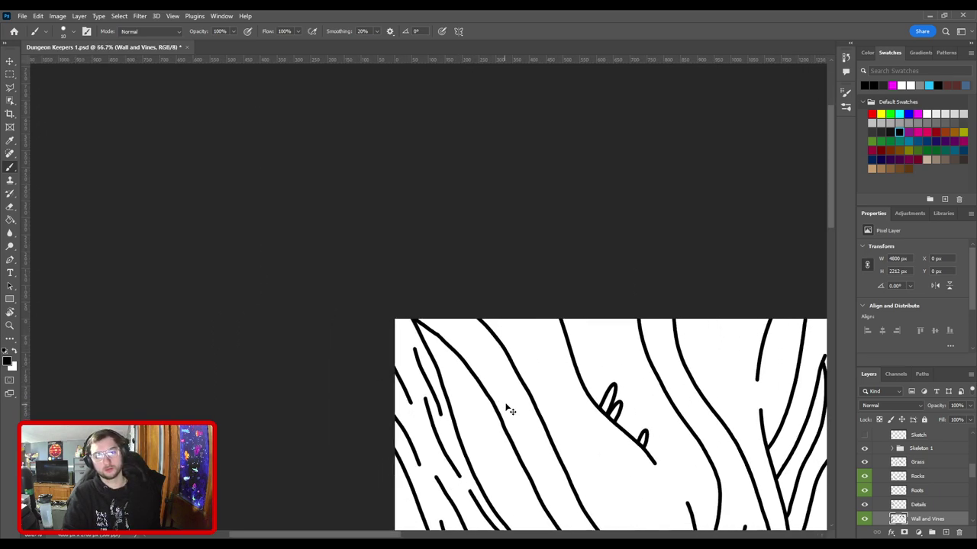
Step: Smooth the kink where the extended vine outline joins the original line
scroll(477, 374, up, 5)
key(e)
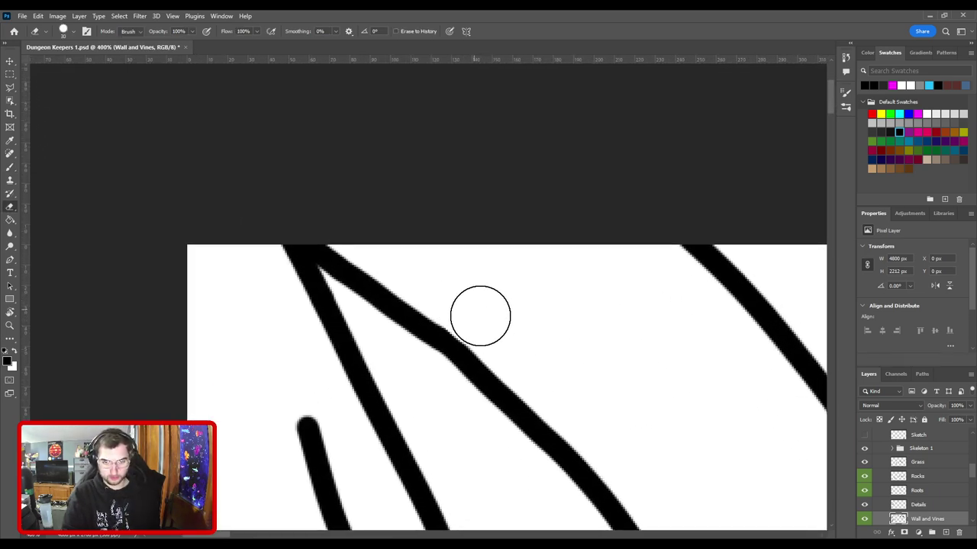
key(b)
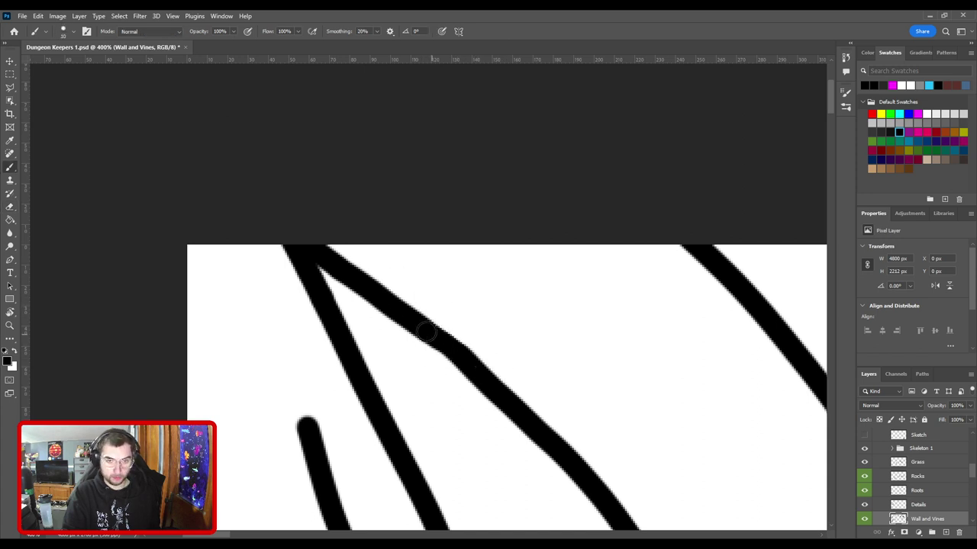
drag(445, 344, 522, 408)
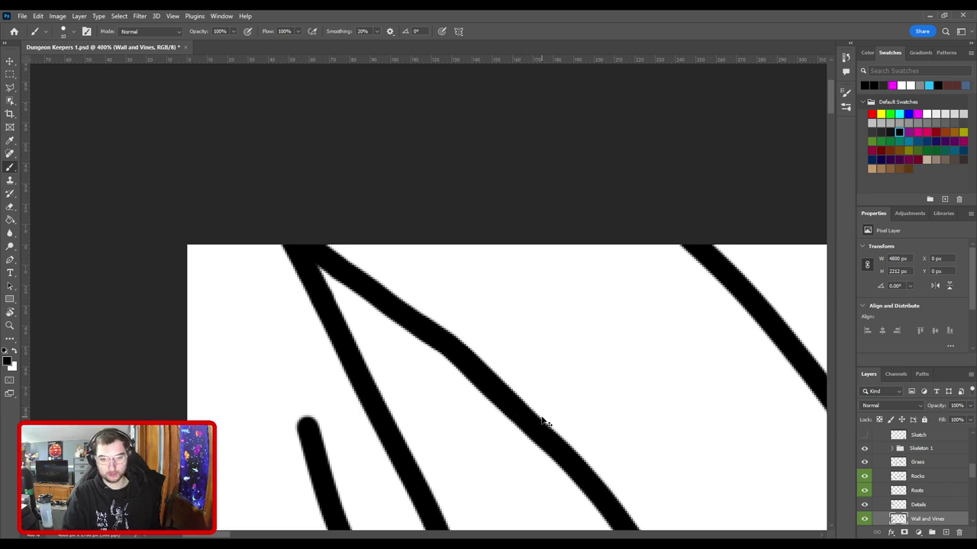
Step: Switch back to the Details layer and add a short bark line at the canvas's left edge near the top corner
scroll(540, 421, down, 5)
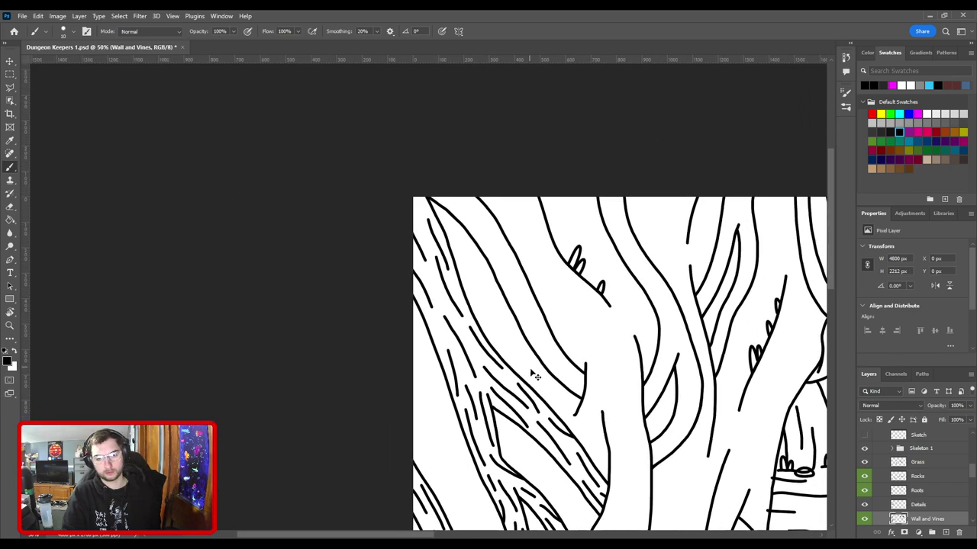
scroll(535, 375, up, 4)
key(v)
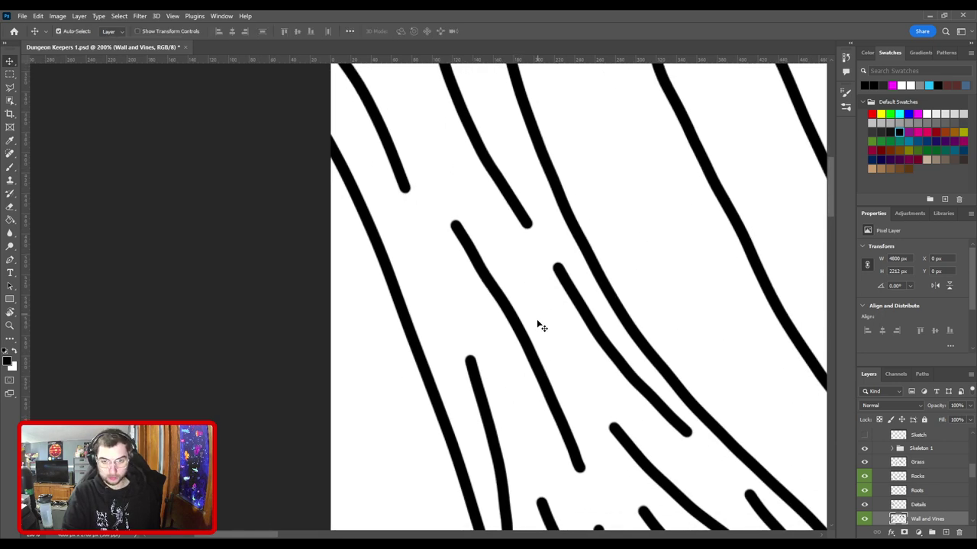
click(525, 338)
mouse_move(457, 298)
mouse_down()
mouse_move(523, 410)
mouse_move(487, 390)
mouse_move(467, 341)
mouse_up()
key(b)
mouse_move(465, 206)
mouse_down()
mouse_move(493, 374)
mouse_move(522, 460)
mouse_up()
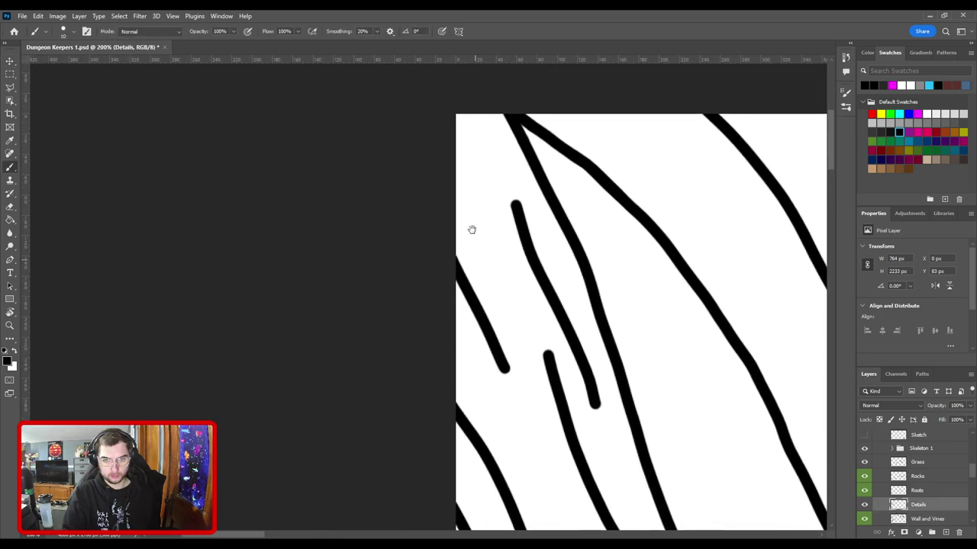
mouse_move(471, 229)
mouse_down()
mouse_move(506, 402)
mouse_move(449, 231)
mouse_up()
Step: Draw bark lines on the third vine, from its end at the large trunk up to its middle
key(ctrl+minus)
key(ctrl+minus)
key(ctrl+minus)
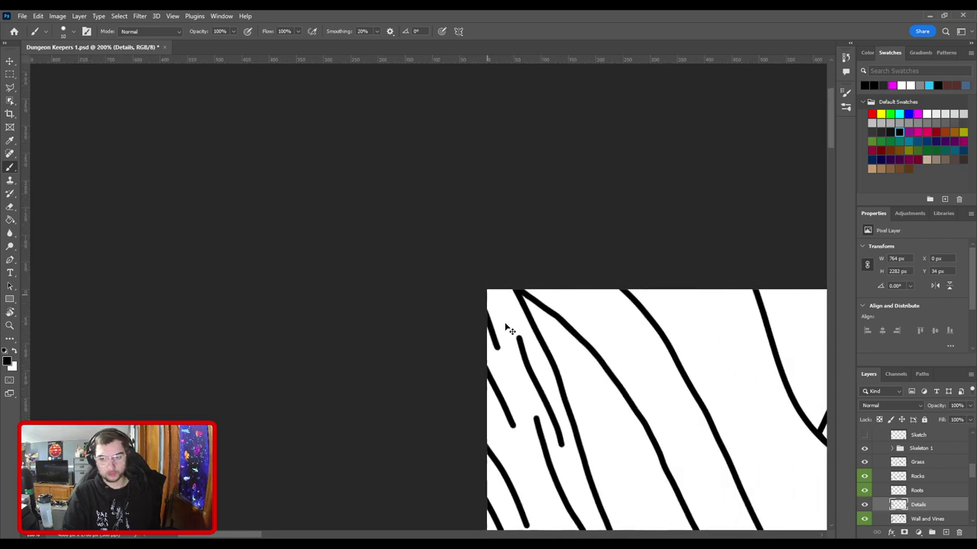
drag(575, 430, 371, 261)
scroll(391, 248, up, 6)
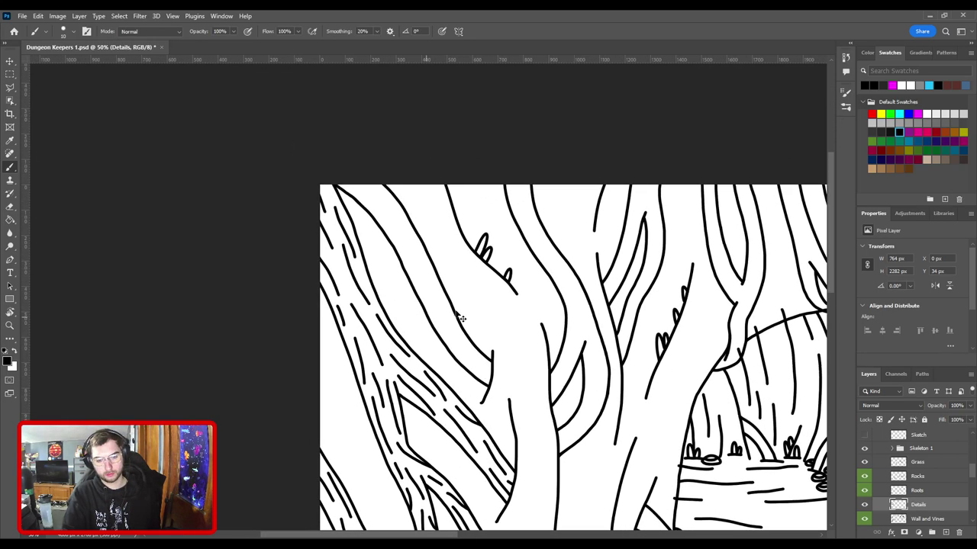
scroll(471, 364, up, 3)
scroll(471, 364, left, 3)
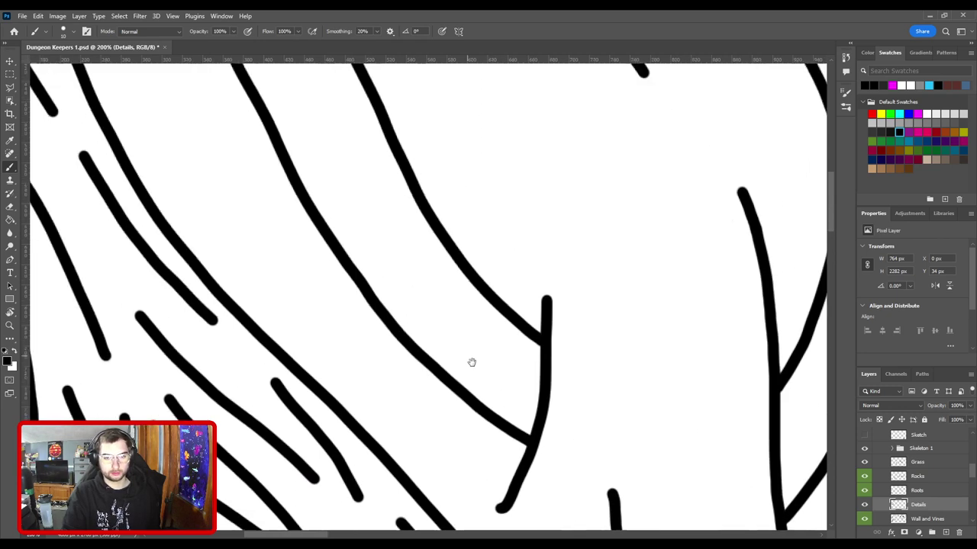
mouse_move(442, 352)
mouse_down()
mouse_move(556, 403)
mouse_move(563, 436)
mouse_up()
drag(527, 389, 595, 495)
mouse_move(569, 451)
mouse_down()
mouse_move(507, 403)
mouse_move(463, 322)
mouse_move(529, 339)
mouse_up()
mouse_move(527, 391)
mouse_down()
mouse_move(487, 303)
mouse_move(457, 178)
mouse_move(519, 403)
mouse_move(546, 403)
mouse_move(465, 239)
mouse_up()
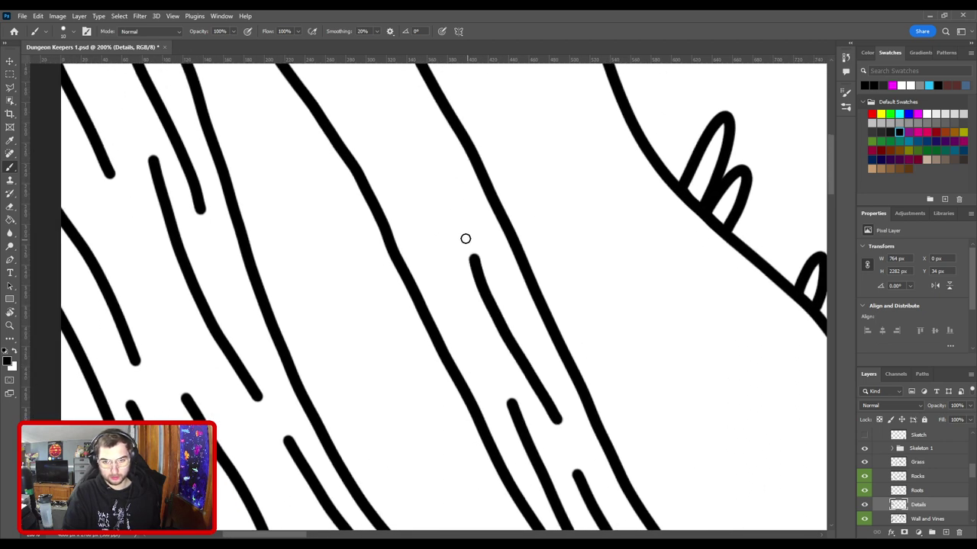
Step: Draw staggered long bark lines on the third vine's upper half, redoing the misplaced strokes
mouse_move(496, 360)
mouse_down()
mouse_move(414, 220)
mouse_move(416, 201)
mouse_move(498, 391)
mouse_move(517, 392)
mouse_move(521, 369)
mouse_move(453, 275)
mouse_up()
key(ctrl+z)
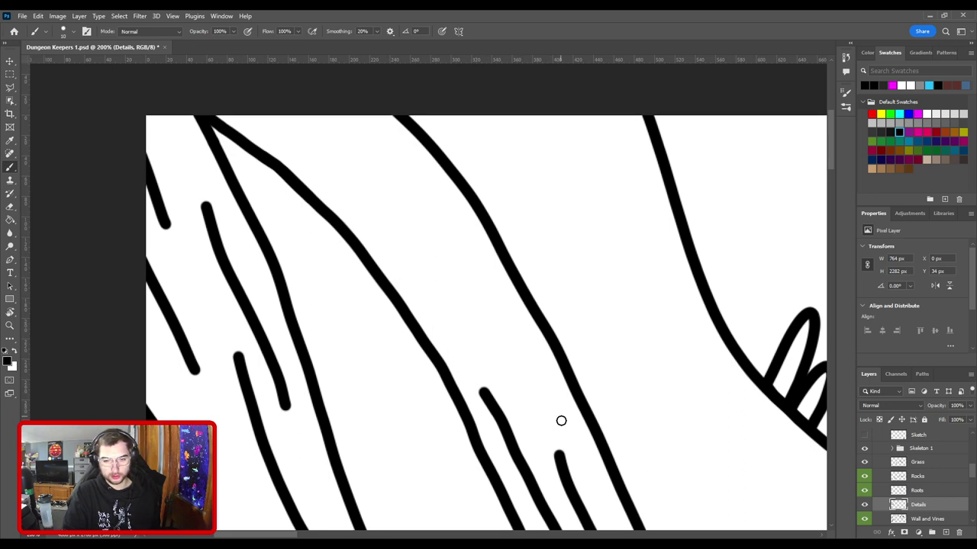
mouse_move(551, 420)
mouse_down()
mouse_move(538, 387)
mouse_move(464, 279)
mouse_move(561, 376)
mouse_move(553, 412)
mouse_move(498, 310)
mouse_up()
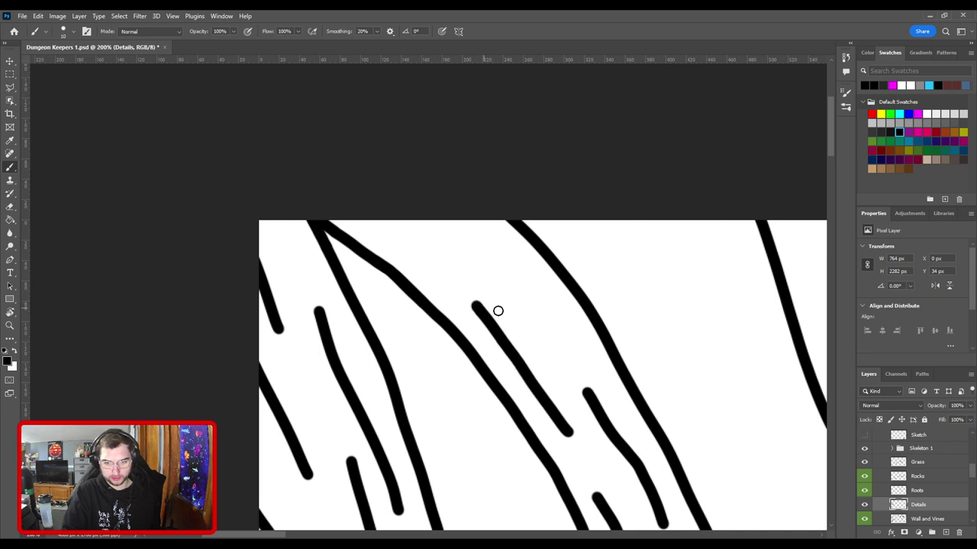
drag(564, 355, 504, 271)
key(ctrl+z)
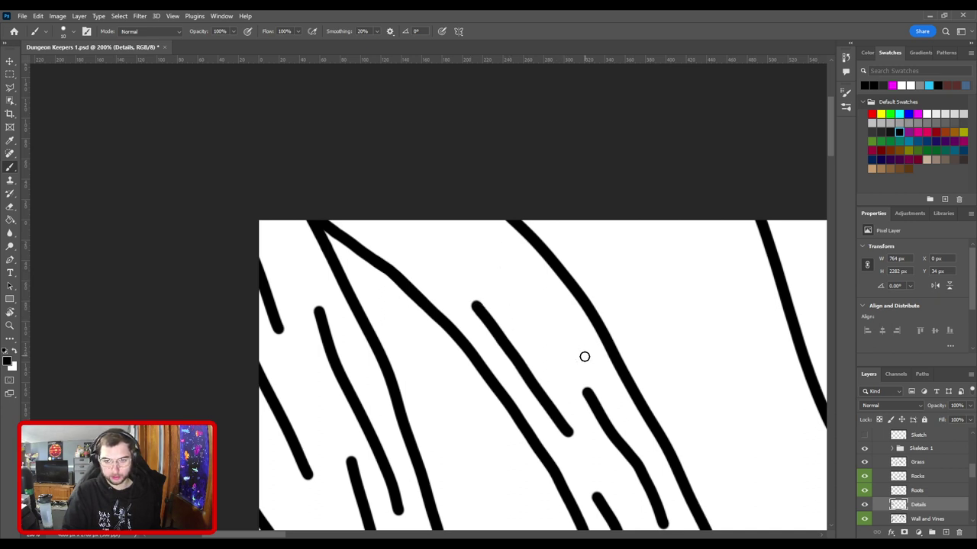
drag(577, 358, 500, 253)
Step: Add short bark lines running off the canvas's top edge at the third vine's tip, redoing the last one
mouse_move(443, 243)
mouse_down()
mouse_move(559, 353)
mouse_move(472, 309)
mouse_up()
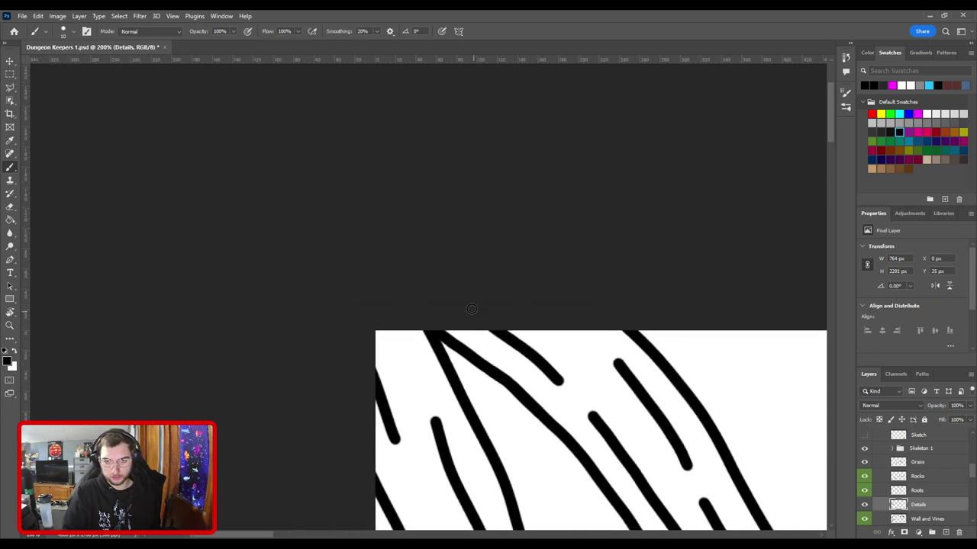
drag(584, 353, 545, 306)
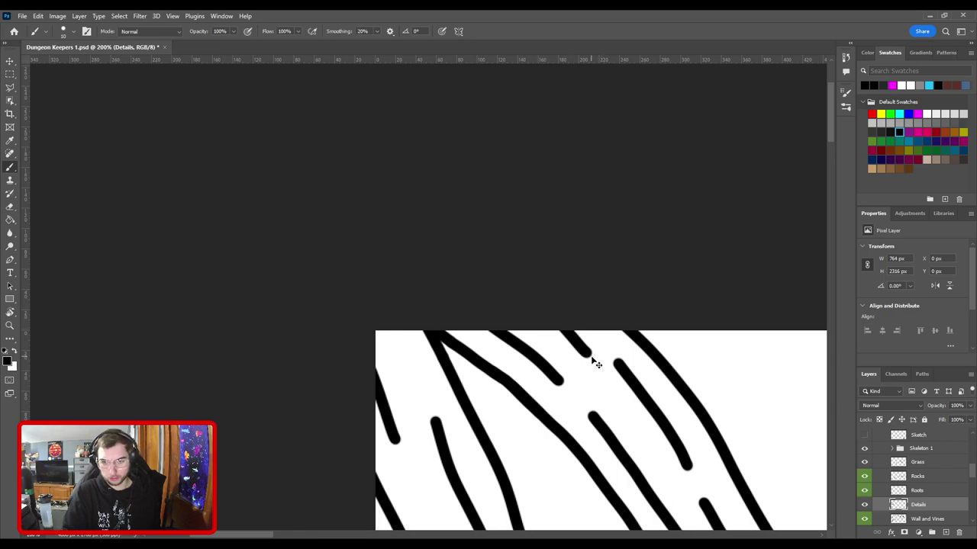
key(ctrl+z)
drag(594, 362, 568, 334)
Step: Check the bark texture against the whole scene and examine the untextured vines beside the large trunk
key(ctrl+minus)
key(ctrl+minus)
key(ctrl+minus)
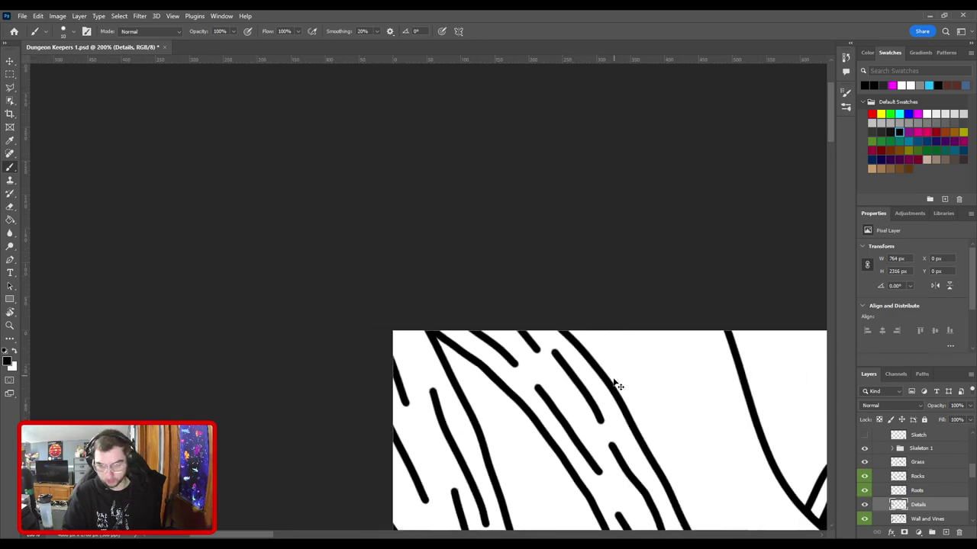
mouse_move(608, 383)
mouse_down()
mouse_move(497, 184)
mouse_move(510, 175)
mouse_up()
key(ctrl+minus)
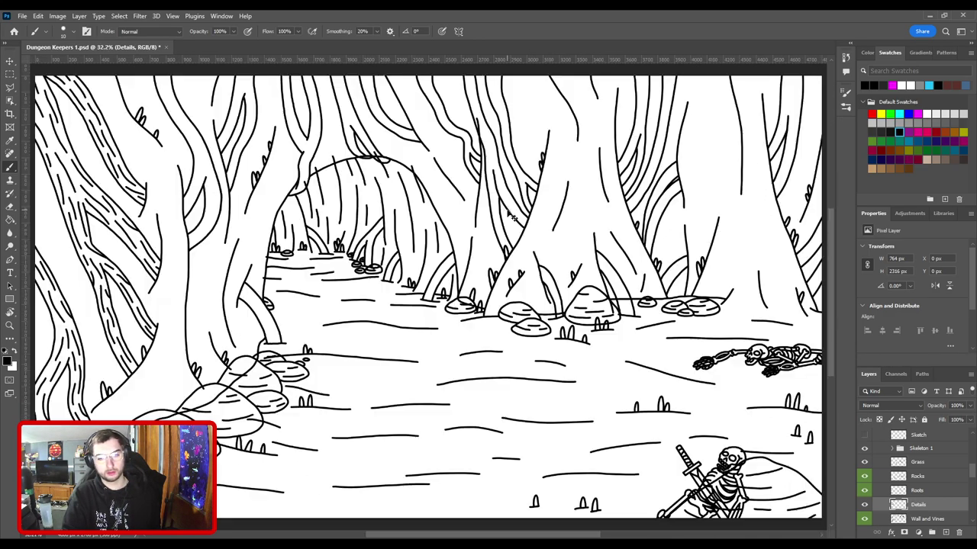
drag(352, 297, 585, 391)
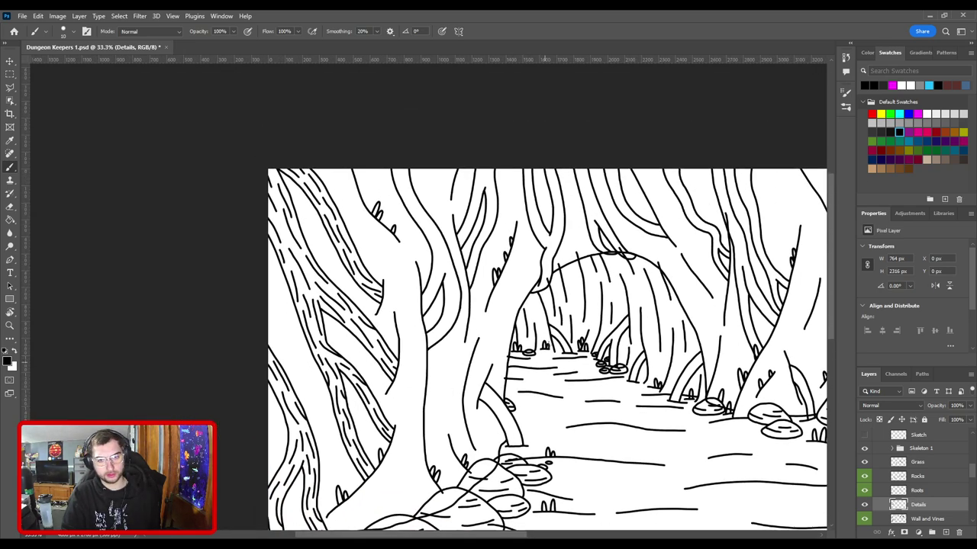
key(ctrl+plus)
key(ctrl+plus)
key(ctrl+plus)
key(ctrl+plus)
drag(490, 290, 479, 430)
key(ctrl+minus)
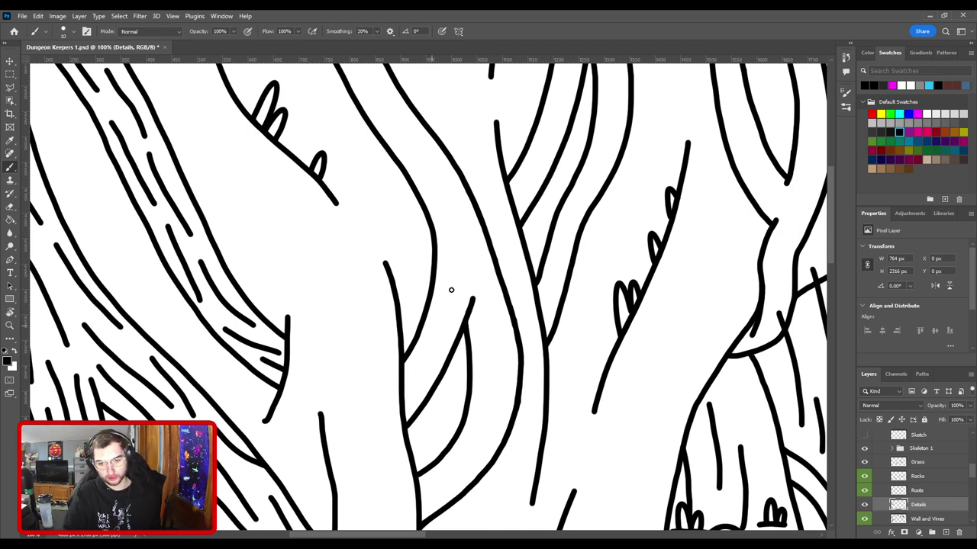
Step: Select the Wall and Vines layer by picking the outline of the curved vine beside the large trunk
key(ctrl+plus)
drag(560, 401, 417, 225)
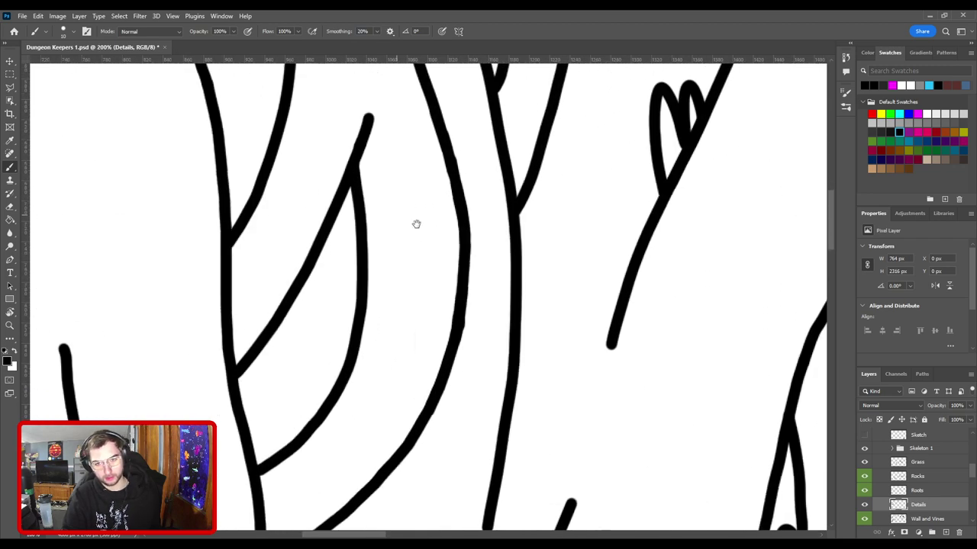
drag(509, 285, 453, 253)
key(ctrl+plus)
key(ctrl+plus)
drag(497, 312, 576, 362)
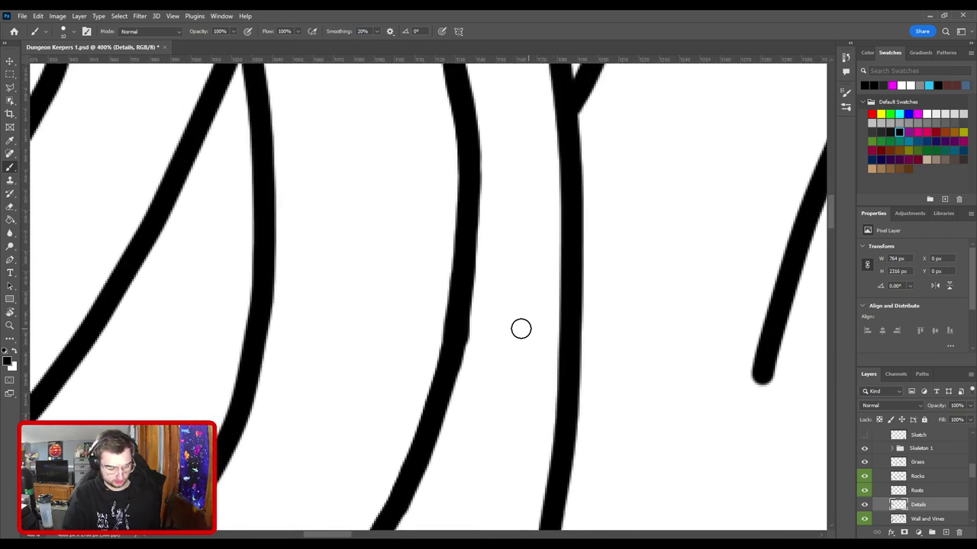
ctrl+click(463, 302)
drag(500, 347, 505, 323)
key(ctrl+minus)
key(ctrl+minus)
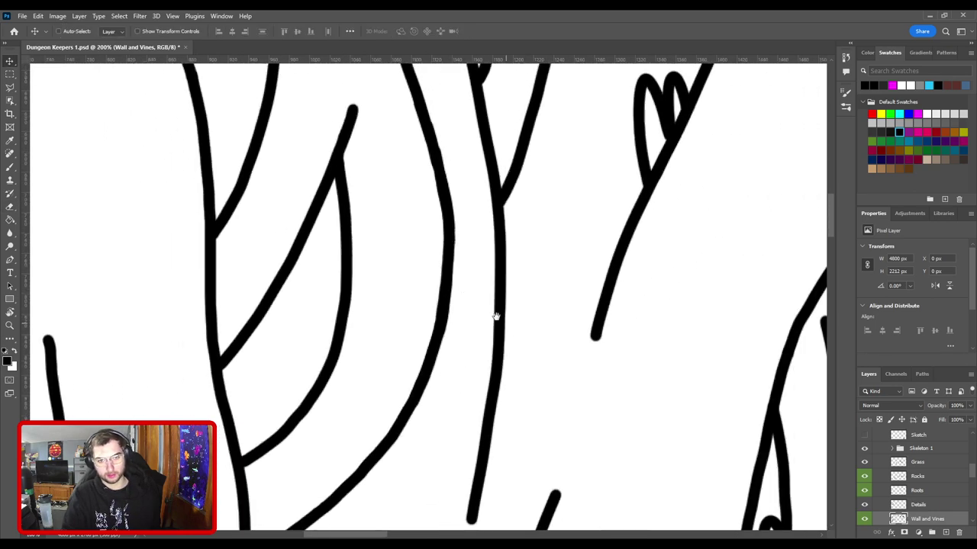
Step: Reselect the Details layer by picking one of the third vine's bark lines, and activate the Brush tool
drag(425, 268, 554, 379)
key(ctrl+minus)
drag(422, 327, 555, 328)
key(ctrl+plus)
key(ctrl+plus)
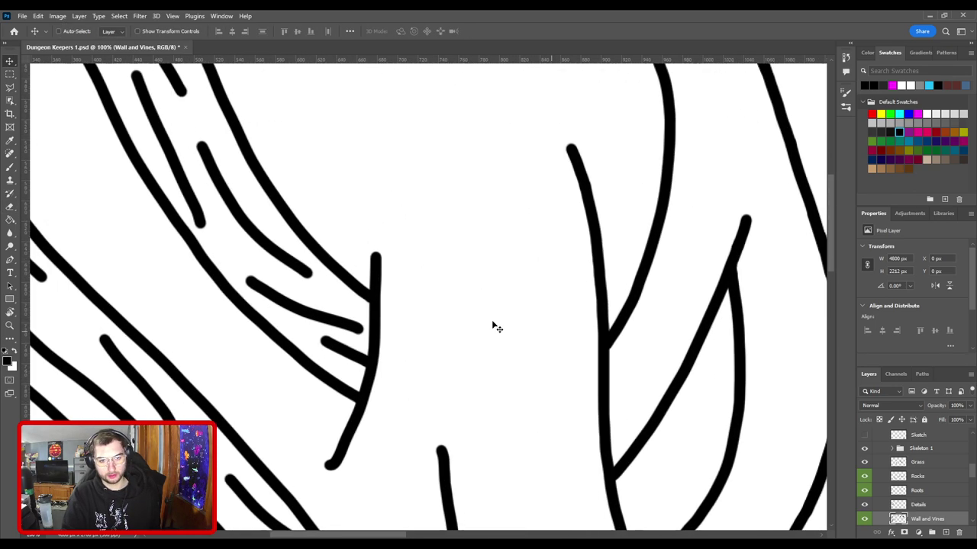
click(313, 346)
key(b)
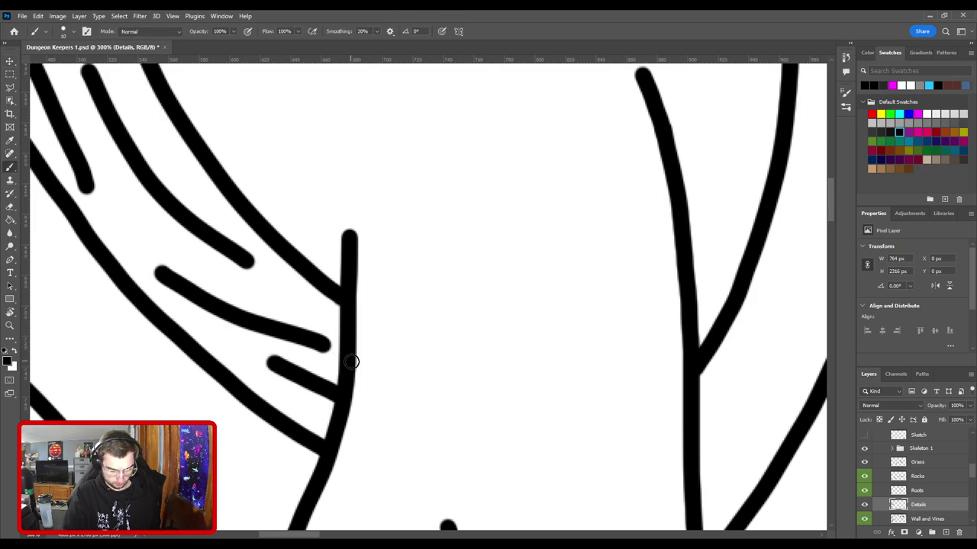
Step: Draw staggered bark lines on the lower bend of the curved vine, starting where it meets the large trunk
key(ctrl+minus)
key(ctrl+minus)
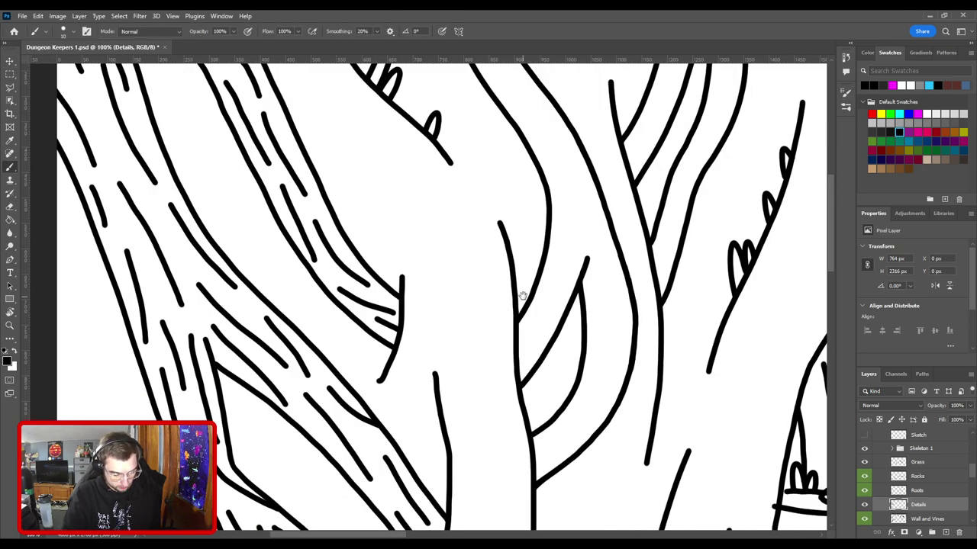
drag(521, 296, 392, 307)
mouse_move(483, 384)
mouse_down()
mouse_move(464, 285)
mouse_move(481, 221)
mouse_up()
key(ctrl+plus)
drag(470, 265, 401, 399)
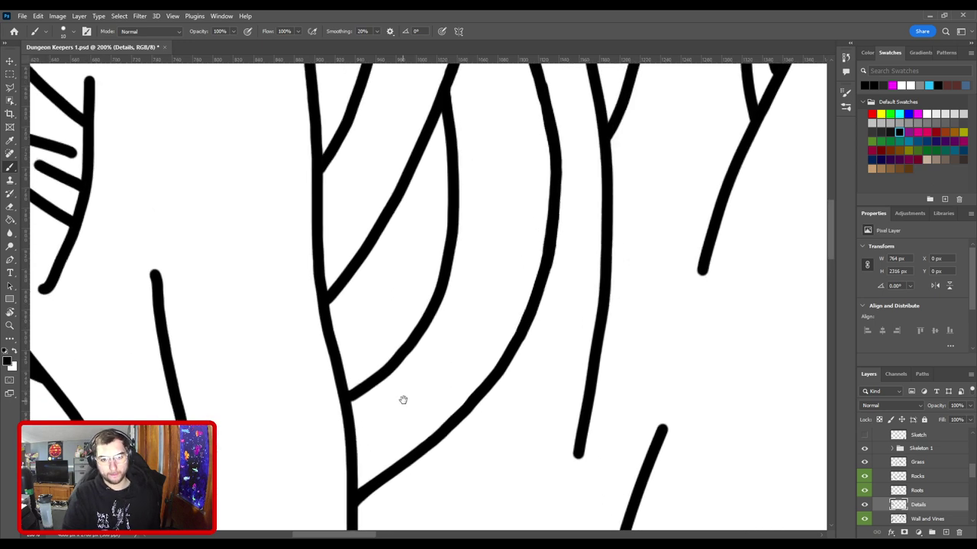
drag(352, 419, 413, 384)
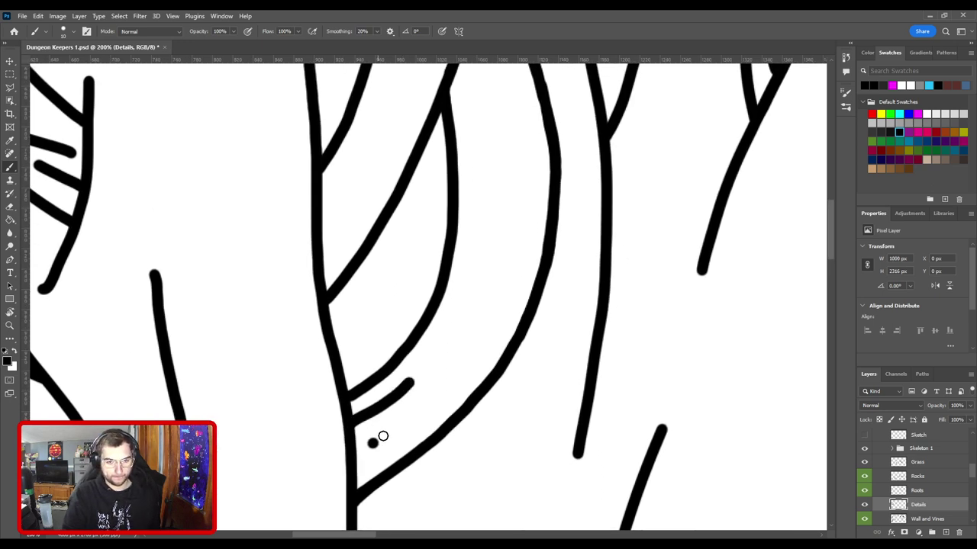
mouse_move(383, 436)
mouse_down()
mouse_move(426, 396)
mouse_move(452, 350)
mouse_up()
mouse_move(486, 383)
mouse_down()
mouse_move(506, 290)
mouse_move(469, 414)
mouse_move(448, 407)
mouse_move(459, 324)
mouse_up()
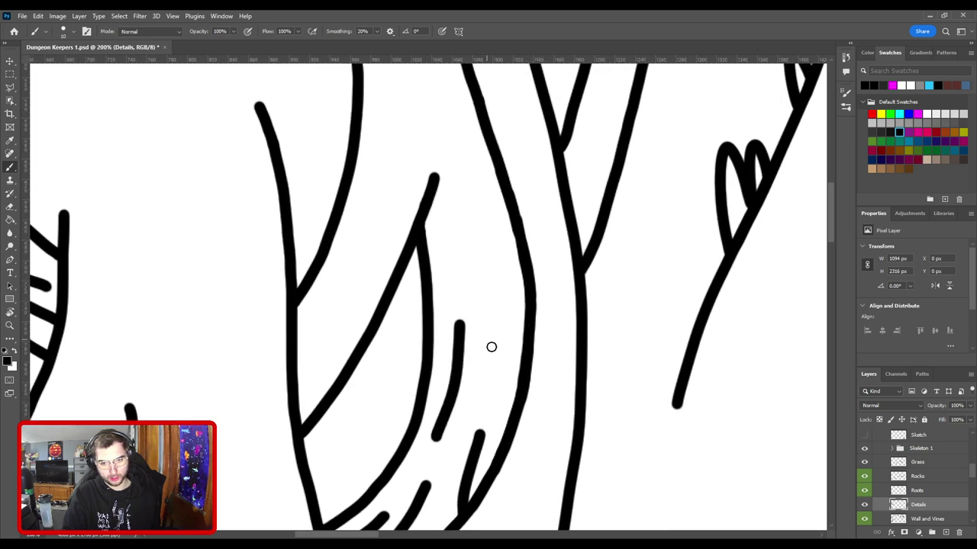
Step: Add a bark line along the outer side of the curved vine's bend, undoing the misplaced strokes
drag(494, 385, 497, 275)
key(ctrl+z)
mouse_move(492, 373)
mouse_down()
mouse_move(501, 264)
mouse_move(508, 375)
mouse_up()
mouse_move(475, 410)
mouse_down()
mouse_move(476, 337)
mouse_move(454, 300)
mouse_up()
key(ctrl+z)
key(ctrl+minus)
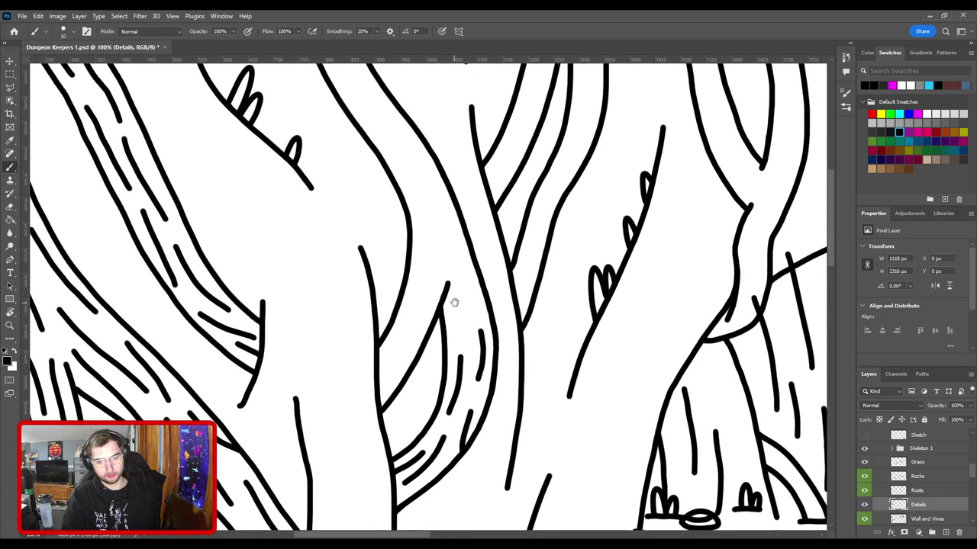
Step: Draw bark lines around the curved vine's fork and on its short branch to the trunk, undoing a misplaced stroke
key(ctrl+plus)
drag(507, 337, 488, 243)
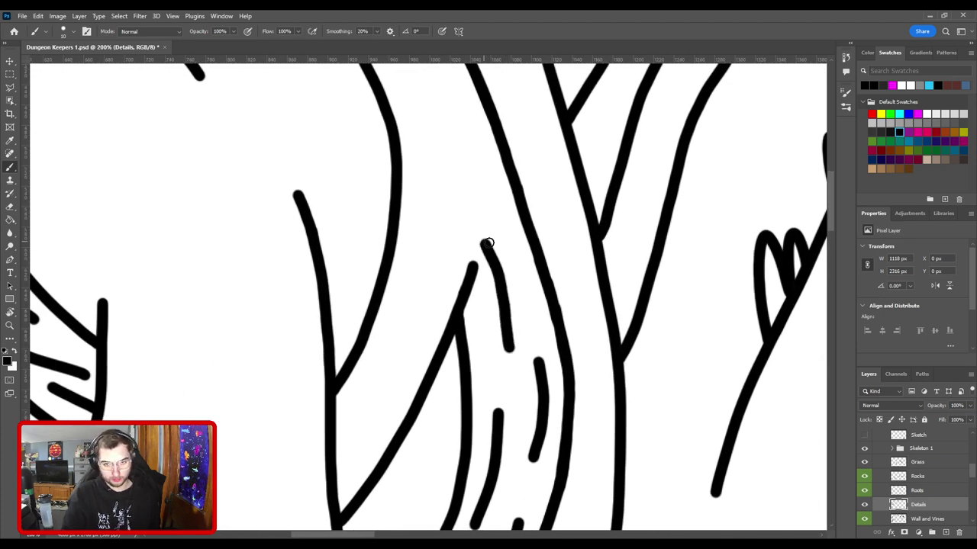
drag(534, 310, 525, 291)
drag(523, 257, 554, 227)
mouse_move(389, 471)
mouse_down()
mouse_move(439, 395)
mouse_move(455, 307)
mouse_move(489, 283)
mouse_move(498, 214)
mouse_move(500, 356)
mouse_up()
drag(464, 406, 474, 289)
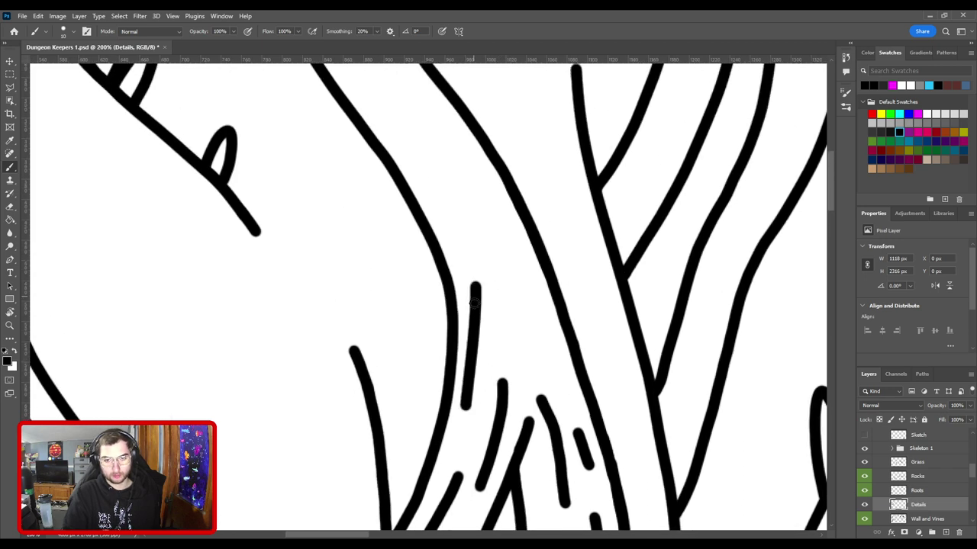
mouse_move(556, 374)
mouse_down()
mouse_move(484, 206)
mouse_move(503, 381)
mouse_move(458, 307)
mouse_move(488, 296)
mouse_up()
key(ctrl+z)
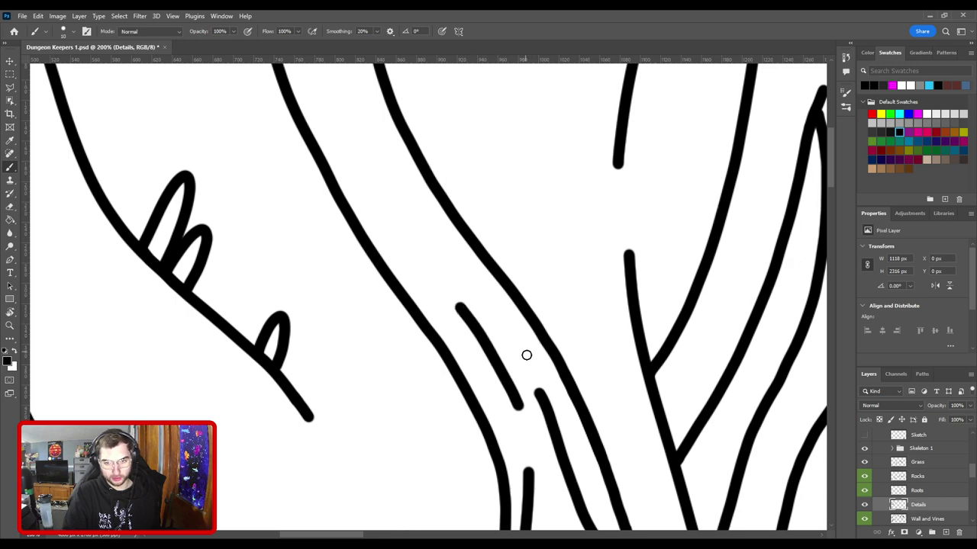
Step: Draw staggered bark lines on the curved vine's upper stretch above the fork, redoing a misplaced stroke
drag(526, 353, 499, 307)
mouse_move(442, 260)
mouse_down()
mouse_move(524, 386)
mouse_move(480, 306)
mouse_up()
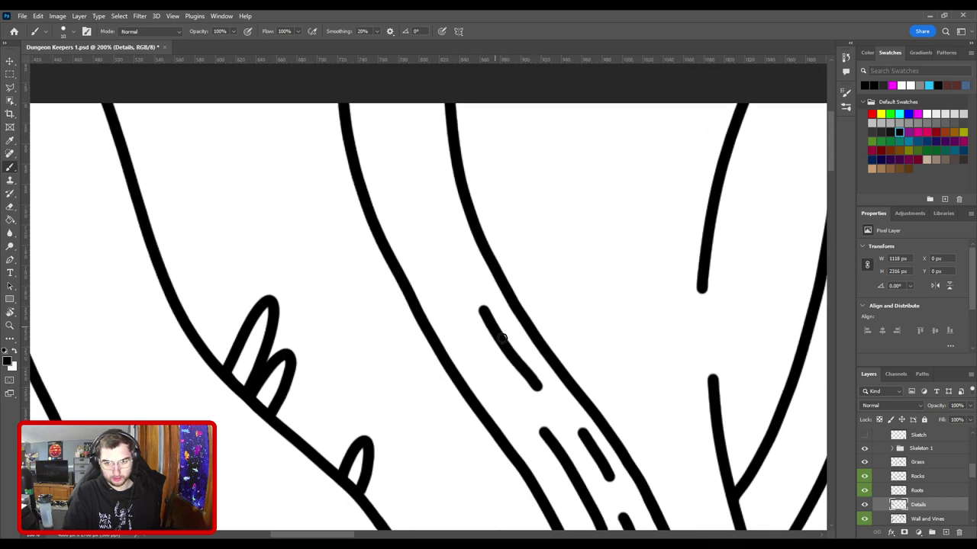
key(ctrl+z)
drag(544, 391, 492, 312)
drag(484, 358, 443, 246)
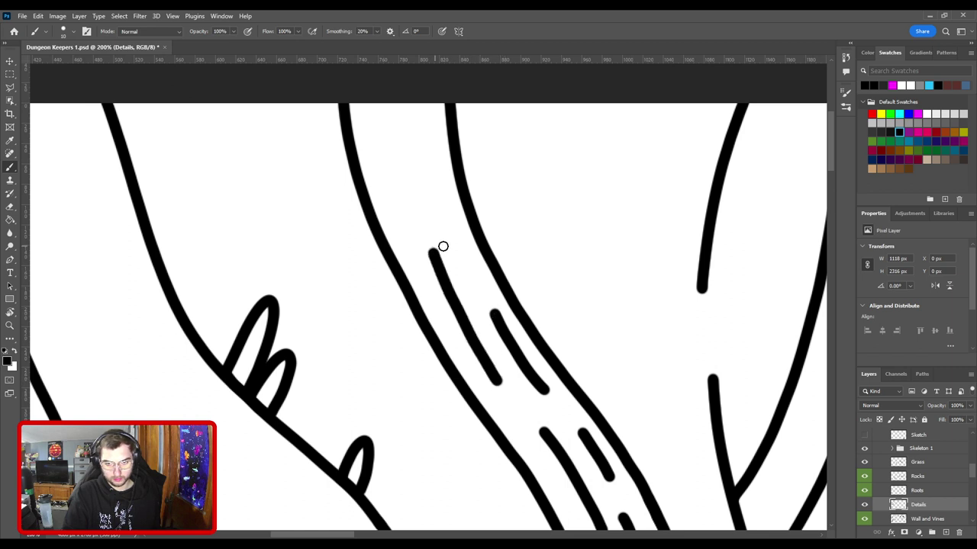
Step: Finish the curved vine's bark lines up to the canvas's top edge and save the document
mouse_move(479, 284)
mouse_down()
mouse_move(424, 176)
mouse_move(493, 296)
mouse_up()
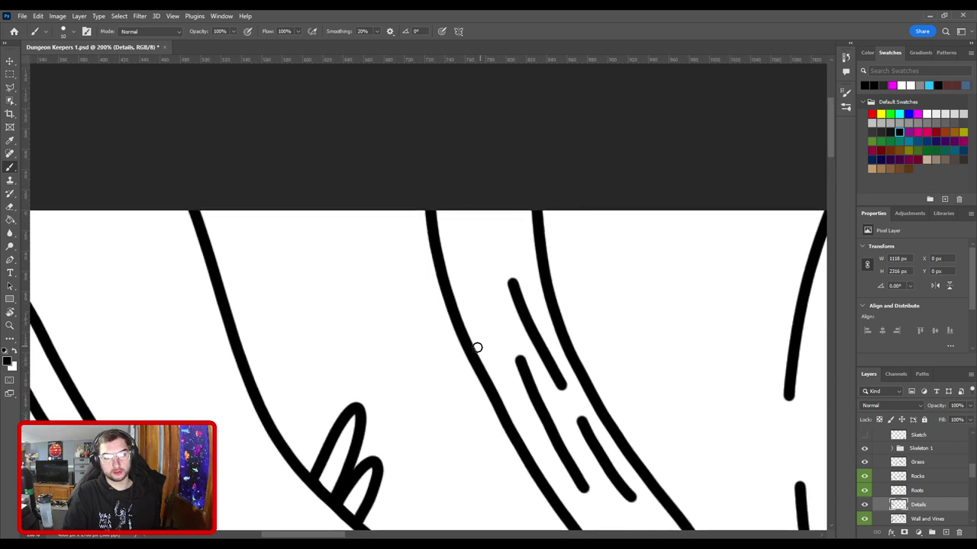
drag(475, 347, 458, 250)
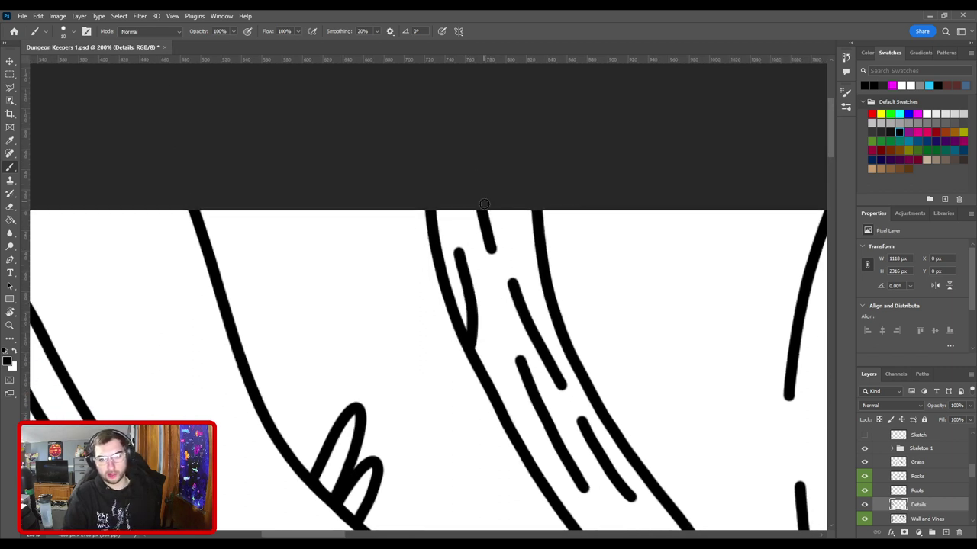
scroll(484, 203, down, 4)
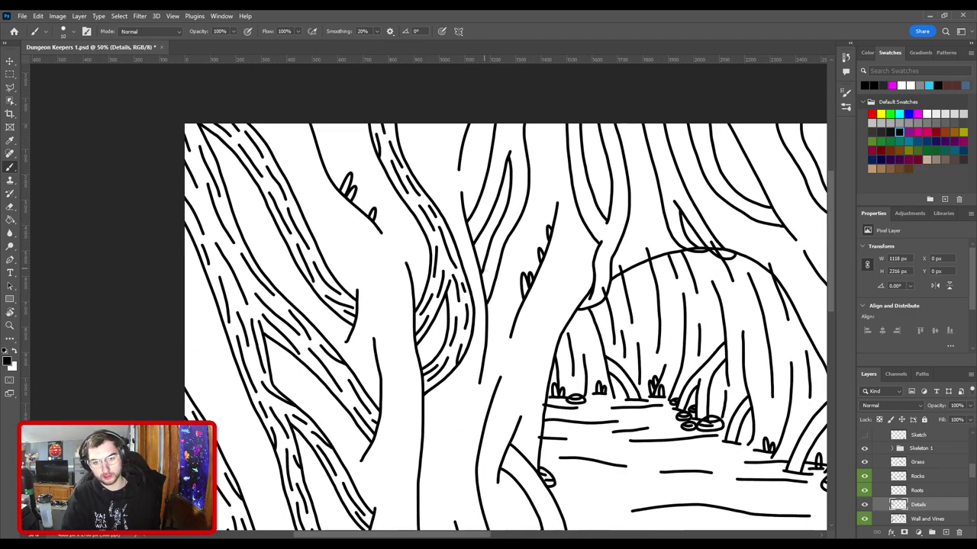
scroll(489, 283, down, 2)
key(ctrl+s)
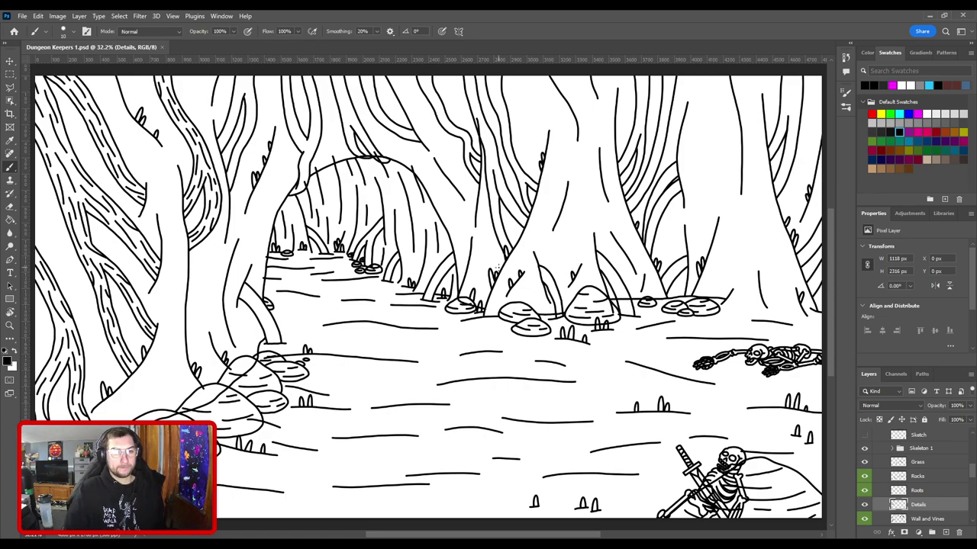
Step: Draw bark lines at the base of the arched root behind the foreground rocks
scroll(498, 266, up, 3)
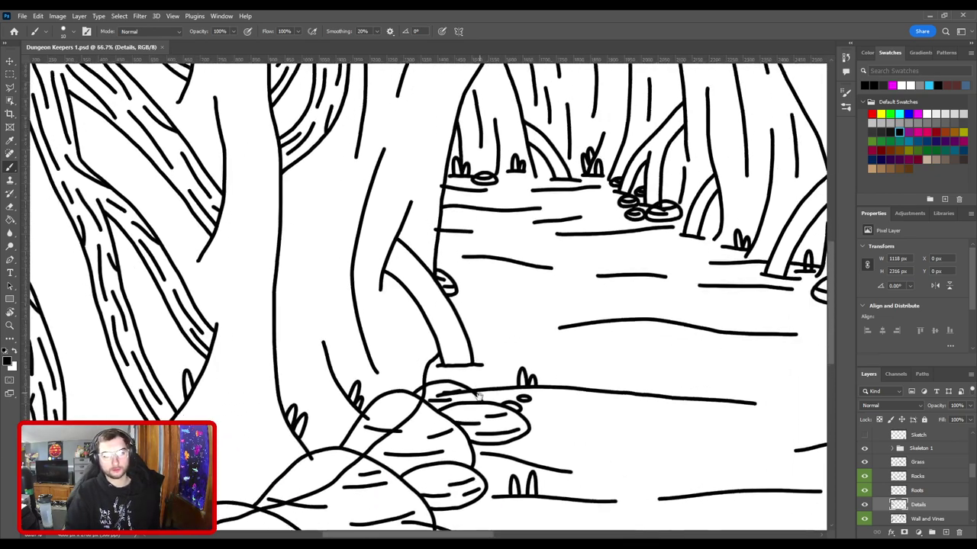
scroll(478, 396, up, 2)
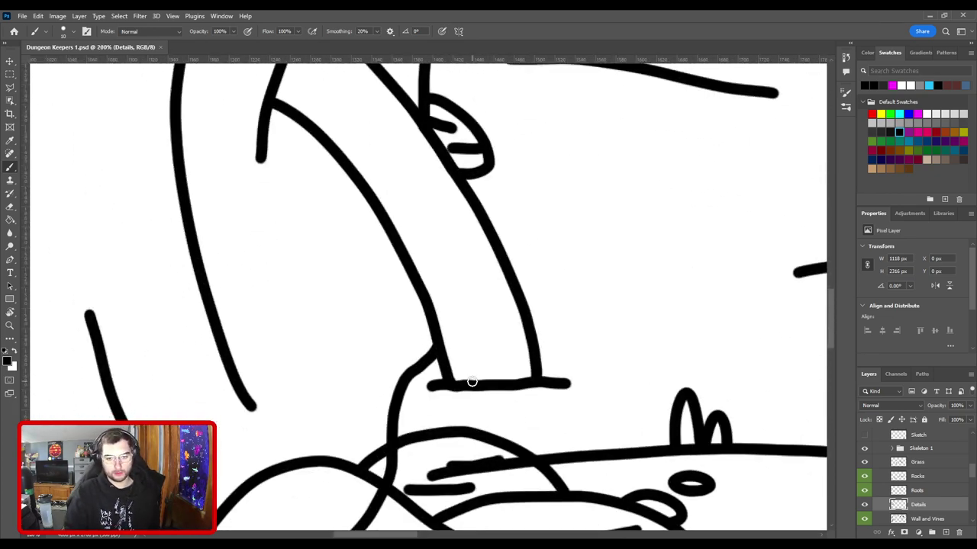
drag(471, 382, 453, 310)
drag(491, 358, 440, 232)
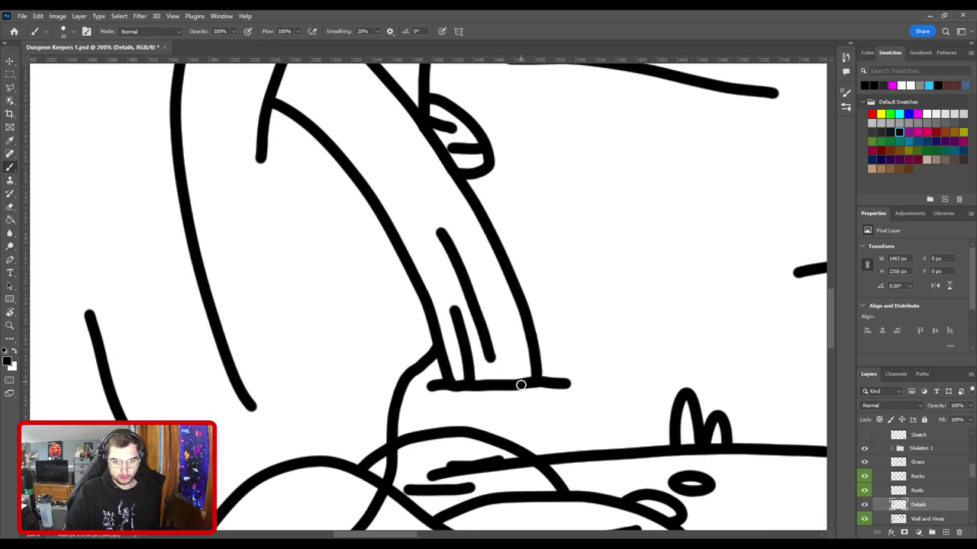
drag(484, 277, 539, 443)
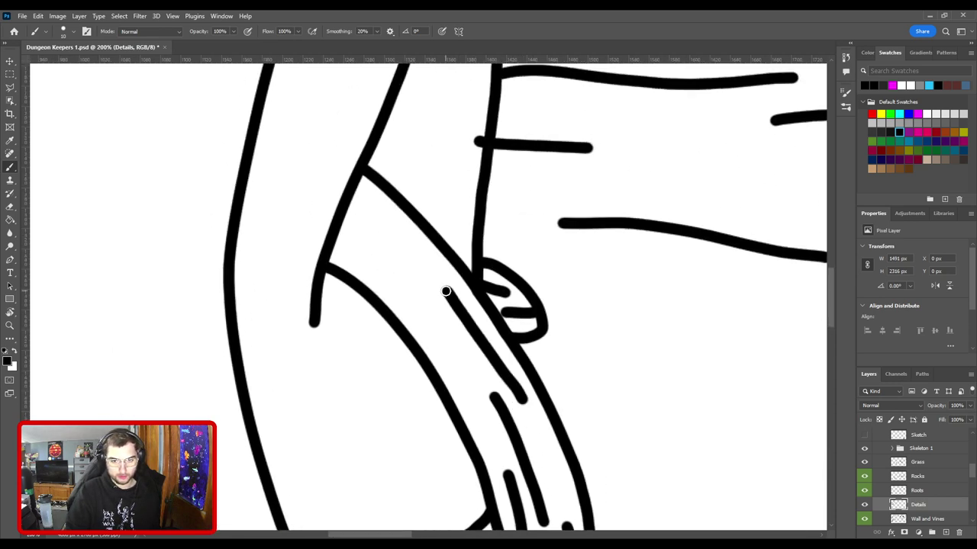
Step: Draw staggered bark lines on the arched root's upper half up to the tree, redoing the misplaced stroke
drag(525, 392, 478, 331)
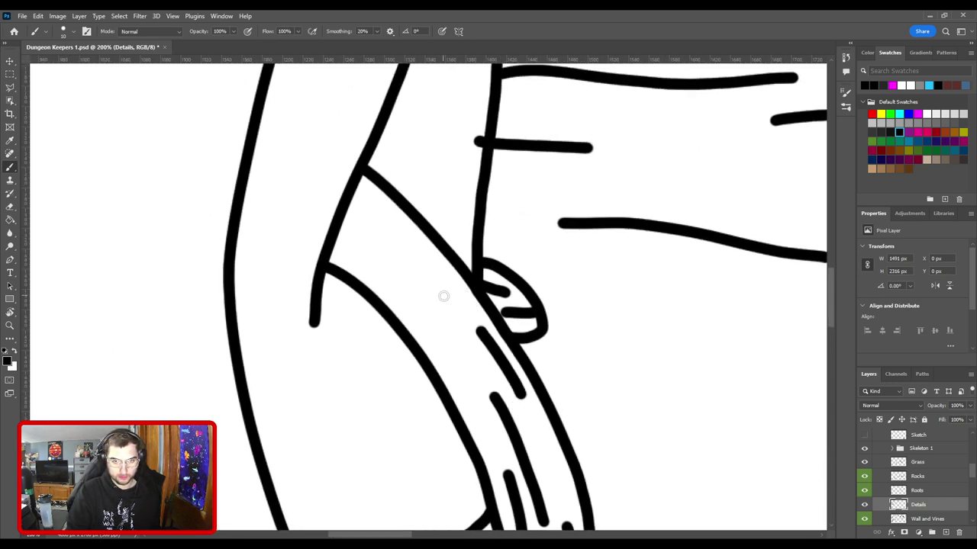
mouse_move(443, 296)
mouse_down()
mouse_move(392, 224)
mouse_move(350, 196)
mouse_up()
drag(369, 251, 453, 332)
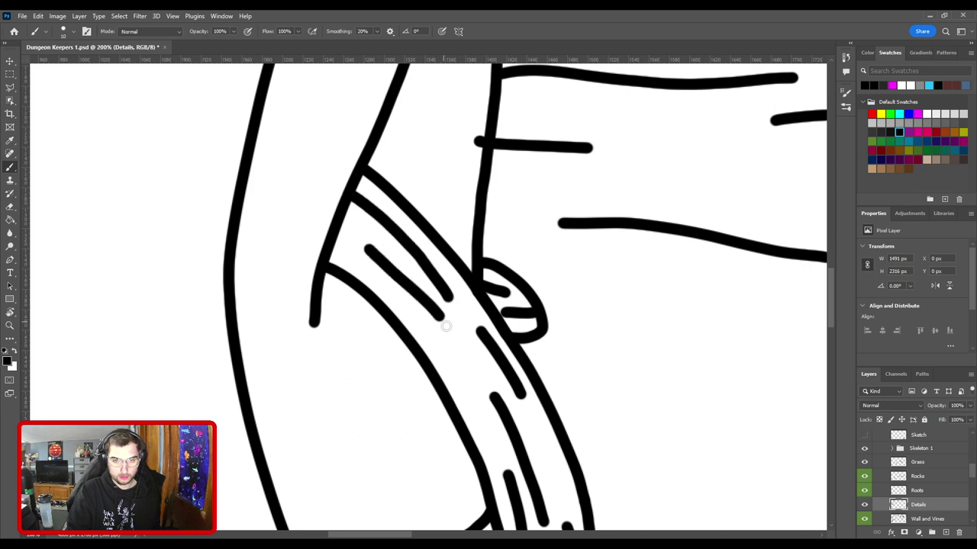
key(ctrl+z)
mouse_move(371, 261)
mouse_down()
mouse_move(462, 349)
mouse_move(438, 257)
mouse_up()
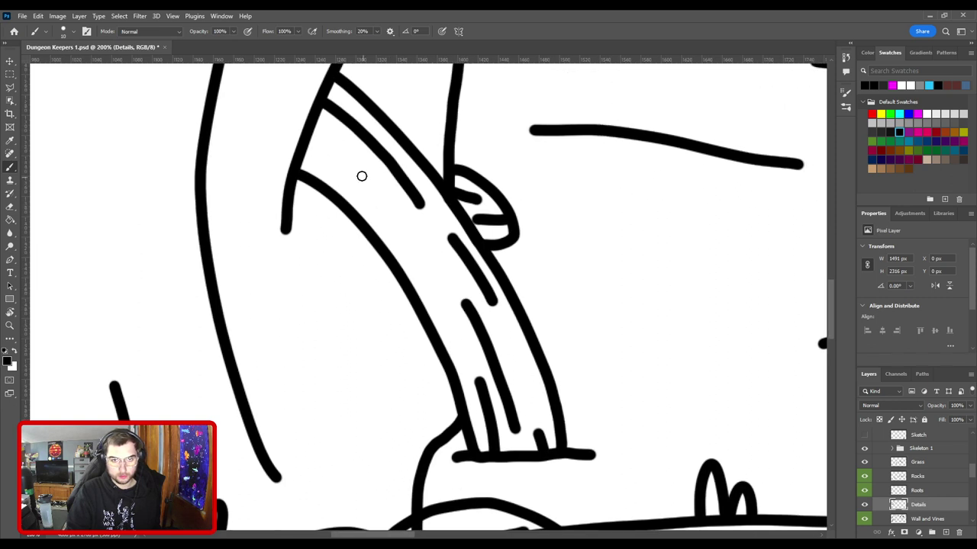
drag(361, 174, 425, 257)
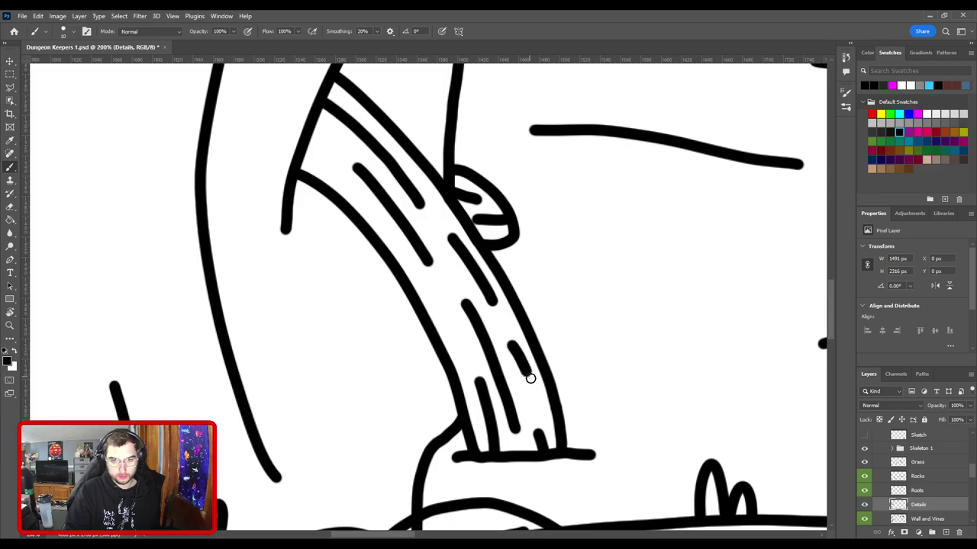
Step: Check the bark texture against the whole scene and examine the untextured vines above the tunnel arch
key(ctrl+minus)
key(ctrl+minus)
key(ctrl+minus)
drag(540, 246, 436, 355)
key(ctrl+minus)
drag(444, 267, 454, 348)
key(ctrl+plus)
key(ctrl+plus)
key(ctrl+plus)
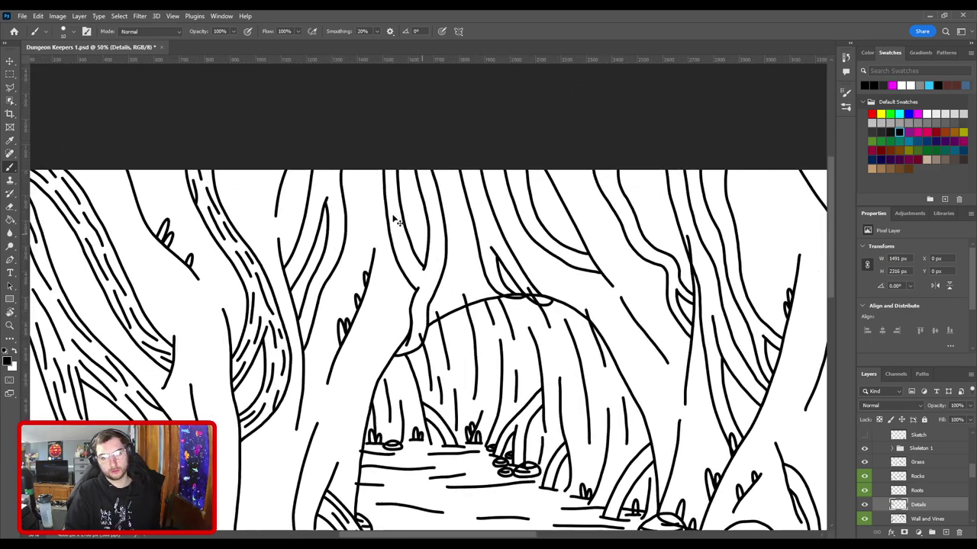
Step: Draw short bark lines at the lower tip of the forked vine beside the tunnel arch, redoing the misplaced one
scroll(452, 348, up, 5)
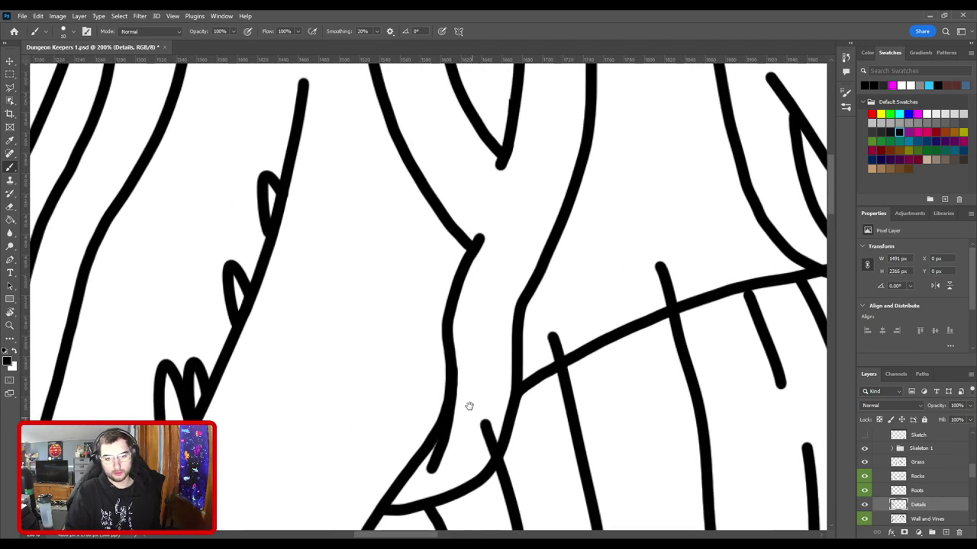
mouse_move(461, 401)
mouse_down()
mouse_move(491, 364)
mouse_move(502, 323)
mouse_up()
key(ctrl+z)
drag(463, 399, 495, 327)
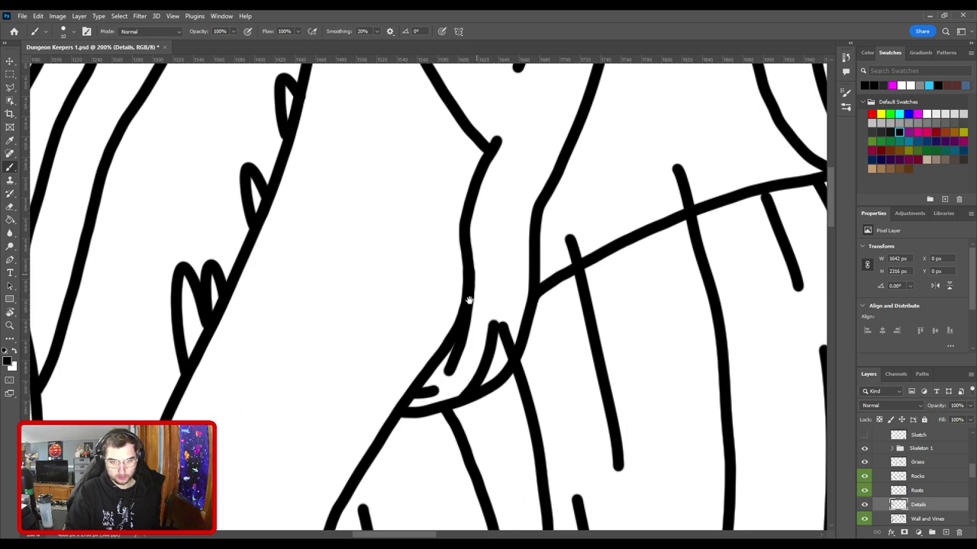
Step: Draw two bark lines on the forked vine's narrow stem, redoing the first one
drag(469, 299, 443, 414)
drag(466, 370, 466, 291)
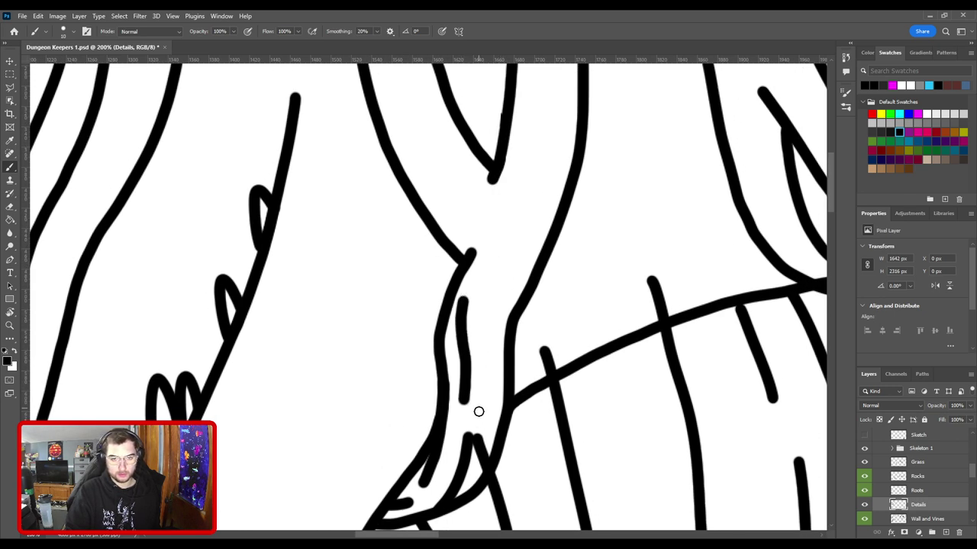
key(ctrl+z)
drag(463, 401, 461, 313)
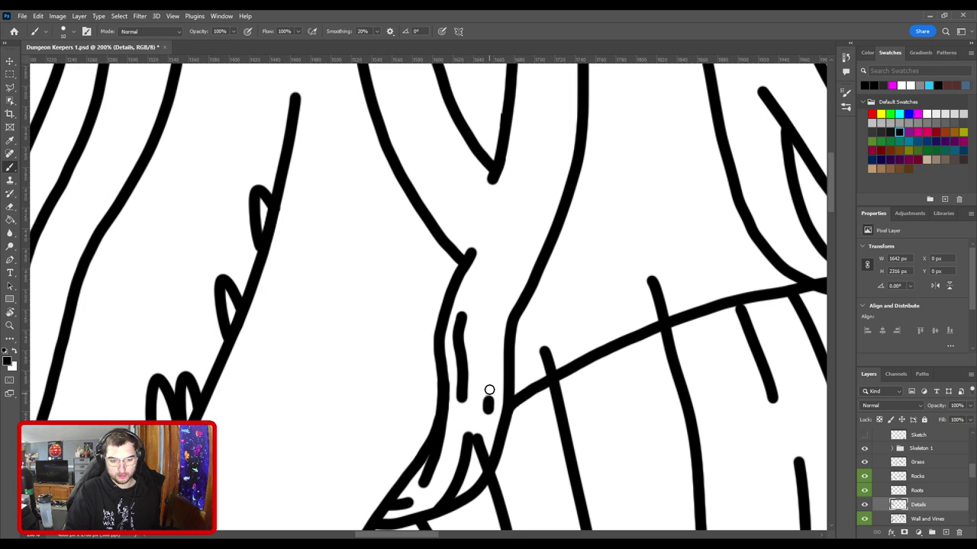
drag(489, 390, 489, 341)
Step: Draw bark lines leading from the stem into both branches of the forked vine, undoing a misplaced stroke
mouse_move(480, 292)
mouse_down()
mouse_move(456, 380)
mouse_move(516, 236)
mouse_up()
mouse_move(461, 324)
mouse_down()
mouse_move(510, 403)
mouse_move(437, 315)
mouse_up()
drag(492, 339, 405, 171)
key(ctrl+z)
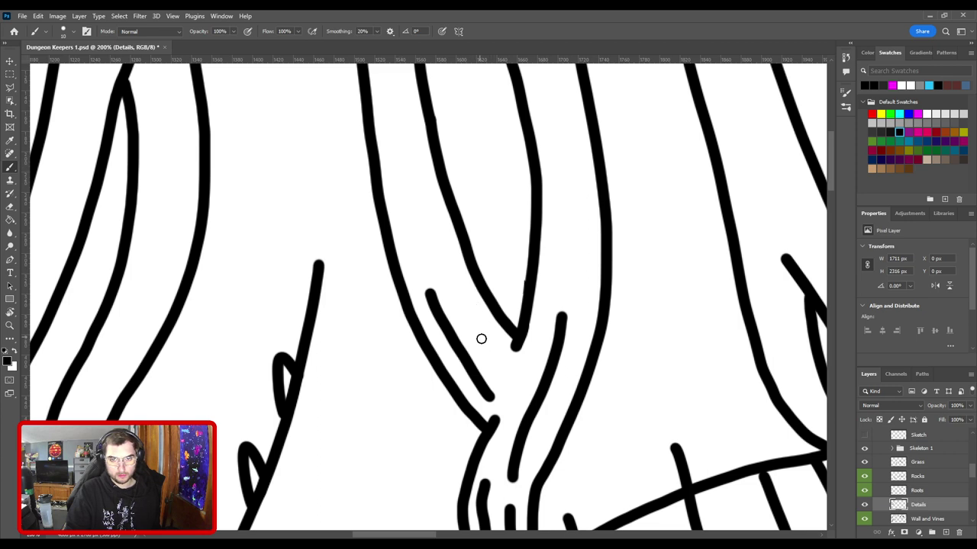
Step: Draw staggered bark lines along the forked vine's left branch up to the canvas's top edge
drag(480, 338, 422, 206)
drag(439, 293, 480, 449)
mouse_move(458, 399)
mouse_down()
mouse_move(432, 309)
mouse_move(430, 190)
mouse_up()
drag(446, 225, 460, 351)
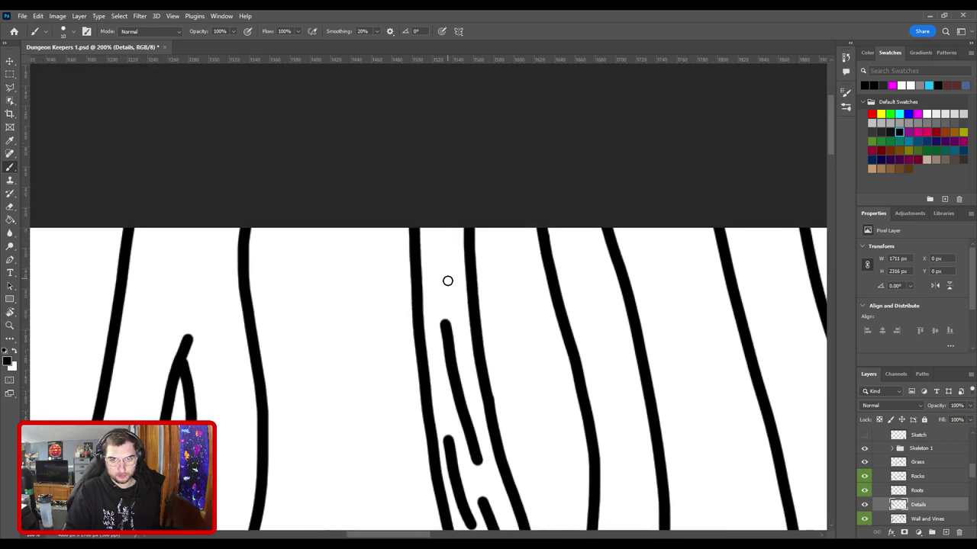
drag(447, 276, 437, 200)
Step: Draw staggered bark lines along the forked vine's right branch up to the canvas's top edge
drag(582, 404, 371, 194)
drag(479, 336, 460, 259)
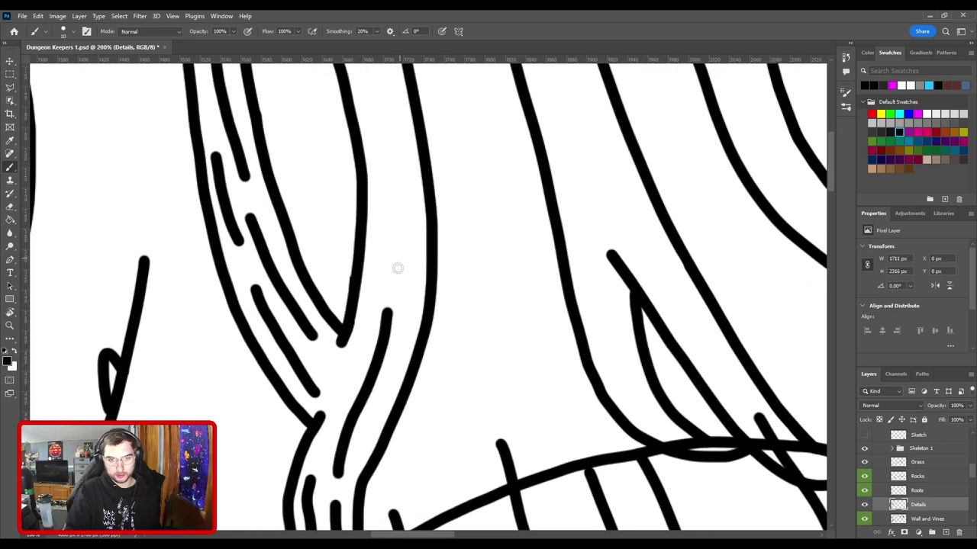
drag(403, 319, 398, 450)
mouse_move(399, 397)
mouse_down()
mouse_move(397, 314)
mouse_move(363, 220)
mouse_move(371, 162)
mouse_move(420, 301)
mouse_move(401, 290)
mouse_move(381, 217)
mouse_move(400, 213)
mouse_up()
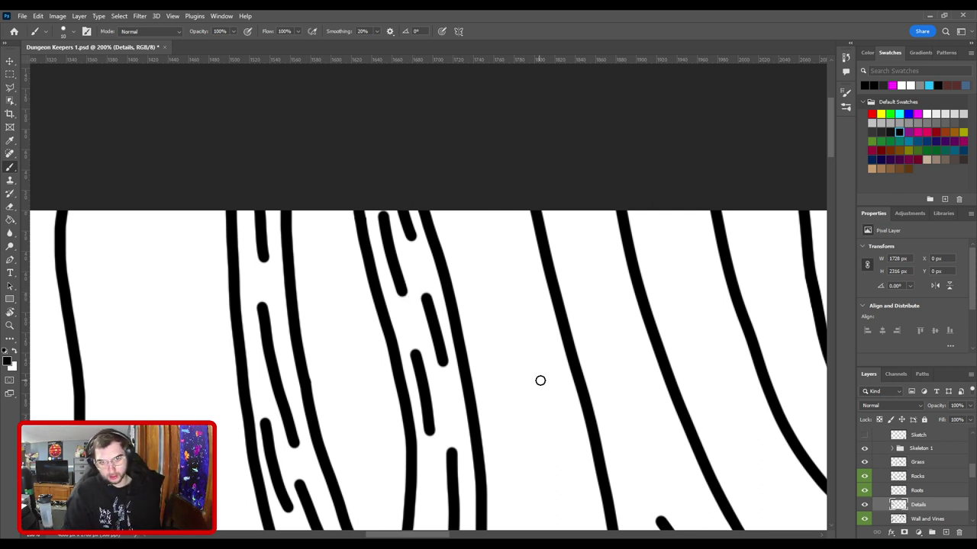
Step: Draw staggered bark lines up the right side of the vine resting on top of the tunnel arch, undoing a misplaced stroke
scroll(540, 380, down, 6)
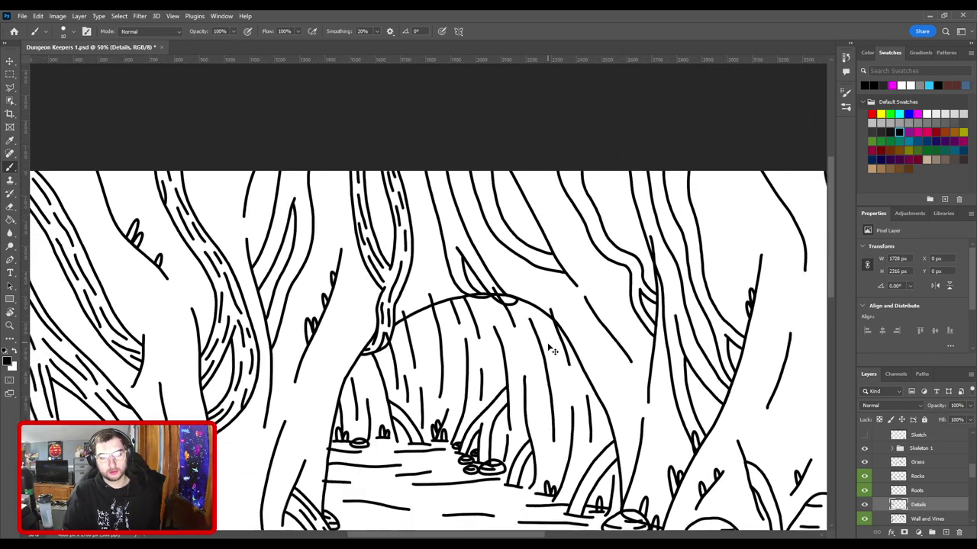
scroll(549, 349, up, 4)
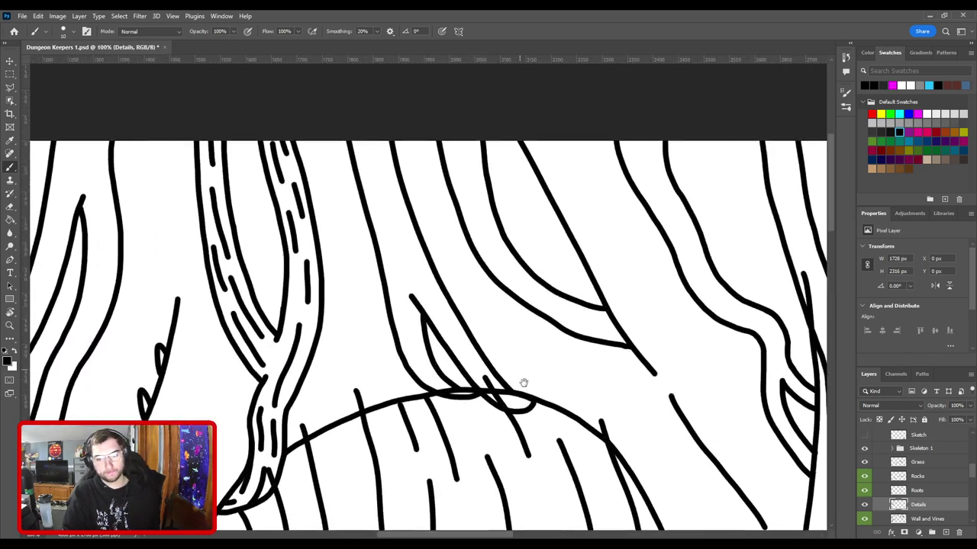
scroll(523, 383, up, 4)
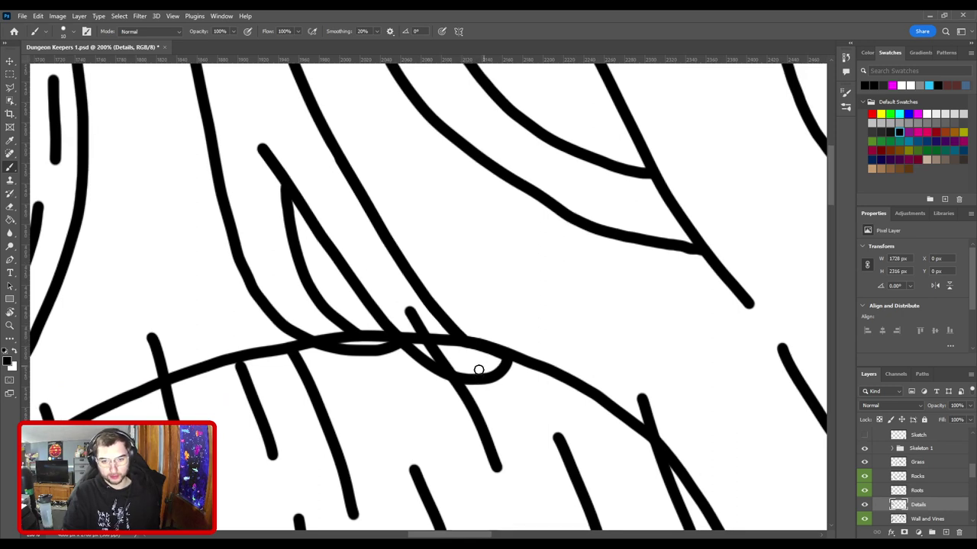
mouse_move(486, 376)
mouse_down()
mouse_move(447, 353)
mouse_move(505, 352)
mouse_move(450, 313)
mouse_move(523, 382)
mouse_move(487, 312)
mouse_up()
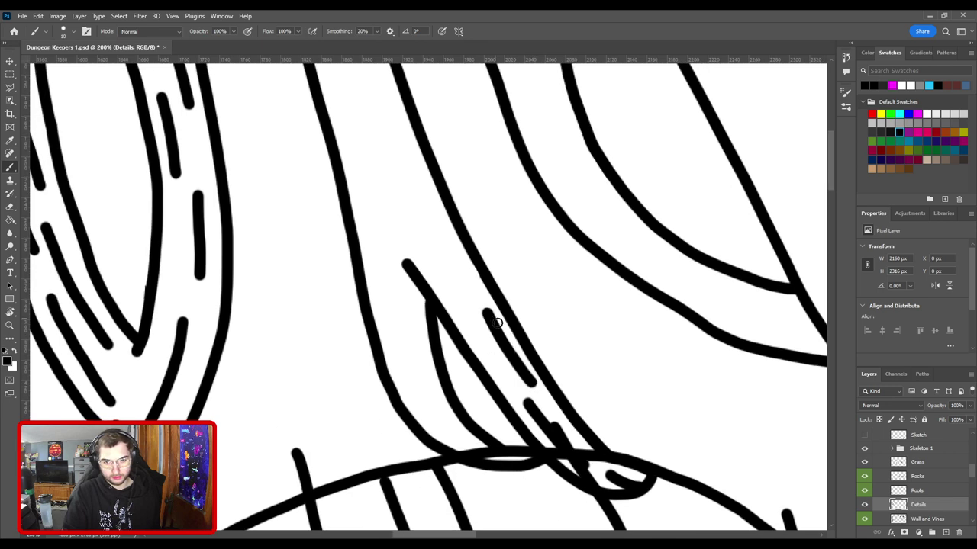
mouse_move(497, 359)
mouse_down()
mouse_move(449, 282)
mouse_move(515, 346)
mouse_up()
key(ctrl+z)
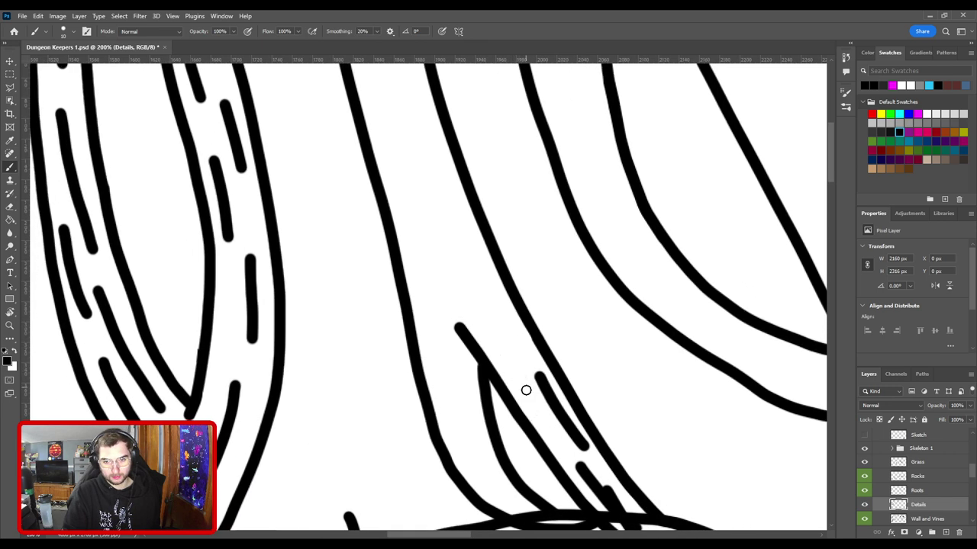
mouse_move(527, 392)
mouse_down()
mouse_move(493, 337)
mouse_move(520, 422)
mouse_move(481, 344)
mouse_up()
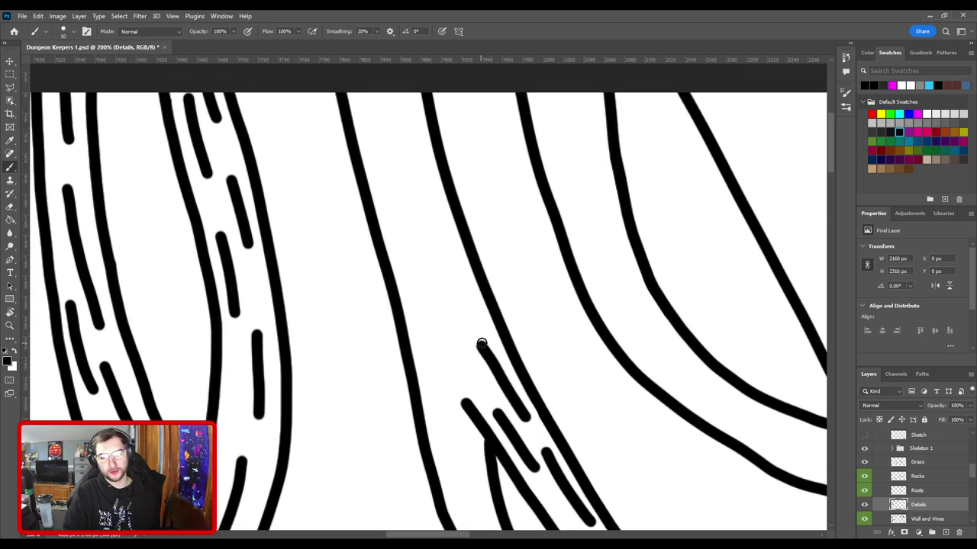
Step: Draw bark lines up the left side and middle of the vine above the tunnel arch, undoing a misplaced stroke
drag(454, 404, 380, 200)
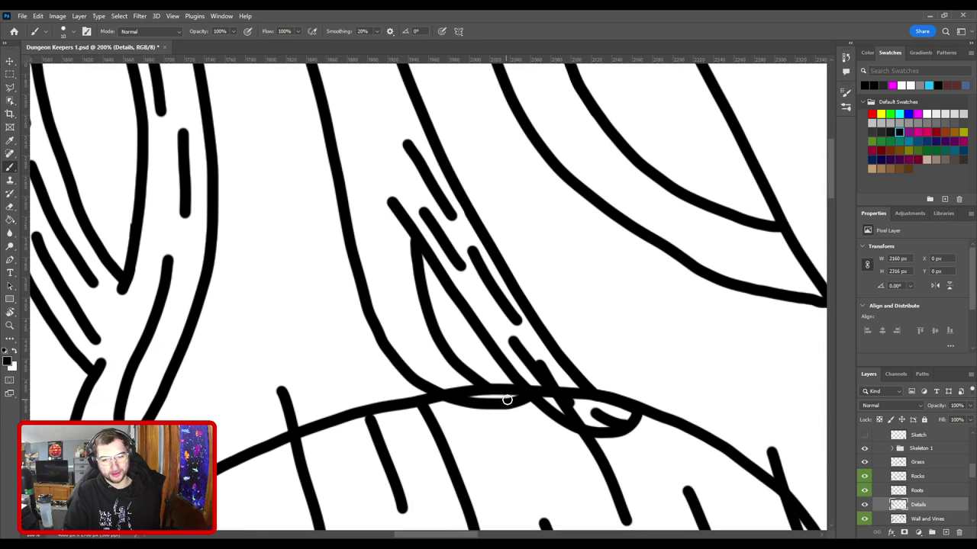
mouse_move(497, 406)
mouse_down()
mouse_move(394, 317)
mouse_move(384, 218)
mouse_move(413, 365)
mouse_move(369, 236)
mouse_up()
key(ctrl+z)
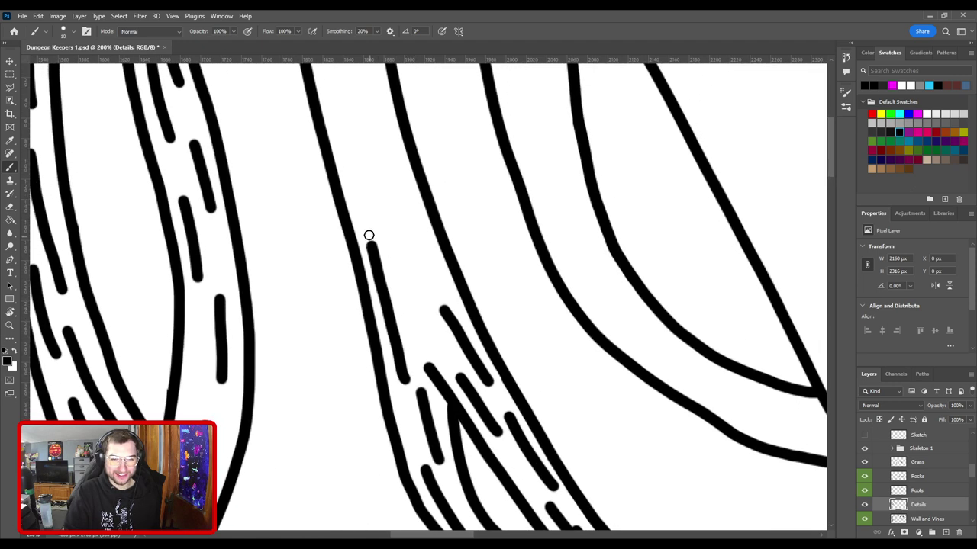
drag(411, 289, 375, 188)
drag(431, 355, 416, 309)
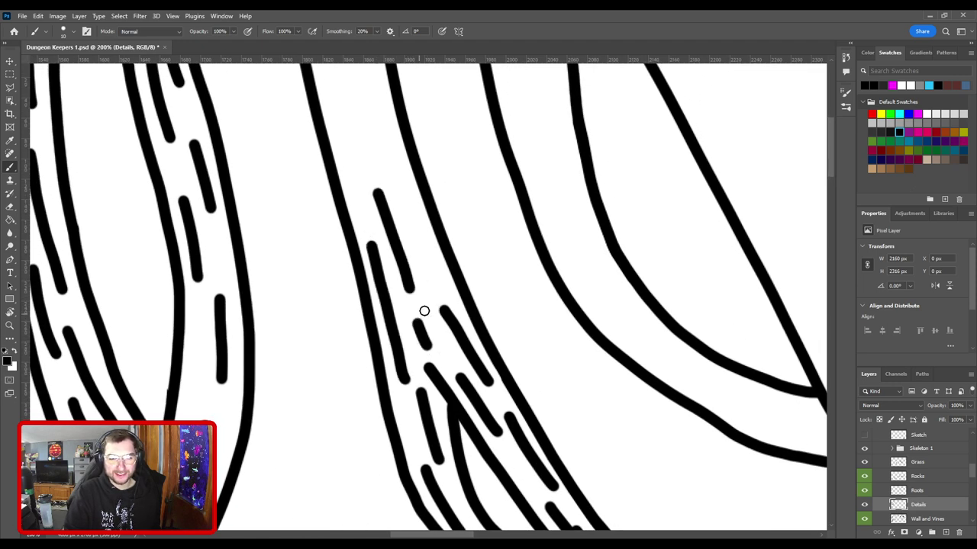
Step: Draw two bark lines on the arch vine's upper end near the canvas's top edge, redoing the left one as a shorter line
scroll(426, 335, up, 5)
drag(445, 379, 405, 284)
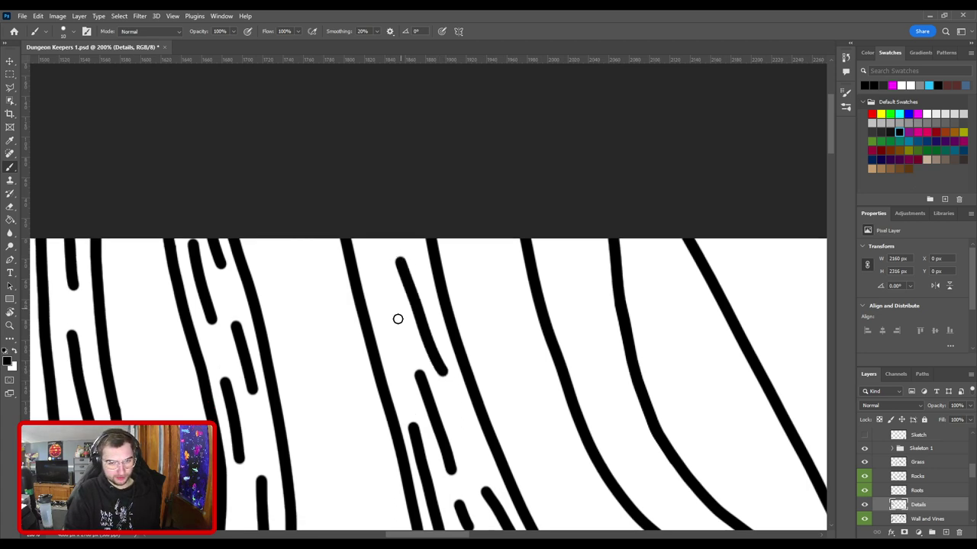
drag(393, 323, 369, 230)
key(ctrl+z)
drag(397, 338, 368, 262)
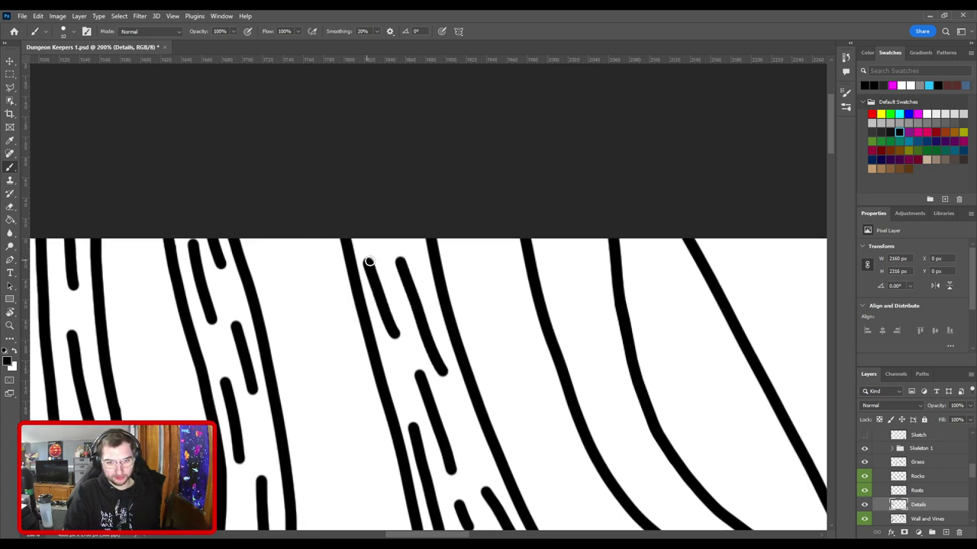
key(ctrl+z)
drag(396, 337, 379, 287)
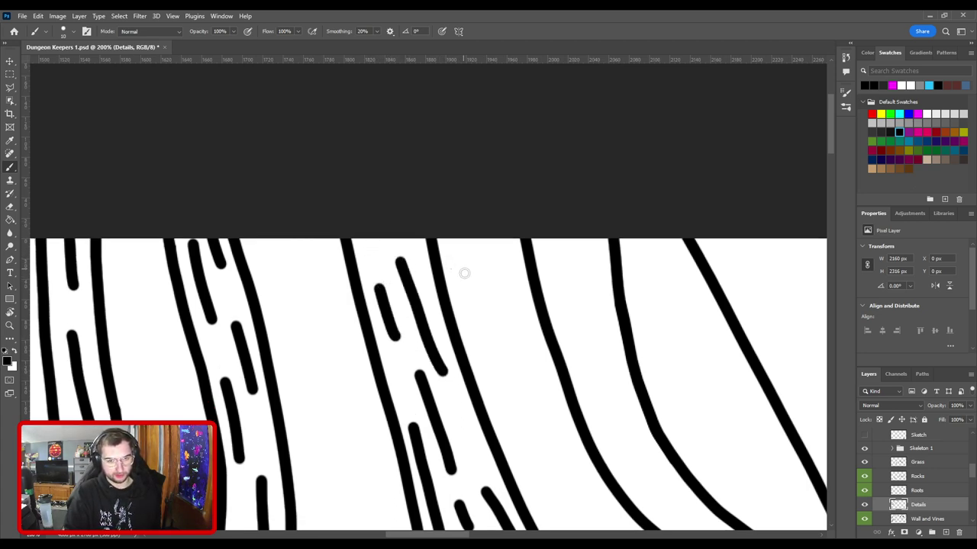
Step: Add a short bark line in the gap along the right edge of the arch vine's middle, redoing the first attempt
scroll(464, 283, down, 5)
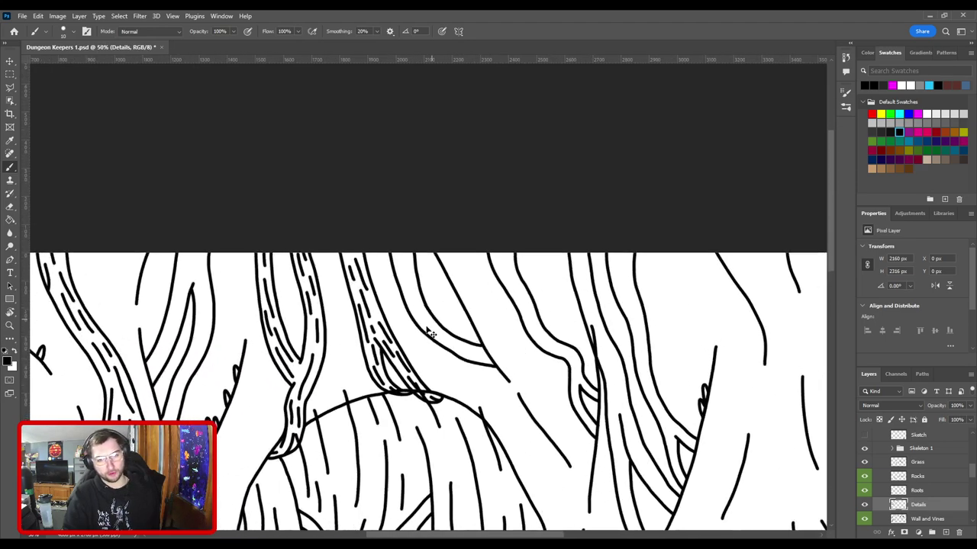
scroll(431, 334, up, 5)
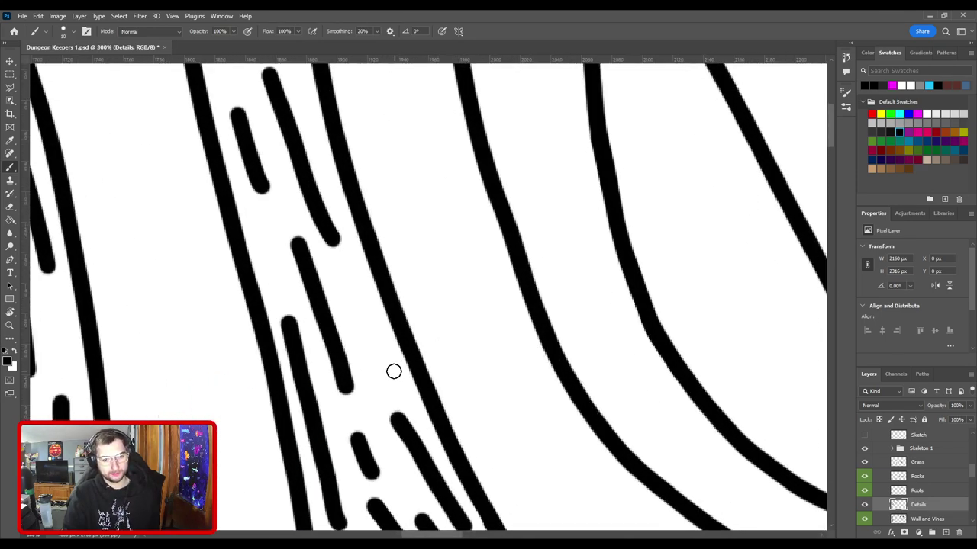
drag(393, 371, 379, 307)
key(ctrl+z)
drag(390, 373, 360, 323)
Step: Add a short bark line just below the crotch of the forked vine, where its two branches meet
scroll(418, 364, down, 6)
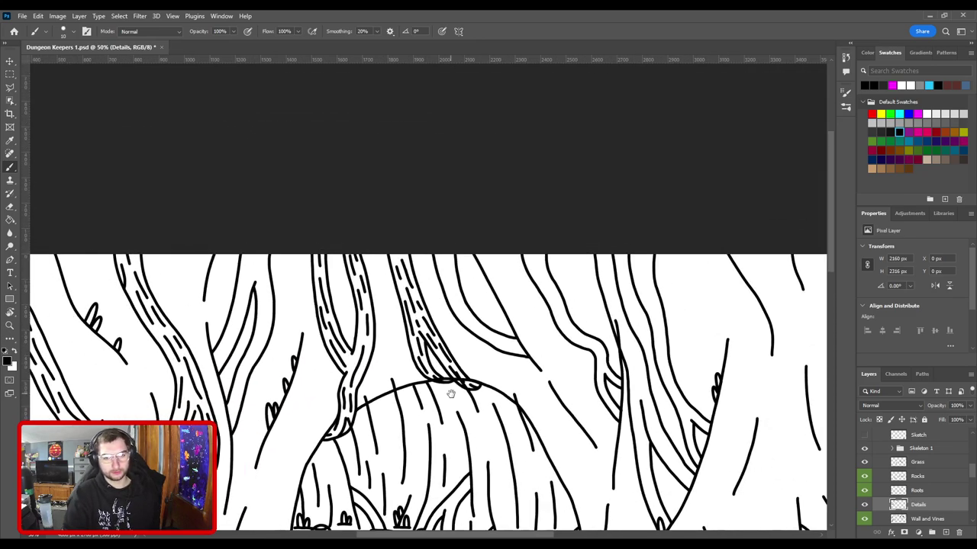
key(ctrl+plus)
key(ctrl+plus)
drag(477, 366, 418, 337)
key(ctrl+minus)
key(ctrl+minus)
scroll(417, 336, up, 5)
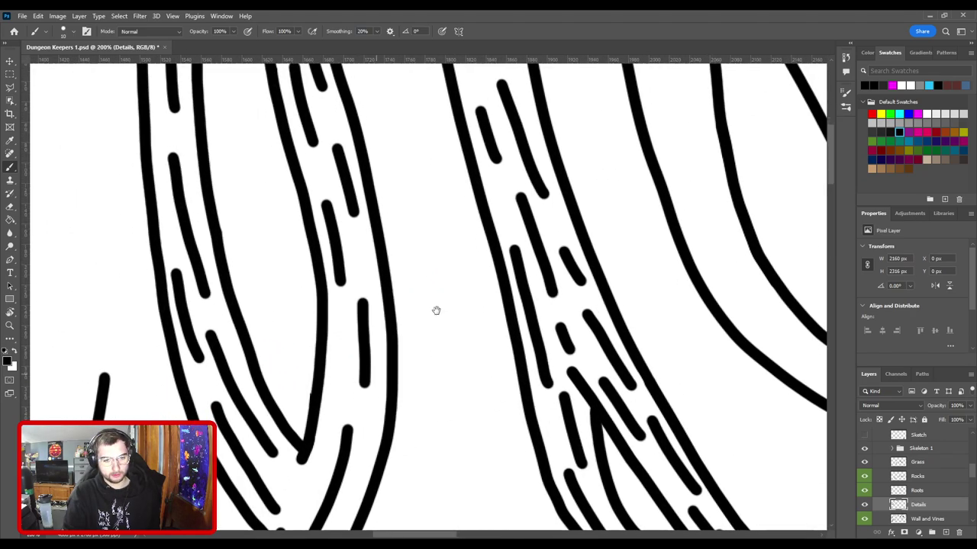
drag(437, 311, 603, 119)
key(ctrl+plus)
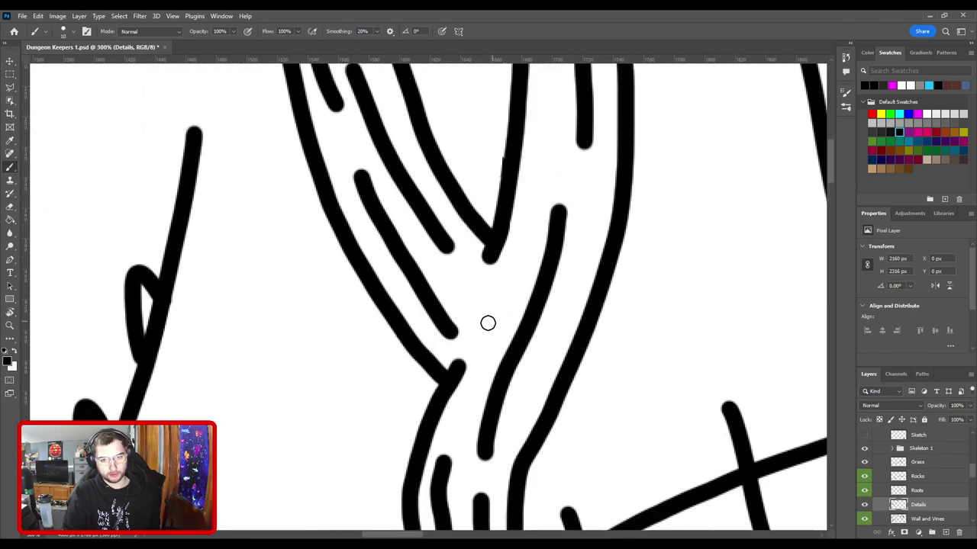
drag(485, 324, 502, 281)
key(ctrl+minus)
scroll(538, 263, down, 2)
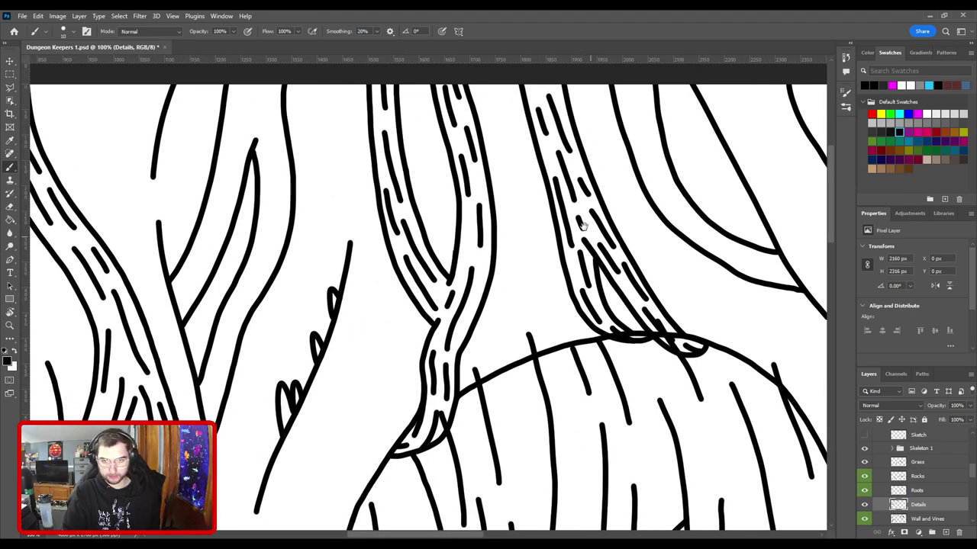
Step: Erase the two short bark lines and the longer one between them from the middle of the vine above the tunnel arch
drag(581, 224, 310, 333)
scroll(404, 290, up, 1)
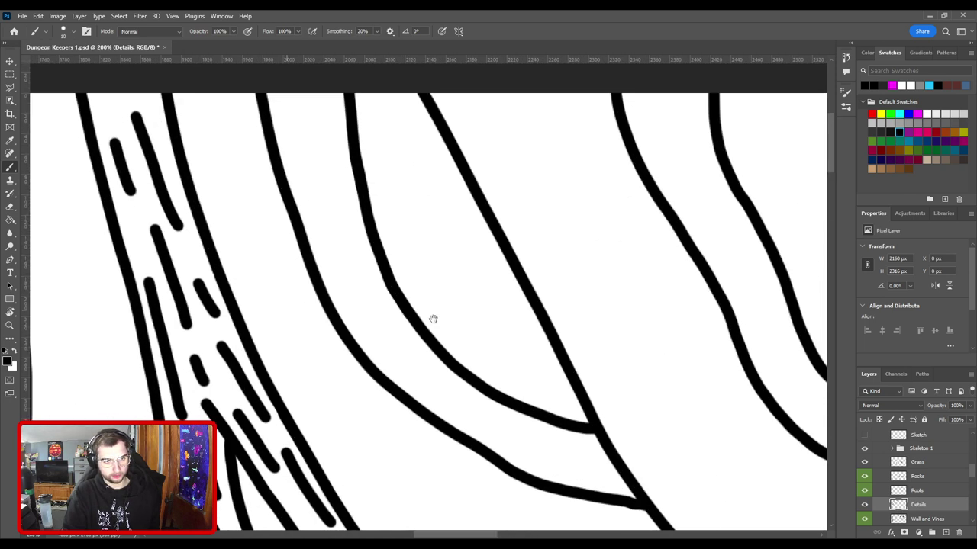
drag(432, 318, 531, 326)
key(e)
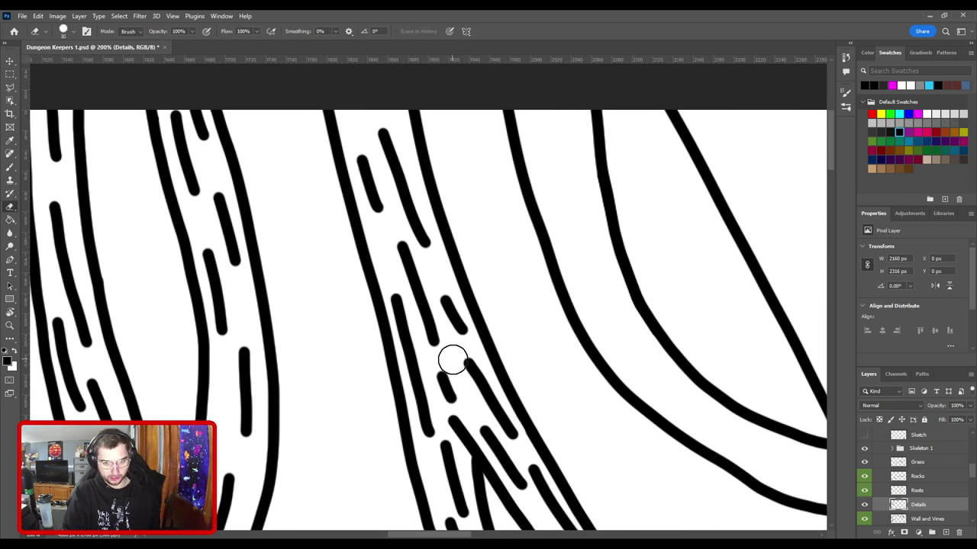
drag(451, 359, 445, 388)
scroll(468, 368, down, 3)
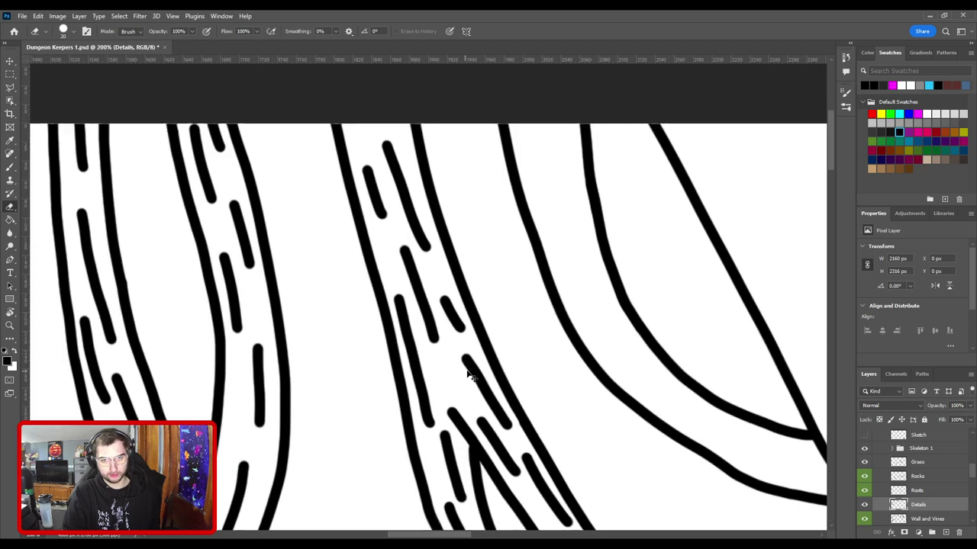
scroll(468, 362, up, 3)
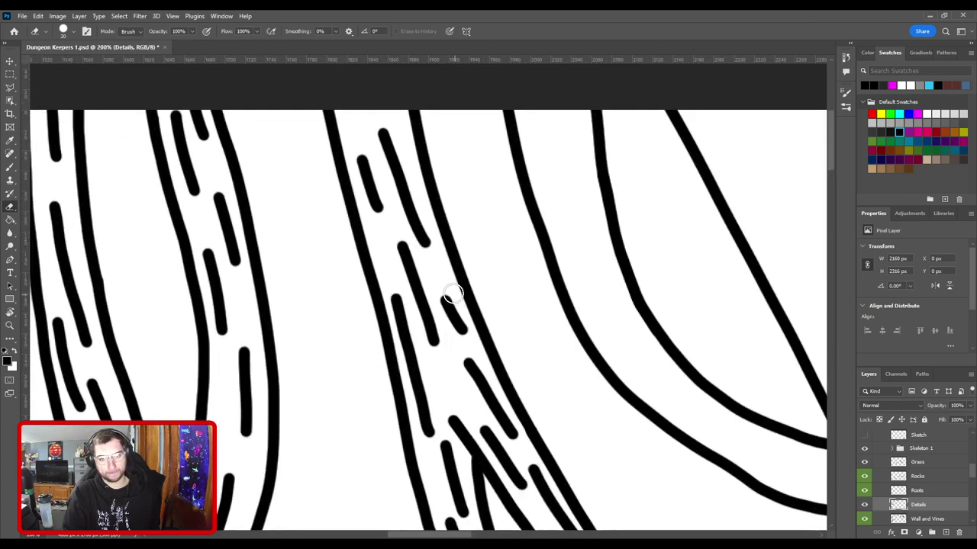
drag(447, 349, 396, 243)
scroll(457, 336, down, 3)
scroll(458, 336, up, 3)
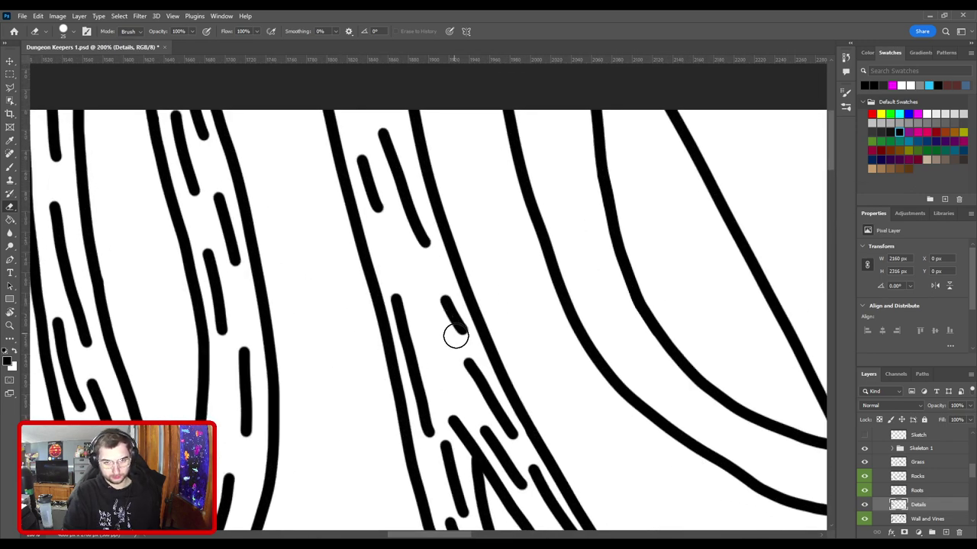
drag(455, 336, 437, 296)
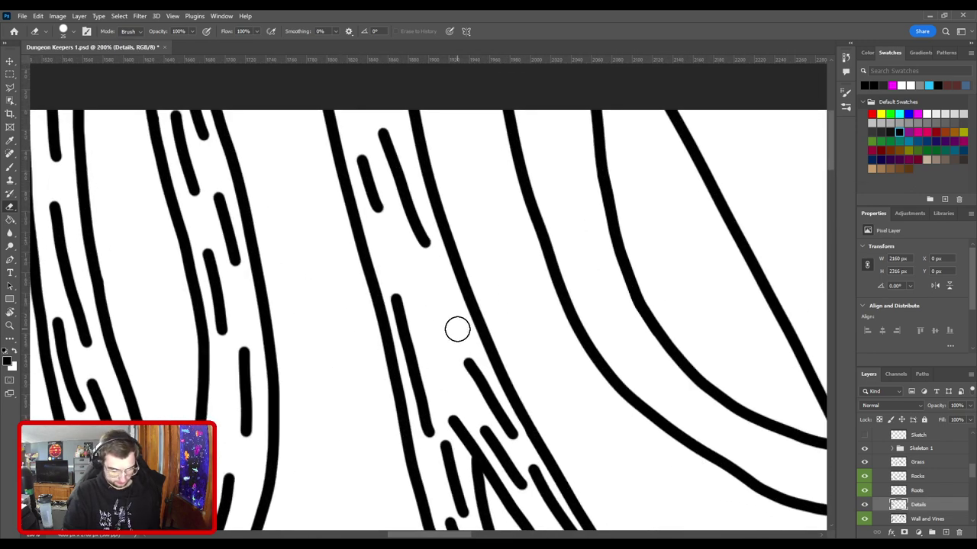
Step: Draw one longer bark line with the Brush in the cleared middle of the arch vine
key(b)
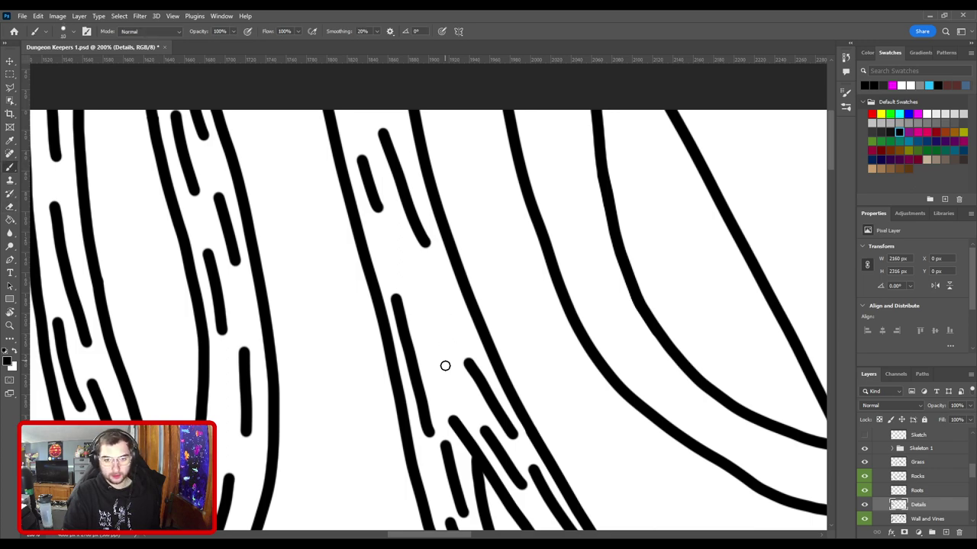
drag(445, 354, 419, 265)
scroll(474, 326, down, 6)
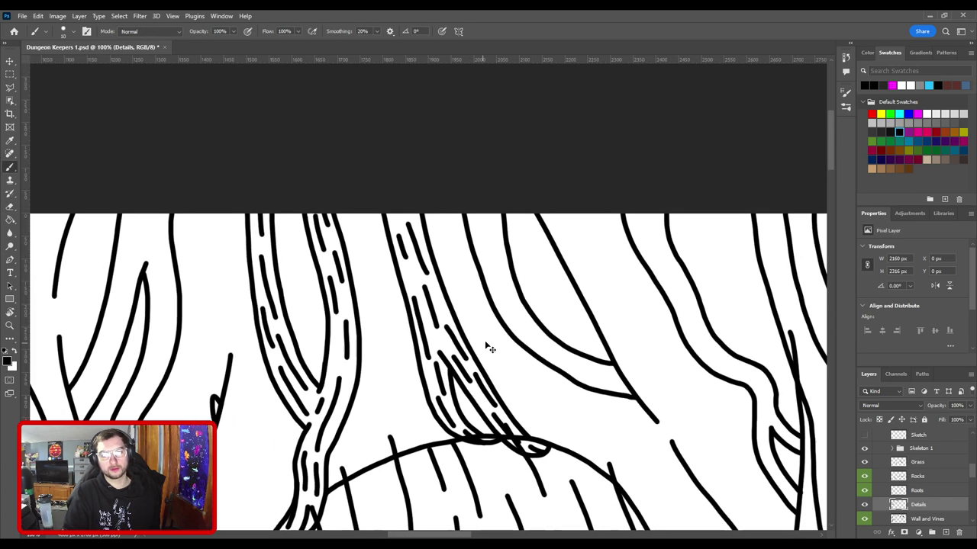
Step: Draw staggered bark lines along the lower bend of the curved vine that meets the diagonal trunk, redoing a misplaced stroke
scroll(371, 327, up, 6)
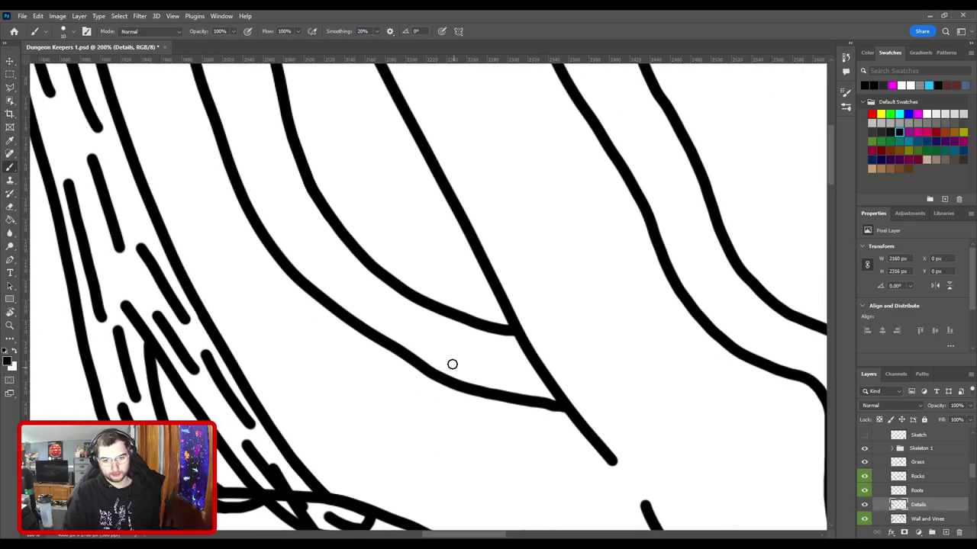
drag(452, 363, 528, 378)
drag(430, 319, 565, 375)
key(ctrl+z)
drag(499, 354, 566, 379)
mouse_move(455, 334)
mouse_down()
mouse_move(539, 394)
mouse_move(479, 331)
mouse_move(436, 206)
mouse_up()
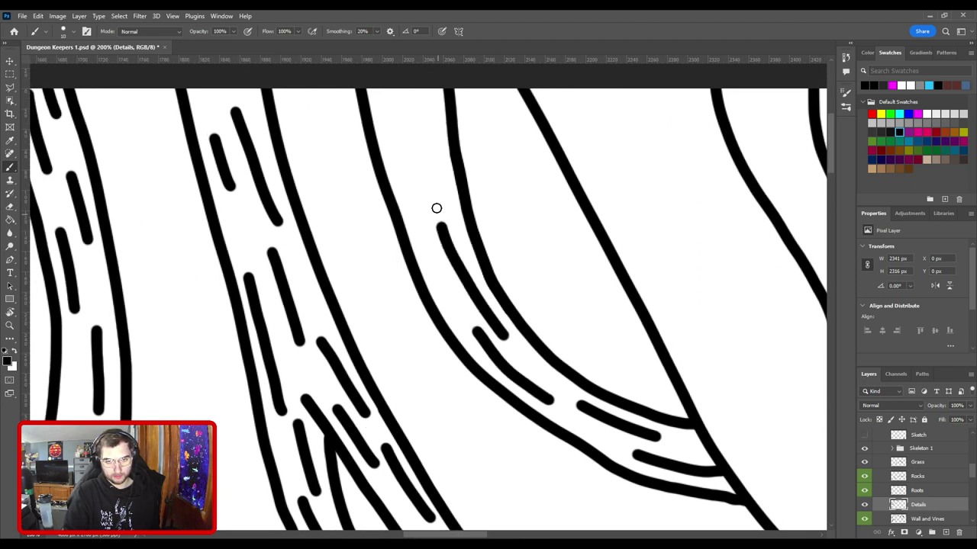
mouse_move(463, 272)
mouse_down()
mouse_move(530, 371)
mouse_move(494, 355)
mouse_up()
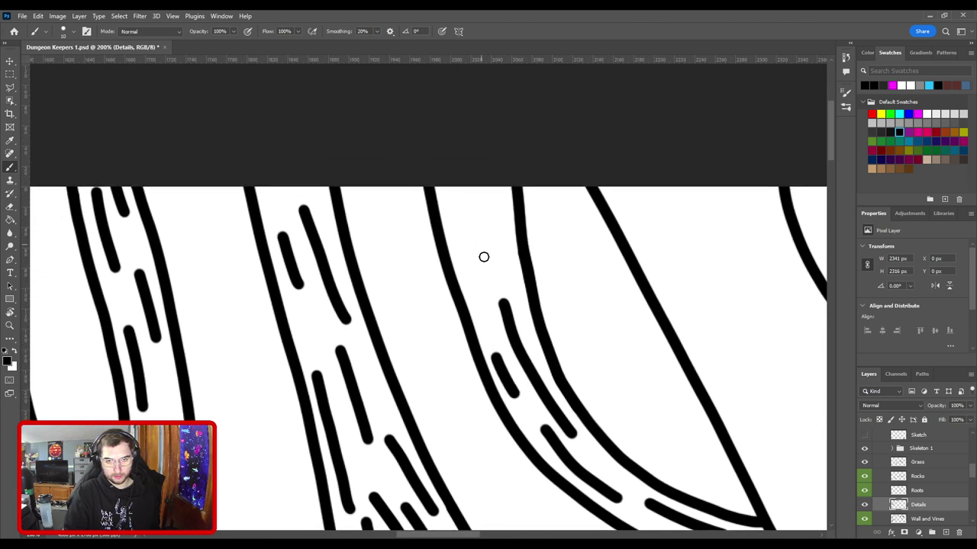
Step: Draw two bark lines on the curved vine's upper end near the canvas's top edge, redoing the right one as a shorter line
drag(478, 277, 456, 187)
drag(499, 252, 478, 175)
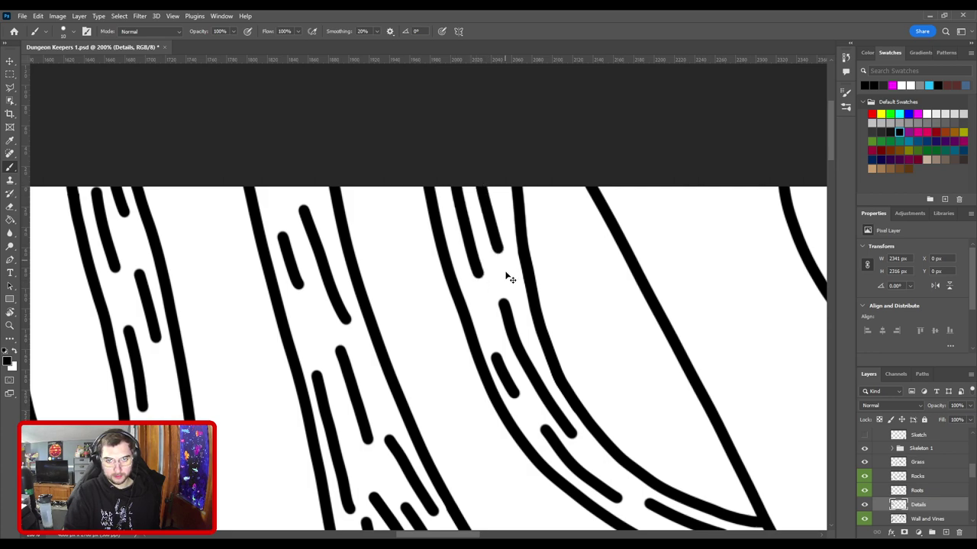
key(ctrl+z)
drag(503, 271, 493, 217)
Step: Draw bark lines in both prongs of the wavy vine's lower end beside the tree trunk, undoing a misplaced stroke
key(ctrl+minus)
key(ctrl+minus)
drag(551, 341, 353, 244)
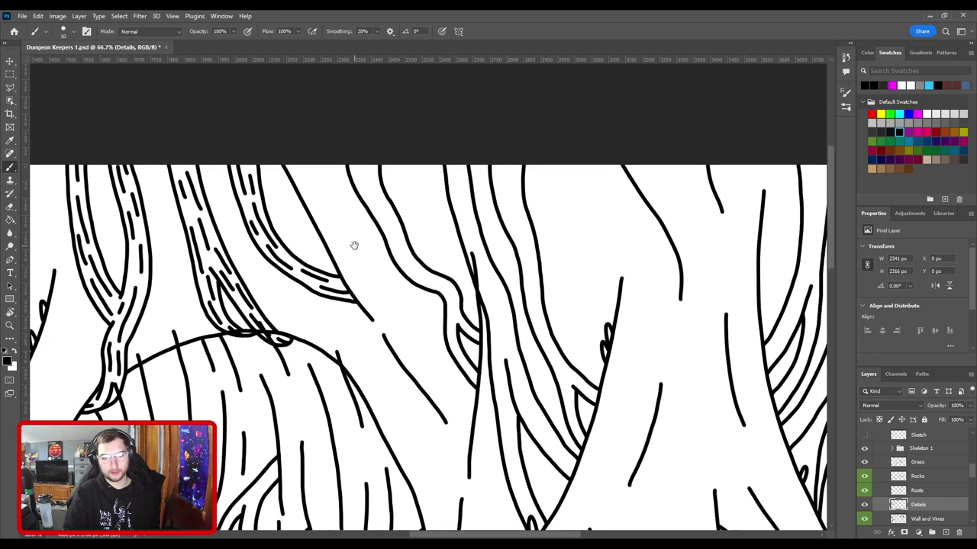
key(ctrl+plus)
drag(534, 363, 456, 287)
key(ctrl+plus)
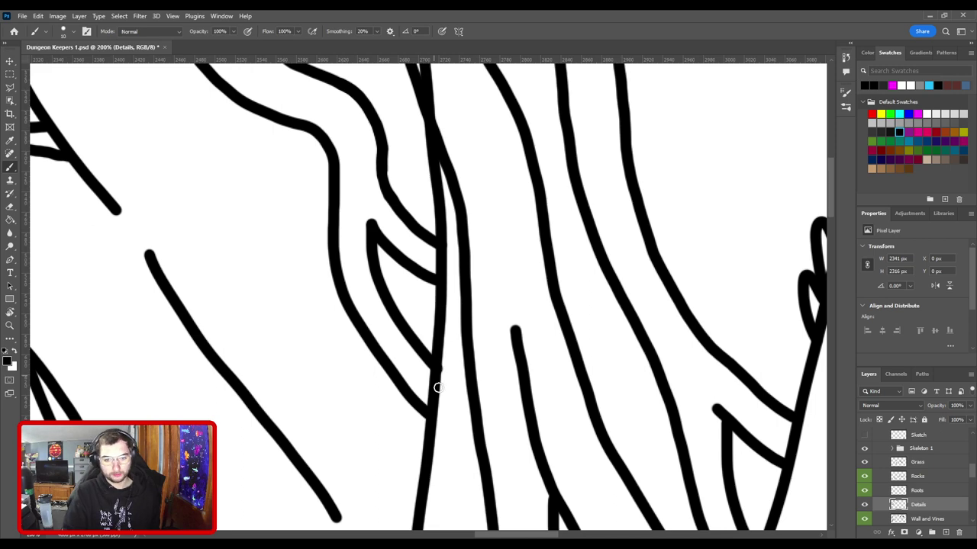
mouse_move(431, 398)
mouse_down()
mouse_move(353, 269)
mouse_move(406, 379)
mouse_move(408, 294)
mouse_up()
key(ctrl+z)
drag(467, 357, 495, 367)
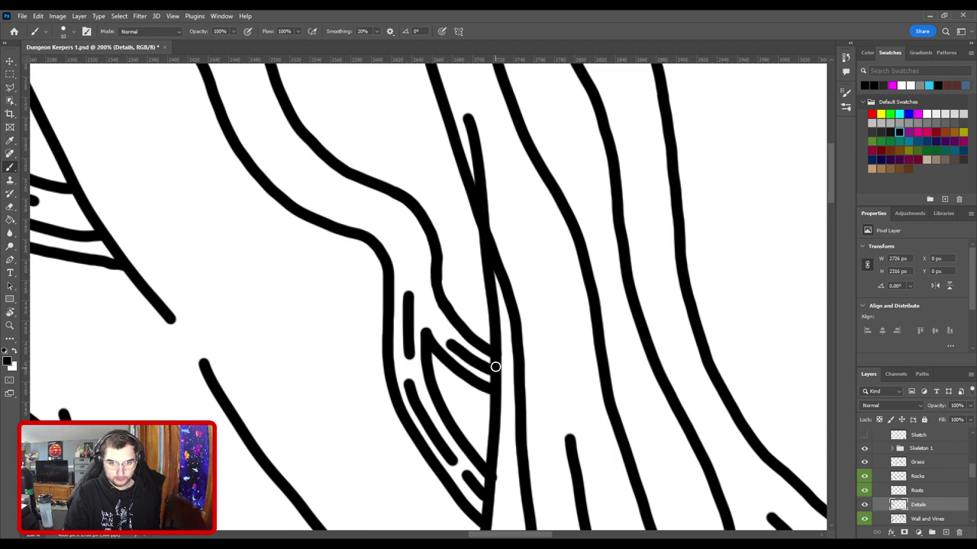
Step: Draw bark lines around the bend of the wavy vine above its forked end, redoing misplaced strokes
drag(442, 290, 489, 360)
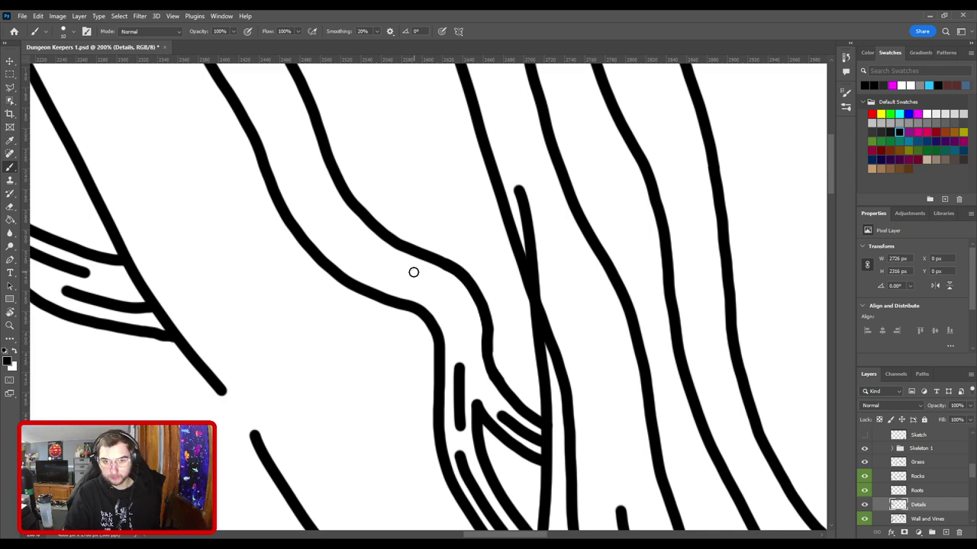
drag(463, 322, 462, 308)
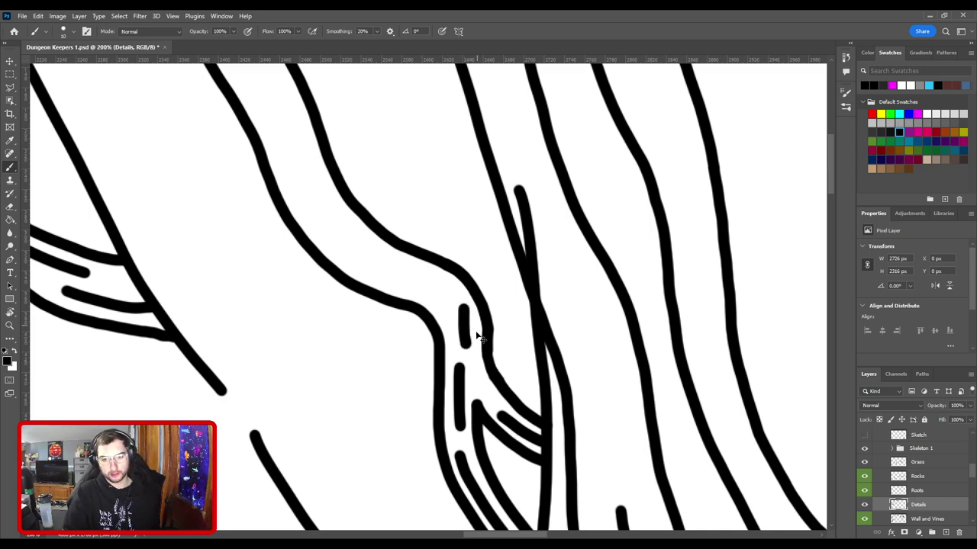
key(ctrl+z)
mouse_move(465, 347)
mouse_down()
mouse_move(455, 301)
mouse_move(562, 398)
mouse_up()
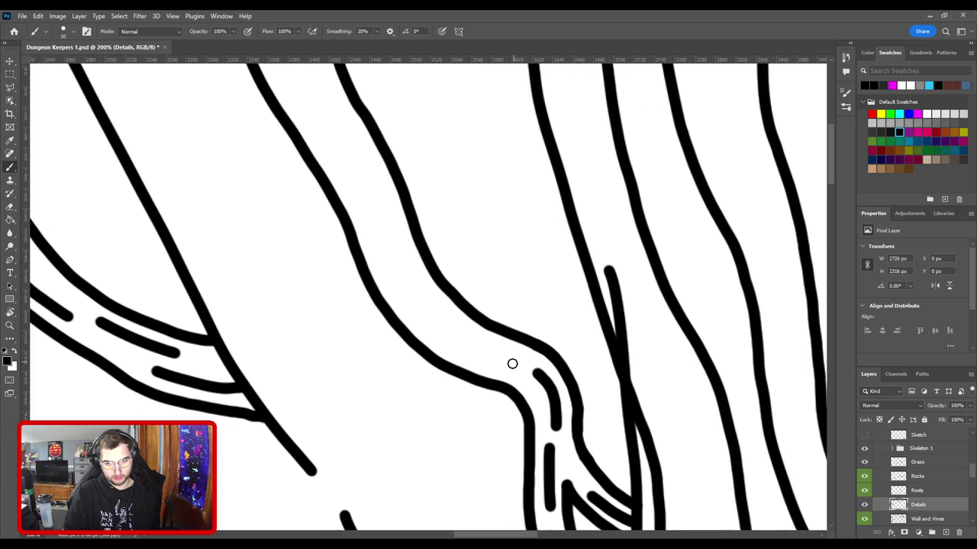
drag(499, 362, 417, 299)
key(ctrl+z)
drag(499, 363, 425, 326)
Step: Draw staggered bark lines along the wavy vine's upper stretch up to the canvas's top edge, redoing a misplaced stroke
mouse_move(481, 343)
mouse_down()
mouse_move(593, 391)
mouse_move(546, 373)
mouse_move(582, 420)
mouse_move(509, 301)
mouse_up()
key(ctrl+z)
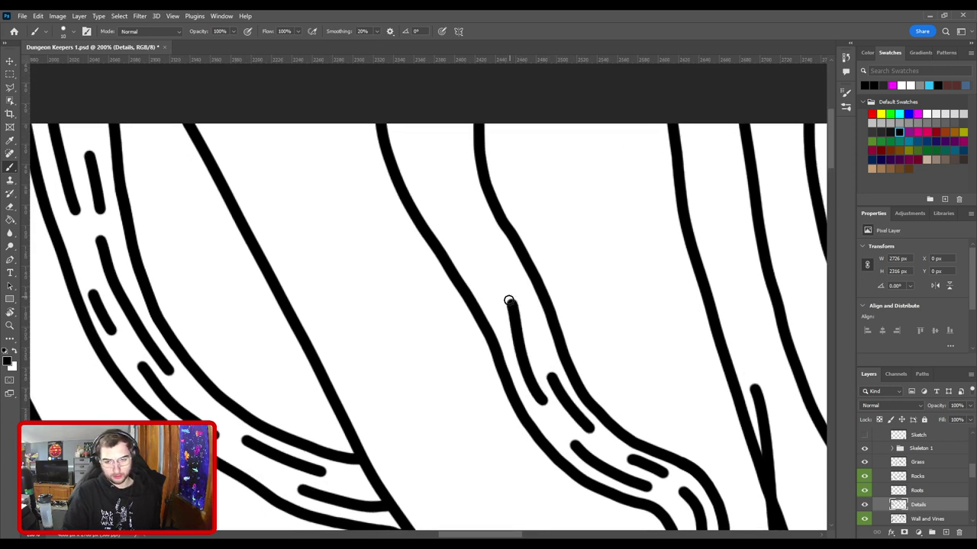
key(ctrl+z)
mouse_move(545, 410)
mouse_down()
mouse_move(509, 330)
mouse_move(523, 307)
mouse_move(503, 269)
mouse_up()
mouse_move(515, 304)
mouse_down()
mouse_move(565, 374)
mouse_move(519, 309)
mouse_up()
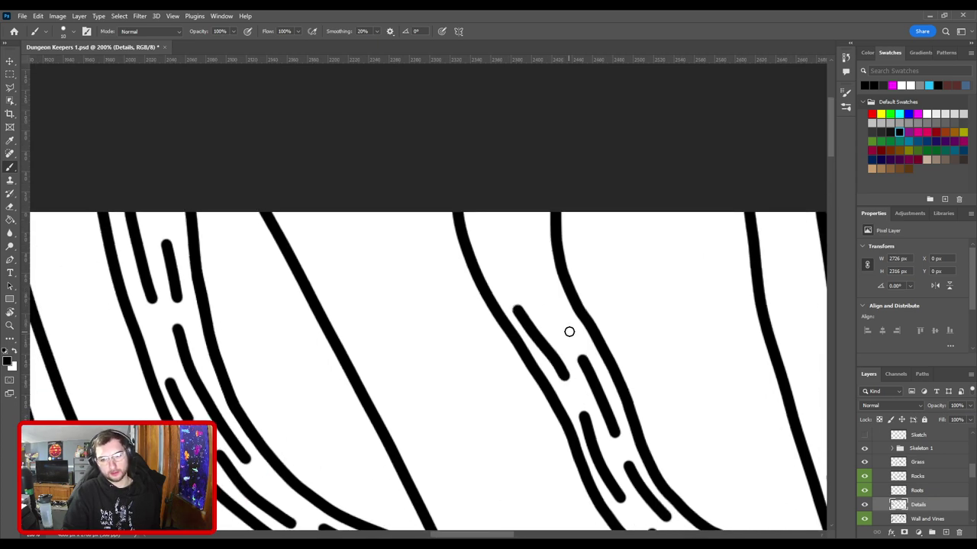
mouse_move(567, 329)
mouse_down()
mouse_move(532, 274)
mouse_move(521, 236)
mouse_move(475, 177)
mouse_up()
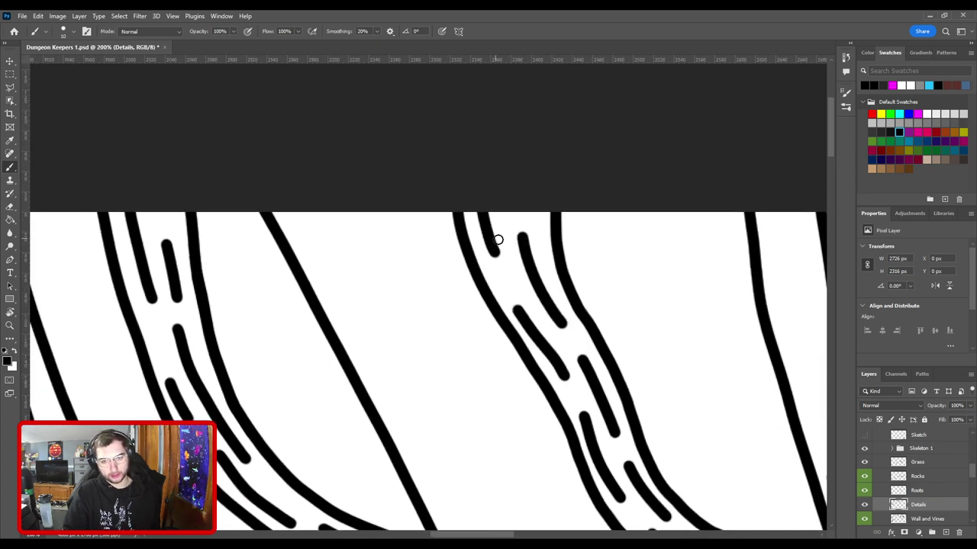
Step: Draw staggered bark lines in the lower end of the next vine, beside the grass tuft on the large tree, redoing misplaced strokes
scroll(497, 240, down, 5)
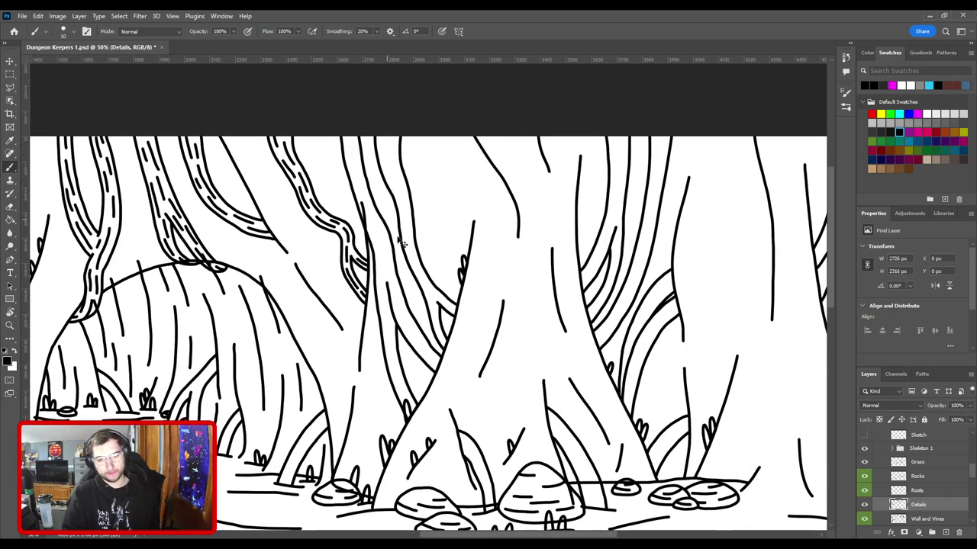
scroll(402, 243, up, 4)
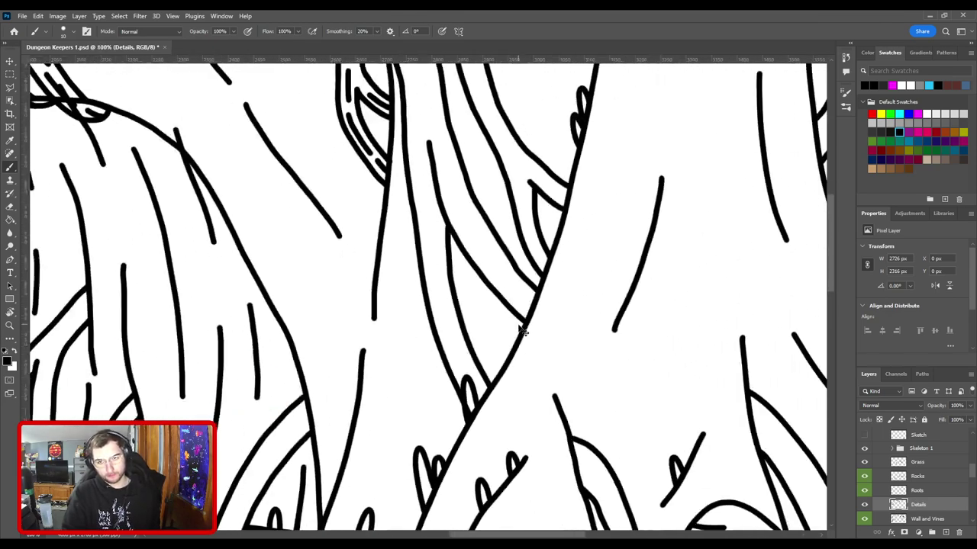
scroll(521, 332, down, 2)
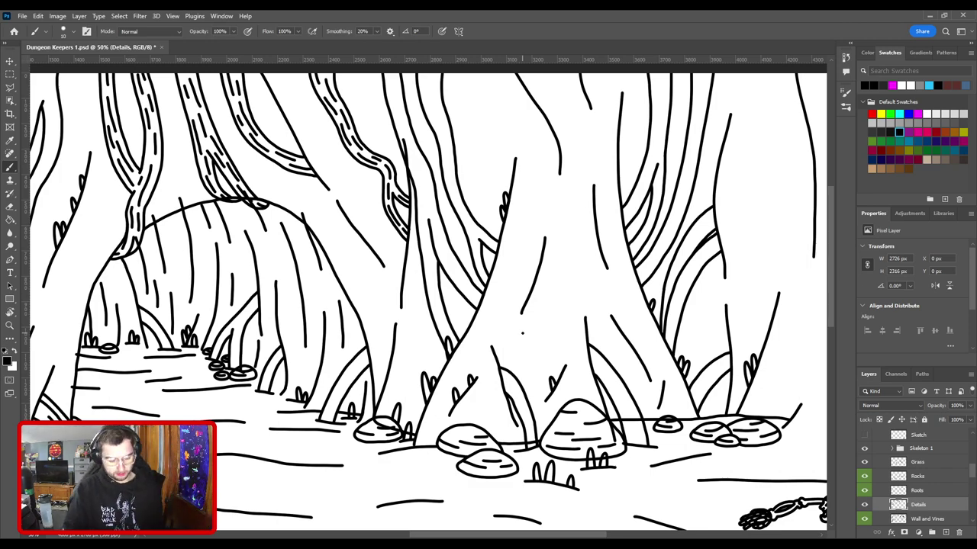
scroll(549, 365, up, 2)
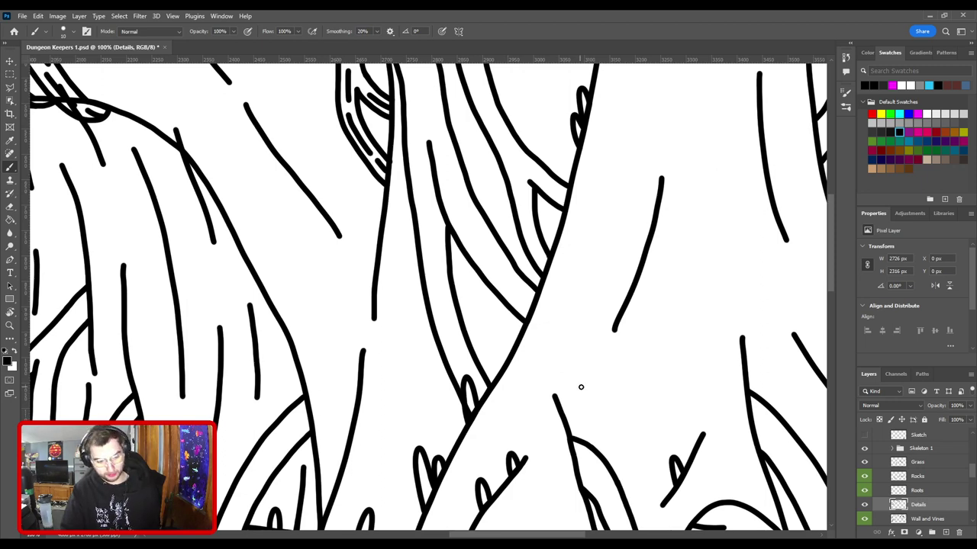
key(ctrl+plus)
drag(551, 437, 520, 298)
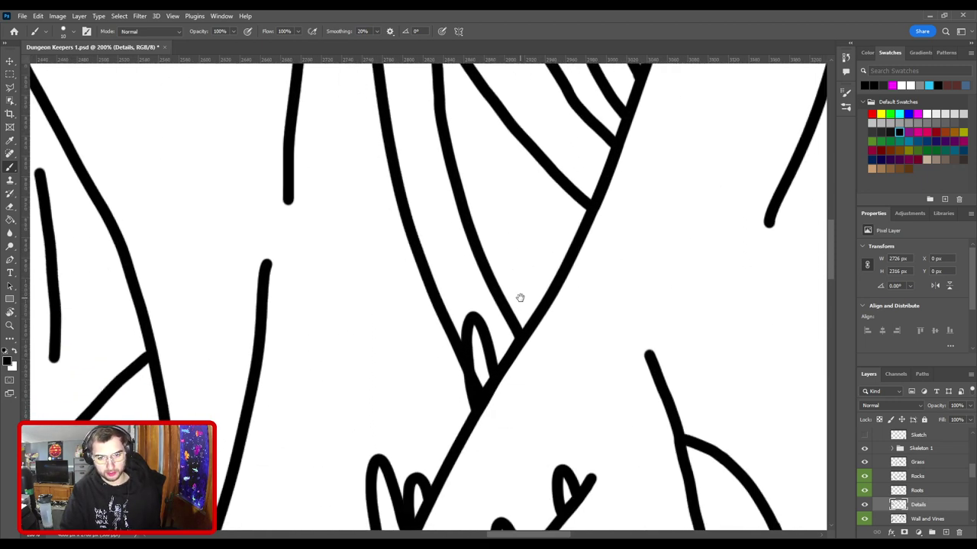
mouse_move(498, 379)
mouse_down()
mouse_move(465, 312)
mouse_move(446, 218)
mouse_up()
key(ctrl+z)
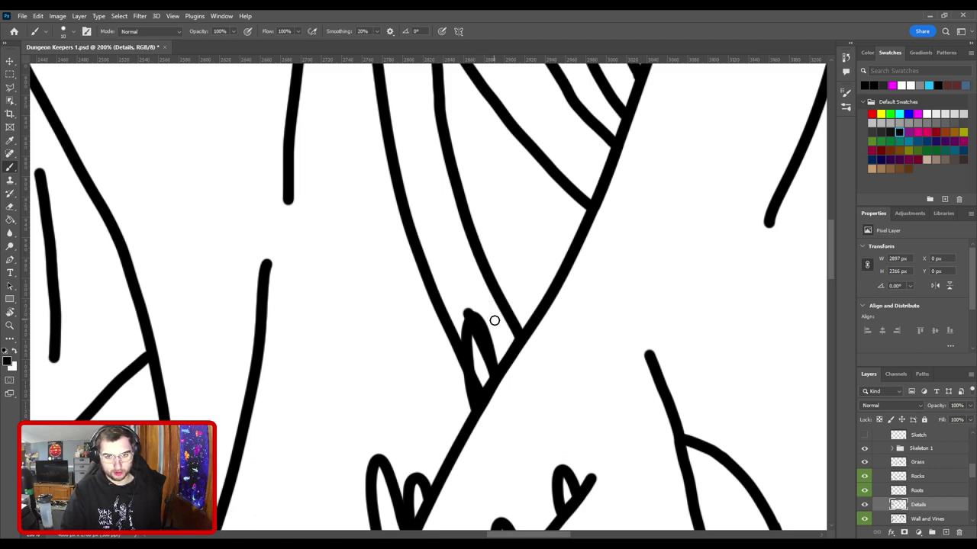
drag(493, 314, 446, 218)
mouse_move(457, 254)
mouse_down()
mouse_move(514, 368)
mouse_move(464, 259)
mouse_move(504, 342)
mouse_up()
key(ctrl+z)
mouse_move(524, 428)
mouse_down()
mouse_move(498, 337)
mouse_move(504, 389)
mouse_move(508, 351)
mouse_move(497, 366)
mouse_move(492, 349)
mouse_move(488, 244)
mouse_up()
key(ctrl+z)
key(ctrl+z)
scroll(505, 301, up, 3)
key(ctrl+z)
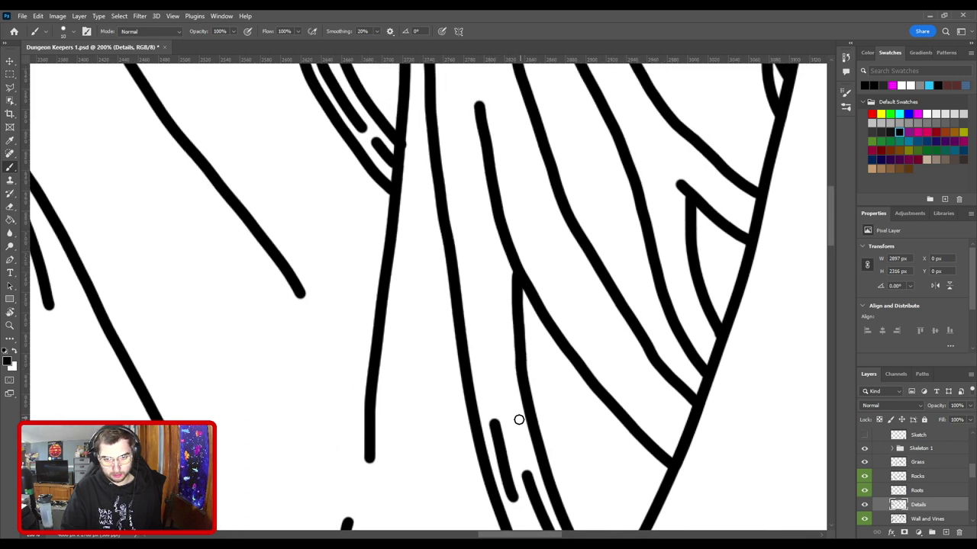
Step: Draw staggered bark lines along the same vine's middle stretch, from its fork up past the crossing trunk line
mouse_move(517, 421)
mouse_down()
mouse_move(501, 325)
mouse_move(514, 389)
mouse_move(495, 359)
mouse_move(485, 305)
mouse_up()
drag(474, 235, 496, 350)
drag(507, 362, 489, 270)
key(ctrl+z)
mouse_move(499, 362)
mouse_down()
mouse_move(489, 296)
mouse_move(501, 394)
mouse_move(497, 255)
mouse_up()
mouse_move(481, 345)
mouse_down()
mouse_move(463, 214)
mouse_move(524, 388)
mouse_move(486, 323)
mouse_move(496, 399)
mouse_up()
mouse_move(498, 422)
mouse_down()
mouse_move(457, 321)
mouse_move(475, 309)
mouse_move(453, 236)
mouse_move(499, 351)
mouse_move(473, 359)
mouse_move(451, 284)
mouse_up()
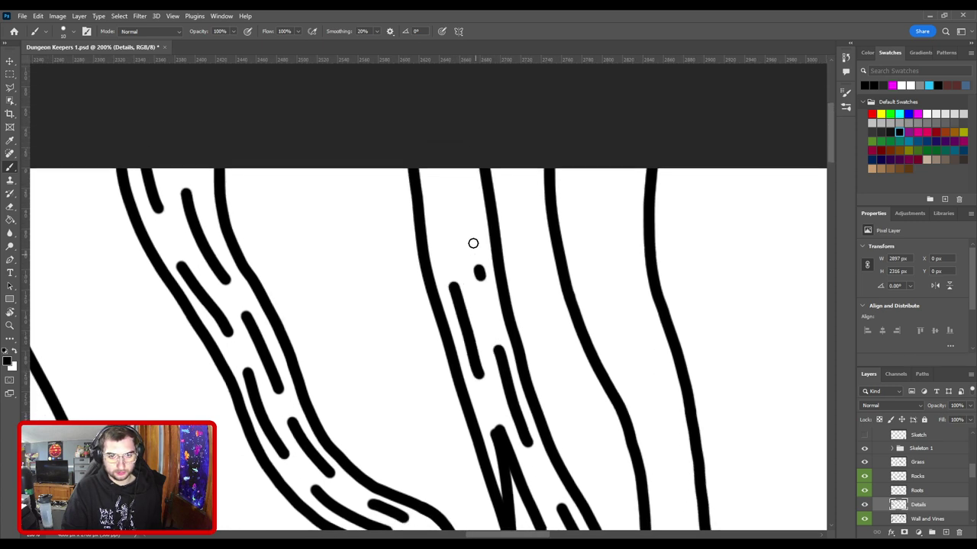
Step: Extend the bark lines through the vine's upper end to the canvas's top edge
mouse_move(473, 244)
mouse_down()
mouse_move(466, 207)
mouse_move(437, 170)
mouse_up()
drag(563, 374, 437, 132)
mouse_move(483, 249)
mouse_down()
mouse_move(456, 216)
mouse_move(390, 15)
mouse_up()
drag(502, 403, 433, 244)
key(ctrl+minus)
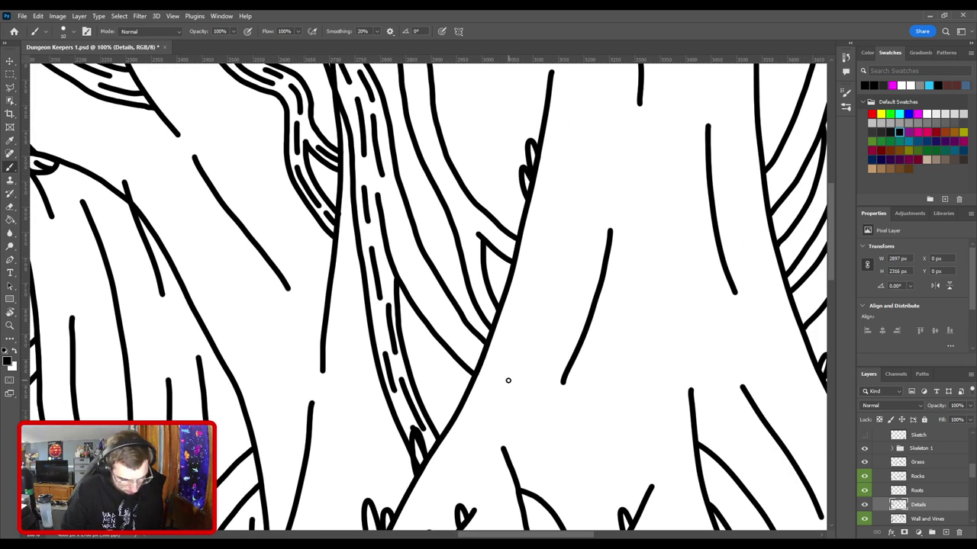
Step: Draw staggered bark lines in the vine's second branch, which runs diagonally from the fork to the large tree, redoing a misplaced stroke
key(ctrl+plus)
drag(534, 430, 479, 374)
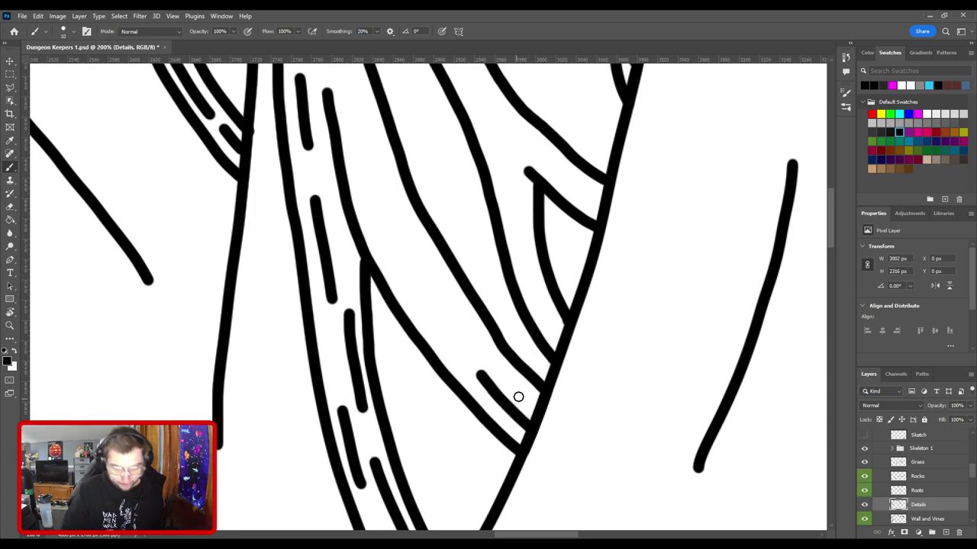
drag(509, 379, 452, 288)
key(ctrl+z)
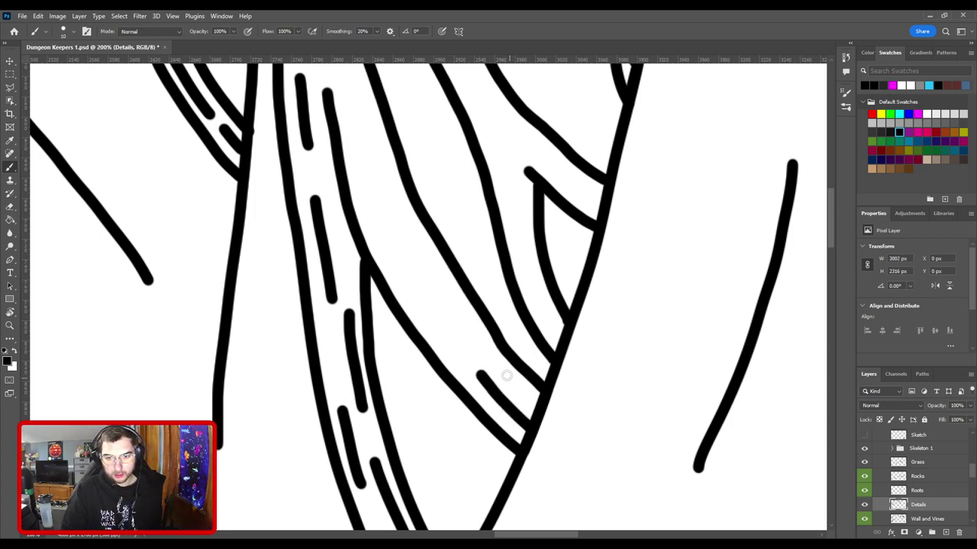
drag(508, 375, 469, 307)
mouse_move(458, 354)
mouse_down()
mouse_move(392, 261)
mouse_move(404, 226)
mouse_move(482, 407)
mouse_move(441, 318)
mouse_move(443, 272)
mouse_up()
key(ctrl+minus)
key(ctrl+minus)
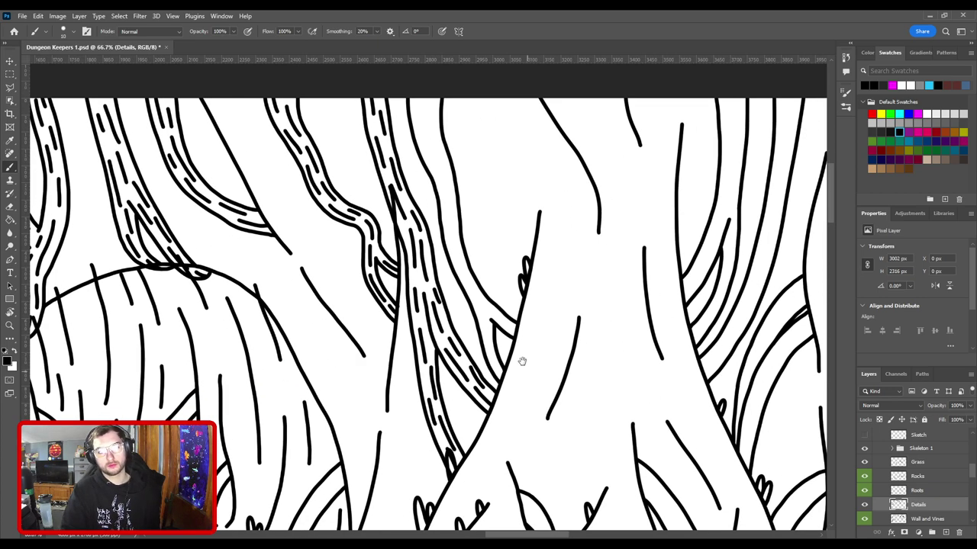
Step: Draw short bark lines in the forked lower end of the next vine, where it meets the large tree's trunk
drag(523, 359, 474, 370)
key(ctrl+plus)
key(ctrl+plus)
drag(504, 446, 462, 283)
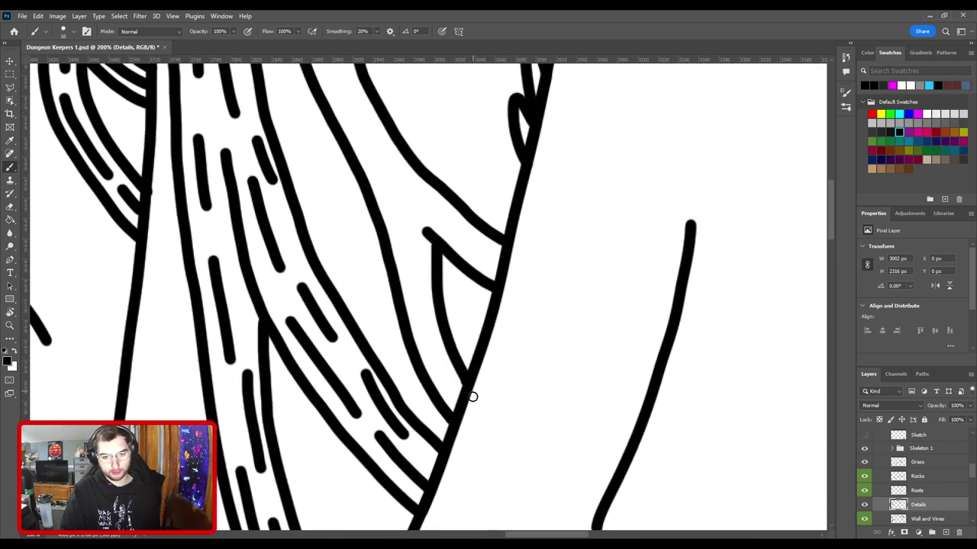
drag(460, 406, 418, 299)
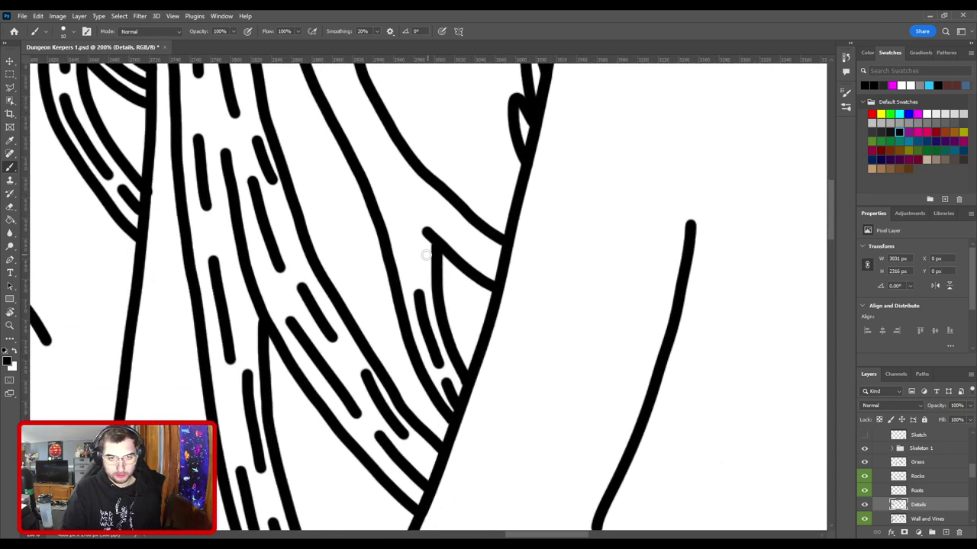
mouse_move(412, 260)
mouse_down()
mouse_move(391, 201)
mouse_move(463, 241)
mouse_move(591, 396)
mouse_up()
Step: Draw staggered bark lines along the middle stretch of the vine nearest the large tree, undoing a misplaced stroke
drag(510, 329, 417, 139)
drag(429, 173, 478, 326)
drag(468, 291, 451, 195)
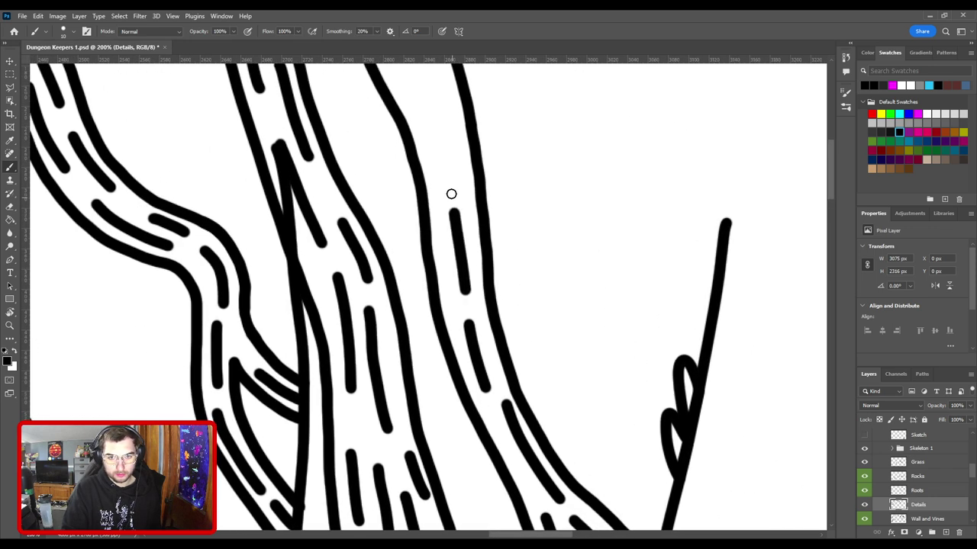
drag(455, 261, 466, 350)
key(ctrl+z)
Step: Draw staggered bark lines in the upper stretch of the vine nearest the large tree, up to the canvas's top edge
mouse_move(483, 384)
mouse_down()
mouse_move(478, 327)
mouse_move(455, 312)
mouse_move(444, 246)
mouse_move(489, 391)
mouse_move(467, 320)
mouse_up()
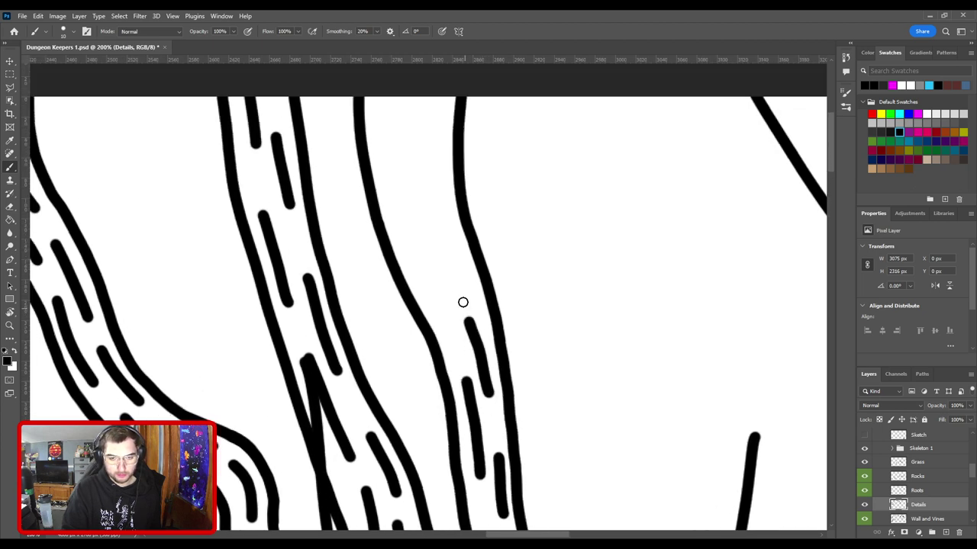
mouse_move(451, 266)
mouse_down()
mouse_move(479, 352)
mouse_move(432, 297)
mouse_up()
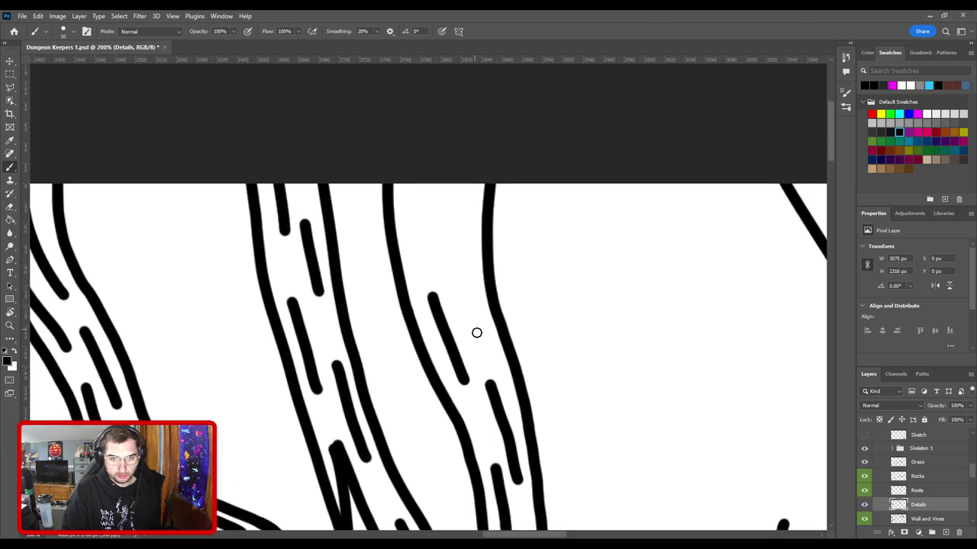
drag(476, 331, 449, 219)
drag(432, 259, 425, 196)
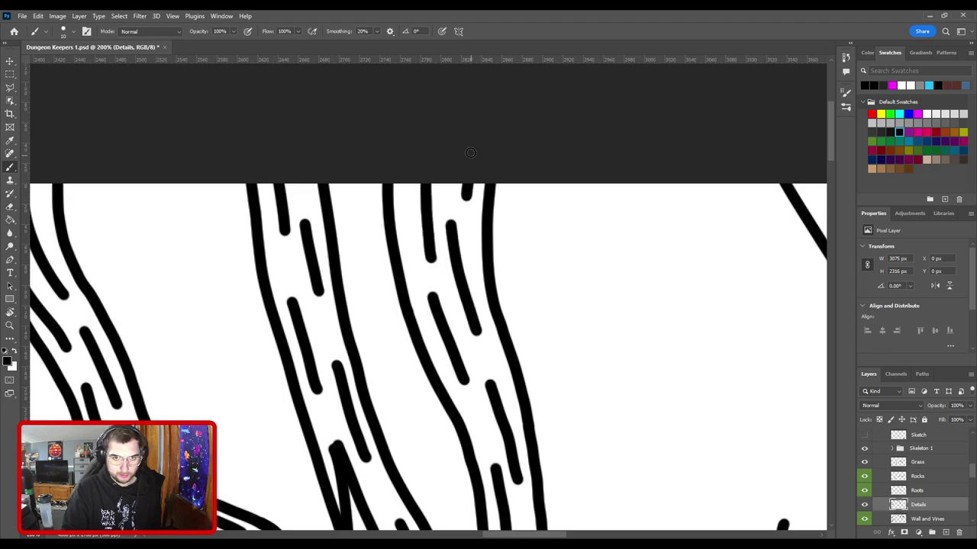
Step: Draw staggered bark lines in the lower part of the arched root between the two rock piles, redoing misplaced strokes
scroll(517, 315, down, 5)
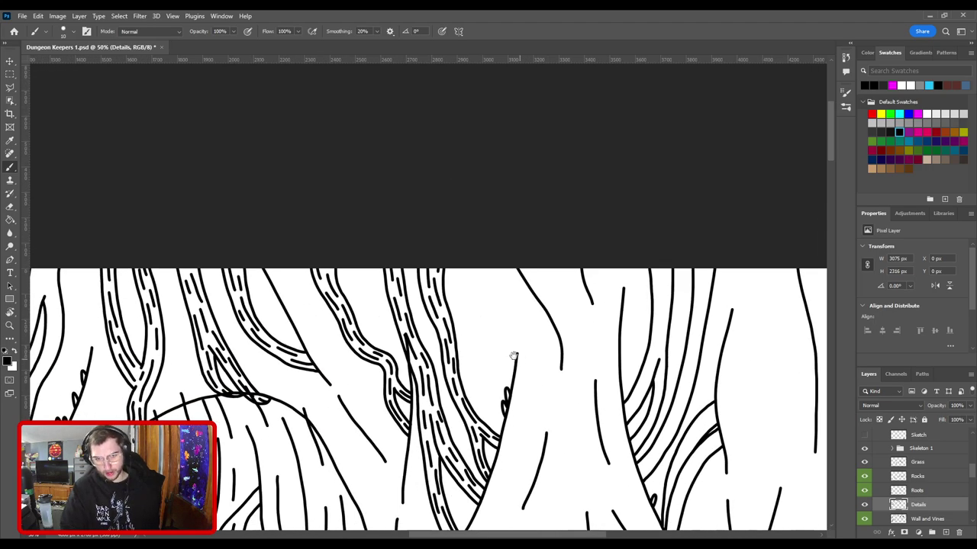
key(ctrl+plus)
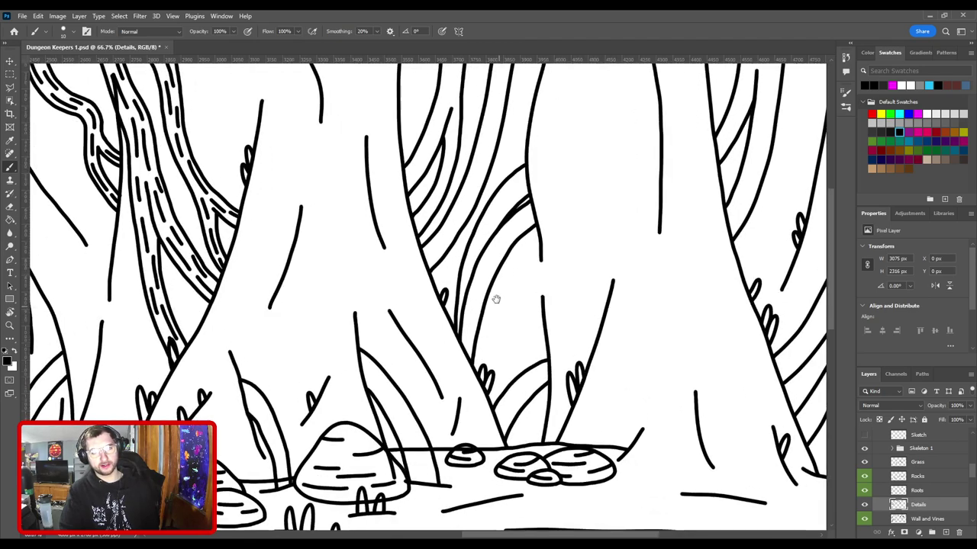
drag(435, 212, 492, 274)
drag(398, 369, 416, 222)
key(ctrl+plus)
key(ctrl+plus)
mouse_move(485, 325)
mouse_down()
mouse_move(529, 394)
mouse_move(489, 341)
mouse_move(488, 282)
mouse_up()
key(ctrl+z)
mouse_move(497, 330)
mouse_down()
mouse_move(493, 289)
mouse_move(464, 245)
mouse_move(510, 353)
mouse_move(478, 255)
mouse_up()
key(ctrl+z)
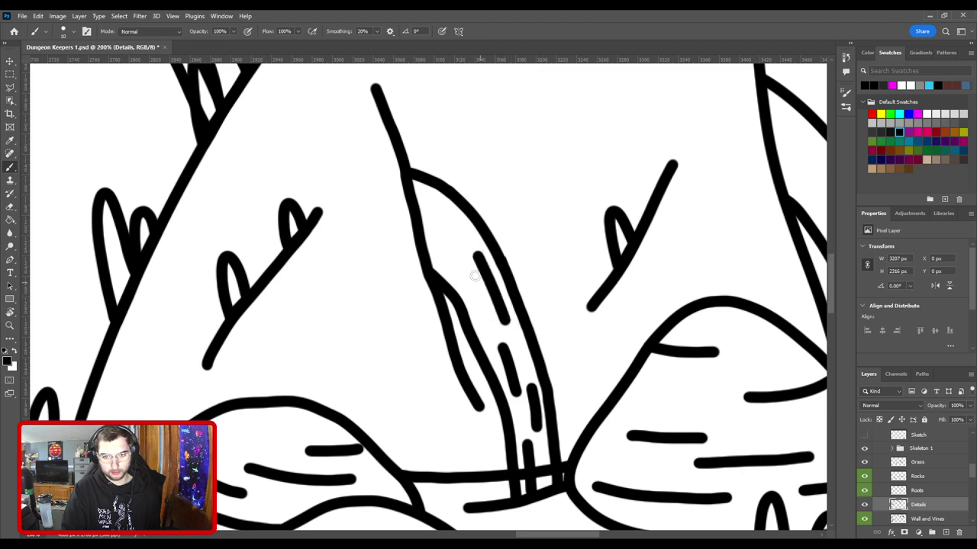
Step: Draw two short bark lines at the arched root's upper end where it leaves the trunk, redoing them until well placed
drag(480, 303, 443, 234)
key(ctrl+z)
mouse_move(469, 280)
mouse_down()
mouse_move(436, 247)
mouse_move(464, 270)
mouse_up()
key(ctrl+z)
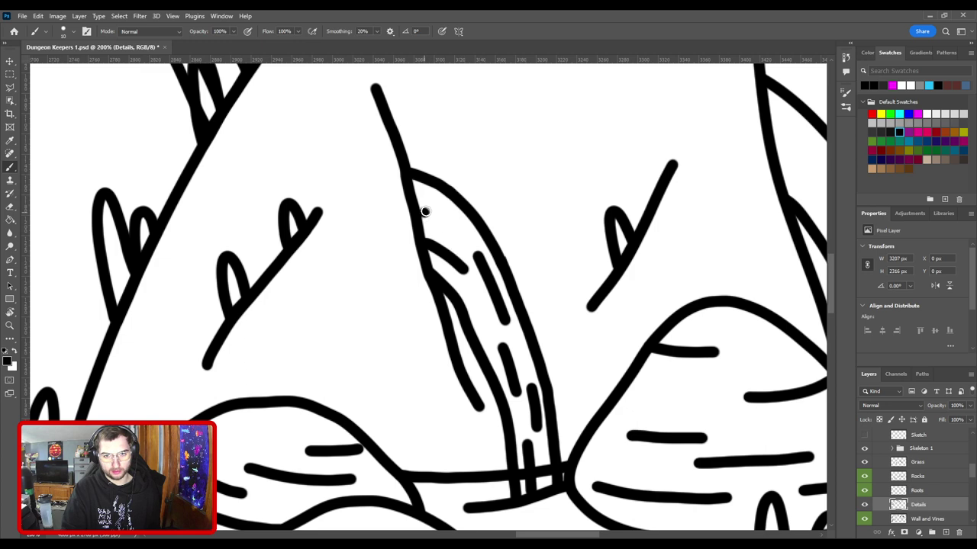
mouse_move(425, 212)
mouse_down()
mouse_move(466, 231)
mouse_move(416, 204)
mouse_move(460, 231)
mouse_up()
key(ctrl+z)
key(ctrl+z)
mouse_move(422, 205)
mouse_down()
mouse_move(467, 238)
mouse_move(432, 213)
mouse_move(452, 229)
mouse_up()
key(ctrl+z)
Step: Draw bark lines in the lower end of the wider root behind the large rock, redoing misplaced strokes
scroll(526, 323, down, 5)
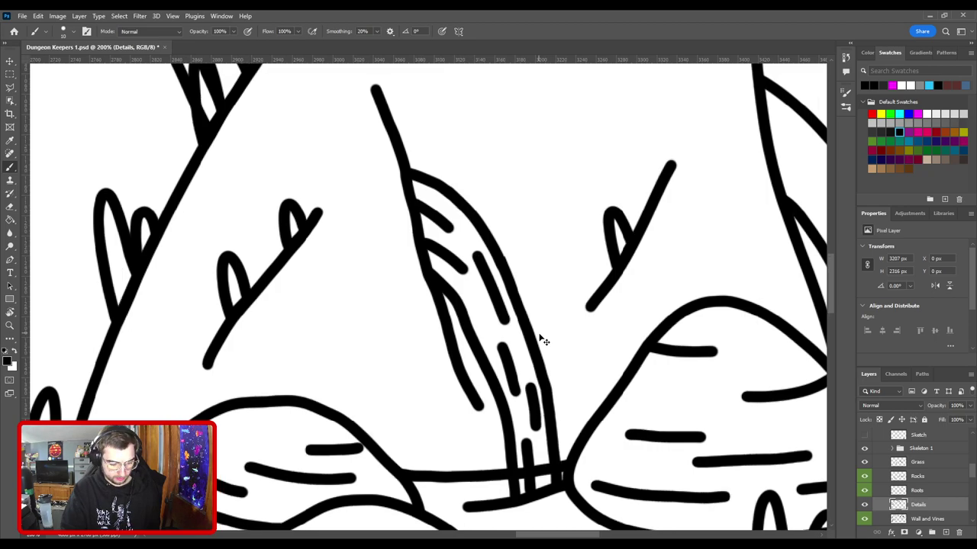
scroll(506, 340, up, 5)
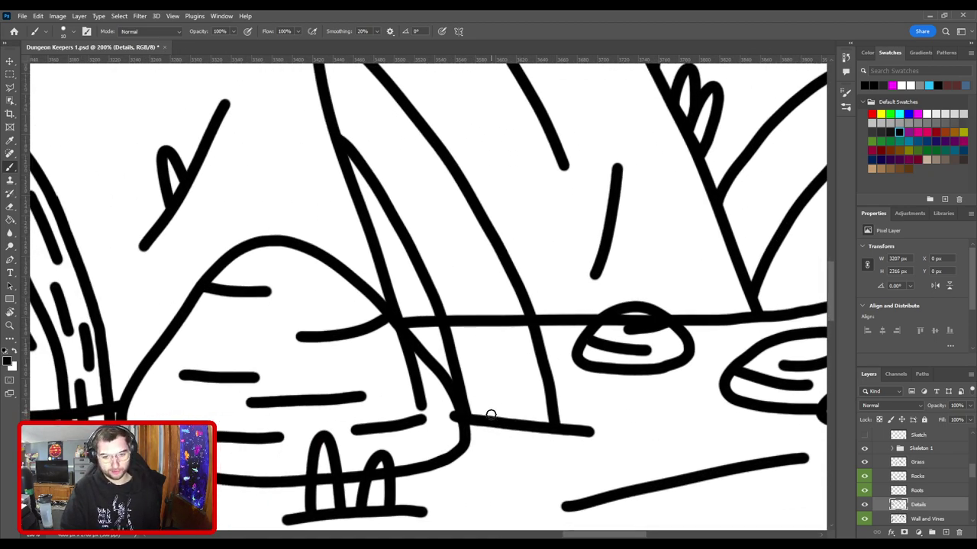
drag(491, 415, 478, 349)
mouse_move(513, 383)
mouse_down()
mouse_move(478, 283)
mouse_move(557, 373)
mouse_up()
key(ctrl+z)
mouse_move(593, 449)
mouse_down()
mouse_move(571, 370)
mouse_move(528, 315)
mouse_move(585, 430)
mouse_up()
key(ctrl+z)
Step: Draw staggered bark lines up the wider root to its joint with the trunk, redoing misplaced strokes
drag(600, 483, 540, 310)
mouse_move(567, 357)
mouse_down()
mouse_move(623, 419)
mouse_move(610, 392)
mouse_up()
key(ctrl+z)
key(ctrl+z)
mouse_move(638, 450)
mouse_down()
mouse_move(598, 391)
mouse_move(559, 379)
mouse_move(521, 339)
mouse_move(533, 307)
mouse_move(500, 274)
mouse_up()
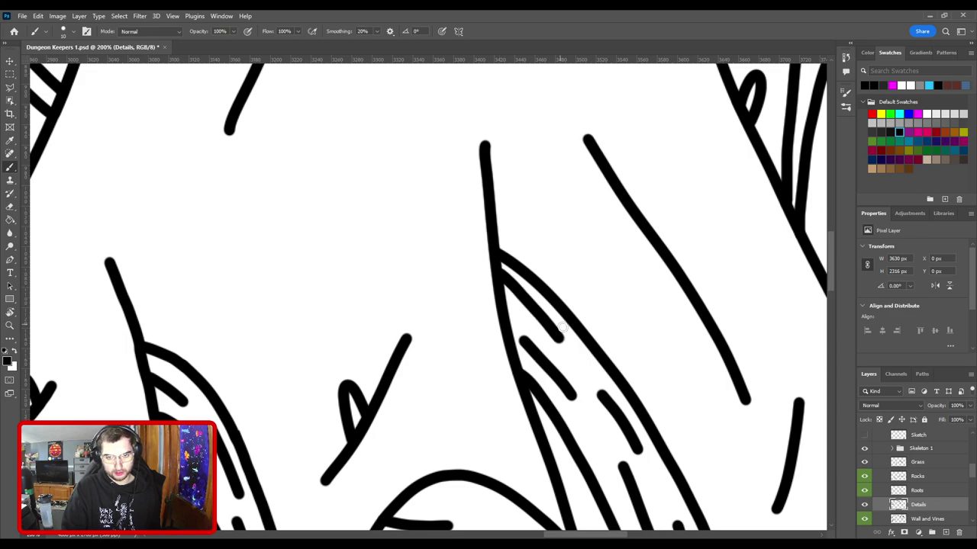
Step: Check the whole scene's line art and save the document
key(ctrl+minus)
key(ctrl+minus)
key(ctrl+minus)
drag(572, 331, 455, 412)
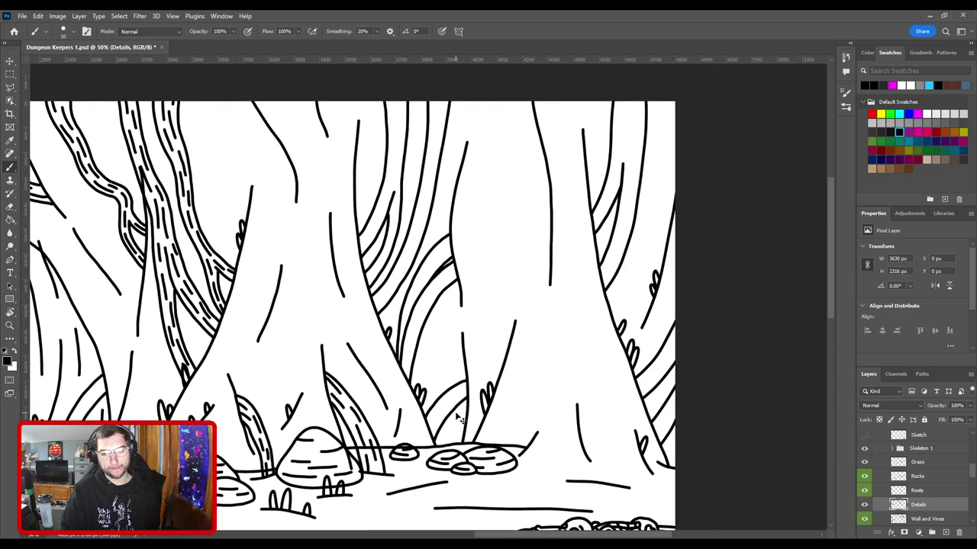
key(ctrl+plus)
drag(412, 387, 477, 383)
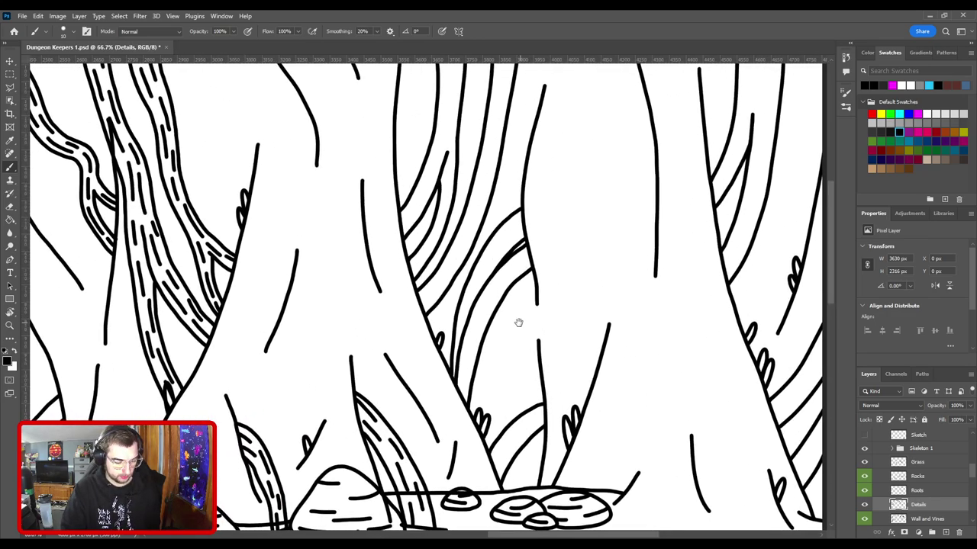
scroll(461, 392, down, 3)
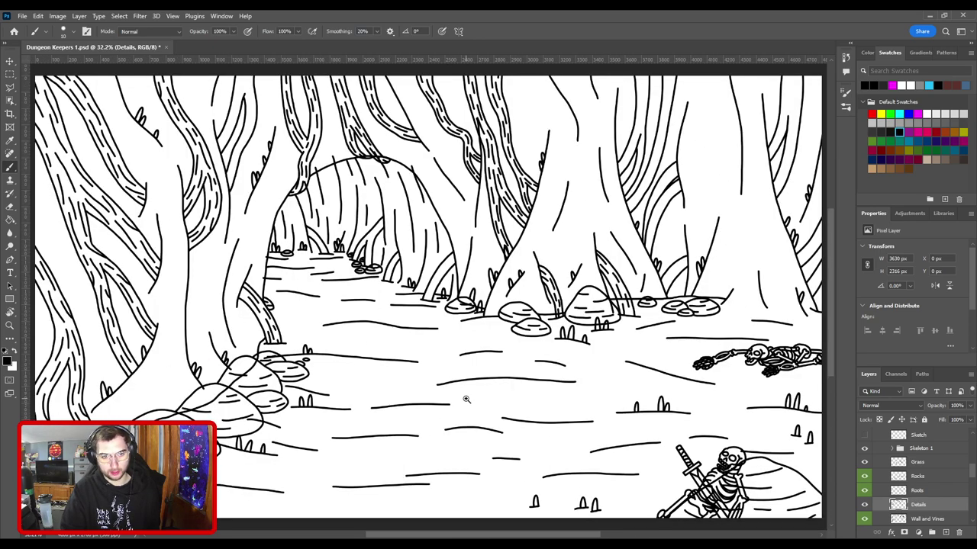
scroll(465, 398, up, 1)
key(ctrl+s)
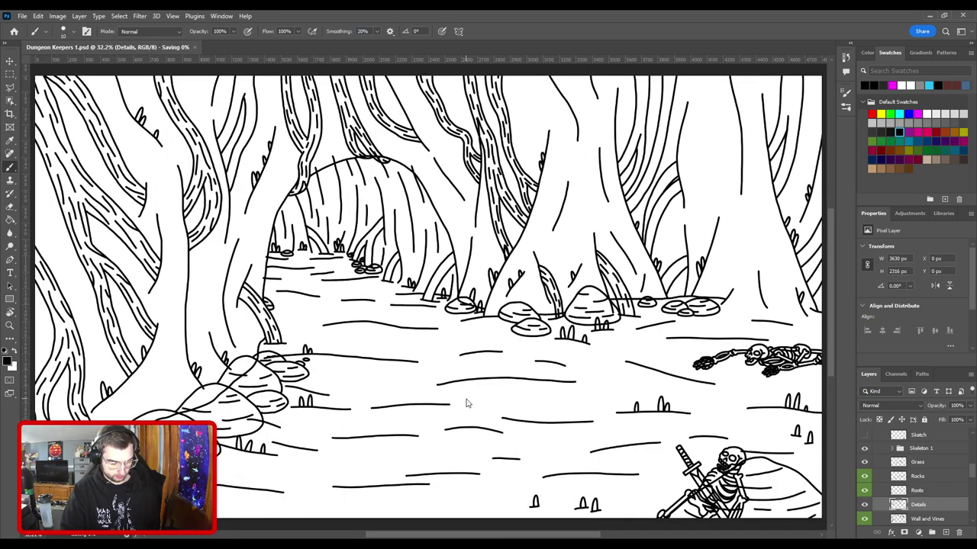
Step: Draw staggered bark lines in the lower left branch of the forked vine growing from the central large trunk's right side
drag(491, 362, 294, 497)
key(ctrl+plus)
key(ctrl+plus)
key(ctrl+plus)
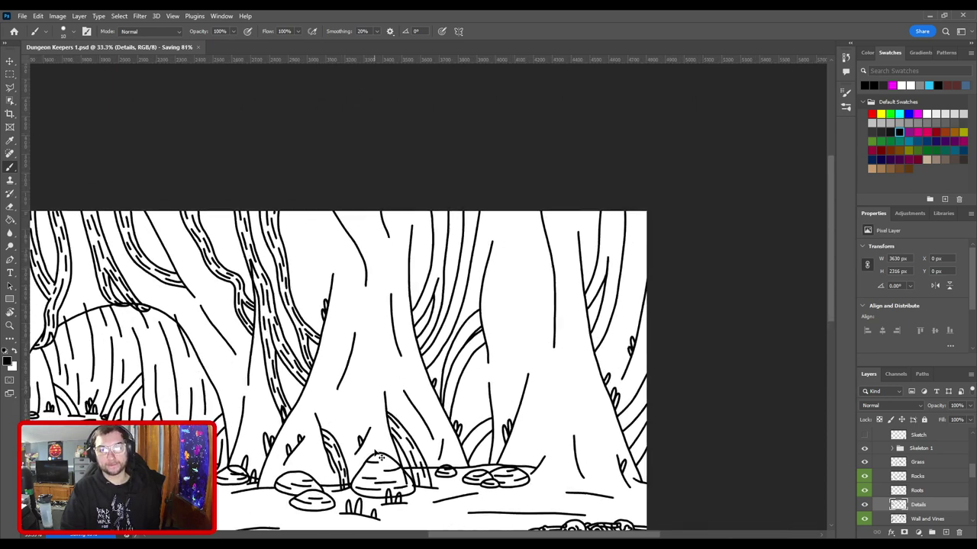
scroll(496, 352, up, 3)
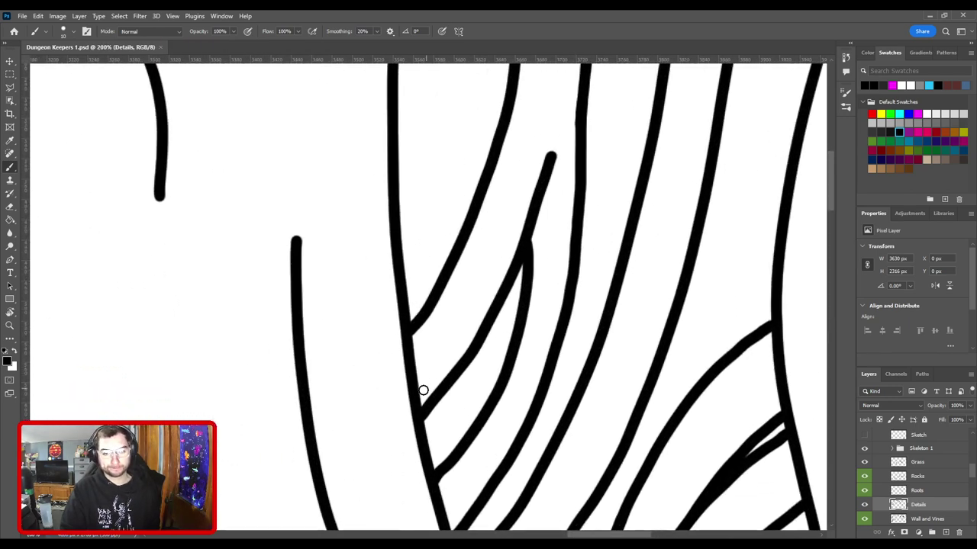
drag(425, 373, 456, 325)
key(ctrl+z)
mouse_move(416, 377)
mouse_down()
mouse_move(459, 332)
mouse_move(487, 227)
mouse_up()
mouse_move(492, 266)
mouse_down()
mouse_move(518, 189)
mouse_move(464, 339)
mouse_move(470, 228)
mouse_up()
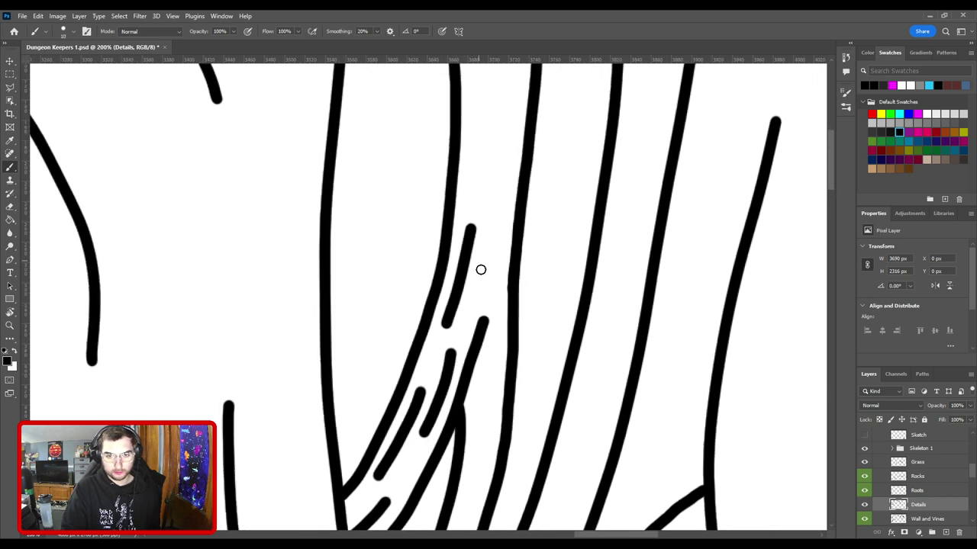
Step: Draw staggered bark lines up the forked vine's shared stem to the canvas's upper edge, redoing misplaced strokes
mouse_move(485, 283)
mouse_down()
mouse_move(489, 255)
mouse_move(481, 317)
mouse_up()
key(ctrl+z)
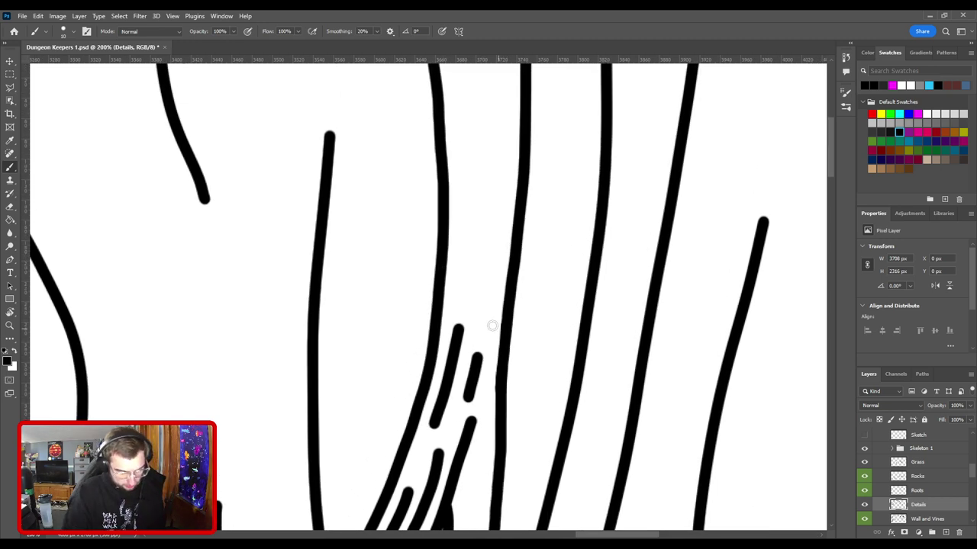
drag(480, 327, 483, 236)
key(ctrl+z)
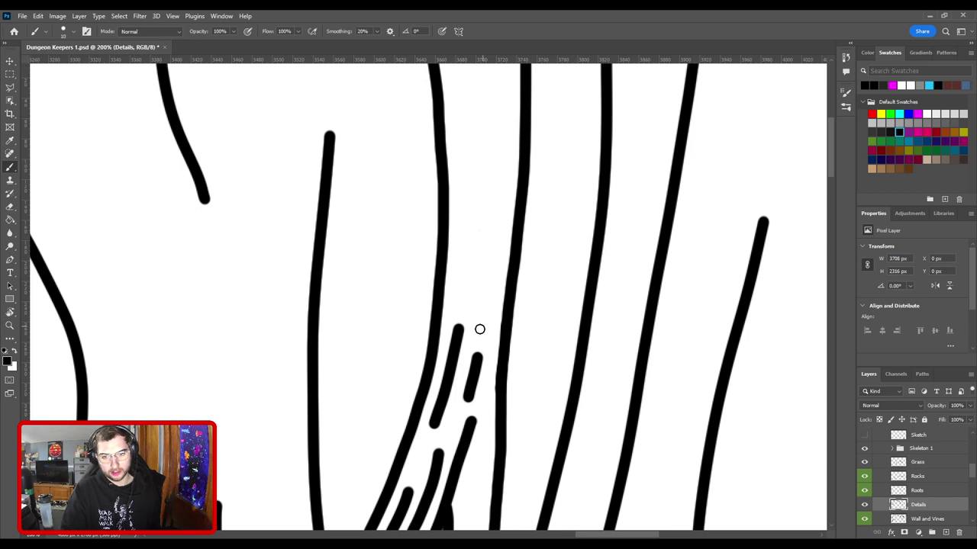
drag(479, 329, 492, 238)
key(ctrl+z)
mouse_move(483, 305)
mouse_down()
mouse_move(500, 227)
mouse_move(449, 340)
mouse_up()
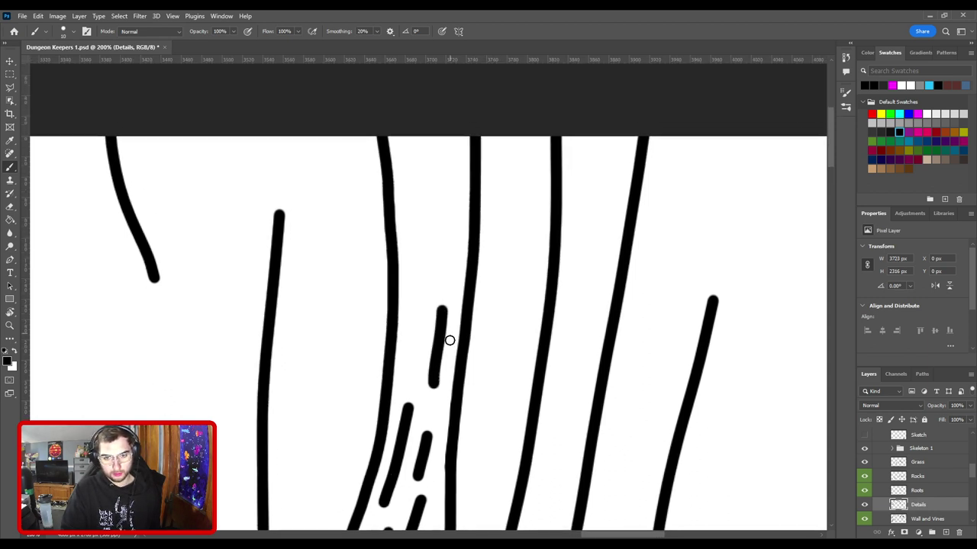
key(ctrl+z)
drag(435, 387, 451, 305)
drag(419, 333, 423, 202)
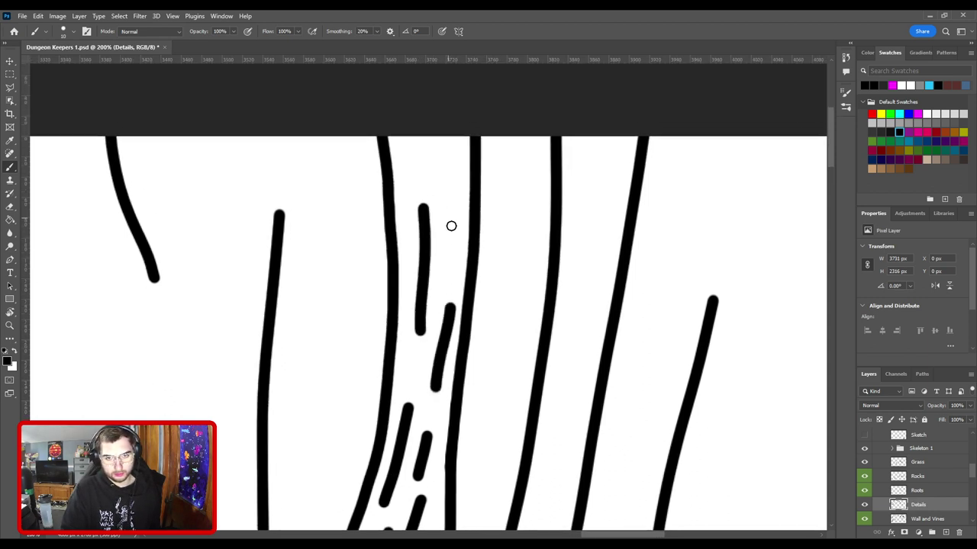
mouse_move(454, 233)
mouse_down()
mouse_move(442, 155)
mouse_move(410, 113)
mouse_move(428, 290)
mouse_move(447, 157)
mouse_move(416, 349)
mouse_move(462, 238)
mouse_move(435, 132)
mouse_move(434, 165)
mouse_up()
Step: Draw bark lines down the forked vine's right branch to where it meets the central trunk
scroll(420, 229, down, 12)
click(434, 123)
drag(438, 200, 419, 268)
mouse_move(398, 305)
mouse_down()
mouse_move(371, 356)
mouse_move(331, 404)
mouse_up()
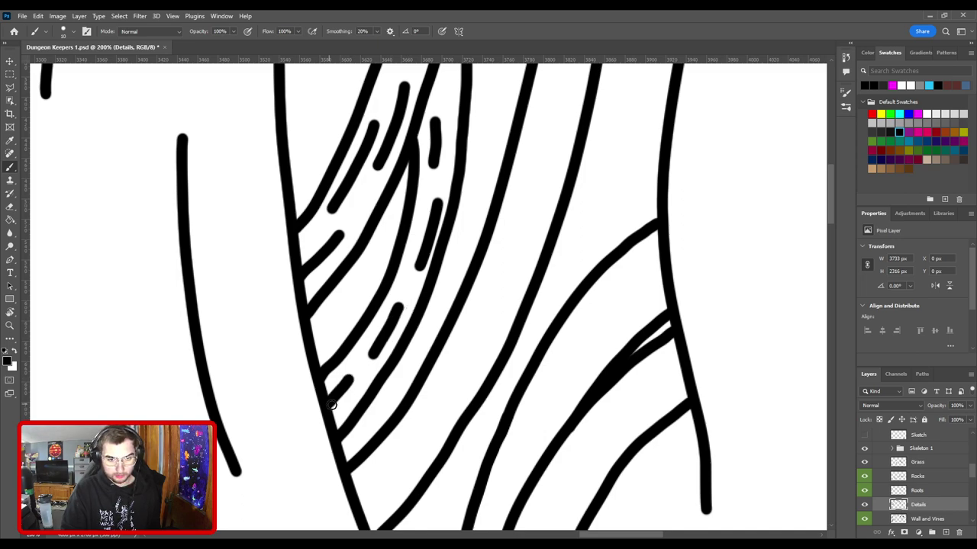
scroll(404, 404, down, 4)
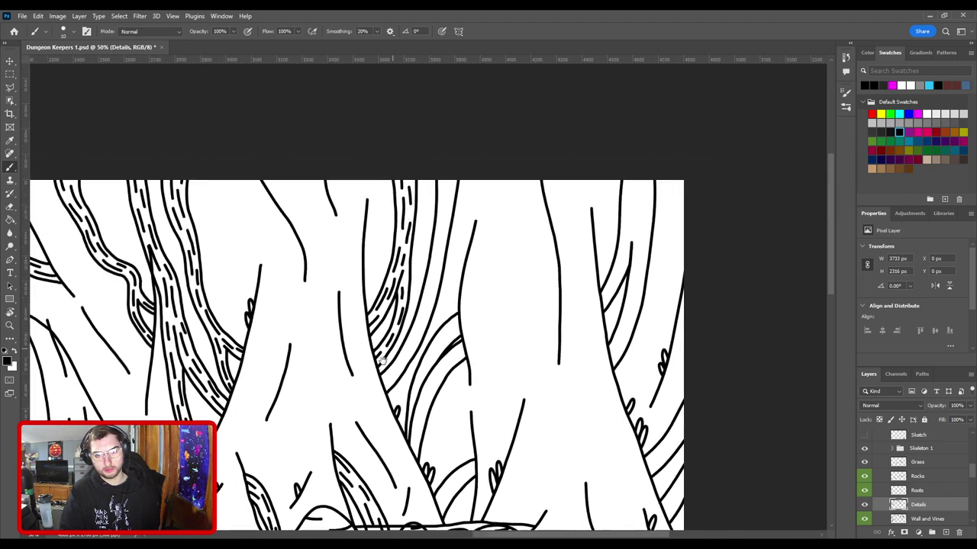
Step: Draw staggered bark lines in the lower half of the neighbouring wide vine, starting at the central trunk and redoing misplaced strokes
scroll(412, 373, up, 4)
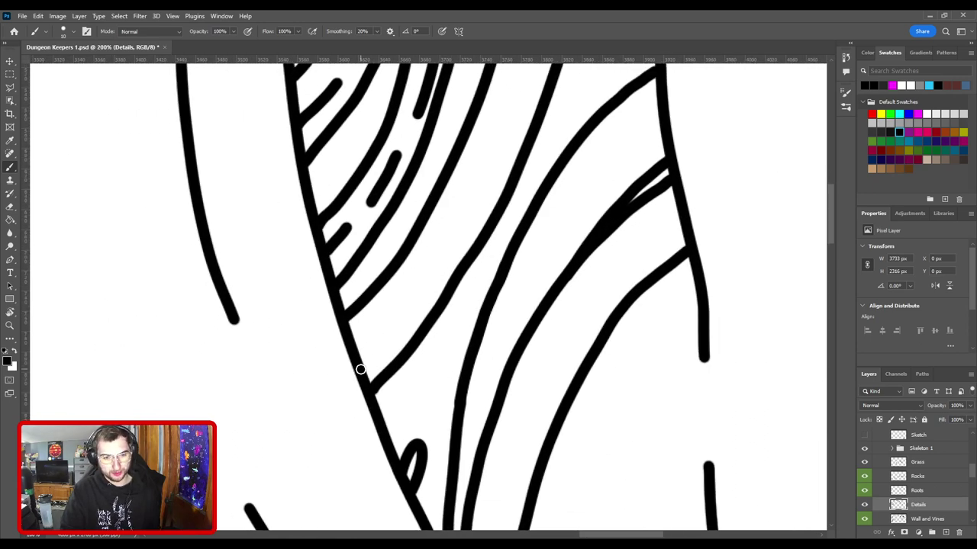
drag(360, 369, 413, 313)
key(ctrl+z)
mouse_move(363, 368)
mouse_down()
mouse_move(486, 177)
mouse_move(420, 331)
mouse_move(446, 258)
mouse_up()
key(ctrl+z)
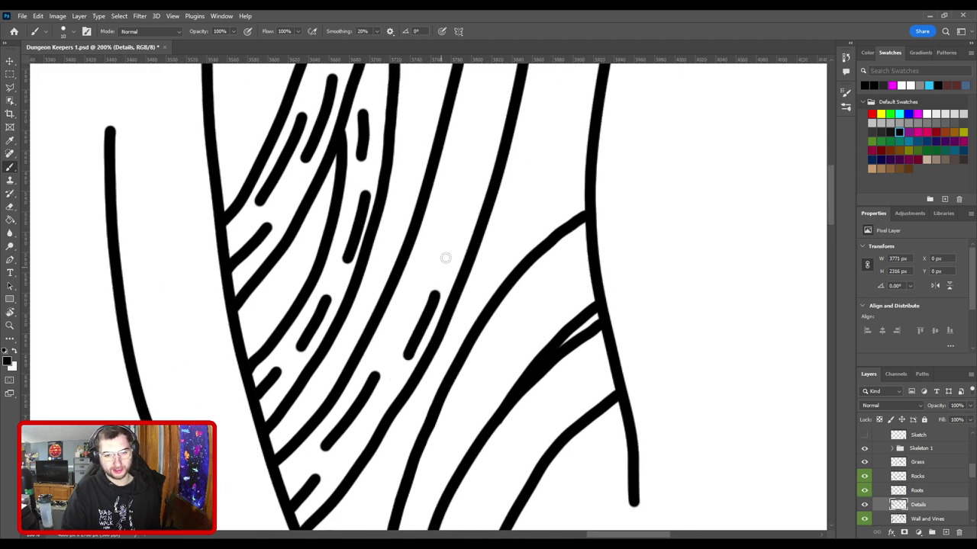
drag(407, 302, 470, 180)
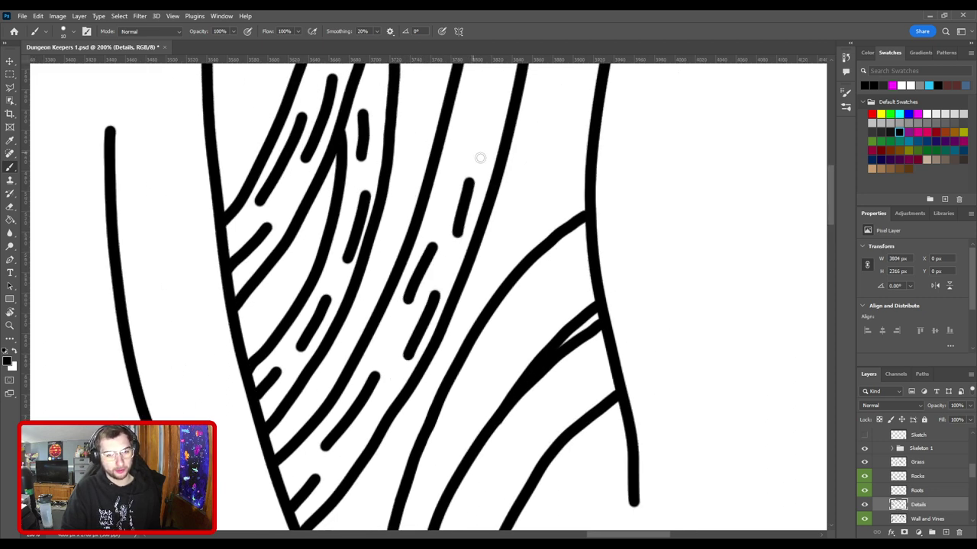
mouse_move(473, 216)
mouse_down()
mouse_move(402, 327)
mouse_move(420, 214)
mouse_up()
key(ctrl+z)
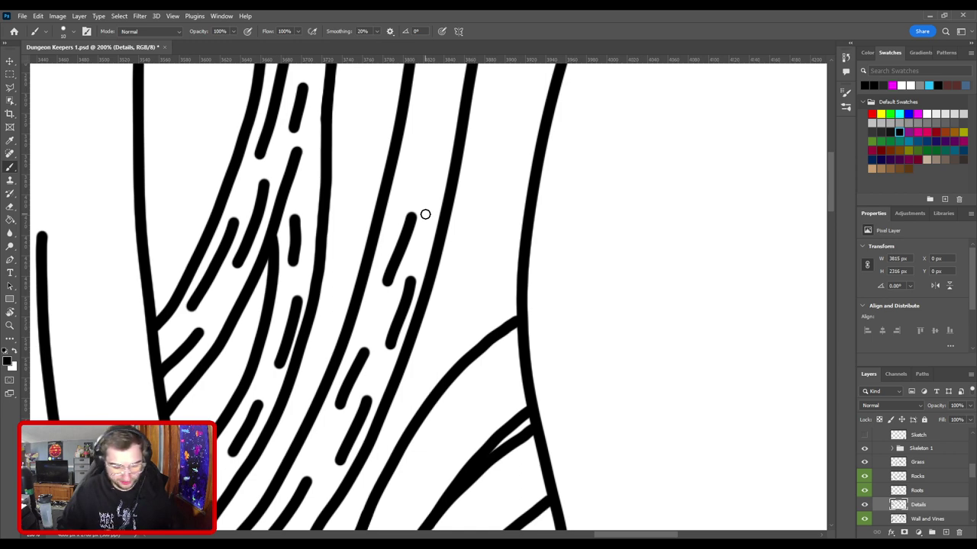
Step: Draw staggered bark lines up the wide vine's upper half to the canvas's upper edge, redoing misplaced strokes
drag(524, 279, 466, 455)
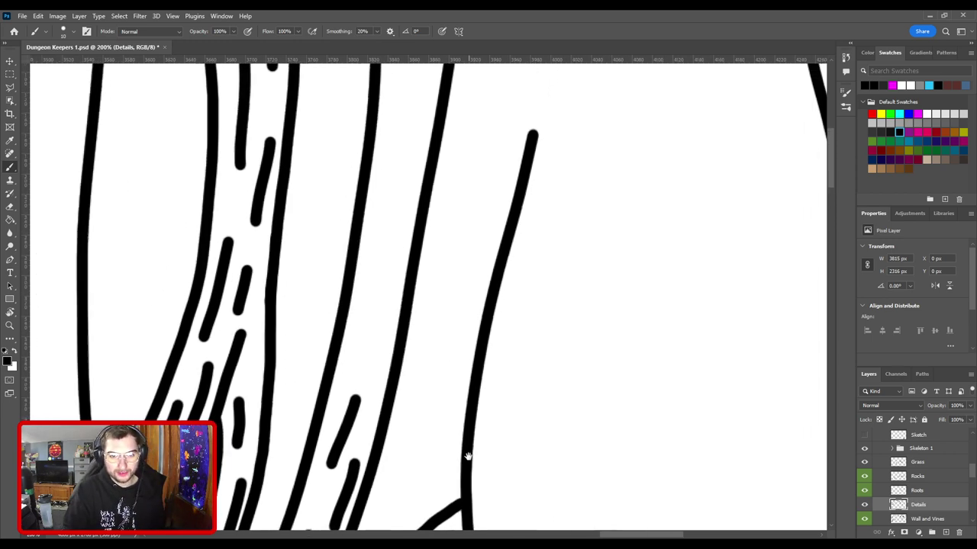
drag(377, 435, 449, 305)
key(ctrl+z)
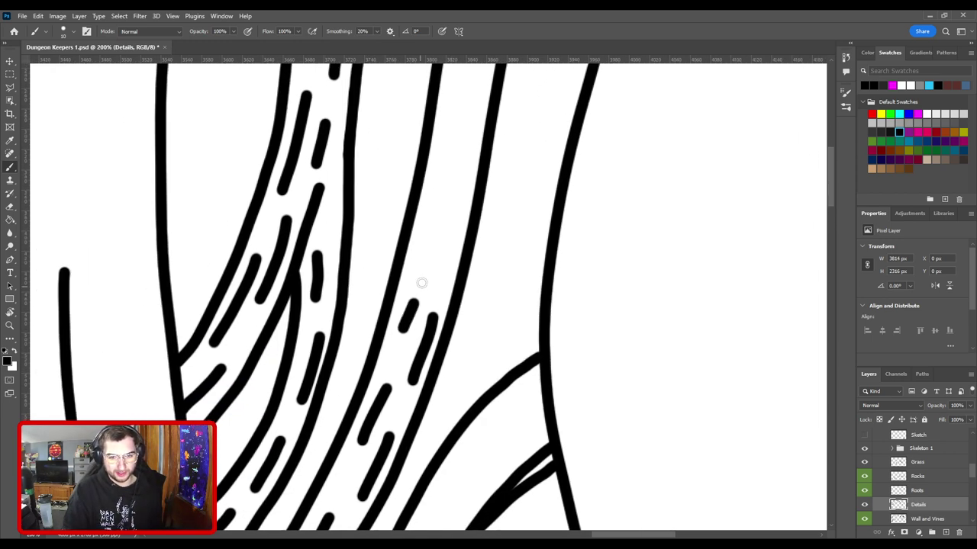
mouse_move(452, 251)
mouse_down()
mouse_move(420, 366)
mouse_move(439, 274)
mouse_move(422, 267)
mouse_move(428, 201)
mouse_move(419, 356)
mouse_up()
drag(420, 361, 437, 253)
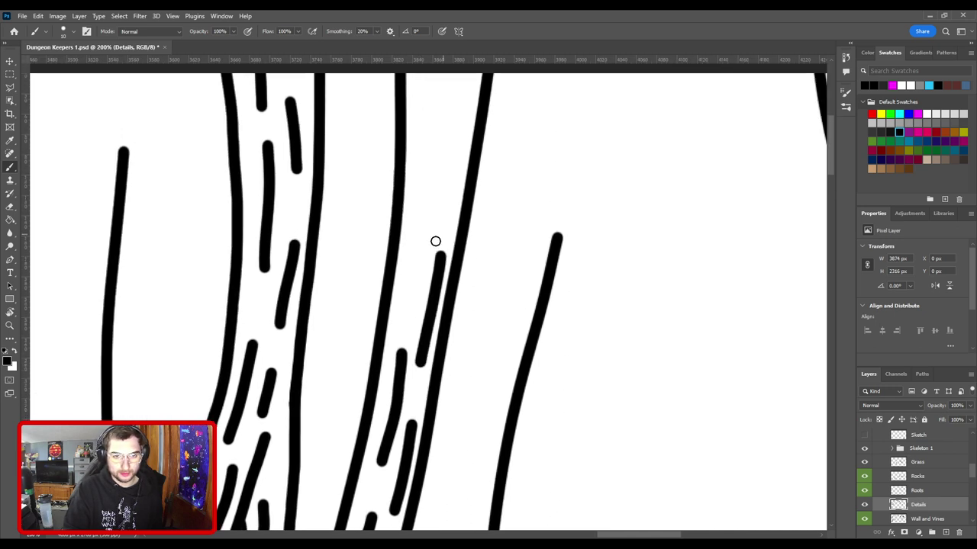
mouse_move(407, 293)
mouse_down()
mouse_move(430, 200)
mouse_move(424, 318)
mouse_move(435, 306)
mouse_move(445, 222)
mouse_up()
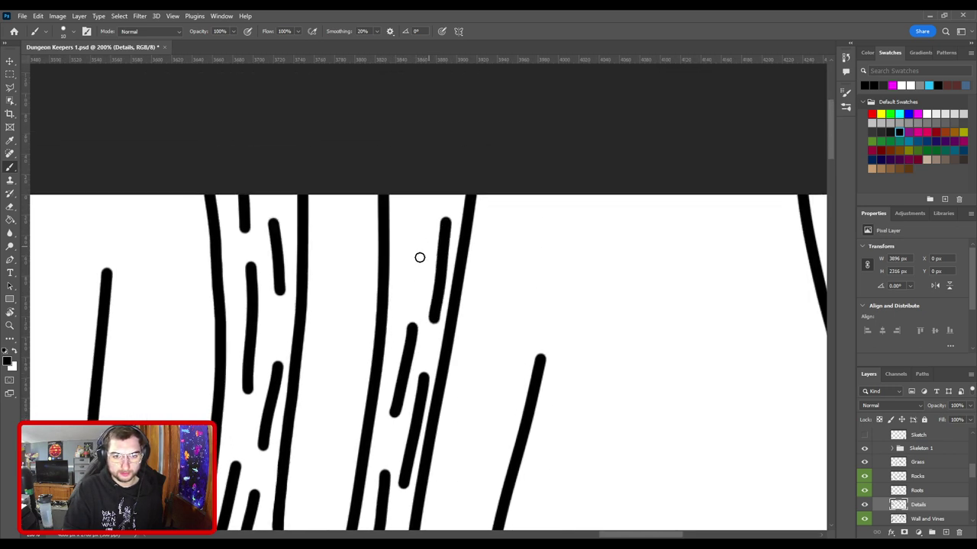
drag(416, 256, 421, 174)
key(ctrl+minus)
key(ctrl+minus)
key(ctrl+minus)
key(ctrl+minus)
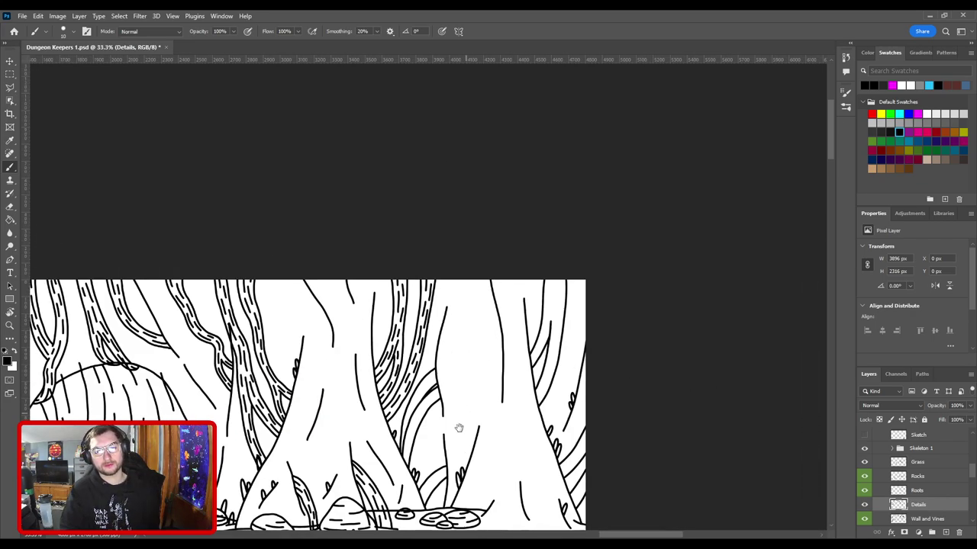
Step: Draw bark lines along the lower of the two arched vines between the large trunks, redoing the strokes at the right trunk
drag(460, 428, 447, 281)
key(ctrl+plus)
key(ctrl+plus)
key(ctrl+plus)
key(ctrl+plus)
drag(370, 249, 530, 283)
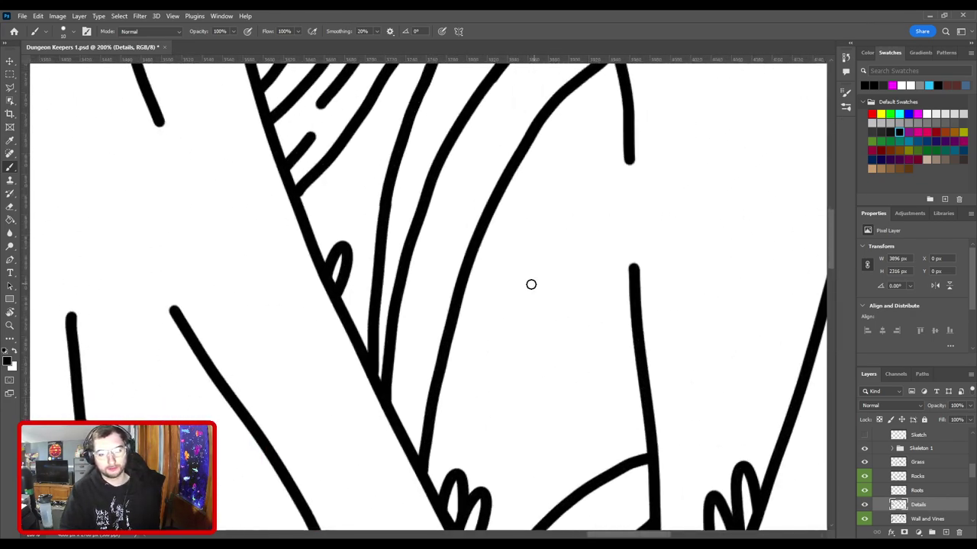
mouse_move(409, 441)
mouse_down()
mouse_move(441, 223)
mouse_move(481, 162)
mouse_move(442, 282)
mouse_up()
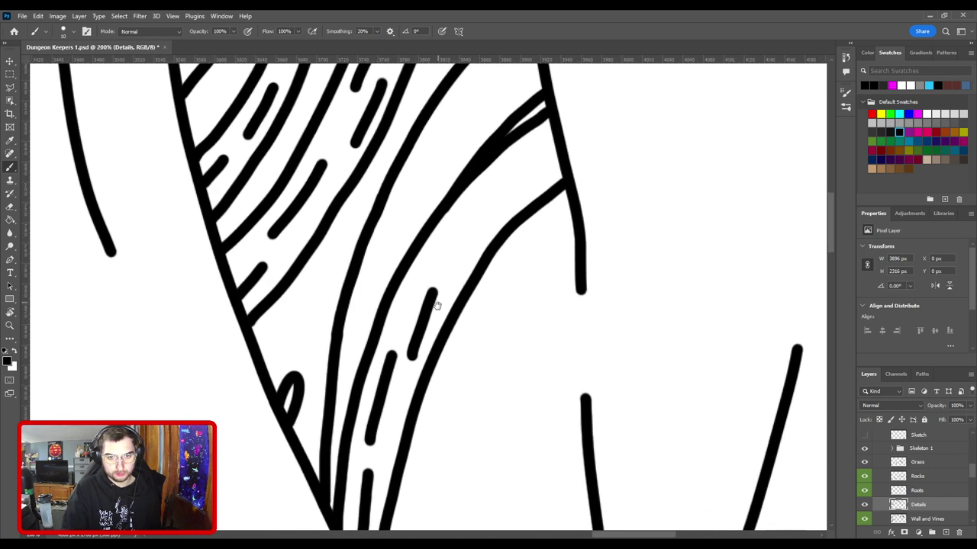
key(ctrl+z)
mouse_move(414, 354)
mouse_down()
mouse_move(461, 258)
mouse_move(465, 212)
mouse_move(482, 199)
mouse_up()
drag(511, 191, 561, 157)
key(ctrl+z)
drag(517, 192, 561, 159)
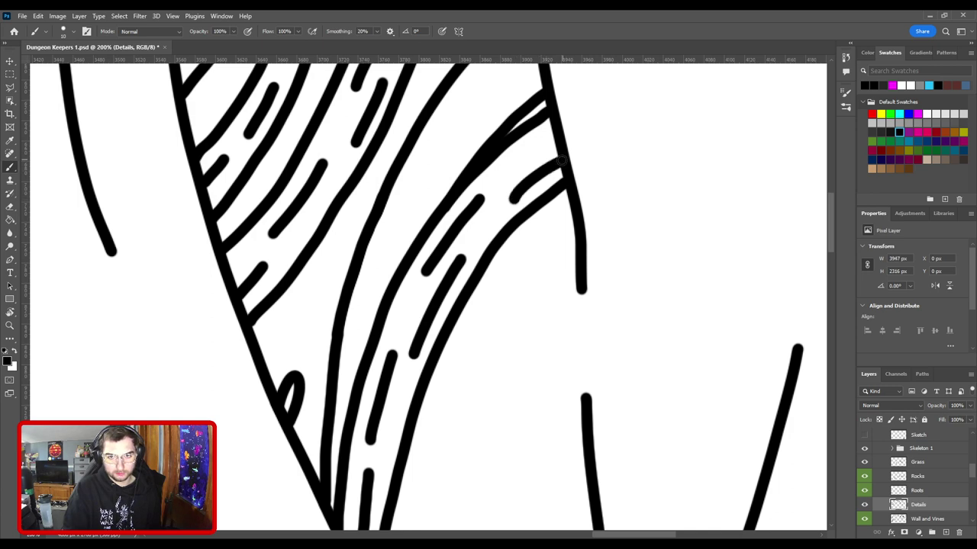
key(ctrl+z)
drag(503, 197, 559, 156)
Step: Draw bark lines along the upper arched vine to its joint with the right trunk, redoing the end stroke
mouse_move(420, 294)
mouse_down()
mouse_move(508, 207)
mouse_move(487, 315)
mouse_up()
drag(433, 372, 444, 306)
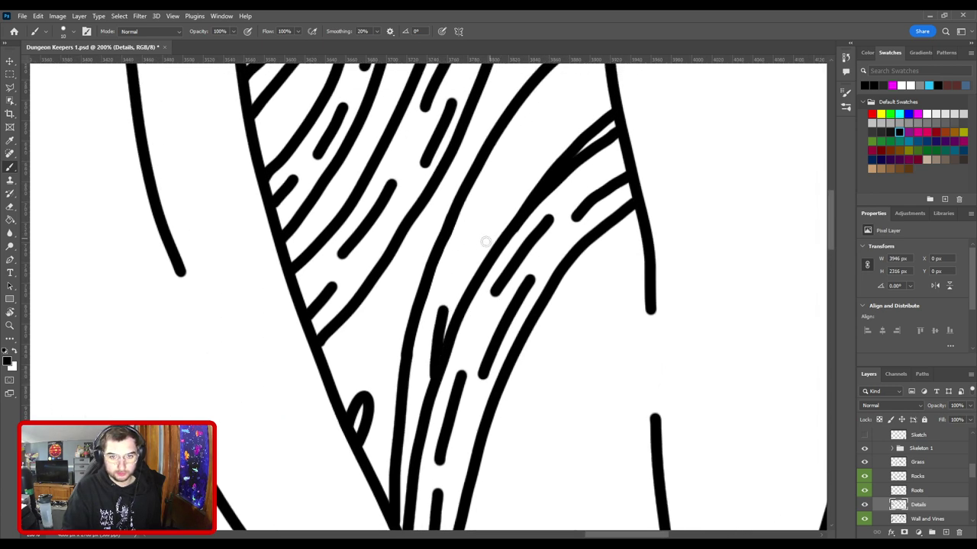
drag(475, 256, 519, 177)
mouse_move(522, 142)
mouse_down()
mouse_move(576, 88)
mouse_move(524, 211)
mouse_move(564, 177)
mouse_up()
key(ctrl+z)
drag(528, 205, 561, 175)
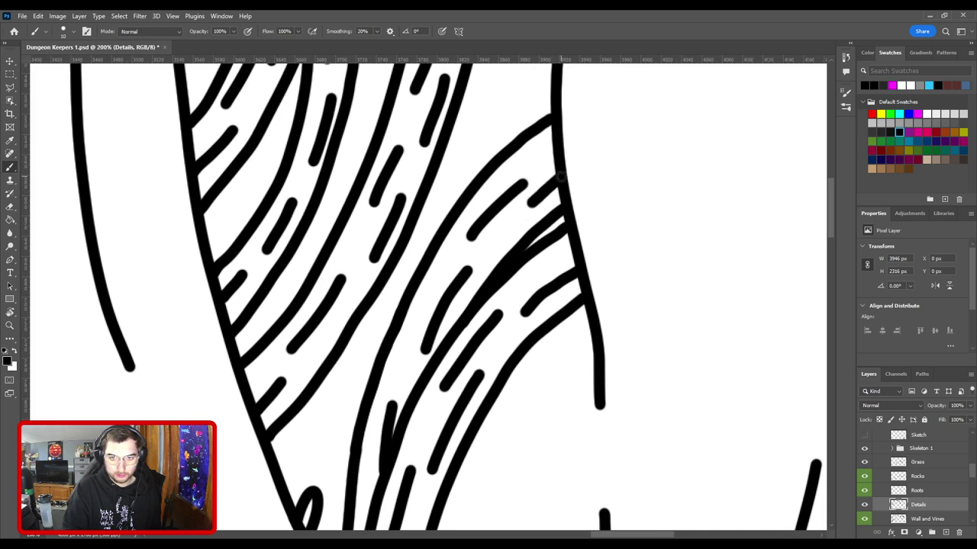
scroll(578, 202, down, 5)
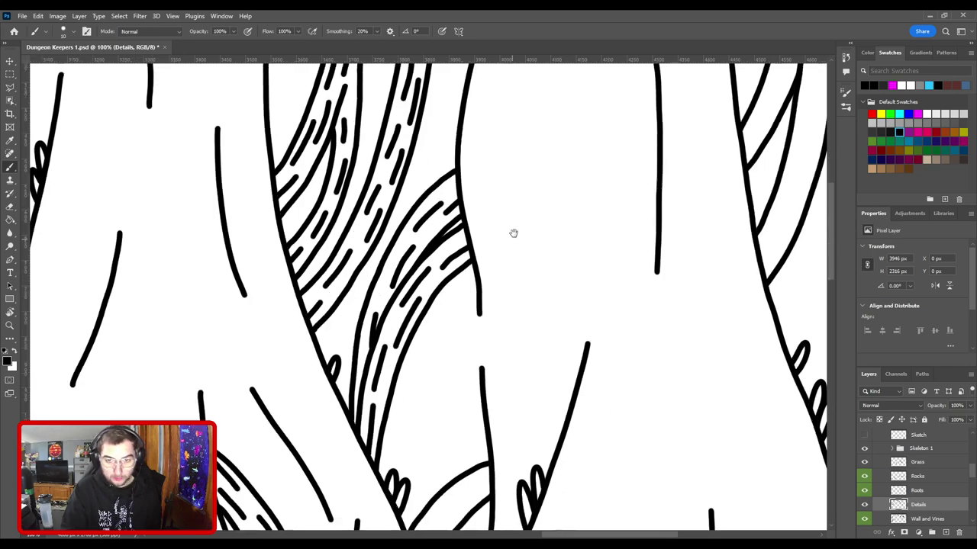
Step: Draw staggered bark lines in the short arched root between the two large trunks, just above the small rocks
scroll(468, 367, up, 4)
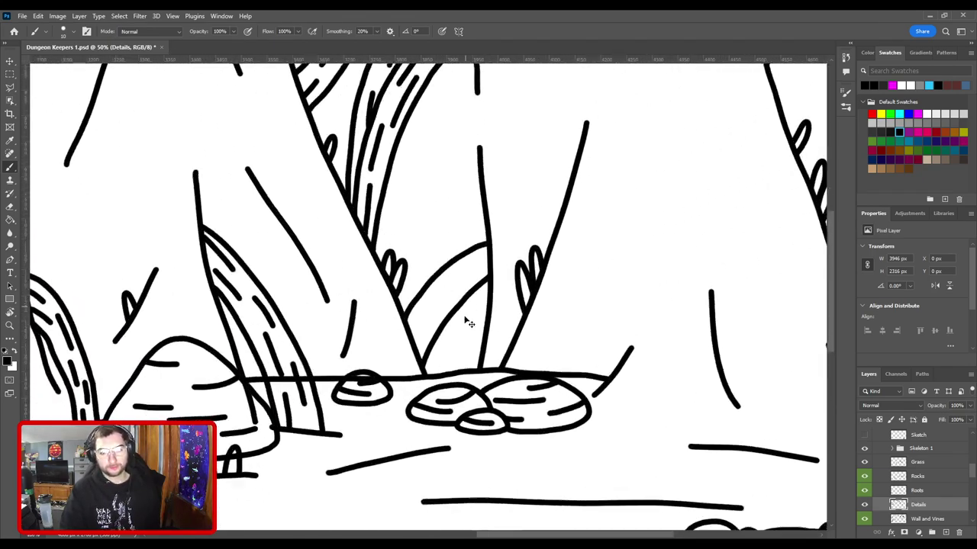
drag(469, 348, 418, 356)
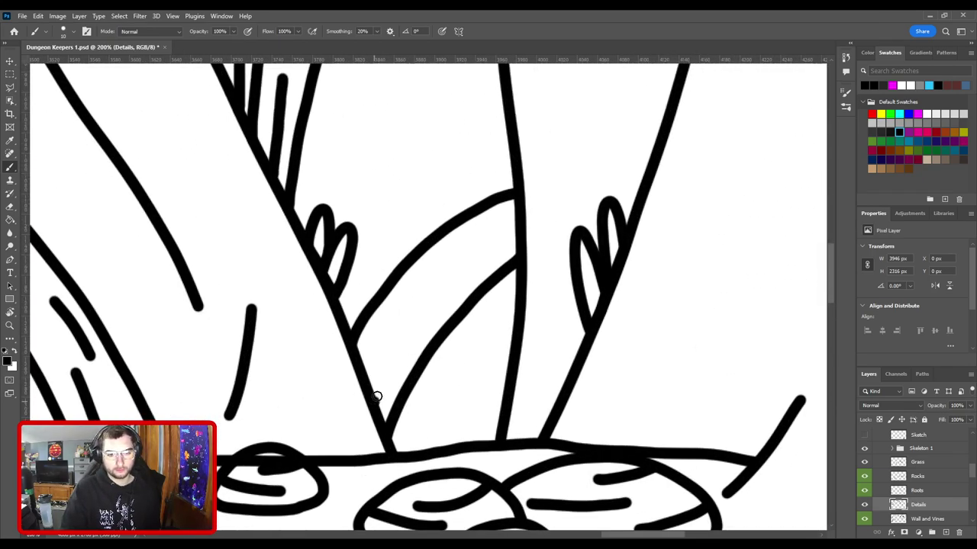
mouse_move(376, 397)
mouse_down()
mouse_move(445, 269)
mouse_move(515, 236)
mouse_up()
drag(452, 251, 499, 221)
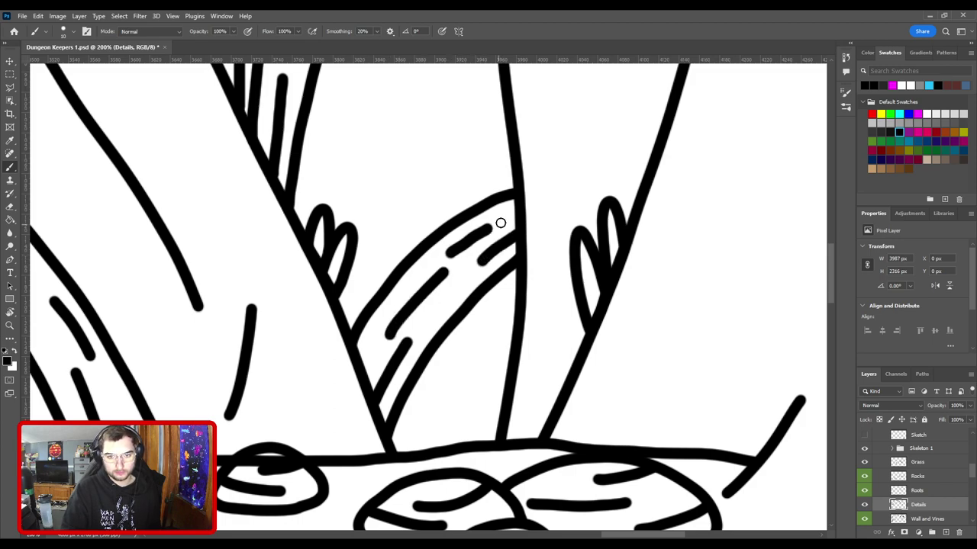
key(ctrl+z)
drag(458, 251, 502, 215)
key(ctrl+minus)
key(ctrl+minus)
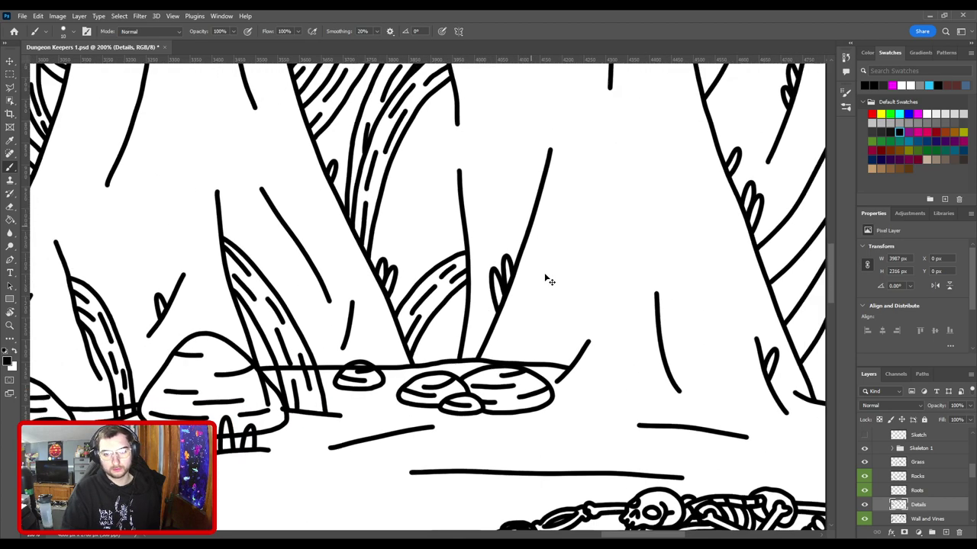
Step: Draw staggered bark lines in the right branch of the rightmost trunk's forked vine, up to the canvas's upper edge
drag(545, 270, 329, 294)
mouse_move(438, 180)
mouse_down()
mouse_move(373, 376)
mouse_move(400, 360)
mouse_up()
scroll(432, 306, up, 1)
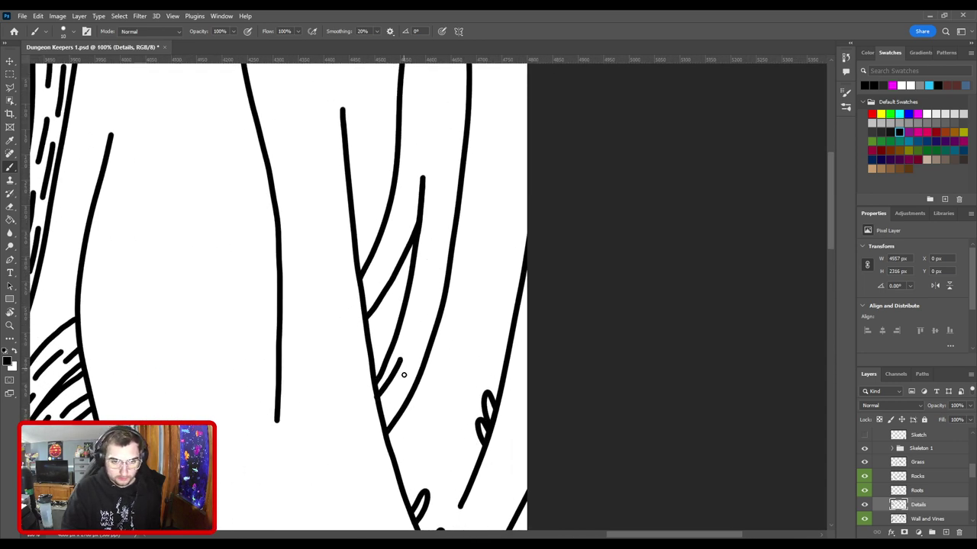
key(ctrl+z)
drag(377, 397, 398, 363)
drag(394, 397, 418, 344)
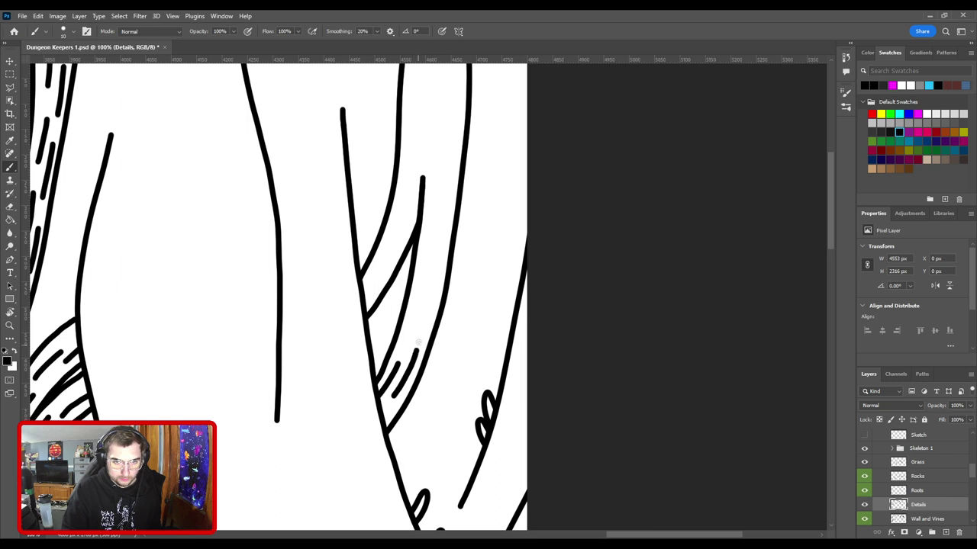
drag(420, 305, 444, 215)
mouse_move(442, 270)
mouse_down()
mouse_move(431, 348)
mouse_move(423, 263)
mouse_move(437, 201)
mouse_up()
key(ctrl+z)
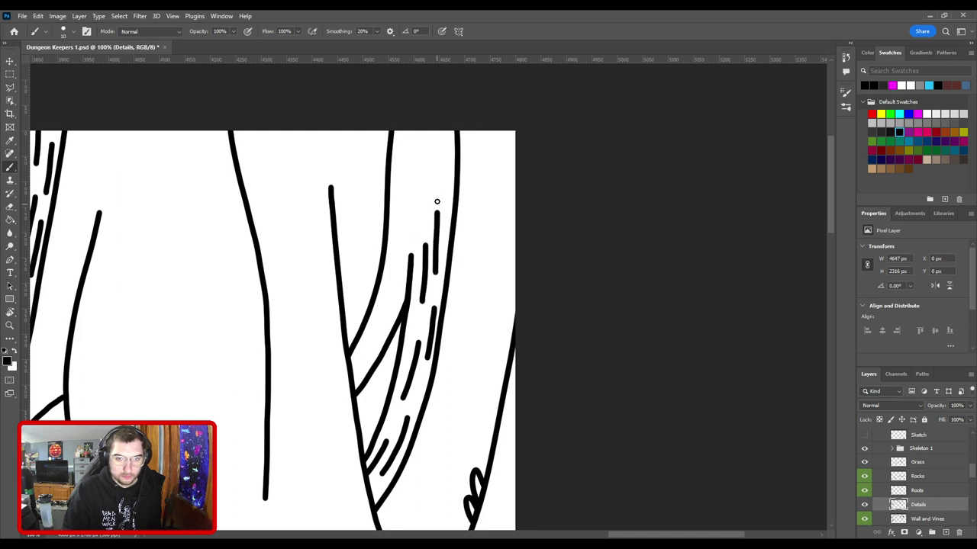
drag(441, 165, 439, 119)
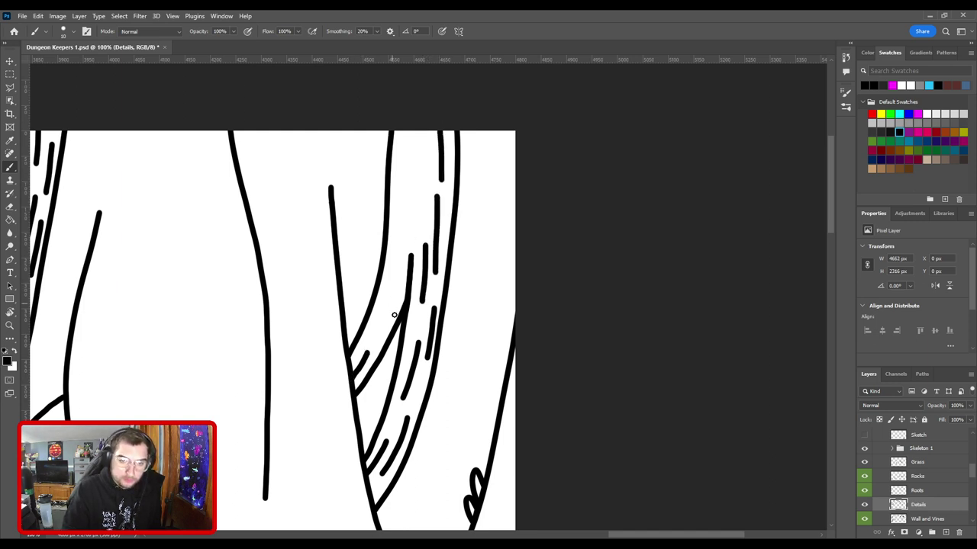
Step: Draw bark lines in the left branch of the rightmost trunk's forked vine up to the canvas's upper edge, redoing misplaced strokes
key(ctrl+z)
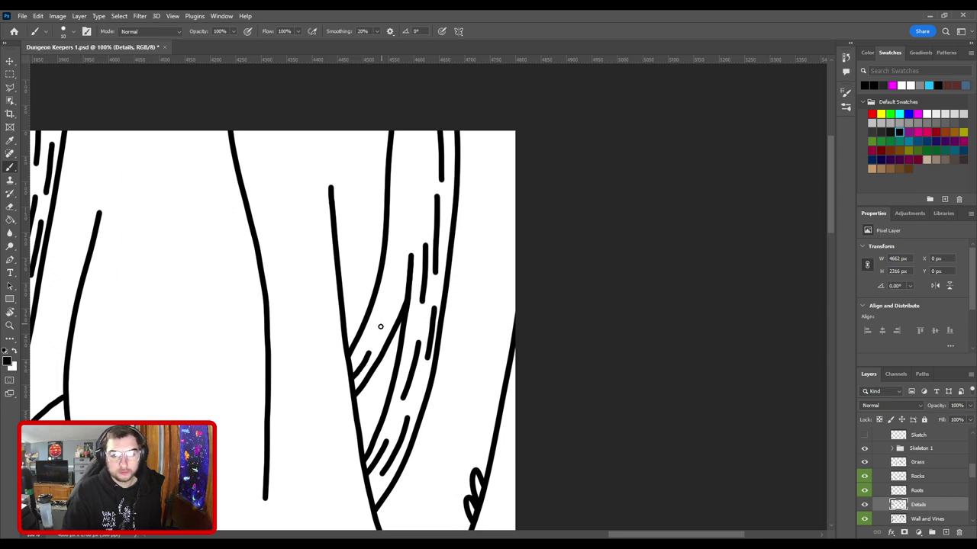
key(ctrl+z)
mouse_move(359, 369)
mouse_down()
mouse_move(380, 347)
mouse_move(393, 290)
mouse_move(415, 137)
mouse_up()
key(ctrl+z)
key(ctrl+z)
drag(421, 206, 421, 144)
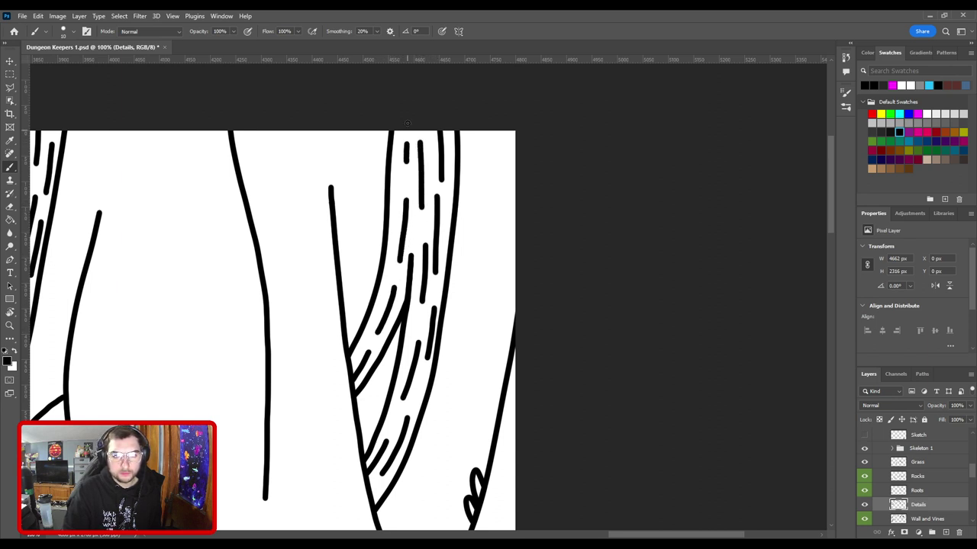
key(ctrl+minus)
key(ctrl+minus)
drag(486, 386, 414, 234)
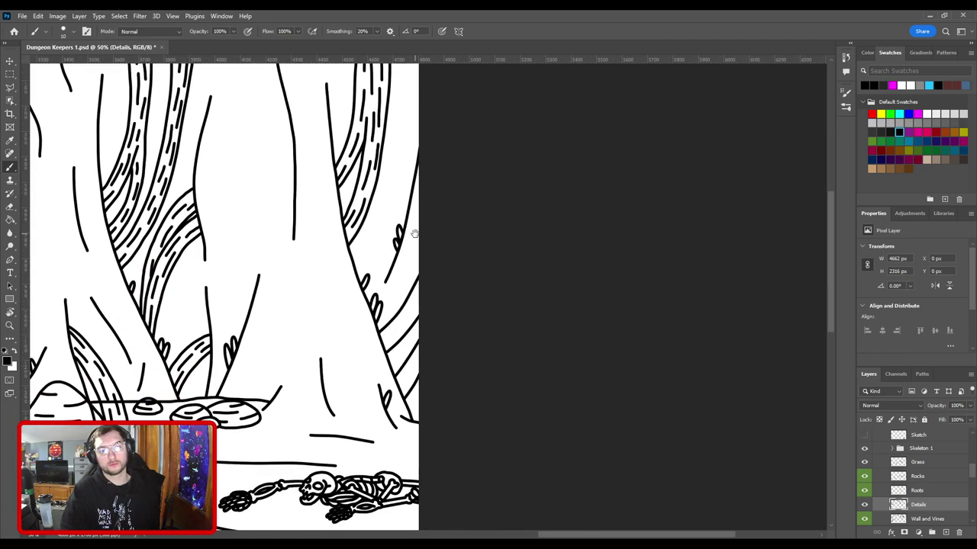
Step: Draw staggered bark lines in the upper root between the rightmost trunk and the canvas's right edge, redoing misplaced strokes
key(ctrl+plus)
key(ctrl+plus)
key(ctrl+plus)
drag(390, 402, 457, 277)
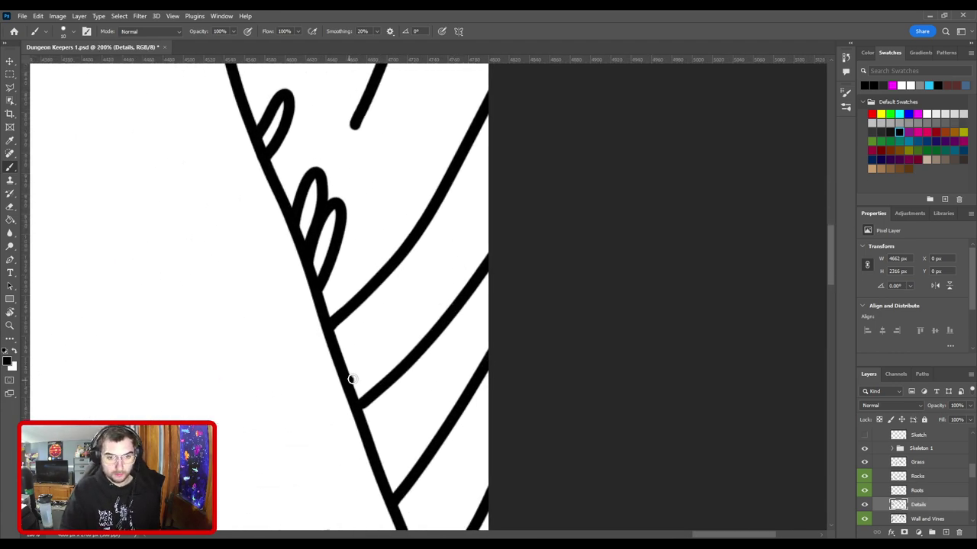
mouse_move(351, 379)
mouse_down()
mouse_move(397, 343)
mouse_move(448, 257)
mouse_up()
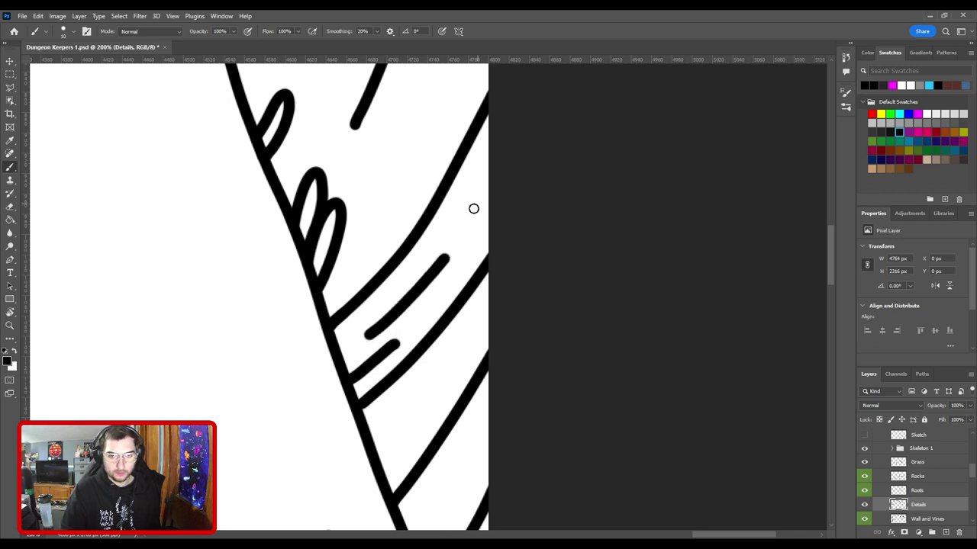
key(ctrl+z)
key(ctrl+z)
mouse_move(350, 386)
mouse_down()
mouse_move(404, 326)
mouse_move(425, 259)
mouse_move(499, 200)
mouse_up()
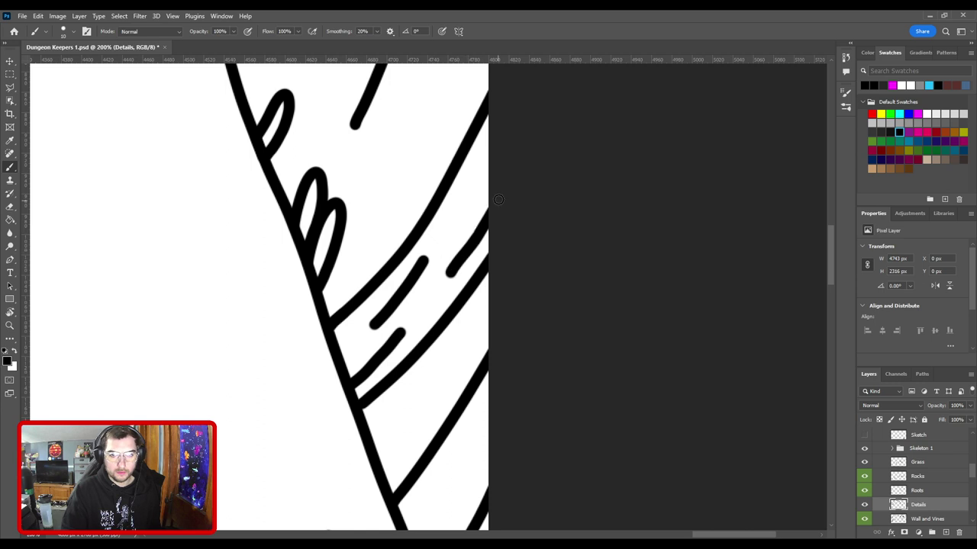
key(ctrl+z)
drag(456, 264, 498, 203)
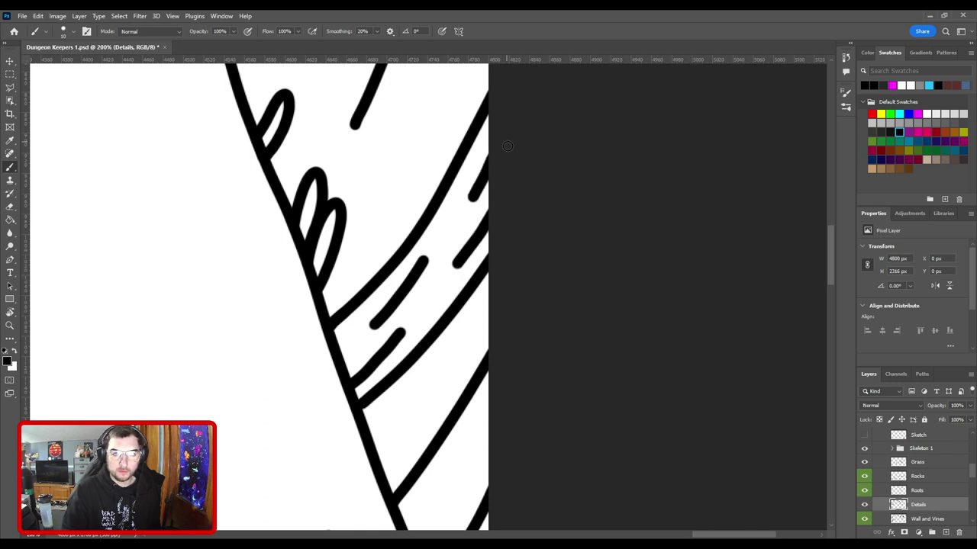
Step: Draw bark lines in the lower root between the rightmost trunk and the canvas's right edge, redoing the first stroke
scroll(409, 267, down, 5)
scroll(410, 266, right, 1)
drag(389, 392, 412, 353)
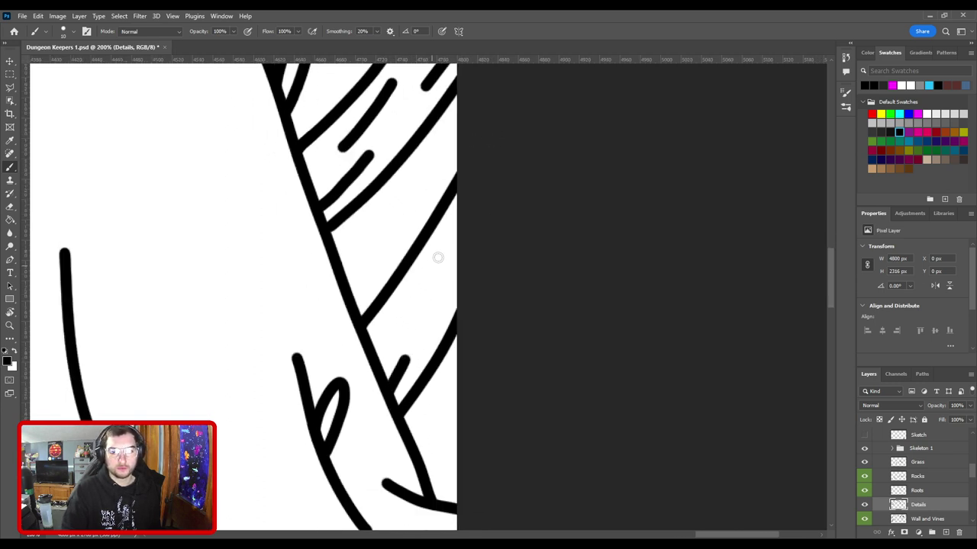
key(ctrl+z)
mouse_move(383, 387)
mouse_down()
mouse_move(412, 354)
mouse_move(445, 250)
mouse_up()
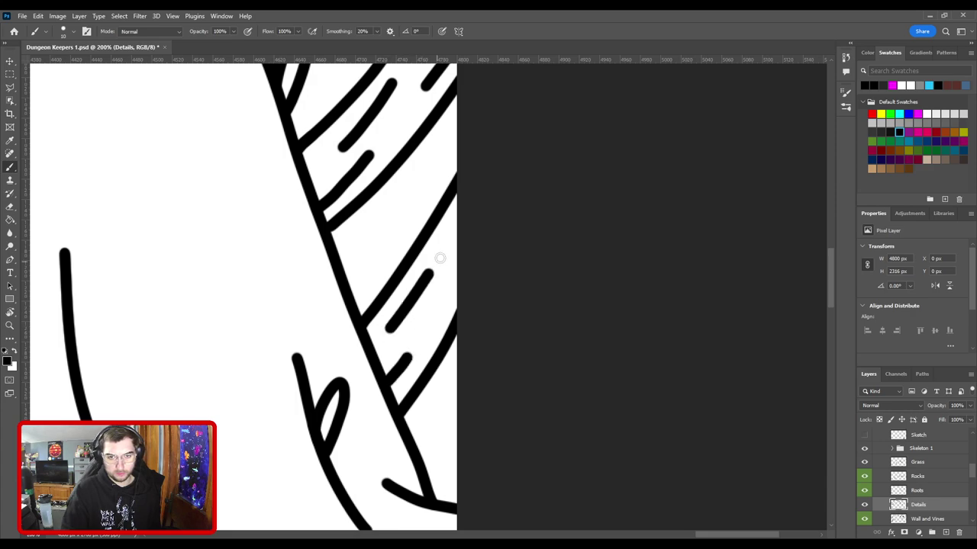
drag(442, 293, 474, 243)
key(ctrl+minus)
key(ctrl+minus)
key(ctrl+minus)
key(ctrl+minus)
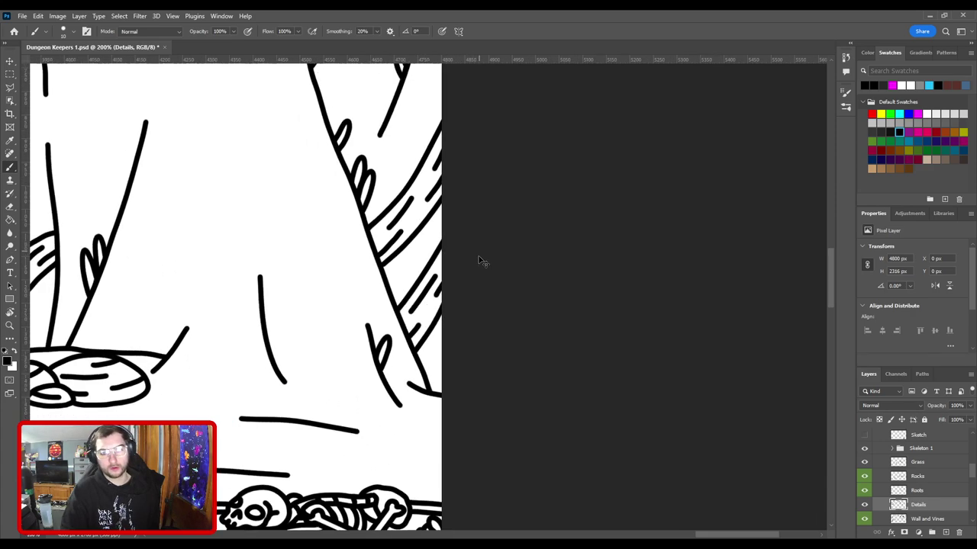
key(ctrl+0)
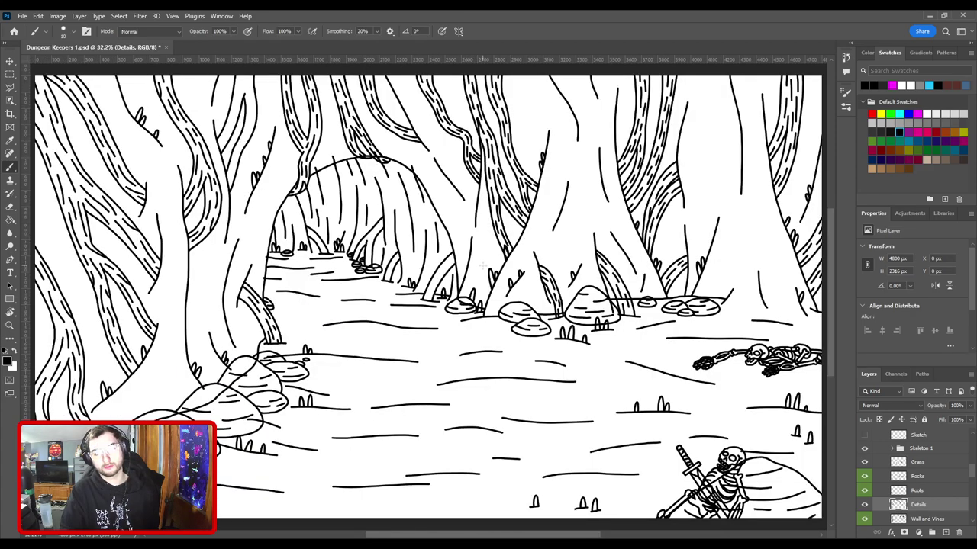
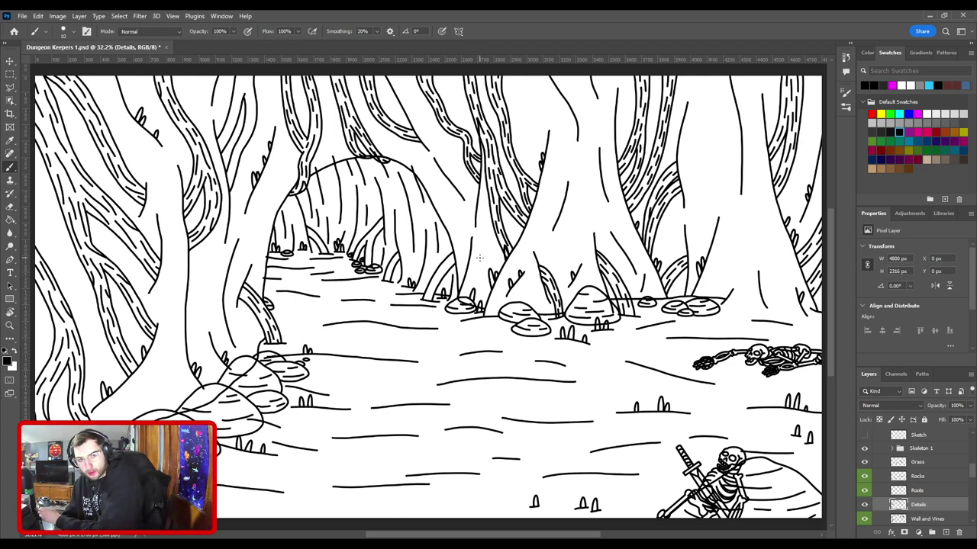
Step: Draw staggered bark lines in the right branch of the forked vine behind the left tree, from its base to near the canvas's upper edge
key(ctrl+plus)
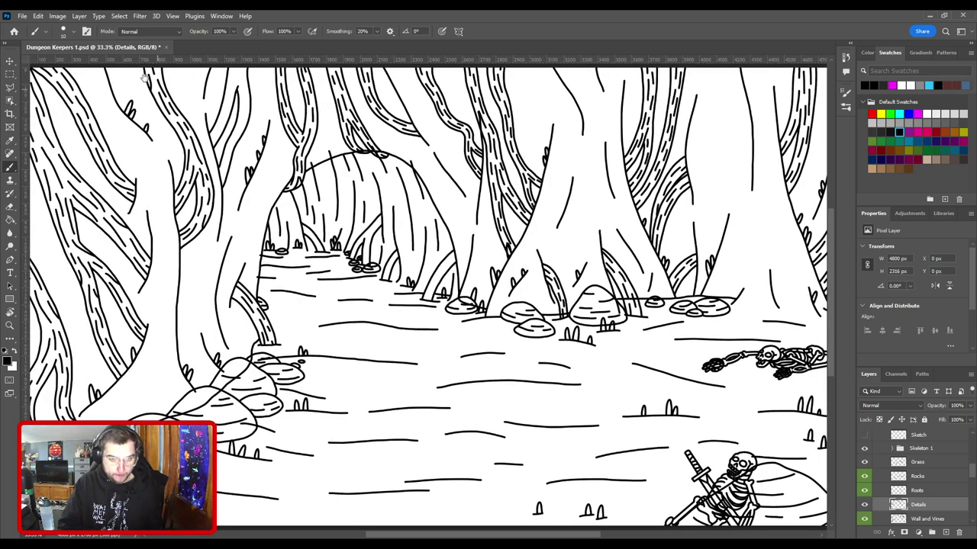
drag(246, 175, 466, 341)
key(ctrl+plus)
key(ctrl+plus)
key(ctrl+plus)
key(ctrl+plus)
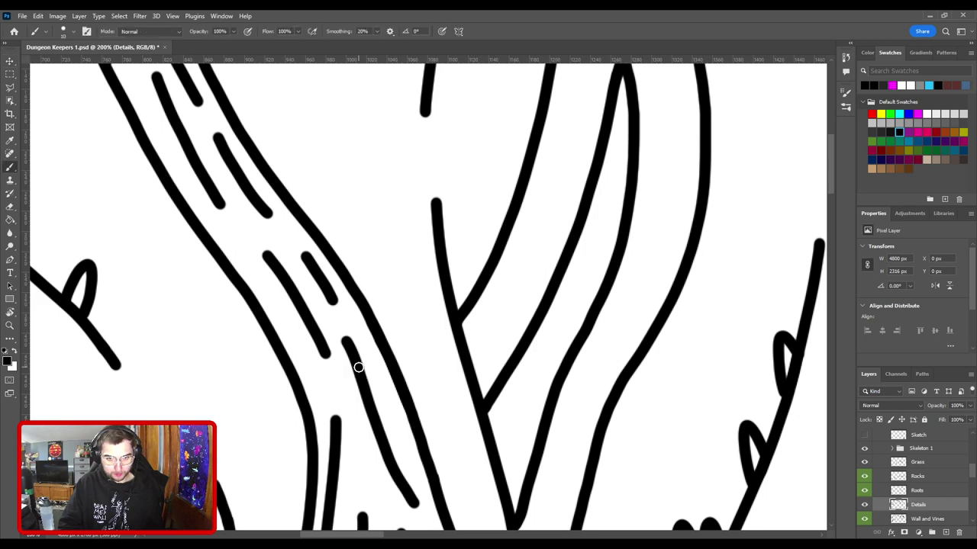
drag(624, 343, 499, 175)
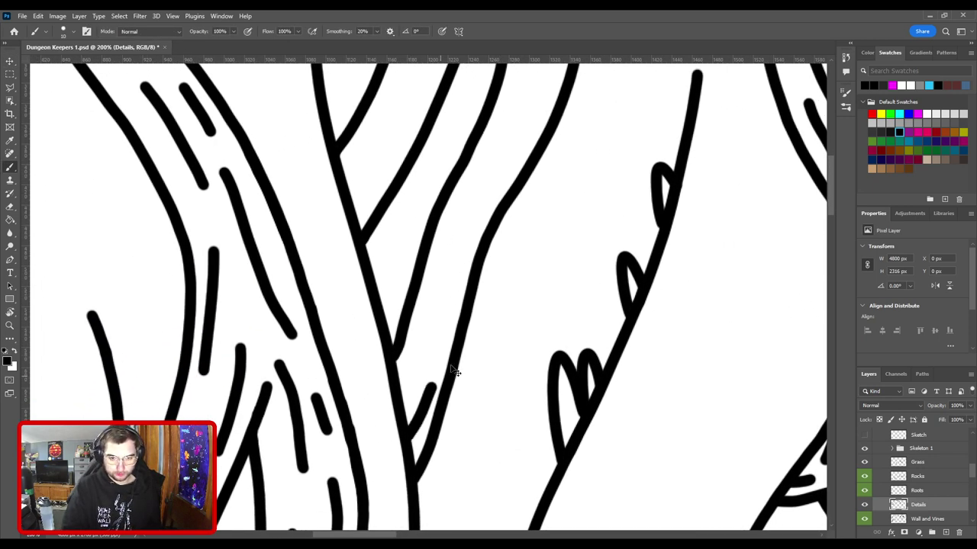
mouse_move(404, 429)
mouse_down()
mouse_move(424, 384)
mouse_move(443, 274)
mouse_move(436, 349)
mouse_move(462, 285)
mouse_up()
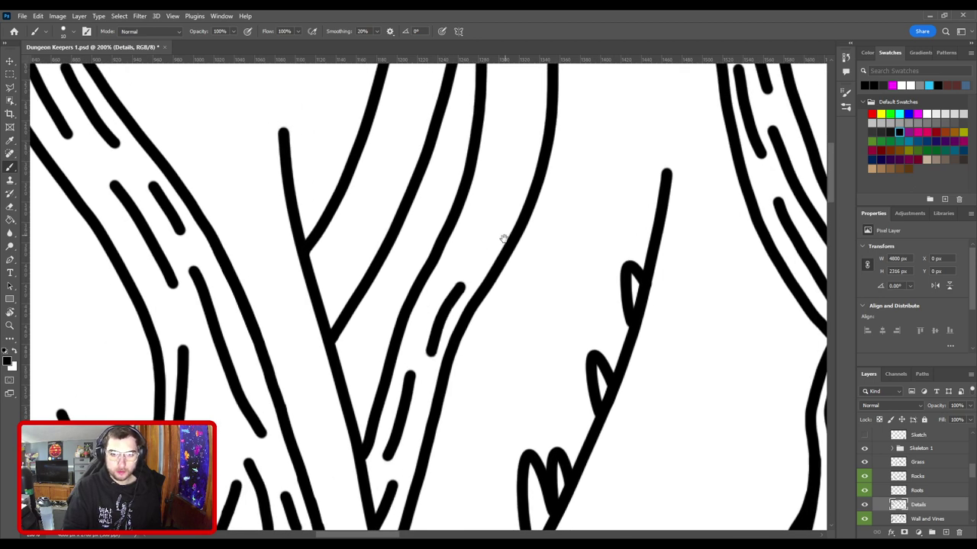
mouse_move(501, 239)
mouse_down()
mouse_move(440, 387)
mouse_move(435, 351)
mouse_move(460, 282)
mouse_move(482, 283)
mouse_move(489, 208)
mouse_up()
scroll(488, 207, up, 3)
key(ctrl+z)
mouse_move(474, 425)
mouse_down()
mouse_move(493, 338)
mouse_move(467, 339)
mouse_move(477, 205)
mouse_move(467, 141)
mouse_up()
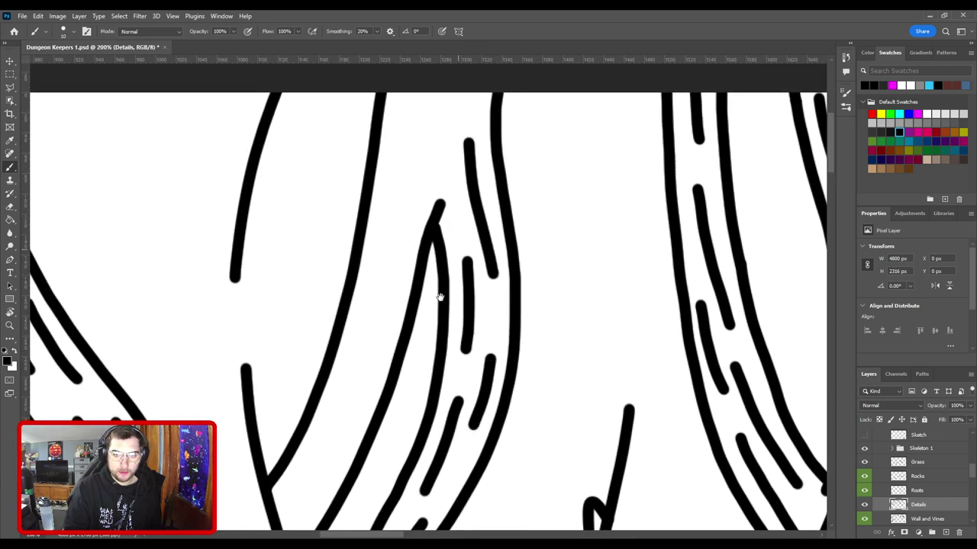
Step: Draw bark lines in the left branch of that forked vine up to the canvas's upper edge, redoing misplaced strokes, and save the document
drag(432, 352, 498, 203)
mouse_move(350, 390)
mouse_down()
mouse_move(423, 233)
mouse_move(514, 265)
mouse_up()
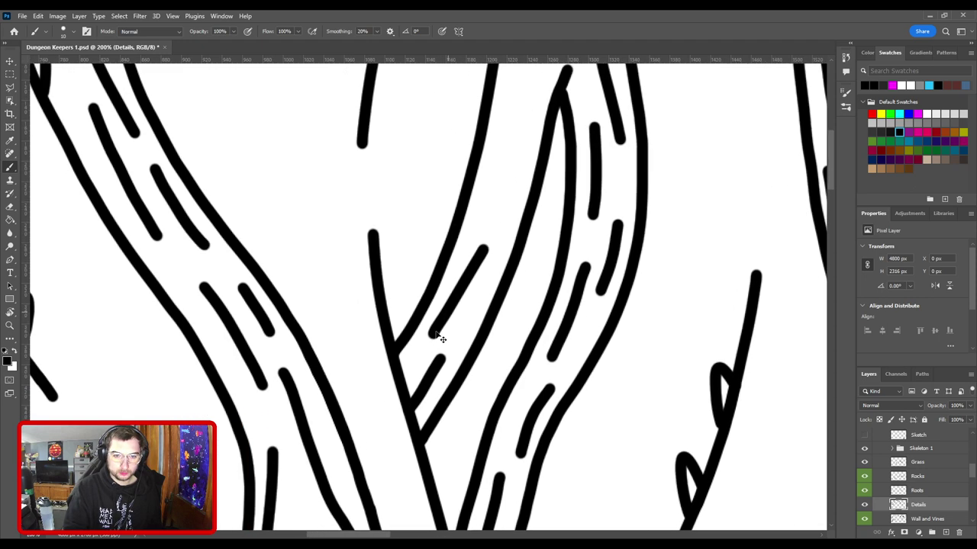
key(ctrl+z)
mouse_move(428, 335)
mouse_down()
mouse_move(458, 270)
mouse_move(495, 231)
mouse_move(502, 191)
mouse_move(506, 246)
mouse_up()
key(ctrl+z)
mouse_move(459, 377)
mouse_down()
mouse_move(494, 292)
mouse_move(460, 380)
mouse_move(464, 299)
mouse_move(471, 276)
mouse_move(488, 275)
mouse_move(503, 225)
mouse_move(505, 189)
mouse_move(484, 142)
mouse_up()
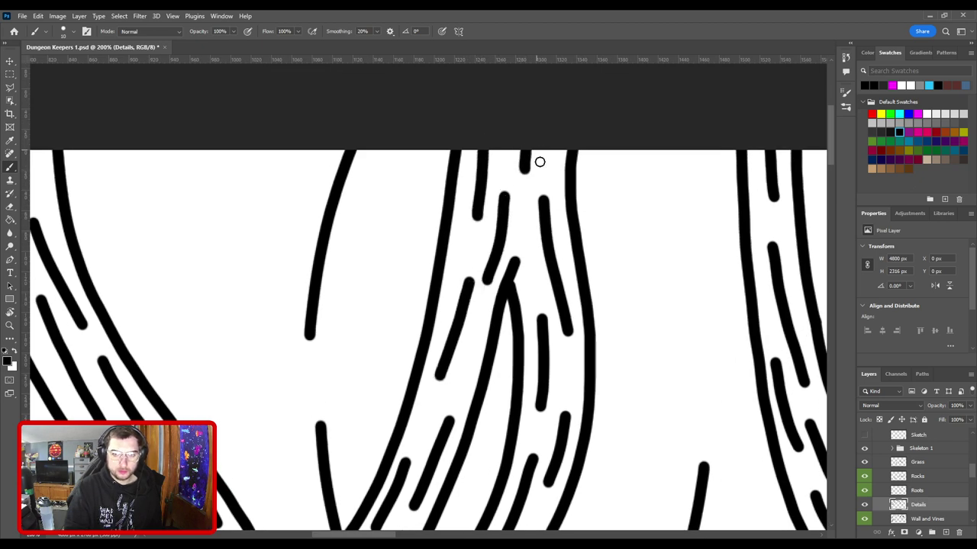
key(ctrl+0)
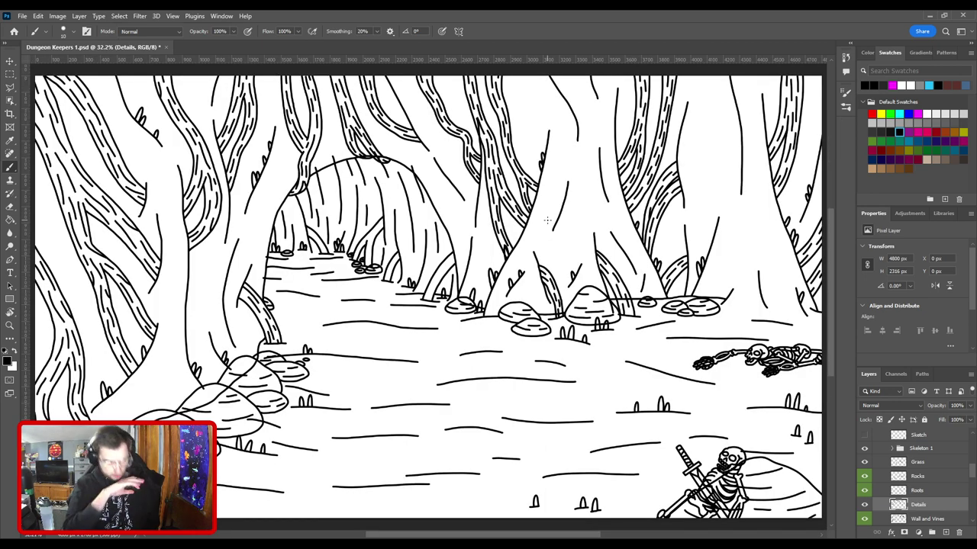
key(ctrl+s)
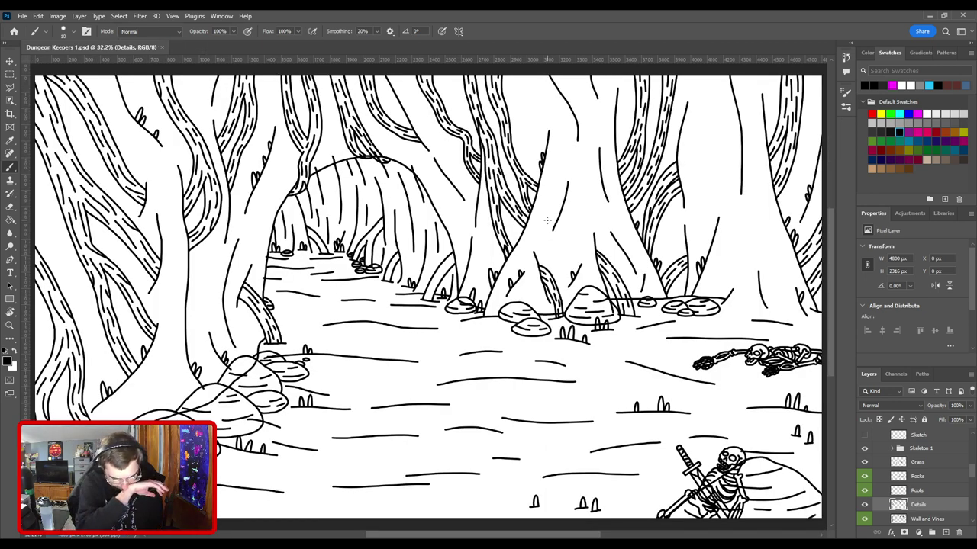
Step: Add a new layer directly above the Cavern layer and name it Details
key(v)
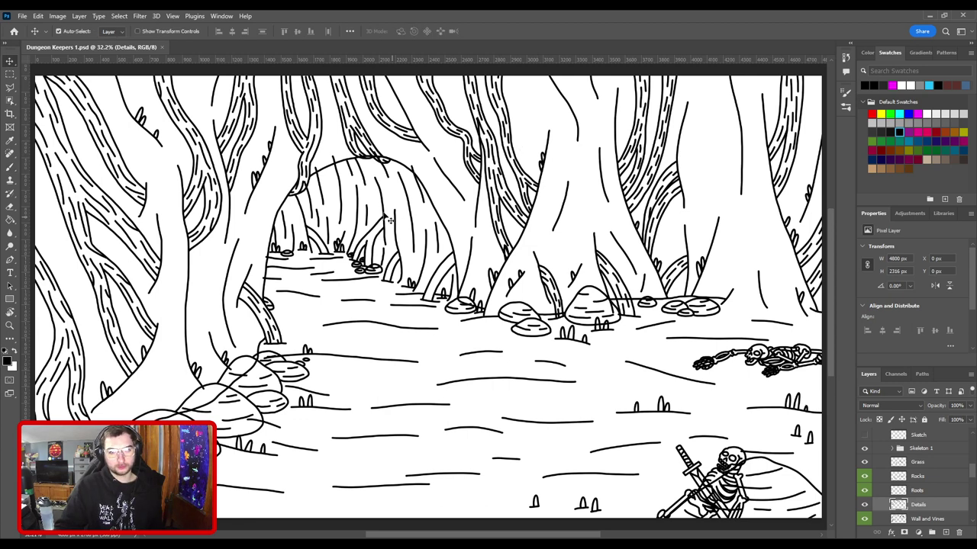
click(379, 229)
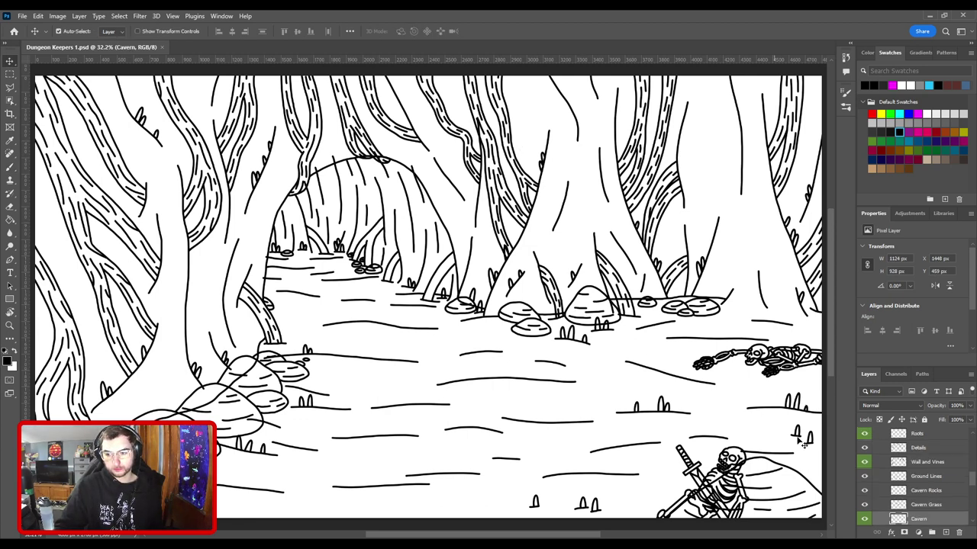
click(944, 533)
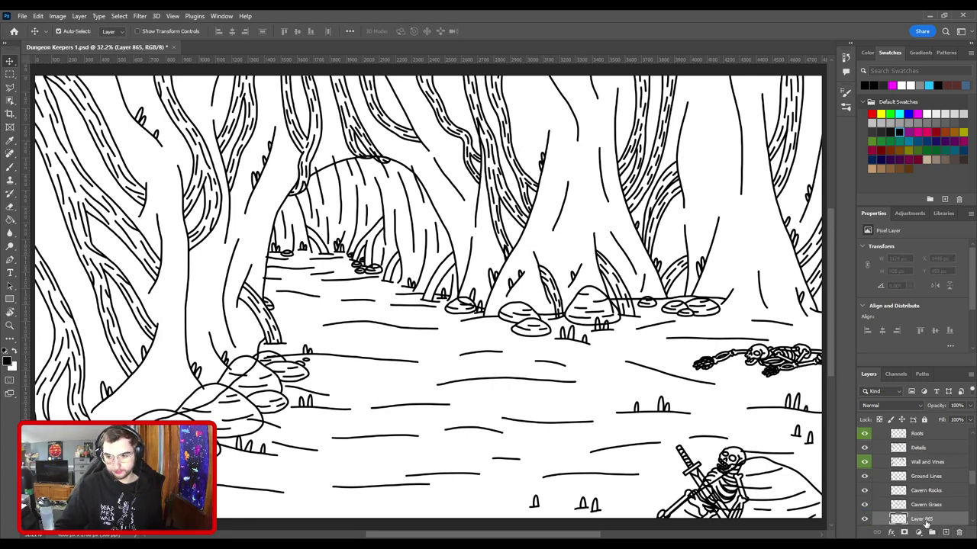
text(Detail)
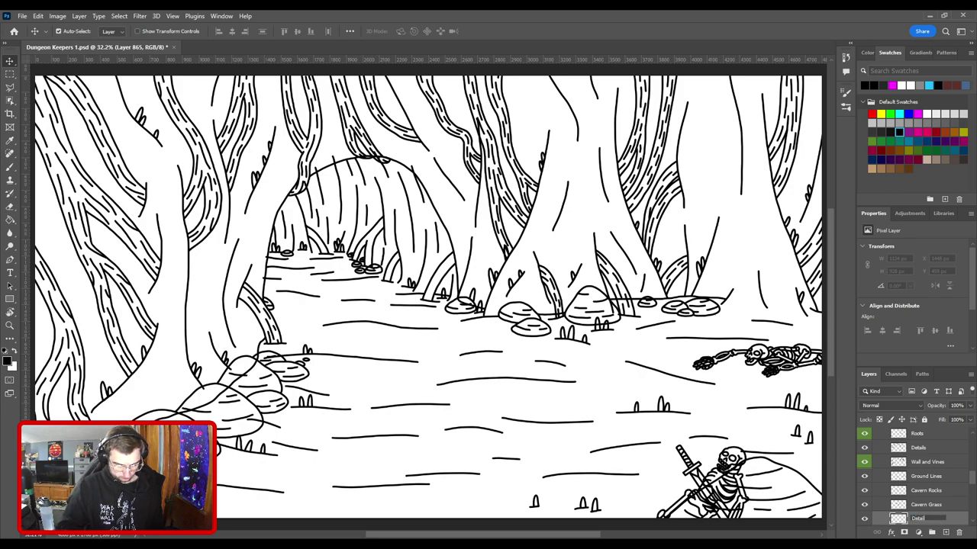
text(s)
key(Return)
Step: Draw bark lines up the arched root at the cavern's right side, starting at its foot and redoing the lowest stroke
key(b)
key(ctrl+plus)
key(ctrl+plus)
key(ctrl+plus)
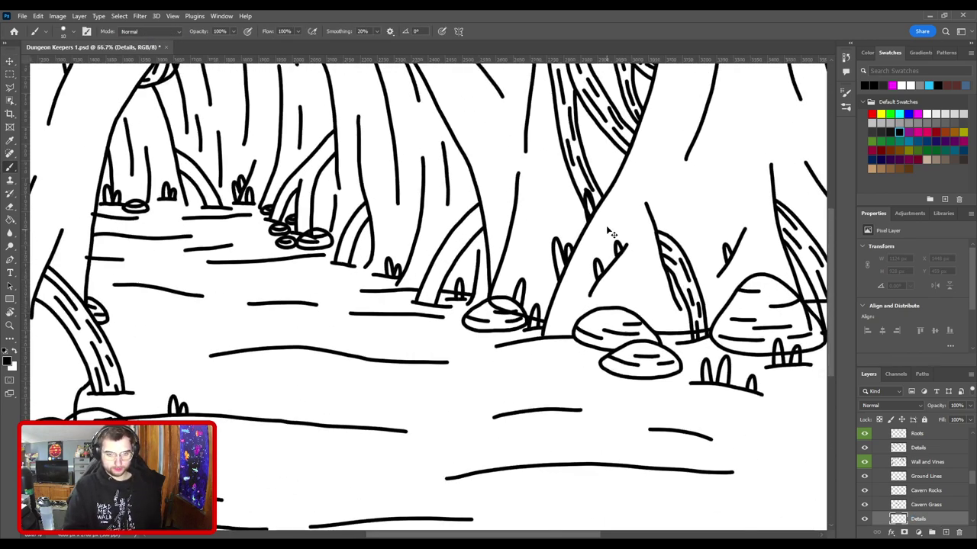
key(ctrl+plus)
key(ctrl+plus)
key(ctrl+plus)
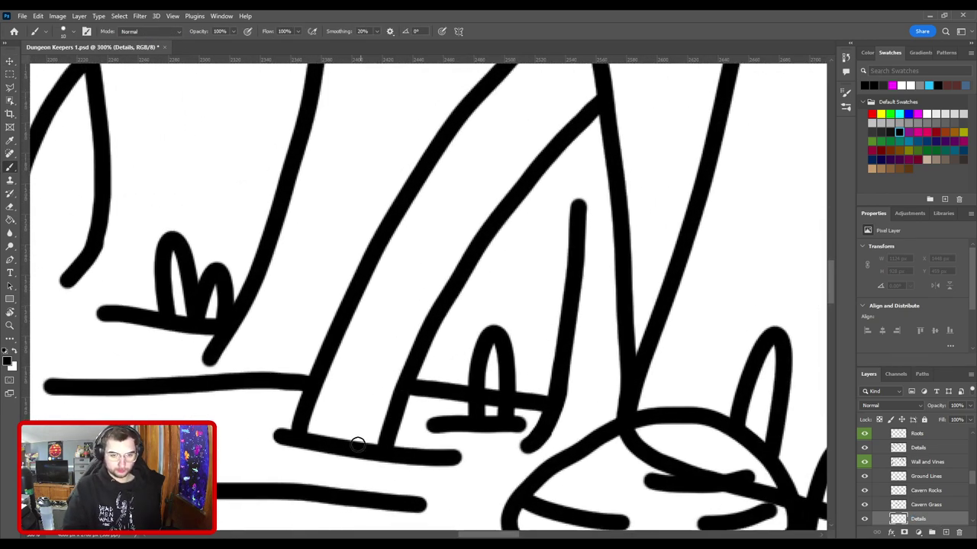
drag(358, 444, 366, 403)
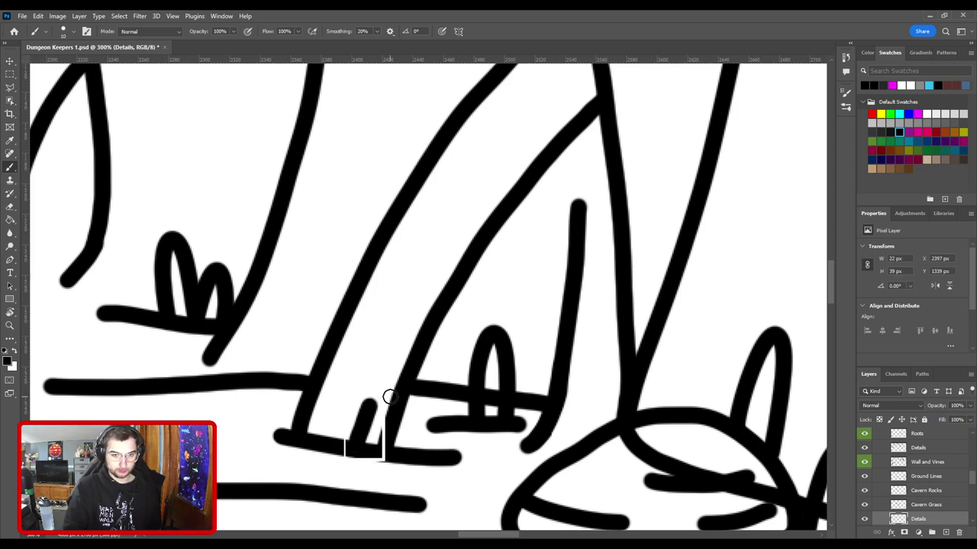
key(ctrl+z)
key(ctrl+z)
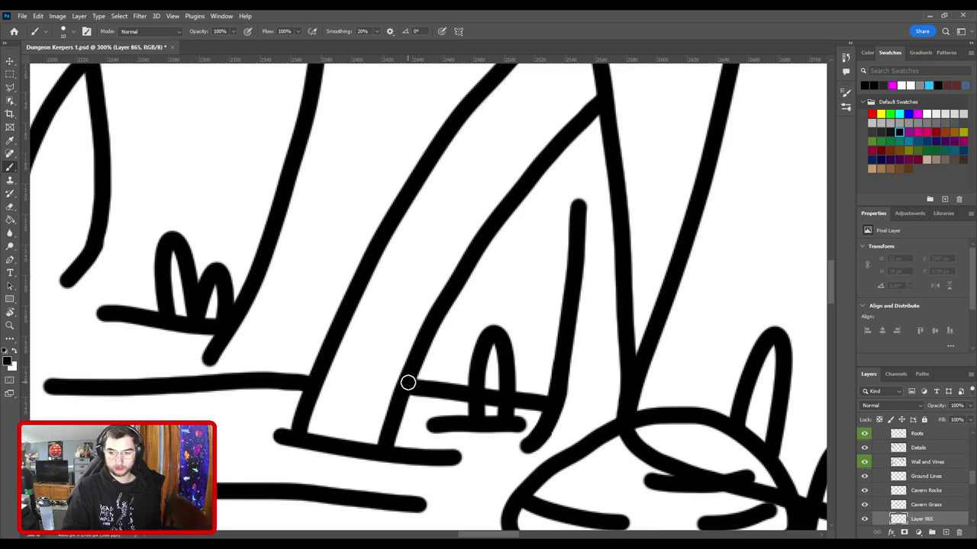
drag(357, 442, 381, 364)
key(ctrl+z)
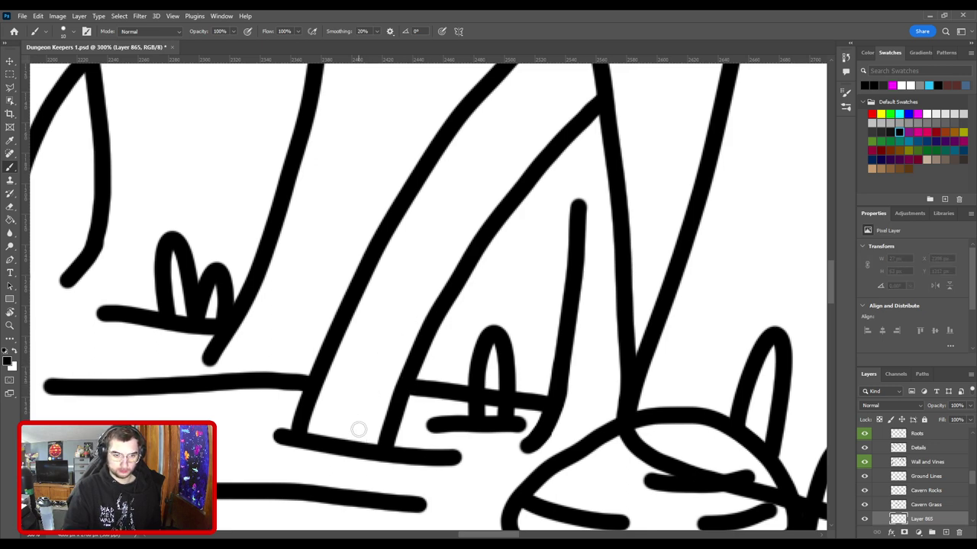
drag(351, 446, 373, 399)
key(ctrl+z)
mouse_move(351, 447)
mouse_down()
mouse_move(371, 395)
mouse_move(374, 319)
mouse_move(413, 293)
mouse_move(450, 225)
mouse_up()
drag(450, 181, 534, 80)
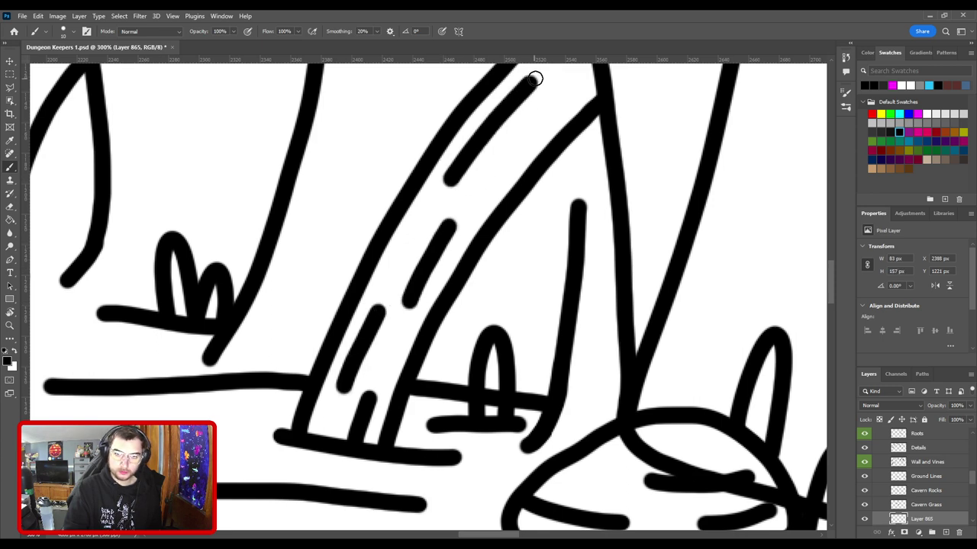
Step: Draw the last bark line at the upper end of the same root where it meets the trunk, redoing the stroke
drag(516, 145, 473, 256)
drag(486, 229, 540, 170)
key(ctrl+z)
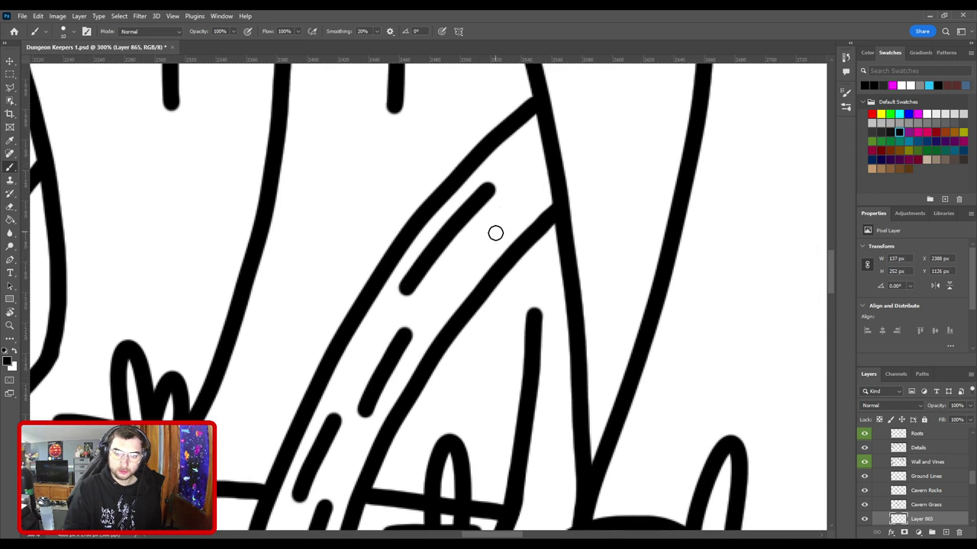
drag(495, 233, 554, 178)
key(ctrl+minus)
key(ctrl+minus)
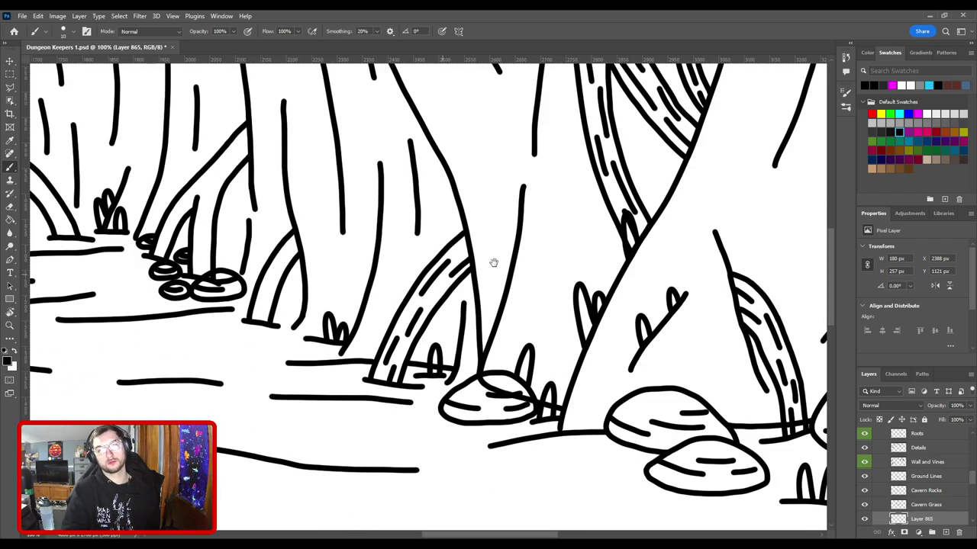
Step: Draw bark lines in the short arched root between the cavern's small rock pile and the textured root
drag(493, 263, 640, 228)
key(ctrl+plus)
drag(450, 267, 493, 354)
key(ctrl+plus)
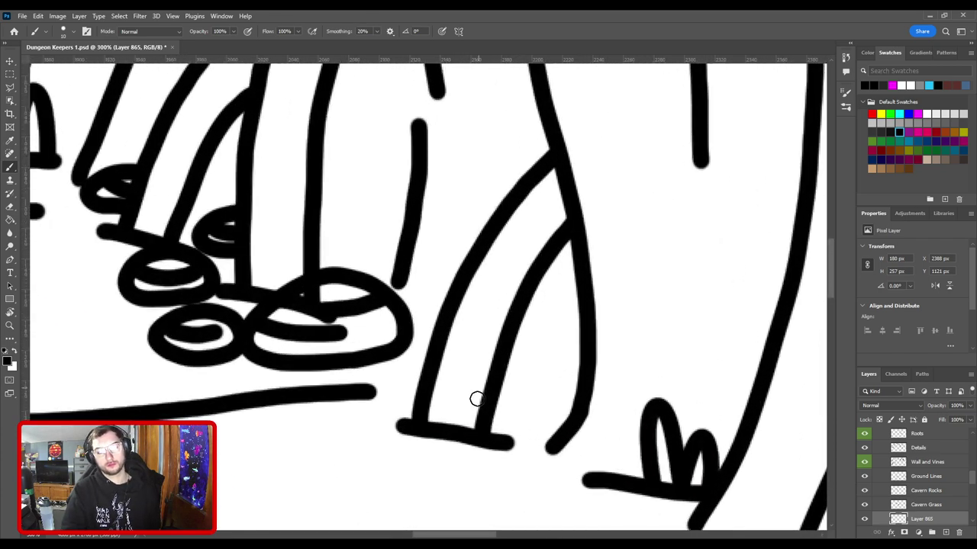
drag(458, 425, 467, 385)
mouse_move(471, 344)
mouse_down()
mouse_move(524, 232)
mouse_move(569, 191)
mouse_up()
key(ctrl+minus)
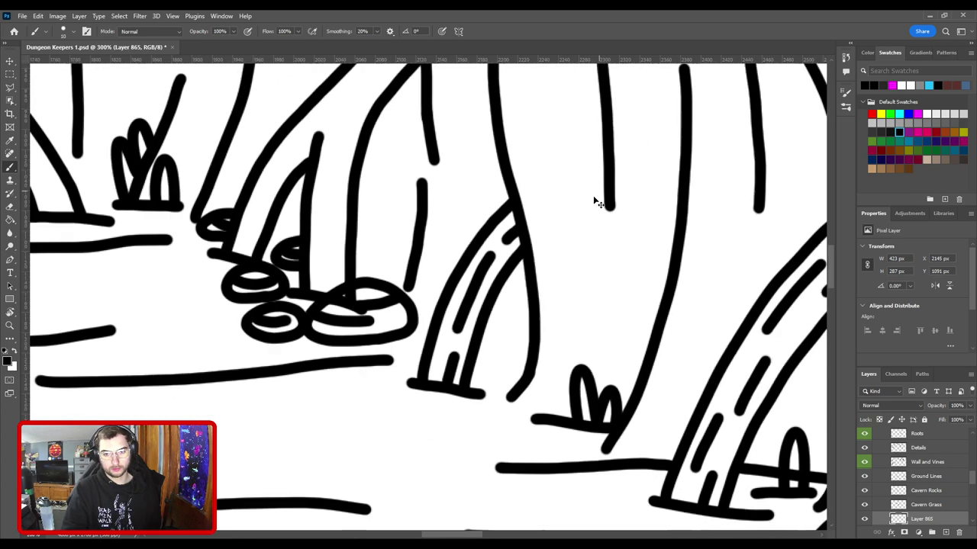
Step: Draw bark lines in the right leg of the forked cavern root above the small rock pile, up to its trunk joint
key(ctrl+minus)
drag(464, 226, 556, 259)
key(ctrl+plus)
mouse_move(547, 339)
mouse_down()
mouse_move(453, 349)
mouse_move(424, 319)
mouse_up()
key(ctrl+z)
drag(420, 361, 419, 225)
mouse_move(447, 181)
mouse_down()
mouse_move(456, 283)
mouse_move(494, 221)
mouse_move(522, 204)
mouse_up()
key(ctrl+z)
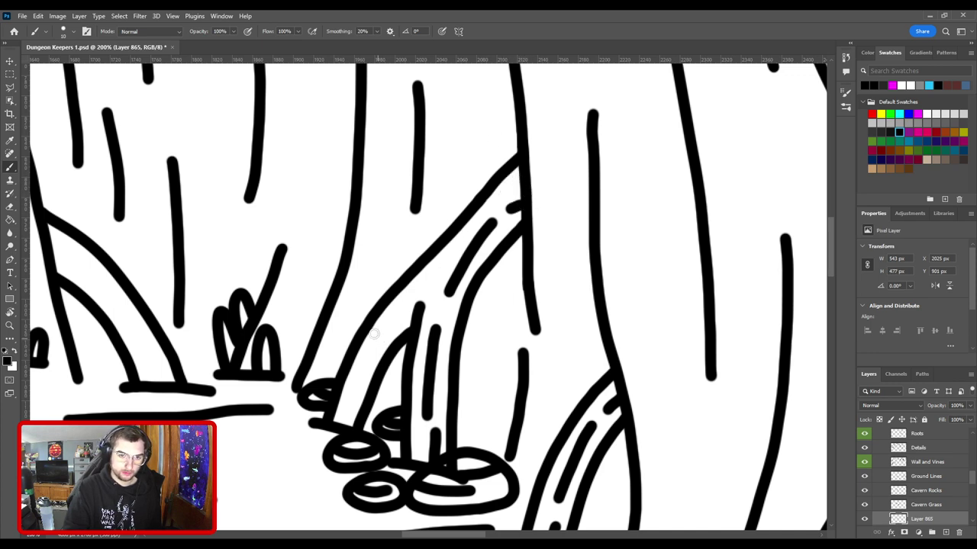
Step: Draw bark lines in the left leg of the forked cavern root, redoing the first stroke
drag(372, 346, 404, 318)
key(ctrl+z)
drag(371, 350, 405, 321)
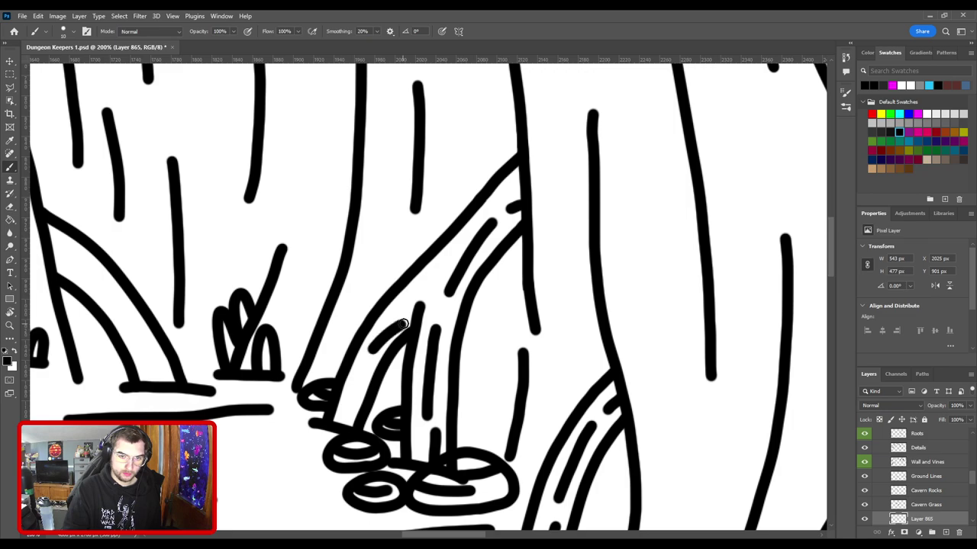
drag(342, 425, 356, 392)
drag(345, 404, 358, 389)
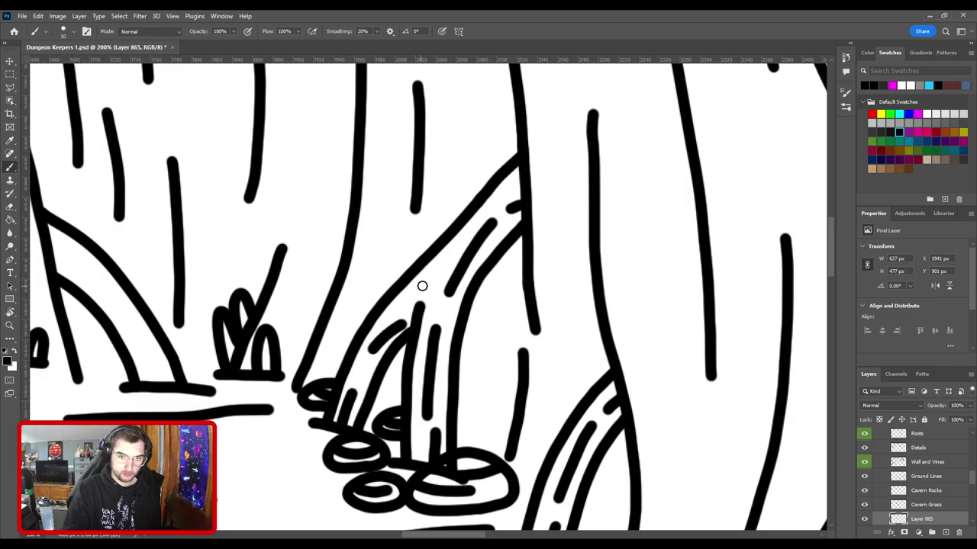
Step: Draw two bark lines near the foot of the arched root on the cavern's left side
key(ctrl+minus)
key(ctrl+minus)
drag(366, 288, 463, 305)
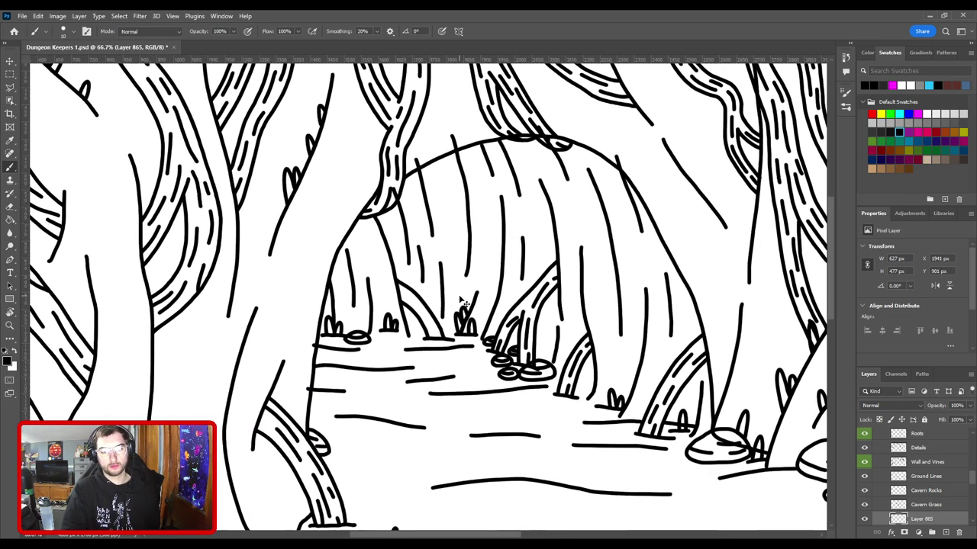
key(ctrl+plus)
key(ctrl+plus)
scroll(489, 335, down, 4)
scroll(427, 412, up, 4)
drag(442, 415, 418, 345)
key(ctrl+z)
mouse_move(451, 393)
mouse_down()
mouse_move(420, 329)
mouse_move(407, 340)
mouse_move(365, 293)
mouse_up()
key(ctrl+z)
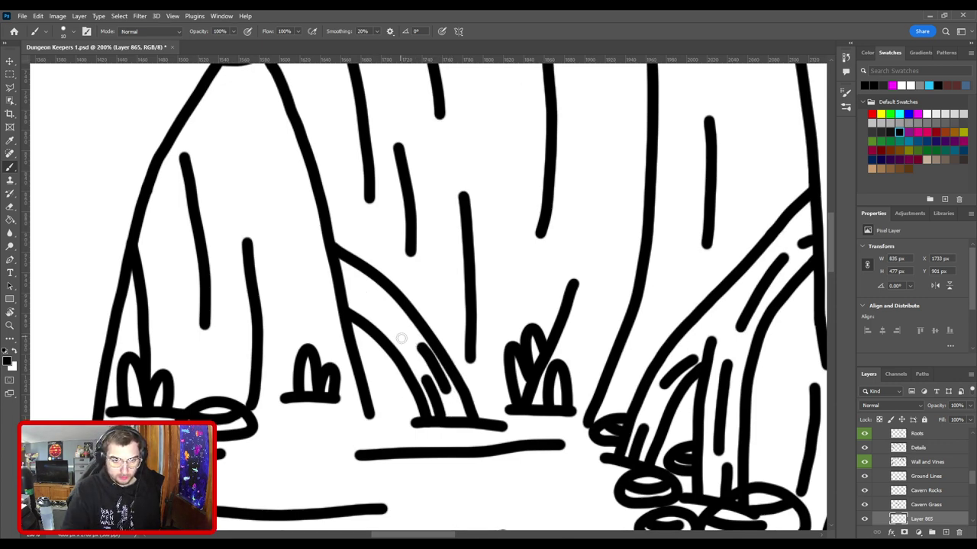
Step: Draw the upper bark lines of the same left cavern root up to its trunk joint, and save the document
drag(405, 342, 373, 306)
key(ctrl+z)
drag(406, 341, 353, 283)
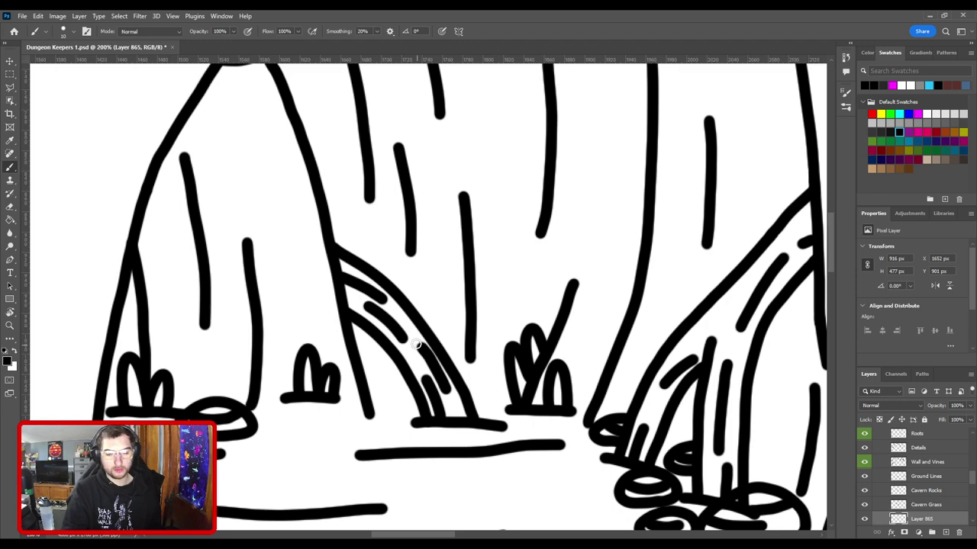
key(ctrl+z)
drag(339, 274, 364, 287)
key(ctrl+z)
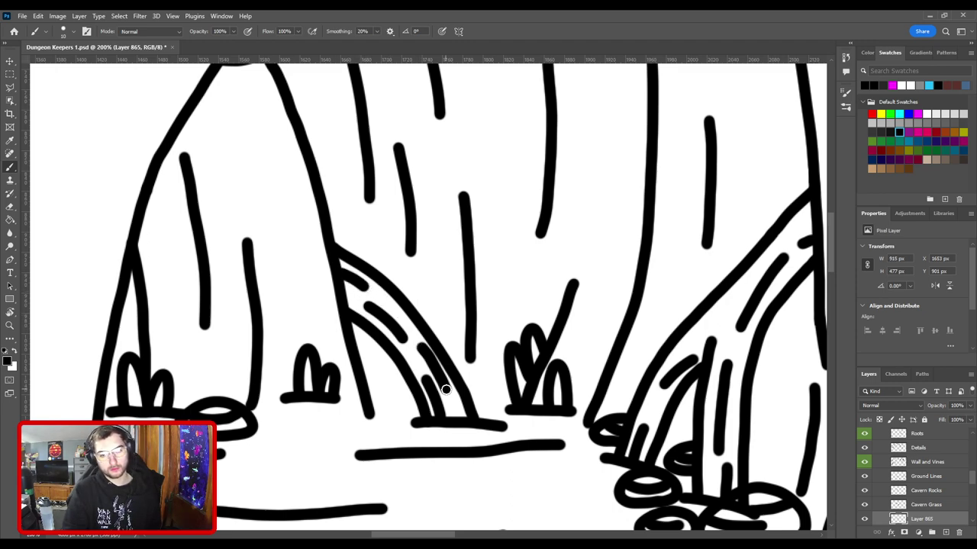
key(ctrl+0)
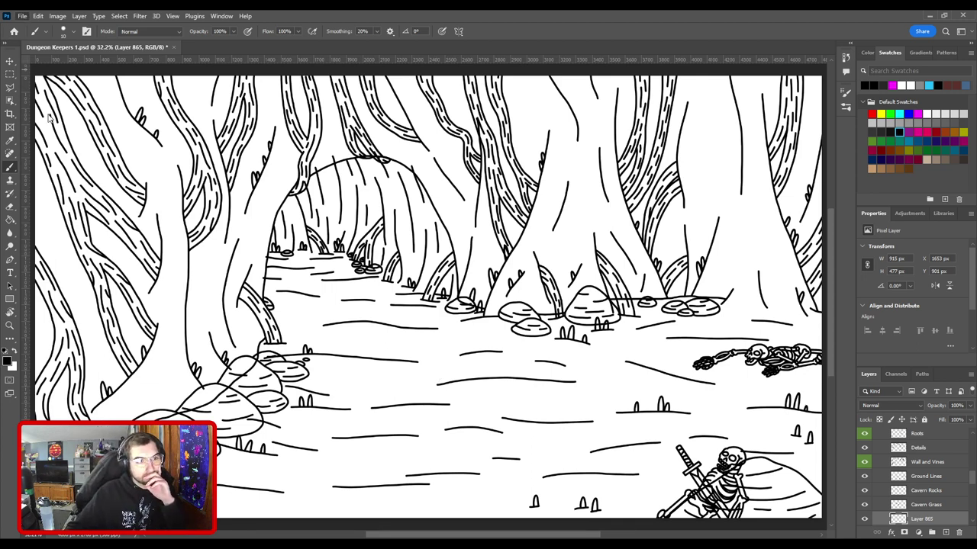
key(ctrl+s)
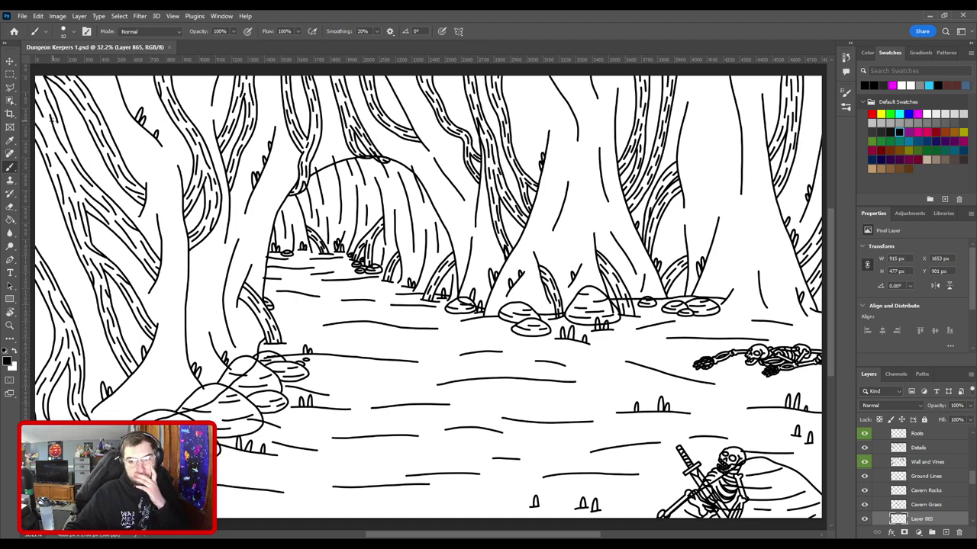
Step: Show the Dungeon Keeper 1 and Dungeon Keeper 2 groups to check them against the background, and hide both again
scroll(598, 373, up, 2)
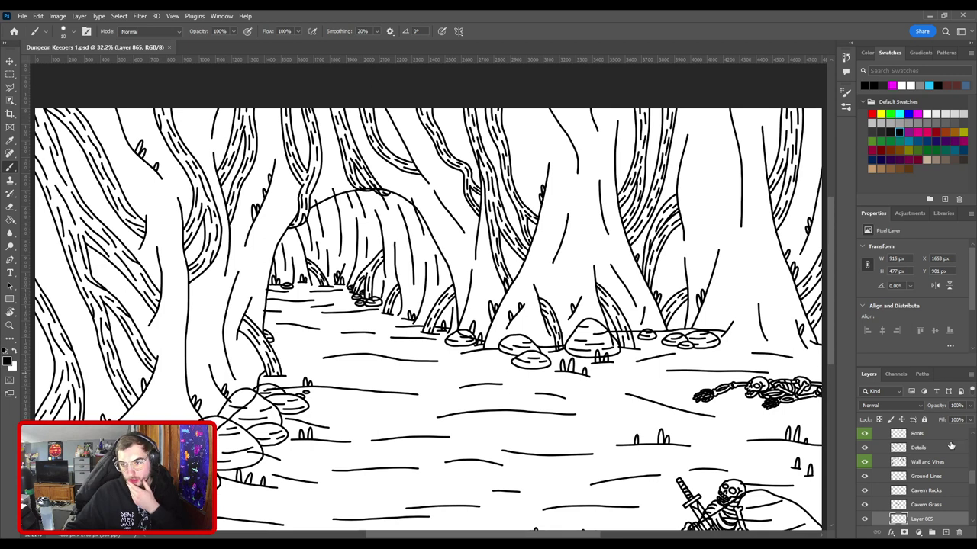
scroll(942, 489, down, 3)
scroll(943, 489, up, 4)
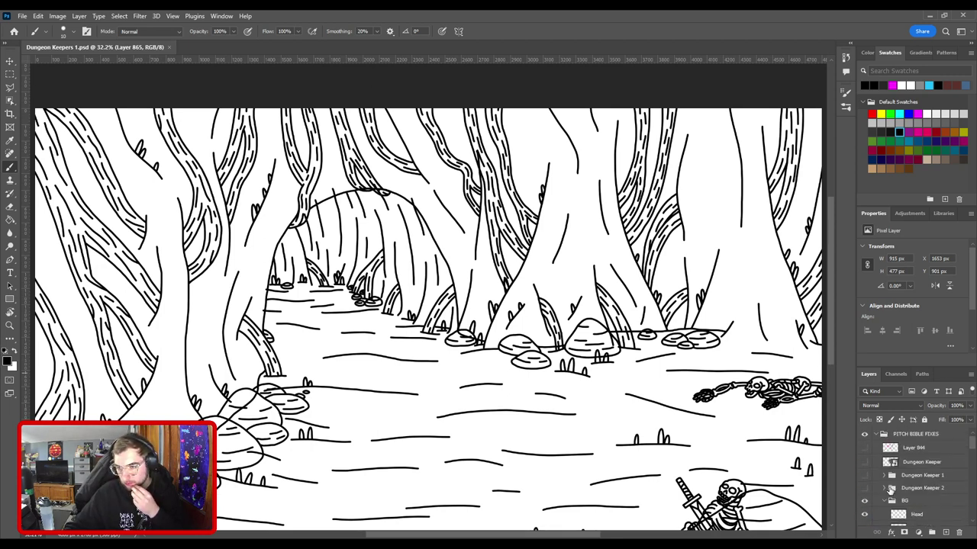
click(865, 475)
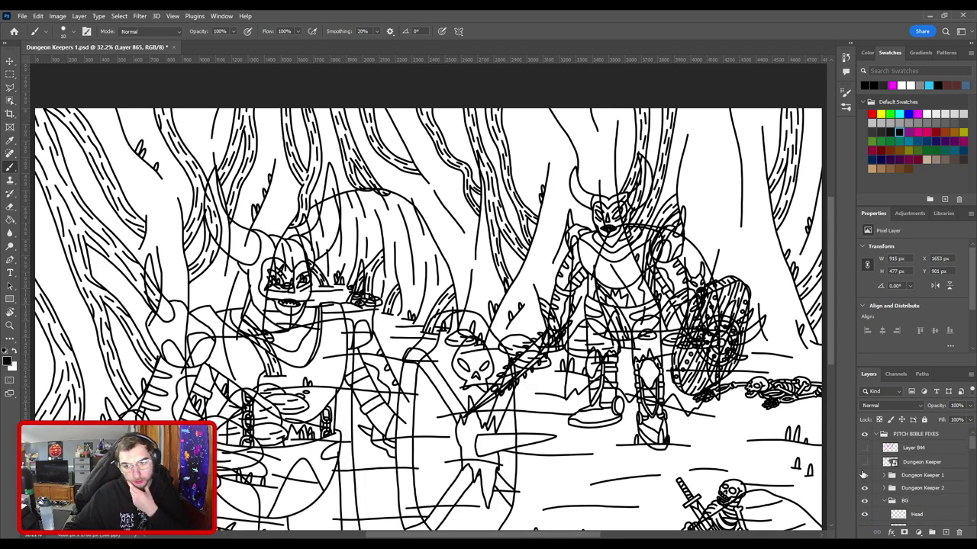
click(865, 488)
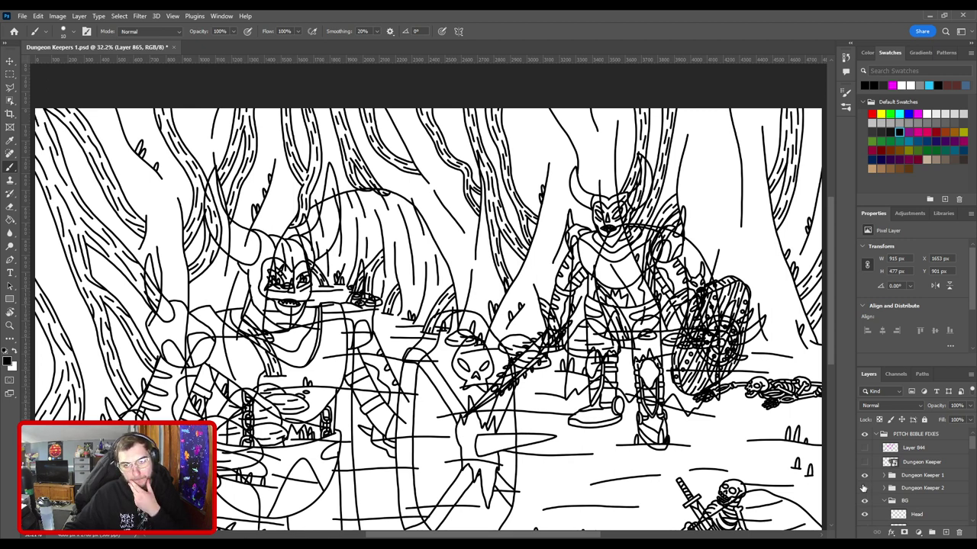
click(857, 477)
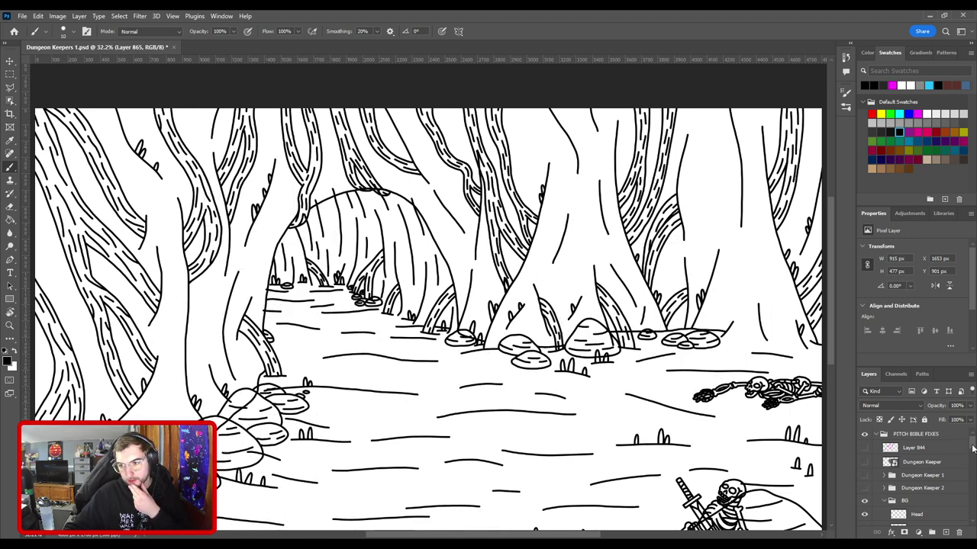
Step: Show the magenta sketch on Layer 843 inside the Dungeon Keeper group
scroll(935, 507, down, 5)
scroll(936, 507, up, 2)
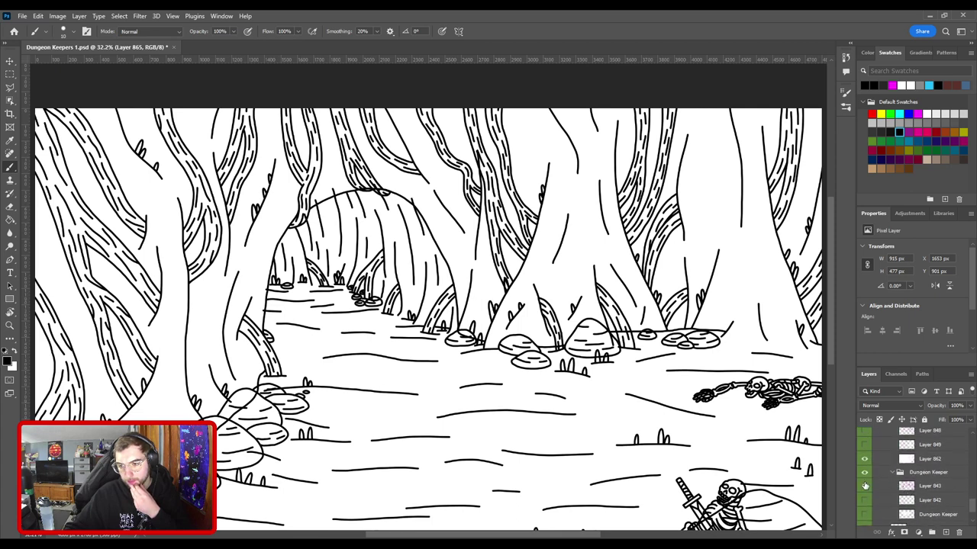
click(864, 486)
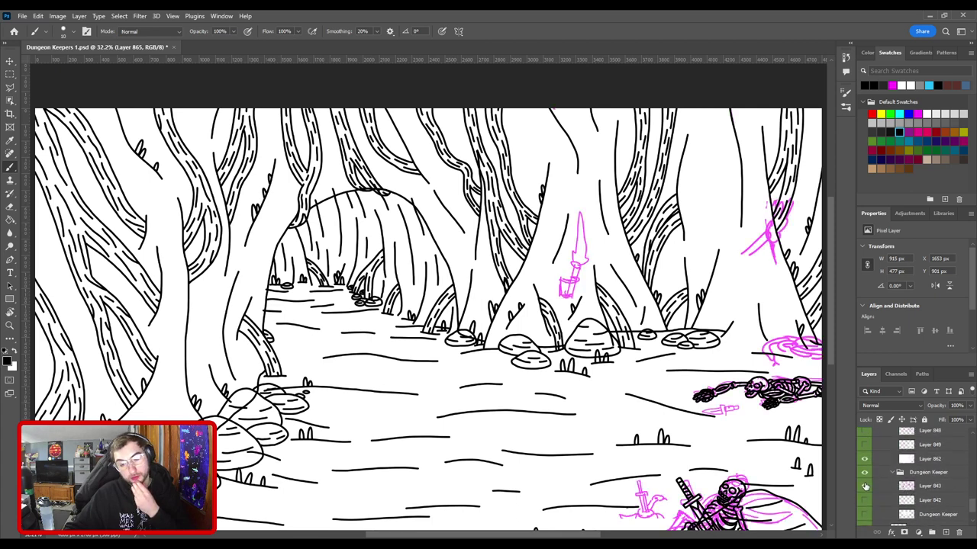
Step: Rename the cavern bark-line layer, Layer 865, as Details
scroll(897, 493, up, 5)
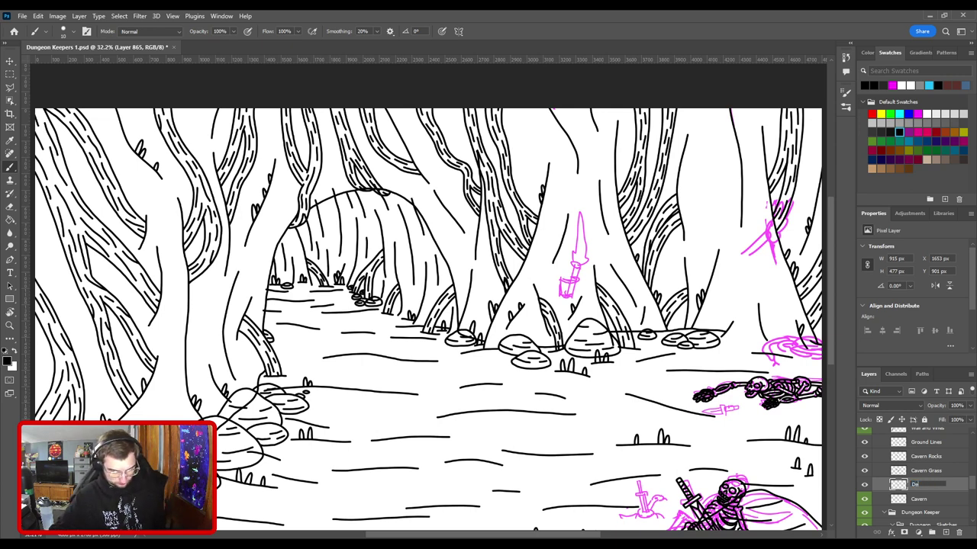
key(Return)
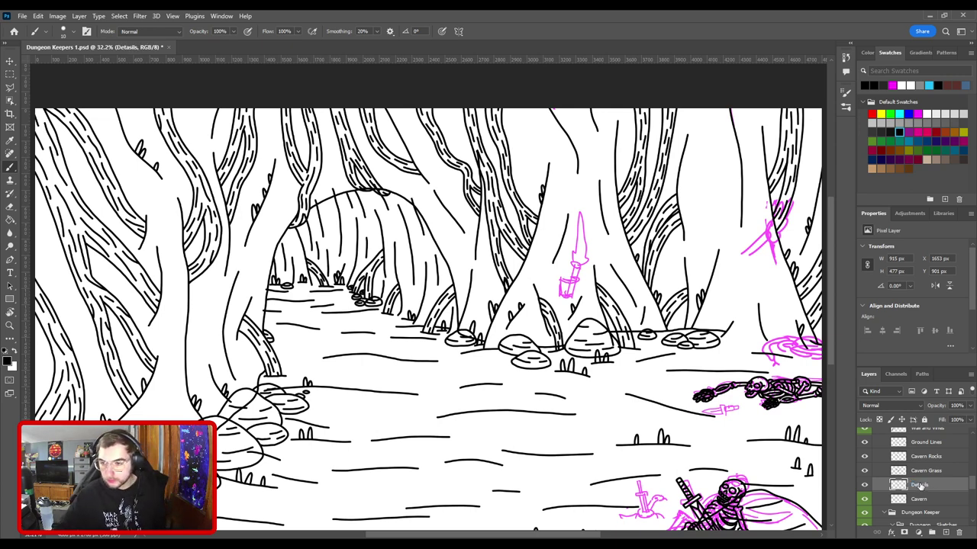
double_click(920, 485)
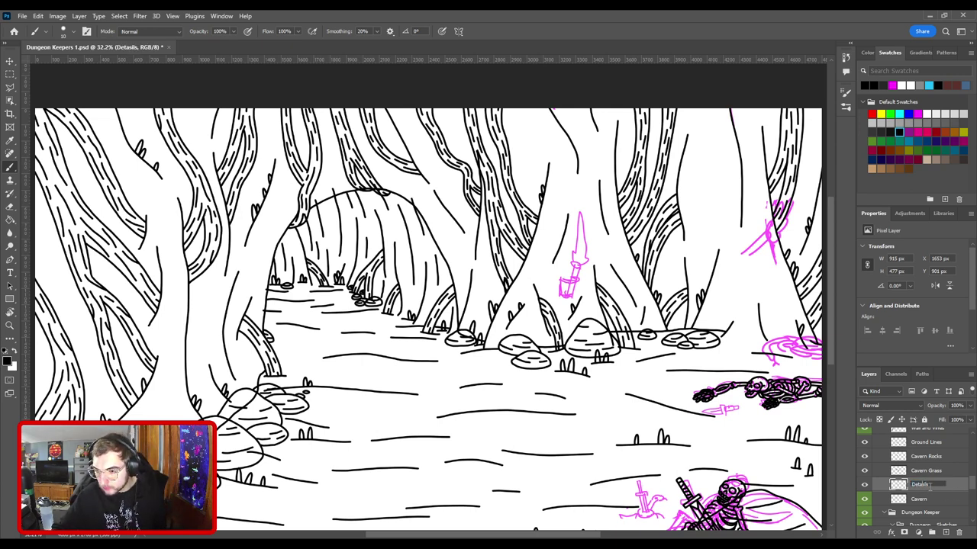
key(Return)
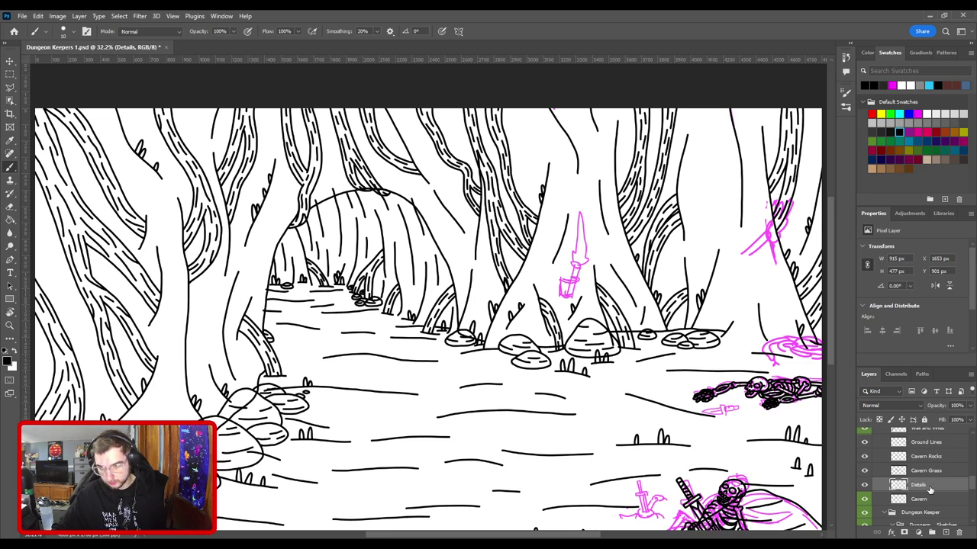
Step: Hide and show the Skeleton 1 group again to check which skeleton it contains
scroll(933, 495, up, 2)
scroll(935, 493, up, 3)
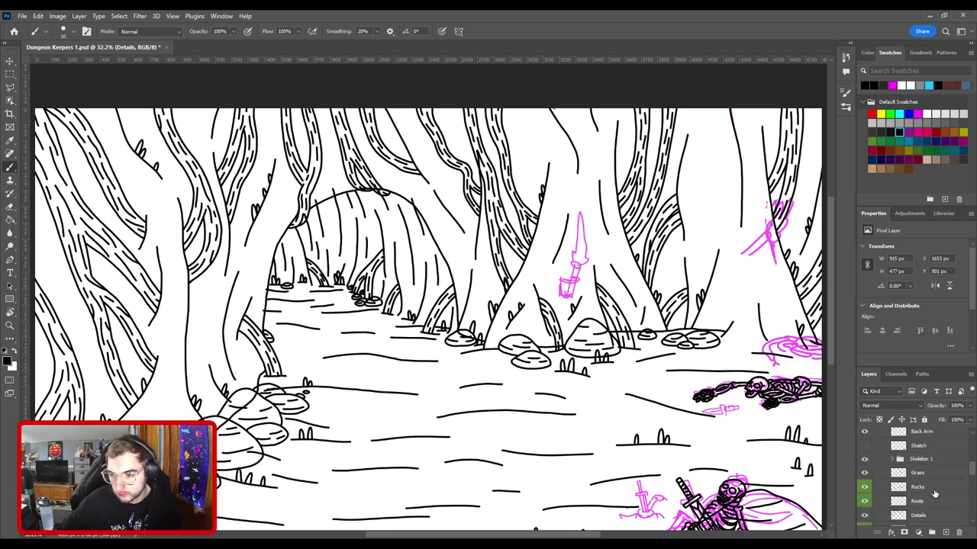
click(861, 474)
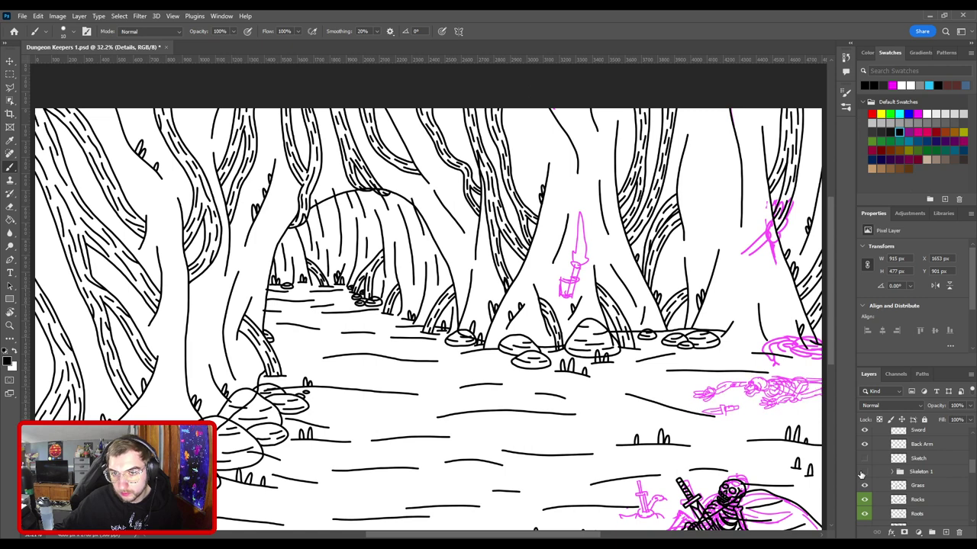
click(861, 473)
Step: Add a new layer directly above the Skeleton 1 group and name it Snakes
scroll(901, 485, up, 2)
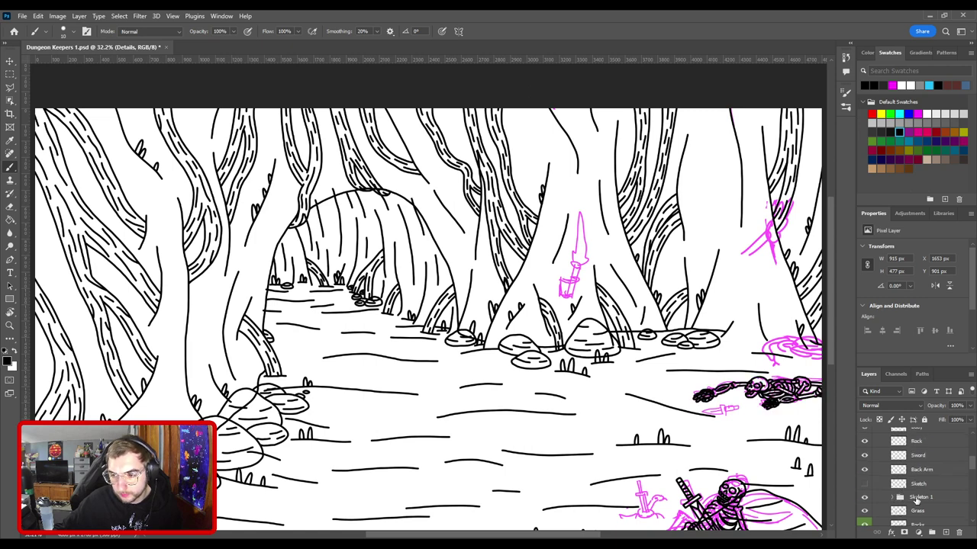
click(916, 497)
click(945, 533)
double_click(922, 497)
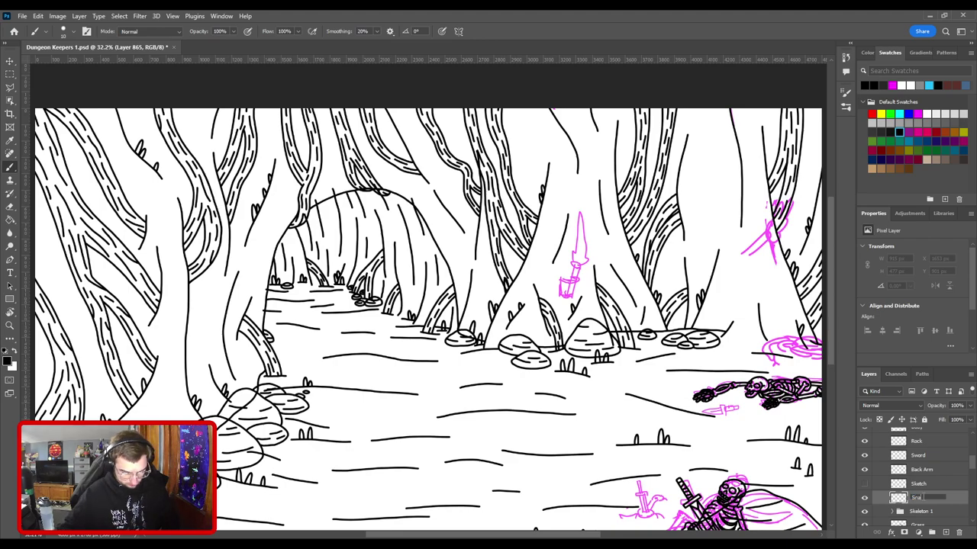
key(Return)
Step: Ink the head and lower body edge of the snake in the scene's lower-left corner over the magenta sketch
key(ctrl+plus)
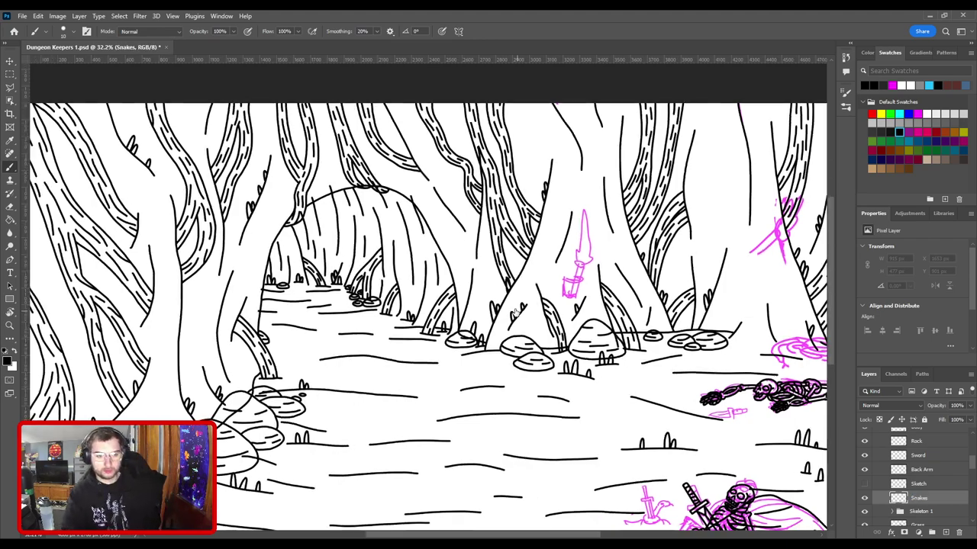
mouse_move(395, 366)
mouse_down()
mouse_move(454, 305)
mouse_move(618, 249)
mouse_up()
key(ctrl+plus)
key(ctrl+plus)
drag(427, 372, 509, 252)
key(ctrl+plus)
scroll(425, 344, up, 2)
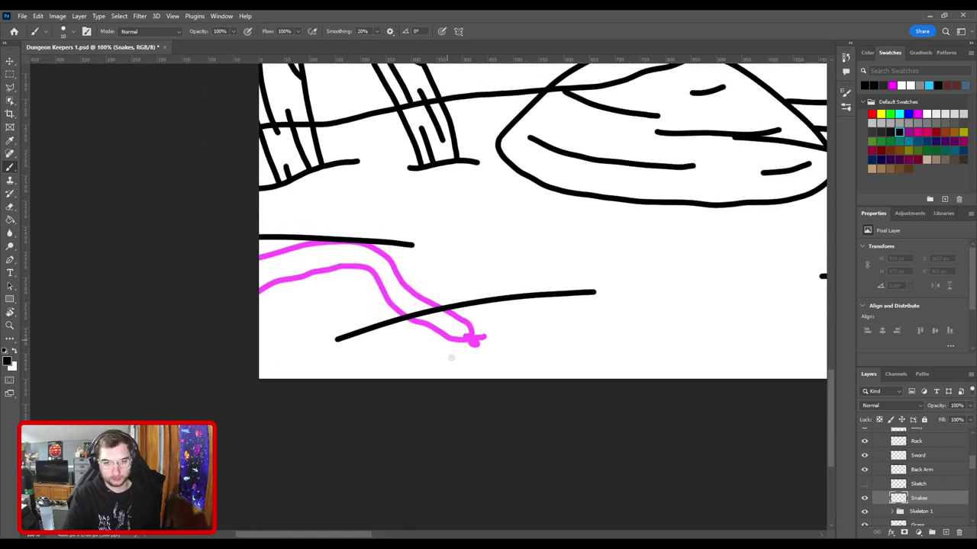
scroll(453, 342, up, 1)
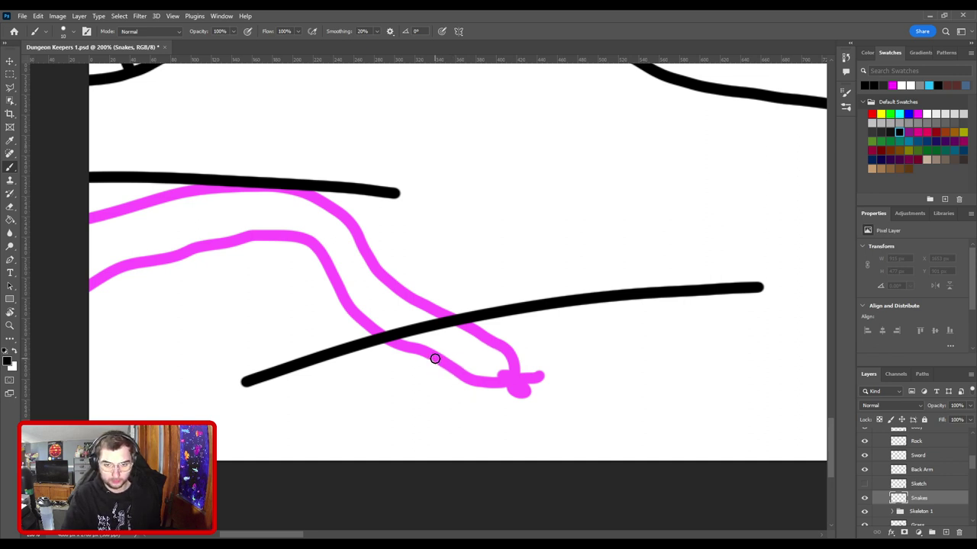
mouse_move(432, 356)
mouse_down()
mouse_move(484, 384)
mouse_move(512, 349)
mouse_move(467, 325)
mouse_move(606, 361)
mouse_up()
mouse_move(532, 374)
mouse_down()
mouse_move(438, 312)
mouse_move(398, 252)
mouse_move(365, 244)
mouse_move(175, 315)
mouse_move(150, 337)
mouse_up()
drag(431, 294, 367, 341)
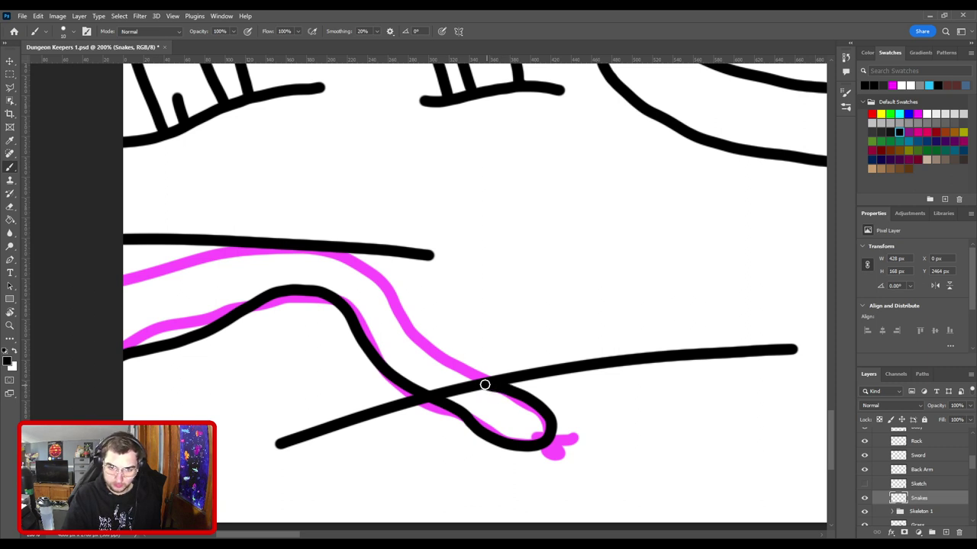
Step: Try to ink the snake's upper body edge from the head to the canvas edge, and undo the stroke
mouse_move(485, 384)
mouse_down()
mouse_move(425, 343)
mouse_move(380, 272)
mouse_move(315, 235)
mouse_move(268, 242)
mouse_move(140, 298)
mouse_move(105, 298)
mouse_up()
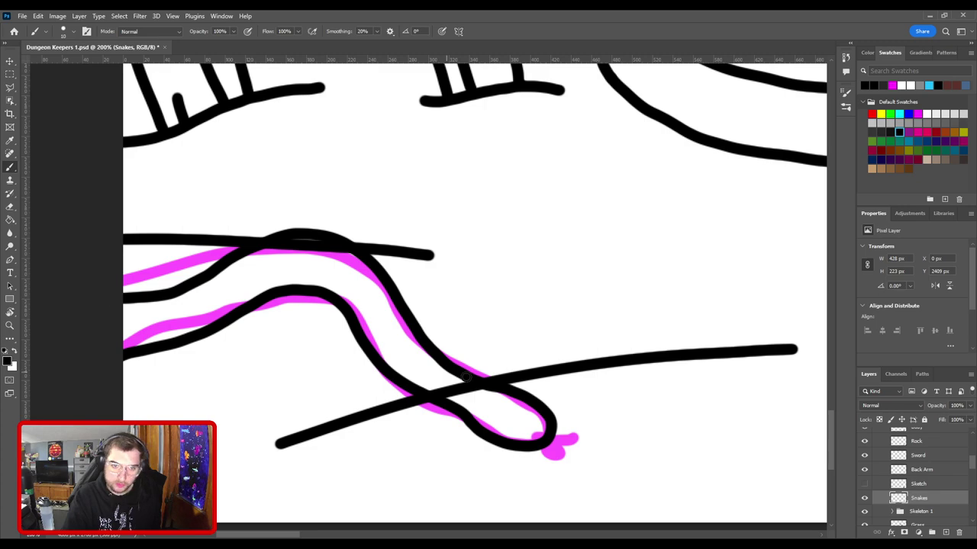
key(ctrl+minus)
key(ctrl+minus)
key(ctrl+plus)
key(ctrl+plus)
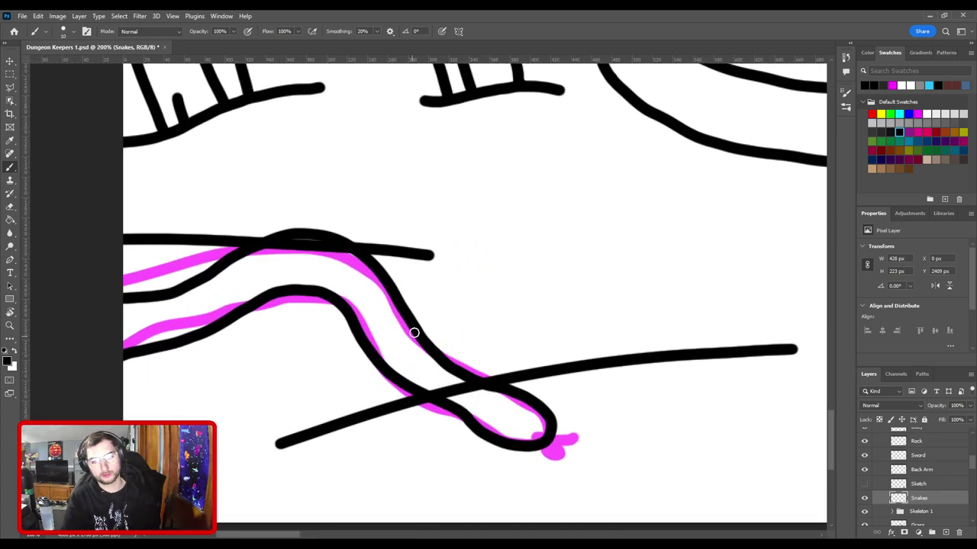
key(ctrl+z)
Step: Rotate the canvas view to -105° and ink the snake's upper body edge between the head and the canvas edge
key(r)
mouse_move(495, 299)
mouse_down()
mouse_move(420, 219)
mouse_move(356, 211)
mouse_up()
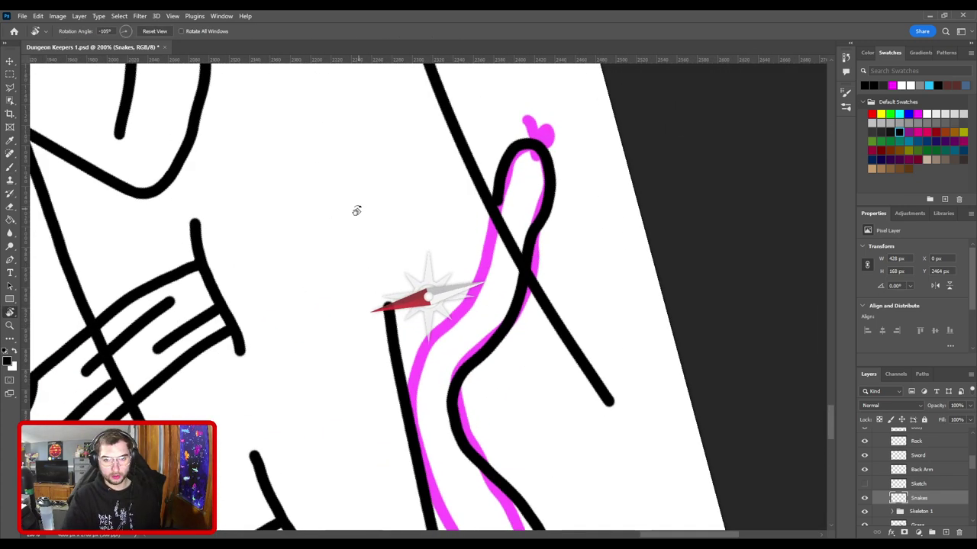
key(ctrl+minus)
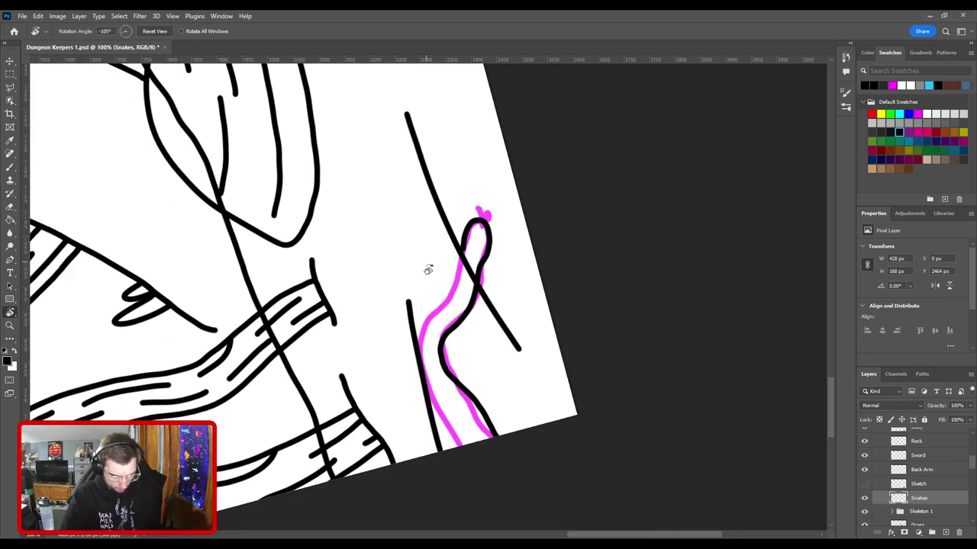
key(b)
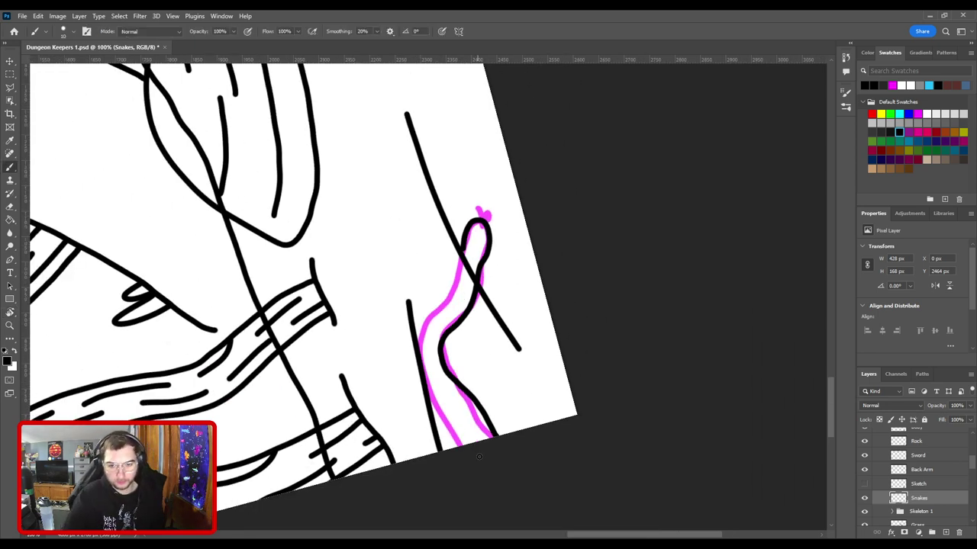
drag(448, 407, 424, 368)
key(ctrl+z)
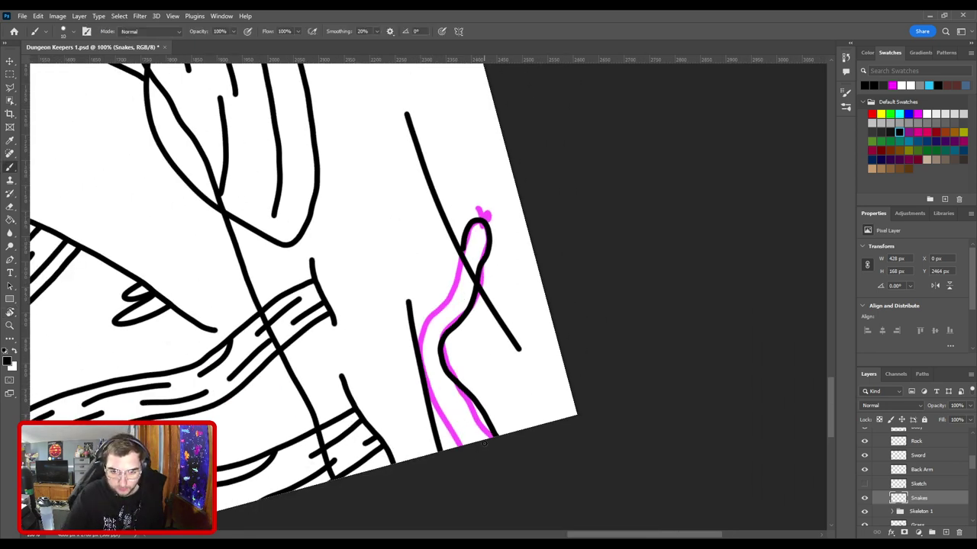
drag(468, 430, 440, 400)
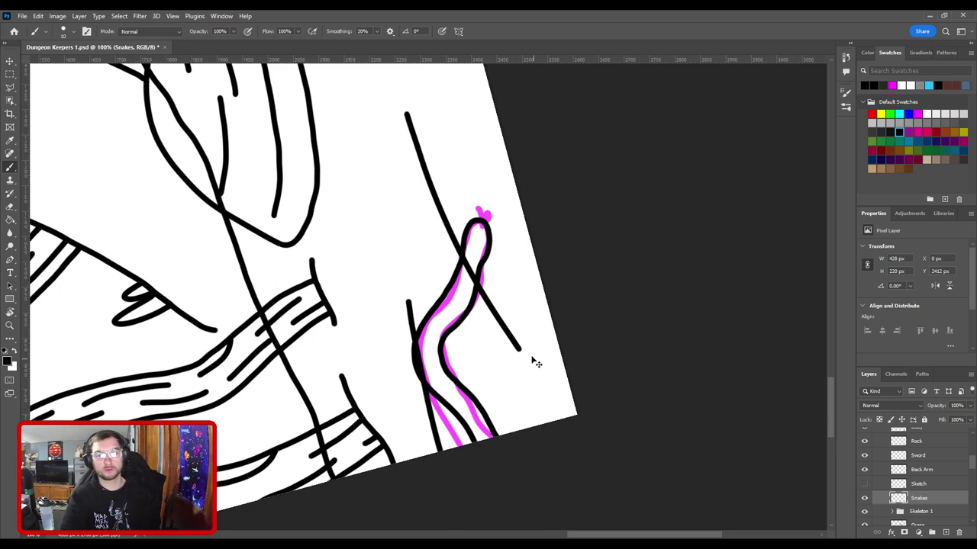
key(ctrl+plus)
key(ctrl+minus)
key(ctrl+minus)
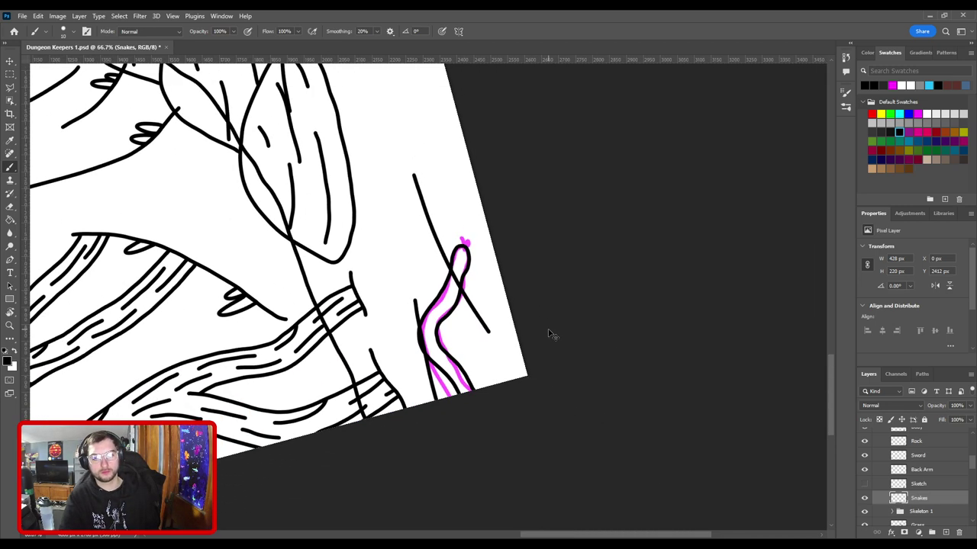
Step: Undo the snake's upper body edge and re-ink it from the head to the canvas edge
key(ctrl+plus)
key(ctrl+z)
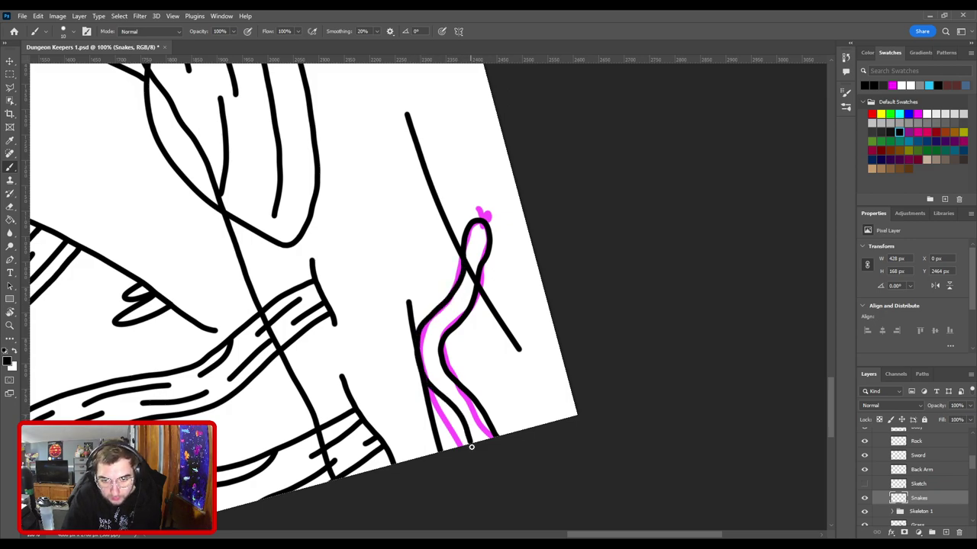
key(ctrl+minus)
key(ctrl+minus)
key(ctrl+minus)
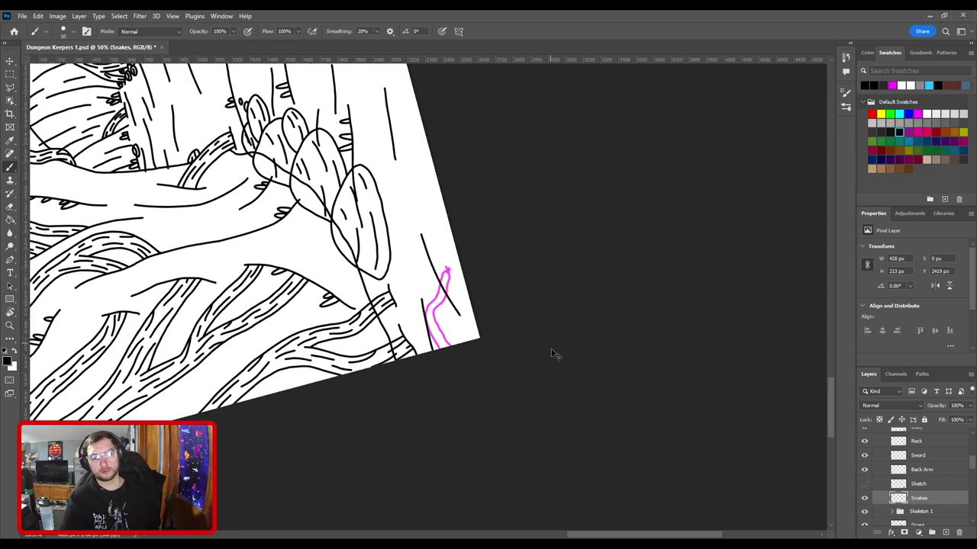
key(ctrl+plus)
key(ctrl+plus)
key(ctrl+plus)
key(ctrl+plus)
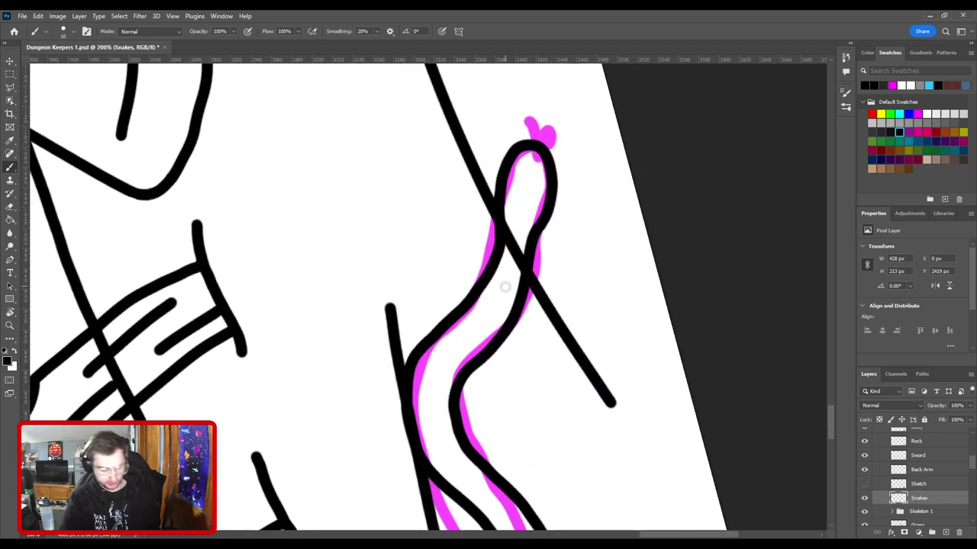
Step: Rotate the canvas view back to 0° and ink a forked tongue at the tip of the snake's head
key(r)
drag(488, 260, 463, 423)
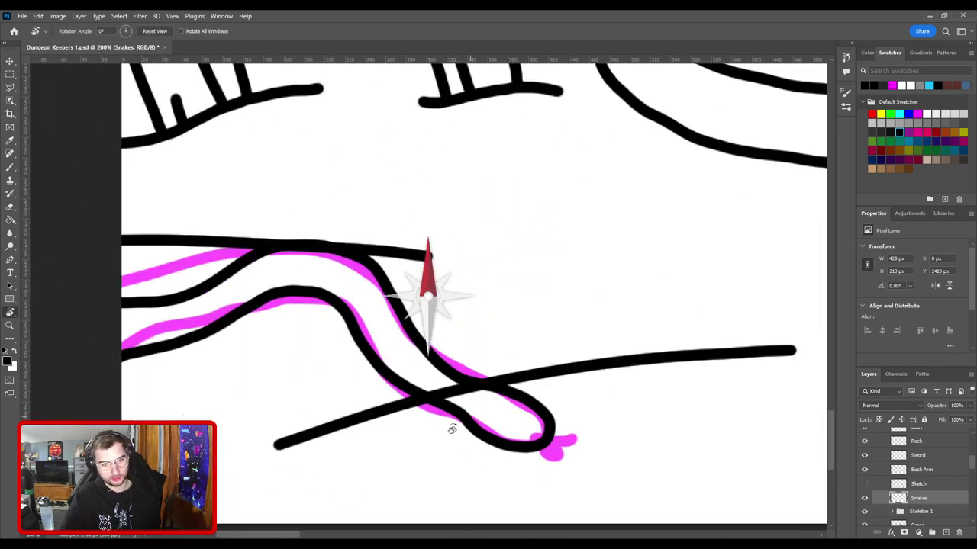
drag(496, 396, 401, 317)
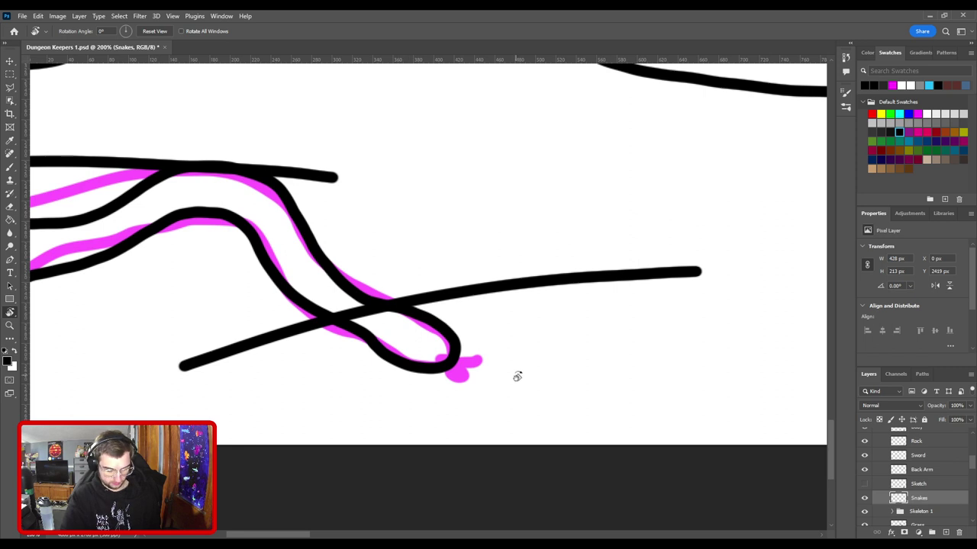
key(b)
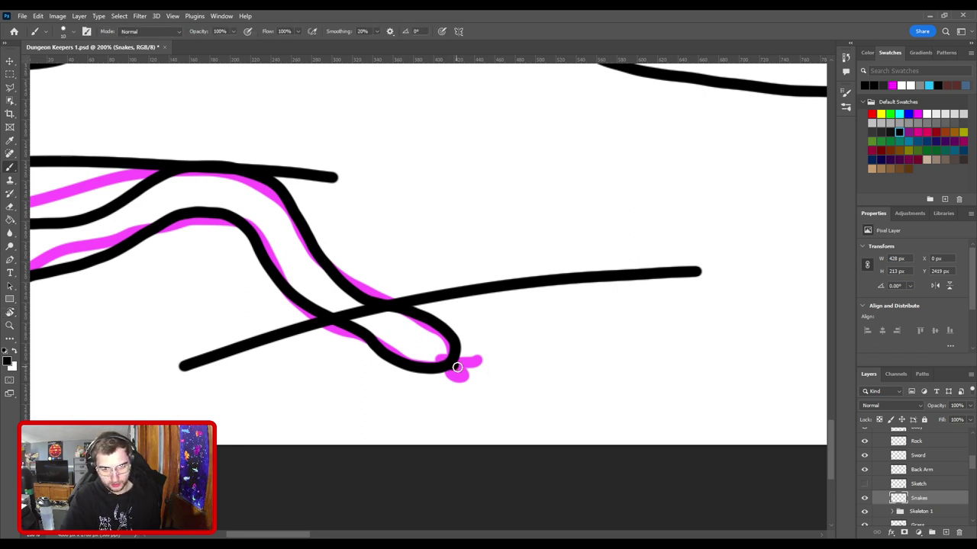
mouse_move(457, 367)
mouse_down()
mouse_move(492, 387)
mouse_move(491, 372)
mouse_move(504, 371)
mouse_move(471, 352)
mouse_up()
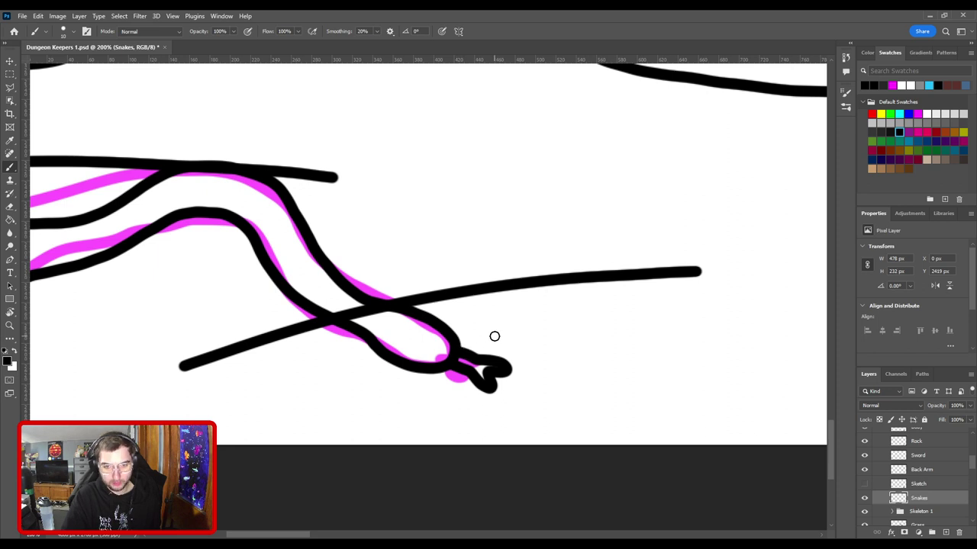
Step: Ink the snake's round eye with a curved brow line above it, undoing the strokes that miss
mouse_move(386, 337)
mouse_down()
mouse_move(422, 342)
mouse_move(410, 352)
mouse_move(402, 340)
mouse_move(421, 347)
mouse_move(410, 355)
mouse_move(425, 332)
mouse_move(431, 343)
mouse_move(401, 324)
mouse_move(427, 338)
mouse_up()
key(ctrl+z)
key(ctrl+z)
key(ctrl+z)
key(ctrl+z)
key(ctrl+z)
drag(390, 325, 439, 344)
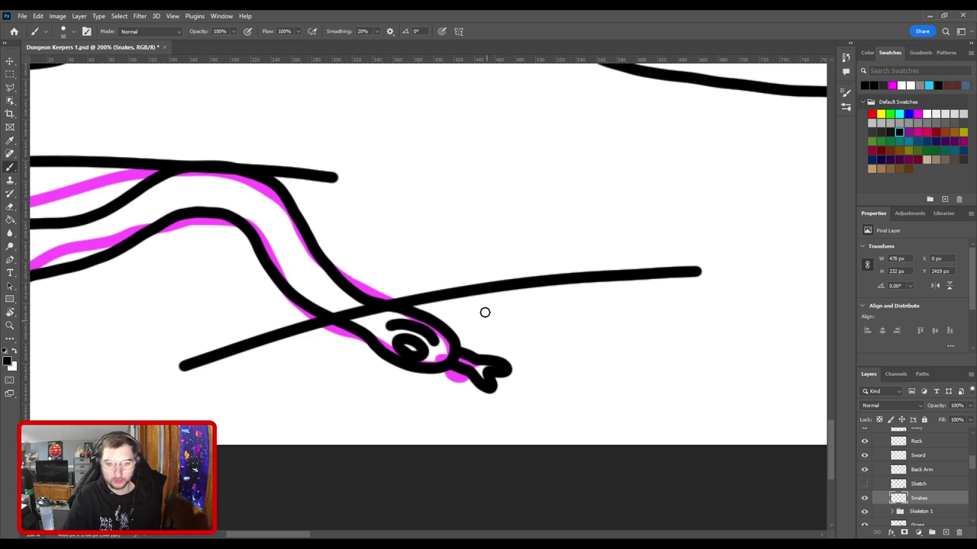
Step: Try to ink a raised bump on top of the snake's head, and undo the strokes along with the brow line
scroll(494, 353, down, 3)
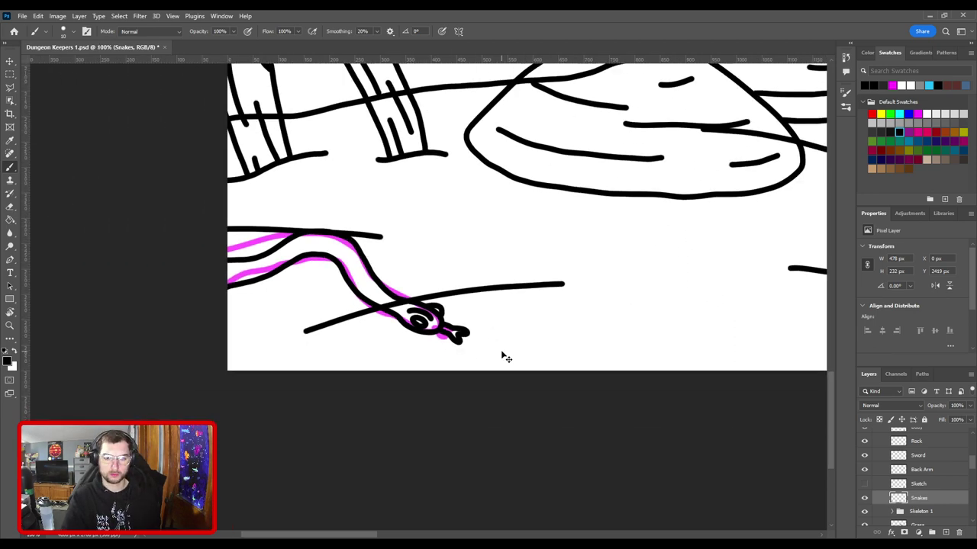
scroll(431, 301, up, 3)
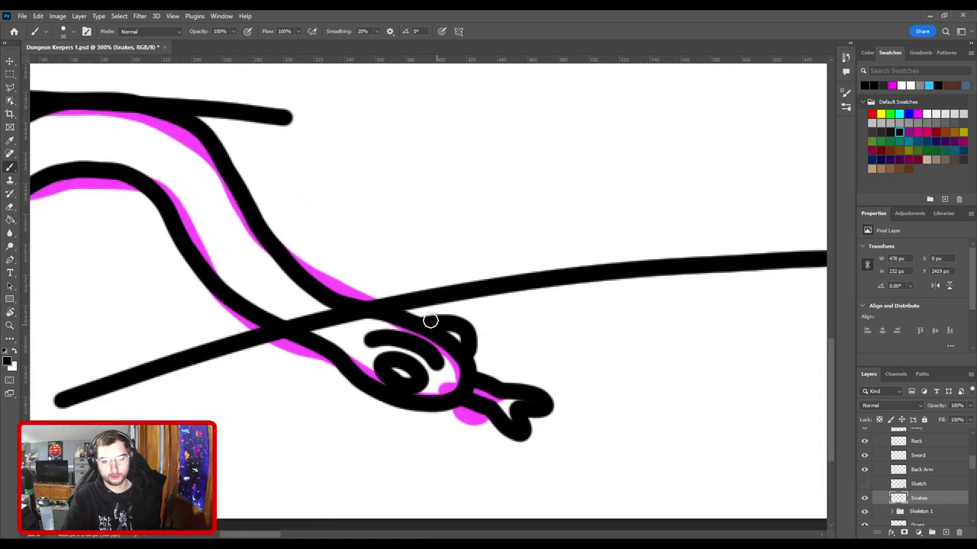
mouse_move(426, 322)
mouse_down()
mouse_move(470, 349)
mouse_move(460, 329)
mouse_move(468, 347)
mouse_up()
key(ctrl+z)
scroll(505, 343, down, 5)
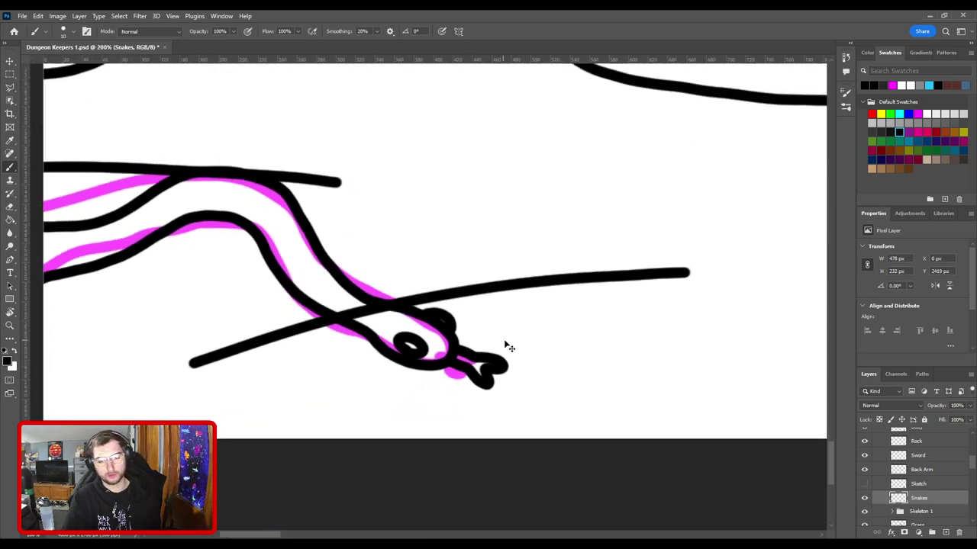
scroll(505, 350, up, 3)
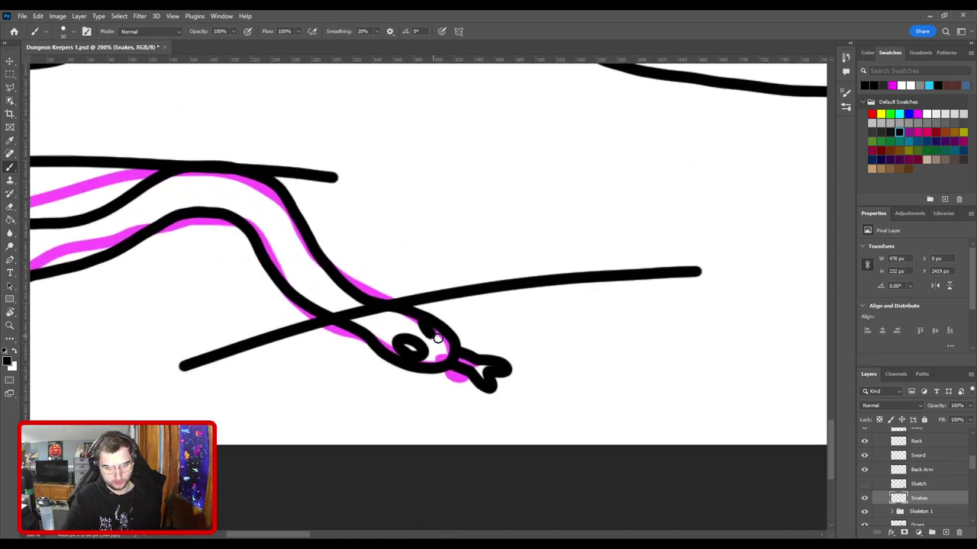
key(ctrl+z)
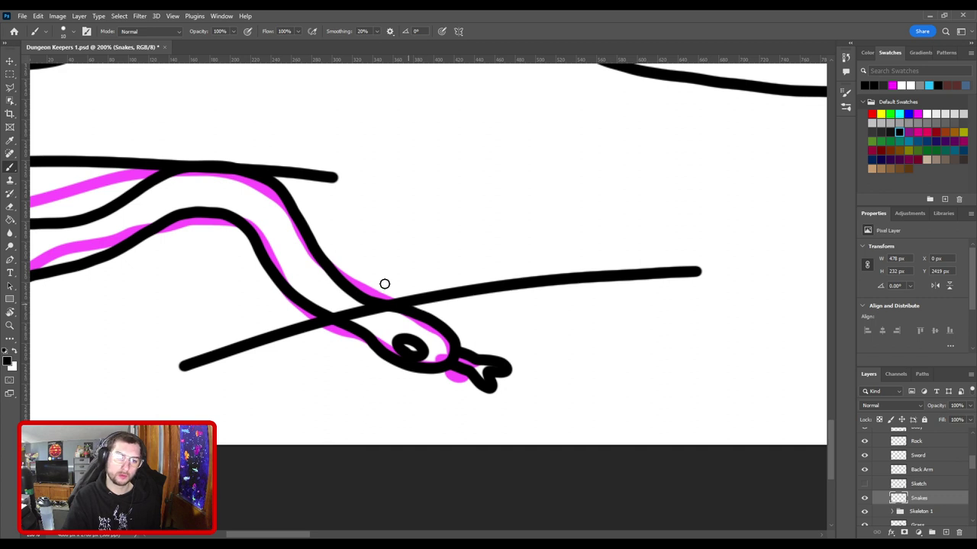
Step: Erase and re-ink the top of the snake's head to give it a more angular snout
key(e)
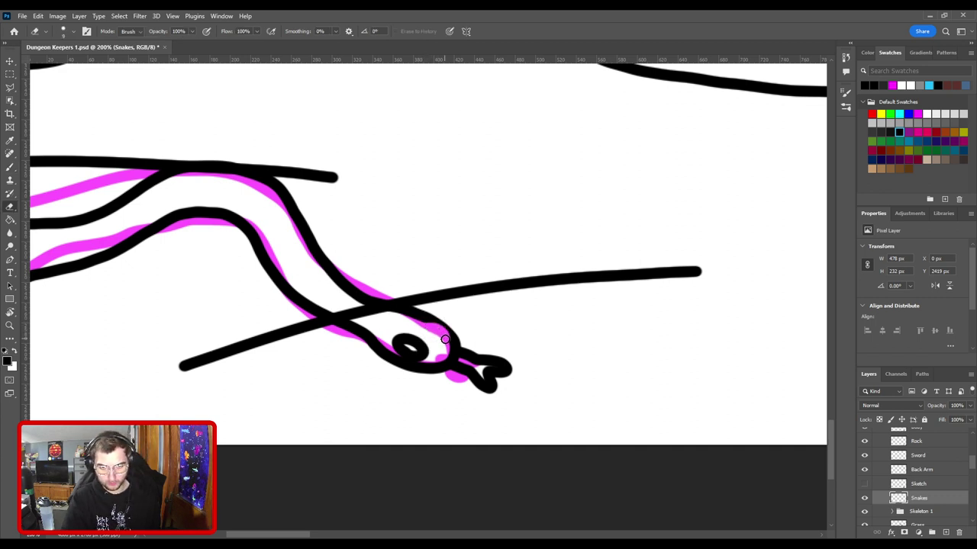
key(b)
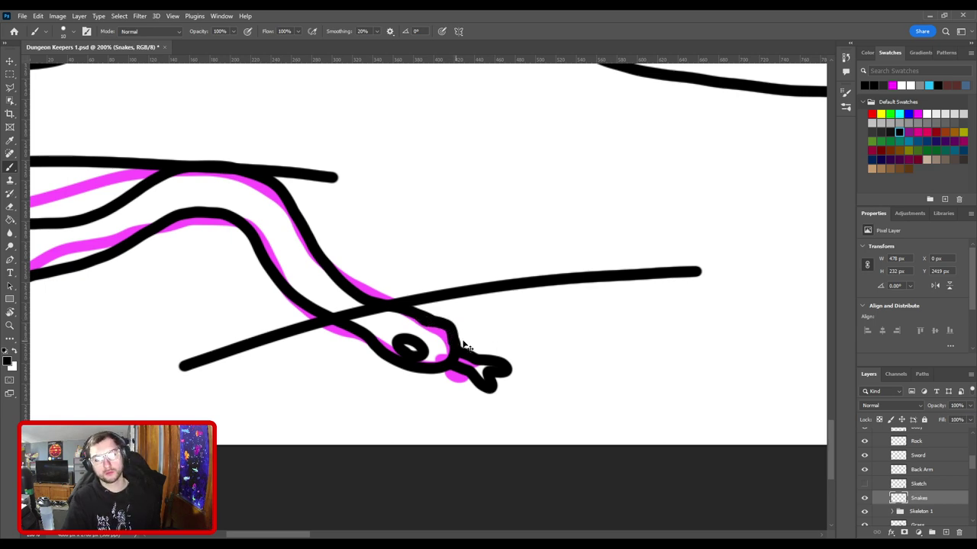
scroll(465, 345, down, 4)
Step: Ink the curved brow line above the snake's eye again, redoing the stroke once
scroll(432, 268, up, 5)
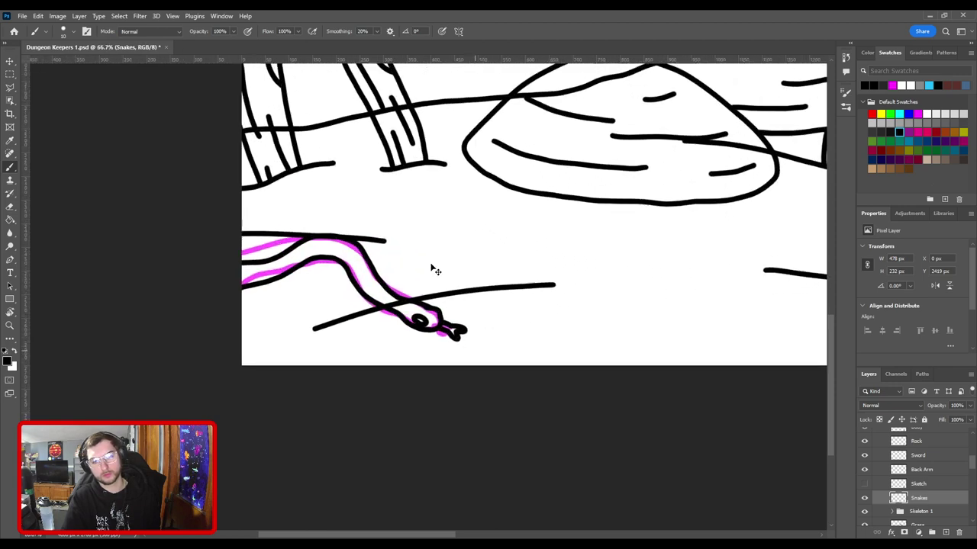
mouse_move(370, 350)
mouse_down()
mouse_move(416, 343)
mouse_move(452, 378)
mouse_up()
key(ctrl+z)
mouse_move(370, 343)
mouse_down()
mouse_move(419, 346)
mouse_move(449, 381)
mouse_up()
scroll(487, 413, down, 10)
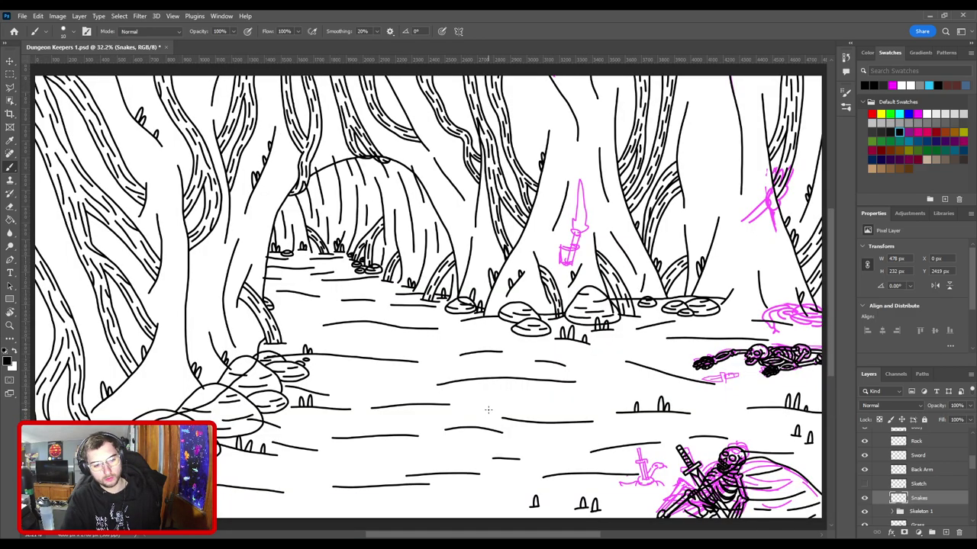
Step: Ink belly lines along the snake's lower body edge, behind the head and near the canvas edge
key(ctrl+plus)
drag(340, 368, 465, 331)
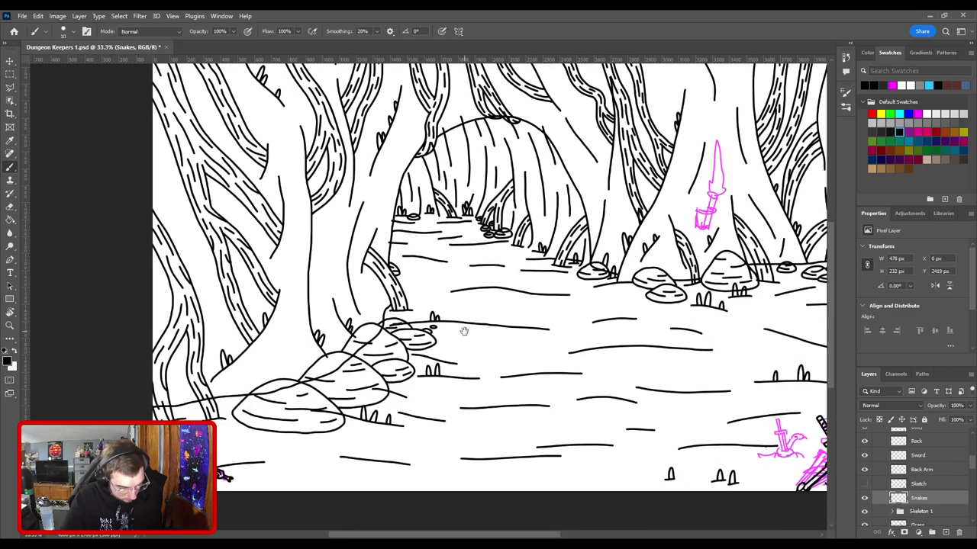
drag(239, 436, 422, 318)
scroll(422, 318, up, 8)
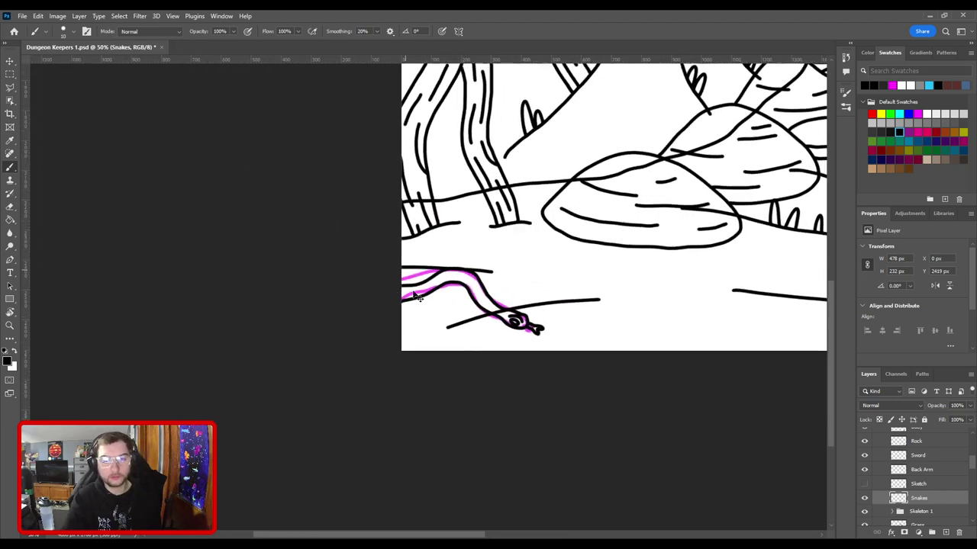
mouse_move(396, 344)
mouse_down()
mouse_move(471, 359)
mouse_move(488, 395)
mouse_up()
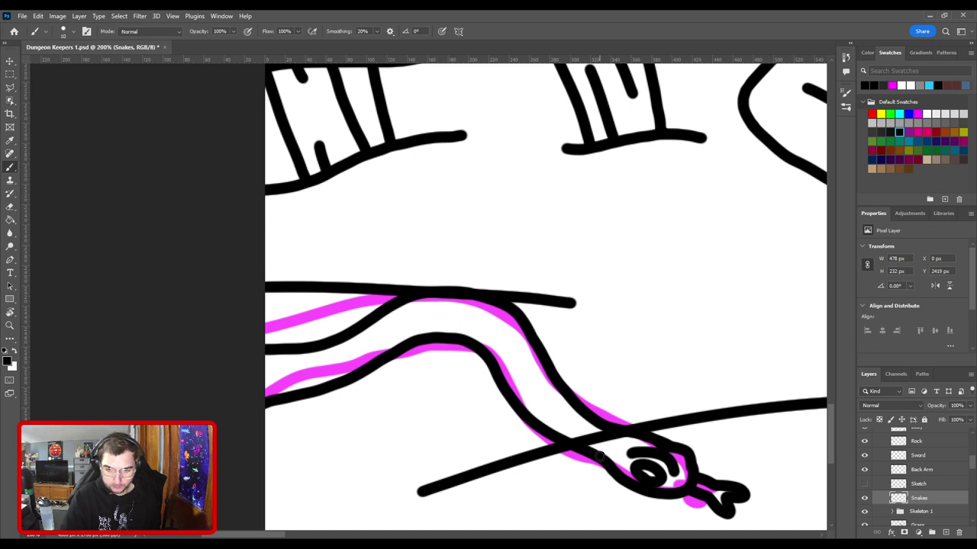
mouse_move(602, 455)
mouse_down()
mouse_move(537, 409)
mouse_move(481, 350)
mouse_up()
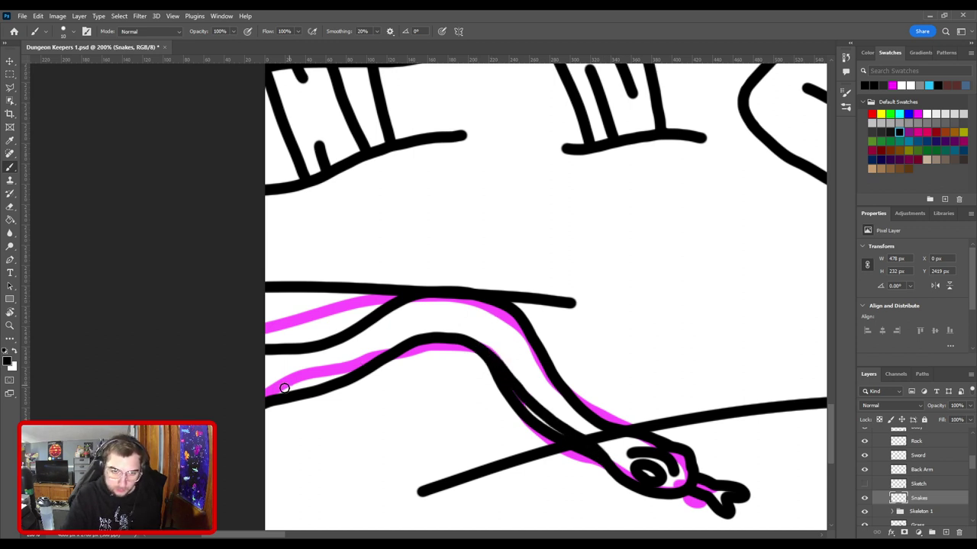
drag(280, 385, 434, 335)
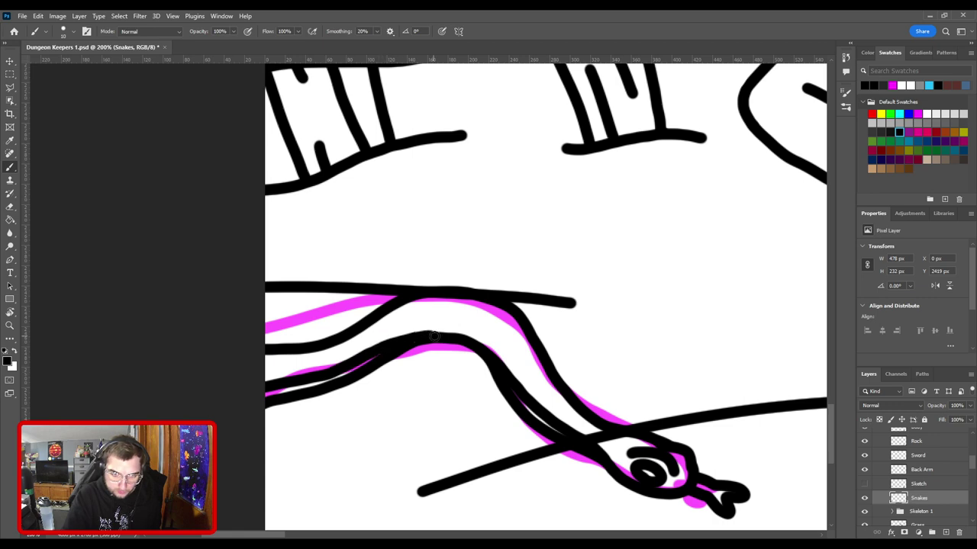
scroll(562, 419, down, 3)
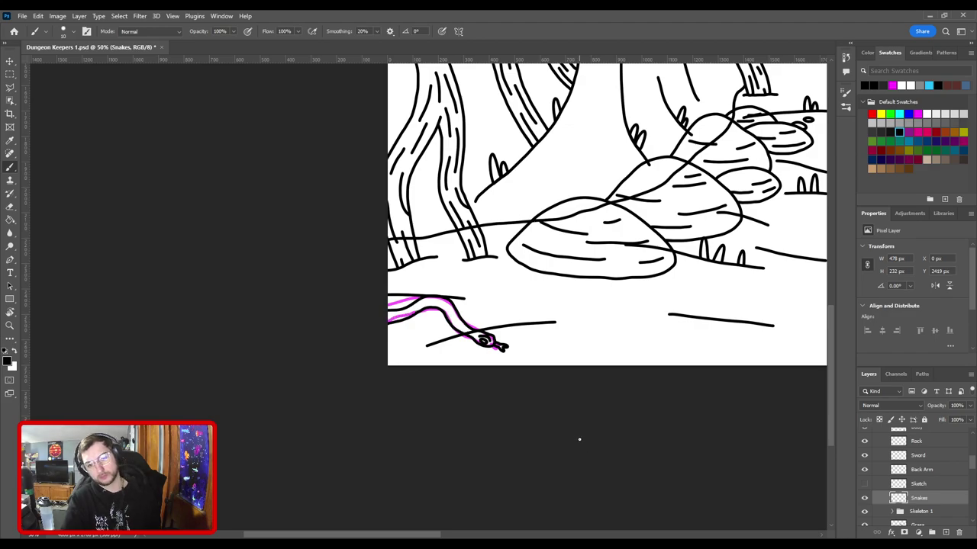
Step: Make the Rocks layer active by picking the rocks near the coiled snake sketch, ready for brushwork
key(ctrl+minus)
key(ctrl+minus)
drag(563, 316, 202, 418)
drag(527, 343, 332, 333)
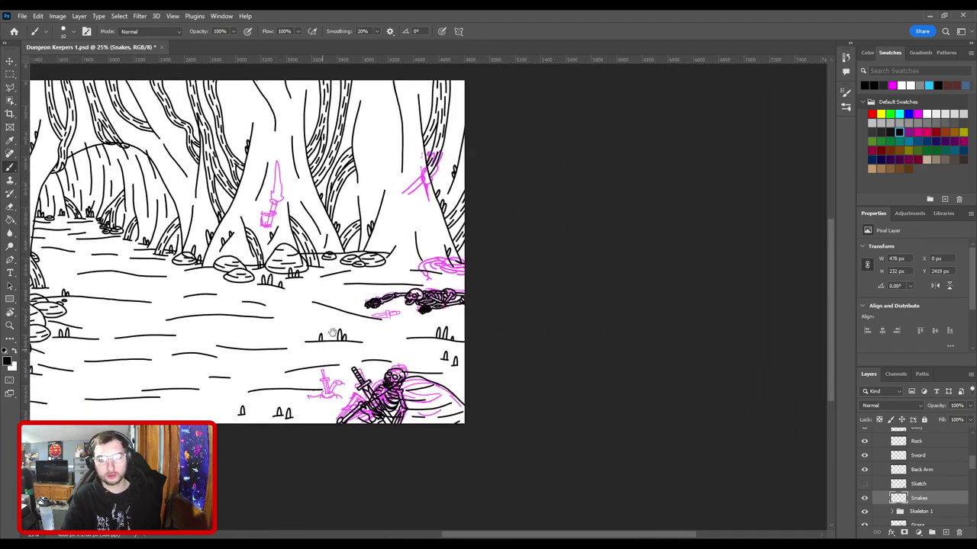
scroll(332, 333, up, 3)
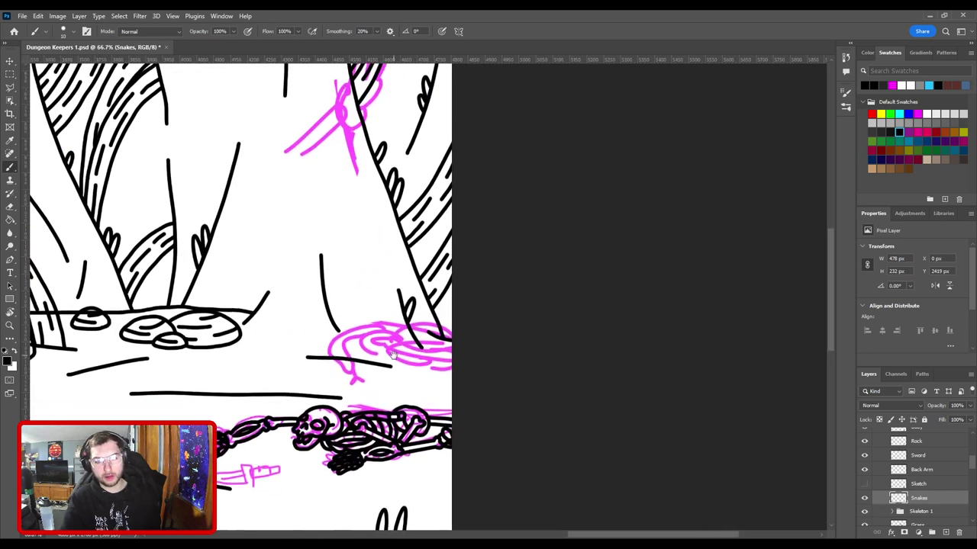
scroll(393, 355, up, 2)
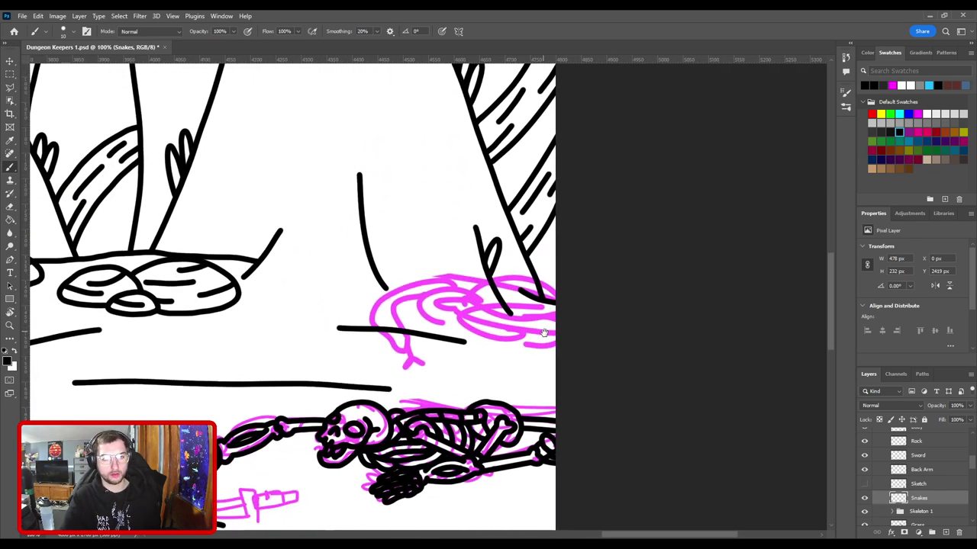
key(v)
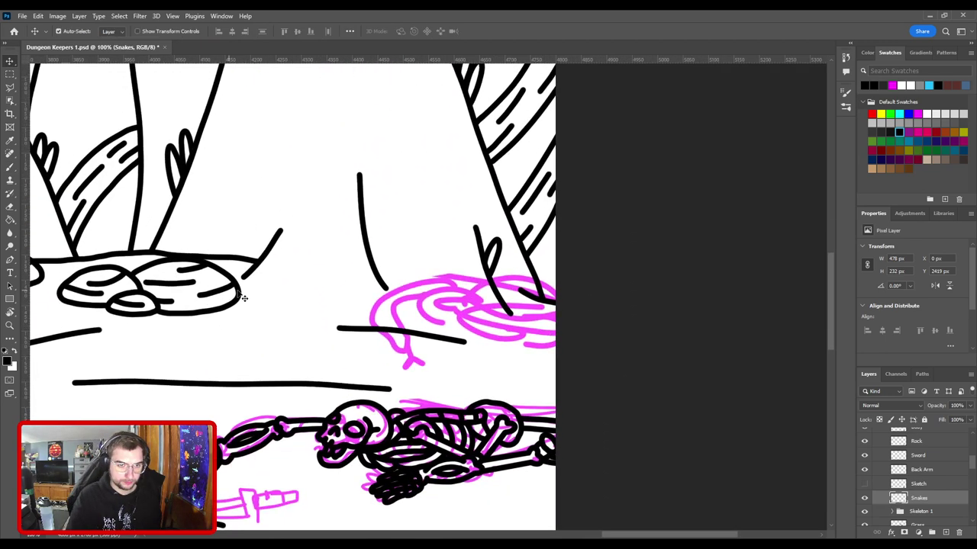
click(244, 301)
key(b)
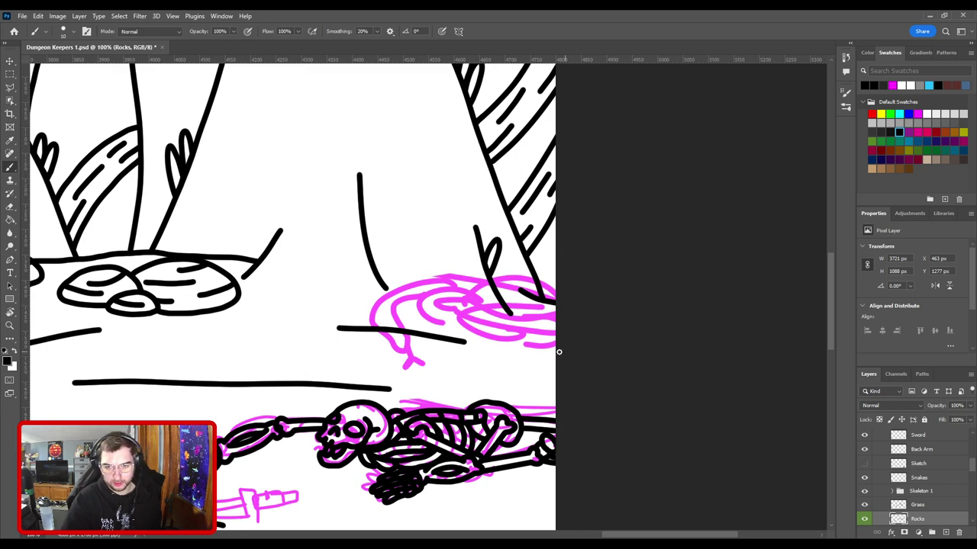
Step: Ink a large rock at the canvas's right edge over the coiled snake sketch, with a smaller rock beside it and curved surface lines
mouse_move(559, 352)
mouse_down()
mouse_move(465, 332)
mouse_move(475, 309)
mouse_move(552, 301)
mouse_move(492, 351)
mouse_move(469, 330)
mouse_move(503, 308)
mouse_move(577, 305)
mouse_up()
key(ctrl+z)
key(ctrl+z)
mouse_move(561, 372)
mouse_down()
mouse_move(469, 349)
mouse_move(508, 313)
mouse_move(573, 328)
mouse_up()
mouse_move(481, 327)
mouse_down()
mouse_move(560, 342)
mouse_move(485, 349)
mouse_move(544, 319)
mouse_move(571, 332)
mouse_up()
key(ctrl+plus)
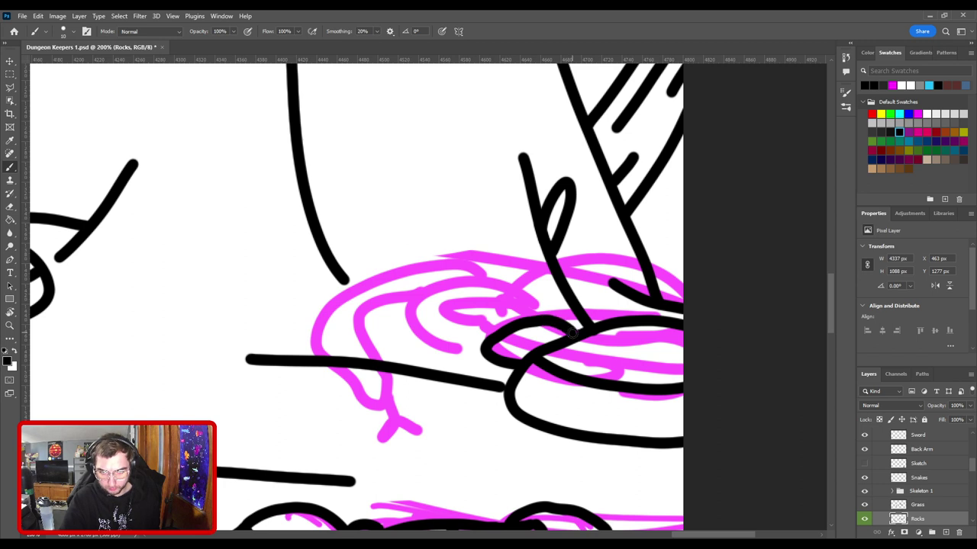
drag(499, 340, 542, 346)
key(ctrl+z)
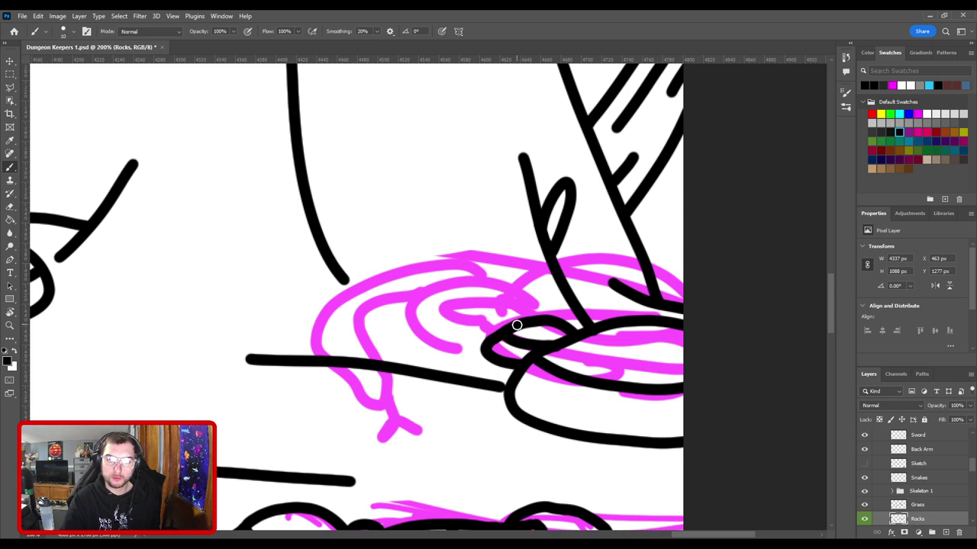
Step: Ink a third rock behind the two at the tree's base and add two short surface lines to it
mouse_move(517, 325)
mouse_down()
mouse_move(547, 285)
mouse_move(593, 264)
mouse_up()
key(ctrl+z)
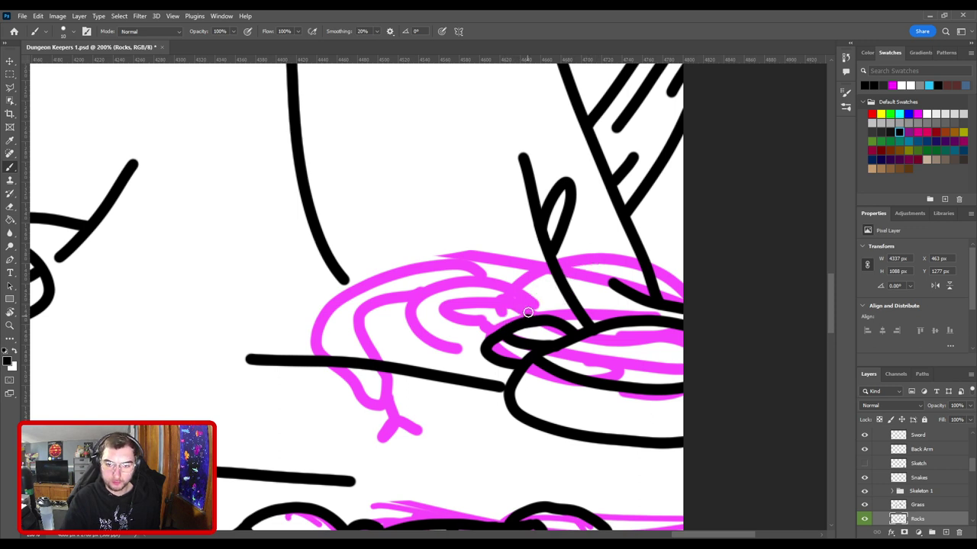
mouse_move(528, 312)
mouse_down()
mouse_move(604, 264)
mouse_move(641, 275)
mouse_move(673, 320)
mouse_up()
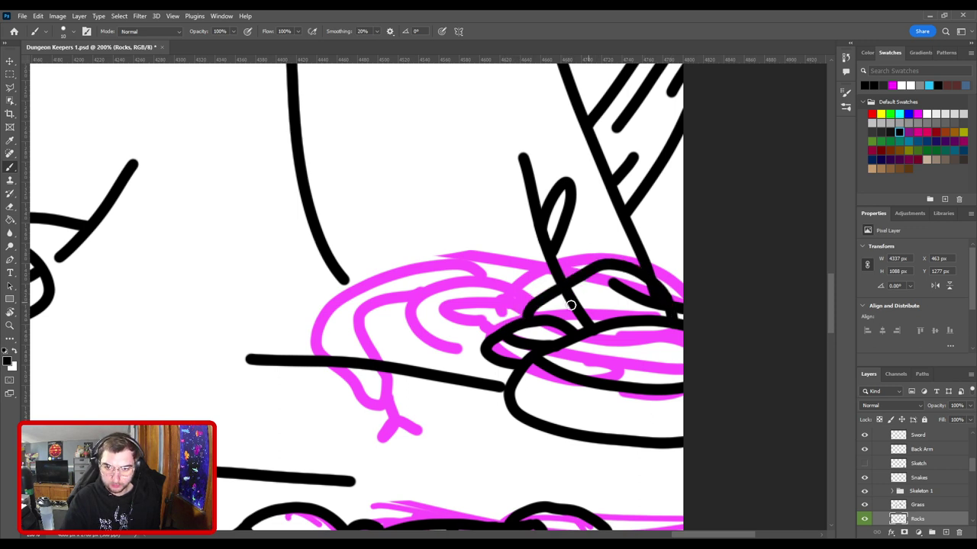
drag(547, 303, 648, 313)
key(ctrl+z)
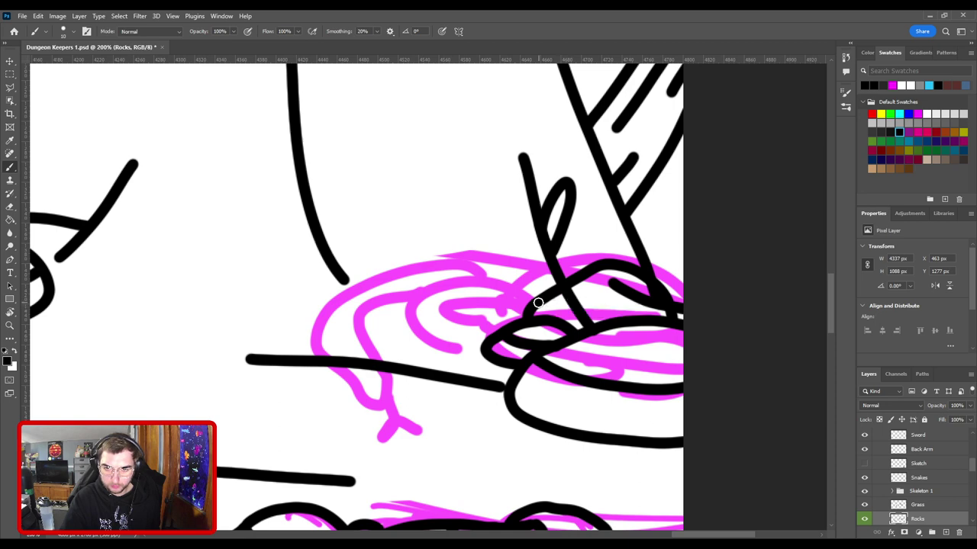
drag(534, 304, 608, 308)
drag(595, 288, 657, 290)
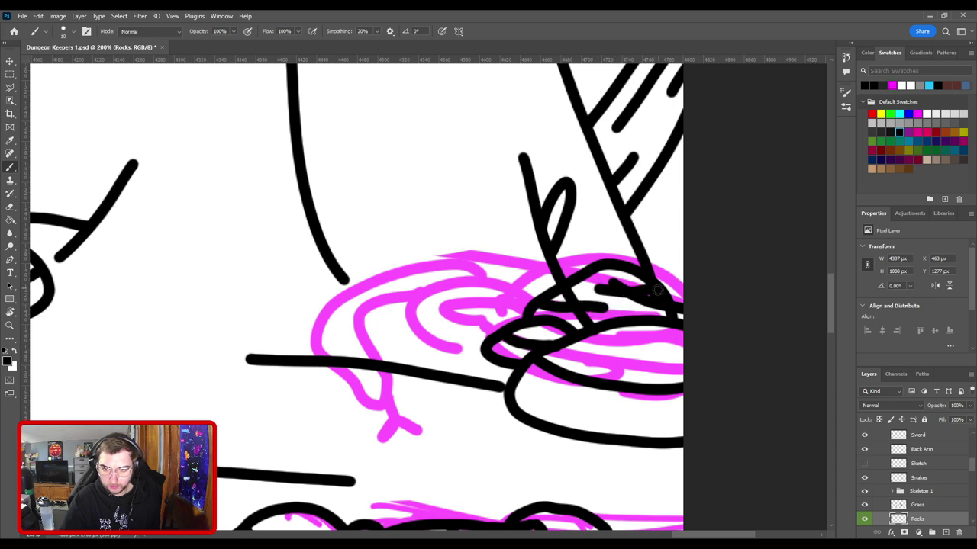
key(ctrl+minus)
key(ctrl+minus)
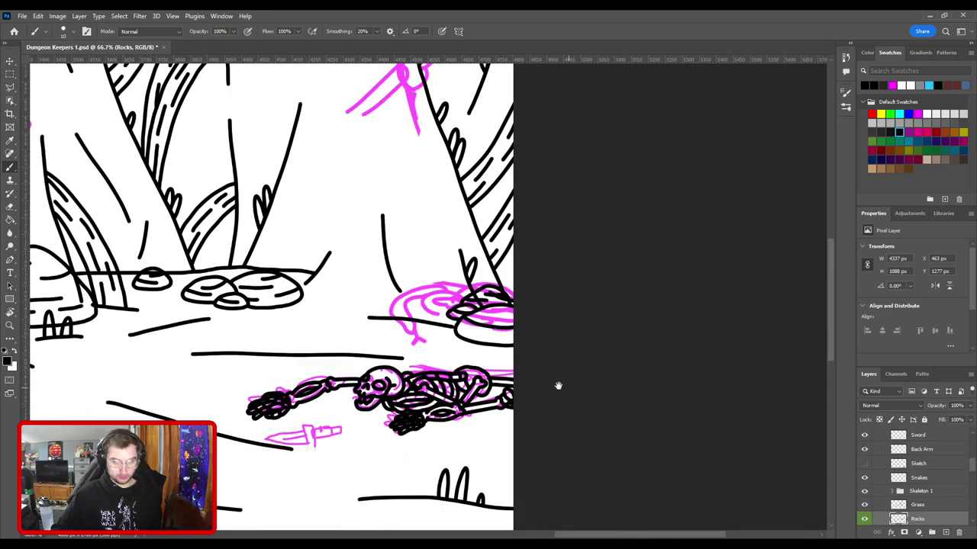
Step: Make the Snakes layer active by picking the inked snake near the canvas's lower-left corner, ready for brushwork
drag(340, 348, 765, 316)
drag(470, 305, 824, 183)
drag(440, 362, 665, 235)
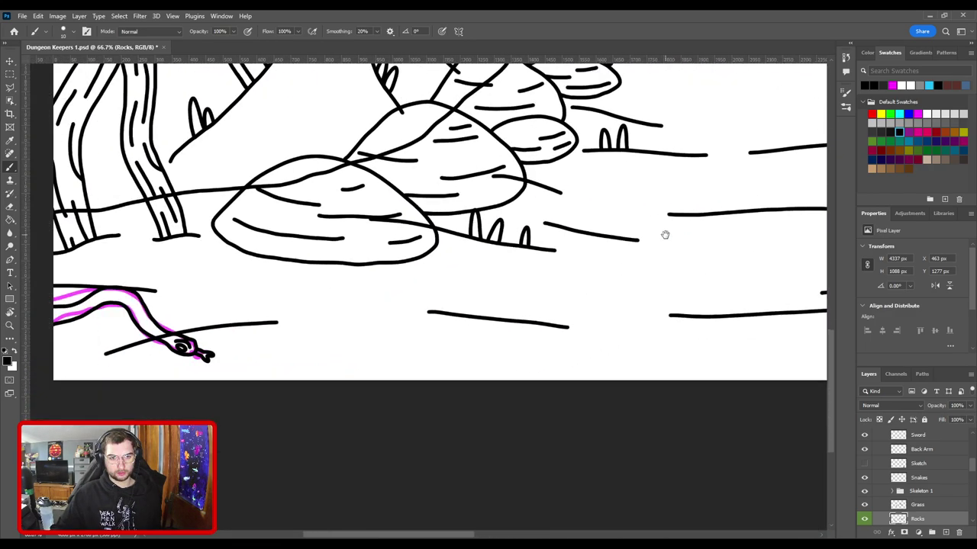
drag(350, 308, 577, 325)
key(v)
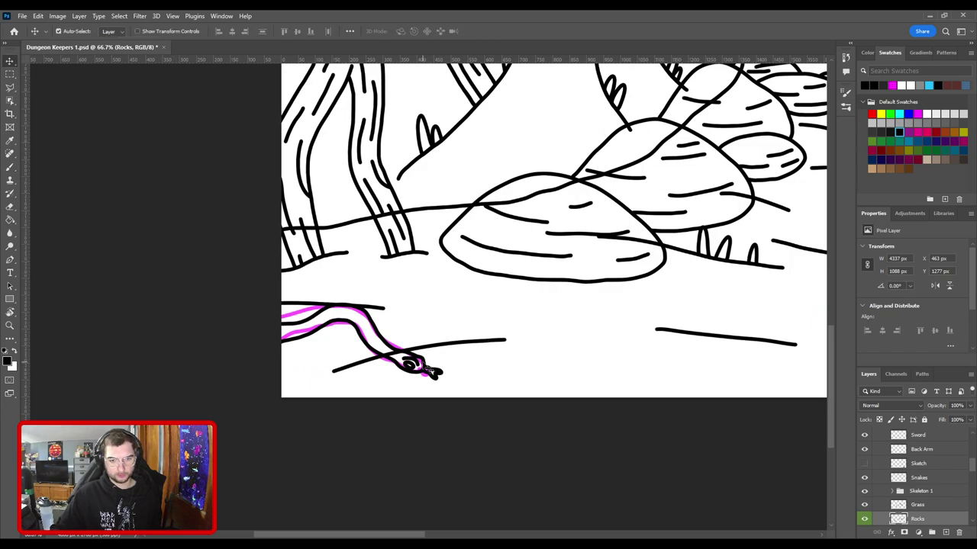
click(428, 370)
key(b)
Step: Ink the coiled snake's head tip and the inner line of its curved neck over the magenta sketch
drag(603, 288, 153, 338)
drag(405, 325, 61, 359)
mouse_move(808, 286)
mouse_down()
mouse_move(216, 368)
mouse_move(287, 399)
mouse_up()
drag(372, 313, 405, 400)
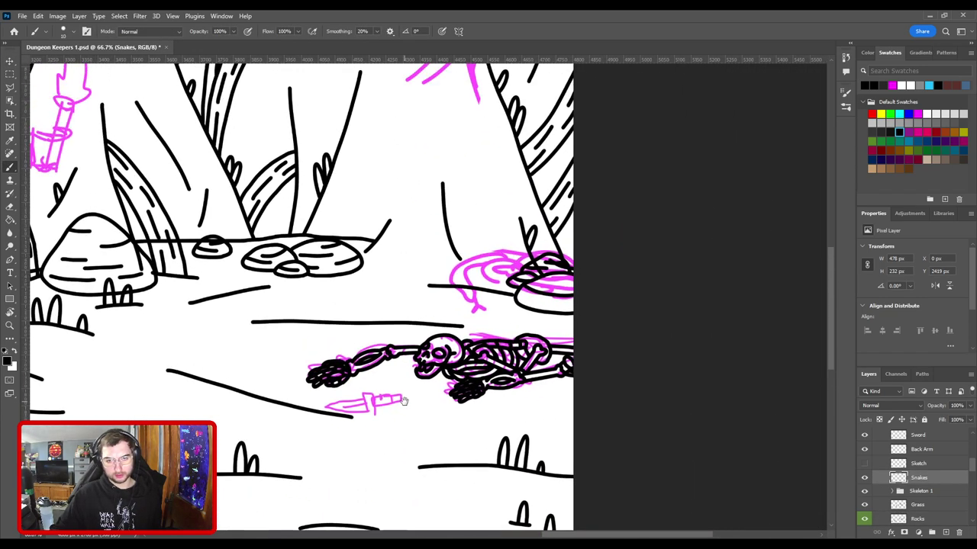
key(ctrl+plus)
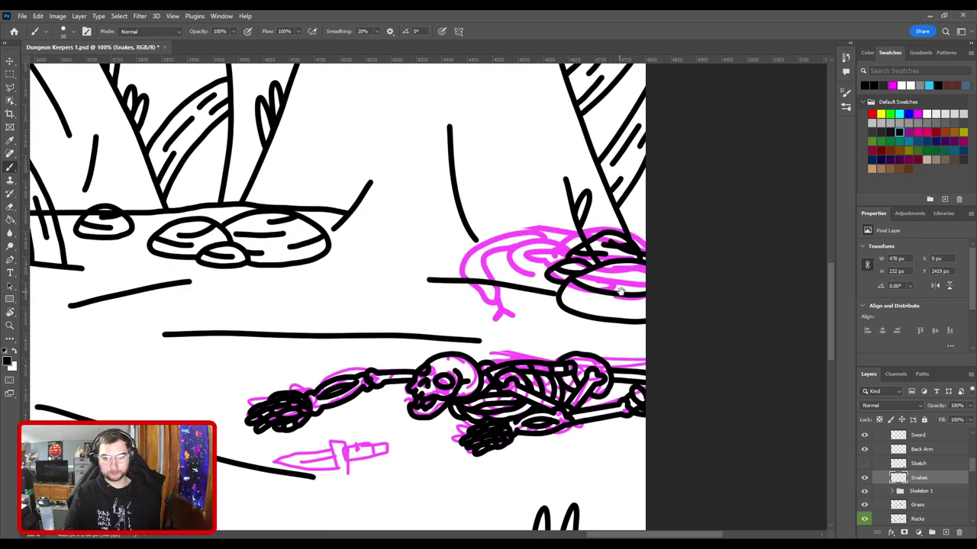
mouse_move(545, 316)
mouse_down()
mouse_move(405, 367)
mouse_move(534, 340)
mouse_up()
key(ctrl+plus)
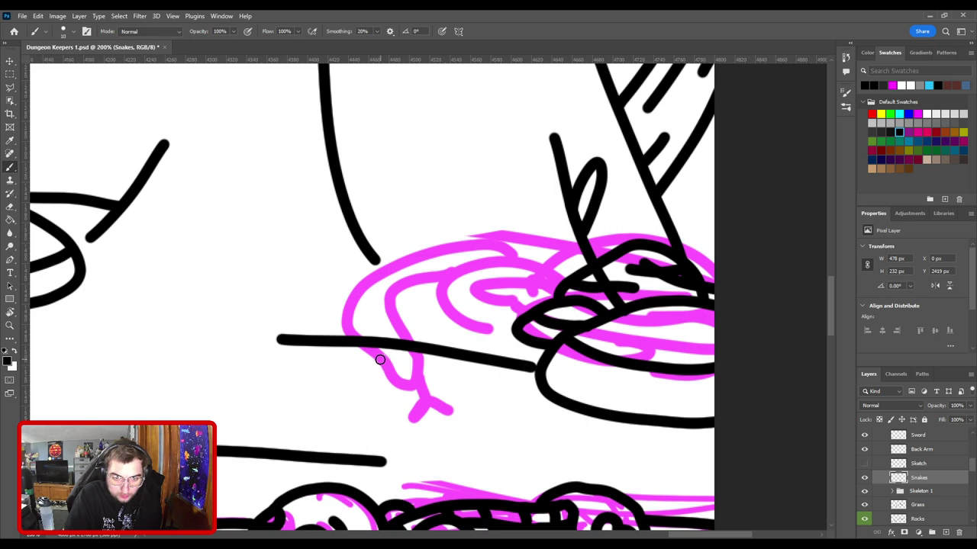
mouse_move(382, 359)
mouse_down()
mouse_move(390, 384)
mouse_move(410, 389)
mouse_move(415, 363)
mouse_move(388, 378)
mouse_move(406, 390)
mouse_move(418, 380)
mouse_move(417, 361)
mouse_move(383, 361)
mouse_move(393, 387)
mouse_move(419, 393)
mouse_move(415, 348)
mouse_move(384, 362)
mouse_move(391, 383)
mouse_move(416, 399)
mouse_move(421, 357)
mouse_move(394, 309)
mouse_move(402, 291)
mouse_move(445, 279)
mouse_up()
key(ctrl+z)
key(ctrl+z)
key(ctrl+z)
Step: Ink the outer line of the coiled snake's neck, arching from the head up towards the coils and redrawing it until it fits
mouse_move(379, 353)
mouse_down()
mouse_move(355, 328)
mouse_move(353, 291)
mouse_move(408, 242)
mouse_up()
key(ctrl+z)
mouse_move(379, 355)
mouse_down()
mouse_move(360, 316)
mouse_move(366, 288)
mouse_move(412, 257)
mouse_move(465, 257)
mouse_up()
key(ctrl+z)
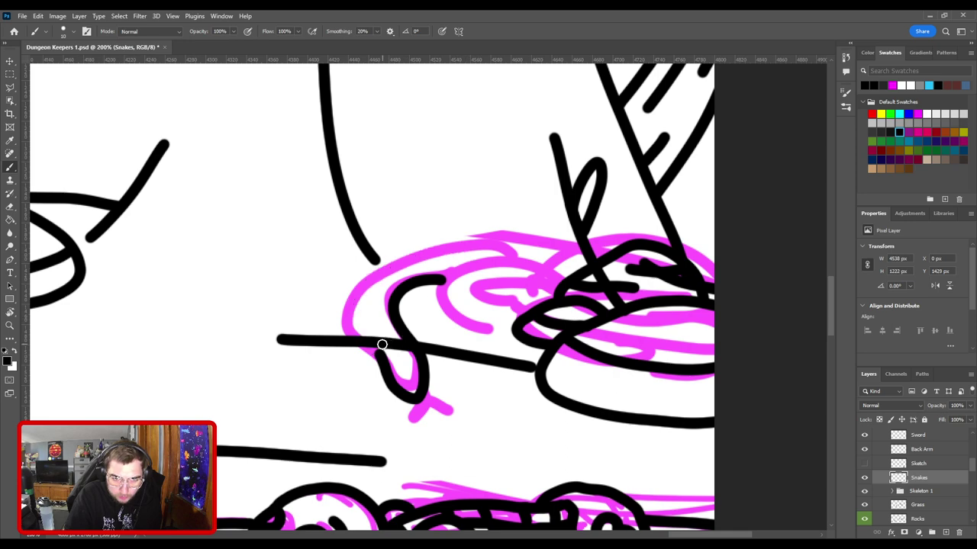
mouse_move(379, 353)
mouse_down()
mouse_move(366, 329)
mouse_move(366, 284)
mouse_move(400, 255)
mouse_move(469, 262)
mouse_up()
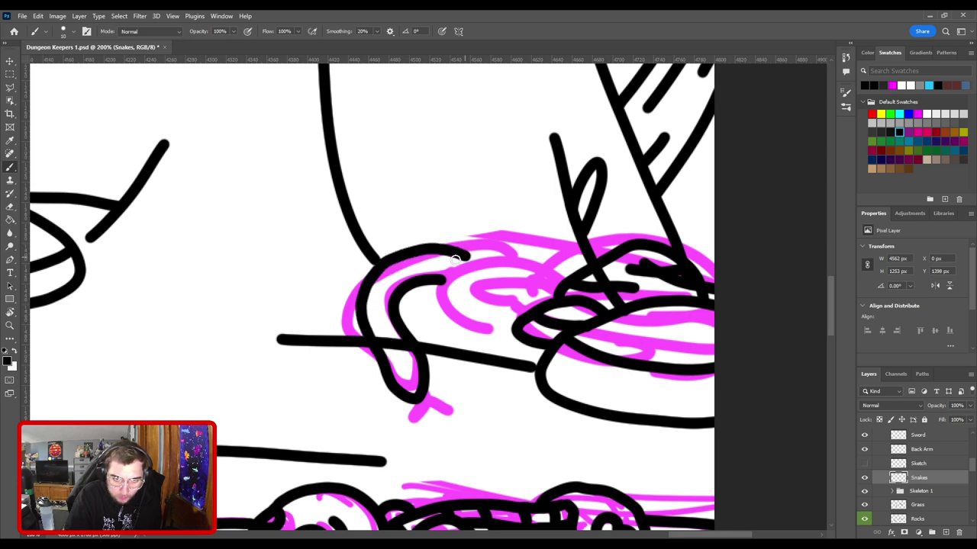
key(ctrl+z)
mouse_move(380, 353)
mouse_down()
mouse_move(365, 331)
mouse_move(375, 275)
mouse_move(465, 250)
mouse_up()
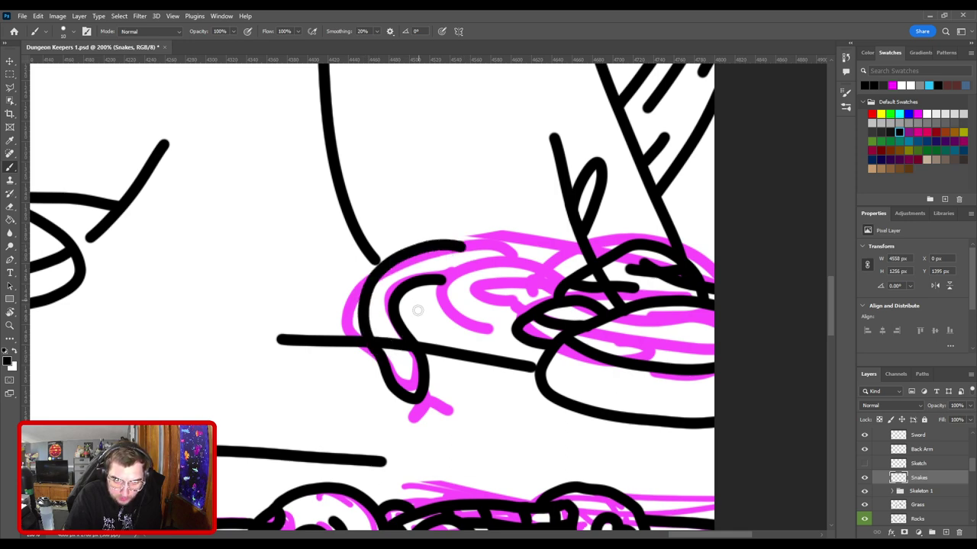
key(ctrl+z)
mouse_move(376, 352)
mouse_down()
mouse_move(353, 302)
mouse_move(407, 254)
mouse_move(472, 254)
mouse_up()
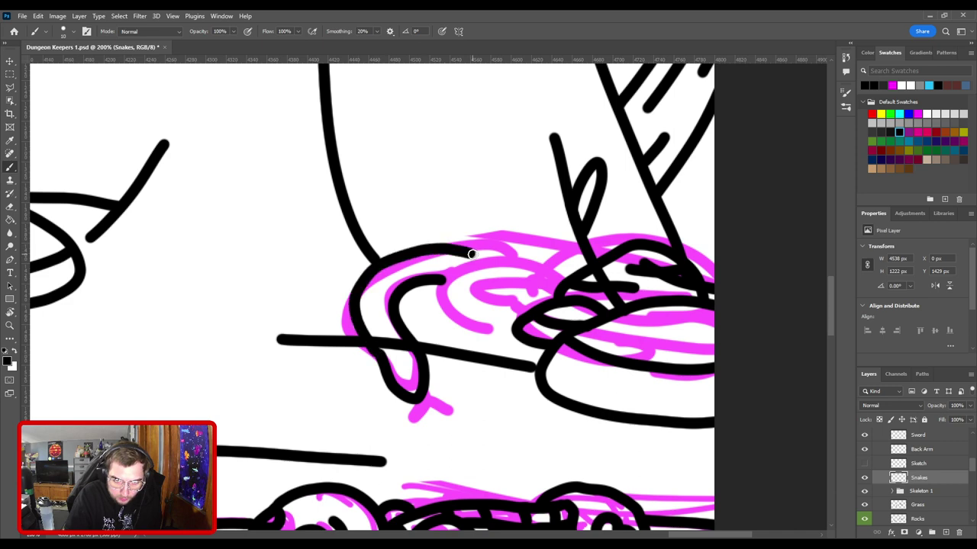
Step: Ink the snake's overlapping body coils between the neck and the rocks at the tree's base
drag(491, 300, 389, 299)
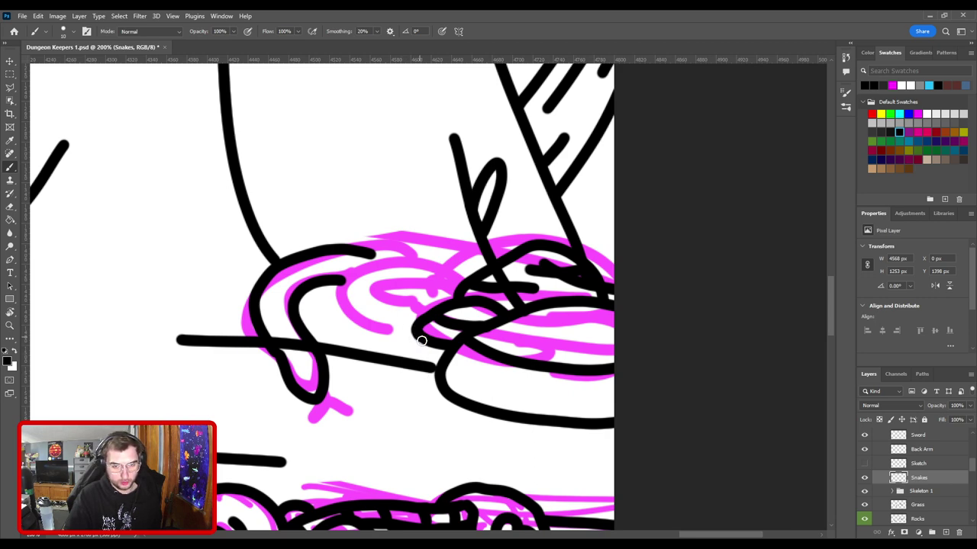
mouse_move(421, 340)
mouse_down()
mouse_move(431, 357)
mouse_move(395, 324)
mouse_move(441, 281)
mouse_move(464, 283)
mouse_up()
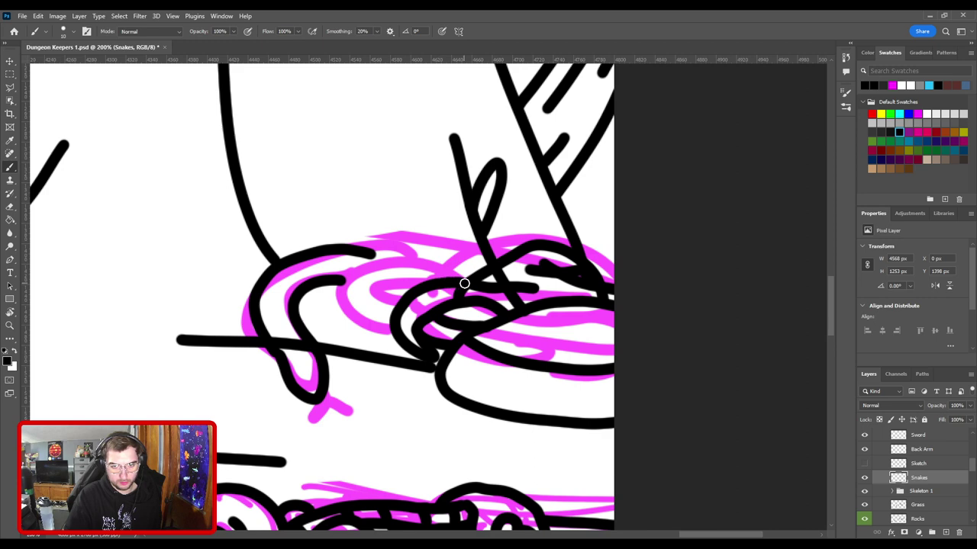
drag(418, 327, 460, 289)
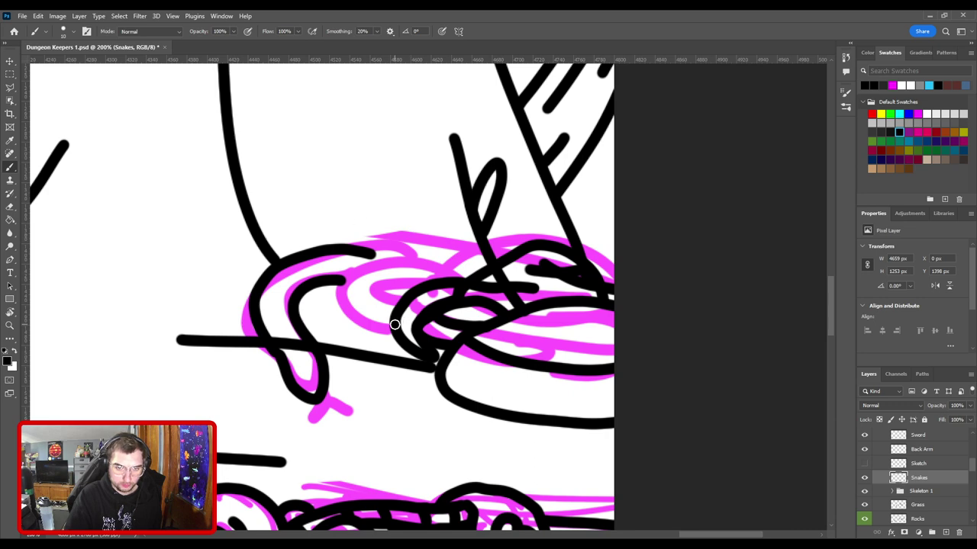
mouse_move(394, 324)
mouse_down()
mouse_move(372, 313)
mouse_move(364, 265)
mouse_move(458, 249)
mouse_move(488, 260)
mouse_up()
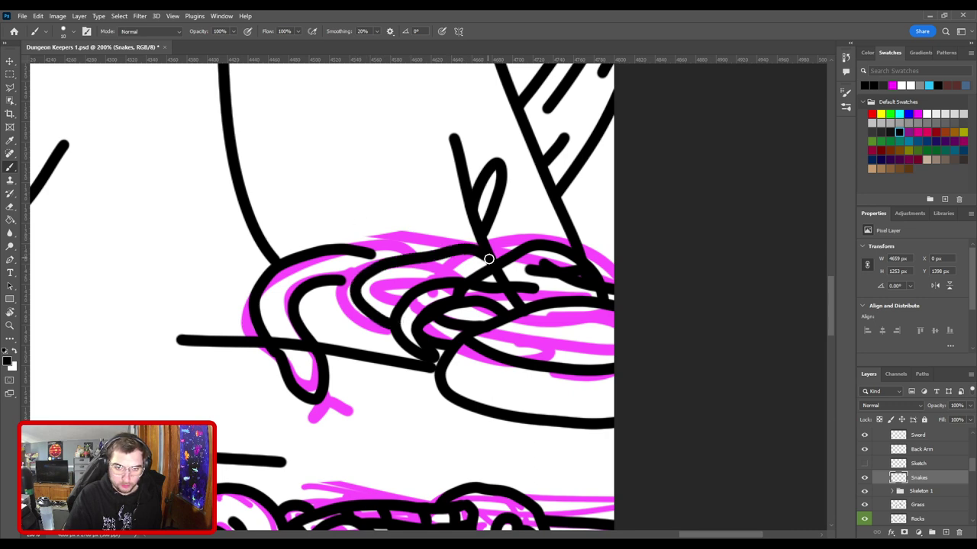
mouse_move(405, 298)
mouse_down()
mouse_move(394, 281)
mouse_move(479, 264)
mouse_move(475, 278)
mouse_move(392, 290)
mouse_move(467, 273)
mouse_up()
key(ctrl+z)
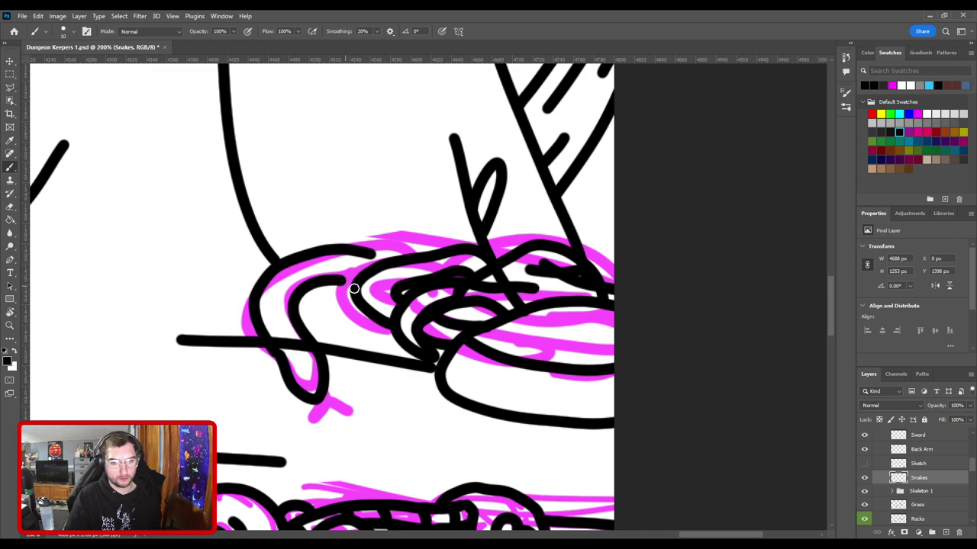
Step: Join both neck lines to the large coil and try a small hump above the join
drag(351, 282, 360, 290)
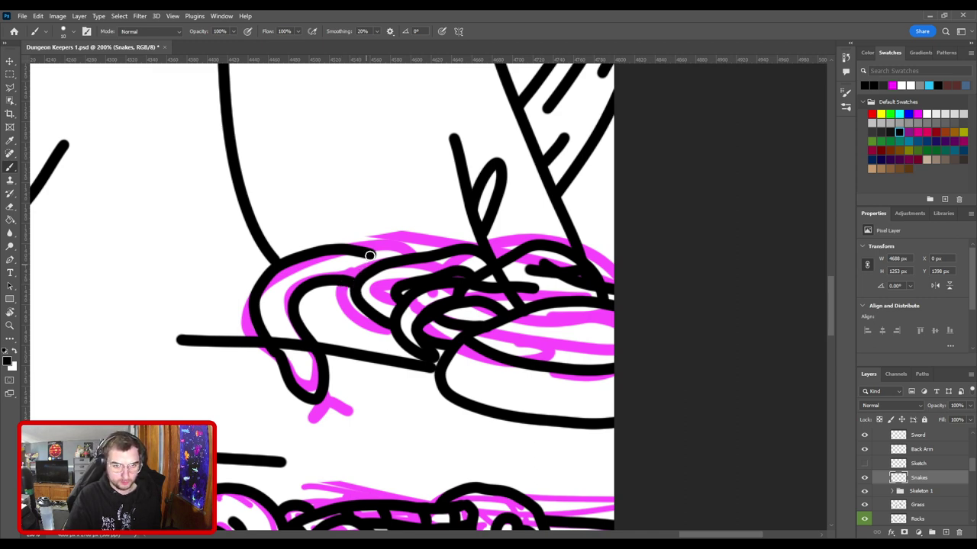
drag(369, 254, 386, 260)
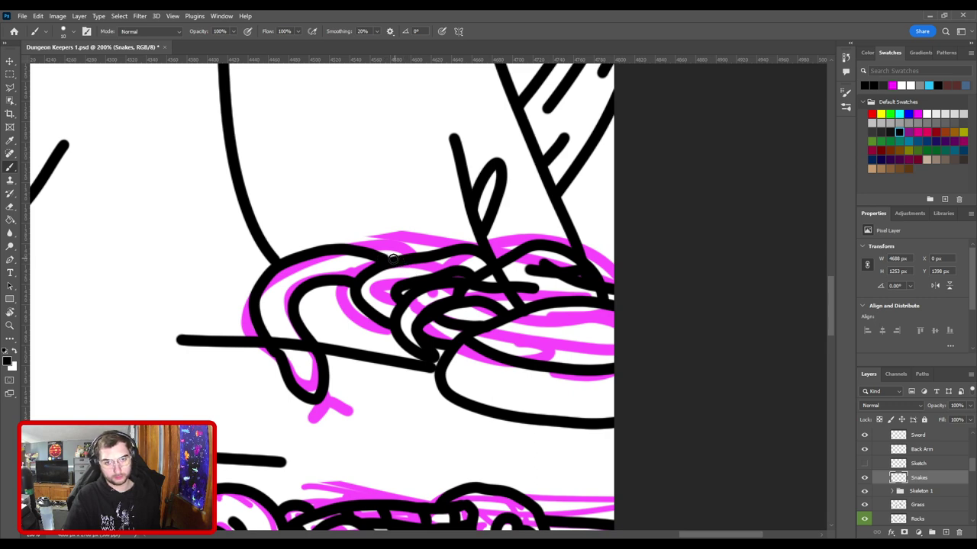
mouse_move(383, 258)
mouse_down()
mouse_move(433, 238)
mouse_move(436, 252)
mouse_move(414, 257)
mouse_up()
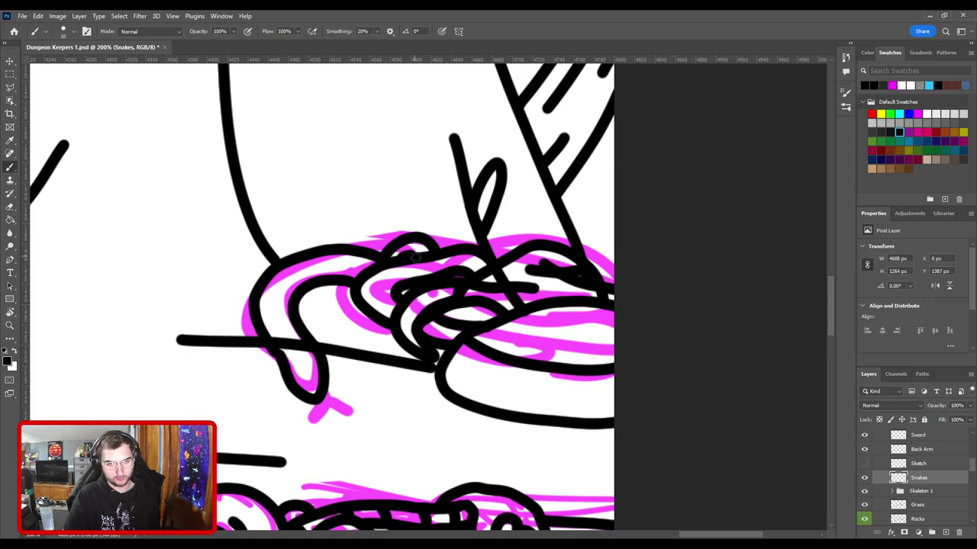
key(ctrl+z)
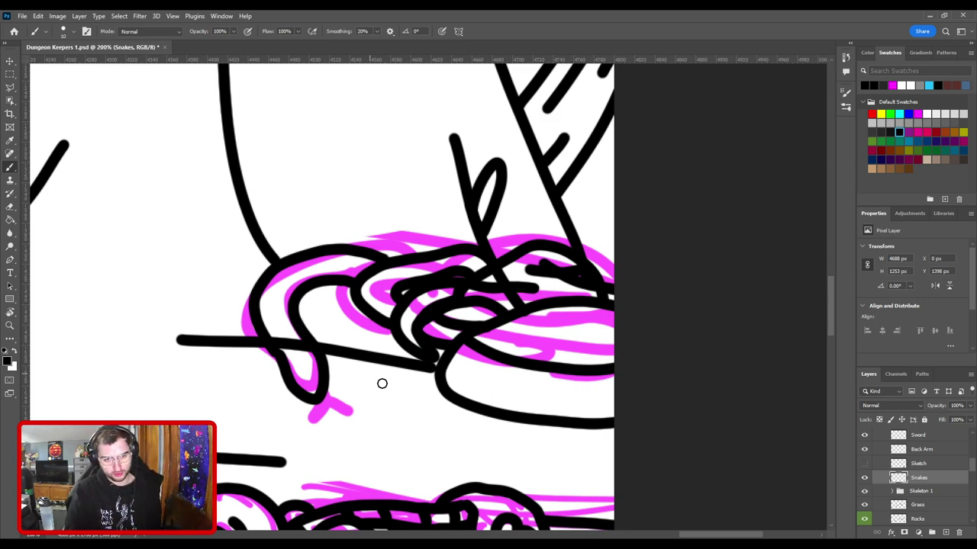
Step: Ink a forked tongue at the coiled snake's snout and a single round eye on its head
mouse_move(382, 383)
mouse_down()
mouse_move(501, 322)
mouse_move(467, 372)
mouse_move(499, 367)
mouse_move(505, 355)
mouse_move(467, 373)
mouse_move(488, 373)
mouse_move(503, 365)
mouse_move(485, 341)
mouse_up()
key(ctrl+z)
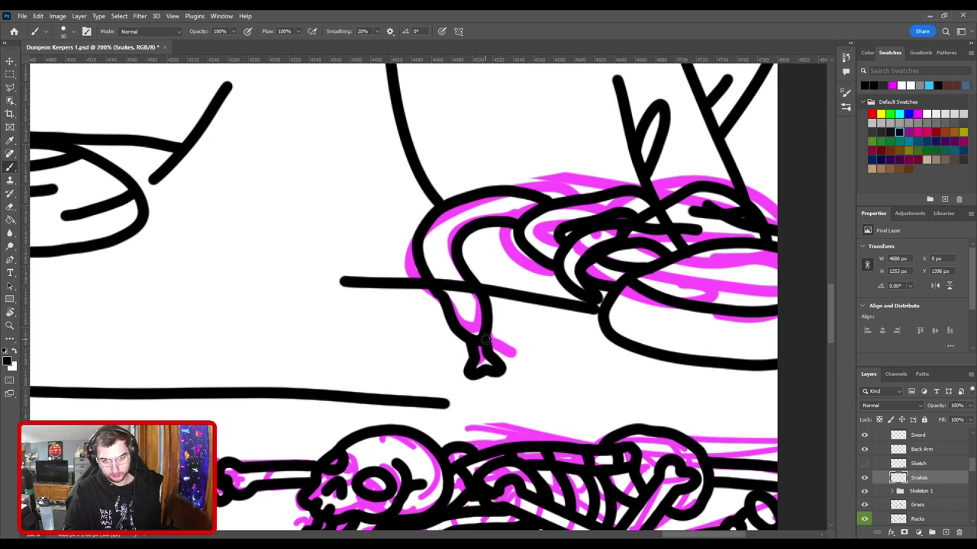
key(ctrl+z)
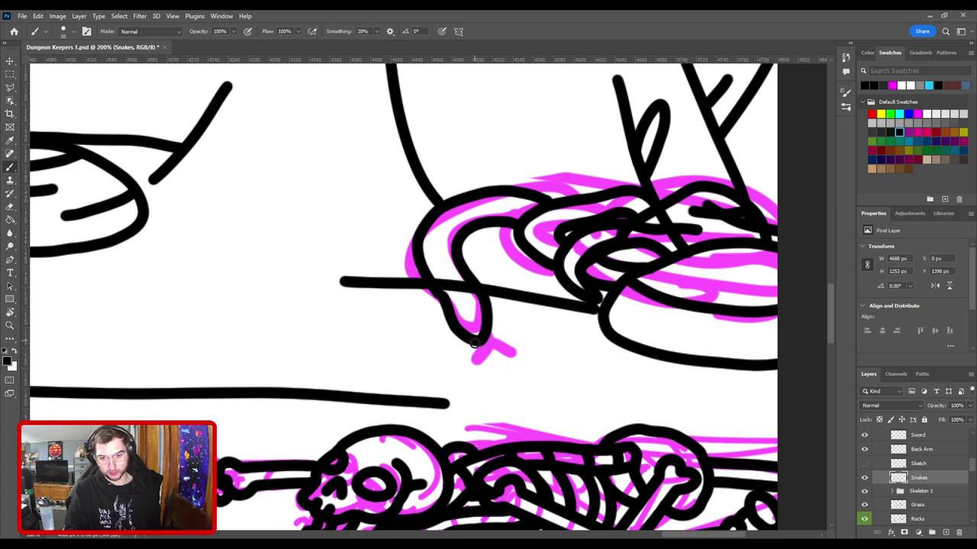
mouse_move(473, 345)
mouse_down()
mouse_move(493, 373)
mouse_move(499, 365)
mouse_move(449, 310)
mouse_move(461, 311)
mouse_move(459, 323)
mouse_move(462, 308)
mouse_move(456, 326)
mouse_move(460, 303)
mouse_move(462, 326)
mouse_move(482, 302)
mouse_up()
key(ctrl+z)
key(ctrl+z)
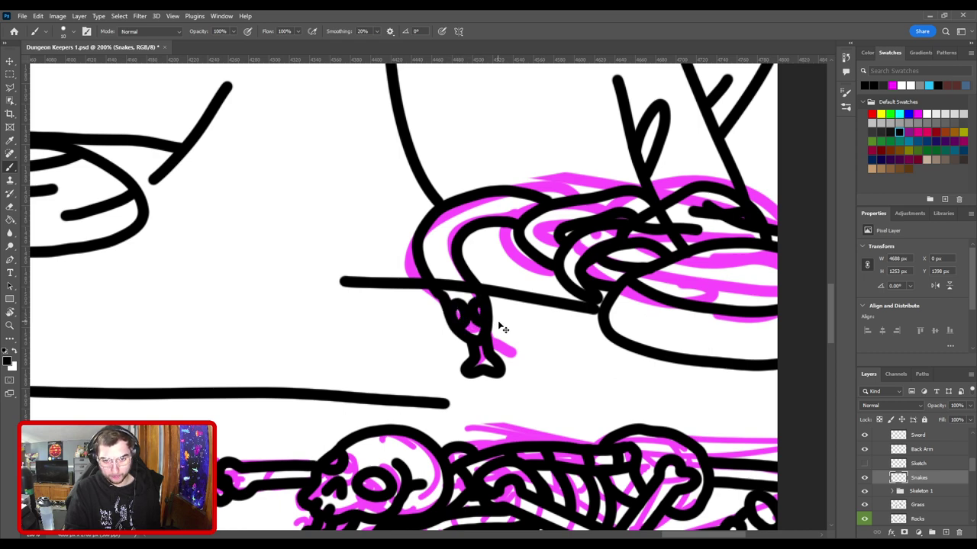
key(ctrl+z)
key(ctrl+minus)
key(ctrl+plus)
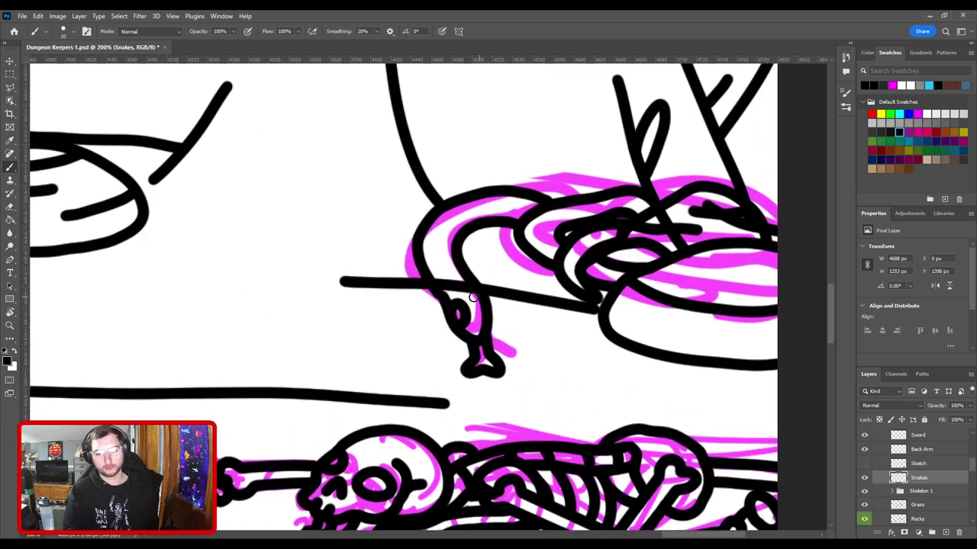
Step: Erase the inner side of the snake's head opposite the eye and redraw it as a cleaner curve down to the tongue
mouse_move(456, 288)
mouse_down()
mouse_move(479, 315)
mouse_move(491, 310)
mouse_move(477, 318)
mouse_move(491, 309)
mouse_move(515, 323)
mouse_move(513, 305)
mouse_move(519, 343)
mouse_move(503, 288)
mouse_up()
key(ctrl+z)
key(ctrl+z)
key(e)
key(ctrl+plus)
key(bracketright)
key(bracketright)
key(b)
key(ctrl+z)
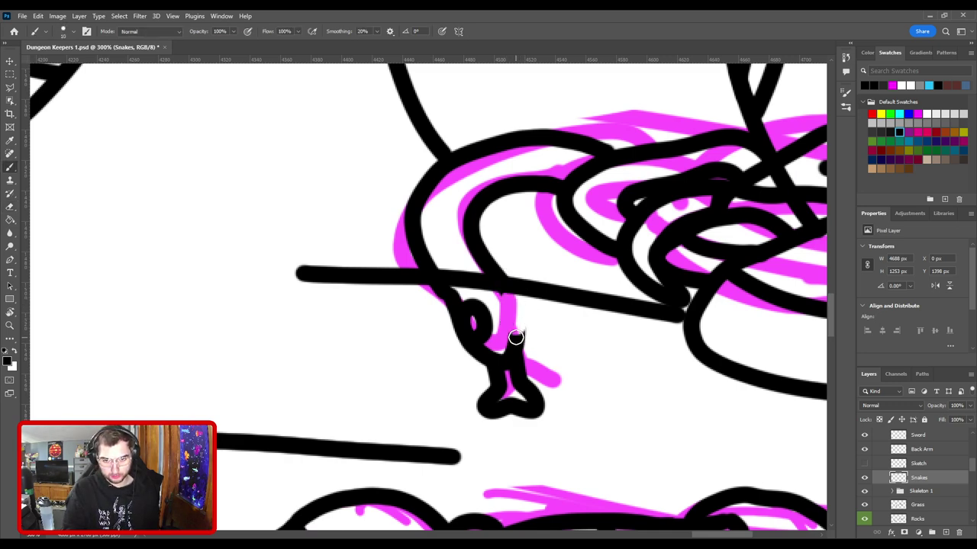
drag(516, 337, 505, 288)
key(ctrl+z)
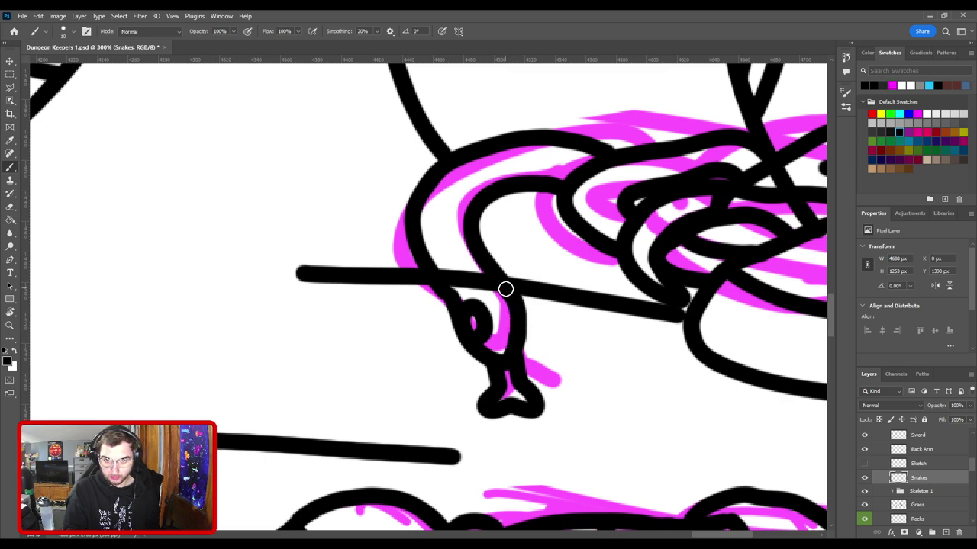
mouse_move(499, 334)
mouse_down()
mouse_move(476, 286)
mouse_move(500, 306)
mouse_move(508, 337)
mouse_up()
key(ctrl+z)
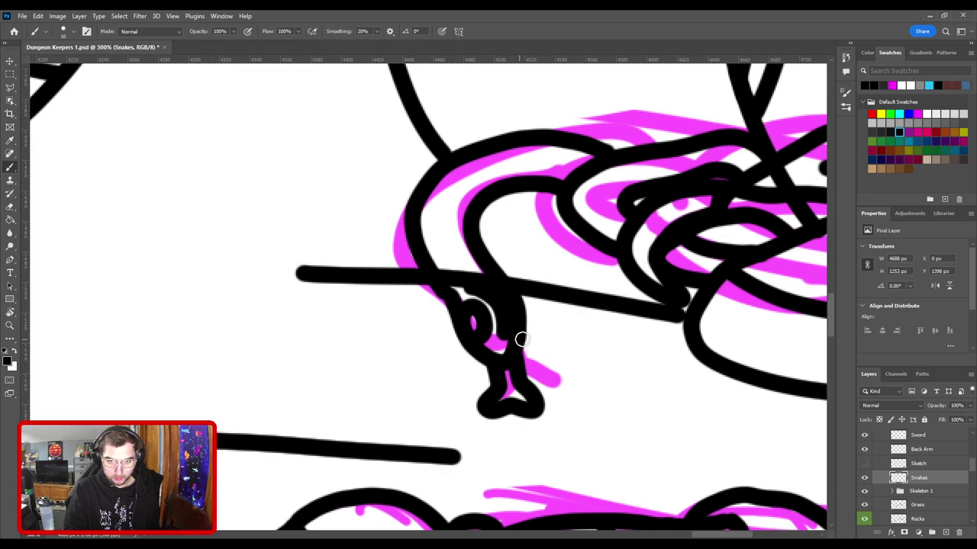
key(ctrl+minus)
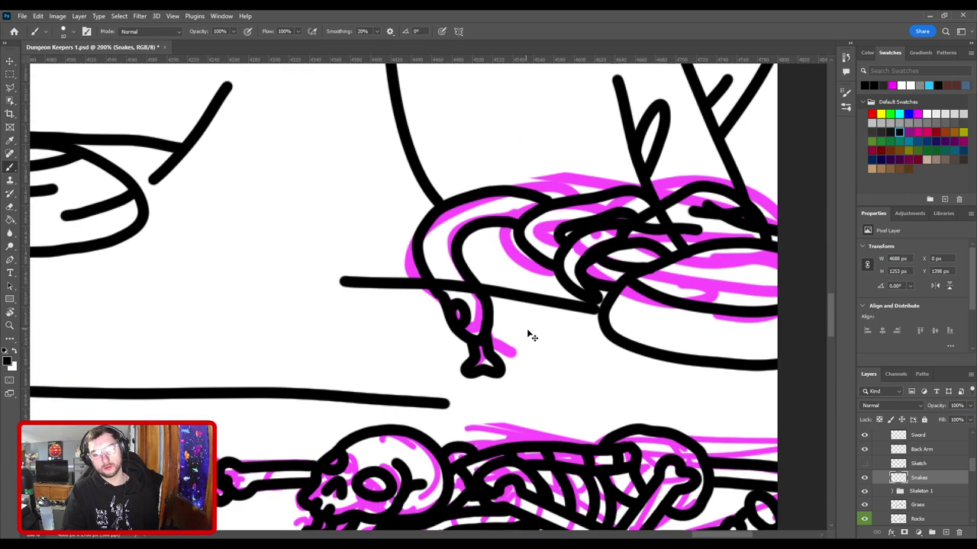
key(ctrl+minus)
key(ctrl+minus)
key(ctrl+plus)
key(ctrl+plus)
key(ctrl+plus)
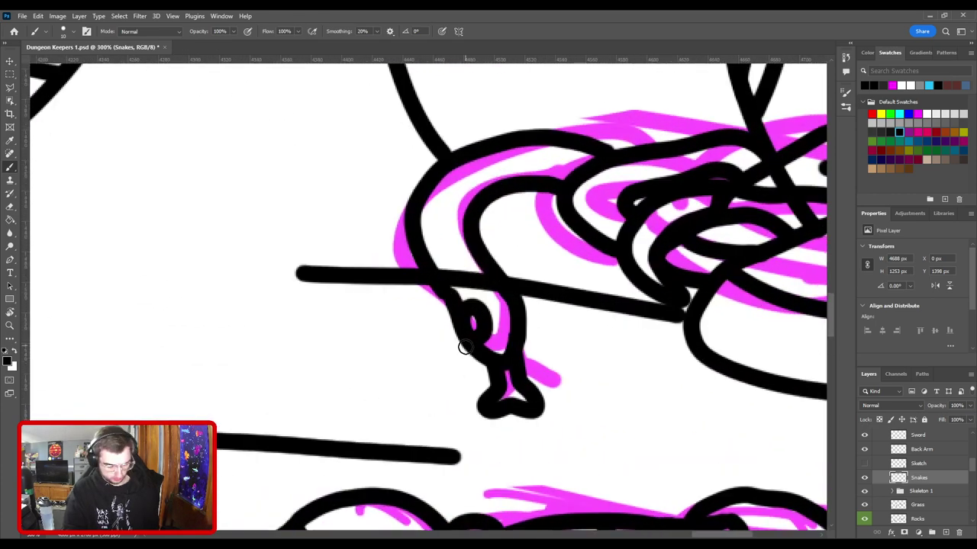
key(e)
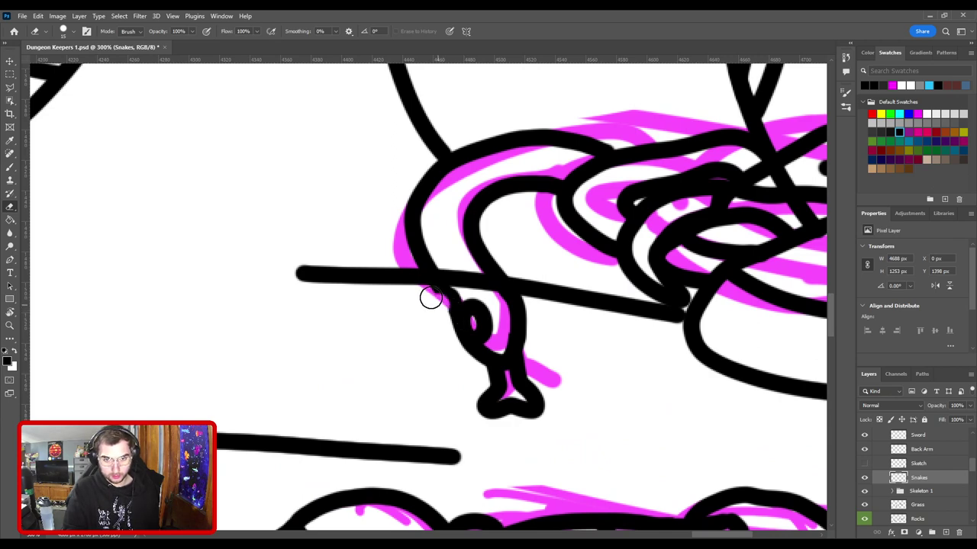
mouse_move(431, 297)
mouse_down()
mouse_move(447, 292)
mouse_move(482, 325)
mouse_up()
key(ctrl+z)
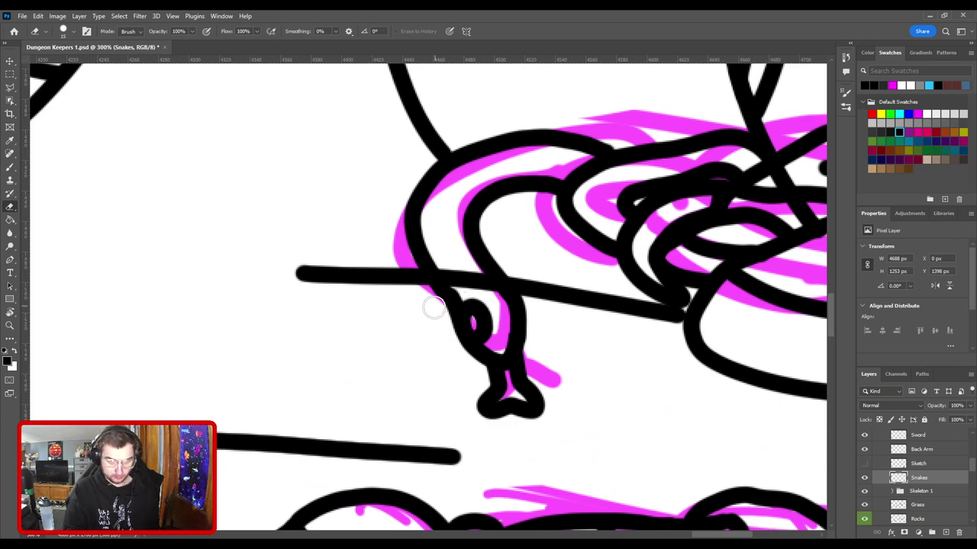
Step: Erase the snake's eye and re-ink it bulging past the head's outer edge, with a curved line inside the opposite side
key(b)
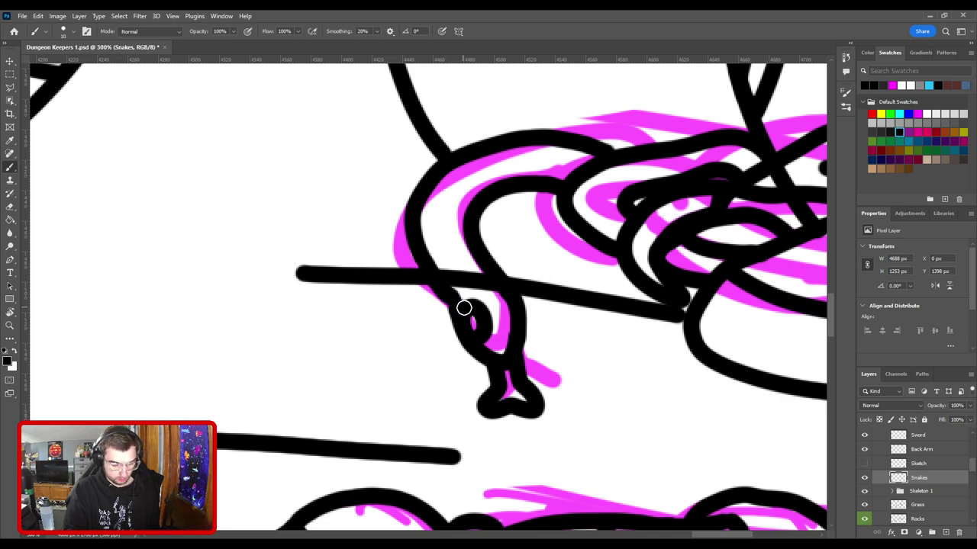
key(e)
key(])
key(])
mouse_move(470, 328)
mouse_down()
mouse_move(466, 299)
mouse_move(447, 314)
mouse_move(474, 310)
mouse_move(479, 322)
mouse_move(459, 331)
mouse_move(442, 301)
mouse_move(470, 297)
mouse_move(480, 322)
mouse_move(469, 336)
mouse_move(455, 304)
mouse_move(475, 314)
mouse_move(486, 351)
mouse_up()
key(b)
key(ctrl+z)
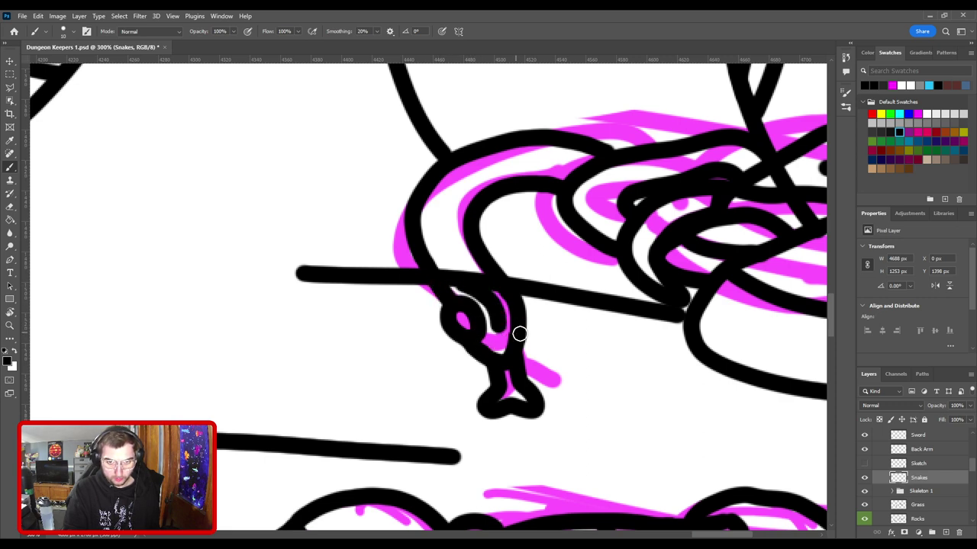
Step: Examine the inked snake's head and coils up close and against the surrounding background scene
key(ctrl+minus)
key(ctrl+minus)
key(ctrl+minus)
key(ctrl+minus)
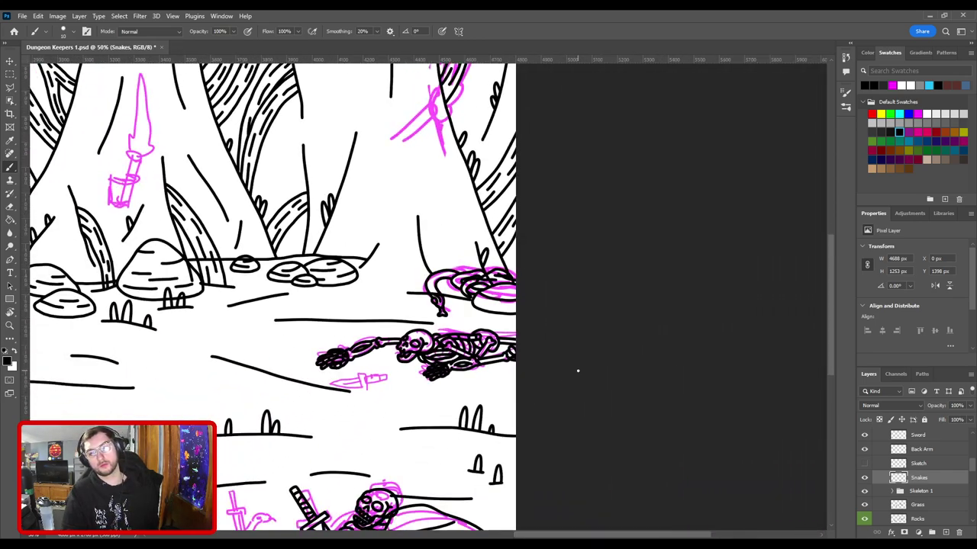
key(ctrl+plus)
key(ctrl+plus)
key(ctrl+plus)
key(ctrl+plus)
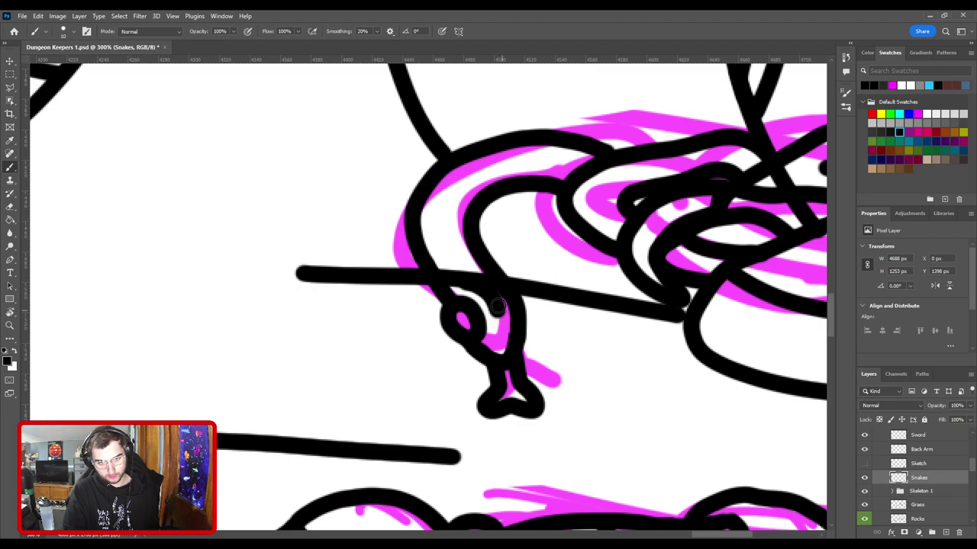
key(ctrl+minus)
key(ctrl+minus)
key(ctrl+minus)
key(ctrl+minus)
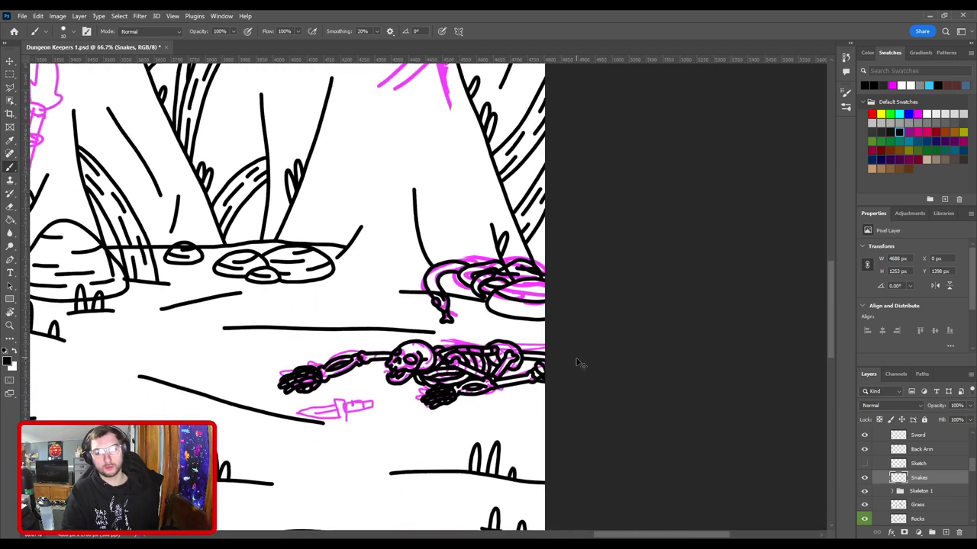
key(ctrl+plus)
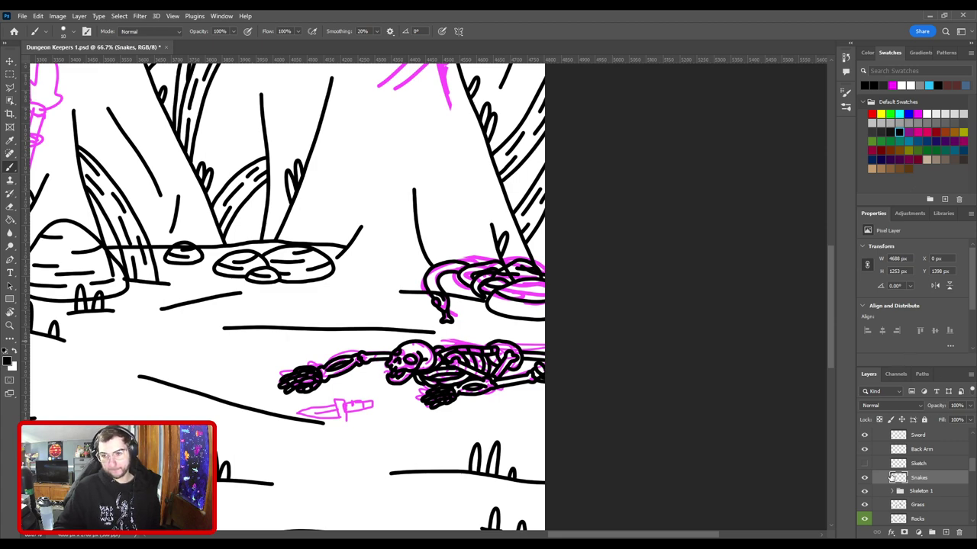
Step: Show the Dungeon Keeper 2 group briefly to check it against the background, and hide it again
scroll(891, 478, up, 5)
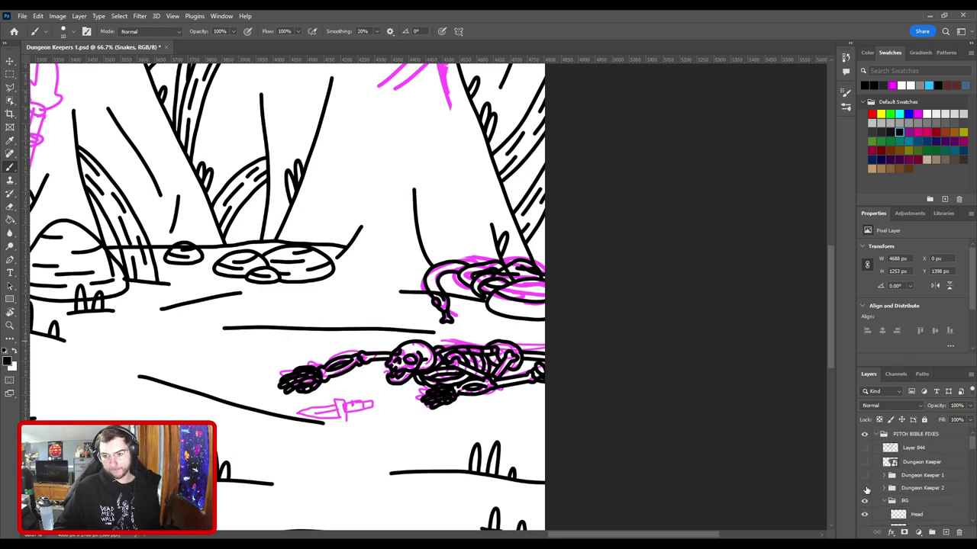
click(865, 488)
click(865, 488)
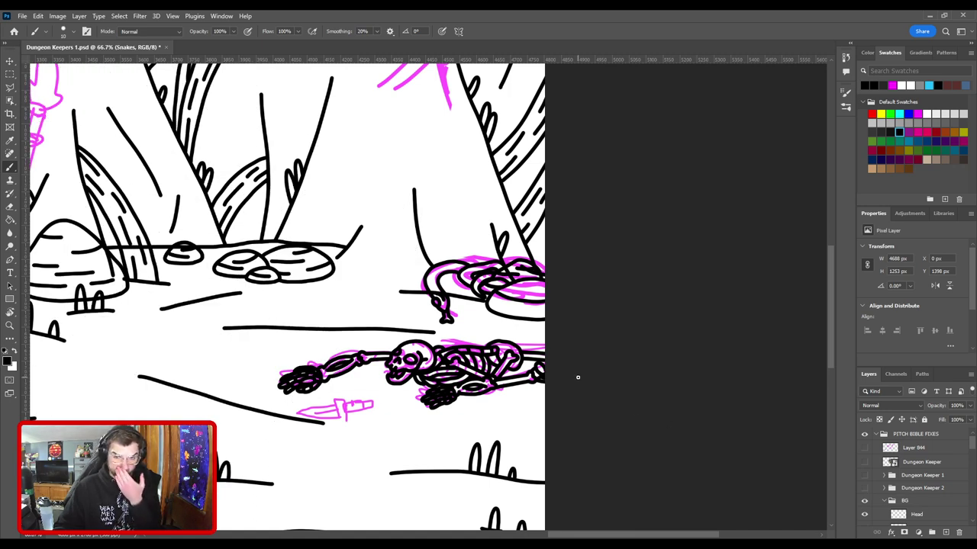
Step: Select the rock pile under the snake on the Rocks layer with a polygonal lasso and move it down
key(v)
key(ctrl+plus)
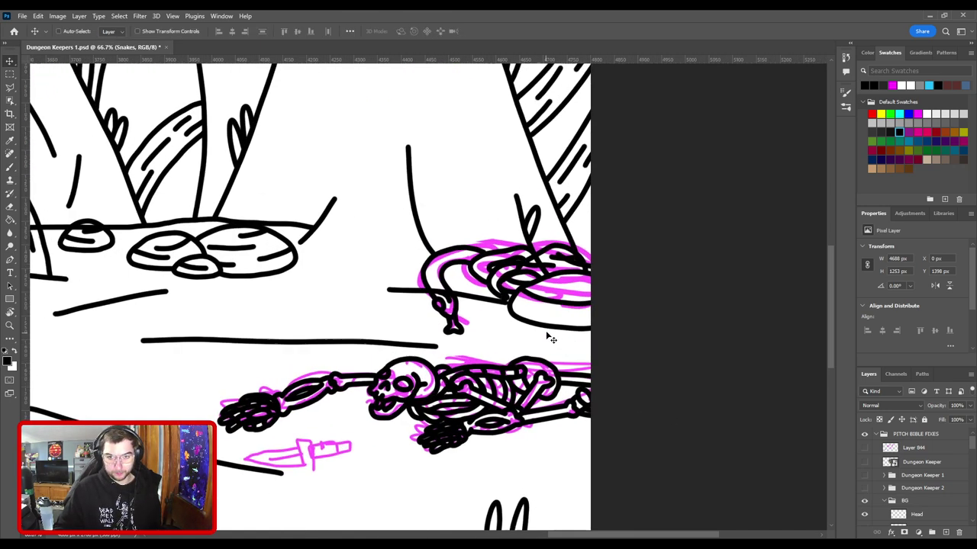
click(552, 334)
key(l)
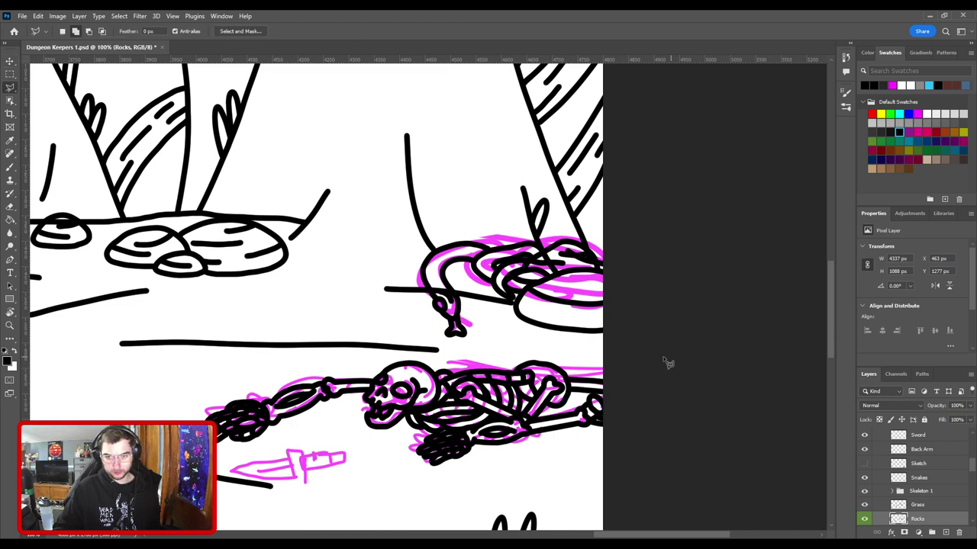
click(653, 356)
click(473, 333)
click(440, 219)
click(682, 227)
click(713, 330)
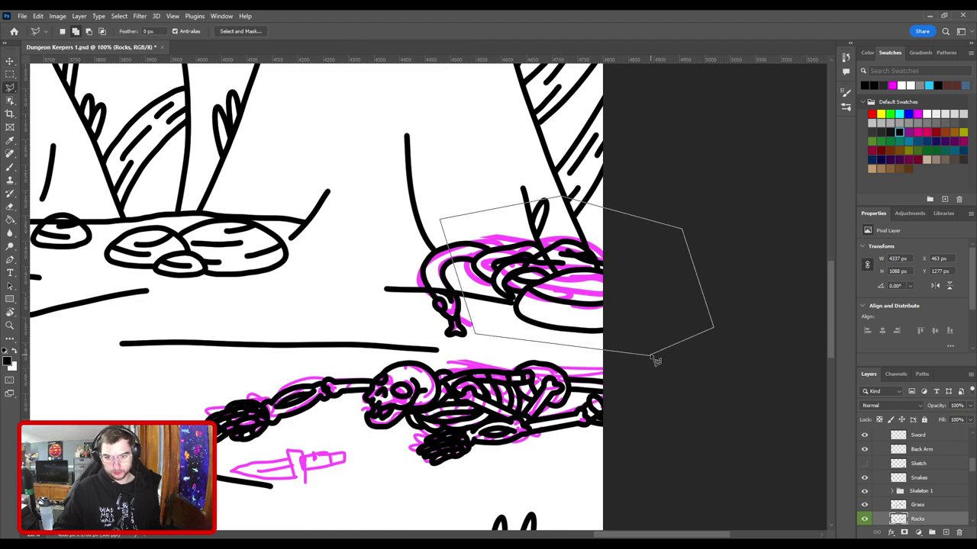
click(656, 360)
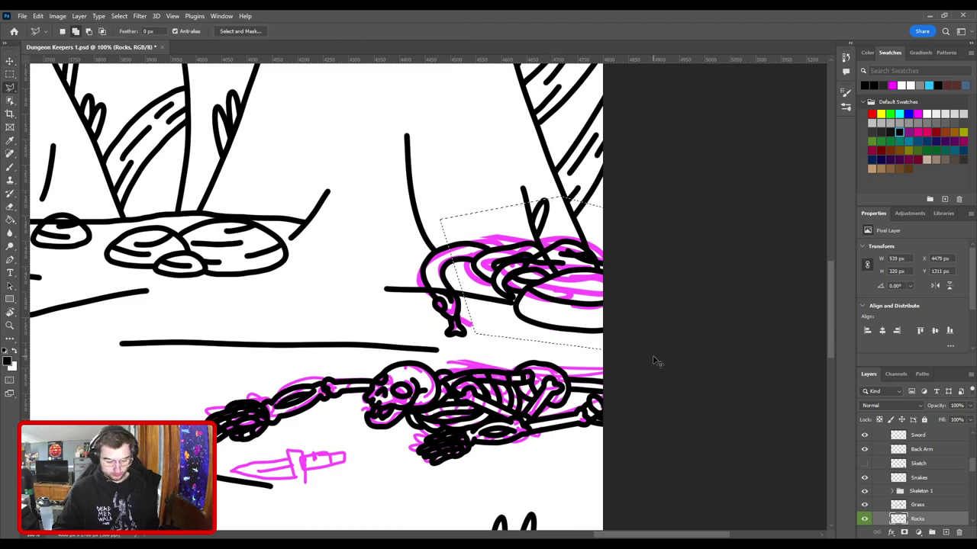
key(ctrl+t)
drag(573, 264, 573, 299)
key(Return)
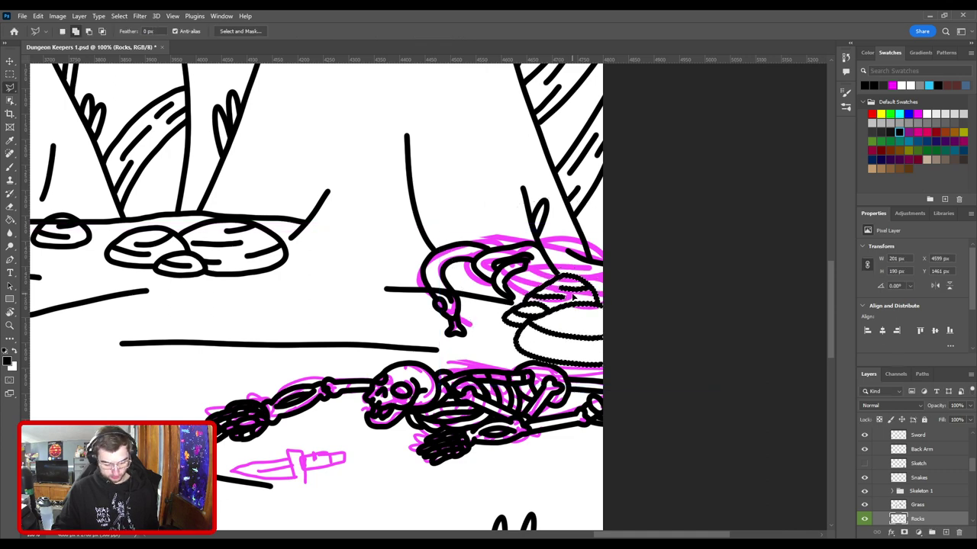
Step: Move the Snakes layer down so the snake meets the lowered rocks, nudging it to Y 1468 px
key(v)
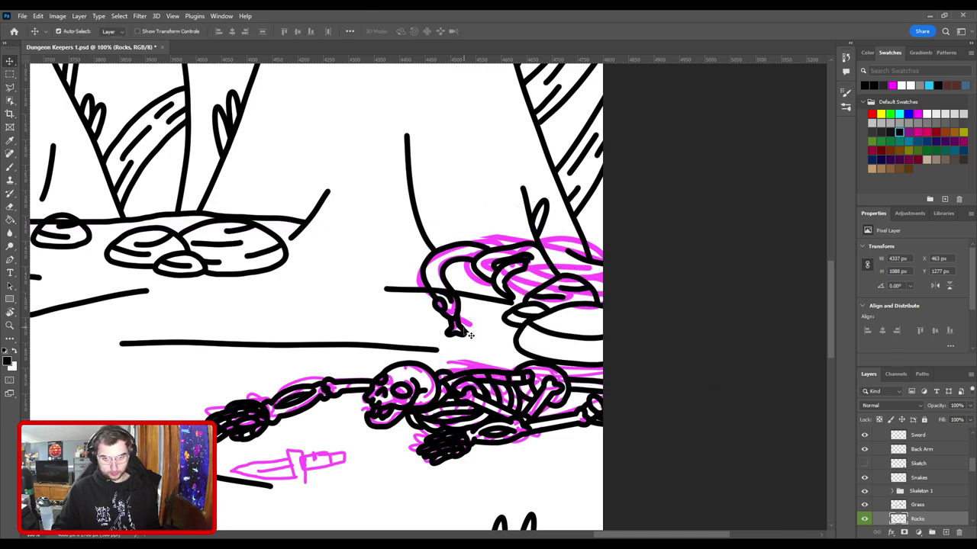
drag(458, 322, 463, 355)
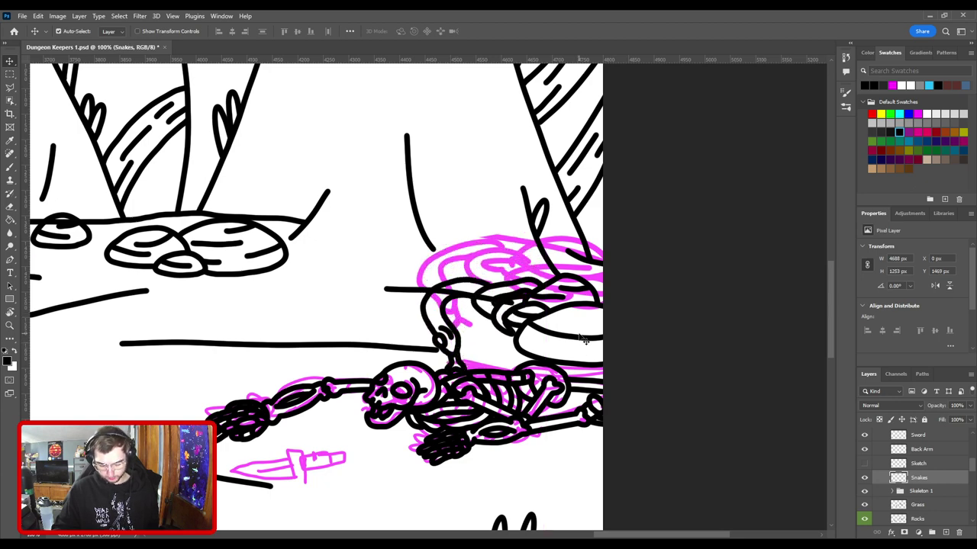
key(ctrl+plus)
key(ctrl+plus)
drag(650, 339, 436, 282)
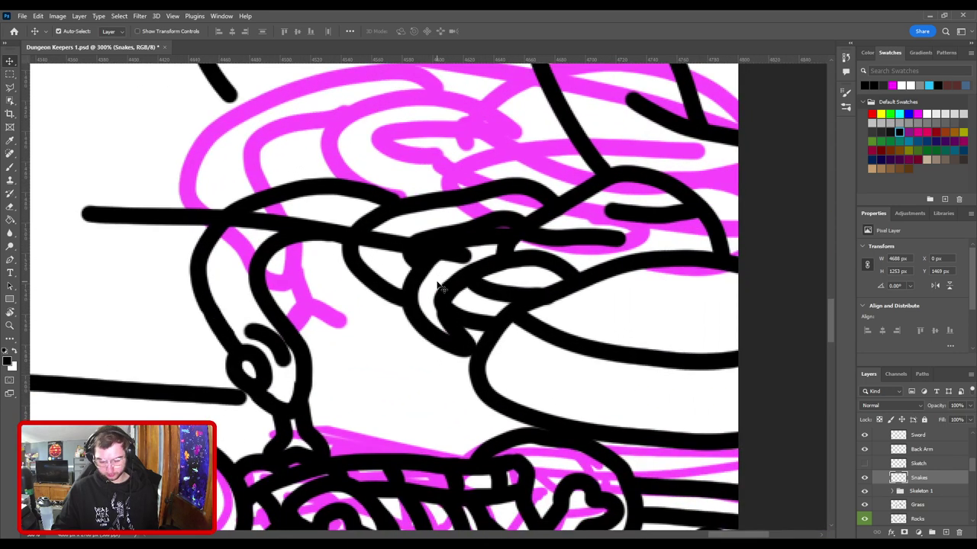
key(Up)
key(Up)
key(Down)
key(Down)
key(Up)
key(Up)
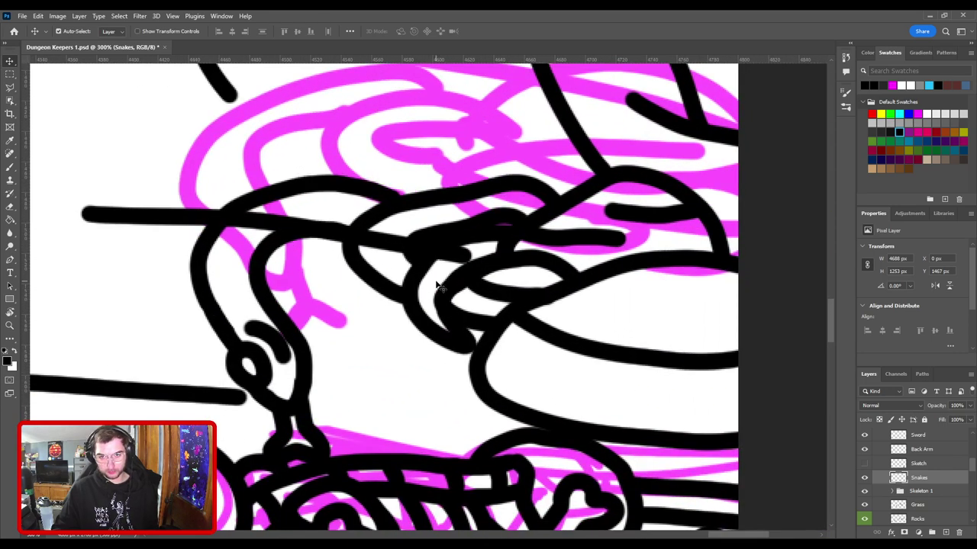
key(Down)
key(Down)
key(Up)
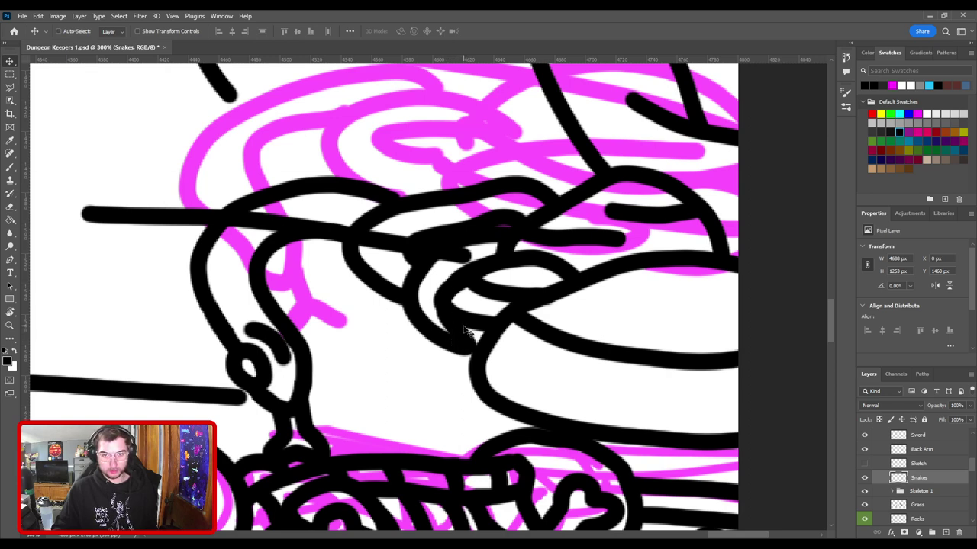
Step: Examine the whole scene and the sword-and-snake sketch beside the seated skeleton
key(ctrl+0)
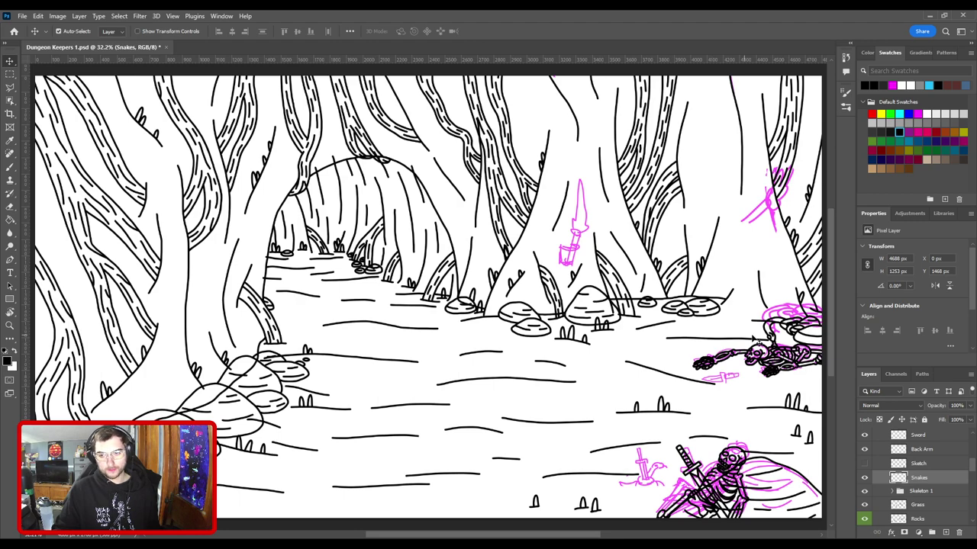
key(b)
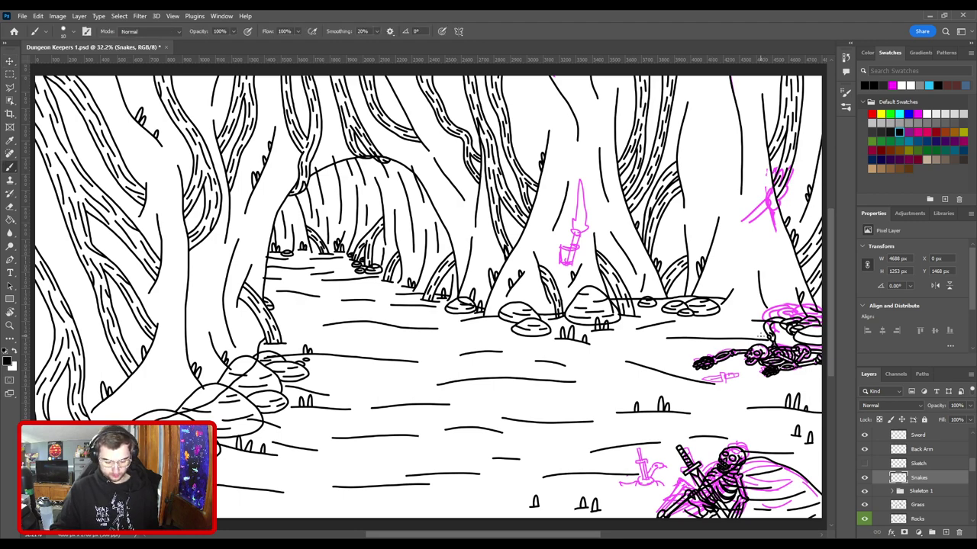
key(ctrl+plus)
drag(663, 380, 454, 222)
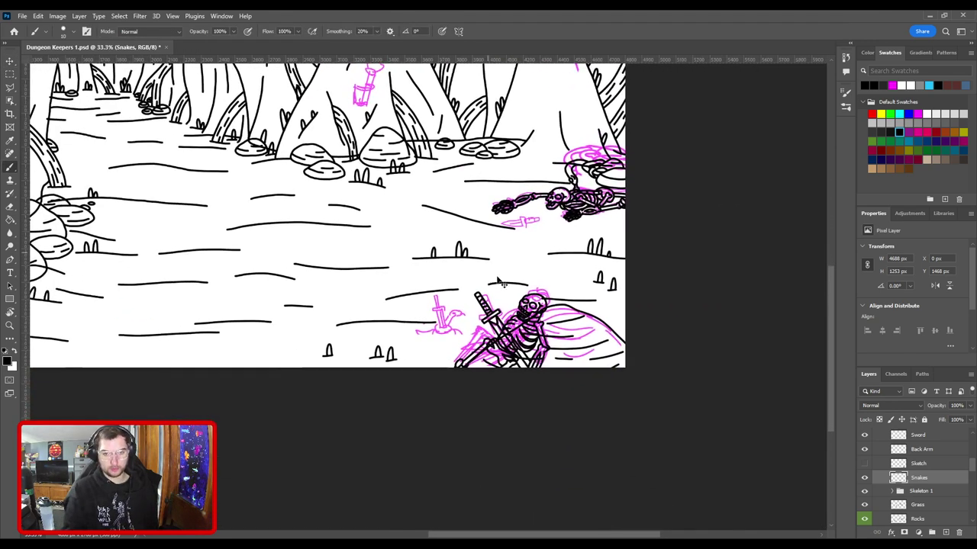
scroll(497, 279, up, 3)
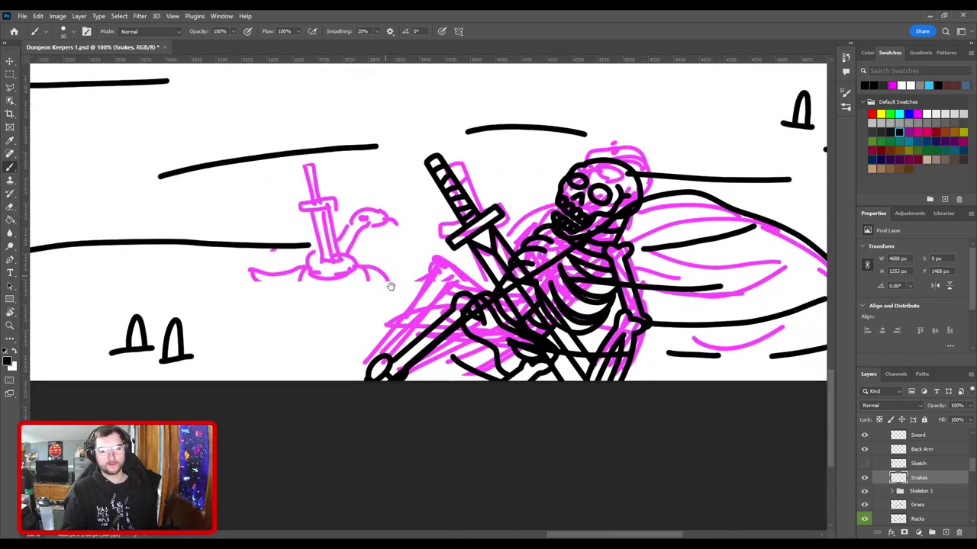
drag(372, 307, 462, 299)
scroll(453, 313, down, 3)
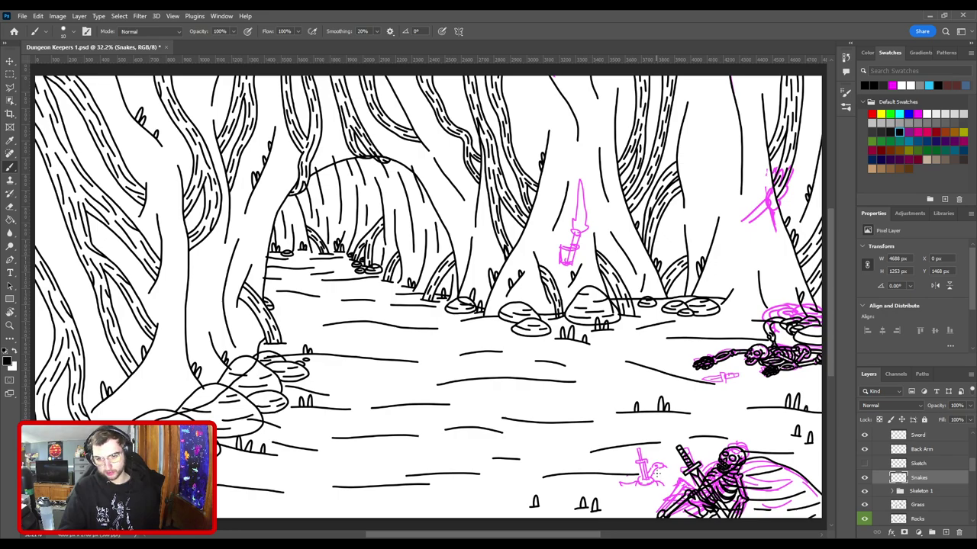
key(ctrl+plus)
drag(654, 471, 440, 337)
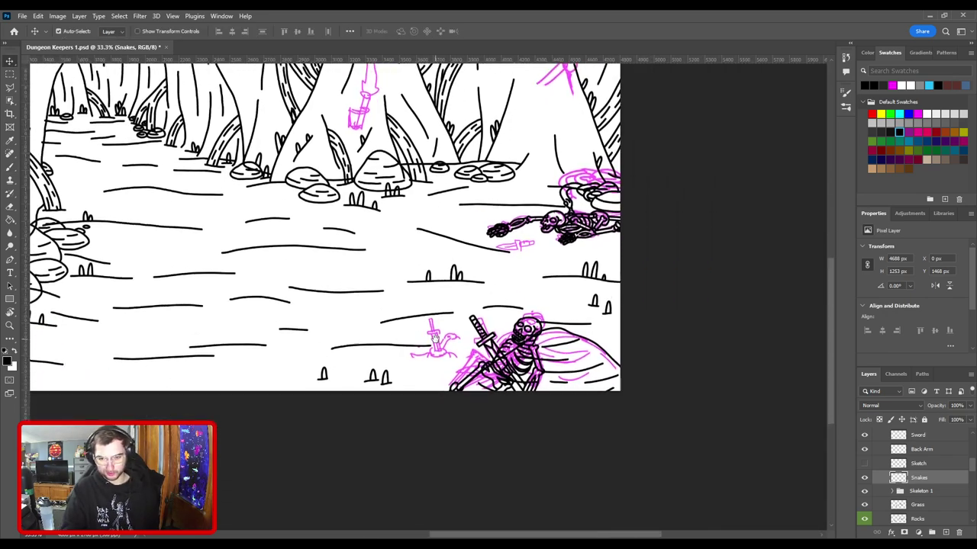
key(ctrl+plus)
scroll(503, 381, up, 4)
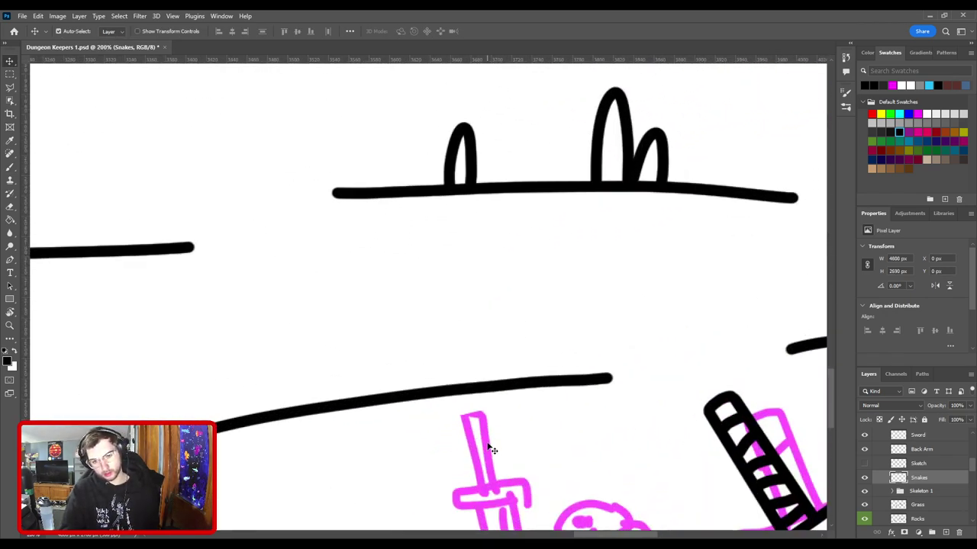
click(492, 450)
scroll(512, 451, down, 5)
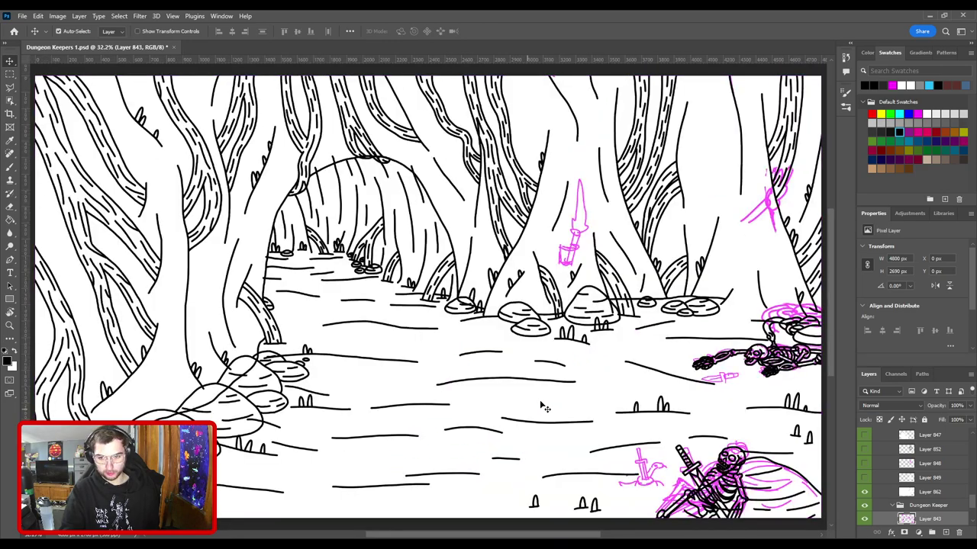
key(e)
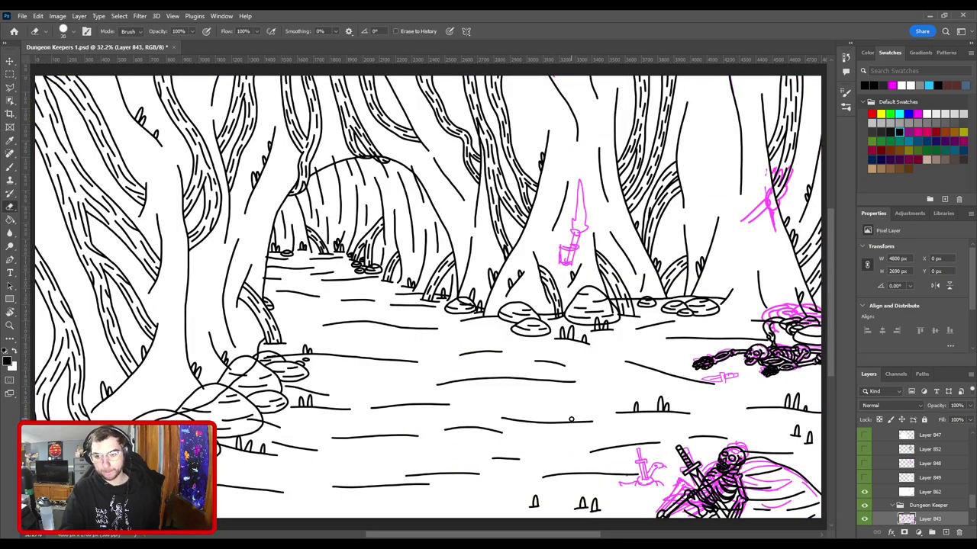
Step: Make the lying skeleton's line-art layer, Layer 863, active and ready the Brush tool at the dagger sketch
key(ctrl+plus)
drag(648, 337, 462, 268)
key(ctrl+plus)
key(ctrl+plus)
key(ctrl+plus)
key(ctrl+plus)
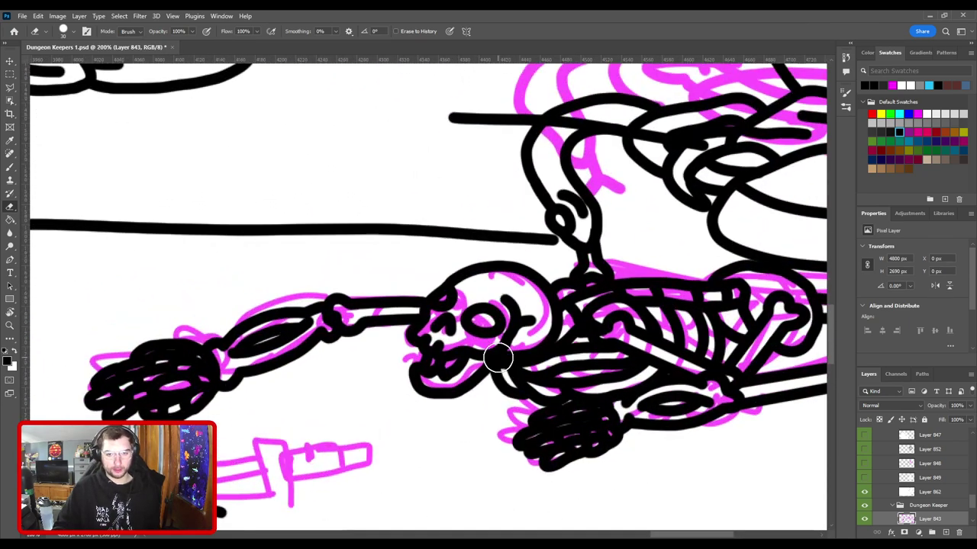
key(v)
click(498, 359)
key(b)
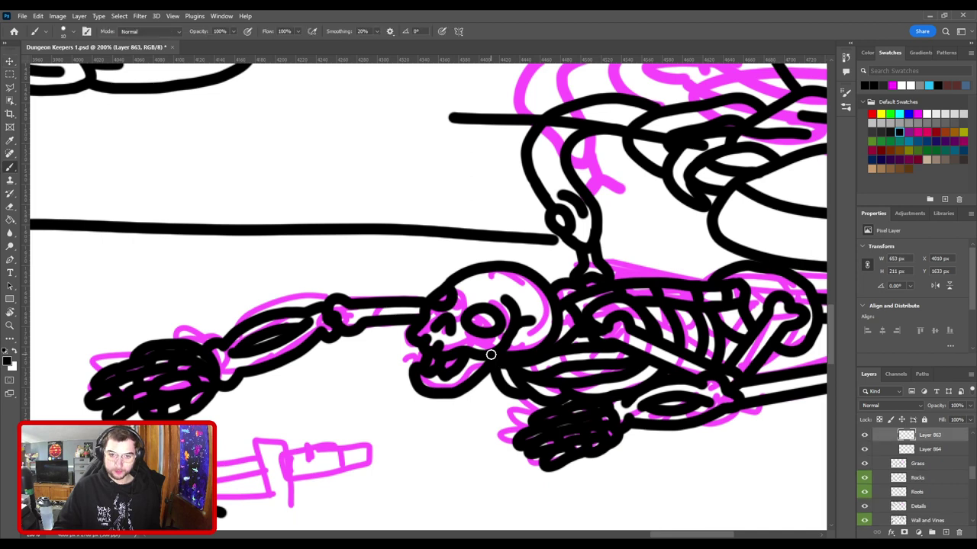
mouse_move(452, 384)
mouse_down()
mouse_move(565, 342)
mouse_move(616, 278)
mouse_up()
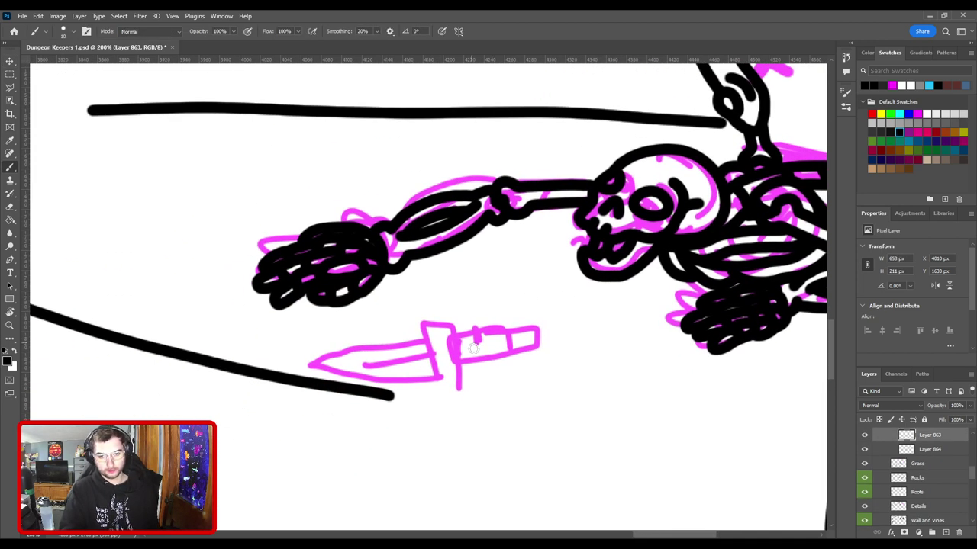
mouse_move(464, 368)
mouse_down()
mouse_move(457, 335)
mouse_move(537, 321)
mouse_up()
key(ctrl+z)
mouse_move(444, 380)
mouse_down()
mouse_move(431, 329)
mouse_move(449, 318)
mouse_move(460, 385)
mouse_up()
key(ctrl+z)
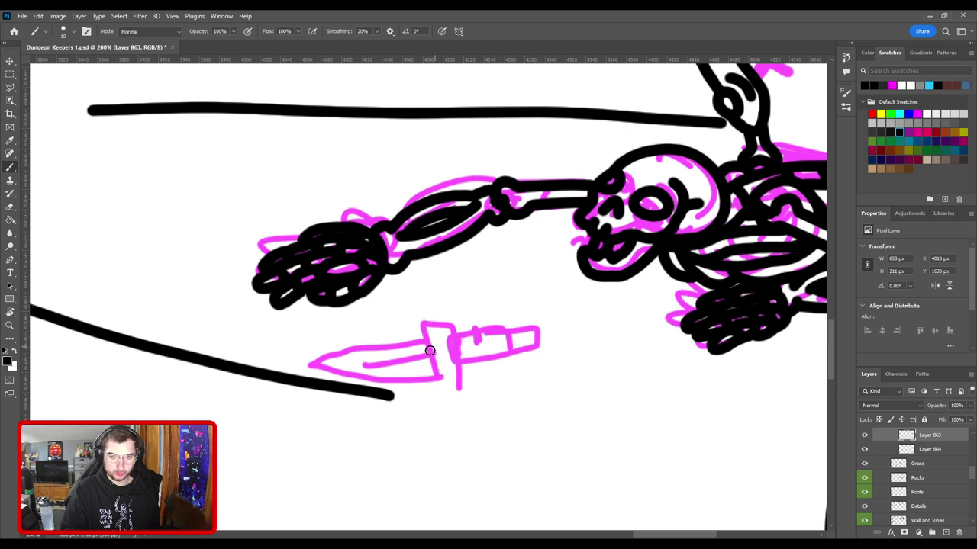
mouse_move(427, 344)
mouse_down()
mouse_move(351, 375)
mouse_move(413, 343)
mouse_move(335, 376)
mouse_up()
key(ctrl+z)
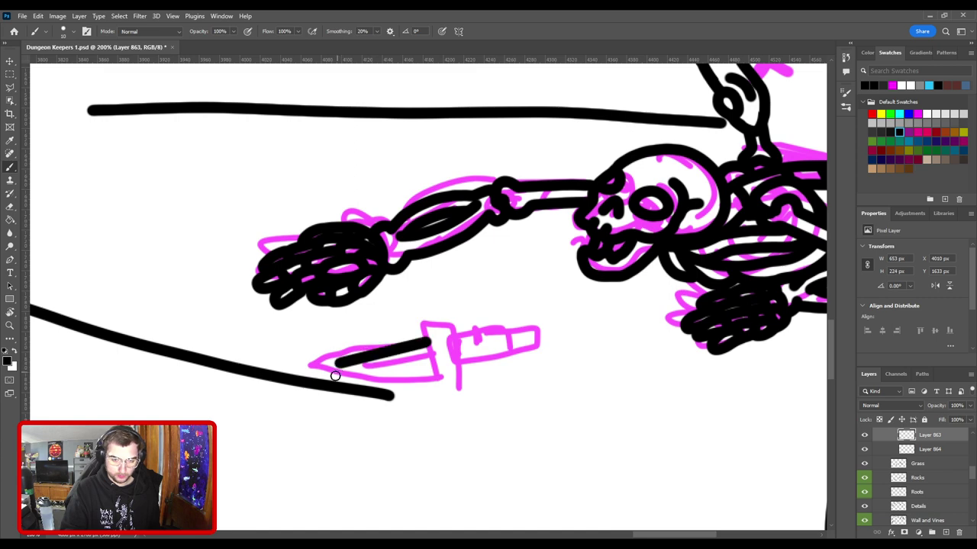
key(ctrl+z)
Step: Ink the dagger's blade and cross-guard in black over the magenta sketch beside the lying skeleton's hand
key(r)
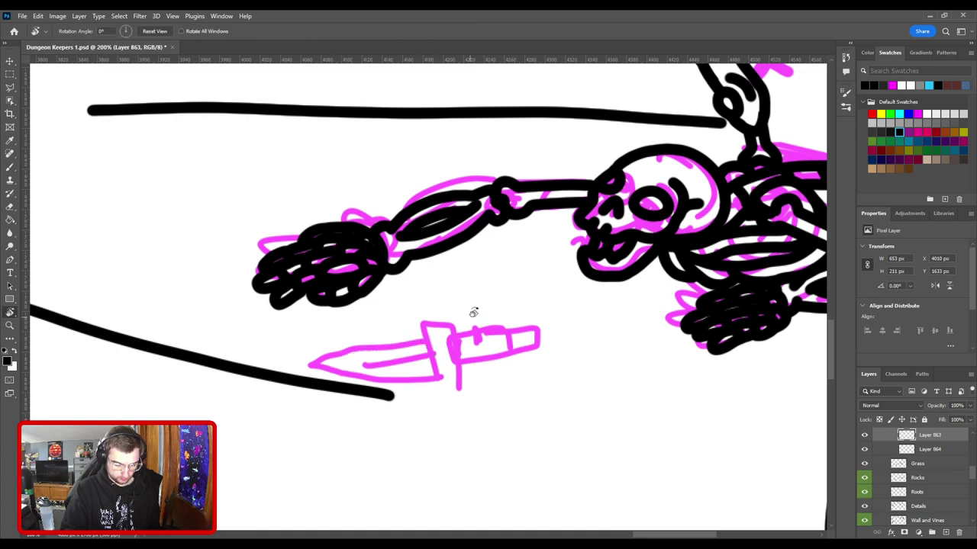
drag(474, 276, 436, 239)
drag(473, 267, 419, 154)
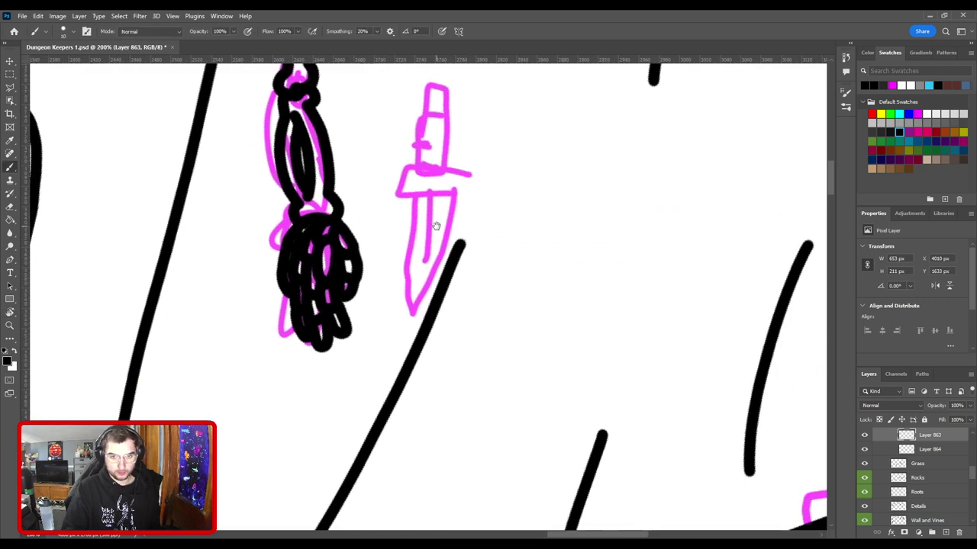
mouse_move(416, 194)
mouse_down()
mouse_move(421, 308)
mouse_move(454, 199)
mouse_move(454, 215)
mouse_move(471, 190)
mouse_move(490, 197)
mouse_move(485, 248)
mouse_move(471, 213)
mouse_move(515, 219)
mouse_up()
key(ctrl+z)
mouse_move(463, 244)
mouse_down()
mouse_move(450, 210)
mouse_move(498, 205)
mouse_move(521, 220)
mouse_move(512, 242)
mouse_up()
mouse_move(463, 241)
mouse_down()
mouse_move(443, 228)
mouse_move(480, 215)
mouse_move(508, 217)
mouse_move(520, 238)
mouse_move(508, 243)
mouse_move(498, 226)
mouse_move(440, 218)
mouse_move(457, 206)
mouse_move(521, 213)
mouse_up()
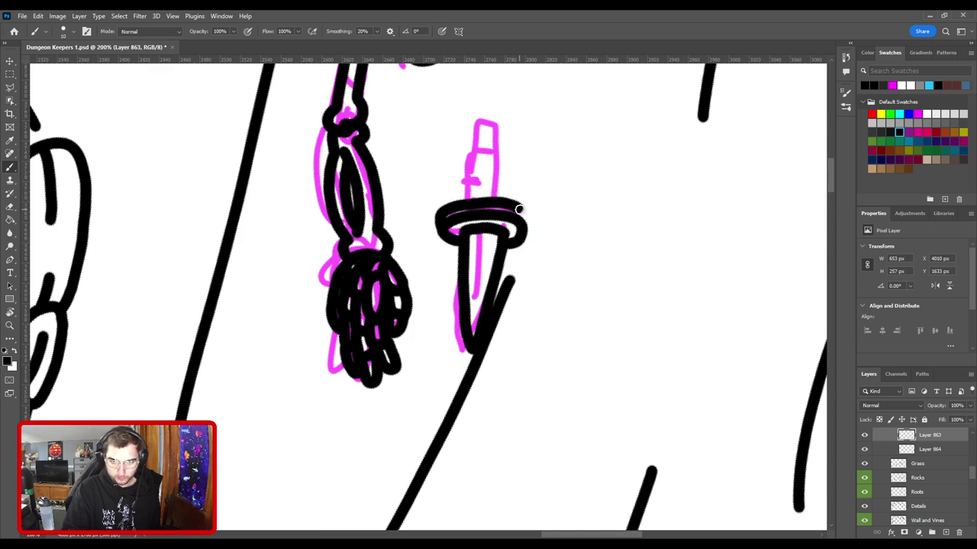
Step: Redraw the dagger's cross-guard and ink its handle with wrapped grip bands
key(ctrl+z)
key(ctrl+z)
mouse_move(463, 236)
mouse_down()
mouse_move(449, 219)
mouse_move(488, 212)
mouse_move(520, 225)
mouse_move(522, 235)
mouse_move(508, 220)
mouse_move(455, 220)
mouse_move(453, 211)
mouse_move(504, 203)
mouse_move(523, 215)
mouse_move(513, 240)
mouse_move(449, 223)
mouse_move(474, 119)
mouse_move(503, 122)
mouse_move(497, 205)
mouse_up()
key(ctrl+z)
mouse_move(502, 142)
mouse_down()
mouse_move(474, 161)
mouse_move(498, 163)
mouse_move(476, 175)
mouse_move(499, 187)
mouse_move(476, 195)
mouse_move(502, 188)
mouse_up()
key(ctrl+minus)
key(ctrl+minus)
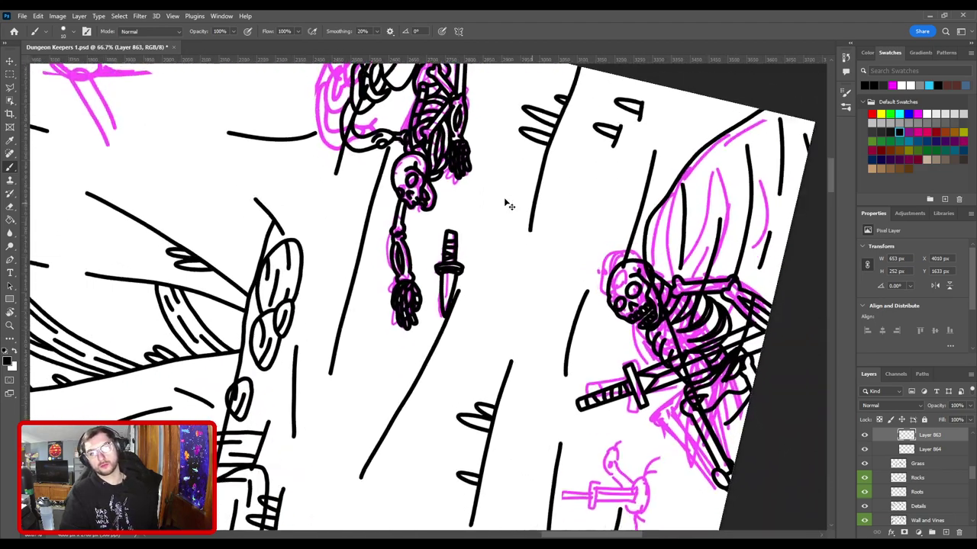
Step: Ink the centre ridge line of the dagger's blade from its tip to the cross-guard, redrawing it until it sits right
key(ctrl+plus)
key(ctrl+plus)
scroll(511, 239, up, 2)
drag(497, 353, 493, 217)
key(ctrl+z)
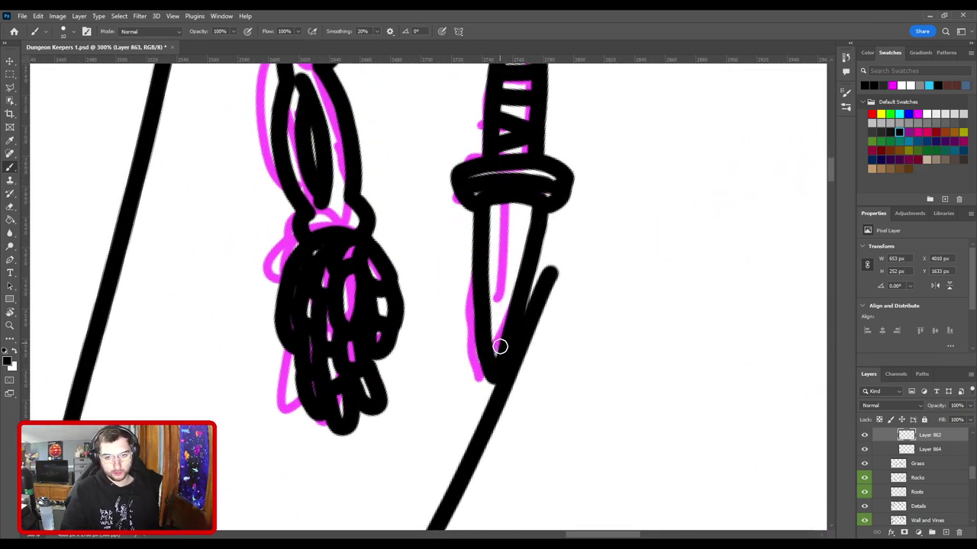
drag(496, 345, 523, 190)
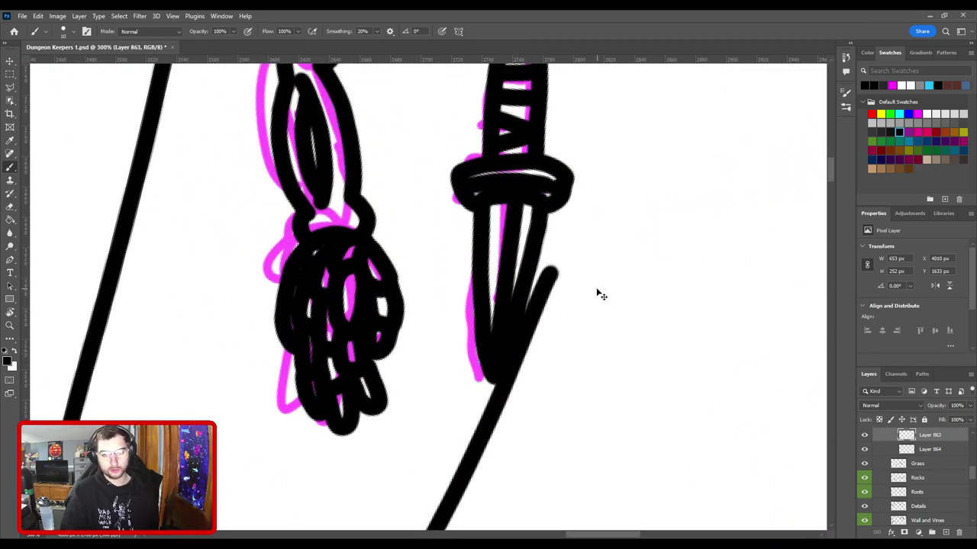
scroll(599, 293, down, 2)
scroll(565, 286, up, 2)
key(ctrl+z)
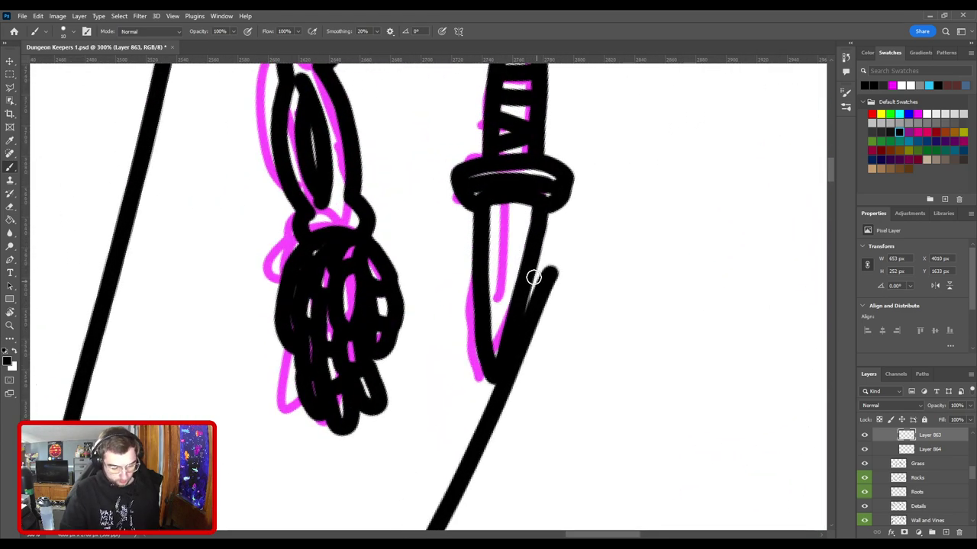
drag(495, 348, 512, 196)
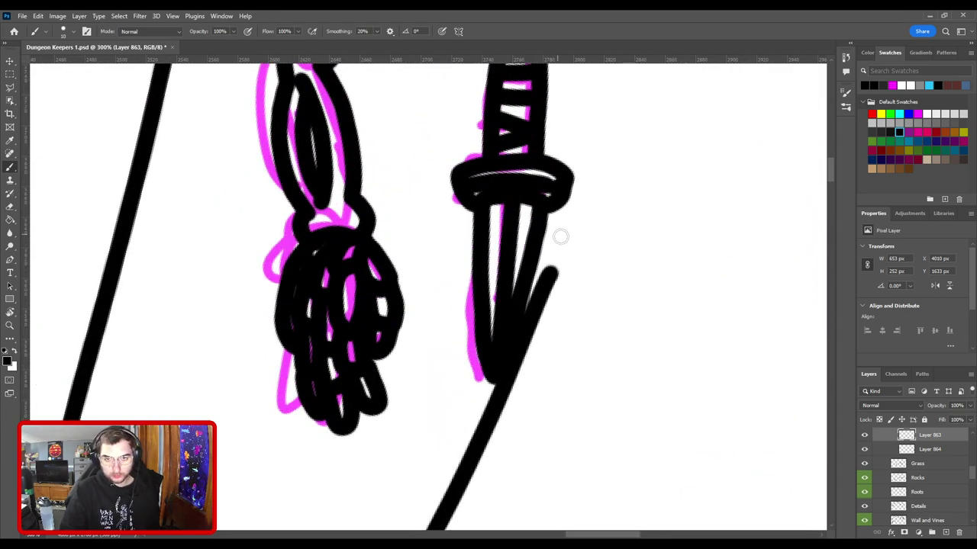
Step: Reset the canvas rotation to 0° and rename Layer 863 in the Skeleton 1 group as Dagger
key(ctrl+minus)
key(ctrl+minus)
key(ctrl+minus)
key(r)
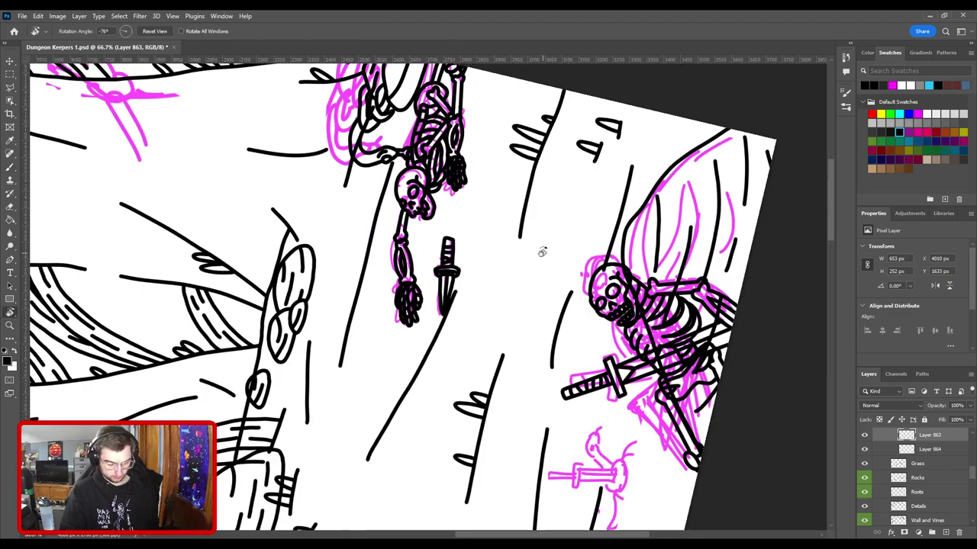
drag(545, 252, 543, 387)
scroll(556, 323, down, 3)
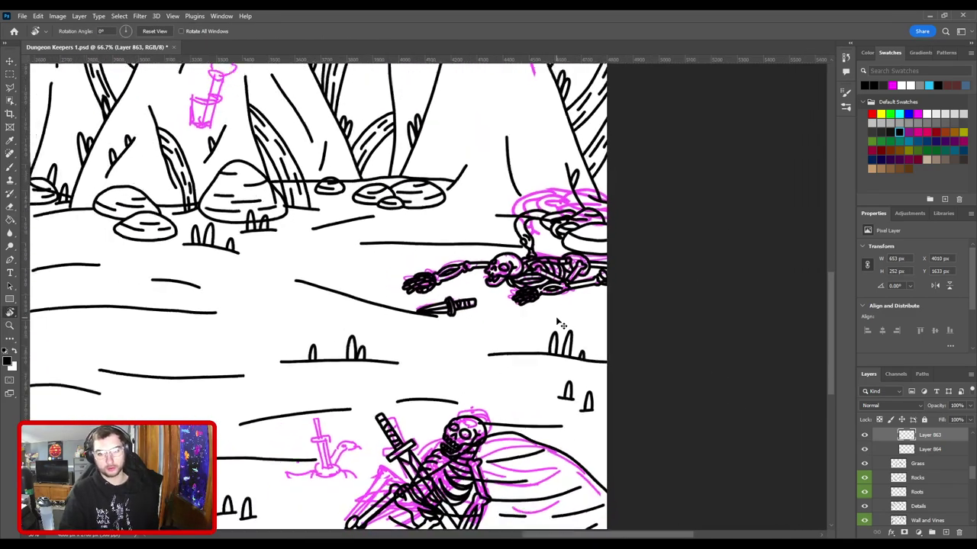
scroll(925, 460, up, 2)
double_click(927, 460)
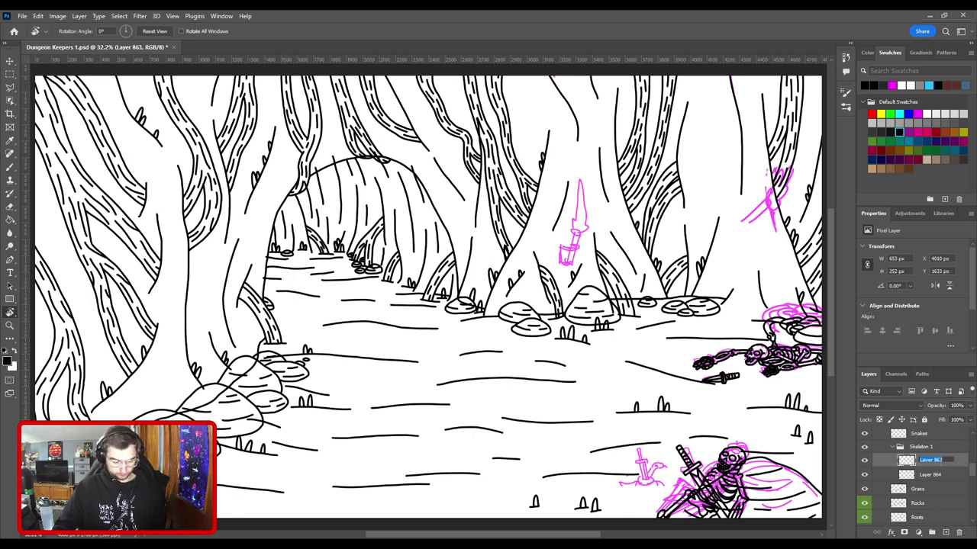
text(Degger)
key(Return)
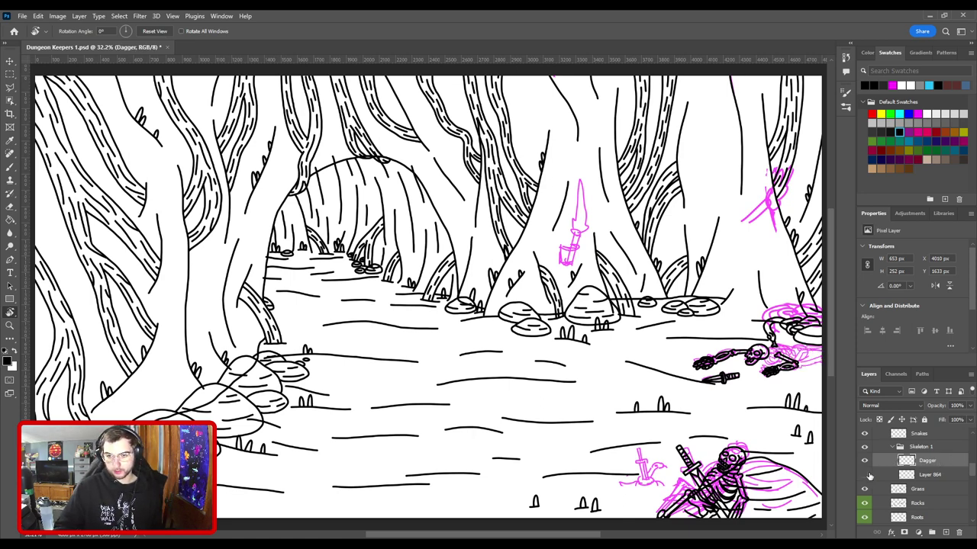
Step: Rename Layer 864 in the Skeleton 1 group as Body
double_click(929, 475)
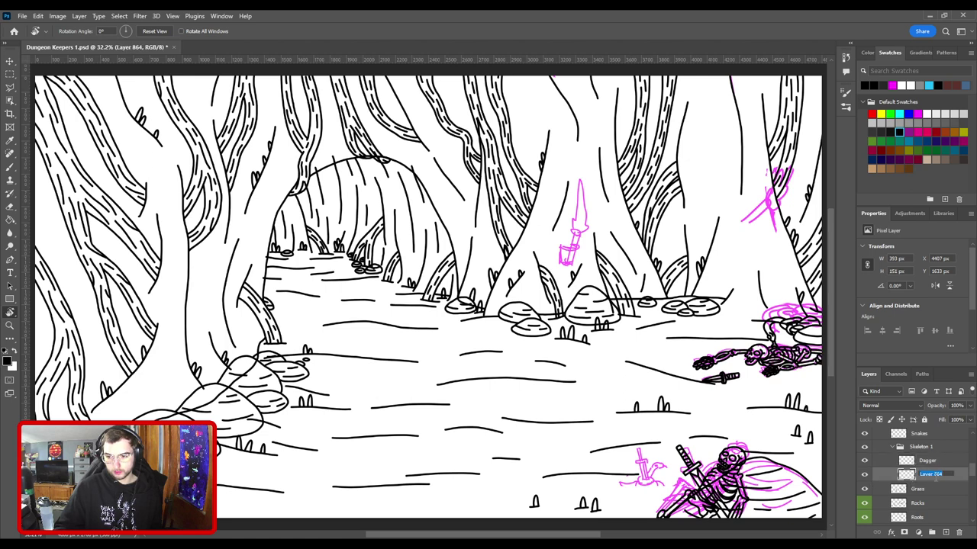
text(Body)
key(Return)
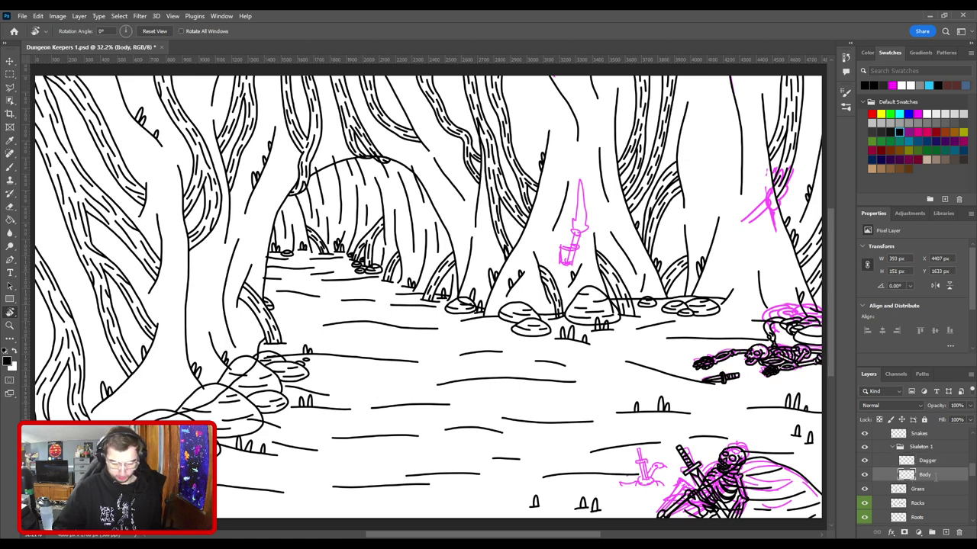
Step: Examine which parts of the lying skeleton's line art belong to the Dagger layer by toggling its visibility
scroll(975, 458, up, 2)
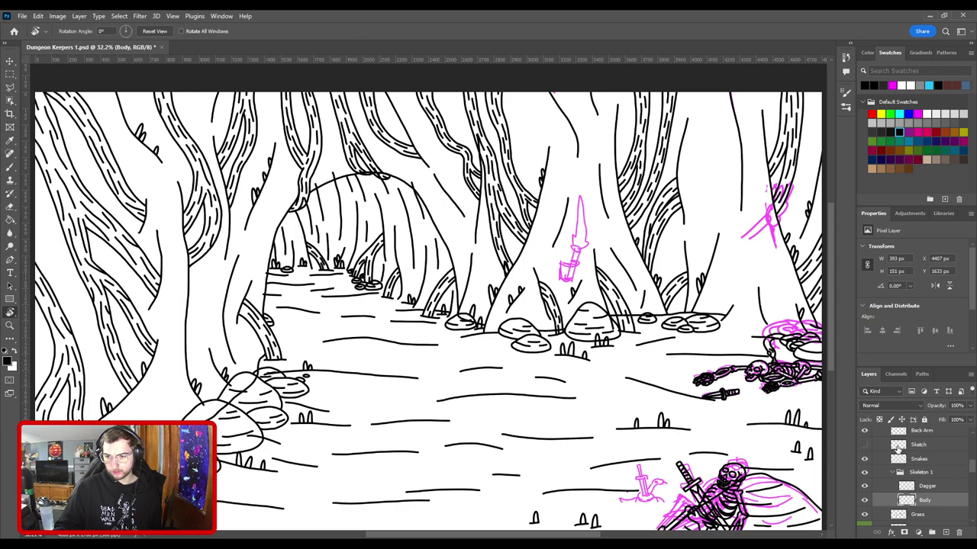
key(ctrl+plus)
drag(695, 381, 388, 308)
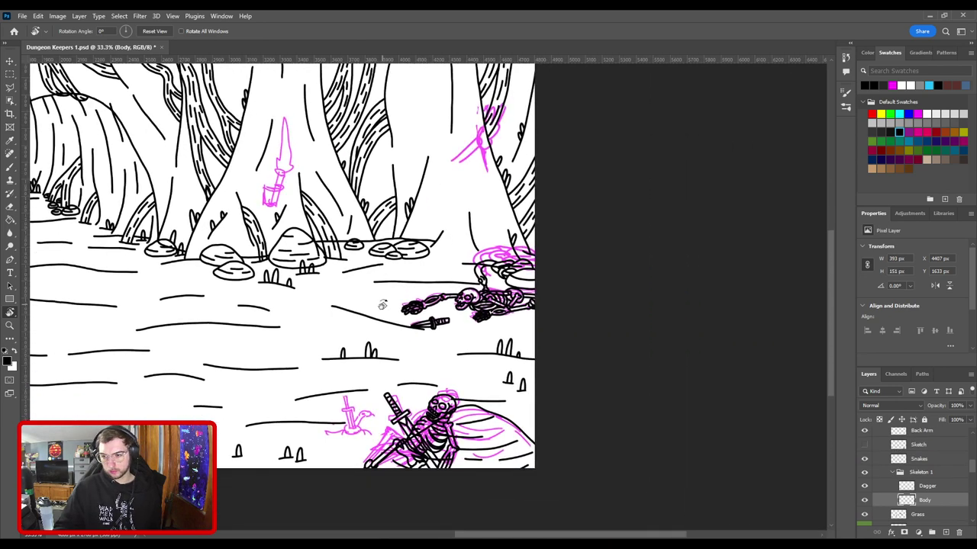
key(ctrl+plus)
key(ctrl+plus)
key(v)
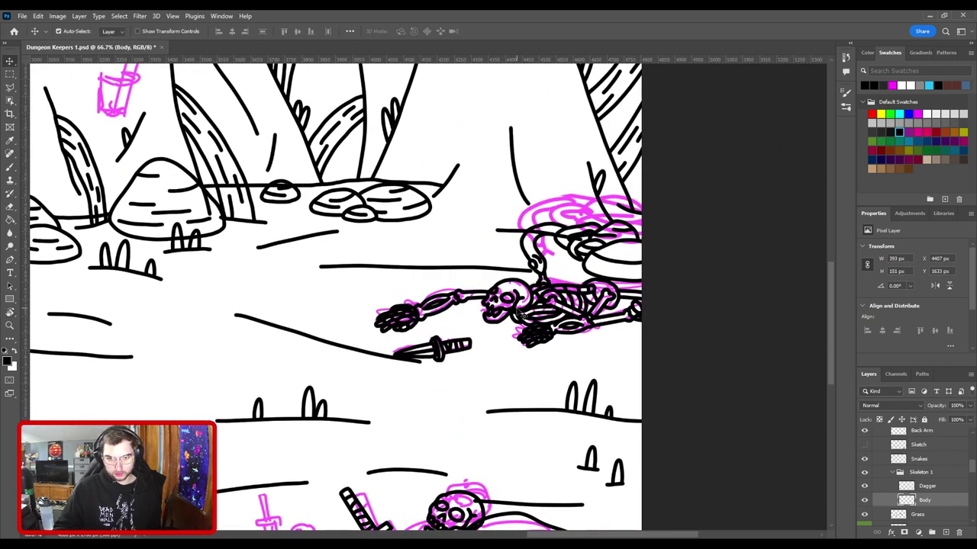
click(514, 315)
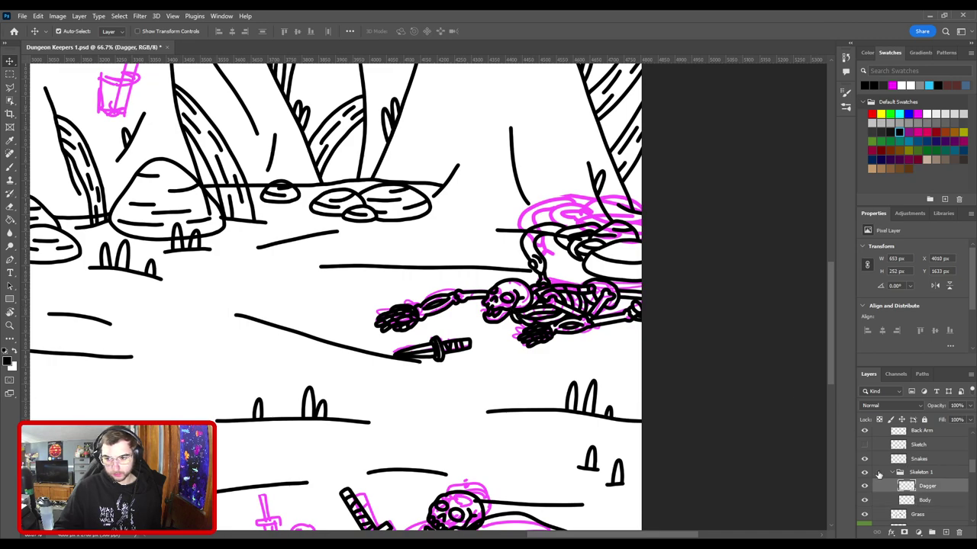
click(866, 489)
click(866, 489)
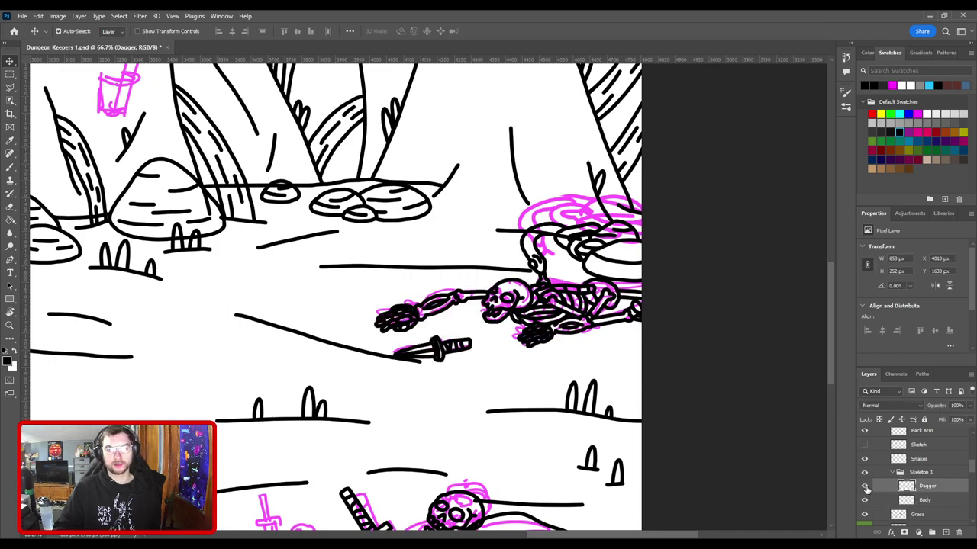
click(866, 489)
key(ctrl+plus)
key(ctrl+plus)
click(866, 489)
drag(669, 399, 516, 318)
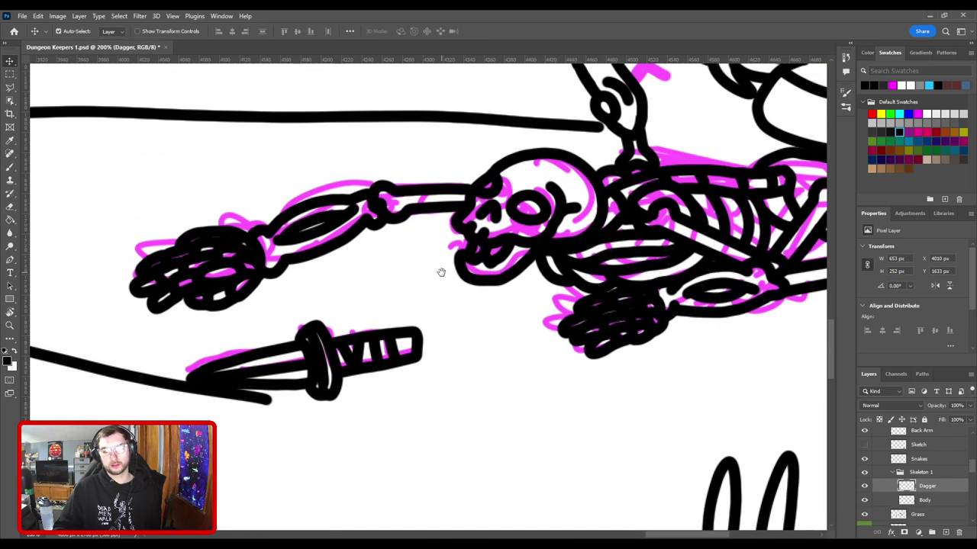
Step: Rename the Dagger layer in the Skeleton 1 group as Head
key(ctrl+minus)
double_click(930, 486)
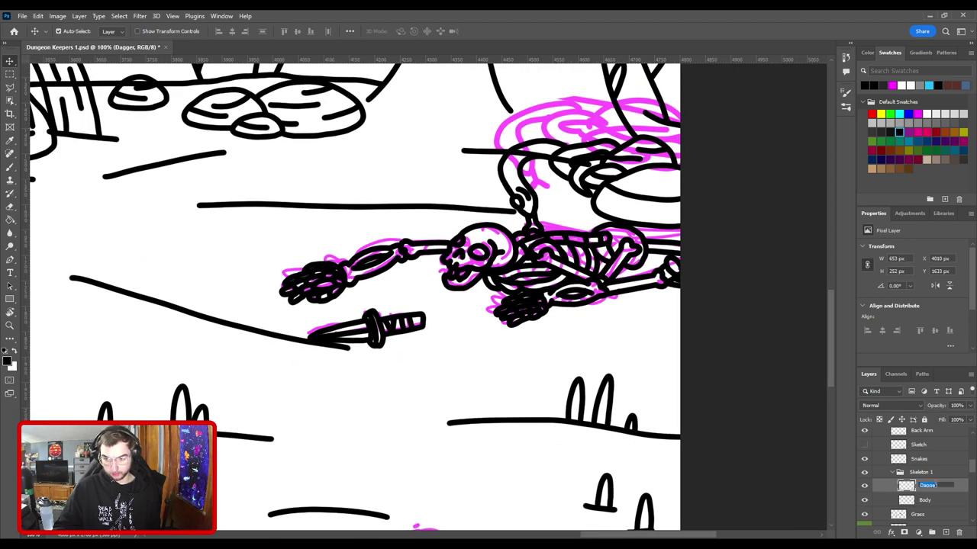
text(Head)
key(Return)
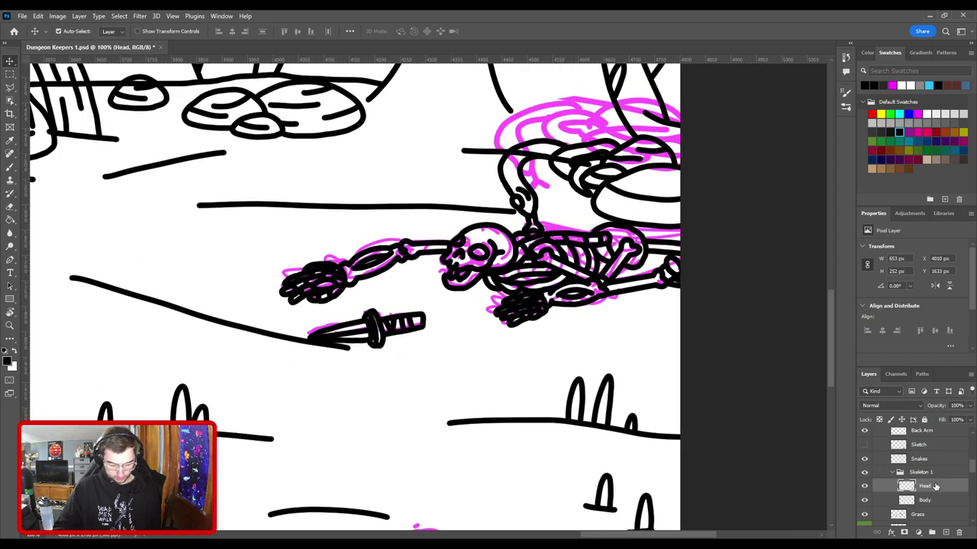
Step: Select the inked dagger with a polygonal lasso outline and cut it from the Head layer onto a new layer
key(l)
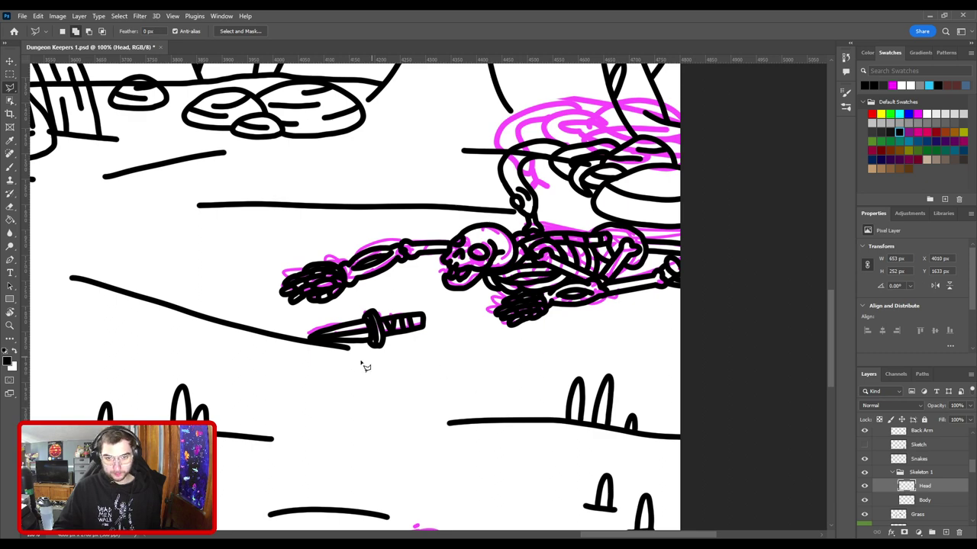
click(386, 387)
click(468, 365)
click(410, 295)
click(349, 306)
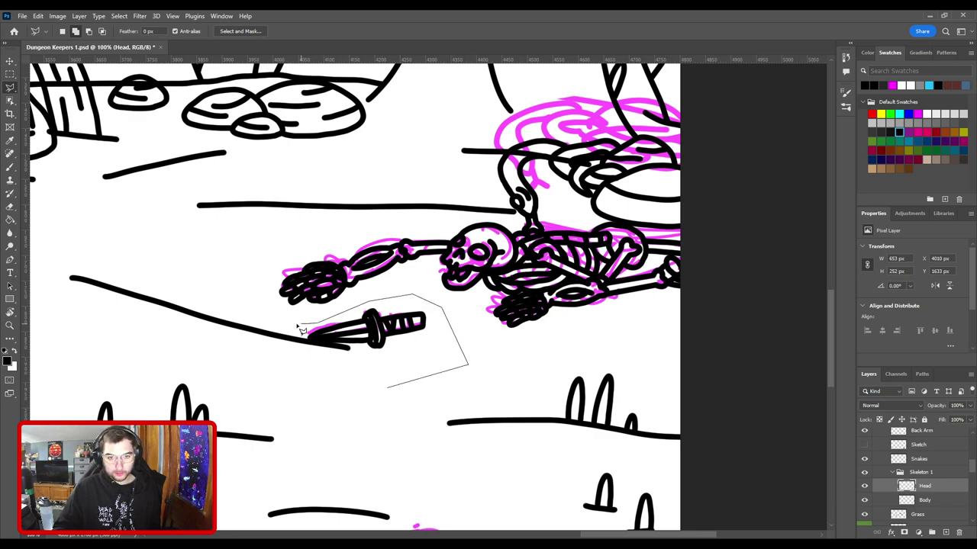
click(284, 338)
click(345, 431)
double_click(405, 391)
key(ctrl+shift+j)
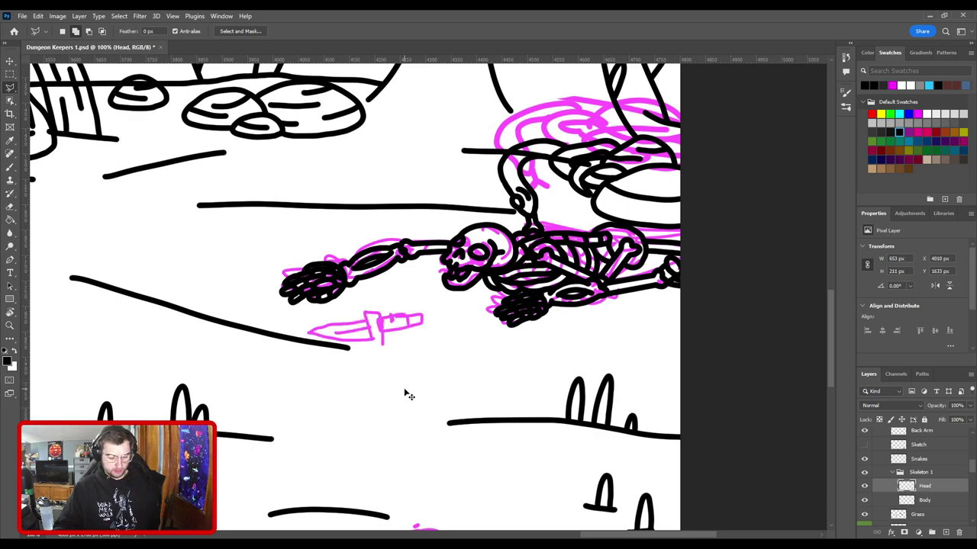
Step: Rename the new layer holding the cut-out dagger as Dagger
double_click(930, 486)
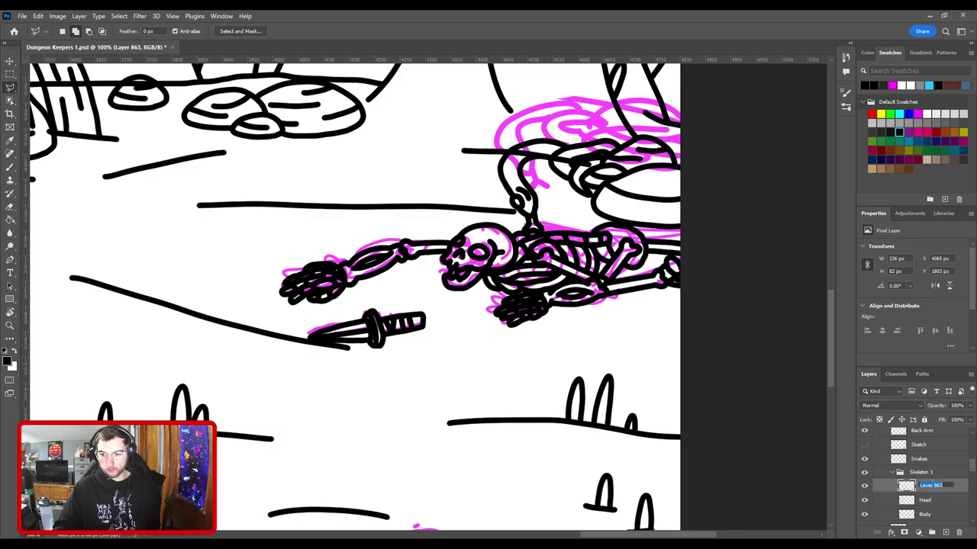
text(Dagger)
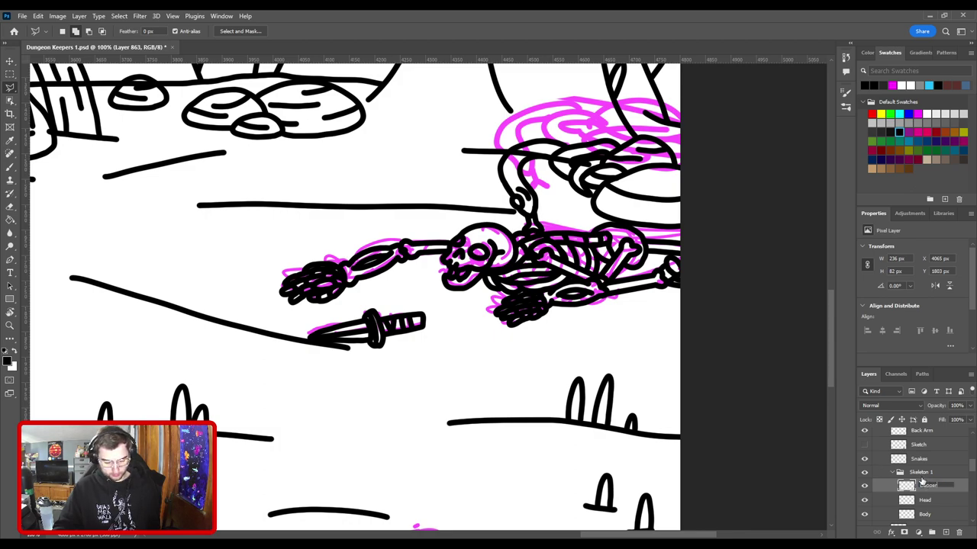
key(Return)
Step: Make the Wall and Vines layer active at the magenta torch sketch on the large tree trunk
key(ctrl+0)
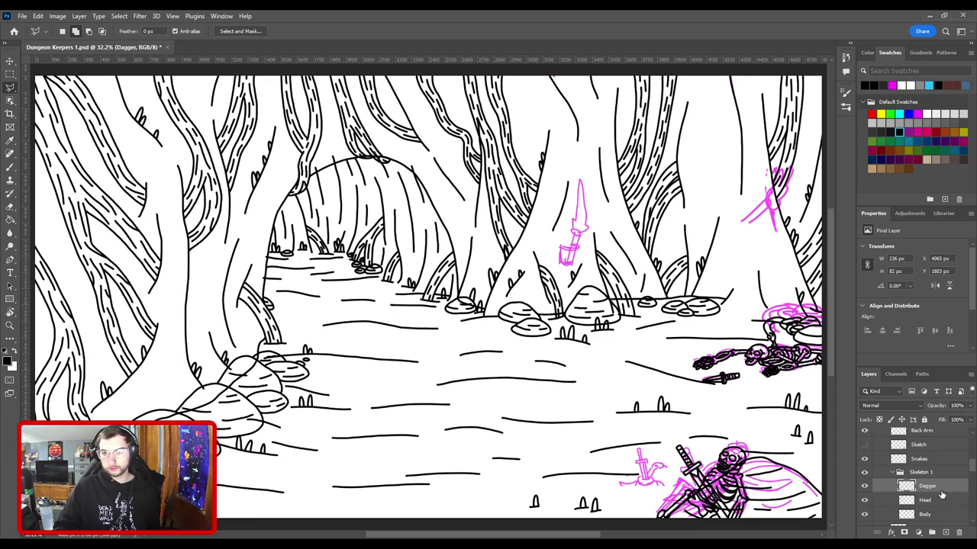
key(v)
key(ctrl+plus)
key(ctrl+plus)
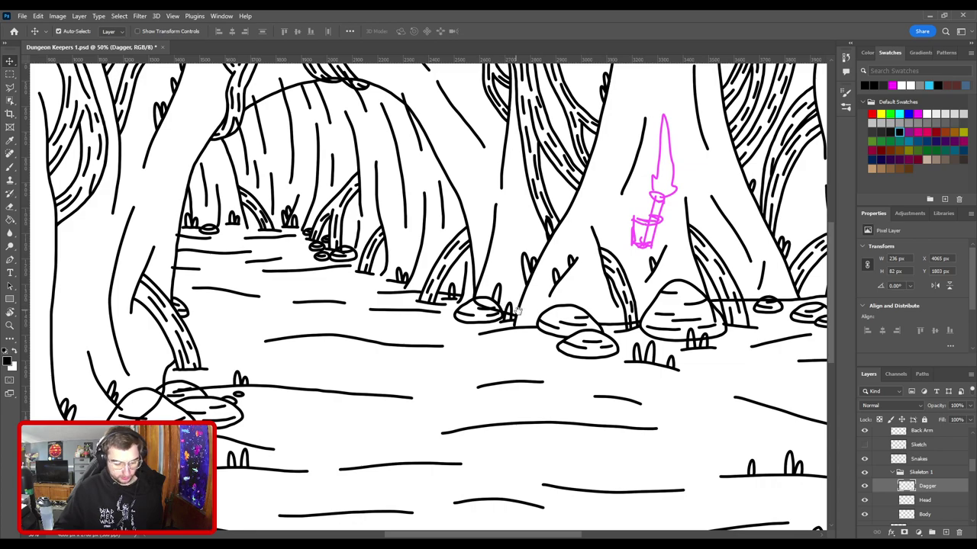
drag(676, 222, 425, 310)
key(ctrl+plus)
key(ctrl+plus)
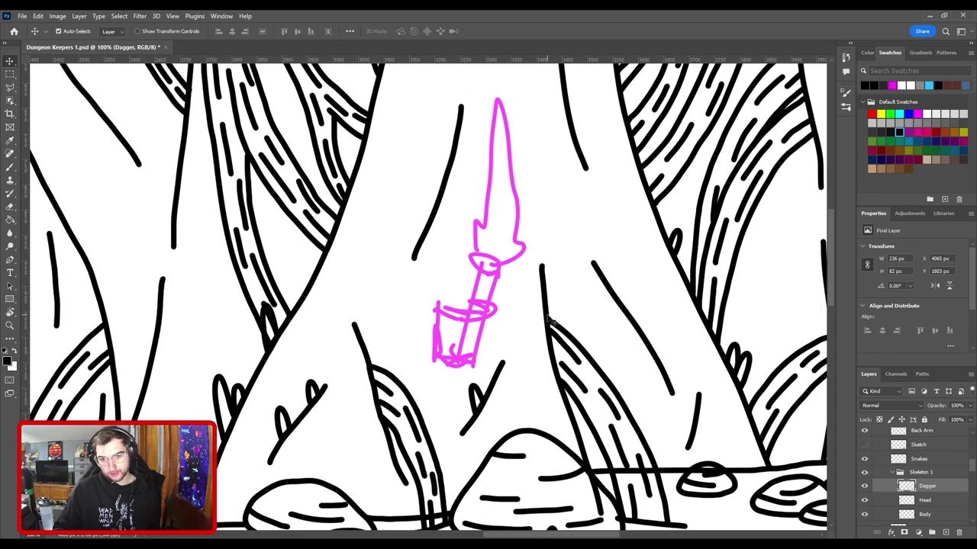
click(548, 317)
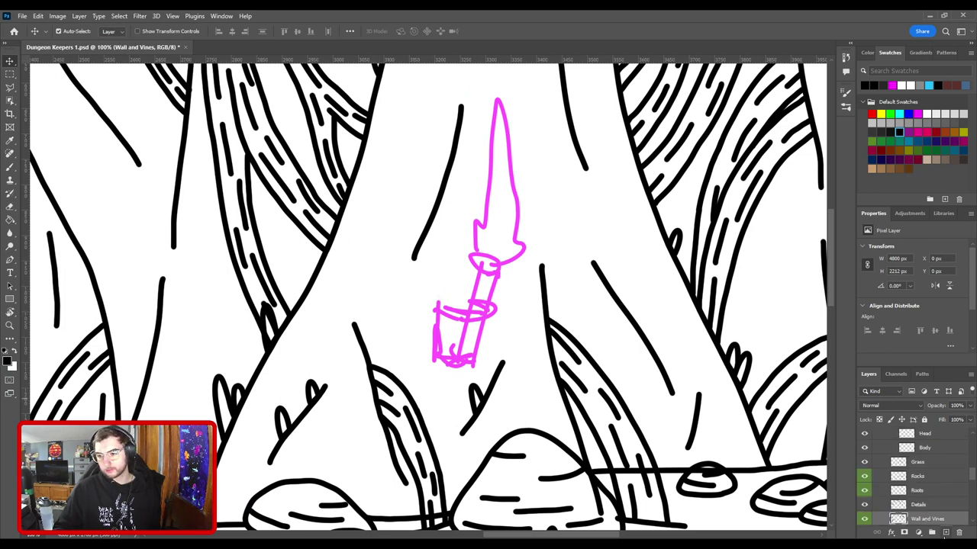
Step: Add a new layer directly above Wall and Vines and name it Torches
click(946, 533)
double_click(927, 521)
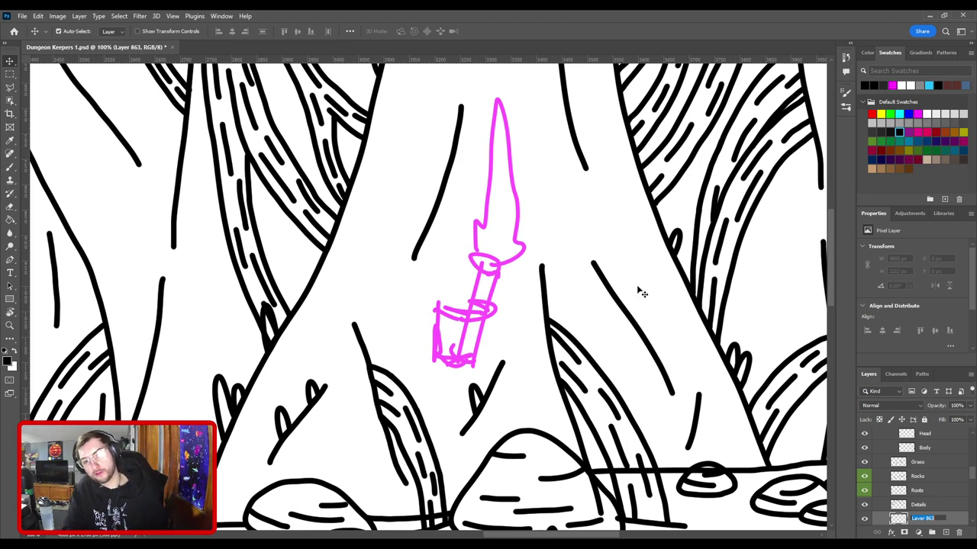
text(b)
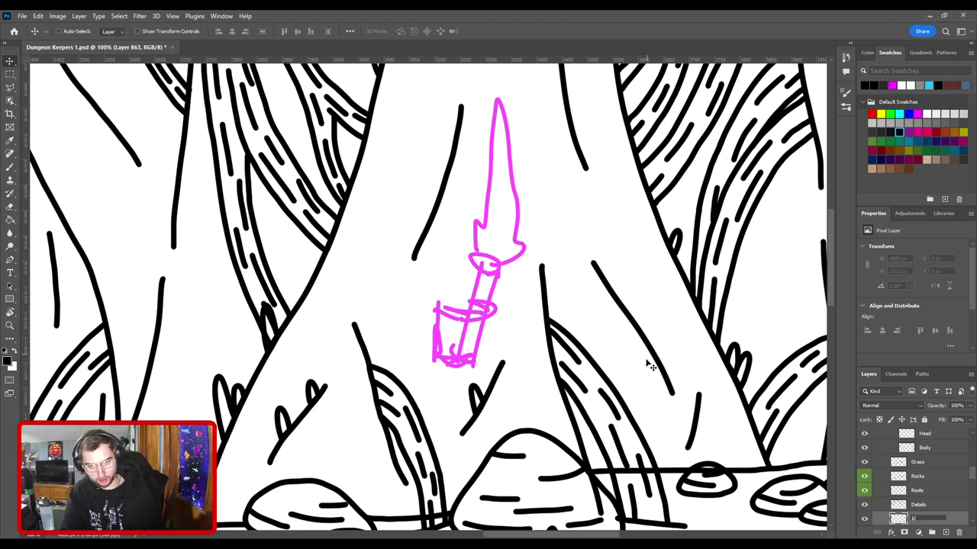
key(ctrl)
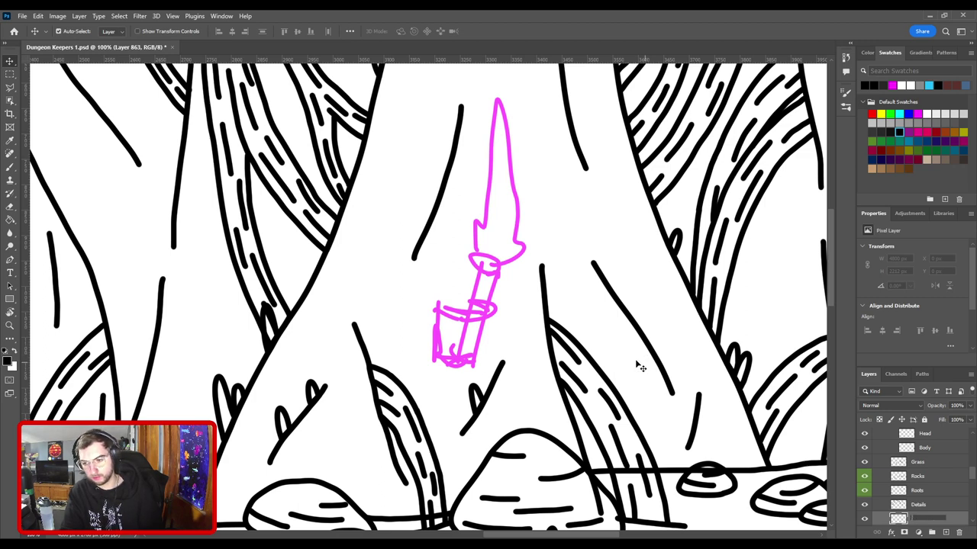
text(Torch)
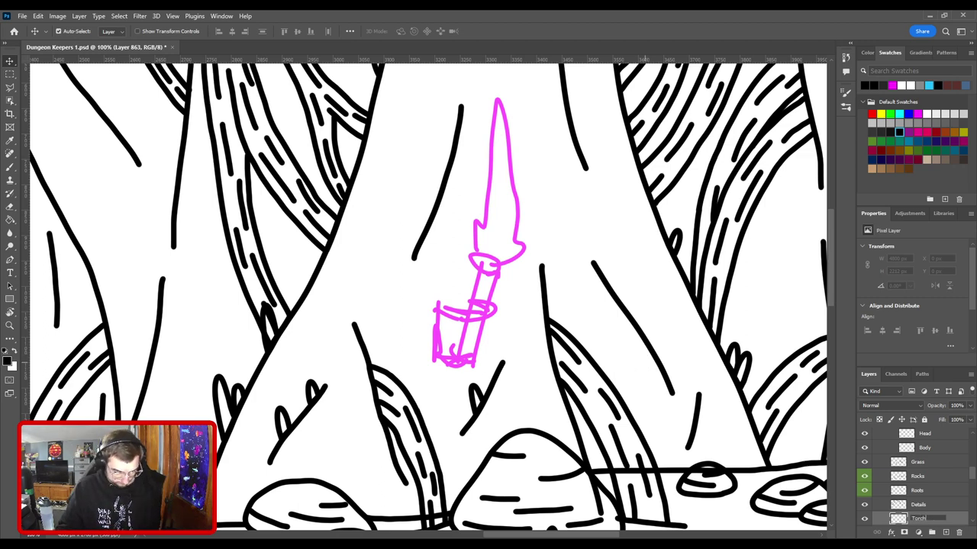
text(es)
key(Return)
Step: Ink the two long sides and curved upper end of the torch handle over the magenta sketch on the large trunk
key(b)
key(ctrl+minus)
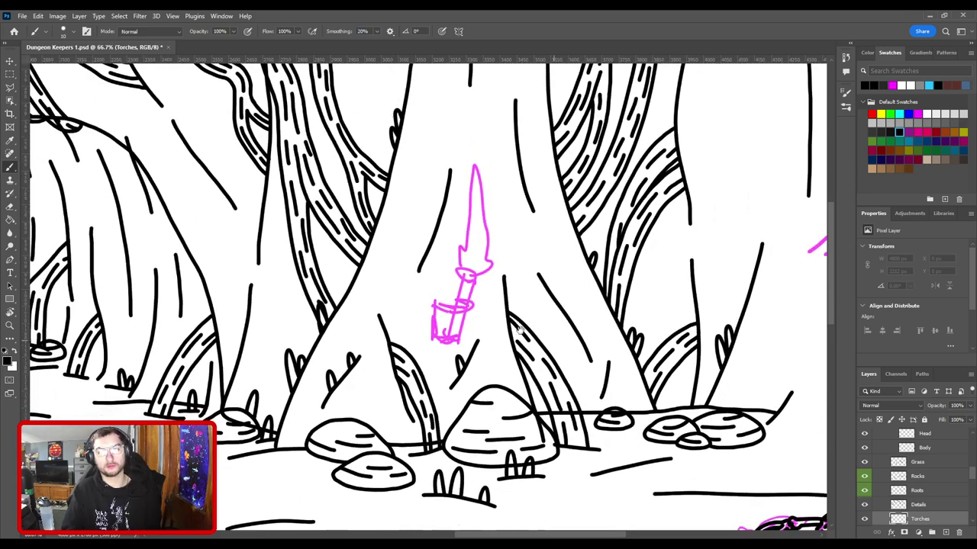
mouse_move(557, 349)
mouse_down()
mouse_move(527, 279)
mouse_move(464, 353)
mouse_move(522, 296)
mouse_move(500, 335)
mouse_move(452, 369)
mouse_up()
key(ctrl+minus)
key(ctrl+minus)
key(ctrl+plus)
key(ctrl+plus)
key(ctrl+plus)
key(ctrl+plus)
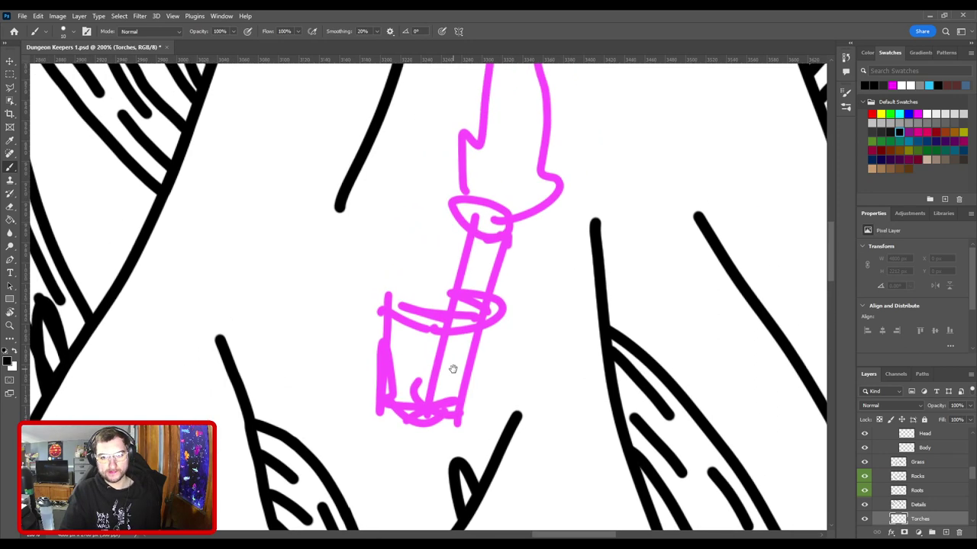
click(425, 454)
shift+click(468, 218)
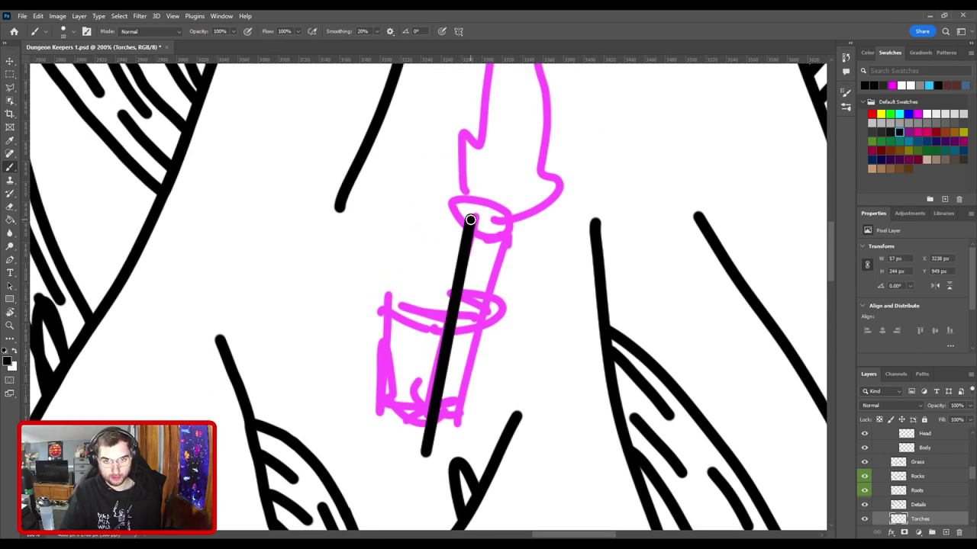
drag(467, 218, 510, 231)
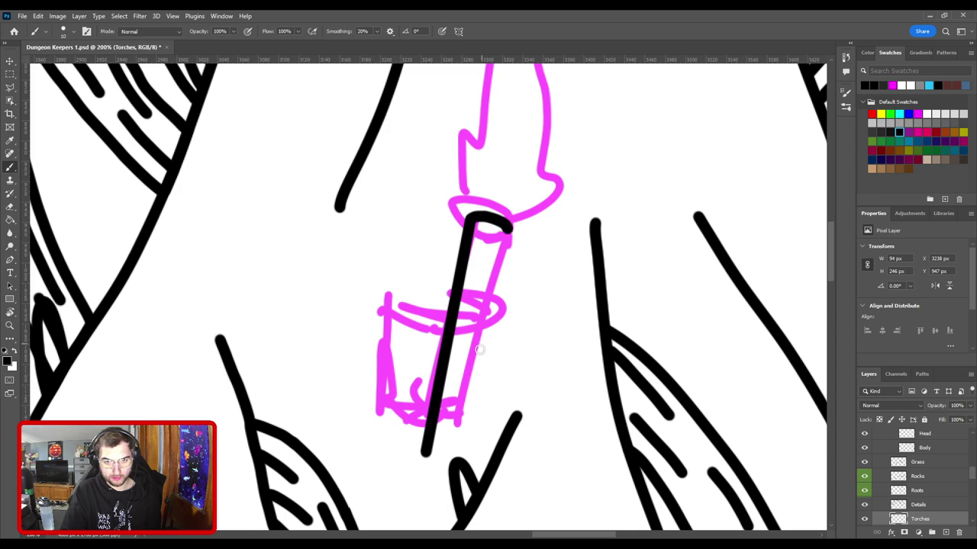
shift+click(447, 451)
Step: Close the lower end of the torch handle with a rounded tip, redoing the strokes that miss
drag(442, 461, 440, 359)
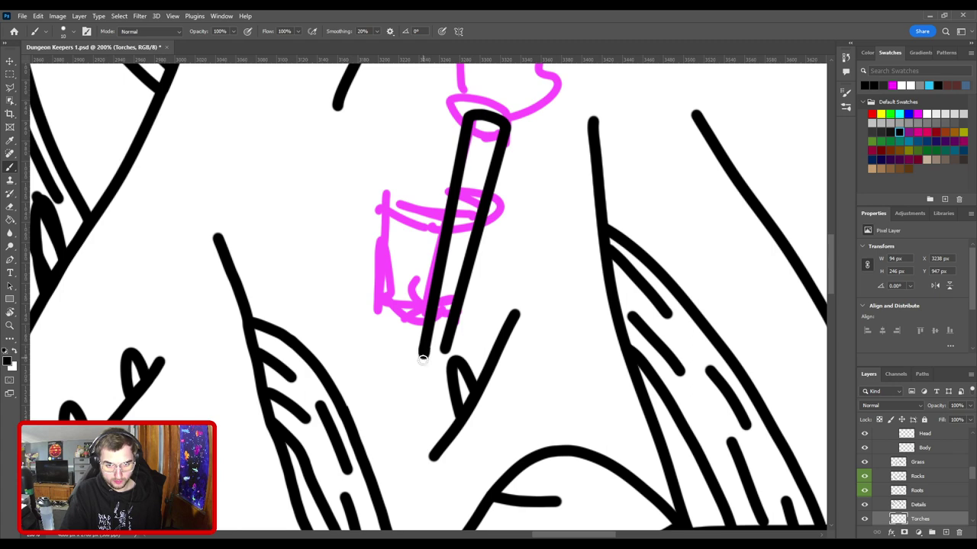
drag(447, 341, 430, 385)
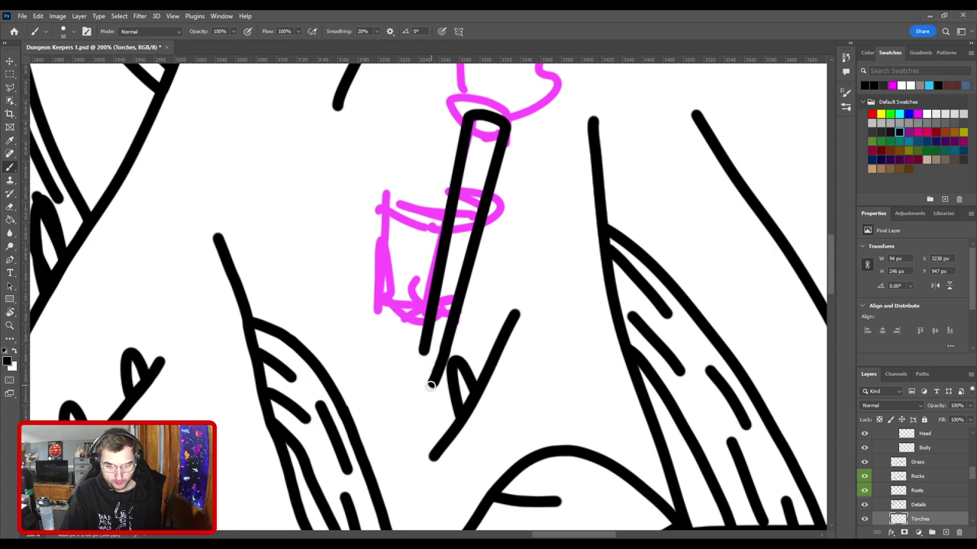
key(ctrl+z)
mouse_move(447, 342)
mouse_down()
mouse_move(429, 382)
mouse_move(421, 364)
mouse_move(418, 379)
mouse_move(424, 358)
mouse_move(432, 361)
mouse_move(420, 367)
mouse_move(436, 362)
mouse_move(446, 343)
mouse_up()
key(ctrl+z)
key(ctrl+z)
key(ctrl+z)
key(ctrl+z)
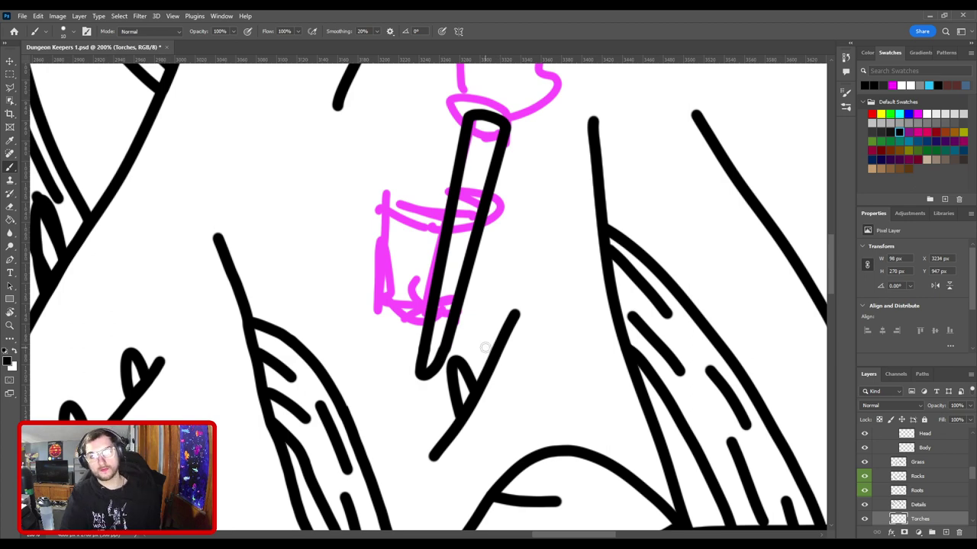
Step: Ink the oval collar around the handle's upper end and a tall pointed flame rising from it
scroll(491, 273, up, 3)
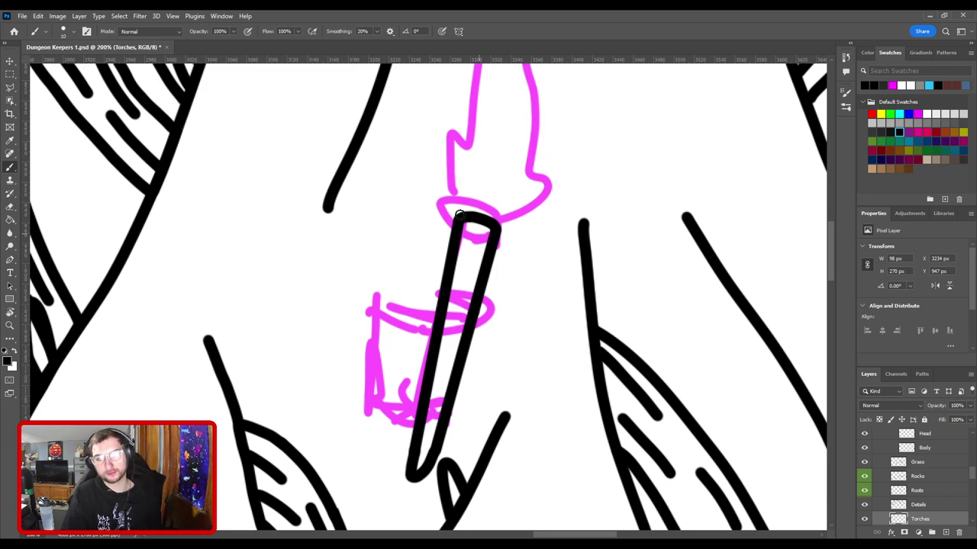
mouse_move(458, 216)
mouse_down()
mouse_move(397, 347)
mouse_move(398, 282)
mouse_move(444, 285)
mouse_move(474, 302)
mouse_move(425, 281)
mouse_move(463, 293)
mouse_move(448, 313)
mouse_up()
key(ctrl+z)
drag(458, 265, 432, 367)
mouse_move(410, 387)
mouse_down()
mouse_move(404, 327)
mouse_move(429, 344)
mouse_move(467, 154)
mouse_move(483, 282)
mouse_move(461, 357)
mouse_move(478, 359)
mouse_move(481, 389)
mouse_move(464, 402)
mouse_up()
Step: Doodle a small stick figure with a separate dark blade shape beside it on the open forest floor
key(ctrl+0)
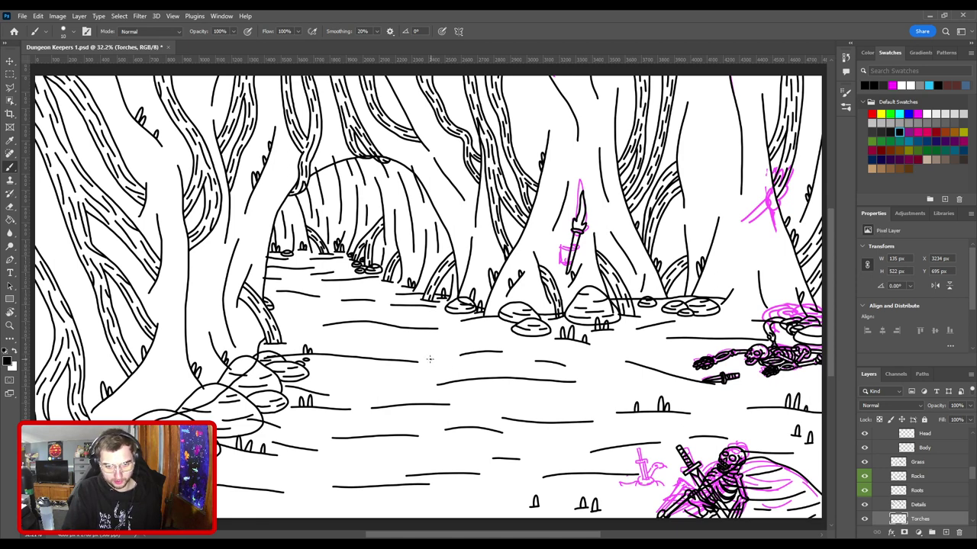
drag(445, 348, 454, 342)
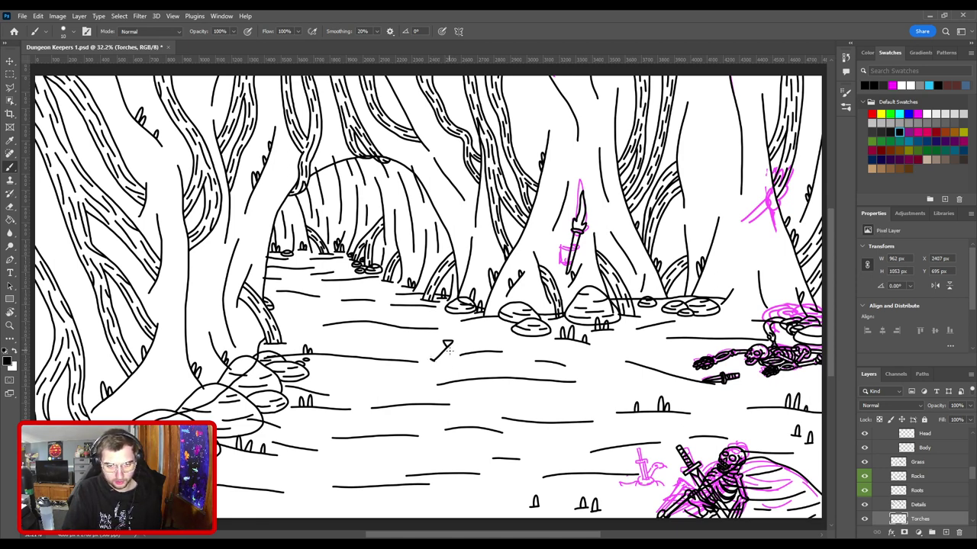
key(ctrl+z)
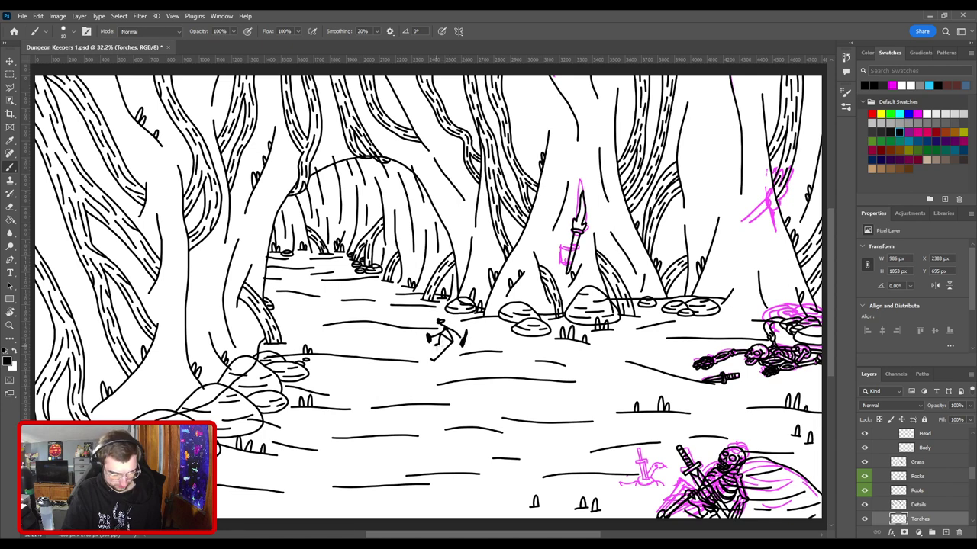
key(e)
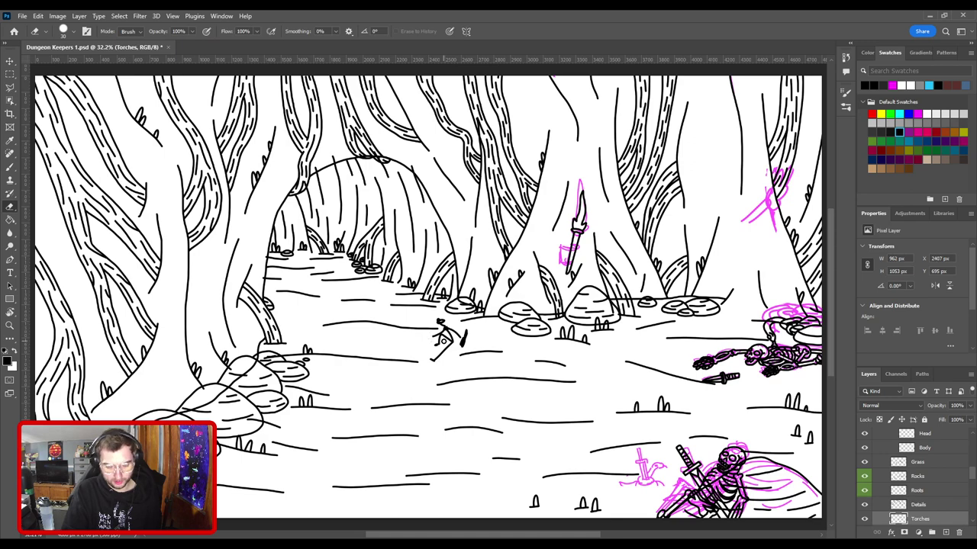
key(b)
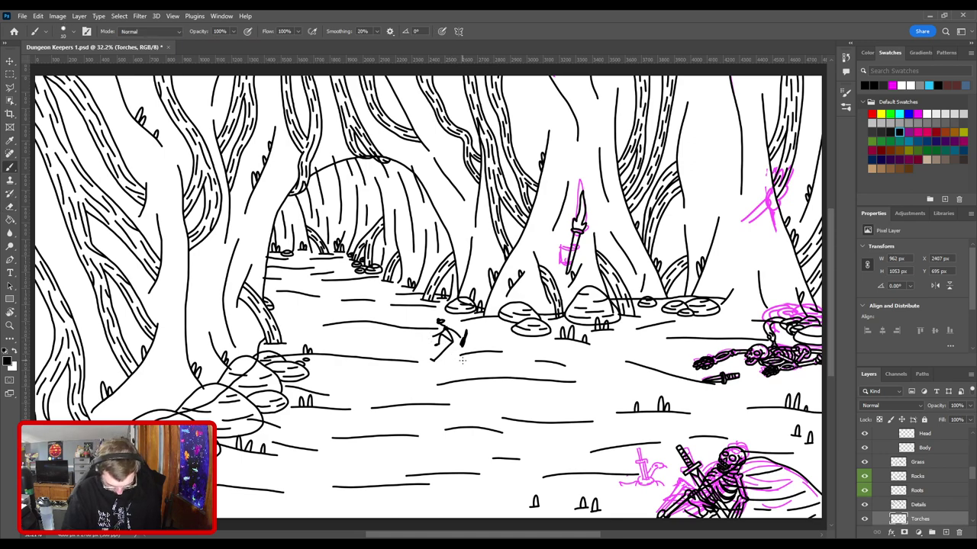
scroll(442, 329, up, 4)
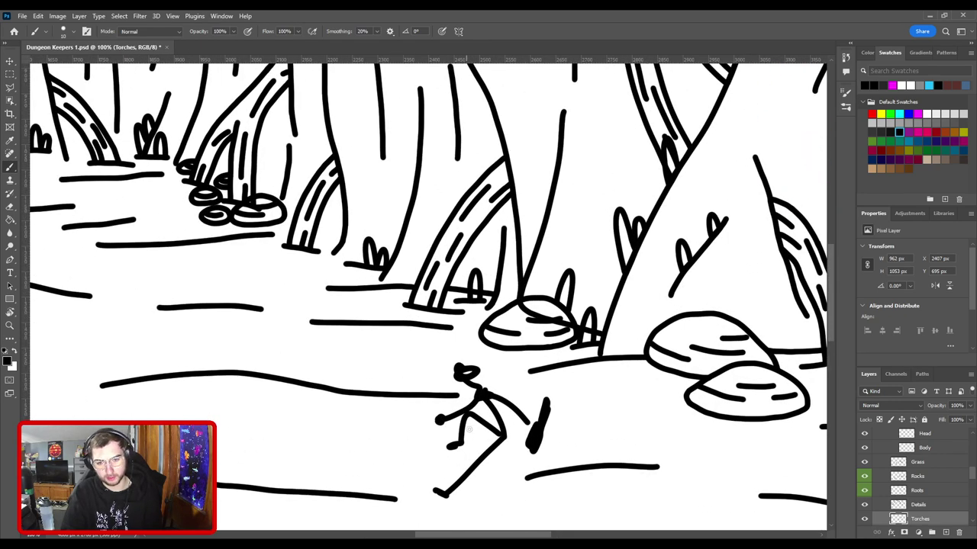
key(ctrl+0)
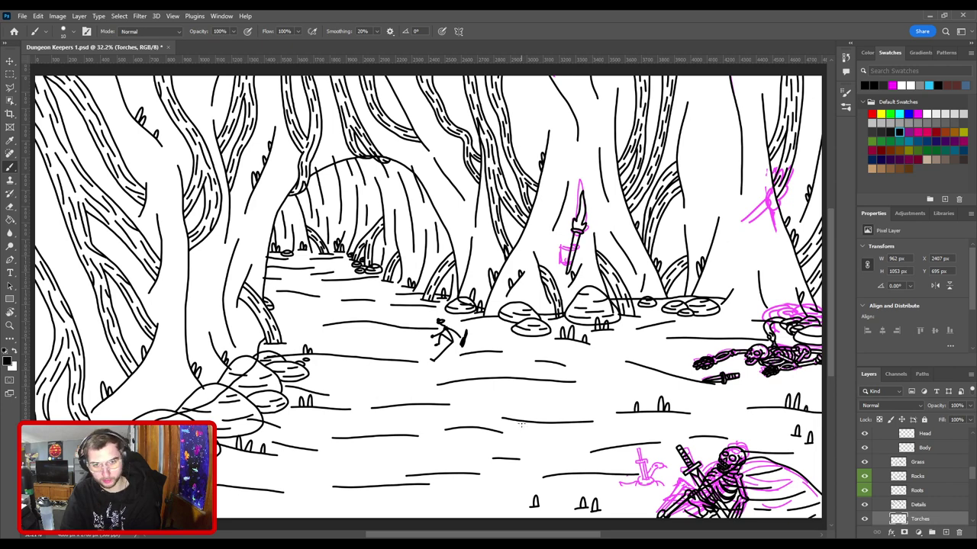
Step: Erase the stick-figure doodle from the forest floor with the eraser enlarged to 400 px
key(e)
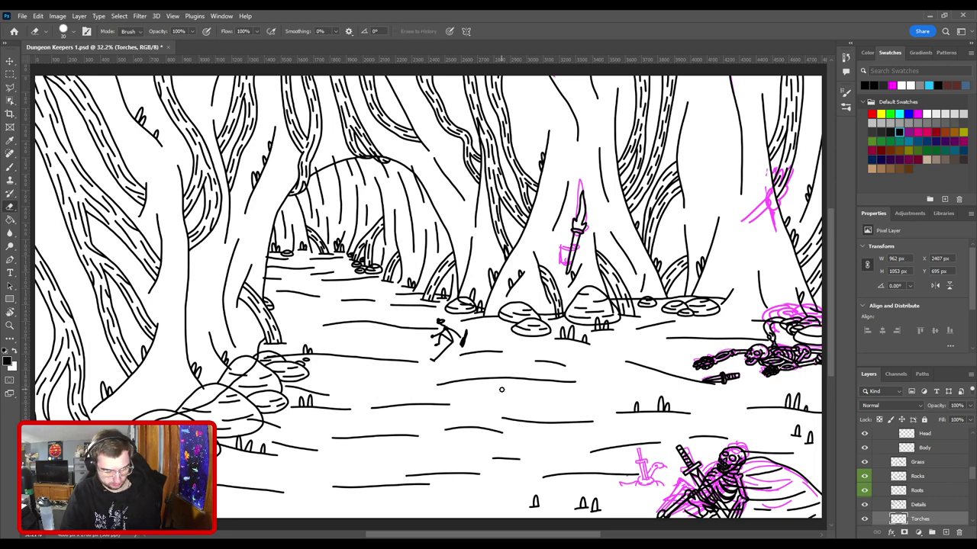
key(bracketright)
key(bracketright)
key(bracketright)
key(bracketright)
key(bracketright)
key(bracketright)
key(bracketright)
key(bracketright)
key(bracketright)
key(bracketright)
key(bracketright)
key(bracketright)
key(bracketright)
key(bracketright)
key(bracketright)
drag(448, 374, 457, 361)
Step: Examine the inked torch up close and compare it with the magenta torch sketch on the far-right trunk
key(ctrl+plus)
scroll(530, 338, up, 6)
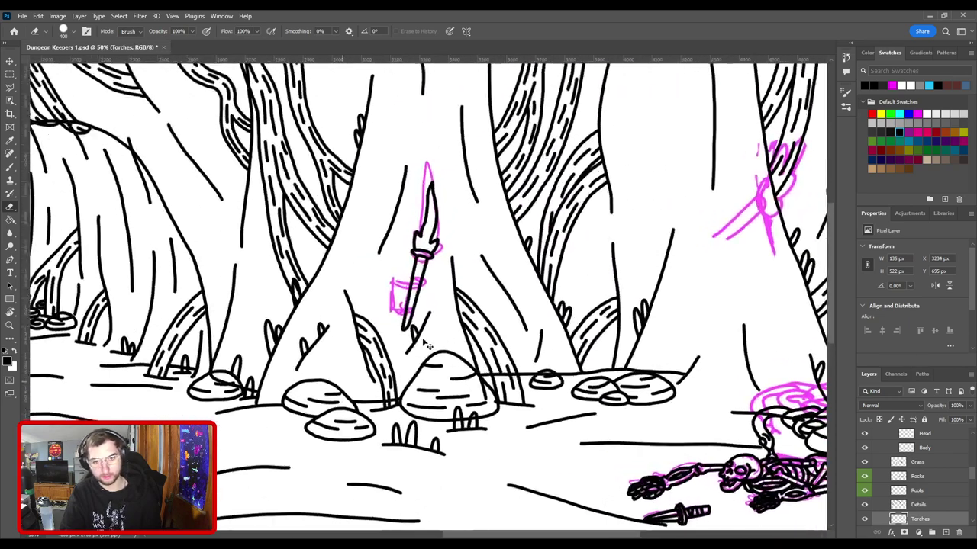
key(v)
scroll(512, 364, up, 3)
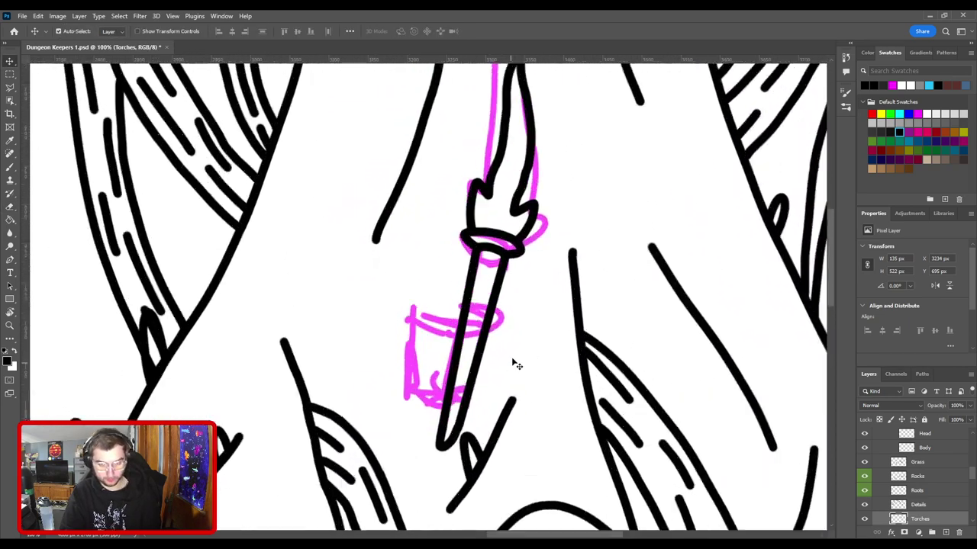
key(b)
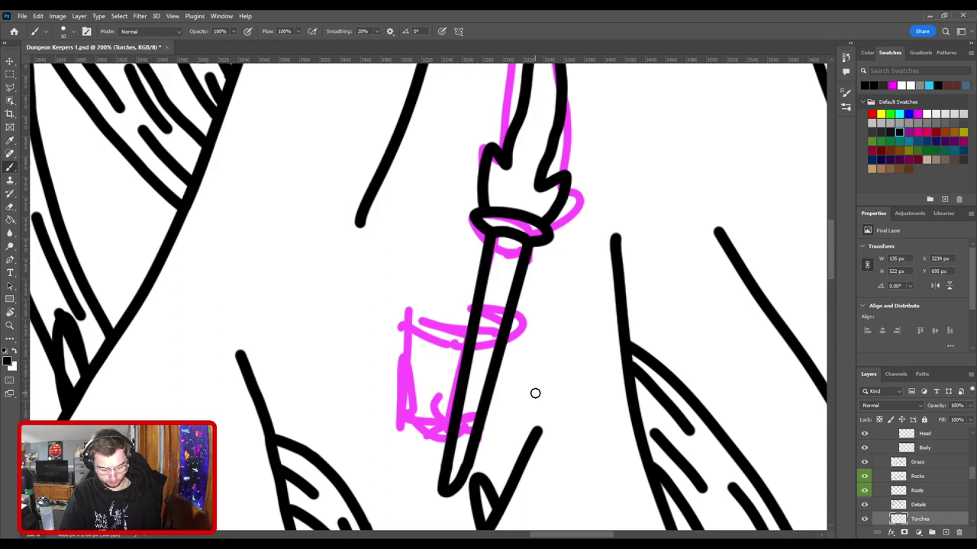
scroll(535, 393, down, 6)
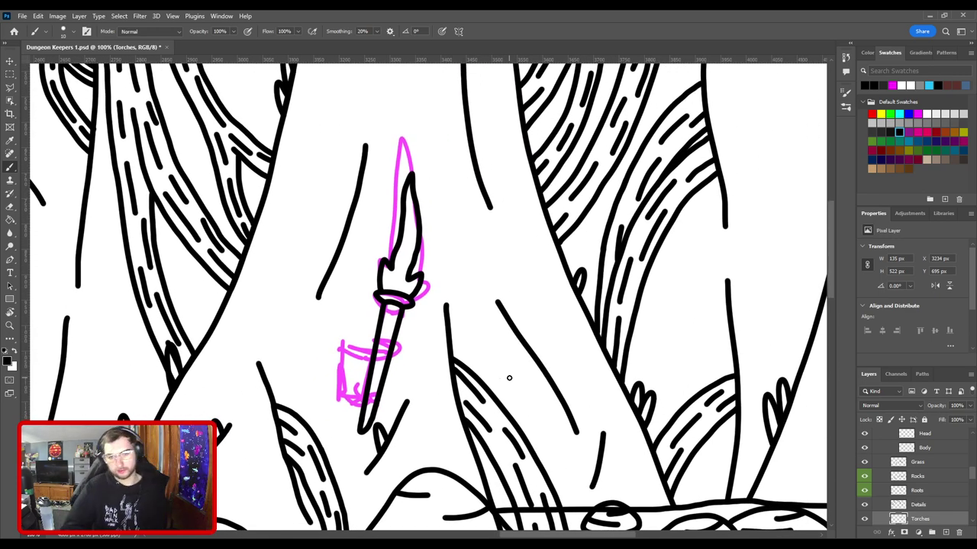
scroll(617, 351, up, 5)
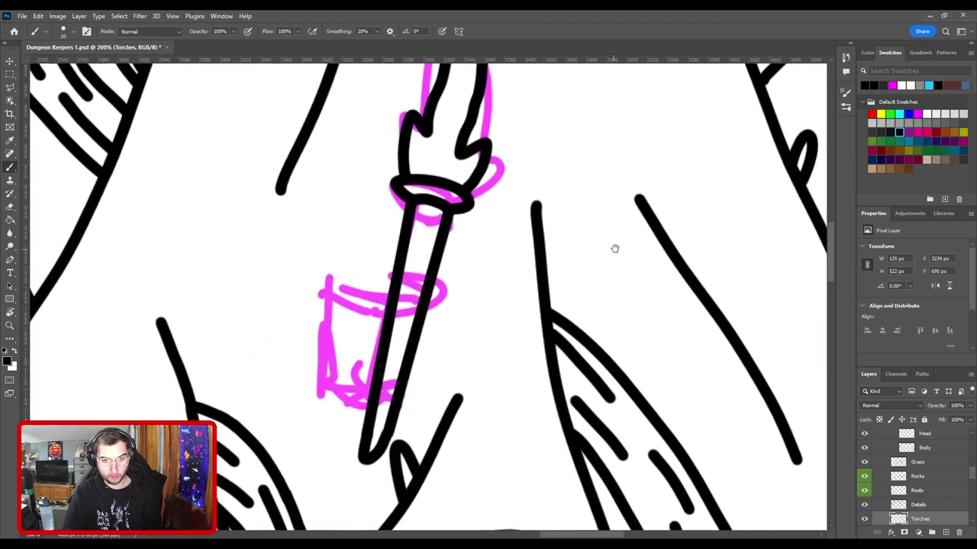
scroll(621, 265, down, 4)
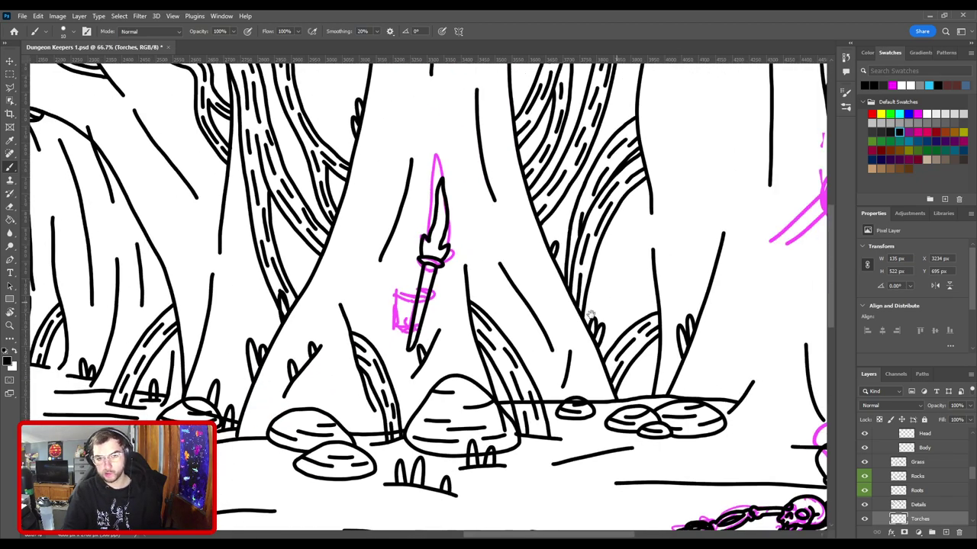
drag(591, 315, 376, 343)
key(ctrl+minus)
key(ctrl+minus)
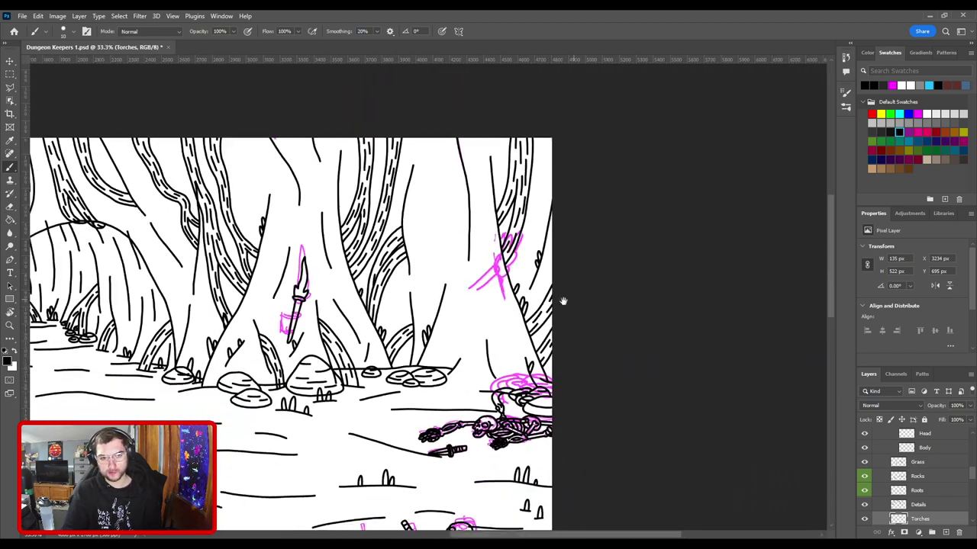
drag(518, 309, 643, 320)
key(ctrl+plus)
key(ctrl+plus)
scroll(534, 289, up, 1)
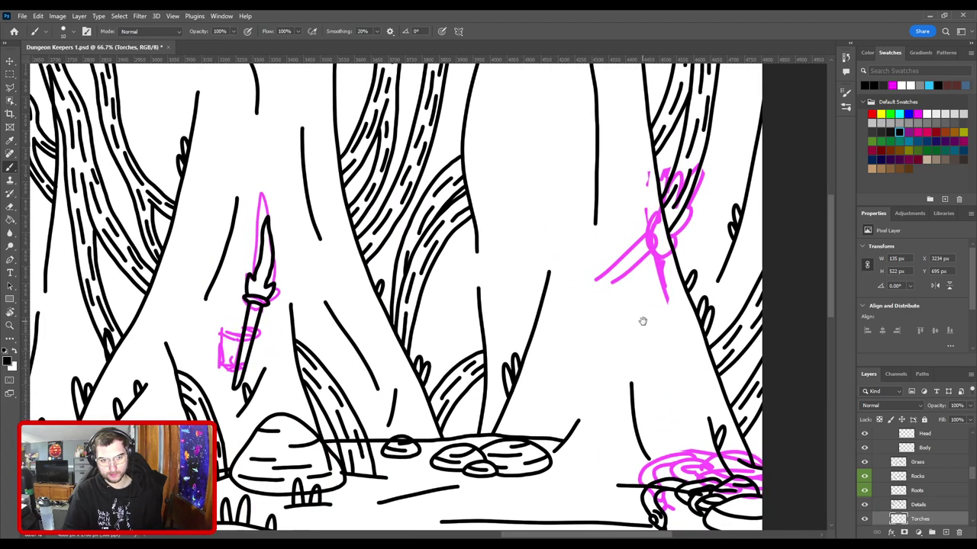
drag(485, 332, 688, 335)
key(ctrl+plus)
key(ctrl+plus)
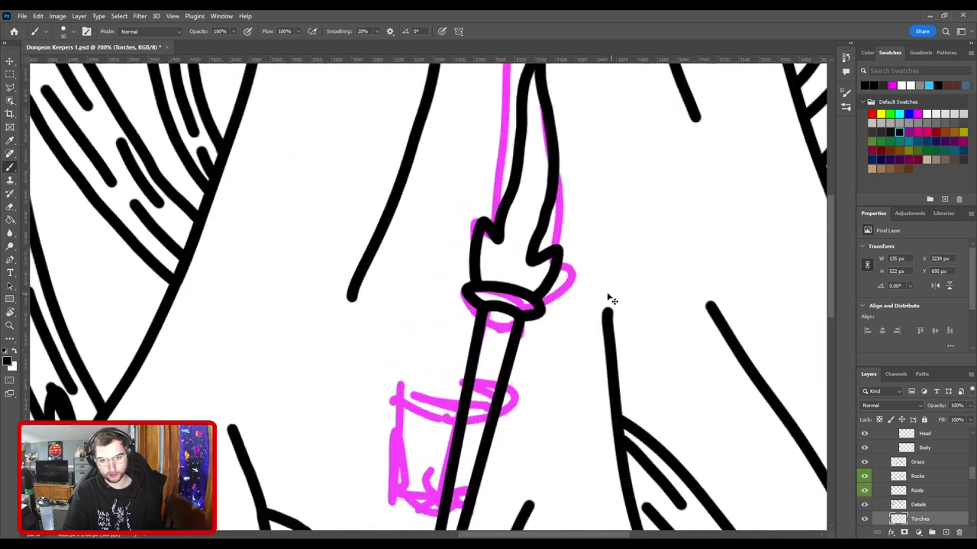
Step: Undo the erasing, the stick-figure doodle and the flame strokes, back to the bare torch handle with its collar
key(ctrl+z)
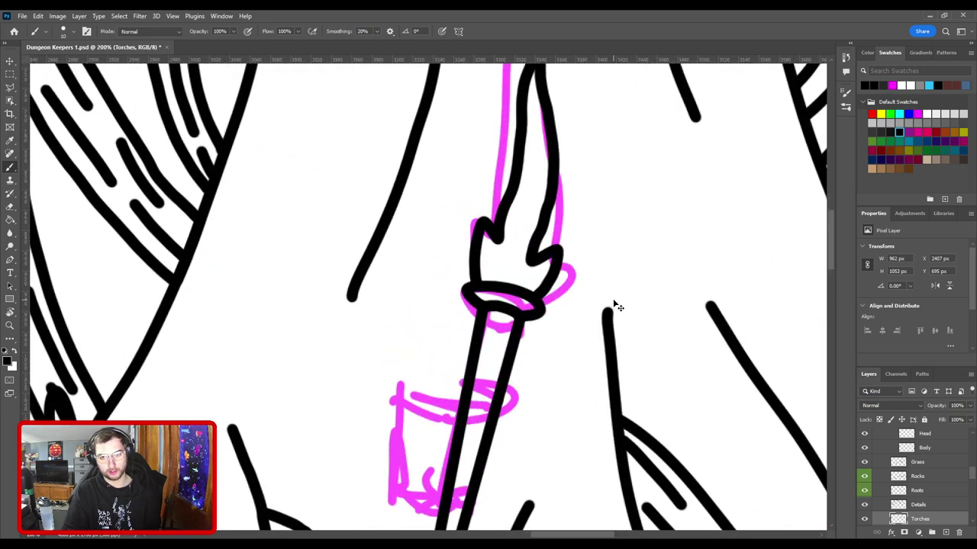
key(ctrl+0)
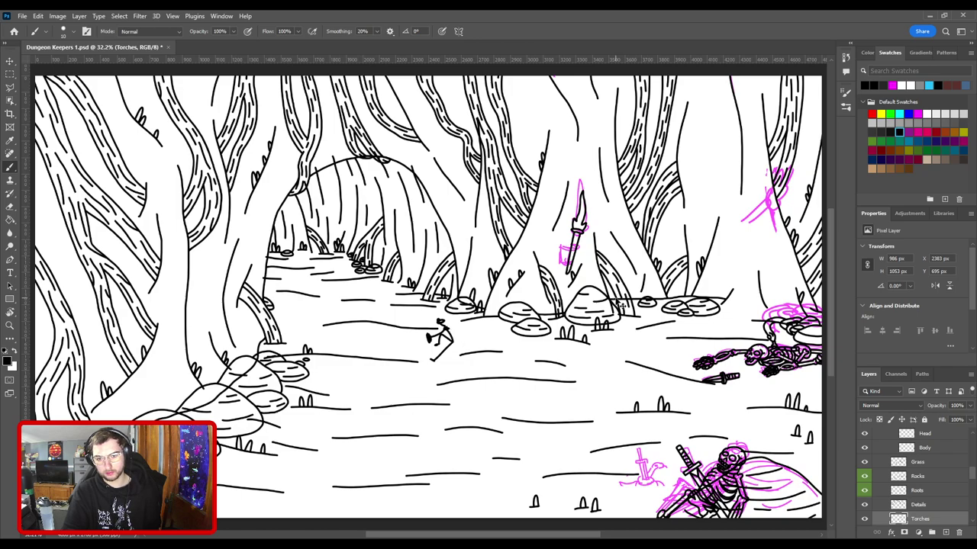
key(ctrl+z)
key(ctrl+z)
key(ctrl+z)
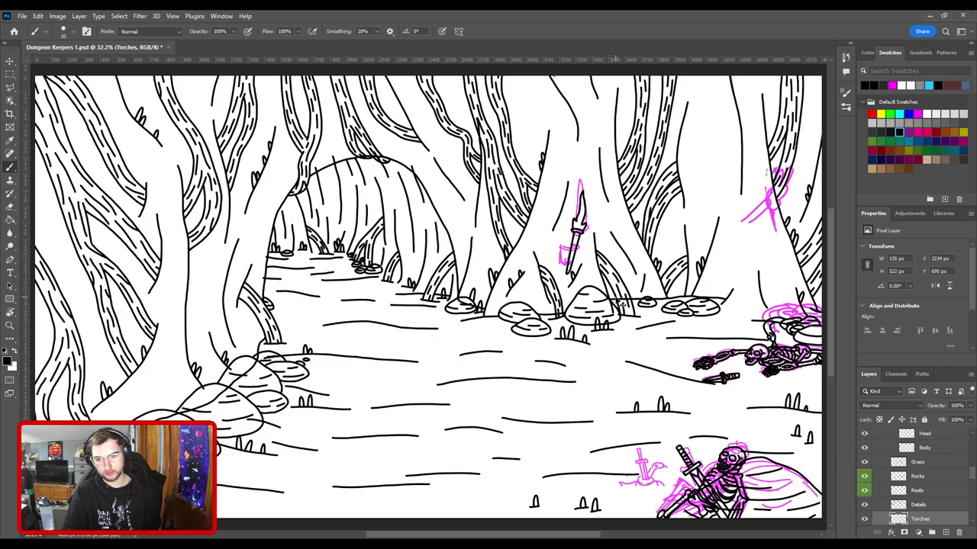
key(ctrl+z)
Step: Duplicate the torch handle with its collar and place the copy on the far-right trunk below its magenta sketch, at about X 4470 px
key(ctrl+plus)
key(ctrl+plus)
drag(614, 298, 333, 433)
drag(561, 334, 431, 290)
key(ctrl+plus)
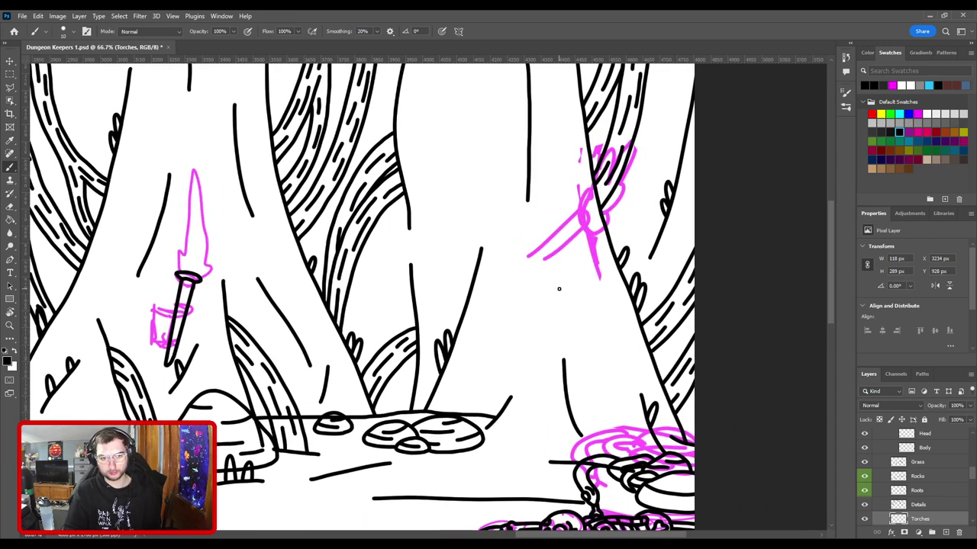
drag(527, 331, 453, 357)
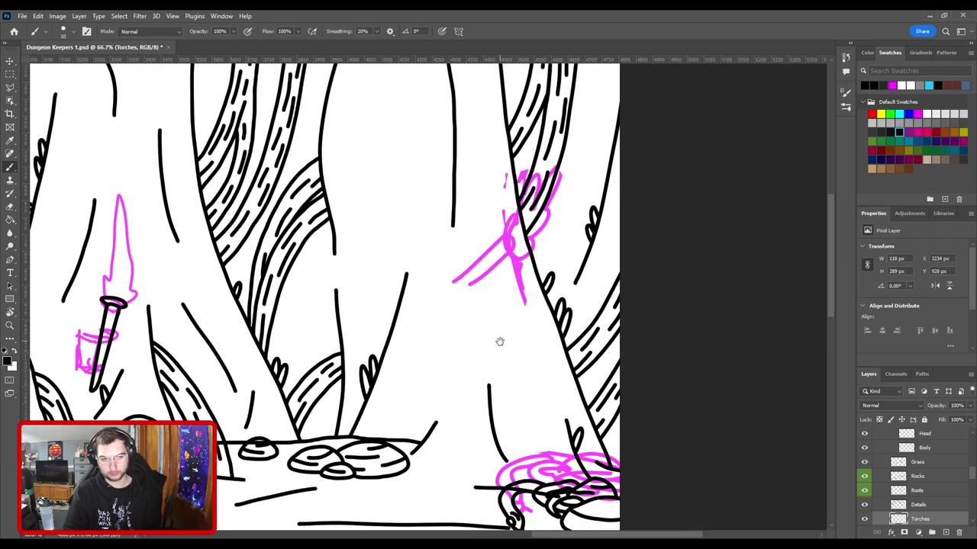
drag(502, 353, 575, 322)
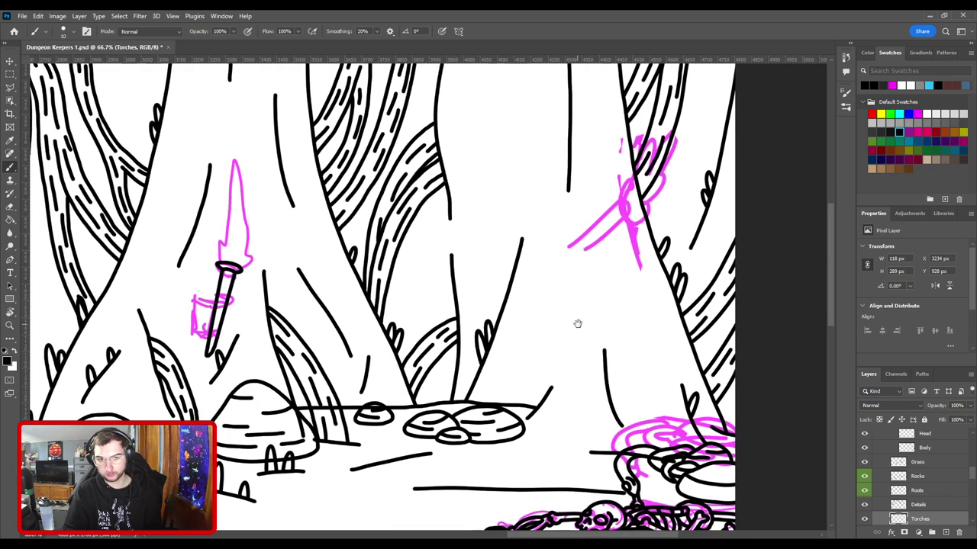
scroll(580, 331, down, 1)
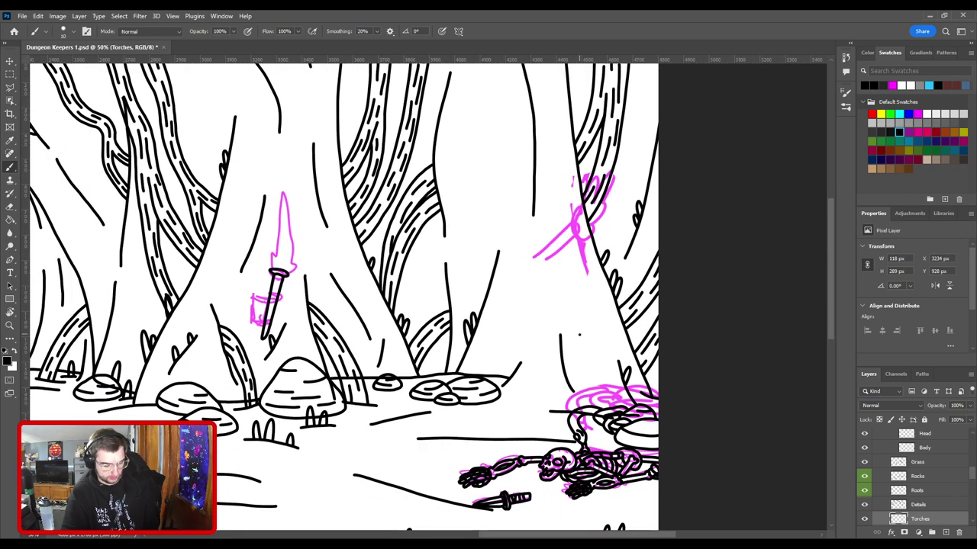
key(ctrl+t)
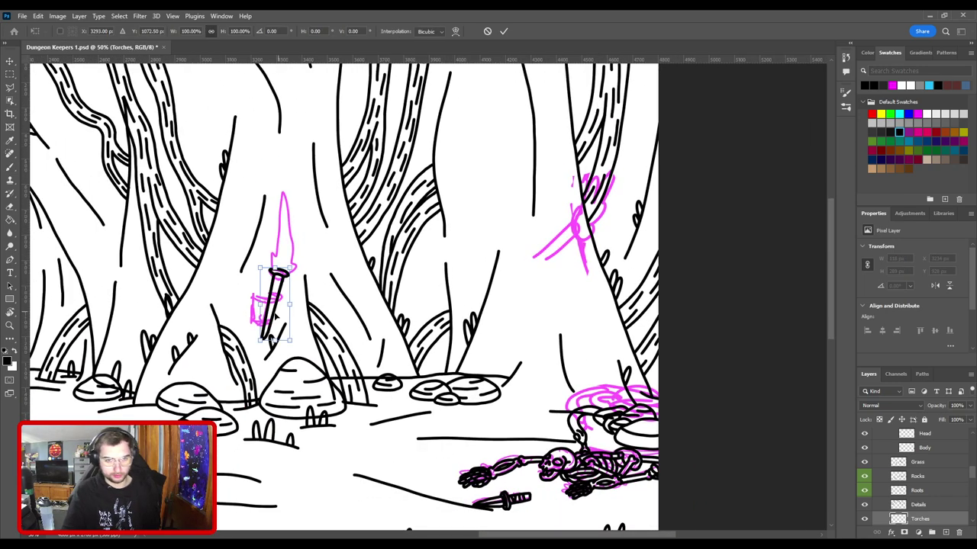
drag(277, 305, 595, 291)
key(Return)
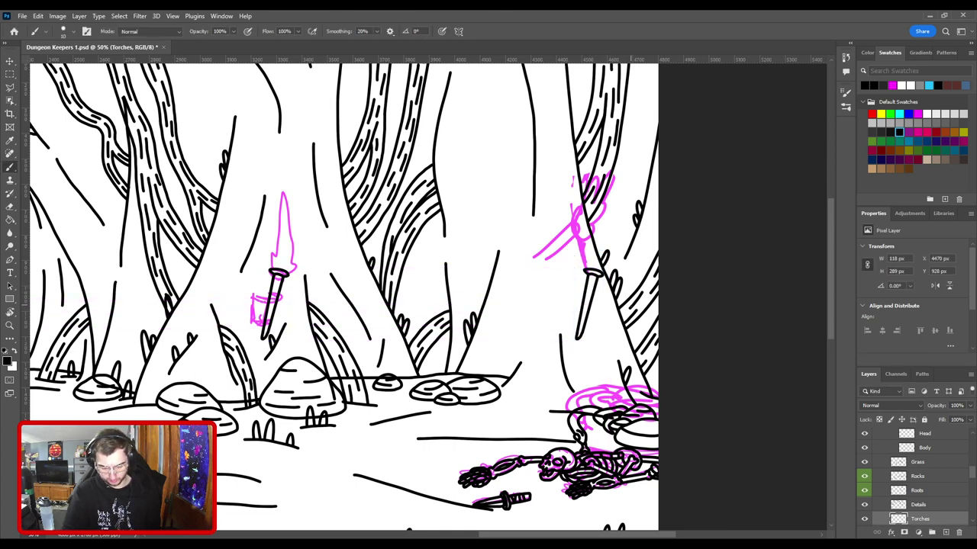
key(ctrl+0)
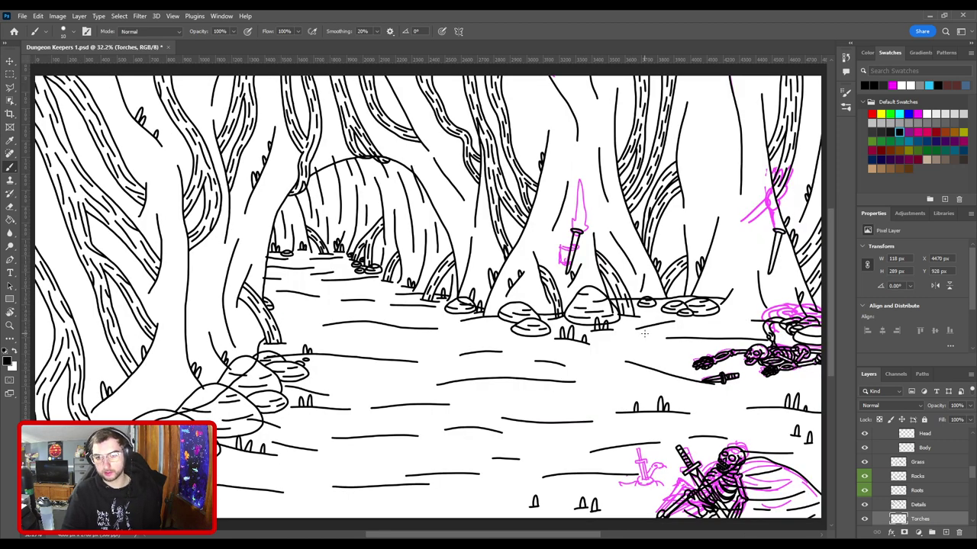
Step: Rotate the torch handle on the far-right trunk slightly counter-clockwise so it stands upright
key(ctrl+t)
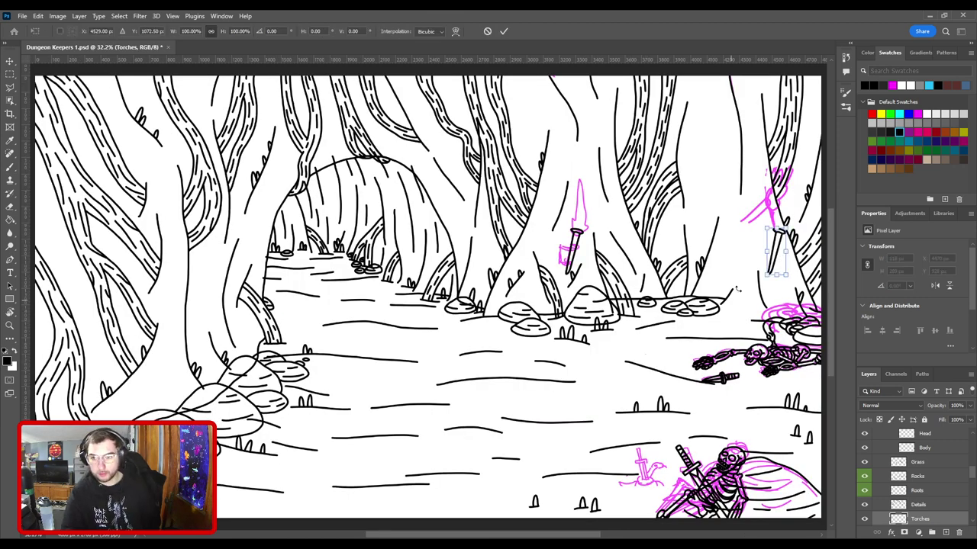
drag(786, 217, 806, 233)
key(Return)
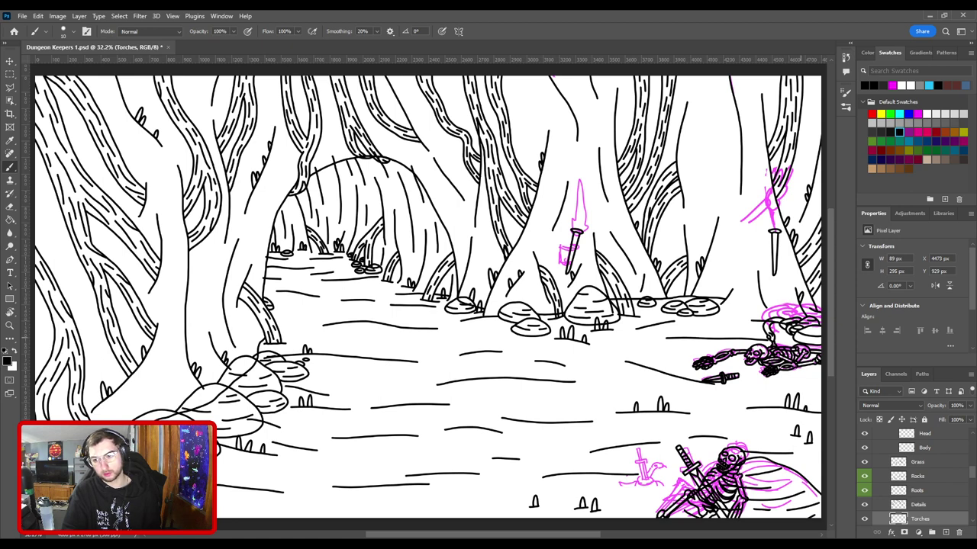
Step: Select the middle trunk's Torches layer and rotate its torch handle slightly counter-clockwise so it stands upright
scroll(945, 450, down, 1)
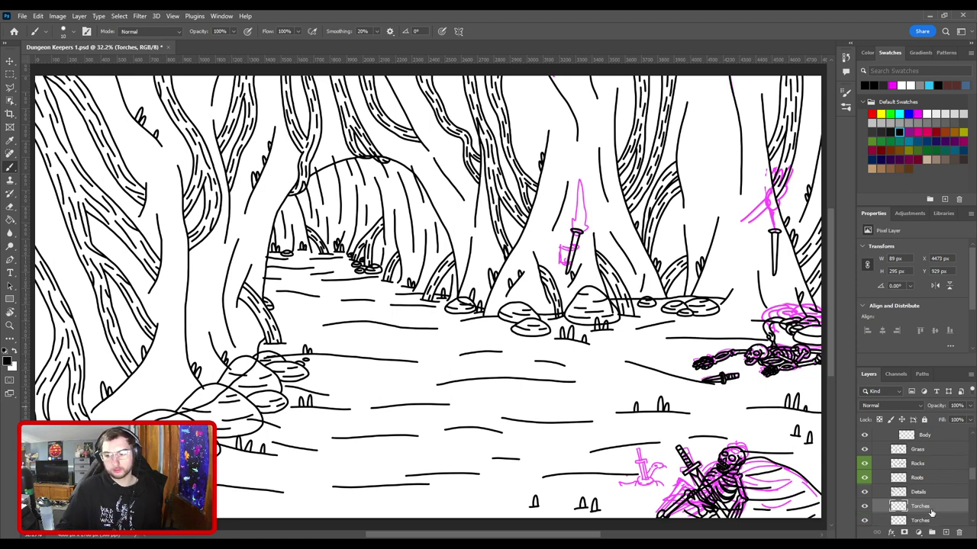
click(937, 523)
key(ctrl+t)
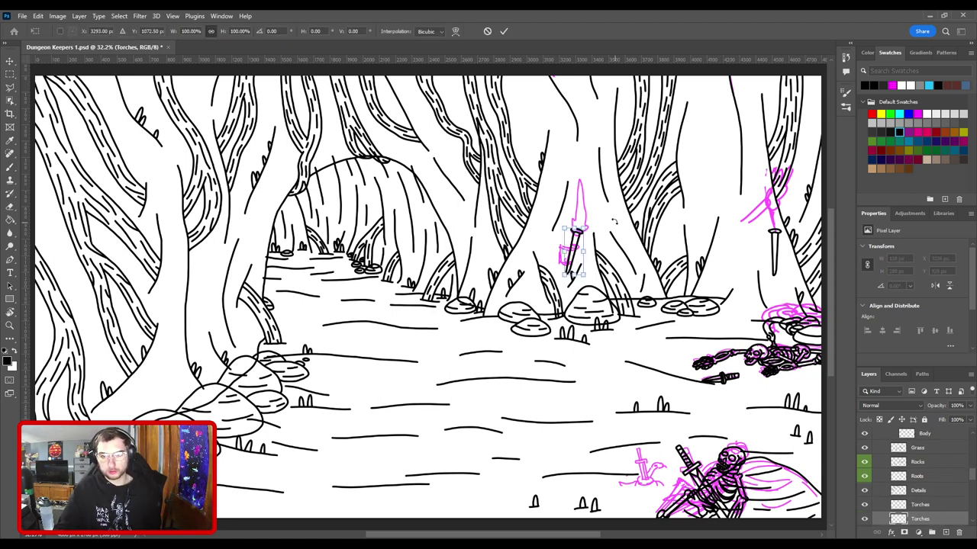
drag(616, 220, 612, 212)
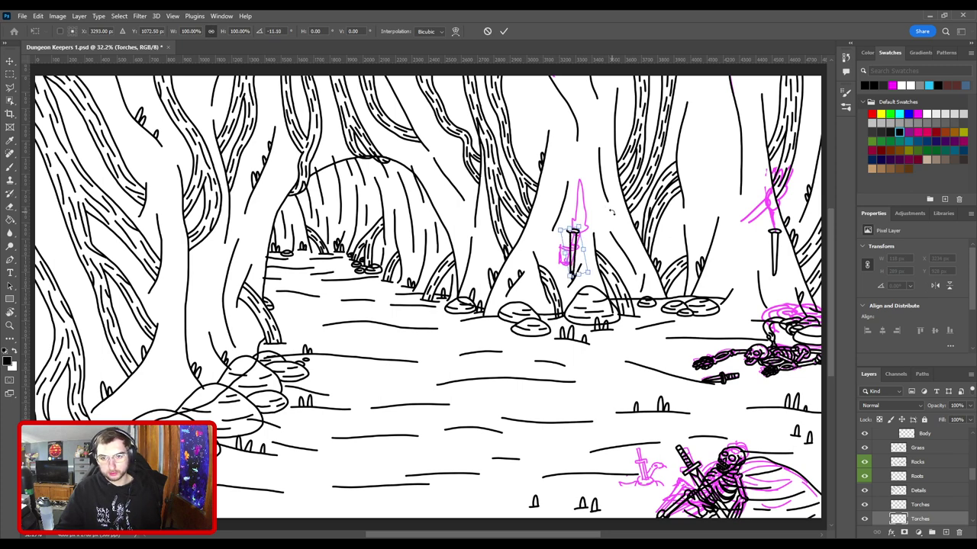
key(Return)
key(b)
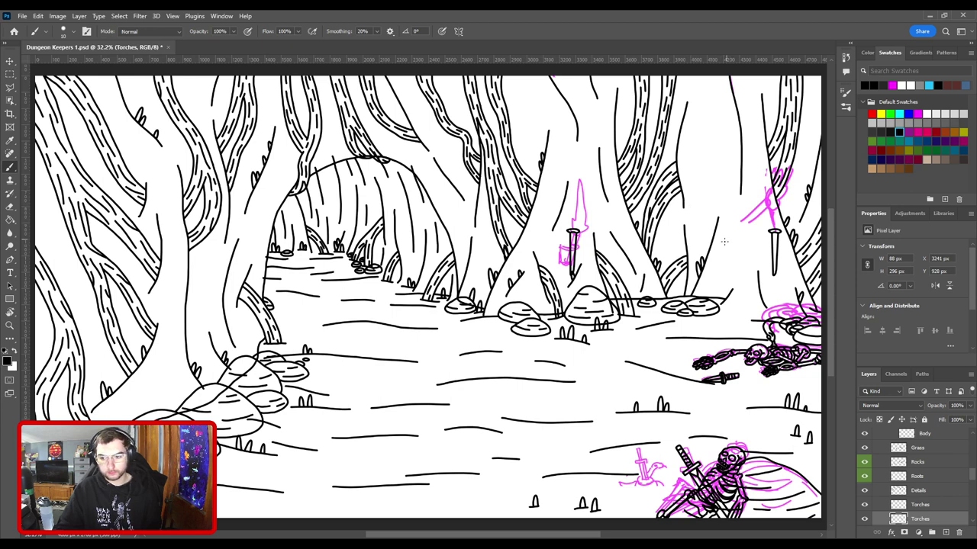
Step: Place a copy of the middle torch handle on the large left trunk, scaled to about 154%, at about X 808, Y 1021 px
key(ctrl+t)
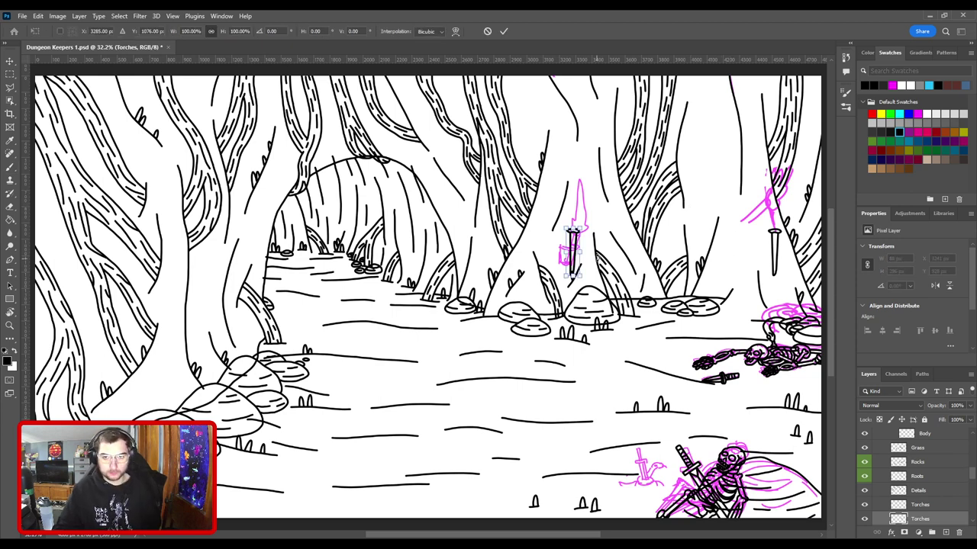
drag(576, 261, 197, 244)
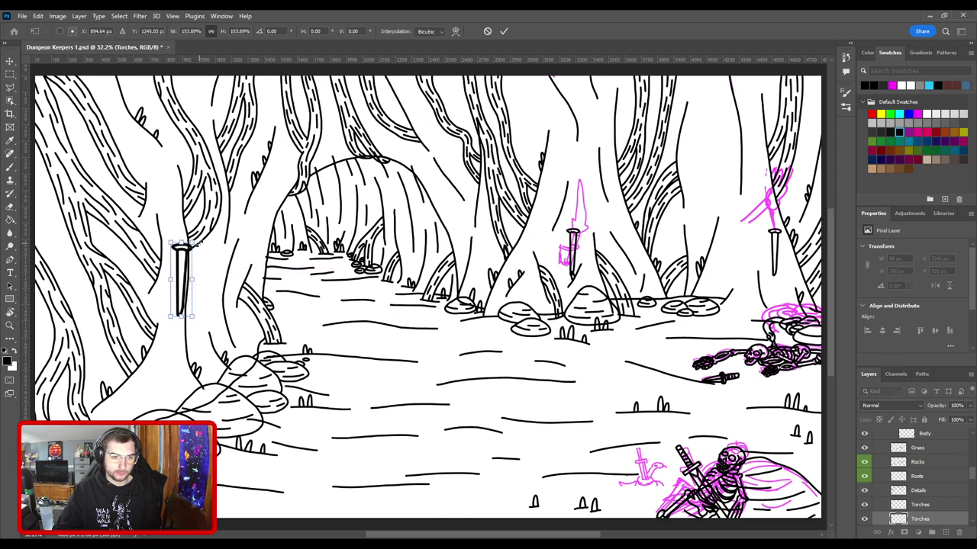
drag(187, 280, 183, 279)
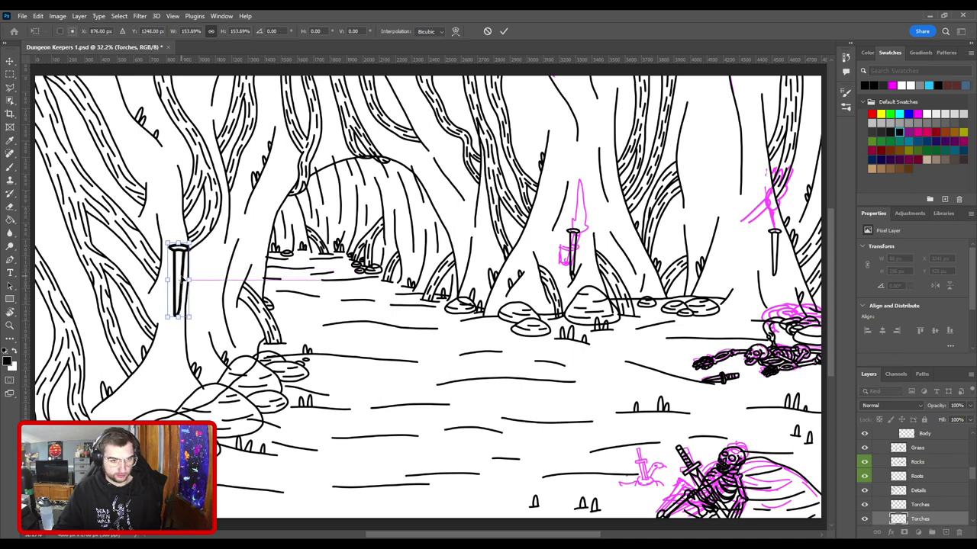
key(Return)
key(b)
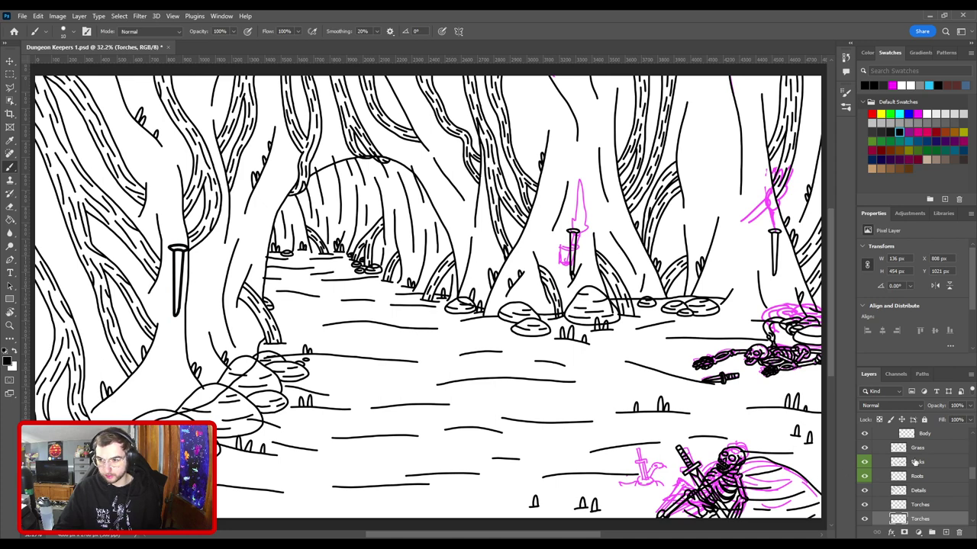
Step: Fade the enlarged torch copy to 39% opacity and trace the left edge of its handle in black on a new layer
drag(962, 416, 941, 417)
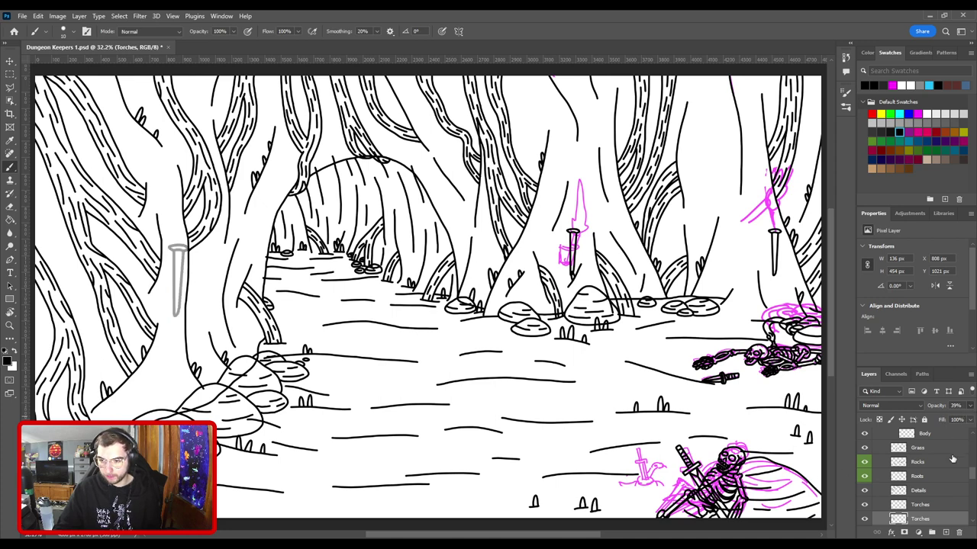
click(945, 532)
drag(331, 358, 548, 347)
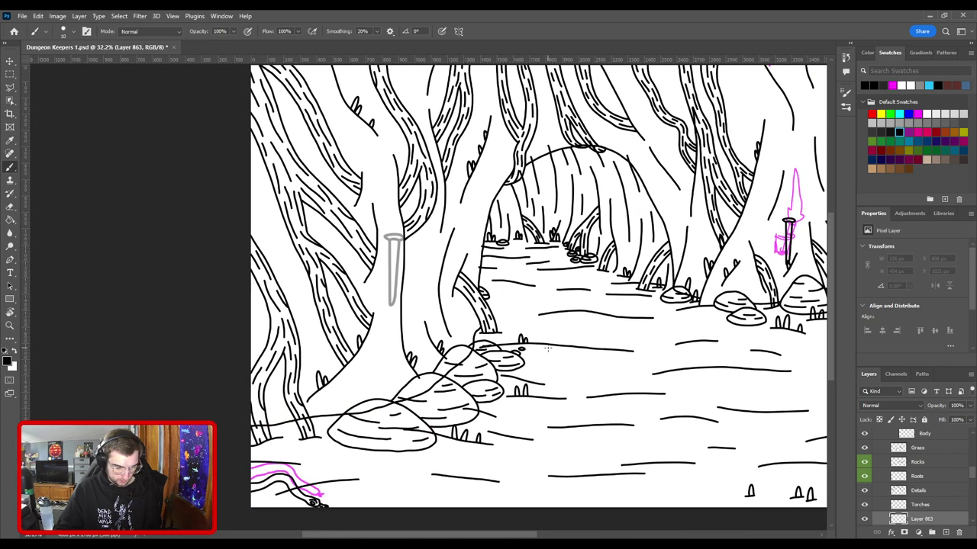
key(ctrl+plus)
key(ctrl+plus)
key(ctrl+plus)
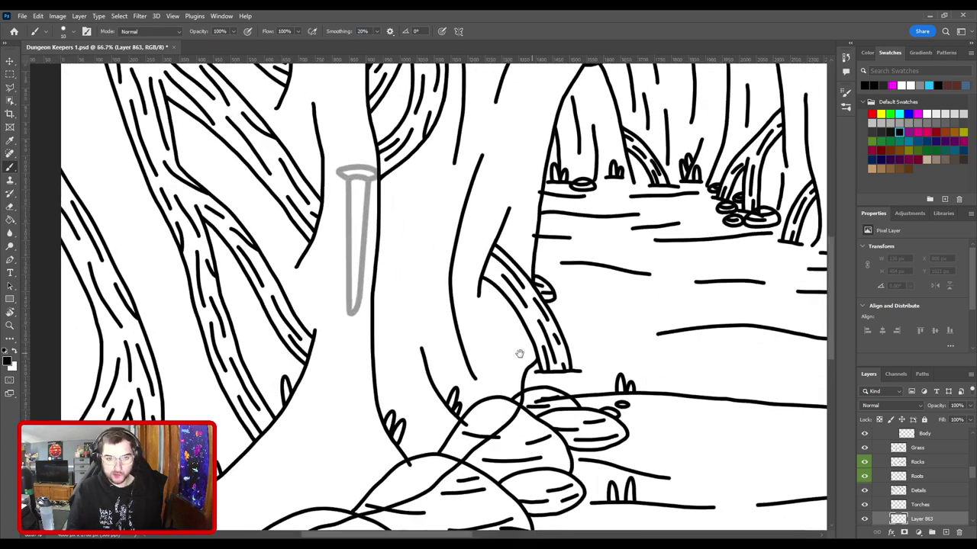
drag(448, 309, 531, 305)
scroll(530, 305, up, 6)
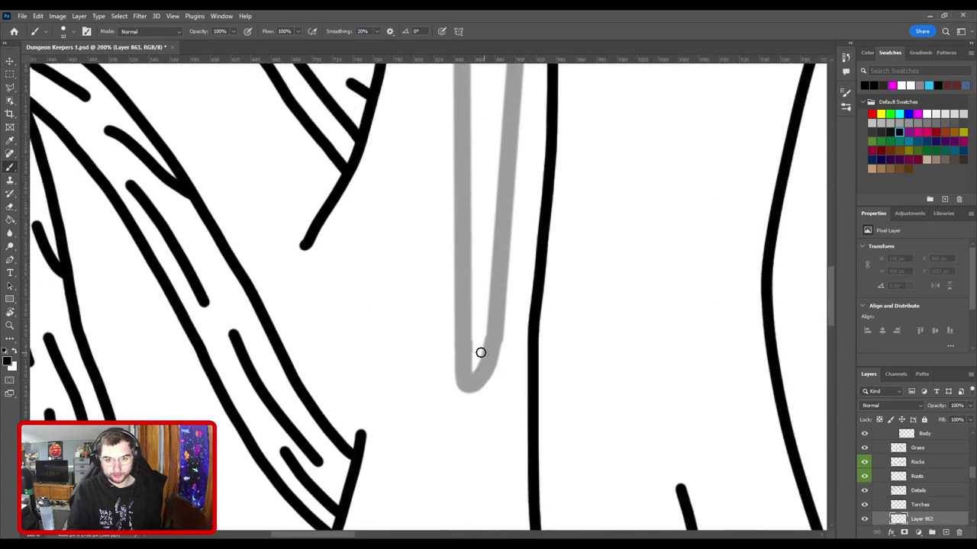
click(462, 341)
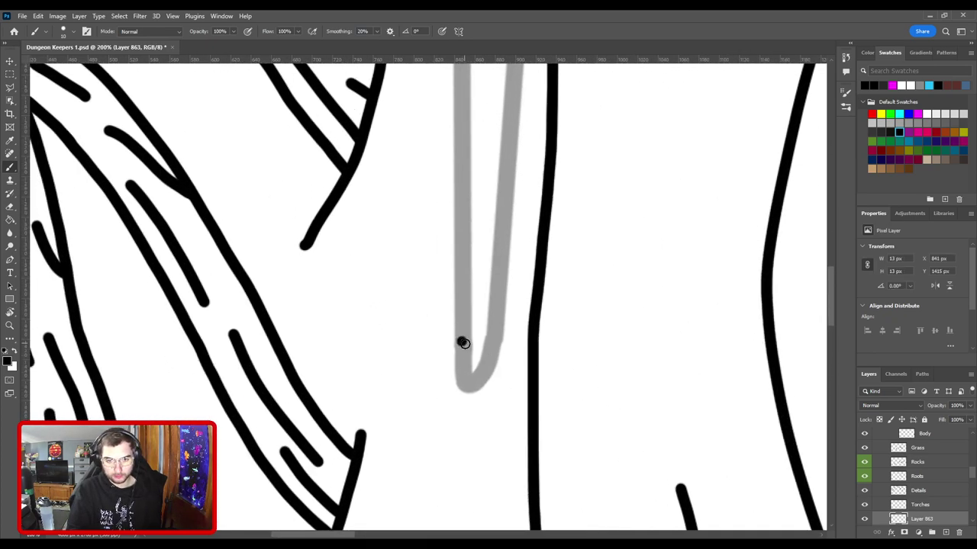
key(ctrl+z)
click(465, 365)
mouse_move(464, 216)
mouse_down()
mouse_move(472, 422)
mouse_move(468, 211)
mouse_up()
shift+click(472, 191)
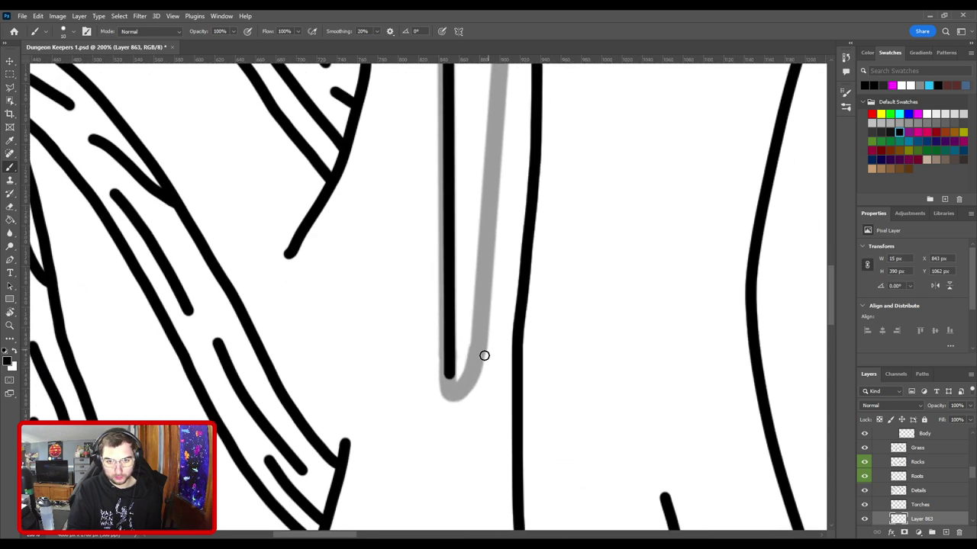
Step: Trace the rounded tip, right edge and curved top of the enlarged torch handle in black over the faded copy
mouse_move(449, 374)
mouse_down()
mouse_move(474, 359)
mouse_move(455, 385)
mouse_move(450, 374)
mouse_move(455, 396)
mouse_move(480, 344)
mouse_up()
key(ctrl+z)
key(ctrl+z)
drag(480, 211, 473, 378)
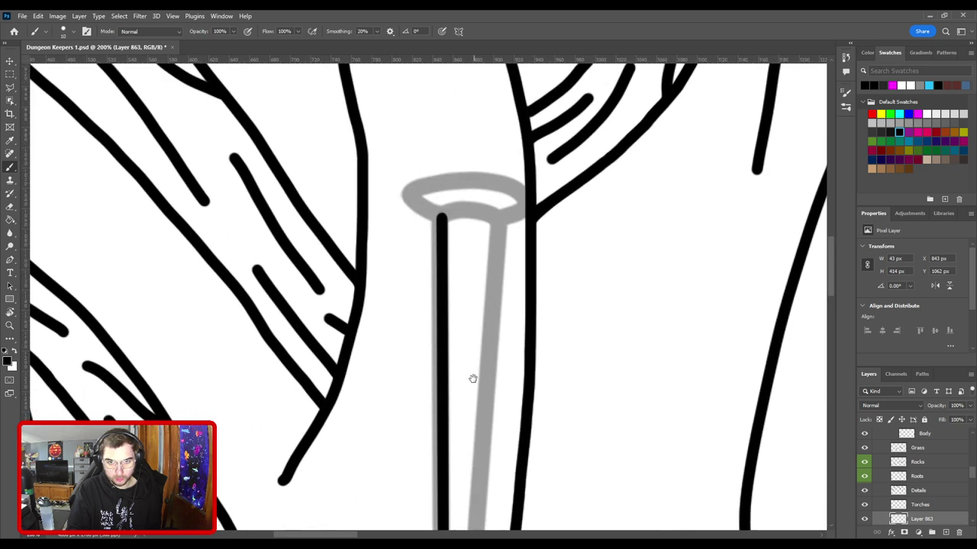
shift+click(499, 220)
drag(517, 229, 526, 353)
mouse_move(451, 345)
mouse_down()
mouse_move(503, 336)
mouse_move(509, 346)
mouse_up()
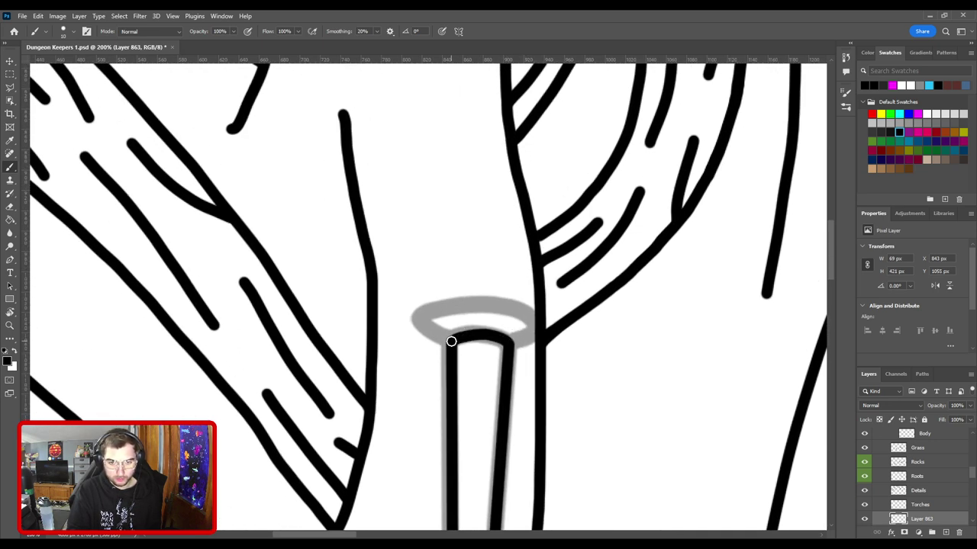
Step: Trace the oval collar on top of the enlarged torch handle, redoing the strokes that miss the faded guide
mouse_move(451, 338)
mouse_down()
mouse_move(433, 315)
mouse_move(484, 304)
mouse_move(525, 320)
mouse_move(422, 318)
mouse_move(481, 307)
mouse_move(520, 320)
mouse_move(515, 345)
mouse_up()
key(ctrl+z)
key(ctrl+z)
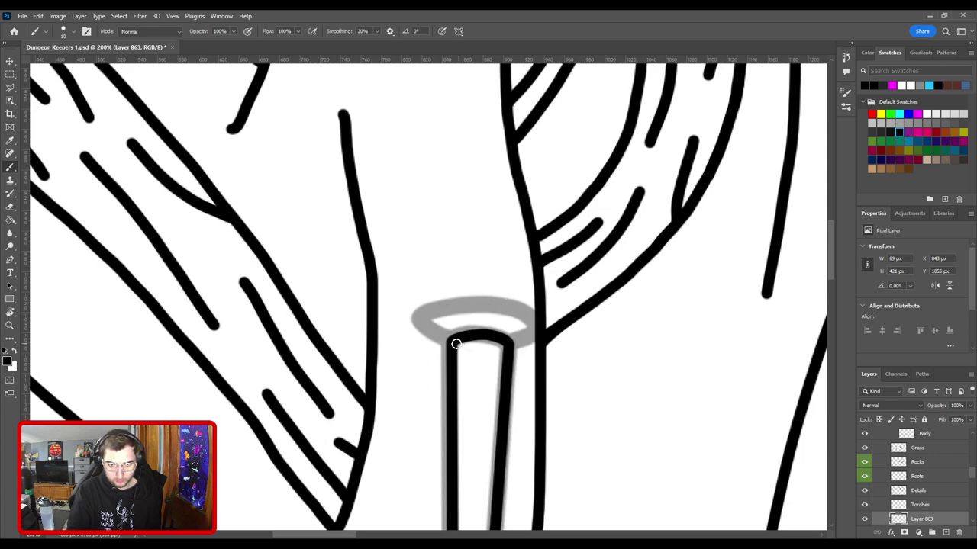
mouse_move(456, 340)
mouse_down()
mouse_move(425, 325)
mouse_move(444, 304)
mouse_move(507, 306)
mouse_move(529, 322)
mouse_move(503, 347)
mouse_up()
key(ctrl+minus)
key(ctrl+minus)
key(ctrl+minus)
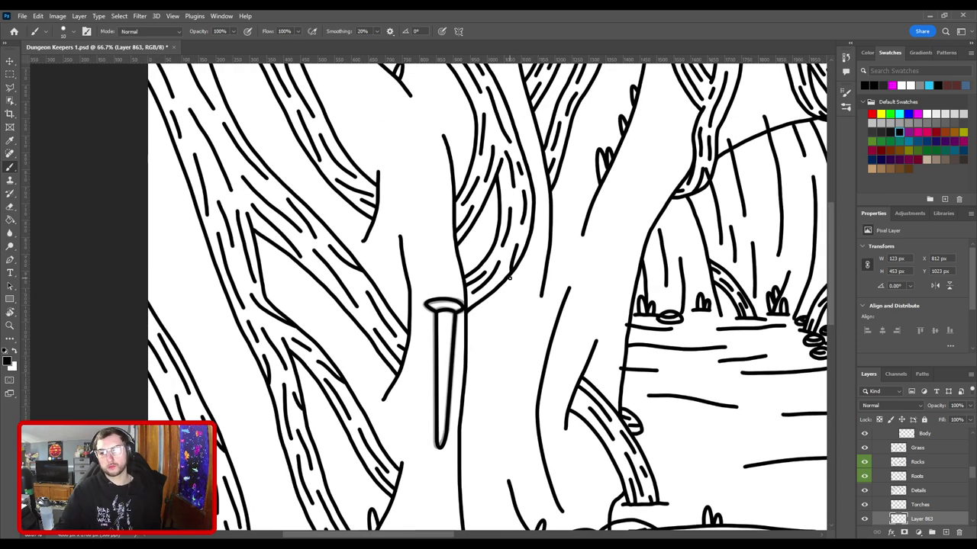
Step: Delete the faded Torches layer that served as the tracing guide for the left torch
scroll(941, 501, down, 1)
click(931, 520)
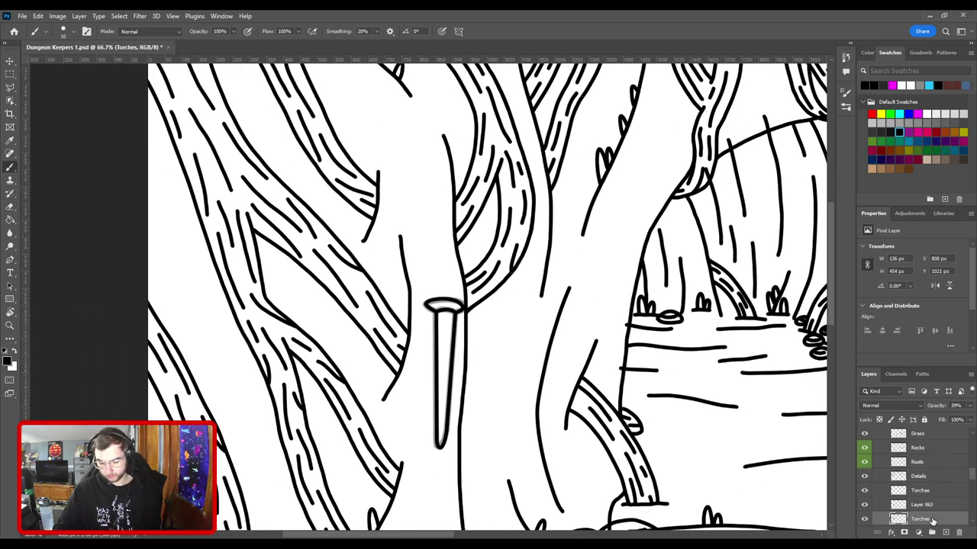
key(ctrl+0)
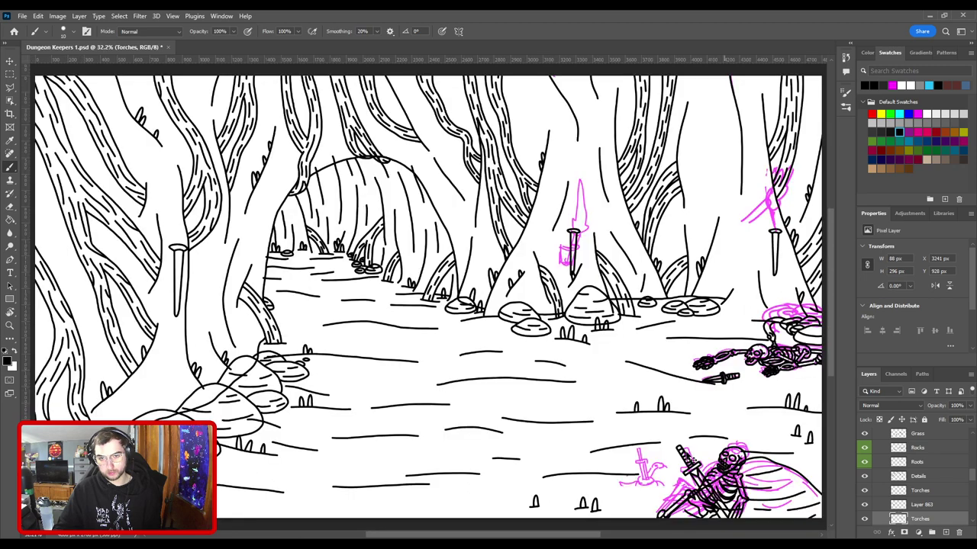
Step: Move the retraced left torch slightly down the trunk, to about X 796, Y 1099 px
click(925, 506)
key(ctrl+t)
drag(162, 260, 173, 274)
key(Return)
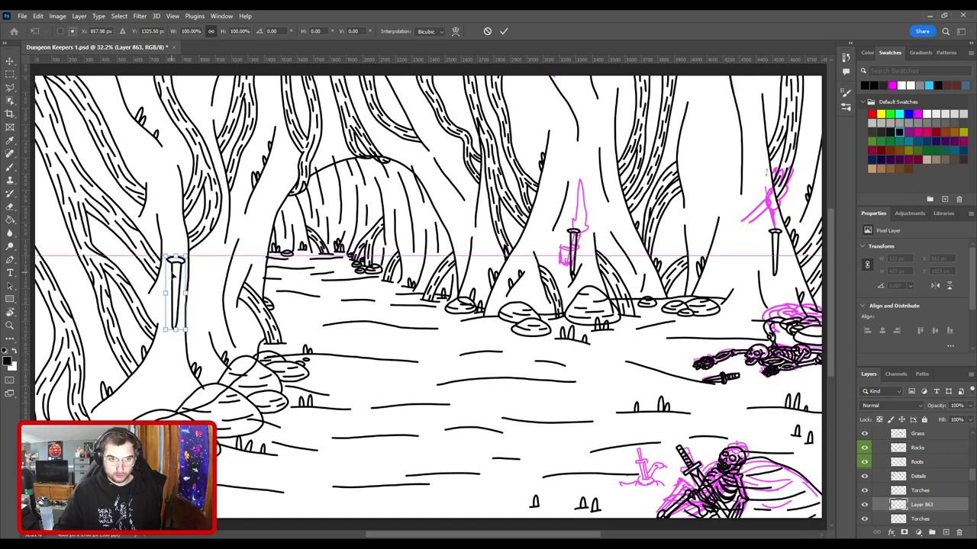
key(b)
Step: Rename the retraced left torch's layer to Torches
scroll(964, 510, down, 1)
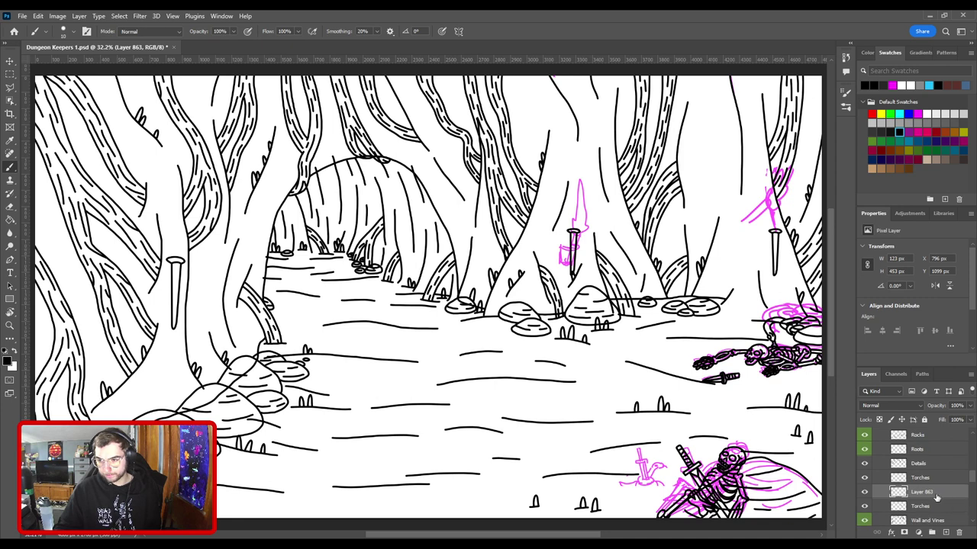
double_click(921, 492)
text(Torches)
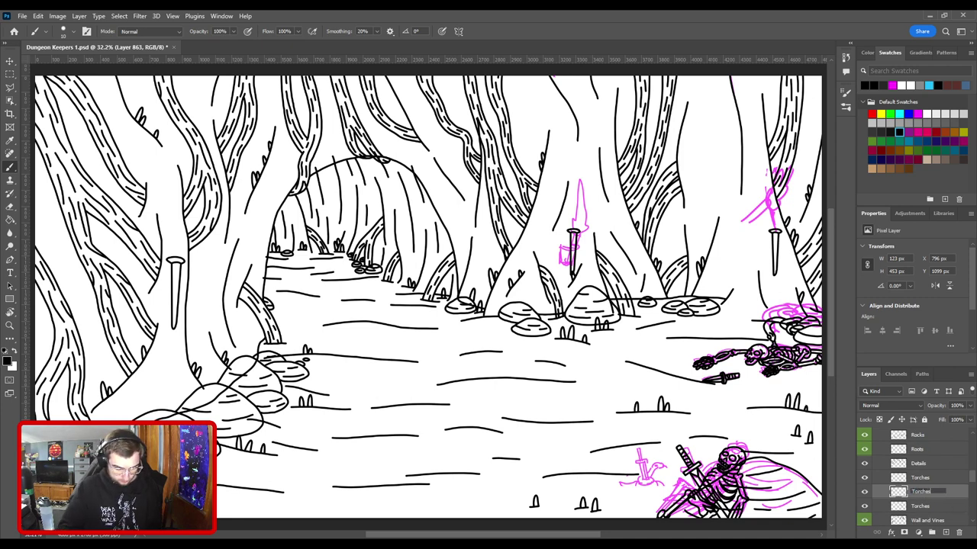
key(Return)
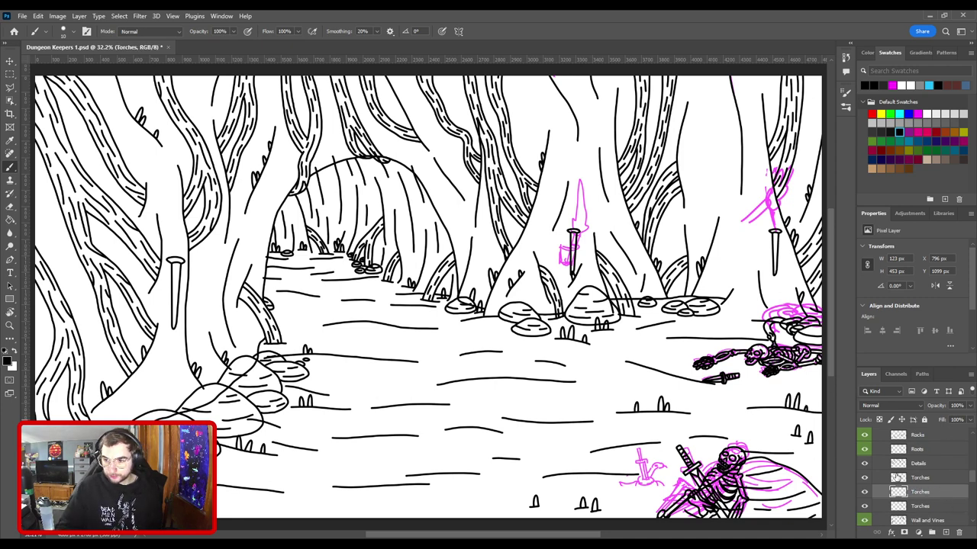
Step: Group the three torch layers and name the group Torches
click(922, 477)
shift+click(920, 507)
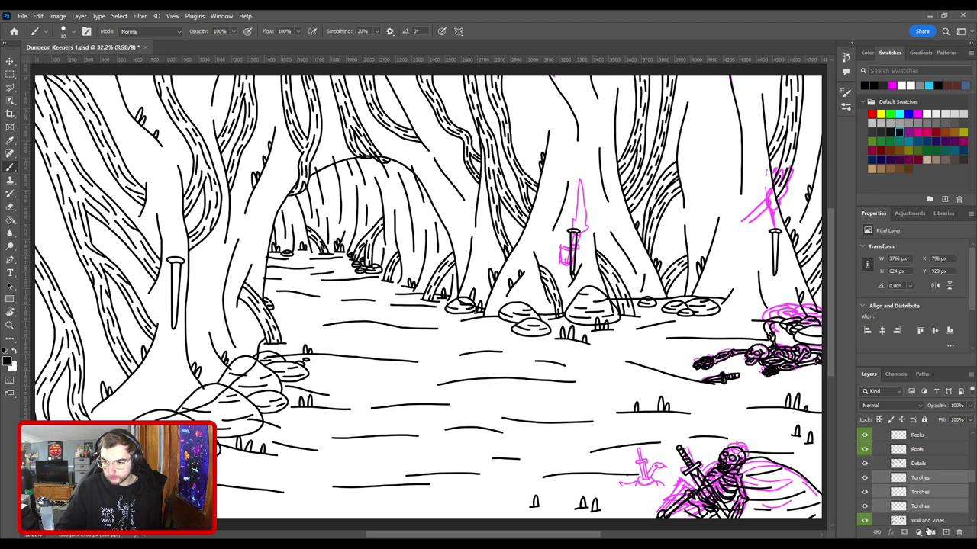
key(ctrl+g)
double_click(916, 478)
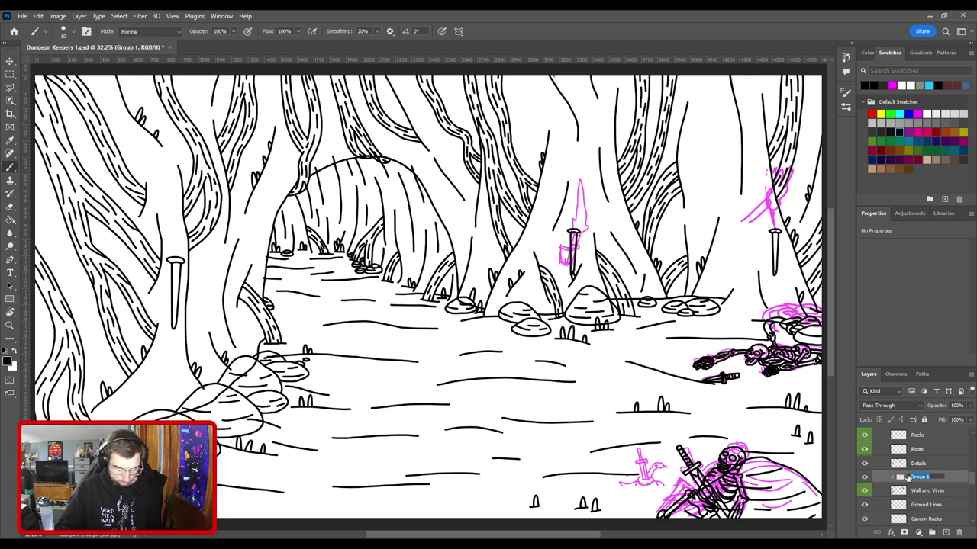
text(Torches)
key(Return)
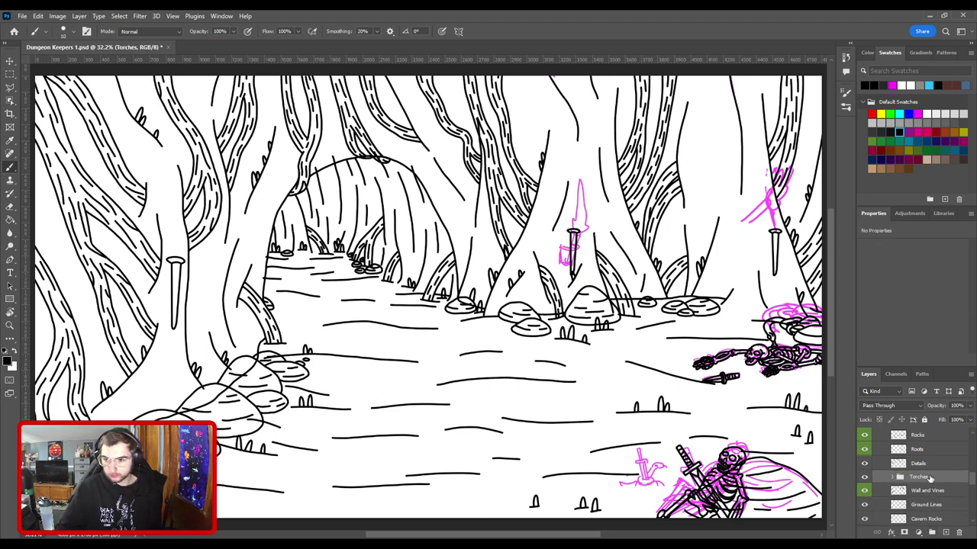
Step: Add a new layer directly below the Torches group and name it Fire
click(943, 494)
click(944, 531)
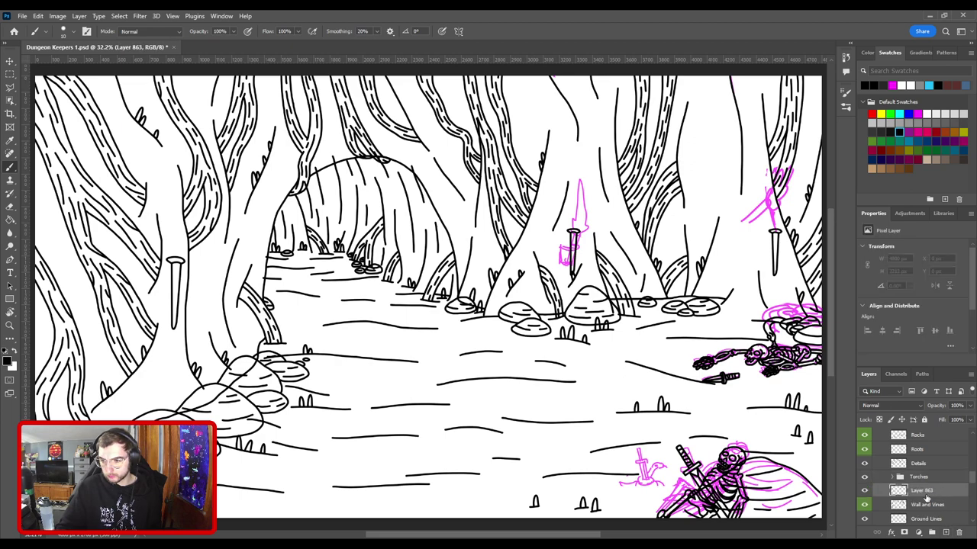
double_click(925, 491)
text(F)
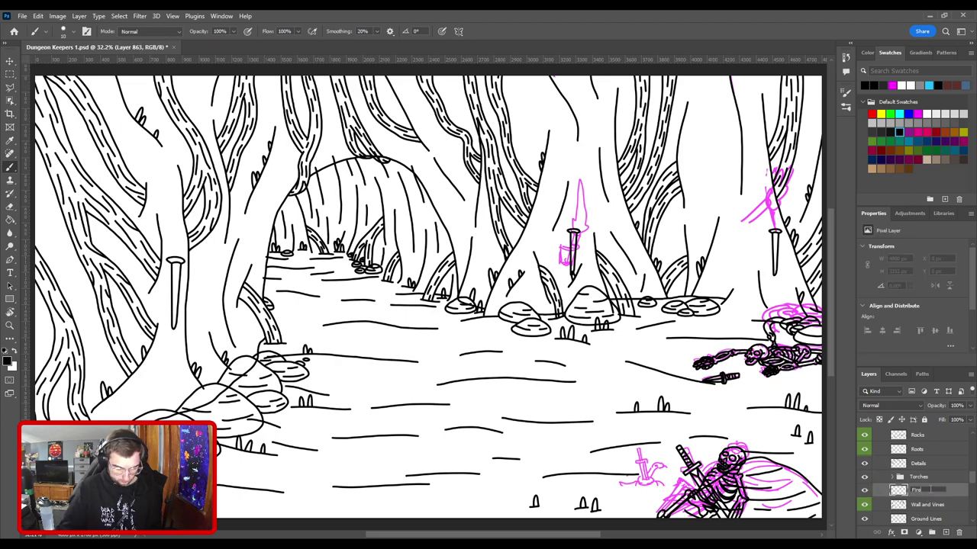
text(ire)
key(Return)
Step: Draw a black flame about 111 px wide and 187 px high above the left torch's collar
drag(390, 297, 546, 386)
key(ctrl+plus)
key(ctrl+plus)
key(ctrl+plus)
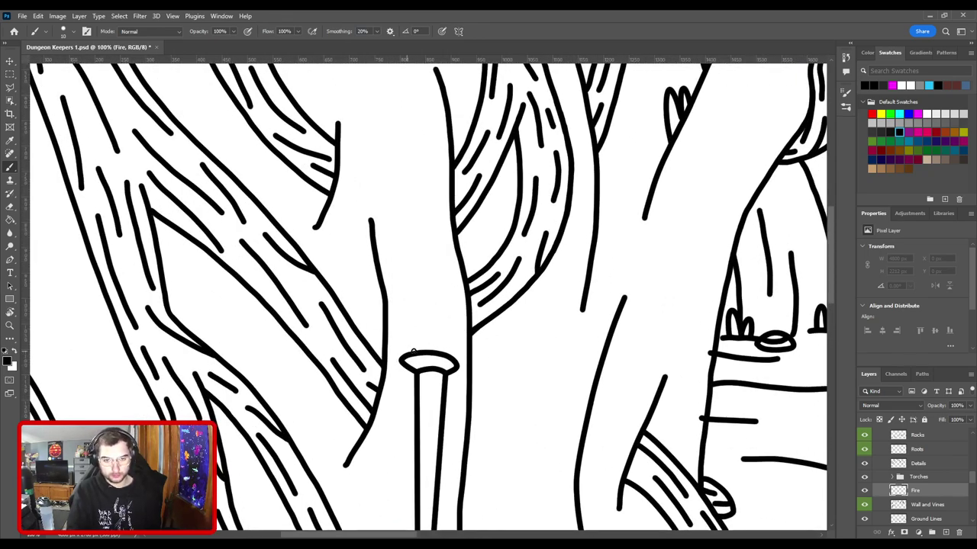
mouse_move(406, 349)
mouse_down()
mouse_move(404, 329)
mouse_move(430, 277)
mouse_move(449, 353)
mouse_up()
Step: Draw a pointed black flame above the middle torch's collar and undo the stray last stroke
key(space)
mouse_move(604, 319)
mouse_down()
mouse_move(405, 351)
mouse_move(221, 354)
mouse_move(213, 296)
mouse_up()
drag(430, 305, 191, 292)
mouse_move(407, 257)
mouse_down()
mouse_move(407, 342)
mouse_move(428, 349)
mouse_move(431, 362)
mouse_move(416, 345)
mouse_move(440, 303)
mouse_move(451, 312)
mouse_move(445, 343)
mouse_up()
key(ctrl+z)
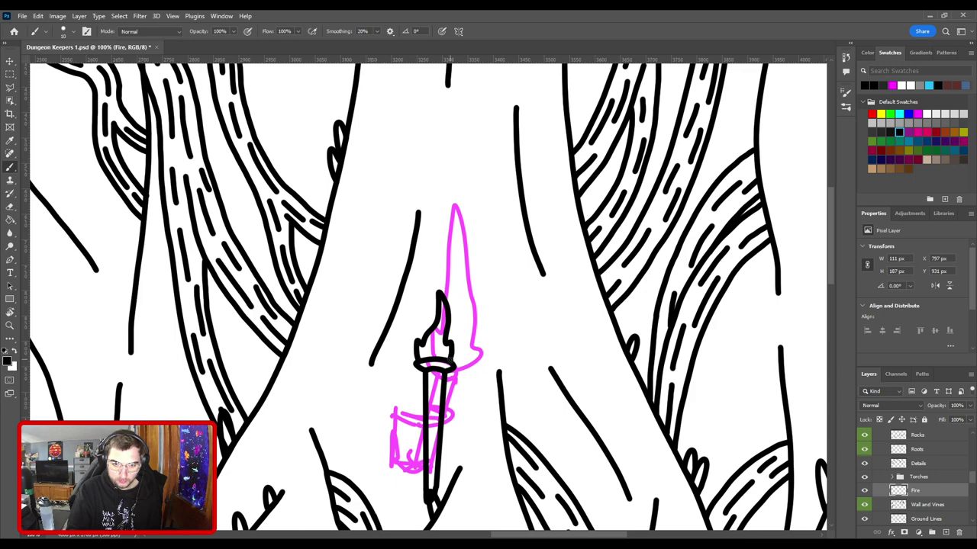
Step: Draw a black flame with a small detached lick above the far-right torch's collar, undoing the unwanted last stroke
drag(580, 387, 254, 387)
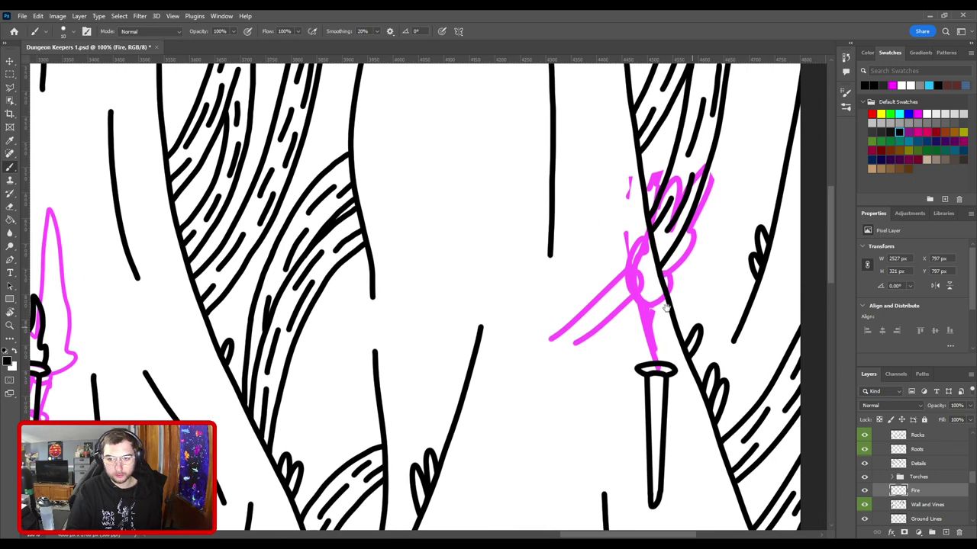
drag(667, 309, 412, 320)
mouse_move(399, 356)
mouse_down()
mouse_move(409, 279)
mouse_move(427, 345)
mouse_move(486, 356)
mouse_move(459, 332)
mouse_move(458, 309)
mouse_move(467, 328)
mouse_up()
key(ctrl+z)
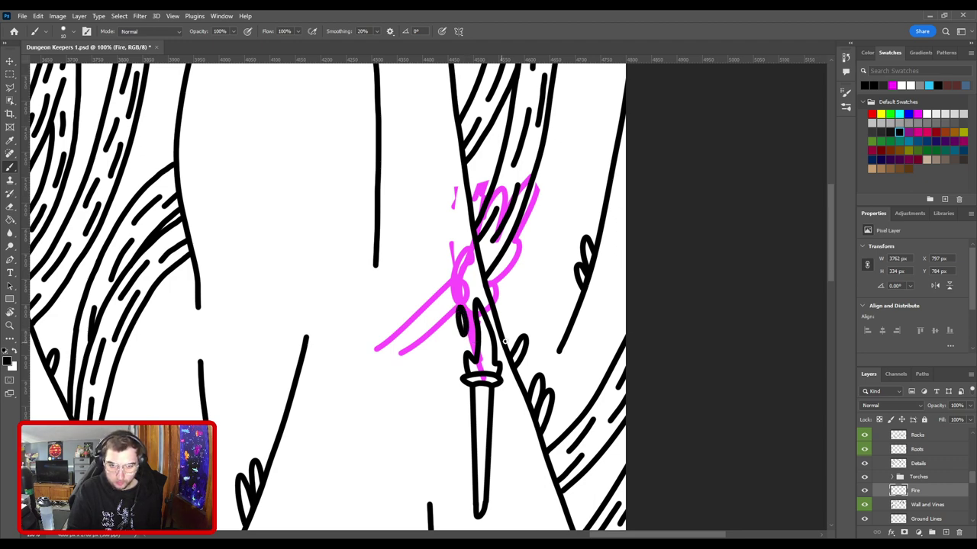
Step: Draw a small black ember to the right of the middle torch's flame tip
key(ctrl+minus)
drag(397, 336, 560, 300)
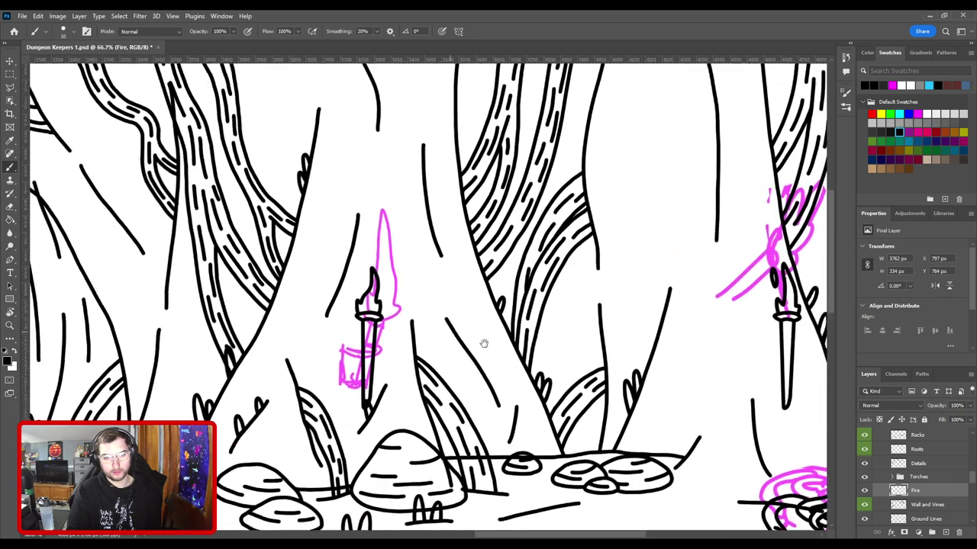
mouse_move(484, 344)
mouse_down()
mouse_move(511, 354)
mouse_move(520, 332)
mouse_move(526, 359)
mouse_move(511, 378)
mouse_move(527, 331)
mouse_move(529, 360)
mouse_move(508, 378)
mouse_up()
key(ctrl+plus)
key(ctrl+plus)
key(ctrl+plus)
key(ctrl+z)
drag(406, 363, 542, 308)
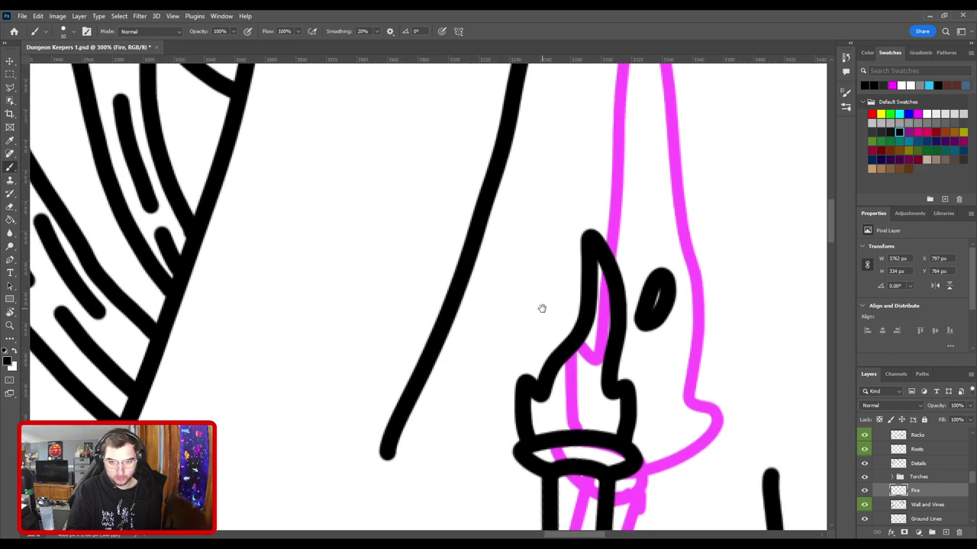
mouse_move(525, 241)
mouse_down()
mouse_move(515, 206)
mouse_move(519, 144)
mouse_move(538, 187)
mouse_move(531, 245)
mouse_up()
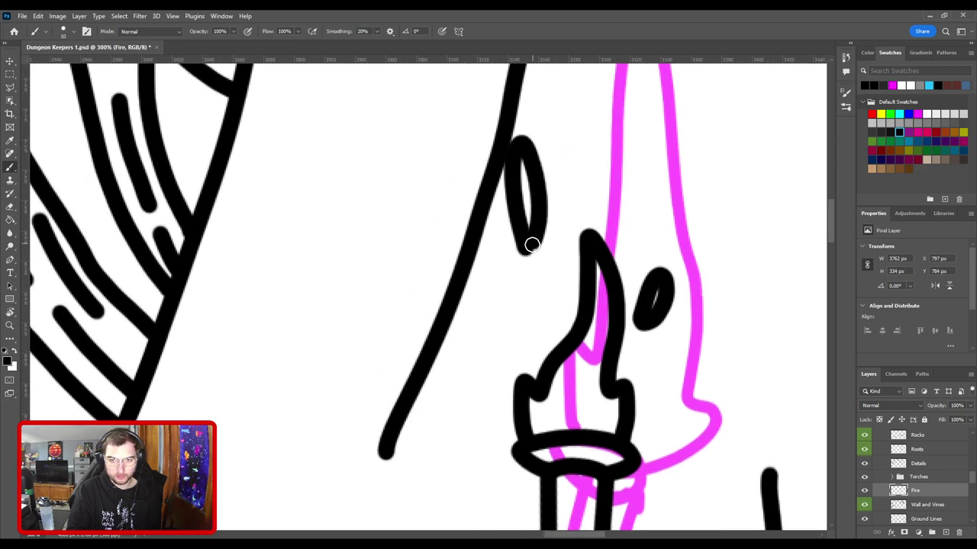
key(ctrl+minus)
key(ctrl+minus)
key(ctrl+minus)
key(ctrl+minus)
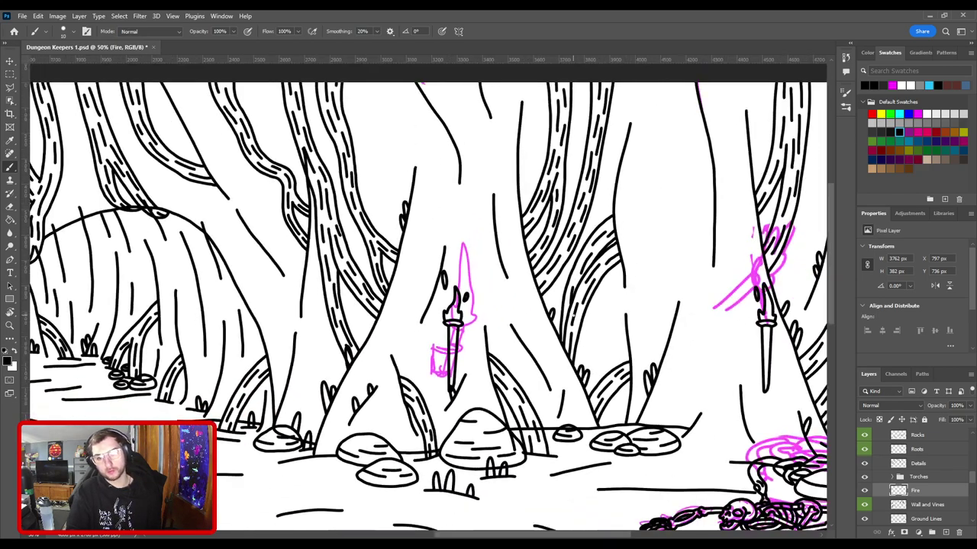
key(ctrl+z)
Step: Draw two small black embers, one above the other, left of the middle torch's flame, undoing unwanted strokes
key(ctrl+plus)
key(ctrl+plus)
key(ctrl+plus)
key(ctrl+plus)
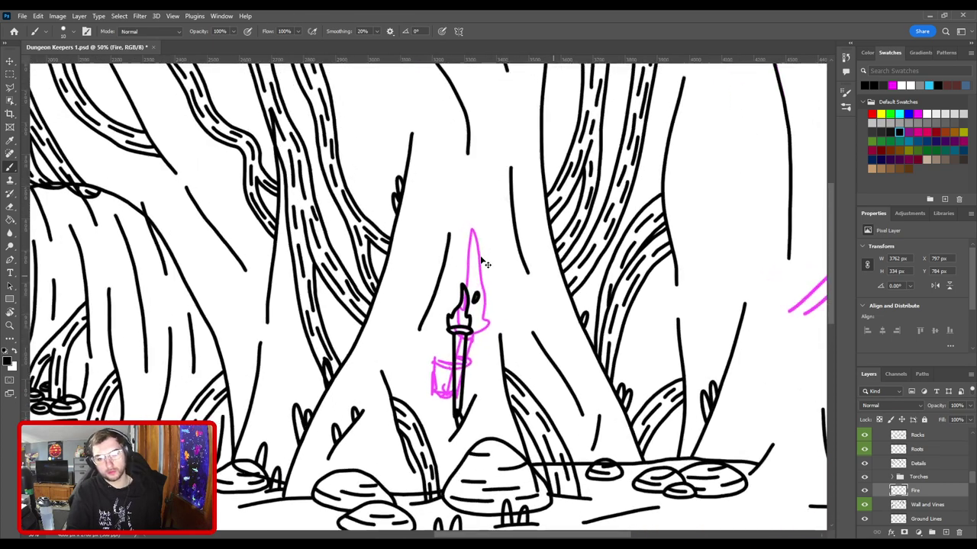
mouse_move(527, 342)
mouse_down()
mouse_move(524, 288)
mouse_move(540, 308)
mouse_move(529, 338)
mouse_up()
key(ctrl+minus)
key(ctrl+minus)
key(ctrl+minus)
key(ctrl+plus)
key(ctrl+plus)
key(ctrl+plus)
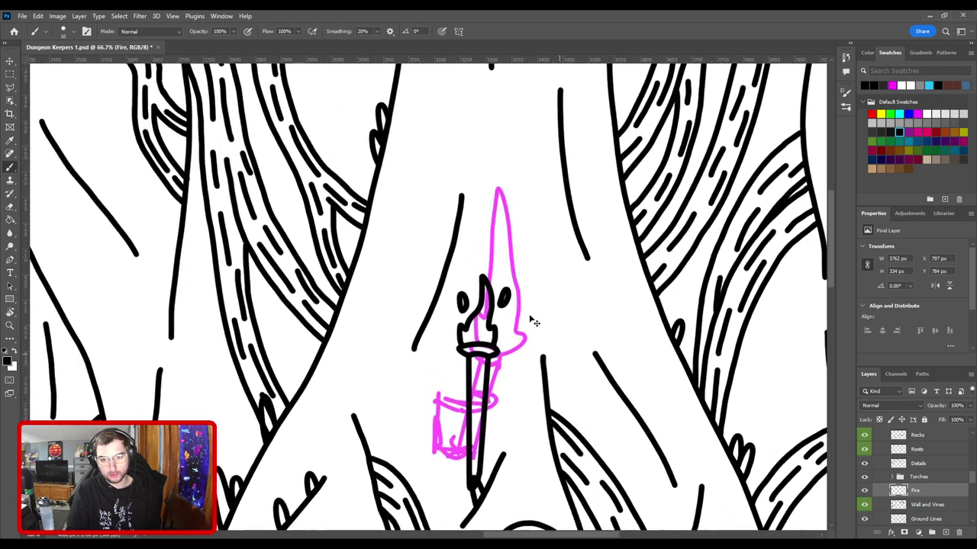
mouse_move(534, 257)
mouse_down()
mouse_move(537, 222)
mouse_move(551, 223)
mouse_move(545, 255)
mouse_move(557, 257)
mouse_move(545, 221)
mouse_move(557, 253)
mouse_move(543, 234)
mouse_move(556, 215)
mouse_move(555, 262)
mouse_up()
key(ctrl+z)
key(ctrl+z)
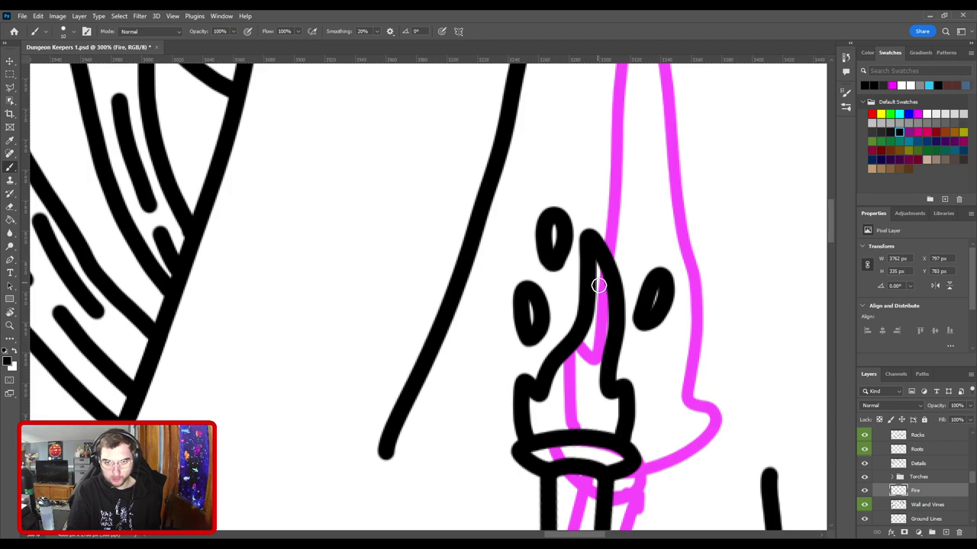
Step: Draw two small black embers, one above the other, on the left side of the left torch's flame
key(ctrl+minus)
key(ctrl+minus)
key(ctrl+minus)
key(ctrl+minus)
key(ctrl+minus)
key(ctrl+minus)
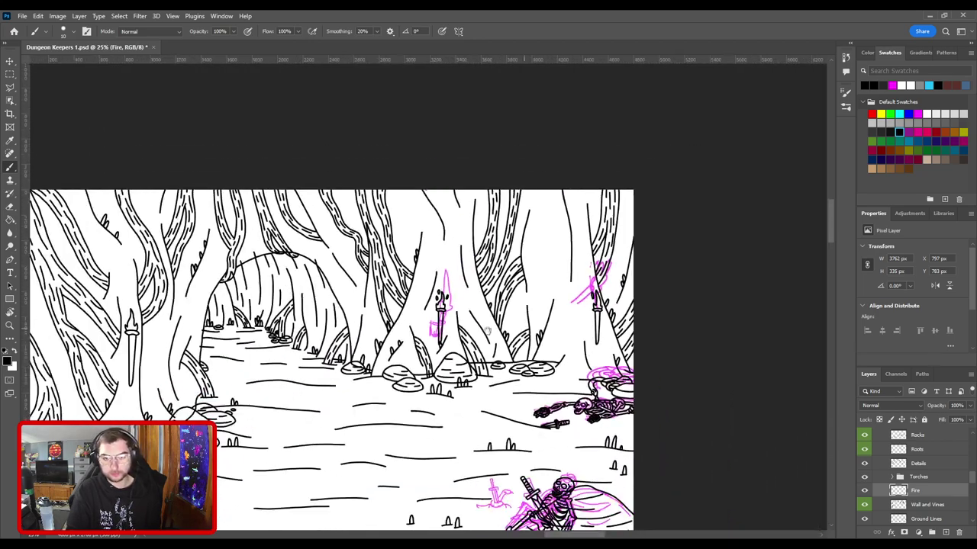
drag(397, 340, 584, 324)
drag(408, 324, 589, 299)
key(ctrl+plus)
key(ctrl+plus)
key(ctrl+plus)
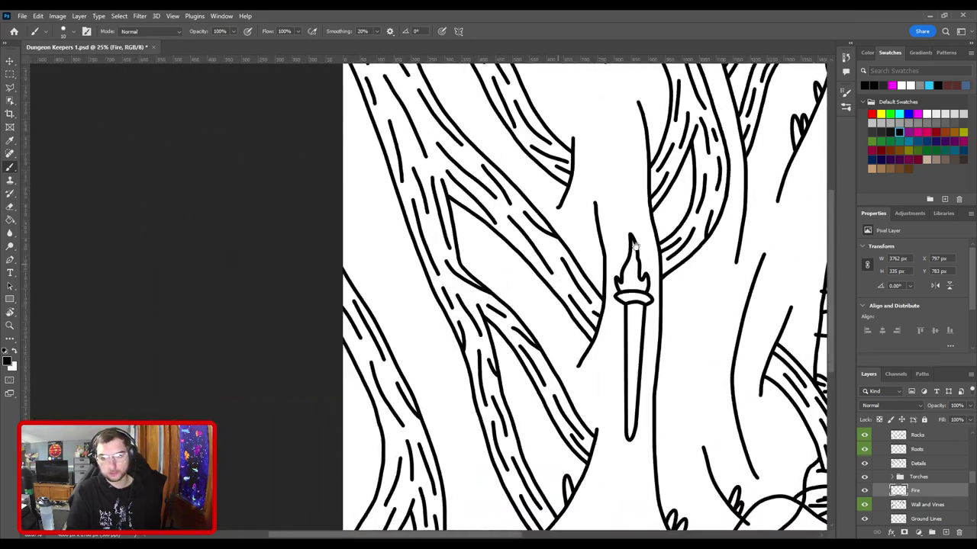
mouse_move(604, 251)
mouse_down()
mouse_move(441, 323)
mouse_move(480, 284)
mouse_move(488, 334)
mouse_up()
key(ctrl+plus)
key(ctrl+plus)
mouse_move(492, 388)
mouse_down()
mouse_move(484, 362)
mouse_move(494, 372)
mouse_move(486, 391)
mouse_up()
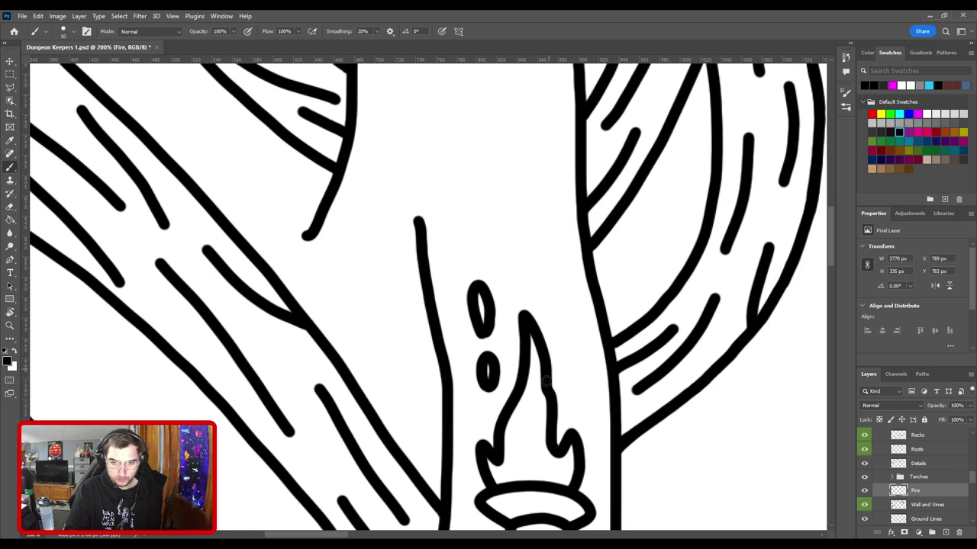
Step: Draw one black ember right of the left torch's flame and another above its tip, and save the document
mouse_move(569, 373)
mouse_down()
mouse_move(564, 358)
mouse_move(583, 333)
mouse_move(571, 369)
mouse_up()
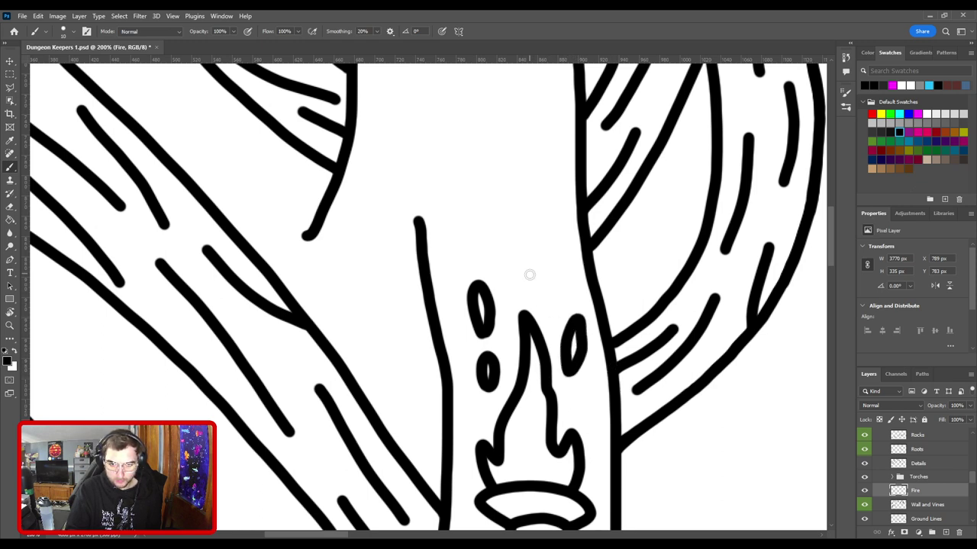
mouse_move(527, 275)
mouse_down()
mouse_move(534, 246)
mouse_move(537, 289)
mouse_move(527, 274)
mouse_up()
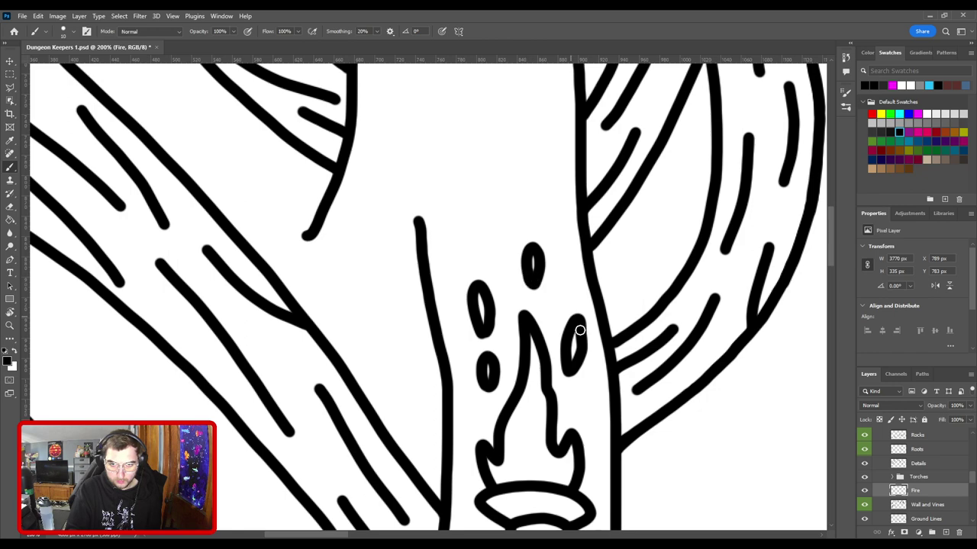
key(ctrl+0)
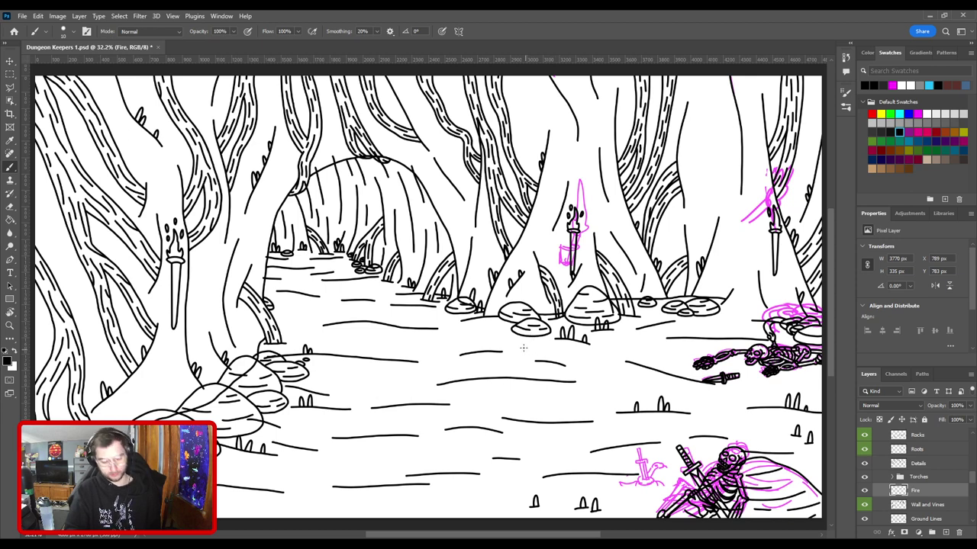
key(ctrl+s)
Step: Locate the magenta background sketch among the layers and hide it so only the black line art shows
scroll(923, 489, down, 5)
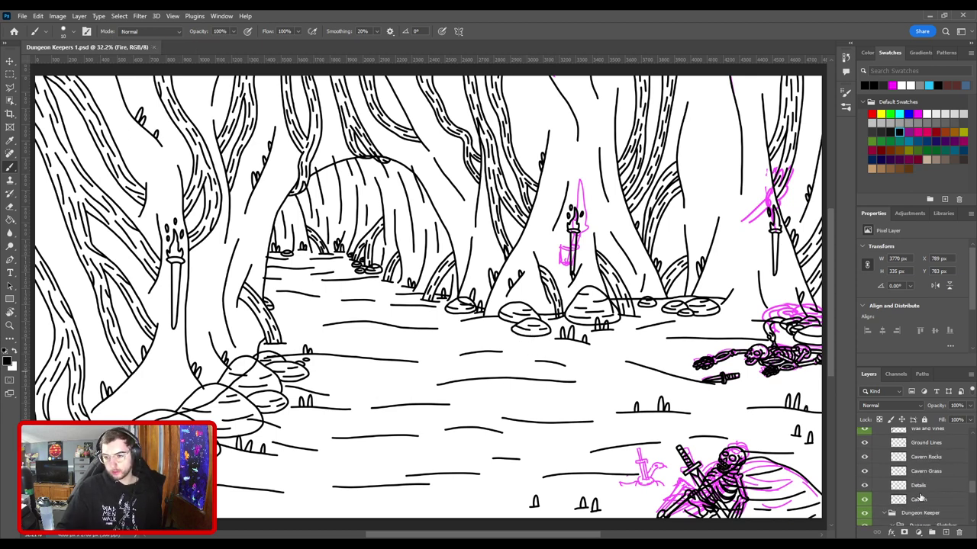
scroll(872, 501, down, 5)
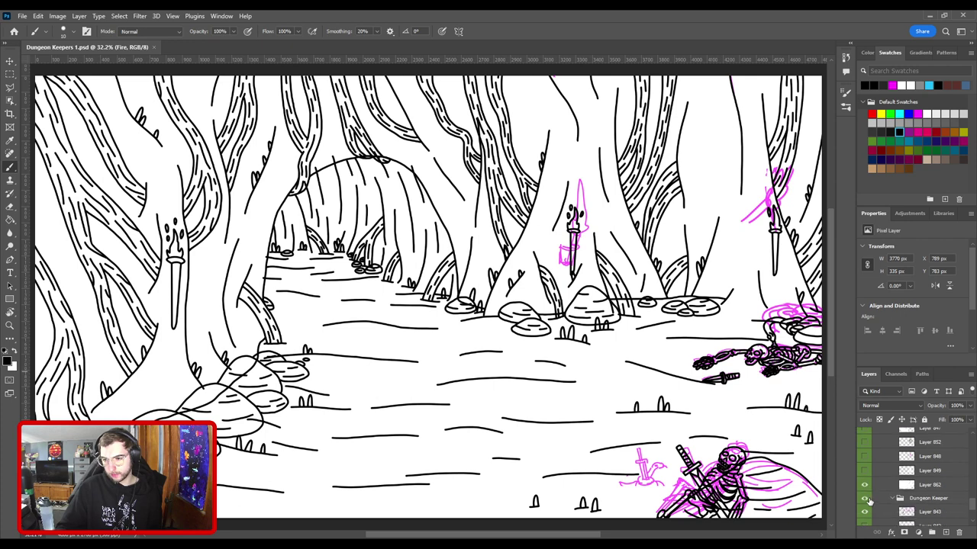
scroll(870, 500, up, 5)
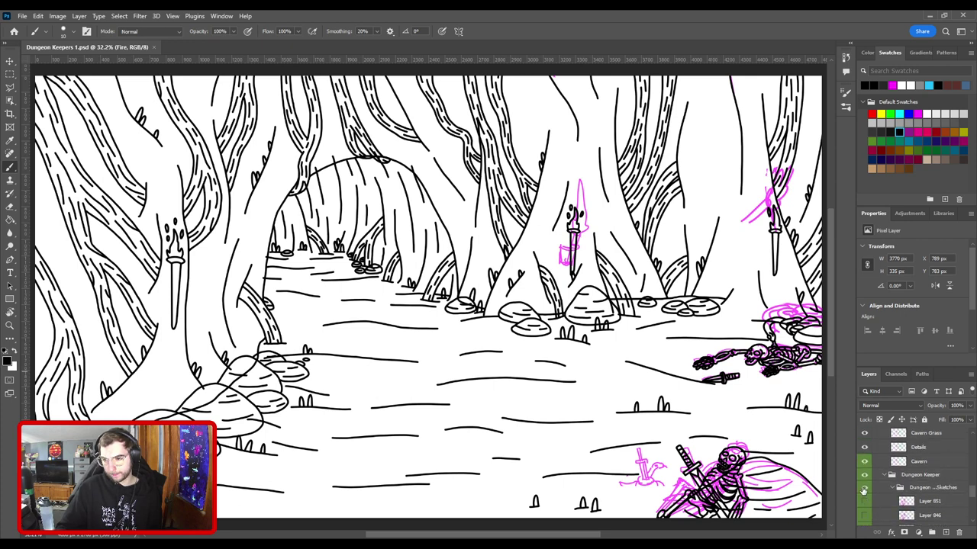
click(864, 488)
click(864, 488)
scroll(865, 487, up, 3)
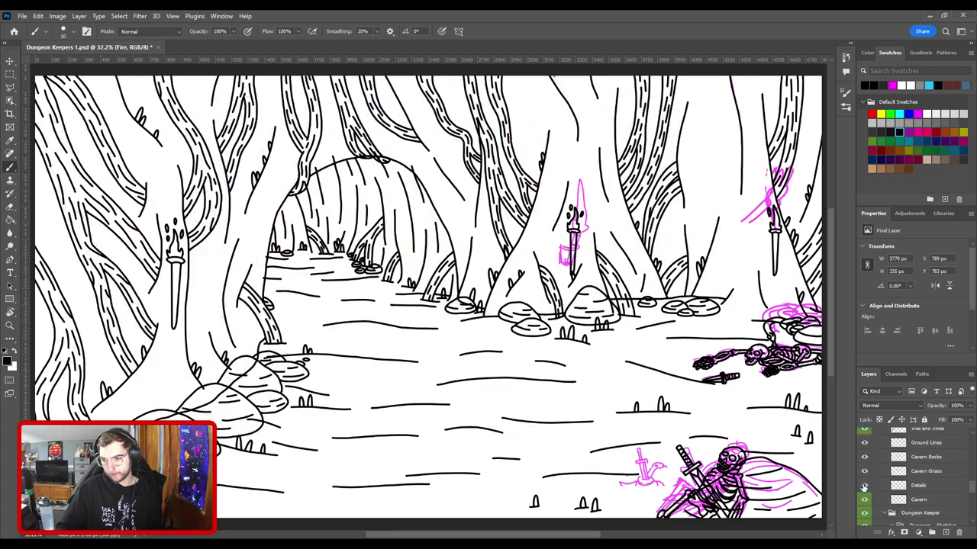
scroll(865, 487, up, 2)
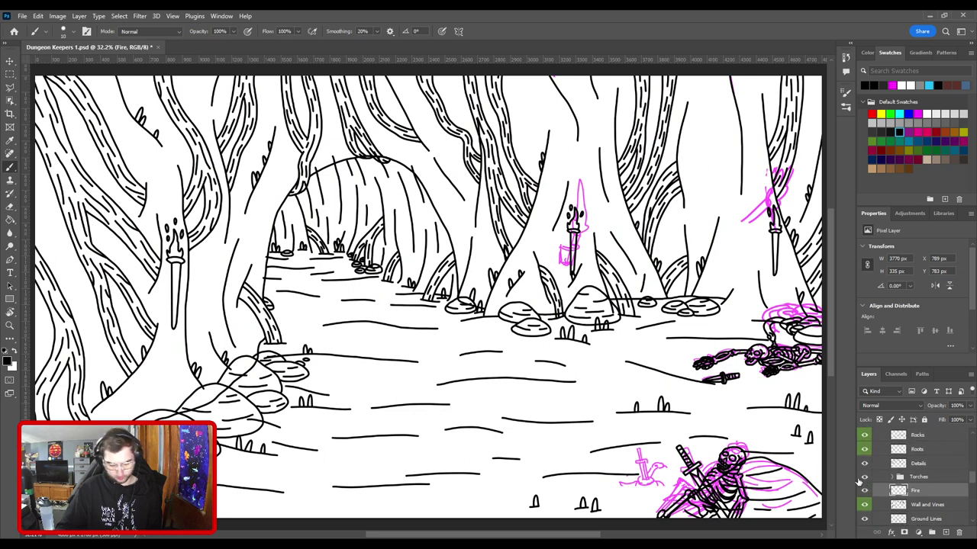
key(v)
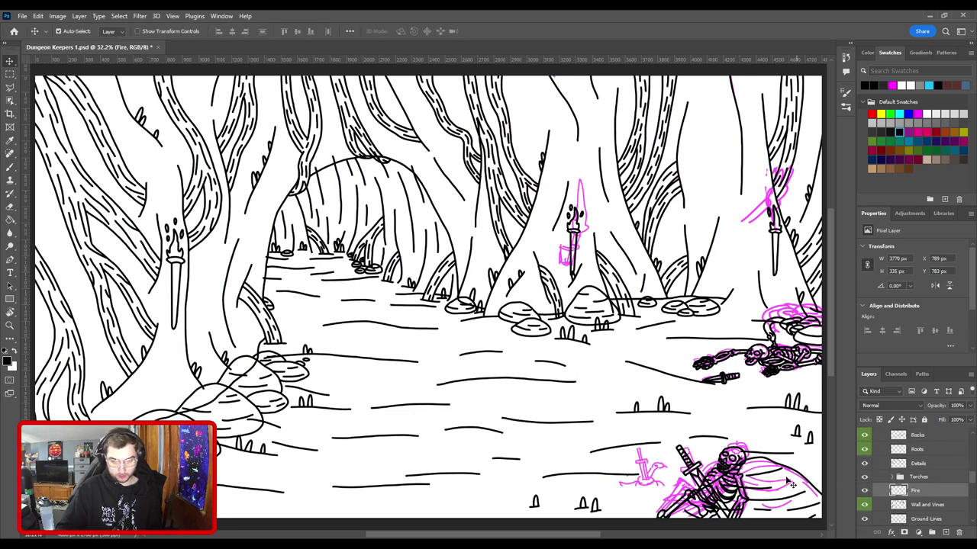
click(653, 482)
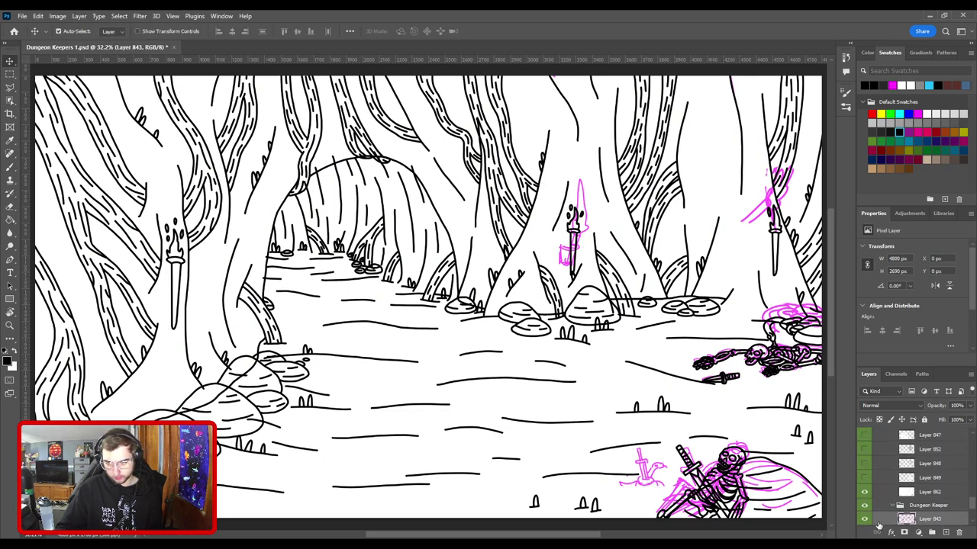
click(865, 495)
scroll(900, 504, down, 5)
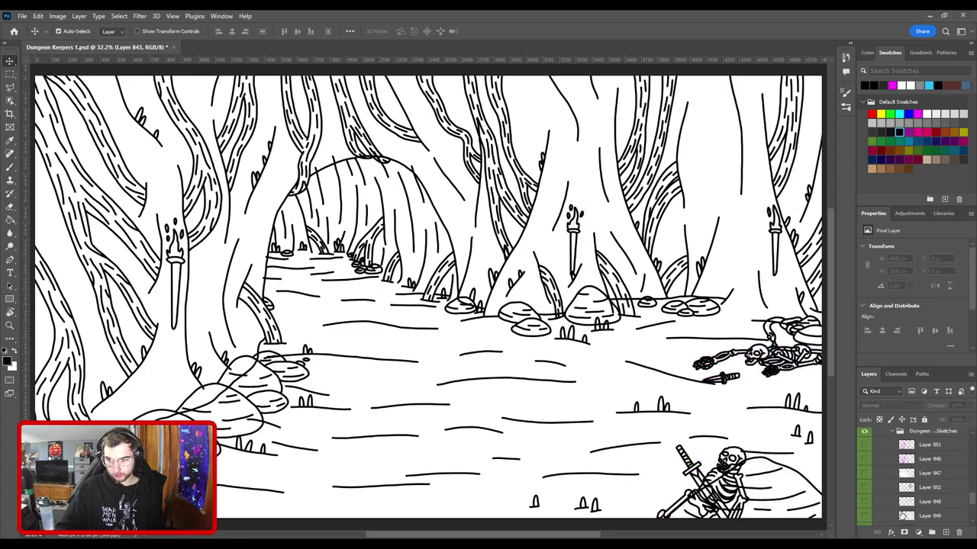
Step: Group the seated skeleton's layers from Head through Back Arm in the BG group and name the new group Skeleton 2
scroll(908, 504, down, 10)
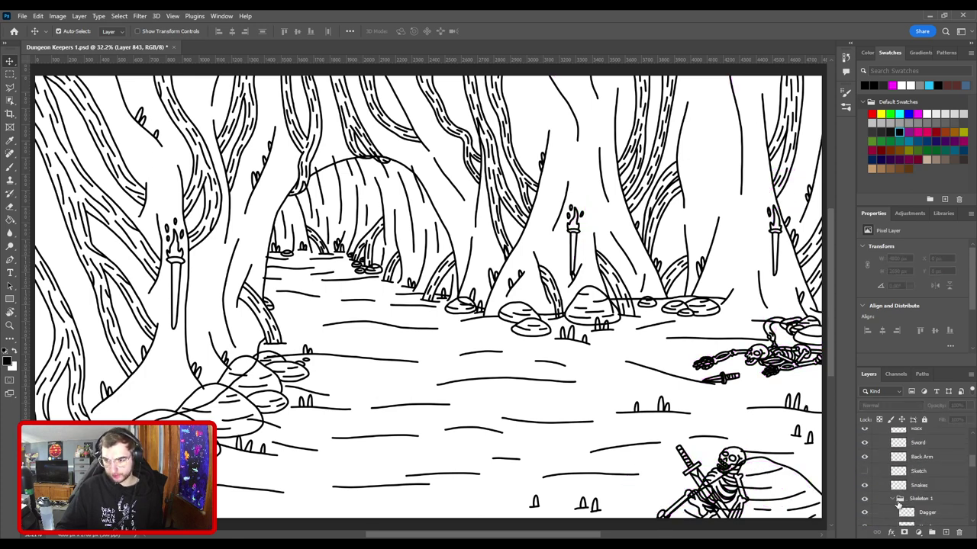
scroll(865, 467, down, 8)
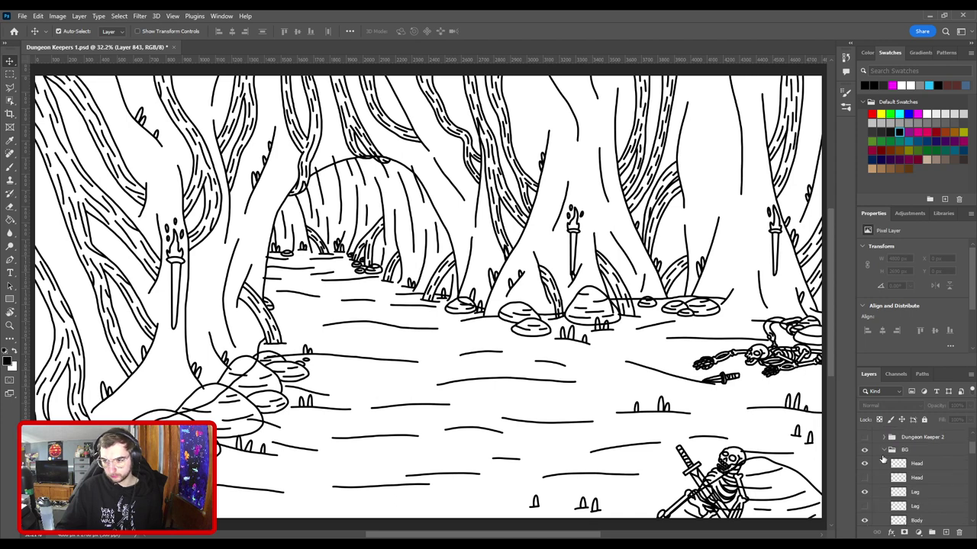
click(916, 464)
scroll(920, 477, up, 5)
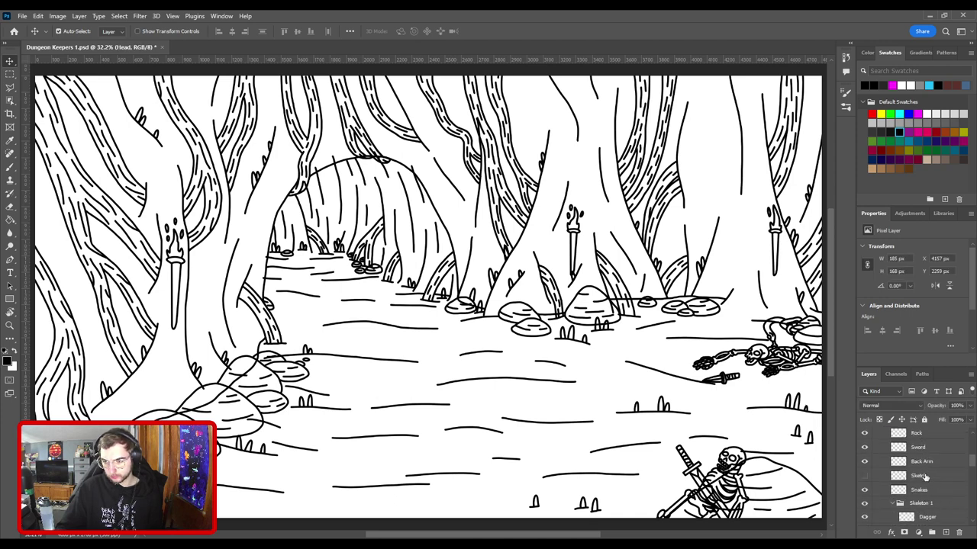
shift+click(922, 463)
click(931, 531)
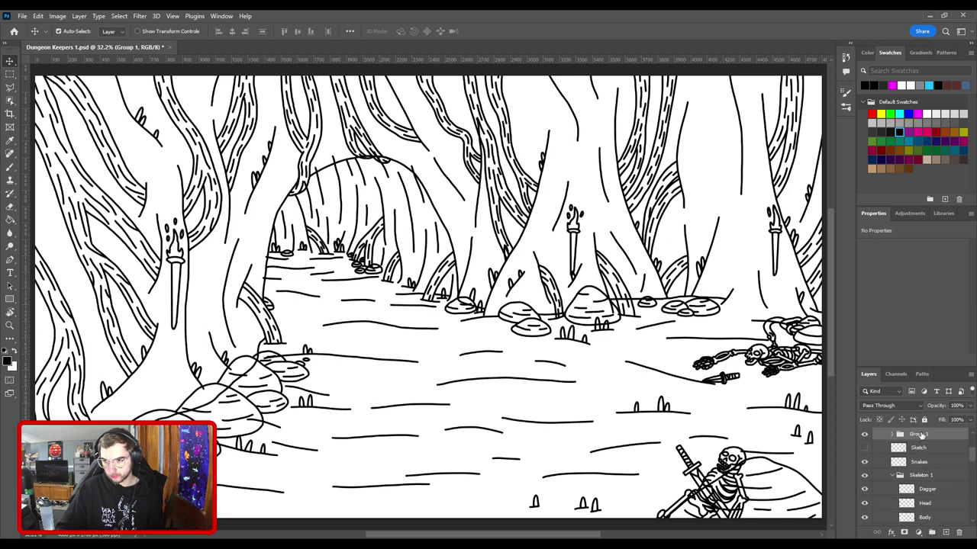
double_click(918, 434)
text(Skelet)
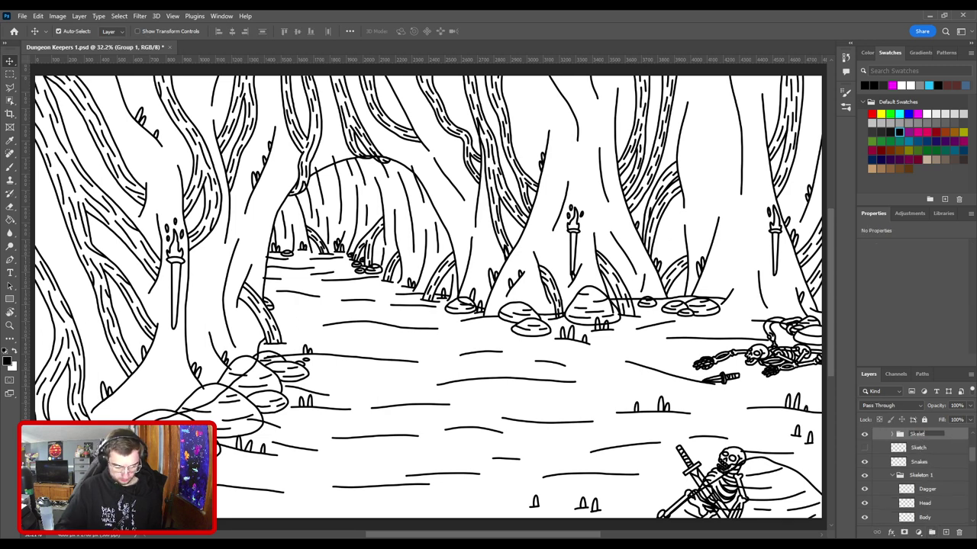
text(on 2)
key(Return)
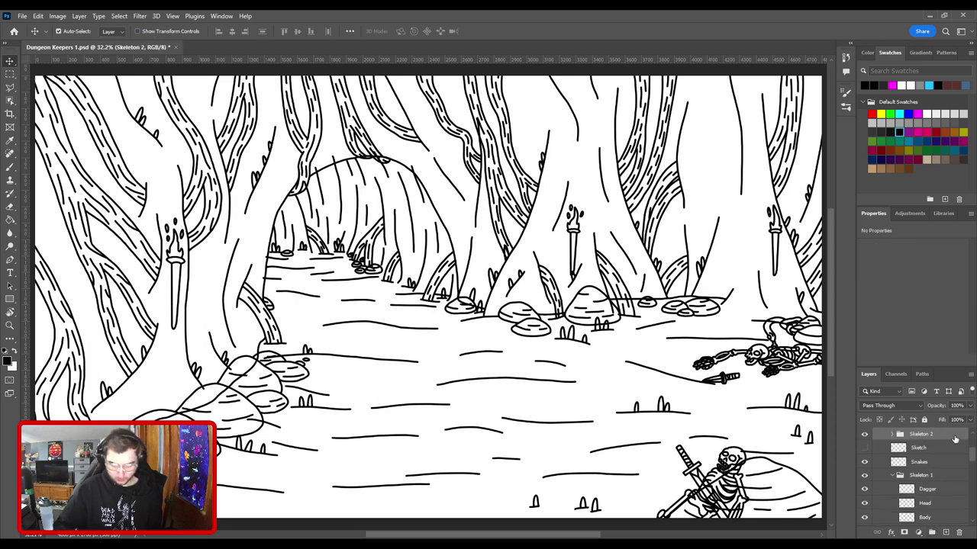
Step: Collapse the Skeleton 1 group and show the Dungeon Keeper 1 and Dungeon Keeper 2 groups
click(891, 476)
scroll(903, 492, up, 3)
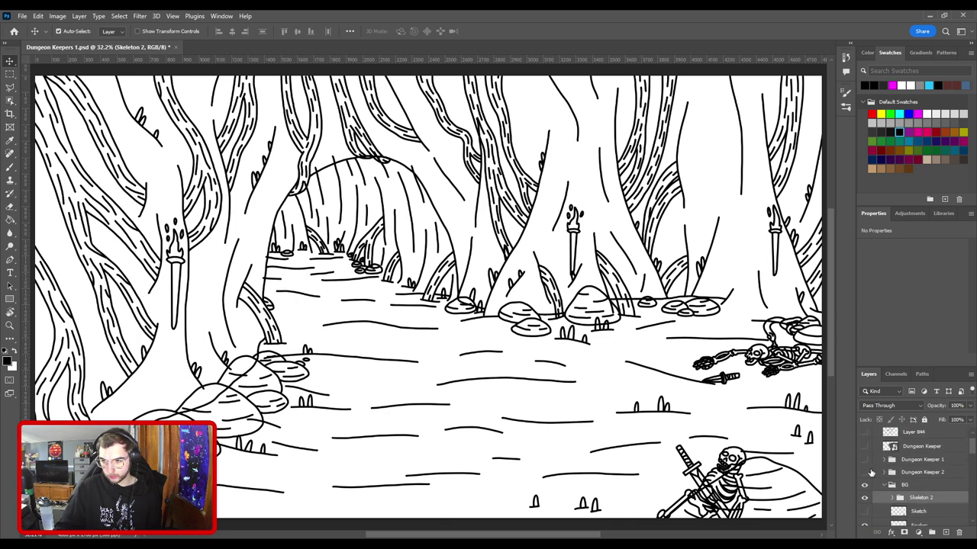
drag(864, 459, 864, 472)
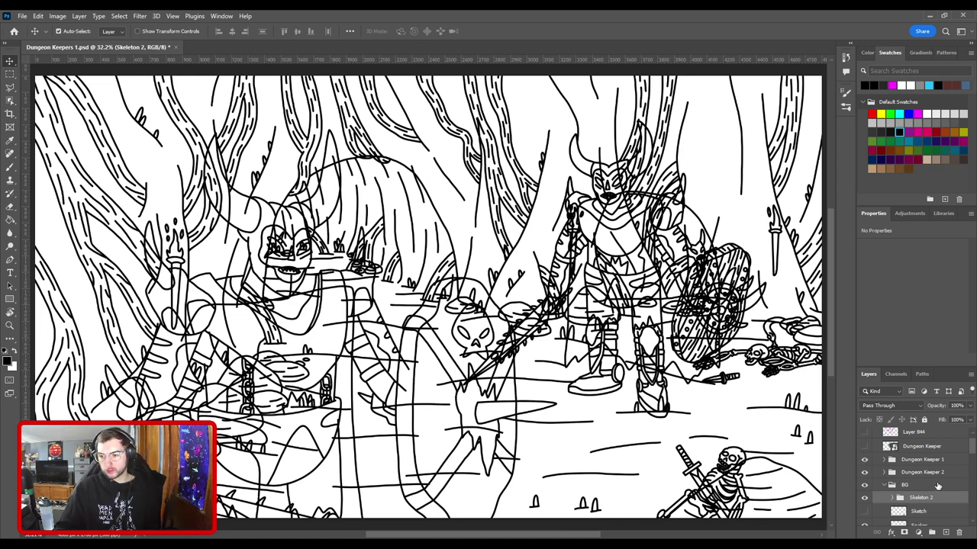
Step: Move the Skeleton 1 group down and right to about X 4464 px, Y 1837 px, and save the document
scroll(919, 486, down, 2)
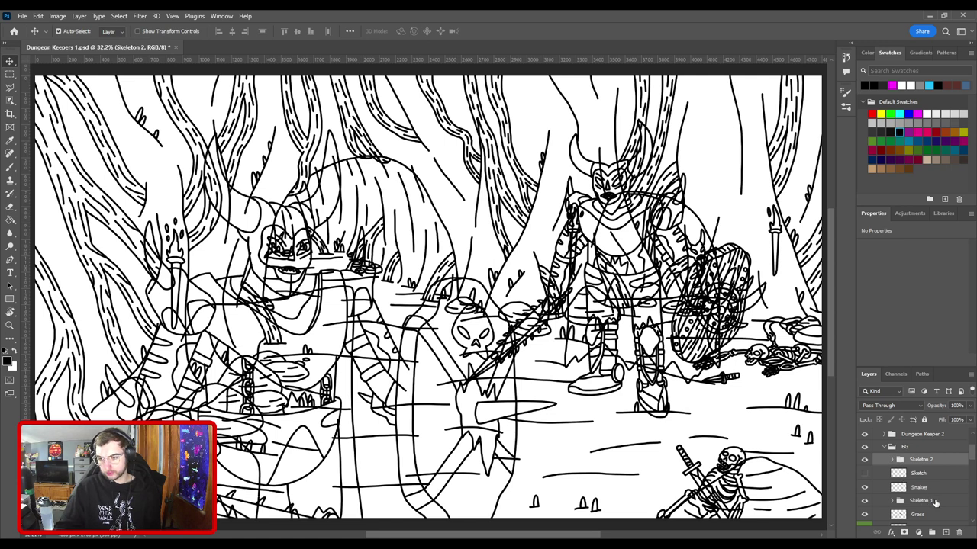
click(923, 500)
key(ctrl+t)
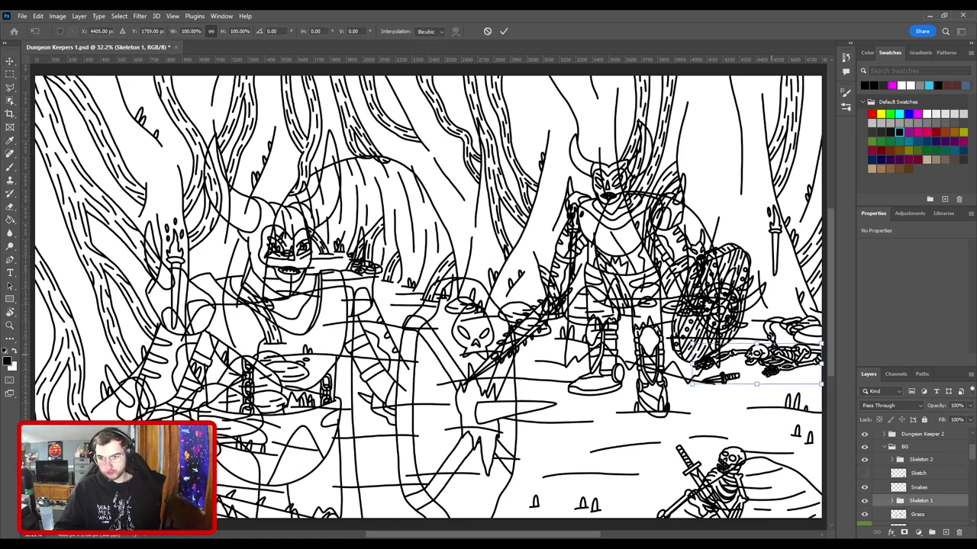
drag(773, 358, 775, 371)
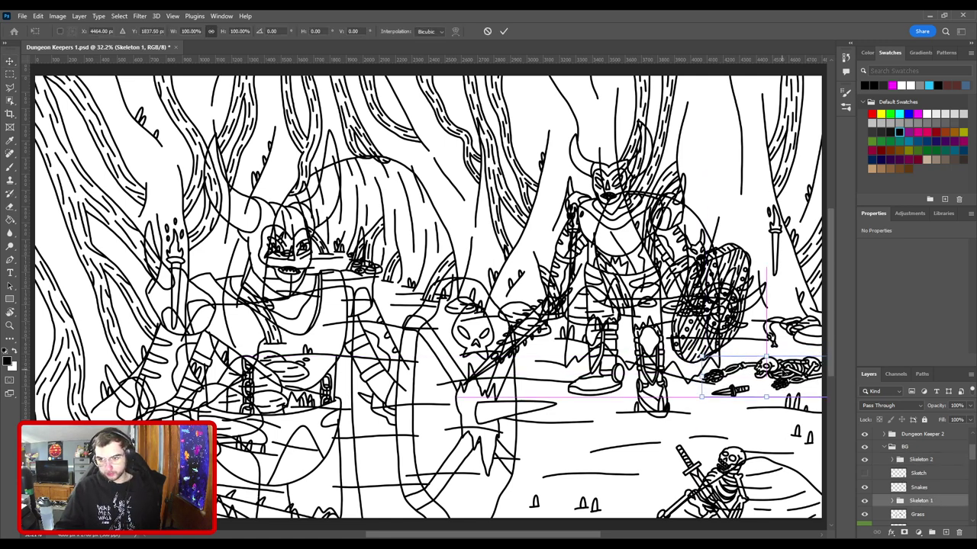
key(Return)
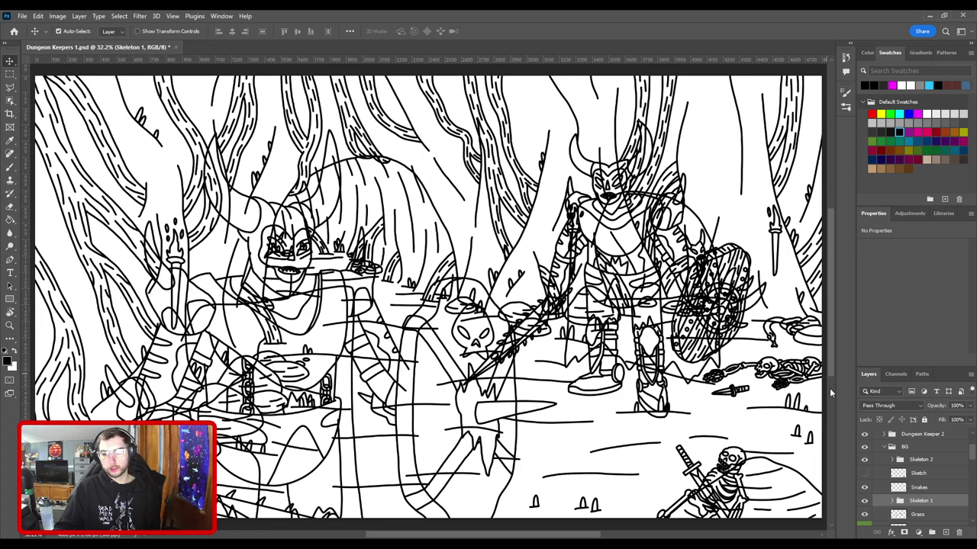
key(ctrl+minus)
key(ctrl+minus)
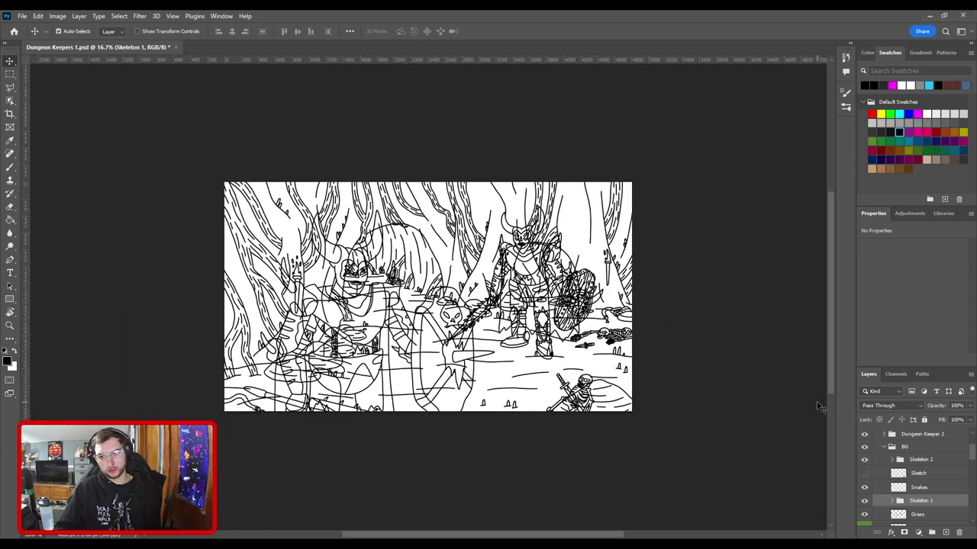
key(ctrl+0)
key(ctrl+s)
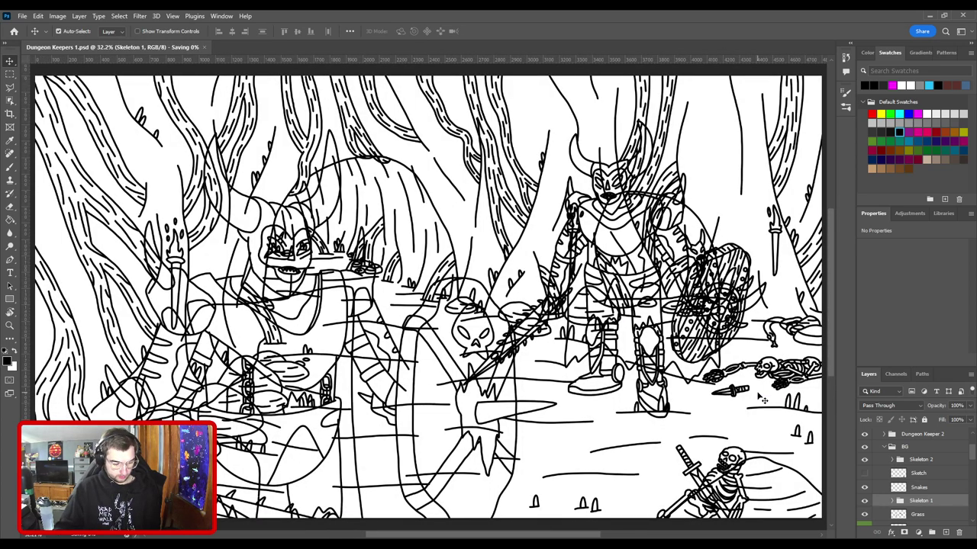
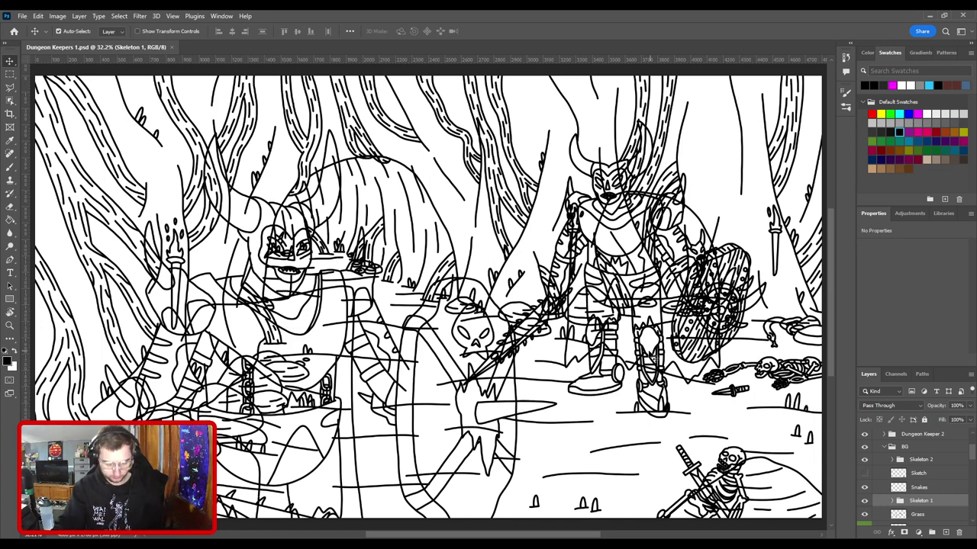
Step: Inspect the two Dungeon Keepers without the BG group, briefly check the coloured Dungeon Keeper reference, and restore the background
key(ctrl+plus)
drag(540, 343, 716, 390)
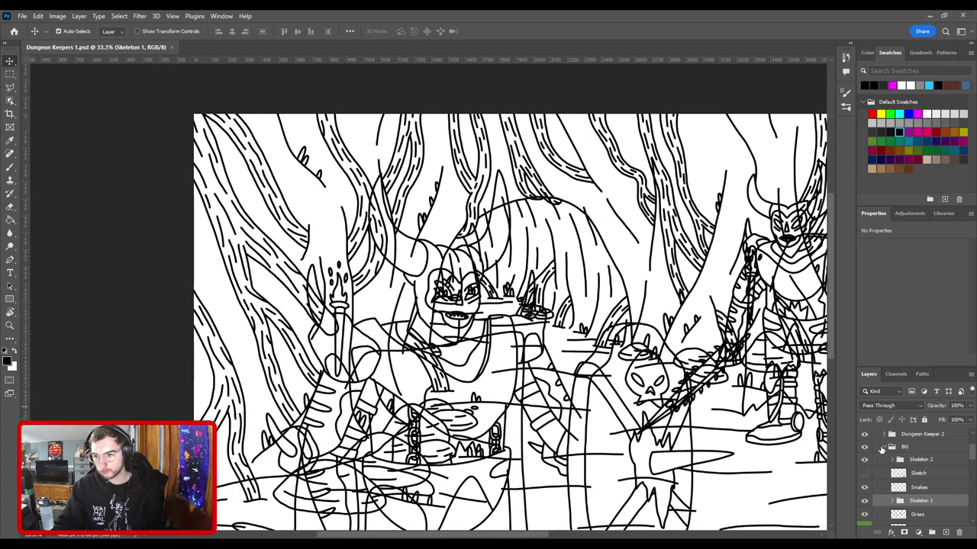
click(865, 446)
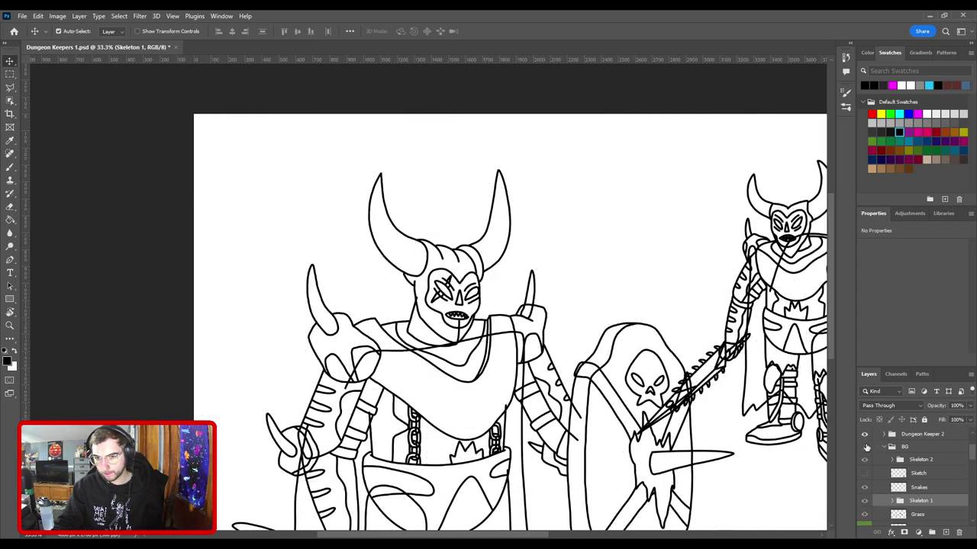
drag(729, 419, 539, 367)
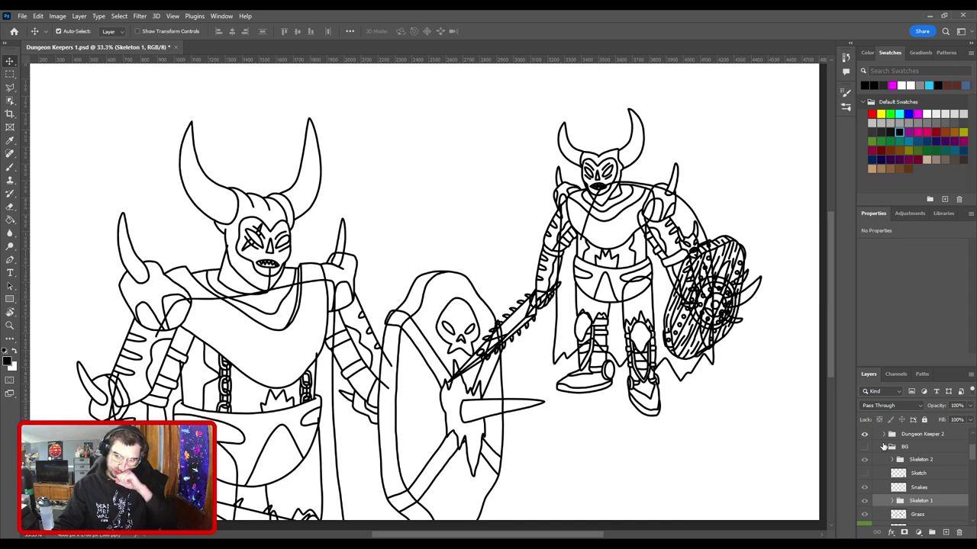
scroll(881, 447, up, 2)
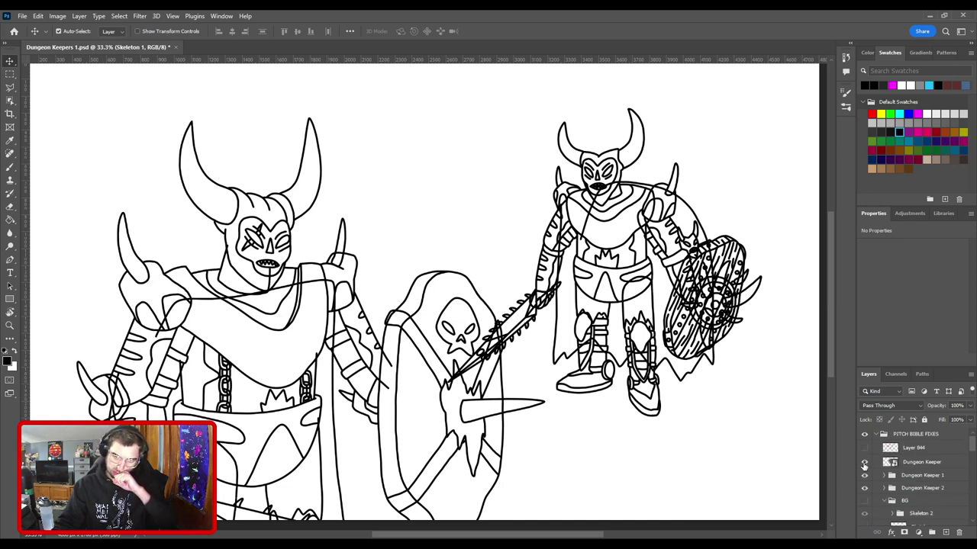
click(864, 462)
click(864, 463)
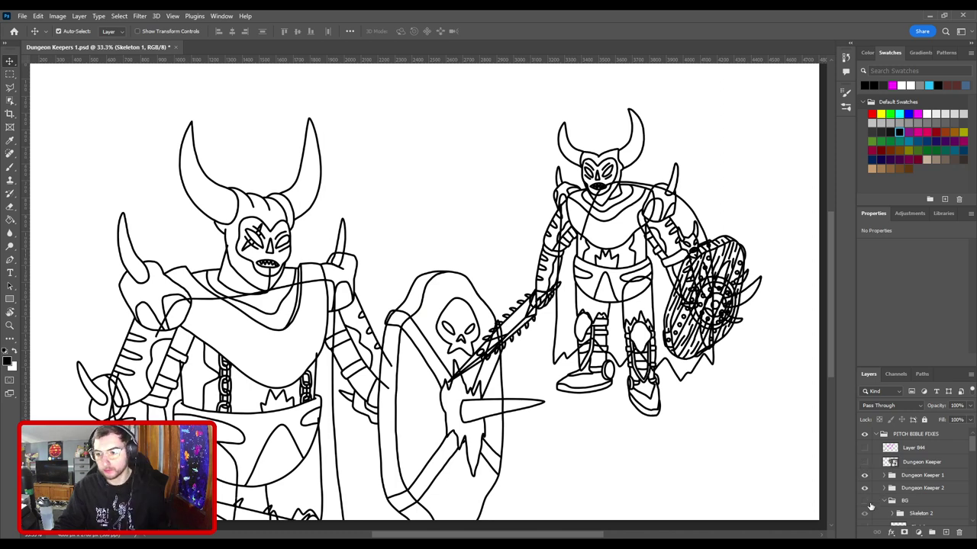
click(865, 501)
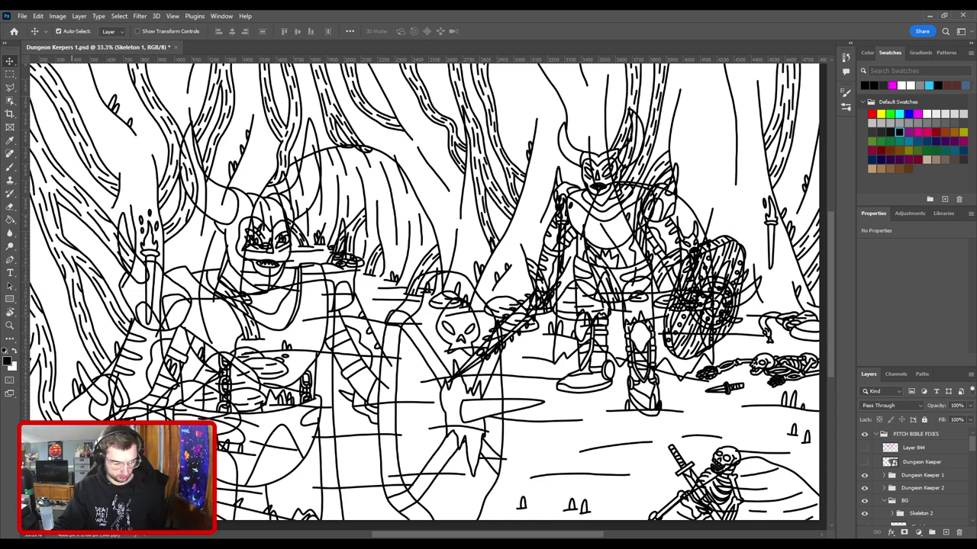
Step: Compare the characters with the BG group off and on again, and save the document
key(Return)
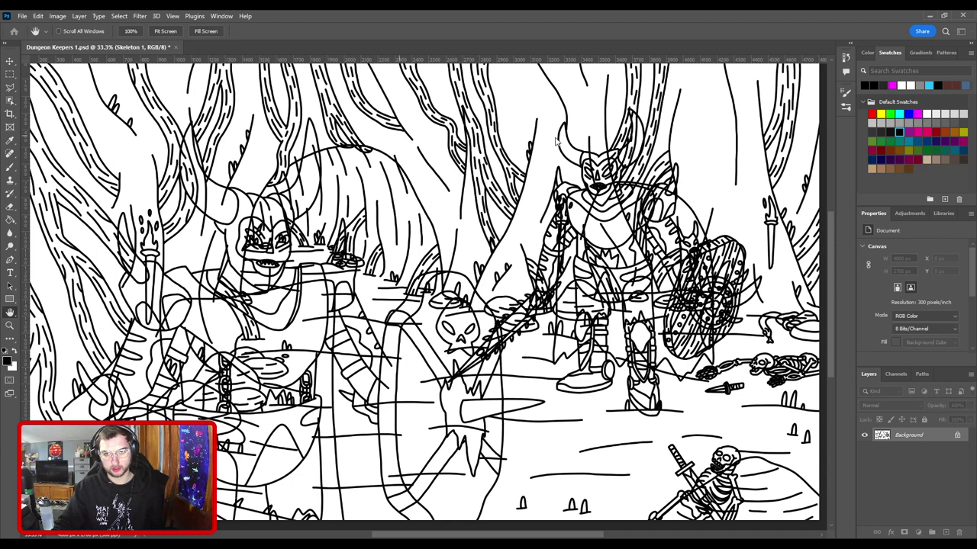
click(540, 202)
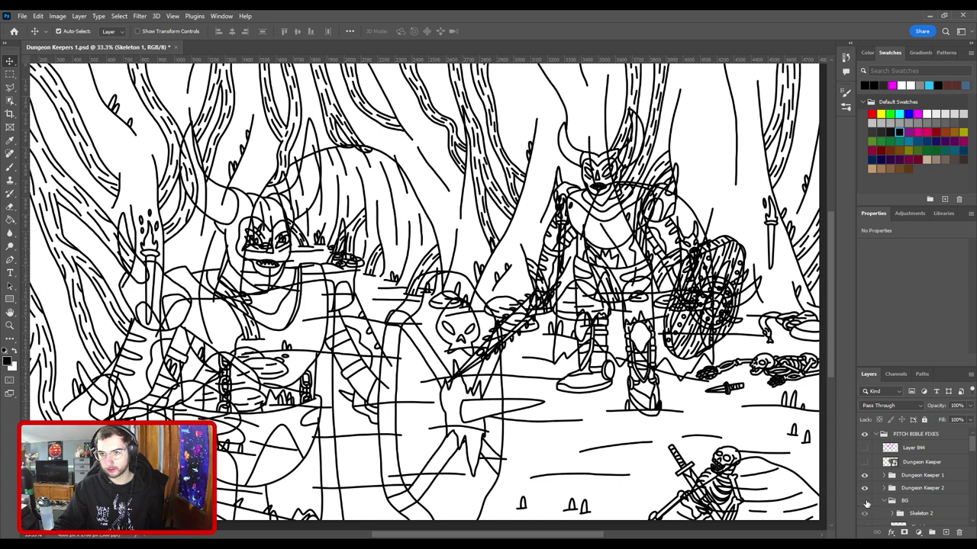
click(864, 502)
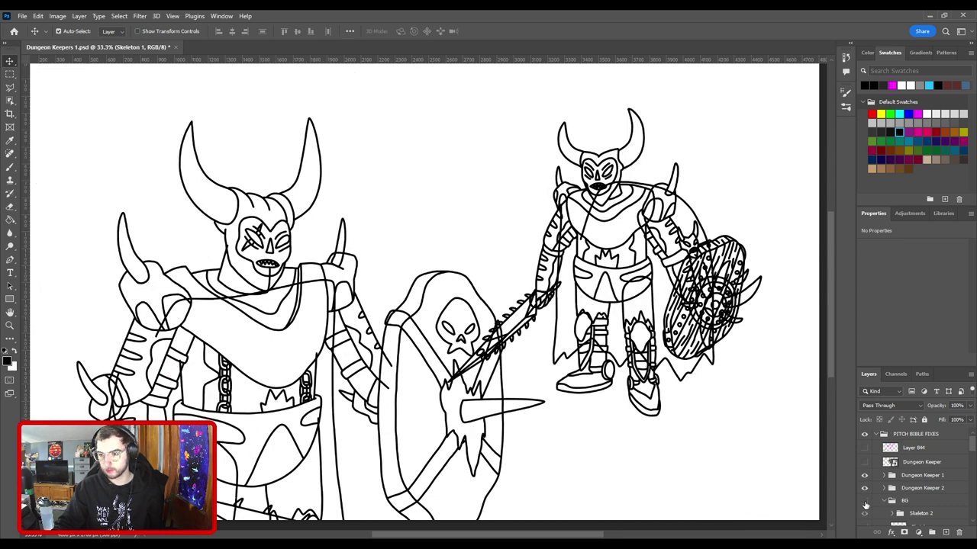
click(864, 501)
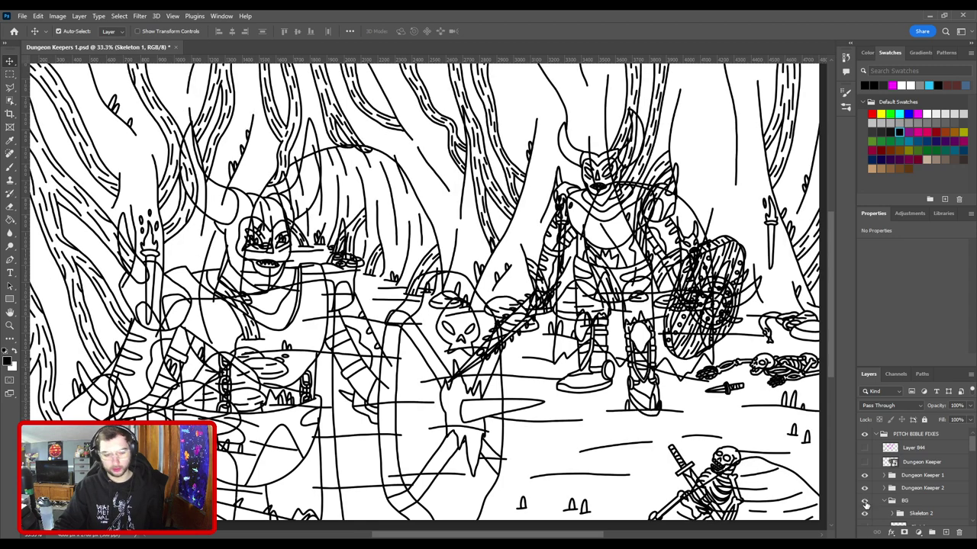
key(ctrl+s)
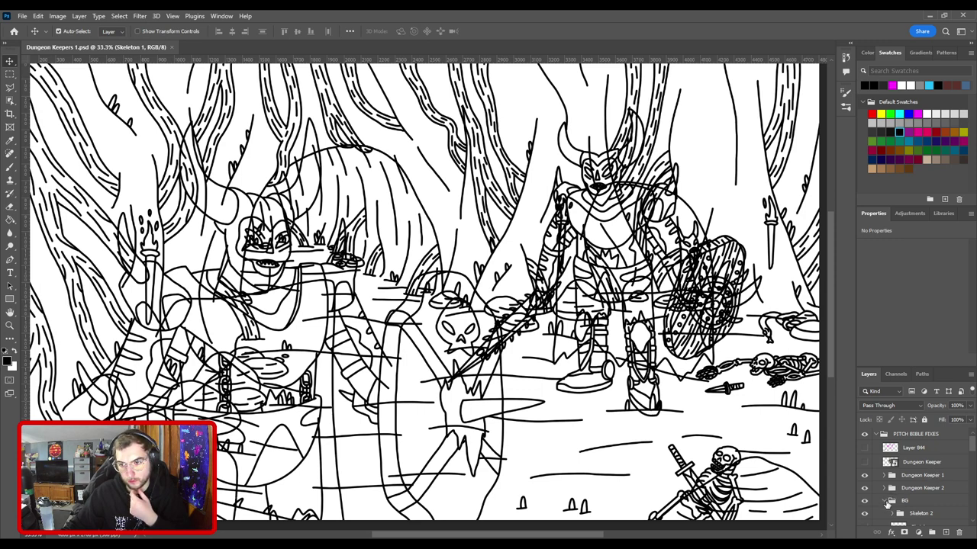
Step: Show the Dungeon Keeper colour reference, move it over the smaller character to X 3168 px, Y 816 px, and hide the BG group
click(865, 462)
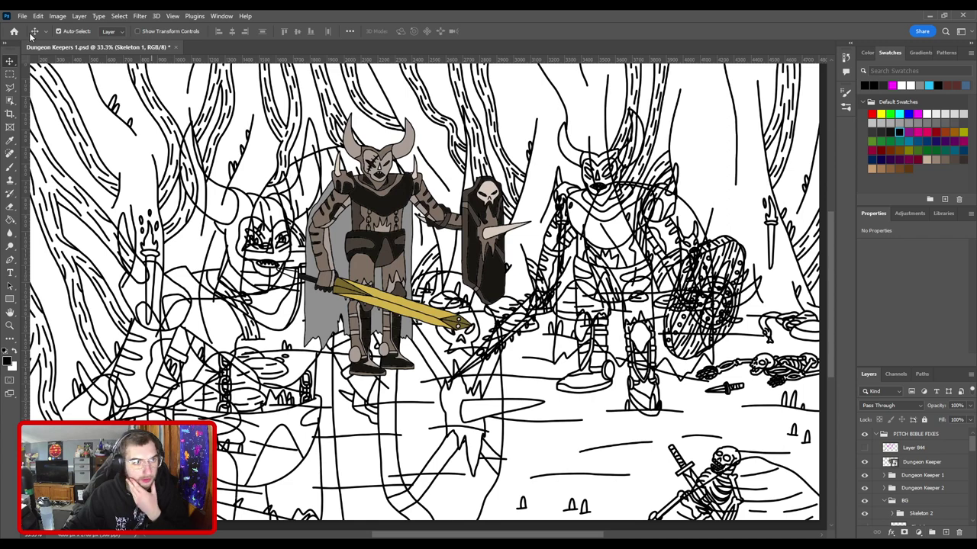
drag(380, 252, 590, 337)
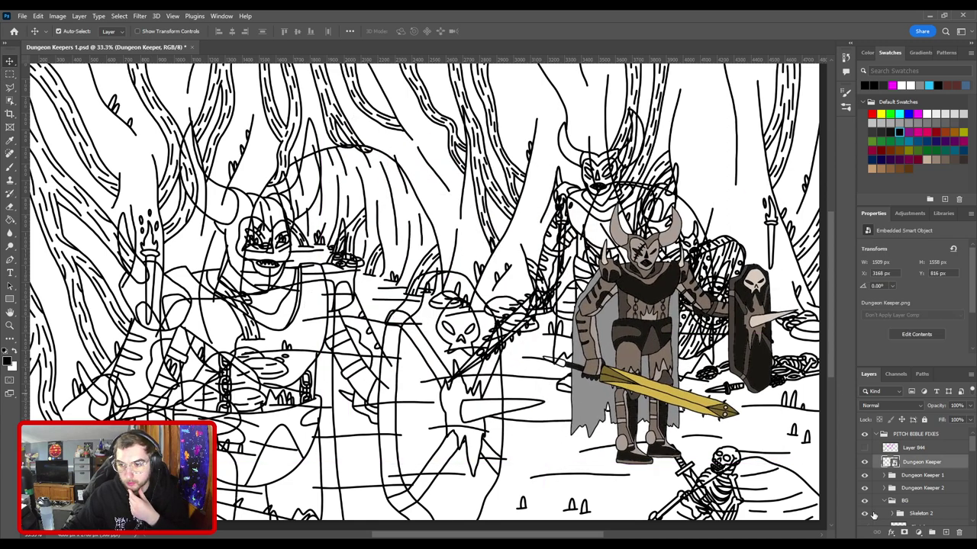
click(864, 501)
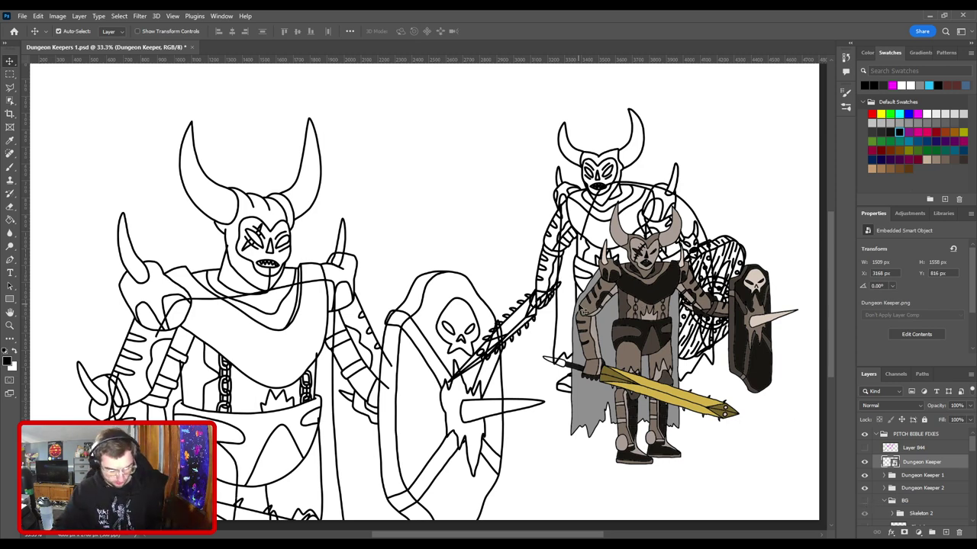
Step: Sample the near-black brown from the chest of the coloured Dungeon Keeper reference as the foreground colour
key(i)
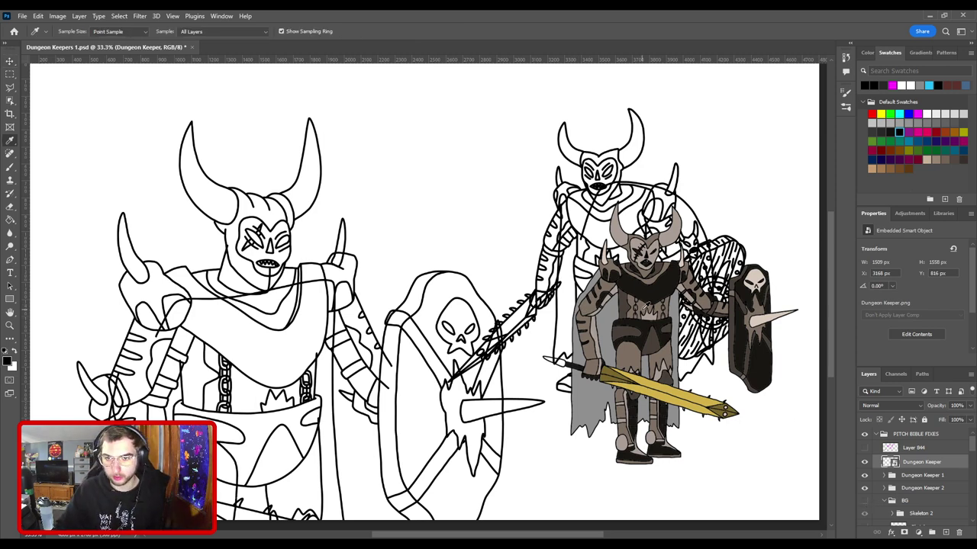
click(647, 300)
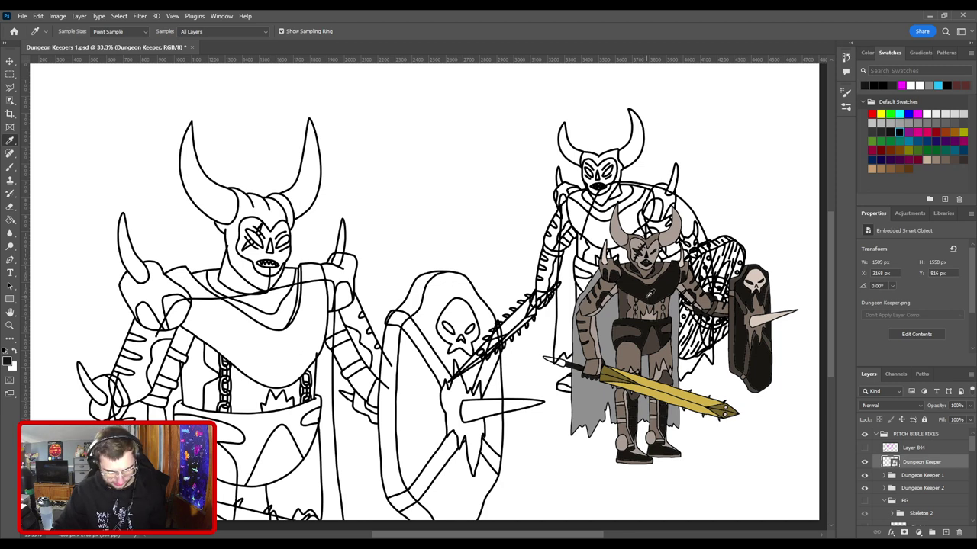
key(v)
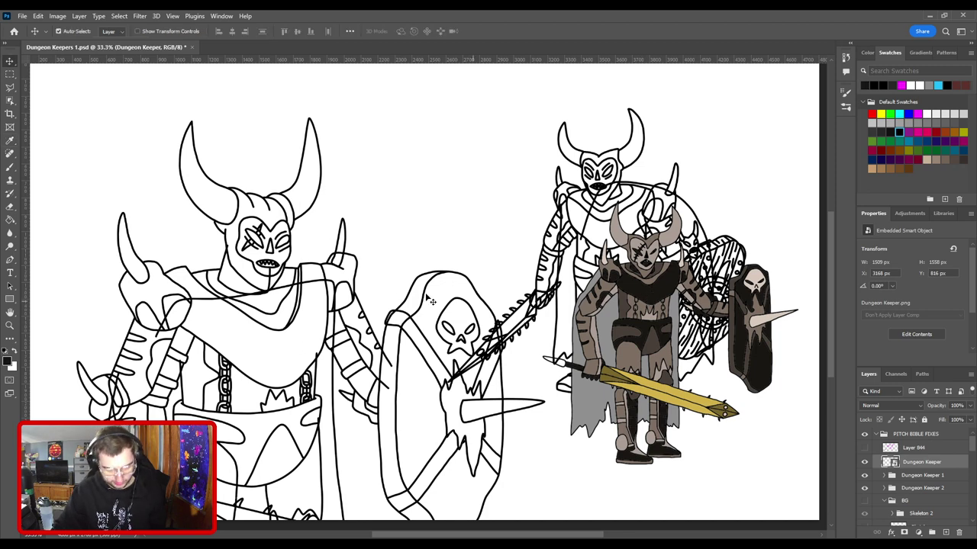
Step: Add a new layer directly beneath Back Arm in the larger Dungeon Keeper's group and name it Dark Brown
click(307, 291)
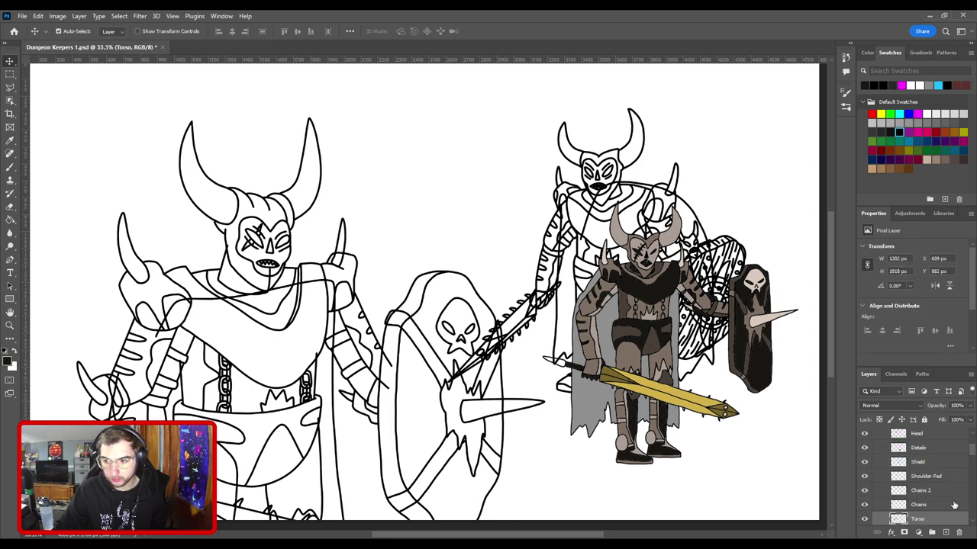
scroll(953, 504, down, 3)
click(920, 515)
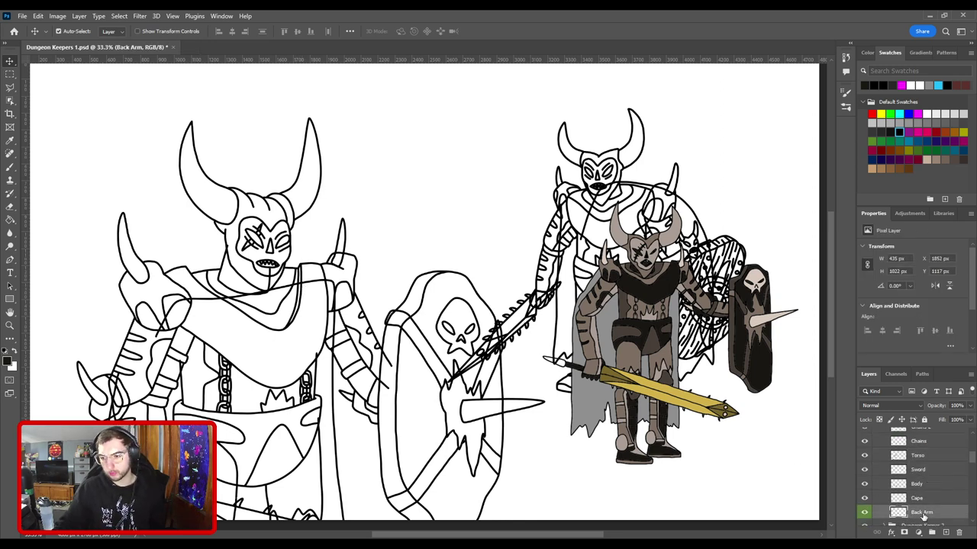
scroll(923, 518, down, 2)
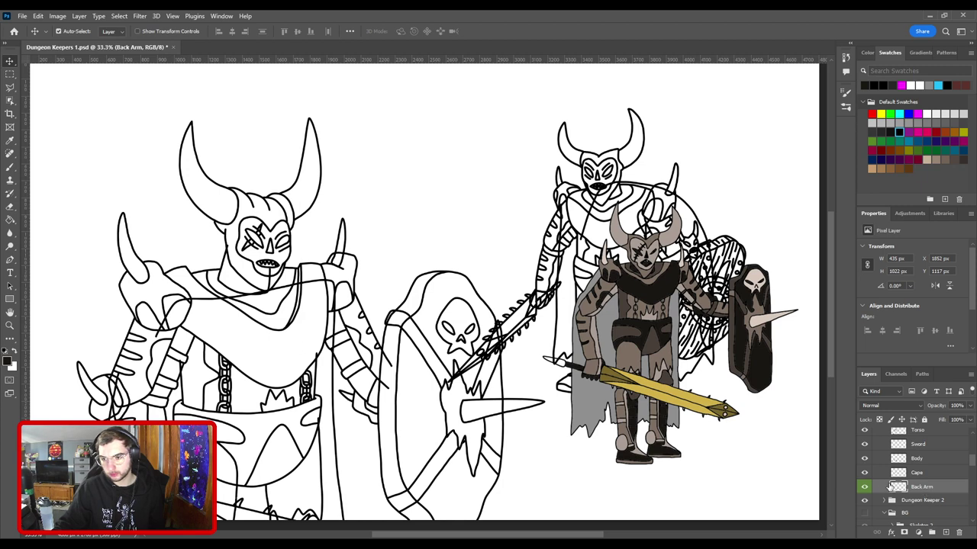
click(865, 487)
click(864, 488)
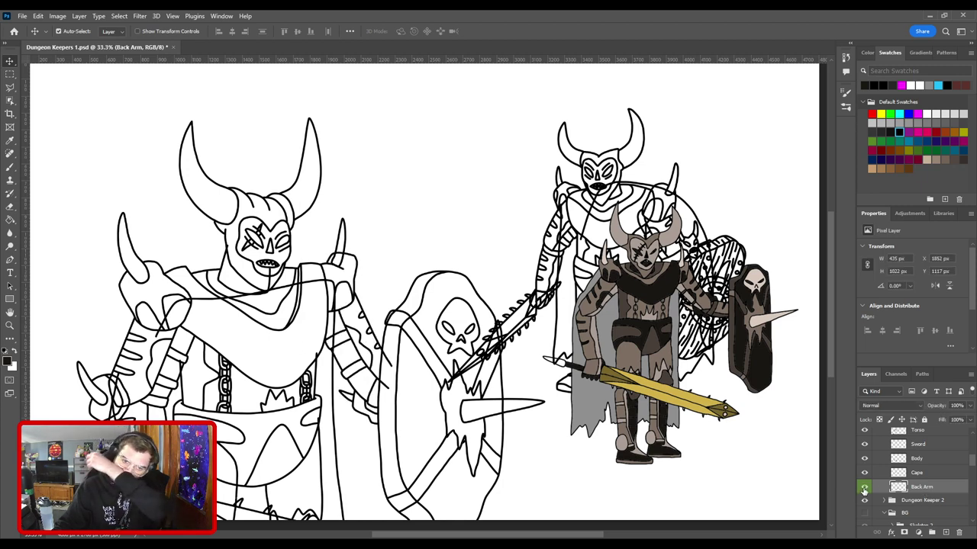
key(ctrl+shift+alt+n)
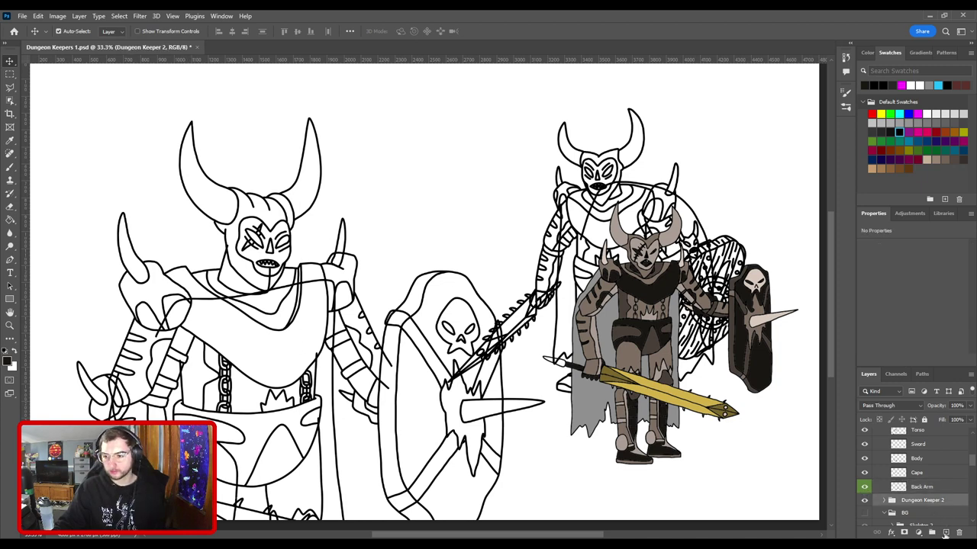
drag(935, 502, 934, 495)
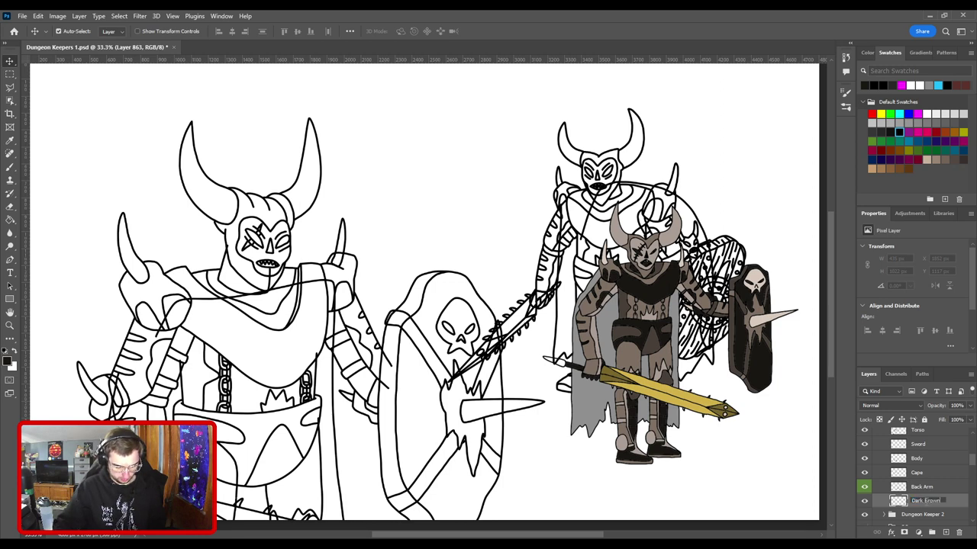
key(Return)
Step: Examine the coloured reference up close for where dark brown is used on the armour, arms and shield
key(b)
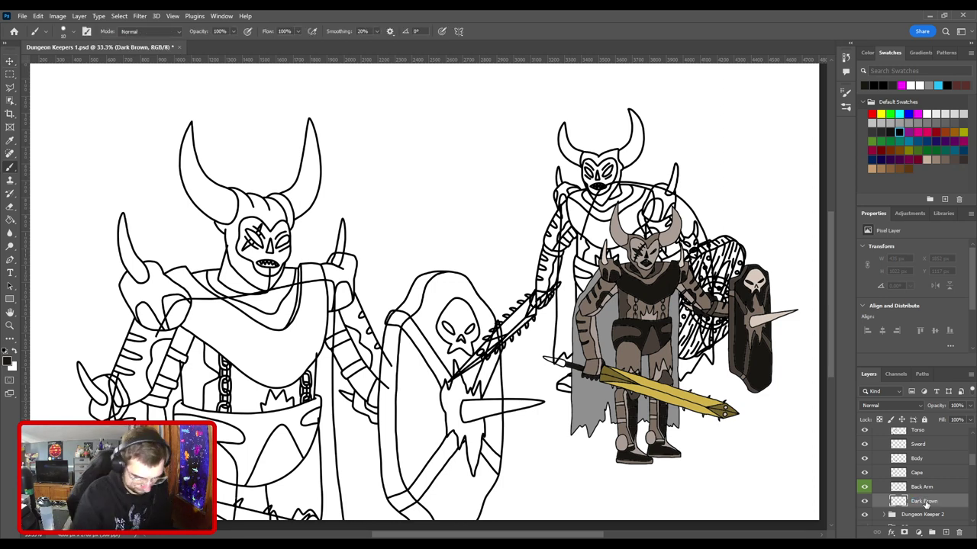
key(ctrl+plus)
key(ctrl+plus)
drag(372, 404, 191, 355)
drag(599, 250, 288, 322)
key(ctrl+plus)
key(ctrl+plus)
drag(421, 458, 440, 329)
key(ctrl+minus)
key(ctrl+minus)
key(ctrl+minus)
key(ctrl+plus)
drag(626, 313, 469, 344)
key(ctrl+plus)
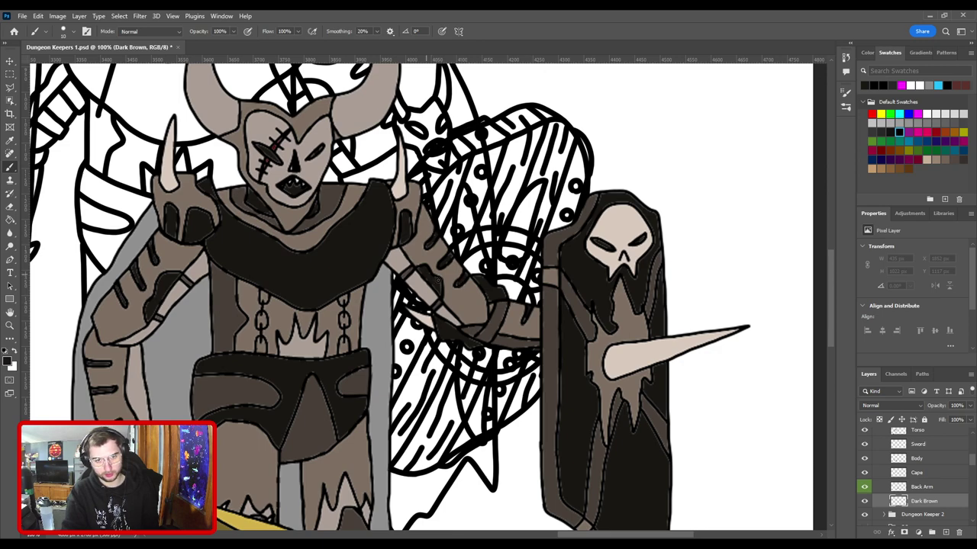
drag(426, 286, 524, 303)
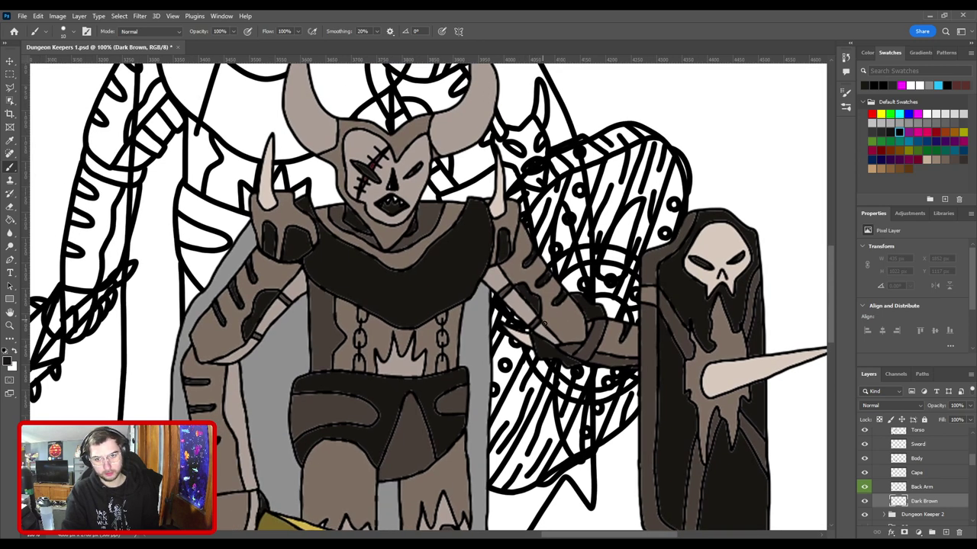
scroll(501, 251, down, 1)
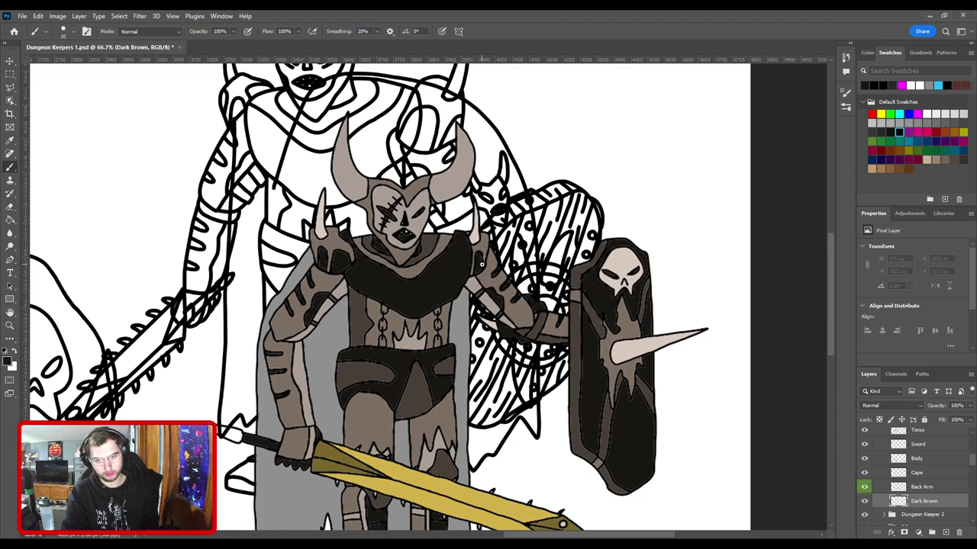
drag(388, 302, 492, 288)
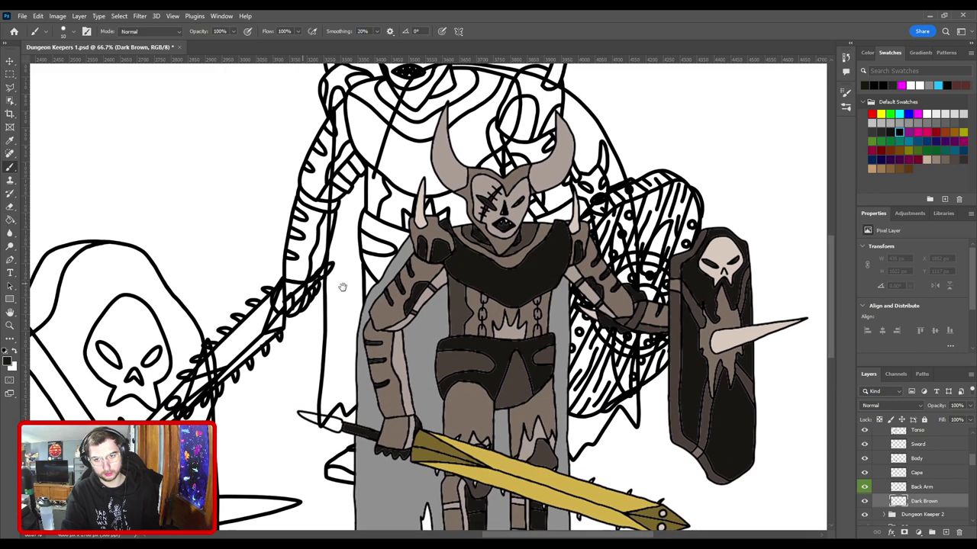
Step: Brush dark brown into the rounded shoulder-armour patch above the larger Dungeon Keeper's shield arm
drag(326, 296, 517, 268)
drag(357, 328, 528, 274)
drag(358, 279, 526, 338)
key(ctrl+plus)
key(ctrl+plus)
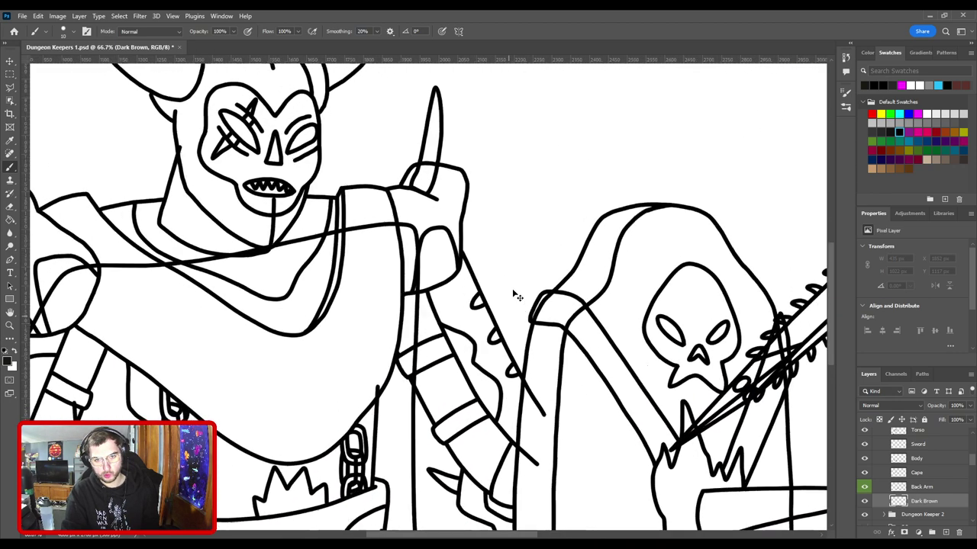
drag(445, 249, 479, 344)
key(bracketright)
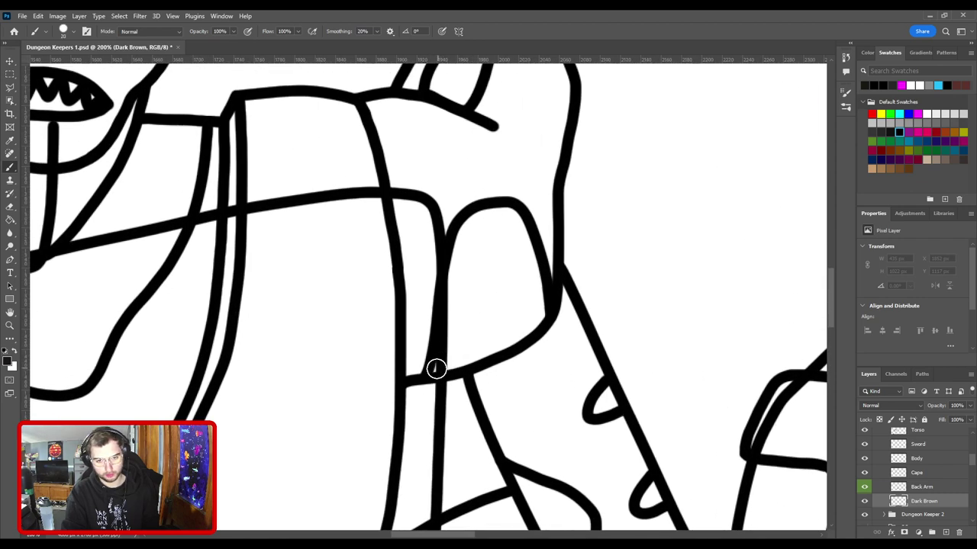
mouse_move(435, 369)
mouse_down()
mouse_move(463, 292)
mouse_move(456, 326)
mouse_move(467, 236)
mouse_move(463, 251)
mouse_move(510, 225)
mouse_move(481, 218)
mouse_move(506, 215)
mouse_move(539, 311)
mouse_move(495, 347)
mouse_move(450, 362)
mouse_move(497, 241)
mouse_move(504, 264)
mouse_move(481, 314)
mouse_move(498, 321)
mouse_move(519, 298)
mouse_up()
key(ctrl+minus)
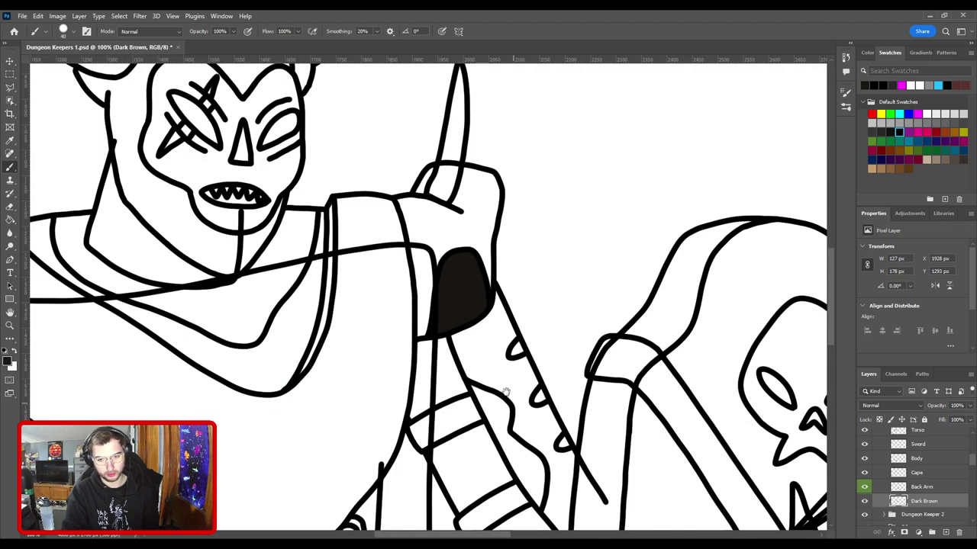
Step: Fill the hand area below the forearm of the larger Dungeon Keeper's shield arm with dark brown using a 25 px brush
drag(505, 393, 422, 157)
key(ctrl+plus)
drag(444, 422, 435, 238)
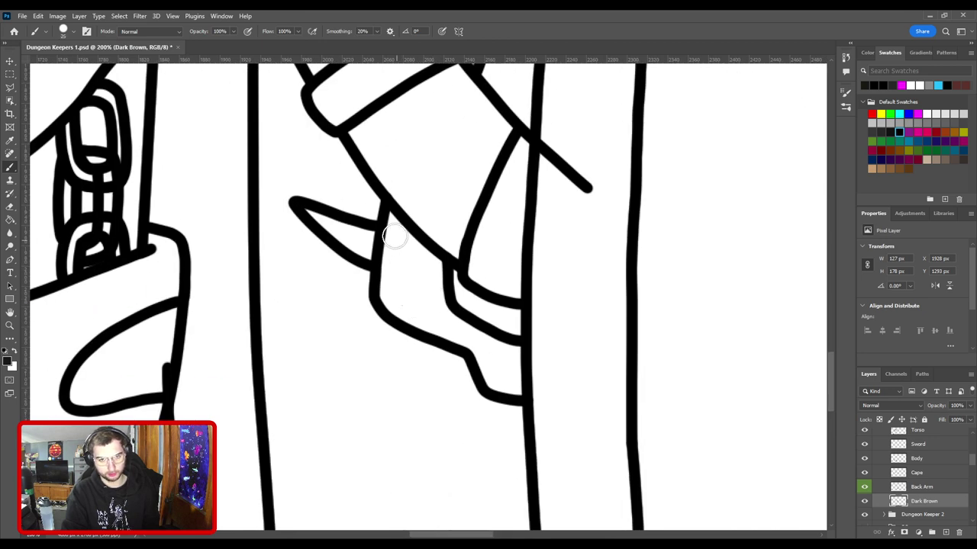
mouse_move(389, 213)
mouse_down()
mouse_move(436, 269)
mouse_move(443, 303)
mouse_move(512, 348)
mouse_move(518, 389)
mouse_move(487, 366)
mouse_move(490, 356)
mouse_move(501, 362)
mouse_move(488, 347)
mouse_move(385, 291)
mouse_move(393, 235)
mouse_move(400, 276)
mouse_move(401, 259)
mouse_move(434, 313)
mouse_move(430, 299)
mouse_move(398, 310)
mouse_move(404, 254)
mouse_move(427, 298)
mouse_up()
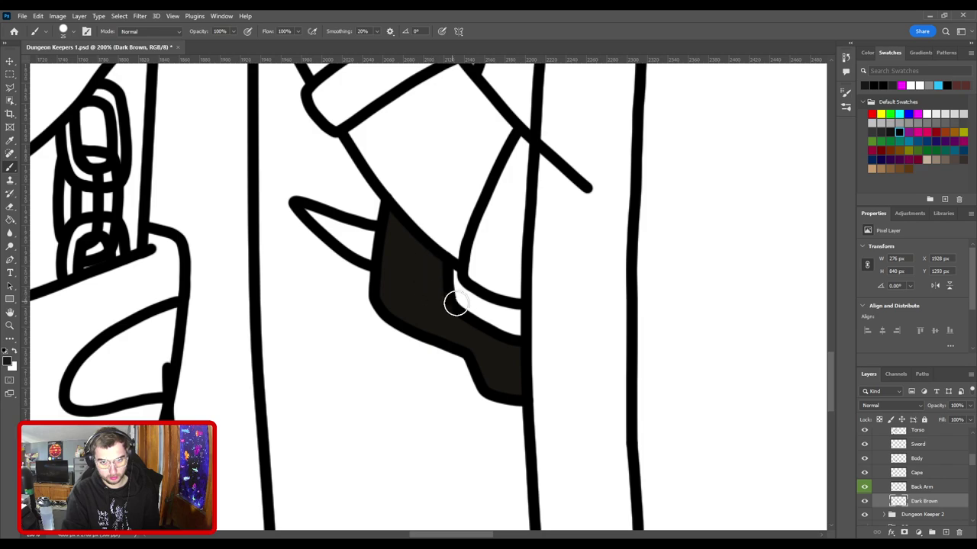
key(ctrl+minus)
key(ctrl+minus)
drag(567, 218, 521, 369)
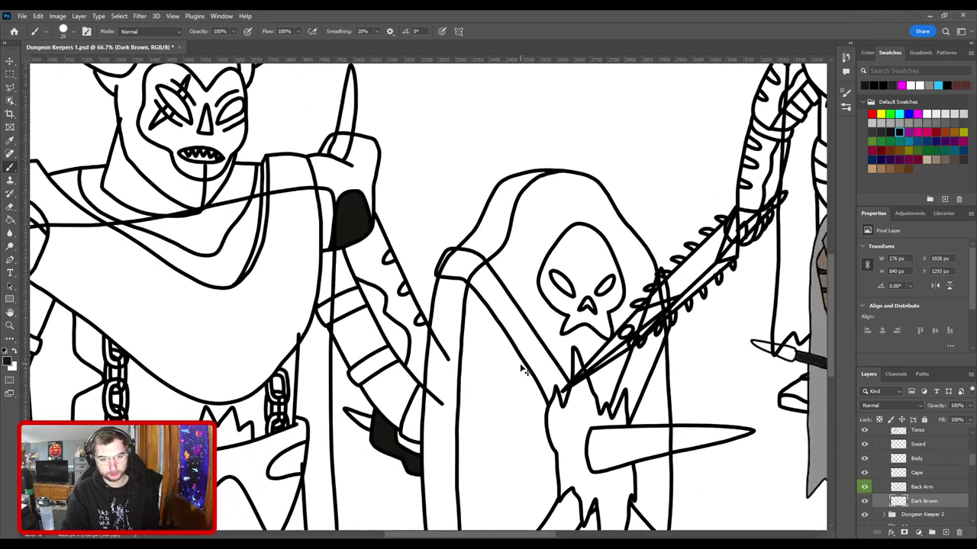
Step: Fill the three small notches along the outer edge of the larger Dungeon Keeper's shield arm with dark brown using a 15 px brush
scroll(521, 368, up, 3)
mouse_move(392, 392)
mouse_down()
mouse_move(382, 403)
mouse_move(404, 401)
mouse_move(453, 368)
mouse_move(453, 384)
mouse_up()
mouse_move(370, 224)
mouse_down()
mouse_move(453, 382)
mouse_move(465, 344)
mouse_move(456, 363)
mouse_up()
scroll(453, 381, up, 3)
scroll(453, 382, left, 2)
click(444, 365)
key(ctrl+minus)
key(ctrl+minus)
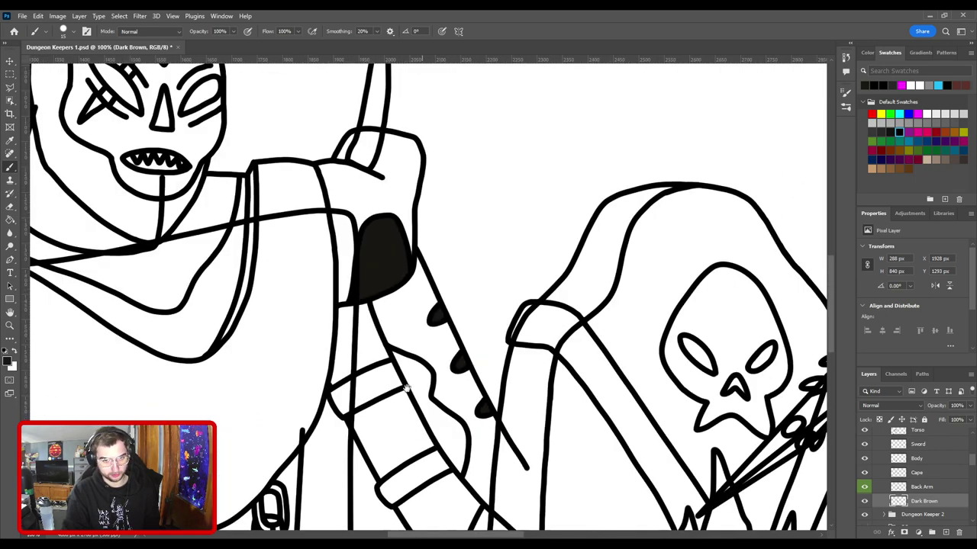
Step: Outline and fill the wavy patch along the inner edge of the larger Dungeon Keeper's shield arm with dark brown
drag(476, 432, 438, 262)
key(ctrl+plus)
key(ctrl+plus)
drag(435, 354, 479, 418)
click(478, 417)
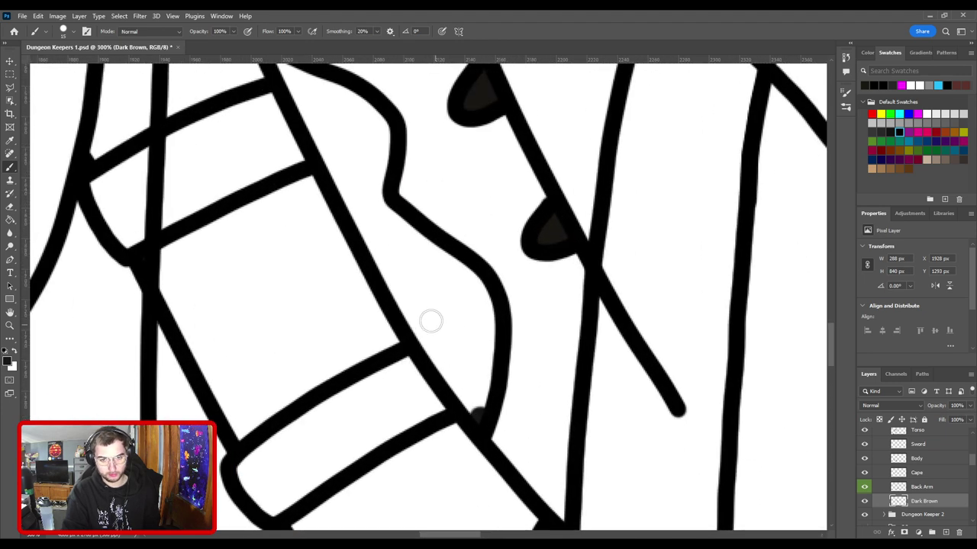
drag(429, 343, 452, 385)
shift+click(375, 248)
drag(349, 194, 441, 347)
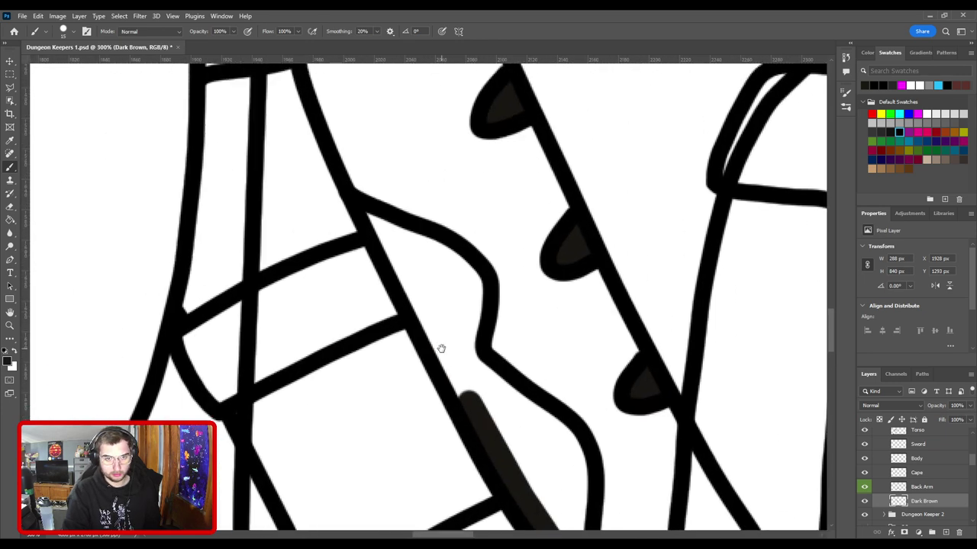
shift+click(423, 311)
shift+click(384, 237)
shift+click(378, 216)
mouse_move(377, 217)
mouse_down()
mouse_move(444, 249)
mouse_move(470, 303)
mouse_move(473, 353)
mouse_move(516, 393)
mouse_move(379, 212)
mouse_move(435, 247)
mouse_move(451, 312)
mouse_move(447, 374)
mouse_move(482, 398)
mouse_move(457, 328)
mouse_move(425, 279)
mouse_move(435, 329)
mouse_move(476, 386)
mouse_up()
key(g)
click(452, 361)
key(b)
mouse_move(408, 277)
mouse_down()
mouse_move(486, 402)
mouse_move(442, 331)
mouse_move(432, 255)
mouse_move(382, 227)
mouse_move(458, 343)
mouse_up()
scroll(477, 377, down, 3)
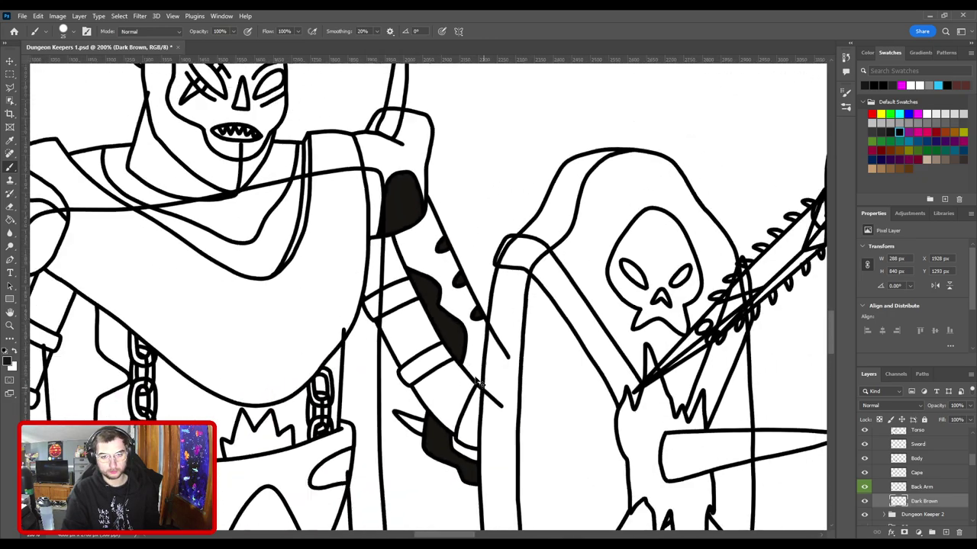
Step: Add a new layer above Dark Brown, sample the beige from the reference's sword arm, and name the layer Beige
drag(476, 381, 276, 347)
scroll(423, 274, down, 1)
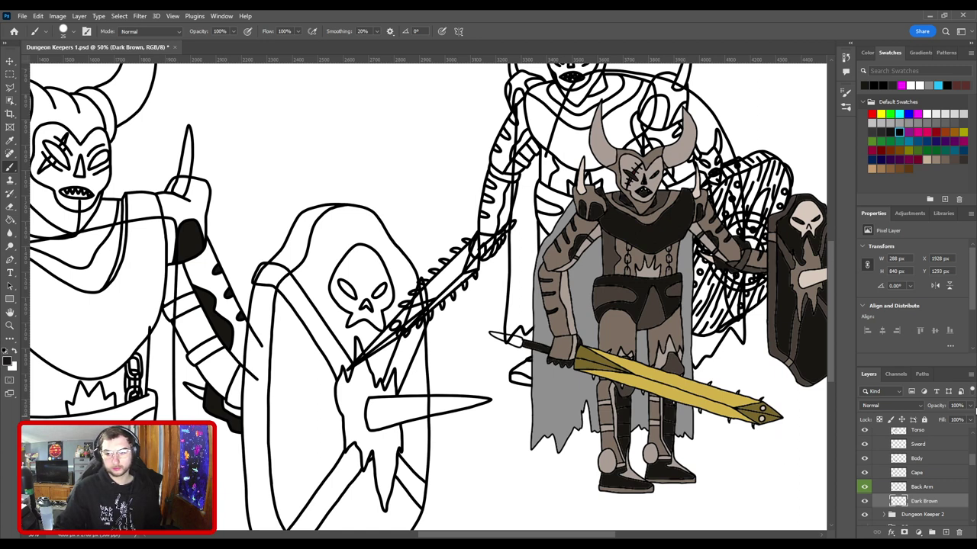
click(946, 532)
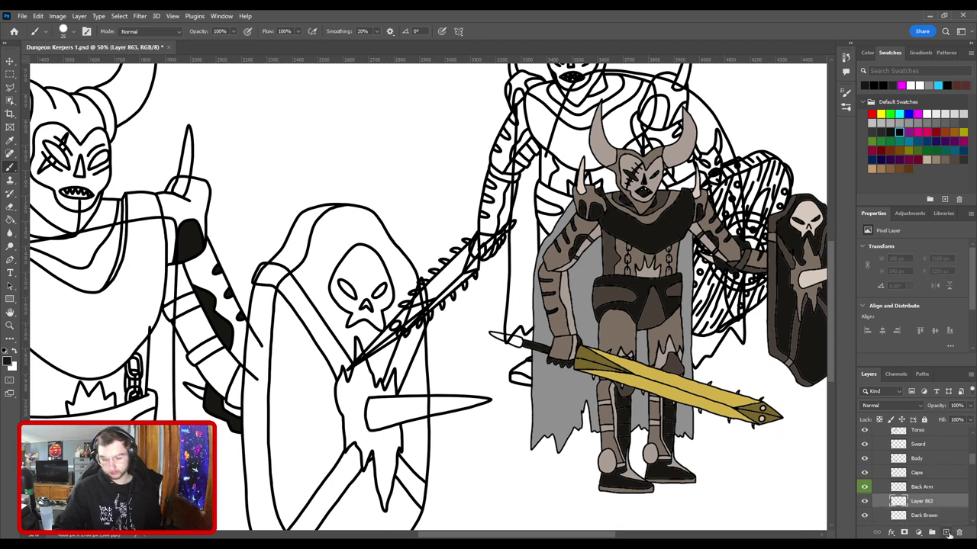
key(i)
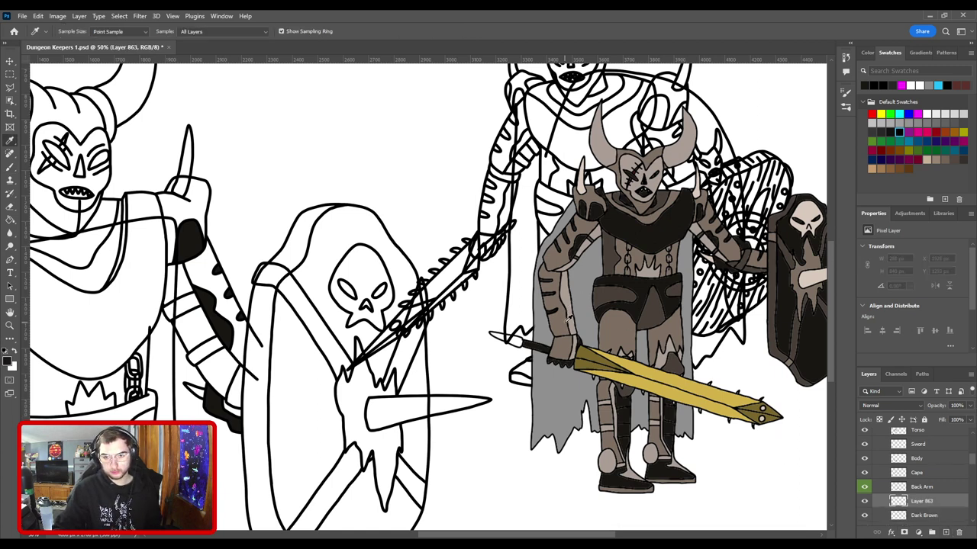
click(566, 319)
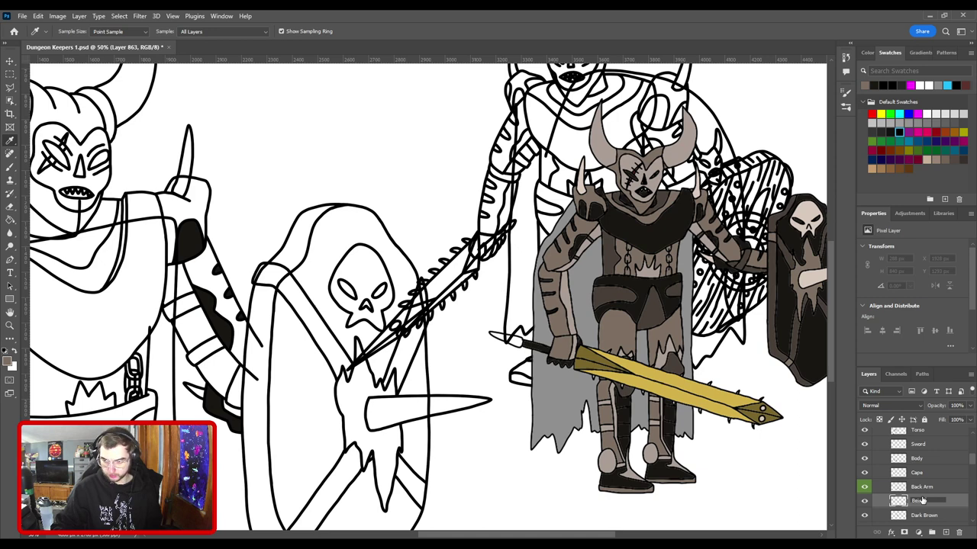
key(Return)
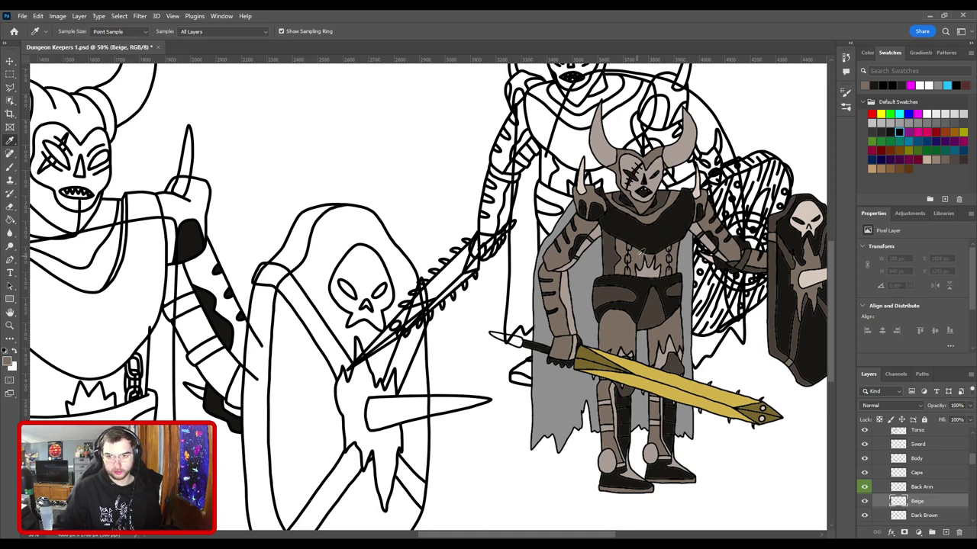
Step: Brush beige over the lower end of the larger Dungeon Keeper's shield arm, beside the shield edge, with a 70 px brush
key(b)
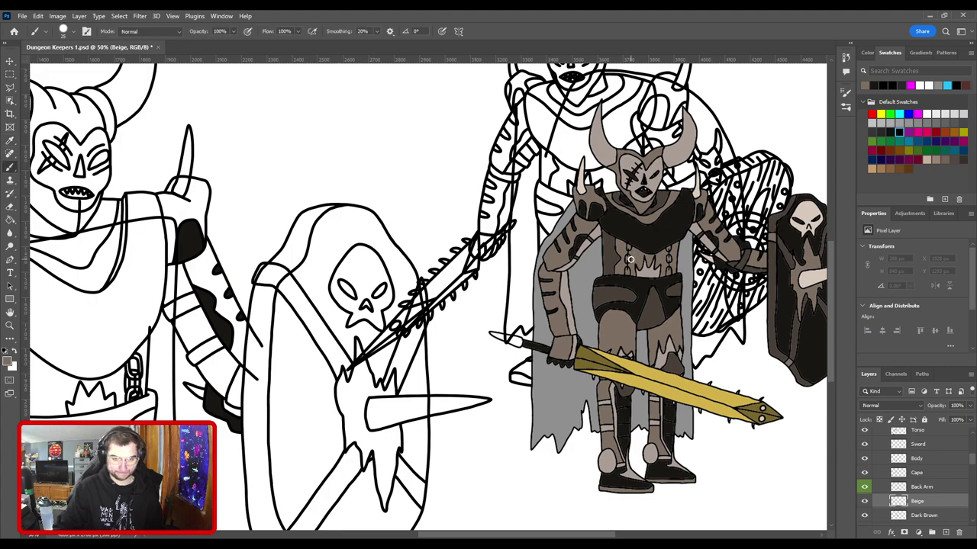
key(ctrl+plus)
mouse_move(413, 308)
mouse_down()
mouse_move(656, 322)
mouse_move(711, 255)
mouse_up()
key(ctrl+plus)
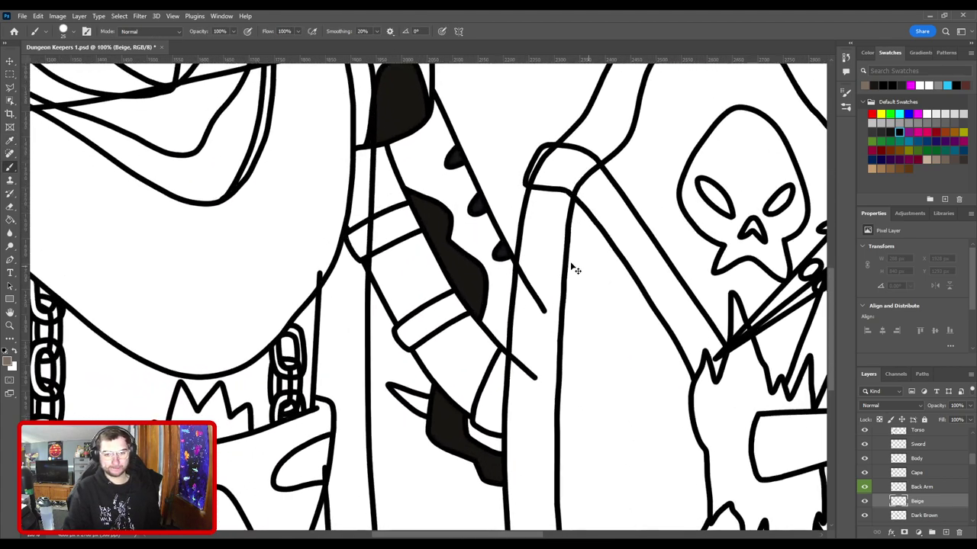
key(ctrl+plus)
drag(554, 357, 424, 364)
key(bracketright)
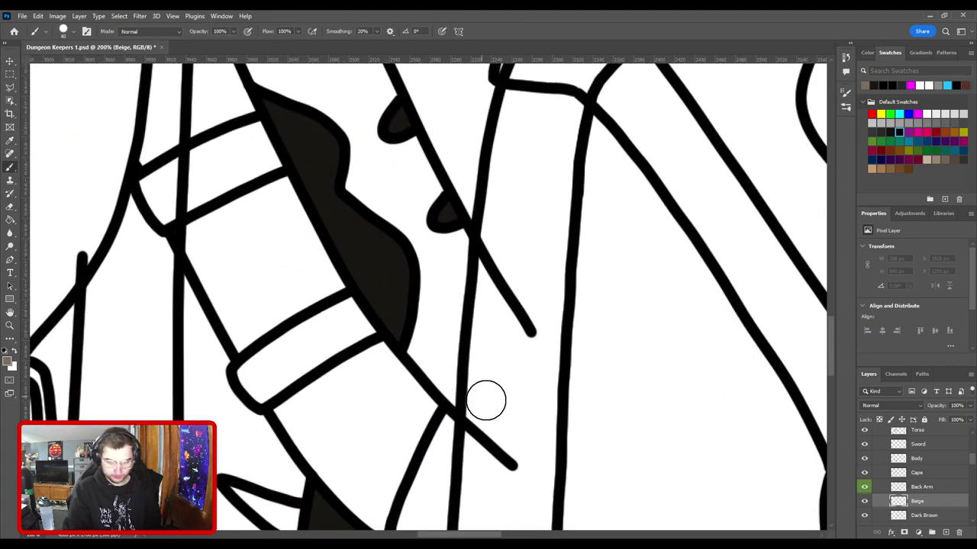
drag(518, 440, 425, 334)
key(bracketright)
key(bracketright)
mouse_move(516, 401)
mouse_down()
mouse_move(483, 356)
mouse_move(494, 348)
mouse_up()
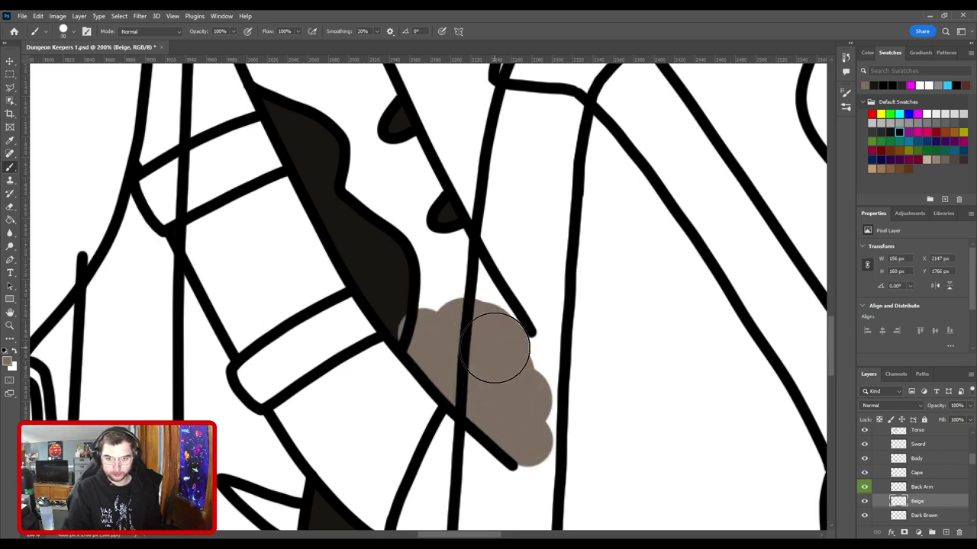
drag(527, 390, 601, 483)
drag(528, 373, 550, 408)
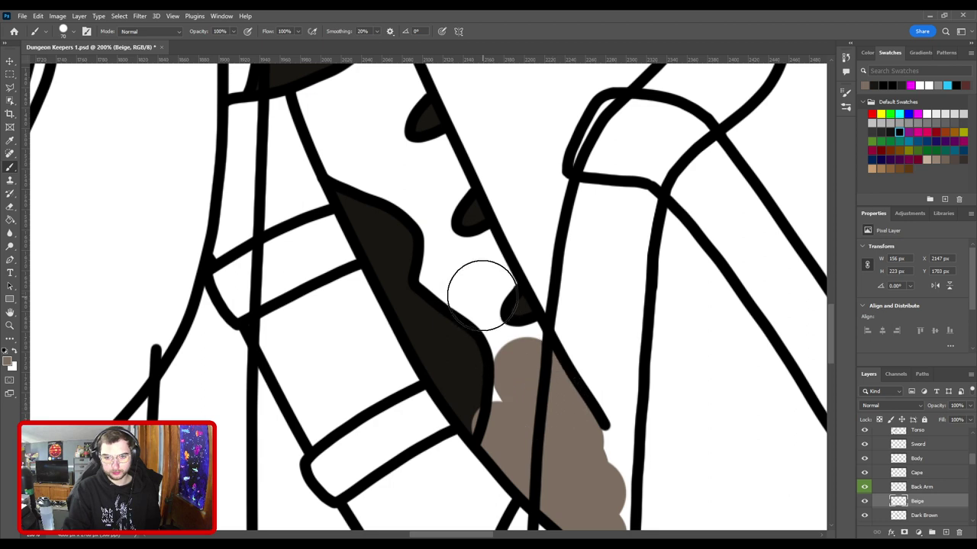
Step: Extend the beige up along the outer edge of the shield arm into the rounded shoulder patch
drag(483, 290, 505, 329)
drag(443, 226, 537, 392)
shift+click(517, 324)
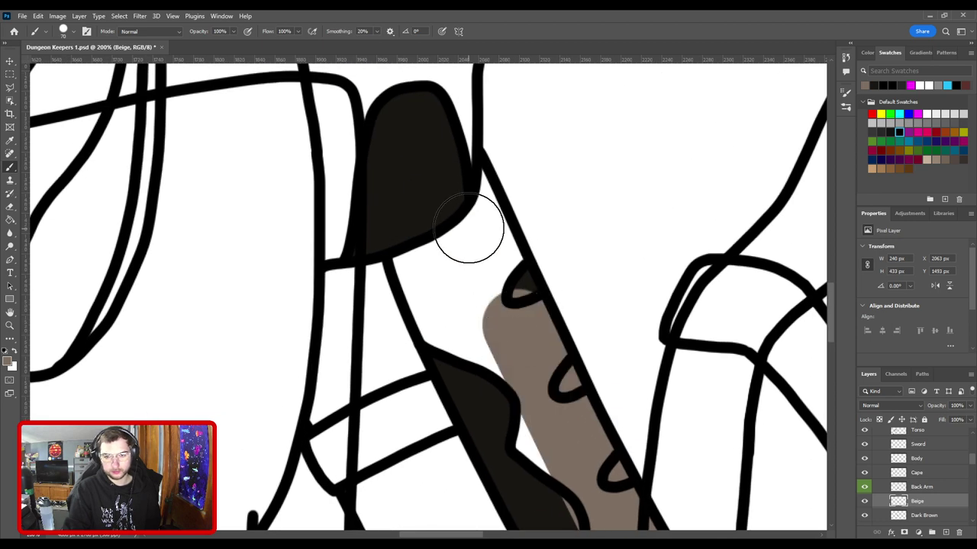
shift+click(469, 215)
mouse_move(454, 193)
mouse_down()
mouse_move(492, 359)
mouse_move(475, 311)
mouse_up()
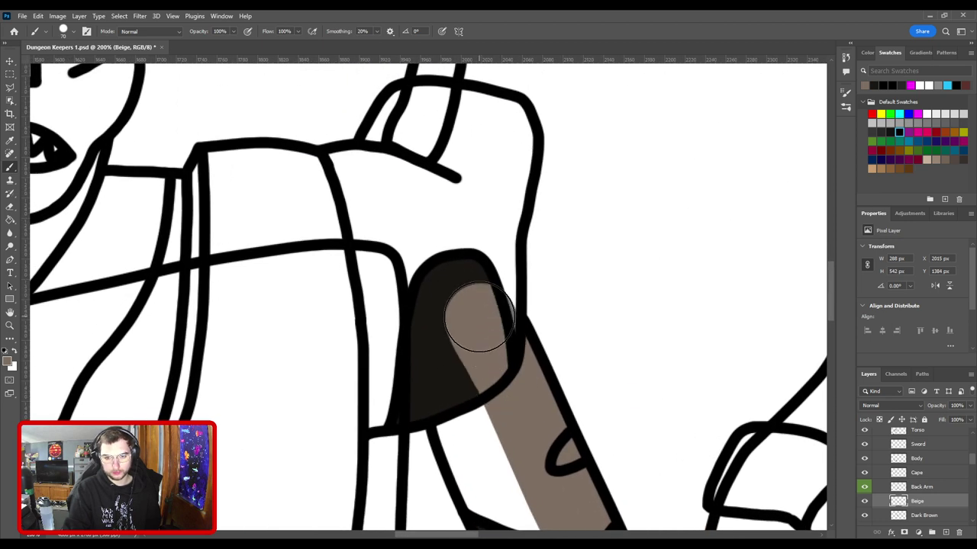
key(ctrl+minus)
key(ctrl+minus)
key(ctrl+minus)
key(ctrl+minus)
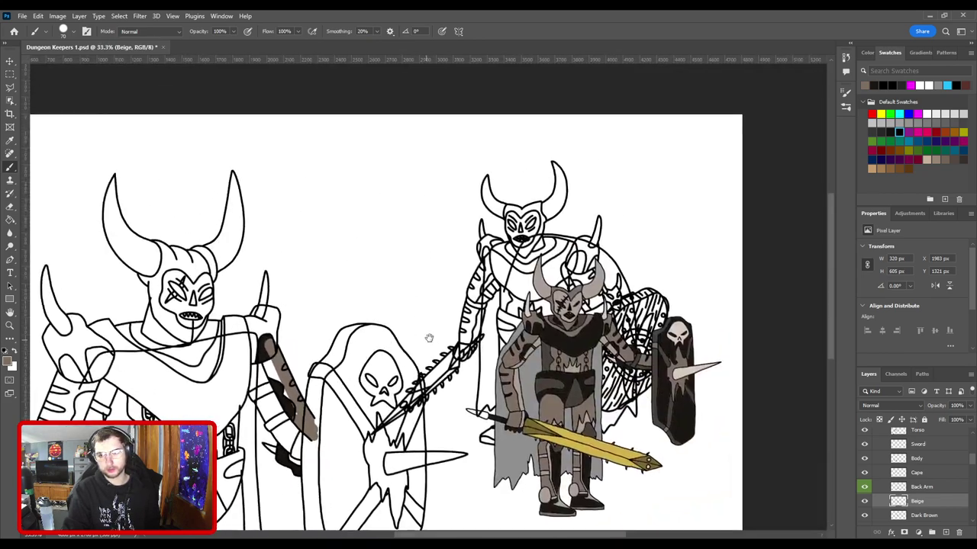
drag(430, 337, 544, 304)
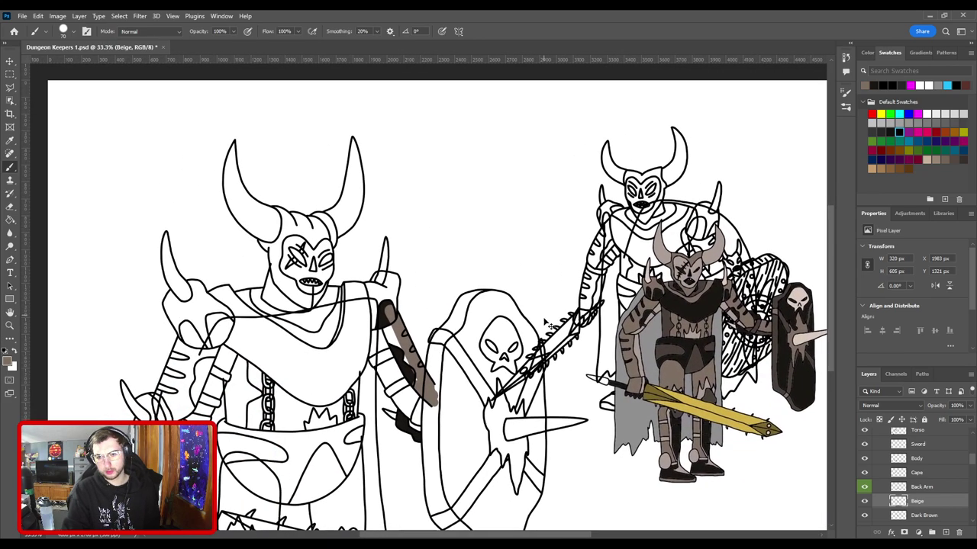
Step: Brush beige along the inside of the shoulder armour's outline above the larger Dungeon Keeper's shield arm, using a smaller brush
key(ctrl+plus)
key(ctrl+plus)
key(ctrl+plus)
drag(401, 365, 543, 250)
key(ctrl+plus)
drag(457, 218, 517, 356)
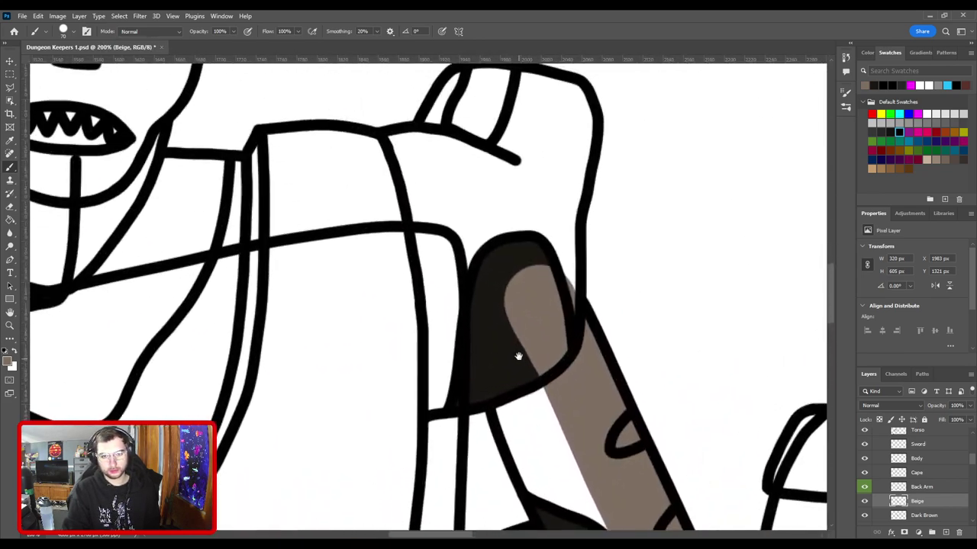
key(bracketleft)
key(bracketleft)
key(bracketleft)
key(bracketleft)
drag(443, 391, 424, 171)
mouse_move(429, 199)
mouse_down()
mouse_move(475, 318)
mouse_move(453, 257)
mouse_move(524, 244)
mouse_move(493, 239)
mouse_move(525, 192)
mouse_move(600, 209)
mouse_move(620, 250)
mouse_move(603, 340)
mouse_move(608, 408)
mouse_move(550, 309)
mouse_move(548, 256)
mouse_up()
mouse_move(489, 348)
mouse_down()
mouse_move(556, 308)
mouse_move(489, 332)
mouse_move(454, 369)
mouse_up()
Step: Fill the remaining interior of the shoulder armour with beige, starting with a 35 px brush
key(bracketleft)
key(bracketleft)
key(bracketleft)
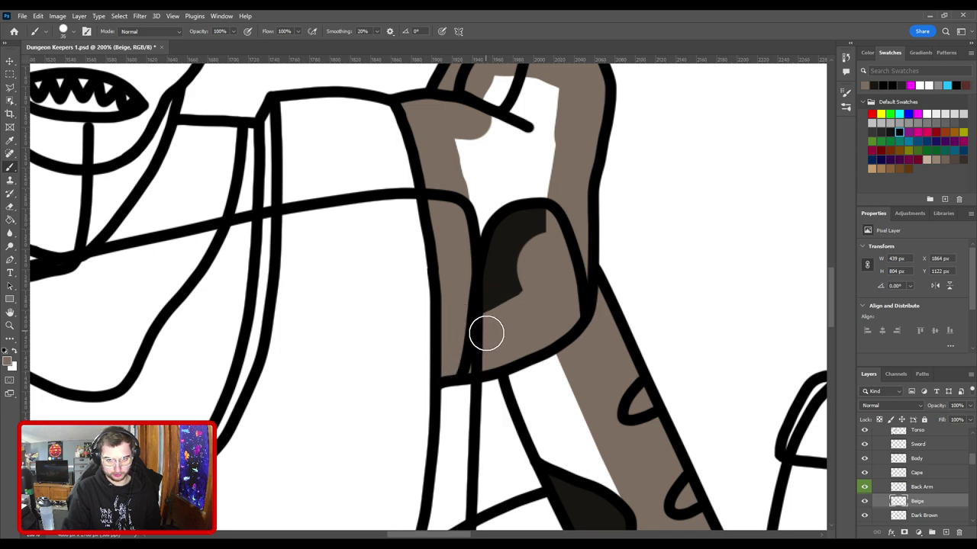
scroll(487, 329, down, 2)
mouse_move(492, 365)
mouse_down()
mouse_move(484, 353)
mouse_move(499, 331)
mouse_move(508, 262)
mouse_move(495, 242)
mouse_move(485, 317)
mouse_up()
mouse_move(519, 397)
mouse_down()
mouse_move(414, 173)
mouse_move(483, 366)
mouse_up()
Step: Fill the remaining gaps along the inner side of the shield arm with beige and move the Beige layer beneath Dark Brown
key(ctrl+plus)
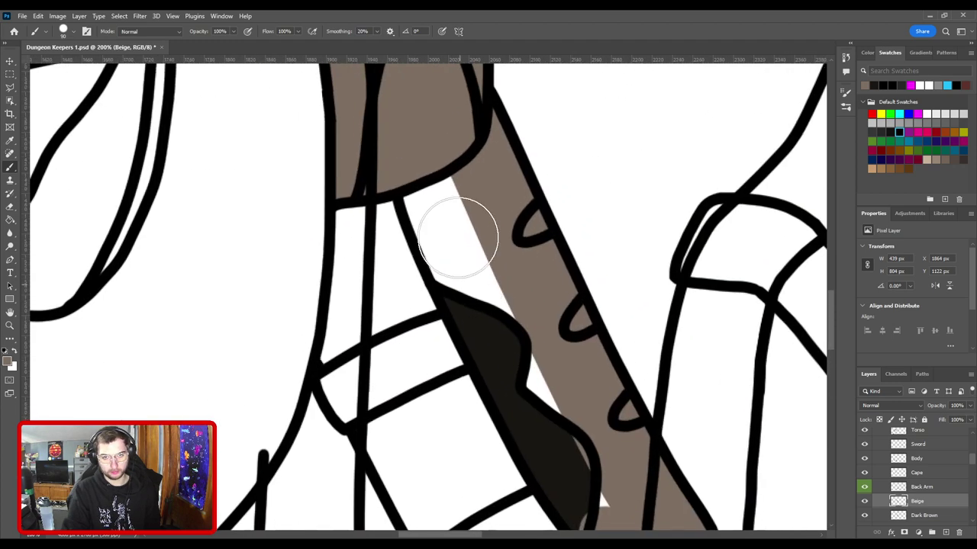
mouse_move(454, 234)
mouse_down()
mouse_move(434, 178)
mouse_move(469, 264)
mouse_up()
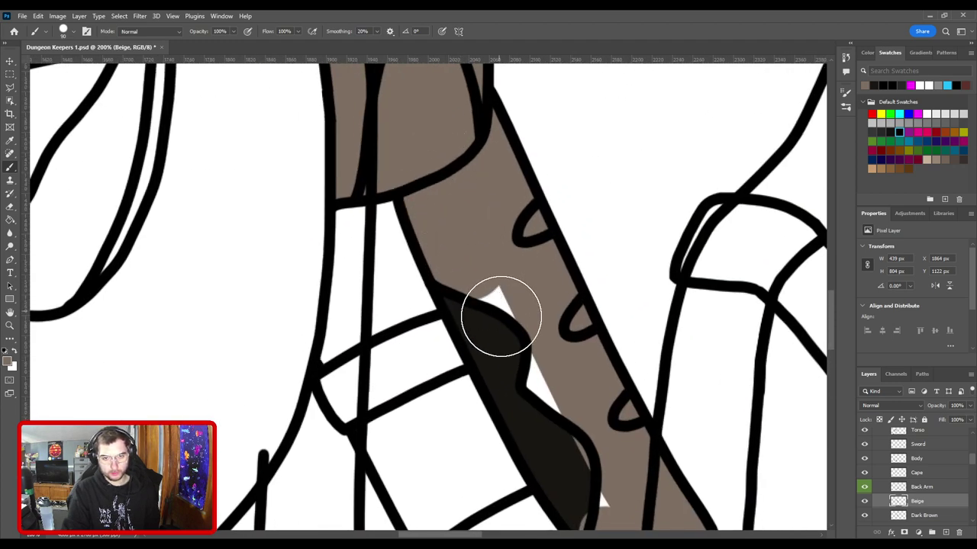
drag(502, 340, 483, 326)
mouse_move(545, 428)
mouse_down()
mouse_move(467, 283)
mouse_move(499, 328)
mouse_up()
drag(507, 368, 534, 381)
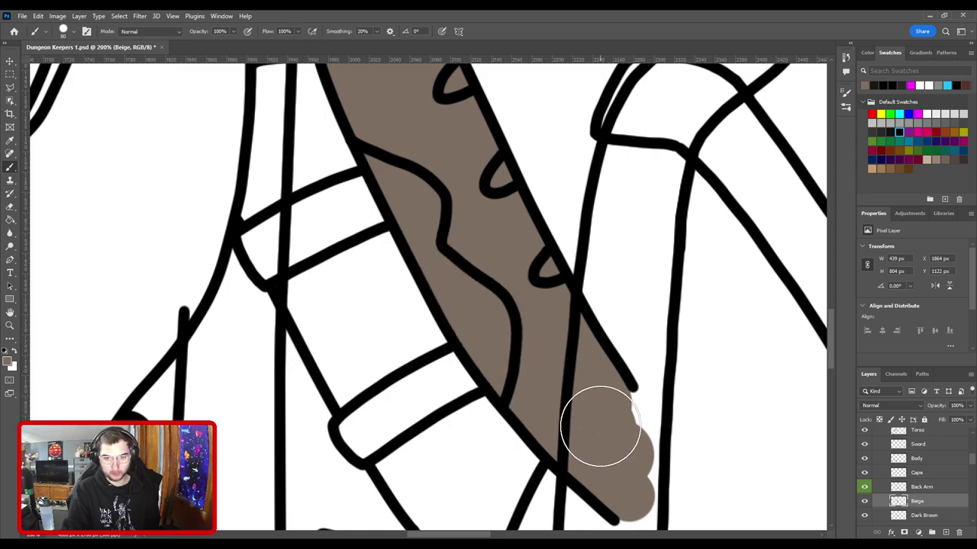
scroll(573, 403, down, 3)
key(ctrl+bracketleft)
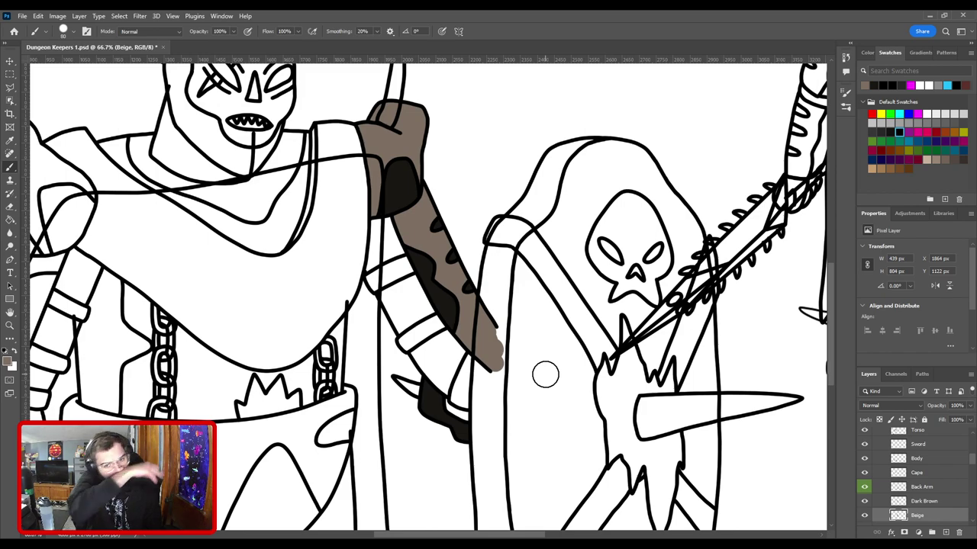
Step: Sample the medium brown and the pale greyish brown from the shield arm of the coloured reference
drag(646, 342, 400, 323)
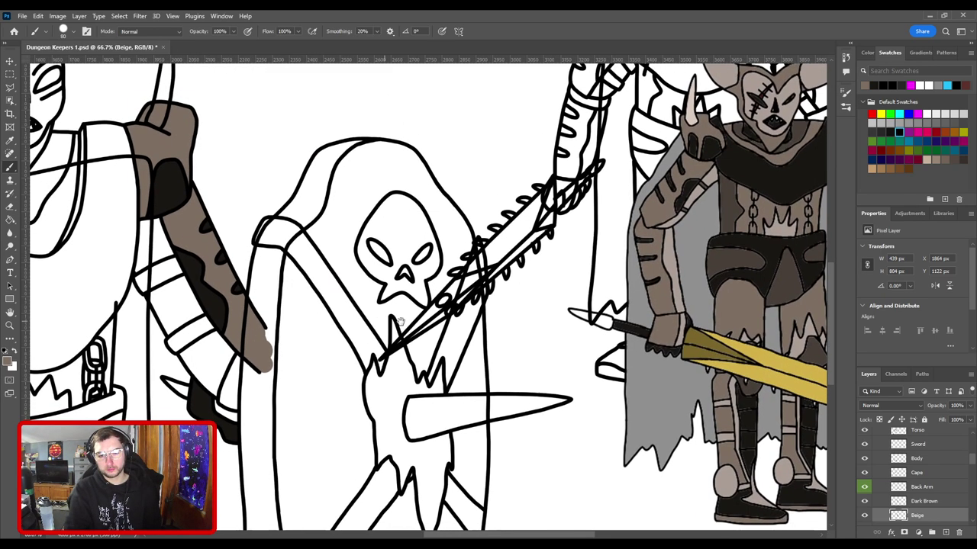
drag(501, 312, 480, 340)
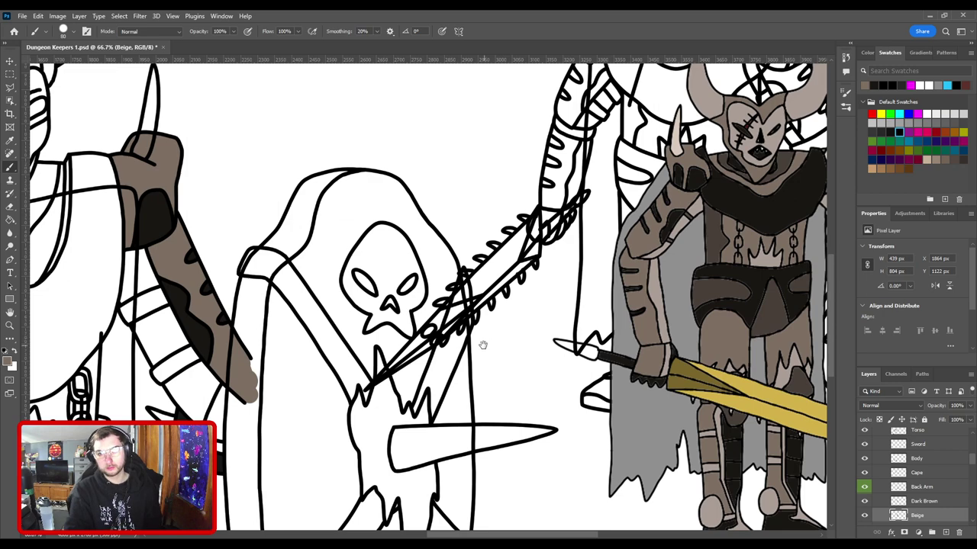
drag(483, 345, 478, 364)
key(ctrl+minus)
drag(377, 357, 510, 353)
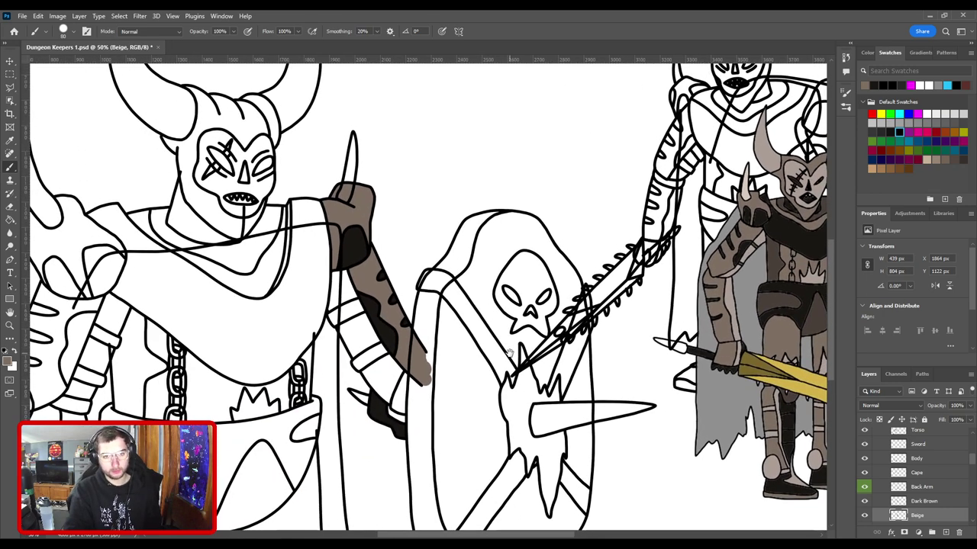
drag(479, 316, 319, 305)
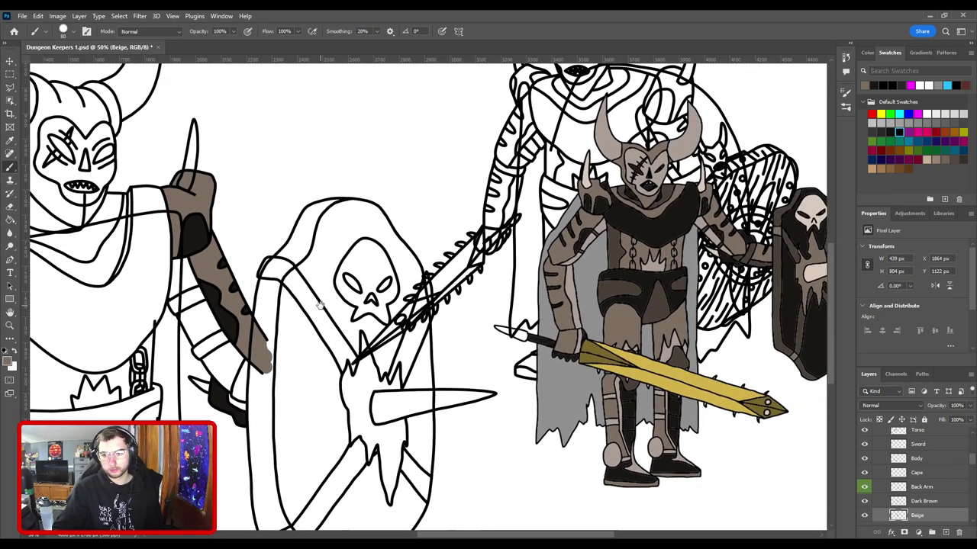
key(i)
key(ctrl+plus)
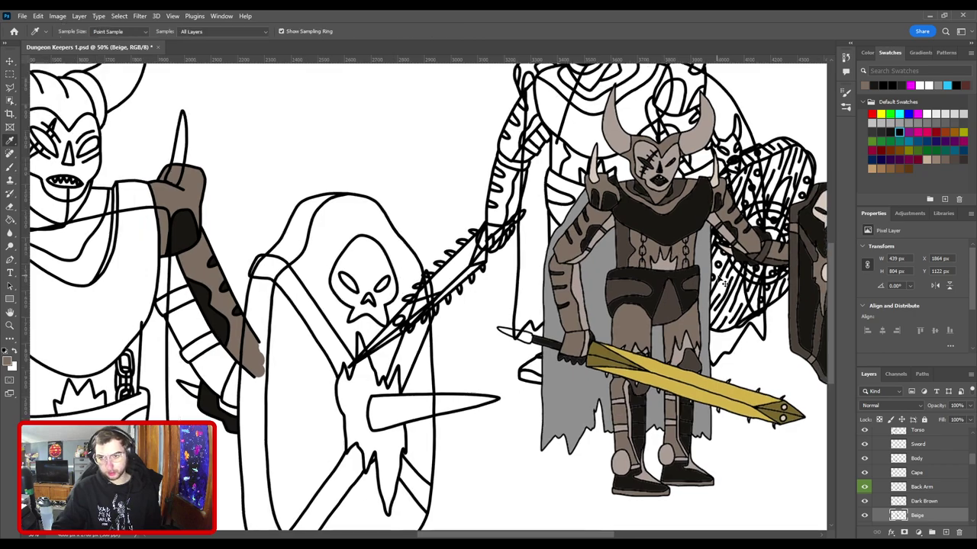
drag(808, 260, 592, 300)
scroll(596, 304, up, 1)
click(630, 295)
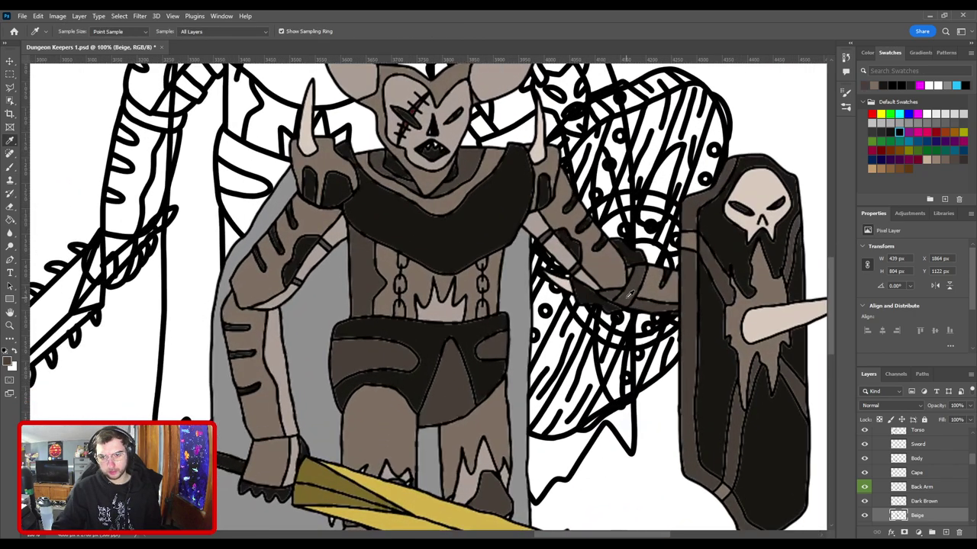
click(559, 248)
Step: Add a new layer named Light Brown between Dark Brown and Beige, and choose the sampled medium brown for the brush
scroll(559, 247, down, 1)
drag(180, 241, 572, 264)
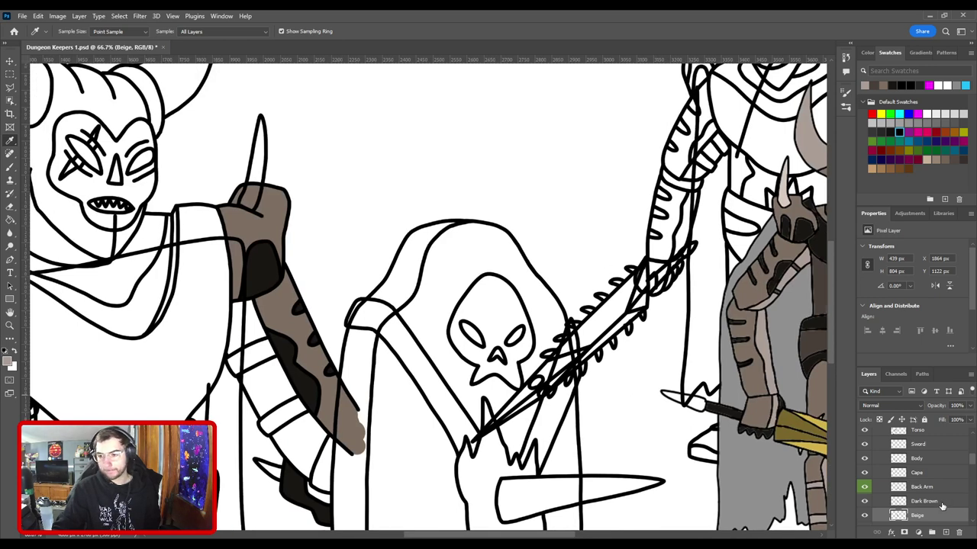
click(948, 534)
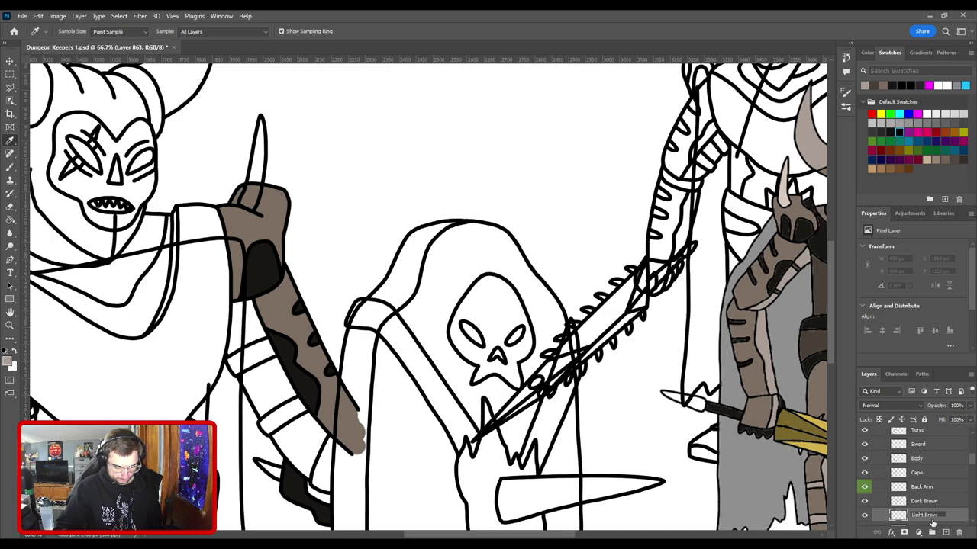
text(n)
key(Return)
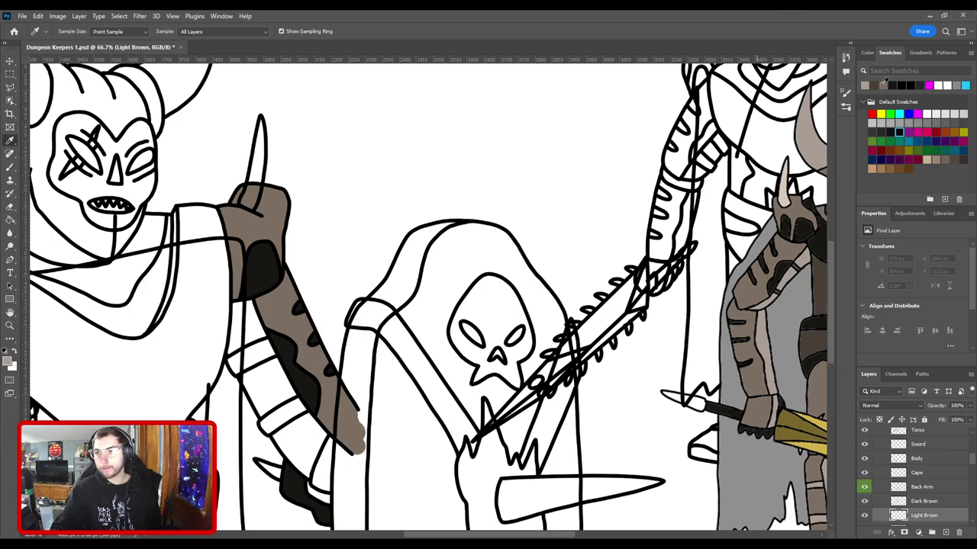
key(b)
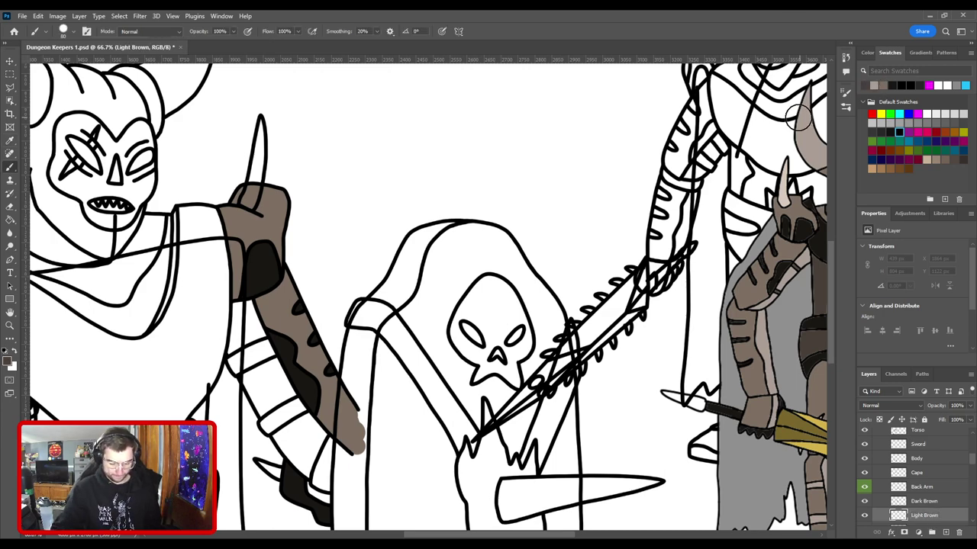
key(ctrl+minus)
mouse_move(620, 284)
mouse_down()
mouse_move(410, 301)
mouse_move(739, 303)
mouse_move(557, 273)
mouse_move(435, 279)
mouse_up()
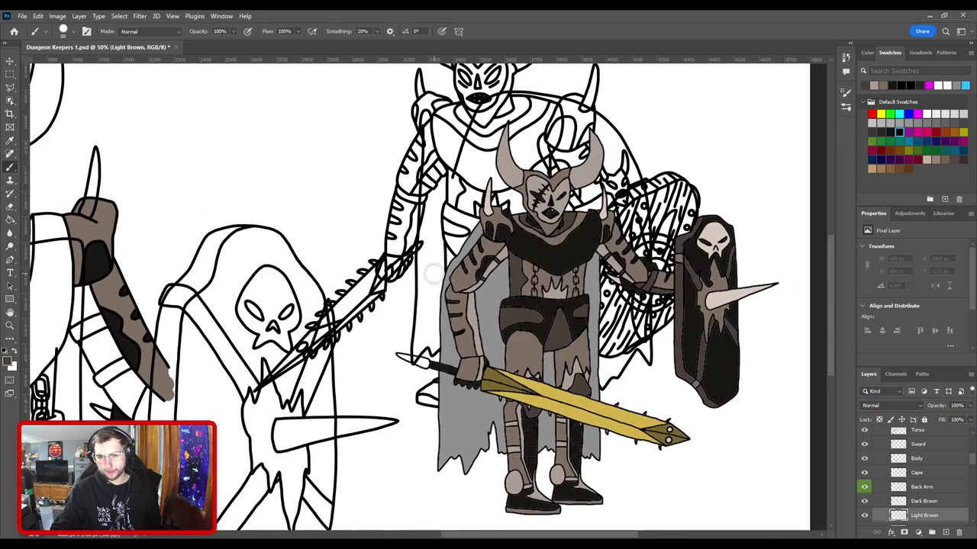
Step: Fill the two cuff sections at the lower end of the larger Keeper's shield arm with medium brown, using a 25 px brush
key(ctrl+plus)
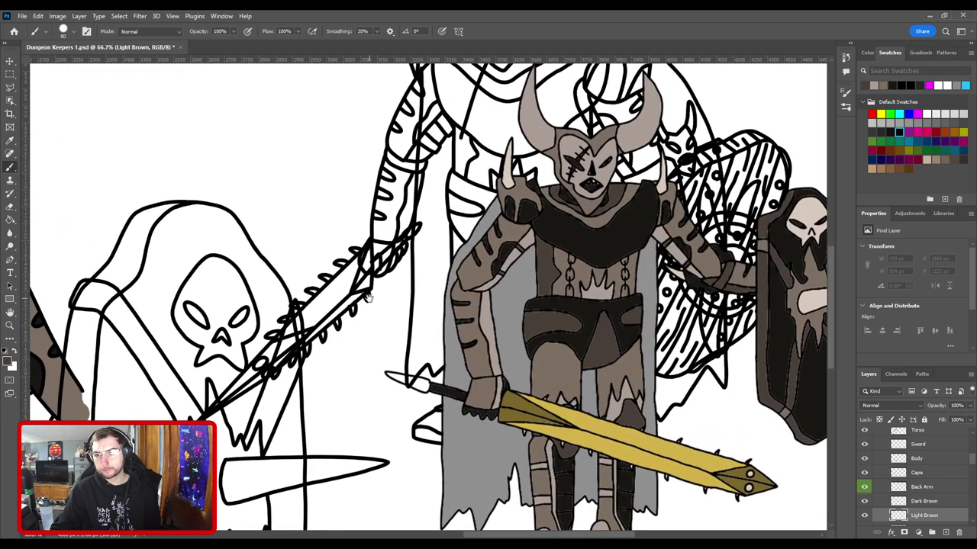
drag(214, 299, 641, 196)
key(ctrl+plus)
key(ctrl+plus)
mouse_move(447, 352)
mouse_down()
mouse_move(397, 327)
mouse_move(328, 224)
mouse_up()
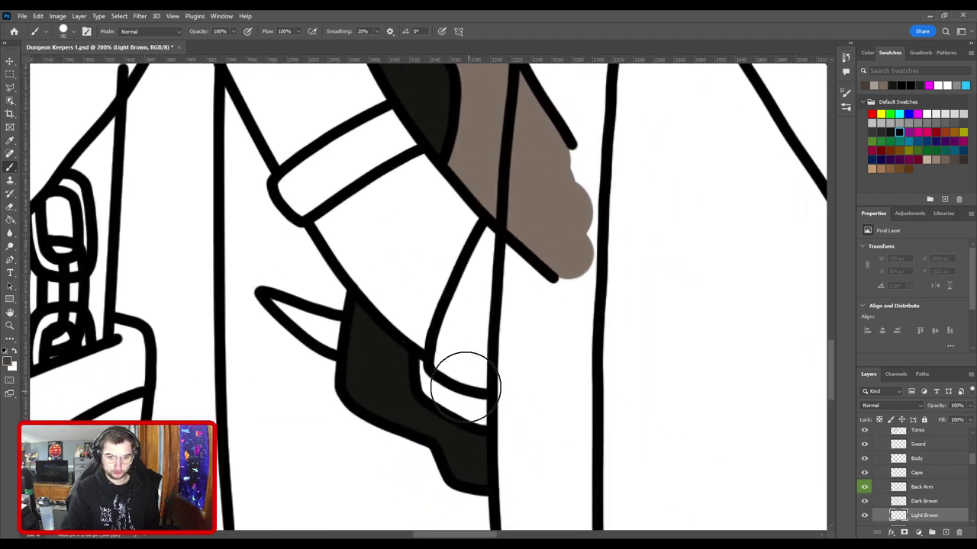
key(bracketleft)
key(bracketleft)
key(bracketleft)
key(bracketleft)
key(bracketleft)
mouse_move(437, 385)
mouse_down()
mouse_move(482, 419)
mouse_move(489, 235)
mouse_move(466, 320)
mouse_move(477, 258)
mouse_move(444, 355)
mouse_move(441, 377)
mouse_move(468, 393)
mouse_up()
Step: Fill the lower and upper bands across the shield arm with medium brown on the Light Brown layer
drag(416, 217, 523, 400)
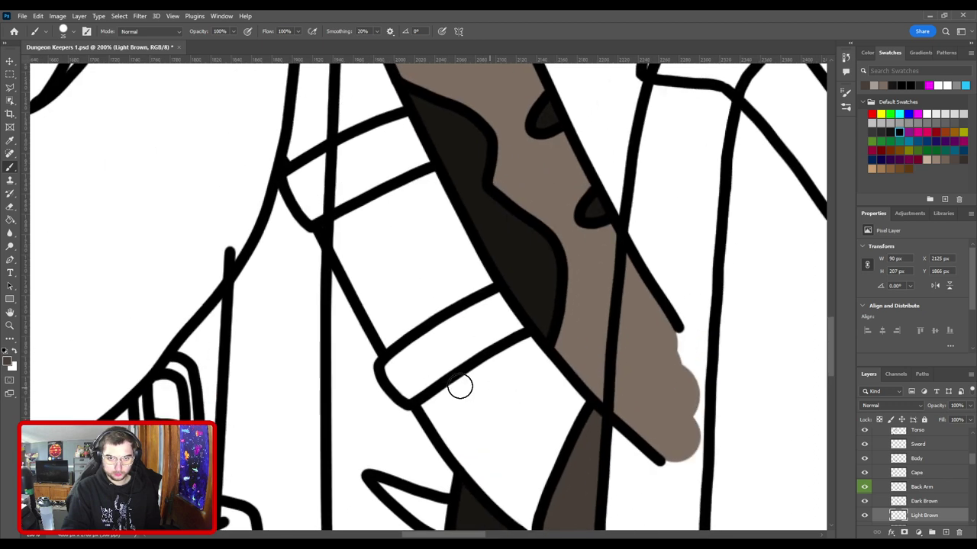
mouse_move(415, 390)
mouse_down()
mouse_move(391, 368)
mouse_move(493, 301)
mouse_move(513, 323)
mouse_move(437, 379)
mouse_move(412, 388)
mouse_move(410, 375)
mouse_move(499, 316)
mouse_up()
drag(399, 216, 480, 305)
key(bracketleft)
key(bracketleft)
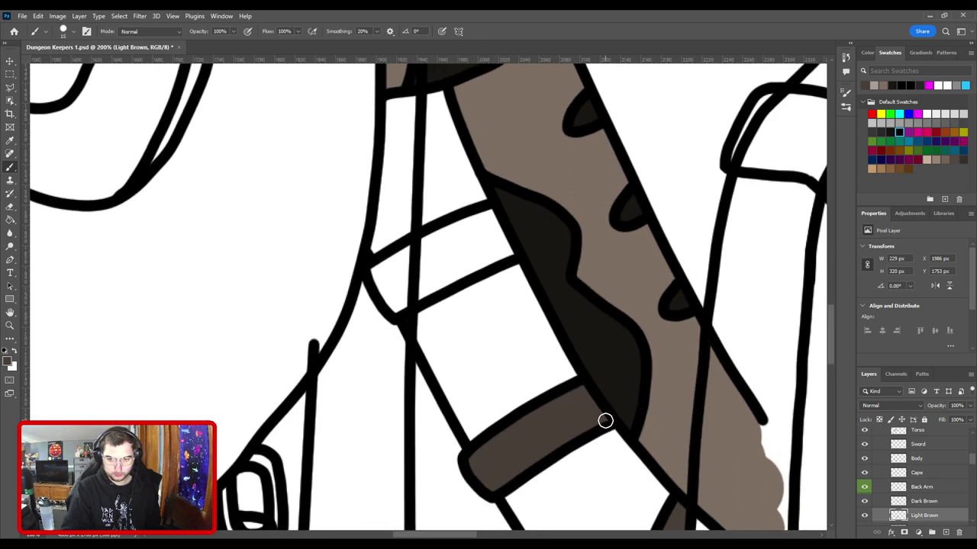
mouse_move(605, 420)
mouse_down()
mouse_move(582, 385)
mouse_move(503, 429)
mouse_move(489, 406)
mouse_move(540, 380)
mouse_move(541, 366)
mouse_move(593, 351)
mouse_move(606, 377)
mouse_move(521, 420)
mouse_move(504, 397)
mouse_up()
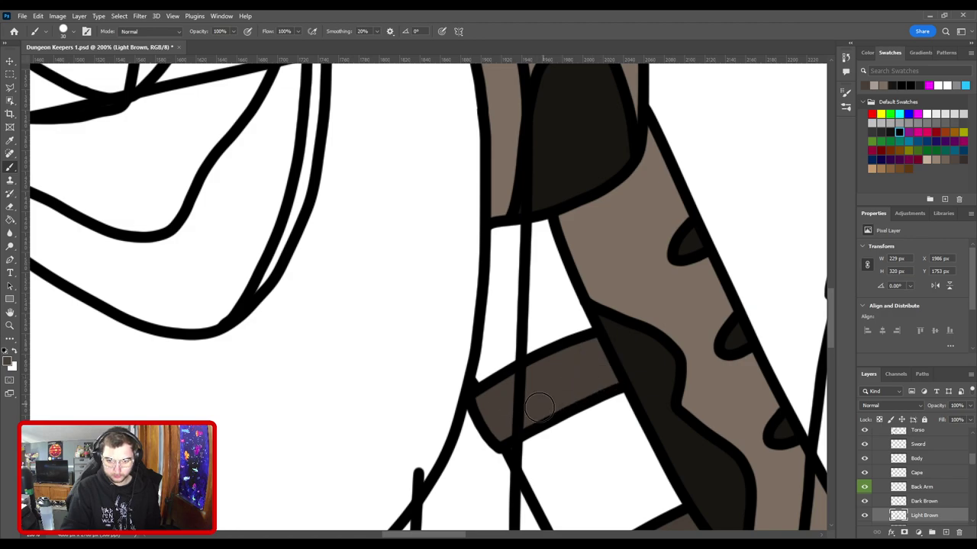
Step: Add a new layer named Light Beige and choose the sampled pale greyish brown for the brush
key(ctrl+minus)
key(ctrl+minus)
drag(598, 389, 429, 405)
key(ctrl+minus)
key(ctrl+minus)
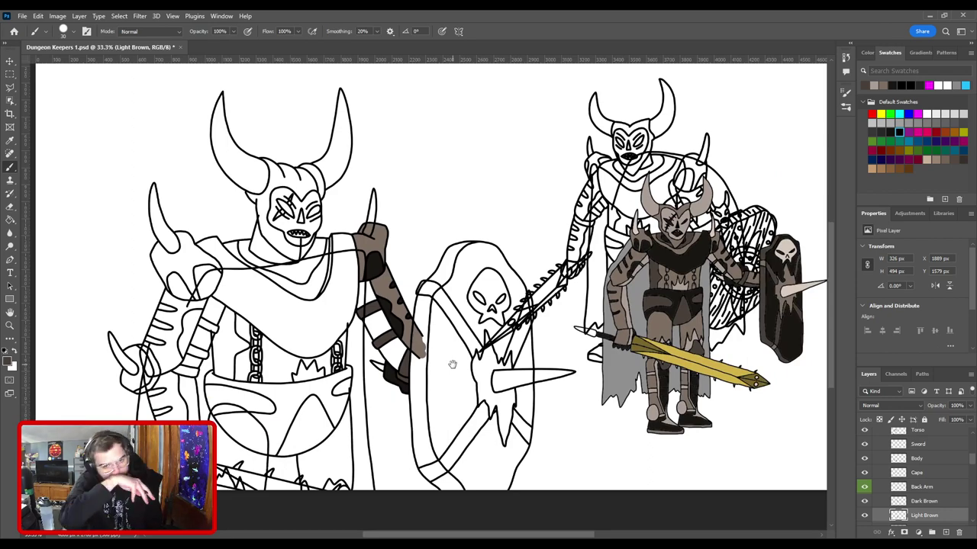
scroll(393, 224, up, 3)
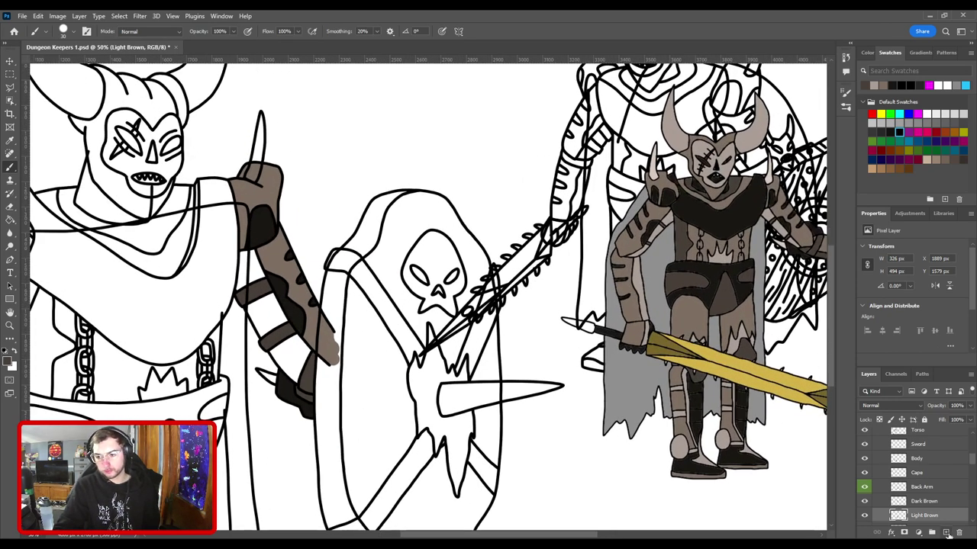
click(949, 534)
double_click(927, 515)
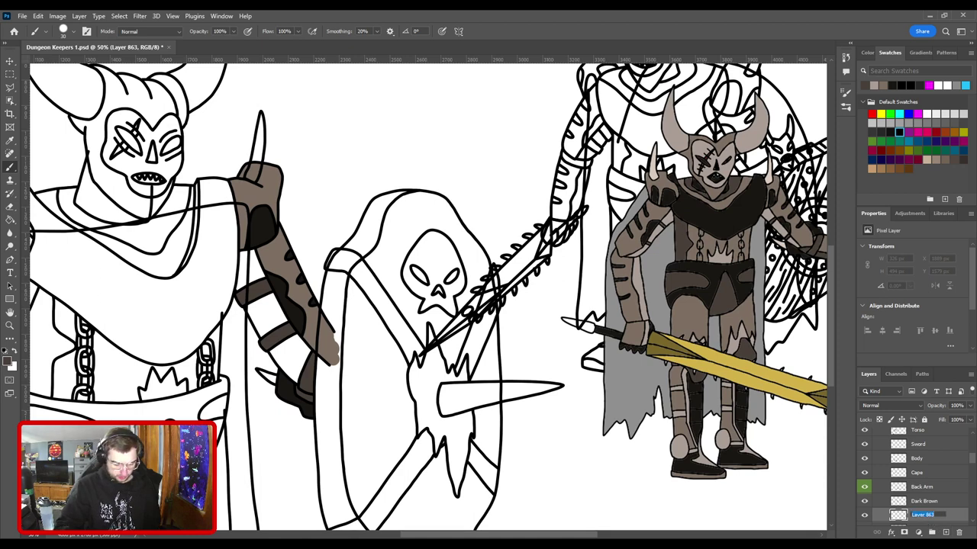
text(Light Beige)
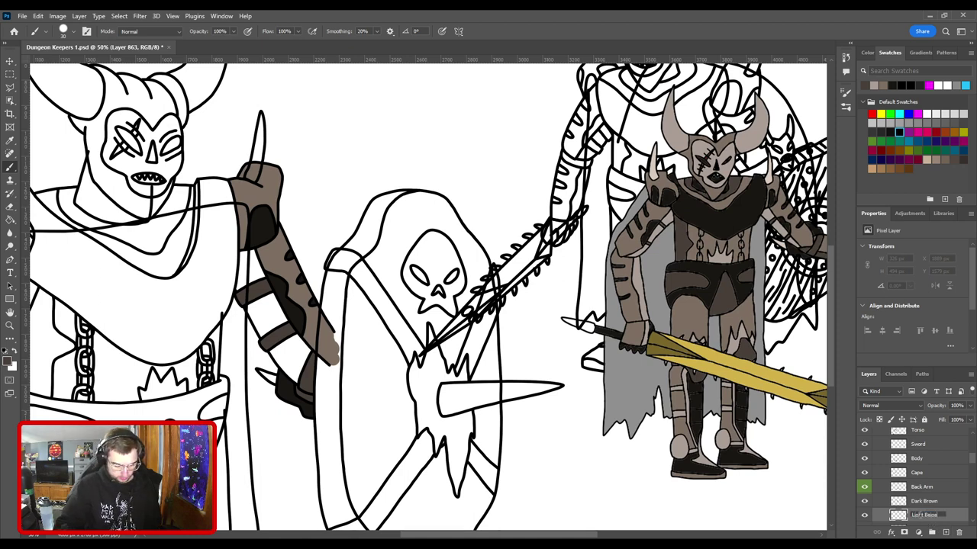
key(Return)
key(i)
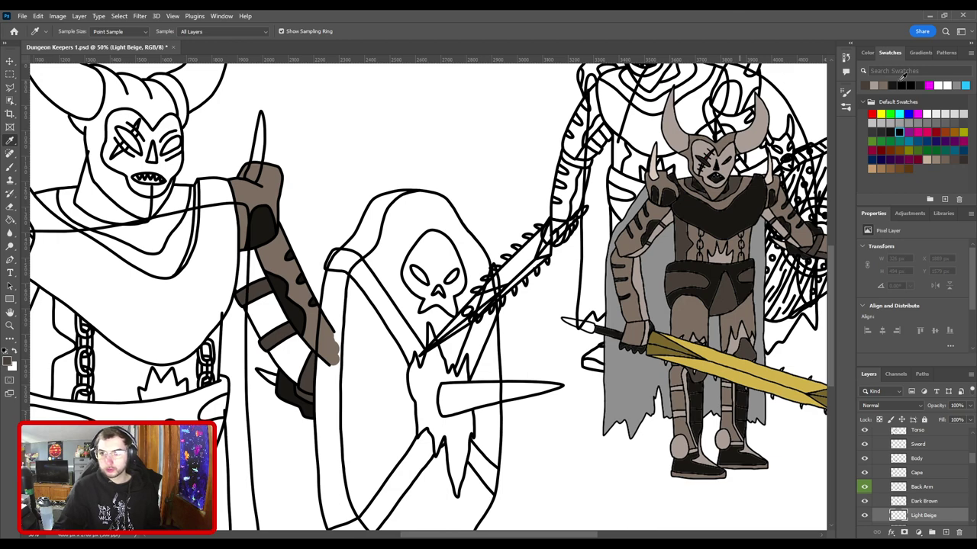
drag(563, 210, 610, 216)
key(b)
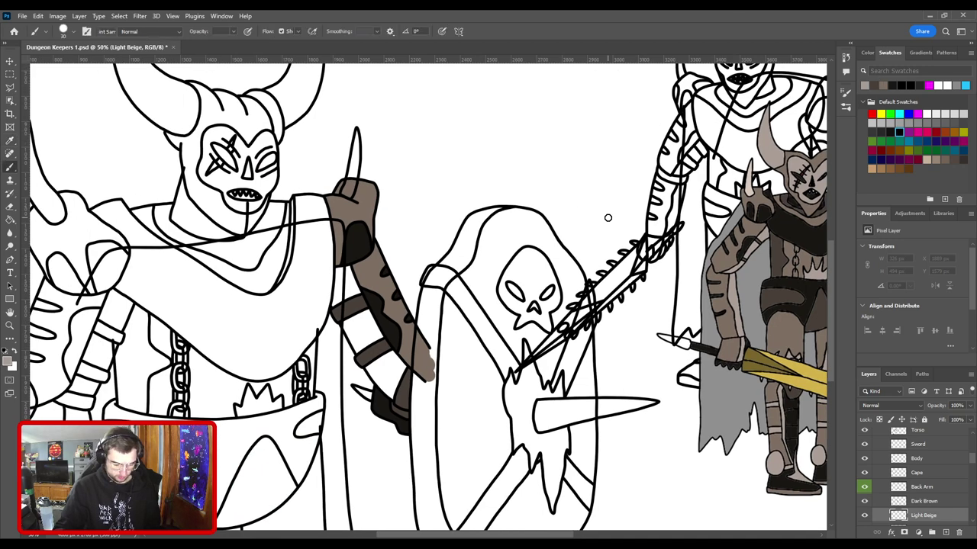
Step: Fill the shield arm sections between the bands with pale greyish brown, using a 150 px brush, and place the Light Beige layer beneath Beige
key(ctrl+plus)
scroll(434, 451, up, 1)
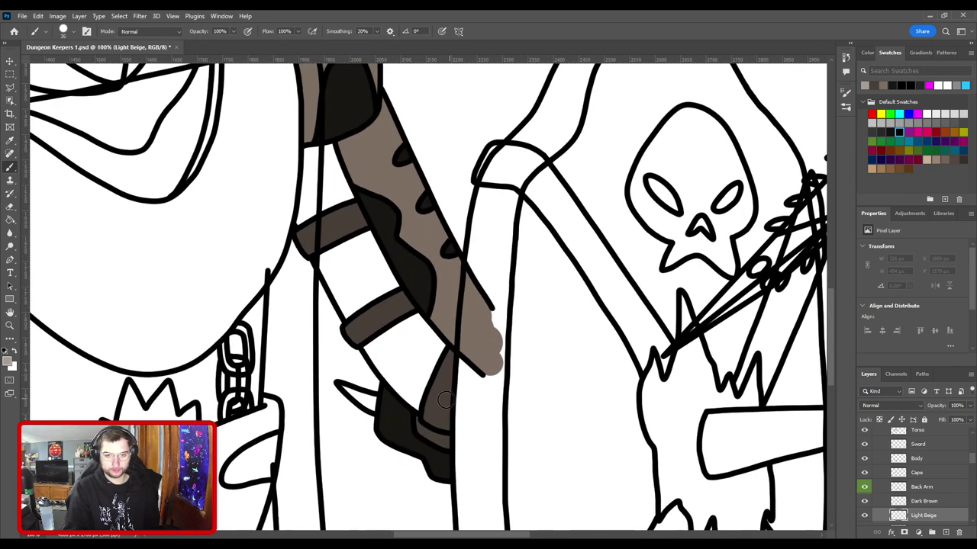
key(])
key(])
key(])
key(])
key(])
key(])
key(])
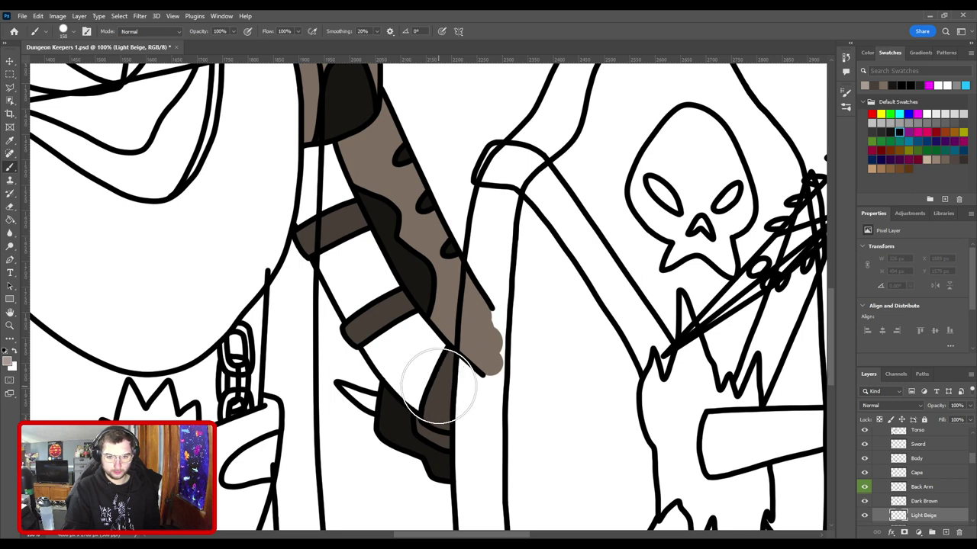
mouse_move(441, 383)
mouse_down()
mouse_move(359, 298)
mouse_move(371, 283)
mouse_move(347, 247)
mouse_move(485, 396)
mouse_up()
key(space)
mouse_move(446, 340)
mouse_down()
mouse_move(418, 336)
mouse_move(412, 283)
mouse_move(458, 316)
mouse_up()
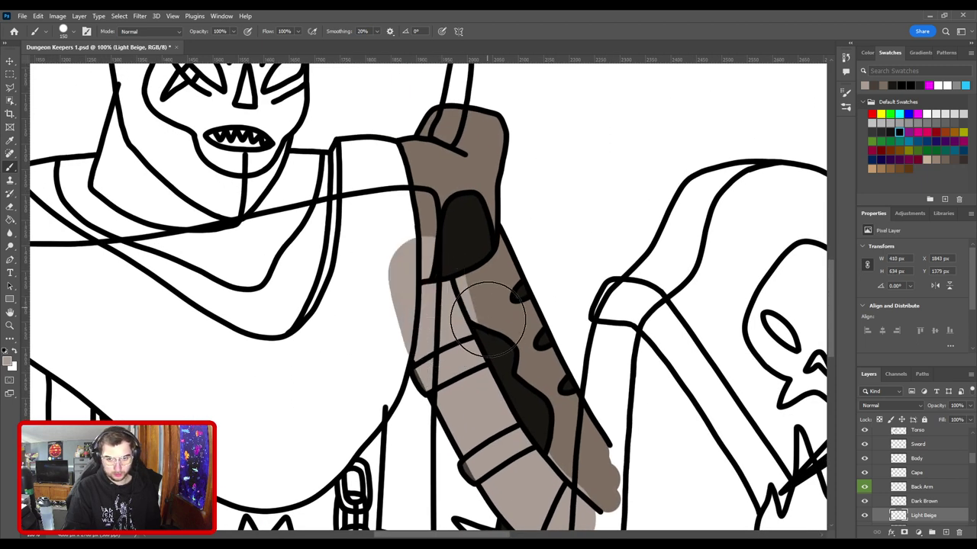
key(ctrl+z)
Step: Add a new layer named Spike between the Beige and Light Beige layers
key(ctrl+minus)
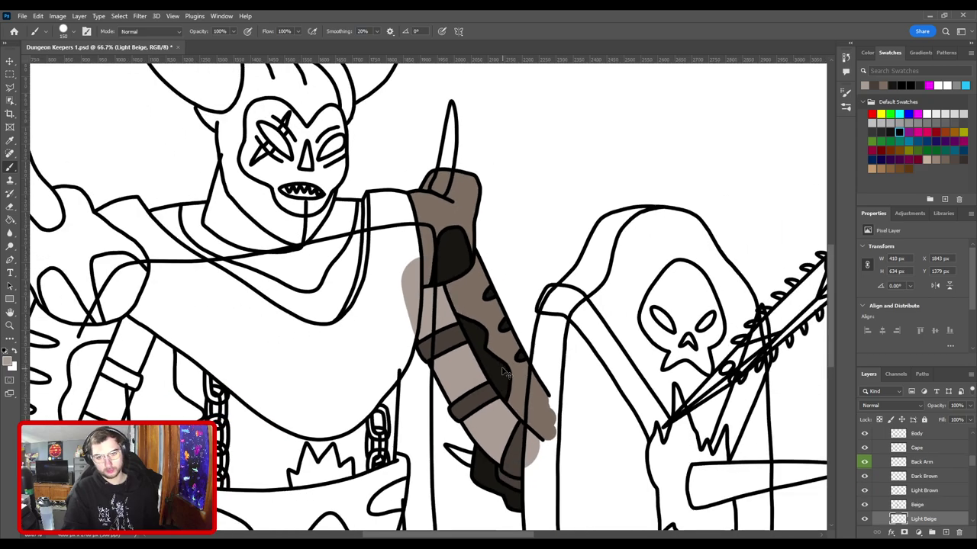
key(ctrl+minus)
key(ctrl+minus)
drag(497, 387, 468, 342)
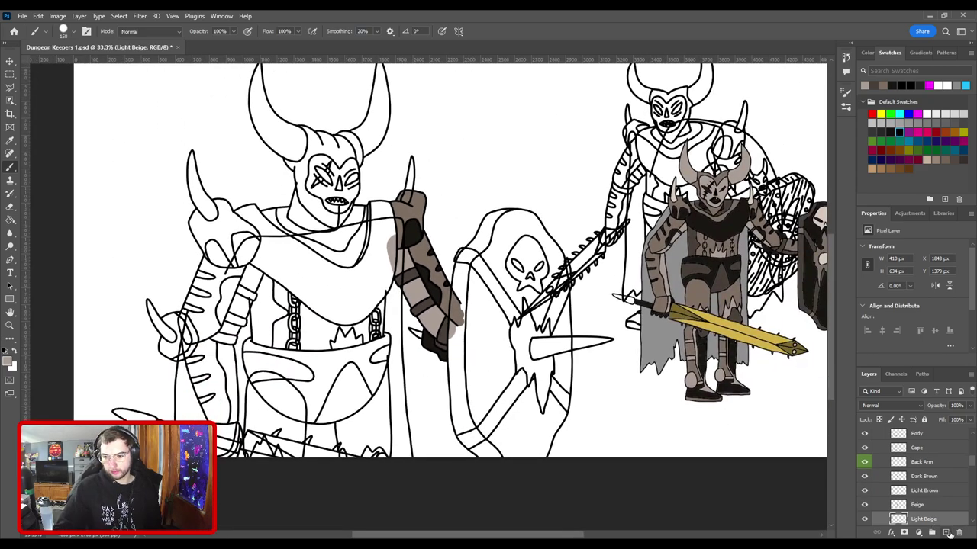
click(947, 533)
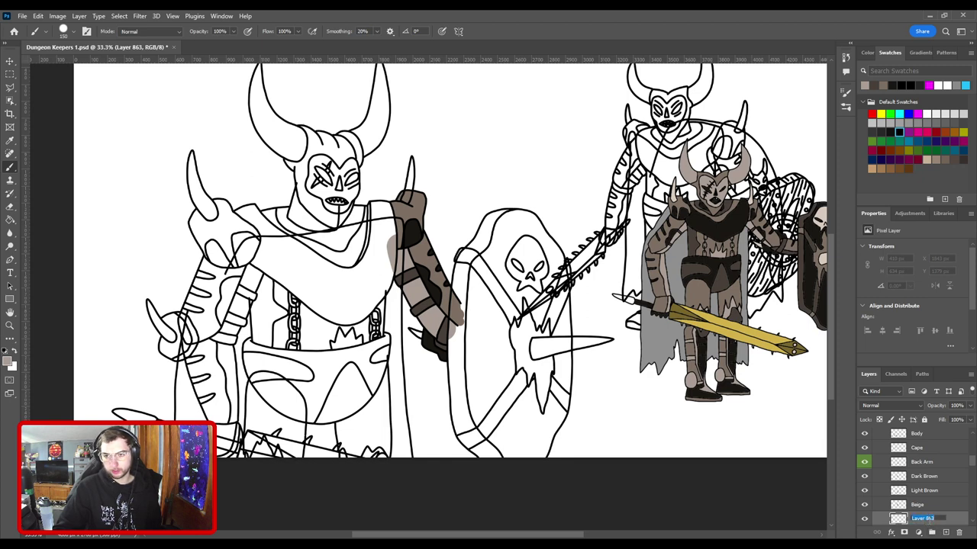
text(Spike)
key(Return)
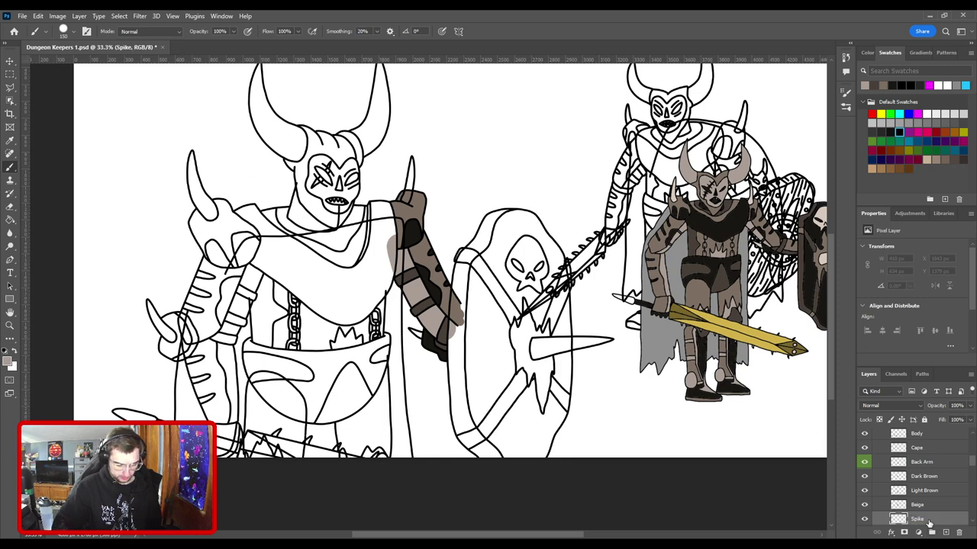
Step: Sample the pale cream colour from the shoulder spike on the shield side of the coloured reference
key(i)
key(ctrl+plus)
drag(596, 377, 206, 365)
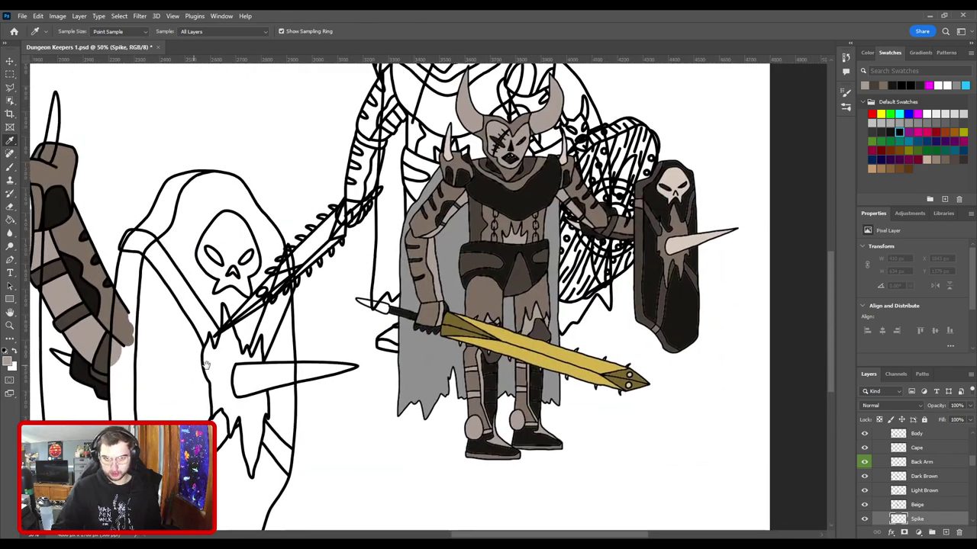
drag(444, 203, 248, 292)
key(ctrl+plus)
key(ctrl+plus)
drag(260, 202, 418, 321)
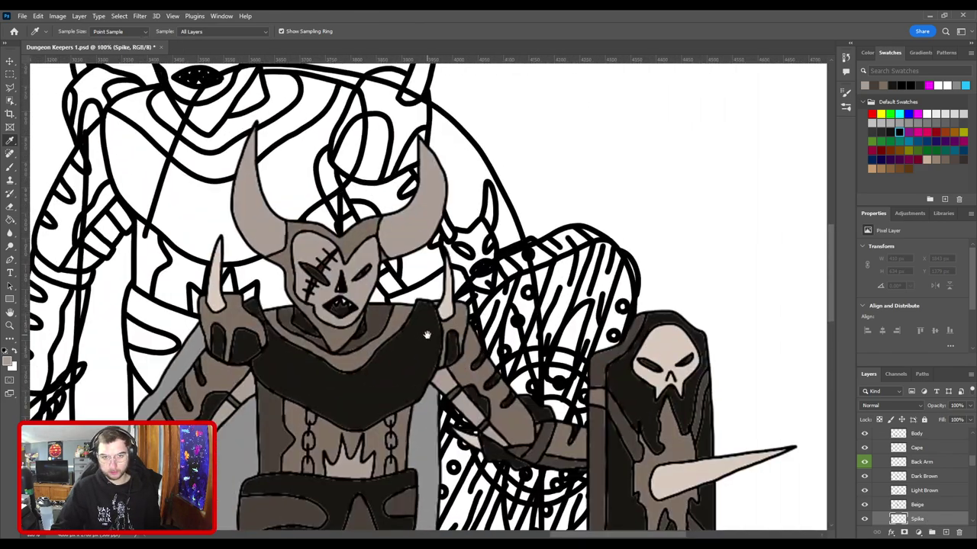
key(ctrl+plus)
click(464, 299)
Step: Fill the small spike at the lower end of the larger Keeper's shield arm with pale cream, reducing the brush to 15 px
key(ctrl+minus)
key(ctrl+minus)
key(ctrl+minus)
drag(351, 381, 481, 268)
drag(325, 329, 665, 267)
key(ctrl+plus)
key(ctrl+plus)
key(ctrl+plus)
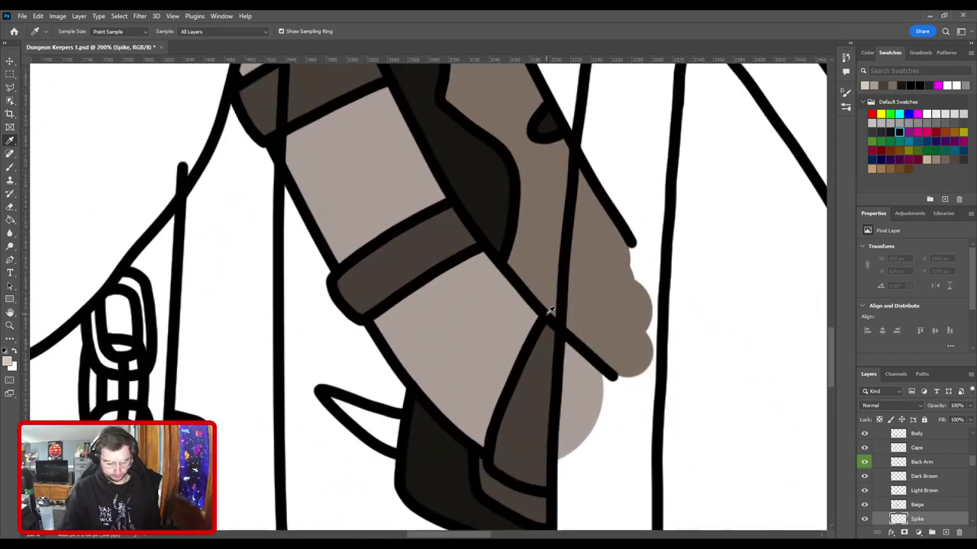
key(b)
drag(453, 395, 488, 278)
key(bracketleft)
key(bracketleft)
key(bracketleft)
key(bracketleft)
key(bracketleft)
key(bracketleft)
key(bracketleft)
key(bracketleft)
key(bracketleft)
key(bracketleft)
key(bracketleft)
key(bracketleft)
key(bracketleft)
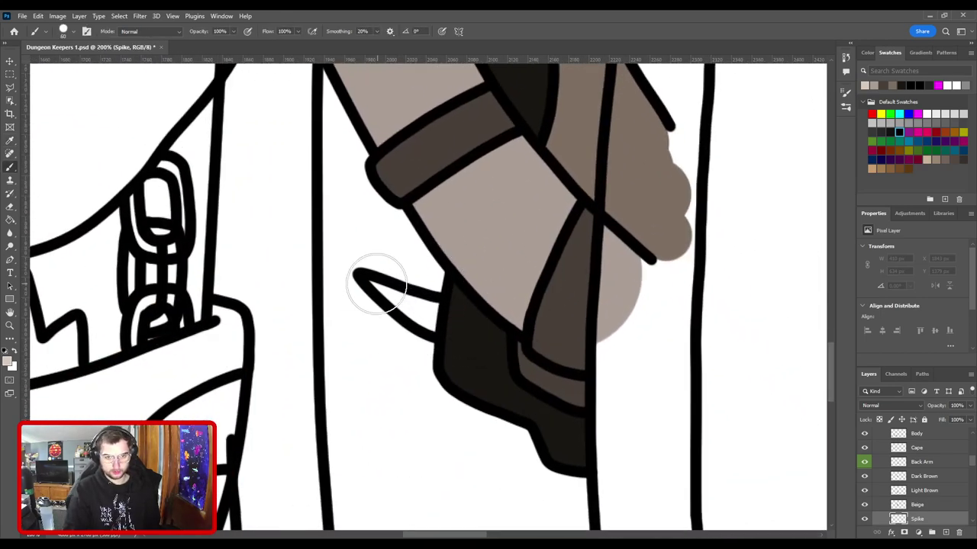
drag(373, 284, 419, 314)
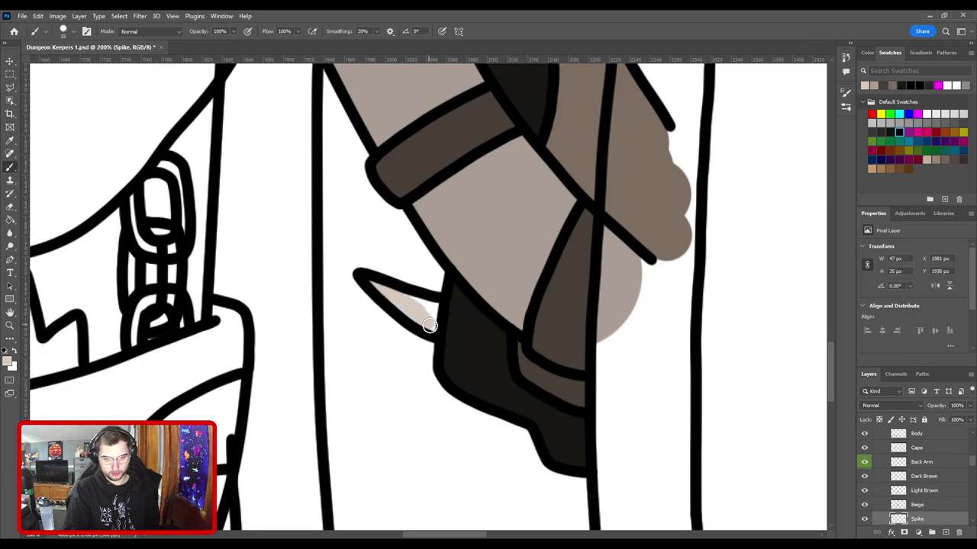
Step: Identify the layer holding the shield-side shoulder spike's line art and add a new layer named Spike Color directly beneath Shoulder Pad
key(ctrl+minus)
key(ctrl+minus)
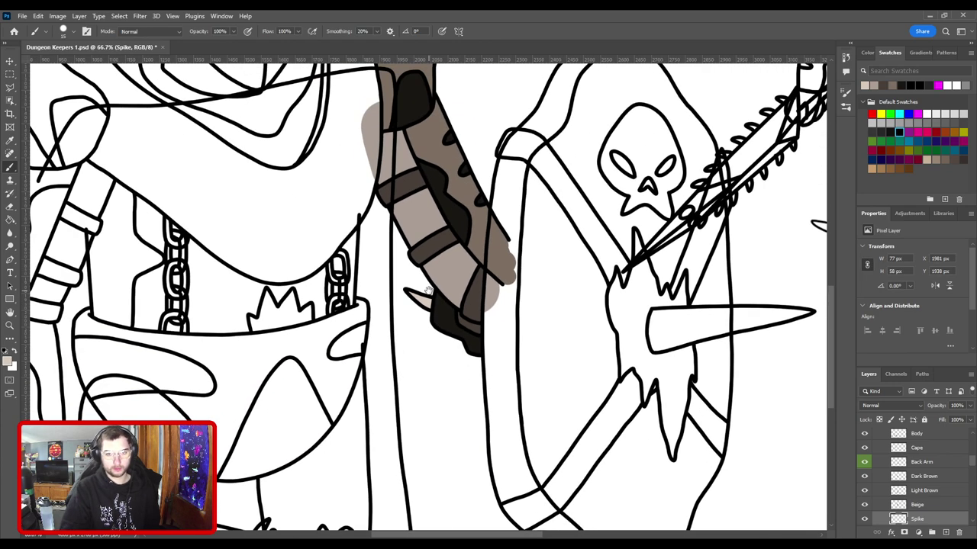
drag(445, 253, 463, 425)
key(ctrl+plus)
drag(381, 204, 458, 373)
key(v)
click(511, 274)
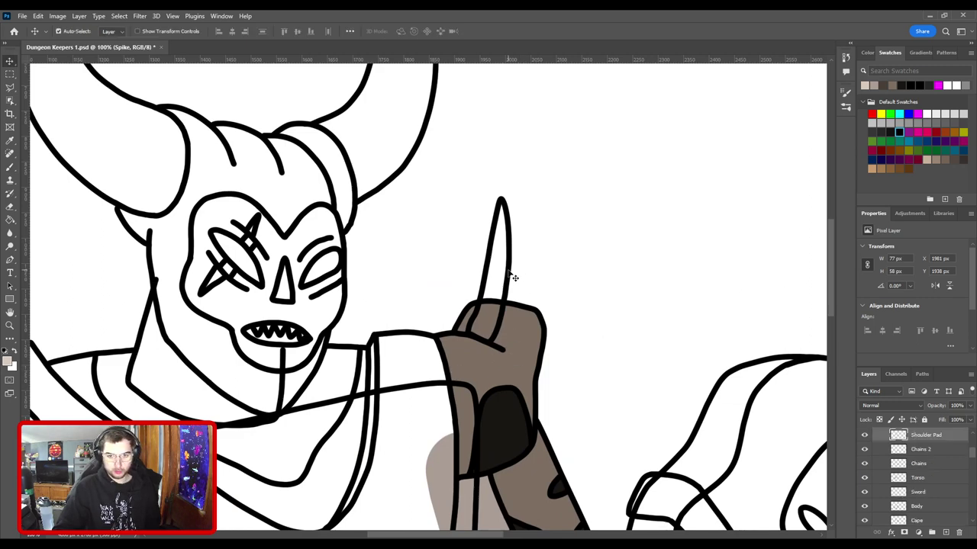
click(926, 451)
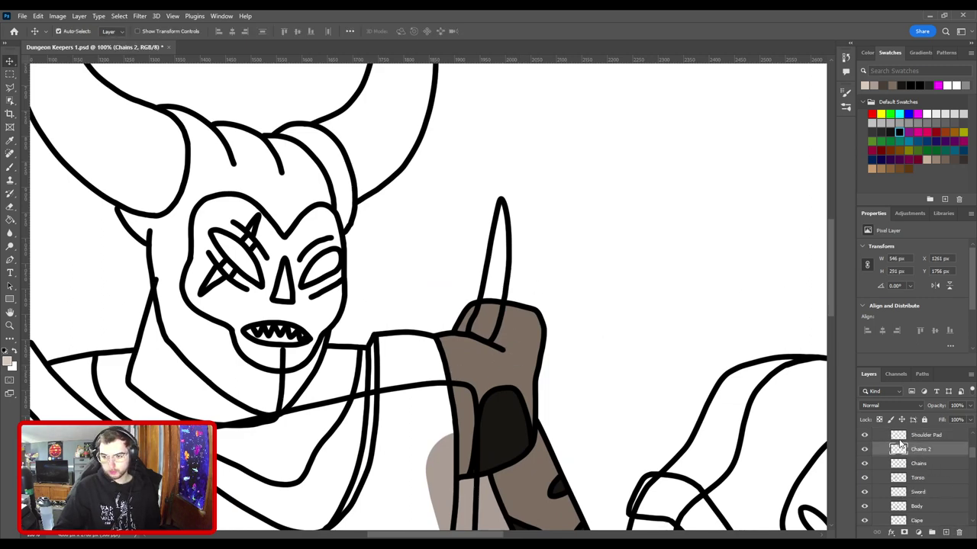
click(865, 435)
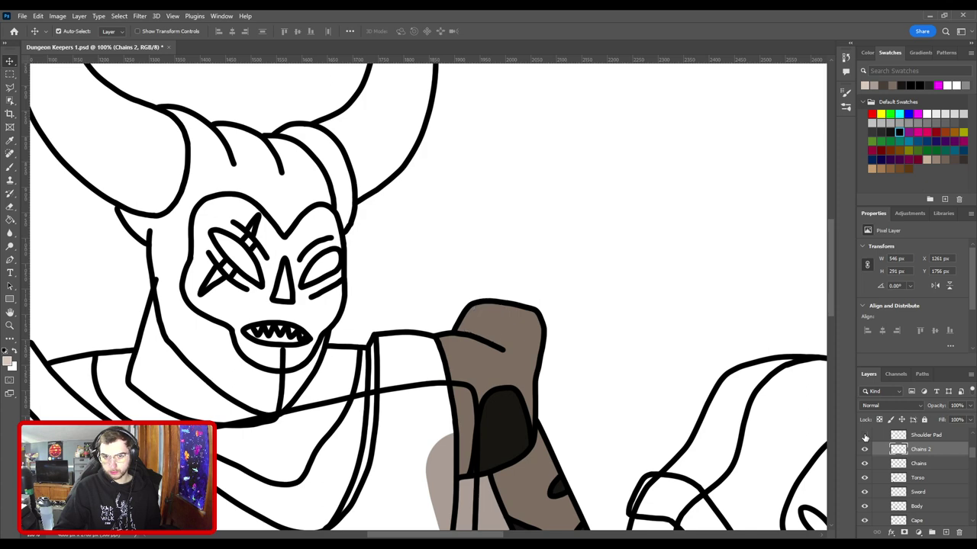
click(864, 436)
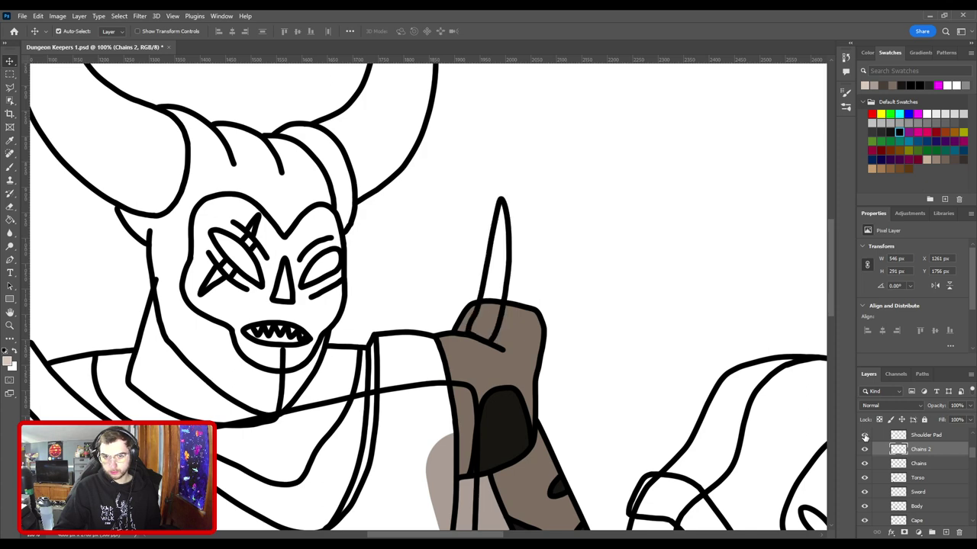
click(945, 532)
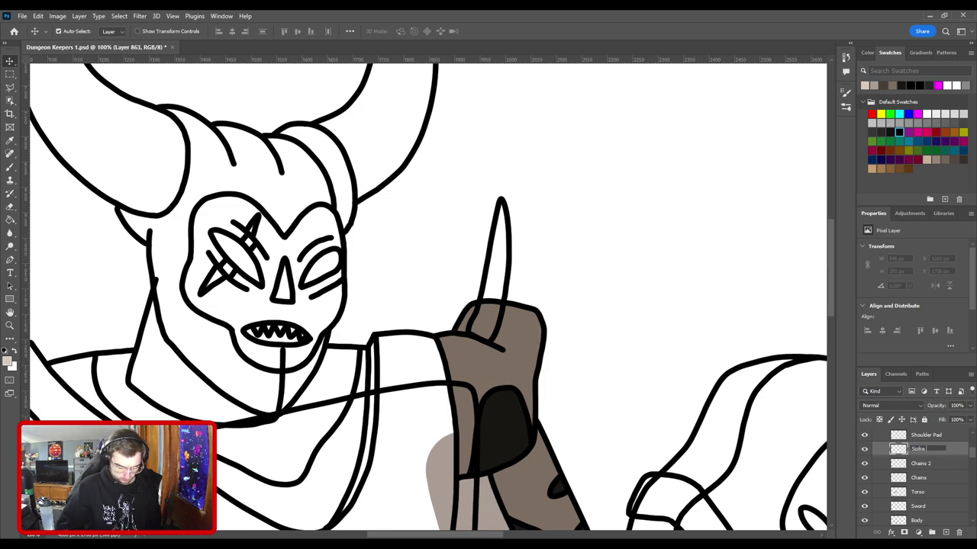
text(or)
key(Return)
Step: Fill the larger Keeper's shield-side shoulder spike with pale cream on the Spike Color layer, using a 20 px brush
key(b)
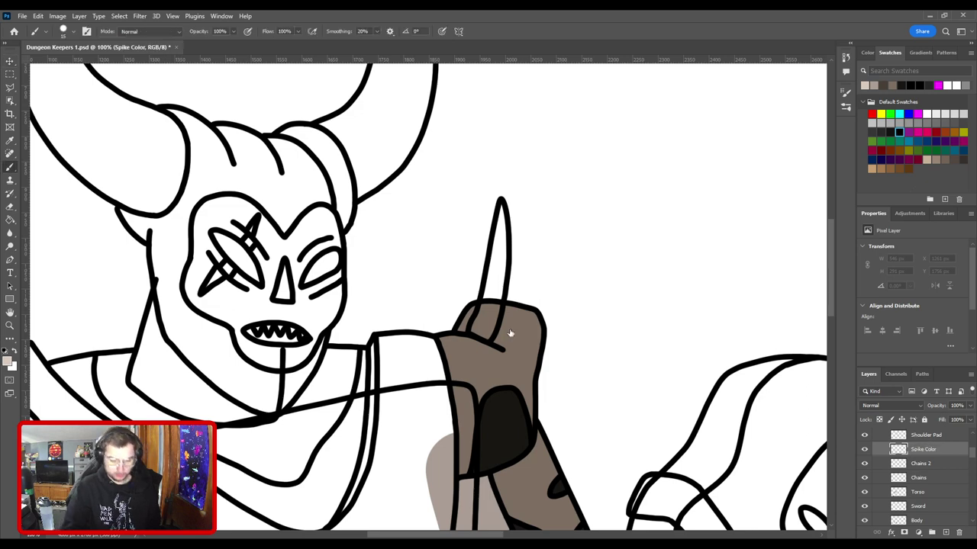
scroll(506, 331, up, 1)
mouse_move(502, 337)
mouse_down()
mouse_move(398, 356)
mouse_move(435, 343)
mouse_move(465, 221)
mouse_move(463, 309)
mouse_move(443, 386)
mouse_move(471, 154)
mouse_up()
Step: Group the shield arm's line art and colour layers, from Back Arm down to Light Beige, into a group named Back Arm
scroll(528, 270, down, 10)
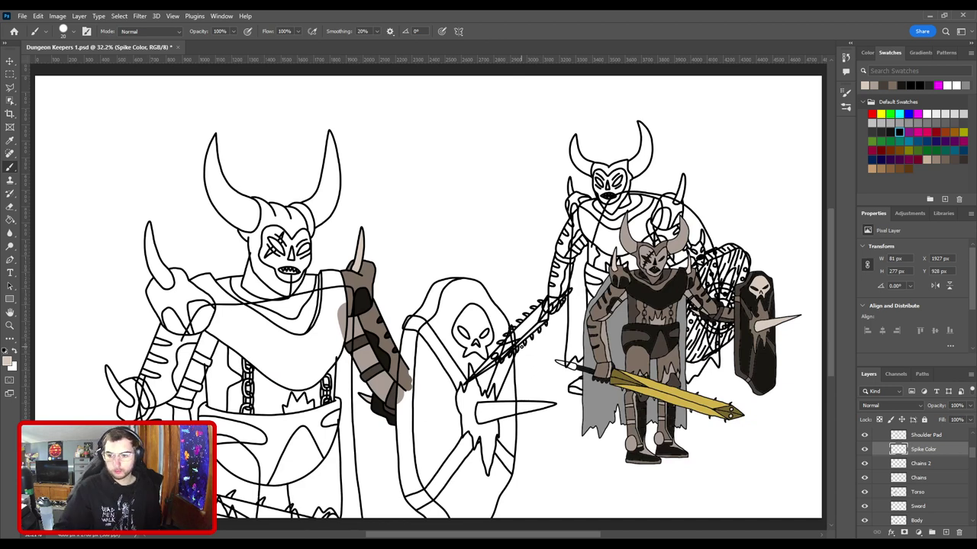
key(v)
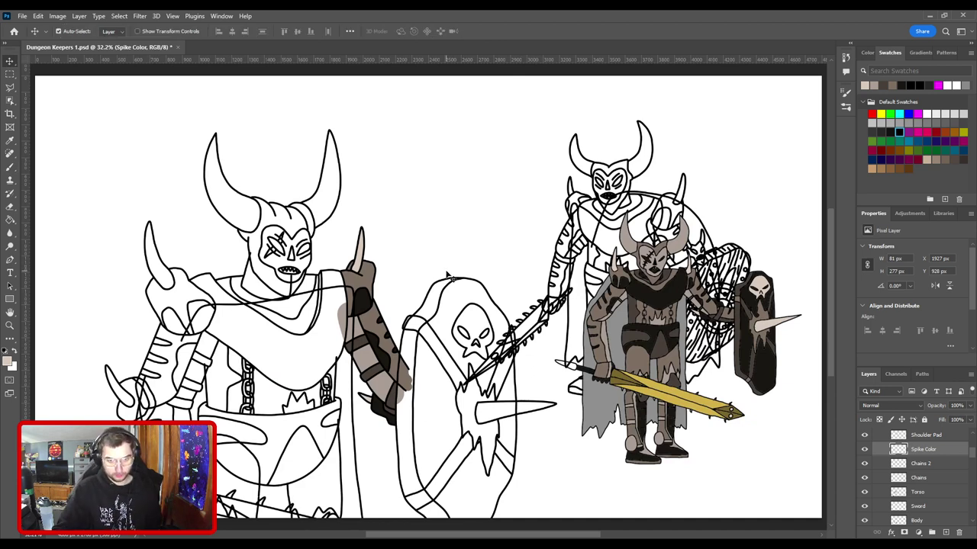
scroll(900, 469, down, 8)
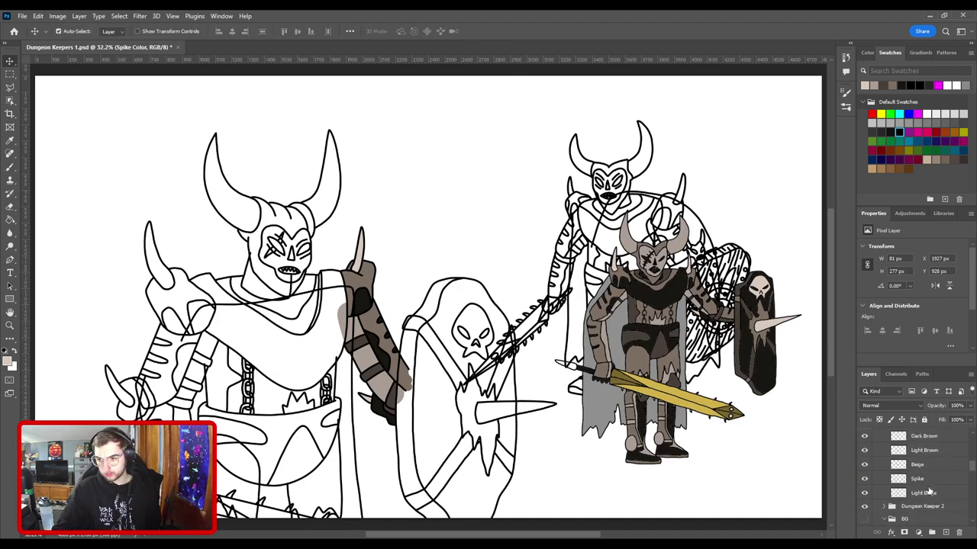
click(925, 480)
scroll(929, 479, up, 2)
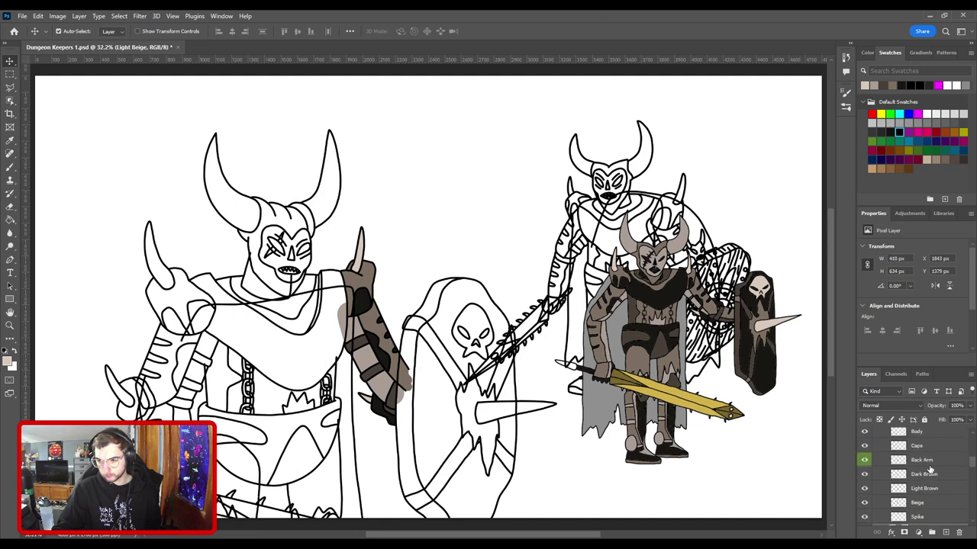
shift+click(929, 466)
click(931, 533)
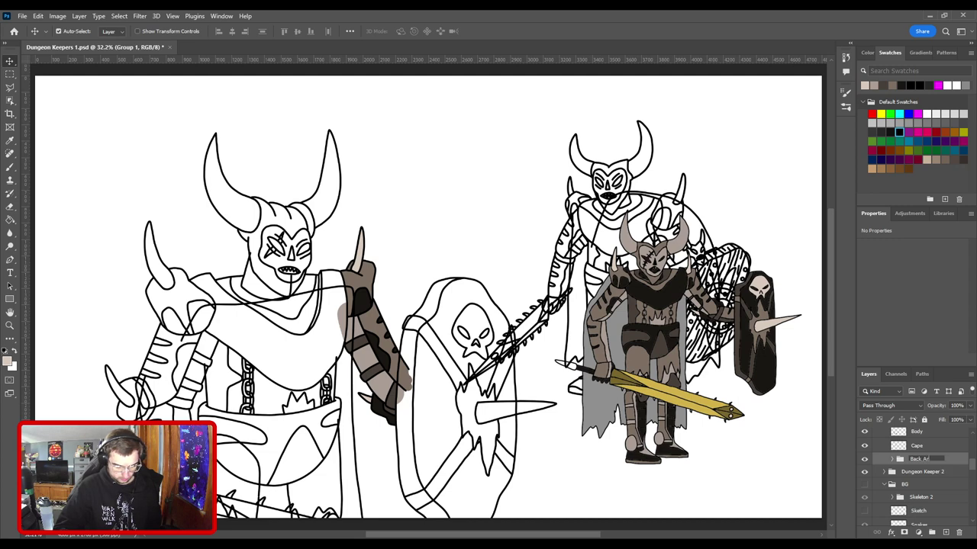
key(Return)
Step: Check which line art the Shoulder Pad layer holds by toggling its visibility above Spike Color
scroll(942, 465, up, 5)
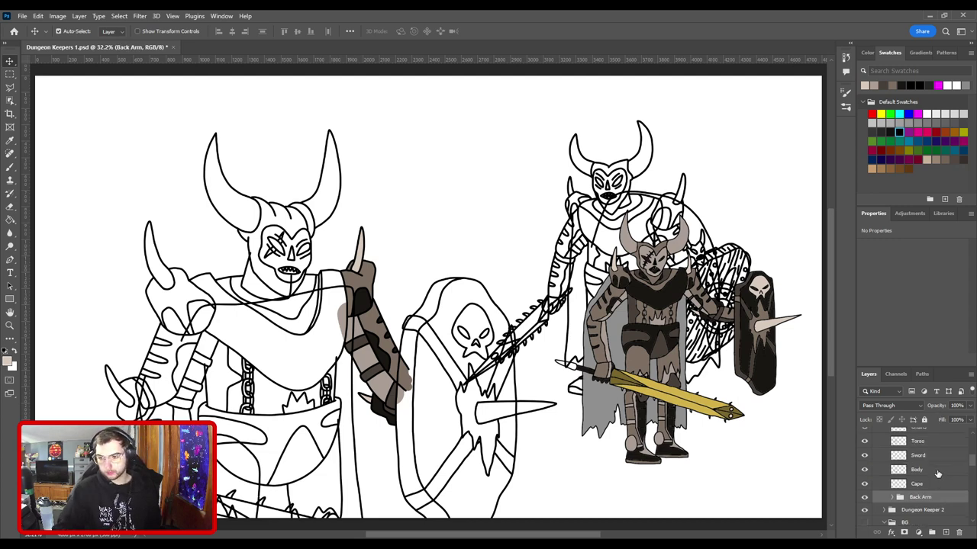
scroll(946, 475, down, 3)
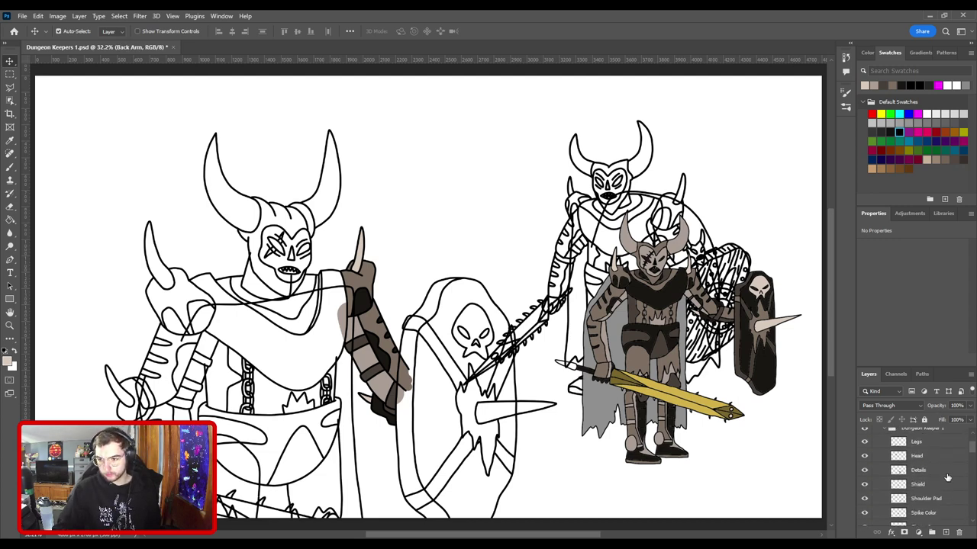
click(937, 475)
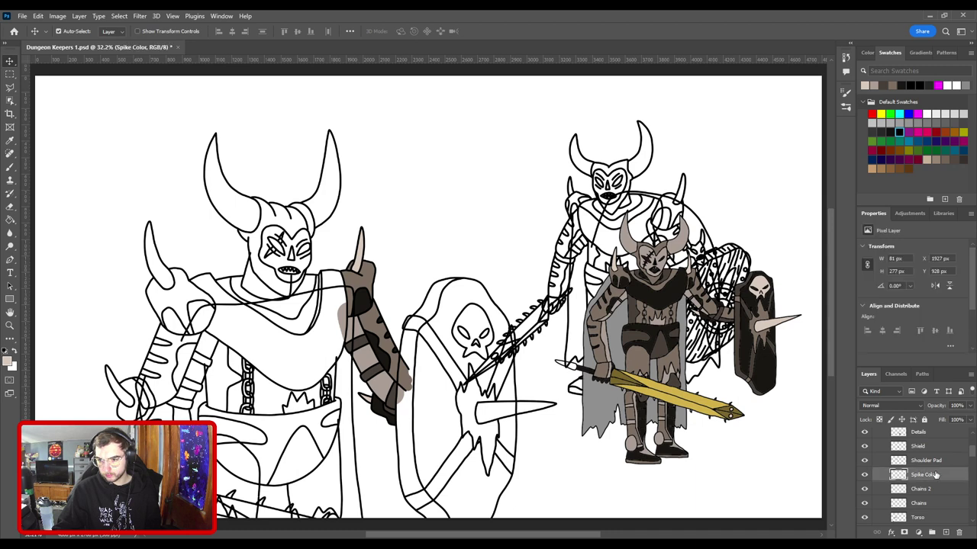
click(864, 461)
click(864, 460)
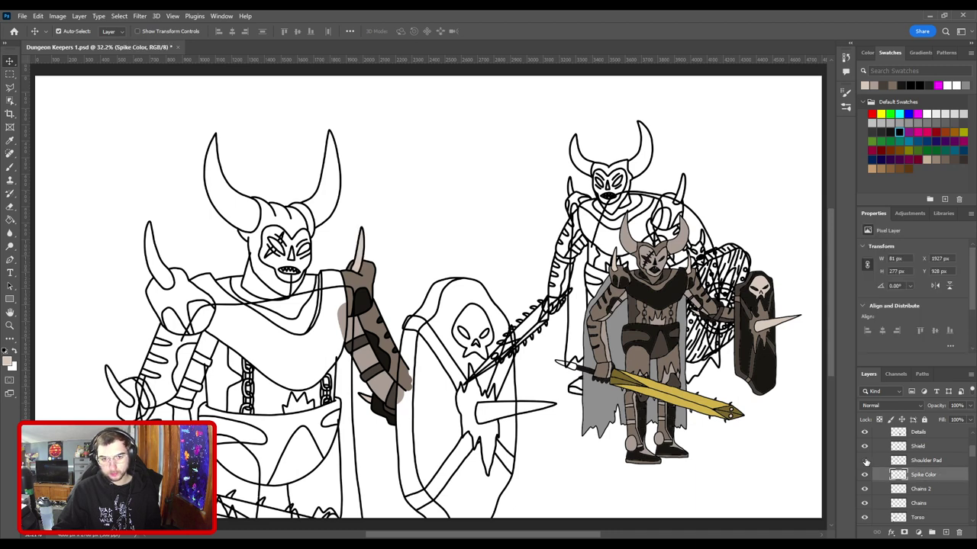
click(865, 462)
click(865, 462)
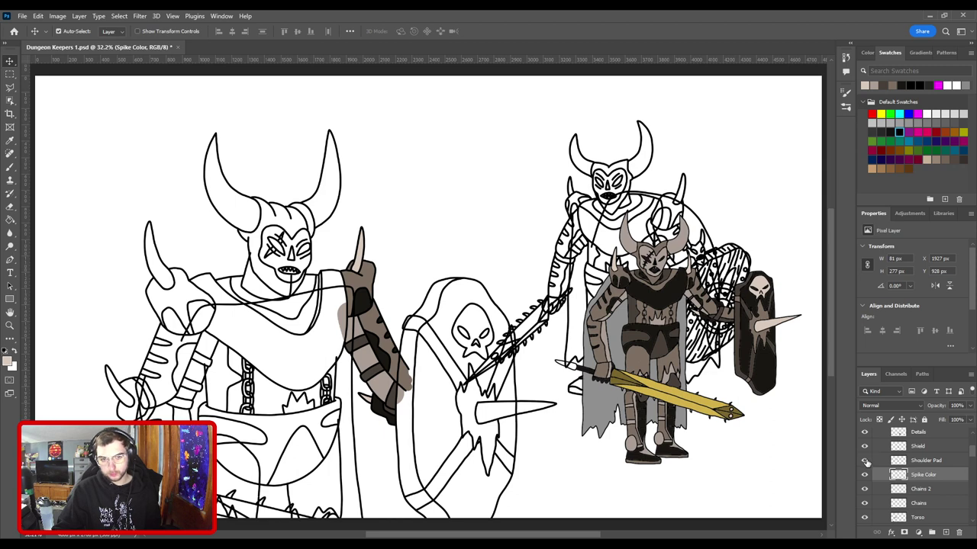
Step: Add a new layer named Cape Color between the Cape layer and the Back Arm group
scroll(899, 466, down, 3)
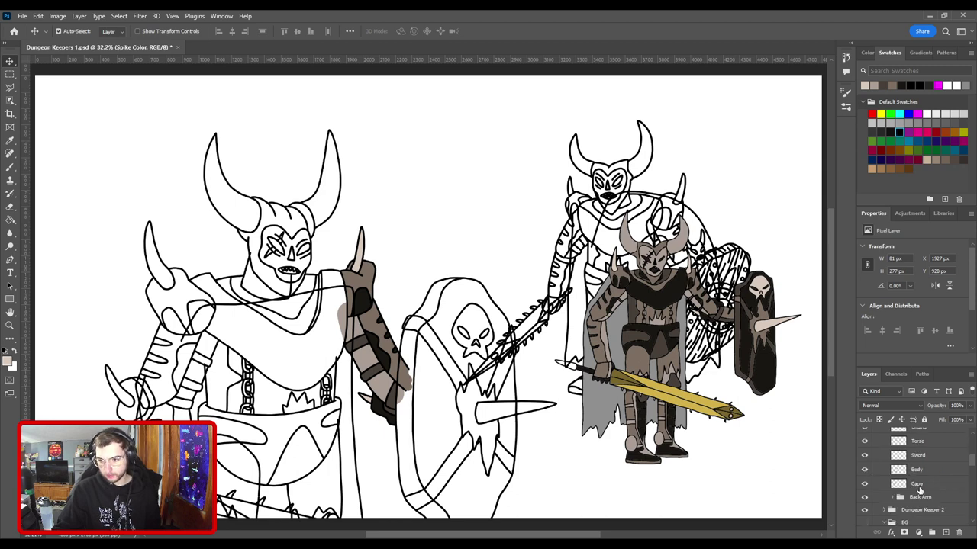
click(920, 497)
click(945, 532)
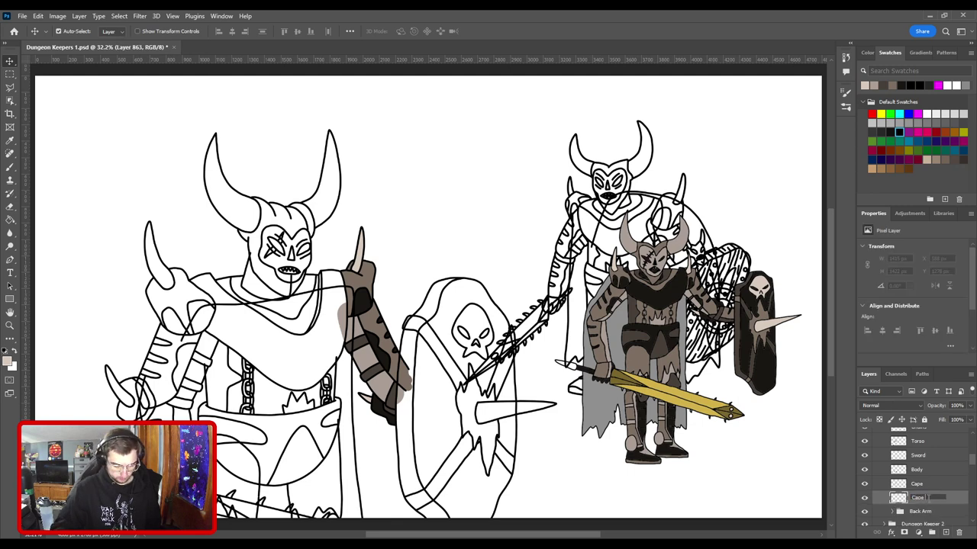
key(Return)
Step: Sample the grey from the cape of the coloured reference
key(i)
key(ctrl+plus)
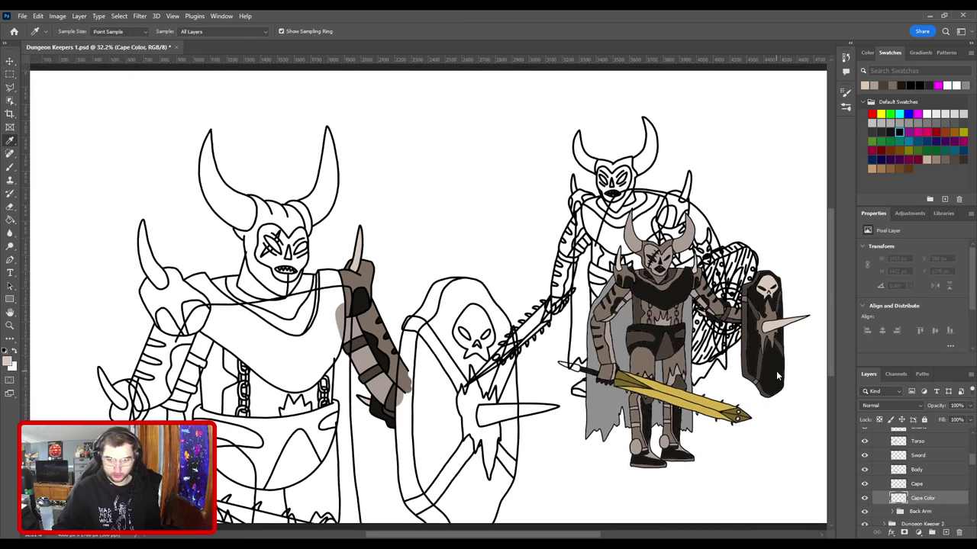
click(606, 400)
Step: Paint grey along the inside of the cape's shield-side edge, from the canvas bottom up to the shoulder, with a 150 px brush
drag(414, 442, 414, 259)
key(ctrl+plus)
key(ctrl+plus)
drag(361, 276, 590, 269)
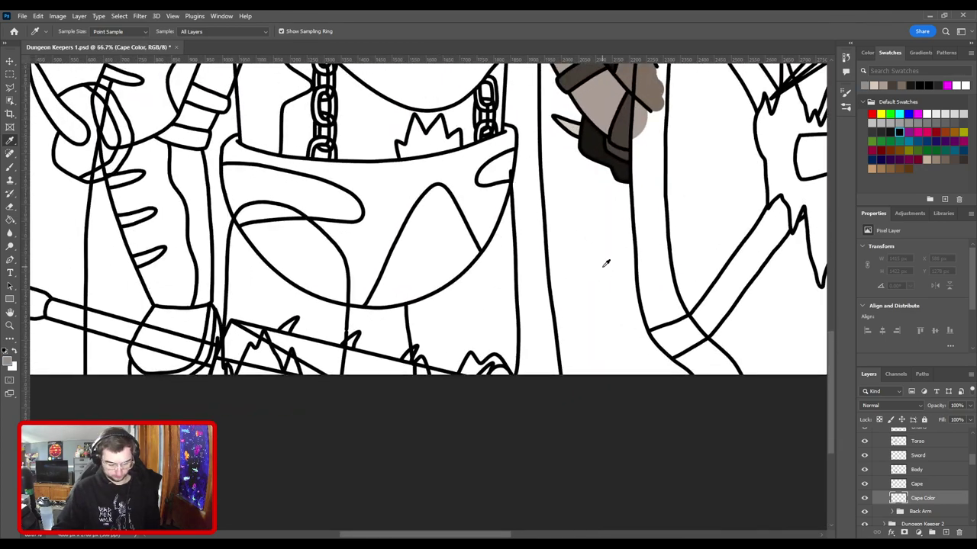
key(b)
key(ctrl+minus)
mouse_move(540, 314)
mouse_down()
mouse_move(619, 412)
mouse_move(529, 389)
mouse_move(486, 359)
mouse_move(406, 200)
mouse_up()
key(ctrl+plus)
key(bracketright)
key(bracketright)
key(bracketright)
key(bracketright)
key(bracketright)
key(bracketright)
key(bracketright)
key(bracketright)
key(bracketright)
key(bracketright)
key(bracketright)
key(bracketright)
key(bracketright)
key(ctrl+plus)
key(bracketleft)
mouse_move(464, 366)
mouse_down()
mouse_move(451, 244)
mouse_move(464, 387)
mouse_move(474, 355)
mouse_move(471, 292)
mouse_up()
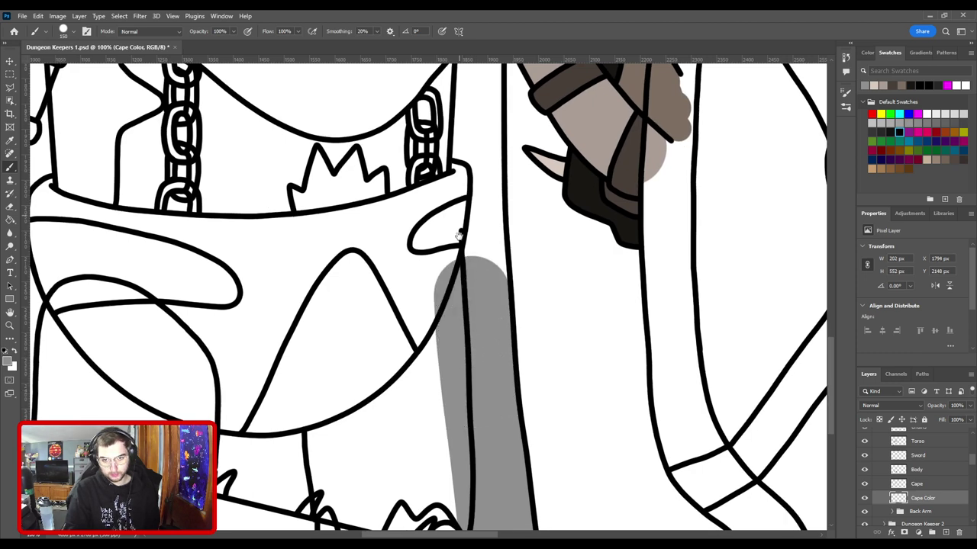
drag(463, 204, 462, 376)
mouse_move(465, 425)
mouse_down()
mouse_move(460, 169)
mouse_move(460, 349)
mouse_move(466, 267)
mouse_move(473, 300)
mouse_up()
key(ctrl+plus)
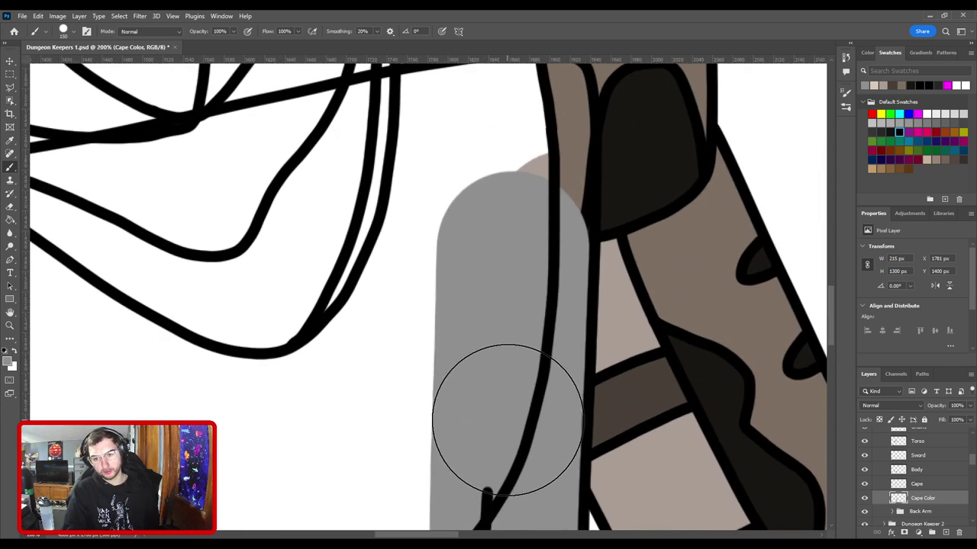
mouse_move(508, 198)
mouse_down()
mouse_move(471, 384)
mouse_move(484, 353)
mouse_move(484, 305)
mouse_move(519, 325)
mouse_up()
Step: Paint a grey band under the cape's upper edge from the shield-side shoulder across the chest, using a 40 px brush
key(bracketleft)
key(bracketleft)
key(bracketleft)
key(bracketleft)
key(bracketleft)
key(bracketleft)
key(bracketleft)
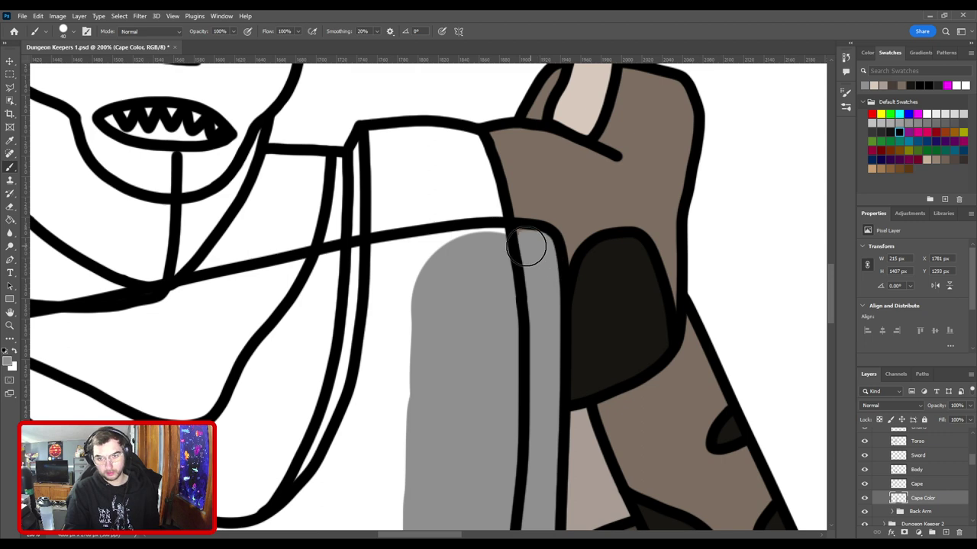
drag(395, 269, 582, 292)
shift+click(575, 283)
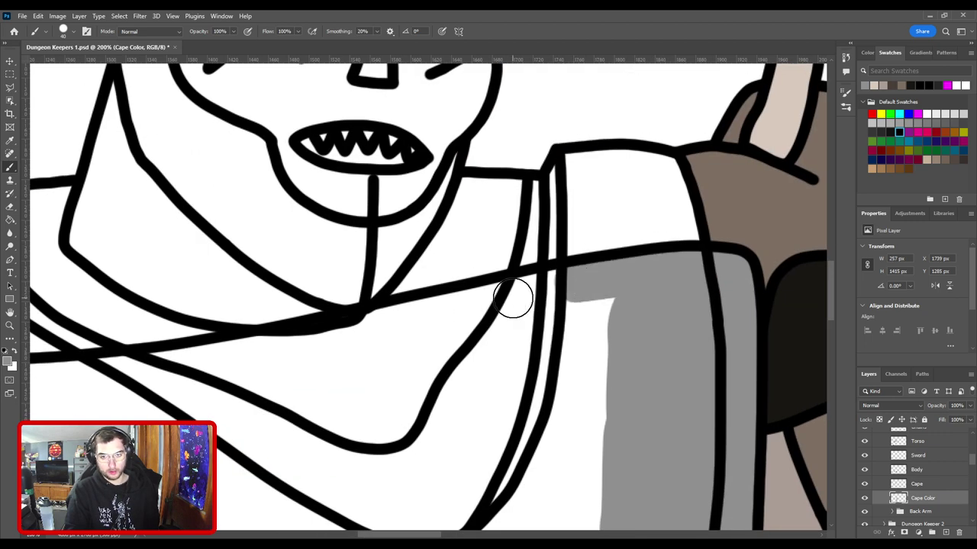
shift+click(508, 298)
drag(382, 310, 589, 332)
shift+click(585, 348)
shift+click(501, 369)
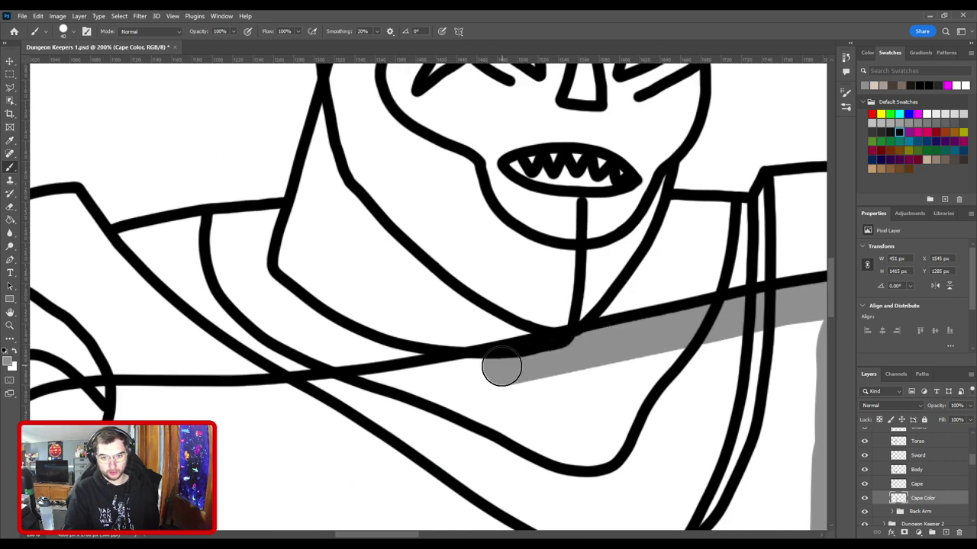
drag(419, 373, 575, 364)
shift+click(541, 379)
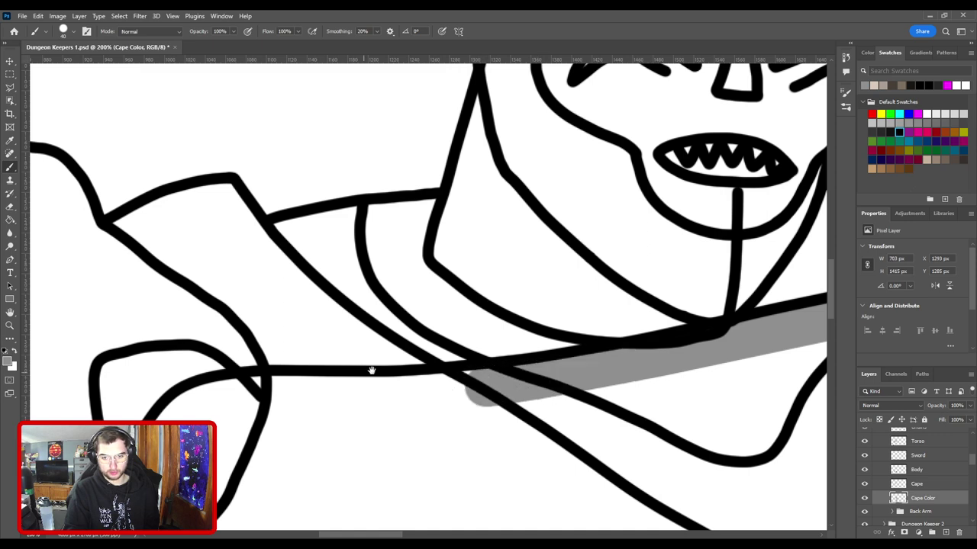
Step: Extend the grey band around the inside of the cape's curve over the sword-side shoulder
mouse_move(371, 370)
mouse_down()
mouse_move(555, 360)
mouse_move(544, 369)
mouse_up()
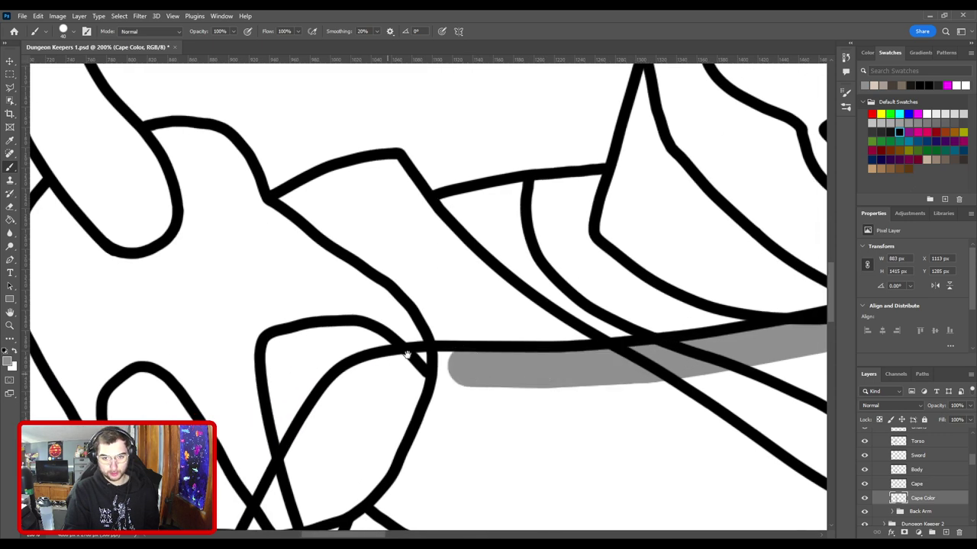
drag(407, 355, 541, 257)
click(546, 261)
key(ctrl+minus)
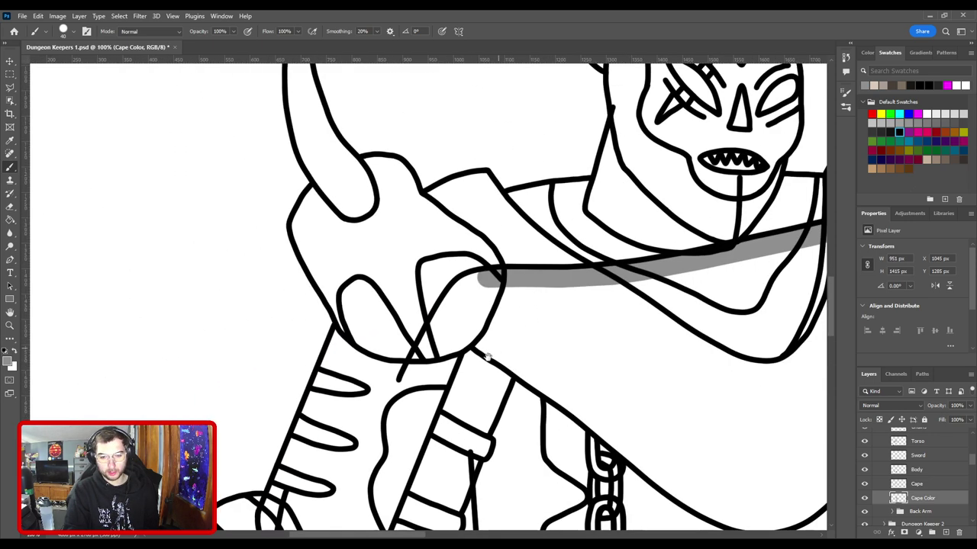
drag(488, 358, 544, 306)
key(ctrl+plus)
drag(583, 231, 501, 308)
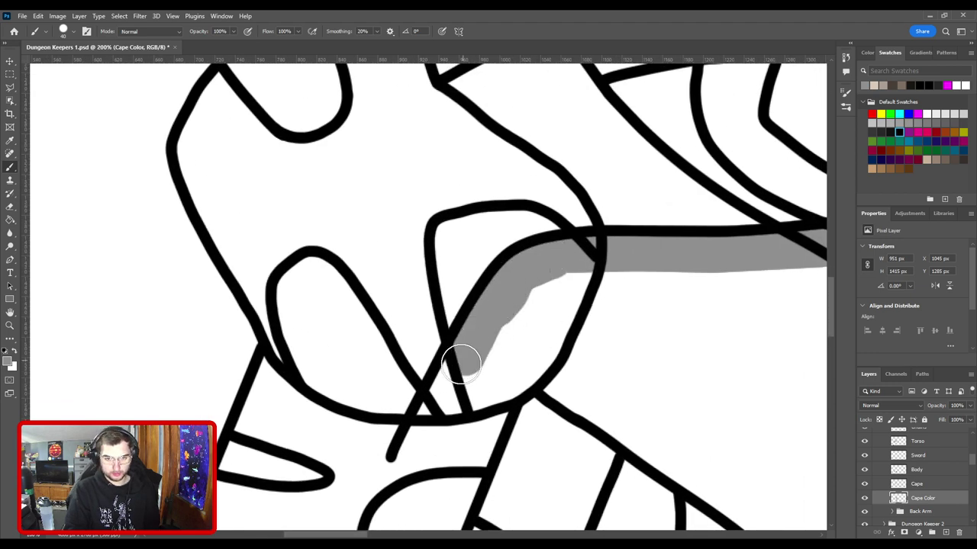
mouse_move(440, 410)
mouse_down()
mouse_move(412, 459)
mouse_move(499, 253)
mouse_up()
Step: Continue the grey boundary in straight strokes behind the sword arm down to the elbow guard
key(ctrl+minus)
scroll(498, 253, down, 4)
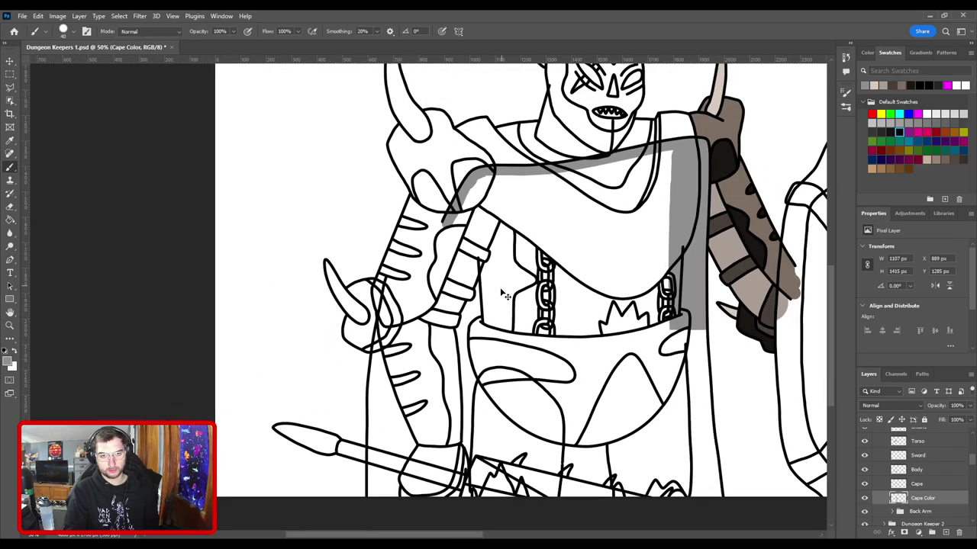
scroll(499, 309, up, 5)
scroll(473, 328, down, 1)
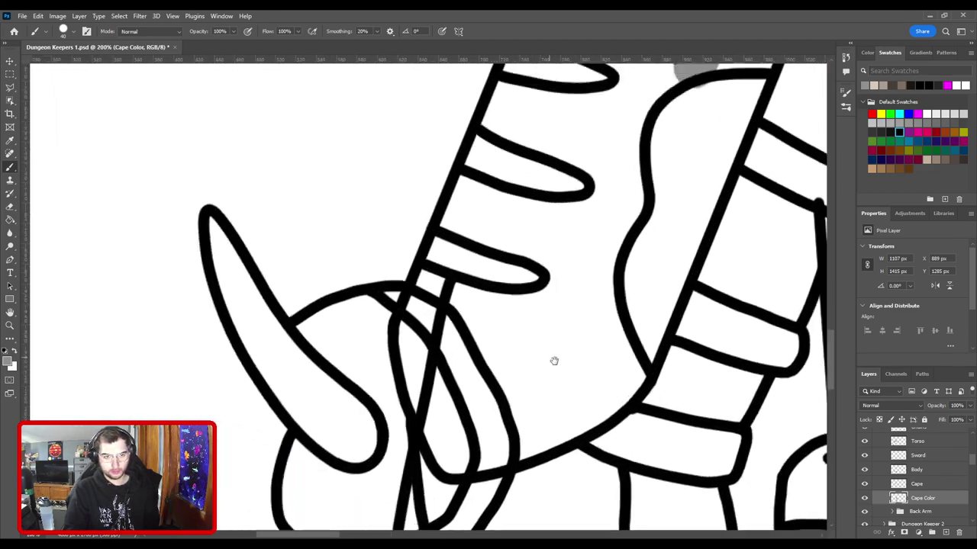
shift+click(485, 300)
drag(480, 386, 492, 285)
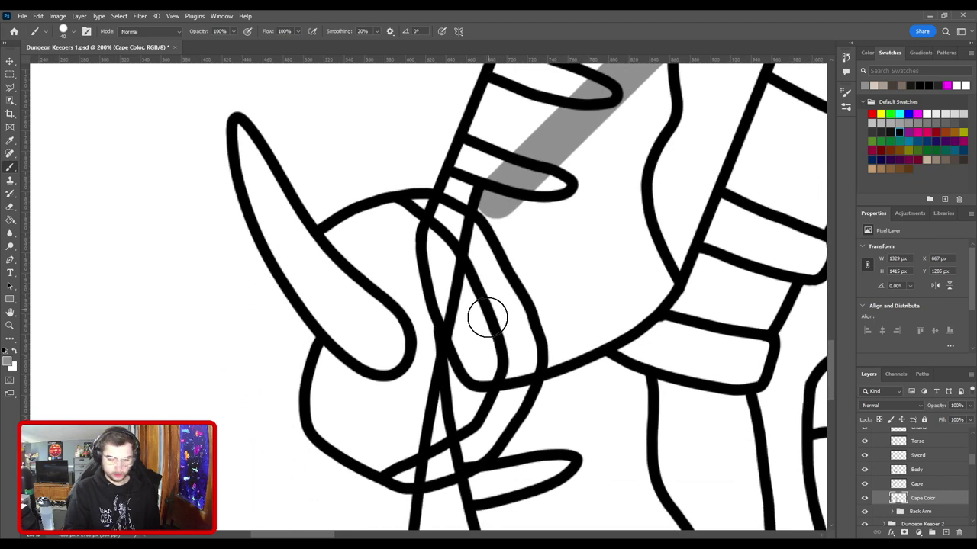
shift+click(472, 330)
Step: Continue the grey boundary along the cape's sword-side edge from the elbow guard to the bottom of the canvas
drag(452, 432, 473, 277)
shift+click(472, 290)
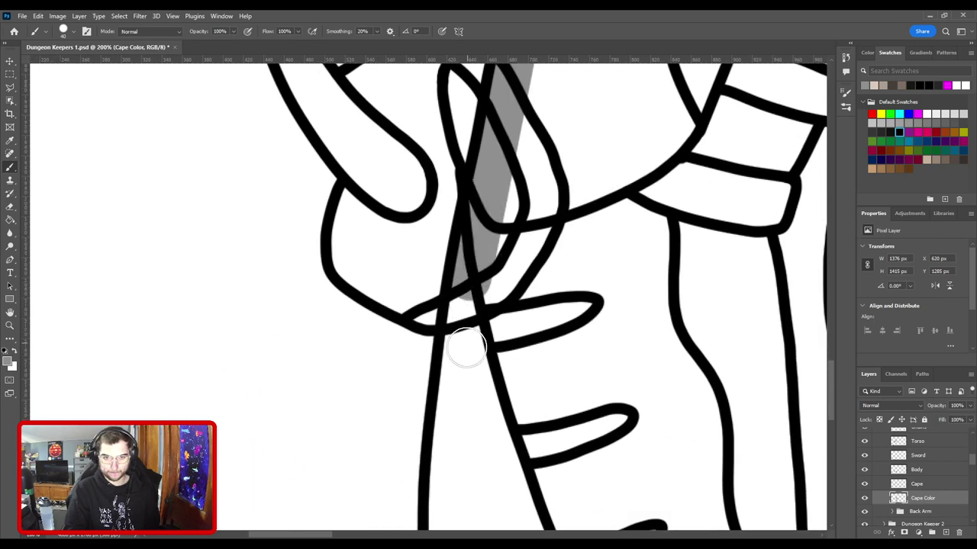
shift+click(457, 368)
drag(461, 449, 472, 213)
shift+click(458, 248)
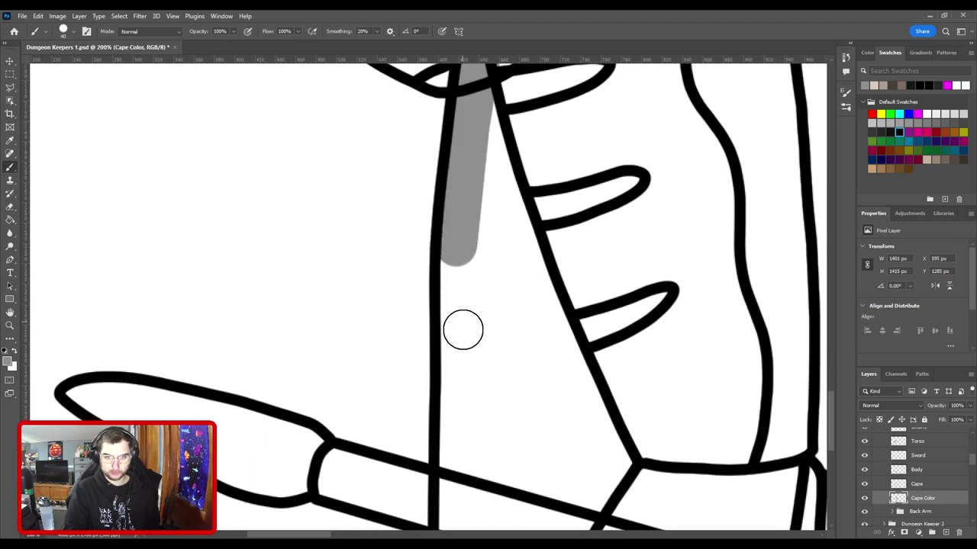
shift+click(458, 341)
scroll(462, 354, down, 3)
shift+click(460, 298)
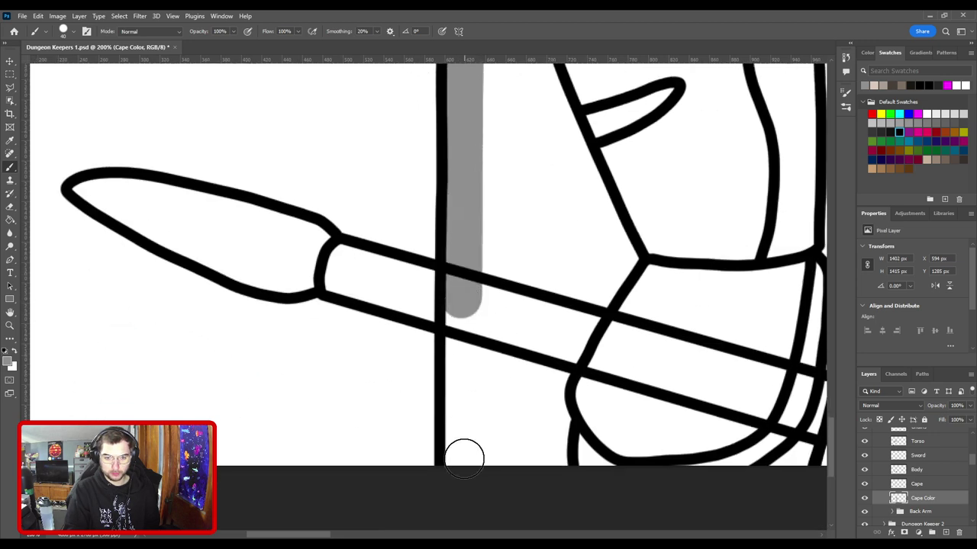
shift+click(465, 455)
Step: Fill the area enclosed by the grey cape boundary with the same grey using the Paint Bucket
scroll(509, 456, down, 8)
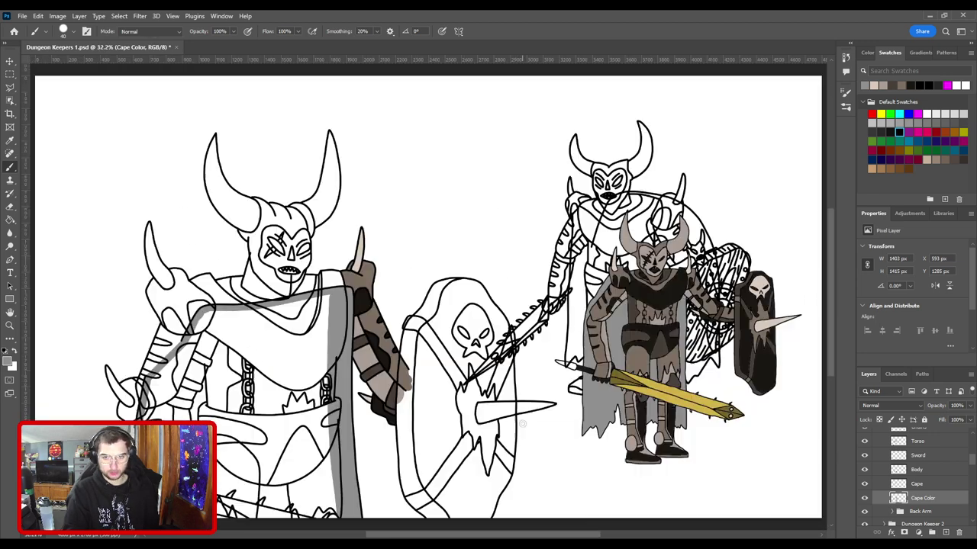
key(g)
click(282, 438)
key(b)
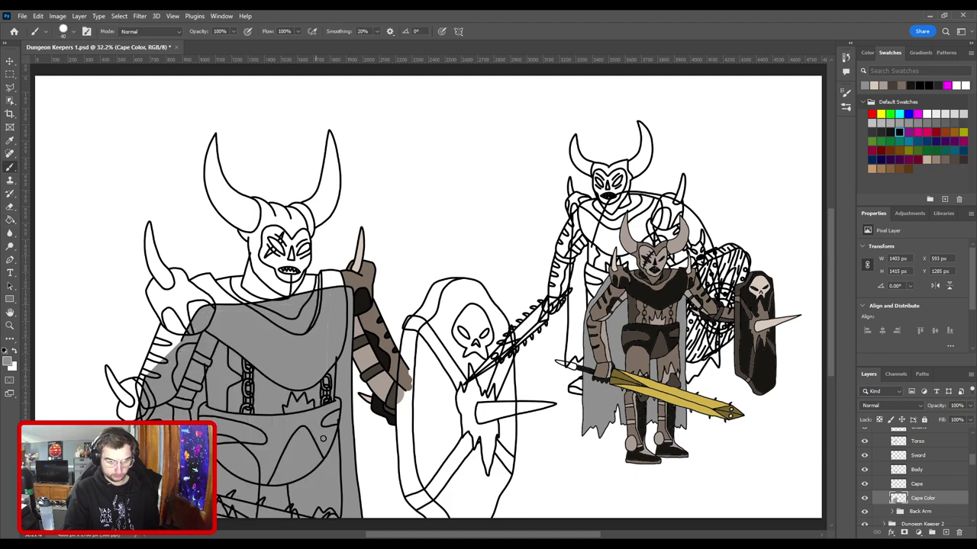
Step: Paint over the thin unfilled seams in the grey cape fill around the shoulders and neckline
scroll(371, 448, up, 3)
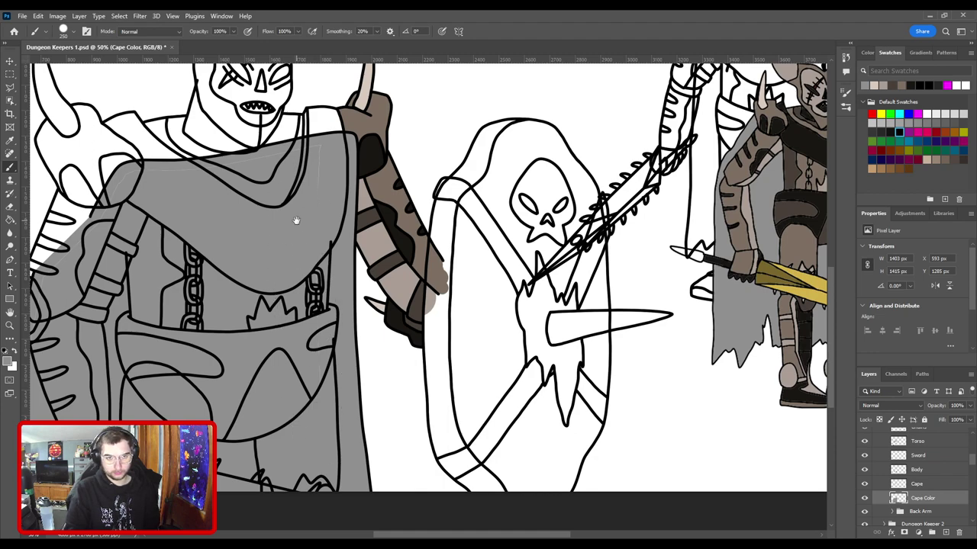
mouse_move(296, 221)
mouse_down()
mouse_move(355, 339)
mouse_move(469, 205)
mouse_up()
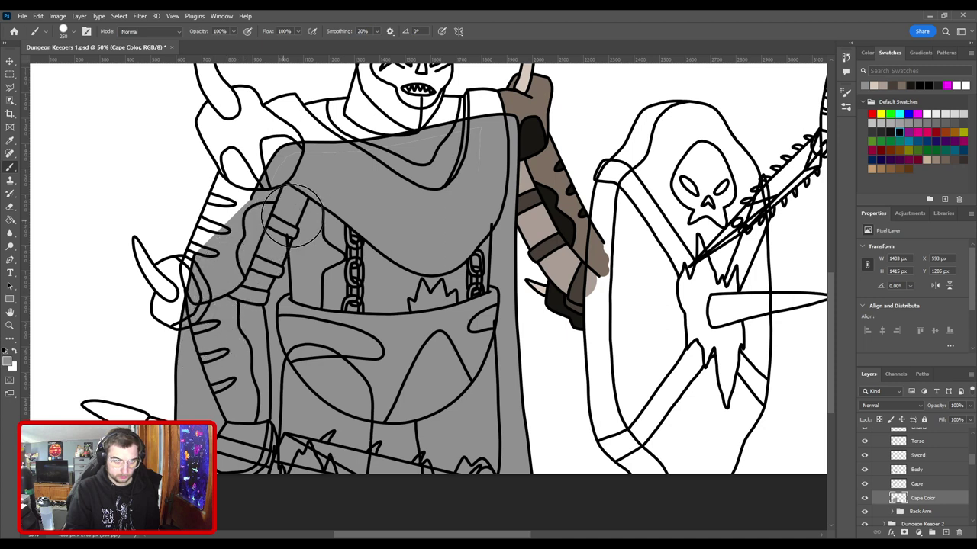
key(ctrl+plus)
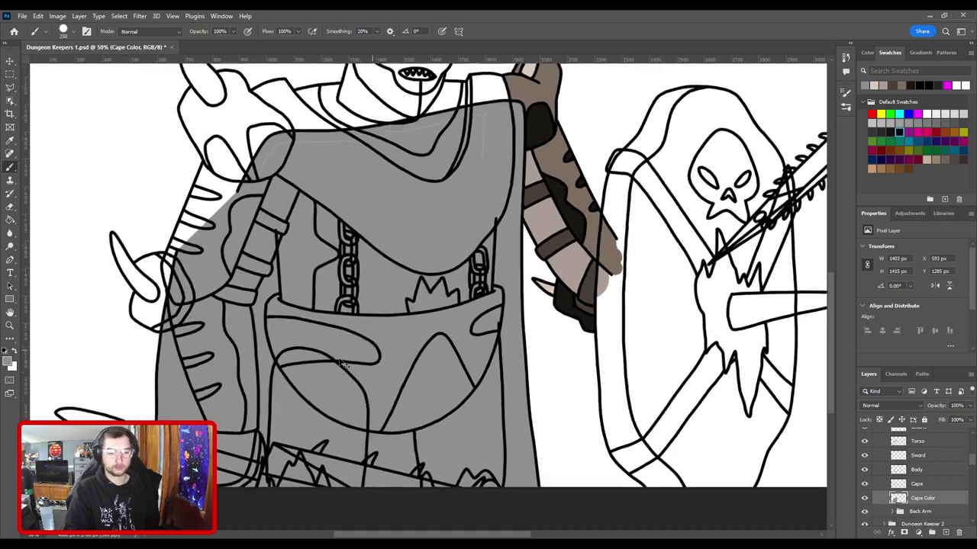
mouse_move(256, 347)
mouse_down()
mouse_move(527, 314)
mouse_move(463, 530)
mouse_up()
key(ctrl+plus)
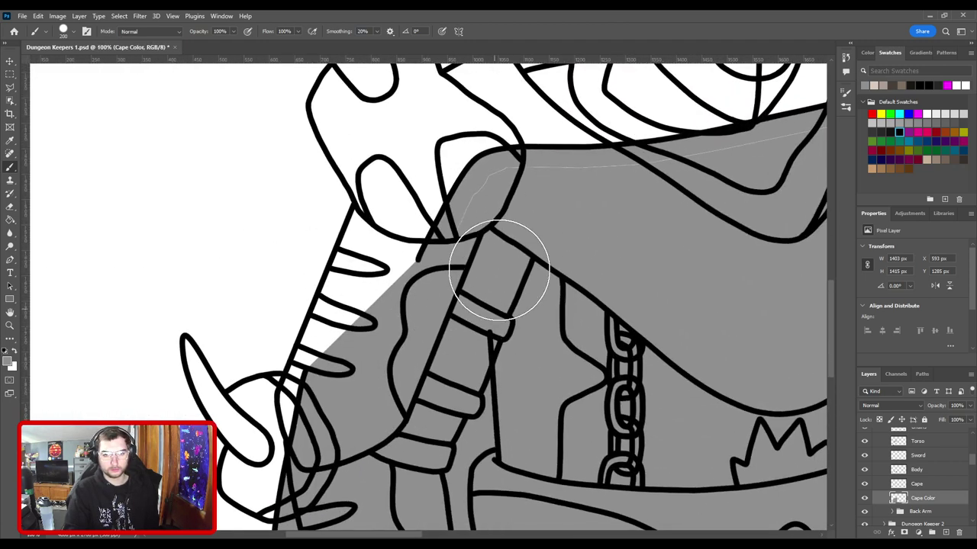
drag(524, 204, 403, 348)
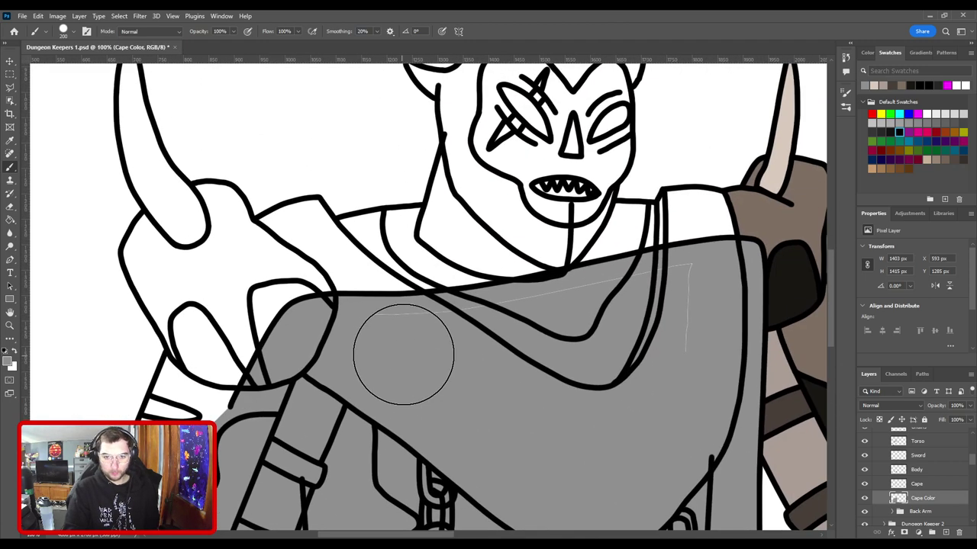
mouse_move(497, 344)
mouse_down()
mouse_move(679, 300)
mouse_move(681, 345)
mouse_up()
key(ctrl+0)
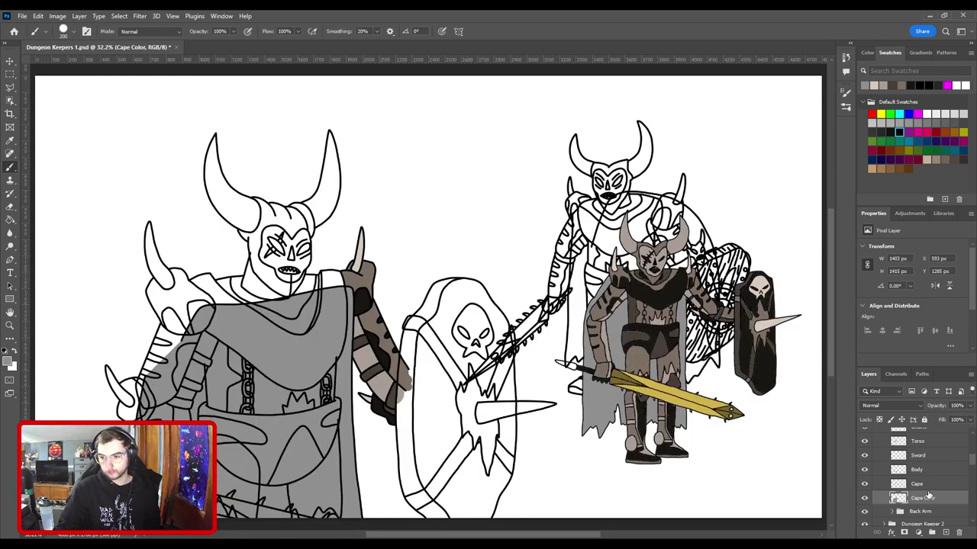
Step: Move the Cape and Cape Color layers together below the Back Arm group and group them as Cape
scroll(928, 497, down, 1)
shift+click(918, 471)
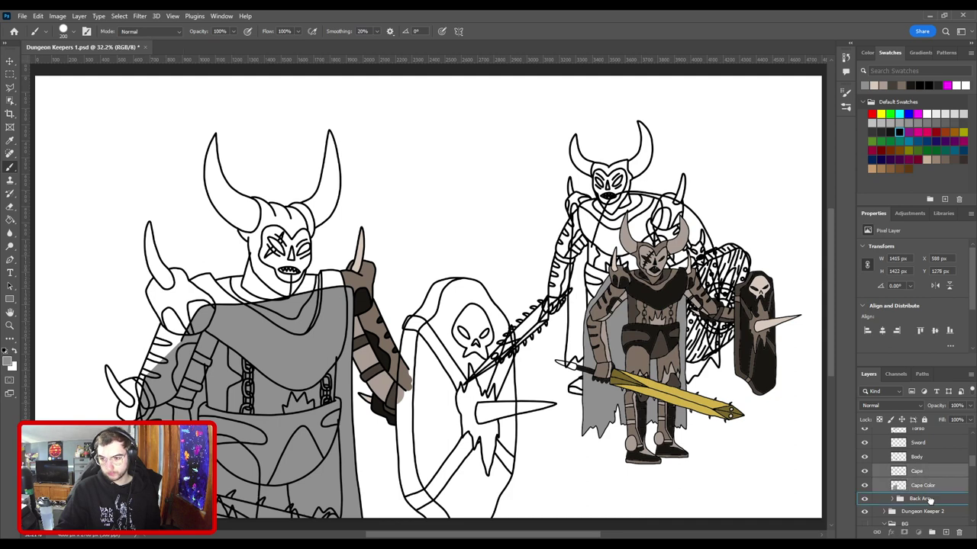
drag(931, 506, 933, 509)
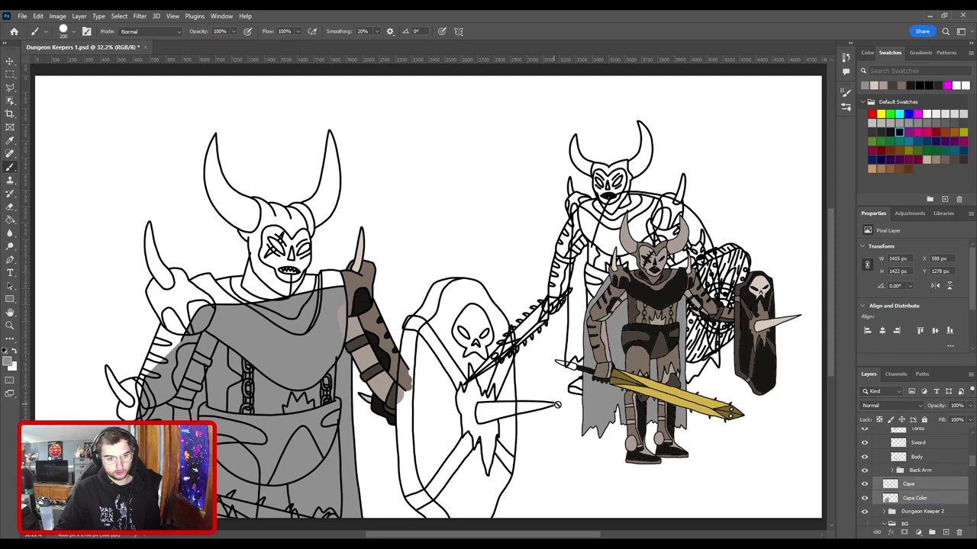
click(933, 533)
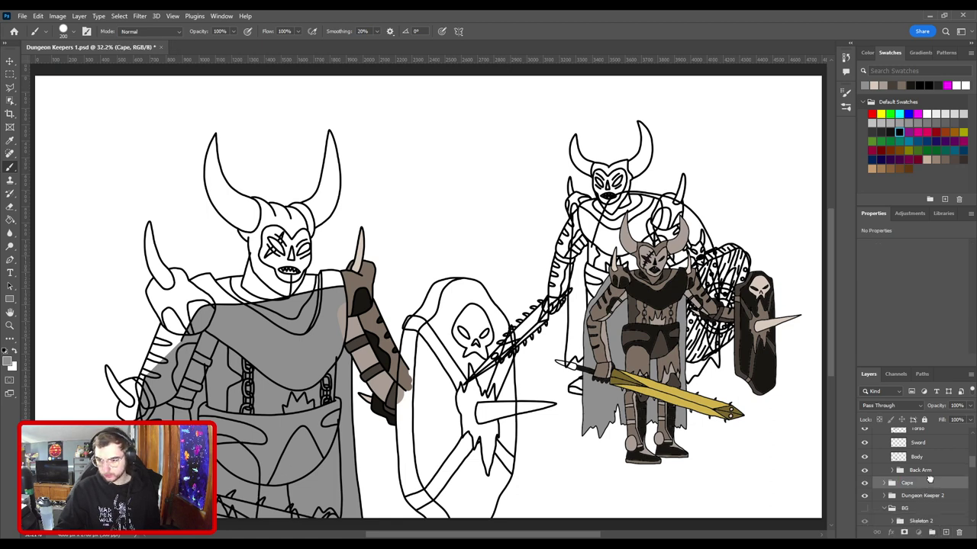
scroll(928, 480, up, 1)
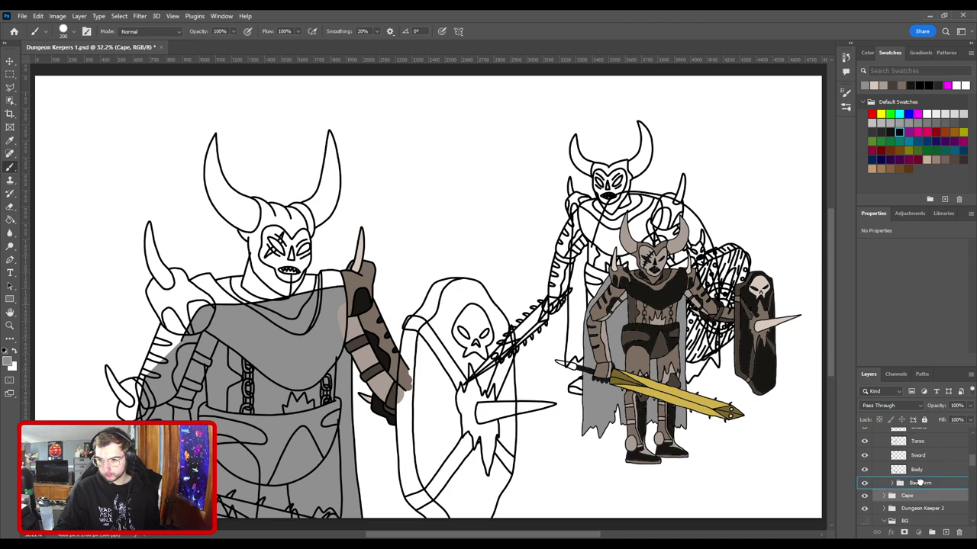
drag(919, 477, 930, 501)
Step: Toggle the Body layer's visibility off and on to check which line art it holds
scroll(929, 478, up, 1)
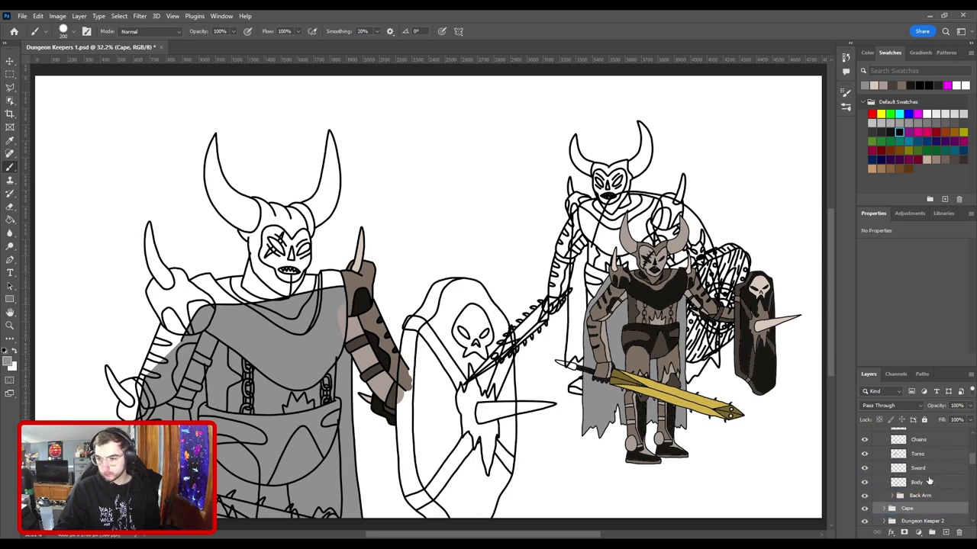
click(865, 484)
click(864, 484)
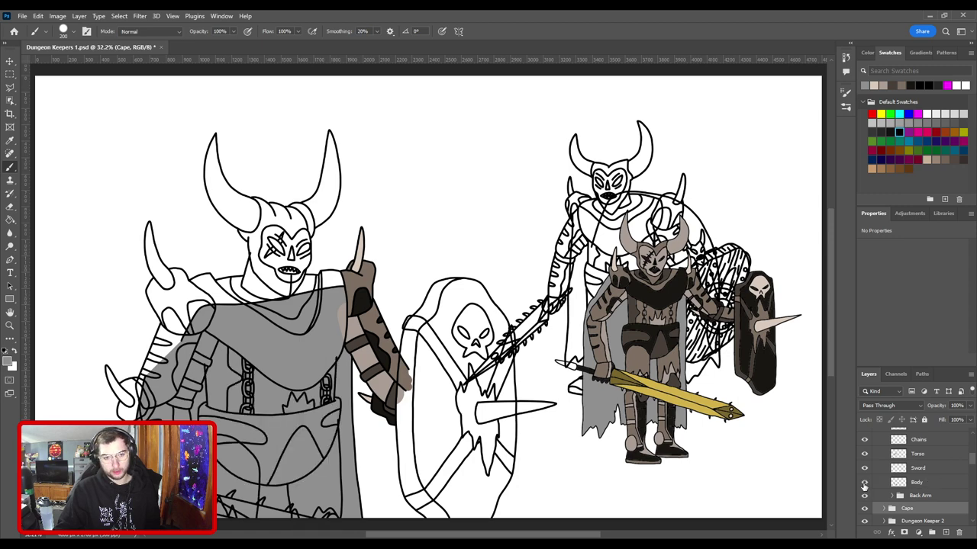
click(865, 484)
click(864, 484)
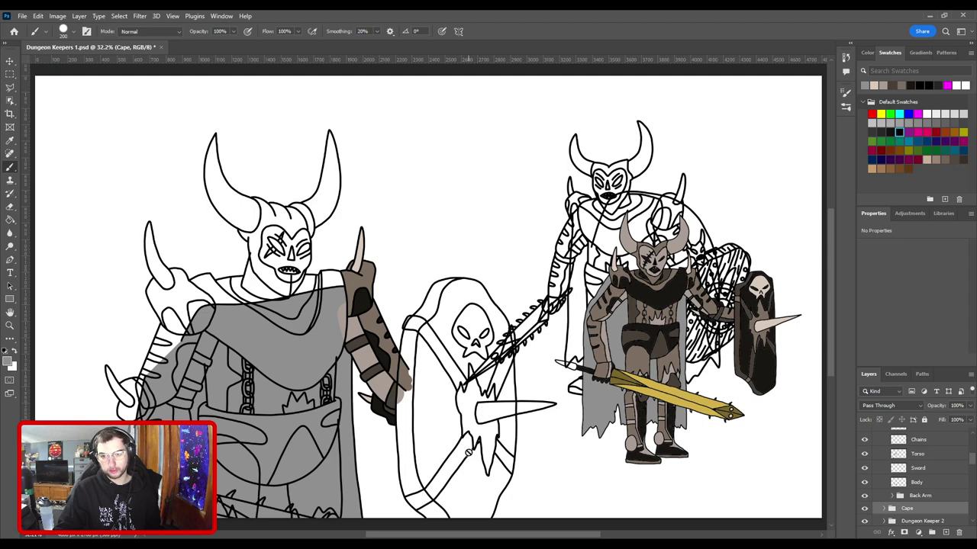
Step: Add a layer named Dark Brown above the Back Arm group and sample the dark waist cloth colour from the coloured reference
click(913, 498)
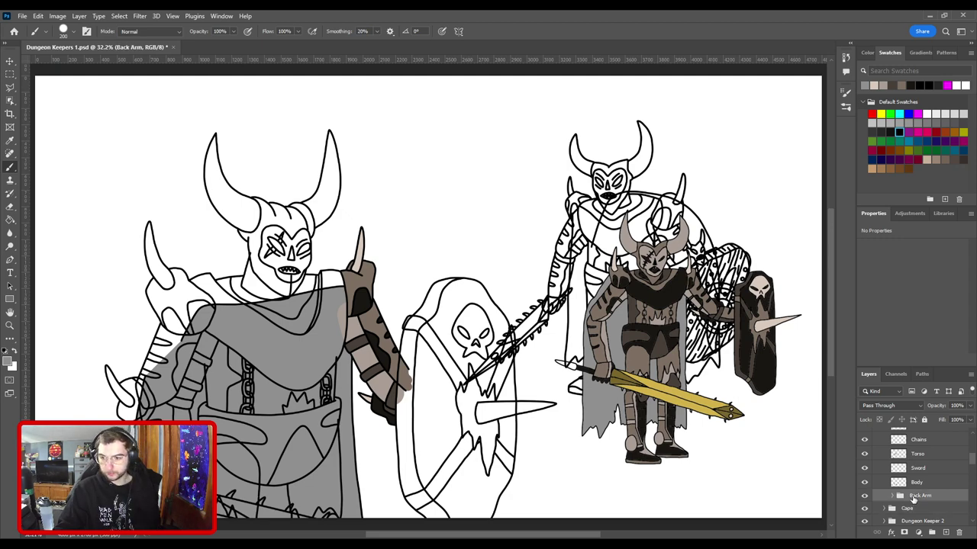
click(946, 533)
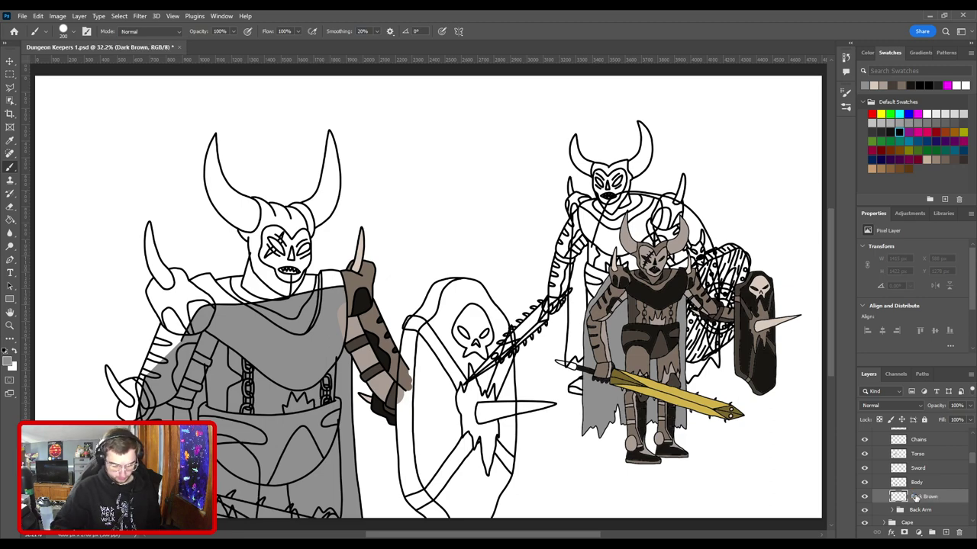
key(i)
scroll(651, 375, up, 3)
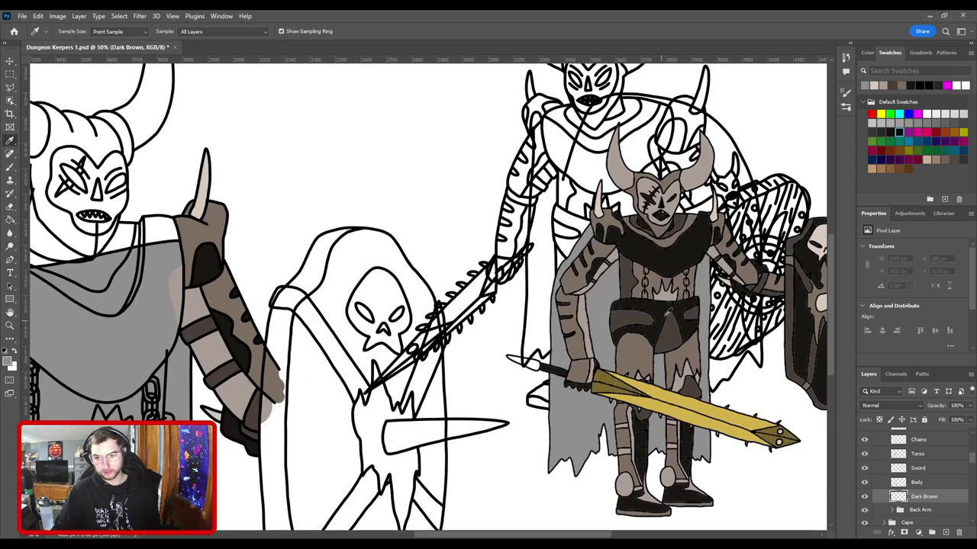
drag(661, 308, 660, 308)
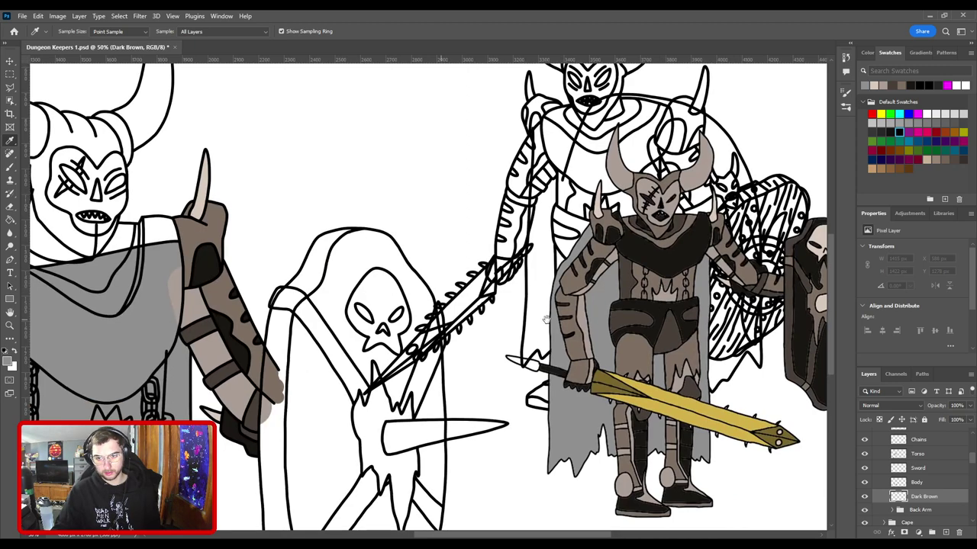
click(655, 309)
Step: Outline the sword-side edge of the larger Keeper's waist cloth in the sampled dark colour with a 125 px brush
drag(130, 353, 500, 249)
scroll(500, 249, up, 1)
key(b)
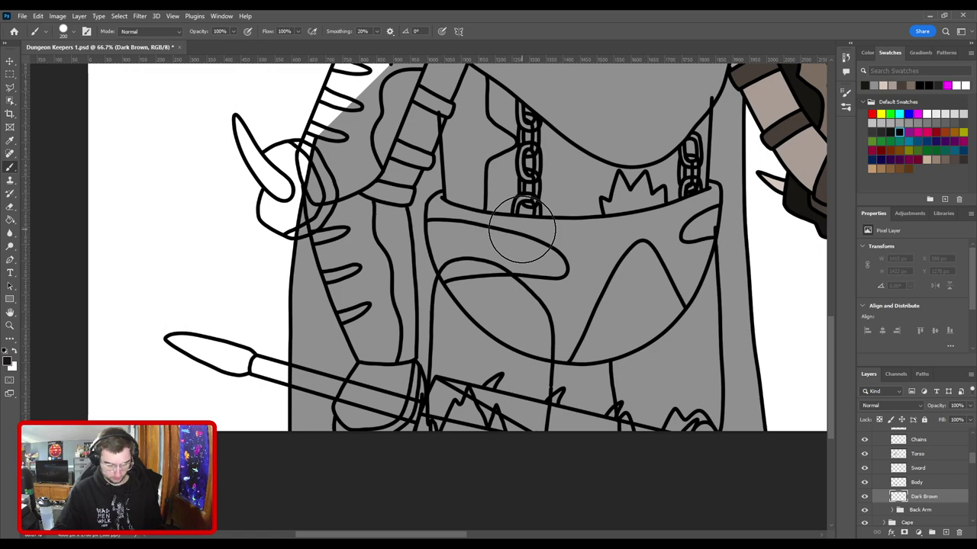
key(ctrl+plus)
mouse_move(512, 375)
mouse_down()
mouse_move(470, 369)
mouse_move(406, 428)
mouse_up()
key(ctrl+plus)
key([)
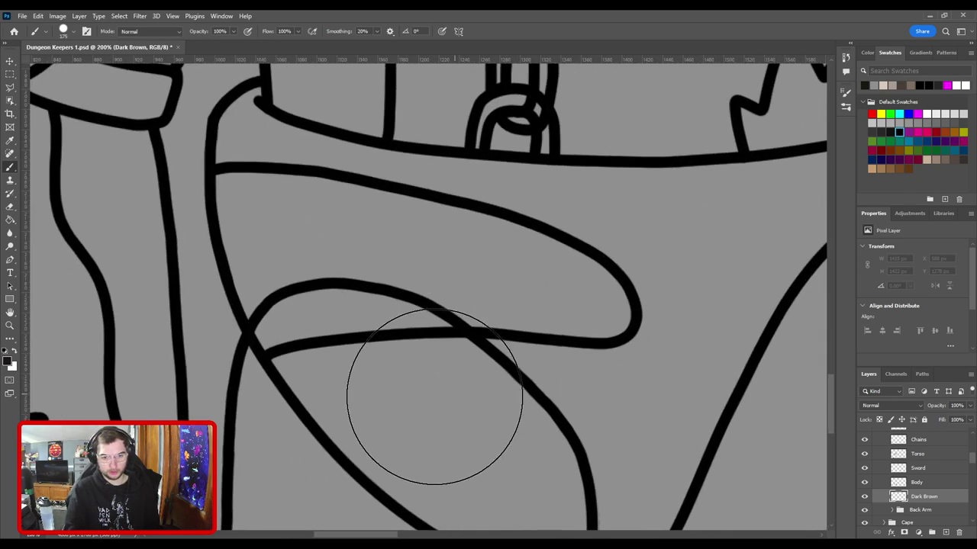
key(bracketleft)
key(bracketleft)
click(393, 412)
drag(345, 352, 455, 401)
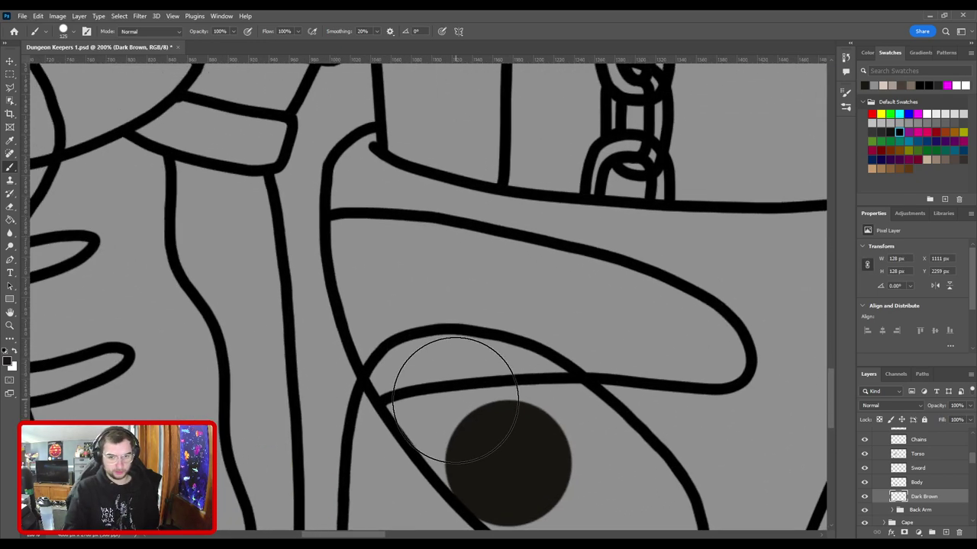
shift+click(448, 396)
shift+click(418, 341)
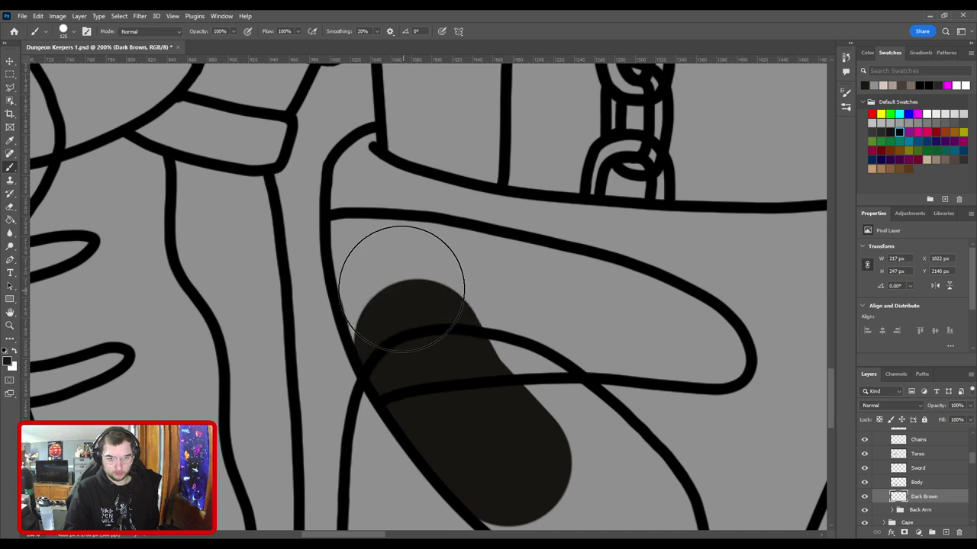
mouse_move(401, 288)
mouse_down()
mouse_move(396, 222)
mouse_move(388, 226)
mouse_up()
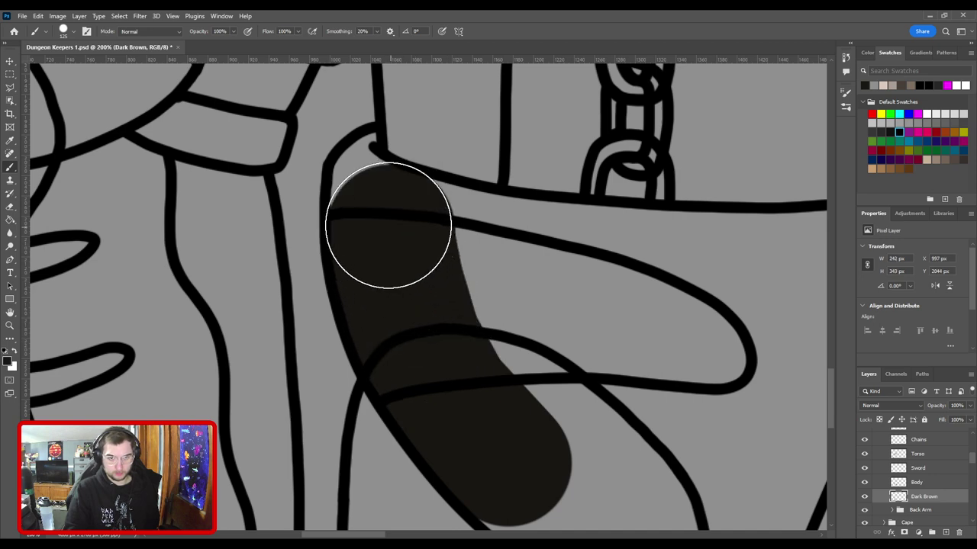
Step: Continue the dark band in straight strokes beneath the waist cloth's upper edge, across to the shield side
mouse_move(466, 242)
mouse_down()
mouse_move(296, 295)
mouse_move(292, 278)
mouse_up()
shift+click(315, 288)
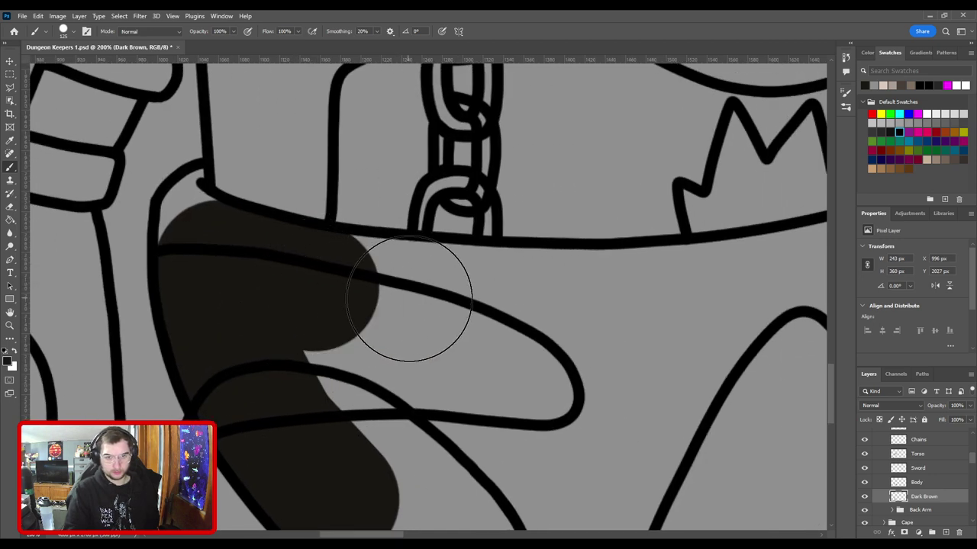
shift+click(414, 300)
drag(521, 297, 337, 334)
shift+click(365, 337)
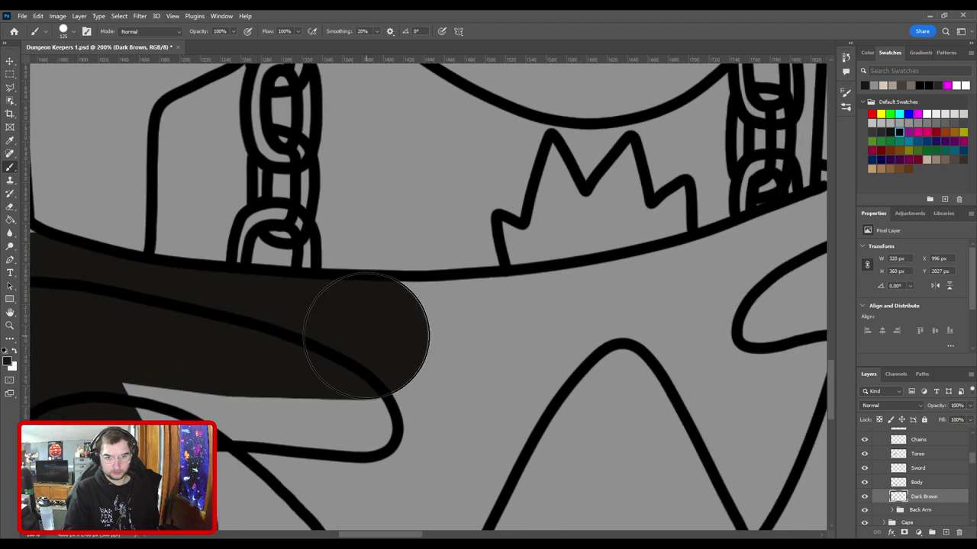
shift+click(469, 335)
drag(544, 328, 382, 349)
shift+click(403, 338)
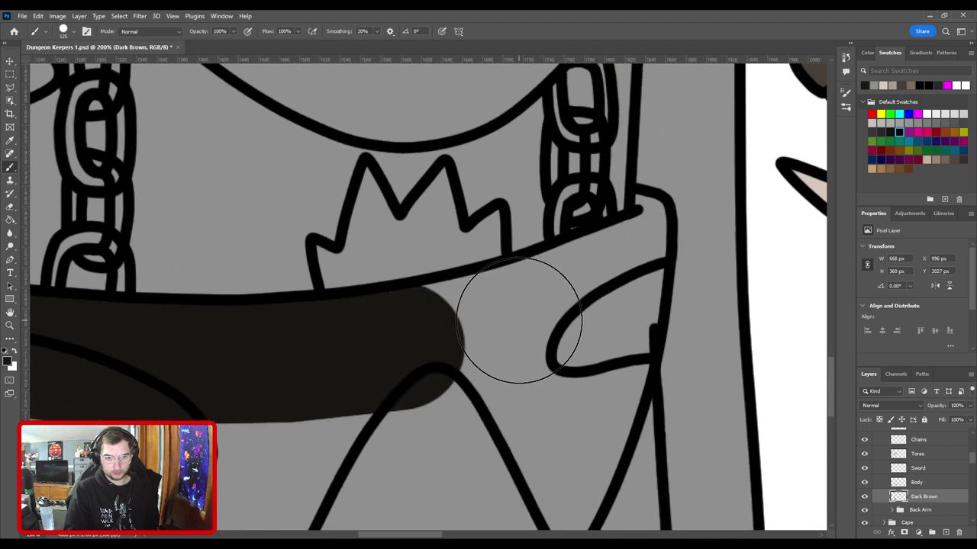
shift+click(543, 315)
shift+click(598, 305)
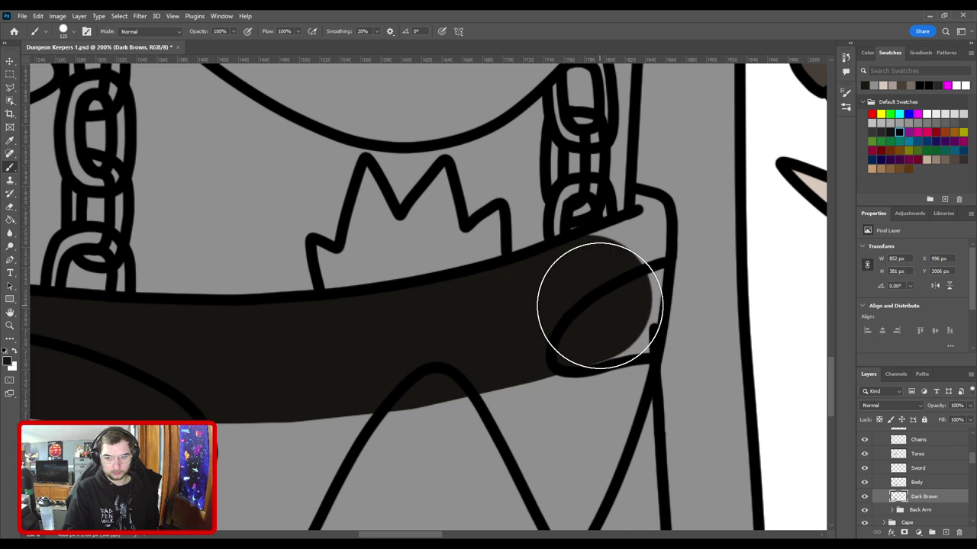
Step: Extend the dark band down the inside of the waist cloth's shield-side edge
drag(568, 408, 550, 245)
shift+click(550, 245)
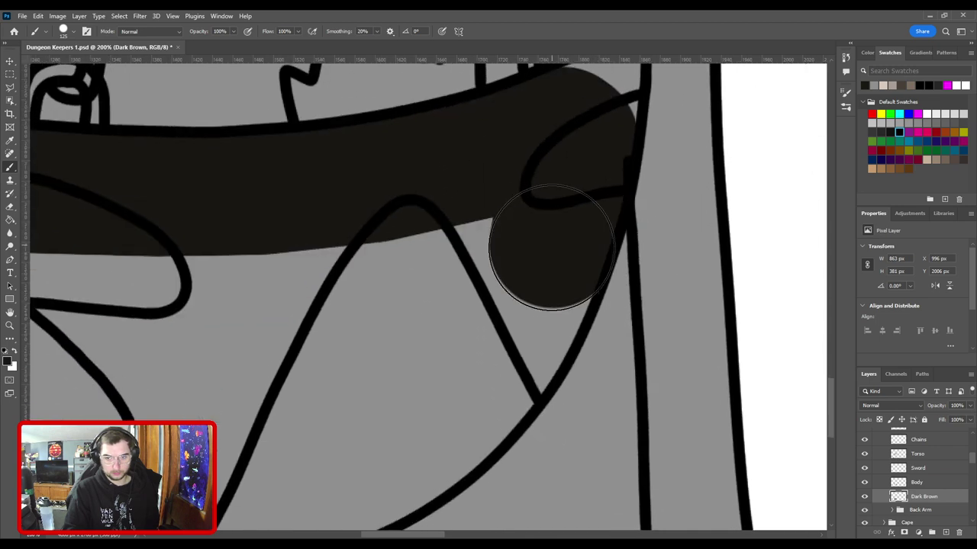
shift+click(528, 287)
shift+click(510, 336)
Step: Carry the dark band along the waist cloth's lower curve and join it to the sword-side band, closing the boundary
mouse_move(430, 377)
mouse_down()
mouse_move(545, 232)
mouse_move(559, 261)
mouse_move(513, 308)
mouse_up()
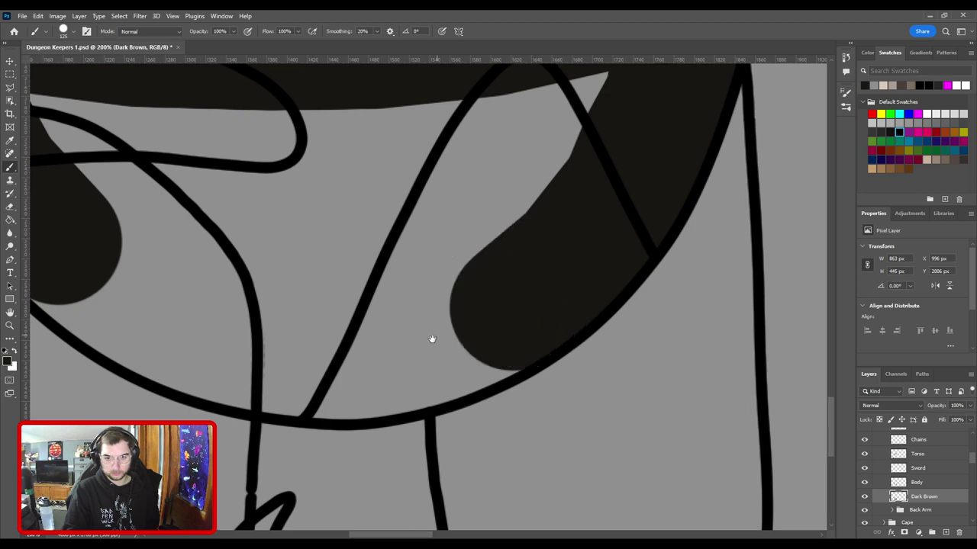
drag(432, 339, 542, 297)
click(550, 295)
click(497, 305)
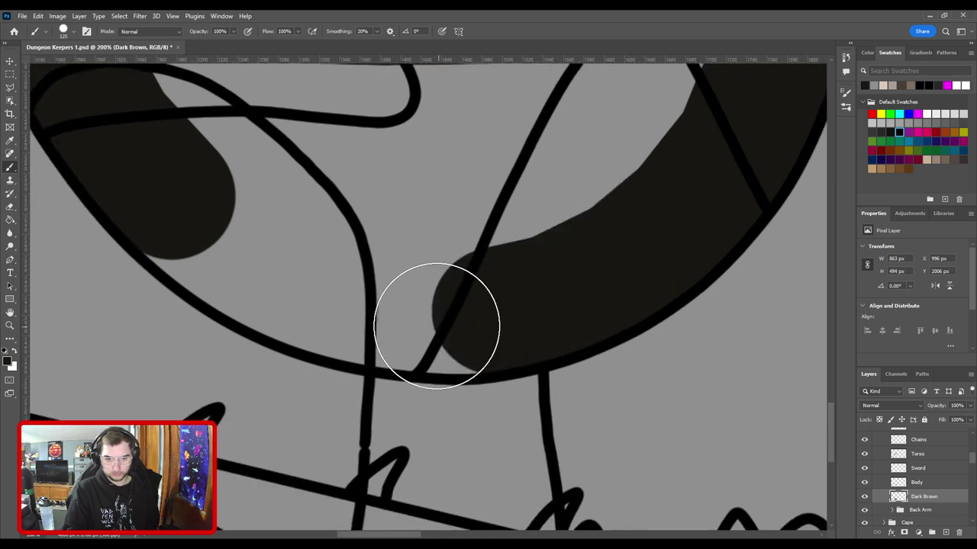
mouse_move(436, 326)
mouse_down()
mouse_move(434, 310)
mouse_move(407, 323)
mouse_move(471, 135)
mouse_move(585, 263)
mouse_move(576, 299)
mouse_move(538, 331)
mouse_up()
click(525, 297)
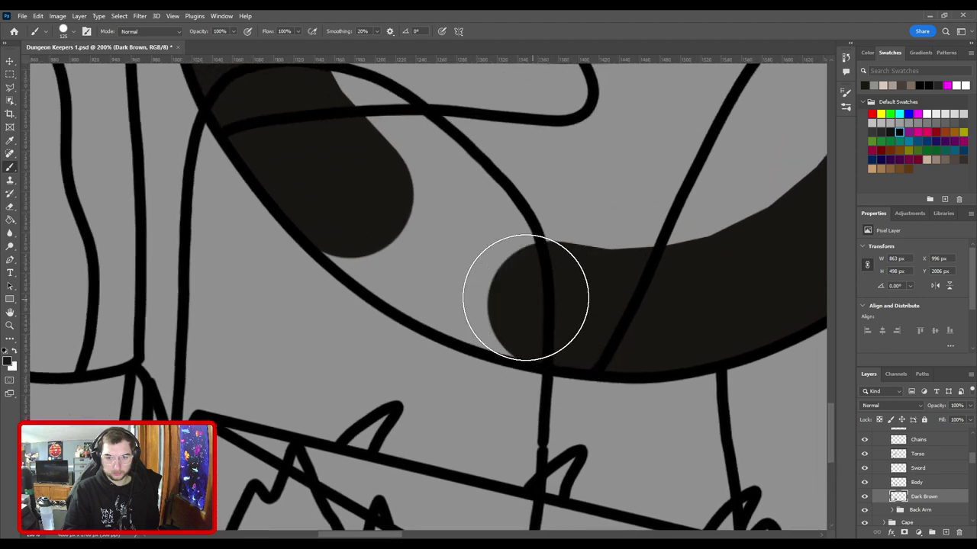
click(468, 283)
click(386, 227)
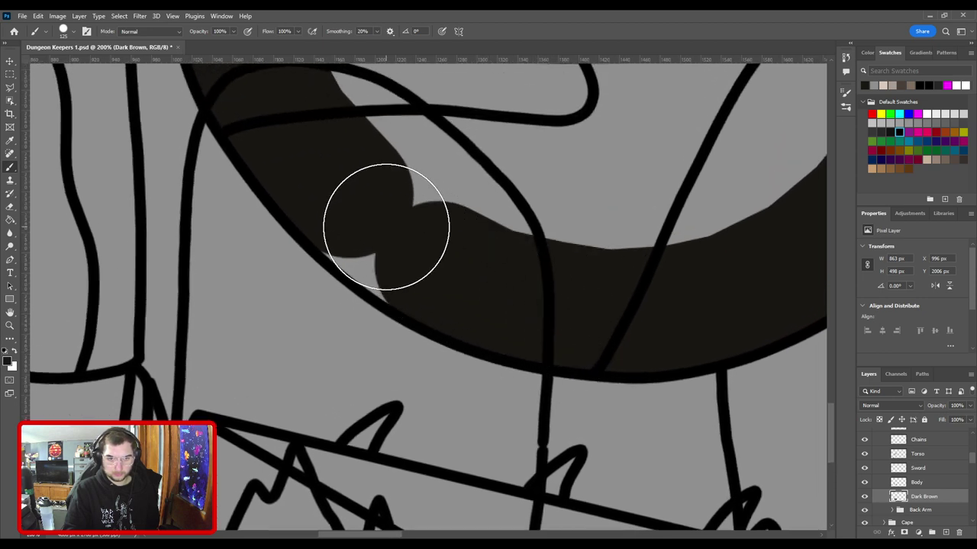
click(380, 222)
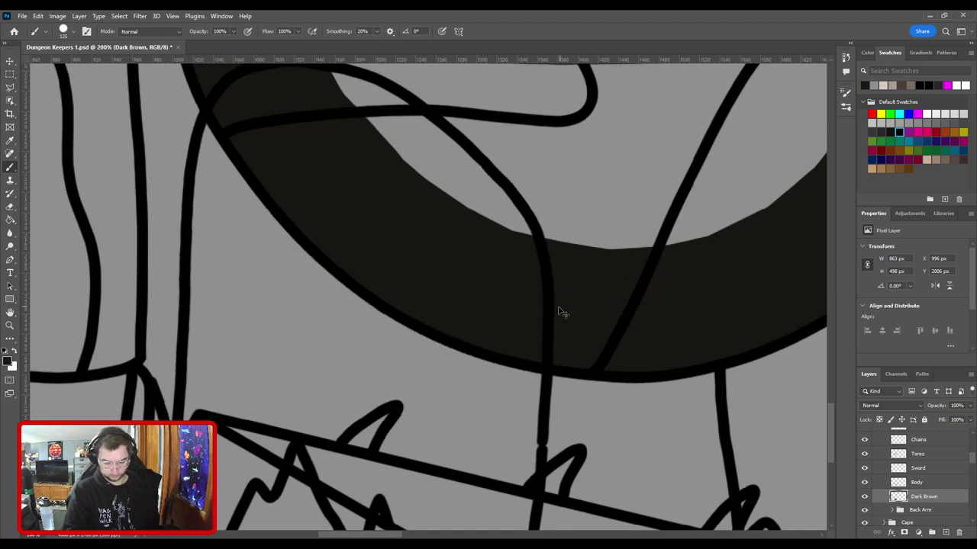
Step: Fill the area enclosed by the dark waist cloth boundary with the Paint Bucket and brush over the remaining seams at 250 px
scroll(559, 312, down, 3)
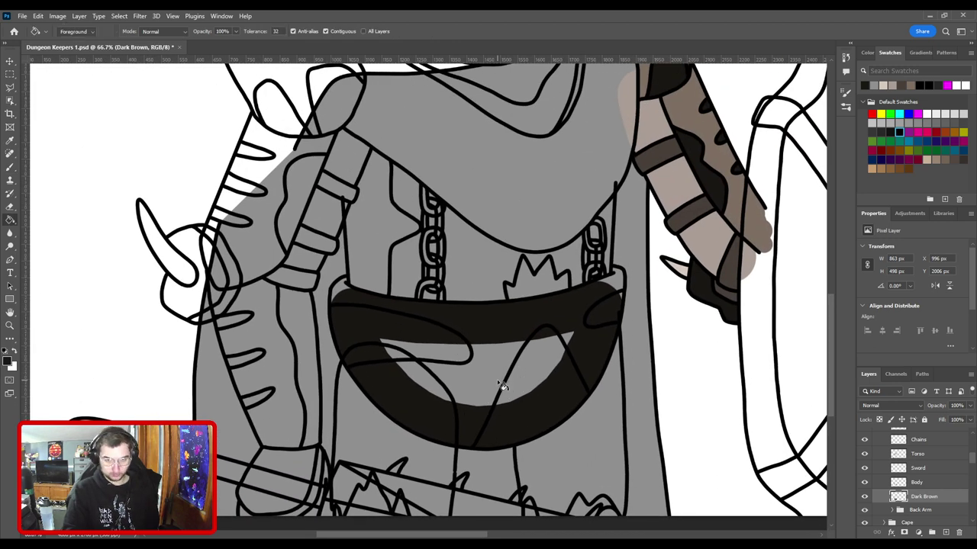
click(500, 384)
key(bracketright)
key(bracketright)
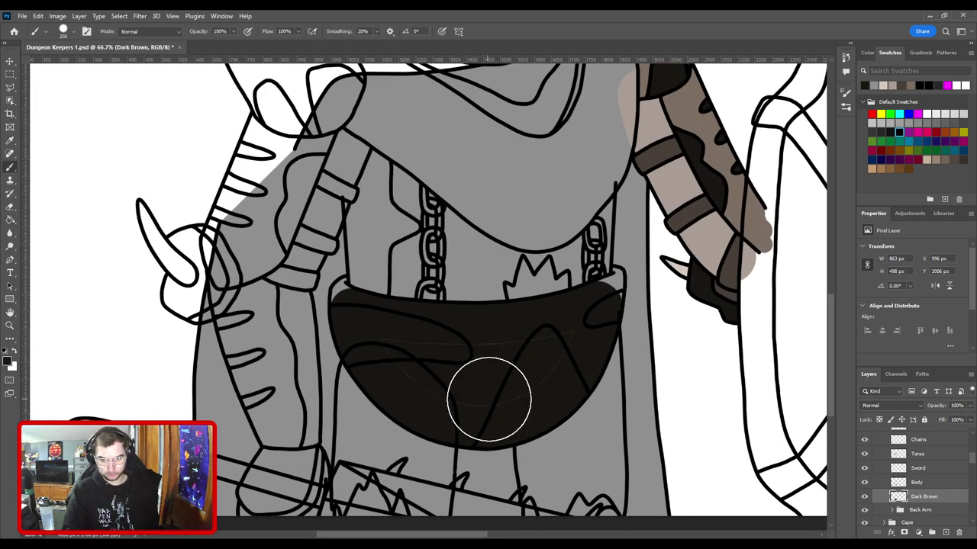
mouse_move(488, 399)
mouse_down()
mouse_move(400, 356)
mouse_move(552, 356)
mouse_up()
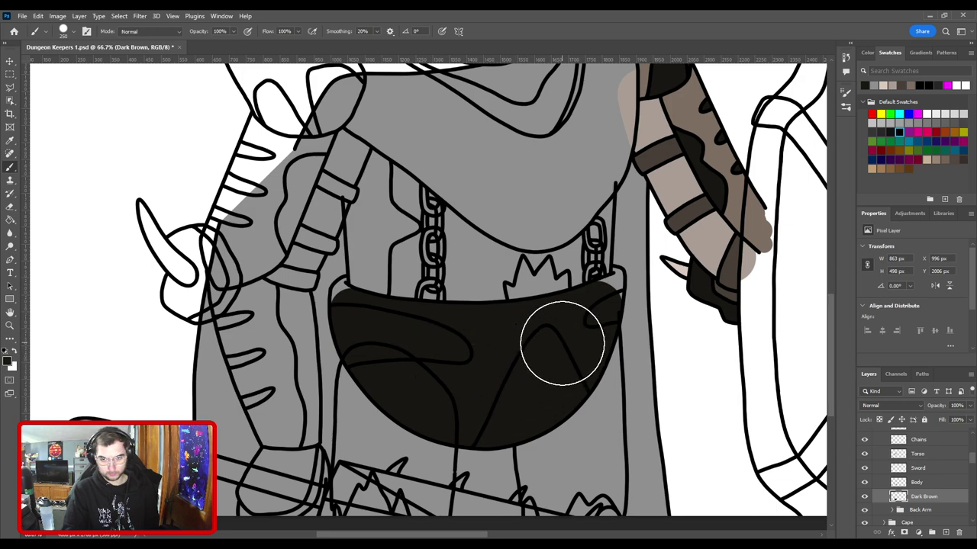
Step: Reduce the brush size and paint the uncovered sword-side upper corner of the waist cloth dark brown
scroll(475, 371, up, 3)
key(bracketleft)
key(bracketleft)
key(bracketleft)
key(bracketleft)
key(bracketleft)
key(bracketleft)
key(bracketleft)
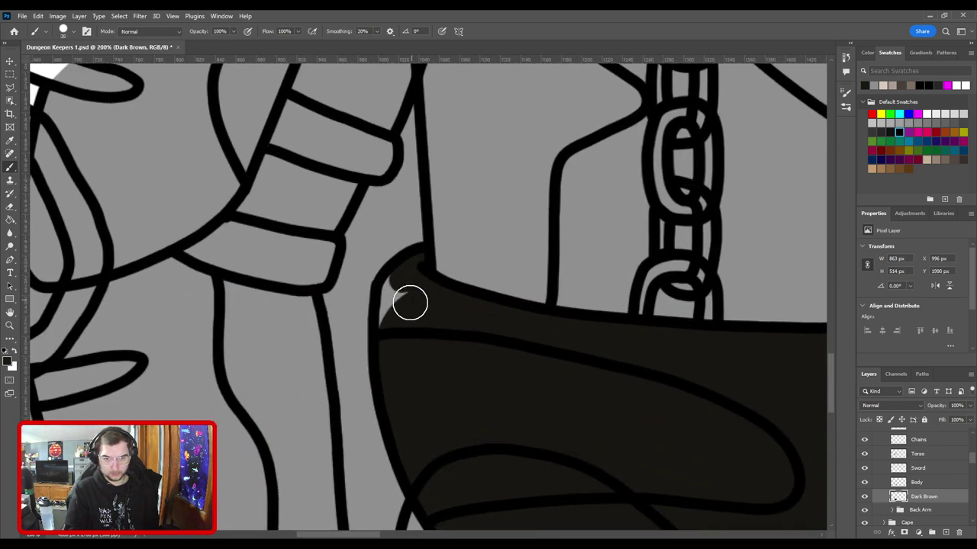
Step: Paint the uncovered shield-side upper corner of the waist cloth dark brown with the small brush
key(ctrl+minus)
drag(592, 341, 213, 389)
key(ctrl+plus)
key(ctrl+plus)
drag(478, 393, 457, 281)
mouse_move(440, 363)
mouse_down()
mouse_move(438, 256)
mouse_move(441, 271)
mouse_move(402, 304)
mouse_move(418, 284)
mouse_move(351, 311)
mouse_move(429, 245)
mouse_up()
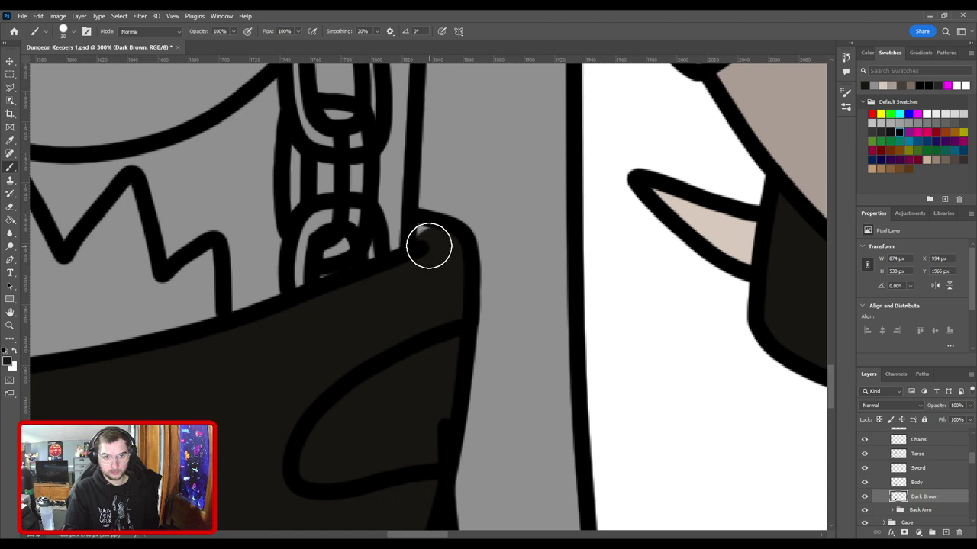
scroll(473, 306, down, 5)
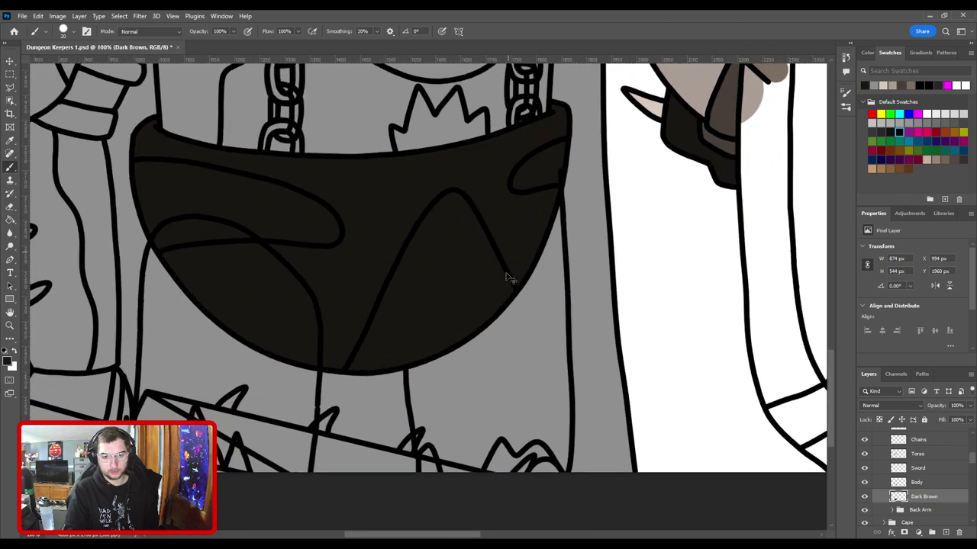
scroll(517, 392, up, 2)
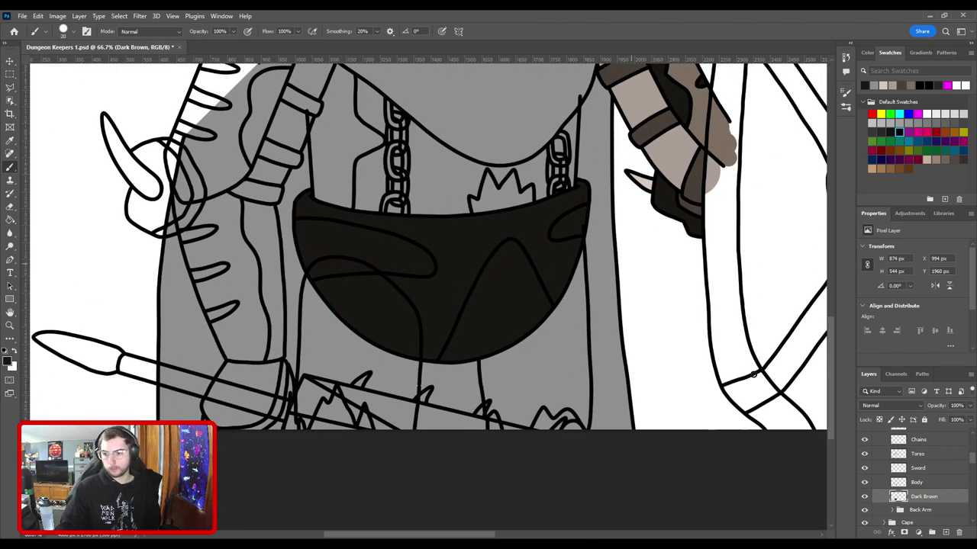
Step: Create a new layer above Dark Brown and name it Light Brown
click(947, 533)
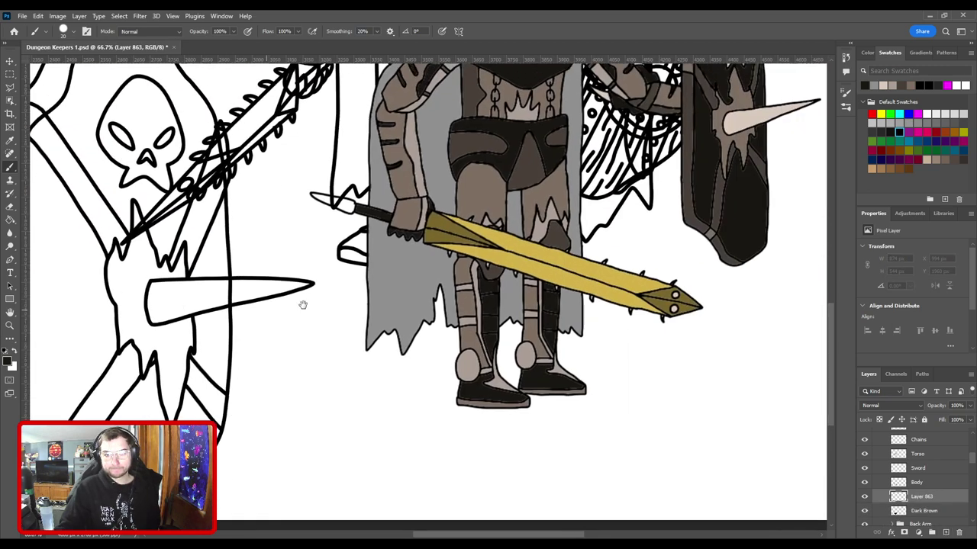
scroll(306, 305, down, 2)
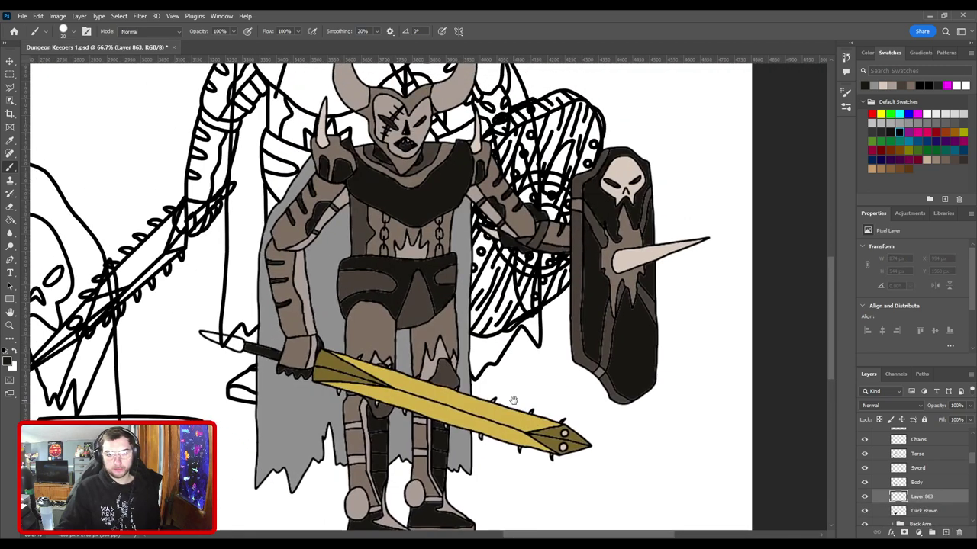
scroll(676, 408, up, 2)
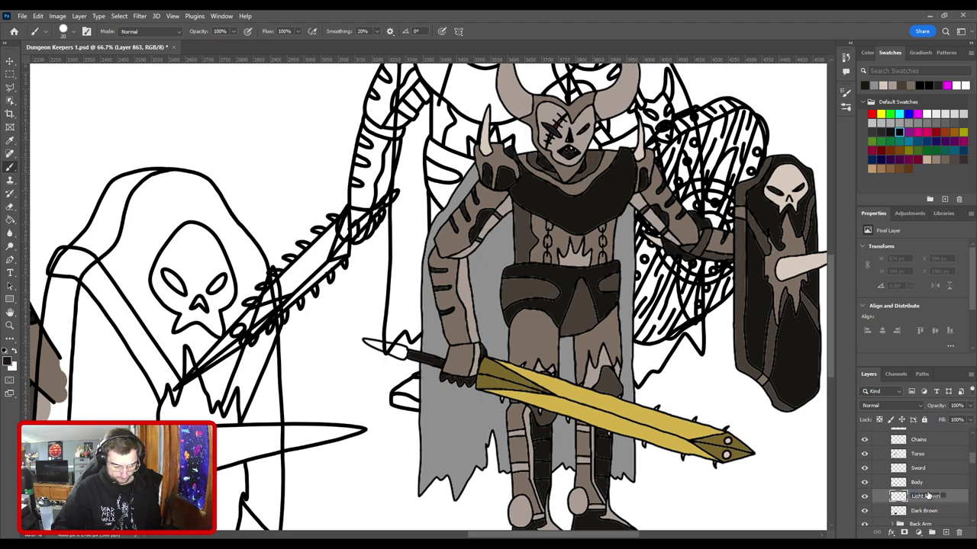
key(Return)
Step: Sample the muted brown for the waist cloth patches from the already coloured artwork, ready for brushing
key(i)
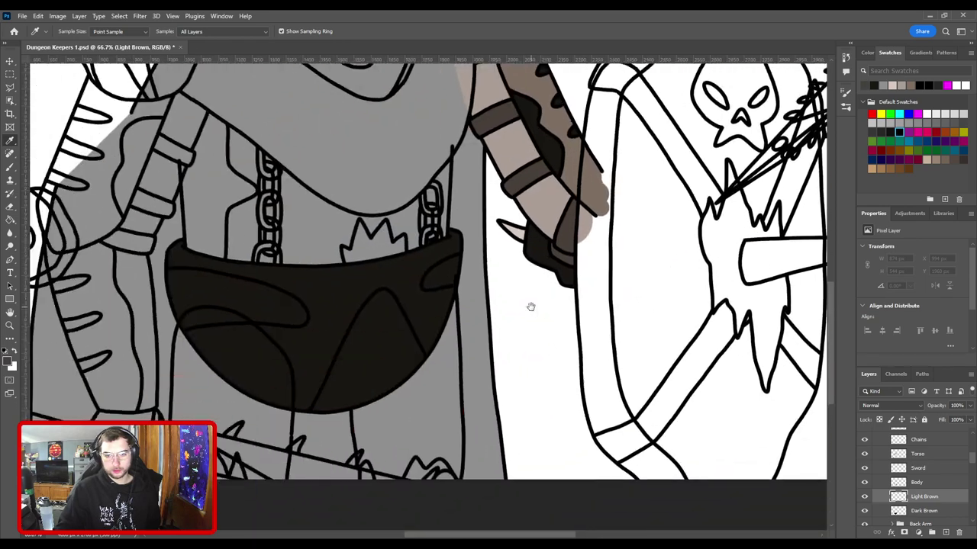
scroll(530, 305, up, 2)
key(b)
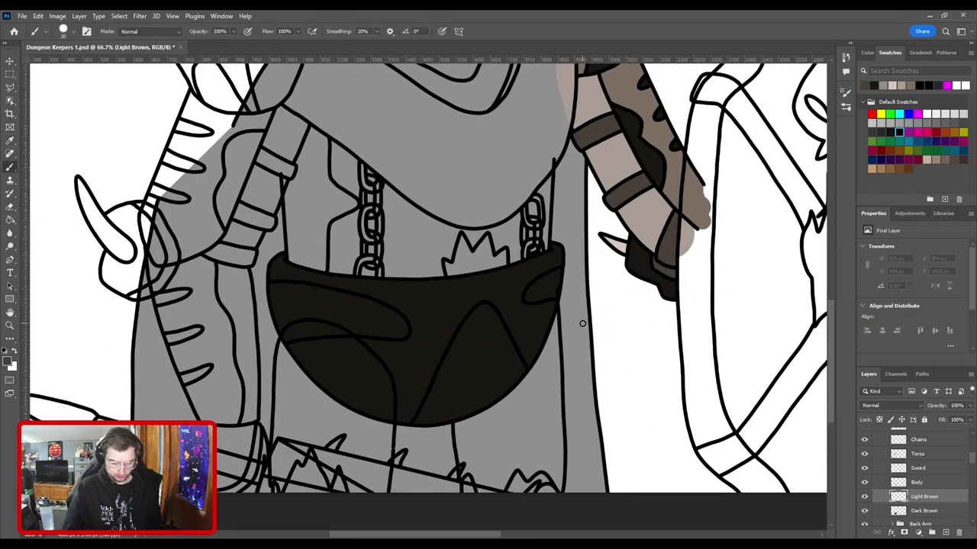
scroll(595, 328, up, 1)
scroll(591, 331, down, 2)
drag(668, 290, 338, 392)
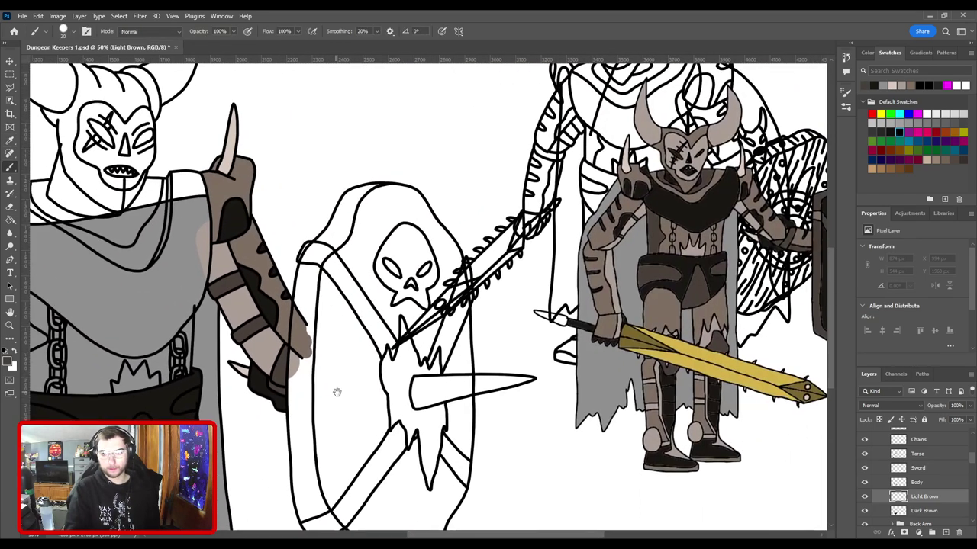
drag(366, 441, 676, 283)
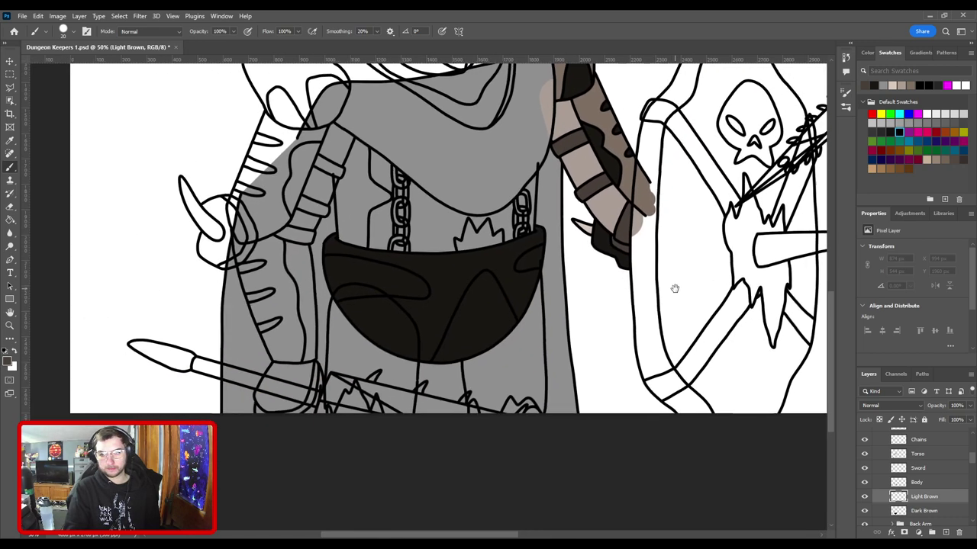
Step: Outline the inside of the waist cloth's triangular patch in brown with a 20 px brush
scroll(447, 305, up, 2)
scroll(555, 385, up, 1)
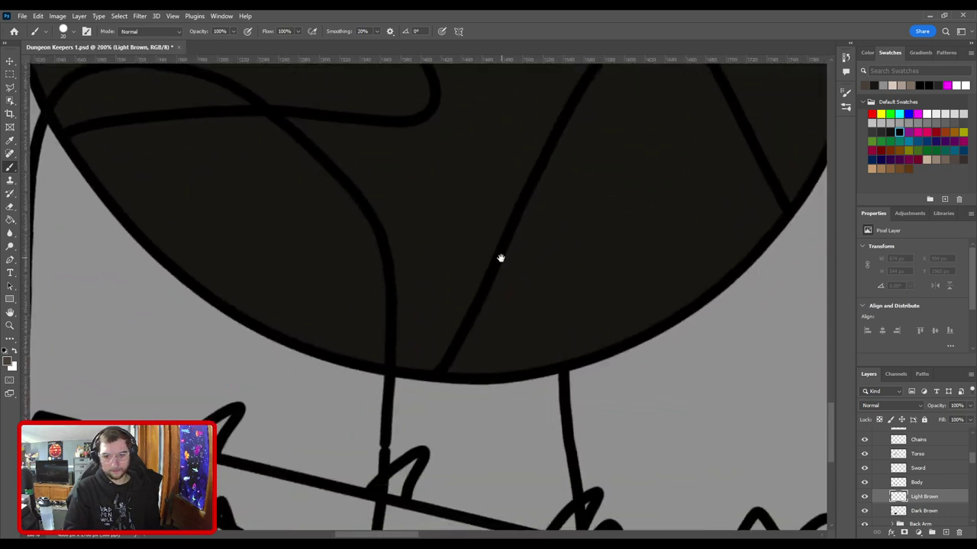
mouse_move(534, 284)
mouse_down()
mouse_move(501, 362)
mouse_move(478, 384)
mouse_move(528, 312)
mouse_move(514, 309)
mouse_move(527, 290)
mouse_up()
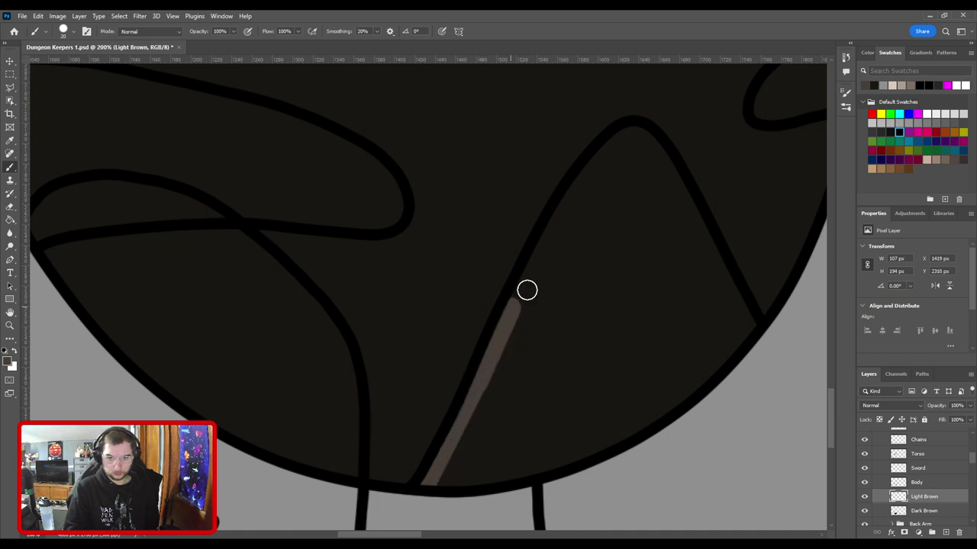
mouse_move(553, 228)
mouse_down()
mouse_move(596, 160)
mouse_move(635, 133)
mouse_move(651, 139)
mouse_move(751, 327)
mouse_move(679, 267)
mouse_move(691, 249)
mouse_move(665, 282)
mouse_move(571, 345)
mouse_move(467, 379)
mouse_move(394, 379)
mouse_up()
drag(605, 175, 344, 496)
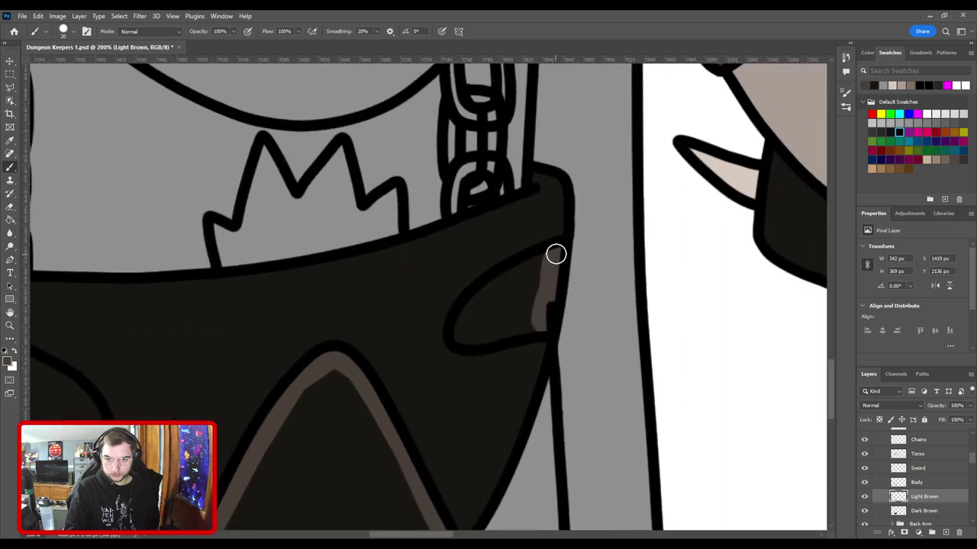
Step: Outline the insides of the small shield-side patch and the long sword-side patch on the waist cloth in brown
drag(518, 271, 480, 298)
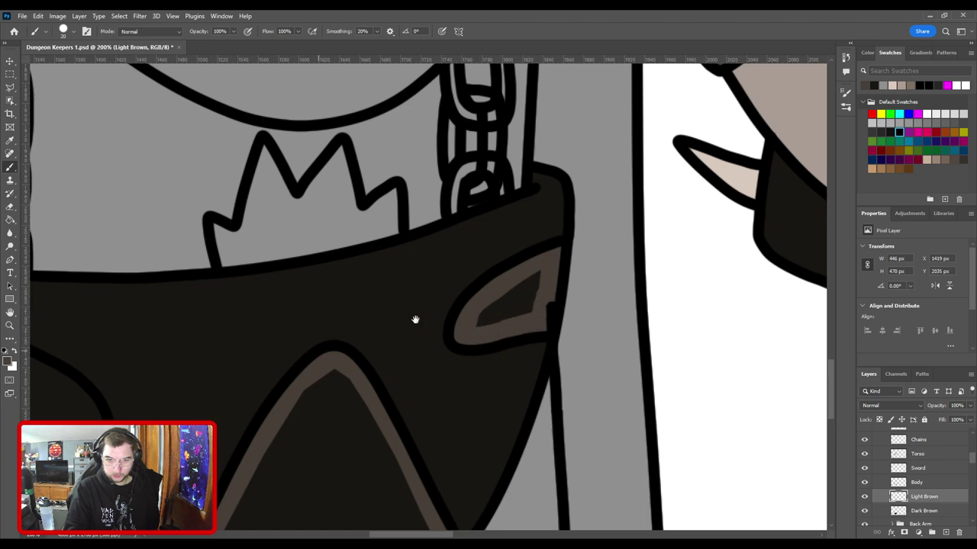
mouse_move(415, 319)
mouse_down()
mouse_move(397, 364)
mouse_move(567, 340)
mouse_up()
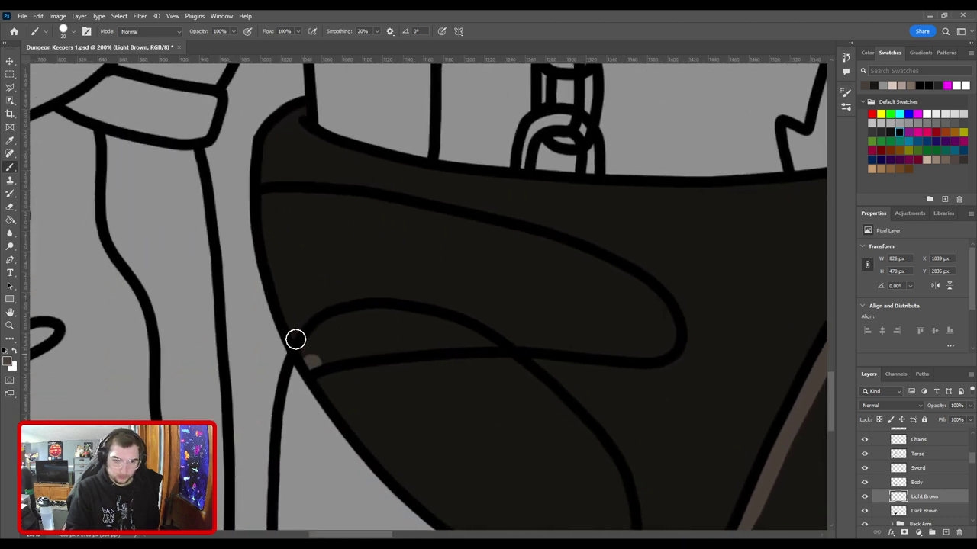
mouse_move(295, 339)
mouse_down()
mouse_move(268, 199)
mouse_move(412, 207)
mouse_move(490, 236)
mouse_move(568, 240)
mouse_move(665, 307)
mouse_move(670, 333)
mouse_move(338, 354)
mouse_move(364, 348)
mouse_up()
Step: Fill the outlined waist cloth patches with brown using the Paint Bucket
key(g)
click(386, 296)
key(ctrl+minus)
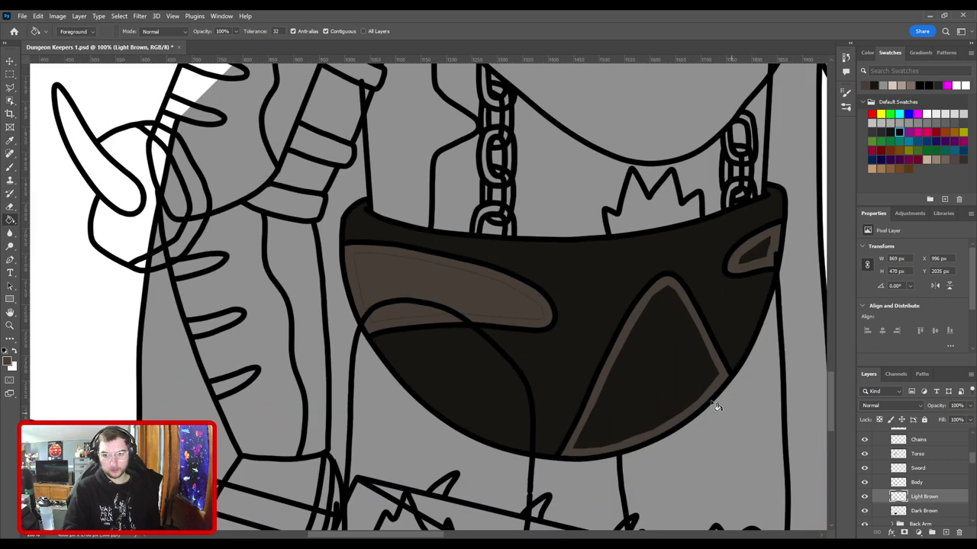
click(677, 381)
key(ctrl+plus)
key(ctrl+plus)
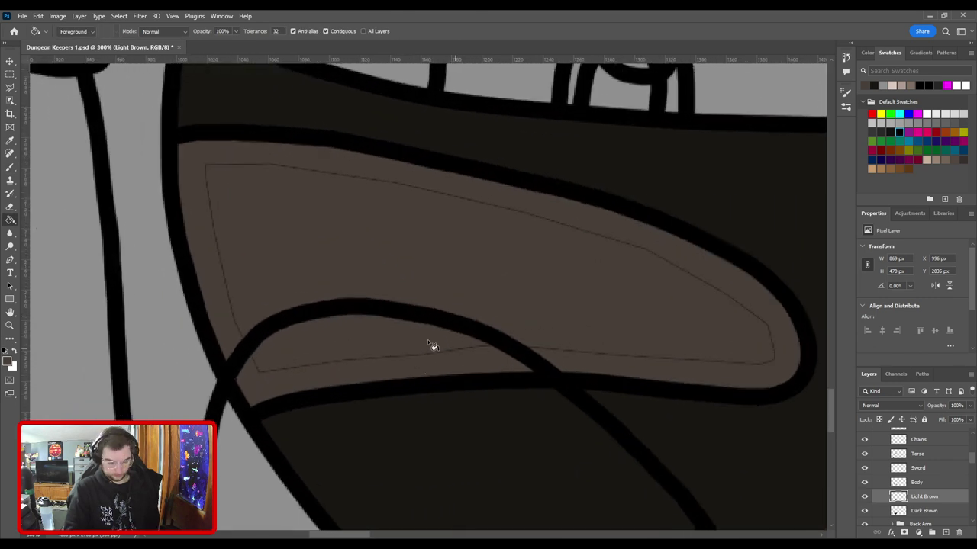
Step: Brush over the fill seams inside the sword-side waist cloth patch in brown
key(b)
mouse_move(271, 358)
mouse_down()
mouse_move(214, 202)
mouse_move(217, 178)
mouse_move(373, 188)
mouse_move(595, 257)
mouse_up()
mouse_move(294, 368)
mouse_down()
mouse_move(354, 343)
mouse_move(574, 325)
mouse_move(298, 318)
mouse_move(516, 321)
mouse_move(443, 270)
mouse_move(353, 247)
mouse_up()
drag(639, 405, 333, 194)
key(ctrl+minus)
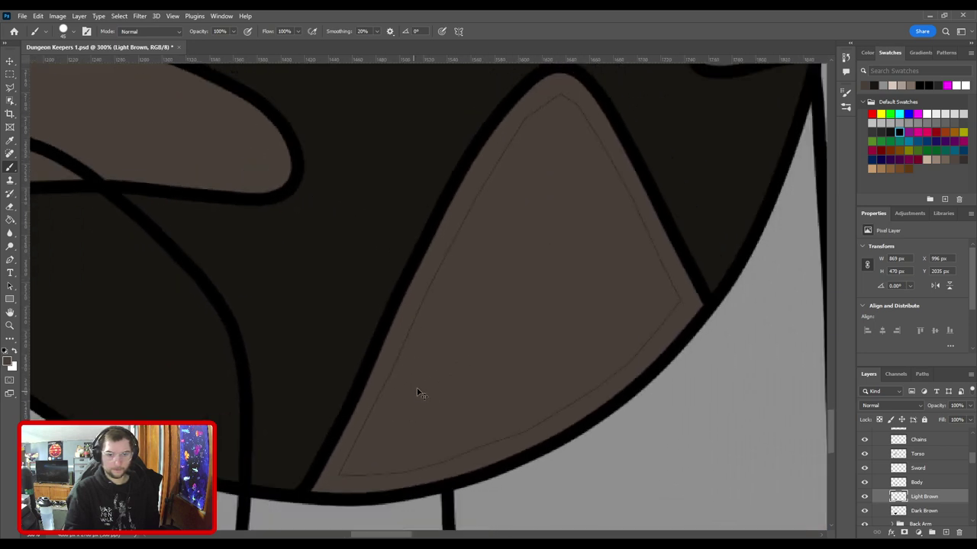
Step: Brush over the fill seams in the triangular and shield-side waist cloth patches at 40 px
key(bracketleft)
mouse_move(363, 444)
mouse_down()
mouse_move(473, 216)
mouse_move(523, 138)
mouse_move(577, 170)
mouse_move(632, 307)
mouse_move(562, 366)
mouse_move(480, 409)
mouse_move(389, 437)
mouse_up()
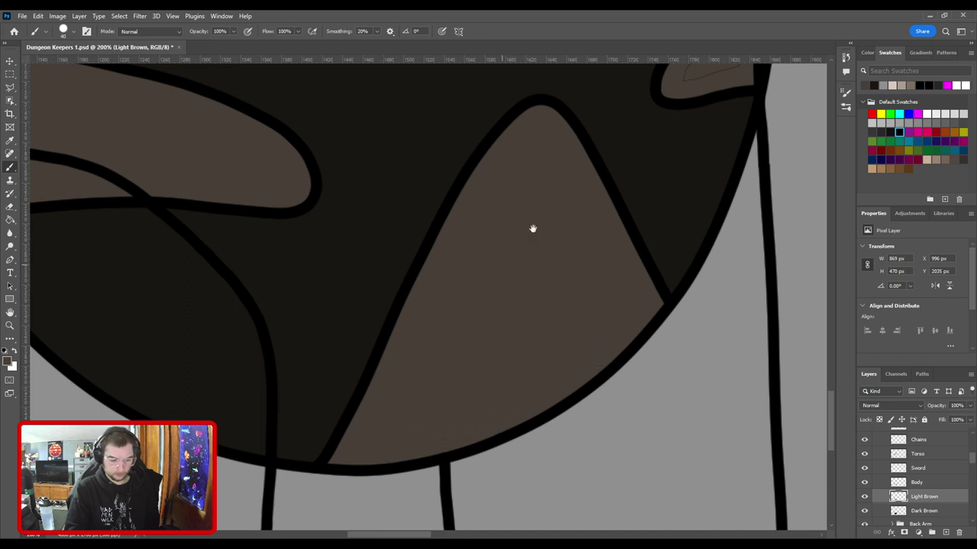
drag(528, 231, 289, 442)
mouse_move(460, 284)
mouse_down()
mouse_move(518, 240)
mouse_move(510, 269)
mouse_move(487, 281)
mouse_move(503, 260)
mouse_up()
key(ctrl+plus)
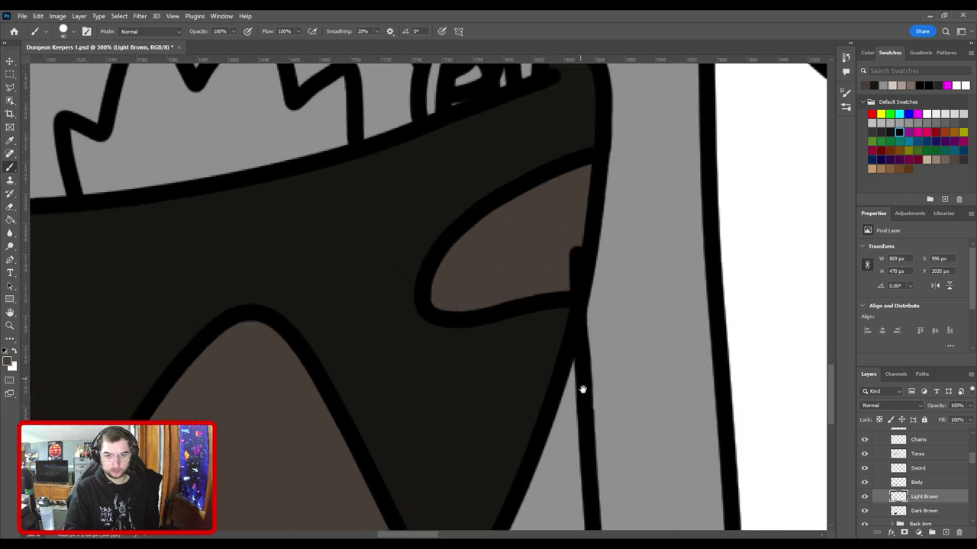
Step: Select the Legs layer and erase the leg line stub overlapping the shield-side edge of the waist cloth with a smaller eraser
drag(582, 390, 438, 259)
key(v)
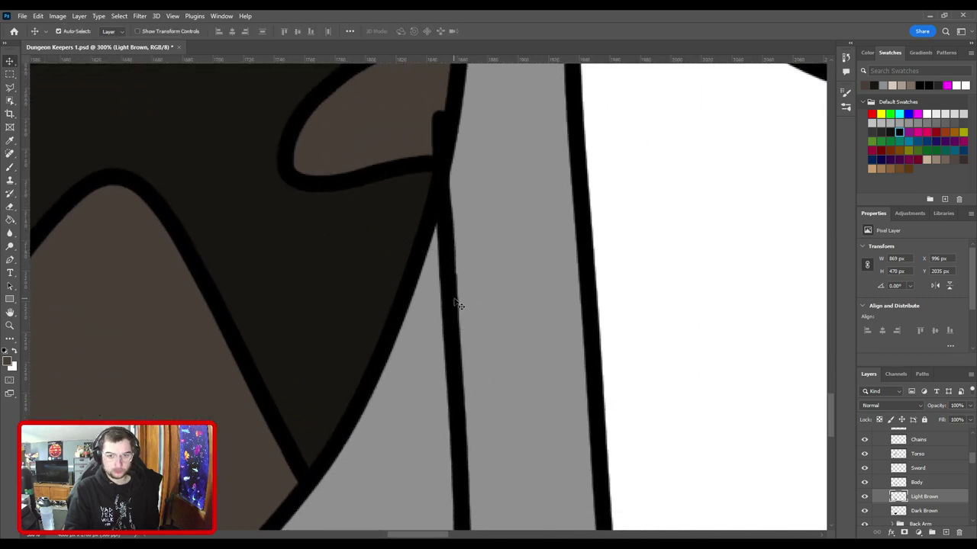
click(475, 312)
key(e)
key(bracketleft)
key(bracketleft)
key(bracketleft)
key(bracketleft)
key(bracketleft)
key(bracketleft)
key(bracketleft)
key(bracketleft)
key(bracketleft)
key(bracketleft)
key(bracketleft)
key(bracketleft)
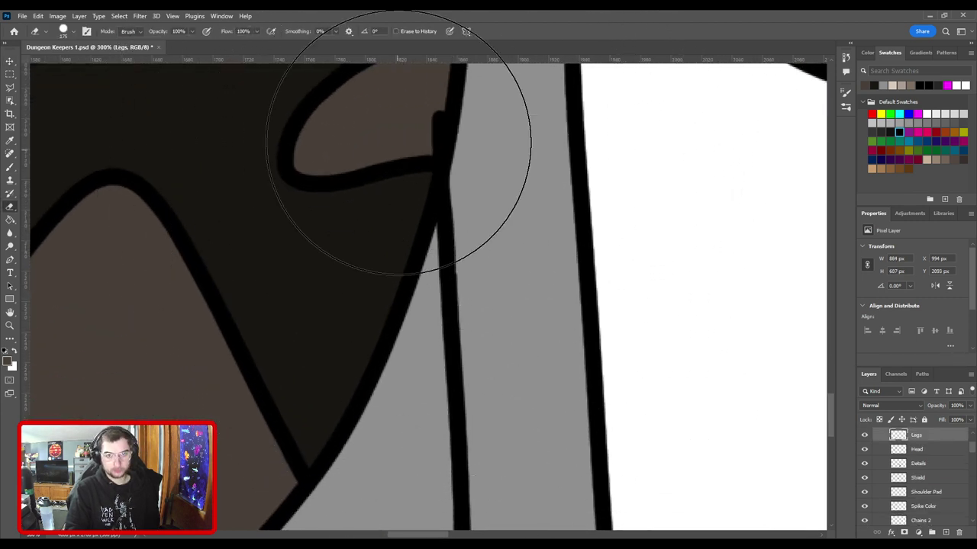
Step: Close the small gap in the leg line below the waist cloth with a 10 px black brush on the Legs layer
key(ctrl+minus)
drag(426, 345, 634, 118)
key(ctrl+plus)
key(ctrl+plus)
key(ctrl+plus)
drag(388, 229, 491, 335)
key(ctrl+plus)
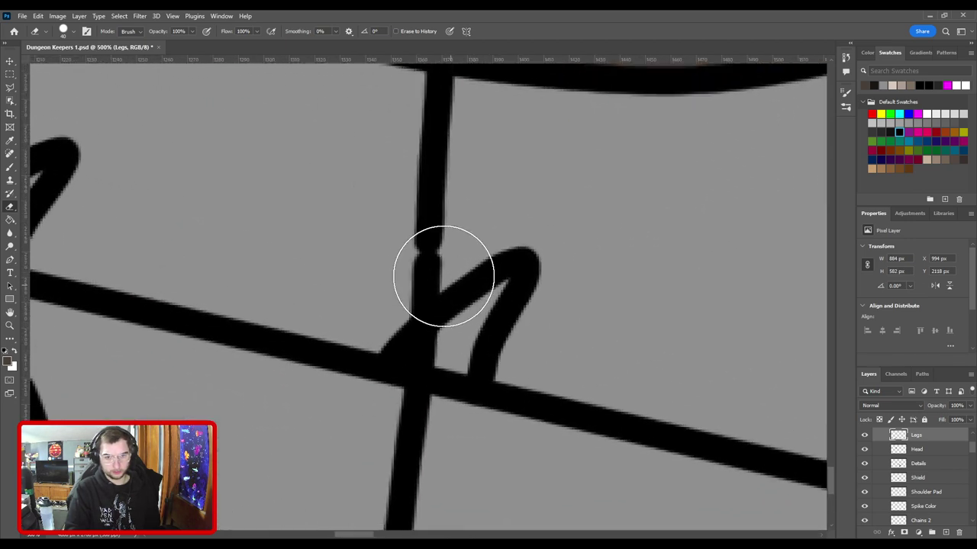
drag(438, 282, 465, 341)
key(v)
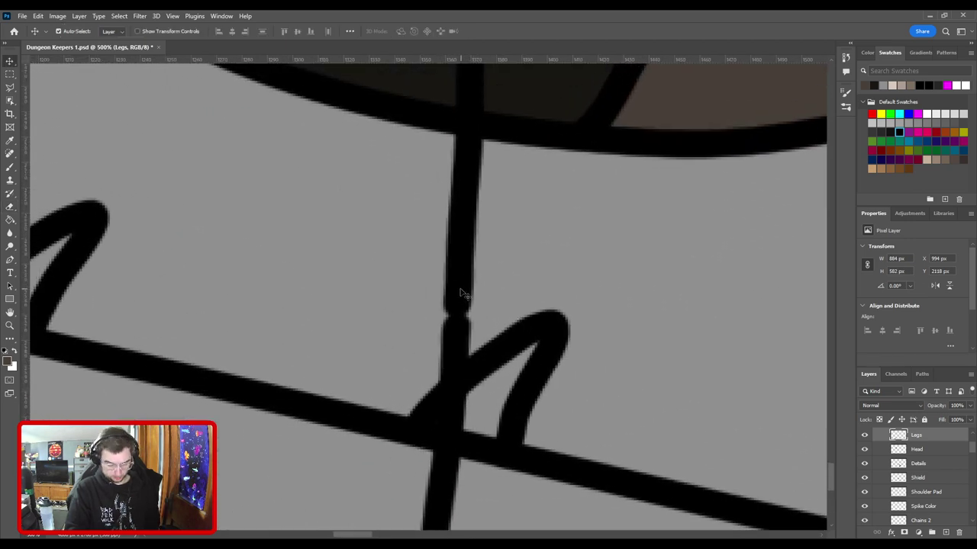
key(b)
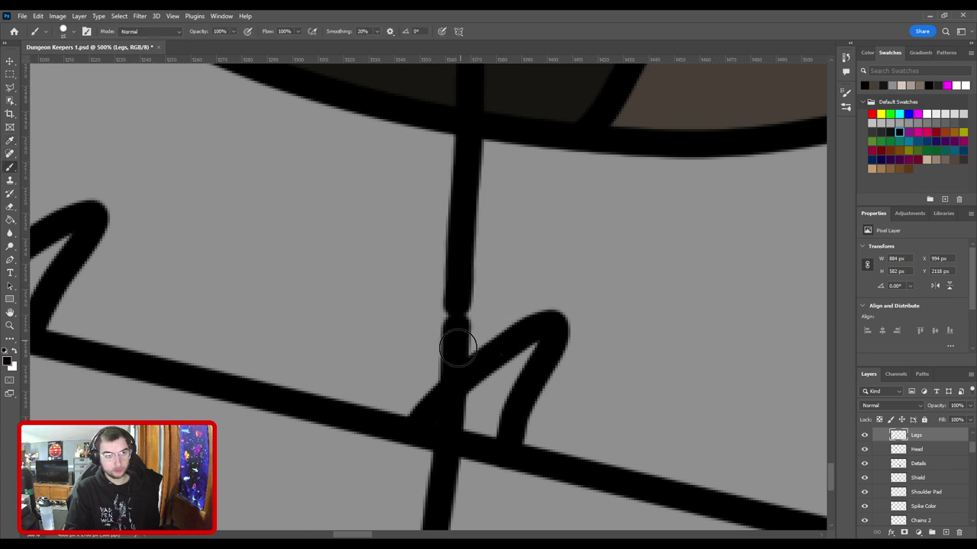
key(bracketleft)
key(bracketleft)
key(bracketleft)
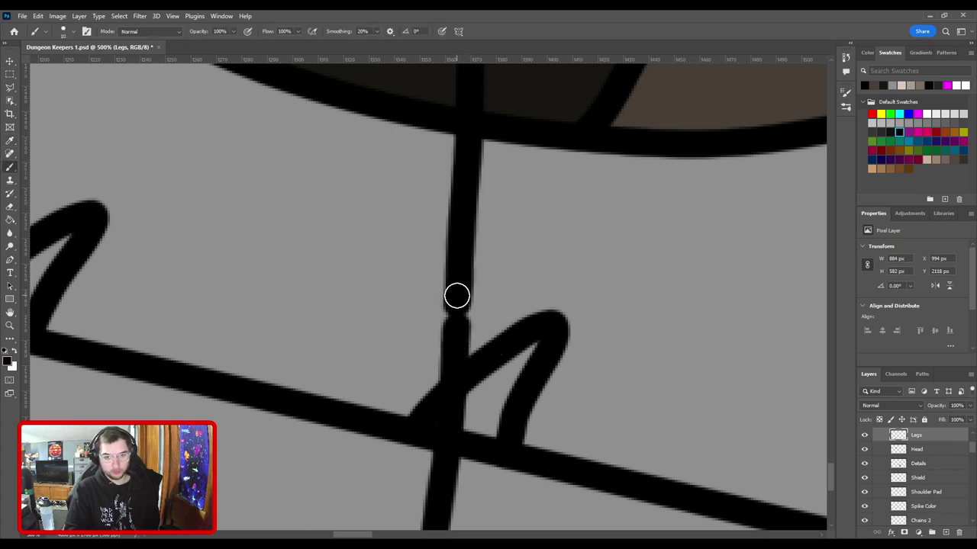
drag(458, 295, 456, 334)
key(ctrl+0)
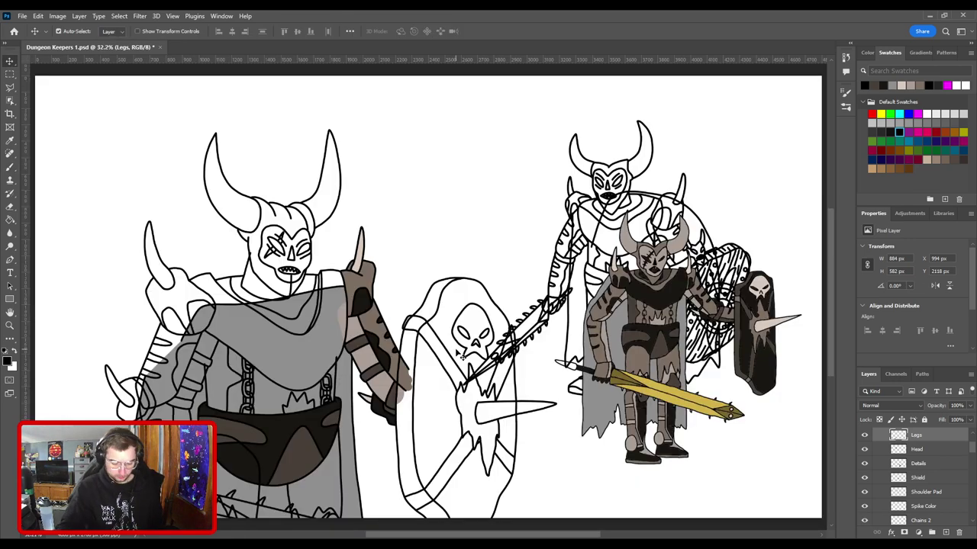
Step: Select the Light Brown layer and sample the brown of the triangular waist cloth patch
key(ctrl+plus)
key(ctrl+plus)
drag(247, 386, 530, 258)
key(ctrl+plus)
key(ctrl+plus)
drag(553, 396, 513, 262)
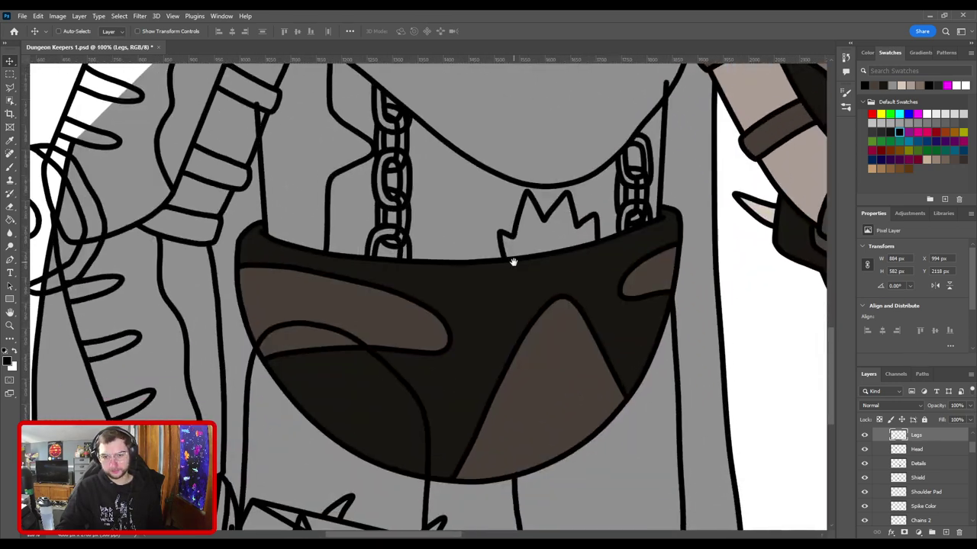
click(544, 374)
key(i)
click(545, 374)
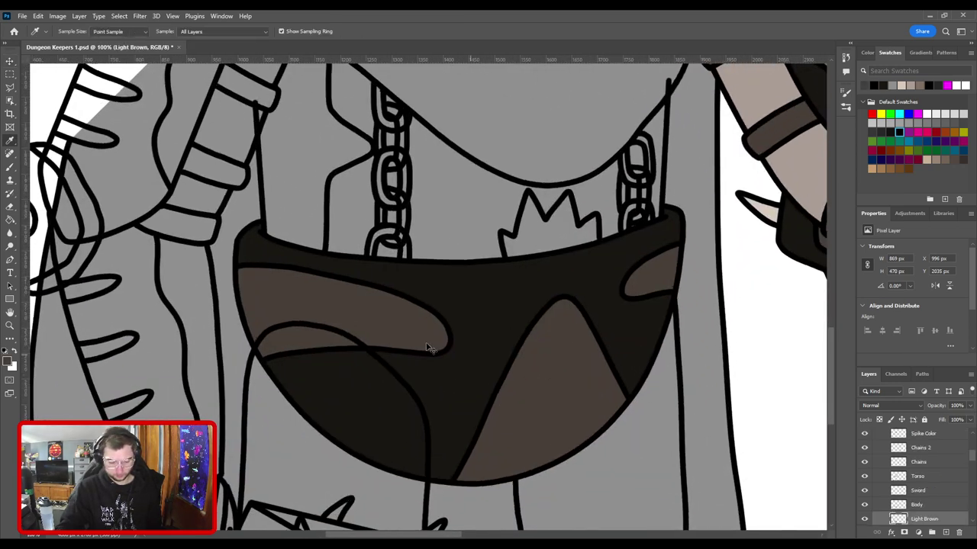
Step: Outline the inside of the sword-side torso panel beside the chain in brown with a 30 px brush
key(ctrl+plus)
drag(294, 305, 534, 445)
drag(451, 313, 460, 345)
key(b)
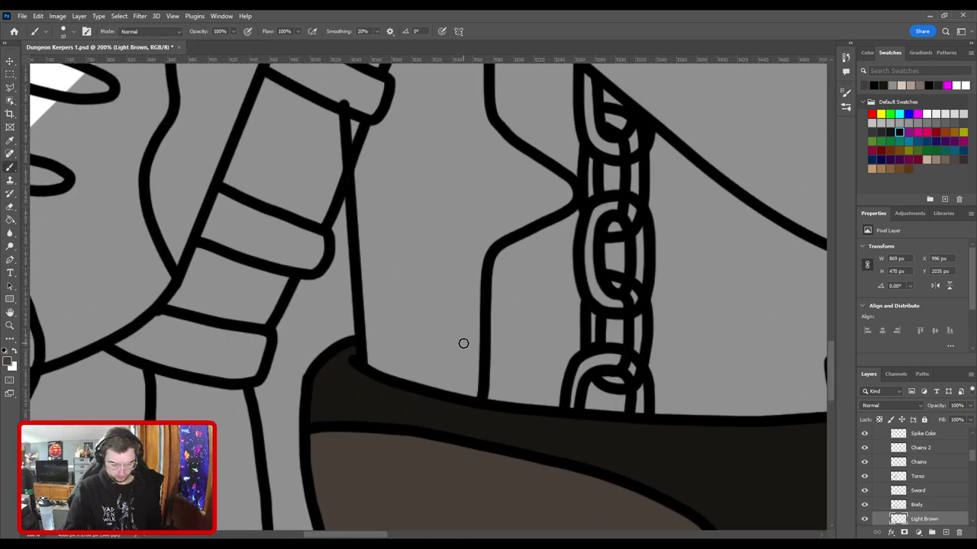
drag(380, 355, 470, 387)
shift+click(474, 266)
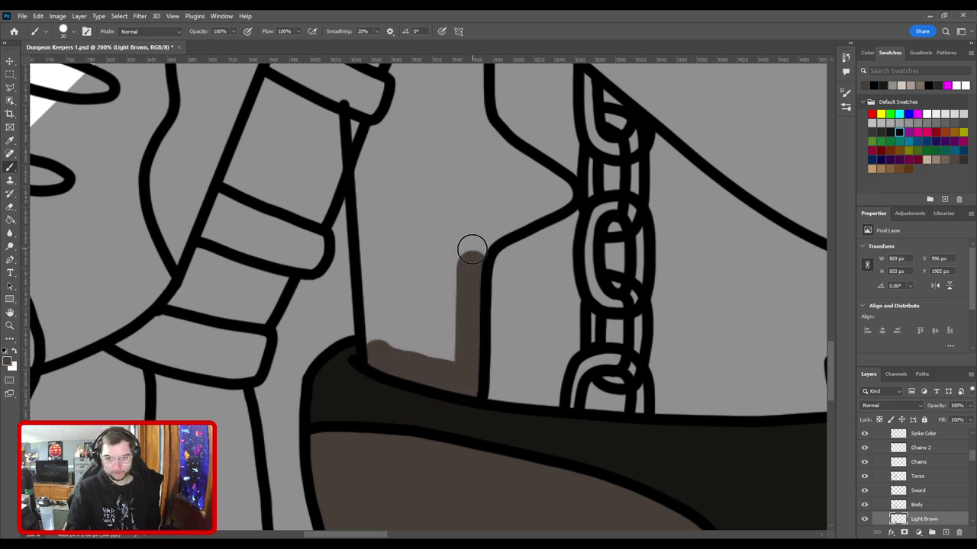
mouse_move(473, 248)
mouse_down()
mouse_move(490, 311)
mouse_move(468, 321)
mouse_move(549, 273)
mouse_move(476, 215)
mouse_move(461, 180)
mouse_move(460, 82)
mouse_move(498, 253)
mouse_move(498, 235)
mouse_move(466, 209)
mouse_move(401, 383)
mouse_move(417, 366)
mouse_move(394, 397)
mouse_move(399, 409)
mouse_move(389, 335)
mouse_move(447, 272)
mouse_up()
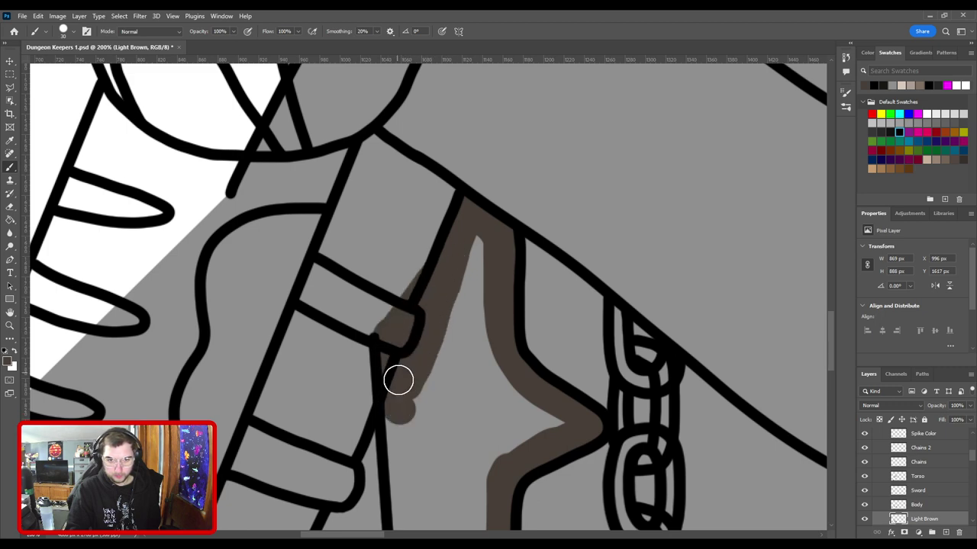
drag(398, 380, 459, 200)
Step: Fill the sword-side torso panel with brown and brush over its fill seams at 30 px
mouse_move(445, 283)
mouse_down()
mouse_move(446, 348)
mouse_move(470, 353)
mouse_up()
click(480, 306)
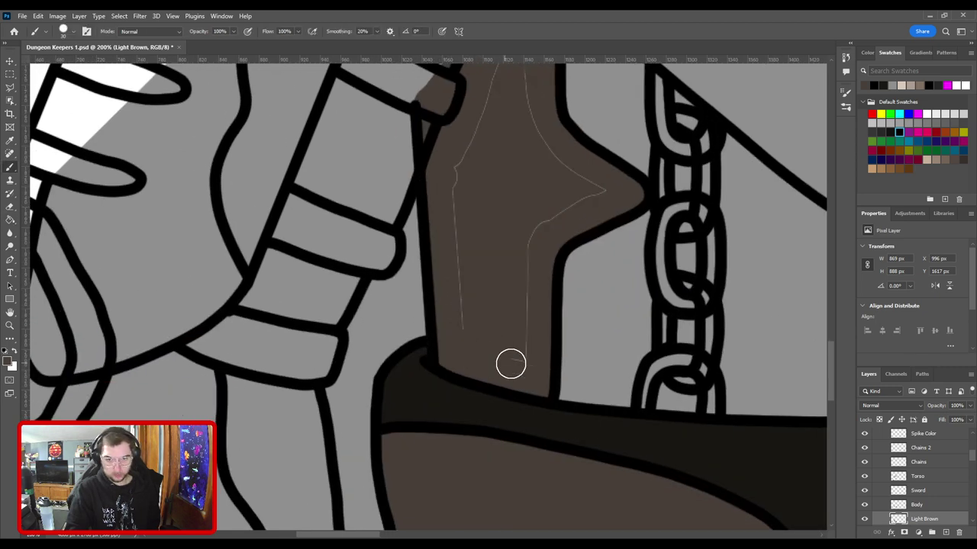
mouse_move(527, 262)
mouse_down()
mouse_move(573, 205)
mouse_move(531, 98)
mouse_up()
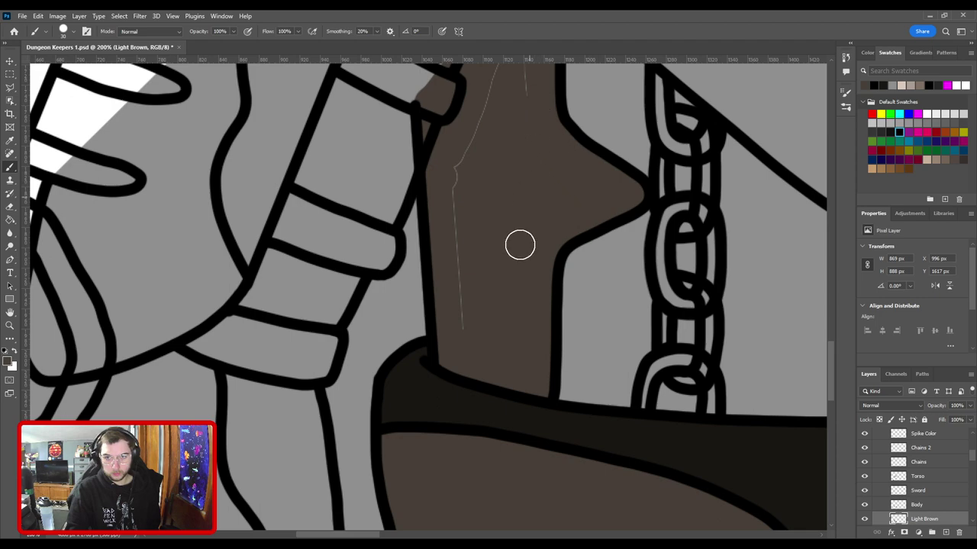
Step: Finish filling the pointed side panel of the large figure's torso with dark brown
mouse_move(456, 284)
mouse_down()
mouse_move(458, 150)
mouse_move(453, 353)
mouse_move(445, 316)
mouse_move(479, 187)
mouse_up()
scroll(520, 352, down, 5)
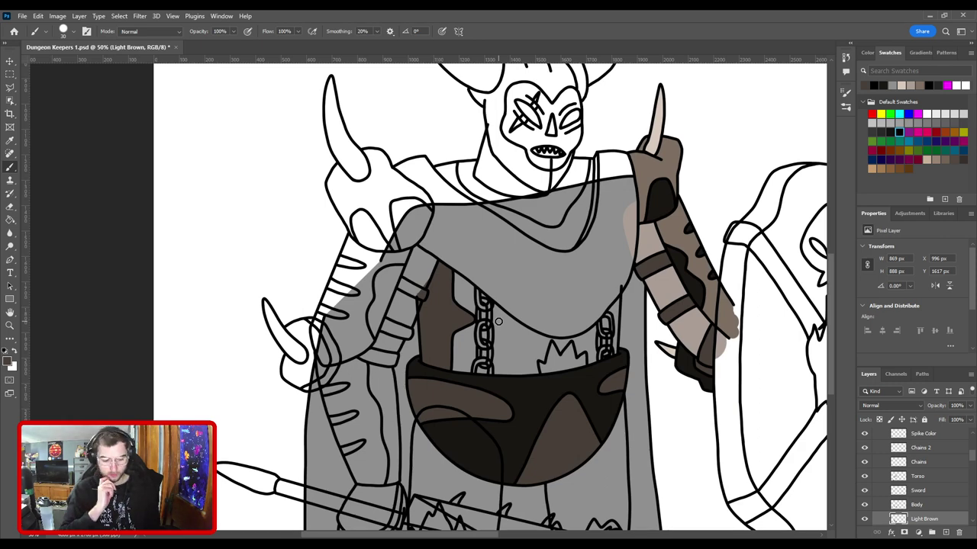
scroll(498, 321, down, 2)
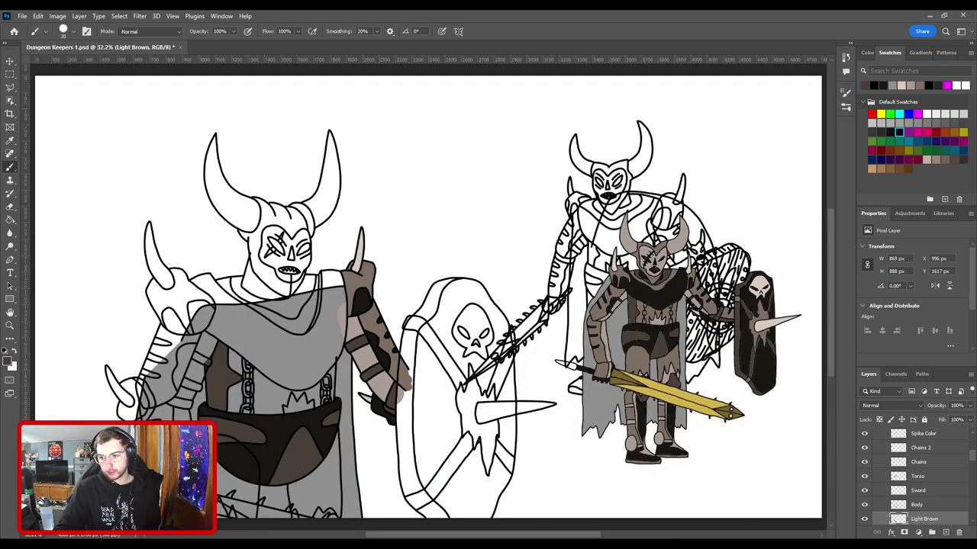
Step: Create a layer named Beige and sample the brownish beige from the small coloured reference figure
click(947, 534)
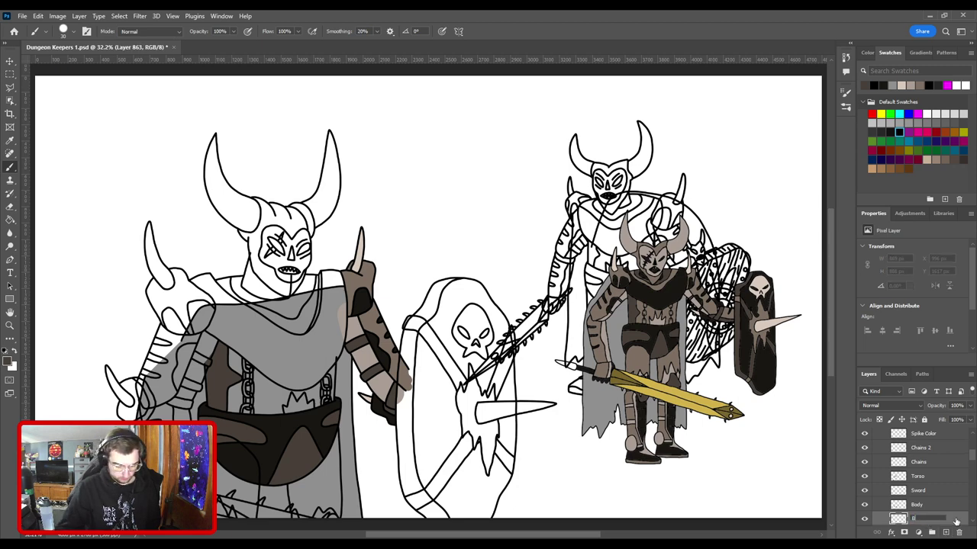
click(956, 521)
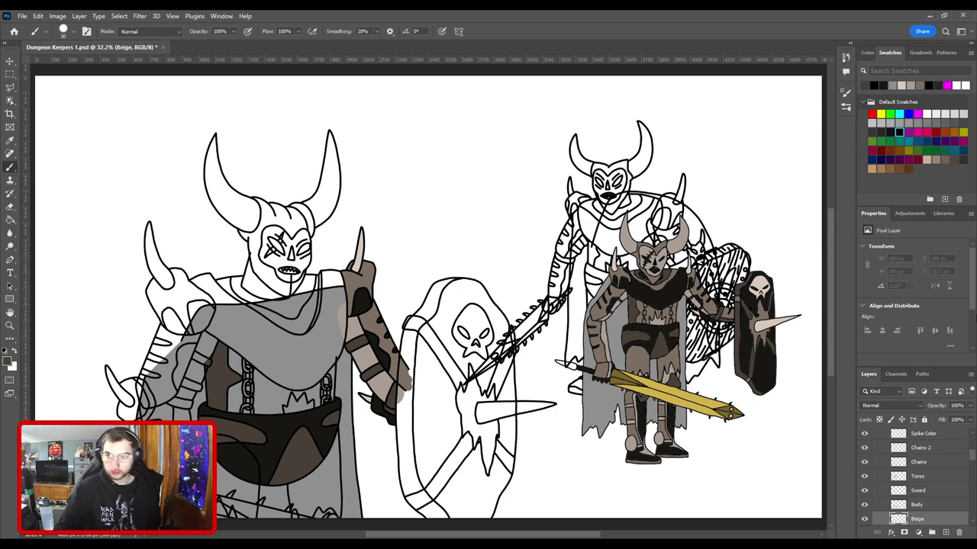
key(i)
scroll(652, 351, up, 3)
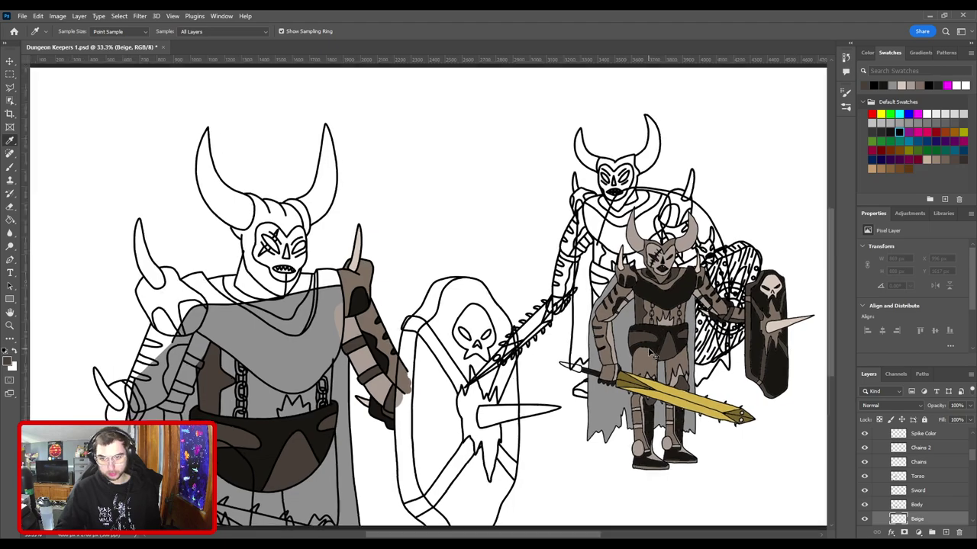
drag(453, 270, 296, 229)
scroll(506, 314, up, 4)
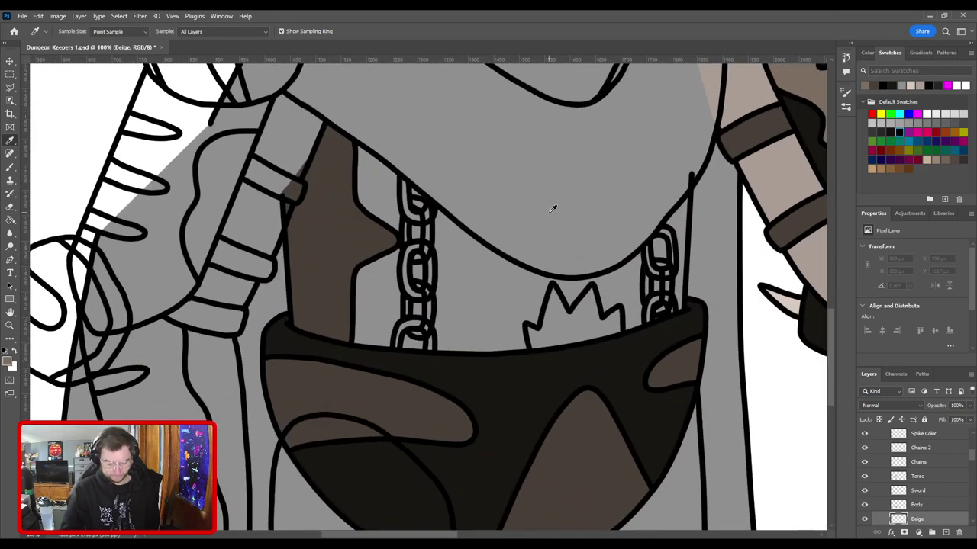
Step: Paint the large figure's torso beige with large brush strokes, covering the area behind both chains up to the side outline
key(b)
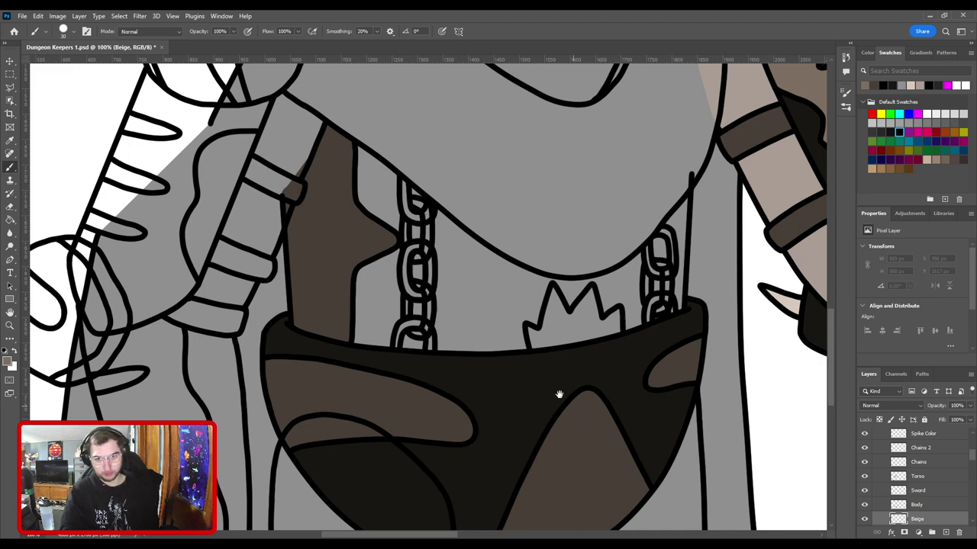
drag(558, 394, 437, 440)
mouse_move(305, 392)
mouse_down()
mouse_move(291, 271)
mouse_move(299, 223)
mouse_move(367, 360)
mouse_move(417, 377)
mouse_move(451, 343)
mouse_up()
key(ctrl+plus)
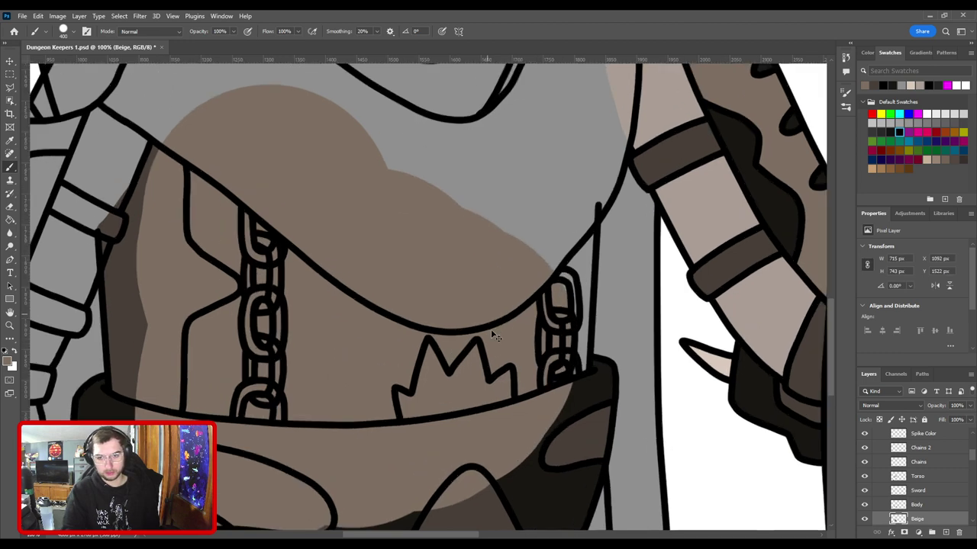
scroll(492, 336, up, 1)
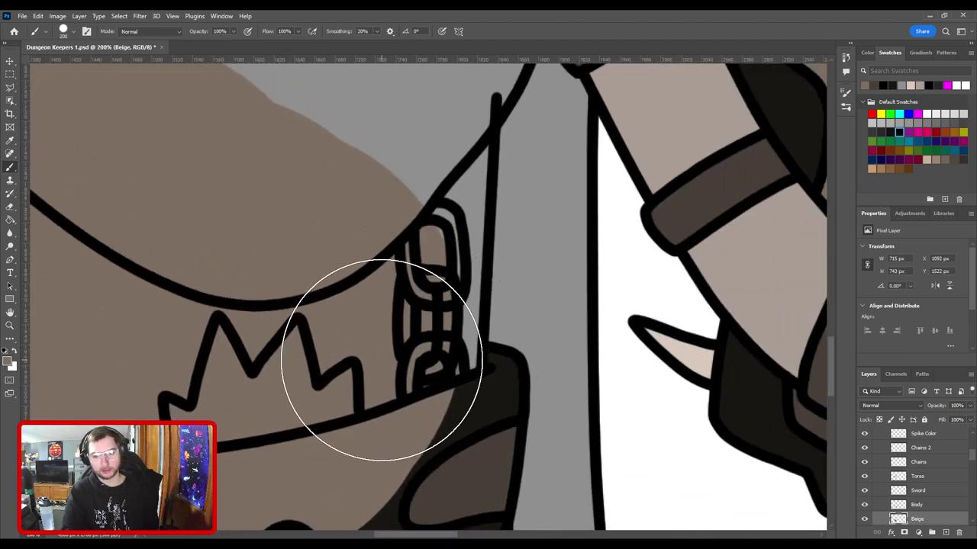
mouse_move(401, 178)
mouse_down()
mouse_move(381, 191)
mouse_move(379, 153)
mouse_move(395, 174)
mouse_up()
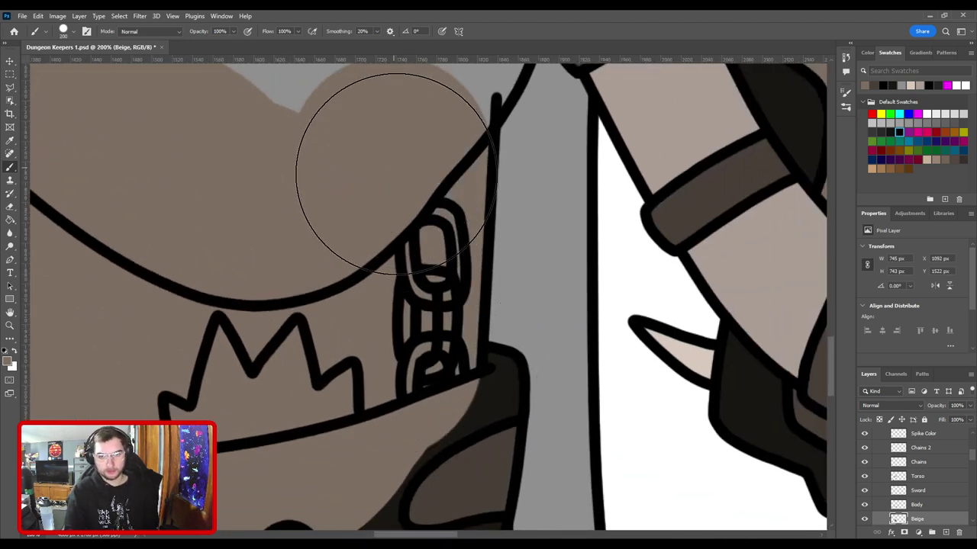
Step: Move the Beige layer beneath the Light Brown and Dark Brown layers
key(bracketleft)
key(bracketleft)
key(bracketleft)
key(bracketleft)
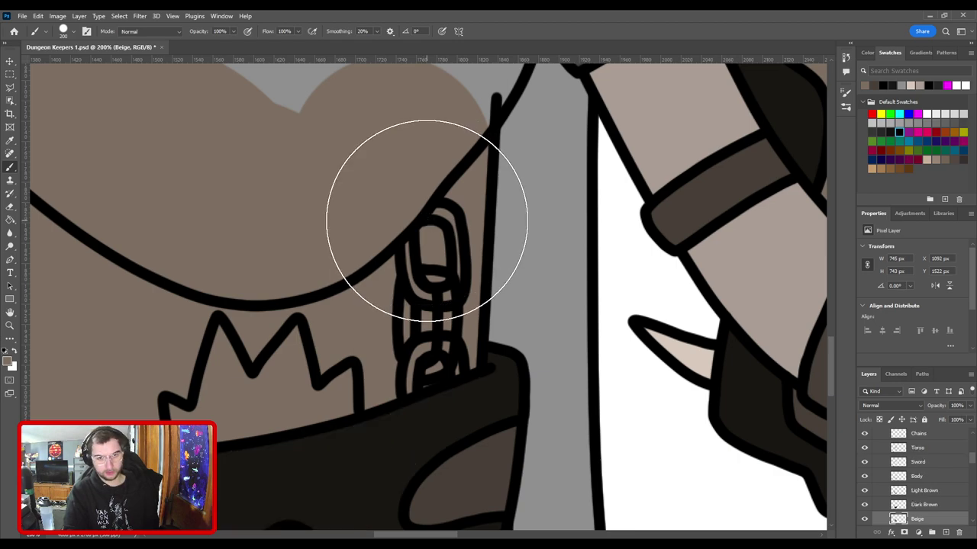
Step: Sample the light beige from the shield arm's forearm and create a layer named Light Beige
key(ctrl+minus)
key(ctrl+minus)
drag(416, 257, 468, 286)
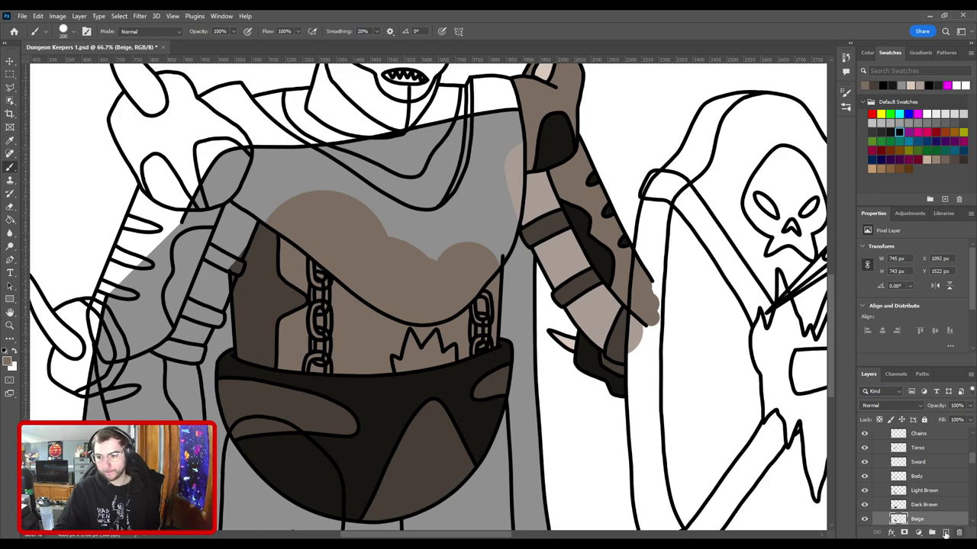
mouse_move(644, 304)
mouse_down()
mouse_move(106, 336)
mouse_move(385, 330)
mouse_up()
key(i)
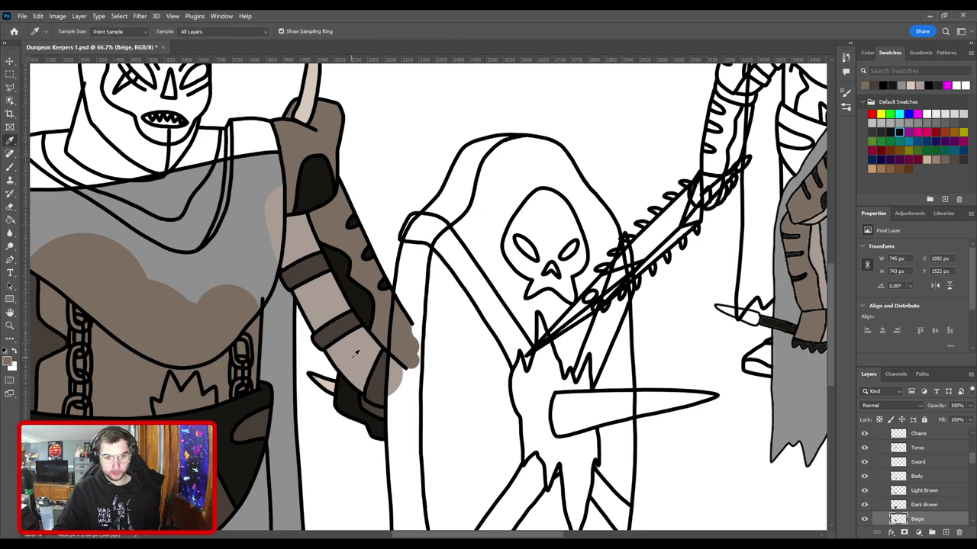
click(355, 353)
click(945, 532)
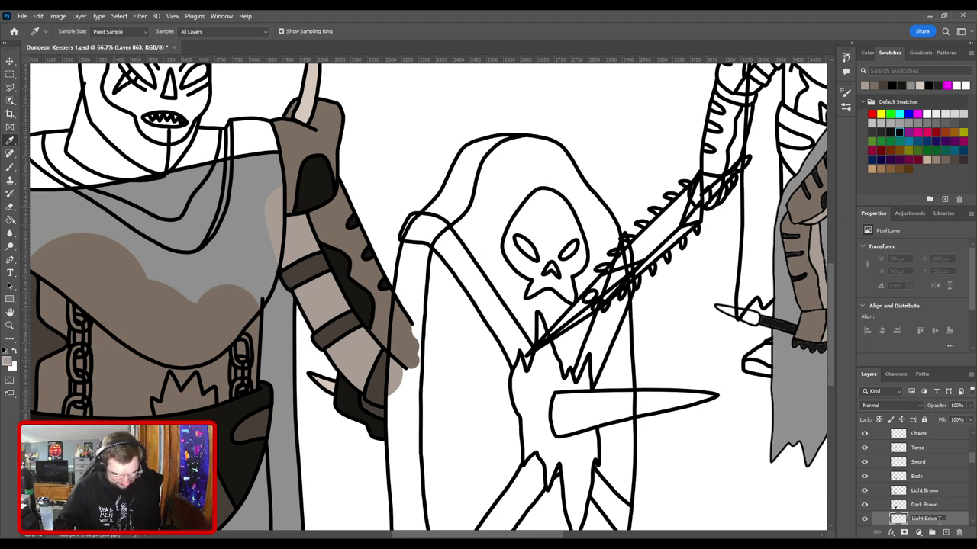
key(Return)
key(b)
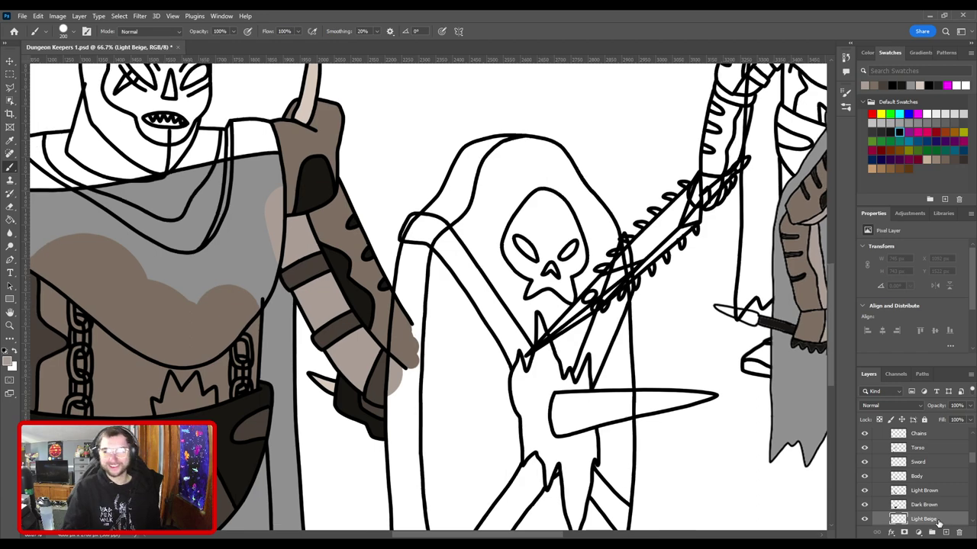
Step: Paint the jagged patch above the belt light beige with a reduced brush size
key(ctrl+minus)
drag(432, 347, 592, 299)
scroll(592, 299, up, 5)
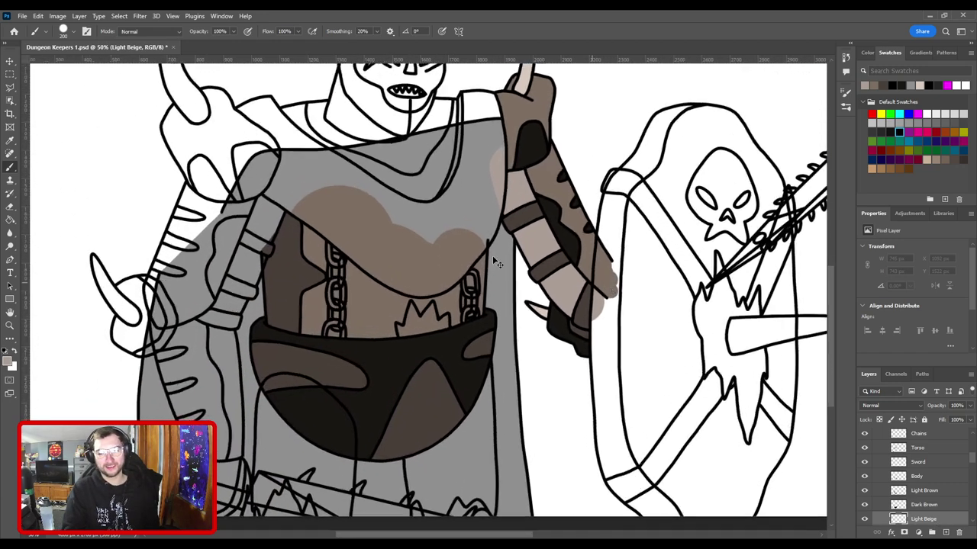
key(bracketleft)
key(bracketleft)
key(bracketleft)
key(bracketleft)
key(bracketleft)
key(bracketleft)
key(bracketleft)
key(bracketleft)
key(bracketleft)
key(bracketleft)
key(bracketleft)
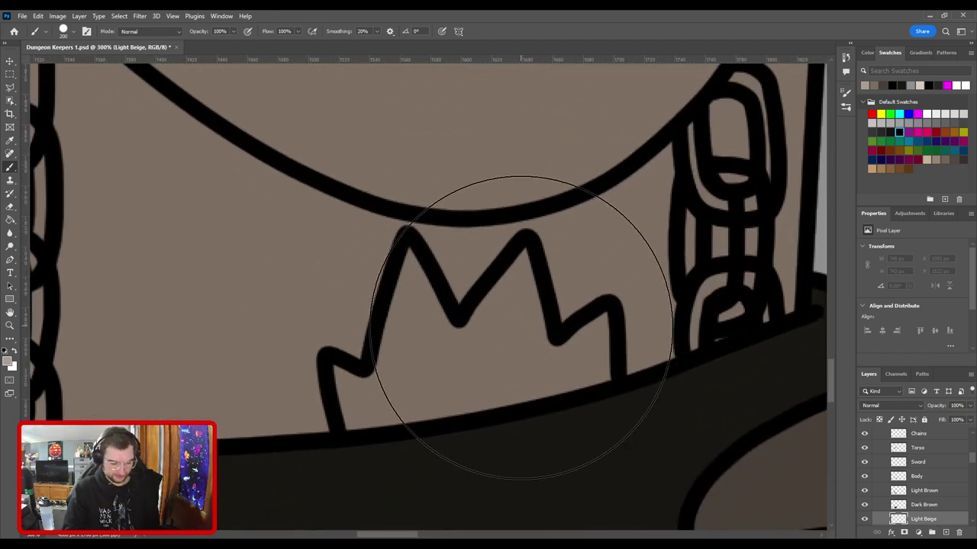
mouse_move(368, 415)
mouse_down()
mouse_move(340, 372)
mouse_move(386, 392)
mouse_move(376, 382)
mouse_move(411, 257)
mouse_move(455, 340)
mouse_move(489, 318)
mouse_move(464, 339)
mouse_move(521, 258)
mouse_move(550, 353)
mouse_move(548, 336)
mouse_move(558, 355)
mouse_move(599, 319)
mouse_move(602, 367)
mouse_move(500, 402)
mouse_move(369, 418)
mouse_move(394, 399)
mouse_move(415, 308)
mouse_move(422, 392)
mouse_move(432, 357)
mouse_move(464, 385)
mouse_move(483, 380)
mouse_move(511, 298)
mouse_move(507, 349)
mouse_move(518, 374)
mouse_move(582, 364)
mouse_up()
key(bracketright)
key(bracketright)
key(bracketright)
Step: Group the layers from Body down to Beige and name the group Body
key(ctrl+minus)
key(ctrl+minus)
key(ctrl+minus)
key(ctrl+minus)
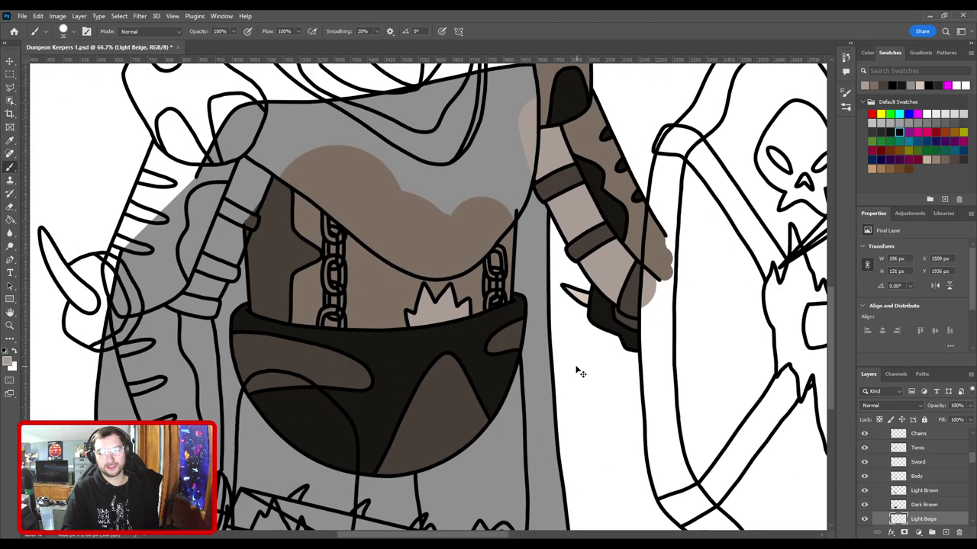
key(ctrl+minus)
key(ctrl+minus)
key(ctrl+minus)
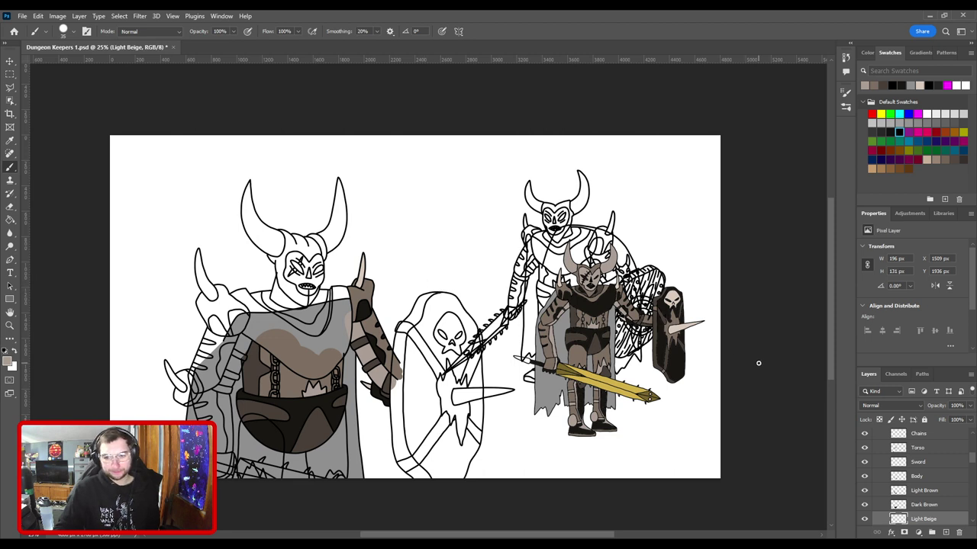
scroll(956, 486, down, 1)
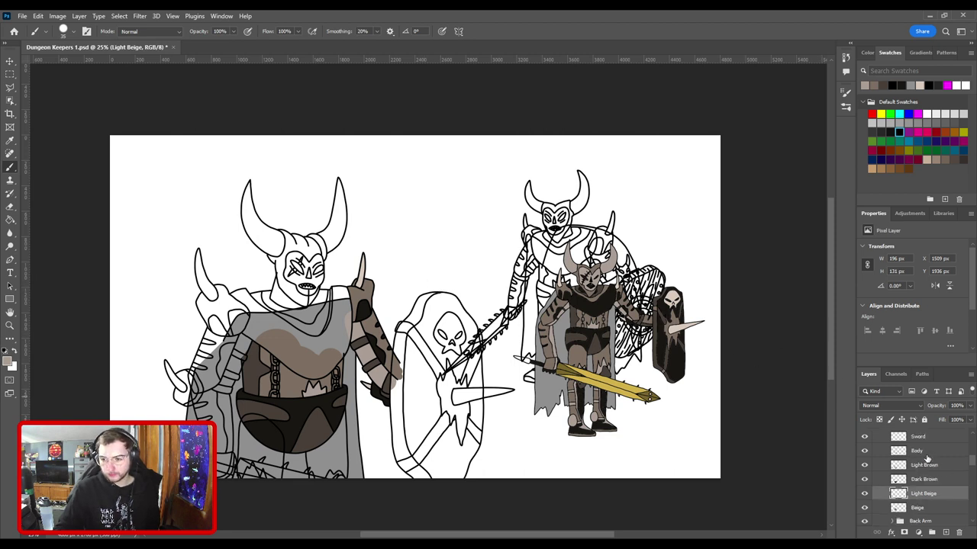
click(926, 455)
shift+click(926, 512)
click(932, 532)
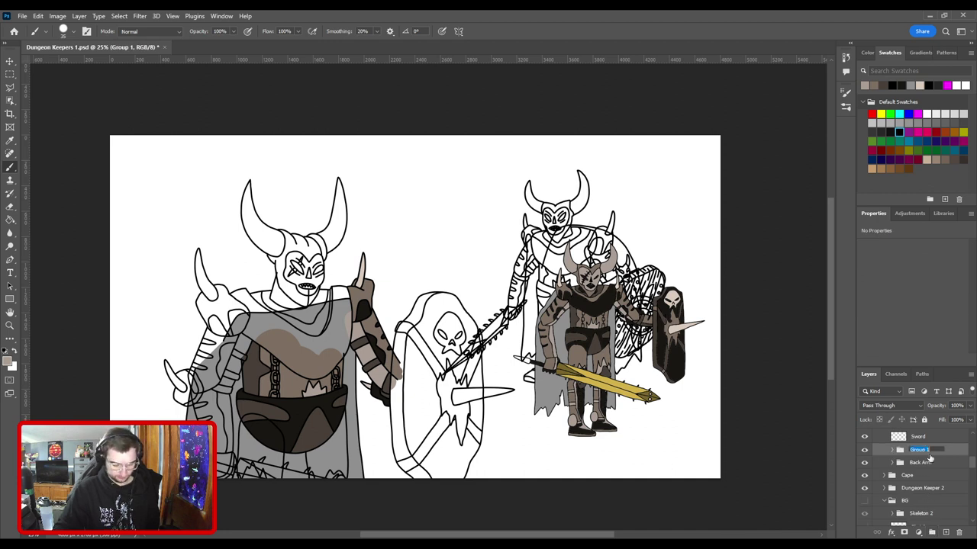
key(Return)
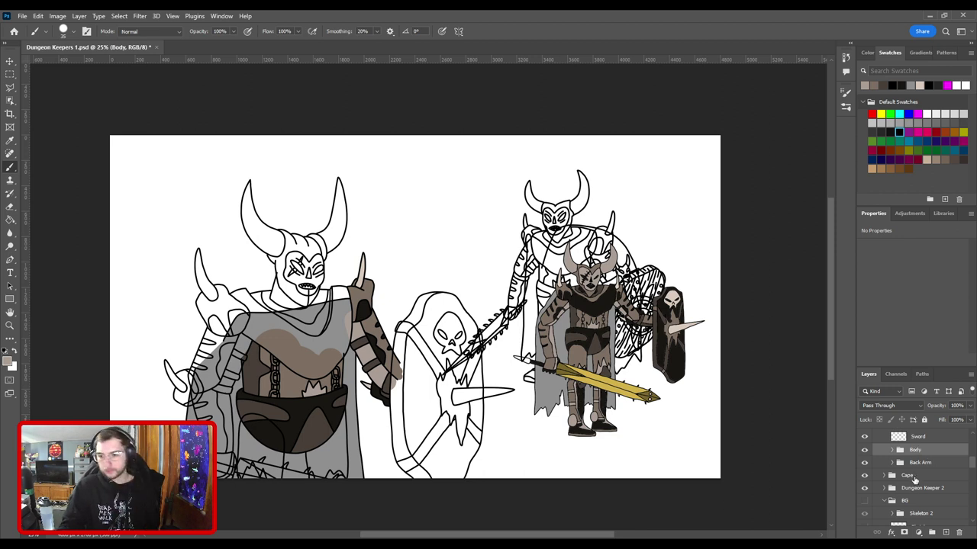
Step: Move the Chains 2 and Chains layers into the Body group and expand the group
scroll(915, 478, up, 5)
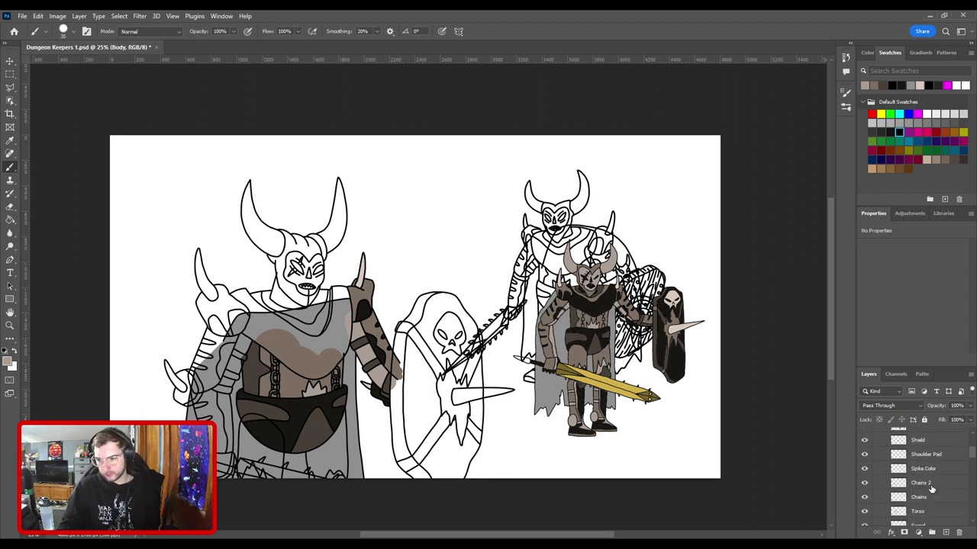
click(932, 483)
shift+click(932, 497)
scroll(931, 465, down, 2)
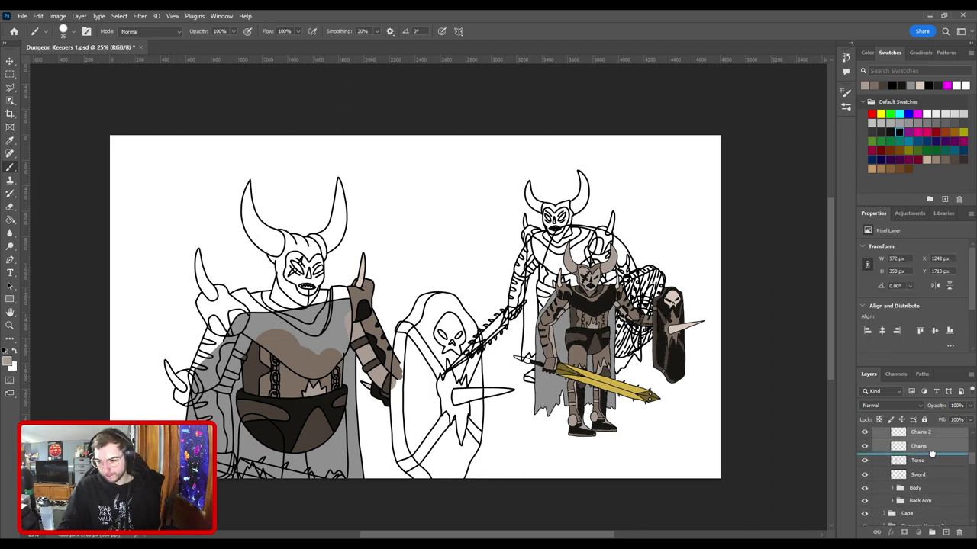
drag(931, 454, 926, 489)
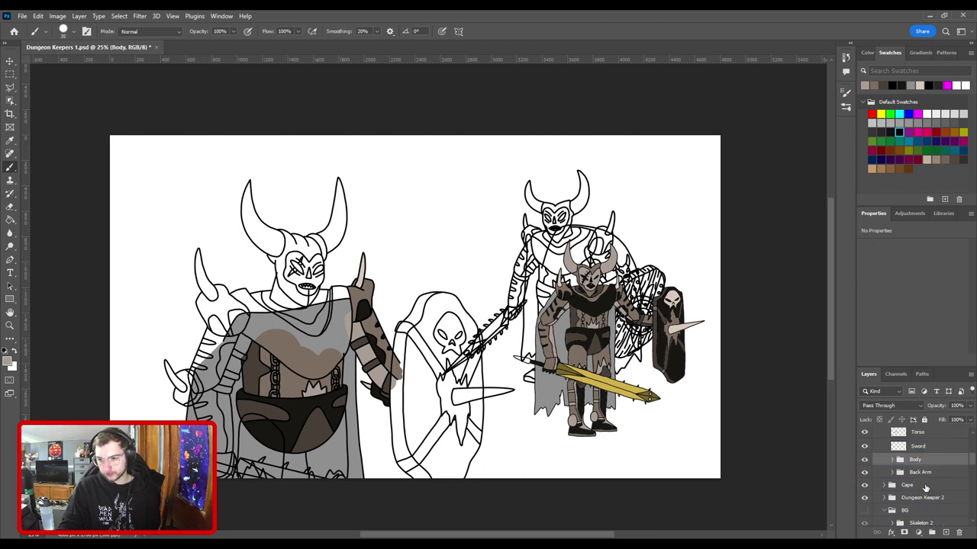
click(891, 460)
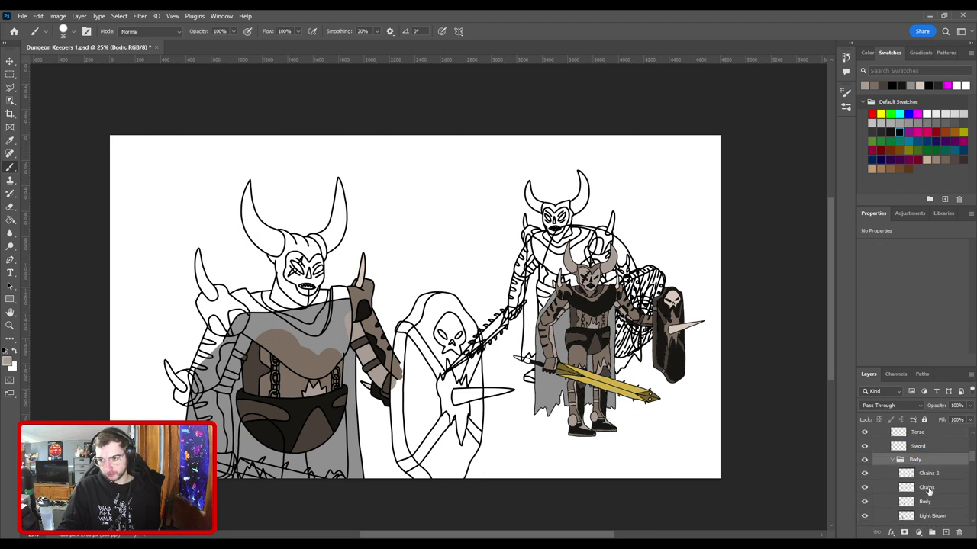
Step: Add a new layer directly above the Body layer inside the group and choose a very dark grey swatch
click(933, 502)
click(944, 532)
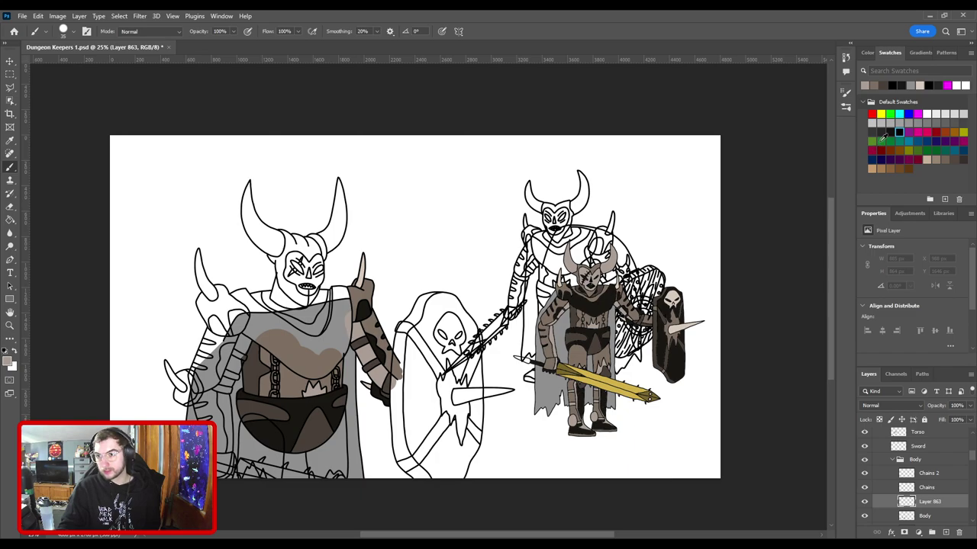
click(882, 131)
Step: Examine how the torso chains are coloured on the small reference figure
key(ctrl+plus)
key(ctrl+plus)
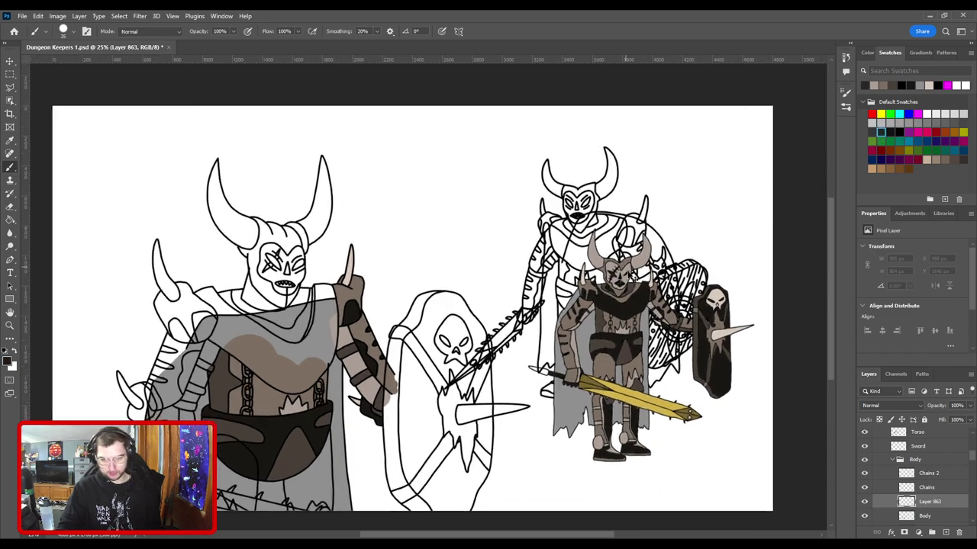
drag(499, 224, 194, 84)
scroll(451, 259, up, 3)
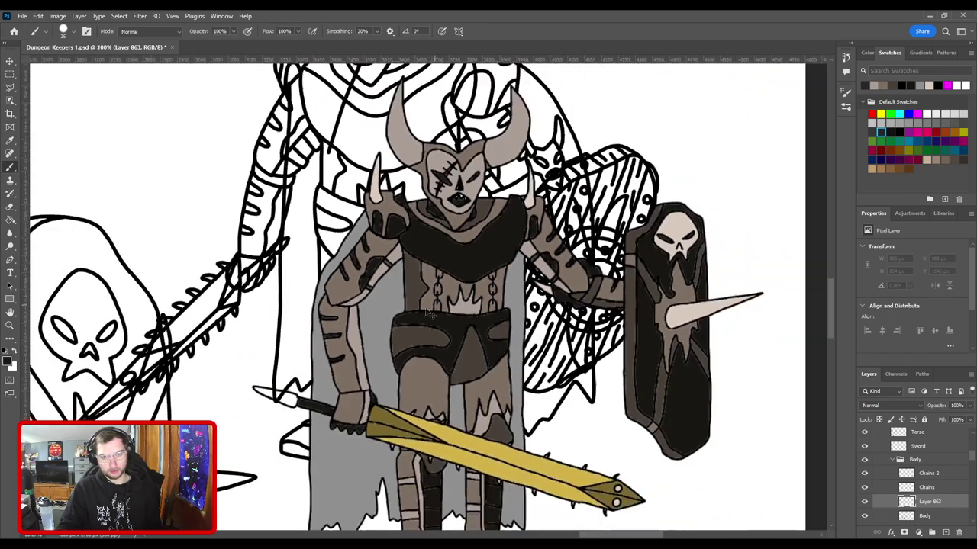
key(ctrl+minus)
drag(355, 274, 654, 207)
key(ctrl+minus)
drag(332, 329, 625, 284)
Step: Paint the three wide oval links of the chain beside the dark brown side panel very dark grey
key(ctrl+plus)
key(ctrl+plus)
key(ctrl+plus)
key(ctrl+plus)
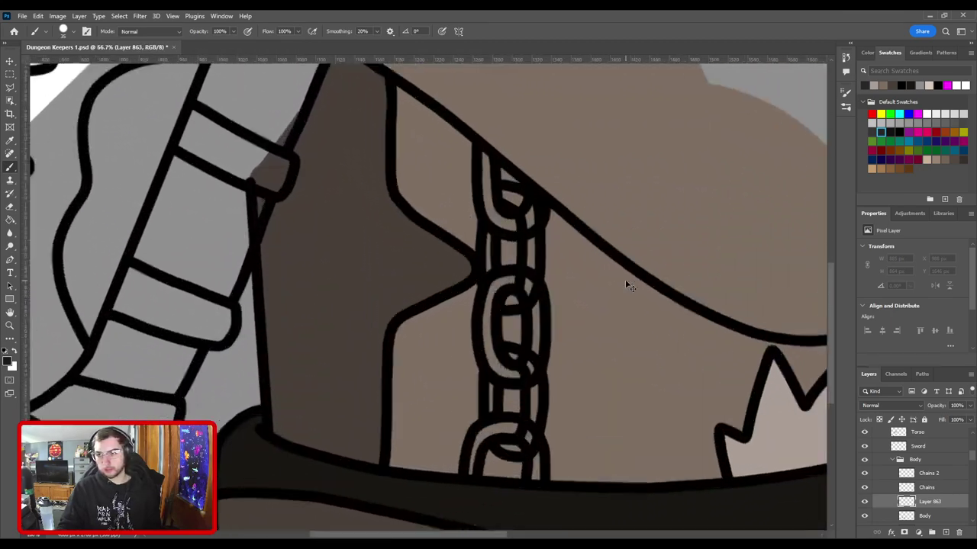
drag(541, 288, 448, 239)
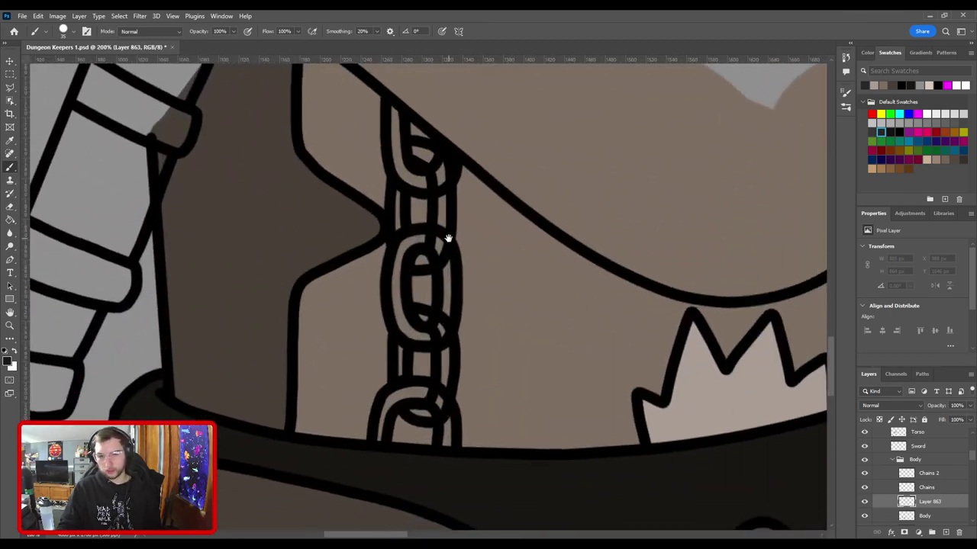
click(864, 487)
click(864, 488)
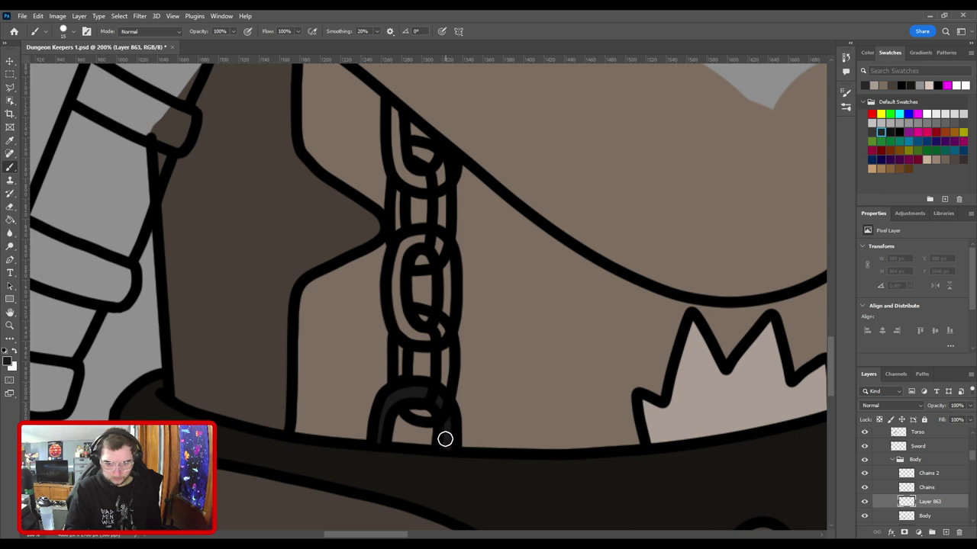
drag(445, 438, 448, 418)
mouse_move(445, 321)
mouse_down()
mouse_move(438, 249)
mouse_move(417, 237)
mouse_move(399, 257)
mouse_move(396, 297)
mouse_move(420, 343)
mouse_up()
drag(408, 235, 420, 353)
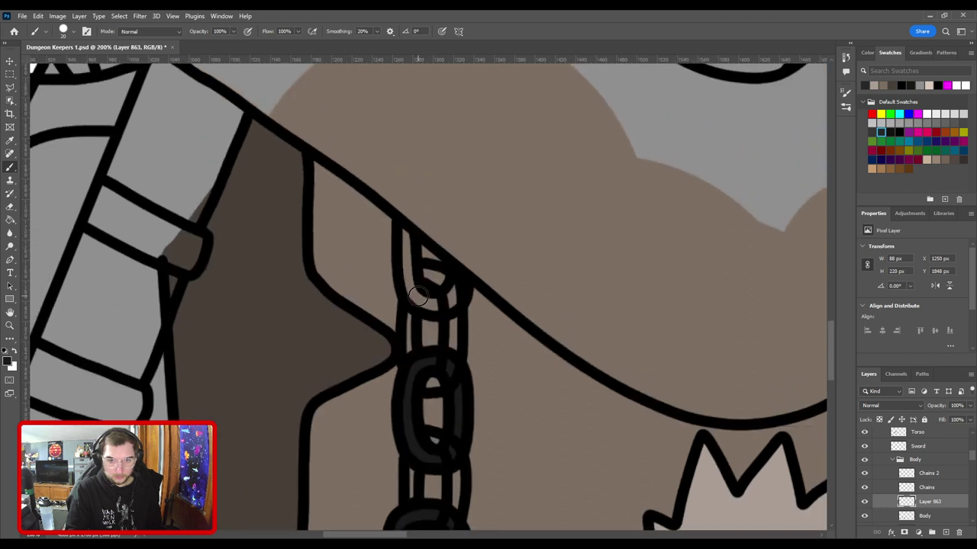
mouse_move(429, 299)
mouse_down()
mouse_move(404, 236)
mouse_move(419, 306)
mouse_move(443, 306)
mouse_move(471, 274)
mouse_up()
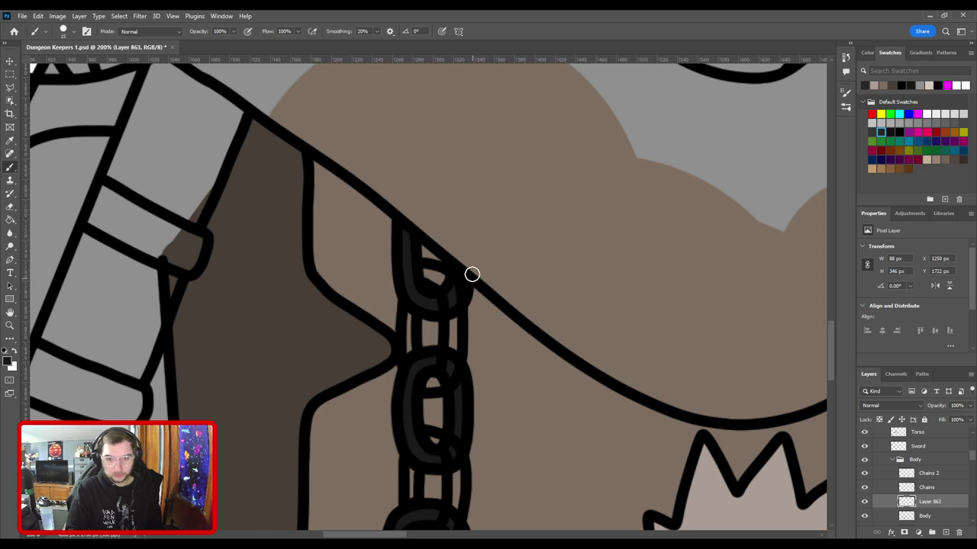
key(ctrl+minus)
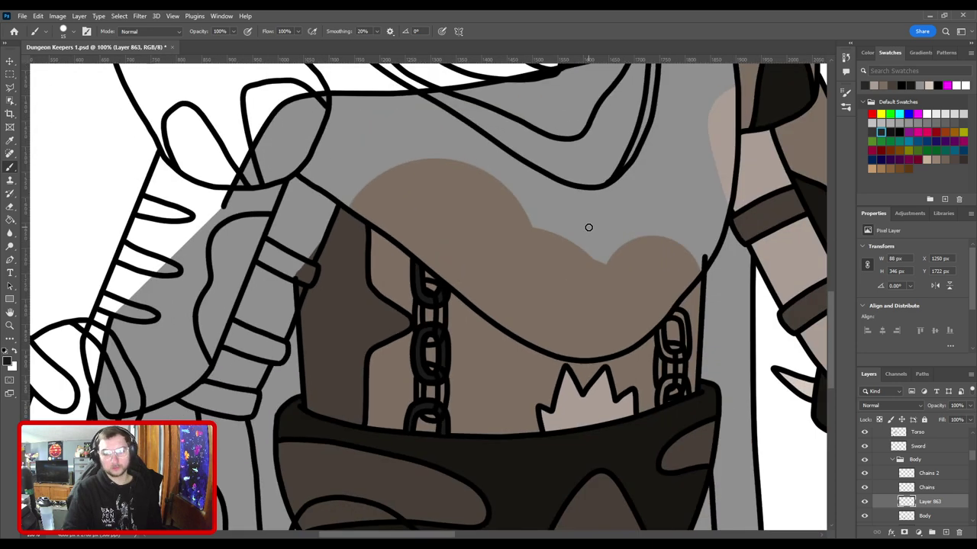
Step: Rename the new layer holding the dark link colour to Chains Color
click(943, 489)
double_click(931, 501)
text(C)
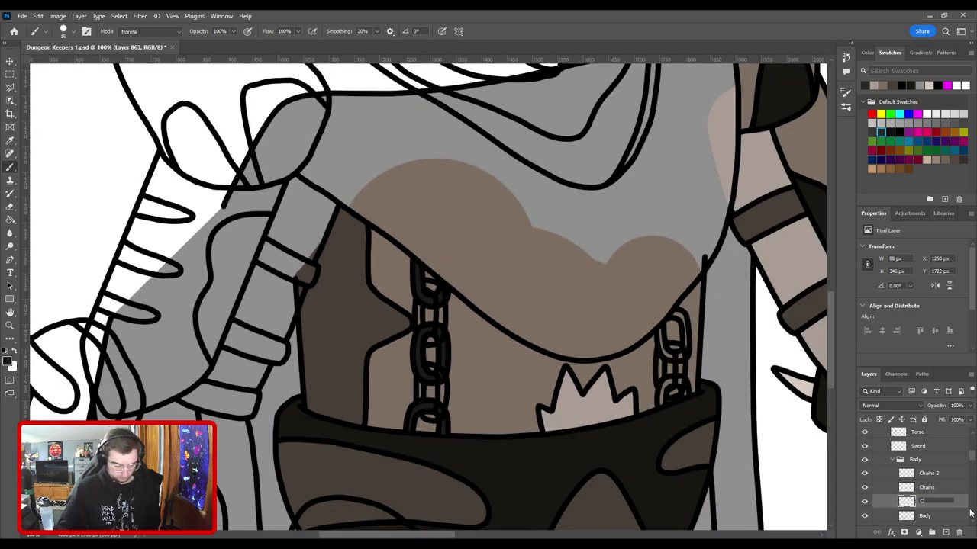
text(hains Color)
key(Return)
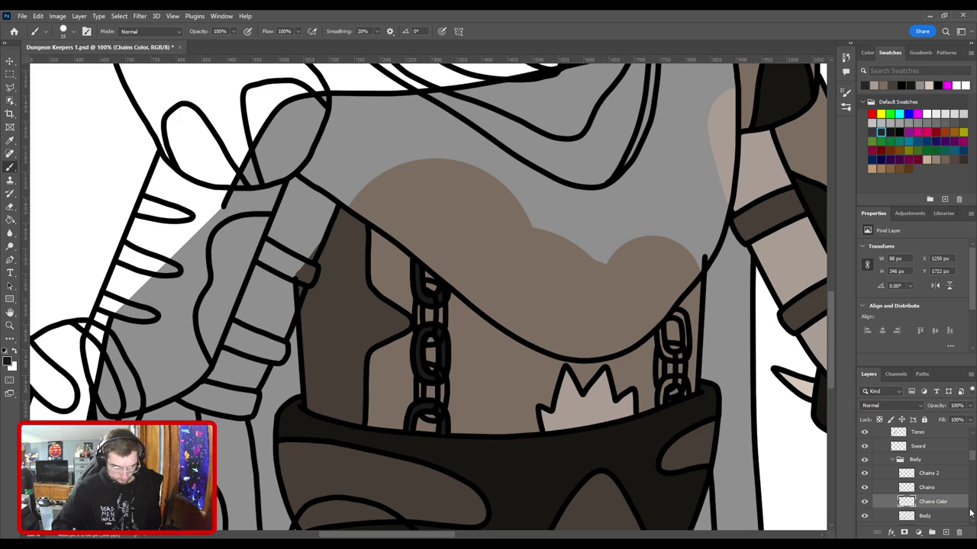
Step: Add a new layer directly above the Chains layer and name it Chains Color
click(932, 489)
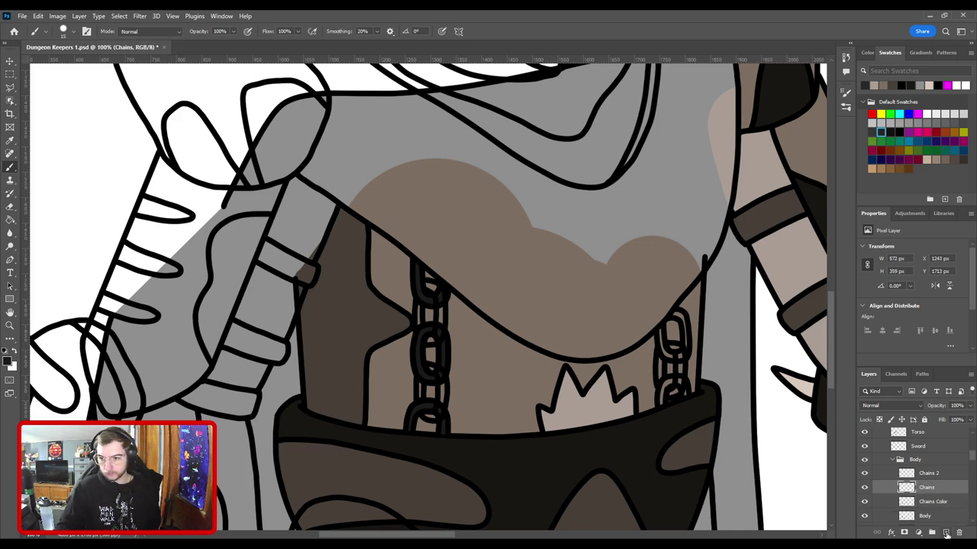
click(946, 533)
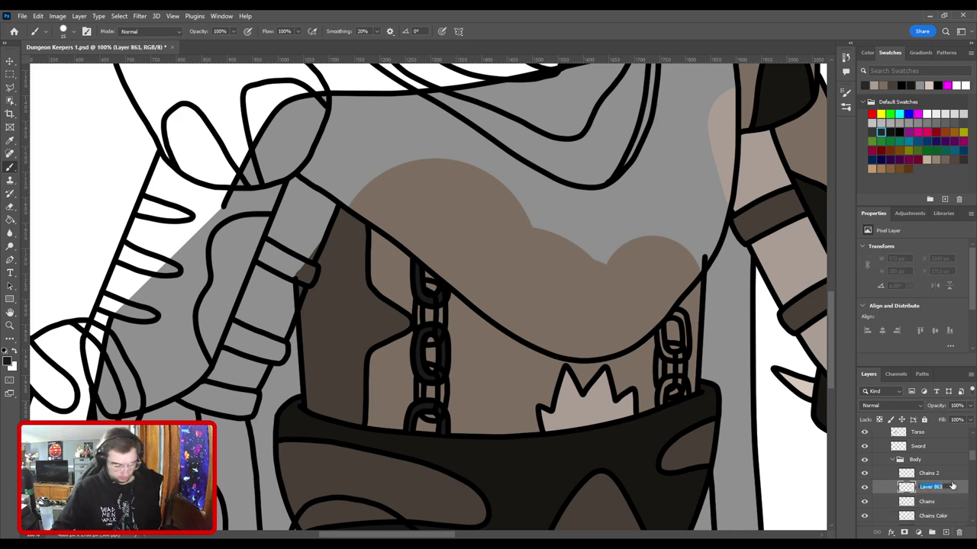
text(Chains)
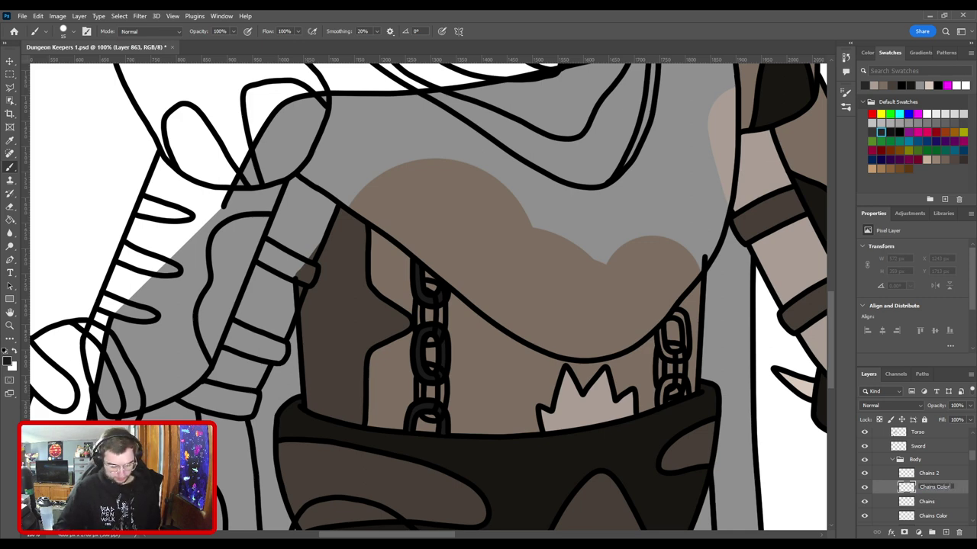
text( Color)
key(Return)
Step: Enlarge the brush and paint both sides of the upper connecting link in the chain beside the brown side panel very dark grey
key(ctrl+plus)
key(ctrl+plus)
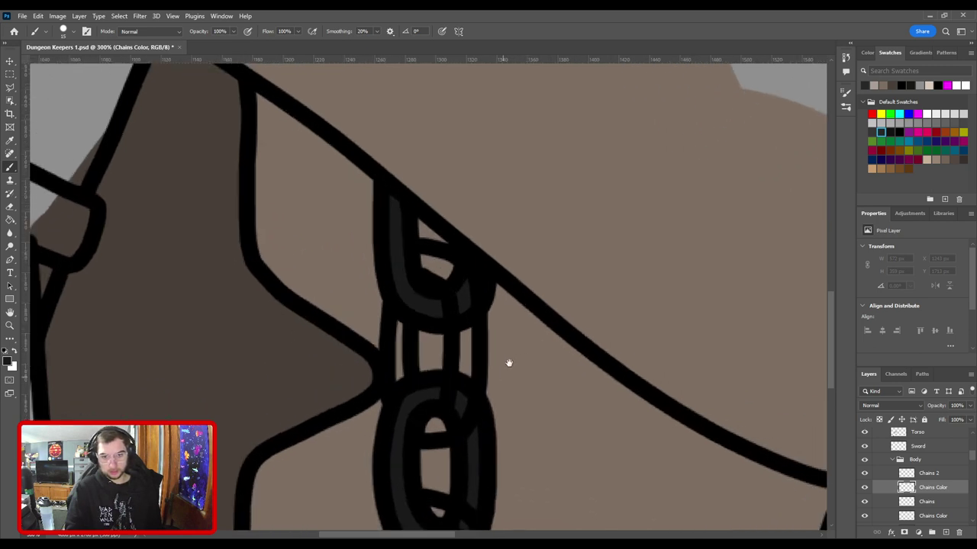
drag(508, 362, 521, 316)
key(ctrl+plus)
key(bracketright)
mouse_move(464, 412)
mouse_down()
mouse_move(491, 398)
mouse_move(494, 257)
mouse_move(482, 206)
mouse_move(450, 192)
mouse_up()
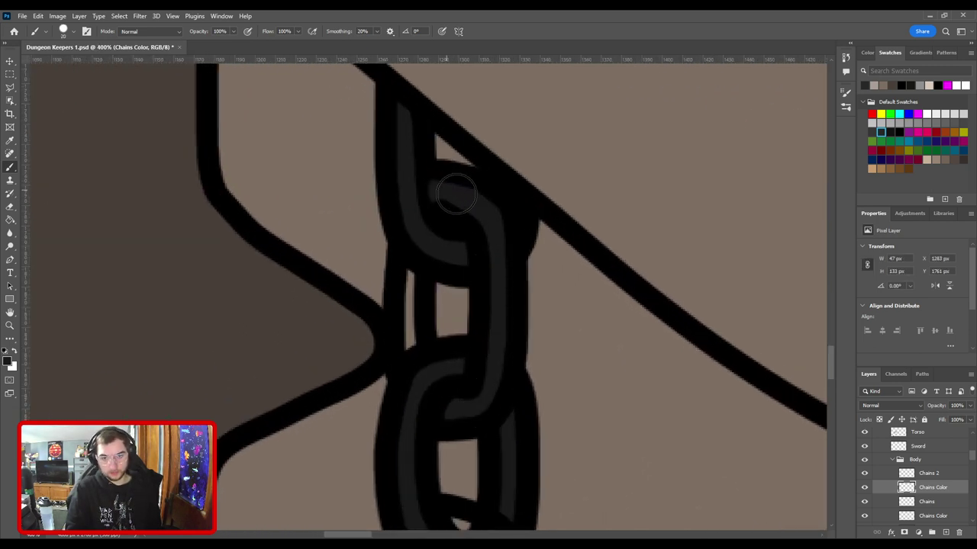
mouse_move(455, 271)
mouse_down()
mouse_move(488, 207)
mouse_move(445, 242)
mouse_move(446, 285)
mouse_up()
Step: Paint the lower connecting link of the same chain, just above the belt, very dark grey on both sides
key(ctrl+minus)
key(ctrl+minus)
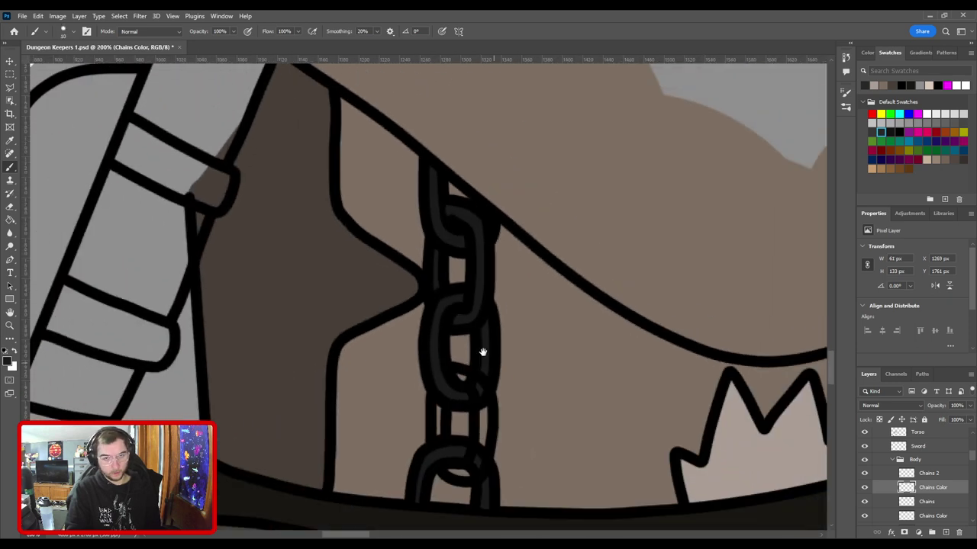
mouse_move(484, 351)
mouse_down()
mouse_move(431, 297)
mouse_move(460, 334)
mouse_move(467, 361)
mouse_move(459, 427)
mouse_move(446, 449)
mouse_move(408, 444)
mouse_up()
key(ctrl+plus)
drag(398, 391, 397, 350)
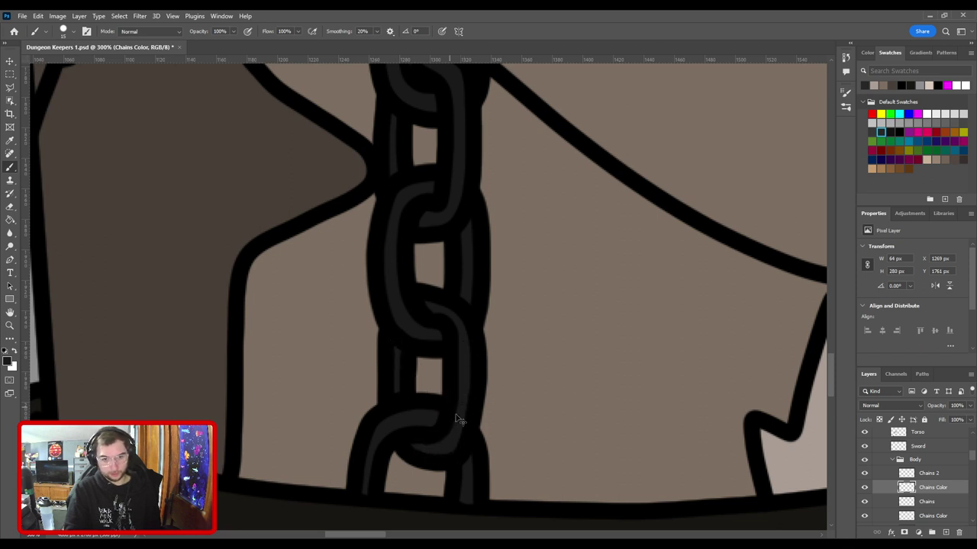
Step: On the Chains 2 layer, touch up the black outline around the upper connecting link's end with a smaller brush and sampled black
key(ctrl+minus)
drag(432, 271, 414, 355)
scroll(413, 356, up, 3)
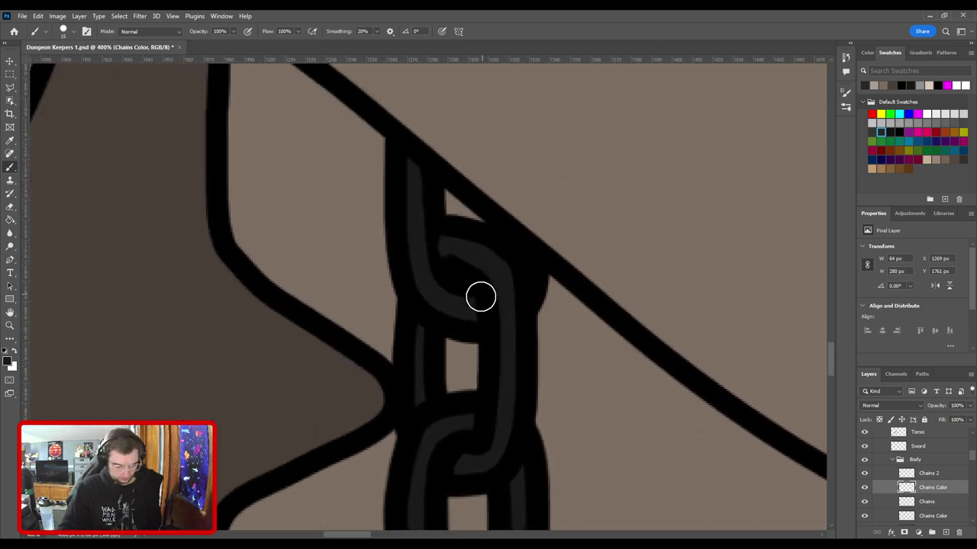
key(v)
key(alt+bracketright)
key(b)
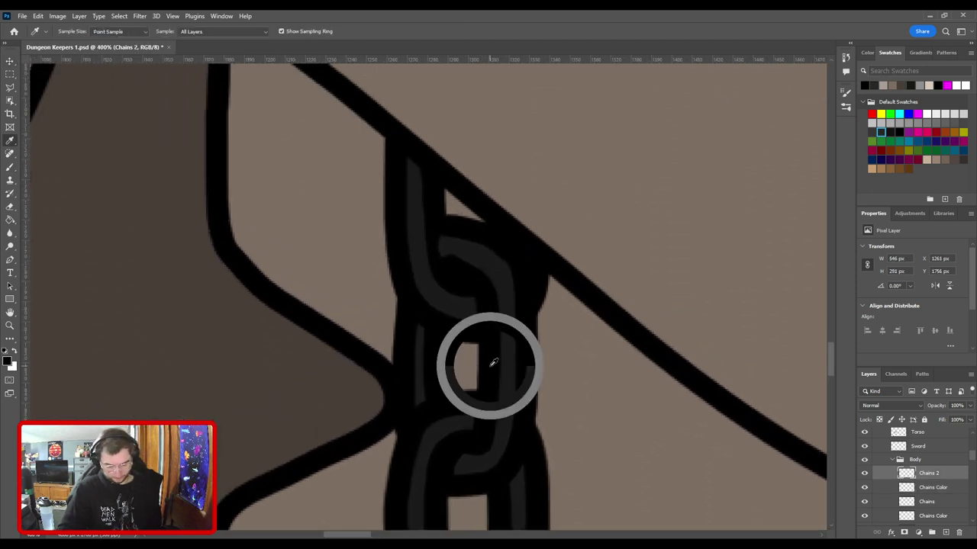
key(bracketleft)
key(bracketleft)
key(bracketleft)
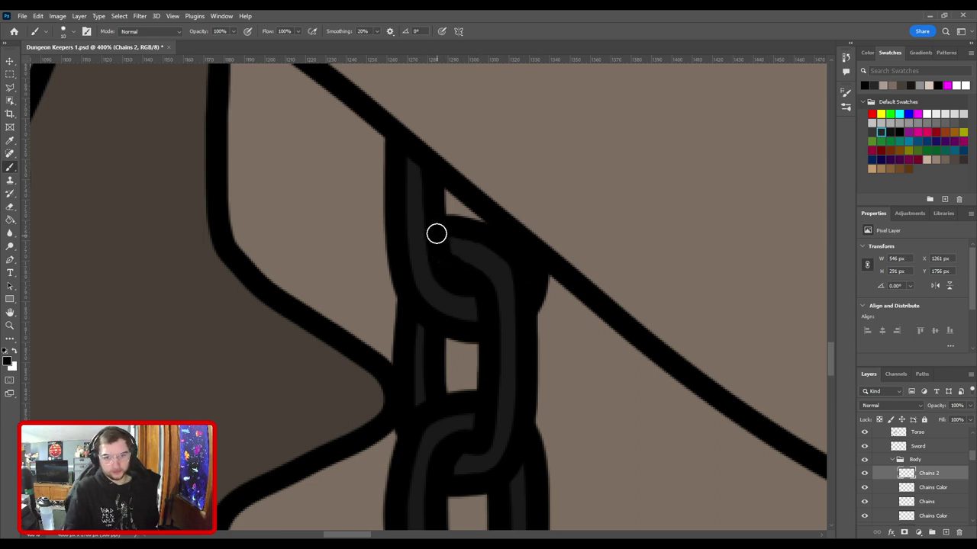
scroll(593, 241, down, 6)
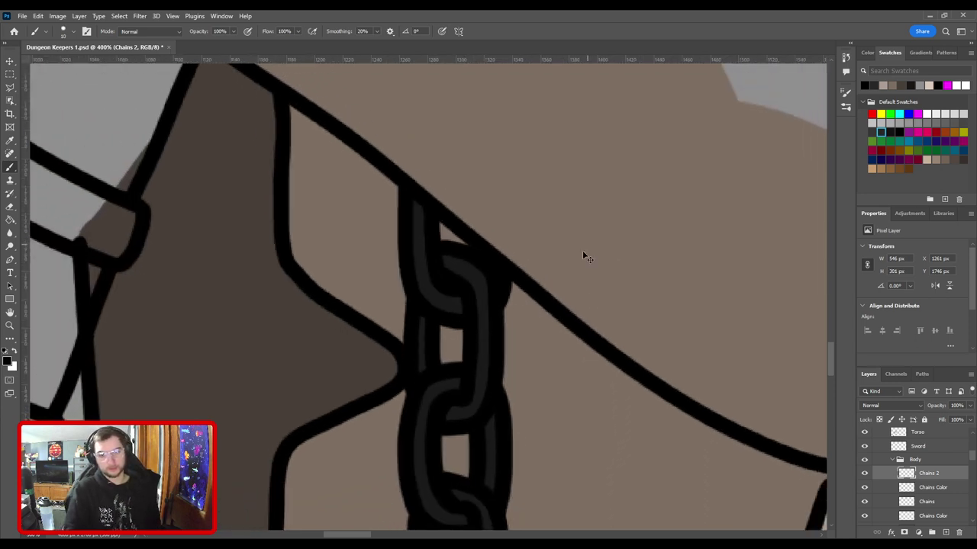
scroll(576, 296, up, 5)
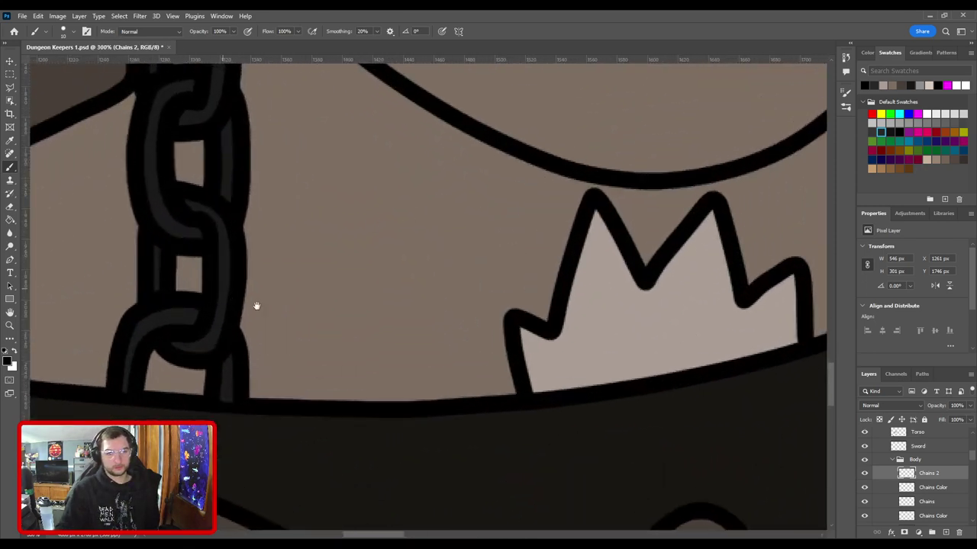
drag(256, 305, 402, 351)
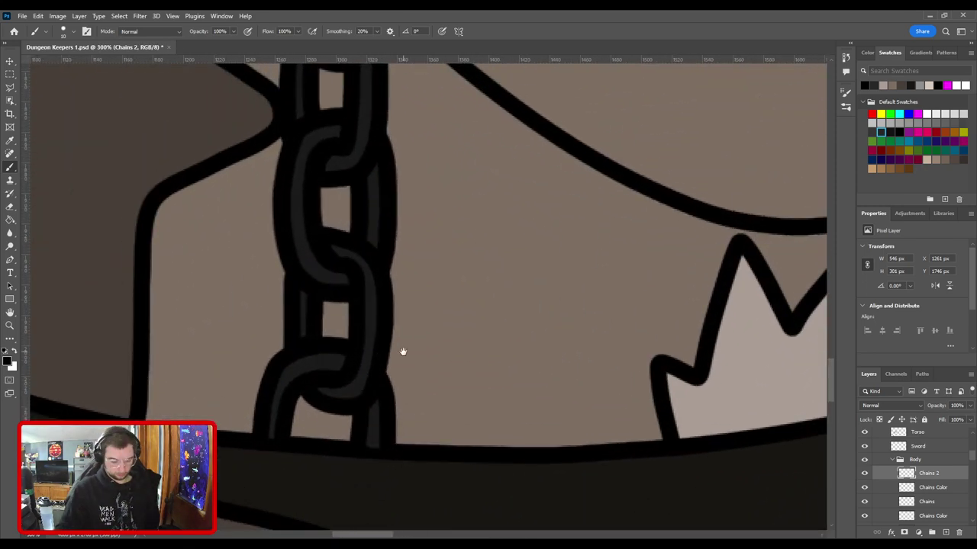
key(v)
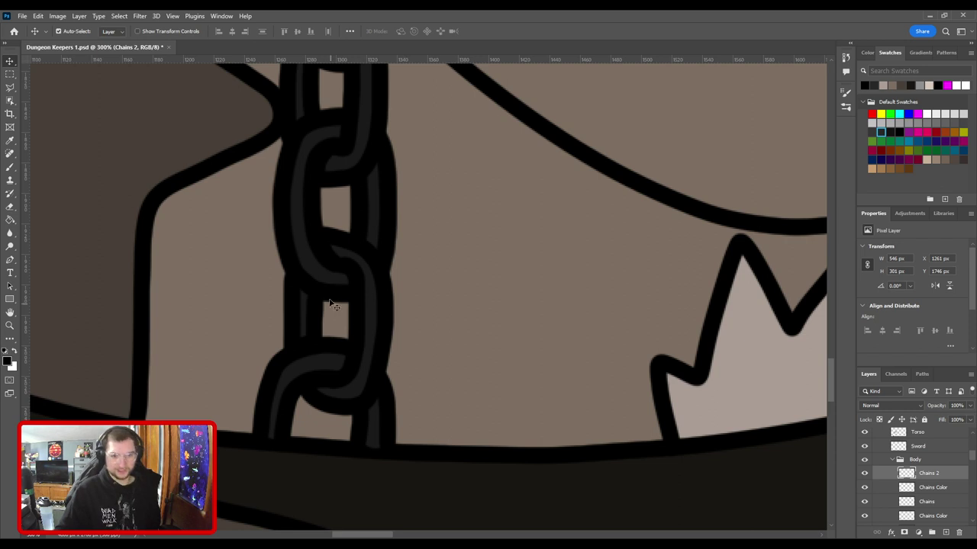
key(i)
click(325, 252)
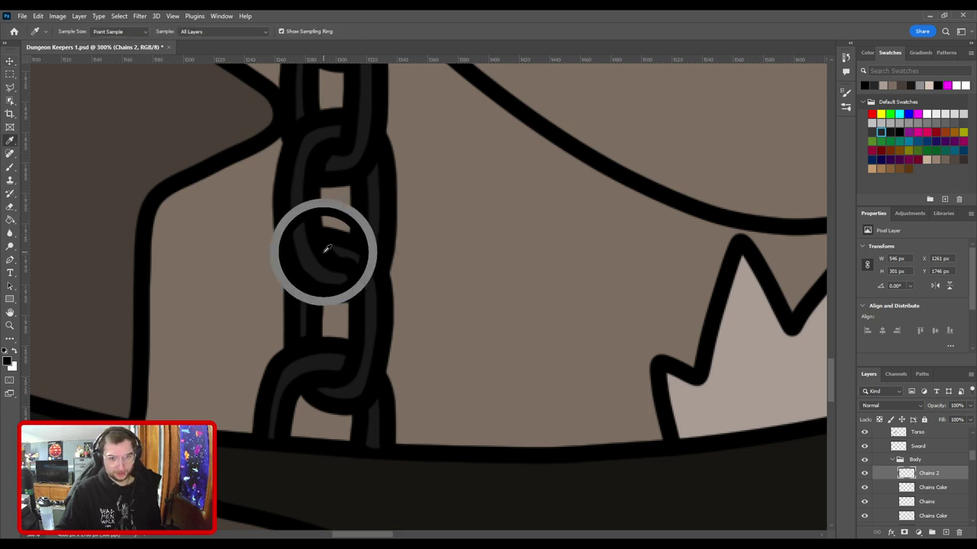
key(b)
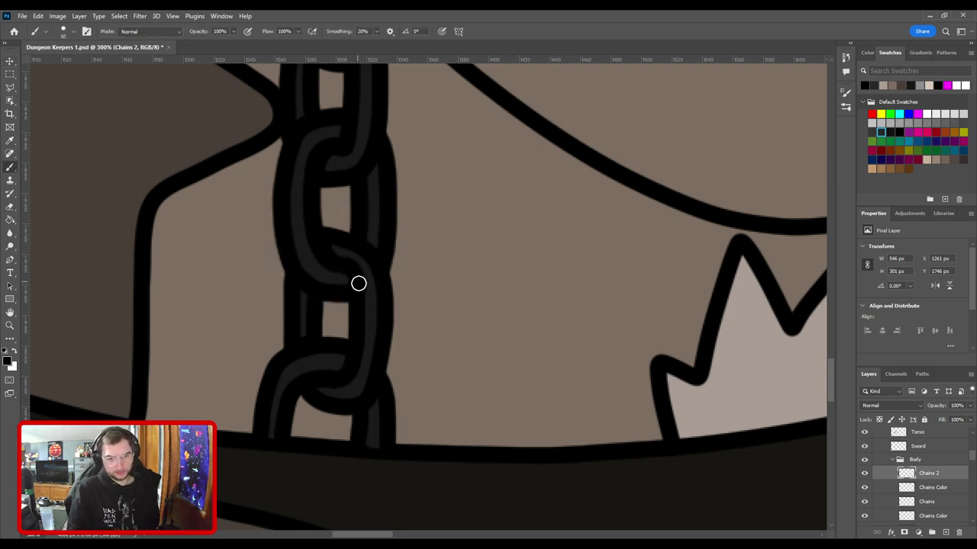
key(c)
key(v)
key(b)
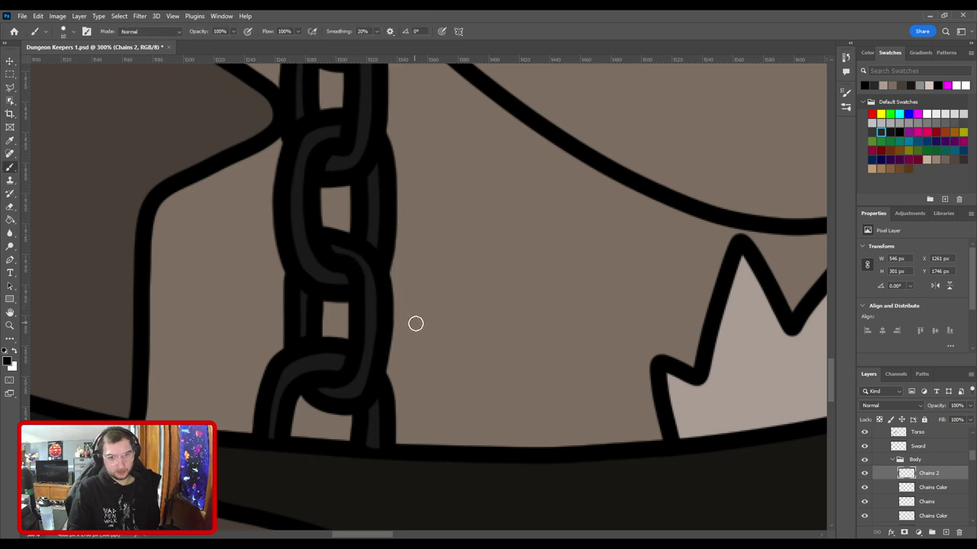
Step: On the lower Chains Color layer, paint the wide oval links of the second chain, beyond the jagged pale patch, in the sampled dark grey
scroll(417, 321, down, 5)
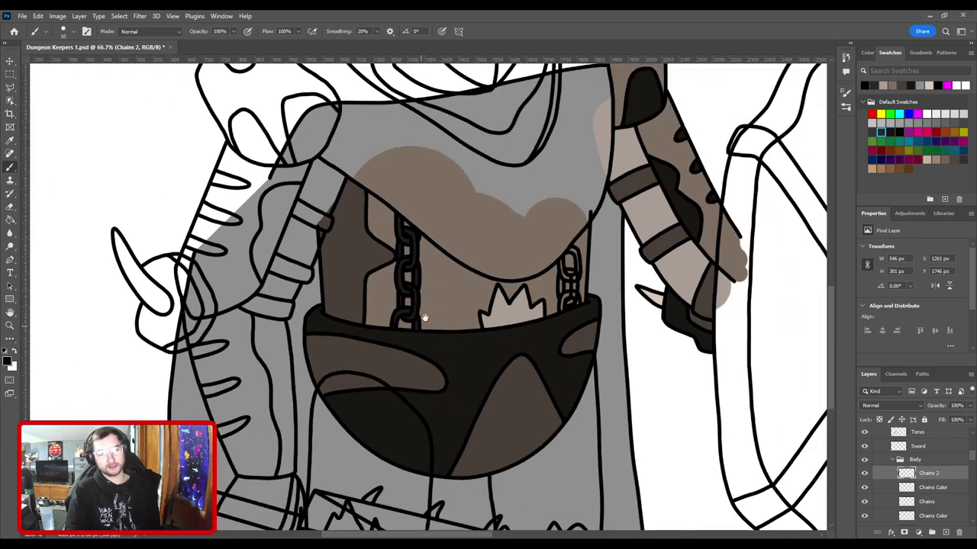
scroll(340, 320, up, 4)
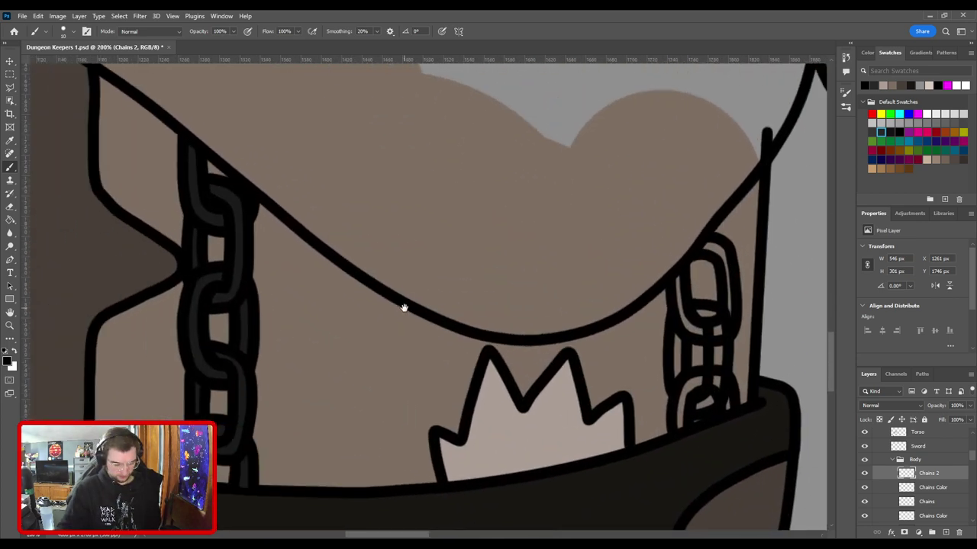
key(v)
click(206, 432)
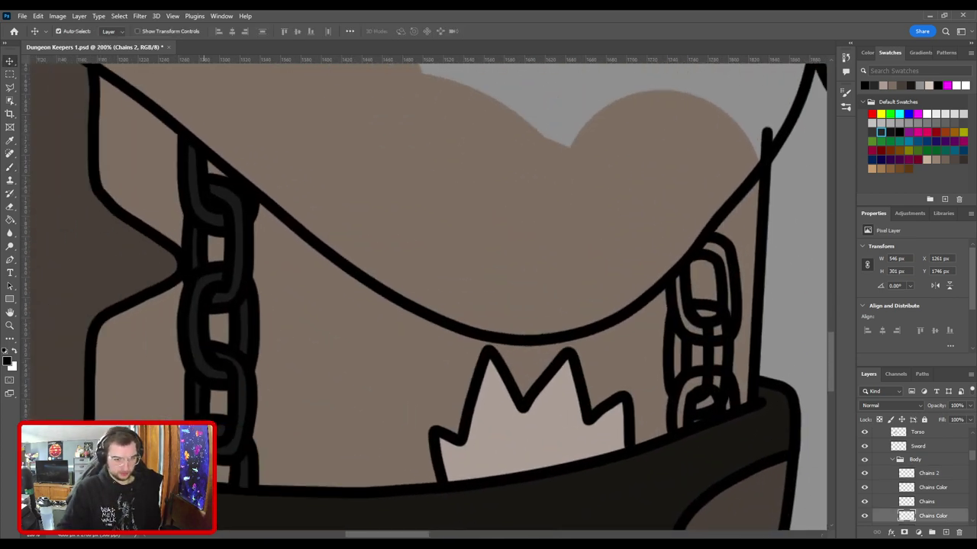
key(i)
click(214, 432)
drag(328, 422, 123, 400)
key(b)
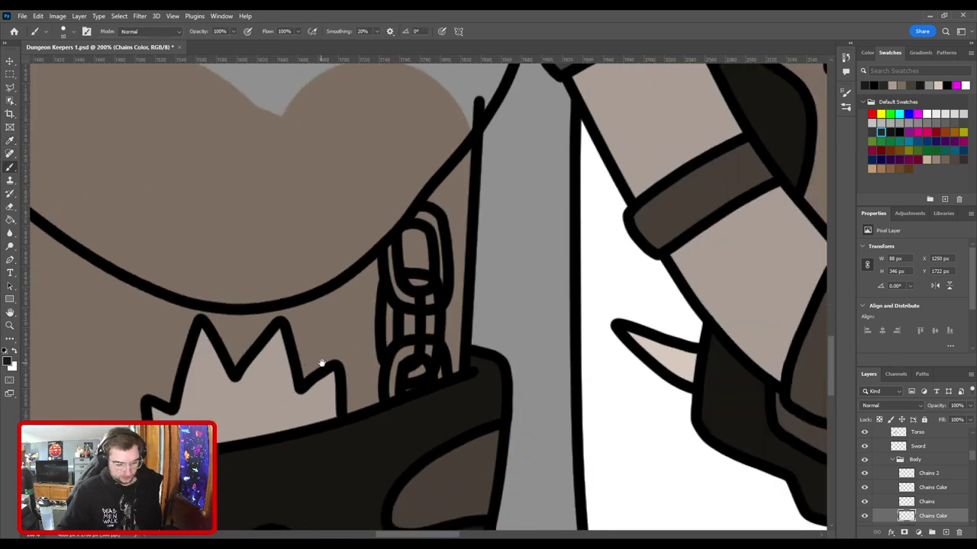
drag(491, 355, 495, 325)
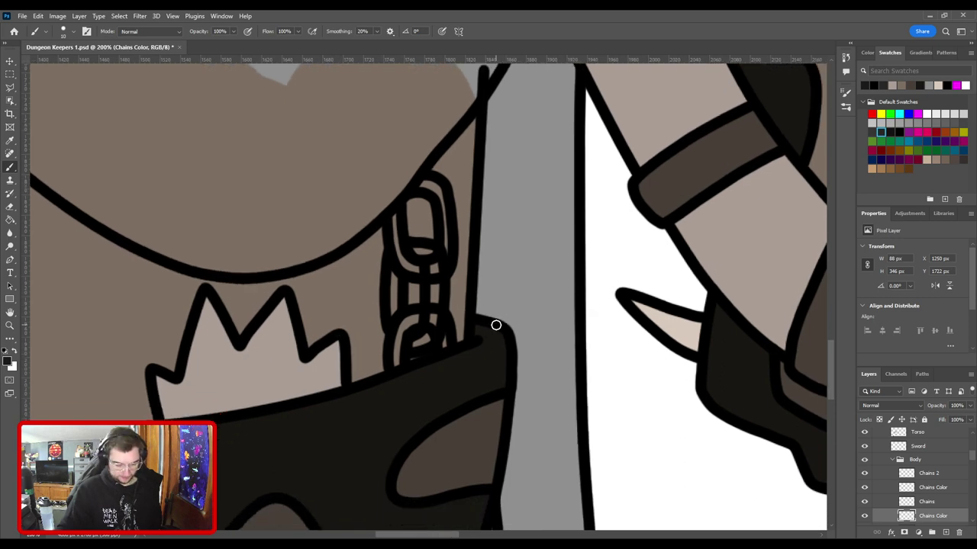
key(ctrl+plus)
key(bracketright)
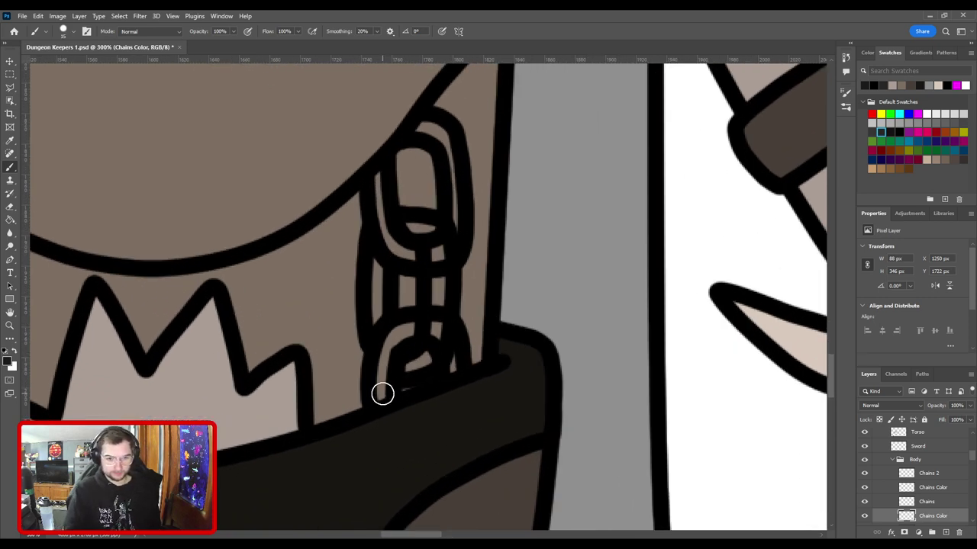
mouse_move(382, 393)
mouse_down()
mouse_move(391, 344)
mouse_move(405, 333)
mouse_move(426, 325)
mouse_move(444, 335)
mouse_move(454, 368)
mouse_up()
drag(429, 313, 465, 406)
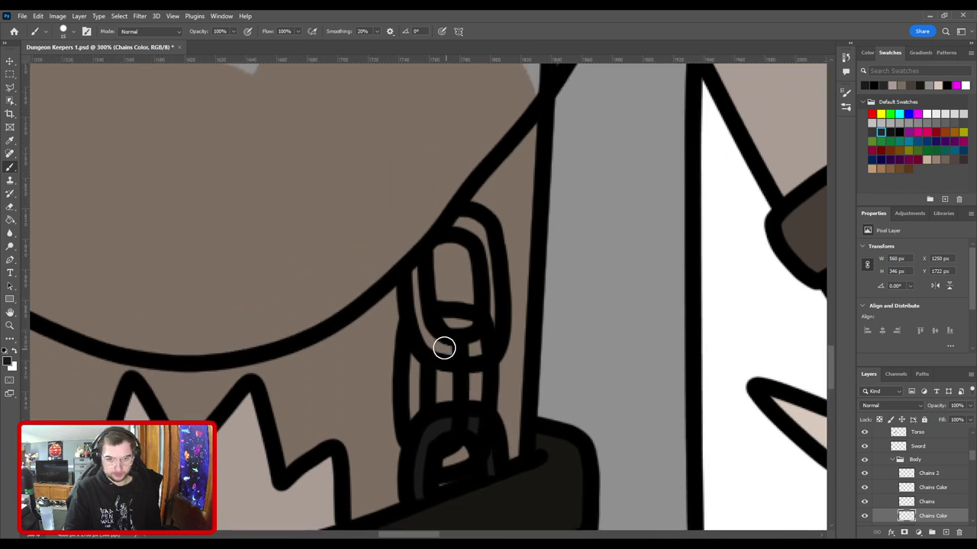
mouse_move(444, 348)
mouse_down()
mouse_move(471, 350)
mouse_move(490, 332)
mouse_move(482, 238)
mouse_move(463, 224)
mouse_move(434, 282)
mouse_move(418, 268)
mouse_move(449, 349)
mouse_up()
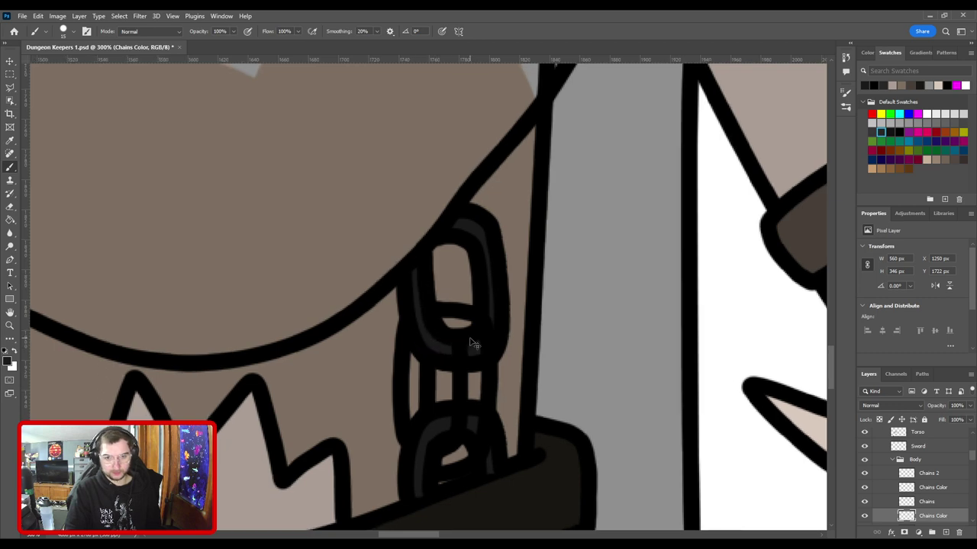
Step: On the upper Chains Color layer, paint both sides of the second chain's connecting link very dark grey
key(ctrl+1)
click(954, 489)
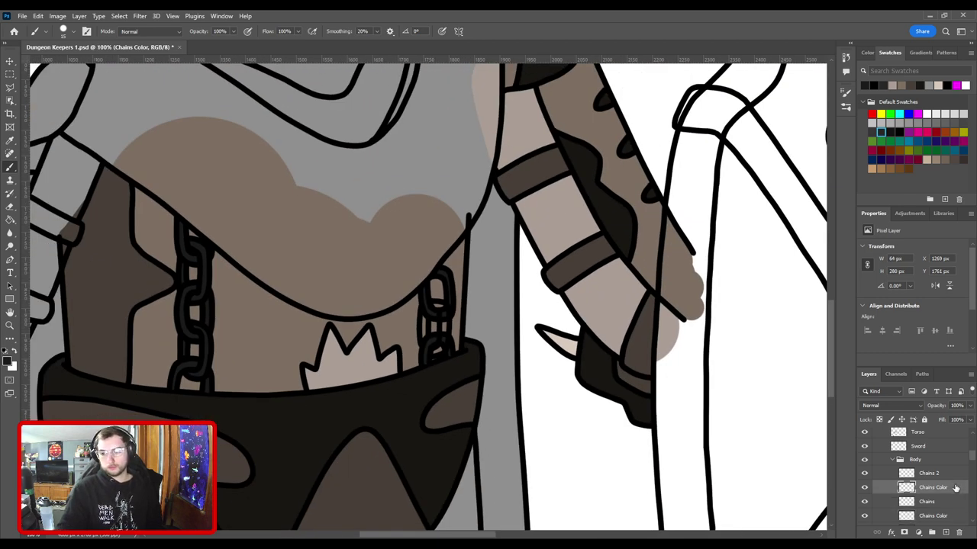
key(ctrl+plus)
key(ctrl+plus)
mouse_move(456, 457)
mouse_down()
mouse_move(471, 369)
mouse_move(469, 334)
mouse_move(448, 320)
mouse_up()
drag(417, 357, 415, 412)
Step: Draw a black outline for a partial link at the top of the second chain on the Chains 2 layer
scroll(482, 430, down, 10)
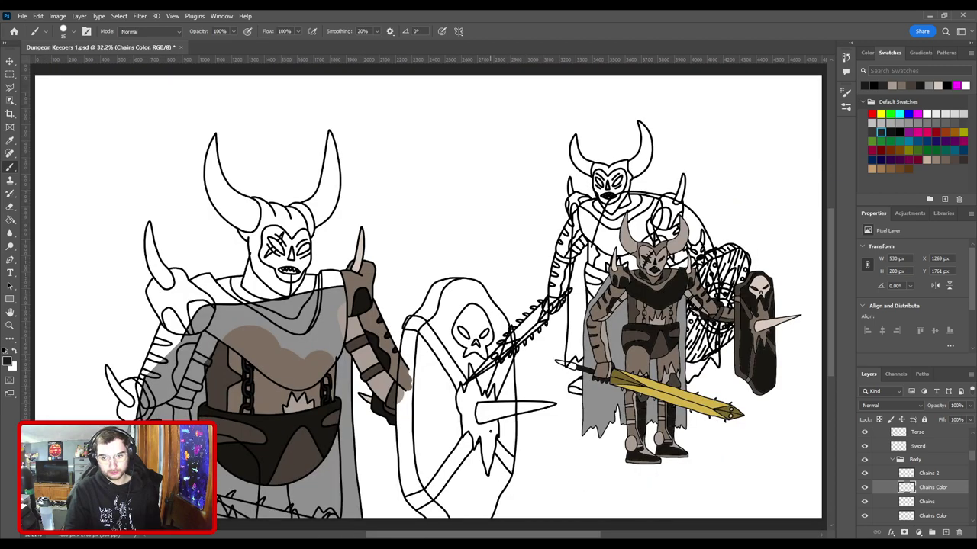
scroll(497, 433, up, 5)
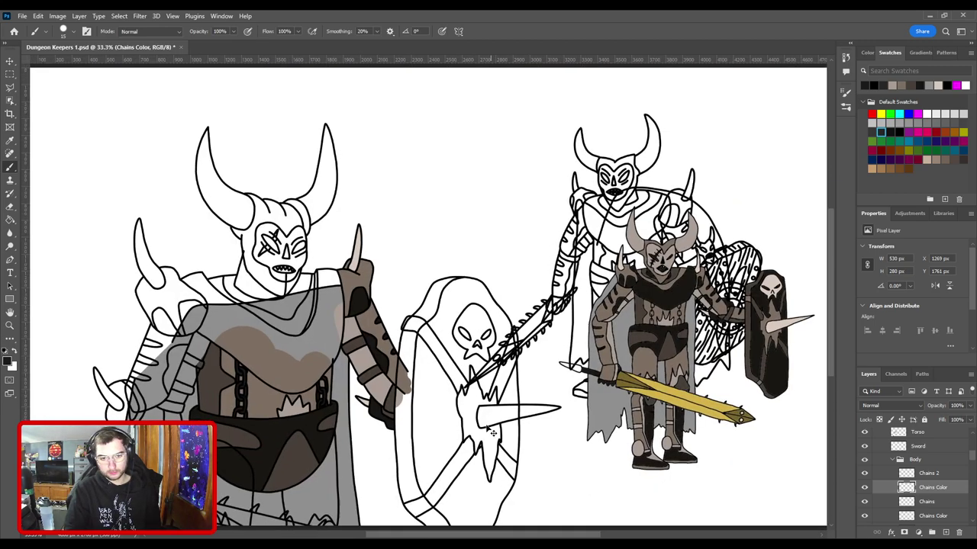
scroll(525, 343, up, 6)
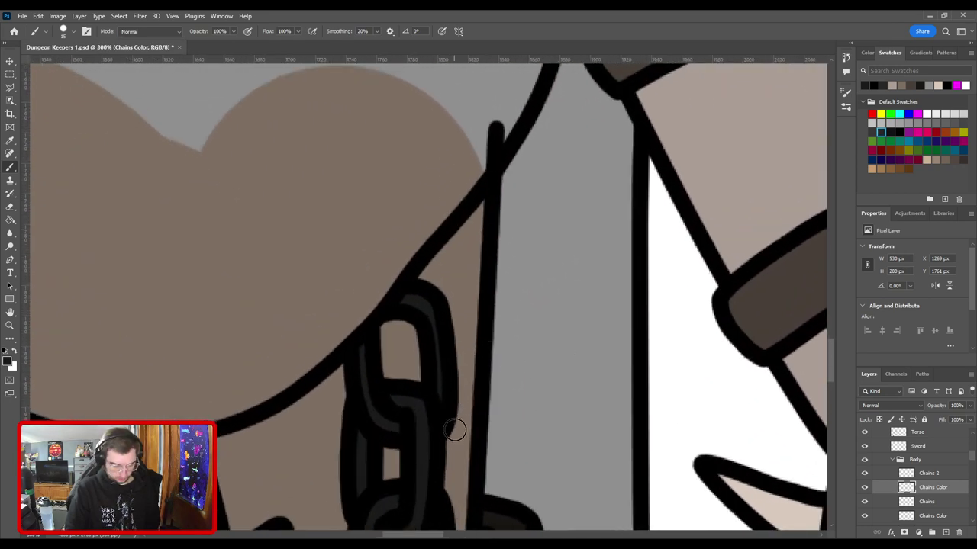
key(v)
click(439, 456)
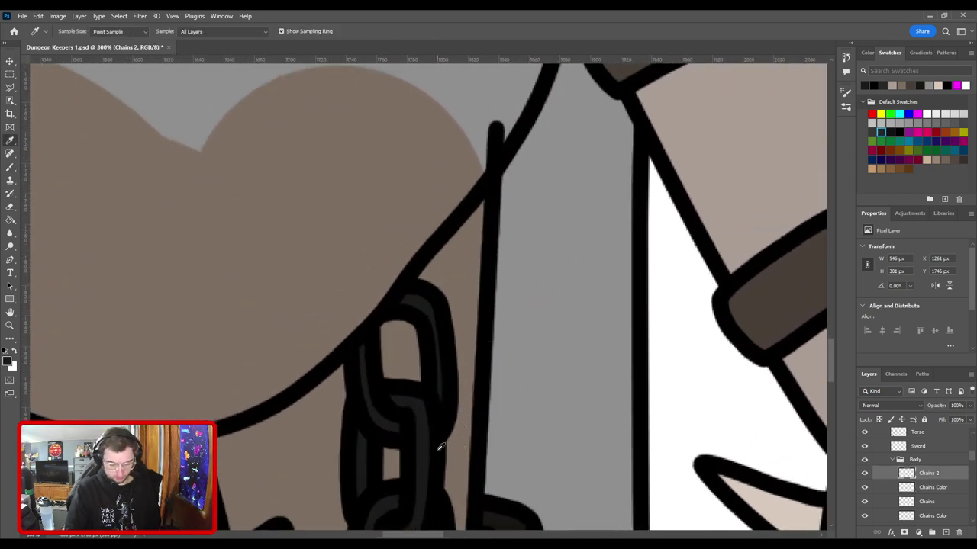
key(i)
key(b)
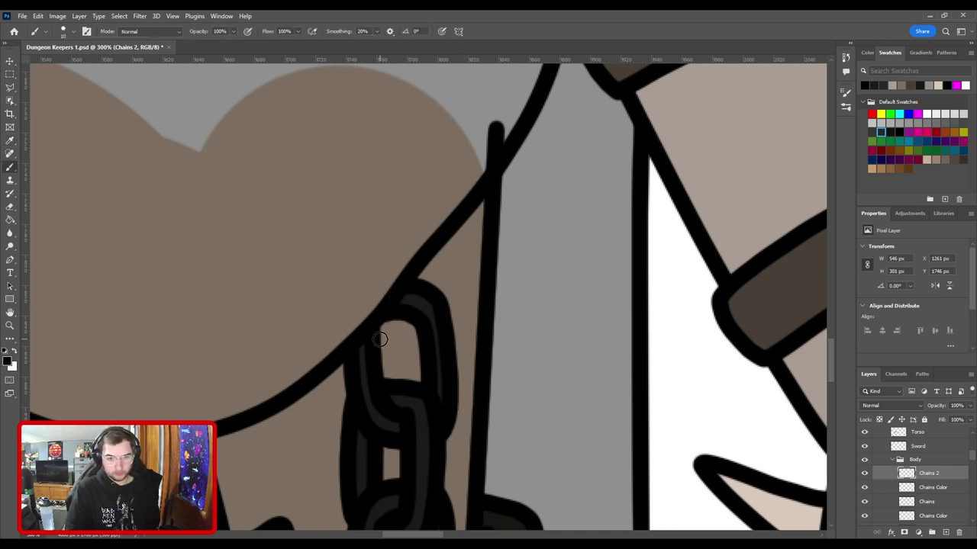
mouse_move(380, 339)
mouse_down()
mouse_move(419, 310)
mouse_move(418, 263)
mouse_move(416, 310)
mouse_move(377, 325)
mouse_up()
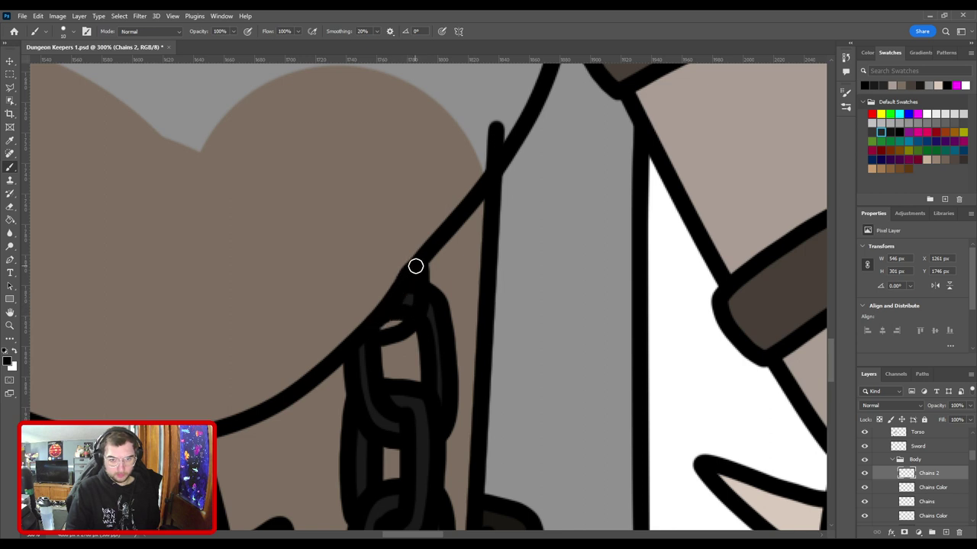
key(v)
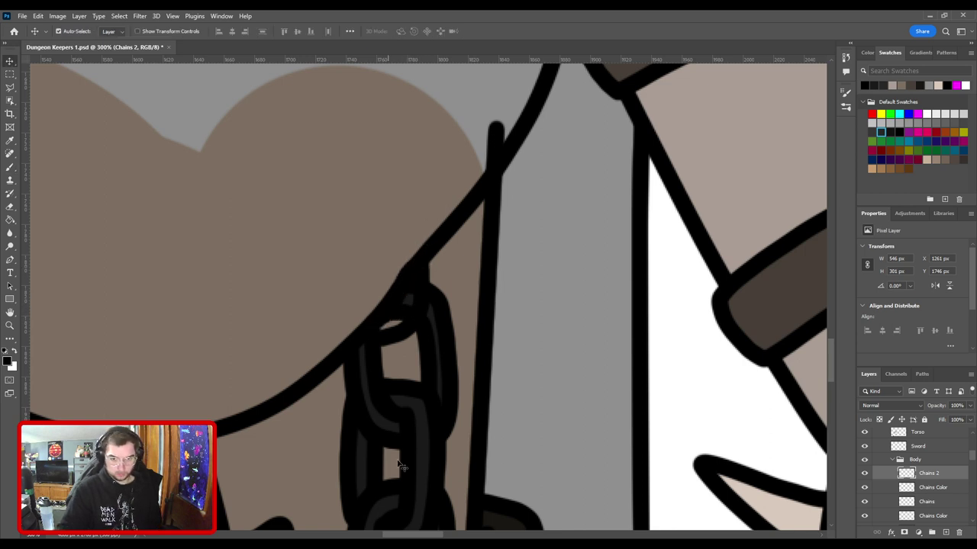
Step: On the upper Chains Color layer, paint the partial link at the top of the second chain very dark grey with a larger brush
click(424, 458)
key(b)
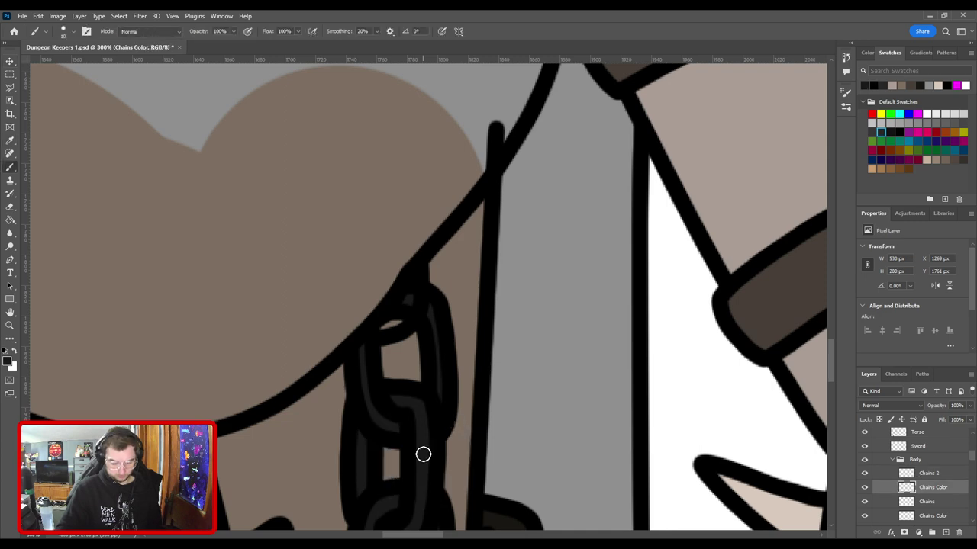
key(bracketright)
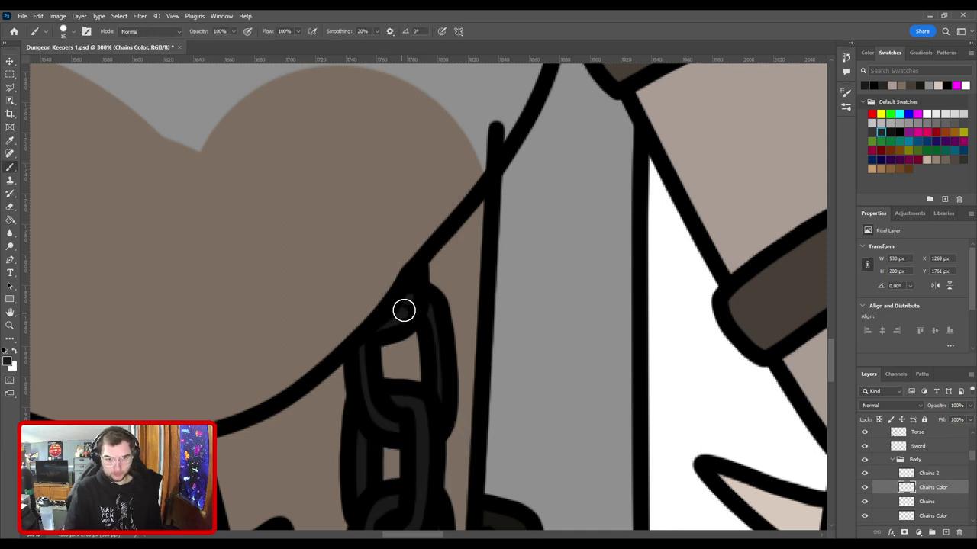
key(ctrl+minus)
key(ctrl+minus)
key(ctrl+minus)
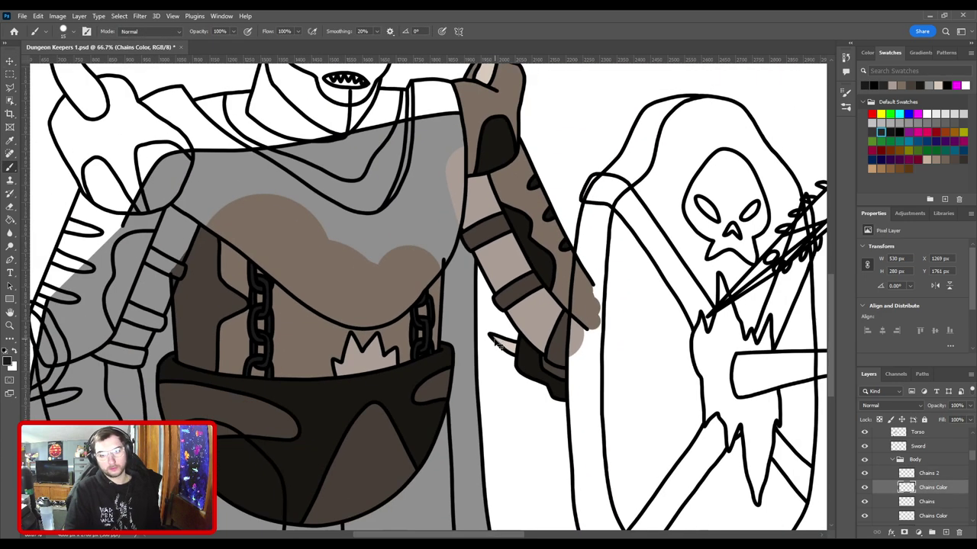
Step: On the Chains 2 layer, erase the stray outline sticking past the torso edge above the second chain, and save the document
key(ctrl+plus)
key(ctrl+plus)
key(ctrl+plus)
key(ctrl+plus)
key(v)
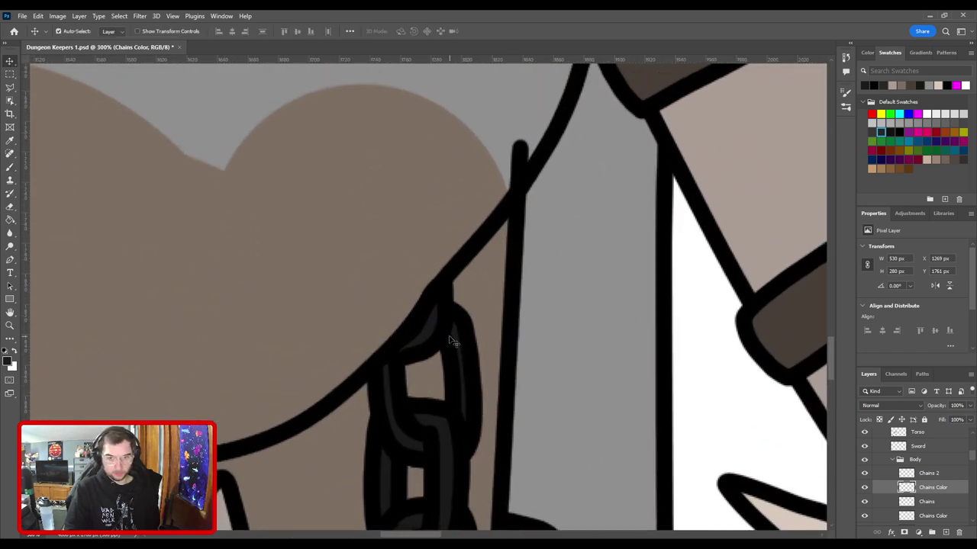
key(e)
key(alt+bracketright)
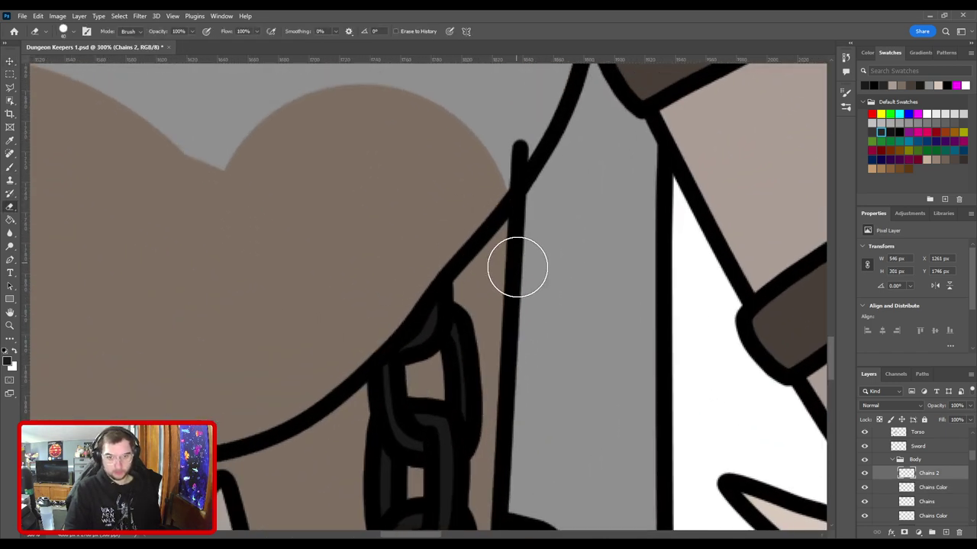
key(ctrl+0)
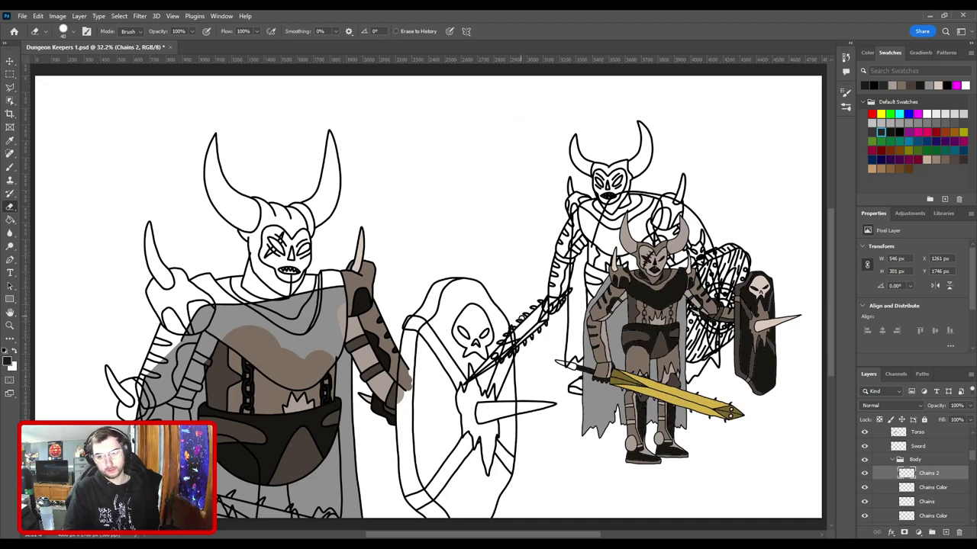
key(ctrl+s)
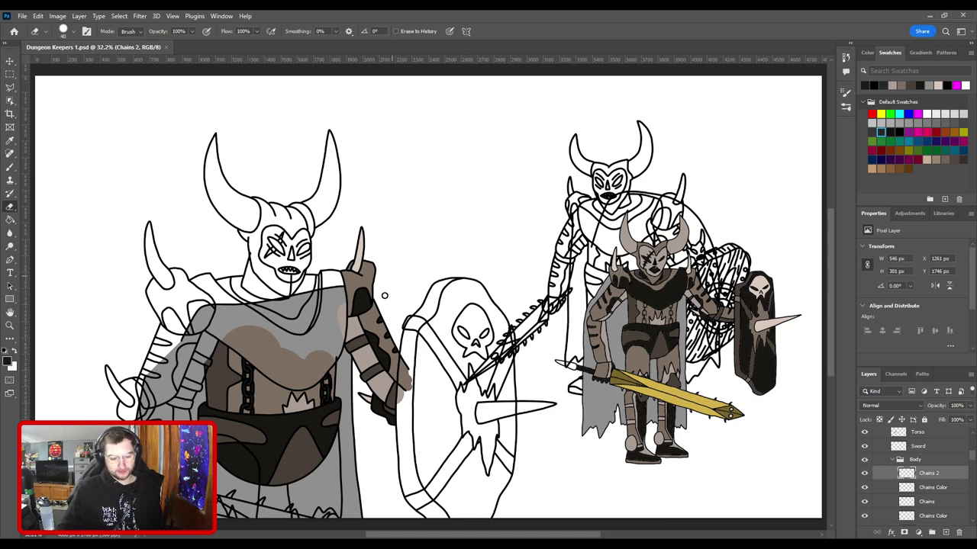
drag(338, 341, 466, 285)
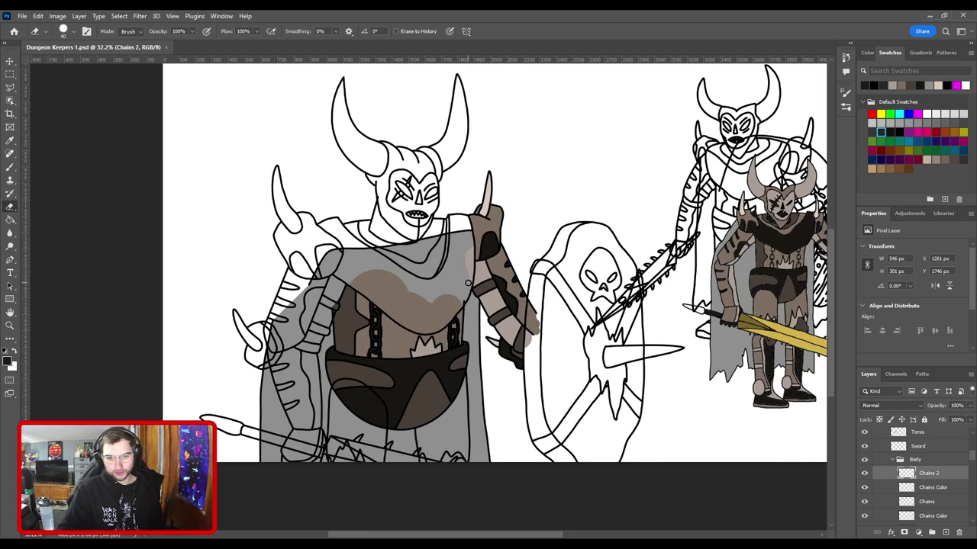
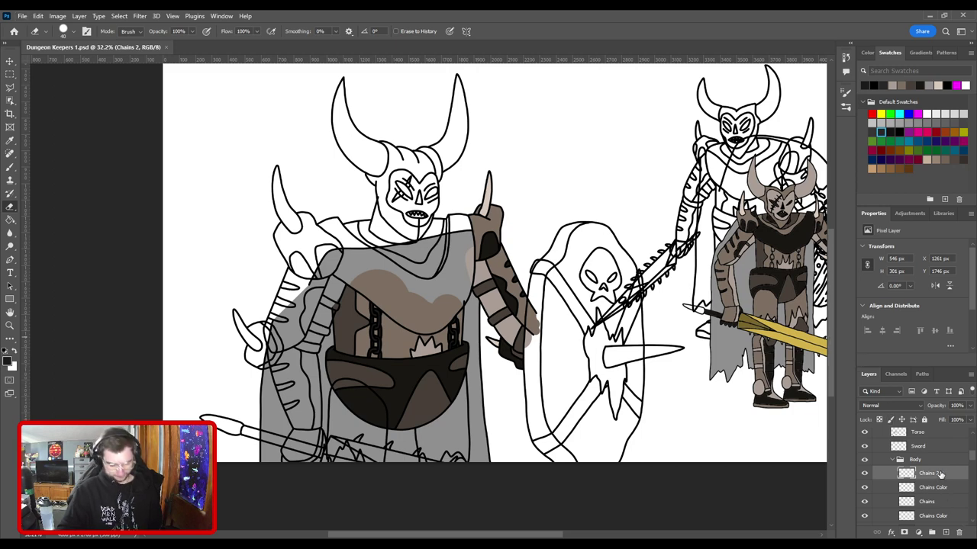
Step: Add a new layer named Dark Brown between the Torso and Sword layers
key(v)
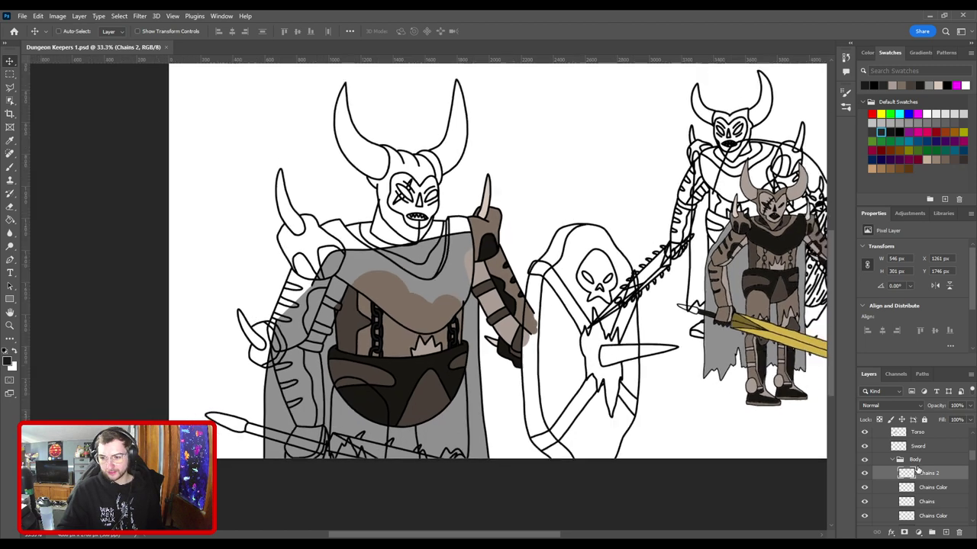
key(ctrl+minus)
key(ctrl+minus)
click(863, 445)
click(864, 446)
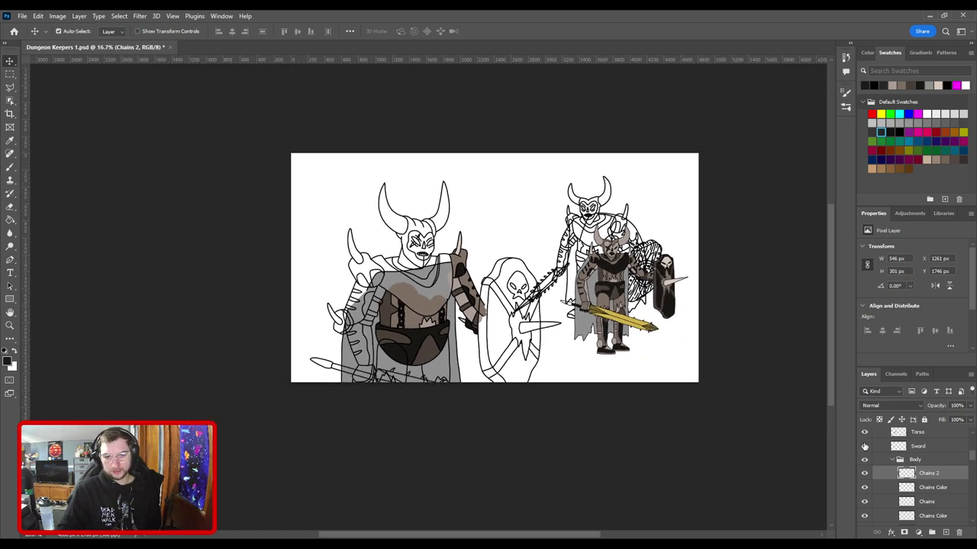
scroll(908, 451, up, 1)
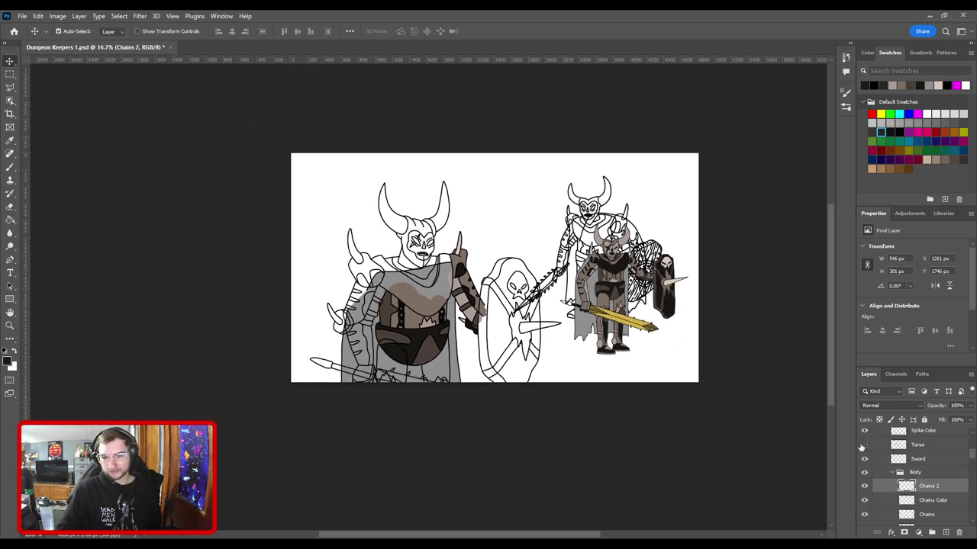
click(863, 446)
click(863, 446)
click(920, 461)
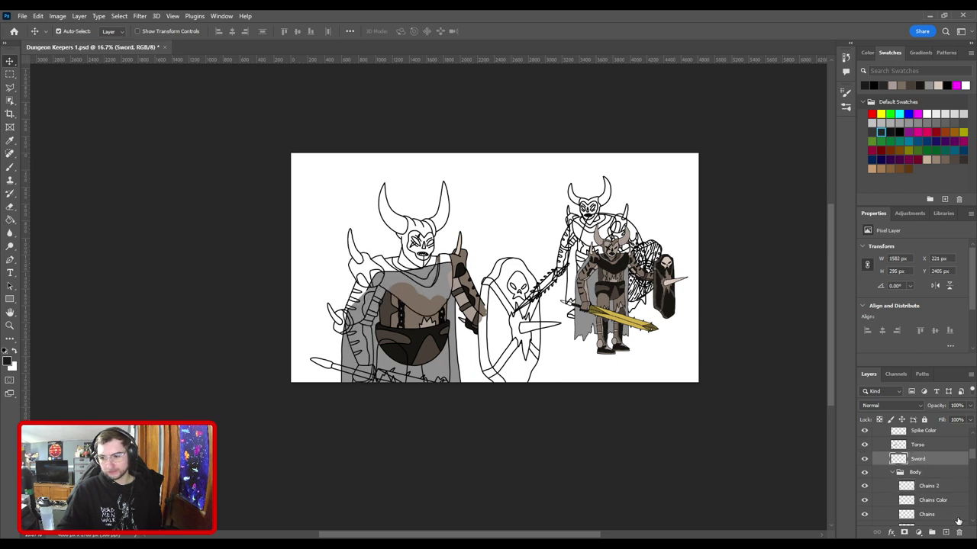
click(946, 532)
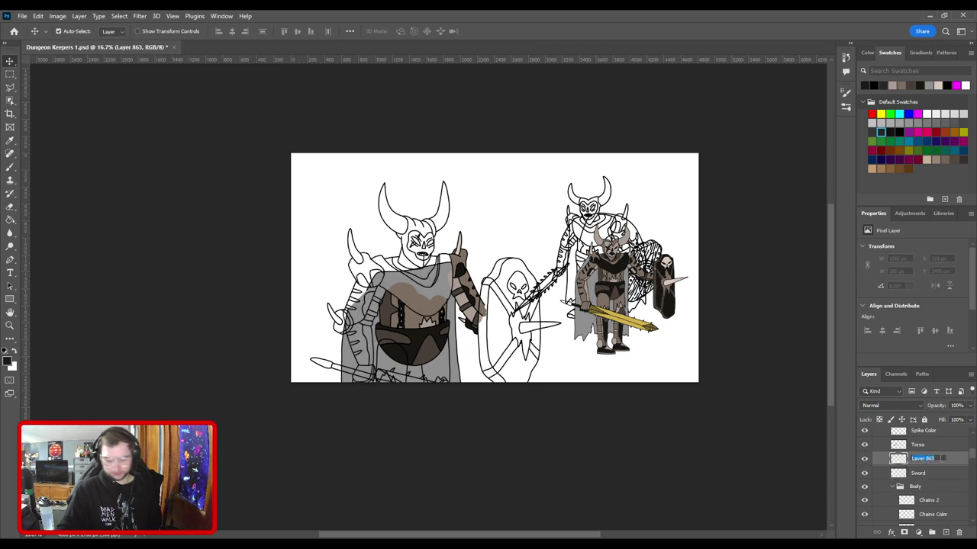
text(Dark Brow)
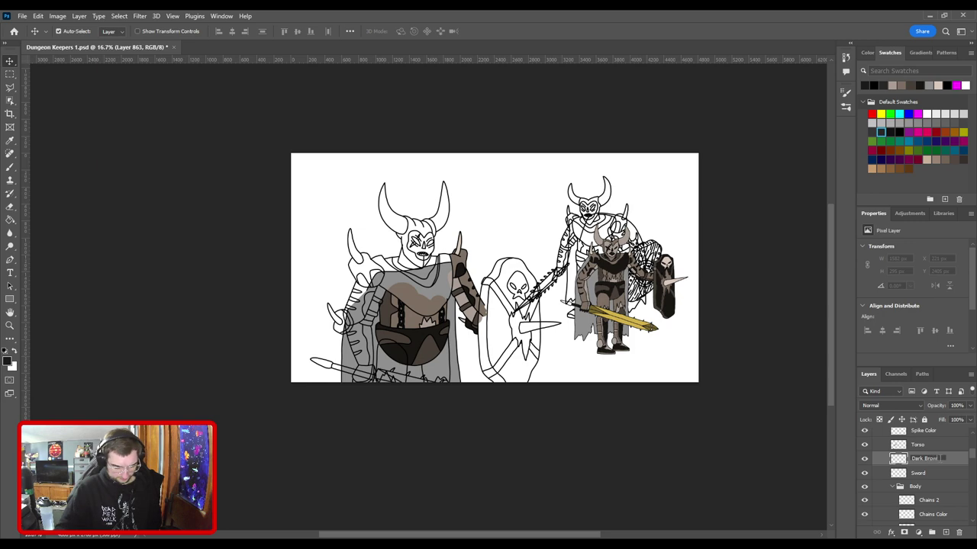
text(n)
key(Return)
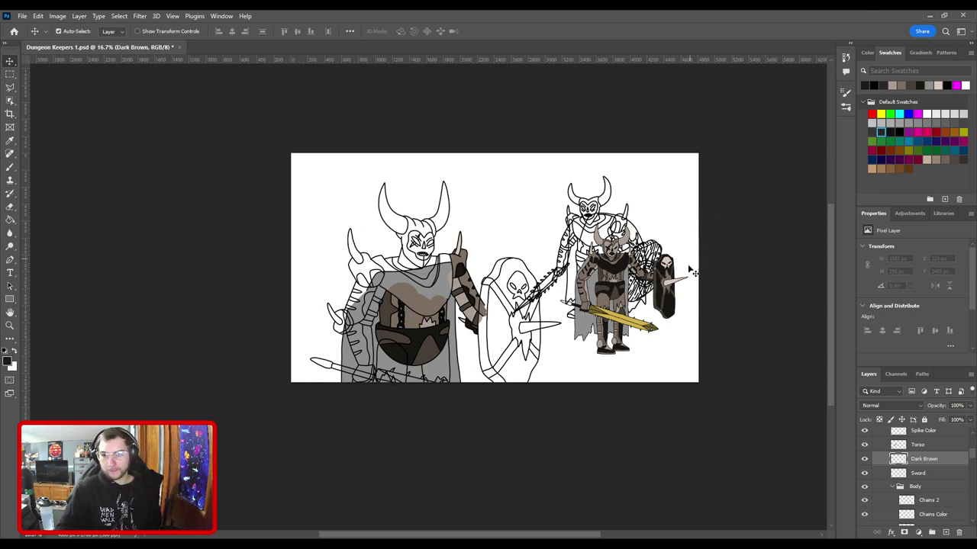
Step: Sample the very dark brown from the large figure's waist armour and check what the Torso layer contains by toggling its visibility
key(i)
key(ctrl+plus)
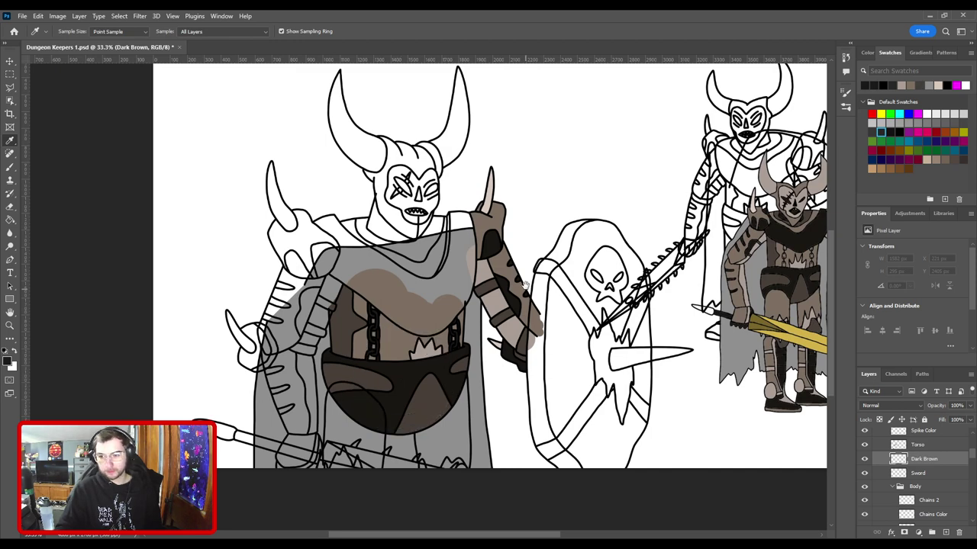
drag(523, 283, 407, 297)
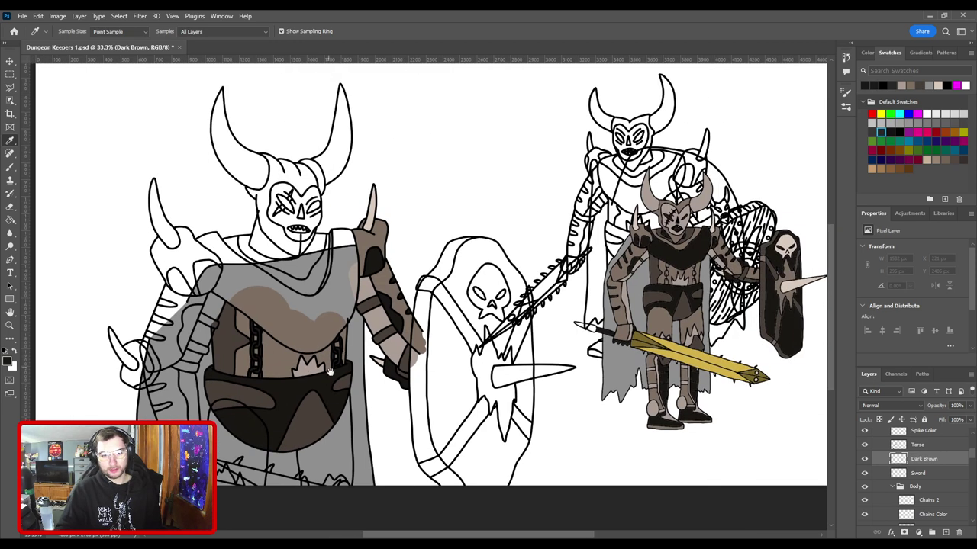
drag(273, 436, 396, 351)
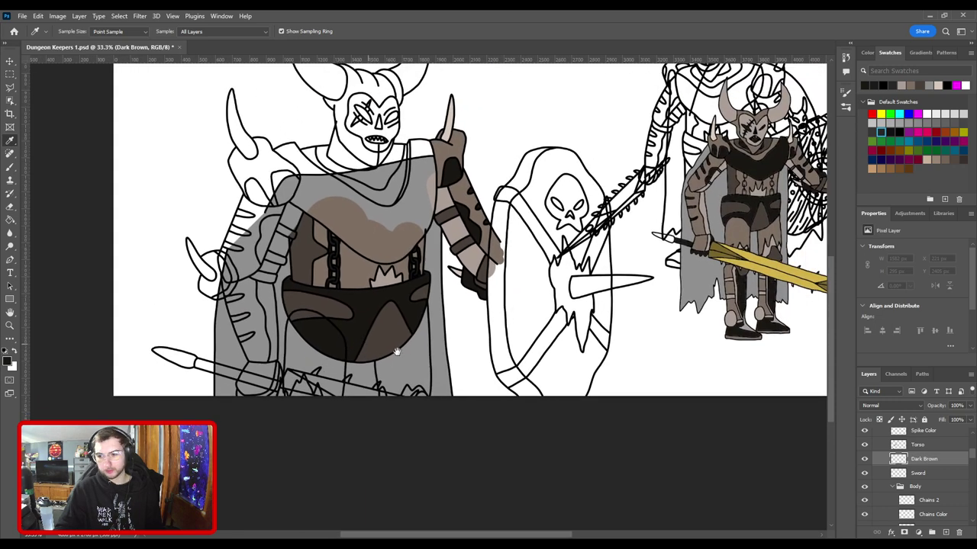
click(864, 445)
click(864, 446)
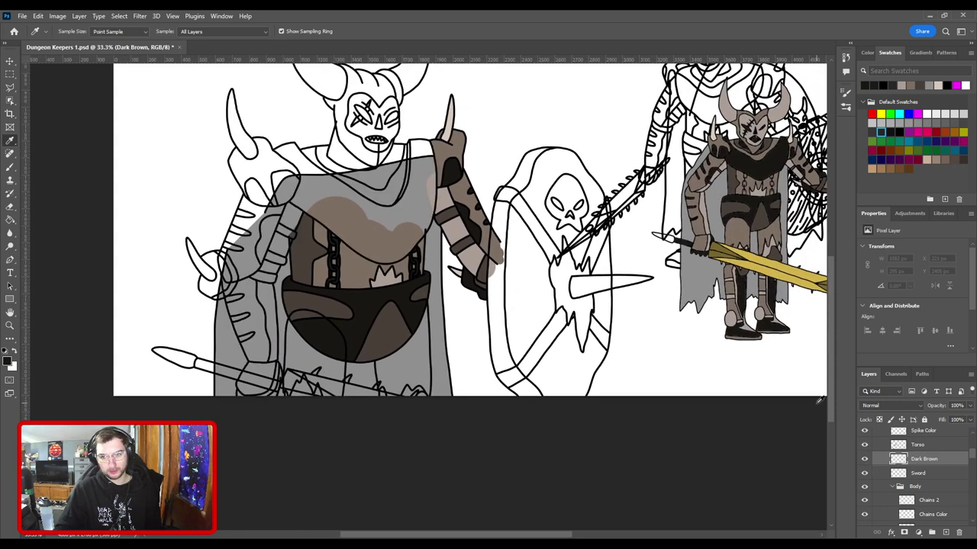
drag(690, 281, 655, 347)
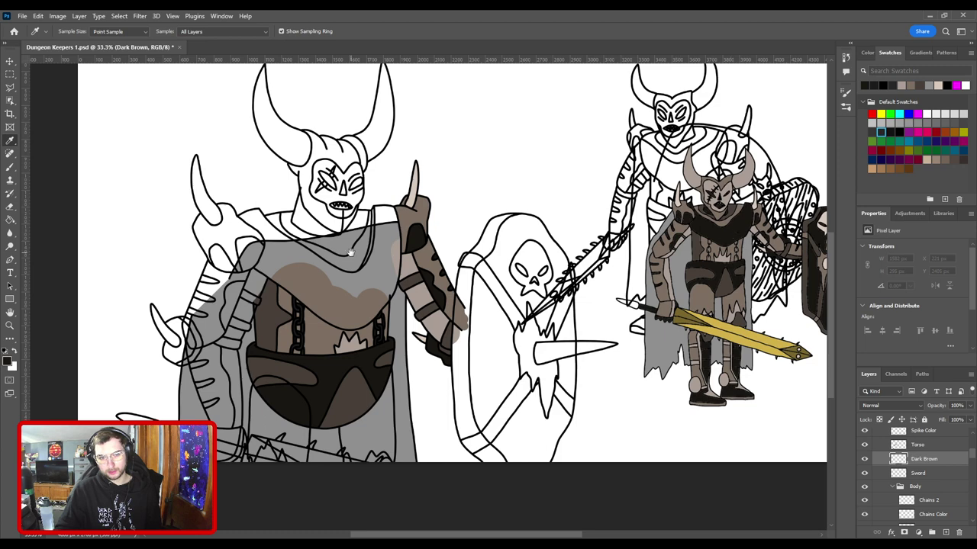
drag(351, 251, 545, 277)
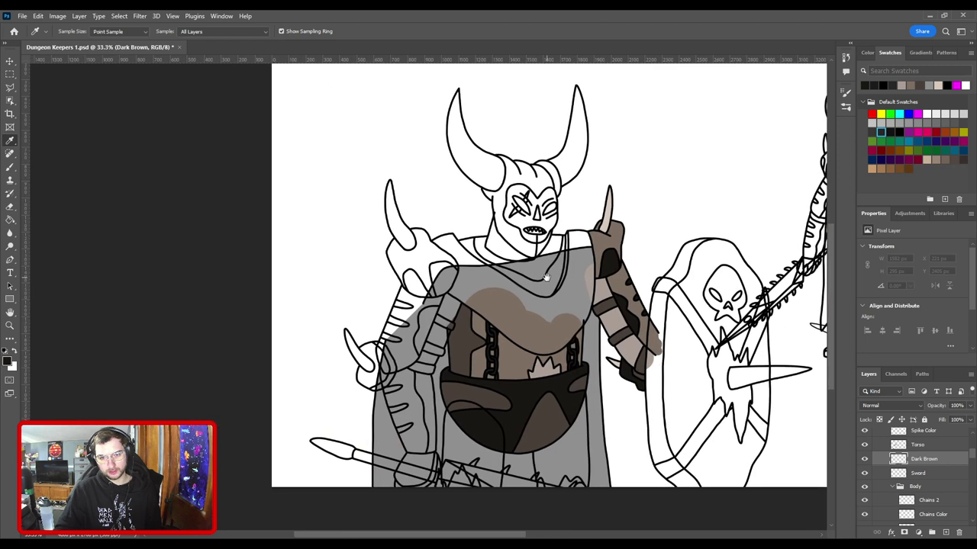
click(864, 444)
click(864, 444)
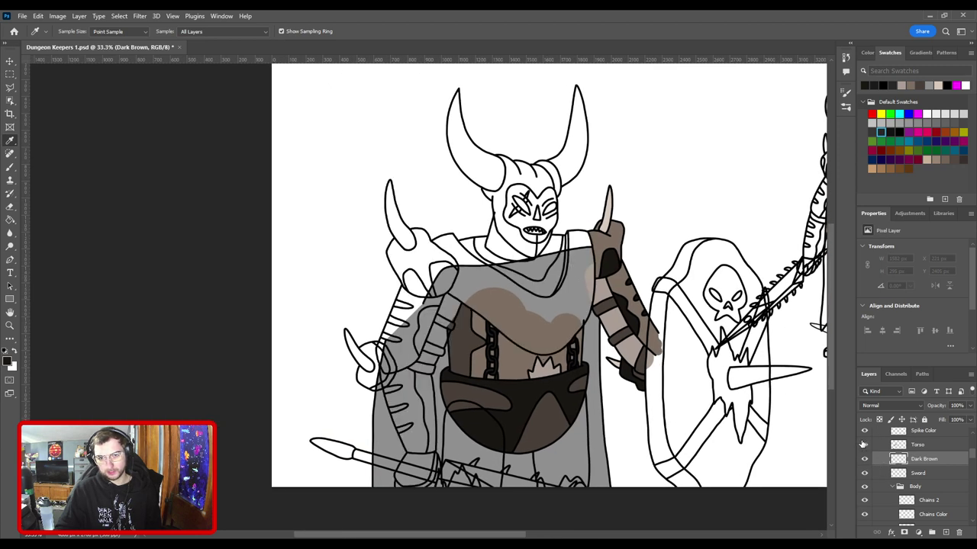
key(ctrl+plus)
drag(520, 383, 584, 277)
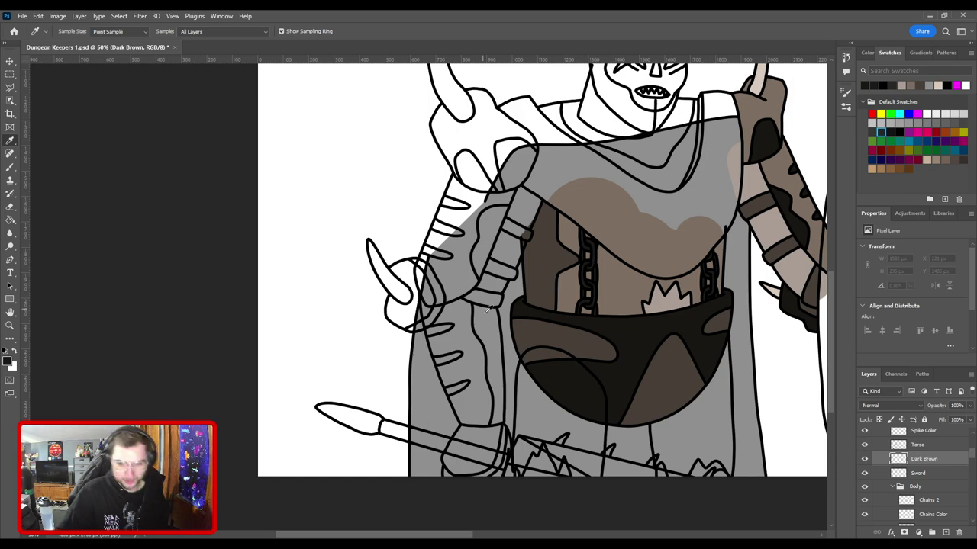
Step: Paint the small corner beneath the sword hand very dark brown on the Dark Brown layer and erase that fill again
drag(486, 310, 403, 84)
ctrl+click(441, 298)
ctrl+click(463, 285)
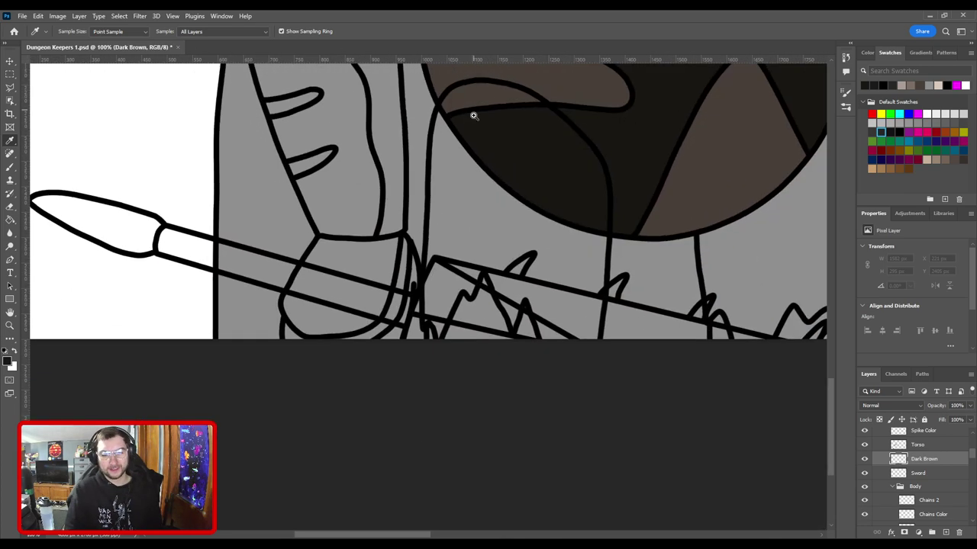
scroll(491, 233, up, 3)
key(b)
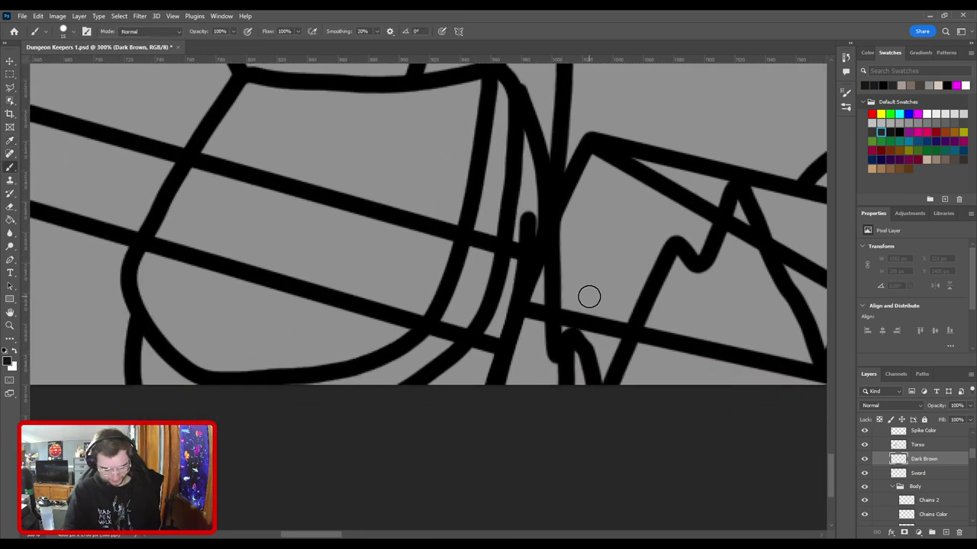
drag(478, 337, 528, 300)
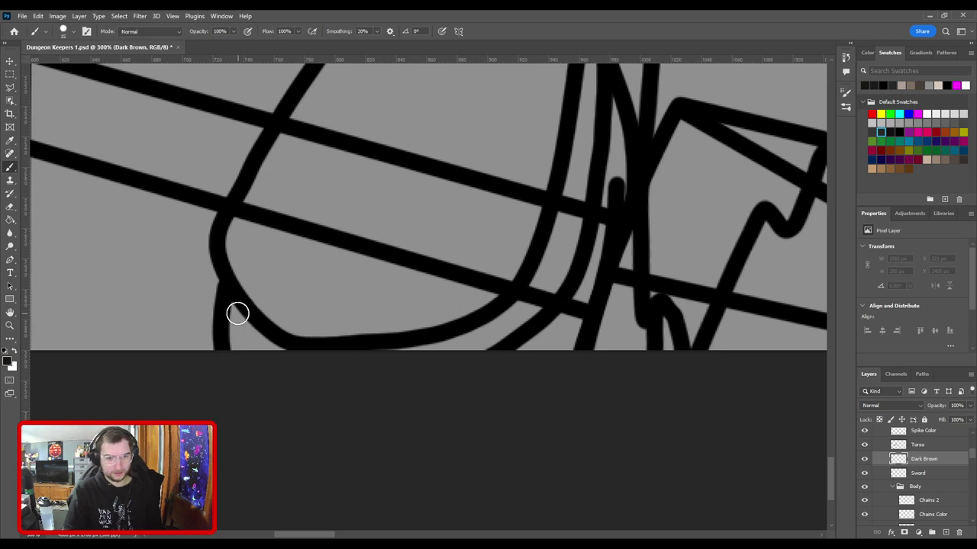
mouse_move(237, 313)
mouse_down()
mouse_move(241, 359)
mouse_move(317, 366)
mouse_up()
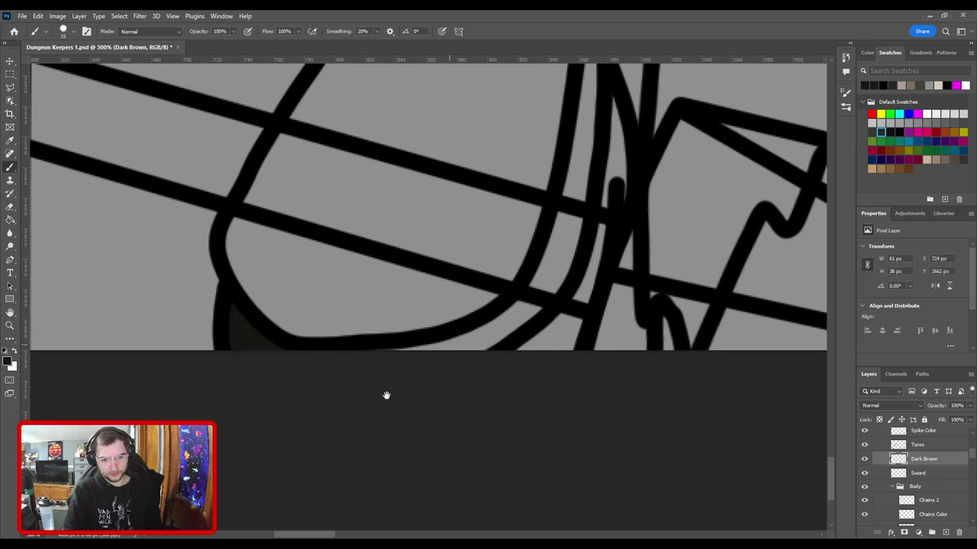
drag(415, 360, 343, 419)
key(ctrl+minus)
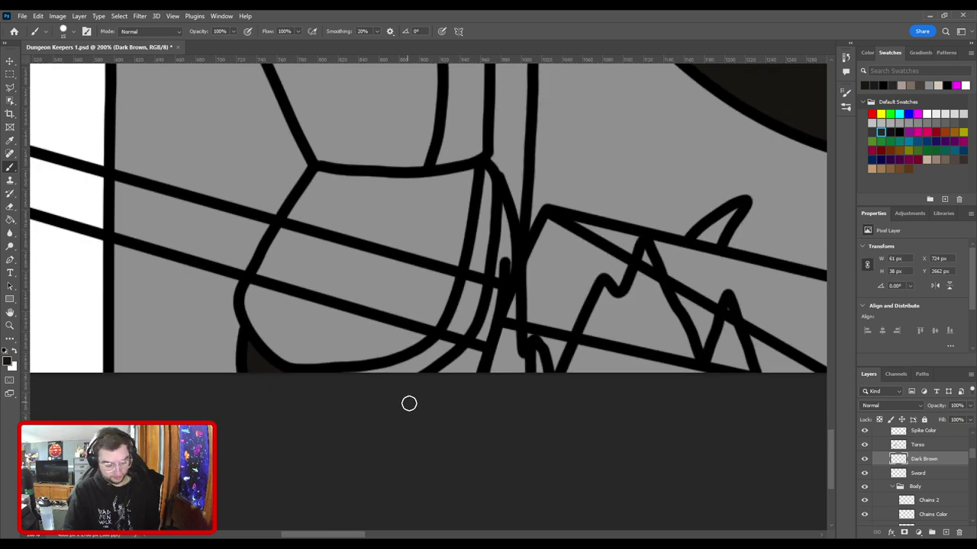
key(e)
key(bracketright)
key(bracketright)
key(bracketright)
key(bracketright)
mouse_move(301, 384)
mouse_down()
mouse_move(264, 318)
mouse_move(316, 363)
mouse_up()
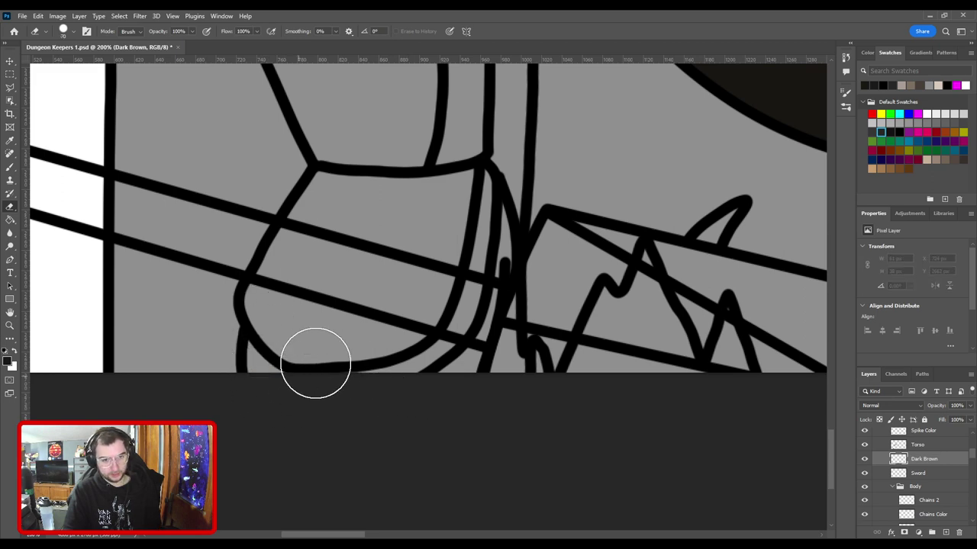
Step: Paint the narrow cuff strip beside the sword hand very dark brown on the Dark Brown layer
key(b)
mouse_move(493, 363)
mouse_down()
mouse_move(456, 360)
mouse_move(501, 342)
mouse_up()
key(ctrl+plus)
mouse_move(444, 354)
mouse_down()
mouse_move(478, 351)
mouse_move(520, 244)
mouse_move(485, 361)
mouse_move(505, 293)
mouse_move(499, 252)
mouse_move(493, 284)
mouse_move(494, 207)
mouse_move(517, 226)
mouse_move(503, 355)
mouse_move(484, 333)
mouse_move(514, 411)
mouse_move(526, 374)
mouse_up()
Step: Fill the three stripes on the sword arm's forearm with very dark brown on the Dark Brown layer
key(ctrl+minus)
key(ctrl+minus)
key(ctrl+plus)
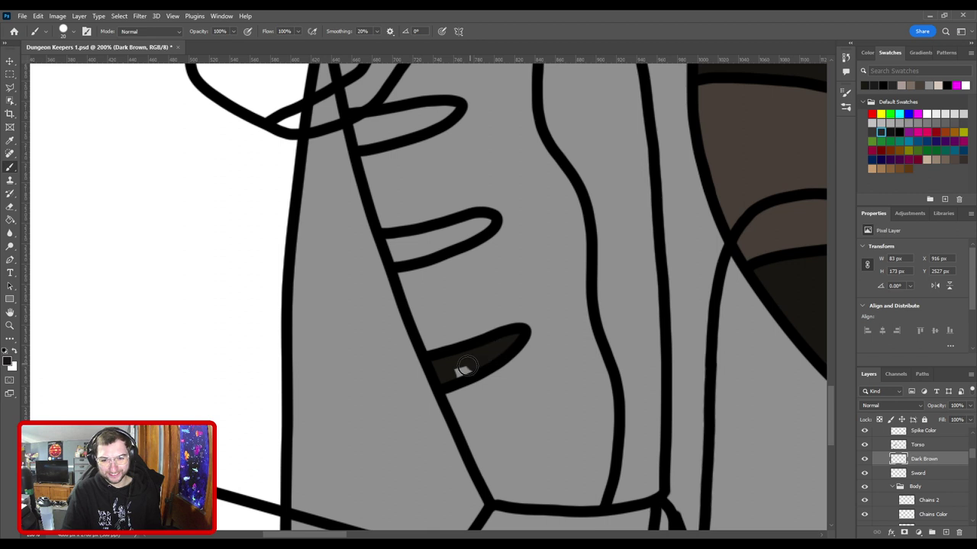
drag(483, 314, 517, 417)
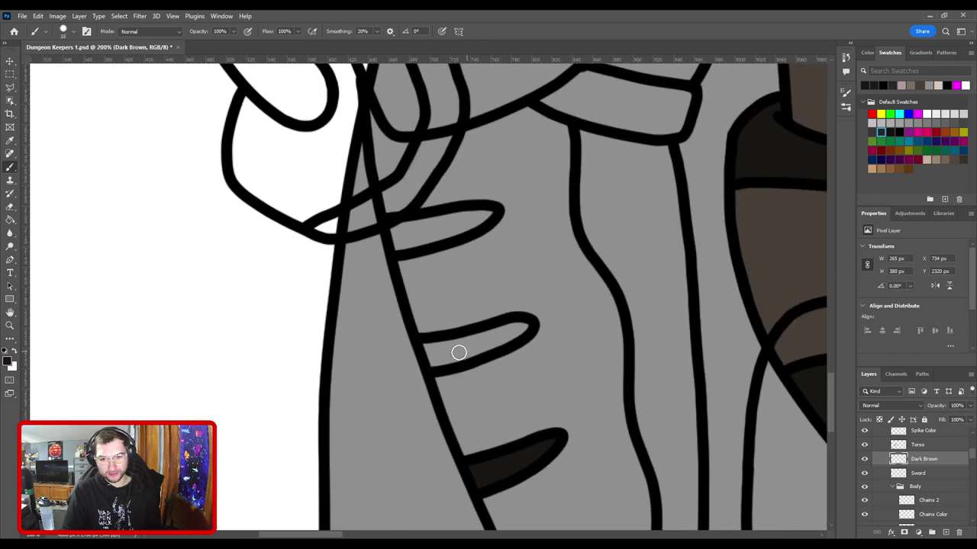
drag(432, 347, 501, 332)
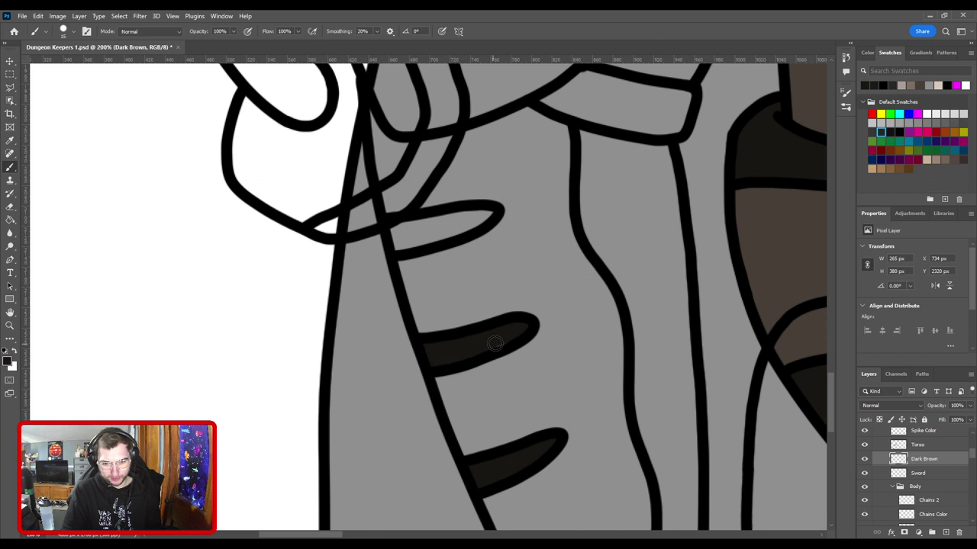
mouse_move(423, 258)
mouse_down()
mouse_move(447, 348)
mouse_move(420, 361)
mouse_move(468, 351)
mouse_up()
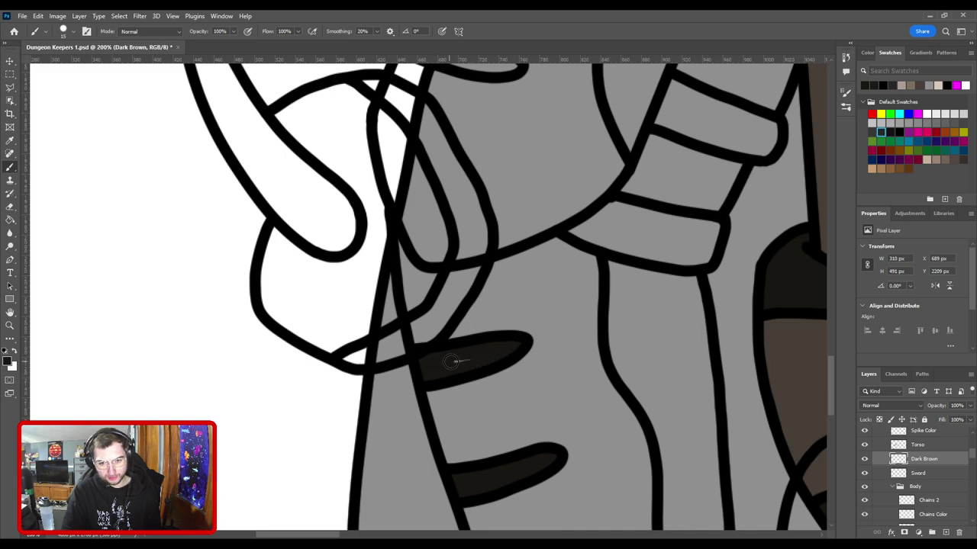
key(ctrl+minus)
key(ctrl+minus)
drag(501, 337, 474, 367)
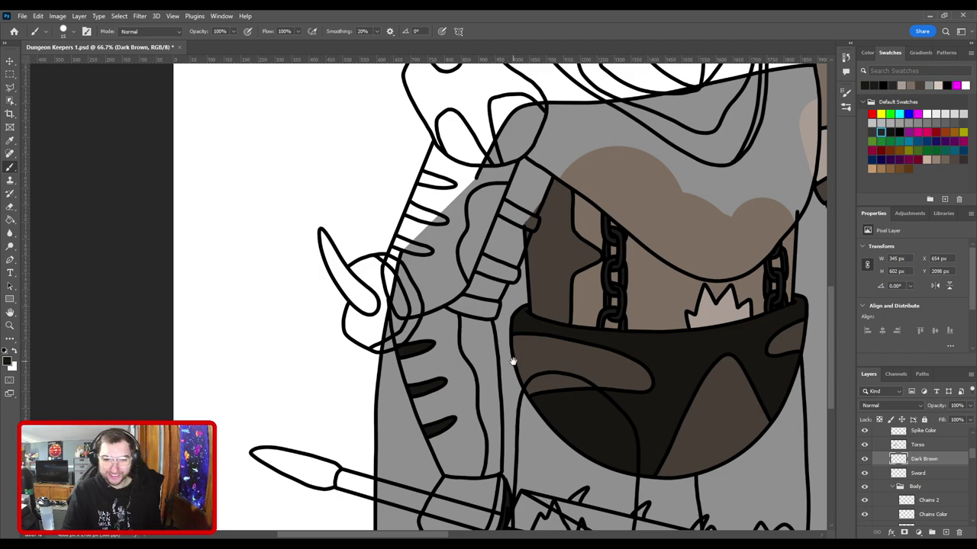
Step: Fill the wavy patch along the sword arm's upper arm with very dark brown on the Dark Brown layer
key(ctrl+minus)
key(ctrl+minus)
drag(512, 362, 483, 413)
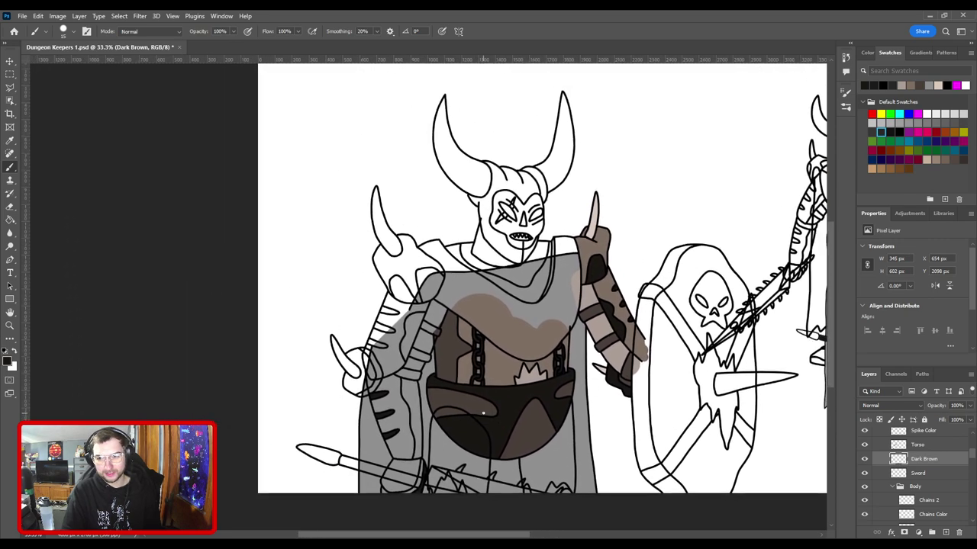
scroll(483, 413, up, 5)
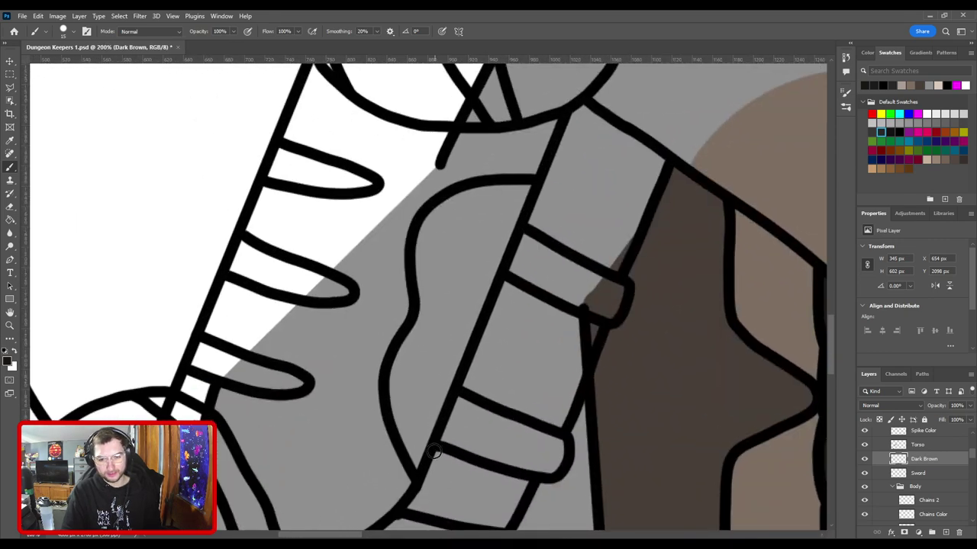
mouse_move(418, 464)
mouse_down()
mouse_move(398, 395)
mouse_move(426, 308)
mouse_move(430, 224)
mouse_move(468, 200)
mouse_move(523, 189)
mouse_move(421, 453)
mouse_up()
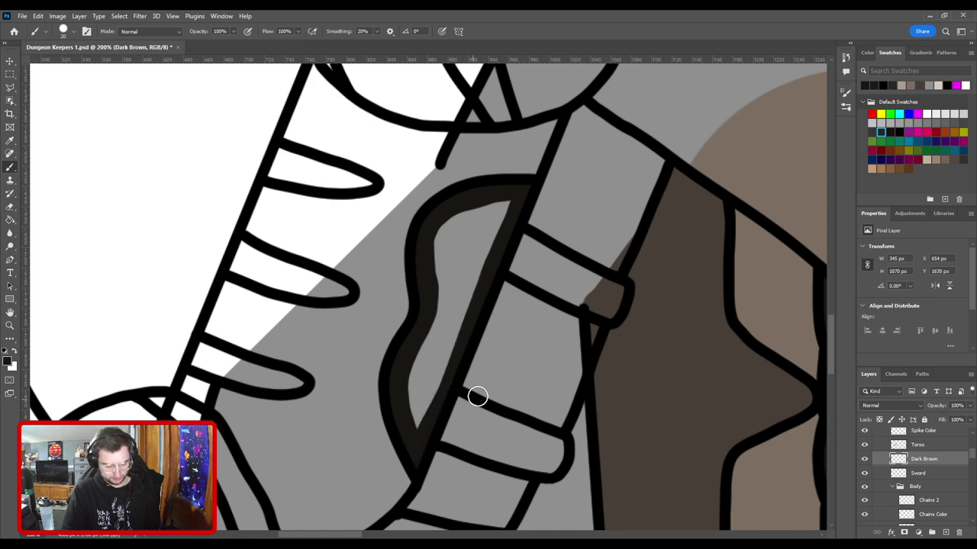
key(e)
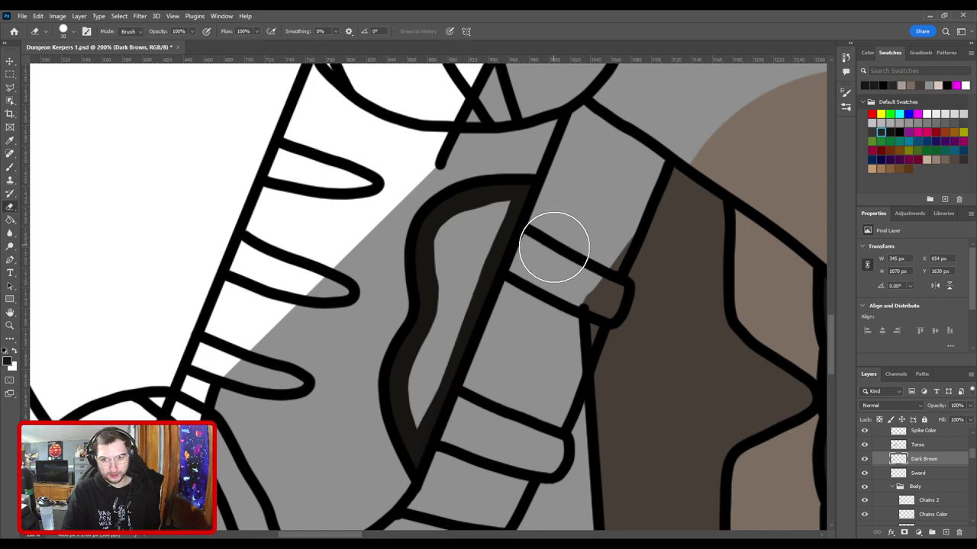
key(g)
click(472, 263)
key(b)
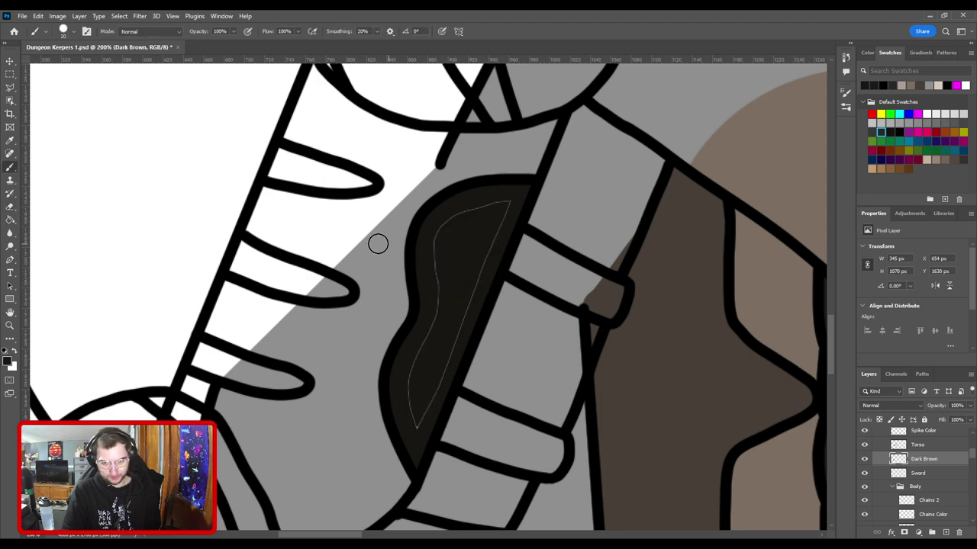
drag(423, 412, 498, 214)
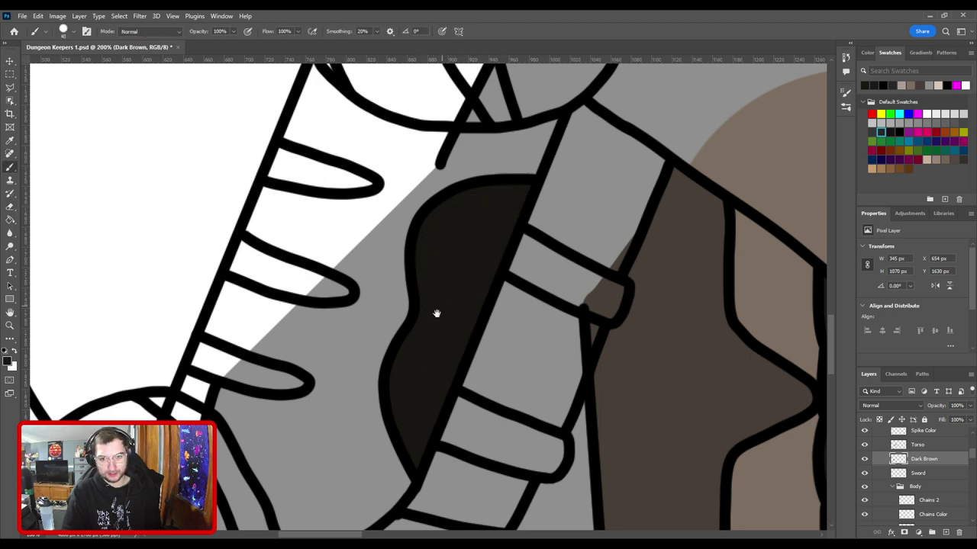
Step: Fill the three stripes on the outer edge of the sword arm's upper arm with very dark brown
drag(437, 313, 631, 286)
drag(391, 333, 458, 353)
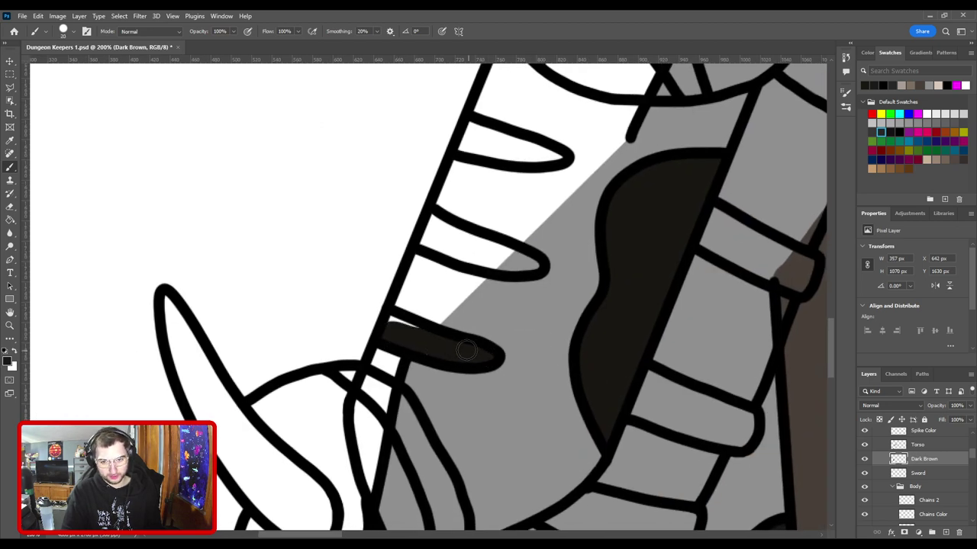
drag(438, 285, 417, 386)
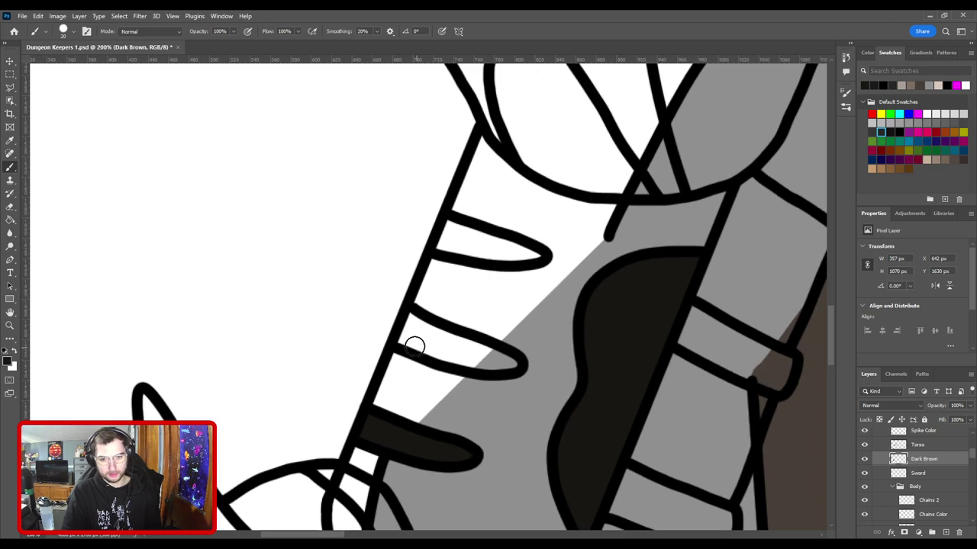
mouse_move(398, 336)
mouse_down()
mouse_move(512, 364)
mouse_move(441, 332)
mouse_up()
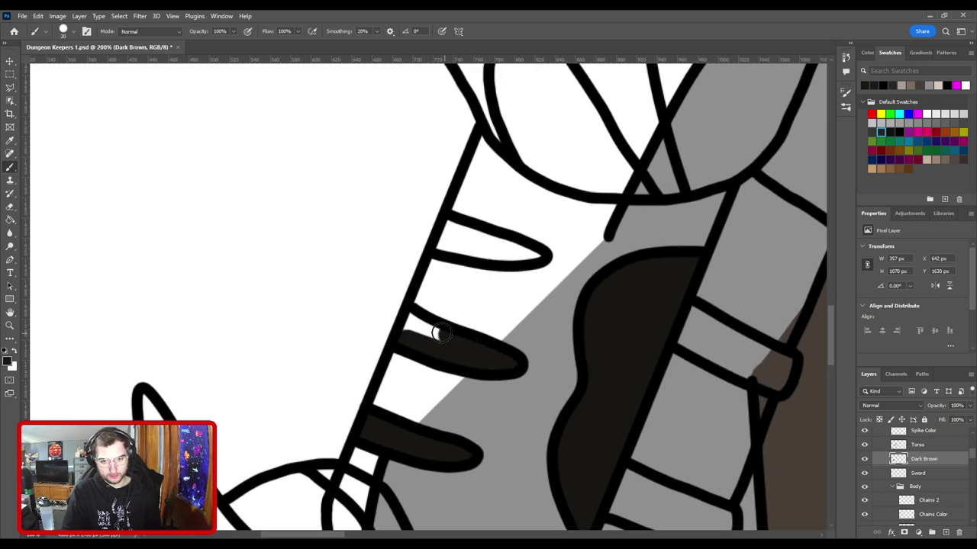
mouse_move(457, 257)
mouse_down()
mouse_move(441, 350)
mouse_move(435, 317)
mouse_move(522, 349)
mouse_move(445, 331)
mouse_up()
key([)
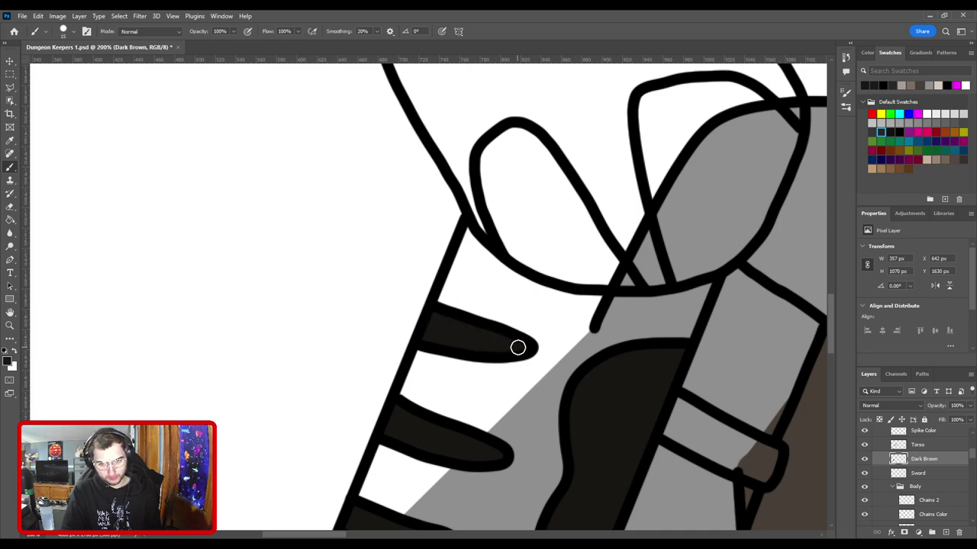
Step: Fill the outer rounded patch on the sword arm's shoulder pad with very dark brown
key(ctrl+minus)
key(ctrl+minus)
key(ctrl+minus)
drag(505, 344, 405, 304)
scroll(484, 303, down, 3)
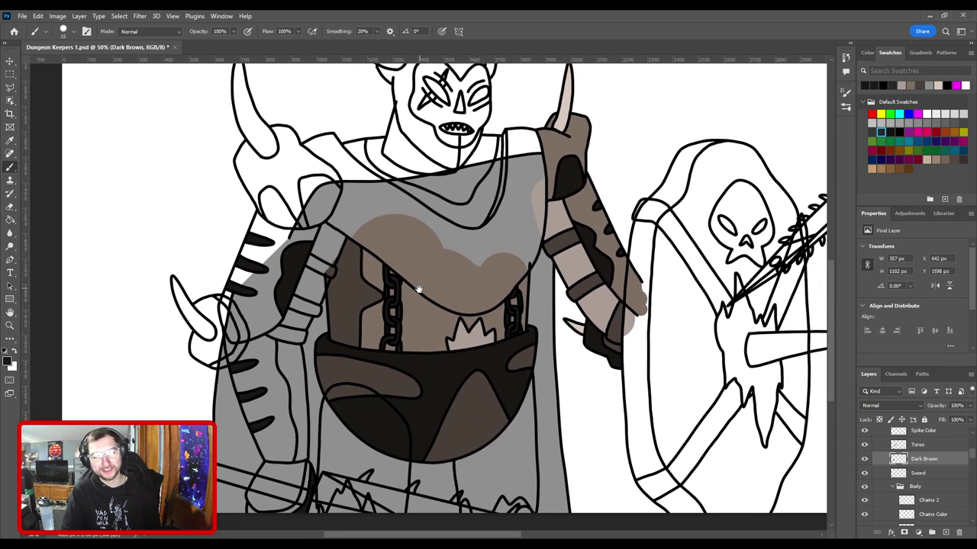
scroll(412, 312, up, 4)
scroll(412, 313, up, 6)
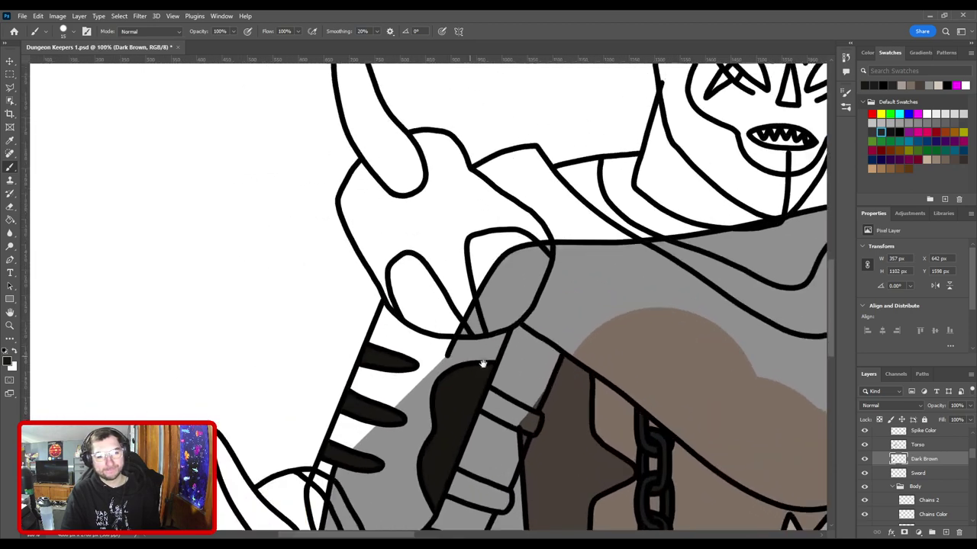
mouse_move(462, 396)
mouse_down()
mouse_move(433, 331)
mouse_move(422, 258)
mouse_move(447, 229)
mouse_move(511, 272)
mouse_up()
drag(538, 318, 419, 239)
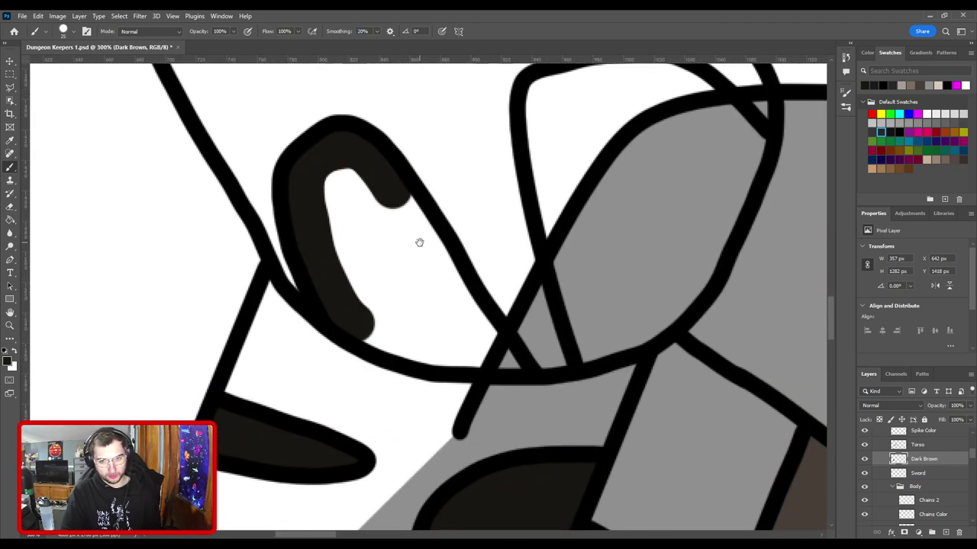
mouse_move(399, 192)
mouse_down()
mouse_move(513, 368)
mouse_move(389, 340)
mouse_move(357, 311)
mouse_move(339, 276)
mouse_move(379, 315)
mouse_move(324, 204)
mouse_move(333, 172)
mouse_move(354, 168)
mouse_move(354, 216)
mouse_move(389, 299)
mouse_move(432, 333)
mouse_move(464, 338)
mouse_move(365, 181)
mouse_move(415, 303)
mouse_up()
Step: Fill the inner patch of the same shoulder pad, nearest the chest, with very dark brown
drag(496, 283, 339, 379)
key([)
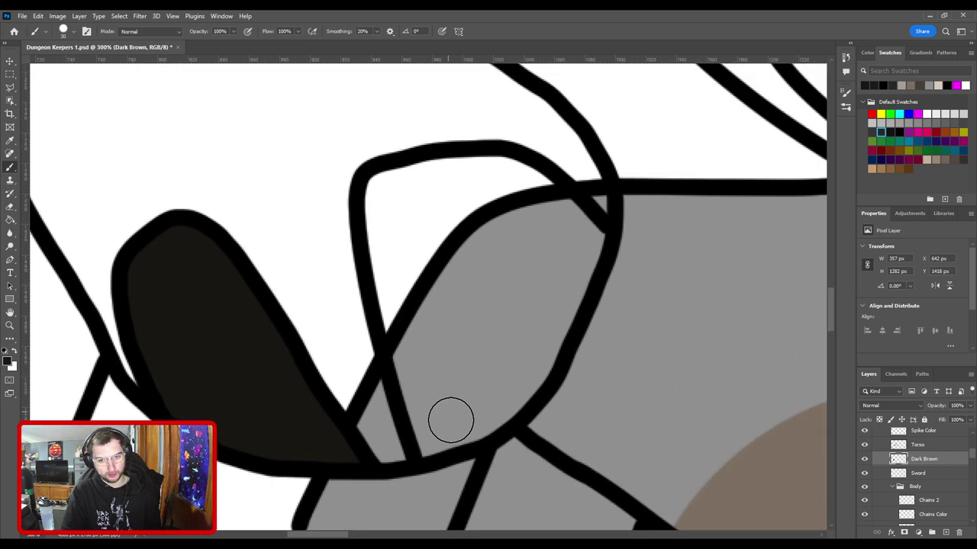
mouse_move(426, 447)
mouse_down()
mouse_move(379, 258)
mouse_move(387, 178)
mouse_move(472, 164)
mouse_move(515, 172)
mouse_move(569, 211)
mouse_move(592, 247)
mouse_move(595, 239)
mouse_move(530, 394)
mouse_move(437, 441)
mouse_move(460, 417)
mouse_move(447, 418)
mouse_move(410, 247)
mouse_move(407, 181)
mouse_move(499, 179)
mouse_move(542, 213)
mouse_move(565, 255)
mouse_move(541, 321)
mouse_move(495, 388)
mouse_move(435, 345)
mouse_move(421, 241)
mouse_move(467, 185)
mouse_move(506, 189)
mouse_move(530, 309)
mouse_move(463, 359)
mouse_move(434, 238)
mouse_move(496, 201)
mouse_move(505, 331)
mouse_move(478, 211)
mouse_up()
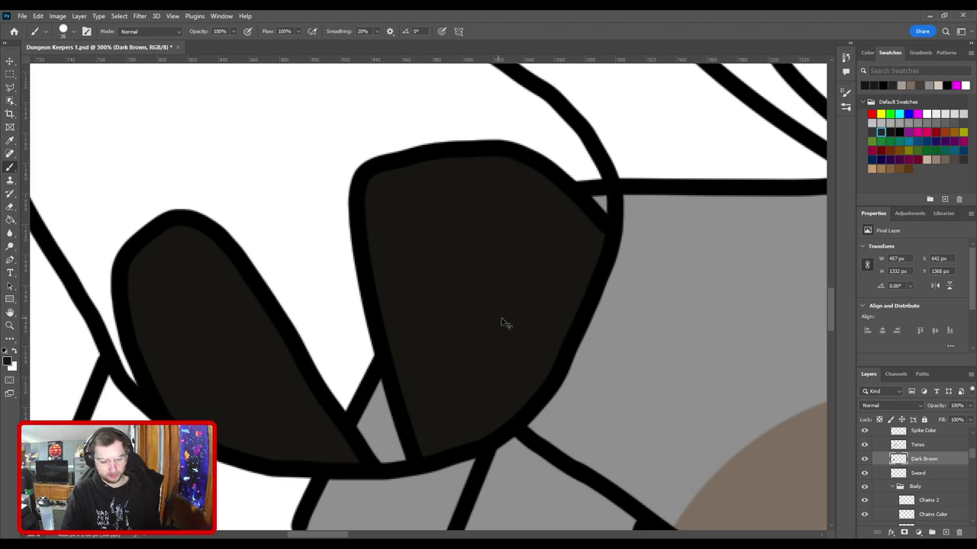
Step: Trace the chest mantle's edges at the sword-side shoulder and the start of its neckline in very dark brown
key(ctrl+minus)
key(ctrl+minus)
mouse_move(479, 266)
mouse_down()
mouse_move(462, 355)
mouse_move(489, 359)
mouse_up()
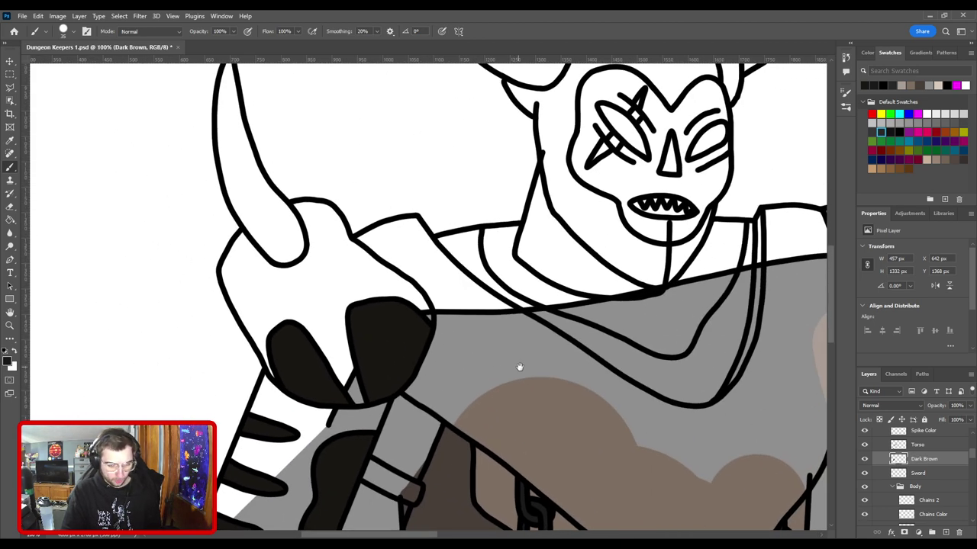
key(ctrl+minus)
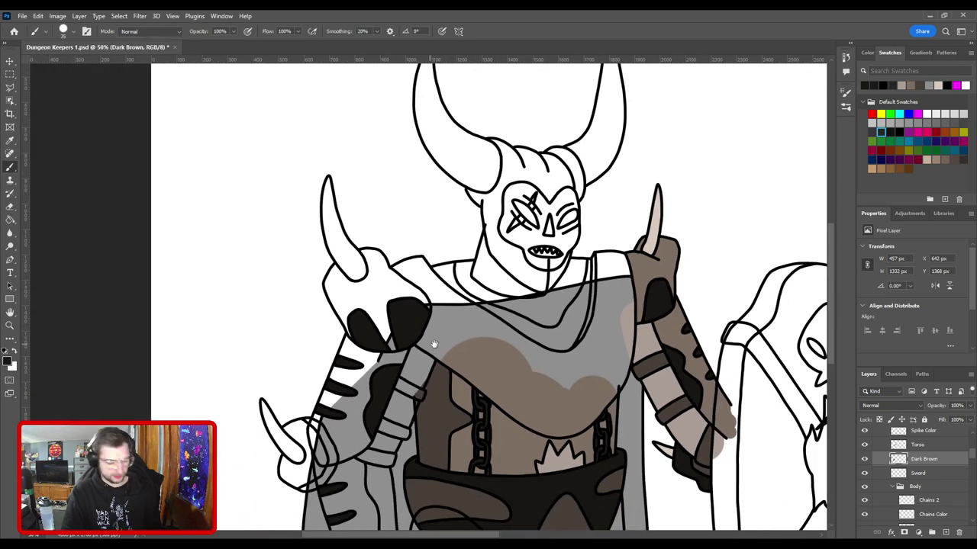
key(ctrl+minus)
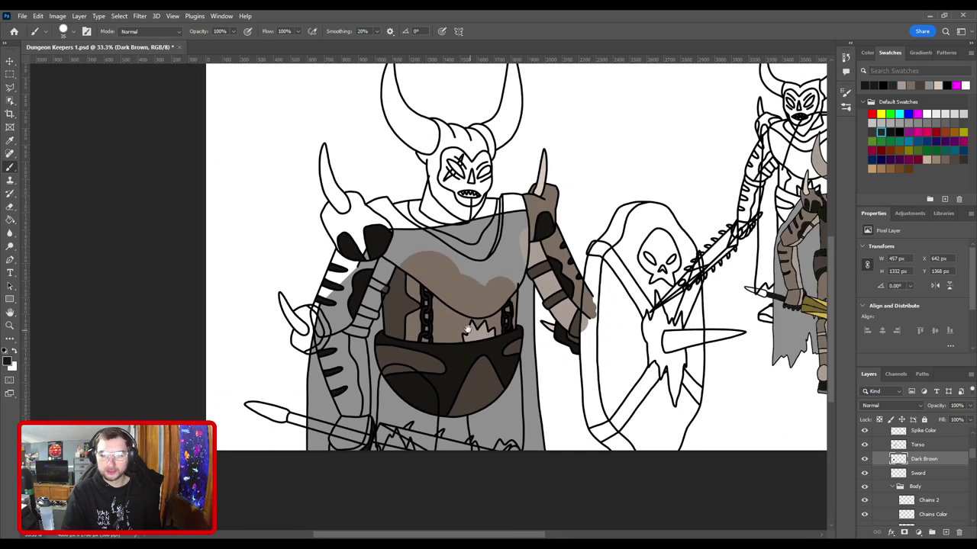
drag(520, 288, 468, 302)
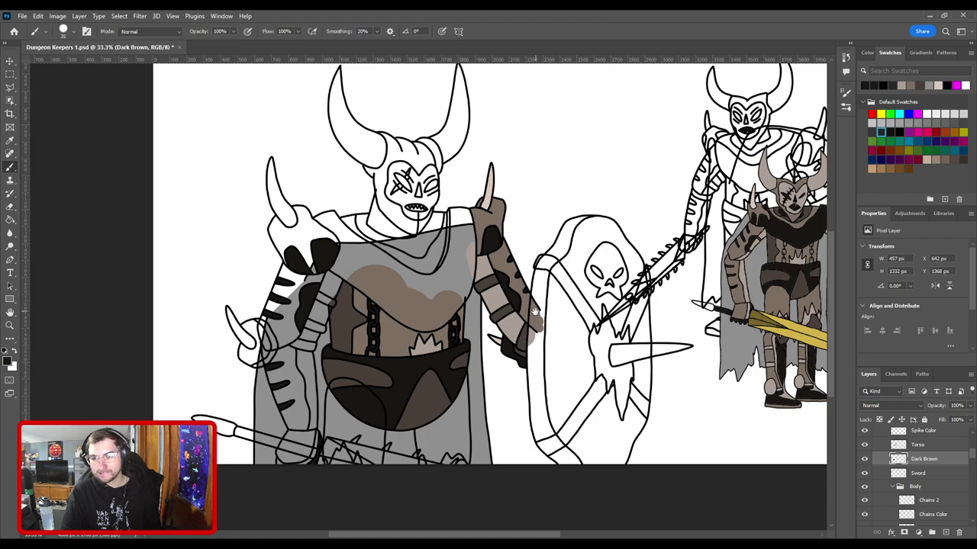
drag(502, 322, 576, 368)
key(ctrl+plus)
key(ctrl+plus)
mouse_move(415, 367)
mouse_down()
mouse_move(482, 317)
mouse_move(425, 301)
mouse_move(479, 201)
mouse_move(489, 140)
mouse_move(506, 328)
mouse_move(480, 272)
mouse_move(346, 176)
mouse_up()
key(ctrl+plus)
mouse_move(397, 155)
mouse_down()
mouse_move(450, 144)
mouse_move(512, 221)
mouse_up()
mouse_move(545, 307)
mouse_down()
mouse_move(386, 271)
mouse_move(482, 315)
mouse_up()
shift+click(549, 352)
shift+click(595, 386)
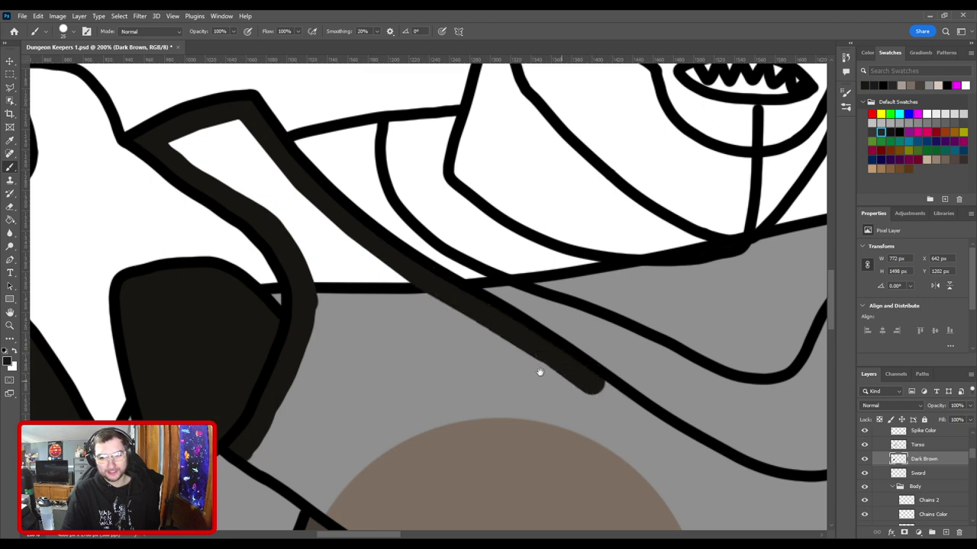
Step: Continue the very dark brown edge along the mantle's neckline, around its lowest point and up to the shield-side shoulder
drag(541, 371, 321, 227)
shift+click(451, 298)
shift+click(517, 330)
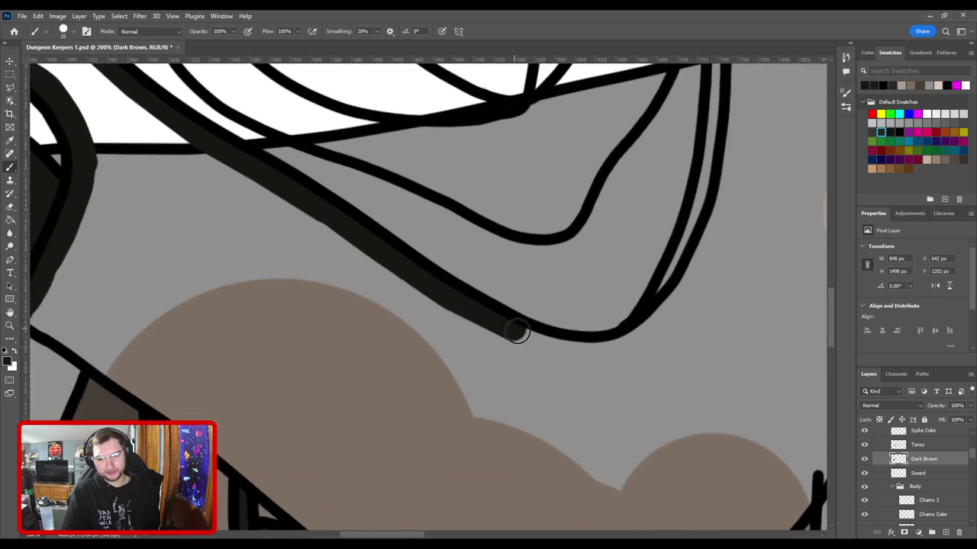
shift+click(567, 350)
shift+click(610, 350)
drag(647, 327, 459, 377)
shift+click(457, 383)
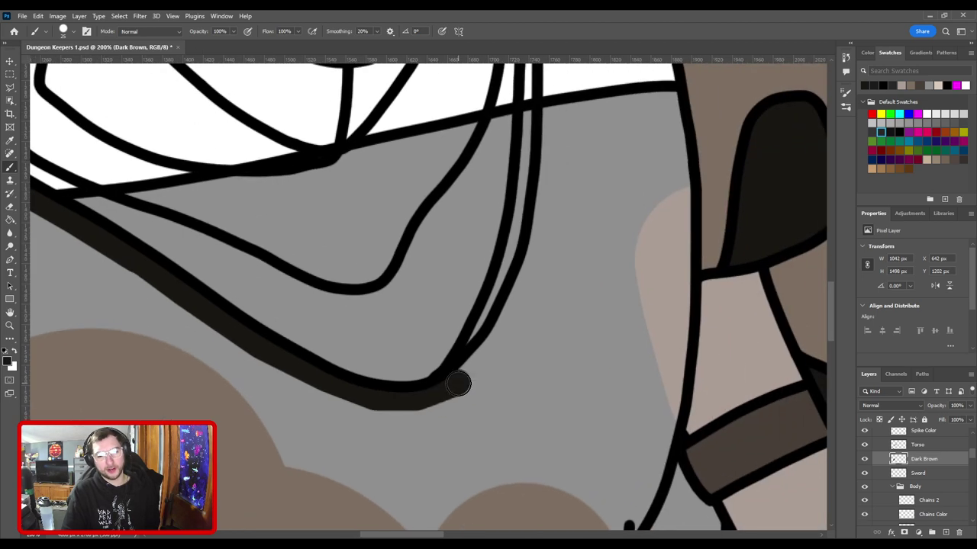
shift+click(493, 347)
mouse_move(520, 219)
mouse_down()
mouse_move(483, 386)
mouse_move(543, 220)
mouse_up()
mouse_move(496, 350)
mouse_down()
mouse_move(532, 264)
mouse_move(544, 191)
mouse_up()
drag(545, 191, 524, 351)
mouse_move(532, 279)
mouse_down()
mouse_move(530, 179)
mouse_move(560, 169)
mouse_up()
Step: Trace the mantle's shield-side shoulder top and its outer edge down beside the shield arm in very dark brown
shift+click(614, 166)
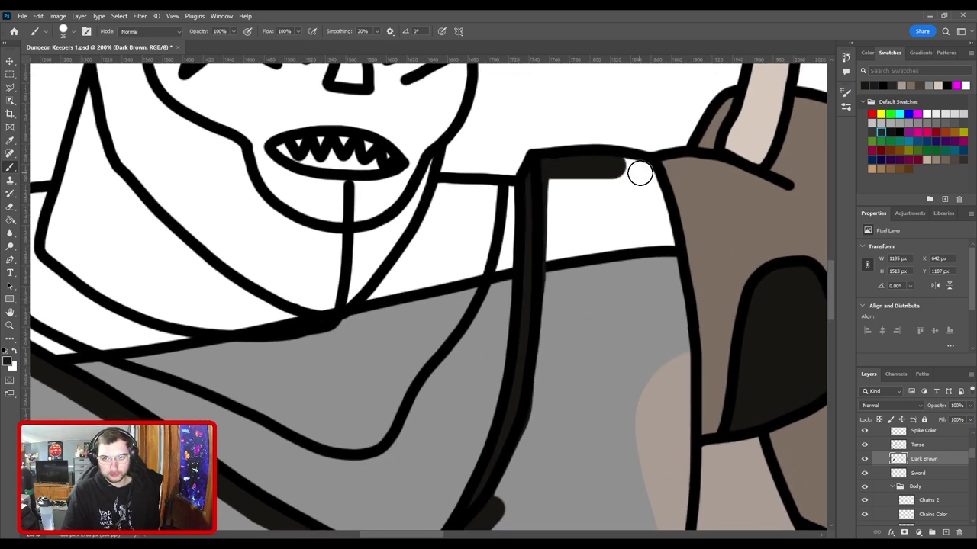
shift+click(645, 175)
drag(609, 248, 507, 121)
shift+click(569, 142)
mouse_move(565, 164)
mouse_down()
mouse_move(560, 264)
mouse_move(562, 231)
mouse_up()
shift+click(572, 290)
drag(563, 370, 569, 207)
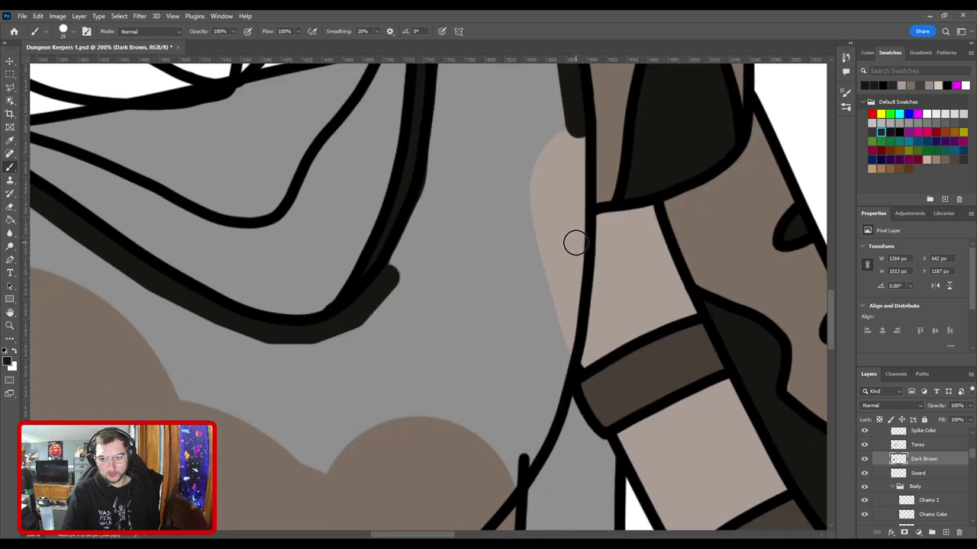
shift+click(576, 242)
shift+click(570, 318)
Step: Trace the mantle's lower edge across the chest back to the sword-side shoulder, closing the very dark brown outline
mouse_move(556, 386)
mouse_down()
mouse_move(574, 203)
mouse_move(523, 319)
mouse_up()
mouse_move(491, 356)
mouse_down()
mouse_move(557, 265)
mouse_move(493, 329)
mouse_up()
shift+click(551, 262)
shift+click(472, 349)
drag(425, 366, 570, 322)
shift+click(576, 327)
shift+click(534, 336)
mouse_move(498, 341)
mouse_down()
mouse_move(427, 319)
mouse_move(565, 357)
mouse_move(416, 273)
mouse_up()
mouse_move(386, 239)
mouse_down()
mouse_move(548, 348)
mouse_move(468, 298)
mouse_up()
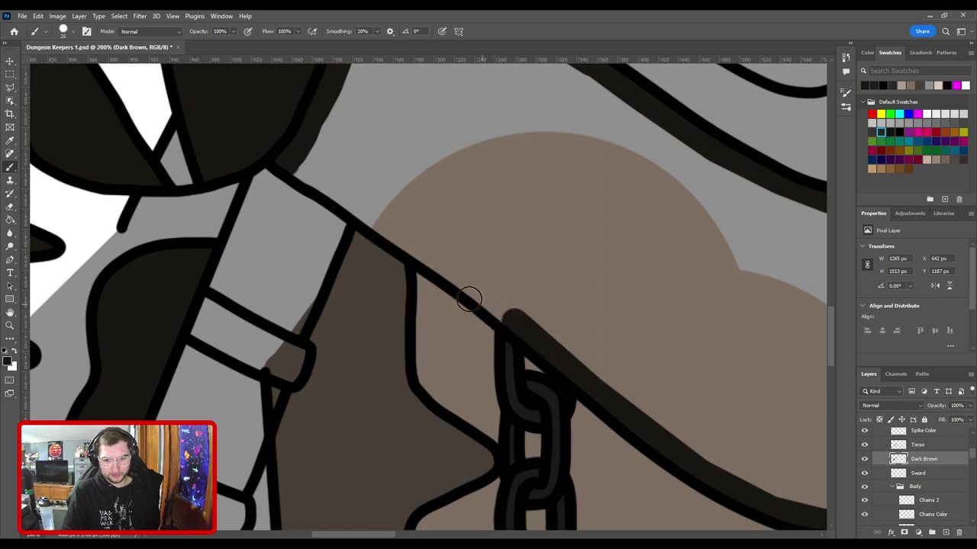
drag(426, 263, 540, 348)
drag(622, 400, 393, 248)
Step: Fill the outlined chest mantle with very dark brown, paint over the thin unfilled seams and save the document
key(g)
click(531, 260)
key(b)
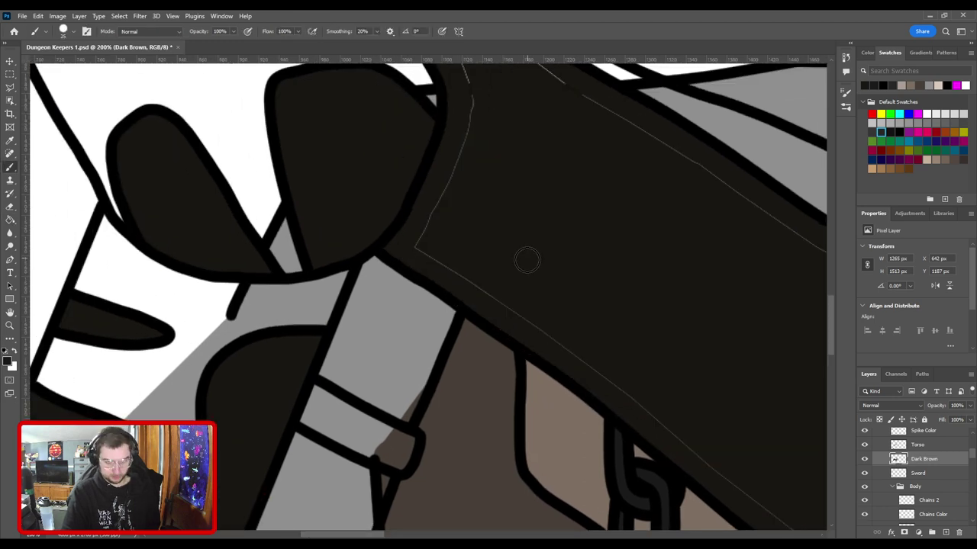
key(ctrl+minus)
mouse_move(511, 362)
mouse_down()
mouse_move(483, 386)
mouse_move(452, 455)
mouse_up()
key(bracketright)
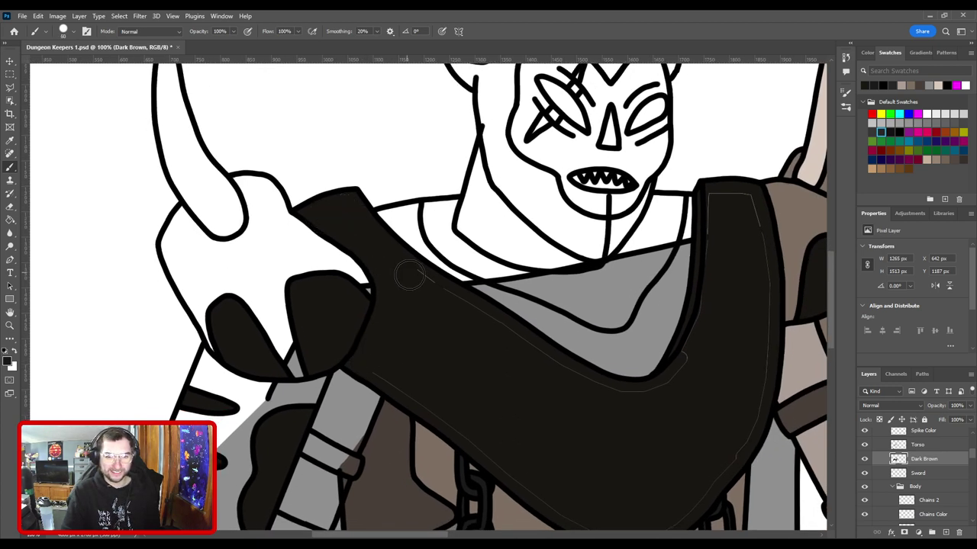
drag(493, 332, 382, 273)
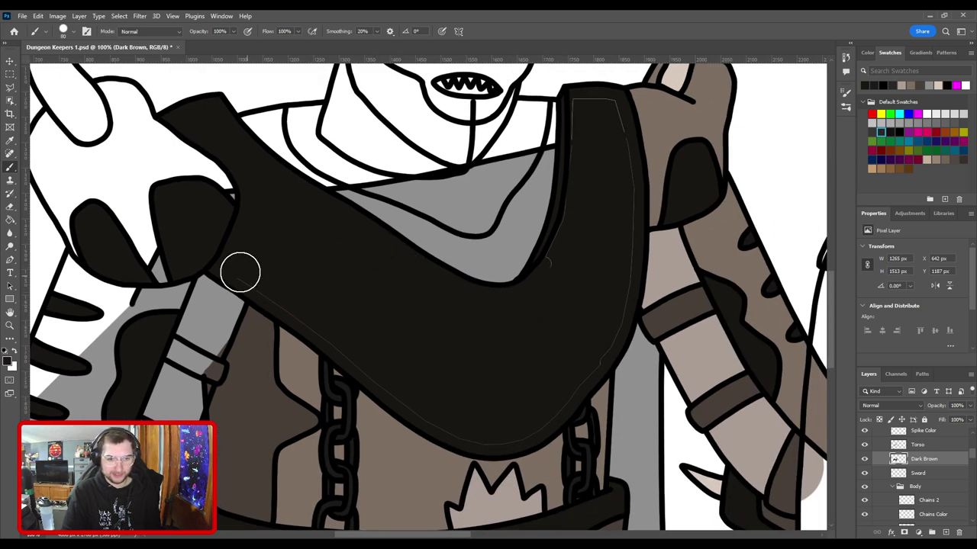
mouse_move(260, 280)
mouse_down()
mouse_move(344, 331)
mouse_move(438, 410)
mouse_move(500, 433)
mouse_move(549, 401)
mouse_move(601, 327)
mouse_move(497, 356)
mouse_move(502, 361)
mouse_move(509, 285)
mouse_up()
mouse_move(509, 237)
mouse_down()
mouse_move(501, 177)
mouse_move(473, 166)
mouse_move(470, 258)
mouse_move(445, 336)
mouse_move(486, 341)
mouse_move(488, 316)
mouse_up()
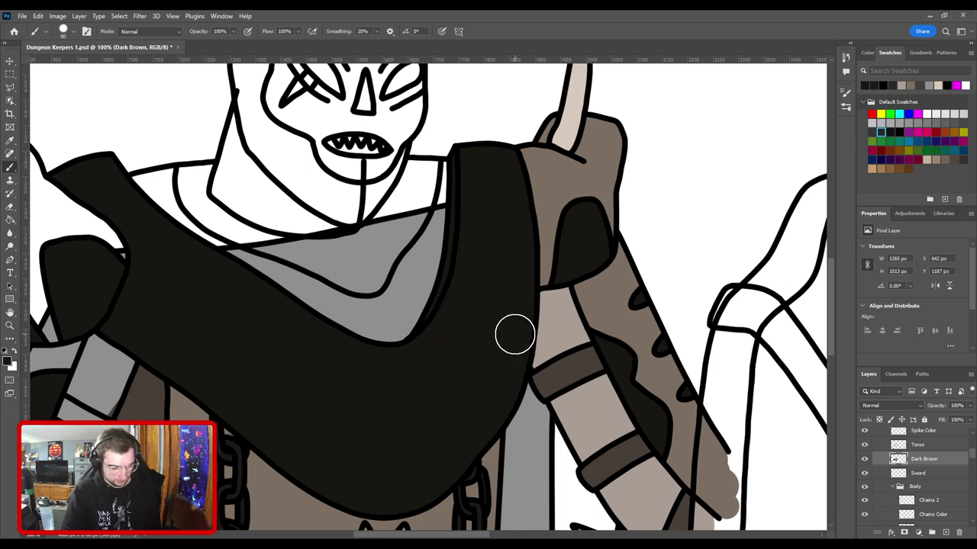
key(ctrl+0)
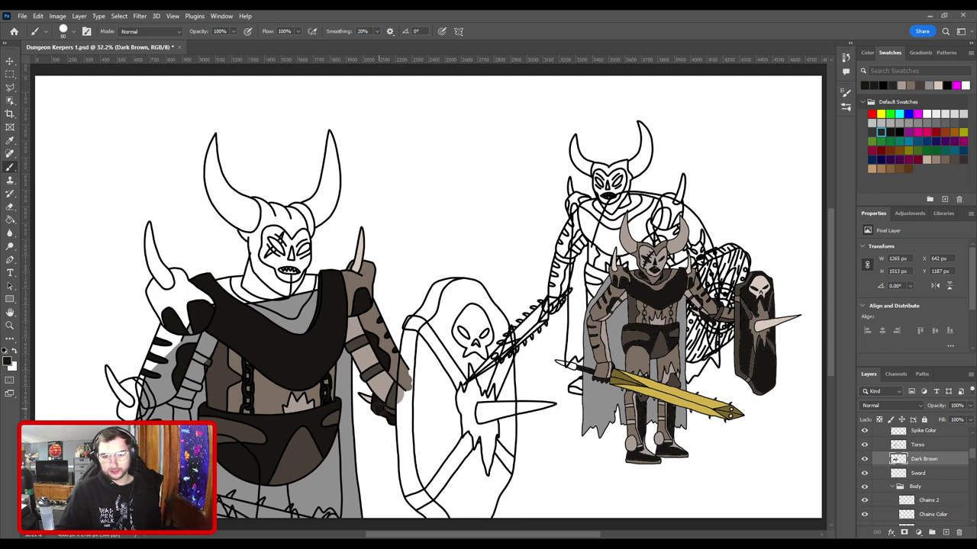
key(ctrl+s)
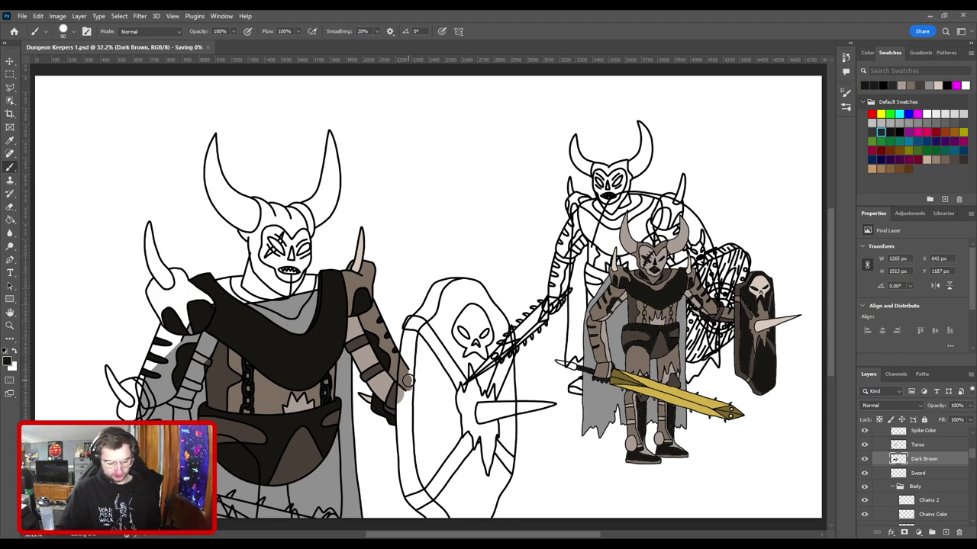
Step: Block in the edges of the sword-side neck and jaw area up to the chin line in very dark brown
scroll(353, 306, up, 1)
drag(353, 305, 456, 304)
scroll(457, 304, up, 5)
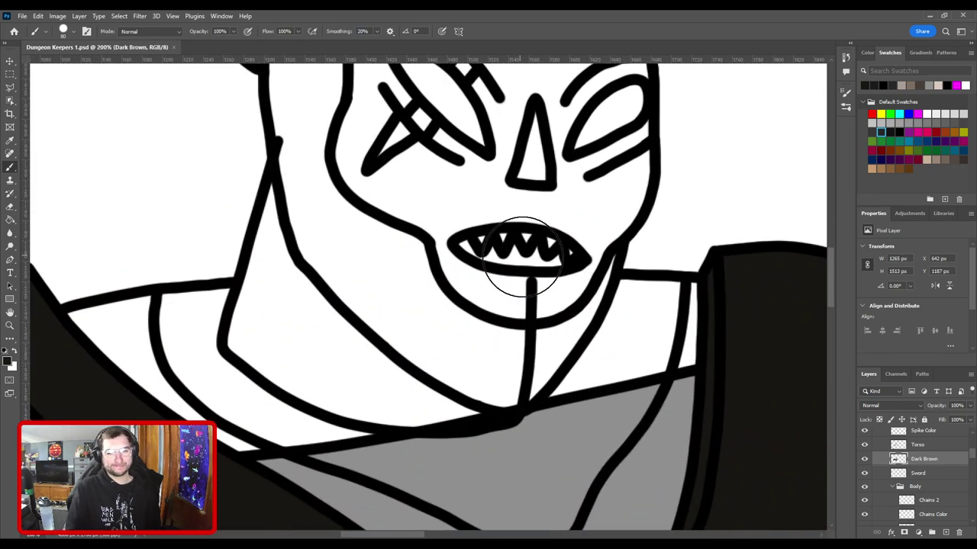
scroll(550, 295, left, 2)
mouse_move(573, 290)
mouse_down()
mouse_move(572, 279)
mouse_move(537, 268)
mouse_move(374, 255)
mouse_move(373, 157)
mouse_move(316, 344)
mouse_move(469, 403)
mouse_move(371, 375)
mouse_move(412, 381)
mouse_move(464, 370)
mouse_move(473, 272)
mouse_up()
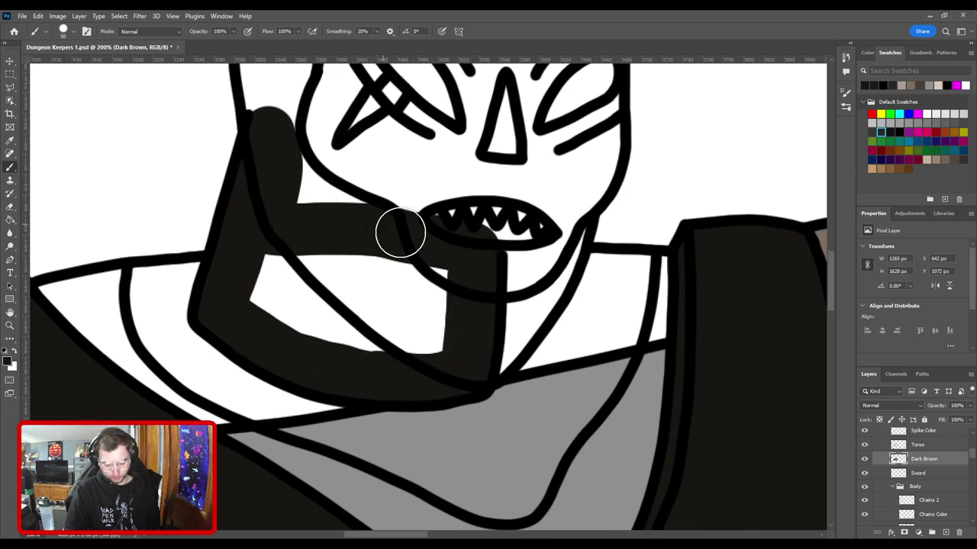
Step: Paint the gaps inside the sword-side neck area very dark brown with a larger brush and save the document
key(])
key(])
key(])
key(])
mouse_move(290, 309)
mouse_down()
mouse_move(291, 260)
mouse_move(351, 330)
mouse_move(389, 289)
mouse_move(424, 296)
mouse_move(447, 323)
mouse_up()
key(ctrl+minus)
scroll(461, 345, down, 5)
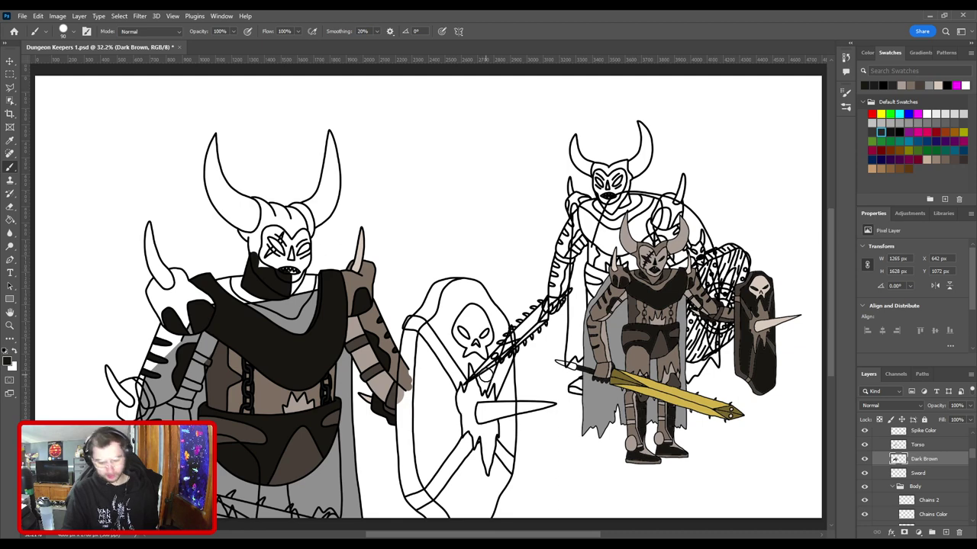
key(ctrl+s)
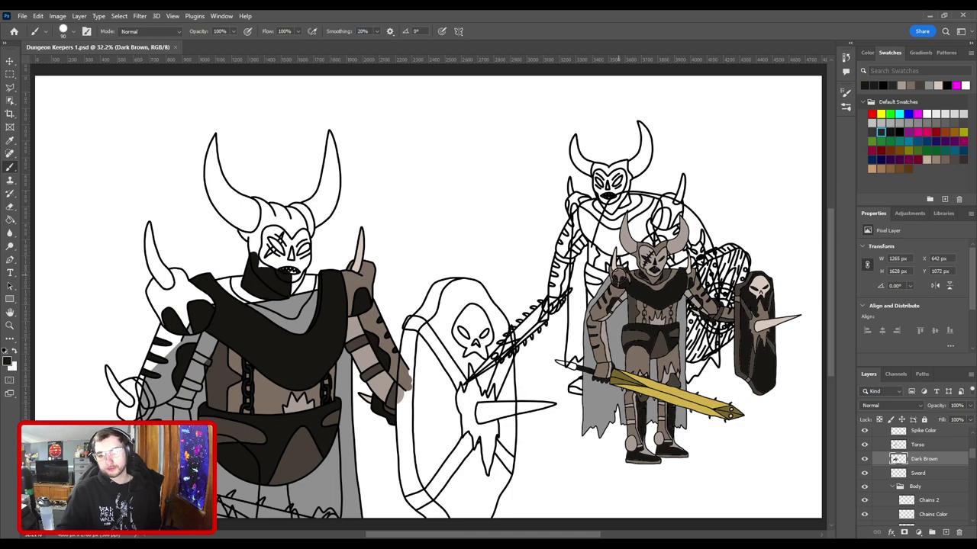
Step: Inspect the coloured torso, chains and belt area of the large figure up close
key(v)
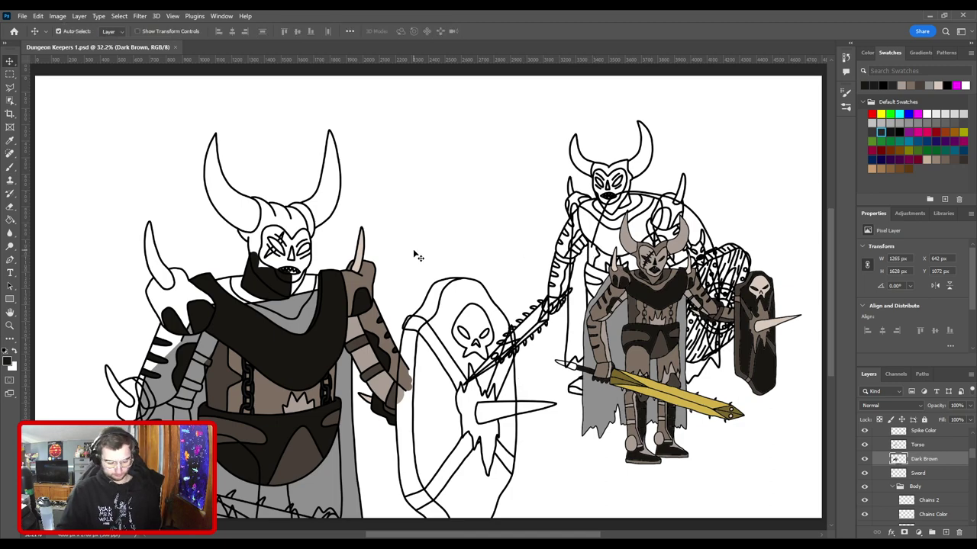
key(ctrl+plus)
key(ctrl+plus)
key(ctrl+plus)
drag(305, 415, 563, 226)
key(ctrl+plus)
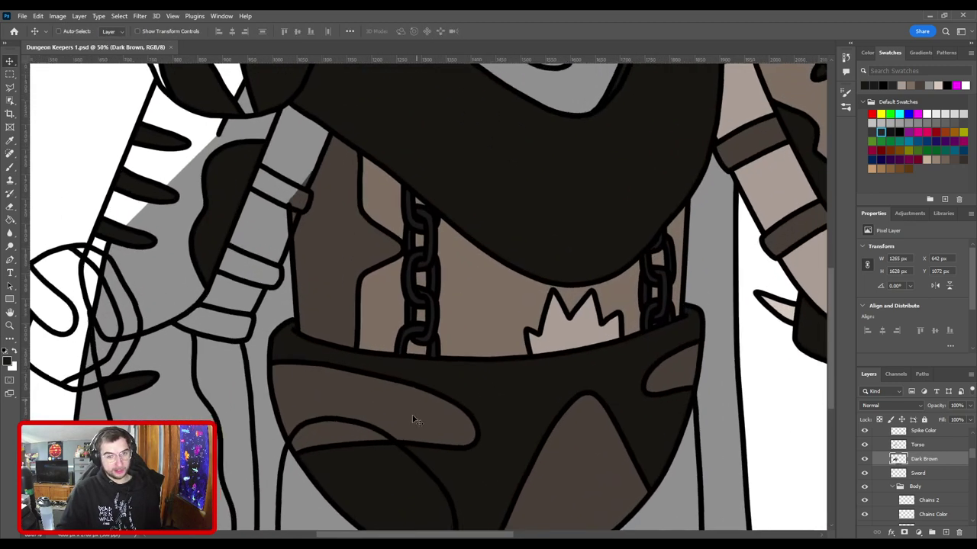
drag(408, 427, 473, 336)
scroll(473, 337, down, 5)
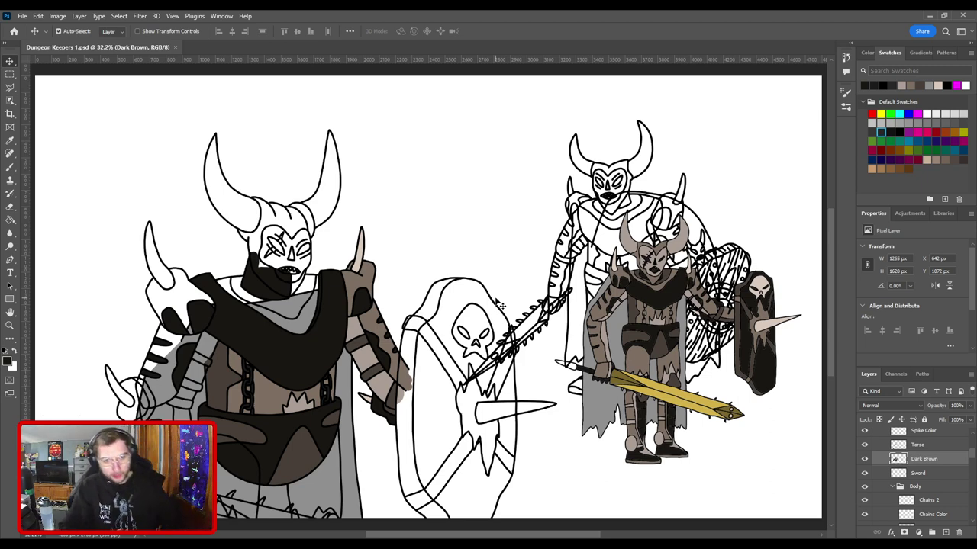
Step: Toggle the Dark Brown layer's visibility to check which areas of the large figure it covers
click(864, 459)
click(865, 459)
click(864, 459)
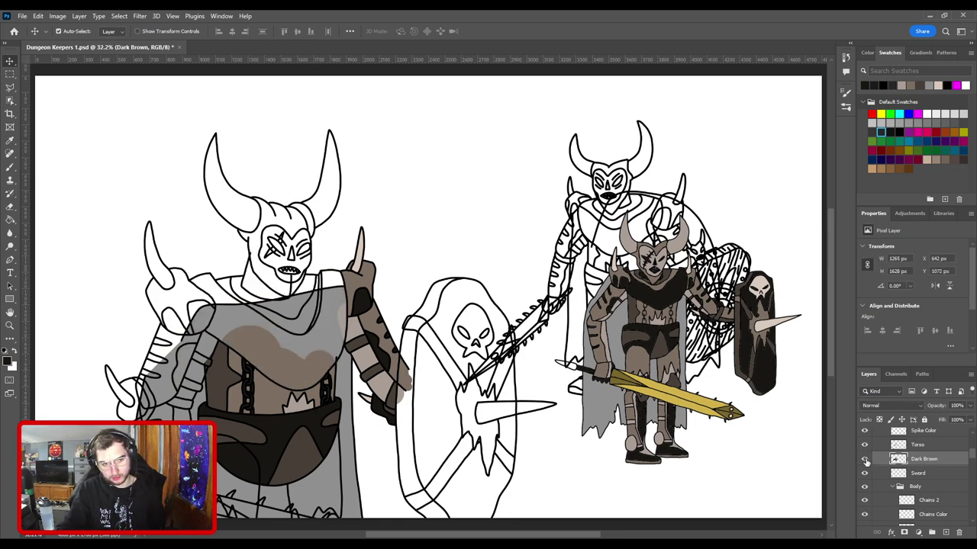
click(865, 459)
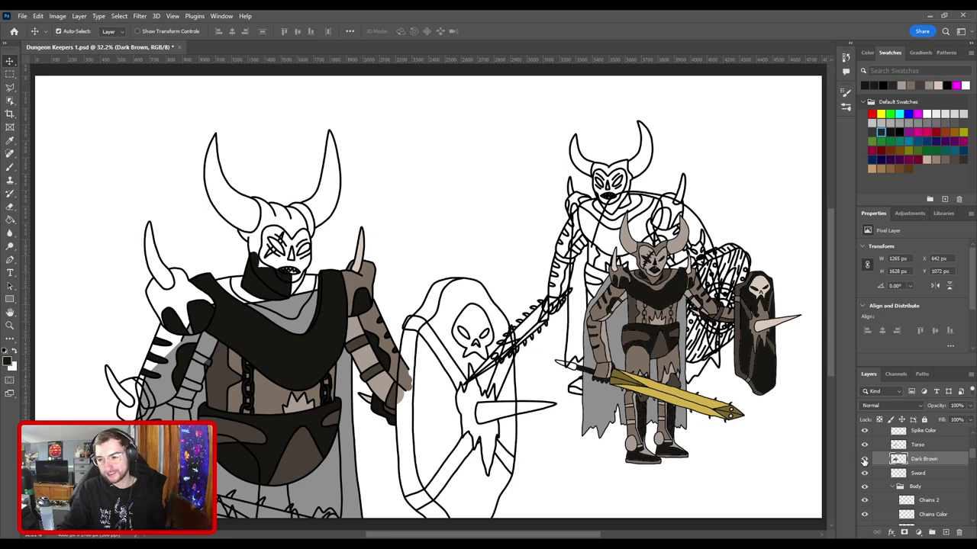
click(864, 458)
click(870, 448)
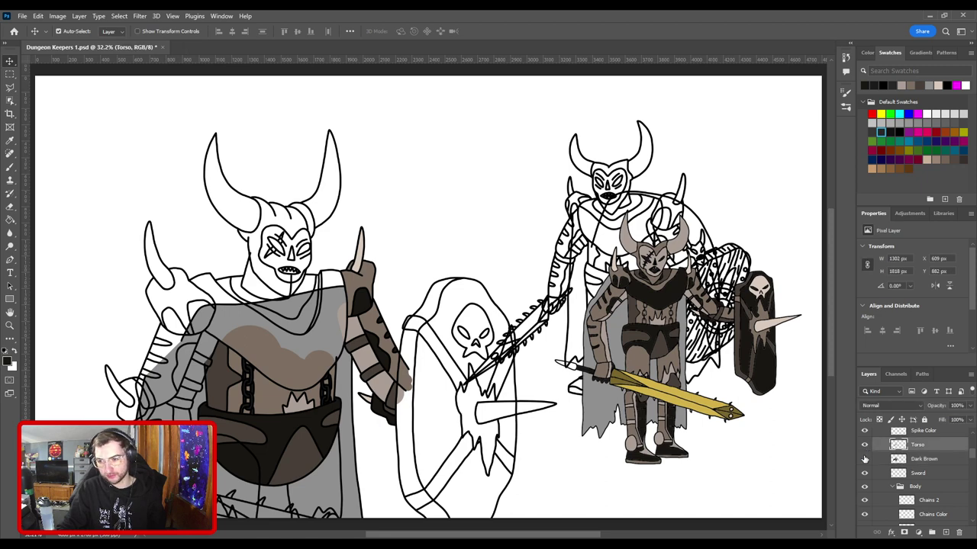
click(865, 458)
Step: Add a new layer directly above the Dark Brown layer
click(884, 459)
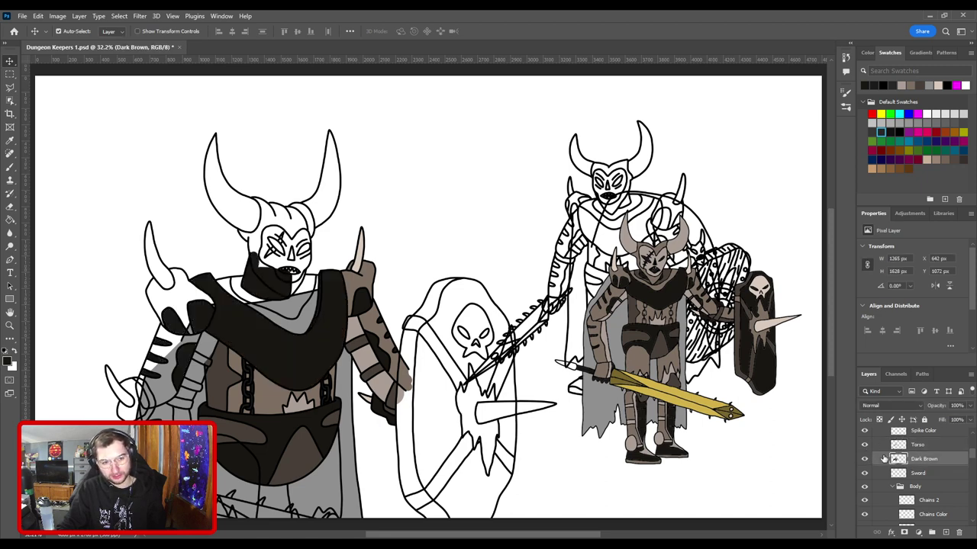
click(945, 533)
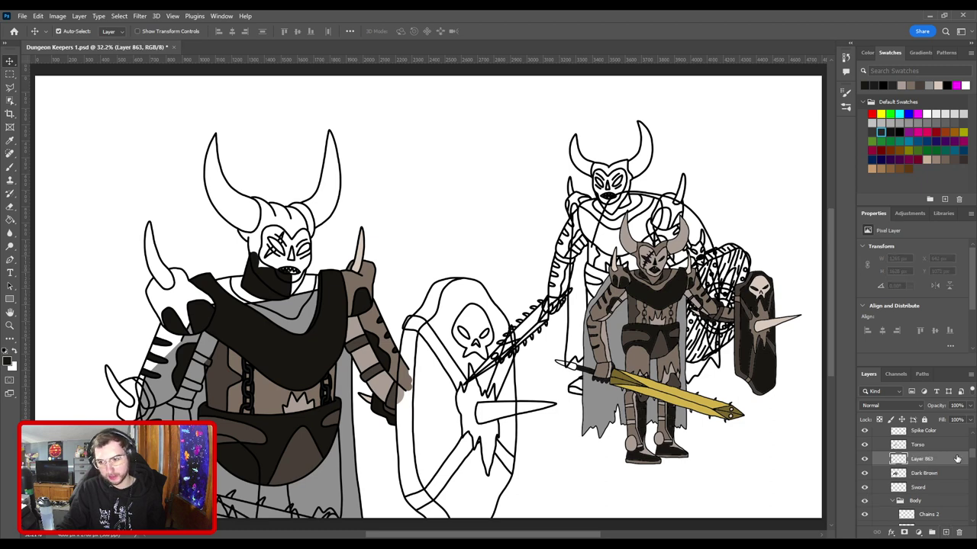
key(i)
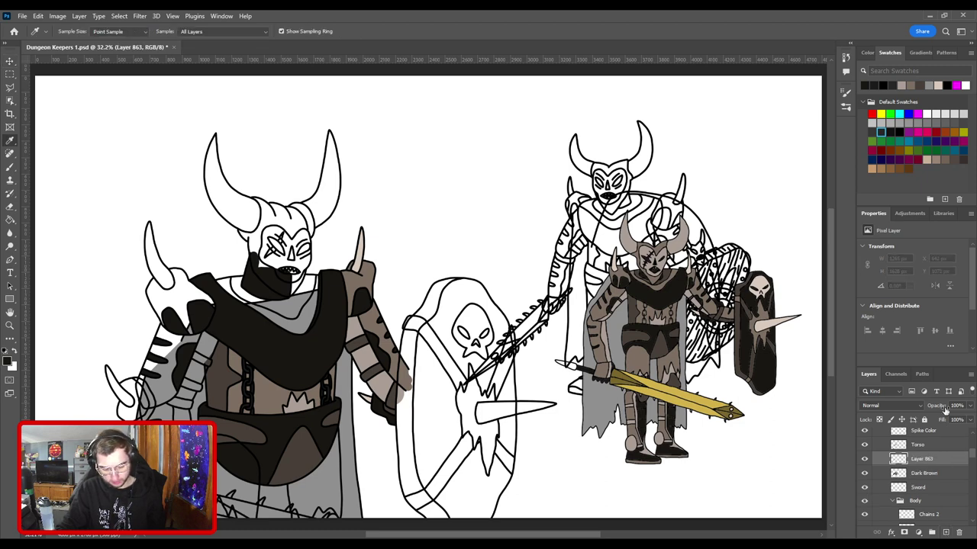
Step: Compare the large figure's remaining uncoloured parts with the small coloured reference figure
key(ctrl+plus)
key(ctrl+plus)
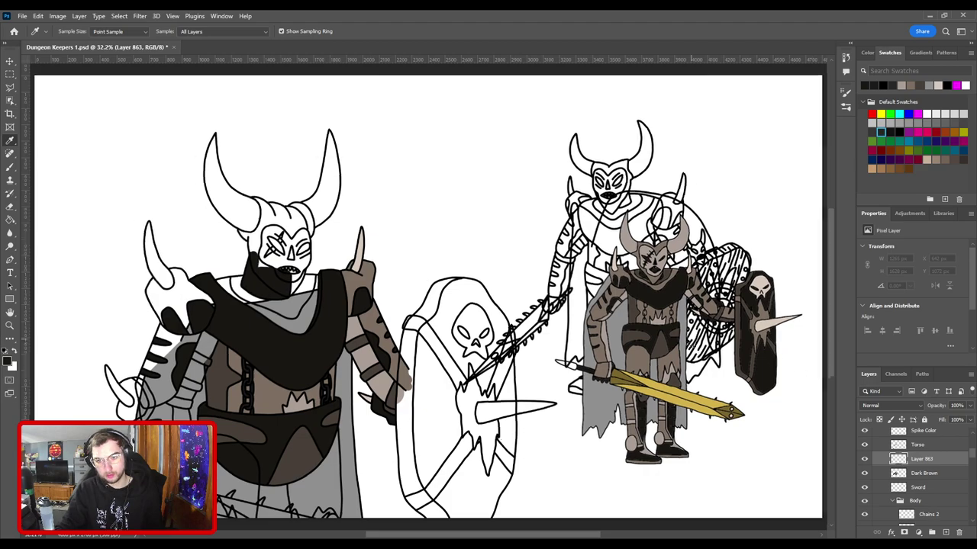
drag(679, 342, 350, 315)
drag(233, 288, 348, 268)
key(ctrl+minus)
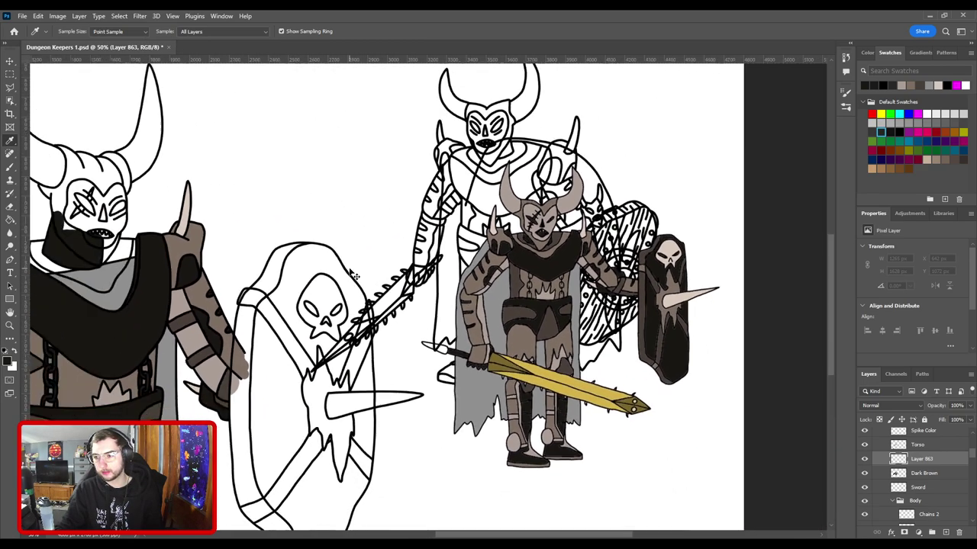
key(ctrl+minus)
key(ctrl+plus)
drag(180, 265, 412, 268)
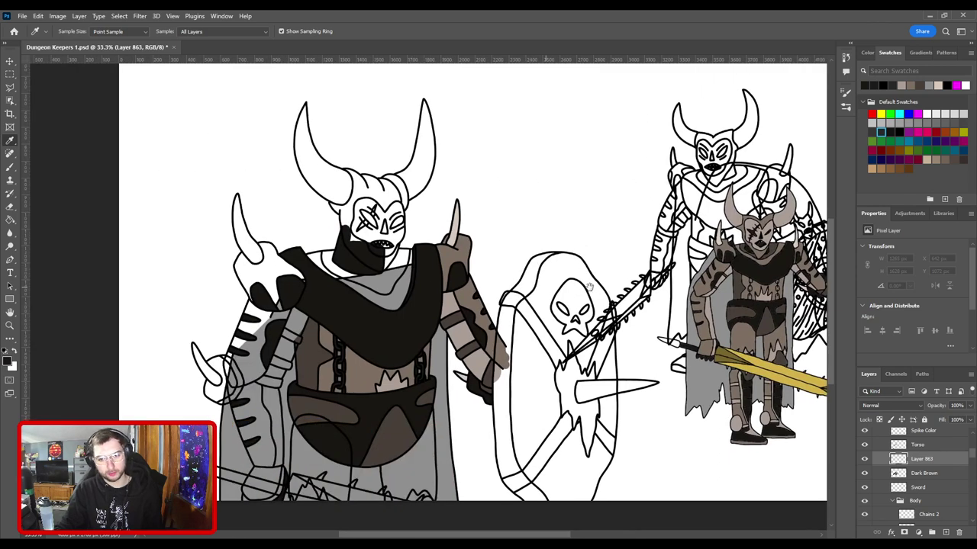
drag(633, 283, 407, 282)
drag(545, 306, 524, 299)
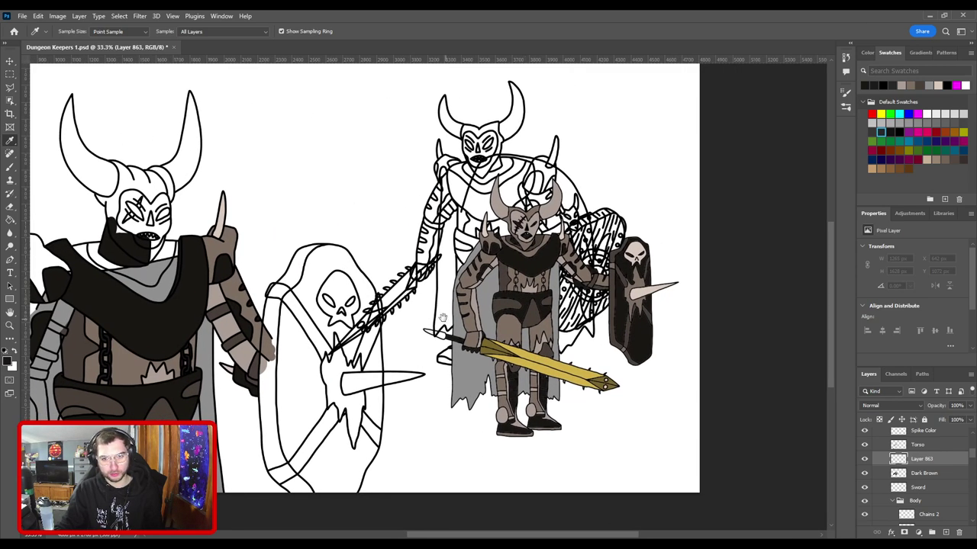
drag(442, 317, 592, 334)
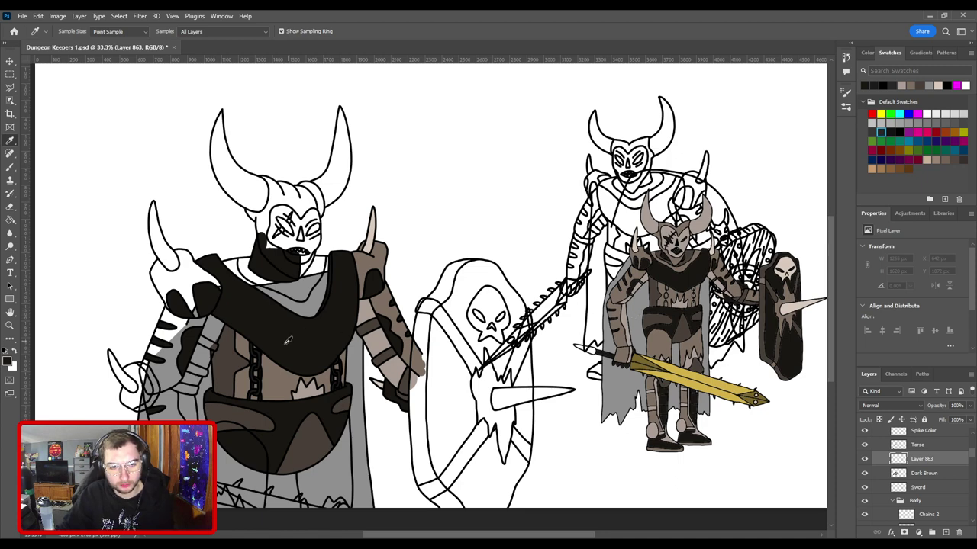
Step: Check the coverage of the Dark Brown layer and rename the new layer above it as Light Brown
click(865, 474)
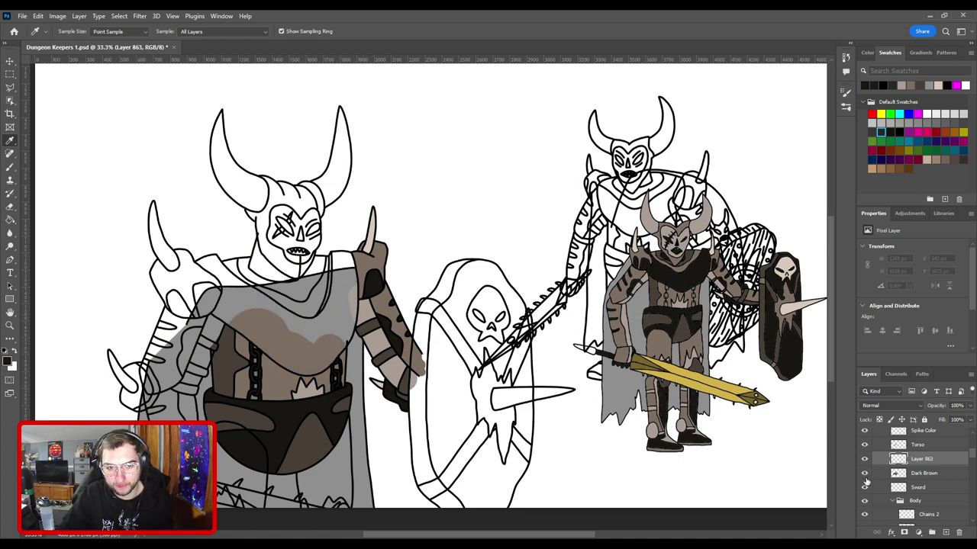
click(864, 474)
double_click(924, 460)
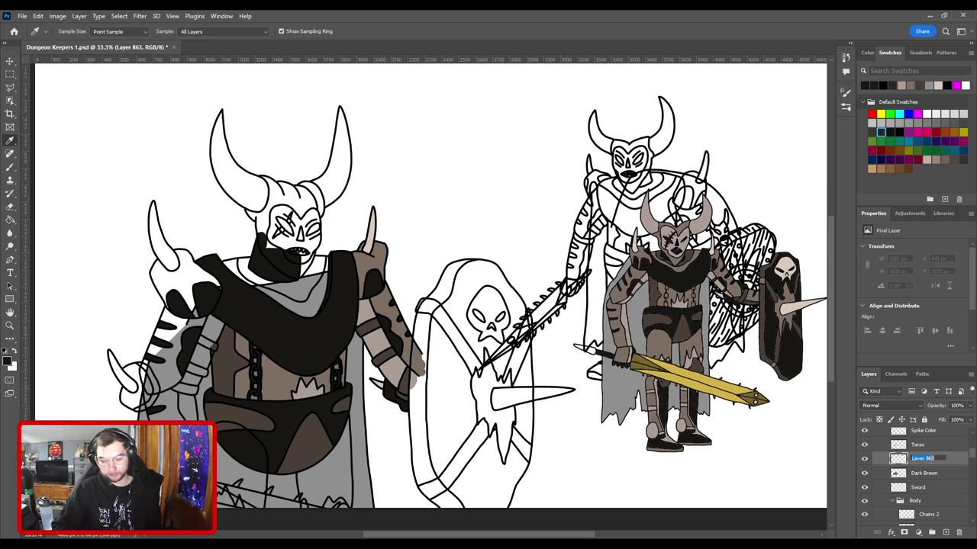
text(Light Br)
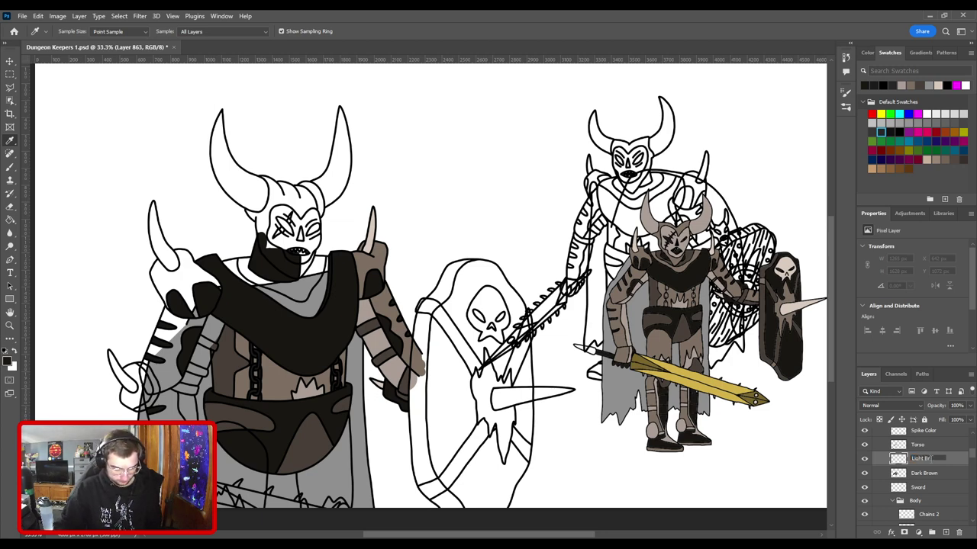
text(own)
key(Return)
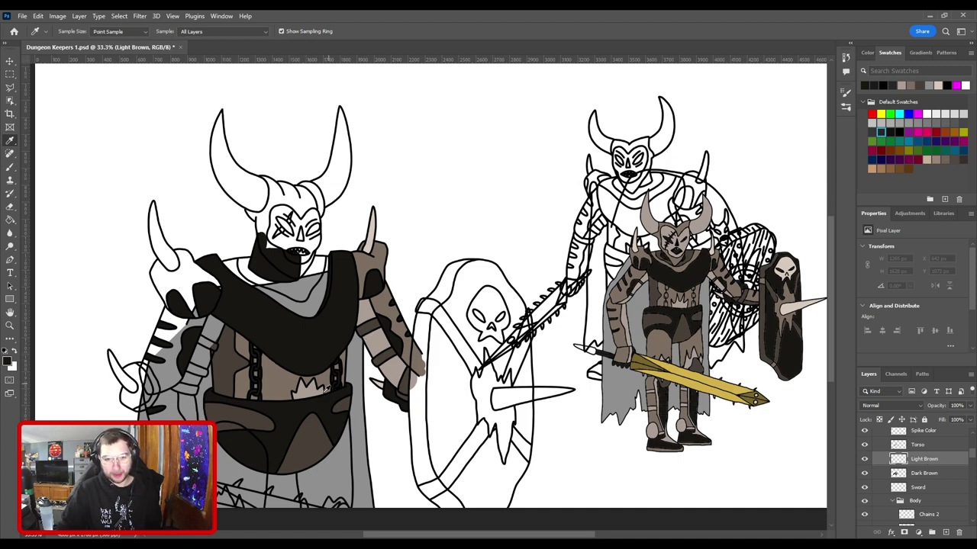
Step: Sample the brown from the belt's triangular panel and paint the sword-side part of the inner collar below the neck
click(314, 432)
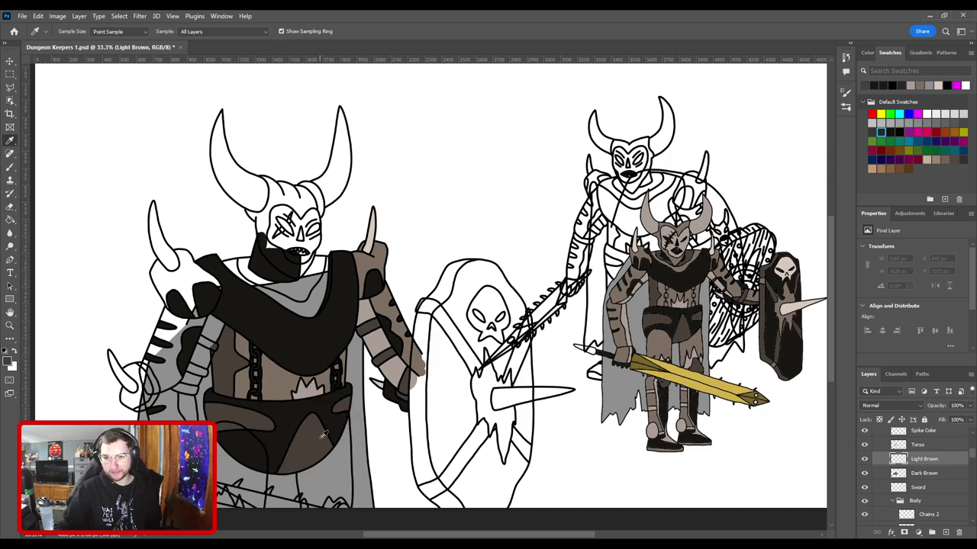
key(b)
key(ctrl+plus)
key(ctrl+plus)
drag(563, 298, 688, 334)
key(ctrl+plus)
key(ctrl+plus)
drag(444, 354, 628, 237)
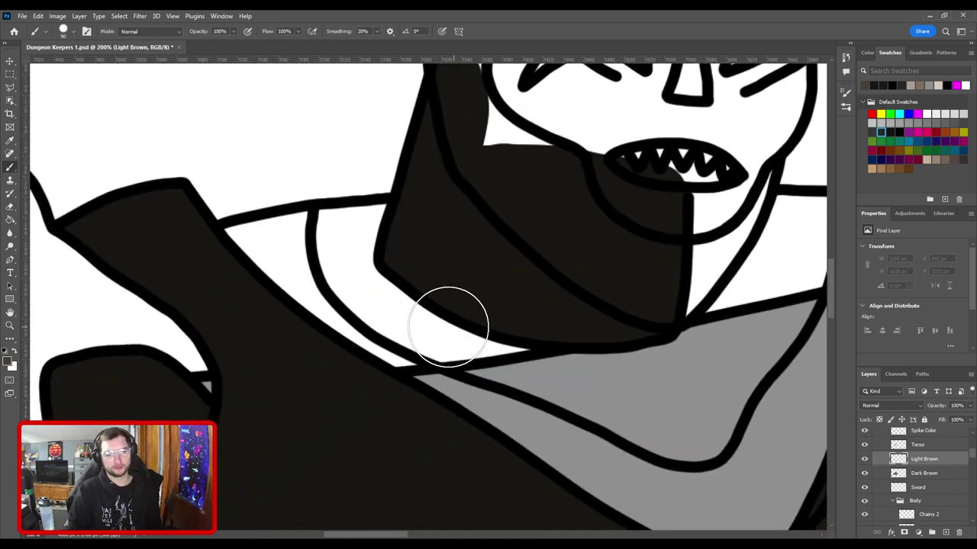
mouse_move(431, 345)
mouse_down()
mouse_move(375, 313)
mouse_move(397, 326)
mouse_move(340, 276)
mouse_move(330, 227)
mouse_move(350, 220)
mouse_move(330, 222)
mouse_move(370, 222)
mouse_move(380, 209)
mouse_move(369, 227)
mouse_move(351, 228)
mouse_move(363, 277)
mouse_move(412, 316)
mouse_move(357, 289)
mouse_move(477, 317)
mouse_move(532, 308)
mouse_move(333, 286)
mouse_move(395, 314)
mouse_up()
key(space)
key(space)
drag(472, 337, 363, 323)
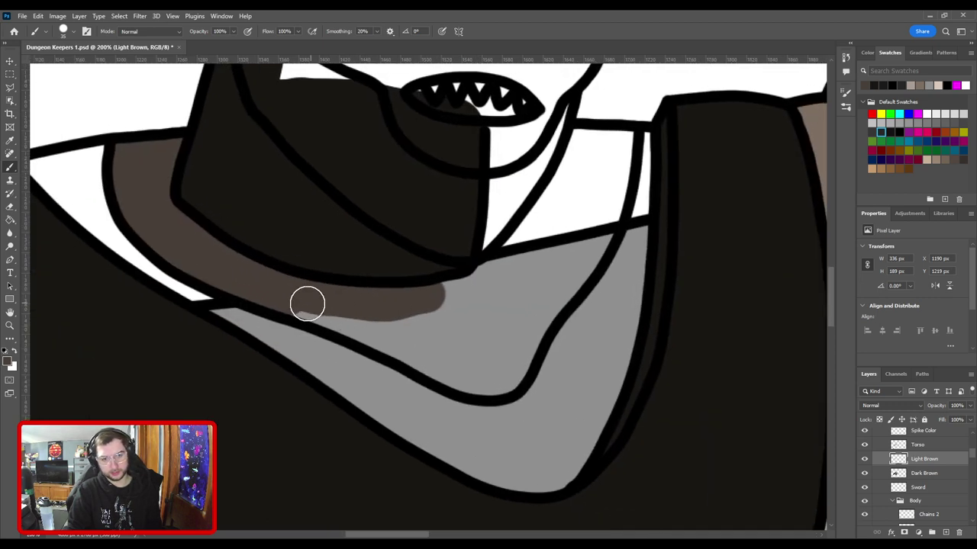
Step: Paint the rest of the inner collar in the same brown, around the front to the shield-side shoulder
mouse_move(304, 303)
mouse_down()
mouse_move(468, 371)
mouse_move(419, 351)
mouse_move(443, 367)
mouse_move(511, 376)
mouse_move(404, 430)
mouse_move(406, 440)
mouse_move(443, 372)
mouse_move(484, 327)
mouse_move(516, 215)
mouse_move(531, 213)
mouse_move(479, 216)
mouse_move(435, 295)
mouse_move(376, 360)
mouse_move(292, 387)
mouse_move(322, 417)
mouse_move(316, 397)
mouse_move(329, 407)
mouse_move(341, 383)
mouse_move(377, 432)
mouse_move(365, 383)
mouse_move(394, 426)
mouse_move(383, 388)
mouse_move(394, 387)
mouse_move(402, 403)
mouse_move(373, 403)
mouse_move(392, 426)
mouse_move(427, 344)
mouse_move(504, 228)
mouse_up()
key(ctrl+minus)
key(ctrl+minus)
key(ctrl+minus)
drag(484, 343, 432, 353)
key(ctrl+minus)
key(ctrl+minus)
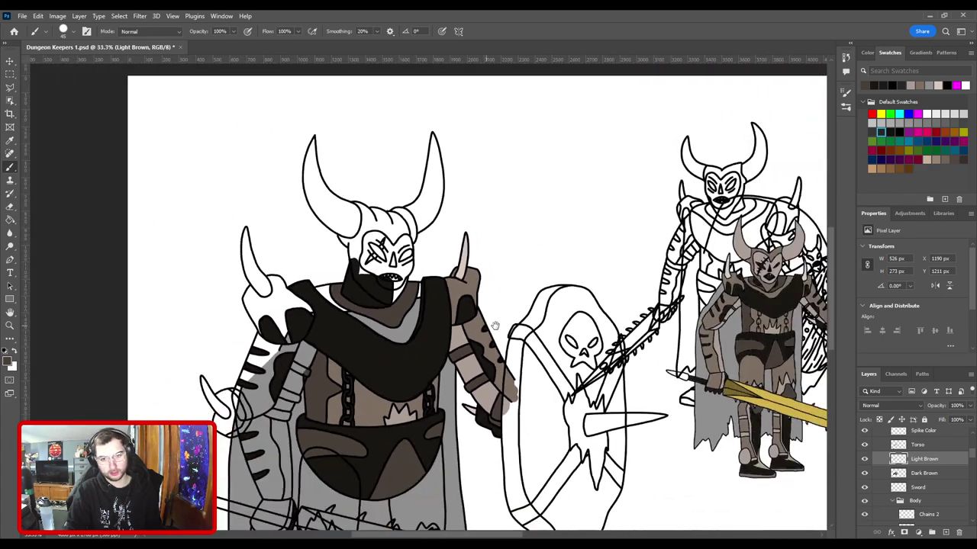
Step: Compare the large figure's painted collar and unpainted sword arm with the coloured reference figure
drag(496, 327, 395, 333)
drag(447, 350, 477, 325)
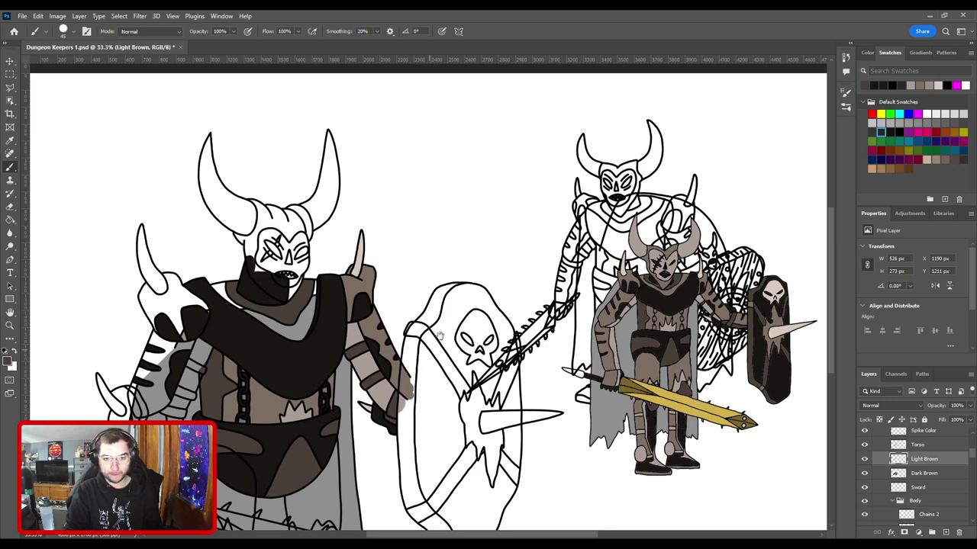
scroll(439, 335, down, 3)
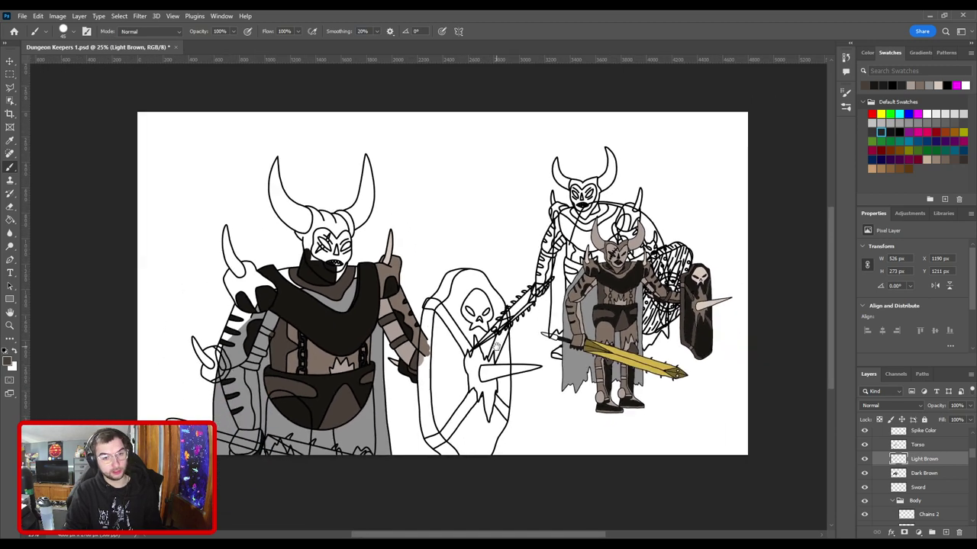
drag(498, 347, 504, 305)
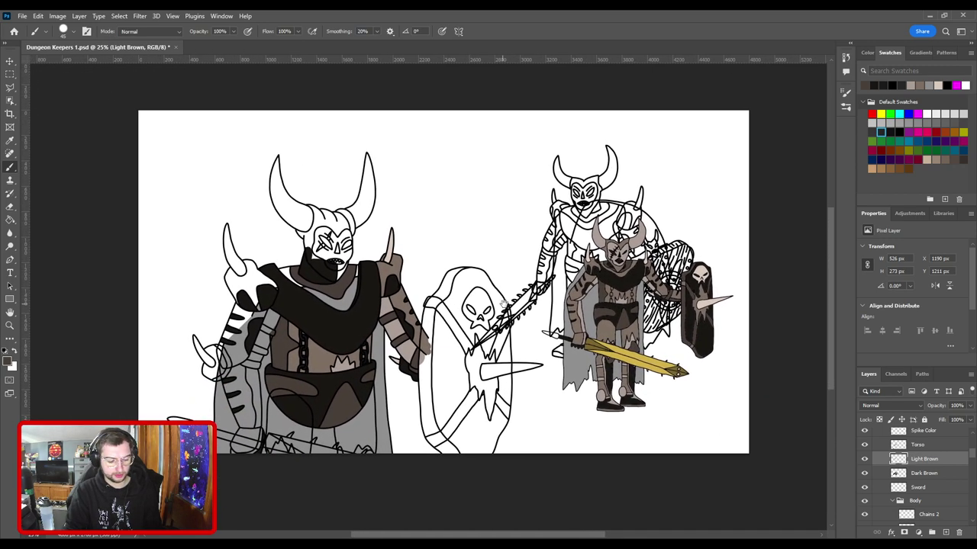
scroll(509, 325, up, 1)
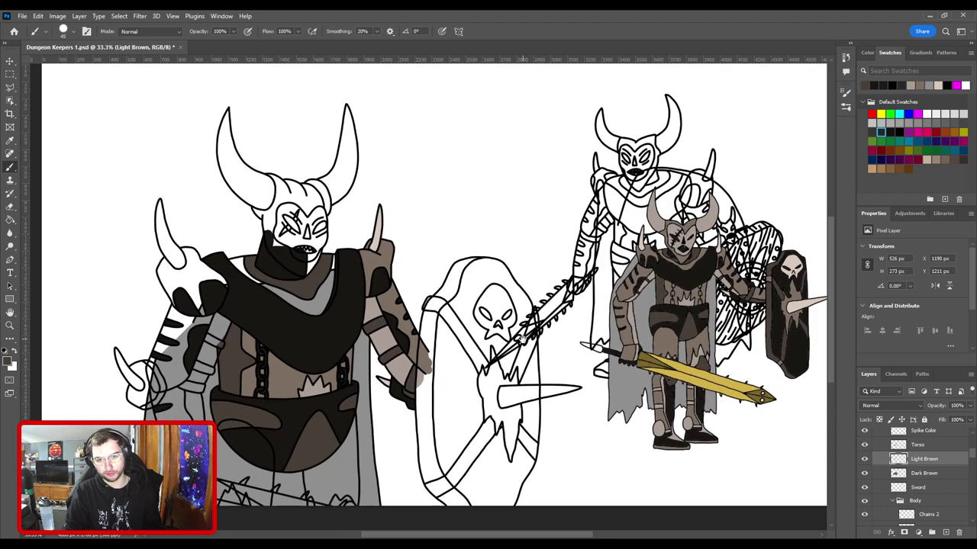
scroll(455, 302, down, 1)
scroll(496, 303, up, 1)
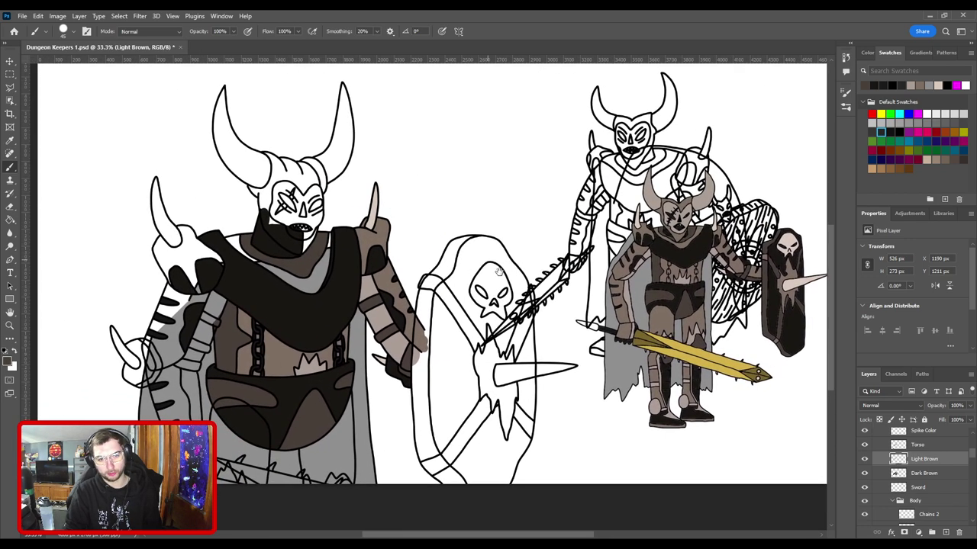
scroll(521, 293, down, 1)
scroll(474, 312, up, 1)
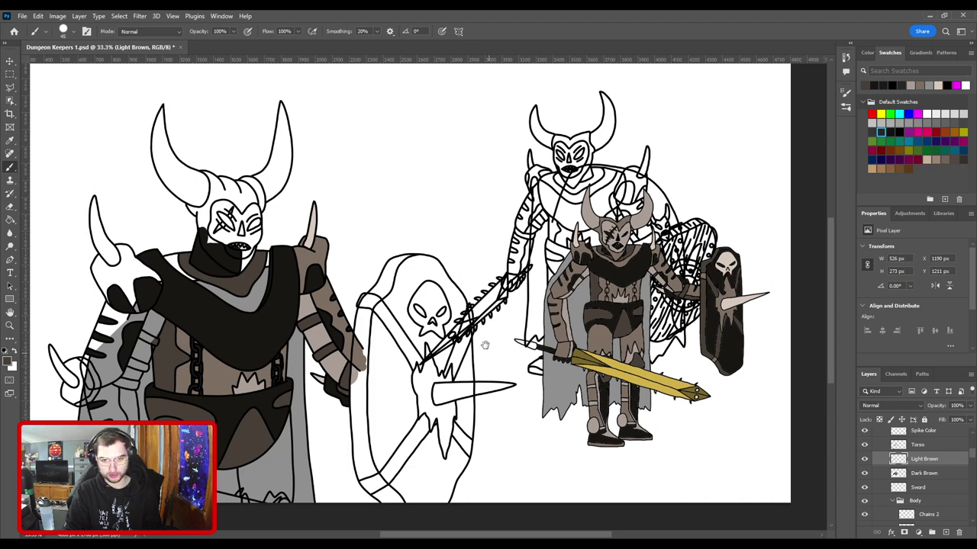
drag(485, 345, 524, 328)
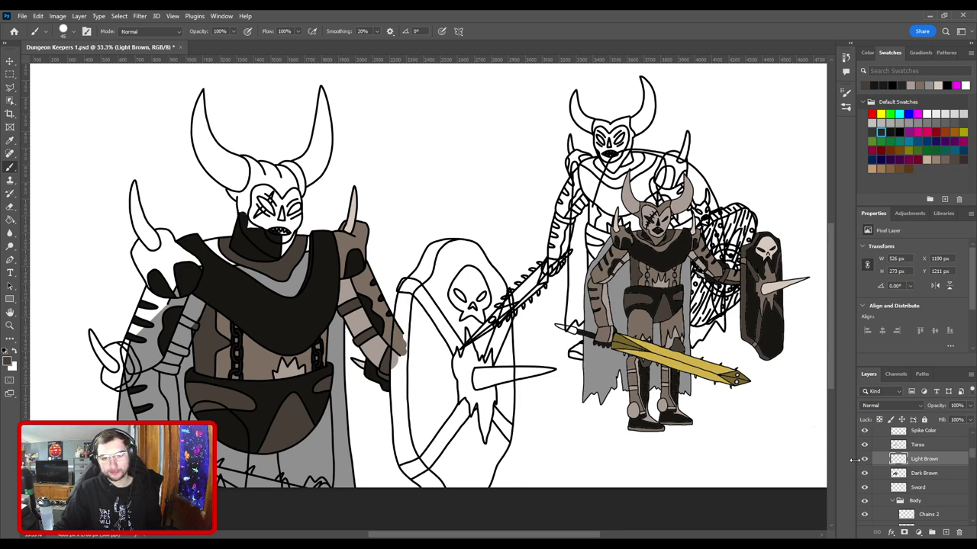
Step: Add a new layer above Light Brown and name it Beige
click(932, 532)
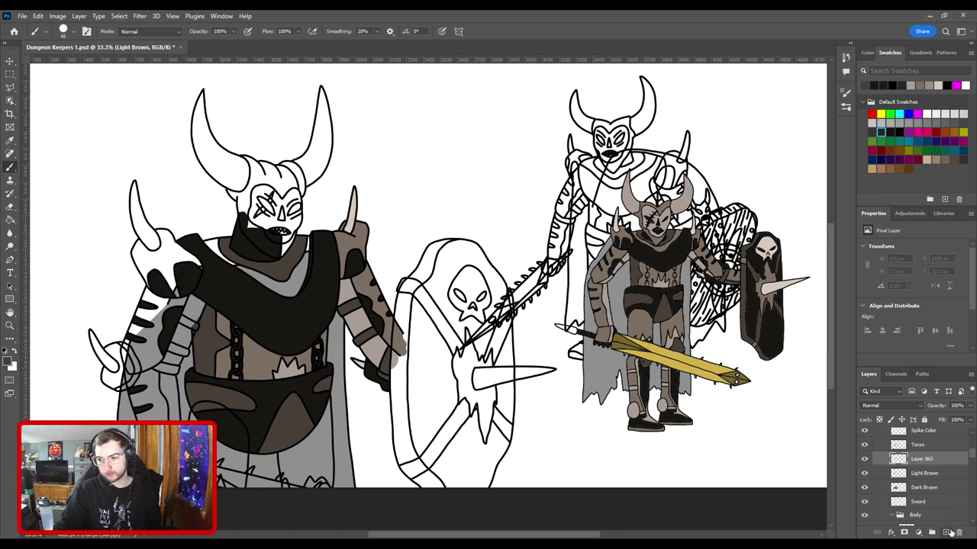
double_click(923, 458)
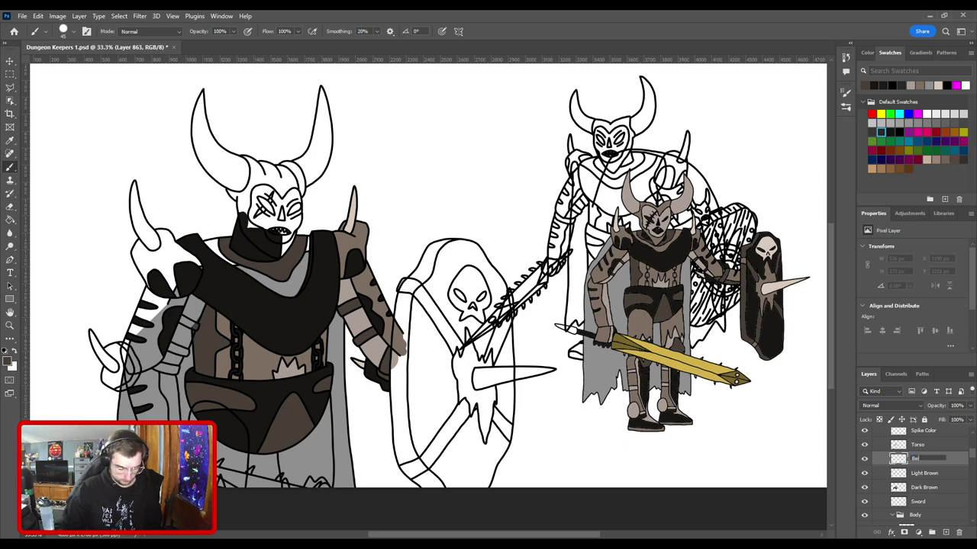
key(Return)
Step: On the Beige layer, sample the reference figure's arm brown and paint inside the outline of the large figure's sword hand
key(i)
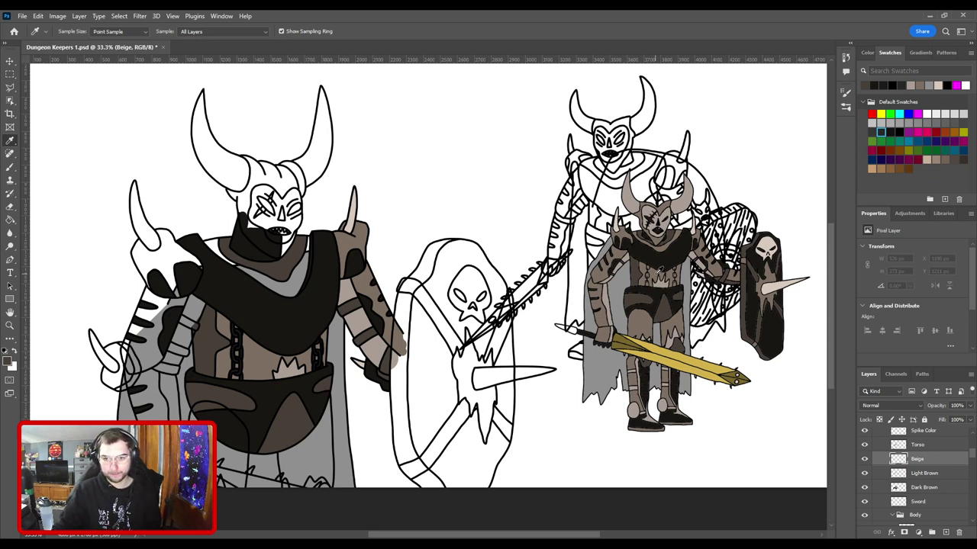
key(b)
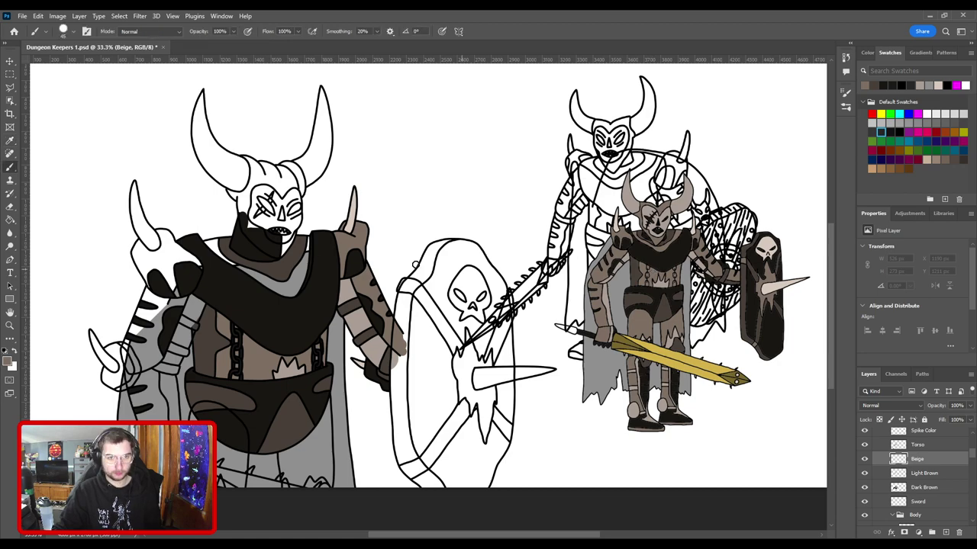
drag(253, 363, 370, 346)
key(ctrl+plus)
drag(494, 339, 300, 425)
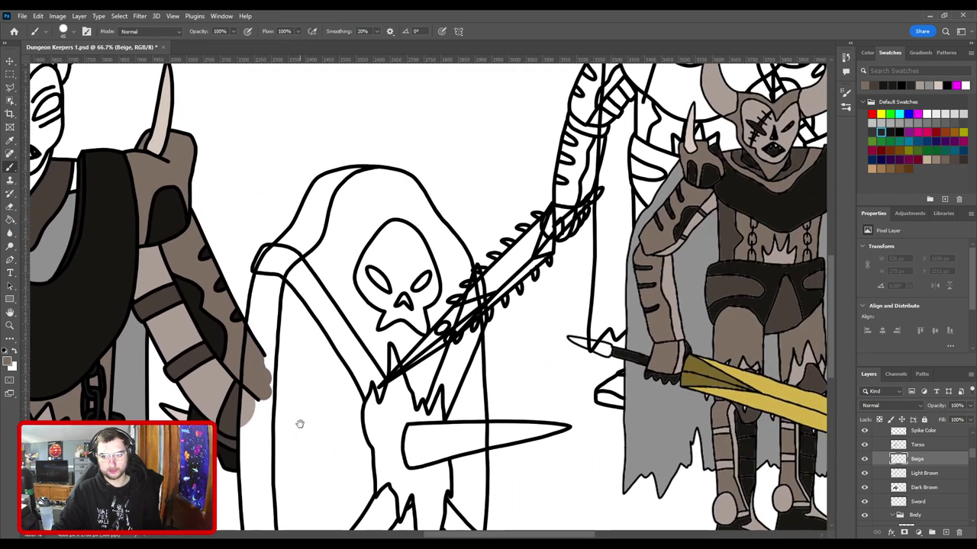
drag(222, 494, 495, 257)
drag(343, 445, 682, 388)
scroll(685, 388, up, 3)
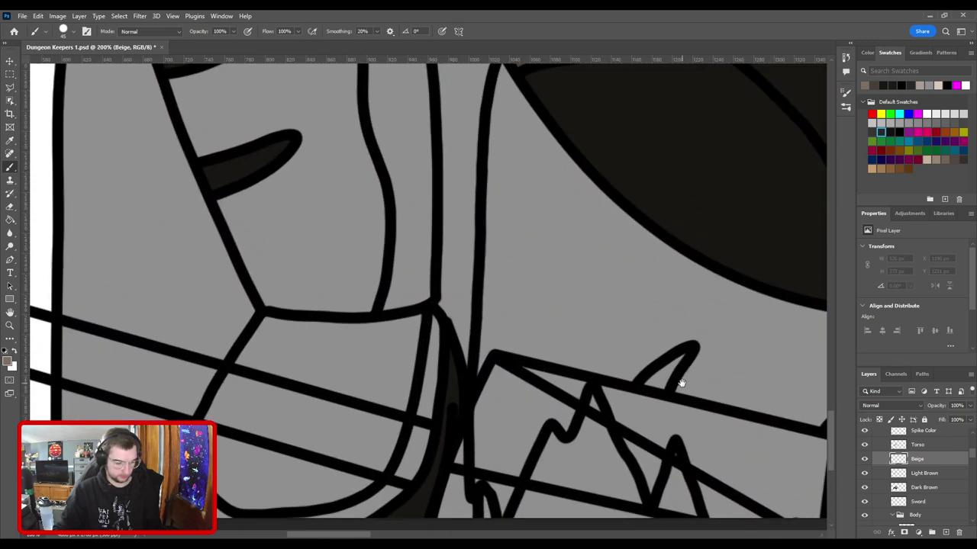
drag(478, 319, 566, 228)
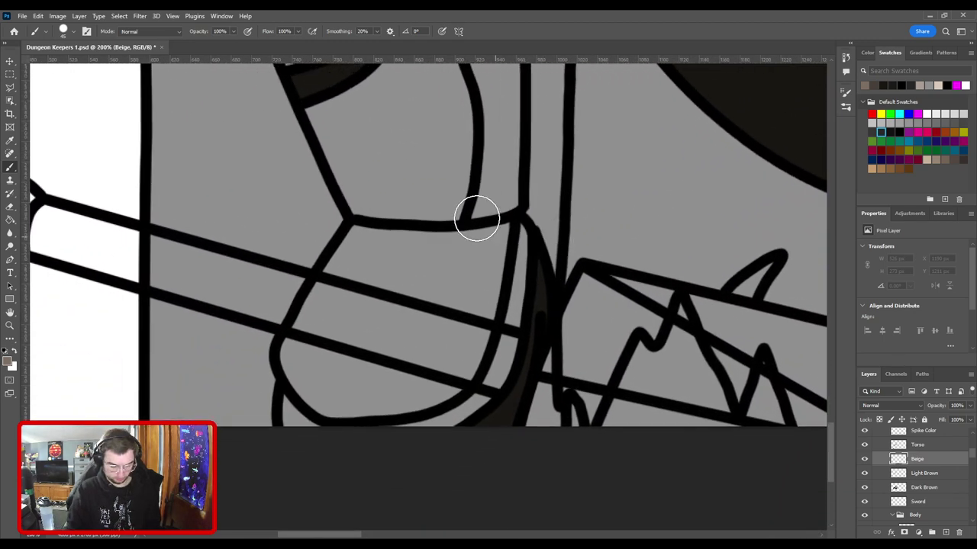
mouse_move(339, 408)
mouse_down()
mouse_move(296, 353)
mouse_move(373, 207)
mouse_up()
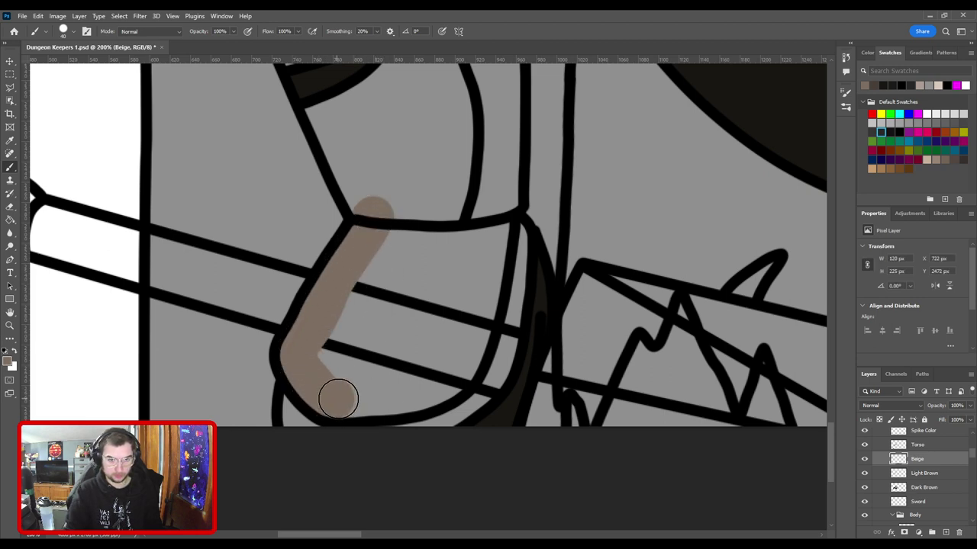
mouse_move(338, 397)
mouse_down()
mouse_move(408, 395)
mouse_move(460, 371)
mouse_move(498, 229)
mouse_move(474, 254)
mouse_move(488, 312)
mouse_up()
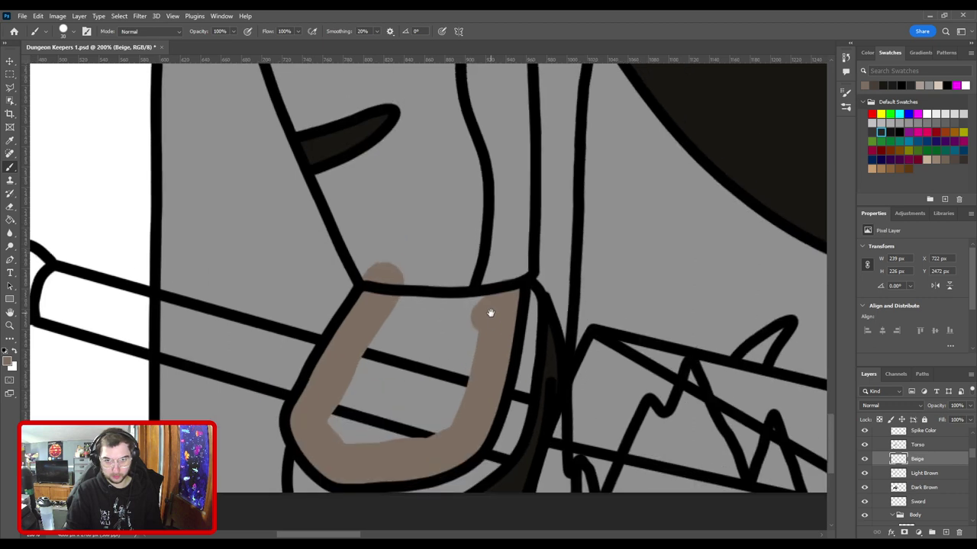
Step: Paint the same brown along the inner edge of the sword forearm, past the elbow and onto the upper arm
key(e)
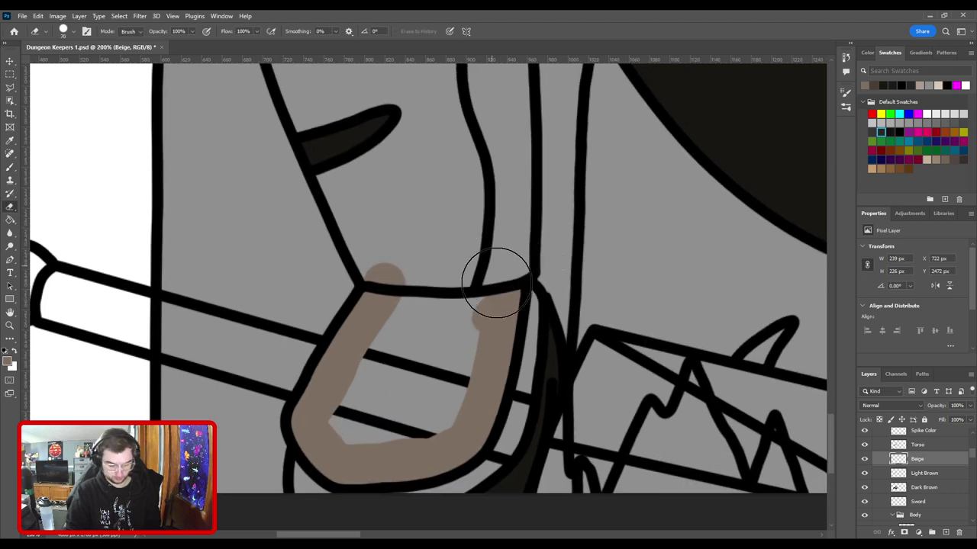
key(b)
mouse_move(487, 305)
mouse_down()
mouse_move(460, 283)
mouse_move(473, 217)
mouse_move(465, 167)
mouse_move(481, 296)
mouse_up()
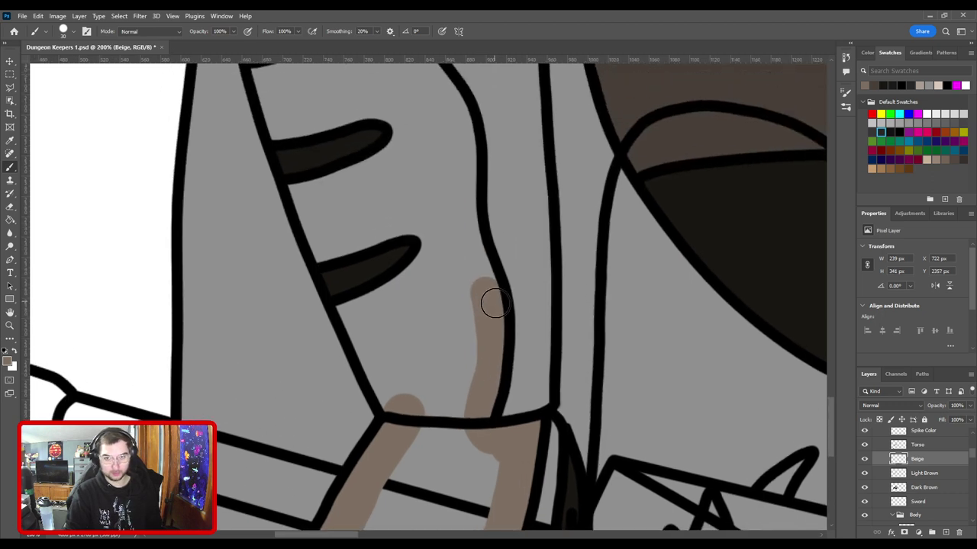
scroll(482, 296, down, 3)
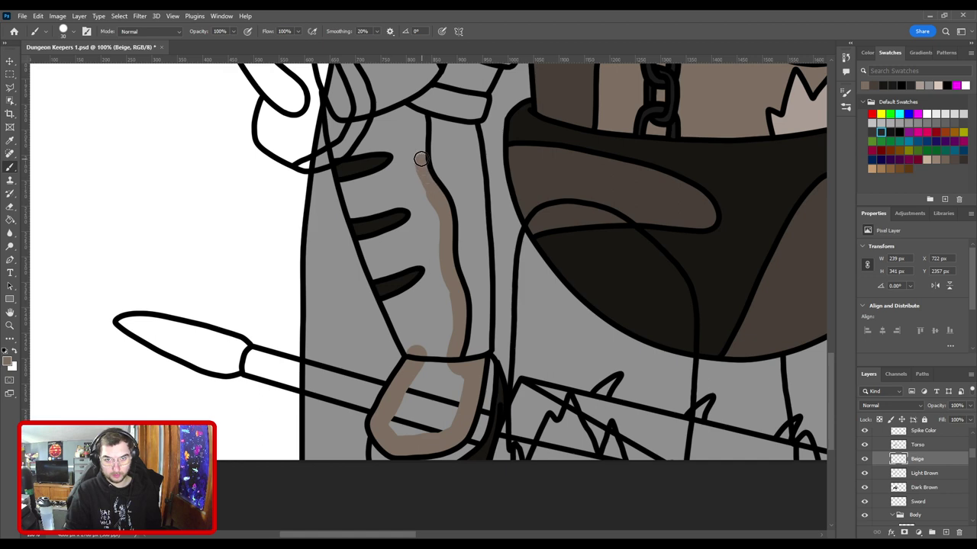
drag(418, 117, 482, 260)
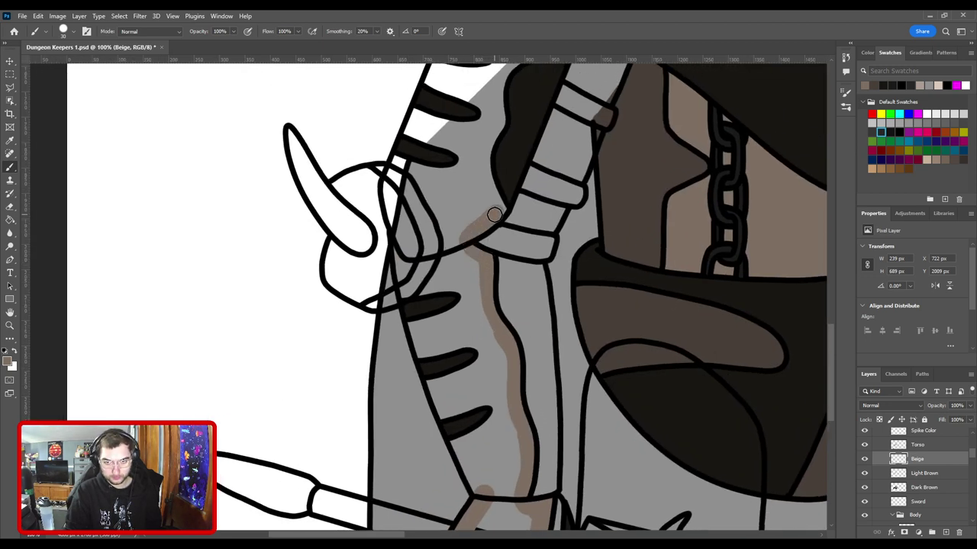
drag(495, 146, 462, 118)
key(ctrl+minus)
scroll(505, 228, down, 2)
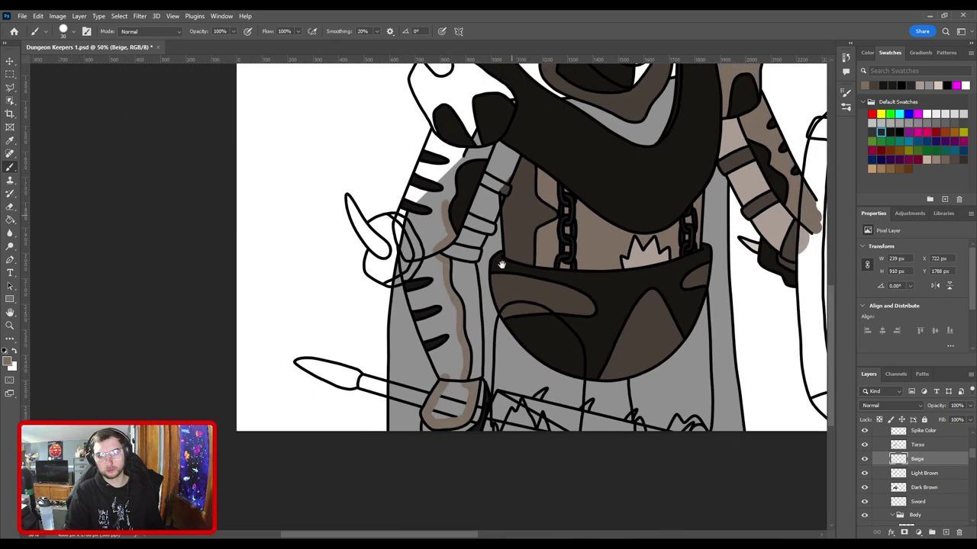
Step: Paint the sword-side upper arm and shoulder armour edges in the same brown, and move the Beige layer below Dark Brown
scroll(540, 254, up, 3)
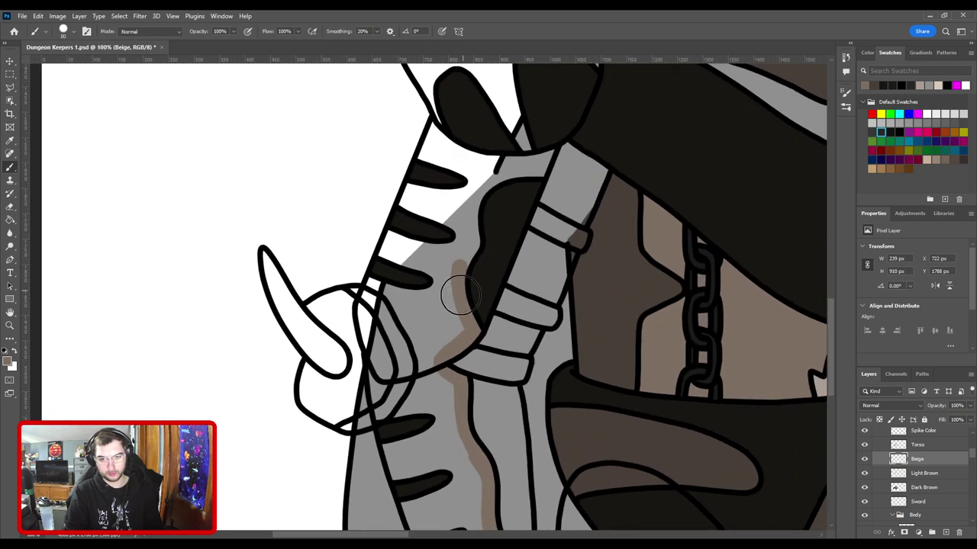
mouse_move(460, 296)
mouse_down()
mouse_move(519, 169)
mouse_move(475, 323)
mouse_move(483, 318)
mouse_move(550, 215)
mouse_move(537, 184)
mouse_move(474, 154)
mouse_move(443, 112)
mouse_move(427, 113)
mouse_move(384, 135)
mouse_move(366, 159)
mouse_move(406, 236)
mouse_up()
drag(417, 273, 479, 208)
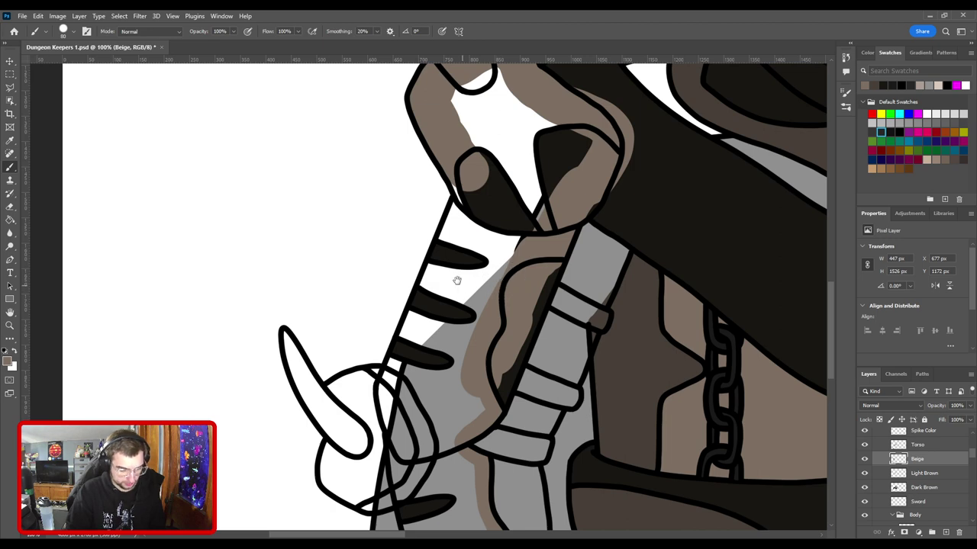
drag(456, 280, 505, 283)
mouse_move(519, 178)
mouse_down()
mouse_move(501, 254)
mouse_move(492, 312)
mouse_move(478, 305)
mouse_move(452, 375)
mouse_move(458, 390)
mouse_move(502, 250)
mouse_move(485, 232)
mouse_move(505, 291)
mouse_move(496, 290)
mouse_move(504, 328)
mouse_up()
mouse_move(516, 367)
mouse_down()
mouse_move(482, 229)
mouse_move(513, 336)
mouse_move(581, 455)
mouse_move(521, 473)
mouse_move(532, 483)
mouse_move(562, 481)
mouse_move(578, 436)
mouse_move(556, 475)
mouse_move(531, 461)
mouse_move(555, 459)
mouse_move(538, 437)
mouse_move(556, 440)
mouse_move(561, 359)
mouse_move(557, 339)
mouse_move(564, 412)
mouse_move(512, 260)
mouse_move(554, 339)
mouse_move(549, 270)
mouse_move(521, 356)
mouse_move(545, 337)
mouse_move(511, 349)
mouse_move(491, 271)
mouse_up()
key(ctrl+bracketleft)
key(ctrl+bracketleft)
Step: Fill the rest of the sword-side shoulder armour, arm and hand with the same brown using a larger brush, and save the document
mouse_move(492, 311)
mouse_down()
mouse_move(497, 349)
mouse_move(459, 361)
mouse_move(435, 275)
mouse_move(429, 284)
mouse_move(440, 218)
mouse_move(446, 291)
mouse_move(469, 263)
mouse_move(441, 357)
mouse_move(427, 330)
mouse_move(472, 238)
mouse_up()
key(bracketright)
key(bracketright)
key(bracketright)
drag(468, 254, 428, 388)
mouse_move(436, 343)
mouse_down()
mouse_move(404, 200)
mouse_move(441, 209)
mouse_move(451, 258)
mouse_move(484, 242)
mouse_move(494, 256)
mouse_move(495, 277)
mouse_move(461, 335)
mouse_move(494, 342)
mouse_up()
key(ctrl+minus)
key(ctrl+minus)
drag(503, 377, 481, 355)
key(ctrl+minus)
scroll(528, 380, down, 3)
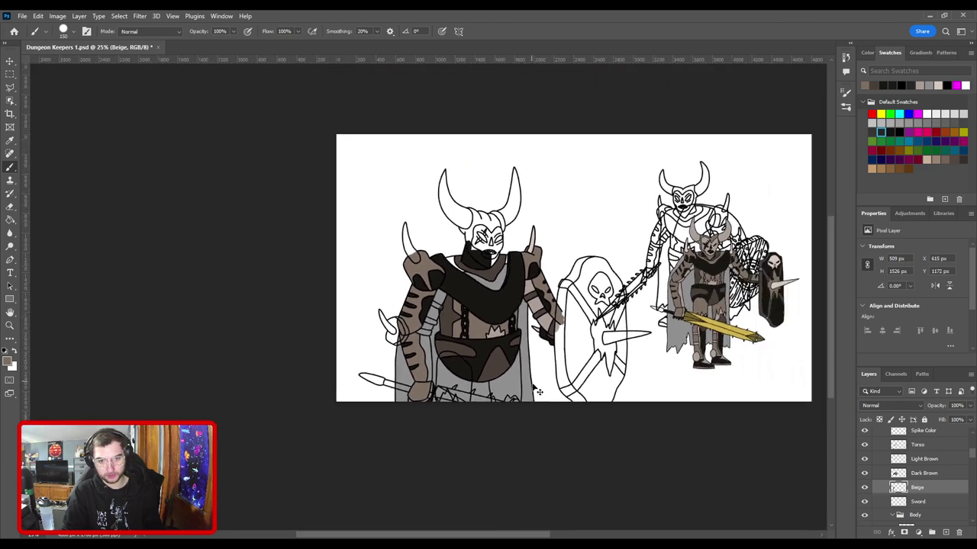
scroll(538, 370, up, 2)
key(ctrl+s)
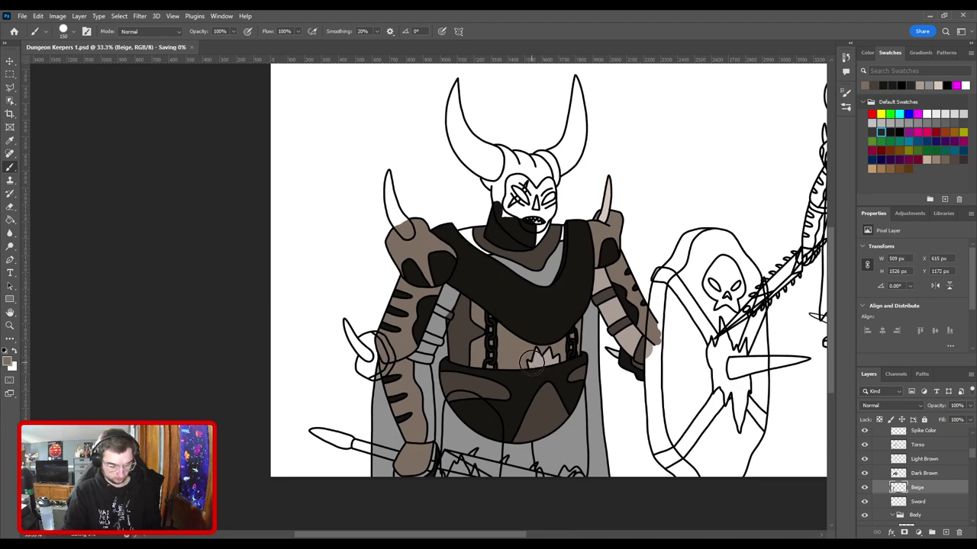
Step: Select the Light Brown layer, sample its dark brown and paint the uppermost strap on the sword arm
key(v)
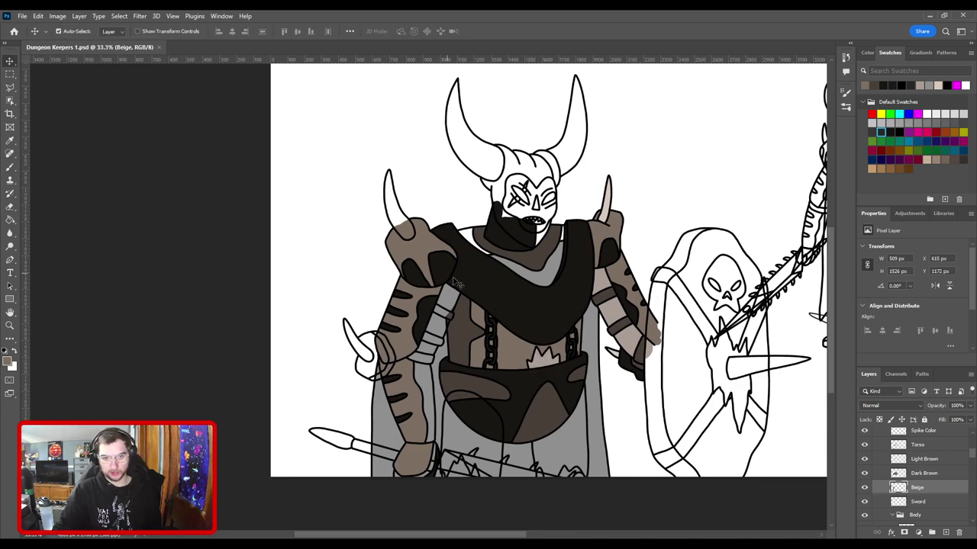
drag(499, 337, 411, 312)
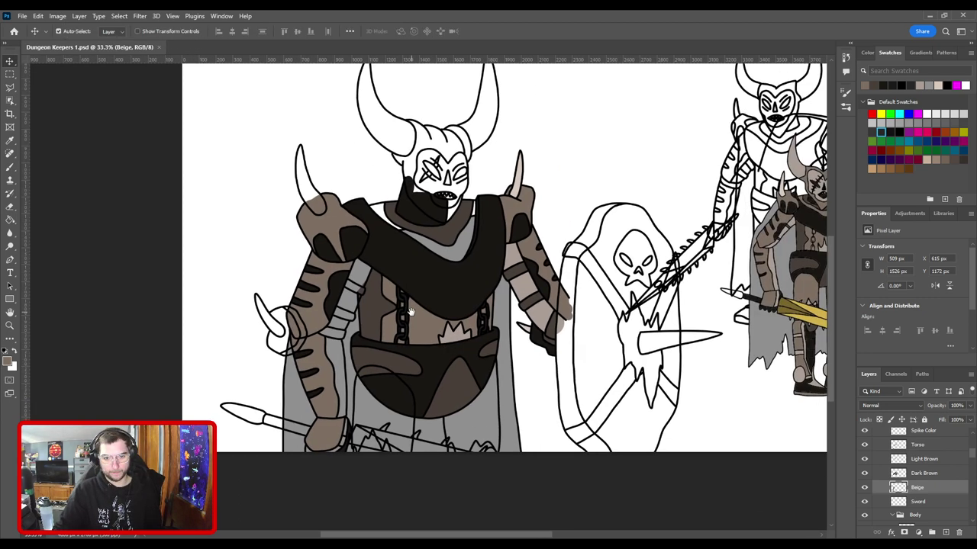
click(453, 238)
key(i)
mouse_move(457, 258)
mouse_down()
mouse_move(282, 292)
mouse_move(461, 274)
mouse_move(513, 216)
mouse_move(360, 226)
mouse_move(283, 247)
mouse_move(461, 242)
mouse_up()
key(b)
scroll(435, 298, up, 5)
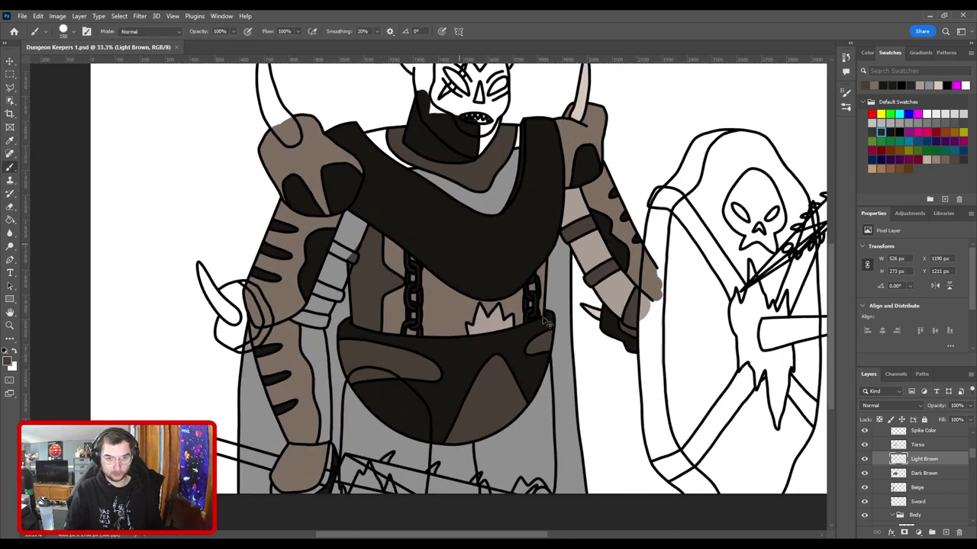
scroll(483, 259, up, 2)
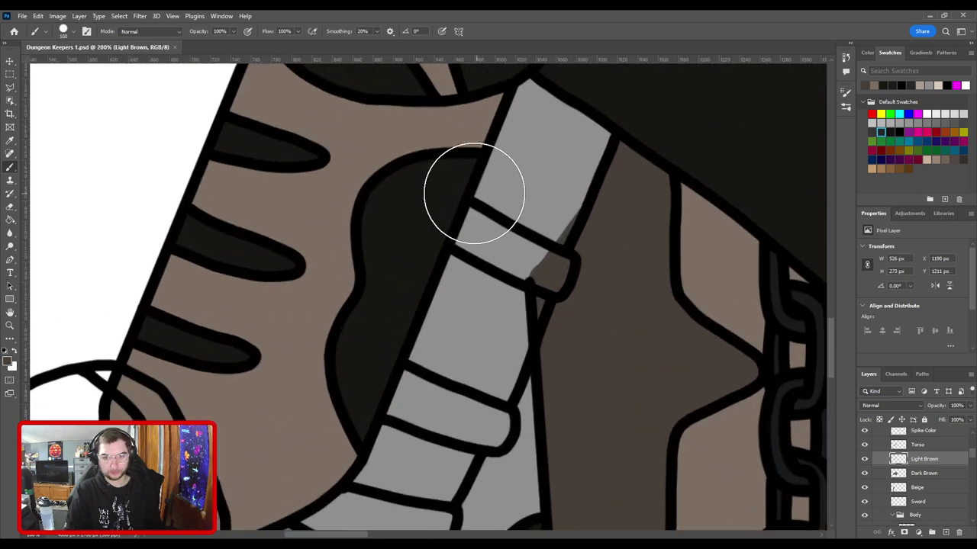
mouse_move(468, 239)
mouse_down()
mouse_move(479, 218)
mouse_move(549, 260)
mouse_move(499, 257)
mouse_move(476, 236)
mouse_up()
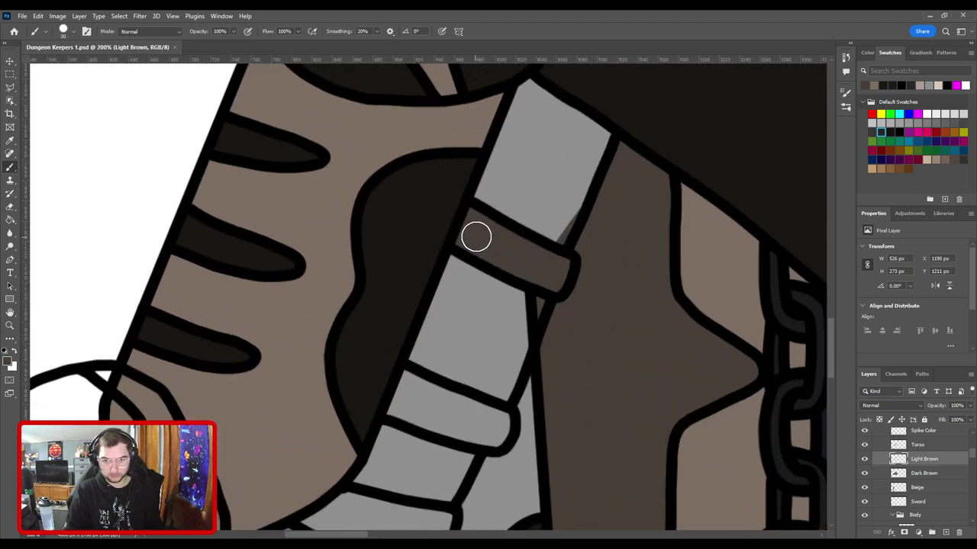
Step: Paint the two lower straps above the sword arm's elbow in the same dark brown
drag(490, 296, 574, 182)
mouse_move(481, 289)
mouse_down()
mouse_move(495, 255)
mouse_move(582, 294)
mouse_move(578, 309)
mouse_move(538, 300)
mouse_move(522, 283)
mouse_up()
drag(493, 347, 570, 208)
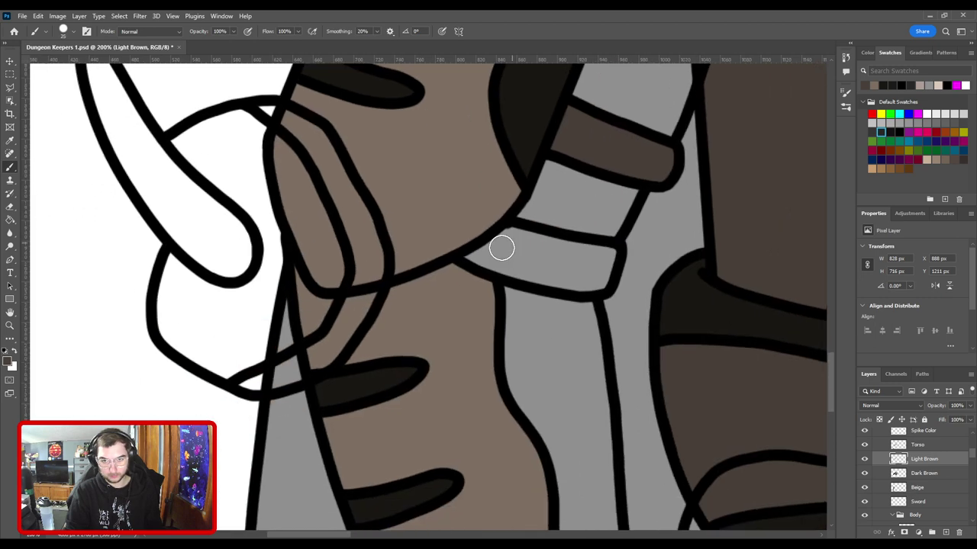
mouse_move(470, 259)
mouse_down()
mouse_move(513, 232)
mouse_move(604, 254)
mouse_move(606, 280)
mouse_move(564, 284)
mouse_move(478, 256)
mouse_move(518, 245)
mouse_move(537, 261)
mouse_move(524, 260)
mouse_move(601, 268)
mouse_up()
key(ctrl+minus)
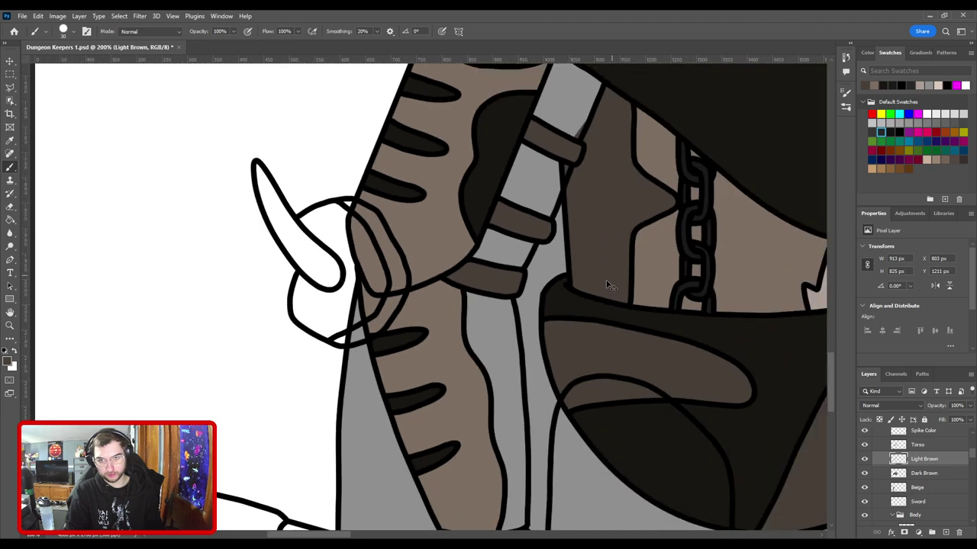
scroll(608, 285, down, 5)
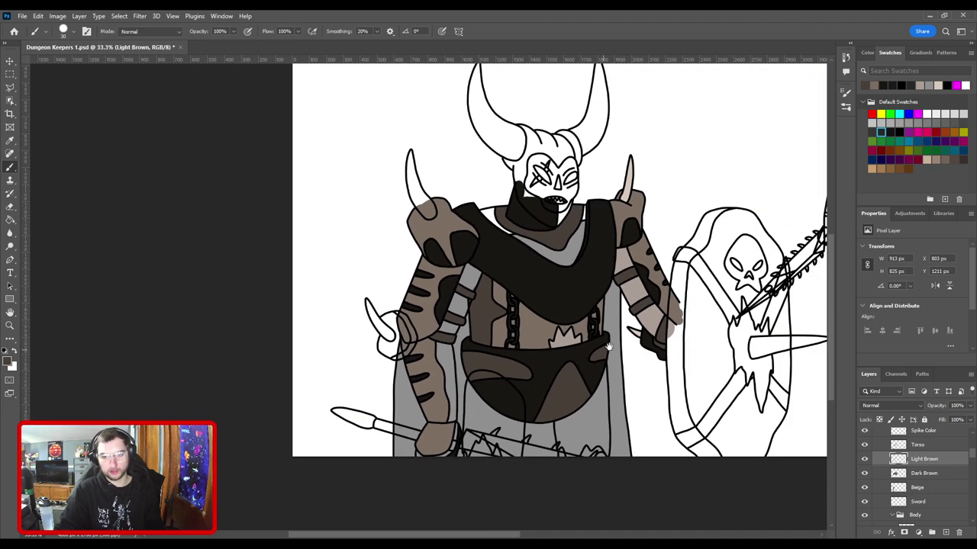
drag(608, 347, 406, 323)
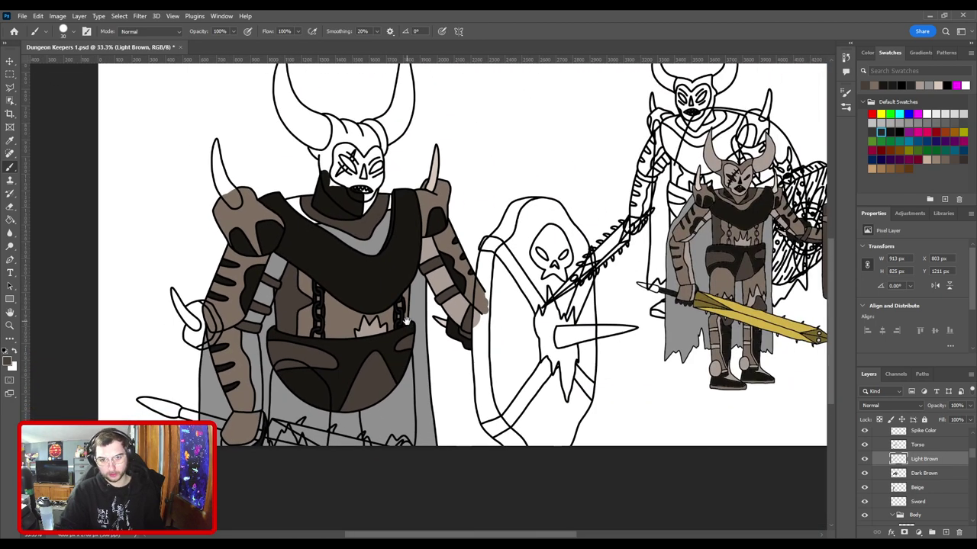
Step: Add a new layer named Light Beige above Light Brown and sample the light beige from the reference figure's sword arm
click(946, 533)
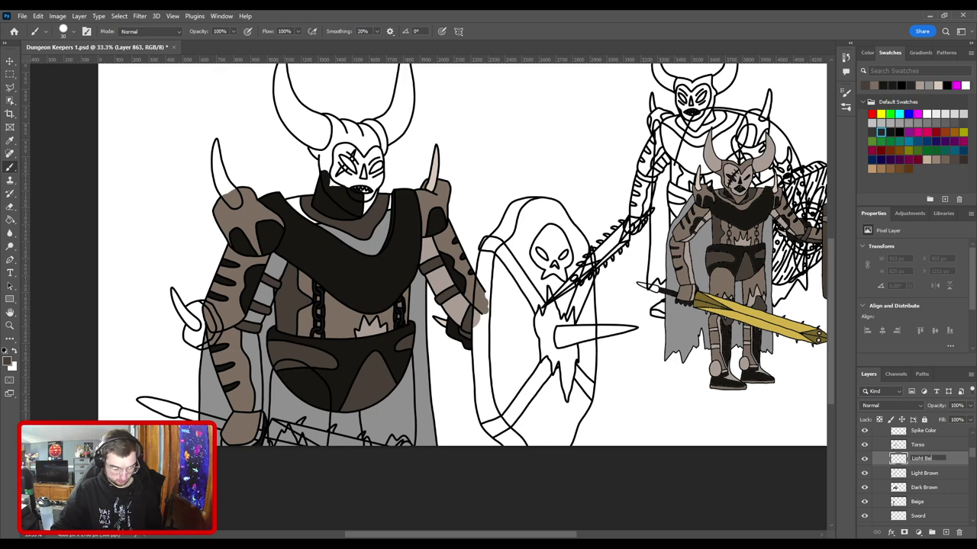
key(i)
key(ctrl+plus)
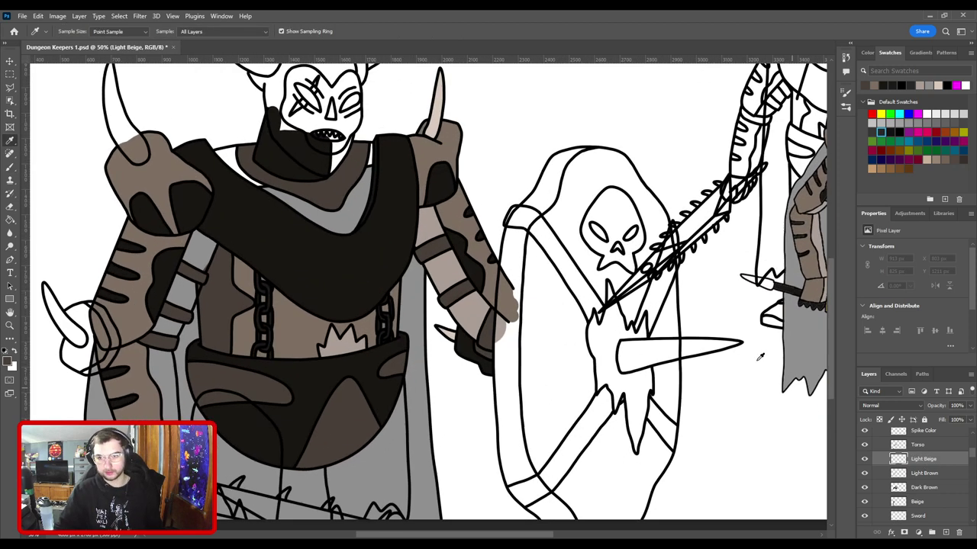
drag(514, 288, 285, 346)
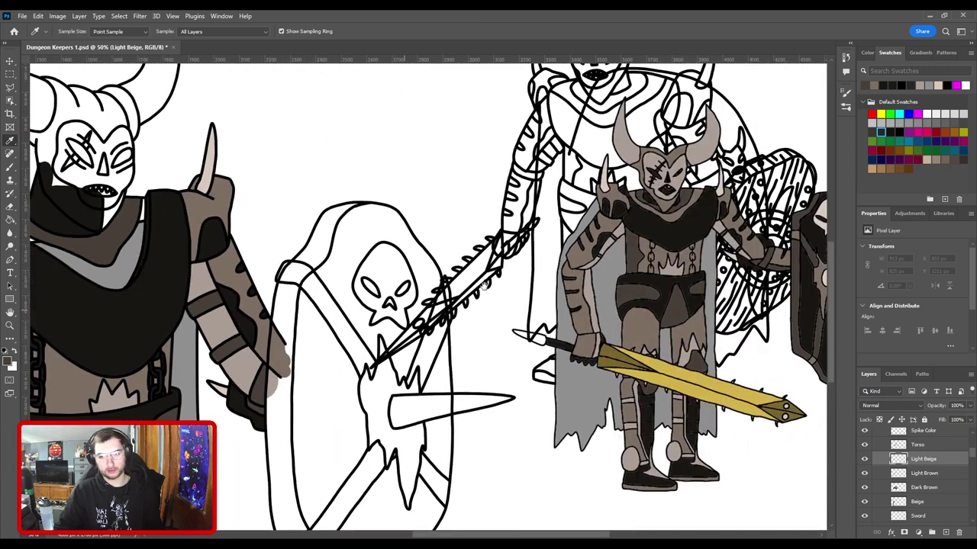
click(590, 293)
drag(117, 321, 589, 263)
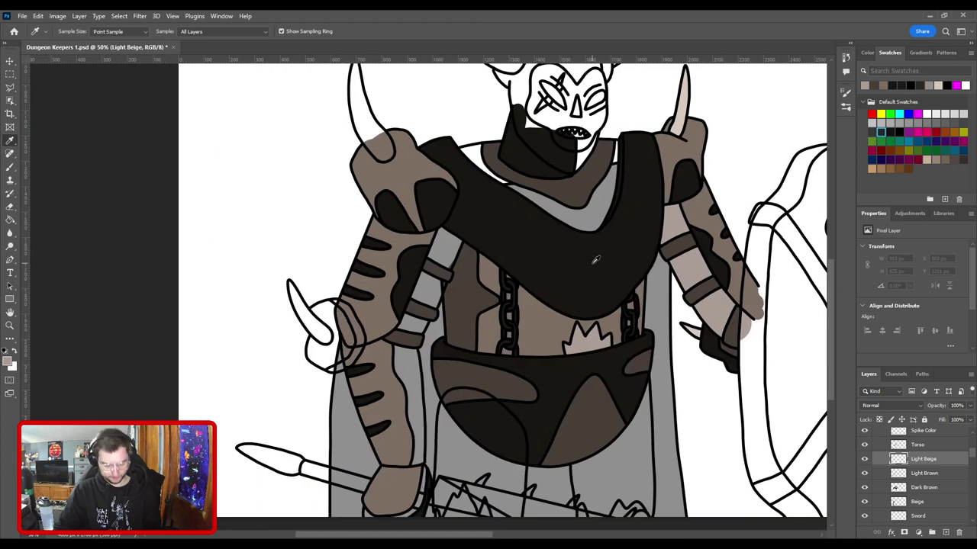
Step: Move the Light Beige layer down the stack to just below the Beige layer
key(b)
key(ctrl+bracketleft)
key(ctrl+bracketleft)
key(ctrl+bracketleft)
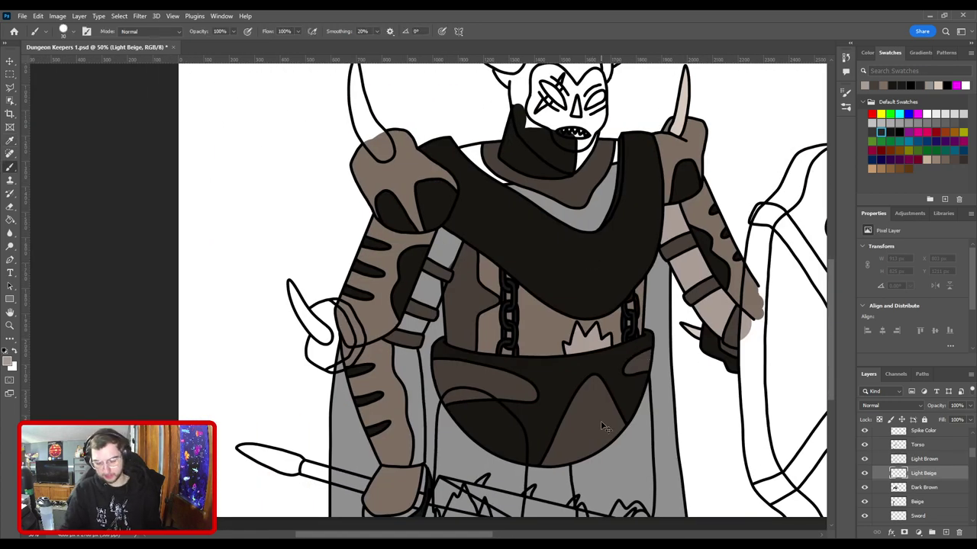
Step: Paint the sword upper arm's inner sections above and between the two upper straps in light beige
scroll(436, 211, up, 3)
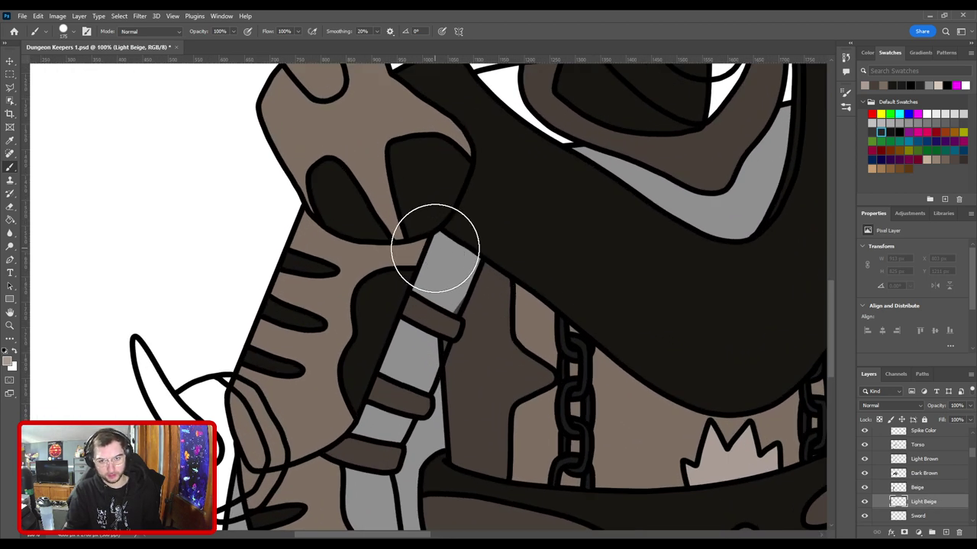
drag(435, 251, 436, 268)
scroll(438, 297, up, 2)
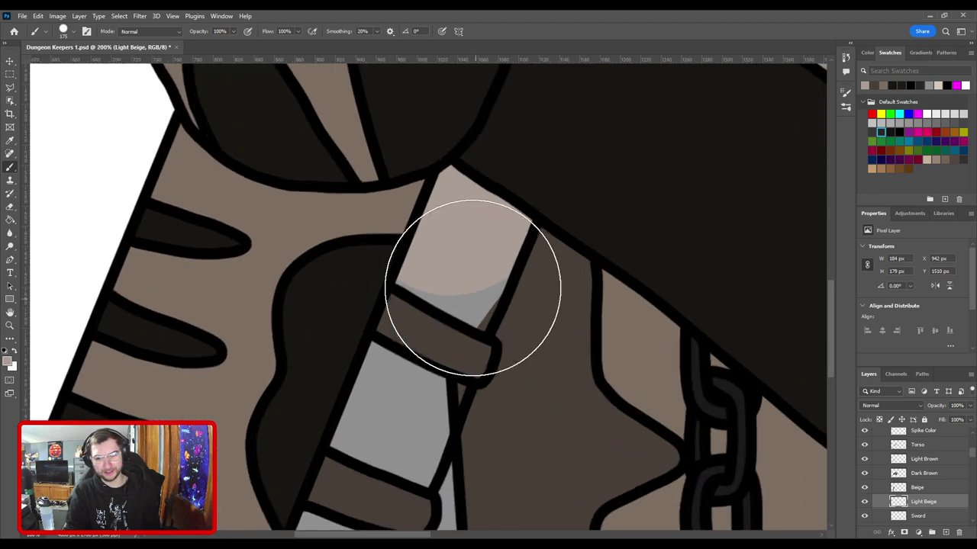
click(420, 277)
mouse_move(395, 344)
mouse_down()
mouse_move(439, 248)
mouse_move(434, 261)
mouse_up()
drag(403, 340, 401, 348)
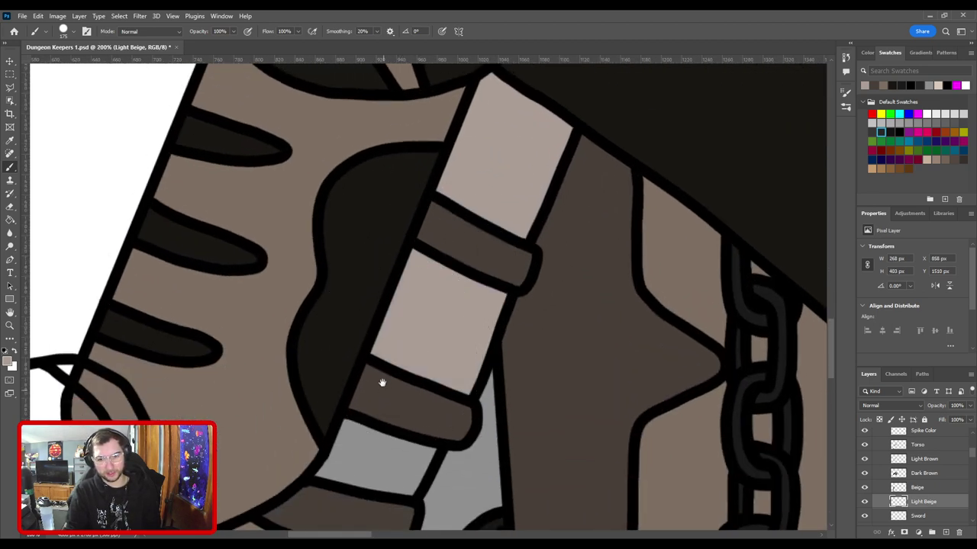
Step: Paint the section just above the sword arm's elbow strap and the forearm's inner strip in light beige
mouse_move(382, 383)
mouse_down()
mouse_move(433, 247)
mouse_move(399, 302)
mouse_up()
mouse_move(406, 355)
mouse_down()
mouse_move(421, 231)
mouse_move(447, 182)
mouse_up()
click(404, 282)
drag(422, 347, 417, 223)
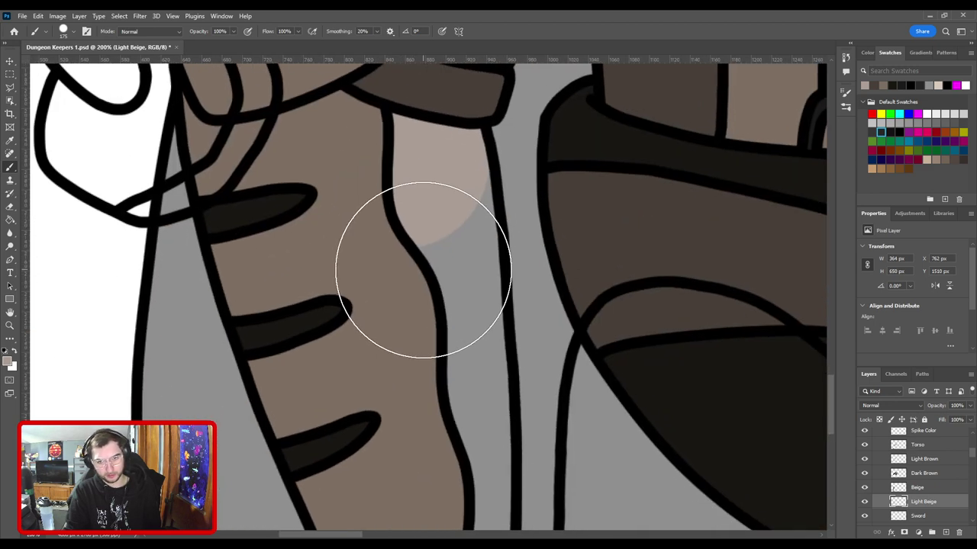
click(423, 270)
mouse_move(419, 349)
mouse_down()
mouse_move(412, 237)
mouse_move(414, 349)
mouse_move(420, 261)
mouse_move(446, 279)
mouse_up()
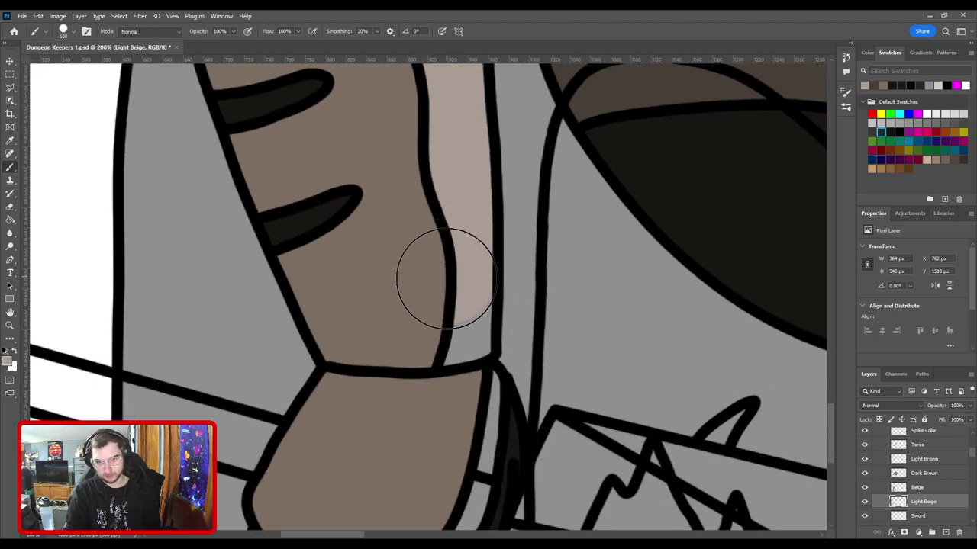
scroll(441, 350, down, 3)
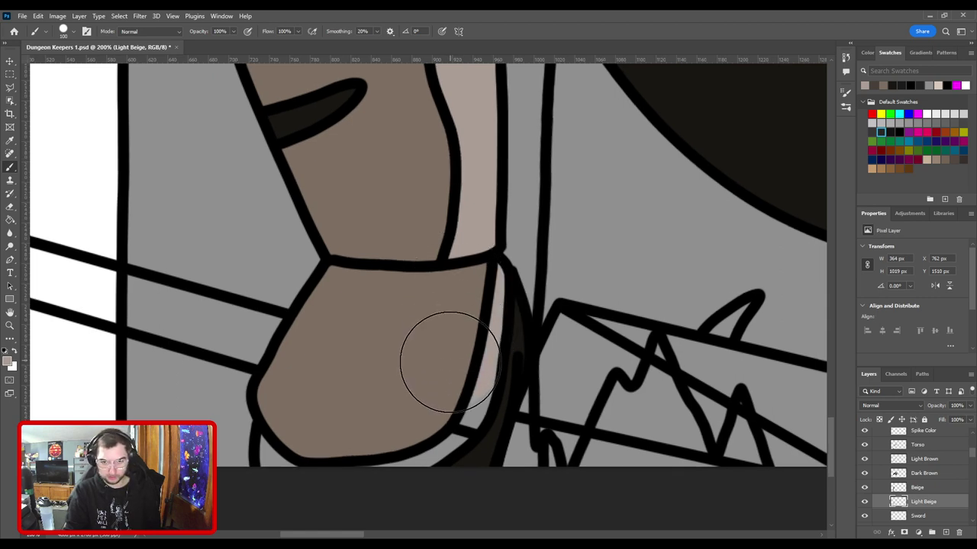
Step: Paint the narrow inner edge and underside around the sword arm's wrist piece in light beige
mouse_move(450, 362)
mouse_down()
mouse_move(427, 403)
mouse_move(312, 450)
mouse_up()
key(ctrl+minus)
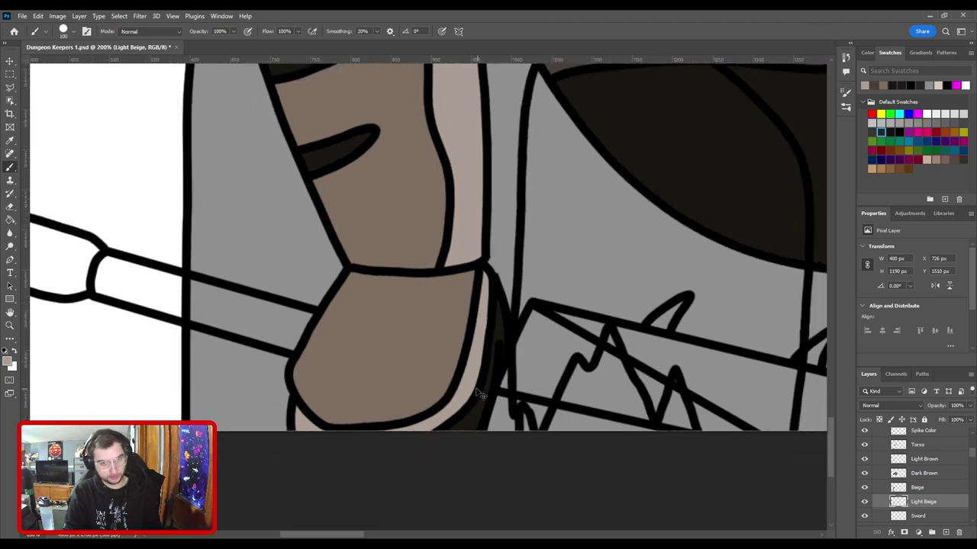
key(ctrl+minus)
drag(456, 235, 428, 389)
drag(421, 353, 361, 409)
key(ctrl+minus)
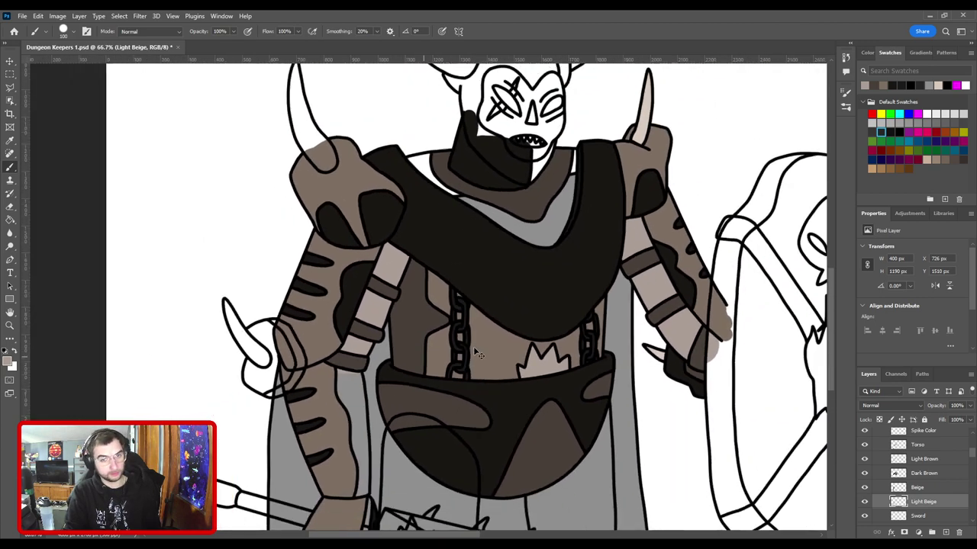
key(ctrl+minus)
drag(514, 293, 392, 341)
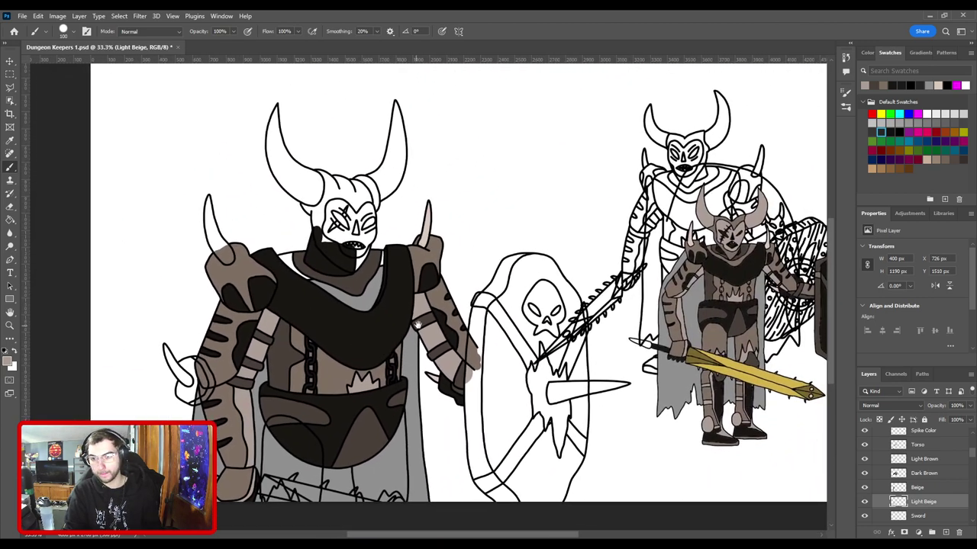
mouse_move(406, 383)
mouse_down()
mouse_move(518, 307)
mouse_move(471, 353)
mouse_move(433, 426)
mouse_up()
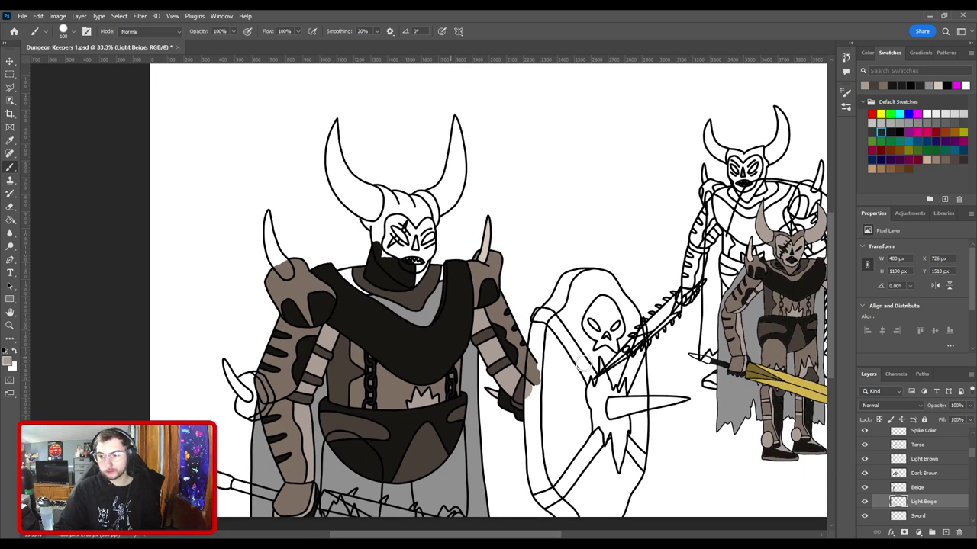
Step: Add a new layer named Spike COlor above Light Brown and sample the pale colour from the shield-side shoulder spike
click(943, 460)
click(946, 531)
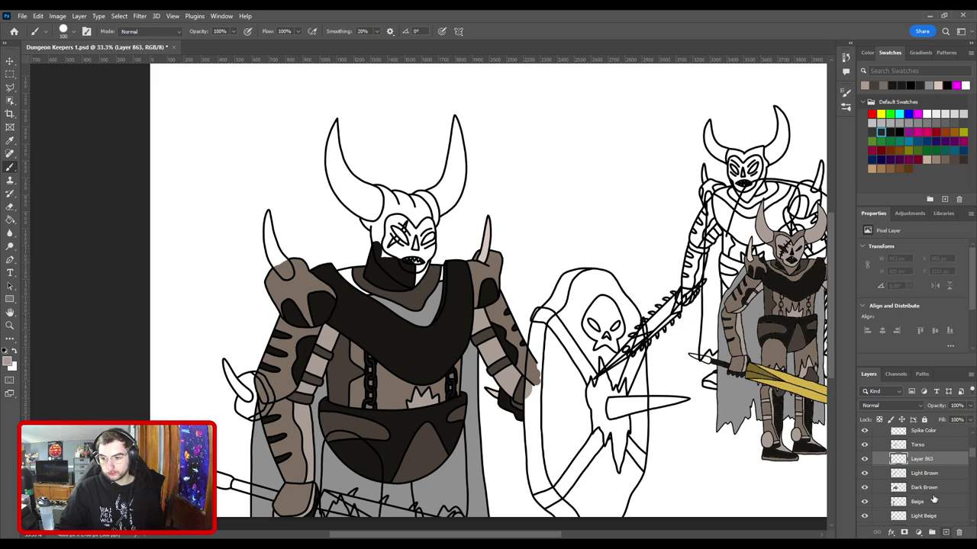
double_click(923, 458)
text(Spike Color)
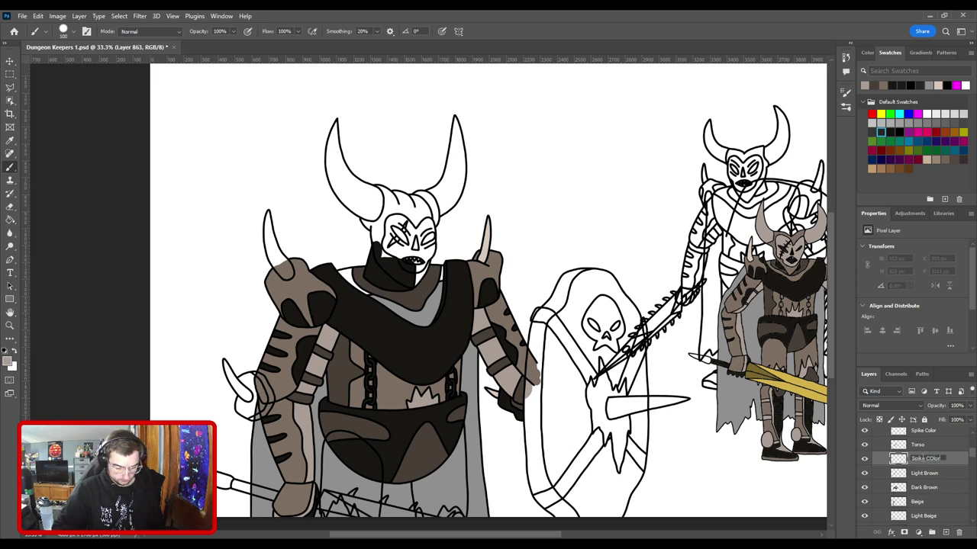
key(Return)
key(i)
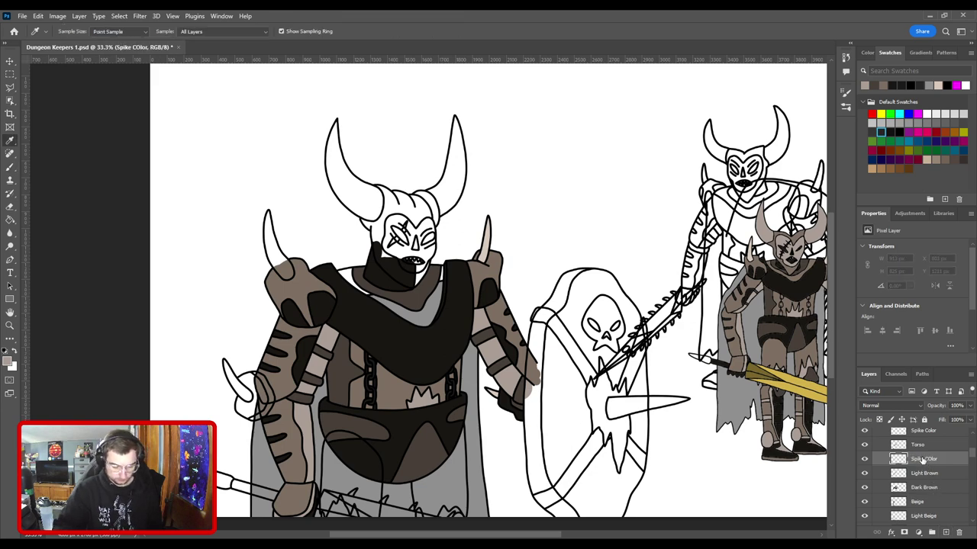
key(ctrl+plus)
click(514, 220)
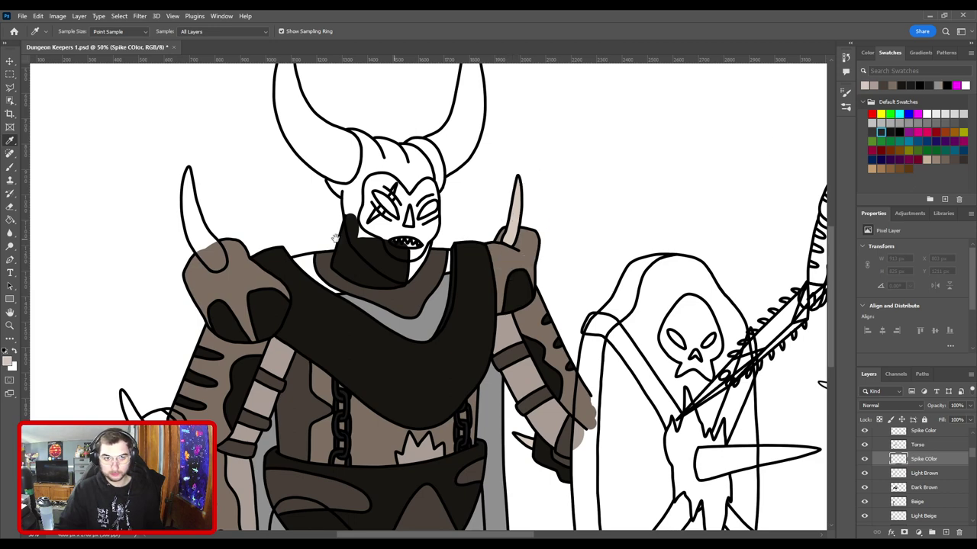
Step: Paint the sword-side shoulder spike from base to tip in the pale spike colour
drag(258, 226, 536, 293)
key(ctrl+plus)
key(ctrl+plus)
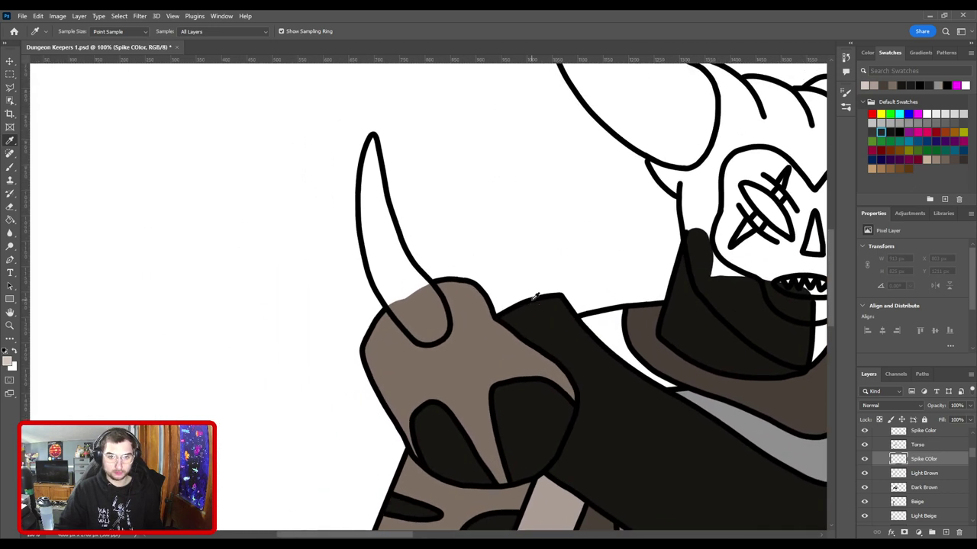
scroll(537, 360, up, 2)
key(b)
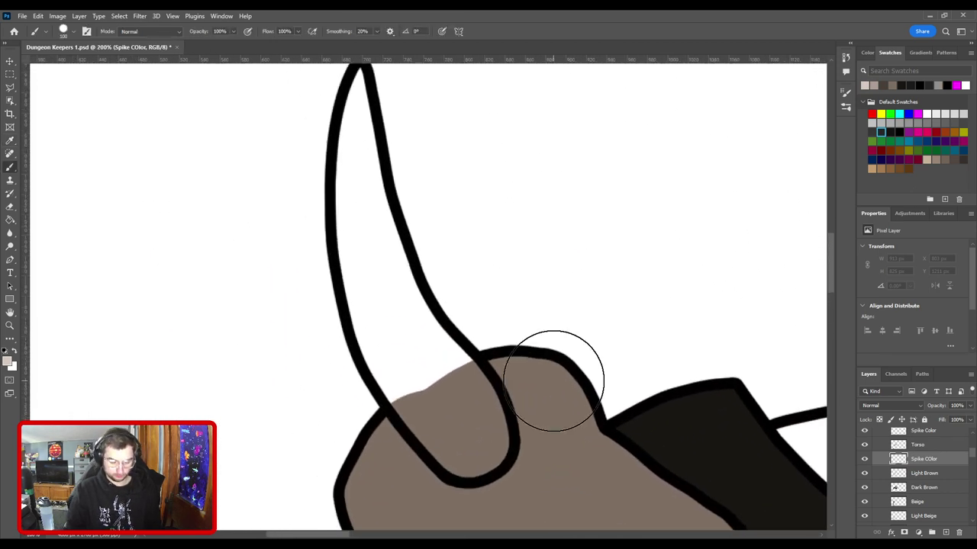
mouse_move(468, 450)
mouse_down()
mouse_move(447, 437)
mouse_move(405, 371)
mouse_move(372, 293)
mouse_move(362, 196)
mouse_move(371, 228)
mouse_up()
mouse_move(382, 273)
mouse_down()
mouse_move(410, 327)
mouse_move(465, 392)
mouse_move(482, 428)
mouse_move(475, 447)
mouse_up()
drag(379, 240, 479, 424)
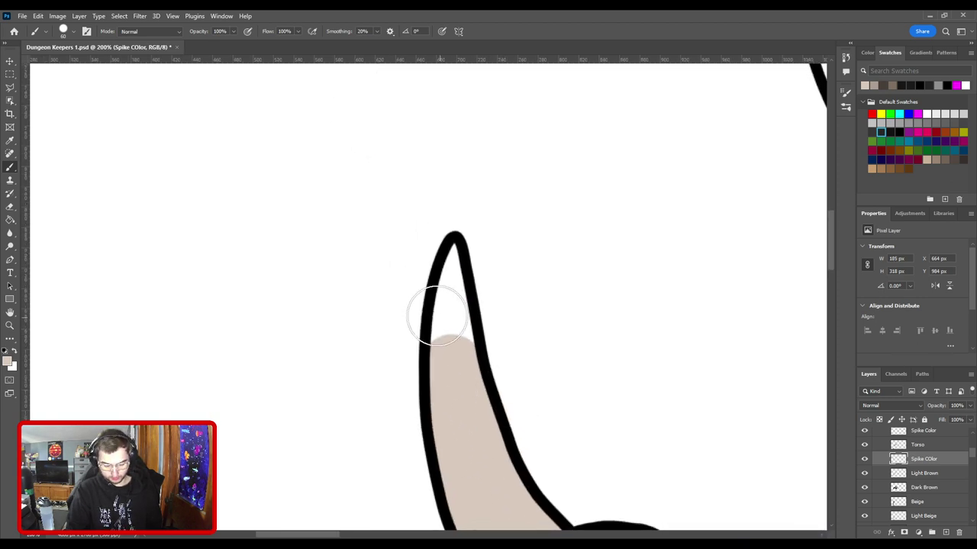
mouse_move(432, 313)
mouse_down()
mouse_move(465, 331)
mouse_move(454, 347)
mouse_move(453, 288)
mouse_move(470, 342)
mouse_move(452, 260)
mouse_move(466, 270)
mouse_up()
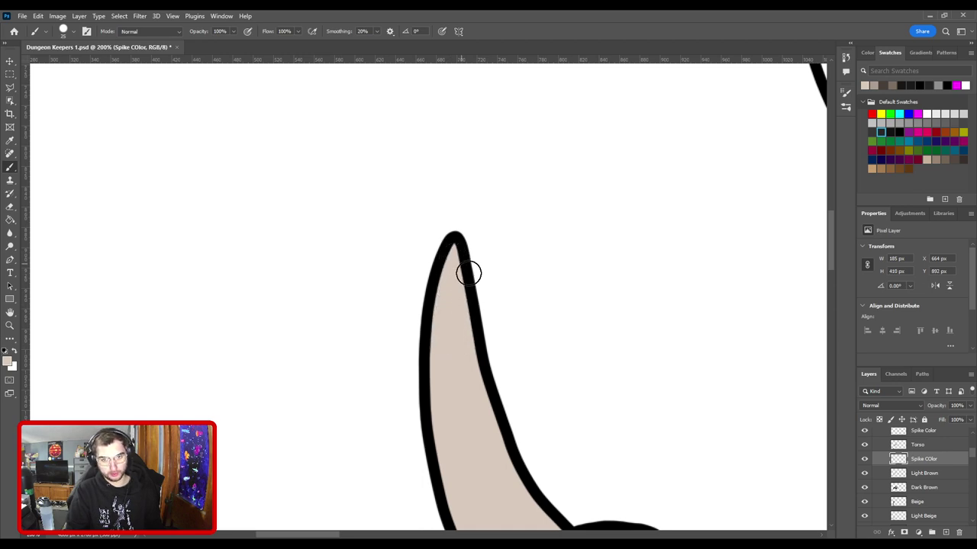
scroll(490, 310, down, 10)
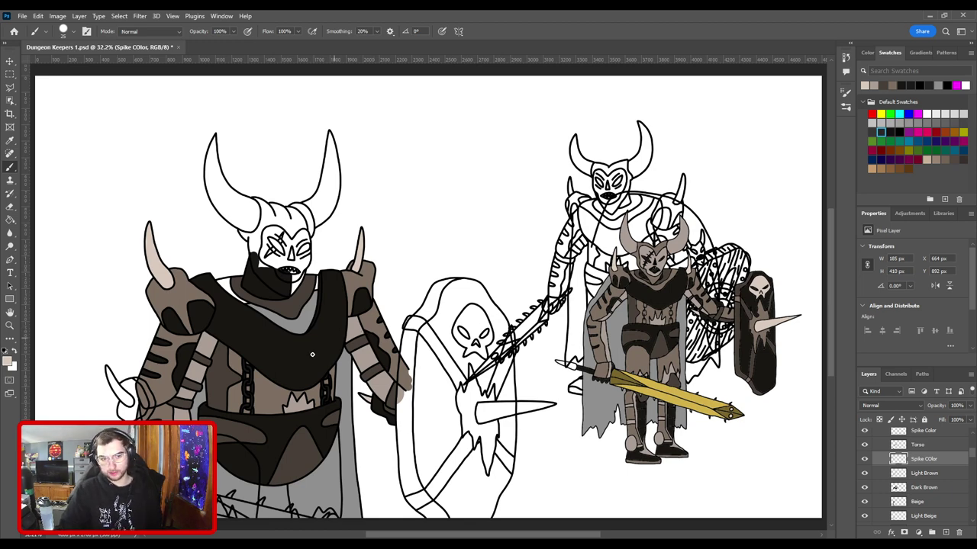
Step: Switch to the Light Beige layer and sample the light beige from the sword arm
key(i)
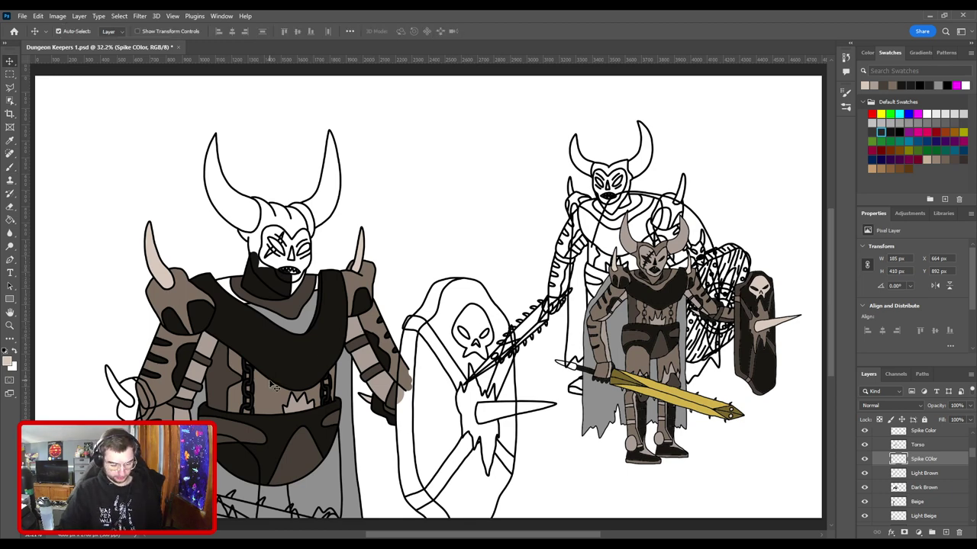
ctrl+click(211, 345)
click(211, 345)
key(b)
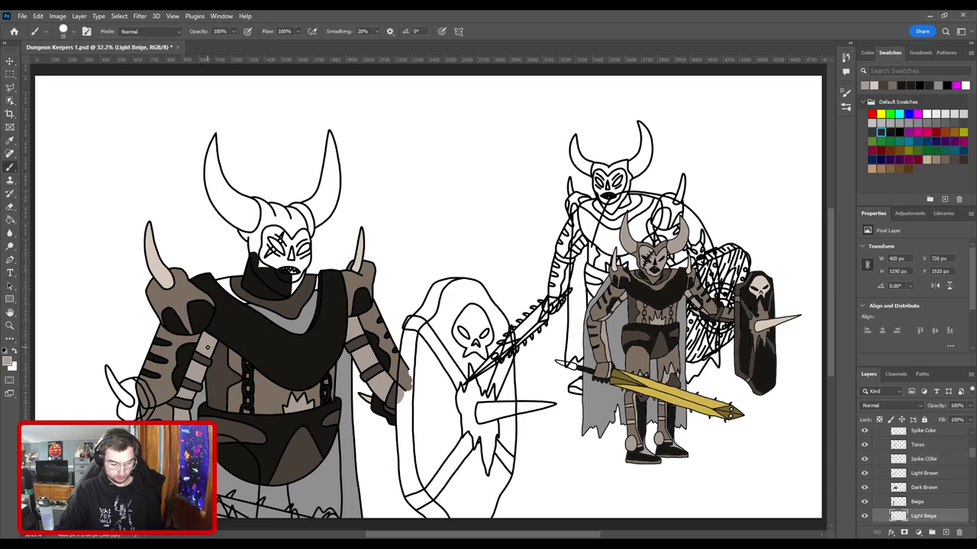
key(ctrl+plus)
key(ctrl+plus)
drag(274, 353, 471, 372)
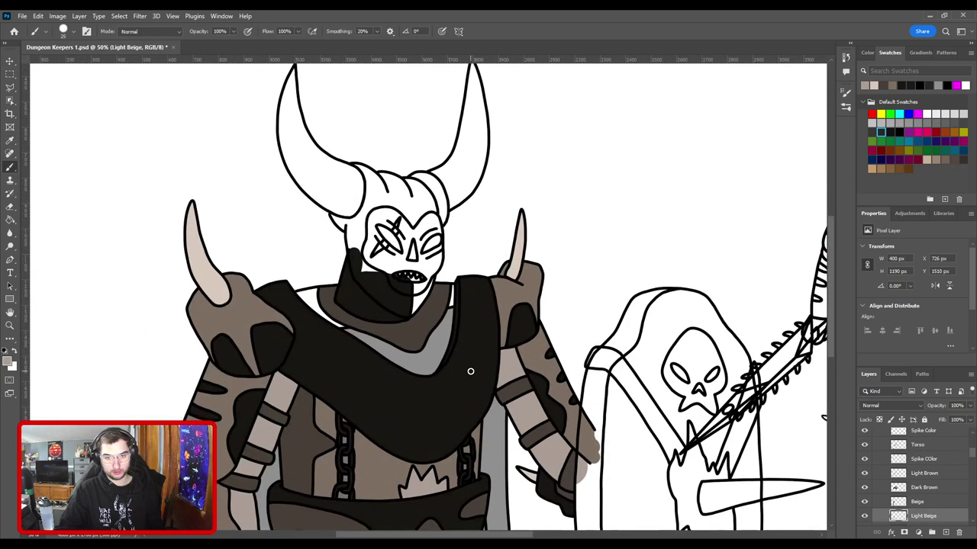
scroll(470, 371, up, 1)
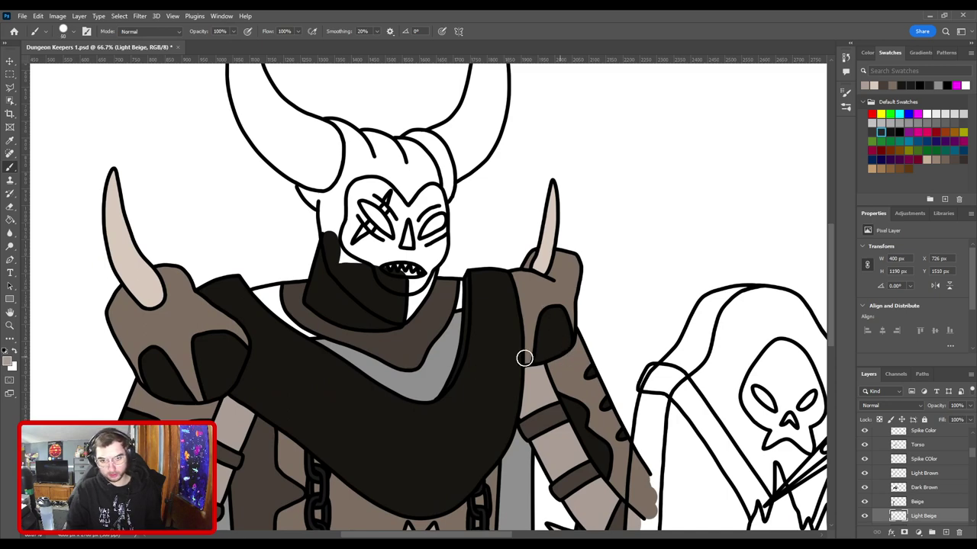
Step: Try painting the band between the dark brown collar and black cloth, plus the neck gap, in light beige
mouse_move(524, 357)
mouse_down()
mouse_move(442, 371)
mouse_move(447, 356)
mouse_move(356, 371)
mouse_move(520, 331)
mouse_up()
key(ctrl+plus)
key([)
key([)
key([)
key([)
key([)
key([)
key([)
mouse_move(397, 329)
mouse_down()
mouse_move(353, 298)
mouse_move(383, 292)
mouse_up()
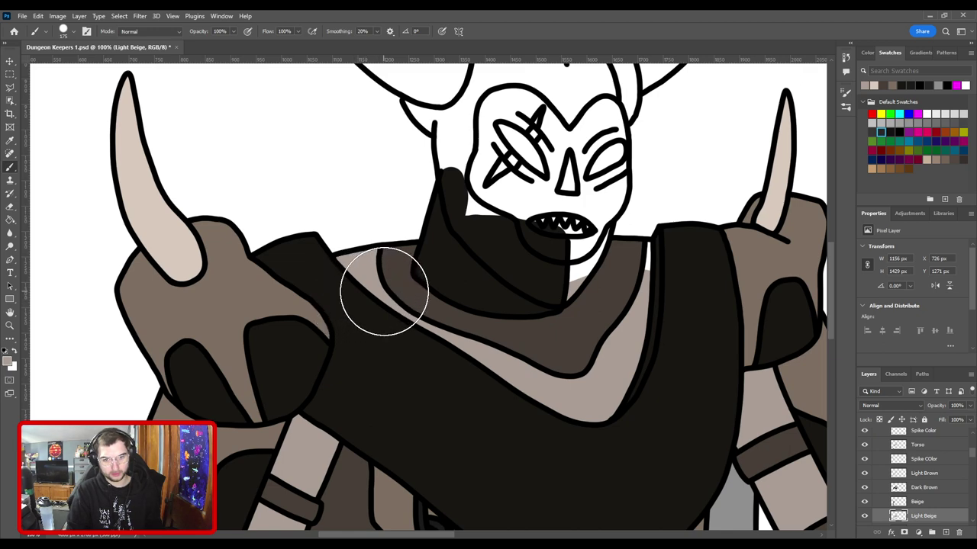
mouse_move(631, 300)
mouse_down()
mouse_move(447, 331)
mouse_move(484, 312)
mouse_move(419, 318)
mouse_up()
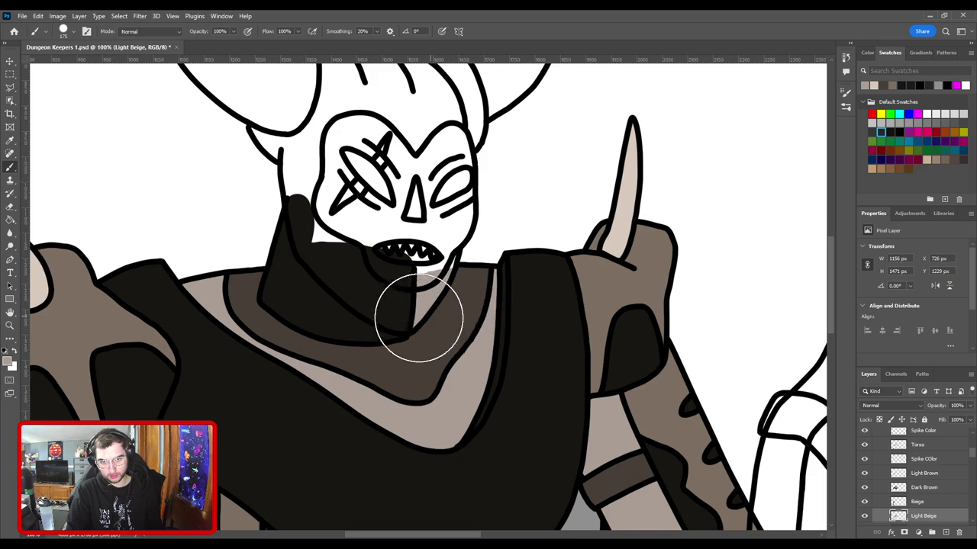
key(ctrl+minus)
key(ctrl+minus)
key(ctrl+minus)
key(ctrl+0)
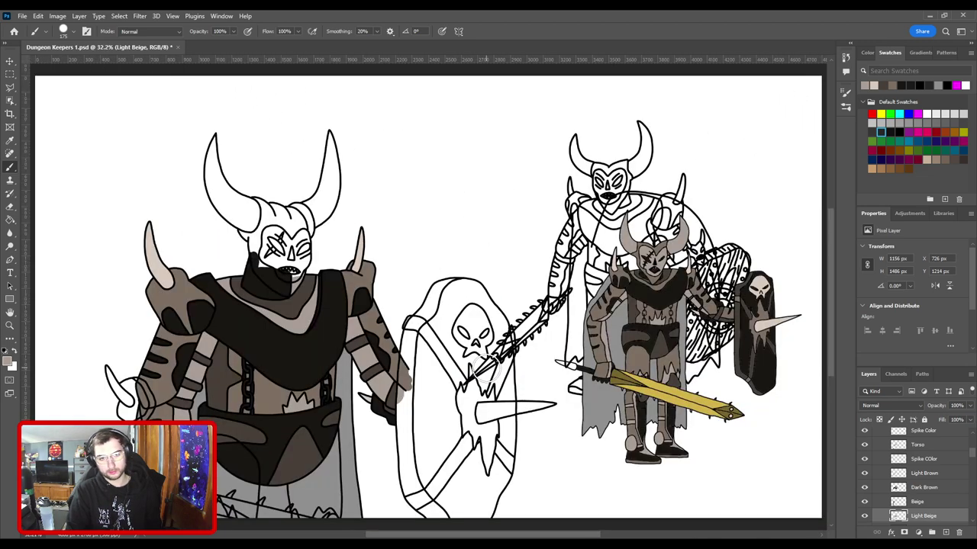
scroll(489, 370, up, 4)
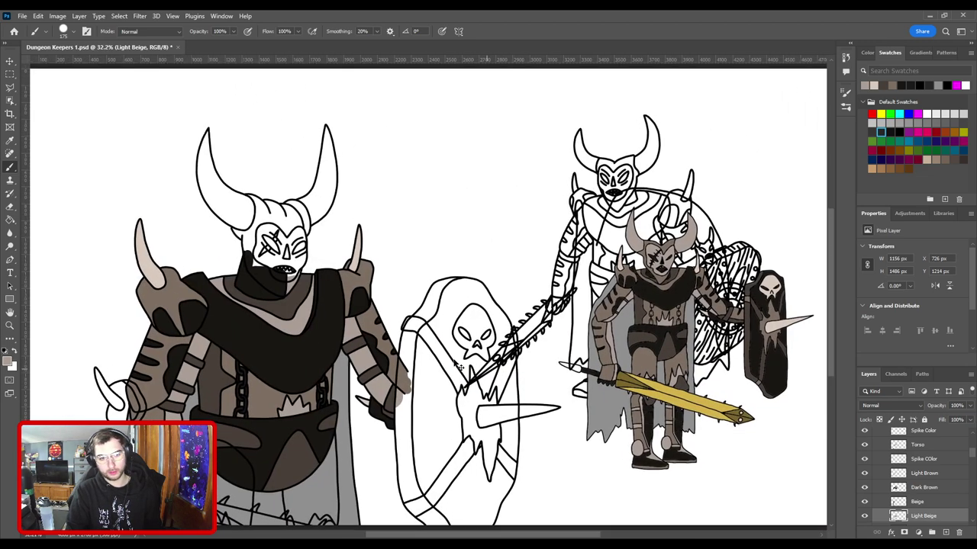
Step: Erase the light beige from the band below the collar and from the neck
key(e)
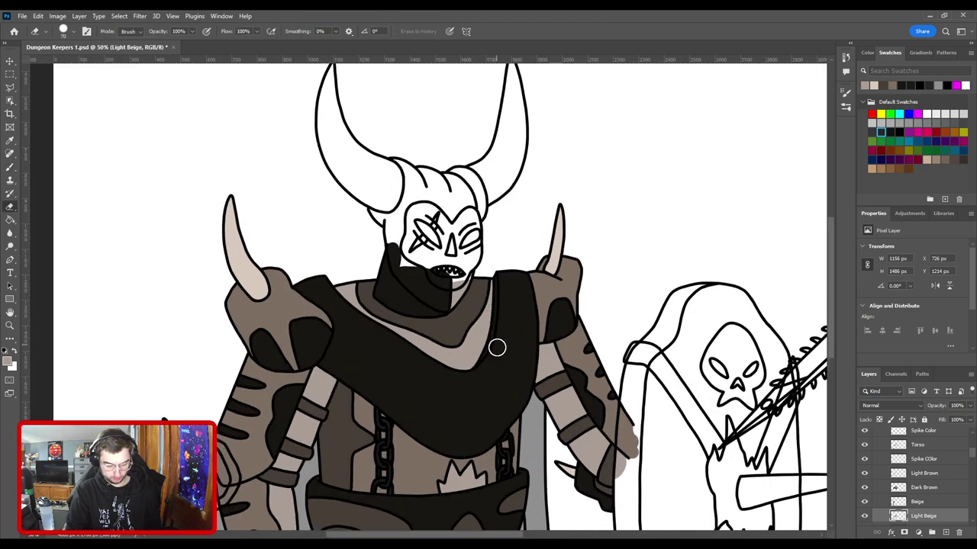
mouse_move(476, 360)
mouse_down()
mouse_move(479, 369)
mouse_move(435, 349)
mouse_move(360, 277)
mouse_move(363, 290)
mouse_up()
scroll(454, 343, down, 3)
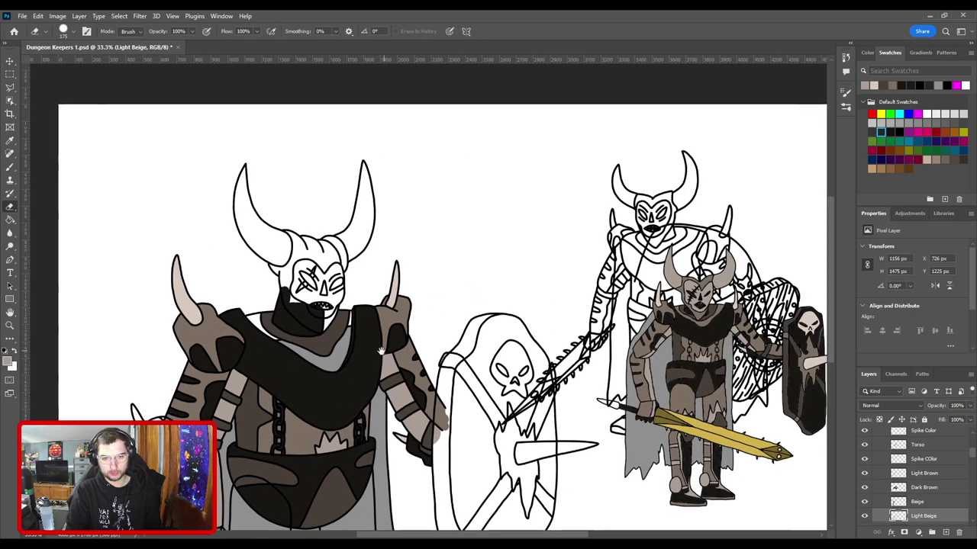
scroll(578, 259, up, 3)
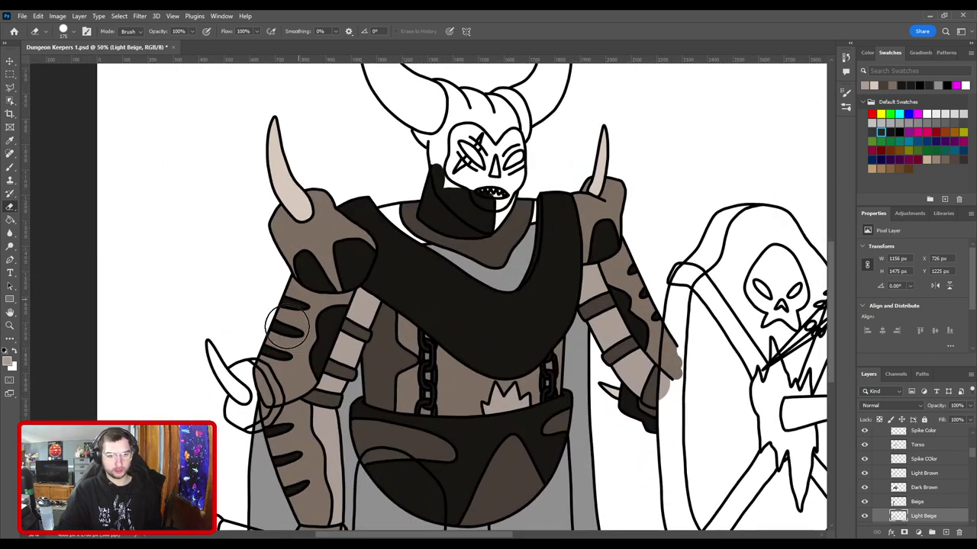
Step: Switch to the Beige layer and sample the darker beige from the sword arm's armour
key(i)
key(alt+bracketright)
click(296, 370)
key(b)
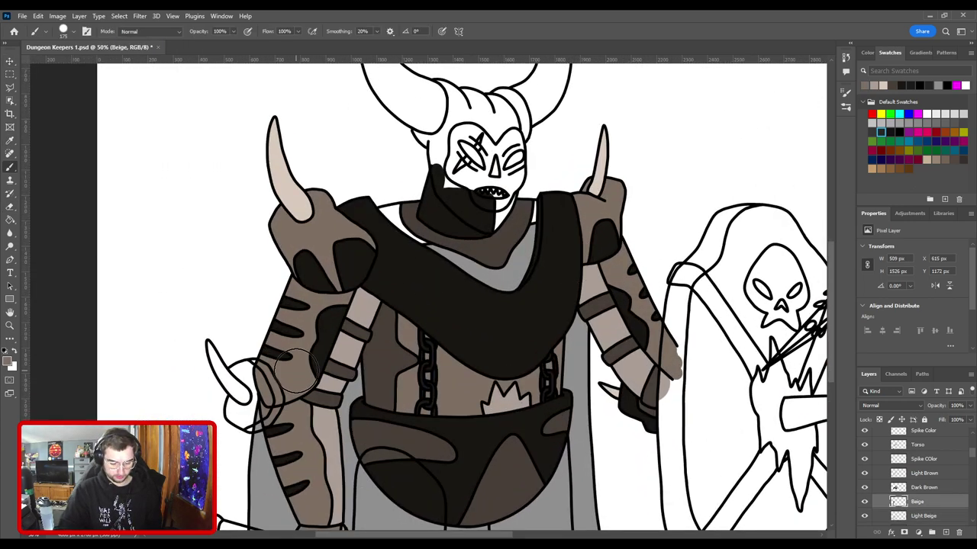
Step: Paint the band between the dark brown collar and black cloth and the neck gap in beige, and save the document
mouse_move(417, 252)
mouse_down()
mouse_move(486, 275)
mouse_move(502, 245)
mouse_move(510, 274)
mouse_up()
scroll(447, 246, up, 1)
drag(447, 246, 496, 326)
scroll(494, 326, up, 1)
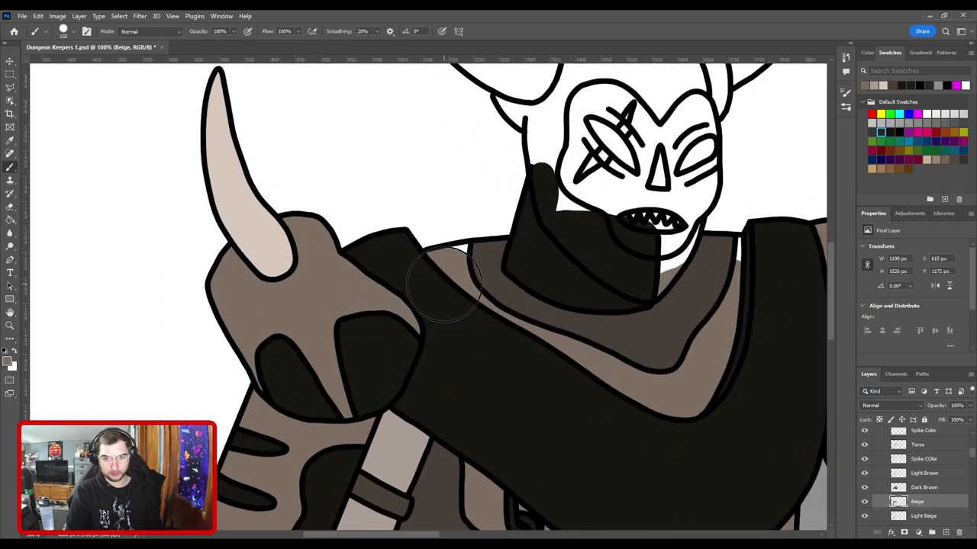
drag(600, 310, 375, 300)
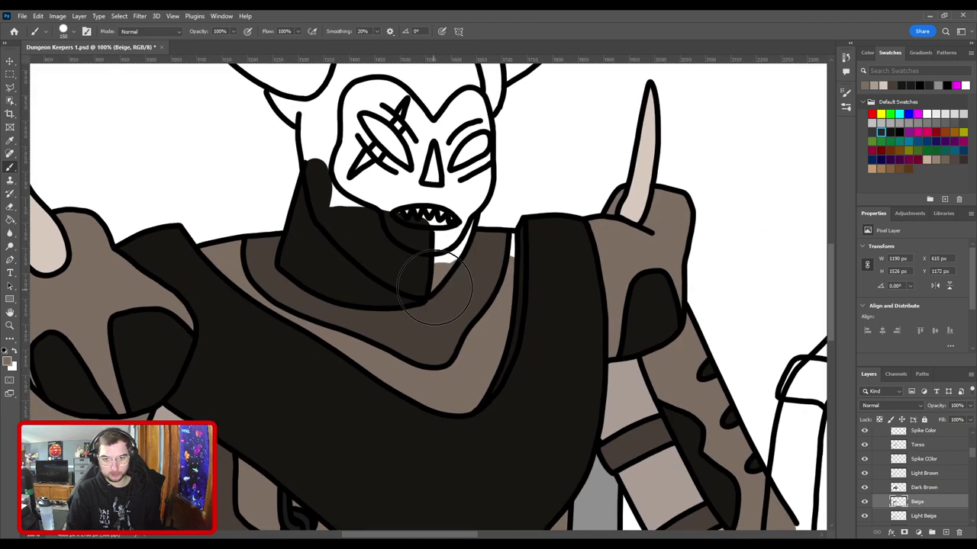
drag(435, 290, 499, 267)
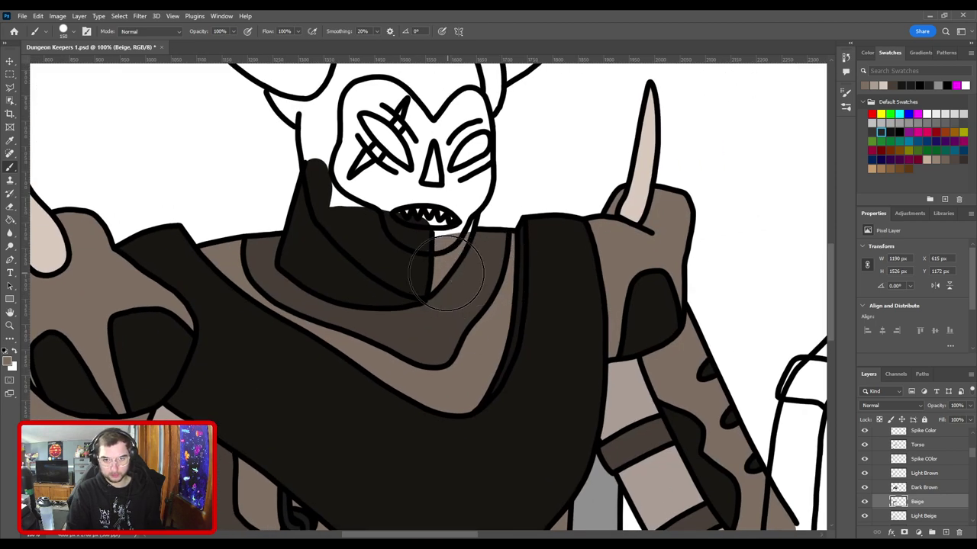
key(ctrl+minus)
key(ctrl+minus)
key(ctrl+0)
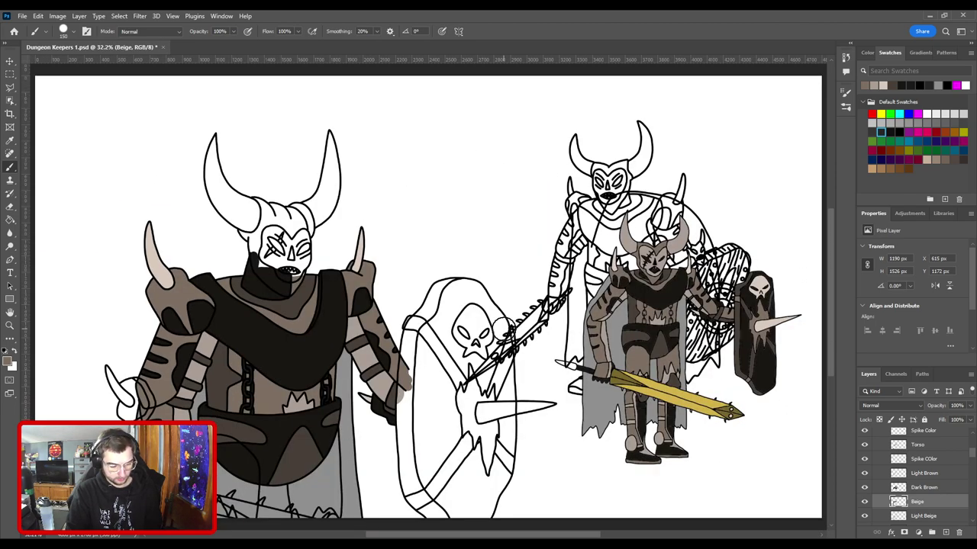
key(ctrl+s)
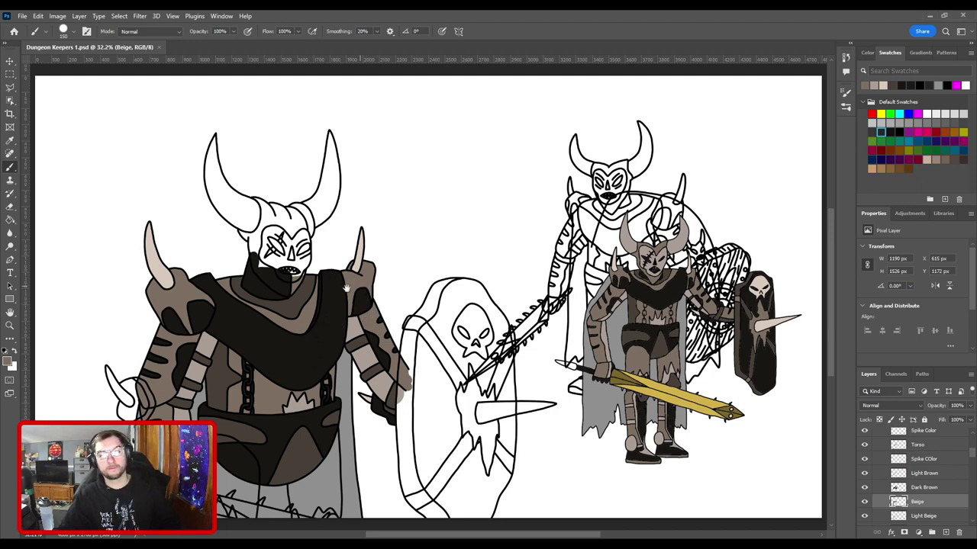
mouse_move(345, 287)
mouse_down()
mouse_move(495, 175)
mouse_move(358, 299)
mouse_up()
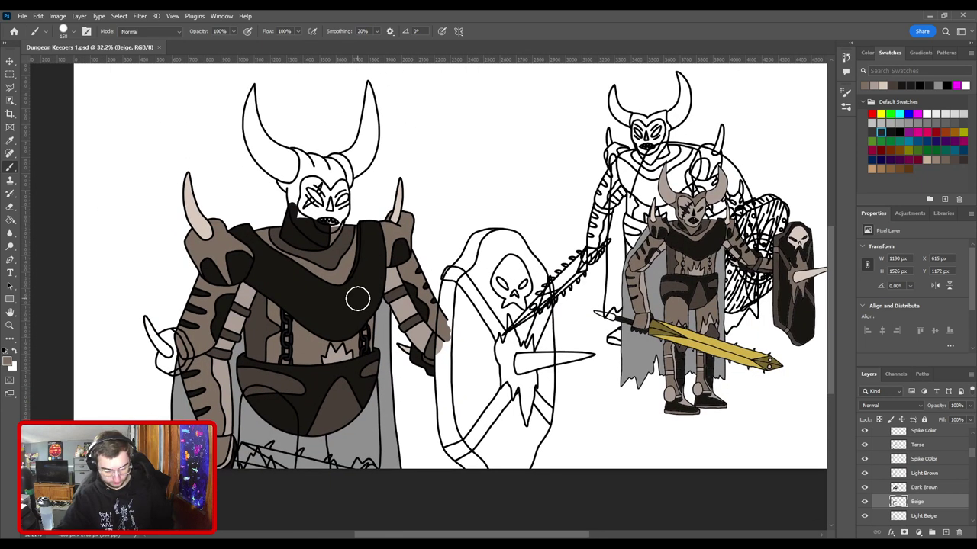
key(v)
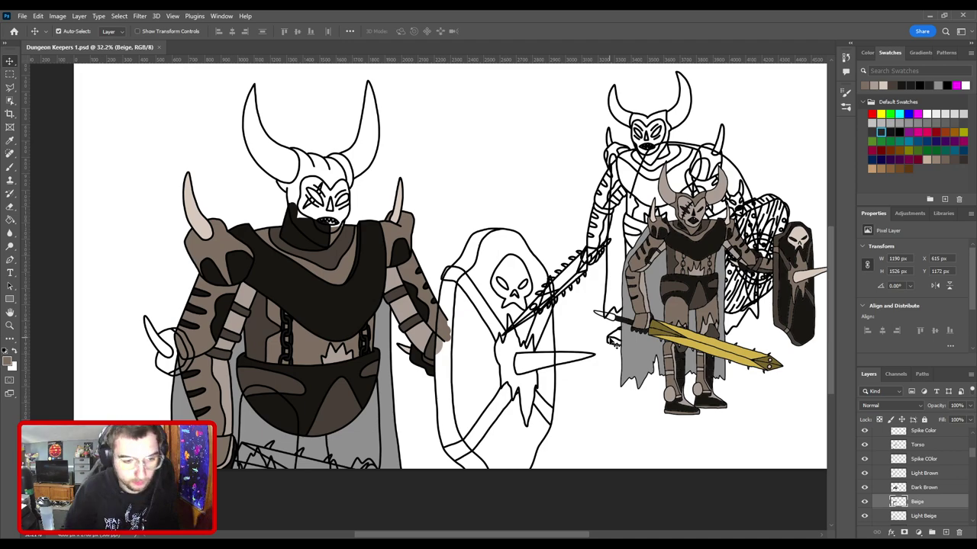
Step: Add a new layer named Beige between the Legs and Head layers of the large figure
drag(609, 248, 803, 115)
key(ctrl+plus)
key(ctrl+plus)
key(ctrl+plus)
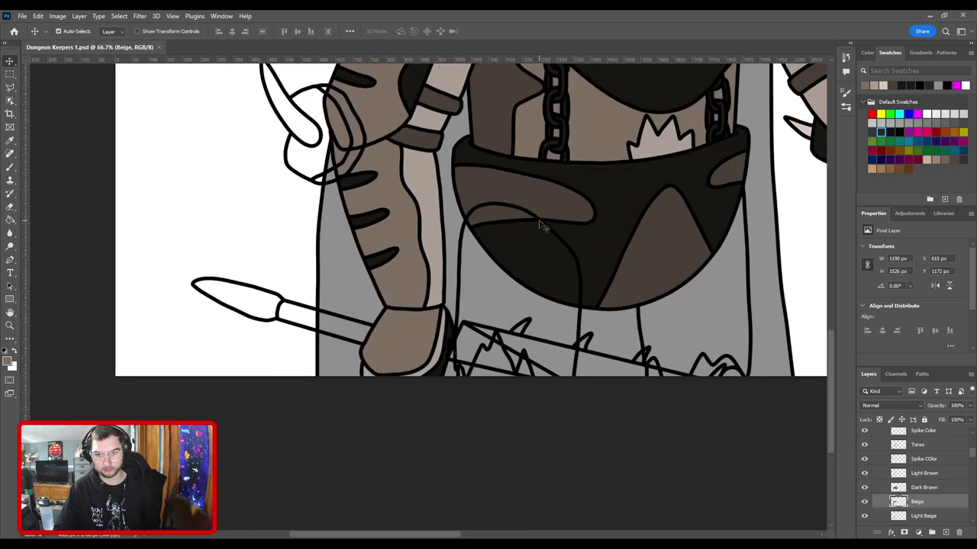
click(542, 226)
click(939, 462)
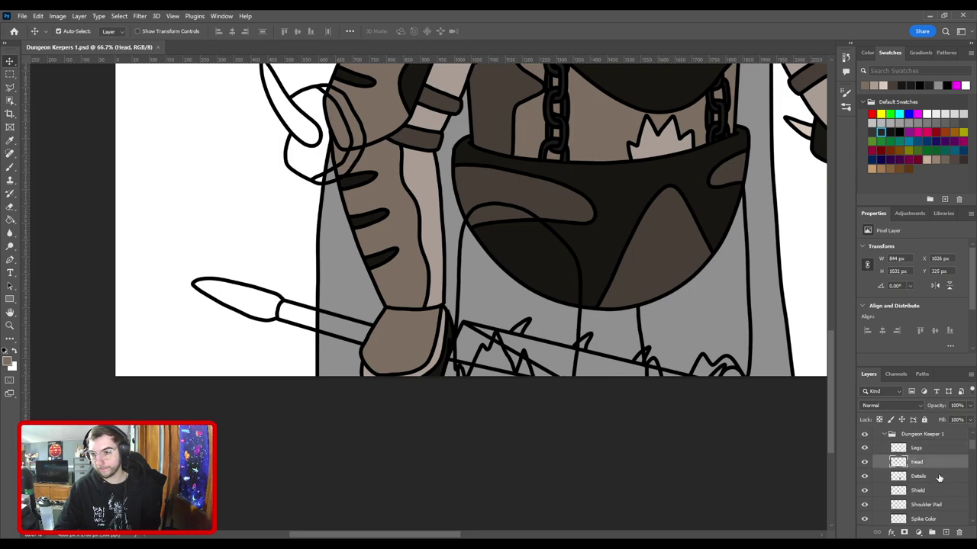
drag(628, 281, 251, 374)
drag(564, 229, 412, 338)
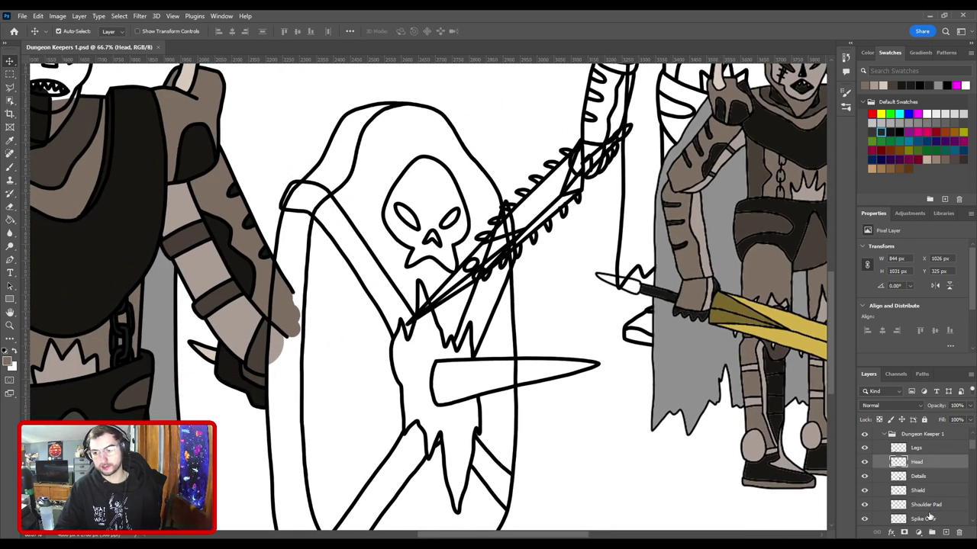
click(944, 532)
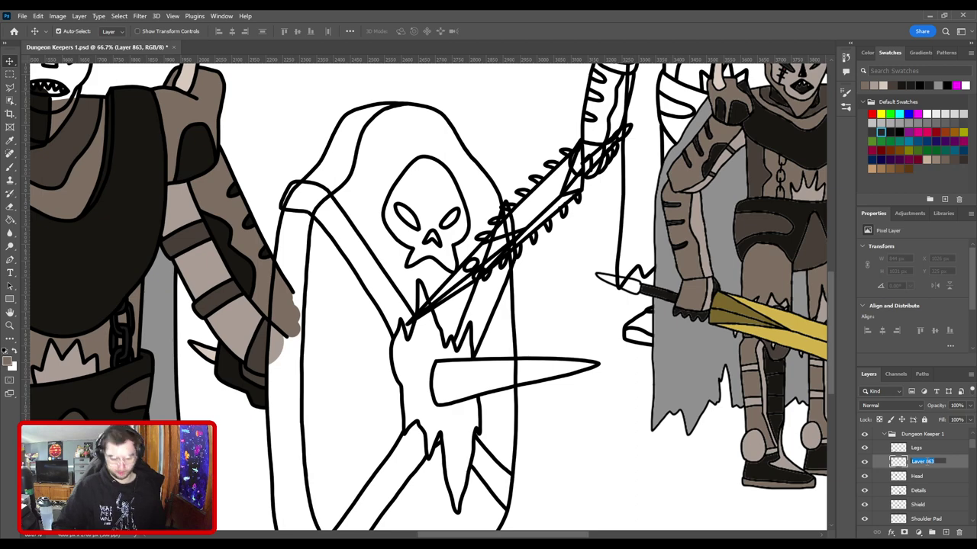
key(Return)
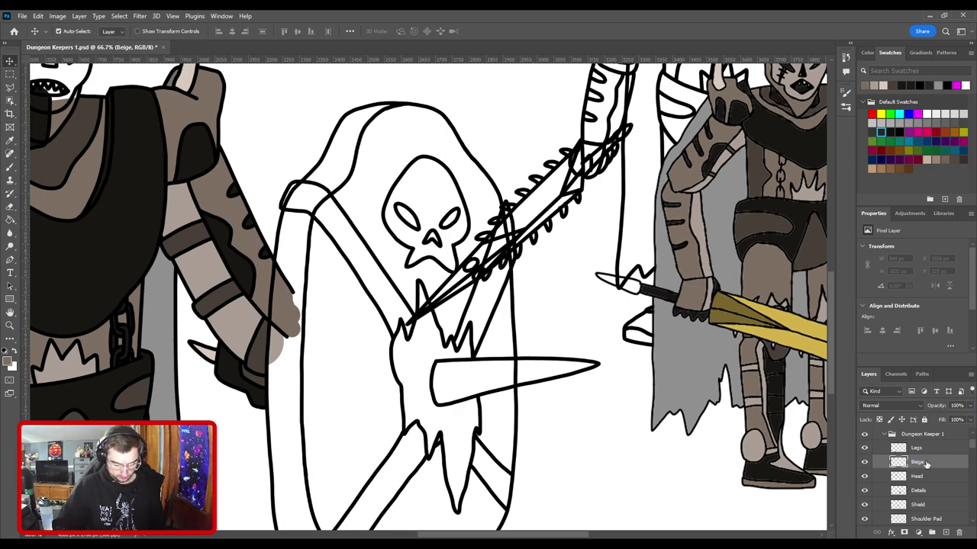
Step: Sample the beige armour colour and paint along the jagged torn edge at the bottom of the front leg with a smaller brush
key(i)
drag(185, 443, 539, 270)
drag(380, 336, 572, 248)
key(b)
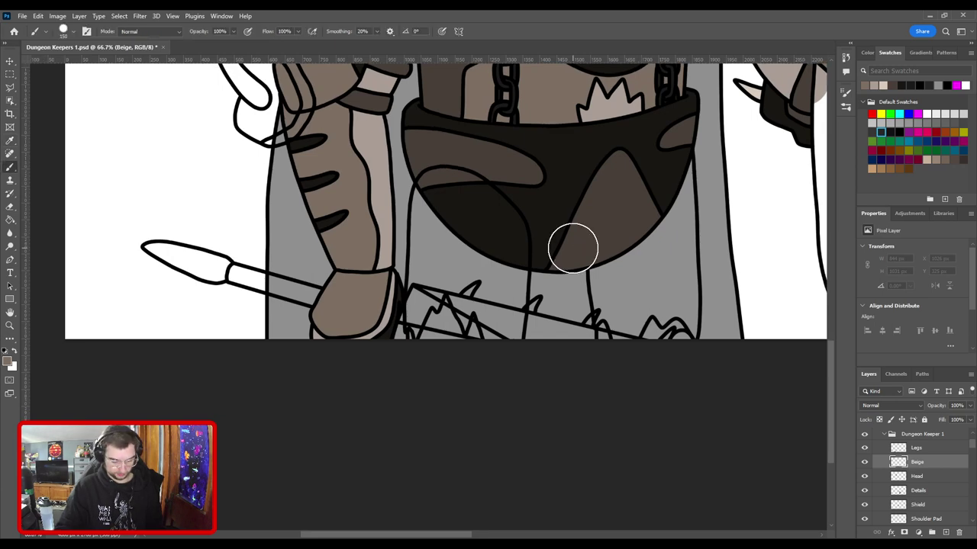
scroll(571, 245, up, 3)
key(bracketleft)
key(bracketleft)
key(bracketleft)
key(bracketleft)
key(bracketleft)
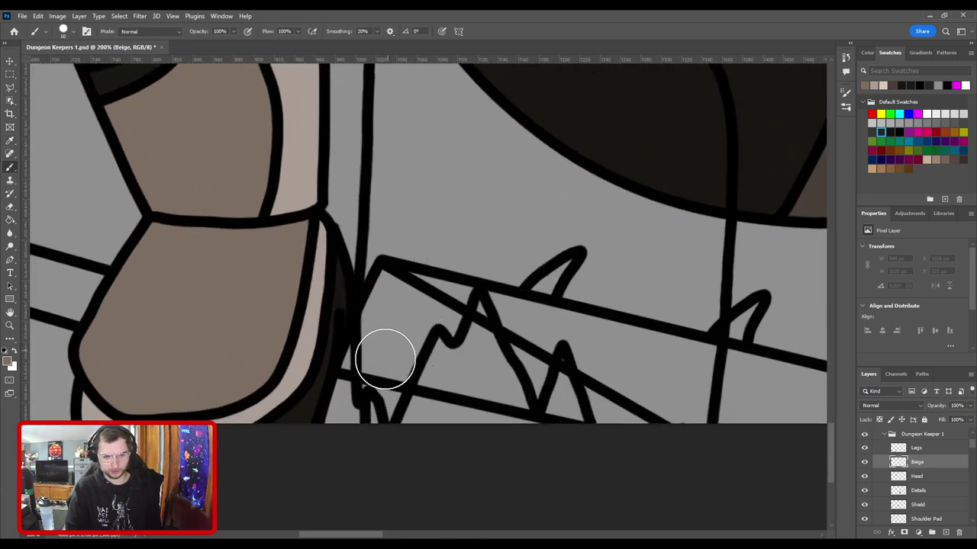
mouse_move(371, 388)
mouse_down()
mouse_move(372, 302)
mouse_move(389, 417)
mouse_move(415, 317)
mouse_move(413, 332)
mouse_move(434, 295)
mouse_move(452, 326)
mouse_move(476, 262)
mouse_move(492, 267)
mouse_move(532, 357)
mouse_up()
drag(450, 324, 502, 399)
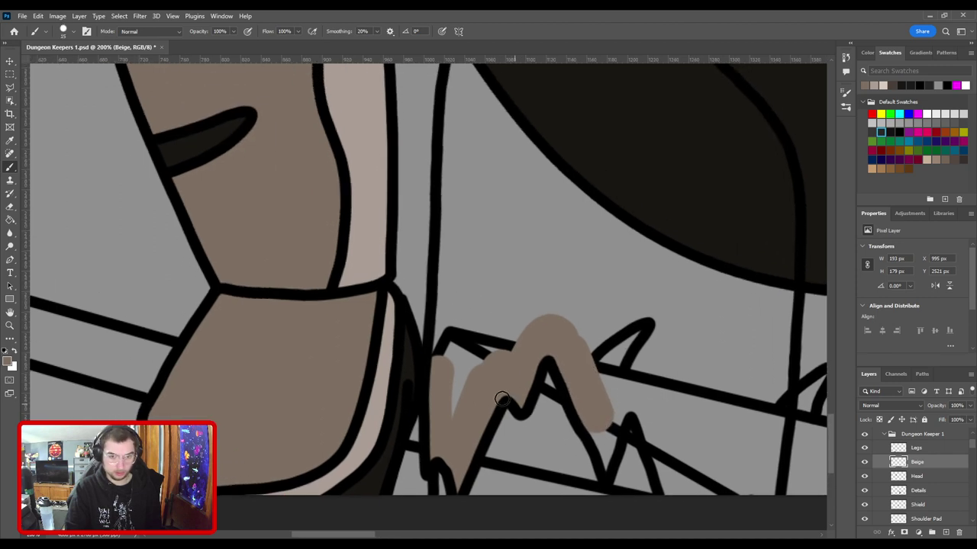
Step: Paint beige just inside the front leg's side outlines and along its lower edge, enclosing the unpainted middle
key(])
drag(456, 425, 447, 351)
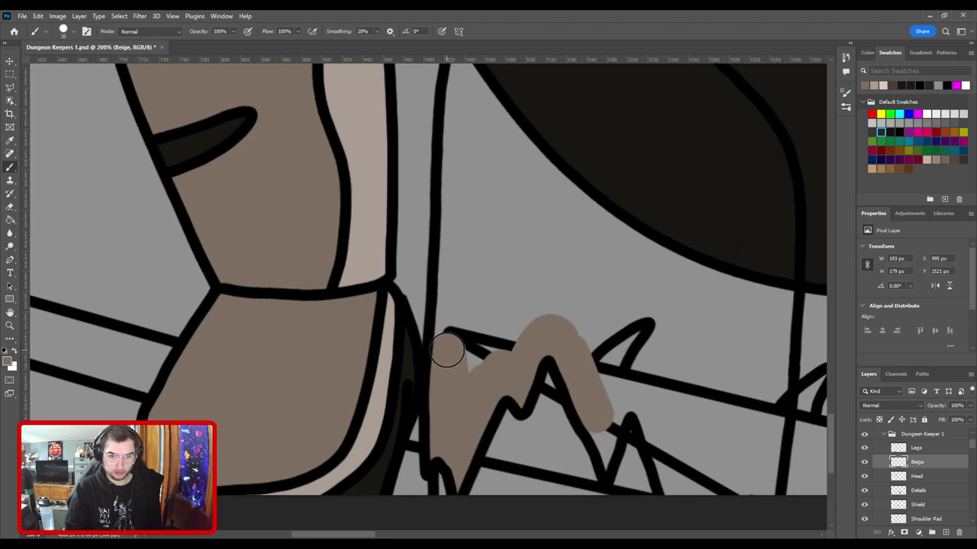
shift+click(455, 213)
mouse_move(462, 177)
mouse_down()
mouse_move(478, 342)
mouse_move(489, 208)
mouse_move(525, 167)
mouse_move(564, 162)
mouse_move(440, 276)
mouse_move(521, 279)
mouse_move(591, 334)
mouse_move(503, 314)
mouse_move(429, 264)
mouse_move(491, 317)
mouse_move(506, 354)
mouse_move(487, 258)
mouse_move(485, 323)
mouse_move(481, 258)
mouse_move(470, 379)
mouse_move(429, 359)
mouse_move(497, 379)
mouse_move(502, 403)
mouse_move(526, 398)
mouse_move(446, 384)
mouse_up()
mouse_move(447, 332)
mouse_down()
mouse_move(425, 303)
mouse_move(390, 312)
mouse_move(463, 319)
mouse_up()
key(v)
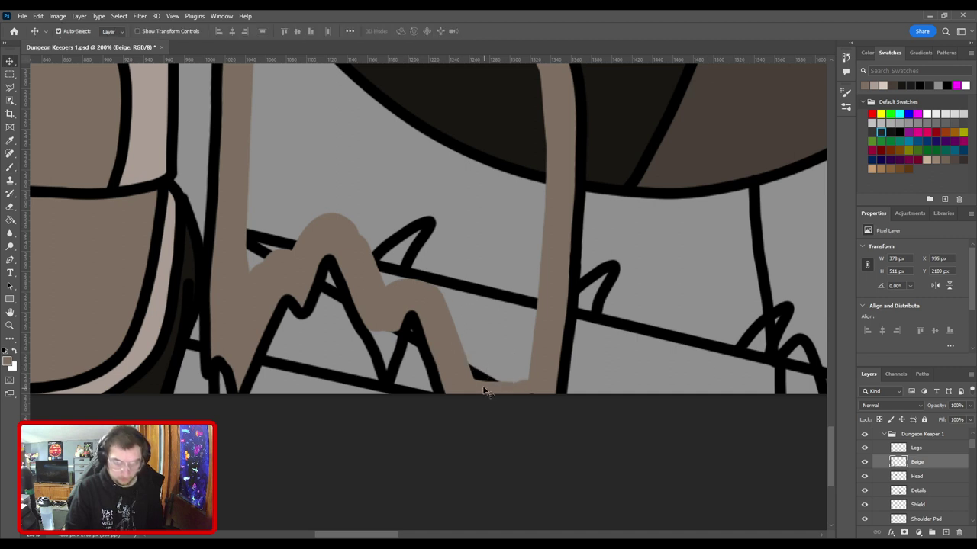
click(437, 380)
key(e)
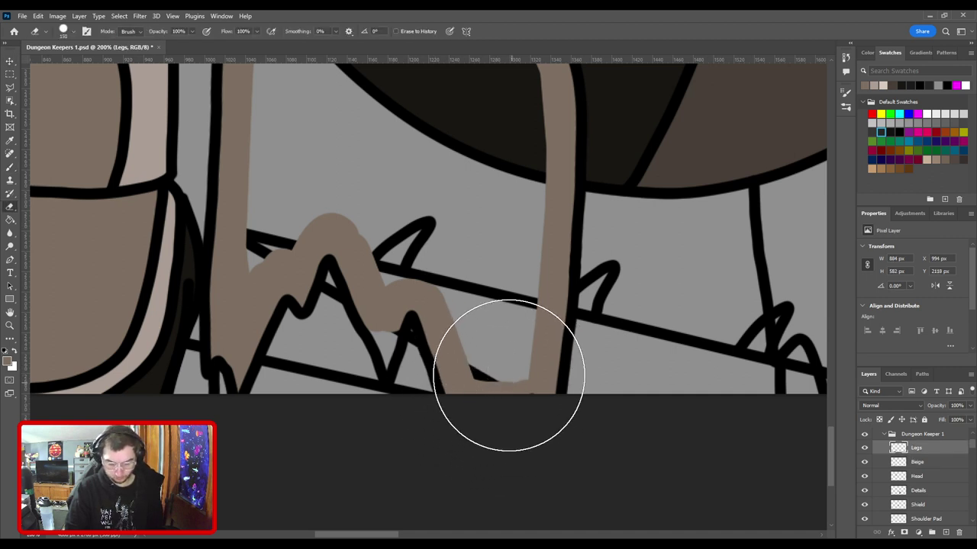
key([)
key([)
key([)
key([)
key([)
key([)
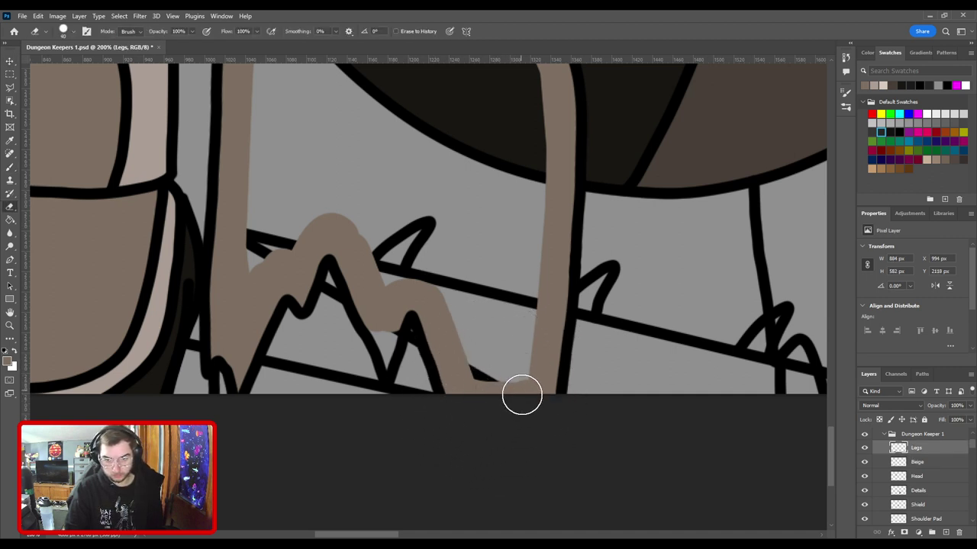
key(v)
click(445, 362)
Step: Paint the notch between the front leg's jagged peaks and fill the enclosed middle of the leg with beige
key(b)
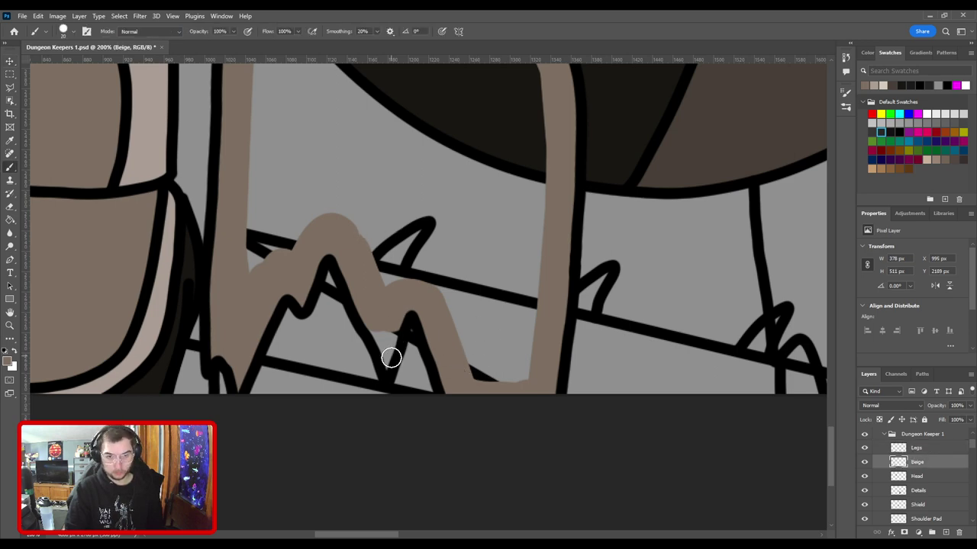
mouse_move(393, 330)
mouse_down()
mouse_move(388, 349)
mouse_move(370, 326)
mouse_up()
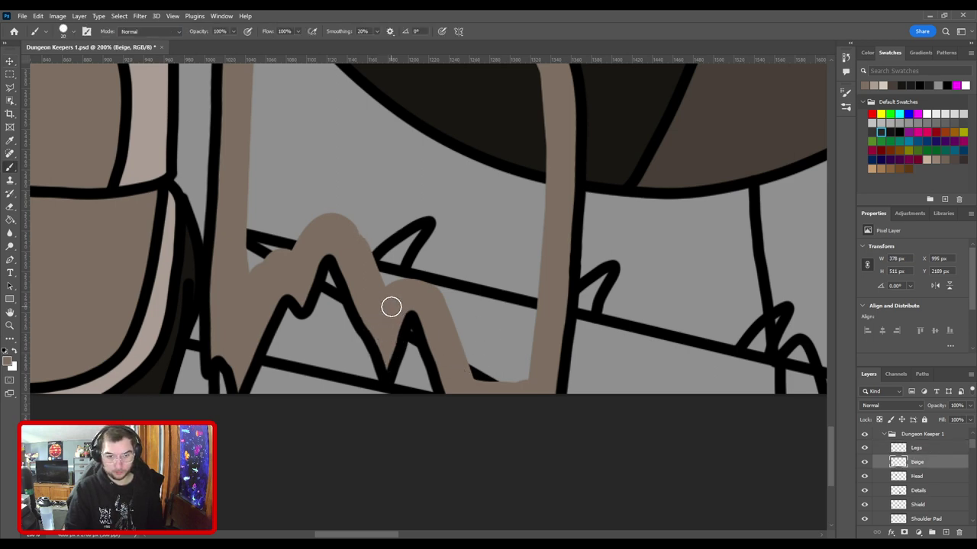
key(ctrl+minus)
mouse_move(387, 257)
mouse_down()
mouse_move(412, 385)
mouse_move(416, 266)
mouse_up()
key(g)
click(430, 324)
Step: Brush beige over the thin unfilled seams left inside the front leg
key(b)
key(ctrl+plus)
scroll(511, 486, down, 3)
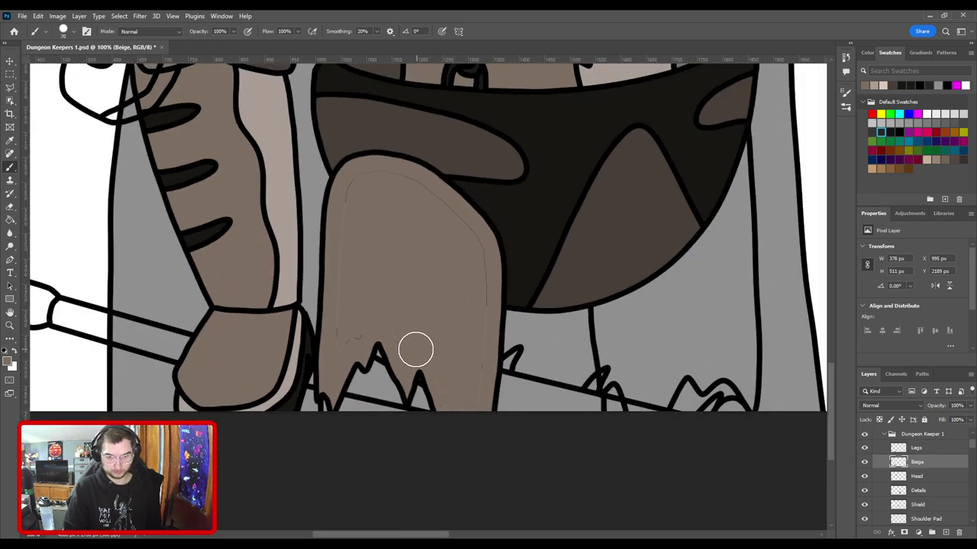
mouse_move(347, 338)
mouse_down()
mouse_move(346, 204)
mouse_move(359, 179)
mouse_move(410, 191)
mouse_move(471, 249)
mouse_move(474, 412)
mouse_up()
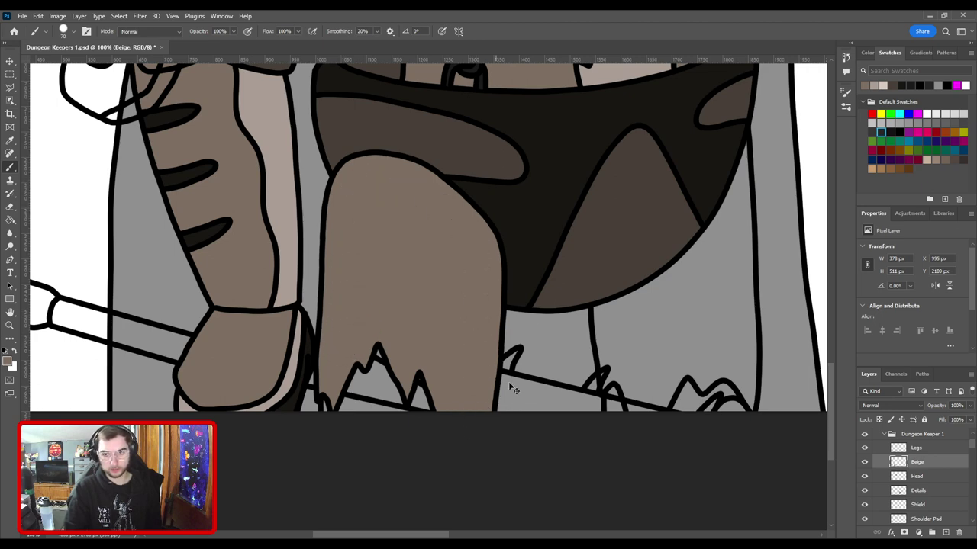
Step: Try painting the back leg in beige on the front leg's Beige layer
key(ctrl+minus)
drag(593, 346, 453, 343)
key(ctrl+plus)
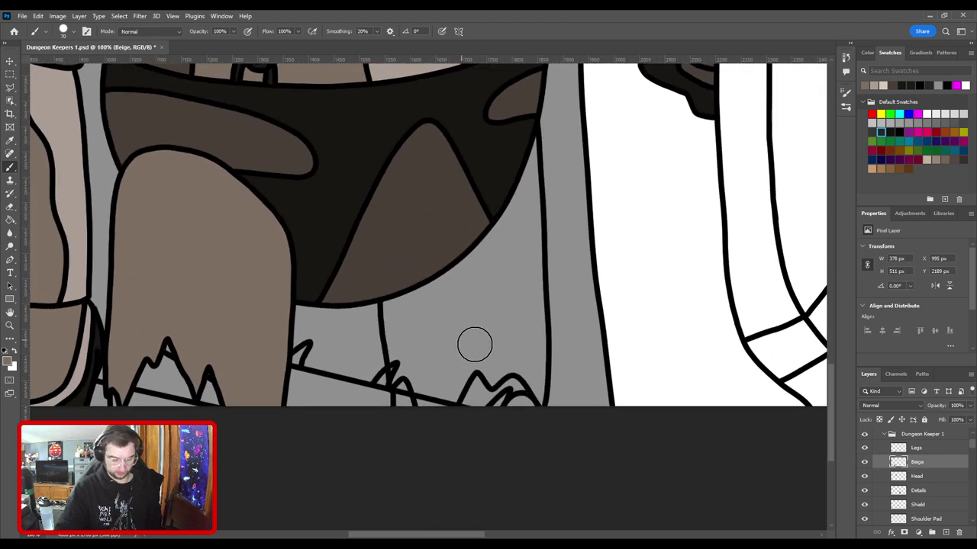
drag(493, 291, 477, 191)
key(ctrl+z)
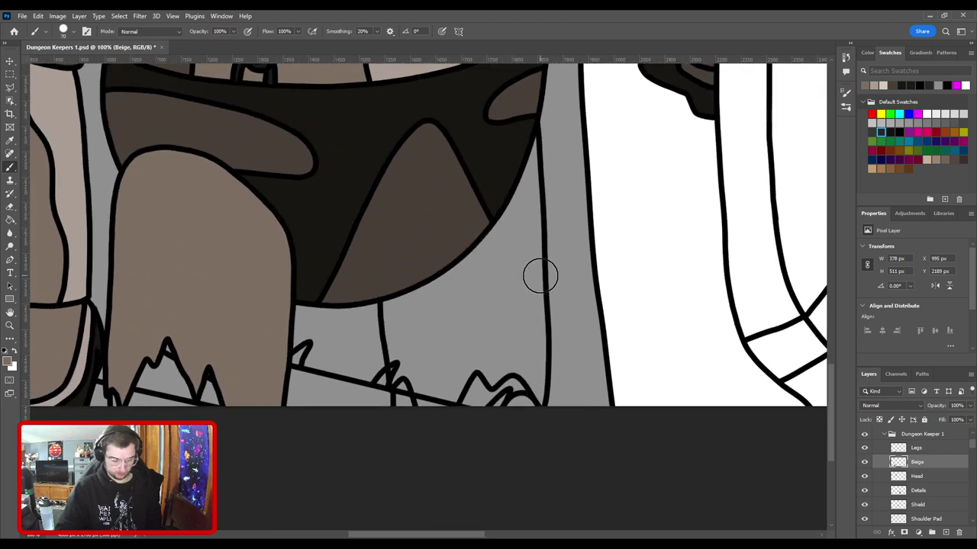
Step: Lasso the back leg's outlines on the Legs layer, cut them to their own layer, and place it beneath the torso's colour layers
key(v)
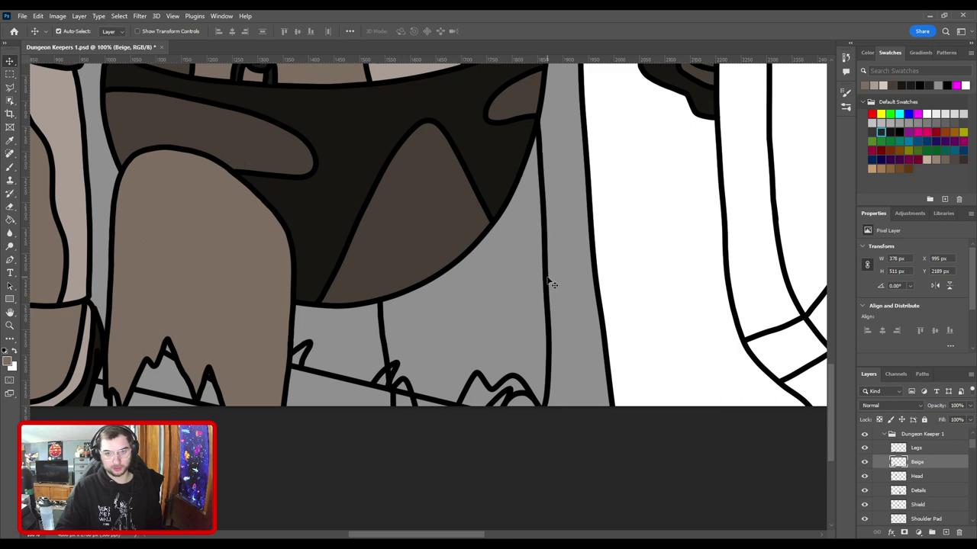
click(549, 283)
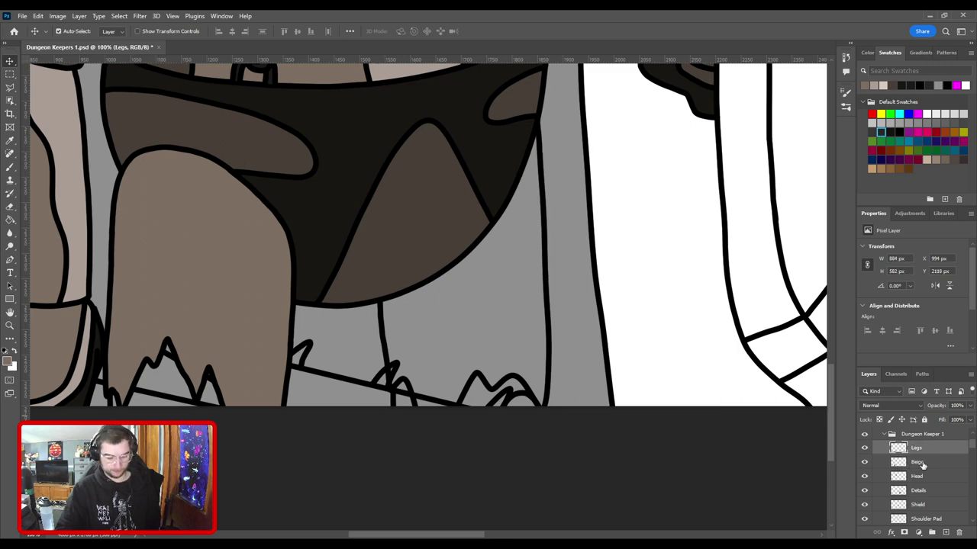
key(l)
key(ctrl+minus)
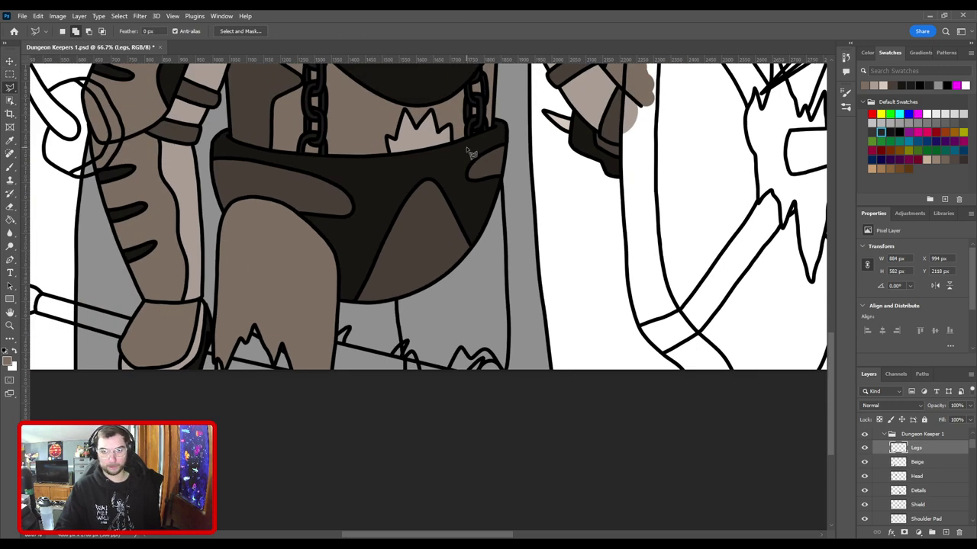
mouse_move(495, 160)
mouse_down()
mouse_move(575, 374)
mouse_move(474, 393)
mouse_move(369, 389)
mouse_move(368, 263)
mouse_move(413, 216)
mouse_up()
key(ctrl+j)
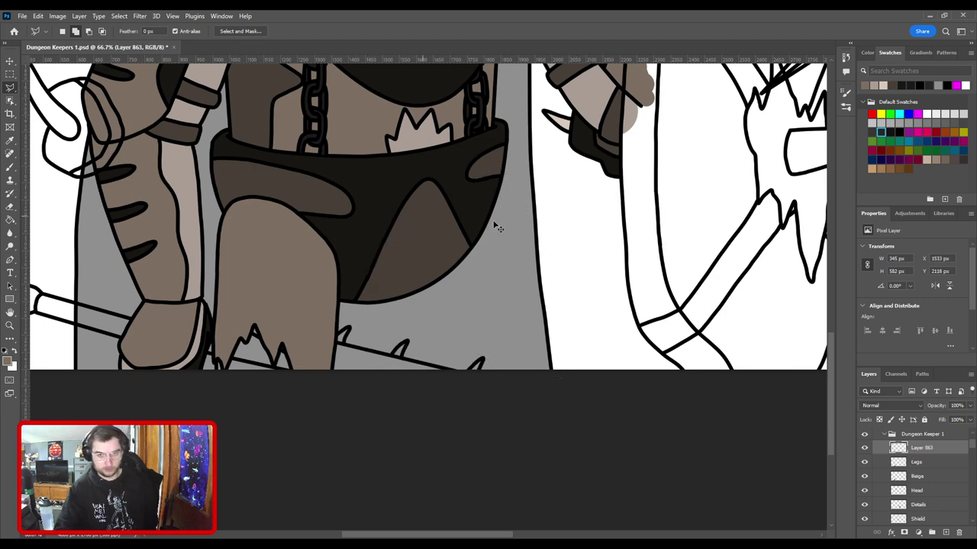
drag(938, 450, 924, 501)
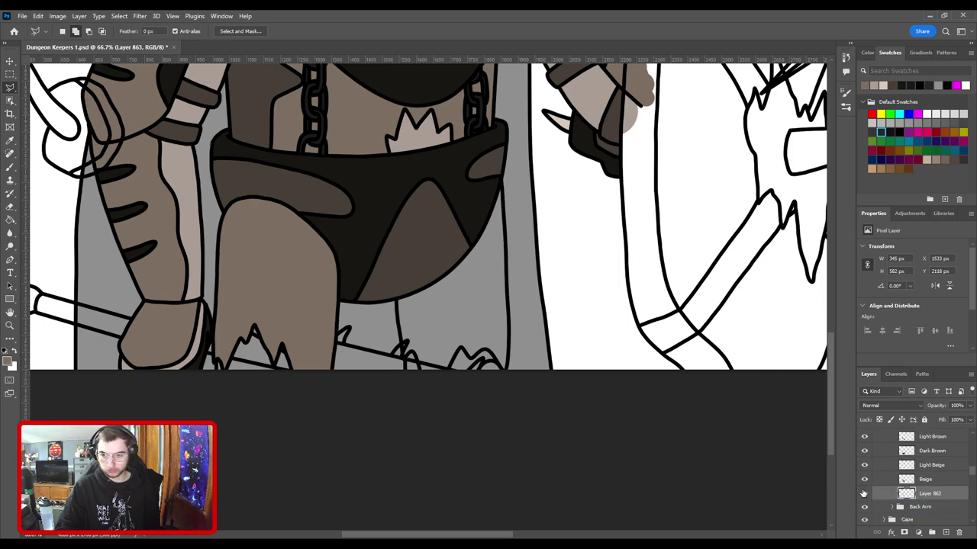
Step: Check the separated outlines by toggling their visibility and rename the layer Back Leg
click(864, 493)
click(863, 493)
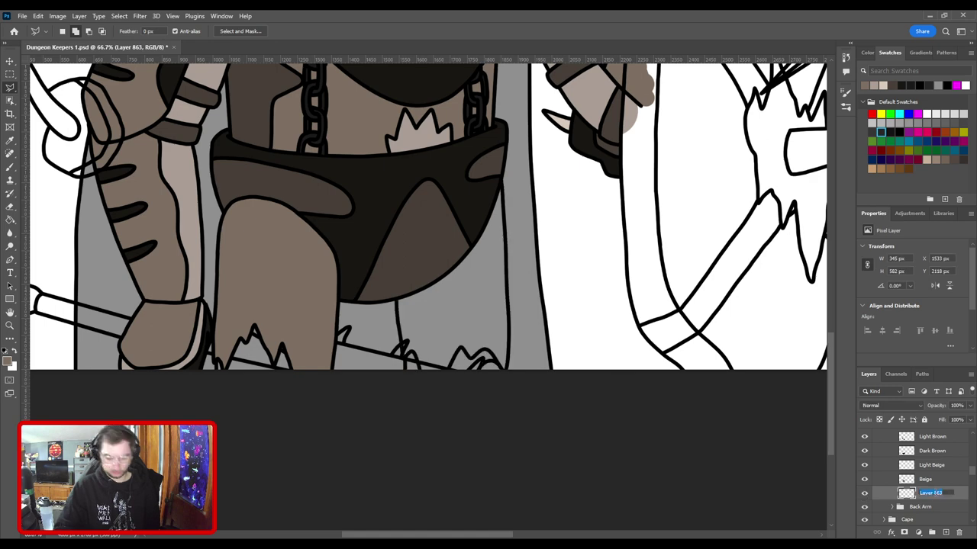
text(Back Leg)
key(Return)
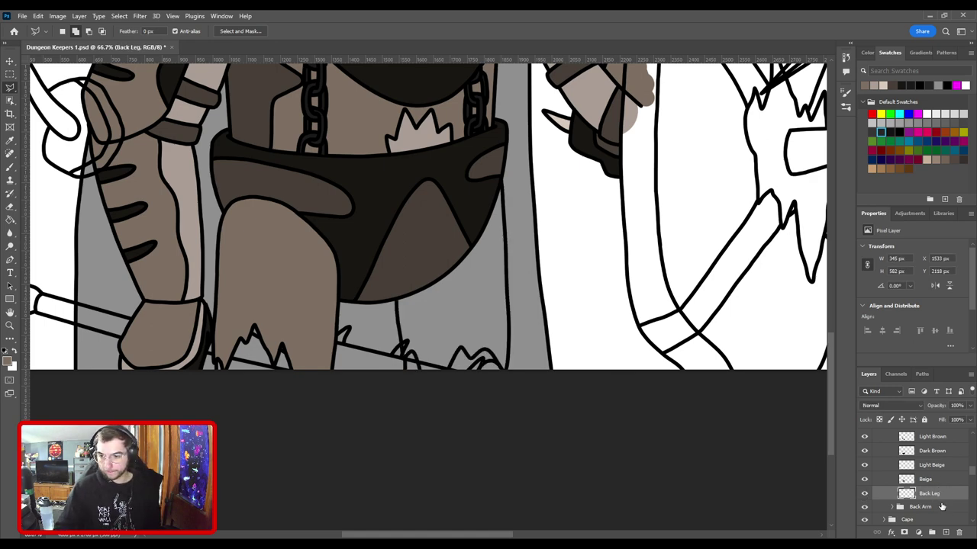
Step: Move the Back Leg layer out of the torso group and add a layer named Beige directly beneath it
drag(931, 495, 929, 511)
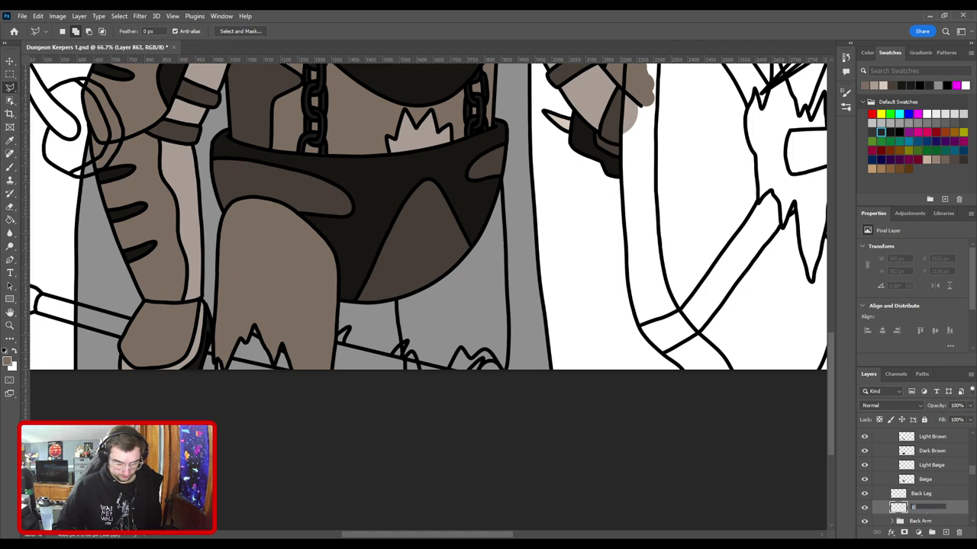
key(Return)
key(b)
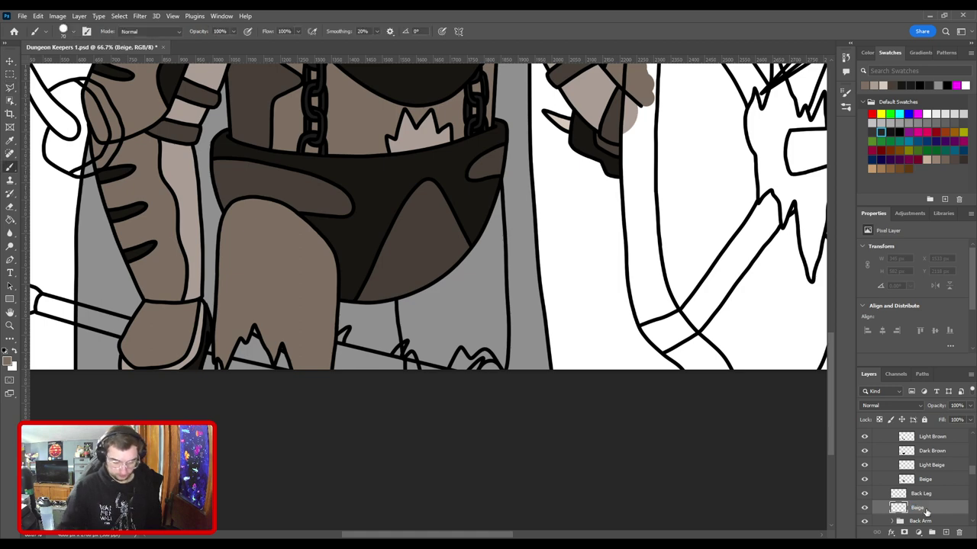
Step: Paint the inner part of the back leg in beige and erase the paint spilling past the jagged lower edge
key(ctrl+plus)
drag(527, 349, 481, 298)
key(ctrl+plus)
mouse_move(457, 263)
mouse_down()
mouse_move(420, 207)
mouse_move(443, 416)
mouse_move(480, 399)
mouse_move(492, 334)
mouse_move(544, 331)
mouse_move(525, 318)
mouse_move(569, 283)
mouse_move(561, 410)
mouse_up()
key(e)
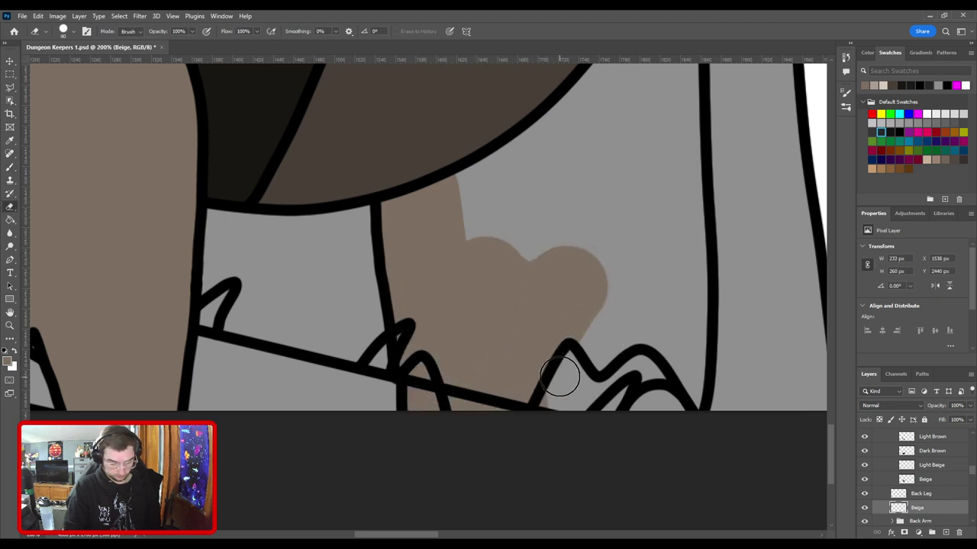
drag(570, 361, 543, 420)
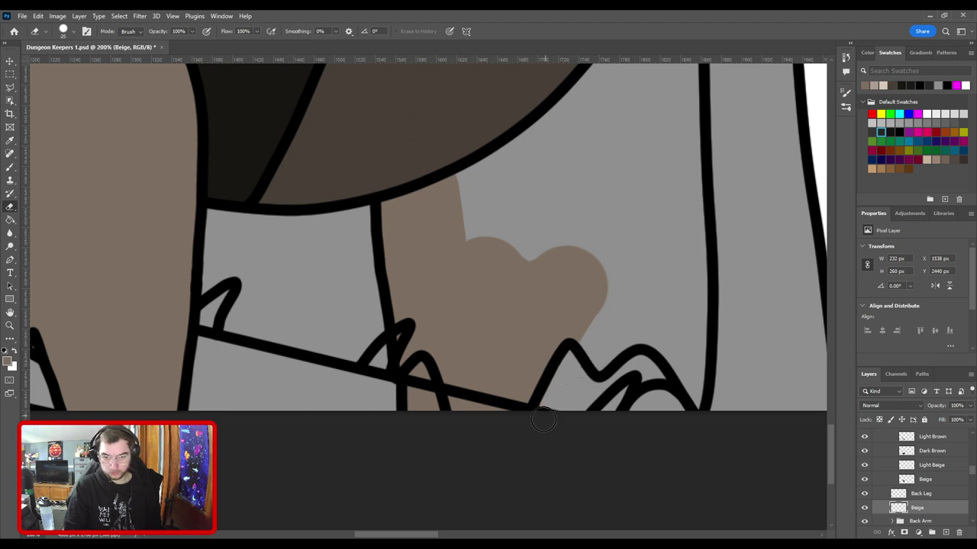
mouse_move(436, 421)
mouse_down()
mouse_move(420, 372)
mouse_move(416, 420)
mouse_up()
drag(520, 335, 412, 397)
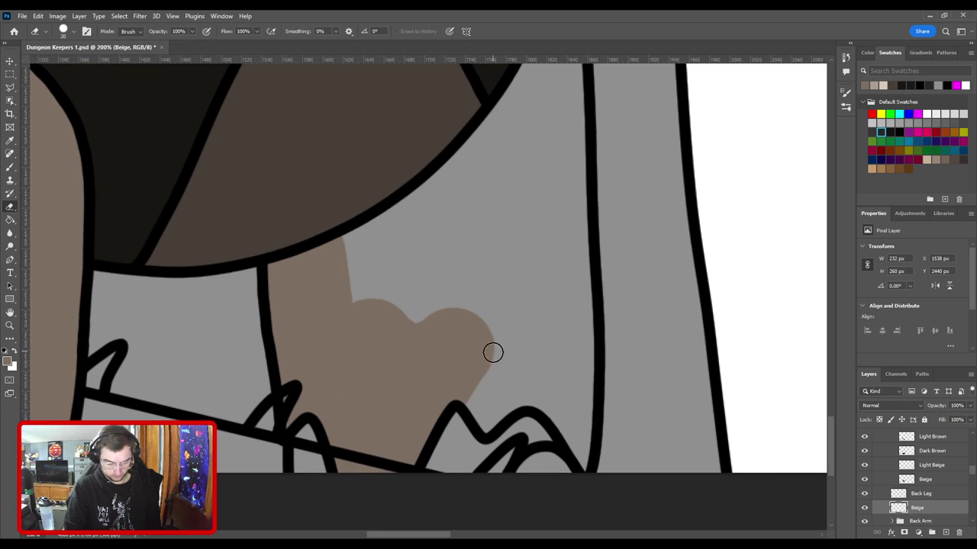
Step: Paint beige along the remaining jagged lower edge of the back leg with a smaller brush
key(b)
key(bracketleft)
key(bracketleft)
key(bracketleft)
key(bracketleft)
key(bracketleft)
key(bracketleft)
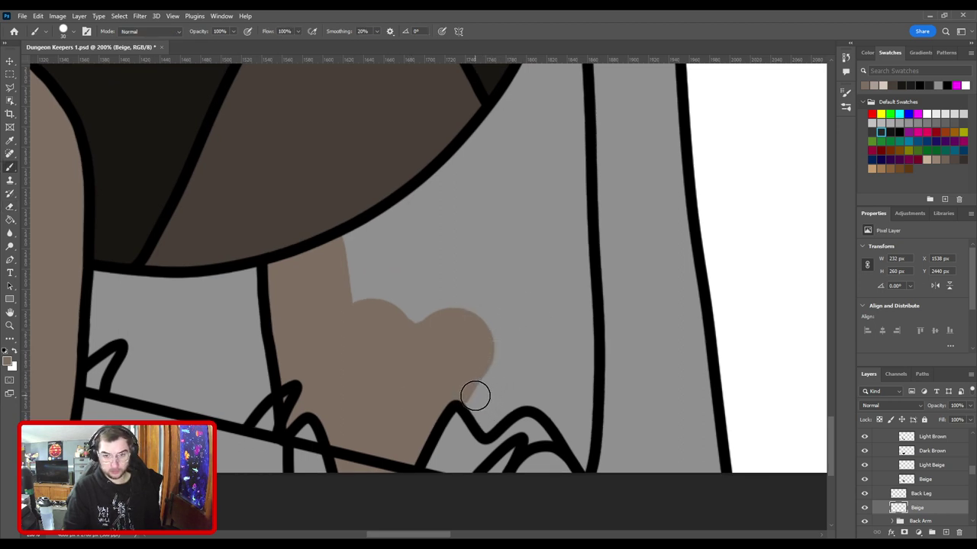
mouse_move(476, 396)
mouse_down()
mouse_move(507, 389)
mouse_move(547, 400)
mouse_move(562, 382)
mouse_move(567, 408)
mouse_move(557, 412)
mouse_move(583, 468)
mouse_move(574, 418)
mouse_move(585, 428)
mouse_move(563, 415)
mouse_move(452, 461)
mouse_move(458, 403)
mouse_move(464, 414)
mouse_move(457, 354)
mouse_move(426, 441)
mouse_move(425, 381)
mouse_up()
Step: Paint beige along the back leg's outer outline and beneath the curved lower edge of the waist armour
key(ctrl+minus)
key(ctrl+plus)
key(bracketright)
key(bracketright)
key(bracketright)
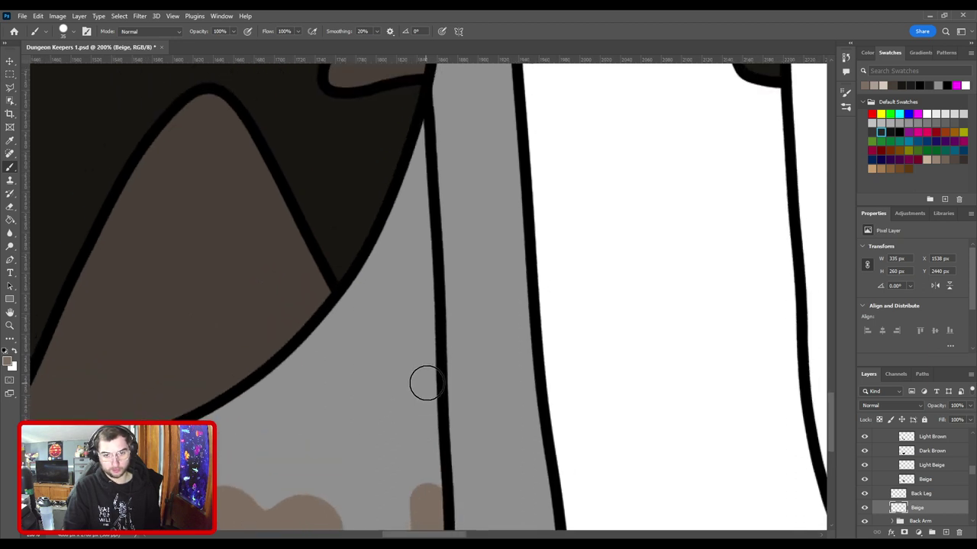
shift+click(421, 265)
drag(408, 181, 428, 354)
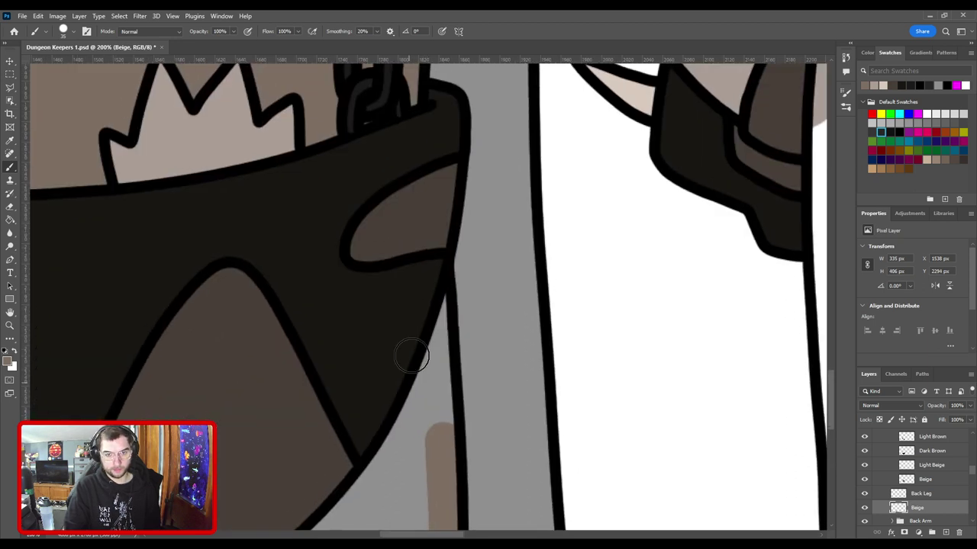
shift+click(431, 286)
drag(390, 402, 427, 210)
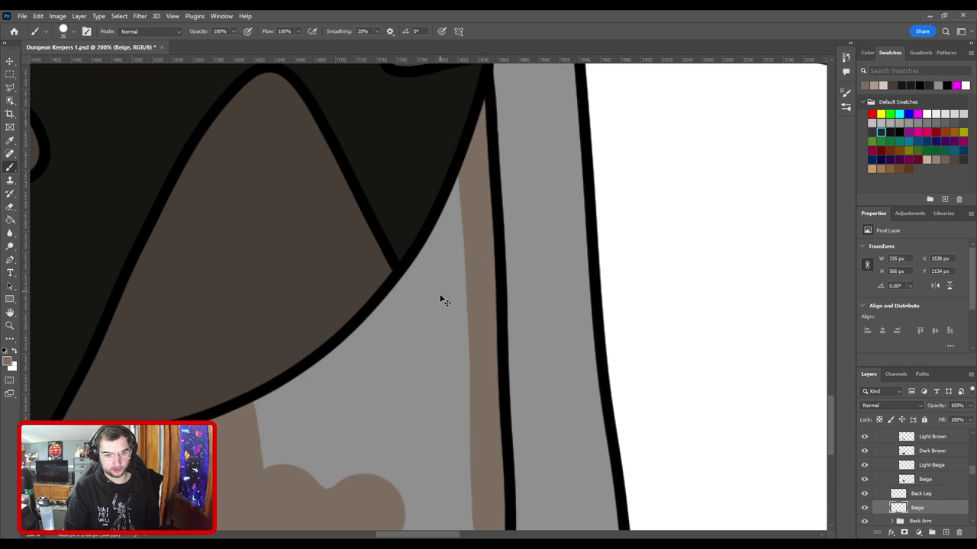
key(ctrl+minus)
drag(418, 366, 462, 407)
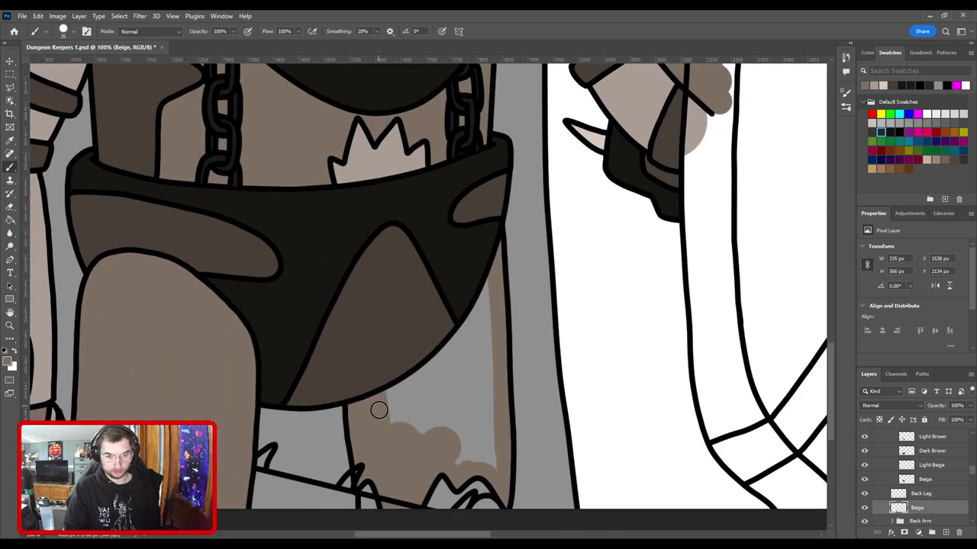
Step: Fill the enclosed grey area of the back leg with beige and brush over the faint leftover seams
key(g)
click(436, 396)
key(b)
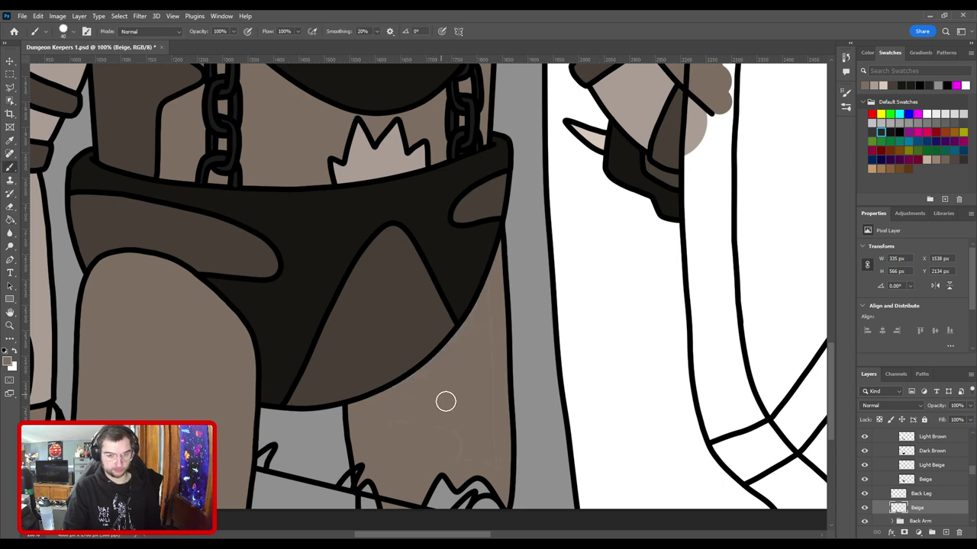
key(bracketright)
key(bracketright)
key(bracketright)
key(bracketright)
key(bracketright)
key(bracketright)
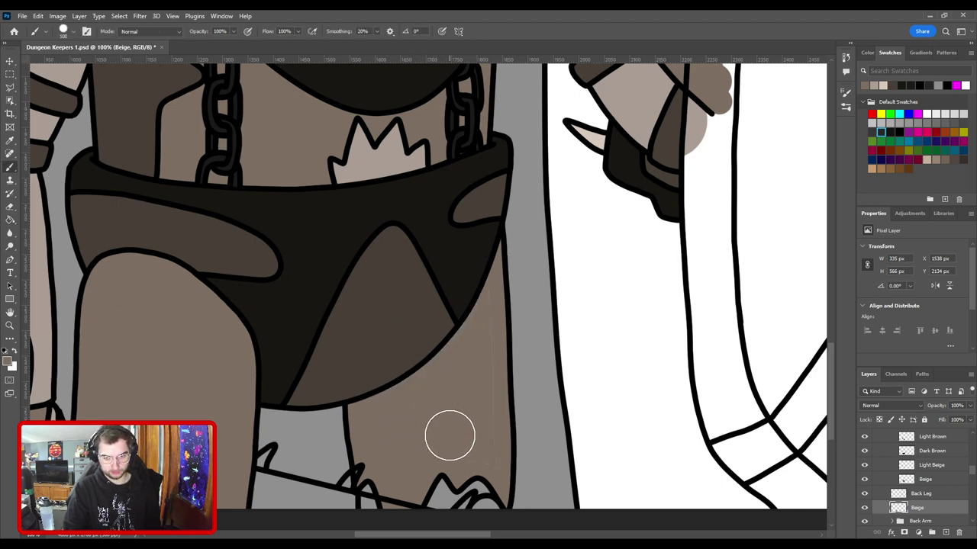
key(bracketleft)
key(bracketleft)
key(bracketleft)
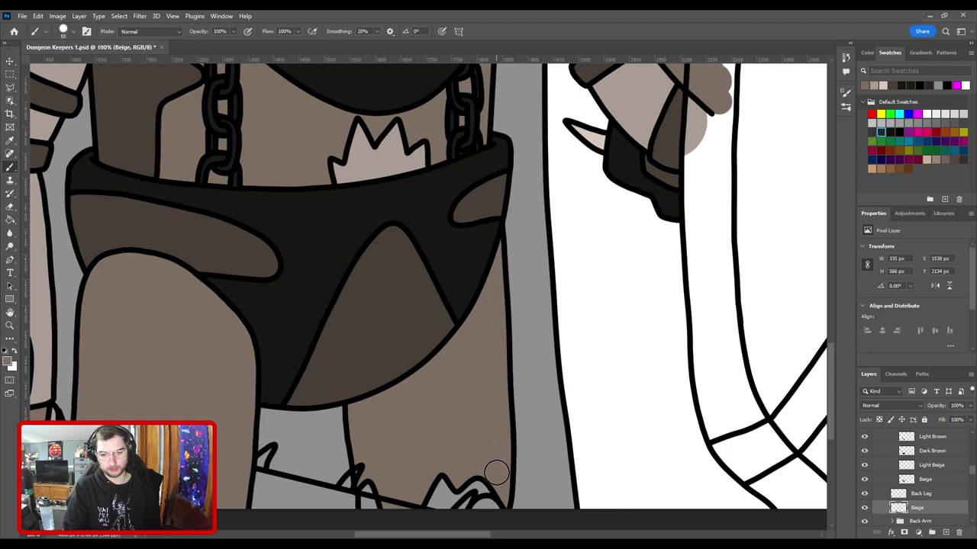
Step: Save the document
scroll(476, 320, down, 4)
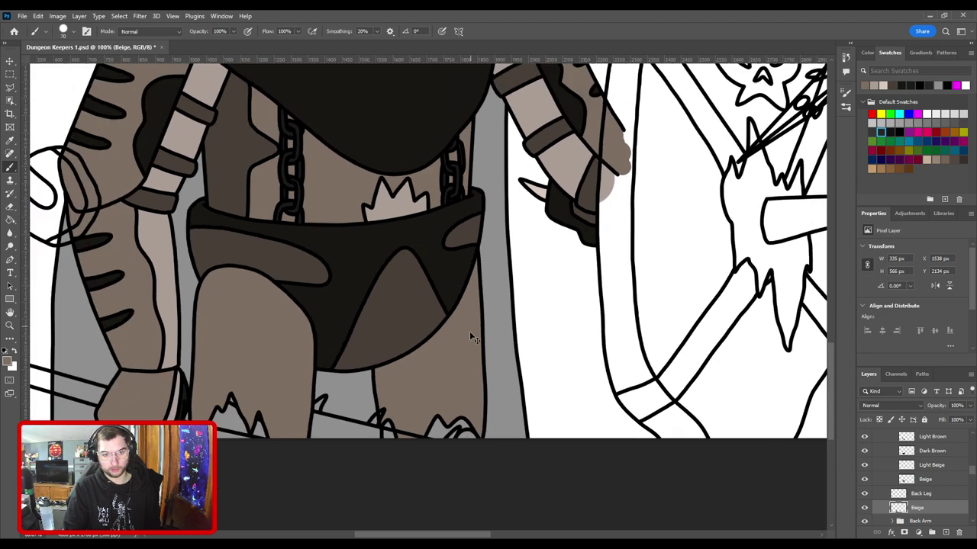
scroll(500, 429, down, 2)
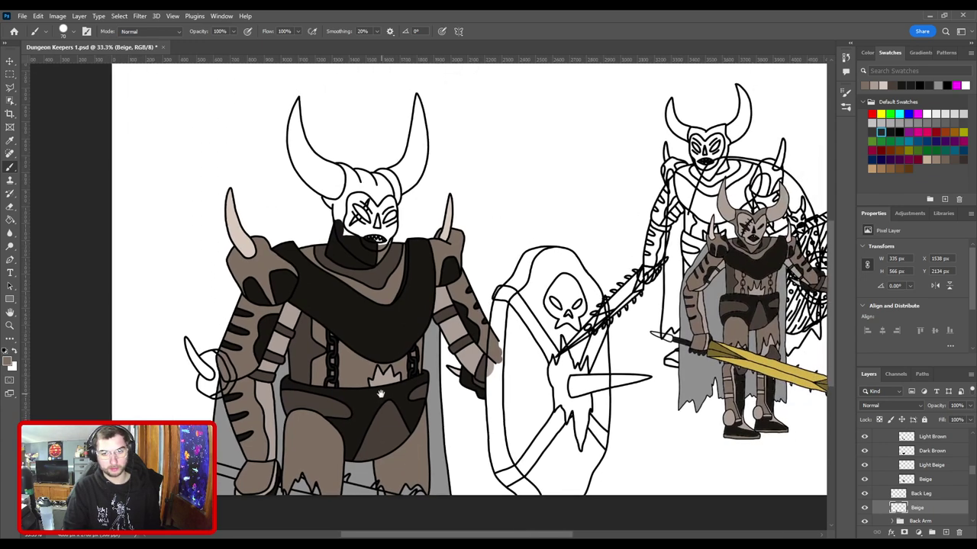
key(ctrl+s)
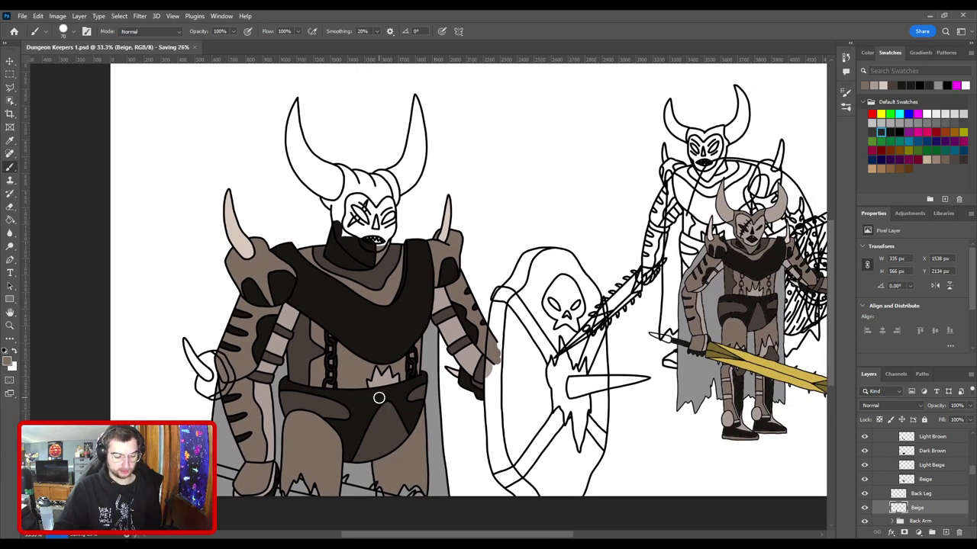
Step: Add a layer named Light Beige directly below Back Leg and sample the light beige from the torn belly patch
drag(383, 400, 472, 312)
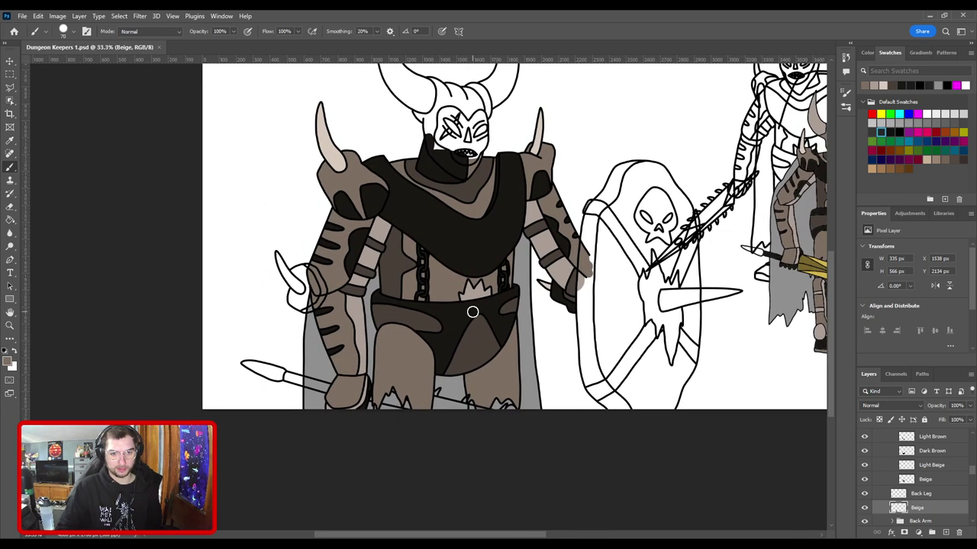
scroll(473, 309, up, 1)
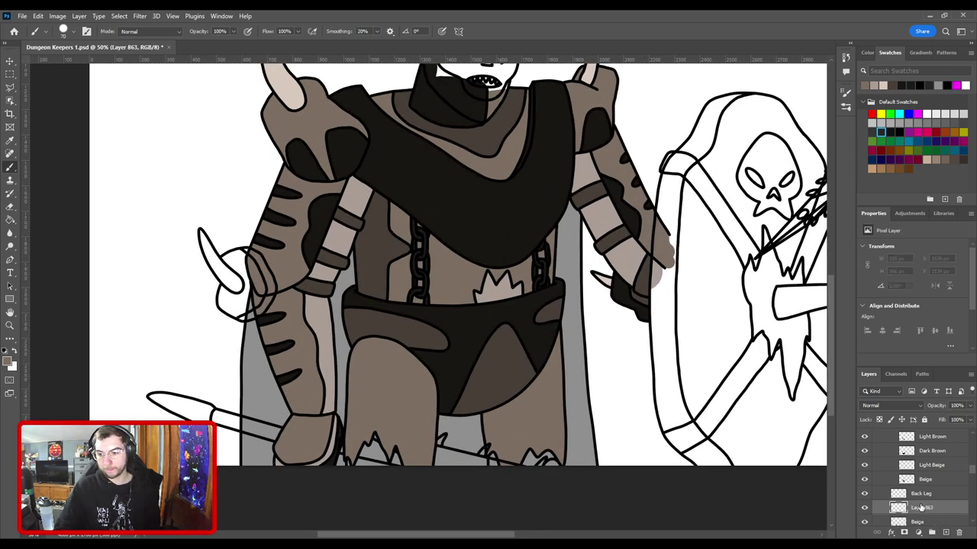
drag(693, 281, 606, 286)
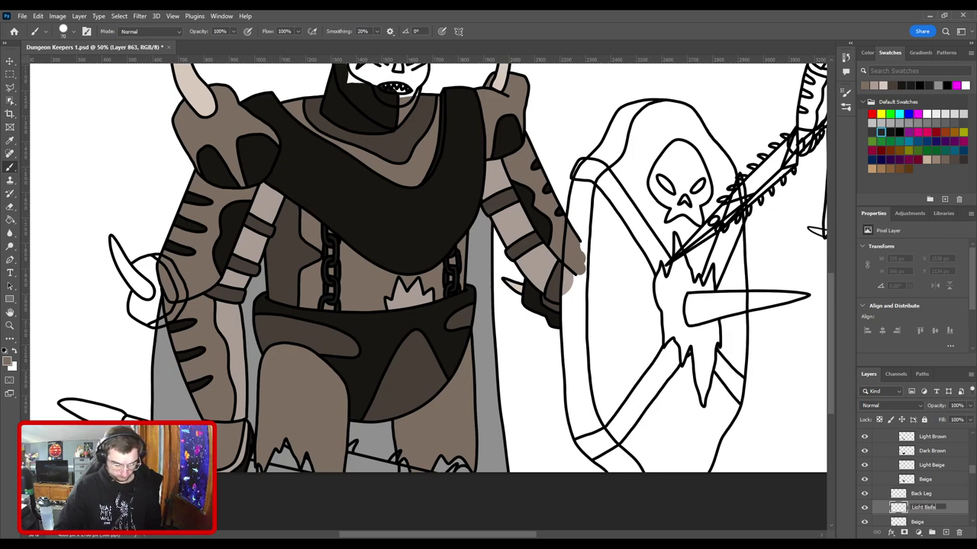
key(Return)
key(i)
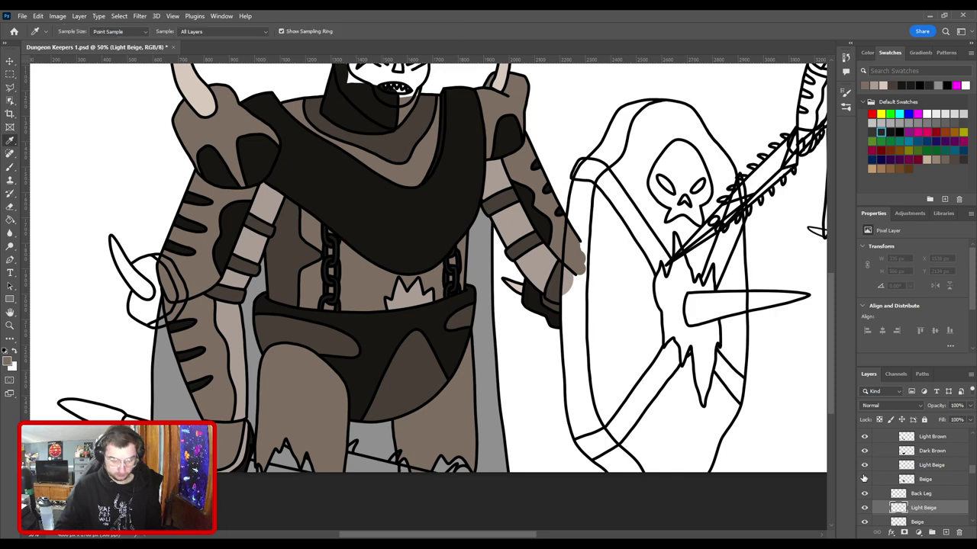
click(412, 299)
drag(403, 417, 506, 301)
key(b)
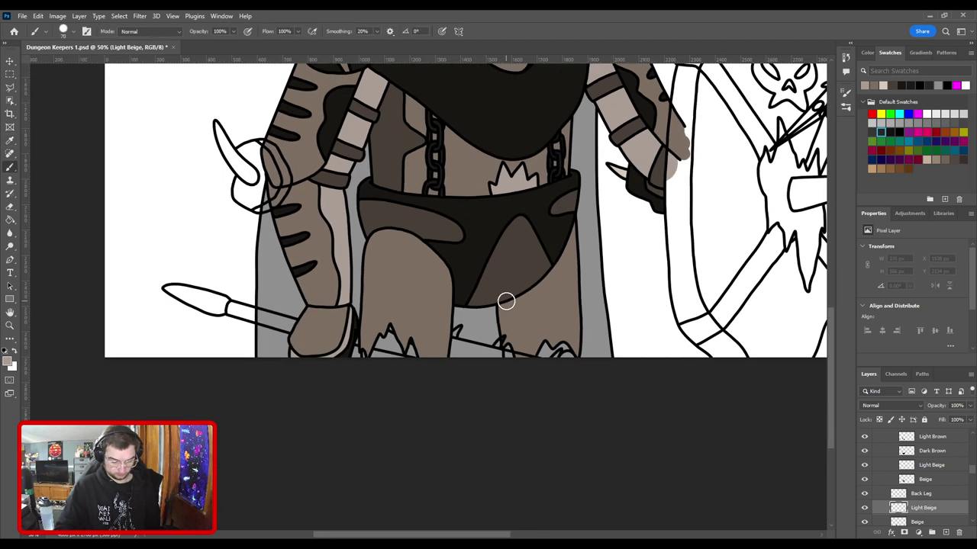
key(ctrl+plus)
key(ctrl+plus)
mouse_move(457, 383)
mouse_down()
mouse_move(567, 303)
mouse_move(555, 325)
mouse_up()
key(ctrl+plus)
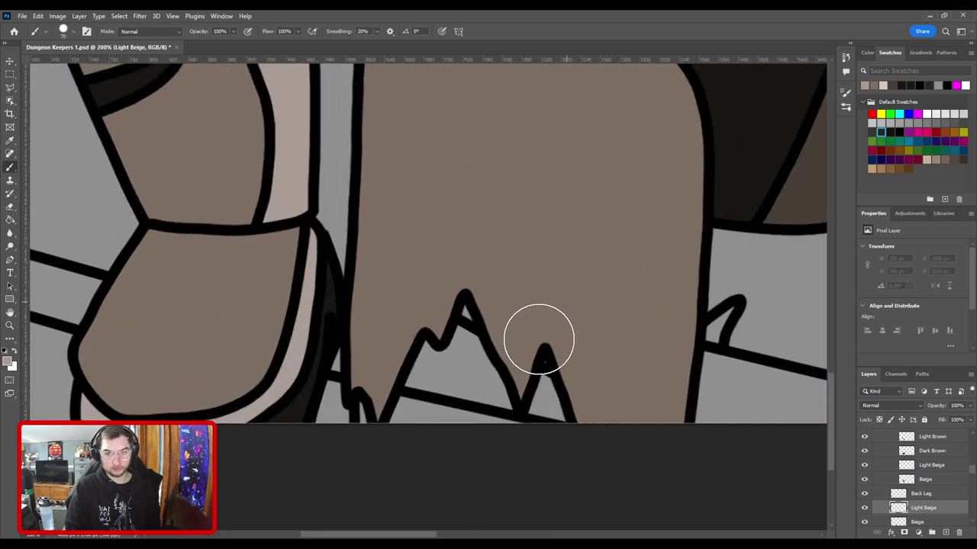
mouse_move(392, 430)
mouse_down()
mouse_move(457, 289)
mouse_move(481, 283)
mouse_move(515, 299)
mouse_move(553, 377)
mouse_move(593, 402)
mouse_move(636, 452)
mouse_up()
scroll(658, 445, down, 2)
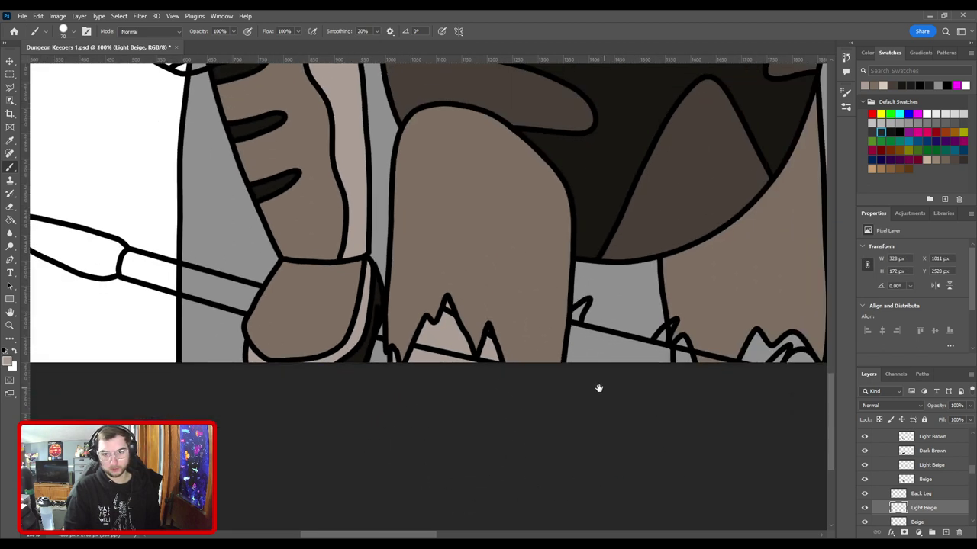
key(ctrl+z)
Step: Paint light beige over the back leg's jagged lower edge and move its Light Beige layer beneath Beige
drag(664, 374, 429, 374)
scroll(525, 373, up, 2)
mouse_move(505, 379)
mouse_down()
mouse_move(492, 415)
mouse_move(528, 441)
mouse_move(570, 379)
mouse_move(614, 351)
mouse_move(659, 355)
mouse_move(716, 425)
mouse_up()
key(ctrl+bracketleft)
scroll(725, 460, down, 4)
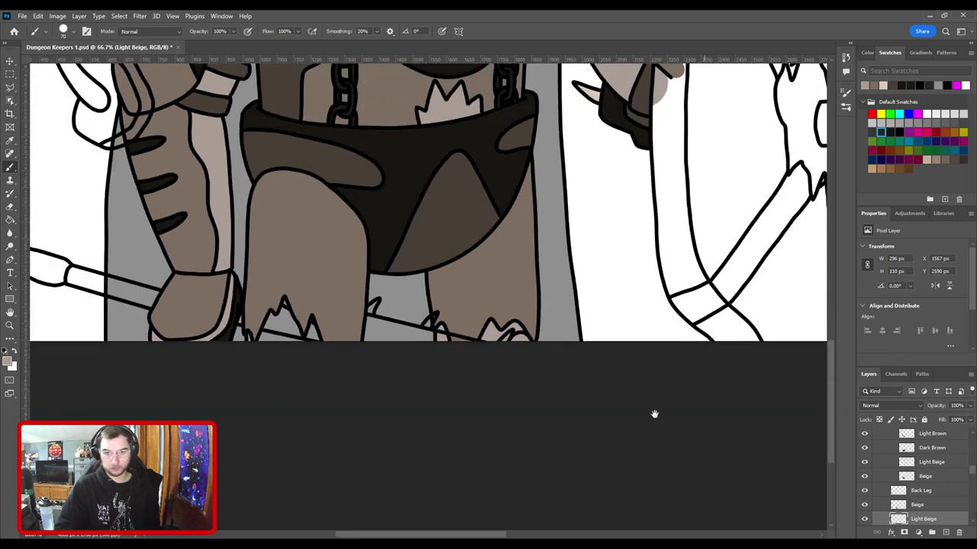
Step: Select the front leg's Legs outline layer and add a layer named Light Beige directly beneath it
key(ctrl+equal)
key(v)
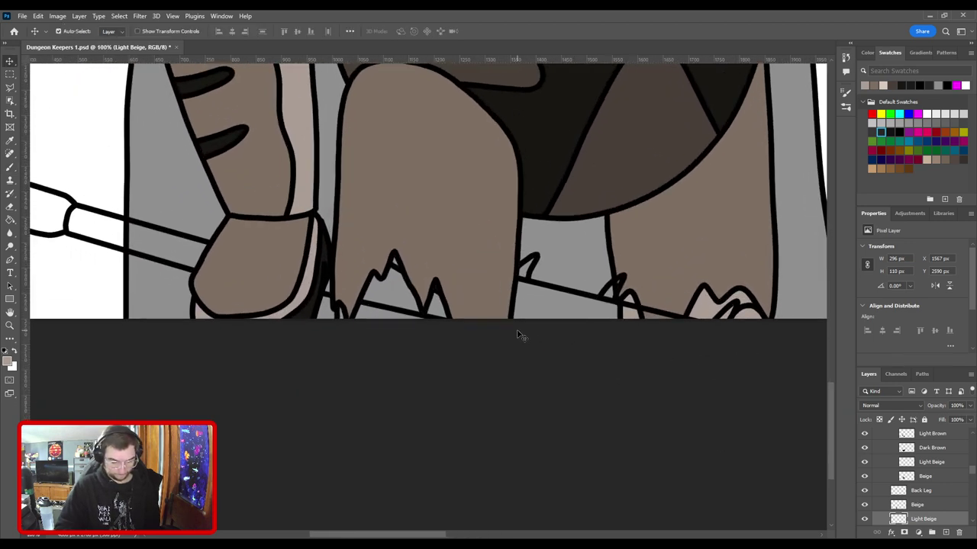
click(519, 284)
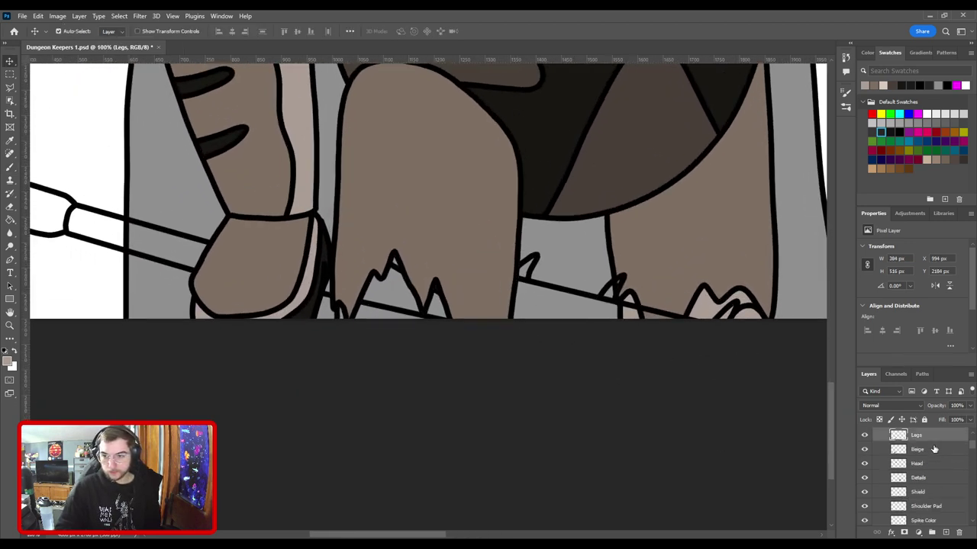
click(944, 531)
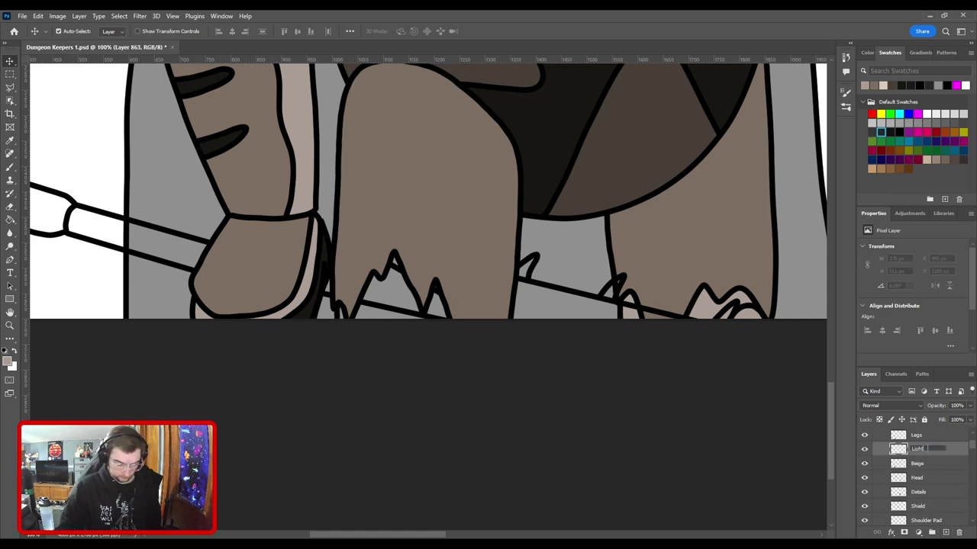
text(Light Beige)
key(Return)
key(b)
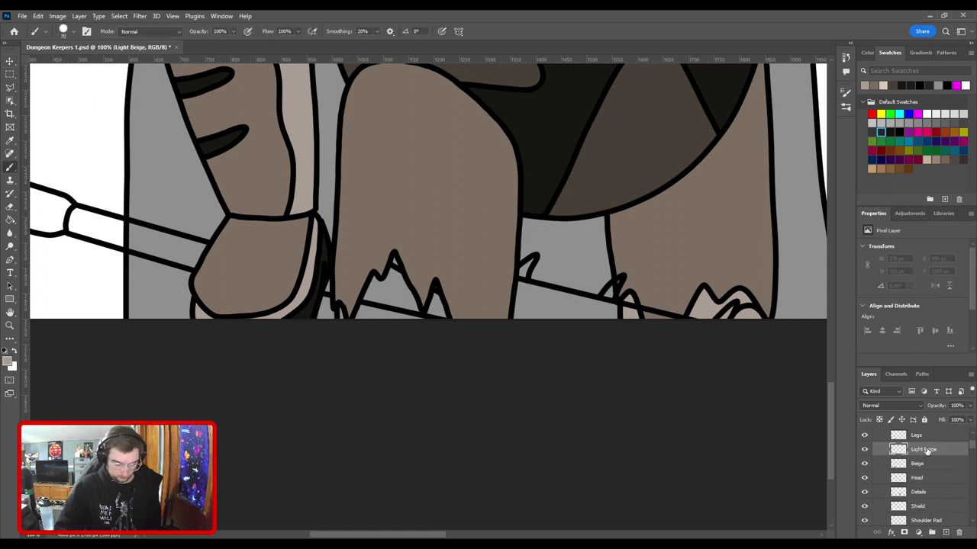
Step: Paint light beige over the front leg's jagged tear and move the Light Beige layer beneath Beige
mouse_move(432, 359)
mouse_down()
mouse_move(499, 349)
mouse_move(427, 312)
mouse_move(420, 295)
mouse_move(457, 289)
mouse_move(497, 256)
mouse_move(528, 321)
mouse_up()
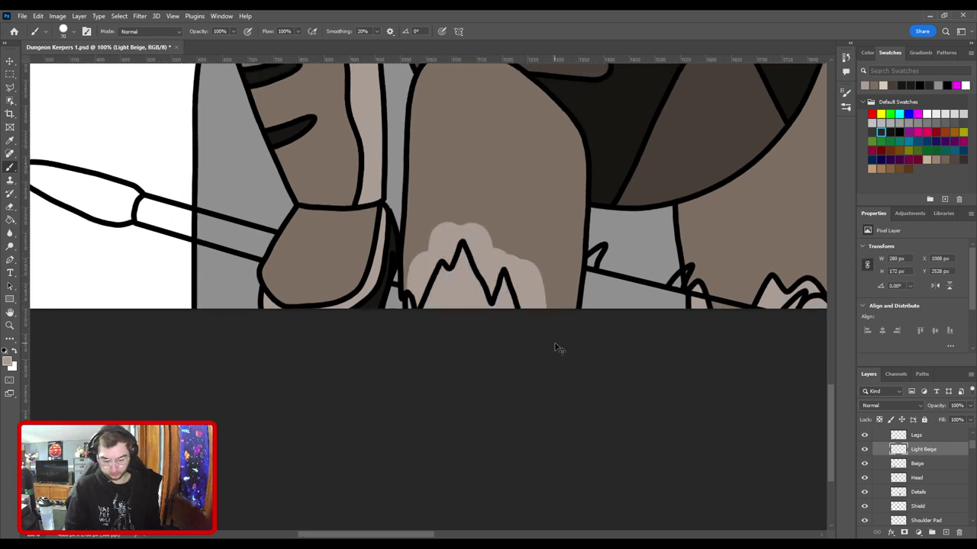
key(ctrl+bracketleft)
key(ctrl+minus)
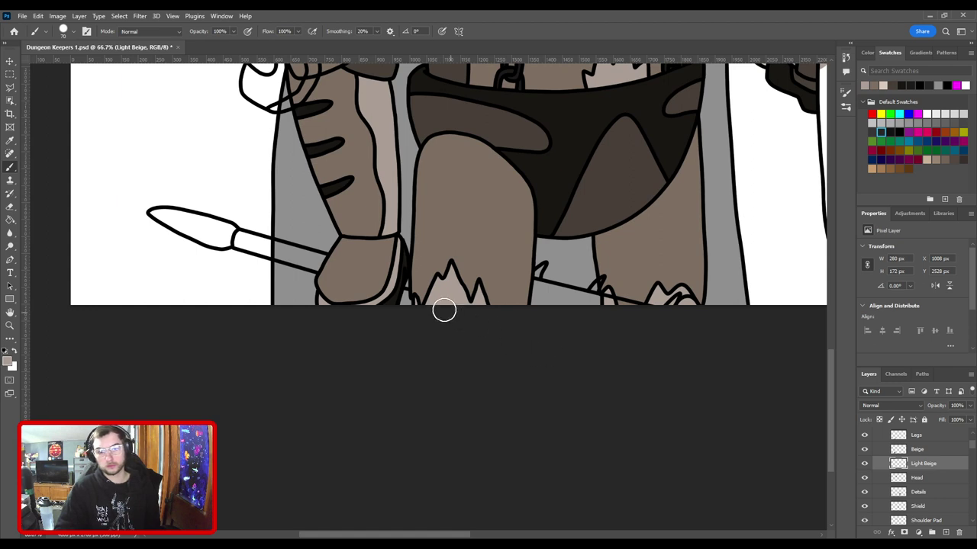
Step: Move the Sword layer up to the top of the Dungeon Keeper 1 group, above Legs
key(v)
click(239, 230)
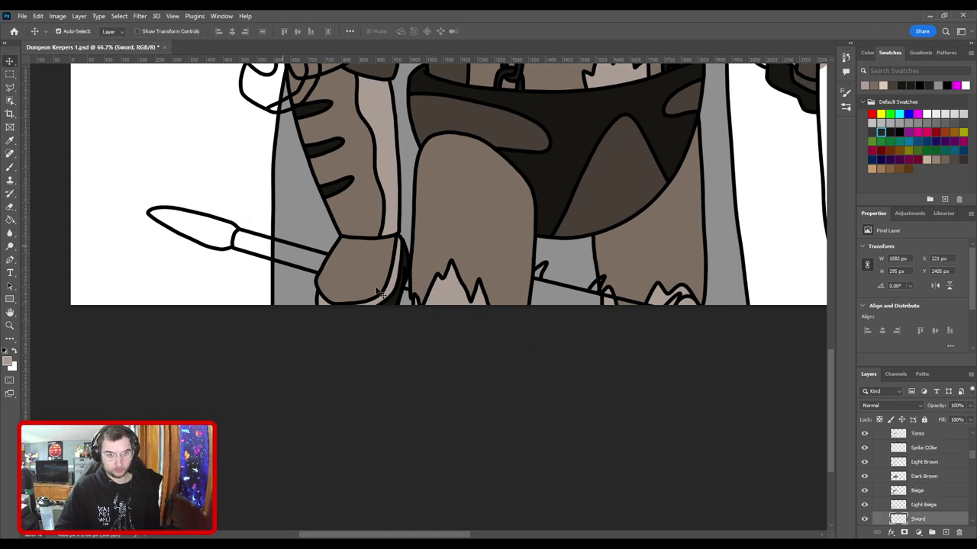
key(ctrl+bracketright)
key(ctrl+bracketright)
key(ctrl+bracketright)
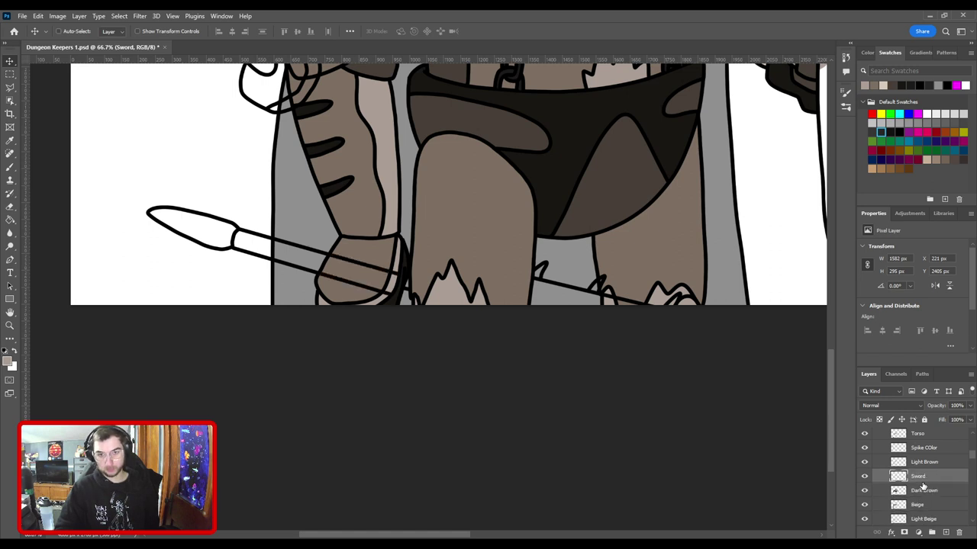
key(ctrl+bracketright)
key(ctrl+bracketright)
key(ctrl+bracketright)
key(ctrl+bracketright)
key(ctrl+bracketright)
key(ctrl+bracketright)
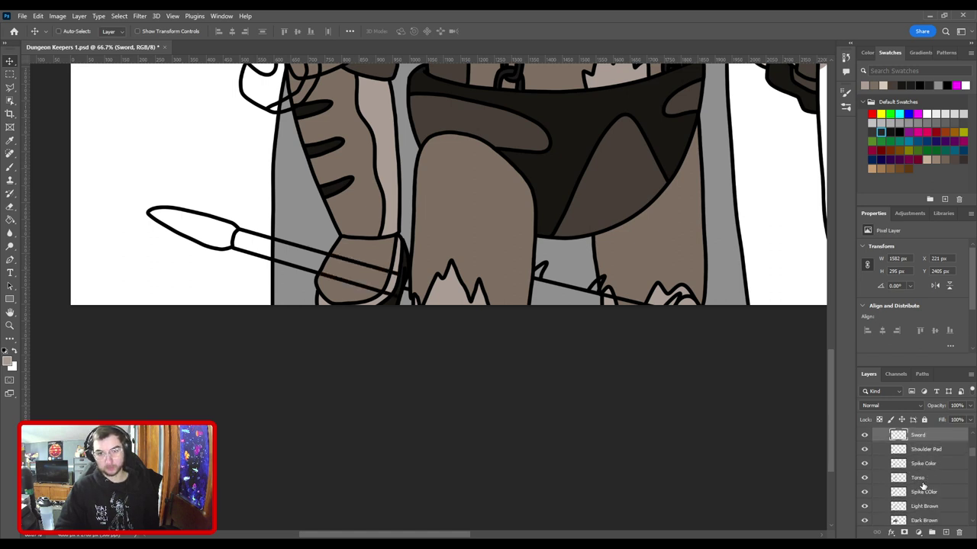
key(ctrl+bracketright)
key(ctrl+bracketright)
key(ctrl+bracketright)
key(ctrl+bracketright)
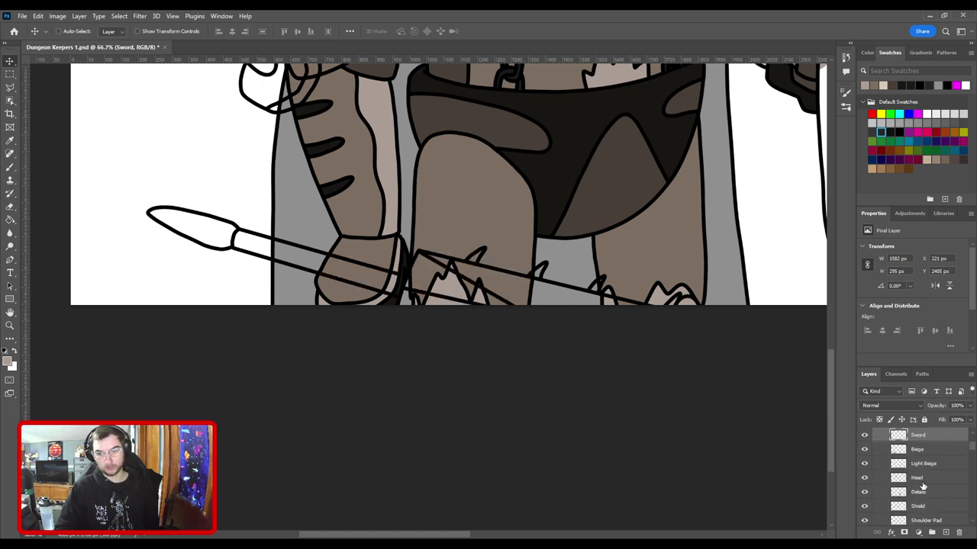
scroll(926, 480, up, 2)
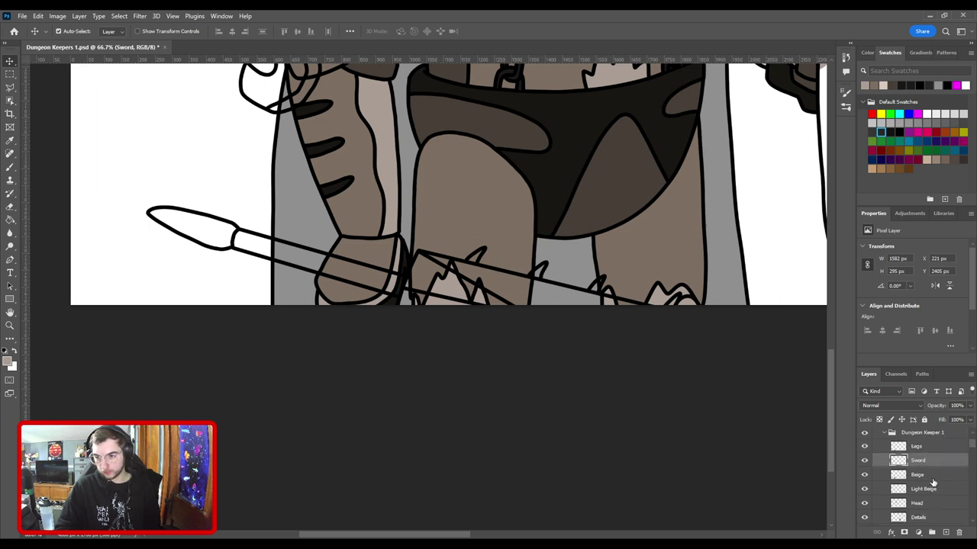
key(ctrl+bracketright)
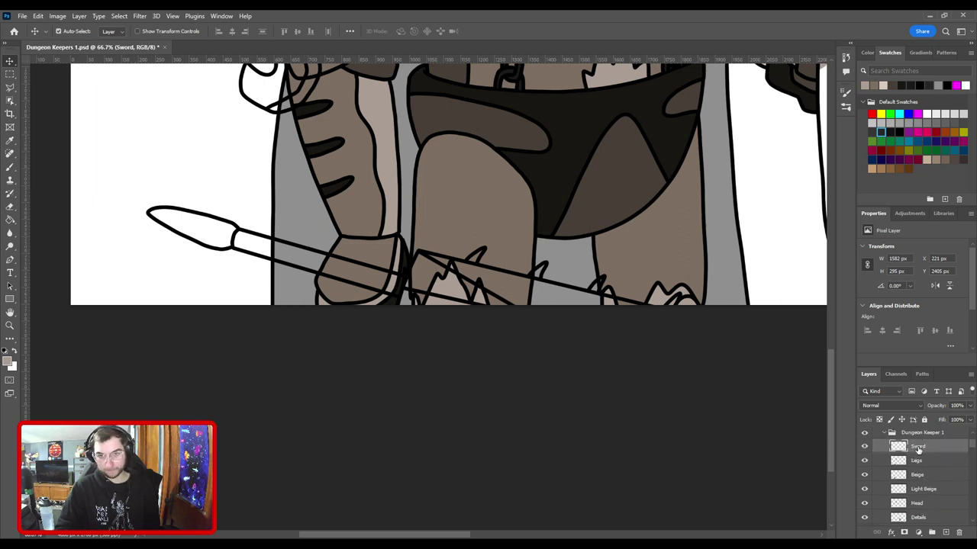
Step: Move the Legs, Beige and Light Beige layers together into the torso's layer group, above the lower Chains Color layer
click(920, 464)
shift+click(926, 491)
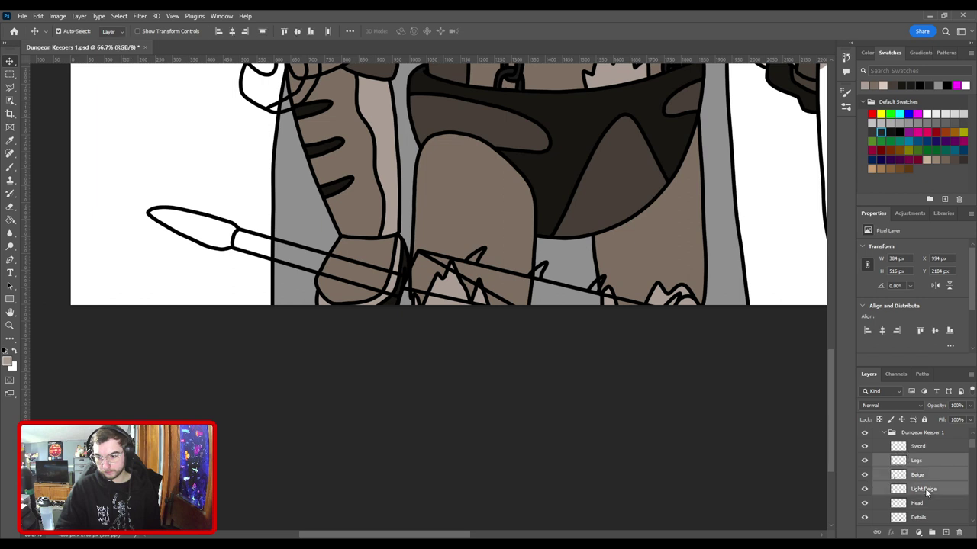
scroll(926, 492, down, 3)
scroll(920, 444, down, 3)
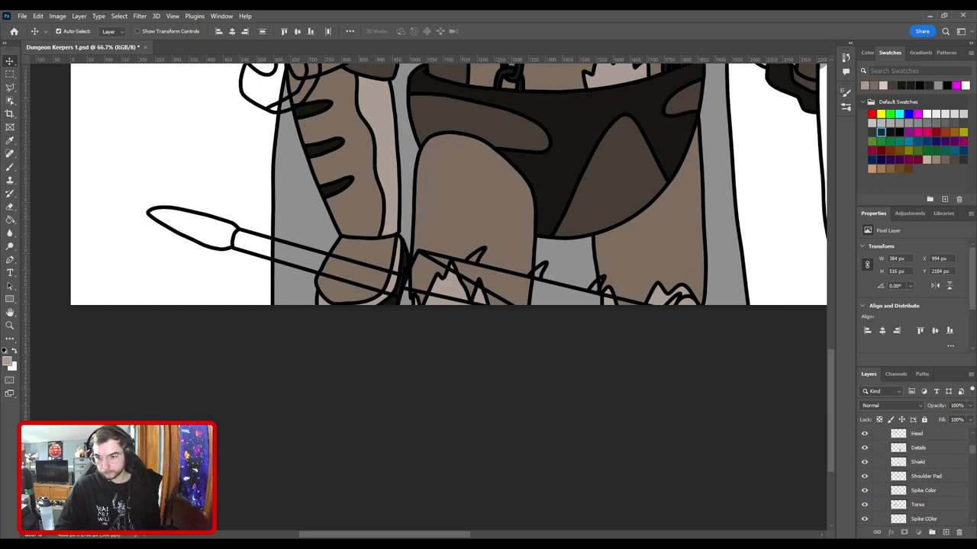
scroll(915, 439, down, 3)
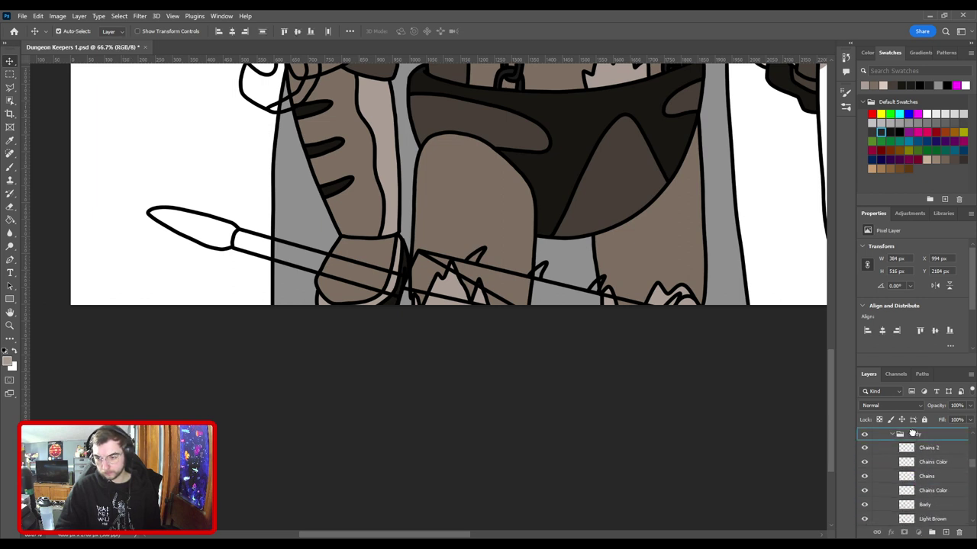
drag(914, 430, 927, 467)
scroll(927, 466, down, 3)
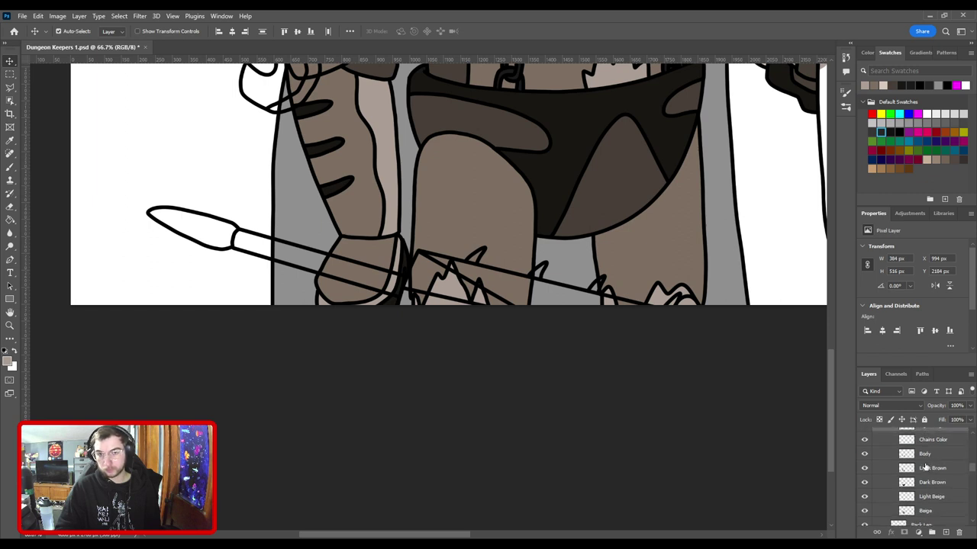
scroll(924, 463, up, 2)
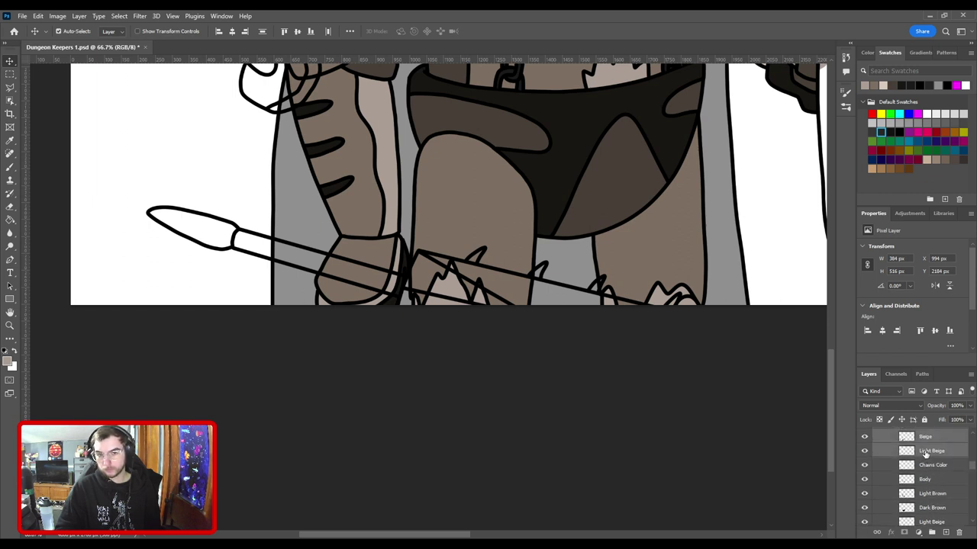
Step: Move the Legs, Beige and Light Beige layers together beneath the lower Chains Color layer in the Body group
drag(926, 455, 939, 514)
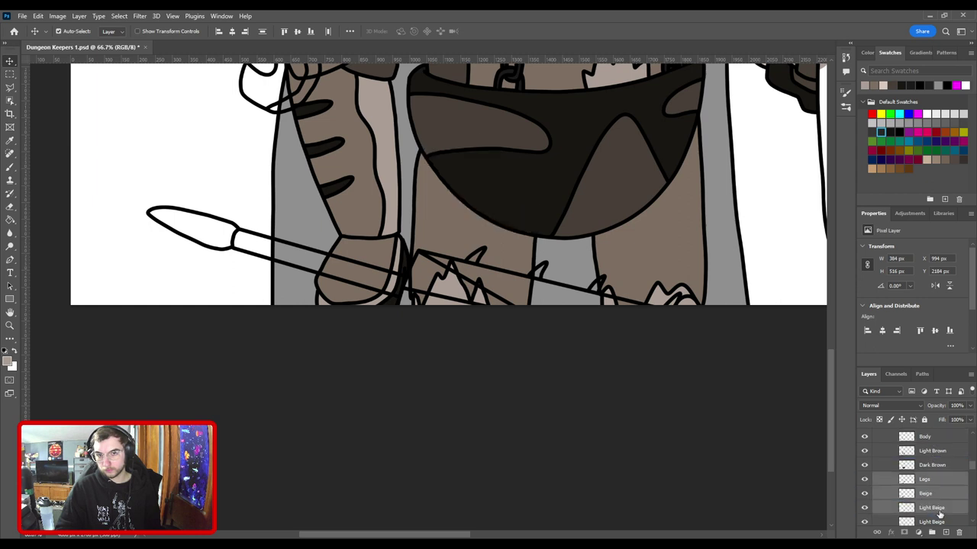
key(ctrl+z)
scroll(934, 496, up, 1)
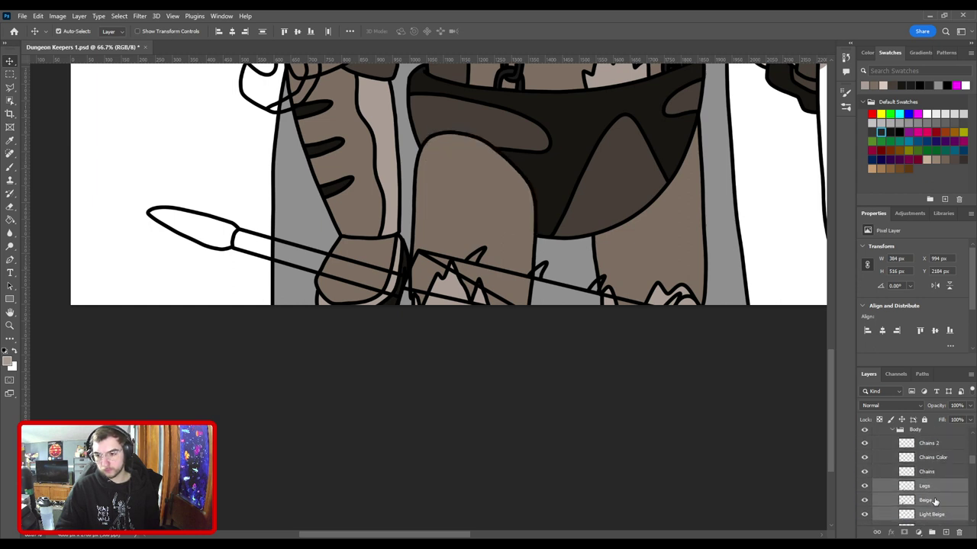
drag(929, 483, 933, 499)
key(ctrl+minus)
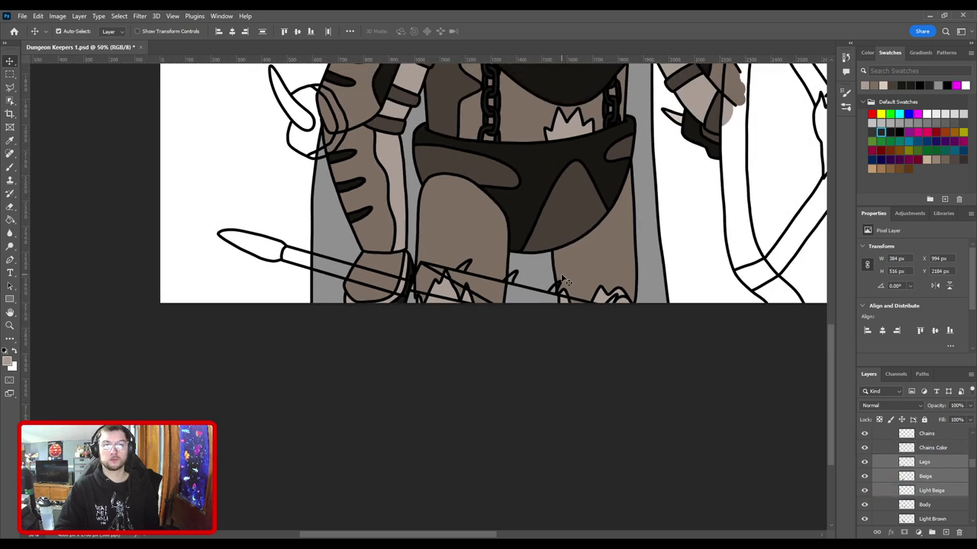
key(ctrl+0)
Step: Group the Torso outline layer with its colour layers, from Spike COlor down to Light Beige, above the Body group
scroll(925, 474, down, 5)
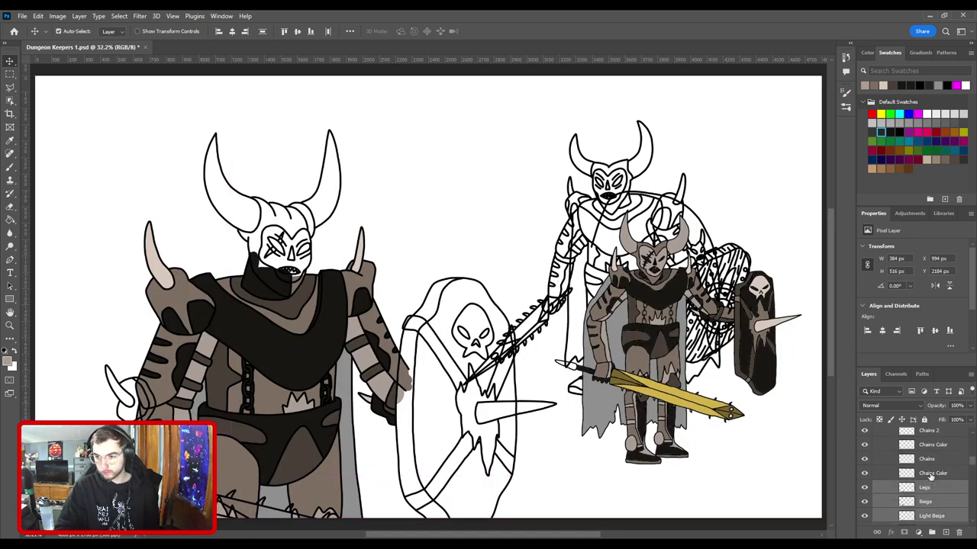
scroll(932, 472, down, 3)
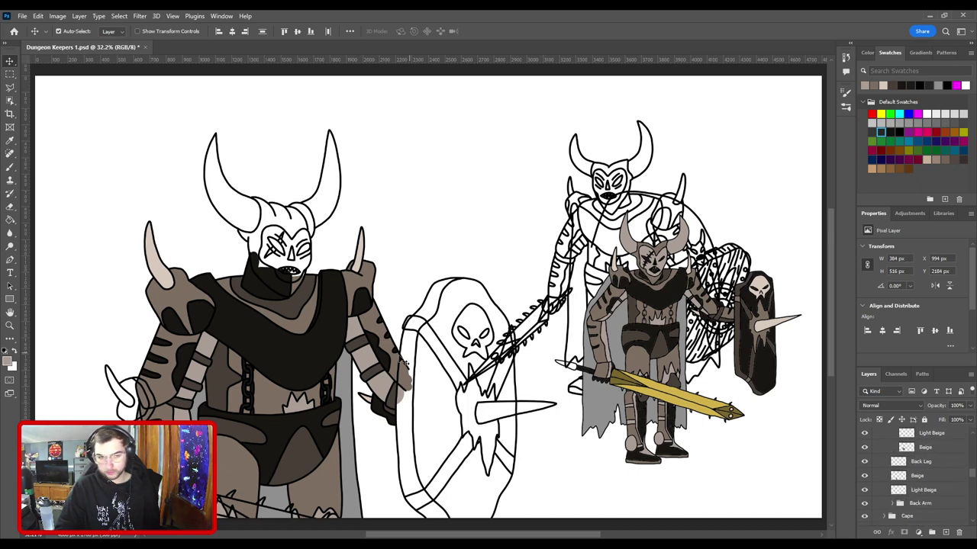
scroll(879, 461, up, 5)
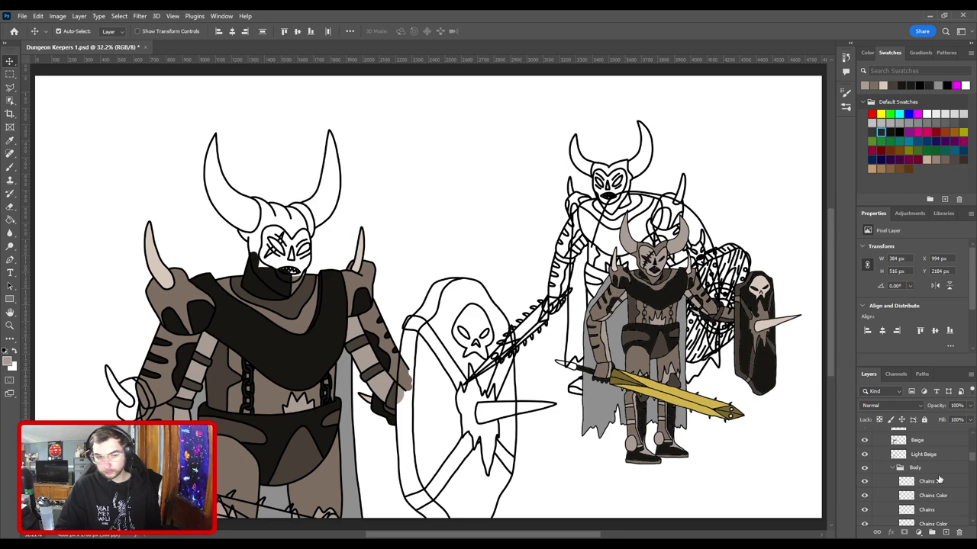
scroll(938, 479, up, 5)
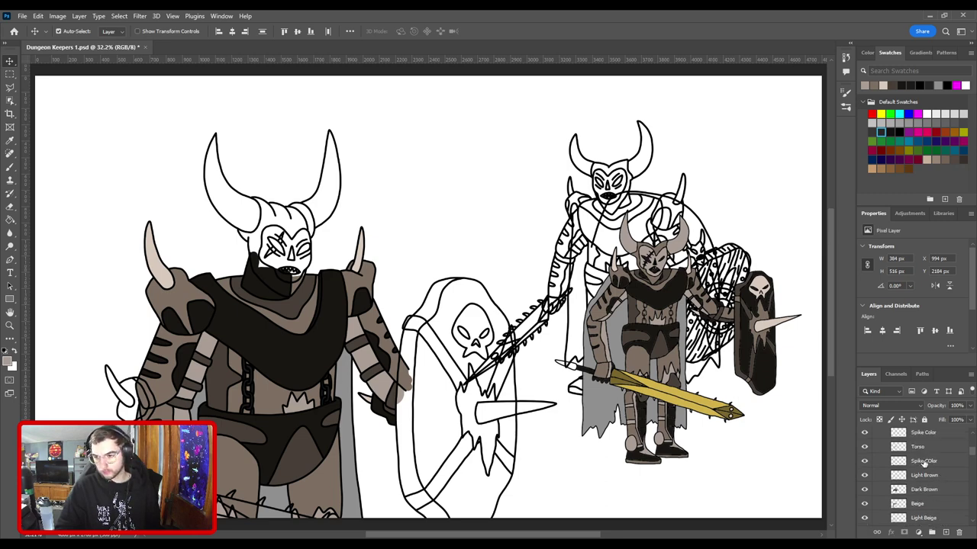
click(919, 447)
scroll(931, 493, down, 2)
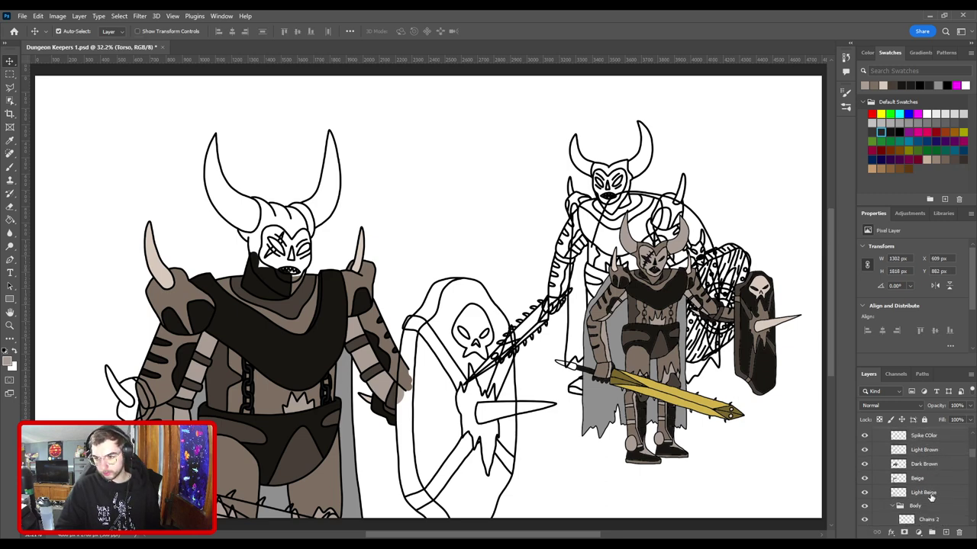
shift+click(930, 496)
click(931, 532)
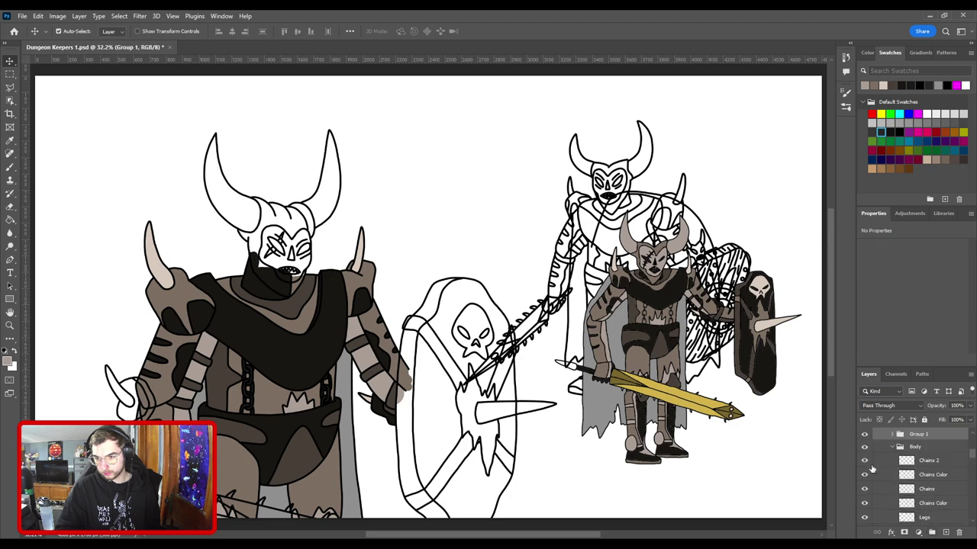
click(864, 434)
click(864, 435)
Step: Move the Sword layer directly above the new group and rename the group Torso
scroll(938, 481, up, 3)
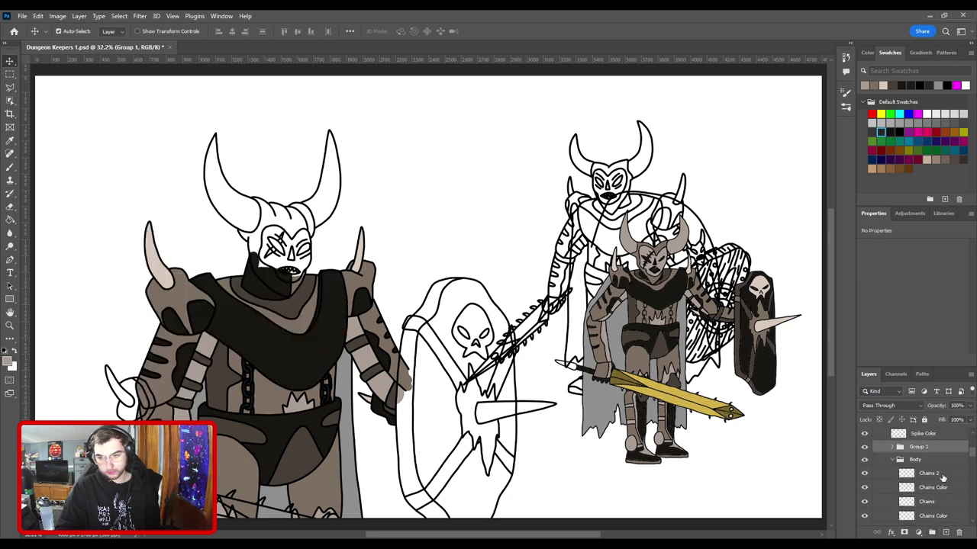
scroll(939, 485, up, 2)
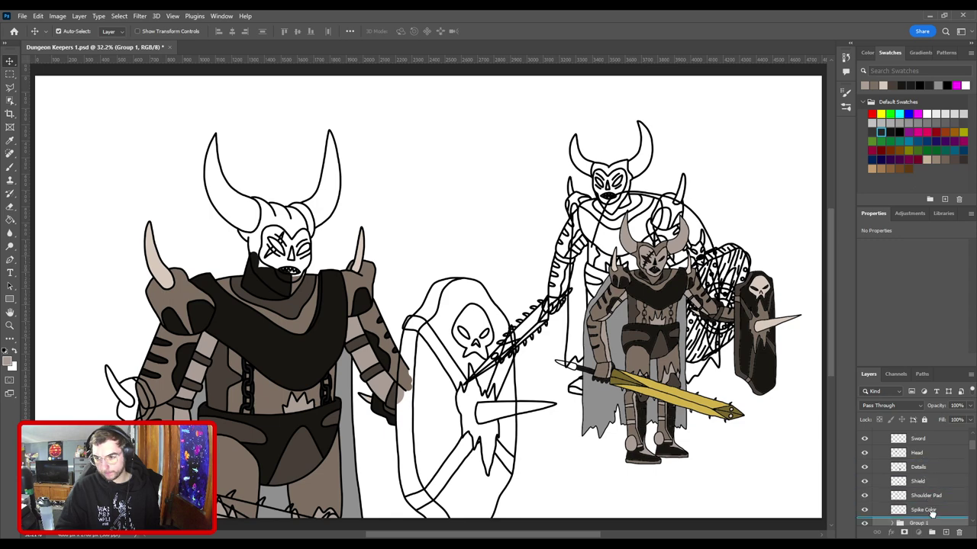
scroll(926, 503, down, 1)
drag(915, 441, 917, 477)
double_click(937, 493)
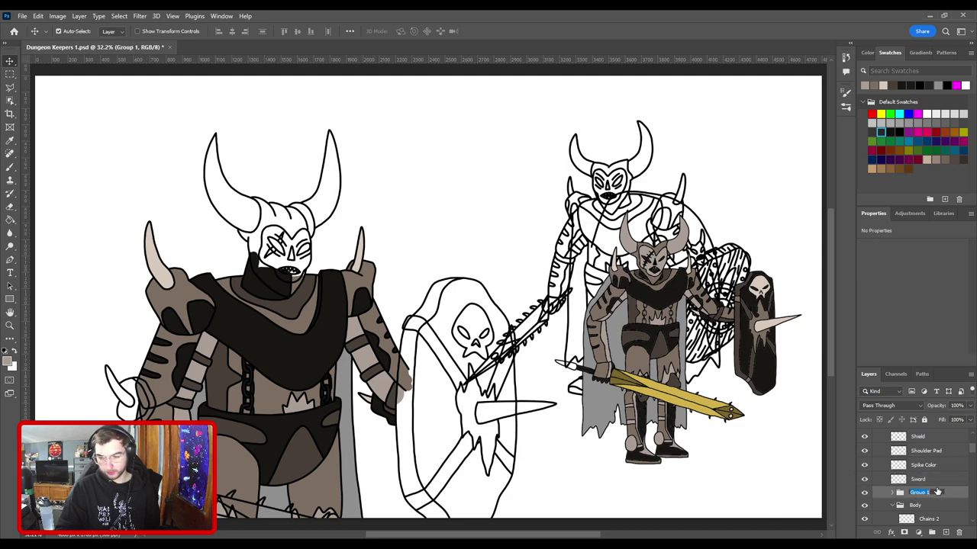
text(Torso)
key(Return)
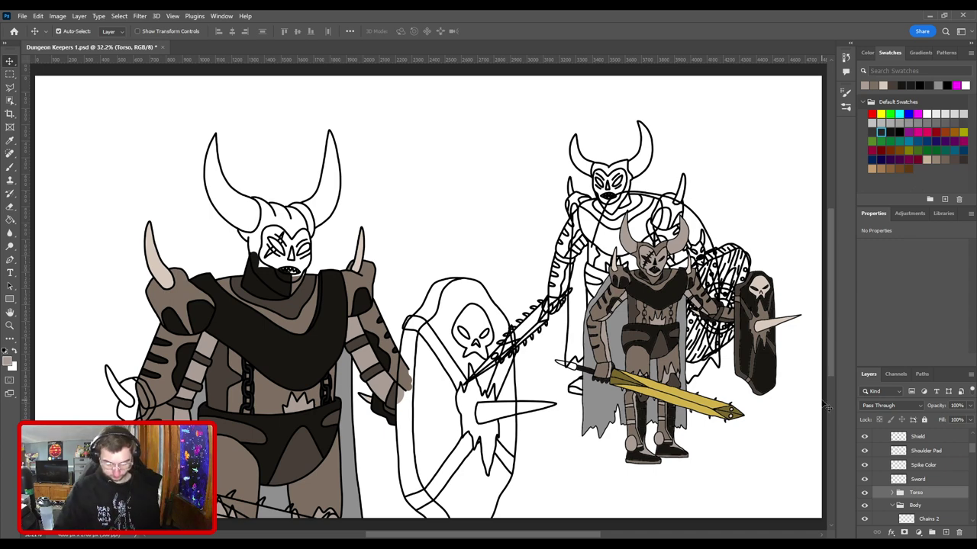
Step: Add a layer named Yellow between Sword and the Torso group and sample the blade's yellow from the small reference figure
click(945, 533)
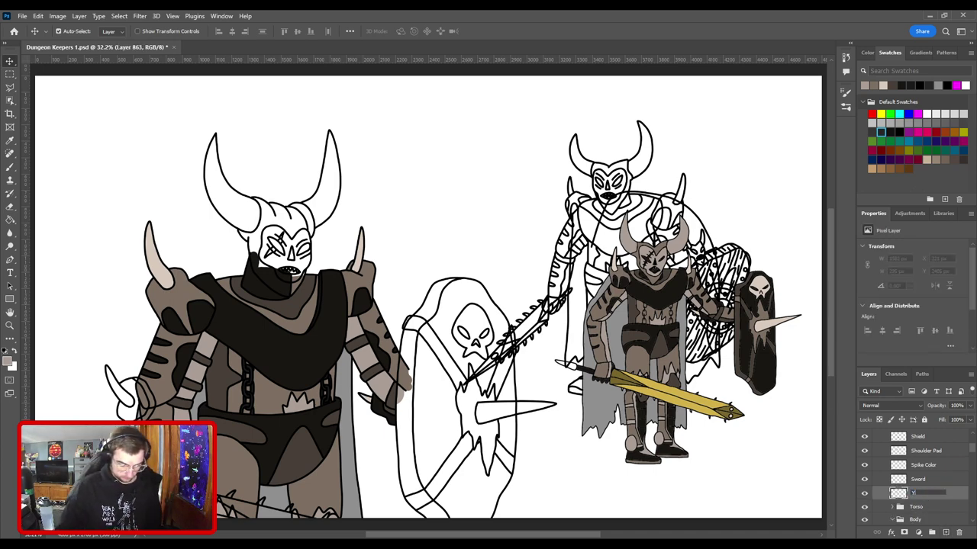
key(Return)
key(i)
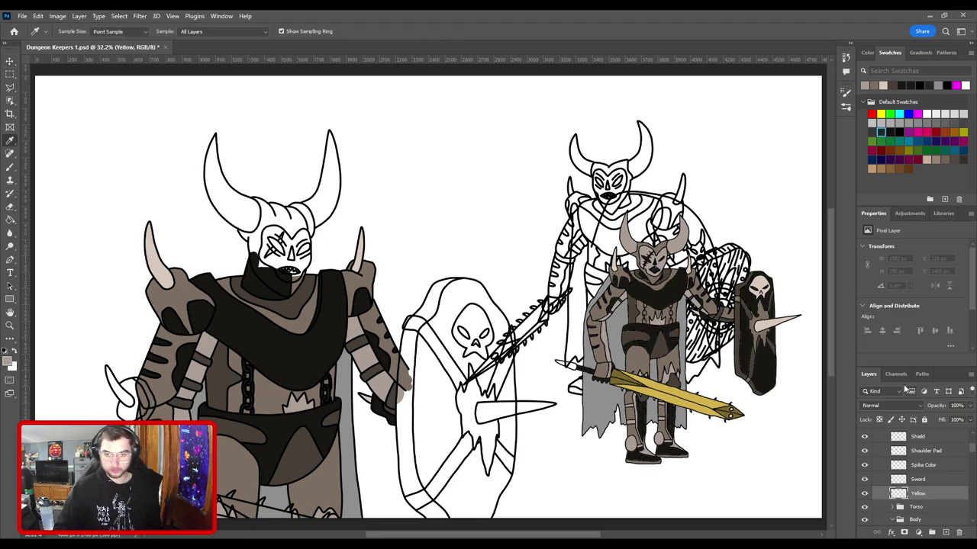
key(ctrl+plus)
drag(647, 447, 604, 330)
key(ctrl+plus)
key(ctrl+plus)
key(ctrl+plus)
click(308, 371)
Step: Paint yellow along the hilt end and upper edge of the large figure's sword blade
key(ctrl+minus)
key(ctrl+minus)
drag(260, 321, 637, 291)
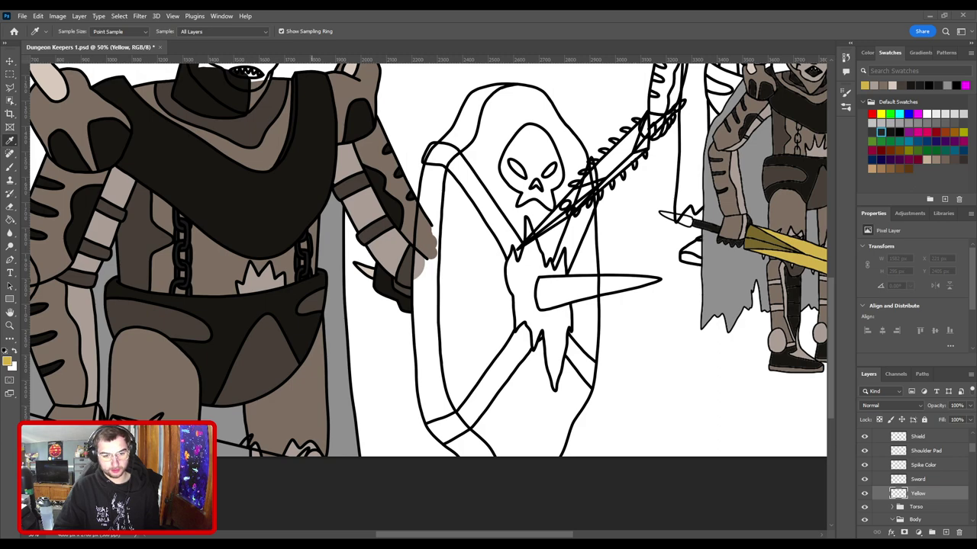
drag(501, 359, 742, 374)
drag(441, 421, 450, 275)
key(ctrl+plus)
key(ctrl+plus)
key(ctrl+plus)
scroll(451, 276, up, 1)
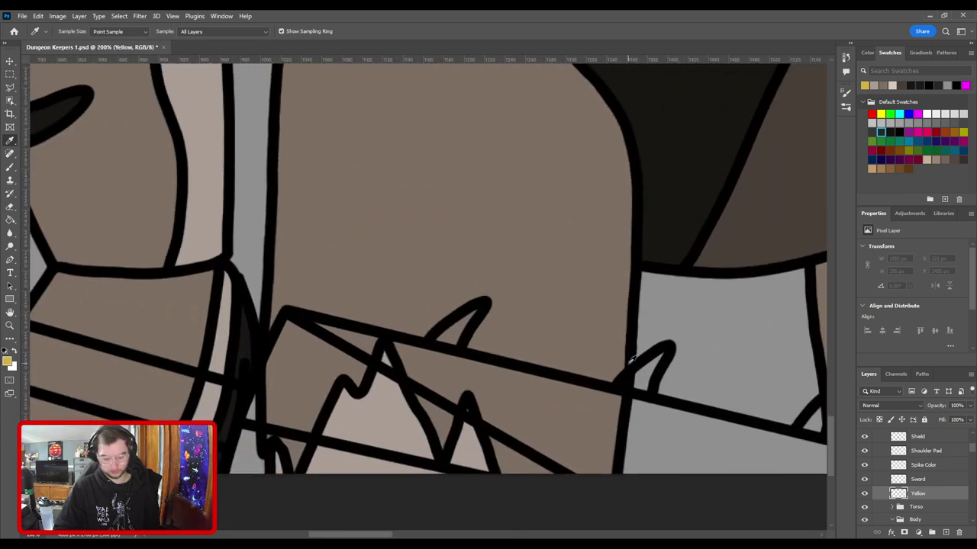
key(b)
drag(627, 364, 718, 265)
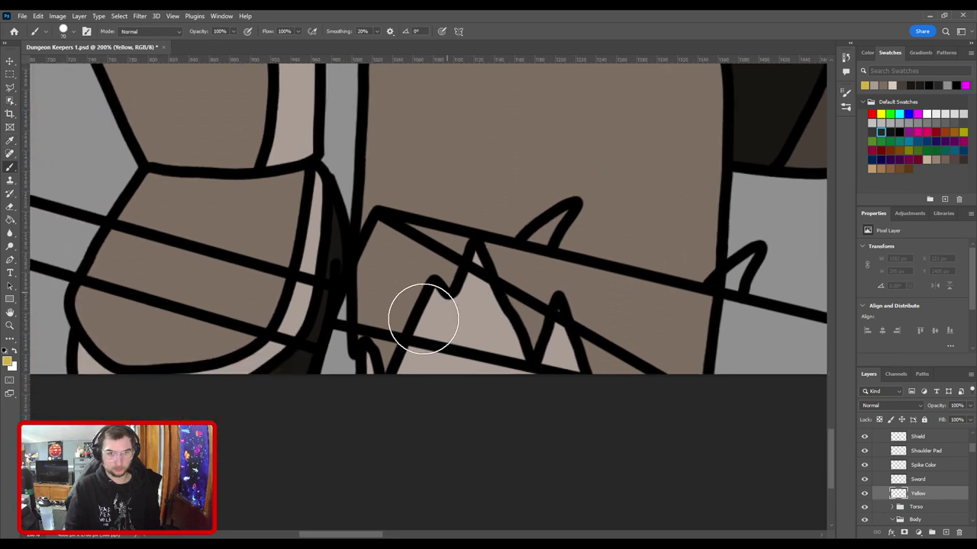
mouse_move(356, 380)
mouse_down()
mouse_move(389, 242)
mouse_move(510, 264)
mouse_up()
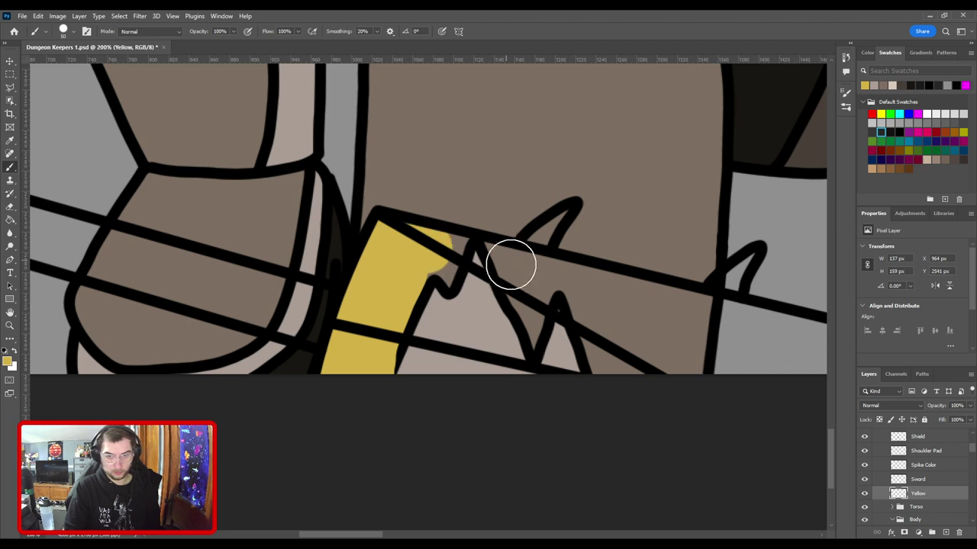
scroll(542, 293, down, 2)
drag(572, 346, 420, 354)
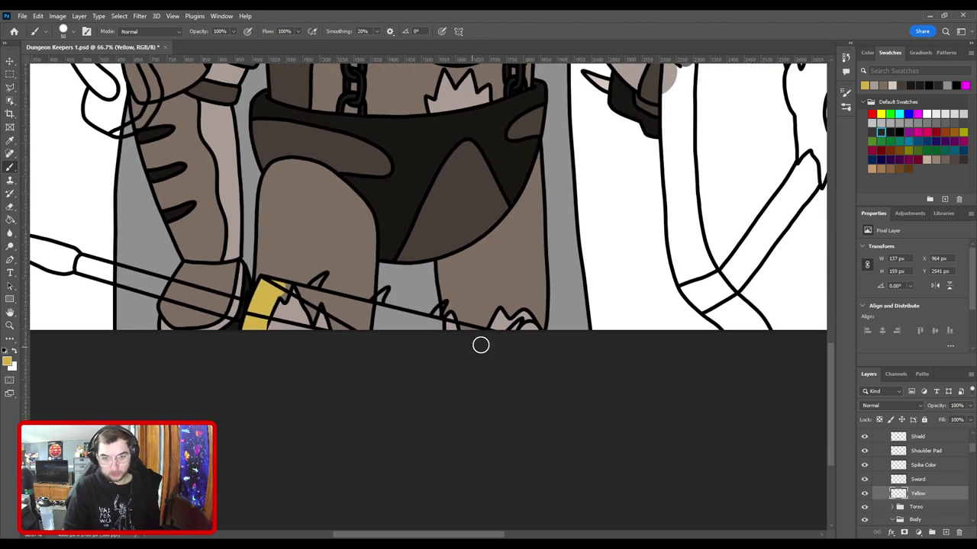
shift+click(486, 338)
Step: Enlarge the brush to 200 px and fill the rest of the visible sword blade with yellow
scroll(459, 343, up, 3)
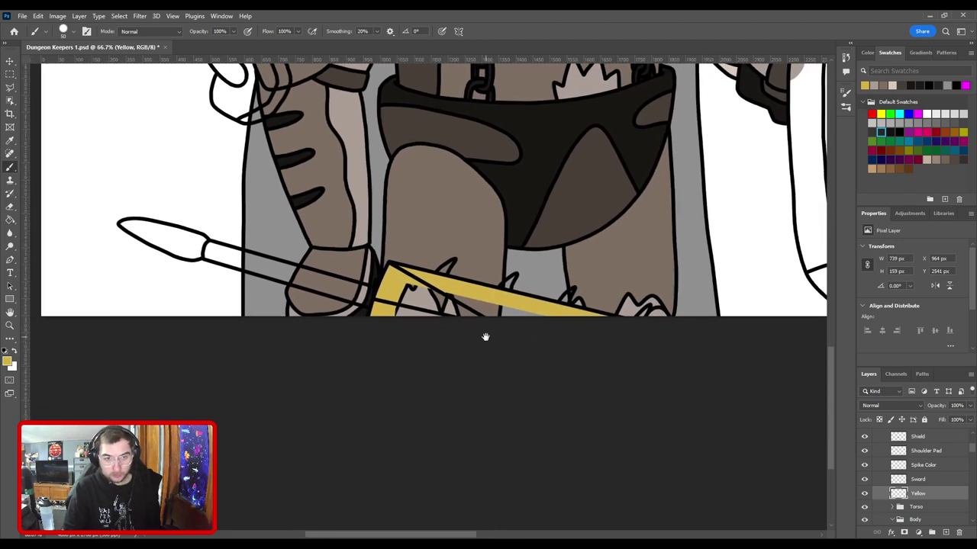
key(bracketright)
key(bracketright)
key(bracketright)
key(bracketright)
key(bracketright)
key(bracketright)
mouse_move(400, 333)
mouse_down()
mouse_move(539, 334)
mouse_move(658, 378)
mouse_up()
key(ctrl+minus)
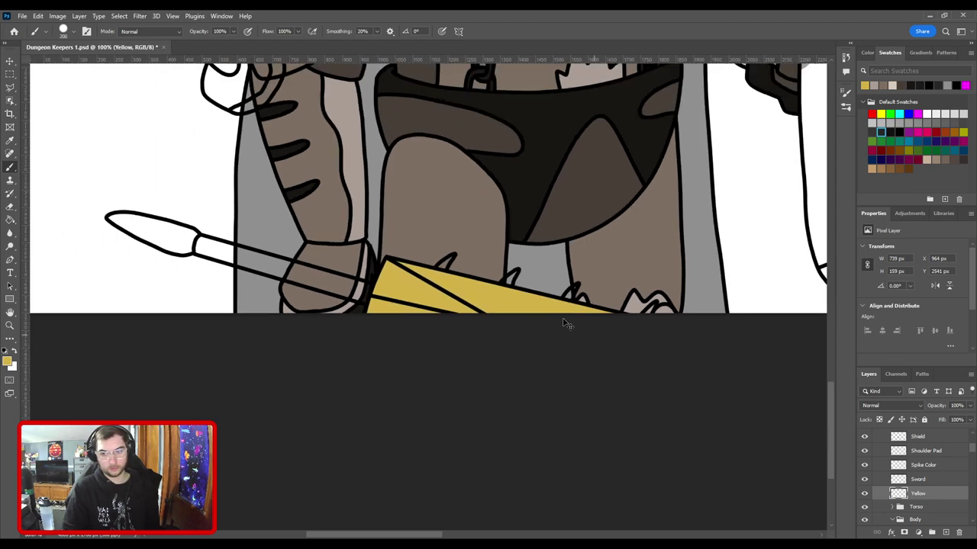
key(ctrl+minus)
drag(510, 297, 471, 412)
key(ctrl+minus)
drag(473, 325, 419, 352)
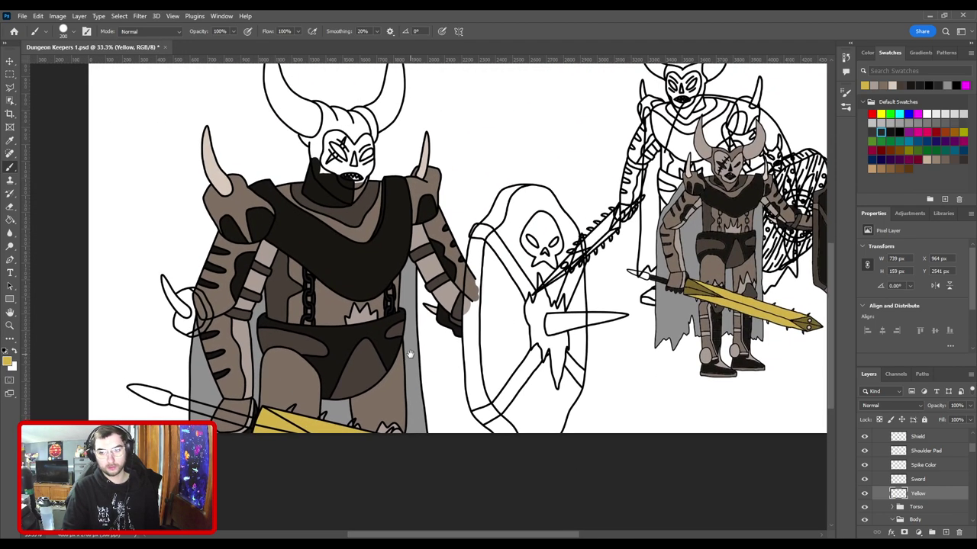
Step: Add a layer named Dark Yellow above Yellow and sample the dark yellow from the reference figure's sword
click(945, 533)
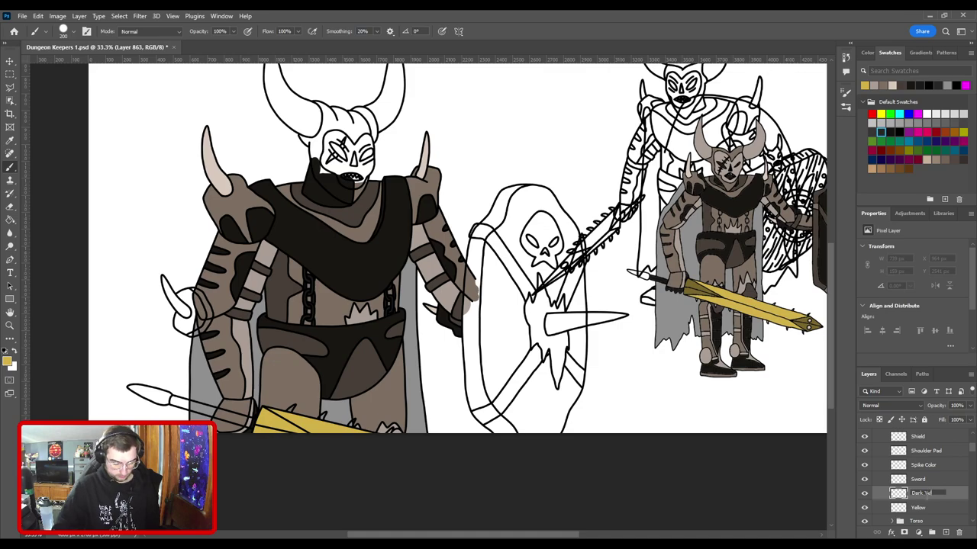
key(Return)
key(i)
key(ctrl+plus)
key(ctrl+plus)
drag(525, 341, 115, 285)
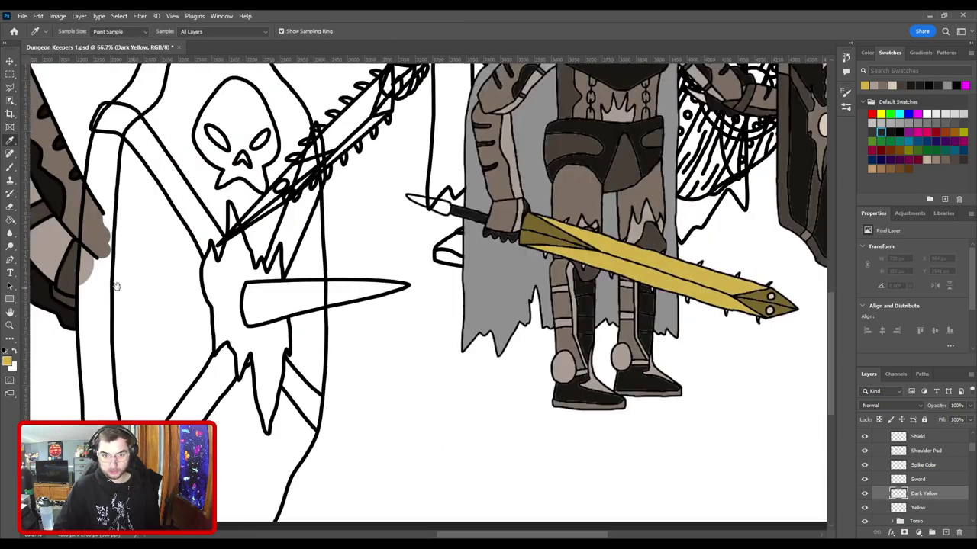
click(710, 288)
Step: Paint dark yellow with a smaller brush along the edges of the blade's triangular section beside the hilt
drag(294, 316, 643, 288)
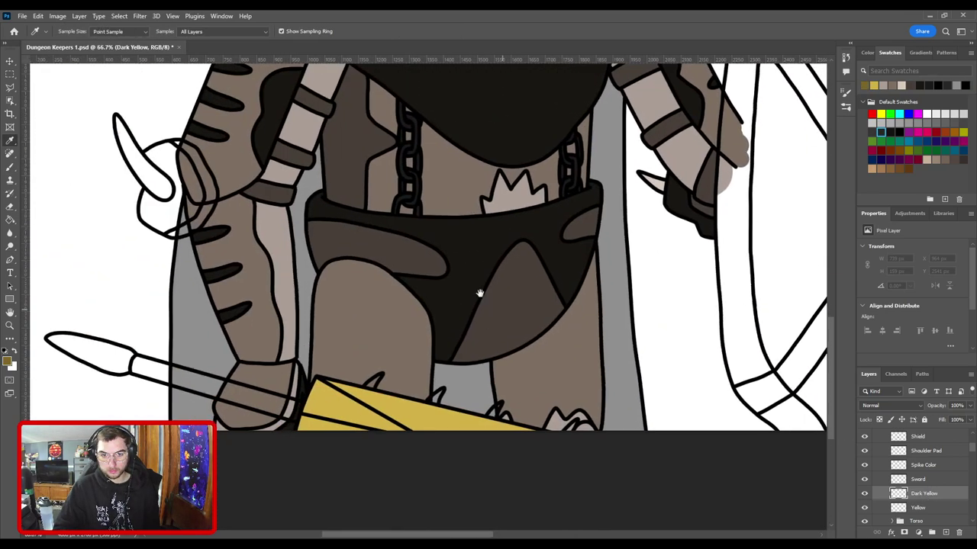
drag(479, 292, 706, 294)
key(ctrl+plus)
drag(661, 428, 499, 214)
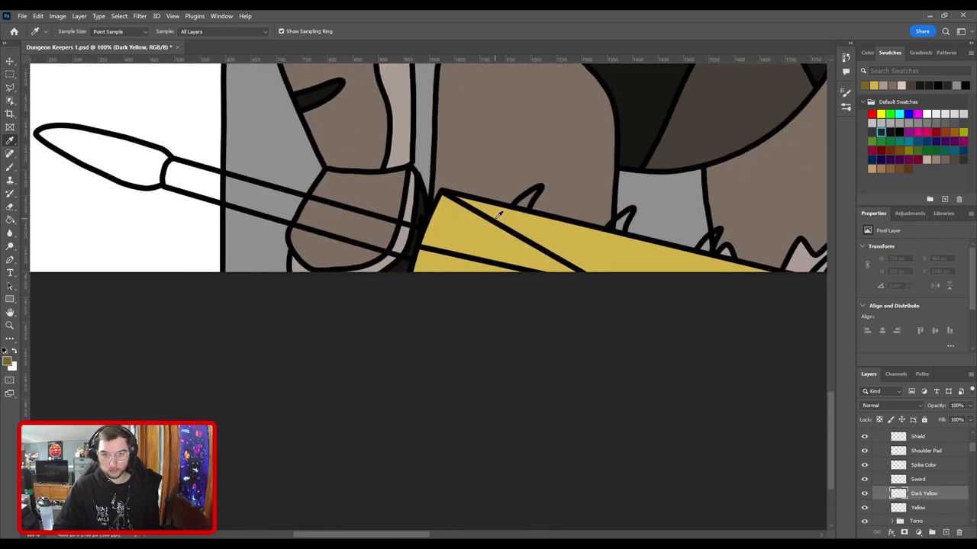
key(b)
scroll(525, 282, up, 1)
key(bracketleft)
key(bracketleft)
key(bracketleft)
key(bracketleft)
key(bracketleft)
key(bracketleft)
key(bracketleft)
key(bracketleft)
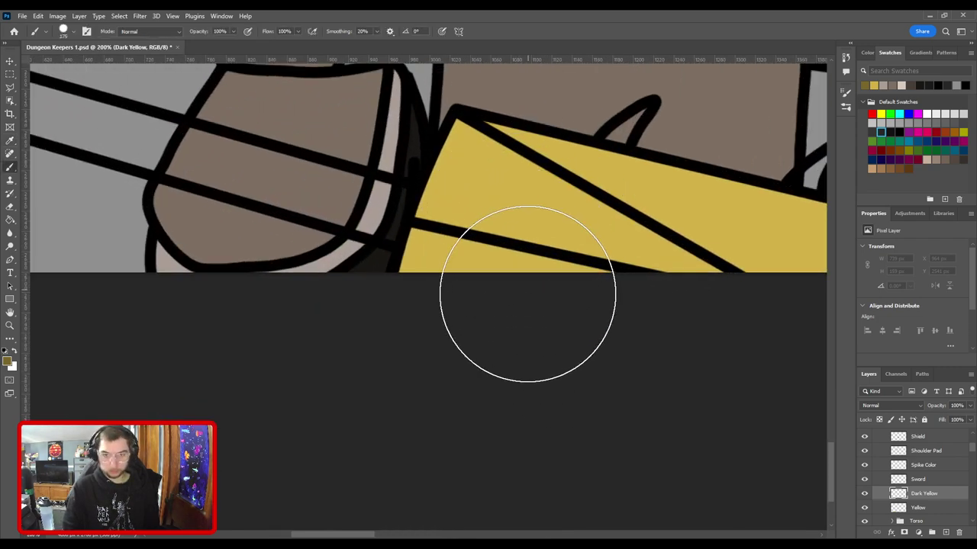
mouse_move(432, 283)
mouse_down()
mouse_move(431, 222)
mouse_move(463, 133)
mouse_move(509, 172)
mouse_move(608, 219)
mouse_move(720, 287)
mouse_up()
Step: Fill the inside of the blade's triangular section with dark yellow using a slightly larger brush
key(bracketright)
key(bracketright)
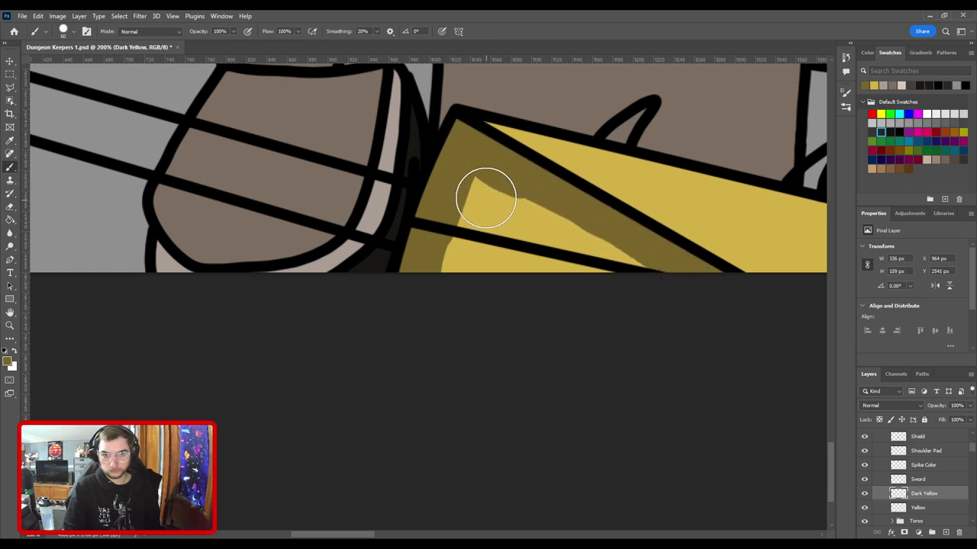
mouse_move(484, 201)
mouse_down()
mouse_move(471, 289)
mouse_move(472, 225)
mouse_move(481, 215)
mouse_move(504, 246)
mouse_move(529, 205)
mouse_move(553, 283)
mouse_move(621, 268)
mouse_move(660, 308)
mouse_up()
alt+scroll(700, 308, down, 5)
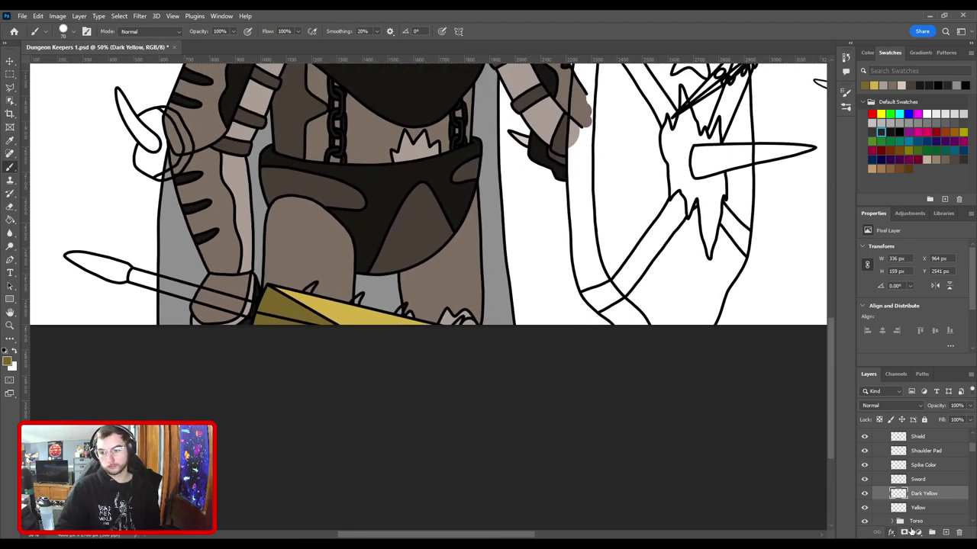
Step: Add a layer named Spikes Color above Dark Yellow and sample the pale colour from the reference sword tip's round studs
click(945, 532)
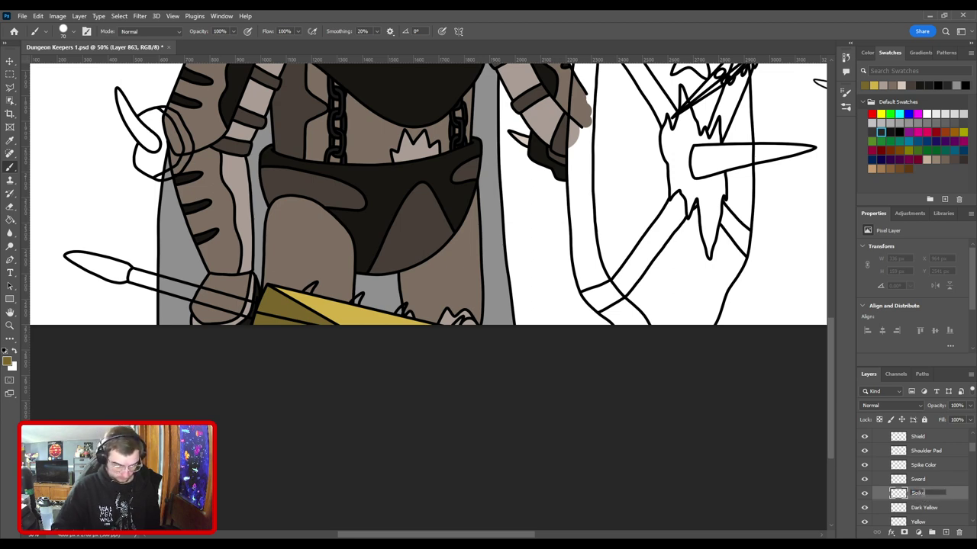
text(r)
key(Return)
key(i)
key(ctrl+minus)
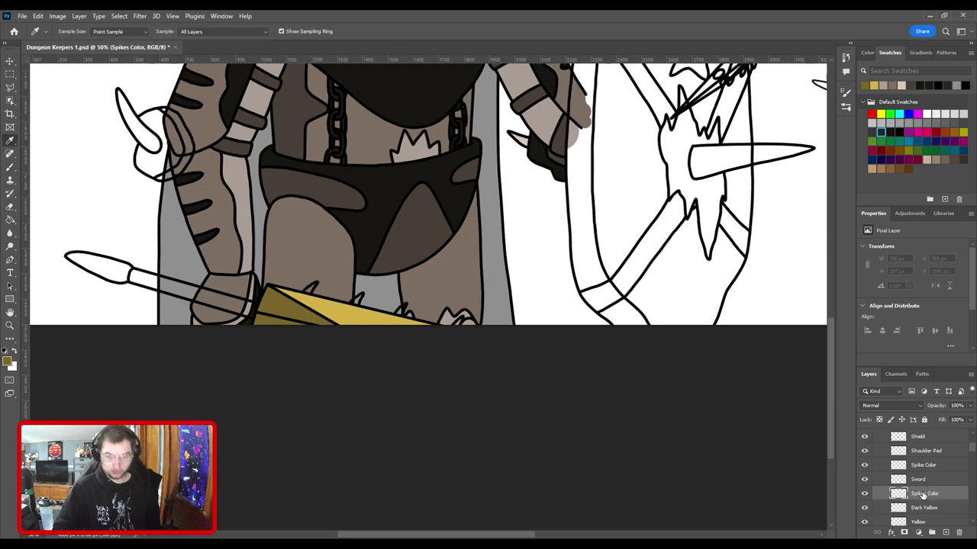
drag(392, 343, 265, 378)
alt+scroll(478, 303, up, 6)
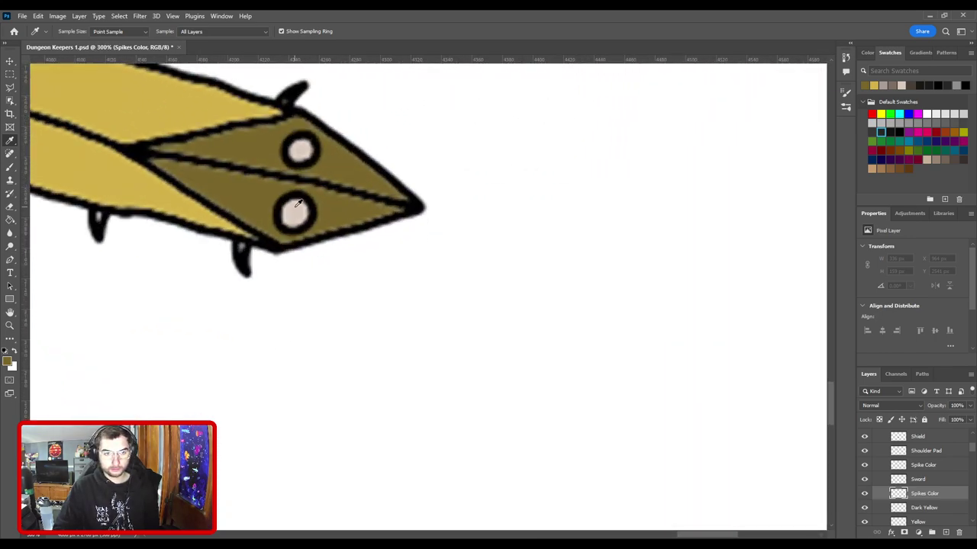
click(296, 210)
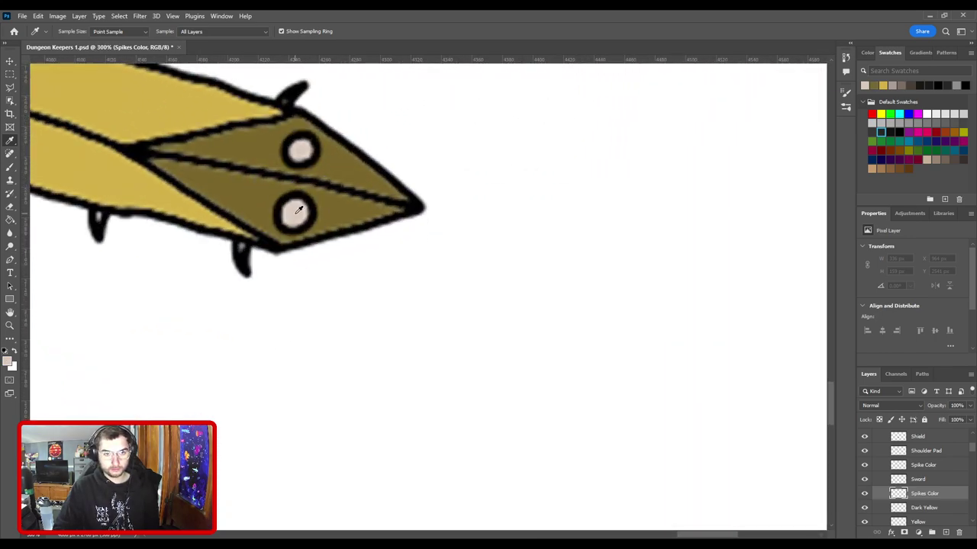
Step: Paint the first spike on the large sword blade's upper edge with the sampled pale colour, using a 15 px brush
key(ctrl+minus)
key(ctrl+minus)
key(ctrl+minus)
key(ctrl+minus)
mouse_move(316, 357)
mouse_down()
mouse_move(660, 361)
mouse_move(676, 304)
mouse_move(709, 301)
mouse_move(407, 304)
mouse_up()
key(ctrl+plus)
key(ctrl+plus)
alt+scroll(412, 306, up, 3)
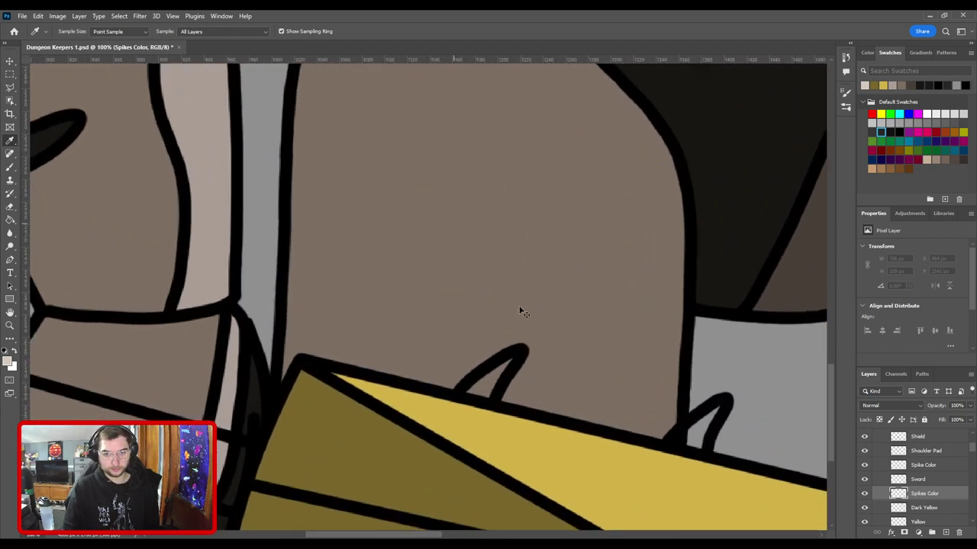
key(b)
key(bracketleft)
key(bracketleft)
key(bracketleft)
key(bracketleft)
key(bracketleft)
key(bracketleft)
key(bracketleft)
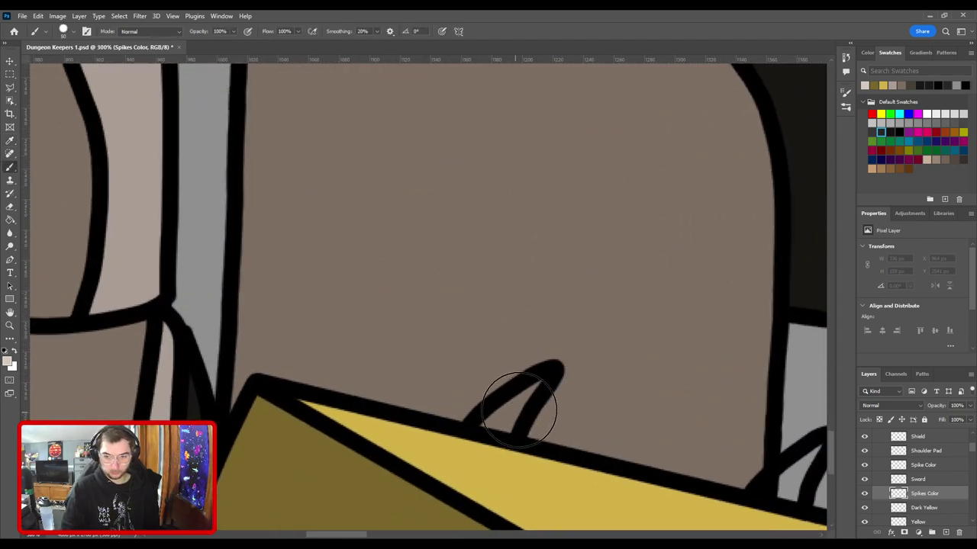
drag(493, 422, 537, 384)
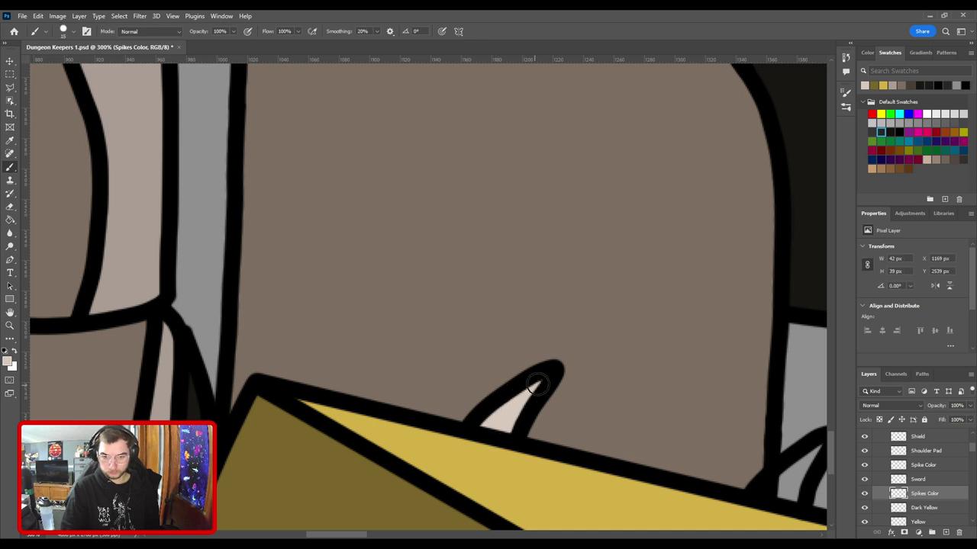
Step: Paint the remaining spikes along the large blade's upper edge in the same pale colour, down to the canvas border
mouse_move(523, 445)
mouse_down()
mouse_move(315, 314)
mouse_move(218, 361)
mouse_up()
mouse_move(475, 402)
mouse_down()
mouse_move(462, 406)
mouse_move(512, 362)
mouse_move(490, 411)
mouse_up()
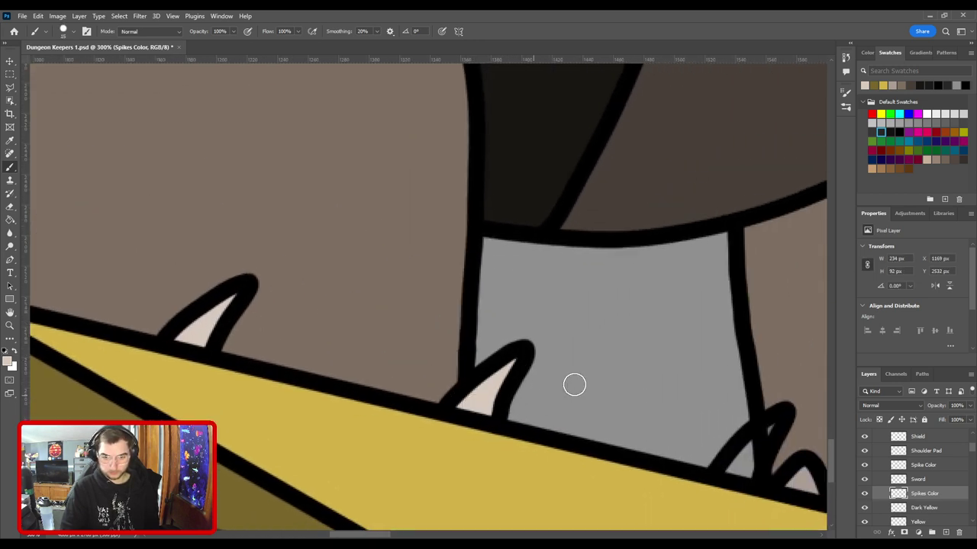
drag(575, 384, 313, 298)
mouse_move(435, 366)
mouse_down()
mouse_move(403, 361)
mouse_move(416, 360)
mouse_move(431, 328)
mouse_up()
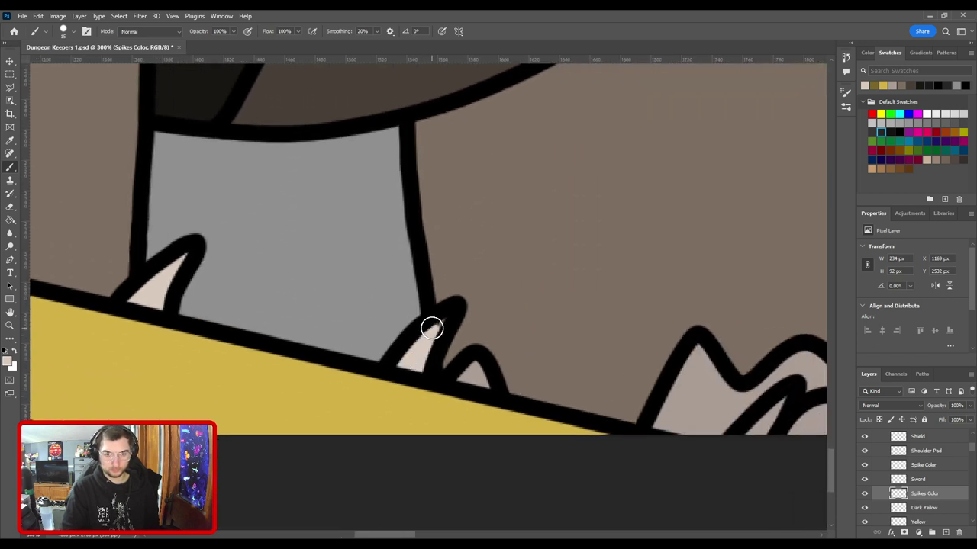
key(ctrl+minus)
drag(665, 375, 416, 311)
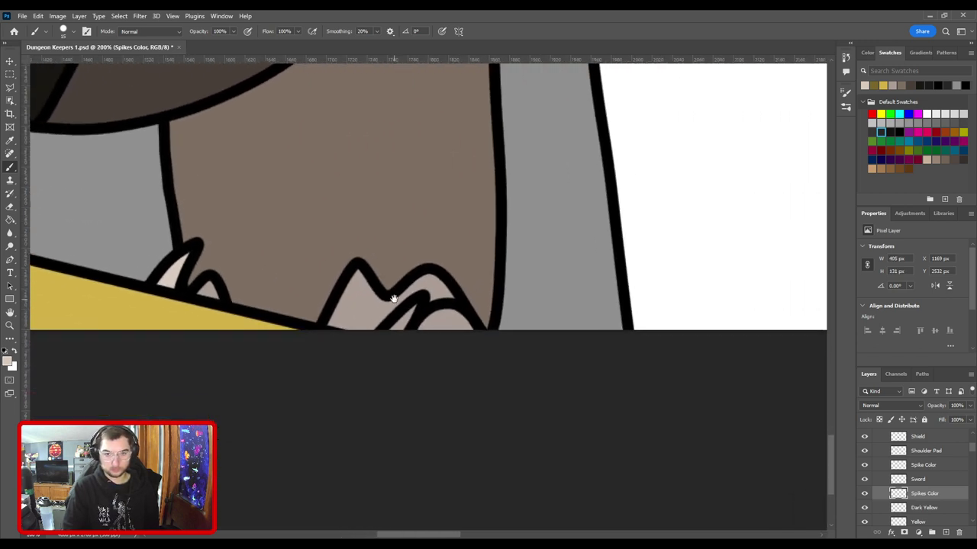
key(ctrl+plus)
drag(388, 336, 384, 342)
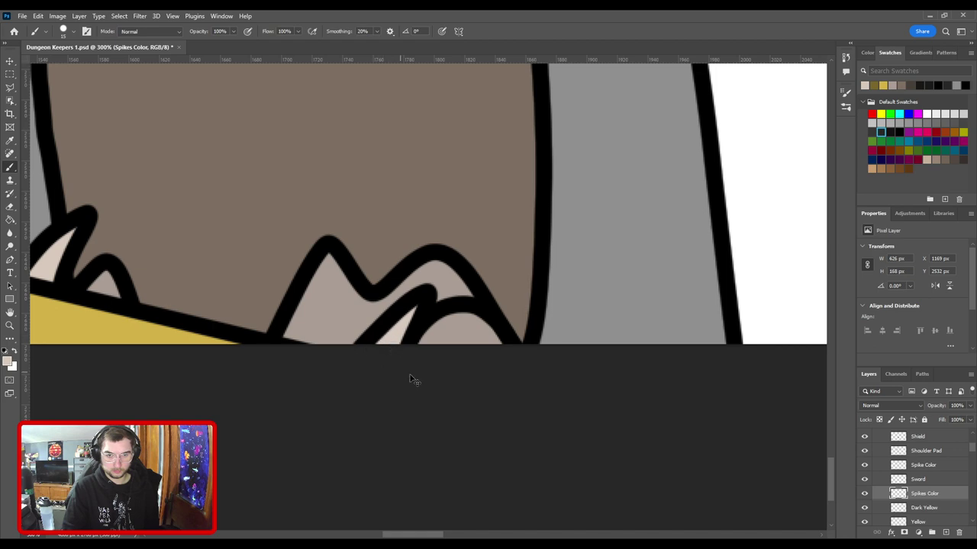
key(ctrl+minus)
key(ctrl+minus)
key(ctrl+minus)
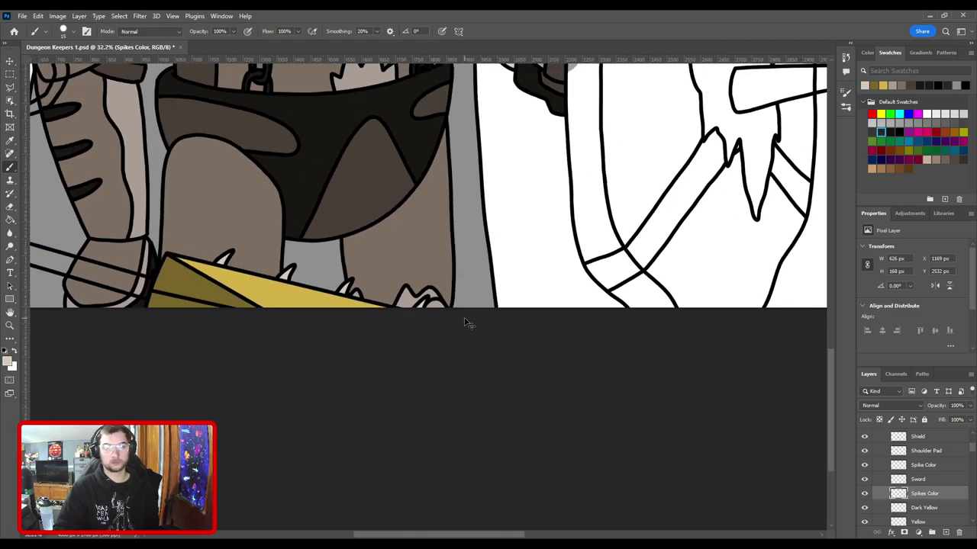
key(ctrl+0)
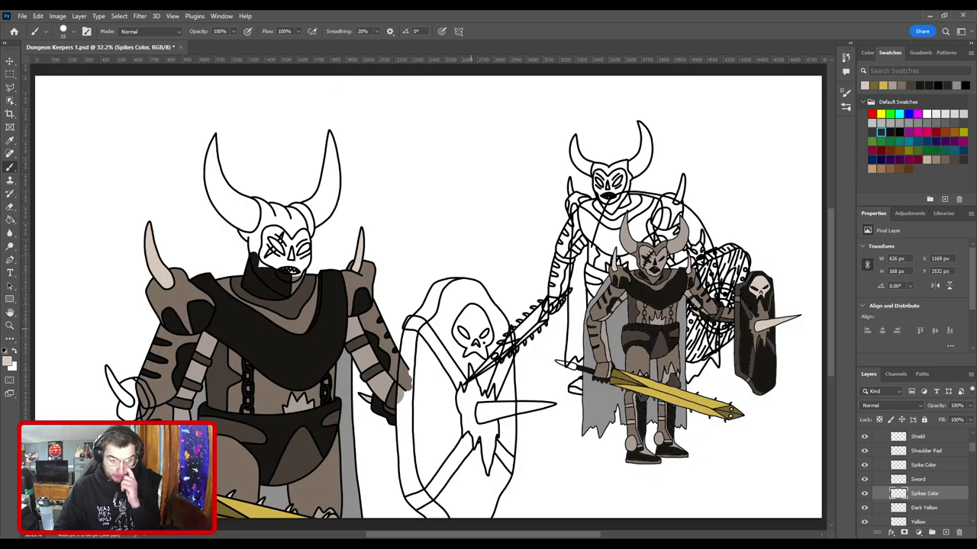
Step: Add a layer named Handle COlor above Spikes Color
click(944, 532)
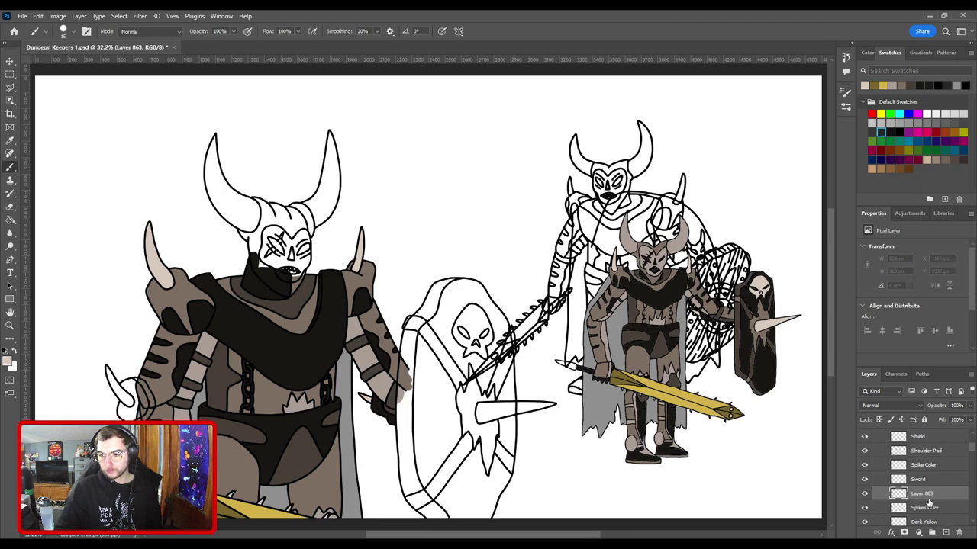
double_click(926, 494)
text(Hand)
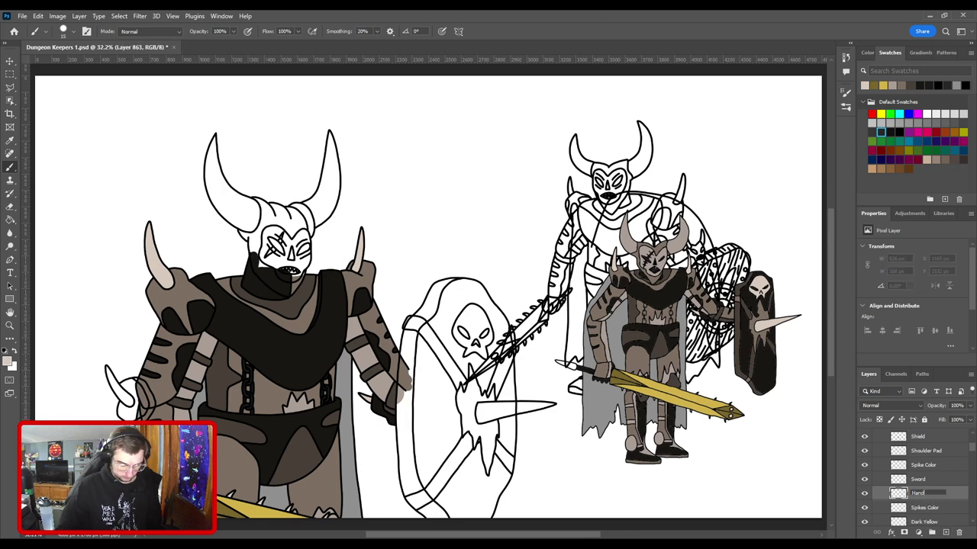
text(le COlor)
key(Return)
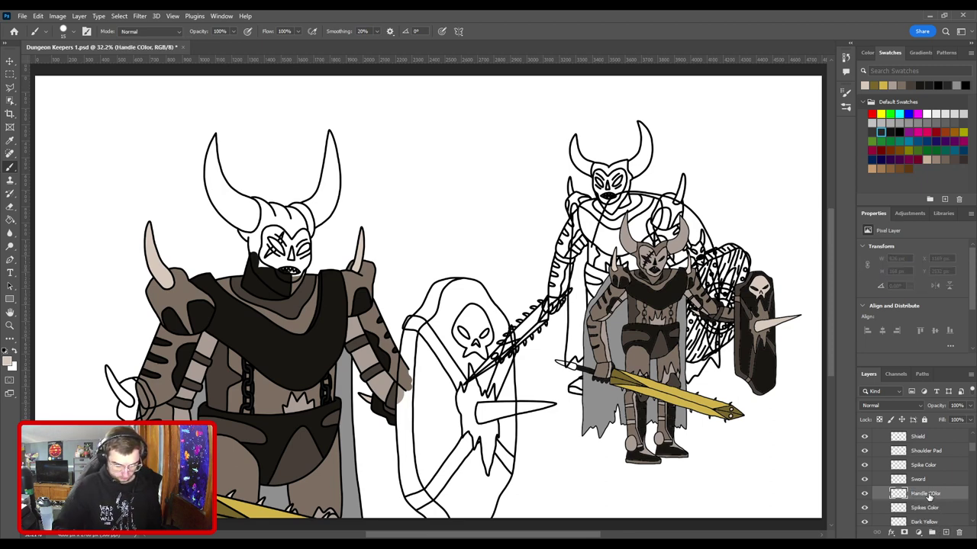
Step: Sample the near-black colour from the reference figure's sword handle
key(ctrl+plus)
key(ctrl+plus)
drag(688, 424, 445, 323)
key(ctrl+plus)
key(ctrl+plus)
key(ctrl+plus)
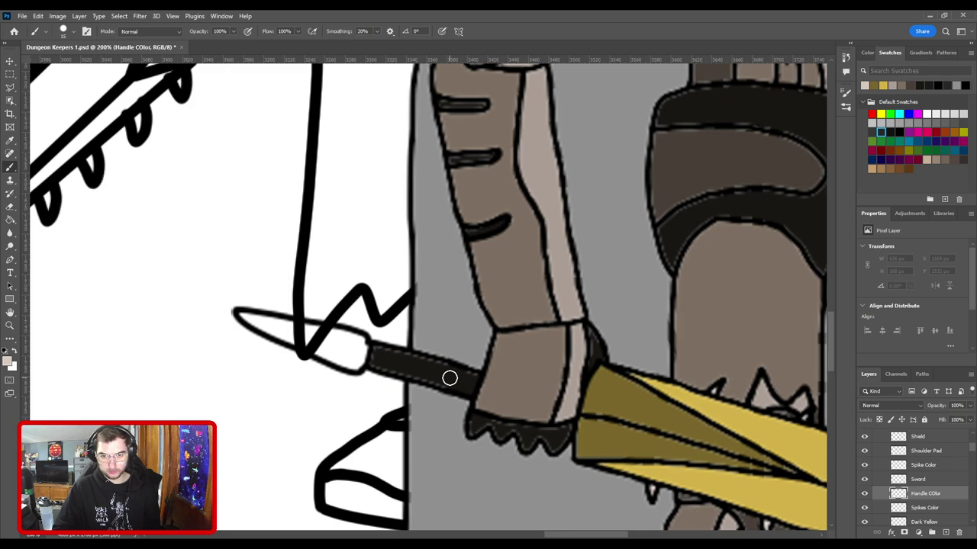
key(i)
click(449, 378)
Step: Fill the large sword's handle with near-black in a straight stroke from the blade to the pommel, using a 60 px brush
key(ctrl+minus)
key(ctrl+minus)
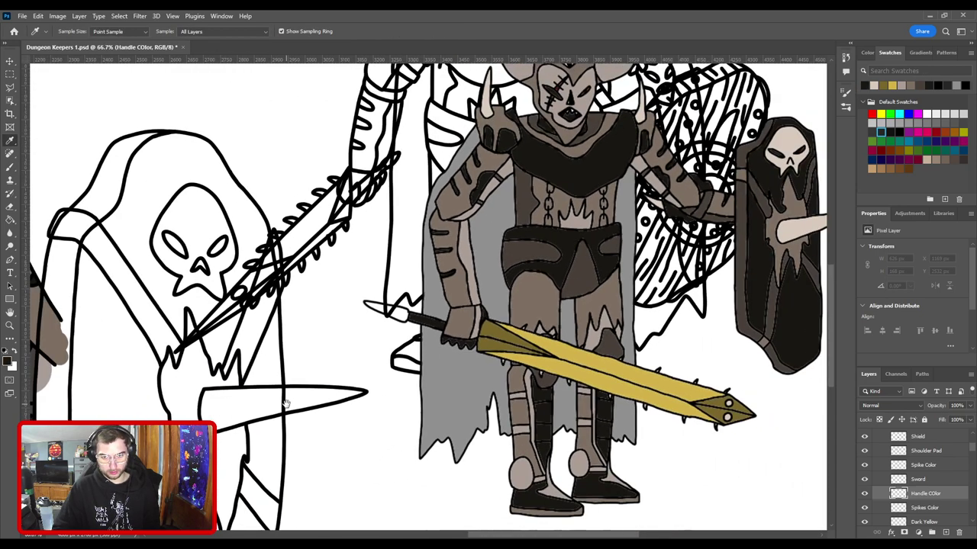
drag(286, 399, 514, 273)
key(ctrl+plus)
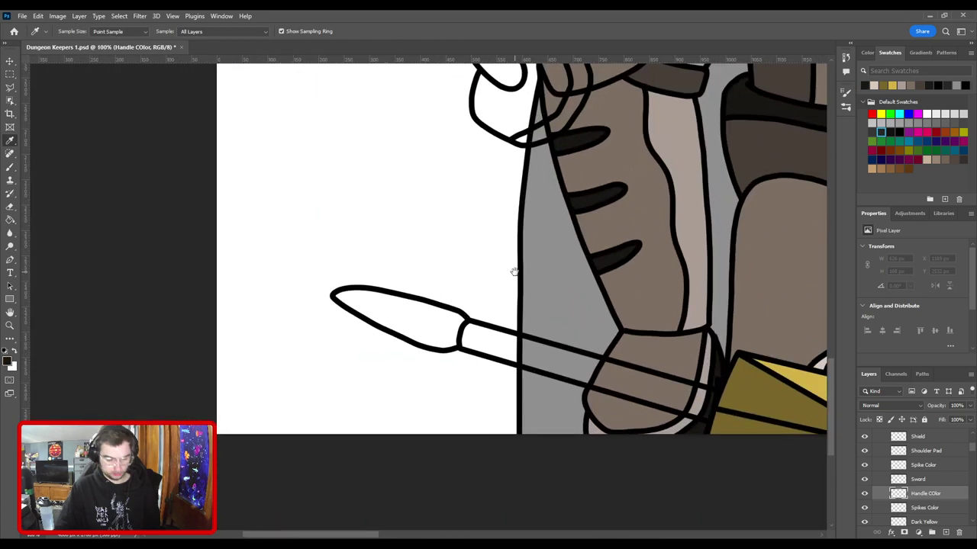
drag(607, 385, 514, 336)
key(b)
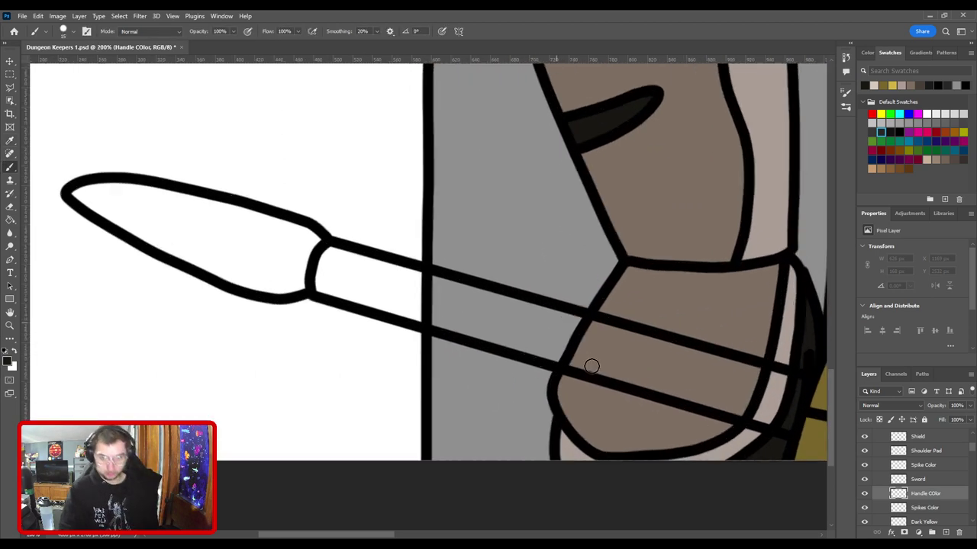
key(ctrl+plus)
drag(644, 360, 459, 324)
key(])
key(])
key(])
key(])
key(])
key(])
key(])
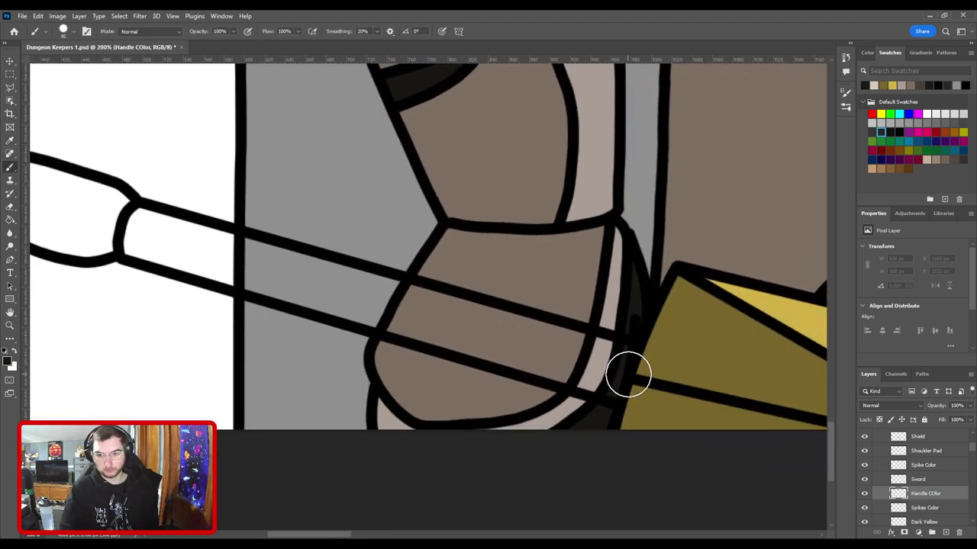
click(627, 370)
drag(320, 283, 556, 342)
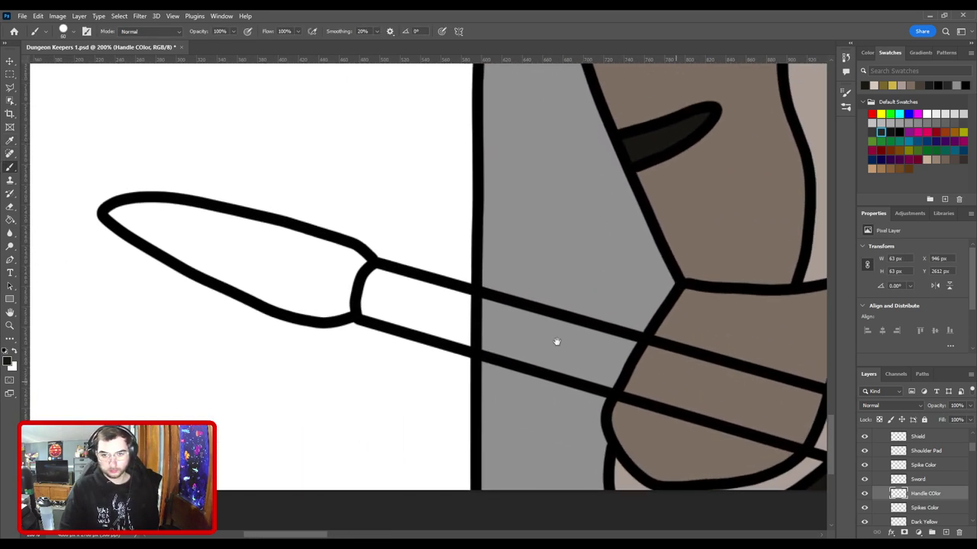
shift+click(391, 296)
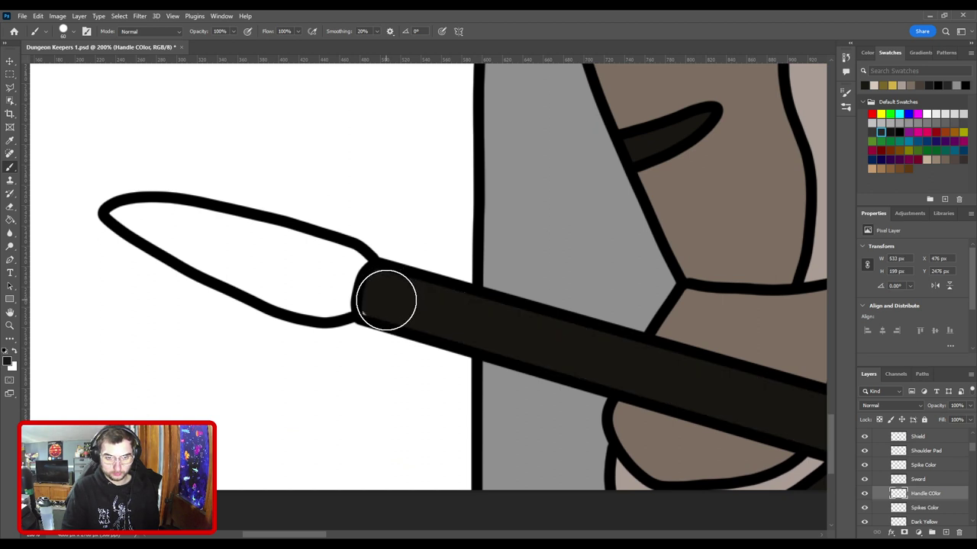
Step: Move the Handle COlor layer below Dark Yellow so the blade covers the handle's end
drag(639, 395, 292, 318)
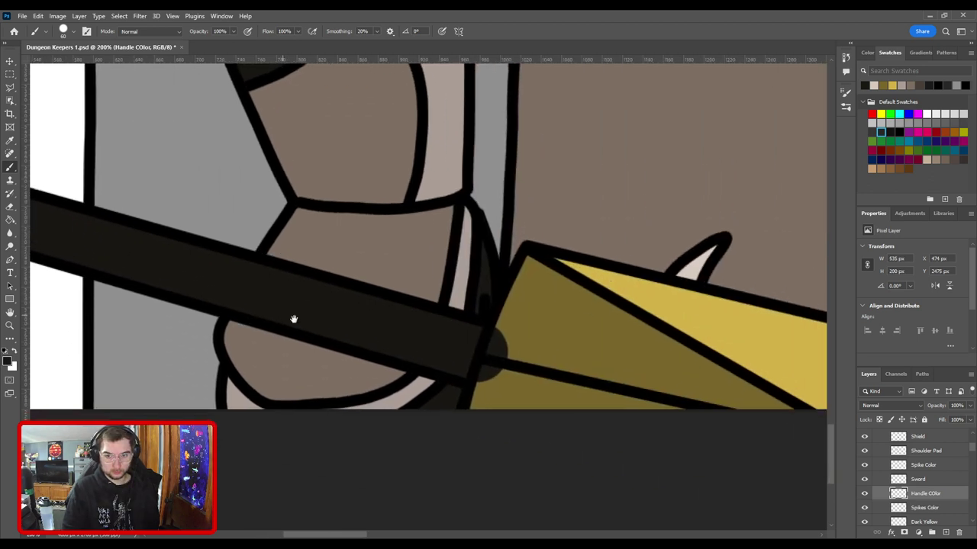
key(ctrl+bracketleft)
key(ctrl+bracketleft)
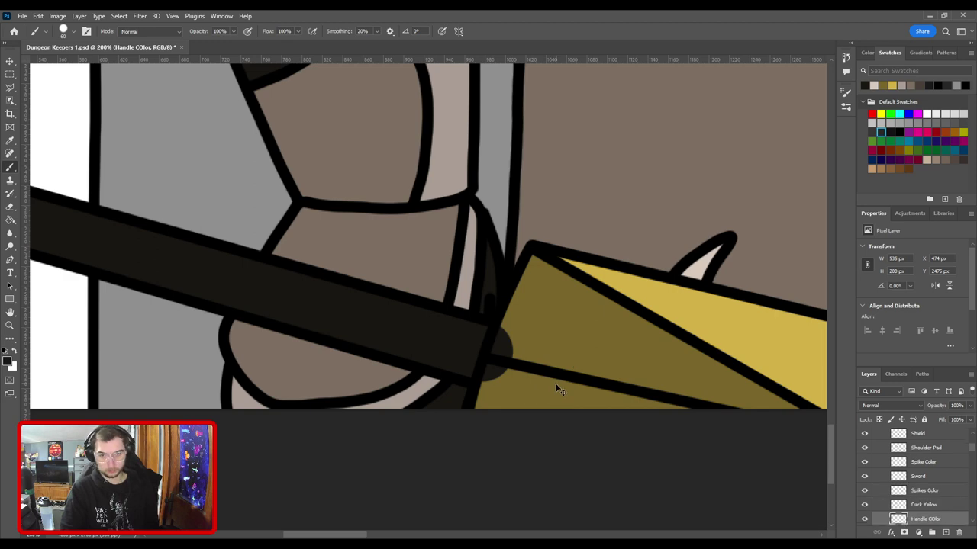
scroll(557, 391, down, 5)
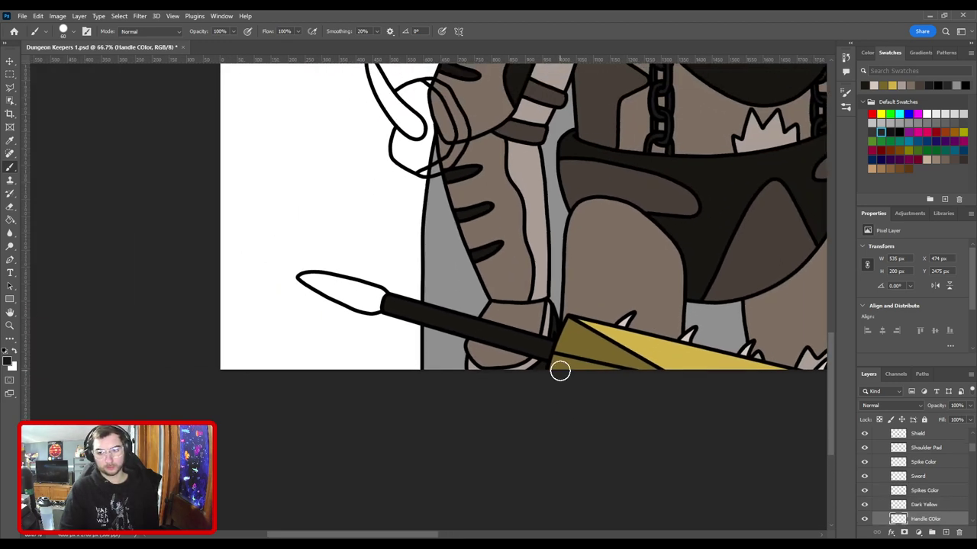
Step: Select the Spike Color layer and set the recently used pale spike colour as the foreground colour
click(926, 462)
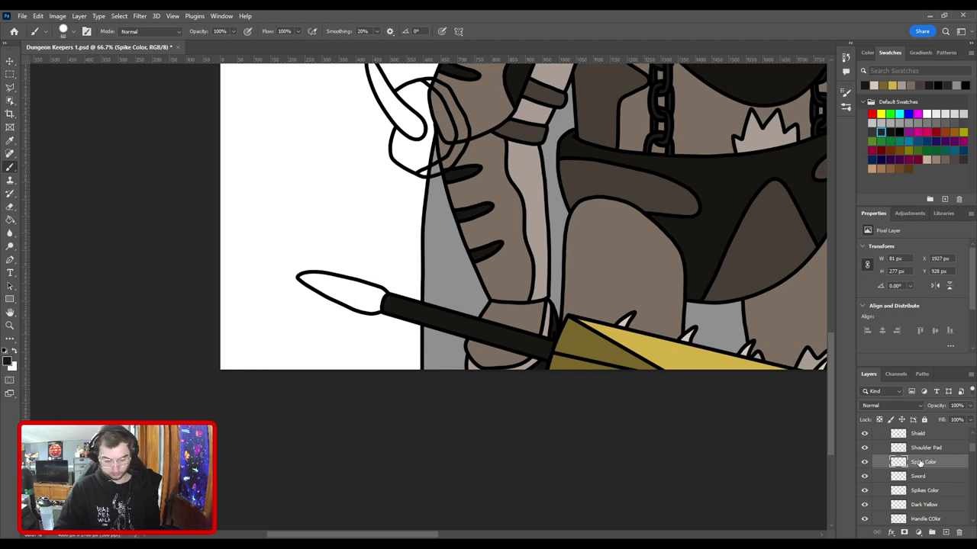
click(873, 86)
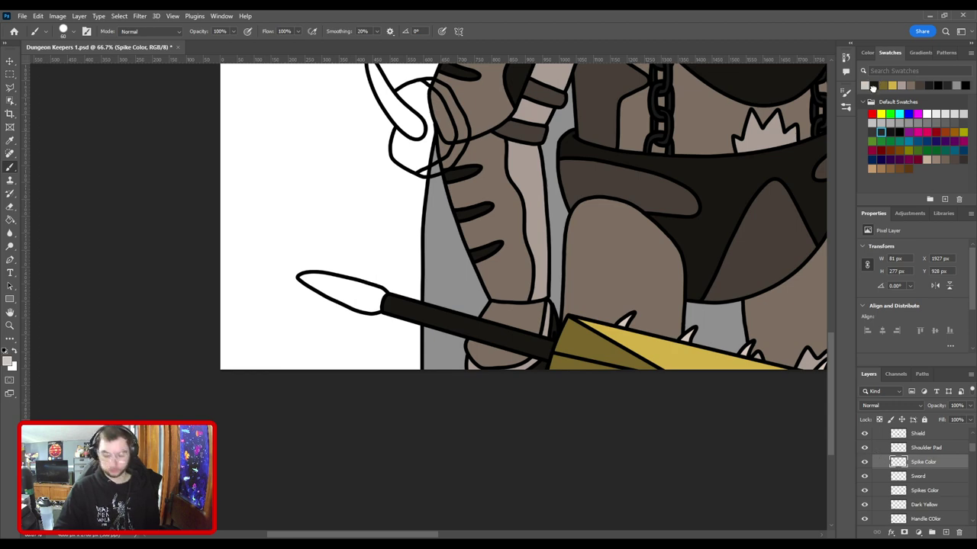
scroll(344, 282, up, 3)
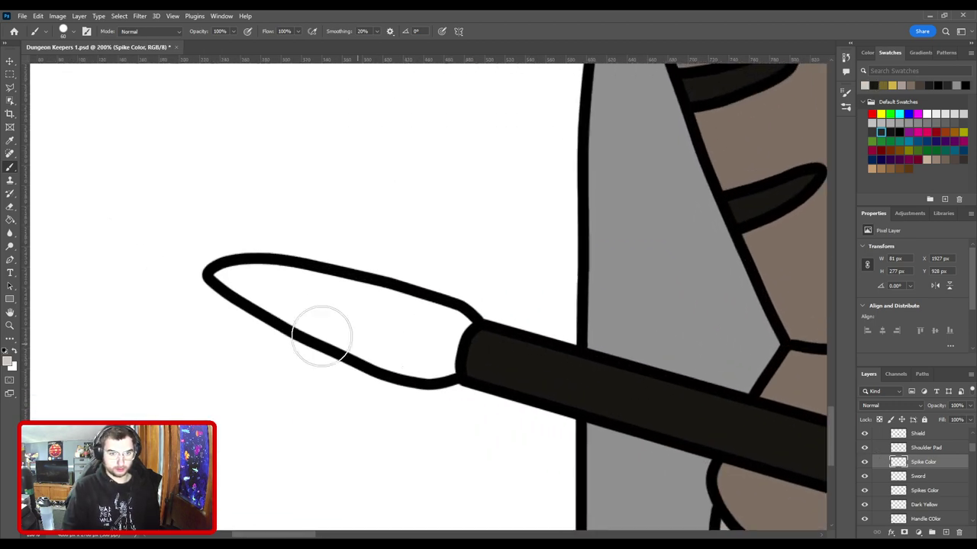
drag(229, 277, 294, 303)
key(ctrl+z)
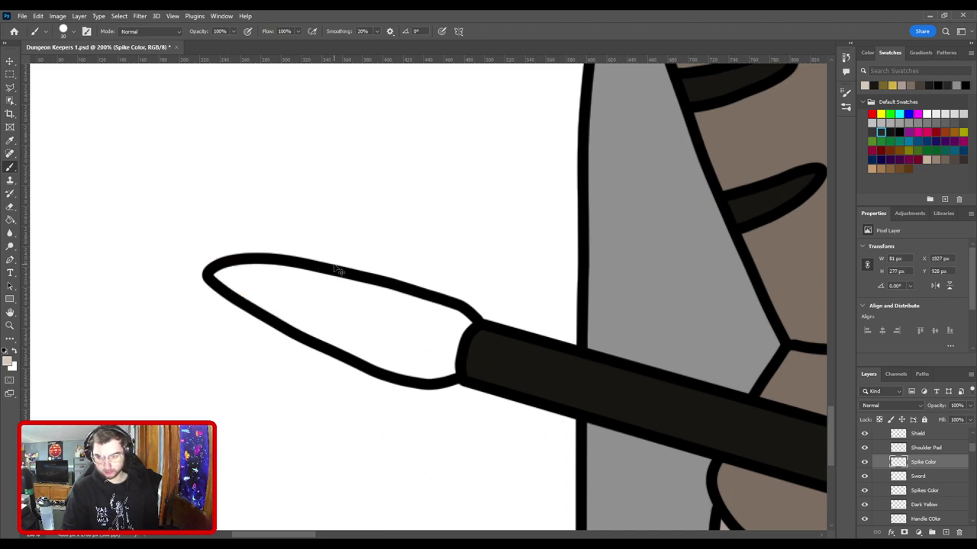
scroll(335, 271, down, 3)
scroll(336, 271, down, 1)
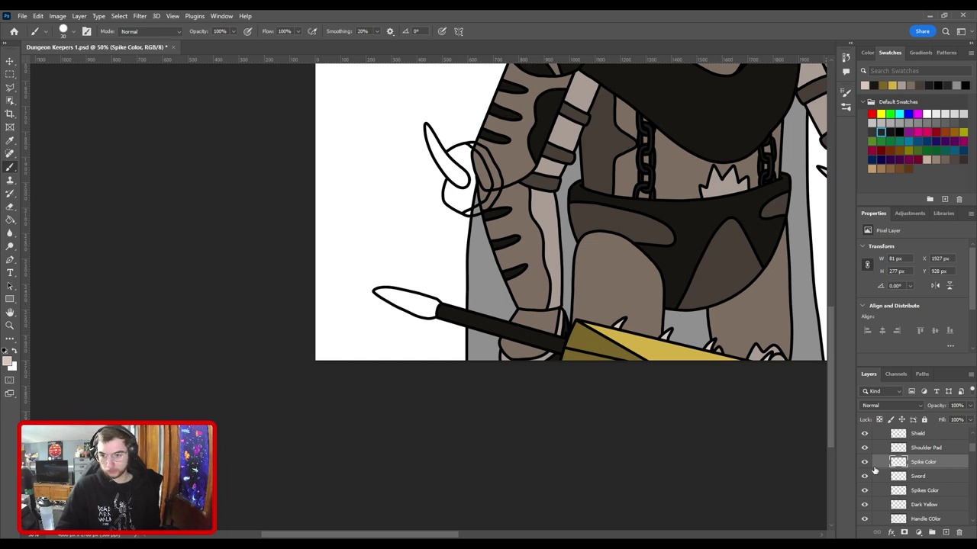
Step: Fill the pointed pommel at the end of the large sword's handle with the pale colour on the Spikes Color layer
click(914, 492)
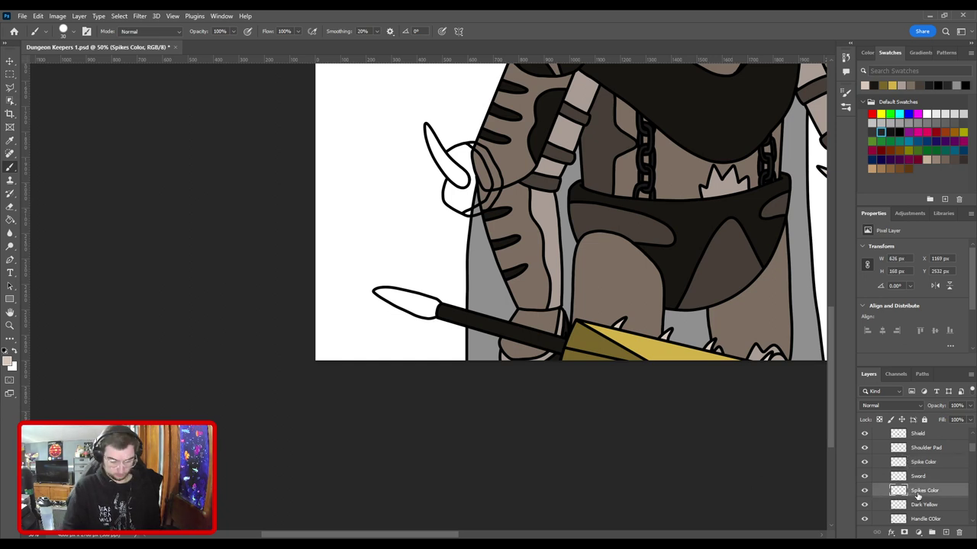
scroll(440, 287, up, 3)
mouse_move(257, 270)
mouse_down()
mouse_move(224, 274)
mouse_move(347, 288)
mouse_move(461, 324)
mouse_up()
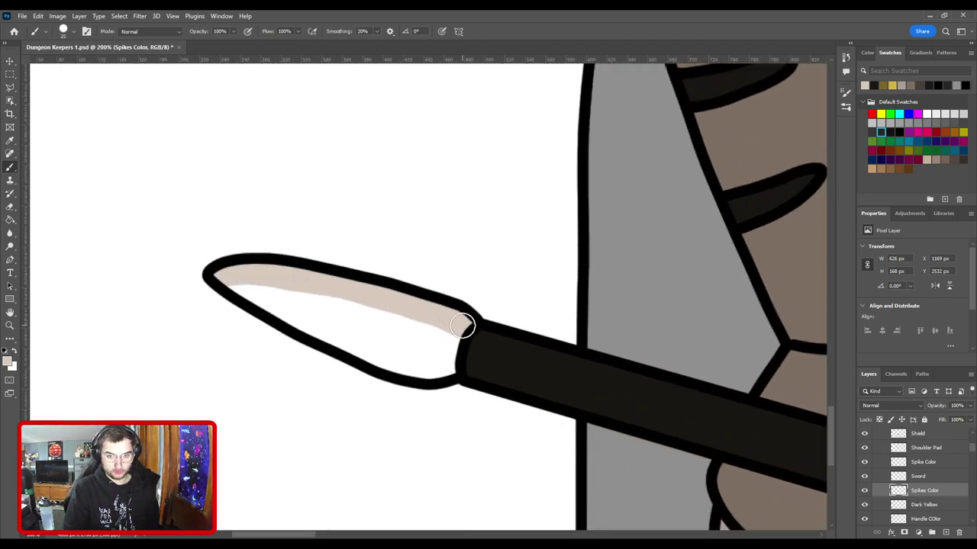
mouse_move(233, 286)
mouse_down()
mouse_move(413, 368)
mouse_move(443, 365)
mouse_move(447, 340)
mouse_move(431, 350)
mouse_move(427, 332)
mouse_move(389, 336)
mouse_move(400, 318)
mouse_move(330, 316)
mouse_move(278, 295)
mouse_move(416, 352)
mouse_up()
key(ctrl+0)
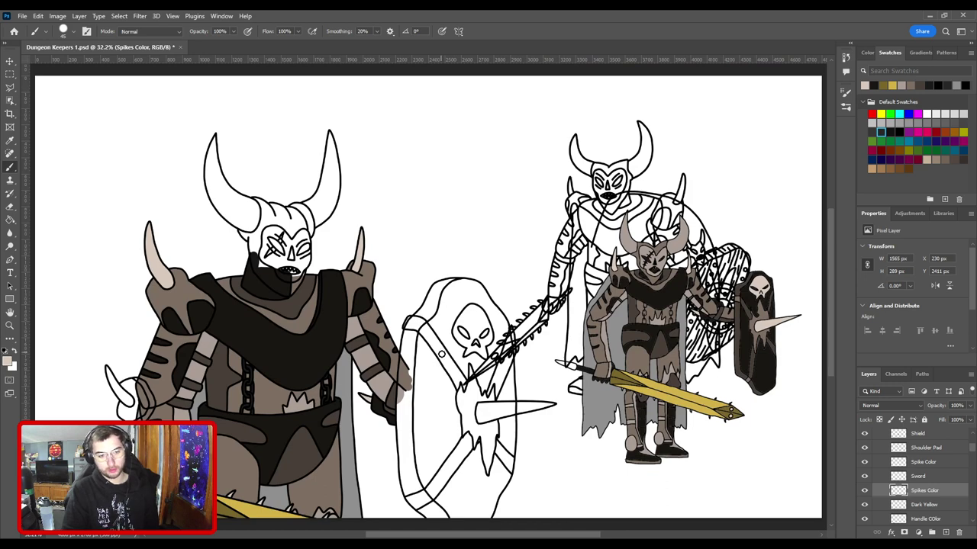
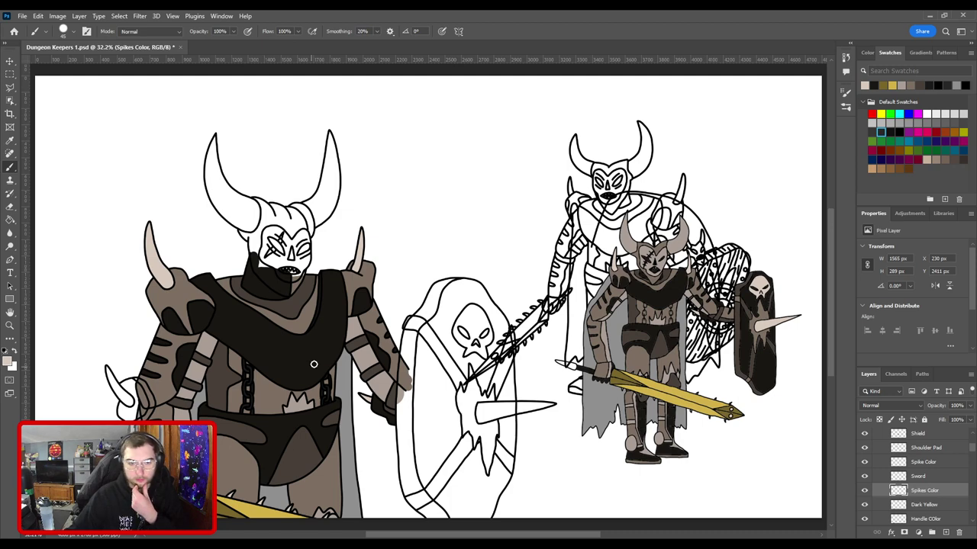
scroll(311, 373, down, 4)
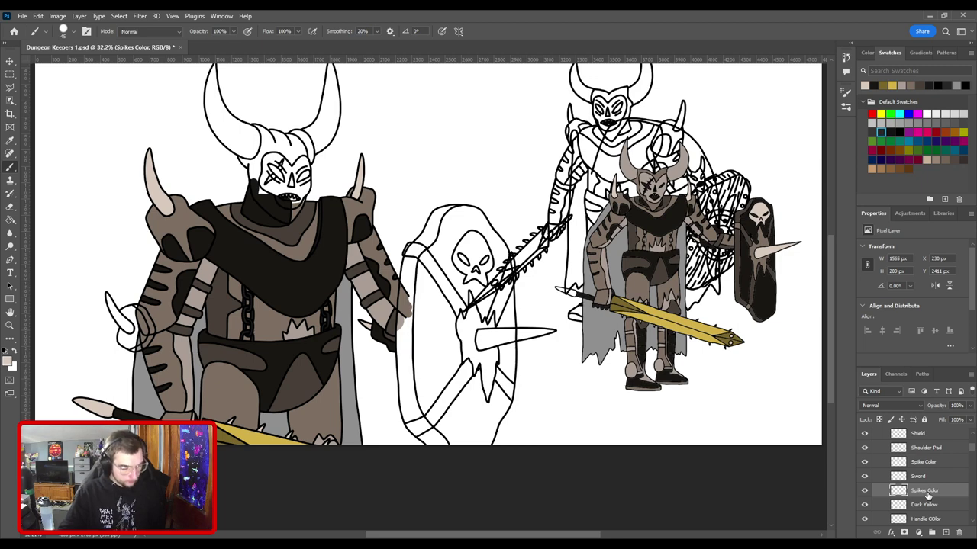
Step: Group the sword's layers, from the Sword line art down to the Yellow color layer
scroll(930, 481, down, 1)
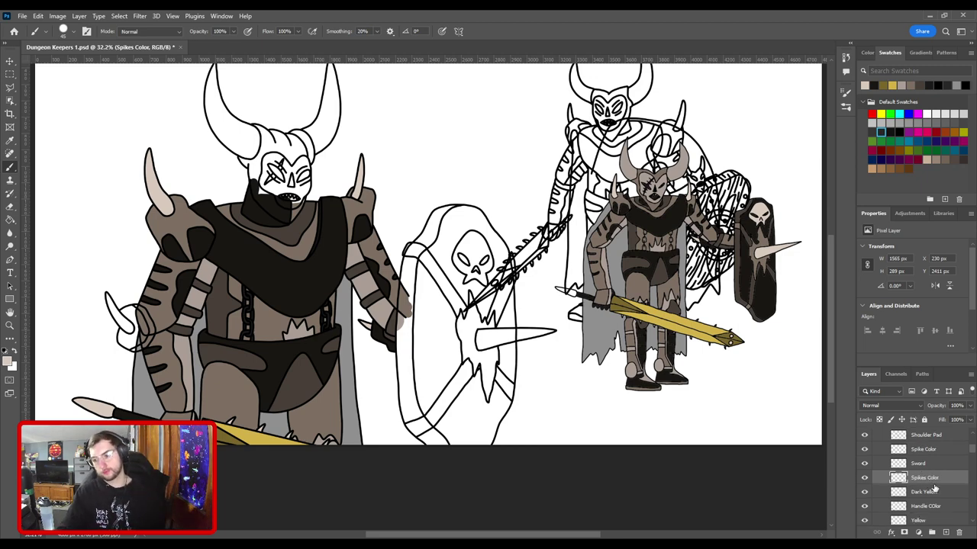
click(923, 463)
scroll(935, 477, down, 2)
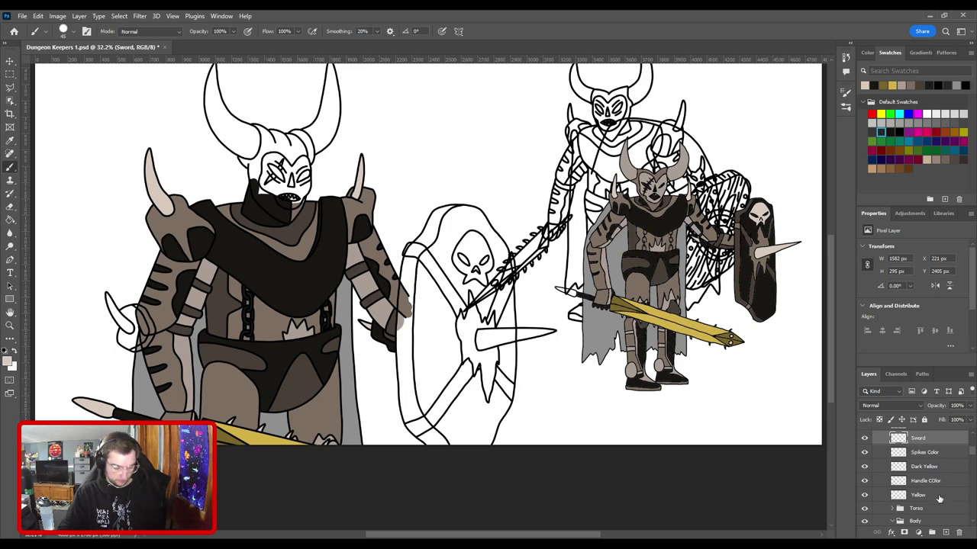
shift+click(939, 499)
click(932, 532)
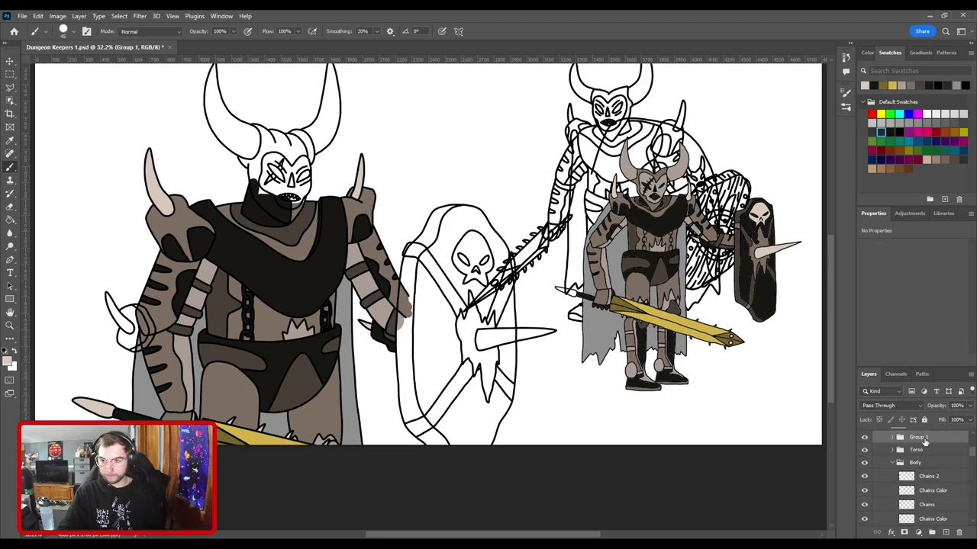
Step: Rename the new layer group Sword and place it directly below the Torso group
double_click(919, 437)
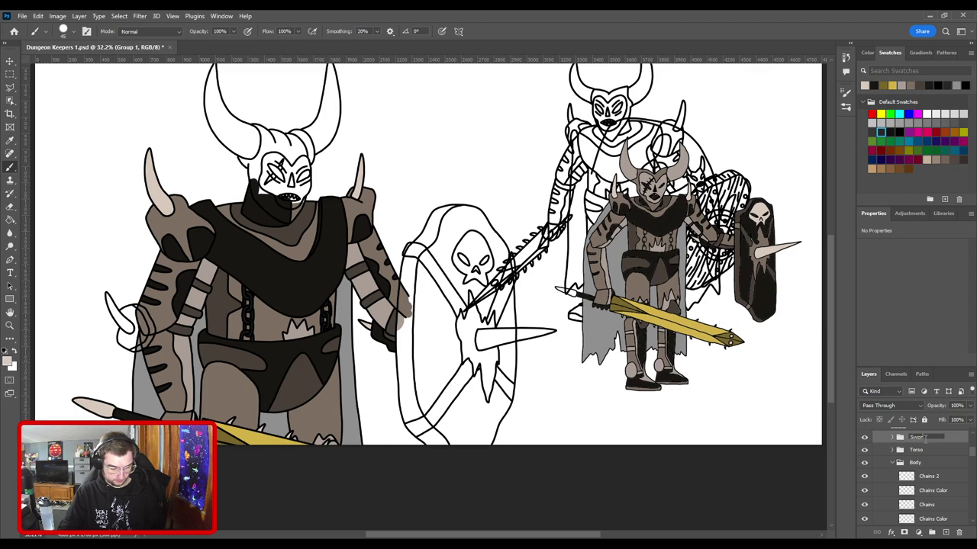
text(Sword)
key(Return)
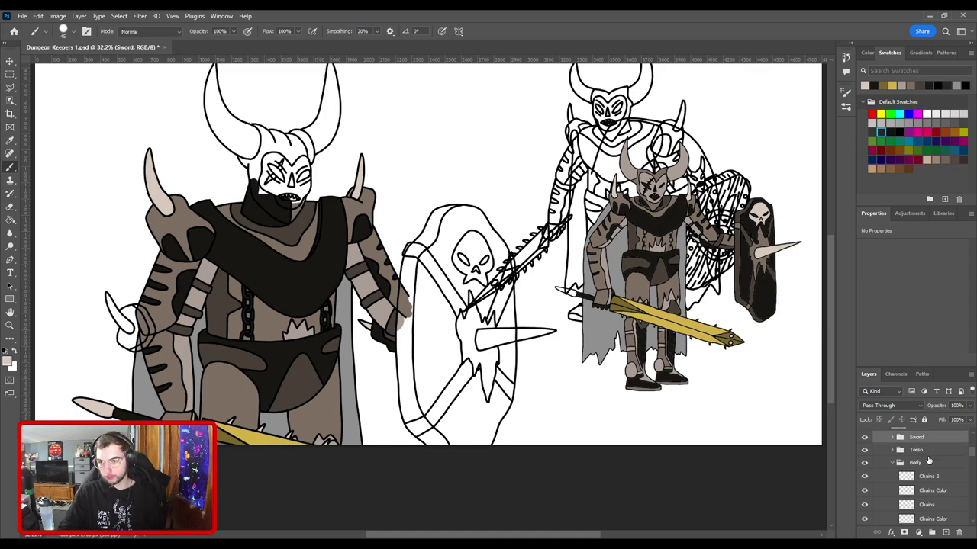
mouse_move(923, 440)
mouse_down()
mouse_move(924, 465)
mouse_move(923, 455)
mouse_up()
Step: Add a new layer directly above the leg's Beige layer and sample the dark brown from the triangular waist-armor panel
scroll(401, 506, up, 3)
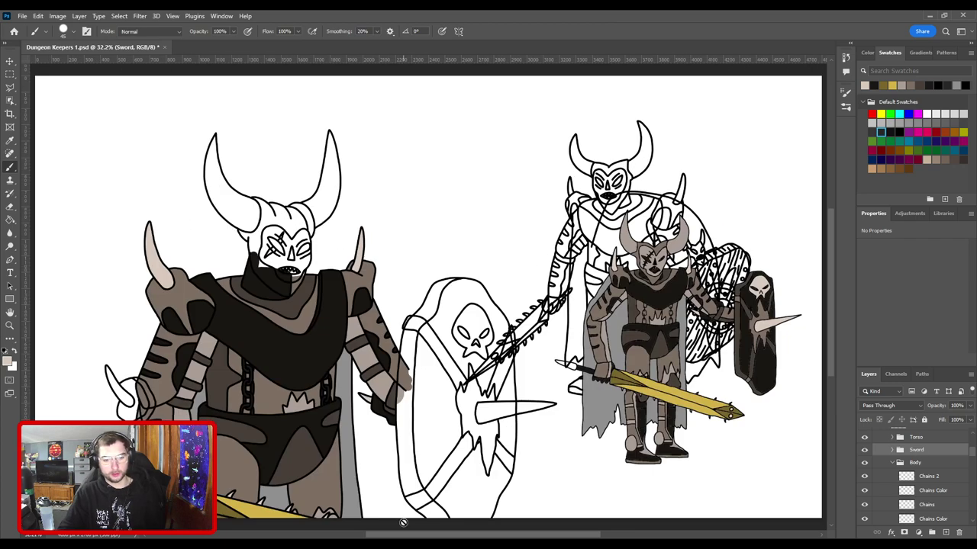
key(ctrl+plus)
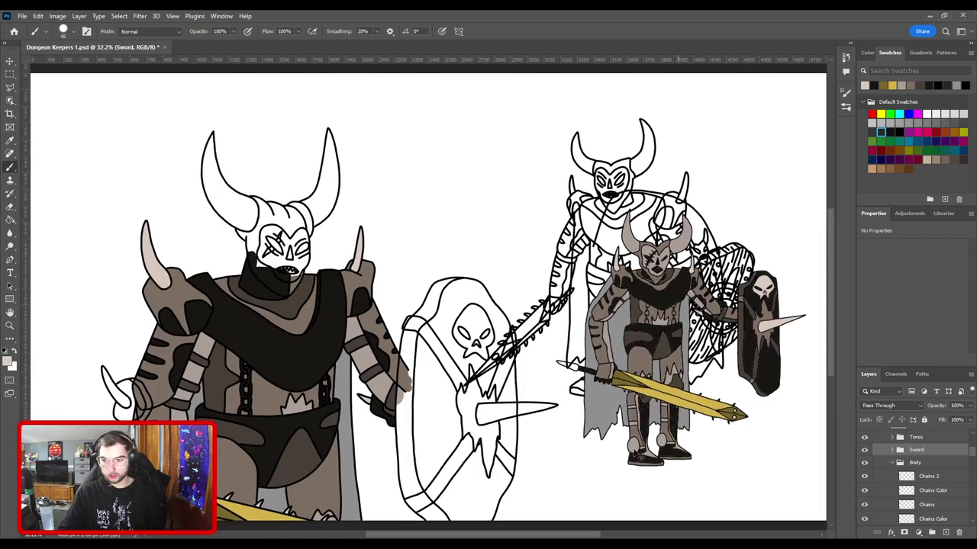
drag(360, 418, 524, 279)
scroll(524, 279, up, 3)
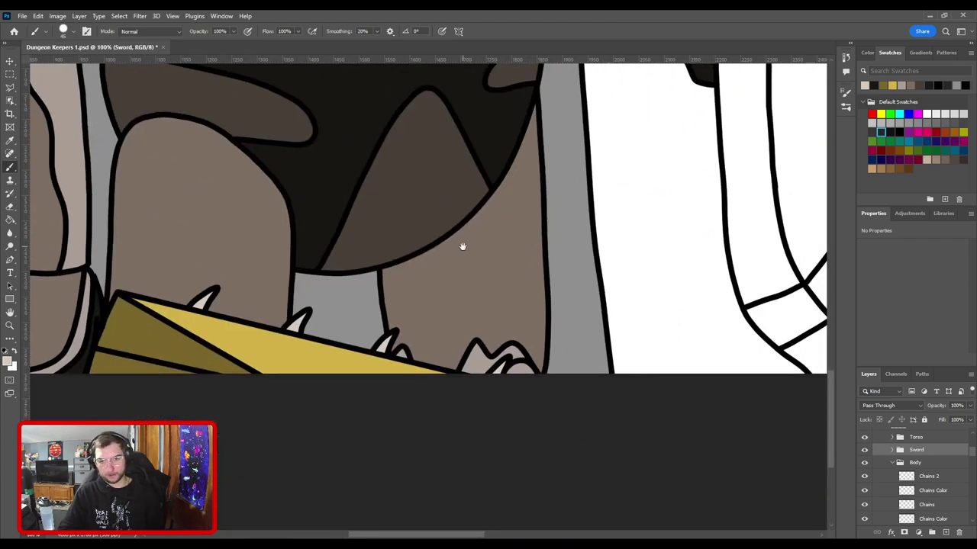
key(v)
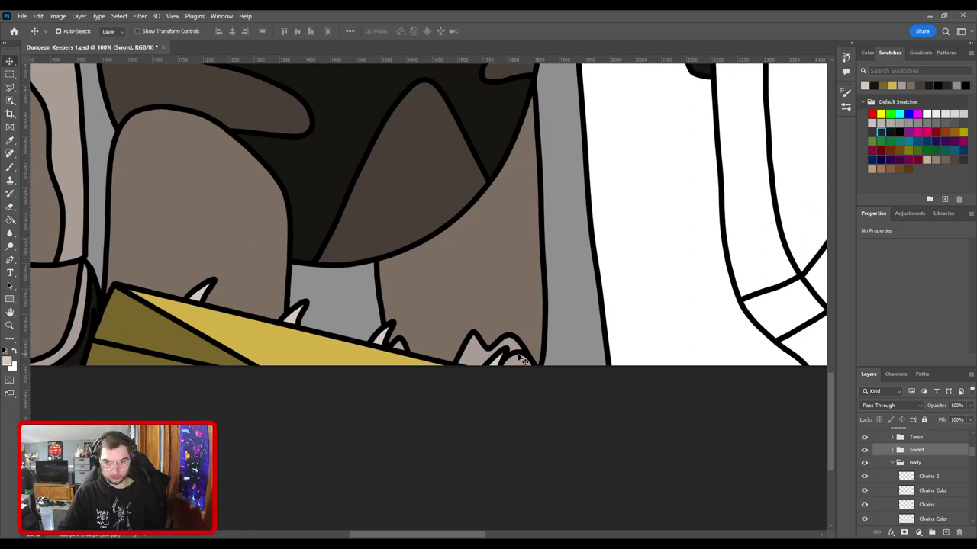
click(523, 354)
scroll(928, 515, down, 1)
ctrl+click(945, 533)
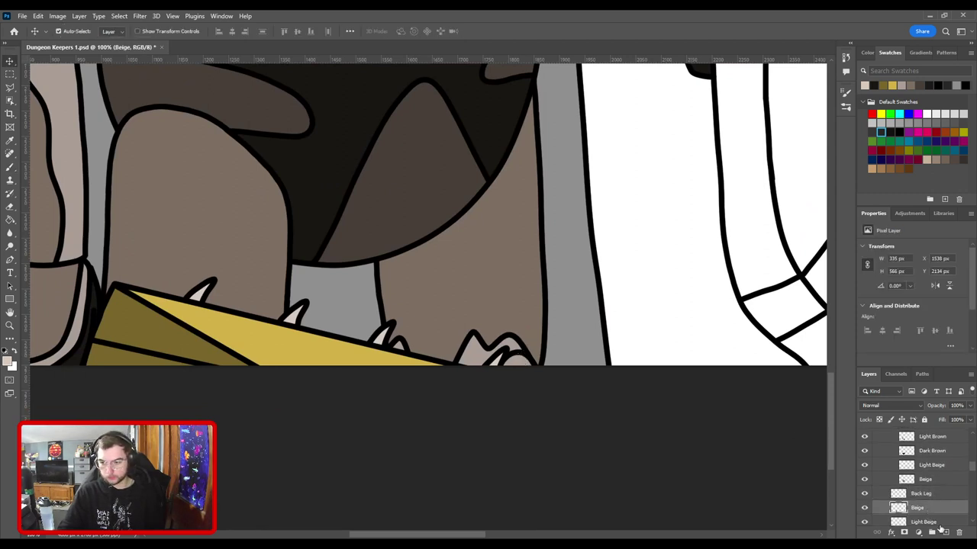
key(i)
click(406, 191)
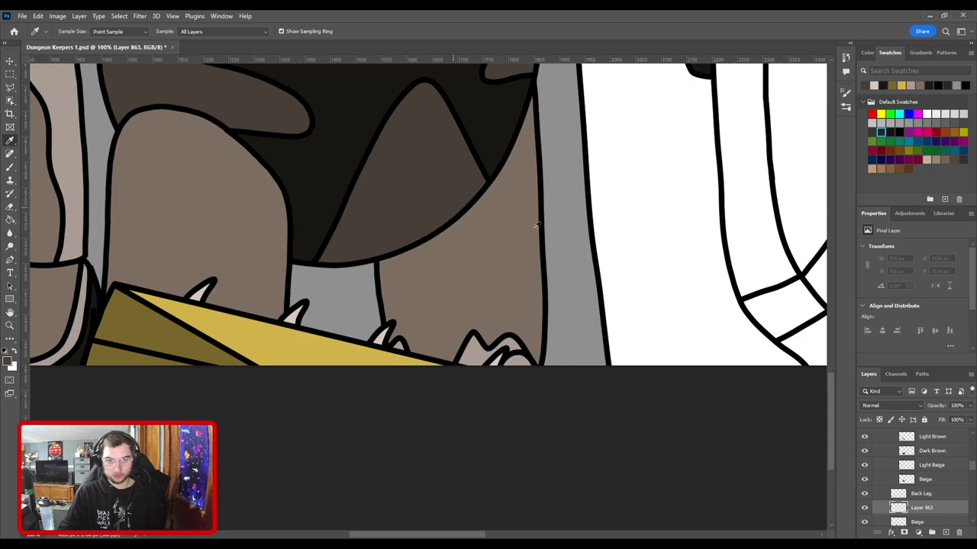
Step: Paint the small rounded knee section at the canvas's lower edge dark brown with the Brush, and save the document
drag(739, 243, 49, 305)
drag(806, 268, 931, 123)
drag(396, 316, 807, 395)
drag(491, 327, 619, 286)
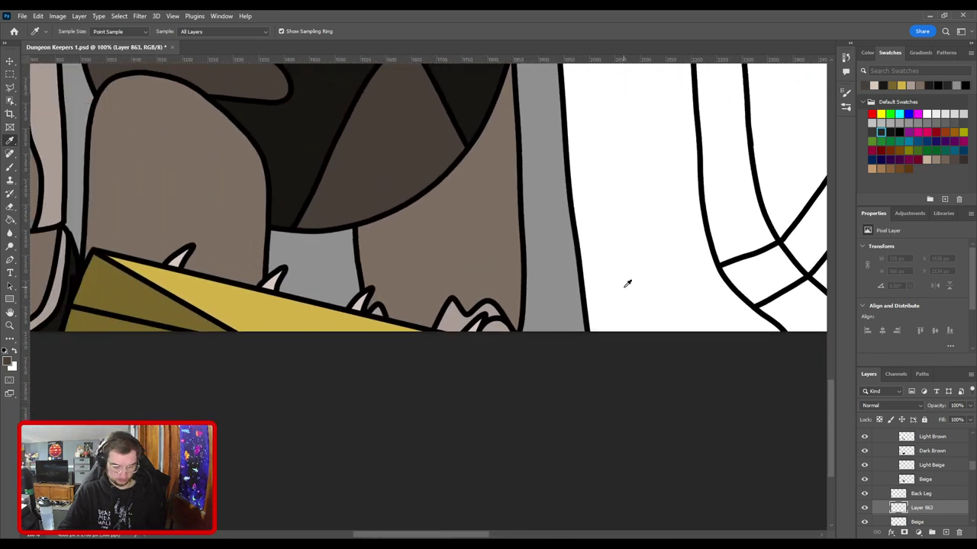
key(b)
key(ctrl+plus)
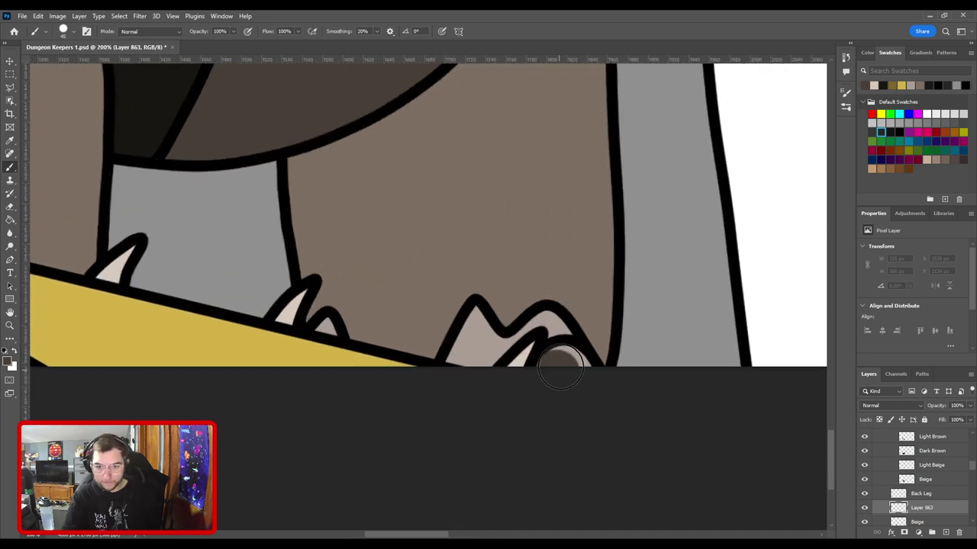
key(ctrl+0)
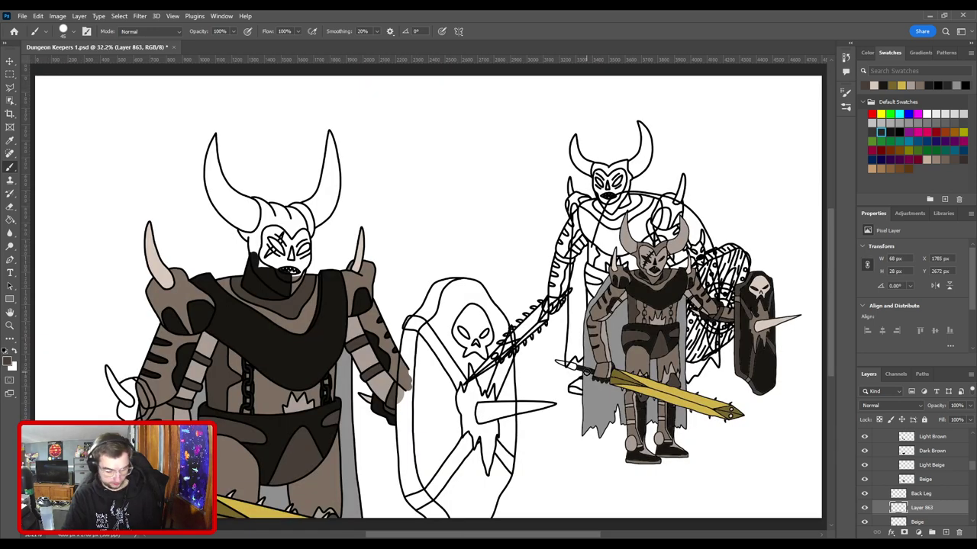
key(ctrl+s)
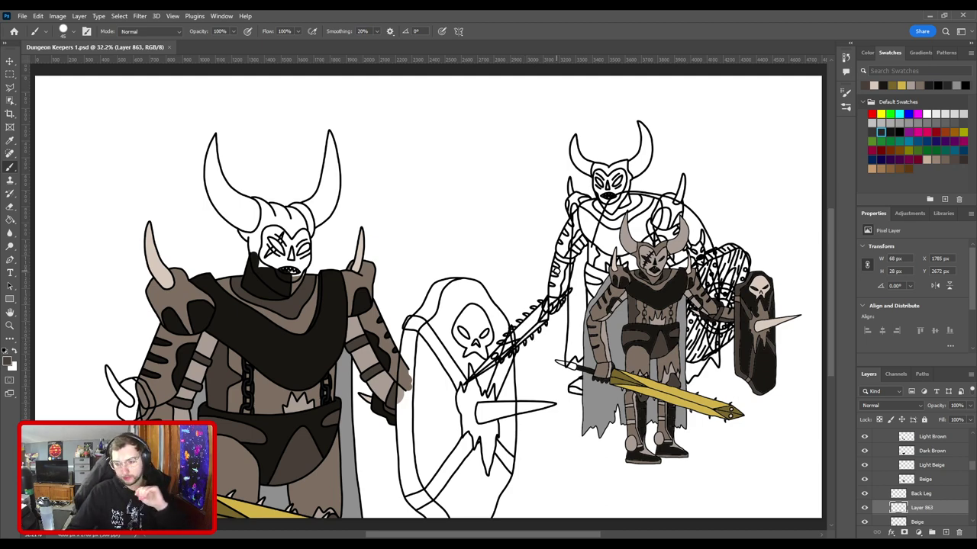
Step: Select the Spike Color layer below Shoulder Pad, toggling the visibility of both layers to check their contents
key(v)
key(ctrl+plus)
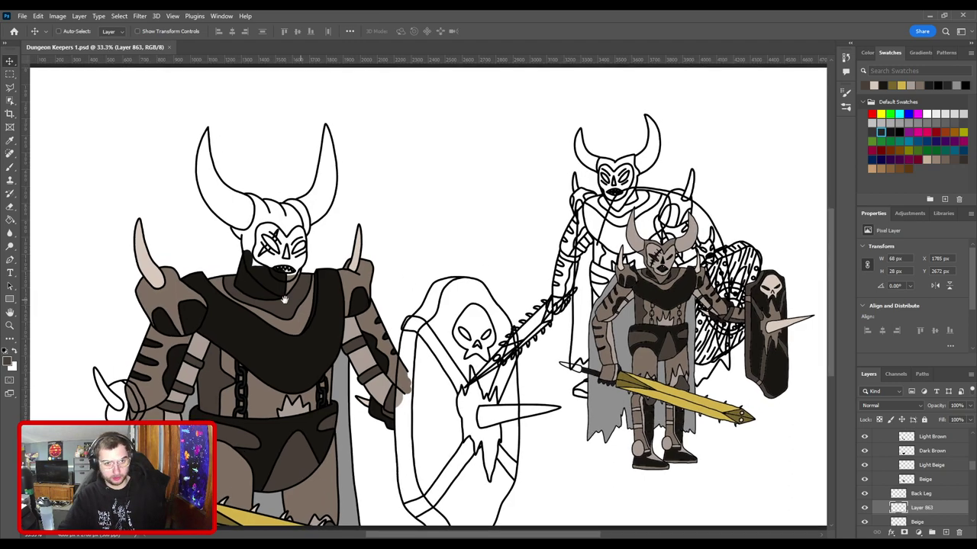
drag(285, 300, 501, 215)
key(ctrl+plus)
key(ctrl+plus)
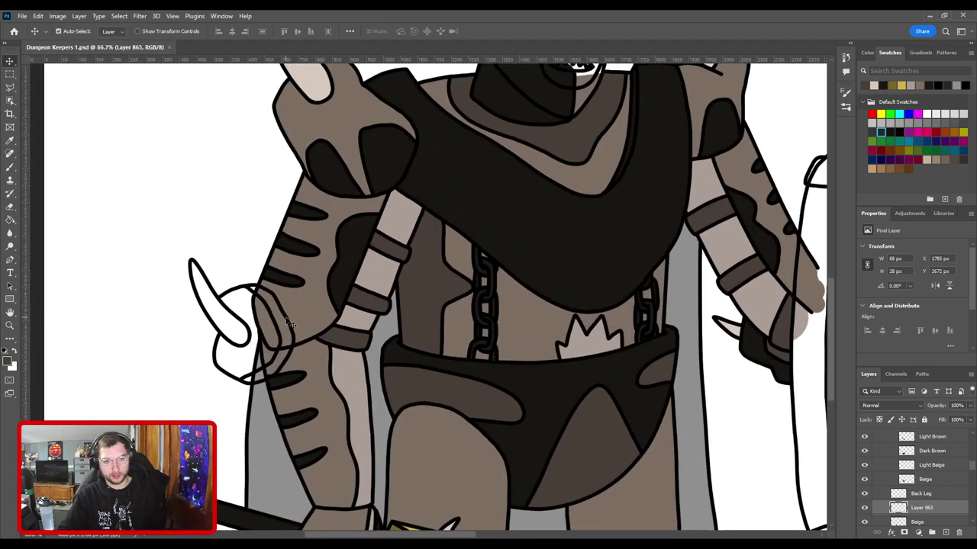
click(288, 322)
key(ctrl+minus)
key(ctrl+minus)
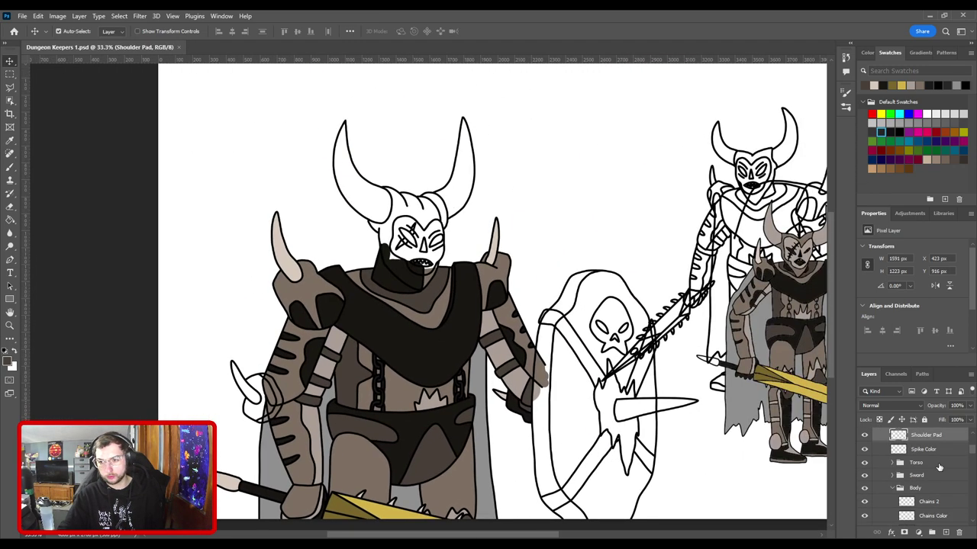
click(941, 452)
click(863, 450)
click(863, 450)
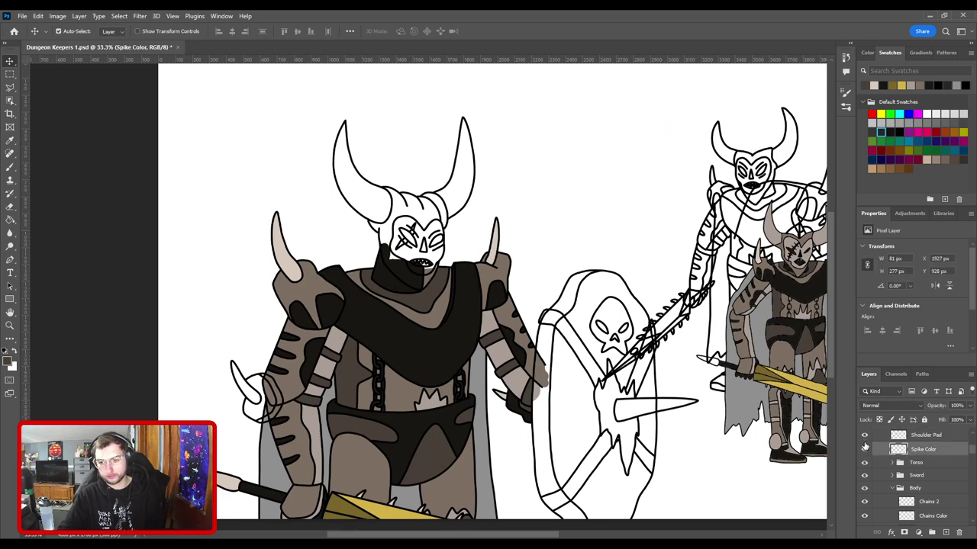
click(864, 436)
click(864, 436)
Step: Sample the light beige from the figure's shoulder spike as the brush color
key(ctrl+plus)
key(ctrl+plus)
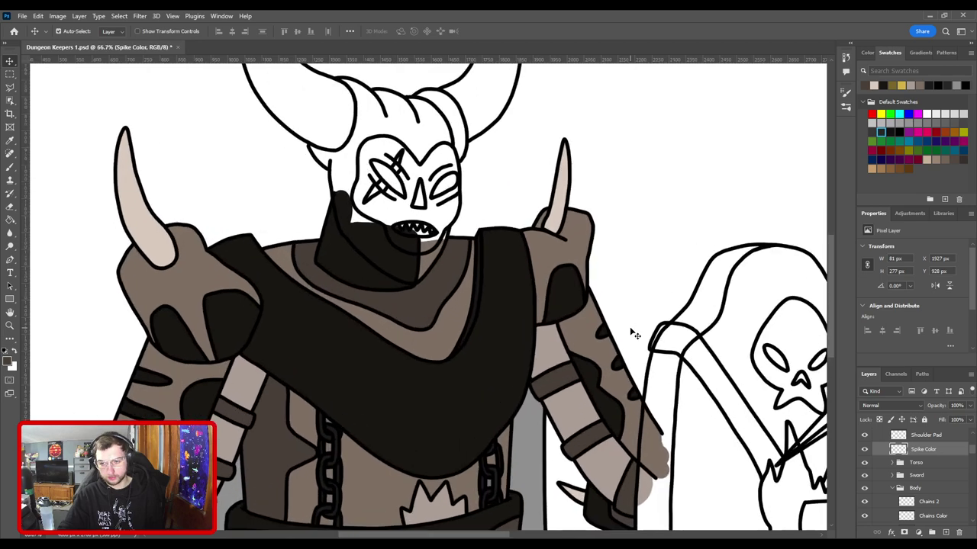
key(i)
click(563, 215)
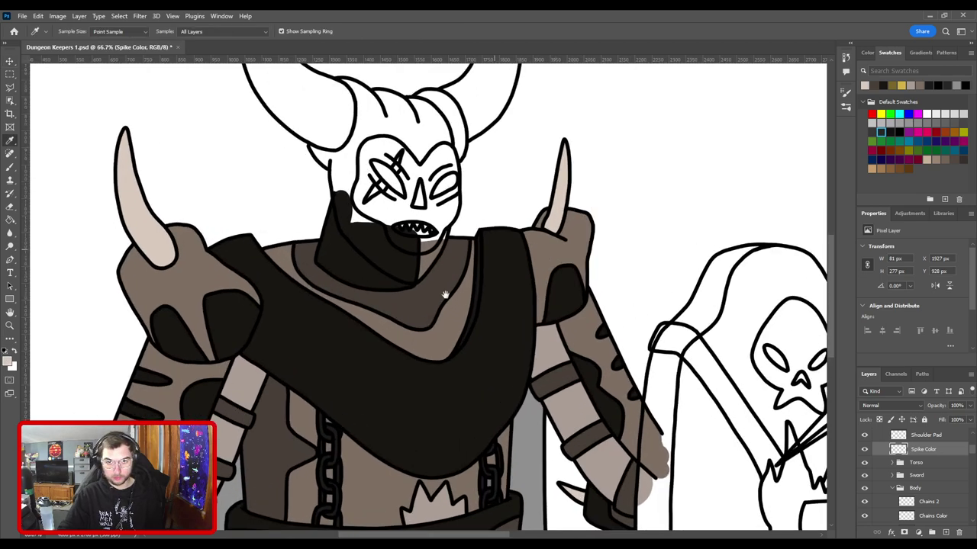
drag(444, 283, 680, 225)
key(b)
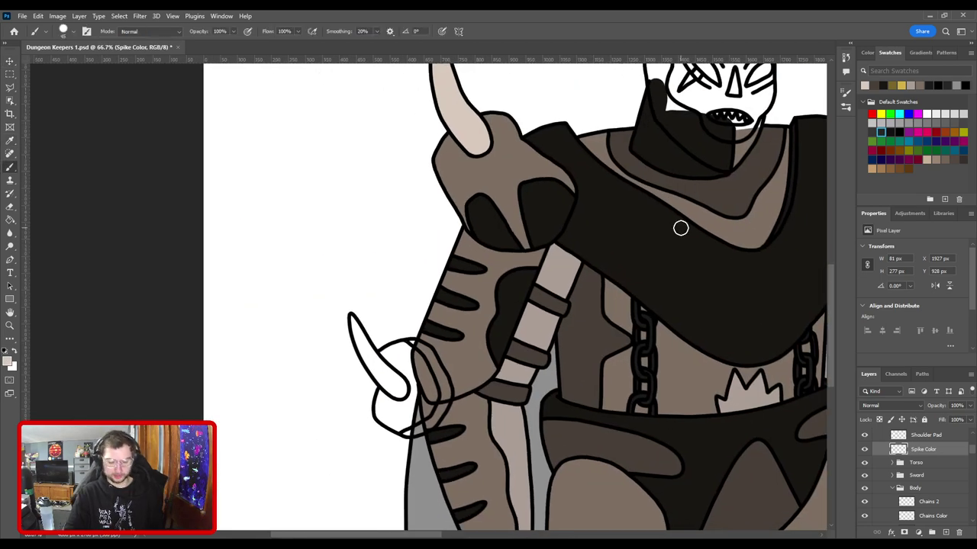
Step: Fill the unpainted elbow spike with the light beige on the Spike Color layer
scroll(415, 299, up, 5)
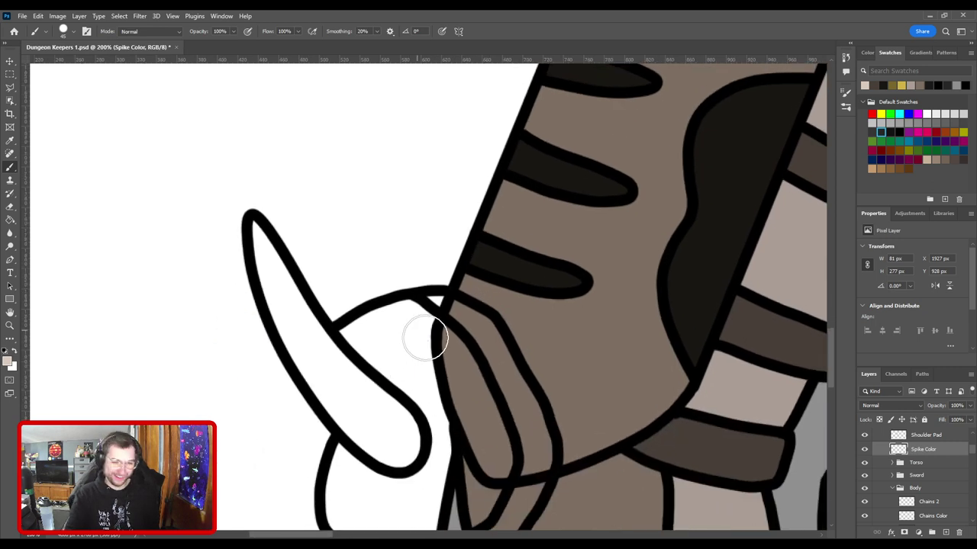
mouse_move(396, 447)
mouse_down()
mouse_move(328, 378)
mouse_move(400, 419)
mouse_move(389, 405)
mouse_move(332, 373)
mouse_move(298, 327)
mouse_move(293, 335)
mouse_move(316, 365)
mouse_move(264, 265)
mouse_move(257, 231)
mouse_up()
key(ctrl+minus)
key(ctrl+minus)
drag(500, 285, 426, 323)
key(ctrl+minus)
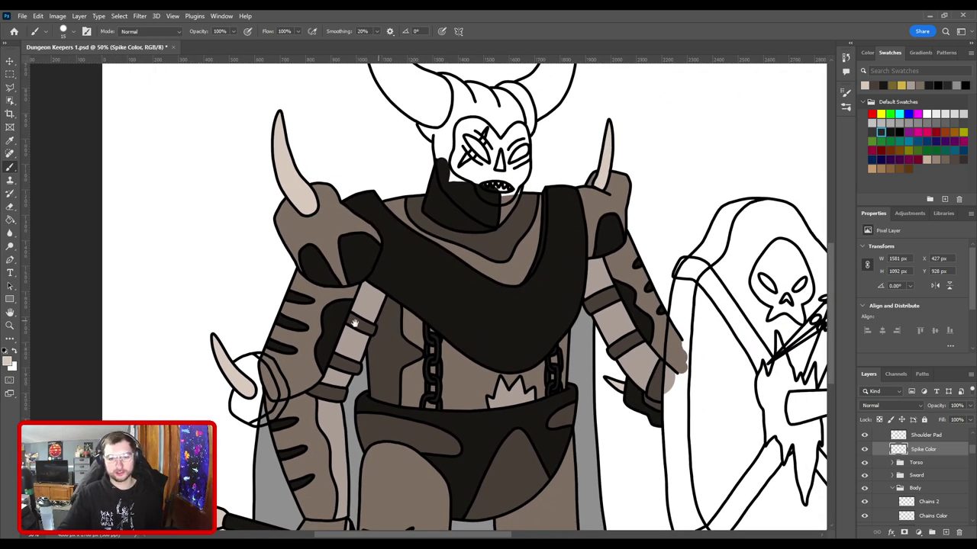
Step: Sample the near-black brown from the hand beside the shield and add a layer named Dark Brown above Spike Color
drag(433, 325, 261, 301)
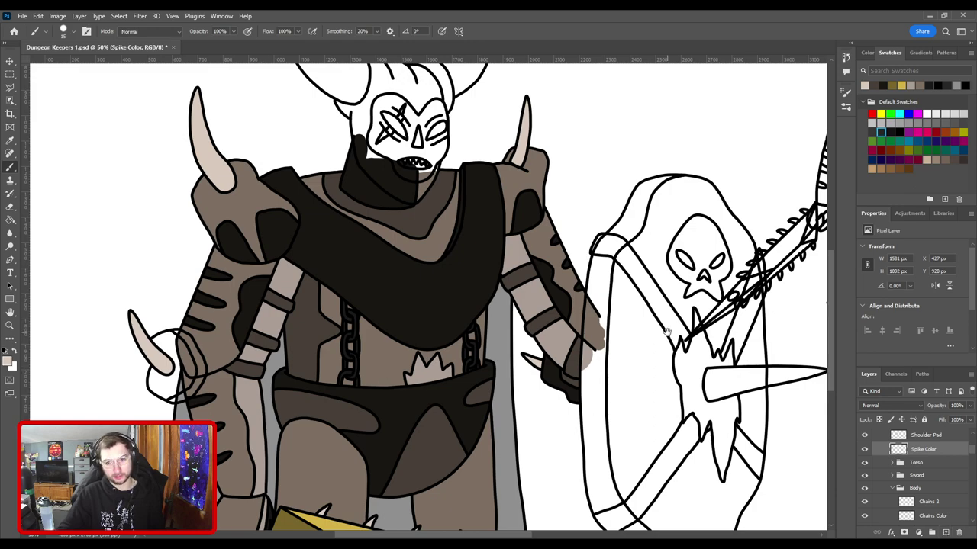
drag(664, 296, 635, 261)
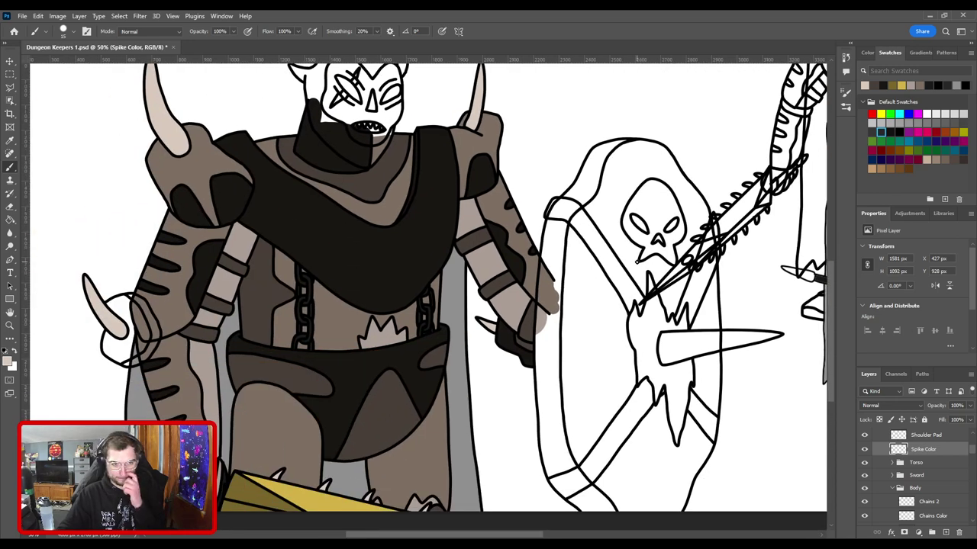
key(i)
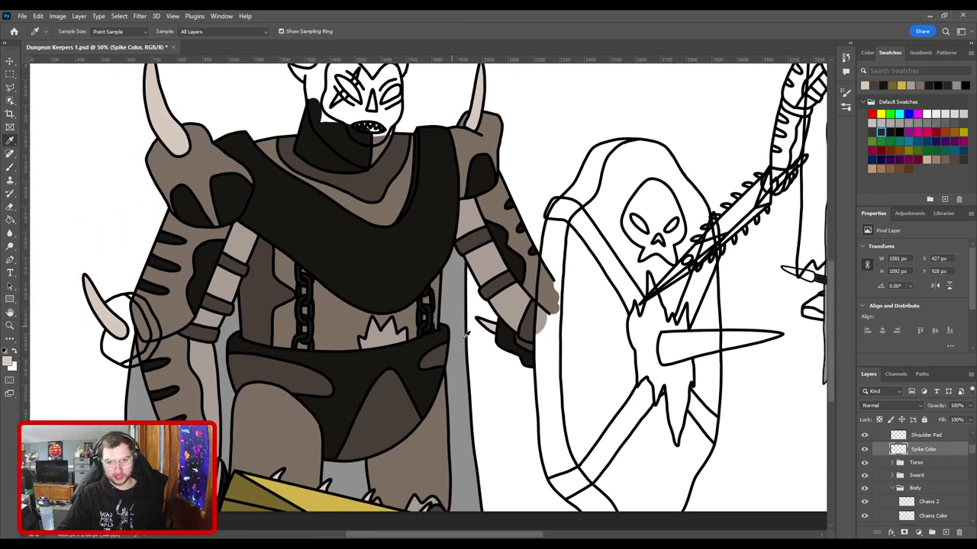
click(506, 333)
click(942, 534)
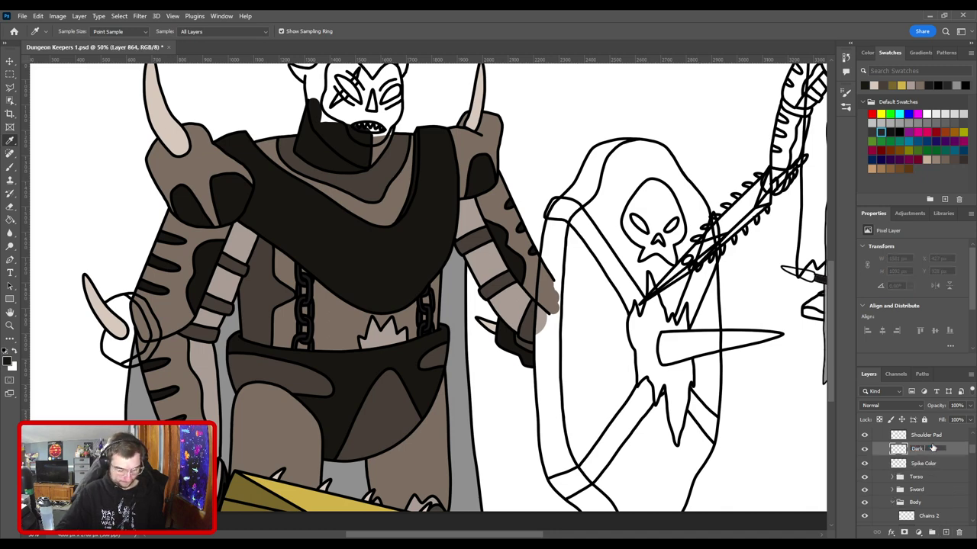
click(933, 448)
text(Dark Brown)
key(Return)
key(b)
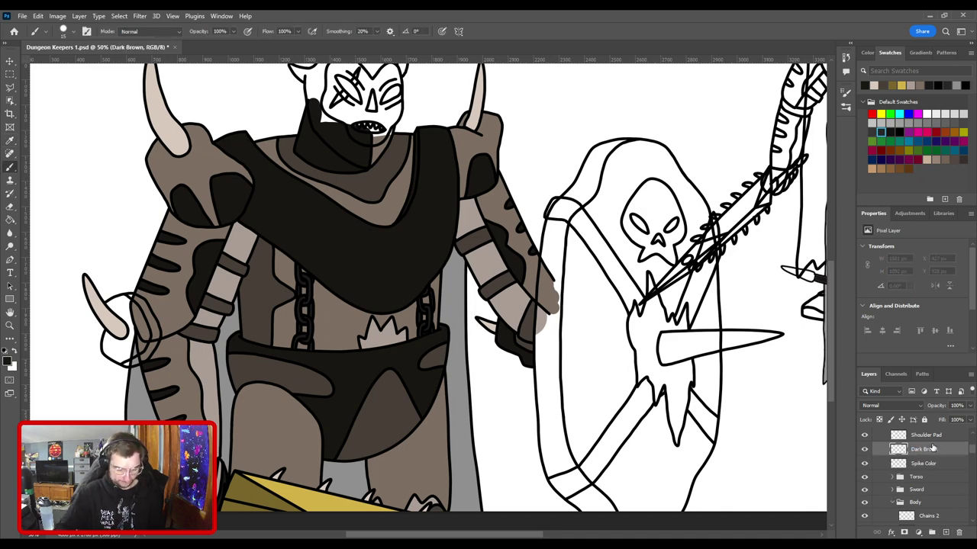
key(ctrl+plus)
drag(344, 360, 751, 286)
scroll(442, 259, up, 2)
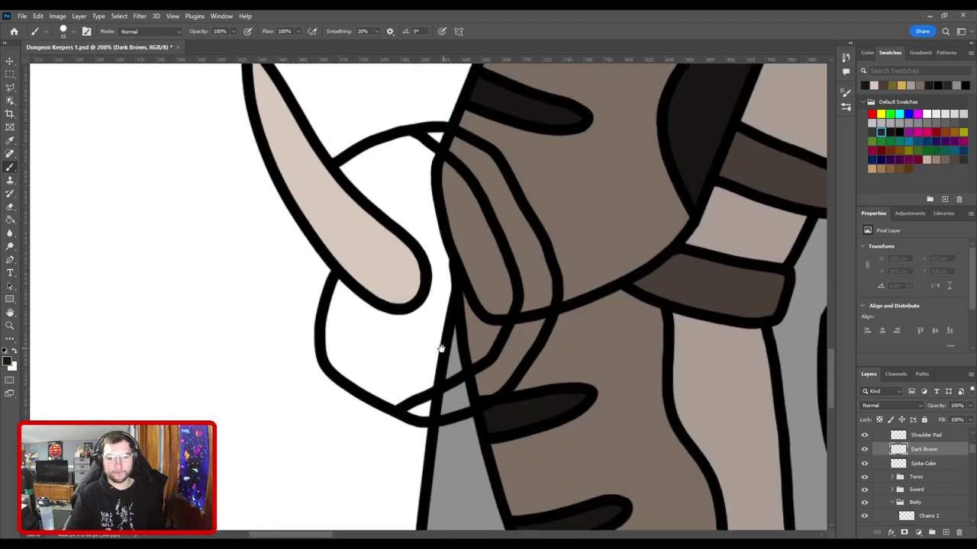
drag(418, 400, 412, 396)
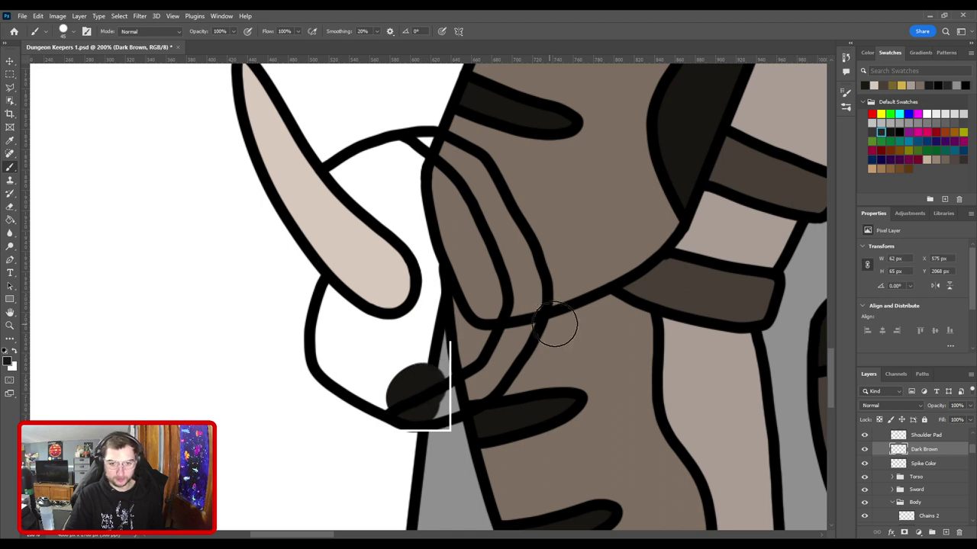
key(ctrl+z)
key(ctrl+z)
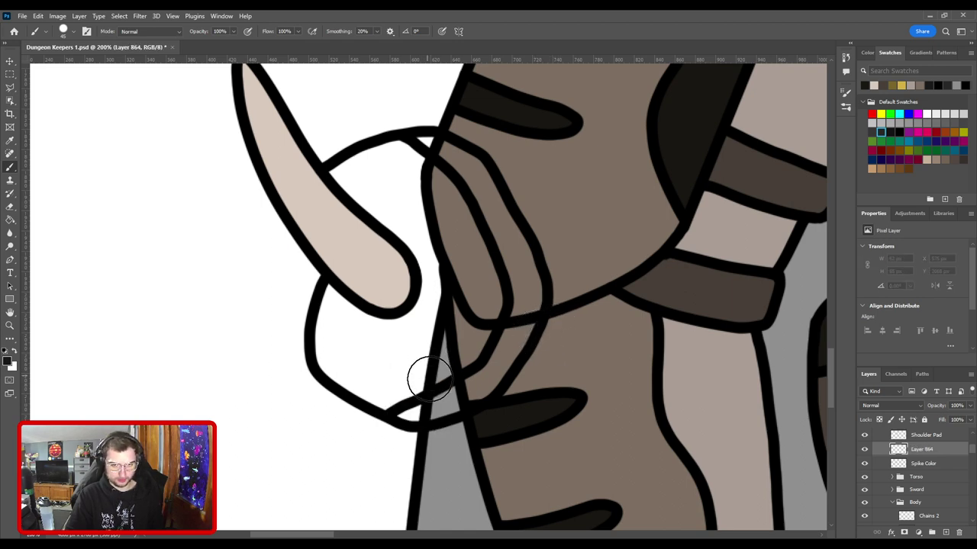
Step: Paint the upper part of the elbow guard near-black brown, with the new color layer placed below Spike Color
mouse_move(419, 393)
mouse_down()
mouse_move(351, 369)
mouse_move(333, 334)
mouse_move(360, 265)
mouse_move(364, 221)
mouse_move(350, 180)
mouse_move(379, 159)
mouse_move(429, 155)
mouse_move(473, 179)
mouse_move(519, 277)
mouse_move(519, 318)
mouse_move(458, 389)
mouse_move(423, 394)
mouse_move(475, 389)
mouse_move(506, 399)
mouse_up()
key(ctrl+bracketleft)
mouse_move(453, 343)
mouse_down()
mouse_move(438, 375)
mouse_move(388, 224)
mouse_move(442, 194)
mouse_move(459, 359)
mouse_move(435, 283)
mouse_move(469, 280)
mouse_move(410, 349)
mouse_move(374, 359)
mouse_up()
key(ctrl+minus)
key(ctrl+minus)
key(ctrl+minus)
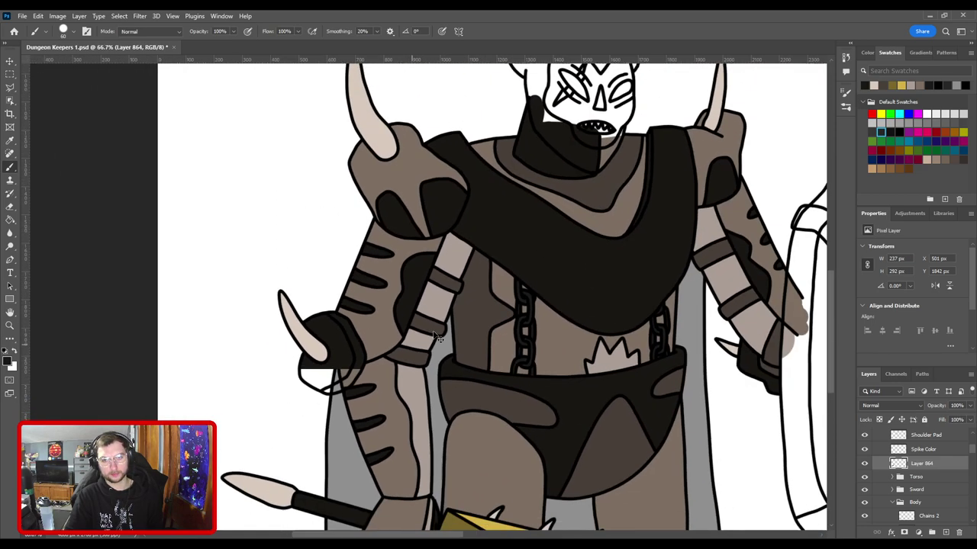
Step: Finish filling the lower part of the elbow guard with the near-black brown and rename its layer Dark Brown
mouse_move(492, 293)
mouse_down()
mouse_move(346, 329)
mouse_move(341, 319)
mouse_move(482, 310)
mouse_up()
key(ctrl+minus)
key(ctrl+minus)
key(ctrl+plus)
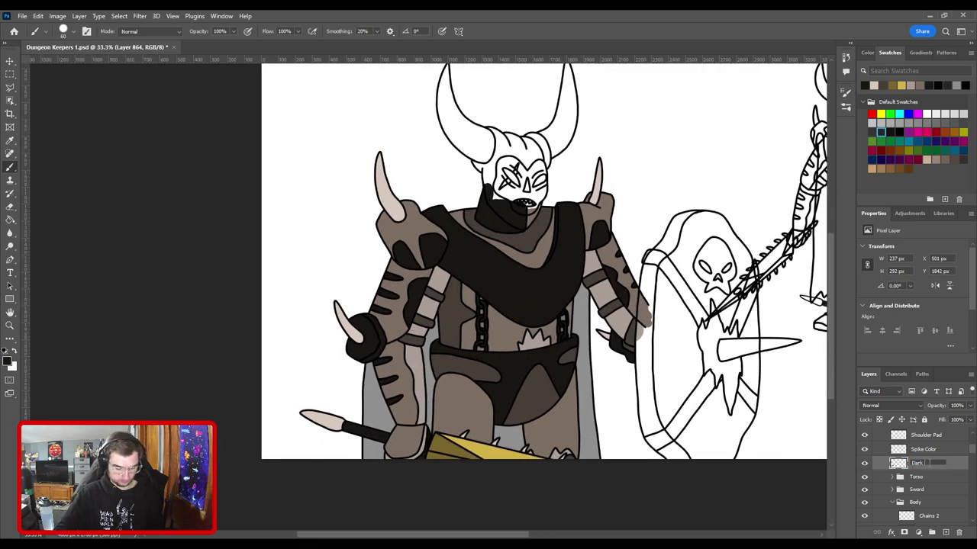
key(Return)
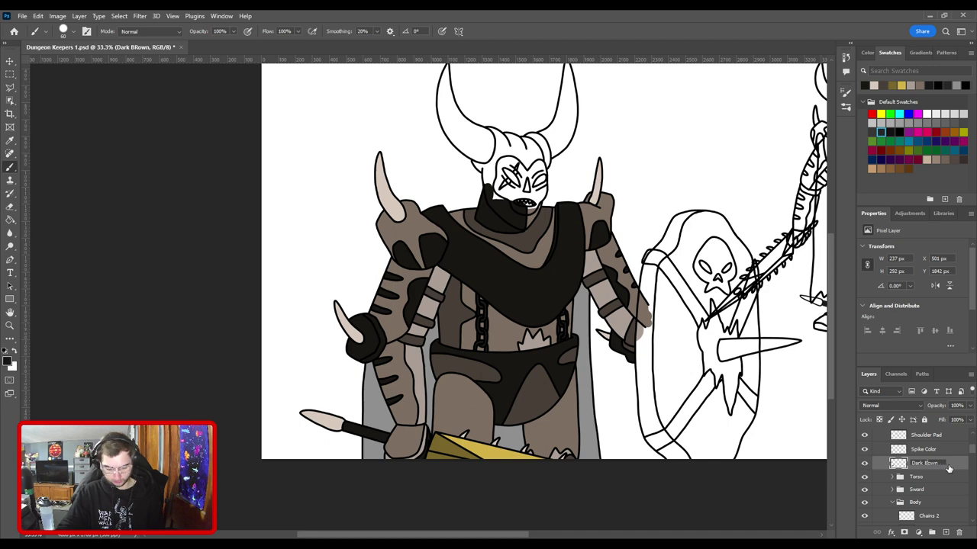
Step: Name the near-black layer Dark Brown, add a new layer above it, and sample the medium-dark brown from the arm band beside the shield
text(Dark Brown)
key(Return)
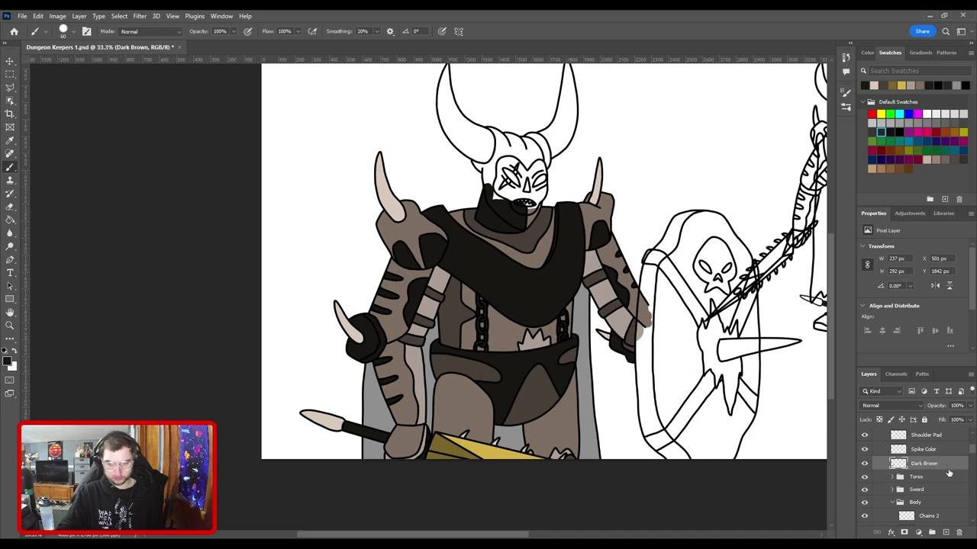
click(945, 532)
key(i)
mouse_move(626, 405)
mouse_down()
mouse_move(453, 359)
mouse_move(469, 407)
mouse_up()
click(461, 309)
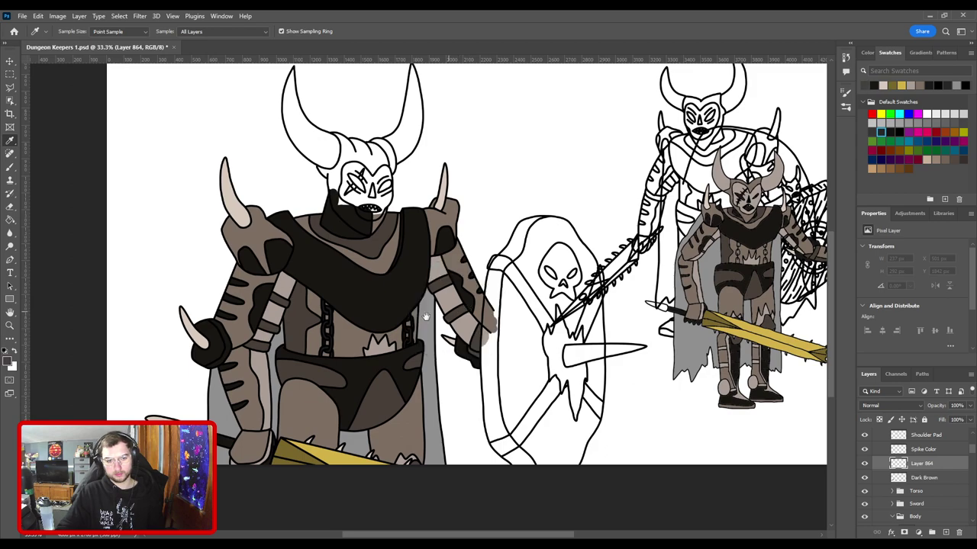
Step: Paint the inner rim of the spiked elbow guard with the sampled brown on the new layer
drag(304, 347, 478, 301)
key(b)
key(ctrl+plus)
key(ctrl+plus)
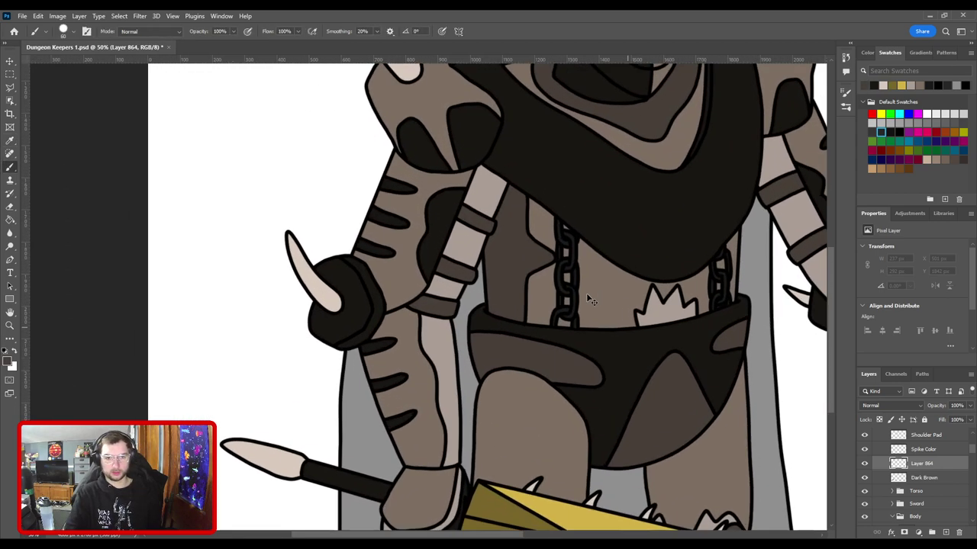
key(ctrl+plus)
drag(461, 343, 650, 330)
key(ctrl+plus)
key(ctrl+plus)
key(bracketleft)
key(bracketleft)
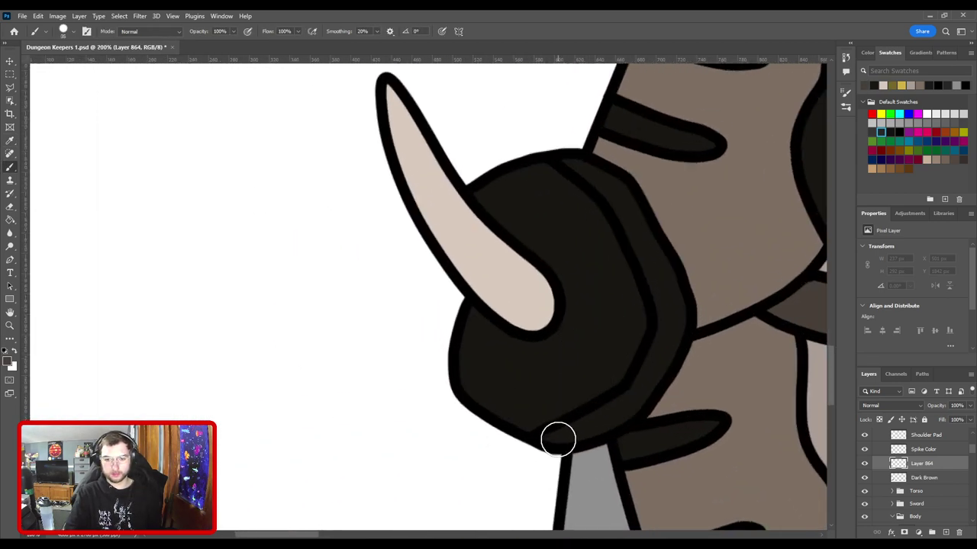
mouse_move(551, 438)
mouse_down()
mouse_move(640, 390)
mouse_move(670, 314)
mouse_move(623, 202)
mouse_move(570, 161)
mouse_up()
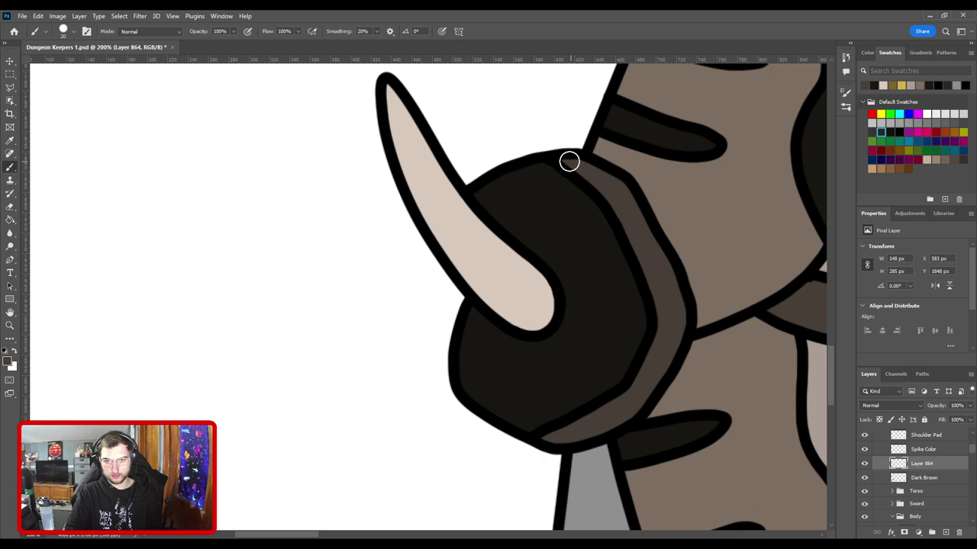
Step: Touch up the remaining gaps along the elbow guard's rim with the same brown and rename its layer Light Brown
key([)
drag(640, 258, 544, 211)
key(])
key(])
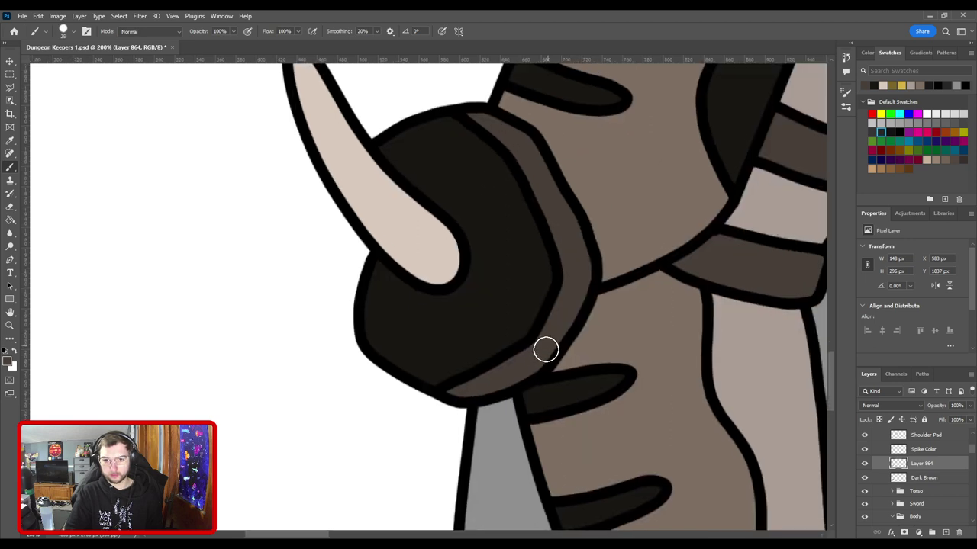
drag(579, 276, 560, 200)
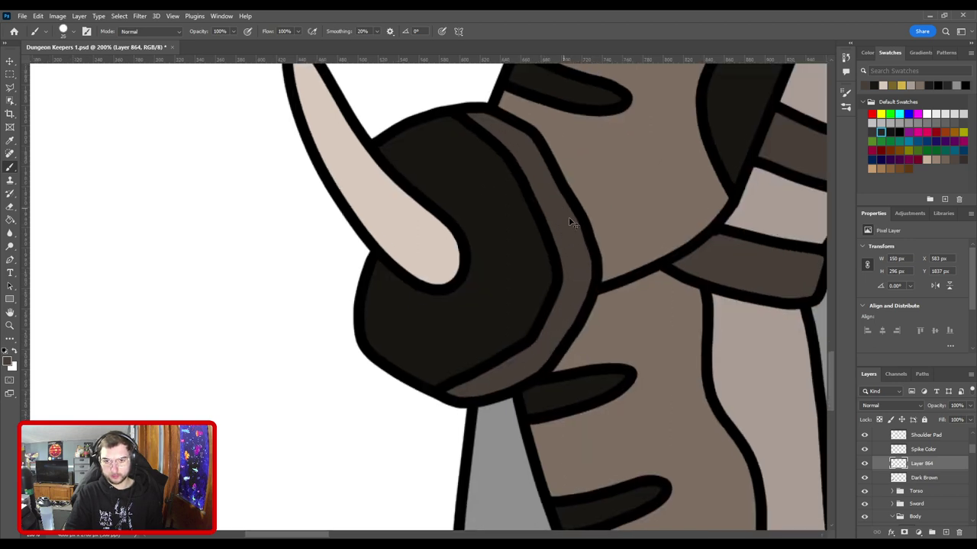
key(ctrl+minus)
key(ctrl+minus)
drag(593, 291, 512, 358)
key(ctrl+minus)
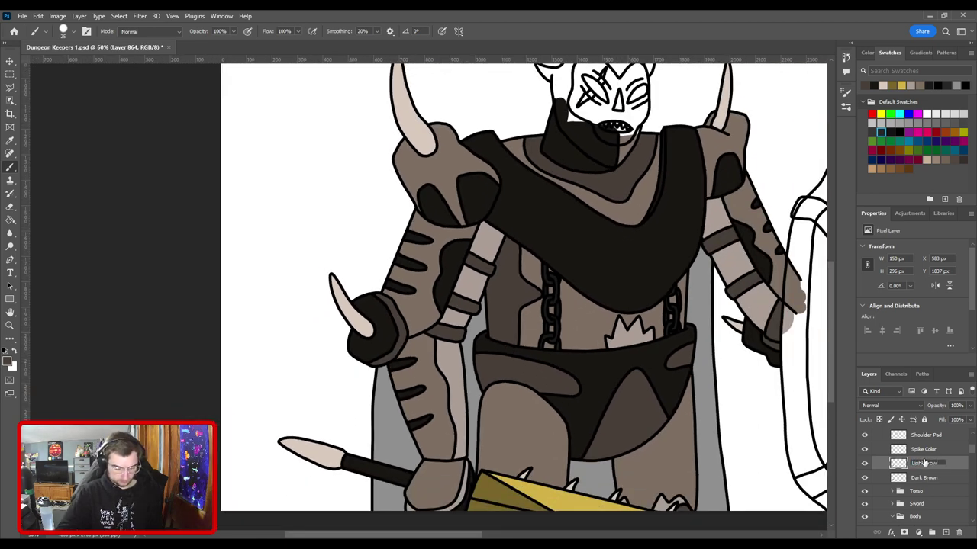
key(Return)
Step: Move on to the large figure's head and select its Head layer from the canvas
key(ctrl+minus)
drag(540, 279, 418, 298)
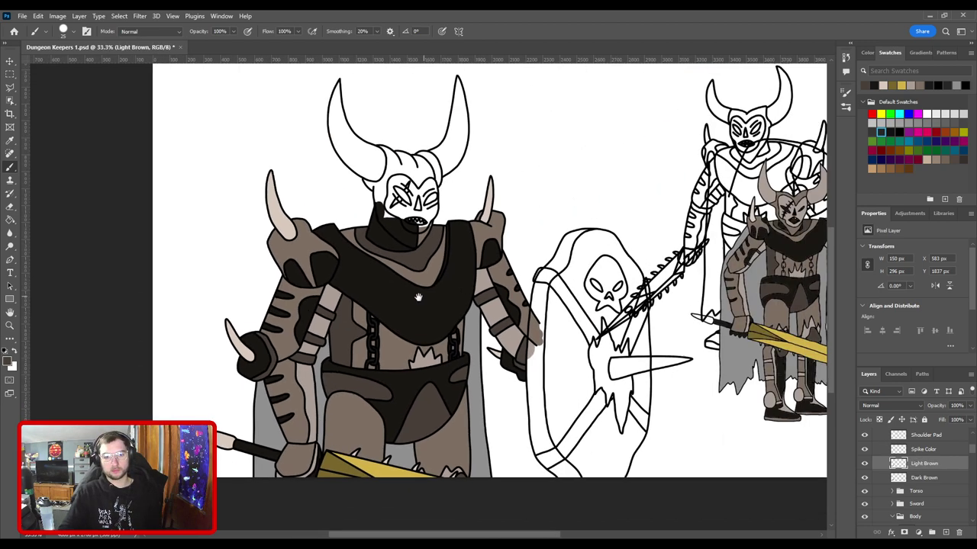
drag(411, 235, 498, 341)
key(ctrl+plus)
key(ctrl+plus)
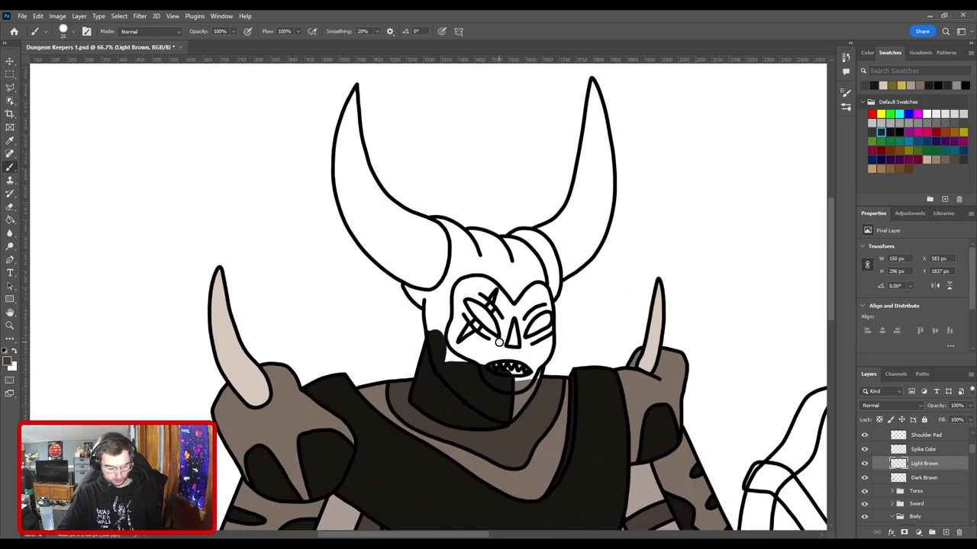
key(v)
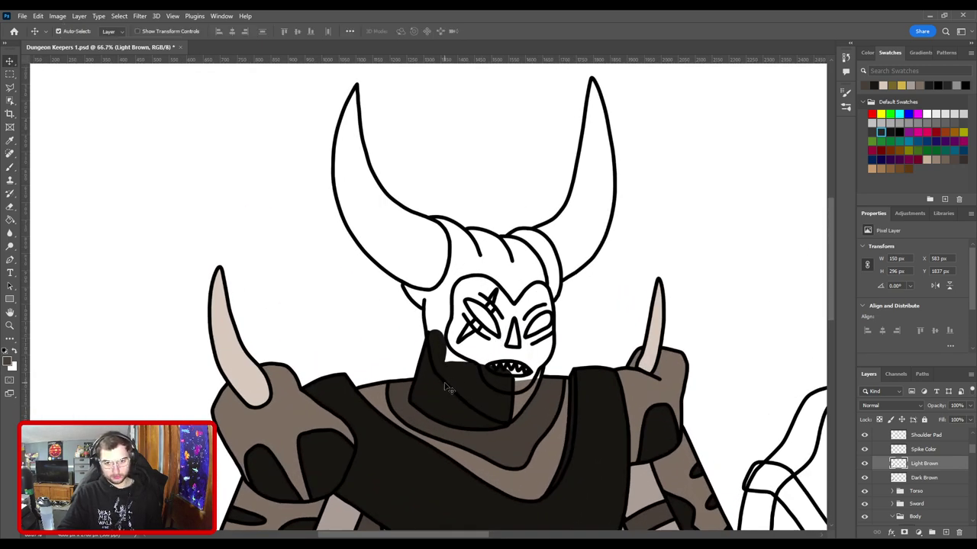
click(448, 388)
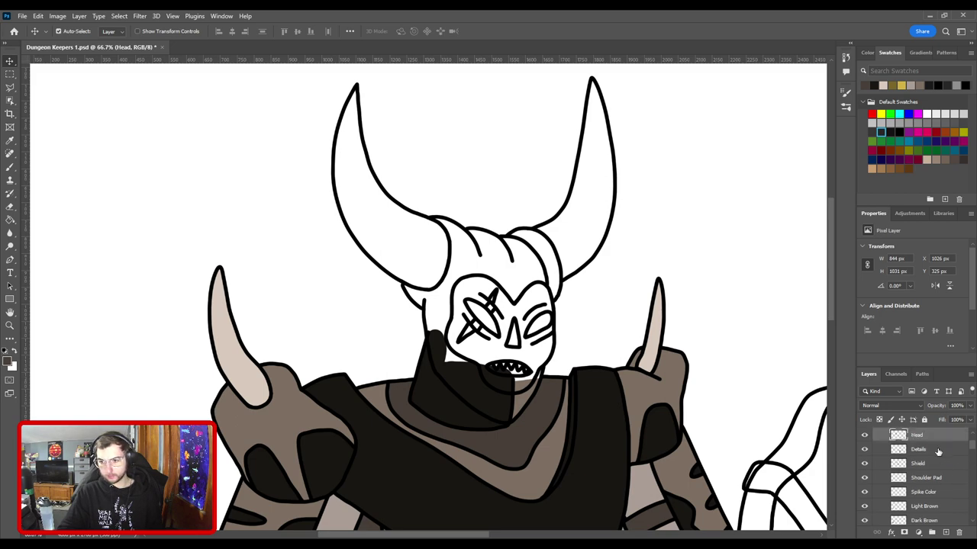
Step: Check what the Details layer contains, and group the Details and Shield layers into a group named Shield
click(918, 449)
key(ctrl+minus)
key(ctrl+minus)
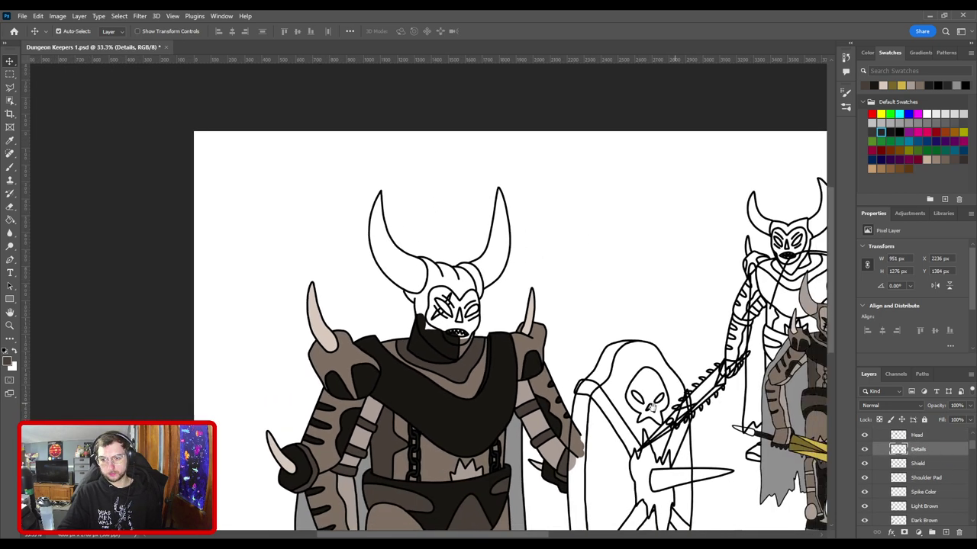
click(864, 449)
click(865, 449)
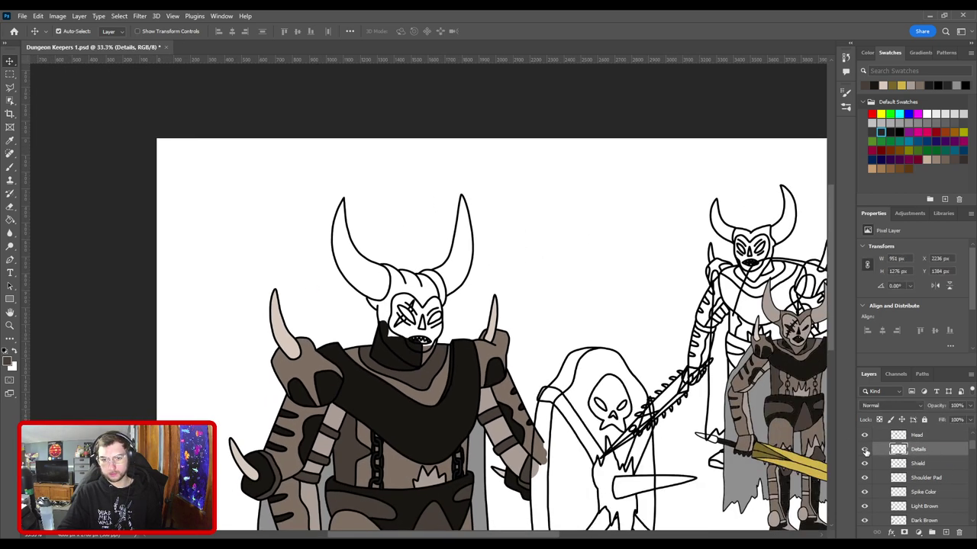
shift+click(925, 465)
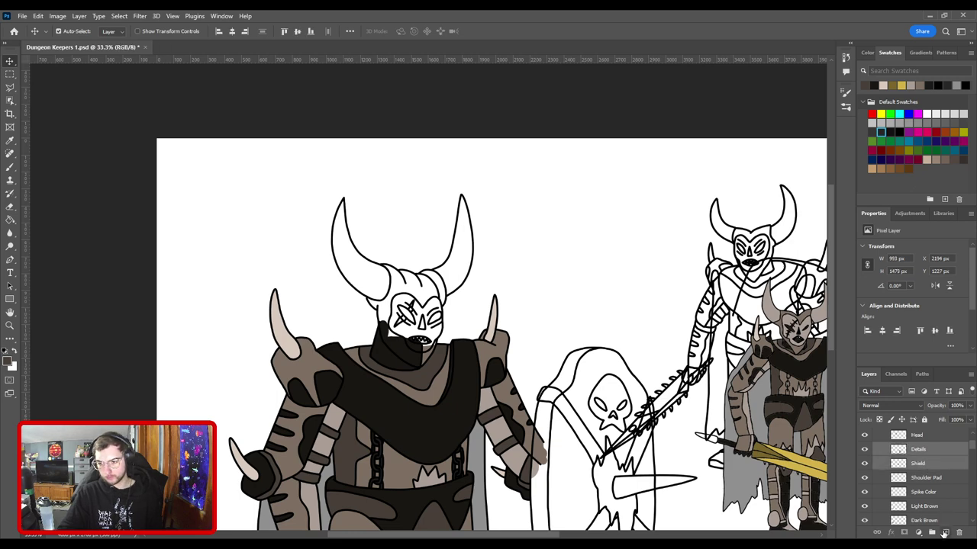
click(931, 533)
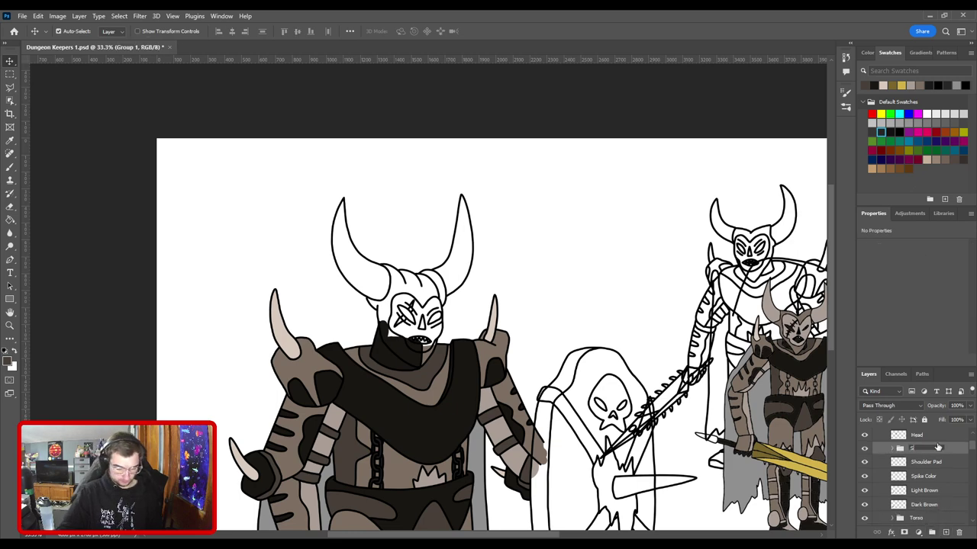
text(Shield)
key(Return)
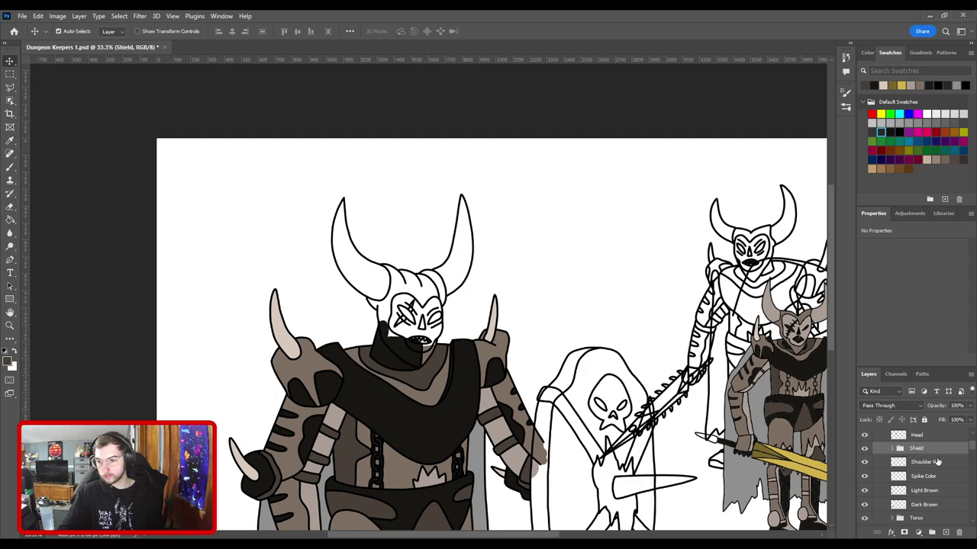
Step: Group the Shoulder Pad, Spike Color, Light Brown and Dark Brown layers into a group named Shoulder Pad
click(939, 462)
shift+click(928, 505)
click(931, 532)
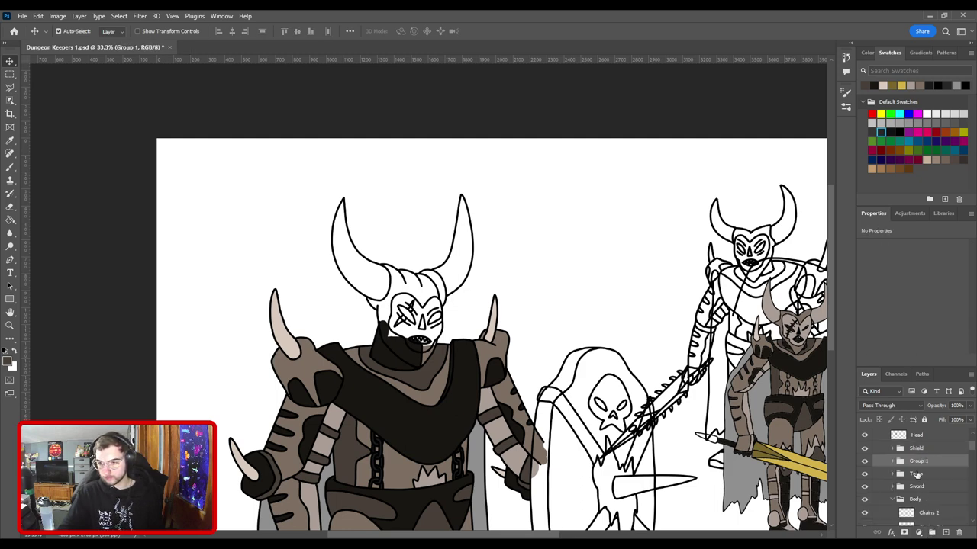
text(Sh)
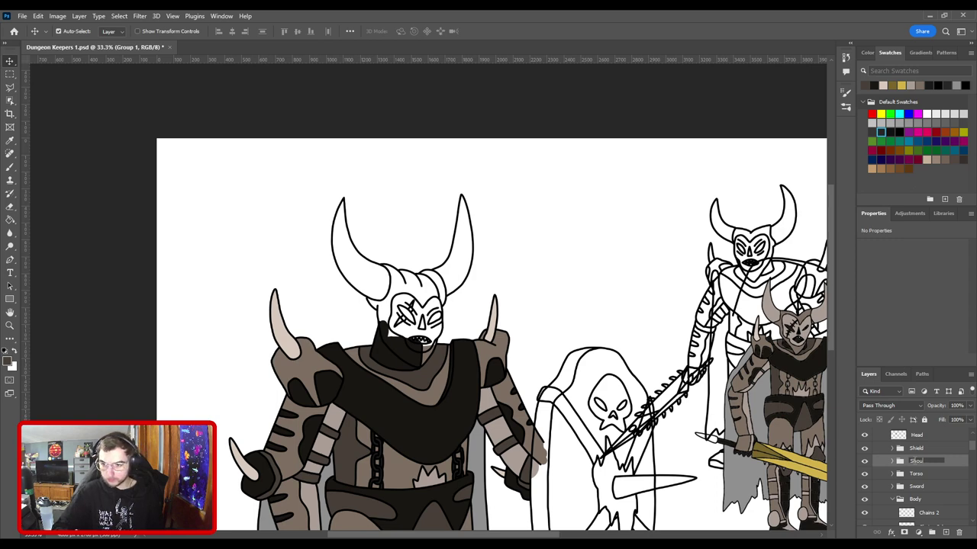
text(oulder Pa)
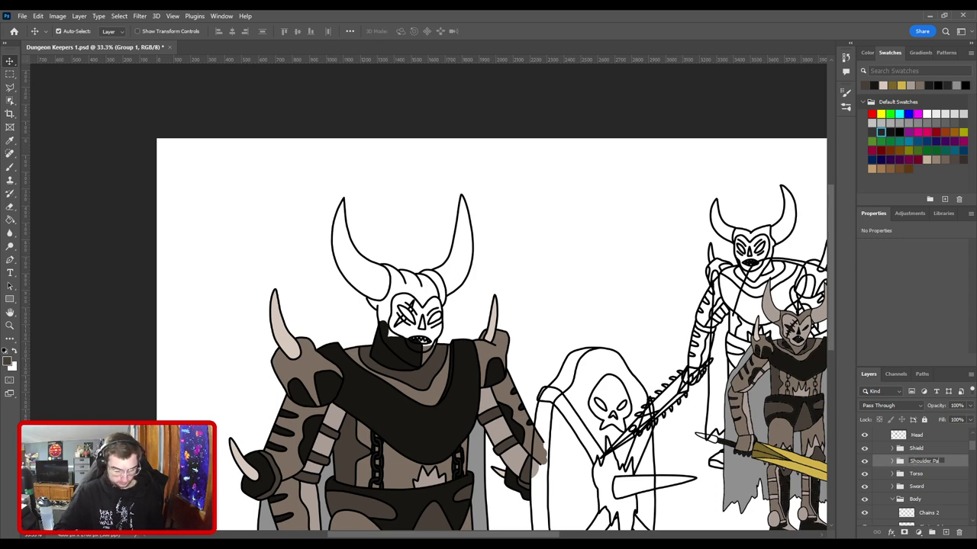
text(d)
key(Return)
Step: Add a new layer above the Shield group and sample the grayish brown from the figure's chest for the brush
click(918, 450)
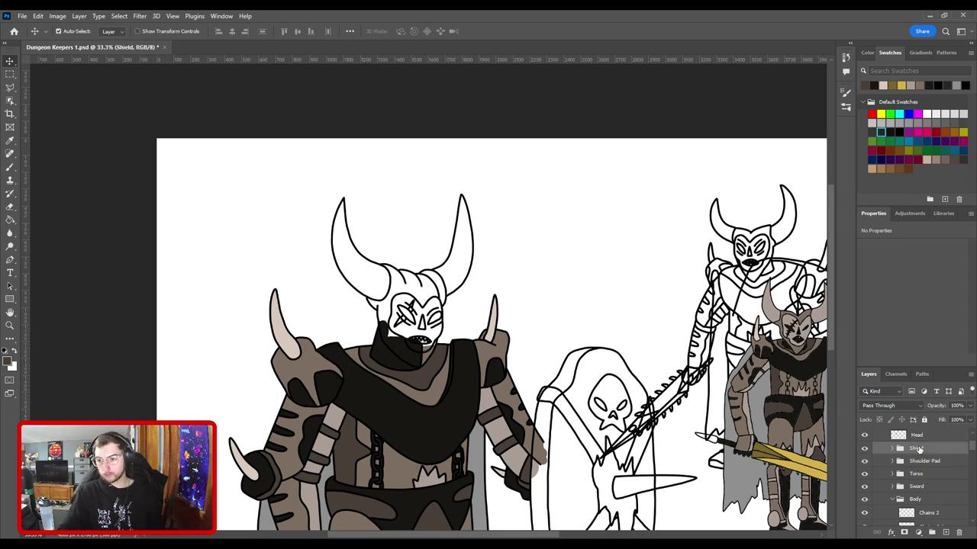
click(946, 534)
scroll(445, 387, right, 4)
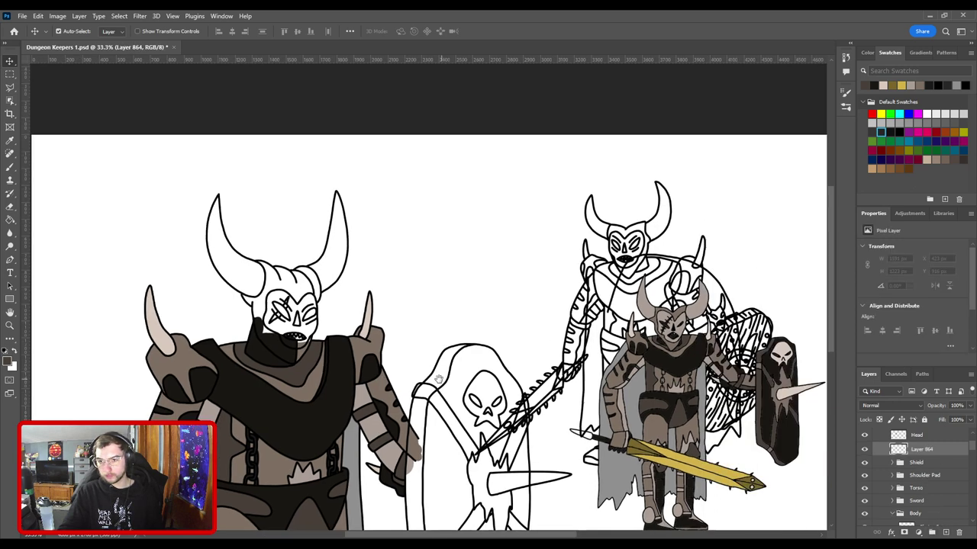
key(i)
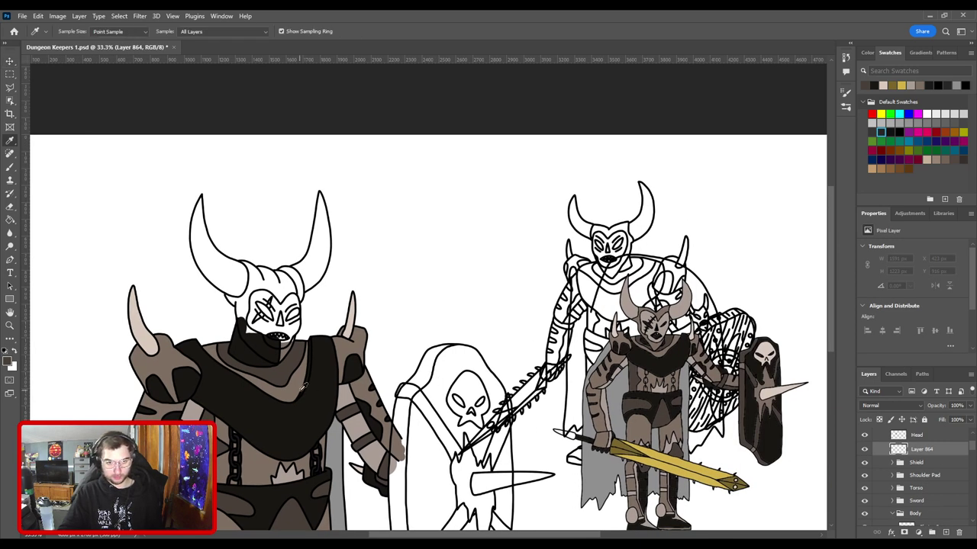
click(296, 389)
key(b)
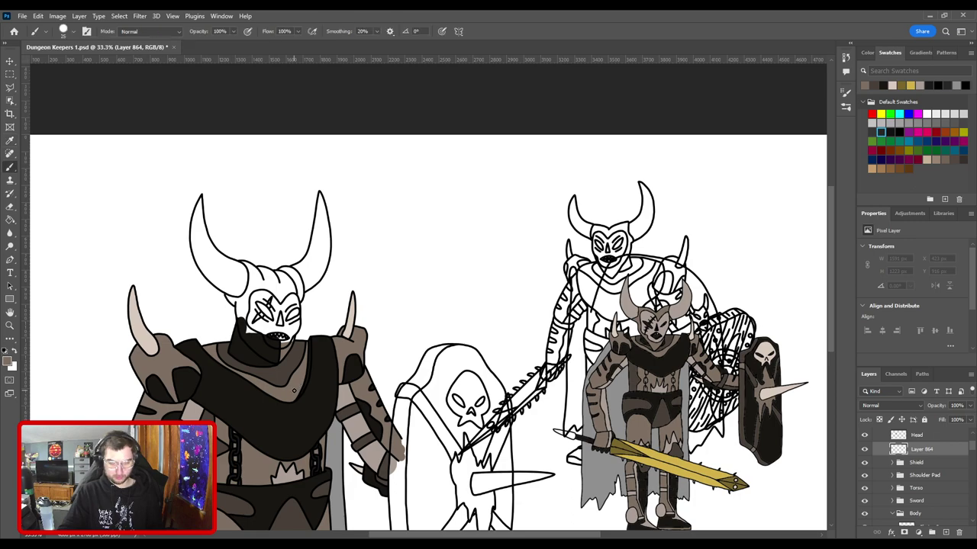
Step: Paint the neck, jaw and outer parts of the large figure's head with the grayish brown
key(ctrl+plus)
drag(582, 278, 632, 266)
scroll(632, 264, up, 4)
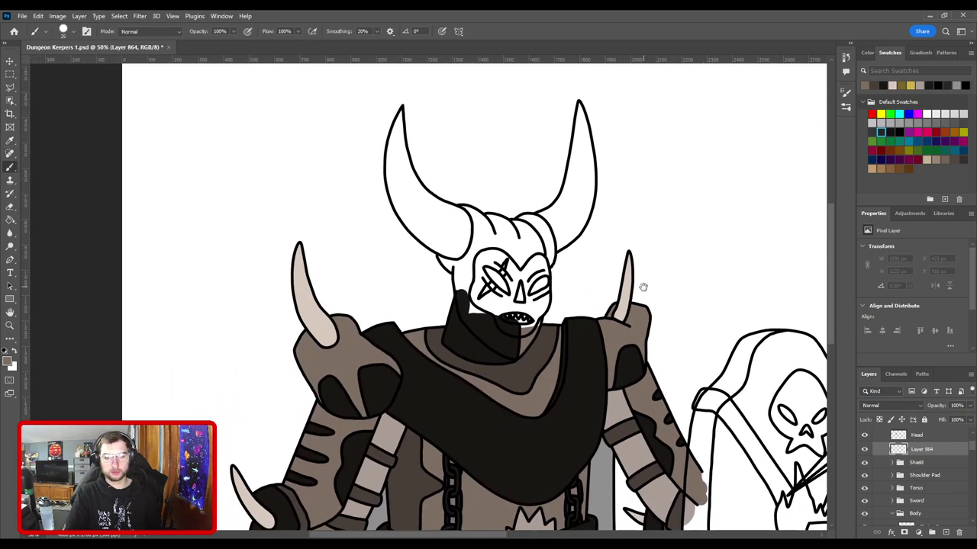
drag(521, 301, 428, 239)
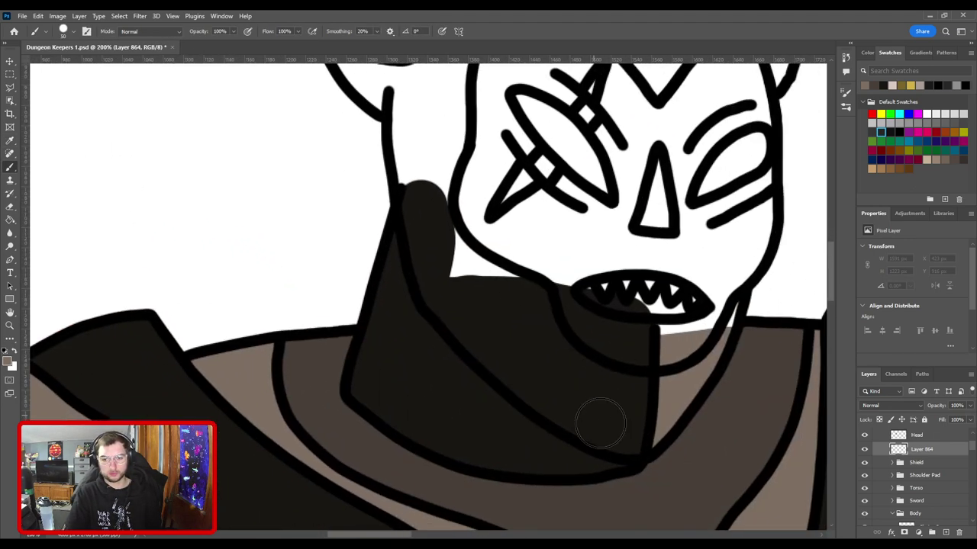
mouse_move(635, 421)
mouse_down()
mouse_move(698, 328)
mouse_move(709, 239)
mouse_up()
mouse_move(621, 414)
mouse_down()
mouse_move(588, 403)
mouse_move(604, 405)
mouse_move(571, 388)
mouse_move(523, 344)
mouse_move(497, 301)
mouse_move(459, 274)
mouse_move(580, 390)
mouse_move(566, 374)
mouse_up()
mouse_move(561, 316)
mouse_down()
mouse_move(554, 240)
mouse_move(608, 367)
mouse_up()
mouse_move(601, 357)
mouse_down()
mouse_move(550, 330)
mouse_move(536, 300)
mouse_move(596, 254)
mouse_move(571, 288)
mouse_move(600, 215)
mouse_move(588, 171)
mouse_move(598, 161)
mouse_move(657, 199)
mouse_move(674, 277)
mouse_move(703, 265)
mouse_move(445, 303)
mouse_move(460, 245)
mouse_move(450, 233)
mouse_move(518, 260)
mouse_move(618, 235)
mouse_move(643, 252)
mouse_move(669, 328)
mouse_move(643, 432)
mouse_up()
mouse_move(645, 465)
mouse_down()
mouse_move(585, 238)
mouse_move(592, 310)
mouse_move(573, 338)
mouse_move(564, 320)
mouse_move(619, 384)
mouse_up()
key(ctrl+minus)
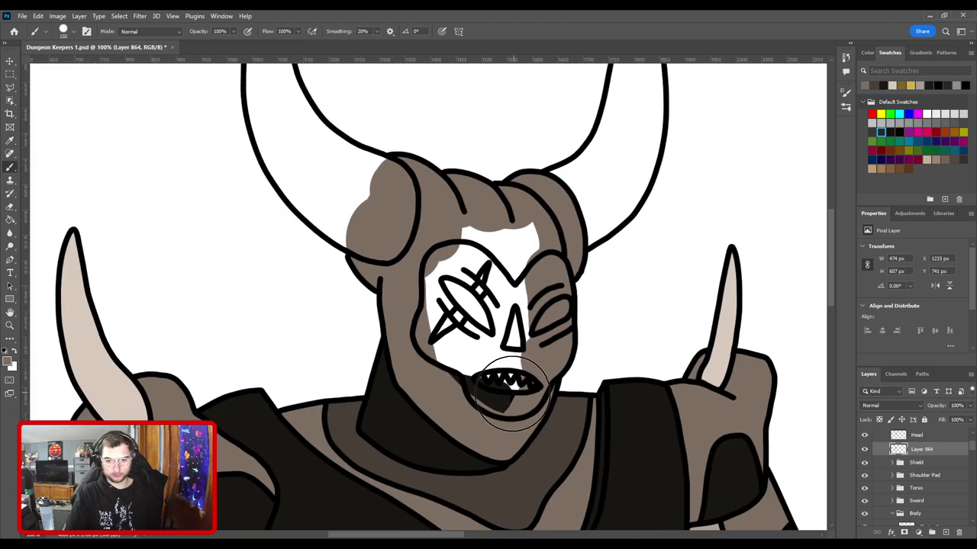
Step: Fill the remaining white areas of the face with the grayish brown and rename the layer Beige
mouse_move(449, 336)
mouse_down()
mouse_move(451, 276)
mouse_move(477, 232)
mouse_move(518, 238)
mouse_move(509, 344)
mouse_move(487, 297)
mouse_up()
key(ctrl+minus)
key(ctrl+minus)
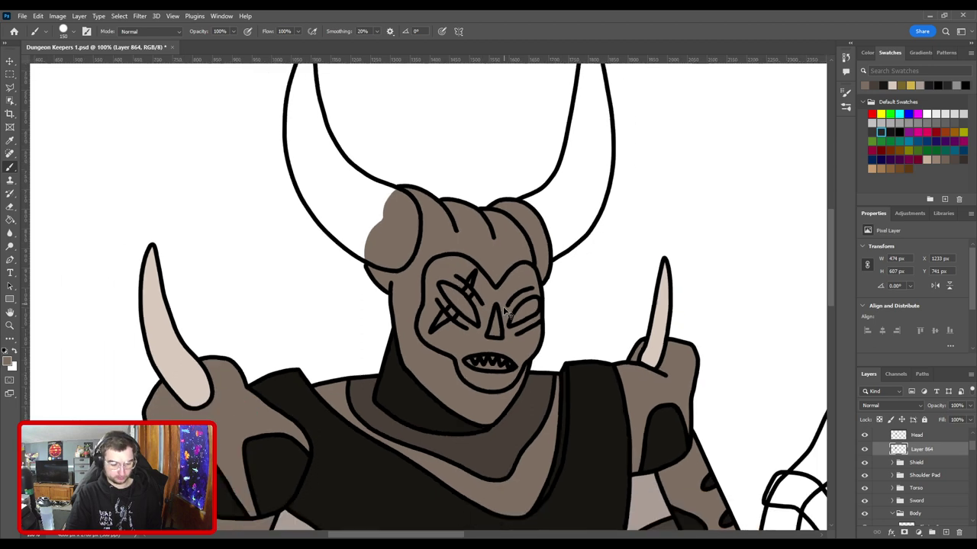
drag(423, 288, 135, 332)
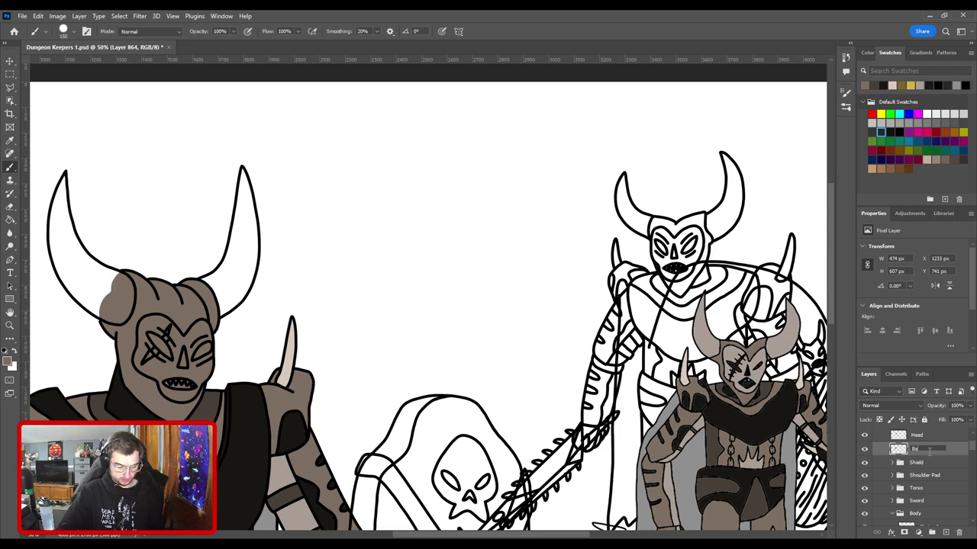
click(929, 451)
text(Beige)
key(Return)
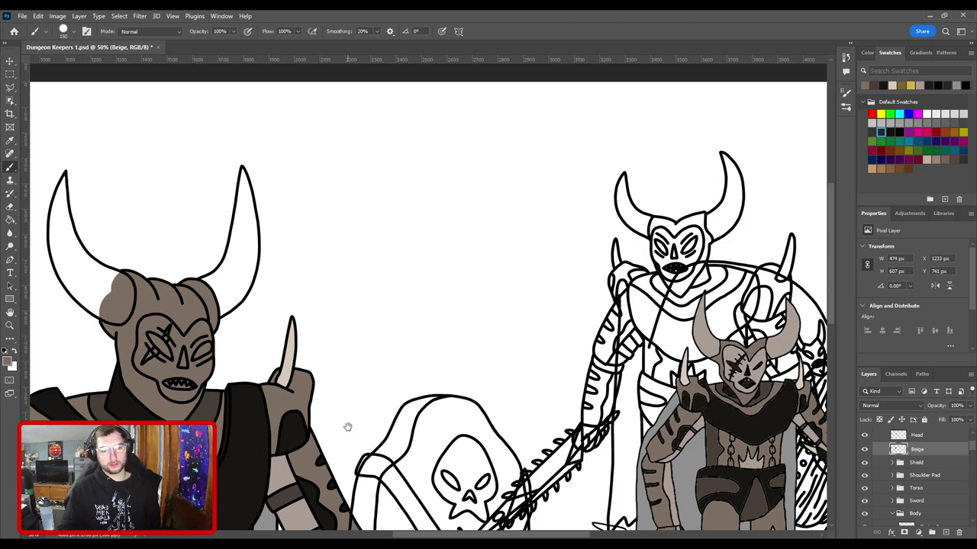
Step: Sample the light grayish beige from the large figure's arm and add a new layer named Light Beige above the Beige layer
drag(245, 304, 482, 246)
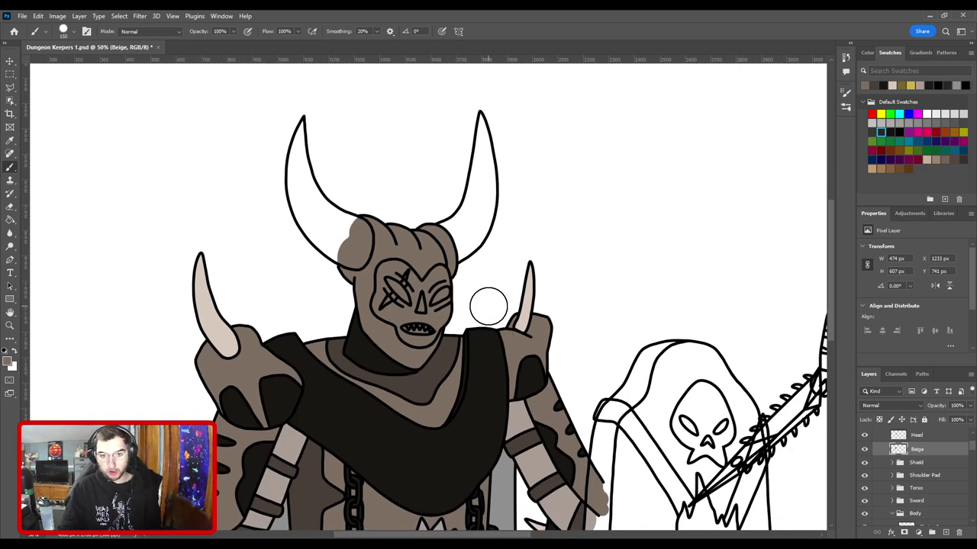
drag(610, 297, 566, 222)
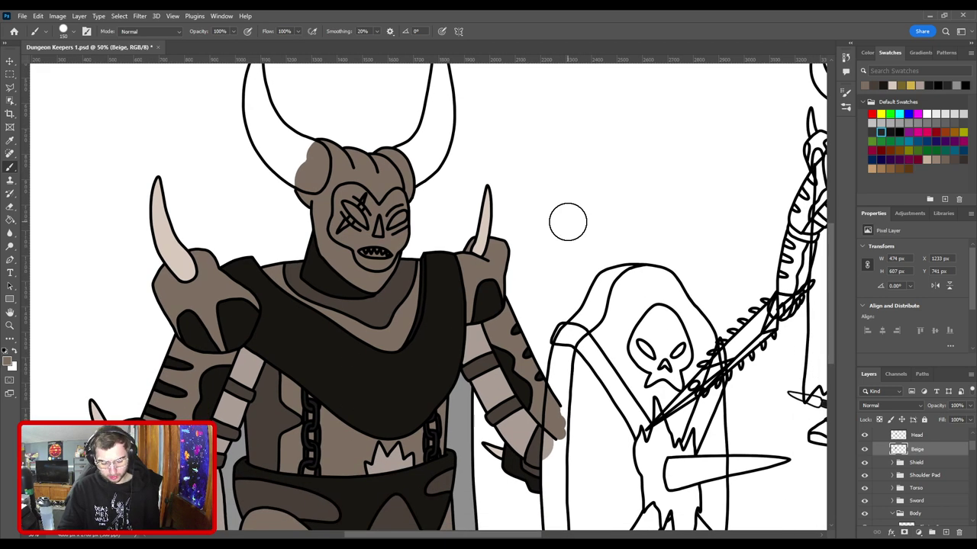
key(i)
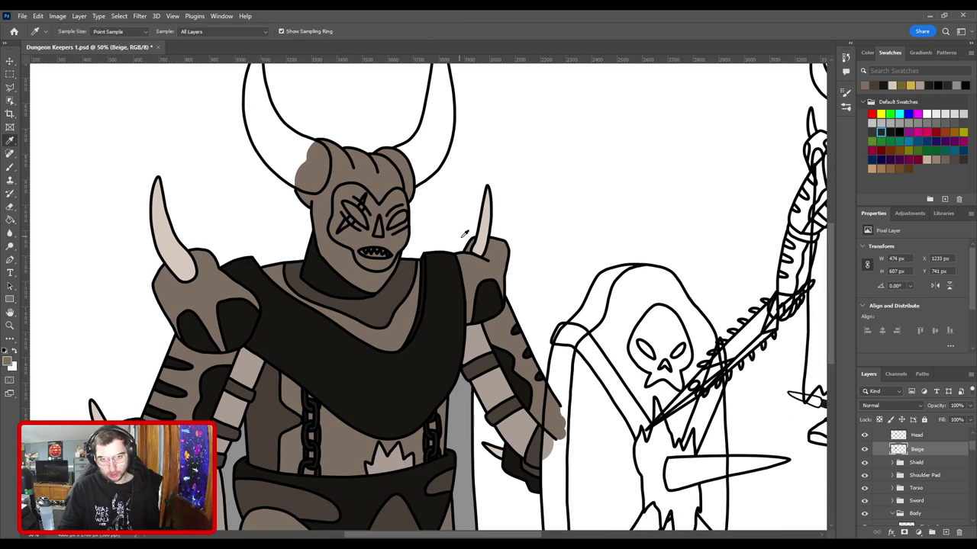
click(479, 339)
click(946, 533)
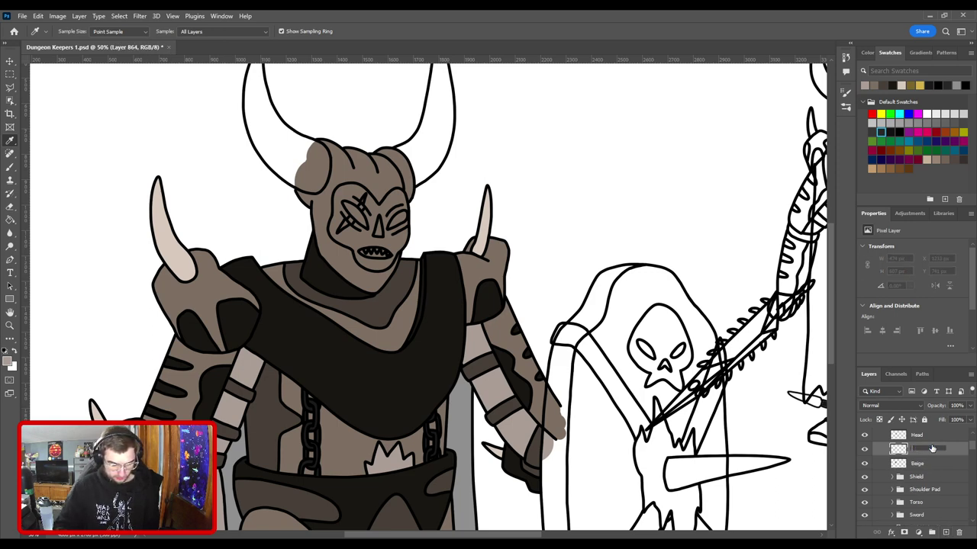
text(Light Beig)
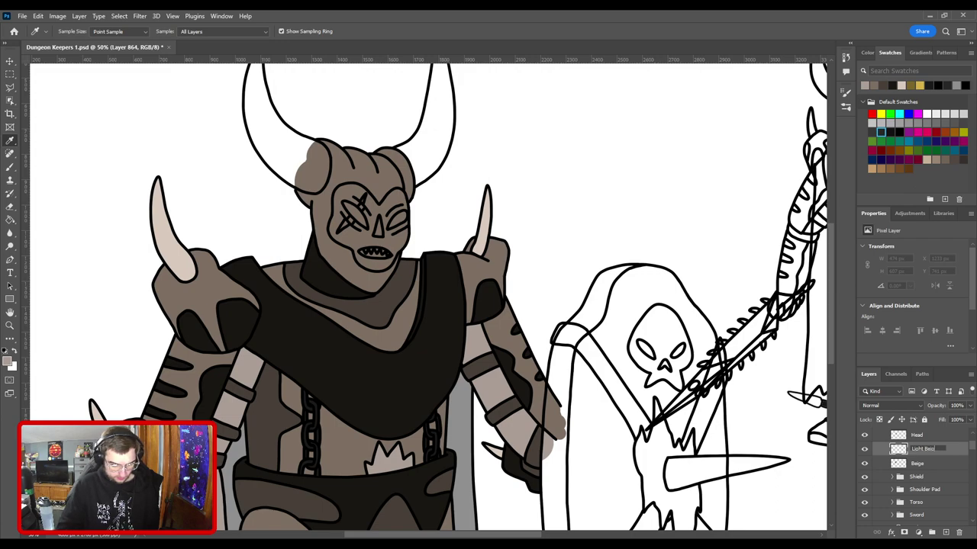
text(e)
key(Return)
Step: Paint the face mask of the large figure with the light beige, including the brow, cheeks and chin
key(b)
key(ctrl+plus)
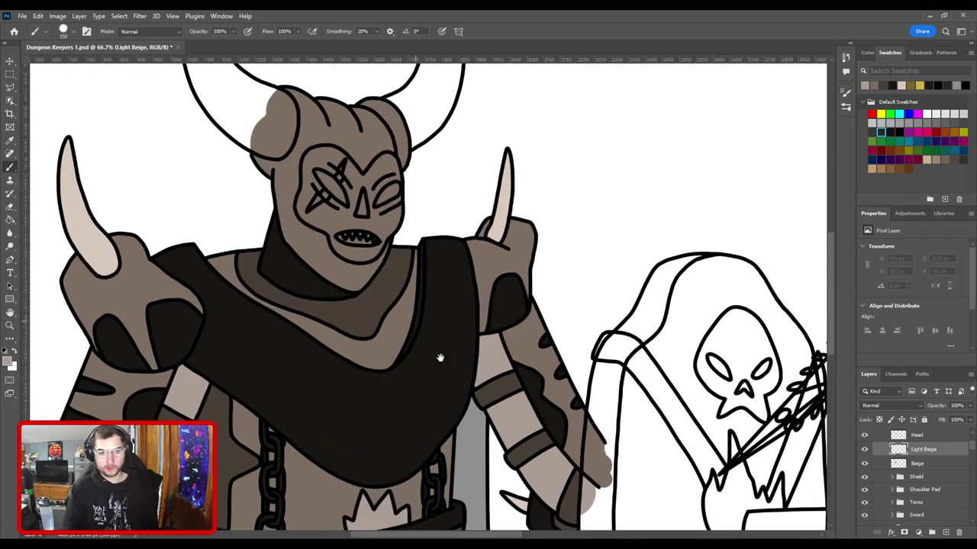
drag(441, 358, 499, 455)
key(ctrl+plus)
key(ctrl+plus)
key(bracketleft)
key(bracketleft)
key(bracketleft)
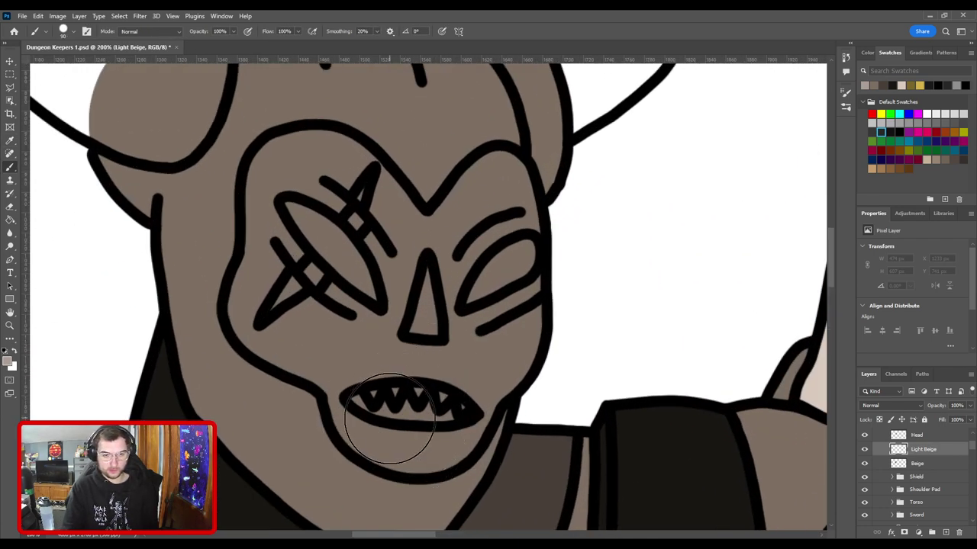
mouse_move(389, 418)
mouse_down()
mouse_move(363, 372)
mouse_move(327, 342)
mouse_up()
mouse_move(325, 340)
mouse_down()
mouse_move(459, 408)
mouse_move(405, 375)
mouse_move(423, 329)
mouse_move(429, 244)
mouse_up()
mouse_move(462, 246)
mouse_down()
mouse_move(516, 296)
mouse_move(526, 324)
mouse_up()
mouse_move(479, 318)
mouse_down()
mouse_move(396, 279)
mouse_move(346, 218)
mouse_move(388, 295)
mouse_move(387, 392)
mouse_move(416, 400)
mouse_move(492, 321)
mouse_move(500, 168)
mouse_move(419, 286)
mouse_move(391, 273)
mouse_move(449, 316)
mouse_up()
key(bracketleft)
key(bracketleft)
key(bracketleft)
drag(498, 163, 501, 148)
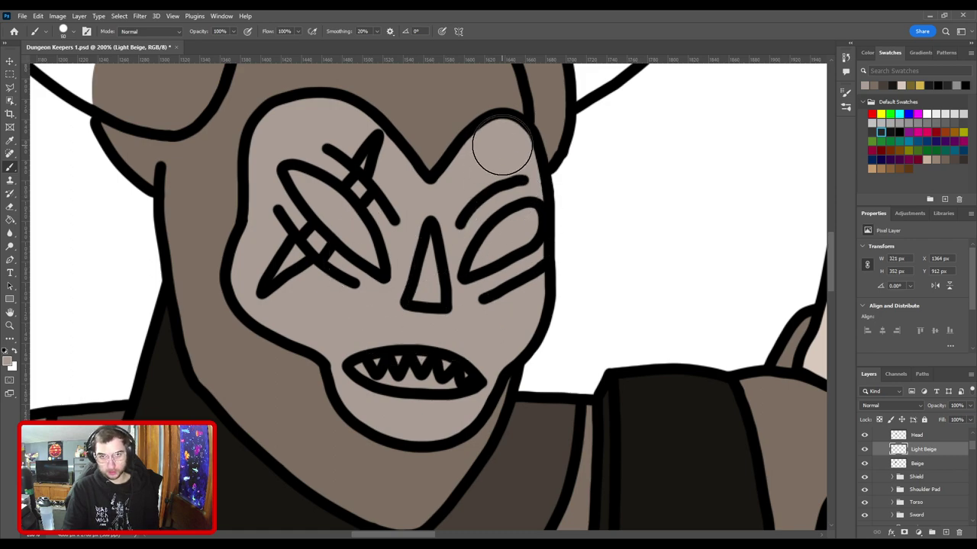
Step: Paint the base and inner edge of the large figure's left horn with the light beige
key(ctrl+minus)
drag(488, 279, 470, 338)
key(ctrl+minus)
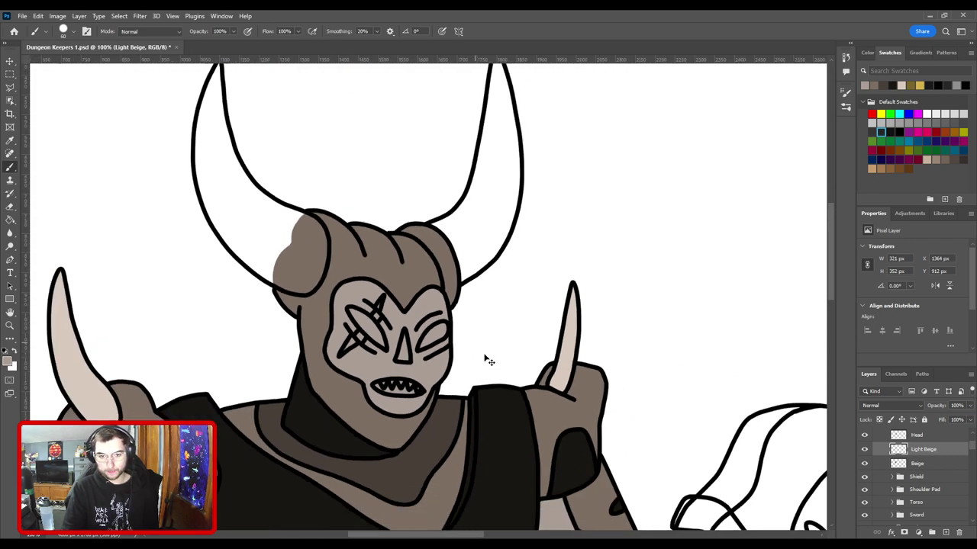
key(ctrl+minus)
drag(563, 323, 468, 321)
key(ctrl+minus)
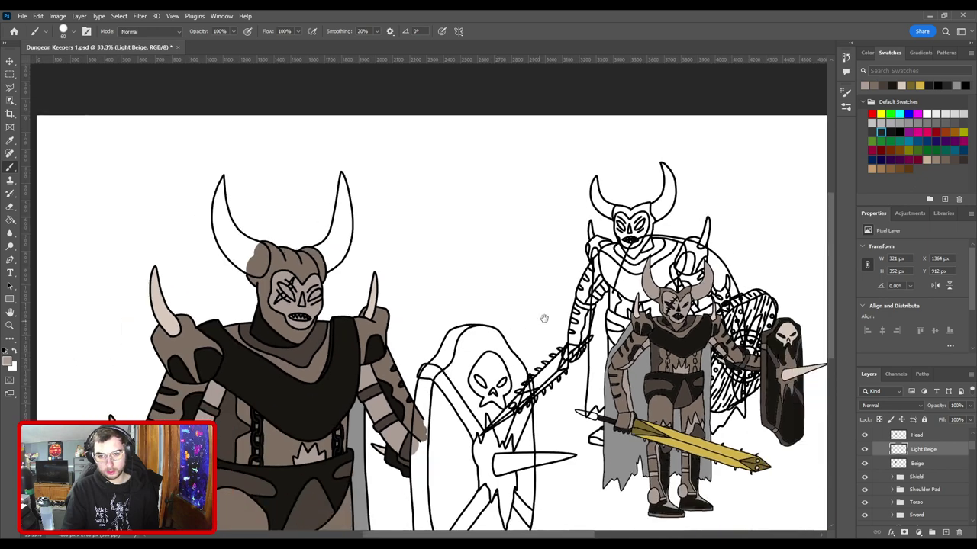
drag(545, 311, 579, 331)
key(ctrl+plus)
key(ctrl+plus)
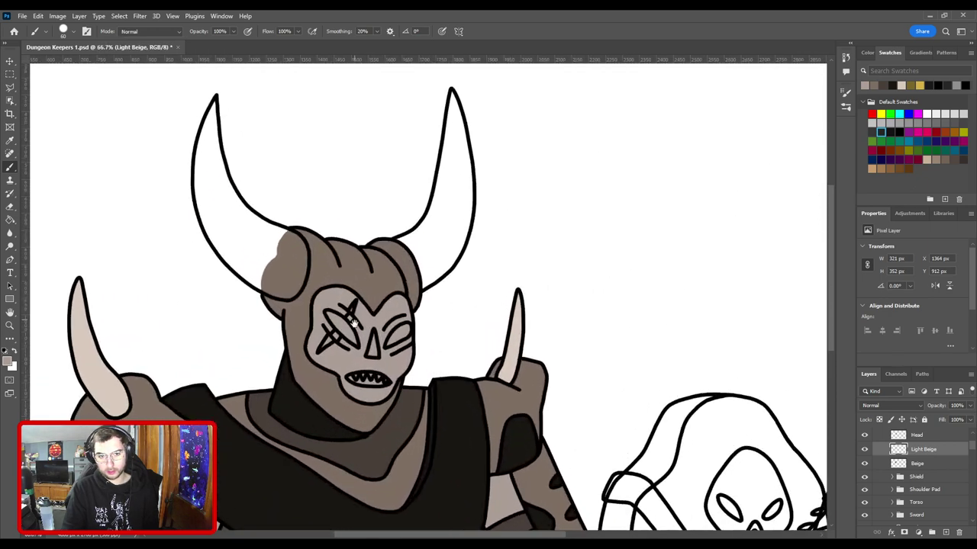
mouse_move(374, 306)
mouse_down()
mouse_move(586, 351)
mouse_move(584, 388)
mouse_move(641, 400)
mouse_move(670, 334)
mouse_move(671, 296)
mouse_move(649, 261)
mouse_move(626, 251)
mouse_up()
scroll(425, 328, up, 2)
scroll(603, 313, up, 3)
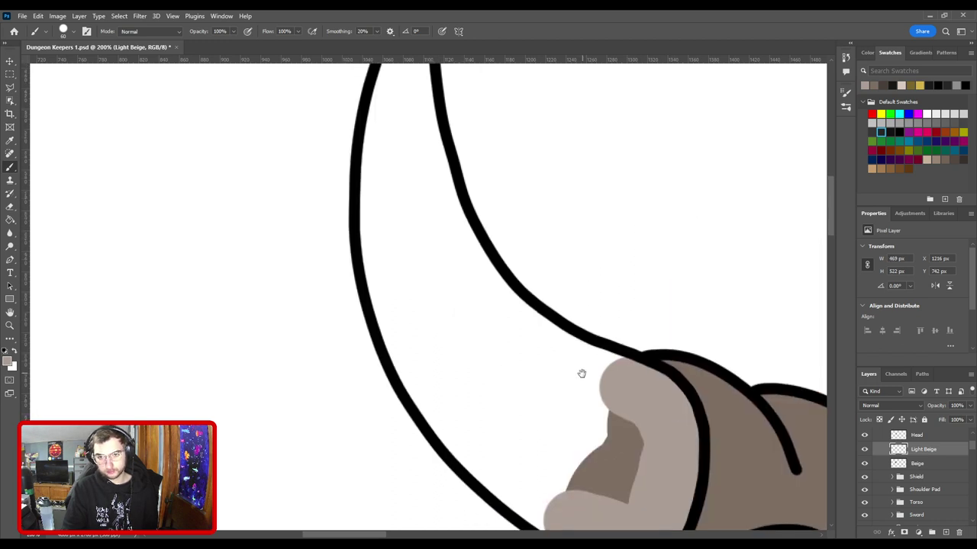
drag(583, 368, 467, 297)
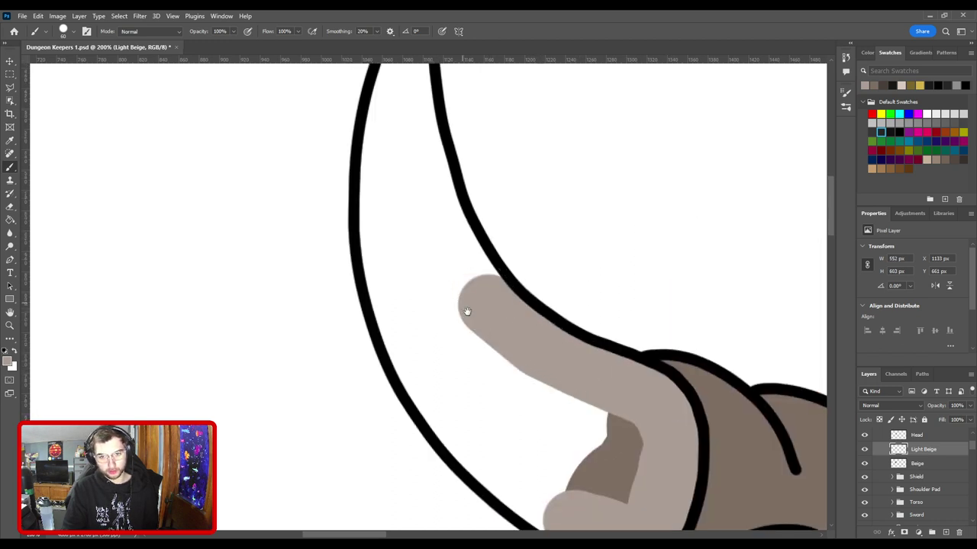
scroll(496, 337, up, 3)
mouse_move(496, 337)
mouse_down()
mouse_move(461, 170)
mouse_move(441, 302)
mouse_up()
Step: Paint the outer edge of the left horn with the light beige and bucket-fill the enclosed gap
mouse_move(459, 355)
mouse_down()
mouse_move(460, 211)
mouse_move(451, 218)
mouse_up()
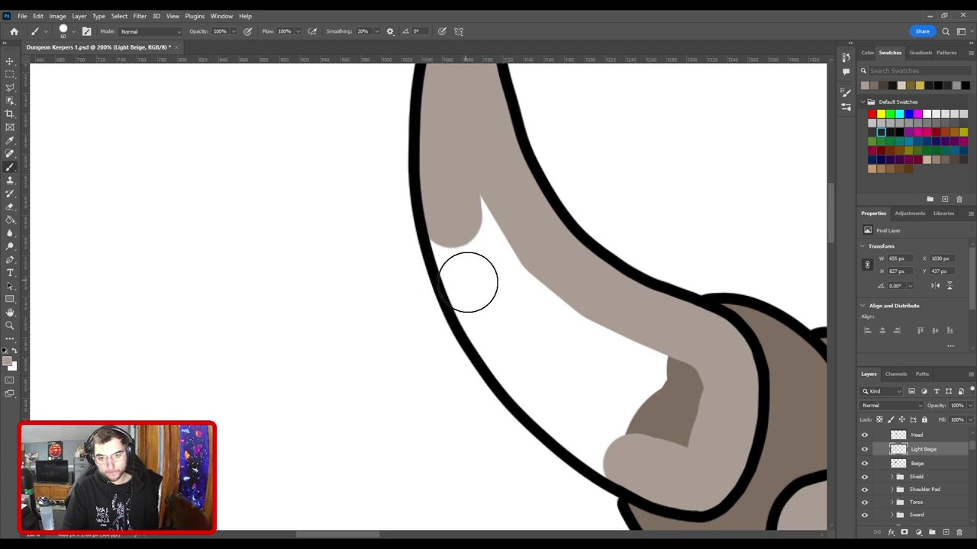
drag(468, 277, 486, 284)
mouse_move(492, 330)
mouse_down()
mouse_move(573, 423)
mouse_move(621, 455)
mouse_move(644, 458)
mouse_move(653, 449)
mouse_move(621, 354)
mouse_up()
key(g)
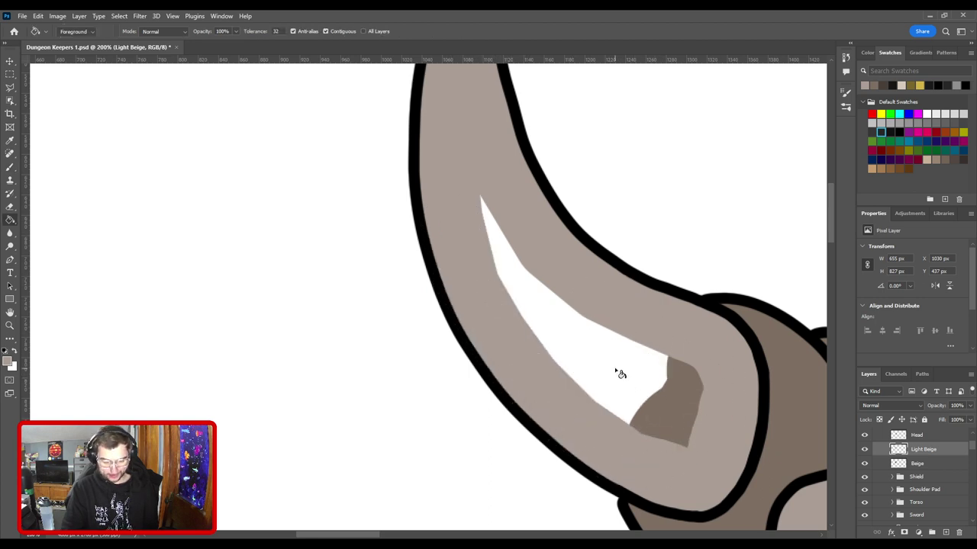
click(632, 390)
Step: Paint the large figure's right horn with the light beige from its base to the tip, adjusting the brush size to fit
mouse_move(672, 433)
mouse_down()
mouse_move(680, 351)
mouse_move(586, 306)
mouse_move(476, 159)
mouse_move(498, 289)
mouse_move(595, 412)
mouse_move(669, 443)
mouse_move(397, 281)
mouse_move(270, 279)
mouse_up()
key(space)
mouse_move(543, 293)
mouse_down()
mouse_move(386, 338)
mouse_move(261, 390)
mouse_up()
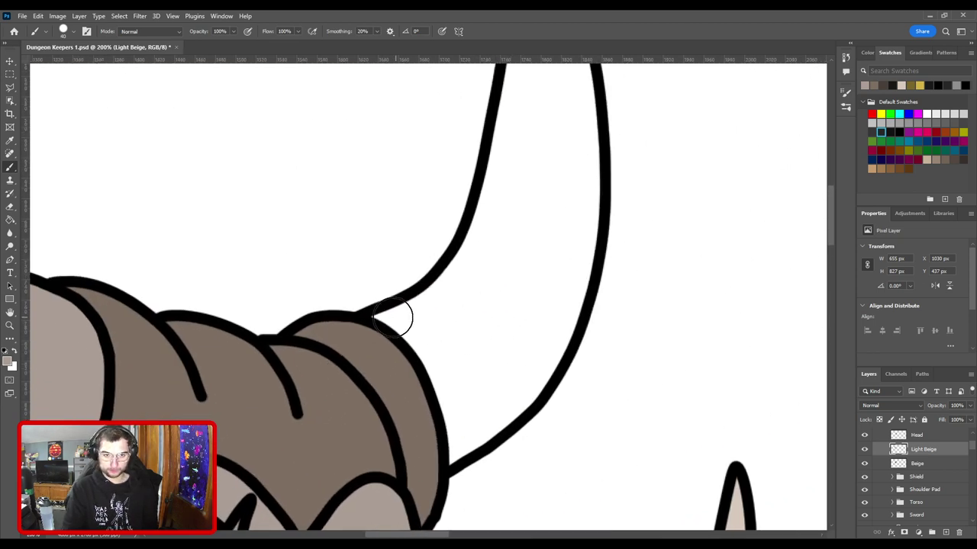
mouse_move(379, 316)
mouse_down()
mouse_move(408, 331)
mouse_move(440, 378)
mouse_move(445, 391)
mouse_move(422, 348)
mouse_move(455, 459)
mouse_move(495, 424)
mouse_move(471, 429)
mouse_move(525, 384)
mouse_move(566, 300)
mouse_move(571, 248)
mouse_up()
key(])
key(])
key(])
mouse_move(474, 396)
mouse_down()
mouse_move(510, 352)
mouse_move(540, 240)
mouse_up()
drag(516, 309, 492, 392)
mouse_move(473, 425)
mouse_down()
mouse_move(431, 421)
mouse_move(417, 407)
mouse_move(444, 380)
mouse_move(462, 437)
mouse_move(522, 265)
mouse_move(494, 350)
mouse_move(493, 293)
mouse_move(421, 392)
mouse_move(422, 378)
mouse_move(412, 393)
mouse_move(384, 398)
mouse_move(410, 396)
mouse_move(433, 374)
mouse_move(476, 294)
mouse_move(481, 261)
mouse_move(464, 319)
mouse_move(492, 211)
mouse_move(499, 138)
mouse_up()
key(bracketleft)
drag(493, 299, 415, 367)
mouse_move(435, 412)
mouse_down()
mouse_move(464, 396)
mouse_move(467, 373)
mouse_move(464, 255)
mouse_move(468, 266)
mouse_move(442, 252)
mouse_move(448, 382)
mouse_up()
mouse_move(454, 389)
mouse_down()
mouse_move(468, 362)
mouse_move(468, 341)
mouse_move(447, 239)
mouse_move(430, 328)
mouse_move(449, 254)
mouse_move(444, 188)
mouse_up()
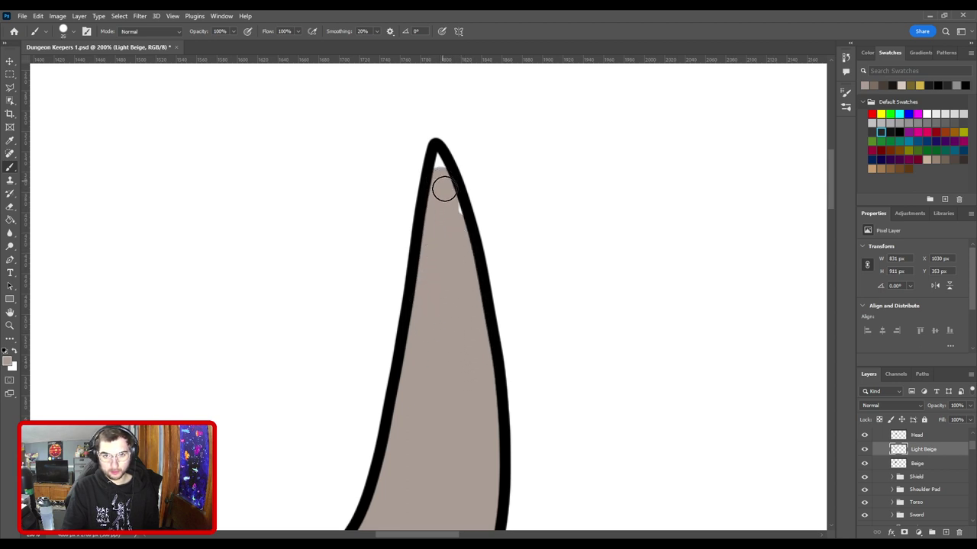
Step: Fill the unpainted tip of the left horn with the light beige
key(ctrl+minus)
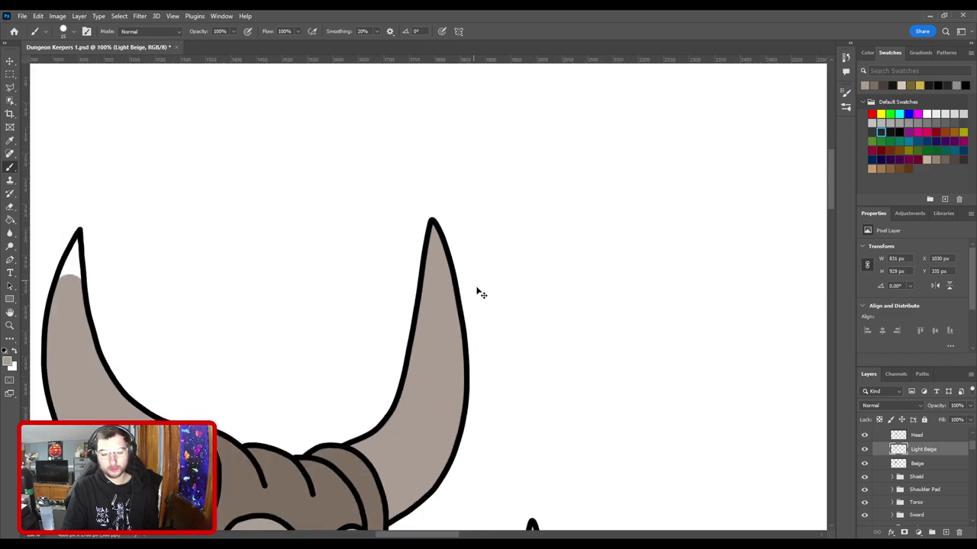
key(ctrl+minus)
key(ctrl+minus)
key(ctrl+minus)
drag(482, 322, 599, 414)
key(ctrl+plus)
drag(392, 233, 534, 387)
scroll(532, 332, up, 6)
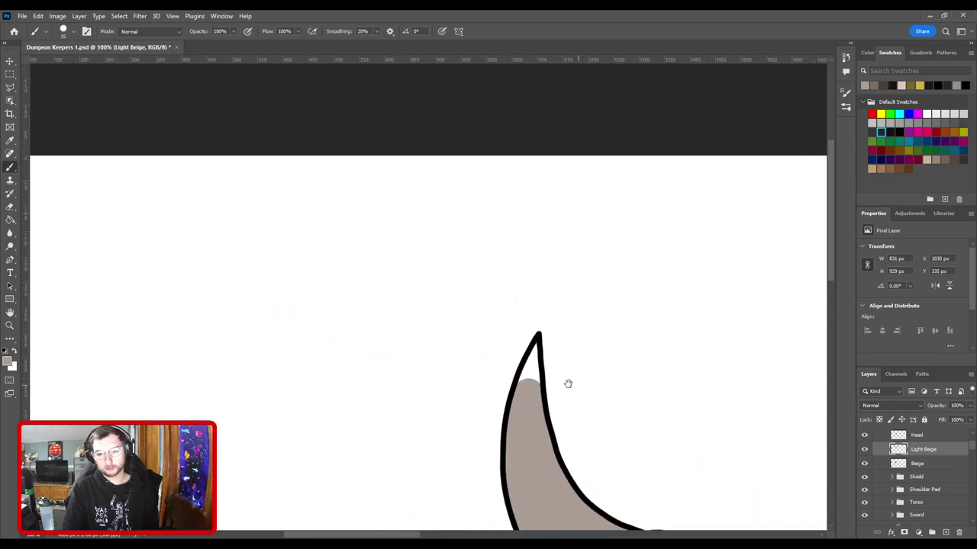
mouse_move(476, 378)
mouse_down()
mouse_move(471, 264)
mouse_move(429, 375)
mouse_move(449, 330)
mouse_move(466, 387)
mouse_up()
scroll(466, 388, down, 6)
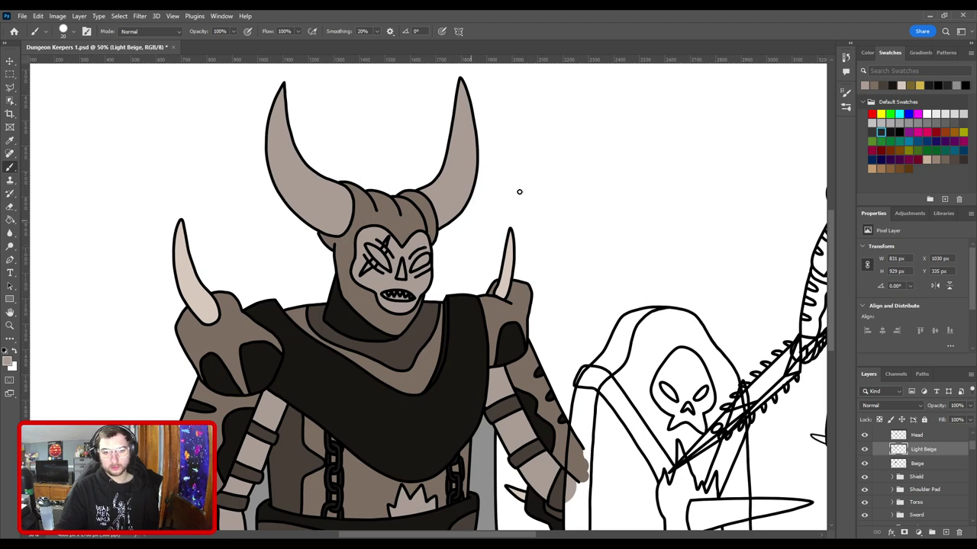
Step: Add a new layer named Eyes and Mouth above Light Beige and sample the near-black from the chest cloth for the brush
scroll(607, 217, right, 5)
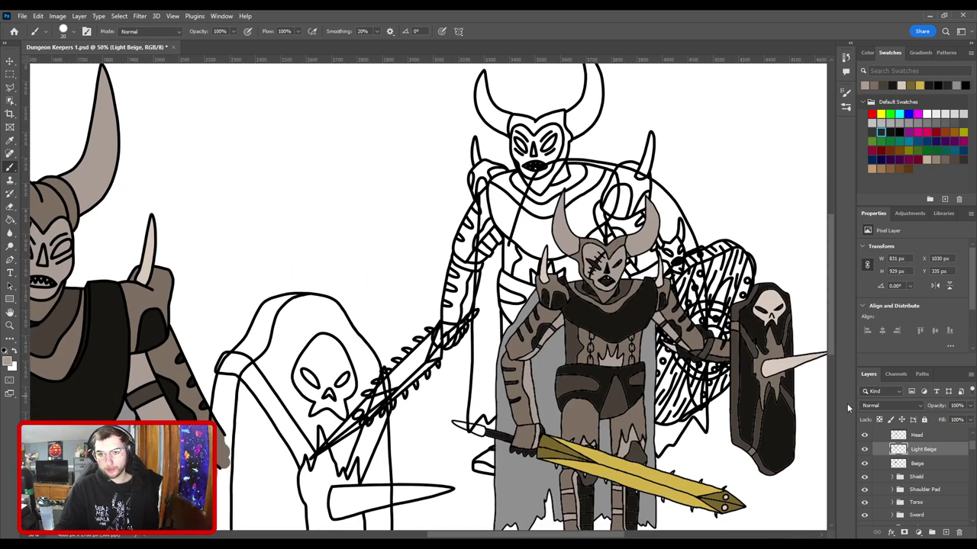
click(944, 533)
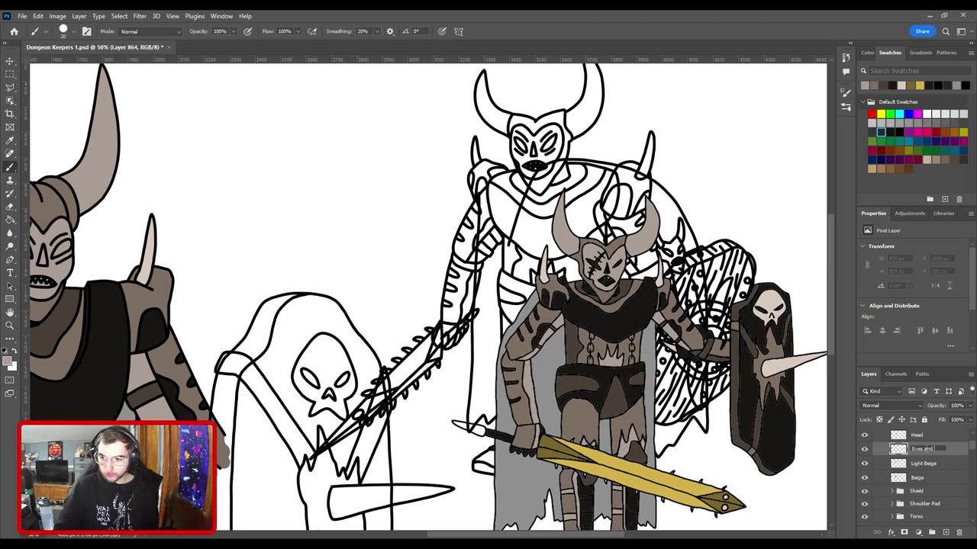
key(Return)
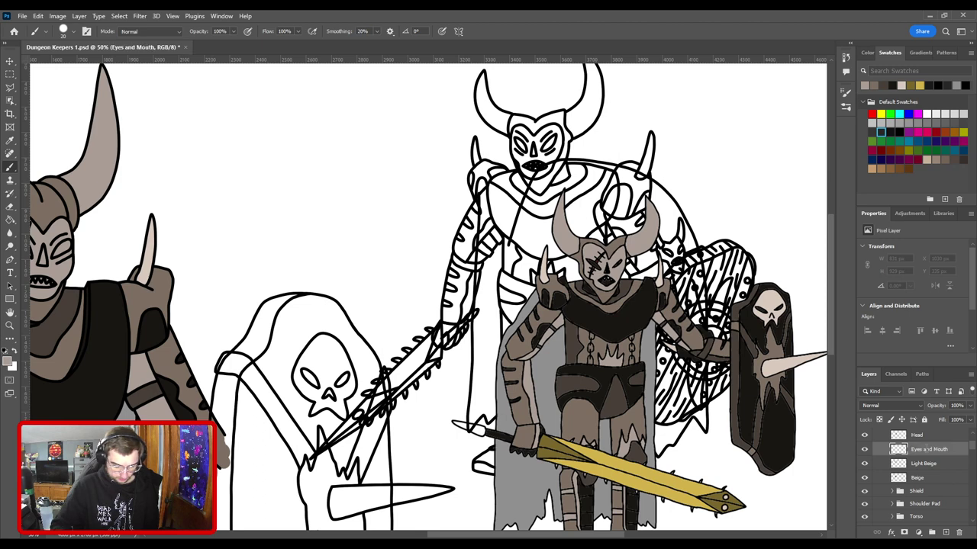
drag(263, 307, 484, 319)
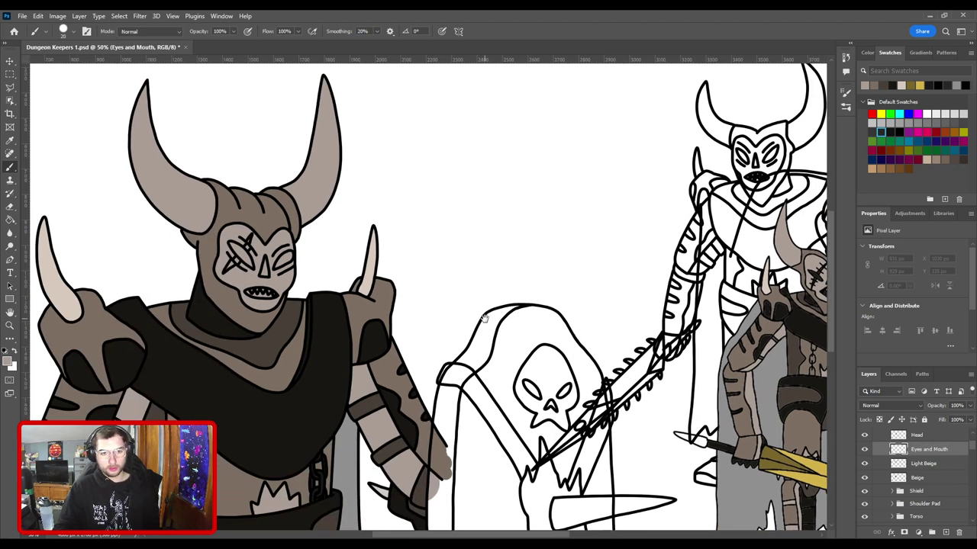
key(i)
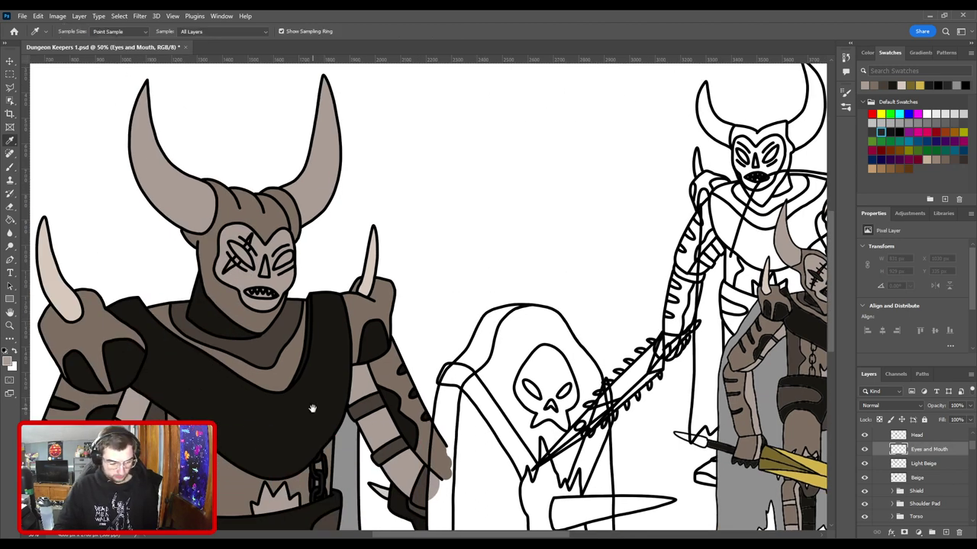
drag(312, 409, 350, 409)
key(b)
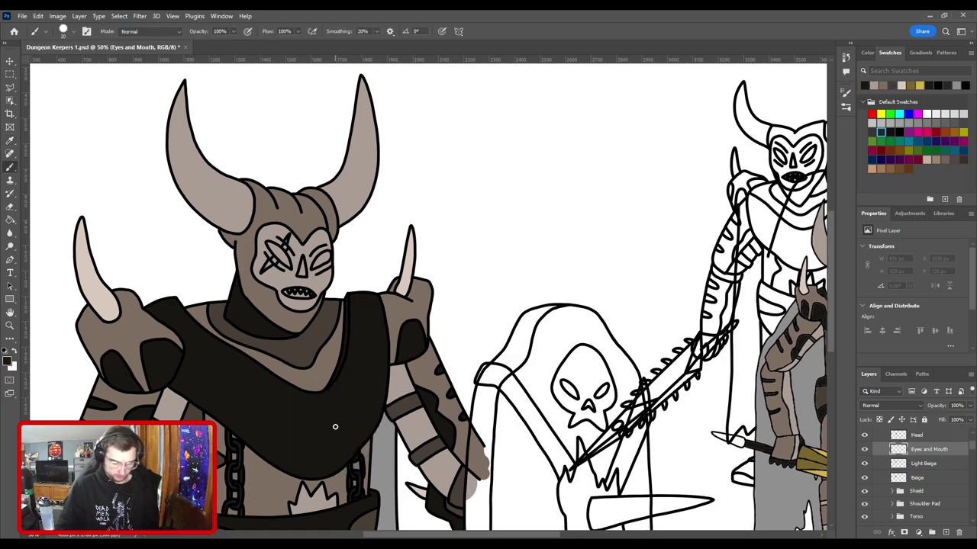
Step: Paint both eyes, the nose and the dark area of the mouth with the near-black
key(ctrl+plus)
key(ctrl+plus)
drag(492, 297, 658, 325)
key(ctrl+plus)
scroll(568, 345, up, 4)
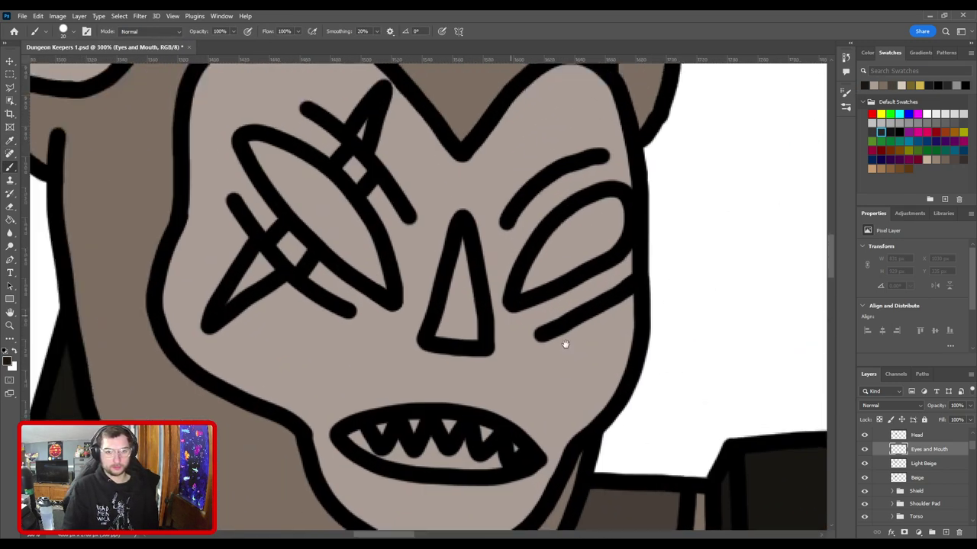
mouse_move(492, 349)
mouse_down()
mouse_move(396, 263)
mouse_move(366, 220)
mouse_move(419, 260)
mouse_move(483, 333)
mouse_move(418, 245)
mouse_up()
mouse_move(518, 319)
mouse_down()
mouse_move(440, 277)
mouse_move(413, 249)
mouse_up()
key(bracketleft)
mouse_move(458, 329)
mouse_down()
mouse_move(464, 244)
mouse_move(461, 326)
mouse_move(476, 342)
mouse_move(464, 312)
mouse_up()
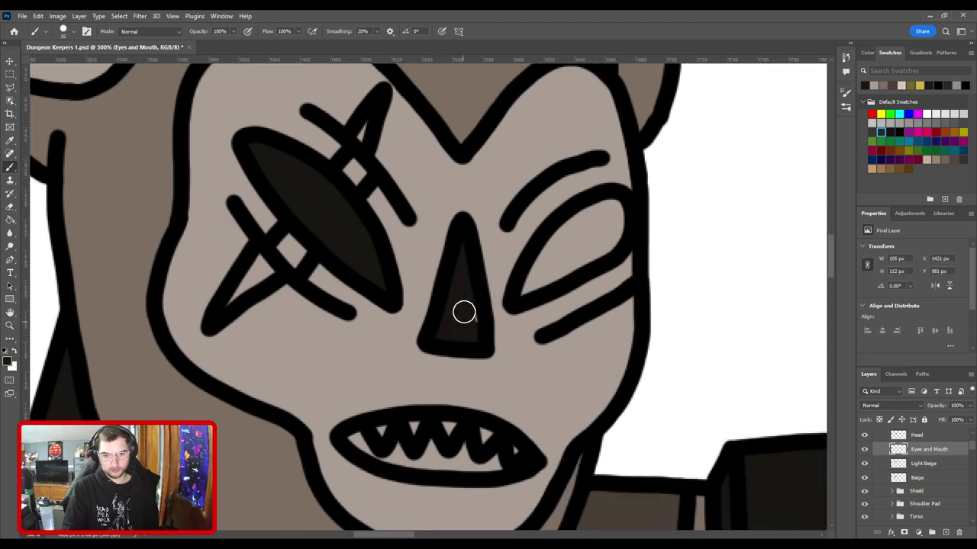
mouse_move(547, 250)
mouse_down()
mouse_move(523, 287)
mouse_move(557, 226)
mouse_move(596, 201)
mouse_move(614, 204)
mouse_move(617, 232)
mouse_move(532, 290)
mouse_move(612, 214)
mouse_move(563, 279)
mouse_up()
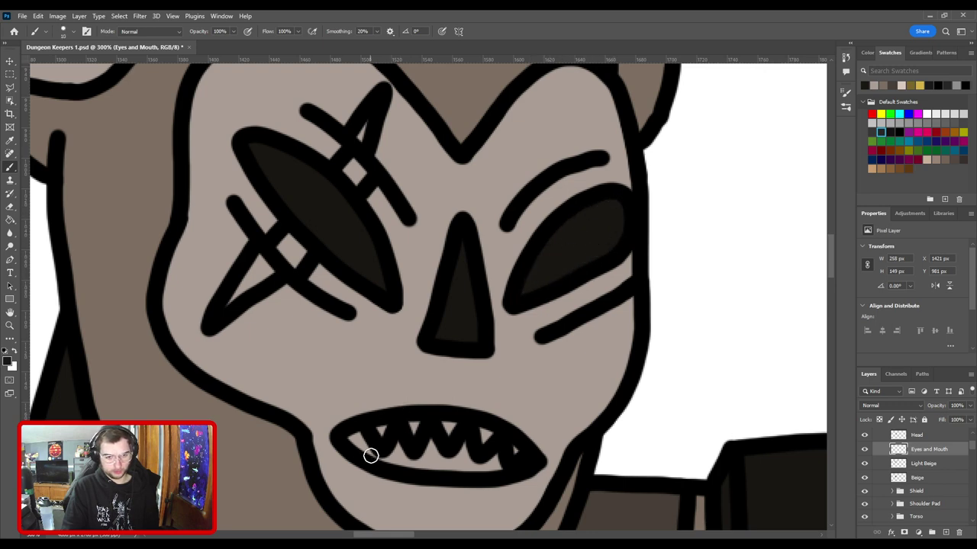
mouse_move(354, 437)
mouse_down()
mouse_move(377, 455)
mouse_move(427, 464)
mouse_move(429, 445)
mouse_move(447, 470)
mouse_move(455, 447)
mouse_move(472, 467)
mouse_up()
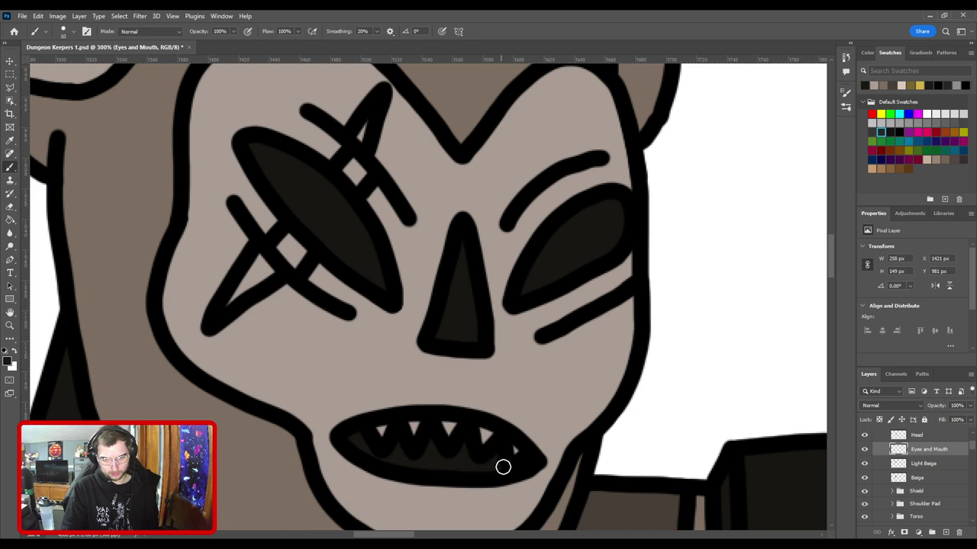
key(ctrl+minus)
key(e)
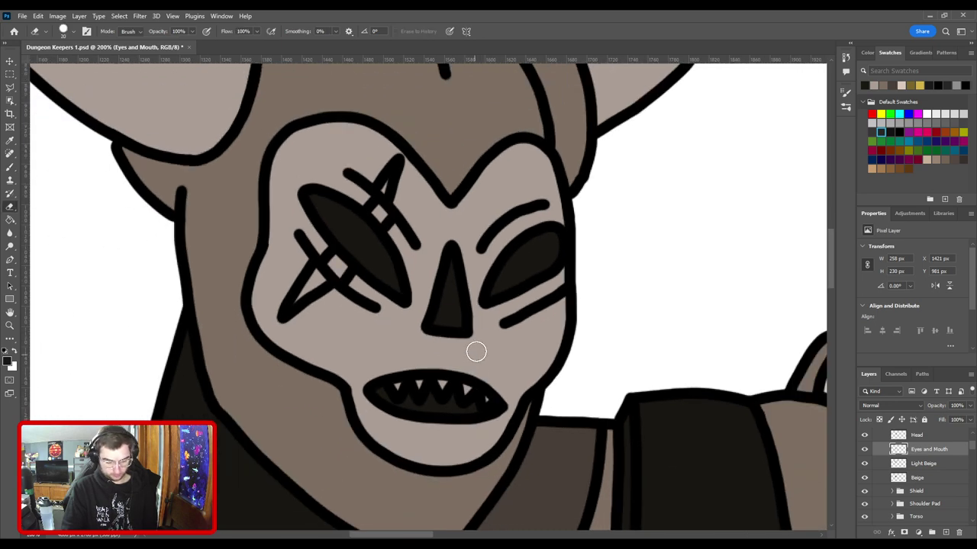
key(ctrl+minus)
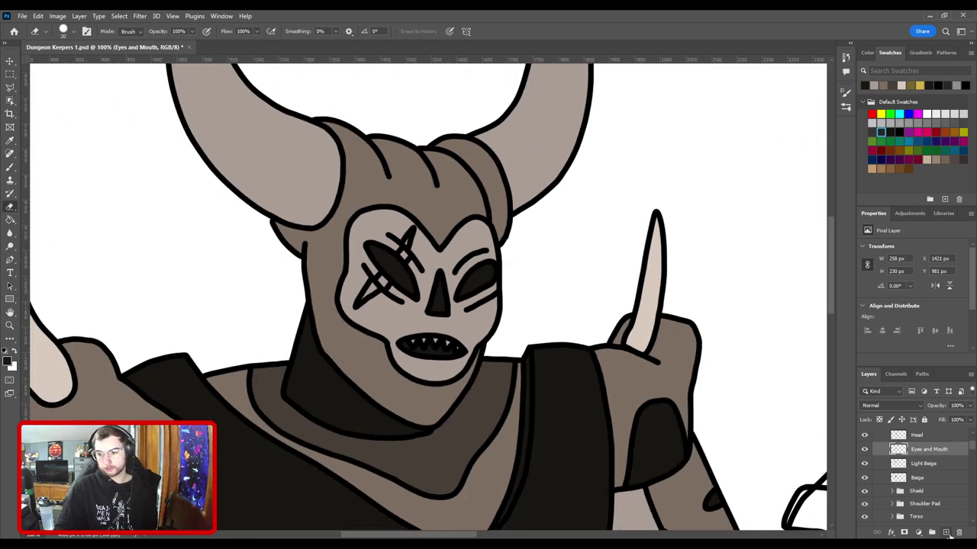
Step: Add a new layer named Nose Color above Eyes and Mouth and sample the pale bone color from the shoulder spike
click(945, 534)
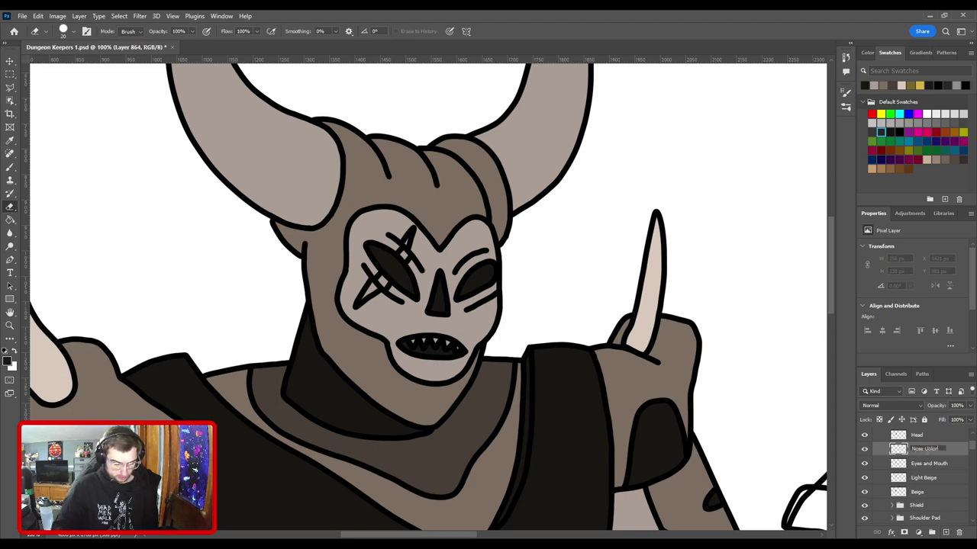
key(Return)
key(i)
key(ctrl+minus)
key(ctrl+minus)
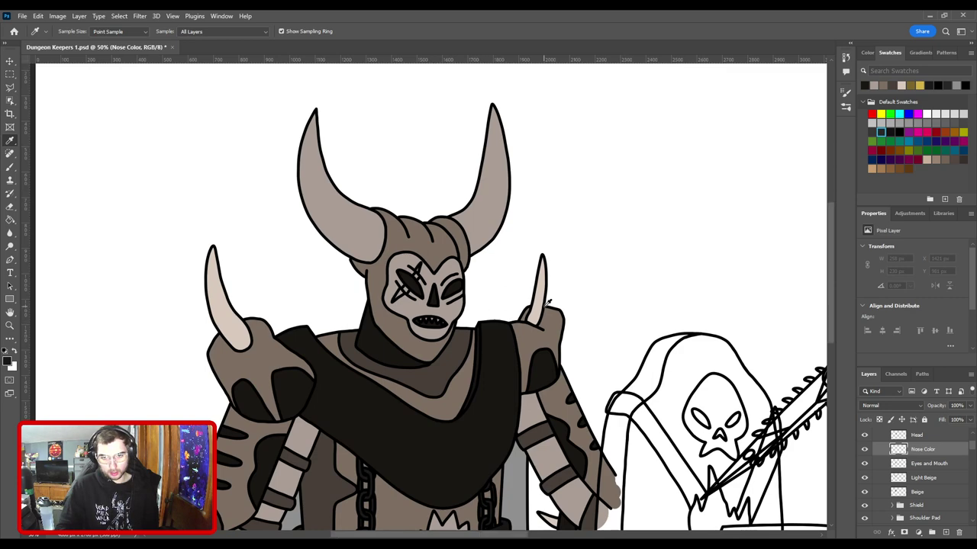
key(ctrl+plus)
key(ctrl+plus)
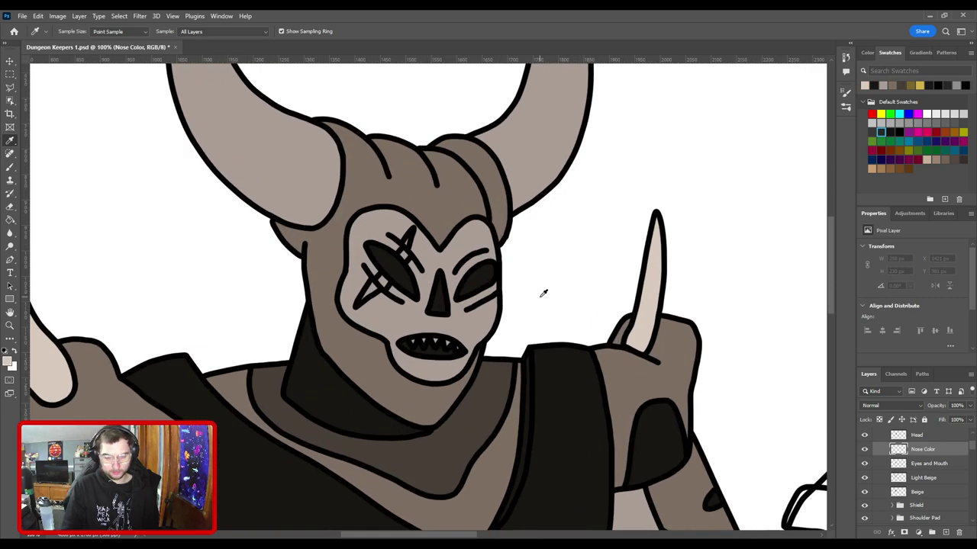
Step: Paint the large figure's nose with the pale bone color on the Nose Color layer
key(b)
key(ctrl+plus)
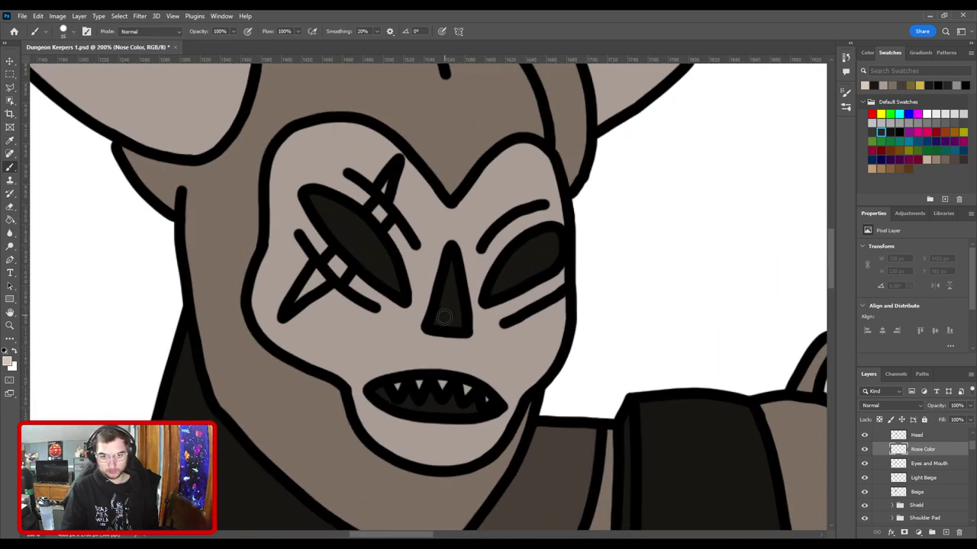
mouse_move(444, 317)
mouse_down()
mouse_move(453, 266)
mouse_move(449, 322)
mouse_up()
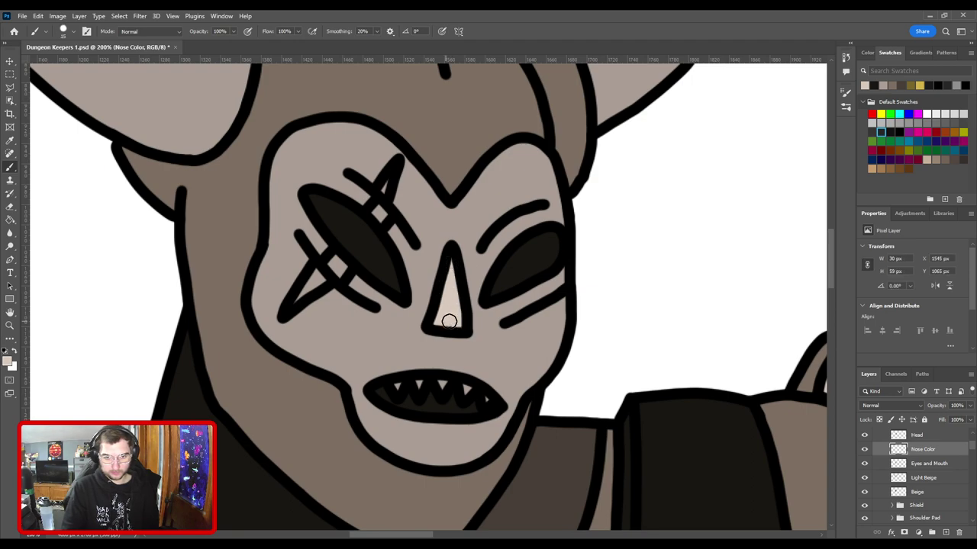
key(ctrl+minus)
key(ctrl+minus)
key(ctrl+minus)
key(ctrl+minus)
key(ctrl+minus)
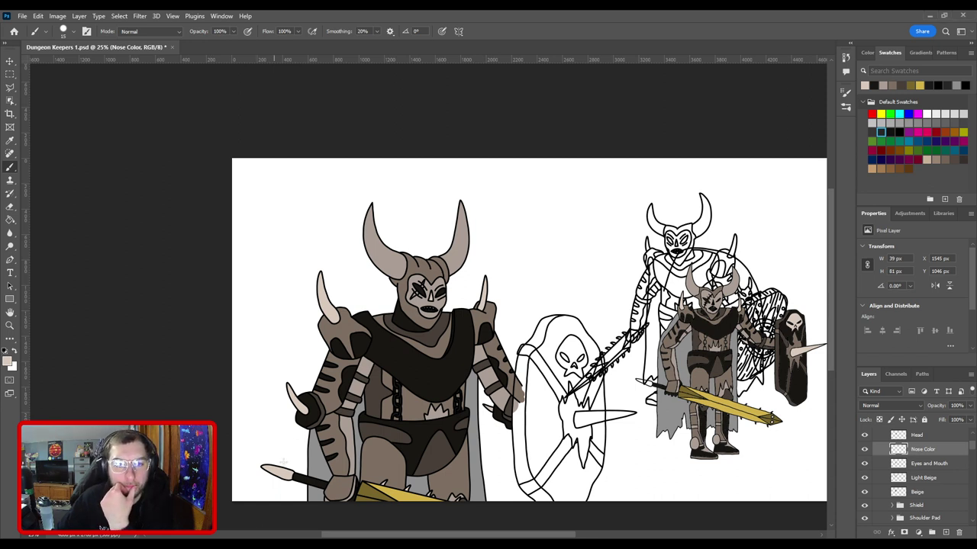
Step: Add a new layer named Scar Color above Nose Color and sample the dark red from the reference figure's eye scar
scroll(371, 300, down, 3)
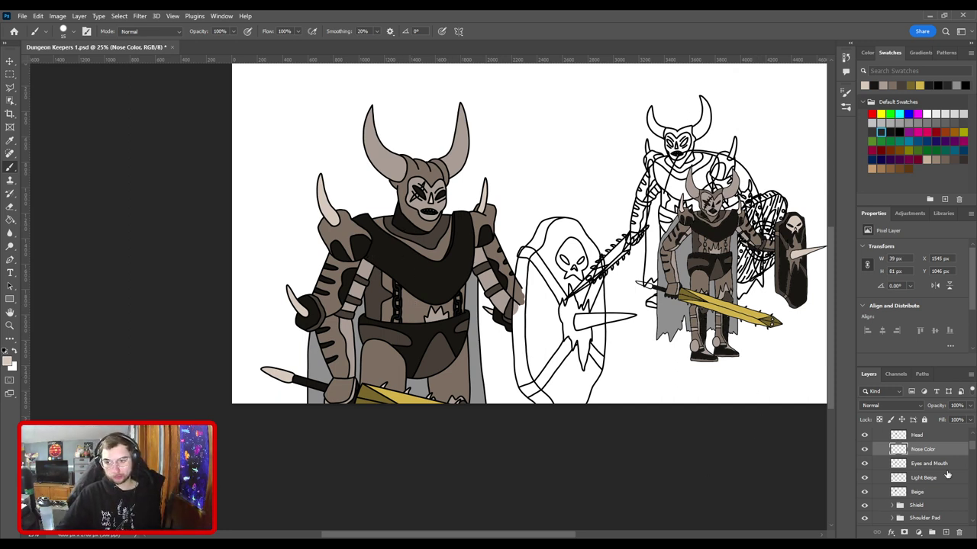
click(944, 532)
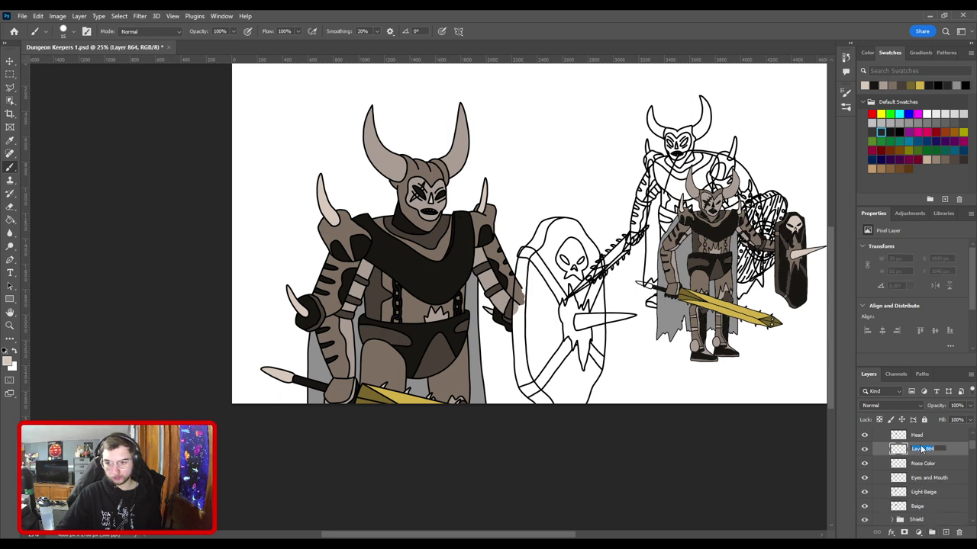
text(Scar Color)
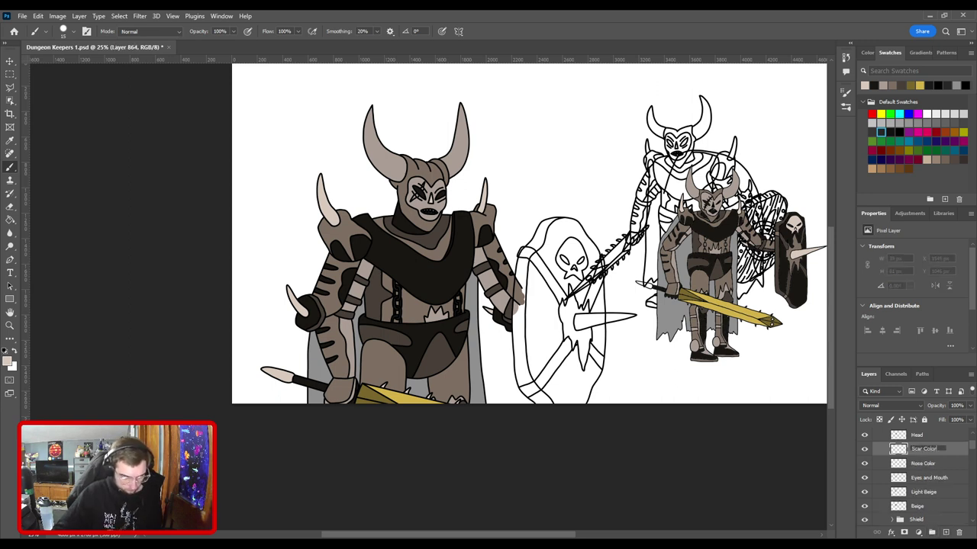
key(Return)
key(i)
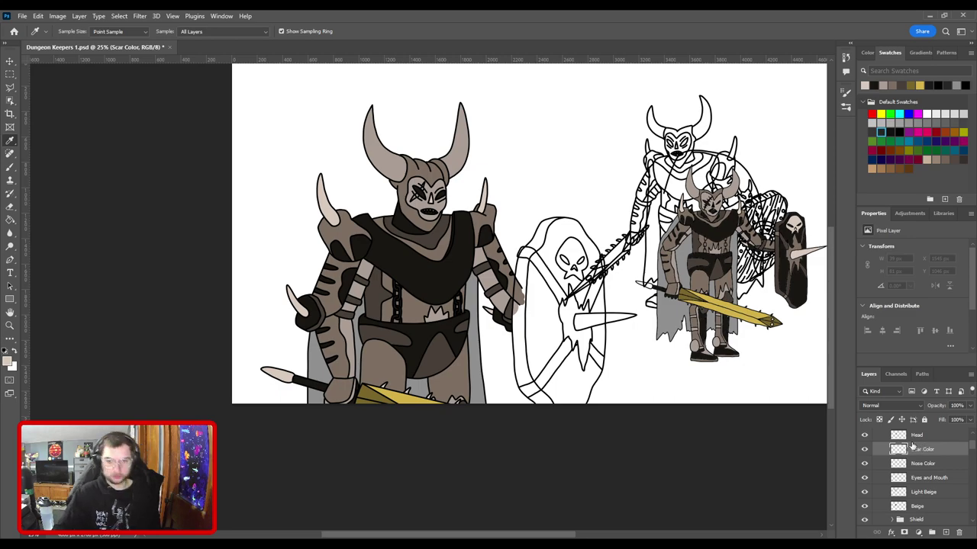
key(ctrl+plus)
drag(642, 196, 262, 310)
key(ctrl+plus)
key(ctrl+plus)
key(ctrl+plus)
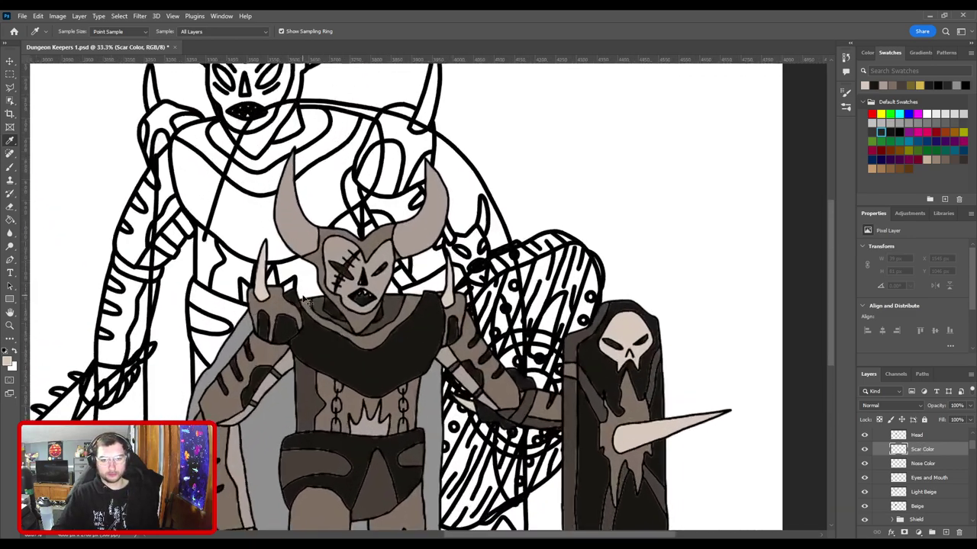
scroll(303, 299, up, 6)
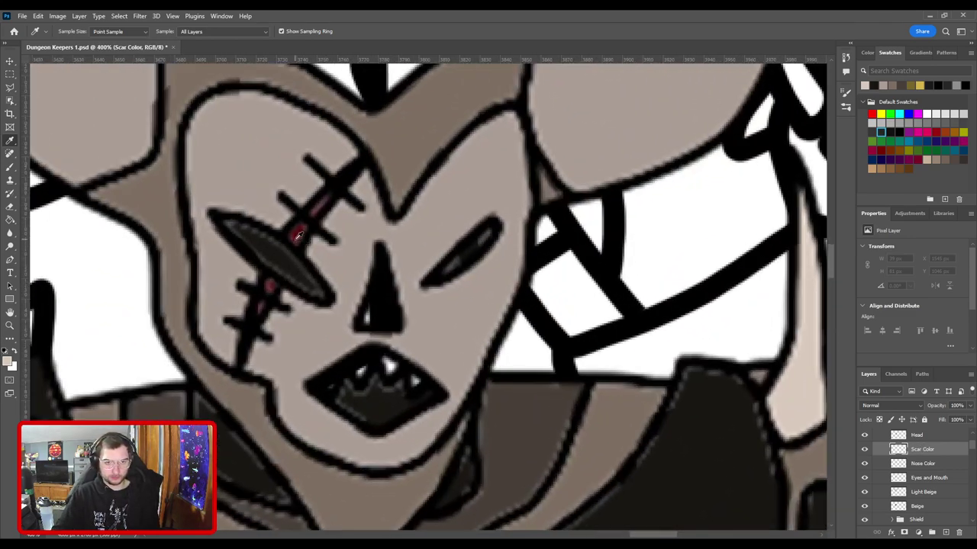
click(298, 236)
Step: Paint the scar sections above and below the large figure's scarred eye with the dark red, using a smaller brush for the narrow tip
scroll(254, 267, down, 5)
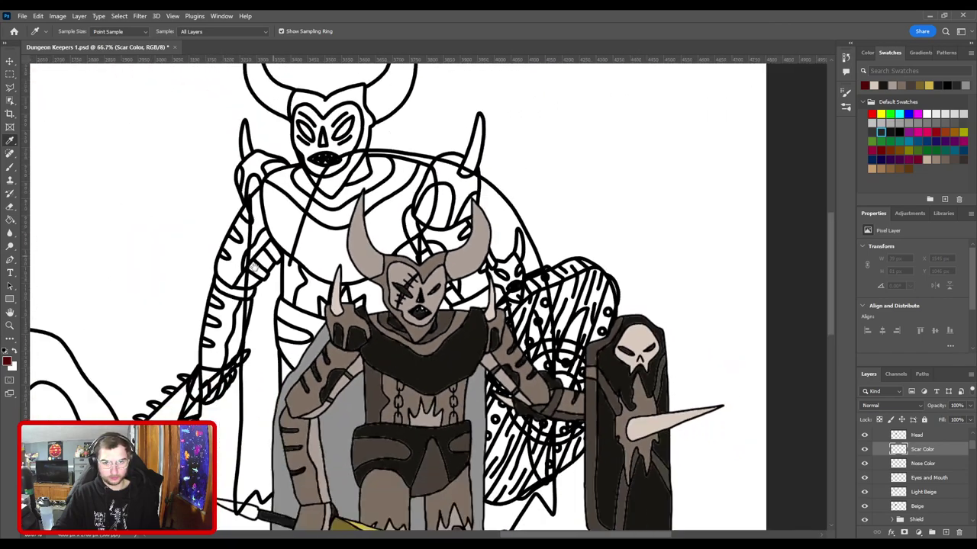
drag(202, 292, 649, 297)
drag(245, 294, 480, 329)
key(ctrl+plus)
key(ctrl+plus)
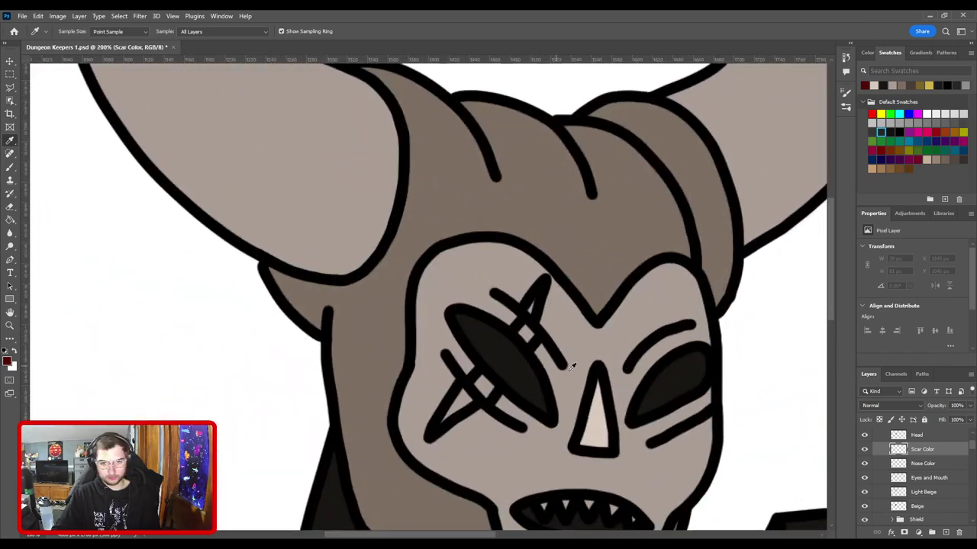
key(b)
key(ctrl+plus)
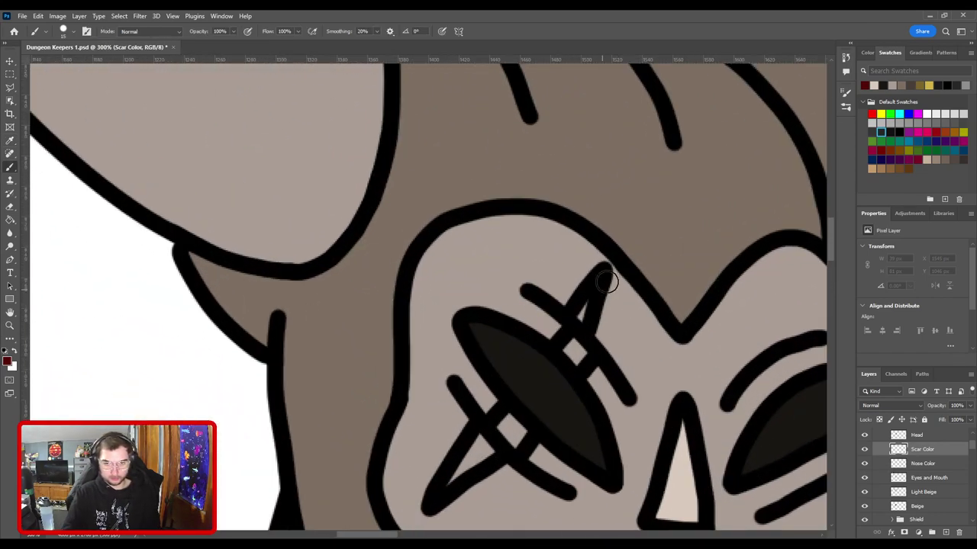
drag(584, 364, 530, 270)
mouse_move(462, 350)
mouse_down()
mouse_move(431, 368)
mouse_move(419, 364)
mouse_move(411, 384)
mouse_move(429, 367)
mouse_up()
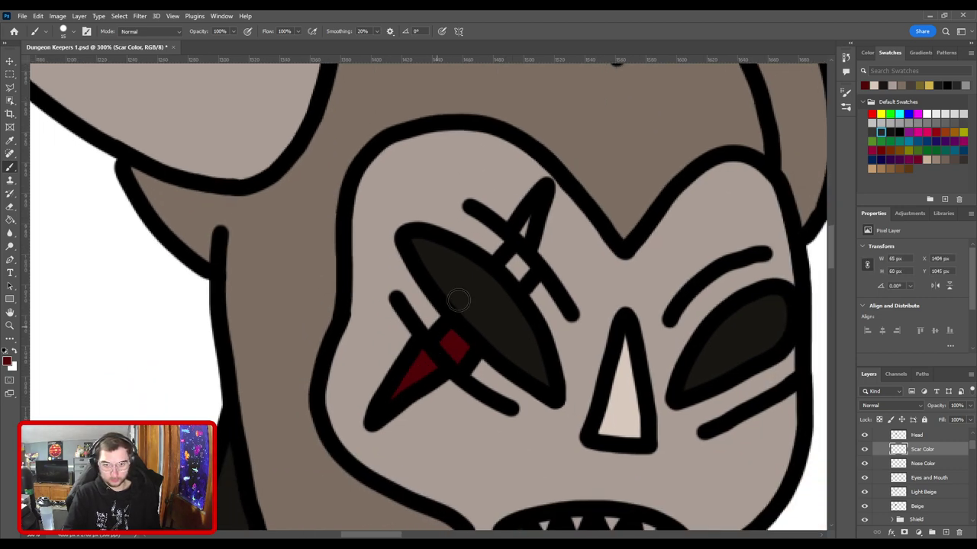
drag(512, 264, 519, 268)
key(bracketleft)
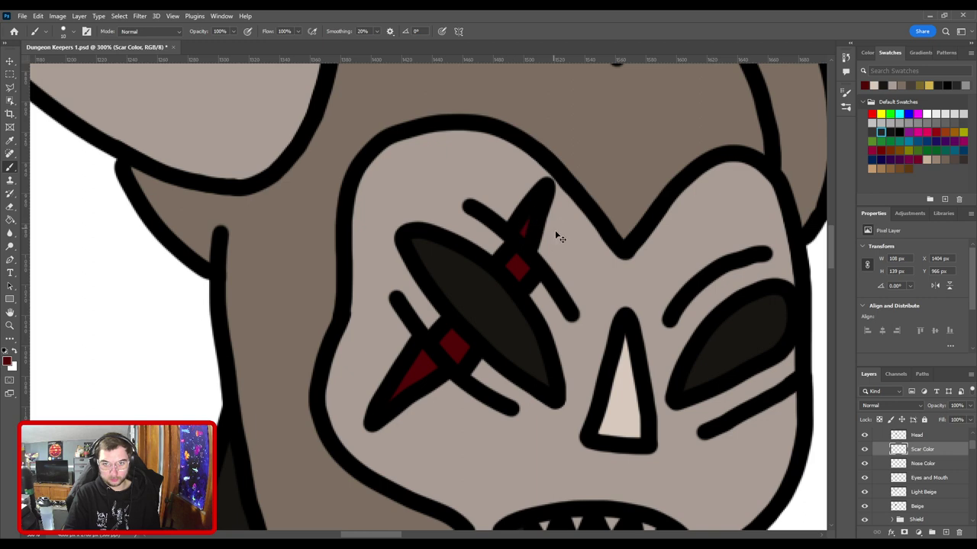
scroll(559, 239, down, 4)
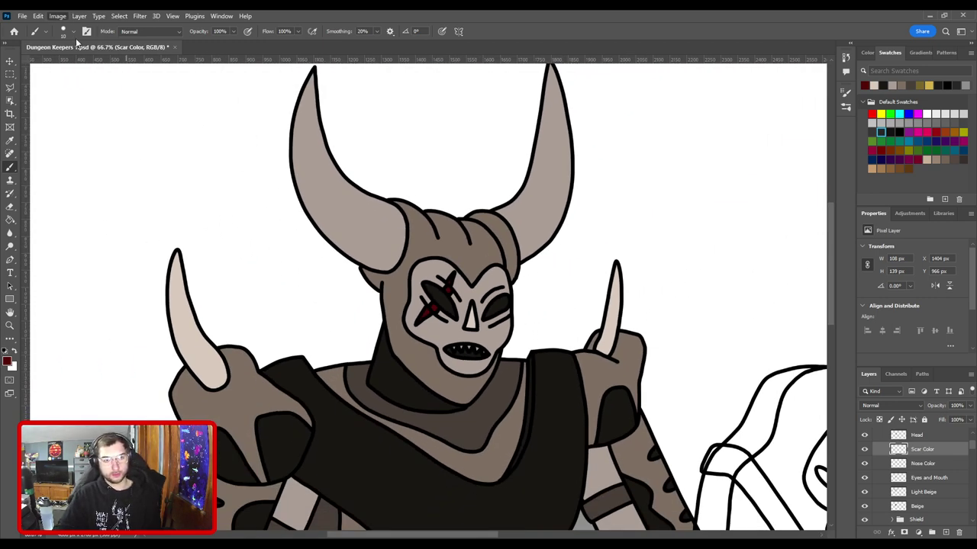
key(i)
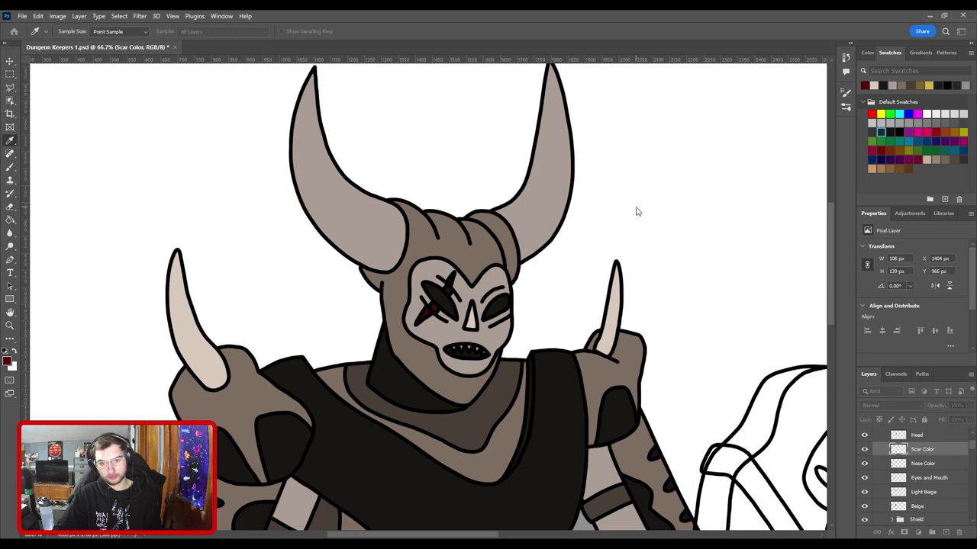
key(b)
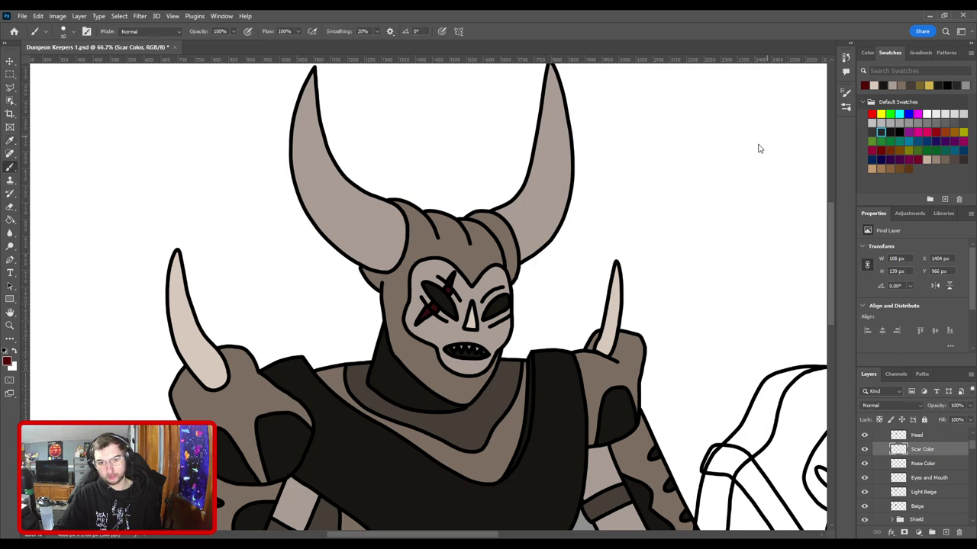
Step: Add a new layer named Teeth Color above Scar Color and sample white from the canvas background
key(ctrl+plus)
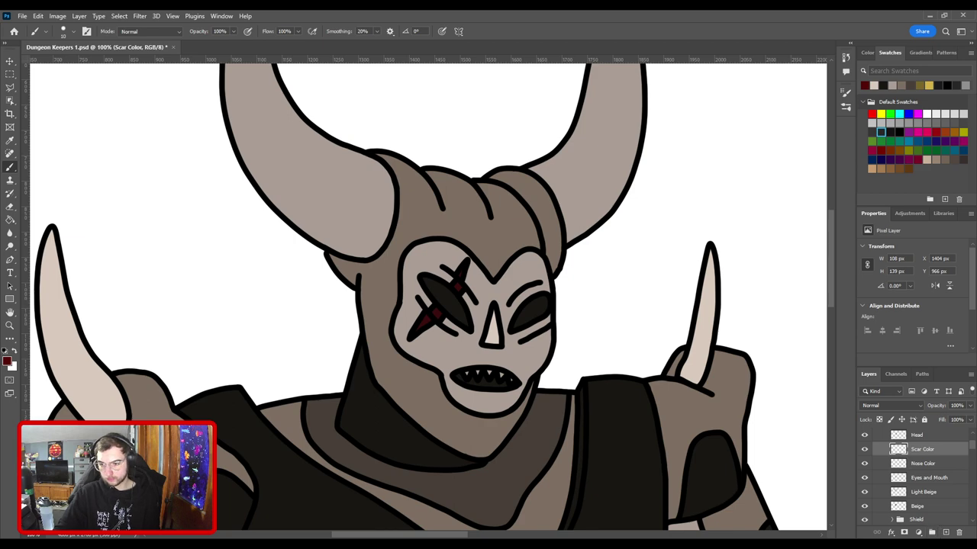
click(945, 532)
click(924, 438)
click(922, 449)
key(space)
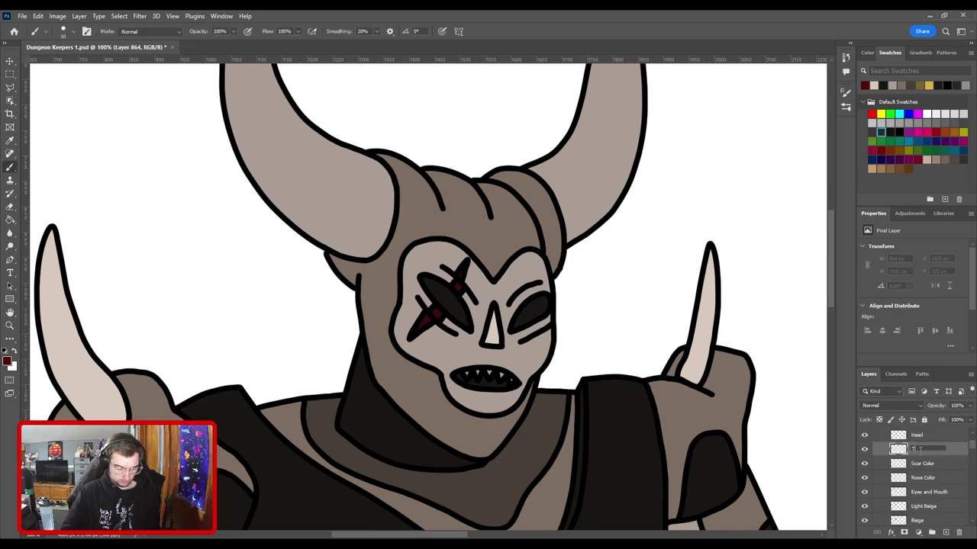
text(Teeth Color)
key(Return)
key(i)
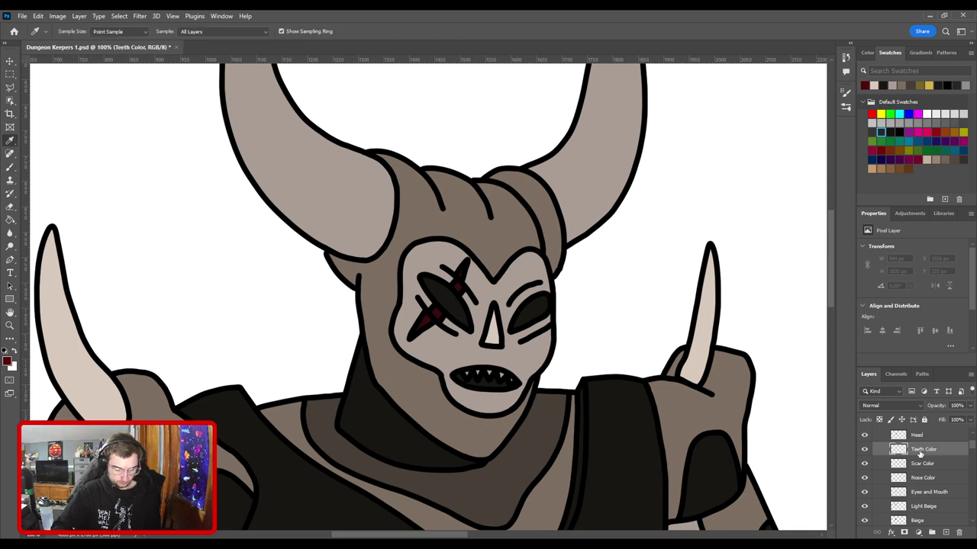
click(611, 319)
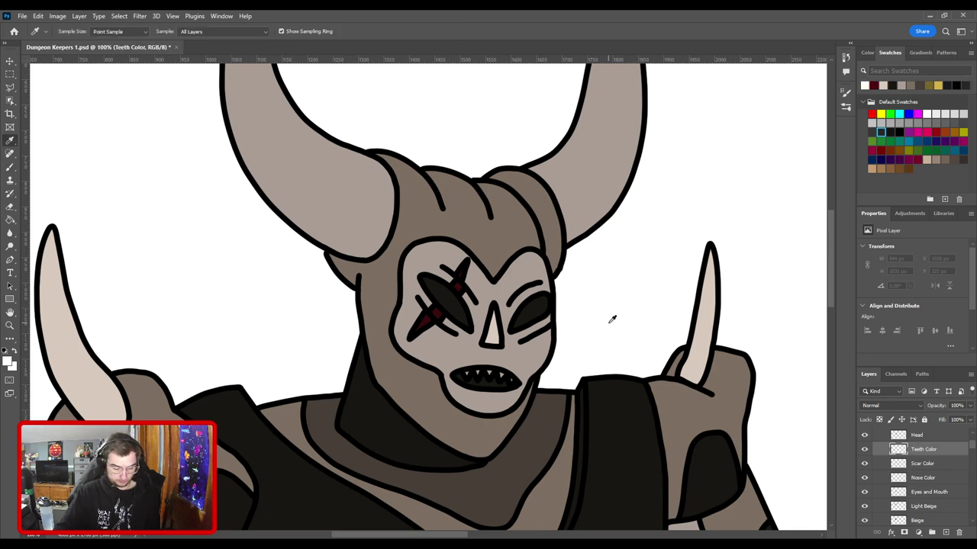
Step: Paint the upper teeth in the large figure's mouth white
key(b)
scroll(608, 322, up, 5)
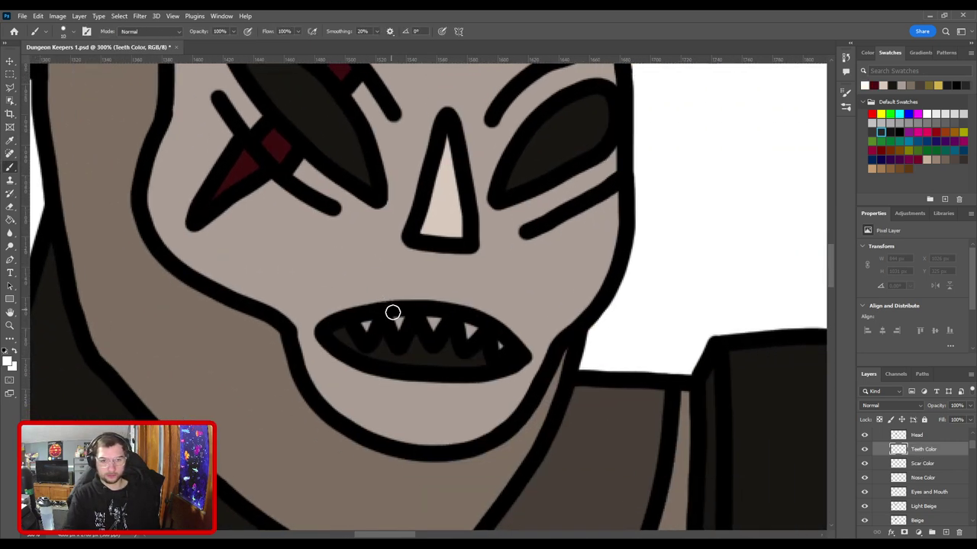
drag(360, 320, 365, 328)
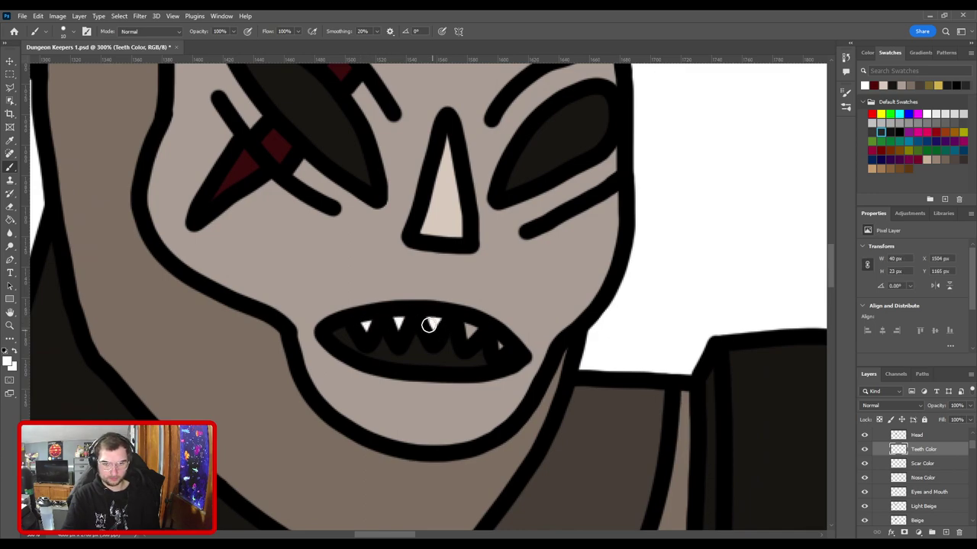
click(500, 349)
scroll(496, 343, down, 8)
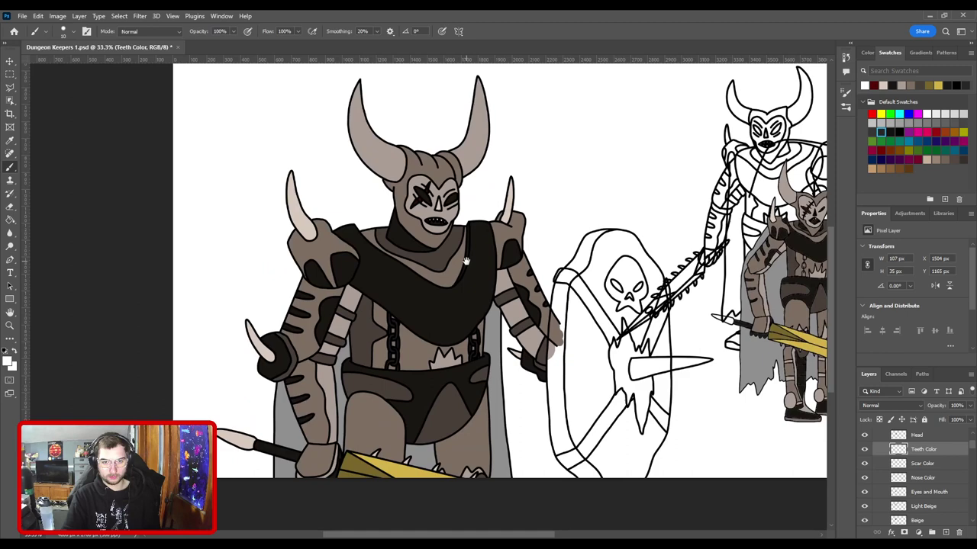
drag(466, 262, 425, 299)
Step: Add a new layer named Darkl Brown below the line art in the Shield group and sample the near-black from the reference shield
key(v)
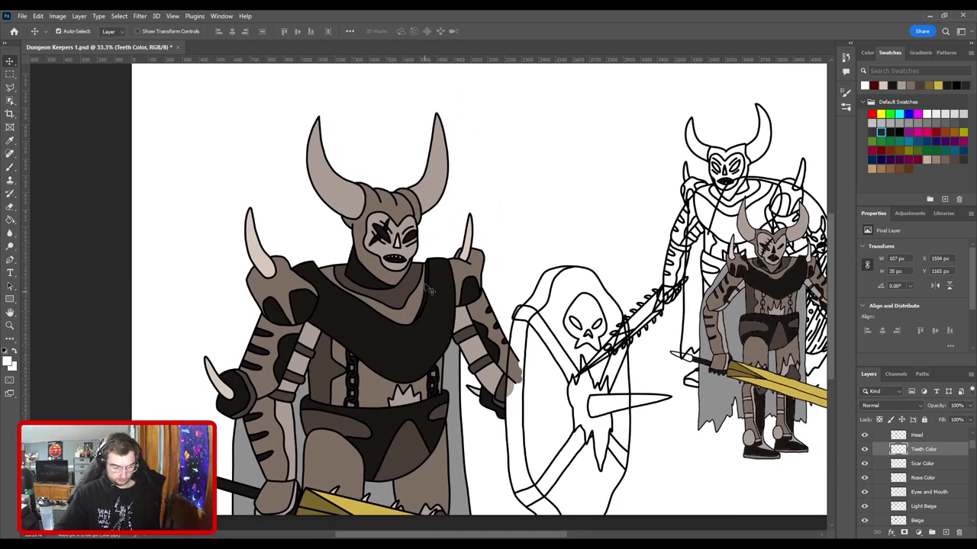
click(534, 336)
scroll(526, 332, right, 3)
scroll(527, 333, down, 1)
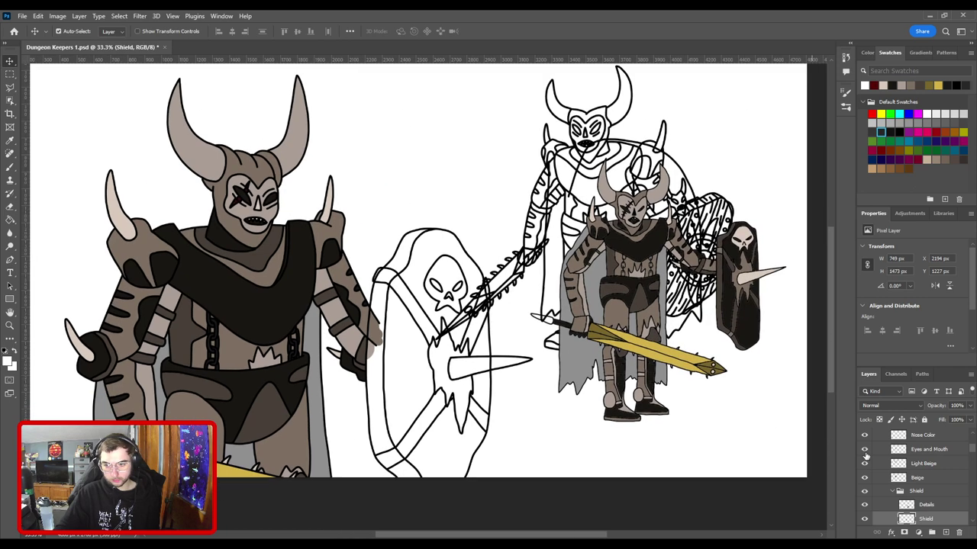
click(945, 532)
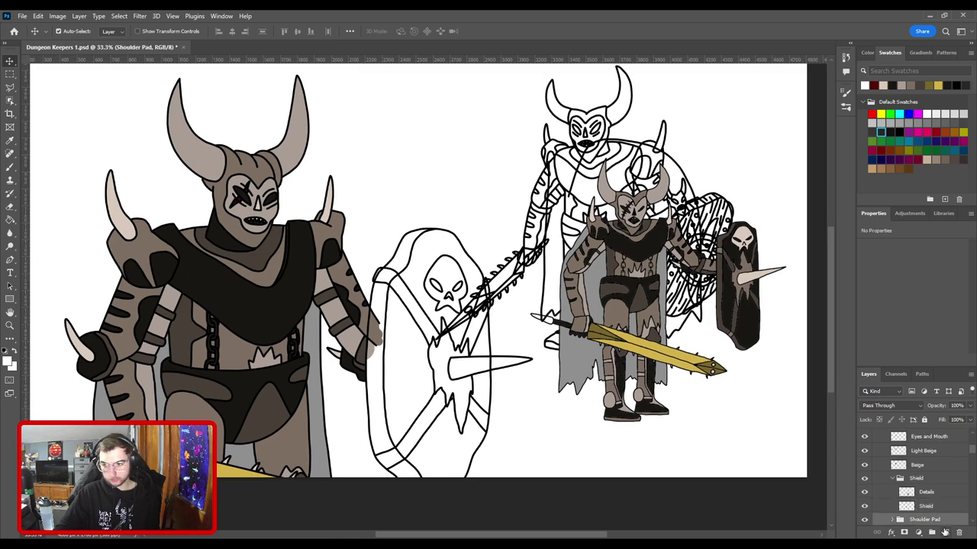
drag(933, 511, 929, 515)
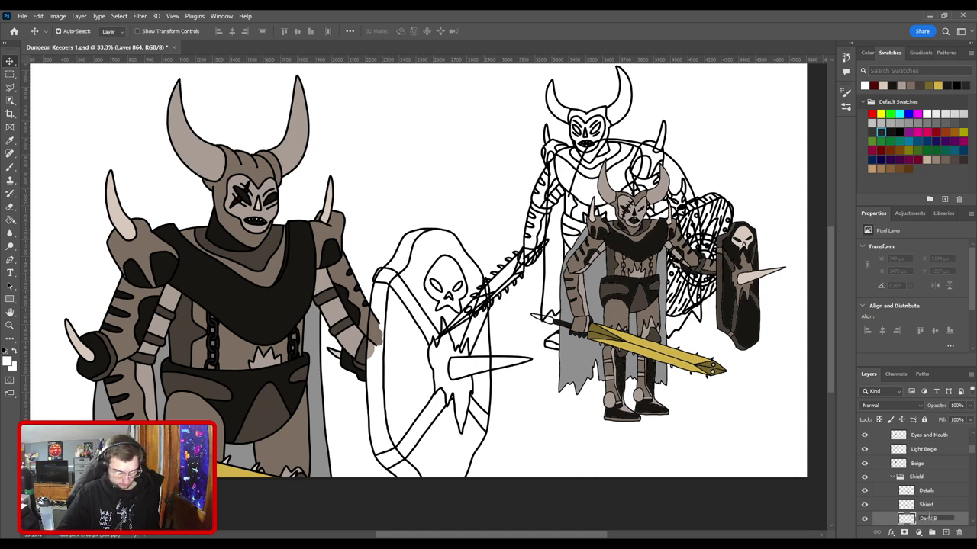
key(Return)
key(i)
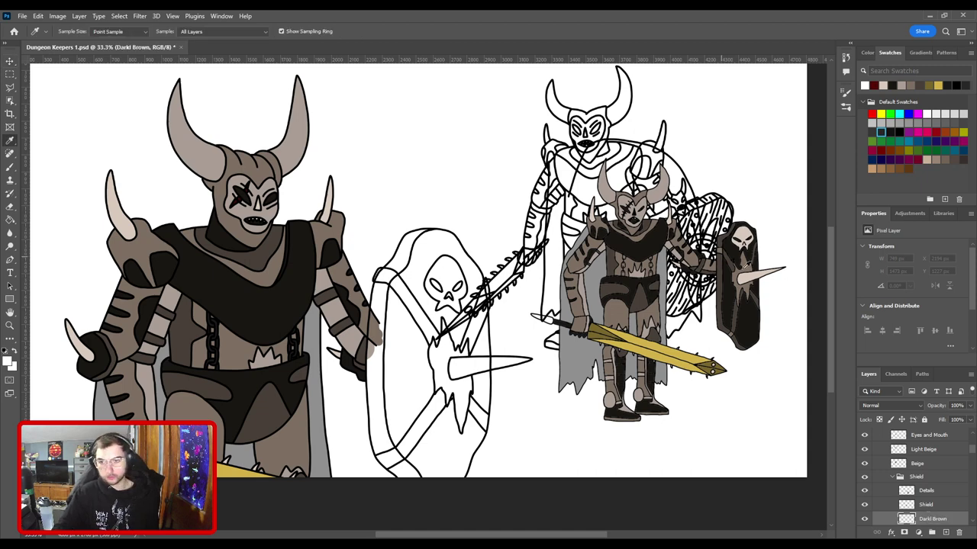
key(b)
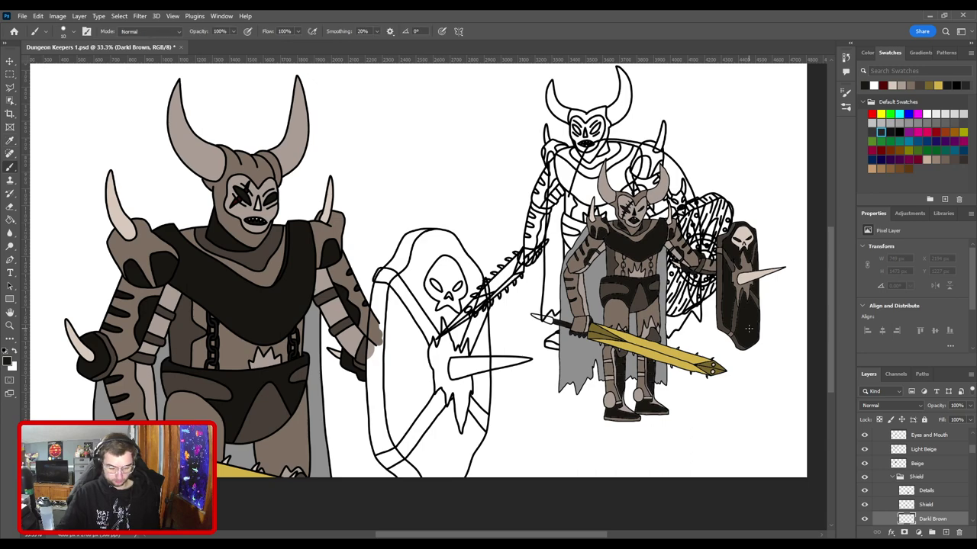
Step: Enlarge the brush to 150 px and paint the lower left part of the large shield near-black
key(ctrl+plus)
mouse_move(475, 403)
mouse_down()
mouse_move(496, 235)
mouse_move(547, 194)
mouse_up()
key(ctrl+plus)
key(ctrl+plus)
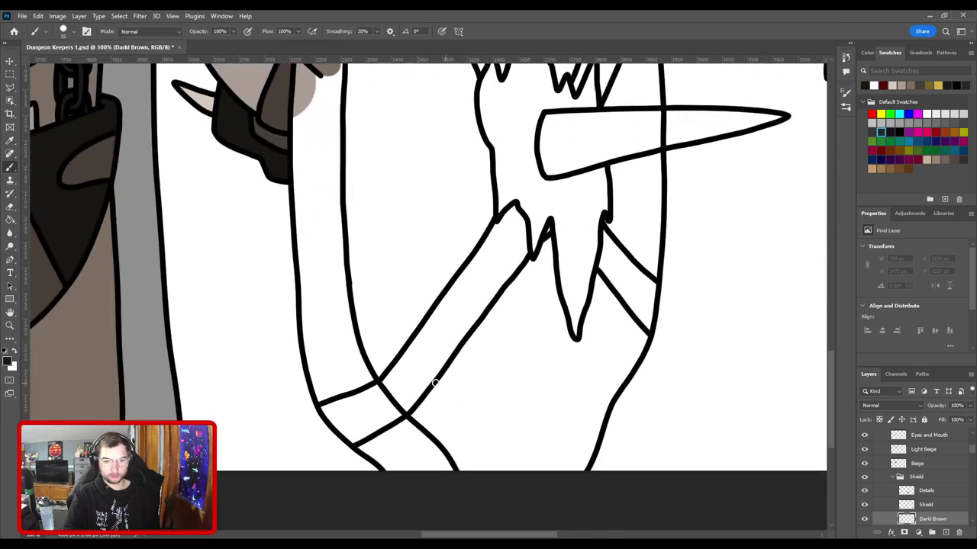
key(bracketright)
key(bracketright)
key(bracketright)
key(bracketright)
key(bracketright)
key(bracketright)
key(bracketright)
click(415, 446)
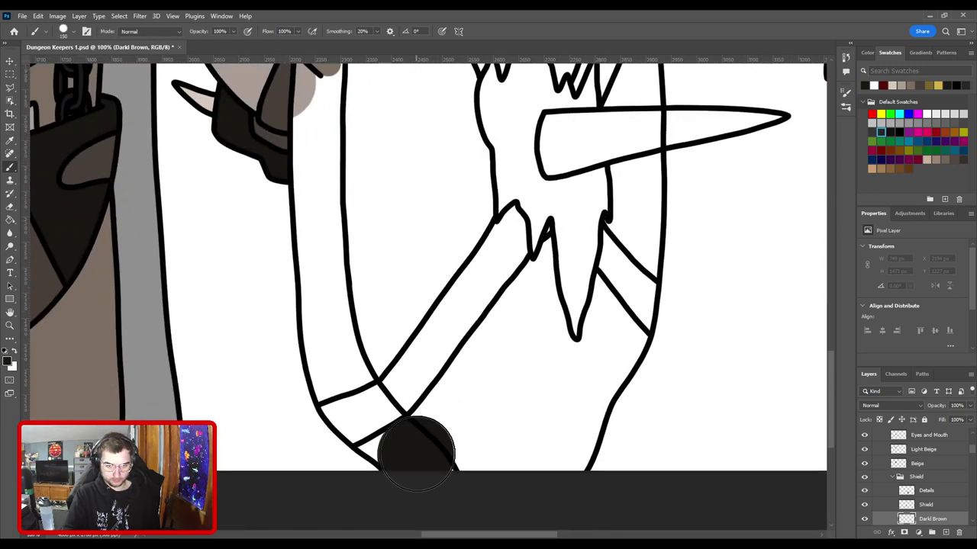
mouse_move(429, 449)
mouse_down()
mouse_move(416, 449)
mouse_move(420, 434)
mouse_move(395, 429)
mouse_move(419, 436)
mouse_move(353, 388)
mouse_move(338, 297)
mouse_move(399, 399)
mouse_move(412, 447)
mouse_up()
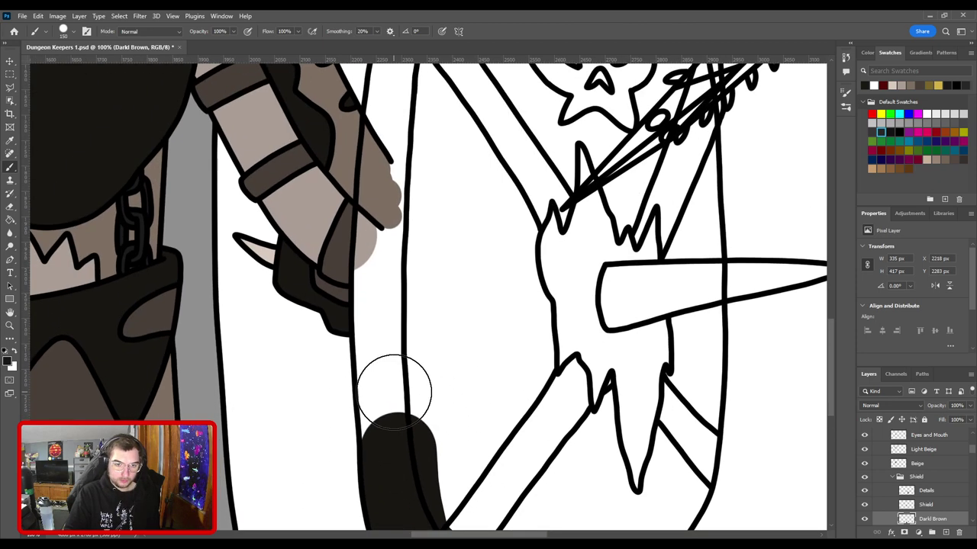
Step: Paint the large shield's left side and rounded top near-black on the Darkl Brown layer
mouse_move(398, 405)
mouse_down()
mouse_move(391, 241)
mouse_move(393, 386)
mouse_up()
mouse_move(394, 386)
mouse_down()
mouse_move(396, 342)
mouse_move(408, 334)
mouse_move(410, 229)
mouse_move(415, 255)
mouse_move(417, 211)
mouse_move(431, 195)
mouse_up()
scroll(429, 194, up, 3)
mouse_move(430, 349)
mouse_down()
mouse_move(491, 290)
mouse_move(508, 260)
mouse_move(502, 252)
mouse_move(519, 249)
mouse_move(513, 231)
mouse_move(561, 217)
mouse_up()
drag(494, 269, 247, 309)
mouse_move(338, 262)
mouse_down()
mouse_move(349, 257)
mouse_move(343, 266)
mouse_move(360, 277)
mouse_move(379, 322)
mouse_move(399, 331)
mouse_move(425, 381)
mouse_move(383, 257)
mouse_move(399, 416)
mouse_move(407, 305)
mouse_move(454, 313)
mouse_up()
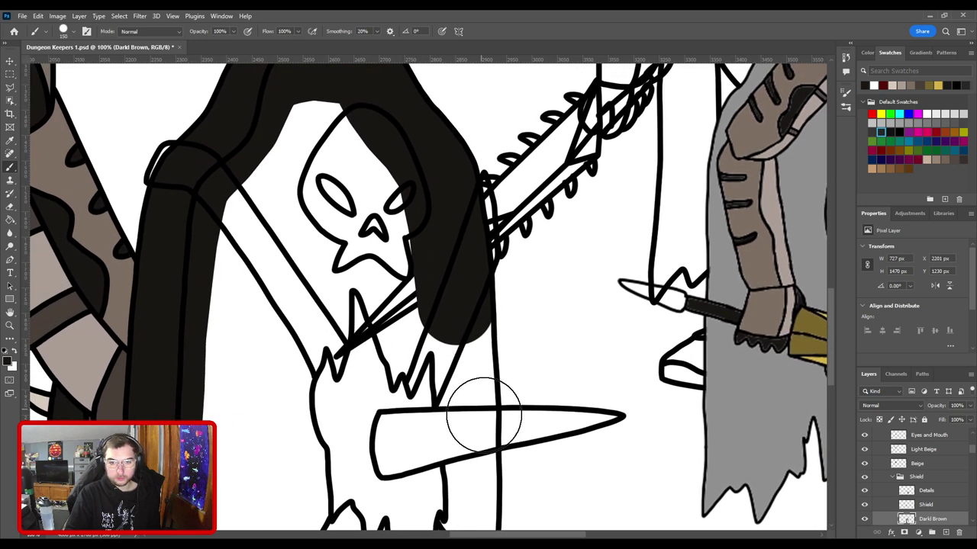
Step: Paint the large shield's right side near-black down to the lower edge of the canvas
drag(460, 355, 453, 414)
mouse_move(460, 472)
mouse_down()
mouse_move(436, 326)
mouse_move(435, 393)
mouse_move(419, 450)
mouse_move(441, 445)
mouse_up()
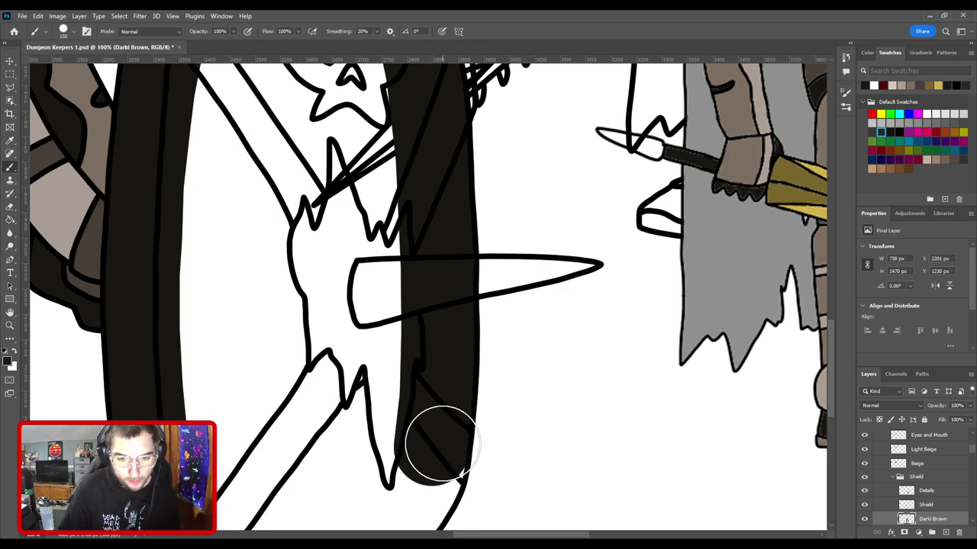
drag(547, 280, 602, 193)
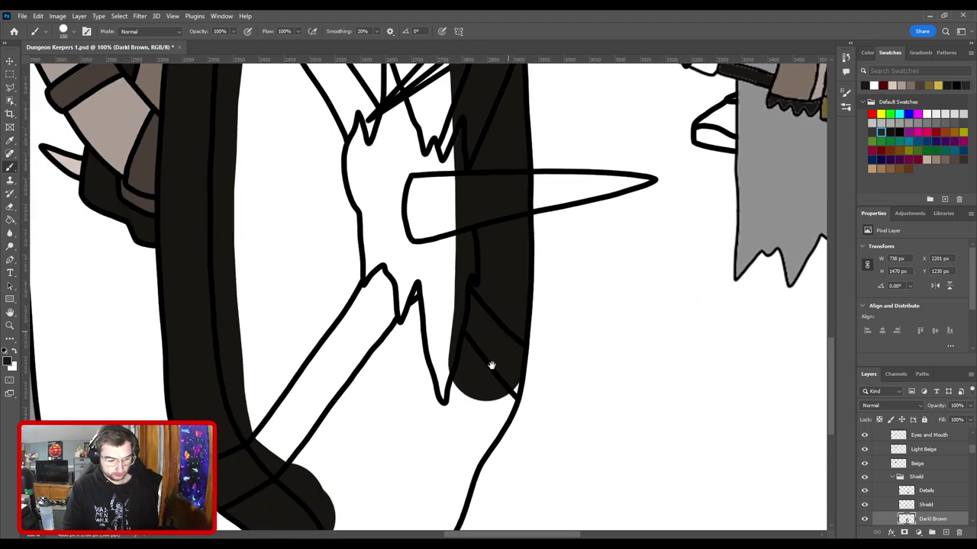
mouse_move(508, 385)
mouse_down()
mouse_move(521, 277)
mouse_move(491, 193)
mouse_up()
key(ctrl+plus)
mouse_move(549, 163)
mouse_down()
mouse_move(536, 211)
mouse_move(466, 300)
mouse_move(439, 423)
mouse_up()
scroll(480, 392, down, 8)
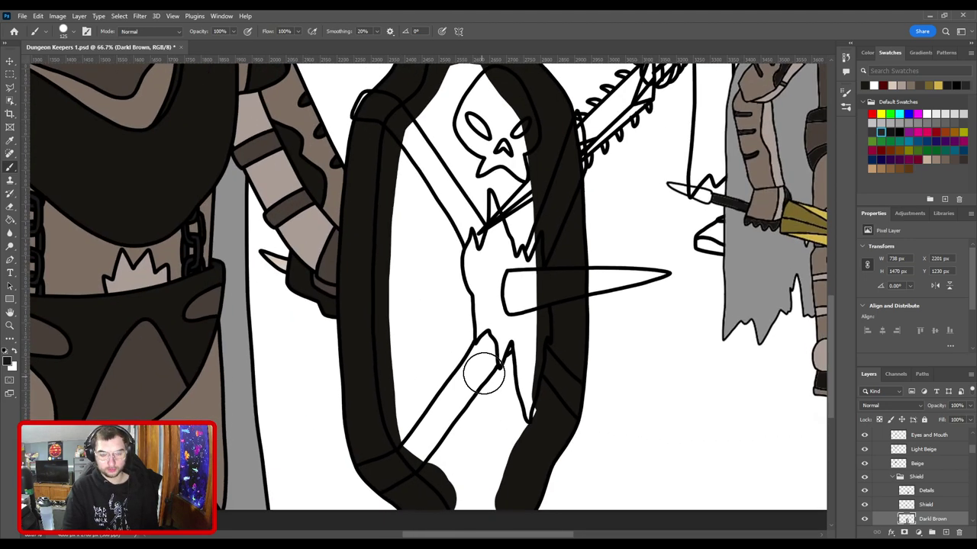
Step: Fill the large shield's interior near-black, covering the gaps along the fill's edges, and rename the layer Dark Brown
key(g)
click(461, 333)
key(b)
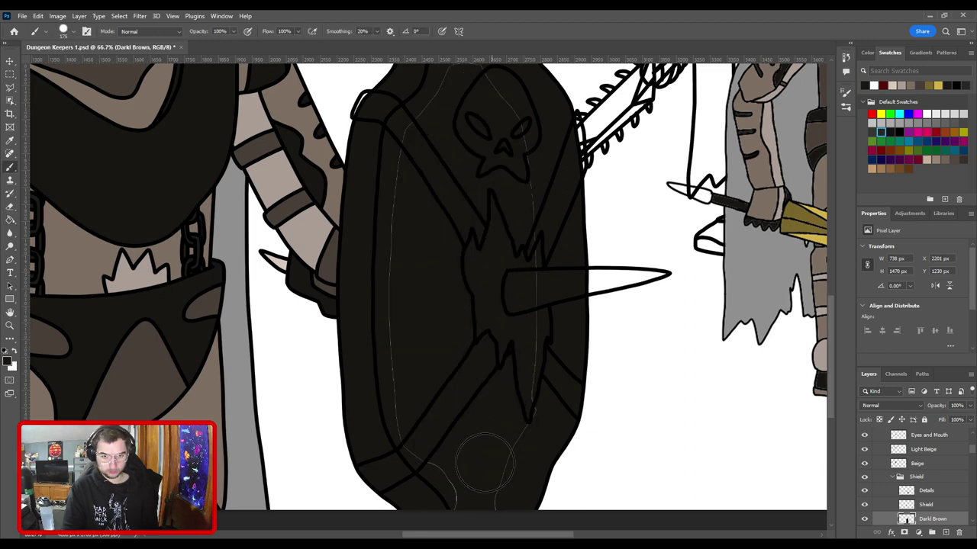
mouse_move(400, 392)
mouse_down()
mouse_move(393, 160)
mouse_move(438, 73)
mouse_move(500, 84)
mouse_move(529, 242)
mouse_move(515, 519)
mouse_up()
scroll(489, 419, down, 4)
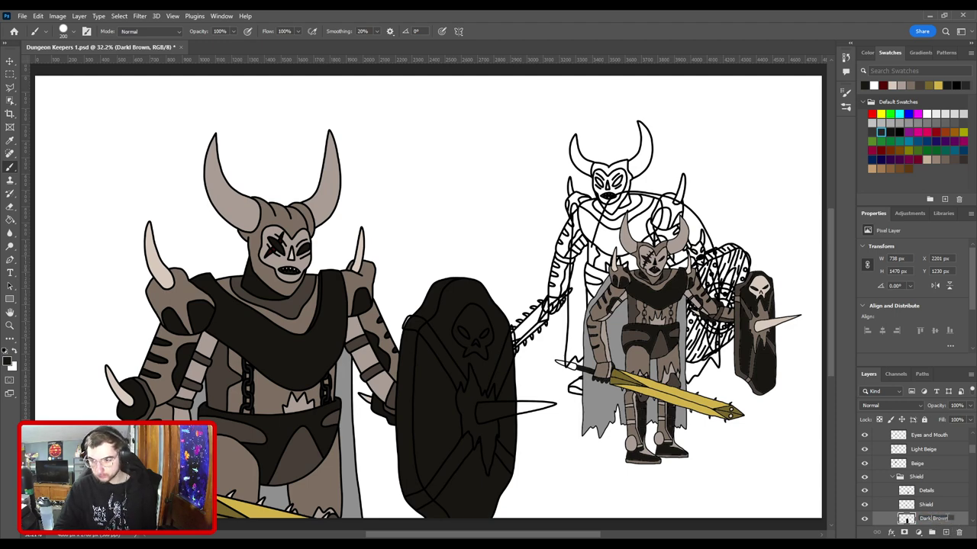
Step: Add a new layer named Light Brown in the Shield group and sample the dark brown from the reference shield's strap
click(946, 532)
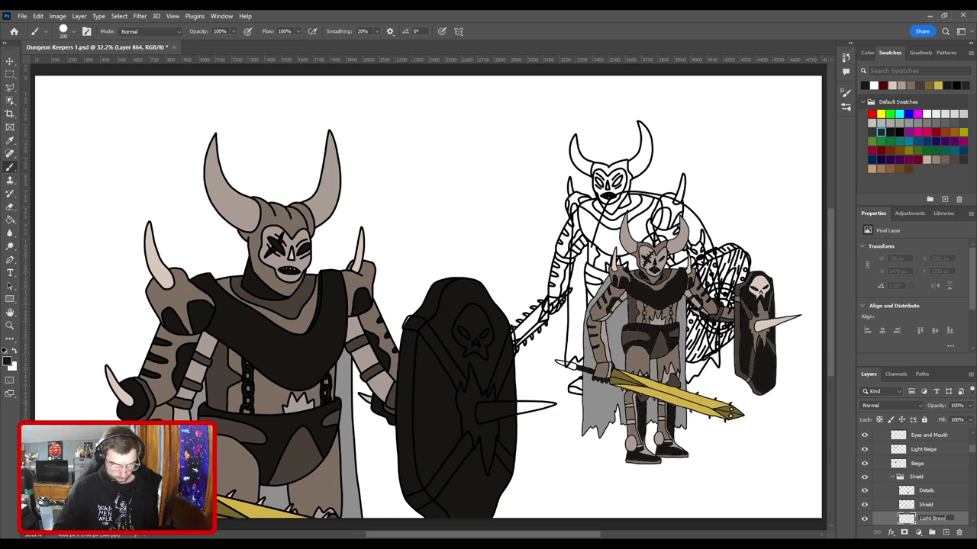
key(Return)
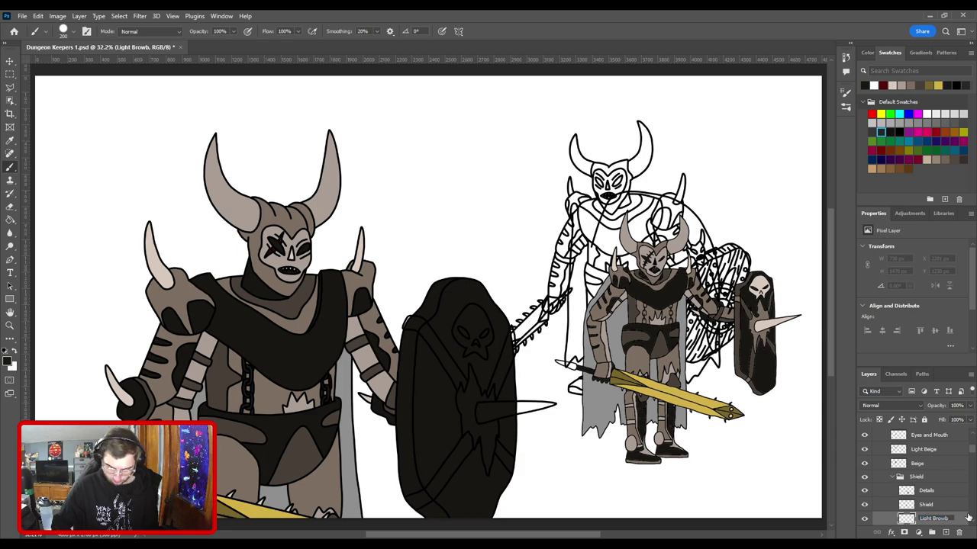
key(i)
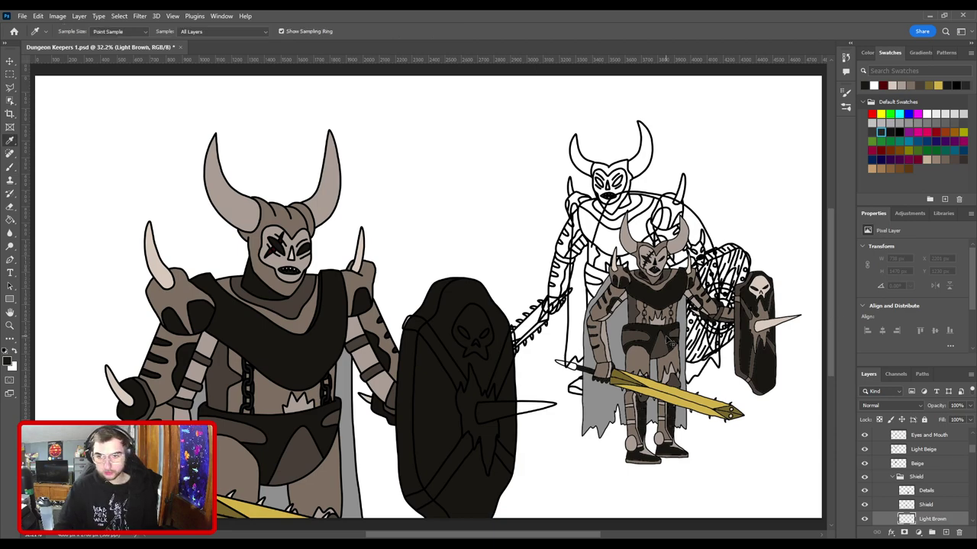
scroll(668, 341, up, 5)
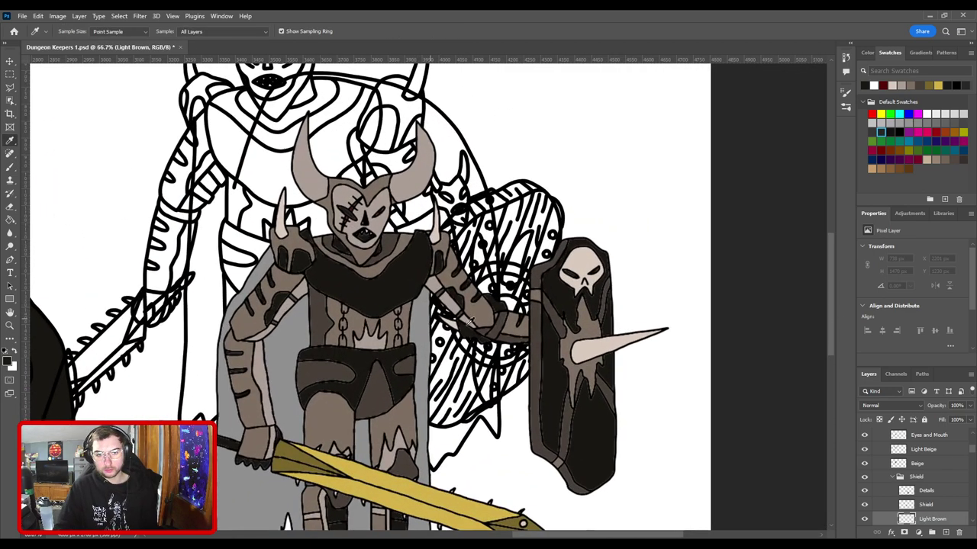
key(ctrl+plus)
click(611, 321)
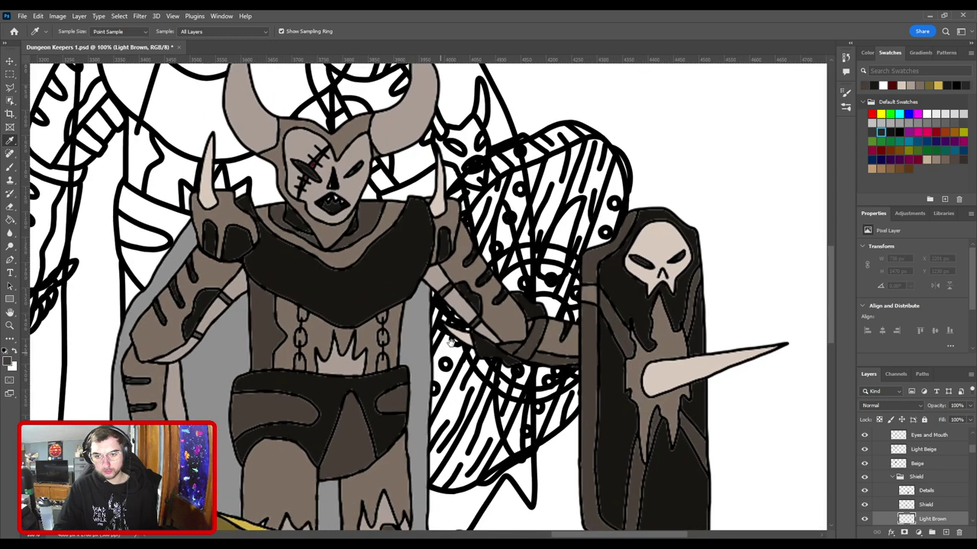
Step: Move the Light Brown layer above the Shield layer and merge an extra new layer into it
drag(447, 373, 662, 284)
key(ctrl+minus)
key(ctrl+minus)
click(930, 506)
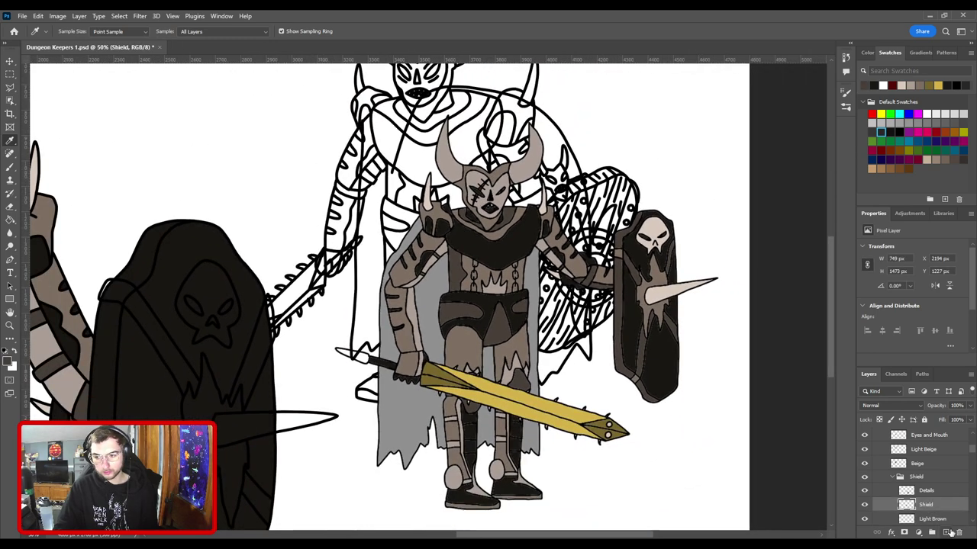
click(945, 532)
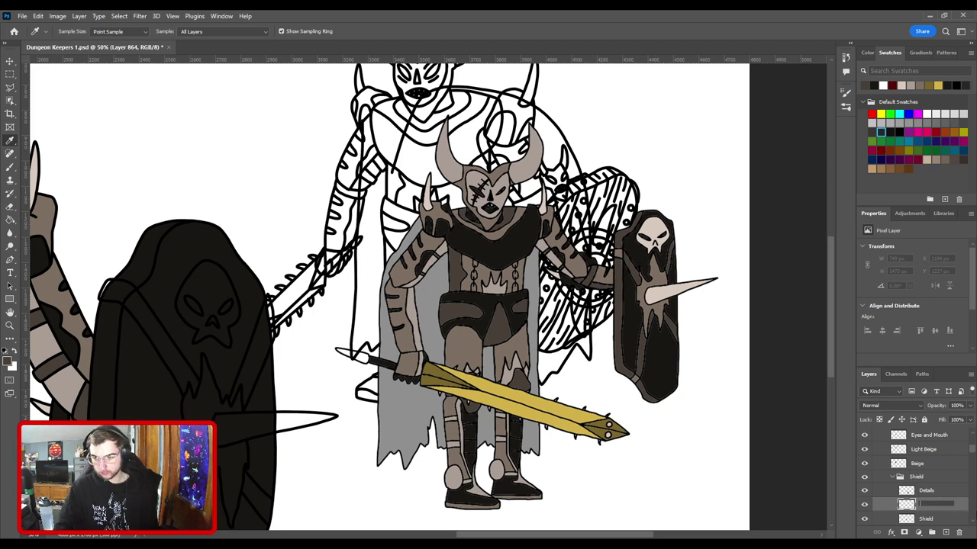
scroll(951, 506, down, 2)
drag(944, 512, 944, 491)
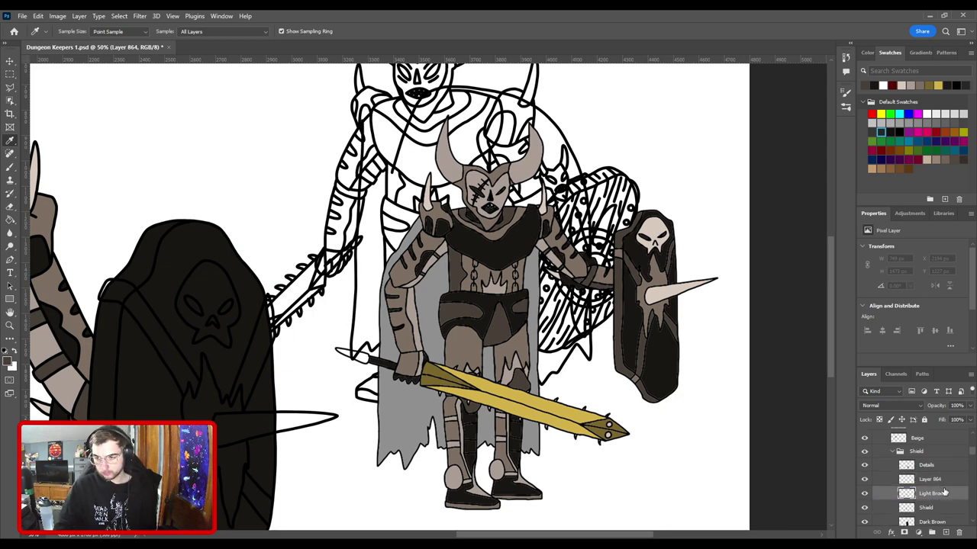
click(944, 481)
key(ctrl+e)
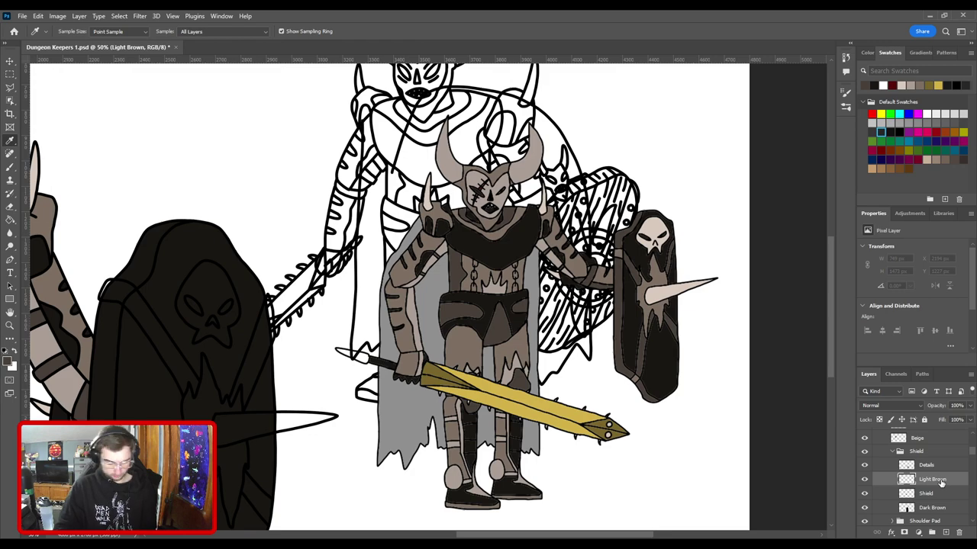
Step: Set the brush to 70 px and paint the large shield's upper-left diagonal strap dark brown
key(b)
key(ctrl+plus)
drag(345, 401, 602, 308)
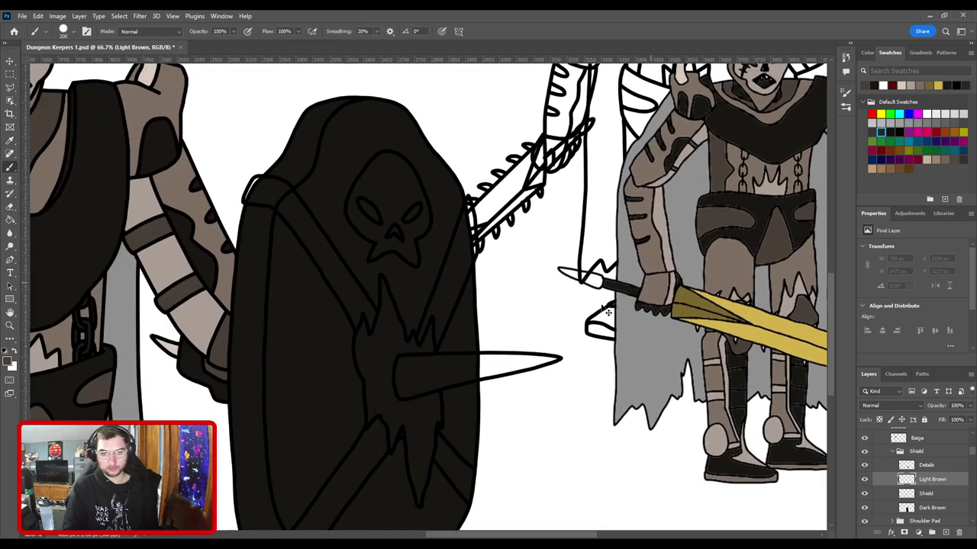
key(ctrl+plus)
drag(423, 310, 619, 386)
key(bracketleft)
key(bracketleft)
key(bracketleft)
key(bracketleft)
key(bracketleft)
key(bracketleft)
key(bracketleft)
key(bracketleft)
key(bracketleft)
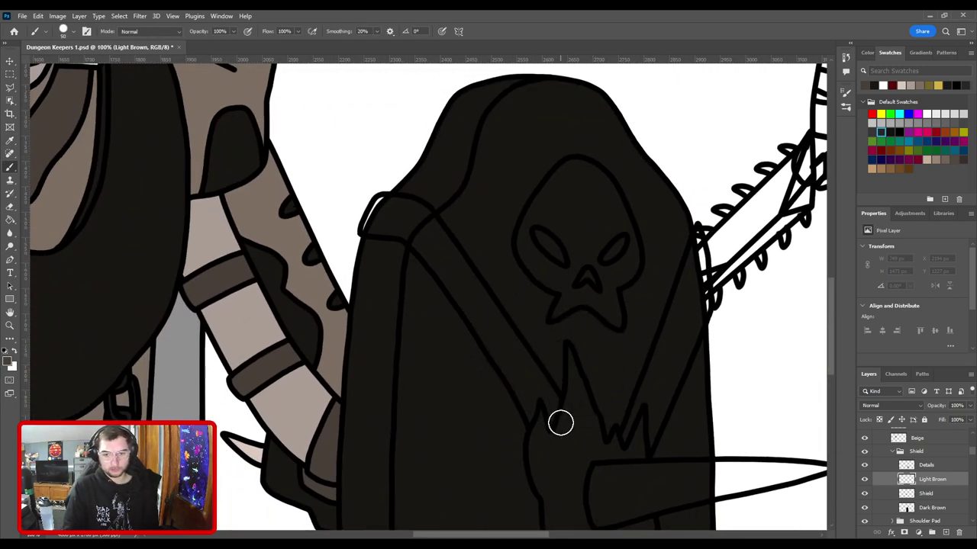
scroll(586, 442, up, 1)
key(bracketright)
key(bracketright)
drag(556, 370, 535, 330)
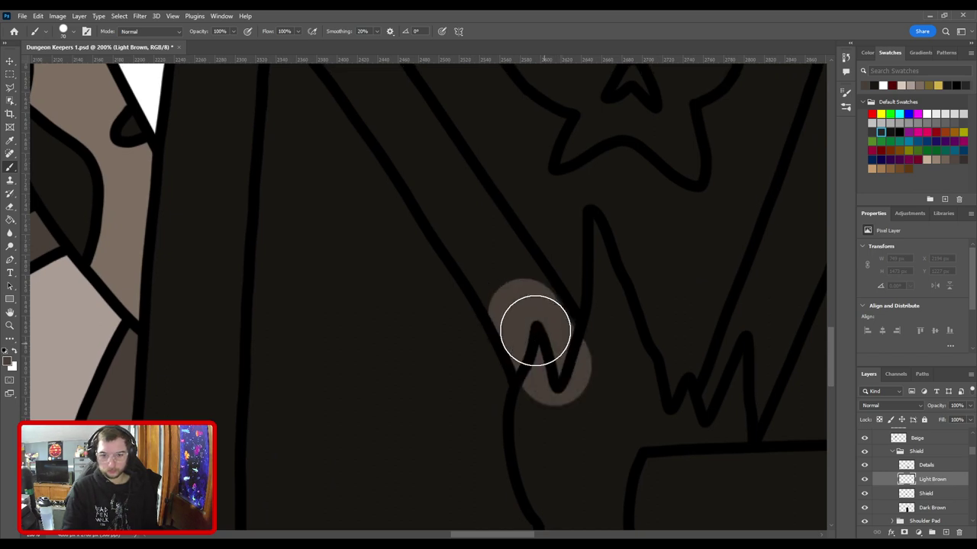
drag(471, 224, 521, 333)
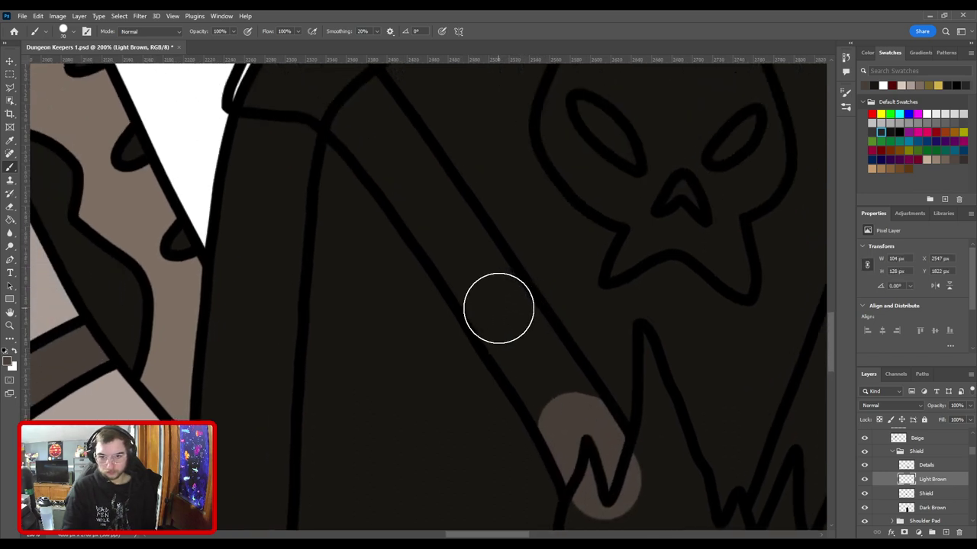
shift+click(498, 308)
shift+click(447, 226)
drag(477, 270, 611, 445)
shift+click(501, 295)
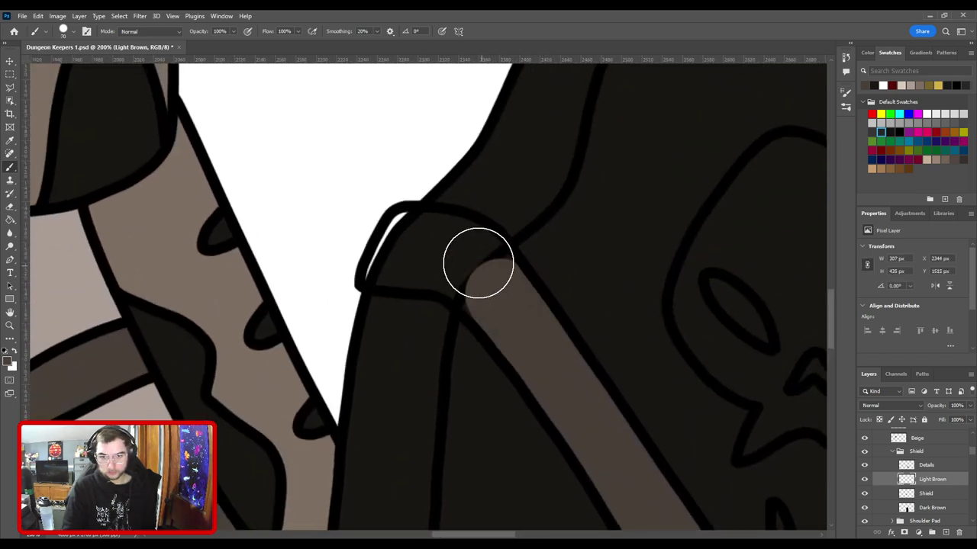
Step: Reduce the brush to 35 px and fill the strap's wrapped end over the shield's upper-left edge dark brown
mouse_move(477, 263)
mouse_down()
mouse_move(415, 242)
mouse_move(407, 254)
mouse_move(424, 249)
mouse_move(470, 285)
mouse_move(443, 281)
mouse_move(404, 239)
mouse_move(378, 275)
mouse_move(461, 279)
mouse_move(497, 320)
mouse_move(485, 259)
mouse_up()
key(bracketleft)
key(bracketleft)
key(bracketleft)
key(bracketleft)
key(bracketleft)
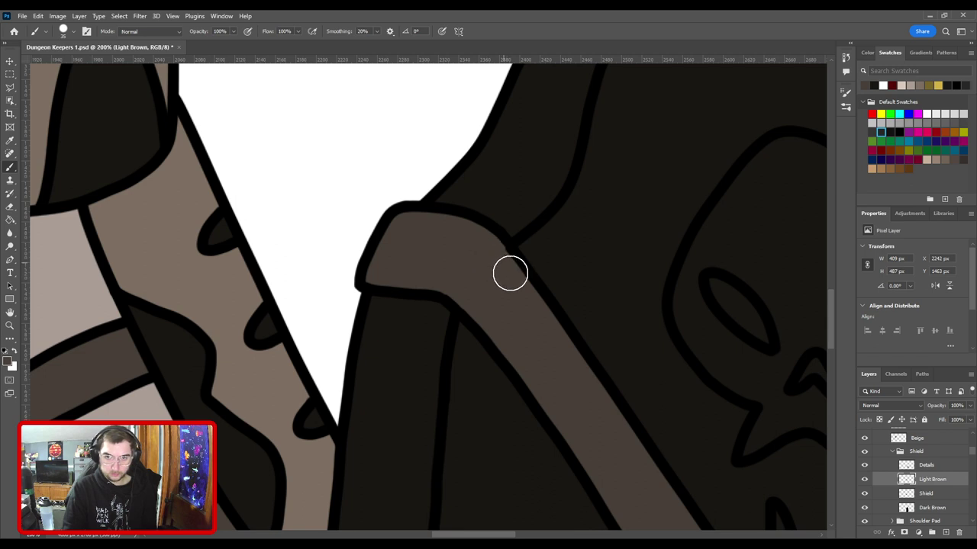
Step: Paint dark brown along the inner edge and upper end of the shield's upper-right strap, reducing the brush to 20 px for the end
drag(540, 346, 446, 244)
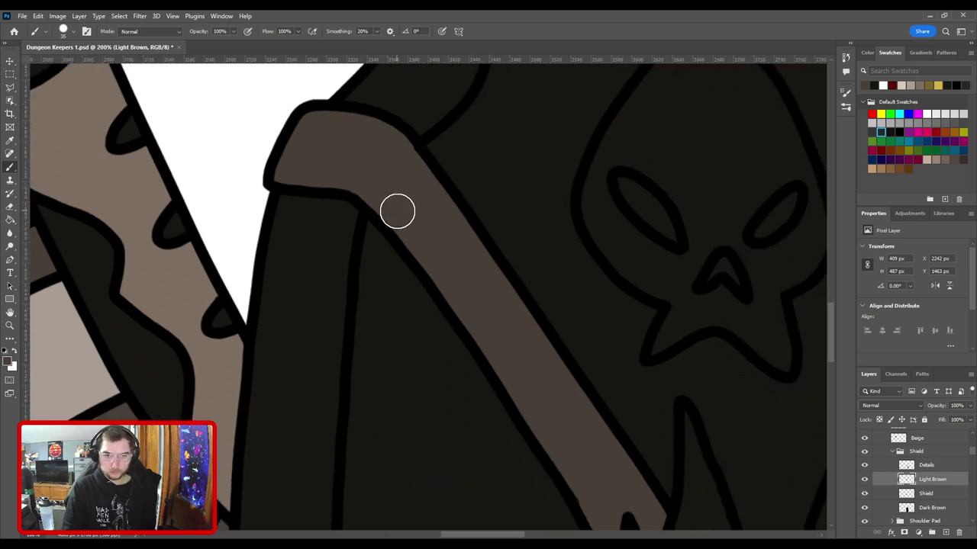
drag(492, 323, 420, 236)
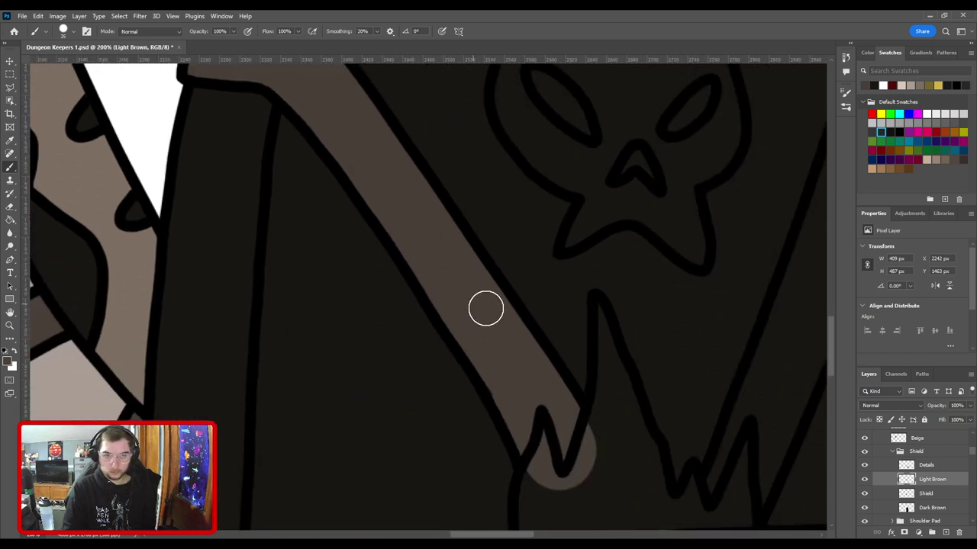
drag(553, 392, 350, 205)
drag(555, 255, 488, 362)
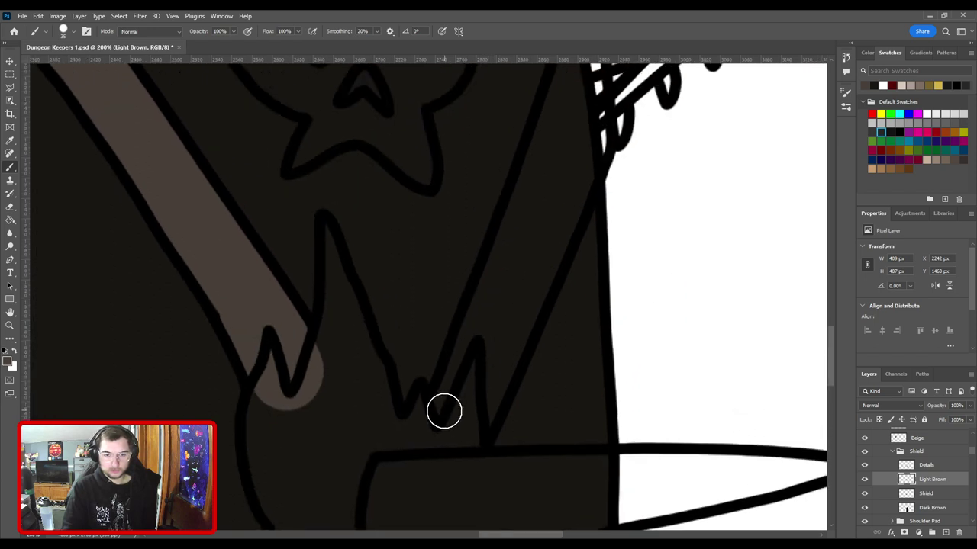
drag(444, 412, 514, 220)
scroll(478, 334, up, 5)
scroll(478, 333, right, 1)
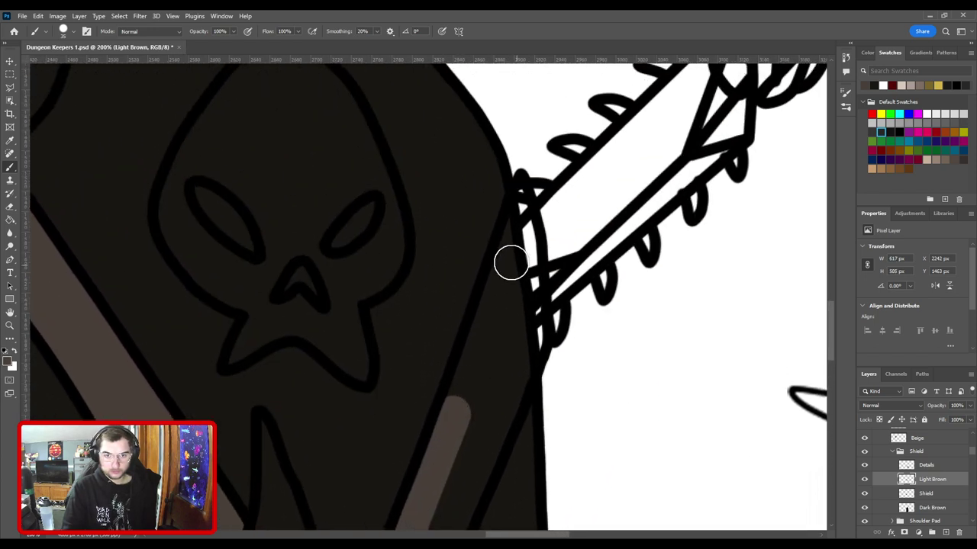
shift+click(506, 255)
key(bracketleft)
key(bracketleft)
key(bracketleft)
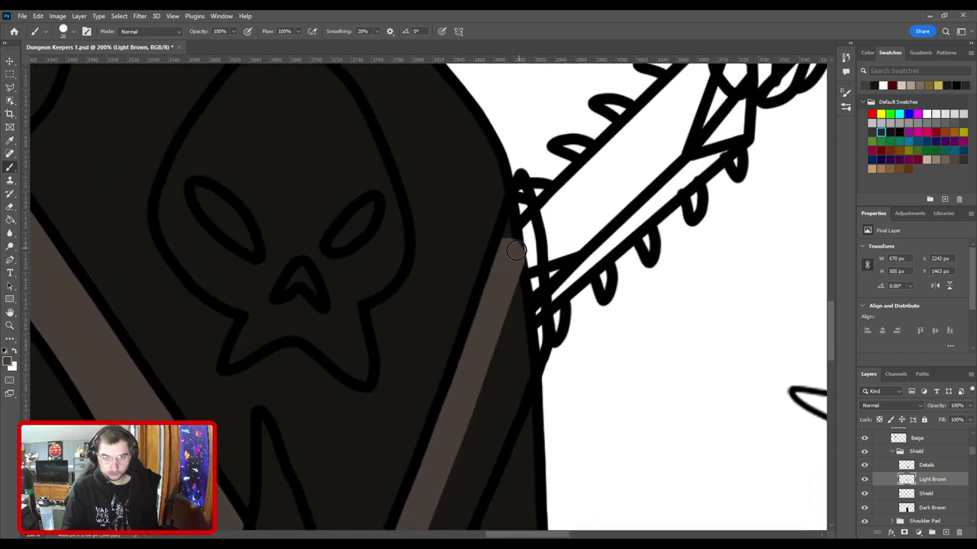
mouse_move(516, 250)
mouse_down()
mouse_move(511, 216)
mouse_move(527, 255)
mouse_move(530, 357)
mouse_move(589, 208)
mouse_up()
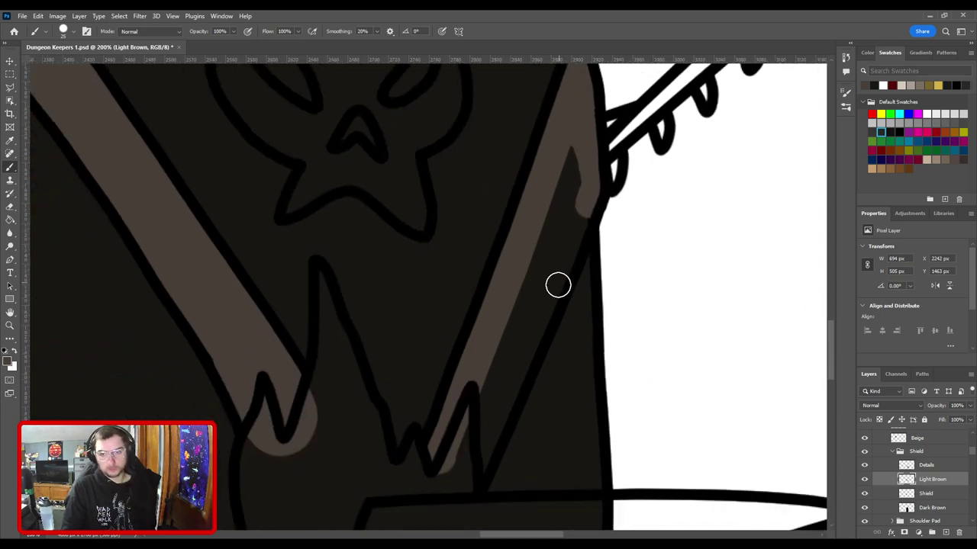
Step: Paint dark brown along the outer edge of the upper-right strap with a 25 px brush, down to the central spike
shift+click(557, 286)
shift+click(521, 374)
shift+click(488, 447)
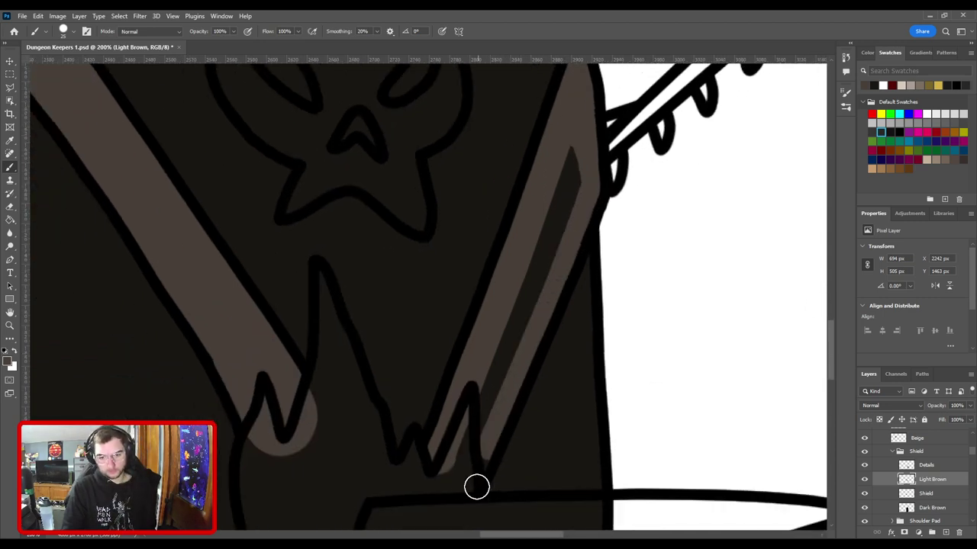
shift+click(472, 490)
Step: Extend the dark brown band across the spike's base and paint the edges of the shield's lower-right strap
drag(474, 495, 523, 226)
shift+click(497, 438)
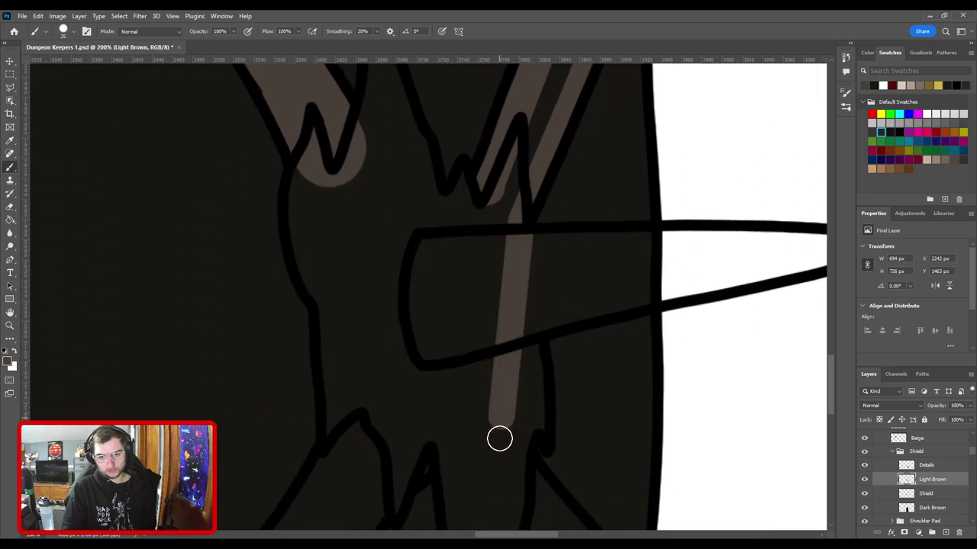
shift+click(523, 464)
mouse_move(524, 465)
mouse_down()
mouse_move(438, 225)
mouse_move(508, 344)
mouse_move(502, 412)
mouse_up()
shift+click(446, 335)
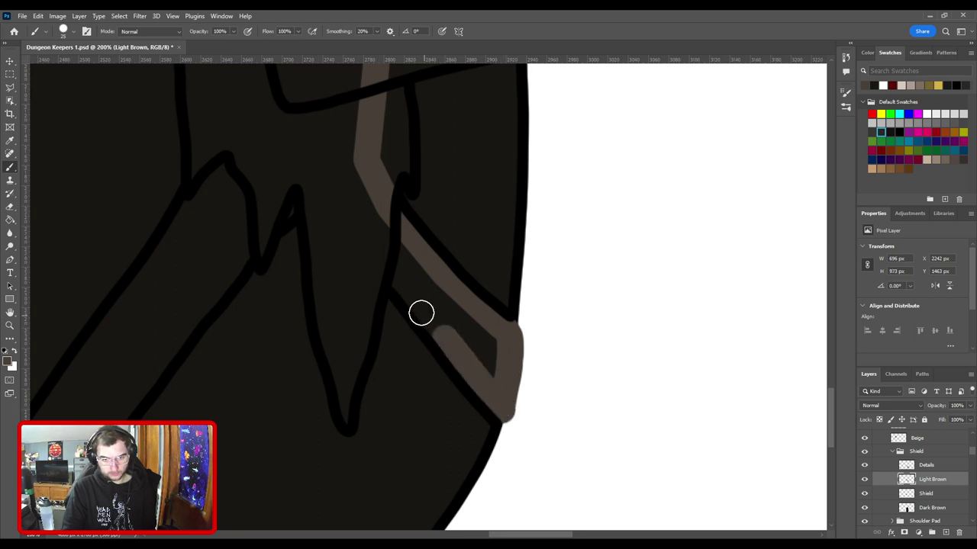
Step: Paint a dark brown band across the jagged points below the spike, linking the lower-left and lower-right straps
drag(391, 270, 610, 335)
mouse_move(559, 246)
mouse_down()
mouse_move(492, 305)
mouse_move(559, 244)
mouse_up()
drag(595, 296, 638, 312)
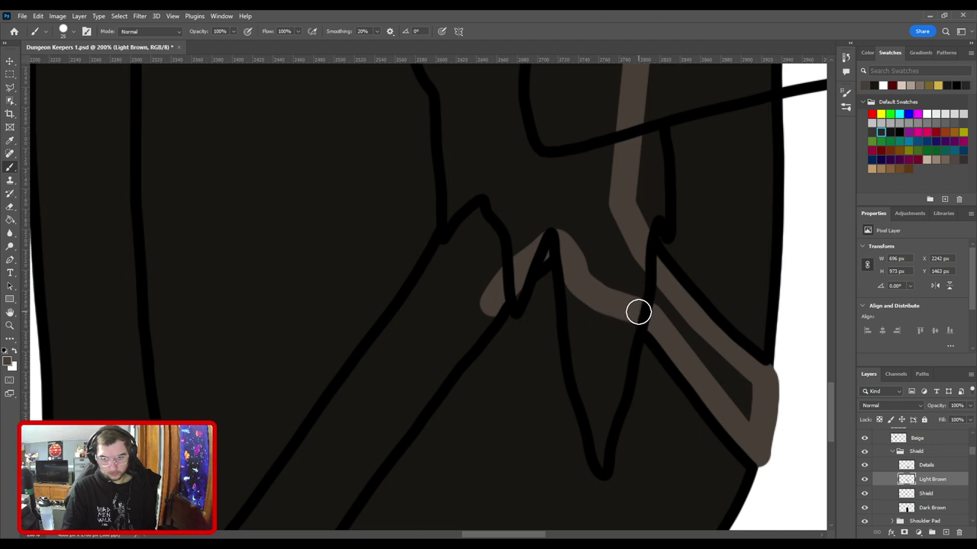
Step: Paint a dark brown band along the lower edge of the shield's lower-left strap, from the central spike toward the rim
drag(471, 314, 652, 244)
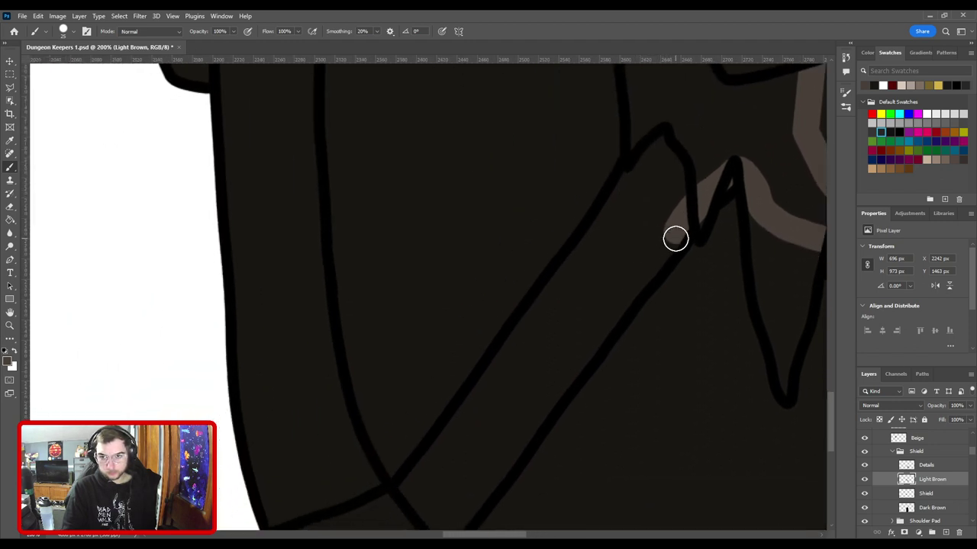
scroll(611, 236, down, 3)
scroll(610, 236, left, 1)
drag(710, 103, 509, 376)
scroll(508, 375, down, 2)
scroll(509, 375, left, 2)
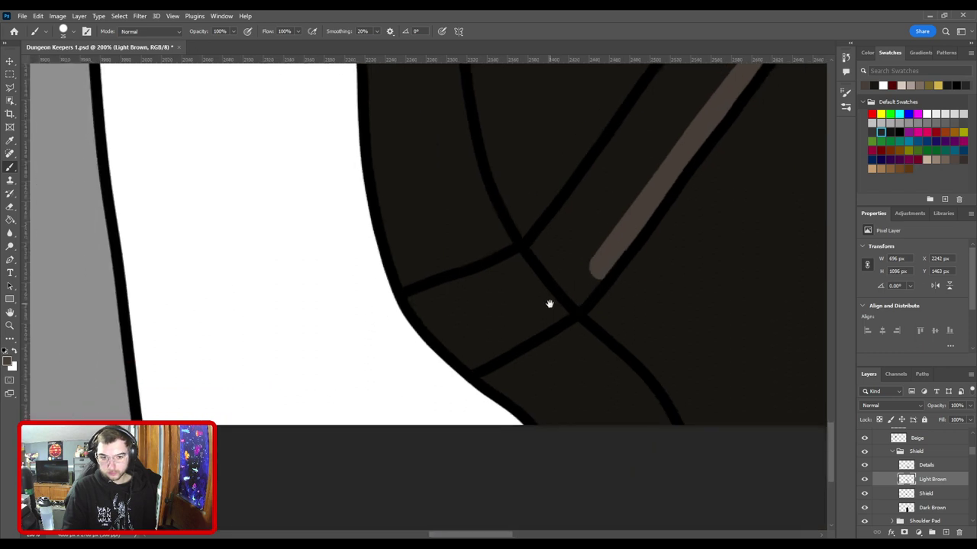
Step: Extend the dark brown band across the rim and around the lower-left strap's outer end, slightly past the shield's edge
drag(582, 290, 557, 313)
mouse_move(604, 265)
mouse_down()
mouse_move(564, 309)
mouse_move(468, 370)
mouse_move(406, 327)
mouse_up()
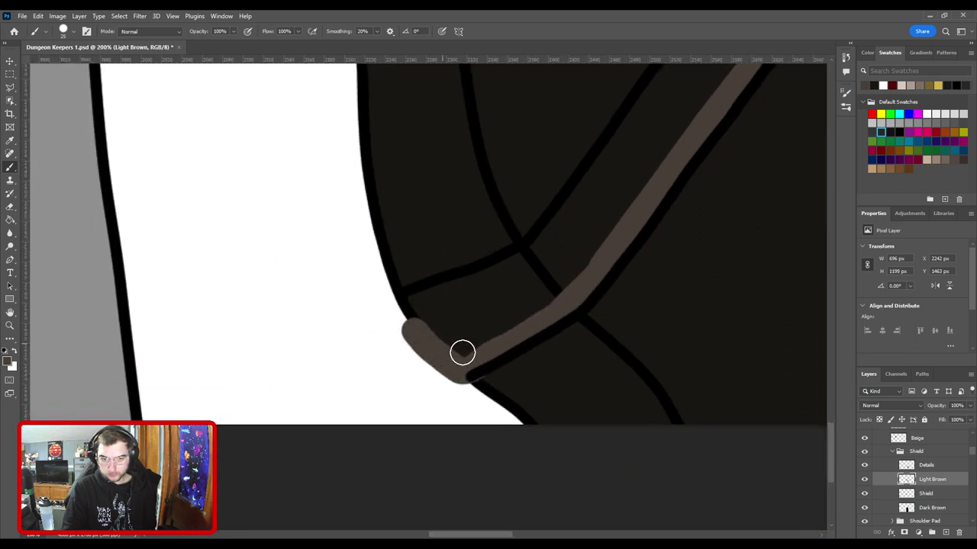
key(e)
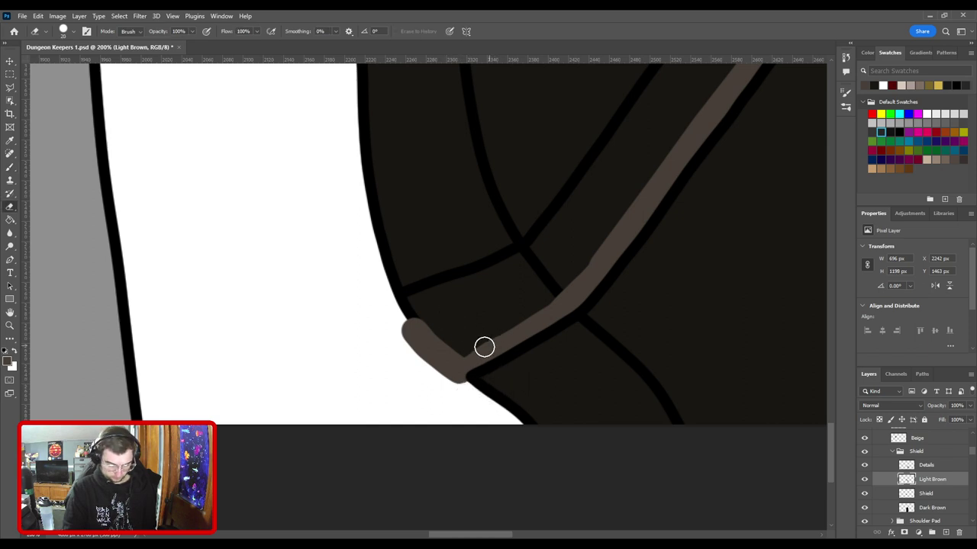
key(b)
drag(417, 338, 392, 299)
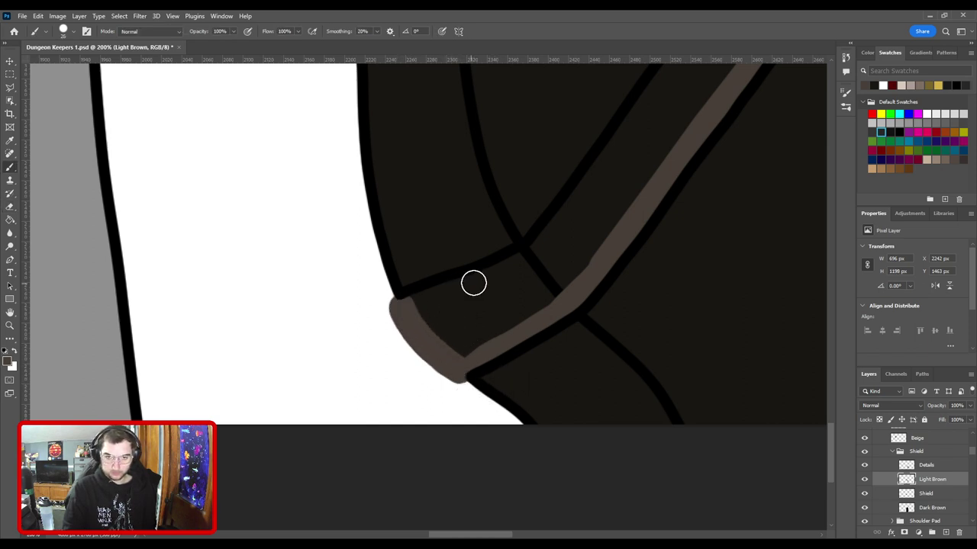
Step: Paint dark brown along the upper edge of the lower-left strap, from its outer end up to the jagged central points
shift+click(478, 279)
shift+click(535, 255)
shift+click(563, 217)
drag(591, 200, 364, 493)
shift+click(532, 235)
shift+click(581, 159)
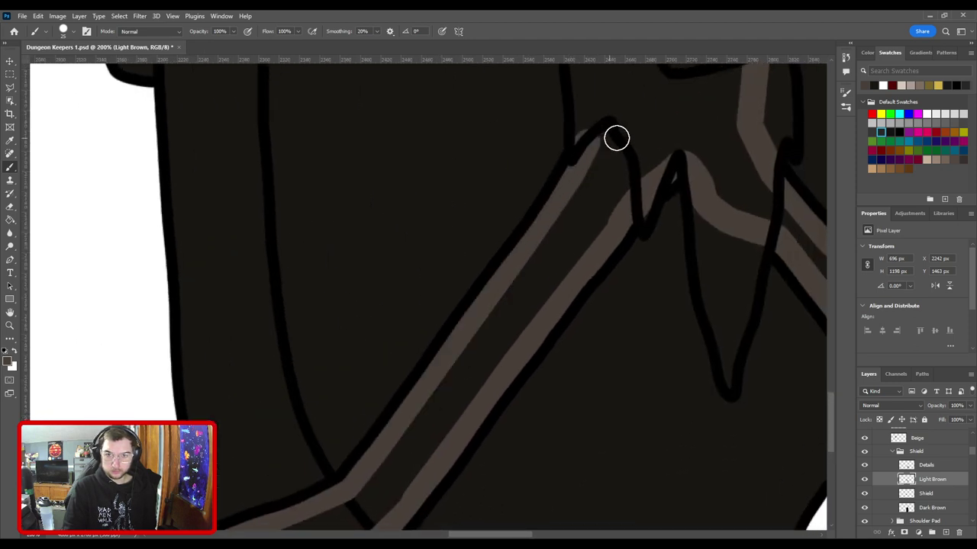
Step: Paint dark brown along the central wrap's left edge, linking the lower-left strap to the upper-left strap
mouse_move(574, 116)
mouse_down()
mouse_move(516, 392)
mouse_move(527, 397)
mouse_up()
shift+click(529, 349)
shift+click(529, 292)
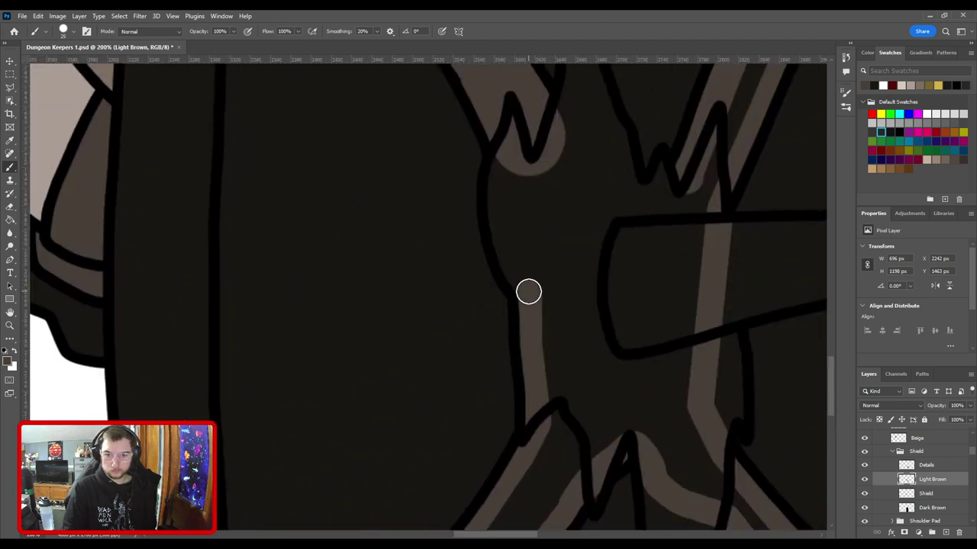
mouse_move(528, 292)
mouse_down()
mouse_move(503, 250)
mouse_move(495, 187)
mouse_move(506, 156)
mouse_move(537, 156)
mouse_up()
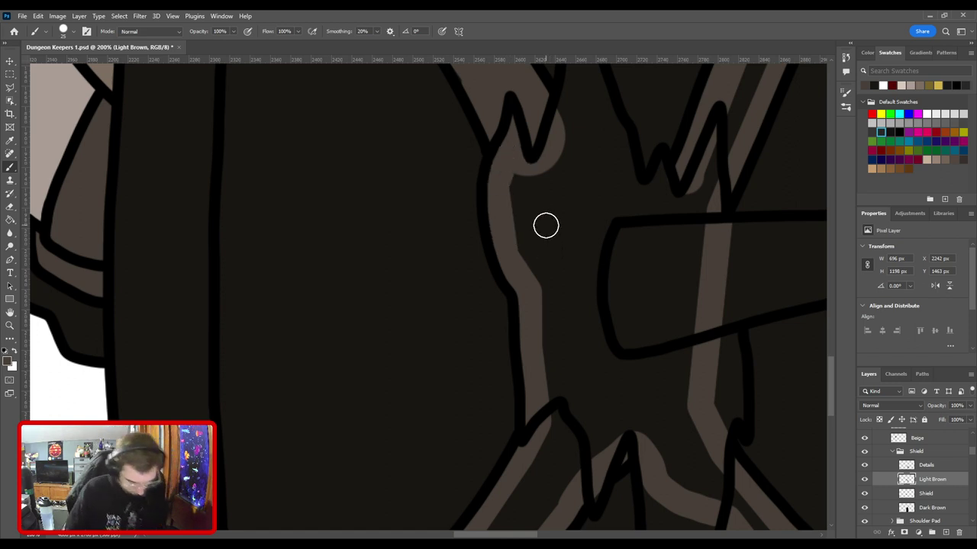
Step: Close the central wrap's jagged upper edge with a dark brown band from the upper-left strap to the upper-right strap
key(g)
key(ctrl+minus)
drag(542, 330, 482, 362)
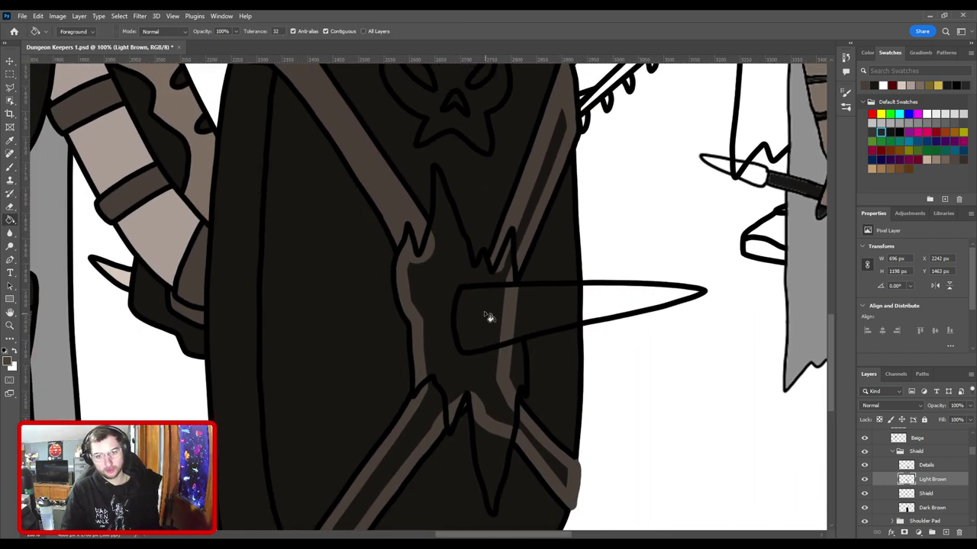
scroll(489, 317, up, 3)
key(b)
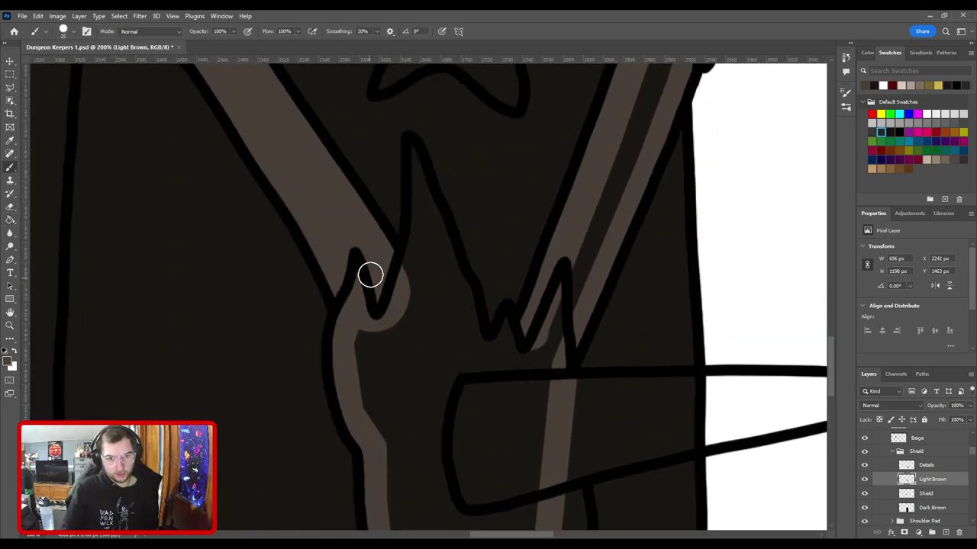
drag(397, 271, 435, 283)
mouse_move(385, 259)
mouse_down()
mouse_move(481, 341)
mouse_move(496, 345)
mouse_move(510, 325)
mouse_move(521, 343)
mouse_move(535, 331)
mouse_move(512, 329)
mouse_move(528, 349)
mouse_up()
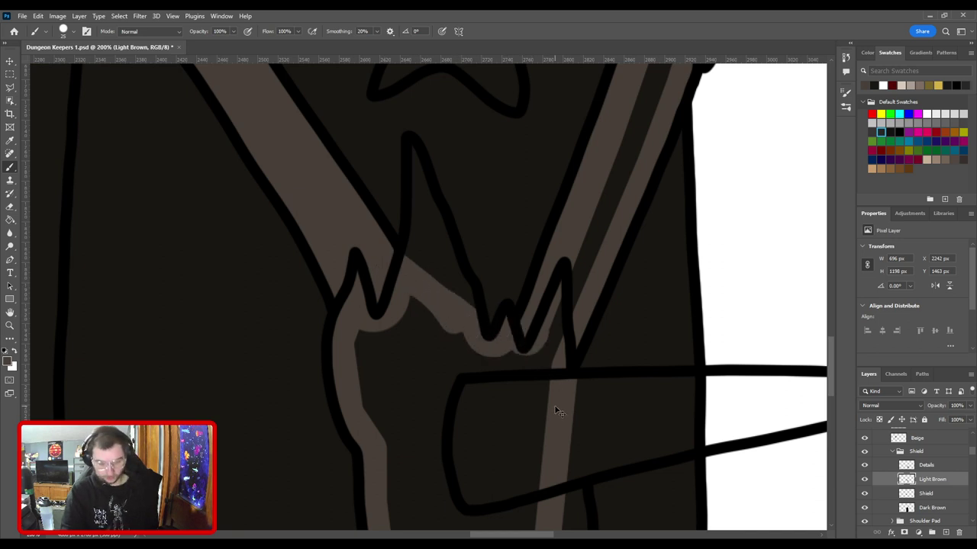
Step: Fill the enclosed central wrap and the connected strap interiors with dark brown using the Paint Bucket
key(ctrl+minus)
key(g)
click(465, 384)
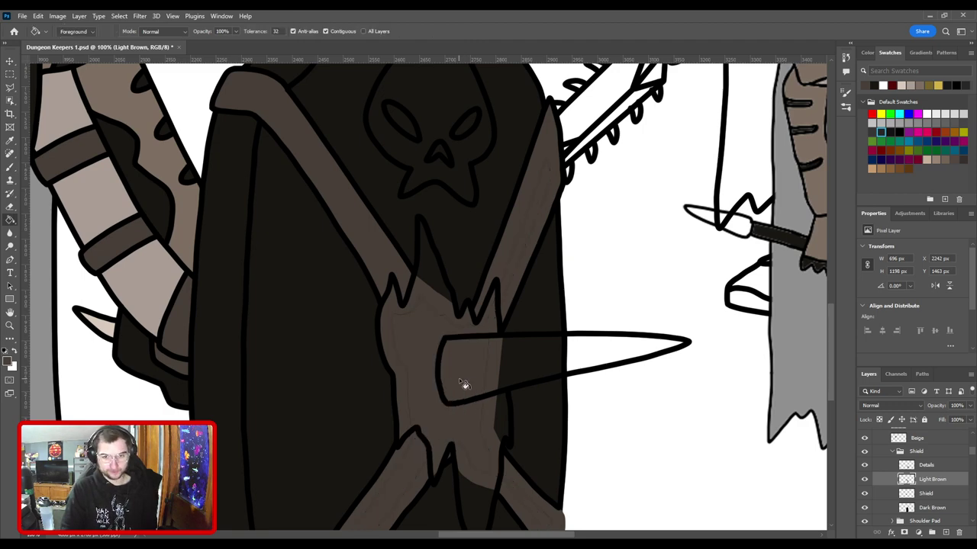
Step: Paint over the thin seam lines in the central wrap and upper-right strap with a 50 px dark brown brush
key(b)
scroll(460, 323, down, 3)
key(ctrl+plus)
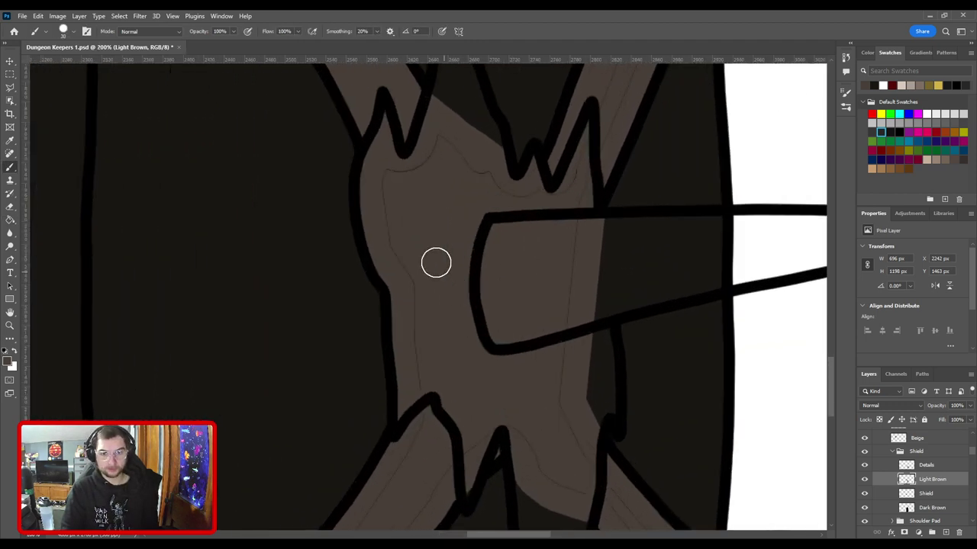
mouse_move(406, 253)
mouse_down()
mouse_move(426, 143)
mouse_move(514, 197)
mouse_move(547, 197)
mouse_move(580, 172)
mouse_move(479, 349)
mouse_up()
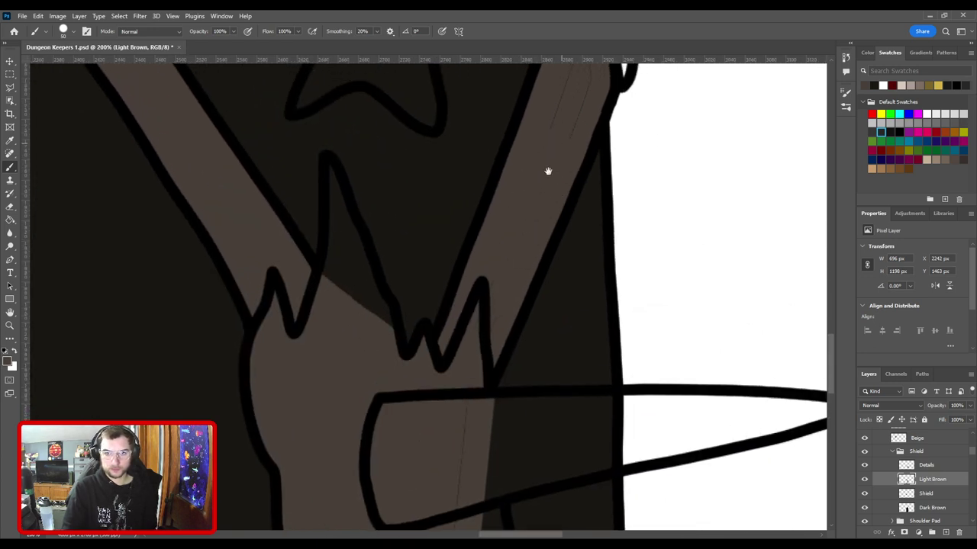
drag(547, 168, 504, 288)
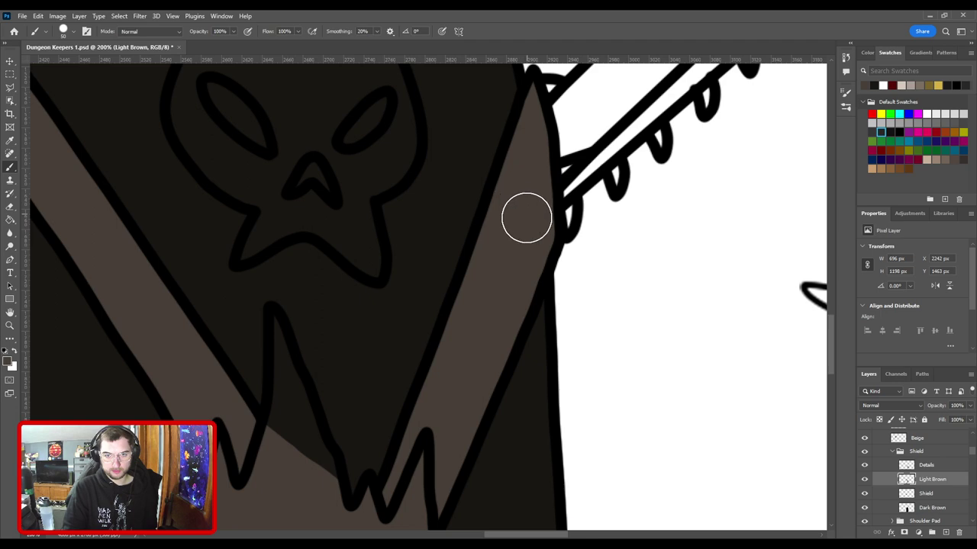
drag(434, 438, 482, 283)
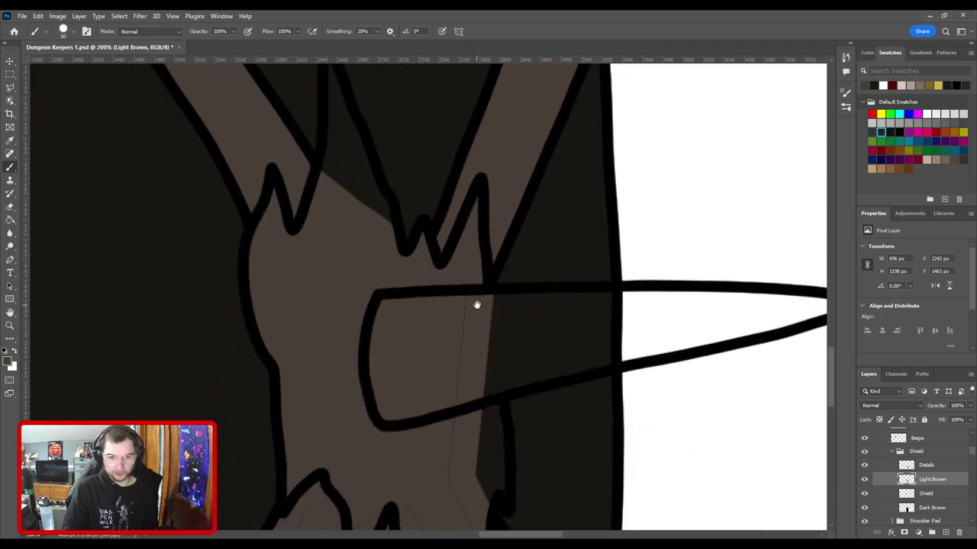
drag(438, 481, 421, 251)
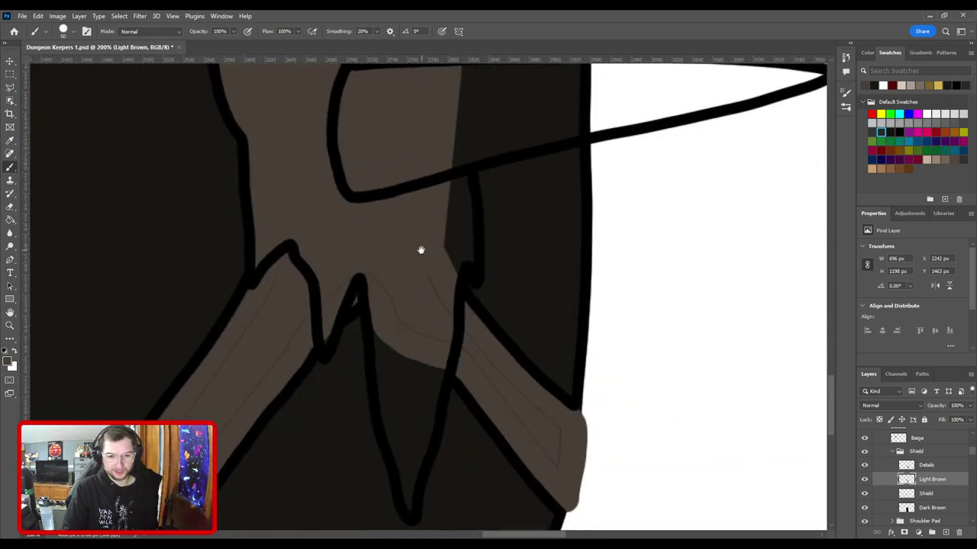
Step: Paint over the remaining seam lines in the lower-right and lower-left straps with the dark brown brush
drag(480, 372, 550, 454)
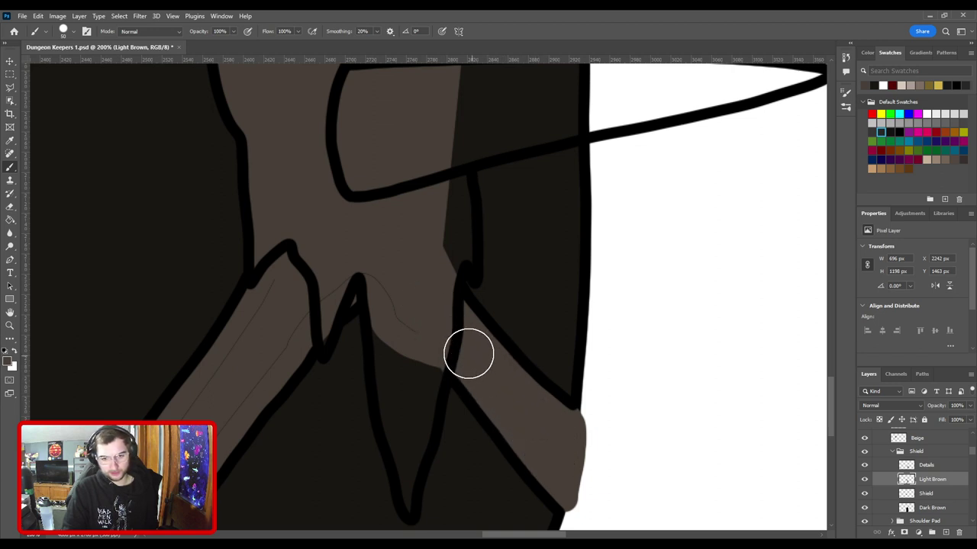
drag(348, 274, 497, 272)
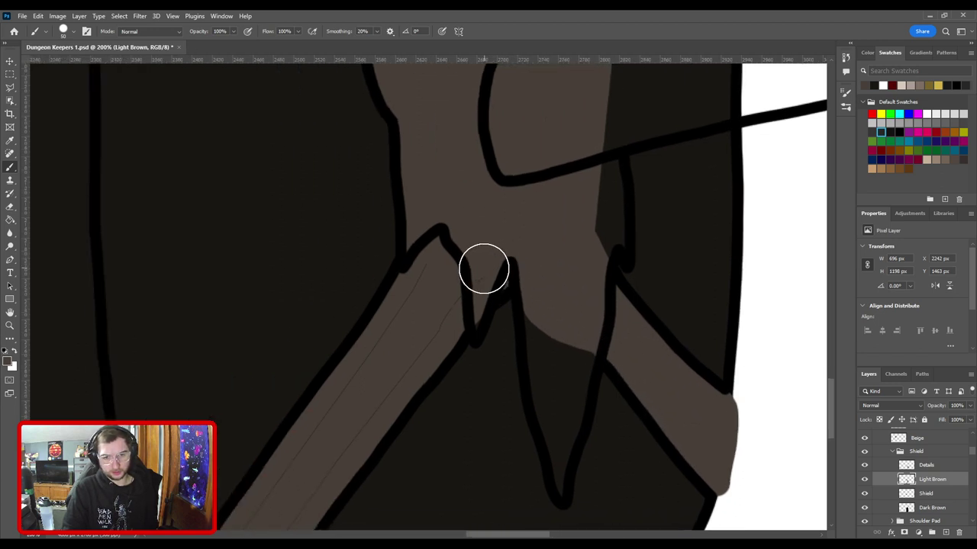
drag(414, 353, 477, 246)
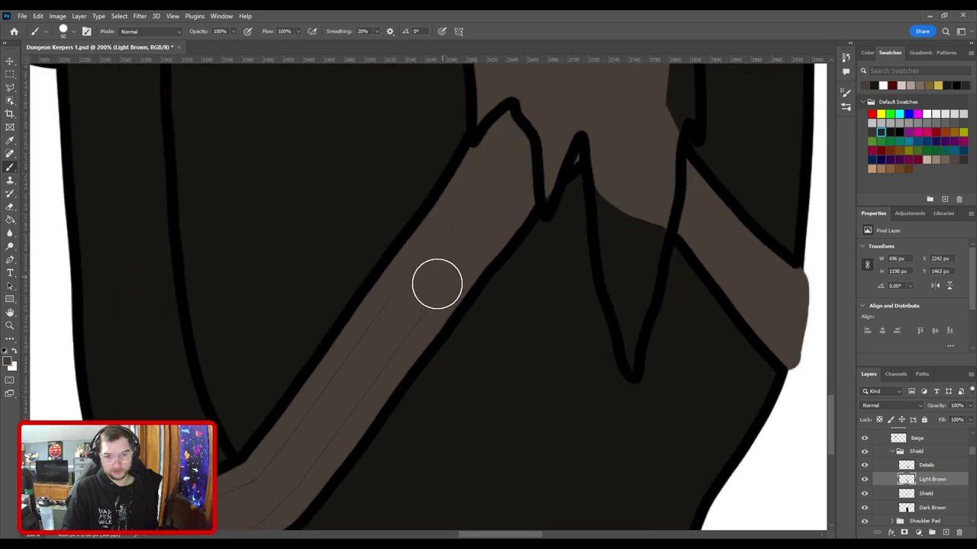
drag(362, 346, 494, 205)
mouse_move(526, 170)
mouse_down()
mouse_move(391, 358)
mouse_move(293, 426)
mouse_move(280, 430)
mouse_move(259, 409)
mouse_move(388, 350)
mouse_move(445, 342)
mouse_move(475, 356)
mouse_up()
scroll(475, 356, down, 5)
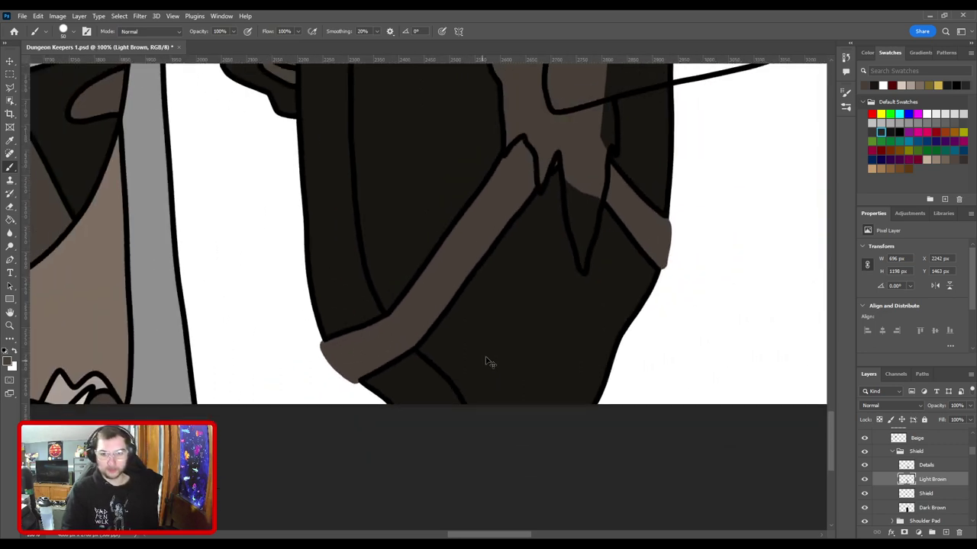
scroll(509, 386, down, 3)
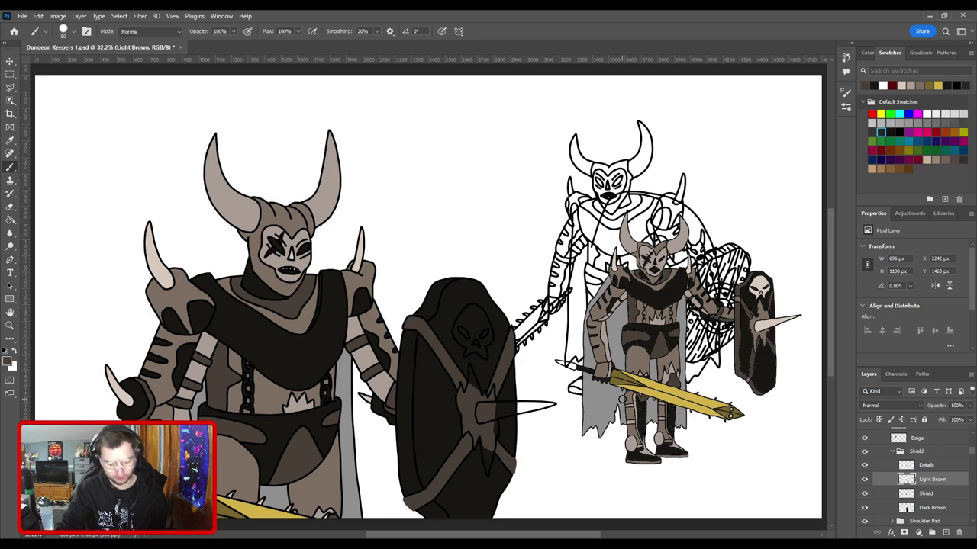
Step: On the Details layer of the Shield group, outline the lower-left strap's outer end in black with a 10 px brush
click(920, 467)
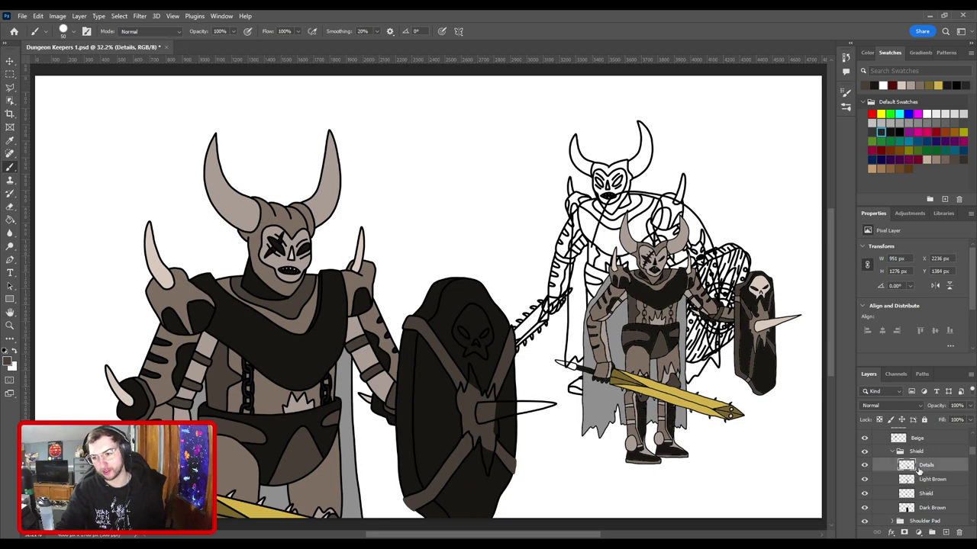
click(899, 131)
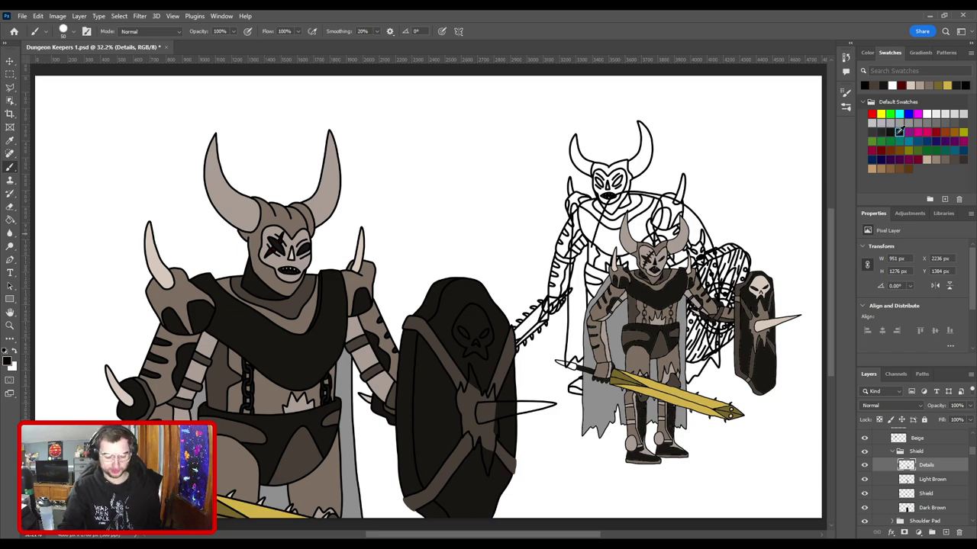
drag(441, 430, 469, 296)
key(ctrl+plus)
key(ctrl+plus)
key(ctrl+plus)
drag(475, 407, 481, 292)
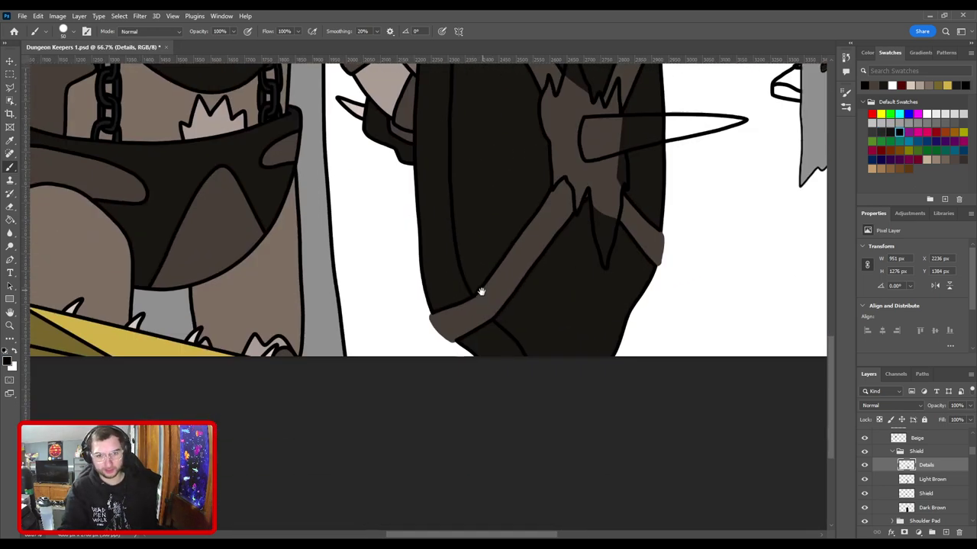
scroll(476, 297, up, 4)
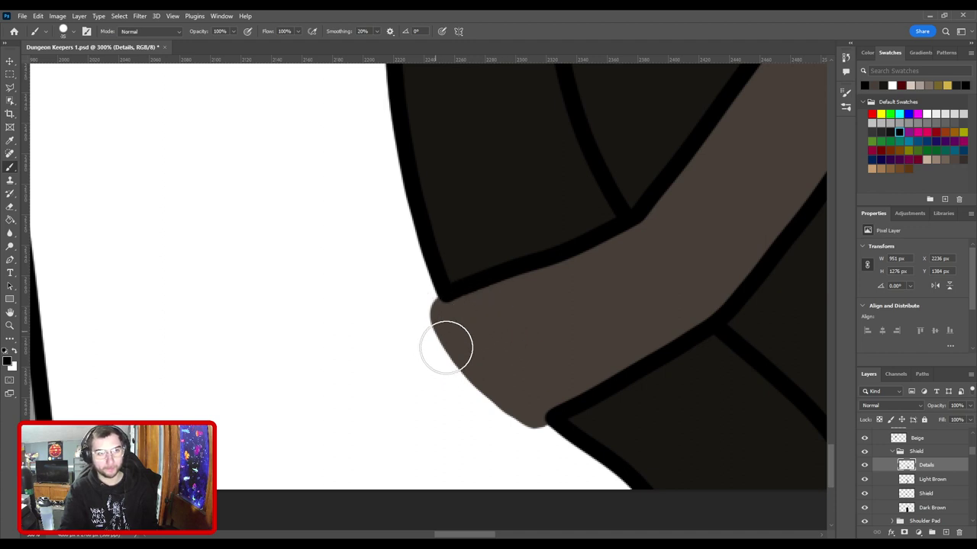
key(bracketleft)
key(bracketleft)
key(bracketleft)
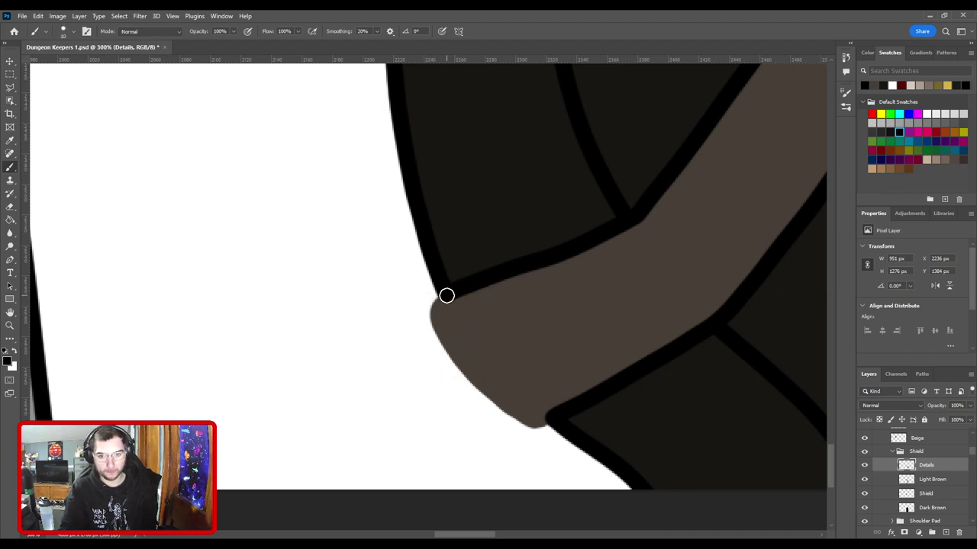
mouse_move(443, 296)
mouse_down()
mouse_move(430, 308)
mouse_move(478, 379)
mouse_up()
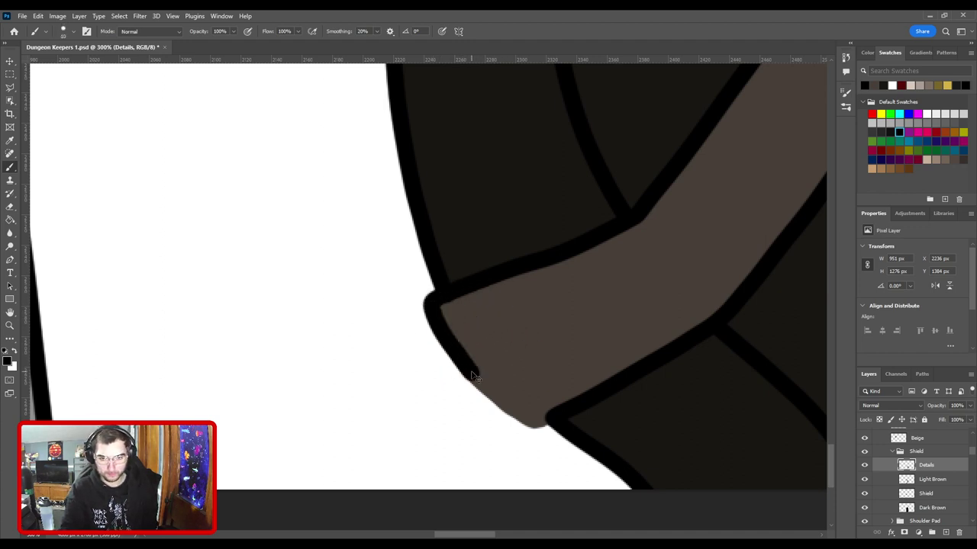
key(ctrl+z)
mouse_move(549, 420)
mouse_down()
mouse_move(528, 425)
mouse_move(434, 349)
mouse_move(423, 325)
mouse_move(433, 291)
mouse_up()
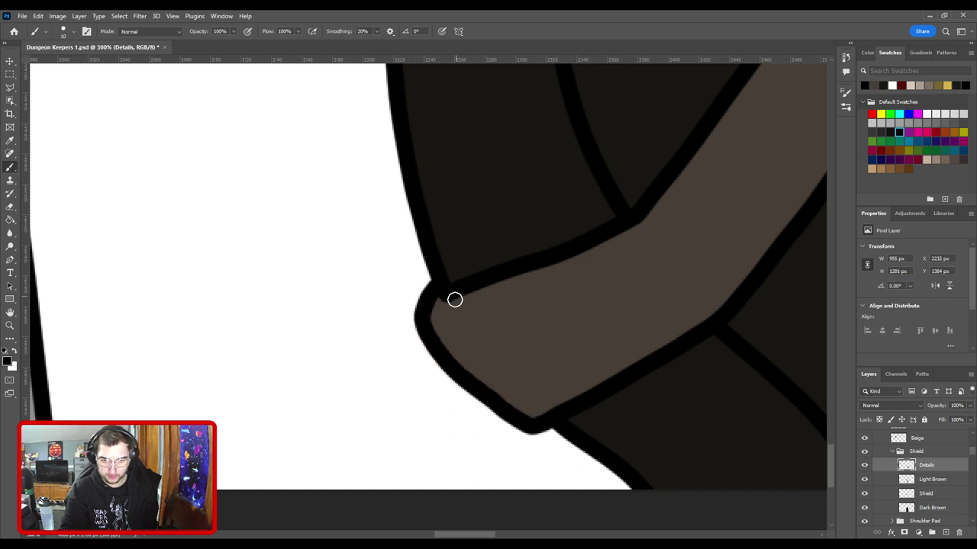
scroll(597, 361, down, 5)
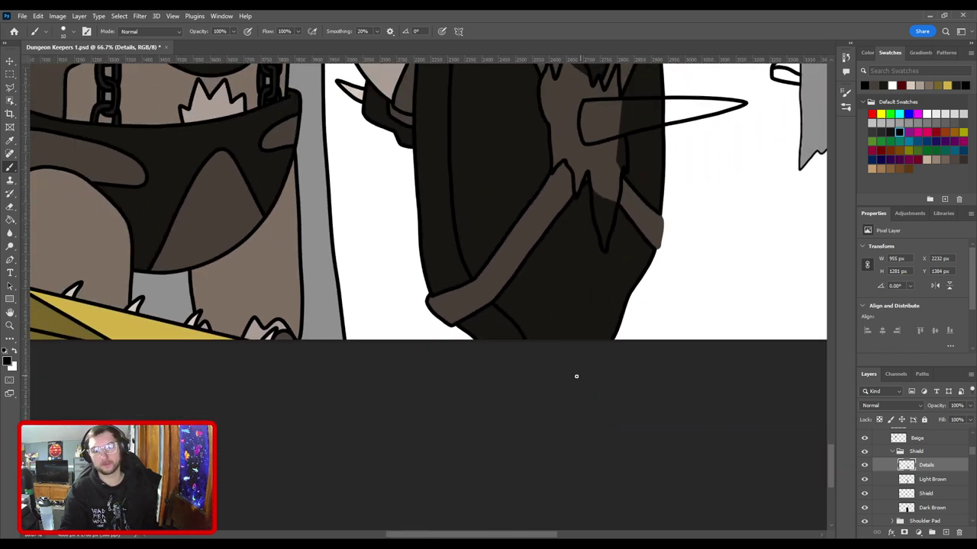
scroll(534, 305, up, 1)
scroll(588, 289, up, 5)
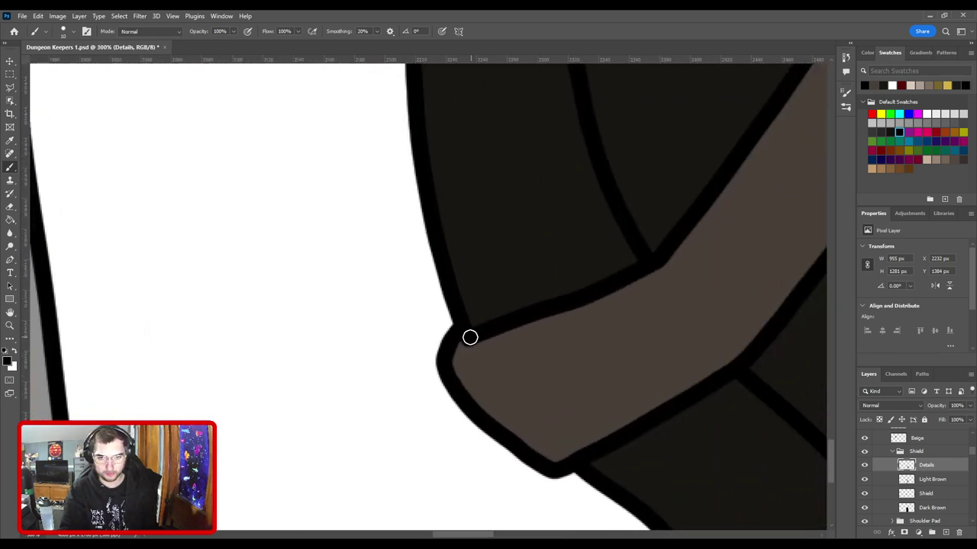
Step: Outline the outer end of the lower-right strap in black, joining the strap's existing lines at the shield's edge
key(ctrl+minus)
key(ctrl+minus)
drag(676, 212, 438, 351)
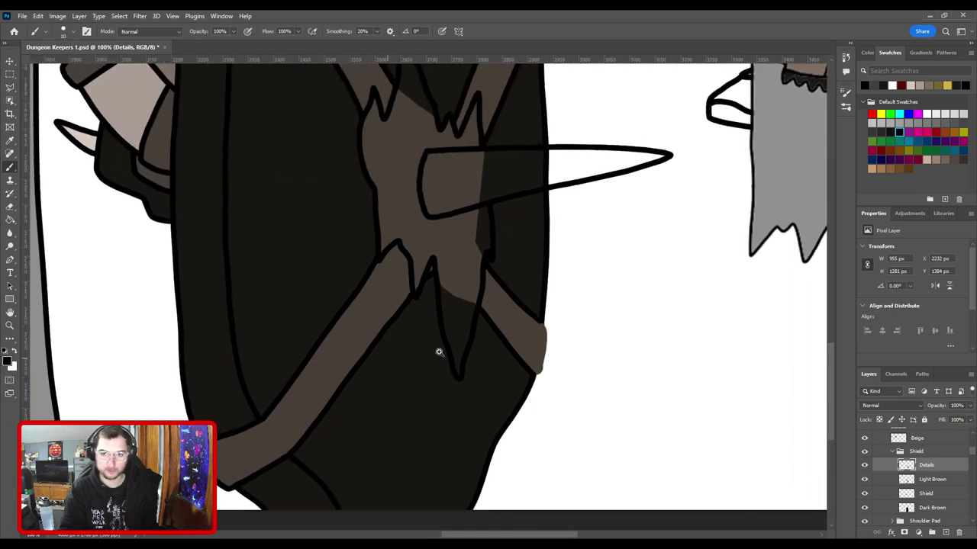
key(ctrl+plus)
drag(551, 391, 372, 249)
key(ctrl+plus)
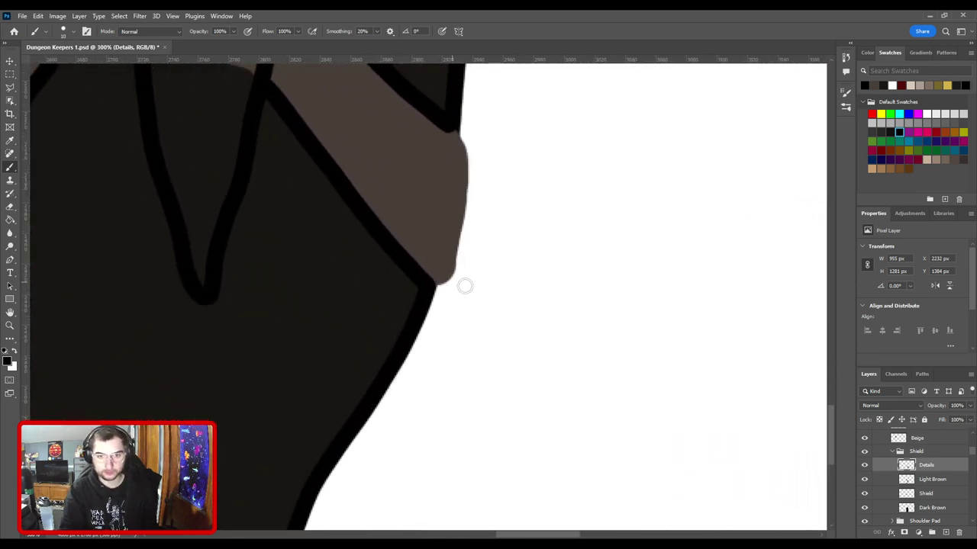
mouse_move(434, 267)
mouse_down()
mouse_move(463, 350)
mouse_move(478, 351)
mouse_move(491, 283)
mouse_move(483, 211)
mouse_up()
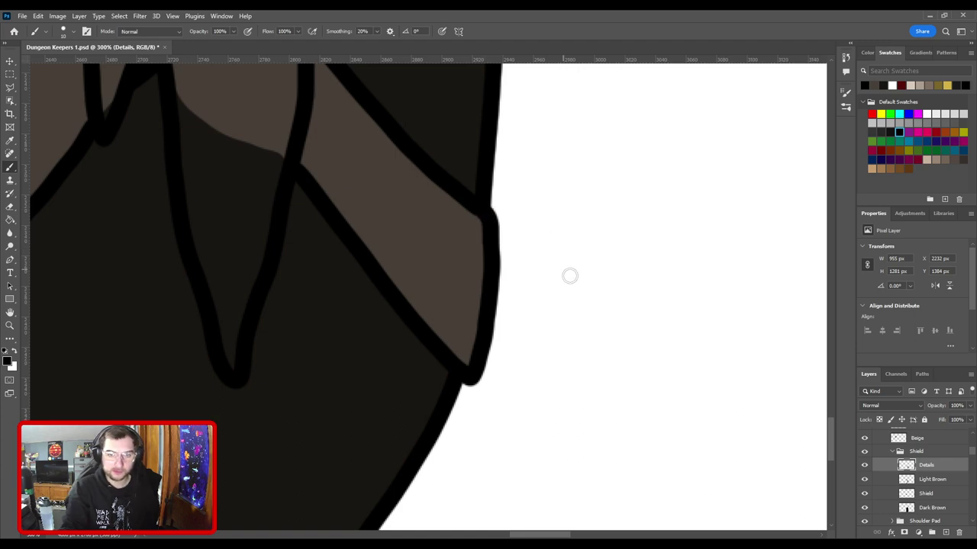
scroll(570, 277, down, 3)
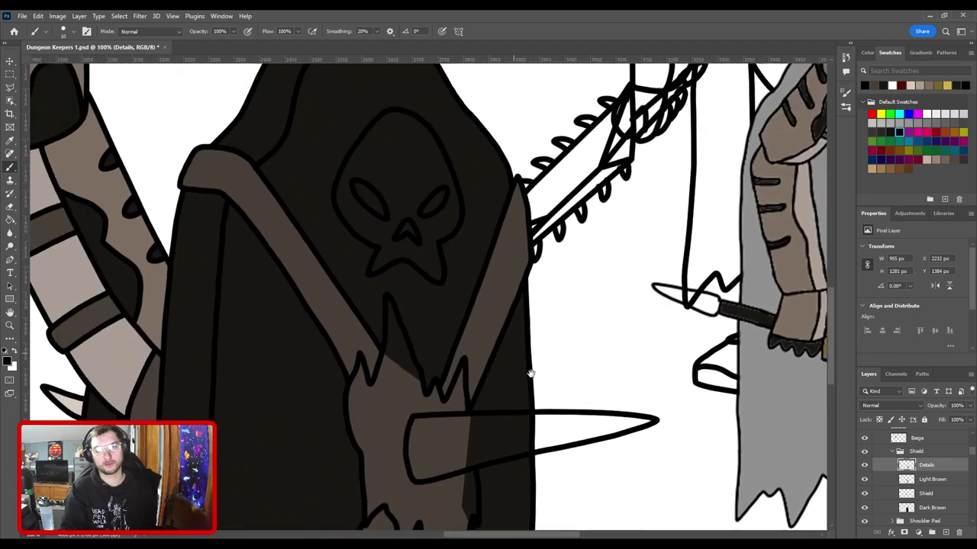
Step: Select the Light Brown layer, sample the dark brown of the shield's upper-right strap, and save the document
drag(531, 373, 565, 405)
drag(542, 285, 444, 347)
scroll(448, 326, up, 3)
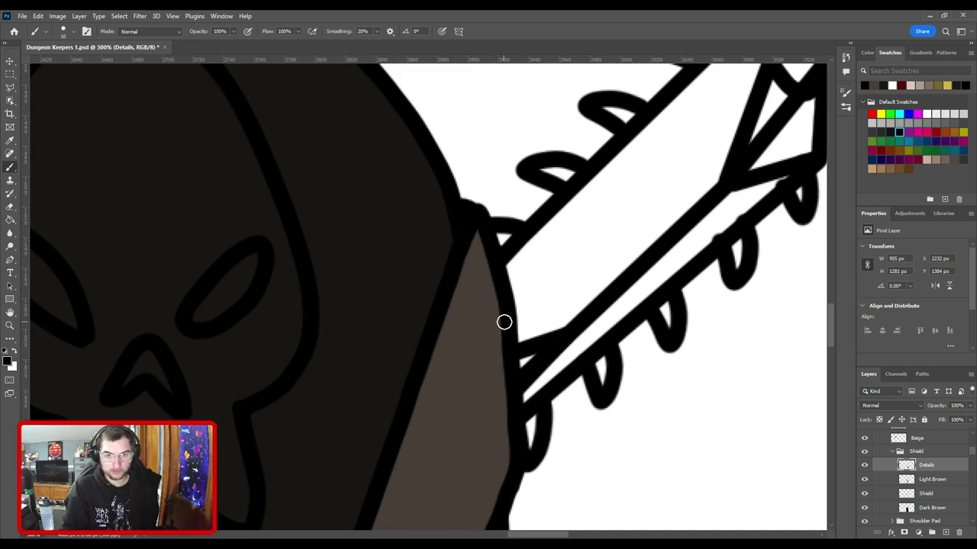
key(i)
ctrl+click(474, 354)
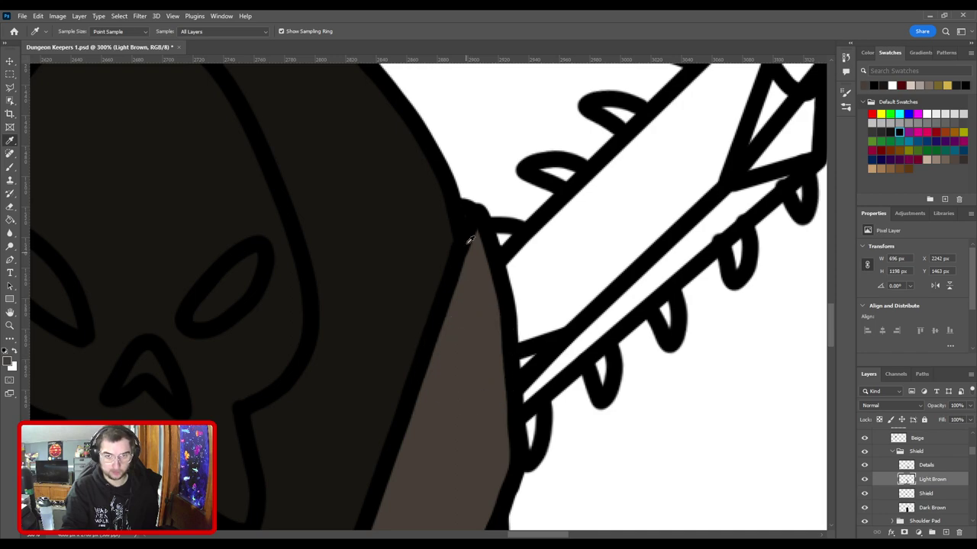
key(b)
key(ctrl+minus)
key(ctrl+minus)
key(ctrl+minus)
key(ctrl+minus)
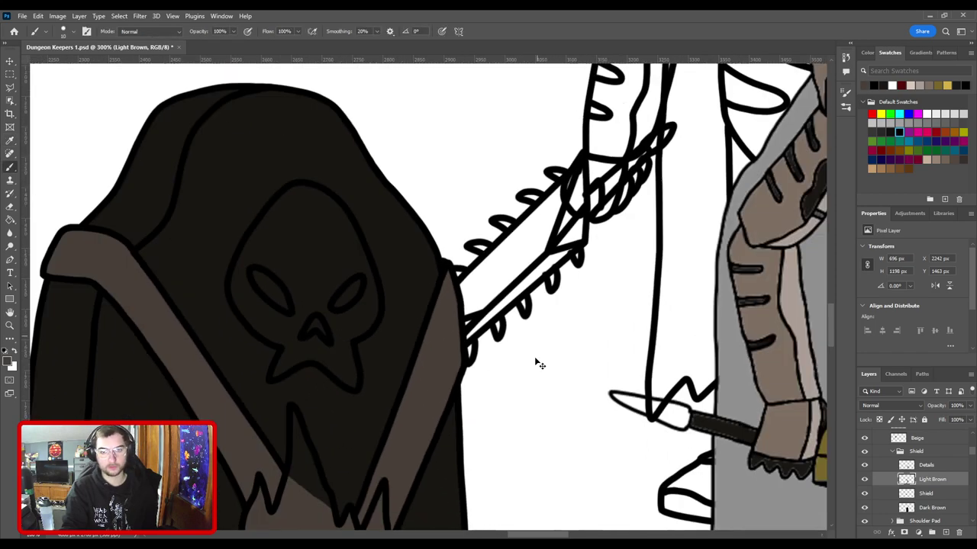
drag(425, 474, 496, 353)
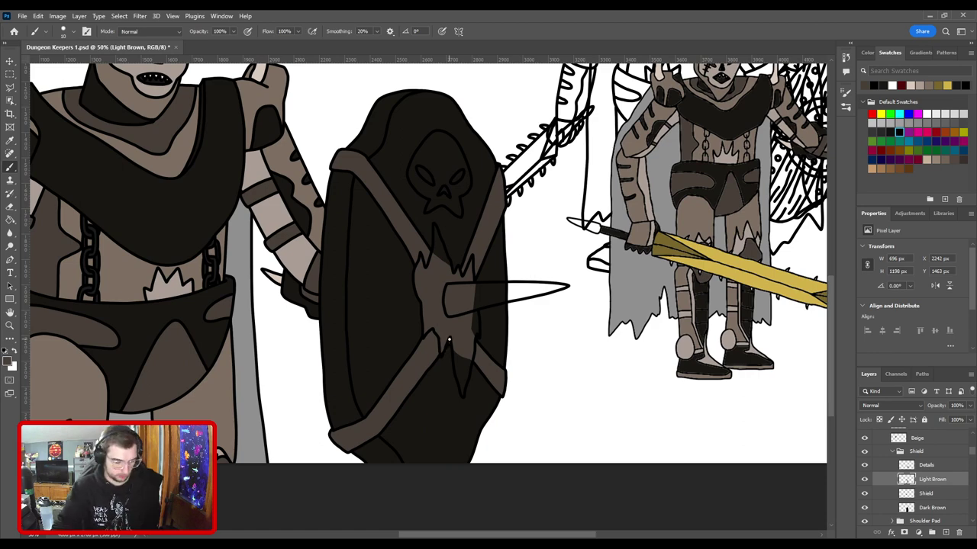
key(ctrl+s)
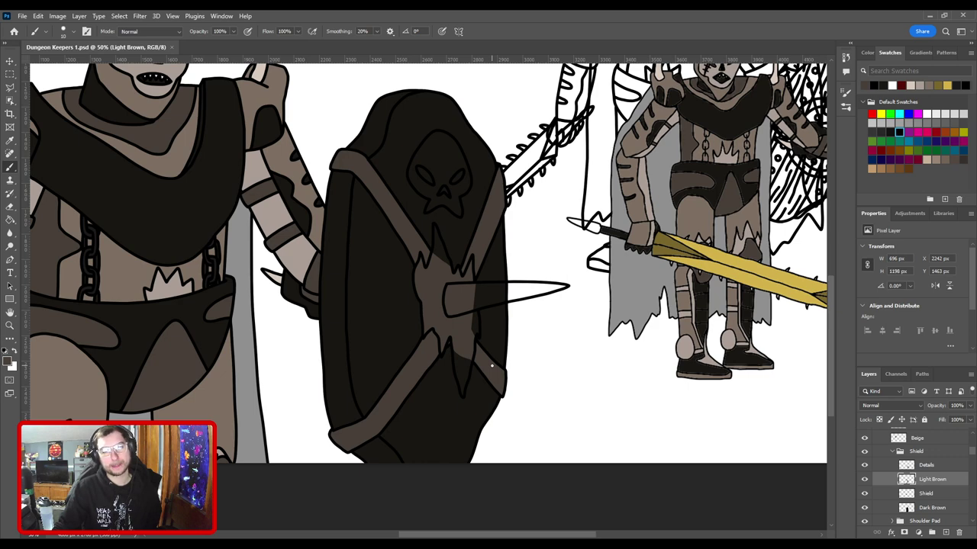
Step: Create a layer above Light Brown in the Shield group and name it Skull Color
scroll(478, 315, up, 1)
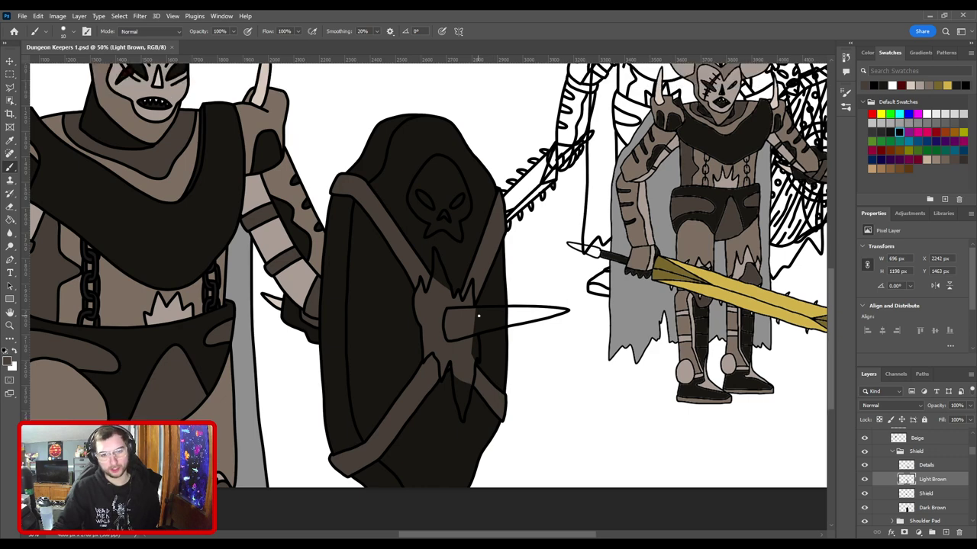
click(945, 532)
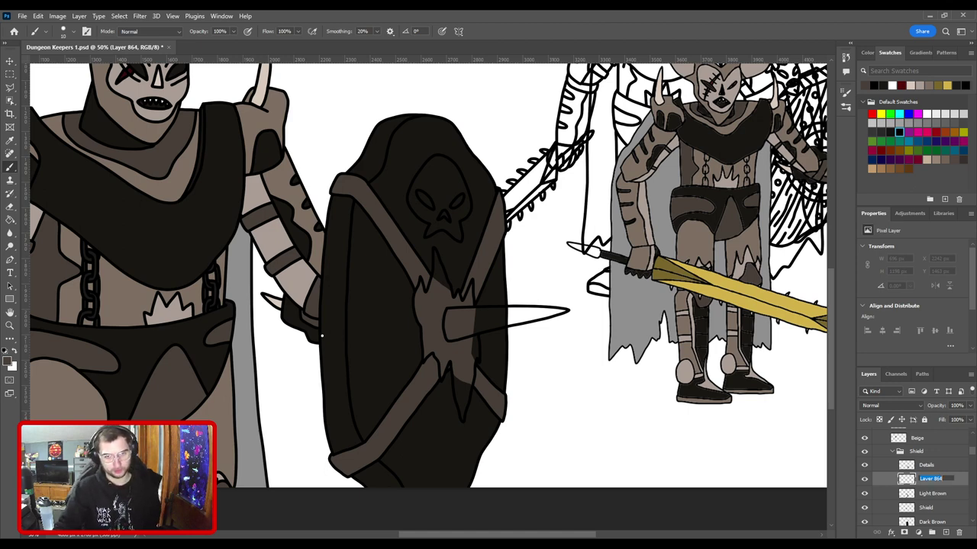
drag(393, 279, 568, 292)
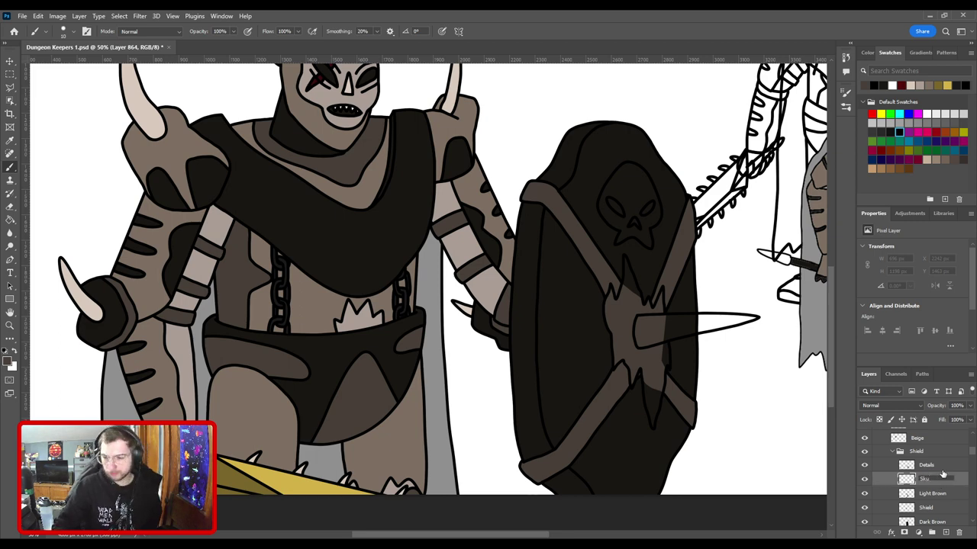
text(re)
key(Return)
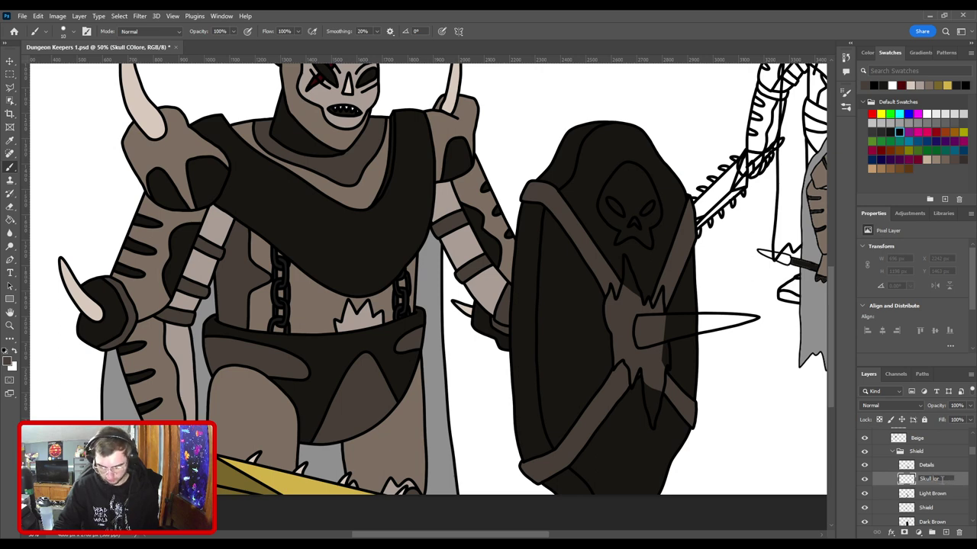
key(Return)
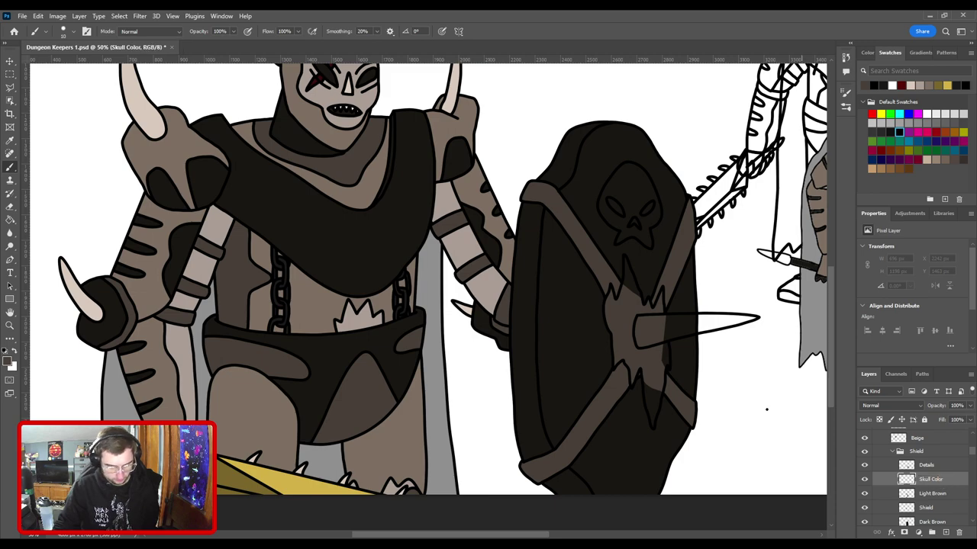
Step: Sample the light beige of the skull on the small reference figure's shield as the painting color
drag(691, 340, 309, 393)
drag(528, 287, 459, 354)
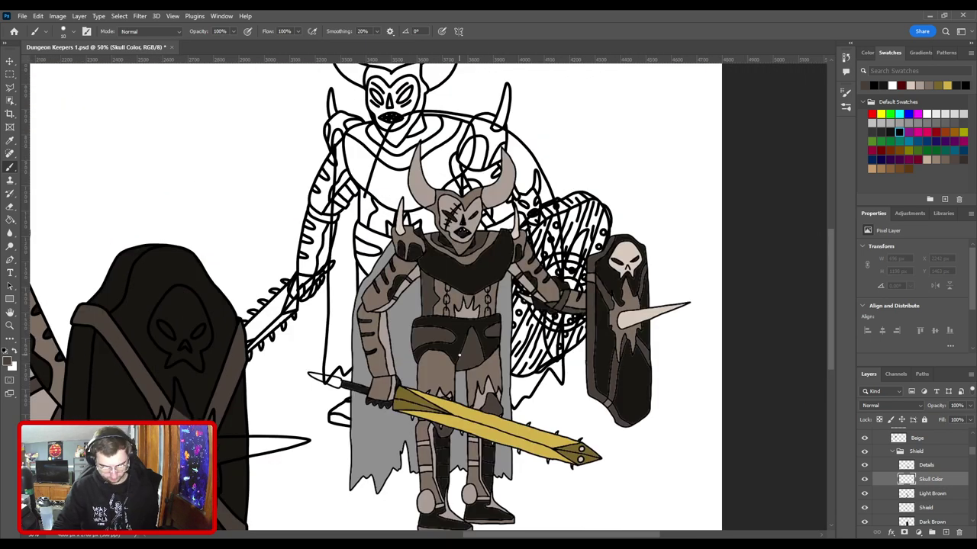
key(y)
key(i)
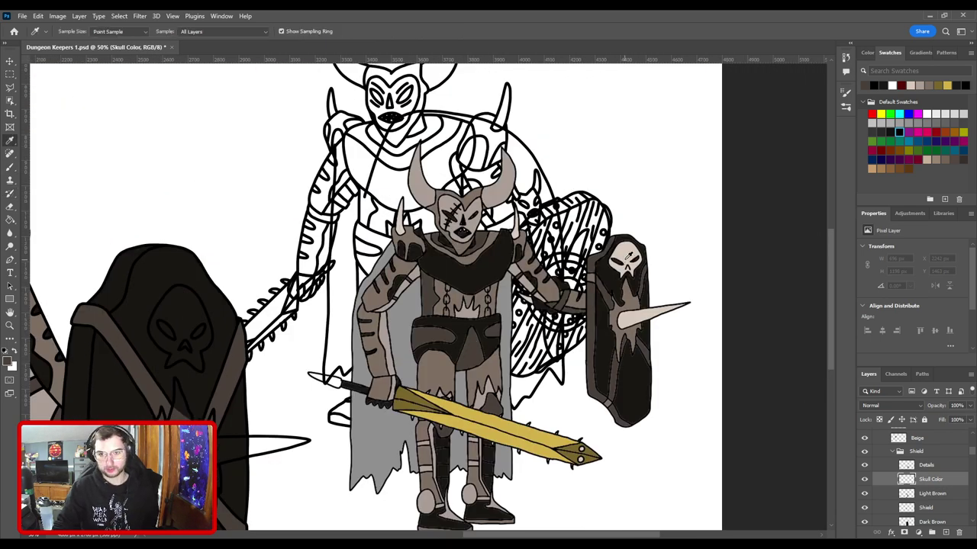
click(629, 257)
drag(343, 279, 695, 206)
drag(361, 265, 169, 258)
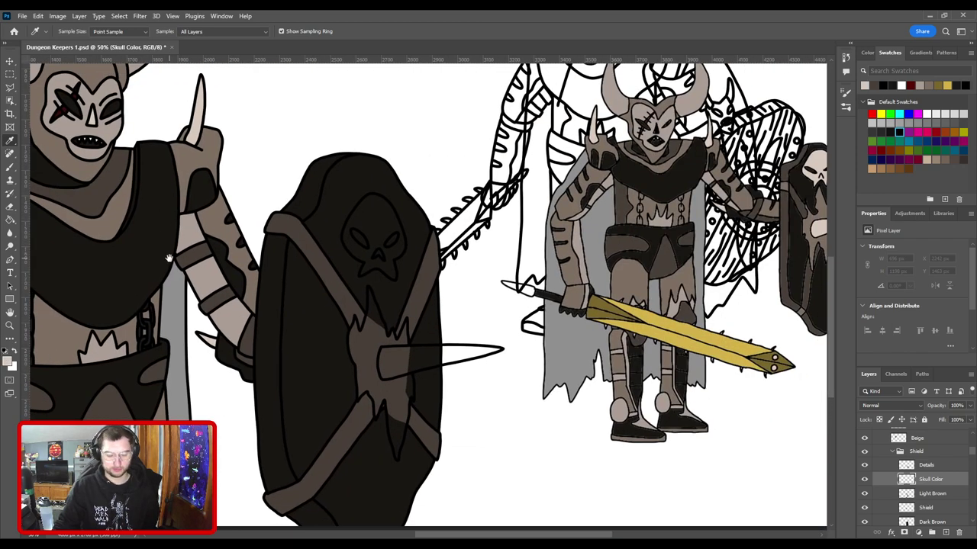
Step: Paint a closed light beige band just inside the outline of the large shield's skull with a 20 px brush
key(b)
key(ctrl+plus)
key(ctrl+plus)
drag(436, 336, 546, 412)
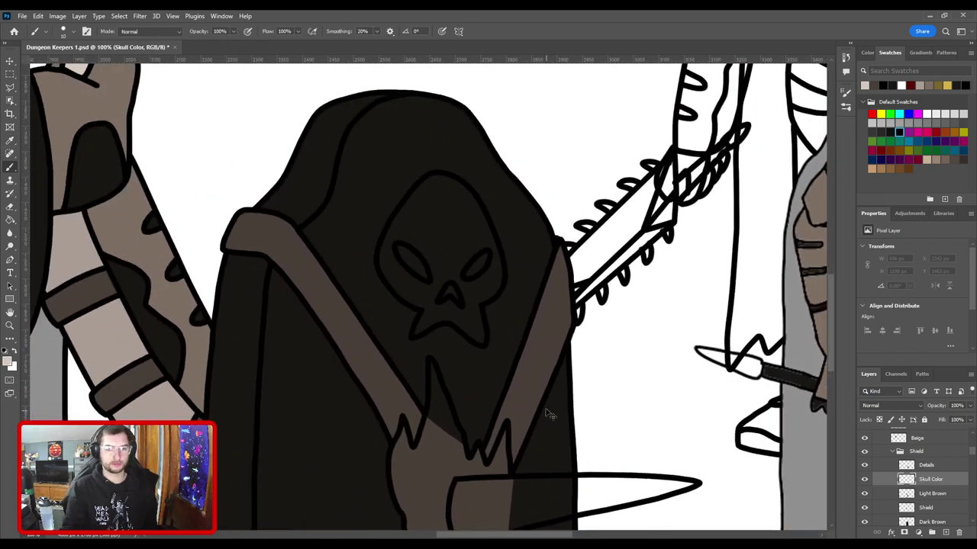
scroll(423, 351, up, 3)
mouse_move(403, 372)
mouse_down()
mouse_move(426, 314)
mouse_move(431, 327)
mouse_move(354, 256)
mouse_move(364, 273)
mouse_move(336, 216)
mouse_move(376, 284)
mouse_up()
mouse_move(432, 325)
mouse_down()
mouse_move(415, 359)
mouse_move(458, 337)
mouse_move(483, 342)
mouse_move(535, 385)
mouse_move(519, 317)
mouse_move(523, 337)
mouse_move(526, 297)
mouse_up()
drag(544, 293, 553, 284)
key(space)
mouse_move(551, 292)
mouse_down()
mouse_move(545, 355)
mouse_move(543, 292)
mouse_move(517, 225)
mouse_move(478, 167)
mouse_move(456, 155)
mouse_move(411, 154)
mouse_move(341, 242)
mouse_up()
mouse_move(366, 199)
mouse_down()
mouse_move(326, 281)
mouse_move(323, 307)
mouse_up()
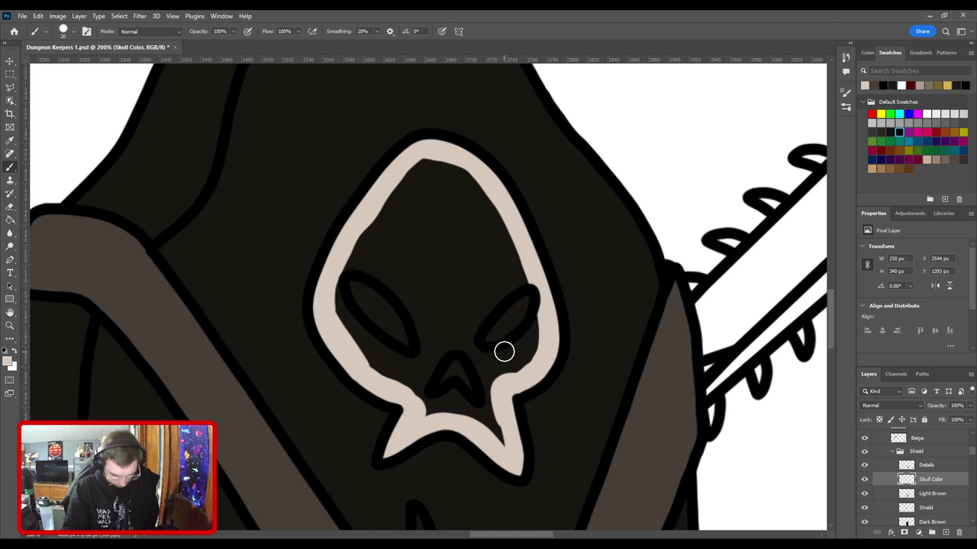
Step: Fill the skull's interior with light beige and paint over the thin seam line with a 30 px brush
key(g)
click(493, 331)
key(b)
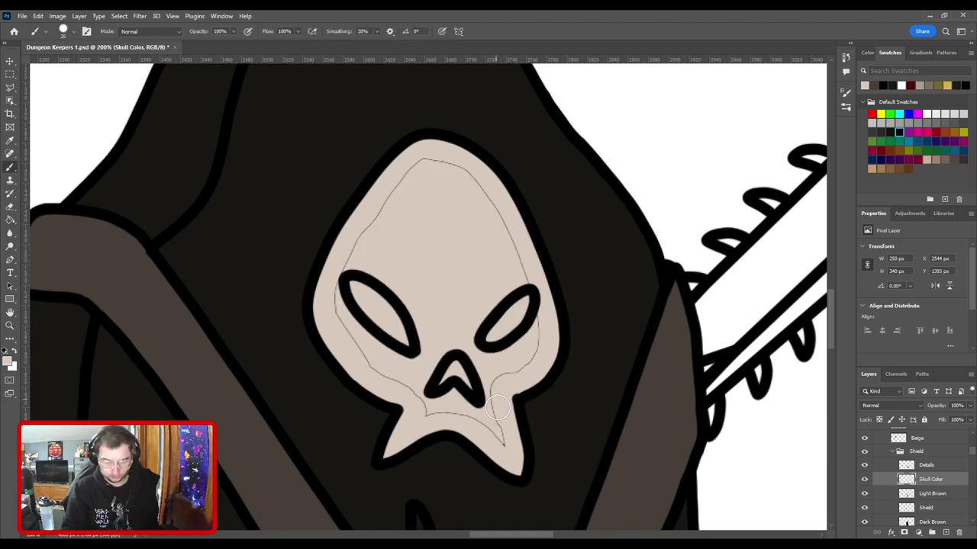
mouse_move(490, 381)
mouse_down()
mouse_move(539, 338)
mouse_move(531, 289)
mouse_move(505, 222)
mouse_move(472, 179)
mouse_move(437, 162)
mouse_move(412, 172)
mouse_move(350, 264)
mouse_move(341, 310)
mouse_move(396, 383)
mouse_up()
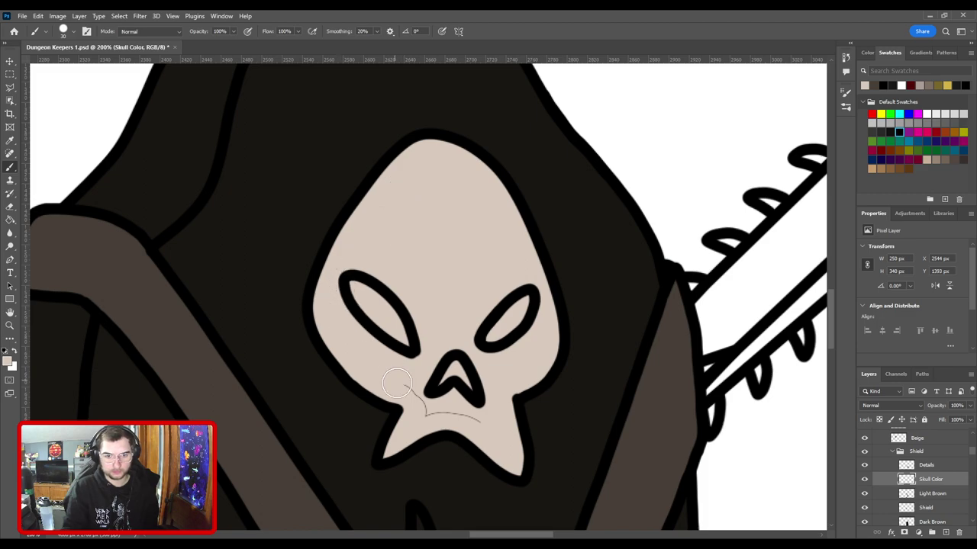
drag(428, 416, 524, 419)
Step: Erase the beige inside the skull's two eye sockets and nose hole on the Skull Color layer
key(ctrl+minus)
key(ctrl+minus)
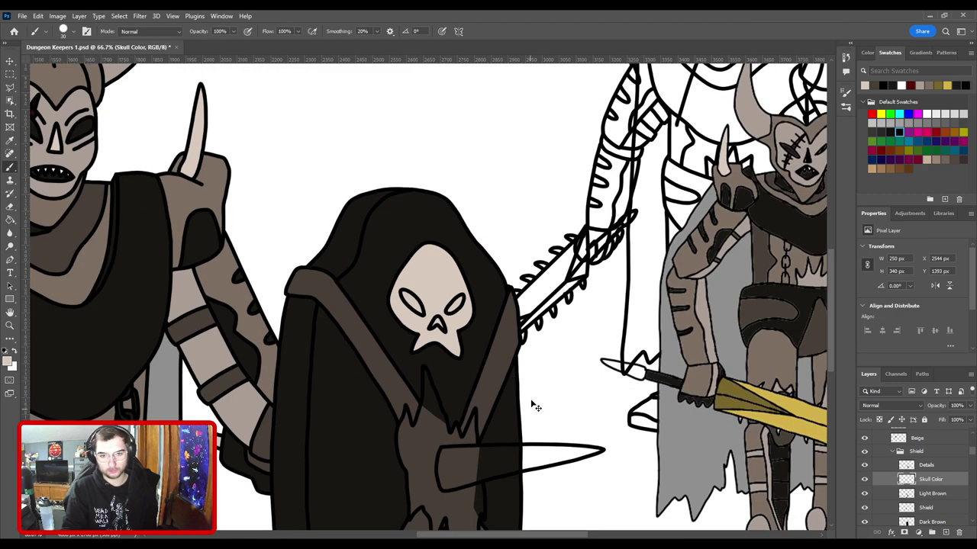
key(ctrl+plus)
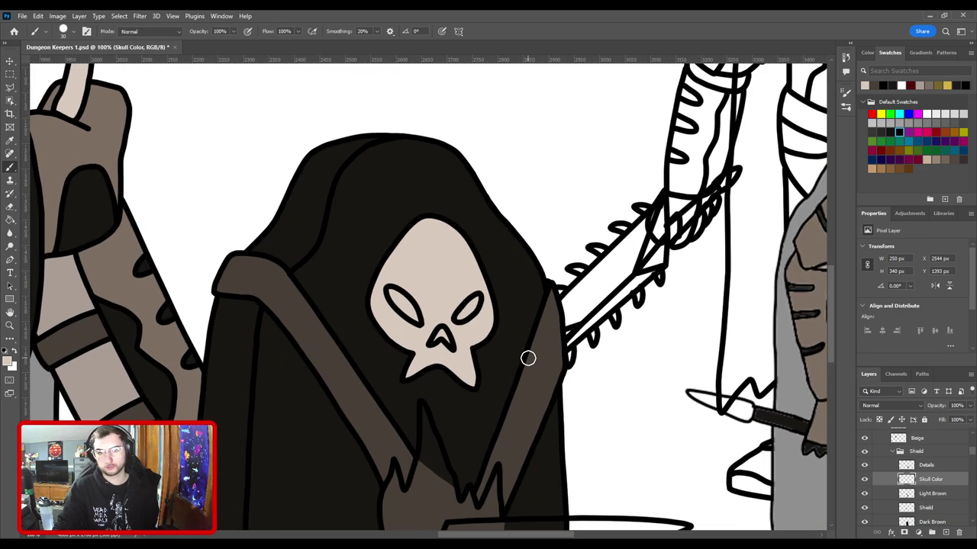
key(e)
key(ctrl+plus)
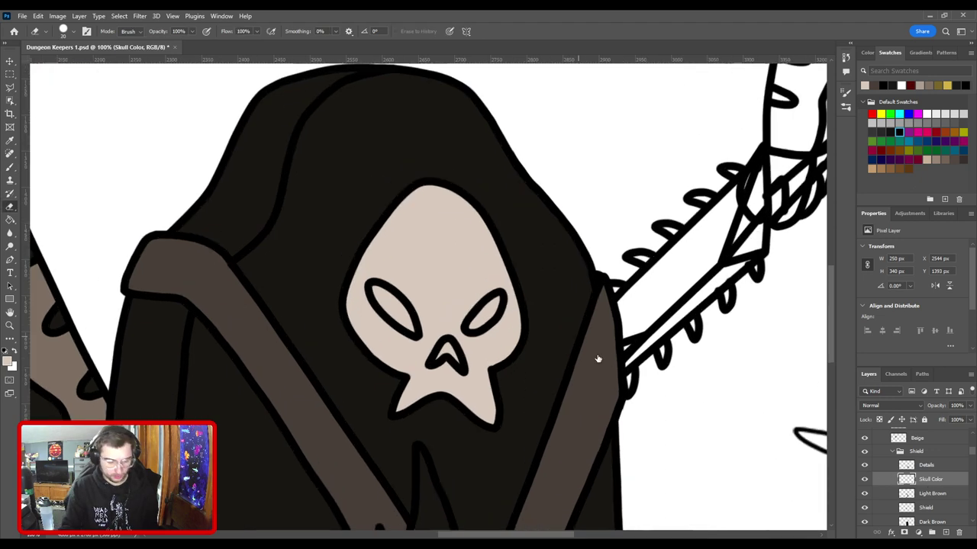
mouse_move(361, 292)
mouse_down()
mouse_move(355, 283)
mouse_move(405, 341)
mouse_move(370, 292)
mouse_up()
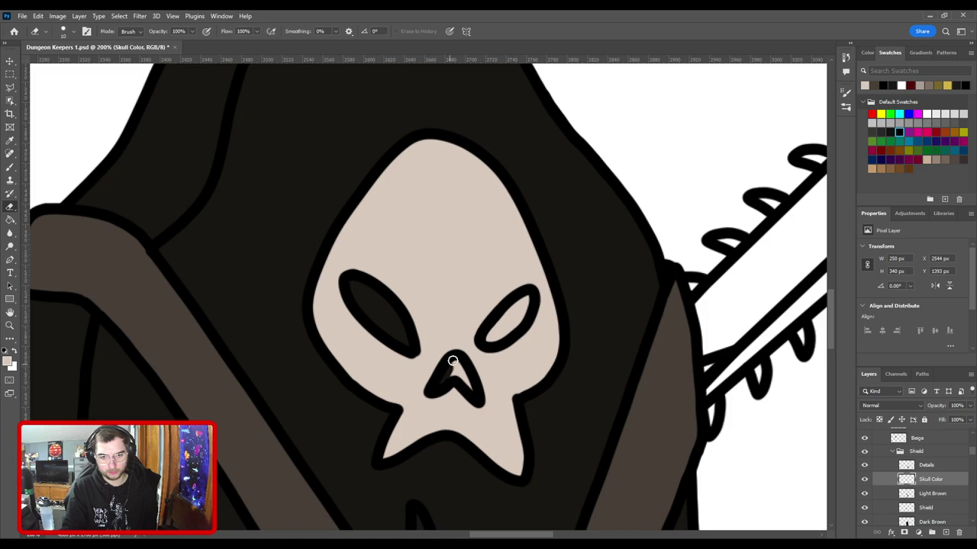
mouse_move(503, 326)
mouse_down()
mouse_move(490, 331)
mouse_move(524, 296)
mouse_move(507, 332)
mouse_up()
key(ctrl+minus)
key(ctrl+minus)
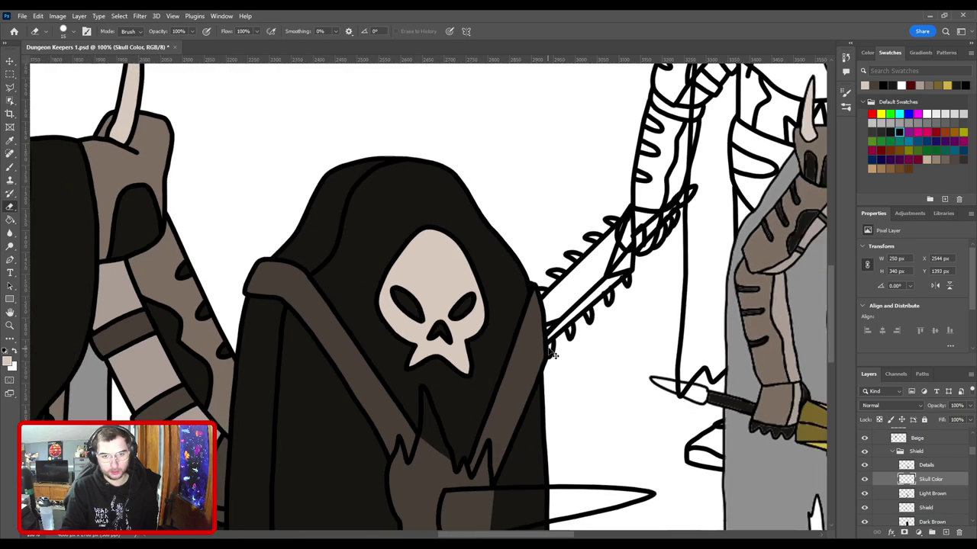
Step: On the Details layer, reshape the left eye socket's lower inner corner in black and erase the excess below it
key(ctrl+plus)
key(ctrl+plus)
key(ctrl+plus)
key(ctrl+plus)
drag(454, 384, 531, 351)
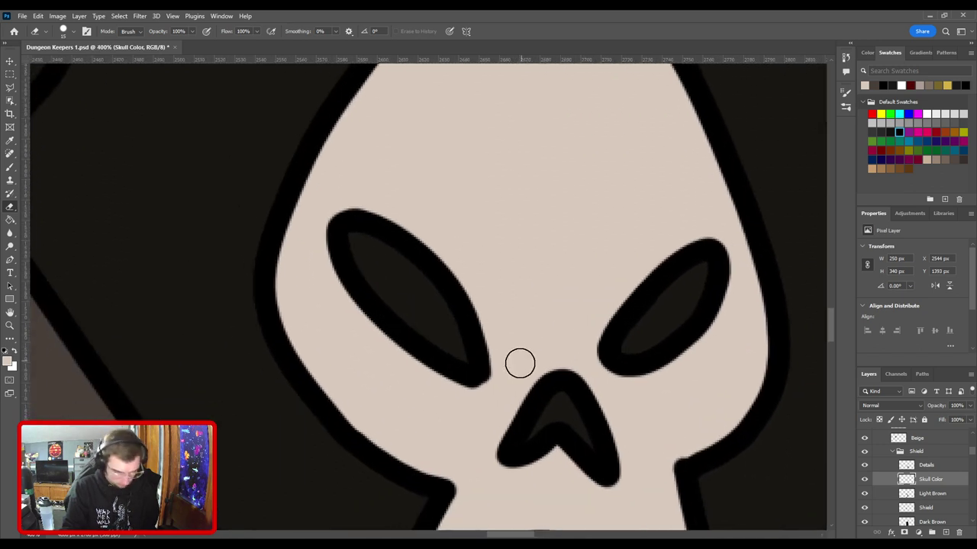
key(v)
click(485, 388)
key(i)
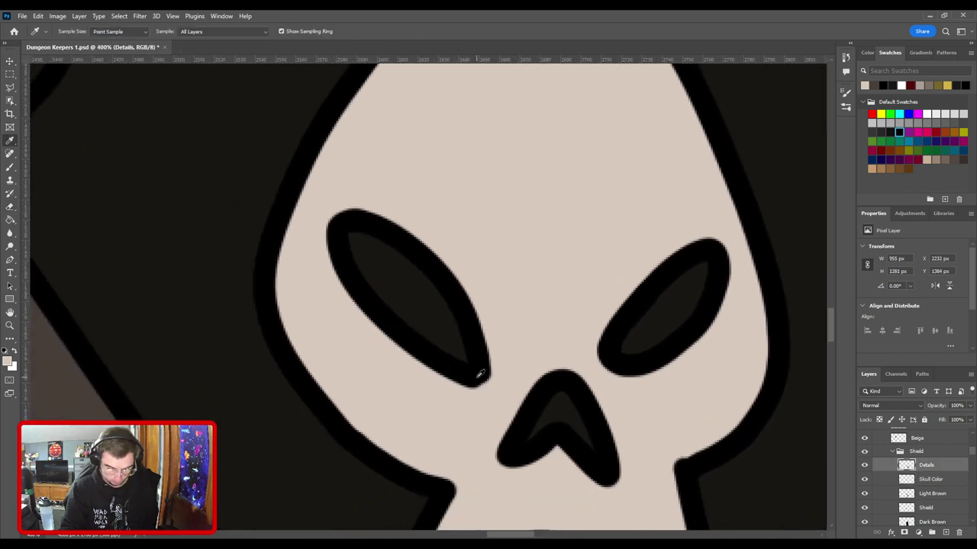
click(476, 372)
key(b)
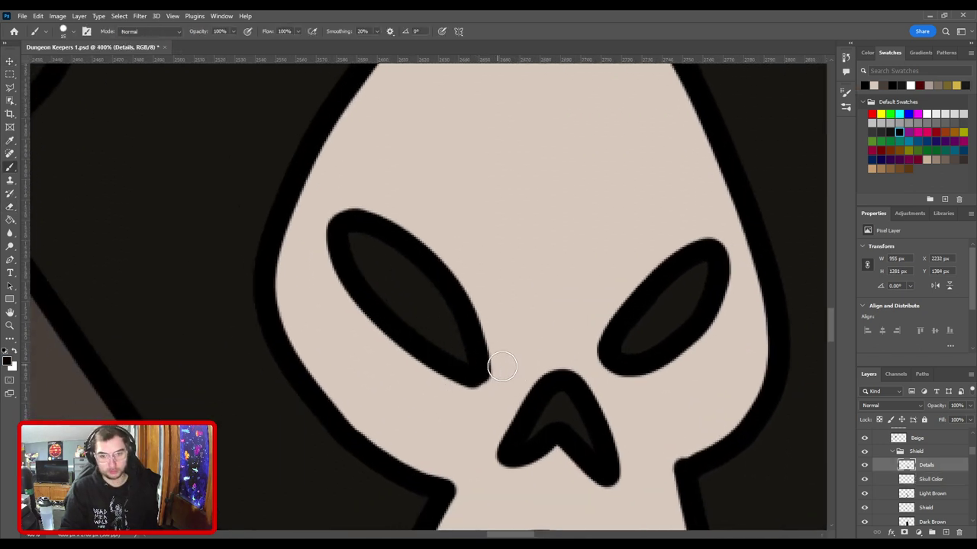
key(e)
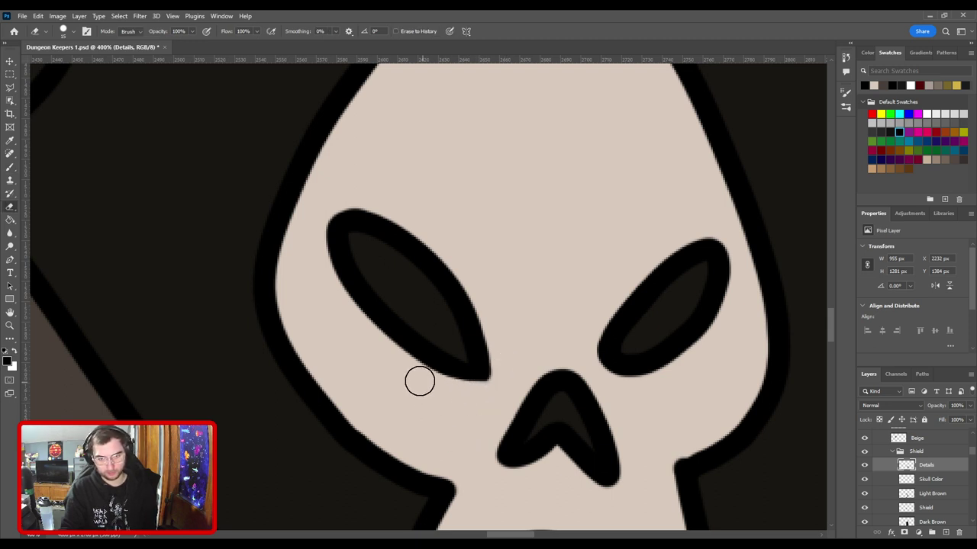
key(b)
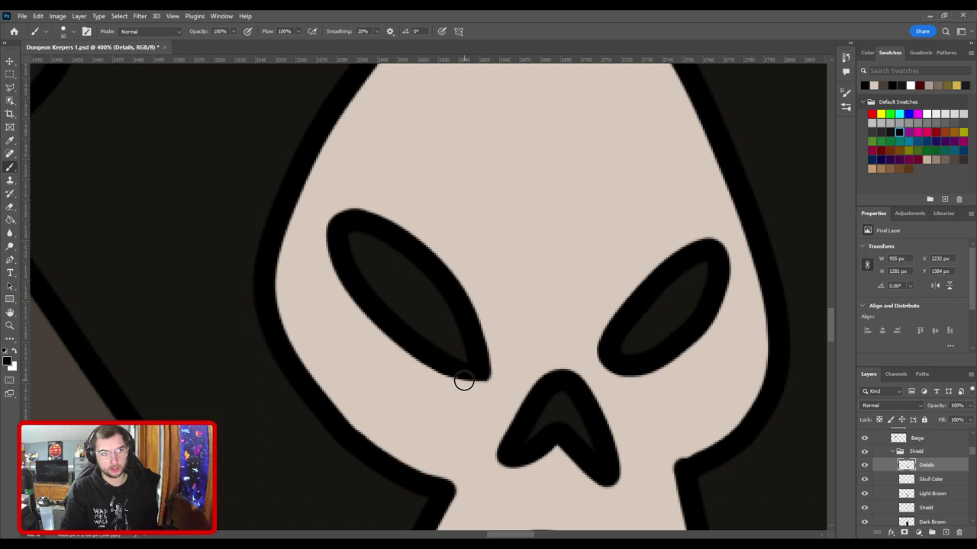
drag(443, 364, 470, 372)
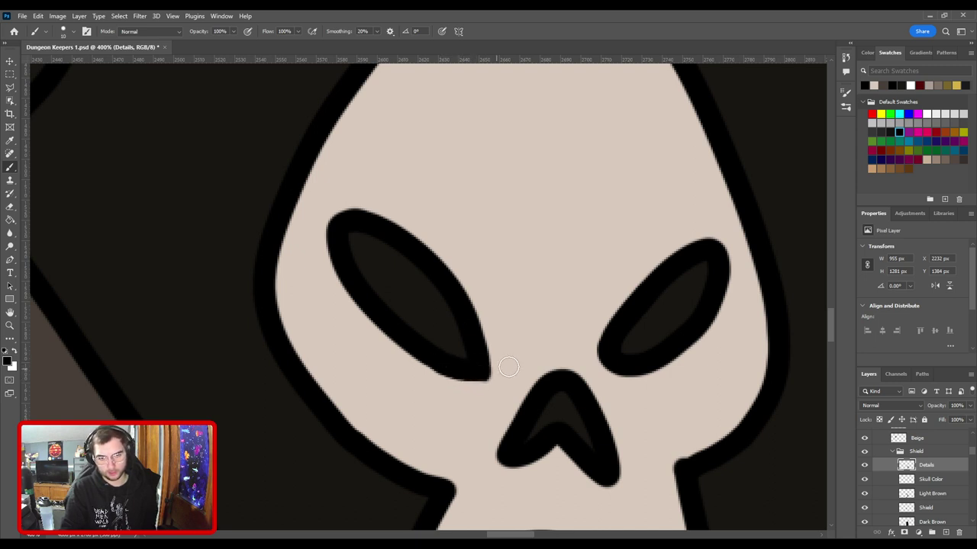
Step: Trim the left eye socket's inner edge with the eraser and smooth its outline with a 10 px black brush
key(e)
drag(495, 385, 500, 355)
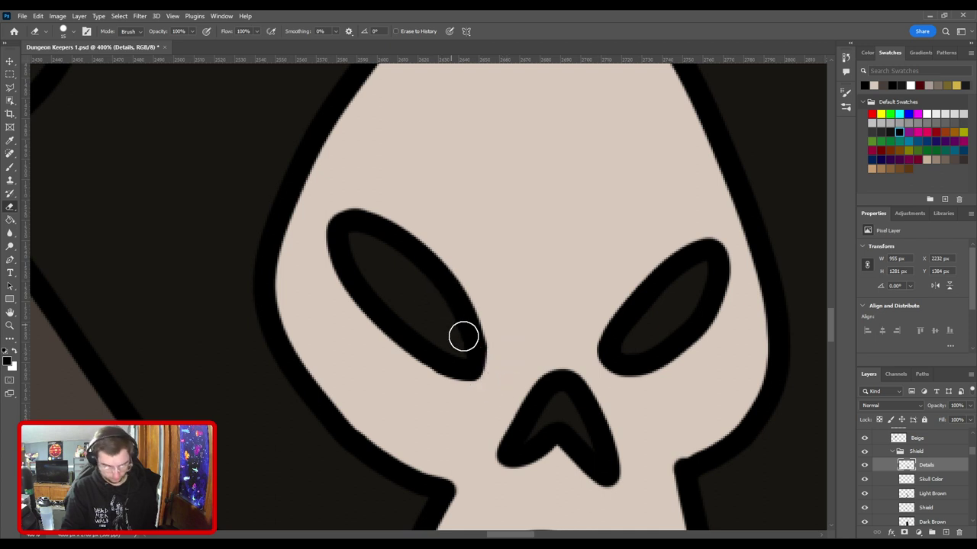
key(b)
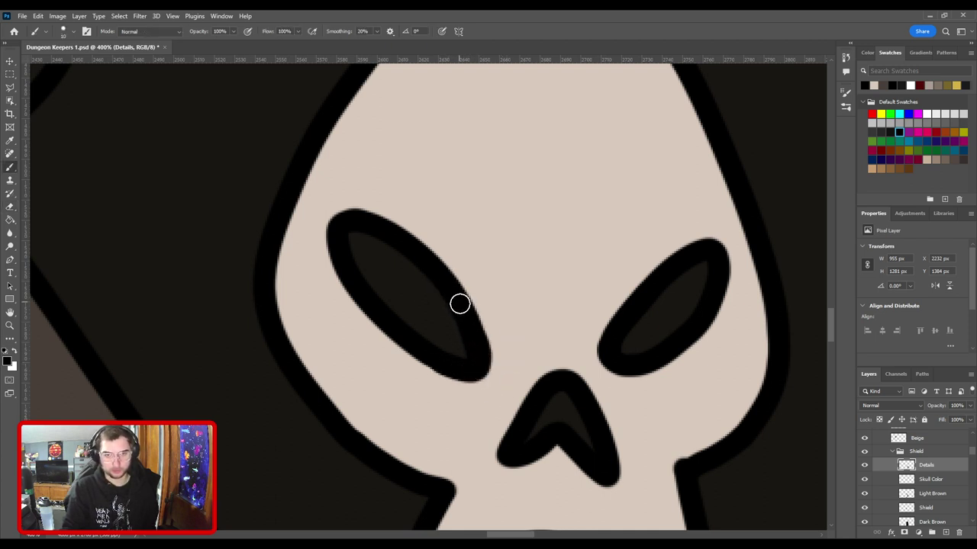
key(ctrl+minus)
key(ctrl+minus)
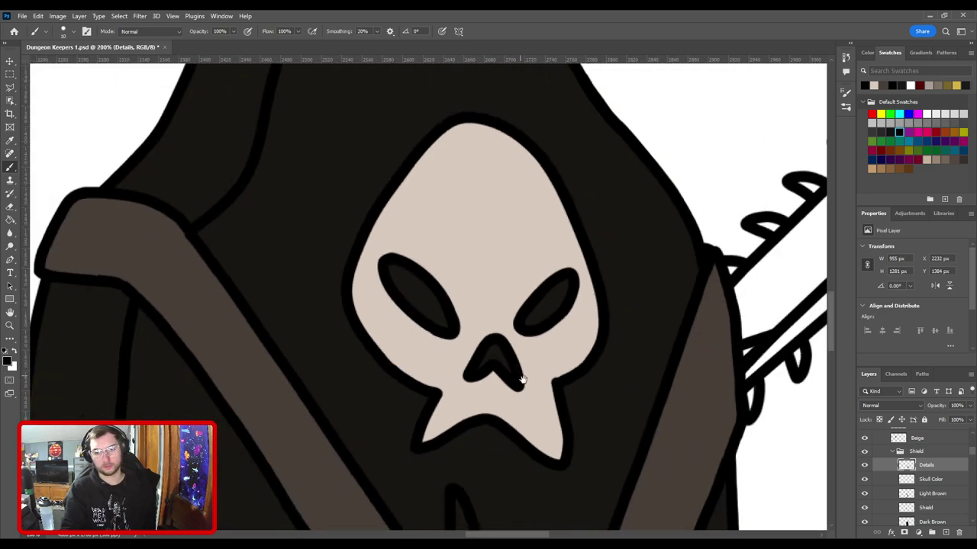
Step: Smooth the skull's lower-left cheek outline on the Details layer with a 10 px black brush
drag(523, 388, 414, 340)
key(ctrl+plus)
key(ctrl+plus)
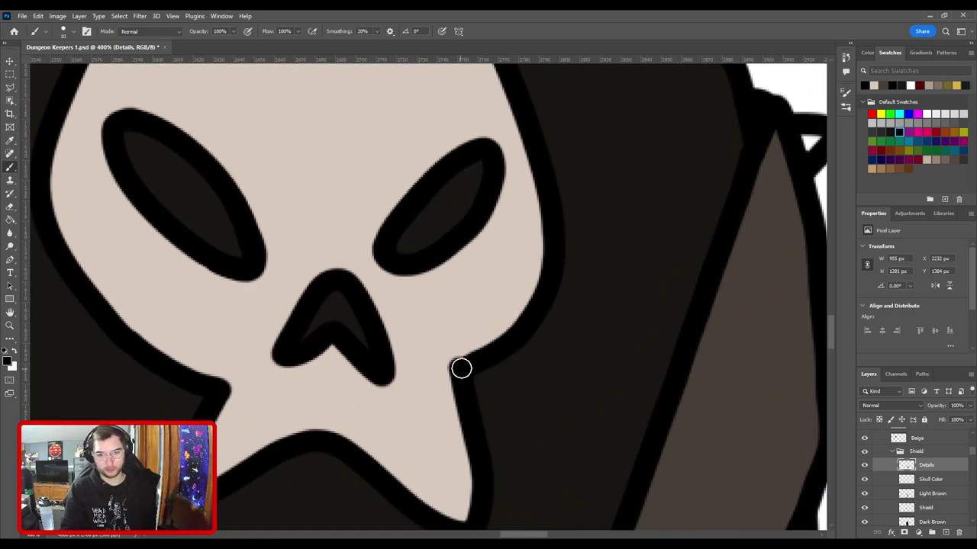
scroll(536, 370, down, 5)
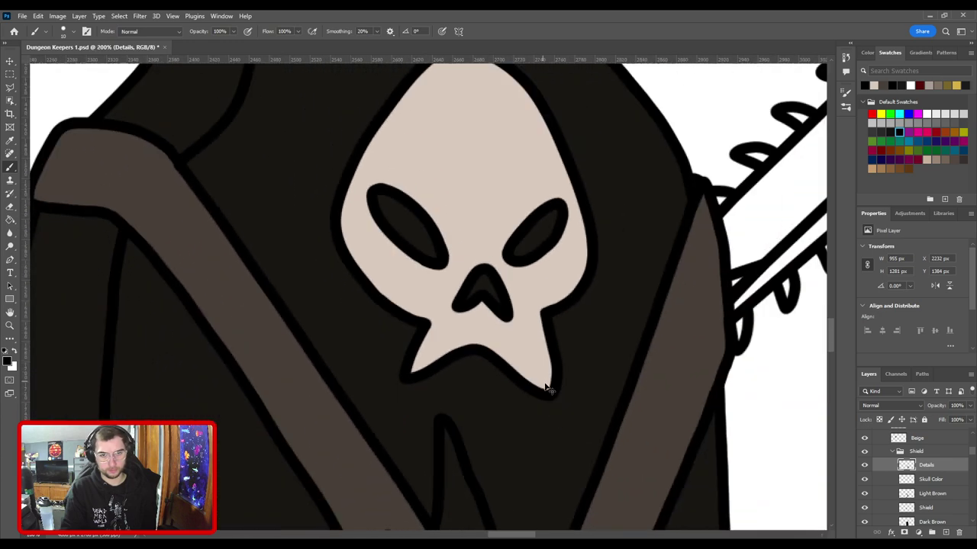
scroll(488, 377, up, 3)
scroll(489, 376, up, 2)
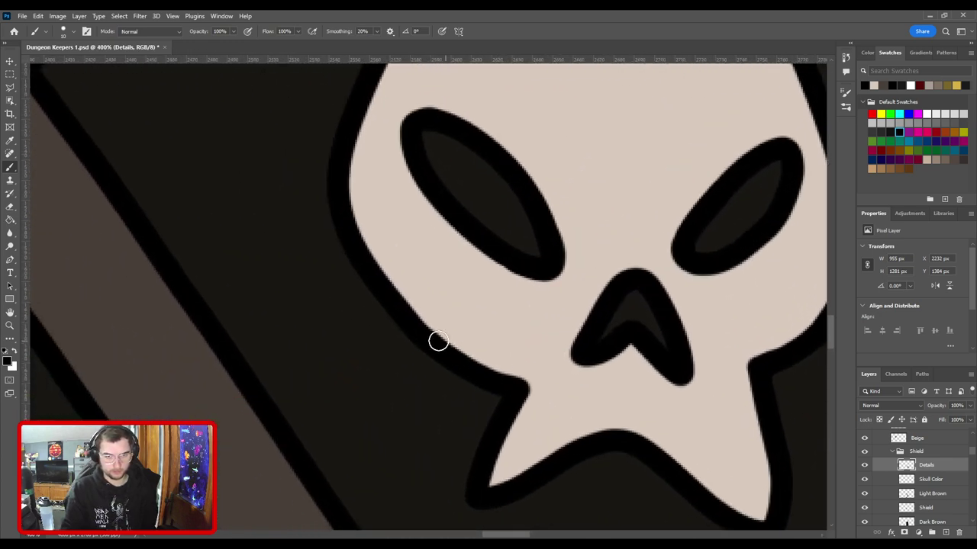
key(e)
key(b)
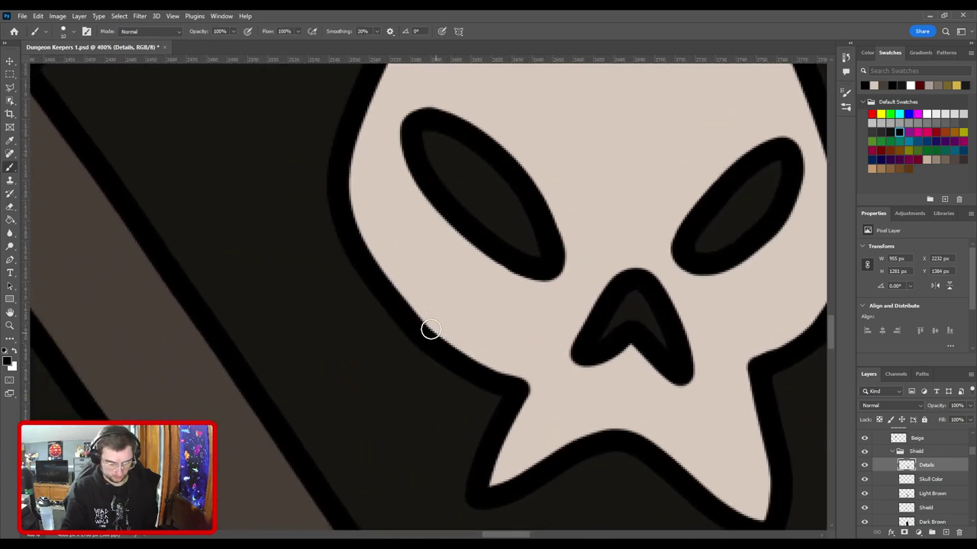
drag(426, 340, 447, 354)
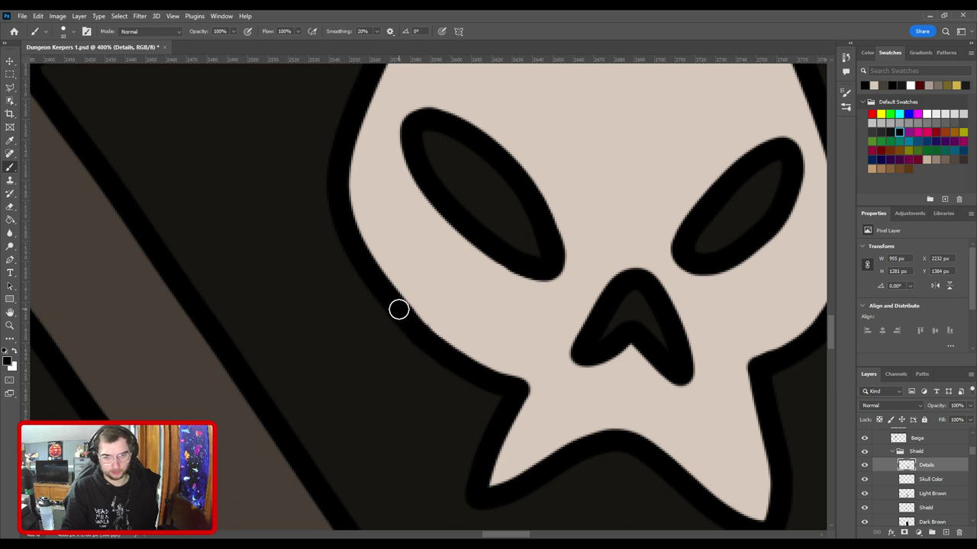
mouse_move(399, 309)
mouse_down()
mouse_move(382, 288)
mouse_move(421, 327)
mouse_up()
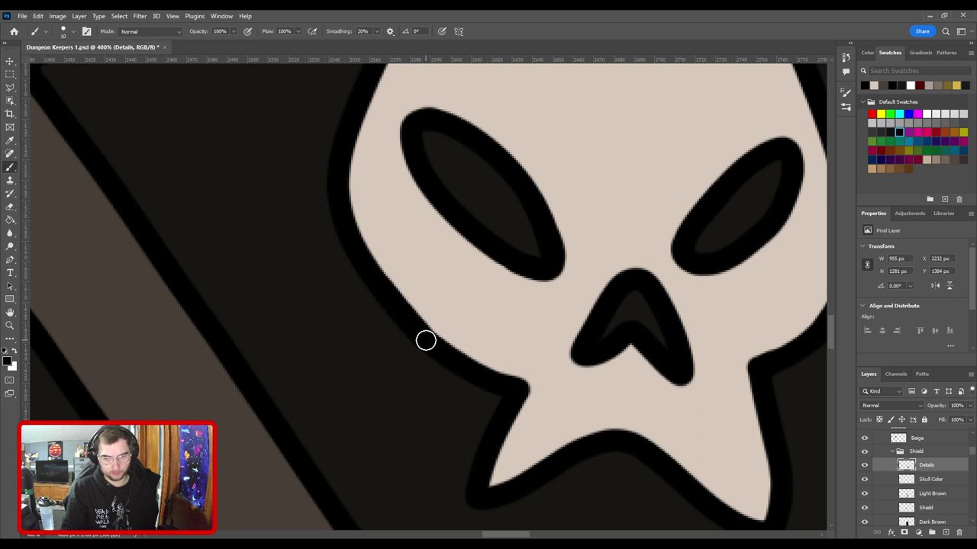
scroll(529, 420, down, 6)
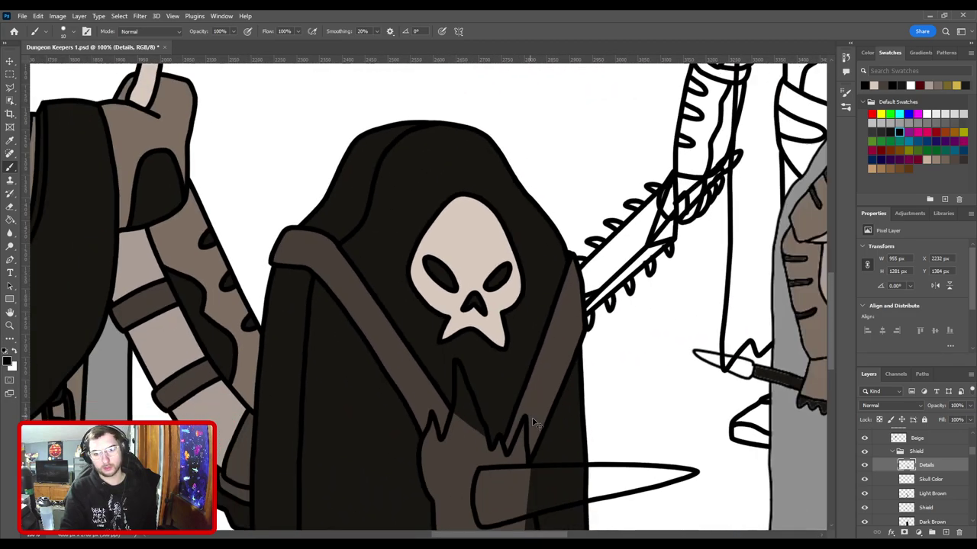
scroll(455, 296, down, 1)
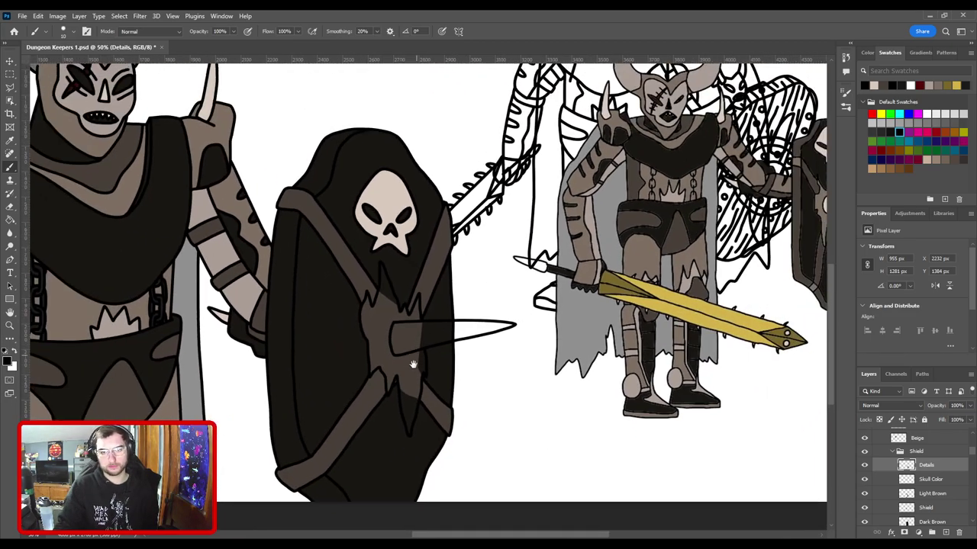
Step: Sample the skull's light beige and paint along the base and upper edge of the shield's spike on the Skull Color layer
scroll(417, 375, up, 2)
key(v)
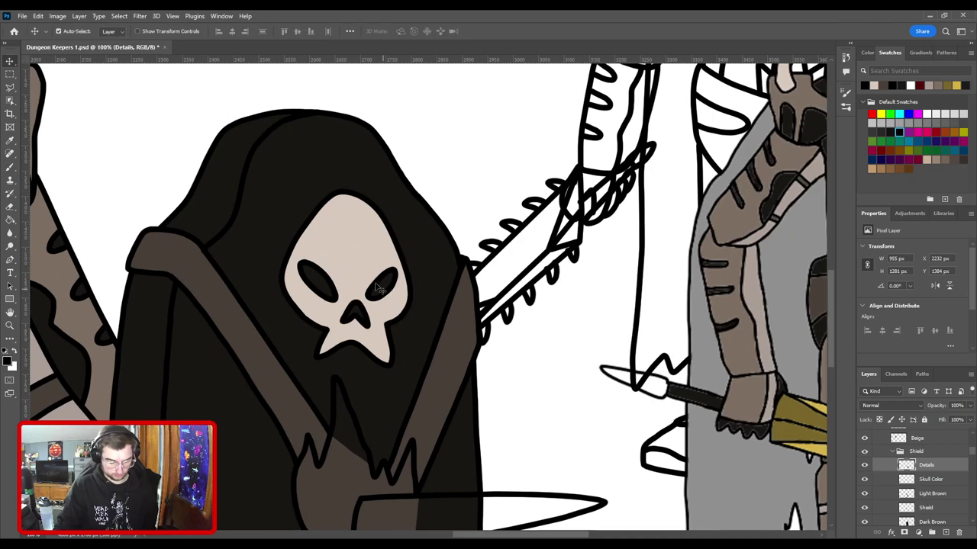
click(362, 271)
key(i)
key(b)
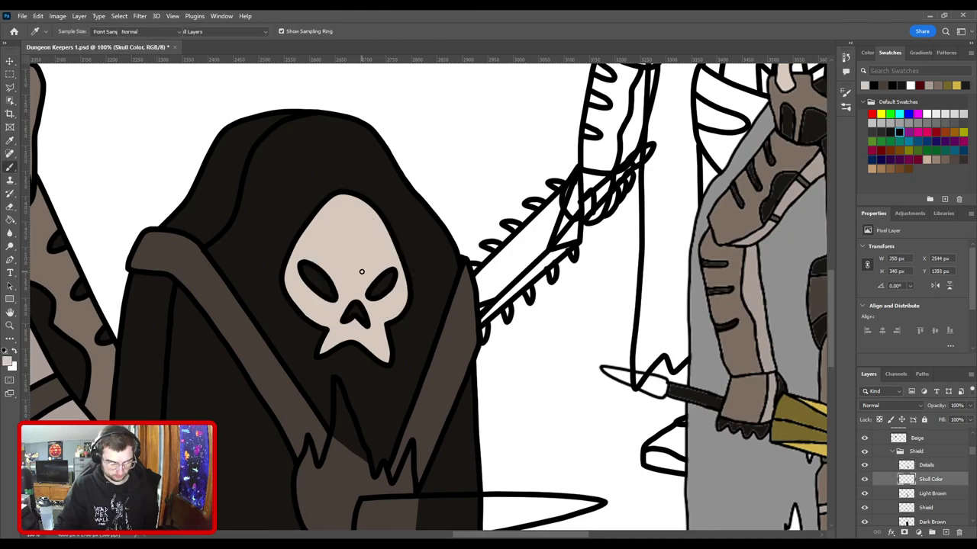
drag(610, 352, 601, 224)
key(ctrl+plus)
scroll(526, 387, up, 3)
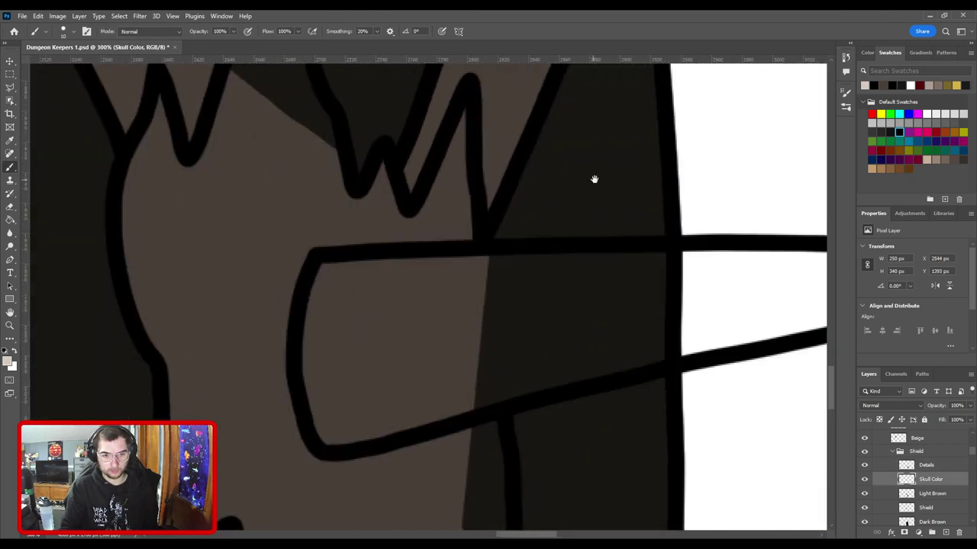
click(451, 344)
mouse_move(449, 341)
mouse_down()
mouse_move(441, 292)
mouse_move(455, 200)
mouse_up()
drag(627, 225, 333, 309)
shift+click(486, 266)
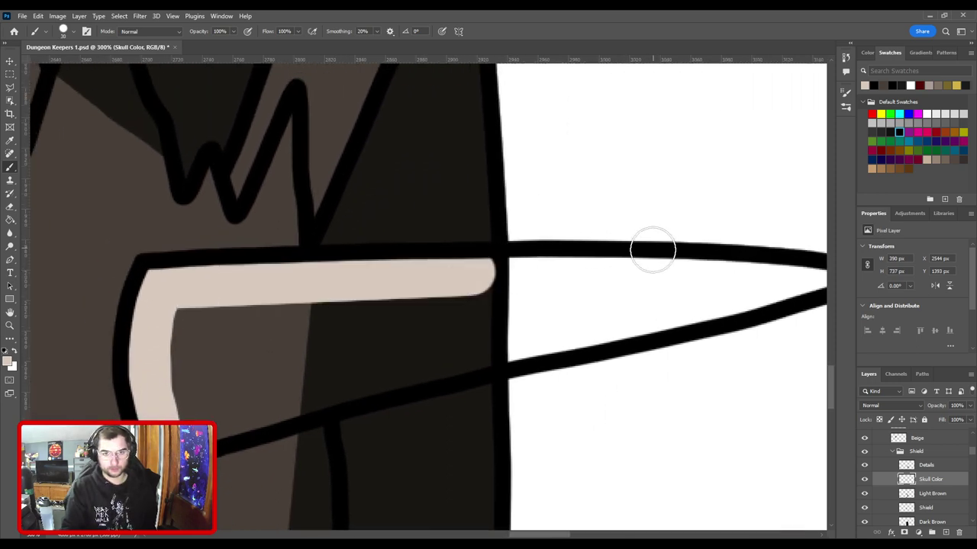
shift+click(680, 276)
shift+click(779, 285)
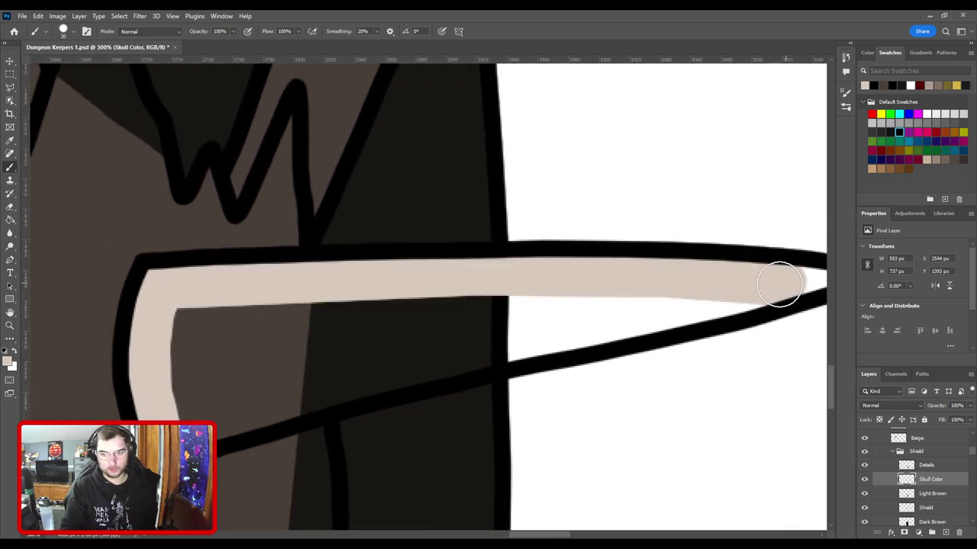
Step: Paint along the inside of the spike's lower edge in light beige with a 30 px brush
shift+click(582, 336)
shift+click(468, 353)
scroll(606, 356, left, 5)
shift+click(554, 354)
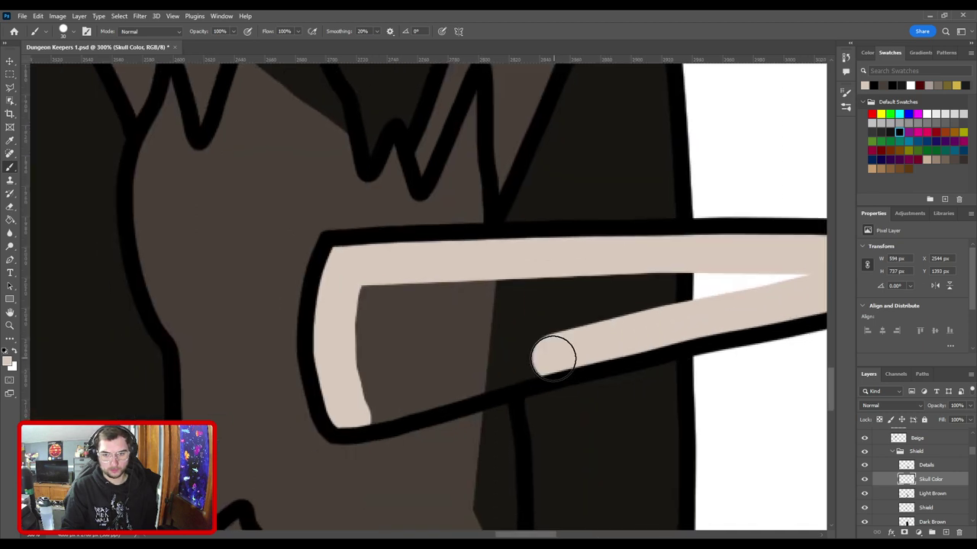
shift+click(429, 384)
shift+click(375, 396)
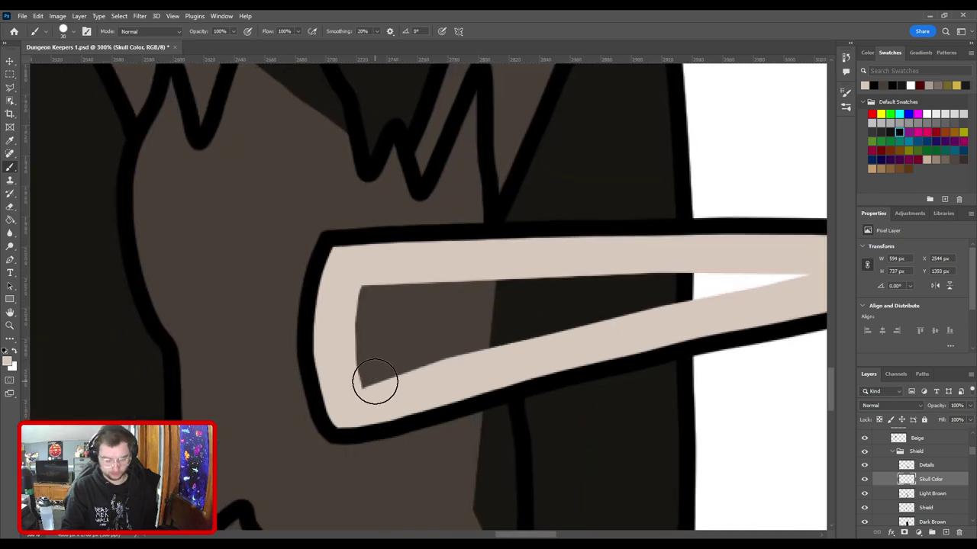
Step: Fill the spike's remaining interior with a 45 px light beige brush and color its pointed tip with a 15 px brush
key(bracketright)
key(bracketright)
key(bracketright)
mouse_move(371, 374)
mouse_down()
mouse_move(396, 286)
mouse_move(430, 372)
mouse_up()
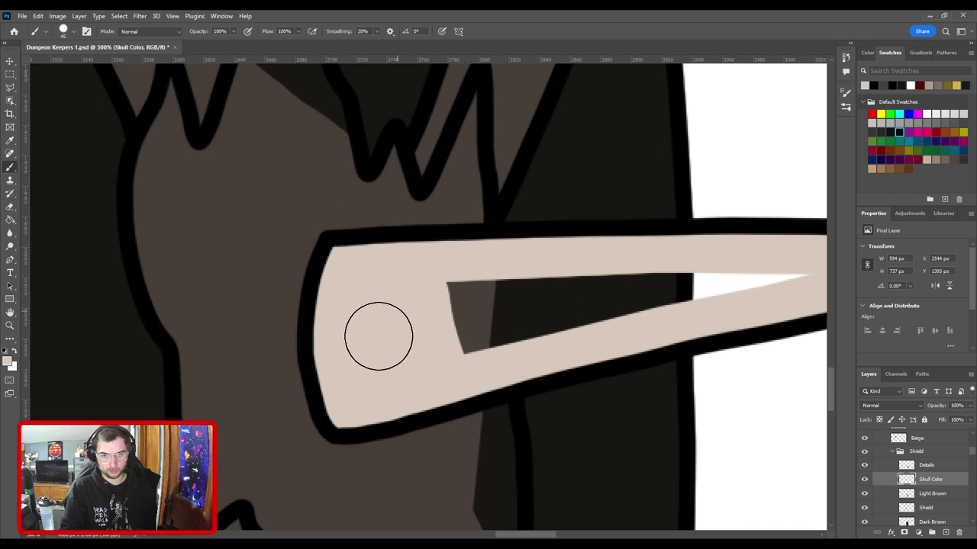
mouse_move(434, 297)
mouse_down()
mouse_move(463, 272)
mouse_move(506, 328)
mouse_up()
drag(575, 297, 409, 356)
mouse_move(347, 345)
mouse_down()
mouse_move(395, 330)
mouse_move(597, 332)
mouse_move(412, 363)
mouse_up()
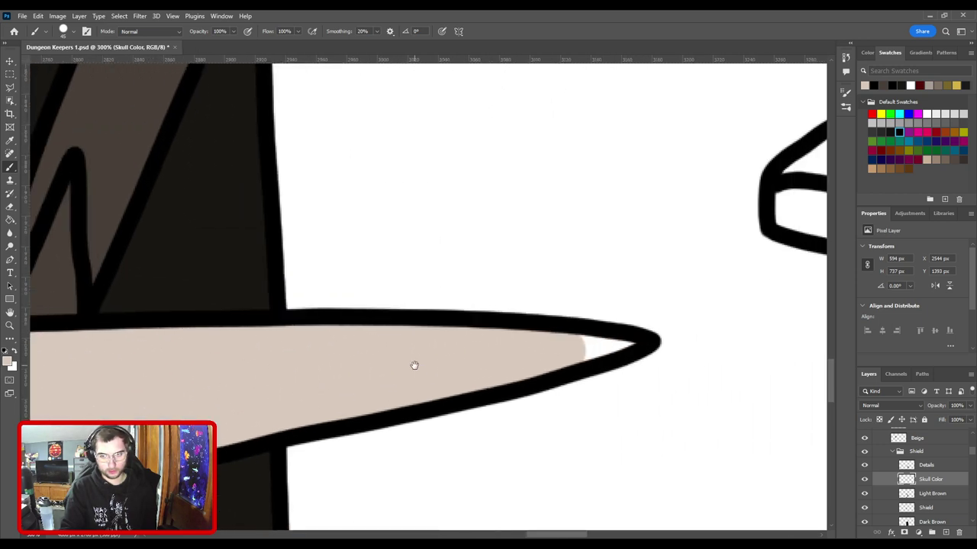
drag(571, 344, 625, 347)
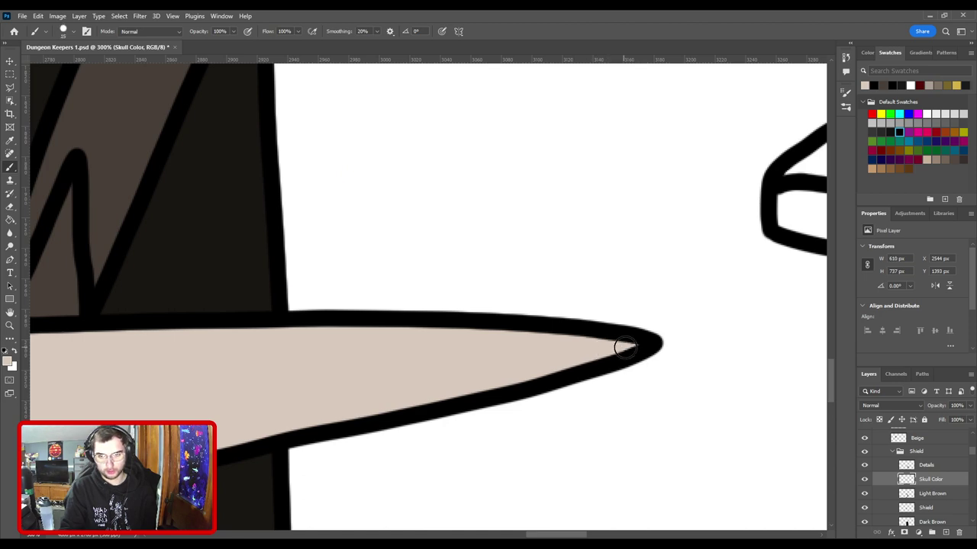
scroll(651, 361, down, 4)
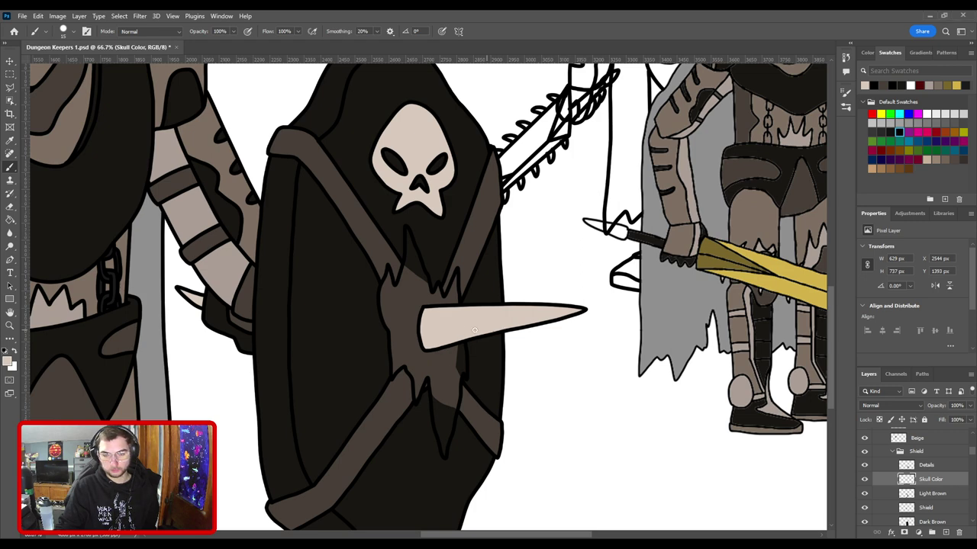
Step: Add a layer named Rip Color above Light Brown and sample the medium brown from the large figure's thigh
click(933, 497)
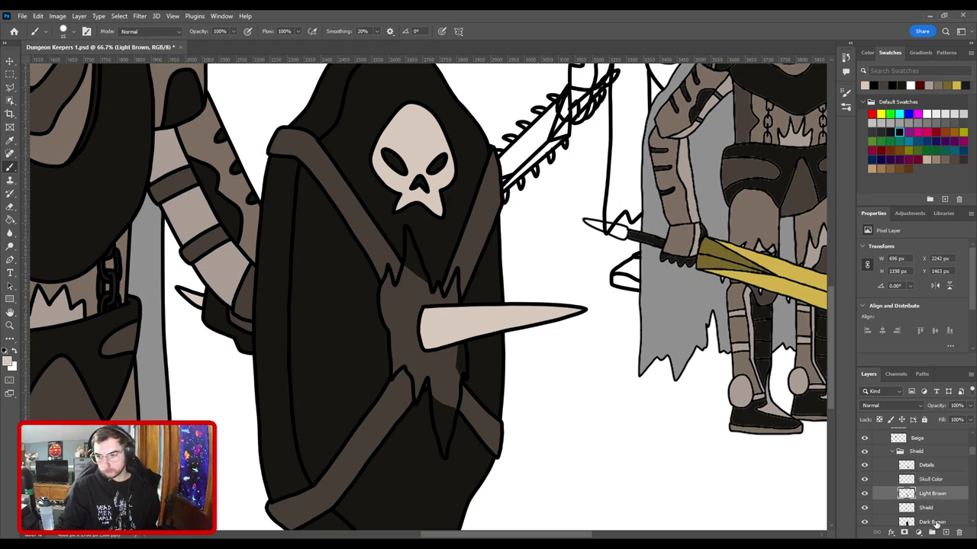
click(945, 532)
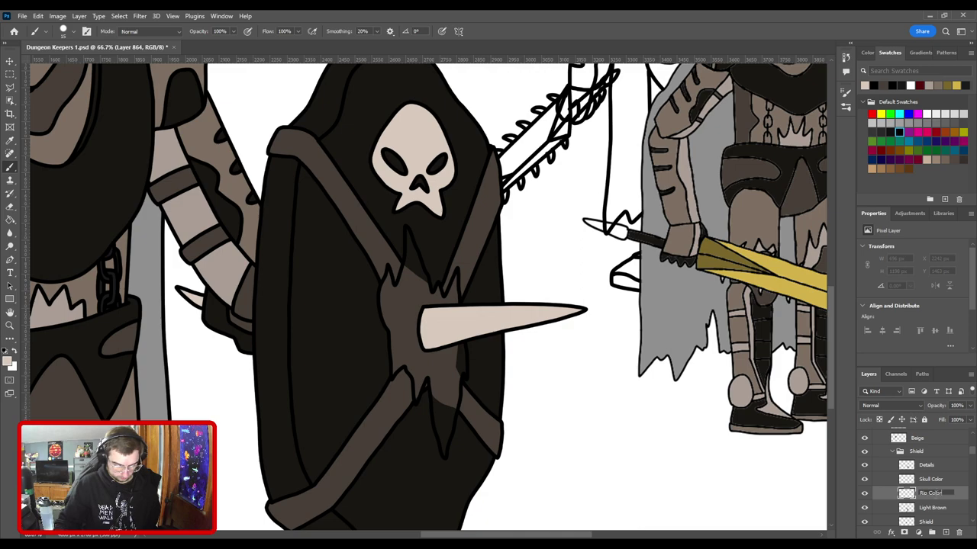
key(Return)
key(i)
key(ctrl+minus)
key(ctrl+minus)
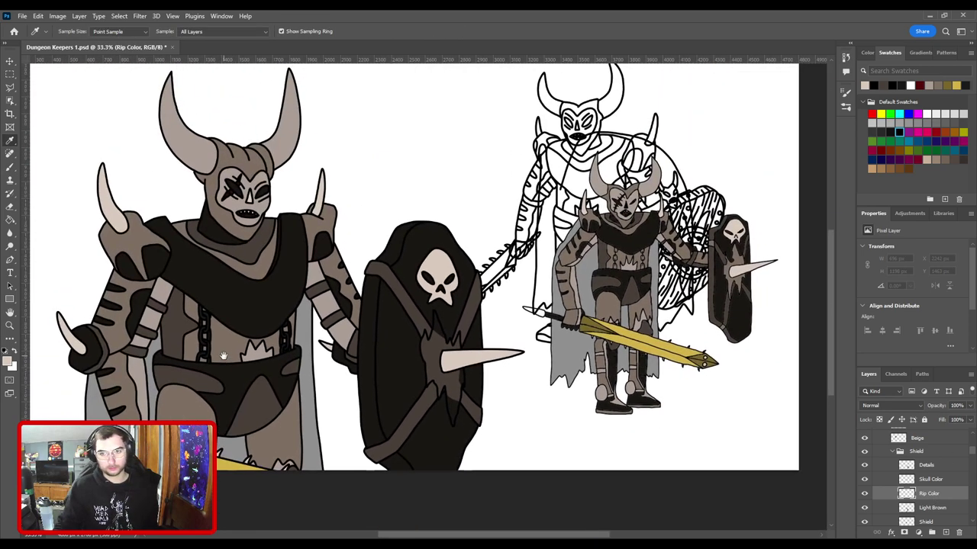
click(298, 420)
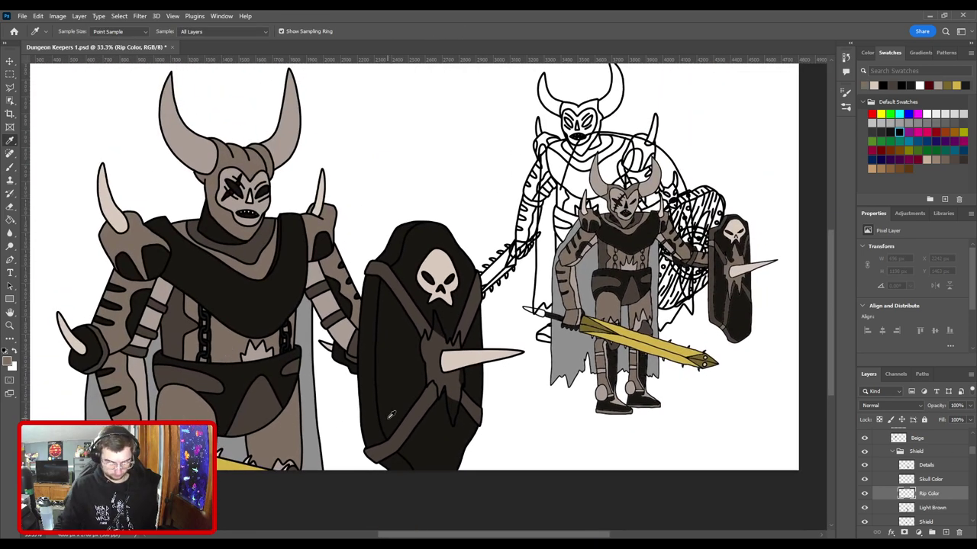
key(b)
key(ctrl+plus)
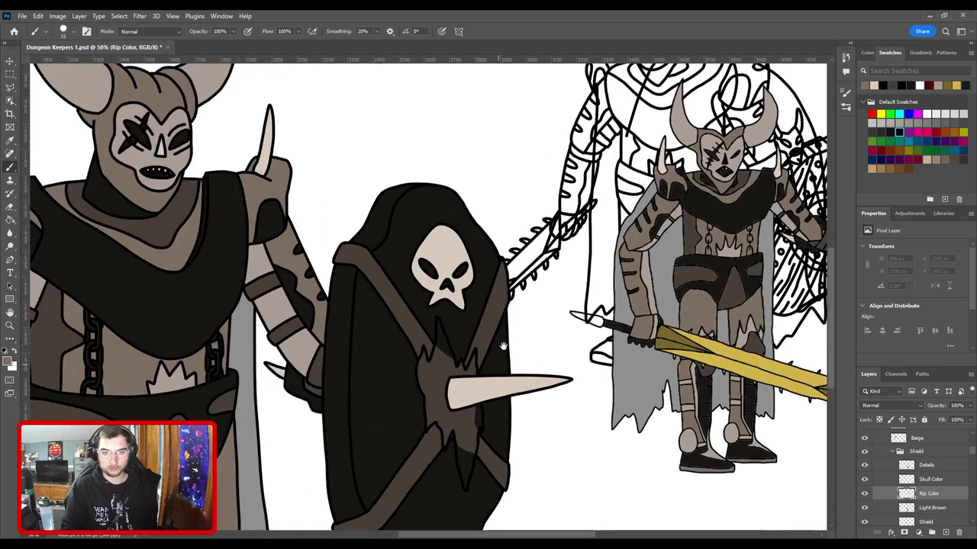
Step: Paint medium brown along the inside edges of the jagged rip around the shield's spike on the Rip Color layer
key(ctrl+plus)
key(ctrl+plus)
scroll(521, 374, down, 3)
key(ctrl+plus)
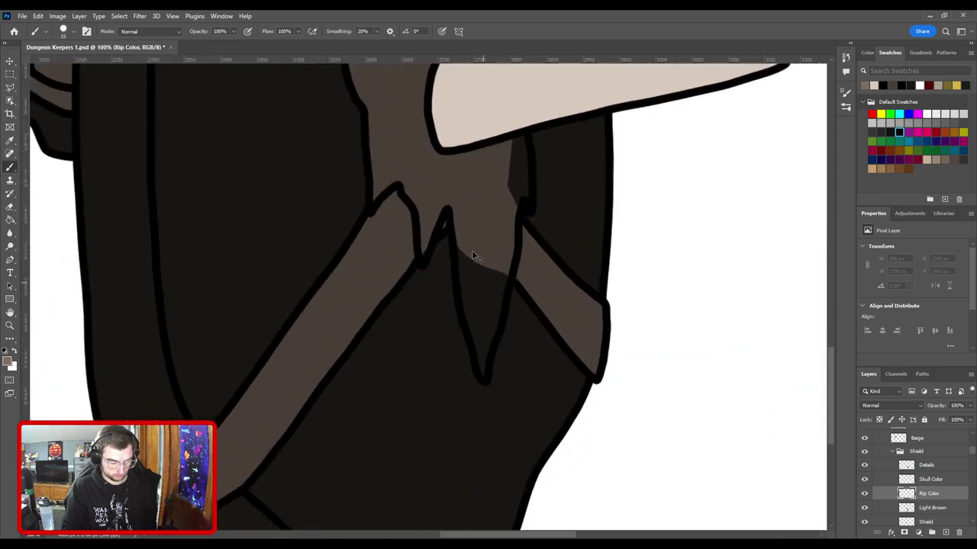
mouse_move(506, 403)
mouse_down()
mouse_move(506, 355)
mouse_move(483, 298)
mouse_move(462, 158)
mouse_move(425, 203)
mouse_move(424, 238)
mouse_up()
mouse_move(422, 193)
mouse_down()
mouse_move(481, 320)
mouse_move(449, 258)
mouse_move(416, 290)
mouse_move(410, 195)
mouse_move(464, 360)
mouse_move(433, 284)
mouse_move(442, 305)
mouse_move(426, 246)
mouse_move(429, 193)
mouse_move(457, 334)
mouse_move(454, 298)
mouse_move(474, 337)
mouse_move(515, 247)
mouse_move(511, 157)
mouse_move(535, 238)
mouse_up()
key(bracketright)
key(bracketright)
key(bracketright)
drag(551, 309, 429, 262)
key(bracketright)
mouse_move(413, 190)
mouse_down()
mouse_move(451, 291)
mouse_move(473, 322)
mouse_move(485, 309)
mouse_move(486, 278)
mouse_move(475, 302)
mouse_move(488, 295)
mouse_move(503, 325)
mouse_move(539, 242)
mouse_move(541, 333)
mouse_up()
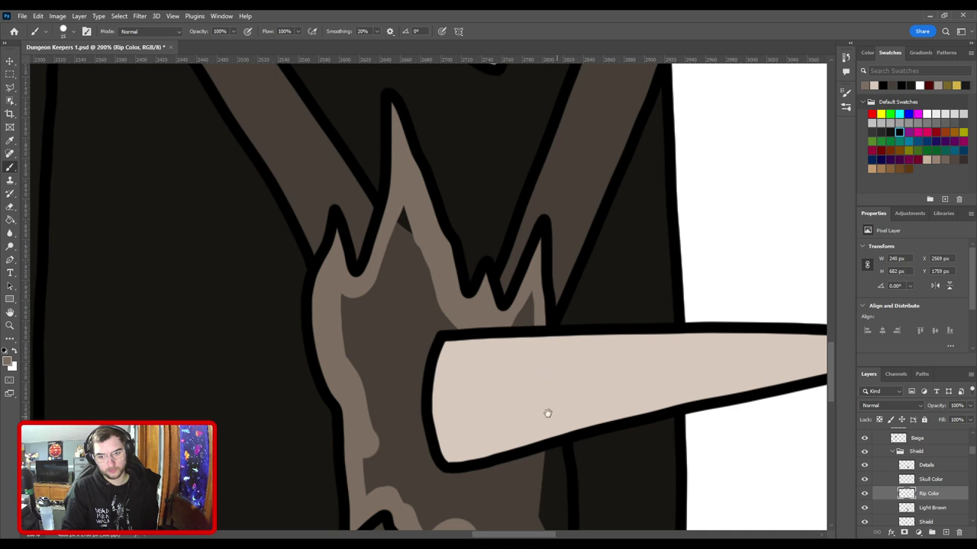
mouse_move(547, 413)
mouse_down()
mouse_move(505, 344)
mouse_move(507, 382)
mouse_move(494, 372)
mouse_move(488, 406)
mouse_move(501, 315)
mouse_move(473, 443)
mouse_up()
Step: Fill the rip's interior with medium brown and paint over the thin seam lines with a 30–35 px brush
key(g)
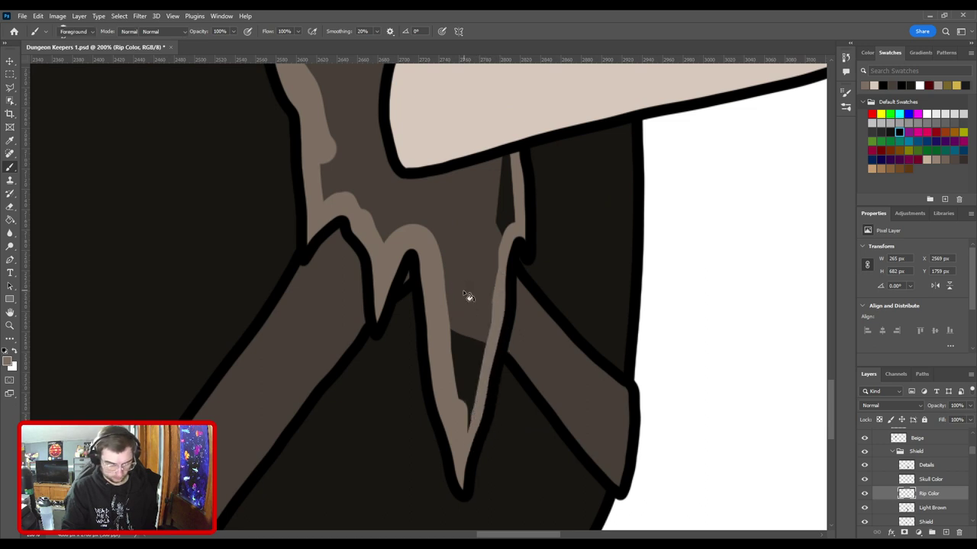
click(470, 299)
key(b)
mouse_move(498, 409)
mouse_down()
mouse_move(467, 428)
mouse_move(488, 281)
mouse_move(510, 220)
mouse_move(508, 165)
mouse_move(497, 180)
mouse_move(475, 416)
mouse_move(459, 404)
mouse_move(477, 382)
mouse_move(481, 429)
mouse_up()
key(bracketright)
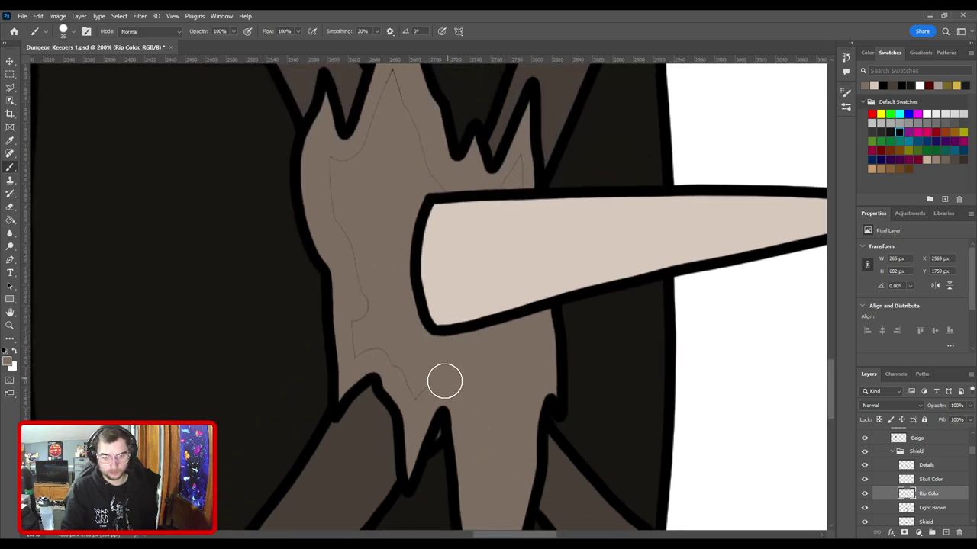
mouse_move(445, 382)
mouse_down()
mouse_move(406, 373)
mouse_move(390, 352)
mouse_move(367, 357)
mouse_move(355, 338)
mouse_move(369, 316)
mouse_move(326, 163)
mouse_move(348, 164)
mouse_move(369, 139)
mouse_up()
drag(387, 203, 384, 286)
mouse_move(402, 223)
mouse_down()
mouse_move(429, 303)
mouse_move(464, 355)
mouse_move(511, 349)
mouse_move(531, 308)
mouse_up()
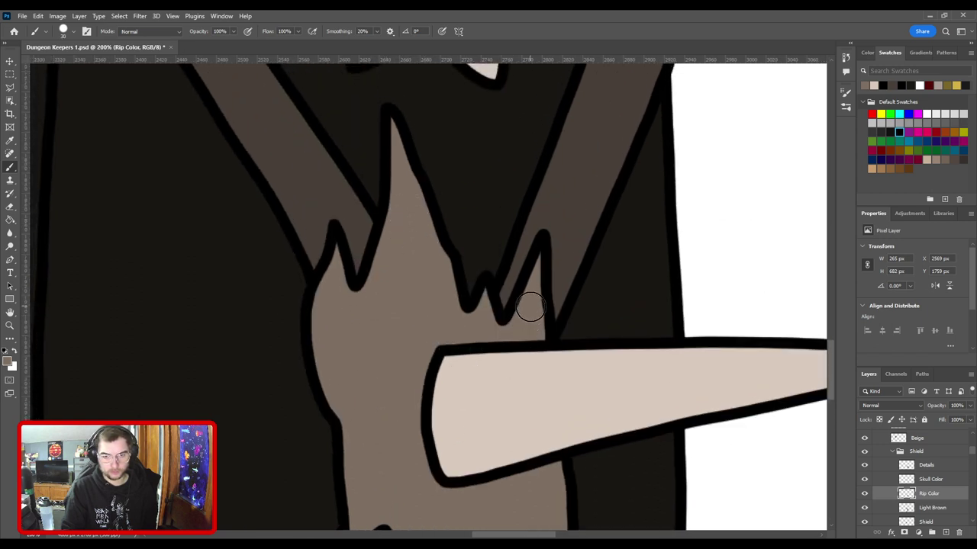
Step: Save the Dungeon Keepers 1.psd document
key(ctrl+minus)
scroll(518, 381, down, 10)
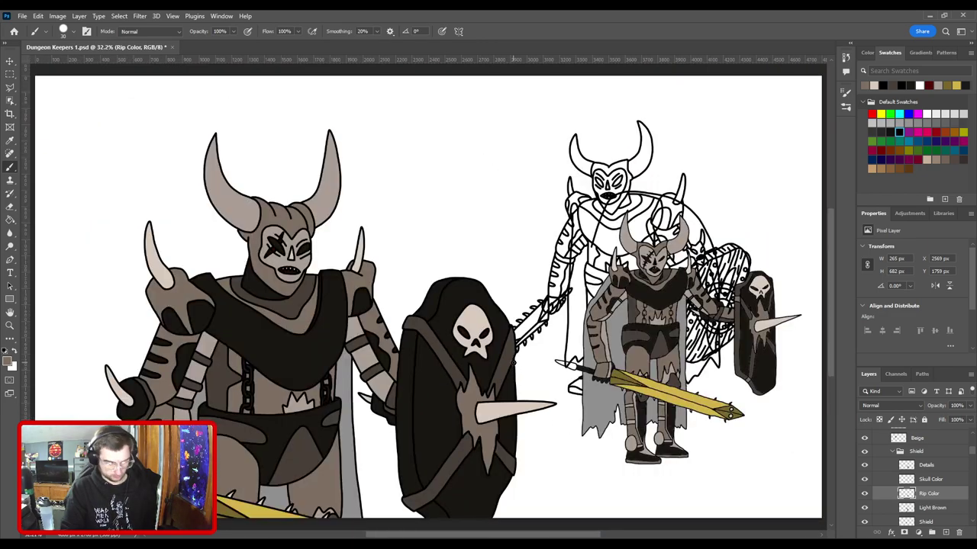
key(ctrl+s)
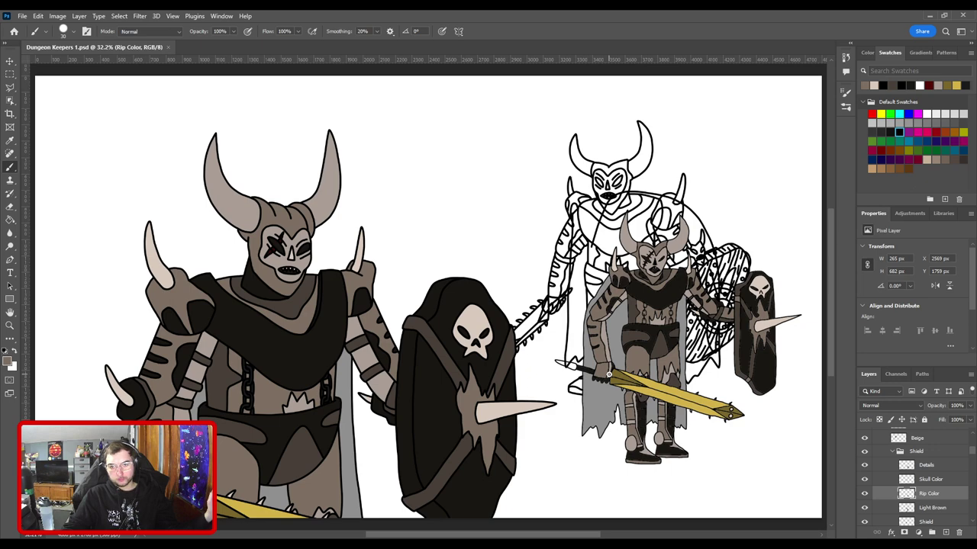
Step: Move the small colored Dungeon Keeper reference figure above the large shield, clear of the uncolored line-art figure
click(9, 61)
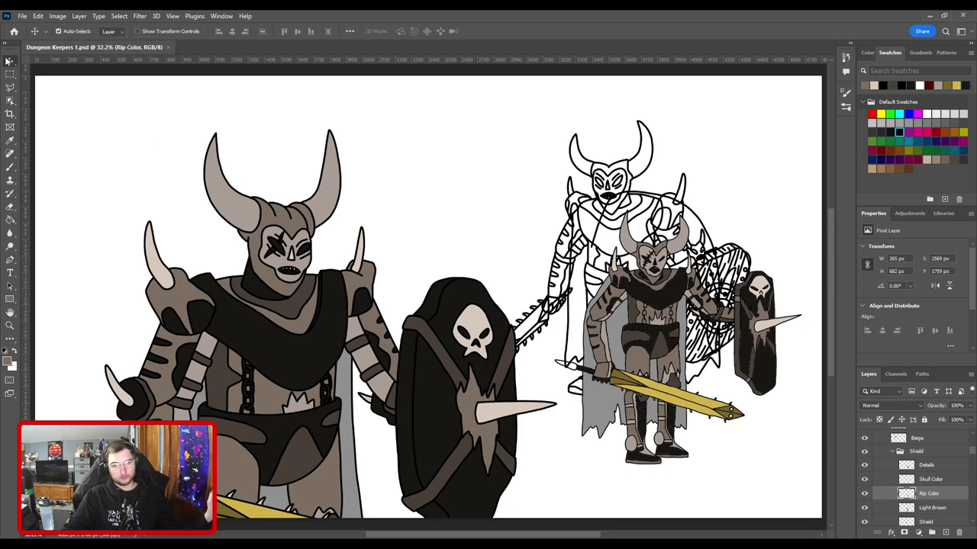
drag(664, 305, 428, 187)
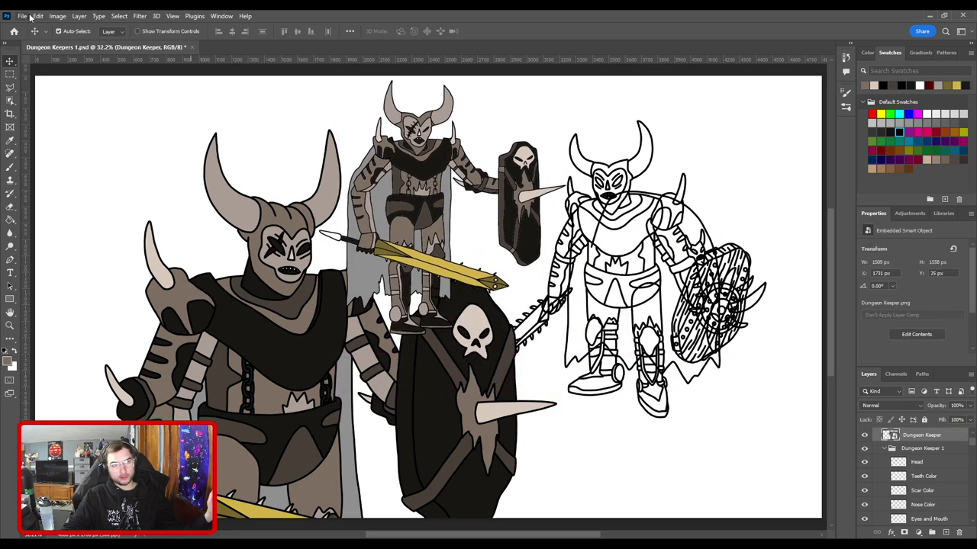
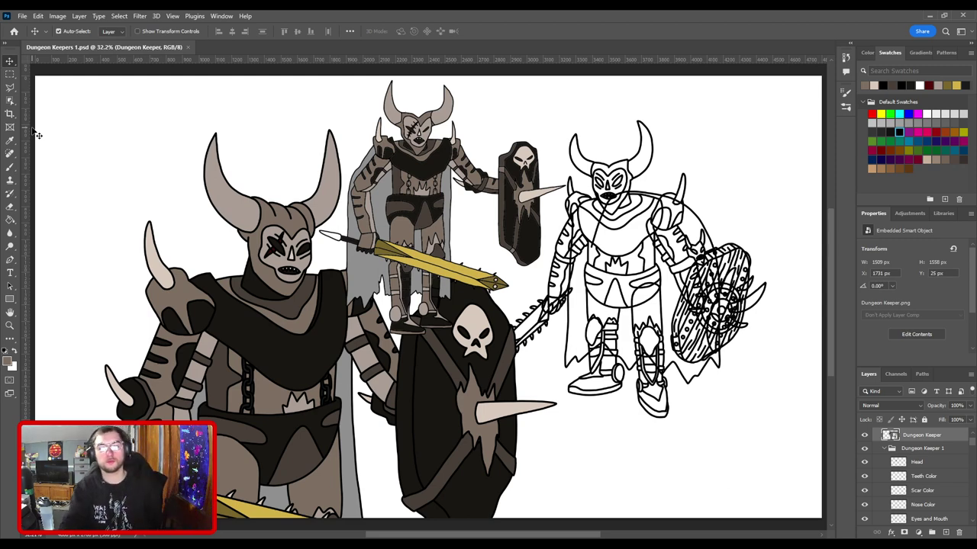
key(ctrl+c)
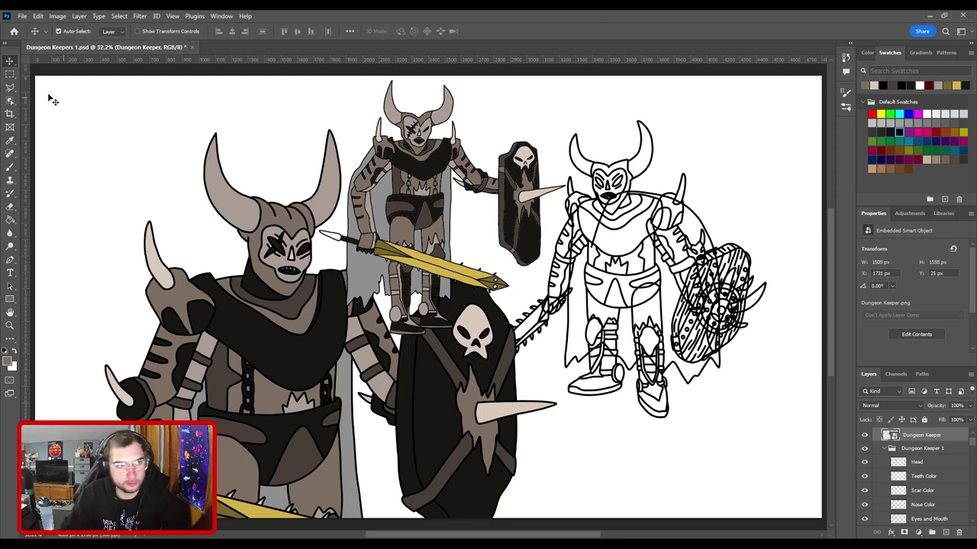
Step: Move the colored reference figure to the canvas's upper-left corner, then collapse and hide the Dungeon Keeper 1 group
drag(412, 165, 92, 166)
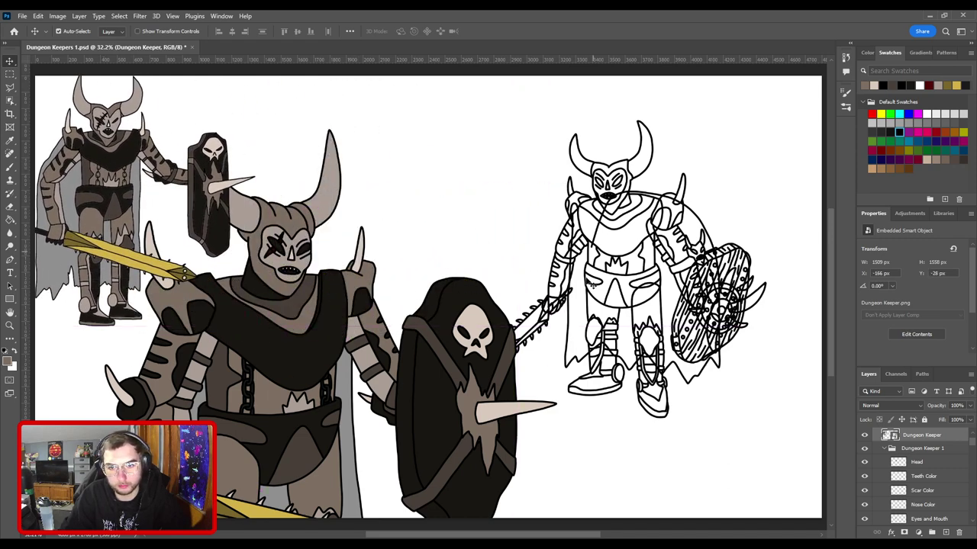
scroll(877, 466, up, 1)
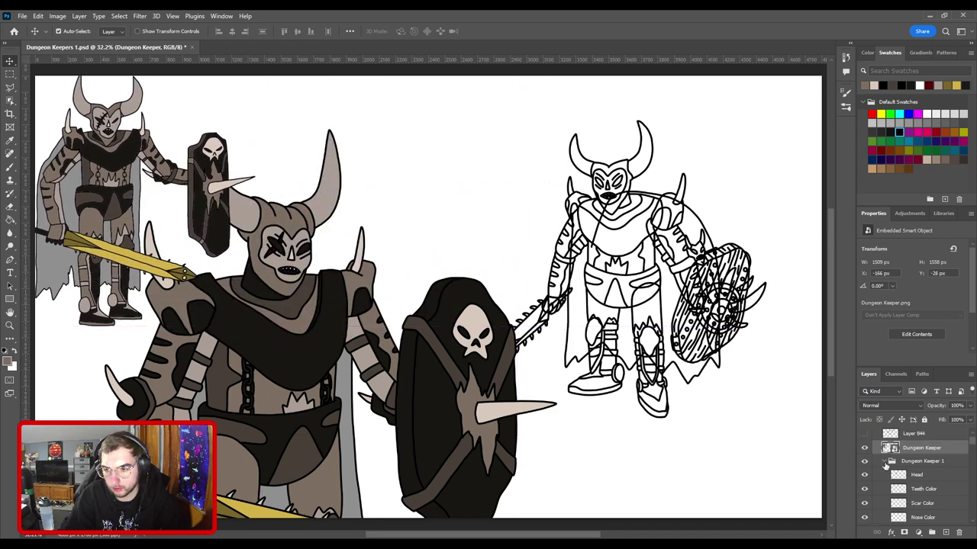
click(884, 462)
click(864, 462)
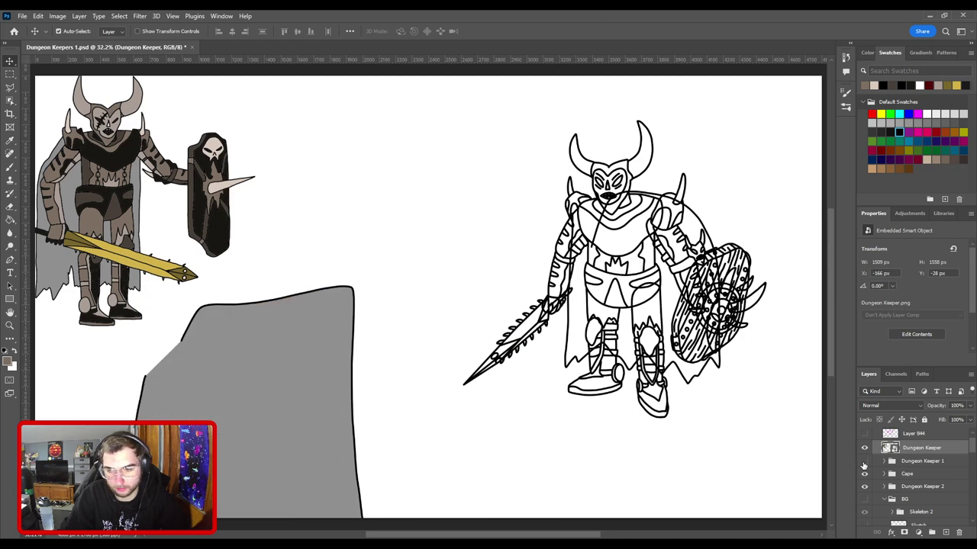
Step: Put the Cape group inside the Dungeon Keeper 1 group and collapse that group
click(884, 461)
scroll(892, 473, down, 3)
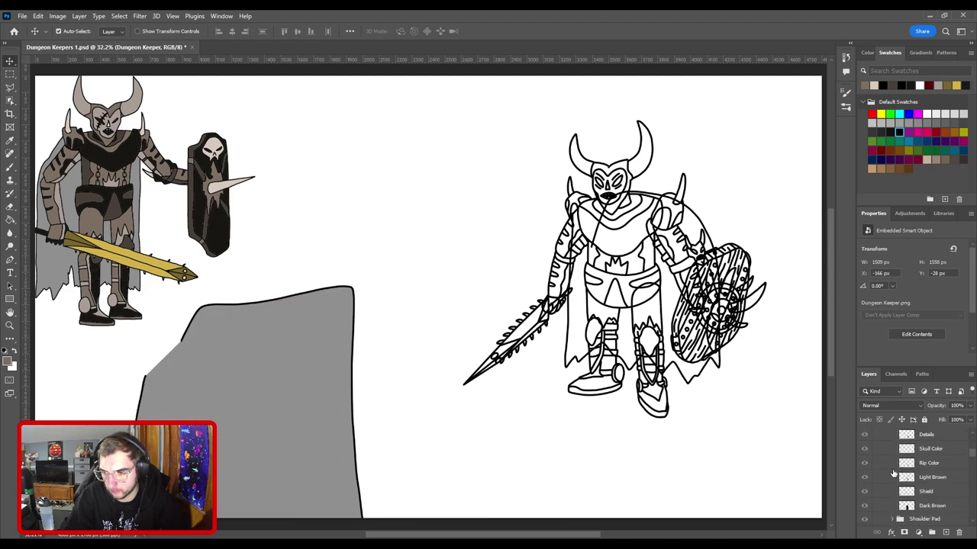
scroll(894, 474, down, 5)
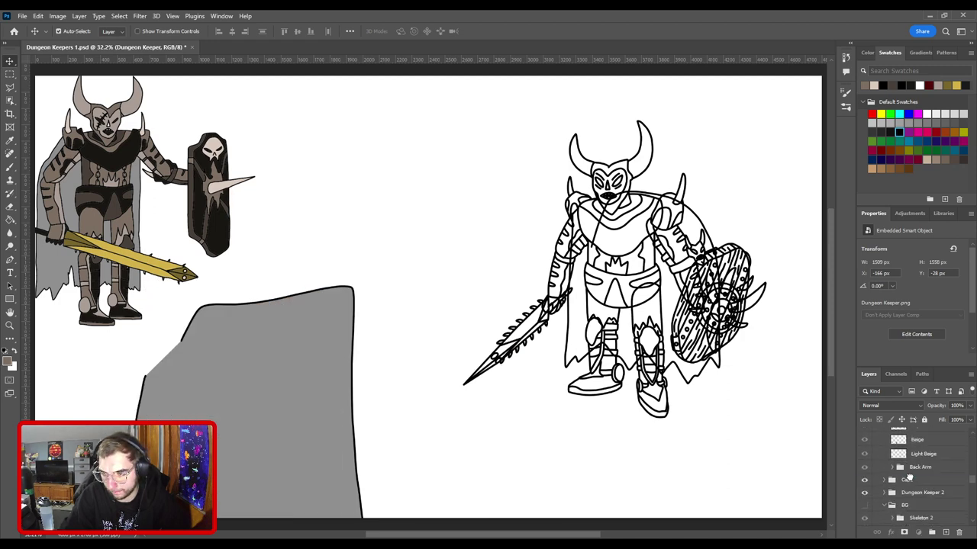
click(908, 478)
scroll(914, 479, up, 10)
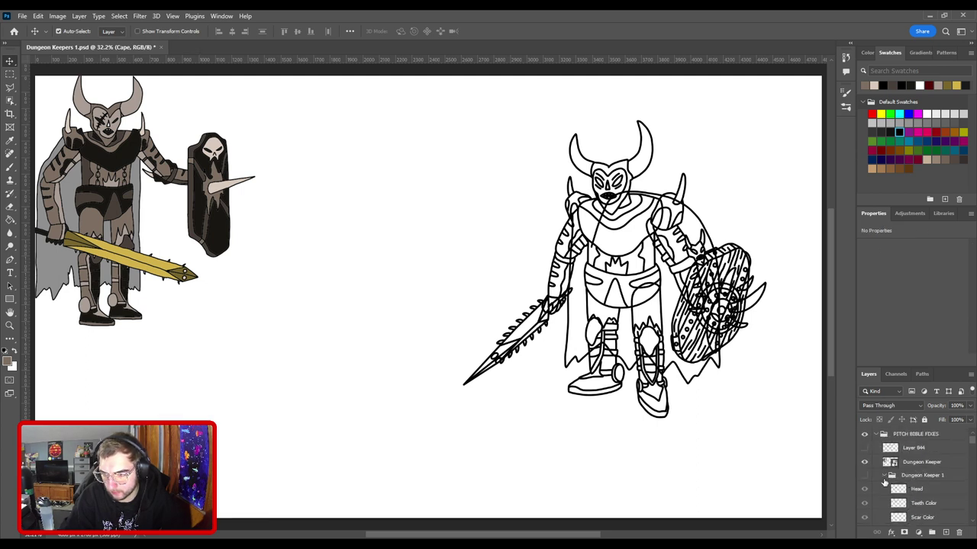
click(883, 476)
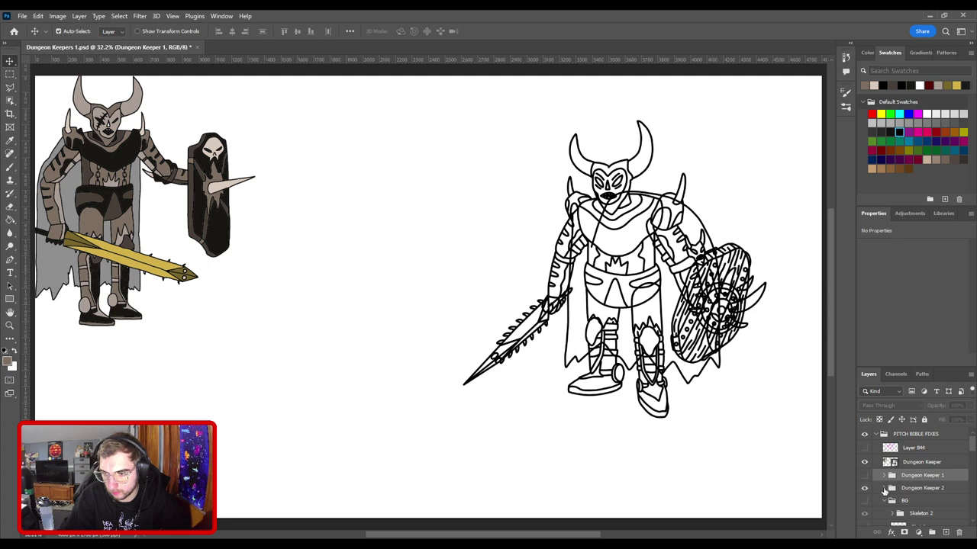
Step: Place the colored reference beside the line-art figure and select the Cape layer in the Dungeon Keeper 2 group
click(884, 488)
drag(114, 165, 370, 221)
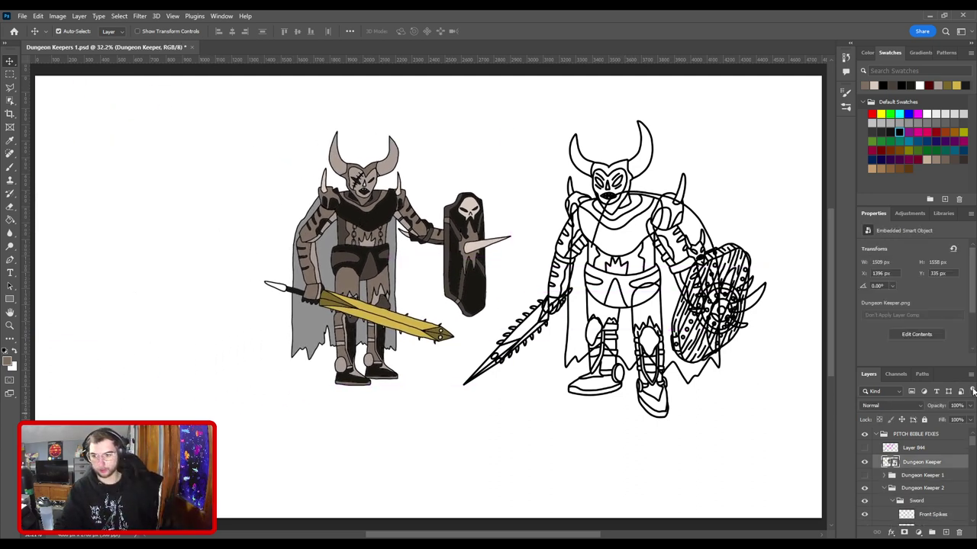
scroll(887, 485, down, 2)
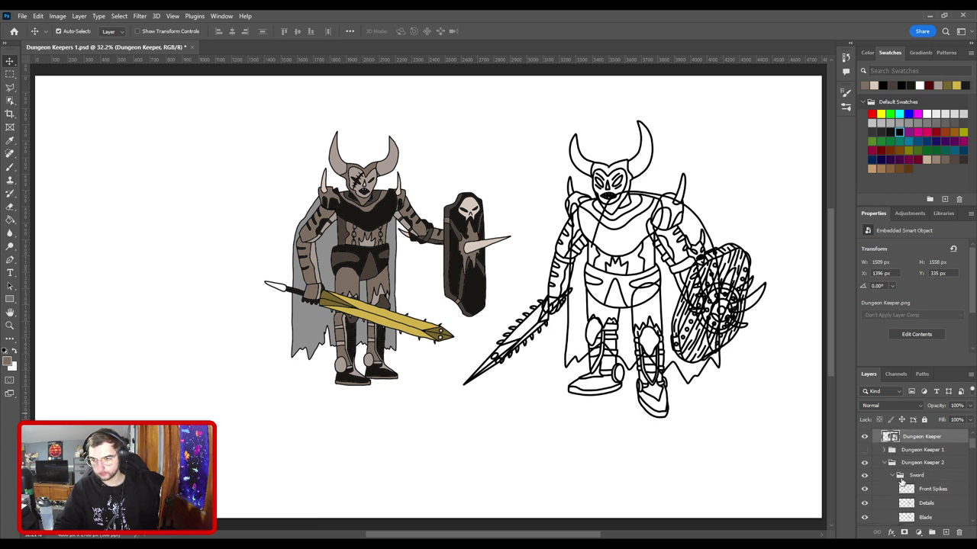
scroll(893, 479, down, 5)
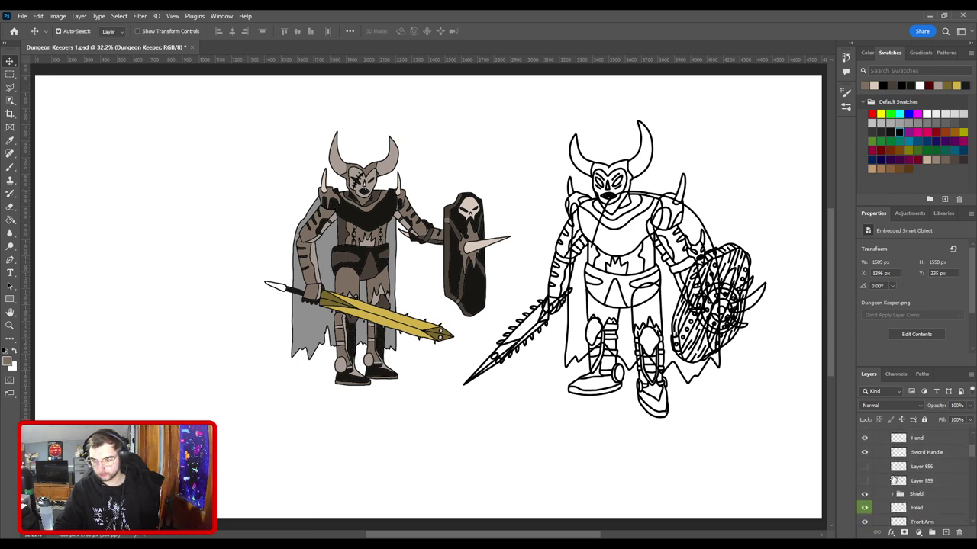
scroll(898, 481, down, 3)
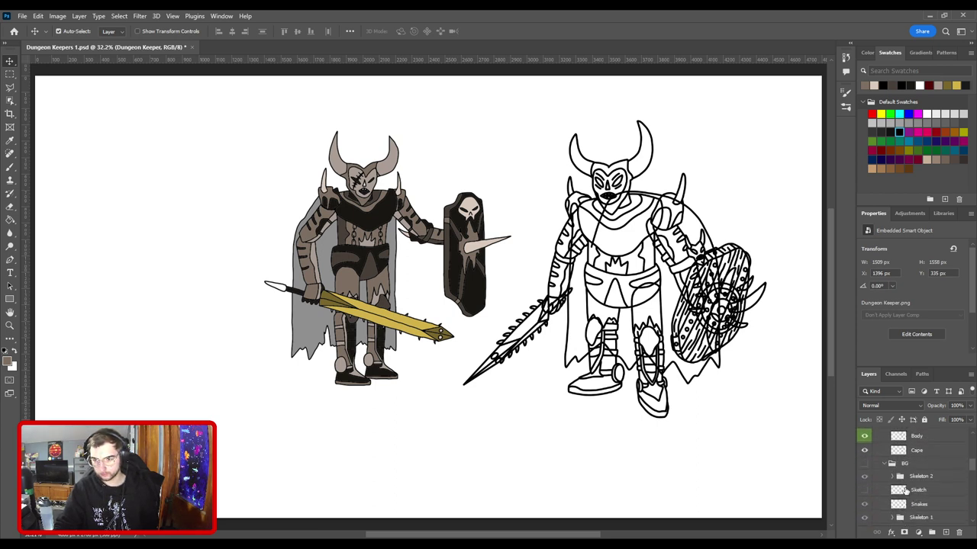
scroll(906, 489, up, 1)
click(905, 489)
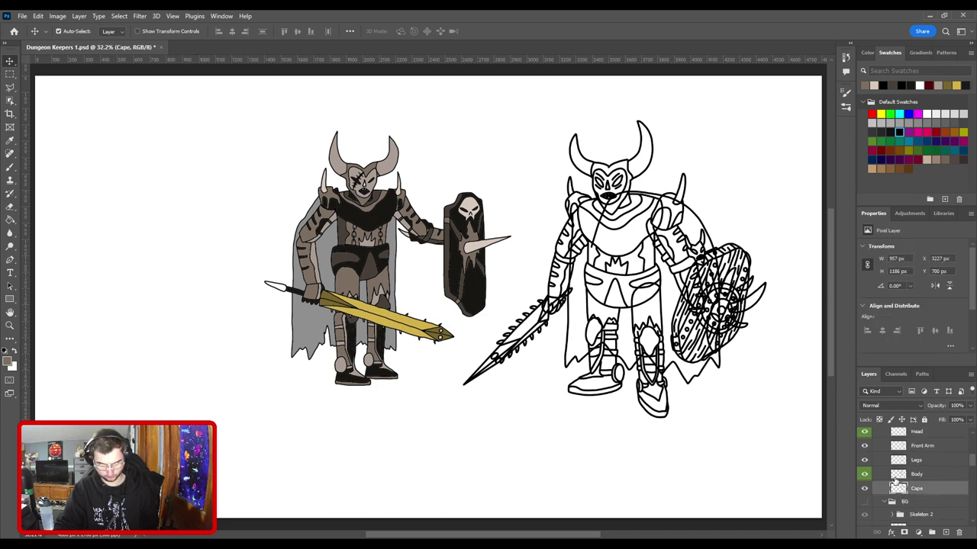
Step: Sample the gray of the reference's cape and add a layer named Color directly beneath the Cape layer
key(i)
click(307, 331)
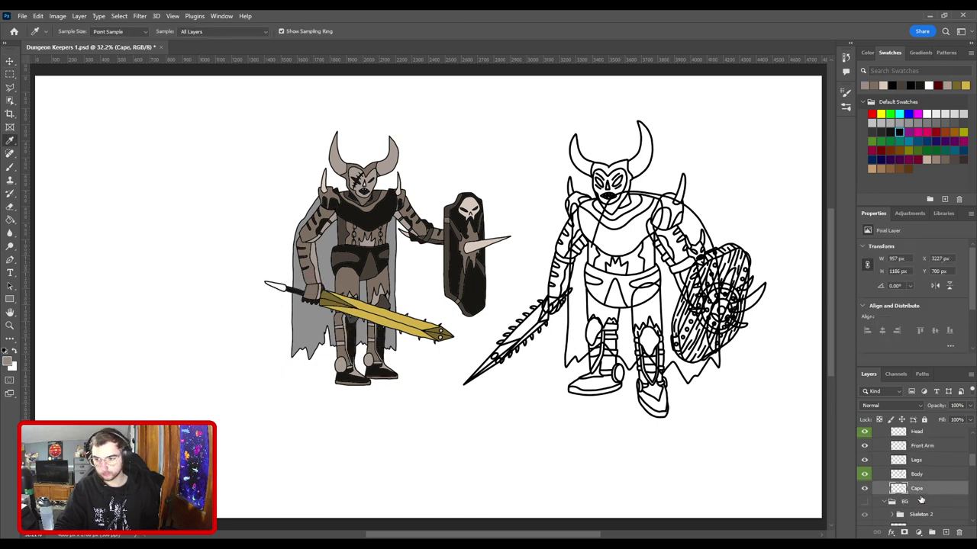
click(923, 502)
click(946, 532)
drag(930, 516, 927, 492)
double_click(933, 503)
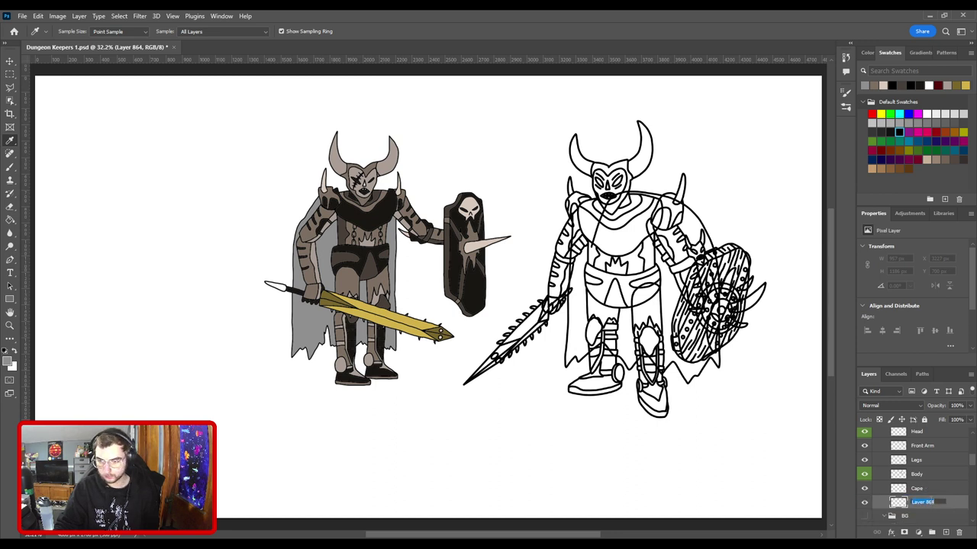
text(Color)
key(Return)
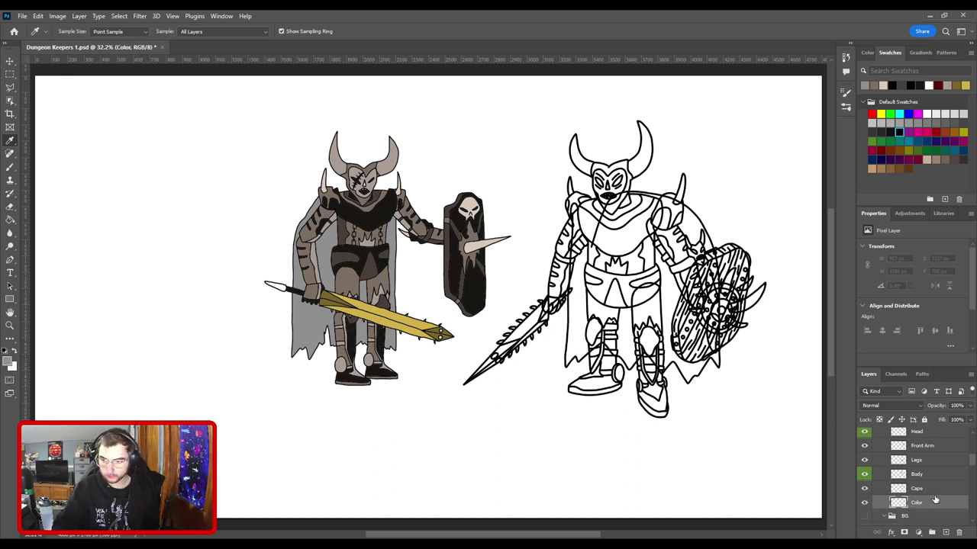
Step: Paint gray inside the jagged lower-left hem of the line-art figure's cape on the Color layer
key(b)
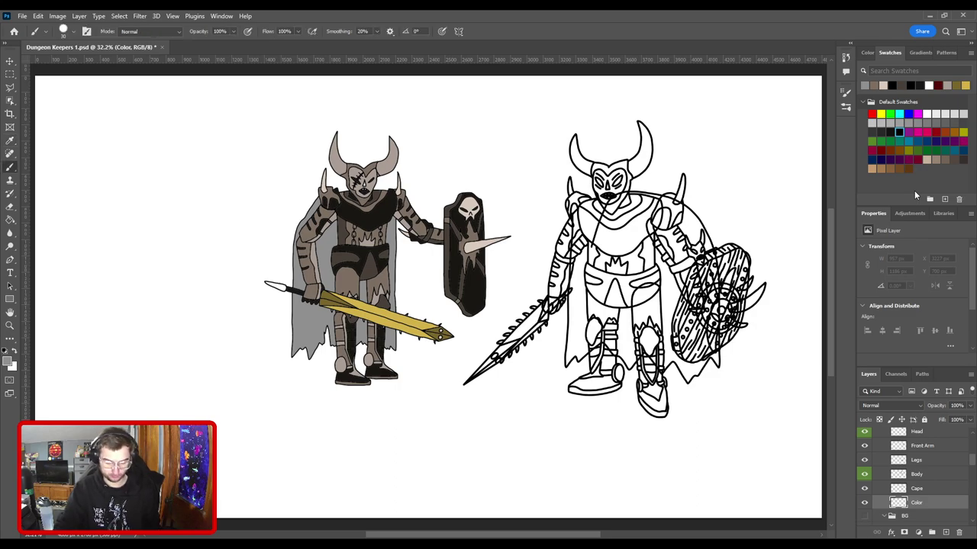
key(ctrl+plus)
key(ctrl+plus)
drag(560, 270, 269, 256)
key(ctrl+plus)
key(ctrl+plus)
key(ctrl+plus)
key(ctrl+plus)
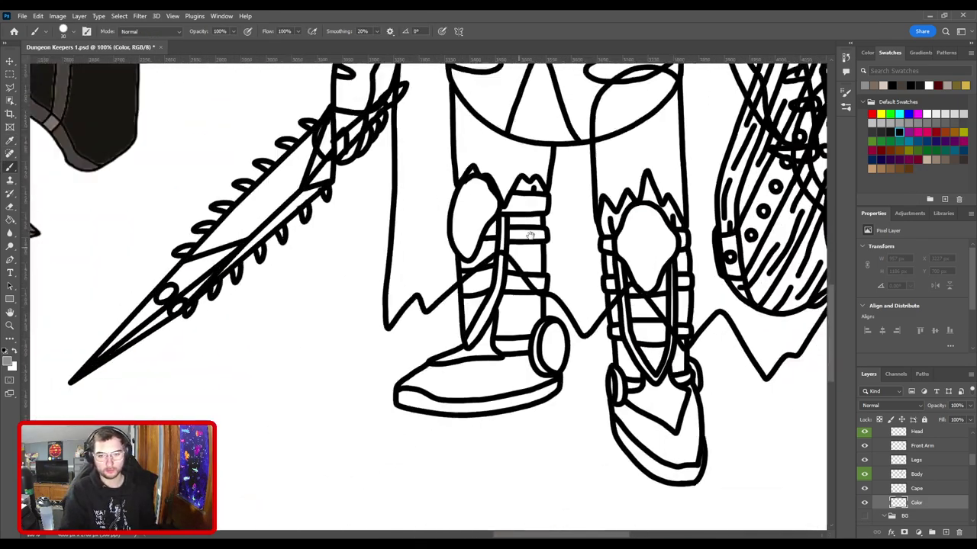
drag(451, 276, 497, 354)
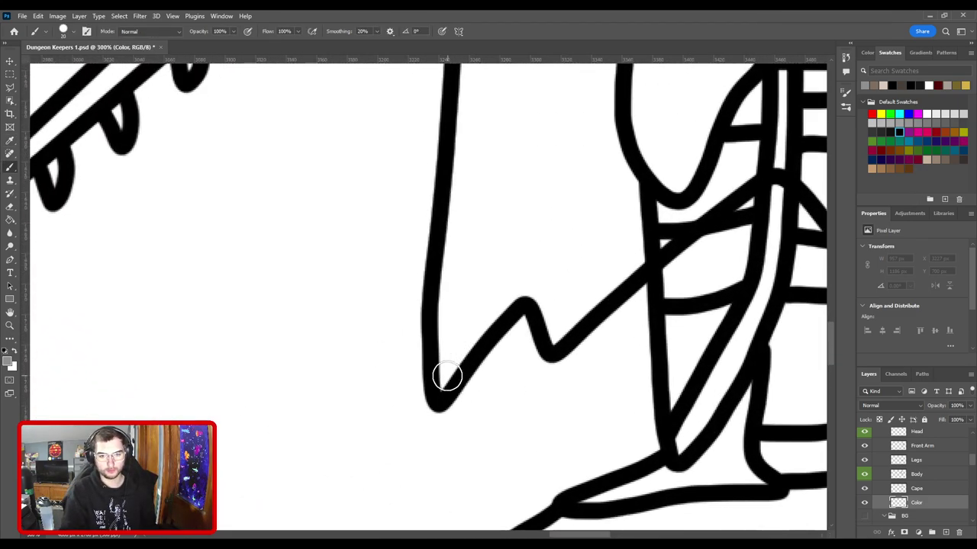
drag(447, 381, 456, 197)
mouse_move(462, 344)
mouse_down()
mouse_move(505, 275)
mouse_move(491, 295)
mouse_move(534, 272)
mouse_move(501, 299)
mouse_move(552, 286)
mouse_move(560, 338)
mouse_move(597, 262)
mouse_move(592, 348)
mouse_up()
key(e)
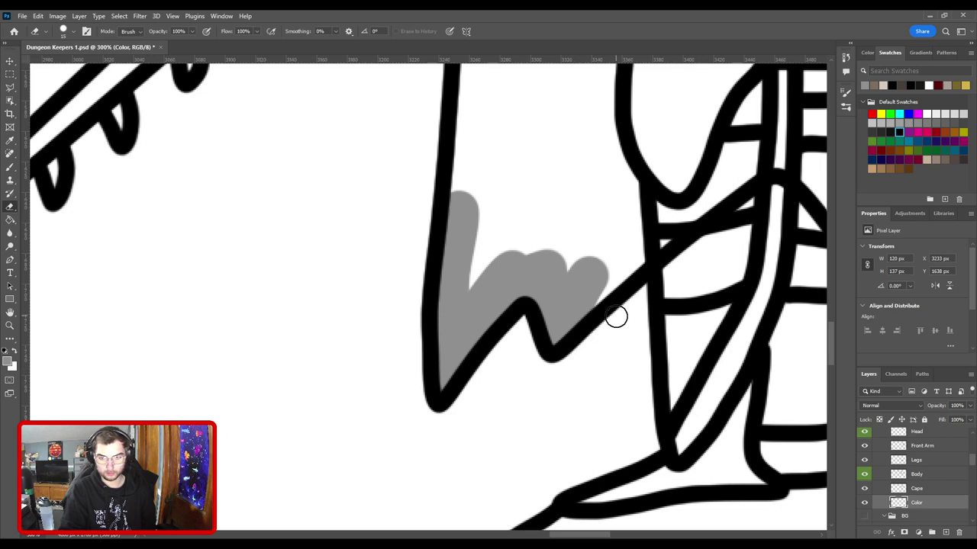
drag(615, 316, 500, 382)
key(b)
drag(493, 344, 657, 203)
Step: Paint a gray strip up the inside of the cape's left edge, behind the sword arm, to the shoulder
drag(467, 260, 648, 315)
drag(538, 428, 536, 284)
scroll(534, 350, up, 3)
mouse_move(525, 370)
mouse_down()
mouse_move(529, 174)
mouse_move(508, 417)
mouse_up()
drag(514, 450, 523, 237)
drag(532, 202, 508, 412)
key(ctrl+minus)
shift+click(477, 295)
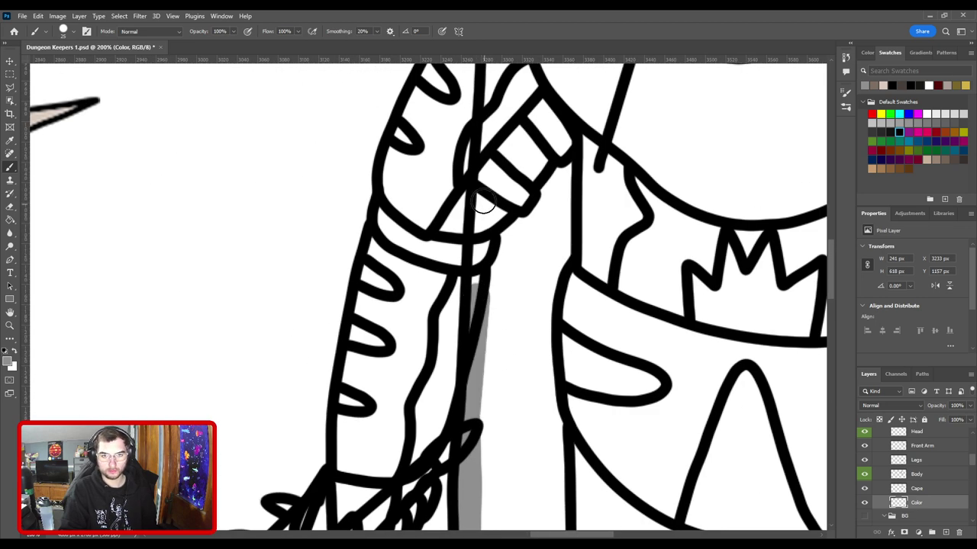
shift+click(483, 197)
drag(499, 103, 467, 324)
mouse_move(452, 416)
mouse_down()
mouse_move(464, 312)
mouse_move(475, 330)
mouse_move(452, 377)
mouse_up()
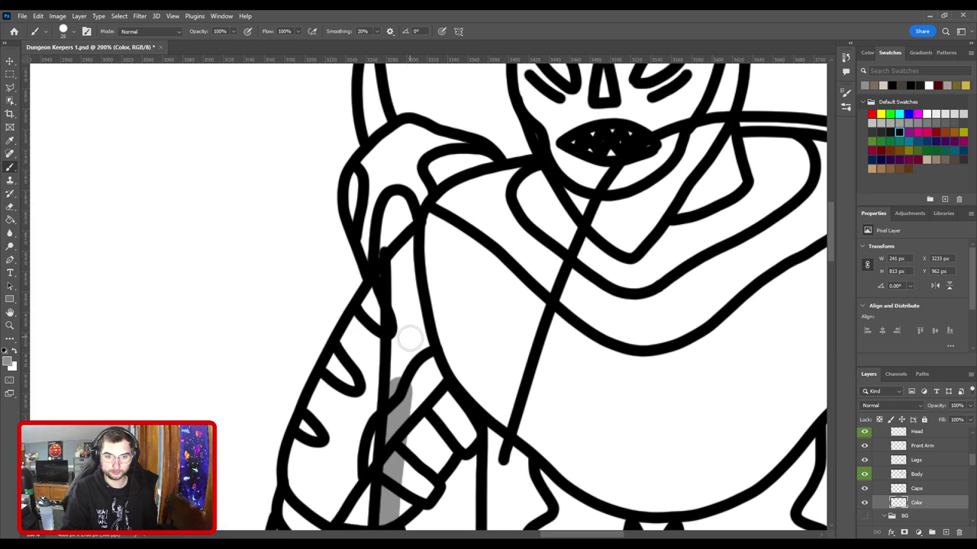
shift+click(399, 327)
drag(395, 271, 396, 241)
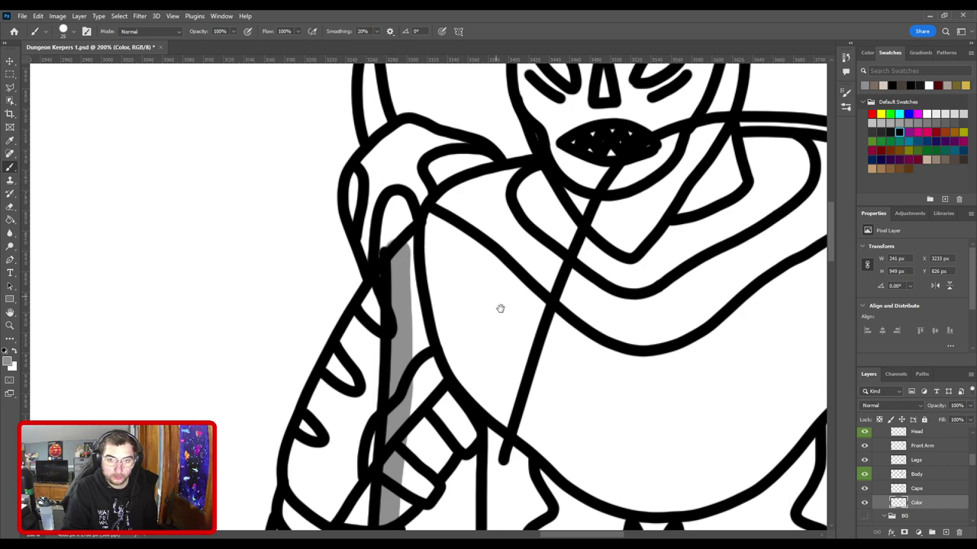
Step: Continue the gray strip across the chest and under the chin along the cape's top line to the spiked right shoulder pad
drag(500, 309, 435, 288)
shift+click(526, 215)
shift+click(543, 172)
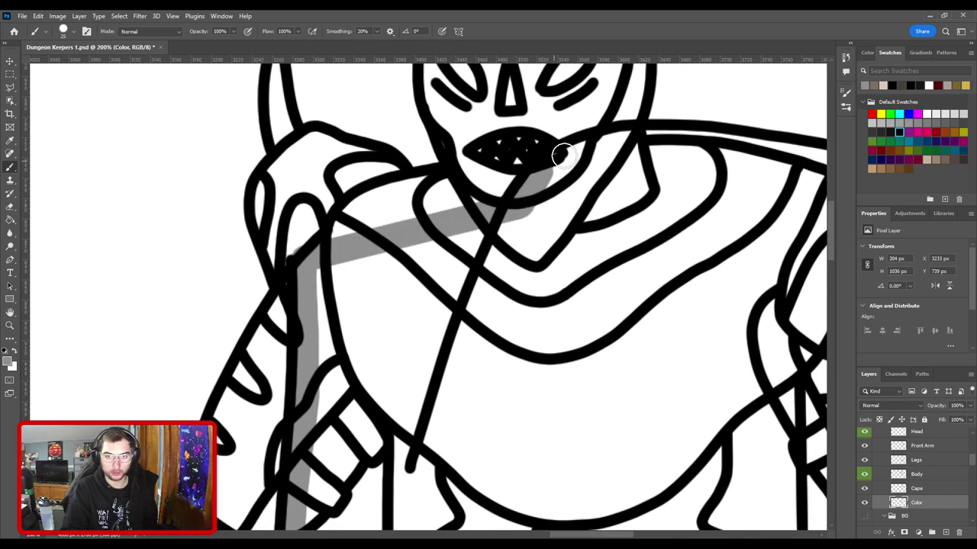
shift+click(583, 148)
shift+click(636, 138)
drag(569, 198, 278, 304)
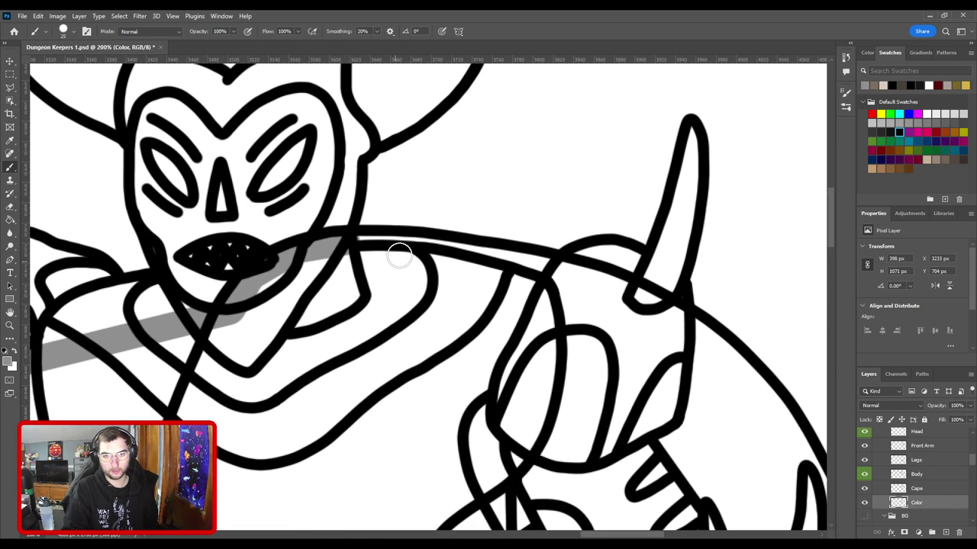
shift+click(401, 245)
shift+click(479, 254)
shift+click(542, 265)
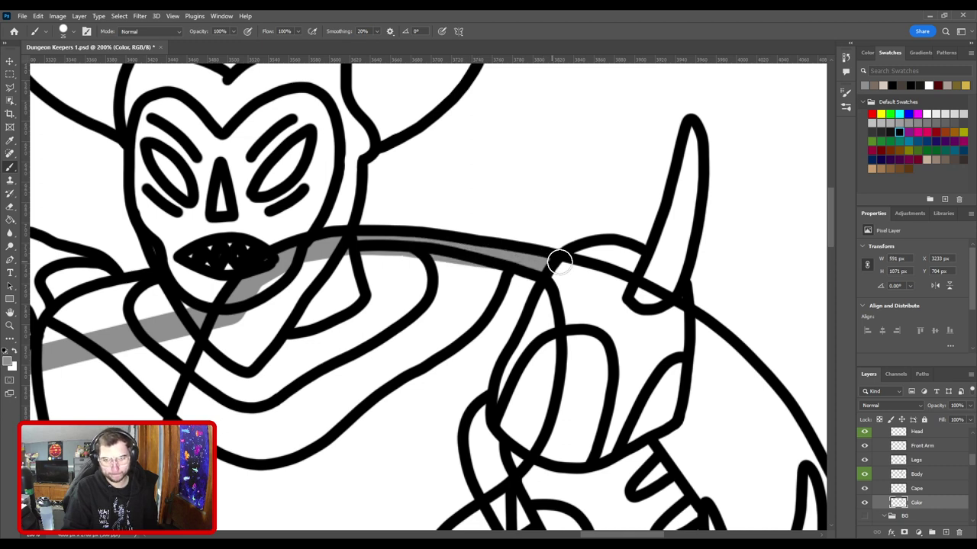
drag(604, 331, 448, 209)
shift+click(499, 185)
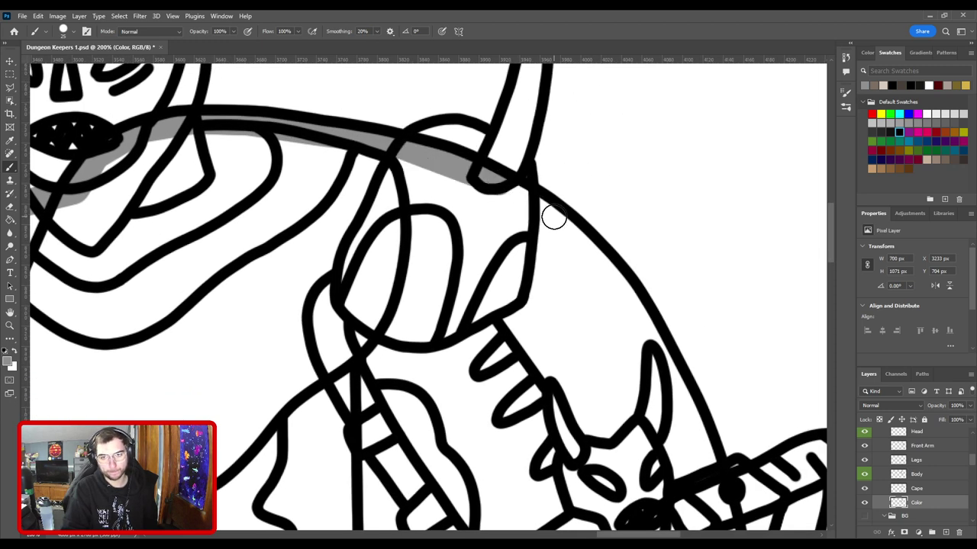
Step: Paint gray along the inside of the cape's curved right edge from the shoulder pad down behind the shield's top
shift+click(554, 219)
shift+click(592, 258)
shift+click(636, 311)
mouse_move(637, 311)
mouse_down()
mouse_move(572, 262)
mouse_move(547, 213)
mouse_up()
shift+click(584, 267)
shift+click(607, 328)
mouse_move(622, 383)
mouse_down()
mouse_move(547, 266)
mouse_move(539, 231)
mouse_move(547, 207)
mouse_up()
shift+click(560, 258)
shift+click(573, 356)
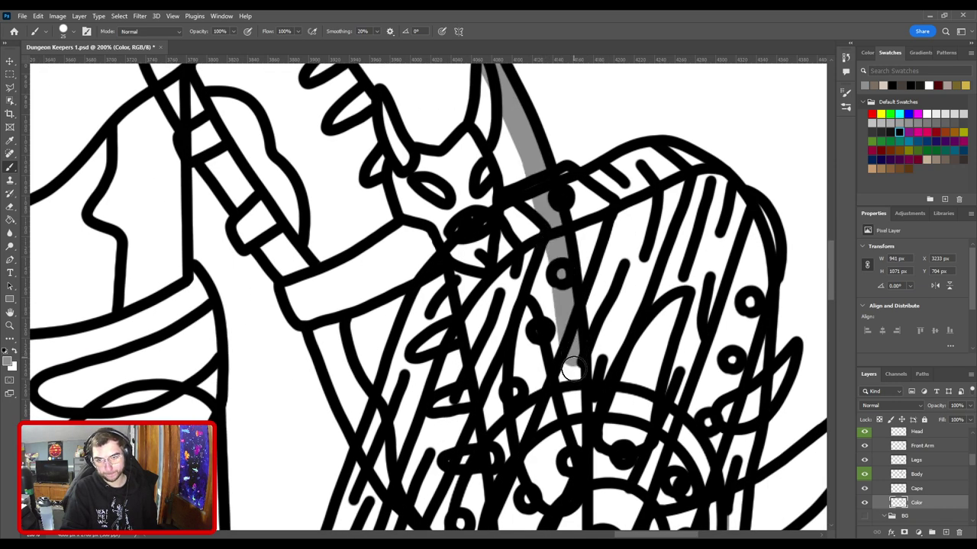
Step: Extend the gray strip straight down behind the shield and fill the pointed tip of the cape's lower-right corner
drag(567, 410, 547, 204)
shift+click(558, 331)
drag(556, 388, 537, 198)
shift+click(534, 360)
shift+click(535, 454)
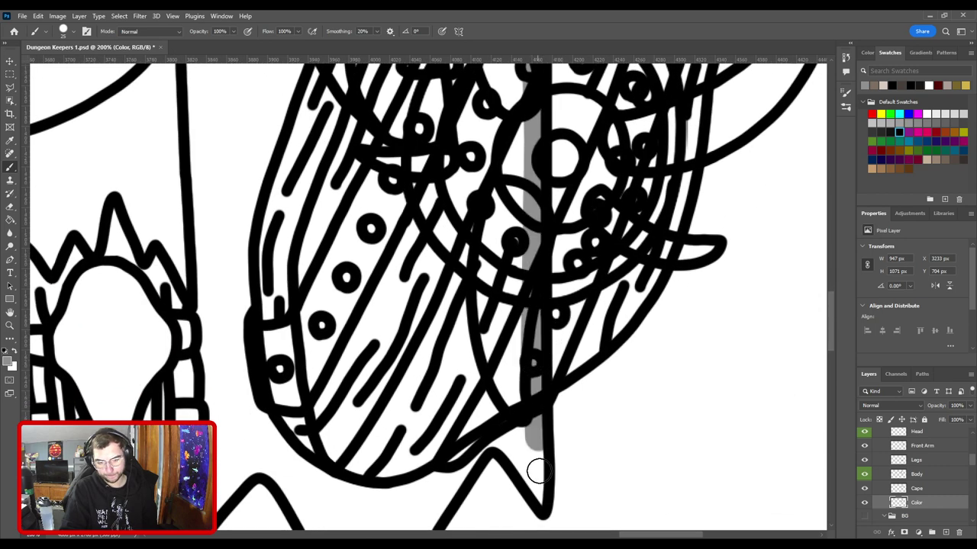
drag(534, 468, 536, 381)
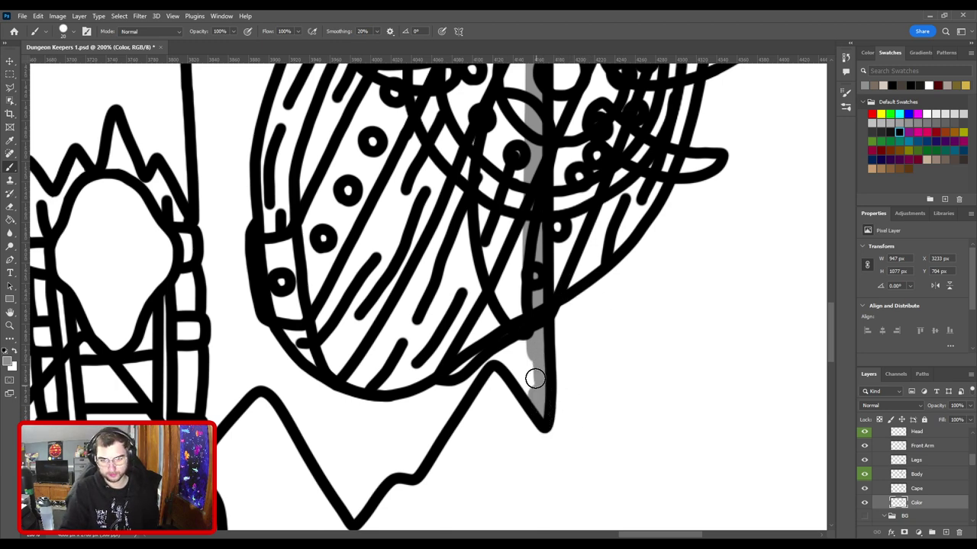
drag(534, 379, 538, 395)
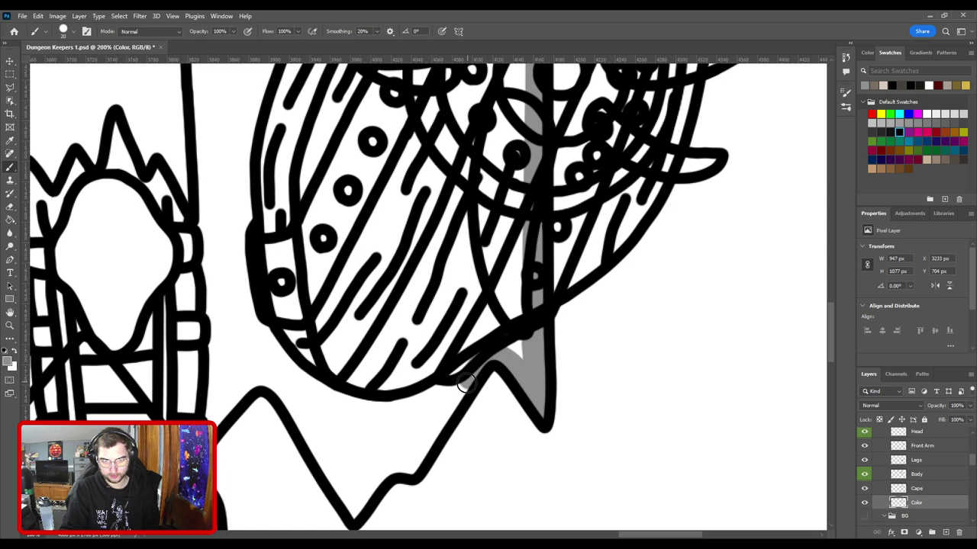
Step: Paint a gray strip along the cape's jagged hem below the shield, down to its lowest point and up the other side
drag(451, 412, 598, 360)
shift+click(576, 393)
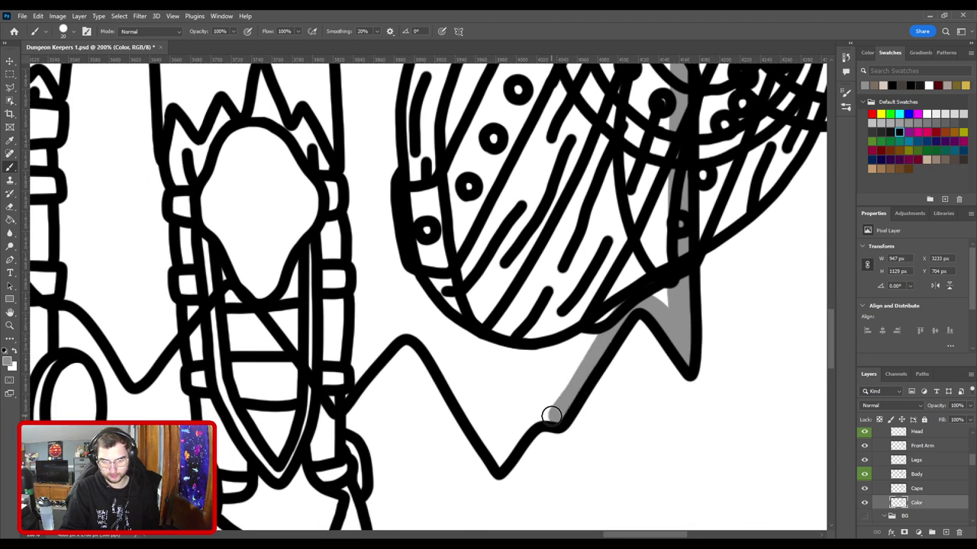
drag(533, 415, 501, 458)
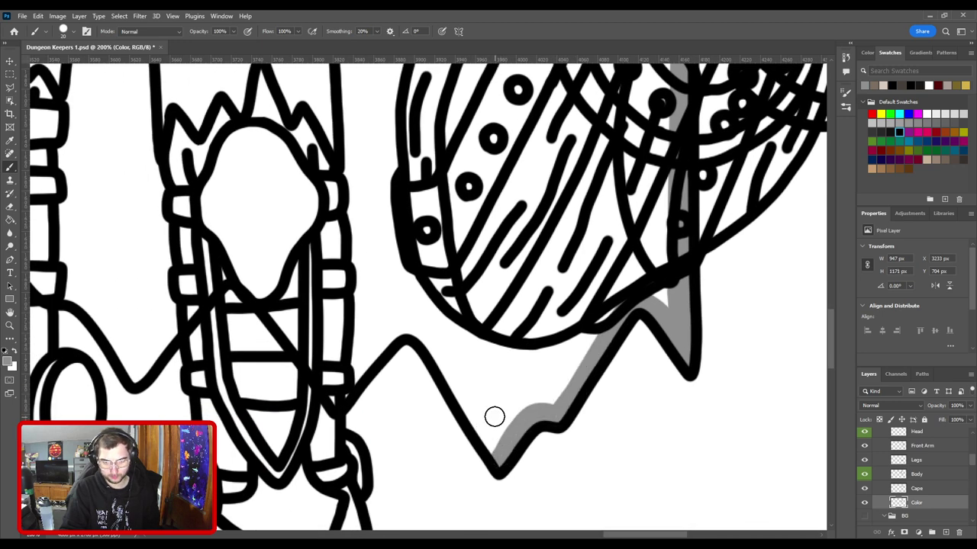
shift+click(469, 403)
drag(447, 370, 559, 421)
shift+click(558, 417)
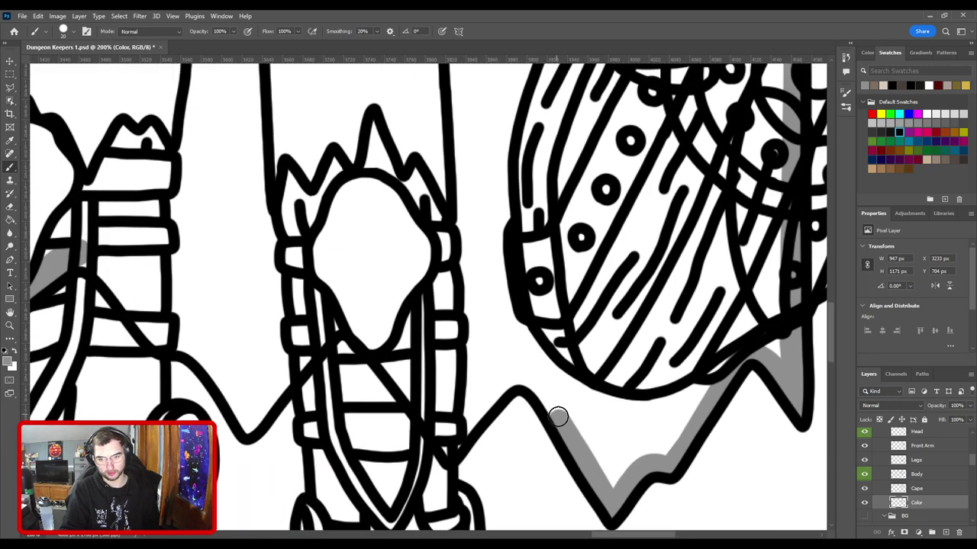
Step: Continue the gray hem strip over the next peak and behind both legs until it joins the strip at the cape's other corner
shift+click(525, 386)
mouse_move(495, 390)
mouse_down()
mouse_move(550, 357)
mouse_move(585, 350)
mouse_move(554, 387)
mouse_up()
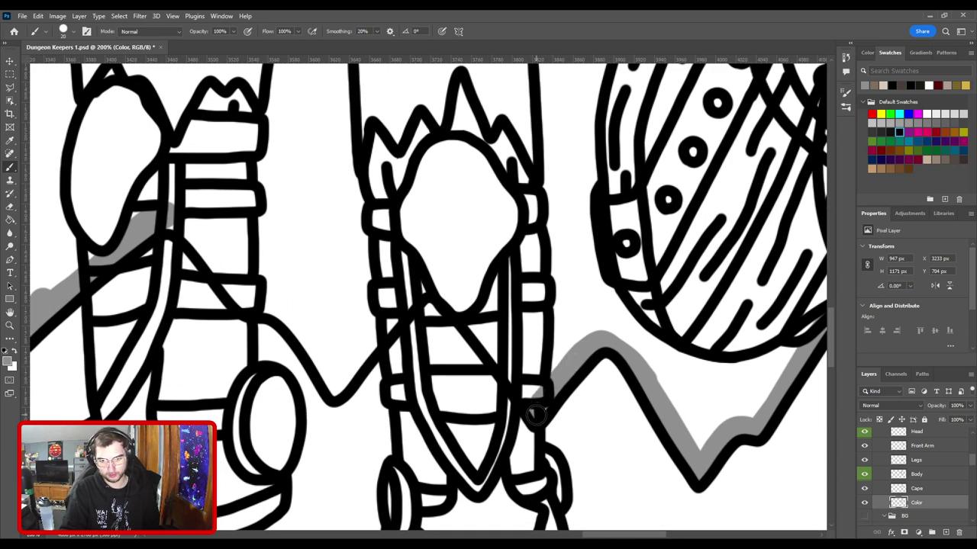
drag(489, 350, 557, 394)
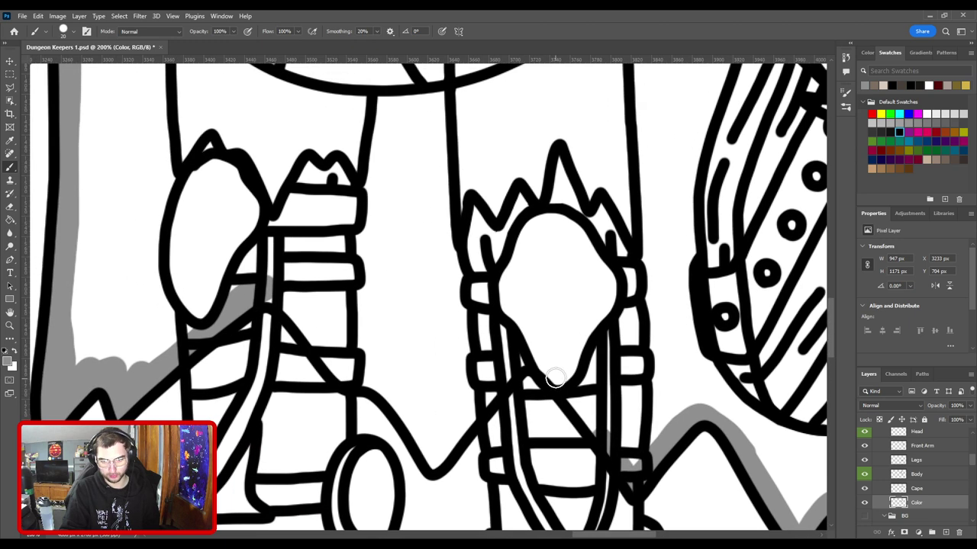
drag(594, 429, 554, 373)
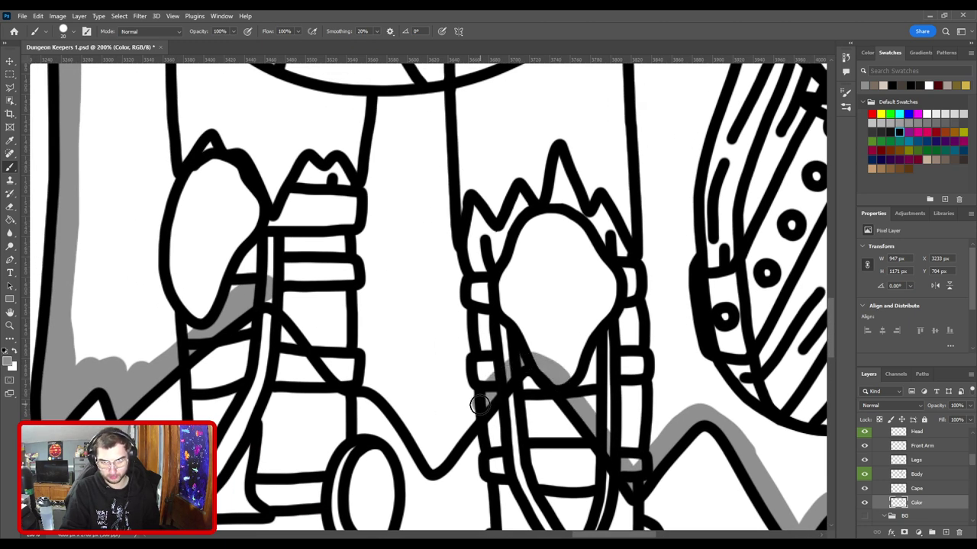
mouse_move(479, 405)
mouse_down()
mouse_move(435, 461)
mouse_move(533, 442)
mouse_move(507, 400)
mouse_move(476, 387)
mouse_move(567, 410)
mouse_up()
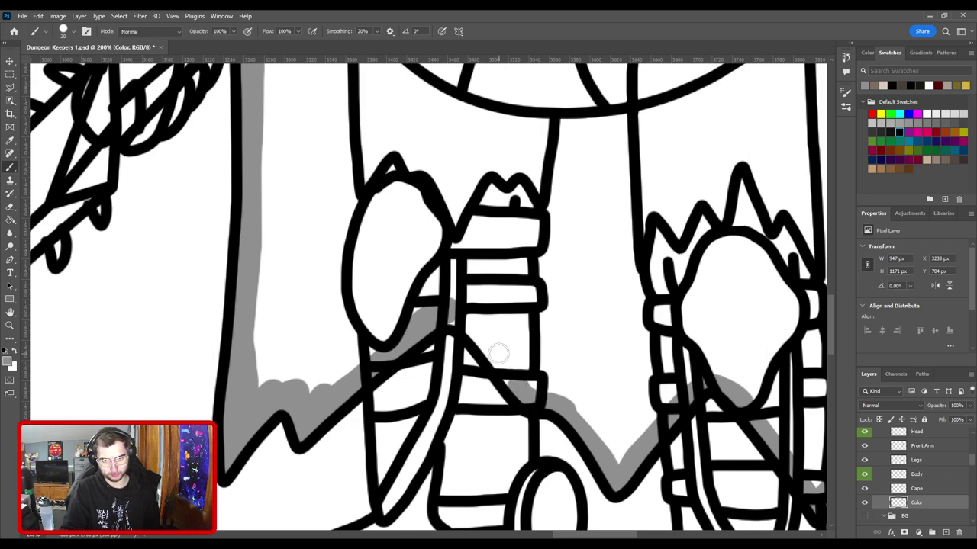
drag(510, 380, 483, 341)
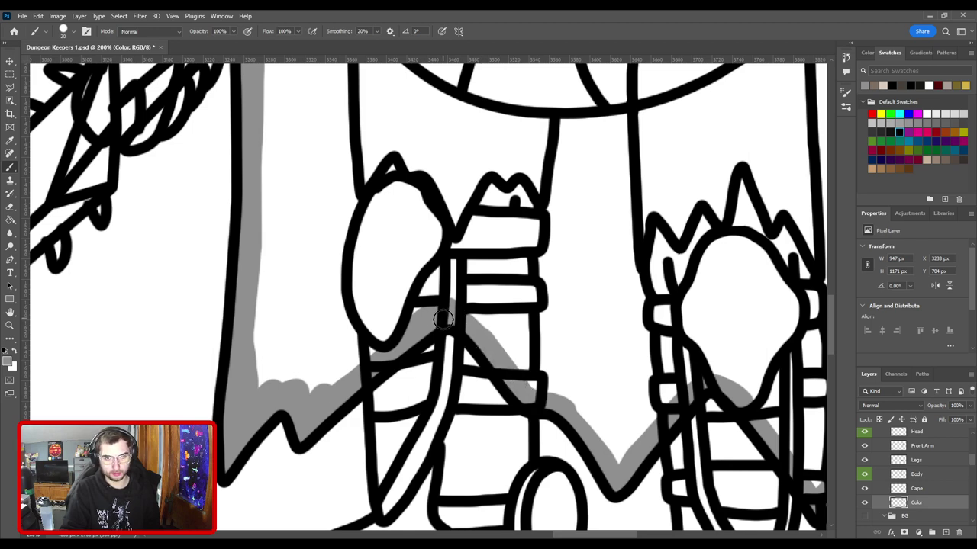
Step: Fill the enclosed interior of the cape with the same gray using the Paint Bucket
scroll(504, 344, down, 5)
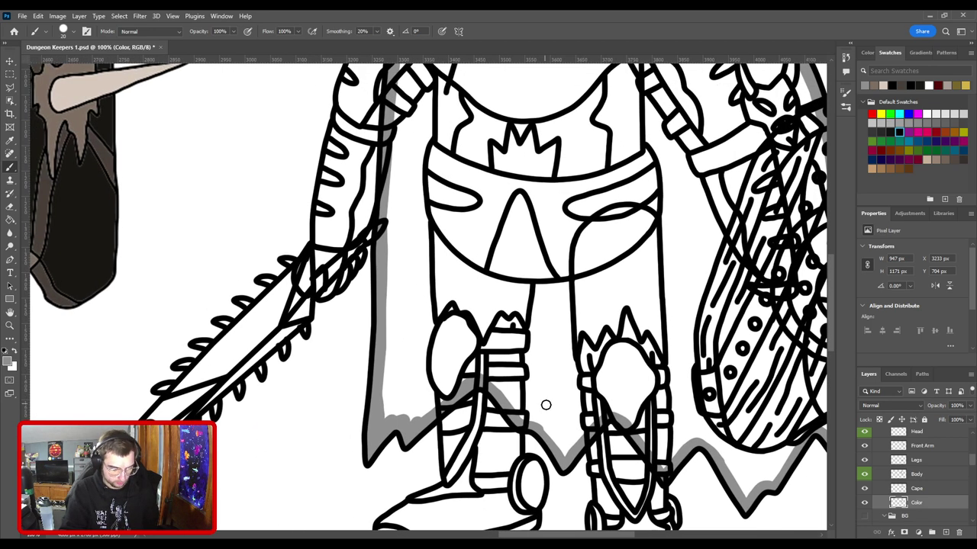
key(g)
click(534, 340)
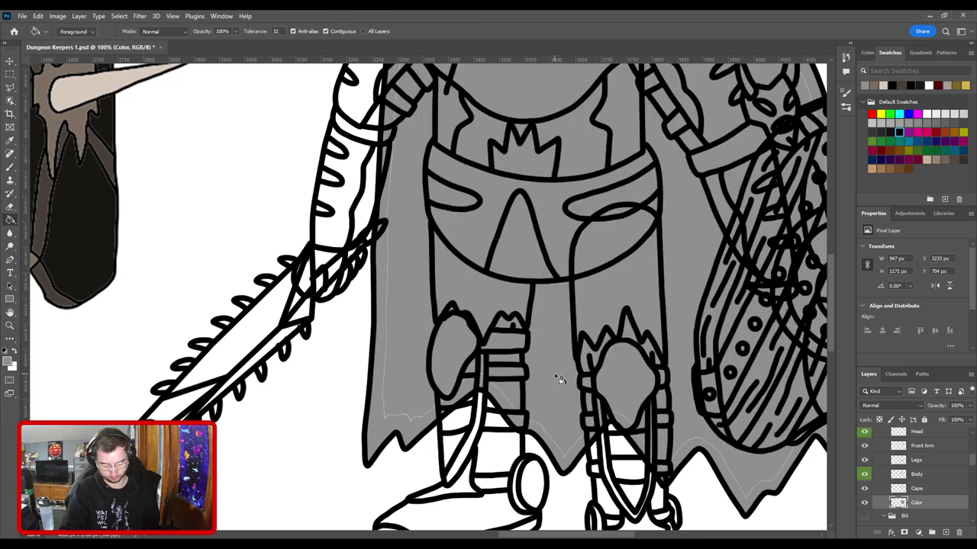
Step: Enlarge the brush to 60 px and paint over the thin unfilled seam along the cape's lower-left hem and corner
key(b)
scroll(529, 425, up, 5)
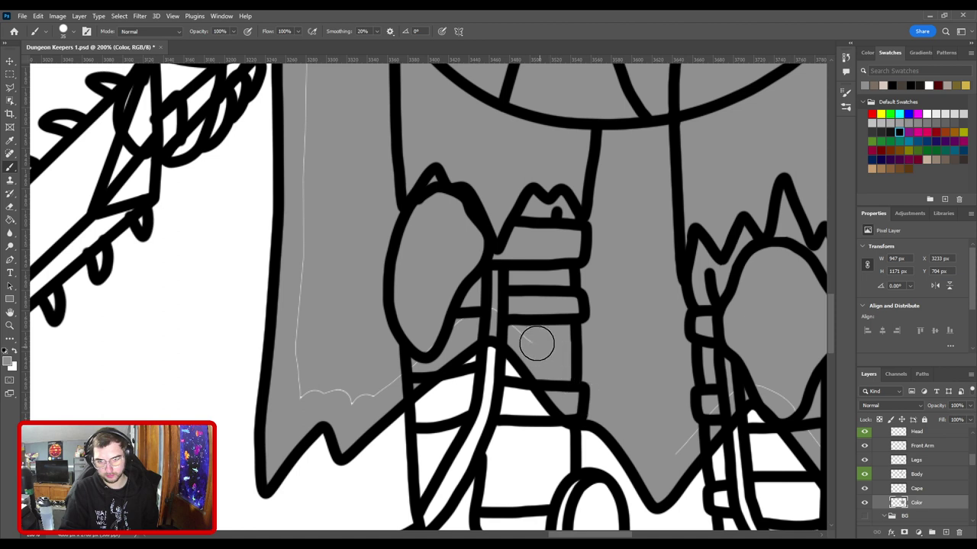
scroll(595, 336, left, 3)
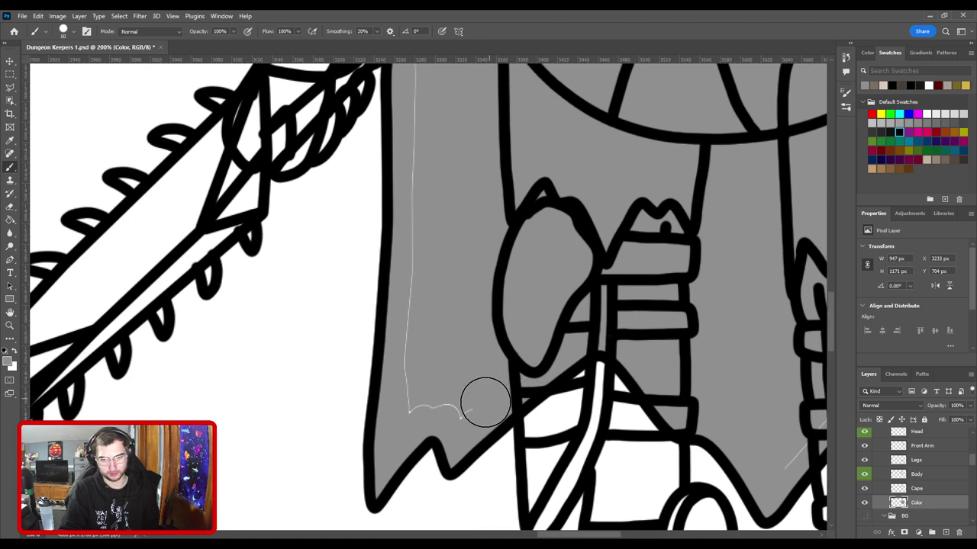
mouse_move(485, 402)
mouse_down()
mouse_move(443, 399)
mouse_move(423, 319)
mouse_up()
drag(449, 307, 490, 464)
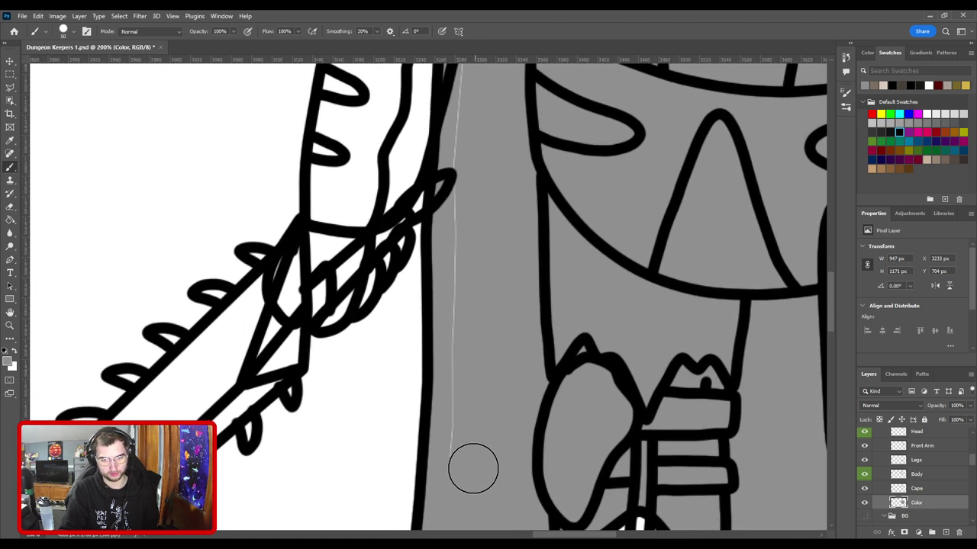
Step: Paint over the thin seam up the cape's left edge and behind the sword arm with a 50 px brush
drag(466, 401, 519, 419)
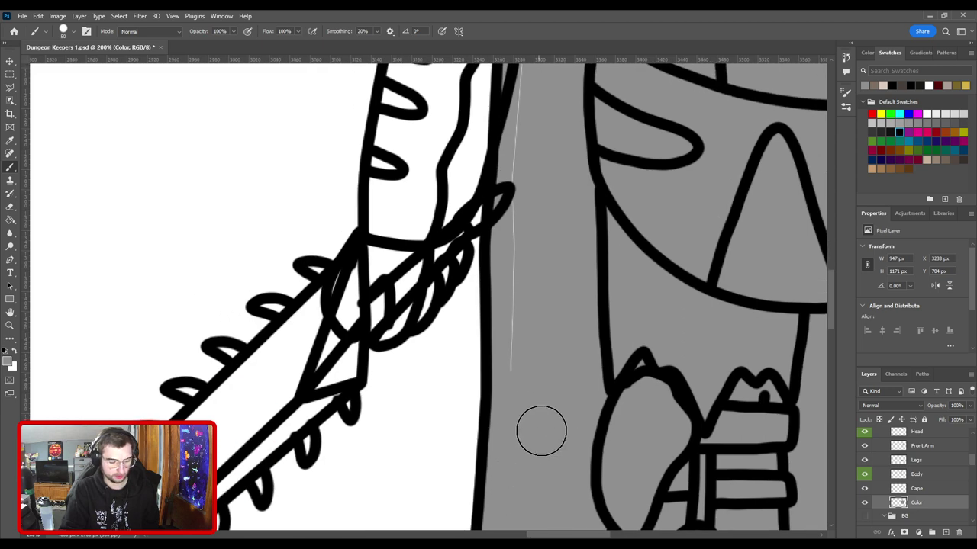
mouse_move(515, 344)
mouse_down()
mouse_move(524, 269)
mouse_move(517, 403)
mouse_up()
drag(524, 272, 499, 436)
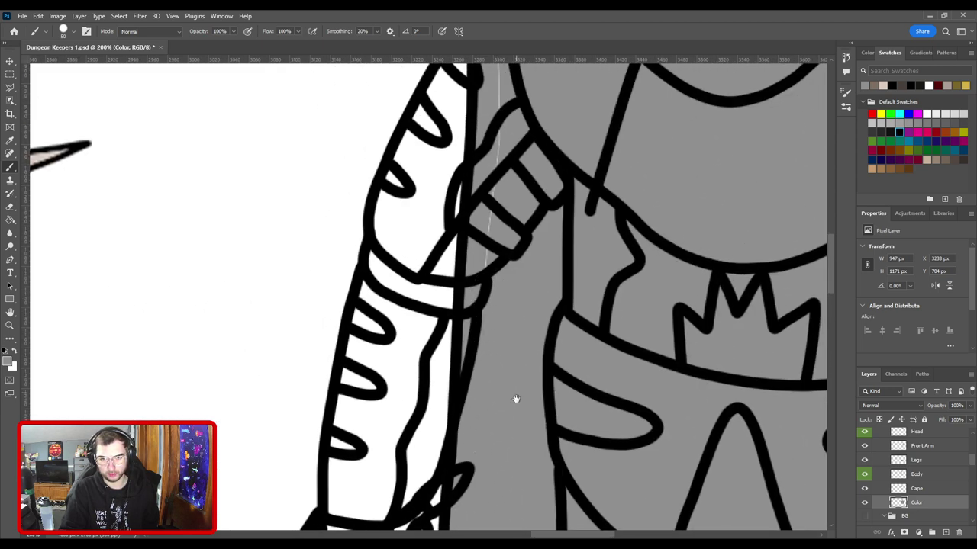
mouse_move(518, 296)
mouse_down()
mouse_move(513, 443)
mouse_move(499, 369)
mouse_move(509, 229)
mouse_up()
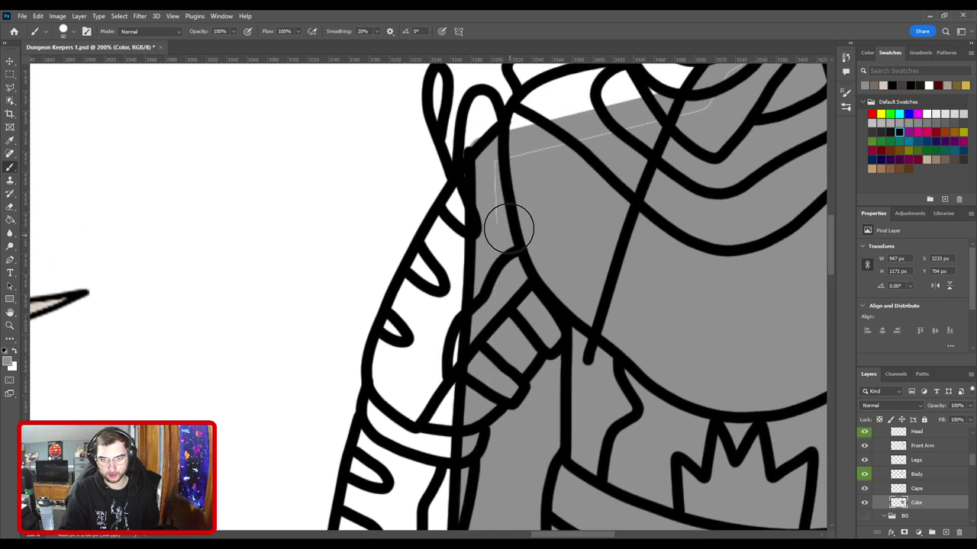
Step: Cover the seam from the sword-side shoulder across the collar and under the chin to the spiked right shoulder pad
mouse_move(505, 163)
mouse_down()
mouse_move(498, 259)
mouse_move(462, 347)
mouse_up()
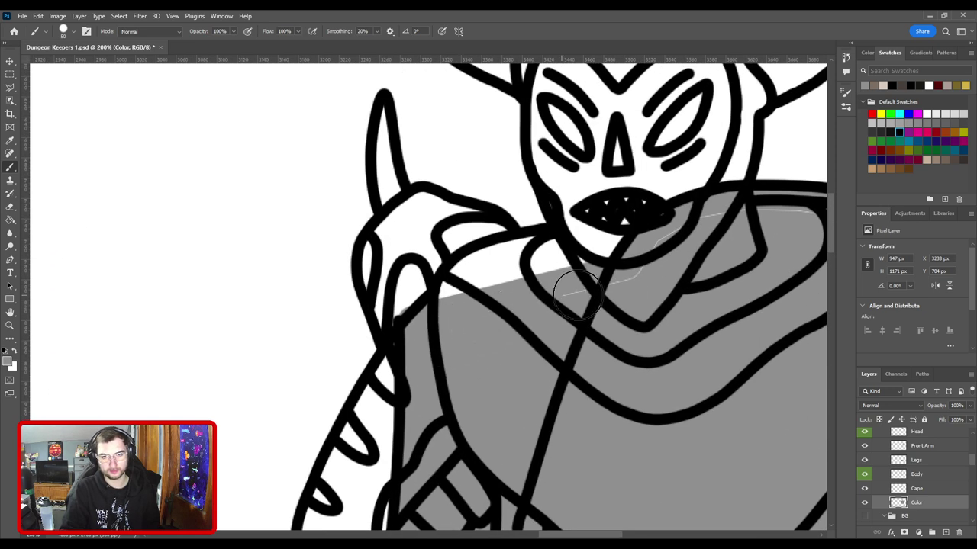
drag(617, 311, 484, 375)
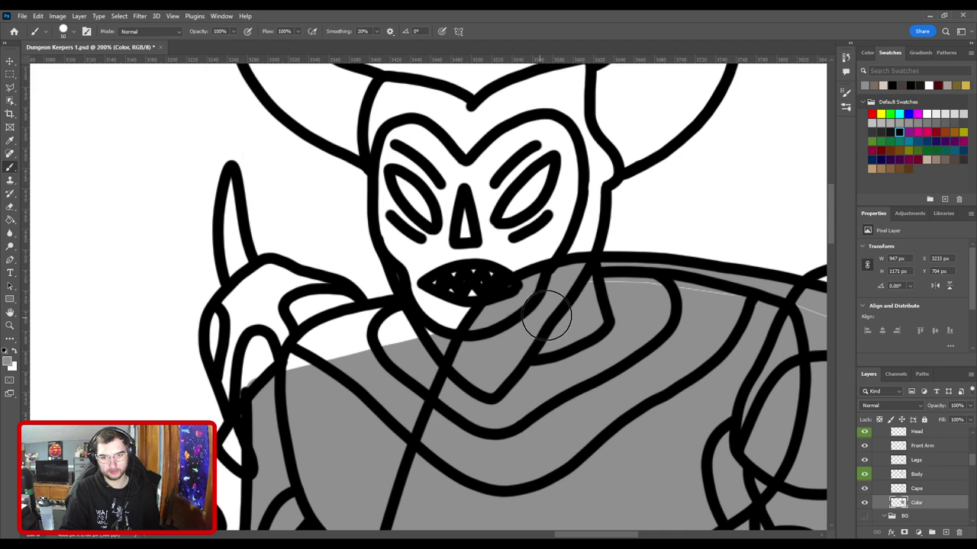
mouse_move(632, 294)
mouse_down()
mouse_move(536, 311)
mouse_move(423, 304)
mouse_up()
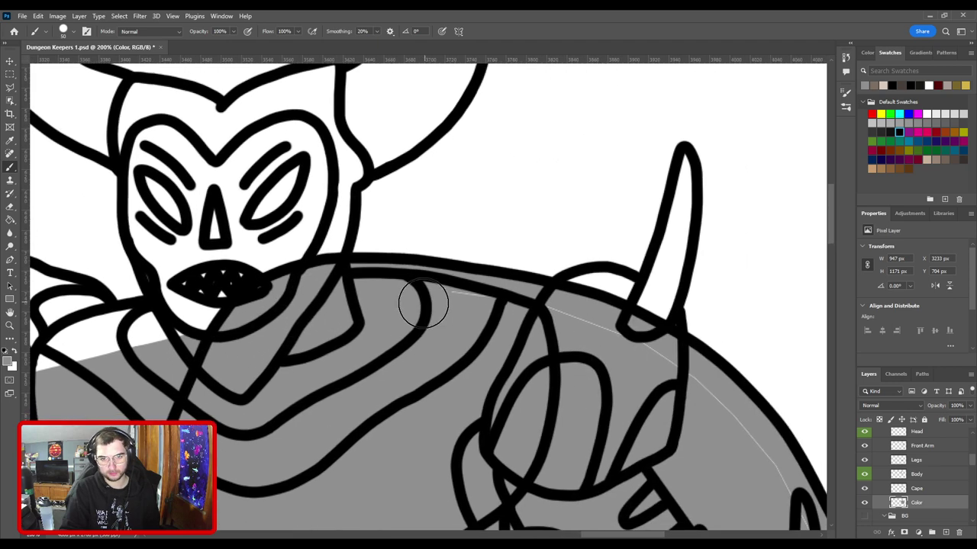
mouse_move(664, 370)
mouse_down()
mouse_move(486, 206)
mouse_move(474, 263)
mouse_up()
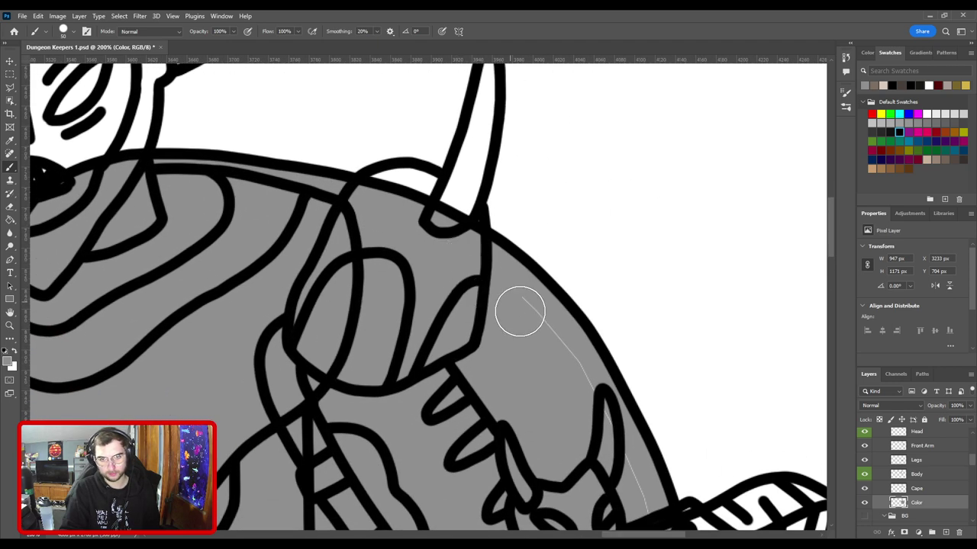
Step: Cover the remaining seam down the cape's curved right edge behind the shield and along the jagged hem
drag(569, 379, 489, 255)
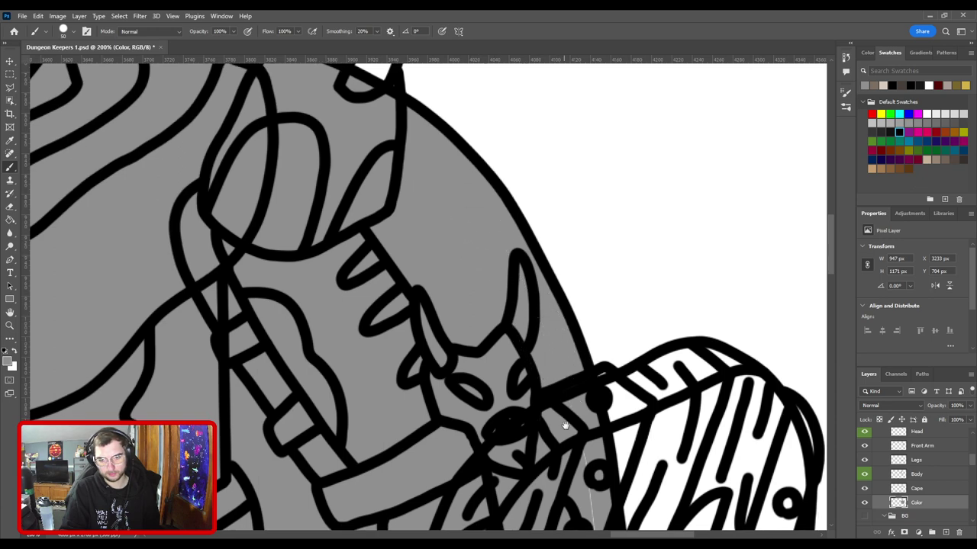
drag(565, 426, 500, 235)
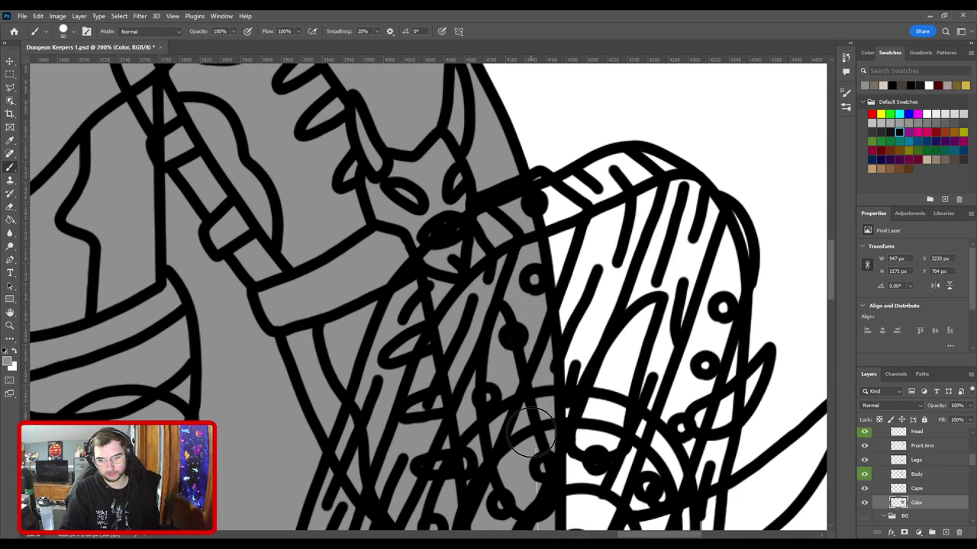
drag(534, 473, 519, 240)
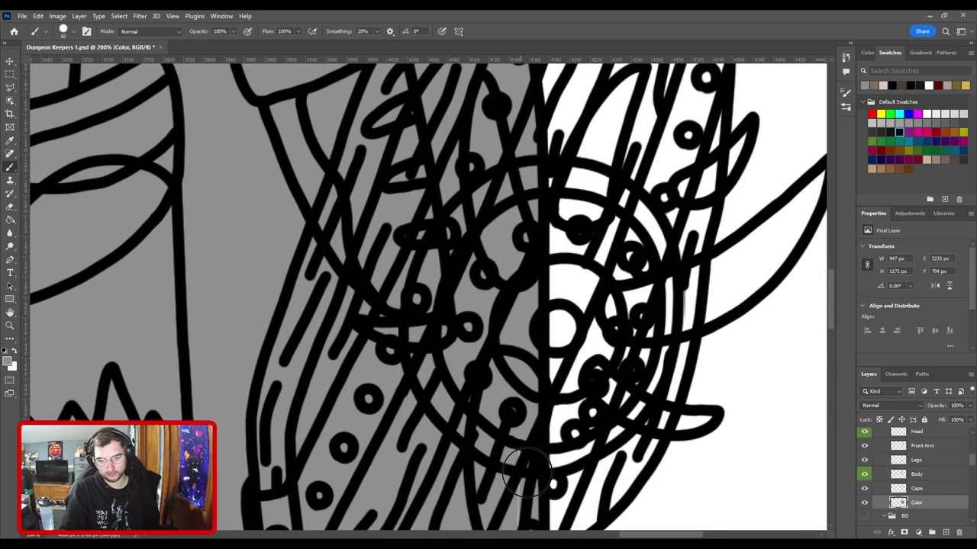
drag(527, 470, 506, 246)
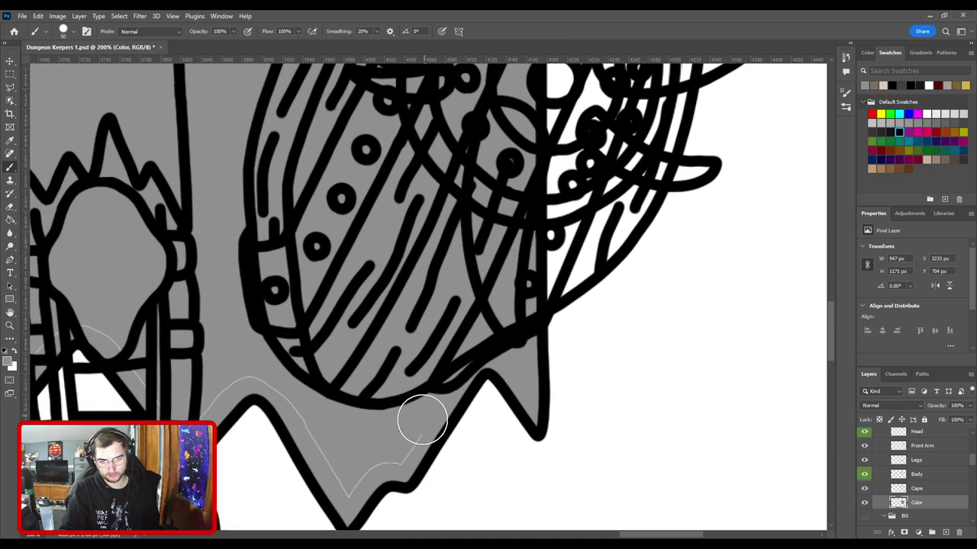
mouse_move(349, 480)
mouse_down()
mouse_move(609, 363)
mouse_move(552, 293)
mouse_move(522, 276)
mouse_move(470, 282)
mouse_move(442, 326)
mouse_move(389, 238)
mouse_move(580, 332)
mouse_move(543, 297)
mouse_move(513, 287)
mouse_move(430, 364)
mouse_up()
Step: Group the Cape line layer and its Color layer into a folder named Cape
scroll(431, 366, down, 3)
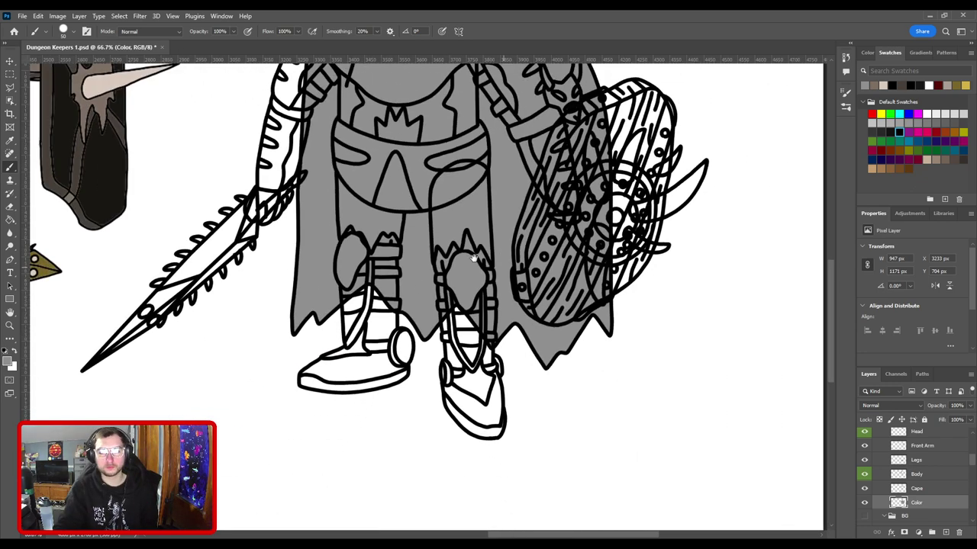
drag(474, 258, 552, 471)
scroll(477, 305, down, 1)
drag(469, 261, 565, 264)
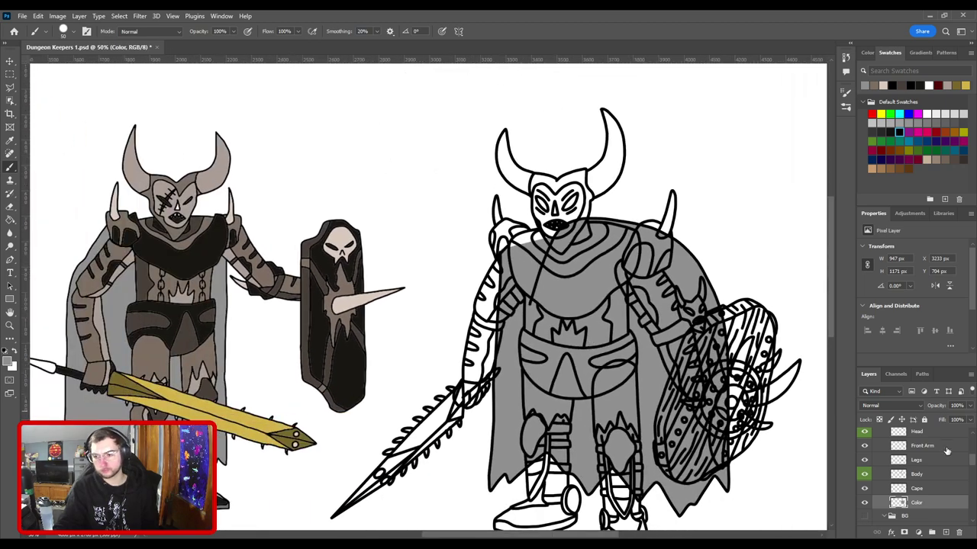
shift+click(936, 490)
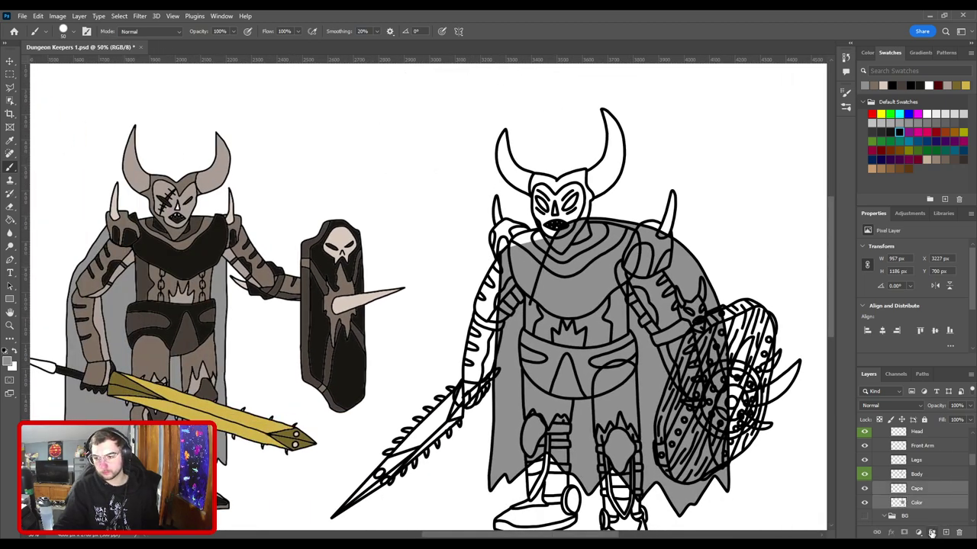
click(931, 532)
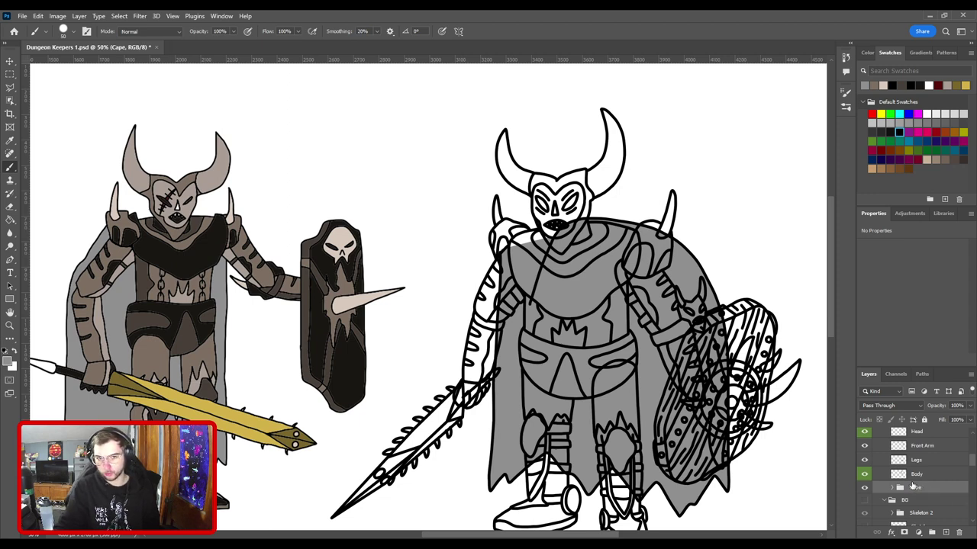
Step: Add a new layer named Dark Brown above the Cape group and sample the dark armor color from the finished first figure
click(944, 533)
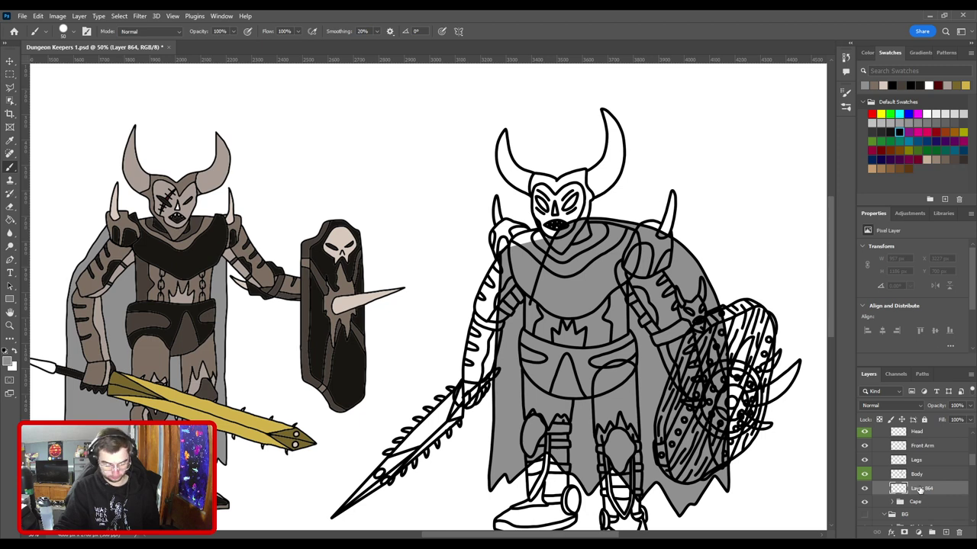
key(i)
click(225, 265)
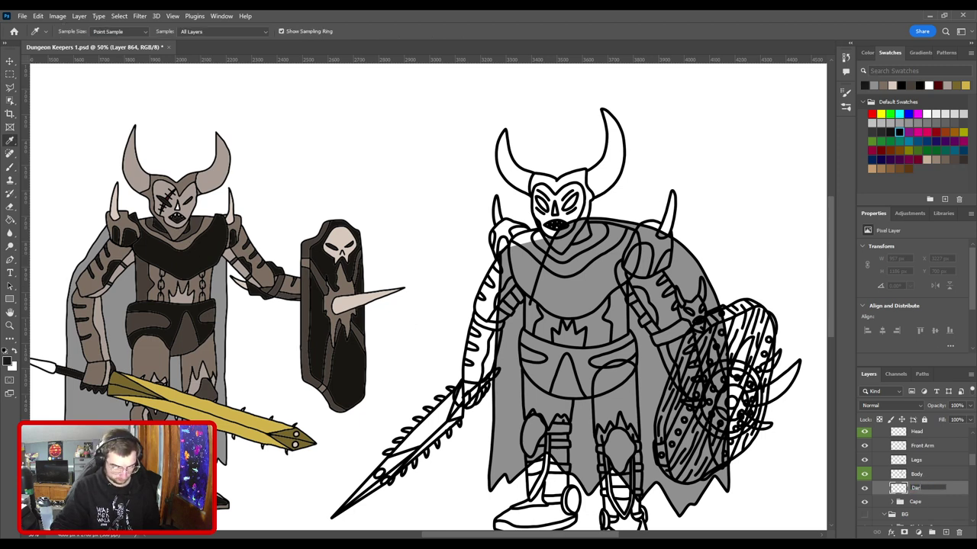
key(Return)
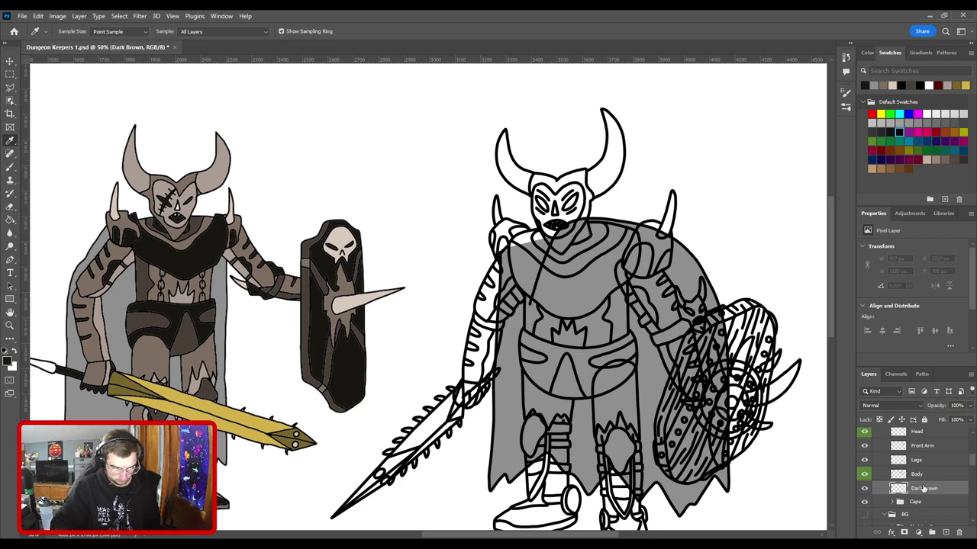
Step: Toggle the Body layer's visibility to check which lines belong to the second figure's body, and compare it with the finished figure
key(b)
key(ctrl+plus)
drag(664, 371, 591, 342)
key(ctrl+minus)
key(ctrl+minus)
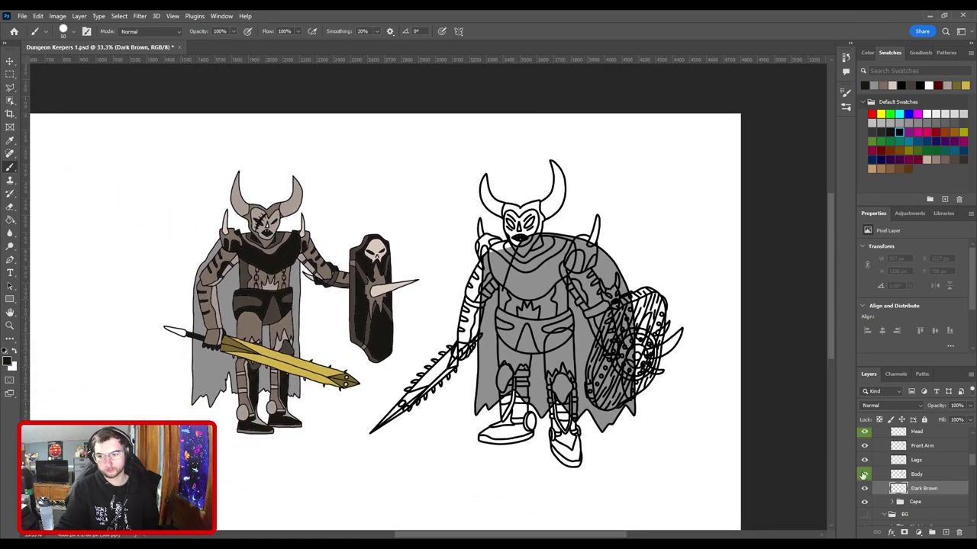
click(864, 475)
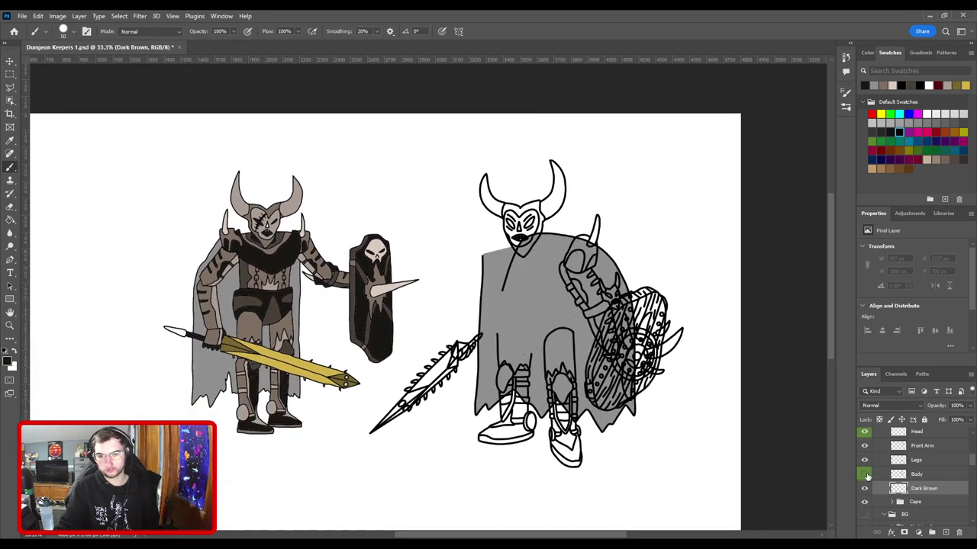
click(865, 474)
click(864, 474)
click(865, 475)
key(ctrl+plus)
key(ctrl+plus)
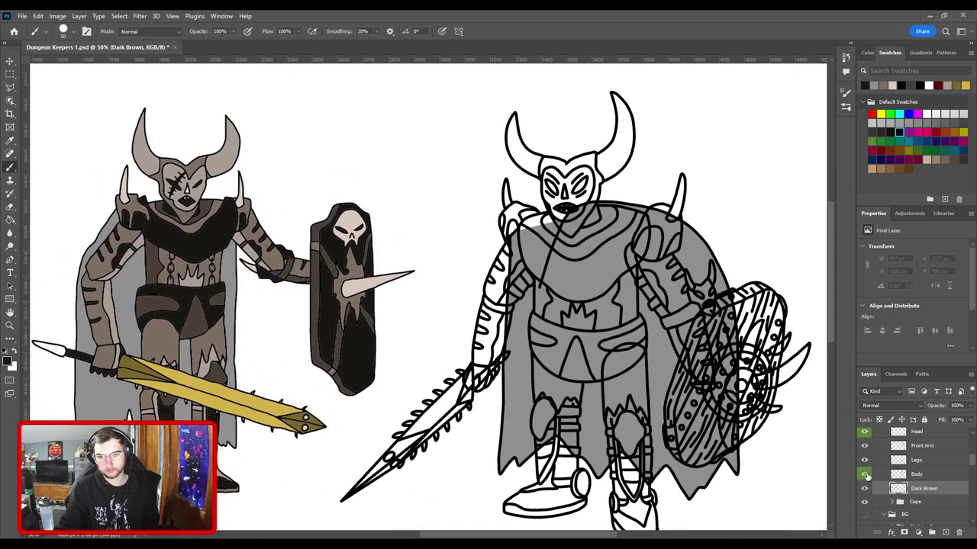
drag(568, 371, 400, 354)
key(ctrl+plus)
scroll(358, 339, down, 2)
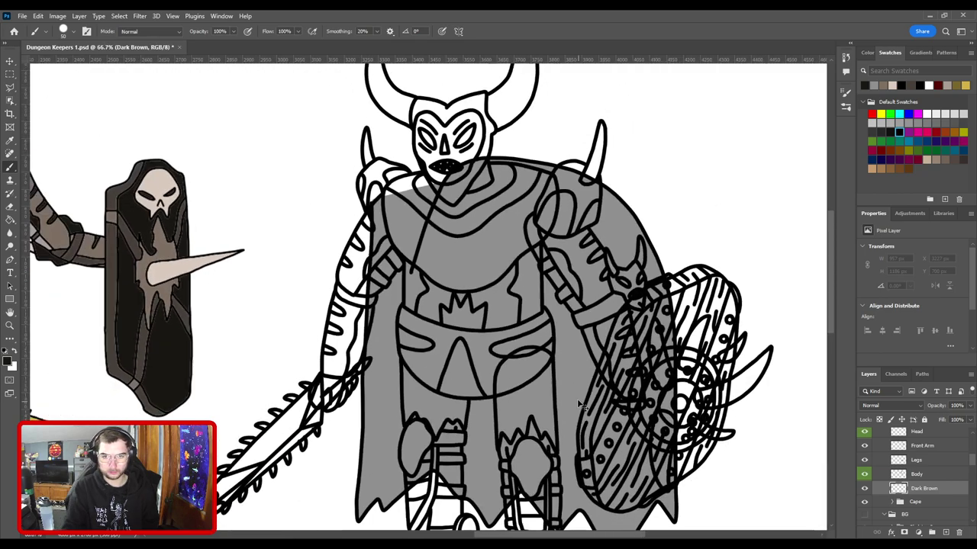
Step: Brush dark brown along the inside of the second figure's waist armor, covering its lower and right edges and part of the belt
scroll(510, 387, up, 4)
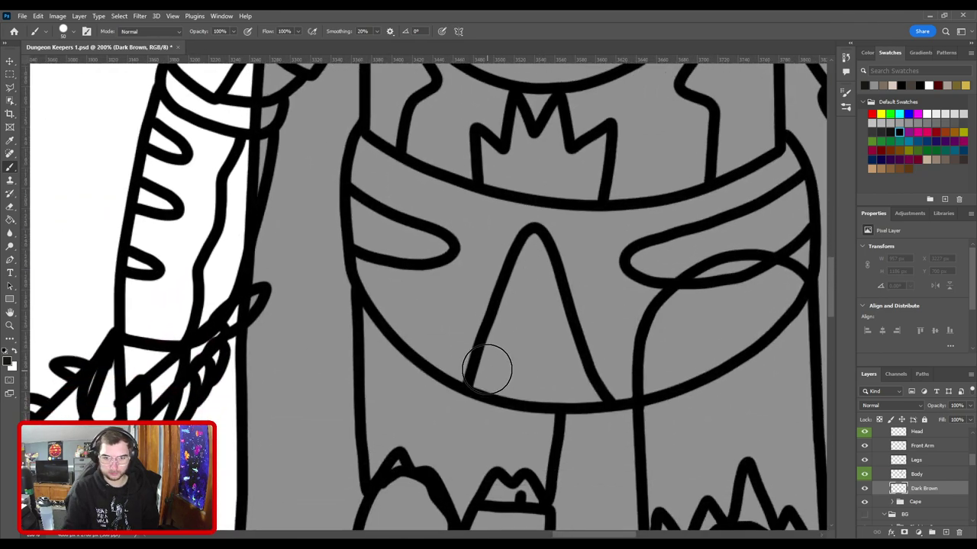
mouse_move(498, 371)
mouse_down()
mouse_move(400, 296)
mouse_move(416, 323)
mouse_move(389, 282)
mouse_move(374, 255)
mouse_move(365, 156)
mouse_up()
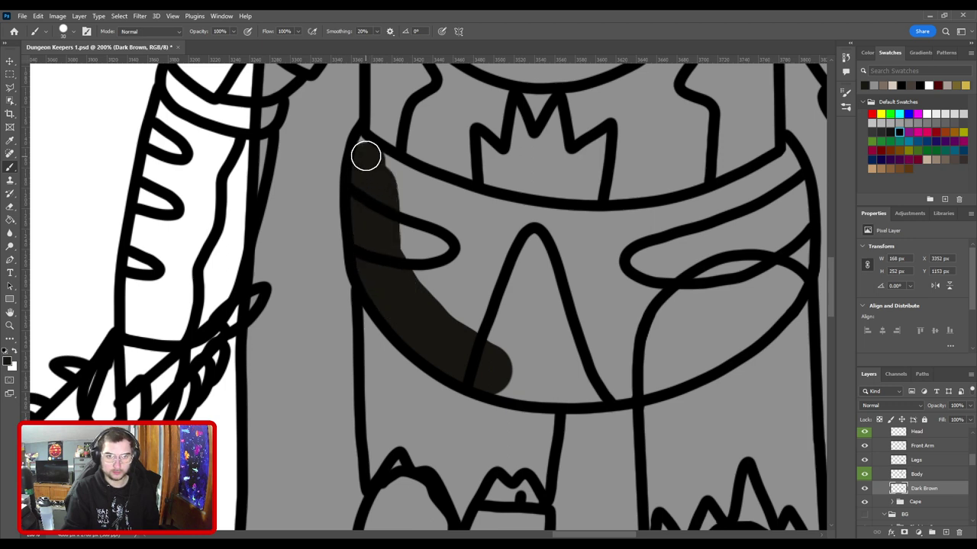
scroll(379, 165, right, 3)
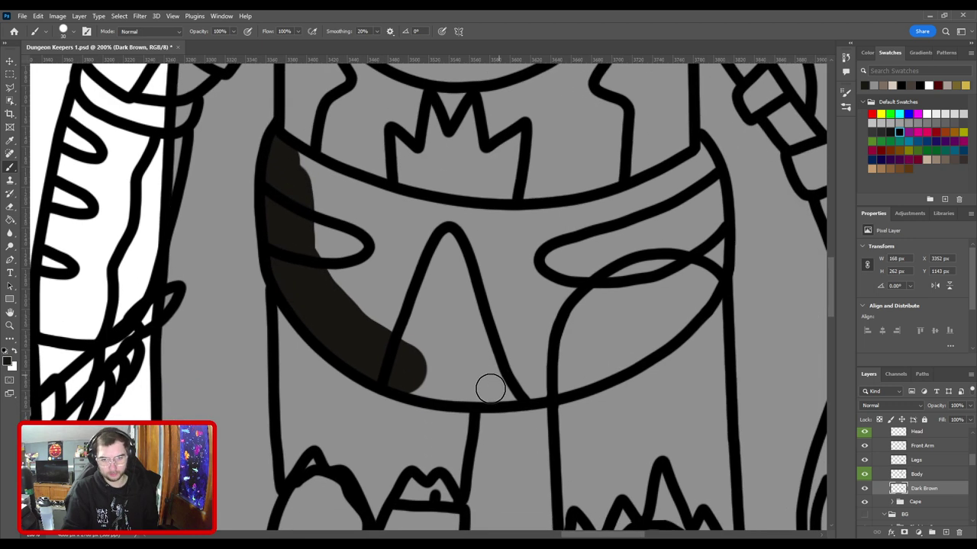
key(bracketright)
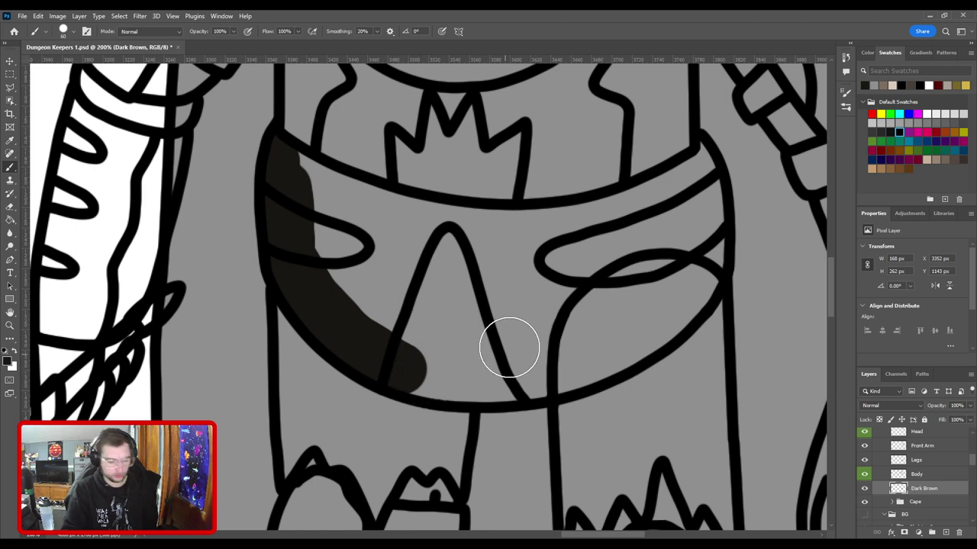
mouse_move(417, 366)
mouse_down()
mouse_move(509, 377)
mouse_move(632, 334)
mouse_move(685, 289)
mouse_move(696, 267)
mouse_move(694, 210)
mouse_move(703, 207)
mouse_move(610, 312)
mouse_up()
key(bracketleft)
key(bracketleft)
mouse_move(614, 273)
mouse_down()
mouse_move(615, 236)
mouse_move(624, 261)
mouse_move(601, 265)
mouse_move(612, 252)
mouse_move(542, 300)
mouse_move(574, 280)
mouse_move(443, 312)
mouse_up()
drag(420, 323, 607, 342)
shift+click(558, 325)
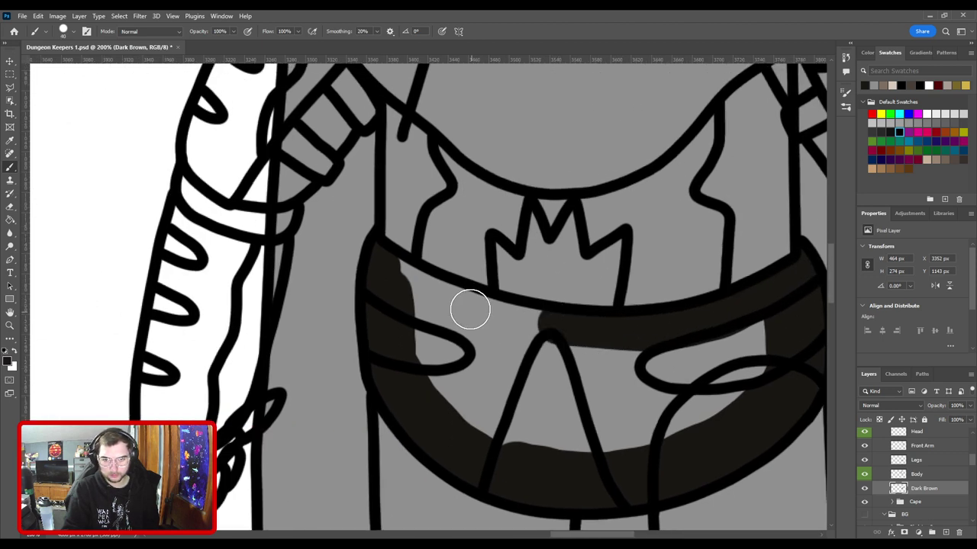
Step: Complete the dark brown border along the waist armor's upper left edge and fill the enclosed interior
drag(470, 309, 390, 271)
key(g)
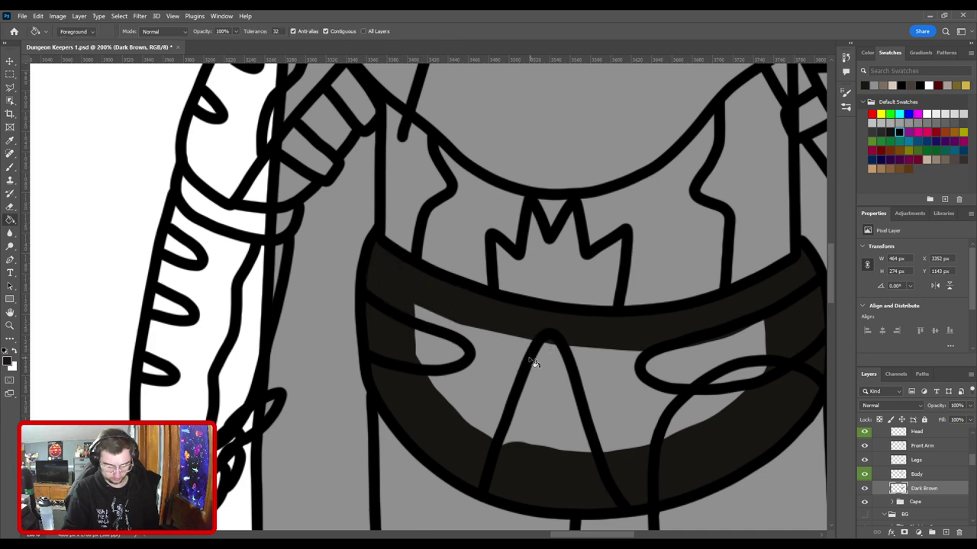
click(534, 361)
key(b)
mouse_move(517, 439)
mouse_down()
mouse_move(451, 402)
mouse_move(414, 349)
mouse_move(407, 304)
mouse_move(510, 337)
mouse_move(591, 346)
mouse_move(679, 343)
mouse_move(766, 325)
mouse_move(767, 368)
mouse_move(730, 399)
mouse_move(612, 450)
mouse_move(536, 432)
mouse_up()
key(ctrl+minus)
key(ctrl+minus)
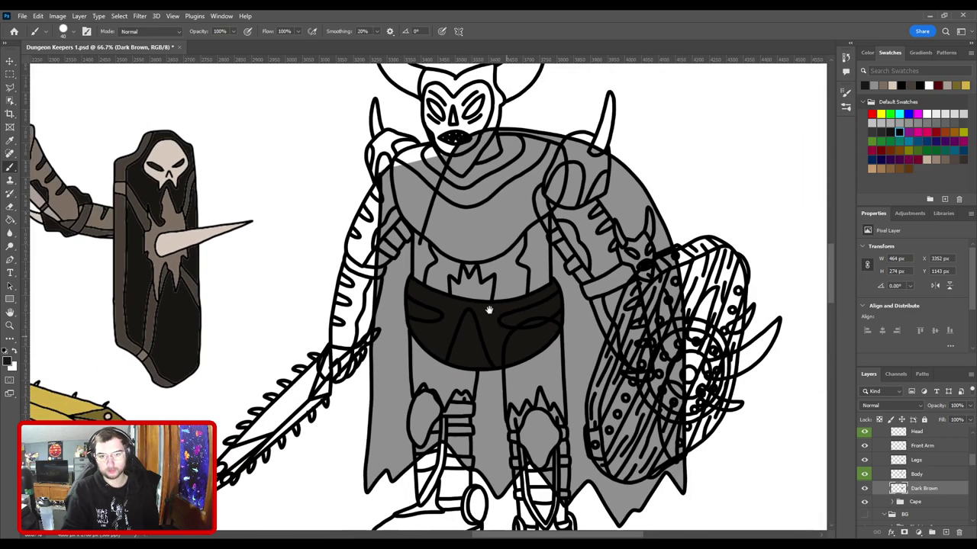
Step: Brush dark brown inside the chest mantle's left edge and along its collar up to the chin
mouse_move(488, 309)
mouse_down()
mouse_move(658, 332)
mouse_move(626, 323)
mouse_move(466, 360)
mouse_move(551, 399)
mouse_move(534, 403)
mouse_move(421, 303)
mouse_up()
scroll(470, 363, up, 3)
key(ctrl+z)
mouse_move(551, 416)
mouse_down()
mouse_move(435, 322)
mouse_move(404, 277)
mouse_move(385, 170)
mouse_move(442, 322)
mouse_move(436, 279)
mouse_move(557, 221)
mouse_up()
drag(544, 297, 397, 349)
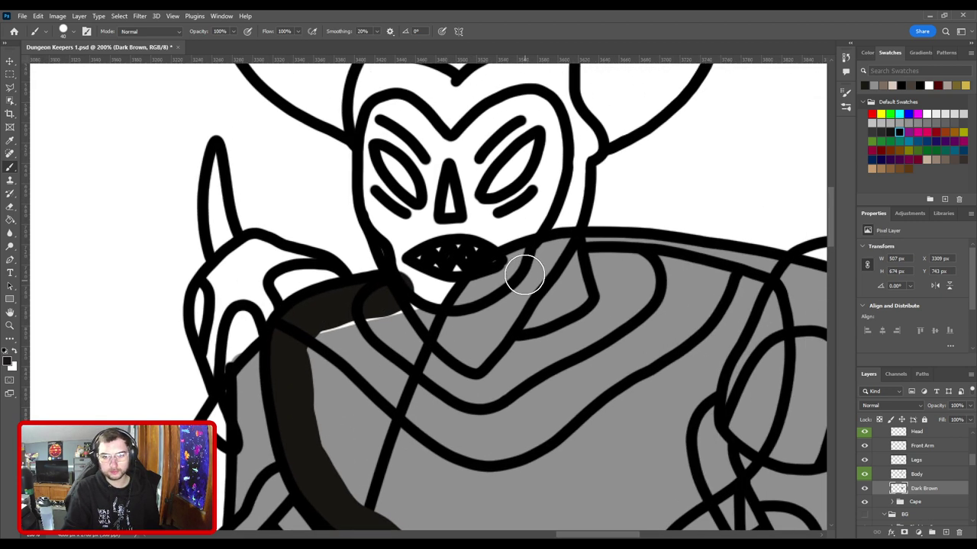
shift+click(575, 251)
drag(624, 282, 417, 304)
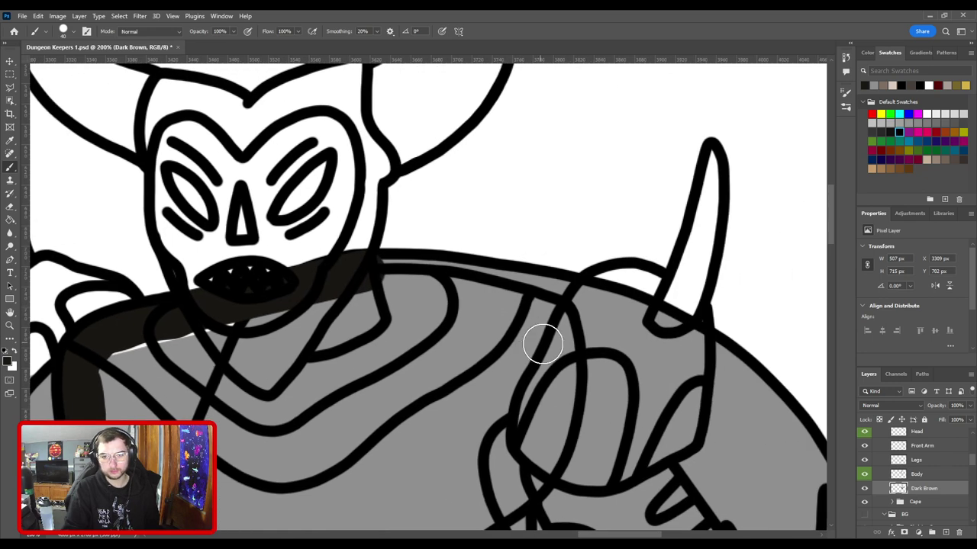
key(ctrl+minus)
key(ctrl+minus)
key(ctrl+plus)
key(ctrl+plus)
drag(397, 363, 619, 335)
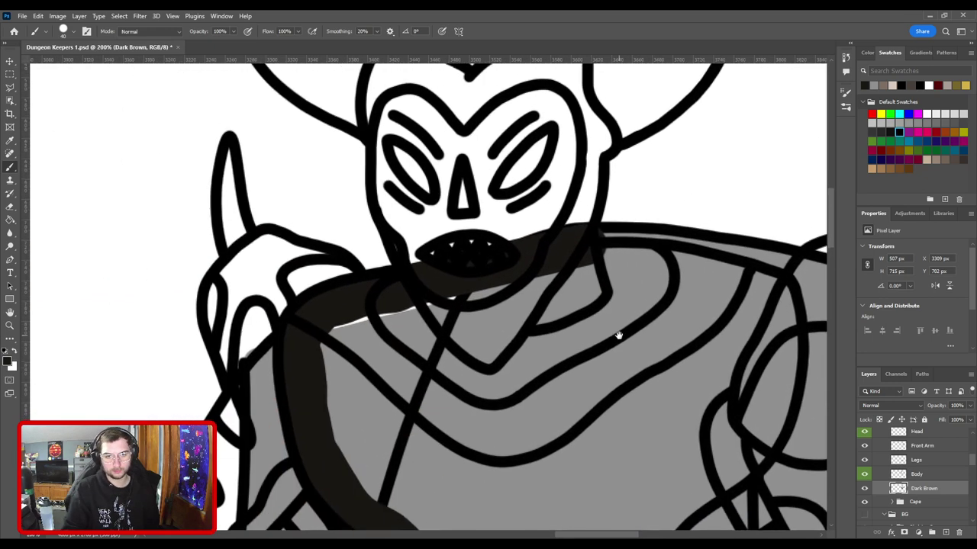
key(ctrl+z)
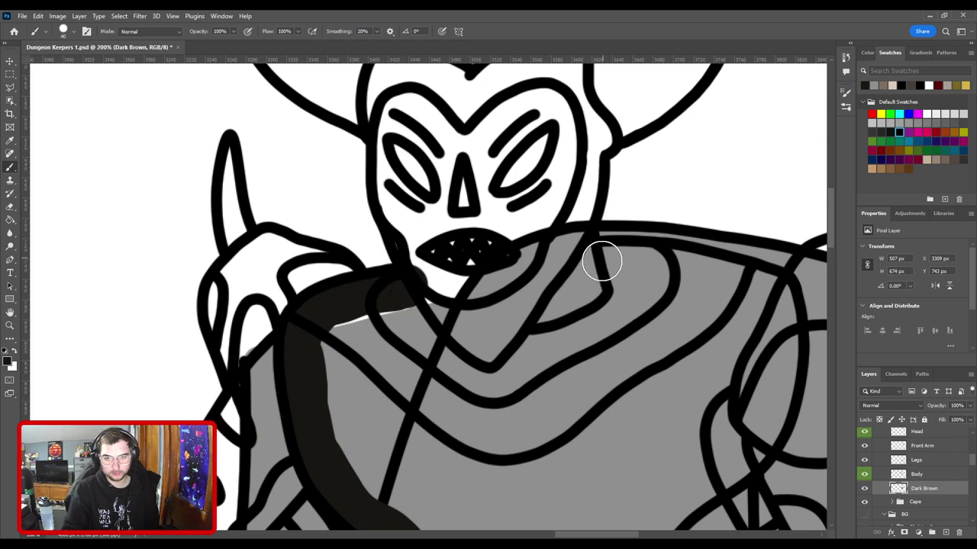
Step: Extend the dark brown border across the mantle's collar, down its right side and along its lower edge
mouse_move(602, 262)
mouse_down()
mouse_move(669, 264)
mouse_move(771, 291)
mouse_move(597, 203)
mouse_up()
mouse_move(604, 208)
mouse_down()
mouse_move(617, 277)
mouse_move(599, 340)
mouse_up()
mouse_move(566, 386)
mouse_down()
mouse_move(617, 286)
mouse_move(589, 294)
mouse_move(607, 281)
mouse_up()
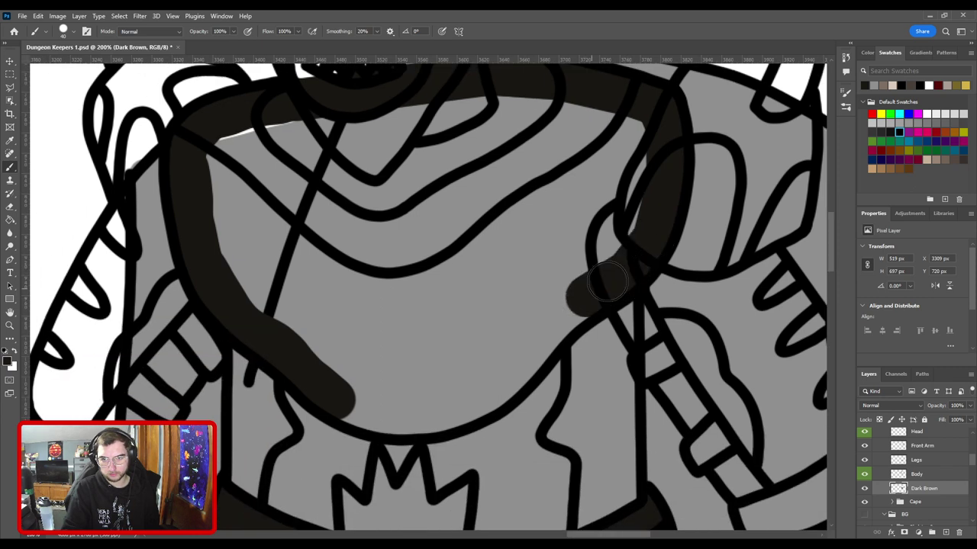
drag(557, 332, 550, 330)
mouse_move(526, 361)
mouse_down()
mouse_move(483, 388)
mouse_move(481, 405)
mouse_move(385, 414)
mouse_move(401, 414)
mouse_up()
Step: Fill the chest mantle's interior with dark brown and cover the thin seams inside its border
key(g)
click(416, 323)
key(b)
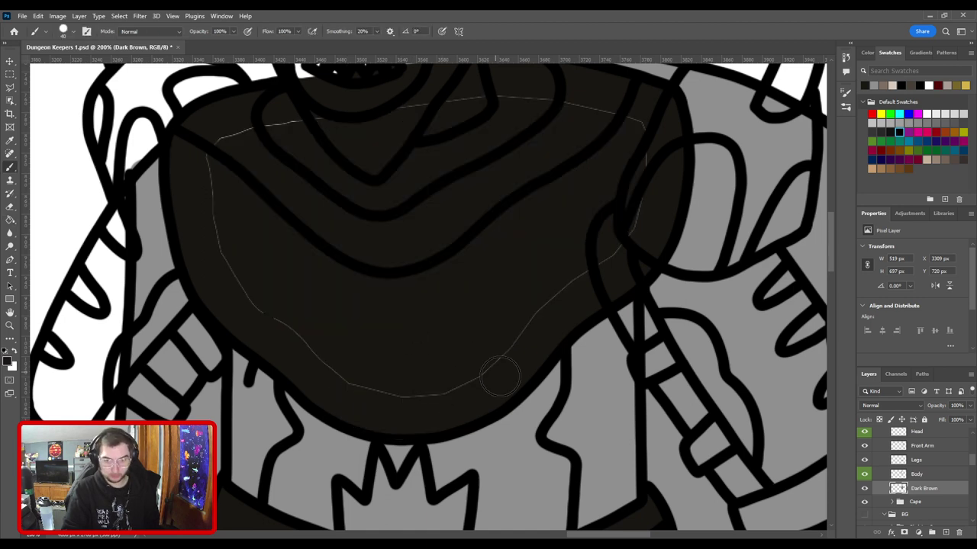
key(ctrl+minus)
drag(494, 397, 515, 449)
key(])
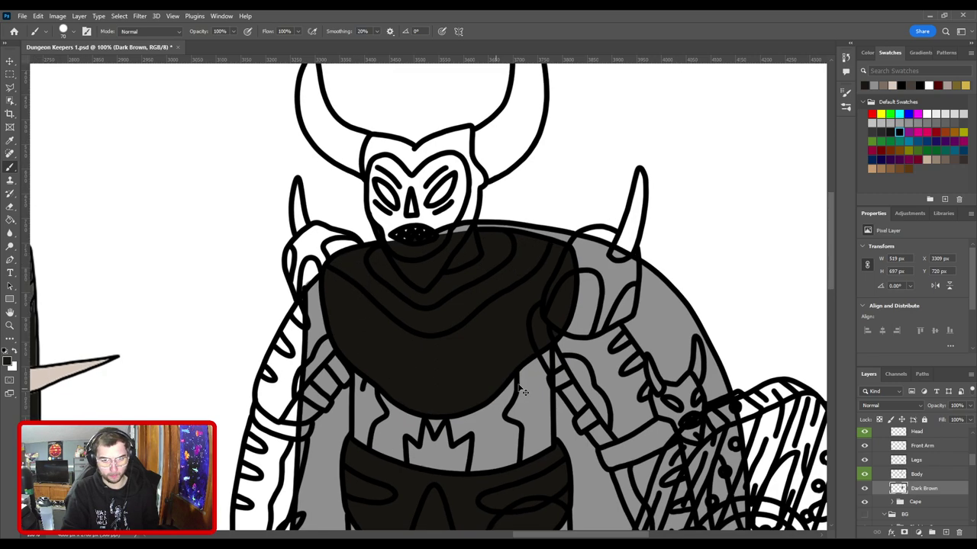
Step: Paint the three rounded recesses of the second figure's left shoulder guard dark brown with a smaller brush
key(ctrl+minus)
key(ctrl+minus)
mouse_move(375, 371)
mouse_down()
mouse_move(426, 338)
mouse_move(587, 333)
mouse_move(359, 408)
mouse_move(518, 351)
mouse_move(502, 358)
mouse_move(503, 290)
mouse_move(482, 370)
mouse_move(449, 416)
mouse_up()
key(ctrl+plus)
key(ctrl+plus)
key(ctrl+plus)
key(ctrl+plus)
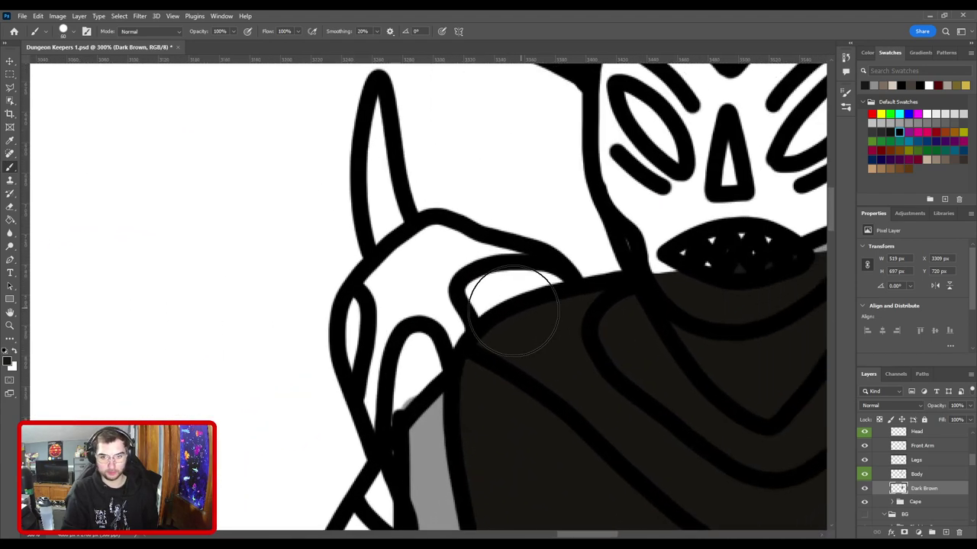
mouse_move(509, 313)
mouse_down()
mouse_move(482, 290)
mouse_move(516, 280)
mouse_up()
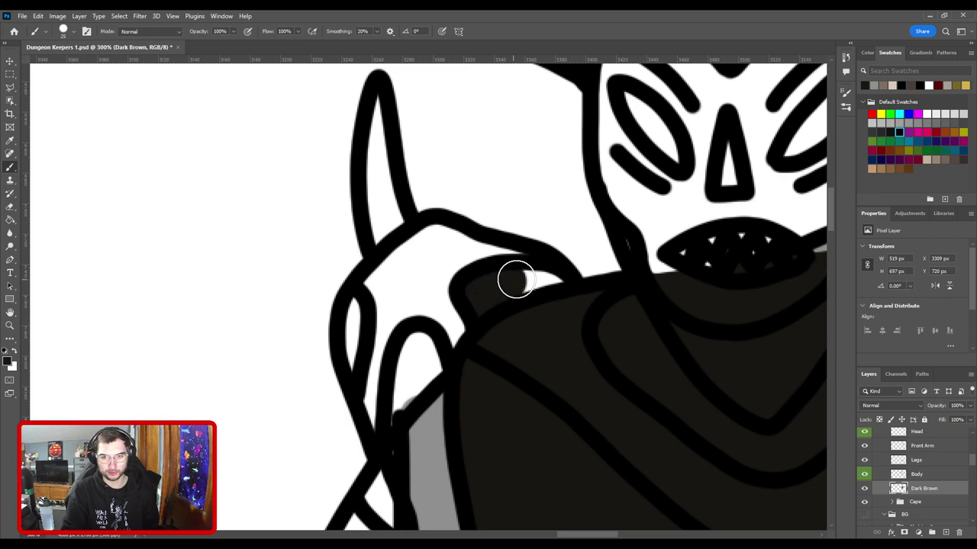
drag(490, 339, 585, 303)
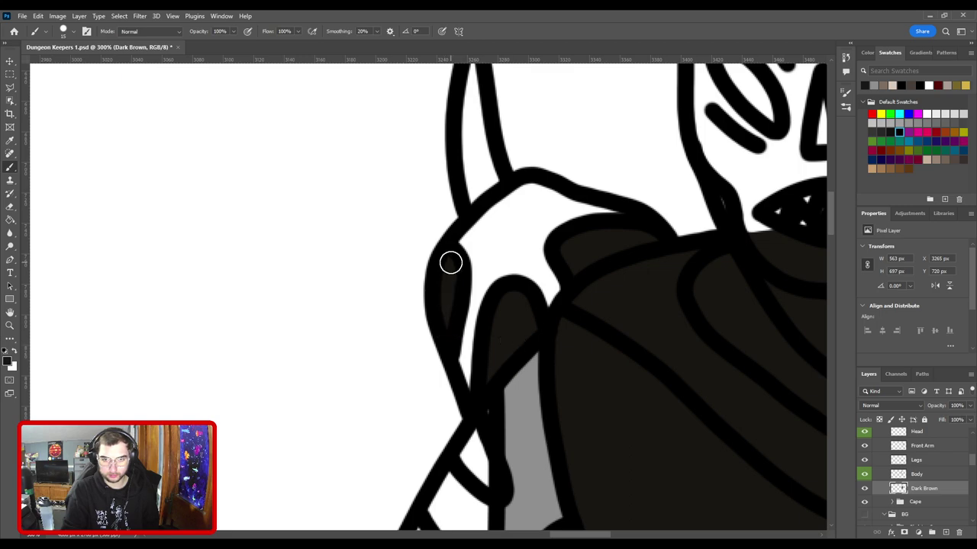
Step: Paint the narrow inner section of the sword arm's upper part, beside the chest mantle, dark brown
scroll(450, 263, down, 4)
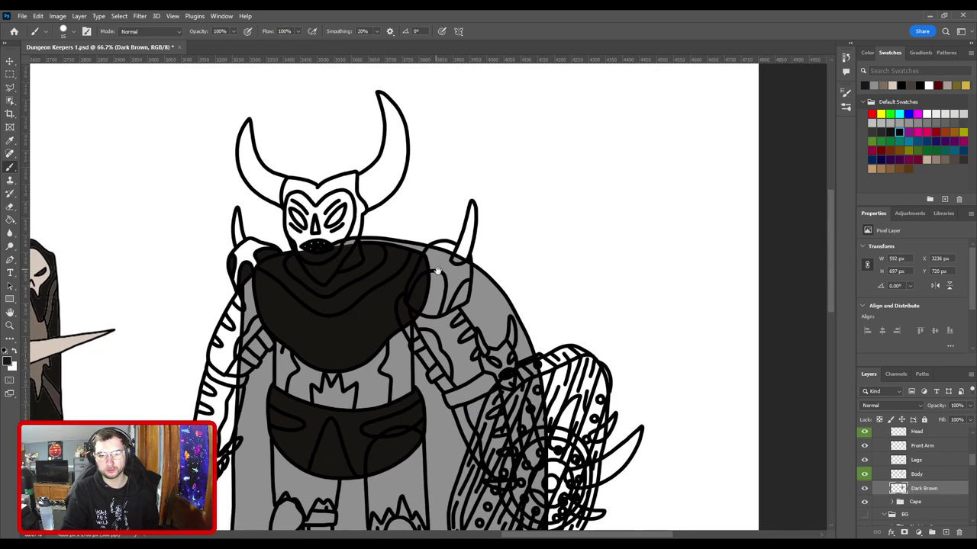
drag(407, 291, 636, 287)
key(ctrl+minus)
drag(545, 307, 513, 316)
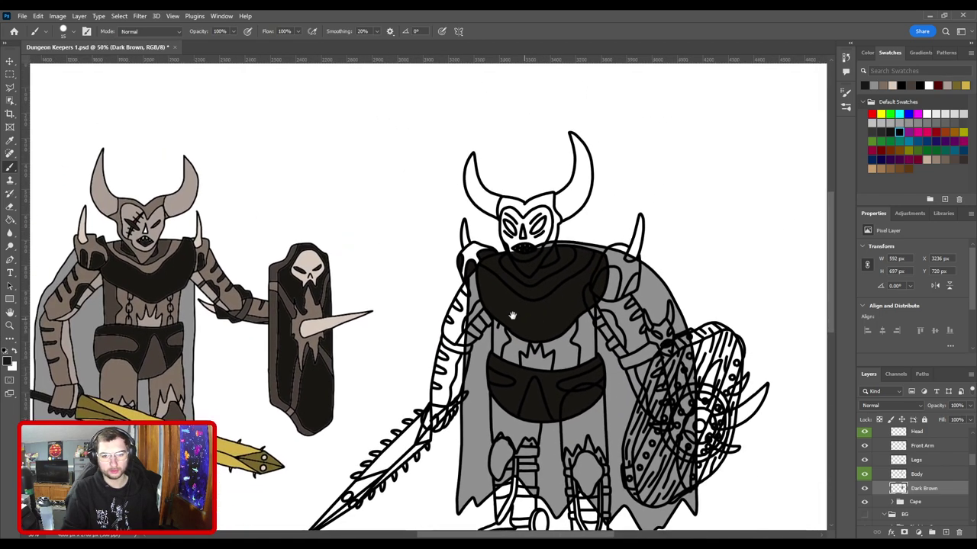
scroll(512, 316, up, 5)
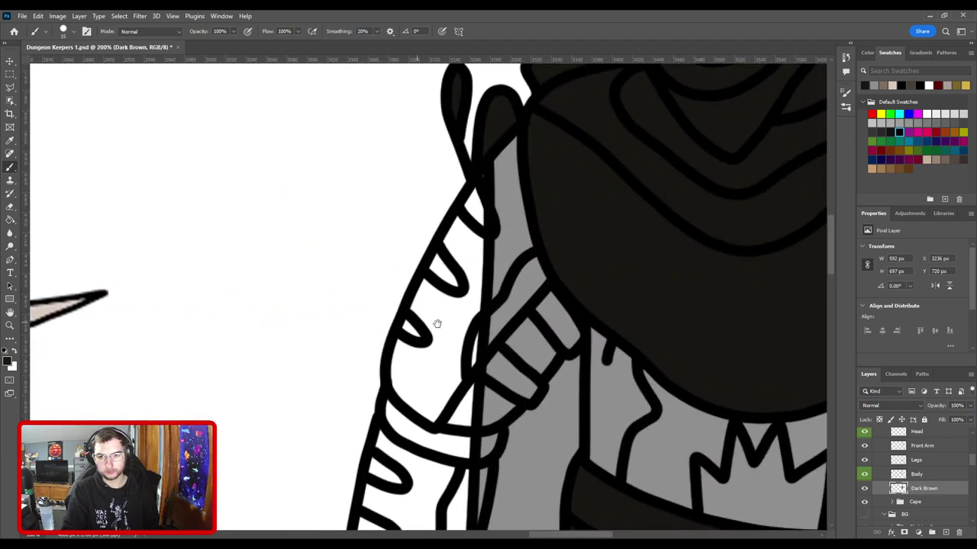
scroll(438, 323, up, 2)
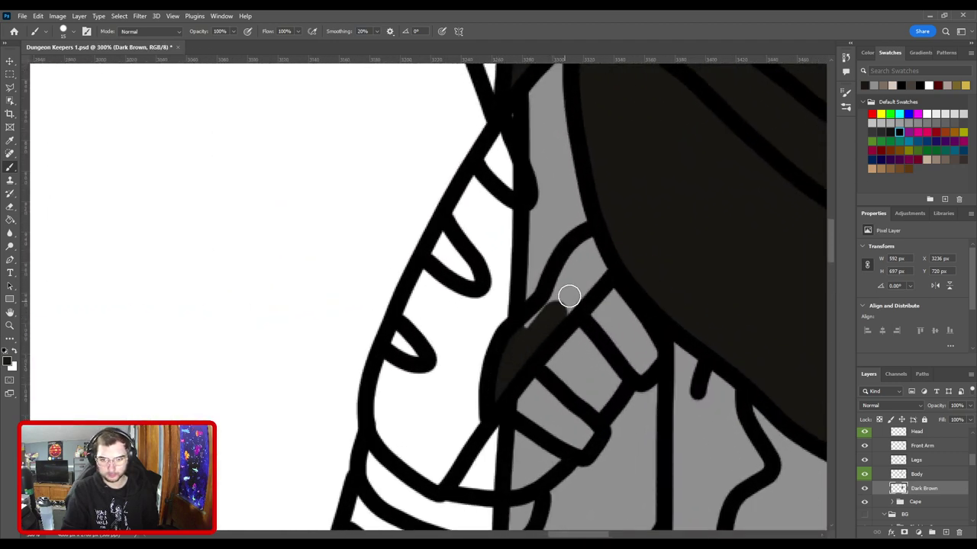
mouse_move(568, 296)
mouse_down()
mouse_move(604, 247)
mouse_move(580, 259)
mouse_up()
drag(555, 300, 526, 332)
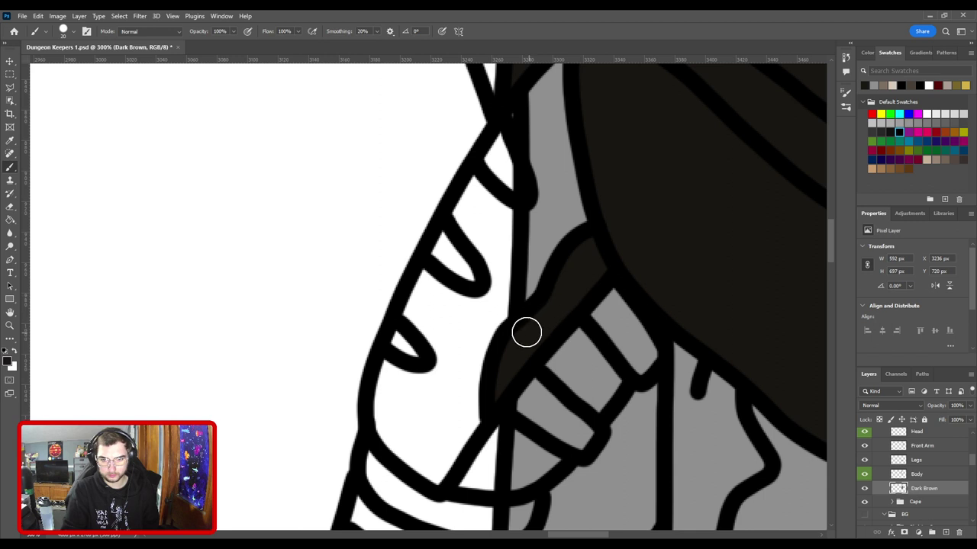
Step: Fill the pointed stripes along the sword arm's upper part with dark brown using a smaller brush
key([)
mouse_move(412, 349)
mouse_down()
mouse_move(396, 344)
mouse_move(399, 335)
mouse_up()
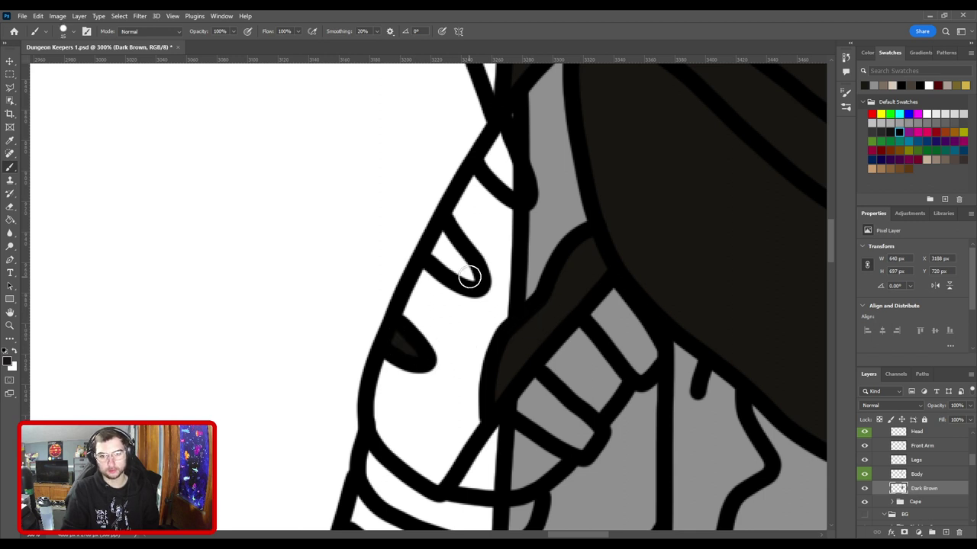
mouse_move(469, 273)
mouse_down()
mouse_move(435, 244)
mouse_move(467, 266)
mouse_up()
mouse_move(522, 186)
mouse_down()
mouse_move(503, 170)
mouse_move(498, 139)
mouse_up()
Step: Fill the three pointed stripes on the sword arm's forearm with dark brown
key(ctrl+minus)
drag(460, 357, 499, 190)
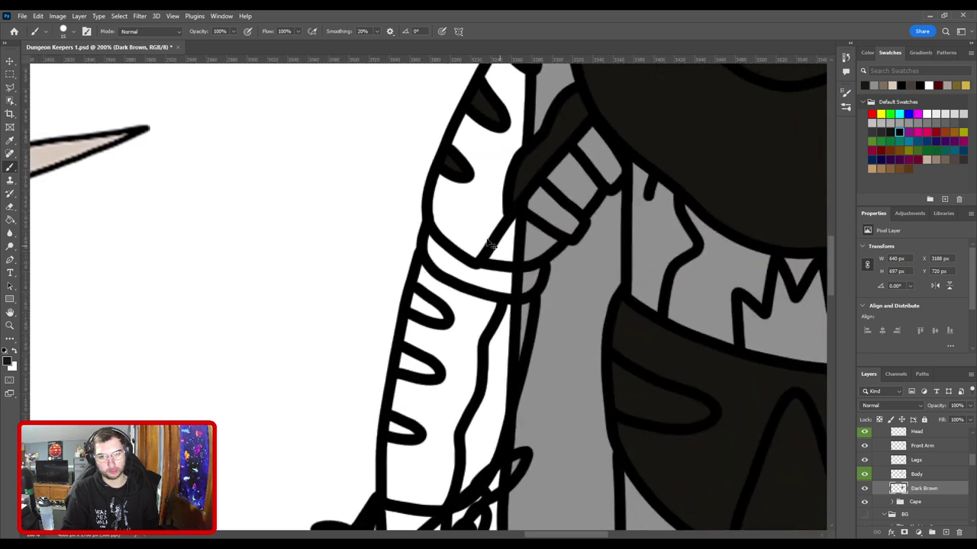
key(ctrl+plus)
drag(451, 358, 568, 319)
mouse_move(532, 279)
mouse_down()
mouse_move(528, 267)
mouse_move(570, 296)
mouse_up()
mouse_move(530, 377)
mouse_down()
mouse_move(507, 357)
mouse_move(551, 377)
mouse_up()
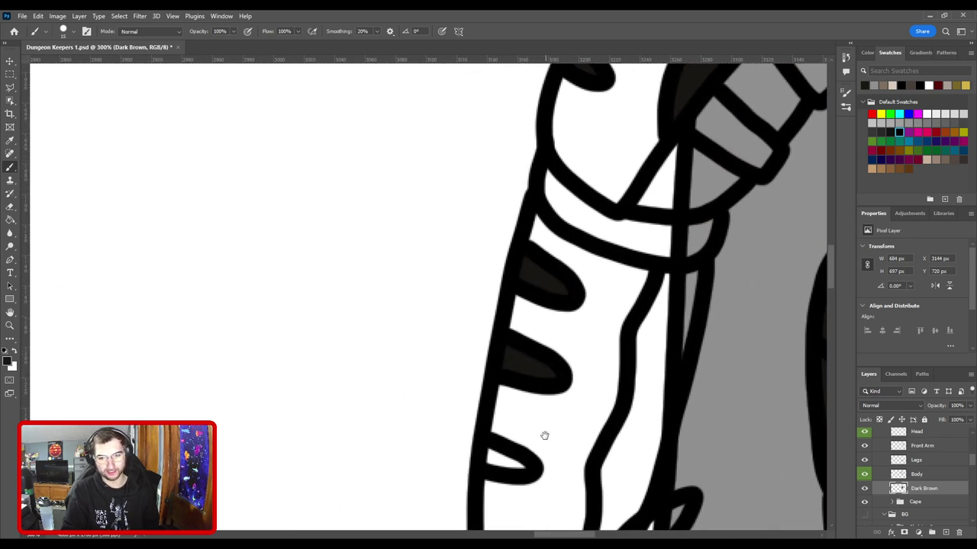
drag(545, 435, 519, 319)
drag(481, 346, 508, 353)
Step: Paint the hand gripping the sword, including its fingers, dark brown after comparing it with the finished first figure
key(ctrl+minus)
key(ctrl+minus)
key(ctrl+minus)
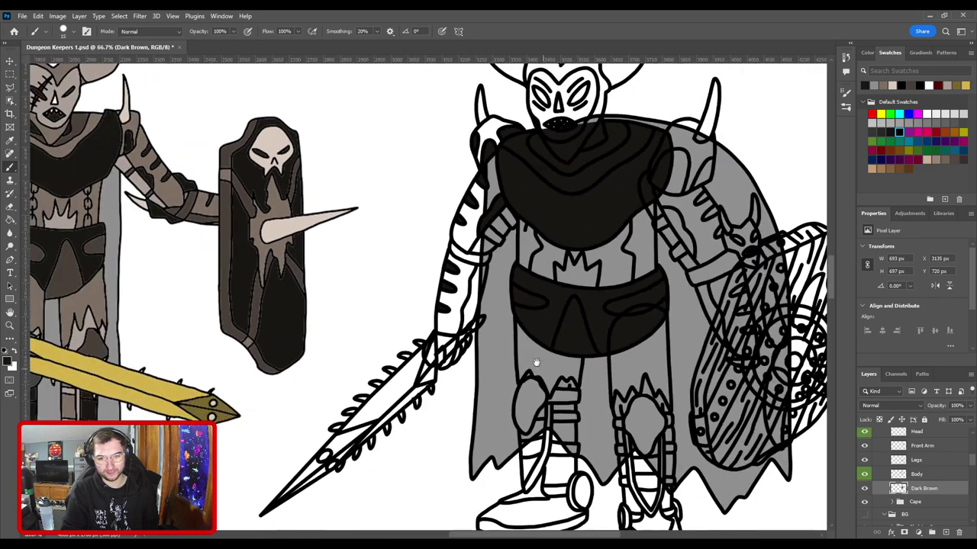
drag(469, 279, 492, 263)
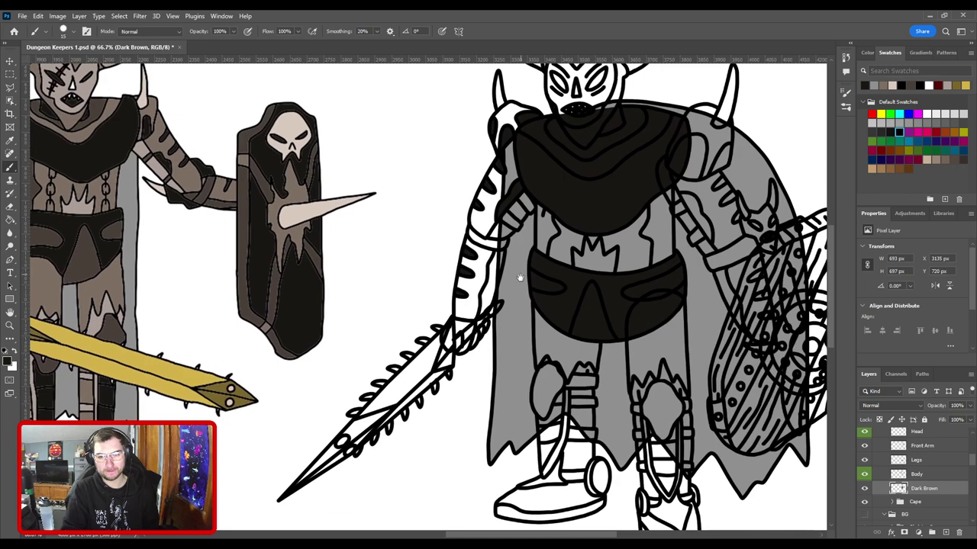
key(ctrl+minus)
key(ctrl+plus)
key(ctrl+plus)
key(ctrl+plus)
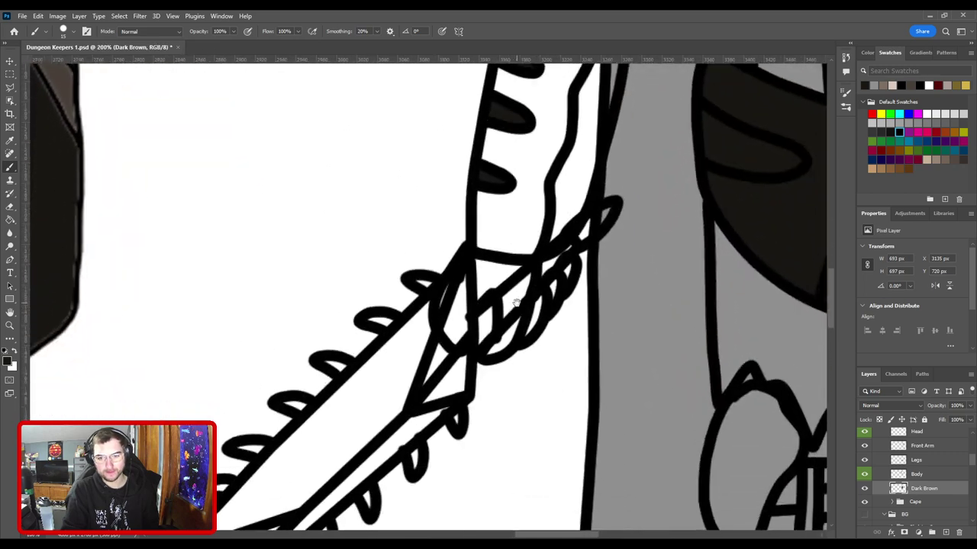
key(])
key(])
key(])
key(])
key(])
mouse_move(486, 329)
mouse_down()
mouse_move(470, 306)
mouse_move(453, 325)
mouse_move(463, 331)
mouse_move(475, 282)
mouse_move(485, 275)
mouse_move(512, 293)
mouse_move(502, 333)
mouse_move(538, 290)
mouse_move(525, 281)
mouse_move(548, 282)
mouse_move(572, 254)
mouse_up()
key(ctrl+minus)
key(ctrl+minus)
key(ctrl+minus)
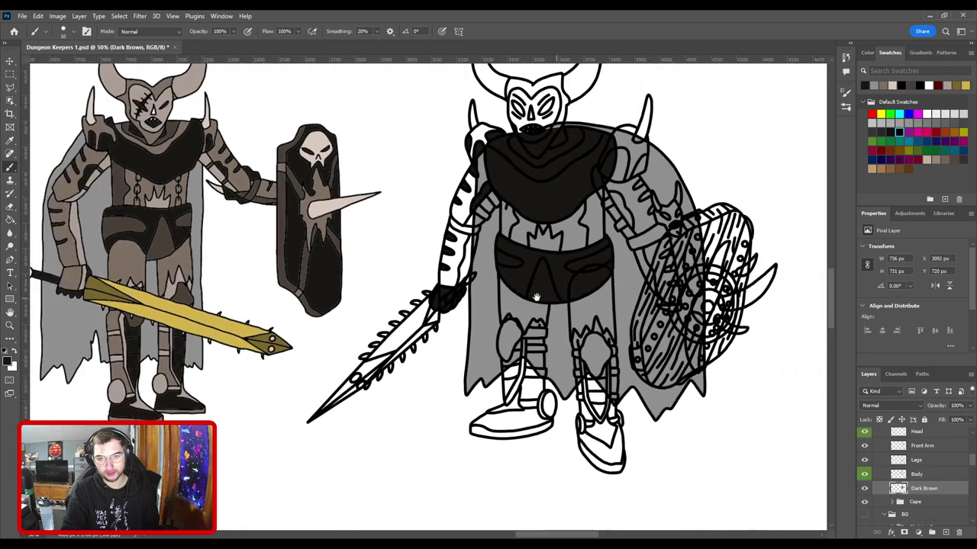
Step: Move the Sword group and the Hand and Sword Handle layers between the Dark Brown layer and the Cape group, and select Hand
drag(516, 284, 557, 336)
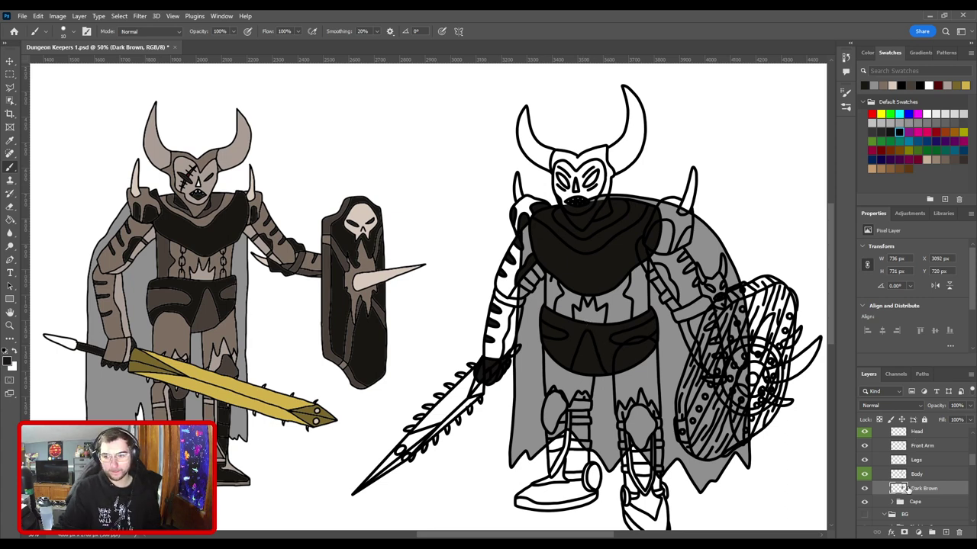
click(864, 489)
click(864, 489)
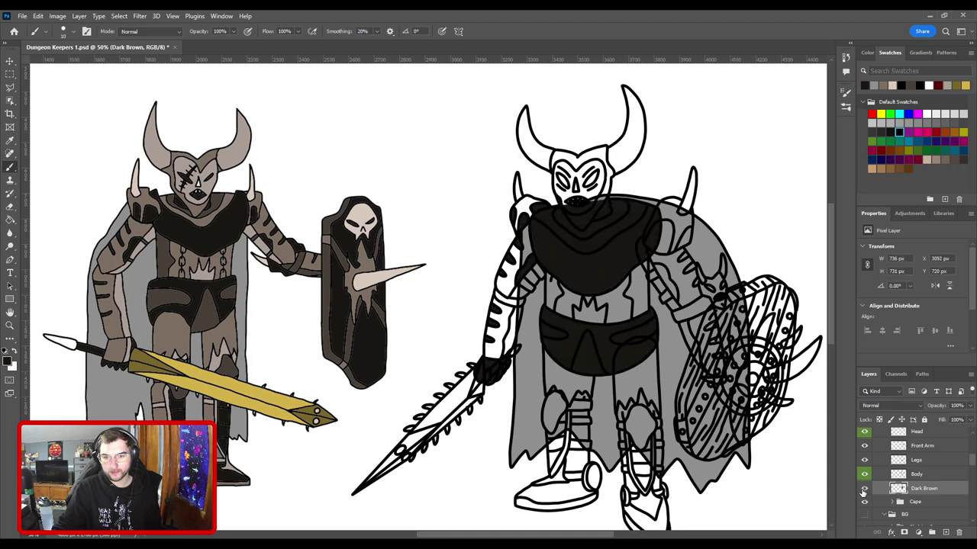
scroll(919, 479, up, 4)
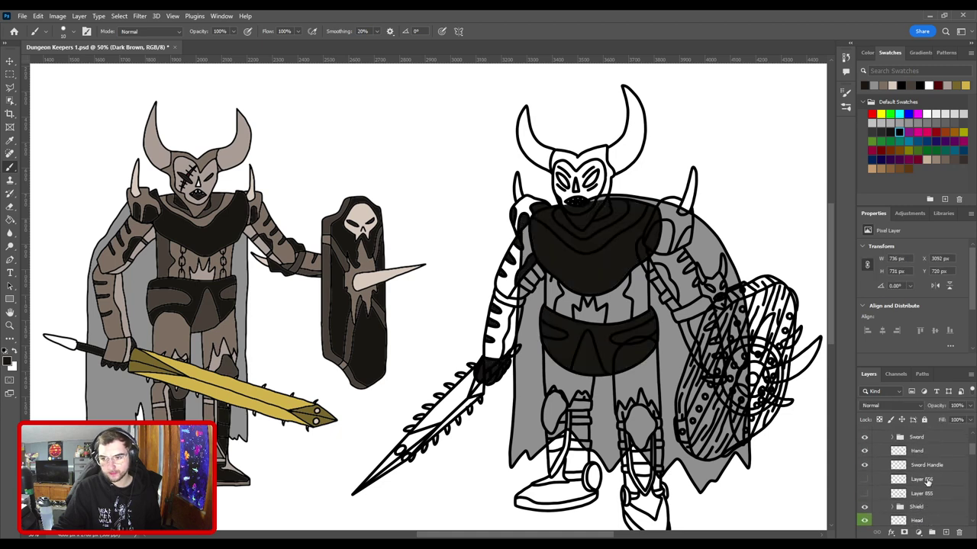
click(921, 440)
shift+click(925, 467)
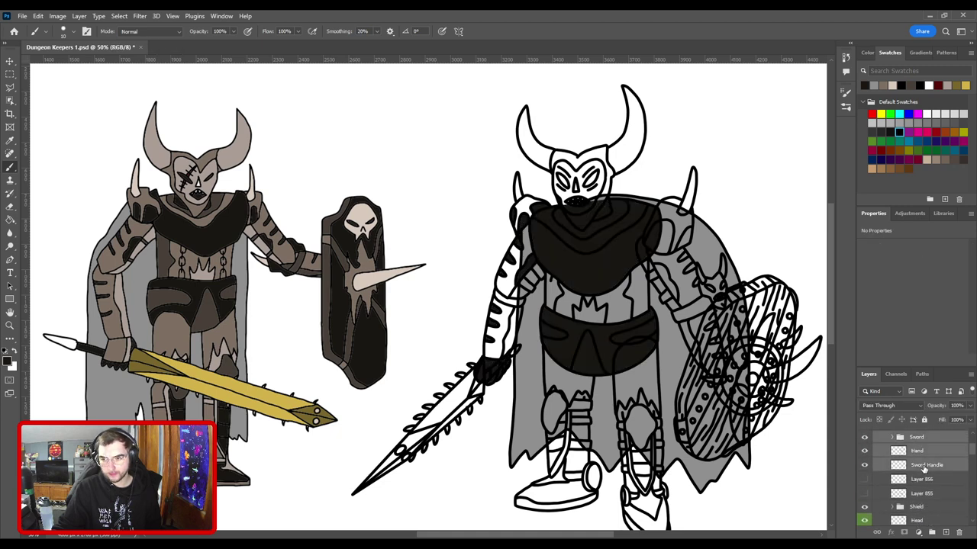
scroll(924, 469, down, 2)
drag(926, 442, 931, 478)
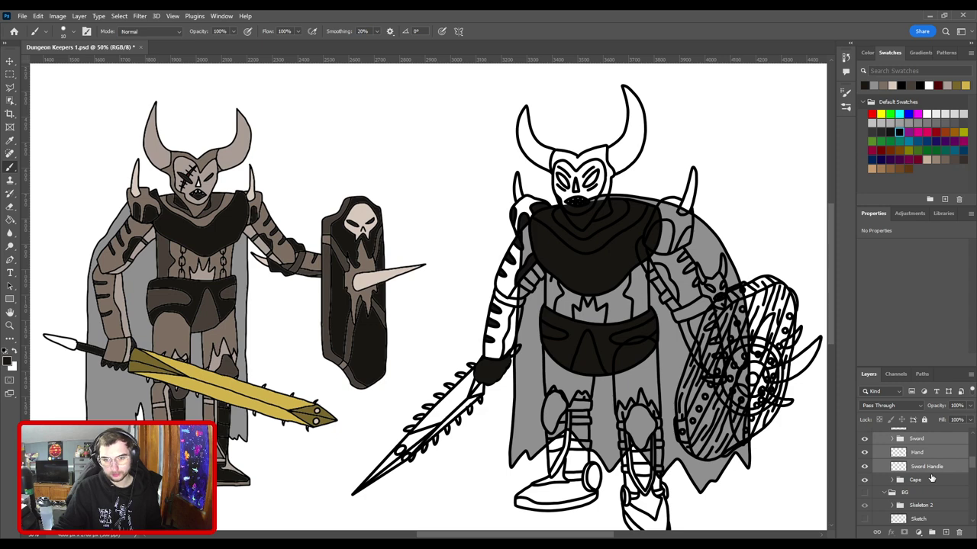
click(937, 479)
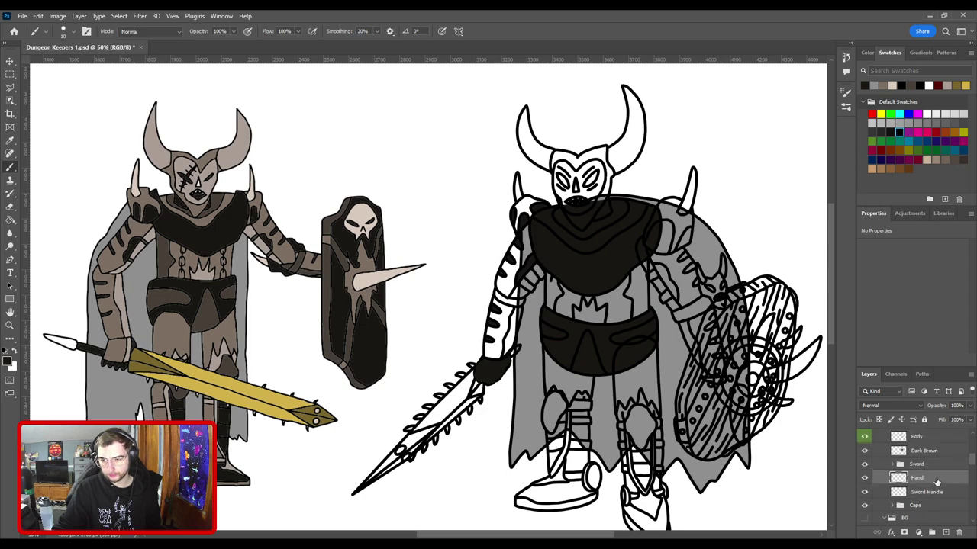
Step: Undo the reordering of the Sword group and the Hand and Sword Handle layers, back to their original place above Layer 856
mouse_move(931, 479)
mouse_down()
mouse_move(932, 422)
mouse_move(929, 460)
mouse_up()
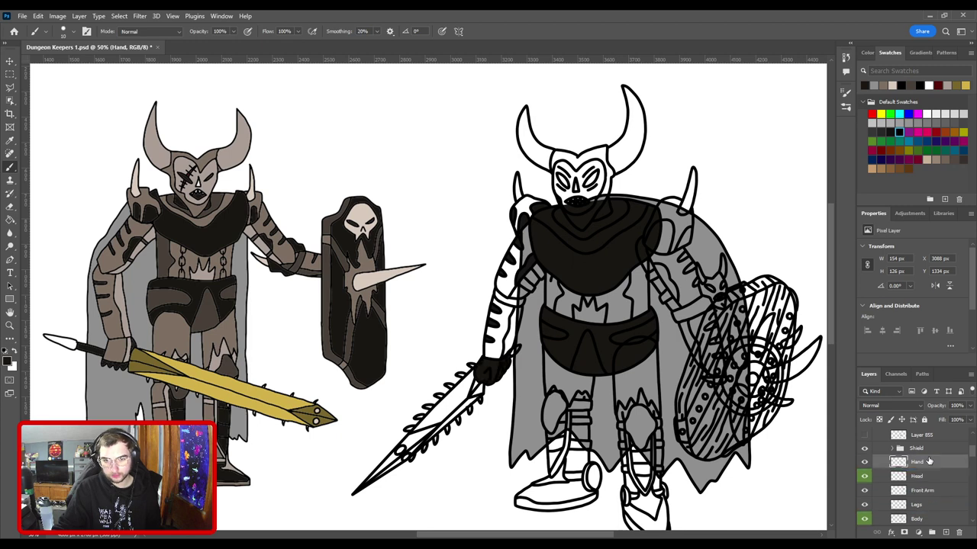
key(ctrl+z)
key(ctrl+z)
key(ctrl+z)
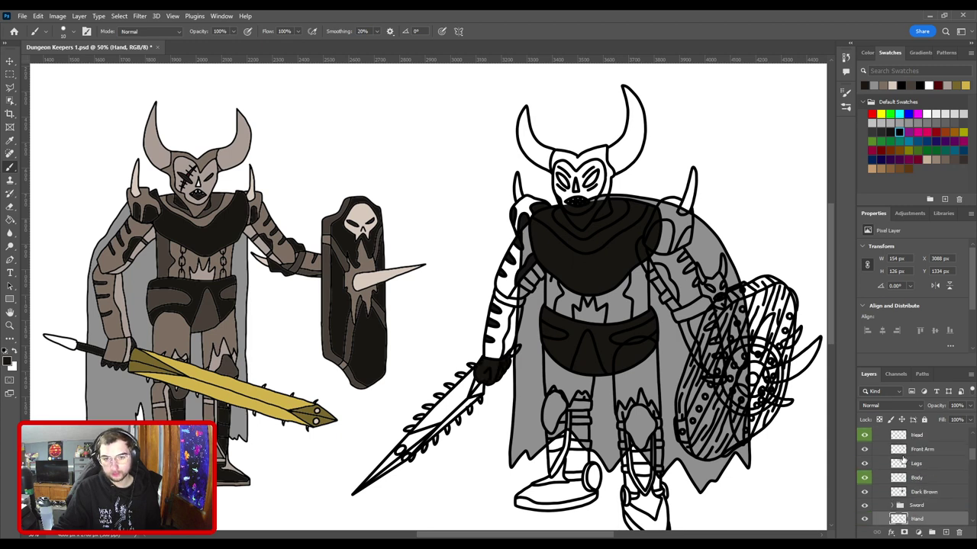
key(ctrl+shift+z)
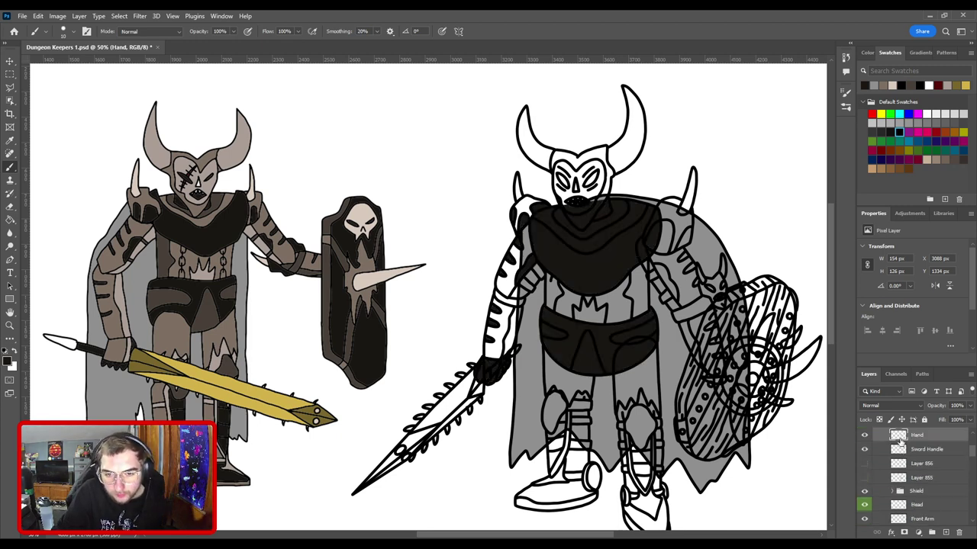
scroll(908, 454, up, 1)
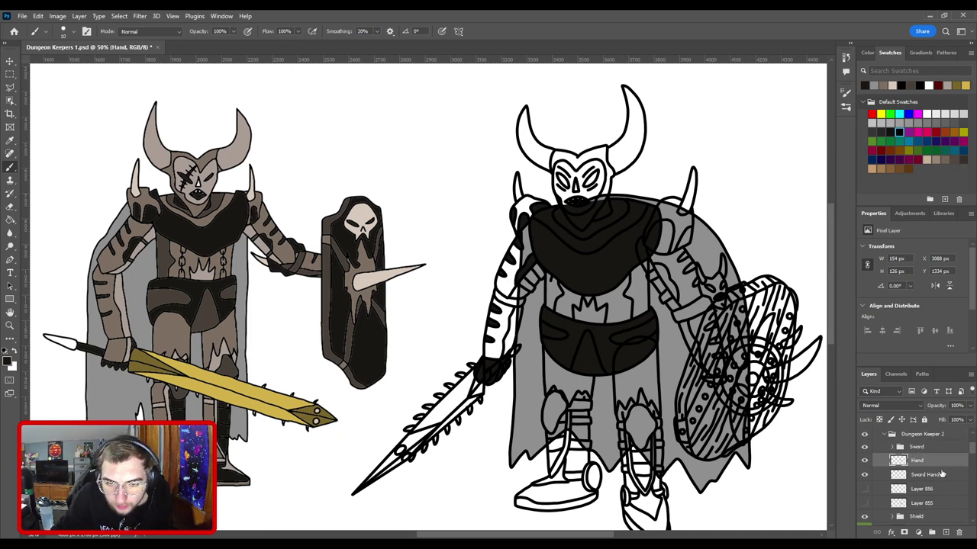
scroll(930, 473, down, 1)
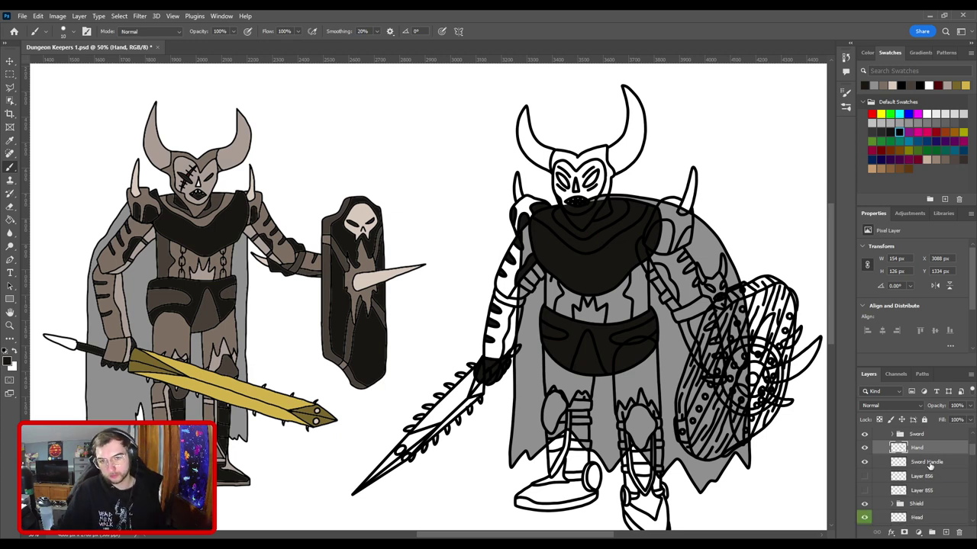
scroll(929, 464, down, 3)
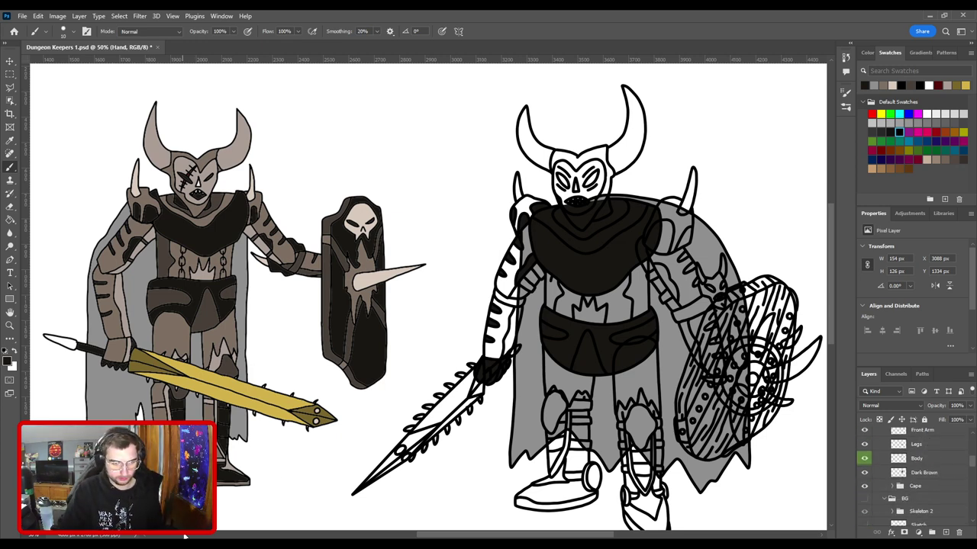